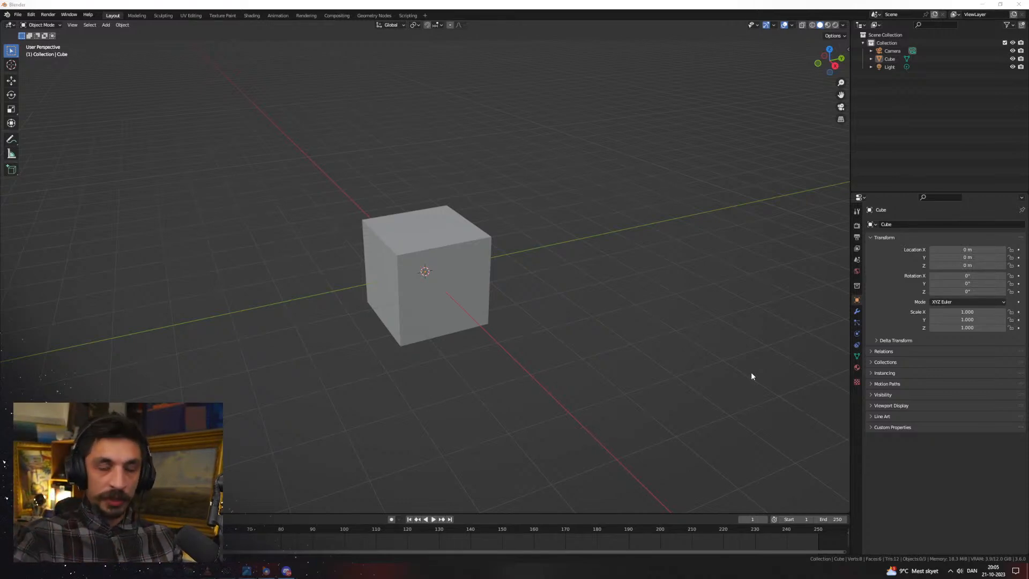
# Delete the default cube from the scene
pyautogui.click(423, 300)
pyautogui.moveTo(519, 346); pyautogui.dragTo(512, 348, button='middle')
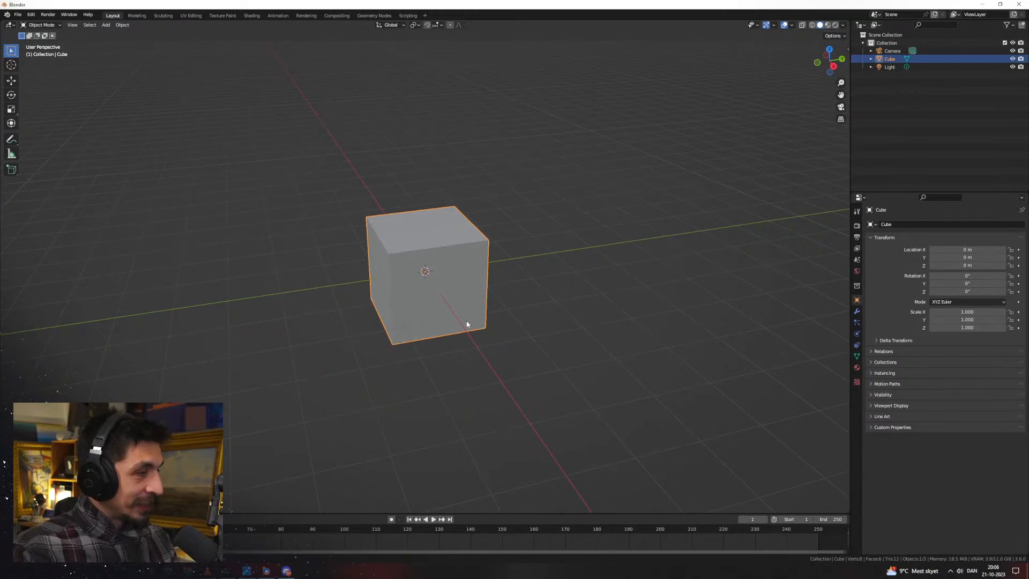
pyautogui.press('Delete')
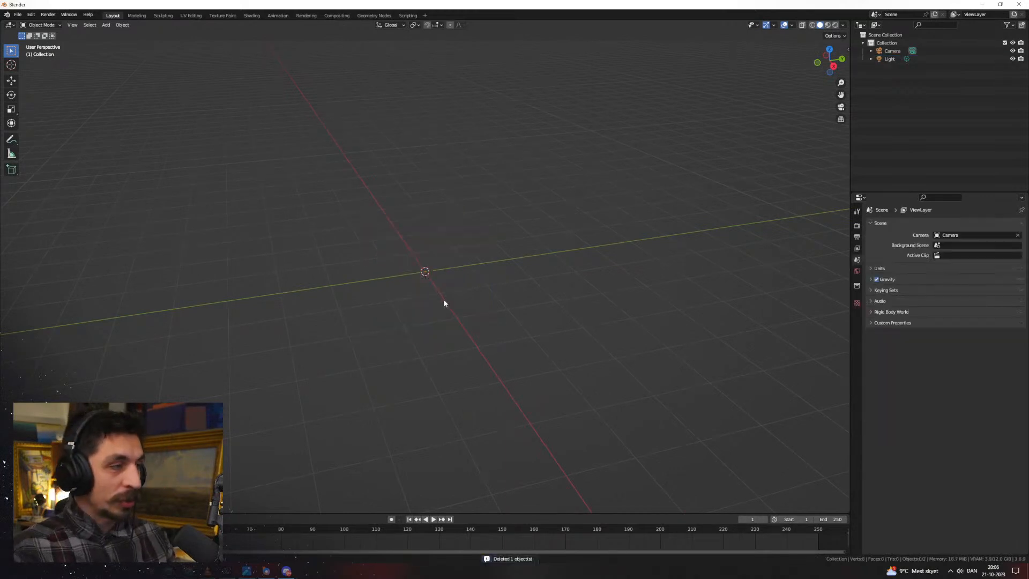
# Enlarge the timeline area beneath the 3D view and change it to the Geometry Node Editor
pyautogui.moveTo(331, 513); pyautogui.dragTo(367, 324)
pyautogui.click(8, 329)
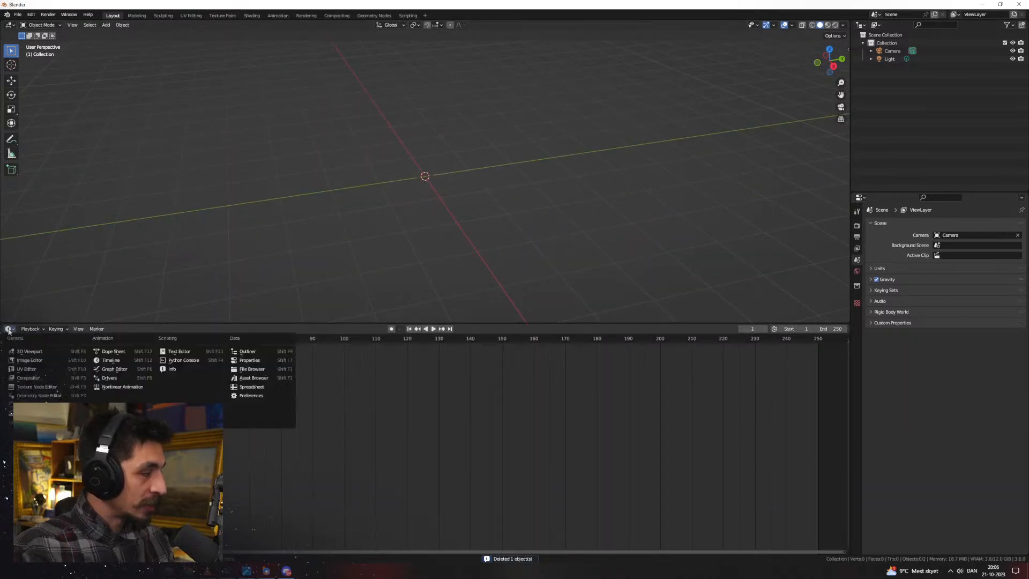
pyautogui.click(39, 395)
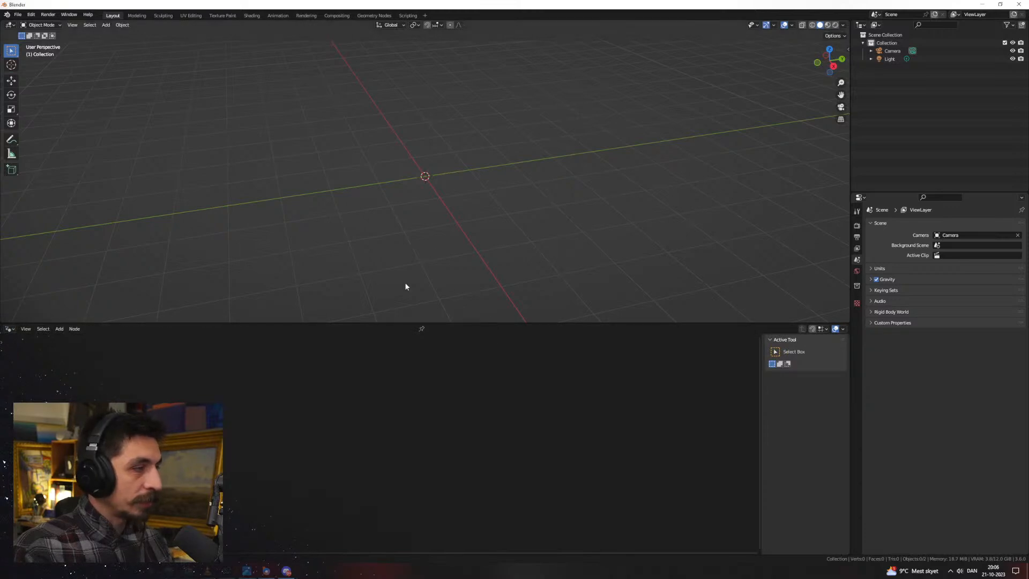
pyautogui.click(9, 329)
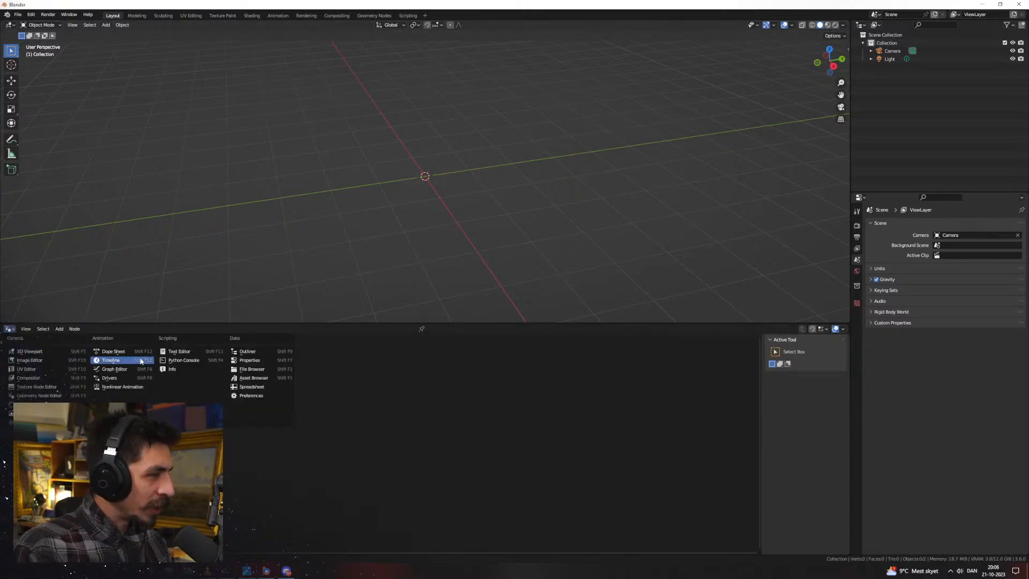
pyautogui.click(57, 396)
pyautogui.moveTo(225, 323); pyautogui.dragTo(231, 360)
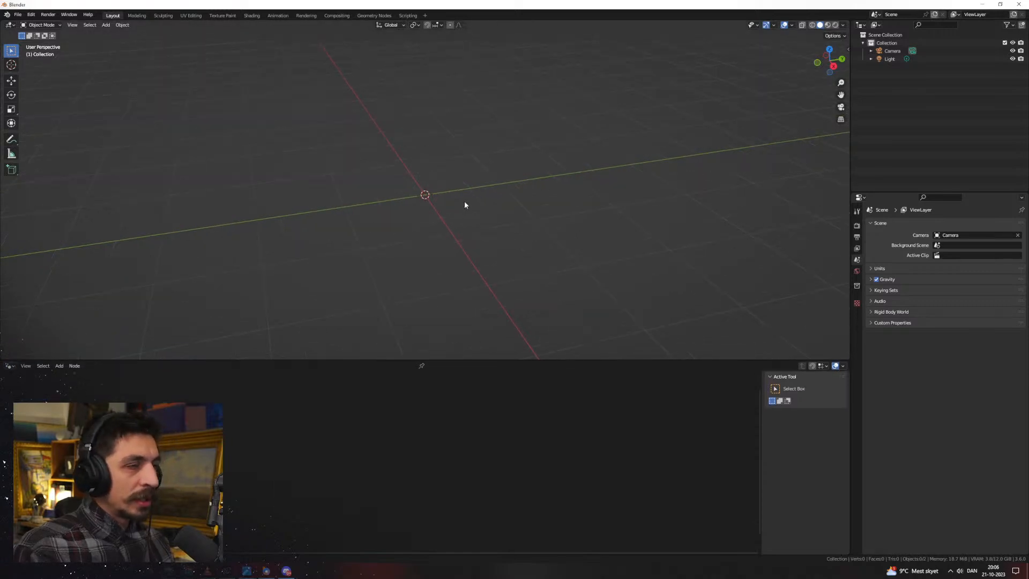
# Add a plane mesh at the world origin
pyautogui.hotkey('shift', 'a')
pyautogui.click(485, 191)
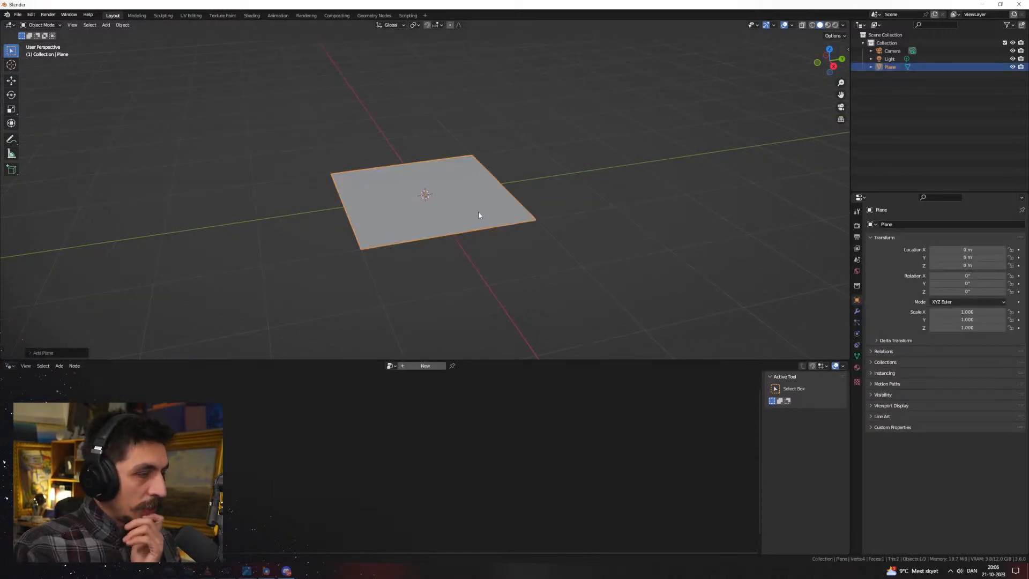
pyautogui.moveTo(475, 214); pyautogui.dragTo(455, 250, button='middle')
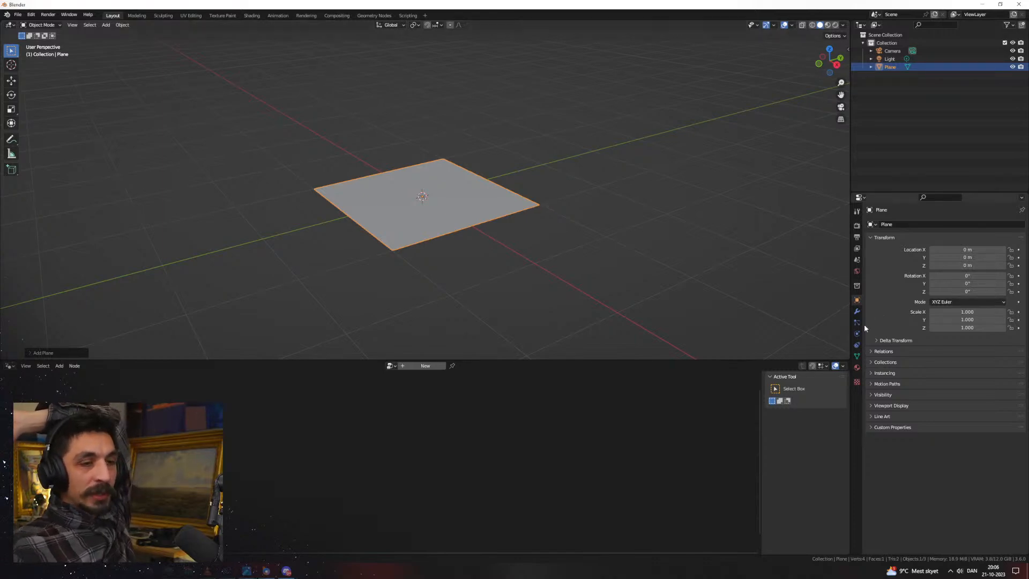
# Give the node editor more height and create a new geometry node tree for the plane
pyautogui.click(856, 312)
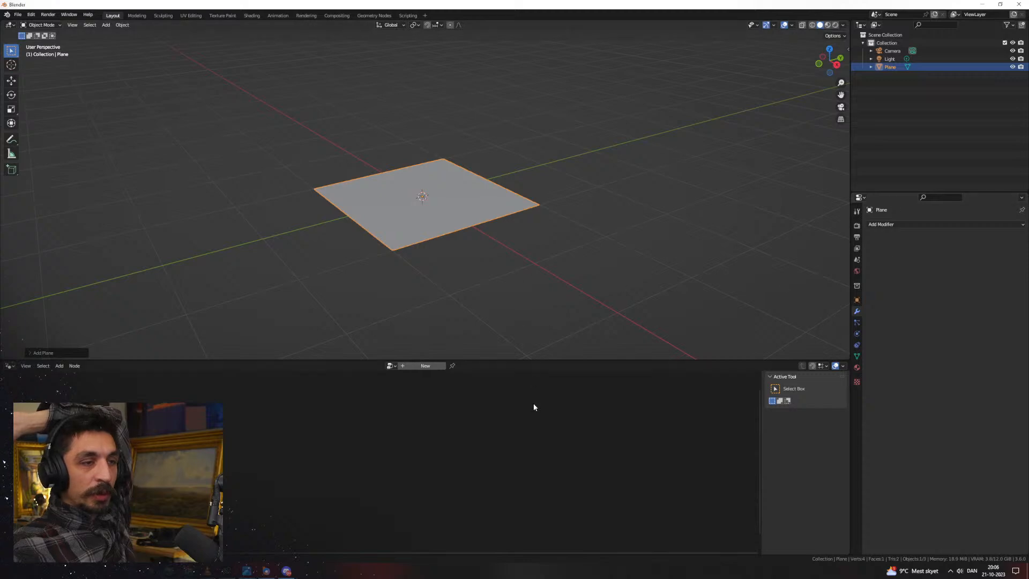
pyautogui.moveTo(471, 361); pyautogui.dragTo(474, 327)
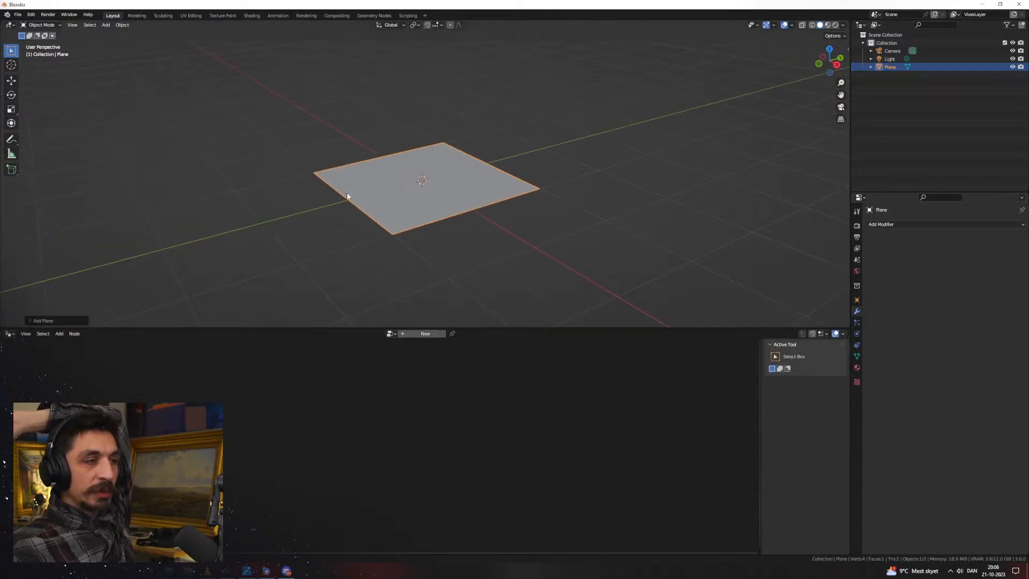
pyautogui.click(425, 333)
# Add a Grid node below the link between Group Input and Group Output
pyautogui.moveTo(340, 499); pyautogui.dragTo(375, 412, button='middle')
pyautogui.scroll(10, 465, 443)
pyautogui.scroll(4, 352, 440)
pyautogui.hotkey('shift', 'a')
pyautogui.write('grid')
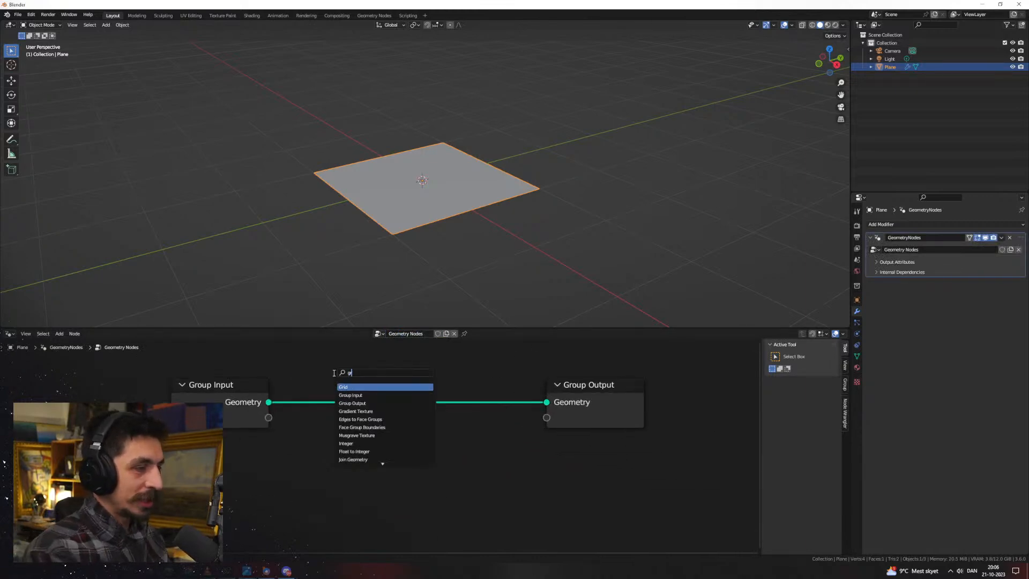
pyautogui.press('Return')
pyautogui.click(339, 465)
pyautogui.scroll(-2, 472, 418)
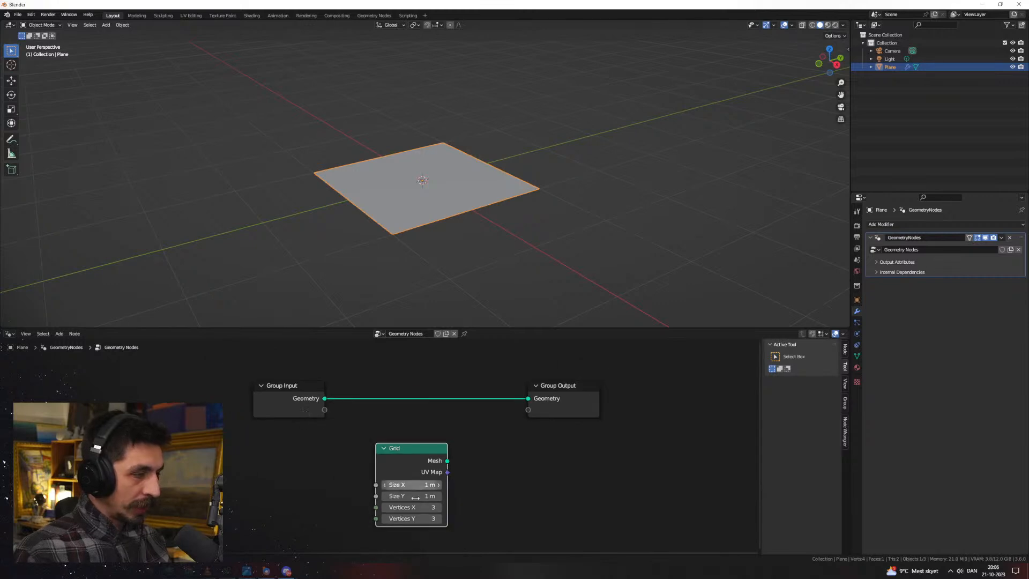
# Set the Grid node's Vertices X and Y to 512 and its Size X and Y to 10 m
pyautogui.moveTo(429, 507)
pyautogui.mouseDown()
pyautogui.moveTo(429, 519)
pyautogui.moveTo(429, 495)
pyautogui.mouseUp()
pyautogui.write('512')
pyautogui.press('Return')
pyautogui.write('10')
pyautogui.press('Return')
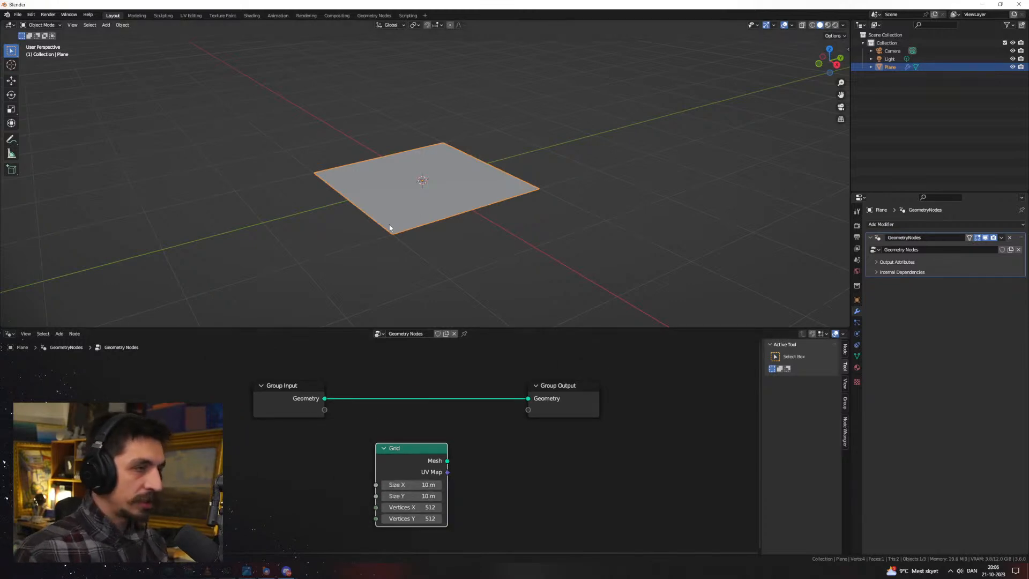
# Connect the Grid's Mesh output to Group Output's Geometry input and check the grid's density in wireframe
pyautogui.moveTo(447, 461); pyautogui.dragTo(528, 398)
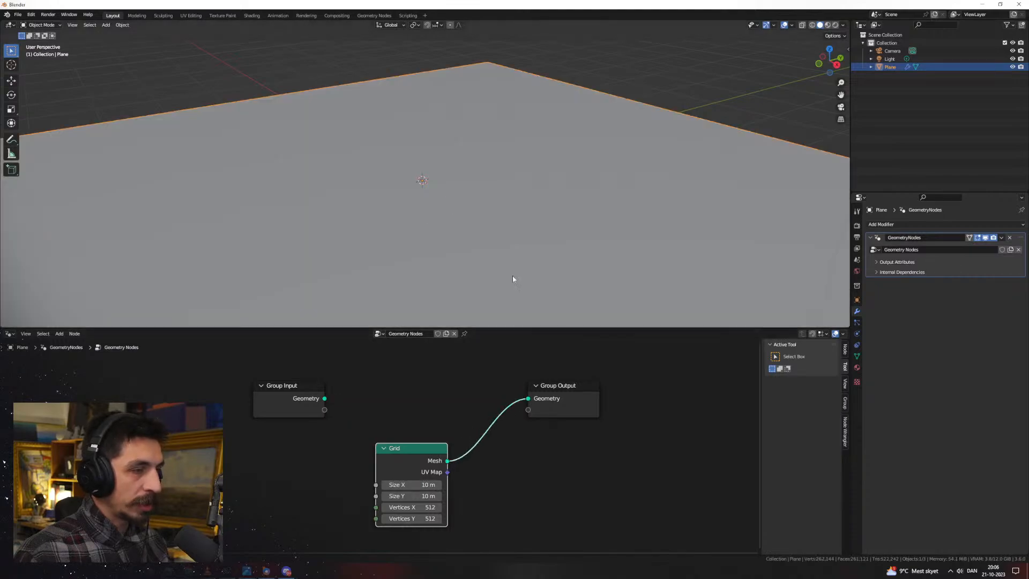
pyautogui.moveTo(474, 211)
pyautogui.mouseDown(button='middle')
pyautogui.moveTo(485, 204)
pyautogui.moveTo(507, 216)
pyautogui.moveTo(427, 212)
pyautogui.moveTo(498, 254)
pyautogui.moveTo(526, 255)
pyautogui.moveTo(472, 202)
pyautogui.moveTo(505, 170)
pyautogui.moveTo(523, 190)
pyautogui.moveTo(499, 204)
pyautogui.mouseUp(button='middle')
pyautogui.scroll(5, 498, 254)
pyautogui.scroll(-3, 487, 195)
pyautogui.hotkey('shift', 'z')
pyautogui.scroll(-3, 473, 209)
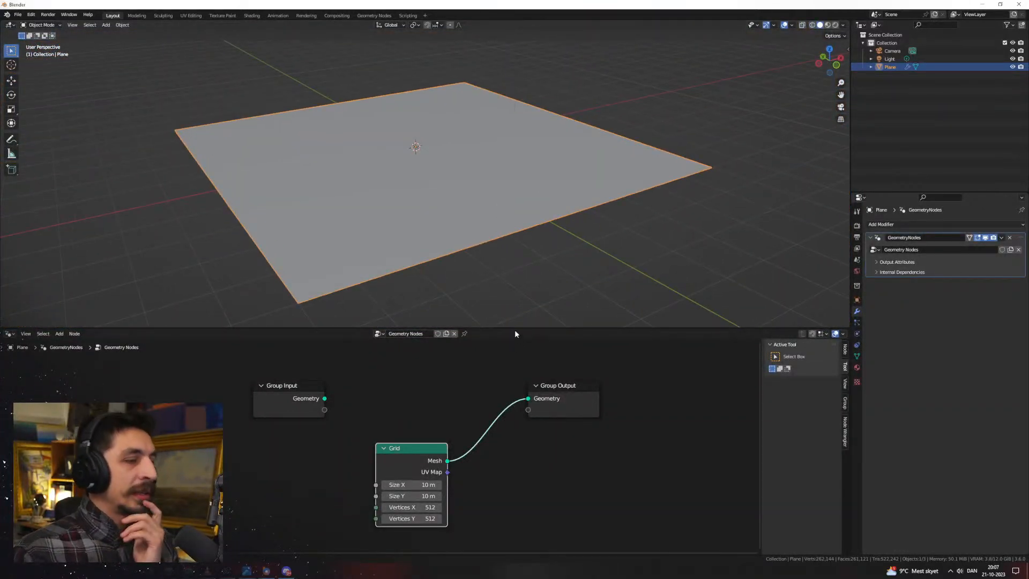
# Enlarge the node editor and move the Group Input node far away from the Grid node
pyautogui.moveTo(514, 329); pyautogui.dragTo(529, 244)
pyautogui.moveTo(283, 398); pyautogui.dragTo(388, 381, button='middle')
pyautogui.click(378, 371)
pyautogui.click(384, 342)
pyautogui.moveTo(385, 342); pyautogui.dragTo(124, 358)
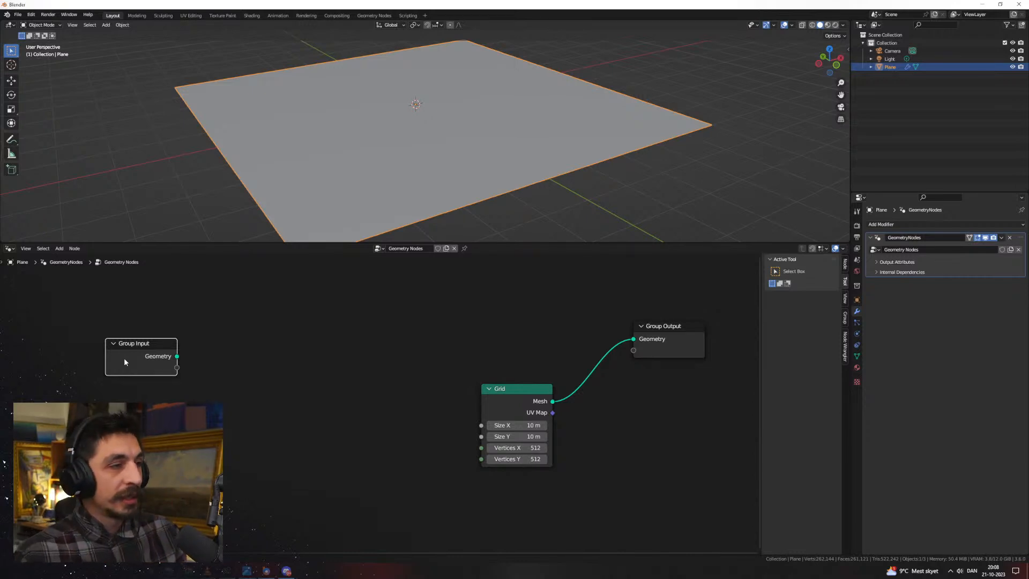
# Rebalance the 3D view and node editor heights and move the Grid node farther from Group Output
pyautogui.moveTo(501, 243); pyautogui.dragTo(520, 369)
pyautogui.moveTo(440, 433); pyautogui.dragTo(431, 439, button='middle')
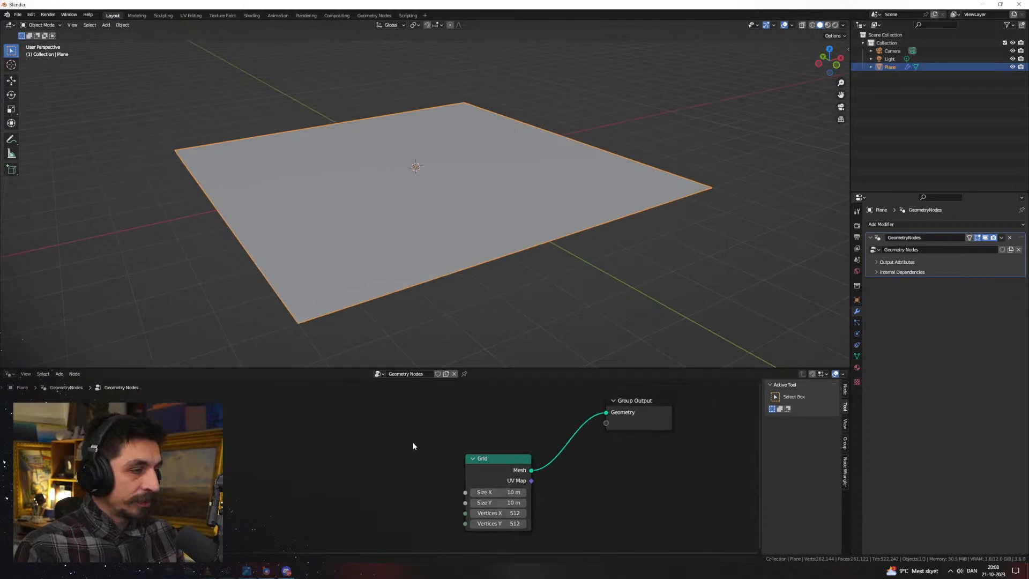
pyautogui.moveTo(482, 459); pyautogui.dragTo(454, 463)
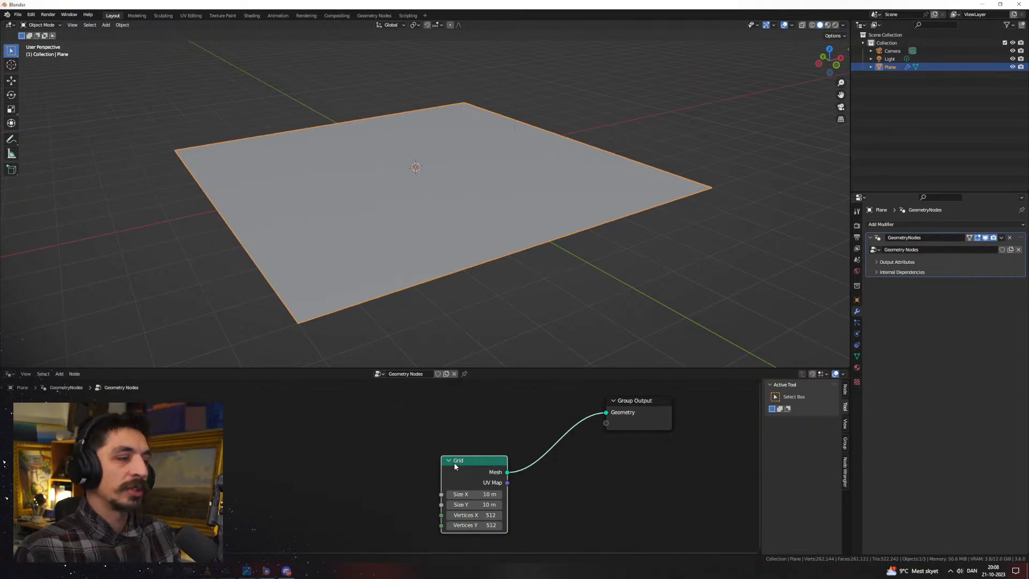
pyautogui.moveTo(352, 365); pyautogui.dragTo(353, 364)
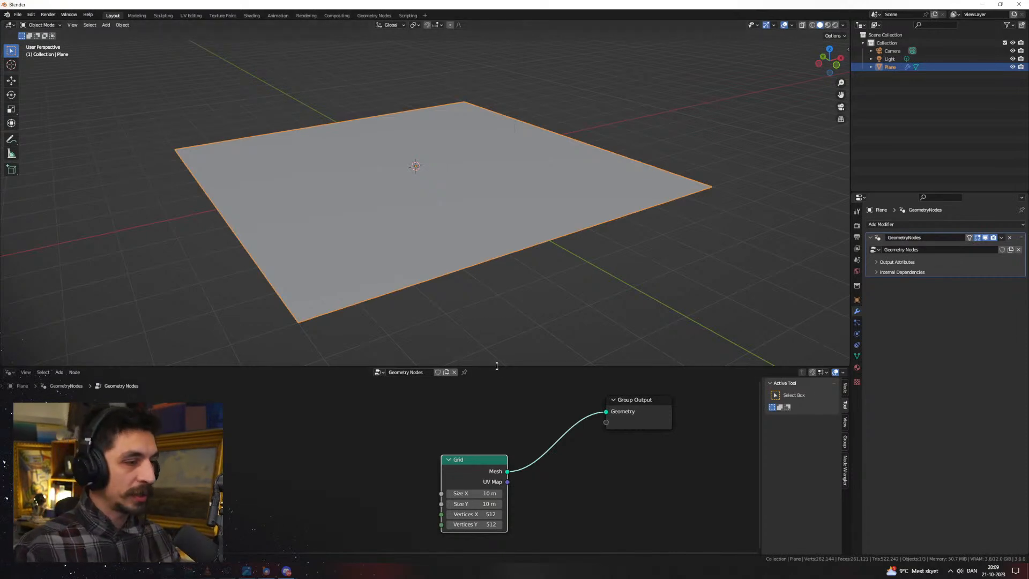
pyautogui.moveTo(497, 366); pyautogui.dragTo(497, 326)
pyautogui.scroll(2, 377, 457)
pyautogui.moveTo(460, 435); pyautogui.dragTo(409, 434)
pyautogui.moveTo(505, 436); pyautogui.dragTo(478, 435)
pyautogui.click(363, 399)
pyautogui.scroll(-2, 451, 211)
pyautogui.scroll(3, 461, 218)
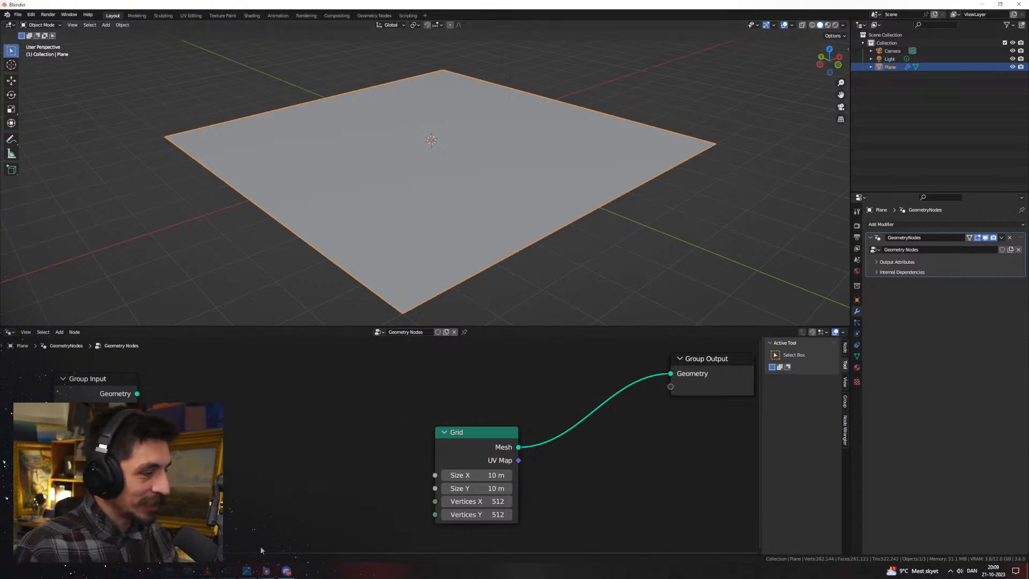
# Switch to VLC, skip ahead to the "Flight of the Inner Bird - Slowed and Reverbed (1)" track, and return to Blender
pyautogui.click(208, 570)
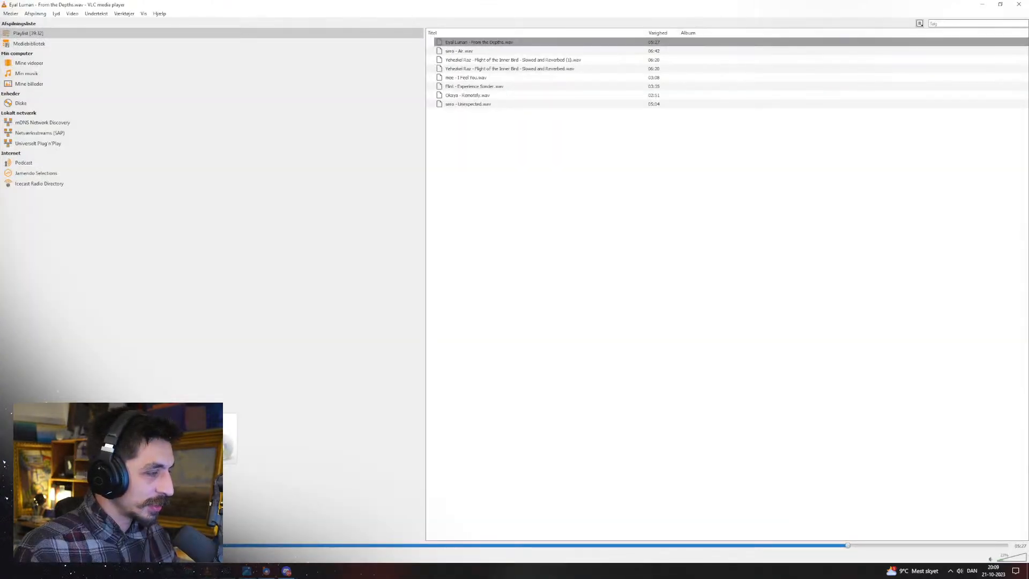
pyautogui.click(52, 556)
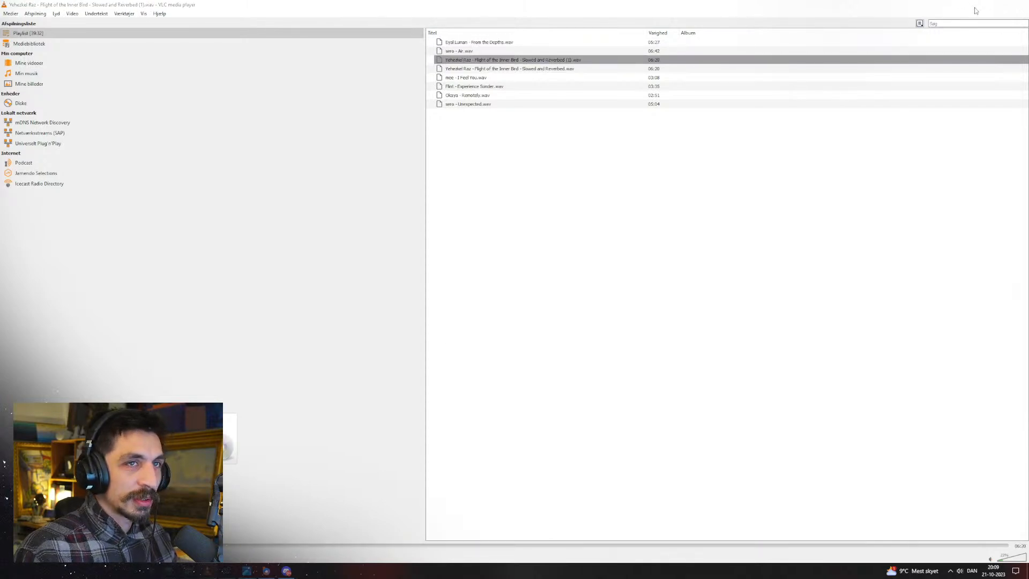
pyautogui.click(982, 5)
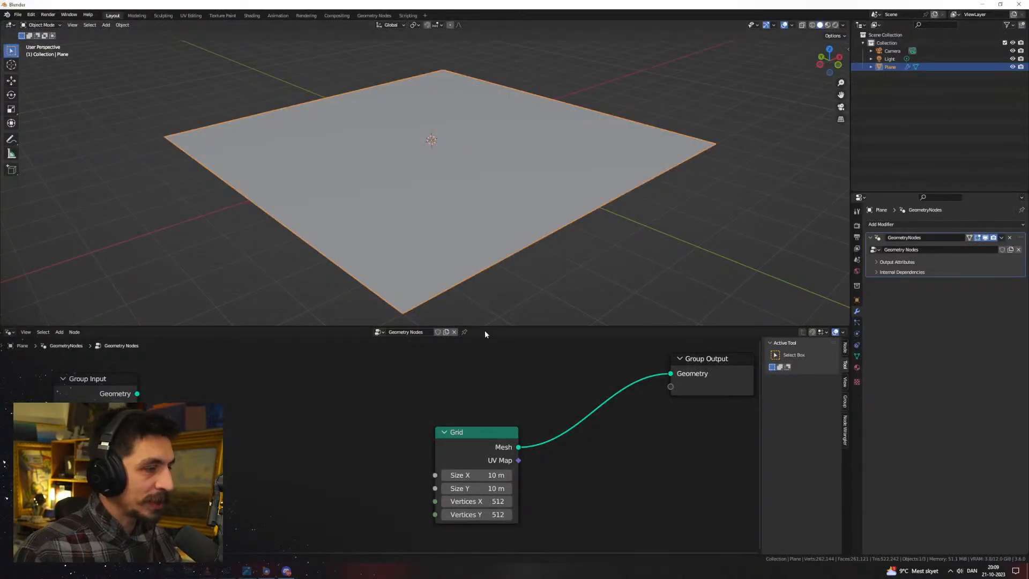
pyautogui.moveTo(485, 325); pyautogui.dragTo(484, 360)
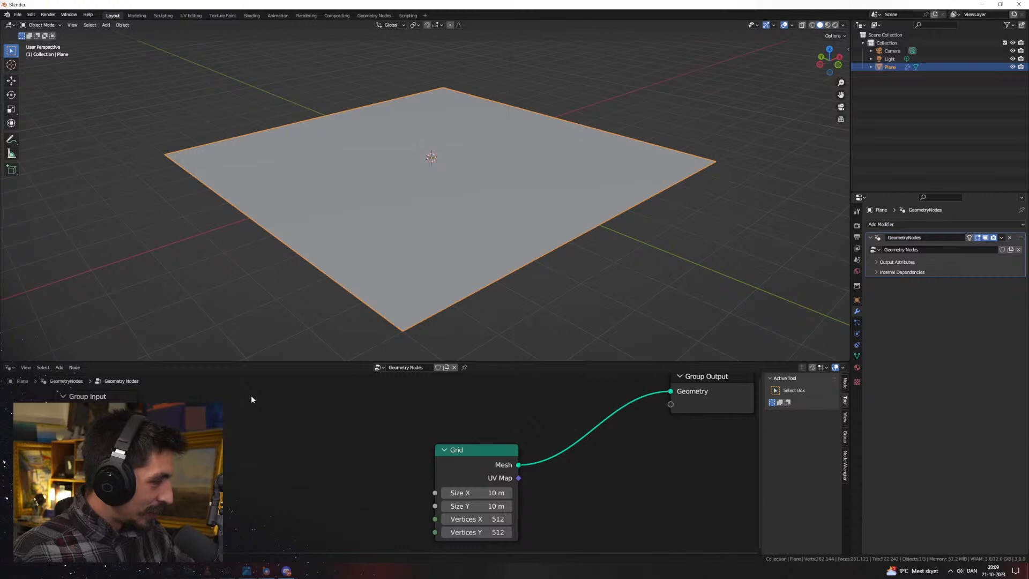
pyautogui.moveTo(264, 361); pyautogui.dragTo(266, 356)
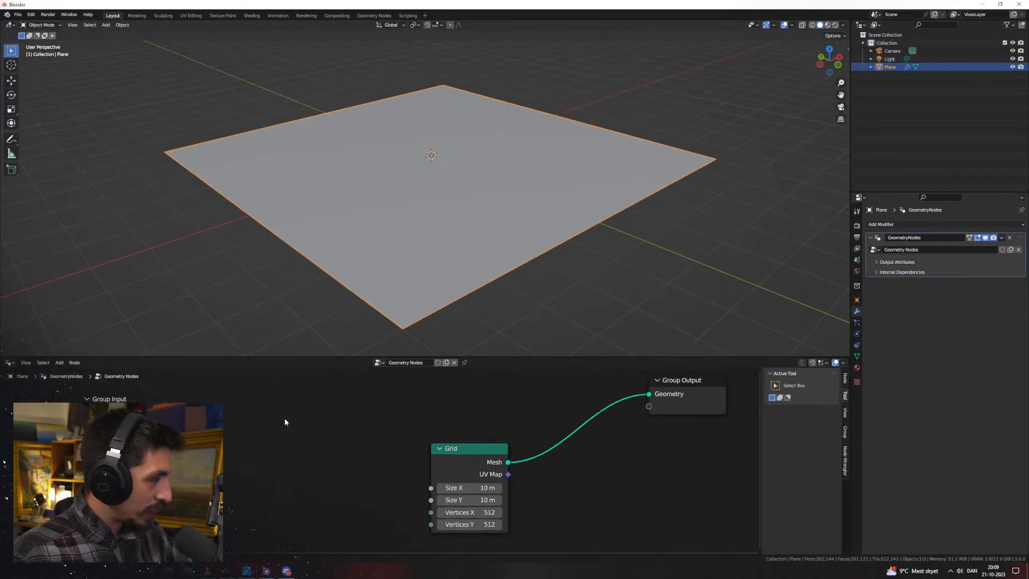
pyautogui.scroll(-1, 280, 413)
pyautogui.moveTo(278, 415); pyautogui.dragTo(306, 416, button='middle')
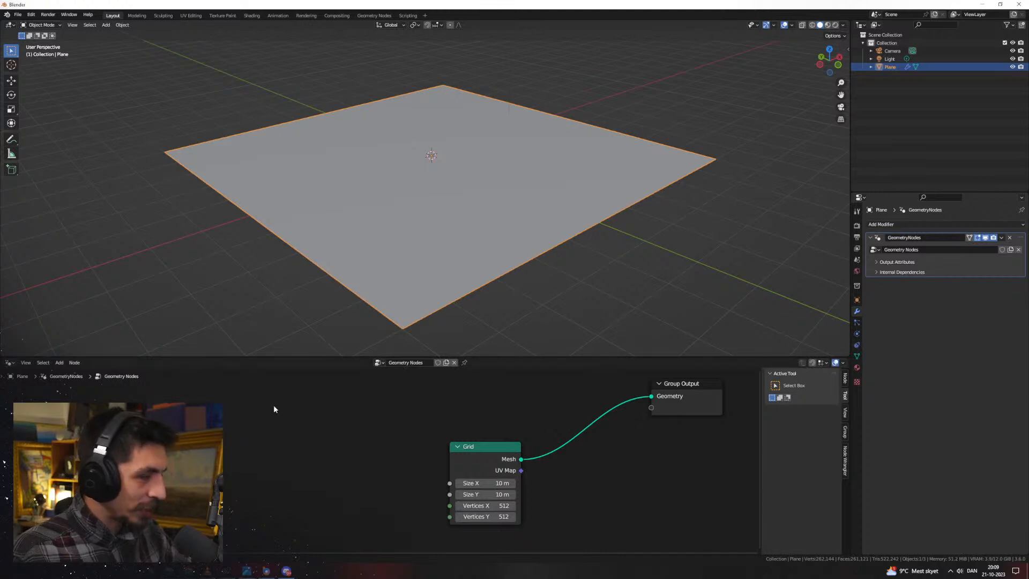
pyautogui.moveTo(492, 358); pyautogui.dragTo(493, 340)
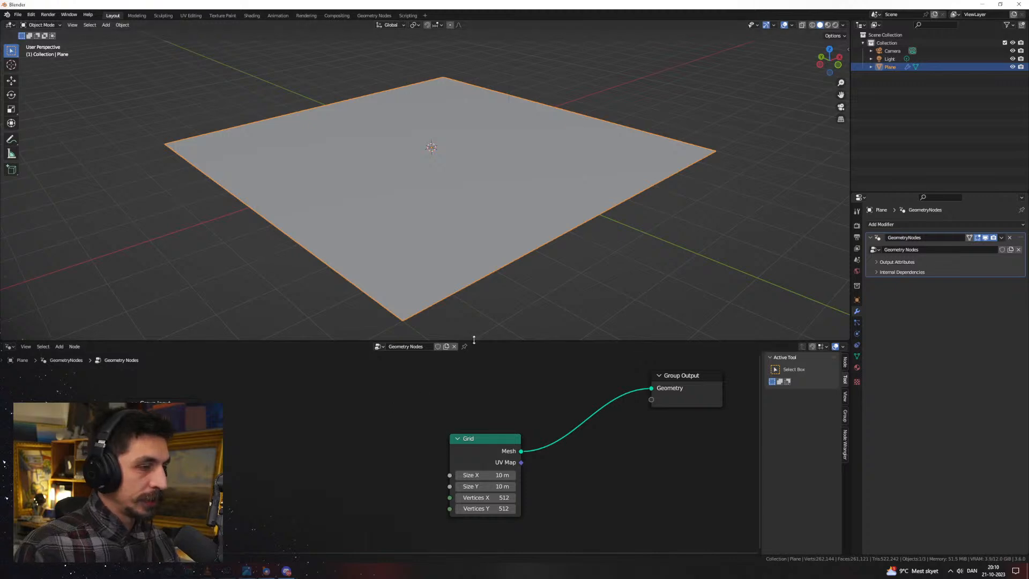
# Enlarge the node editor, add a Voronoi Texture node between Group Input and Grid, and move Group Input up out of its way
pyautogui.moveTo(474, 341); pyautogui.dragTo(490, 231)
pyautogui.moveTo(365, 358); pyautogui.dragTo(460, 369, button='middle')
pyautogui.scroll(1, 431, 389)
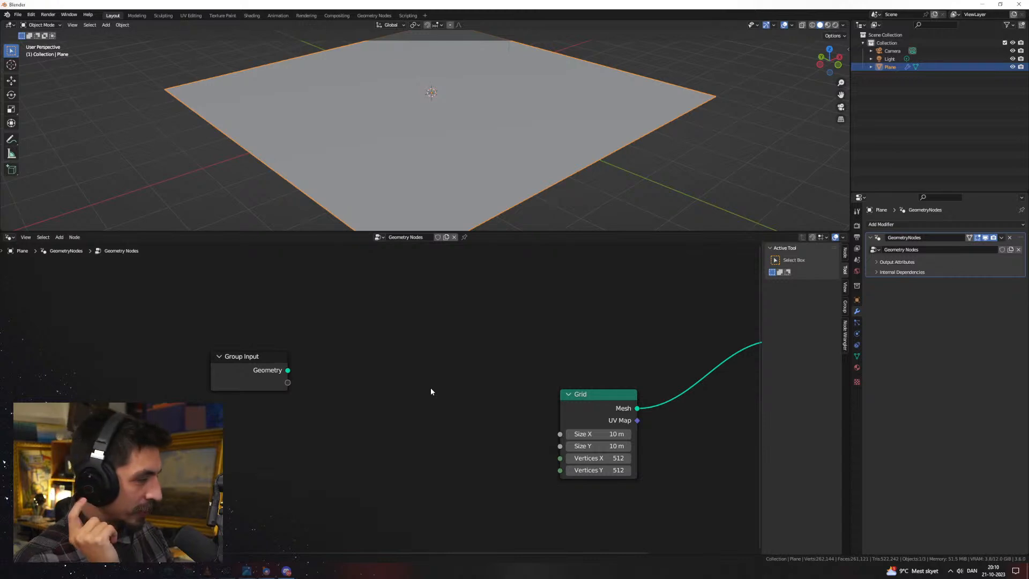
pyautogui.keyDown('ctrl'); pyautogui.hscroll(3, 428, 419); pyautogui.keyUp('ctrl')
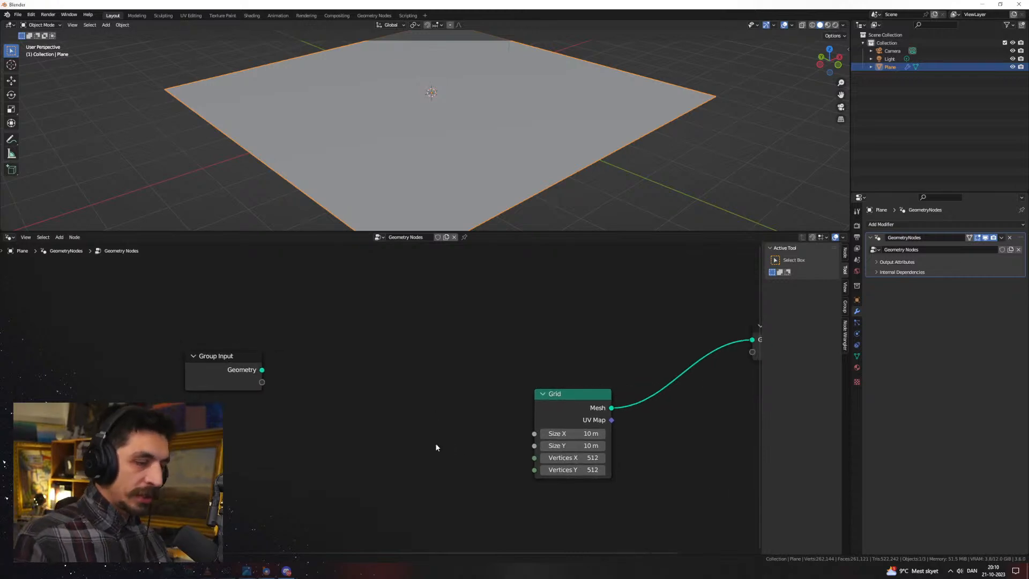
pyautogui.scroll(1, 432, 439)
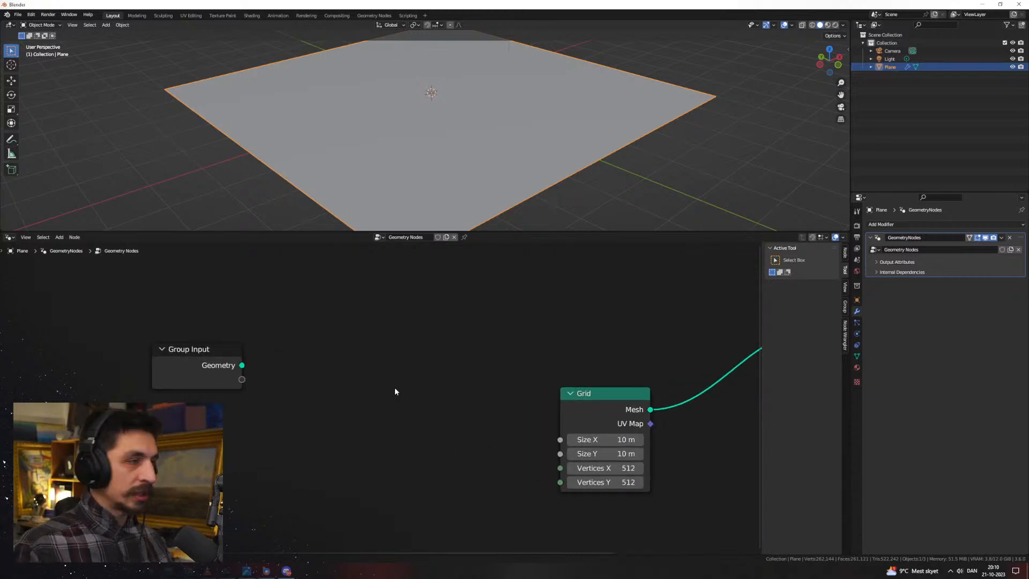
pyautogui.scroll(1, 400, 391)
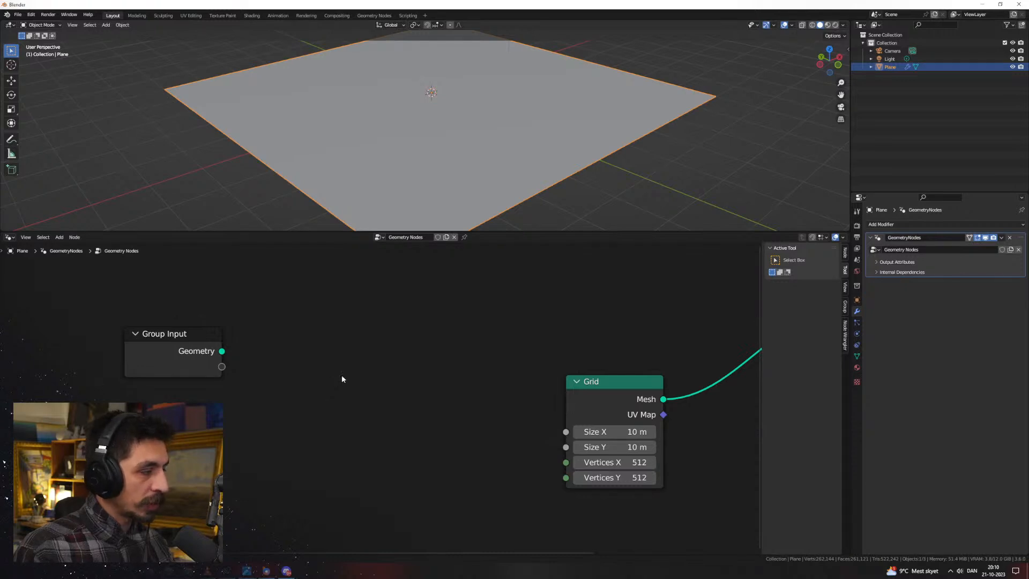
pyautogui.hotkey('shift', 'a')
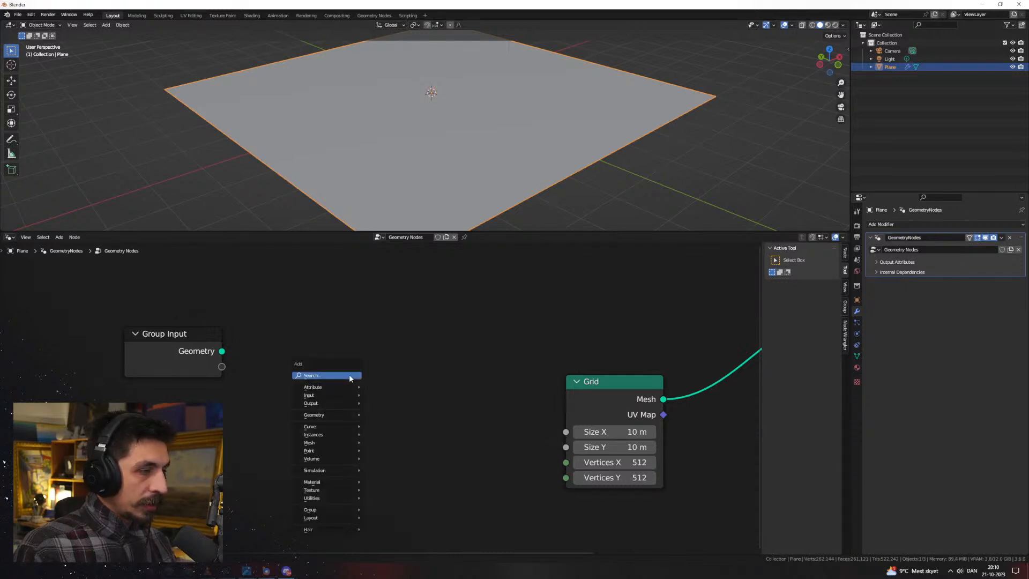
pyautogui.click(349, 375)
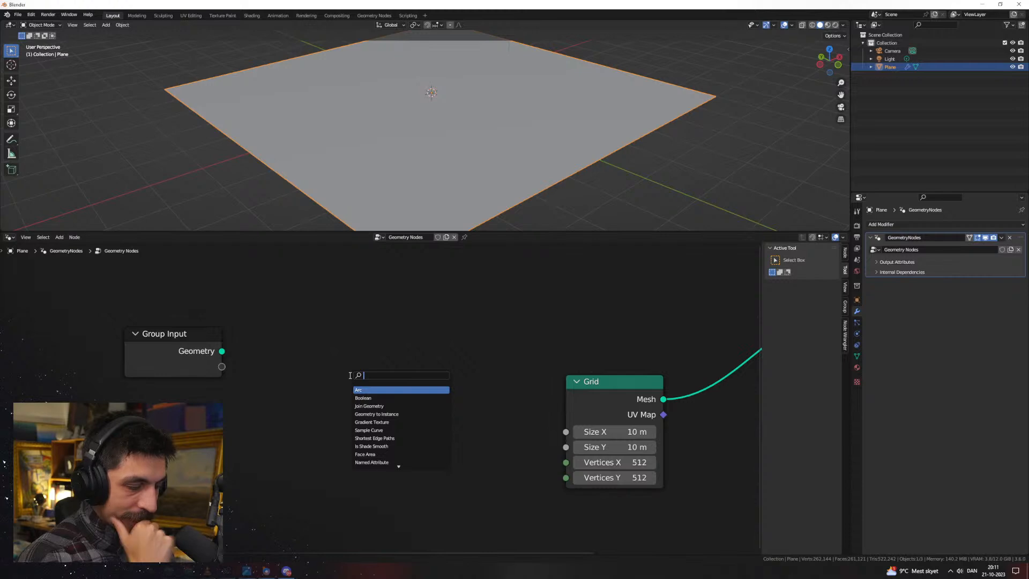
pyautogui.write('voron')
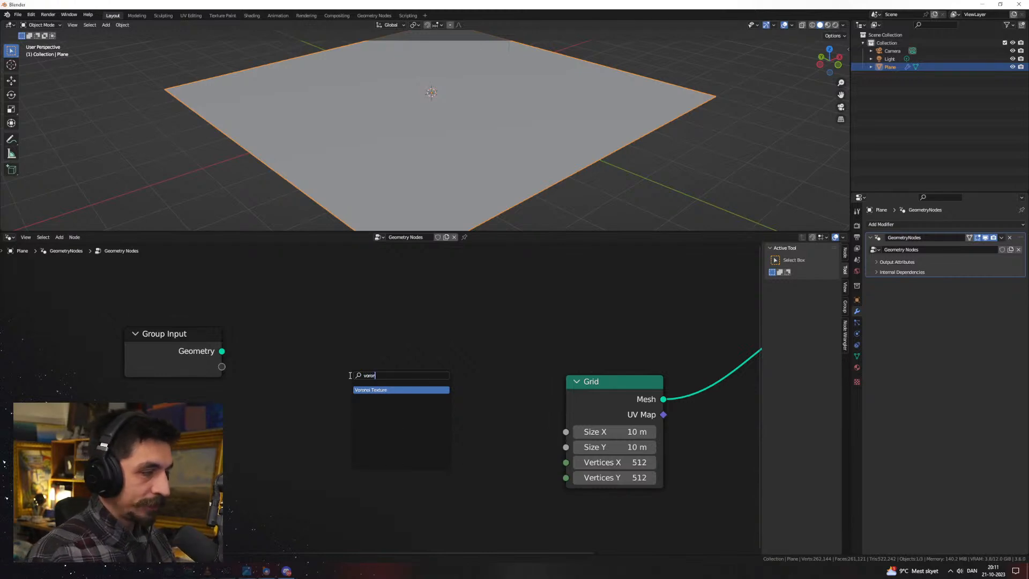
pyautogui.press('Return')
pyautogui.click(349, 375)
pyautogui.moveTo(160, 335); pyautogui.dragTo(97, 305)
pyautogui.moveTo(387, 379); pyautogui.dragTo(272, 438)
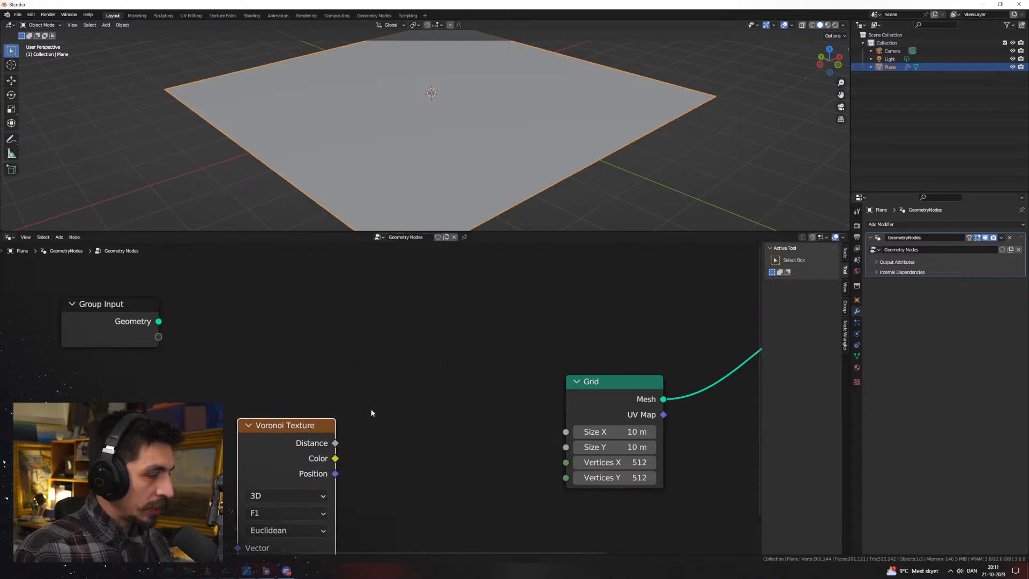
# Move the Grid node closer to the Voronoi Texture node to free space before Group Output
pyautogui.scroll(-3, 398, 404)
pyautogui.moveTo(386, 453); pyautogui.dragTo(480, 403, button='middle')
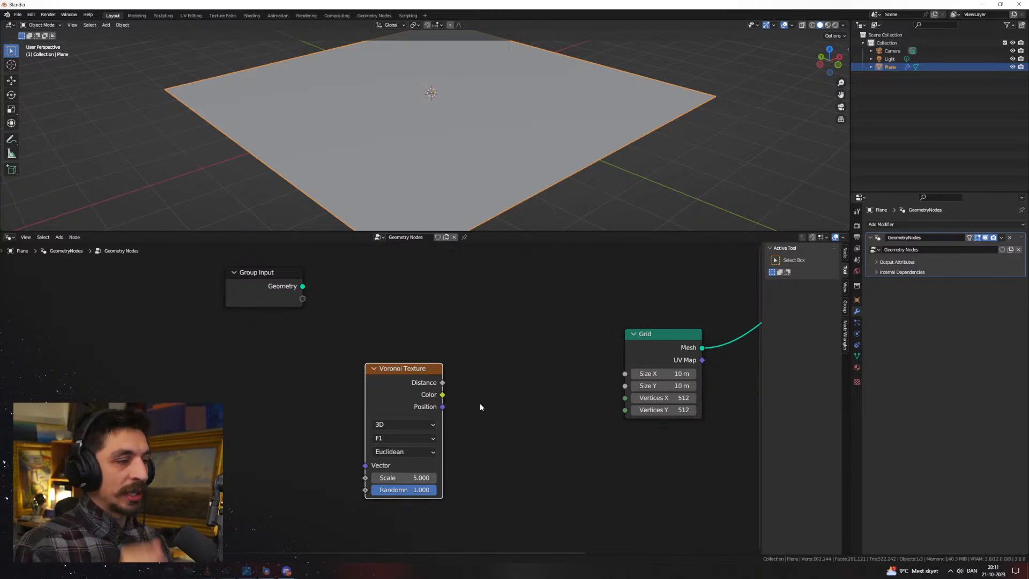
pyautogui.moveTo(538, 389); pyautogui.dragTo(441, 395, button='middle')
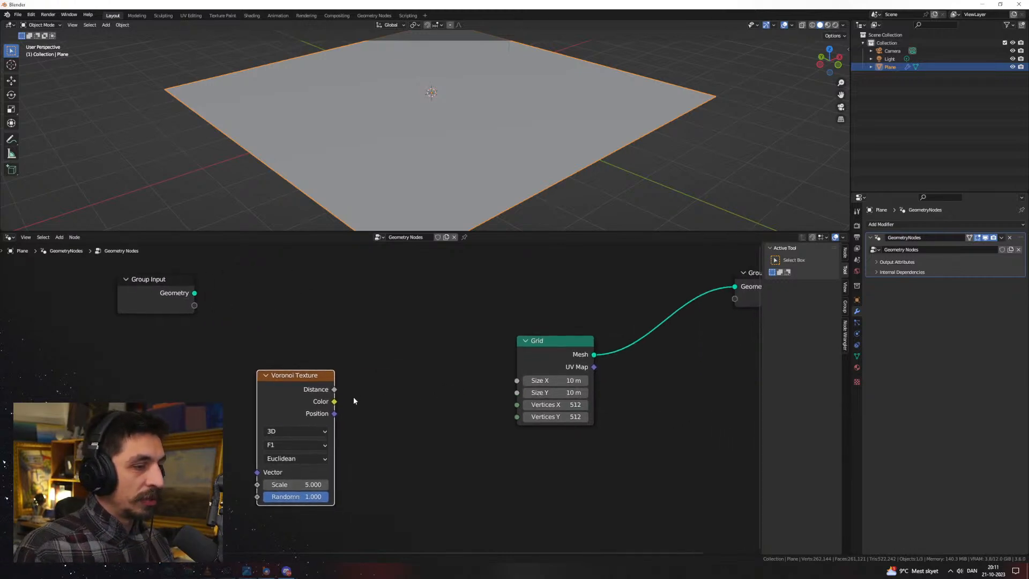
pyautogui.moveTo(335, 390); pyautogui.dragTo(423, 424)
pyautogui.moveTo(531, 347); pyautogui.dragTo(423, 332)
# Insert a Set Position node between the Grid's Mesh output and Group Output, placed lower than the Grid node
pyautogui.moveTo(485, 340); pyautogui.dragTo(570, 383)
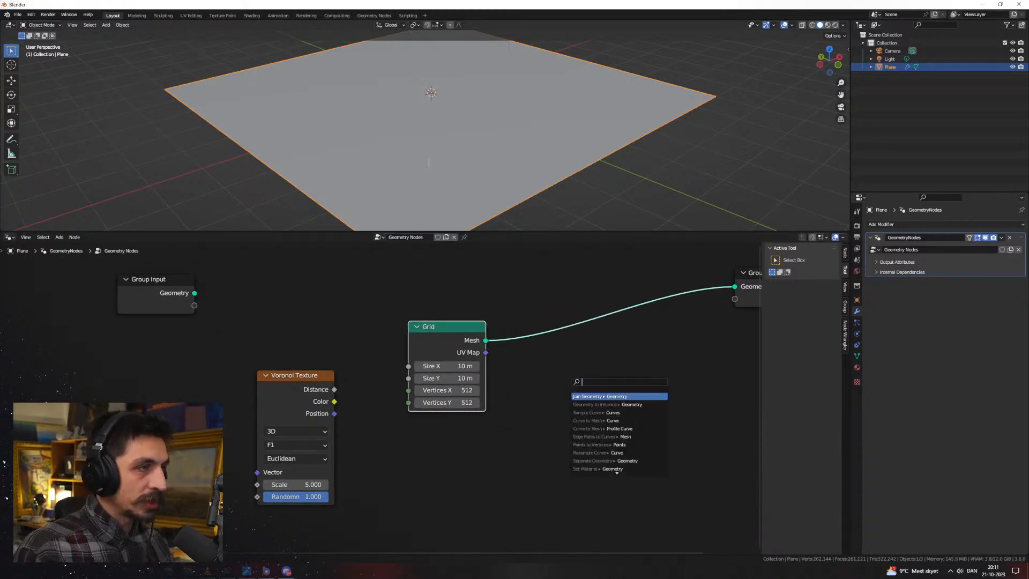
pyautogui.press('Escape')
pyautogui.moveTo(486, 340); pyautogui.dragTo(564, 382)
pyautogui.write('set po')
pyautogui.press('Return')
pyautogui.click(563, 382)
pyautogui.moveTo(633, 359); pyautogui.dragTo(510, 372, button='middle')
pyautogui.moveTo(517, 405); pyautogui.dragTo(611, 299)
# Add a Combine XYZ node below the Grid with its Vector output linked to Set Position's Offset
pyautogui.moveTo(440, 455); pyautogui.dragTo(541, 380, button='middle')
pyautogui.moveTo(542, 381); pyautogui.dragTo(440, 424)
pyautogui.write('combine')
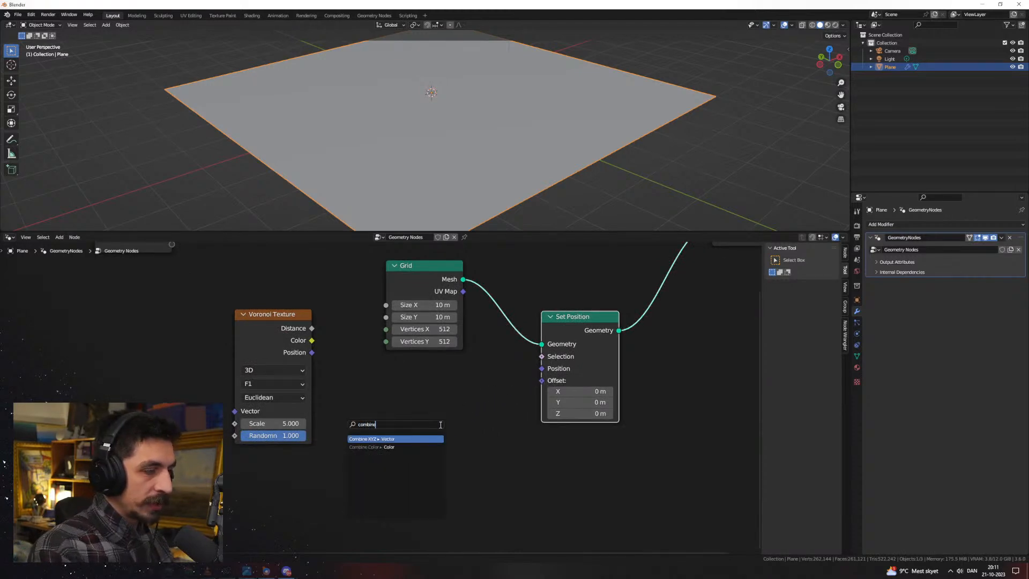
pyautogui.press('Return')
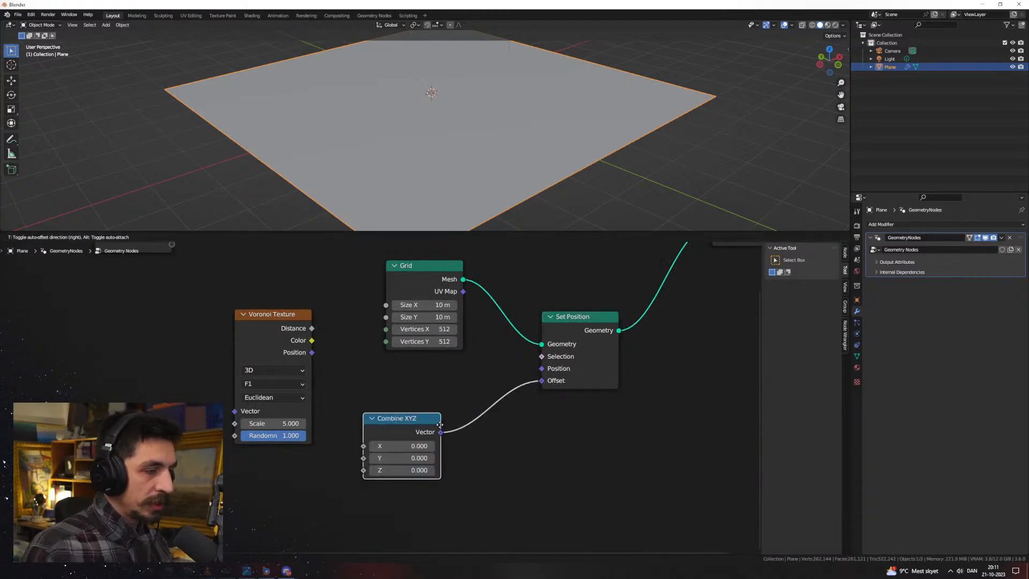
pyautogui.click(465, 419)
# Switch to VLC, adjust the player volume, open and close the system volume control, and return to Blender
pyautogui.click(207, 571)
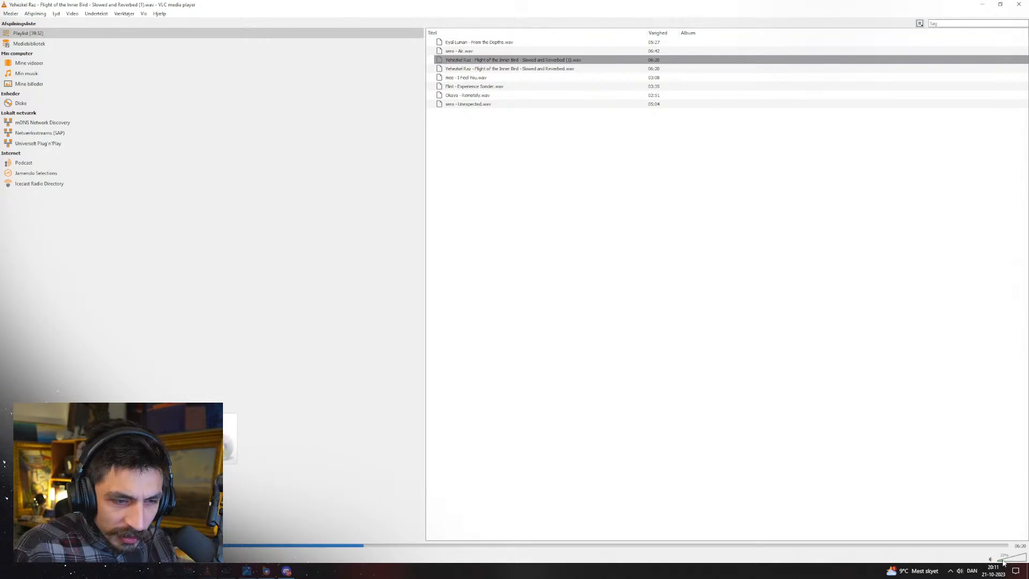
pyautogui.moveTo(1005, 562); pyautogui.dragTo(931, 561)
pyautogui.click(960, 571)
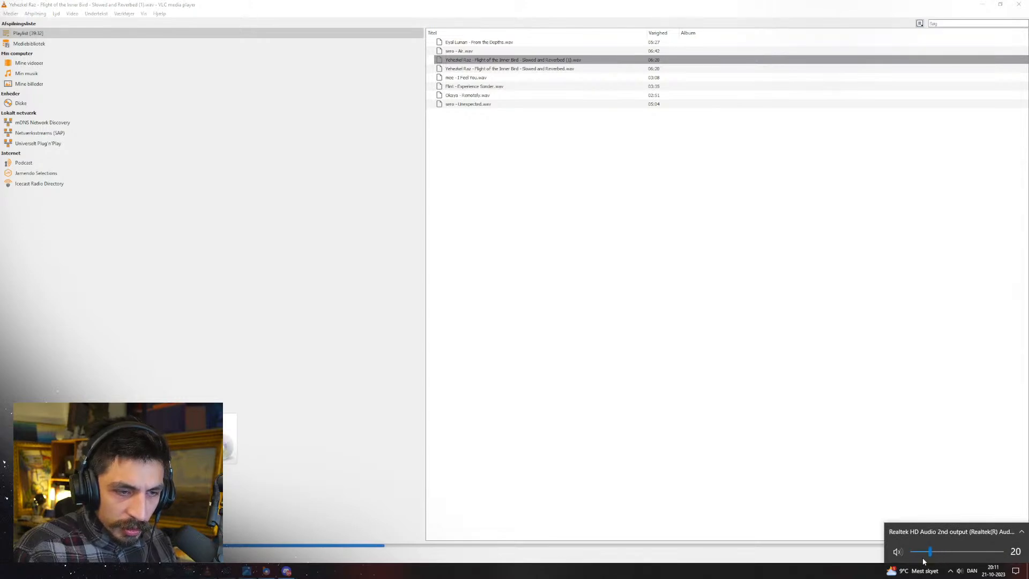
pyautogui.click(828, 524)
pyautogui.moveTo(1015, 563); pyautogui.dragTo(1007, 562)
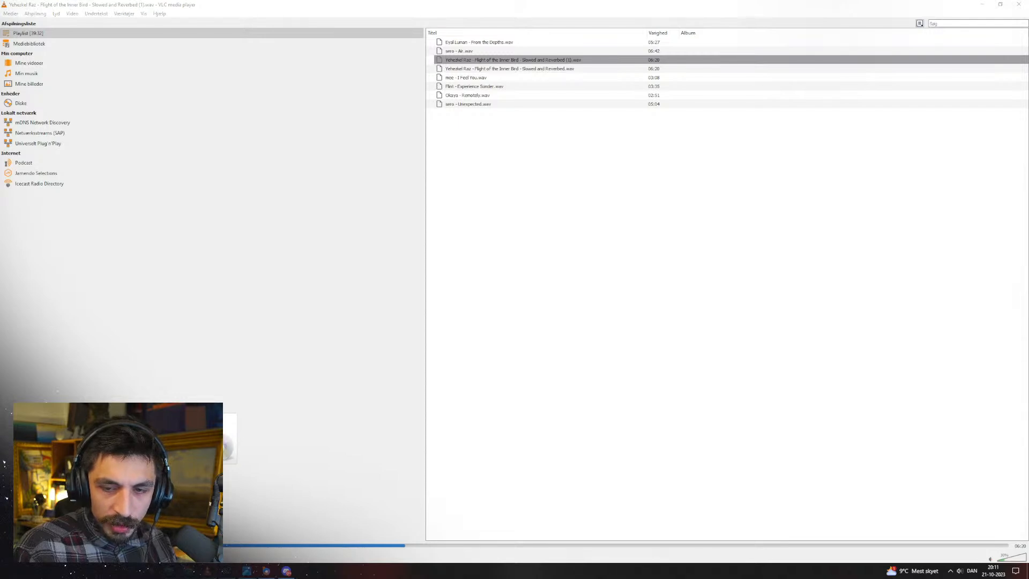
pyautogui.click(982, 4)
# Connect the Voronoi Texture's Distance output to the Z input of Combine XYZ
pyautogui.moveTo(573, 442); pyautogui.dragTo(602, 455, button='middle')
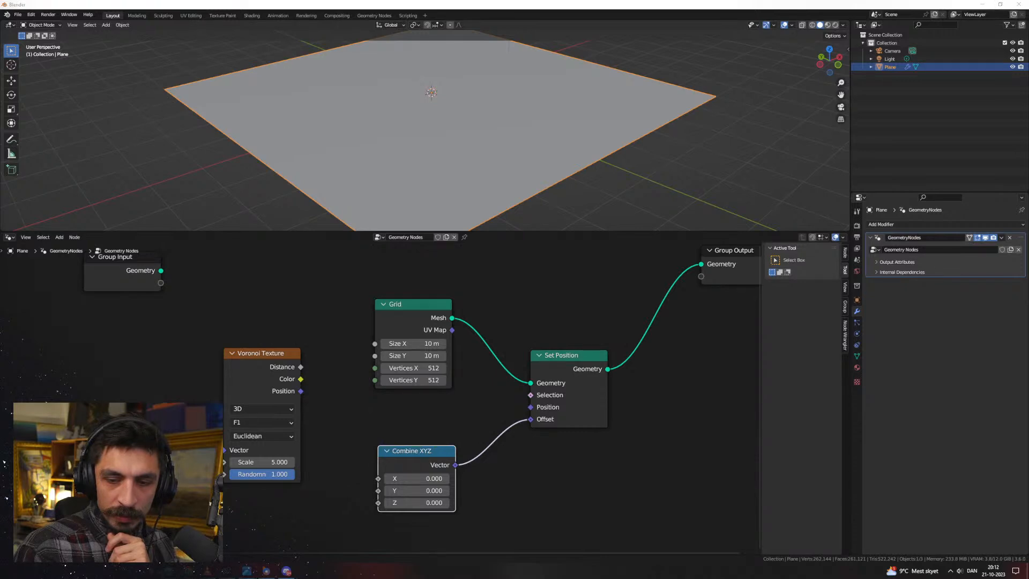
pyautogui.click(668, 415)
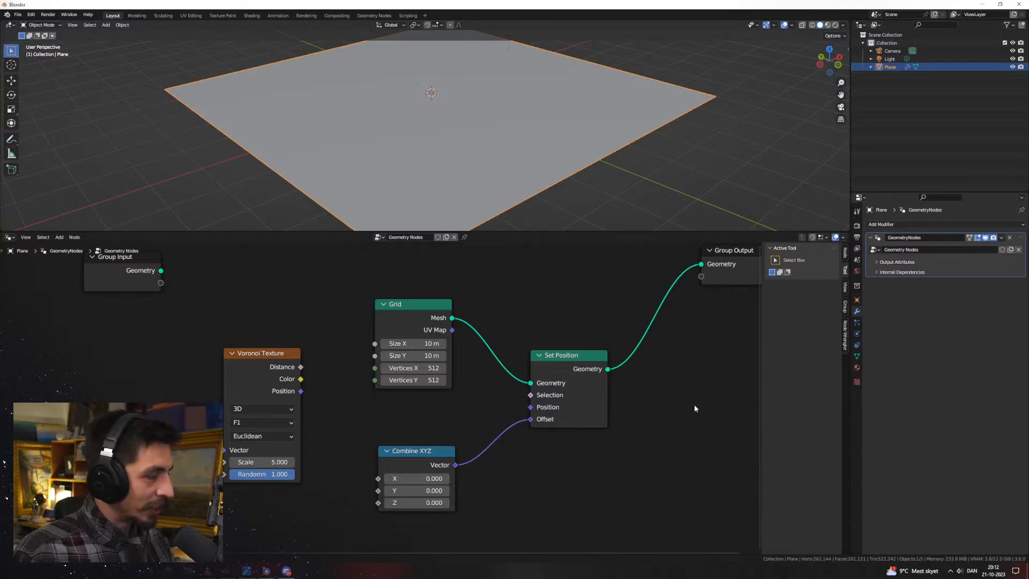
pyautogui.scroll(-3, 657, 421)
pyautogui.scroll(2, 563, 448)
pyautogui.moveTo(467, 458); pyautogui.dragTo(625, 456, button='middle')
pyautogui.moveTo(394, 338); pyautogui.dragTo(527, 476)
pyautogui.scroll(-1, 455, 145)
# Enlarge the 3D viewport above the node editor to show the whole displaced grid
pyautogui.moveTo(451, 140); pyautogui.dragTo(468, 154, button='middle')
pyautogui.keyDown('shift'); pyautogui.moveTo(468, 153); pyautogui.dragTo(494, 199, button='middle'); pyautogui.keyUp('shift')
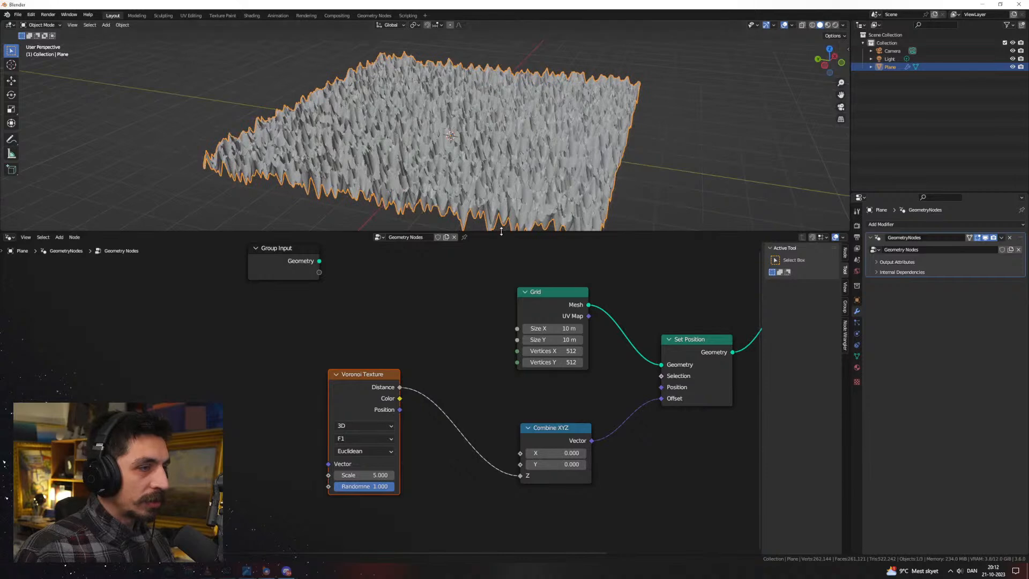
pyautogui.moveTo(501, 231); pyautogui.dragTo(502, 327)
pyautogui.scroll(2, 420, 448)
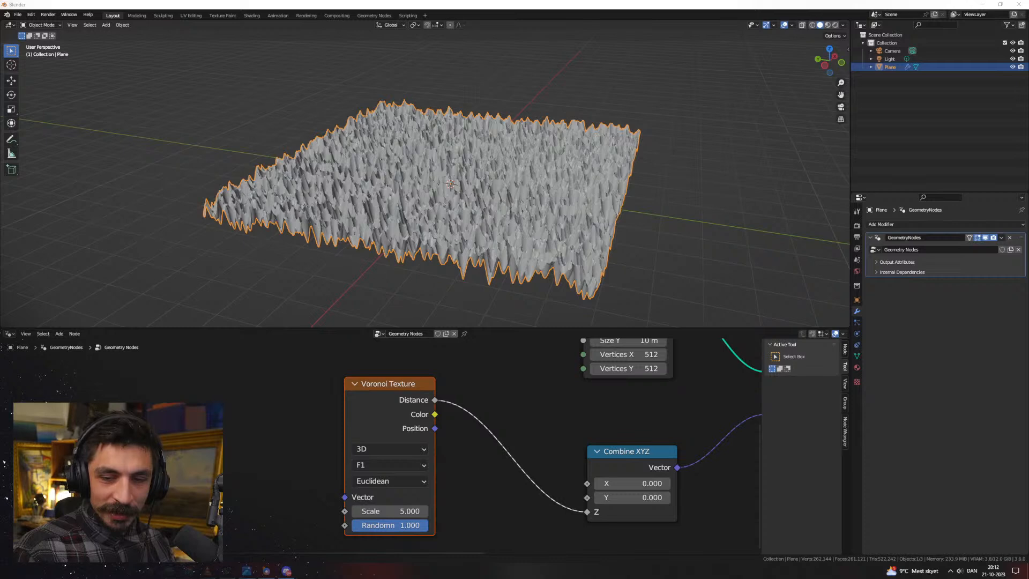
pyautogui.click(515, 497)
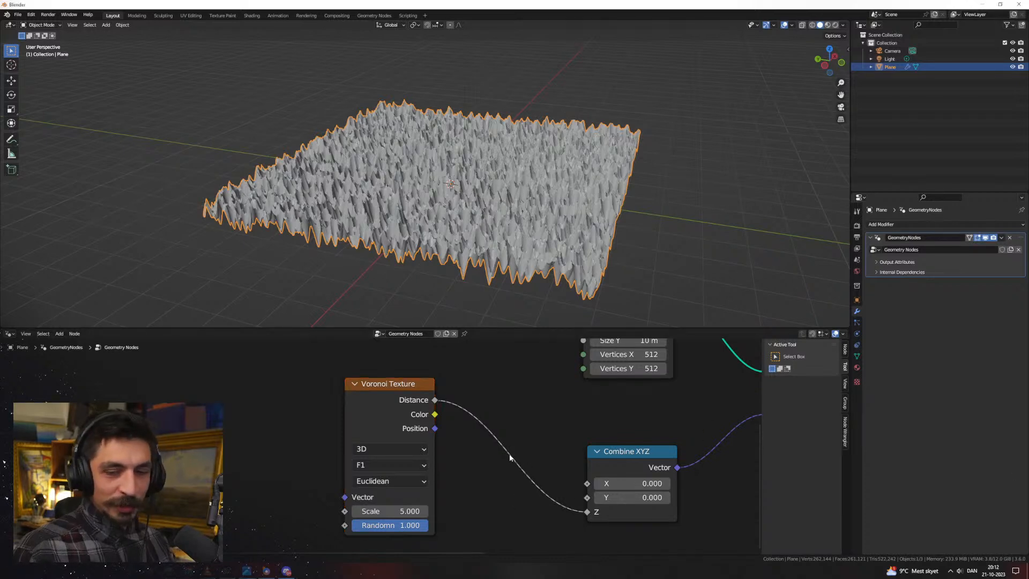
# Shift the Voronoi Texture node slightly and lower its Scale to 0.340
pyautogui.moveTo(430, 457); pyautogui.dragTo(440, 470)
pyautogui.moveTo(420, 525); pyautogui.dragTo(367, 453)
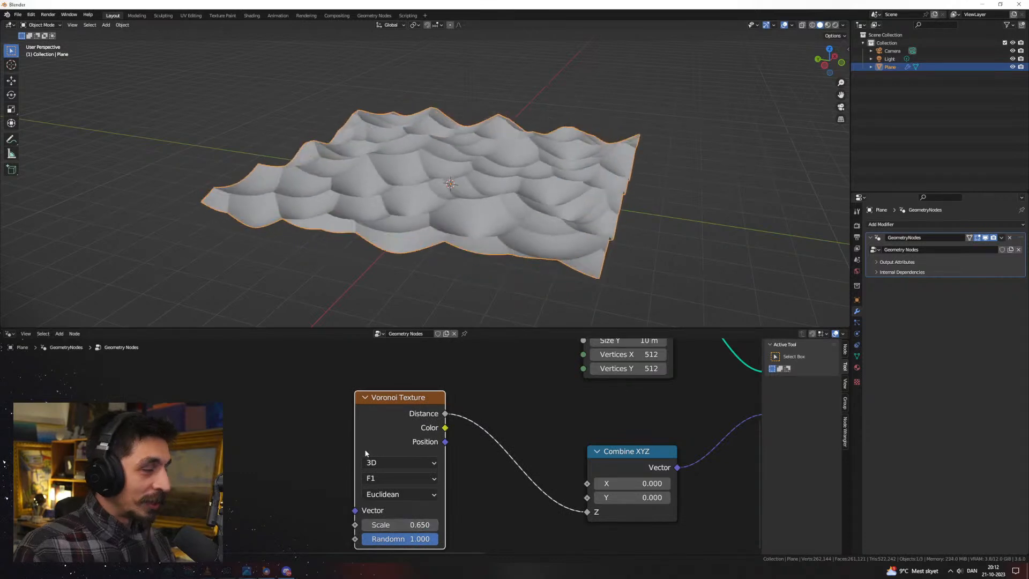
pyautogui.moveTo(422, 524); pyautogui.dragTo(404, 524)
pyautogui.moveTo(538, 231); pyautogui.dragTo(451, 209, button='middle')
pyautogui.moveTo(451, 209); pyautogui.dragTo(468, 226, button='middle')
pyautogui.scroll(2, 468, 229)
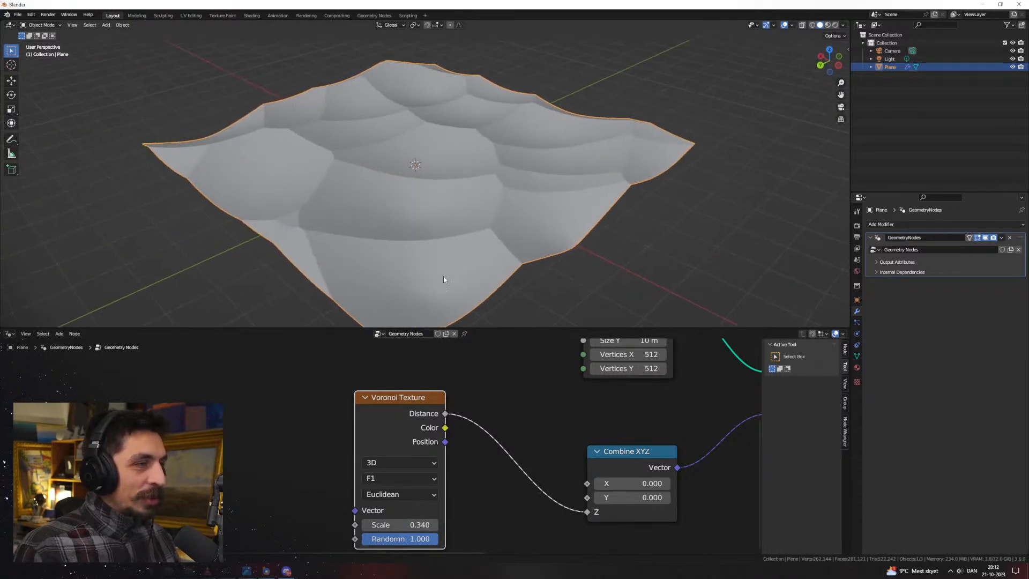
pyautogui.hotkey('shift', 'a')
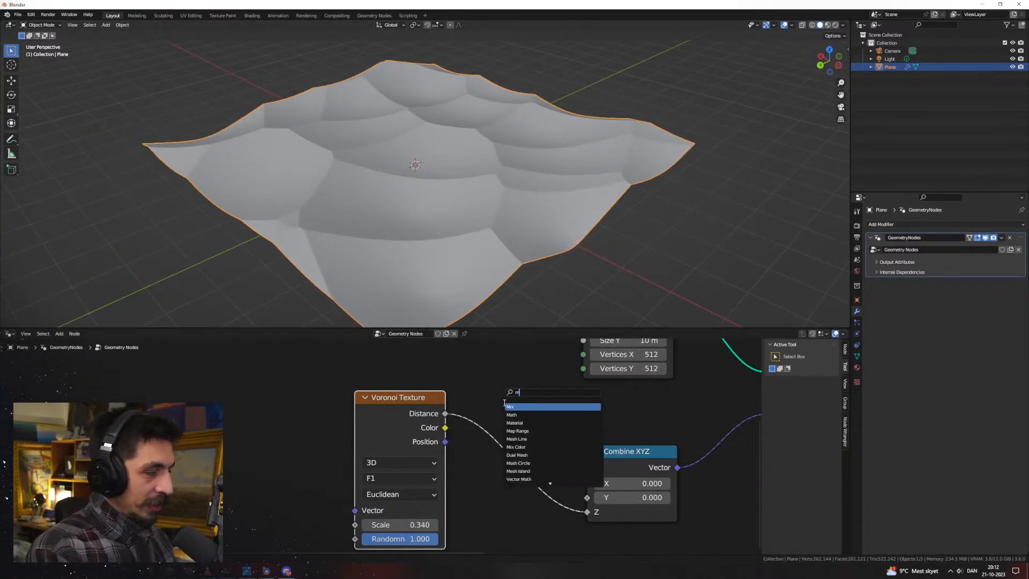
pyautogui.write('multip')
pyautogui.press('Escape')
# Insert a Math node set to Multiply between the Voronoi Distance output and Combine XYZ's Z input
pyautogui.hotkey('shift', 'a')
pyautogui.write('m')
pyautogui.click(514, 425)
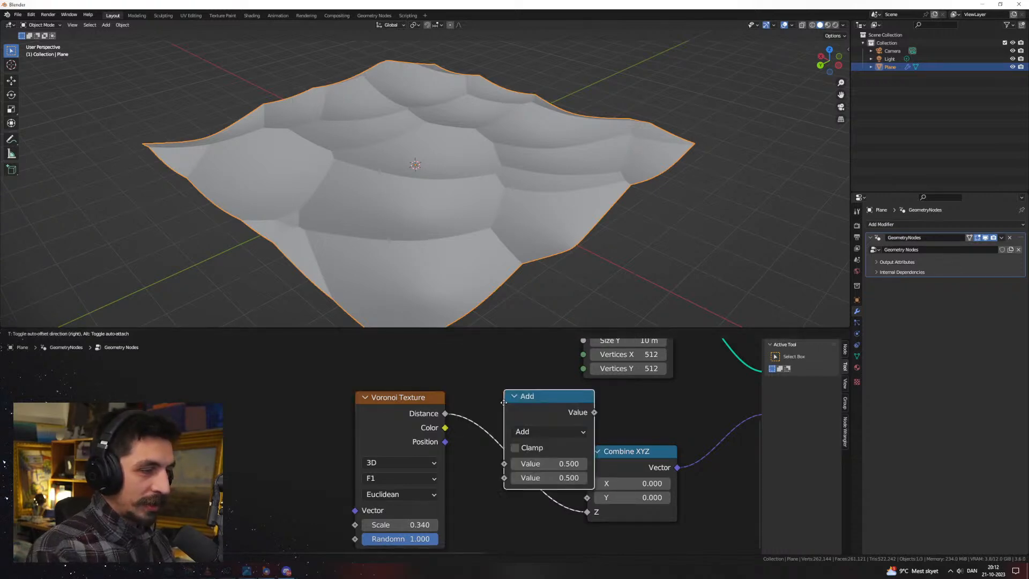
pyautogui.click(543, 433)
pyautogui.click(543, 432)
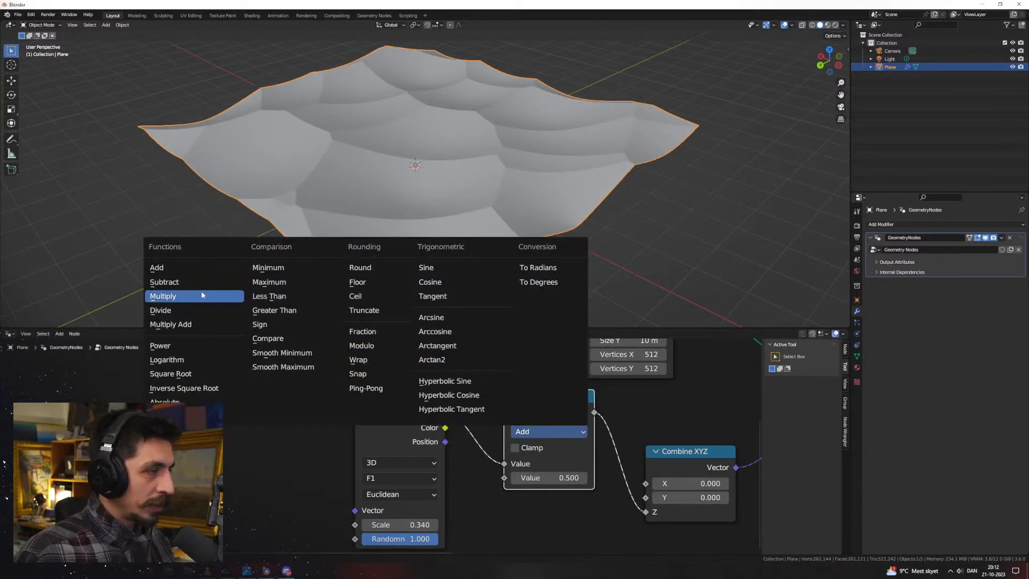
pyautogui.click(163, 296)
# Raise the Multiply node's value to 2.320 to increase the displacement height
pyautogui.moveTo(547, 477); pyautogui.dragTo(600, 478)
pyautogui.moveTo(465, 133); pyautogui.dragTo(515, 194, button='middle')
pyautogui.moveTo(550, 478); pyautogui.dragTo(555, 478)
# Move the Voronoi Texture and Multiply nodes farther from Combine XYZ and inspect the terrain from several angles
pyautogui.moveTo(371, 406); pyautogui.dragTo(300, 411)
pyautogui.moveTo(532, 411); pyautogui.dragTo(433, 416)
pyautogui.moveTo(300, 413); pyautogui.dragTo(177, 422)
pyautogui.moveTo(421, 410); pyautogui.dragTo(322, 413)
pyautogui.moveTo(428, 225); pyautogui.dragTo(526, 178, button='middle')
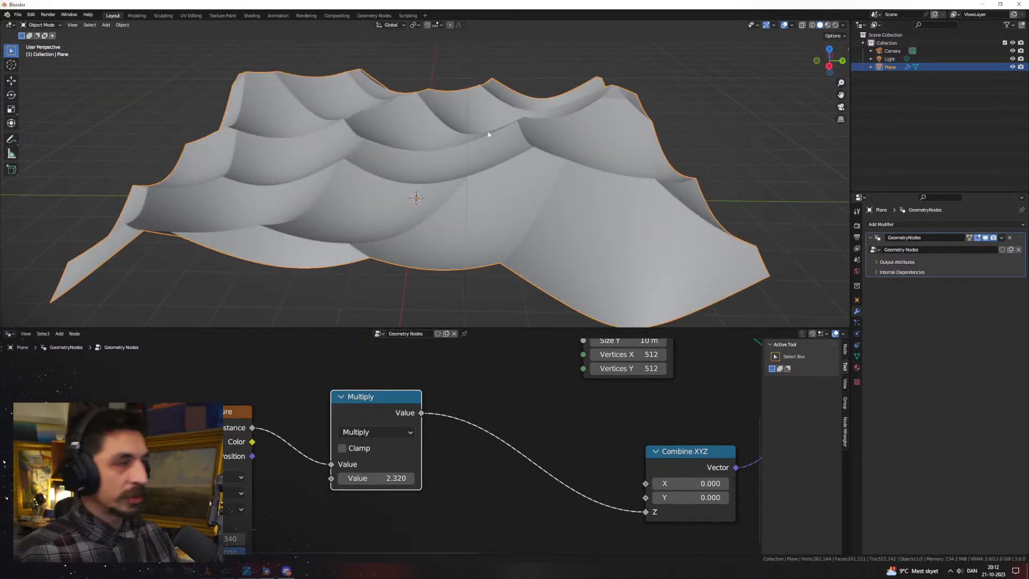
pyautogui.moveTo(509, 143); pyautogui.dragTo(509, 147, button='middle')
pyautogui.keyDown('shift'); pyautogui.moveTo(429, 174); pyautogui.dragTo(531, 166, button='middle'); pyautogui.keyUp('shift')
pyautogui.scroll(-3, 390, 418)
pyautogui.moveTo(391, 418); pyautogui.dragTo(578, 418, button='middle')
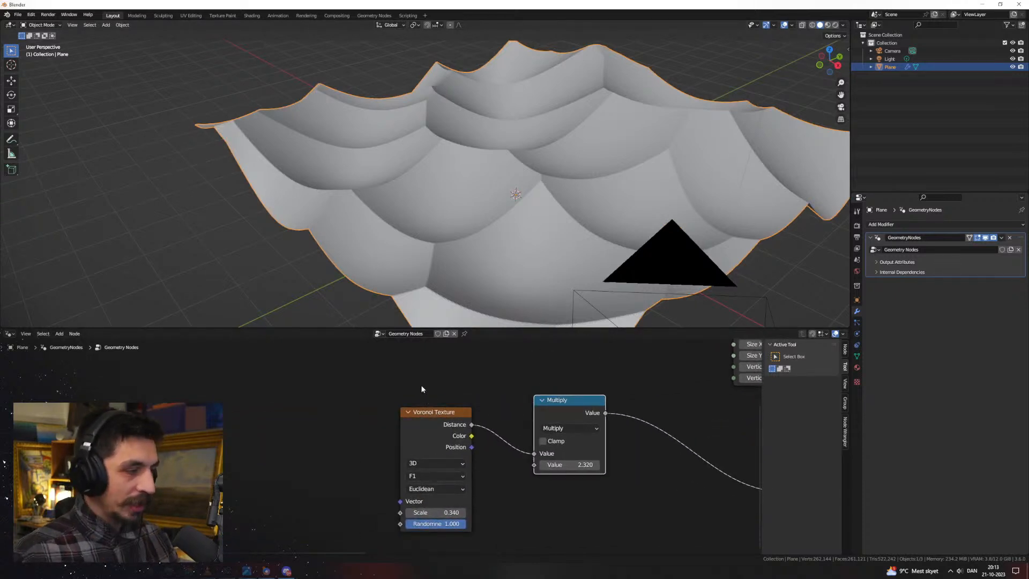
pyautogui.click(398, 502)
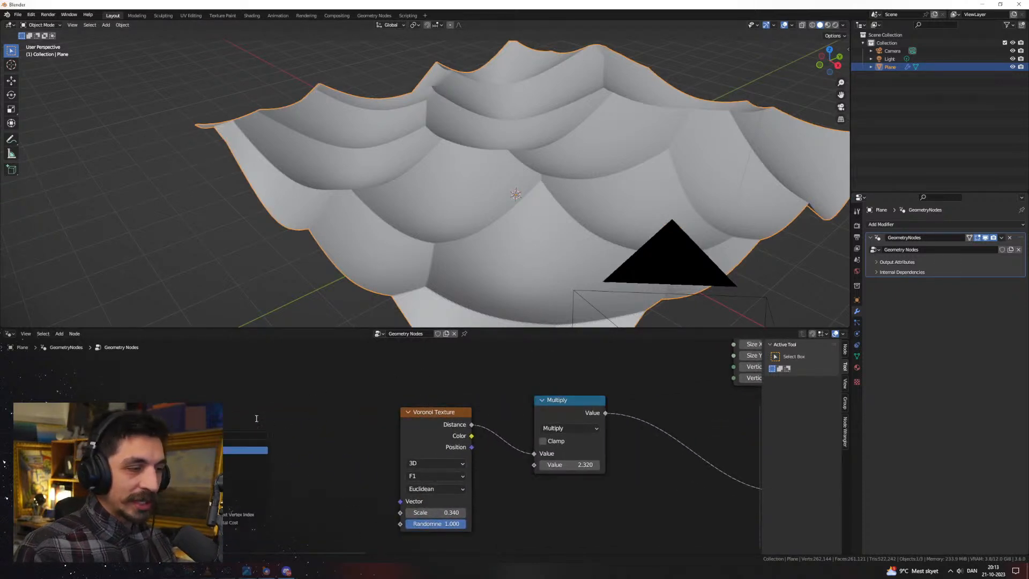
pyautogui.moveTo(435, 436); pyautogui.dragTo(432, 435)
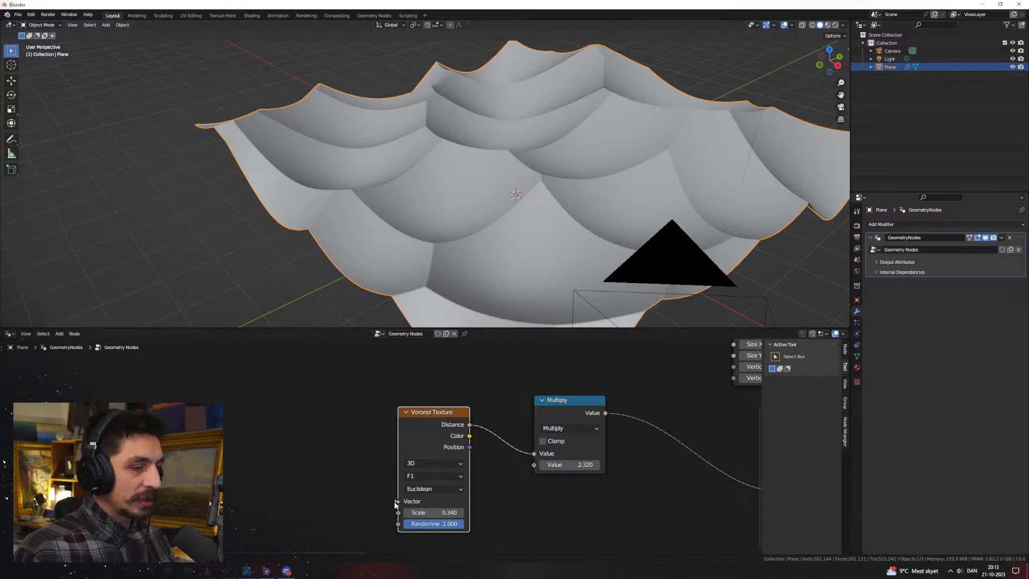
pyautogui.moveTo(398, 502); pyautogui.dragTo(356, 489)
pyautogui.click(356, 490)
pyautogui.rightClick(348, 460)
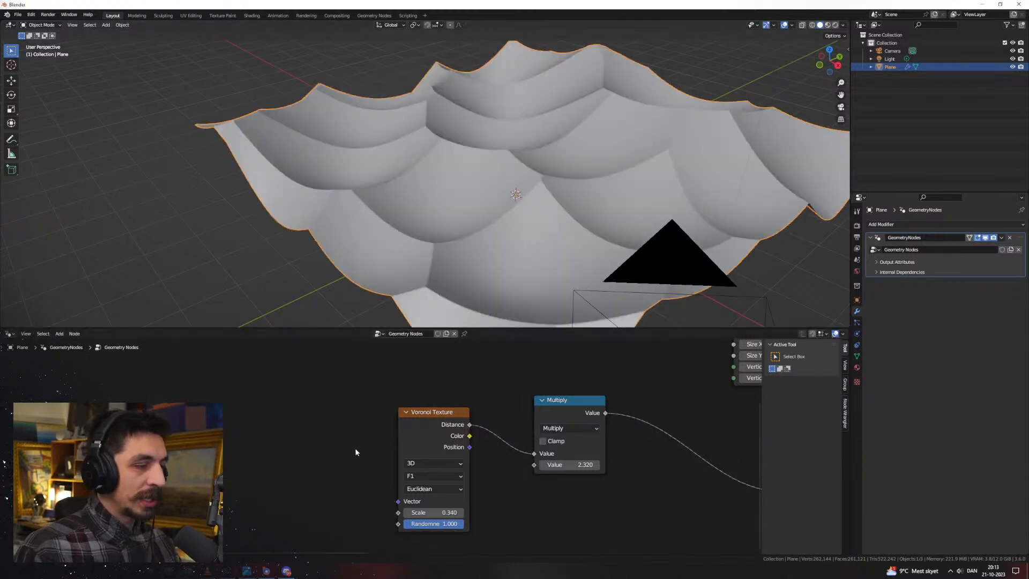
# Add a Noise Texture node well ahead of the Voronoi Texture node
pyautogui.moveTo(482, 175); pyautogui.dragTo(430, 189, button='middle')
pyautogui.moveTo(317, 436); pyautogui.dragTo(397, 432, button='middle')
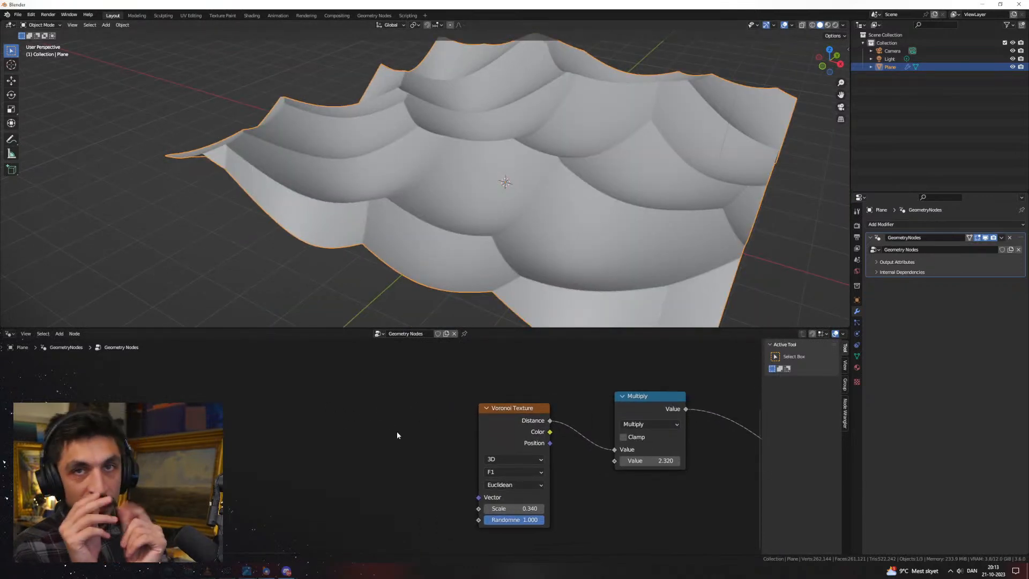
pyautogui.hotkey('shift', 'a')
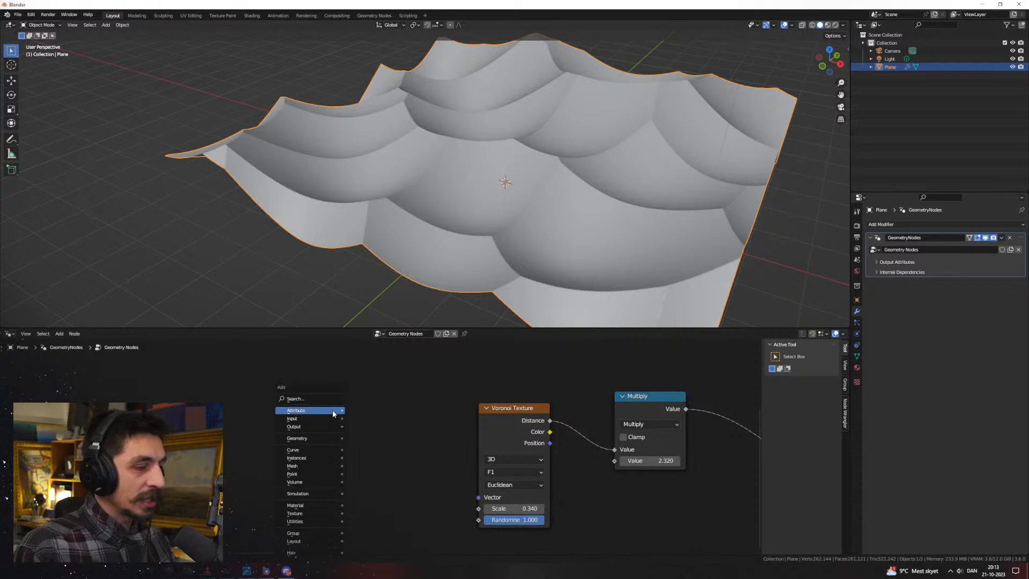
pyautogui.click(322, 396)
pyautogui.write('noise')
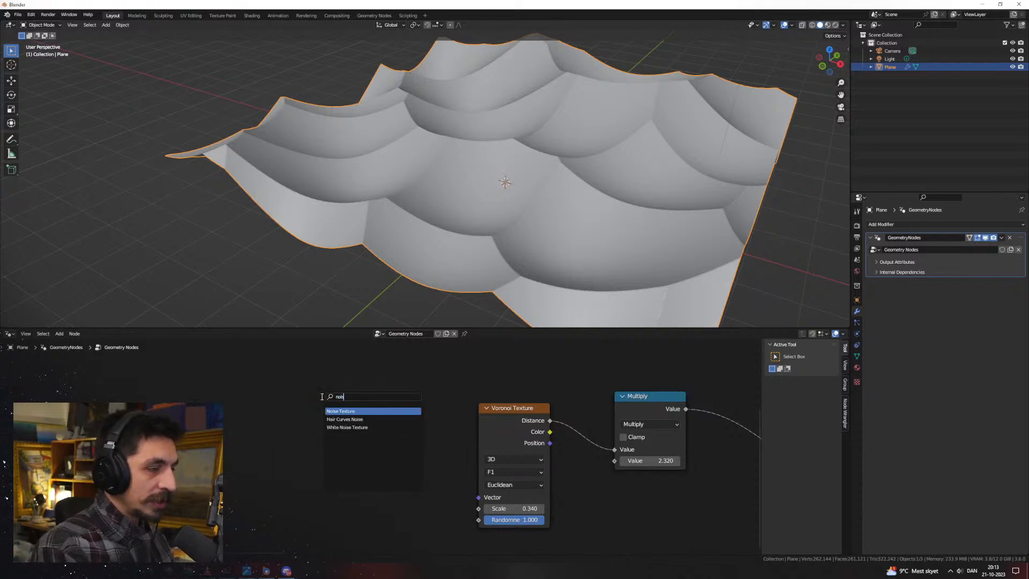
pyautogui.press('Return')
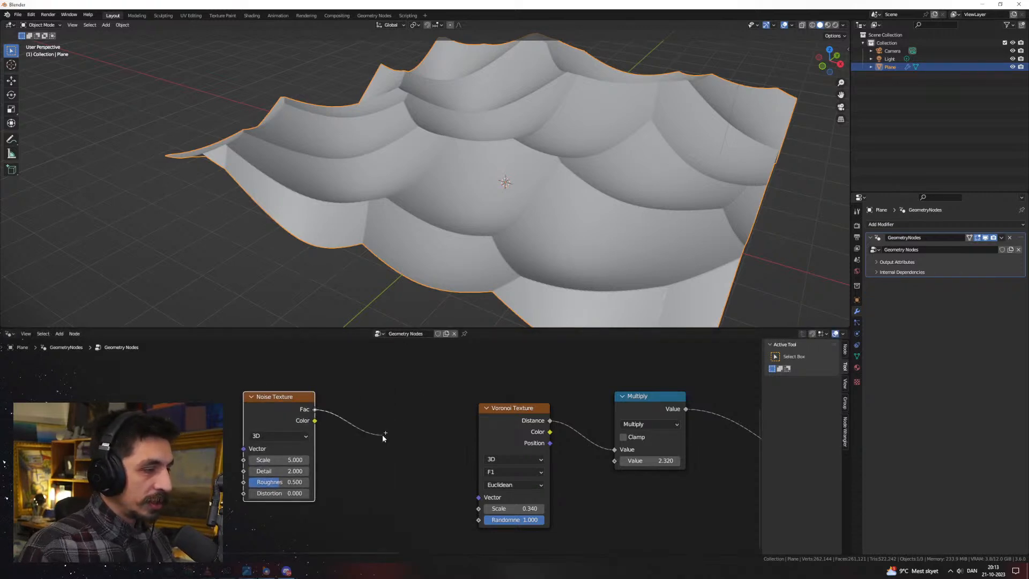
# Add a Mix node set to Color before the Voronoi Texture and connect the Noise Texture's Fac to input A
pyautogui.moveTo(383, 435); pyautogui.dragTo(384, 435)
pyautogui.write('mix')
pyautogui.press('Return')
pyautogui.click(373, 435)
pyautogui.click(407, 458)
pyautogui.click(404, 493)
pyautogui.moveTo(328, 431); pyautogui.dragTo(349, 382, button='middle')
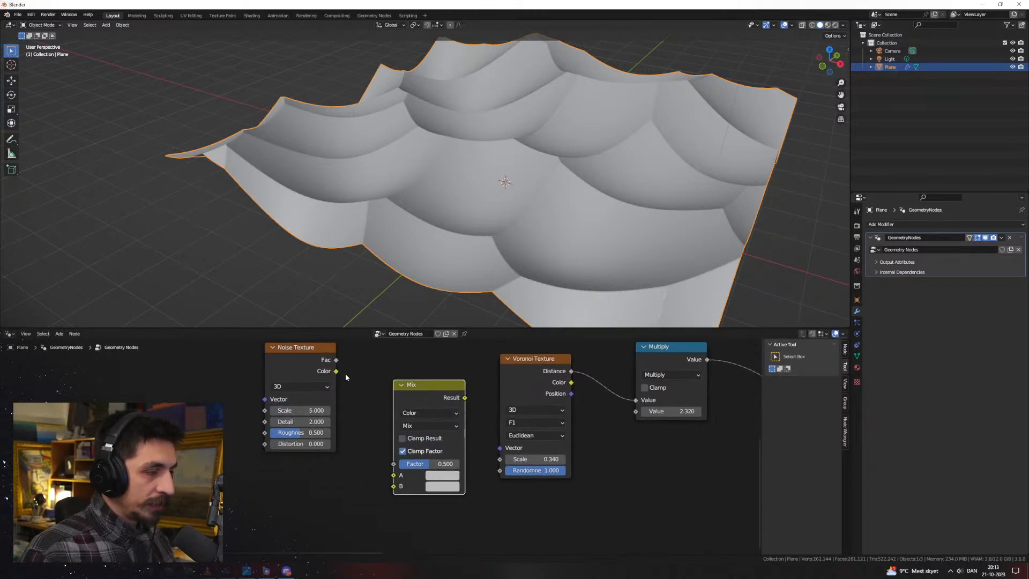
pyautogui.moveTo(336, 370); pyautogui.dragTo(364, 416)
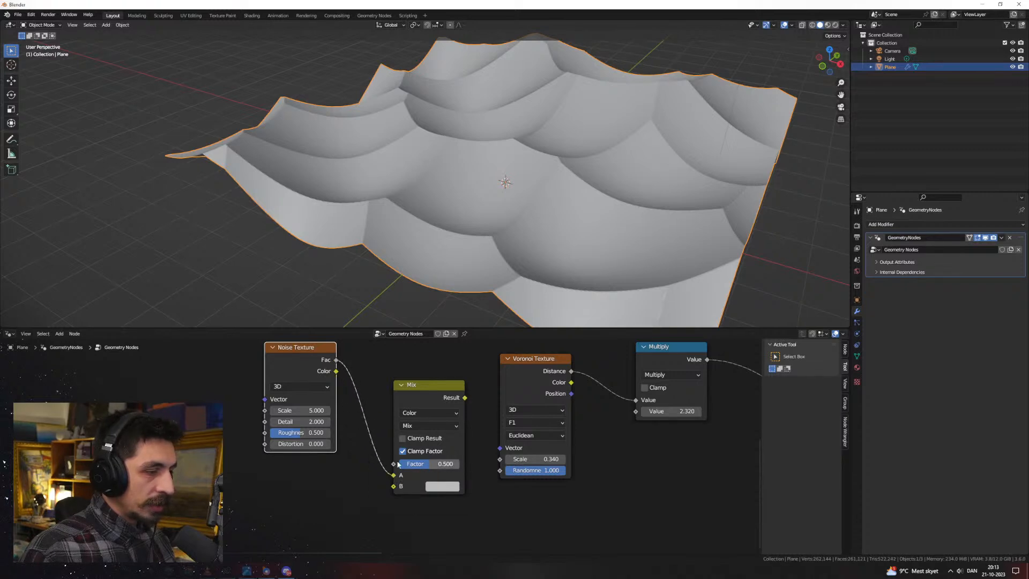
# Add a Position node below the Noise Texture and connect its output to the Mix node's B input
pyautogui.moveTo(413, 467); pyautogui.dragTo(438, 447, button='middle')
pyautogui.scroll(-1, 438, 445)
pyautogui.moveTo(444, 392); pyautogui.dragTo(450, 395, button='middle')
pyautogui.moveTo(448, 383); pyautogui.dragTo(444, 374)
pyautogui.moveTo(355, 442); pyautogui.dragTo(385, 472, button='middle')
pyautogui.hotkey('shift', 'a')
pyautogui.write('pos')
pyautogui.press('Return')
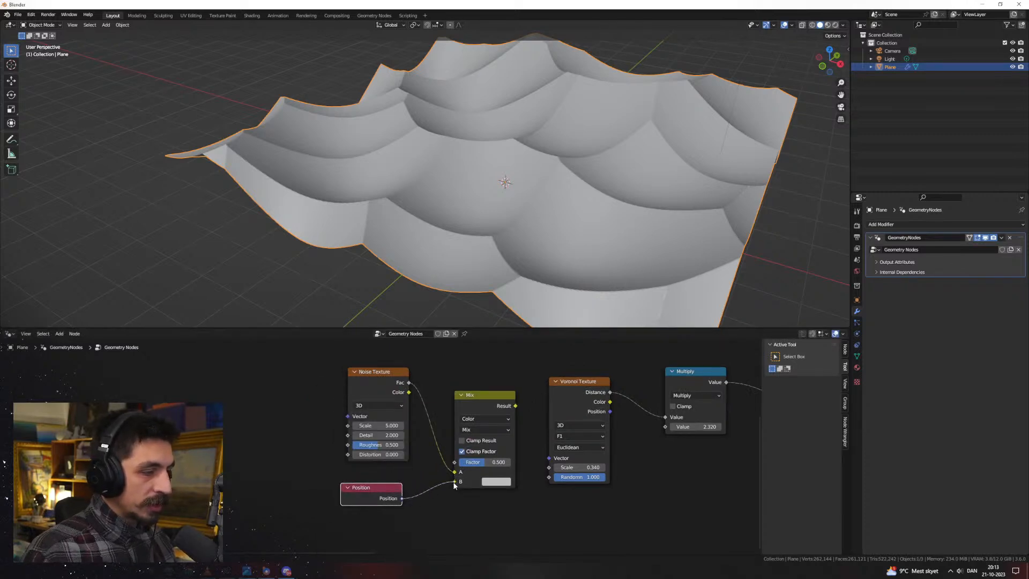
# Connect the Mix node's Result to the Voronoi Texture's Vector input and inspect the distorted terrain
pyautogui.moveTo(552, 456); pyautogui.dragTo(550, 458)
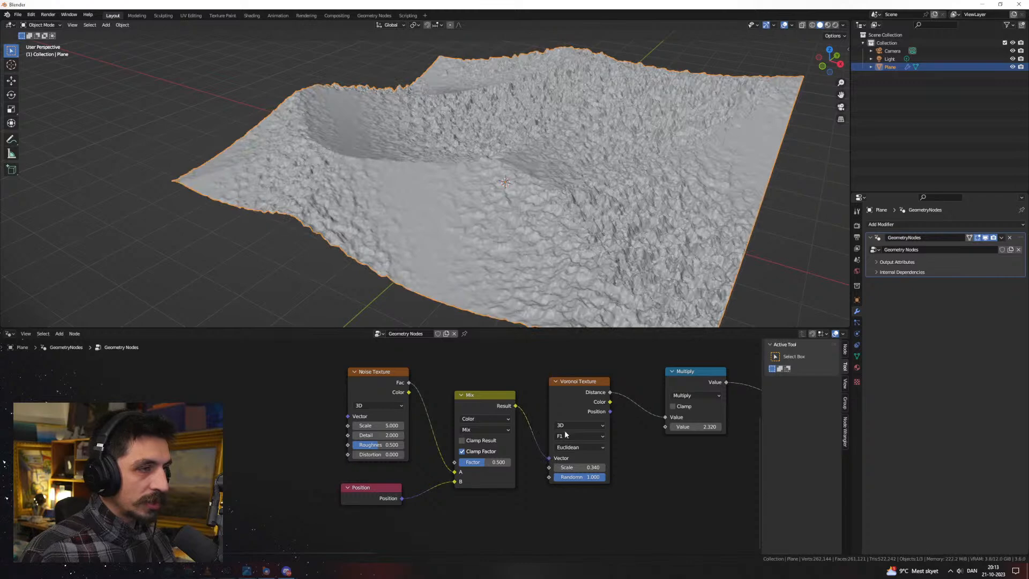
pyautogui.moveTo(547, 257); pyautogui.dragTo(509, 278, button='middle')
pyautogui.scroll(3, 546, 237)
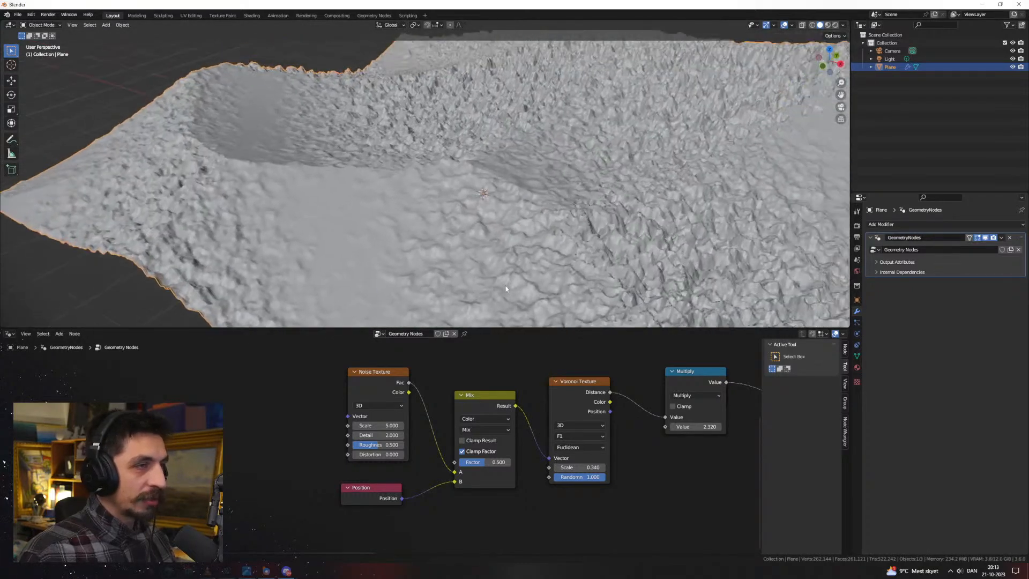
# Set the Mix node's Factor to 0.9
pyautogui.moveTo(485, 462)
pyautogui.mouseDown()
pyautogui.moveTo(509, 462)
pyautogui.moveTo(499, 462)
pyautogui.mouseUp()
pyautogui.click(499, 464)
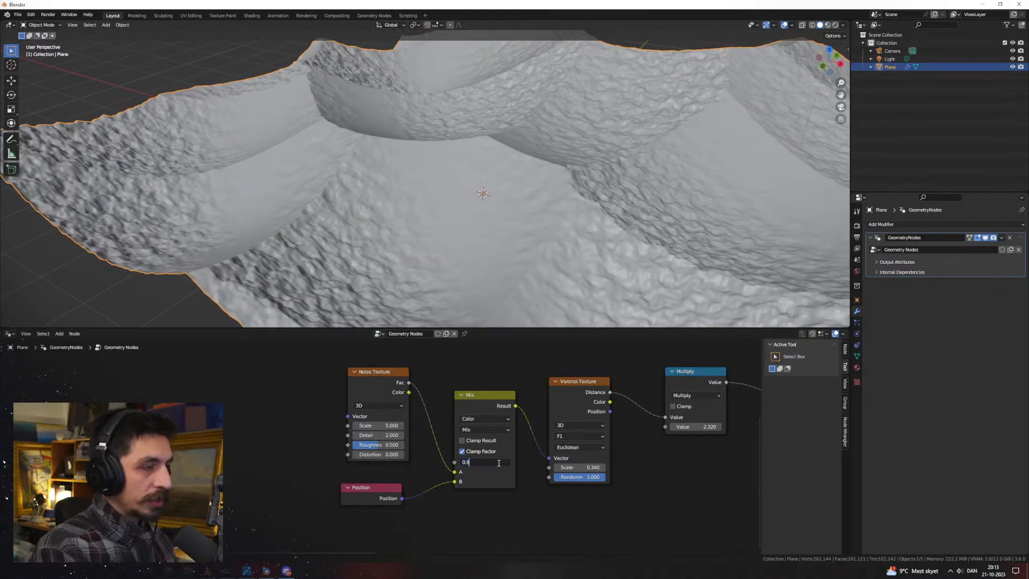
pyautogui.press('Return')
# Set the Noise Texture's Scale to 1.930, Detail to 2.140 and Roughness to 0.608
pyautogui.scroll(2, 381, 445)
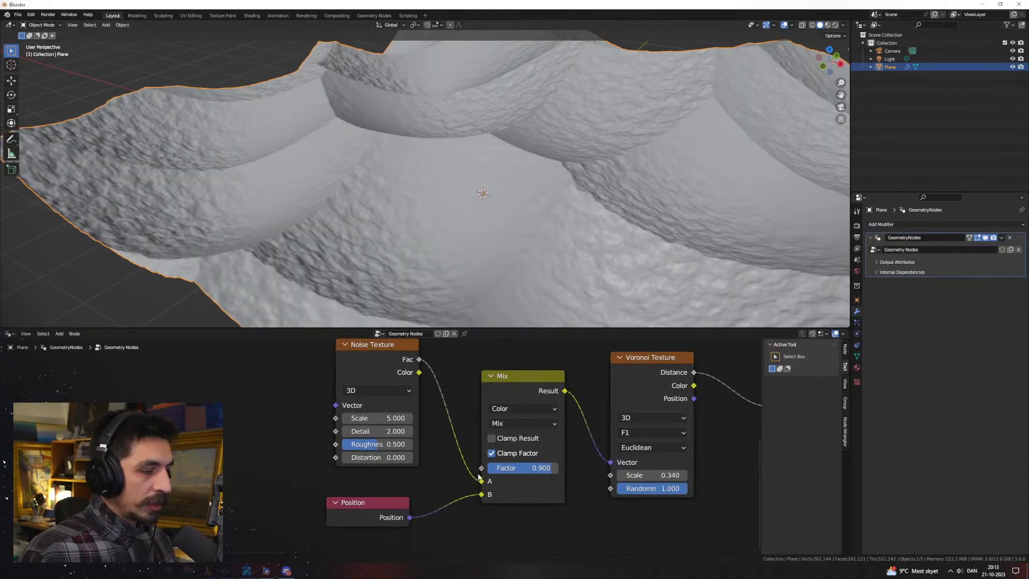
pyautogui.moveTo(379, 419)
pyautogui.mouseDown()
pyautogui.moveTo(357, 419)
pyautogui.moveTo(378, 444)
pyautogui.moveTo(381, 432)
pyautogui.mouseUp()
pyautogui.scroll(-3, 380, 443)
# Move the Noise Texture and Position nodes aside and insert a Math node between the Noise Texture and the Mix node's A input
pyautogui.moveTo(365, 495); pyautogui.dragTo(301, 509)
pyautogui.moveTo(380, 383); pyautogui.dragTo(293, 387)
pyautogui.hotkey('shift', 'a')
pyautogui.click(419, 369)
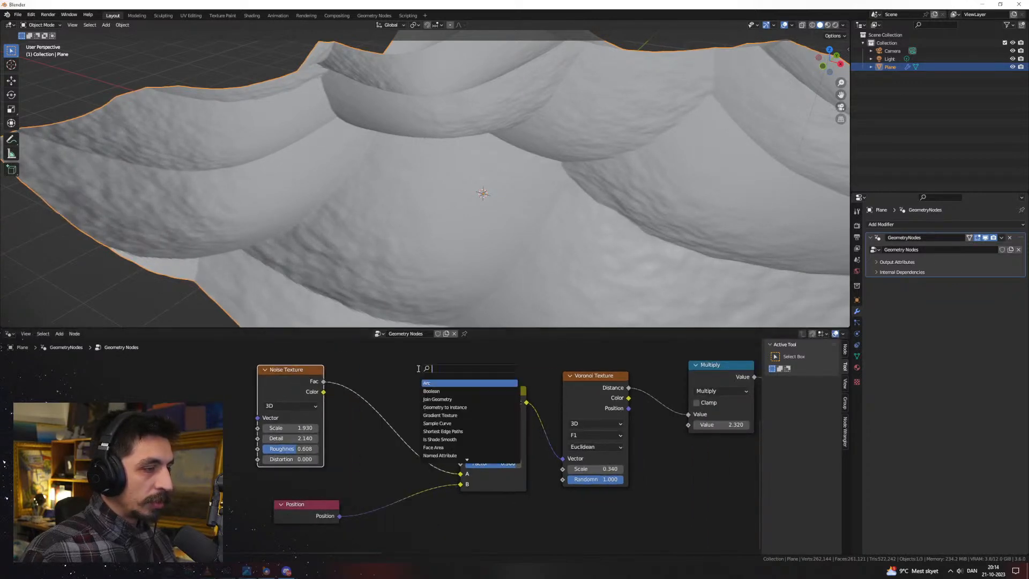
pyautogui.write('math')
pyautogui.press('Return')
pyautogui.click(376, 371)
# Set the new Math node's operation to Multiply and its second value to 2.860
pyautogui.click(405, 399)
pyautogui.click(400, 445)
pyautogui.moveTo(408, 432)
pyautogui.mouseDown()
pyautogui.moveTo(436, 432)
pyautogui.moveTo(418, 432)
pyautogui.mouseUp()
pyautogui.scroll(1, 281, 455)
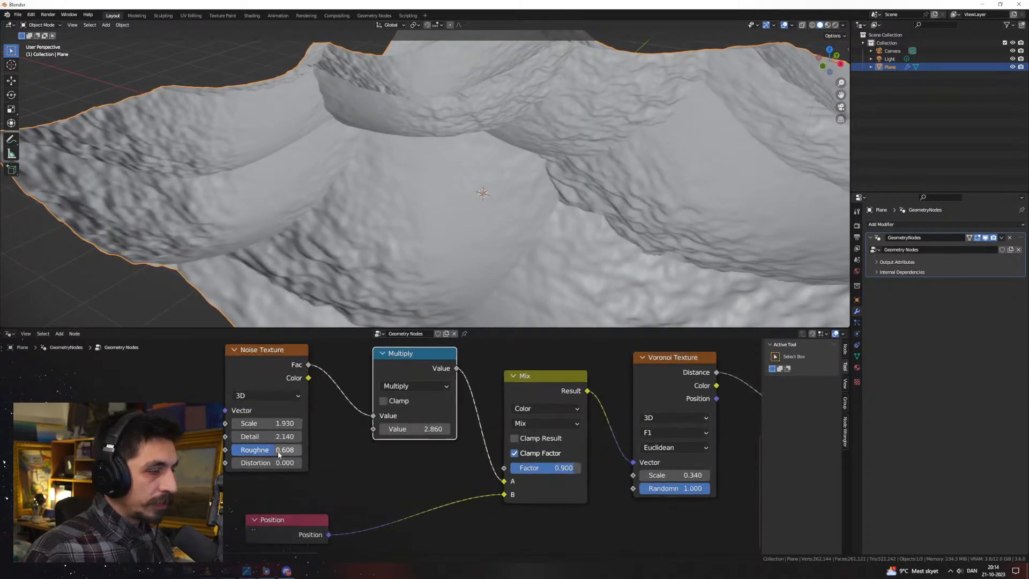
# Set the Noise Texture's Scale to 1.980, Detail to 2.860 and Roughness to 0.417, checking the terrain's surface
pyautogui.moveTo(300, 451); pyautogui.dragTo(259, 436)
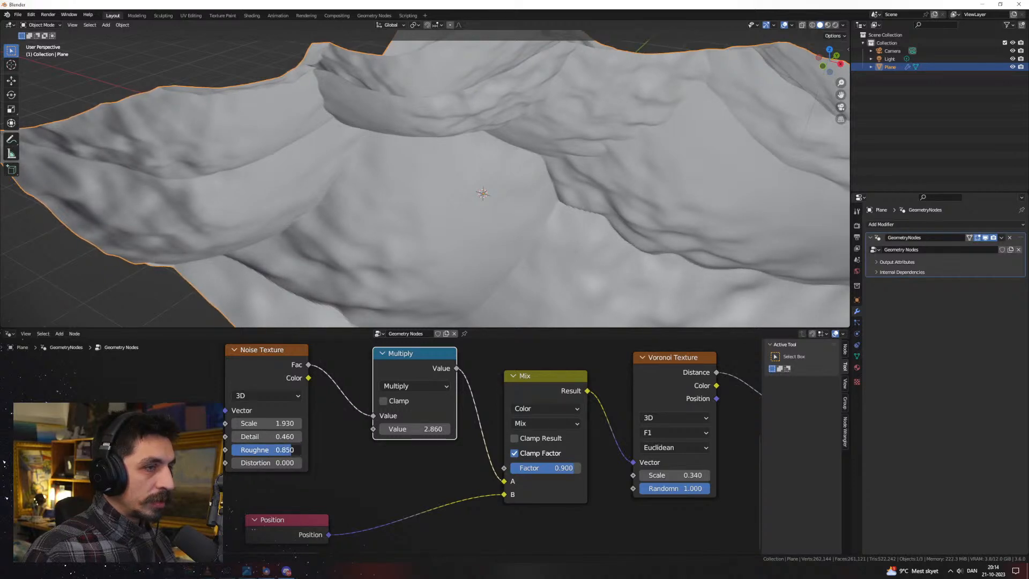
pyautogui.moveTo(272, 423)
pyautogui.mouseDown()
pyautogui.moveTo(287, 423)
pyautogui.moveTo(271, 423)
pyautogui.mouseUp()
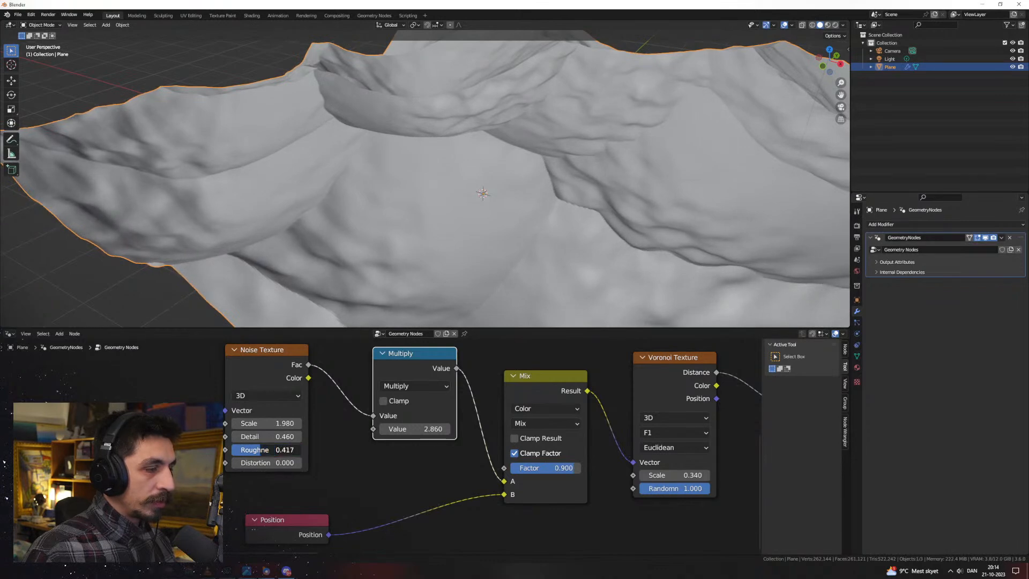
pyautogui.moveTo(261, 436); pyautogui.dragTo(290, 437)
pyautogui.scroll(-3, 458, 194)
pyautogui.moveTo(459, 195); pyautogui.dragTo(485, 271, button='middle')
pyautogui.scroll(2, 449, 210)
# Rearrange the noise, Multiply, Position, Mix and Voronoi nodes to free up space in the node chain
pyautogui.scroll(-3, 381, 413)
pyautogui.moveTo(581, 363); pyautogui.dragTo(281, 486)
pyautogui.press('g')
pyautogui.click(235, 485)
pyautogui.click(316, 496)
pyautogui.press('g')
pyautogui.click(250, 502)
pyautogui.moveTo(512, 508); pyautogui.dragTo(427, 434)
pyautogui.press('g')
pyautogui.click(469, 434)
# Insert a Color Ramp node between the Voronoi Texture's Distance output and the following Multiply node
pyautogui.keyDown('shift'); pyautogui.moveTo(535, 186); pyautogui.dragTo(510, 176, button='middle'); pyautogui.keyUp('shift')
pyautogui.scroll(1, 523, 168)
pyautogui.moveTo(581, 416); pyautogui.dragTo(480, 407, button='middle')
pyautogui.scroll(-2, 480, 407)
pyautogui.moveTo(504, 367); pyautogui.dragTo(472, 406, button='middle')
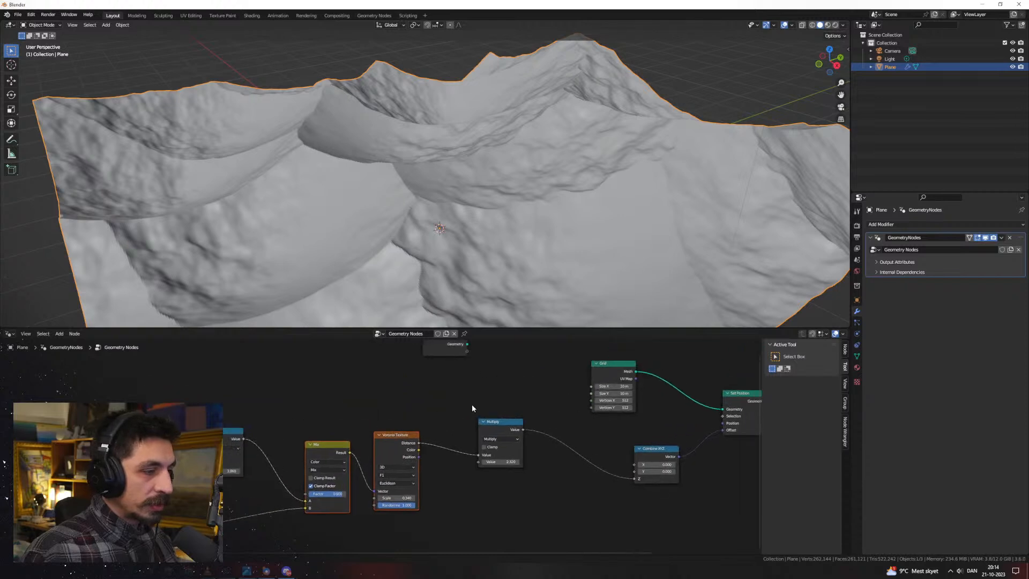
pyautogui.scroll(4, 472, 409)
pyautogui.hotkey('shift', 'a')
pyautogui.click(468, 400)
pyautogui.write('ramp')
pyautogui.press('Return')
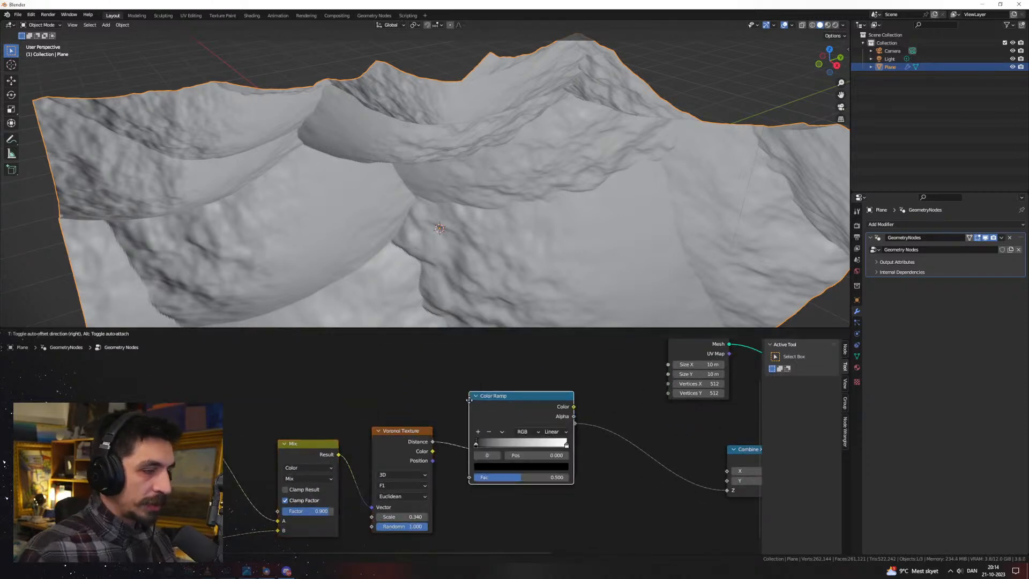
pyautogui.click(469, 400)
pyautogui.scroll(4, 545, 420)
pyautogui.moveTo(499, 425); pyautogui.dragTo(458, 409, button='middle')
pyautogui.scroll(2, 460, 410)
# Set the Color Ramp's interpolation to Ease and add a middle stop between its black and white stops
pyautogui.click(544, 416)
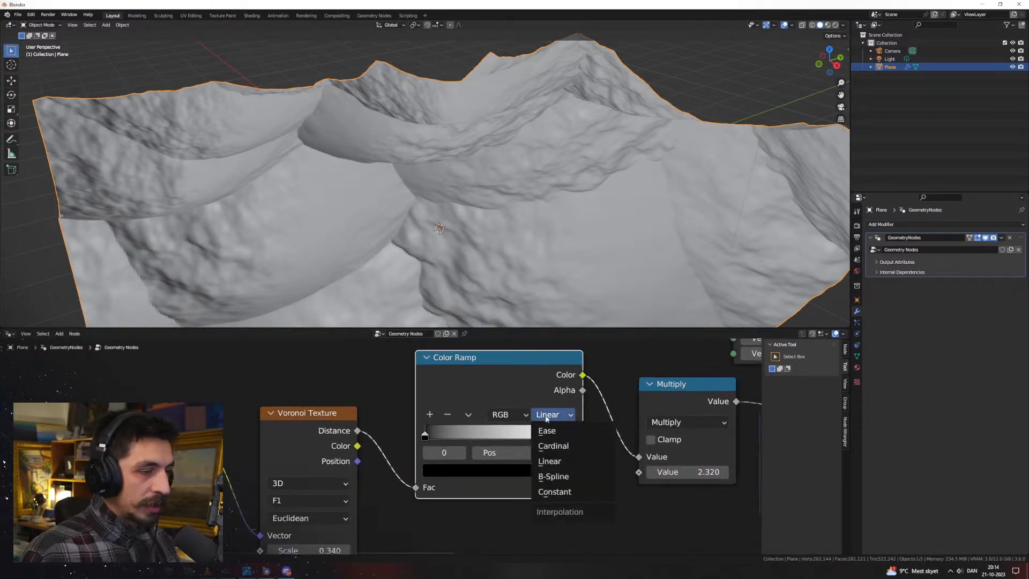
pyautogui.click(560, 433)
pyautogui.moveTo(426, 438)
pyautogui.mouseDown()
pyautogui.moveTo(461, 437)
pyautogui.moveTo(421, 437)
pyautogui.mouseUp()
pyautogui.keyDown('ctrl'); pyautogui.click(553, 437); pyautogui.keyUp('ctrl')
pyautogui.moveTo(554, 437); pyautogui.dragTo(479, 437)
# Switch the Color Ramp's interpolation to Linear and place its middle stop at position 0.409
pyautogui.click(541, 415)
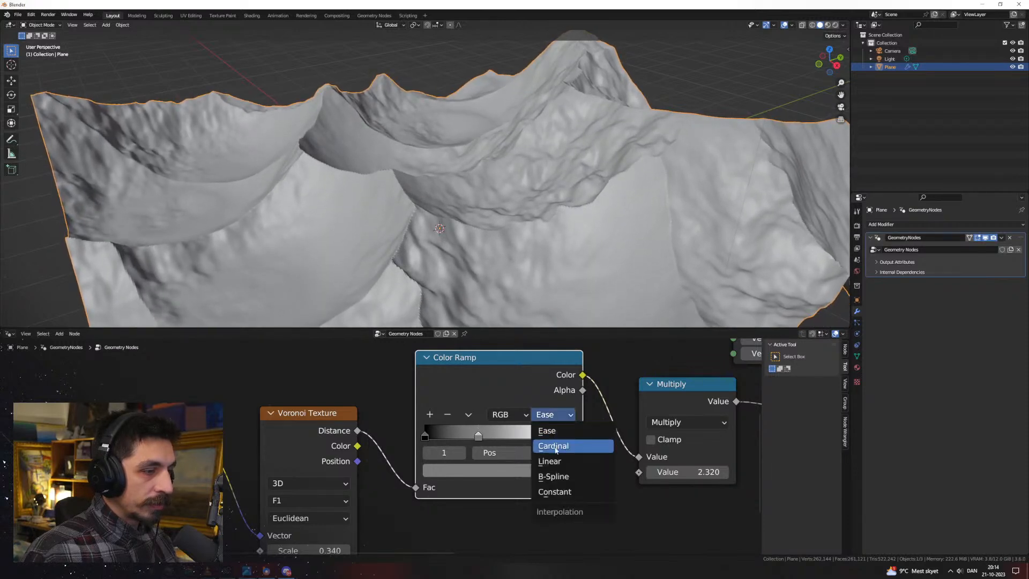
pyautogui.click(544, 461)
pyautogui.moveTo(485, 440); pyautogui.dragTo(484, 439)
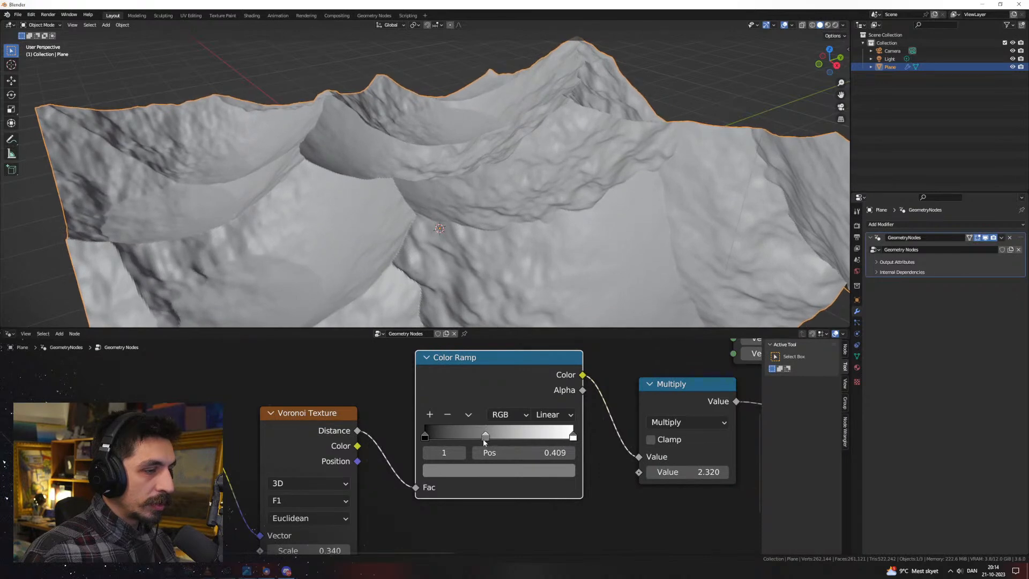
# Set the Multiply node after the Color Ramp to 1.480 and inspect the terrain's height
pyautogui.scroll(-3, 616, 466)
pyautogui.moveTo(624, 466); pyautogui.dragTo(595, 466)
pyautogui.moveTo(461, 236); pyautogui.dragTo(585, 205, button='middle')
pyautogui.scroll(-5, 586, 204)
pyautogui.moveTo(498, 215); pyautogui.dragTo(535, 238, button='middle')
pyautogui.scroll(-2, 448, 476)
# Set the Noise Texture's Scale to 1.580 and Roughness to 0.450
pyautogui.moveTo(290, 505); pyautogui.dragTo(400, 453, button='middle')
pyautogui.scroll(2, 400, 452)
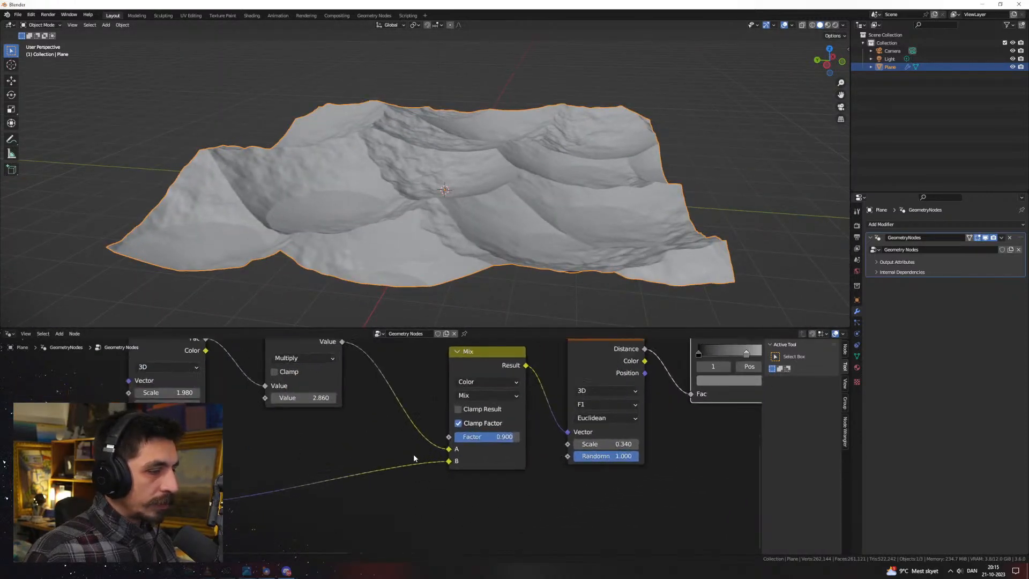
pyautogui.moveTo(303, 437); pyautogui.dragTo(383, 457, button='middle')
pyautogui.scroll(1, 384, 458)
pyautogui.moveTo(256, 452); pyautogui.dragTo(241, 452)
pyautogui.moveTo(252, 412); pyautogui.dragTo(235, 412)
pyautogui.moveTo(392, 163); pyautogui.dragTo(436, 226, button='middle')
# Lower the Mix node's Factor to 0.808
pyautogui.moveTo(491, 410); pyautogui.dragTo(640, 458, button='middle')
pyautogui.moveTo(399, 411); pyautogui.dragTo(413, 406)
pyautogui.moveTo(579, 429); pyautogui.dragTo(437, 397, button='middle')
pyautogui.moveTo(522, 222); pyautogui.dragTo(369, 261, button='middle')
pyautogui.moveTo(622, 485); pyautogui.dragTo(468, 456, button='middle')
pyautogui.moveTo(468, 457); pyautogui.dragTo(459, 456)
# Duplicate the Color Ramp node and insert the copy between the noise's Multiply node and the Mix node
pyautogui.moveTo(695, 359); pyautogui.dragTo(603, 399, button='middle')
pyautogui.click(626, 361)
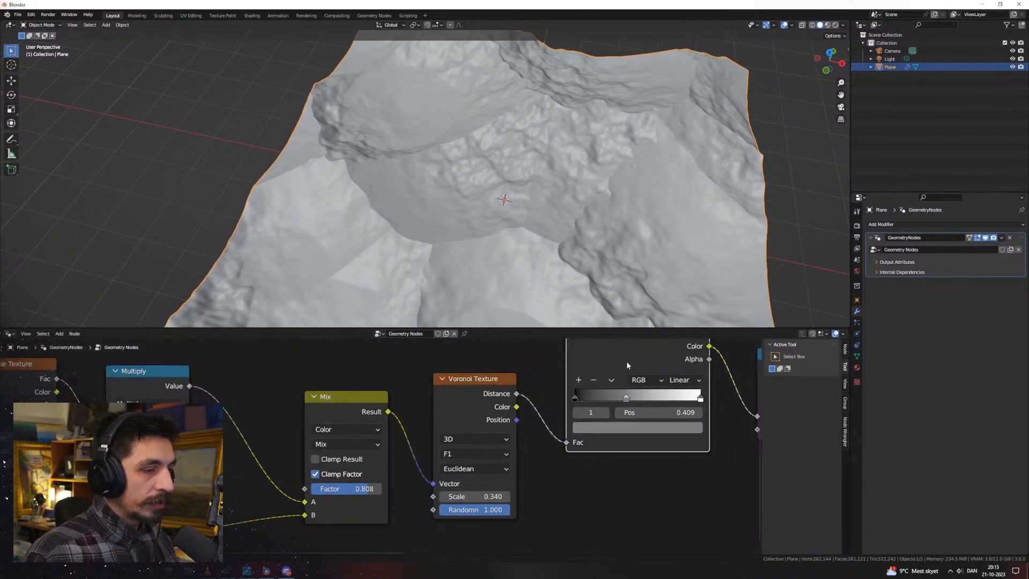
pyautogui.hotkey('shift', 'd')
pyautogui.click(295, 394)
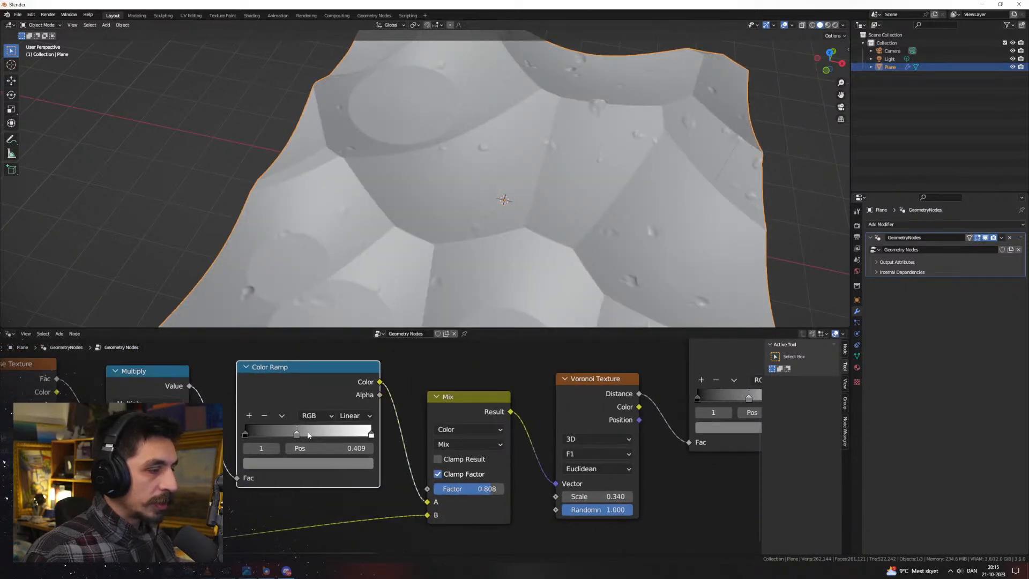
# Remove the duplicated Color Ramp's middle stop and set its interpolation to Linear
pyautogui.click(356, 416)
pyautogui.click(357, 428)
pyautogui.click(265, 416)
pyautogui.click(355, 416)
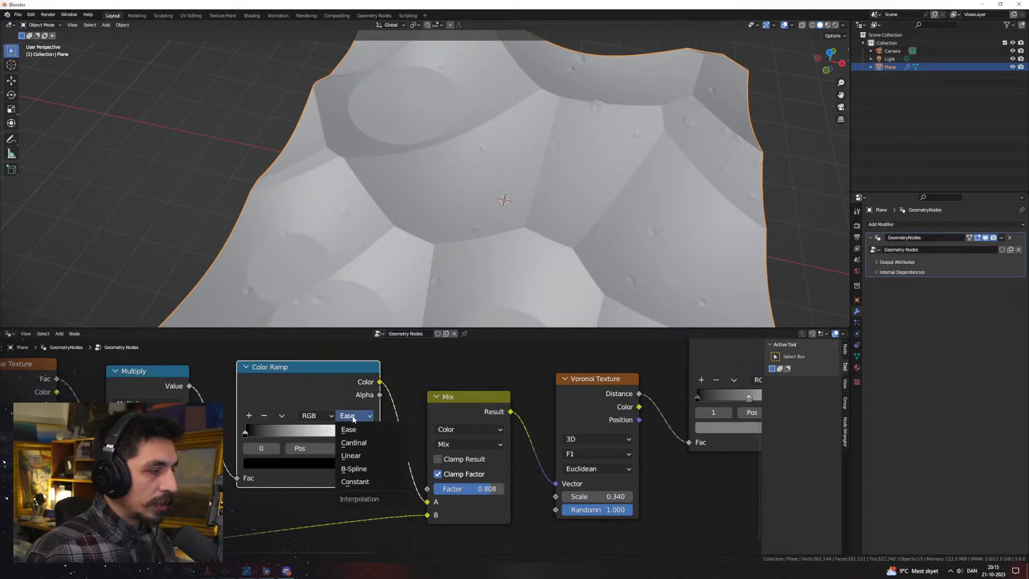
pyautogui.click(357, 454)
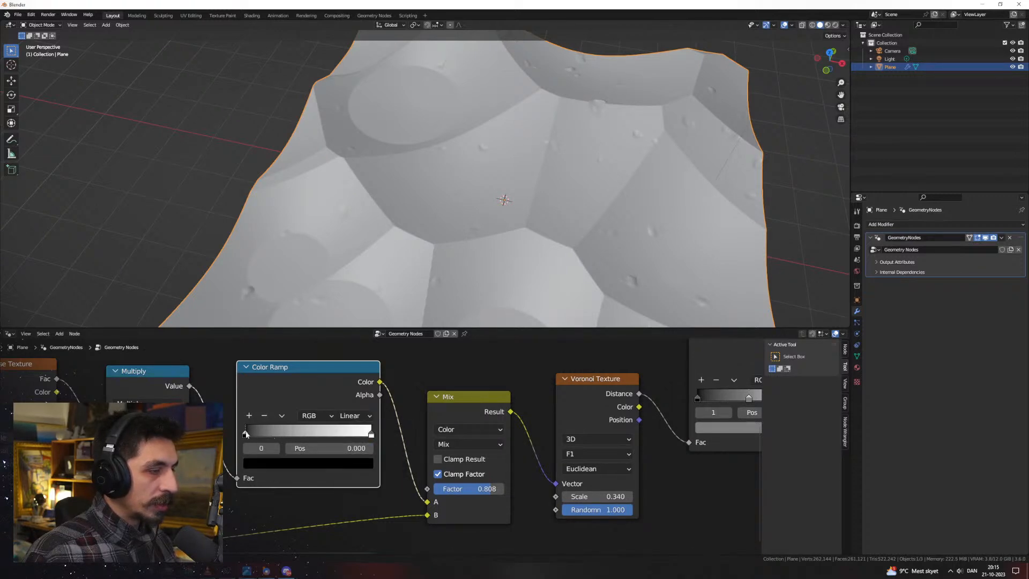
# Connect the noise's Multiply node directly to Mix input A and move the duplicated Color Ramp between the Noise Texture and Multiply
pyautogui.moveTo(232, 475); pyautogui.dragTo(356, 475, button='middle')
pyautogui.moveTo(359, 479); pyautogui.dragTo(550, 504)
pyautogui.moveTo(409, 394); pyautogui.dragTo(309, 404)
# Set the duplicated Color Ramp's interpolation to Ease and move its white stop to position 0.645
pyautogui.moveTo(255, 439); pyautogui.dragTo(288, 444)
pyautogui.moveTo(256, 442)
pyautogui.mouseDown()
pyautogui.moveTo(274, 439)
pyautogui.moveTo(241, 441)
pyautogui.mouseUp()
pyautogui.click(365, 423)
pyautogui.click(359, 415)
pyautogui.moveTo(377, 442); pyautogui.dragTo(334, 441)
# Examine the terrain's rocky ridges and smooth valleys up close and from several sides
pyautogui.moveTo(407, 185); pyautogui.dragTo(579, 262, button='middle')
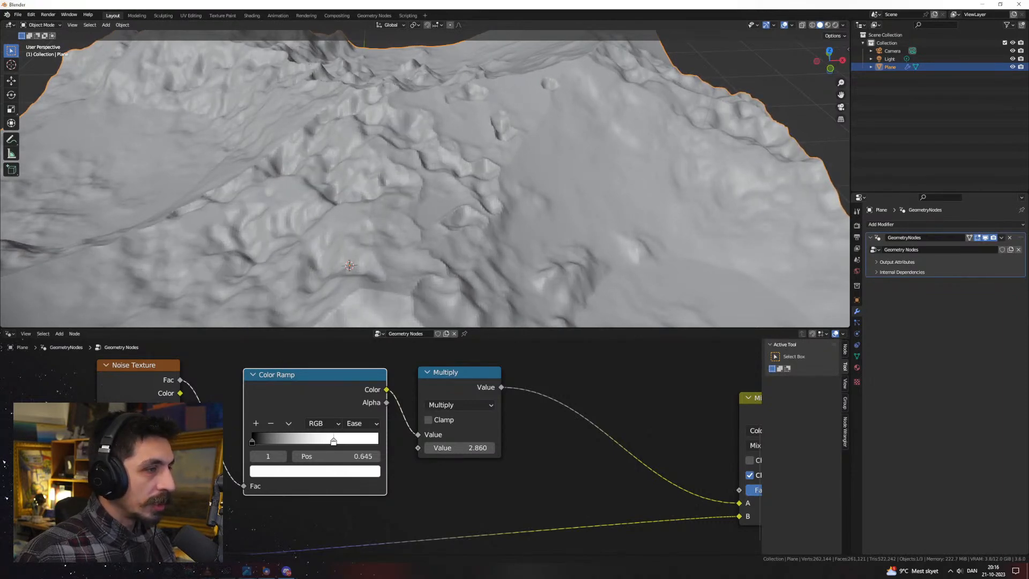
pyautogui.moveTo(343, 218); pyautogui.dragTo(447, 195, button='middle')
pyautogui.scroll(-4, 461, 188)
pyautogui.scroll(3, 469, 210)
pyautogui.scroll(-4, 420, 217)
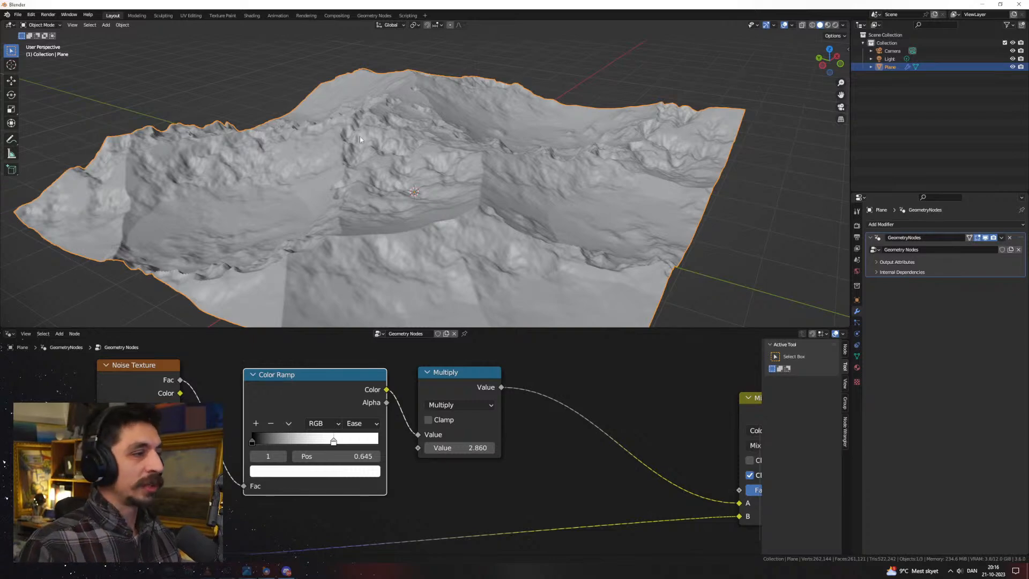
pyautogui.moveTo(466, 219); pyautogui.dragTo(433, 214, button='middle')
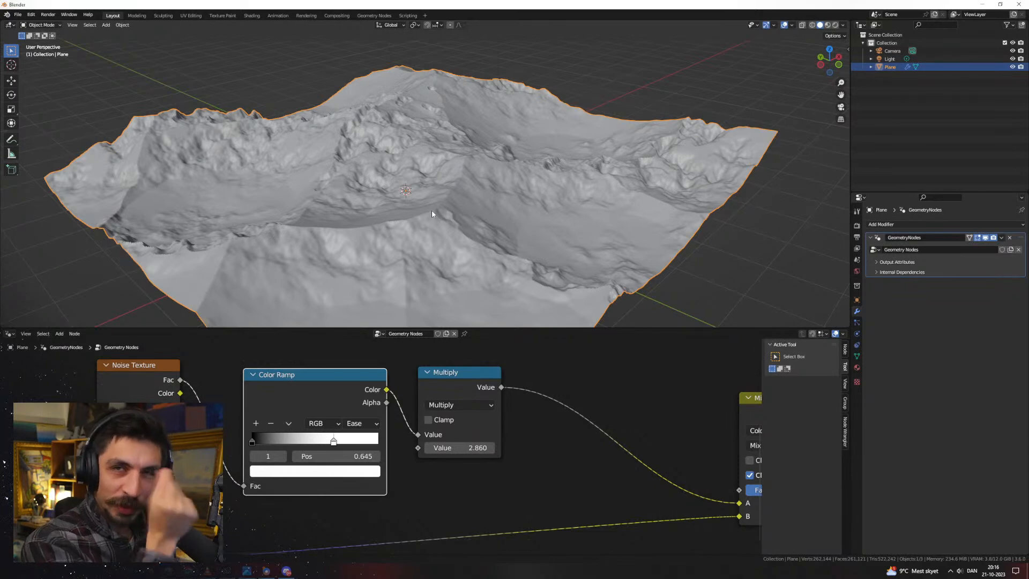
pyautogui.moveTo(346, 279); pyautogui.dragTo(388, 145, button='middle')
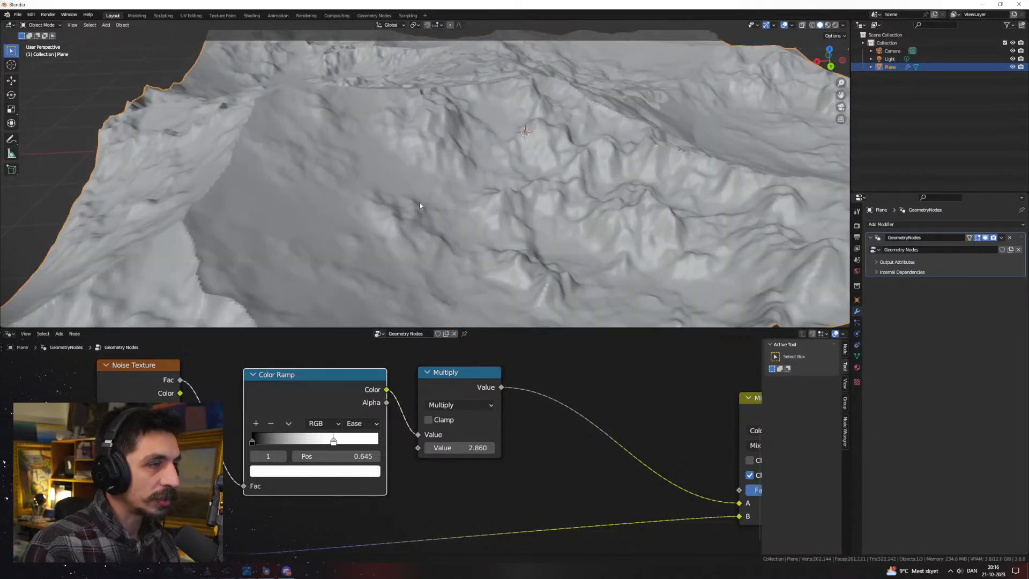
# Slightly readjust the white stop of the noise's Color Ramp and check the terrain detail
pyautogui.moveTo(333, 439); pyautogui.dragTo(338, 442)
pyautogui.moveTo(472, 257); pyautogui.dragTo(493, 291, button='middle')
pyautogui.scroll(-3, 518, 378)
# Enlarge the node editor area at the expense of the 3D viewport
pyautogui.moveTo(544, 326); pyautogui.dragTo(540, 310)
pyautogui.moveTo(536, 278); pyautogui.dragTo(487, 193, button='middle')
pyautogui.scroll(-3, 517, 208)
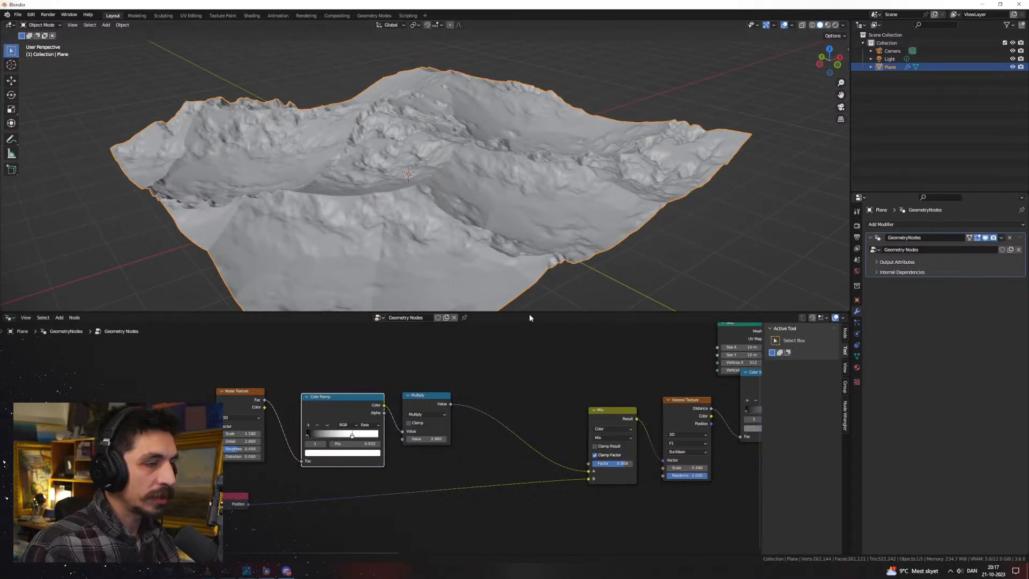
pyautogui.moveTo(529, 313); pyautogui.dragTo(533, 268)
pyautogui.moveTo(470, 142)
pyautogui.mouseDown(button='middle')
pyautogui.moveTo(423, 142)
pyautogui.moveTo(451, 137)
pyautogui.mouseUp(button='middle')
# Move the Mix and Voronoi Texture nodes together closer to the noise's Multiply node
pyautogui.scroll(-3, 480, 389)
pyautogui.moveTo(632, 431); pyautogui.dragTo(515, 415, button='middle')
pyautogui.moveTo(490, 443); pyautogui.dragTo(413, 361)
pyautogui.press('g')
pyautogui.click(343, 366)
pyautogui.click(320, 415)
# Duplicate the Noise Texture node and place the copy below the Voronoi Texture
pyautogui.moveTo(266, 462); pyautogui.dragTo(309, 432, button='middle')
pyautogui.scroll(4, 309, 432)
pyautogui.moveTo(183, 316); pyautogui.dragTo(186, 352, button='middle')
pyautogui.click(153, 337)
pyautogui.hotkey('shift', 'd')
pyautogui.click(478, 482)
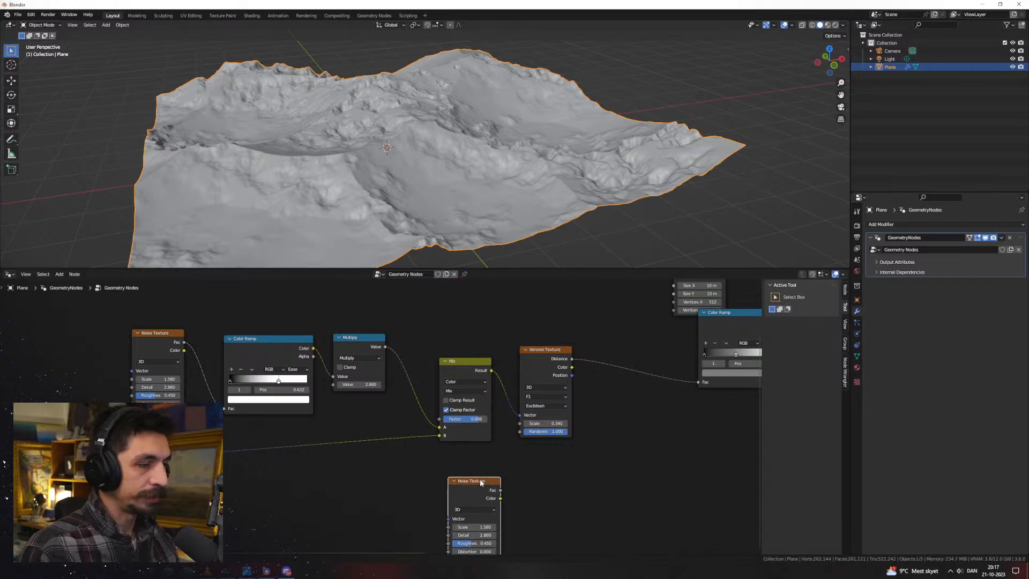
pyautogui.moveTo(518, 482); pyautogui.dragTo(376, 437, button='middle')
pyautogui.scroll(3, 376, 438)
pyautogui.press('g')
pyautogui.click(485, 434)
# Move the Color Ramp and Multiply nodes after the Voronoi Texture closer to it
pyautogui.scroll(-2, 487, 402)
pyautogui.moveTo(487, 400); pyautogui.dragTo(429, 422, button='middle')
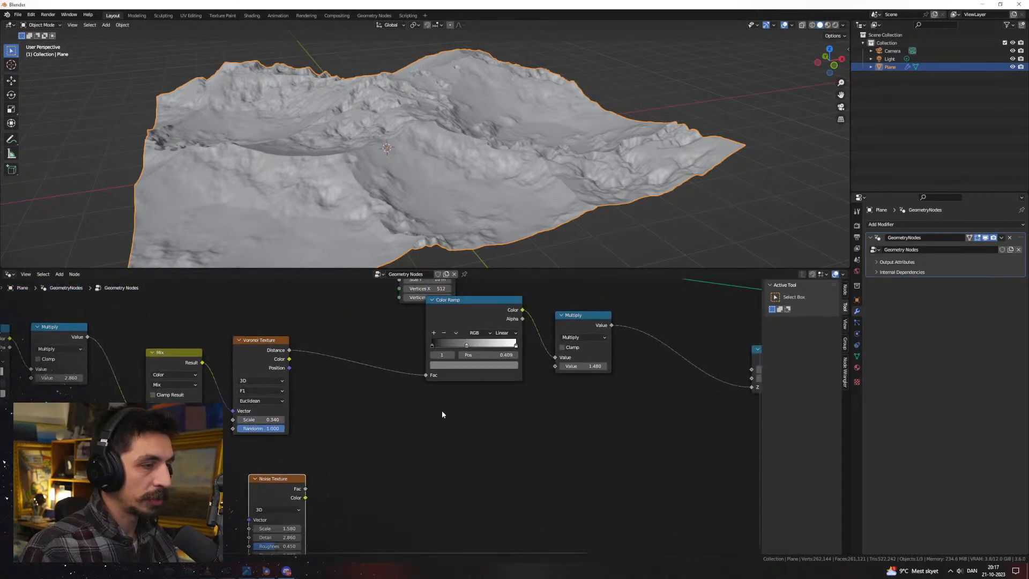
pyautogui.moveTo(466, 300); pyautogui.dragTo(378, 330)
pyautogui.moveTo(570, 319); pyautogui.dragTo(490, 336)
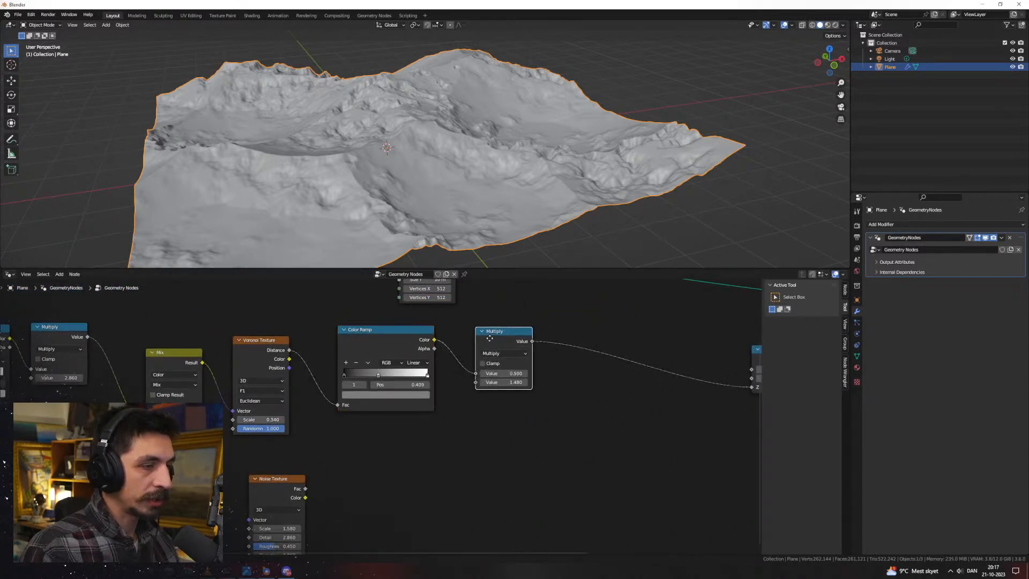
# Duplicate the Multiply node into the link before Combine XYZ and connect the copied Noise Texture's Fac to its second value
pyautogui.hotkey('shift', 'd')
pyautogui.click(587, 367)
pyautogui.moveTo(305, 489); pyautogui.dragTo(578, 399)
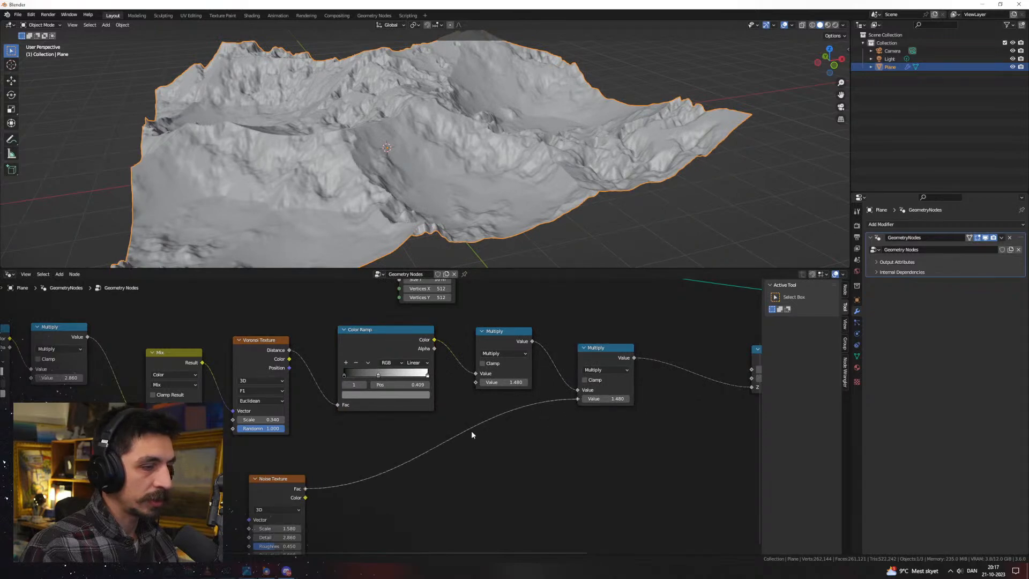
pyautogui.moveTo(279, 489); pyautogui.dragTo(456, 448)
# Set the second Noise Texture's Scale to -0.480, Detail to 4.960 and Roughness to 0.358
pyautogui.scroll(4, 477, 477)
pyautogui.moveTo(454, 489); pyautogui.dragTo(433, 488)
pyautogui.moveTo(418, 524)
pyautogui.mouseDown()
pyautogui.moveTo(407, 524)
pyautogui.moveTo(428, 511)
pyautogui.mouseUp()
# Insert a duplicate Multiply node between the second Noise Texture and the last Multiply node, with its value set to 1.470
pyautogui.moveTo(618, 408); pyautogui.dragTo(506, 442, button='middle')
pyautogui.hotkey('shift', 'a')
pyautogui.click(632, 335)
pyautogui.hotkey('shift', 'd')
pyautogui.click(499, 439)
pyautogui.moveTo(499, 446)
pyautogui.mouseDown()
pyautogui.moveTo(538, 446)
pyautogui.moveTo(498, 446)
pyautogui.mouseUp()
pyautogui.moveTo(482, 161)
pyautogui.mouseDown(button='middle')
pyautogui.moveTo(468, 150)
pyautogui.moveTo(459, 166)
pyautogui.moveTo(475, 173)
pyautogui.mouseUp(button='middle')
pyautogui.scroll(-5, 571, 419)
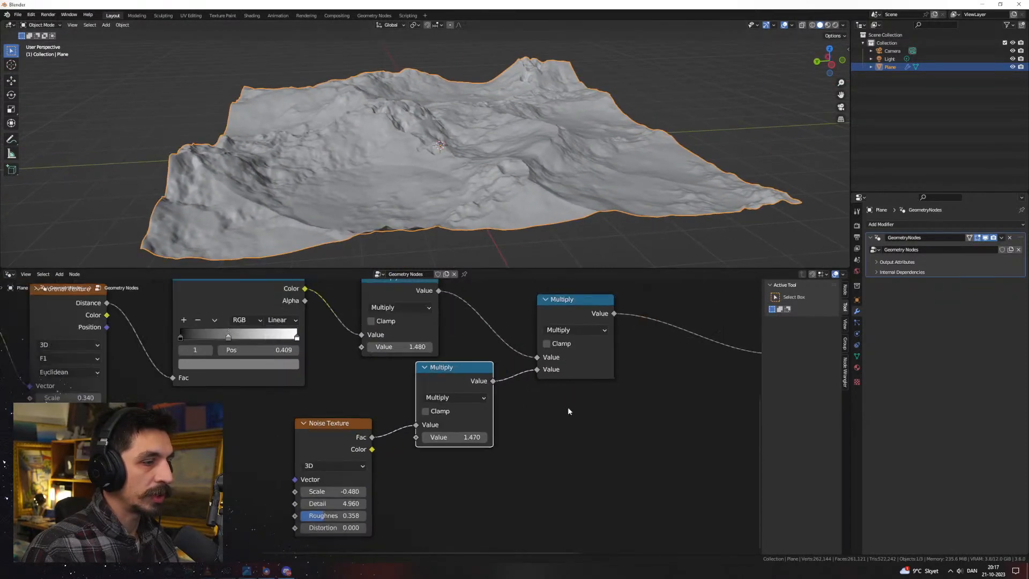
# Tidy the positions of the last Multiply node and the Multiply node after the second Noise Texture
pyautogui.moveTo(572, 419); pyautogui.dragTo(541, 465, button='middle')
pyautogui.moveTo(532, 356); pyautogui.dragTo(536, 361)
pyautogui.moveTo(451, 417); pyautogui.dragTo(452, 429)
# Enlarge the 3D viewport and inspect the terrain up close
pyautogui.moveTo(424, 171); pyautogui.dragTo(433, 182, button='middle')
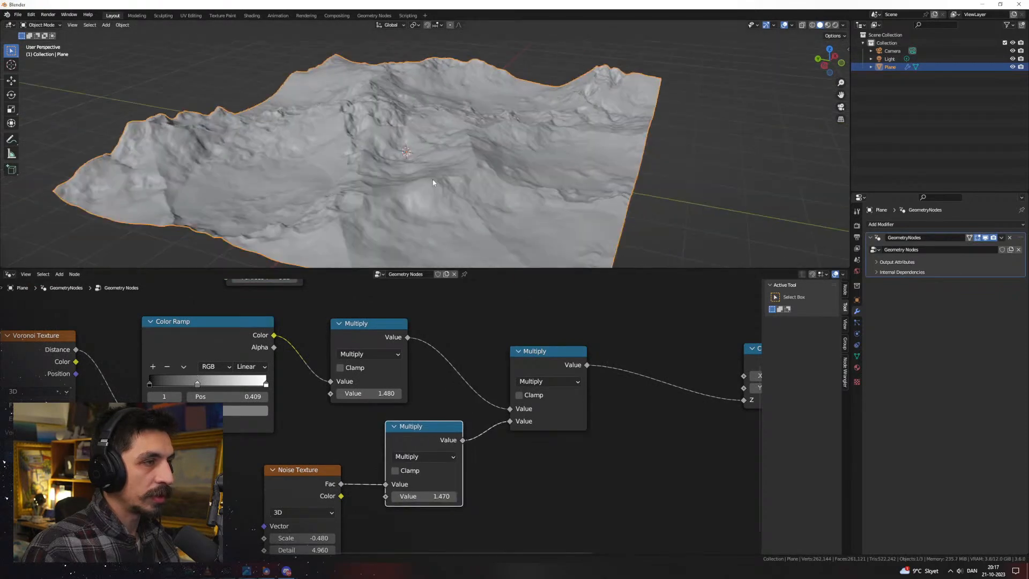
pyautogui.moveTo(502, 268); pyautogui.dragTo(502, 370)
pyautogui.moveTo(501, 246); pyautogui.dragTo(565, 240, button='middle')
pyautogui.scroll(3, 415, 254)
pyautogui.scroll(3, 628, 270)
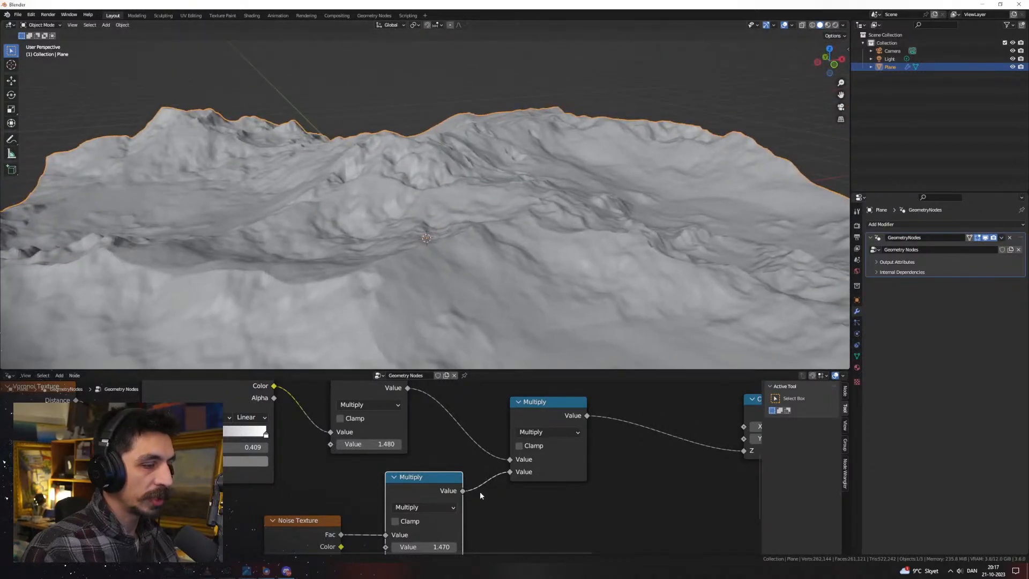
# Set the second noise's Multiply value to 1.430 and examine the terrain from several angles
pyautogui.moveTo(445, 542); pyautogui.dragTo(440, 490, button='middle')
pyautogui.moveTo(439, 490)
pyautogui.mouseDown()
pyautogui.moveTo(394, 490)
pyautogui.moveTo(424, 490)
pyautogui.mouseUp()
pyautogui.moveTo(370, 294); pyautogui.dragTo(477, 234, button='middle')
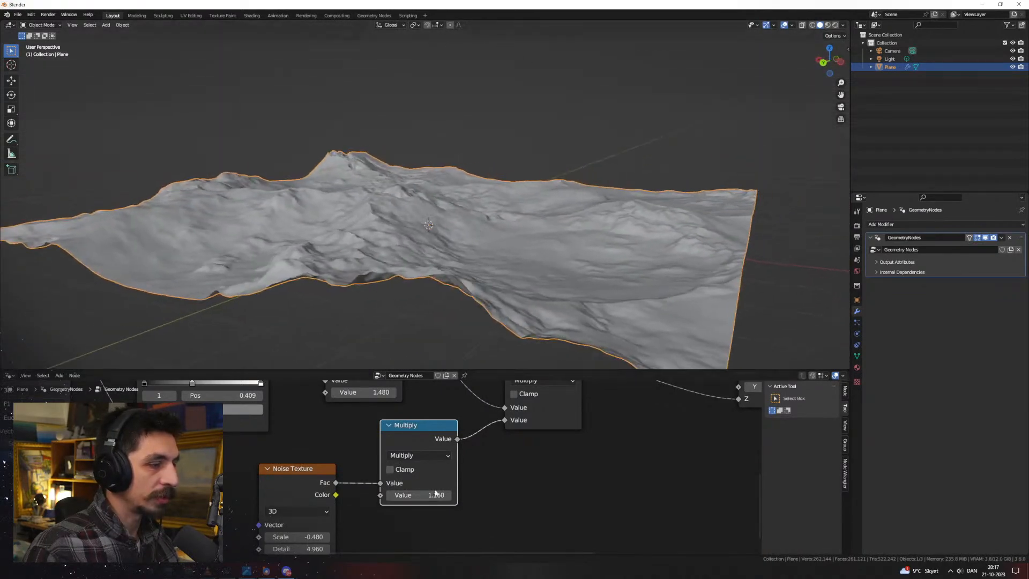
pyautogui.moveTo(423, 495); pyautogui.dragTo(436, 495)
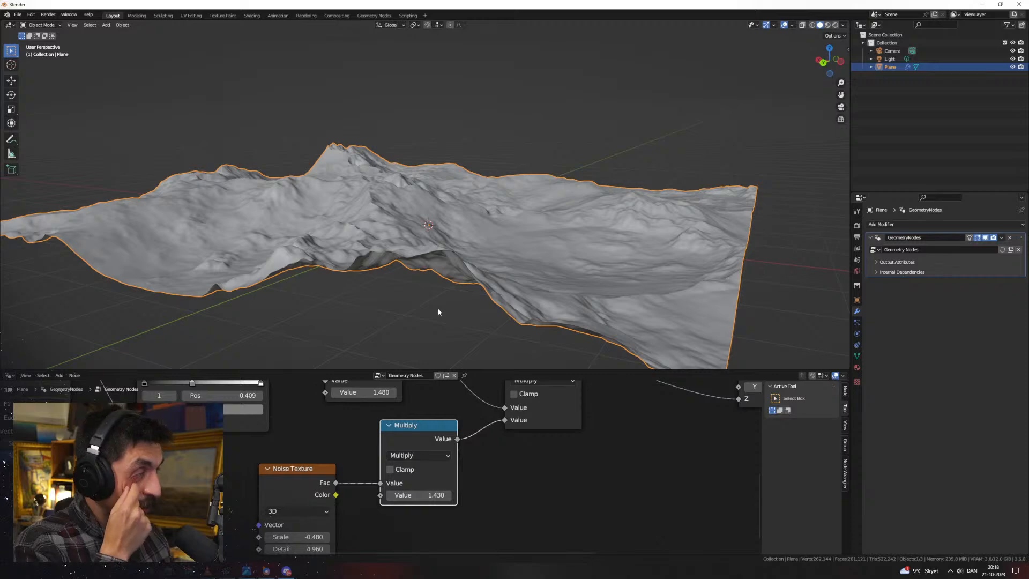
pyautogui.moveTo(436, 184); pyautogui.dragTo(535, 203, button='middle')
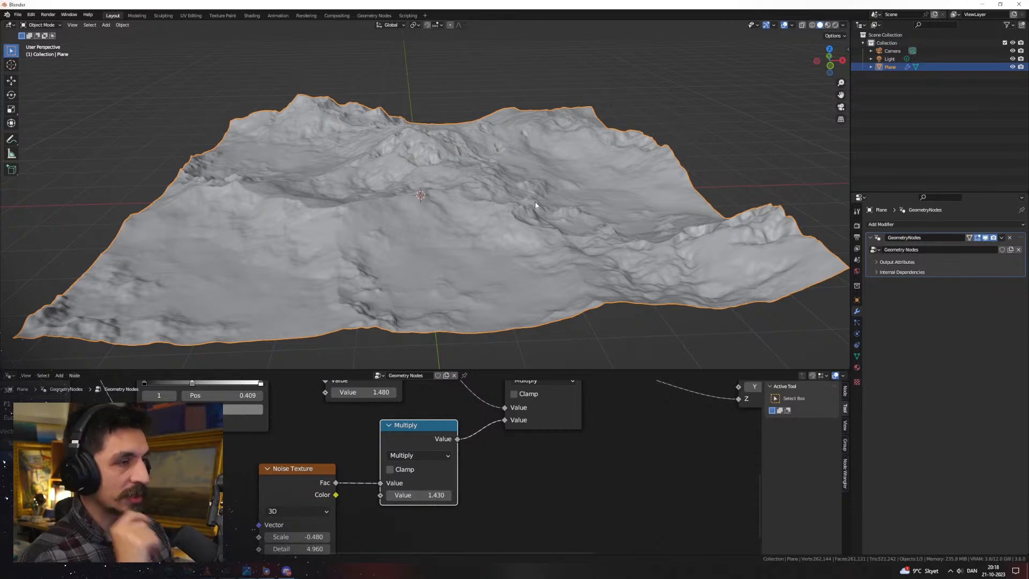
pyautogui.moveTo(507, 163); pyautogui.dragTo(435, 182, button='middle')
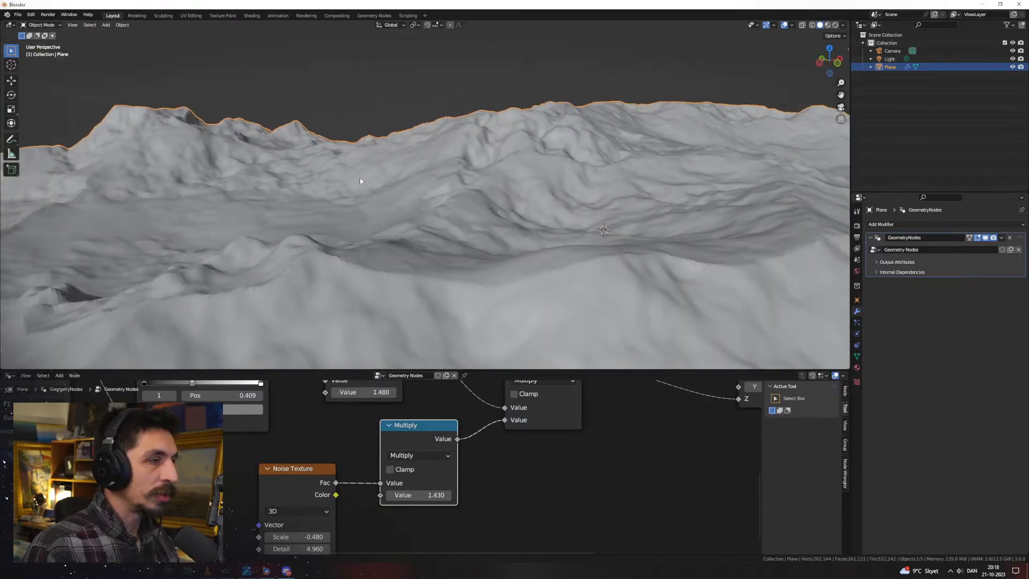
pyautogui.moveTo(425, 207); pyautogui.dragTo(502, 201, button='middle')
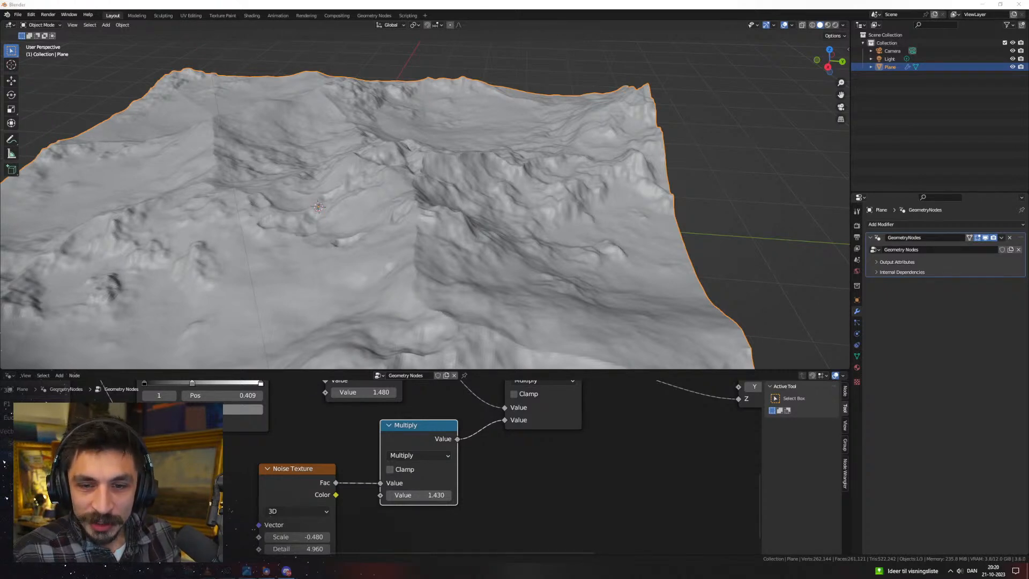
pyautogui.click(17, 14)
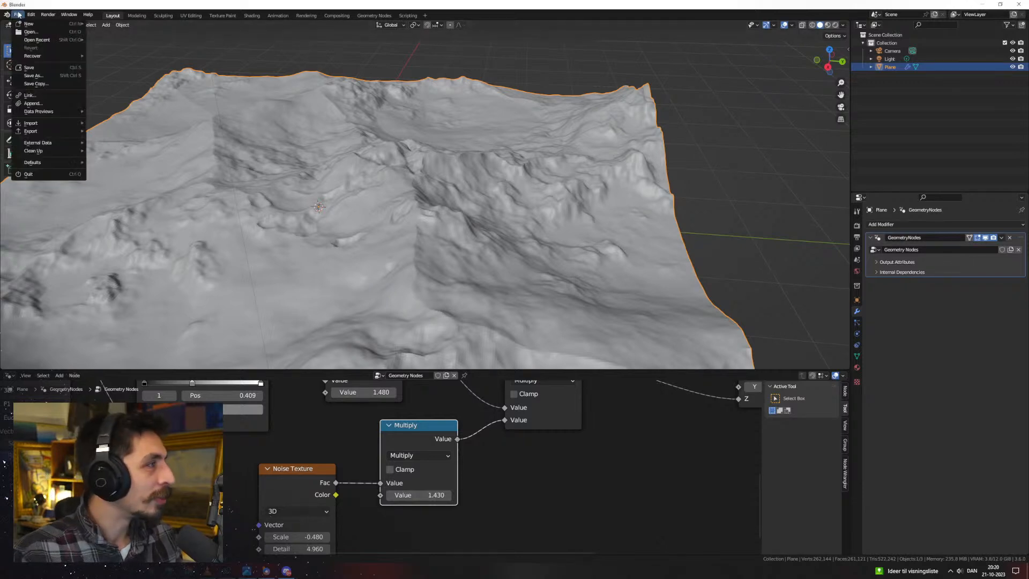
pyautogui.moveTo(76, 42)
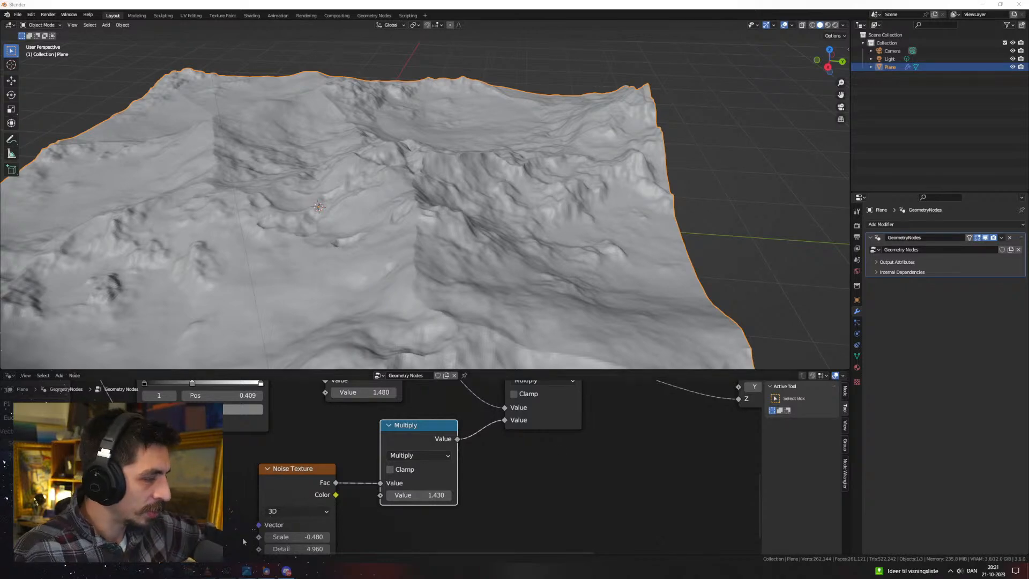
# Switch to the web browser showing the ArtStation project "The Chosen Stronghold"
pyautogui.moveTo(286, 571)
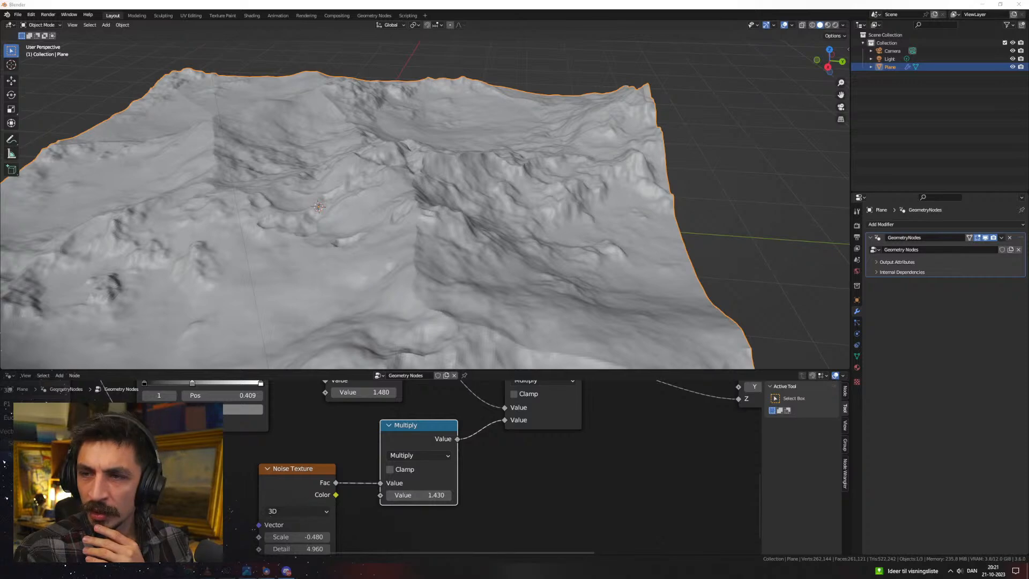
pyautogui.moveTo(1028, 188); pyautogui.dragTo(326, 0)
pyautogui.click(243, 336)
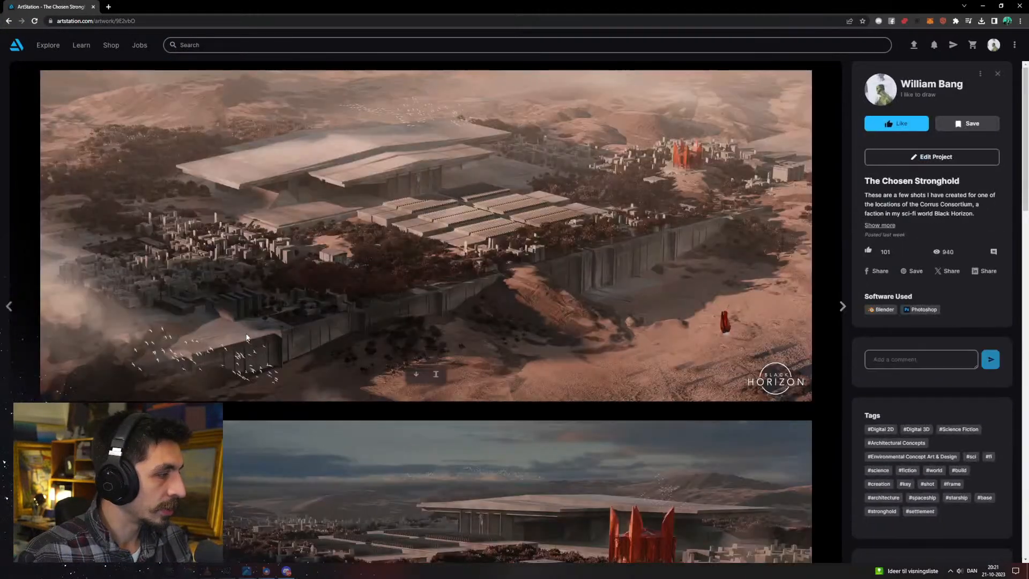
# Browse to the ArtStation project "Regions of the Corrus Consortium" and examine its artworks, especially the trees and terrain around The Stronghold
pyautogui.click(15, 307)
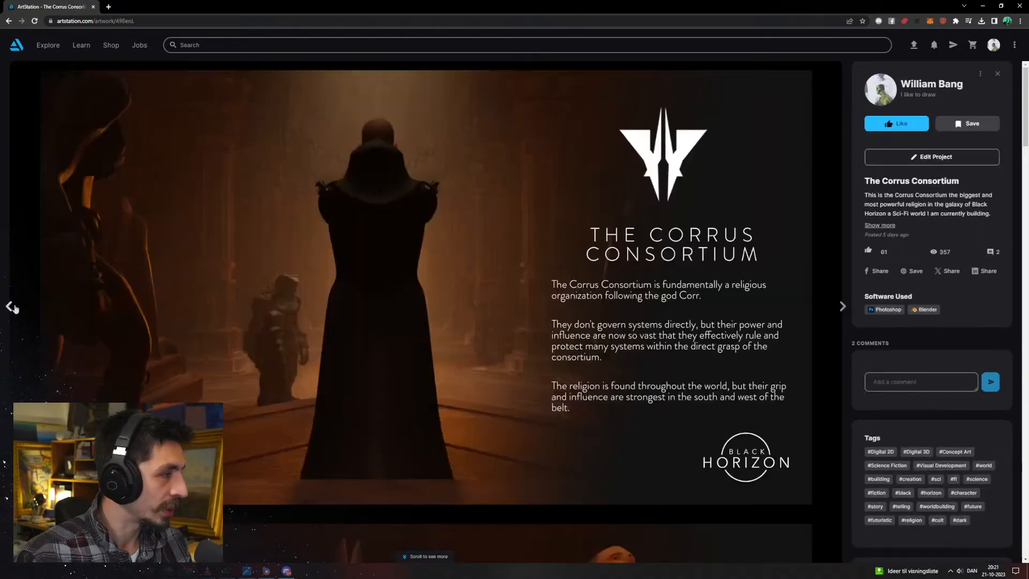
pyautogui.click(14, 304)
pyautogui.scroll(-4, 462, 304)
pyautogui.scroll(-20, 464, 308)
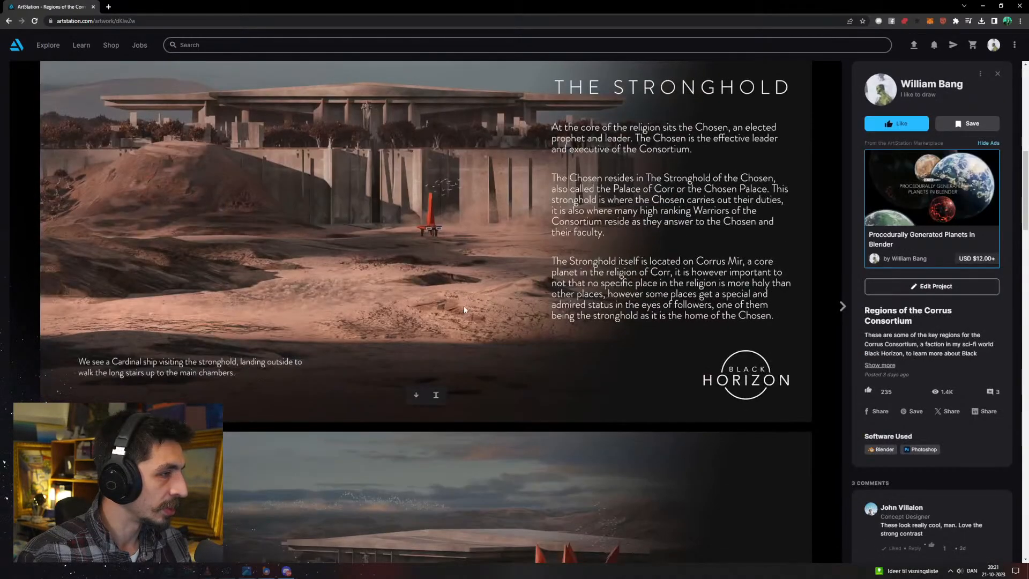
pyautogui.scroll(-13, 464, 309)
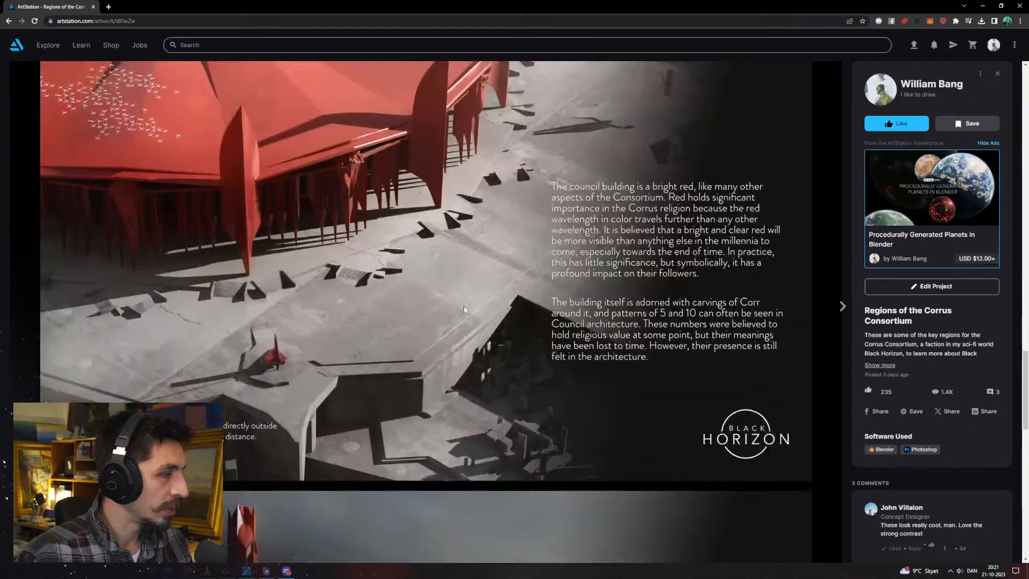
pyautogui.scroll(20, 464, 309)
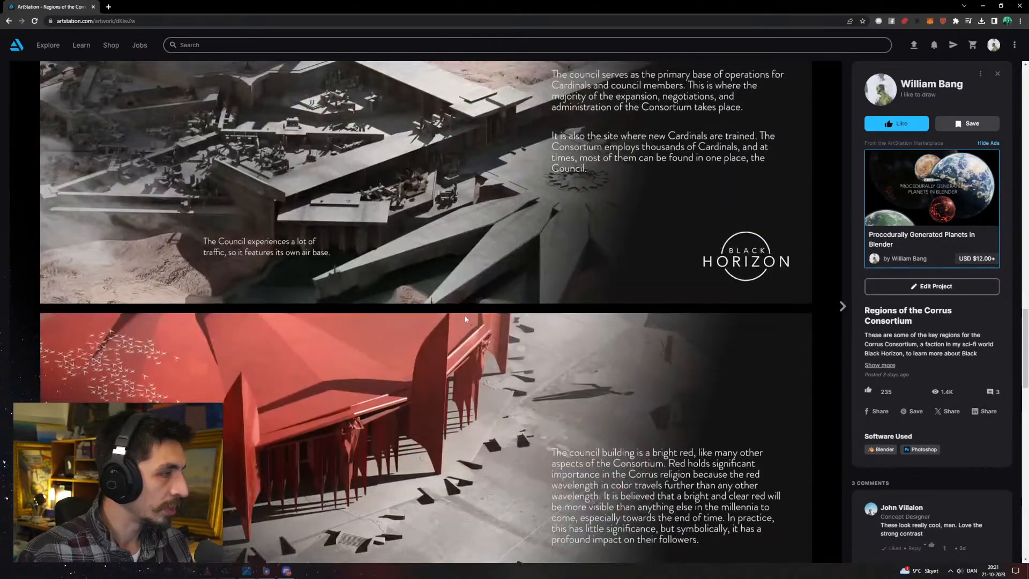
pyautogui.scroll(4, 461, 311)
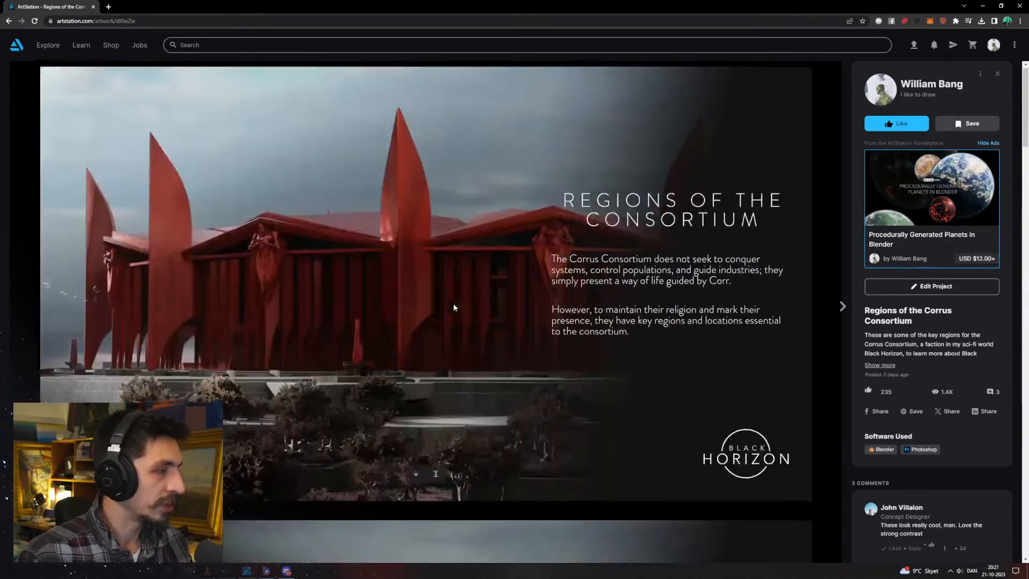
pyautogui.scroll(-11, 456, 306)
pyautogui.scroll(4, 461, 300)
pyautogui.scroll(6, 384, 238)
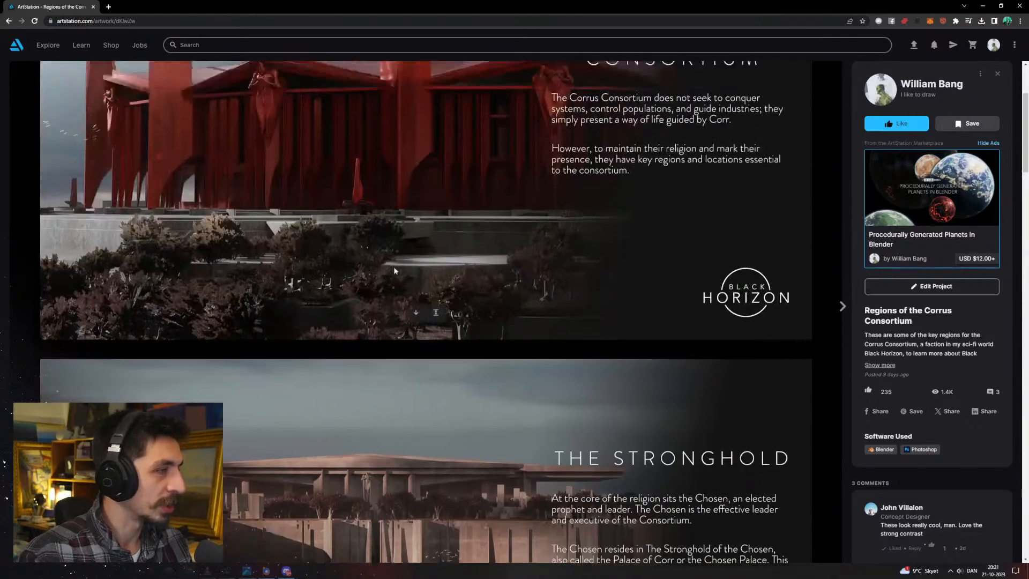
pyautogui.scroll(-6, 389, 242)
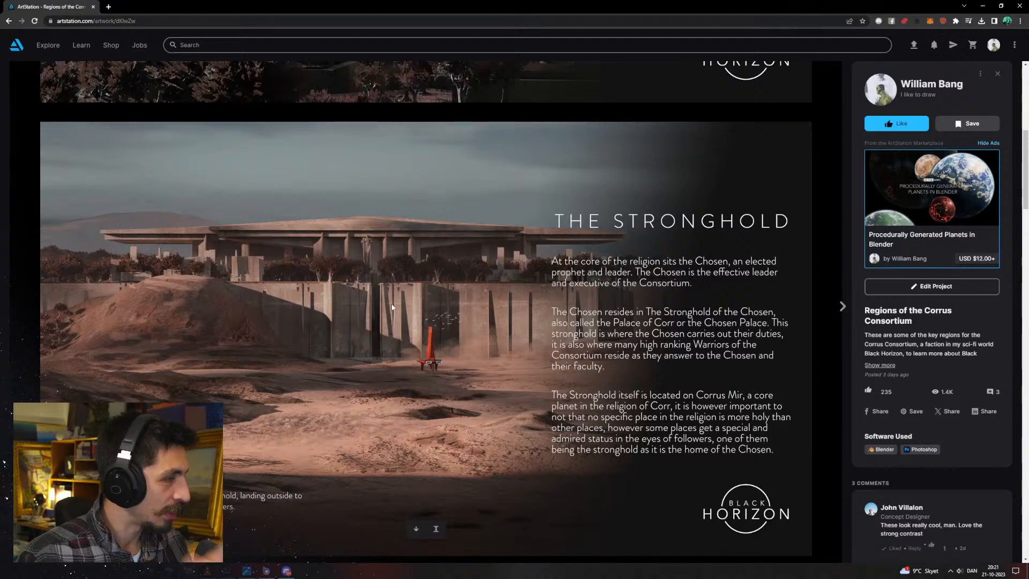
# Switch back to Blender, make the node editor slightly taller, and inspect the whole procedural terrain
pyautogui.hotkey('alt', 'Tab')
pyautogui.moveTo(422, 232); pyautogui.dragTo(502, 233, button='middle')
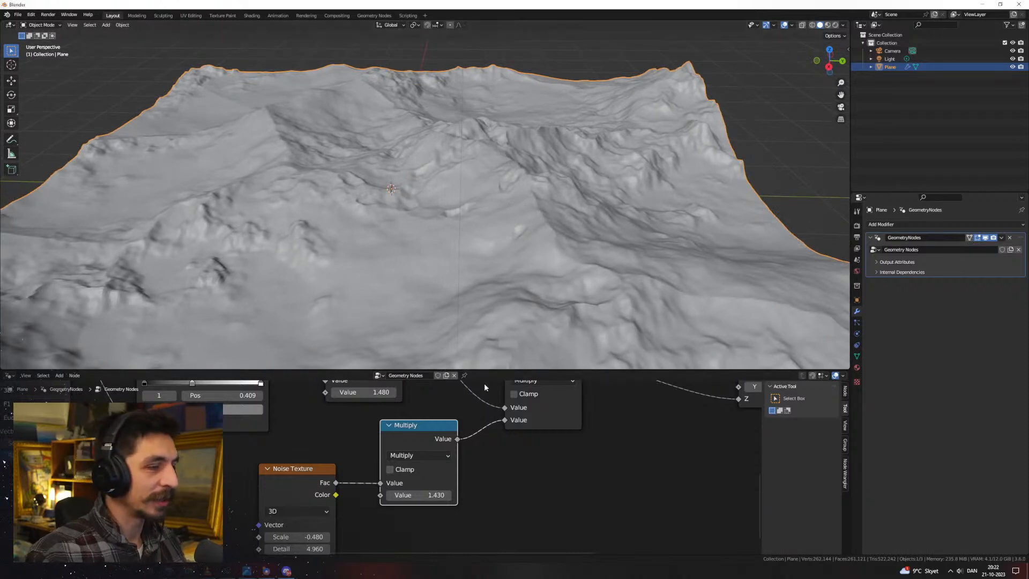
pyautogui.moveTo(484, 371); pyautogui.dragTo(485, 345)
pyautogui.scroll(-2, 486, 216)
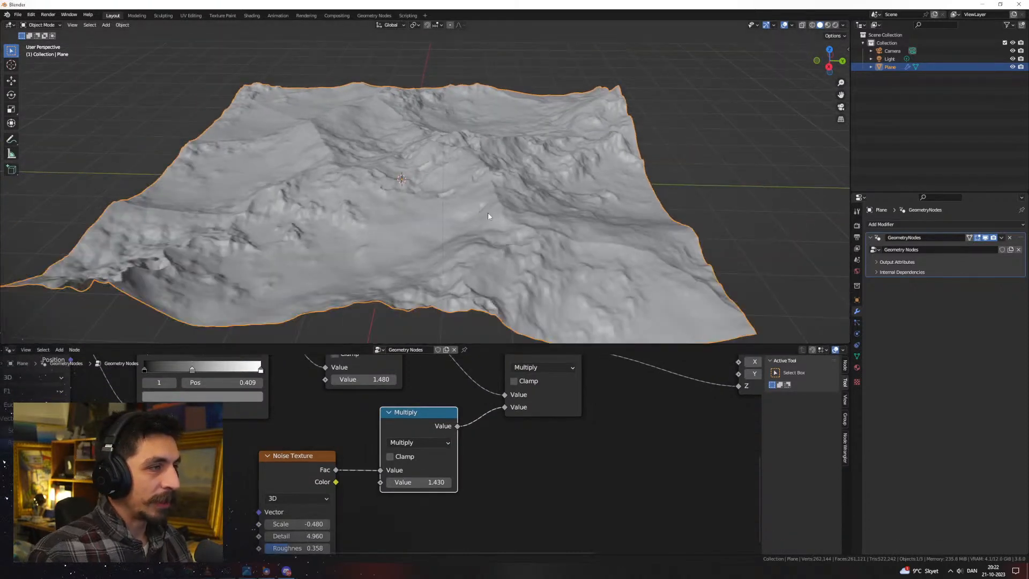
pyautogui.moveTo(486, 216); pyautogui.dragTo(495, 216, button='middle')
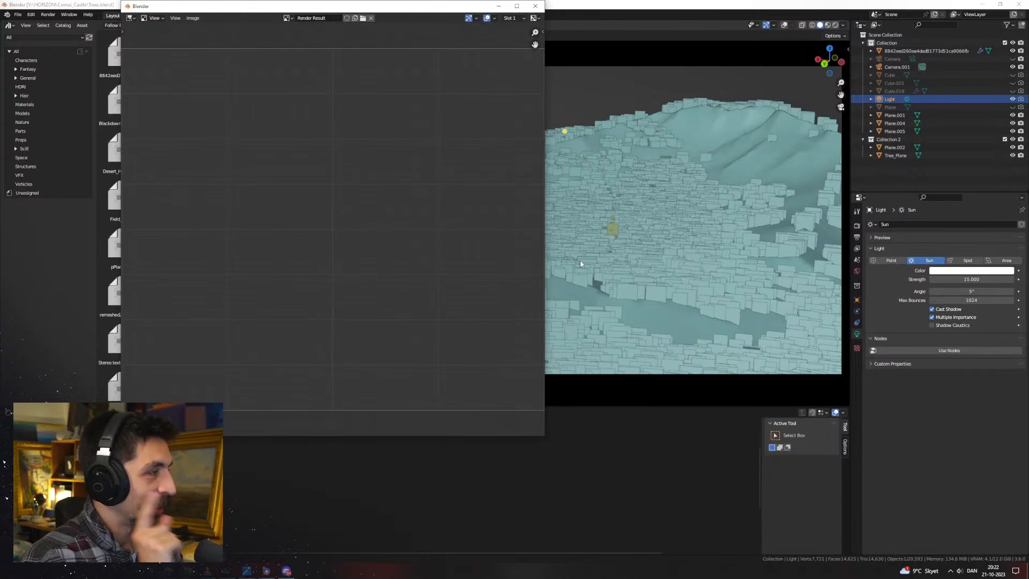
# Clear away the render window in the Trees.blend scene and enlarge the 3D viewport with the landscape mesh selected
pyautogui.click(506, 7)
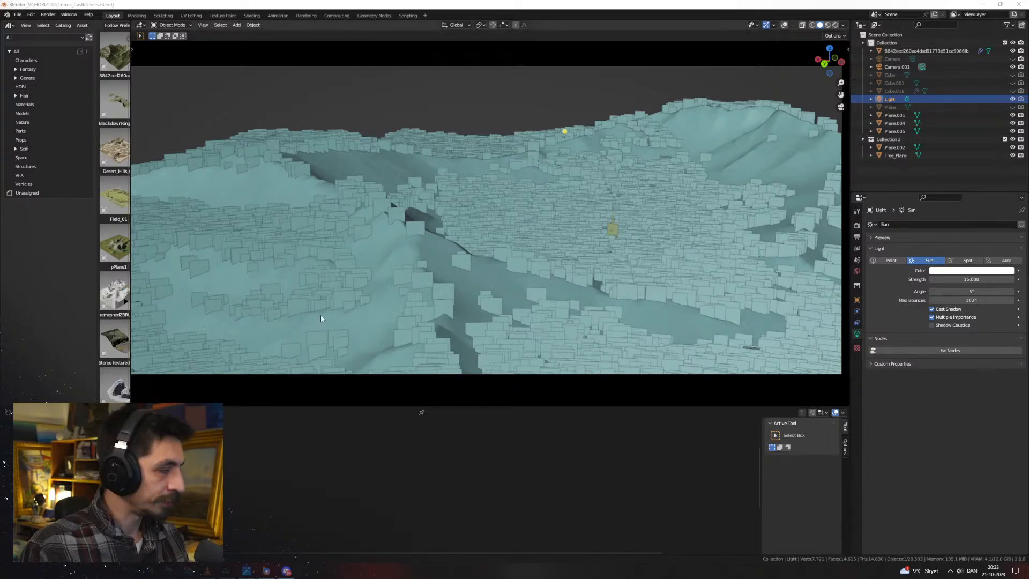
pyautogui.click(576, 272)
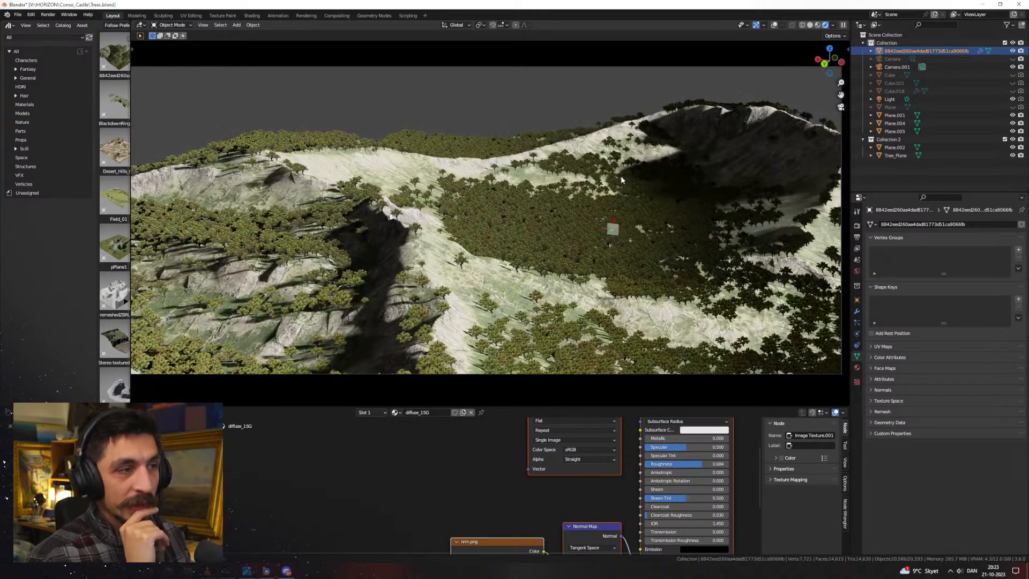
pyautogui.moveTo(536, 406); pyautogui.dragTo(523, 494)
# Examine the tree-covered landscape in the rendered viewport, from the wide valley overview to individual trees up close
pyautogui.scroll(2, 598, 356)
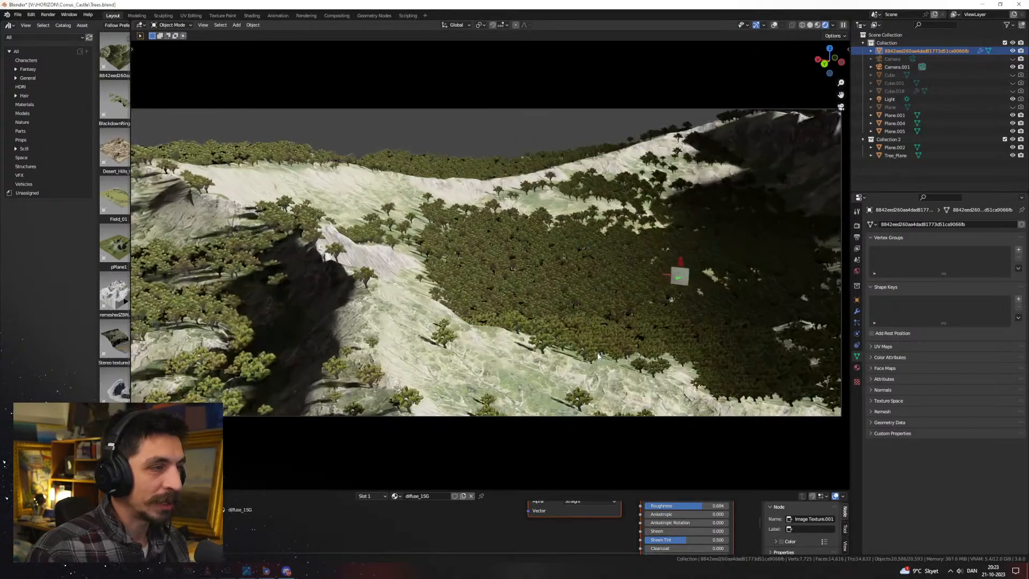
pyautogui.scroll(2, 597, 359)
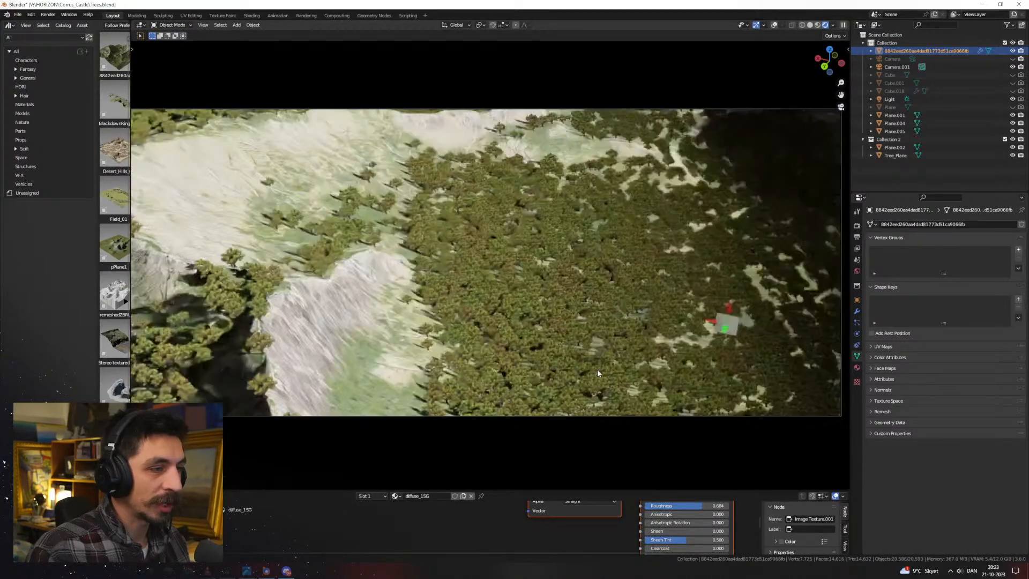
pyautogui.moveTo(592, 358); pyautogui.dragTo(504, 312, button='middle')
pyautogui.scroll(-4, 601, 343)
pyautogui.scroll(-3, 646, 339)
pyautogui.scroll(4, 601, 353)
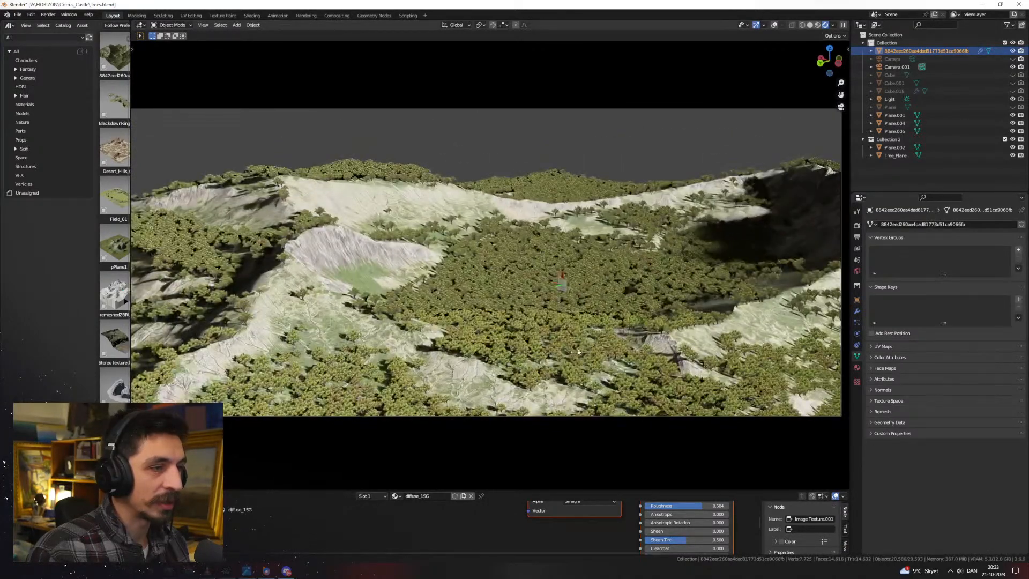
pyautogui.scroll(3, 504, 309)
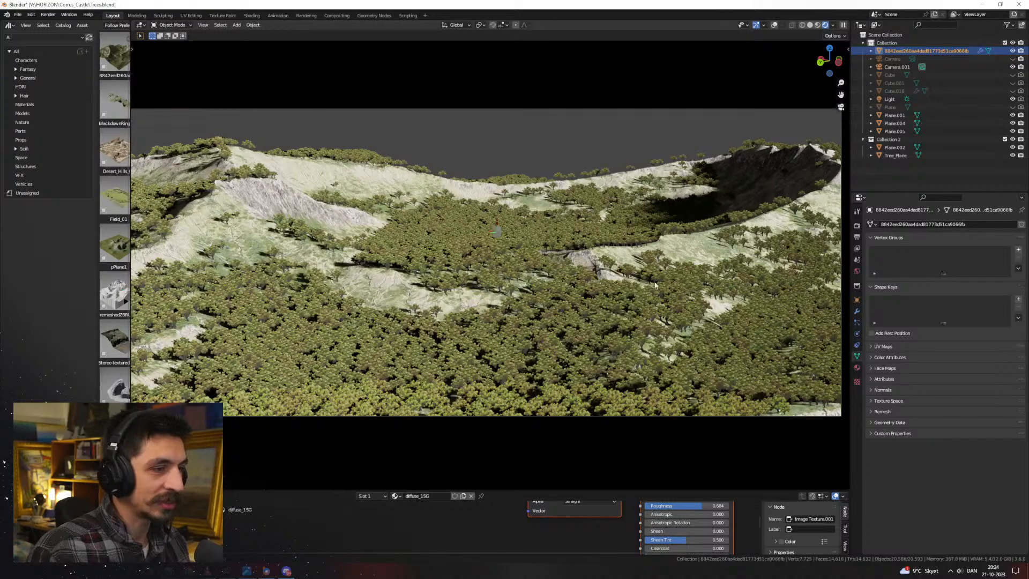
pyautogui.moveTo(564, 295)
pyautogui.mouseDown(button='middle')
pyautogui.moveTo(563, 339)
pyautogui.moveTo(560, 276)
pyautogui.mouseUp(button='middle')
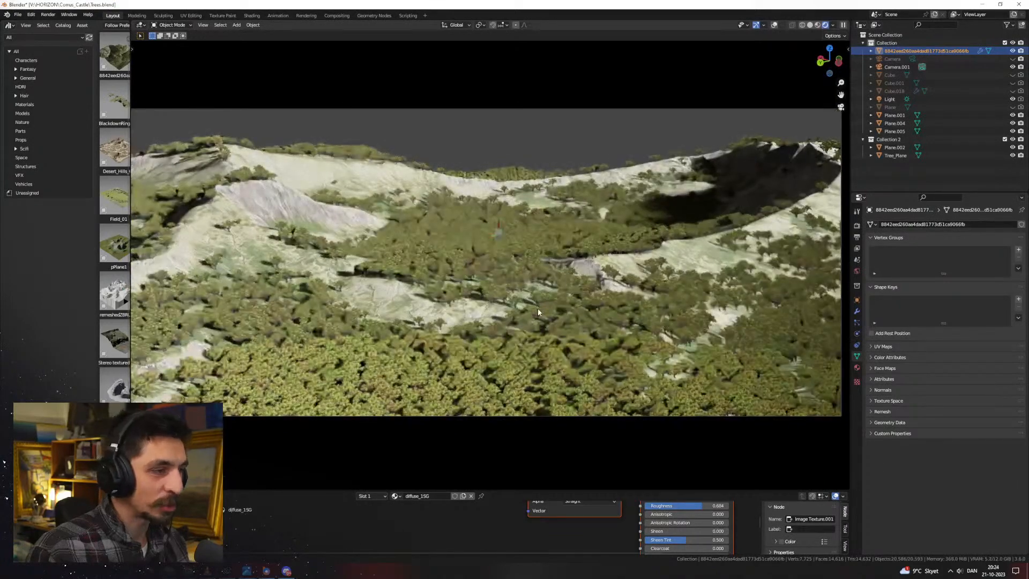
pyautogui.scroll(5, 538, 308)
pyautogui.scroll(-5, 505, 319)
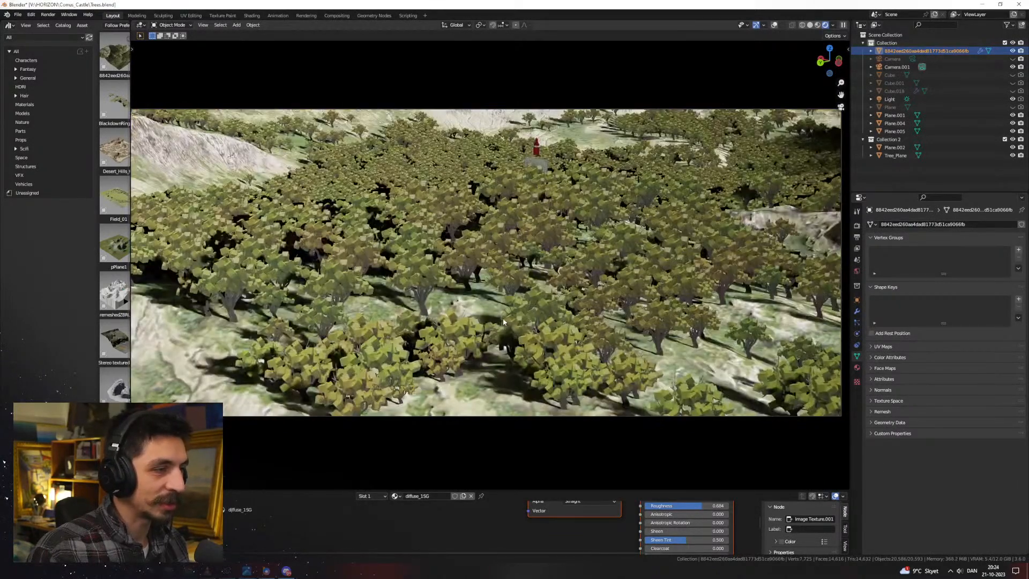
pyautogui.scroll(3, 331, 295)
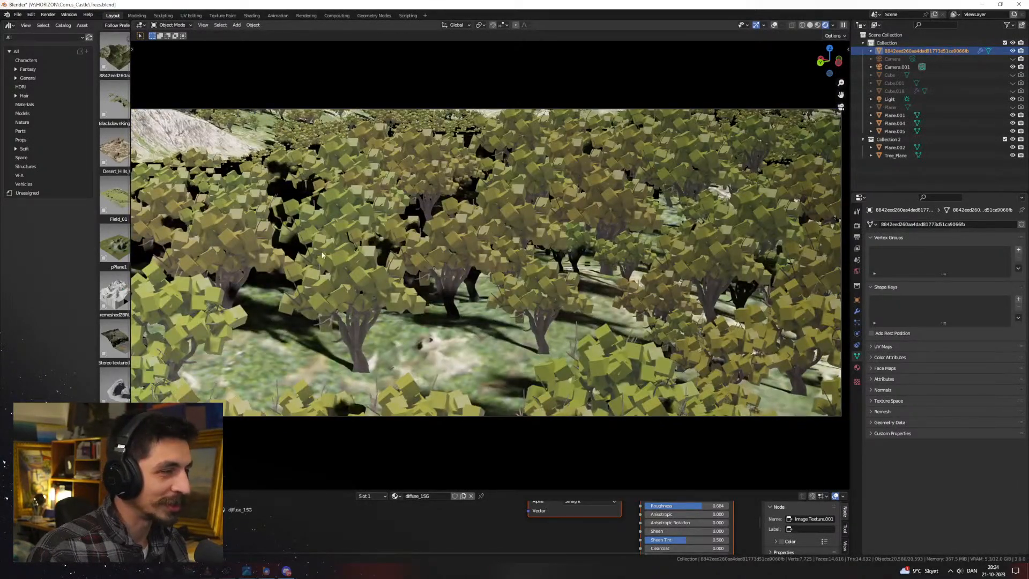
pyautogui.scroll(-5, 561, 263)
pyautogui.scroll(-5, 561, 265)
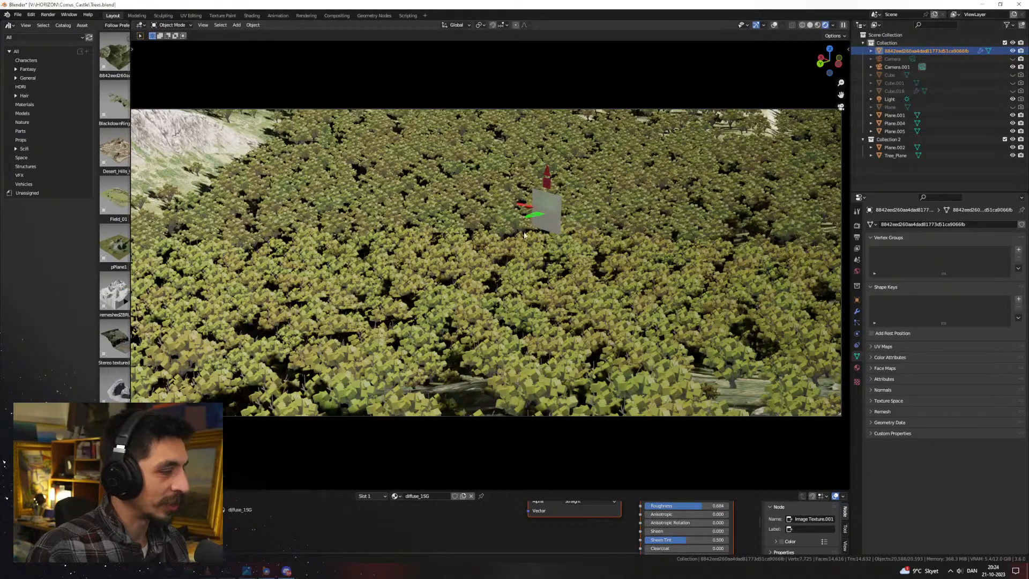
# Inspect the scattered trees around the clearing from steep overhead angles and near ground level
pyautogui.scroll(5, 578, 266)
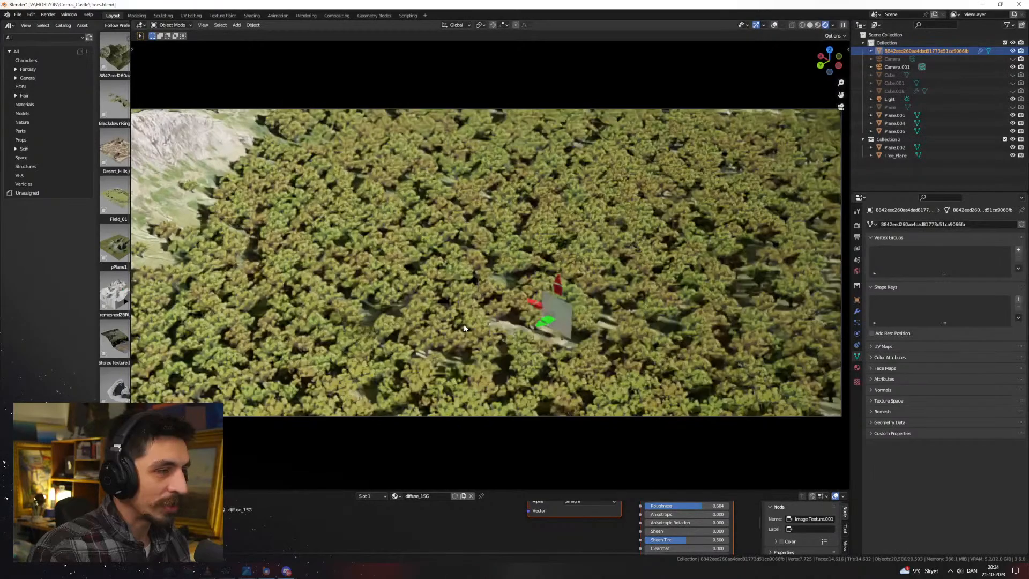
pyautogui.scroll(6, 464, 324)
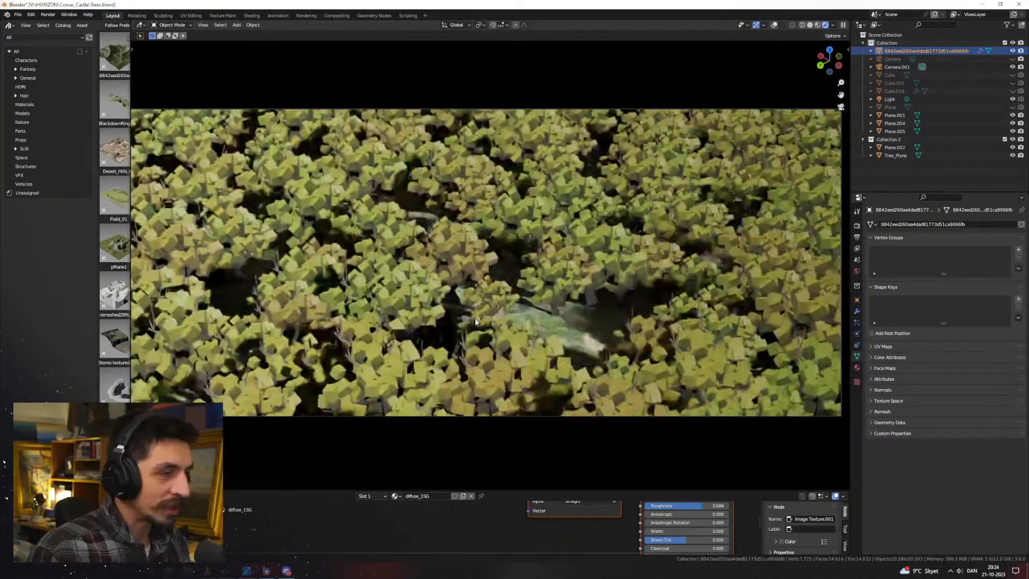
pyautogui.scroll(-2, 569, 308)
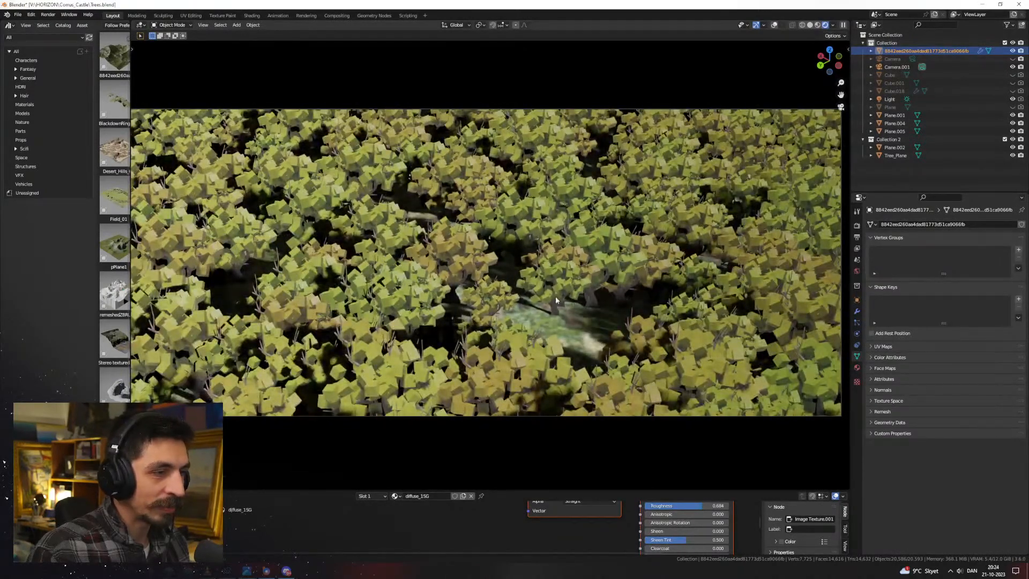
pyautogui.moveTo(555, 302); pyautogui.dragTo(517, 261, button='middle')
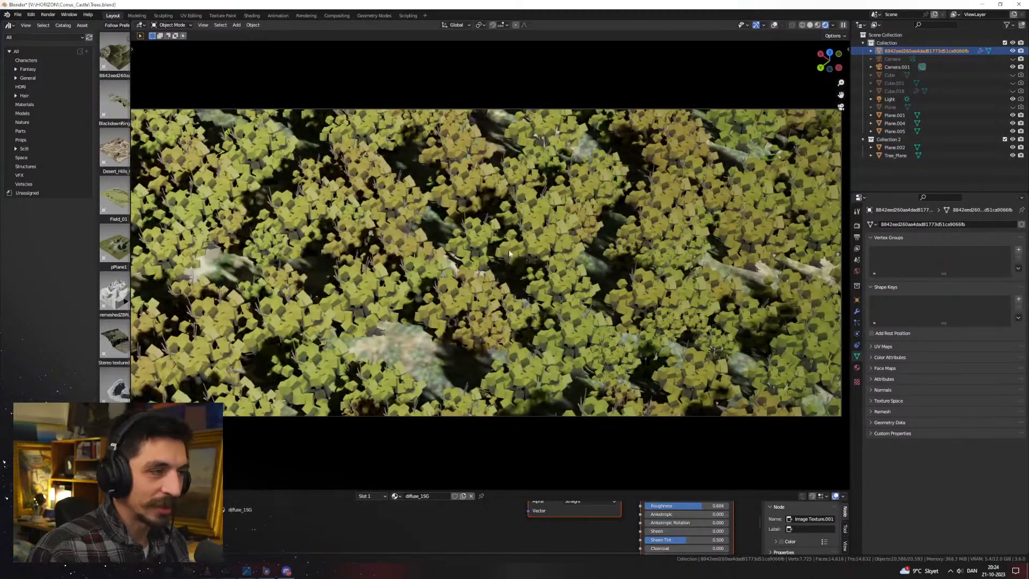
pyautogui.moveTo(437, 283); pyautogui.dragTo(445, 308, button='middle')
pyautogui.scroll(3, 546, 300)
pyautogui.scroll(-3, 546, 301)
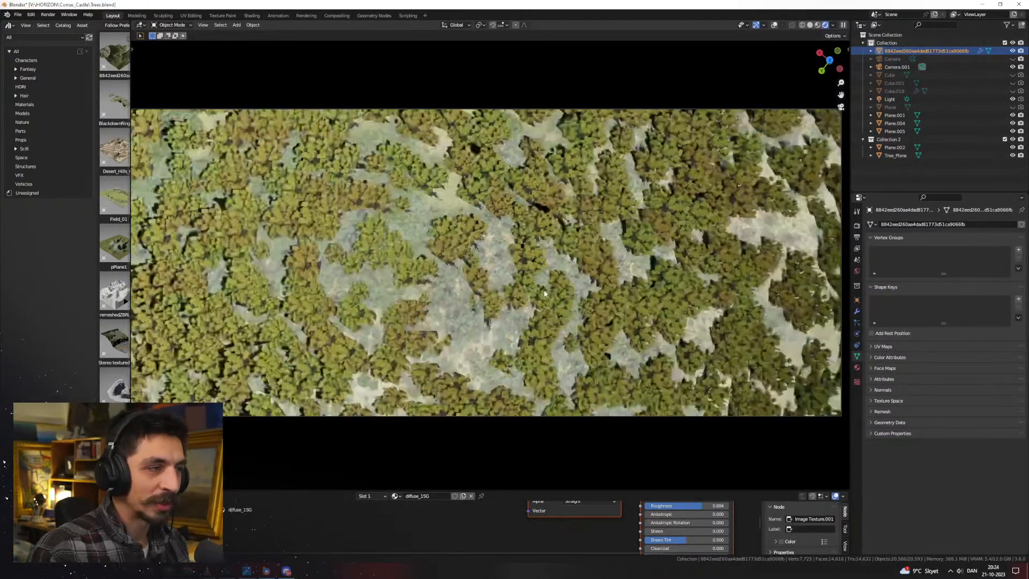
pyautogui.moveTo(545, 293); pyautogui.dragTo(501, 283, button='middle')
pyautogui.scroll(6, 544, 209)
pyautogui.scroll(-5, 545, 210)
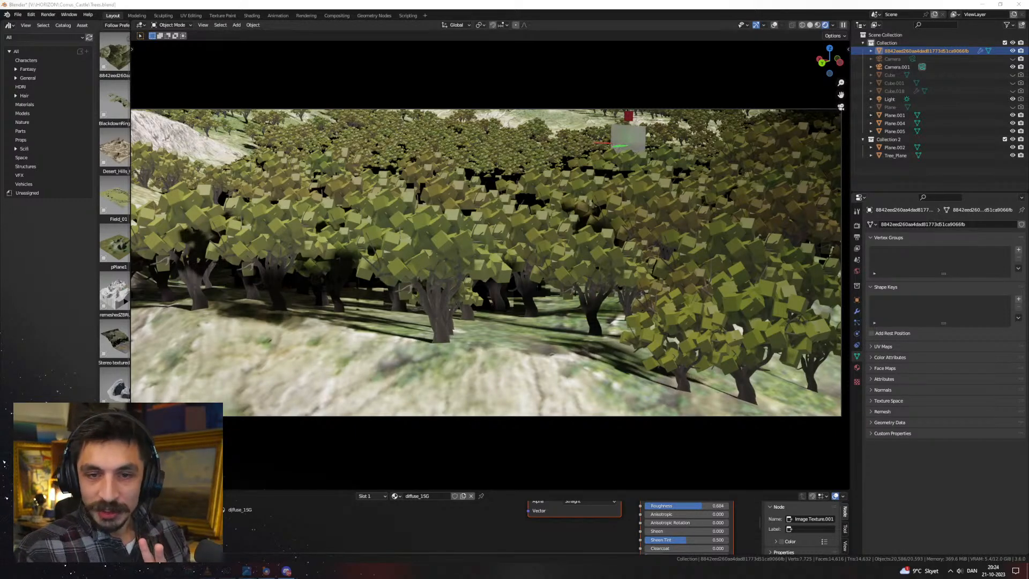
# Switch to the TREE folder in File Explorer, enlarge the thumbnails and open Tree01_Col.png
pyautogui.moveTo(1017, 427); pyautogui.dragTo(489, 0)
pyautogui.keyDown('ctrl'); pyautogui.scroll(4, 337, 139); pyautogui.keyUp('ctrl')
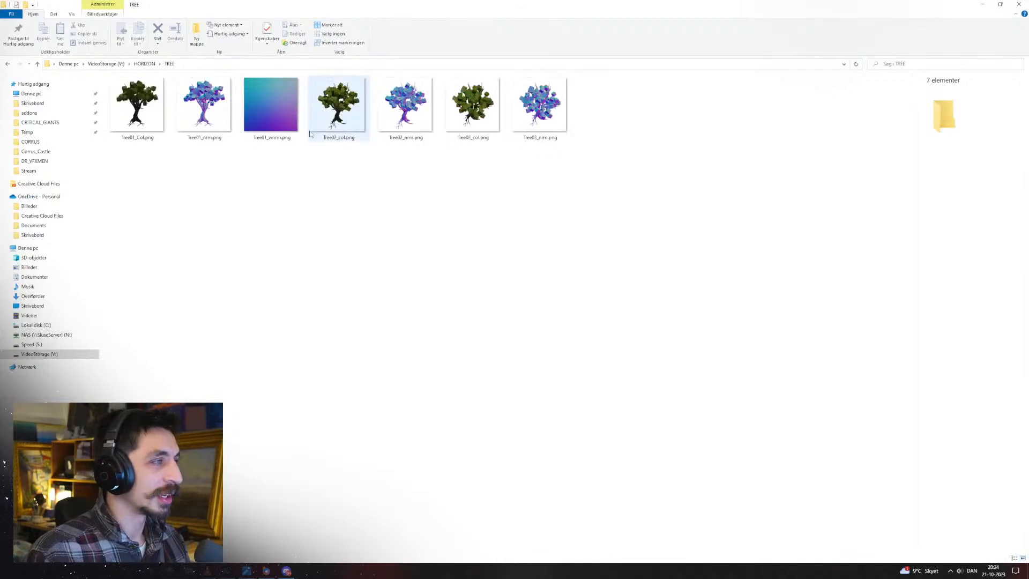
pyautogui.click(165, 167)
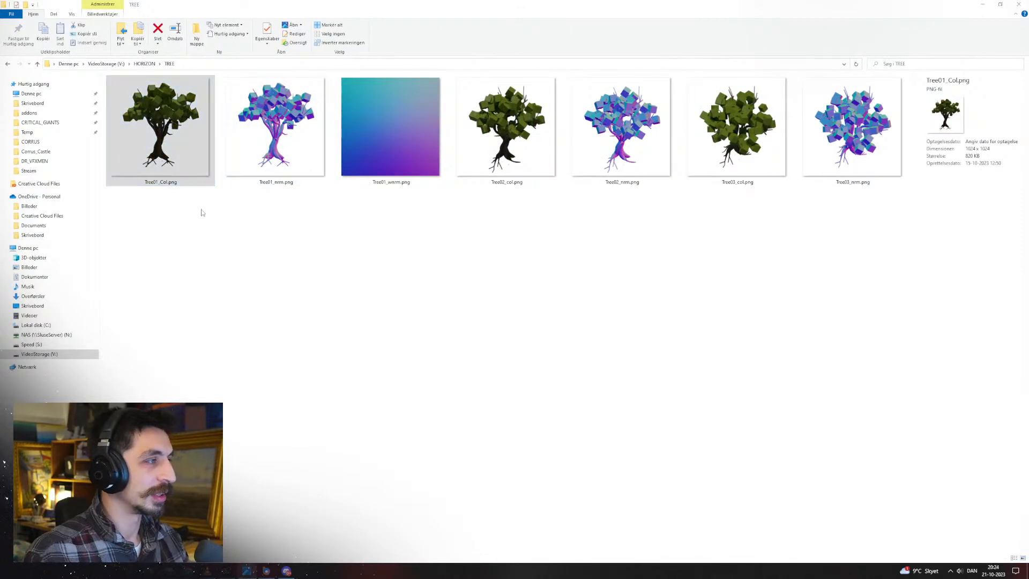
pyautogui.moveTo(0, 236); pyautogui.dragTo(654, 126)
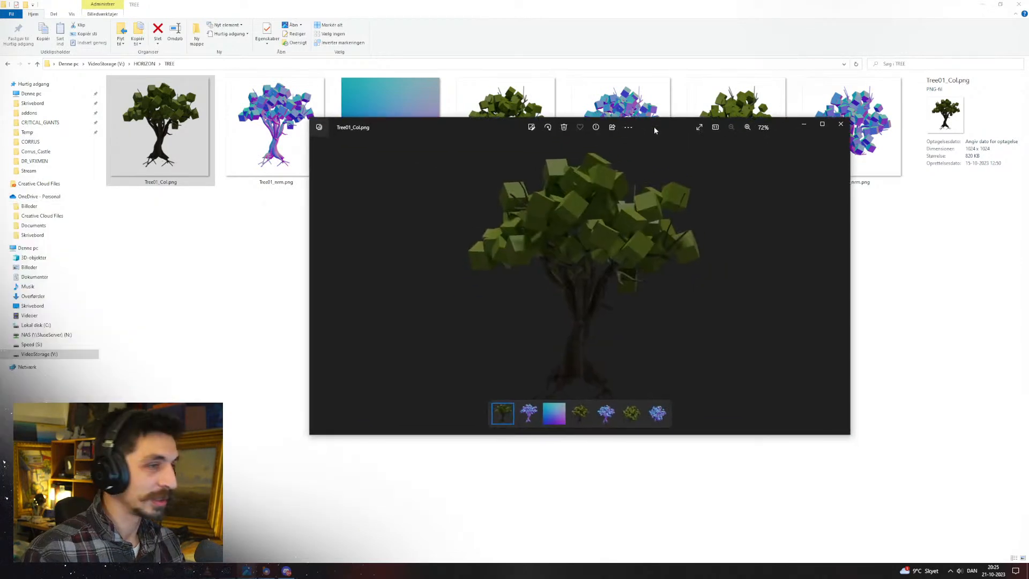
# Look through the tree color and normal textures as far as Tree03_col.png, and close the image viewer
pyautogui.press('Right')
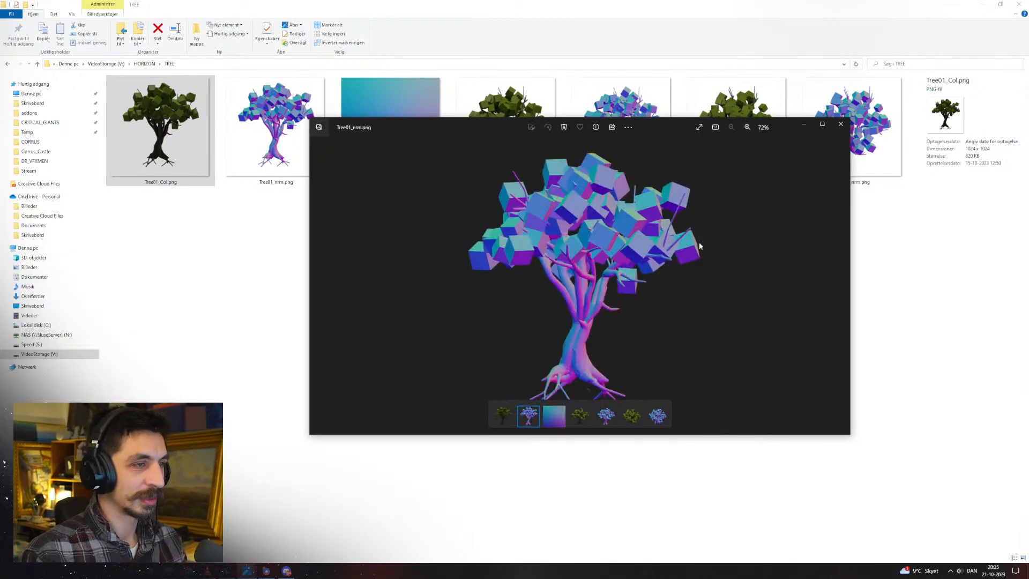
pyautogui.press('Right')
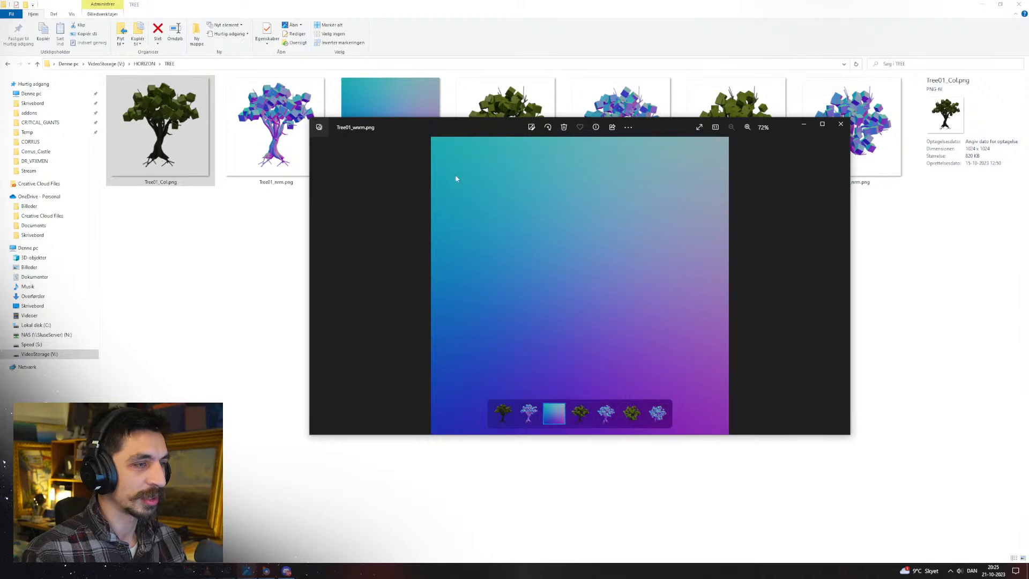
pyautogui.press('Right')
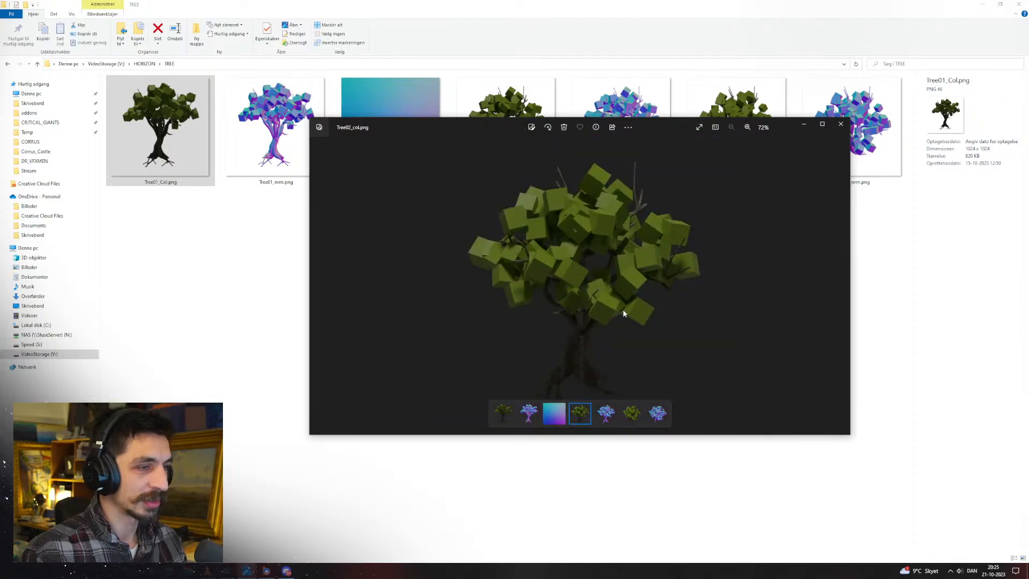
pyautogui.press('Right')
pyautogui.press('Right')
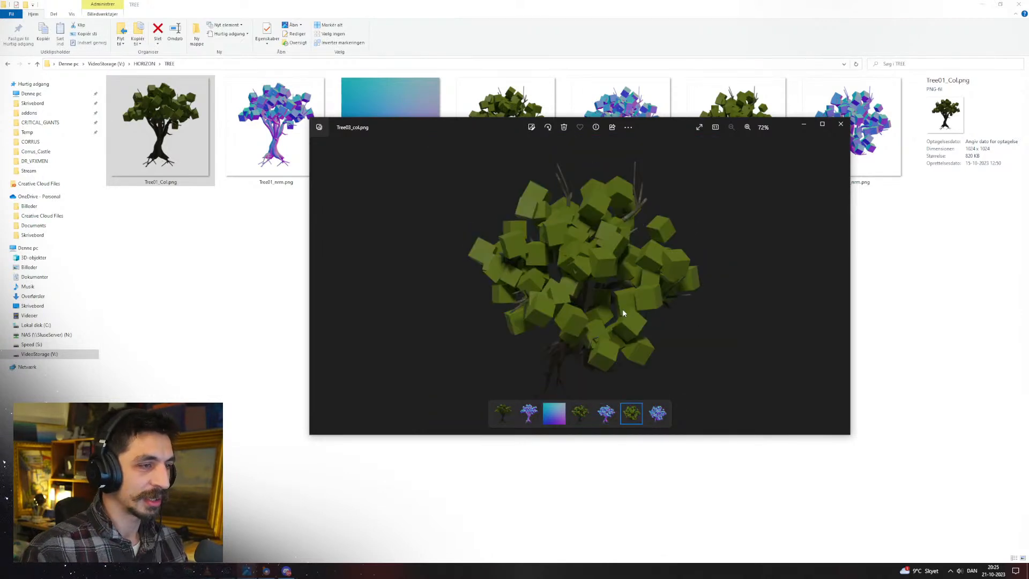
pyautogui.click(840, 128)
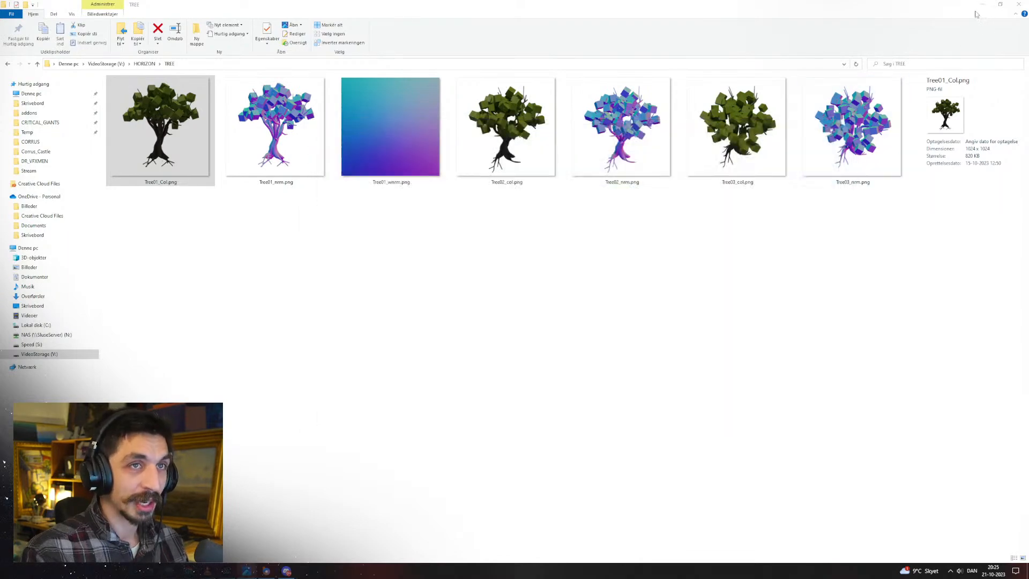
# Switch back to Blender and view the scattered forest from above
pyautogui.hotkey('alt', 'Tab')
pyautogui.moveTo(601, 238); pyautogui.dragTo(520, 275, button='middle')
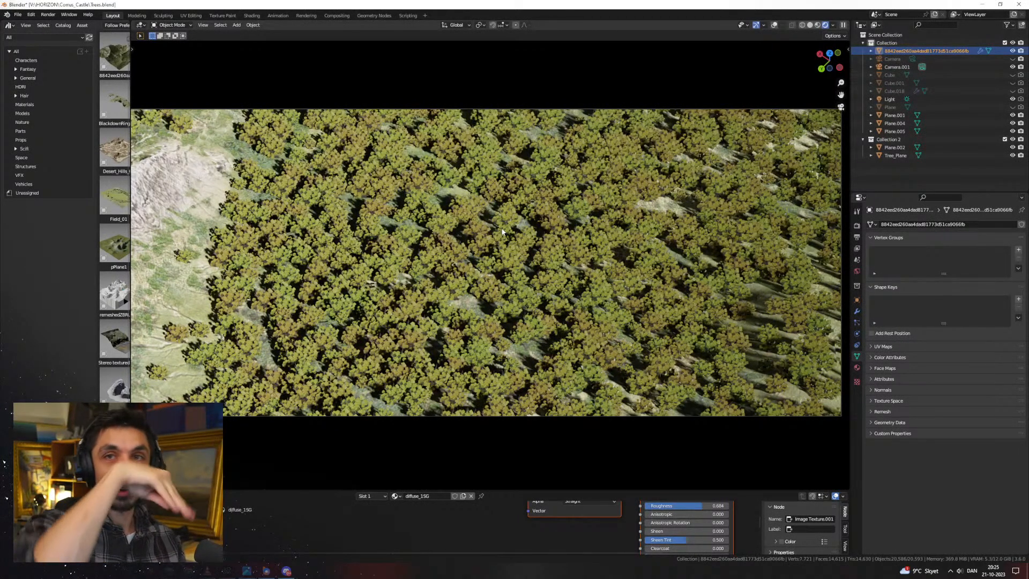
# Inspect the scattered forest and the whole terrain from low, close and distant angles
pyautogui.moveTo(496, 279); pyautogui.dragTo(475, 237, button='middle')
pyautogui.scroll(-2, 504, 219)
pyautogui.moveTo(517, 227); pyautogui.dragTo(426, 282, button='middle')
pyautogui.scroll(3, 499, 219)
pyautogui.scroll(3, 460, 292)
pyautogui.scroll(5, 460, 292)
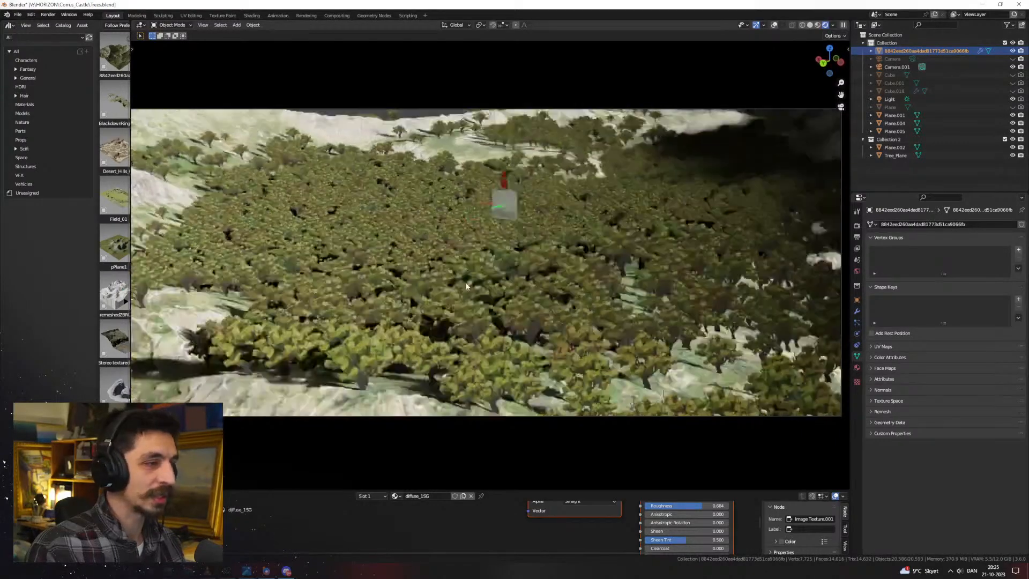
pyautogui.moveTo(409, 266); pyautogui.dragTo(461, 320, button='middle')
pyautogui.scroll(3, 461, 320)
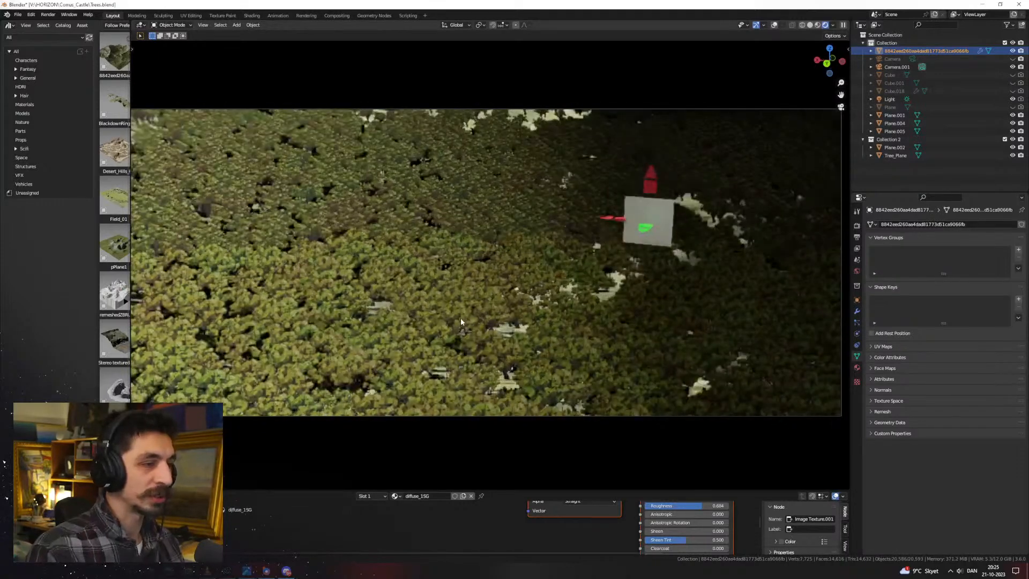
pyautogui.scroll(3, 462, 315)
pyautogui.scroll(-1, 464, 321)
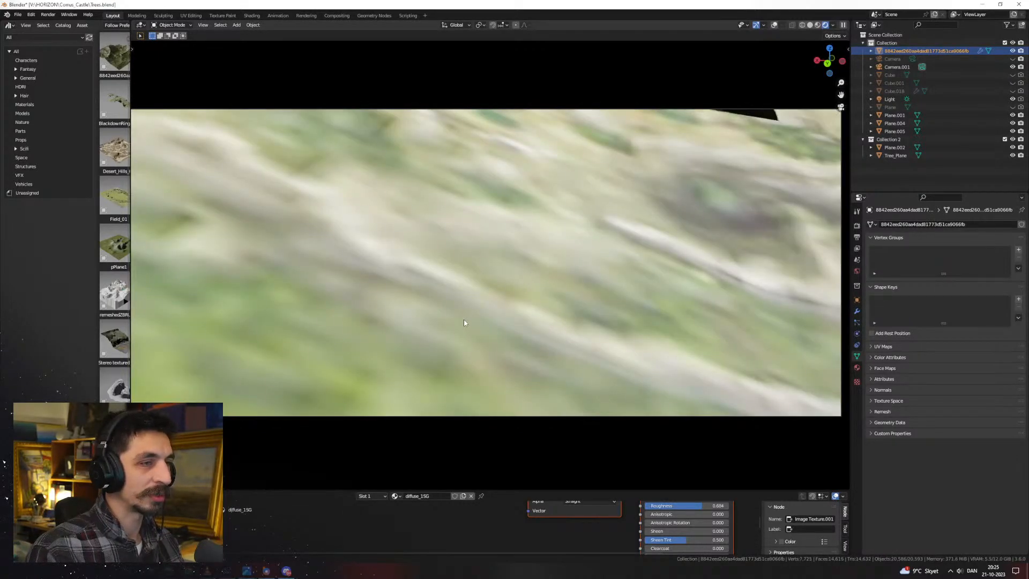
pyautogui.scroll(-6, 465, 321)
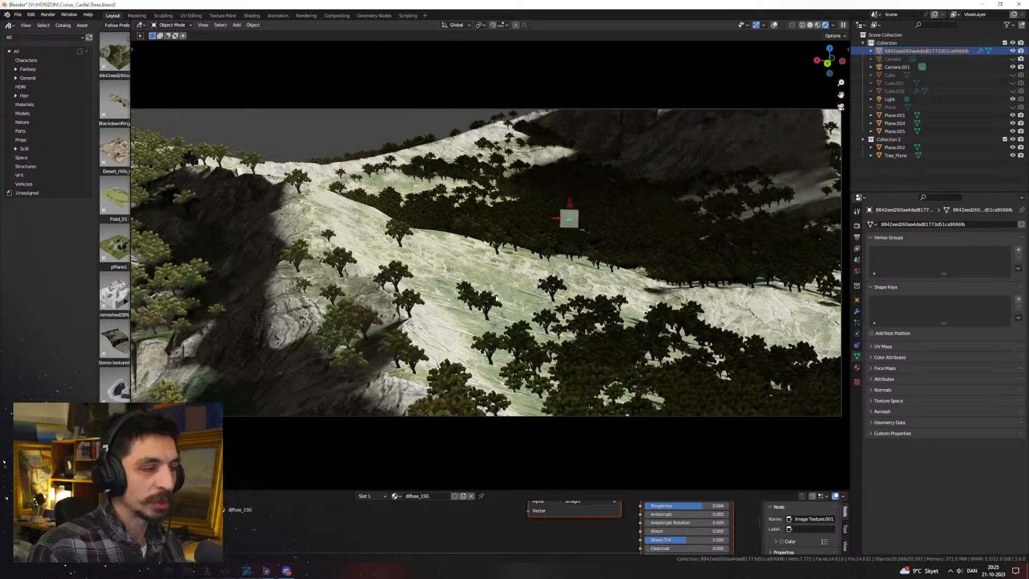
pyautogui.scroll(-5, 496, 299)
pyautogui.moveTo(563, 306); pyautogui.dragTo(536, 271, button='middle')
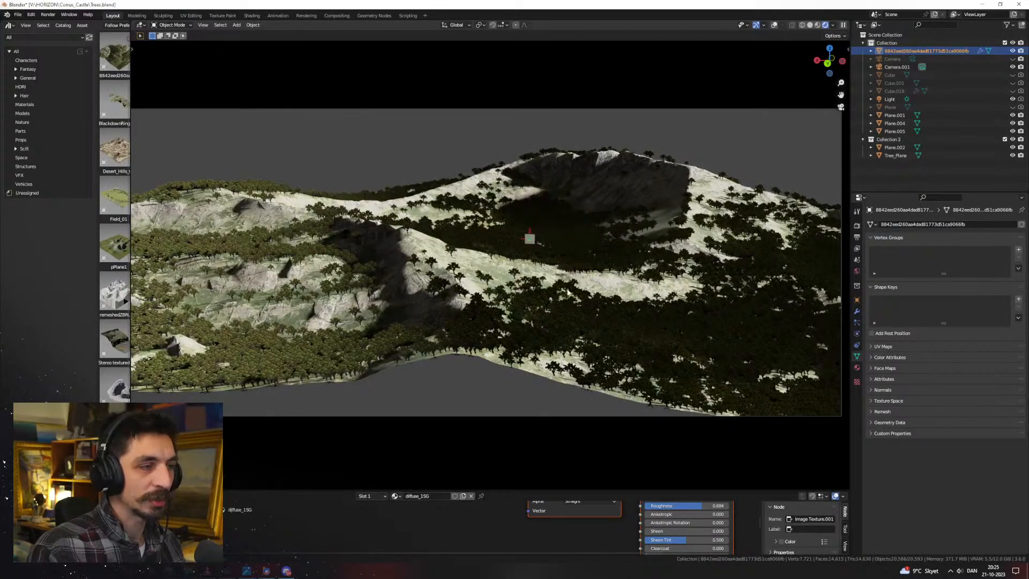
# Rotate the sun light freely in two passes to try different light directions across the forested terrain
pyautogui.click(889, 99)
pyautogui.press('r')
pyautogui.press('r')
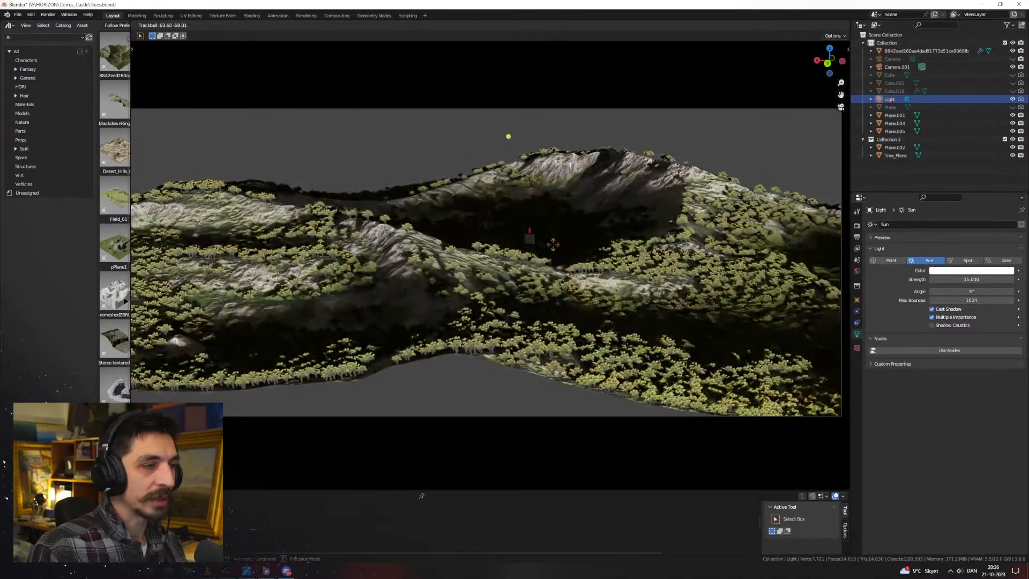
pyautogui.click(553, 248)
pyautogui.moveTo(575, 239); pyautogui.dragTo(554, 243, button='middle')
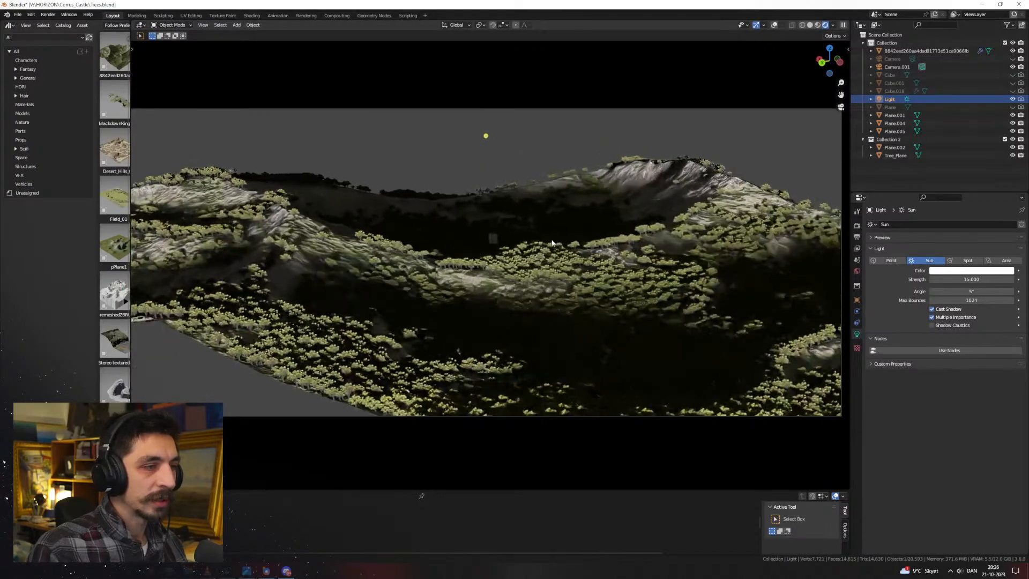
pyautogui.scroll(4, 549, 252)
pyautogui.press('r')
pyautogui.press('r')
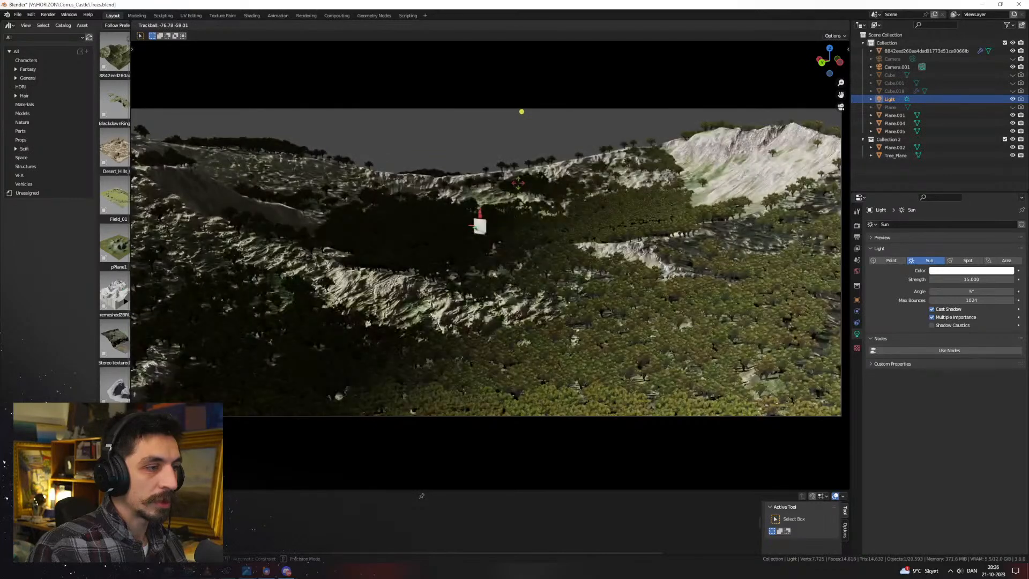
pyautogui.click(520, 212)
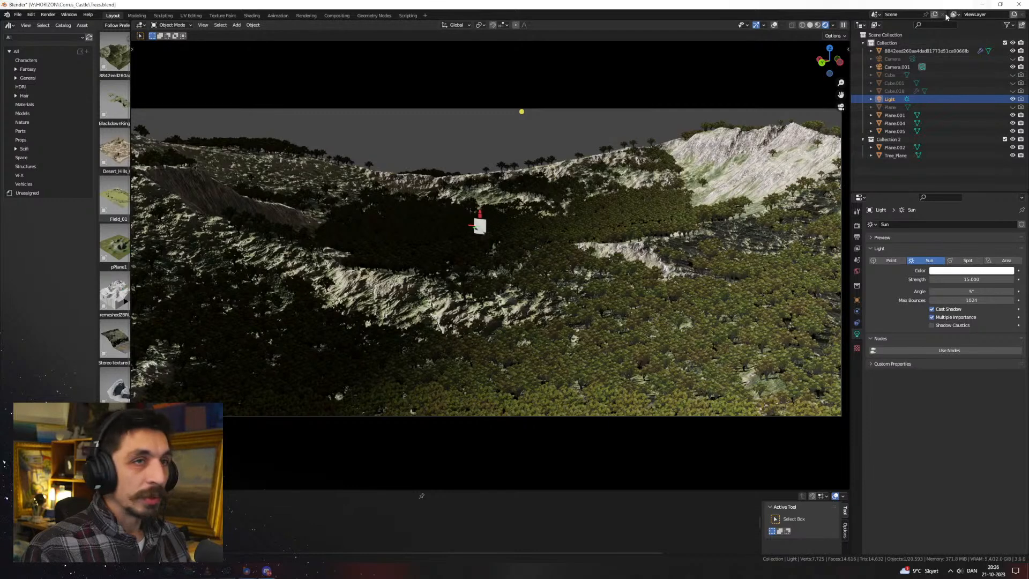
# Close the Trees.blend scene without saving its changes and return to the procedural terrain, viewing it from other angles
pyautogui.click(1019, 4)
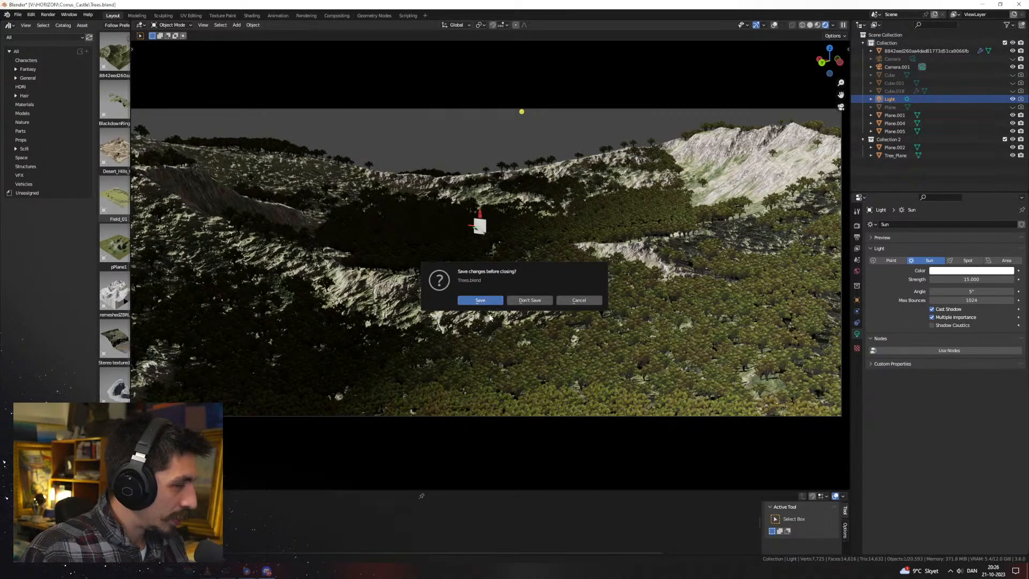
pyautogui.click(518, 302)
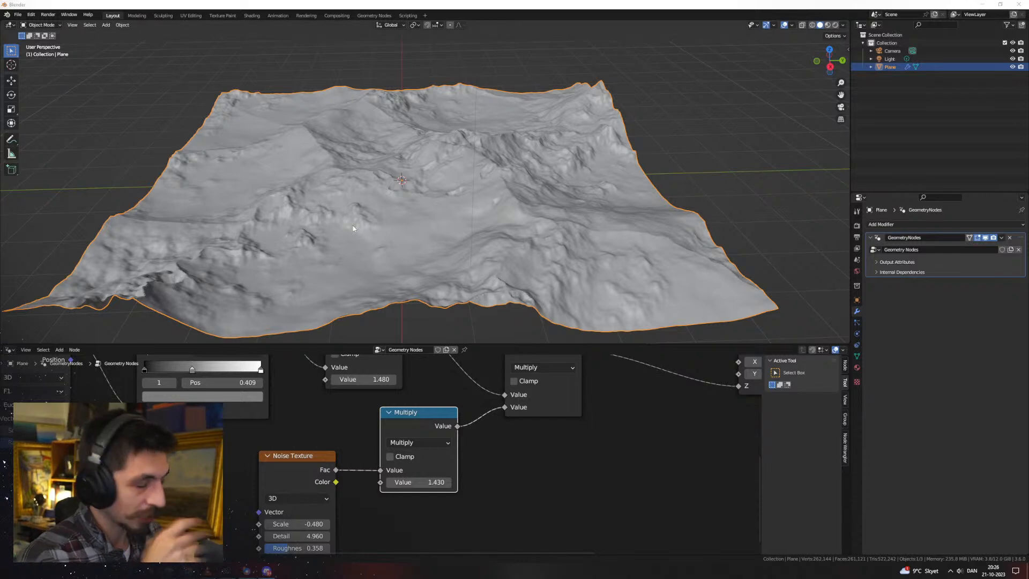
pyautogui.moveTo(462, 178); pyautogui.dragTo(526, 246, button='middle')
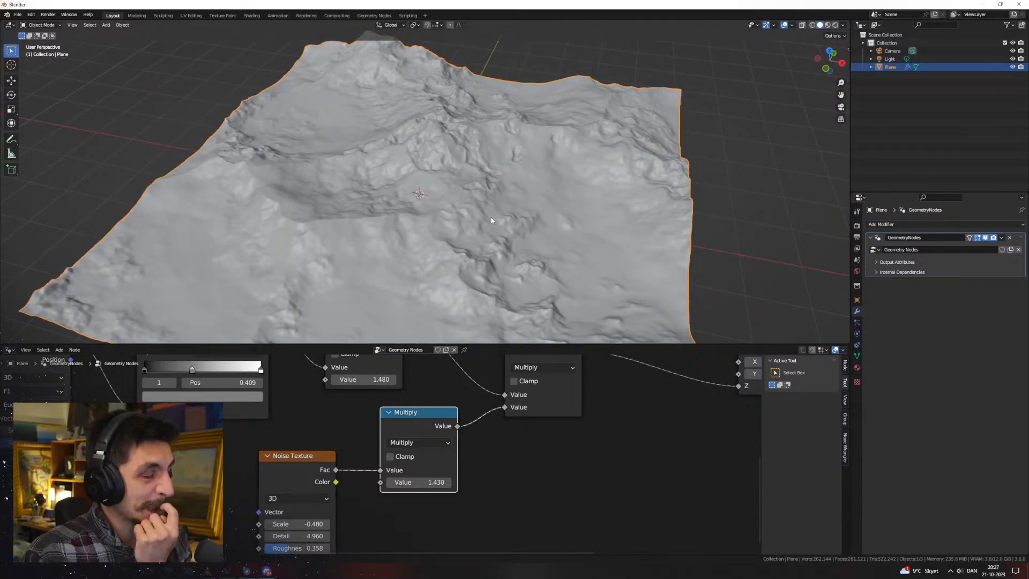
pyautogui.moveTo(519, 226); pyautogui.dragTo(473, 226, button='middle')
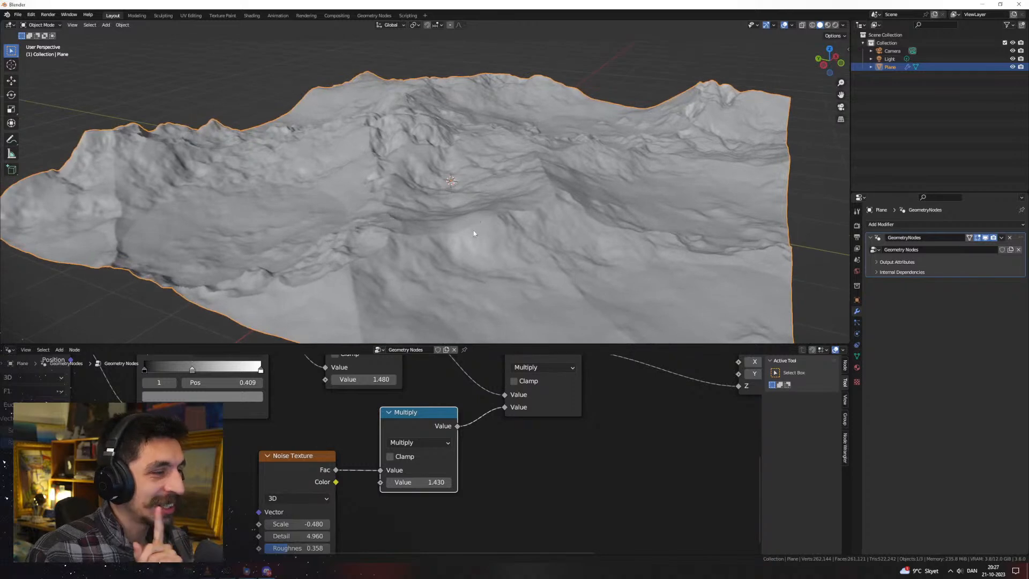
# Insert a Set Material node between the Set Position and Group Output nodes of the terrain's node tree
pyautogui.moveTo(482, 343); pyautogui.dragTo(482, 269)
pyautogui.scroll(-5, 532, 425)
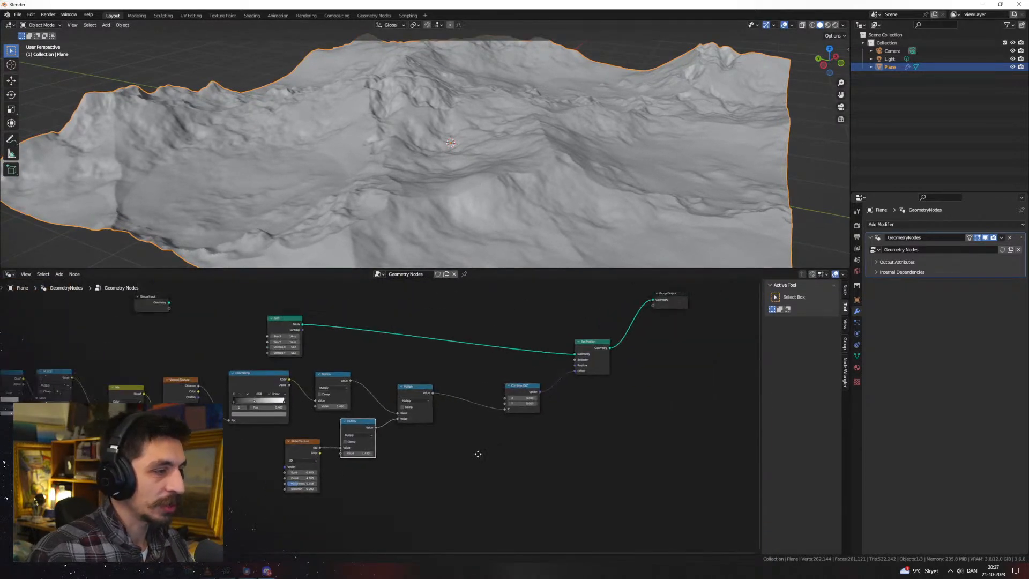
pyautogui.scroll(-2, 386, 418)
pyautogui.moveTo(281, 376); pyautogui.dragTo(365, 370, button='middle')
pyautogui.moveTo(584, 377); pyautogui.dragTo(553, 355, button='middle')
pyautogui.scroll(-1, 544, 389)
pyautogui.moveTo(543, 391); pyautogui.dragTo(528, 394, button='middle')
pyautogui.moveTo(523, 210); pyautogui.dragTo(481, 221, button='middle')
pyautogui.moveTo(621, 399); pyautogui.dragTo(369, 413, button='middle')
pyautogui.scroll(4, 480, 320)
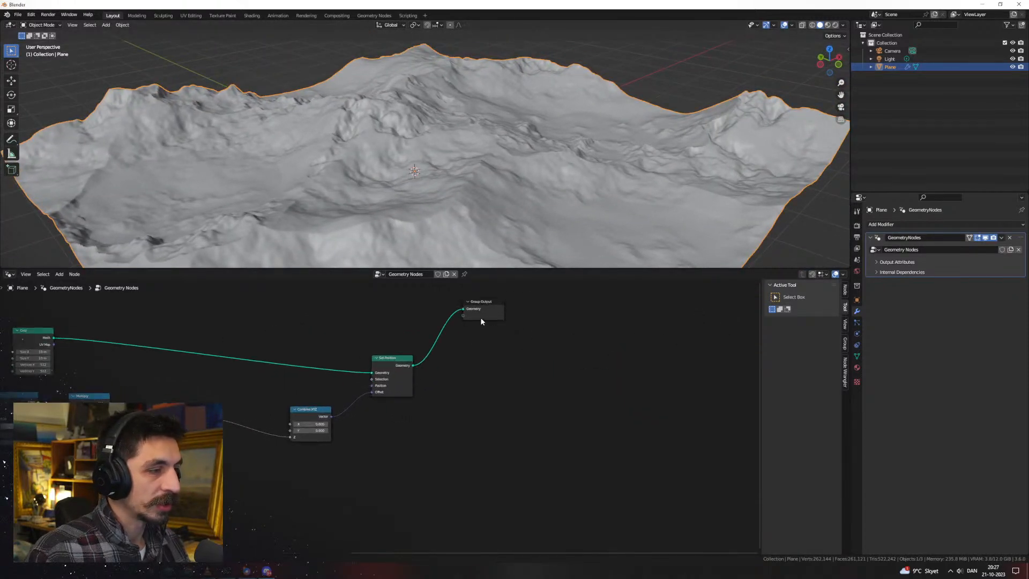
pyautogui.moveTo(313, 370); pyautogui.dragTo(395, 410)
pyautogui.write('set s')
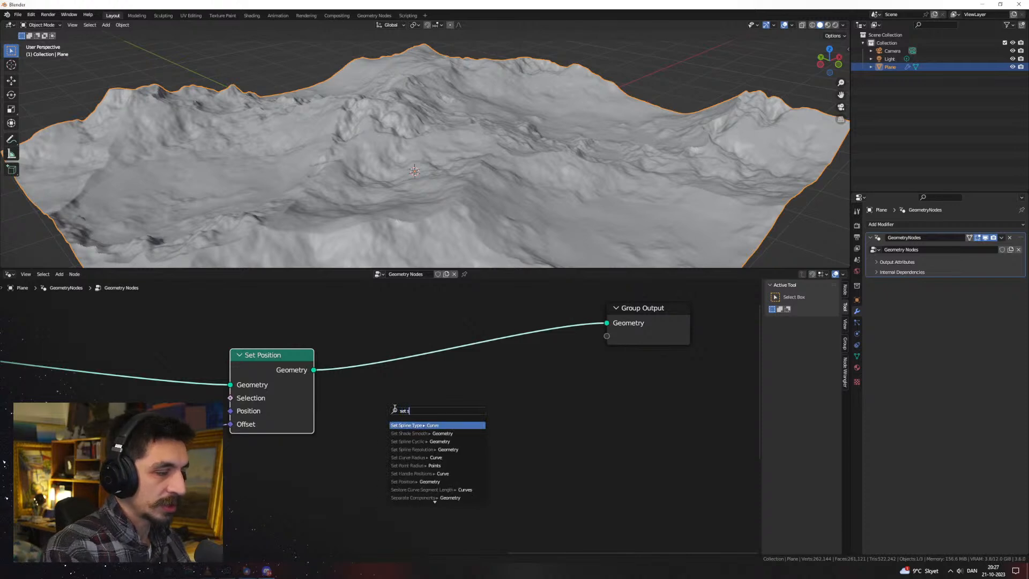
pyautogui.press('BackSpace')
pyautogui.write('mat')
pyautogui.press('Return')
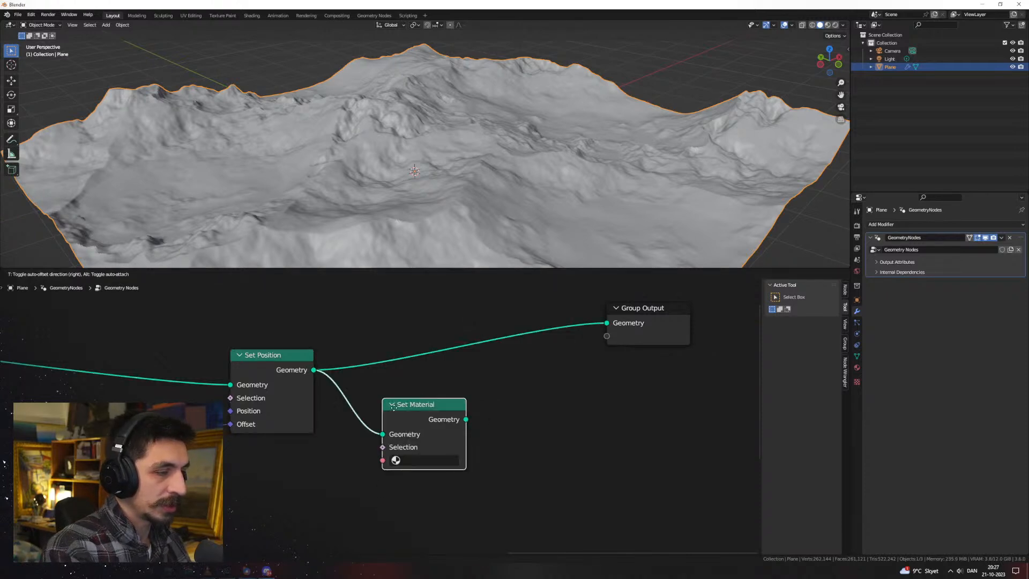
pyautogui.click(449, 377)
pyautogui.moveTo(520, 386); pyautogui.dragTo(607, 323)
pyautogui.moveTo(475, 436); pyautogui.dragTo(476, 410)
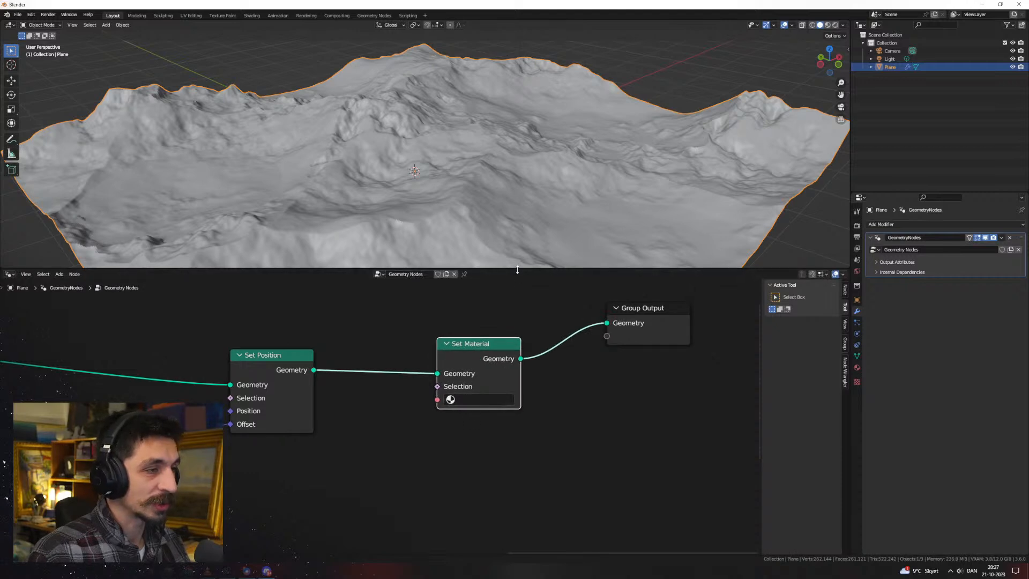
# Create a new material named Terrain on the plane and assign it in the Set Material node
pyautogui.moveTo(518, 268); pyautogui.dragTo(516, 335)
pyautogui.click(856, 368)
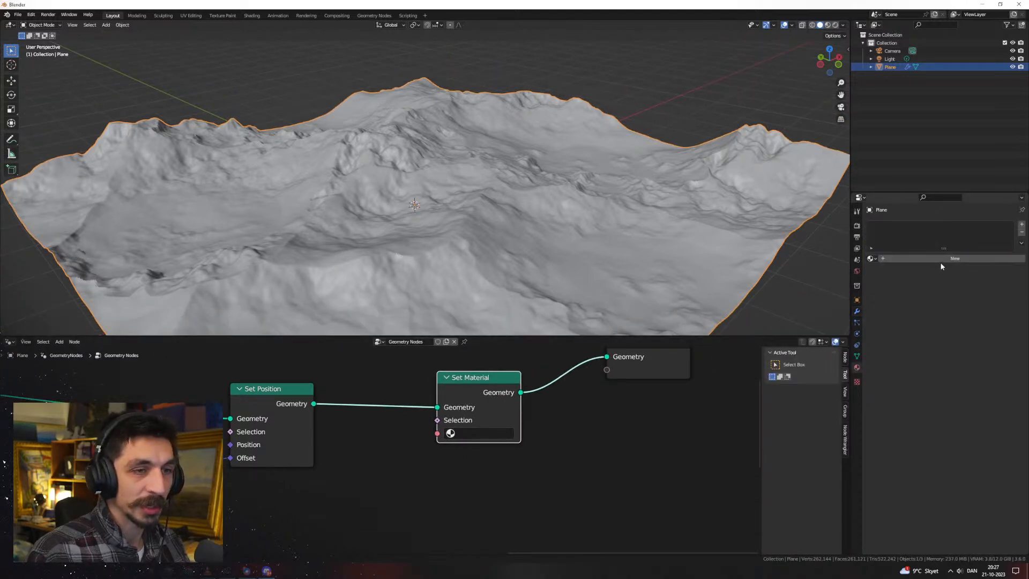
pyautogui.doubleClick(901, 227)
pyautogui.write('Terrain')
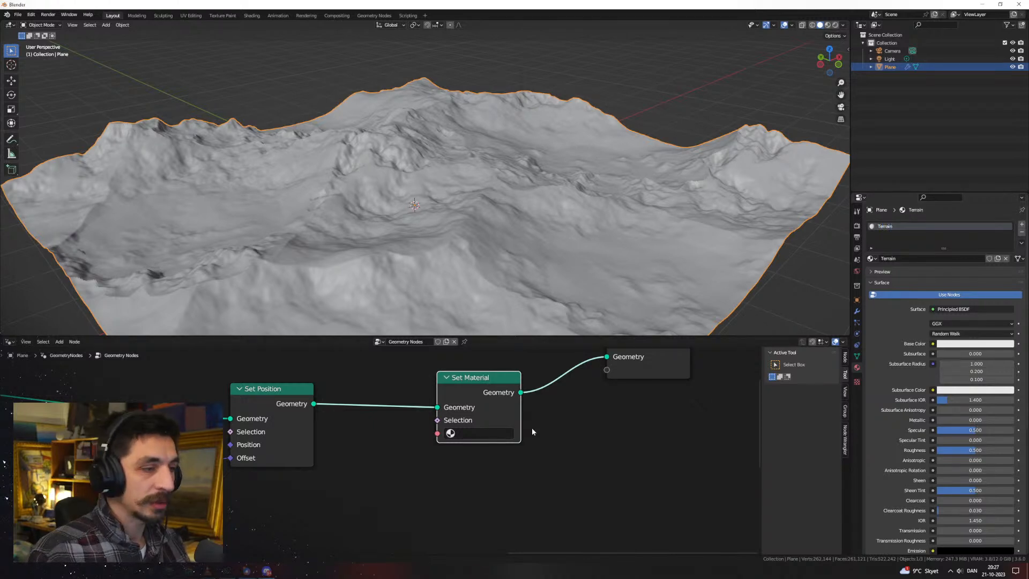
pyautogui.click(479, 433)
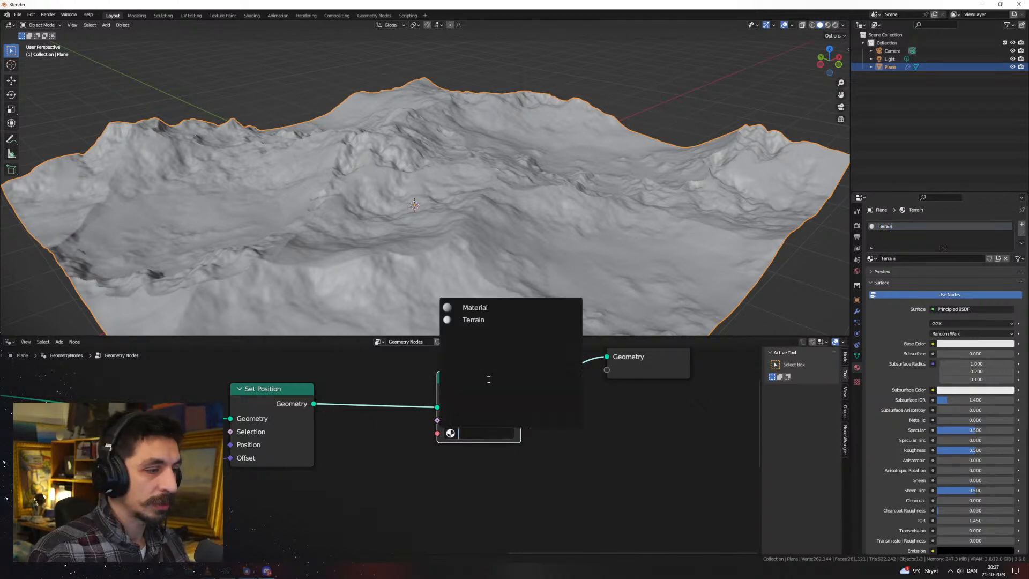
pyautogui.click(483, 320)
# Show the viewport in material preview and switch the node area to the Shader Editor
pyautogui.click(828, 25)
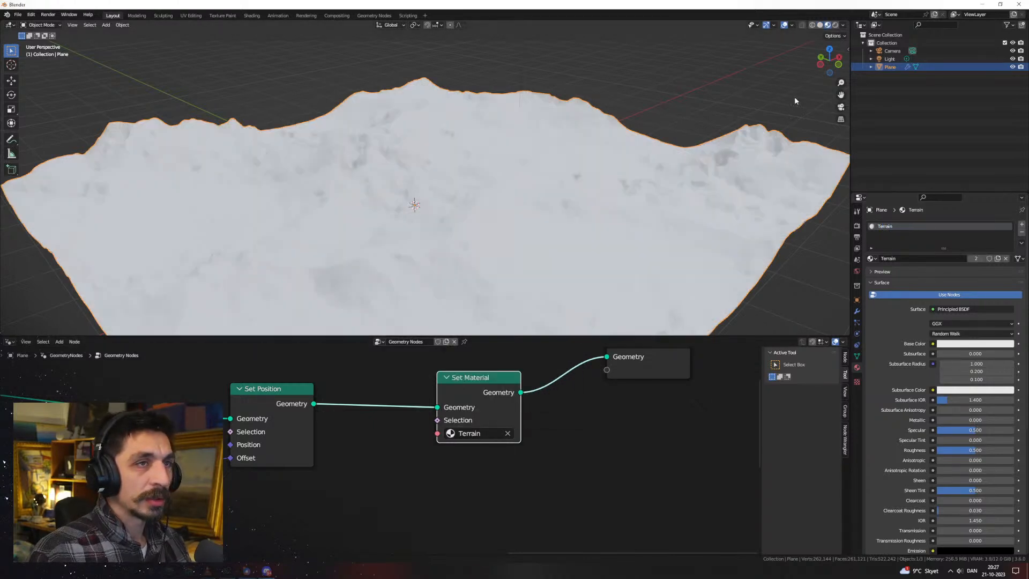
pyautogui.click(10, 342)
pyautogui.click(37, 421)
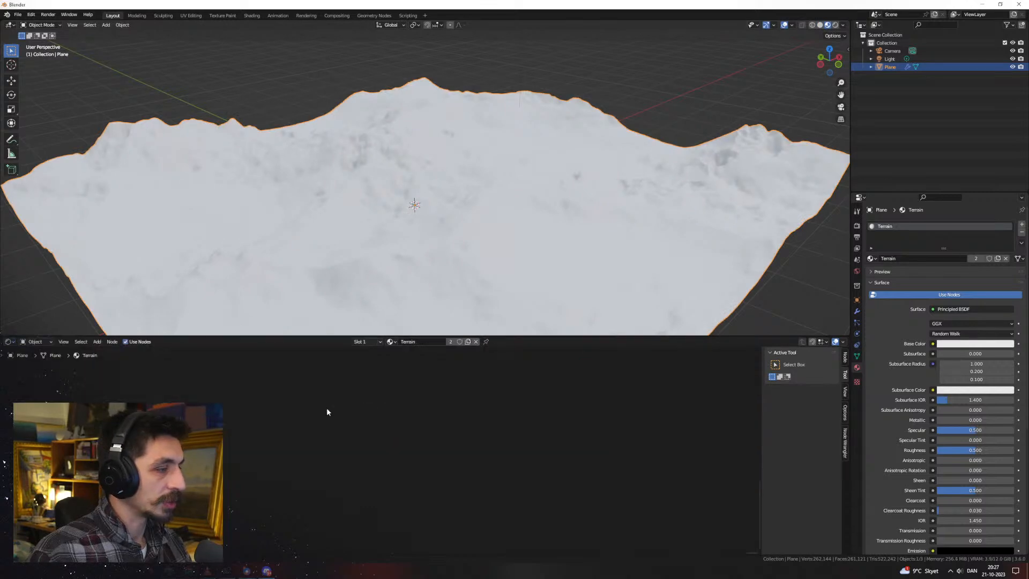
# Switch the node area to geometry nodes and back to the Shader Editor, and glance at the Shading workspace
pyautogui.click(9, 342)
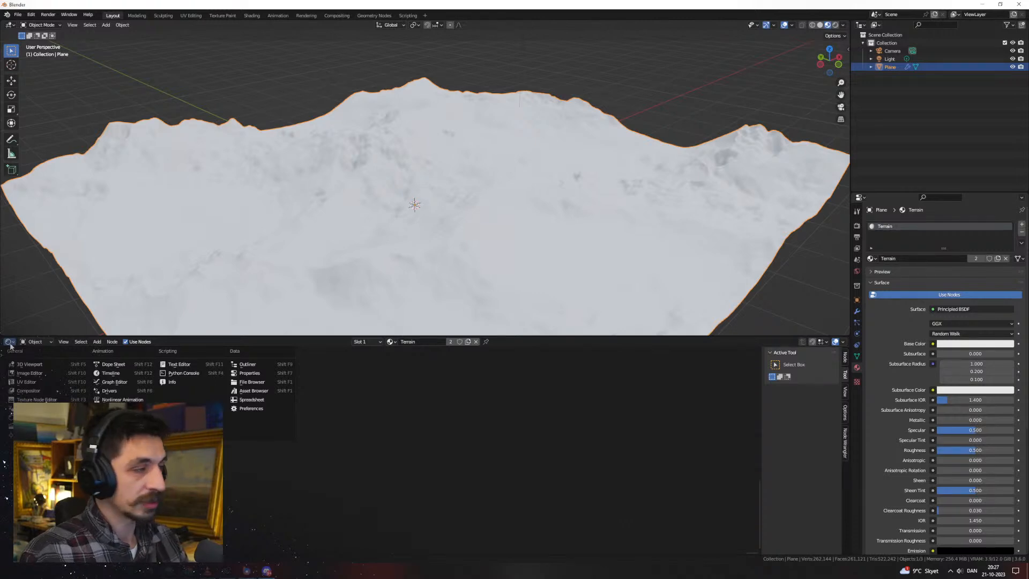
pyautogui.click(26, 409)
pyautogui.click(9, 342)
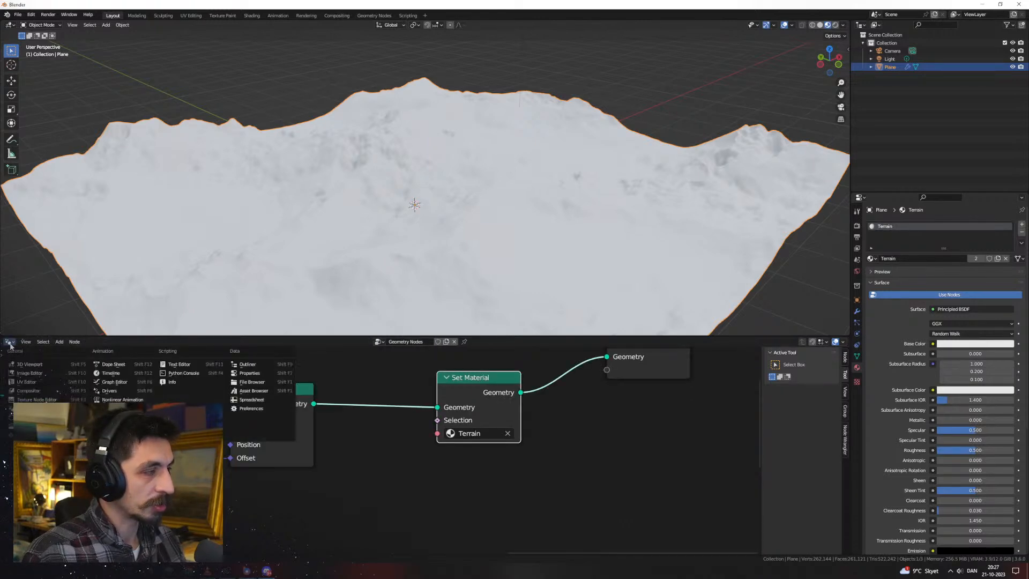
pyautogui.click(32, 421)
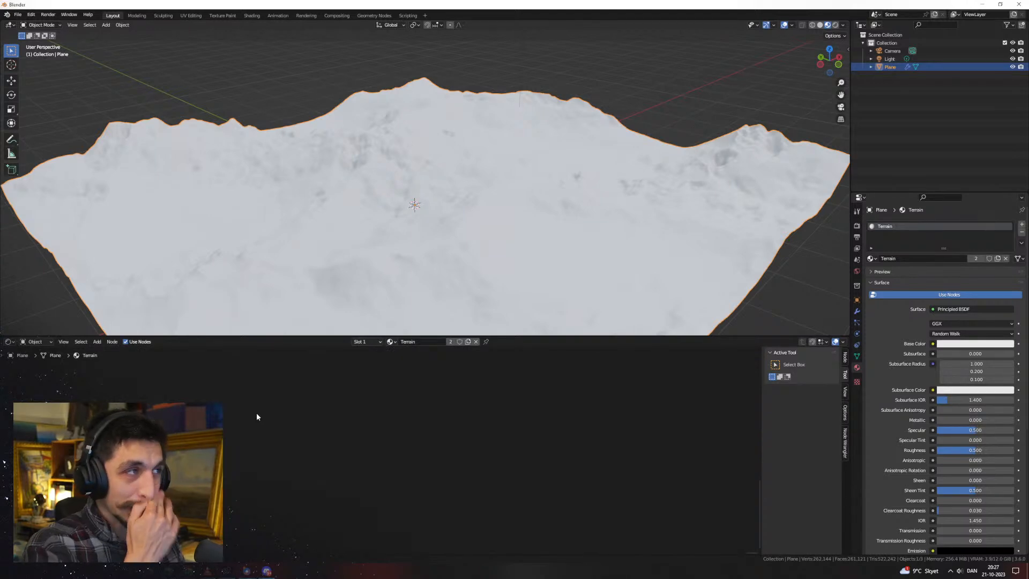
pyautogui.click(251, 15)
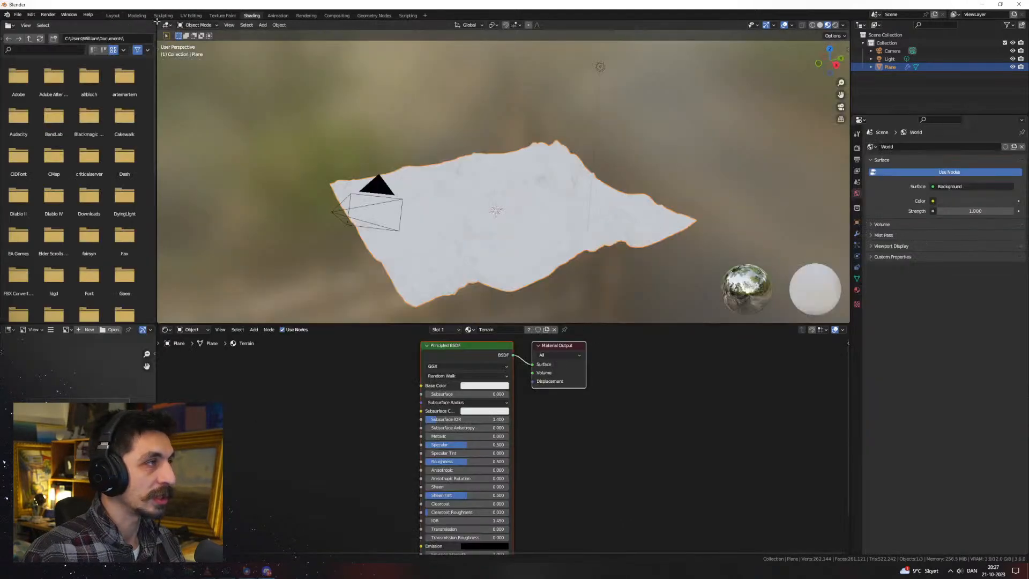
pyautogui.click(113, 15)
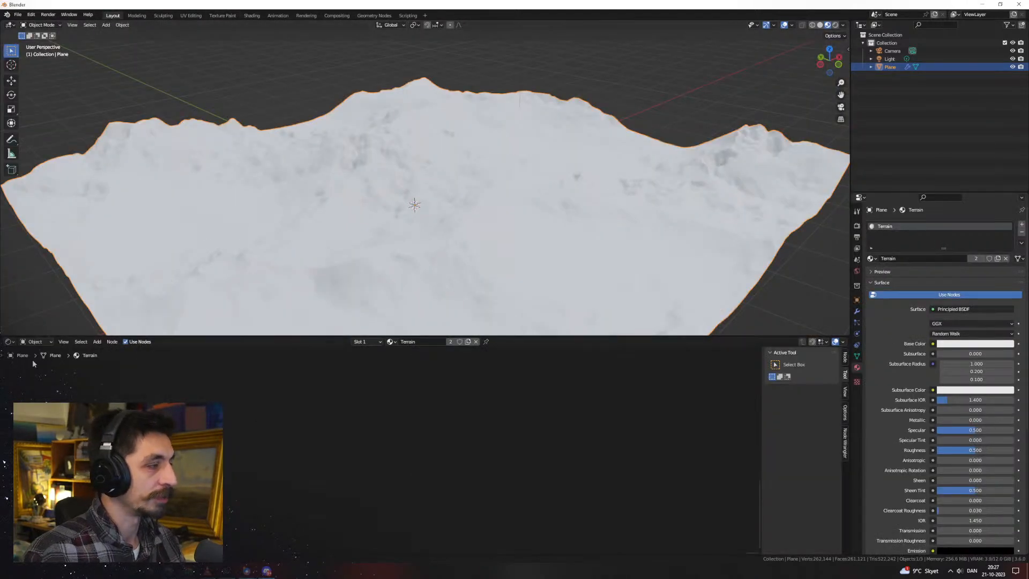
# Frame the Terrain material's nodes in the Shader Editor, leaving free space before the Principled BSDF
pyautogui.moveTo(344, 336)
pyautogui.mouseDown()
pyautogui.moveTo(353, 323)
pyautogui.moveTo(356, 335)
pyautogui.mouseUp()
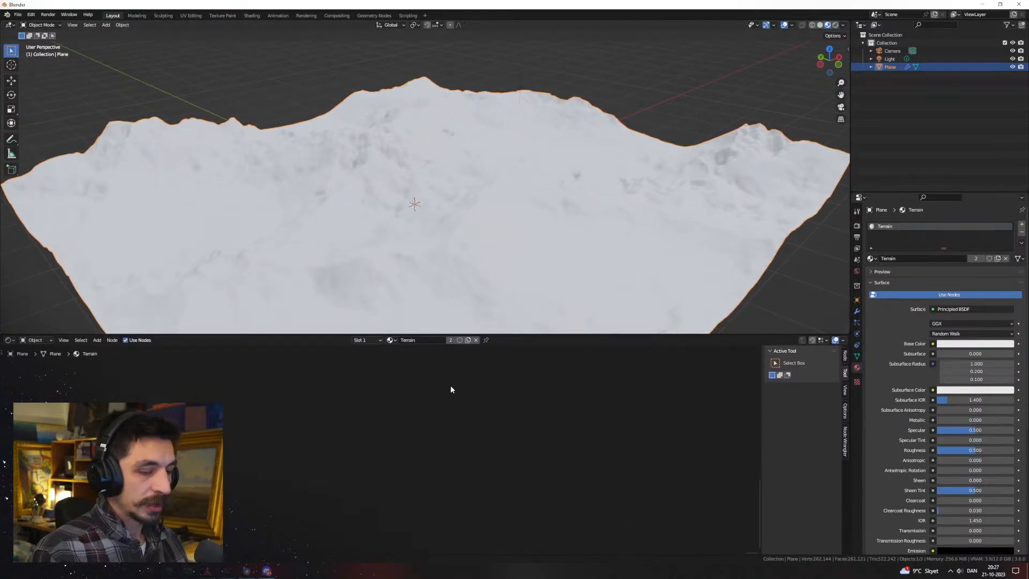
pyautogui.press('Home')
pyautogui.moveTo(457, 361); pyautogui.dragTo(685, 374, button='middle')
pyautogui.scroll(4, 592, 394)
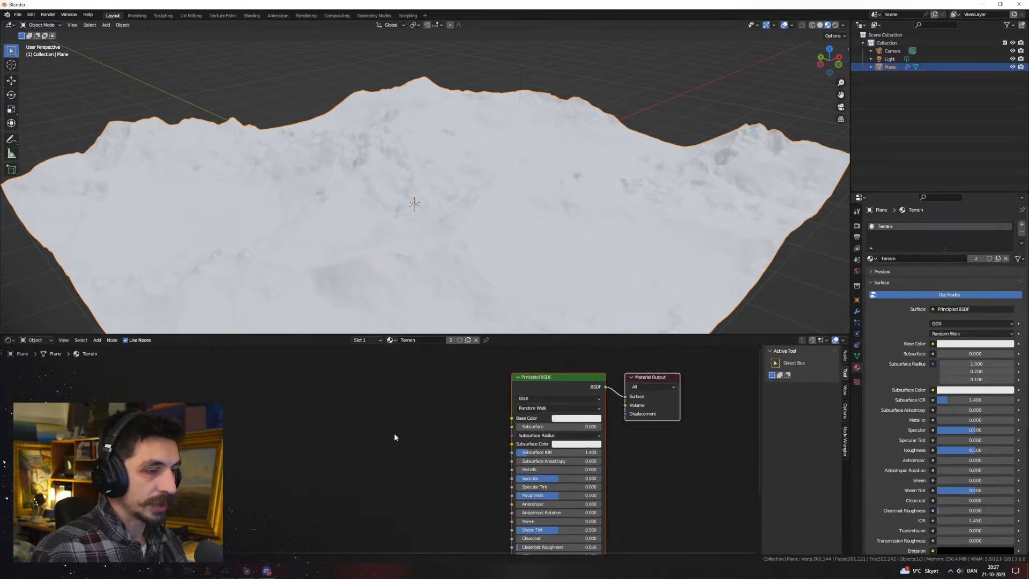
pyautogui.hotkey('shift', 'a')
pyautogui.click(334, 400)
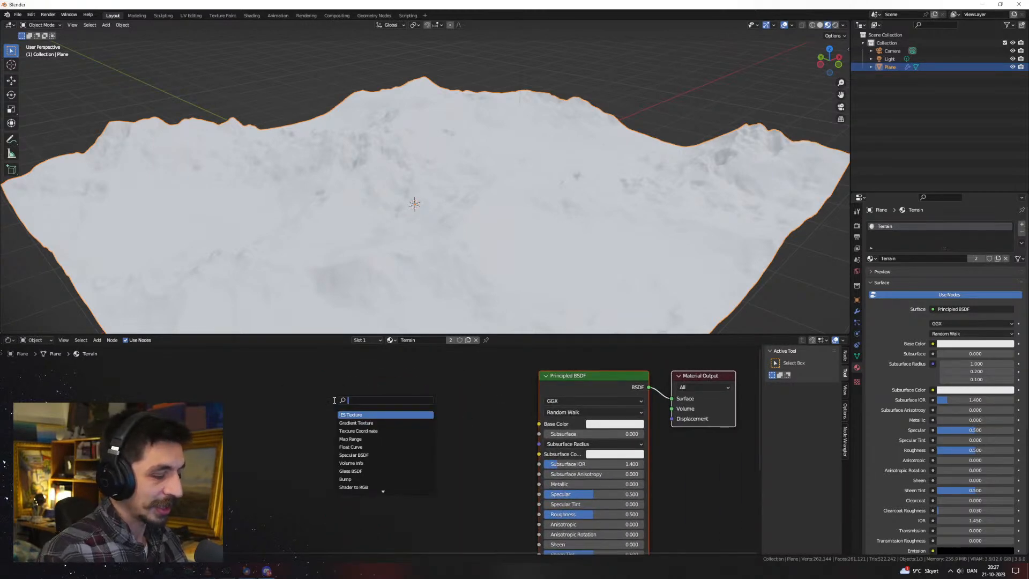
pyautogui.write('normal')
pyautogui.press('Return')
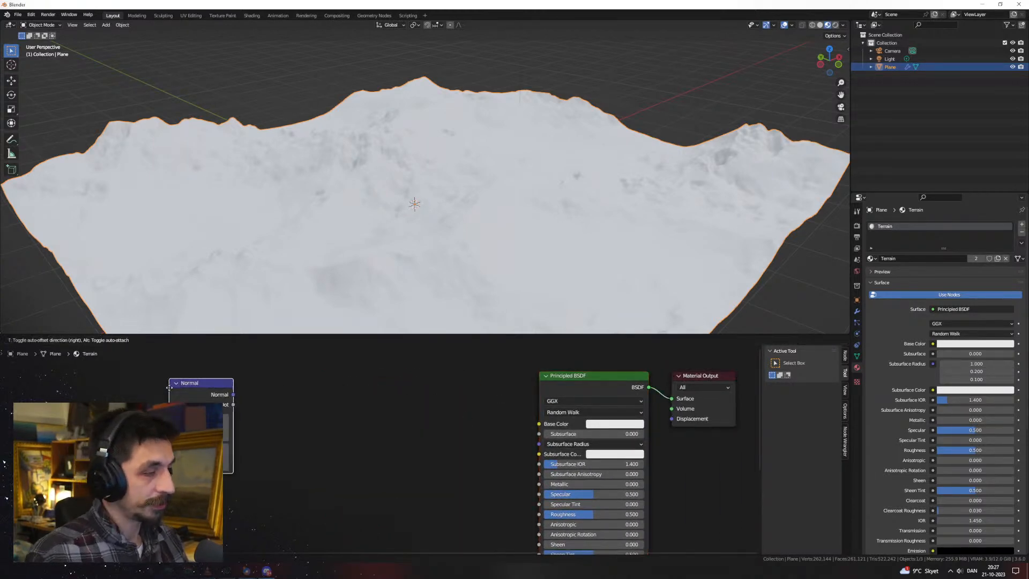
pyautogui.press('Escape')
# Add a Texture Coordinate node to the Terrain material, placed ahead of the Principled BSDF
pyautogui.hotkey('shift', 'a')
pyautogui.write('t')
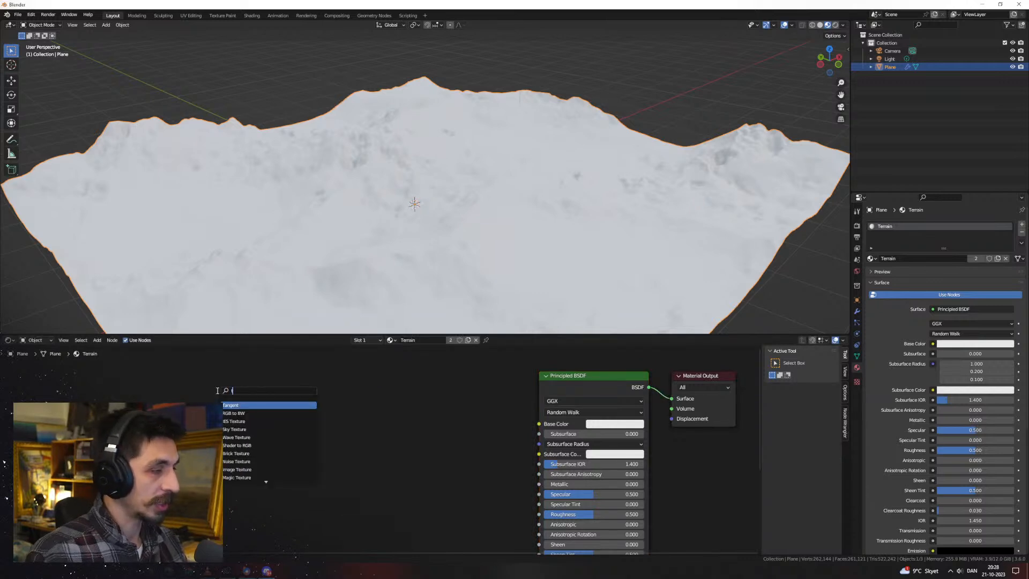
pyautogui.write('exture coord')
pyautogui.press('Return')
pyautogui.click(254, 399)
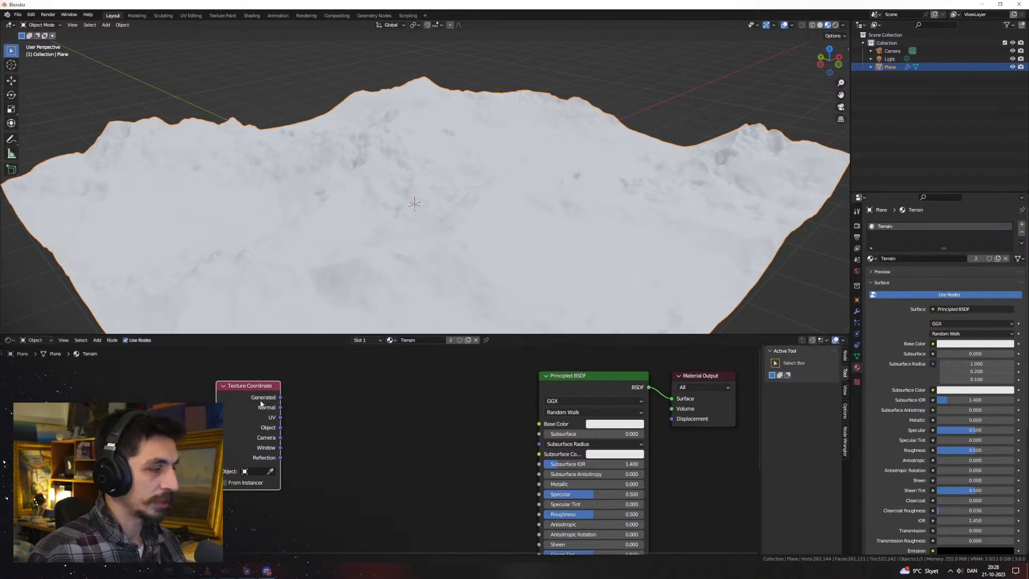
# Add a Separate XYZ node fed by the Normal output of the Texture Coordinate node
pyautogui.moveTo(290, 410); pyautogui.dragTo(307, 411)
pyautogui.write('sepa')
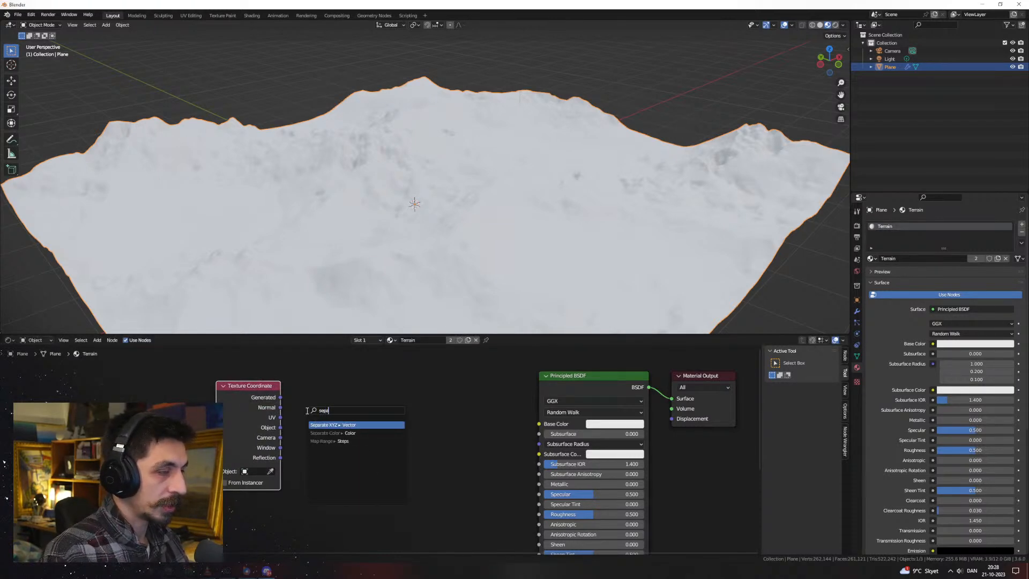
pyautogui.press('Return')
pyautogui.click(308, 412)
# Add a Color Ramp driven by the Z output of the Separate XYZ node
pyautogui.moveTo(369, 436); pyautogui.dragTo(411, 460)
pyautogui.write('ra')
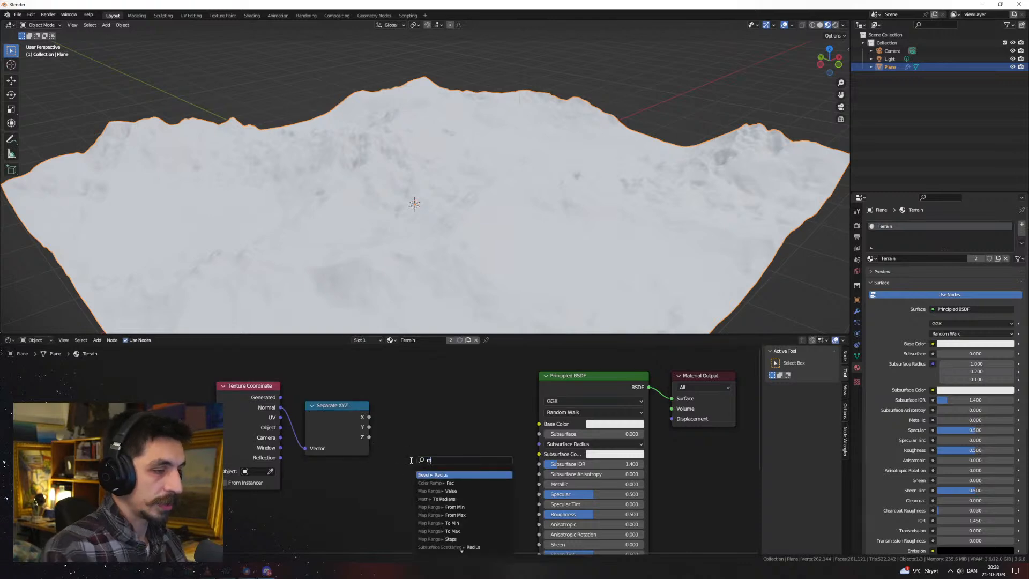
pyautogui.write('mp')
pyautogui.press('Return')
pyautogui.click(406, 432)
pyautogui.moveTo(432, 379); pyautogui.dragTo(92, 468)
pyautogui.press('g')
pyautogui.click(91, 468)
pyautogui.scroll(2, 424, 453)
pyautogui.moveTo(327, 406); pyautogui.dragTo(406, 394)
pyautogui.write('mix')
pyautogui.press('Down')
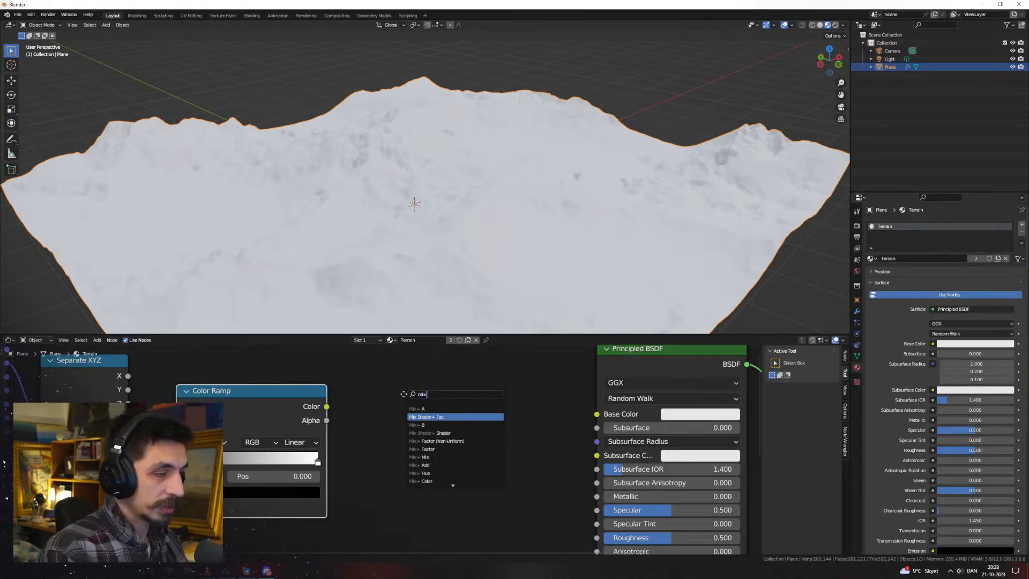
pyautogui.press('Return')
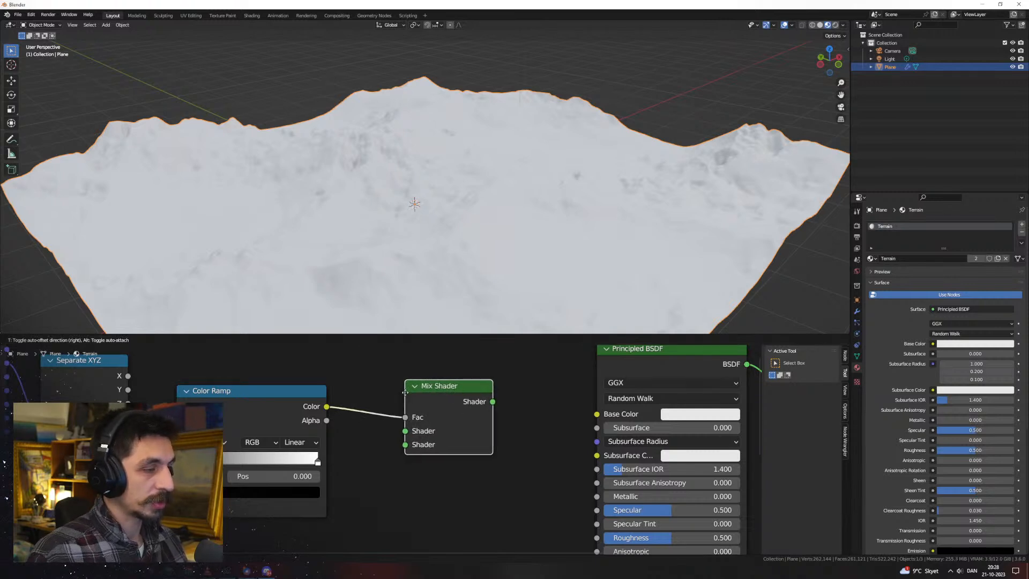
pyautogui.press('Escape')
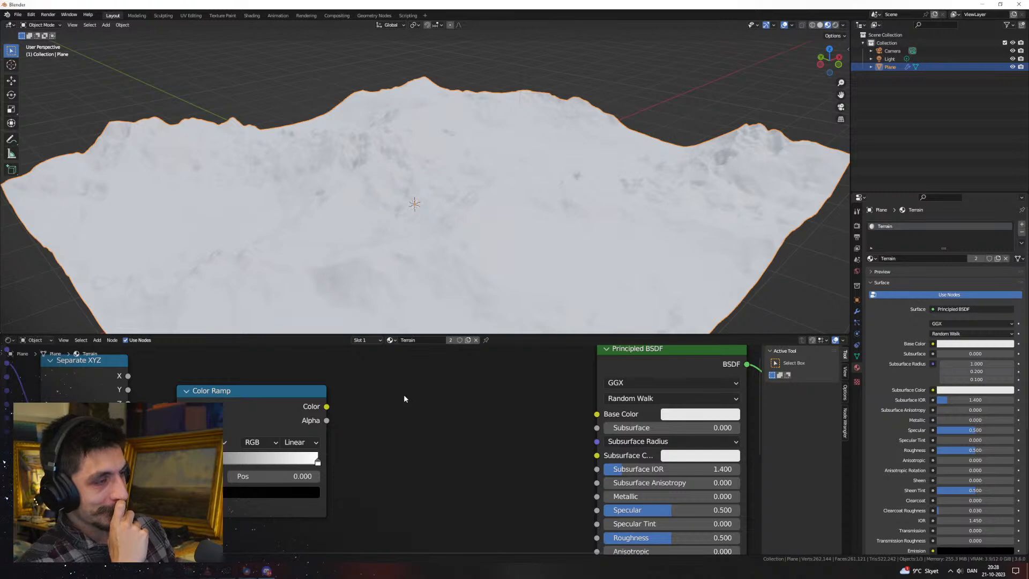
# Add a Mix Shader with its Fac driven by the Color Ramp's Color output
pyautogui.moveTo(327, 406); pyautogui.dragTo(400, 400)
pyautogui.write('mix')
pyautogui.press('Return')
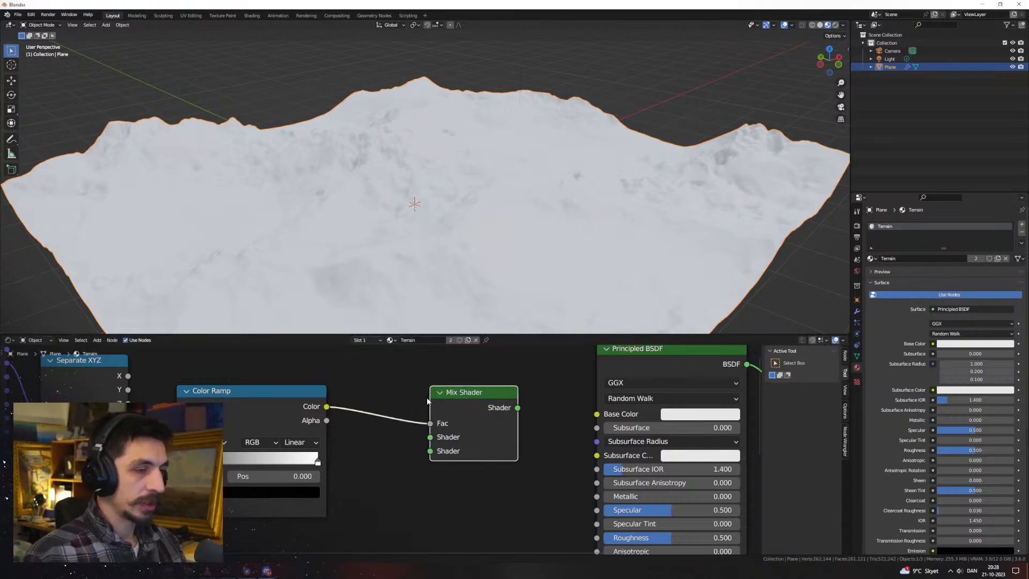
pyautogui.scroll(-4, 482, 419)
# Move the Principled BSDF below, duplicate it, and feed both shaders through the Mix Shader into the Material Output's Surface
pyautogui.moveTo(509, 417); pyautogui.dragTo(426, 512)
pyautogui.moveTo(452, 474); pyautogui.dragTo(470, 425, button='middle')
pyautogui.scroll(1, 466, 429)
pyautogui.hotkey('shift', 'd')
pyautogui.click(347, 482)
pyautogui.moveTo(376, 482); pyautogui.dragTo(417, 392)
pyautogui.moveTo(483, 462); pyautogui.dragTo(590, 363)
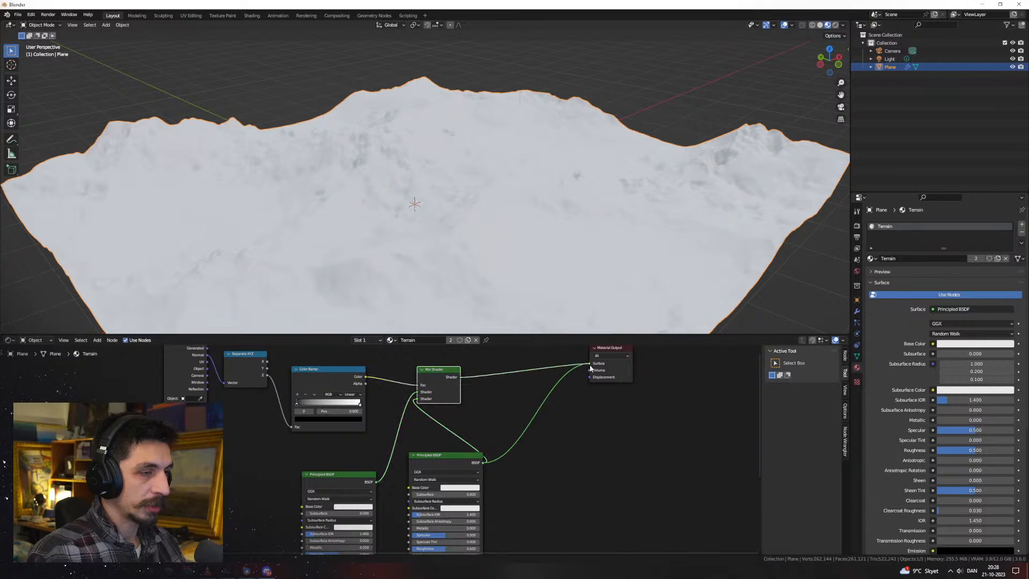
# Space out the Mix Shader and original Principled BSDF, and darken that Principled BSDF's base color to near black
pyautogui.scroll(-1, 485, 397)
pyautogui.moveTo(441, 388); pyautogui.dragTo(522, 387)
pyautogui.moveTo(444, 458); pyautogui.dragTo(494, 458)
pyautogui.click(474, 498)
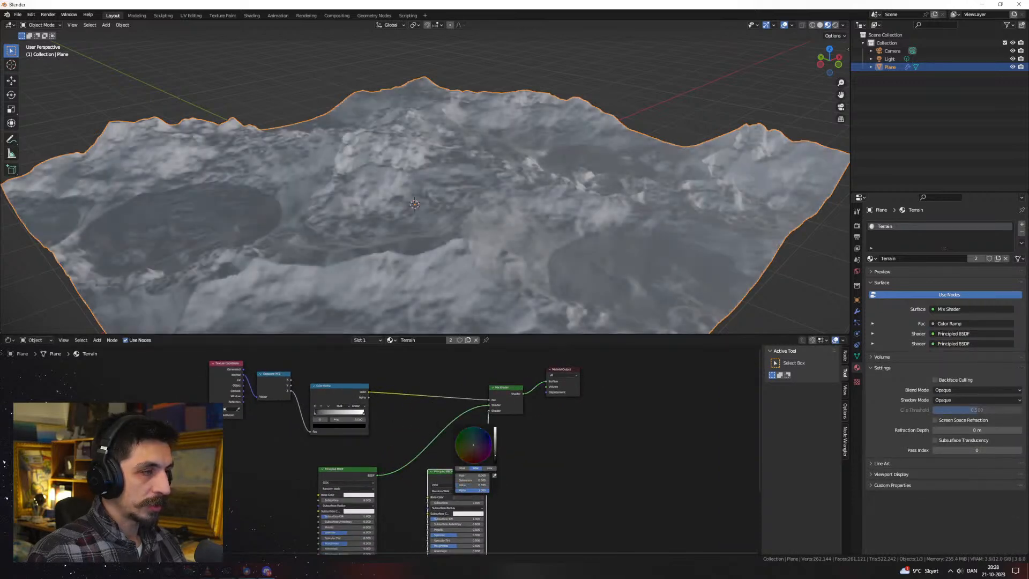
pyautogui.moveTo(459, 264); pyautogui.dragTo(435, 250, button='middle')
pyautogui.scroll(3, 492, 465)
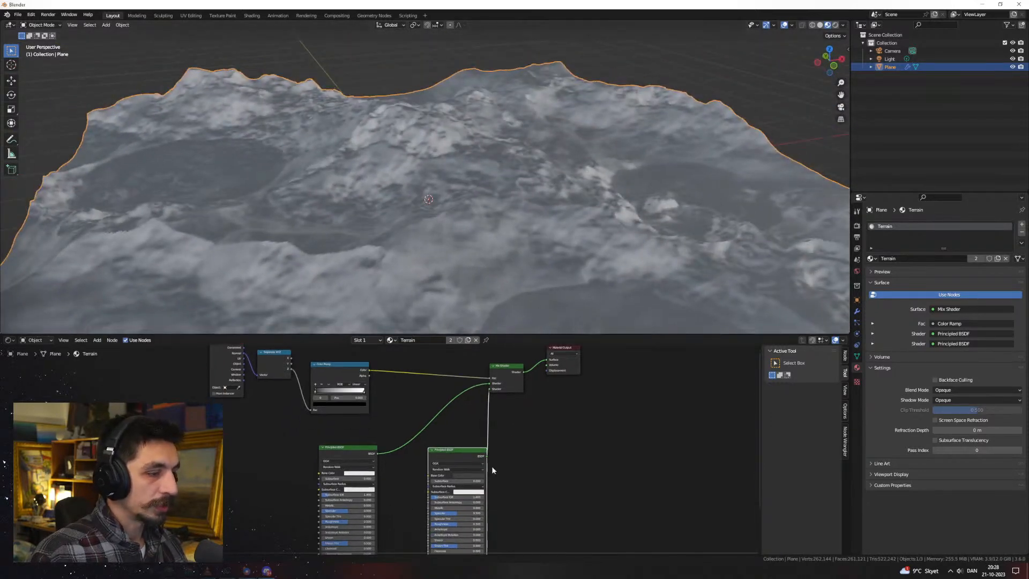
pyautogui.click(510, 487)
pyautogui.moveTo(550, 425); pyautogui.dragTo(549, 435)
# Set the Color Ramp's black stop to position 0.382 and pull the white stop slightly inward
pyautogui.moveTo(464, 385); pyautogui.dragTo(527, 438, button='middle')
pyautogui.scroll(2, 466, 429)
pyautogui.moveTo(317, 425); pyautogui.dragTo(371, 431)
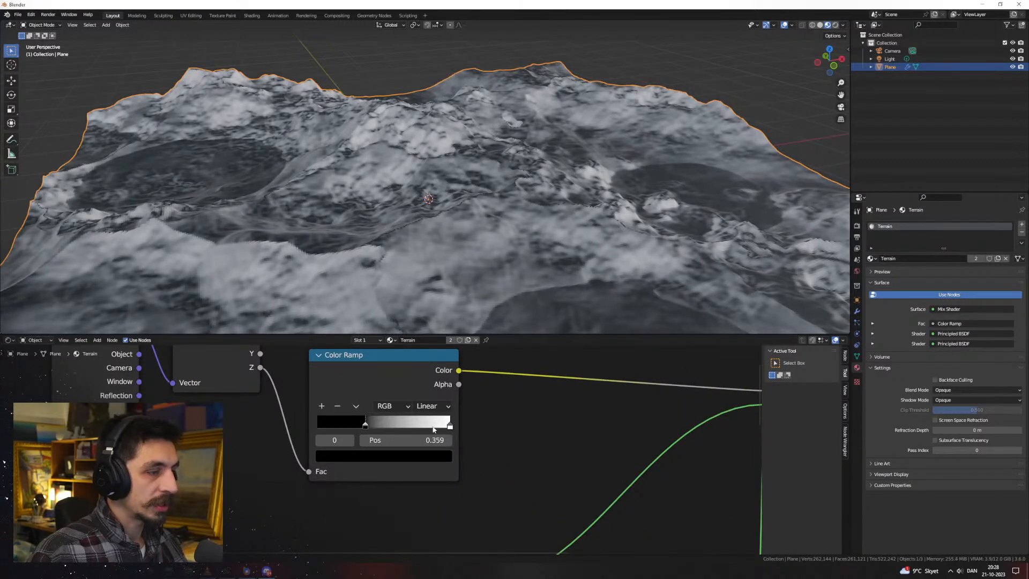
pyautogui.moveTo(450, 426); pyautogui.dragTo(441, 426)
pyautogui.moveTo(366, 426)
pyautogui.mouseDown()
pyautogui.moveTo(392, 426)
pyautogui.moveTo(370, 427)
pyautogui.mouseUp()
# Examine the terrain's slope-based shading from several angles and up close, giving the node area slightly more height
pyautogui.scroll(-3, 408, 254)
pyautogui.moveTo(405, 253); pyautogui.dragTo(458, 233, button='middle')
pyautogui.scroll(8, 458, 234)
pyautogui.moveTo(437, 197); pyautogui.dragTo(333, 192, button='middle')
pyautogui.moveTo(435, 214); pyautogui.dragTo(499, 197, button='middle')
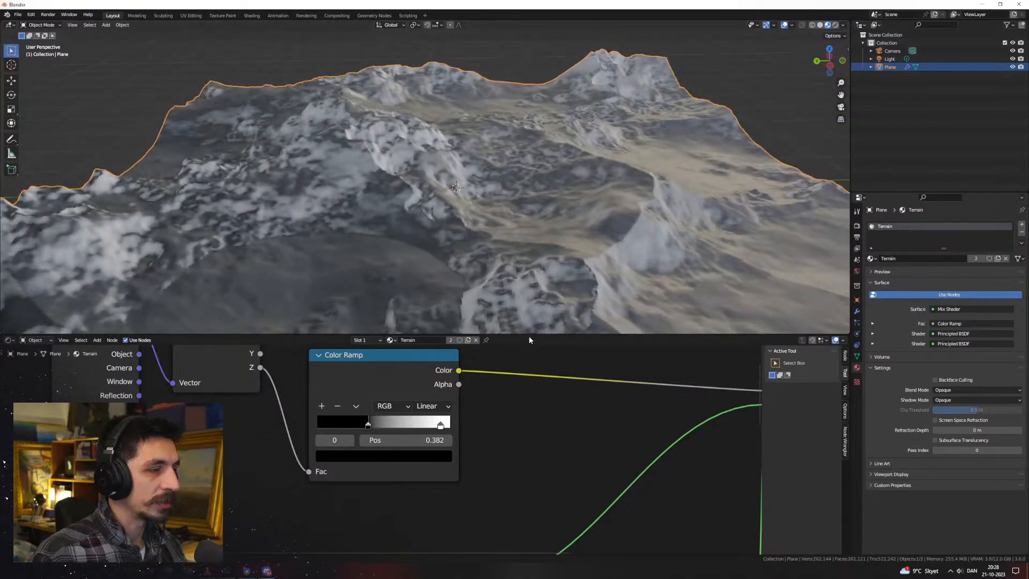
pyautogui.moveTo(530, 325); pyautogui.dragTo(528, 304)
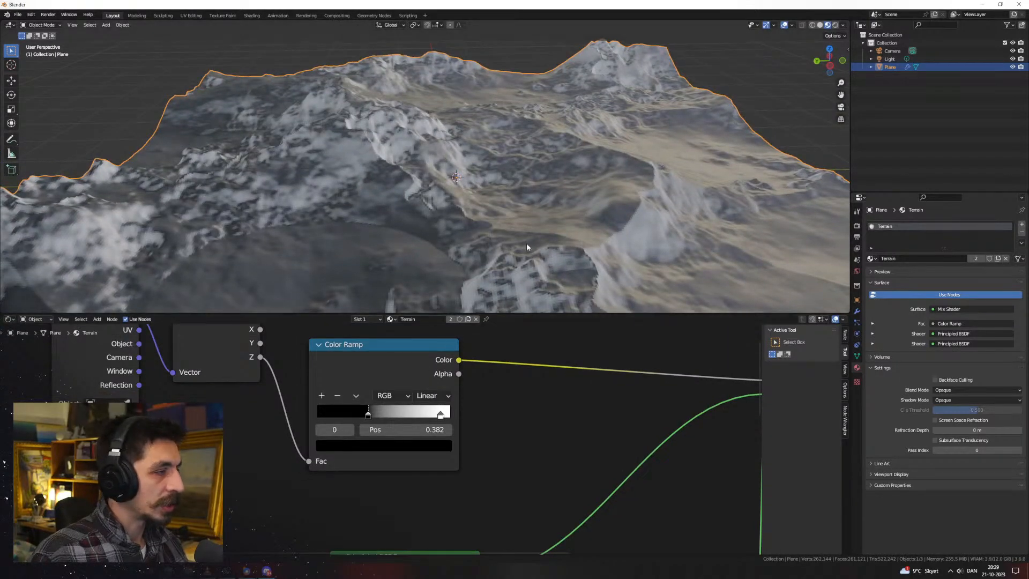
pyautogui.moveTo(436, 280); pyautogui.dragTo(511, 236, button='middle')
pyautogui.scroll(3, 484, 249)
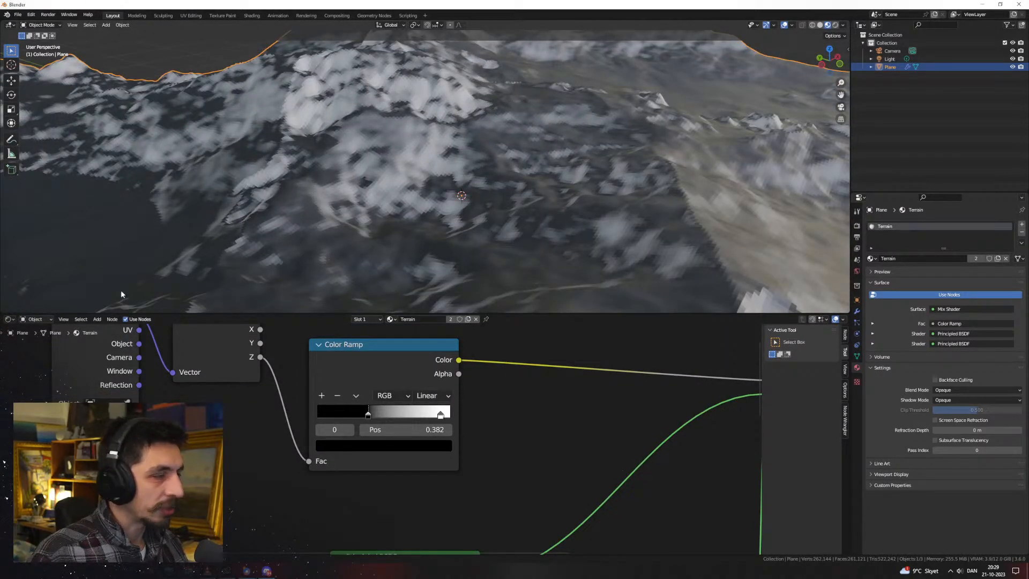
# Switch the node area to the geometry nodes and insert a Set Shade Smooth node between Set Material and Group Output
pyautogui.click(9, 320)
pyautogui.click(43, 393)
pyautogui.moveTo(471, 444); pyautogui.dragTo(285, 404, button='middle')
pyautogui.scroll(-1, 286, 405)
pyautogui.scroll(-5, 287, 405)
pyautogui.moveTo(578, 421); pyautogui.dragTo(161, 405, button='middle')
pyautogui.scroll(5, 368, 417)
pyautogui.moveTo(466, 352); pyautogui.dragTo(584, 371)
pyautogui.moveTo(358, 389); pyautogui.dragTo(416, 423)
pyautogui.write('set shade')
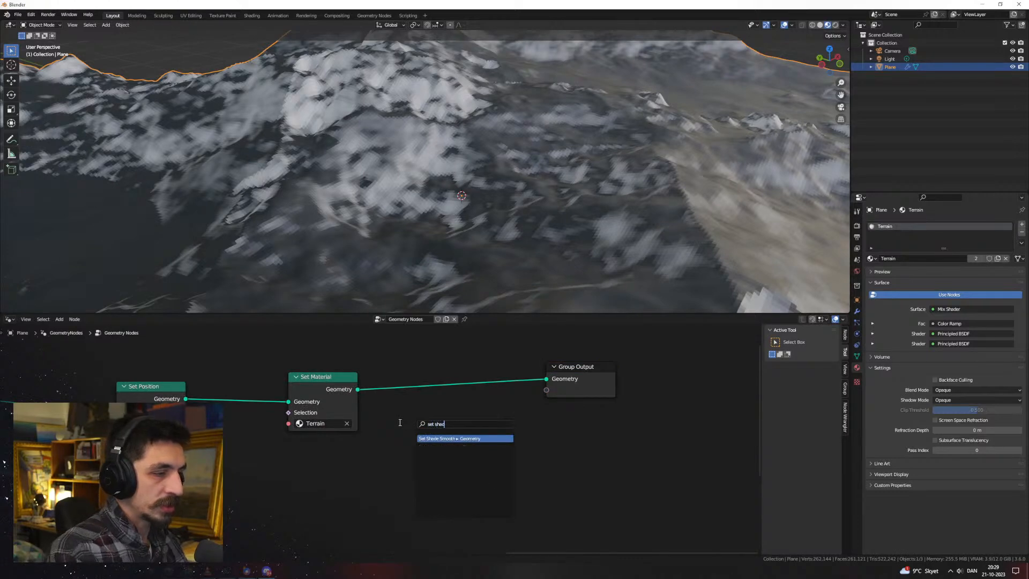
pyautogui.press('Return')
pyautogui.moveTo(481, 430); pyautogui.dragTo(547, 379)
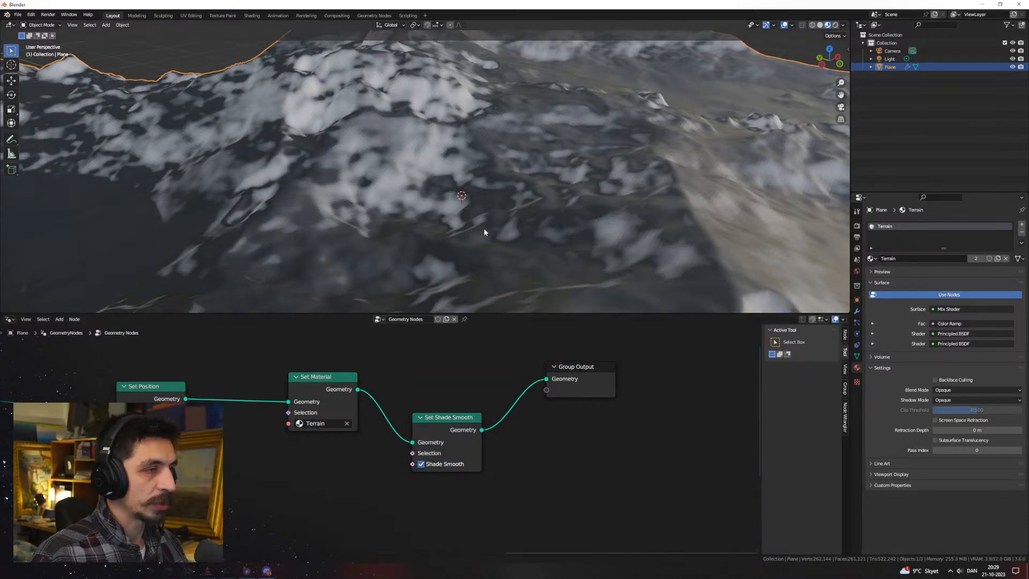
# Expose the Grid's Vertices X as a Group Input and connect that same input to Vertices Y
pyautogui.scroll(-5, 482, 235)
pyautogui.moveTo(465, 231); pyautogui.dragTo(490, 260, button='middle')
pyautogui.scroll(3, 490, 259)
pyautogui.moveTo(340, 480); pyautogui.dragTo(606, 515, button='middle')
pyautogui.moveTo(48, 456); pyautogui.dragTo(553, 448, button='middle')
pyautogui.scroll(-2, 364, 439)
pyautogui.moveTo(354, 437); pyautogui.dragTo(527, 483, button='middle')
pyautogui.click(298, 413)
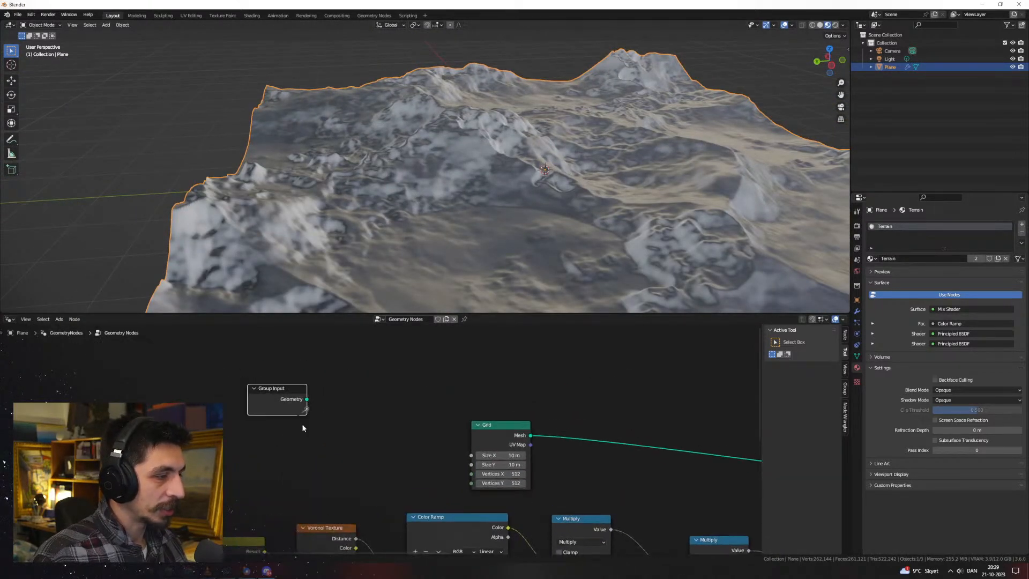
pyautogui.scroll(1, 340, 453)
pyautogui.moveTo(296, 403); pyautogui.dragTo(477, 479)
pyautogui.moveTo(485, 480); pyautogui.dragTo(294, 404)
# Set Vertices X to 1024 in the plane's GeometryNodes modifier
pyautogui.click(263, 410)
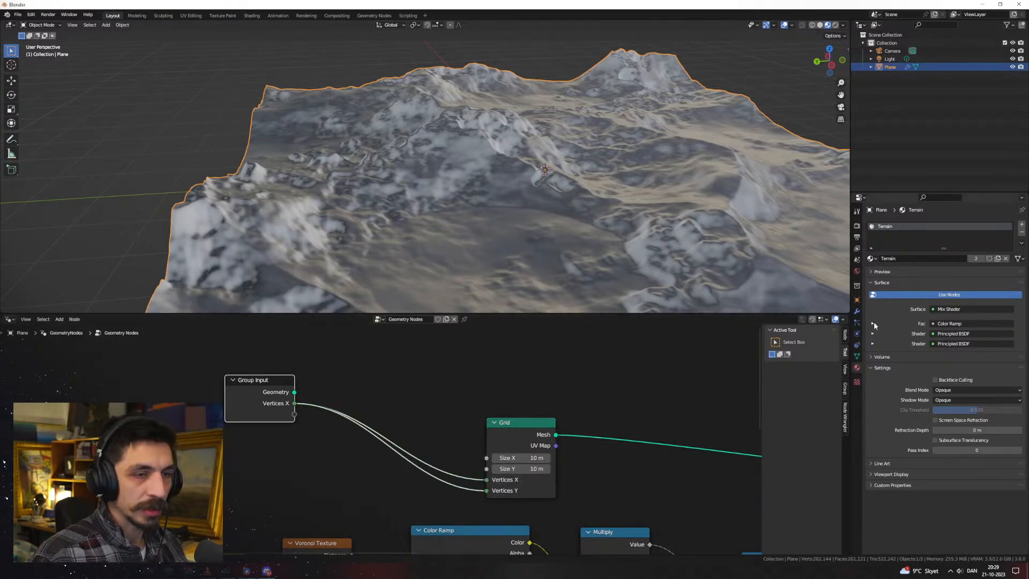
pyautogui.click(857, 310)
pyautogui.click(965, 259)
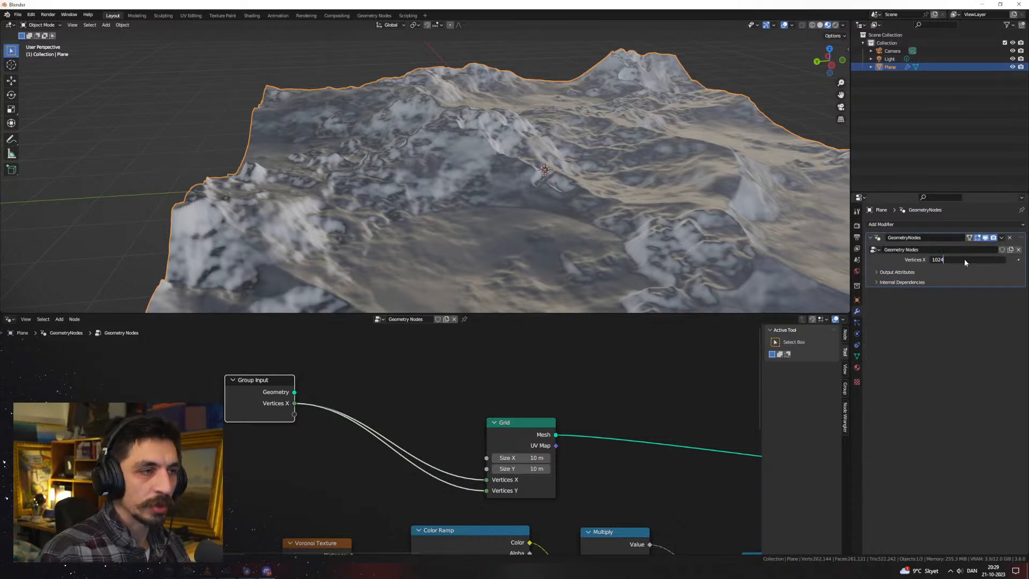
pyautogui.press('Return')
pyautogui.moveTo(562, 207); pyautogui.dragTo(541, 213, button='middle')
pyautogui.scroll(-4, 527, 208)
# Move the middle stop of the Color Ramp after the Voronoi Texture to 0.355 and set its interpolation to Ease
pyautogui.scroll(-5, 696, 477)
pyautogui.moveTo(708, 481); pyautogui.dragTo(492, 360, button='middle')
pyautogui.scroll(5, 552, 438)
pyautogui.moveTo(553, 441); pyautogui.dragTo(697, 509, button='middle')
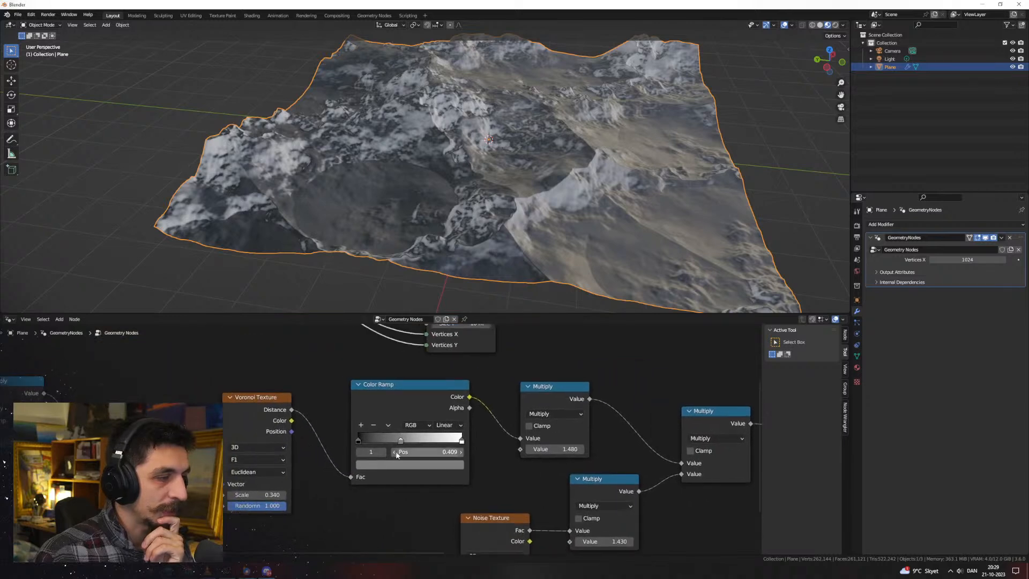
pyautogui.scroll(5, 412, 443)
pyautogui.moveTo(403, 441)
pyautogui.mouseDown()
pyautogui.moveTo(389, 439)
pyautogui.moveTo(401, 437)
pyautogui.mouseUp()
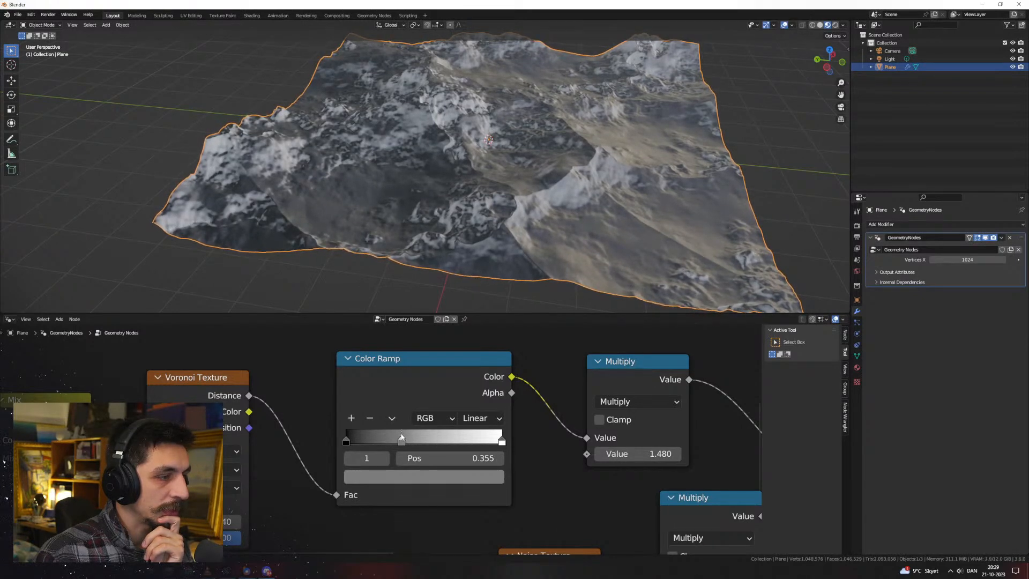
pyautogui.click(481, 418)
pyautogui.click(489, 436)
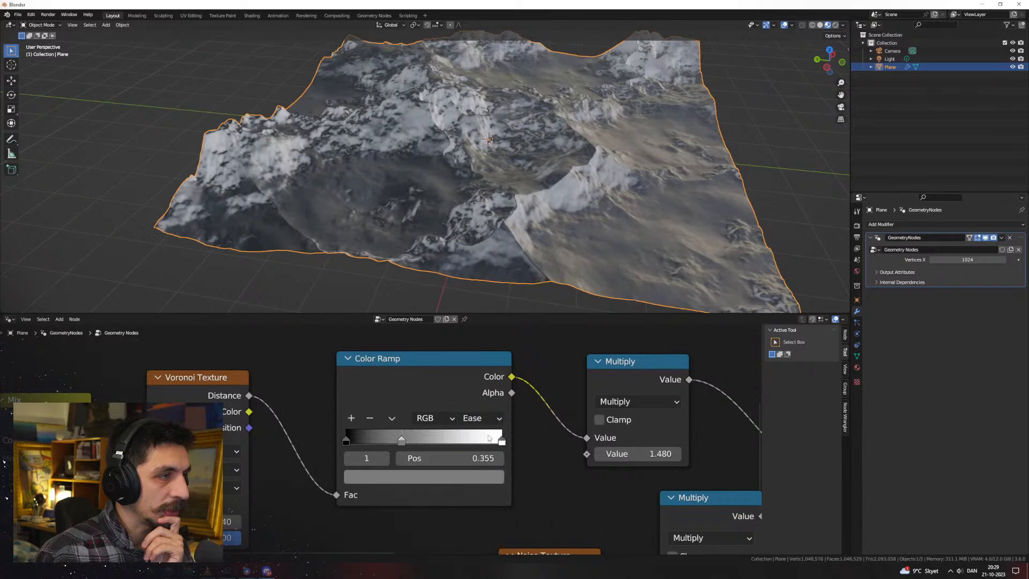
# Fine-tune the Voronoi Color Ramp's middle stop to position 0.364 while checking the terrain's shape
pyautogui.moveTo(398, 443); pyautogui.dragTo(387, 442)
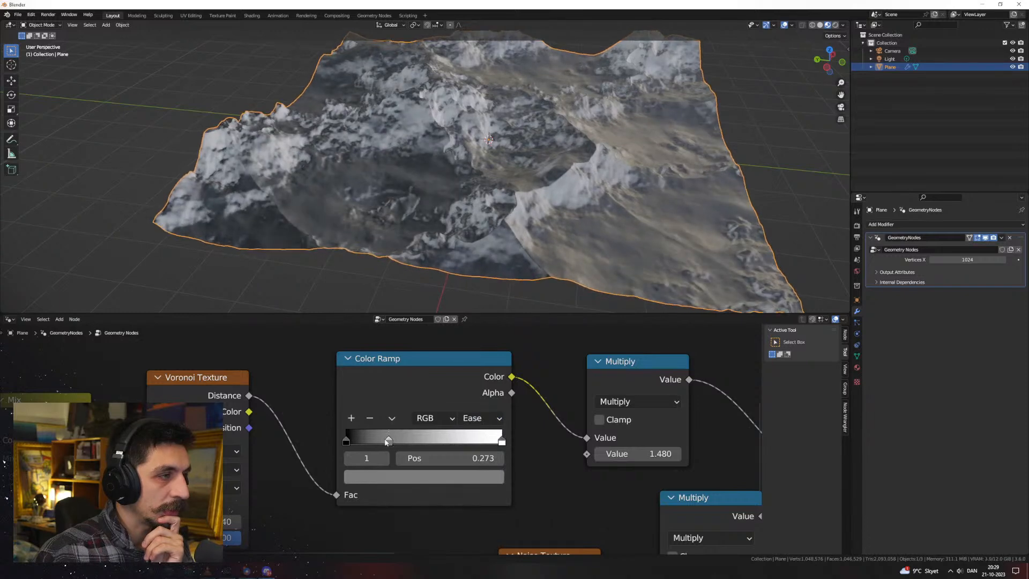
pyautogui.moveTo(385, 442); pyautogui.dragTo(388, 442)
pyautogui.moveTo(353, 197); pyautogui.dragTo(609, 206, button='middle')
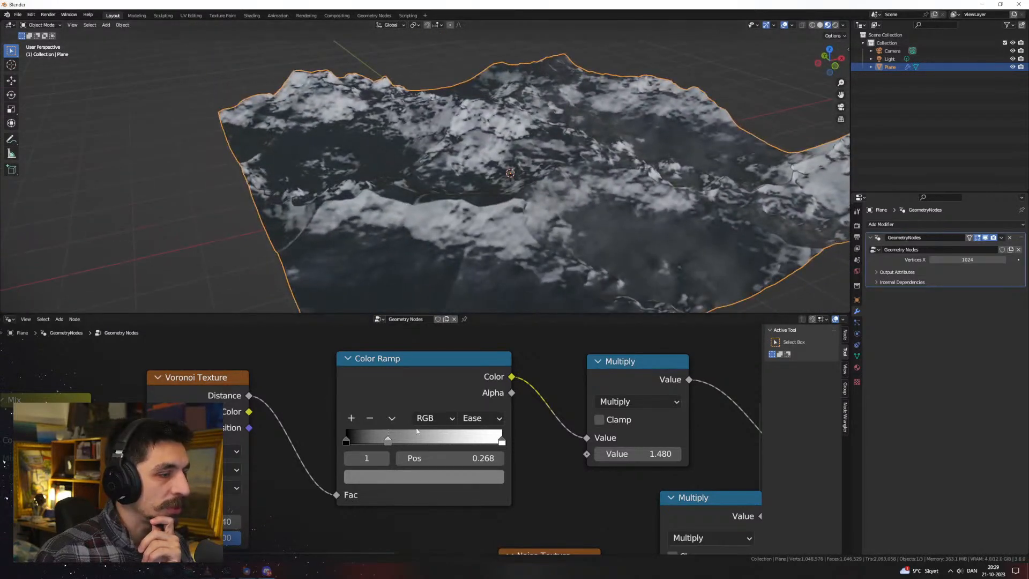
pyautogui.moveTo(389, 440); pyautogui.dragTo(403, 442)
pyautogui.moveTo(633, 201); pyautogui.dragTo(563, 240, button='middle')
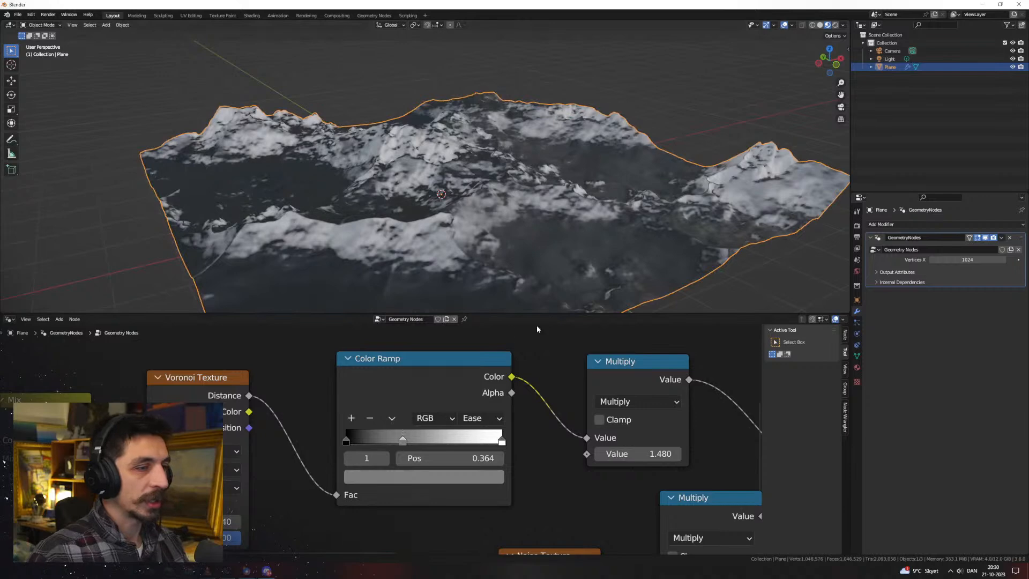
# Switch the node area to the Shader Editor and bring the Terrain material's whole node tree into view
pyautogui.click(10, 321)
pyautogui.click(33, 390)
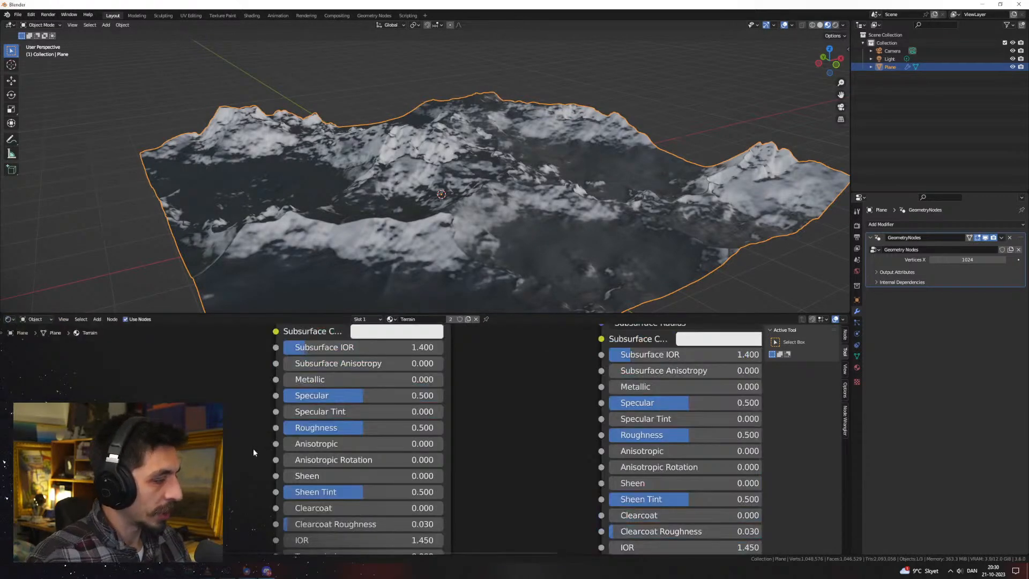
pyautogui.scroll(-7, 379, 452)
pyautogui.moveTo(591, 393); pyautogui.dragTo(450, 462, button='middle')
pyautogui.scroll(-9, 451, 460)
pyautogui.moveTo(475, 407); pyautogui.dragTo(500, 455, button='middle')
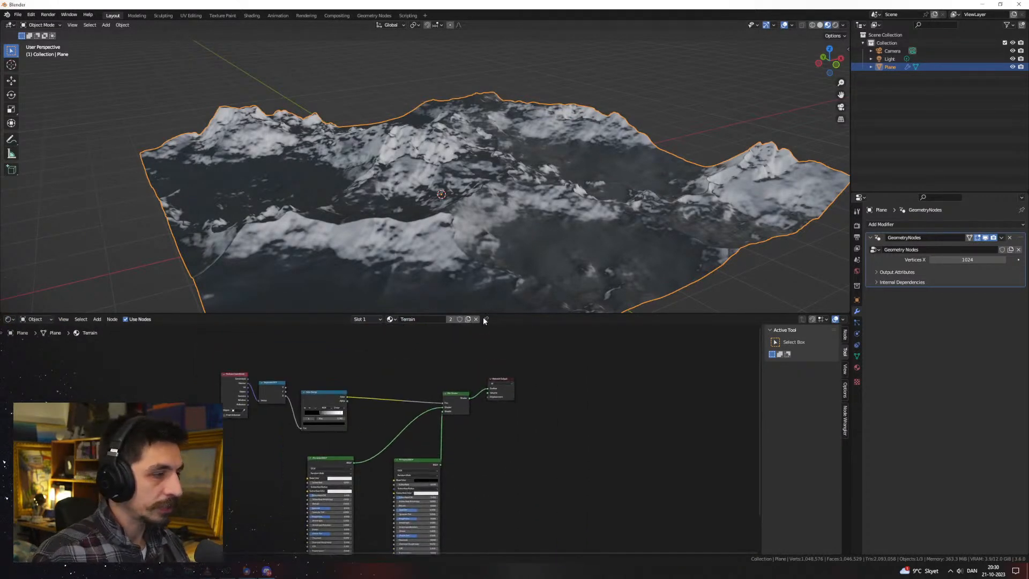
# Enlarge the node area and place one Principled BSDF above the Color Ramp row and the other below it
pyautogui.moveTo(478, 314); pyautogui.dragTo(471, 237)
pyautogui.moveTo(322, 423); pyautogui.dragTo(356, 249)
pyautogui.moveTo(363, 275); pyautogui.dragTo(394, 383, button='middle')
pyautogui.scroll(3, 394, 383)
pyautogui.press('g')
pyautogui.click(423, 317)
pyautogui.moveTo(436, 348); pyautogui.dragTo(468, 212, button='middle')
pyautogui.moveTo(485, 432); pyautogui.dragTo(447, 396)
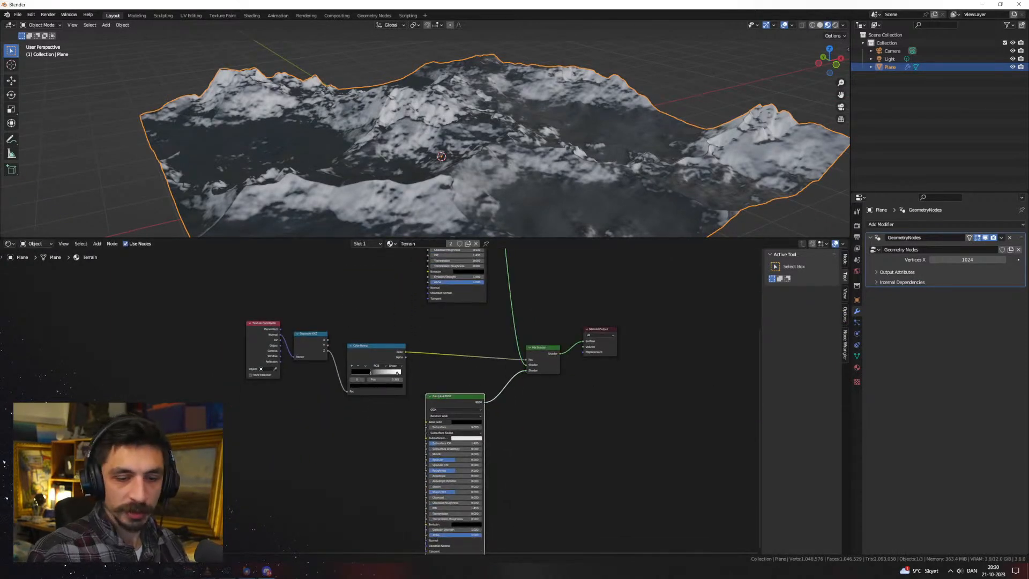
# Switch to the web browser showing Poly Haven and open its texture library
pyautogui.hotkey('alt', 'Tab')
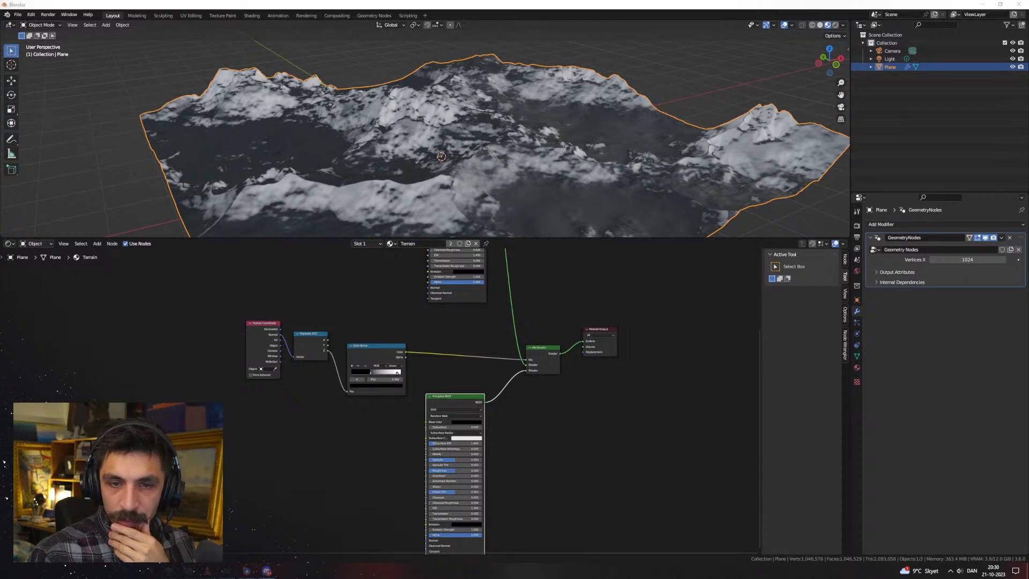
pyautogui.moveTo(267, 571)
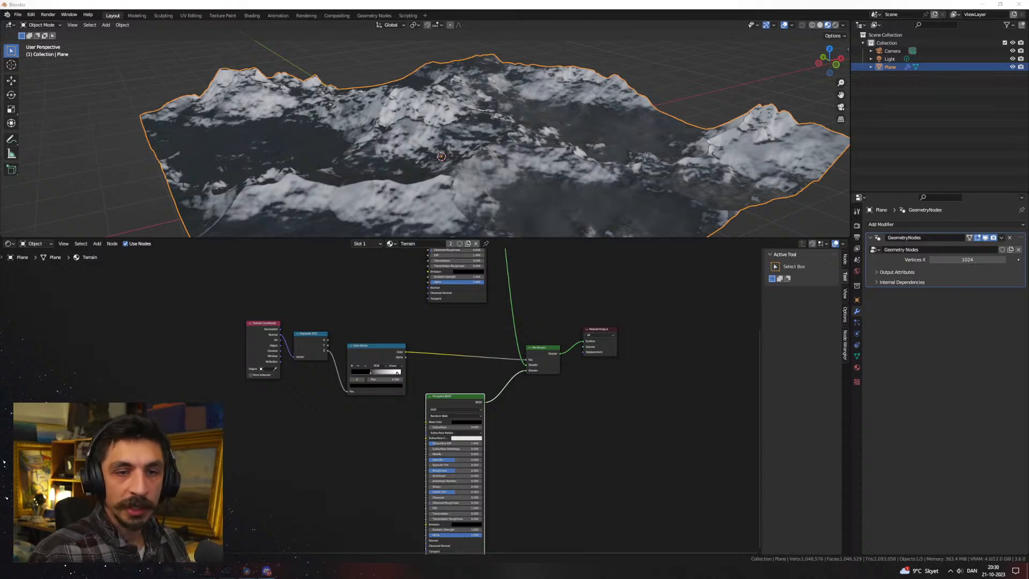
pyautogui.moveTo(268, 343); pyautogui.dragTo(552, 0)
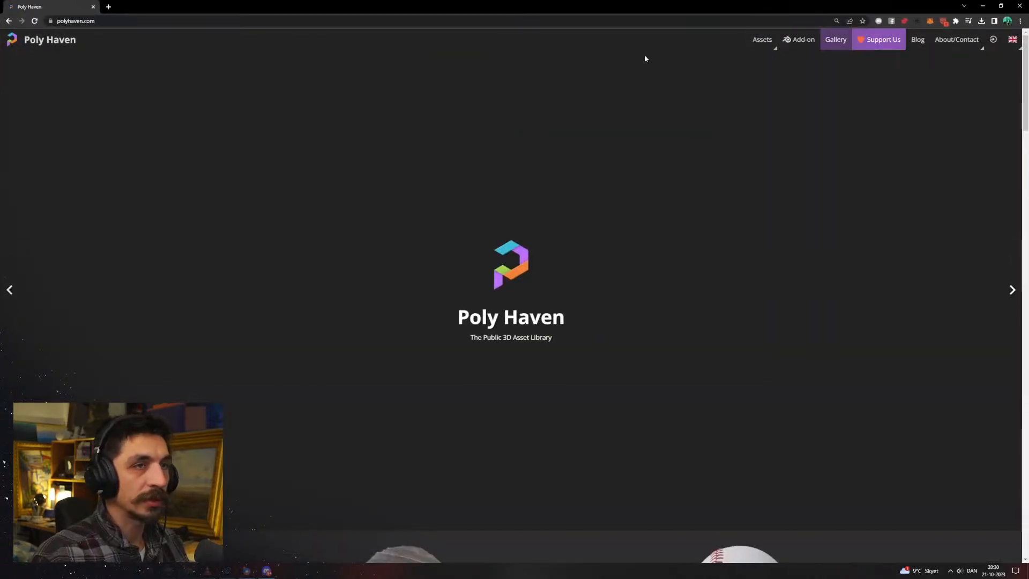
pyautogui.scroll(-6, 600, 182)
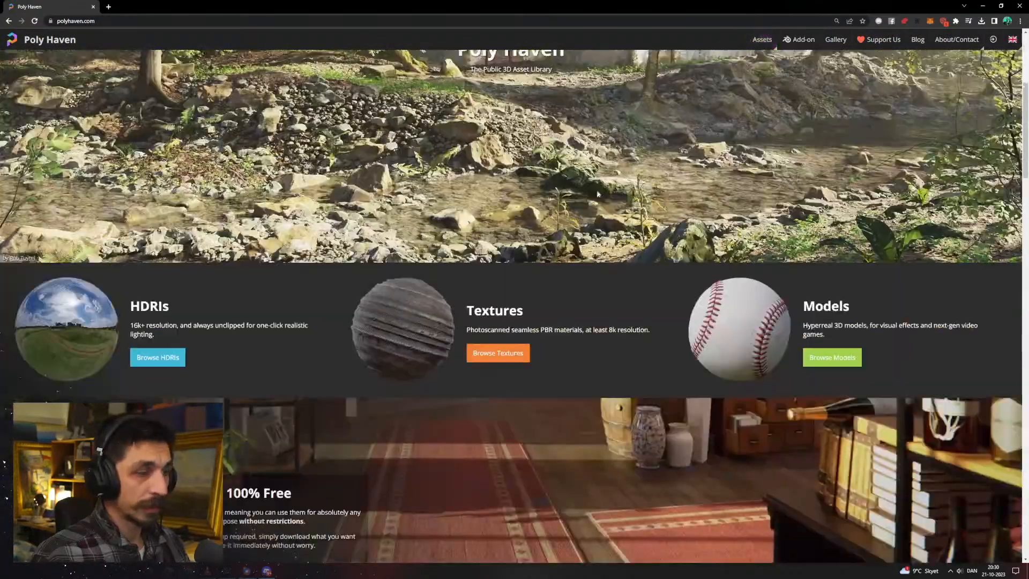
pyautogui.click(477, 219)
# Browse the texture library and narrow it to the Terrain category
pyautogui.scroll(-8, 577, 220)
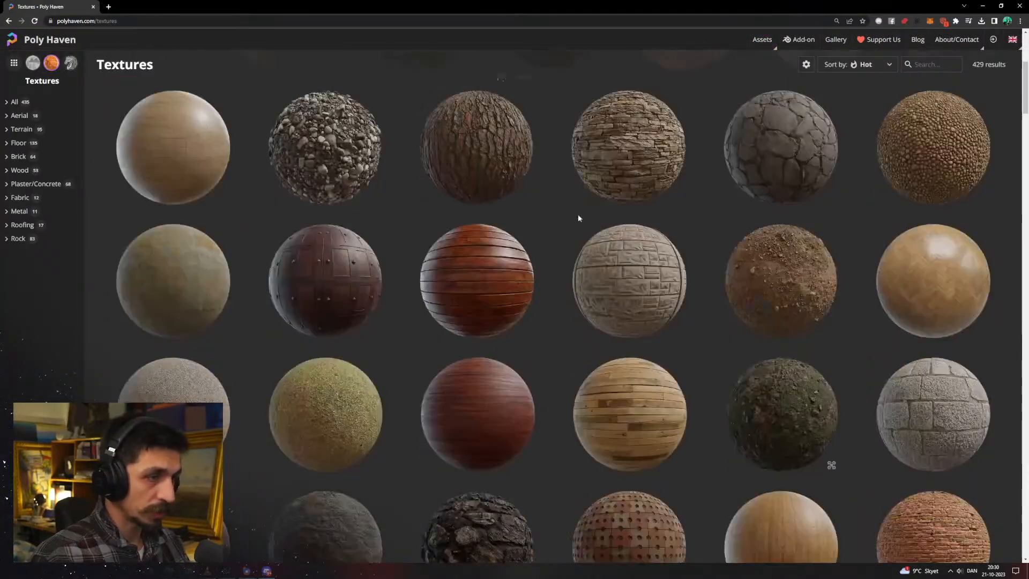
pyautogui.scroll(-3, 609, 225)
pyautogui.scroll(-10, 629, 211)
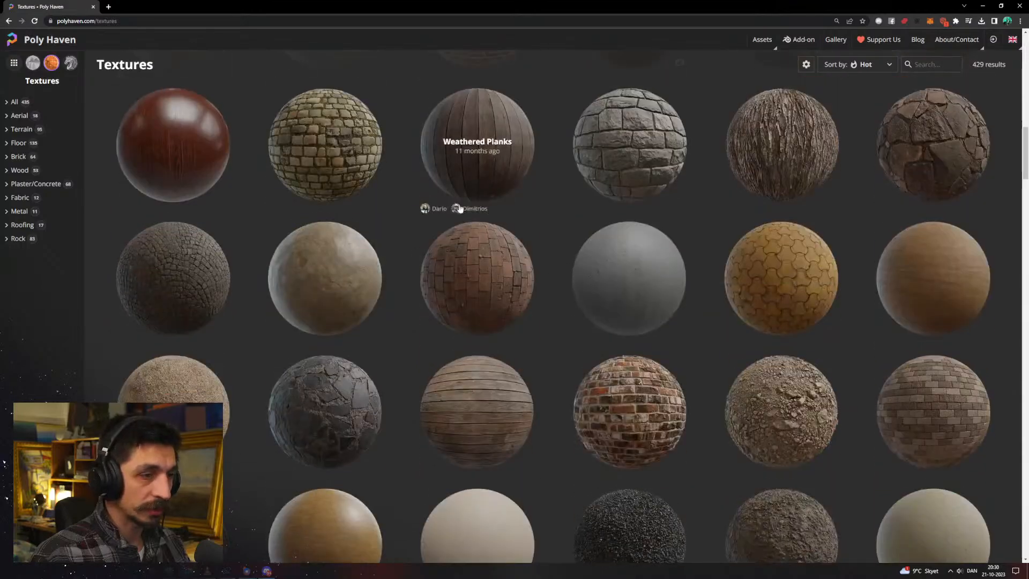
pyautogui.scroll(-10, 493, 196)
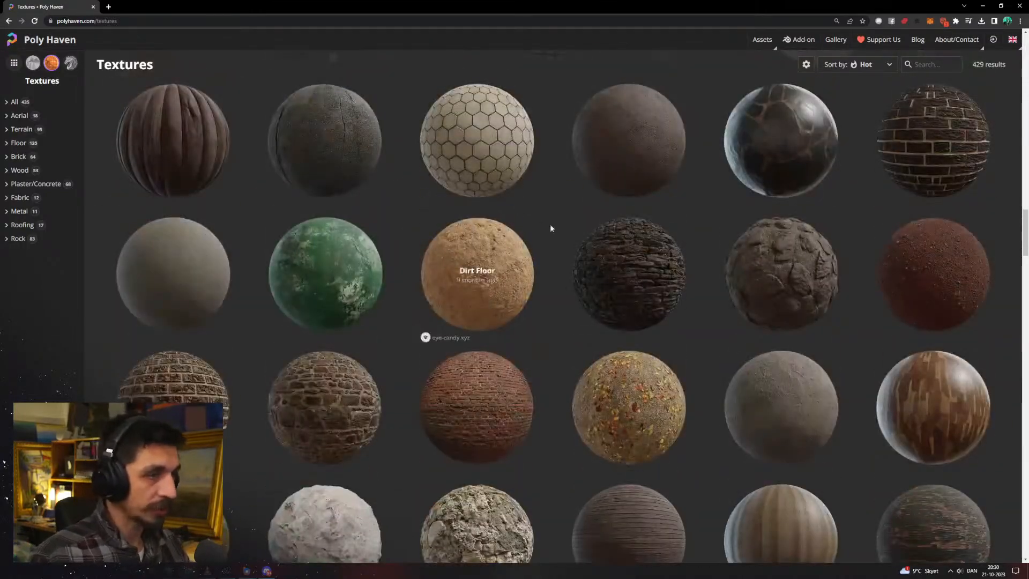
pyautogui.click(35, 131)
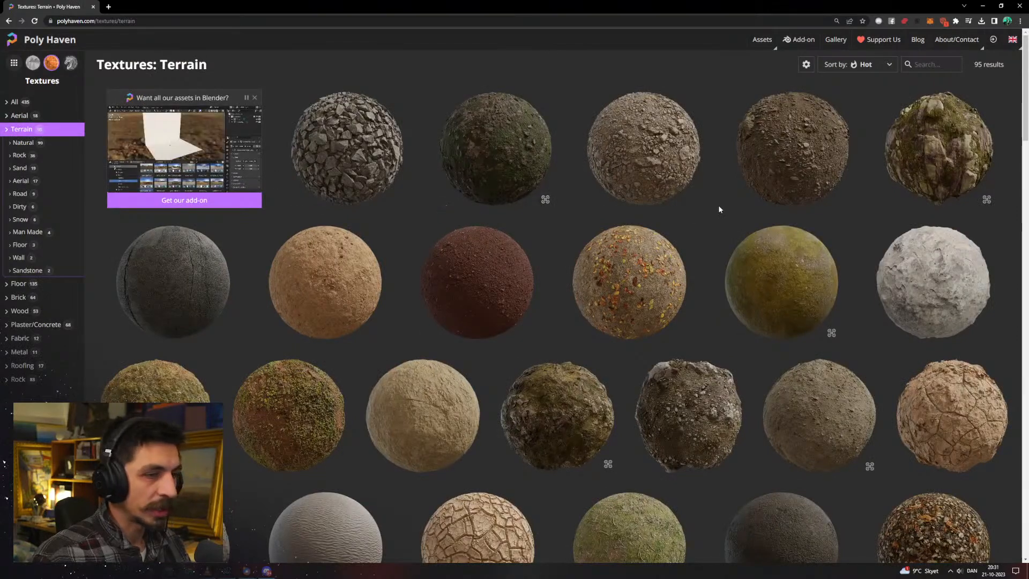
# Browse the Terrain textures on Poly Haven and switch back to Blender
pyautogui.scroll(-7, 884, 156)
pyautogui.scroll(5, 890, 204)
pyautogui.scroll(3, 892, 206)
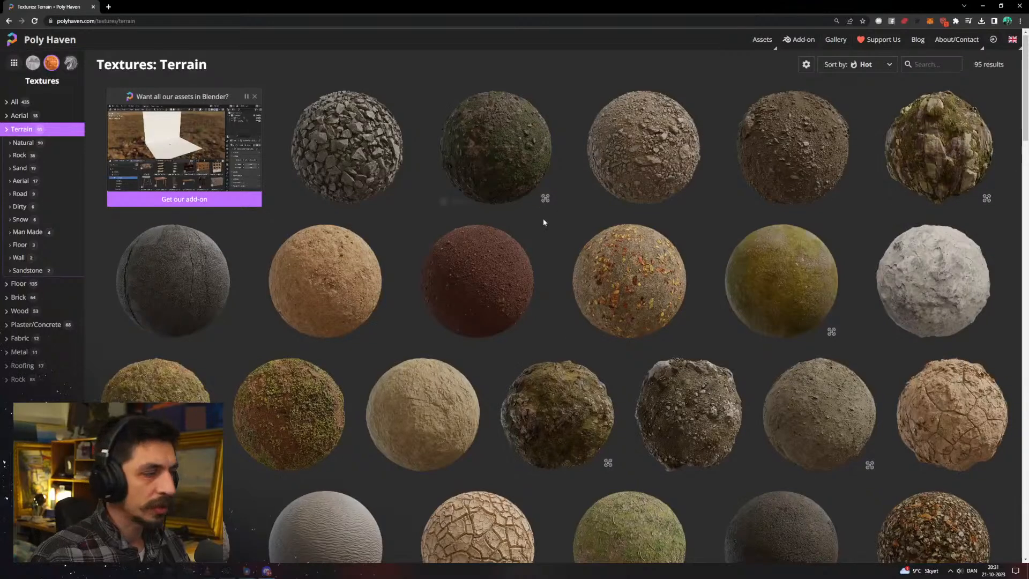
pyautogui.scroll(-4, 892, 209)
pyautogui.moveTo(542, 7); pyautogui.dragTo(1028, 428)
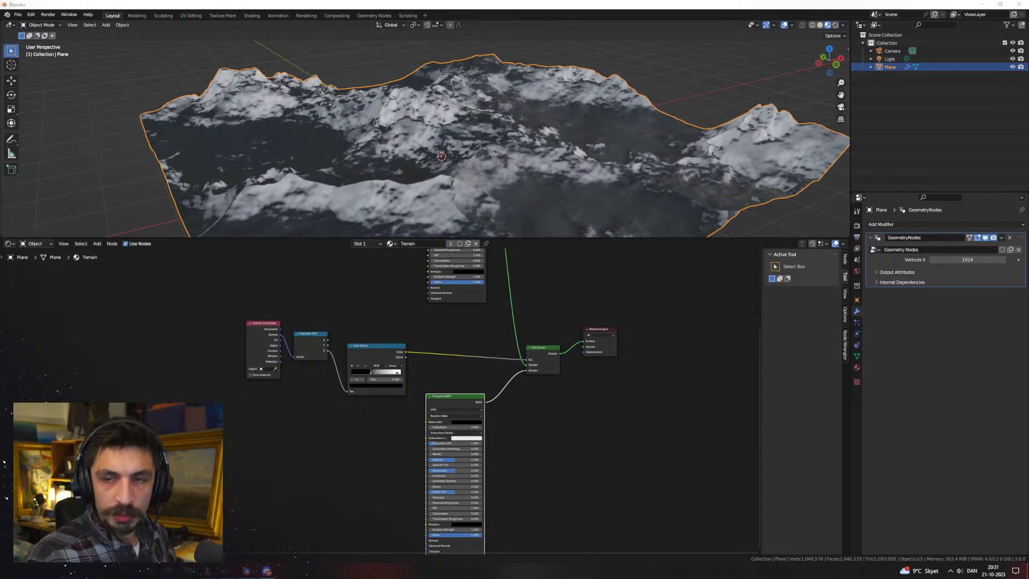
# Add Rock028_4K_Color.jpg from the Rock028_4K-JPG folder as an image texture node beside the lower Principled BSDF
pyautogui.moveTo(354, 440); pyautogui.dragTo(347, 436)
pyautogui.moveTo(418, 441); pyautogui.dragTo(489, 416, button='middle')
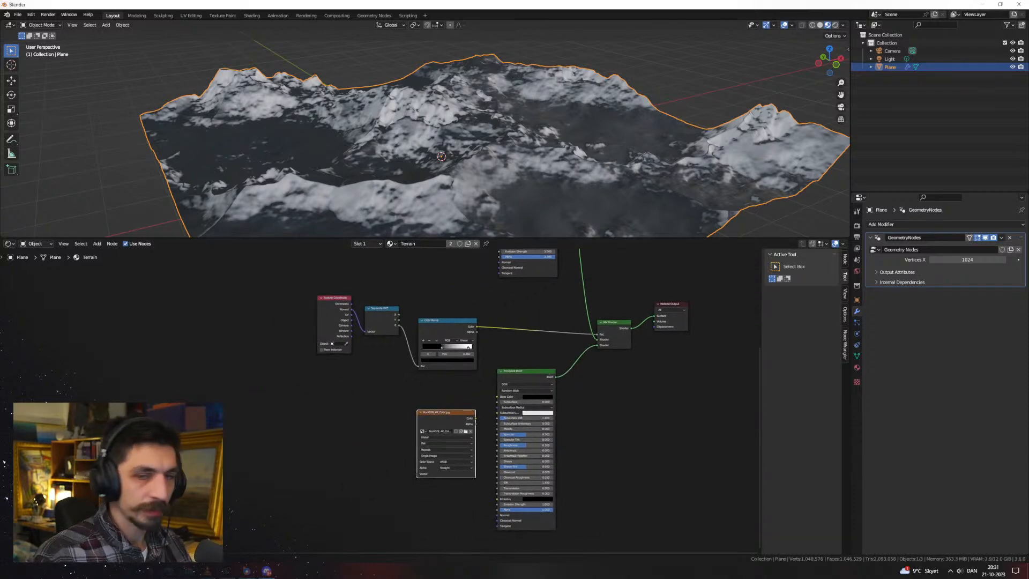
pyautogui.hotkey('alt', 'Tab')
pyautogui.moveTo(425, 142); pyautogui.dragTo(433, 98)
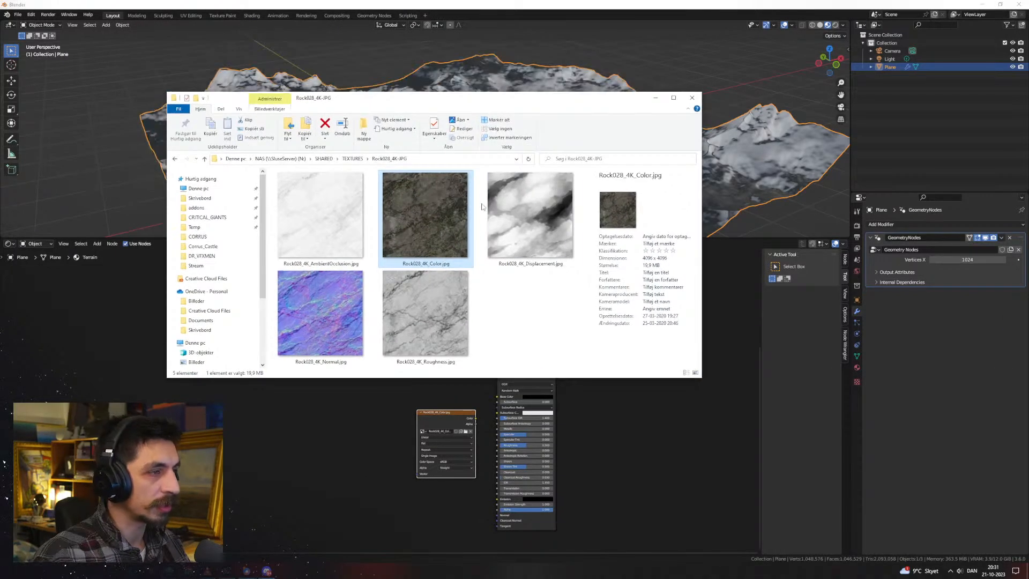
pyautogui.scroll(8, 340, 420)
pyautogui.moveTo(376, 422); pyautogui.dragTo(264, 434, button='middle')
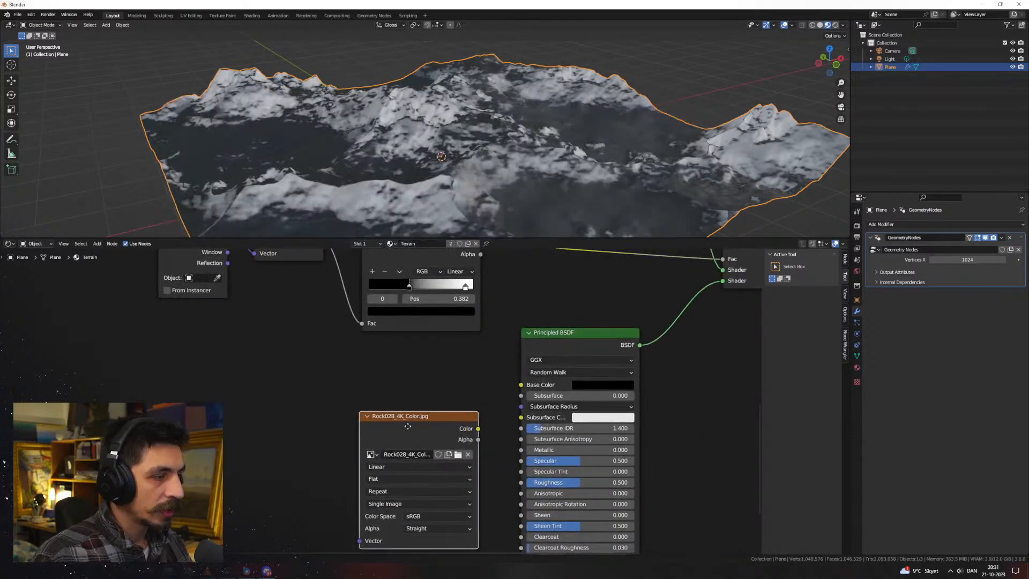
pyautogui.moveTo(416, 430); pyautogui.dragTo(345, 421)
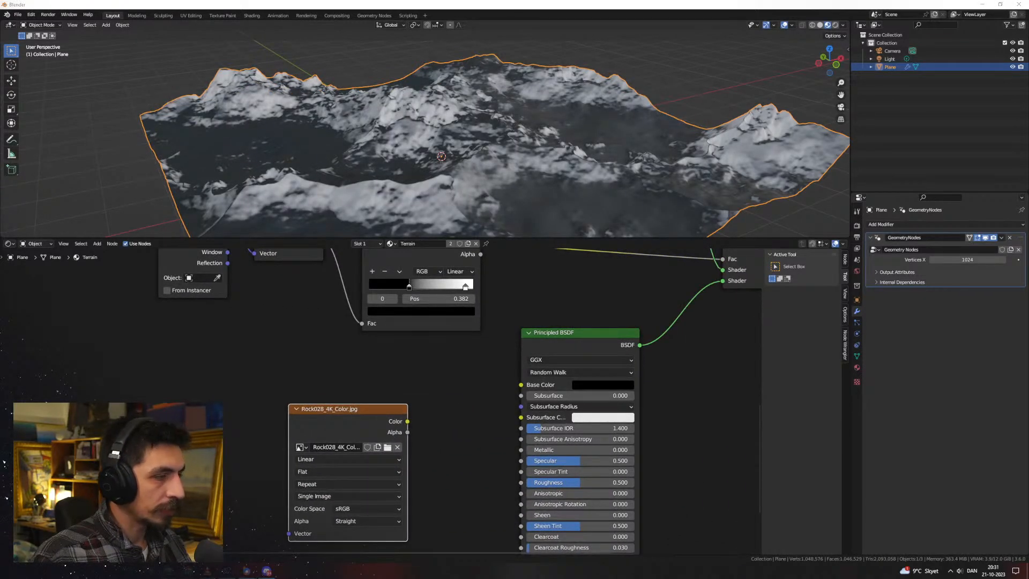
# Add Rock028_4K_Normal.jpg and Rock028_4K_Roughness.jpg from the same folder as image texture nodes in the Terrain material
pyautogui.hotkey('alt', 'Tab')
pyautogui.click(304, 325)
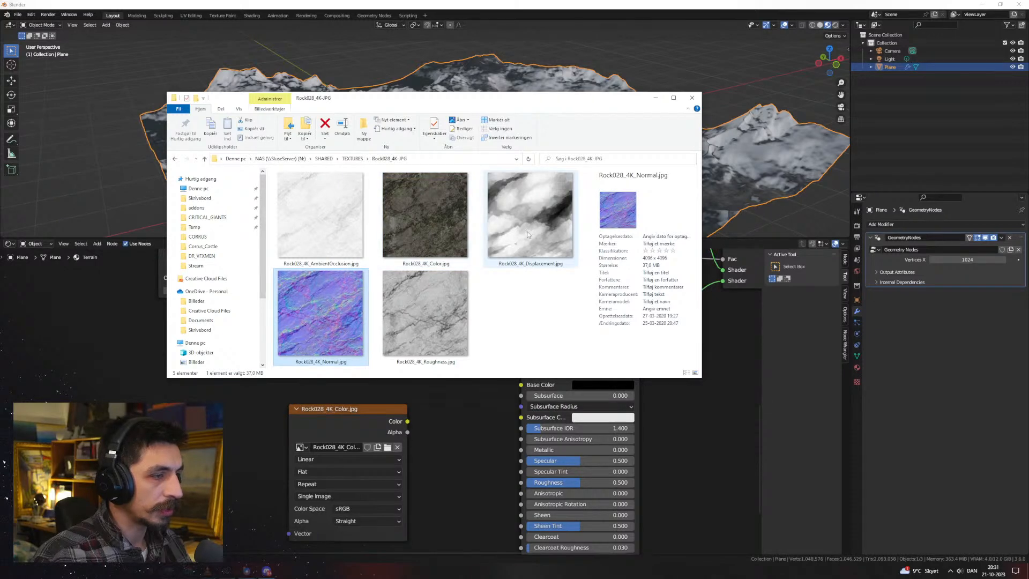
pyautogui.moveTo(425, 314); pyautogui.dragTo(117, 327)
# Move the three Rock028 image textures up beside the upper Principled BSDF, with the color texture nearest to the shader
pyautogui.scroll(-7, 397, 403)
pyautogui.moveTo(446, 426); pyautogui.dragTo(417, 505, button='middle')
pyautogui.scroll(-3, 413, 491)
pyautogui.moveTo(402, 452); pyautogui.dragTo(439, 419, button='middle')
pyautogui.moveTo(432, 501); pyautogui.dragTo(268, 417)
pyautogui.press('g')
pyautogui.click(241, 252)
pyautogui.moveTo(440, 349); pyautogui.dragTo(506, 474, button='middle')
pyautogui.scroll(9, 465, 374)
pyautogui.moveTo(394, 348); pyautogui.dragTo(324, 379, button='middle')
pyautogui.moveTo(332, 378); pyautogui.dragTo(417, 328)
pyautogui.click(453, 329)
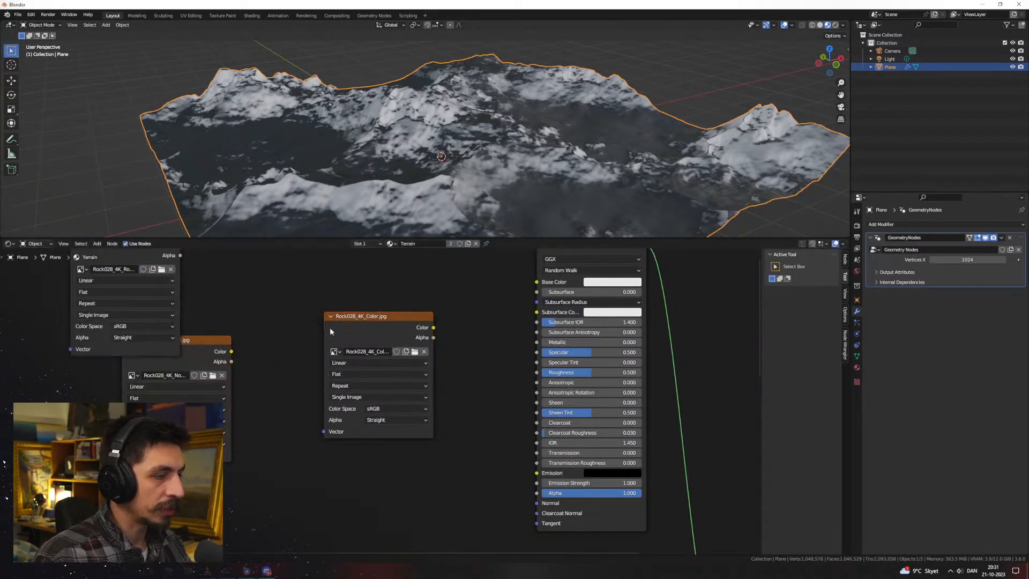
# Set the color space of the Rock028 normal and roughness textures to Non-Color
pyautogui.moveTo(250, 354); pyautogui.dragTo(333, 385, button='middle')
pyautogui.click(277, 462)
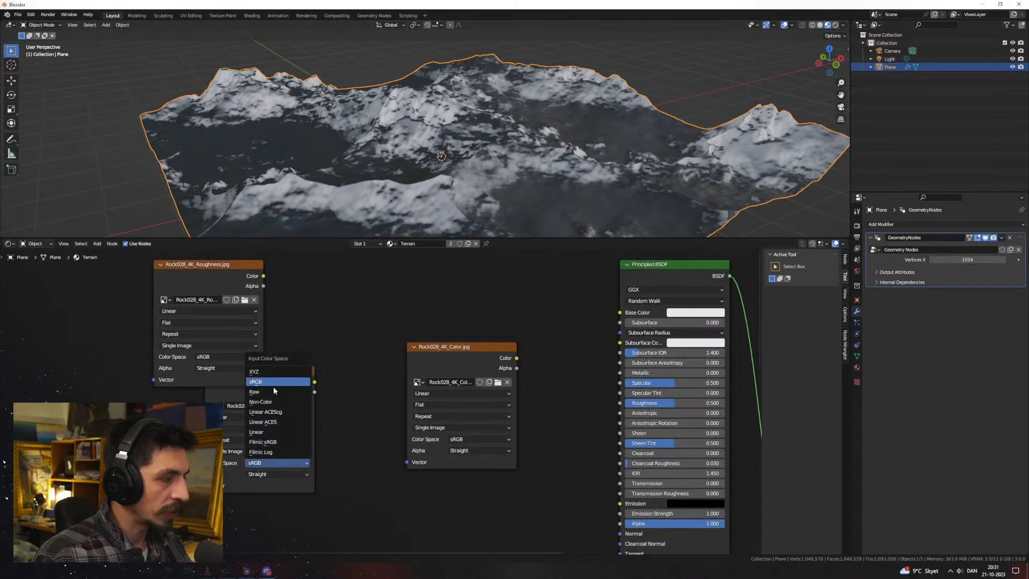
pyautogui.click(272, 402)
pyautogui.click(232, 357)
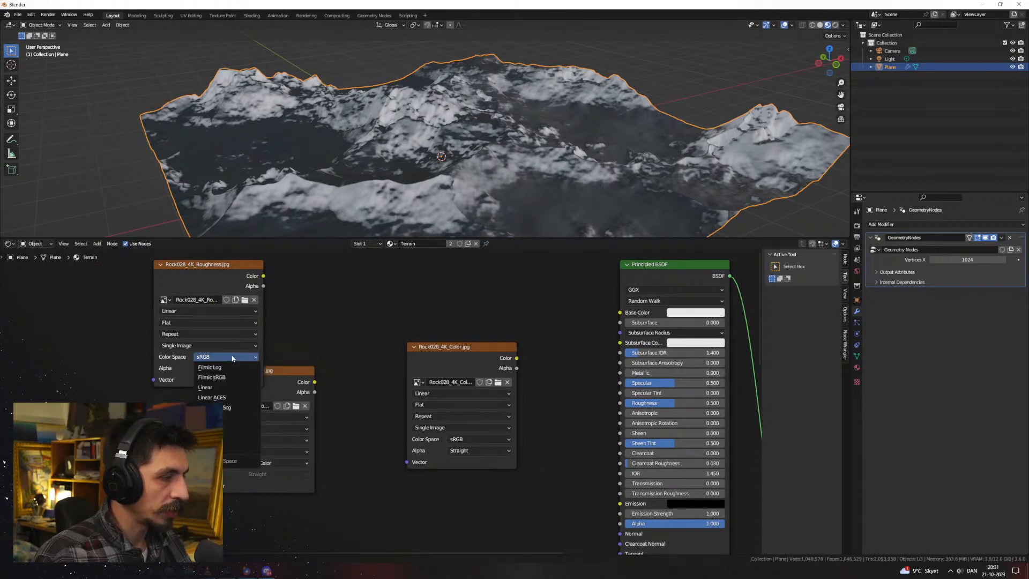
pyautogui.click(226, 418)
# Connect the Rock028 color texture to the upper Principled BSDF's Base Color and line the two nodes up
pyautogui.moveTo(294, 370); pyautogui.dragTo(361, 344)
pyautogui.moveTo(380, 325); pyautogui.dragTo(284, 358, button='middle')
pyautogui.moveTo(385, 385); pyautogui.dragTo(511, 331)
pyautogui.moveTo(461, 322); pyautogui.dragTo(525, 346)
pyautogui.moveTo(411, 315); pyautogui.dragTo(410, 310)
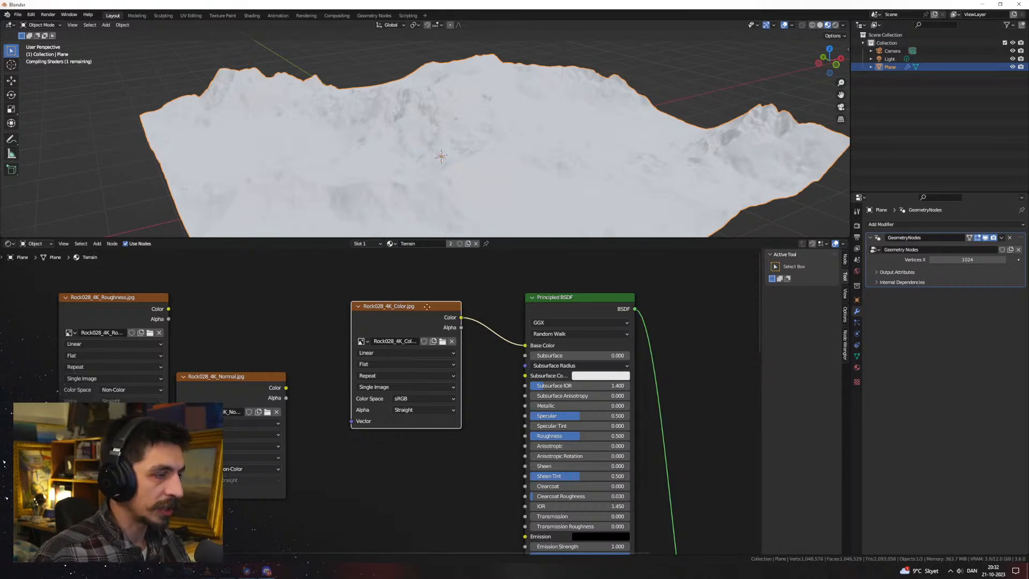
pyautogui.moveTo(404, 307); pyautogui.dragTo(402, 292)
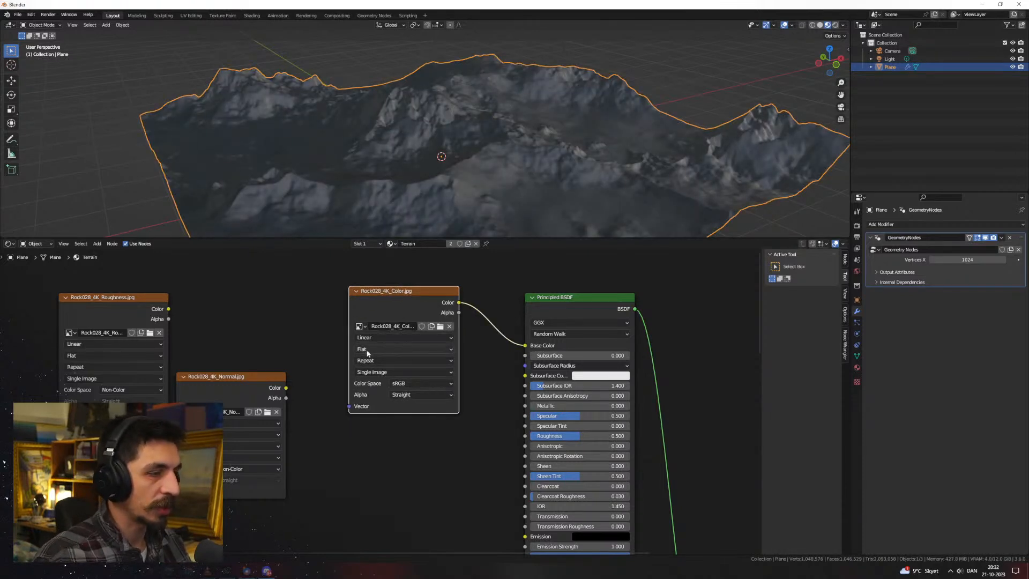
# Inspect the rock color on the terrain and place the Rock028 normal texture below the color texture
pyautogui.moveTo(418, 214); pyautogui.dragTo(452, 192, button='middle')
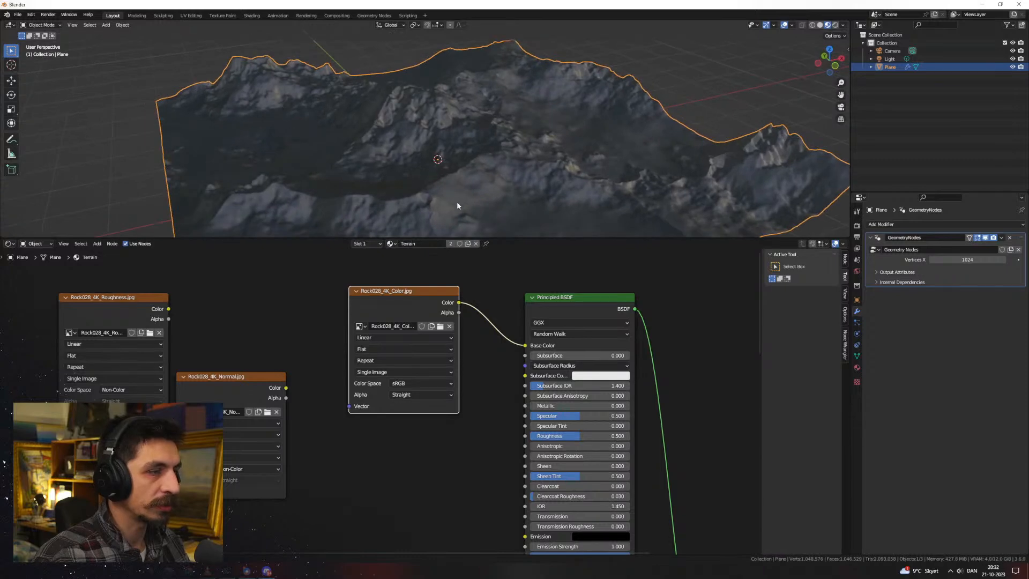
pyautogui.moveTo(221, 391); pyautogui.dragTo(245, 413)
pyautogui.scroll(5, 485, 164)
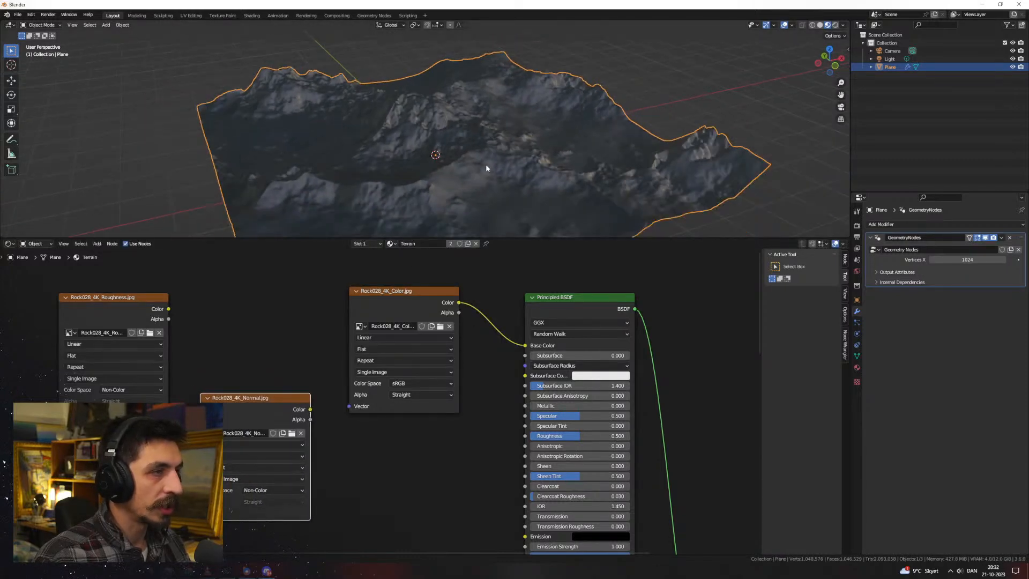
pyautogui.moveTo(477, 159); pyautogui.dragTo(436, 113, button='middle')
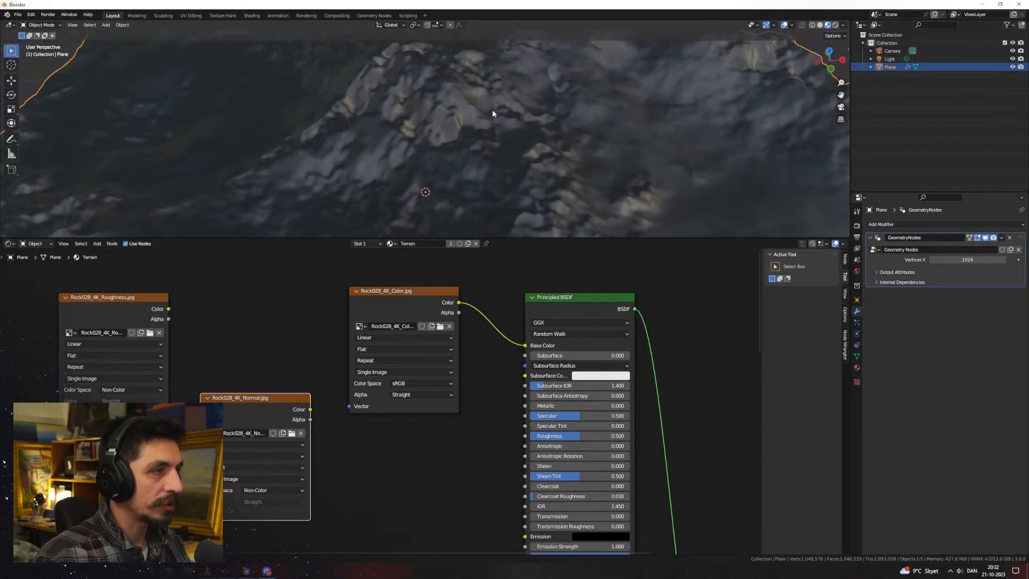
pyautogui.moveTo(225, 391); pyautogui.dragTo(379, 420, button='middle')
pyautogui.moveTo(412, 427); pyautogui.dragTo(508, 482)
pyautogui.scroll(1, 509, 461)
pyautogui.moveTo(511, 437); pyautogui.dragTo(383, 388)
pyautogui.write('texture c')
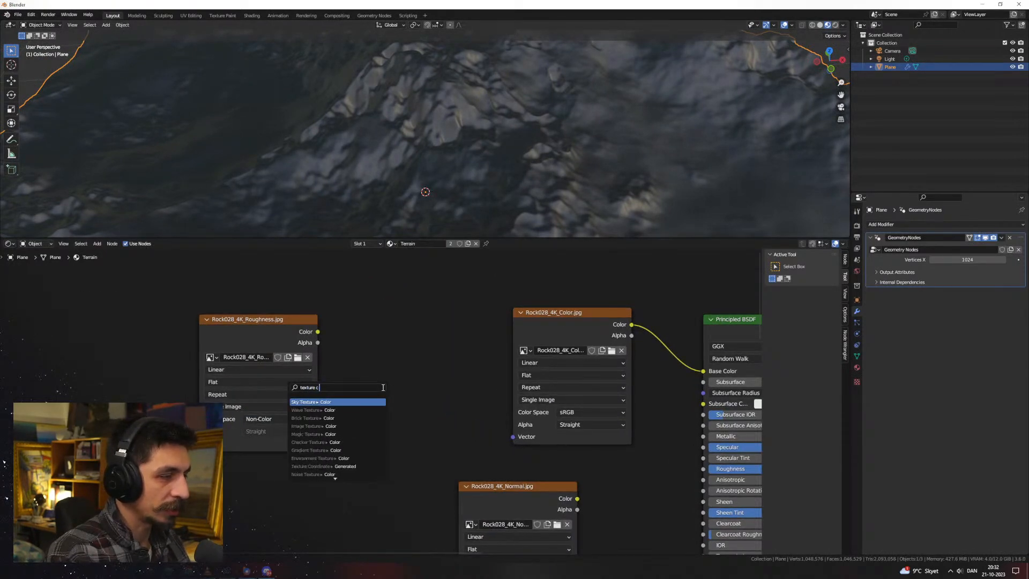
pyautogui.press('Escape')
# Drive the Rock028 color texture with Texture Coordinate and Mapping nodes using Object coordinates, and space these nodes away from it
pyautogui.click(541, 330)
pyautogui.hotkey('ctrl', 't')
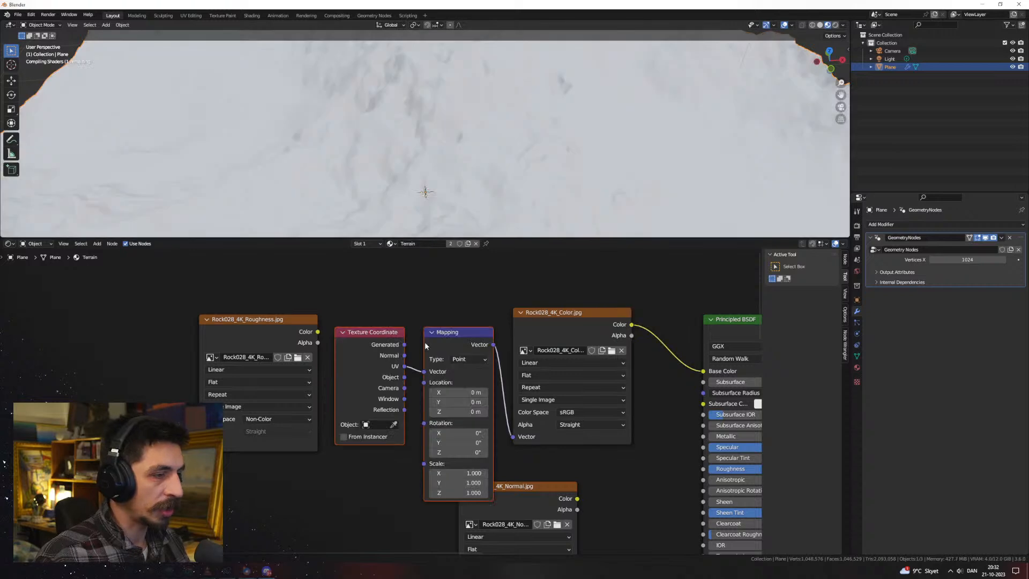
pyautogui.moveTo(423, 373); pyautogui.dragTo(424, 372)
pyautogui.click(284, 341)
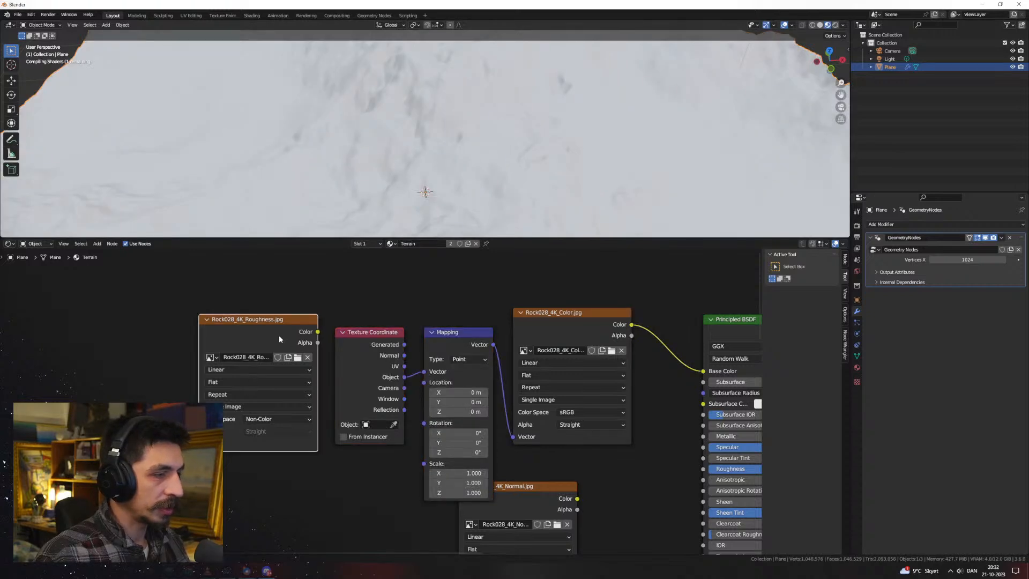
pyautogui.moveTo(262, 322); pyautogui.dragTo(167, 367)
pyautogui.moveTo(364, 303); pyautogui.dragTo(459, 360)
pyautogui.moveTo(453, 348); pyautogui.dragTo(341, 331)
# Add a mesh plane to the scene at the center of the terrain
pyautogui.scroll(-6, 465, 180)
pyautogui.moveTo(476, 161); pyautogui.dragTo(542, 131, button='middle')
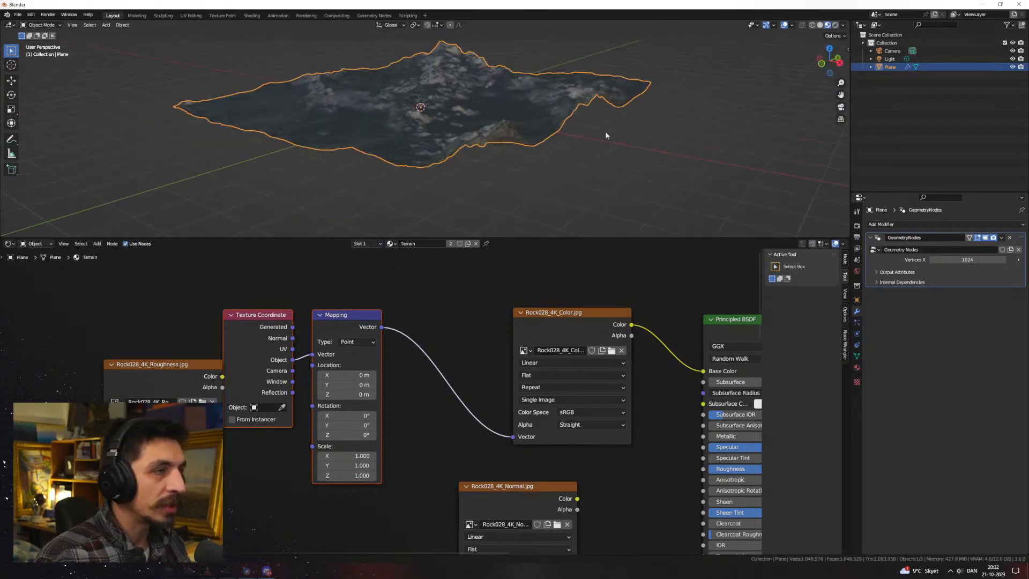
pyautogui.click(614, 133)
pyautogui.hotkey('shift', 'a')
pyautogui.moveTo(595, 210)
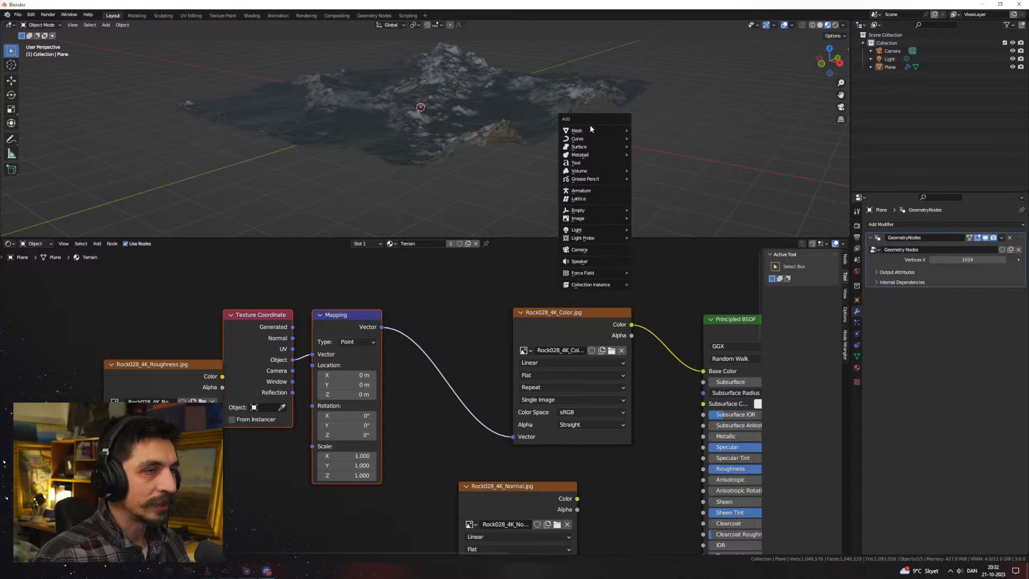
pyautogui.moveTo(589, 129)
pyautogui.click(648, 132)
pyautogui.moveTo(485, 146)
pyautogui.mouseDown(button='middle')
pyautogui.moveTo(525, 133)
pyautogui.moveTo(484, 156)
pyautogui.mouseUp(button='middle')
# Rename the new plane Scale_Plane
pyautogui.click(894, 68)
pyautogui.doubleClick(896, 74)
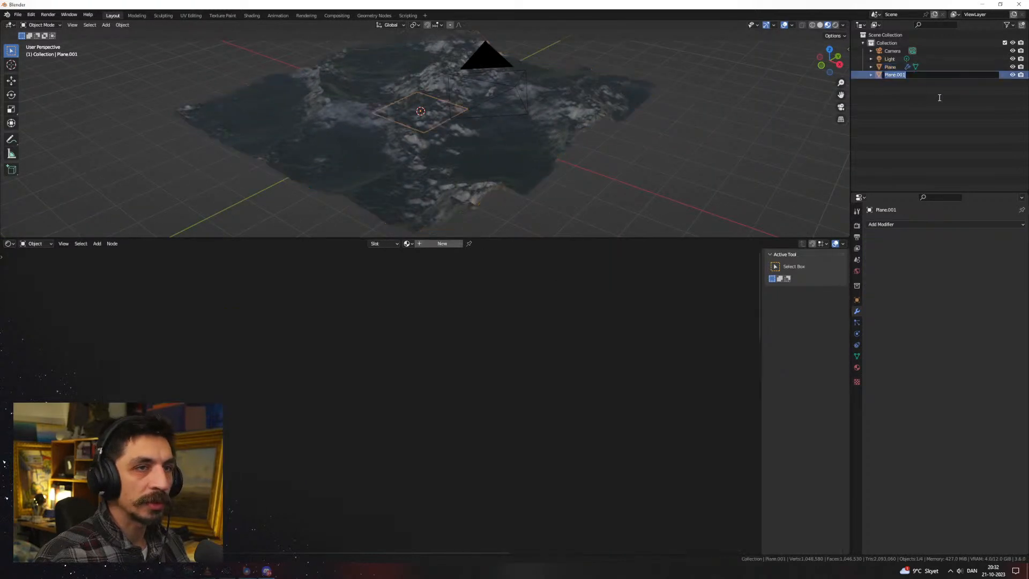
pyautogui.write('Sca')
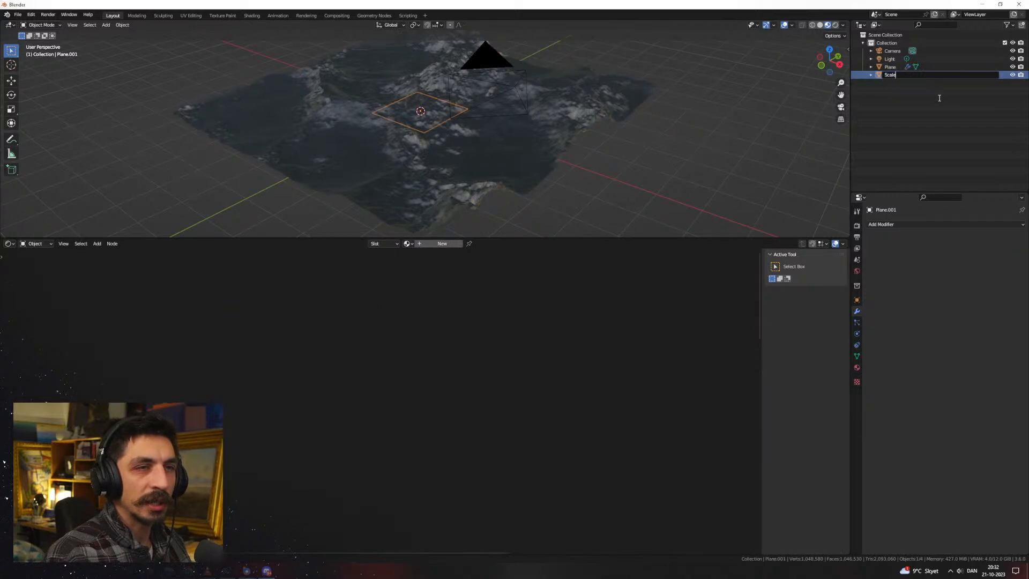
pyautogui.press('BackSpace')
pyautogui.write('Scale_')
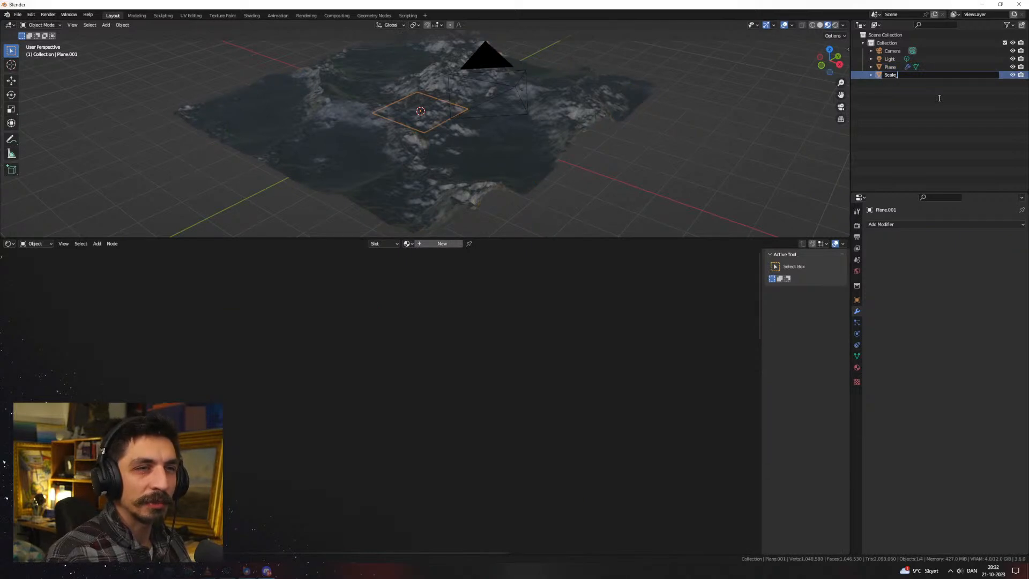
pyautogui.write('Plane')
pyautogui.press('Return')
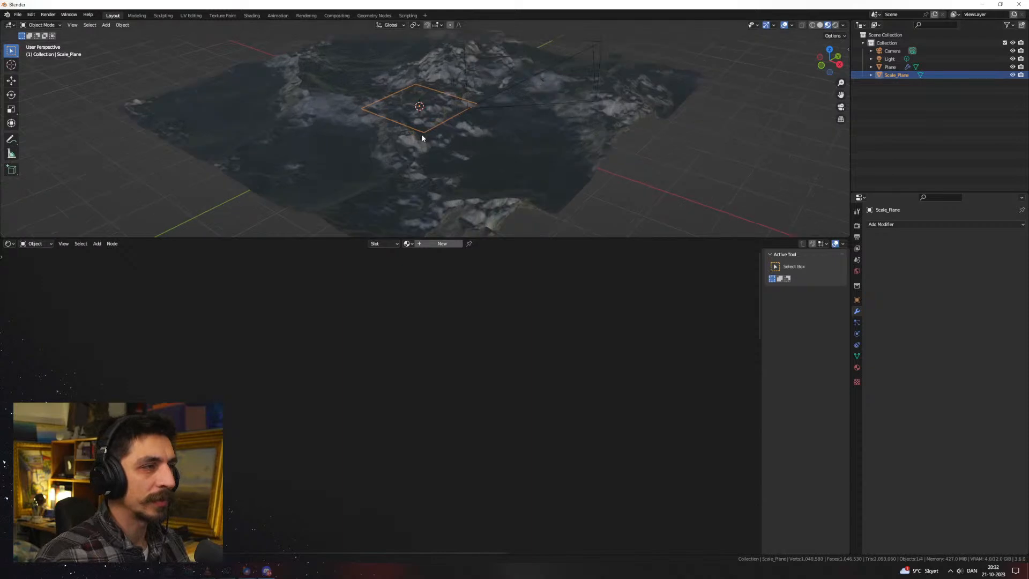
# Pick Scale_Plane as the reference object of the terrain material's Texture Coordinate node
pyautogui.click(421, 152)
pyautogui.click(282, 407)
pyautogui.click(896, 75)
# Scale Scale_Plane in the viewport to adjust the rock texture's tiling on the terrain
pyautogui.click(863, 75)
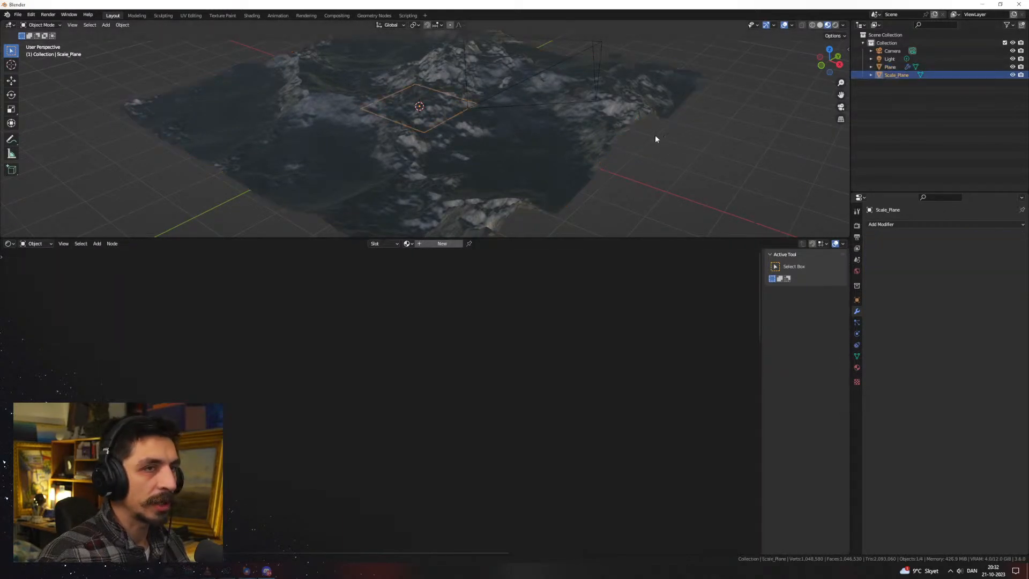
pyautogui.press('s')
pyautogui.click(802, 150)
pyautogui.scroll(4, 482, 151)
pyautogui.press('s')
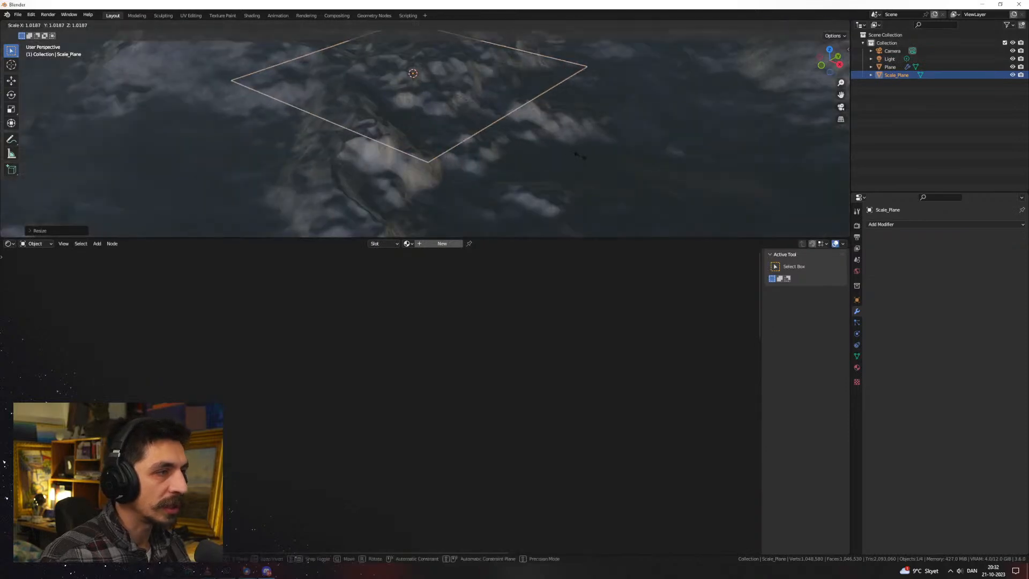
pyautogui.click(570, 140)
# Reselect the terrain and set the lower Principled BSDF's Base Color to turquoise
pyautogui.click(553, 161)
pyautogui.moveTo(551, 164)
pyautogui.mouseDown(button='middle')
pyautogui.moveTo(529, 181)
pyautogui.moveTo(545, 176)
pyautogui.mouseUp(button='middle')
pyautogui.moveTo(164, 370); pyautogui.dragTo(178, 428)
pyautogui.scroll(-4, 524, 294)
pyautogui.scroll(-3, 579, 444)
pyautogui.moveTo(580, 445); pyautogui.dragTo(399, 259, button='middle')
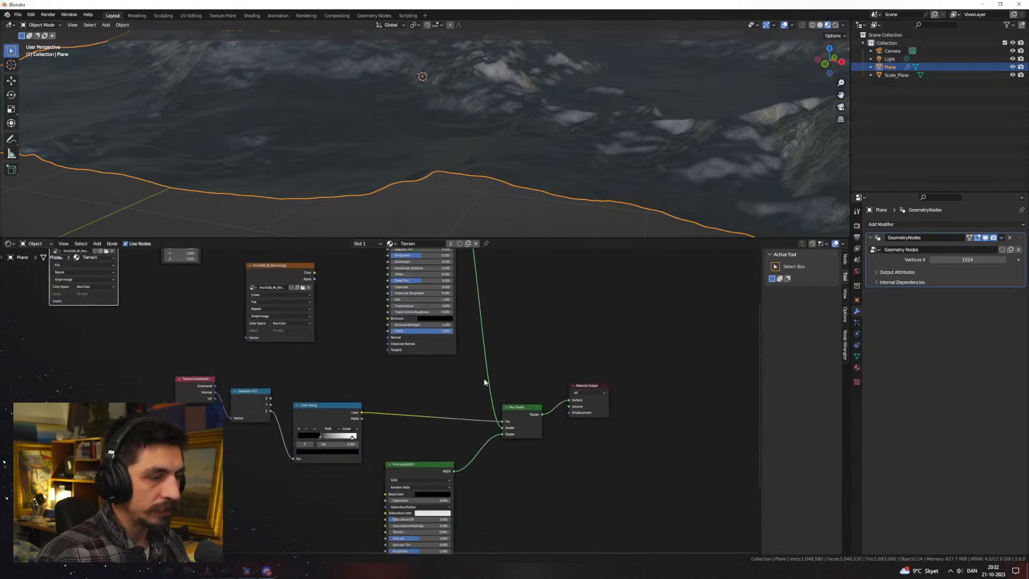
pyautogui.click(433, 494)
pyautogui.click(465, 428)
pyautogui.click(444, 417)
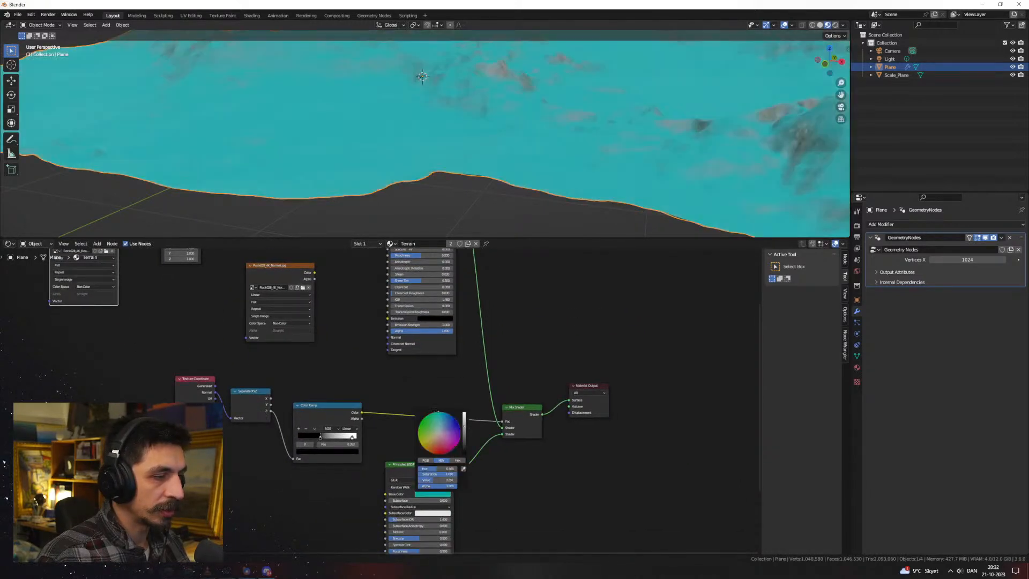
# Move the Color Ramp's black stop to position 0.841 and make the 3D viewport taller for viewing the terrain
pyautogui.moveTo(445, 203); pyautogui.dragTo(542, 193, button='middle')
pyautogui.scroll(1, 351, 433)
pyautogui.scroll(2, 352, 433)
pyautogui.moveTo(340, 461)
pyautogui.mouseDown()
pyautogui.moveTo(263, 464)
pyautogui.moveTo(332, 463)
pyautogui.moveTo(311, 463)
pyautogui.moveTo(324, 465)
pyautogui.mouseUp()
pyautogui.moveTo(393, 141); pyautogui.dragTo(489, 188, button='middle')
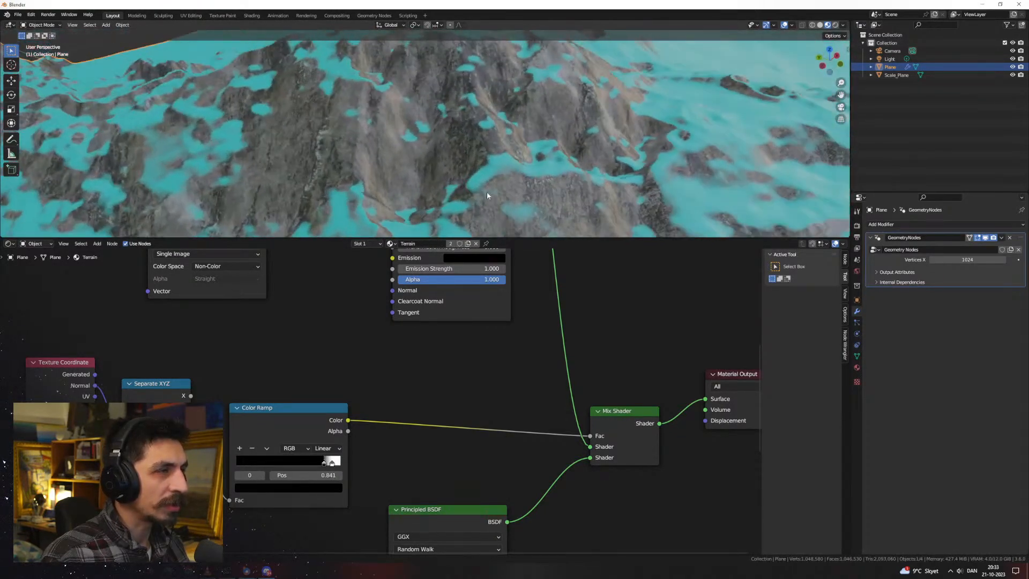
pyautogui.moveTo(469, 237); pyautogui.dragTo(456, 412)
pyautogui.moveTo(438, 248); pyautogui.dragTo(382, 251, button='middle')
pyautogui.scroll(-2, 433, 423)
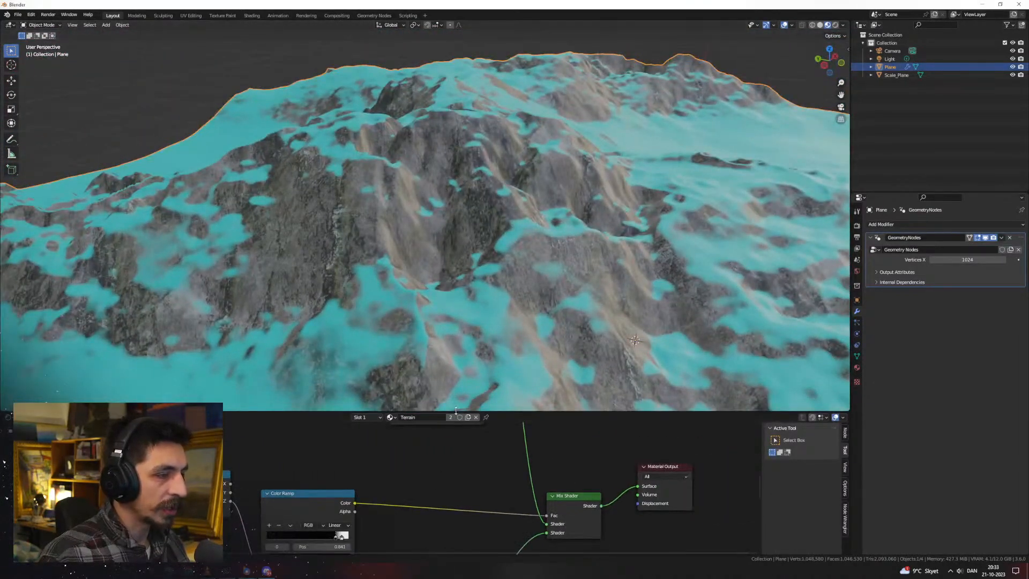
pyautogui.moveTo(456, 410); pyautogui.dragTo(456, 271)
pyautogui.moveTo(471, 214); pyautogui.dragTo(477, 158, button='middle')
# Preview the upper Principled BSDF alone on the terrain and view its rock texture up close
pyautogui.moveTo(482, 391); pyautogui.dragTo(457, 521, button='middle')
pyautogui.scroll(-1, 493, 432)
pyautogui.moveTo(496, 427); pyautogui.dragTo(493, 483, button='middle')
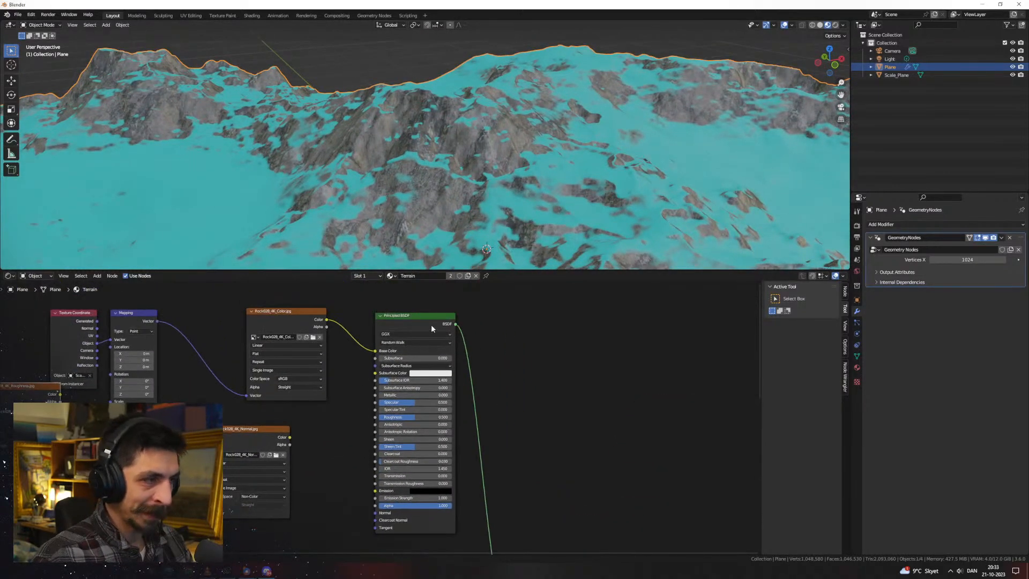
pyautogui.keyDown('ctrl'); pyautogui.keyDown('shift'); pyautogui.click(432, 320); pyautogui.keyUp('shift'); pyautogui.keyUp('ctrl')
pyautogui.moveTo(523, 193)
pyautogui.mouseDown(button='middle')
pyautogui.moveTo(517, 220)
pyautogui.moveTo(445, 228)
pyautogui.moveTo(435, 194)
pyautogui.moveTo(412, 194)
pyautogui.moveTo(407, 223)
pyautogui.moveTo(524, 211)
pyautogui.mouseUp(button='middle')
pyautogui.scroll(3, 413, 194)
pyautogui.moveTo(336, 396); pyautogui.dragTo(459, 413, button='middle')
pyautogui.scroll(3, 494, 410)
pyautogui.click(448, 408)
pyautogui.scroll(-2, 372, 359)
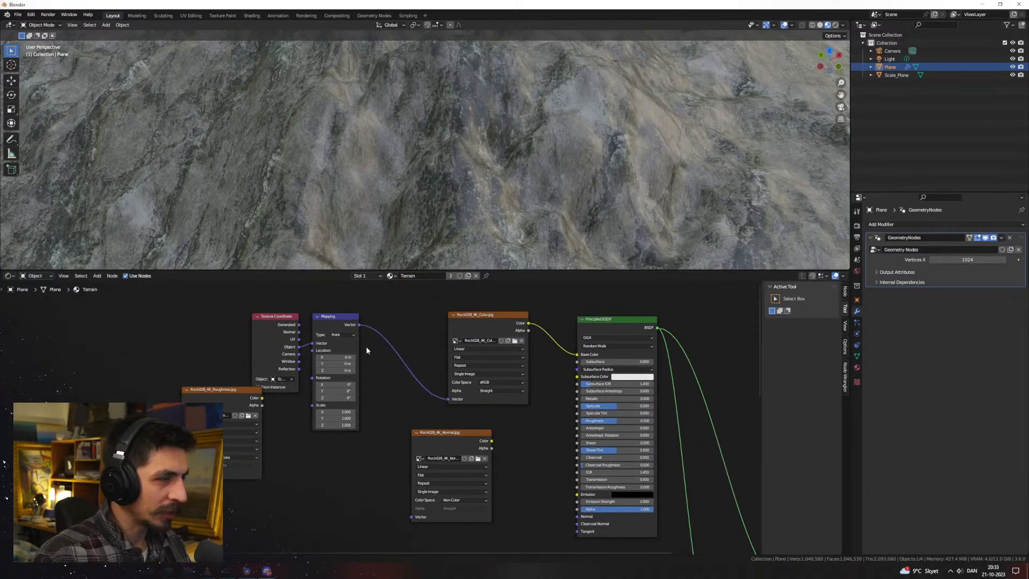
# Add a reroute after the Mapping node, link it to the normal and roughness textures, and stack roughness below normal
pyautogui.keyDown('shift'); pyautogui.moveTo(390, 335); pyautogui.dragTo(384, 346, button='right'); pyautogui.keyUp('shift')
pyautogui.moveTo(387, 342); pyautogui.dragTo(411, 517)
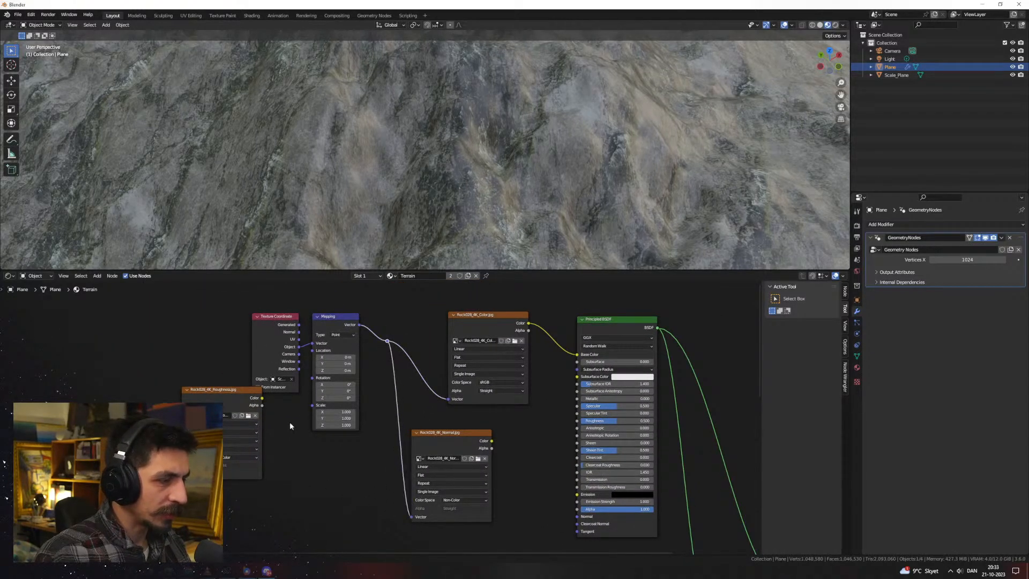
pyautogui.moveTo(388, 342); pyautogui.dragTo(183, 474)
pyautogui.moveTo(221, 408); pyautogui.dragTo(448, 550)
# Enlarge the node area and move the rock texture and mapping nodes up, clear of the Color Ramp row
pyautogui.scroll(-3, 465, 437)
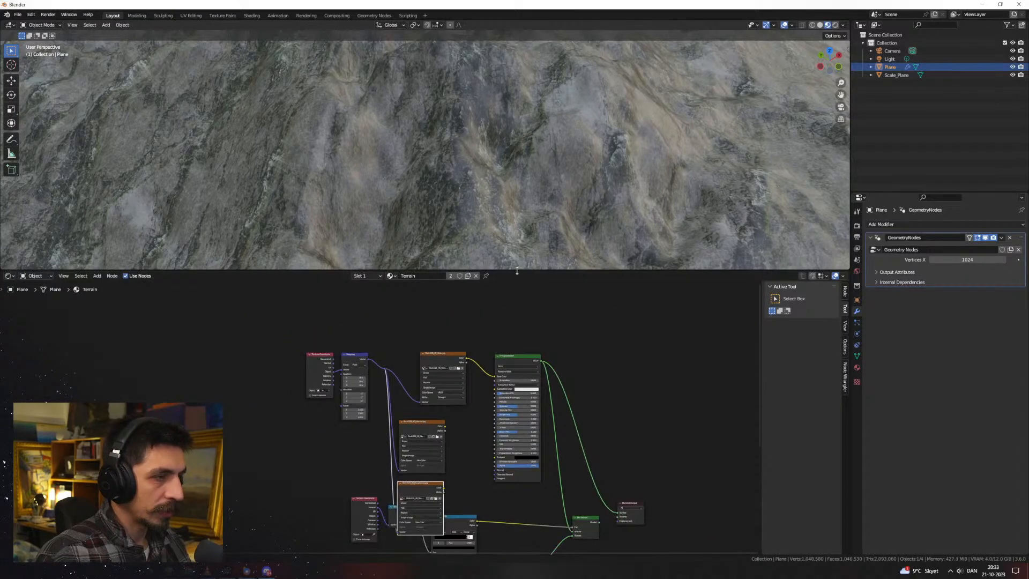
pyautogui.moveTo(517, 270); pyautogui.dragTo(499, 156)
pyautogui.moveTo(254, 274); pyautogui.dragTo(458, 424)
pyautogui.press('g')
pyautogui.click(420, 350)
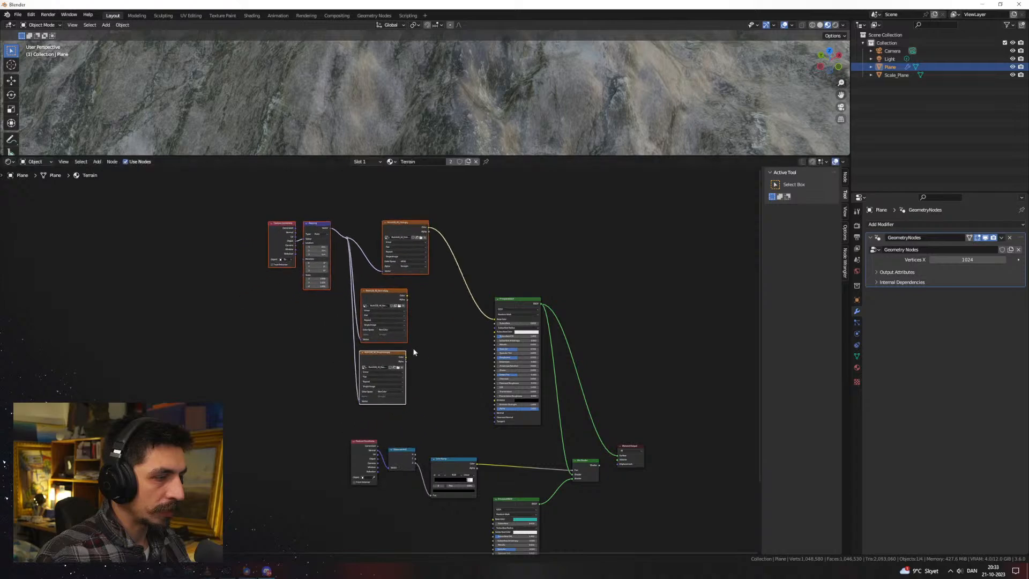
# Move the Rock028 roughness texture nearer the upper Principled BSDF and link its Color to the shader's Roughness
pyautogui.click(413, 347)
pyautogui.scroll(4, 401, 343)
pyautogui.scroll(3, 400, 343)
pyautogui.moveTo(405, 343); pyautogui.dragTo(488, 352)
pyautogui.scroll(4, 510, 359)
pyautogui.moveTo(531, 368); pyautogui.dragTo(365, 387, button='middle')
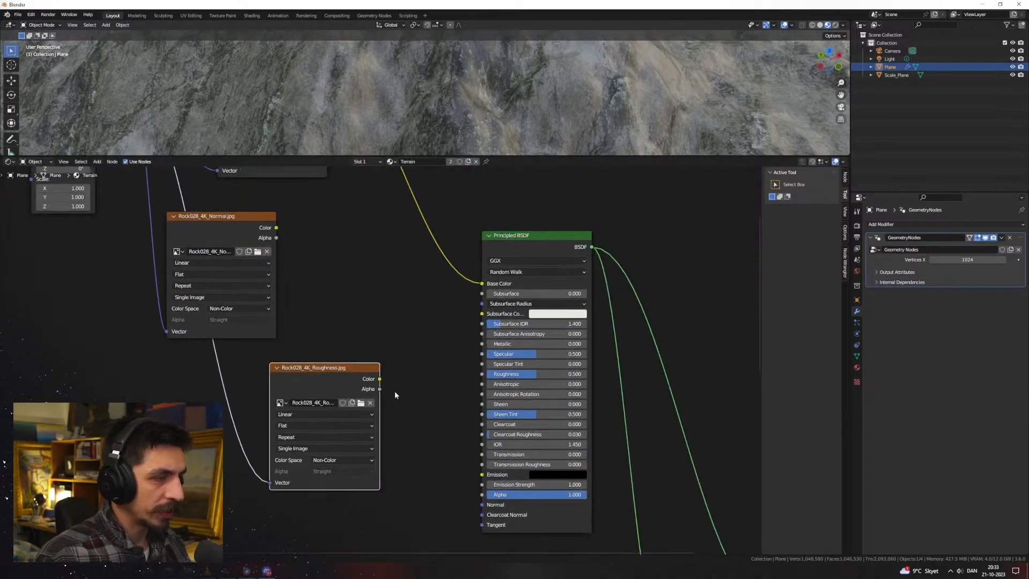
pyautogui.moveTo(404, 372); pyautogui.dragTo(484, 374)
pyautogui.moveTo(384, 326); pyautogui.dragTo(389, 350, button='middle')
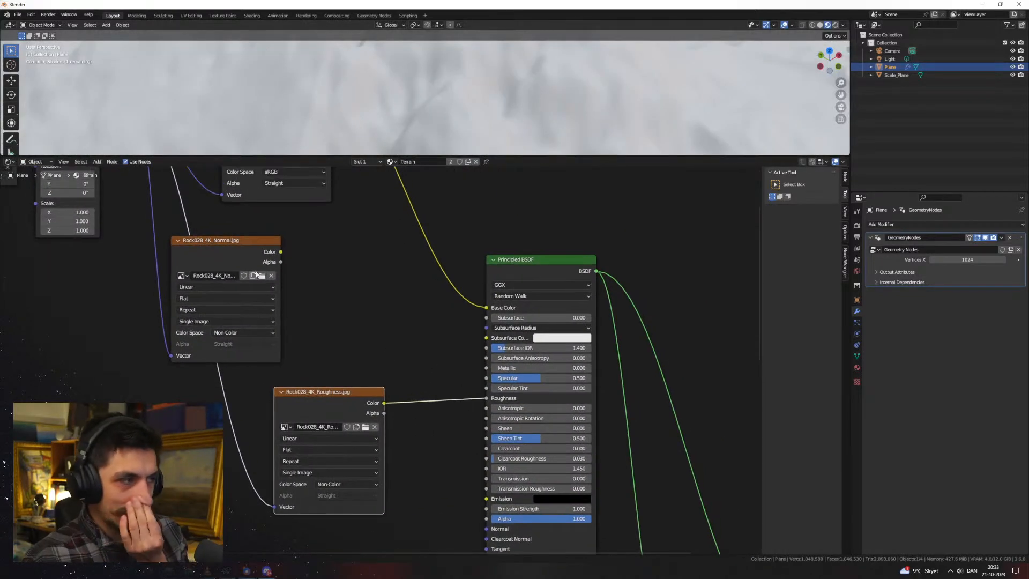
# Rearrange the Rock028 texture nodes so the roughness texture sits above the normal texture
pyautogui.click(245, 254)
pyautogui.scroll(-1, 249, 257)
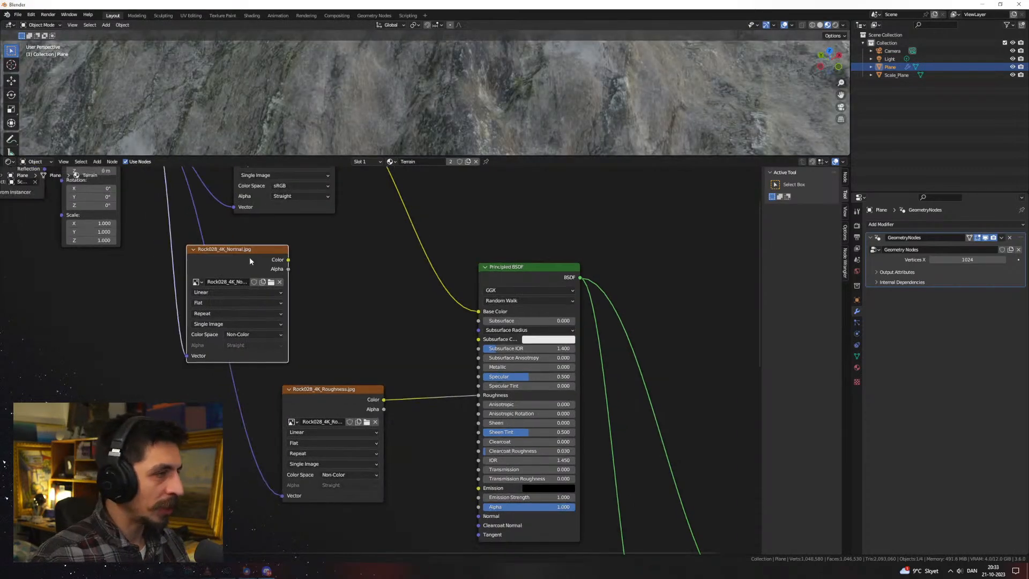
pyautogui.moveTo(249, 257); pyautogui.dragTo(173, 409)
pyautogui.moveTo(357, 388); pyautogui.dragTo(300, 236)
pyautogui.moveTo(167, 406); pyautogui.dragTo(278, 397)
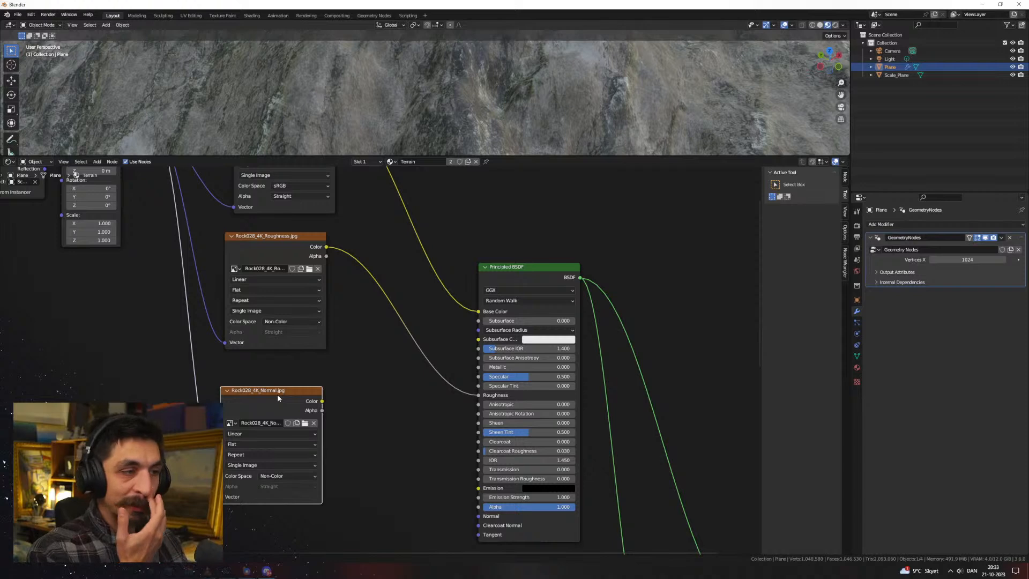
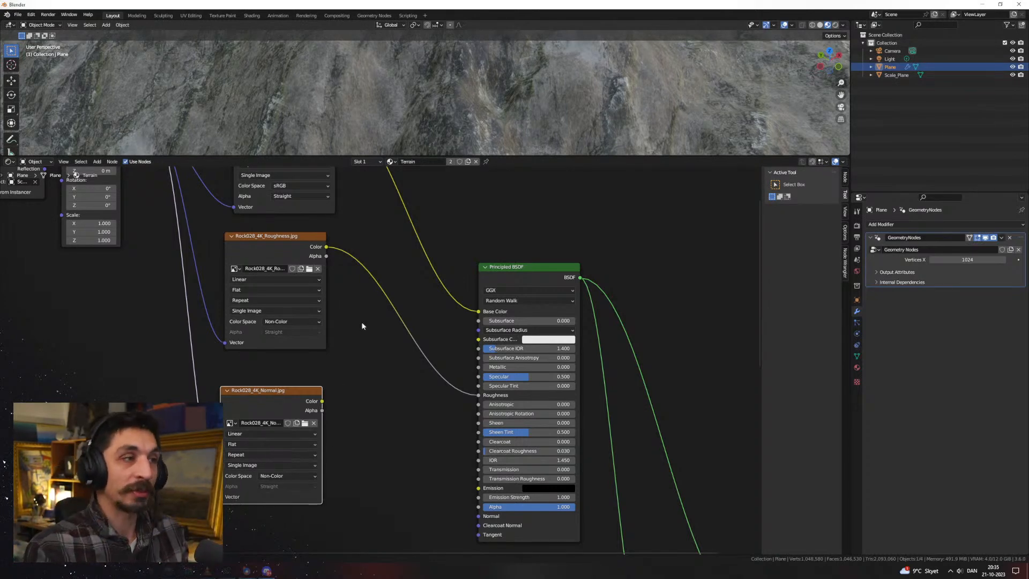
# Examine the rock-textured terrain from several distances and angles, resizing the 3D viewport for the view
pyautogui.moveTo(564, 156); pyautogui.dragTo(564, 413)
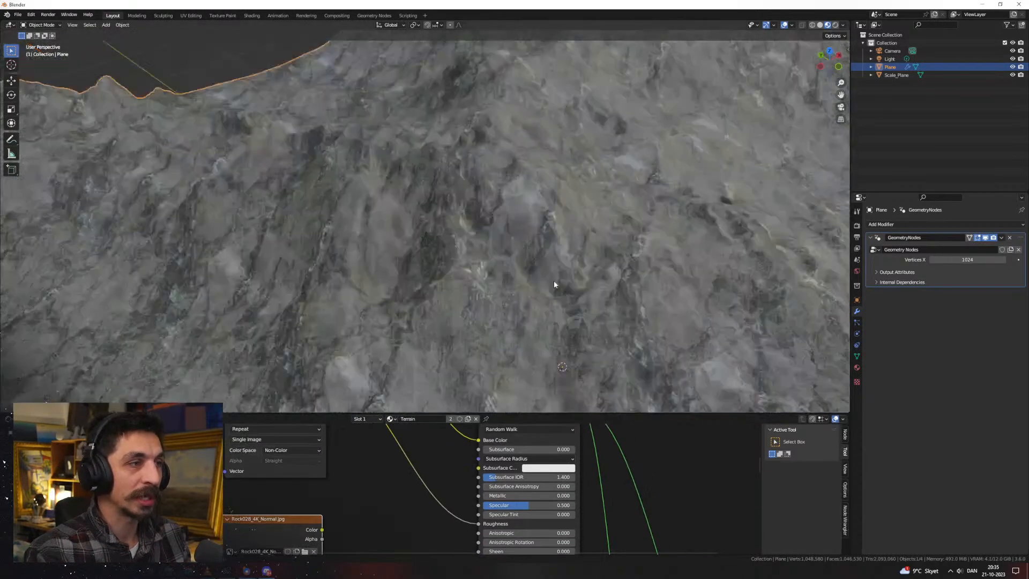
pyautogui.moveTo(526, 252); pyautogui.dragTo(481, 270, button='middle')
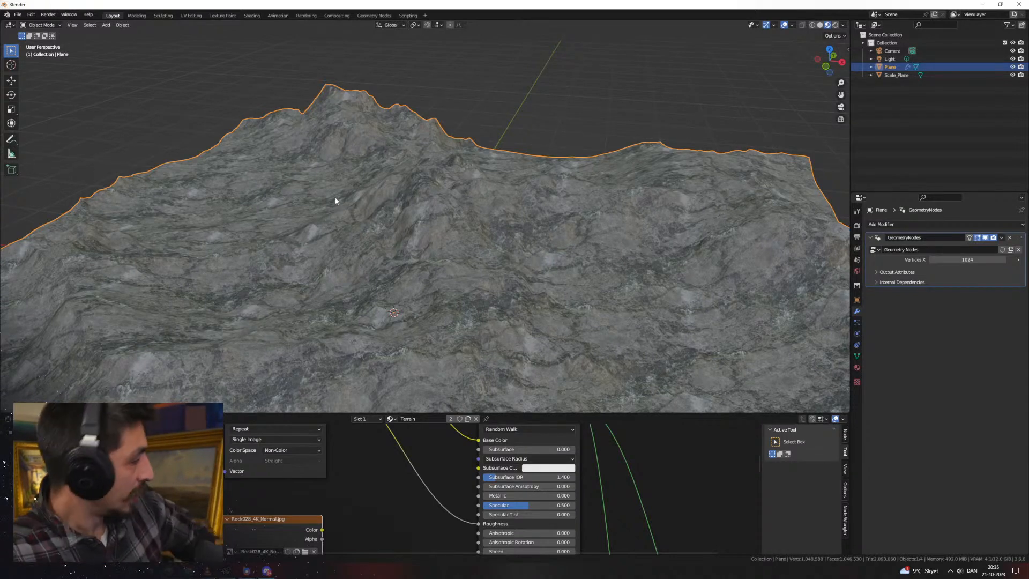
pyautogui.moveTo(423, 294); pyautogui.dragTo(452, 292, button='middle')
pyautogui.moveTo(424, 413); pyautogui.dragTo(426, 298)
pyautogui.moveTo(442, 169); pyautogui.dragTo(492, 224, button='middle')
pyautogui.scroll(2, 496, 225)
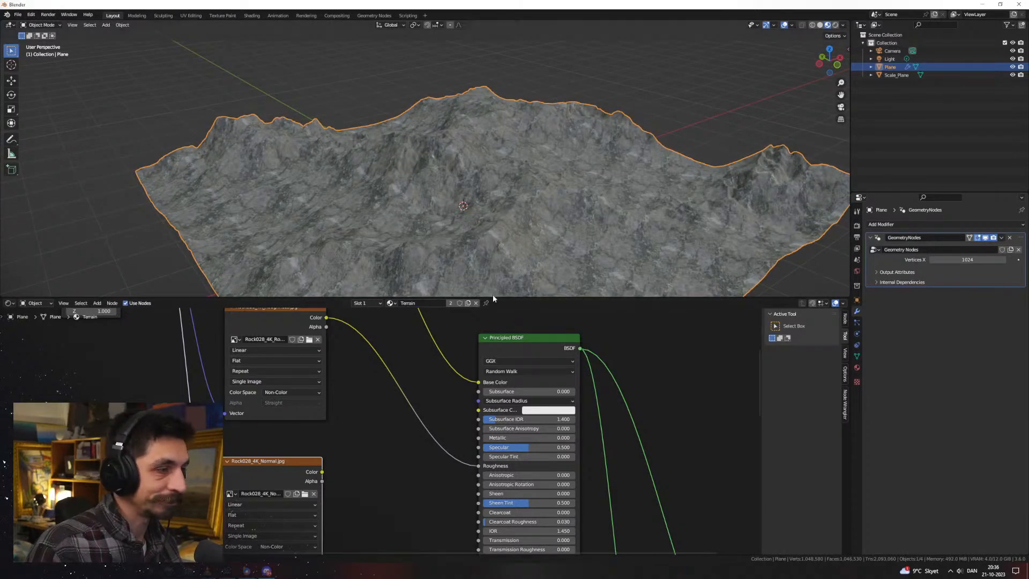
pyautogui.moveTo(493, 297); pyautogui.dragTo(496, 268)
pyautogui.moveTo(498, 246); pyautogui.dragTo(526, 214, button='middle')
pyautogui.scroll(1, 525, 217)
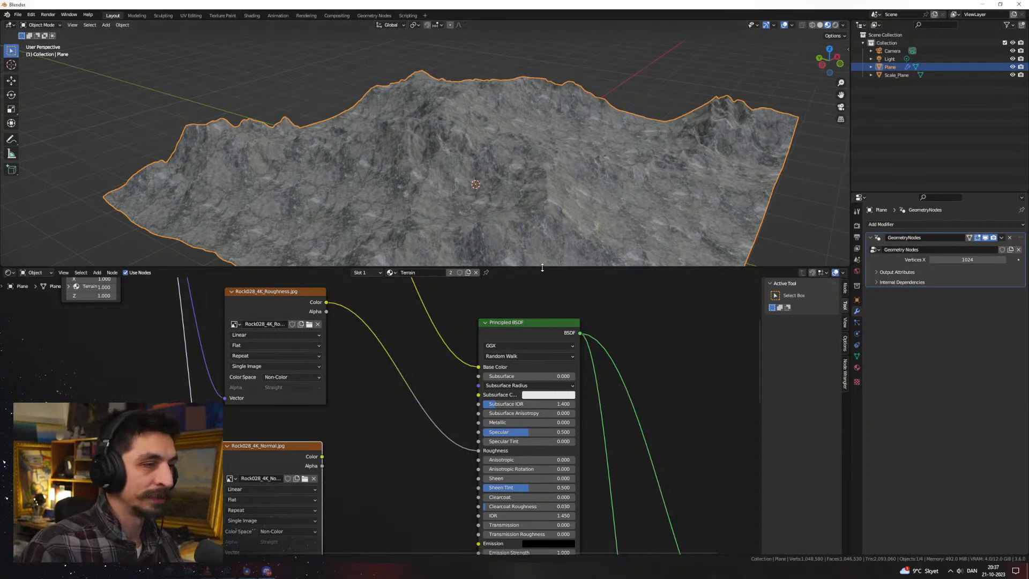
# Link the Mix Shader back to the Material Output so both shaders are used on the terrain
pyautogui.moveTo(542, 268); pyautogui.dragTo(543, 282)
pyautogui.scroll(-5, 596, 387)
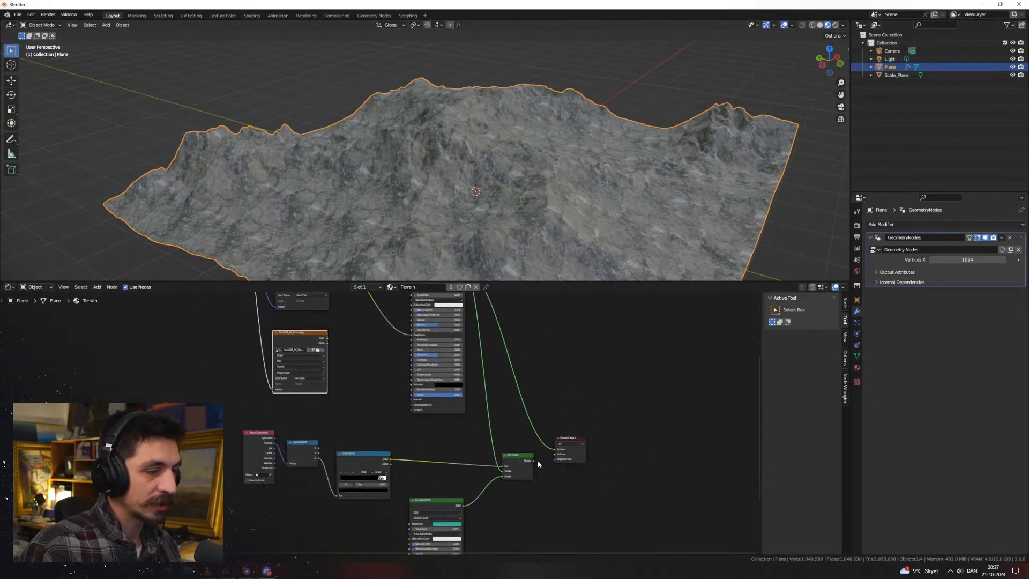
pyautogui.scroll(2, 538, 460)
pyautogui.keyDown('ctrl'); pyautogui.keyDown('shift'); pyautogui.click(551, 465); pyautogui.keyUp('shift'); pyautogui.keyUp('ctrl')
# Add a Normal Map node after the Rock028 normal texture, link it to the upper Principled BSDF's Normal, and check the rock up close
pyautogui.moveTo(312, 354); pyautogui.dragTo(402, 425, button='middle')
pyautogui.scroll(4, 468, 456)
pyautogui.moveTo(387, 402); pyautogui.dragTo(444, 432)
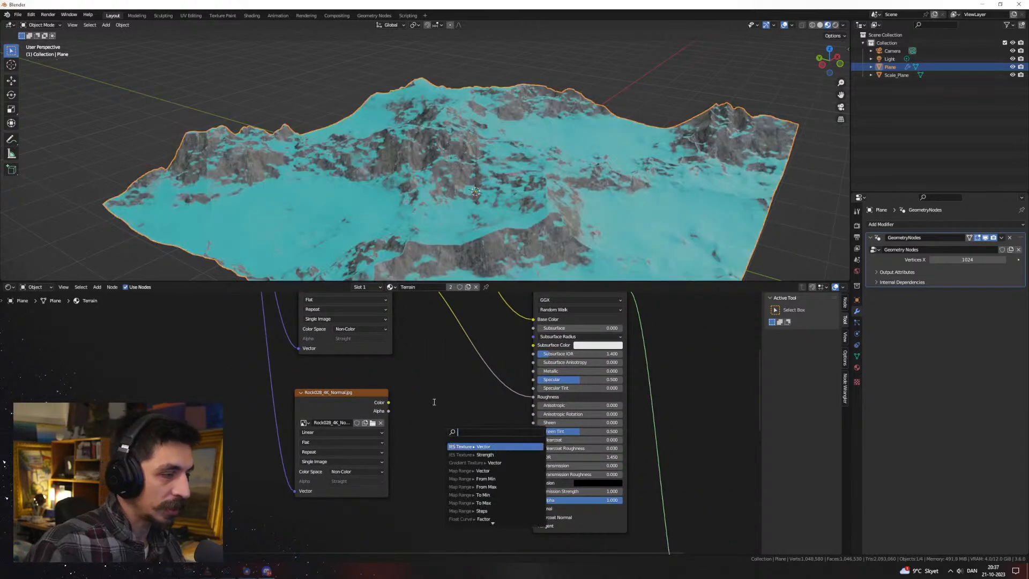
pyautogui.moveTo(388, 403); pyautogui.dragTo(432, 439)
pyautogui.write('nm')
pyautogui.press('BackSpace')
pyautogui.write('ormal mpa')
pyautogui.press('Return')
pyautogui.moveTo(493, 447); pyautogui.dragTo(533, 508)
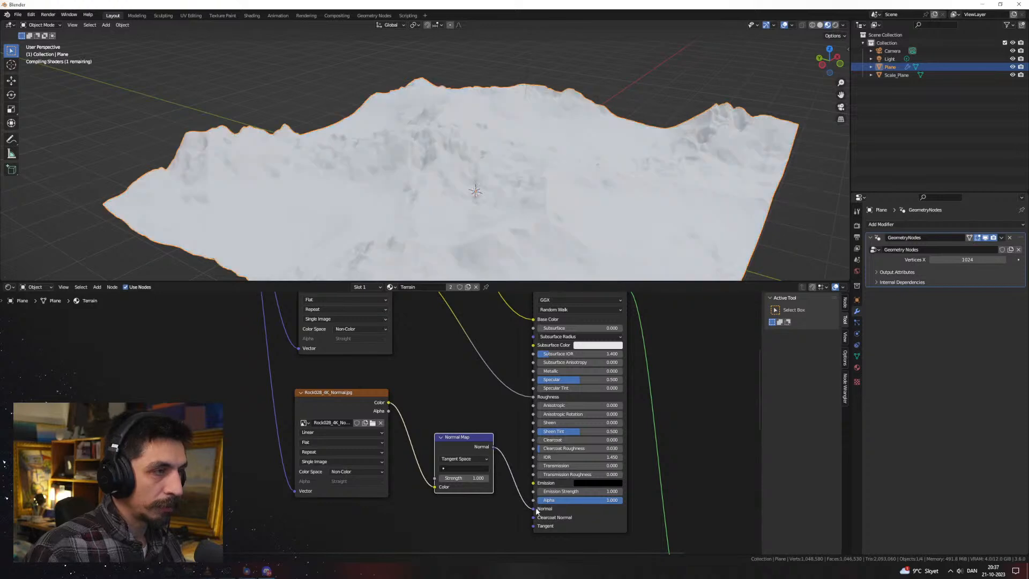
pyautogui.scroll(1, 484, 175)
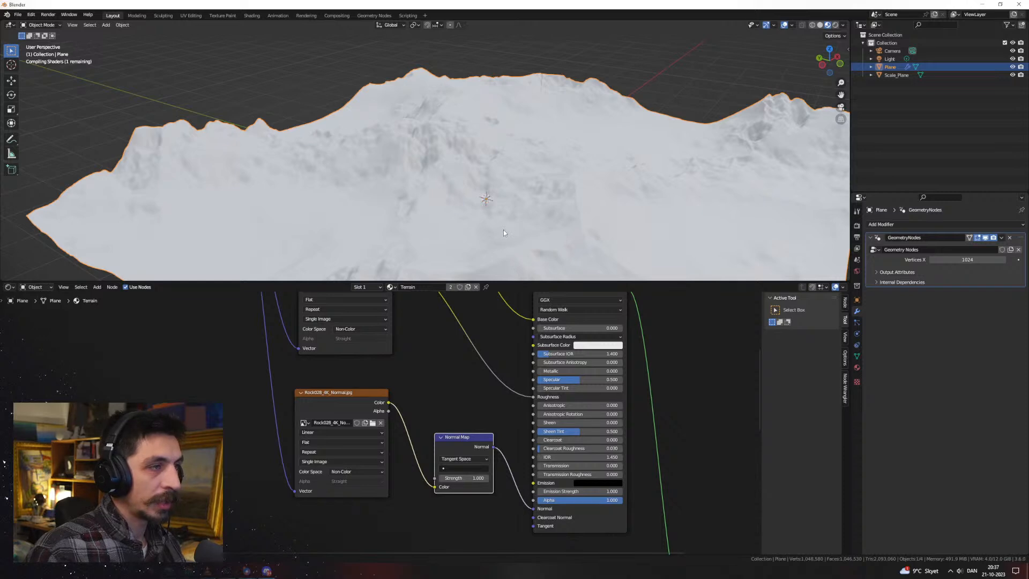
pyautogui.scroll(3, 504, 229)
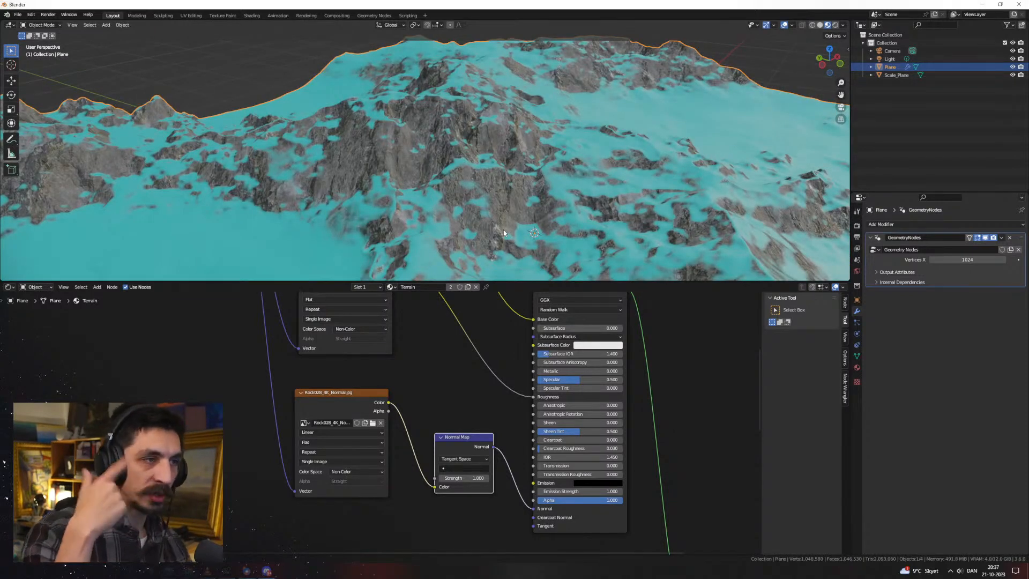
pyautogui.moveTo(509, 211); pyautogui.dragTo(539, 202, button='middle')
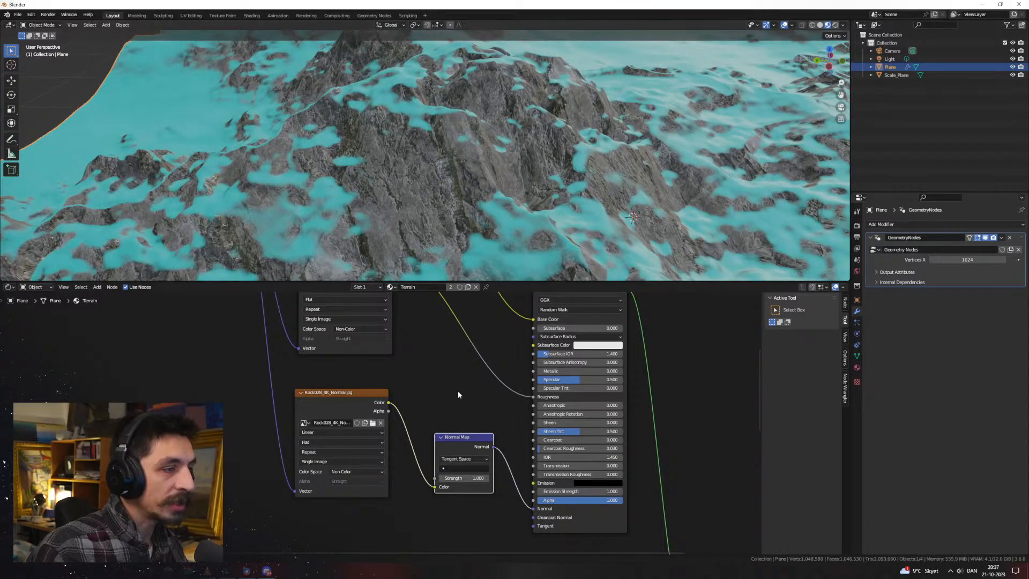
# Bring aerial_grass_rock_diff_8k.jpg in from the file explorer as an image texture beside the lower Principled BSDF
pyautogui.scroll(-5, 459, 382)
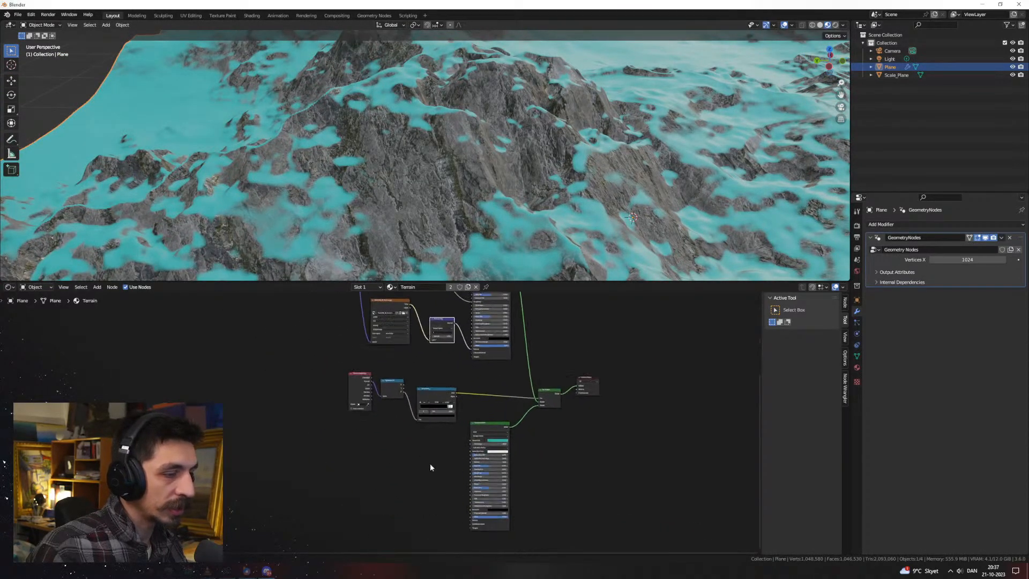
pyautogui.scroll(3, 430, 463)
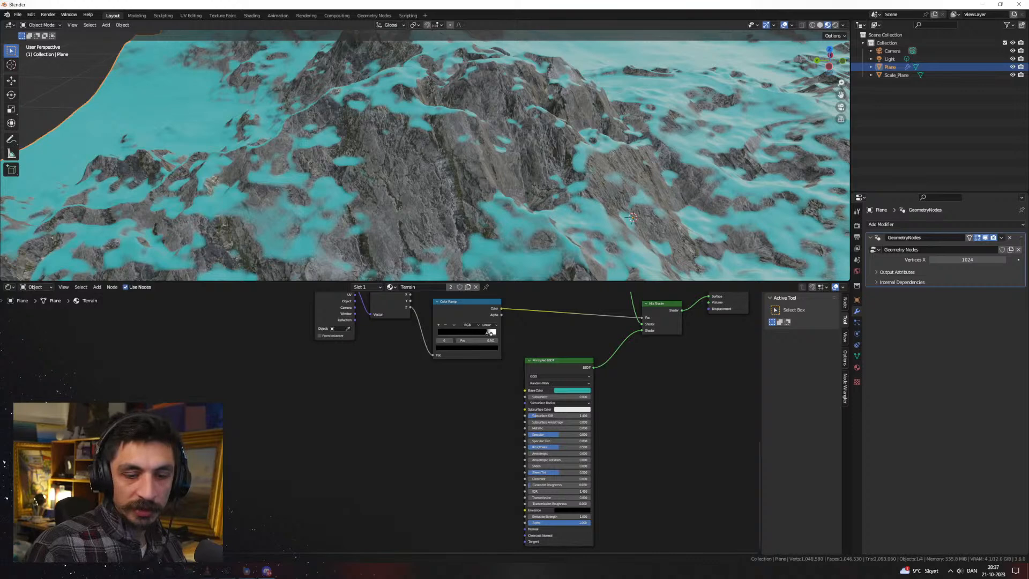
pyautogui.hotkey('alt', 'Tab')
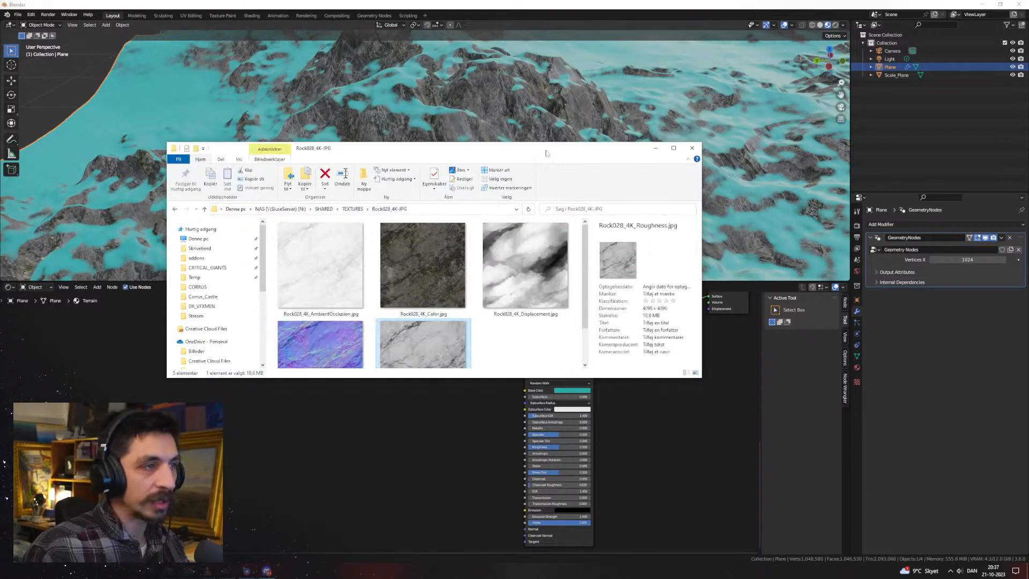
pyautogui.hotkey('alt', 'Tab')
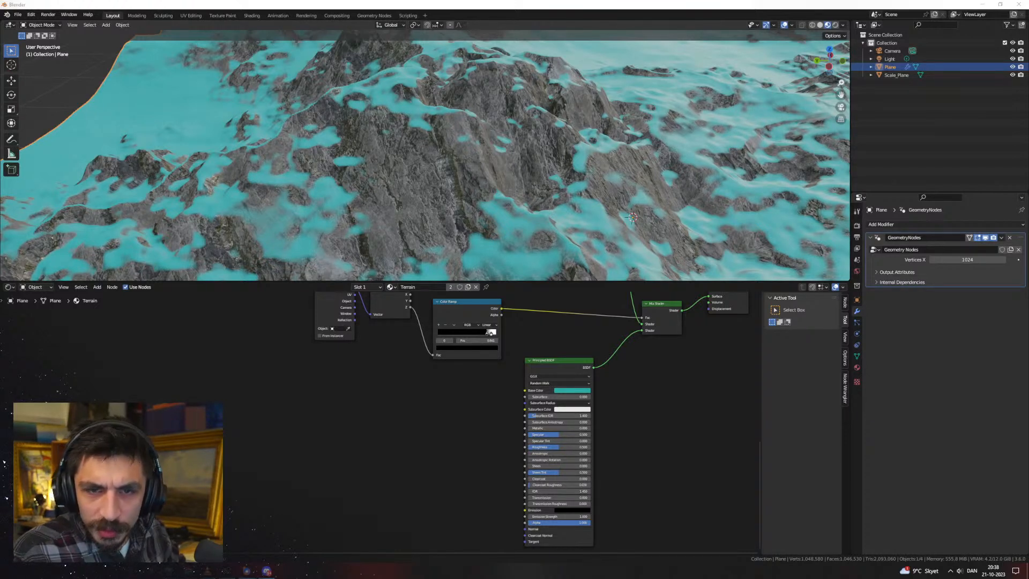
pyautogui.moveTo(565, 409); pyautogui.dragTo(475, 390)
pyautogui.scroll(6, 498, 397)
pyautogui.moveTo(560, 375); pyautogui.dragTo(435, 377)
pyautogui.scroll(3, 504, 400)
pyautogui.moveTo(513, 384); pyautogui.dragTo(347, 392, button='middle')
# Add mapping nodes to the grass diffuse texture and place a duplicate of the rock's Texture Coordinate and Mapping nodes beside them
pyautogui.scroll(-4, 347, 392)
pyautogui.scroll(-4, 421, 380)
pyautogui.hotkey('ctrl', 't')
pyautogui.scroll(-5, 384, 447)
pyautogui.moveTo(316, 332); pyautogui.dragTo(383, 303)
pyautogui.press('g')
pyautogui.click(353, 360)
pyautogui.hotkey('shift', 'd')
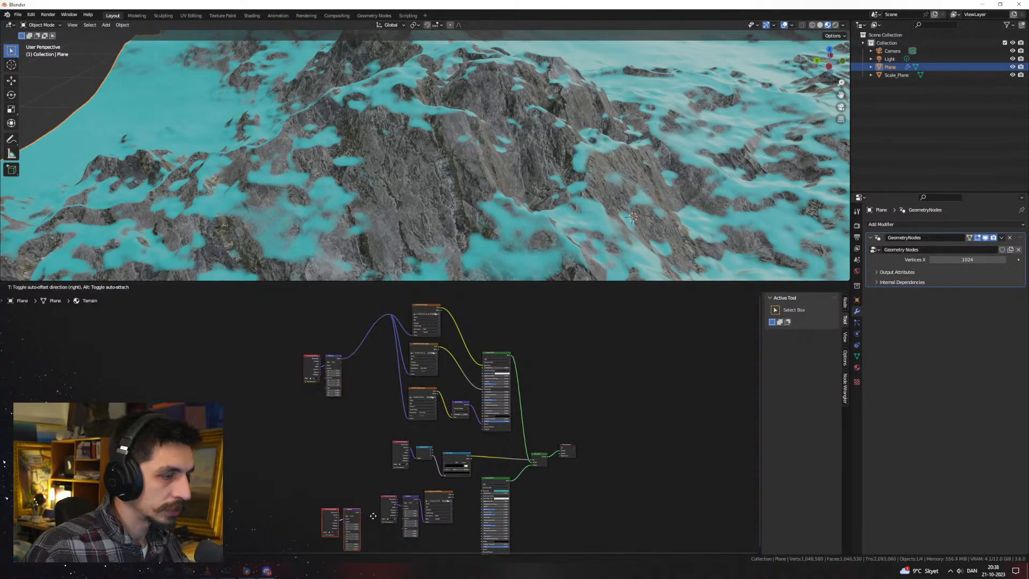
pyautogui.click(375, 517)
# Delete the grass texture's default mapping pair and link the duplicated Mapping node to the texture's Vector
pyautogui.moveTo(395, 475); pyautogui.dragTo(393, 371, button='middle')
pyautogui.scroll(8, 382, 436)
pyautogui.moveTo(392, 448); pyautogui.dragTo(424, 375)
pyautogui.press('x')
pyautogui.moveTo(333, 390); pyautogui.dragTo(471, 411)
pyautogui.scroll(2, 360, 436)
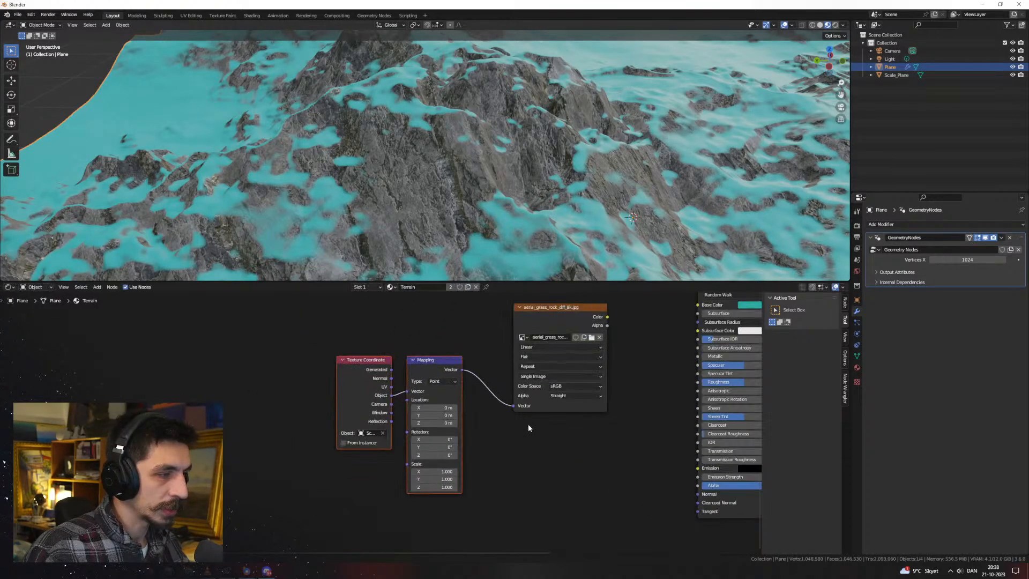
# Link the grass diffuse texture's Color to the lower Principled BSDF's Base Color
pyautogui.moveTo(516, 426); pyautogui.dragTo(299, 441, button='middle')
pyautogui.moveTo(391, 332); pyautogui.dragTo(481, 319)
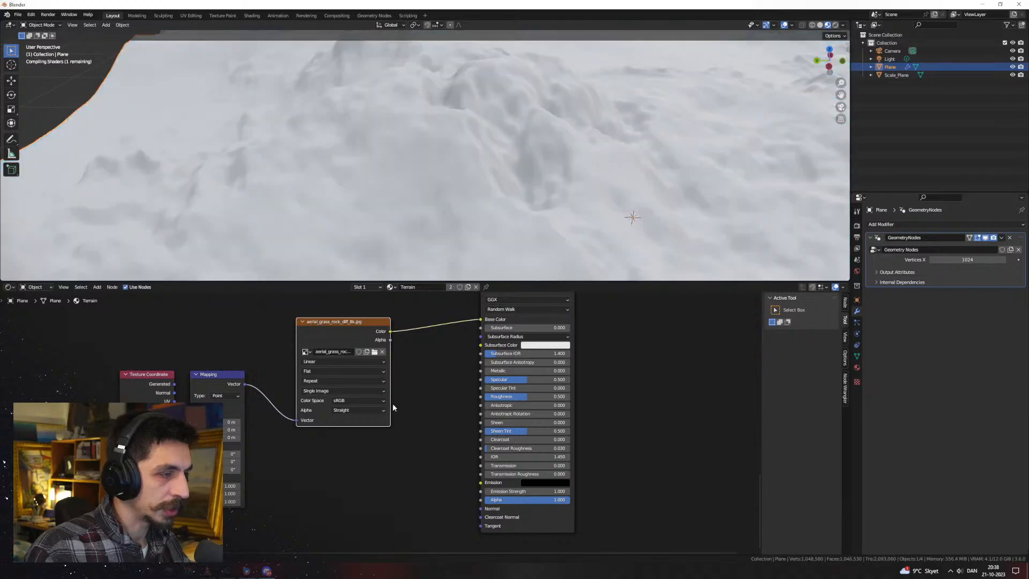
pyautogui.moveTo(201, 431); pyautogui.dragTo(292, 420, button='middle')
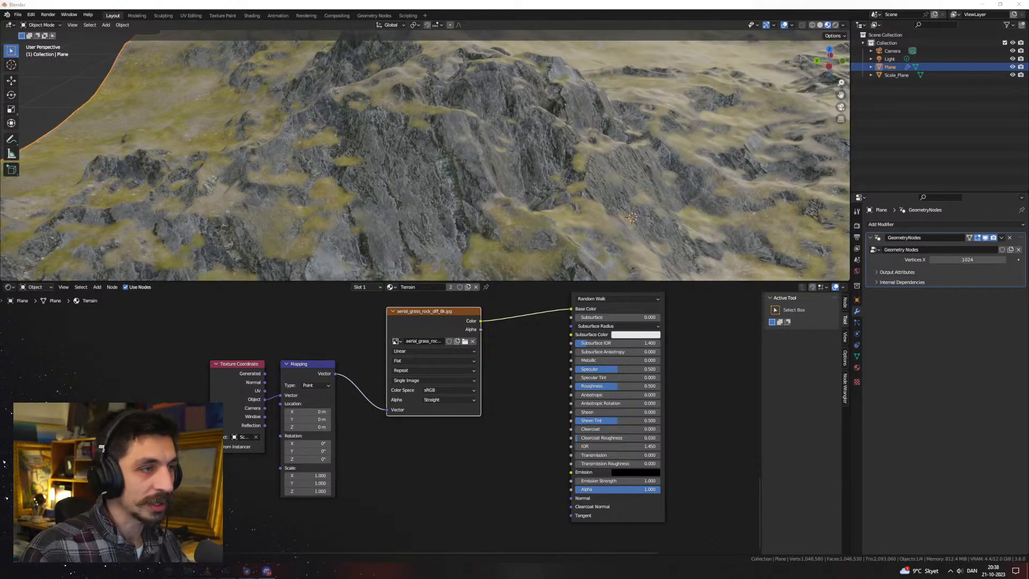
# Add the aerial_grass_rock_nor_8k.jpg and aerial_grass_rock_rough_8k.jpg image textures and set both color spaces to Non-Color
pyautogui.moveTo(461, 462); pyautogui.dragTo(423, 468)
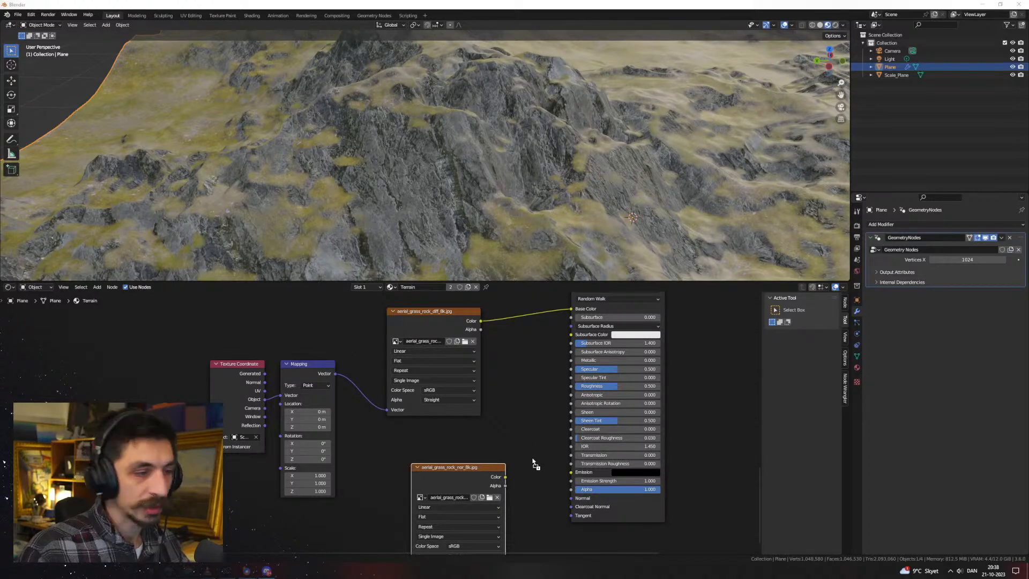
pyautogui.moveTo(508, 432); pyautogui.dragTo(494, 398)
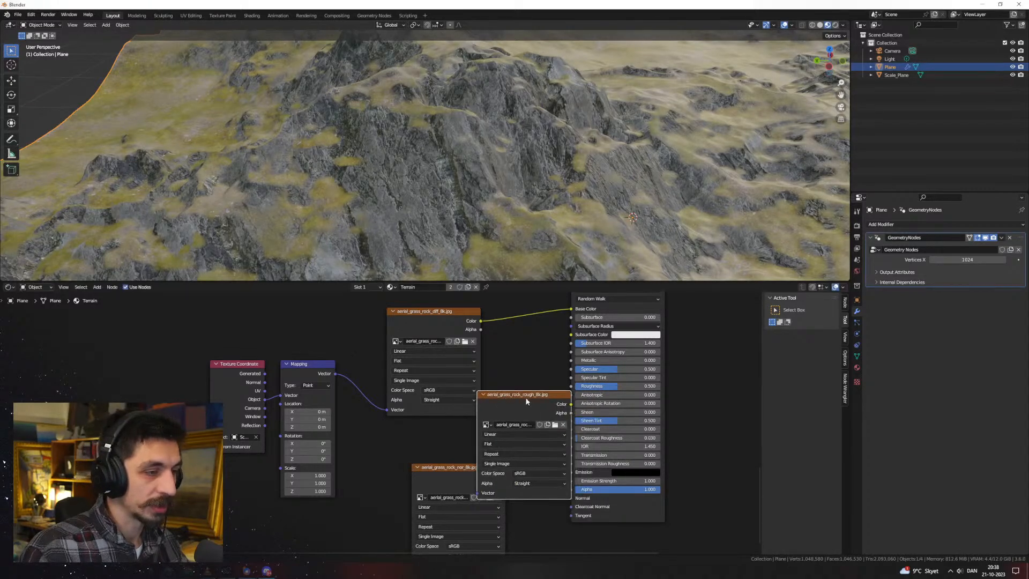
pyautogui.moveTo(532, 453); pyautogui.dragTo(506, 364, button='middle')
pyautogui.scroll(2, 506, 367)
pyautogui.click(571, 366)
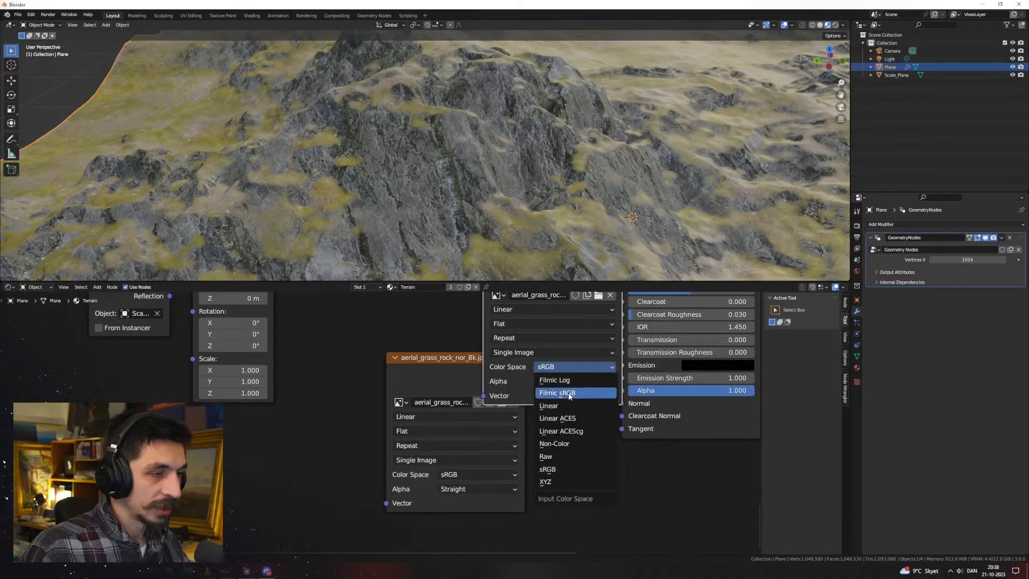
pyautogui.click(572, 453)
pyautogui.click(465, 473)
pyautogui.click(456, 403)
# Move the grass normal texture clear of the roughness texture and add a reroute on the grass Mapping node's output link
pyautogui.moveTo(416, 391); pyautogui.dragTo(338, 442)
pyautogui.scroll(-5, 366, 362)
pyautogui.moveTo(367, 362); pyautogui.dragTo(423, 416, button='middle')
pyautogui.moveTo(360, 322); pyautogui.dragTo(369, 365)
pyautogui.press('Escape')
pyautogui.keyDown('shift'); pyautogui.moveTo(379, 348); pyautogui.dragTo(377, 353, button='right'); pyautogui.keyUp('shift')
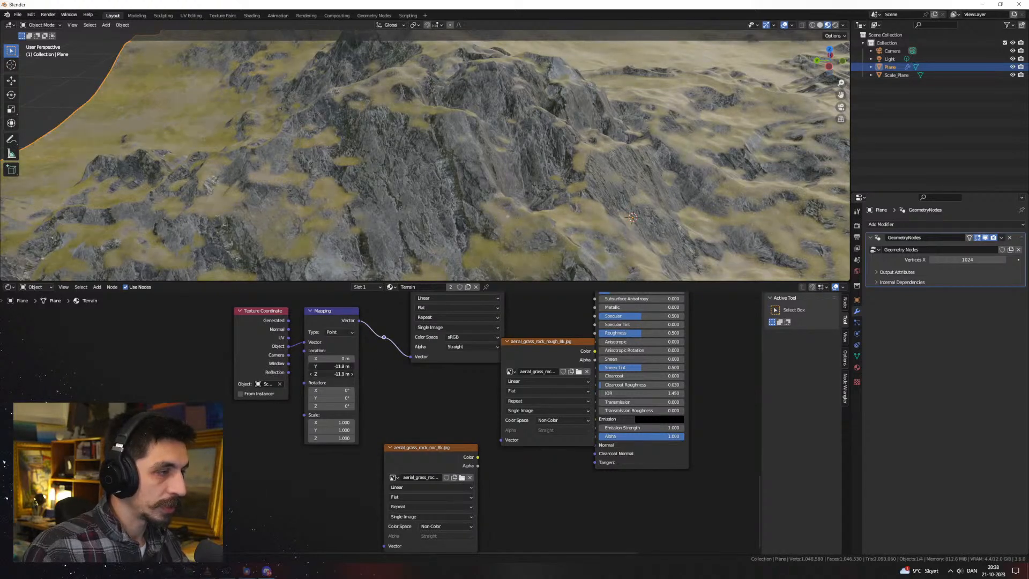
# Move the grass Texture Coordinate and Mapping nodes and the new reroute down, level with the grass textures
pyautogui.moveTo(389, 402); pyautogui.dragTo(274, 370)
pyautogui.press('g')
pyautogui.click(211, 443)
pyautogui.moveTo(363, 423); pyautogui.dragTo(377, 381, button='middle')
pyautogui.moveTo(402, 340); pyautogui.dragTo(389, 295)
pyautogui.press('g')
pyautogui.click(378, 448)
# Link the reroute to the grass normal and roughness textures and stack them in a column with normal below roughness
pyautogui.scroll(1, 378, 449)
pyautogui.moveTo(359, 403); pyautogui.dragTo(403, 519)
pyautogui.moveTo(463, 405); pyautogui.dragTo(477, 363)
pyautogui.scroll(-3, 536, 412)
pyautogui.moveTo(559, 318); pyautogui.dragTo(558, 362)
pyautogui.moveTo(466, 387); pyautogui.dragTo(484, 479)
pyautogui.moveTo(536, 364); pyautogui.dragTo(467, 354)
pyautogui.moveTo(364, 409); pyautogui.dragTo(438, 432)
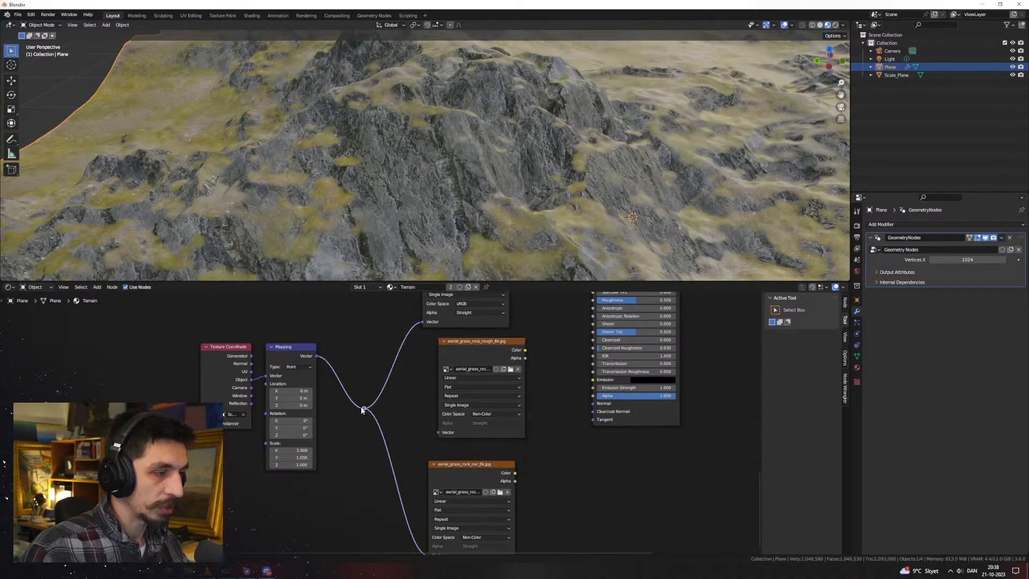
# Link the grass roughness texture's Color to the lower Principled BSDF's Roughness
pyautogui.moveTo(551, 365); pyautogui.dragTo(410, 447, button='middle')
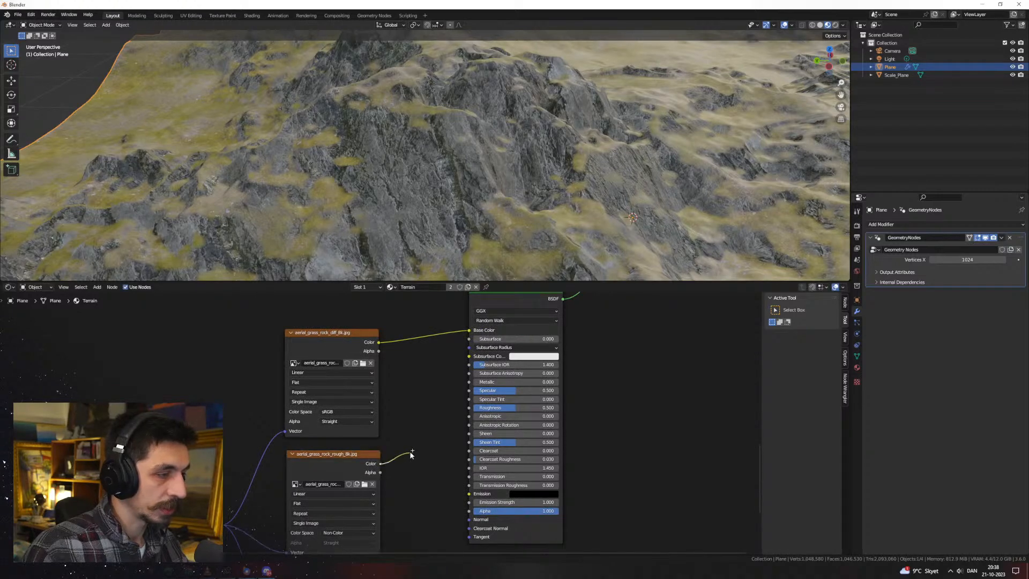
pyautogui.moveTo(461, 417); pyautogui.dragTo(469, 408)
pyautogui.moveTo(430, 457); pyautogui.dragTo(442, 394, button='middle')
# Add a Normal Map node after the grass normal texture and link it to the lower Principled BSDF's Normal
pyautogui.scroll(1, 434, 424)
pyautogui.moveTo(430, 431); pyautogui.dragTo(373, 474, button='middle')
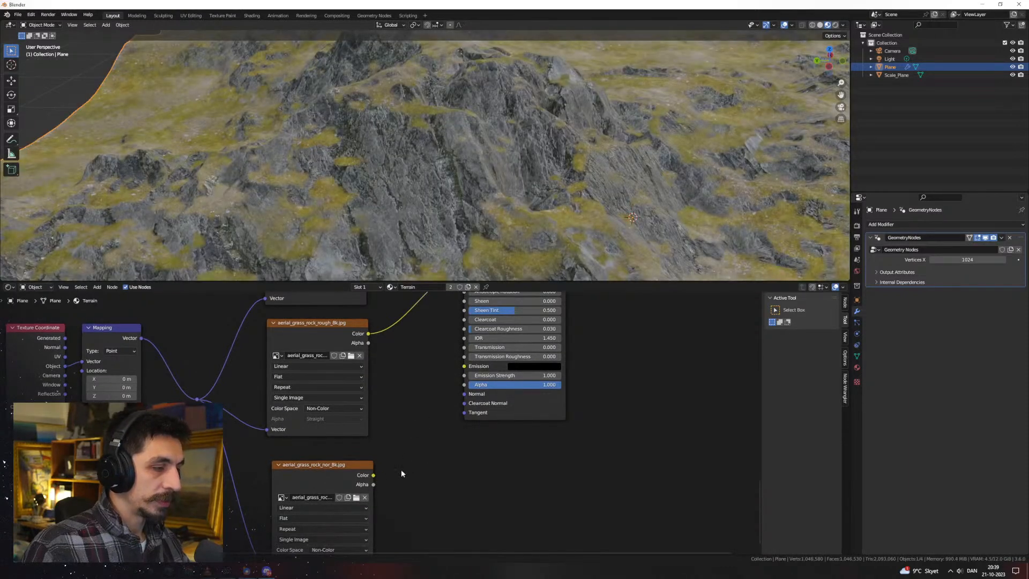
pyautogui.moveTo(374, 474); pyautogui.dragTo(426, 472)
pyautogui.write('nor')
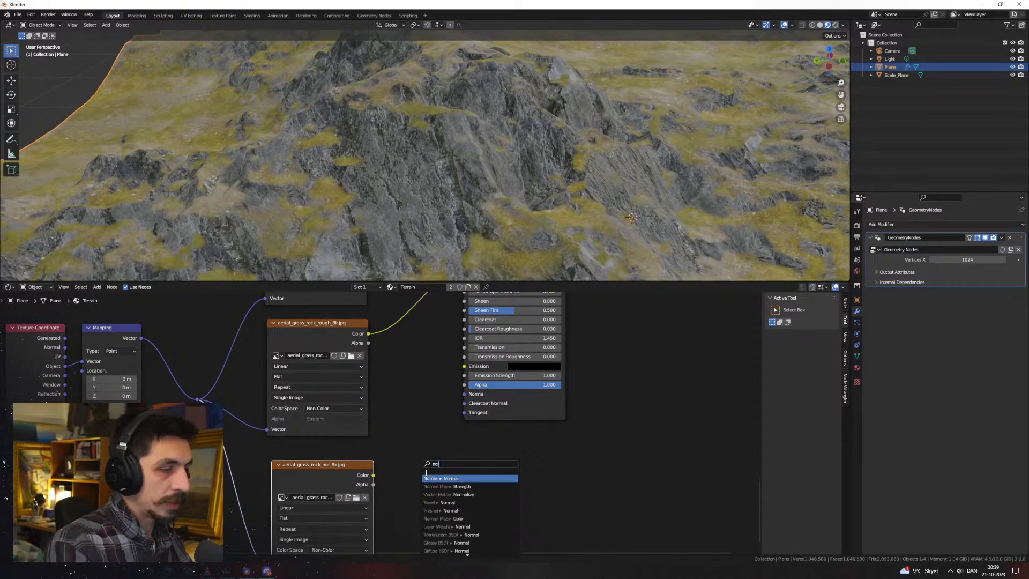
pyautogui.write('mal map')
pyautogui.press('Down')
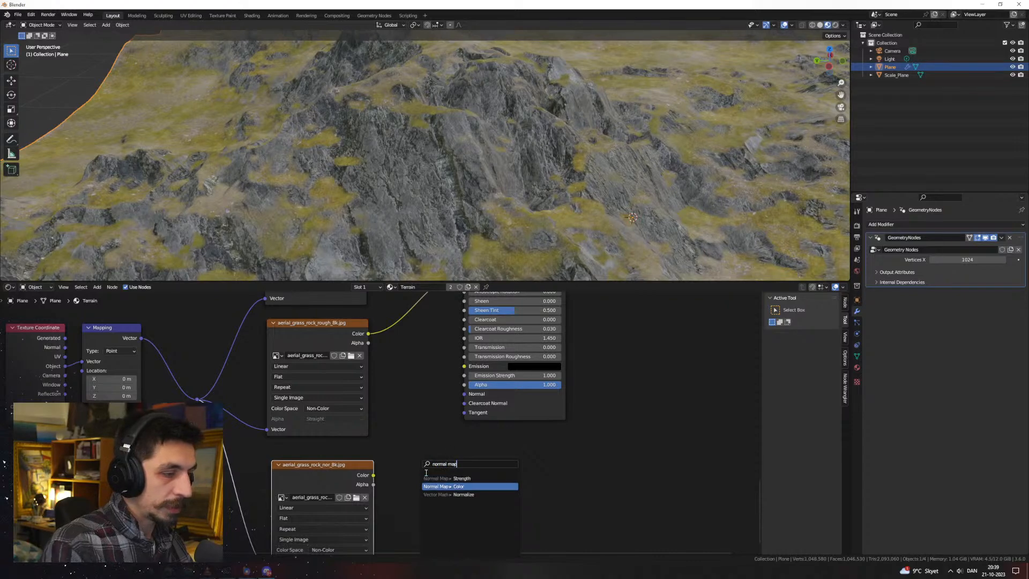
pyautogui.press('Return')
pyautogui.click(426, 473)
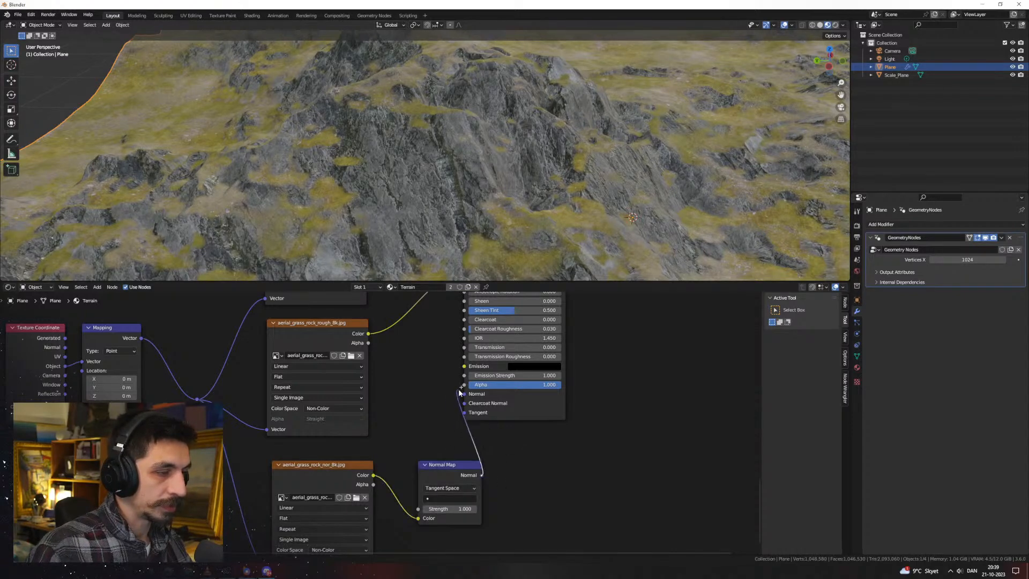
pyautogui.moveTo(465, 397); pyautogui.dragTo(464, 394)
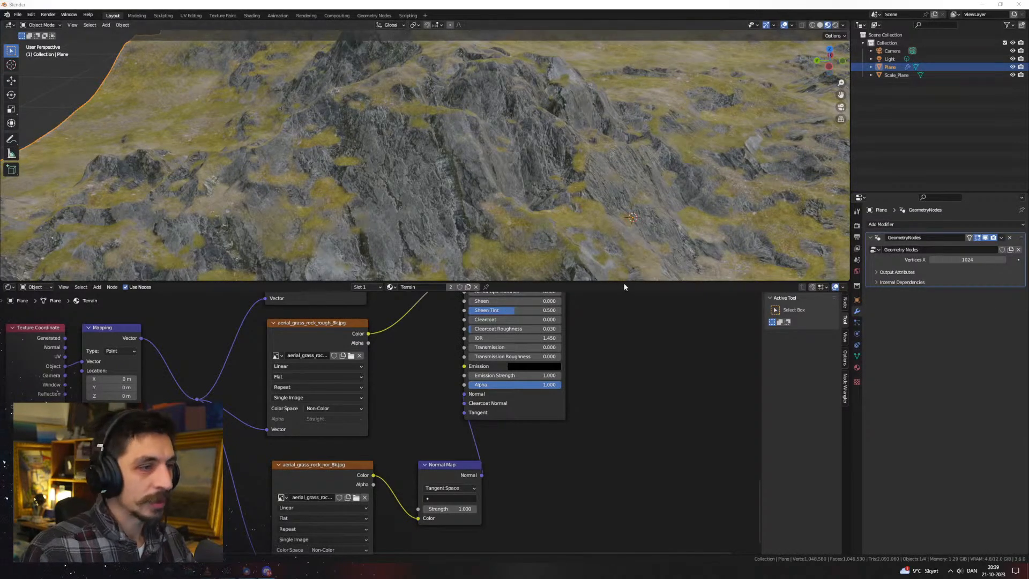
# Enlarge the 3D viewport and examine the blended grass and rock terrain from another angle
pyautogui.moveTo(624, 284); pyautogui.dragTo(624, 295)
pyautogui.moveTo(424, 381); pyautogui.dragTo(412, 511, button='middle')
pyautogui.moveTo(635, 293); pyautogui.dragTo(638, 435)
pyautogui.moveTo(640, 356); pyautogui.dragTo(320, 271, button='middle')
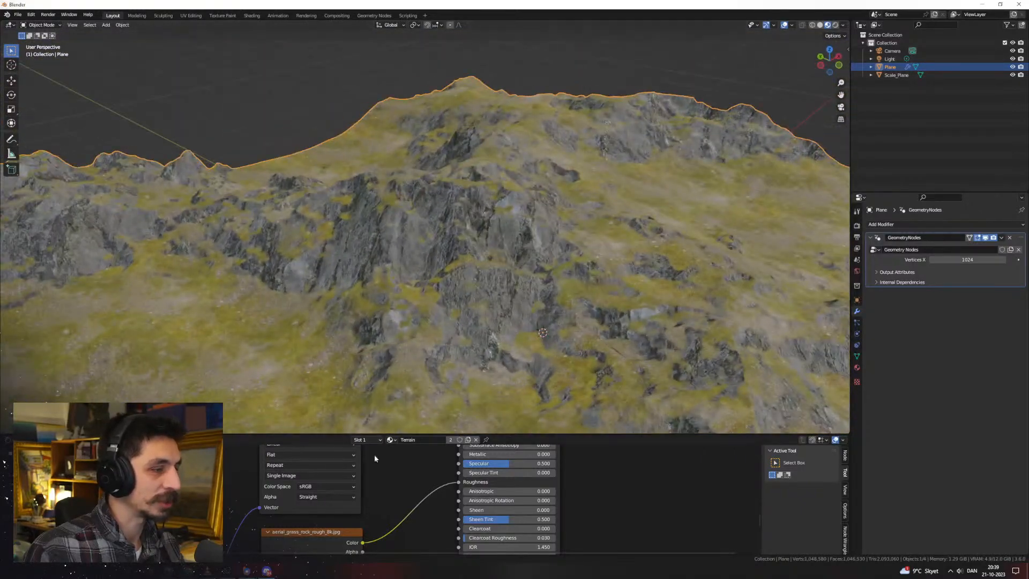
# Enlarge the node editor and examine the Color Ramp that mixes the grass and rock shaders
pyautogui.moveTo(343, 434); pyautogui.dragTo(332, 317)
pyautogui.scroll(-4, 276, 394)
pyautogui.moveTo(257, 387); pyautogui.dragTo(352, 460, button='middle')
pyautogui.scroll(-5, 461, 443)
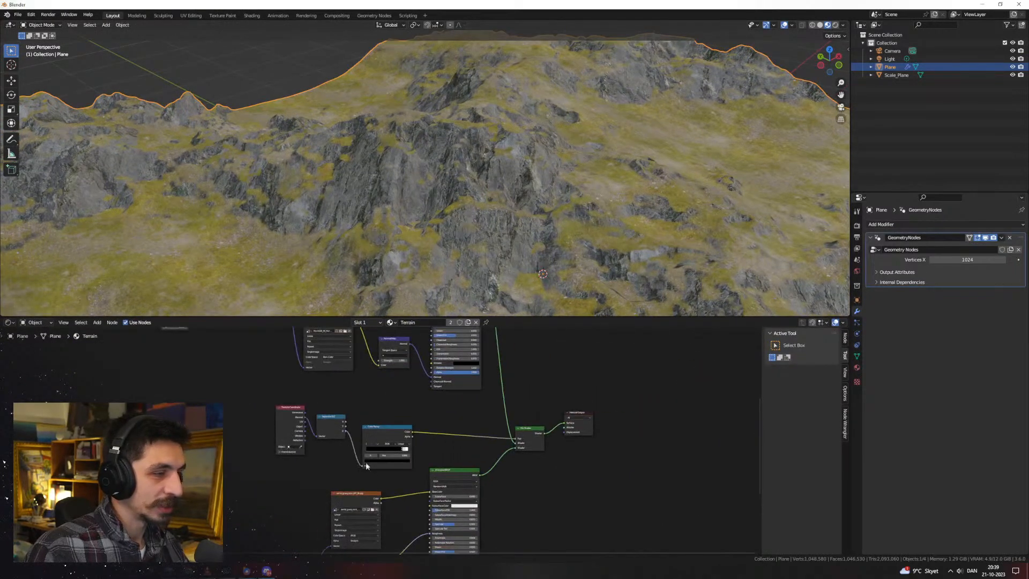
pyautogui.scroll(14, 382, 445)
pyautogui.moveTo(455, 493); pyautogui.dragTo(454, 420, button='middle')
pyautogui.scroll(1, 455, 418)
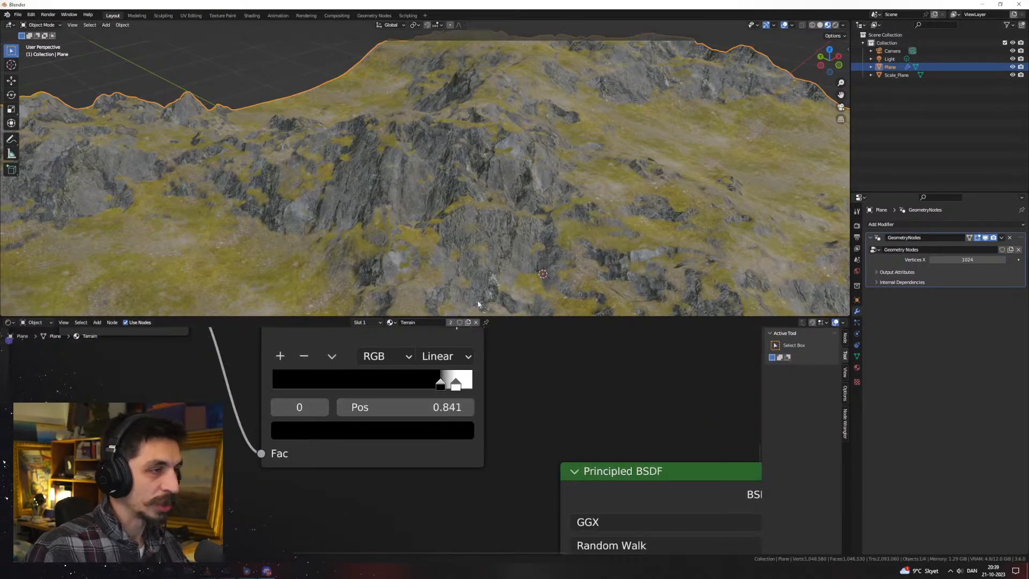
# Try moving the white stop of the Geometry Nodes Color Ramp that feeds the Multiply node to 0.518
pyautogui.keyDown('ctrl'); pyautogui.scroll(1, 8, 323); pyautogui.keyUp('ctrl')
pyautogui.scroll(-9, 357, 422)
pyautogui.moveTo(267, 434); pyautogui.dragTo(572, 332, button='middle')
pyautogui.scroll(11, 391, 425)
pyautogui.moveTo(381, 365); pyautogui.dragTo(439, 429, button='middle')
pyautogui.scroll(4, 439, 429)
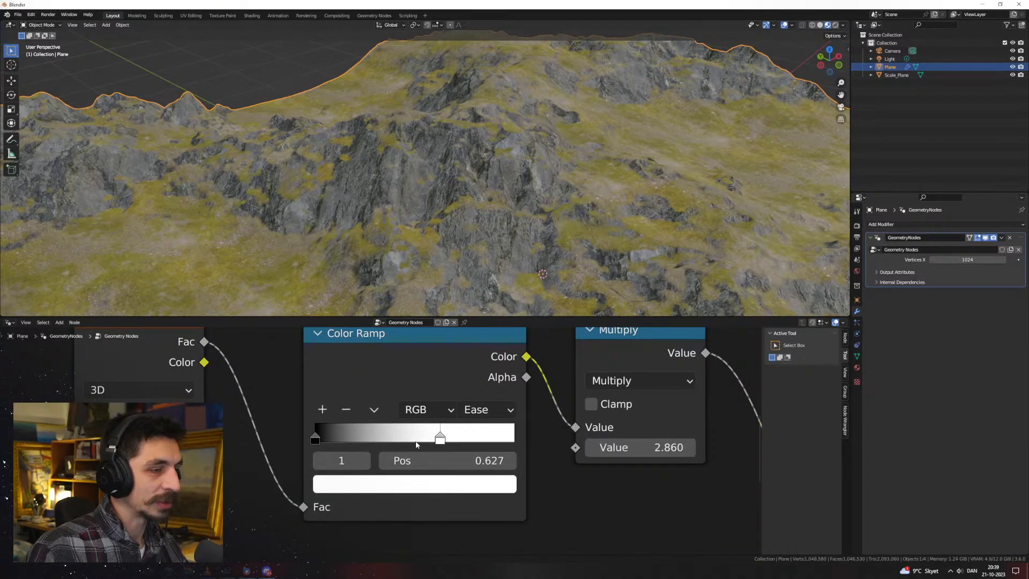
pyautogui.moveTo(440, 439); pyautogui.dragTo(418, 442)
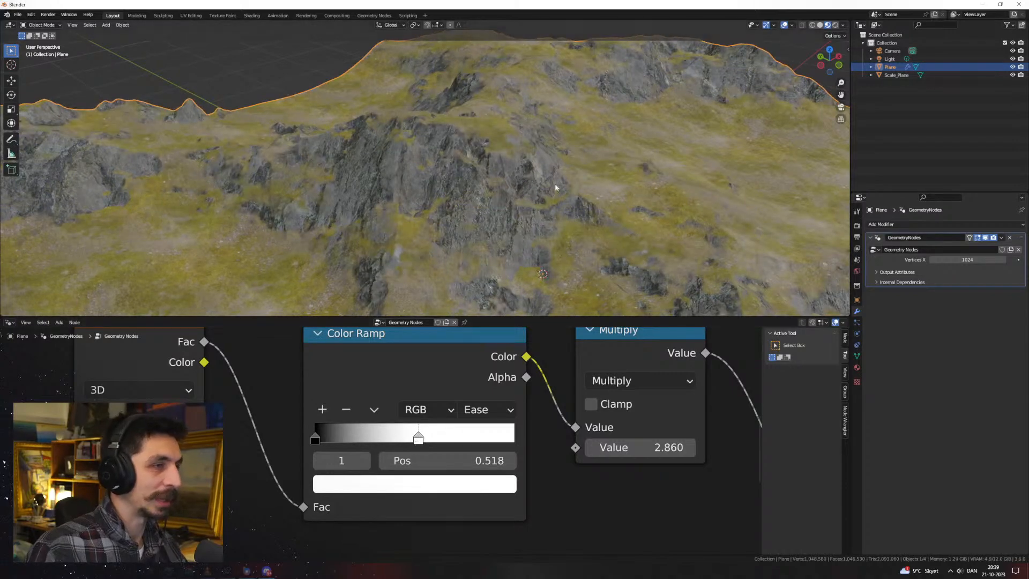
pyautogui.scroll(-3, 540, 184)
pyautogui.moveTo(498, 223); pyautogui.dragTo(386, 168, button='middle')
pyautogui.hotkey('ctrl', 'z')
# Scale up the Scale_Plane reference object and reselect the terrain plane
pyautogui.click(894, 75)
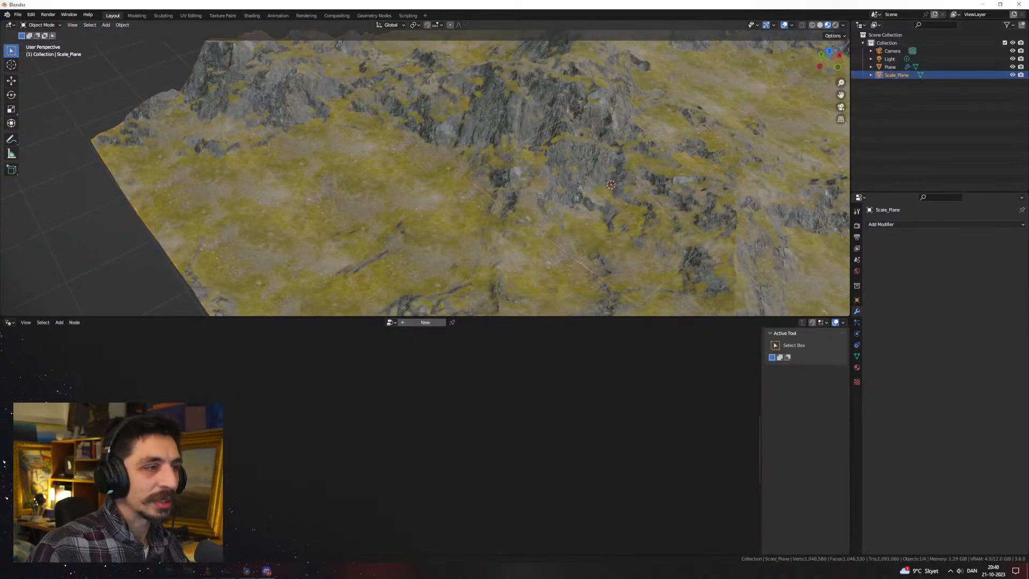
pyautogui.press('s')
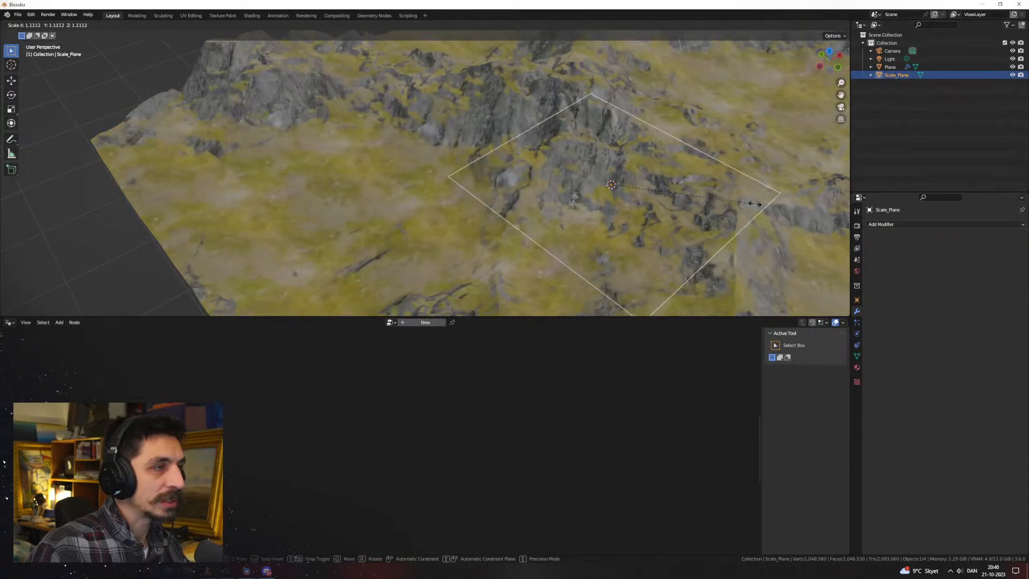
pyautogui.click(828, 247)
pyautogui.click(510, 100)
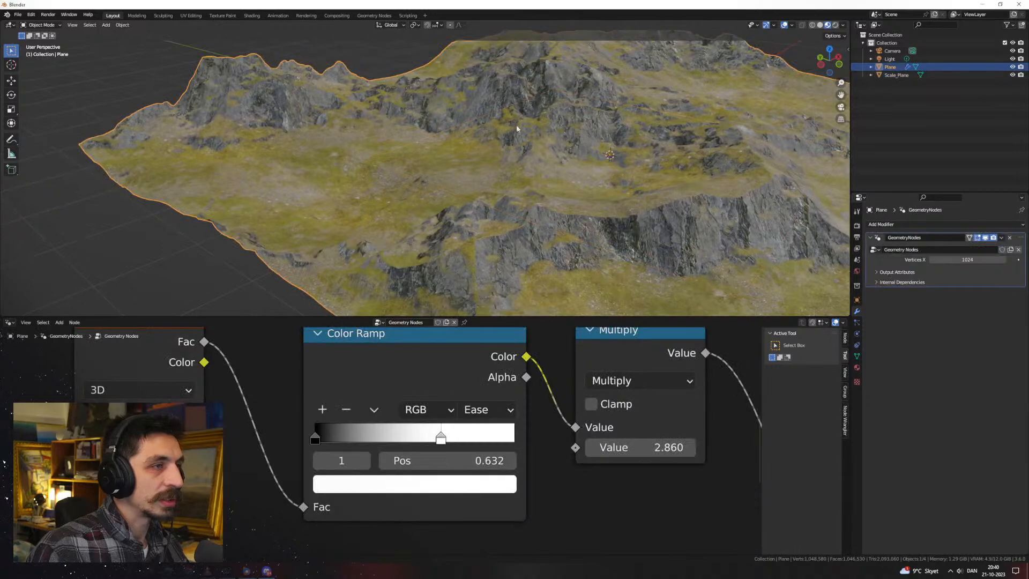
# Switch the node editor from Geometry Nodes back to the Shader Editor with the Terrain material
pyautogui.scroll(-3, 294, 439)
pyautogui.scroll(2, 415, 399)
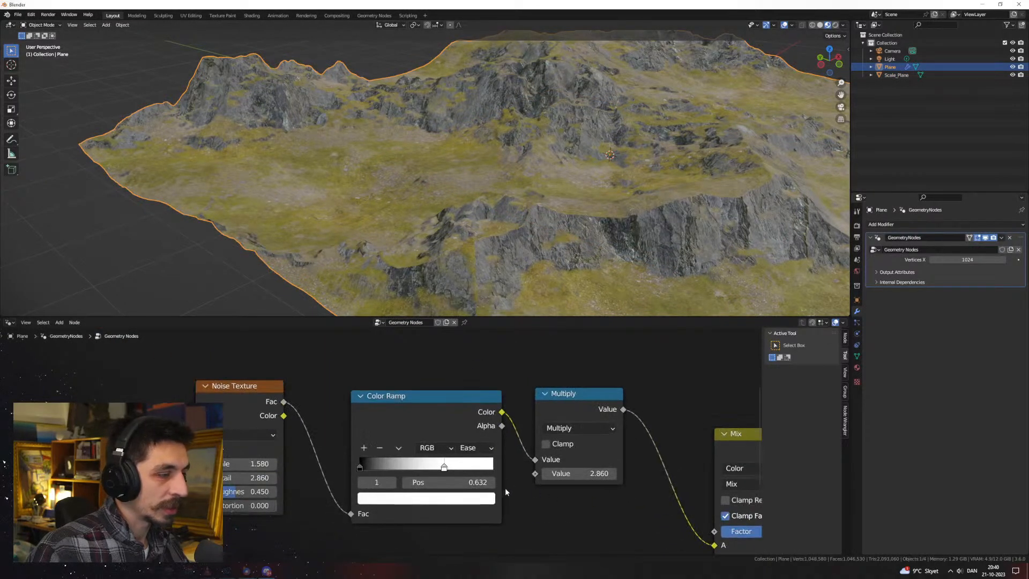
pyautogui.scroll(-4, 333, 432)
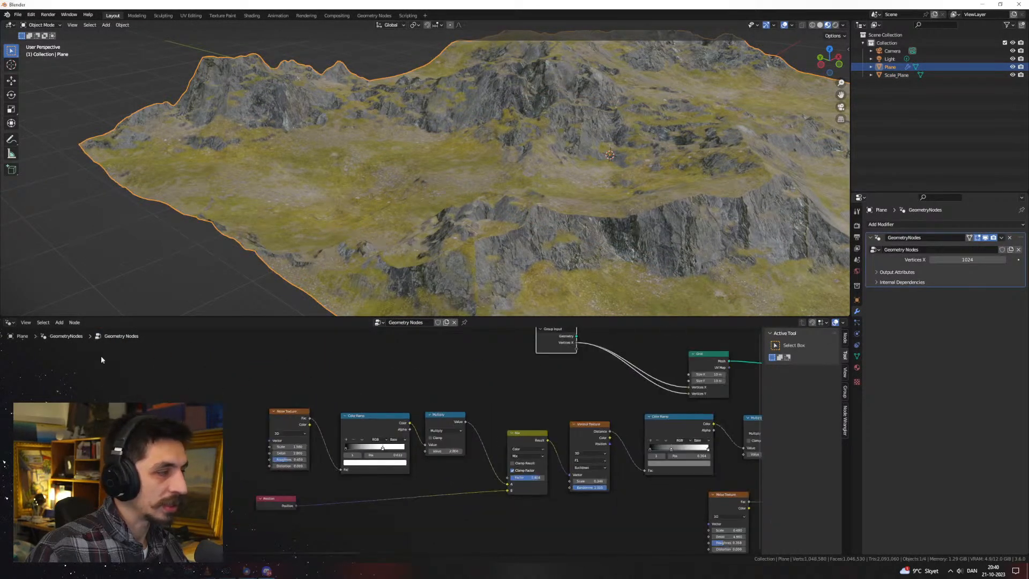
pyautogui.click(10, 323)
pyautogui.click(28, 296)
# Add a Value node below the rock's Texture Coordinate node and link it to the Mapping node's Scale
pyautogui.moveTo(499, 423); pyautogui.dragTo(338, 497, button='middle')
pyautogui.scroll(5, 422, 457)
pyautogui.moveTo(422, 457); pyautogui.dragTo(434, 577, button='middle')
pyautogui.moveTo(451, 214); pyautogui.dragTo(453, 312, button='middle')
pyautogui.moveTo(464, 247); pyautogui.dragTo(469, 205, button='middle')
pyautogui.moveTo(476, 455); pyautogui.dragTo(458, 533, button='middle')
pyautogui.scroll(-5, 456, 533)
pyautogui.moveTo(226, 439); pyautogui.dragTo(435, 467, button='middle')
pyautogui.scroll(6, 386, 453)
pyautogui.scroll(5, 375, 446)
pyautogui.moveTo(407, 422); pyautogui.dragTo(348, 444)
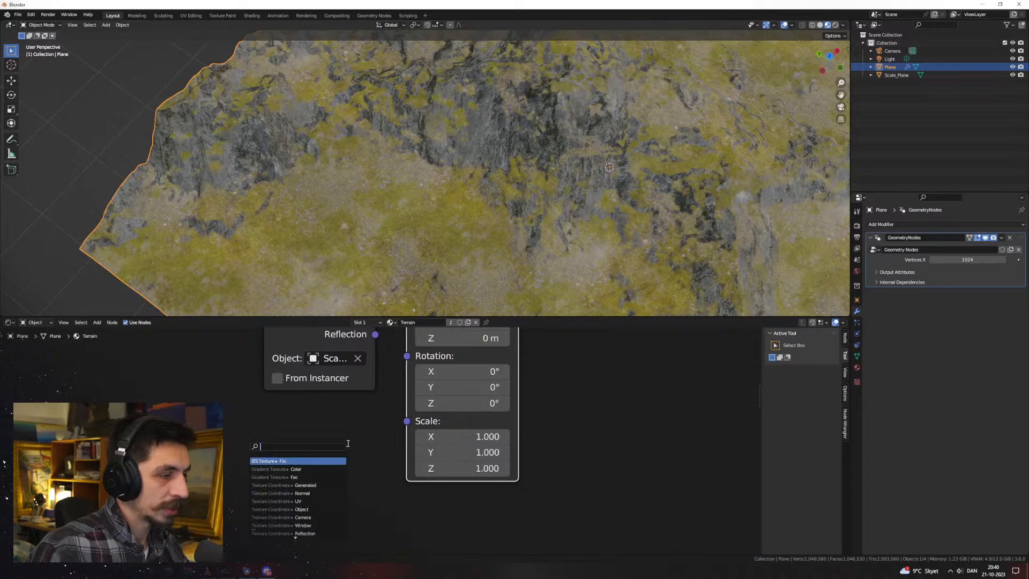
pyautogui.write('value')
pyautogui.press('Return')
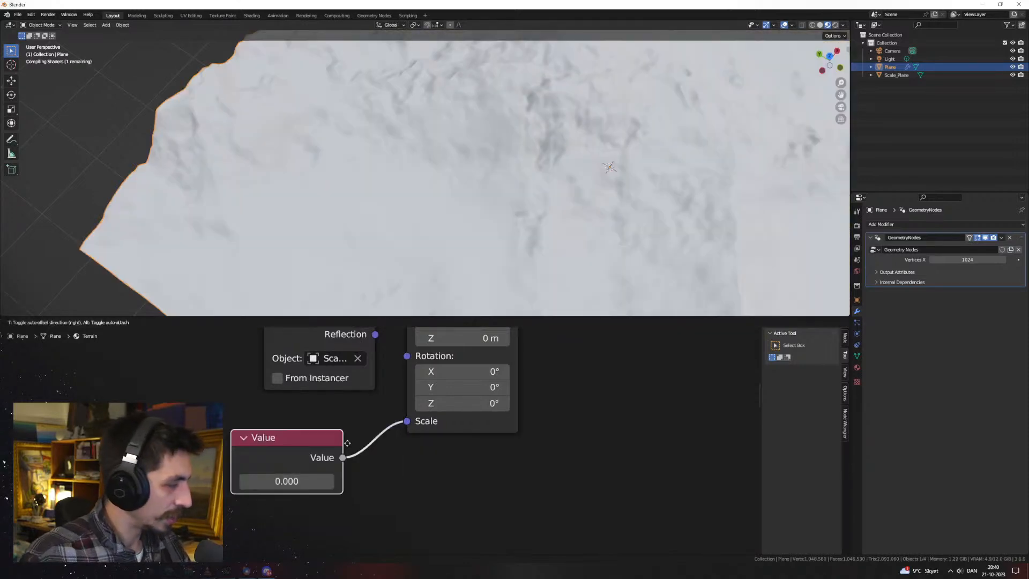
pyautogui.click(349, 437)
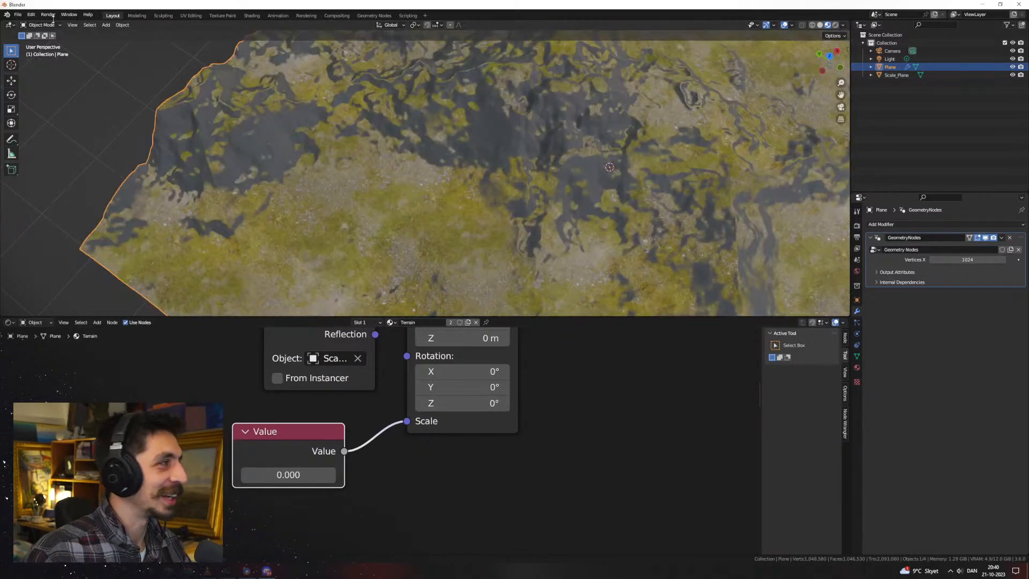
# Save the project in the HORIZON folder under the file name Terrain_BigGO
pyautogui.click(17, 15)
pyautogui.click(32, 102)
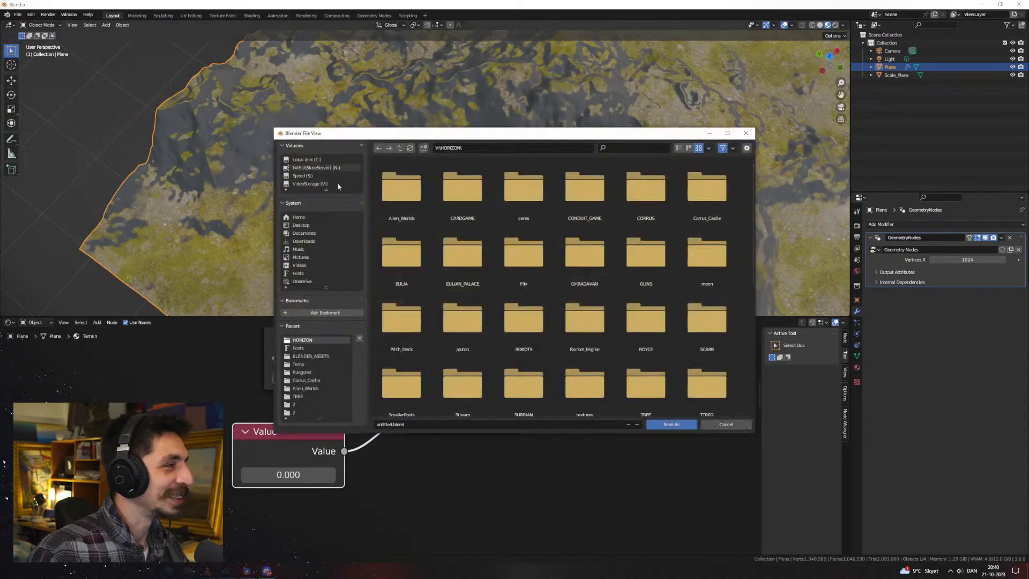
pyautogui.click(449, 423)
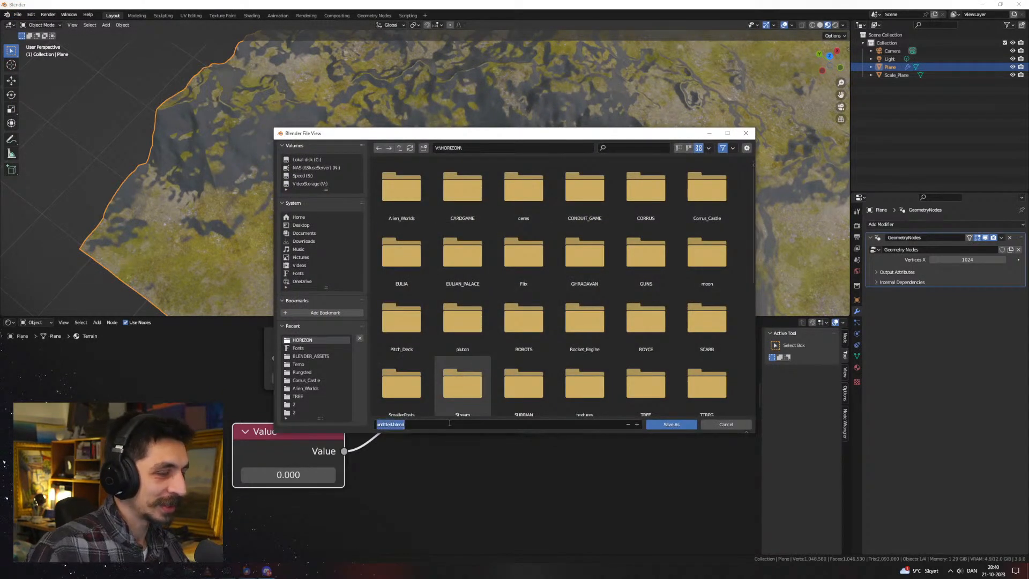
pyautogui.write('Terrain_BigGO')
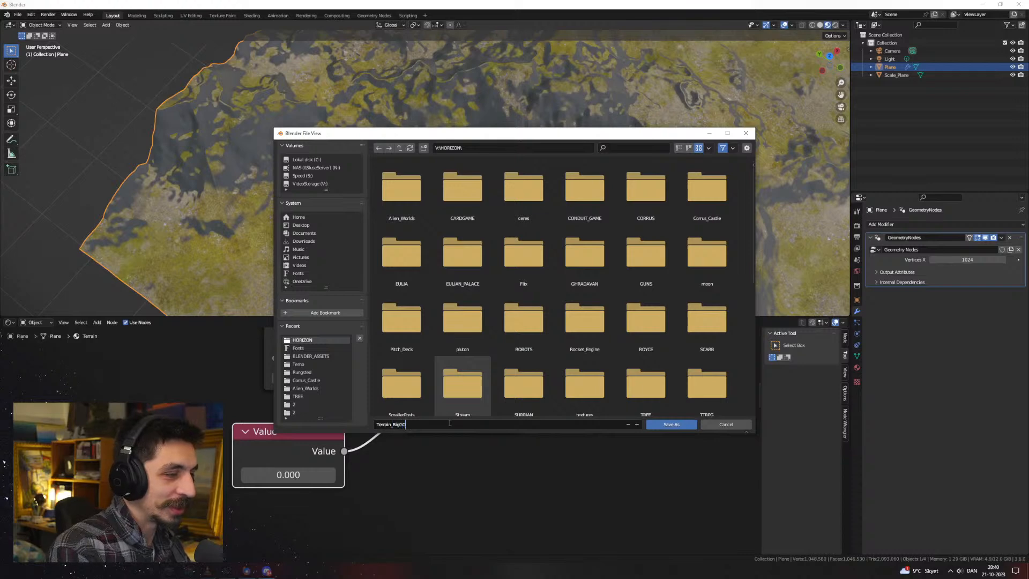
pyautogui.press('Return')
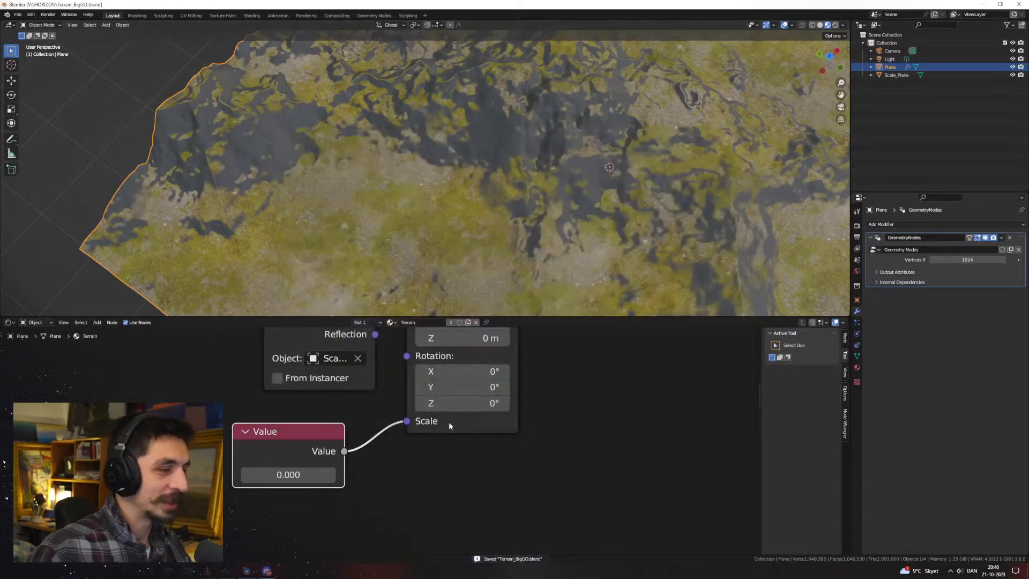
# Raise the number in the Value node that drives the rock texture's Mapping scale
pyautogui.moveTo(288, 475); pyautogui.dragTo(413, 475)
pyautogui.moveTo(421, 206); pyautogui.dragTo(478, 185, button='middle')
pyautogui.scroll(-5, 382, 441)
pyautogui.scroll(-3, 558, 456)
# Adjust the stops of the Color Ramp fed by the normal's Z, moving the white stop toward the ramp's end
pyautogui.moveTo(682, 455); pyautogui.dragTo(361, 423, button='middle')
pyautogui.moveTo(455, 365); pyautogui.dragTo(349, 372, button='middle')
pyautogui.moveTo(596, 467); pyautogui.dragTo(550, 351, button='middle')
pyautogui.moveTo(458, 428); pyautogui.dragTo(571, 371, button='middle')
pyautogui.scroll(1, 462, 431)
pyautogui.moveTo(462, 431)
pyautogui.mouseDown(button='middle')
pyautogui.moveTo(483, 391)
pyautogui.moveTo(463, 437)
pyautogui.mouseUp(button='middle')
pyautogui.scroll(6, 463, 436)
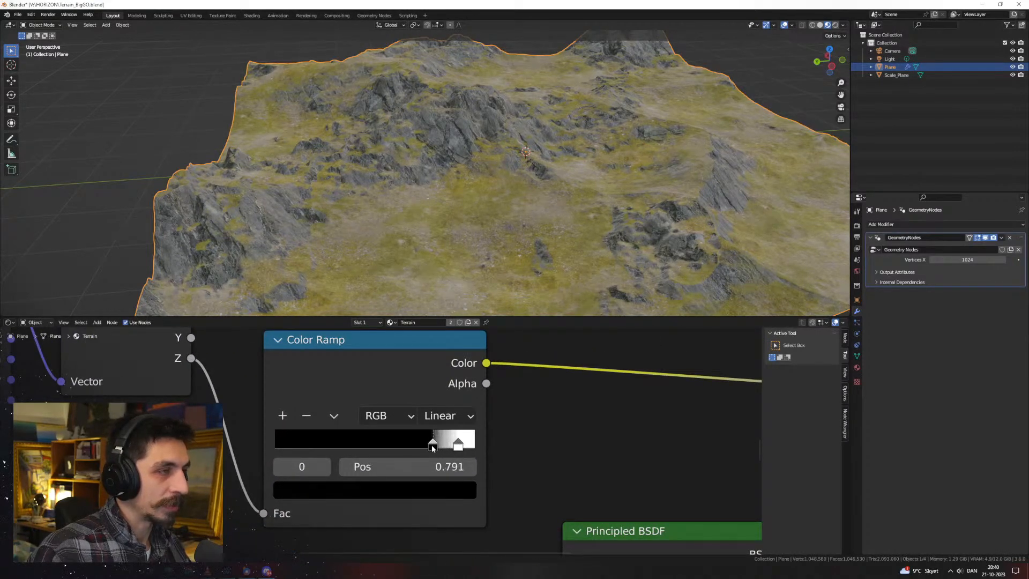
pyautogui.moveTo(459, 447); pyautogui.dragTo(451, 450)
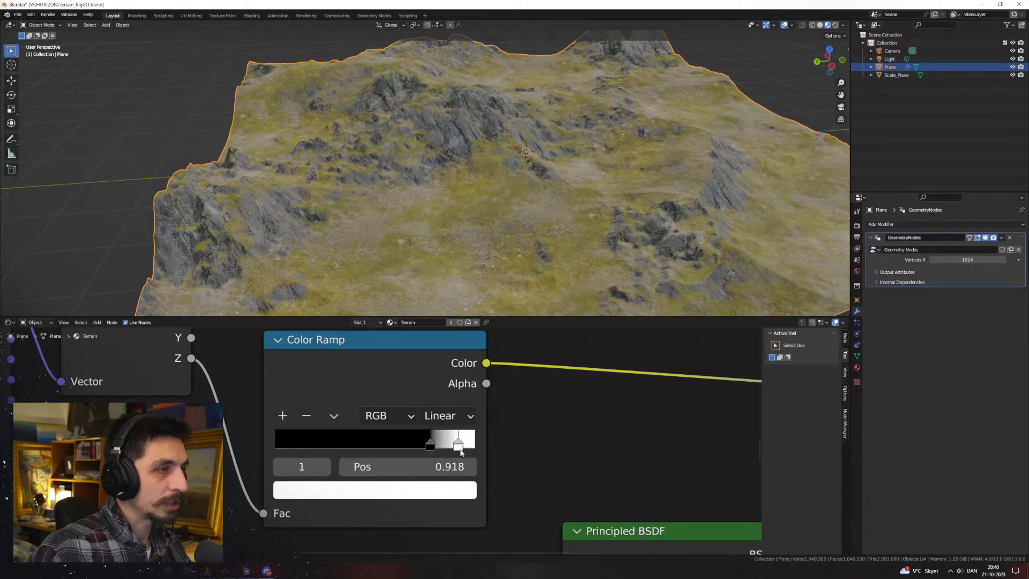
pyautogui.moveTo(470, 453); pyautogui.dragTo(474, 449)
pyautogui.moveTo(557, 212); pyautogui.dragTo(487, 205, button='middle')
# Insert a Hue/Saturation/Value node between the aerial grass rock diffuse texture's Color and the lower Principled BSDF's Base Color
pyautogui.scroll(-15, 539, 430)
pyautogui.moveTo(499, 503); pyautogui.dragTo(501, 456, button='middle')
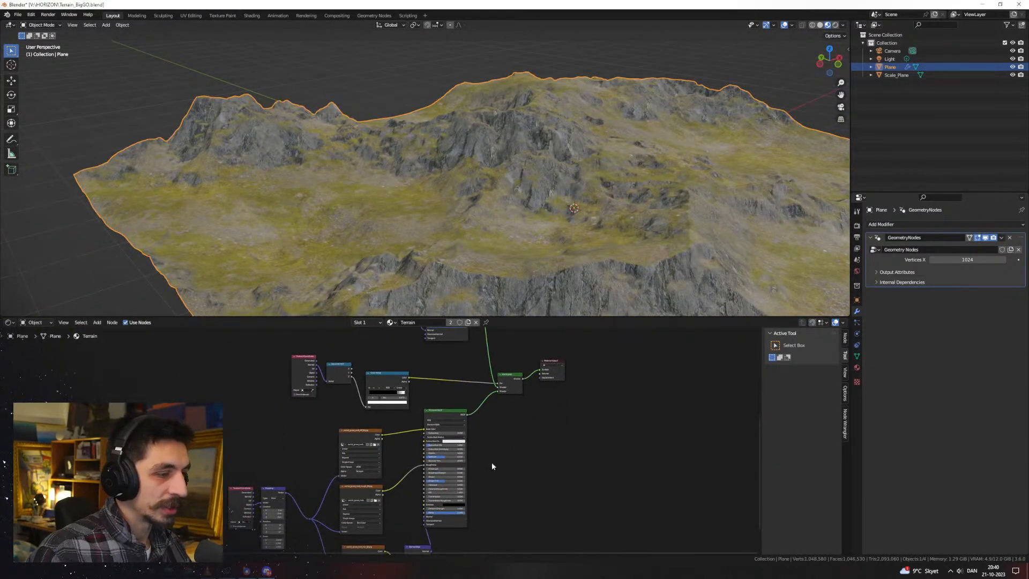
pyautogui.scroll(6, 397, 457)
pyautogui.scroll(2, 400, 458)
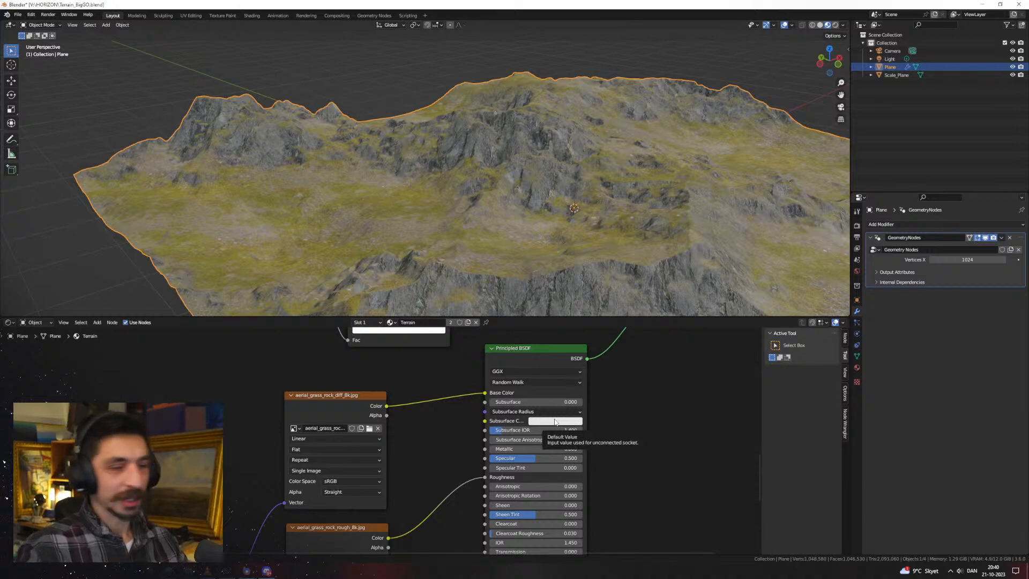
pyautogui.scroll(3, 555, 422)
pyautogui.moveTo(569, 405); pyautogui.dragTo(573, 425, button='middle')
pyautogui.hotkey('shift', 'a')
pyautogui.click(255, 377)
pyautogui.write('hue')
pyautogui.press('Return')
pyautogui.click(445, 388)
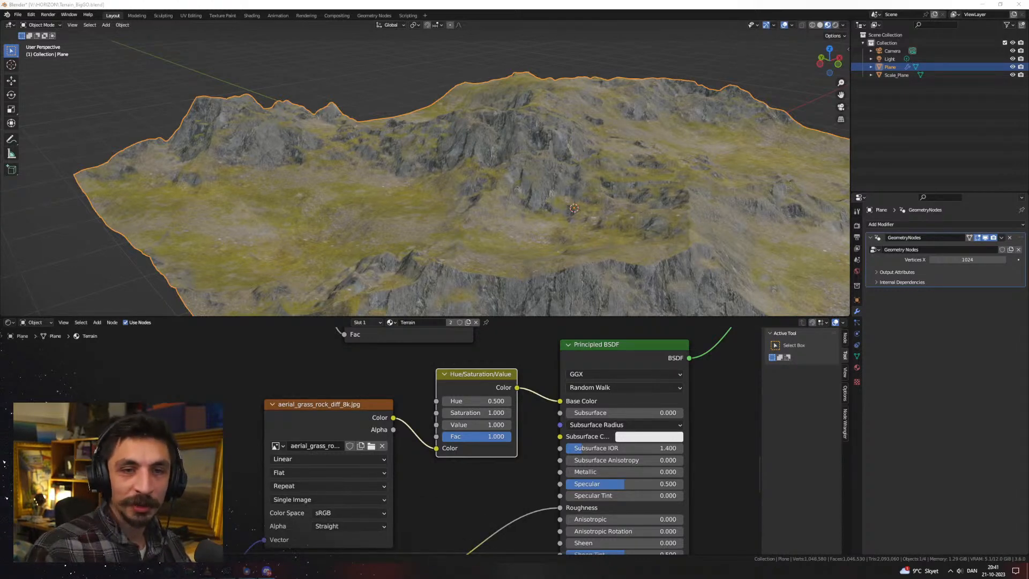
# Switch to the browser, view Planet Namek reference pictures in the image results, and return to Blender
pyautogui.moveTo(1028, 102); pyautogui.dragTo(415, 1)
pyautogui.click(443, 169)
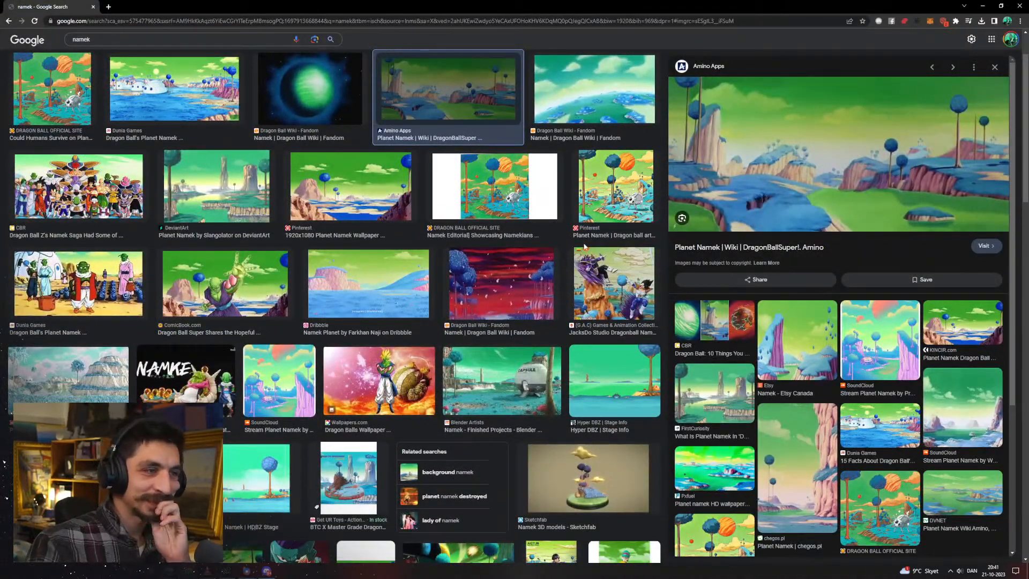
pyautogui.click(205, 110)
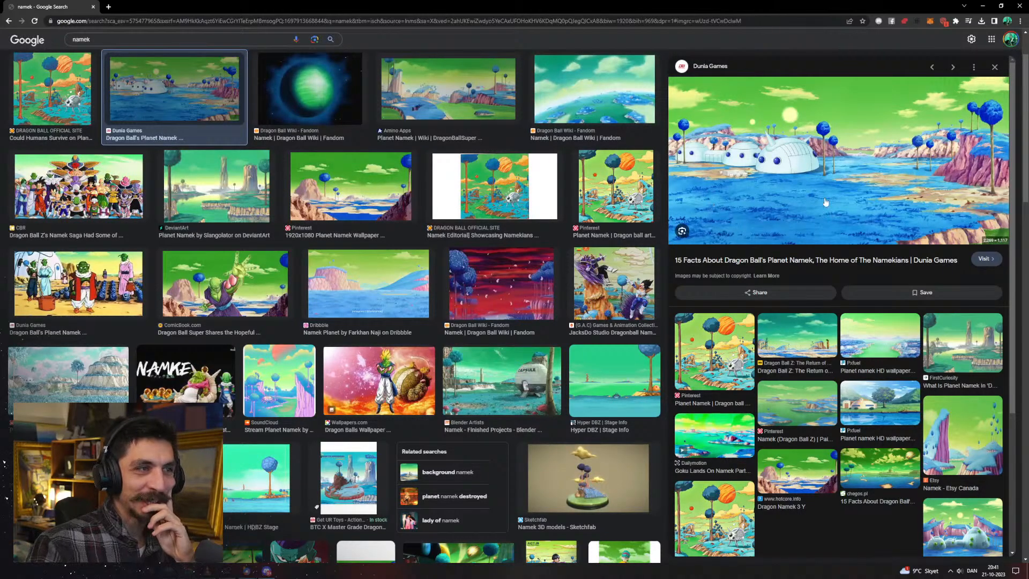
pyautogui.hotkey('alt', 'Tab')
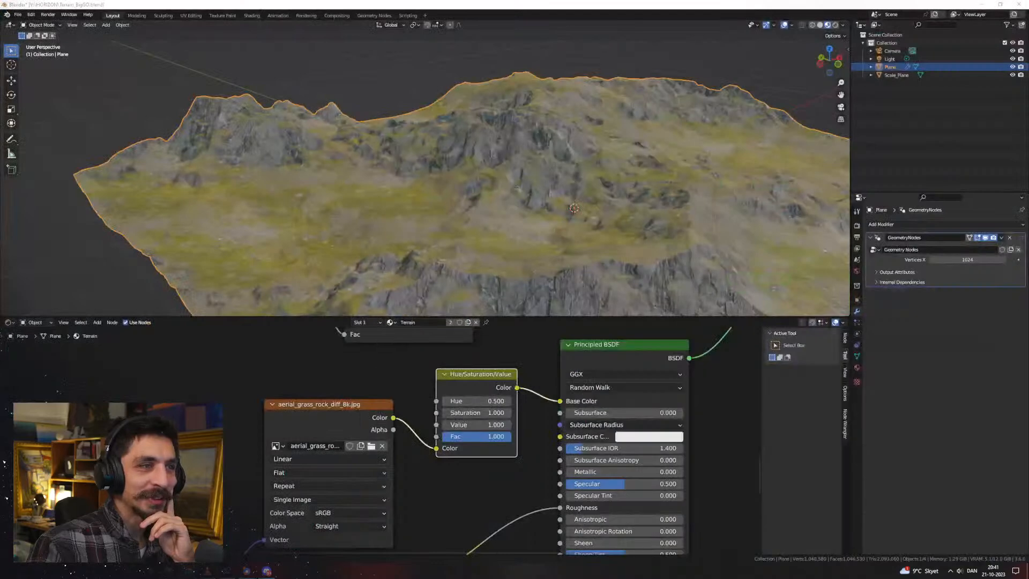
# Set the grass Hue/Saturation/Value node to Hue 0.820, Saturation 1.630 and Value 1.290
pyautogui.scroll(3, 461, 413)
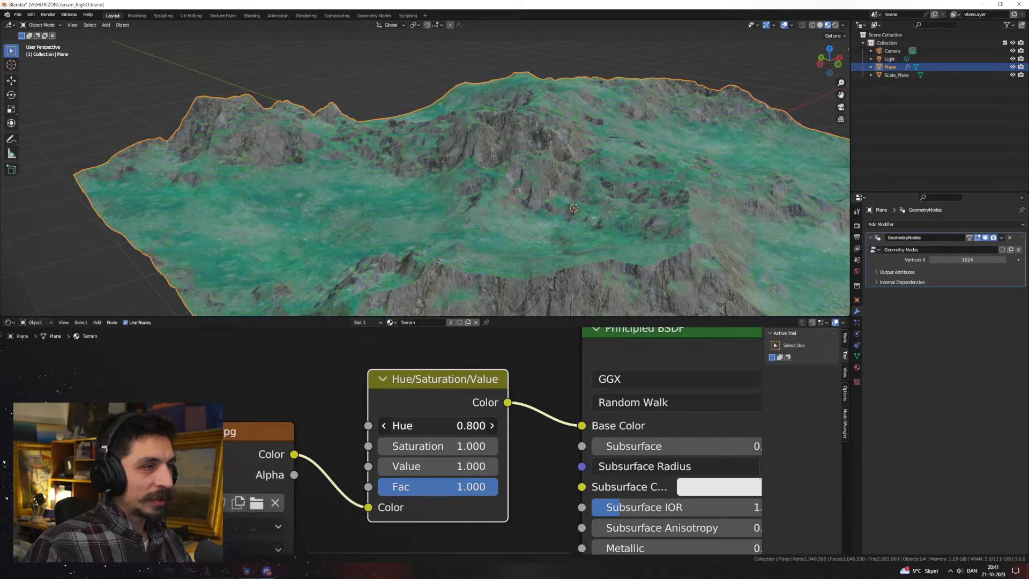
pyautogui.moveTo(439, 425); pyautogui.dragTo(445, 426)
pyautogui.moveTo(455, 261); pyautogui.dragTo(536, 252, button='middle')
pyautogui.scroll(3, 490, 250)
pyautogui.moveTo(439, 446); pyautogui.dragTo(448, 446)
pyautogui.moveTo(571, 446); pyautogui.dragTo(447, 446)
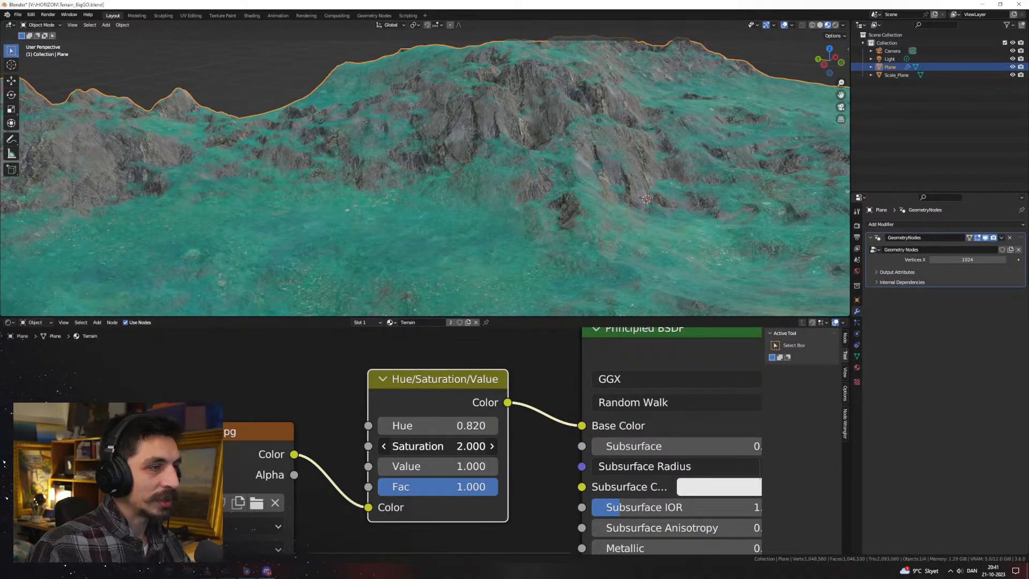
pyautogui.moveTo(572, 446); pyautogui.dragTo(523, 446)
pyautogui.moveTo(450, 466); pyautogui.dragTo(484, 466)
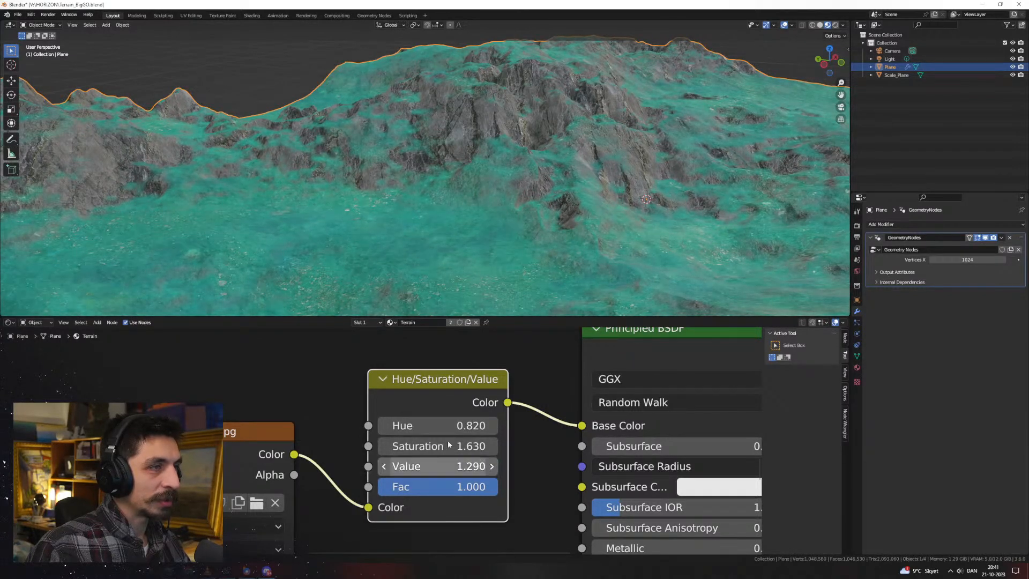
# Delete the scene's existing Light and add a Sun light in its place
pyautogui.scroll(-4, 452, 174)
pyautogui.moveTo(452, 174); pyautogui.dragTo(367, 173, button='middle')
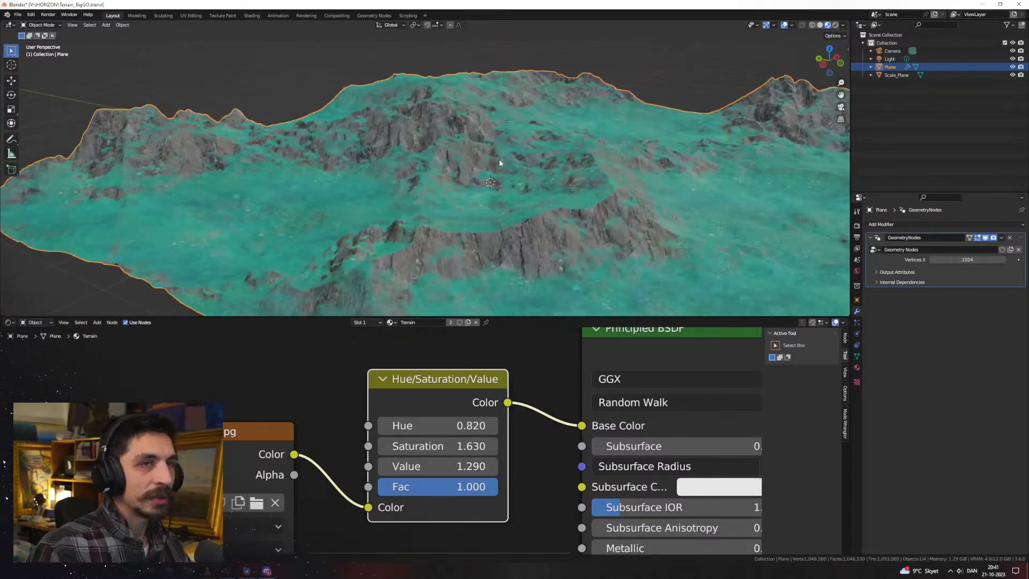
pyautogui.scroll(-2, 484, 163)
pyautogui.click(891, 60)
pyautogui.press('Delete')
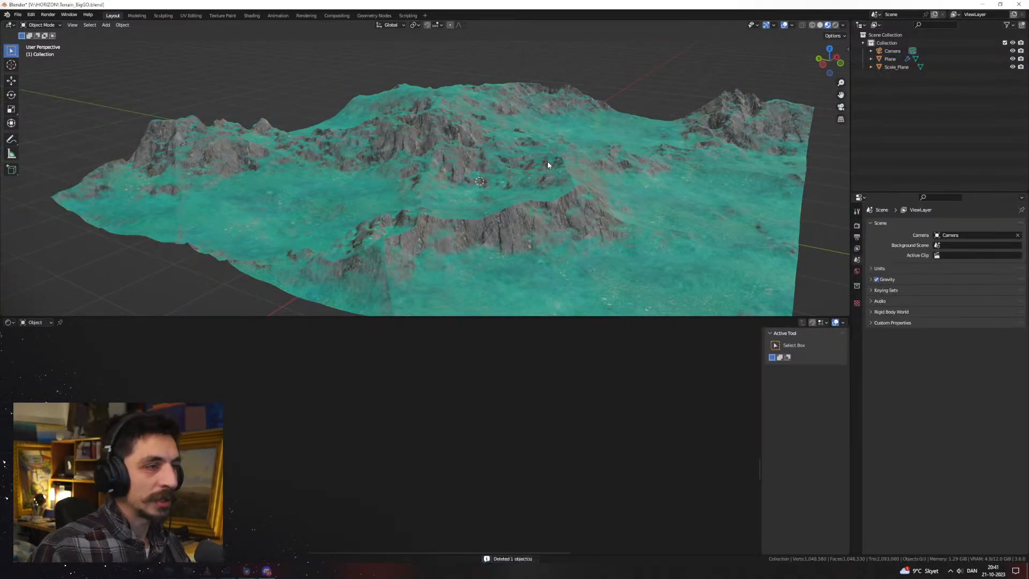
pyautogui.hotkey('shift', 'a')
pyautogui.moveTo(531, 262)
pyautogui.click(592, 274)
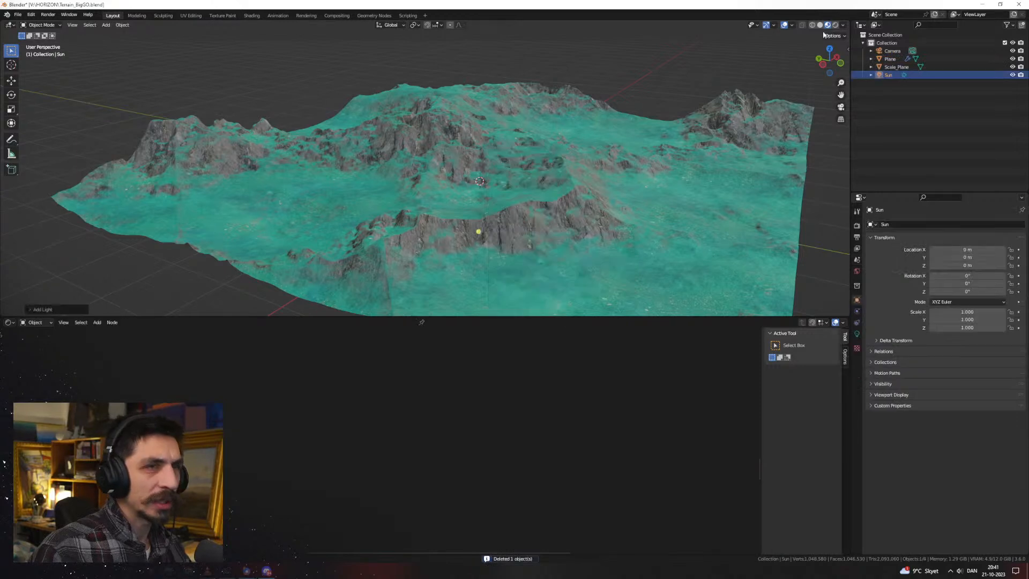
# Enable Scene Lights in the viewport shading with Scene World off, and set the environment strength to 0.2
pyautogui.click(845, 26)
pyautogui.click(805, 74)
pyautogui.click(816, 65)
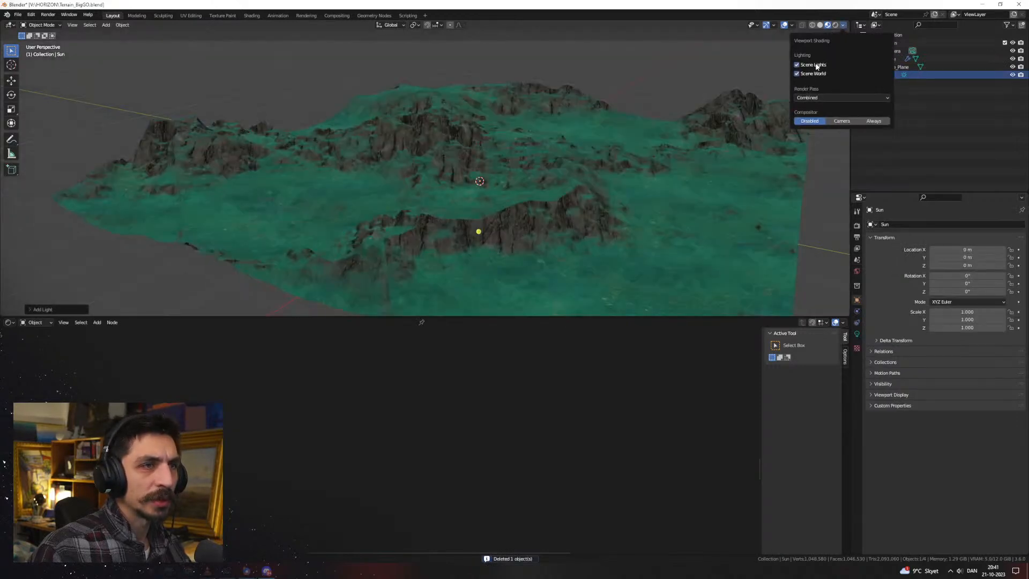
pyautogui.click(815, 74)
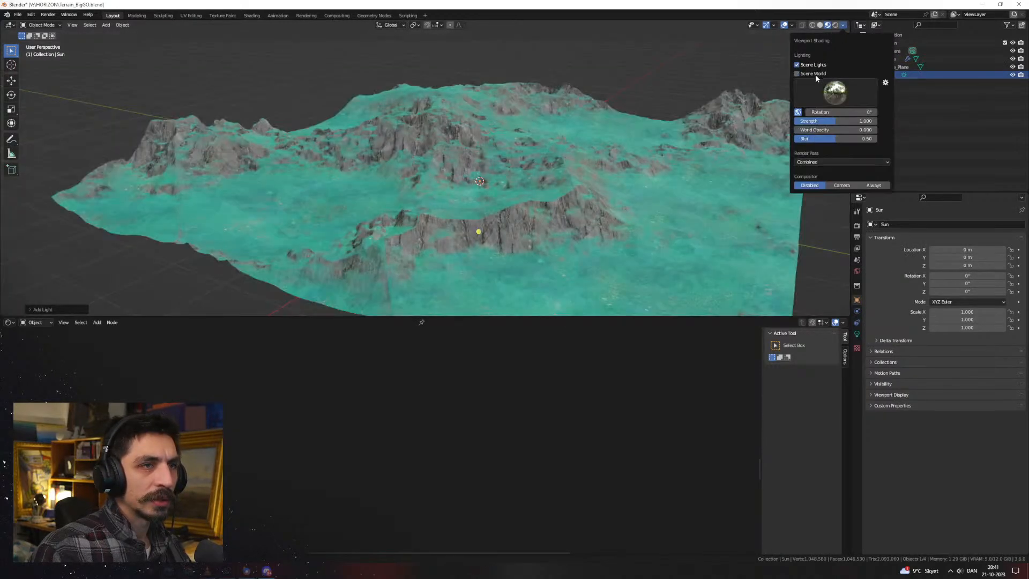
pyautogui.doubleClick(847, 122)
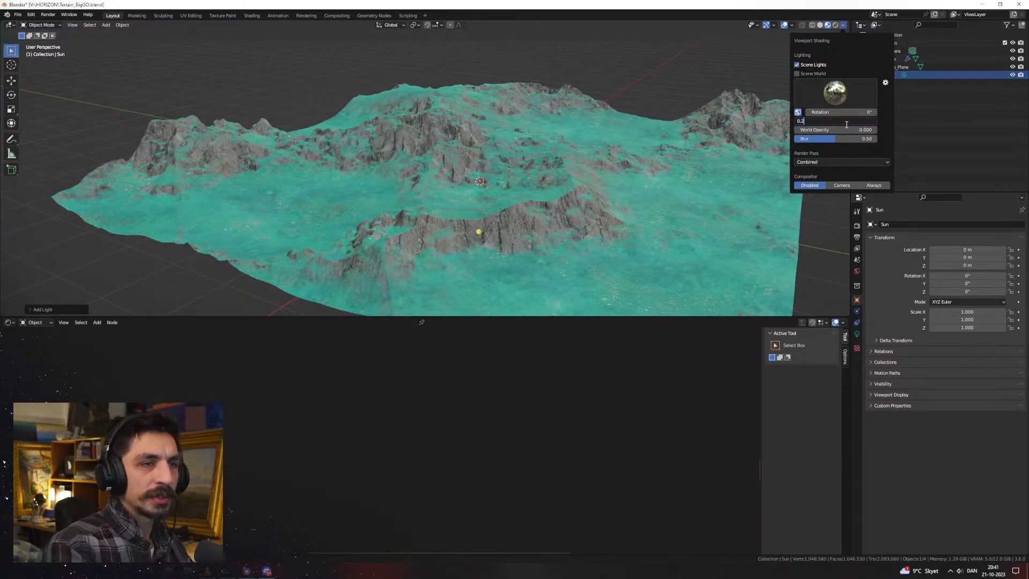
pyautogui.write('0.2')
pyautogui.press('Return')
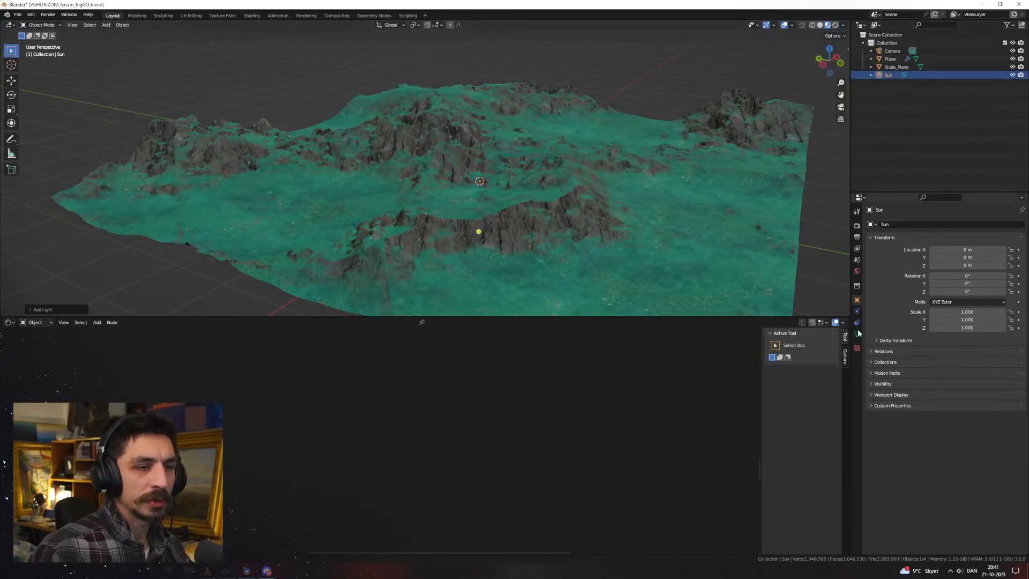
# Set the Sun's strength to 5 and rotate it so the light falls on the terrain at an angle
pyautogui.click(856, 333)
pyautogui.press('Return')
pyautogui.moveTo(632, 206); pyautogui.dragTo(632, 174, button='middle')
pyautogui.press('r')
pyautogui.click(574, 240)
# Raise the Sun along the Z axis above the terrain
pyautogui.press('g')
pyautogui.press('z')
pyautogui.click(573, 149)
pyautogui.moveTo(573, 149); pyautogui.dragTo(513, 163, button='middle')
# Rotate the Sun freely, and tilt it about the X axis, to change how the light falls on the rocks
pyautogui.press('r')
pyautogui.click(519, 152)
pyautogui.scroll(5, 428, 172)
pyautogui.moveTo(428, 173); pyautogui.dragTo(516, 196, button='middle')
pyautogui.press('r')
pyautogui.press('x')
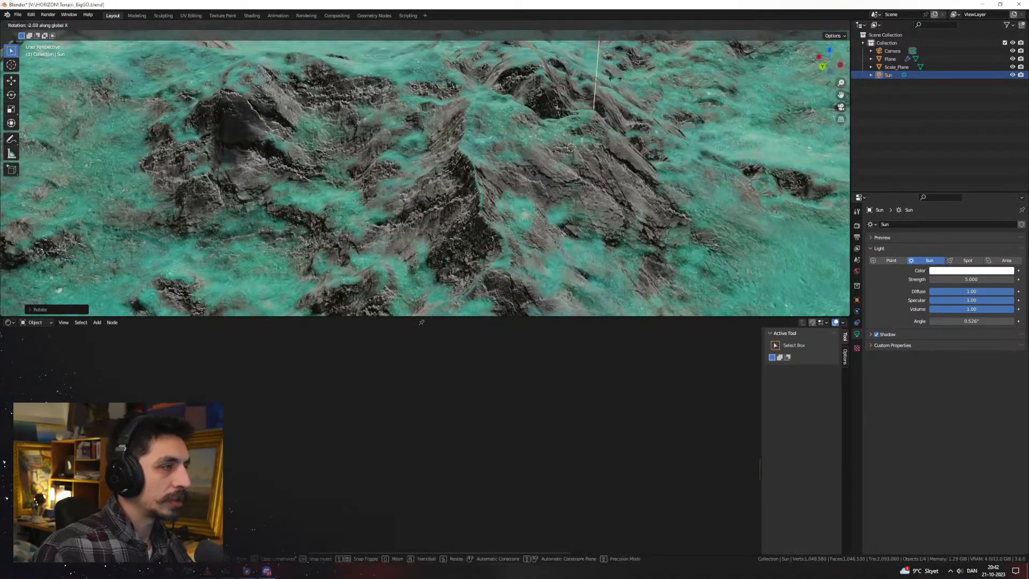
pyautogui.click(607, 86)
# Rotate the Sun further, including about the Z axis, so the hills cast long shadows across the terrain
pyautogui.scroll(-4, 516, 150)
pyautogui.moveTo(517, 150); pyautogui.dragTo(563, 140, button='middle')
pyautogui.scroll(-3, 522, 132)
pyautogui.press('r')
pyautogui.click(650, 167)
pyautogui.moveTo(649, 166); pyautogui.dragTo(557, 161, button='middle')
pyautogui.press('r')
pyautogui.press('z')
pyautogui.click(552, 143)
pyautogui.moveTo(552, 142); pyautogui.dragTo(517, 137, button='middle')
pyautogui.press('r')
pyautogui.click(556, 189)
# Select the terrain plane, enlarge the shader editor, and move the Mix Shader and Material Output nodes further right
pyautogui.moveTo(556, 189); pyautogui.dragTo(471, 209, button='middle')
pyautogui.click(472, 209)
pyautogui.scroll(-5, 471, 209)
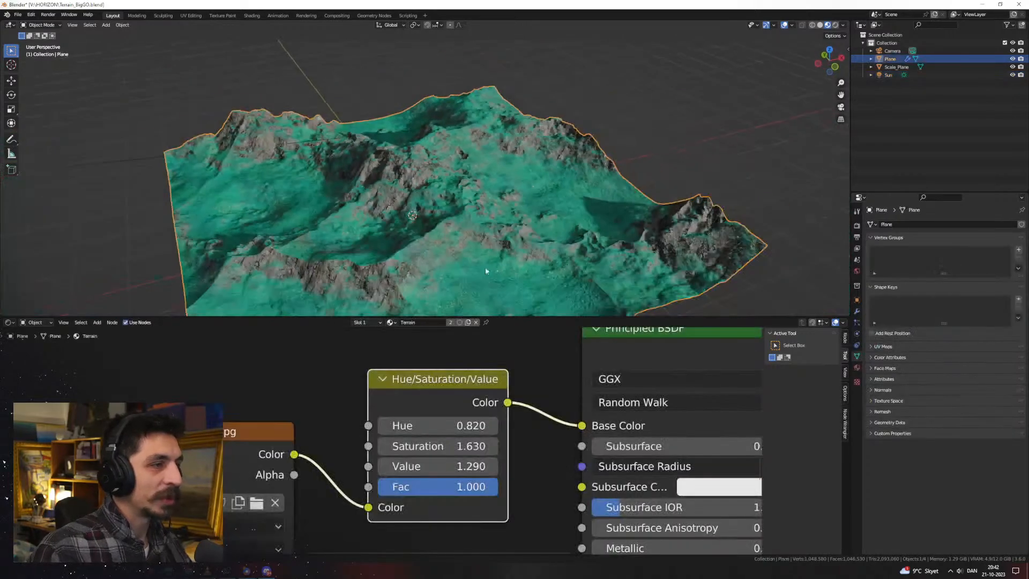
pyautogui.scroll(-4, 523, 375)
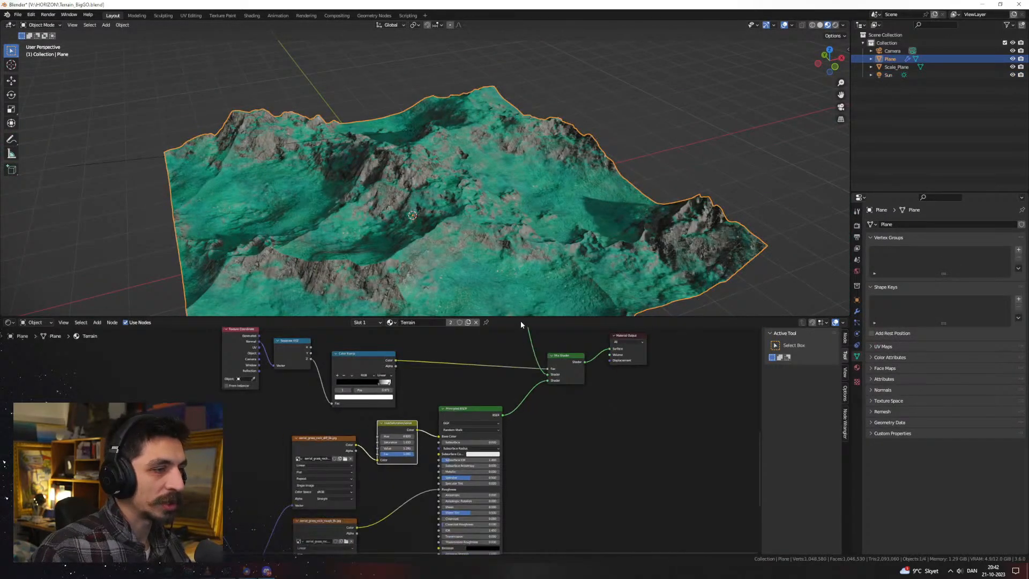
pyautogui.moveTo(521, 317); pyautogui.dragTo(522, 206)
pyautogui.scroll(-4, 540, 387)
pyautogui.moveTo(532, 400); pyautogui.dragTo(465, 343)
pyautogui.press('g')
pyautogui.click(554, 344)
pyautogui.moveTo(482, 346)
pyautogui.mouseDown(button='middle')
pyautogui.moveTo(483, 395)
pyautogui.moveTo(490, 363)
pyautogui.moveTo(480, 337)
pyautogui.mouseUp(button='middle')
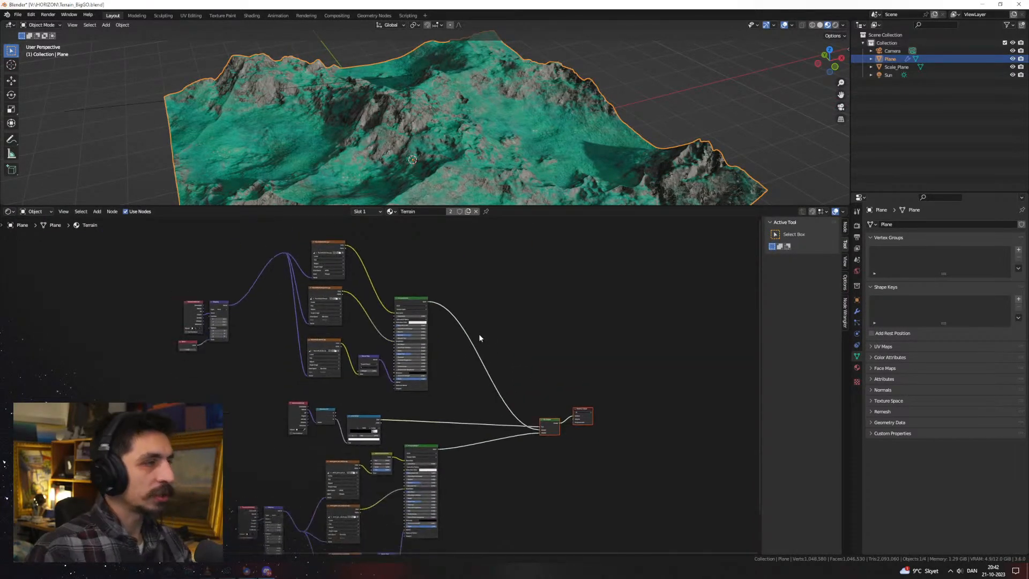
# Add an Ambient Occlusion node to the Terrain material, to the right of the rock's Principled BSDF
pyautogui.moveTo(522, 390); pyautogui.dragTo(510, 315, button='middle')
pyautogui.scroll(5, 410, 406)
pyautogui.moveTo(497, 397); pyautogui.dragTo(504, 378, button='middle')
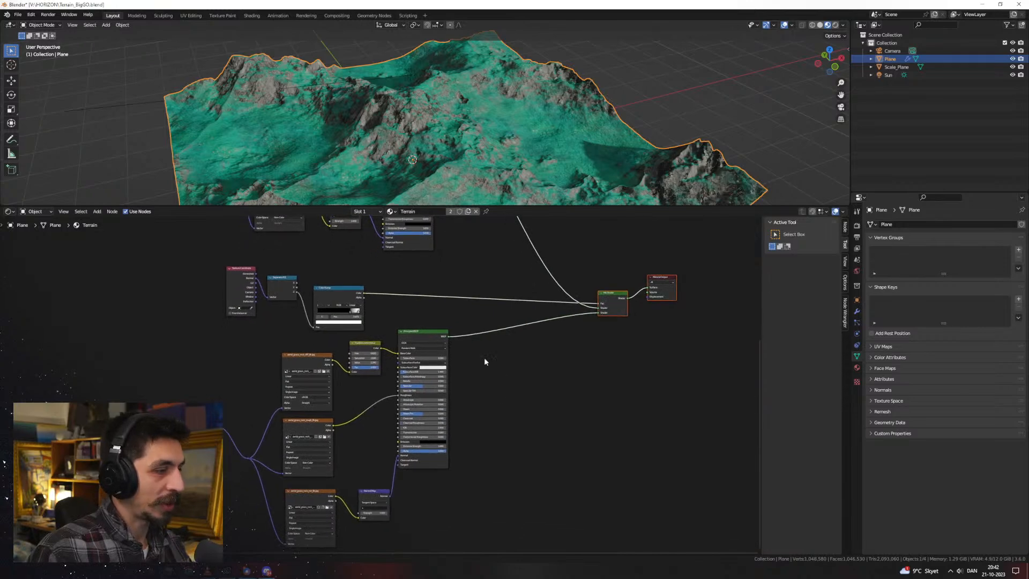
pyautogui.moveTo(474, 317); pyautogui.dragTo(498, 427, button='middle')
pyautogui.moveTo(547, 236); pyautogui.dragTo(471, 322, button='middle')
pyautogui.scroll(7, 472, 324)
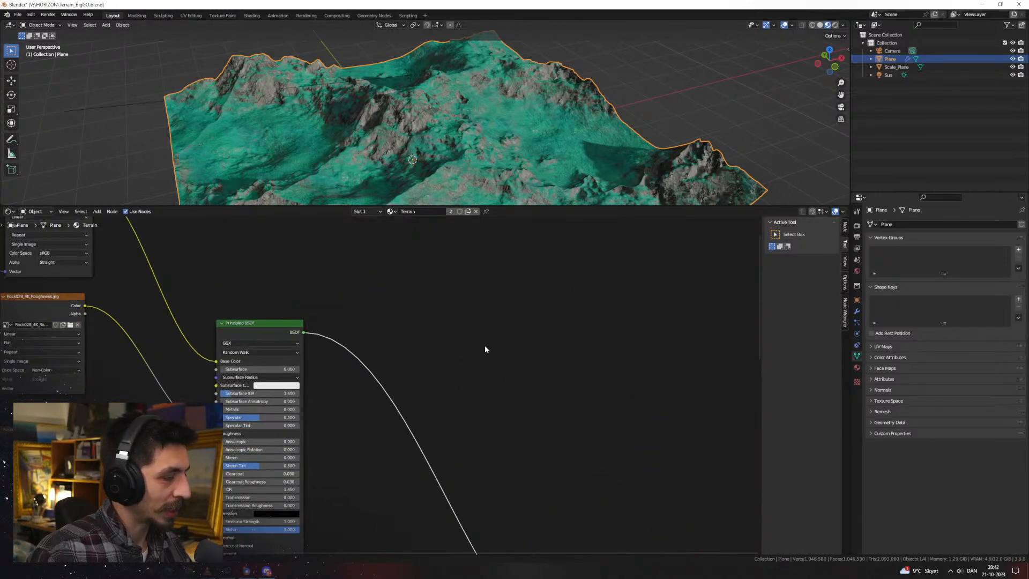
pyautogui.hotkey('shift', 'a')
pyautogui.click(485, 348)
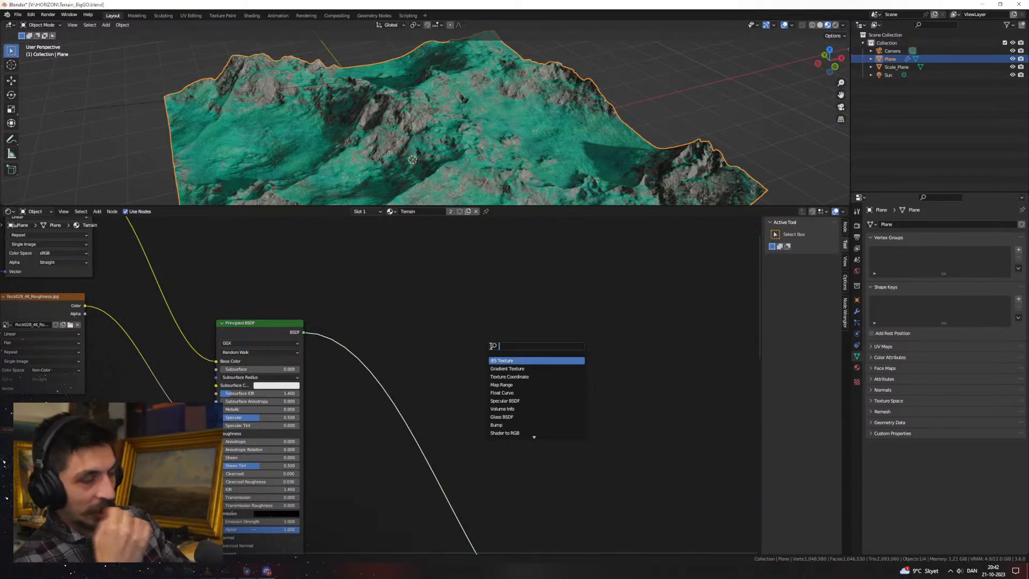
pyautogui.write('ambi')
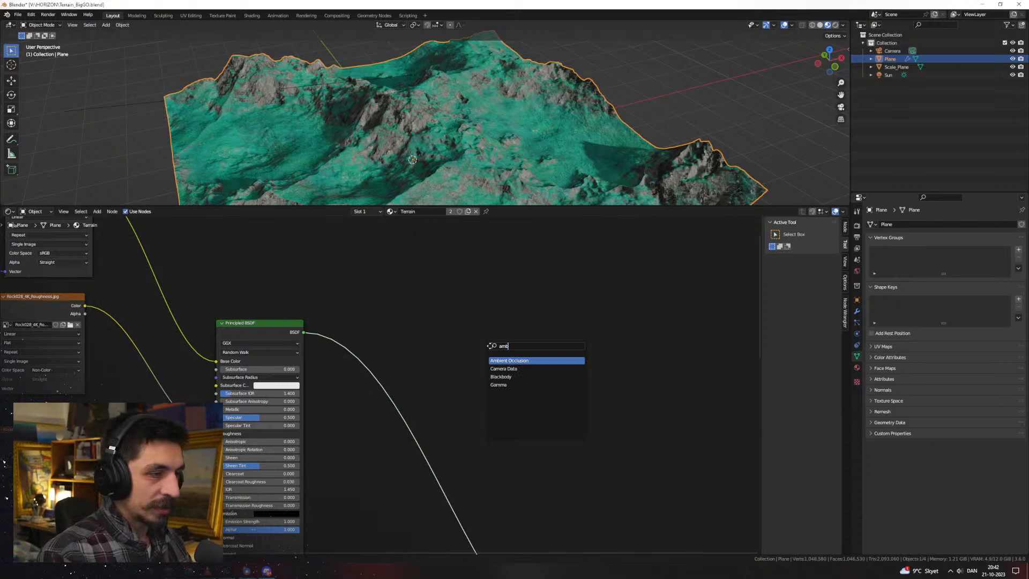
pyautogui.press('Return')
pyautogui.click(490, 346)
pyautogui.scroll(-3, 529, 379)
pyautogui.moveTo(529, 379); pyautogui.dragTo(537, 330, button='middle')
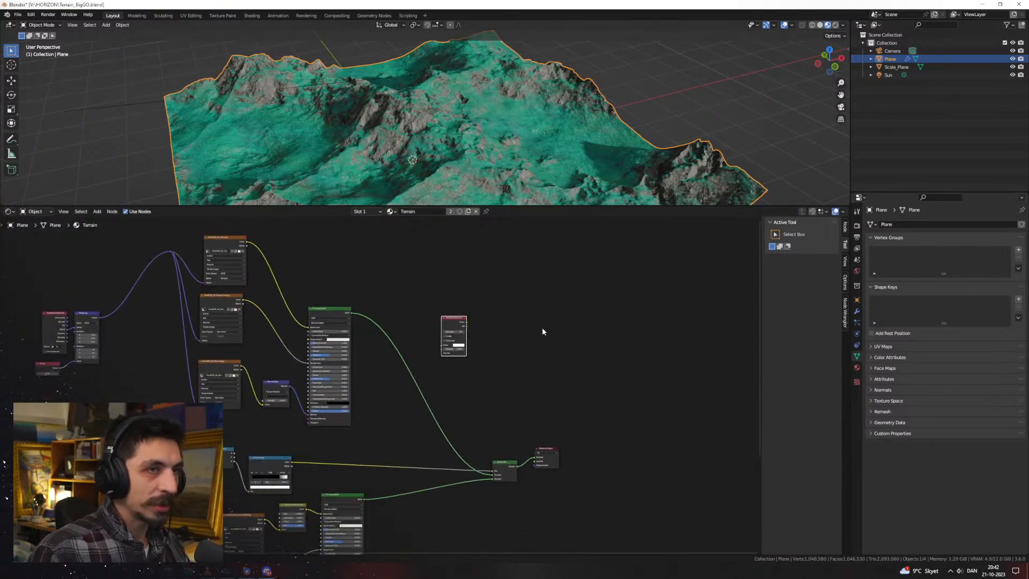
# Set the render engine to Cycles on GPU Compute, with the viewport max samples at 128
pyautogui.click(858, 226)
pyautogui.click(960, 228)
pyautogui.click(959, 251)
pyautogui.click(958, 245)
pyautogui.click(954, 263)
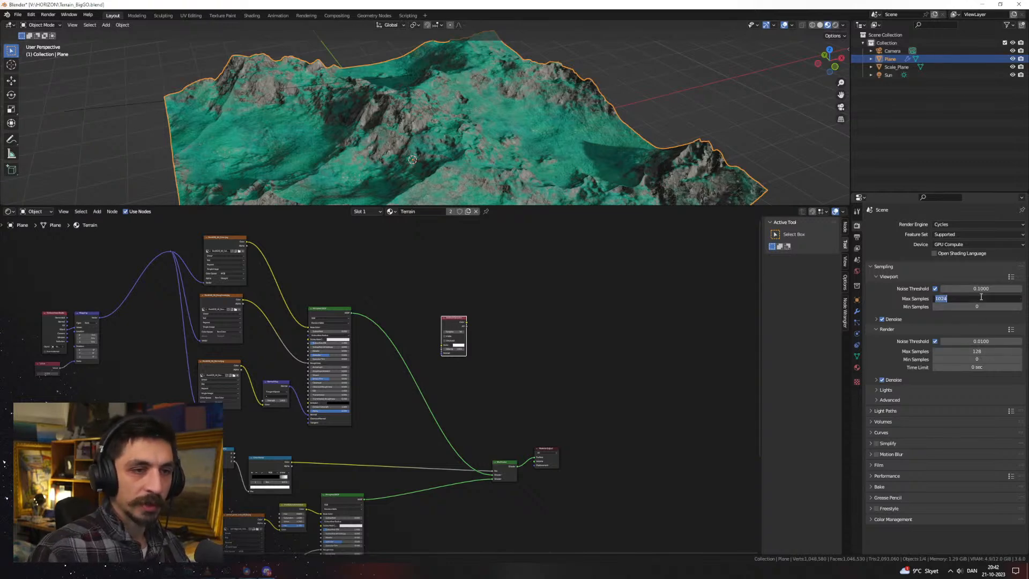
# Add a Color Ramp fed by the Ambient Occlusion node's AO output and preview it on the terrain
pyautogui.scroll(4, 495, 384)
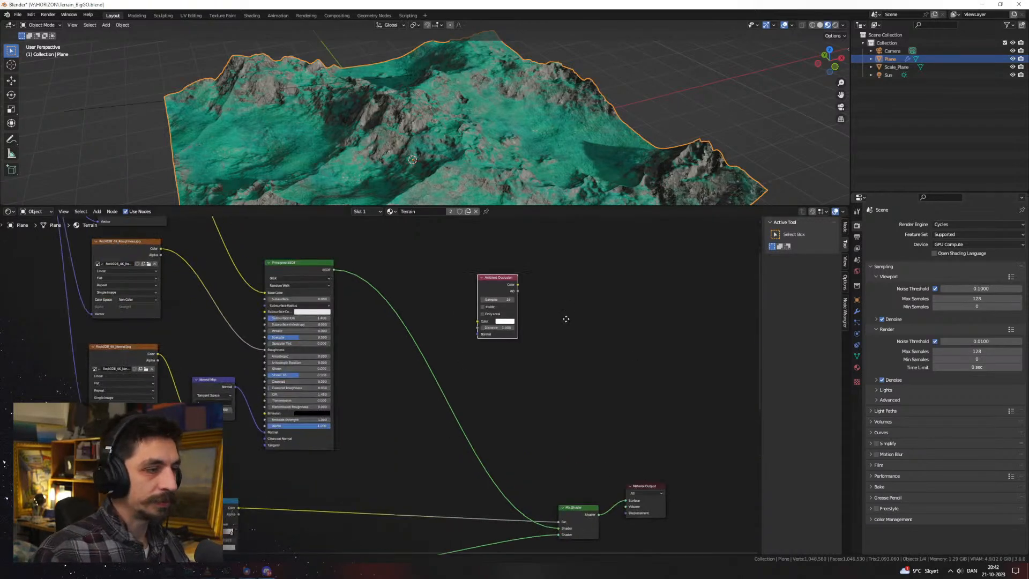
pyautogui.hotkey('shift', 'a')
pyautogui.write('sg')
pyautogui.press('BackSpace')
pyautogui.write('ram')
pyautogui.press('Return')
pyautogui.click(504, 339)
pyautogui.moveTo(451, 352)
pyautogui.mouseDown()
pyautogui.moveTo(388, 353)
pyautogui.moveTo(503, 412)
pyautogui.mouseUp()
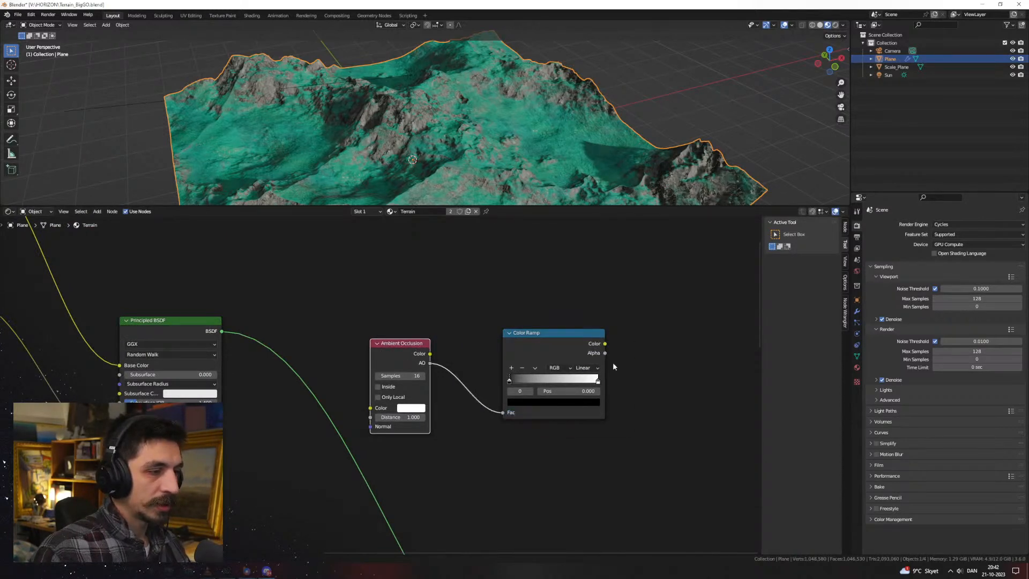
pyautogui.keyDown('ctrl'); pyautogui.keyDown('shift'); pyautogui.click(564, 342); pyautogui.keyUp('shift'); pyautogui.keyUp('ctrl')
# In a rendered viewport, set the Color Ramp's black stop to position 0.595 and the Ambient Occlusion Distance to 20
pyautogui.scroll(1, 564, 342)
pyautogui.scroll(8, 448, 190)
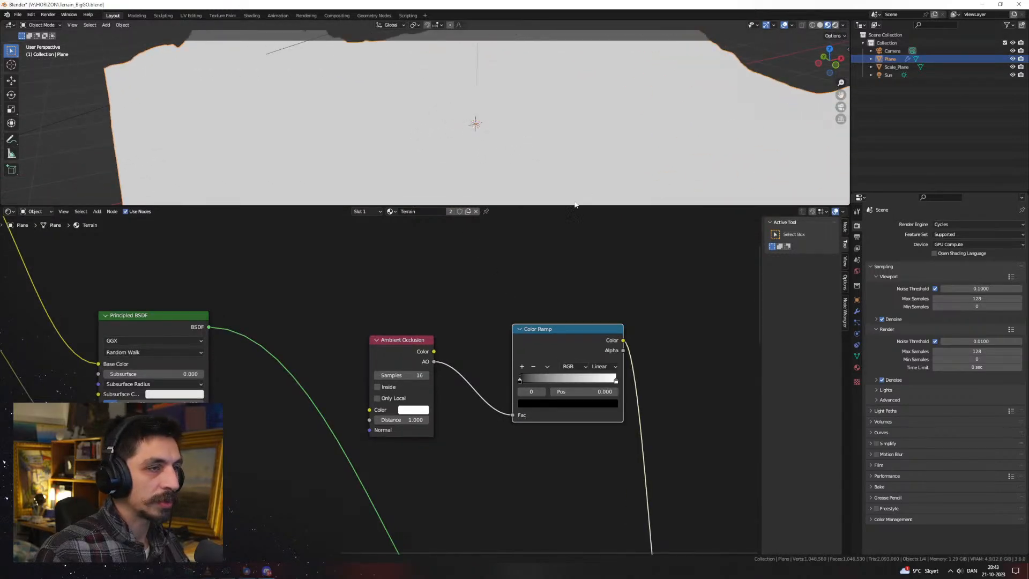
pyautogui.moveTo(579, 206); pyautogui.dragTo(522, 316)
pyautogui.moveTo(521, 206); pyautogui.dragTo(437, 211, button='middle')
pyautogui.moveTo(544, 437); pyautogui.dragTo(580, 434)
pyautogui.click(417, 475)
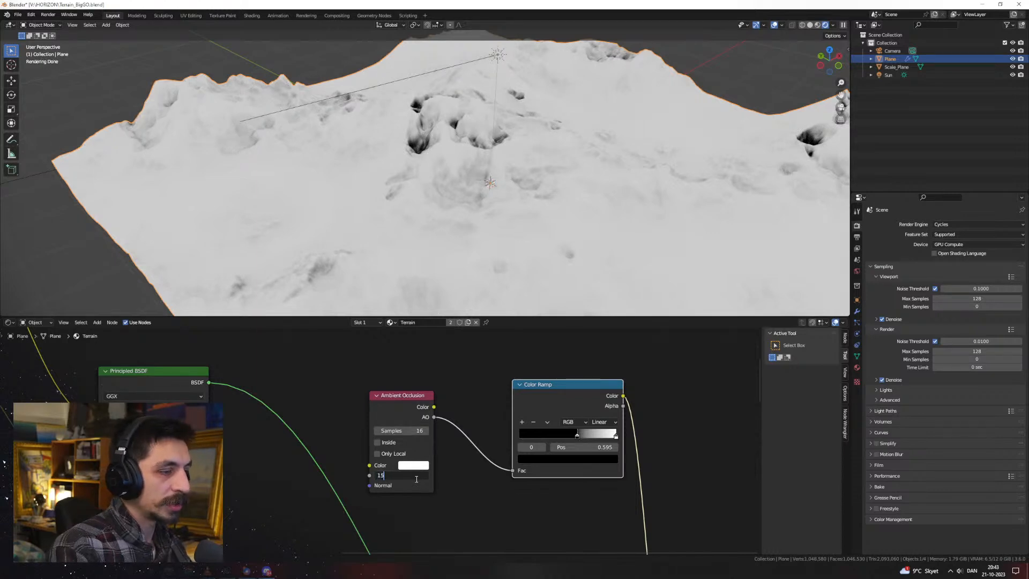
pyautogui.press('Return')
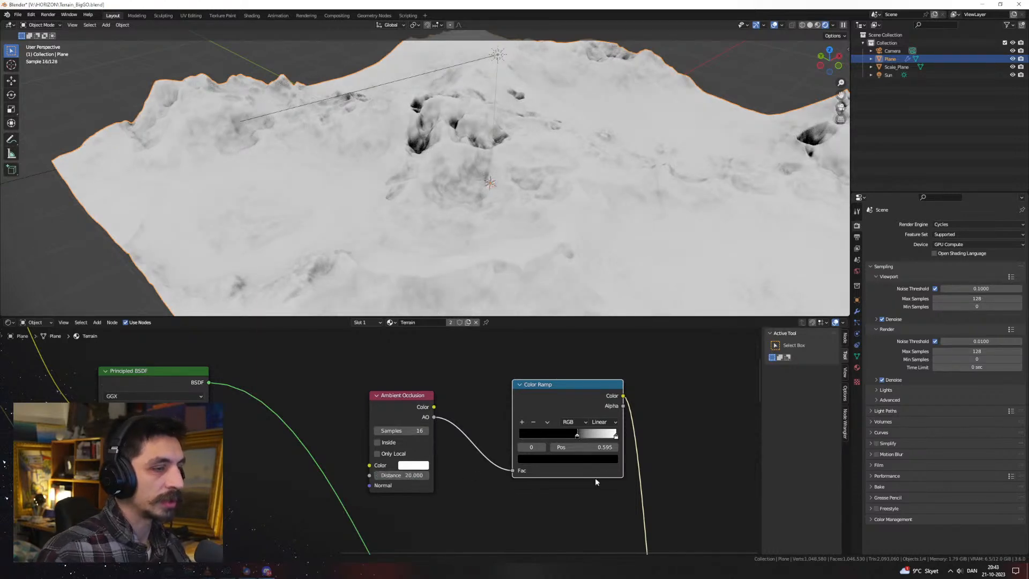
# Move the ambient occlusion Color Ramp's white stop to about position 0.814 to sharpen the mask's contrast
pyautogui.moveTo(616, 434)
pyautogui.mouseDown()
pyautogui.moveTo(584, 436)
pyautogui.moveTo(599, 435)
pyautogui.mouseUp()
pyautogui.scroll(-3, 458, 185)
pyautogui.moveTo(457, 185); pyautogui.dragTo(514, 187, button='middle')
pyautogui.scroll(-6, 483, 420)
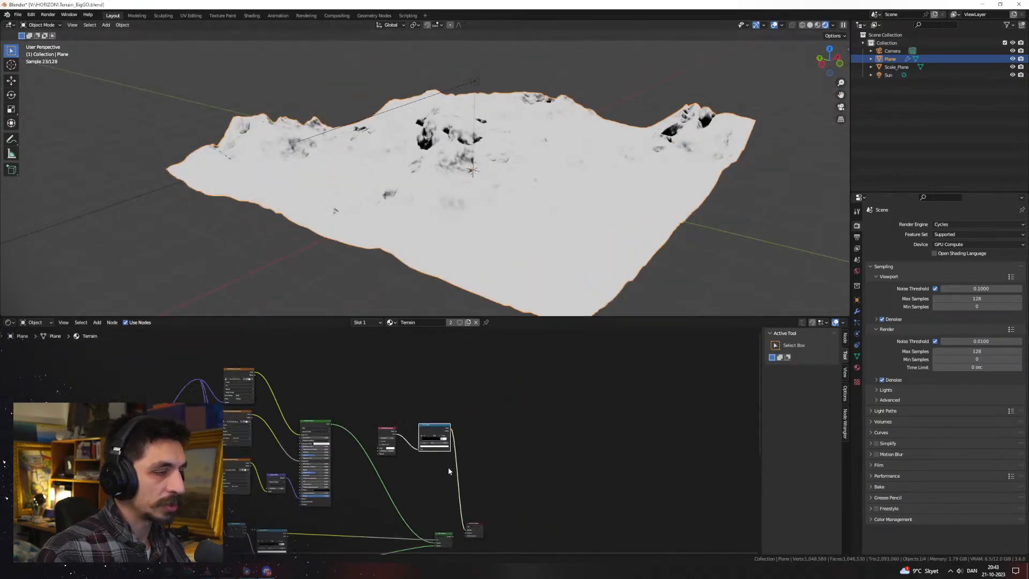
# Reconnect the Mix Shader to the Material Output and move the Ambient Occlusion and Color Ramp nodes below the rock textures
pyautogui.scroll(3, 536, 484)
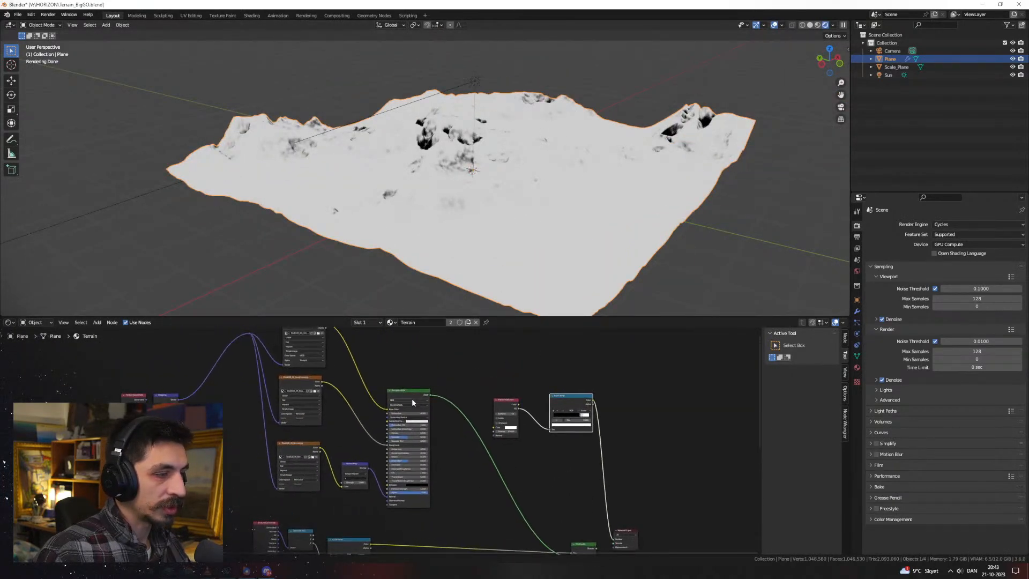
pyautogui.scroll(-3, 565, 447)
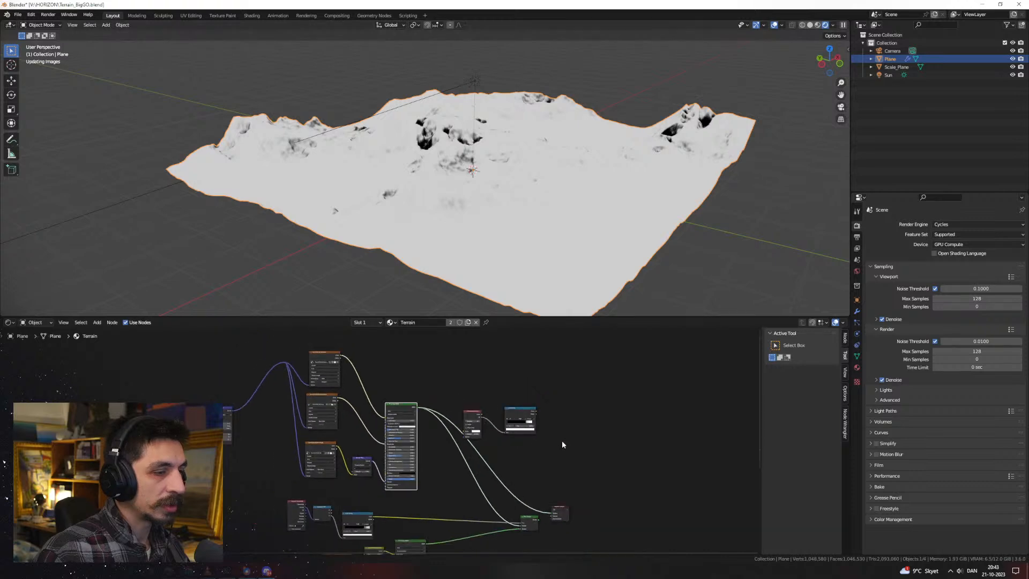
pyautogui.moveTo(538, 520); pyautogui.dragTo(553, 514)
pyautogui.moveTo(549, 445); pyautogui.dragTo(469, 398)
pyautogui.press('g')
pyautogui.click(213, 463)
# Rearrange the slope mask's Texture Coordinate, Separate XYZ and Color Ramp nodes into a compact group between the rock and grass sections
pyautogui.moveTo(390, 450); pyautogui.dragTo(413, 414, button='middle')
pyautogui.scroll(-4, 418, 424)
pyautogui.moveTo(447, 478); pyautogui.dragTo(475, 400, button='middle')
pyautogui.moveTo(497, 514); pyautogui.dragTo(326, 400)
pyautogui.press('g')
pyautogui.click(312, 489)
pyautogui.click(388, 399)
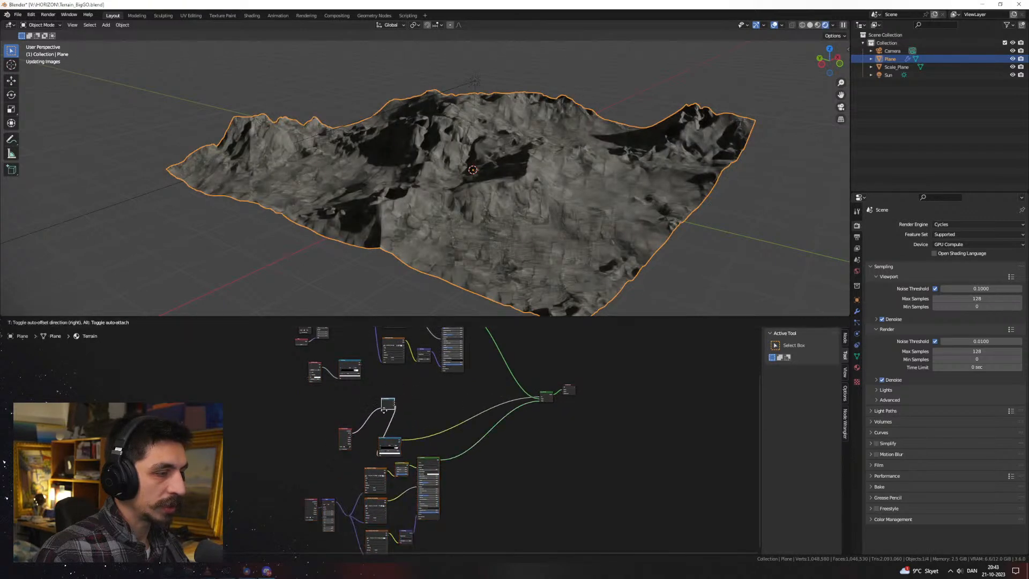
pyautogui.moveTo(363, 435); pyautogui.dragTo(355, 446)
pyautogui.moveTo(329, 423); pyautogui.dragTo(407, 453)
pyautogui.press('g')
pyautogui.click(375, 453)
pyautogui.click(378, 453)
pyautogui.scroll(6, 350, 449)
pyautogui.moveTo(350, 450); pyautogui.dragTo(411, 454, button='middle')
pyautogui.scroll(3, 397, 448)
pyautogui.moveTo(323, 413); pyautogui.dragTo(276, 419)
pyautogui.scroll(-5, 410, 429)
pyautogui.moveTo(465, 362); pyautogui.dragTo(422, 452, button='middle')
pyautogui.moveTo(478, 411); pyautogui.dragTo(470, 451, button='middle')
pyautogui.scroll(-4, 456, 477)
pyautogui.moveTo(366, 493); pyautogui.dragTo(243, 518)
pyautogui.press('g')
pyautogui.click(231, 473)
pyautogui.click(232, 472)
# Move the rock's Principled BSDF to the right to make room after its color texture
pyautogui.moveTo(397, 373); pyautogui.dragTo(386, 436, button='middle')
pyautogui.scroll(7, 385, 436)
pyautogui.click(486, 394)
pyautogui.moveTo(488, 396); pyautogui.dragTo(558, 398)
# Insert a Mix node of type Color between the rock color texture and the Principled BSDF's Base Color
pyautogui.moveTo(506, 378); pyautogui.dragTo(503, 431, button='middle')
pyautogui.scroll(3, 499, 426)
pyautogui.hotkey('shift', 'a')
pyautogui.write('s')
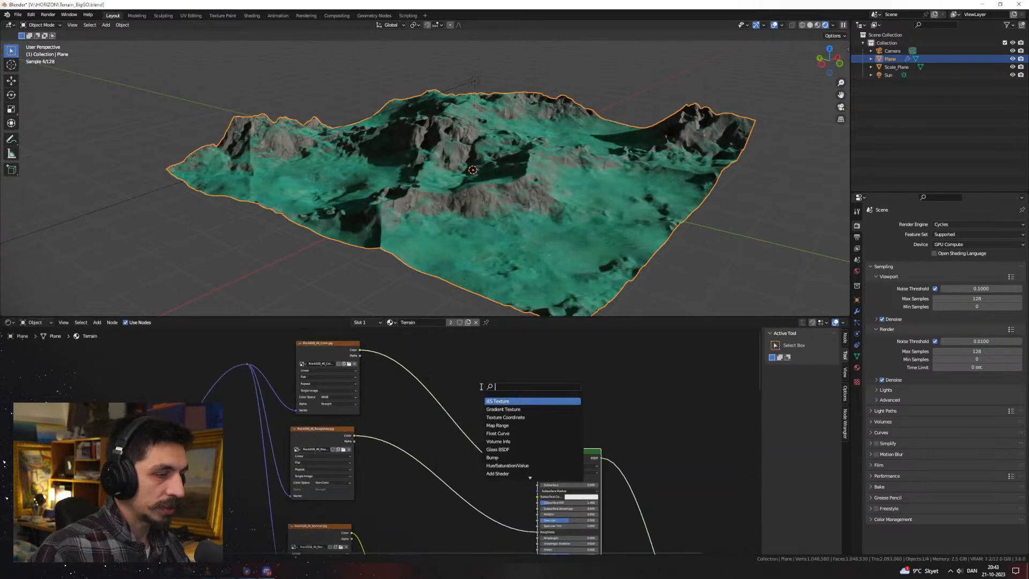
pyautogui.write('mi')
pyautogui.press('Return')
pyautogui.click(501, 403)
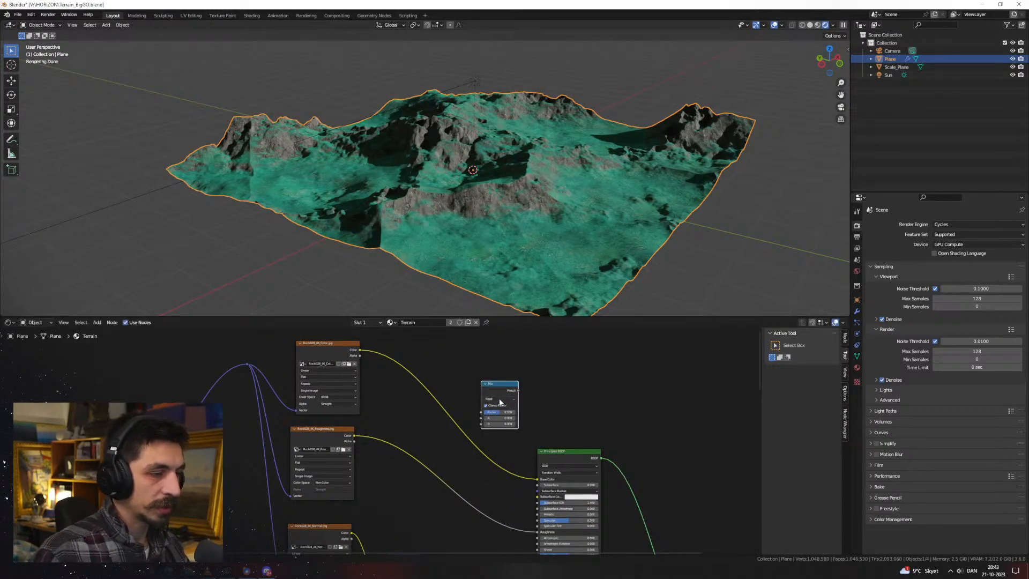
pyautogui.click(500, 418)
pyautogui.scroll(9, 516, 429)
pyautogui.moveTo(596, 378); pyautogui.dragTo(526, 411, button='middle')
pyautogui.moveTo(536, 370); pyautogui.dragTo(514, 403)
# Connect the ambient occlusion Color Ramp's Color output to the rock Mix node's Factor
pyautogui.moveTo(523, 485); pyautogui.dragTo(481, 451, button='middle')
pyautogui.scroll(-12, 375, 445)
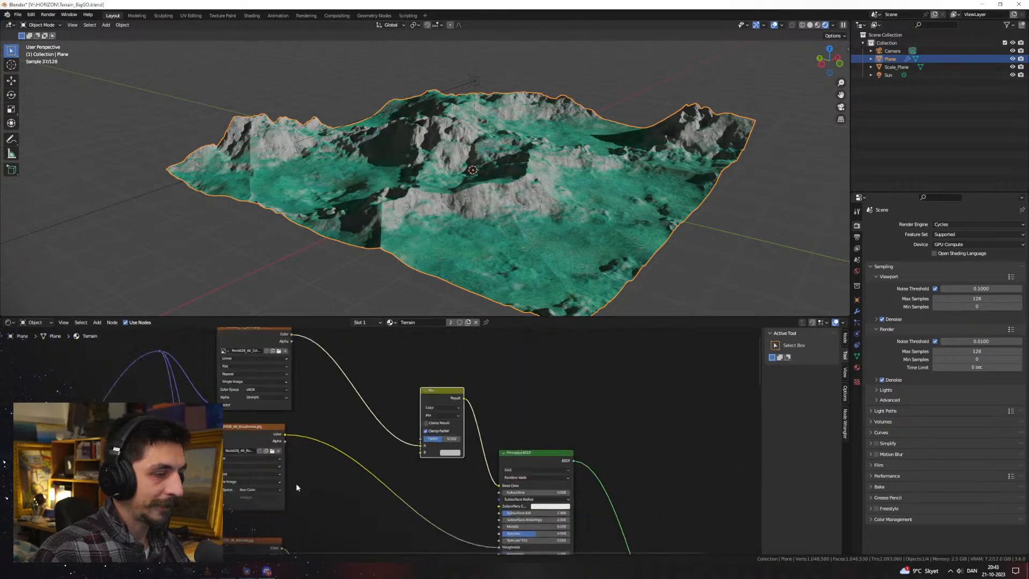
pyautogui.moveTo(239, 518); pyautogui.dragTo(348, 436, button='middle')
pyautogui.moveTo(311, 486); pyautogui.dragTo(483, 376)
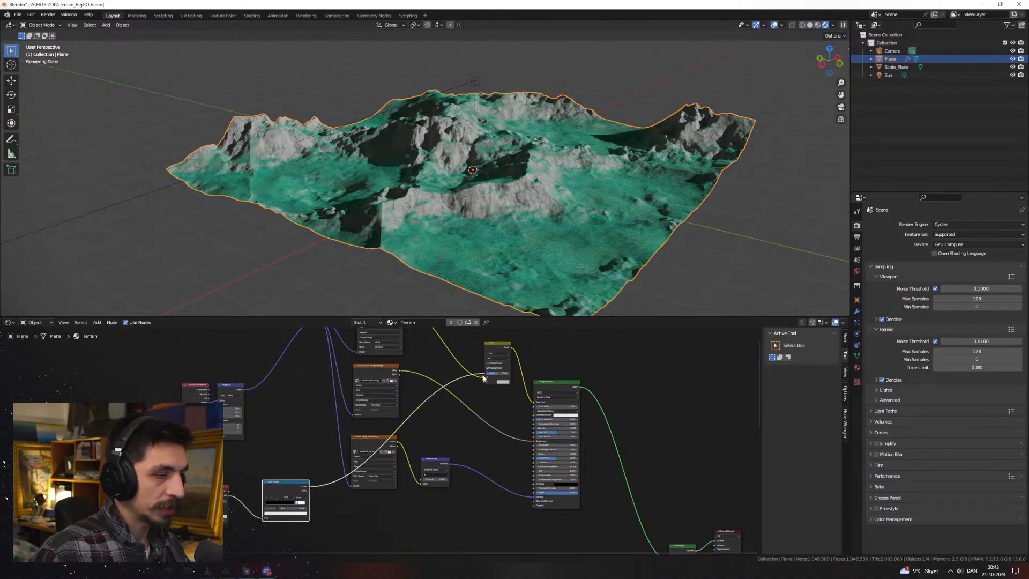
pyautogui.scroll(6, 516, 387)
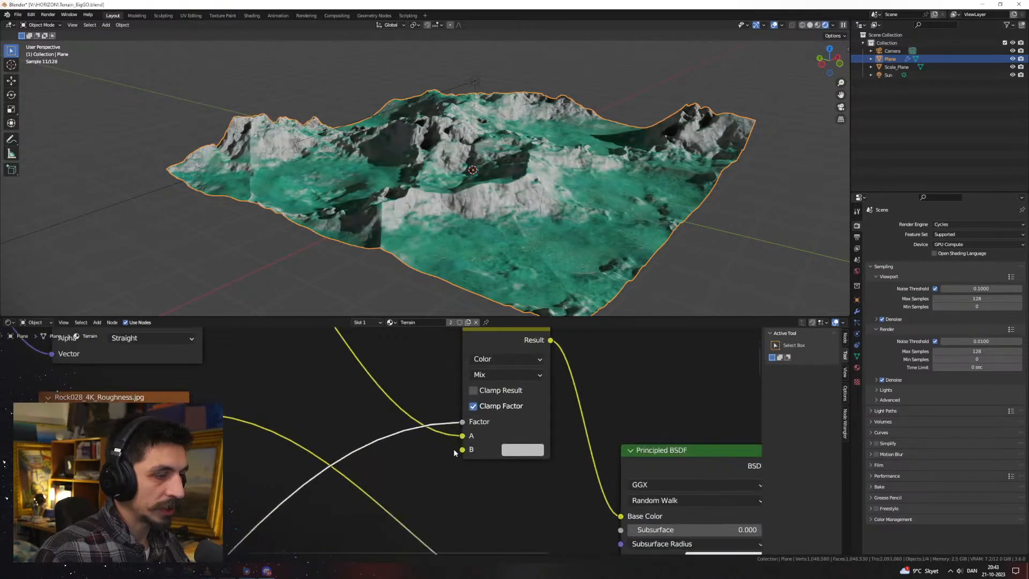
# Invert the ambient occlusion Color Ramp by making its first stop white and its second stop black
pyautogui.scroll(-5, 449, 454)
pyautogui.moveTo(352, 522); pyautogui.dragTo(452, 402, button='middle')
pyautogui.moveTo(232, 542); pyautogui.dragTo(434, 397, button='middle')
pyautogui.click(353, 455)
pyautogui.click(346, 476)
pyautogui.moveTo(352, 358); pyautogui.dragTo(352, 415)
pyautogui.moveTo(451, 455); pyautogui.dragTo(429, 455)
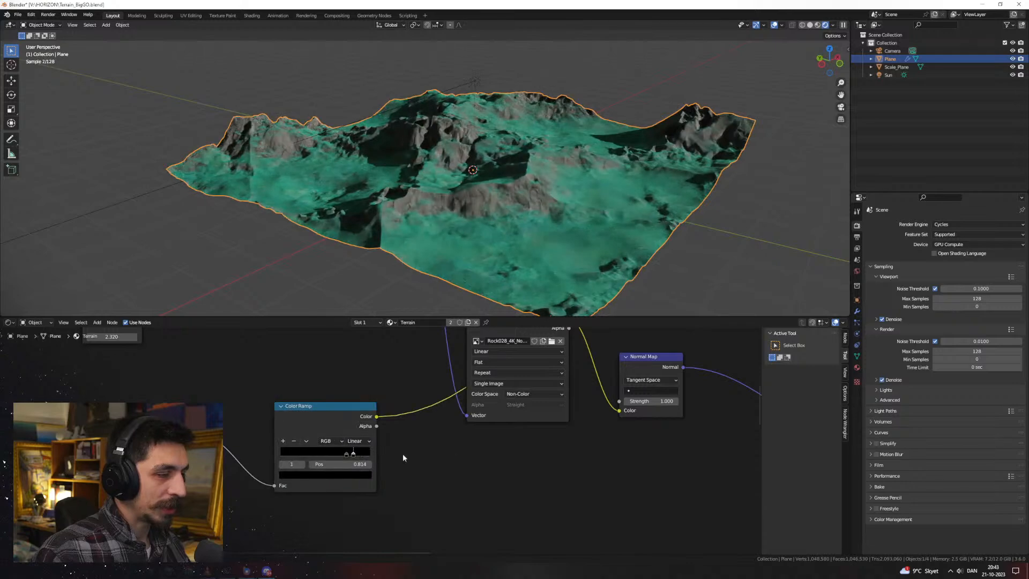
pyautogui.click(346, 474)
pyautogui.moveTo(353, 413); pyautogui.dragTo(352, 355)
# Try the Overlay blending mode on the rock Mix node with a pale yellow B color, hue 0.205 and saturation 0.305
pyautogui.moveTo(752, 359); pyautogui.dragTo(391, 513, button='middle')
pyautogui.scroll(3, 444, 176)
pyautogui.moveTo(474, 176); pyautogui.dragTo(455, 172, button='middle')
pyautogui.scroll(-1, 439, 416)
pyautogui.moveTo(448, 370); pyautogui.dragTo(406, 474, button='middle')
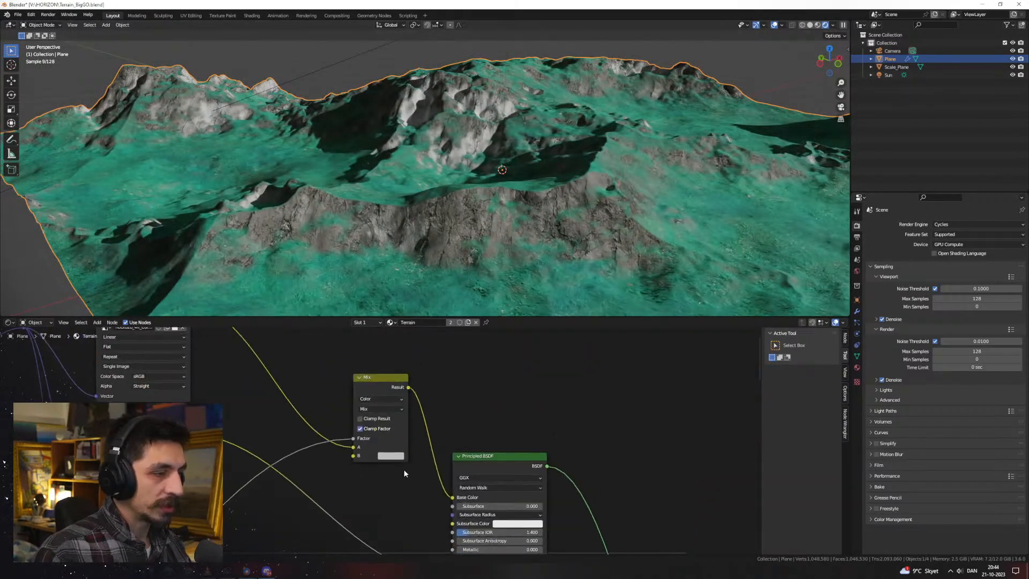
pyautogui.scroll(3, 400, 466)
pyautogui.click(364, 397)
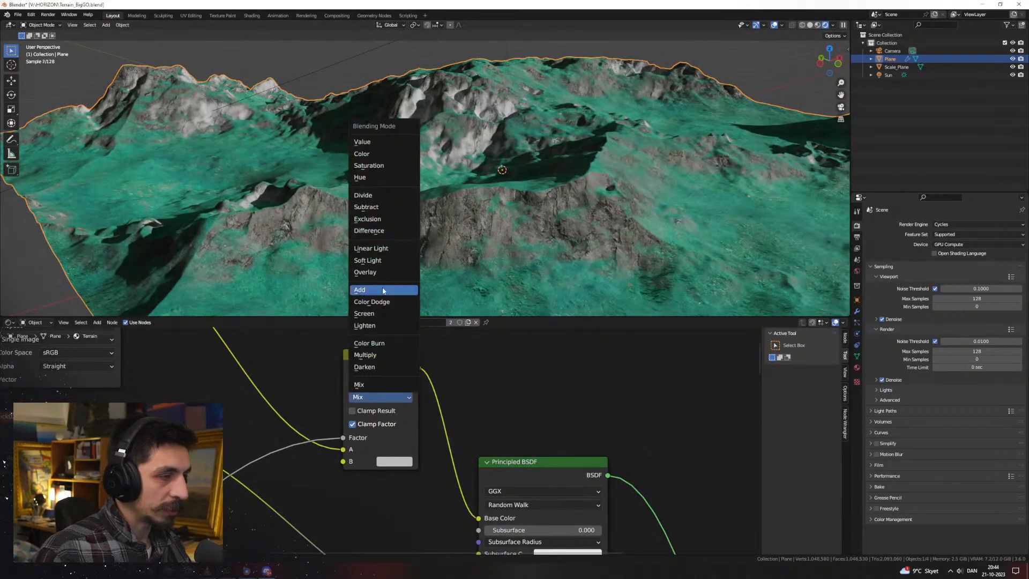
pyautogui.click(380, 272)
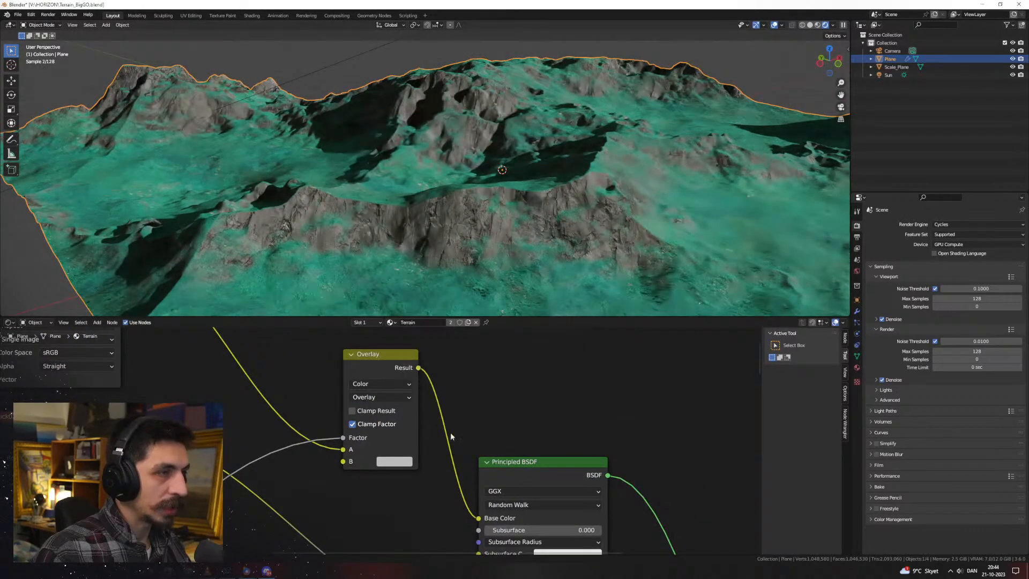
pyautogui.click(398, 460)
pyautogui.click(412, 354)
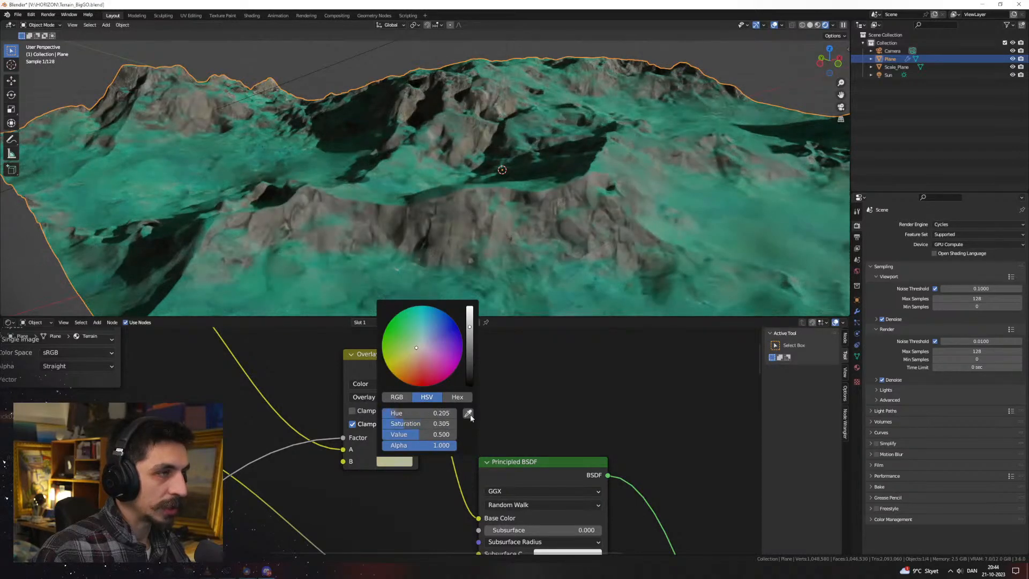
# Set the rock Mix node's blending mode to Screen and its B color to a darker tan, hue 0.109 and saturation 0.587
pyautogui.click(376, 397)
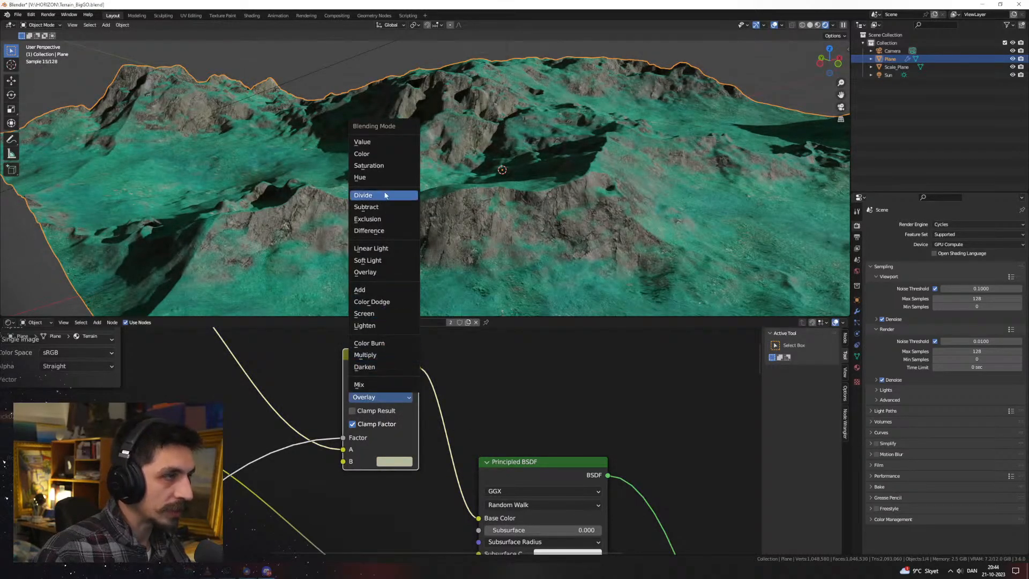
pyautogui.click(364, 313)
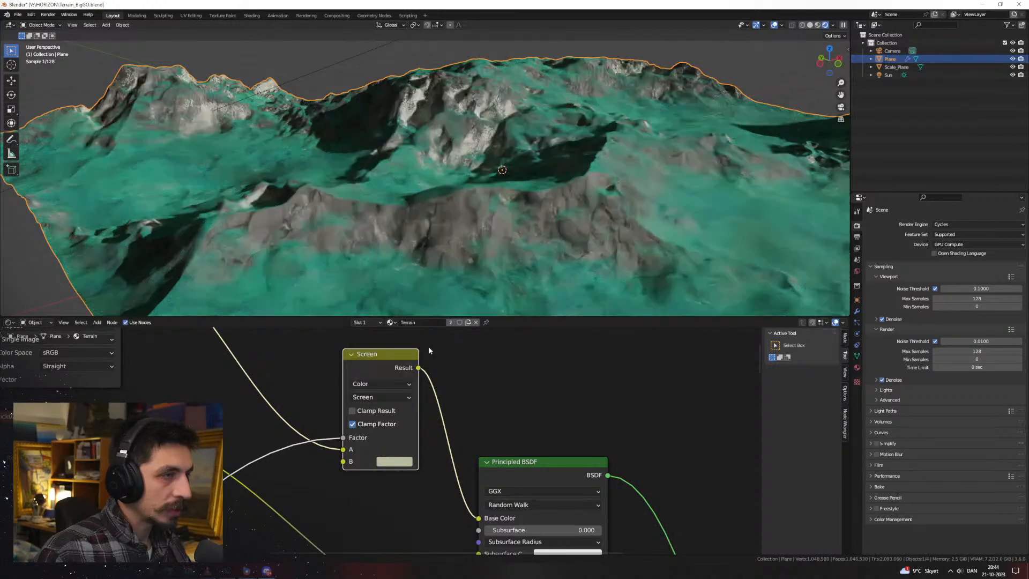
pyautogui.click(413, 460)
pyautogui.moveTo(414, 359); pyautogui.dragTo(413, 356)
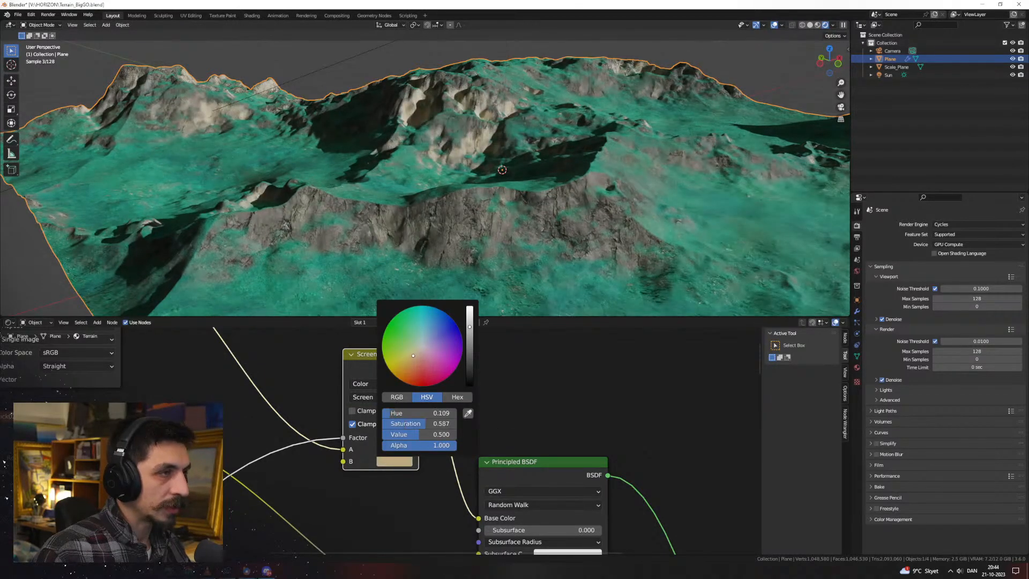
pyautogui.moveTo(469, 327)
pyautogui.mouseDown()
pyautogui.moveTo(470, 363)
pyautogui.moveTo(469, 347)
pyautogui.mouseUp()
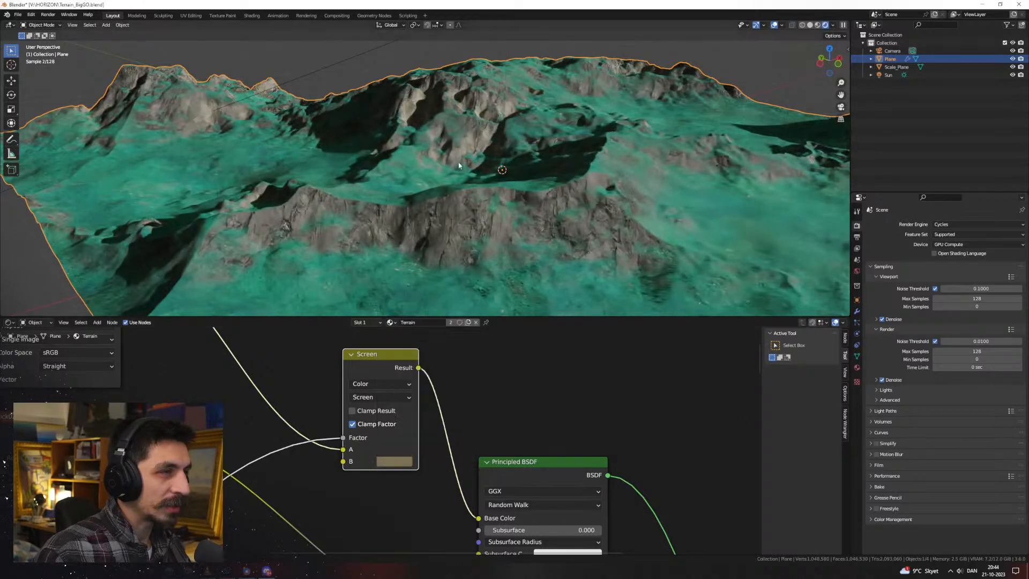
pyautogui.scroll(3, 472, 185)
pyautogui.moveTo(436, 163); pyautogui.dragTo(437, 185, button='middle')
pyautogui.scroll(-4, 383, 156)
pyautogui.scroll(3, 481, 148)
pyautogui.scroll(2, 439, 186)
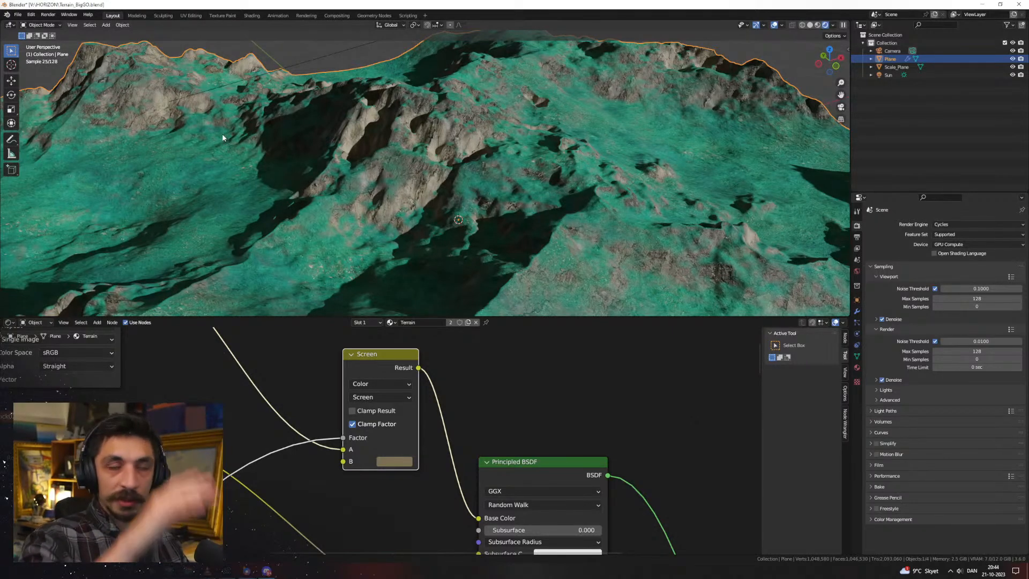
# Change the rock Mix node's B color to a dark brown with hue 0.061, saturation 0.643 and value 0.151
pyautogui.scroll(-10, 382, 440)
pyautogui.moveTo(96, 449); pyautogui.dragTo(274, 404, button='middle')
pyautogui.scroll(6, 275, 404)
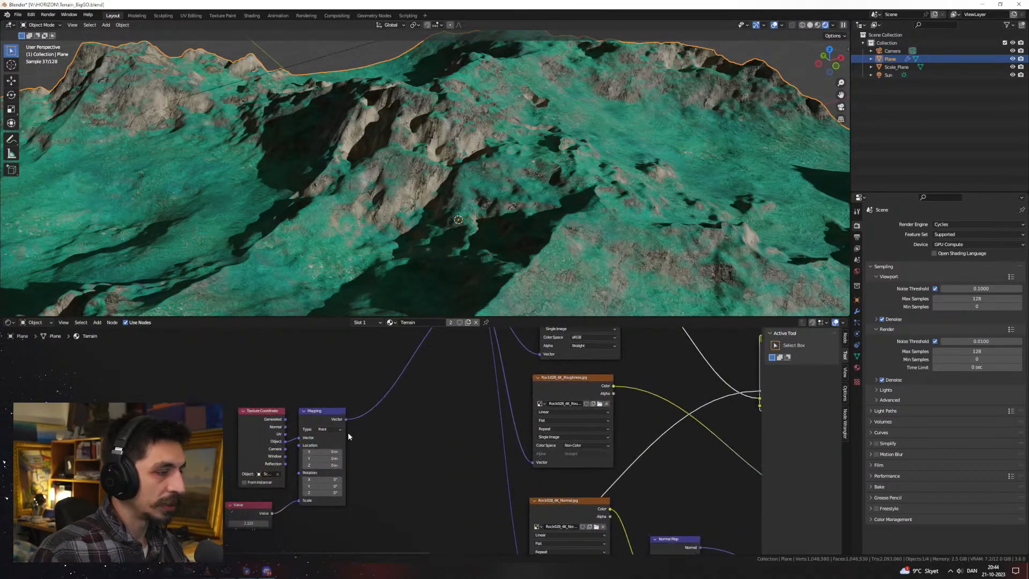
pyautogui.scroll(-1, 353, 429)
pyautogui.moveTo(445, 125); pyautogui.dragTo(366, 160, button='middle')
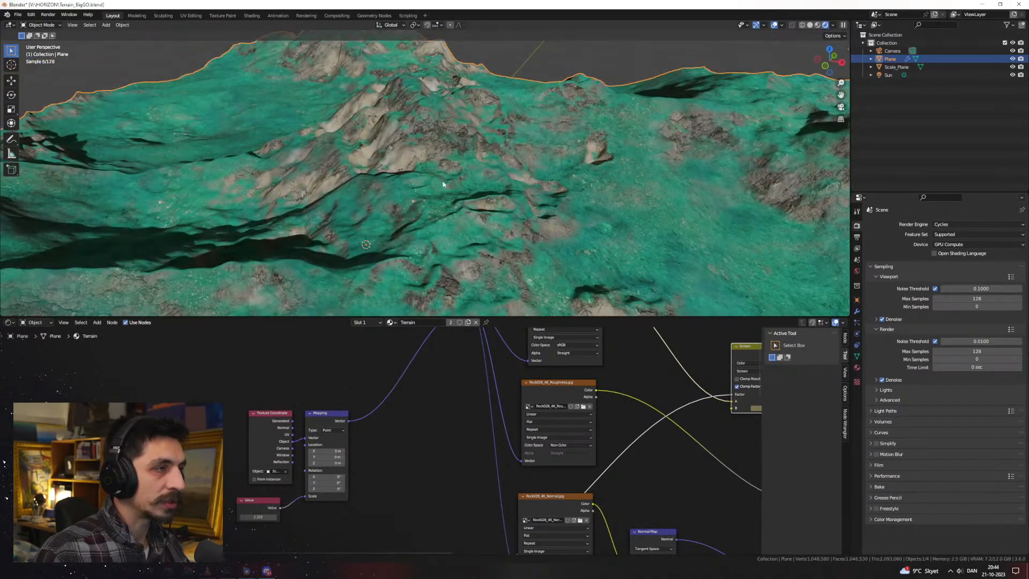
pyautogui.moveTo(711, 467); pyautogui.dragTo(339, 513, button='middle')
pyautogui.scroll(9, 391, 455)
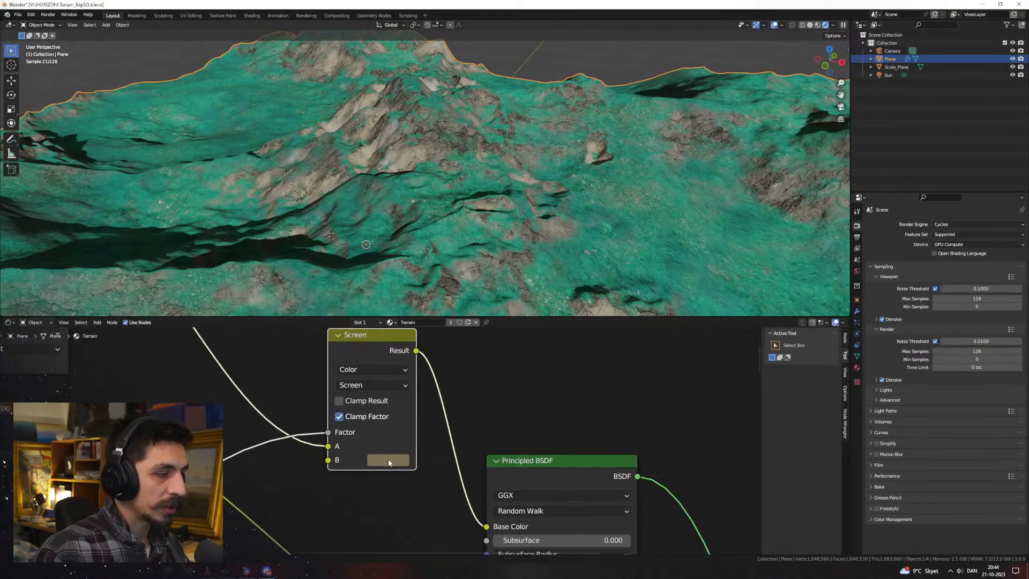
pyautogui.click(388, 459)
pyautogui.moveTo(476, 327)
pyautogui.mouseDown()
pyautogui.moveTo(475, 343)
pyautogui.moveTo(475, 332)
pyautogui.mouseUp()
pyautogui.moveTo(411, 338); pyautogui.dragTo(412, 341)
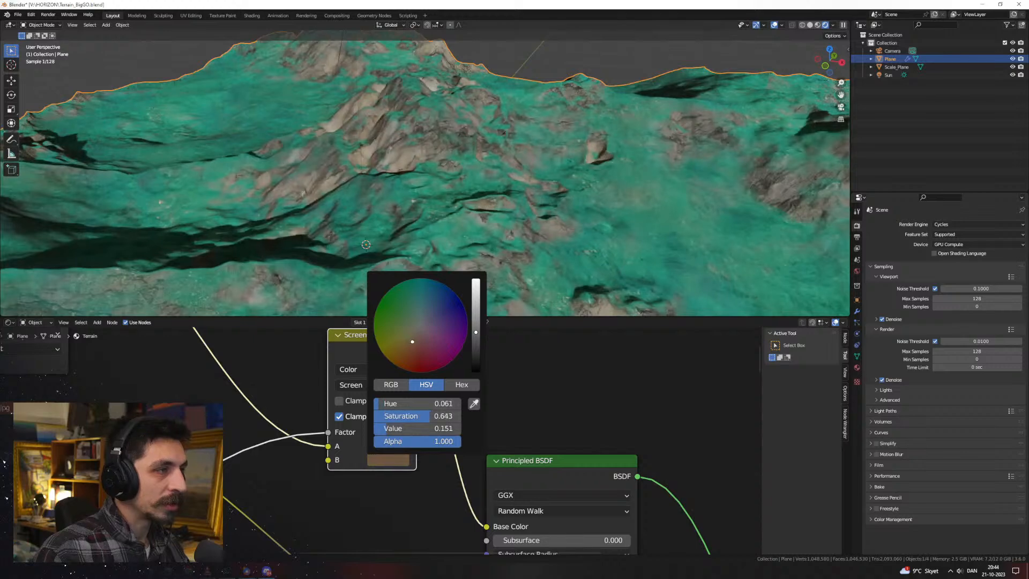
# Duplicate the rock's Screen Mix node and insert the copy between the grass Hue/Saturation/Value node and its Principled BSDF
pyautogui.scroll(-5, 400, 145)
pyautogui.moveTo(399, 140); pyautogui.dragTo(471, 301, button='middle')
pyautogui.scroll(-6, 455, 410)
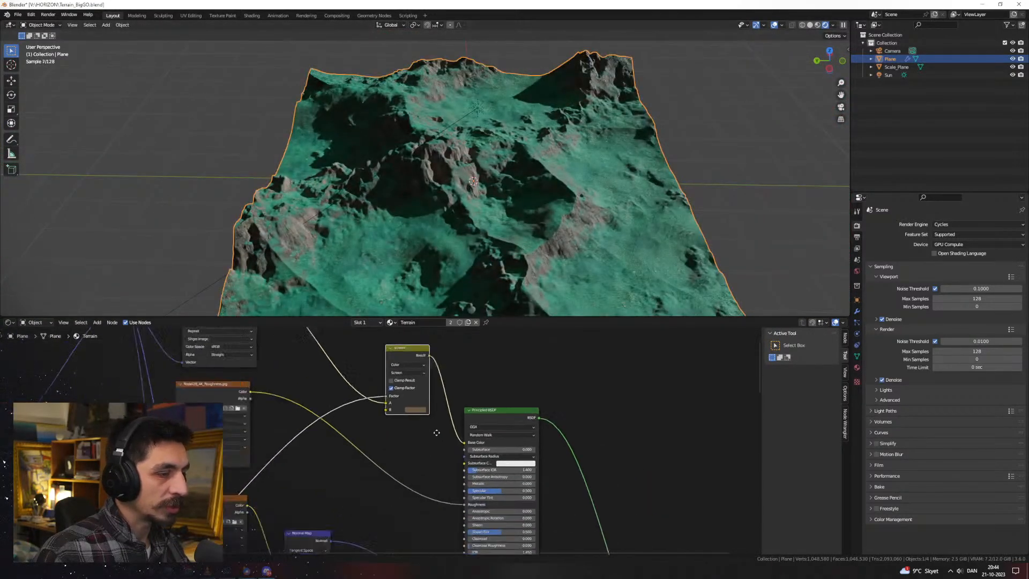
pyautogui.hotkey('shift', 'd')
pyautogui.click(408, 524)
pyautogui.moveTo(421, 514); pyautogui.dragTo(514, 387, button='middle')
pyautogui.press('g')
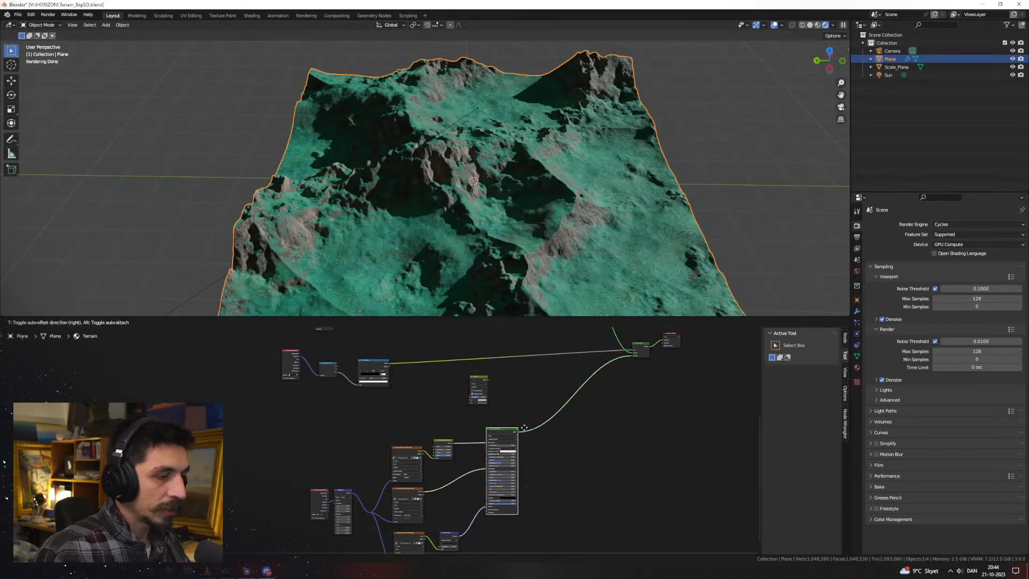
pyautogui.click(492, 429)
# Try driving the grass Mix node's Factor with the Color output of the Color Ramp fed by Separate XYZ
pyautogui.scroll(2, 483, 415)
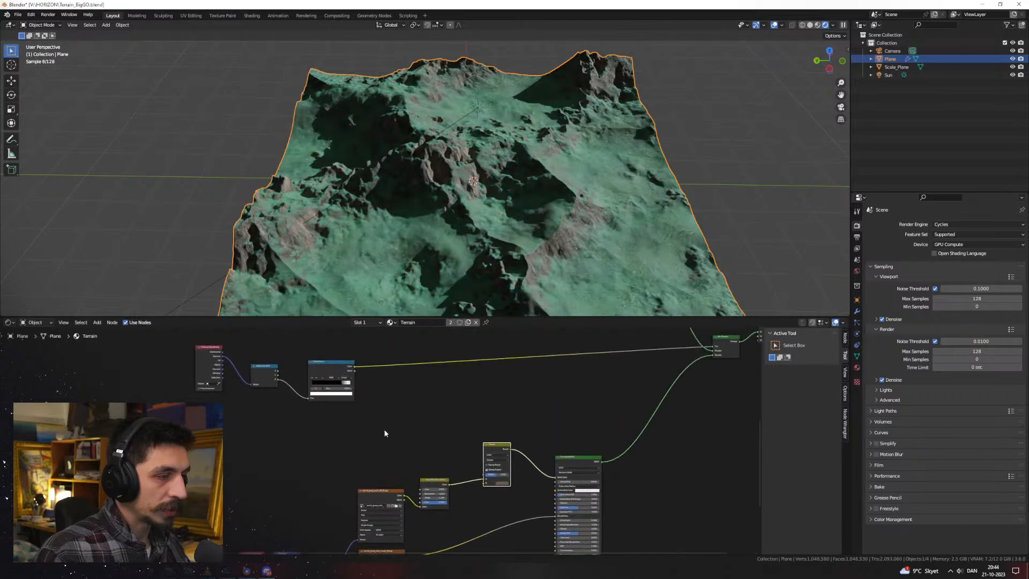
pyautogui.click(370, 382)
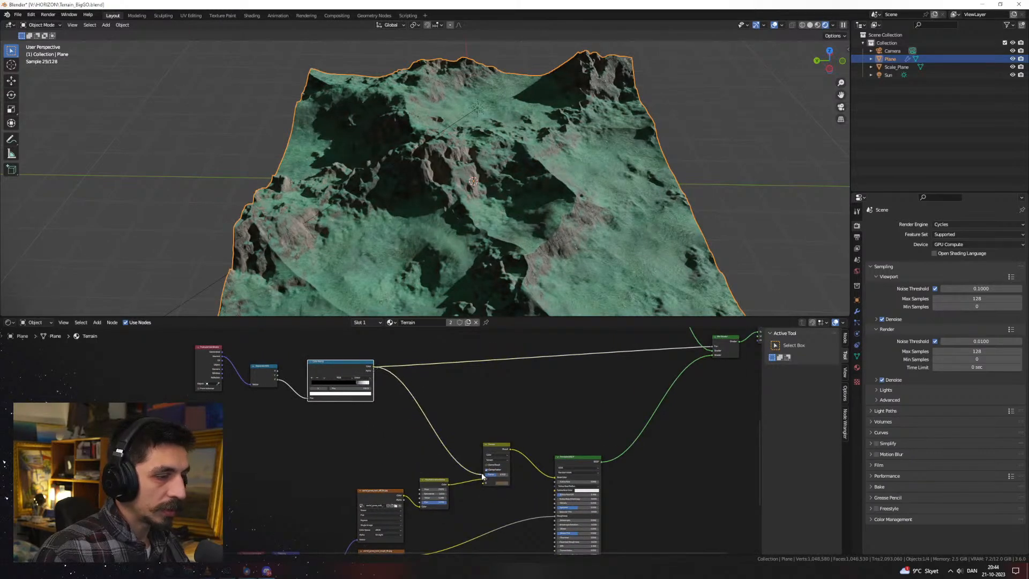
pyautogui.moveTo(482, 476); pyautogui.dragTo(484, 476)
pyautogui.moveTo(403, 446); pyautogui.dragTo(355, 413, button='middle')
pyautogui.scroll(8, 430, 461)
pyautogui.moveTo(449, 439); pyautogui.dragTo(386, 455, button='middle')
pyautogui.scroll(1, 398, 407)
pyautogui.scroll(2, 400, 293)
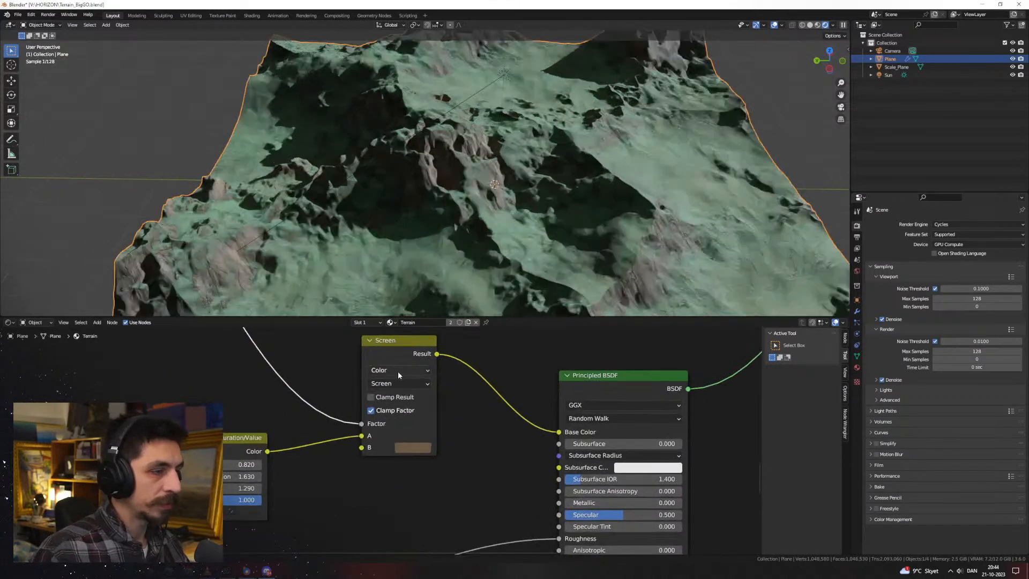
# Preview the output of the Color Ramp fed by Separate XYZ on the terrain
pyautogui.moveTo(398, 375); pyautogui.dragTo(449, 458, button='middle')
pyautogui.moveTo(434, 302); pyautogui.dragTo(387, 262, button='middle')
pyautogui.scroll(-6, 365, 413)
pyautogui.moveTo(289, 407); pyautogui.dragTo(366, 490, button='middle')
pyautogui.keyDown('ctrl'); pyautogui.keyDown('shift'); pyautogui.click(249, 367); pyautogui.keyUp('shift'); pyautogui.keyUp('ctrl')
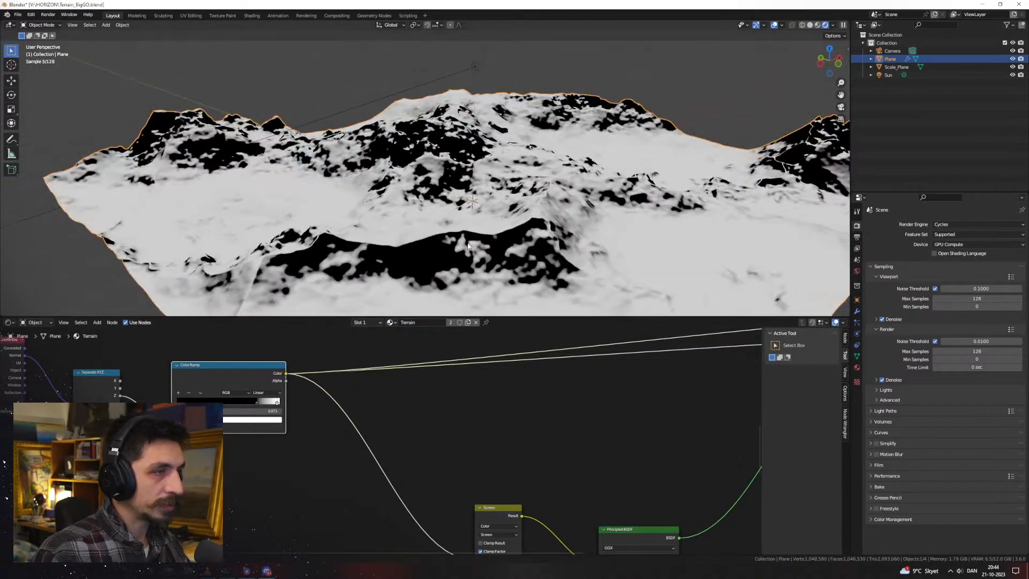
# Connect the ambient occlusion Color Ramp's Color output to the grass Mix node's Factor
pyautogui.moveTo(452, 467); pyautogui.dragTo(387, 457, button='middle')
pyautogui.moveTo(258, 394); pyautogui.dragTo(354, 379, button='middle')
pyautogui.scroll(-8, 428, 446)
pyautogui.moveTo(428, 446); pyautogui.dragTo(410, 472, button='middle')
pyautogui.scroll(-2, 409, 471)
pyautogui.click(345, 358)
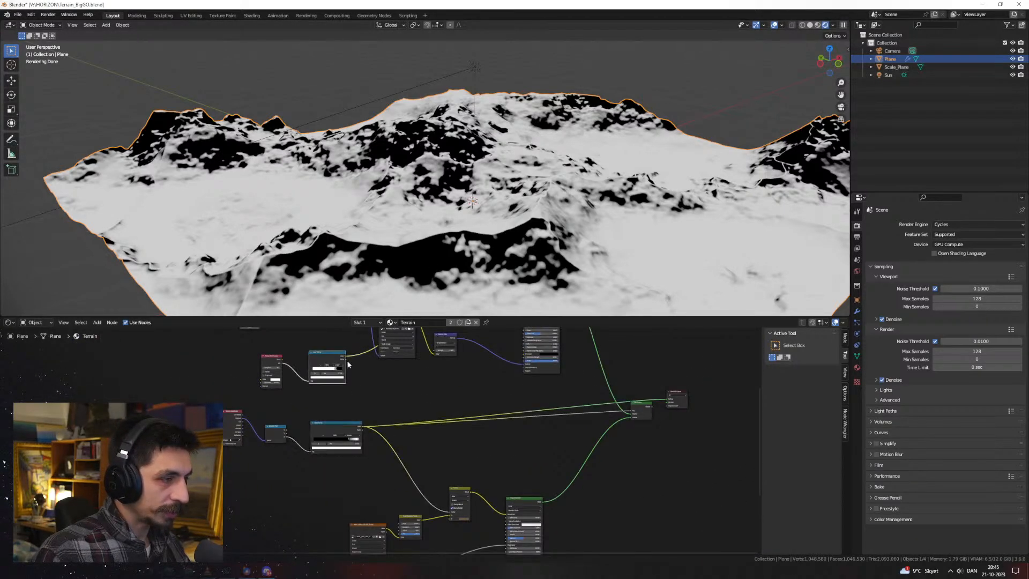
pyautogui.moveTo(449, 514); pyautogui.dragTo(425, 437, button='middle')
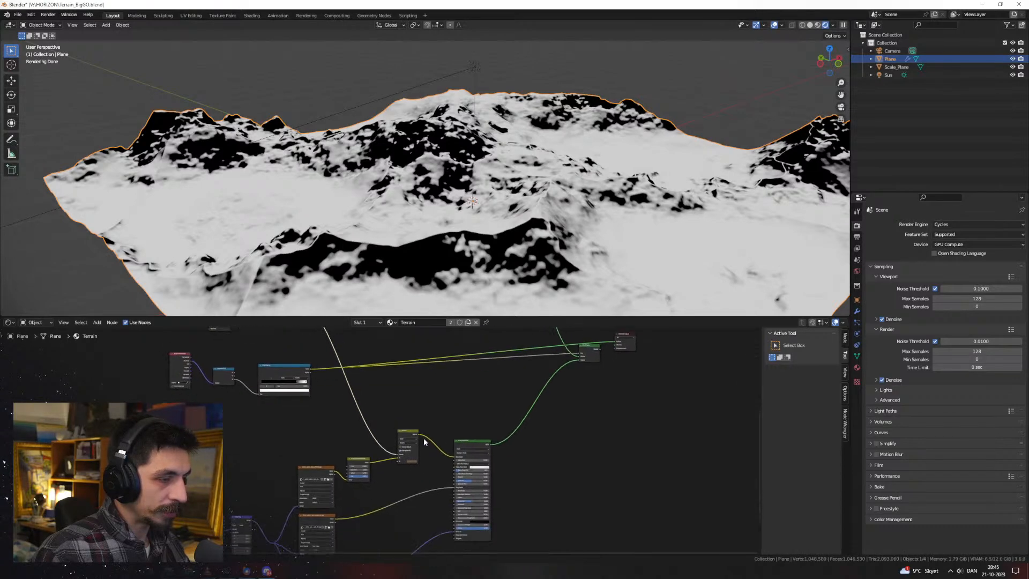
# Expand the grass Mix node again and restore the final Mix Shader as the terrain's previewed output
pyautogui.scroll(2, 421, 431)
pyautogui.click(421, 427)
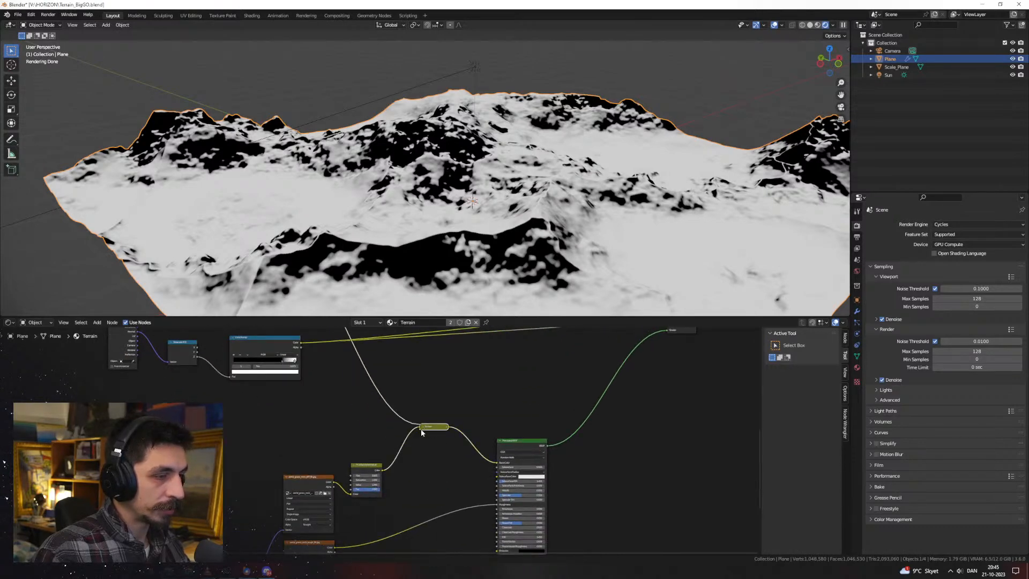
pyautogui.click(422, 427)
pyautogui.scroll(4, 482, 453)
pyautogui.moveTo(500, 378); pyautogui.dragTo(445, 410, button='middle')
pyautogui.scroll(-7, 383, 440)
pyautogui.keyDown('ctrl'); pyautogui.keyDown('shift'); pyautogui.click(532, 391); pyautogui.keyUp('shift'); pyautogui.keyUp('ctrl')
pyautogui.scroll(4, 421, 405)
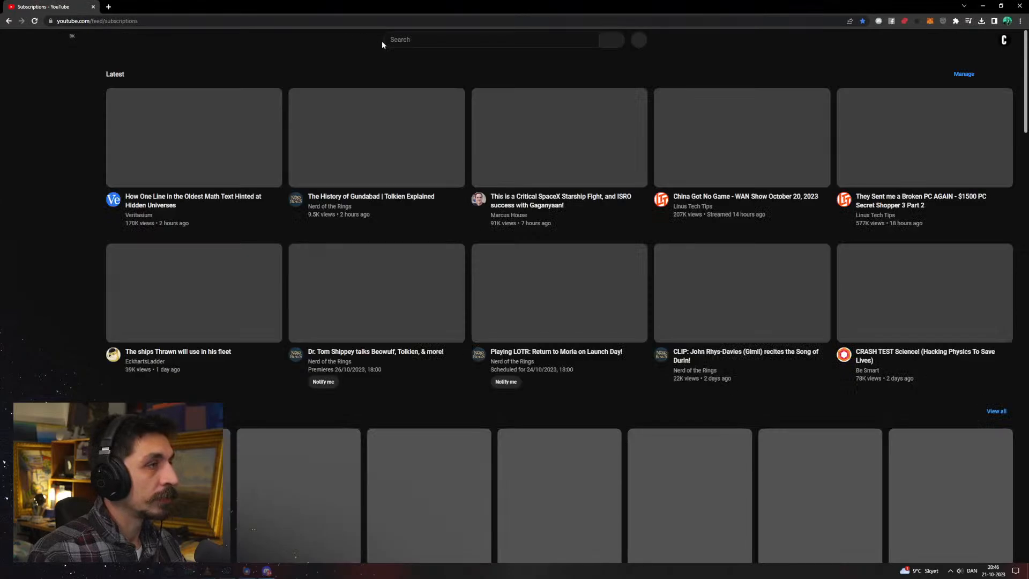
# Search YouTube for "sebastian lague" and look through the listed videos for one on erosion
pyautogui.click(437, 40)
pyautogui.write('sebastian')
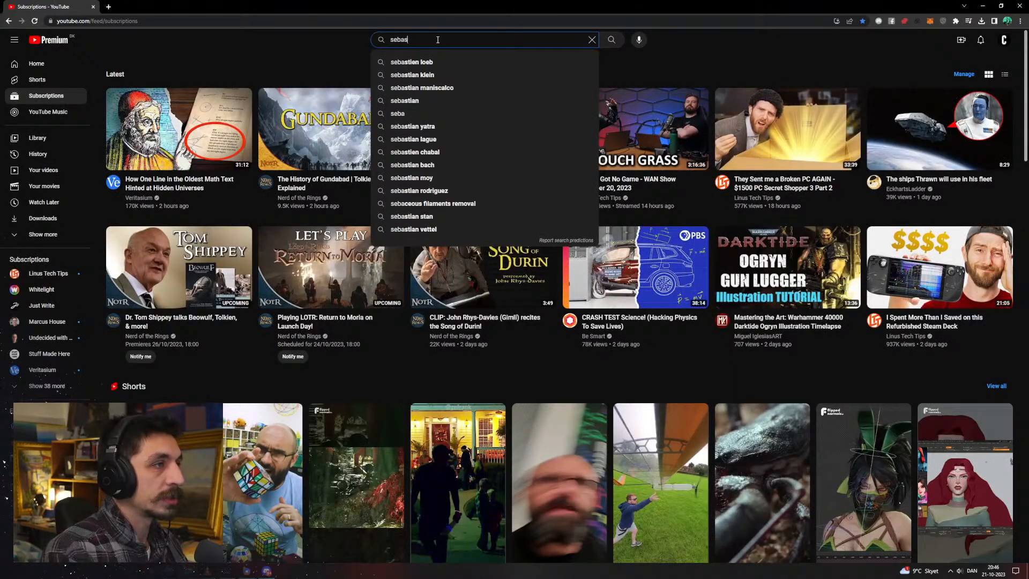
pyautogui.write(' lague')
pyautogui.press('Return')
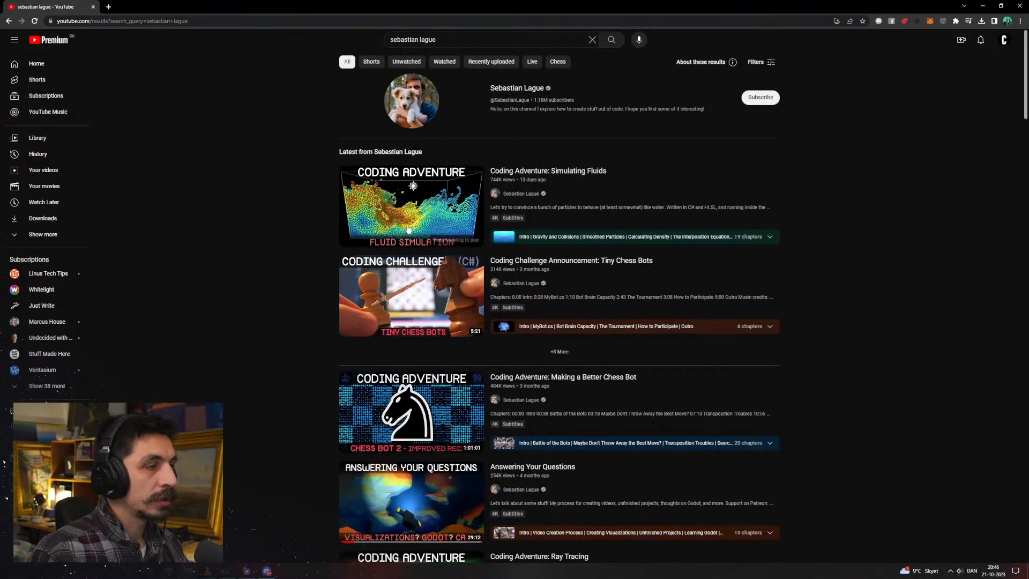
pyautogui.scroll(-7, 419, 225)
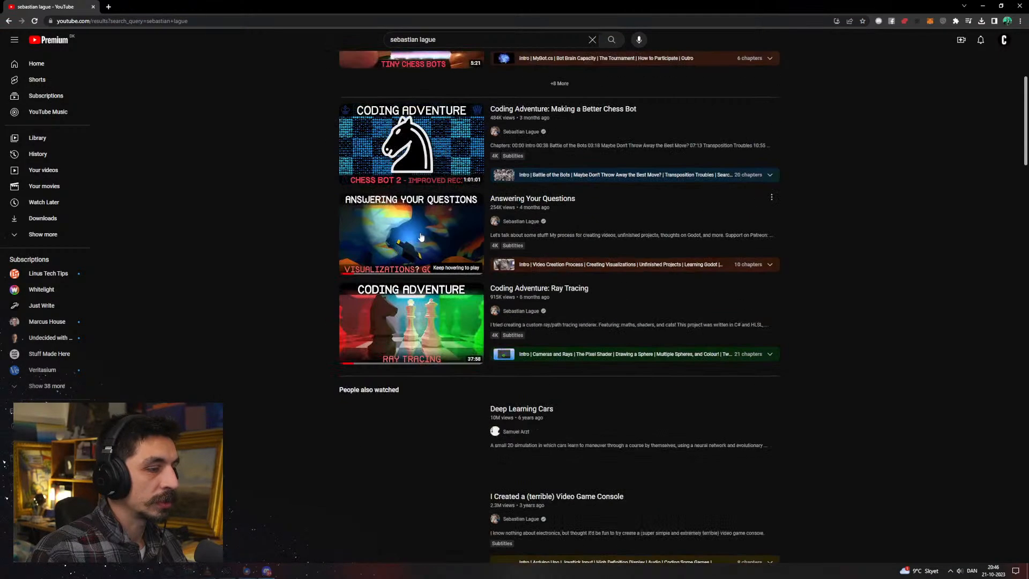
pyautogui.scroll(-20, 419, 234)
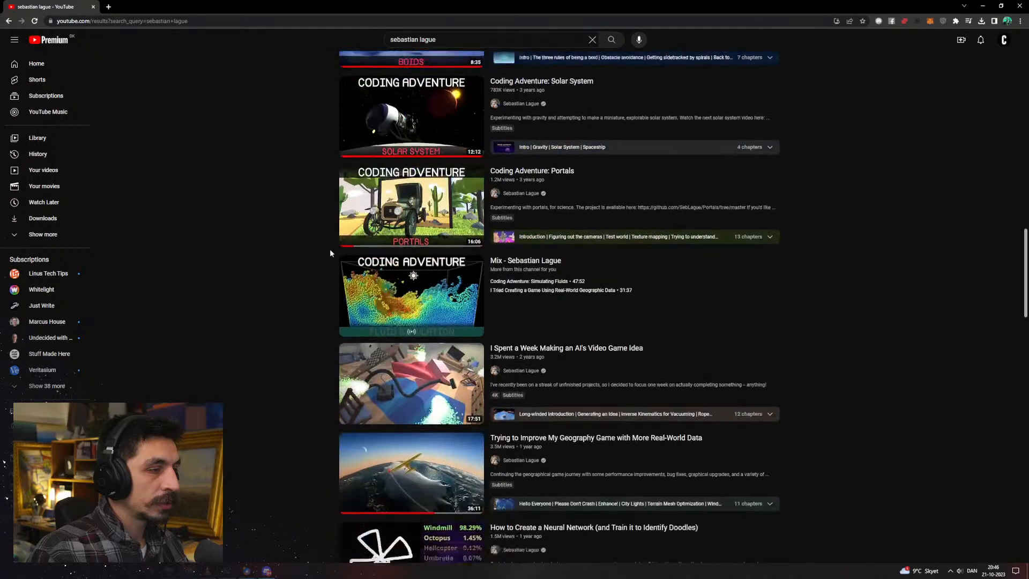
pyautogui.scroll(-4, 317, 250)
pyautogui.scroll(20, 294, 302)
# Refine the YouTube search to "sebastian lague erosion" and open the "Coding Adventure: Hydraulic Erosion" video
pyautogui.click(459, 40)
pyautogui.write('erosion')
pyautogui.press('Return')
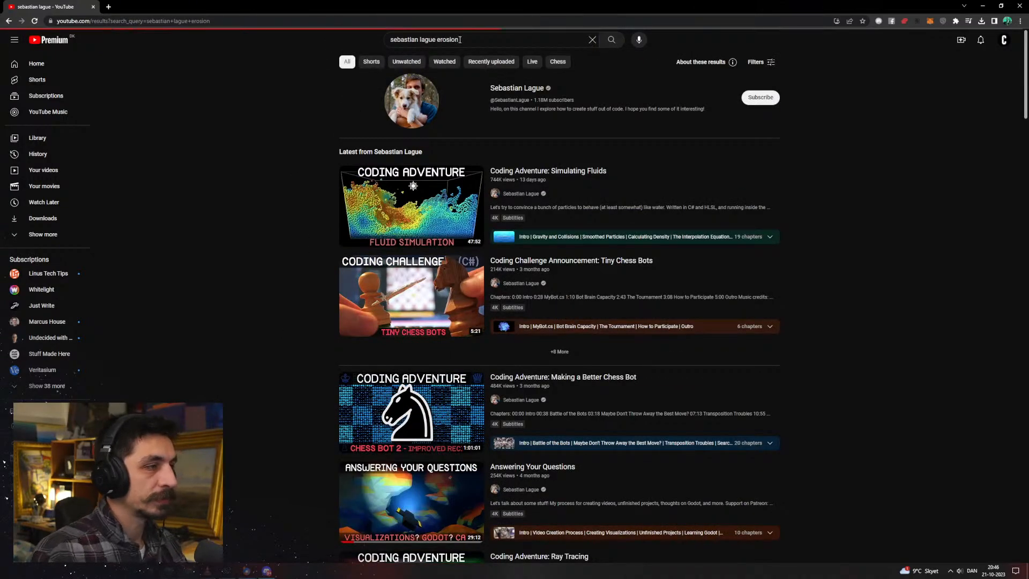
pyautogui.click(445, 112)
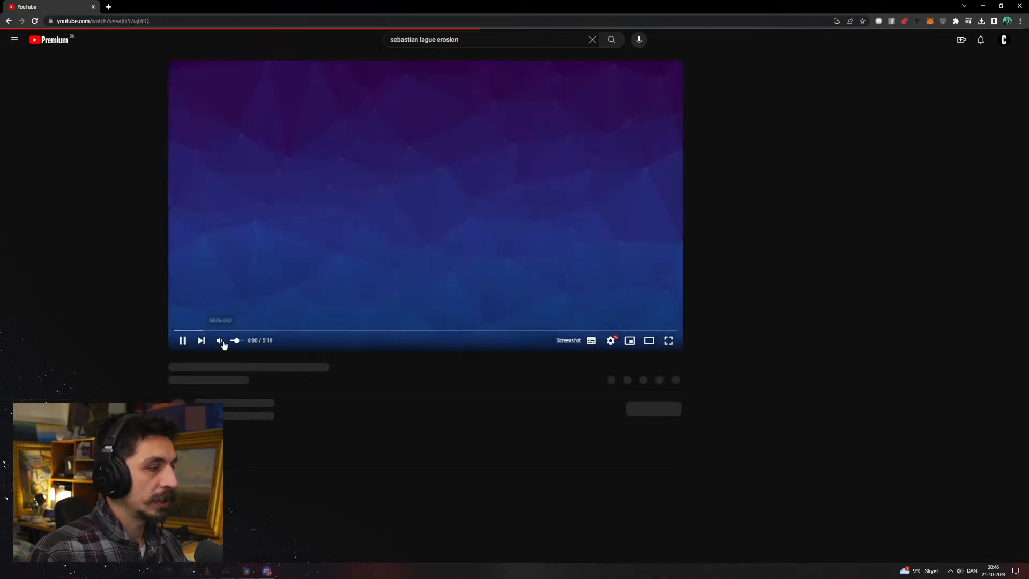
# Examine the Comparison chapter of the Hydraulic Erosion video in full screen, comparing the terrain with and without erosion
pyautogui.click(317, 330)
pyautogui.click(616, 330)
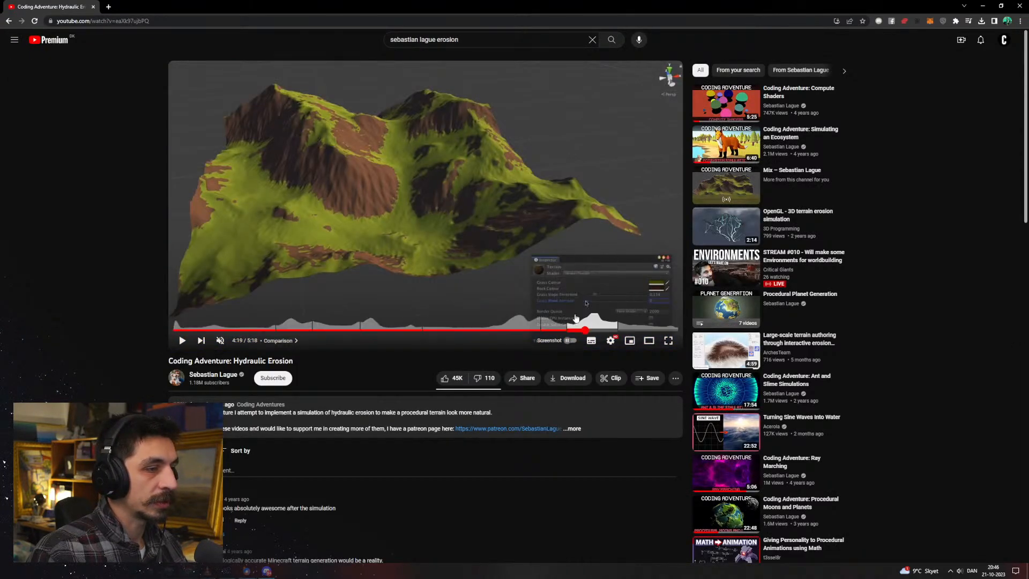
pyautogui.click(585, 330)
pyautogui.doubleClick(572, 301)
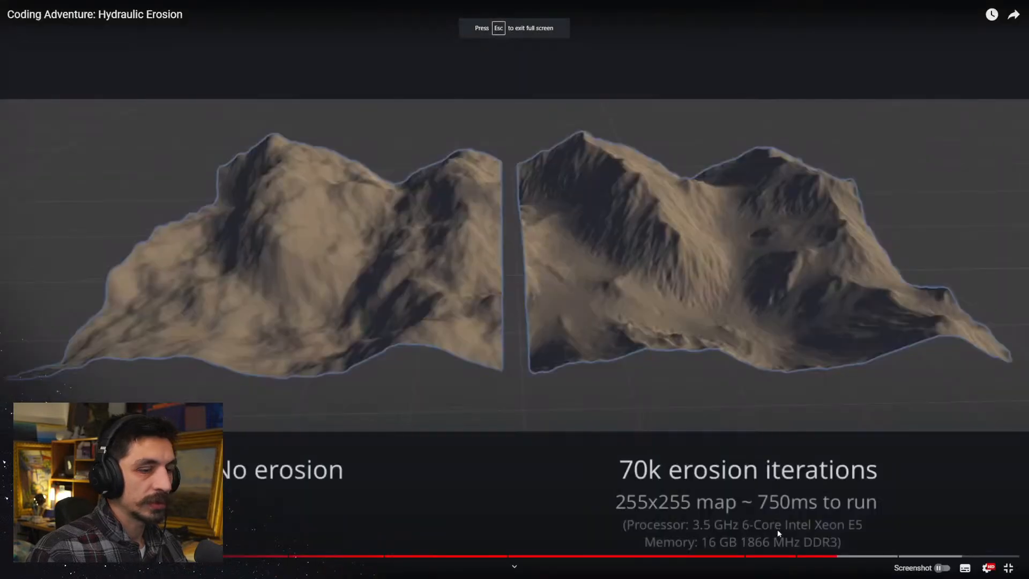
pyautogui.click(815, 557)
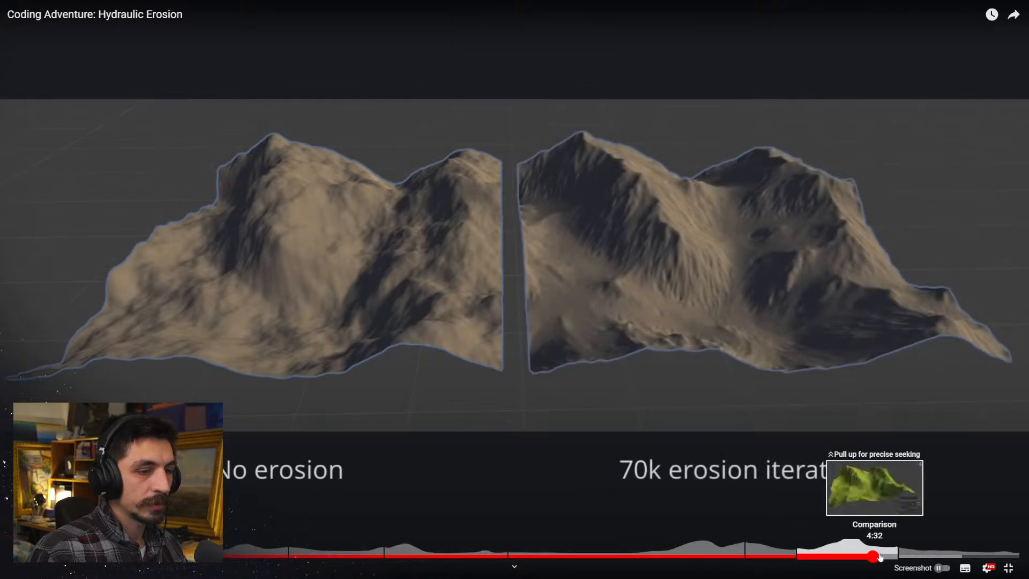
pyautogui.click(905, 556)
pyautogui.click(750, 555)
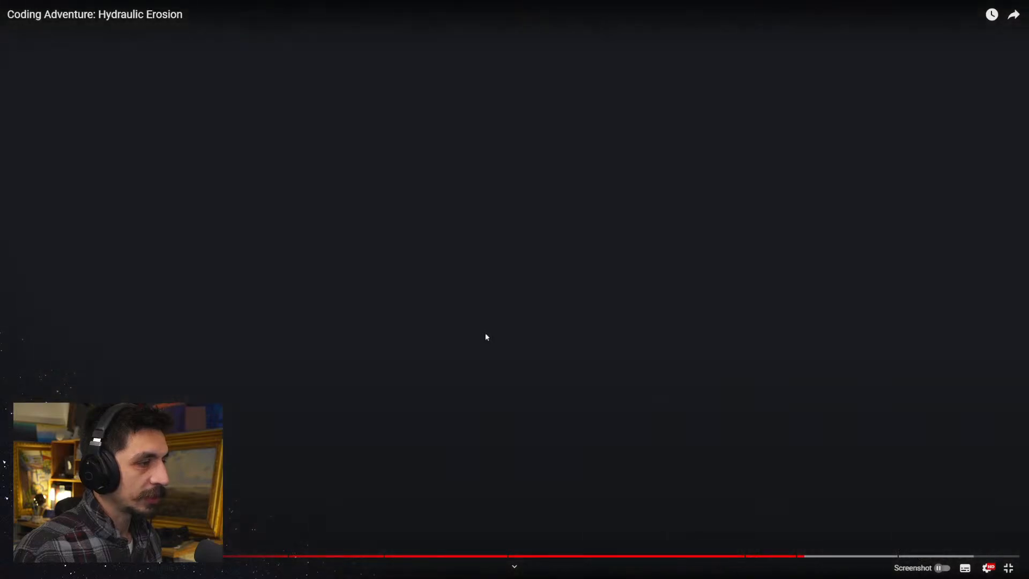
# Exit the full-screen video, return to Blender and select the Sun light
pyautogui.doubleClick(558, 292)
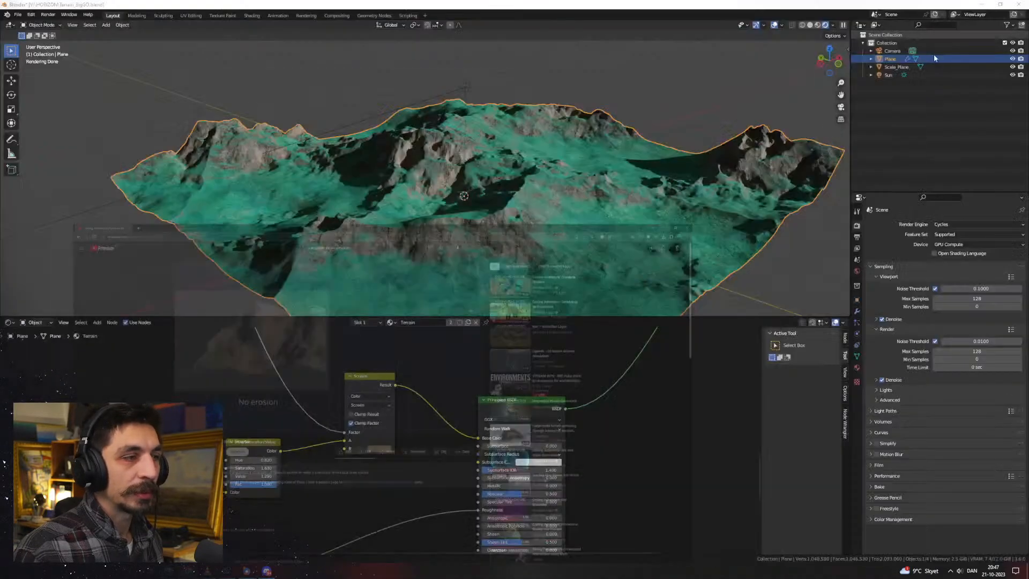
pyautogui.click(984, 6)
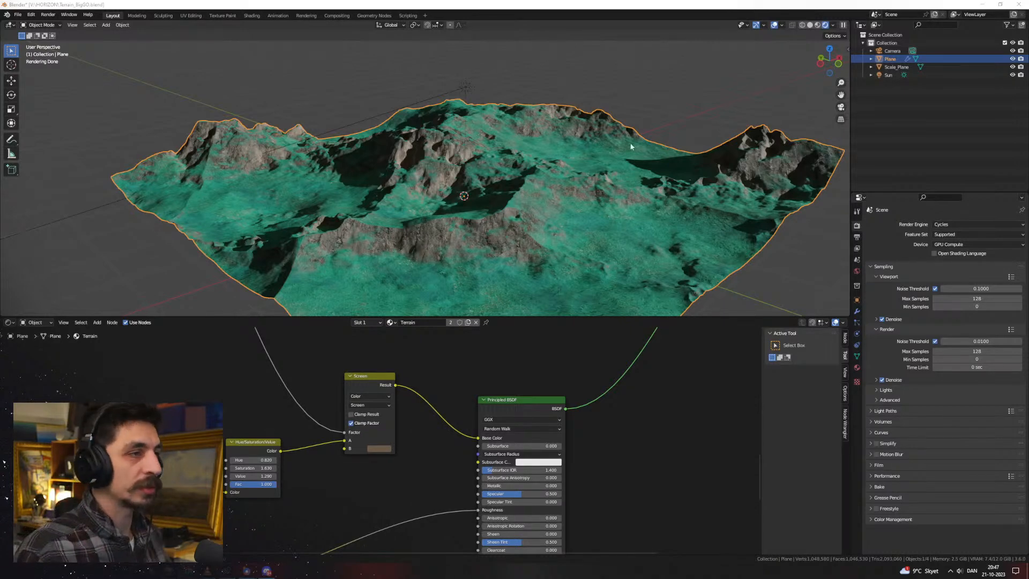
pyautogui.moveTo(588, 166)
pyautogui.mouseDown(button='middle')
pyautogui.moveTo(536, 169)
pyautogui.moveTo(593, 165)
pyautogui.moveTo(551, 168)
pyautogui.moveTo(580, 152)
pyautogui.mouseUp(button='middle')
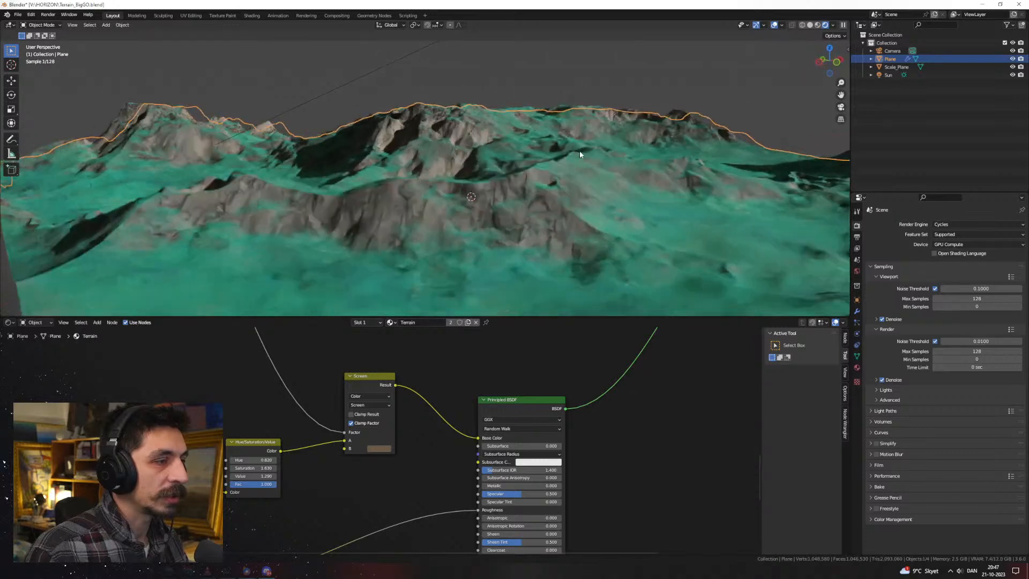
pyautogui.click(612, 74)
pyautogui.click(471, 48)
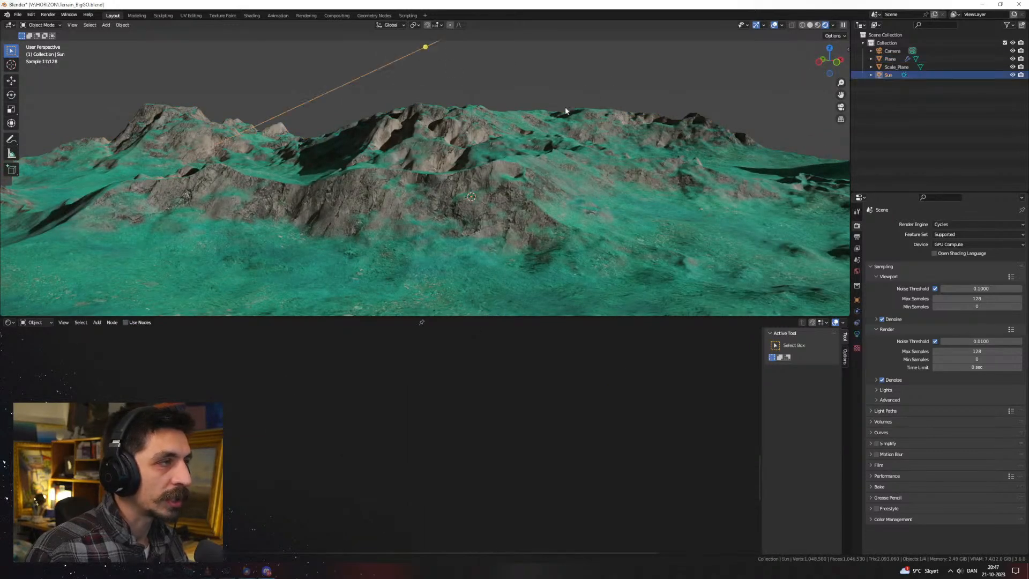
# Split the 3D viewport vertically and turn the new area into an Asset Browser
pyautogui.scroll(-3, 616, 176)
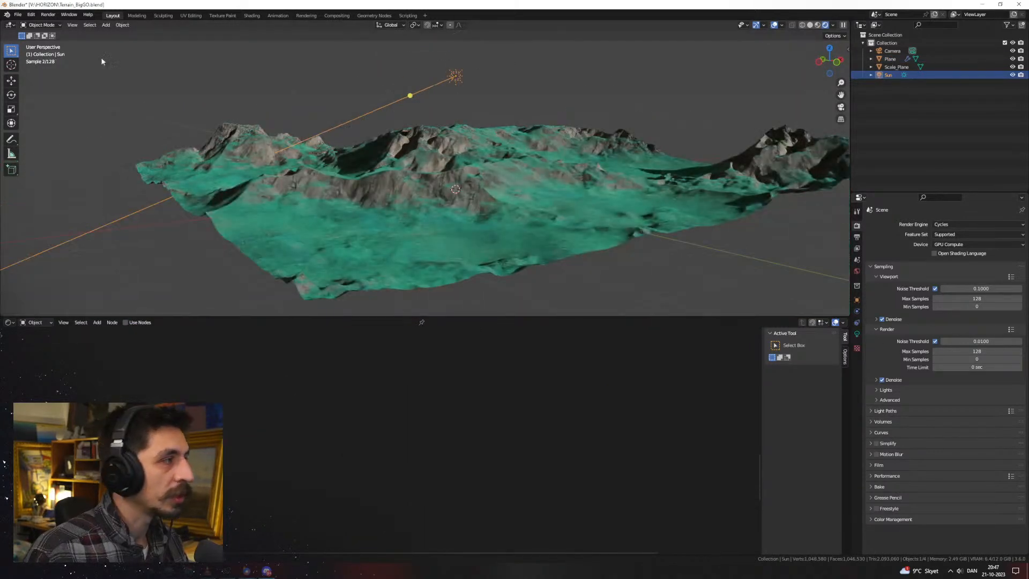
pyautogui.moveTo(2, 32); pyautogui.dragTo(231, 81)
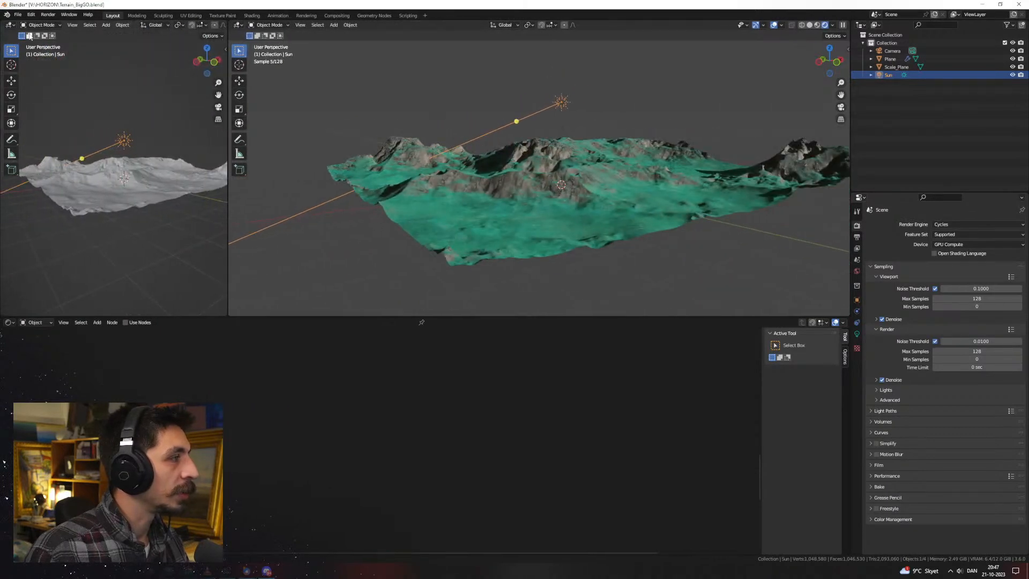
pyautogui.click(11, 26)
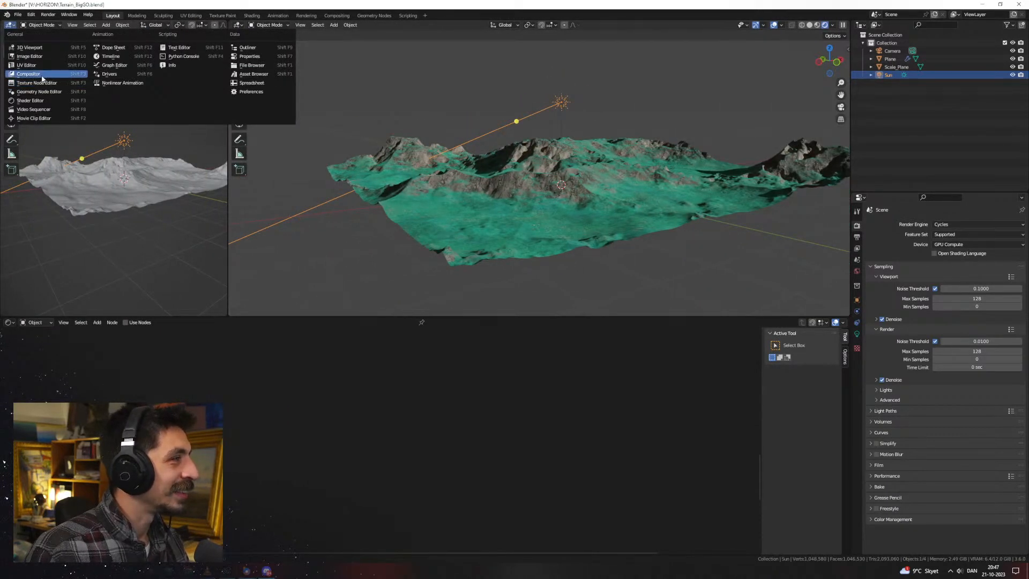
pyautogui.click(254, 75)
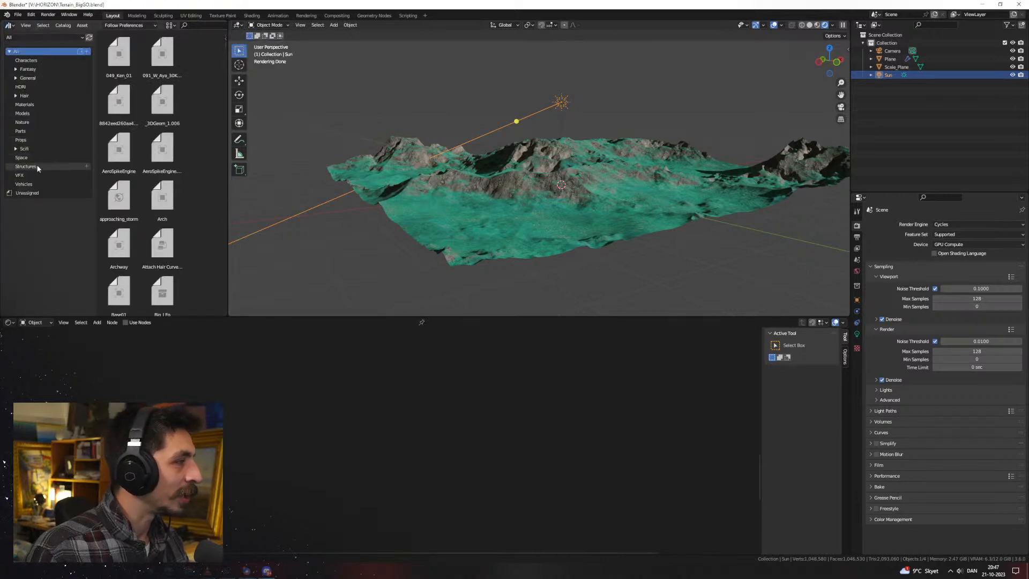
# Show the HDRI catalog in the Asset Browser and enlarge the browser area to display its thumbnails
pyautogui.click(37, 95)
pyautogui.click(34, 87)
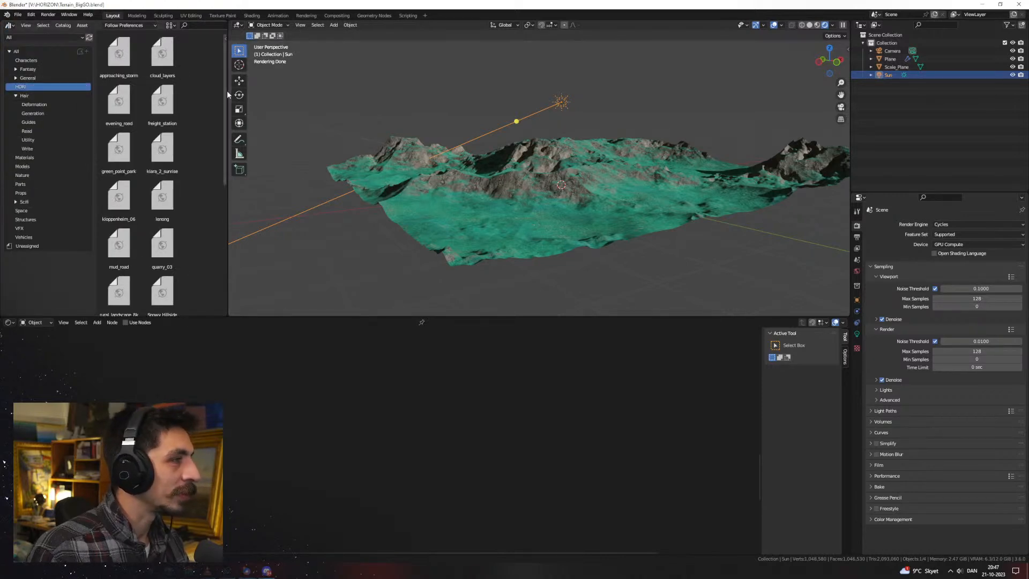
pyautogui.moveTo(227, 96); pyautogui.dragTo(282, 98)
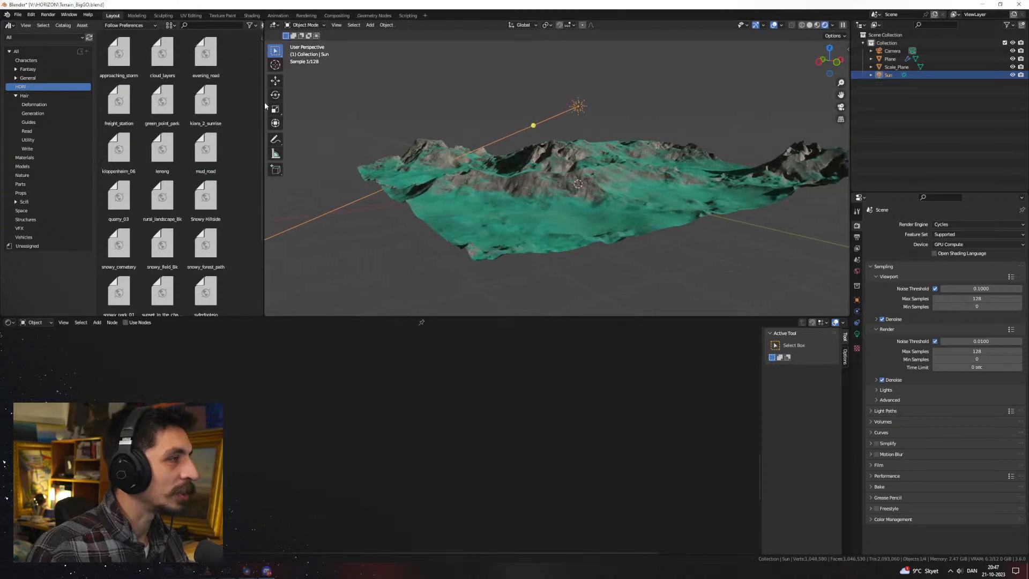
pyautogui.scroll(-7, 209, 135)
pyautogui.scroll(5, 209, 137)
pyautogui.moveTo(306, 318); pyautogui.dragTo(325, 422)
pyautogui.moveTo(593, 237)
pyautogui.mouseDown(button='middle')
pyautogui.moveTo(608, 234)
pyautogui.moveTo(581, 239)
pyautogui.moveTo(600, 242)
pyautogui.mouseUp(button='middle')
pyautogui.scroll(3, 581, 239)
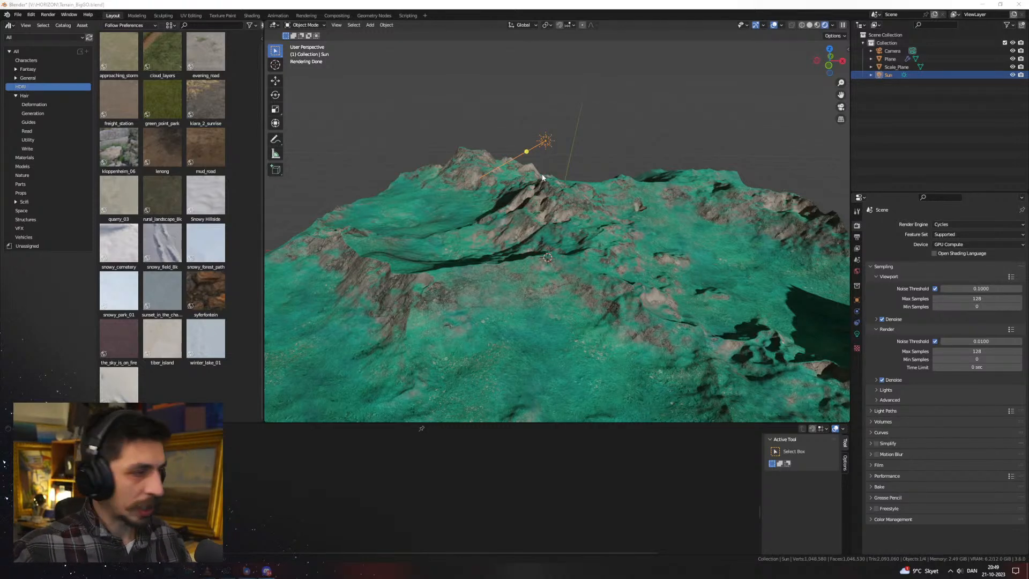
# Add the kiara_2_sunrise HDRI from the asset library to the terrain scene as its world lighting
pyautogui.scroll(2, 532, 277)
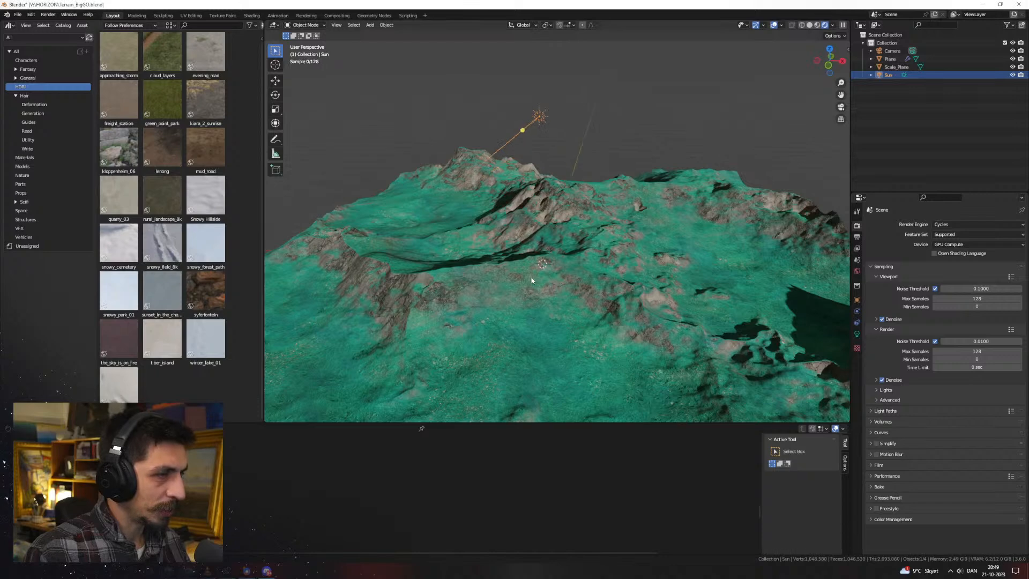
pyautogui.moveTo(533, 277); pyautogui.dragTo(512, 272, button='middle')
pyautogui.scroll(2, 513, 273)
pyautogui.scroll(4, 513, 272)
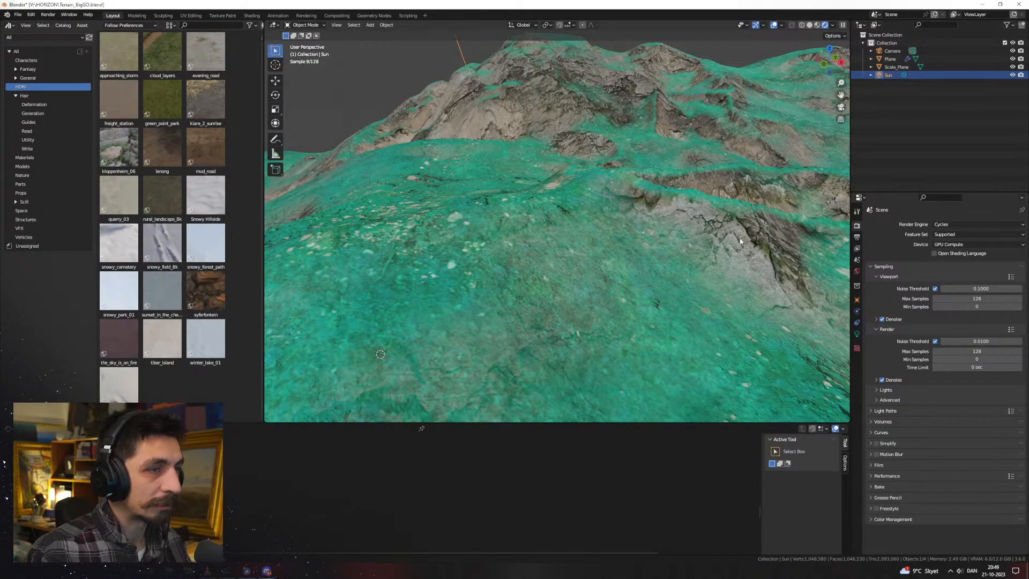
pyautogui.scroll(-8, 650, 239)
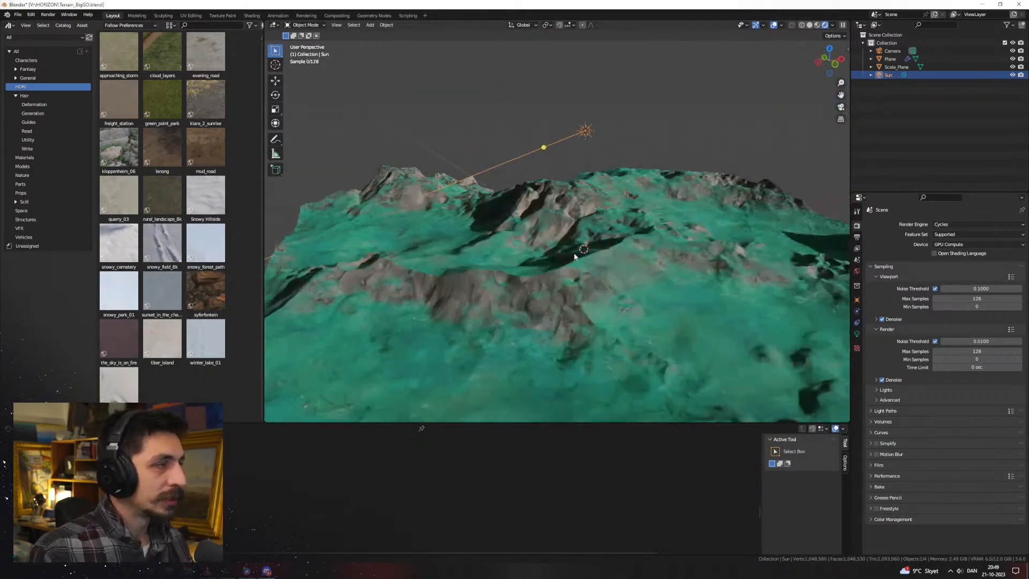
pyautogui.keyDown('shift'); pyautogui.moveTo(571, 258); pyautogui.dragTo(590, 245, button='middle'); pyautogui.keyUp('shift')
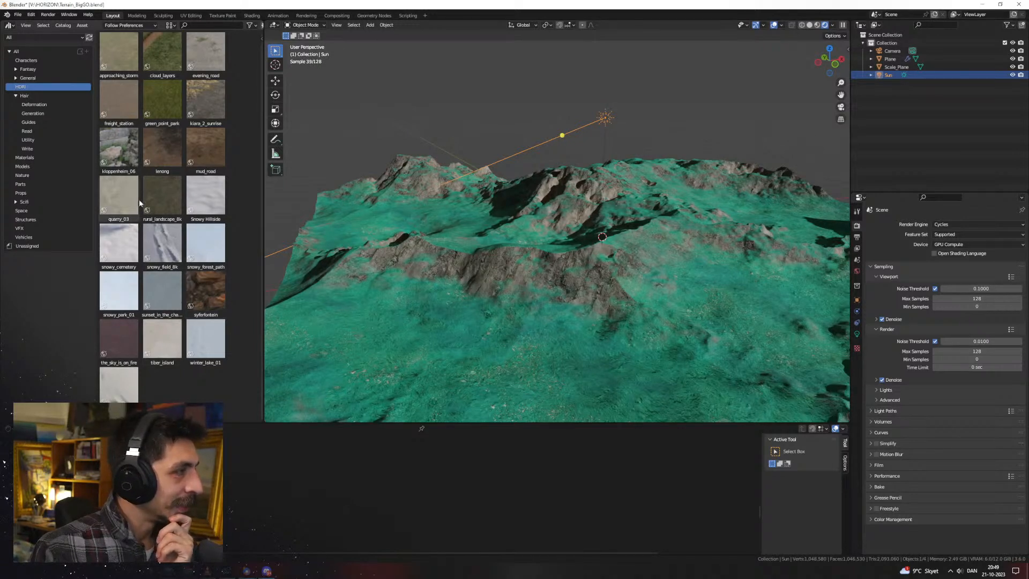
pyautogui.moveTo(206, 100); pyautogui.dragTo(443, 99)
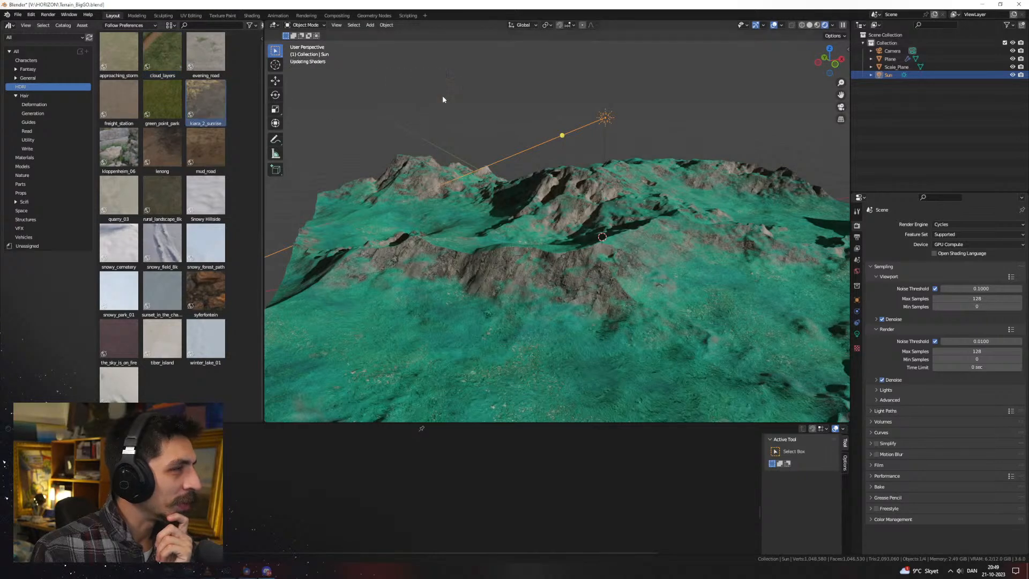
pyautogui.scroll(-1, 450, 138)
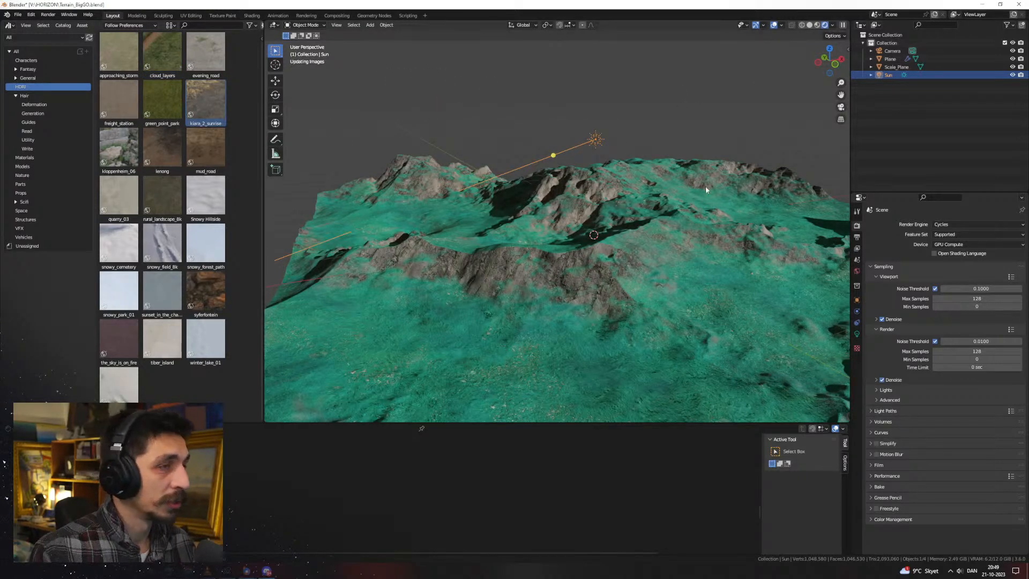
# Show the world's shader node tree in the lower editor and enlarge that editor
pyautogui.click(832, 25)
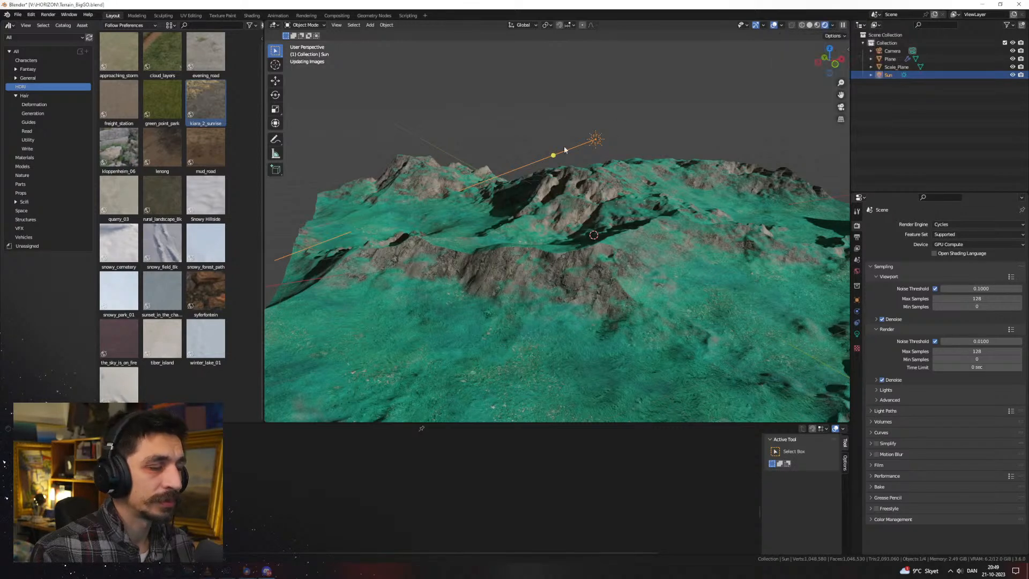
pyautogui.click(10, 429)
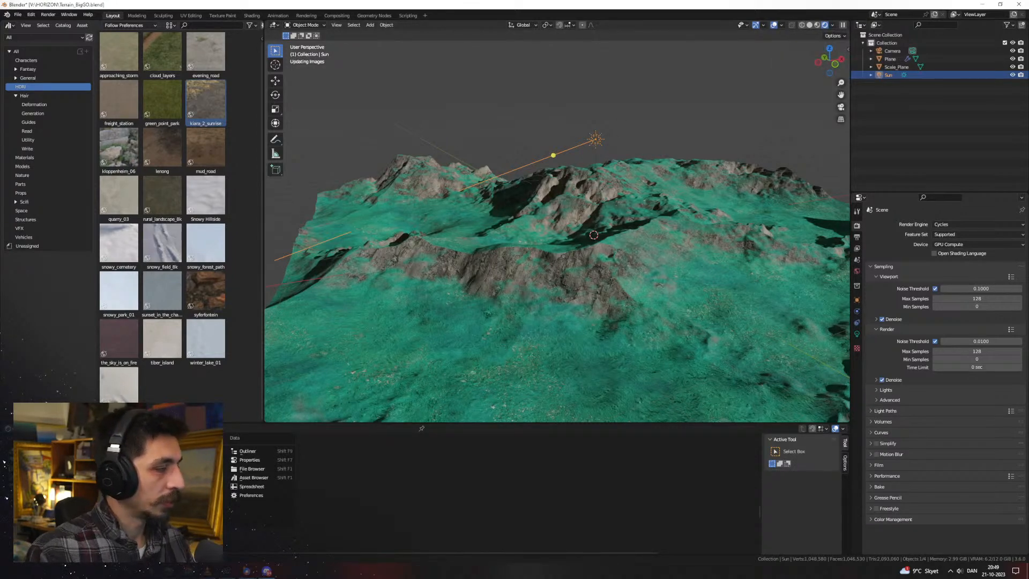
pyautogui.click(10, 429)
pyautogui.click(38, 429)
pyautogui.click(37, 459)
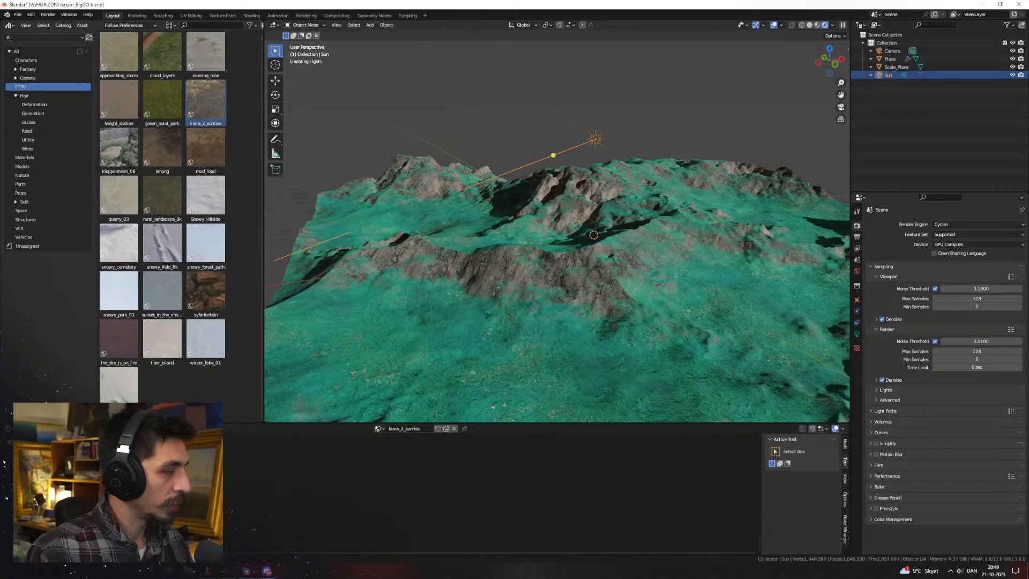
pyautogui.moveTo(314, 423); pyautogui.dragTo(315, 334)
# Hide the Sun light in the viewport so only the HDRI lights the scene, and select the terrain plane
pyautogui.moveTo(635, 217); pyautogui.dragTo(584, 255, button='middle')
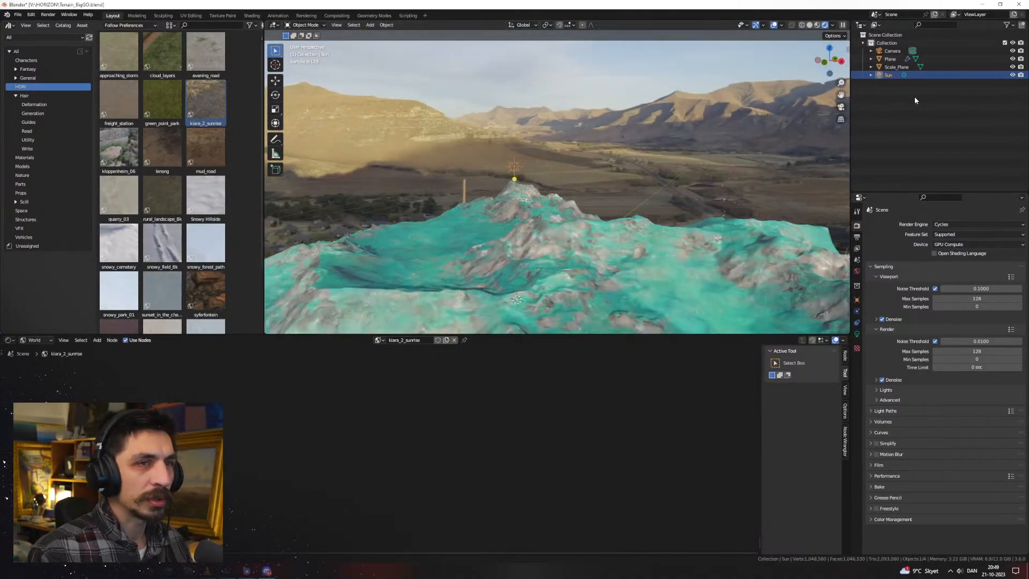
pyautogui.click(1013, 75)
pyautogui.moveTo(621, 220); pyautogui.dragTo(696, 196, button='middle')
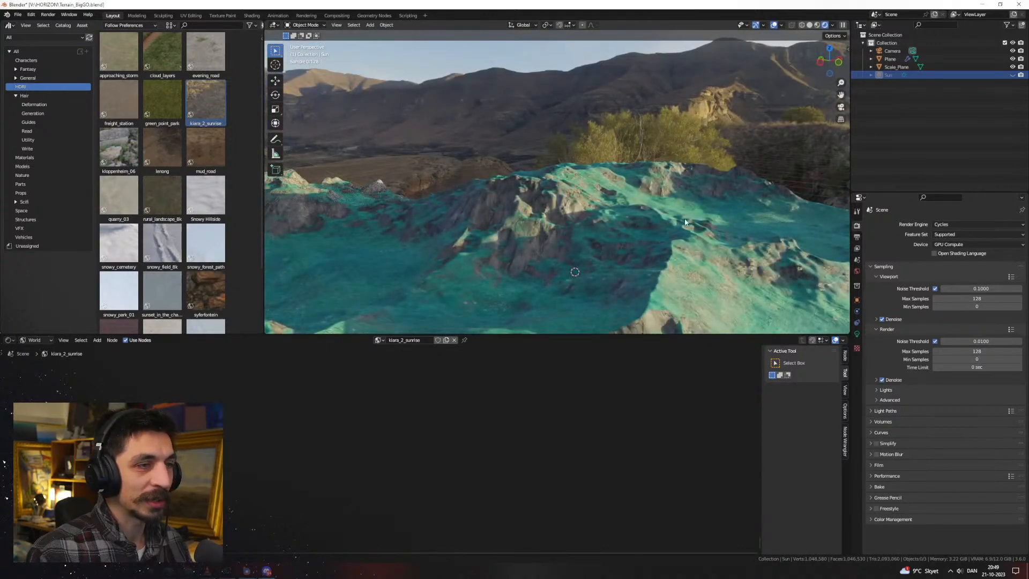
pyautogui.click(598, 273)
pyautogui.click(636, 143)
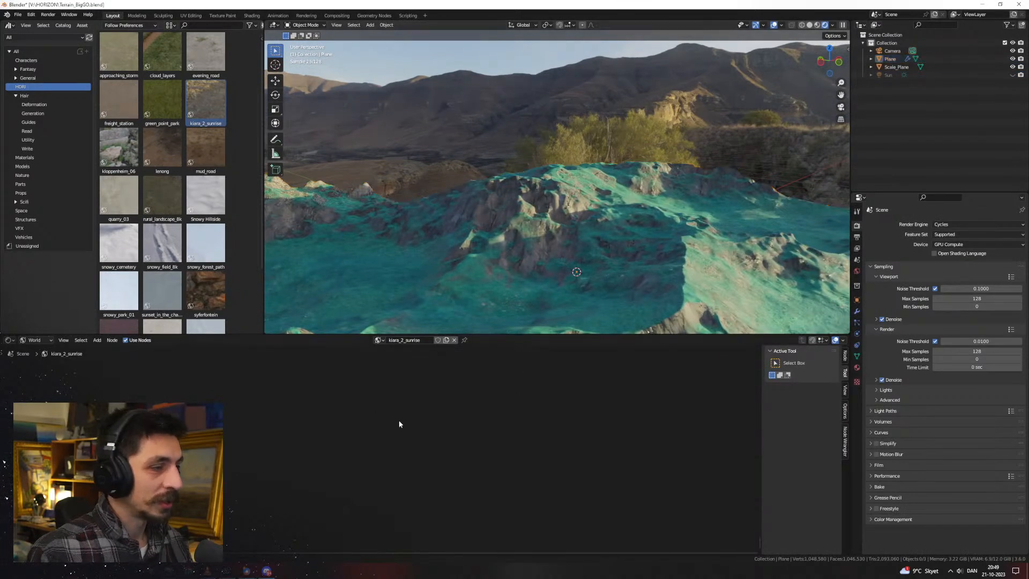
# Insert a Background node between the kiara_2_sunrise_8k.hdr texture and the World Output's Surface
pyautogui.press('Home')
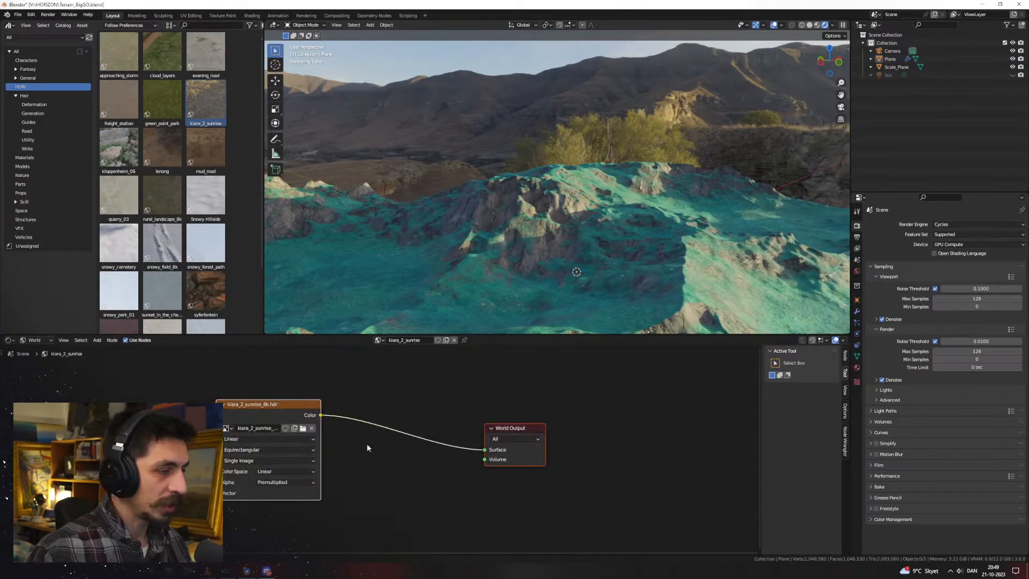
pyautogui.moveTo(320, 415); pyautogui.dragTo(381, 458)
pyautogui.write('back')
pyautogui.press('Return')
pyautogui.click(382, 460)
pyautogui.moveTo(444, 465); pyautogui.dragTo(485, 449)
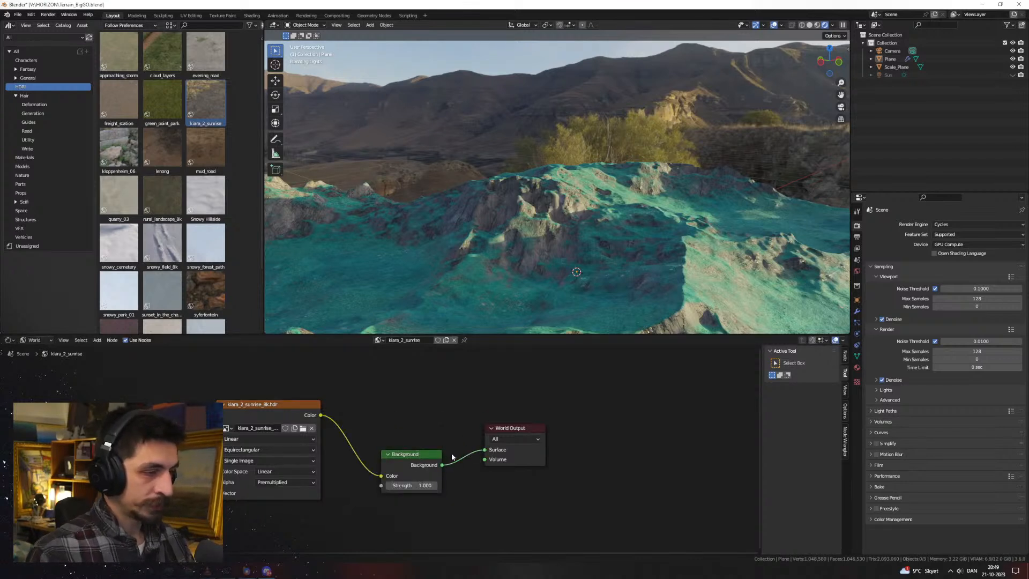
pyautogui.moveTo(422, 454); pyautogui.dragTo(422, 432)
# Add Texture Coordinate and Mapping nodes to the environment texture and space them out
pyautogui.moveTo(269, 426); pyautogui.dragTo(414, 418, button='middle')
pyautogui.moveTo(388, 401); pyautogui.dragTo(387, 409)
pyautogui.moveTo(294, 401); pyautogui.dragTo(411, 398, button='middle')
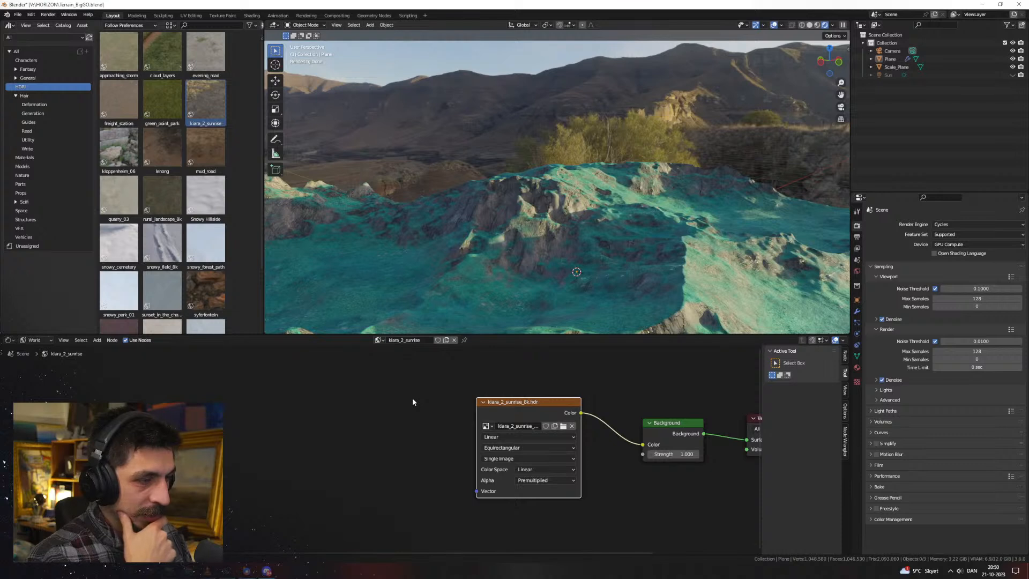
pyautogui.hotkey('ctrl', 't')
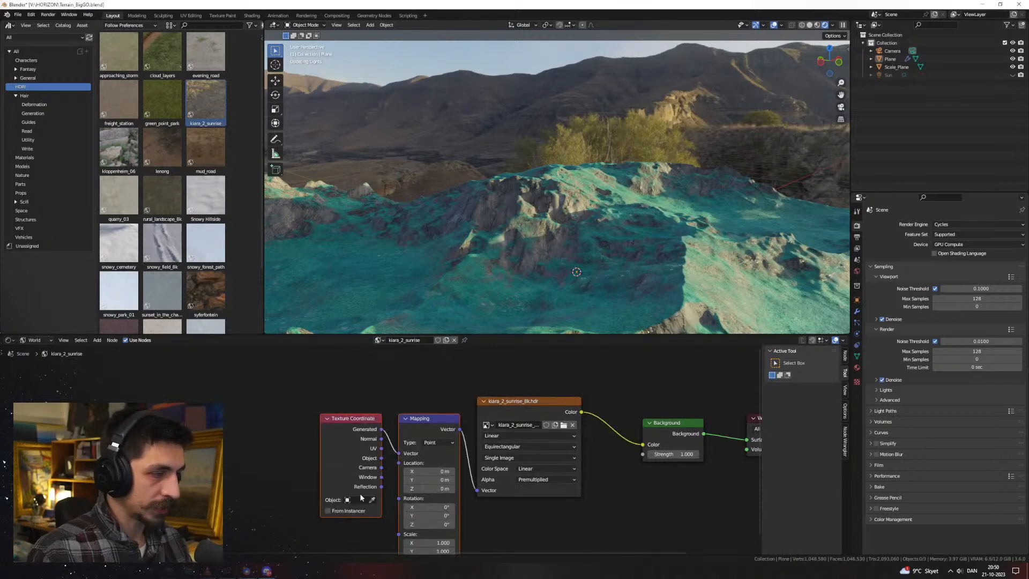
pyautogui.moveTo(344, 466); pyautogui.dragTo(253, 456)
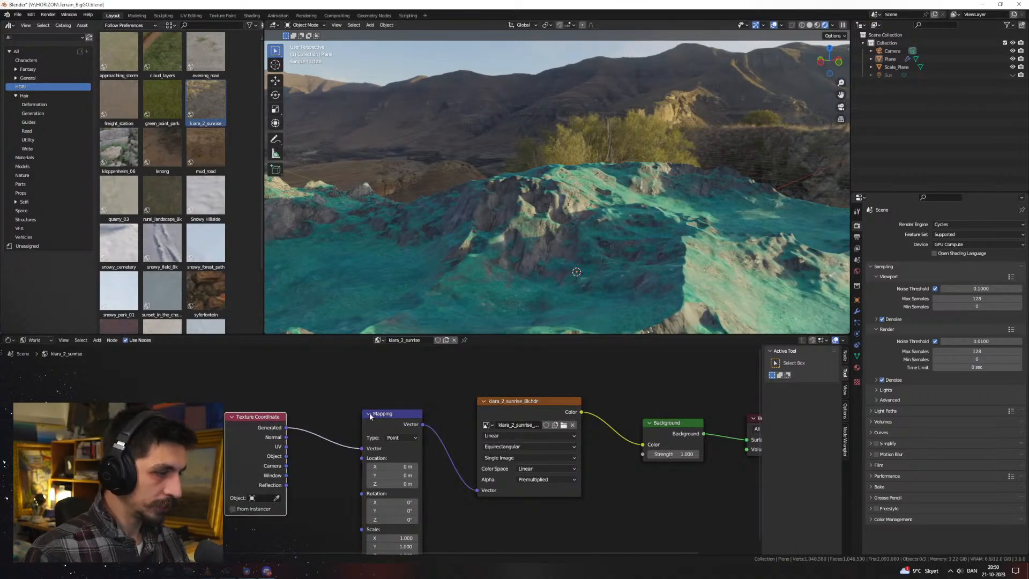
# Set the Mapping node's Z rotation to 50° to turn the HDRI
pyautogui.scroll(2, 343, 458)
pyautogui.moveTo(397, 468); pyautogui.dragTo(408, 468)
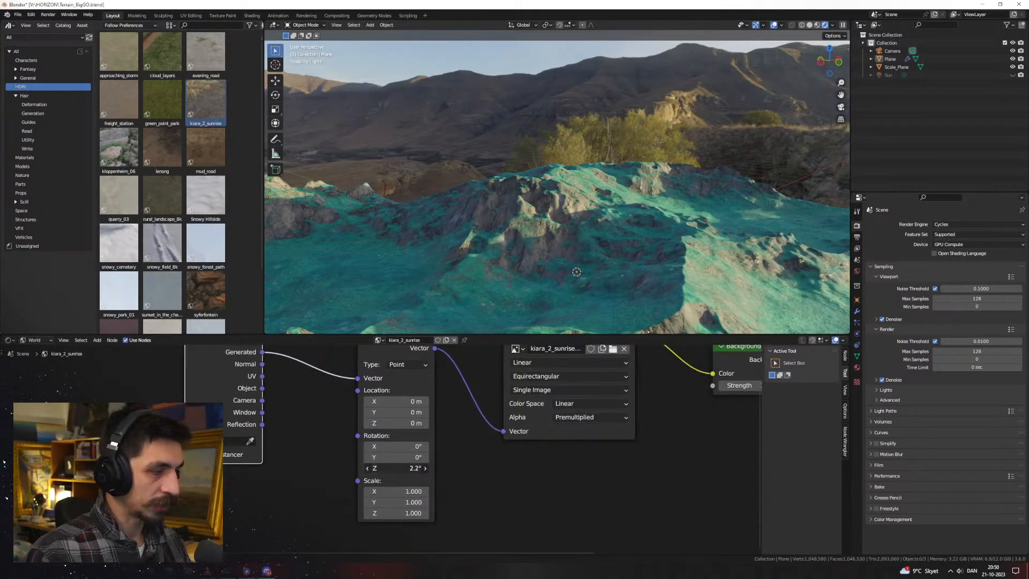
pyautogui.click(401, 468)
pyautogui.write('50')
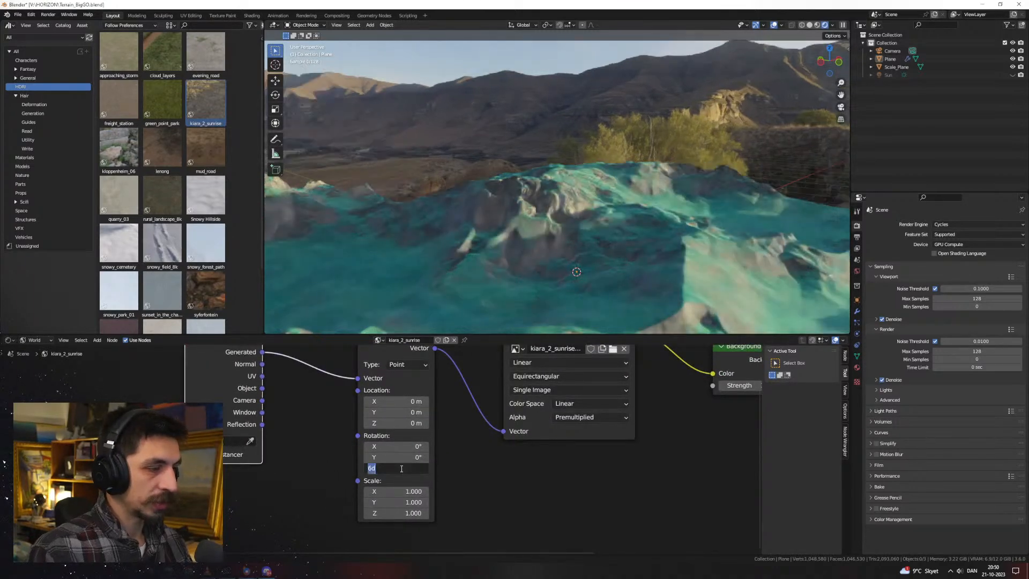
pyautogui.press('Return')
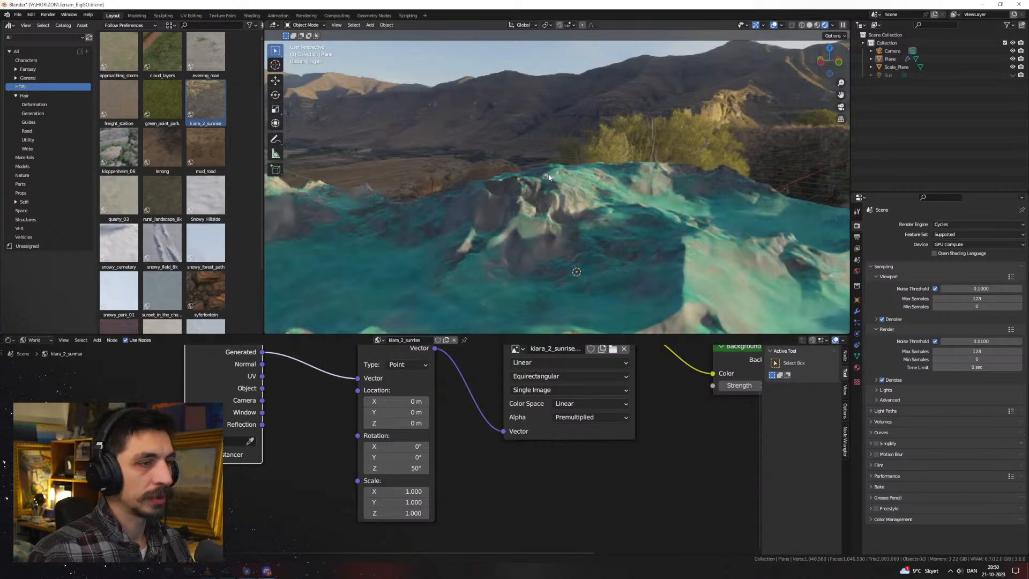
# Set the world Background node's strength to 0.5
pyautogui.moveTo(555, 173); pyautogui.dragTo(712, 193, button='middle')
pyautogui.scroll(-5, 675, 412)
pyautogui.moveTo(707, 424); pyautogui.dragTo(493, 476, button='middle')
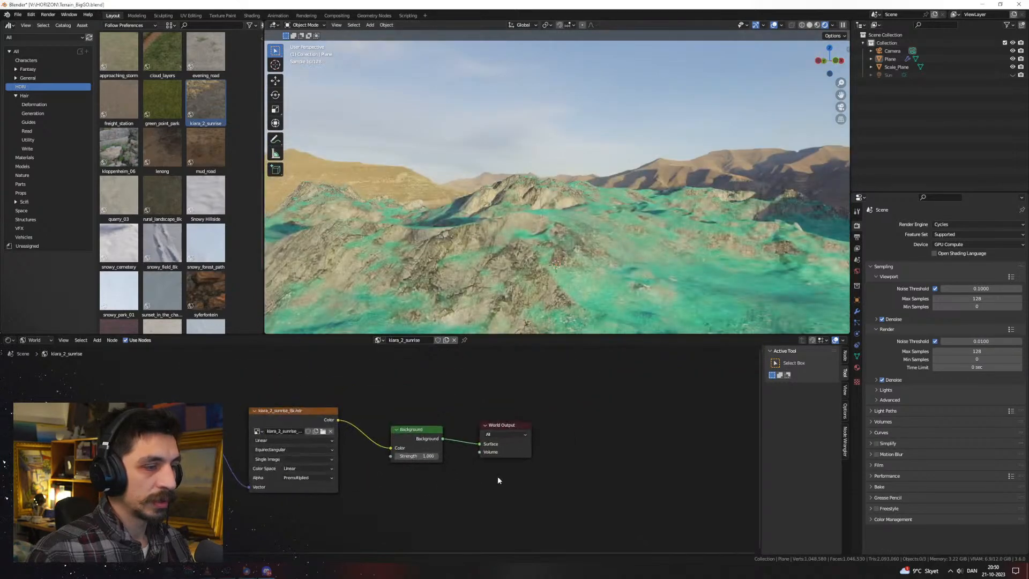
pyautogui.scroll(4, 384, 450)
pyautogui.click(440, 463)
pyautogui.write('0.5')
pyautogui.press('Return')
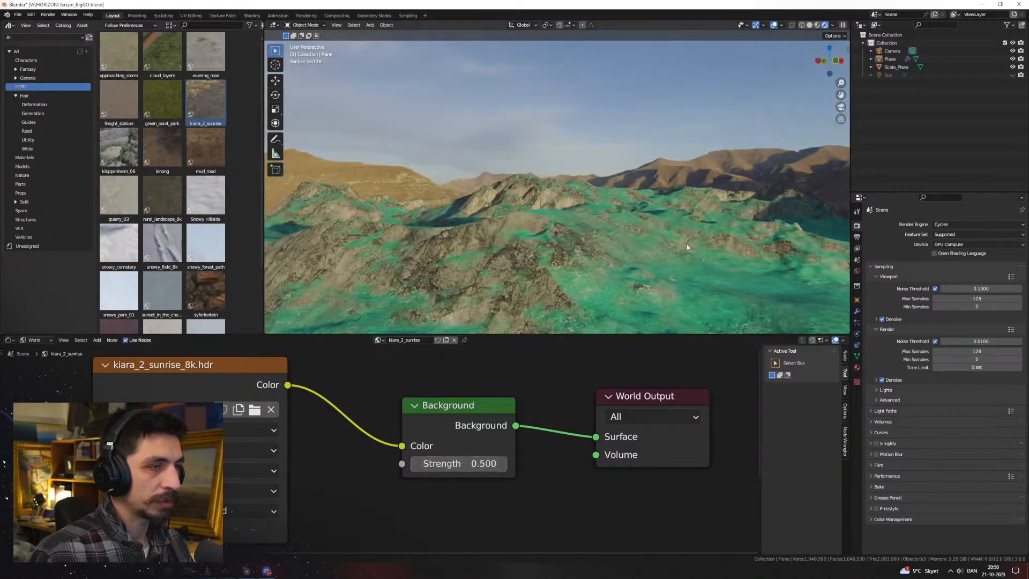
# Unhide the Sun light and rotate it about the global Z axis to line up with the sun in the HDRI
pyautogui.scroll(-3, 627, 268)
pyautogui.moveTo(627, 260); pyautogui.dragTo(589, 208, button='middle')
pyautogui.scroll(-3, 617, 275)
pyautogui.scroll(-3, 553, 263)
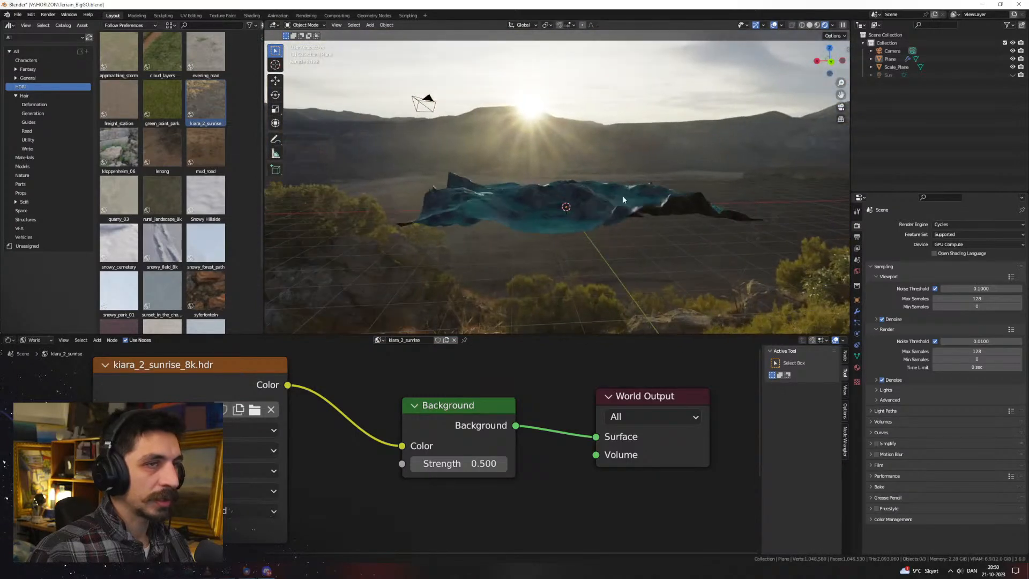
pyautogui.click(1013, 76)
pyautogui.moveTo(673, 151); pyautogui.dragTo(658, 164, button='middle')
pyautogui.click(589, 159)
pyautogui.press('r')
pyautogui.press('z')
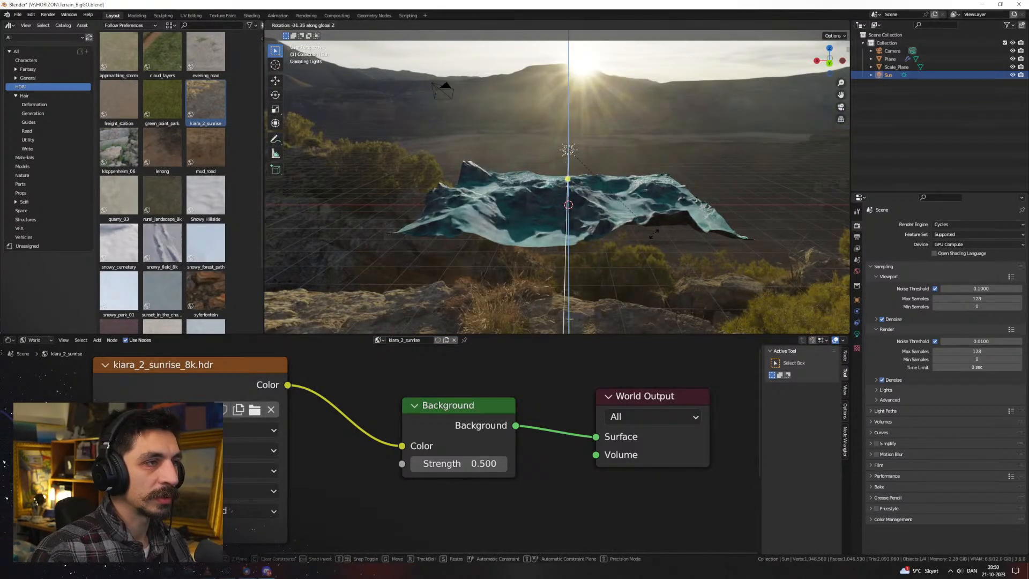
pyautogui.click(691, 254)
# Tint the Sun light pale orange (hue 0.086, saturation 0.462) and rotate it slightly further about the global Z axis
pyautogui.click(857, 333)
pyautogui.click(979, 271)
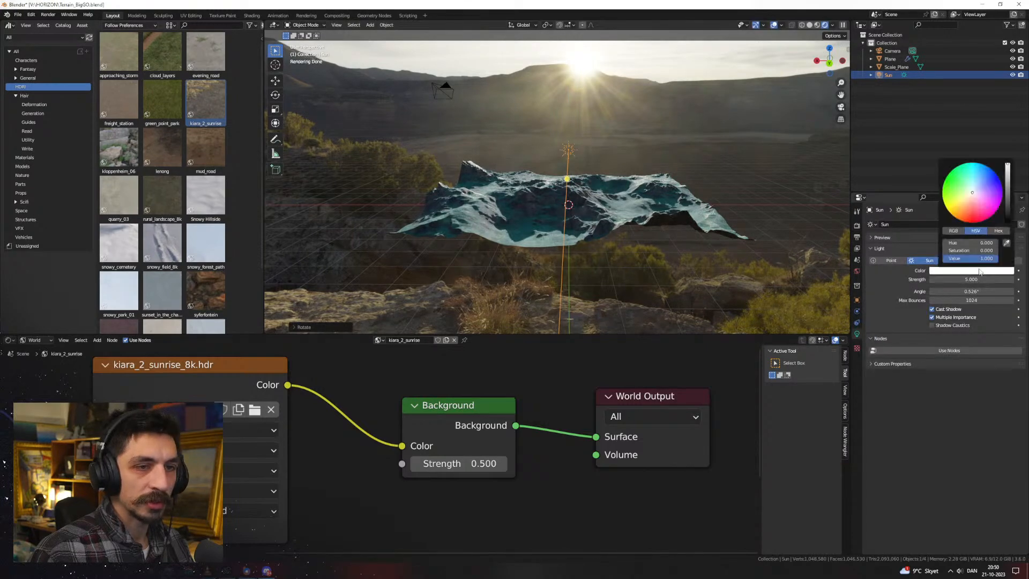
pyautogui.click(968, 199)
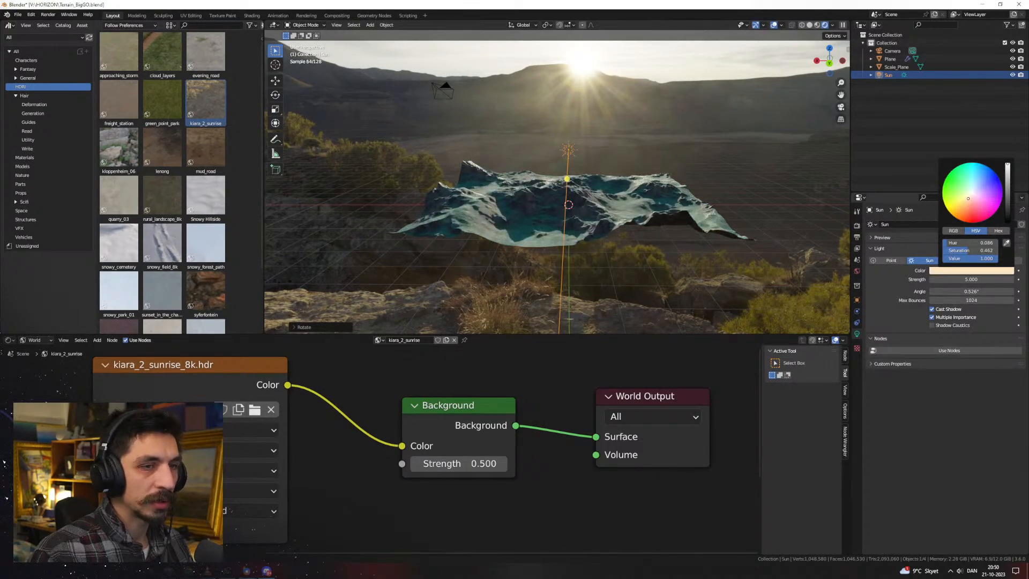
pyautogui.moveTo(684, 185); pyautogui.dragTo(682, 218, button='middle')
pyautogui.press('r')
pyautogui.press('z')
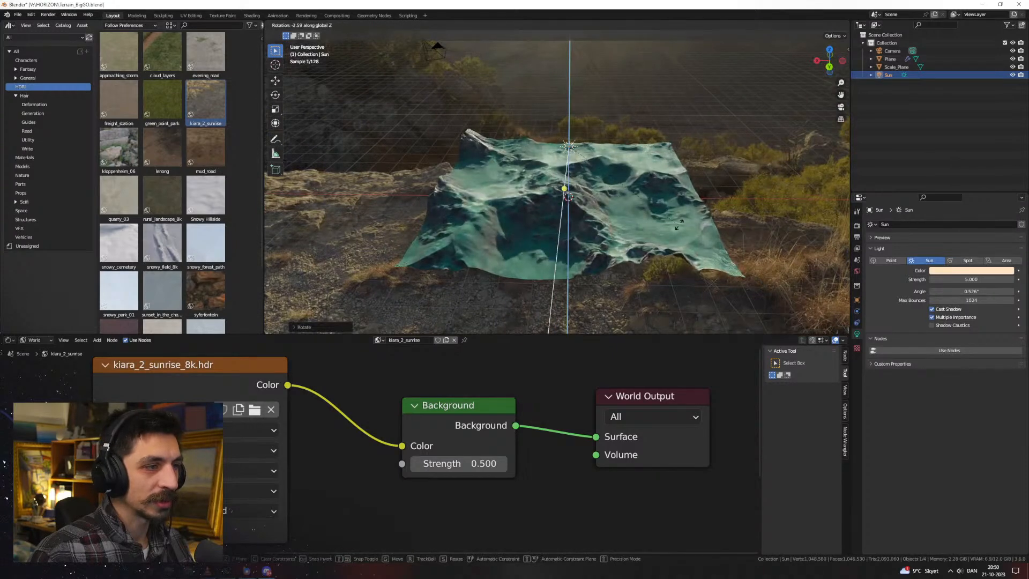
pyautogui.click(692, 228)
# Try a stronger orange on the Sun light and settle on a pale peach, with its strength at 5
pyautogui.click(971, 271)
pyautogui.click(968, 208)
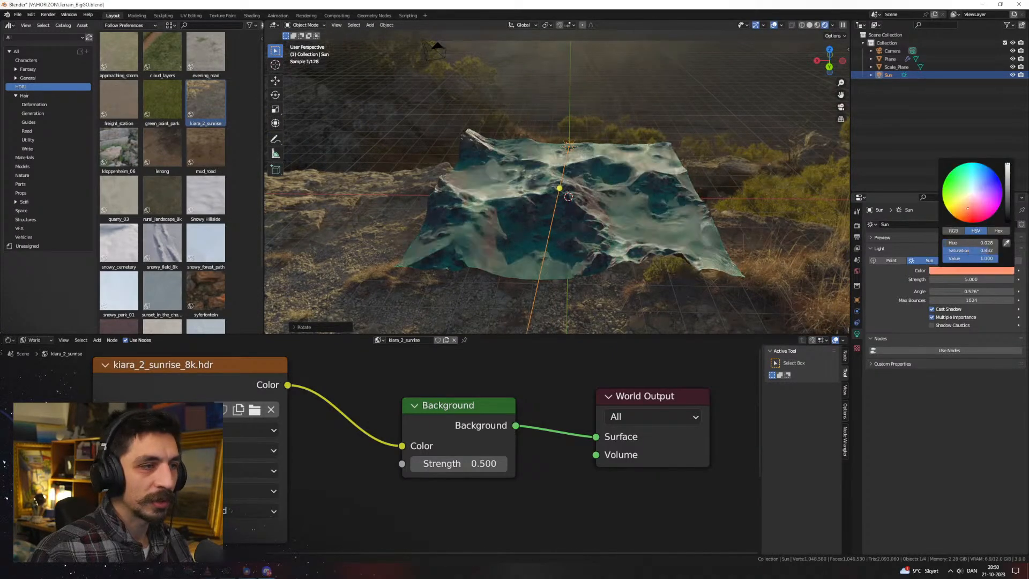
pyautogui.moveTo(606, 209); pyautogui.dragTo(560, 180, button='middle')
pyautogui.click(953, 271)
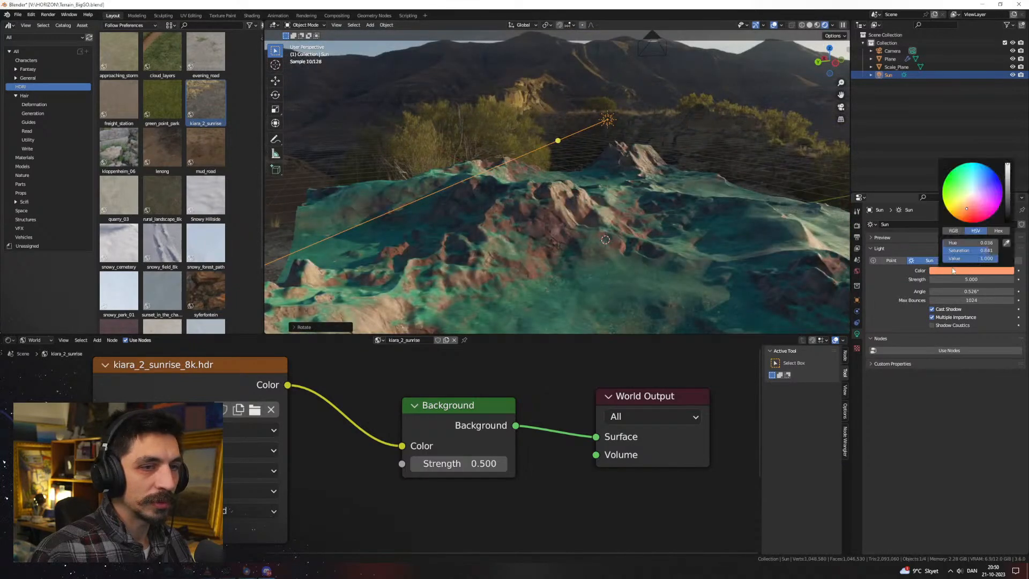
pyautogui.click(973, 201)
pyautogui.moveTo(660, 196); pyautogui.dragTo(726, 192, button='middle')
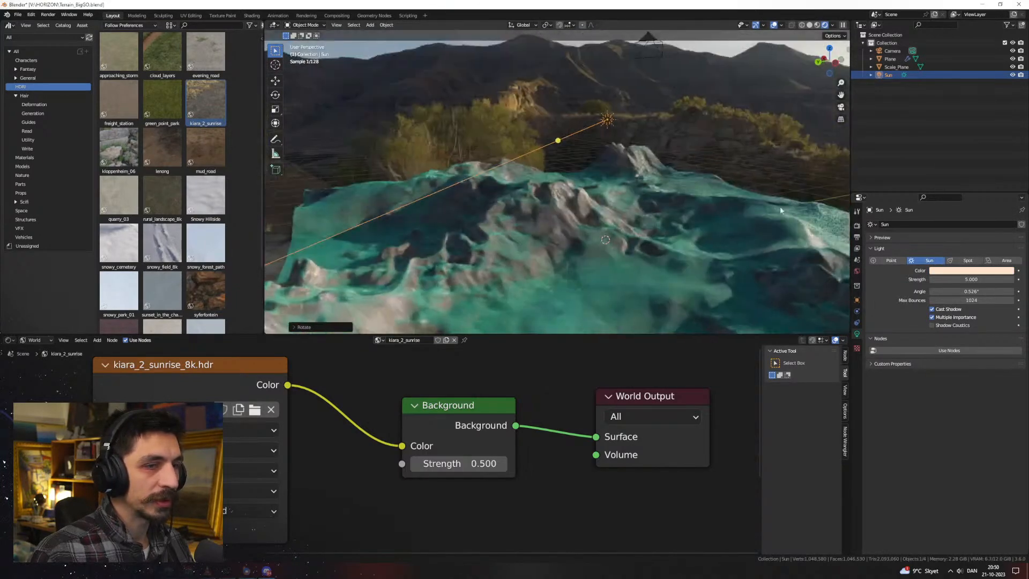
pyautogui.click(974, 280)
pyautogui.press('Return')
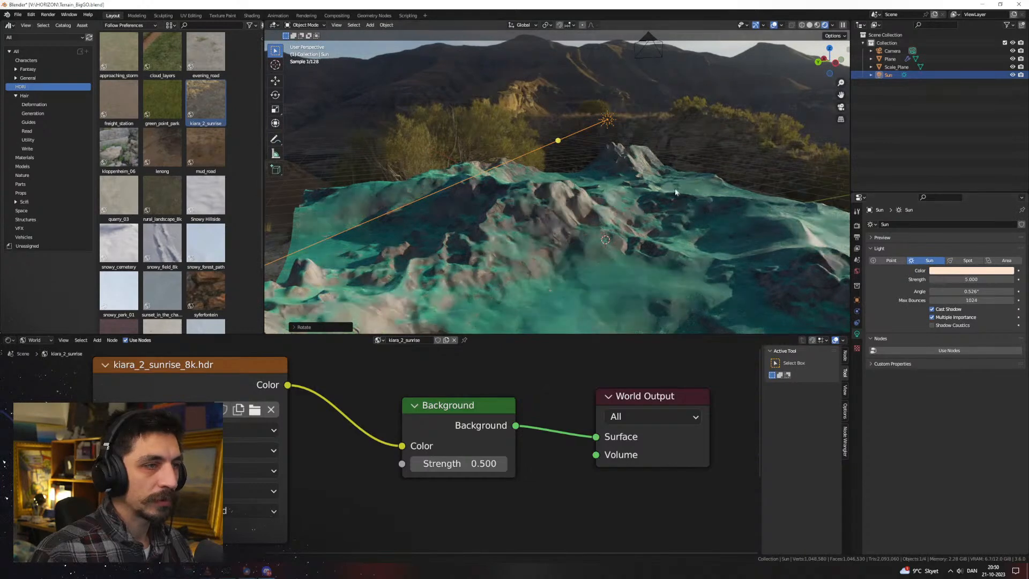
# Select the terrain plane and switch the shader editor from the world nodes to the object's material
pyautogui.moveTo(572, 191); pyautogui.dragTo(528, 184, button='middle')
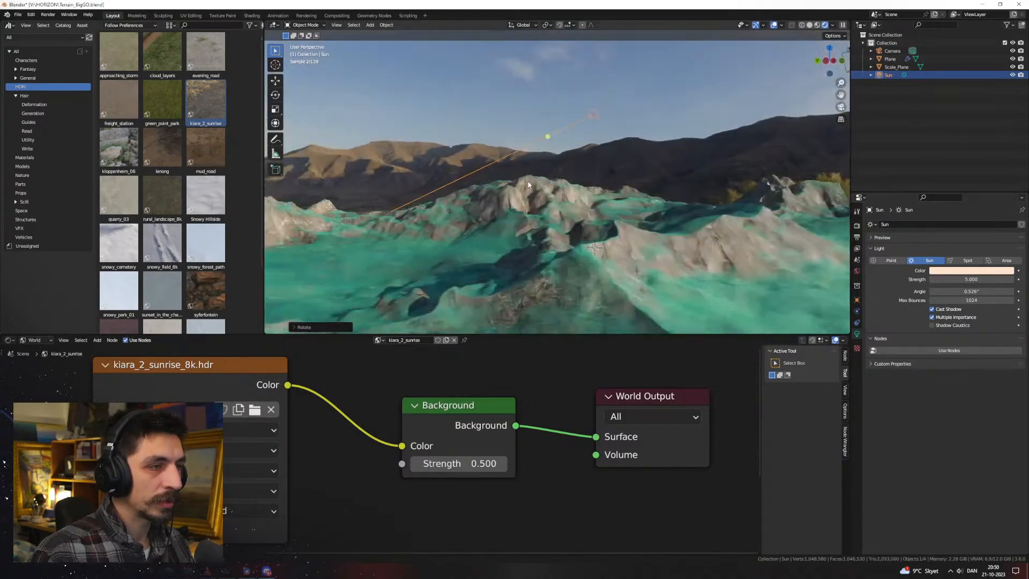
pyautogui.moveTo(611, 206); pyautogui.dragTo(597, 246, button='middle')
pyautogui.click(642, 261)
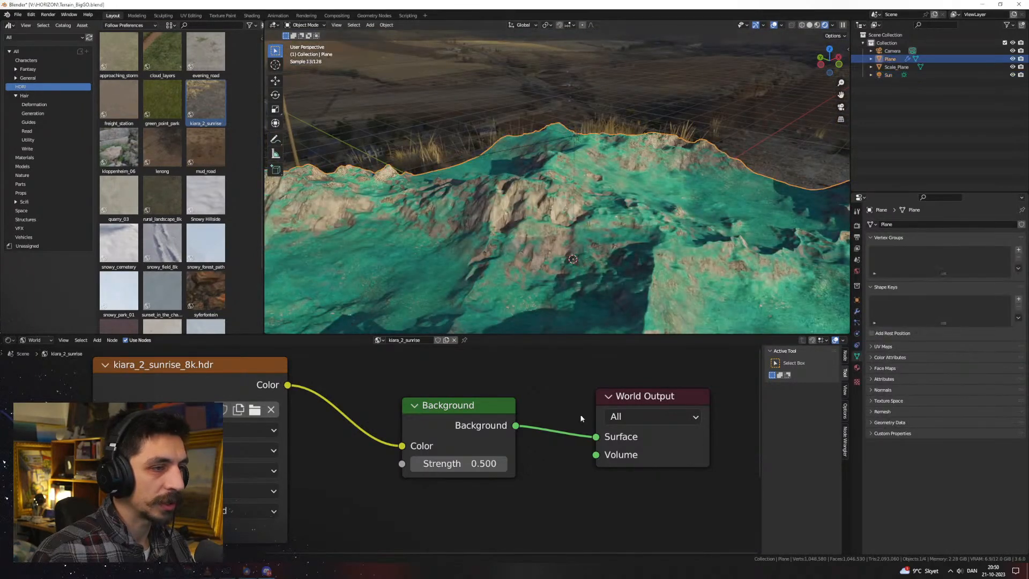
pyautogui.scroll(-3, 583, 416)
pyautogui.click(32, 340)
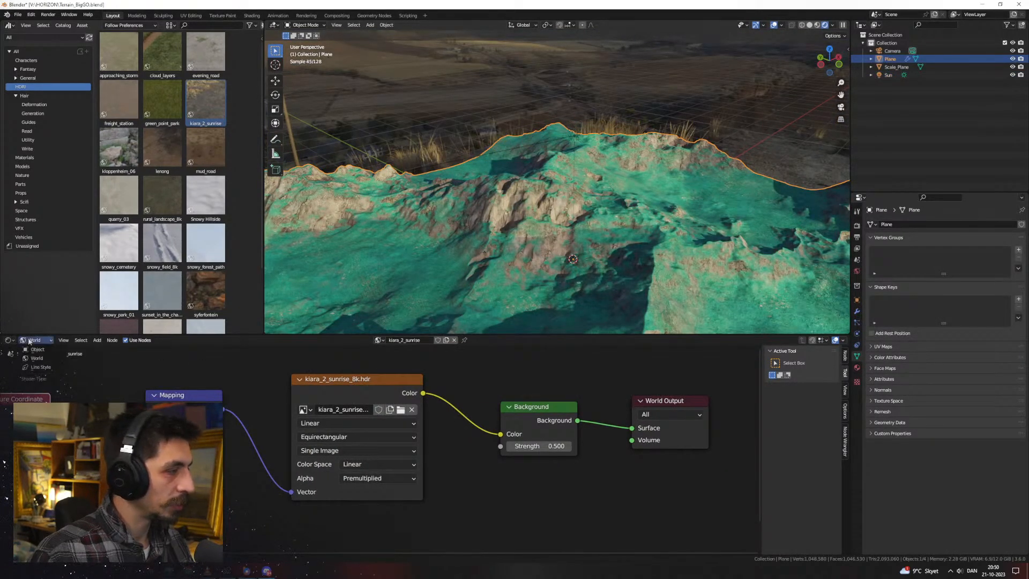
pyautogui.click(36, 349)
# Preview the Screen mix node of the Terrain material on its own and lighten its brown B colour
pyautogui.scroll(-10, 474, 423)
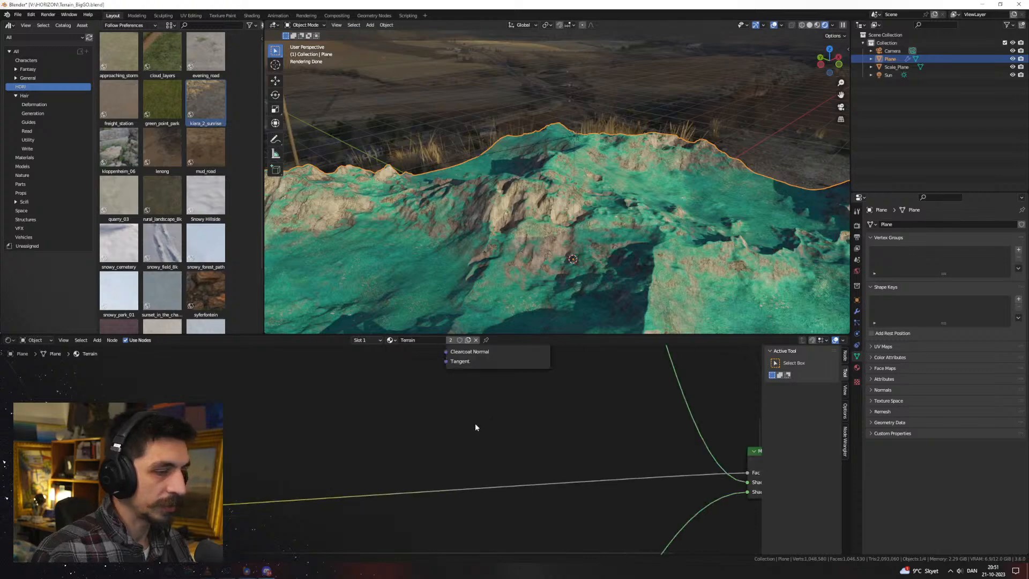
pyautogui.moveTo(358, 499); pyautogui.dragTo(450, 406, button='middle')
pyautogui.scroll(8, 447, 434)
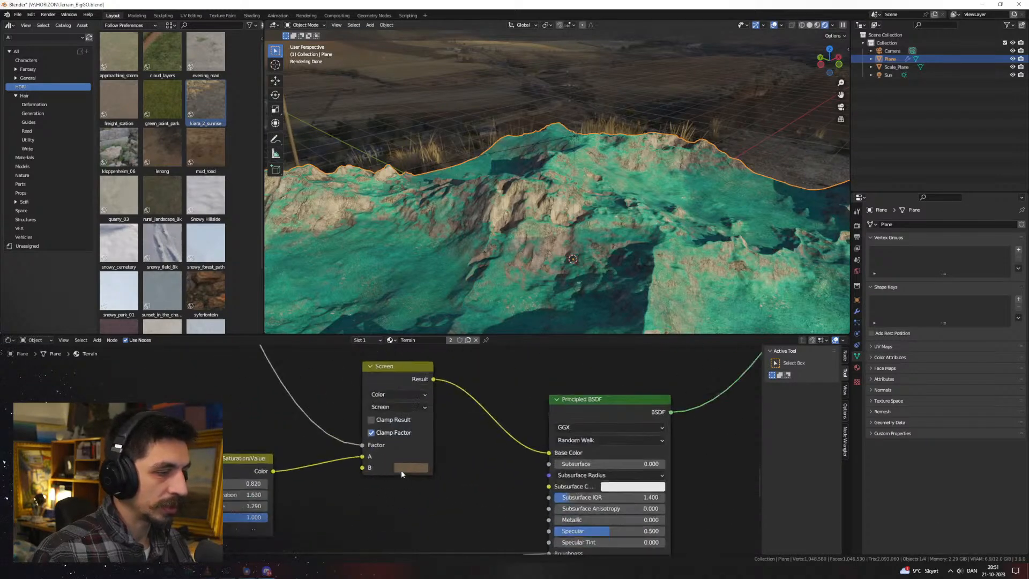
pyautogui.keyDown('ctrl'); pyautogui.keyDown('shift'); pyautogui.click(419, 406); pyautogui.keyUp('shift'); pyautogui.keyUp('ctrl')
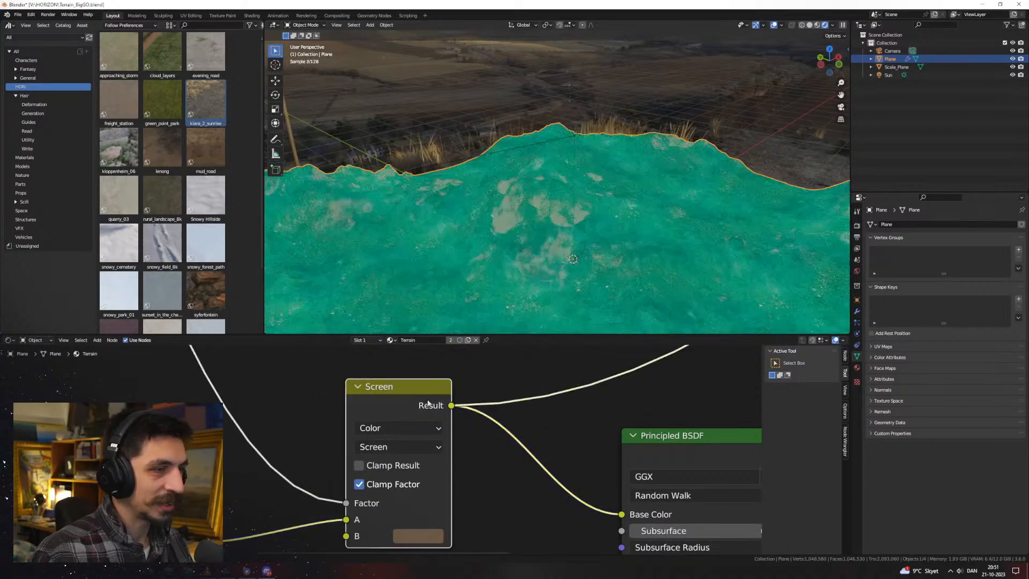
pyautogui.click(436, 538)
pyautogui.moveTo(522, 383)
pyautogui.mouseDown()
pyautogui.moveTo(523, 353)
pyautogui.moveTo(523, 368)
pyautogui.mouseUp()
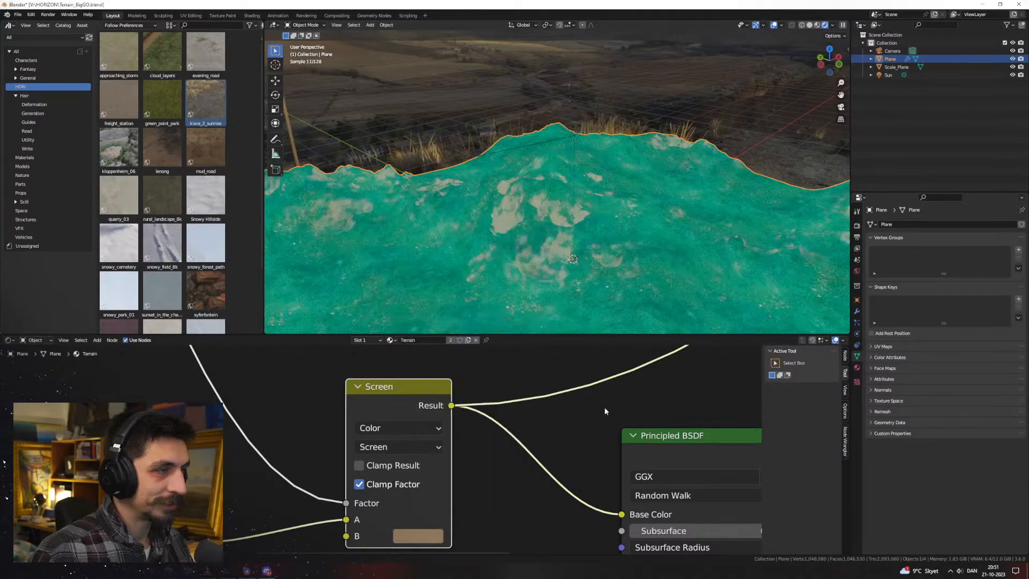
# Reconnect the final Mix Shader to the Material Output and enlarge the 3D viewport
pyautogui.scroll(-2, 612, 418)
pyautogui.moveTo(617, 432); pyautogui.dragTo(362, 463, button='middle')
pyautogui.scroll(-5, 362, 463)
pyautogui.moveTo(555, 351); pyautogui.dragTo(505, 458, button='middle')
pyautogui.keyDown('ctrl'); pyautogui.keyDown('shift'); pyautogui.click(532, 421); pyautogui.keyUp('shift'); pyautogui.keyUp('ctrl')
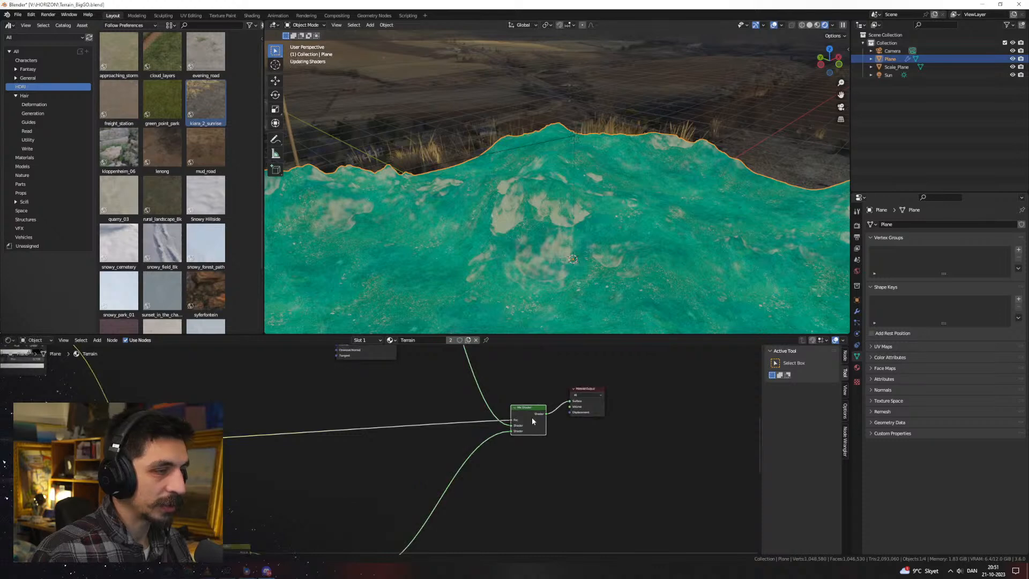
pyautogui.scroll(-1, 549, 427)
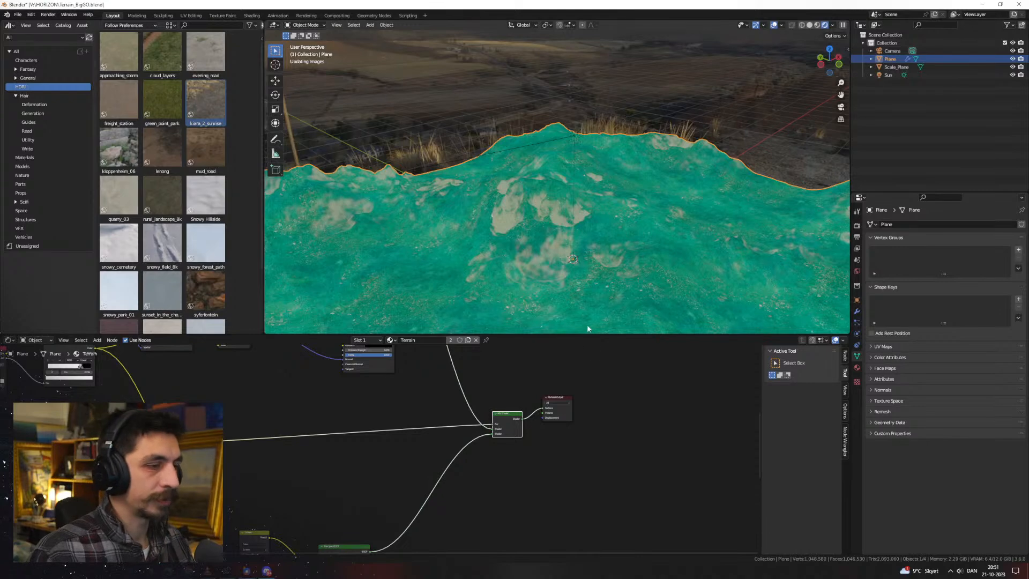
pyautogui.moveTo(593, 333); pyautogui.dragTo(592, 447)
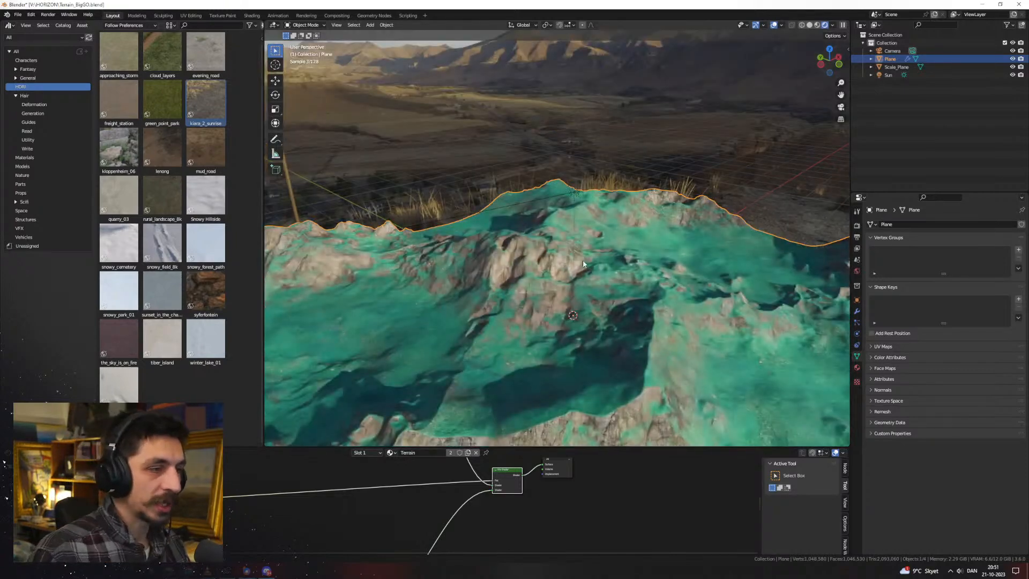
# Duplicate the terrain plane, leaving the copy in the same place
pyautogui.scroll(-3, 580, 251)
pyautogui.keyDown('shift'); pyautogui.moveTo(606, 291); pyautogui.dragTo(588, 254, button='middle'); pyautogui.keyUp('shift')
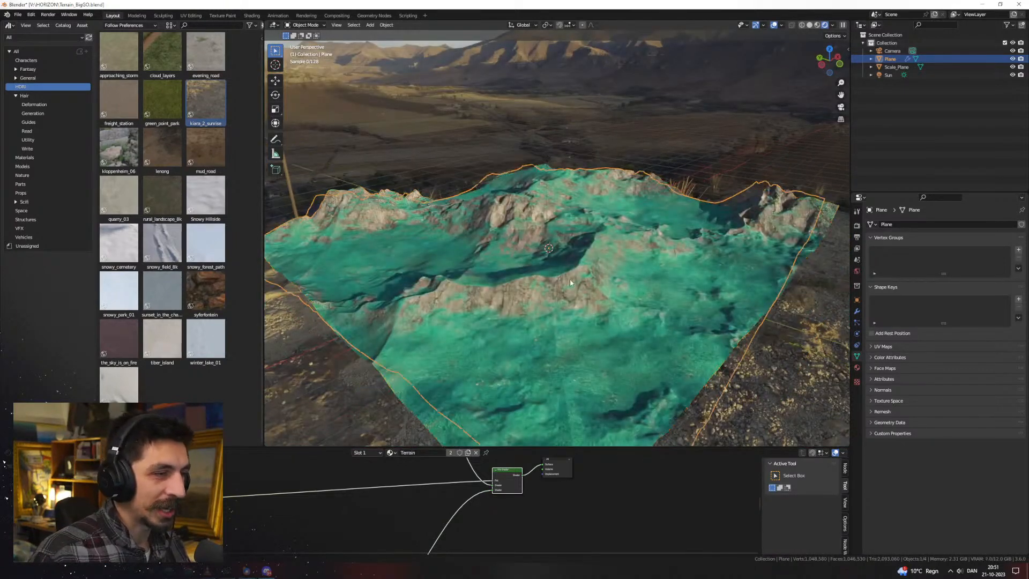
pyautogui.scroll(5, 593, 281)
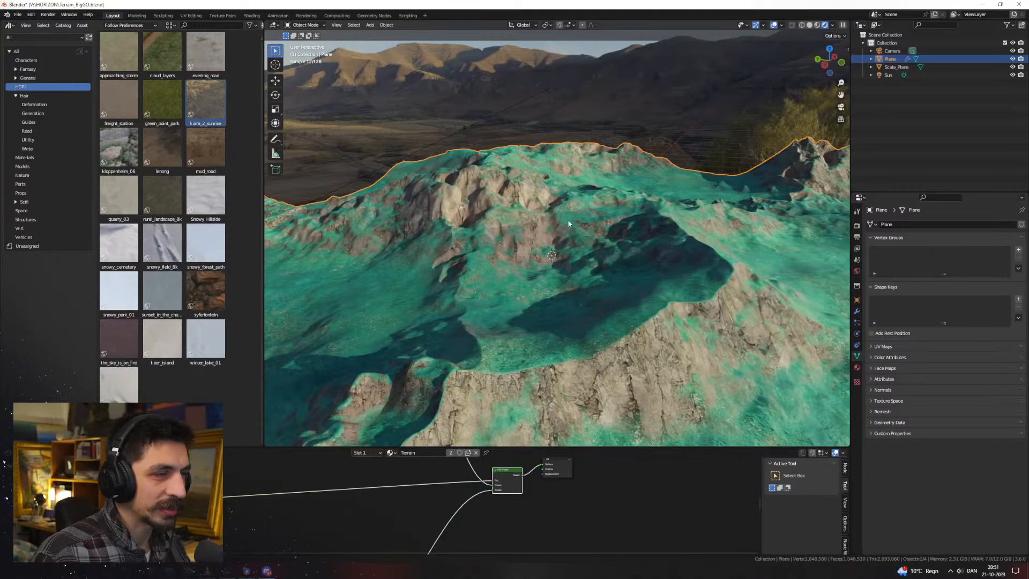
pyautogui.scroll(-5, 554, 224)
pyautogui.moveTo(554, 224); pyautogui.dragTo(850, 305, button='middle')
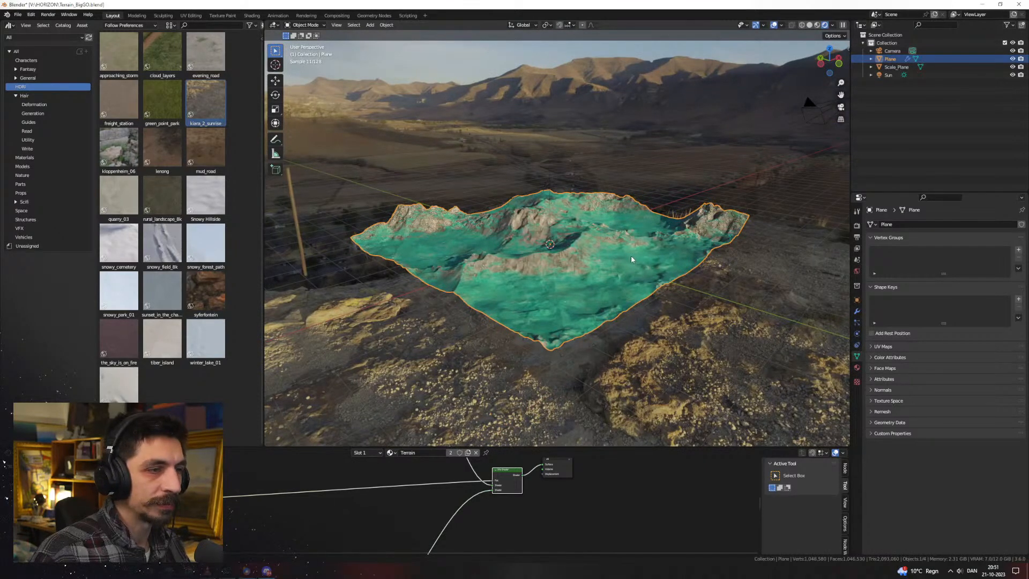
pyautogui.hotkey('shift', 'd')
pyautogui.rightClick(709, 227)
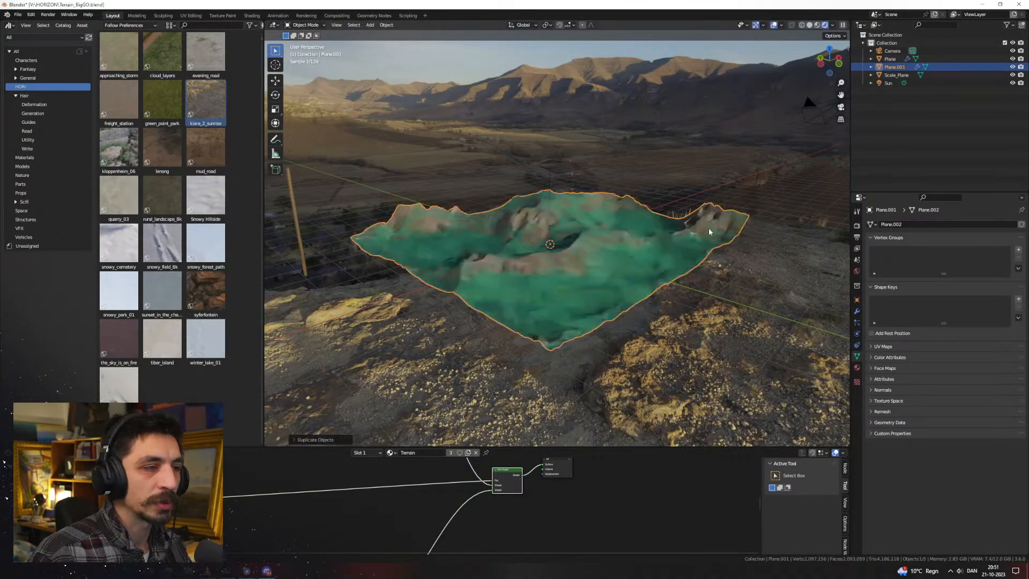
# Switch the viewport to solid shading and colour the objects randomly
pyautogui.click(809, 25)
pyautogui.moveTo(687, 233)
pyautogui.mouseDown(button='middle')
pyautogui.moveTo(670, 246)
pyautogui.moveTo(659, 225)
pyautogui.moveTo(696, 250)
pyautogui.moveTo(638, 253)
pyautogui.mouseUp(button='middle')
pyautogui.click(843, 25)
pyautogui.click(841, 136)
pyautogui.scroll(1, 638, 253)
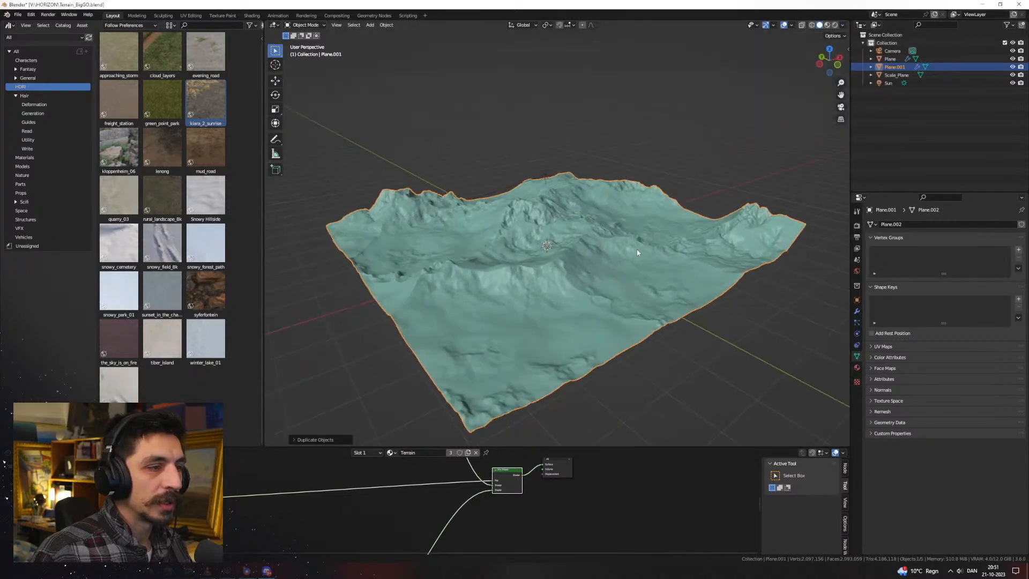
# Convert the duplicated terrain's visual geometry to a mesh and raise the copy along Z above the original
pyautogui.hotkey('ctrl', 'a')
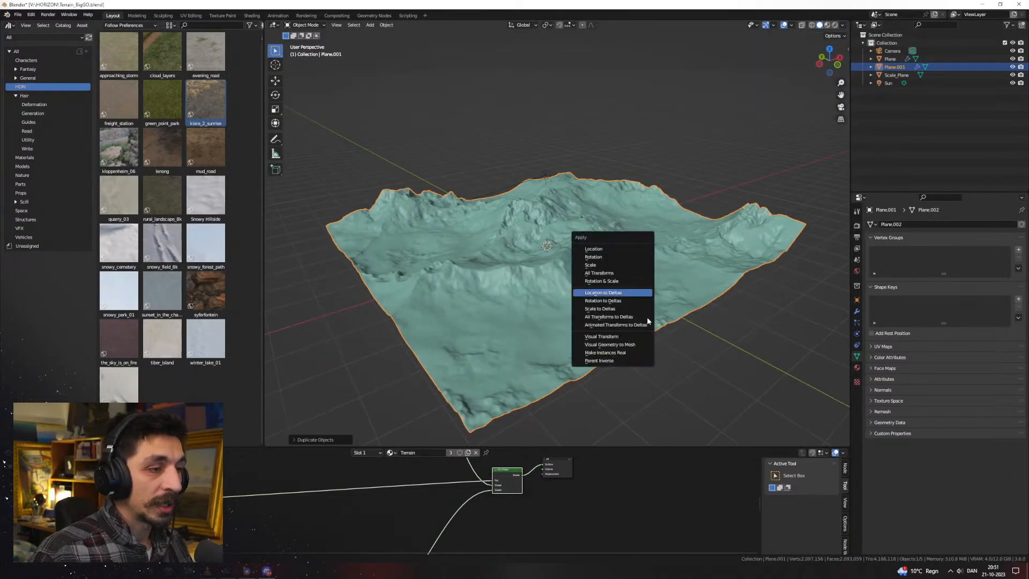
pyautogui.click(638, 345)
pyautogui.press('g')
pyautogui.press('z')
pyautogui.click(581, 175)
pyautogui.moveTo(581, 175); pyautogui.dragTo(638, 184, button='middle')
# Inspect the raised copy's modifier stack and mesh density in wireframe, then return to solid shading
pyautogui.click(858, 301)
pyautogui.click(857, 311)
pyautogui.click(834, 26)
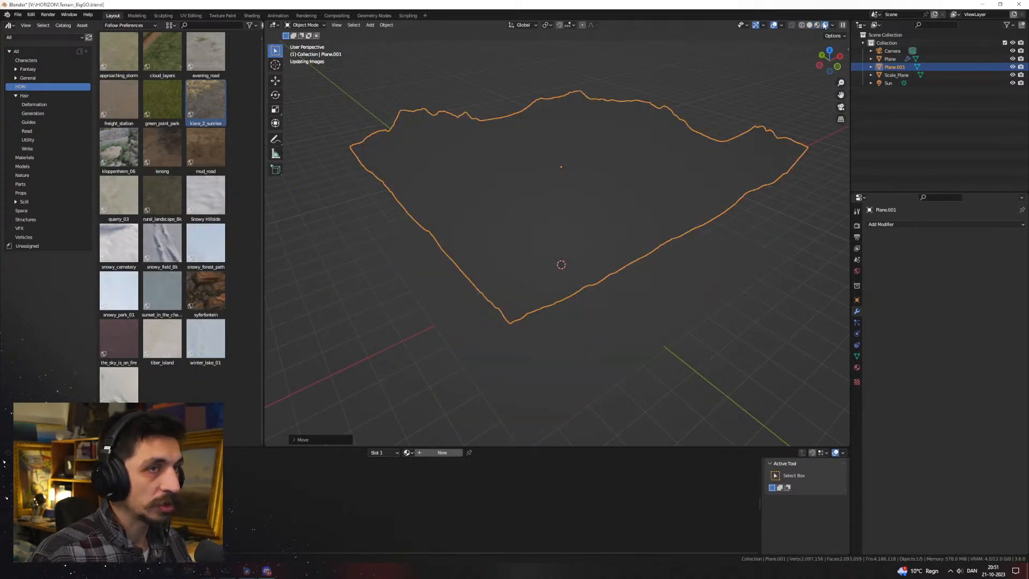
pyautogui.press('z')
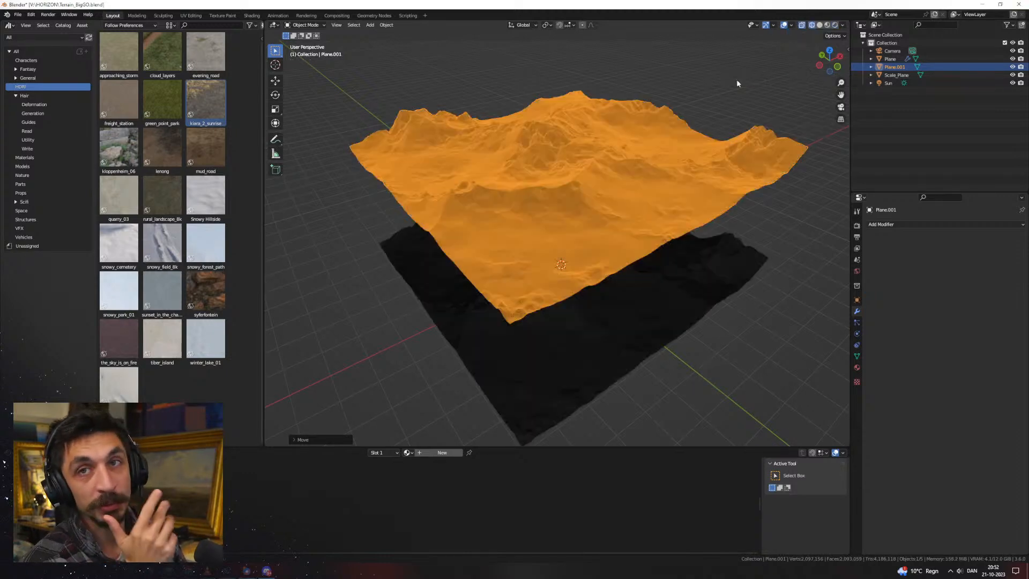
pyautogui.scroll(4, 597, 192)
pyautogui.scroll(-2, 597, 192)
pyautogui.moveTo(598, 192); pyautogui.dragTo(600, 217, button='middle')
pyautogui.scroll(3, 601, 220)
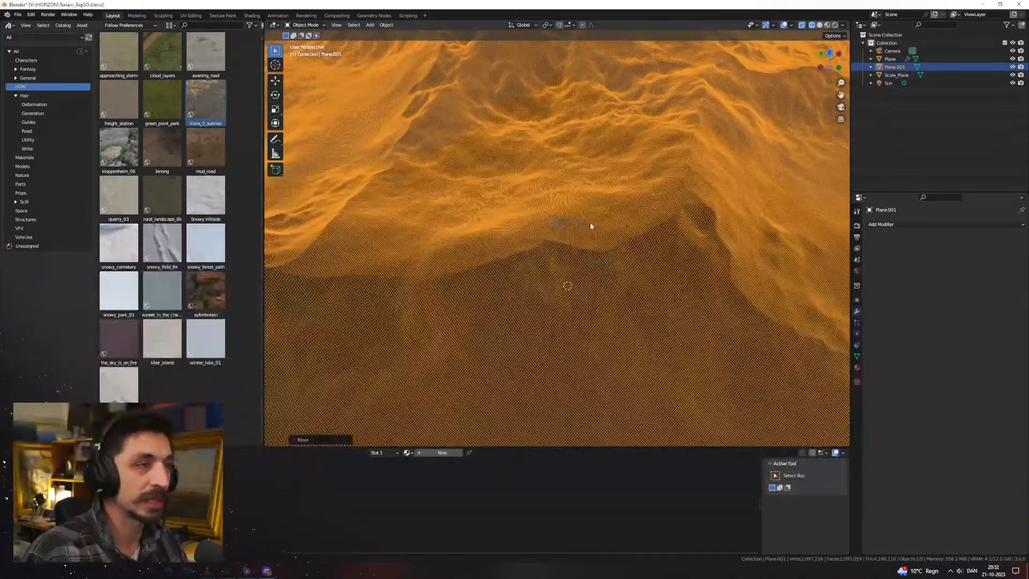
pyautogui.press('z')
pyautogui.click(609, 227)
pyautogui.scroll(-6, 608, 227)
# Add a Decimate modifier with a ratio of 0.1 to the raised terrain copy and apply it
pyautogui.click(898, 224)
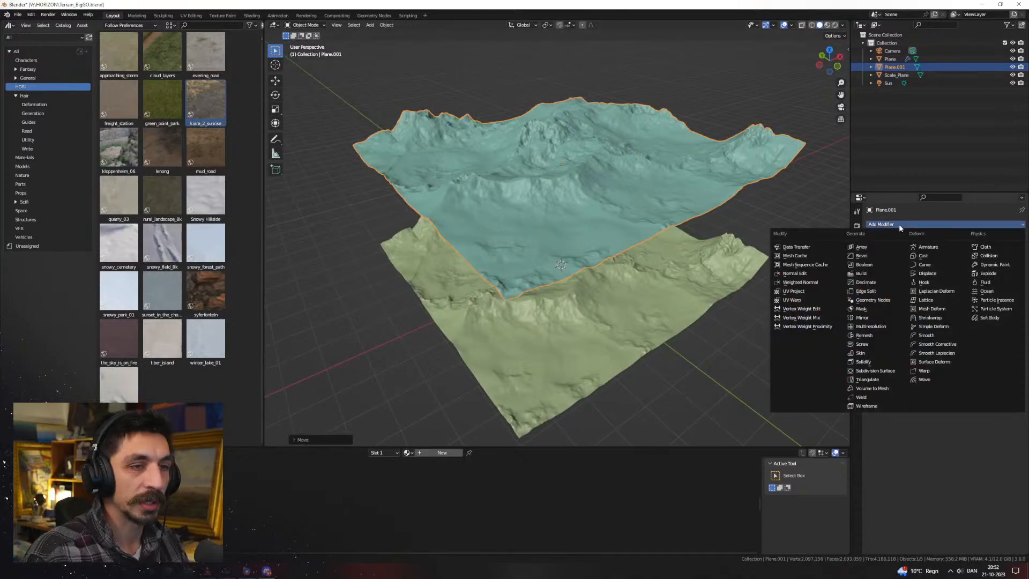
pyautogui.click(873, 282)
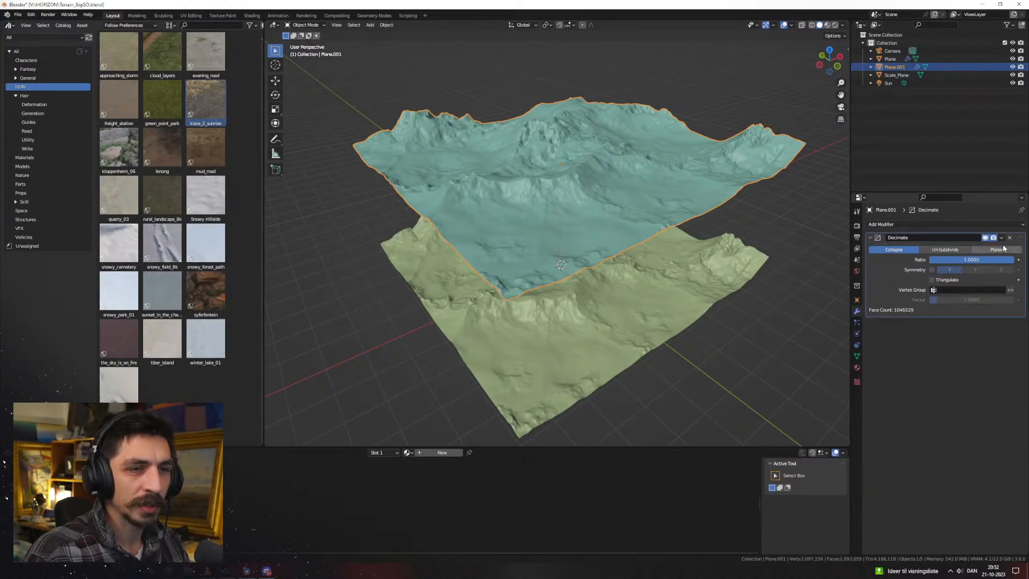
pyautogui.click(968, 257)
pyautogui.write('0.1')
pyautogui.press('Return')
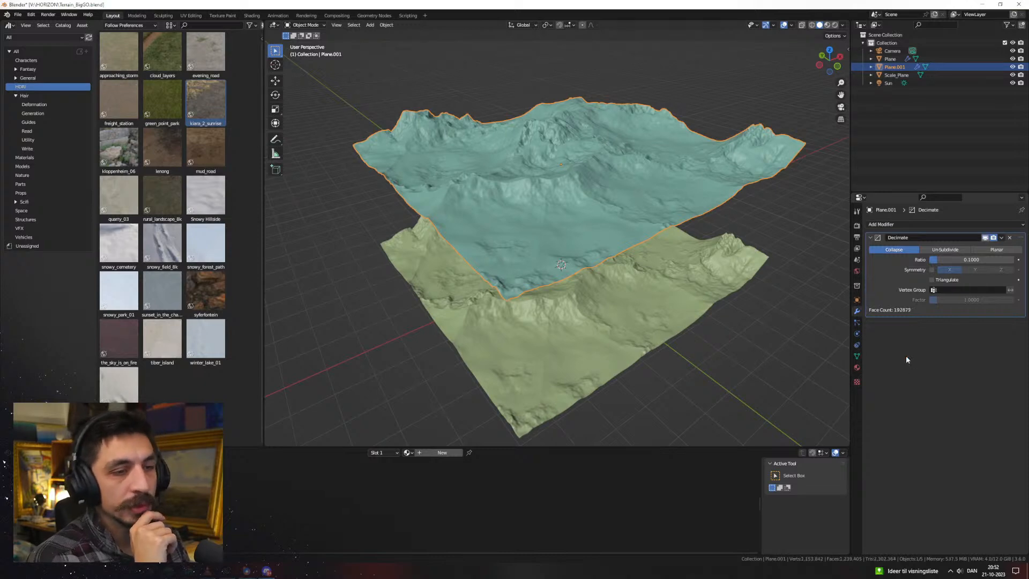
pyautogui.click(1001, 238)
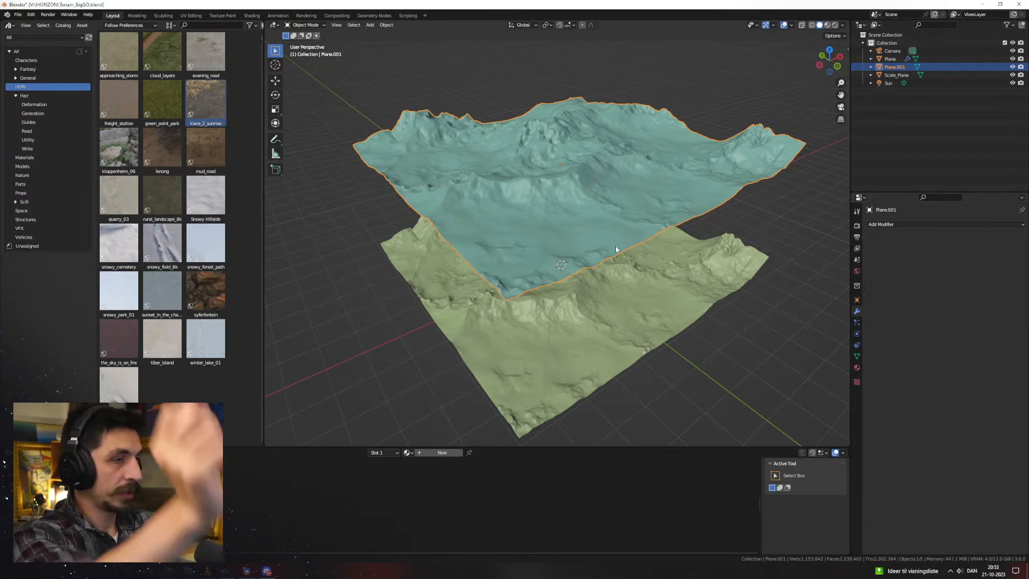
# Hide the original terrain plane and clear the decimated copy's location
pyautogui.click(707, 256)
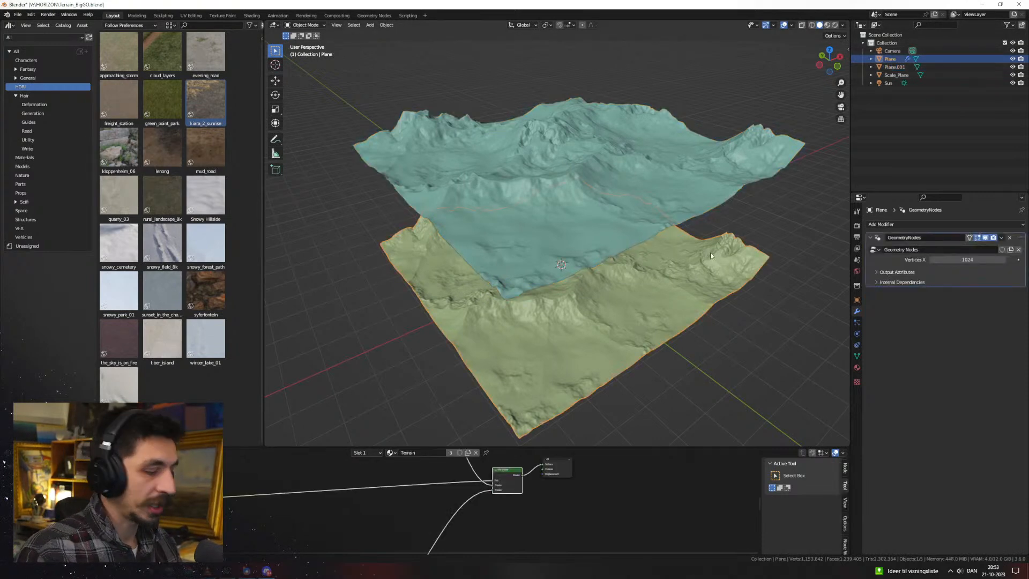
pyautogui.press('h')
pyautogui.moveTo(699, 263); pyautogui.dragTo(642, 253, button='middle')
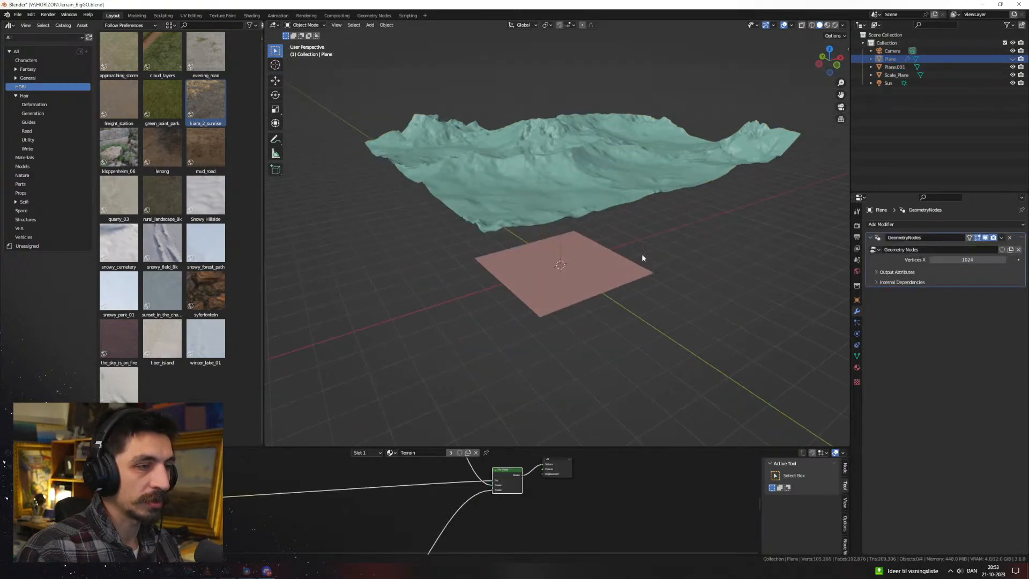
pyautogui.click(619, 177)
pyautogui.hotkey('alt', 'g')
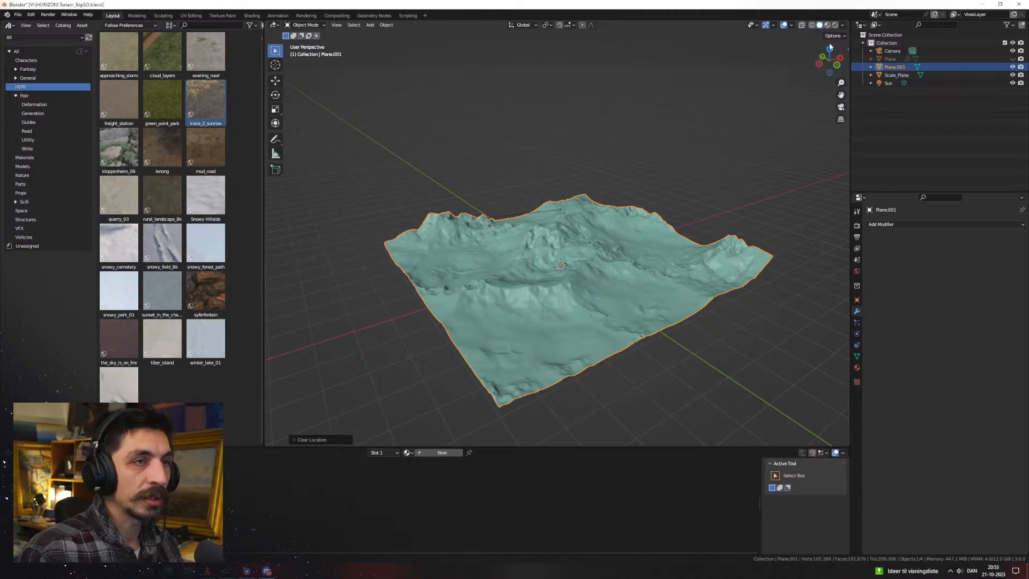
# Switch the viewport to rendered shading and extend it over the asset browser
pyautogui.click(835, 25)
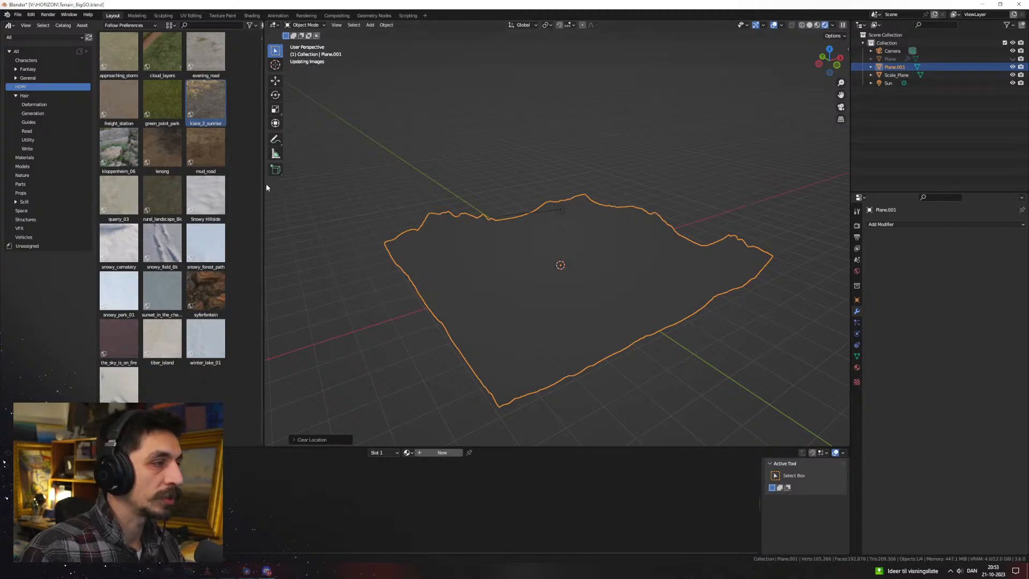
pyautogui.moveTo(267, 24); pyautogui.dragTo(209, 118)
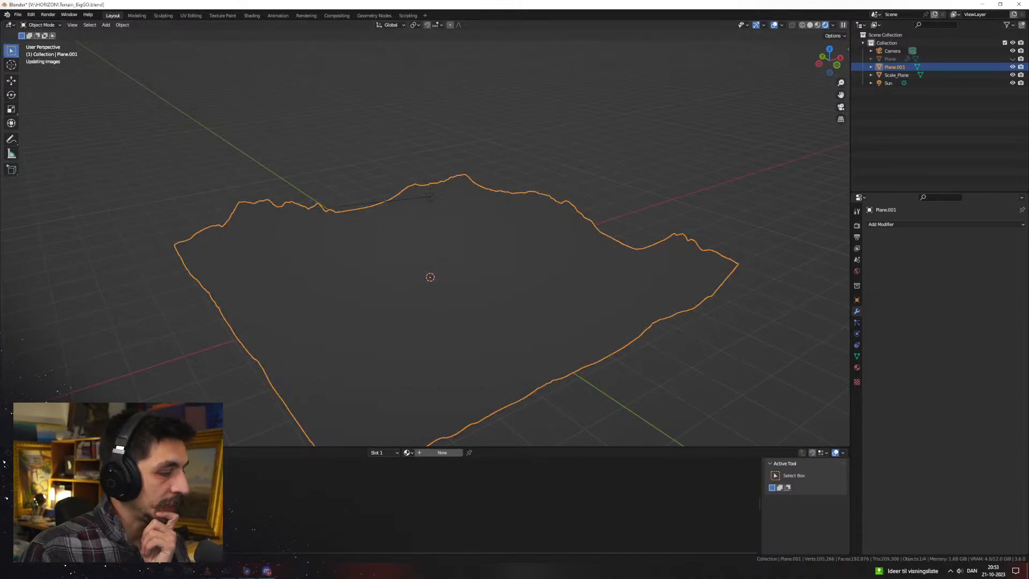
# Close several unneeded Chrome windows, including the SpaceX video, the Poly Haven textures and the namek search
pyautogui.moveTo(267, 571)
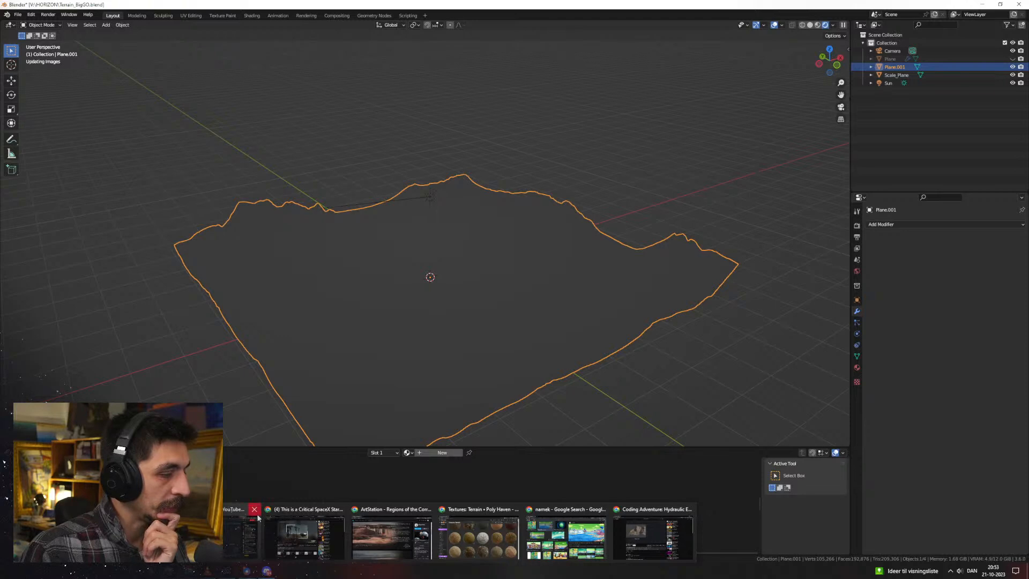
pyautogui.click(340, 509)
pyautogui.click(428, 509)
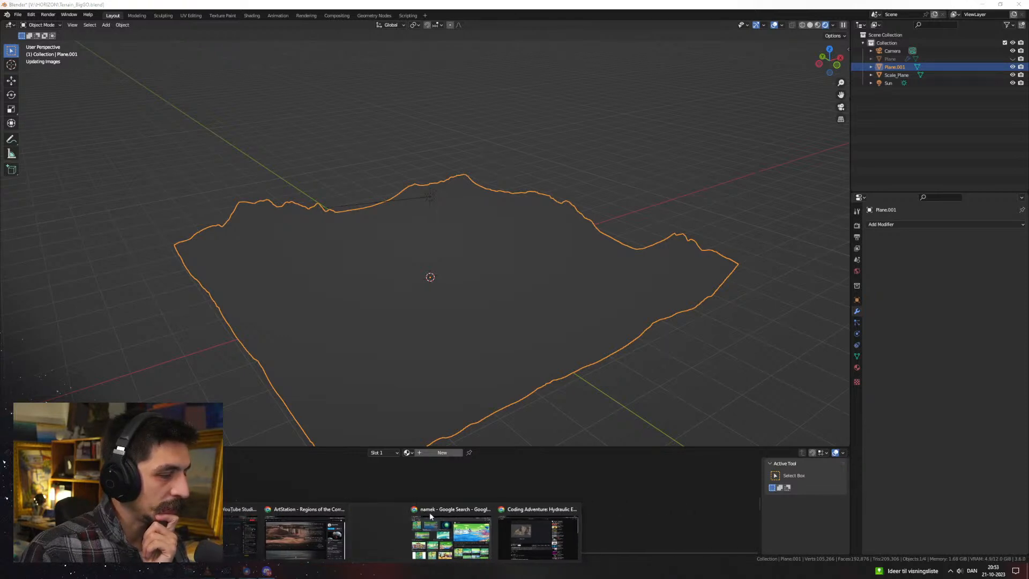
pyautogui.click(428, 510)
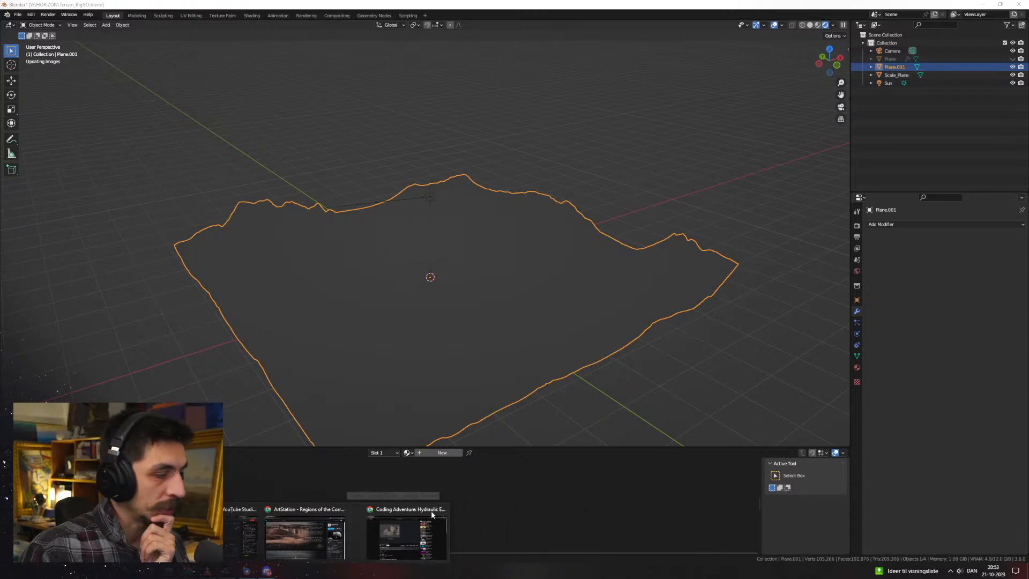
pyautogui.click(428, 509)
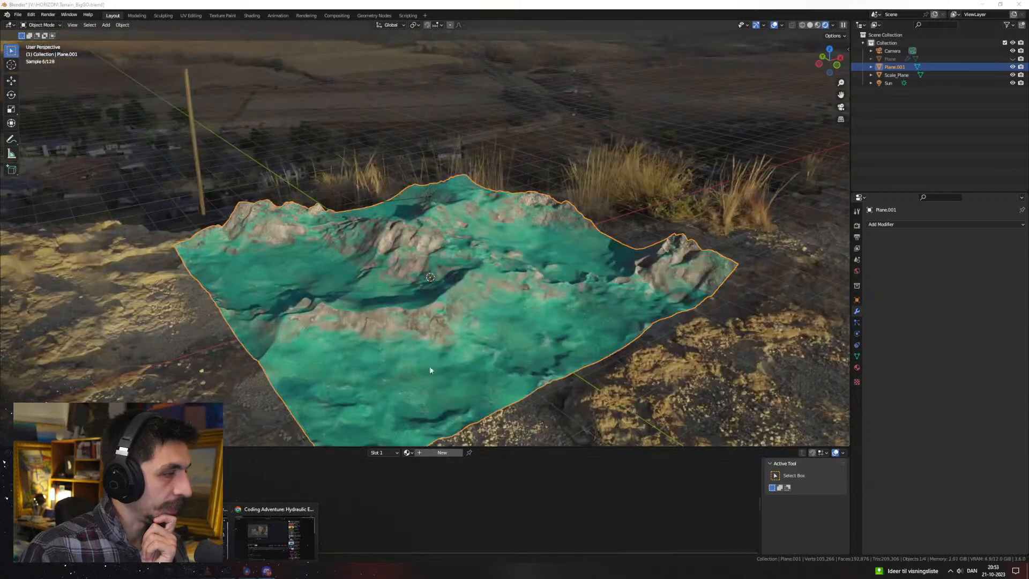
# Examine the decimated terrain's relief and material from several angles in material preview
pyautogui.moveTo(533, 315)
pyautogui.mouseDown(button='middle')
pyautogui.moveTo(496, 292)
pyautogui.moveTo(466, 310)
pyautogui.moveTo(533, 301)
pyautogui.moveTo(772, 57)
pyautogui.mouseUp(button='middle')
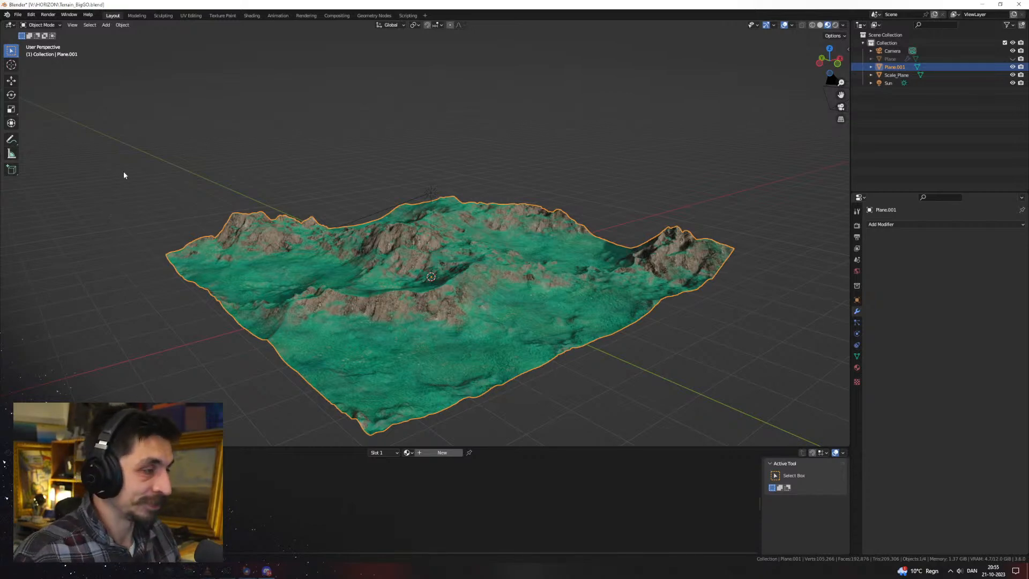
pyautogui.moveTo(478, 232); pyautogui.dragTo(441, 245, button='middle')
pyautogui.scroll(5, 397, 243)
pyautogui.scroll(1, 399, 245)
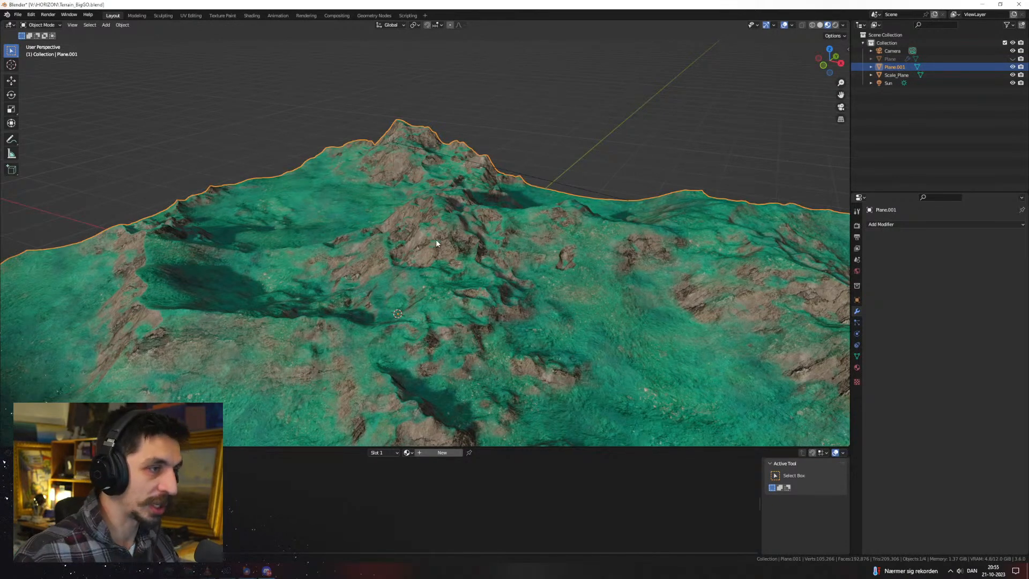
pyautogui.scroll(-4, 481, 249)
pyautogui.moveTo(499, 247); pyautogui.dragTo(538, 234, button='middle')
pyautogui.press('g')
pyautogui.rightClick(539, 274)
pyautogui.scroll(-2, 542, 277)
pyautogui.moveTo(542, 279); pyautogui.dragTo(583, 276, button='middle')
# Duplicate the decimated terrain and move the copy along Y to sit beside it
pyautogui.hotkey('shift', 'd')
pyautogui.rightClick(521, 236)
pyautogui.press('g')
pyautogui.press('y')
pyautogui.click(277, 276)
# Flatten the copied terrain along Z to roughly half its height and apply its scale
pyautogui.keyDown('shift'); pyautogui.moveTo(358, 287); pyautogui.dragTo(536, 279, button='middle'); pyautogui.keyUp('shift')
pyautogui.moveTo(536, 280); pyautogui.dragTo(542, 260, button='middle')
pyautogui.scroll(2, 542, 262)
pyautogui.press('s')
pyautogui.press('z')
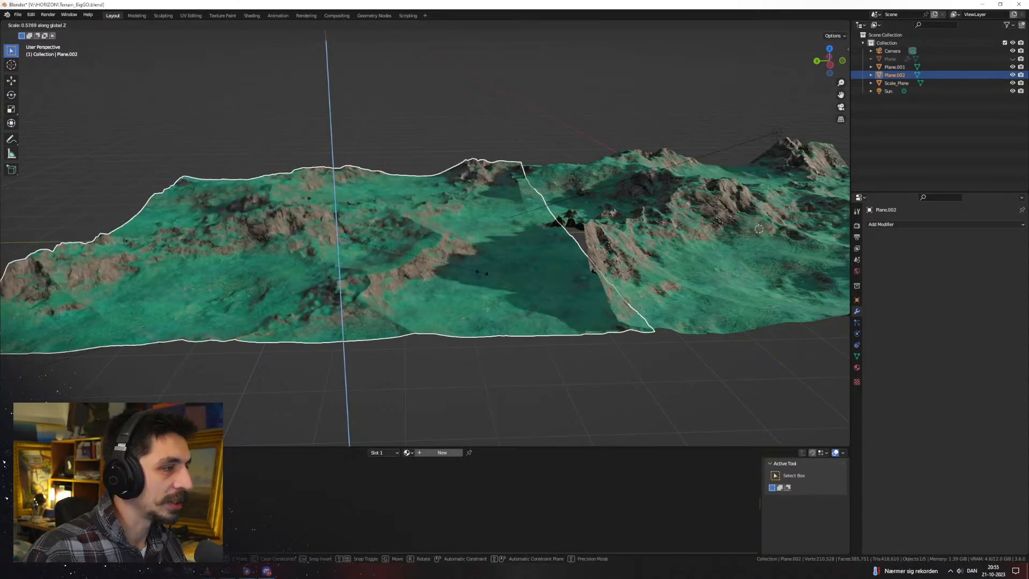
pyautogui.click(525, 266)
pyautogui.scroll(3, 477, 275)
pyautogui.scroll(-2, 477, 276)
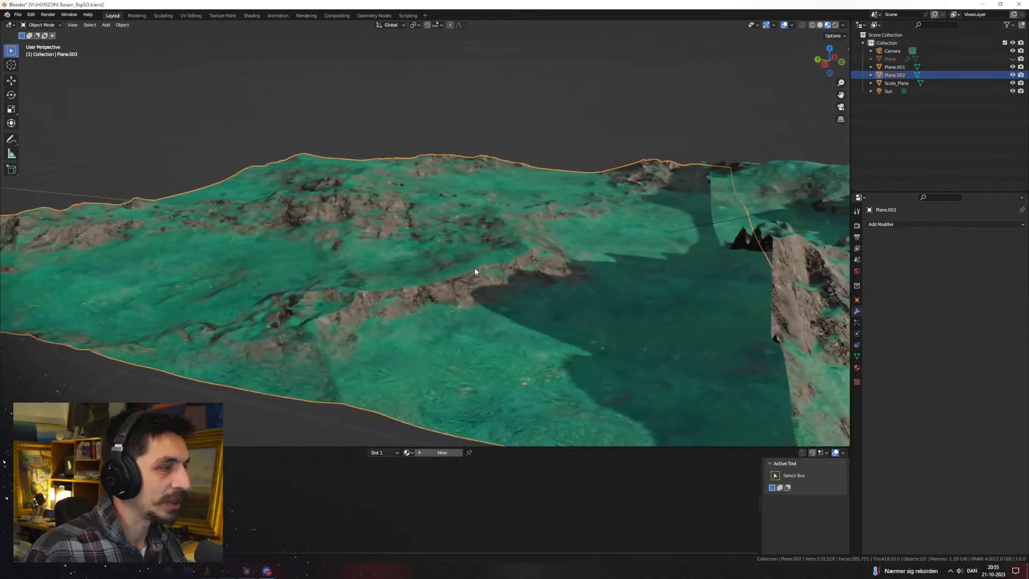
pyautogui.moveTo(543, 273); pyautogui.dragTo(493, 256, button='middle')
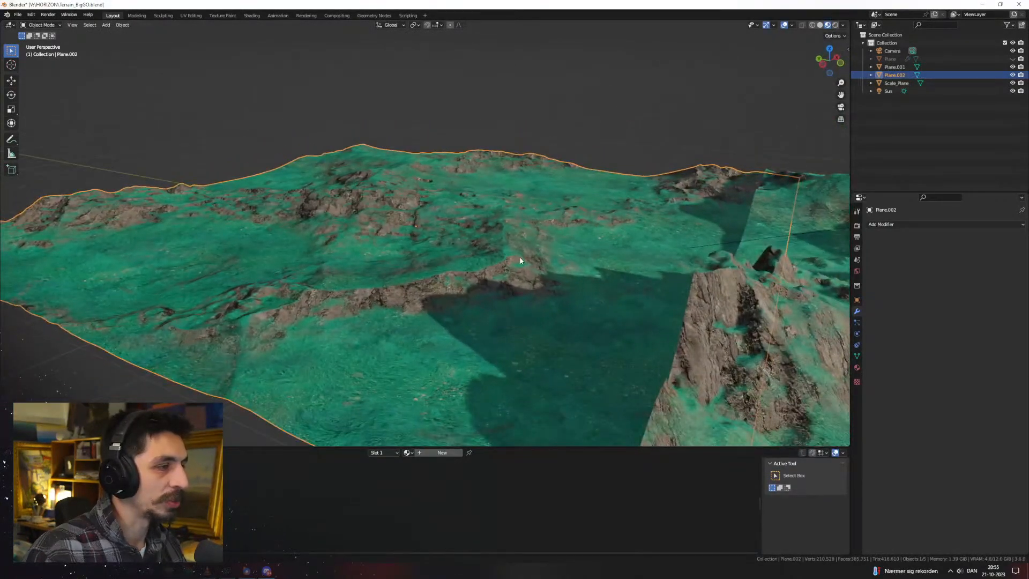
pyautogui.hotkey('ctrl', 'a')
pyautogui.click(504, 194)
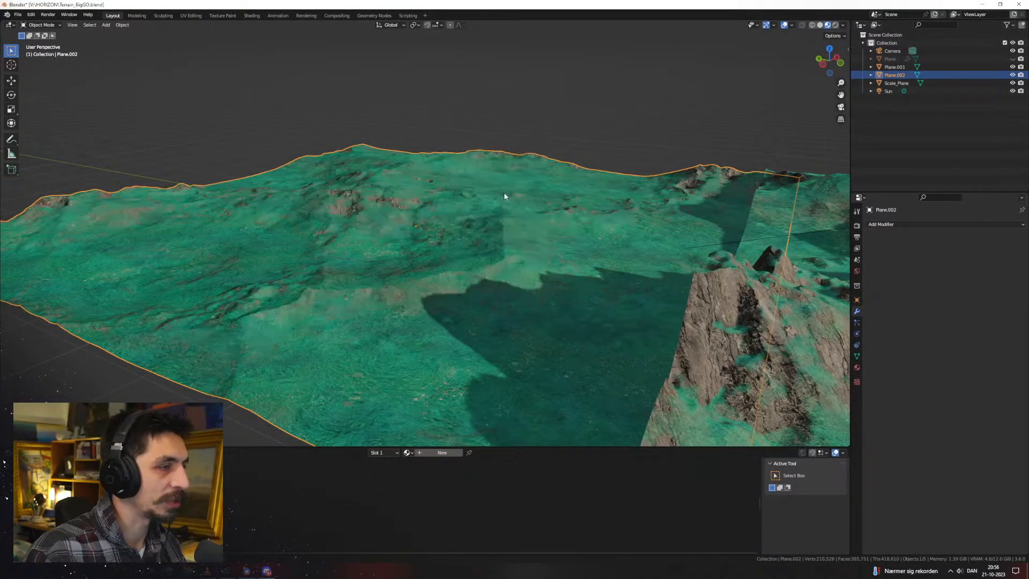
# Clear the flattened copy's location to bring it back onto the decimated terrain
pyautogui.moveTo(504, 195); pyautogui.dragTo(509, 258, button='middle')
pyautogui.scroll(-10, 509, 257)
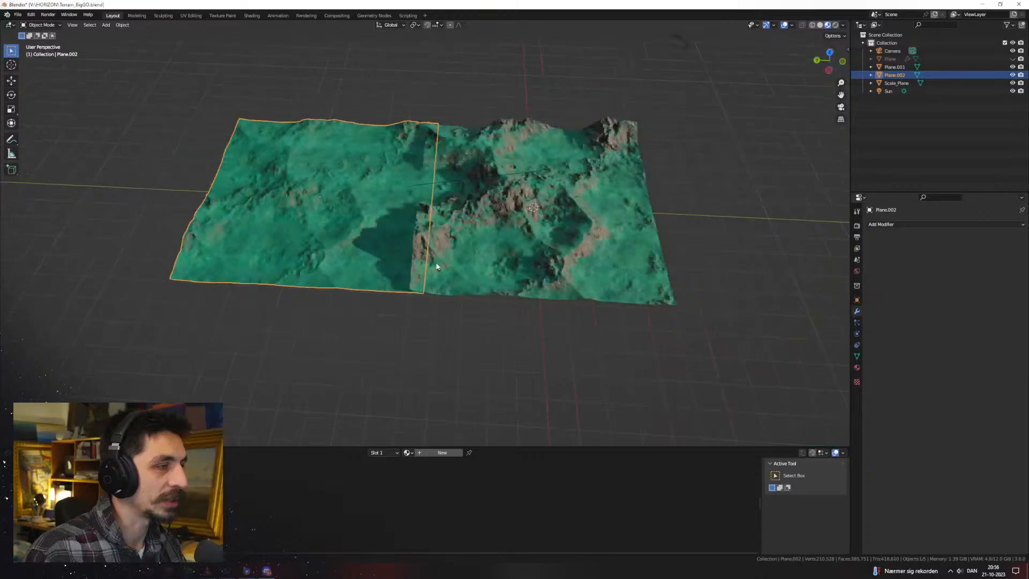
pyautogui.scroll(-1, 437, 267)
pyautogui.press('g')
pyautogui.rightClick(487, 262)
pyautogui.hotkey('alt', 'g')
# Scale the flattened copy up into a much larger landscape surrounding the decimated terrain
pyautogui.scroll(-1, 552, 258)
pyautogui.keyDown('shift'); pyautogui.moveTo(622, 250); pyautogui.dragTo(572, 232, button='middle'); pyautogui.keyUp('shift')
pyautogui.scroll(8, 572, 230)
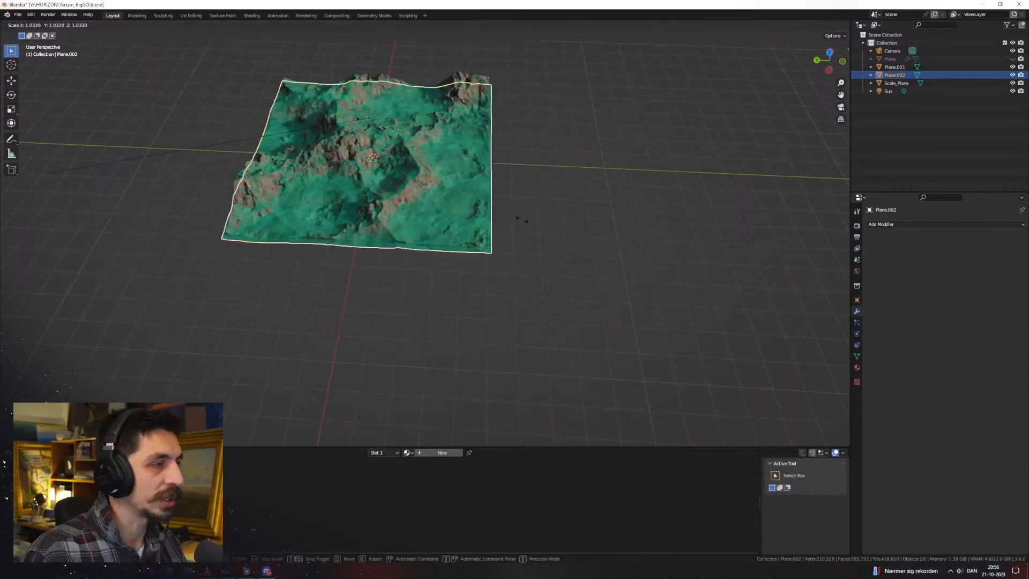
pyautogui.moveTo(195, 287); pyautogui.dragTo(444, 253, button='middle')
pyautogui.press('g')
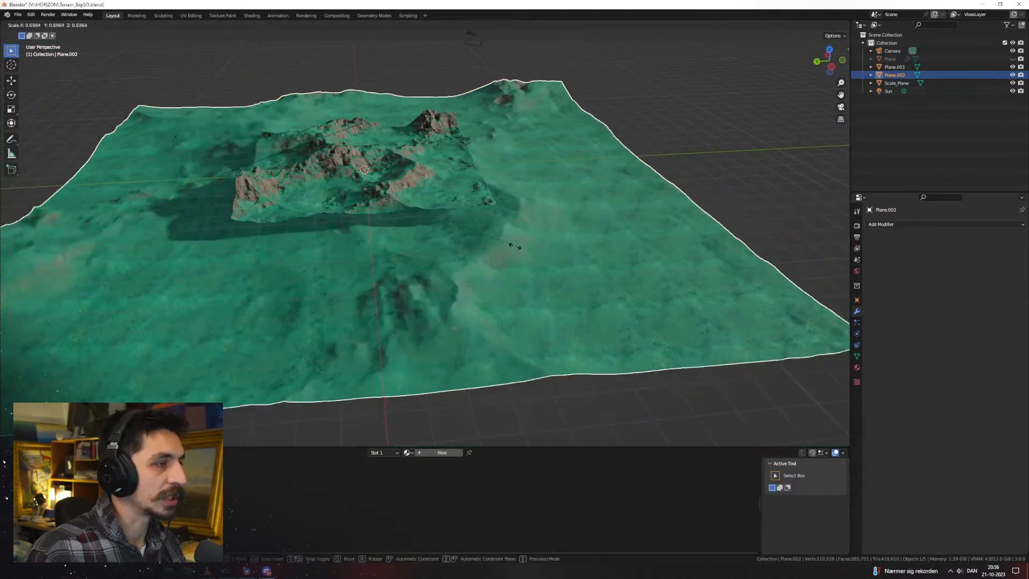
pyautogui.press('z')
pyautogui.click(513, 238)
# Lower the enlarged landscape along Z beneath the central terrain
pyautogui.moveTo(513, 238); pyautogui.dragTo(611, 232, button='middle')
pyautogui.press('g')
pyautogui.press('z')
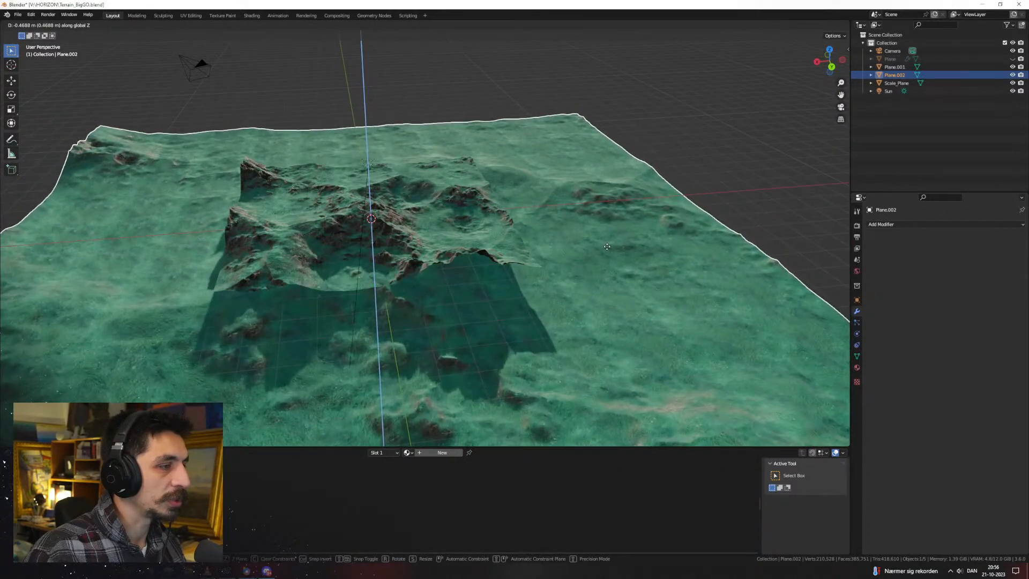
pyautogui.moveTo(410, 264); pyautogui.dragTo(517, 221, button='middle')
pyautogui.click(487, 228)
pyautogui.scroll(2, 516, 221)
pyautogui.hotkey('ctrl', 'Tab')
pyautogui.click(530, 250)
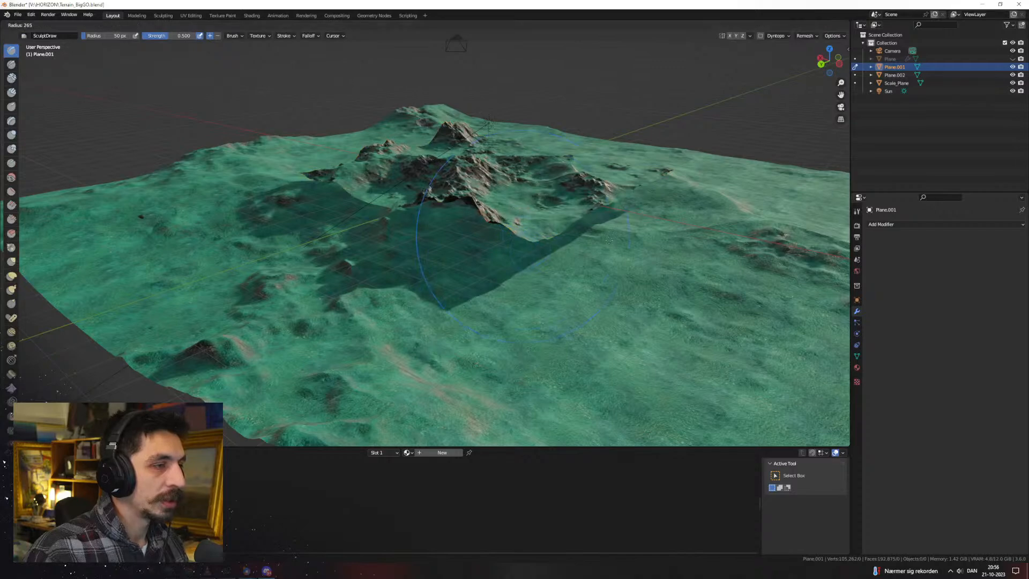
pyautogui.hotkey('ctrl', 'z')
pyautogui.moveTo(529, 215)
pyautogui.mouseDown(button='middle')
pyautogui.moveTo(466, 213)
pyautogui.moveTo(475, 176)
pyautogui.mouseUp(button='middle')
pyautogui.hotkey('ctrl', 'Tab')
pyautogui.click(448, 210)
# Duplicate the central terrain and move the copy along Z
pyautogui.hotkey('shift', 'd')
pyautogui.rightClick(496, 208)
pyautogui.scroll(-2, 474, 177)
pyautogui.press('g')
pyautogui.press('z')
pyautogui.click(473, 211)
pyautogui.moveTo(474, 211); pyautogui.dragTo(513, 235, button='middle')
# Select the central mountain terrain, enter Sculpt Mode and choose the Grab brush
pyautogui.click(496, 239)
pyautogui.scroll(1, 513, 235)
pyautogui.scroll(1, 513, 232)
pyautogui.hotkey('ctrl', 'Tab')
pyautogui.click(508, 278)
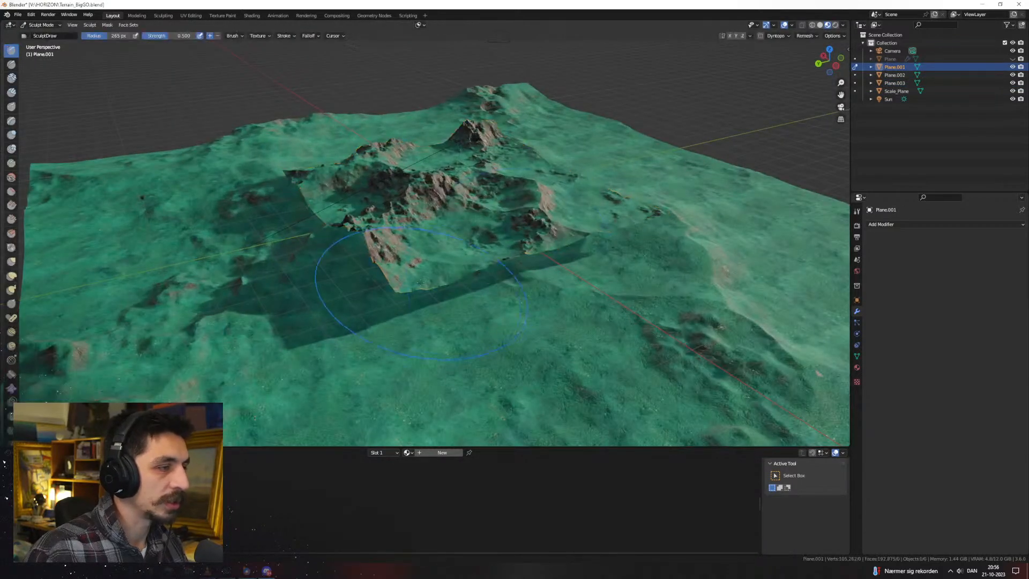
pyautogui.press('g')
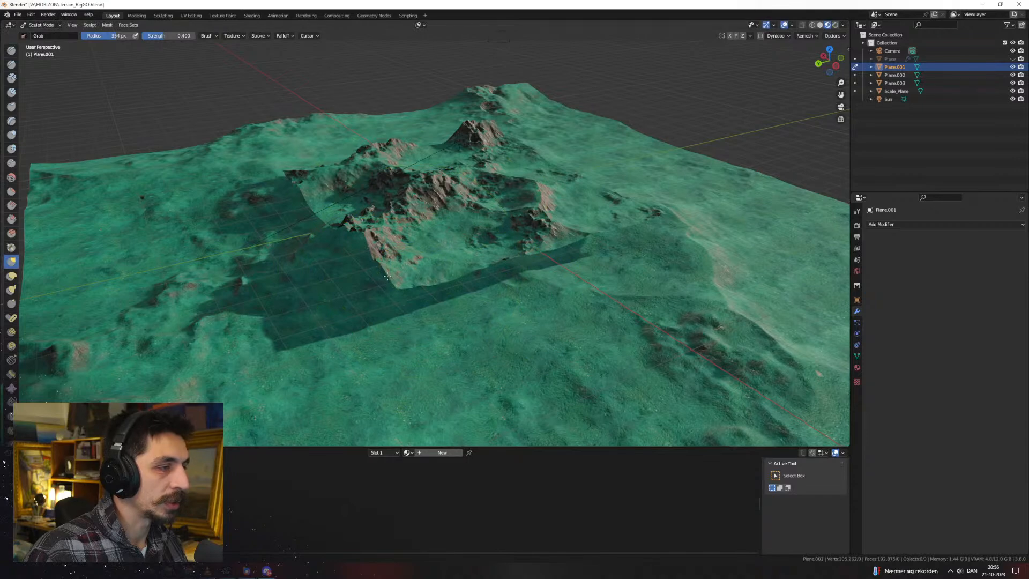
# Pull the central terrain's overhanging near corner and long edge down into the surrounding landscape with the Grab brush
pyautogui.moveTo(395, 277); pyautogui.dragTo(390, 296)
pyautogui.moveTo(391, 297); pyautogui.dragTo(424, 267, button='middle')
pyautogui.moveTo(472, 207); pyautogui.dragTo(468, 201)
pyautogui.moveTo(468, 202); pyautogui.dragTo(396, 206, button='middle')
pyautogui.scroll(4, 334, 206)
pyautogui.moveTo(334, 206)
pyautogui.mouseDown(button='middle')
pyautogui.moveTo(346, 236)
pyautogui.moveTo(440, 222)
pyautogui.moveTo(678, 236)
pyautogui.mouseUp(button='middle')
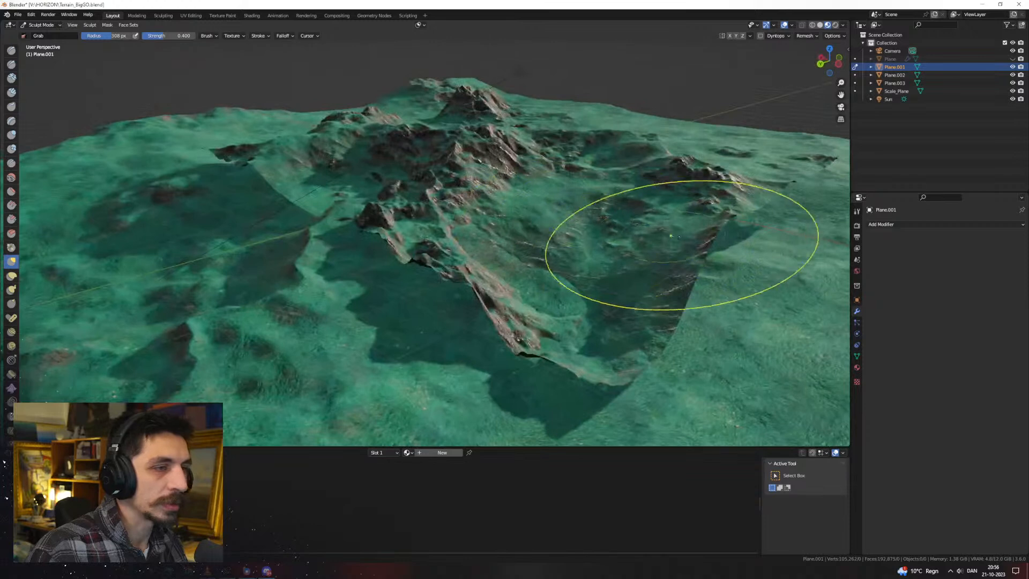
pyautogui.moveTo(713, 241); pyautogui.dragTo(685, 310)
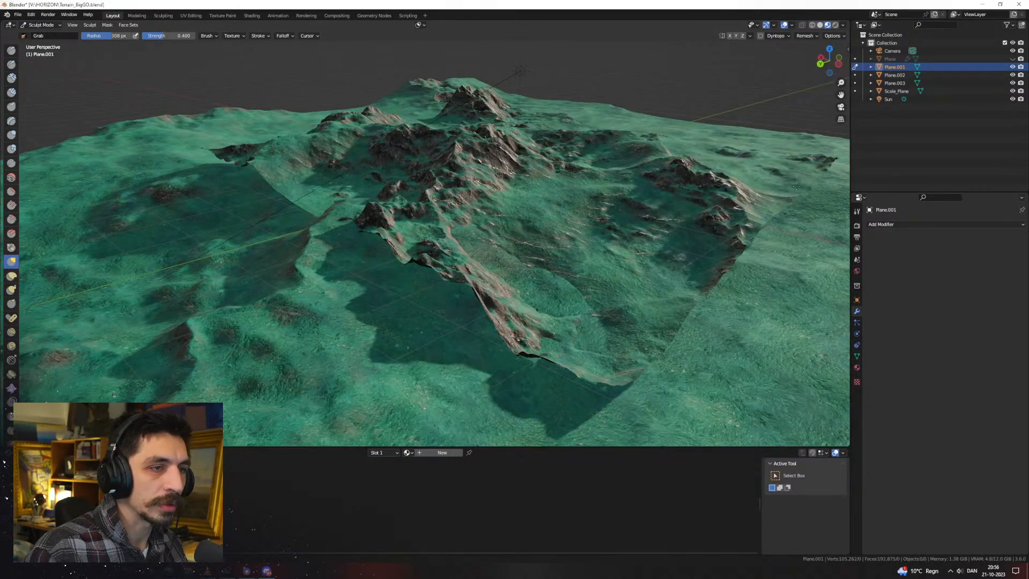
# Grab the raised side edge of the central terrain and pull it outward and down to meet the larger landscape
pyautogui.moveTo(806, 187)
pyautogui.mouseDown(button='middle')
pyautogui.moveTo(678, 184)
pyautogui.moveTo(454, 227)
pyautogui.moveTo(472, 226)
pyautogui.mouseUp(button='middle')
pyautogui.moveTo(352, 247); pyautogui.dragTo(315, 255)
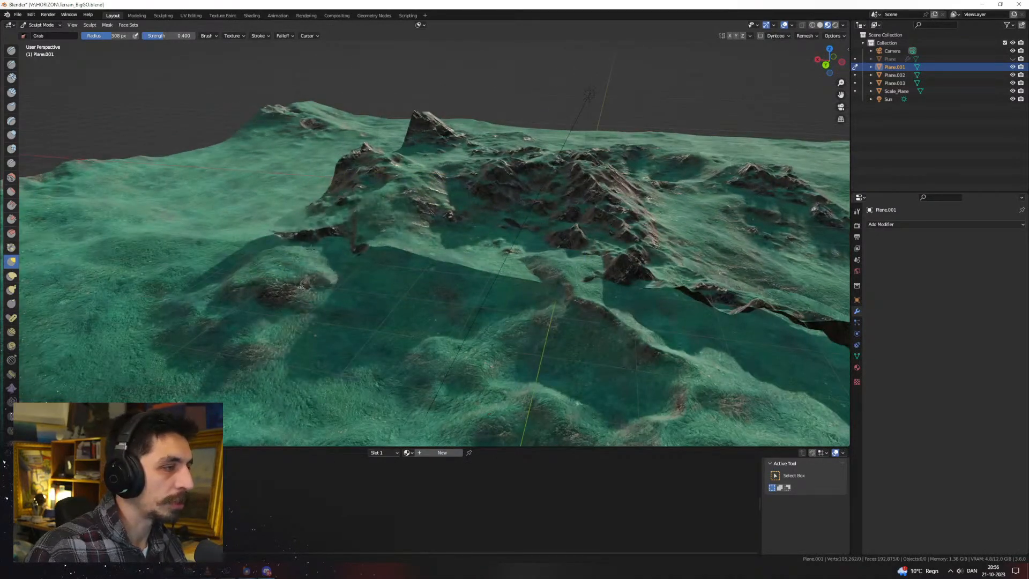
pyautogui.moveTo(377, 253)
pyautogui.mouseDown()
pyautogui.moveTo(390, 295)
pyautogui.moveTo(404, 305)
pyautogui.mouseUp()
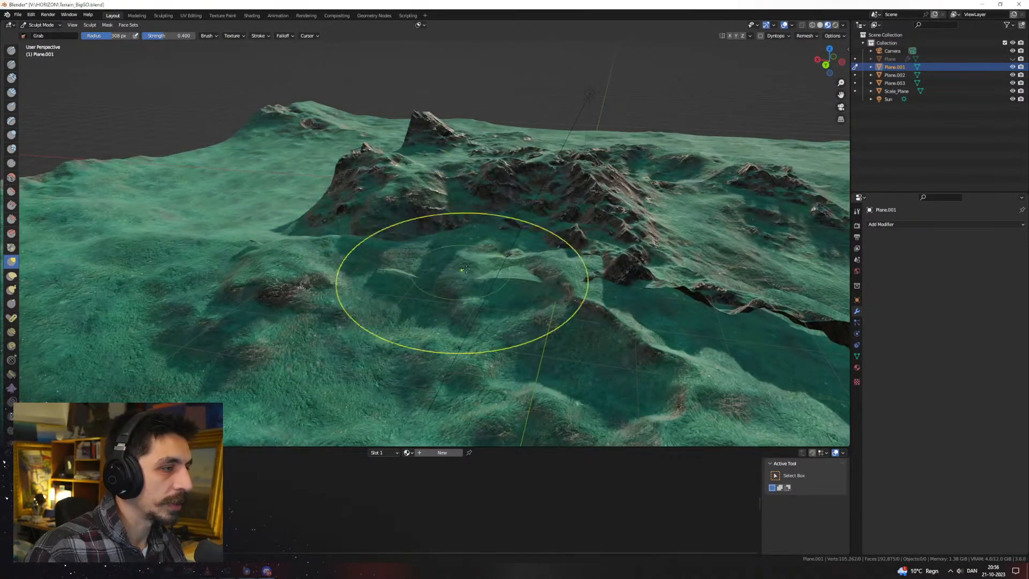
pyautogui.moveTo(536, 282); pyautogui.dragTo(579, 293)
# Stretch the central terrain's raised edge and corner on the opposite side outward toward the surrounding ground
pyautogui.moveTo(395, 277); pyautogui.dragTo(430, 251, button='middle')
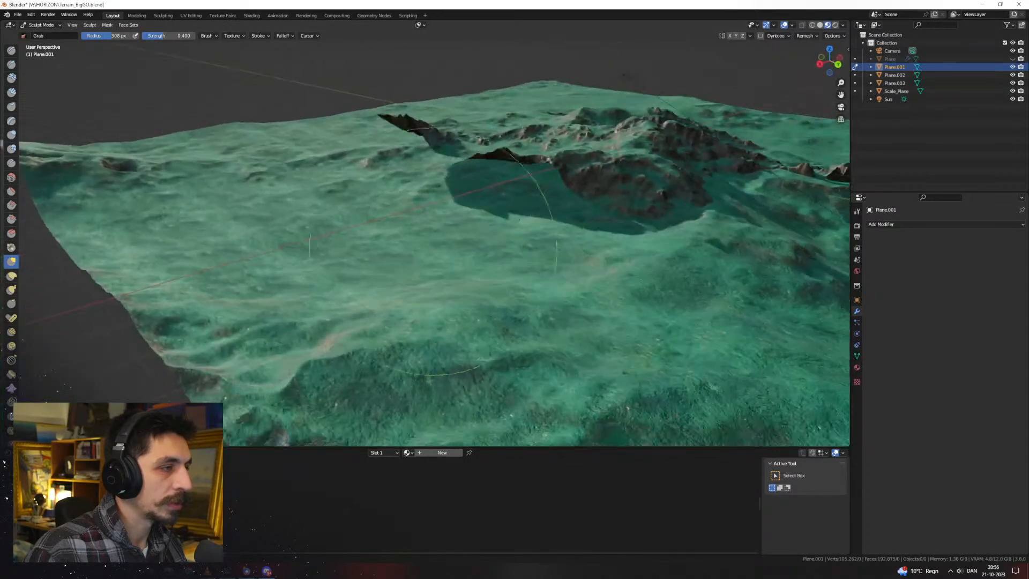
pyautogui.moveTo(567, 180); pyautogui.dragTo(467, 162)
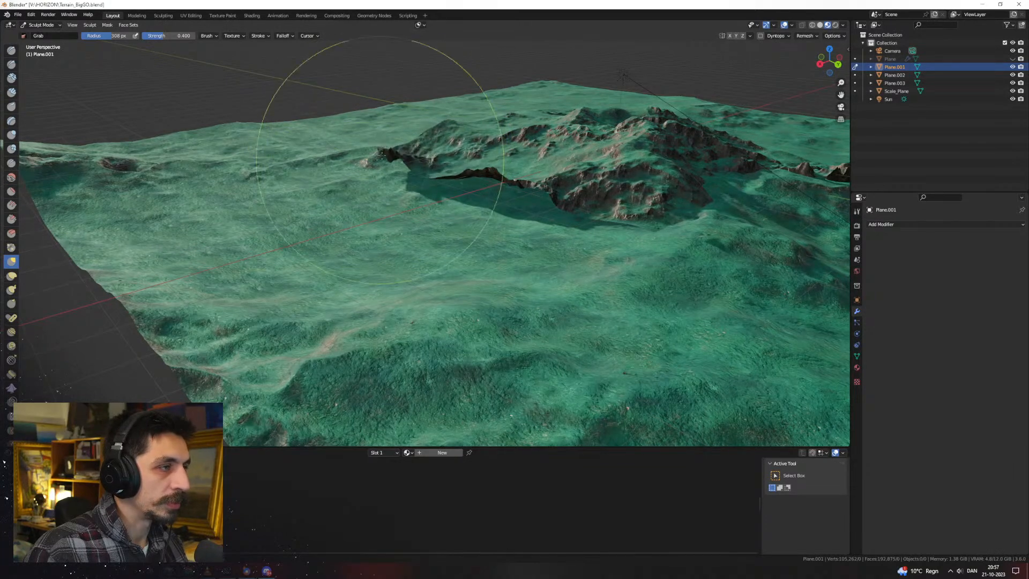
pyautogui.moveTo(377, 163)
pyautogui.mouseDown(button='middle')
pyautogui.moveTo(476, 248)
pyautogui.moveTo(446, 226)
pyautogui.mouseUp(button='middle')
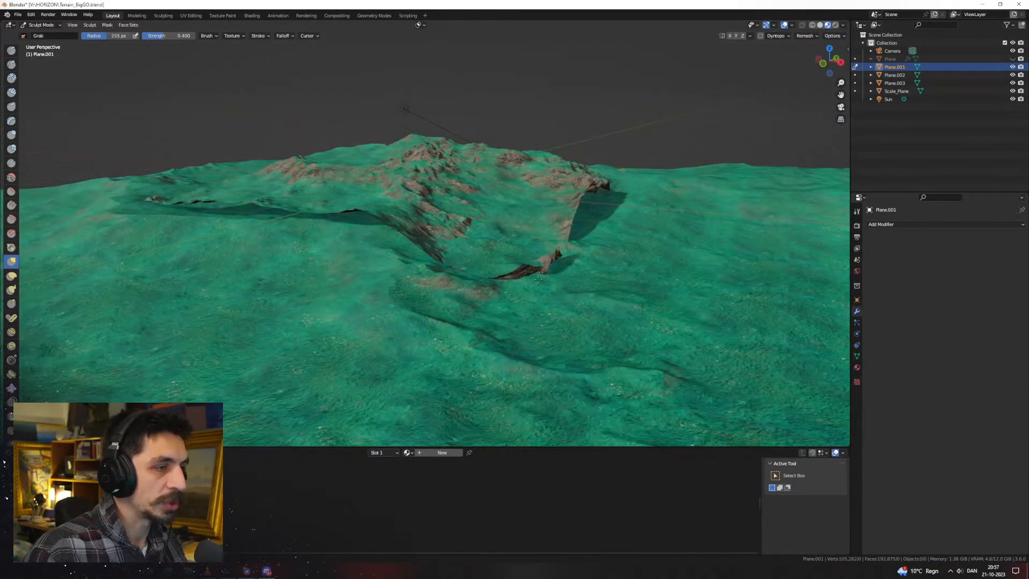
pyautogui.moveTo(435, 242); pyautogui.dragTo(414, 256, button='middle')
# Resize the Grab brush and sink the central terrain's remaining exposed edges and corner into the base landscape
pyautogui.press('f')
pyautogui.click(473, 254)
pyautogui.moveTo(313, 272); pyautogui.dragTo(315, 268)
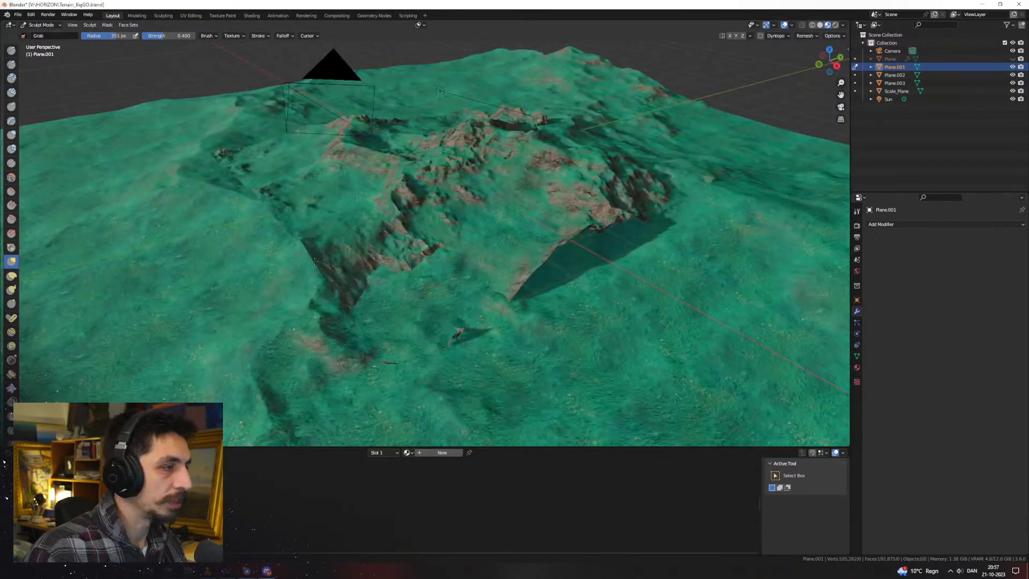
pyautogui.moveTo(308, 265); pyautogui.dragTo(393, 177, button='middle')
pyautogui.moveTo(309, 144)
pyautogui.mouseDown(button='middle')
pyautogui.moveTo(448, 242)
pyautogui.moveTo(538, 176)
pyautogui.mouseUp(button='middle')
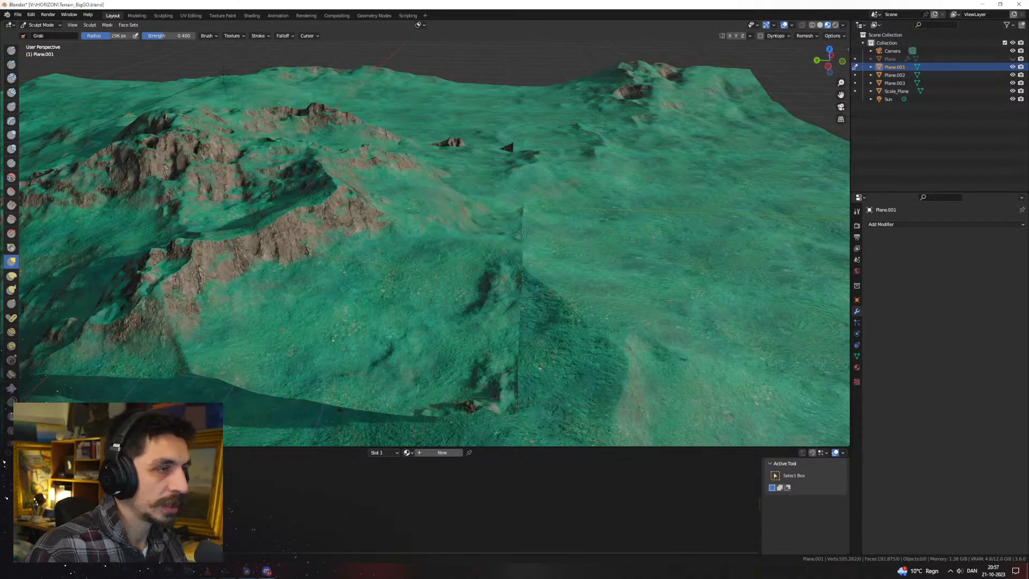
pyautogui.moveTo(525, 279); pyautogui.dragTo(528, 242, button='middle')
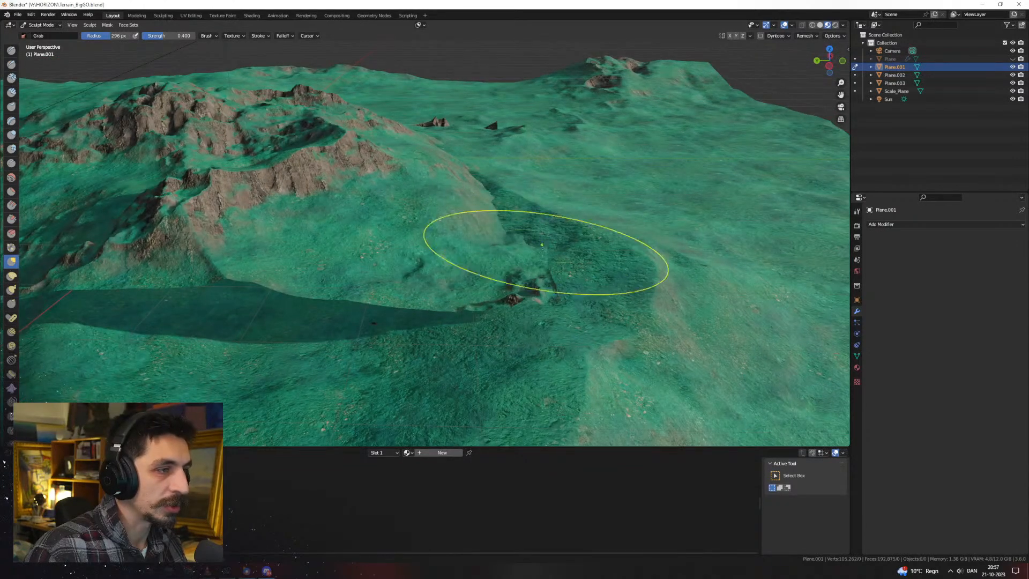
pyautogui.moveTo(547, 334)
pyautogui.mouseDown(button='middle')
pyautogui.moveTo(464, 305)
pyautogui.moveTo(437, 311)
pyautogui.moveTo(445, 268)
pyautogui.mouseUp(button='middle')
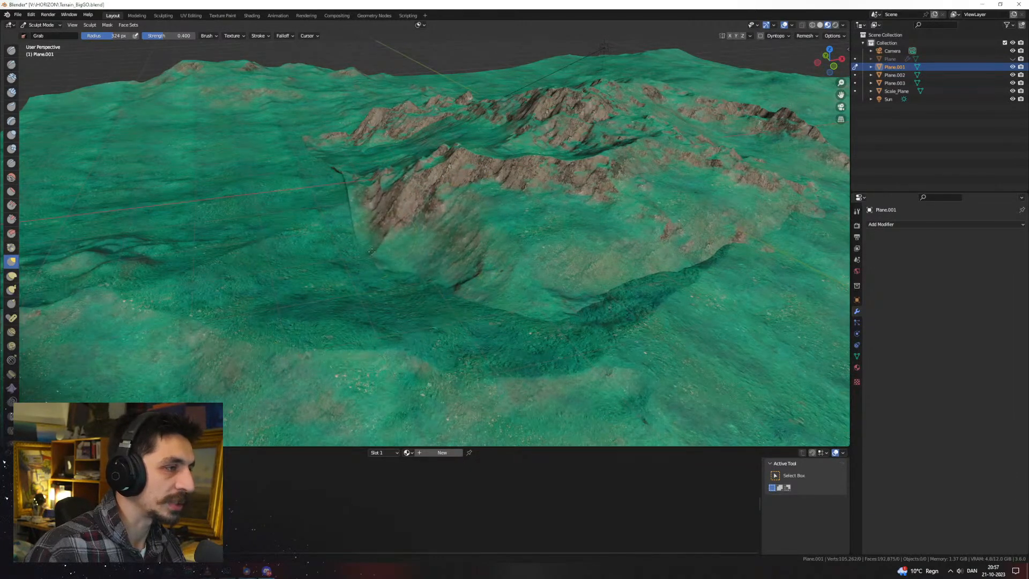
pyautogui.moveTo(377, 248); pyautogui.dragTo(418, 233, button='middle')
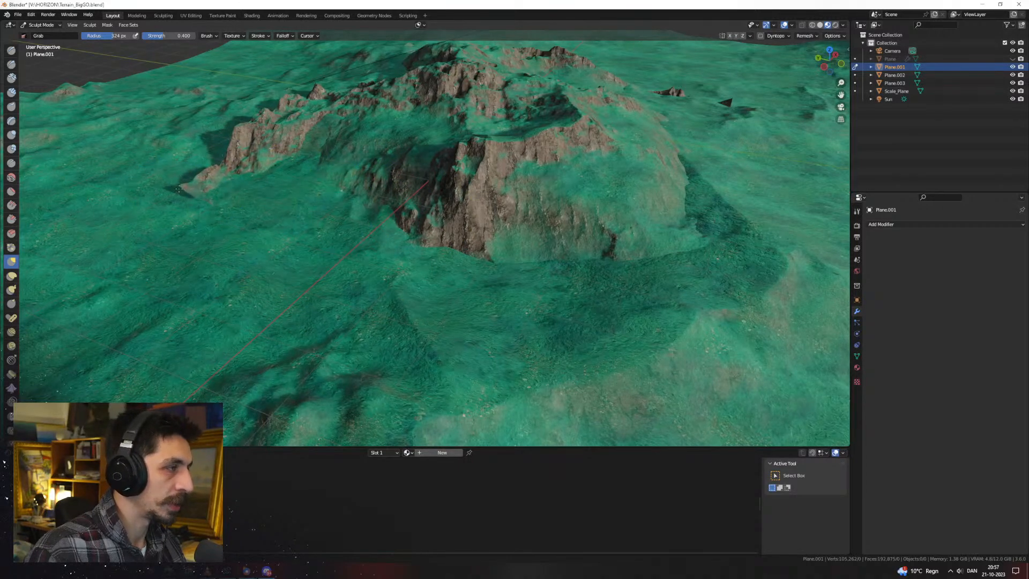
# Enlarge the Grab brush to about 420 px and blend the central terrain's rocky outer spur into the ground
pyautogui.moveTo(185, 194); pyautogui.dragTo(170, 204)
pyautogui.moveTo(162, 210)
pyautogui.mouseDown(button='middle')
pyautogui.moveTo(279, 217)
pyautogui.moveTo(322, 233)
pyautogui.moveTo(218, 180)
pyautogui.moveTo(317, 213)
pyautogui.mouseUp(button='middle')
pyautogui.press('f')
pyautogui.click(368, 247)
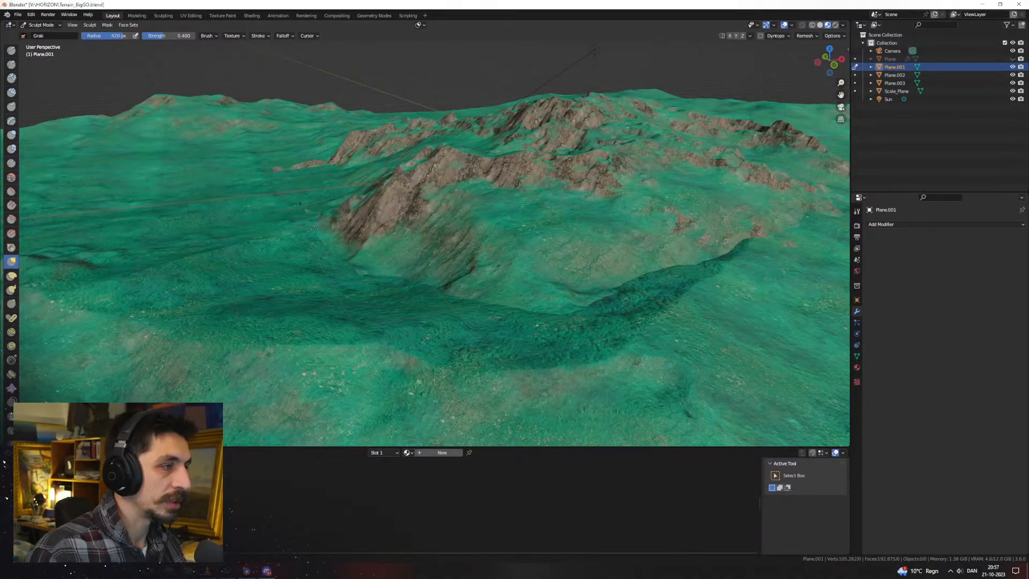
pyautogui.moveTo(382, 192); pyautogui.dragTo(427, 184)
pyautogui.moveTo(464, 186)
pyautogui.mouseDown(button='middle')
pyautogui.moveTo(558, 236)
pyautogui.moveTo(526, 223)
pyautogui.mouseUp(button='middle')
# Return to Object Mode, duplicate the central terrain along Y and rotate the copy around Z
pyautogui.scroll(-3, 526, 223)
pyautogui.moveTo(455, 222); pyautogui.dragTo(489, 228, button='middle')
pyautogui.hotkey('ctrl', 'Tab')
pyautogui.moveTo(513, 174); pyautogui.dragTo(455, 195, button='middle')
pyautogui.hotkey('shift', 'd')
pyautogui.press('y')
pyautogui.click(401, 214)
pyautogui.press('r')
pyautogui.press('z')
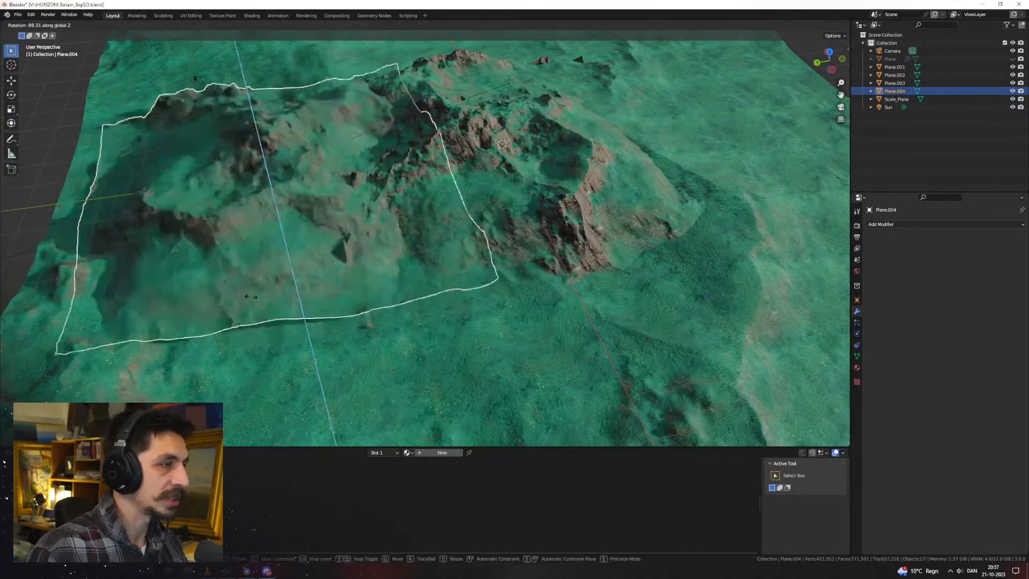
pyautogui.click(148, 260)
# Adjust the rotated copy's height along Z and position it horizontally beside the central terrain
pyautogui.keyDown('shift'); pyautogui.moveTo(364, 210); pyautogui.dragTo(433, 256, button='middle'); pyautogui.keyUp('shift')
pyautogui.press('g')
pyautogui.press('z')
pyautogui.click(415, 217)
pyautogui.press('g')
pyautogui.hotkey('shift', 'z')
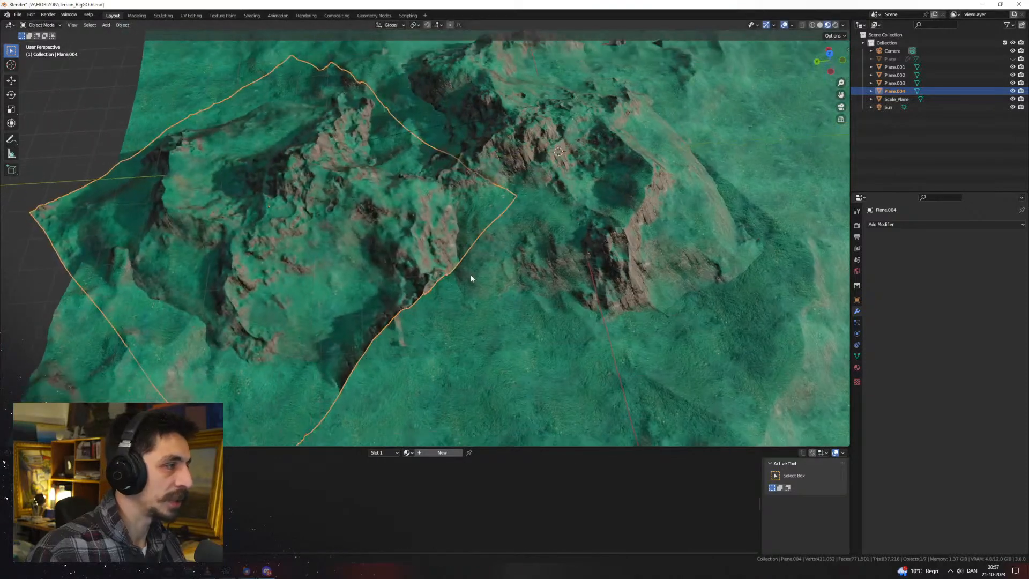
pyautogui.click(414, 303)
pyautogui.moveTo(413, 303); pyautogui.dragTo(445, 262, button='middle')
# Enter Sculpt Mode on the new mountain copy and grab its overhanging edges into the surrounding landscape
pyautogui.hotkey('ctrl', 'Tab')
pyautogui.click(442, 305)
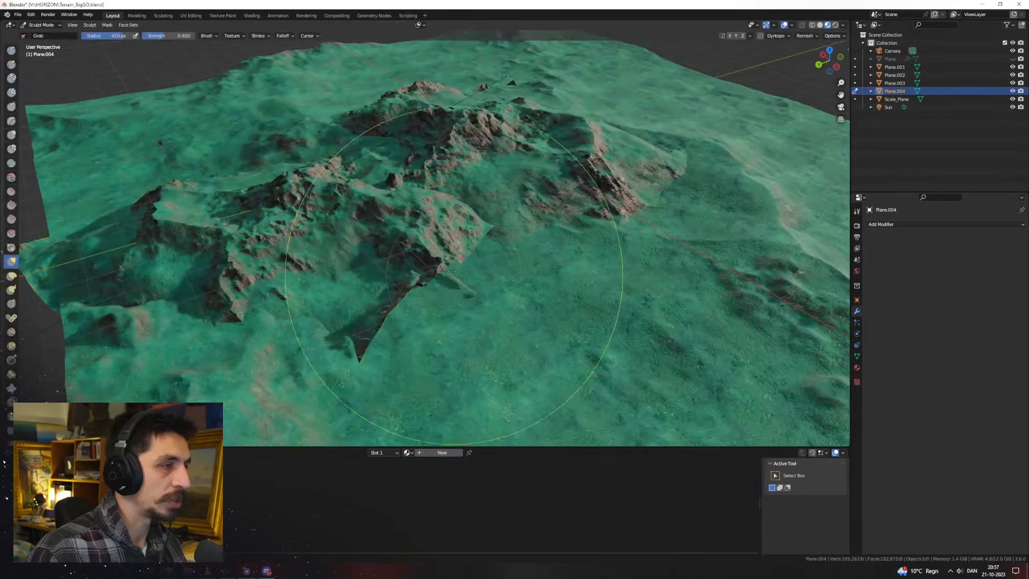
pyautogui.moveTo(479, 266); pyautogui.dragTo(429, 271)
pyautogui.moveTo(437, 394)
pyautogui.mouseDown(button='middle')
pyautogui.moveTo(528, 252)
pyautogui.moveTo(495, 249)
pyautogui.mouseUp(button='middle')
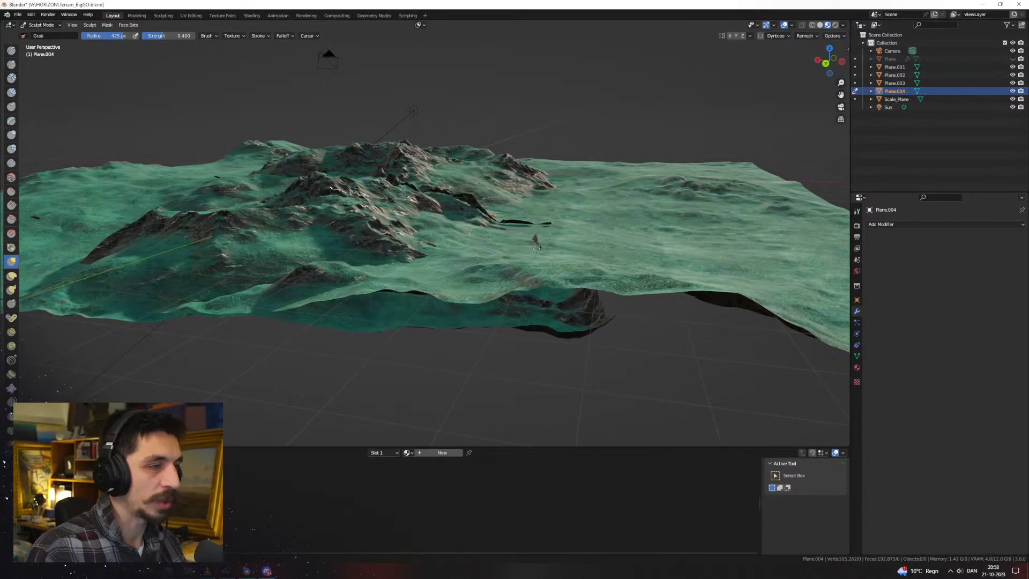
pyautogui.moveTo(505, 269); pyautogui.dragTo(531, 338, button='middle')
pyautogui.moveTo(456, 308)
pyautogui.mouseDown(button='middle')
pyautogui.moveTo(501, 322)
pyautogui.moveTo(517, 306)
pyautogui.moveTo(448, 268)
pyautogui.moveTo(439, 248)
pyautogui.mouseUp(button='middle')
pyautogui.scroll(4, 491, 285)
pyautogui.scroll(2, 439, 249)
# Switch sculpting to the central terrain and flatten its protruding edge where it meets the mountain copy
pyautogui.hotkey('ctrl', 'Tab')
pyautogui.click(432, 219)
pyautogui.hotkey('ctrl', 'Tab')
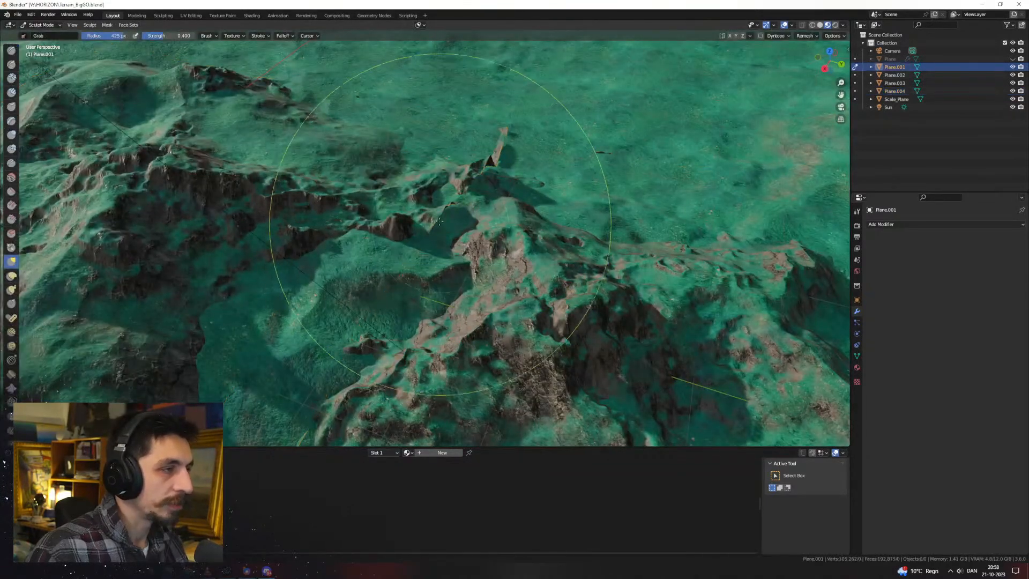
pyautogui.click(440, 221)
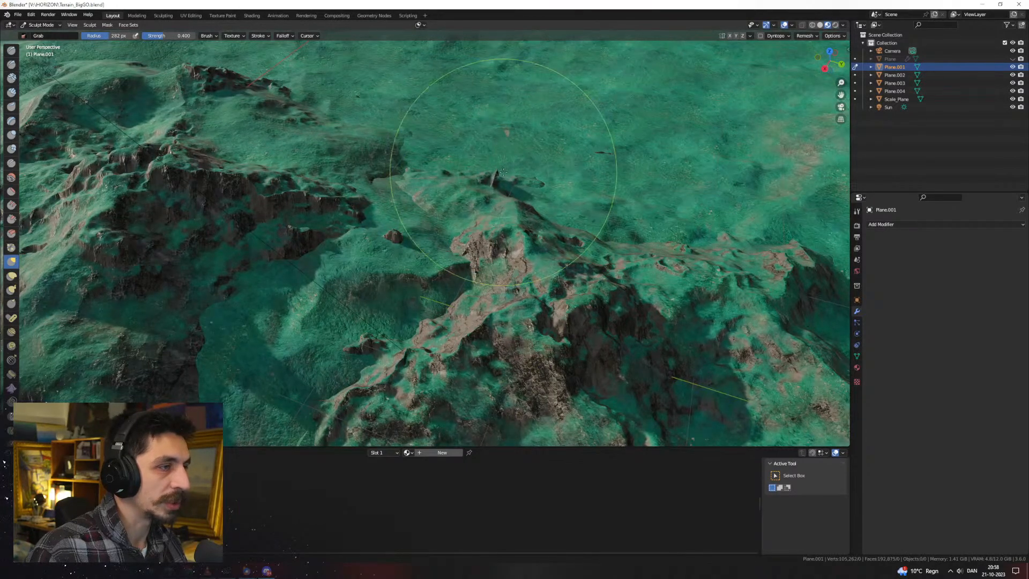
# Leave Sculpt Mode and select the mountain copy Plane.004
pyautogui.scroll(-4, 449, 236)
pyautogui.moveTo(448, 237)
pyautogui.mouseDown(button='middle')
pyautogui.moveTo(475, 252)
pyautogui.moveTo(418, 236)
pyautogui.moveTo(479, 231)
pyautogui.moveTo(496, 247)
pyautogui.moveTo(356, 234)
pyautogui.mouseUp(button='middle')
pyautogui.hotkey('ctrl', 'Tab')
pyautogui.scroll(-2, 356, 234)
pyautogui.click(417, 103)
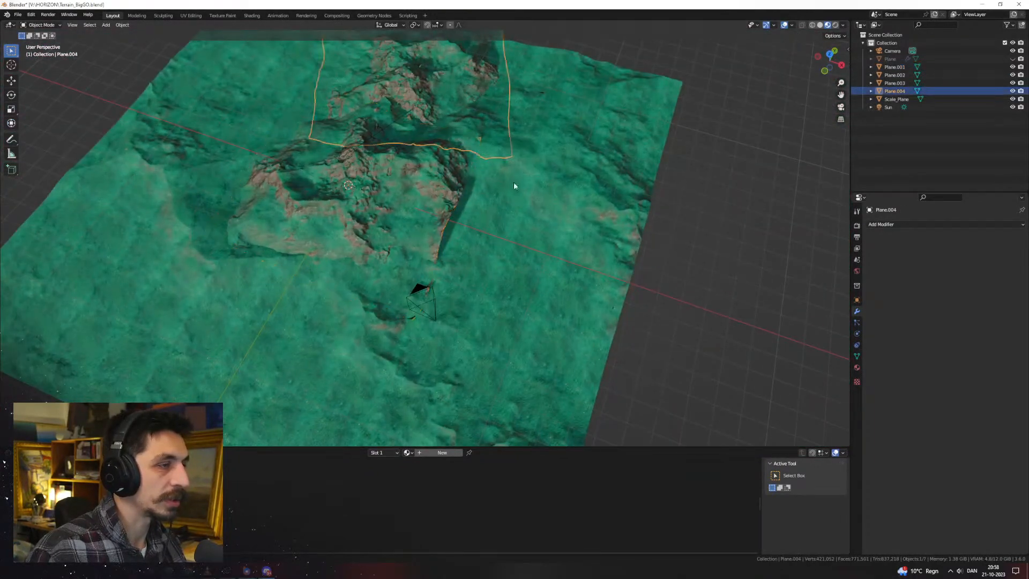
# Check the overlapping terrain pieces in Solid shading and return the viewport to Material Preview
pyautogui.hotkey('shift', 'z')
pyautogui.click(455, 178)
pyautogui.press('z')
pyautogui.click(588, 181)
pyautogui.moveTo(484, 126); pyautogui.dragTo(485, 112, button='middle')
pyautogui.press('z')
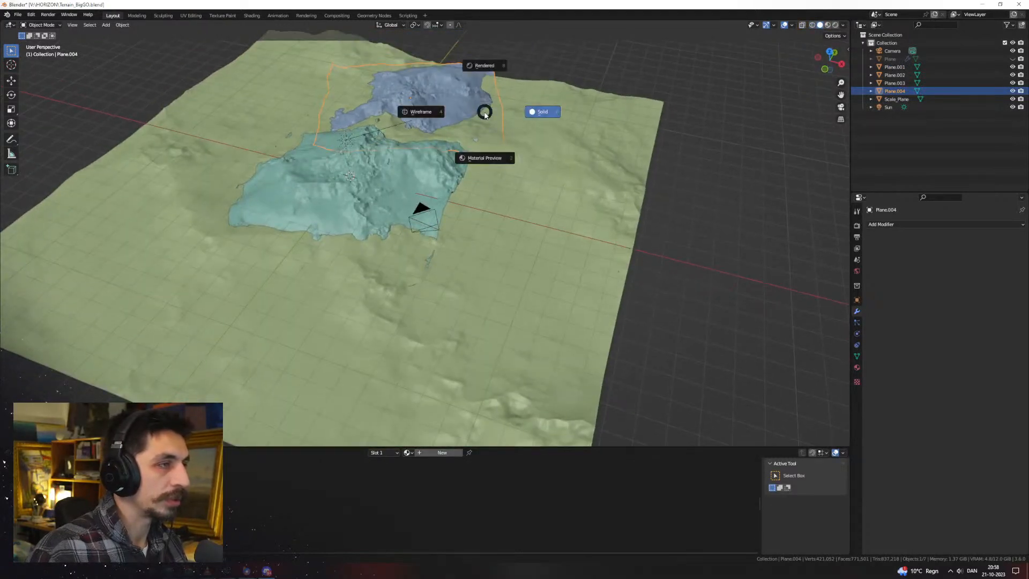
pyautogui.click(485, 156)
# Duplicate the mountain copy, move the duplicate horizontally to the central terrain's open side and rotate it around Z
pyautogui.hotkey('shift', 'd')
pyautogui.click(652, 303)
pyautogui.press('g')
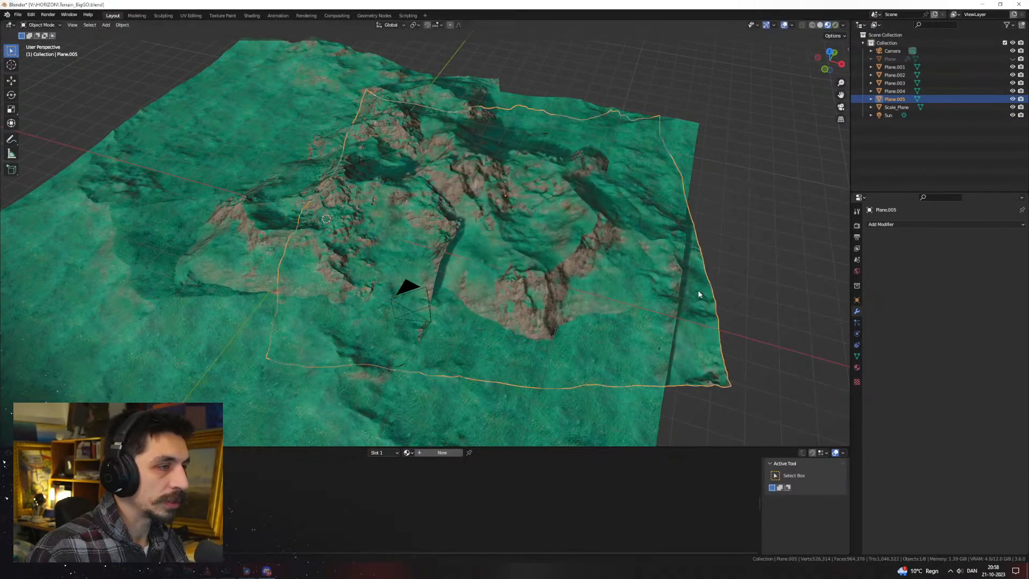
pyautogui.click(777, 340)
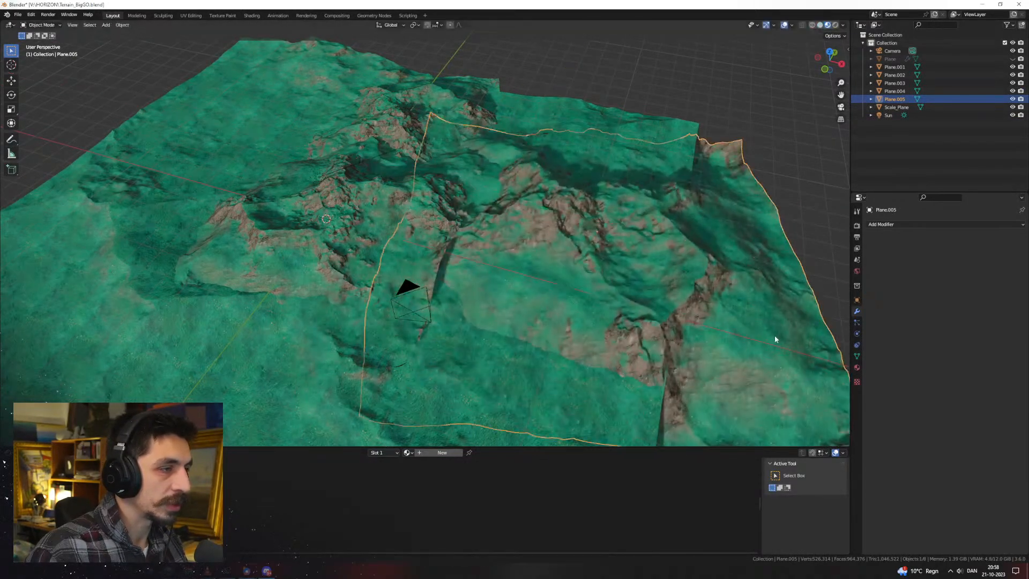
pyautogui.press('r')
pyautogui.press('z')
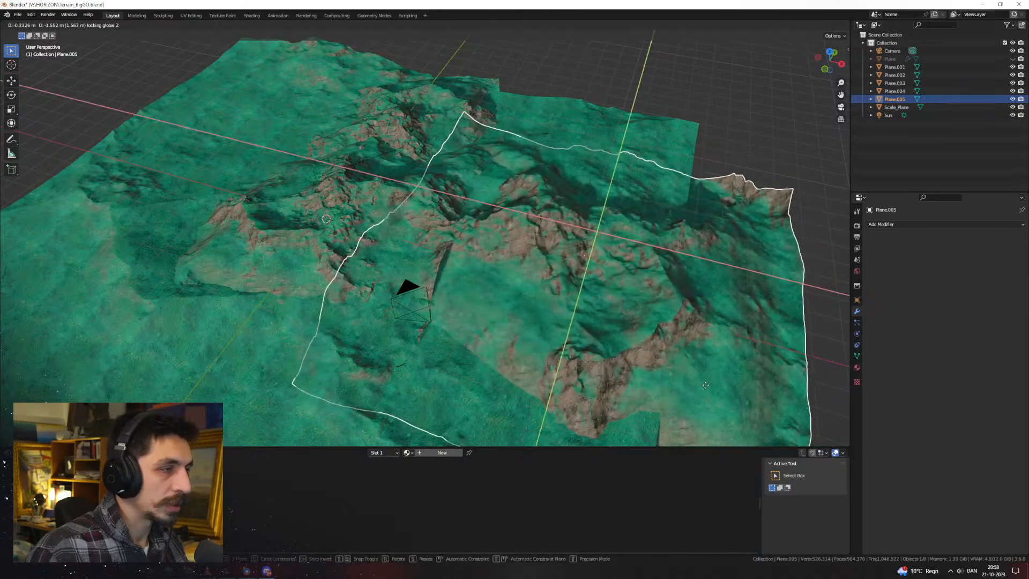
pyautogui.click(624, 310)
pyautogui.moveTo(624, 309); pyautogui.dragTo(477, 239, button='middle')
pyautogui.scroll(2, 447, 253)
pyautogui.scroll(2, 477, 239)
pyautogui.hotkey('ctrl', 'Tab')
pyautogui.click(466, 263)
pyautogui.hotkey('ctrl', 'Tab')
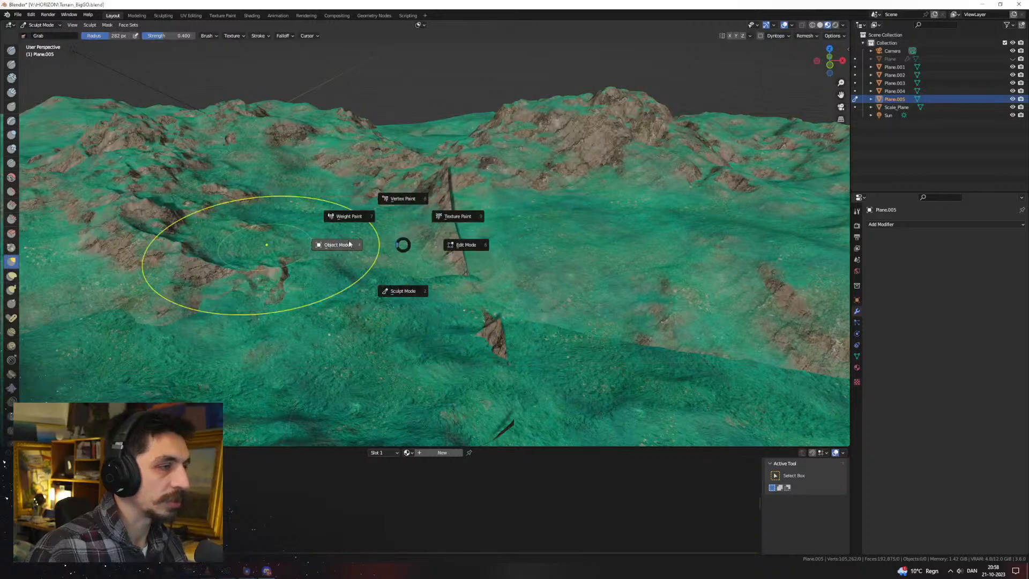
pyautogui.click(311, 246)
# Sculpt the central terrain's exposed edge and protruding spikes into the adjacent mountain copy with the Grab brush
pyautogui.click(441, 217)
pyautogui.hotkey('ctrl', 'Tab')
pyautogui.click(444, 239)
pyautogui.moveTo(448, 209); pyautogui.dragTo(450, 188)
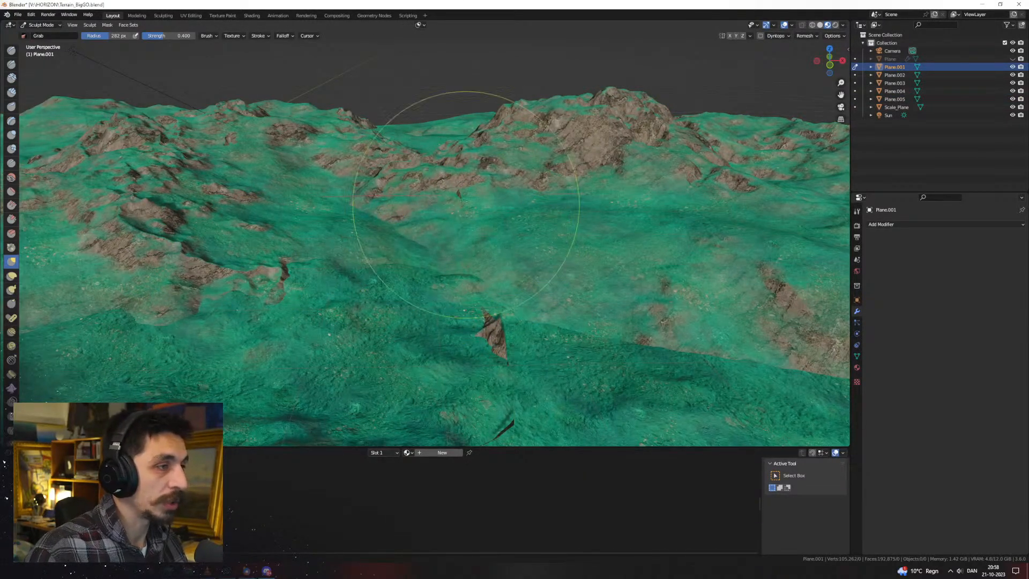
pyautogui.moveTo(487, 282); pyautogui.dragTo(422, 277, button='middle')
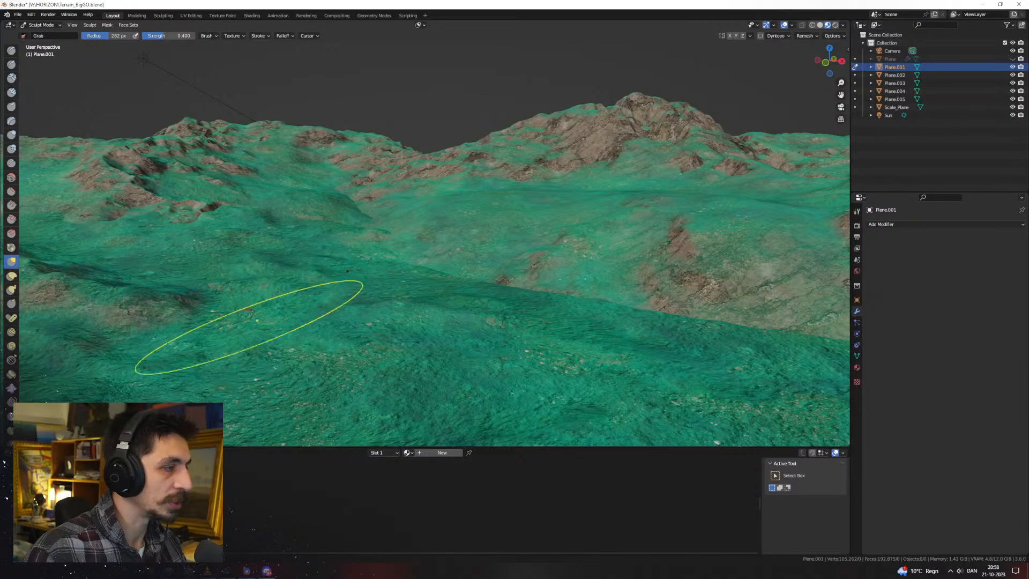
pyautogui.moveTo(272, 331)
pyautogui.mouseDown(button='middle')
pyautogui.moveTo(557, 315)
pyautogui.moveTo(599, 296)
pyautogui.moveTo(471, 310)
pyautogui.moveTo(441, 344)
pyautogui.moveTo(500, 284)
pyautogui.moveTo(541, 291)
pyautogui.mouseUp(button='middle')
pyautogui.moveTo(450, 288)
pyautogui.mouseDown(button='middle')
pyautogui.moveTo(617, 290)
pyautogui.moveTo(677, 275)
pyautogui.moveTo(585, 229)
pyautogui.moveTo(520, 238)
pyautogui.moveTo(453, 209)
pyautogui.mouseUp(button='middle')
pyautogui.scroll(-3, 616, 289)
pyautogui.scroll(5, 677, 274)
pyautogui.press('f')
pyautogui.click(513, 208)
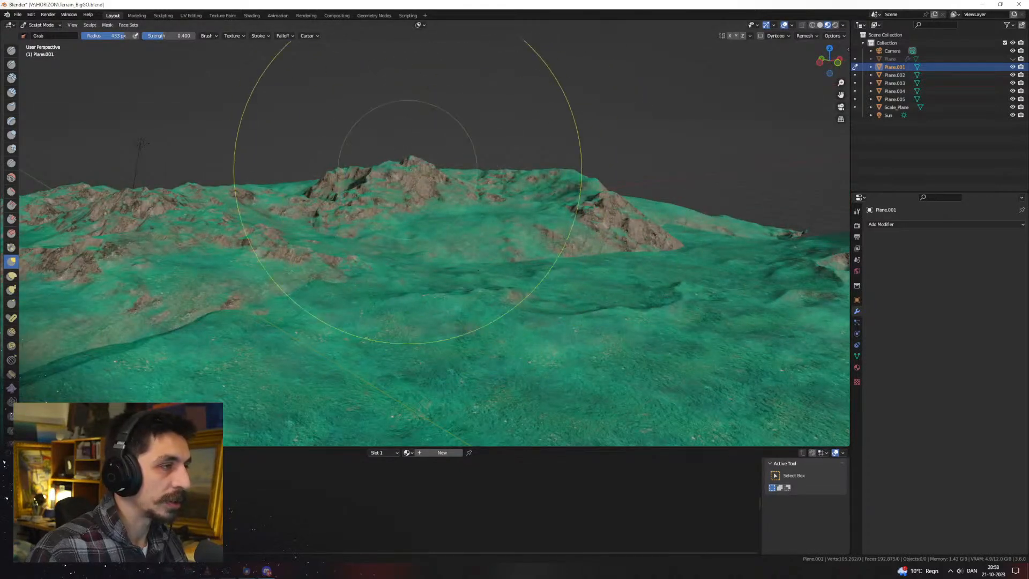
# Select the newest mountain copy, enter Sculpt Mode, enlarge the Grab brush to about 500 px and blend the copy's edges into the landscape
pyautogui.hotkey('ctrl', 'Tab')
pyautogui.click(317, 181)
pyautogui.click(416, 178)
pyautogui.hotkey('ctrl', 'Tab')
pyautogui.click(414, 211)
pyautogui.press('f')
pyautogui.click(436, 186)
pyautogui.moveTo(390, 195)
pyautogui.mouseDown(button='middle')
pyautogui.moveTo(496, 178)
pyautogui.moveTo(413, 211)
pyautogui.moveTo(379, 243)
pyautogui.moveTo(427, 207)
pyautogui.mouseUp(button='middle')
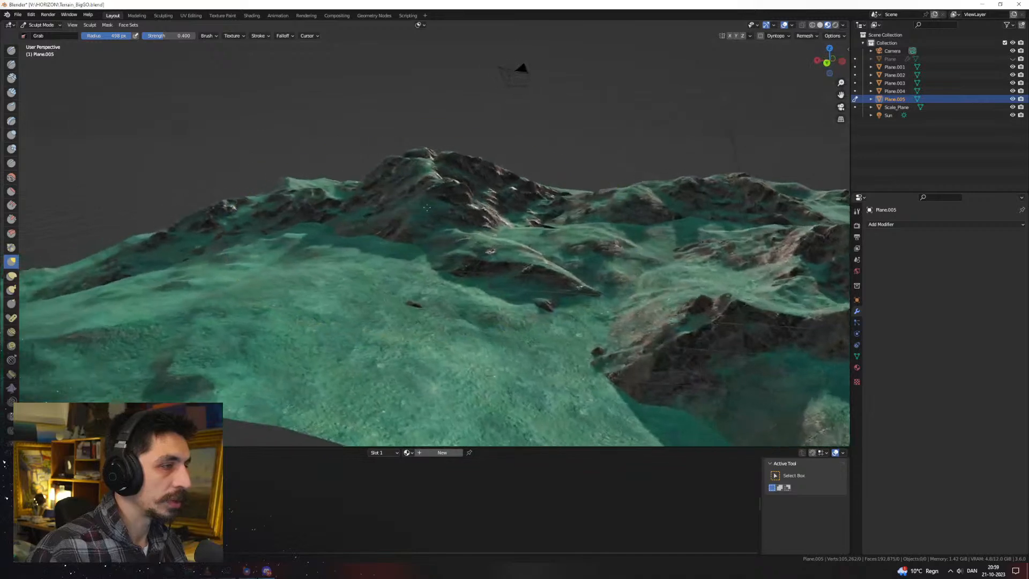
pyautogui.moveTo(360, 276)
pyautogui.mouseDown(button='middle')
pyautogui.moveTo(563, 258)
pyautogui.moveTo(376, 298)
pyautogui.moveTo(438, 220)
pyautogui.moveTo(597, 230)
pyautogui.mouseUp(button='middle')
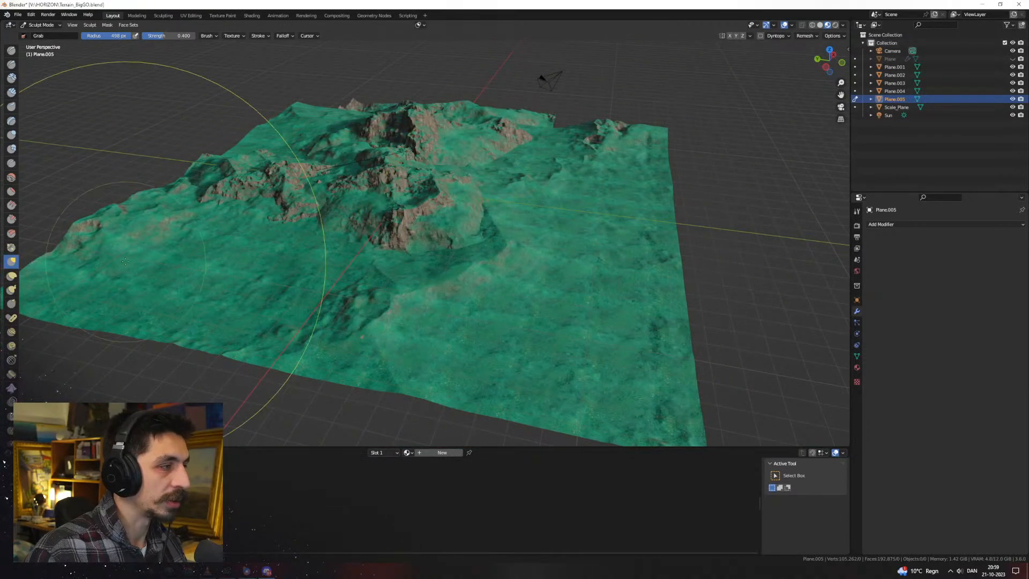
pyautogui.moveTo(295, 284)
pyautogui.mouseDown(button='middle')
pyautogui.moveTo(250, 282)
pyautogui.moveTo(308, 284)
pyautogui.moveTo(413, 343)
pyautogui.moveTo(456, 300)
pyautogui.mouseUp(button='middle')
pyautogui.scroll(4, 413, 343)
pyautogui.moveTo(490, 174)
pyautogui.mouseDown(button='middle')
pyautogui.moveTo(389, 268)
pyautogui.moveTo(370, 236)
pyautogui.moveTo(426, 253)
pyautogui.mouseUp(button='middle')
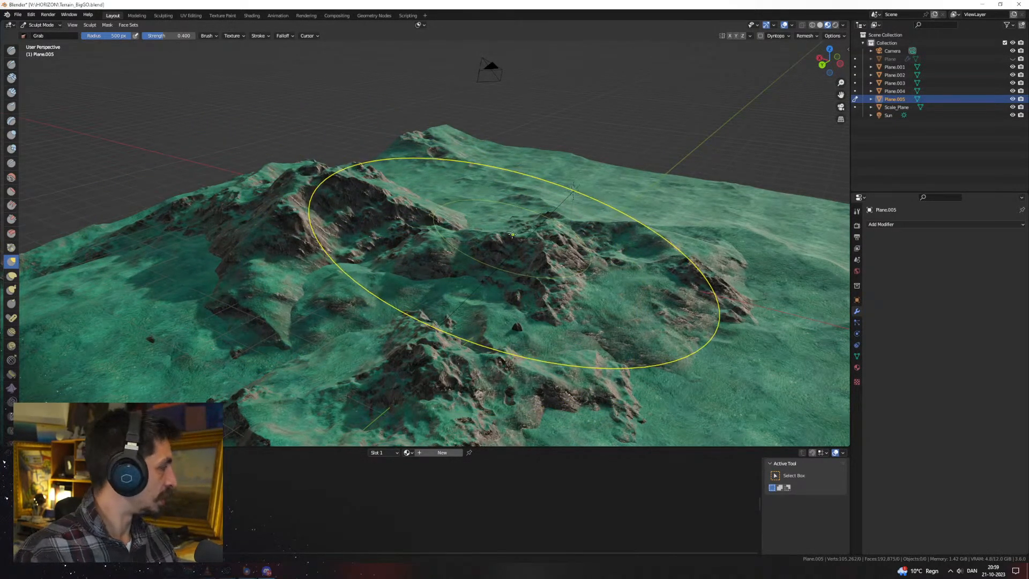
pyautogui.moveTo(512, 234)
pyautogui.mouseDown(button='middle')
pyautogui.moveTo(565, 233)
pyautogui.moveTo(591, 220)
pyautogui.moveTo(633, 255)
pyautogui.mouseUp(button='middle')
# Return to Object Mode and select the central terrain Plane.001
pyautogui.hotkey('ctrl', 'Tab')
pyautogui.click(535, 243)
pyautogui.scroll(-5, 533, 240)
pyautogui.moveTo(532, 239)
pyautogui.mouseDown(button='middle')
pyautogui.moveTo(576, 197)
pyautogui.moveTo(524, 220)
pyautogui.moveTo(513, 207)
pyautogui.moveTo(428, 234)
pyautogui.moveTo(516, 292)
pyautogui.mouseUp(button='middle')
pyautogui.click(505, 212)
pyautogui.press('KP_1')
pyautogui.click(516, 292)
# Inspect the blended central terrain and its surrounding mountains from several angles
pyautogui.scroll(4, 521, 317)
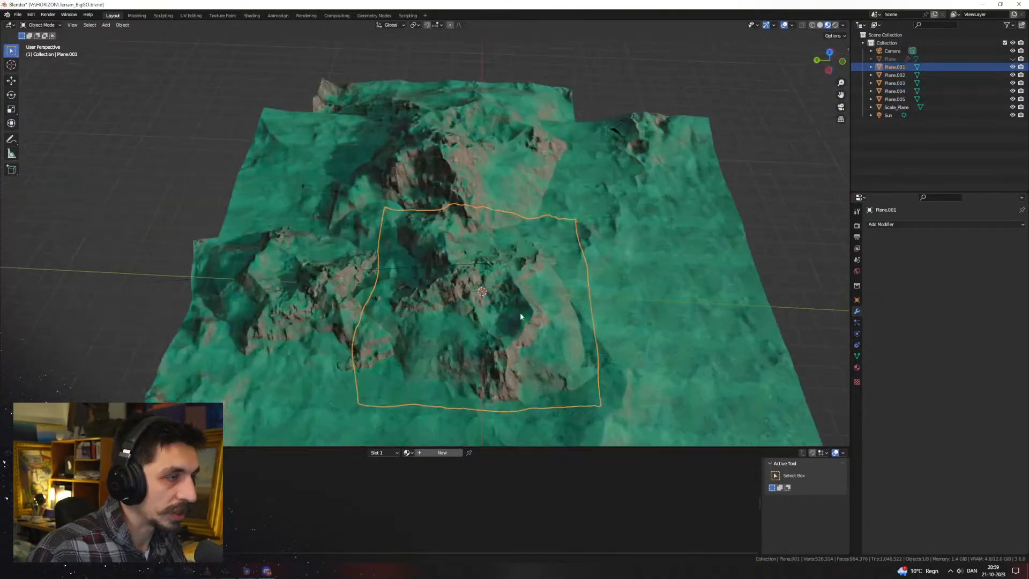
pyautogui.scroll(4, 522, 318)
pyautogui.press('s')
pyautogui.rightClick(638, 292)
pyautogui.scroll(-4, 639, 292)
pyautogui.moveTo(547, 257); pyautogui.dragTo(645, 252, button='middle')
pyautogui.scroll(3, 675, 261)
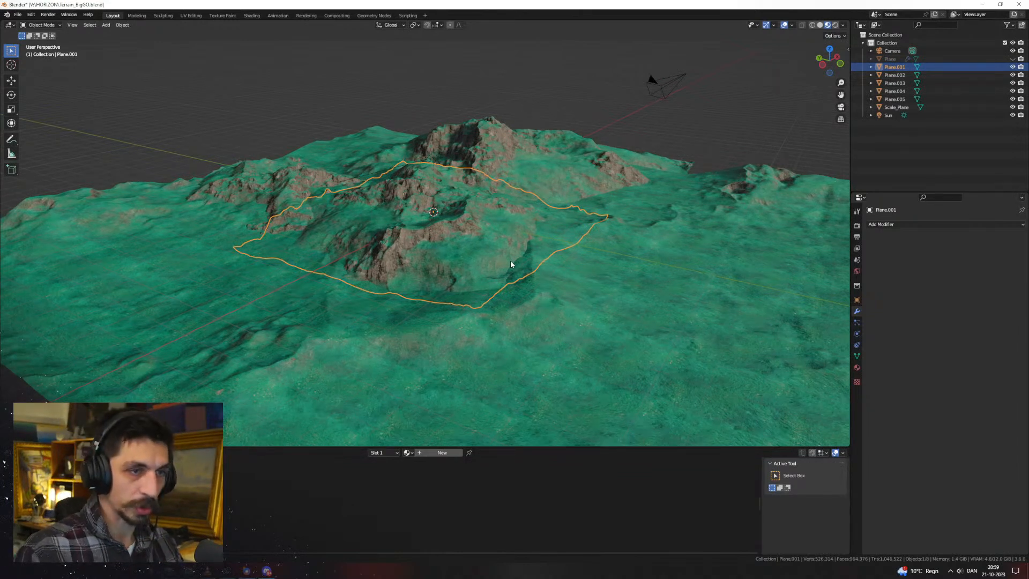
pyautogui.moveTo(543, 232); pyautogui.dragTo(464, 262, button='middle')
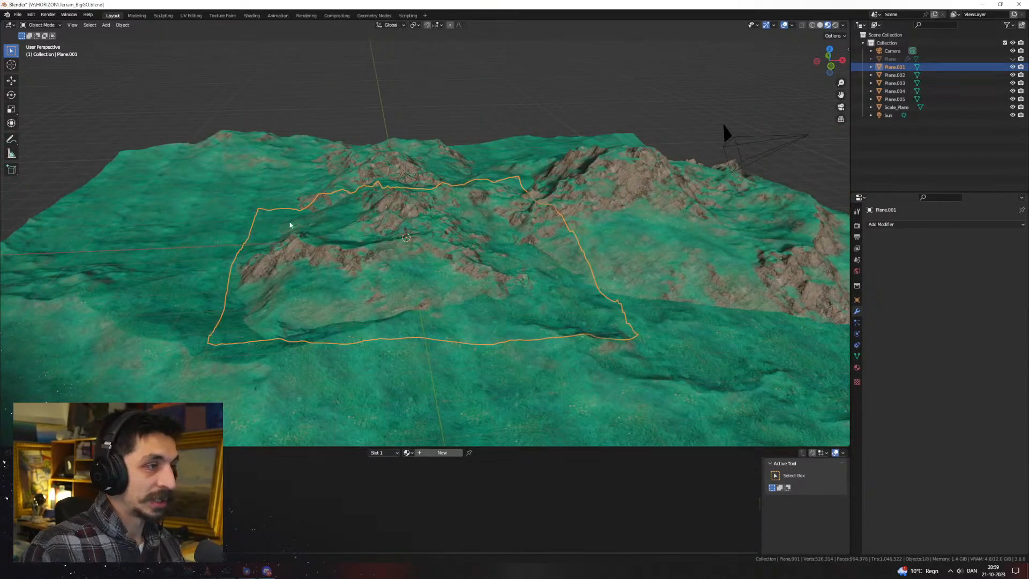
pyautogui.moveTo(333, 232); pyautogui.dragTo(526, 235, button='middle')
pyautogui.moveTo(414, 321); pyautogui.dragTo(324, 262, button='middle')
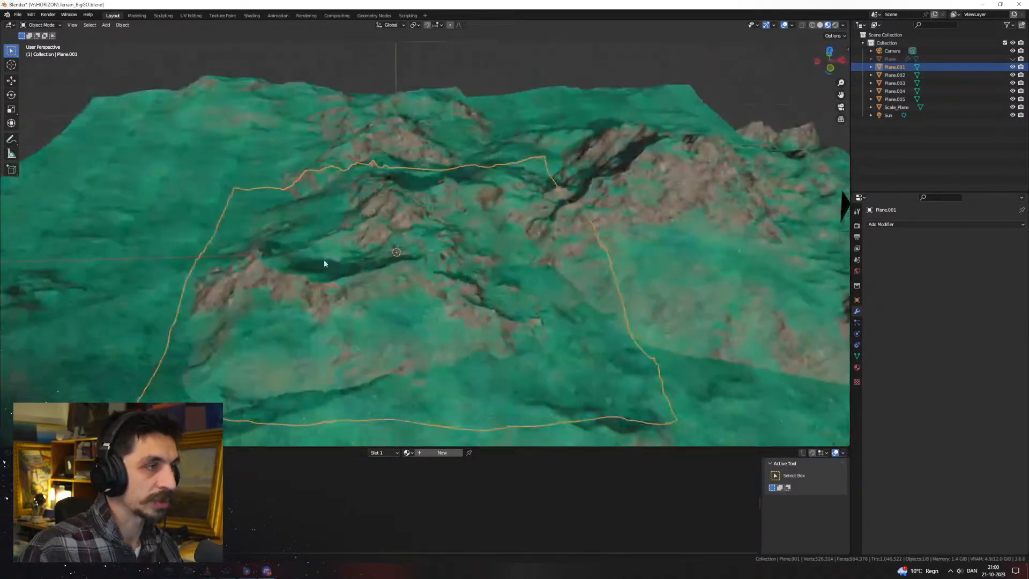
# Show the central terrain's transform and dimension values and set the scene's unit scale to 100
pyautogui.click(845, 206)
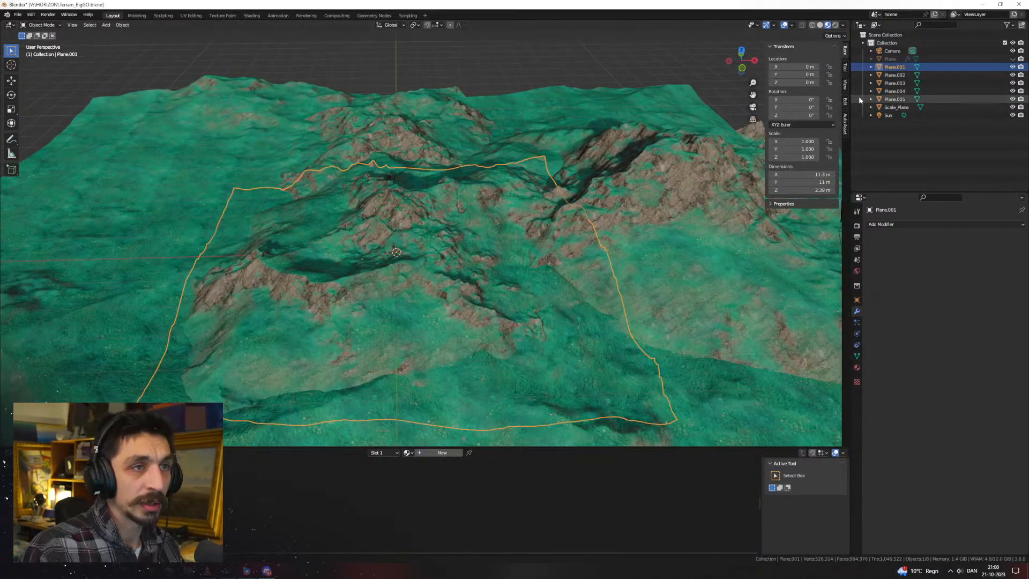
pyautogui.click(846, 86)
pyautogui.click(846, 50)
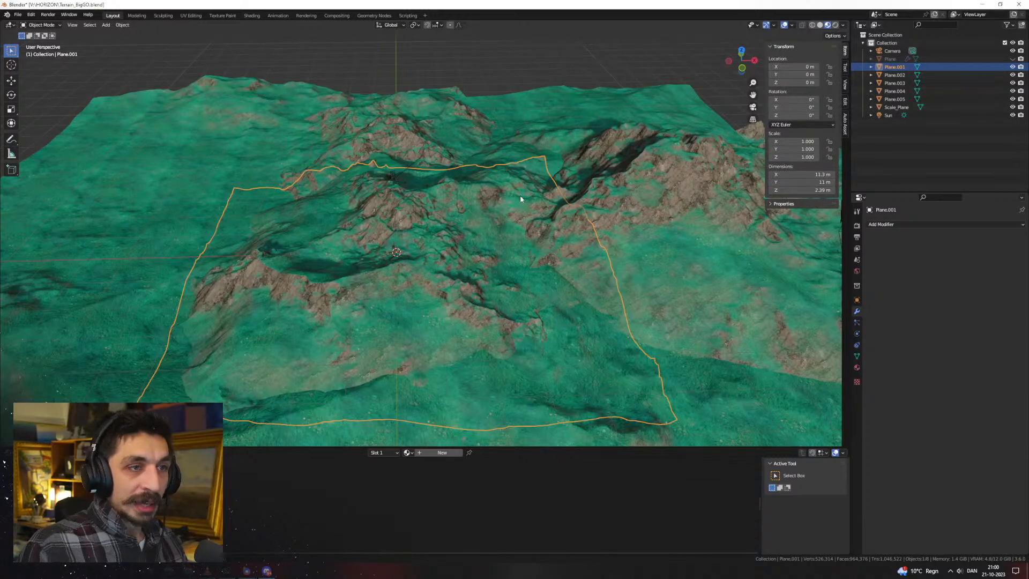
pyautogui.moveTo(523, 223); pyautogui.dragTo(218, 269, button='middle')
pyautogui.scroll(-1, 303, 262)
pyautogui.moveTo(303, 262); pyautogui.dragTo(725, 240, button='middle')
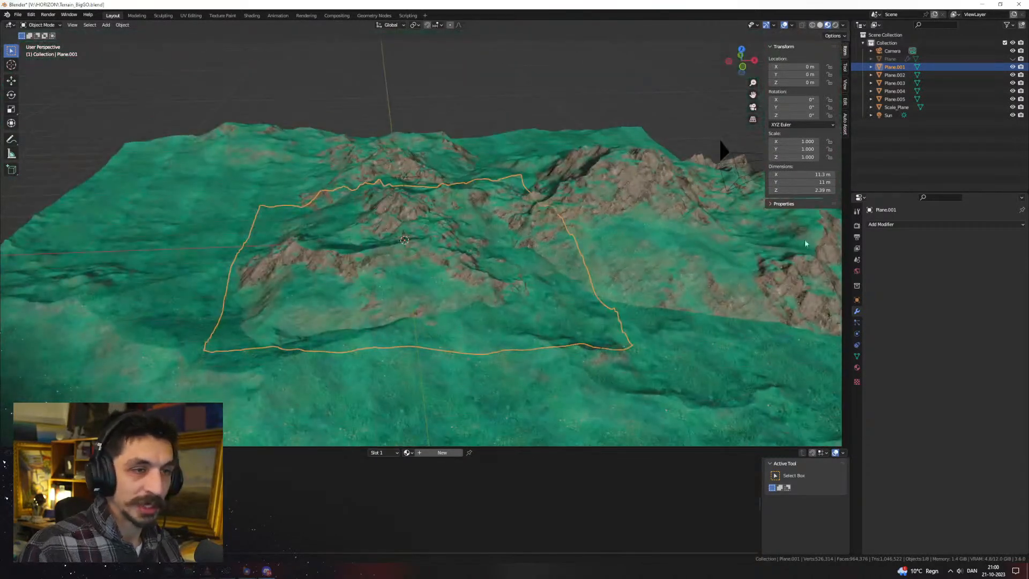
pyautogui.click(857, 259)
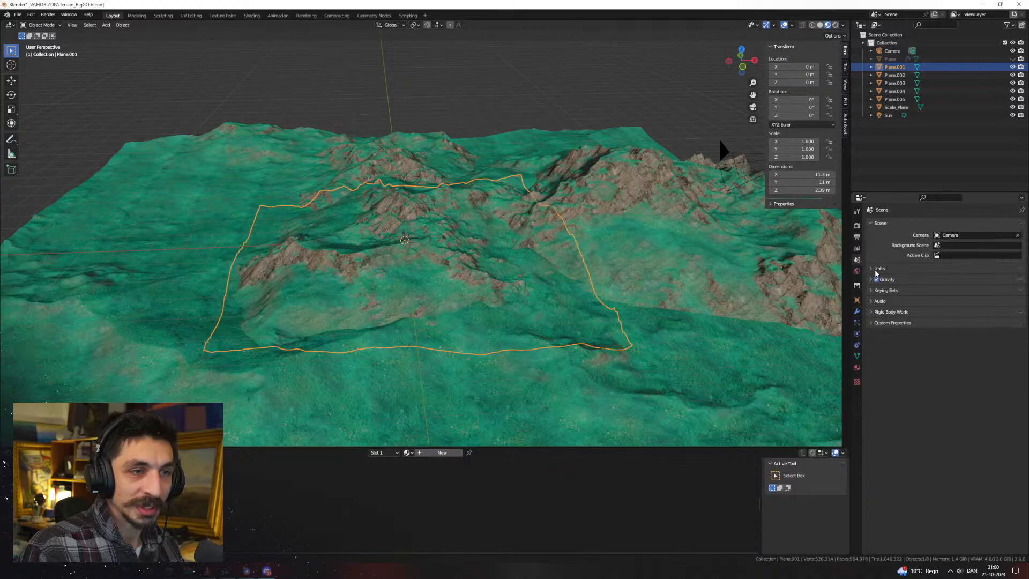
pyautogui.click(981, 294)
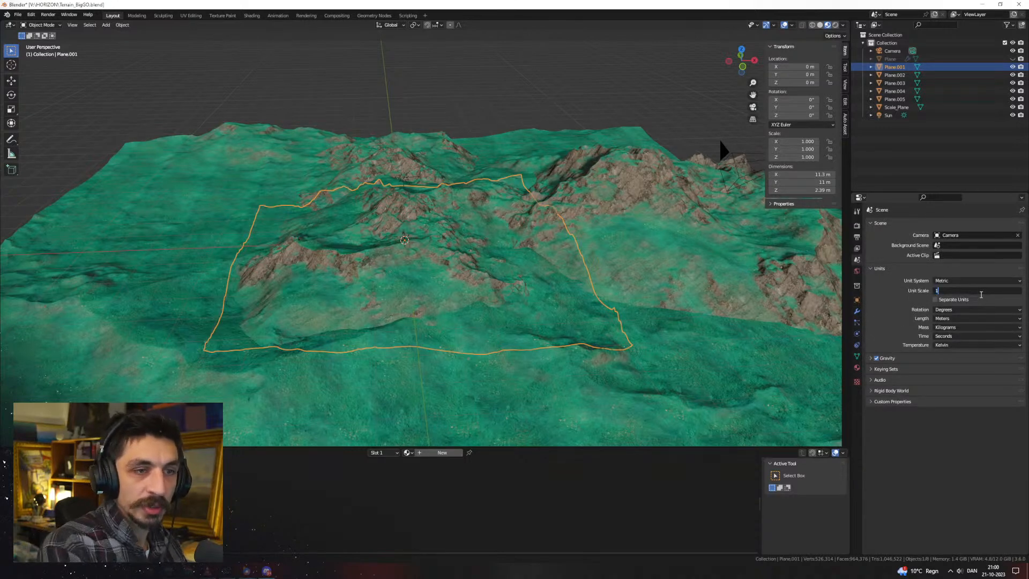
pyautogui.press('Return')
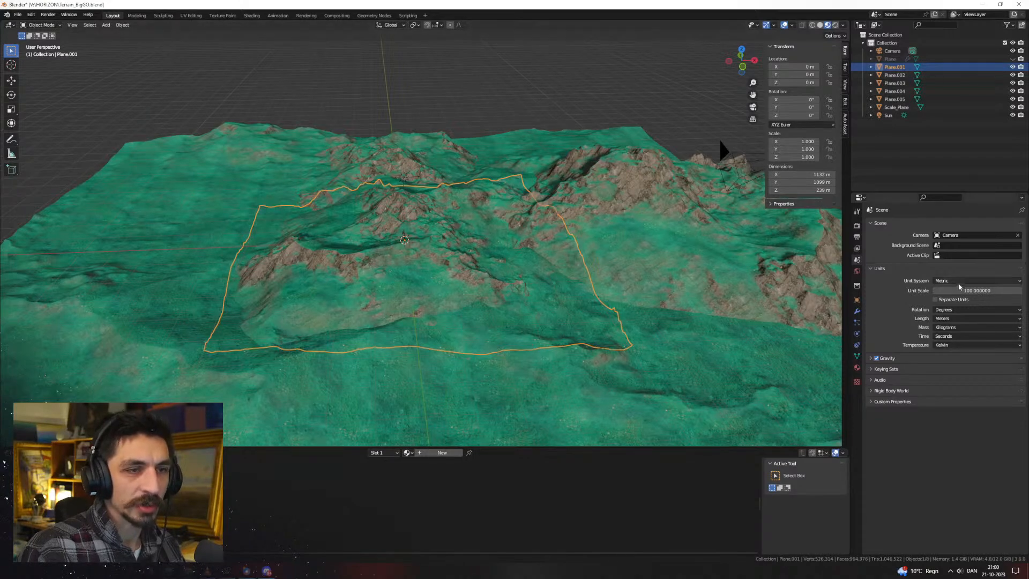
# Check the terrain's sense of scale from several distances and save the Blender file
pyautogui.moveTo(583, 308); pyautogui.dragTo(544, 307, button='middle')
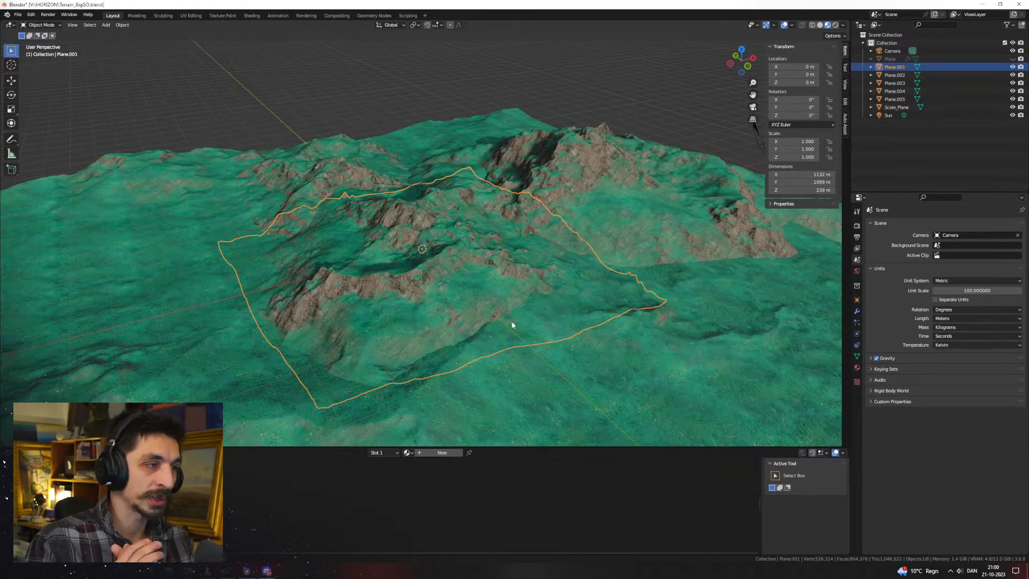
pyautogui.scroll(5, 379, 260)
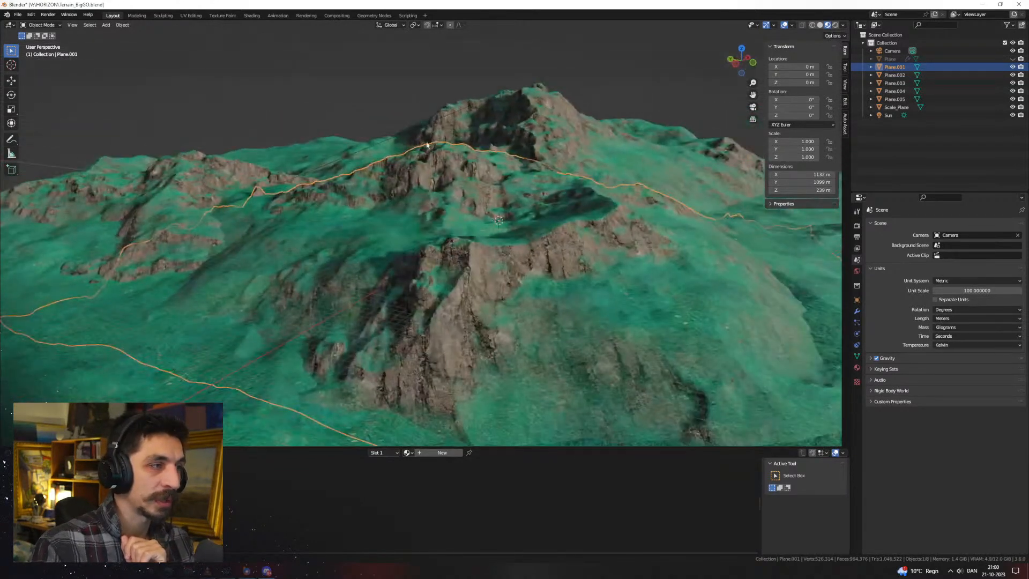
pyautogui.scroll(-4, 502, 216)
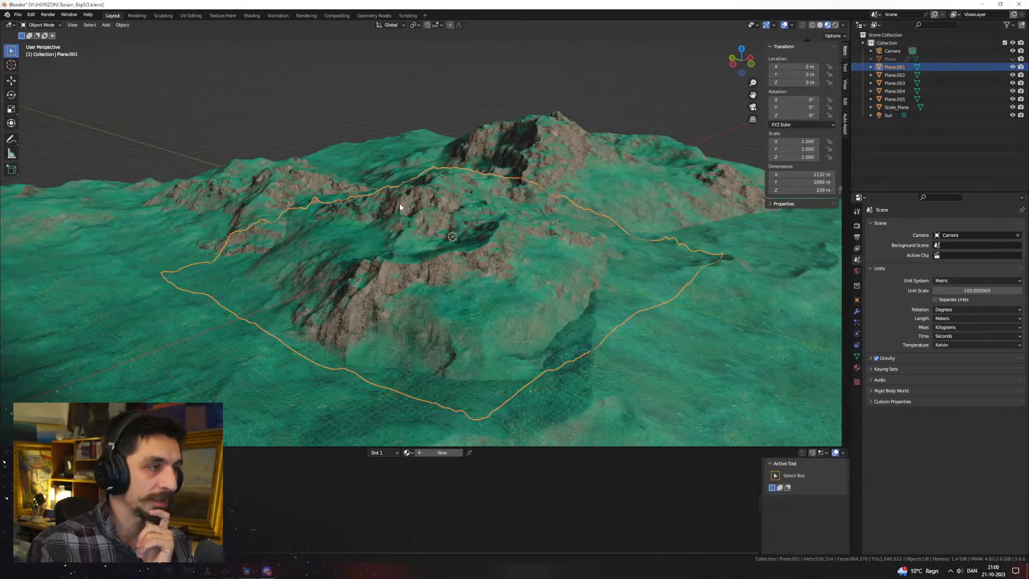
pyautogui.scroll(-1, 444, 233)
pyautogui.scroll(3, 440, 236)
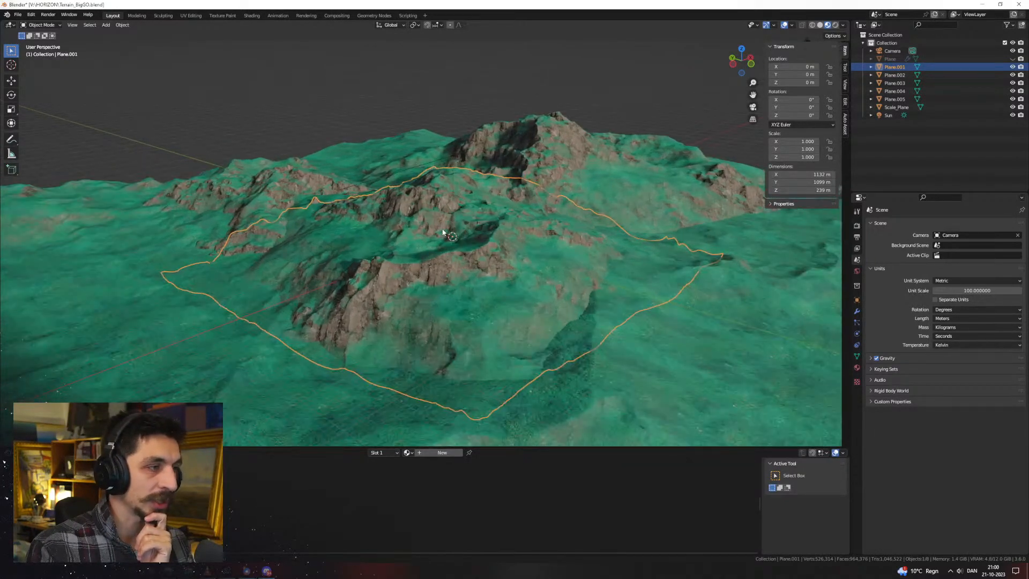
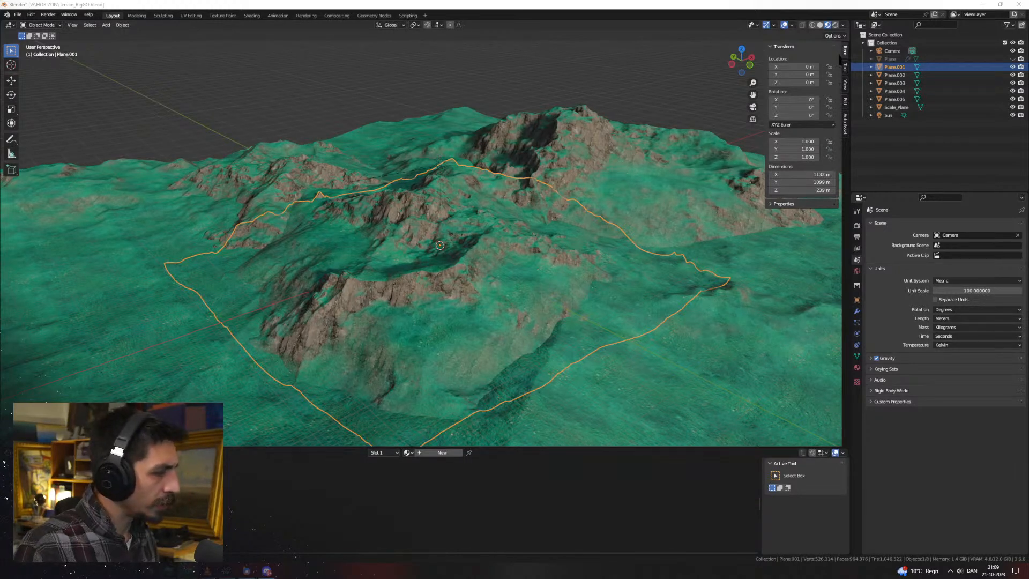
pyautogui.hotkey('ctrl', 's')
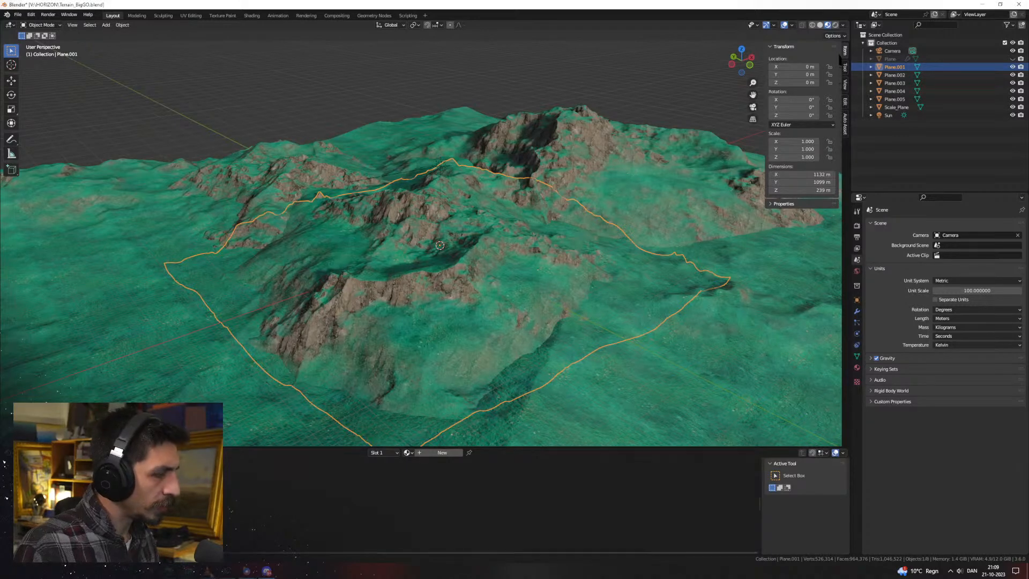
# Switch to VLC media player, move its window into view, add "Im Not Ready Yet.wav" and "End of the Road.wav" to the playlist and minimize it
pyautogui.click(208, 571)
pyautogui.moveTo(298, 4); pyautogui.dragTo(413, 92)
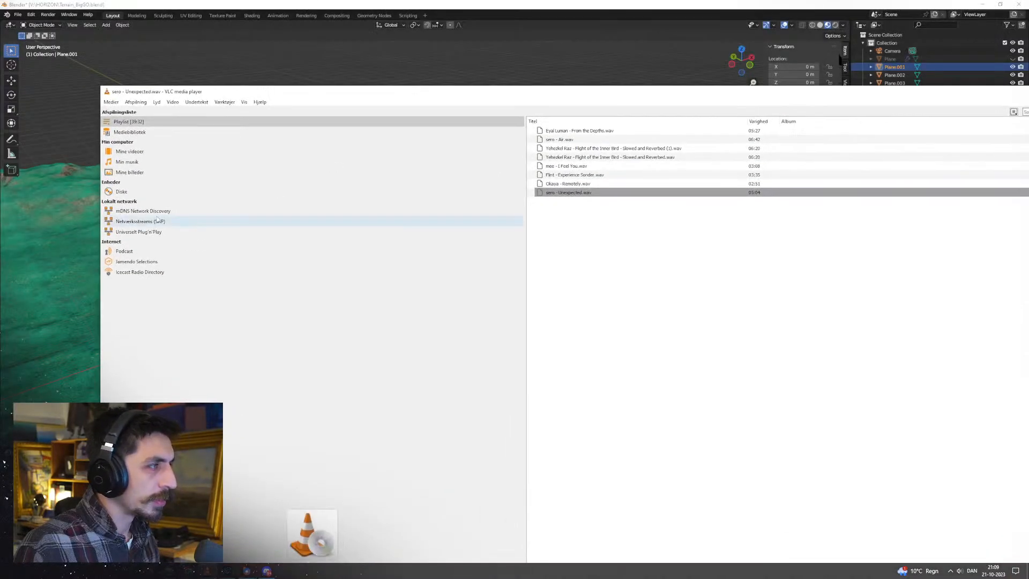
pyautogui.moveTo(101, 211); pyautogui.dragTo(523, 211)
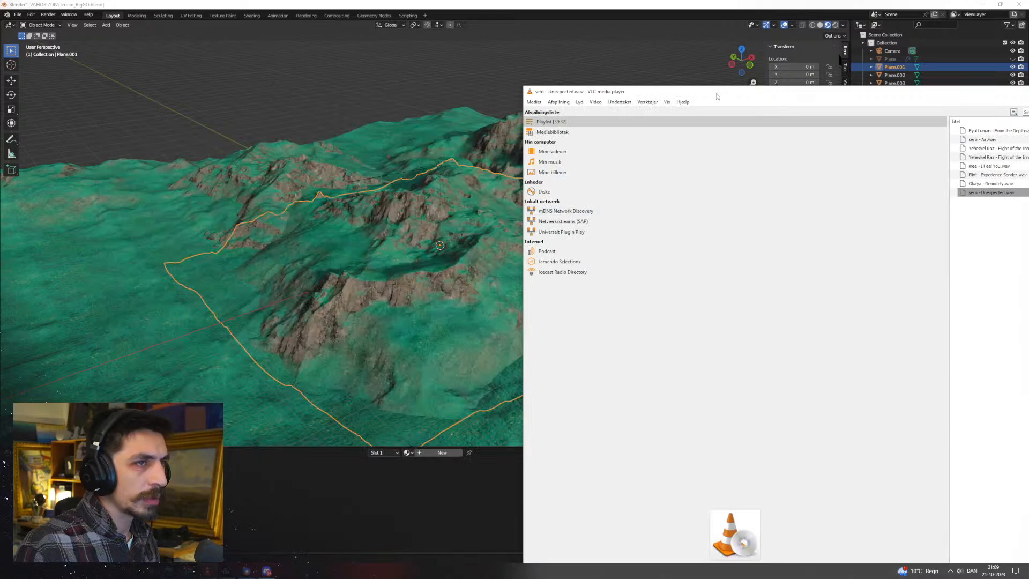
pyautogui.moveTo(717, 93); pyautogui.dragTo(348, 64)
pyautogui.moveTo(582, 175); pyautogui.dragTo(420, 177)
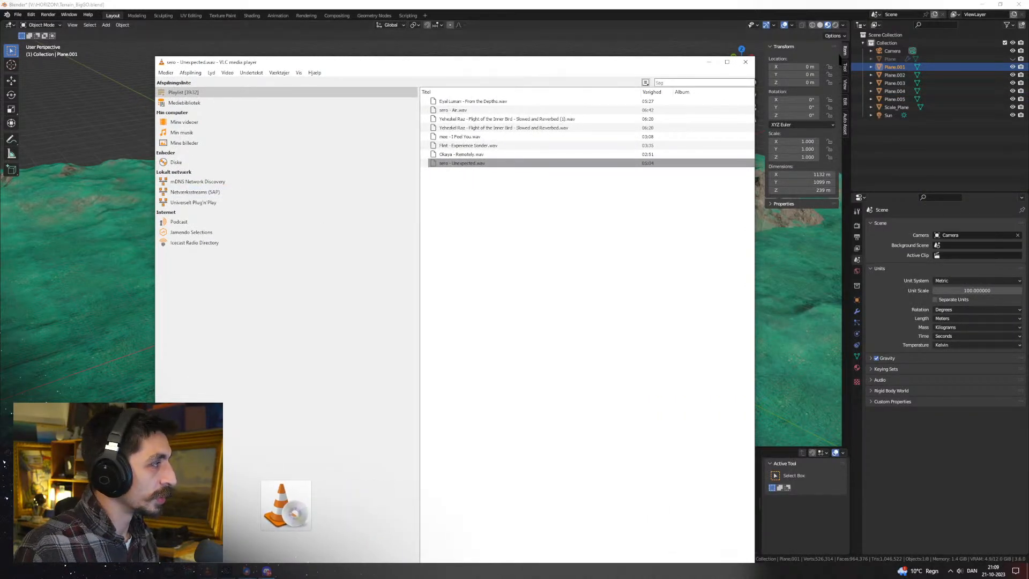
pyautogui.moveTo(0, 257); pyautogui.dragTo(545, 235)
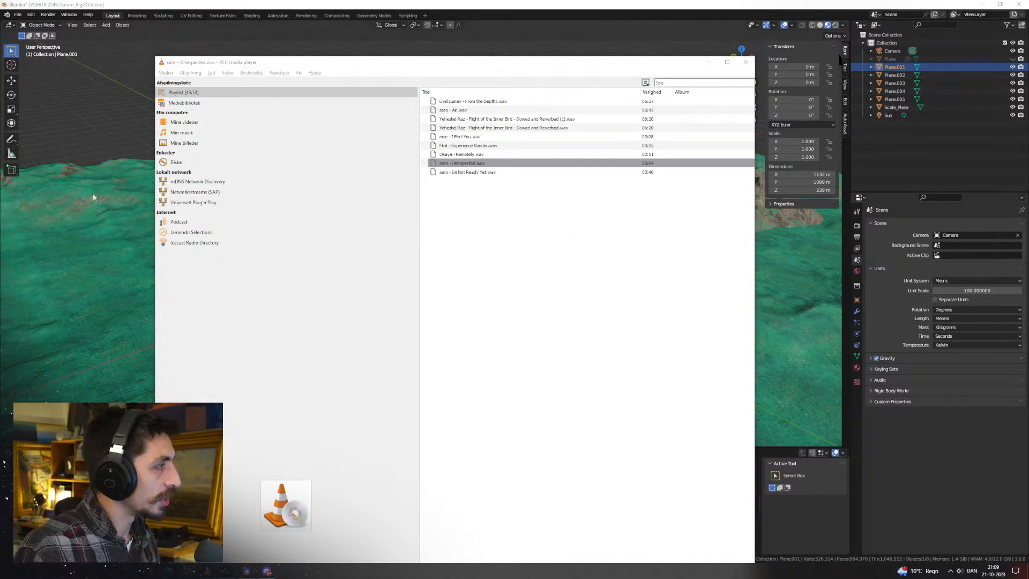
pyautogui.moveTo(0, 234); pyautogui.dragTo(545, 256)
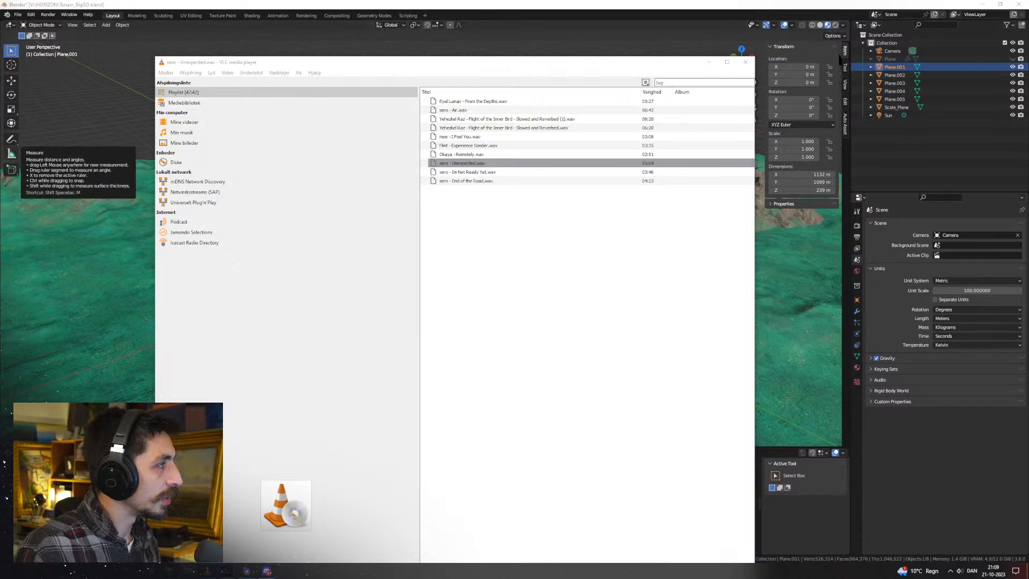
pyautogui.click(709, 62)
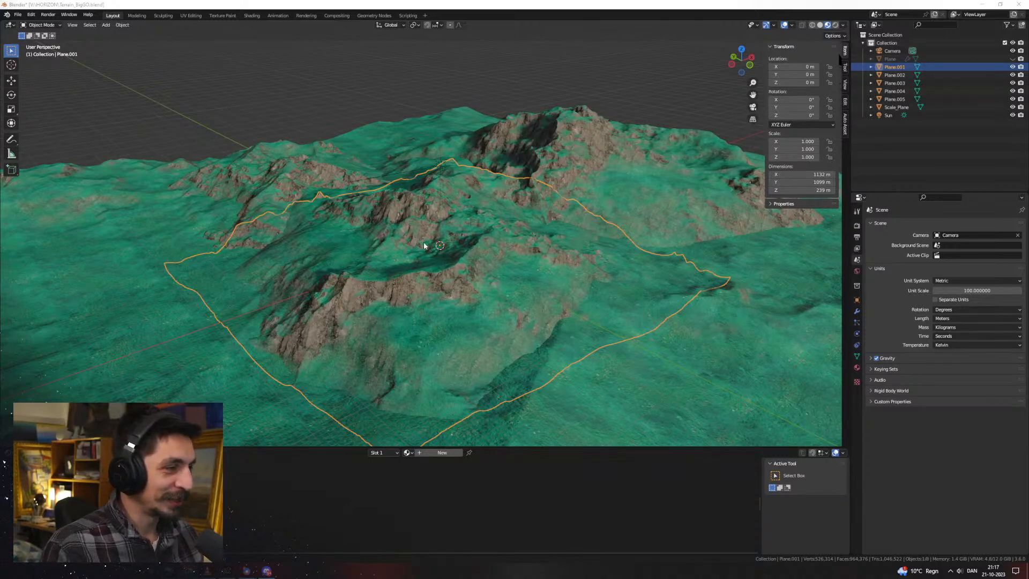
# Return to the Blender landscape and select the Sun light above the central terrain
pyautogui.moveTo(424, 245)
pyautogui.mouseDown(button='middle')
pyautogui.moveTo(403, 259)
pyautogui.moveTo(438, 248)
pyautogui.mouseUp(button='middle')
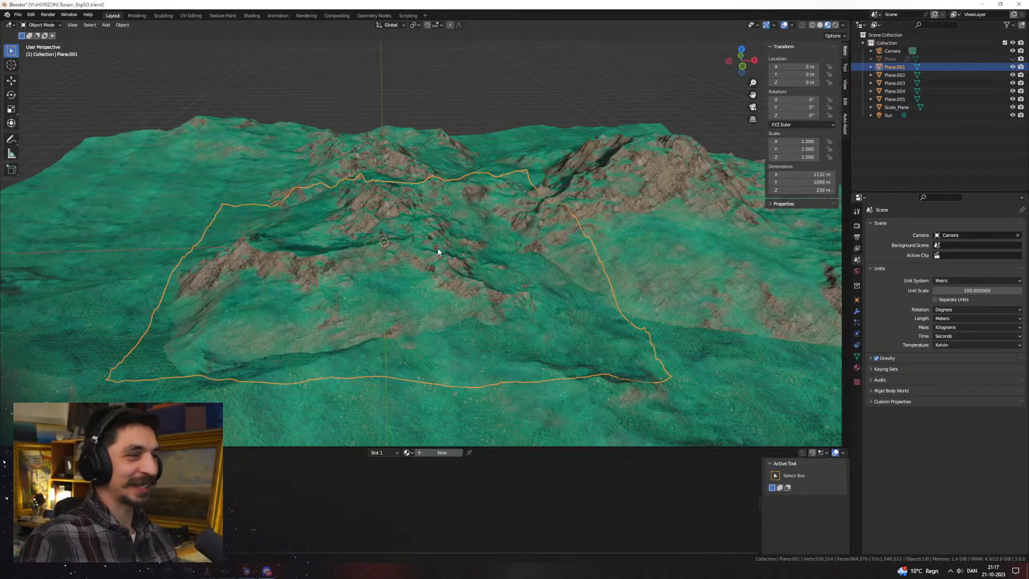
pyautogui.moveTo(438, 247); pyautogui.dragTo(484, 207, button='middle')
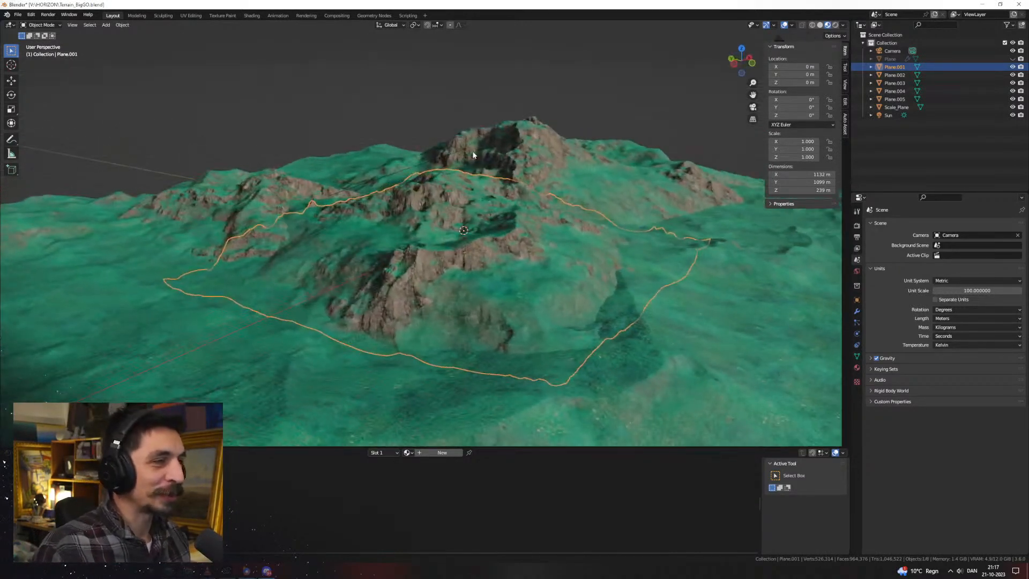
pyautogui.click(489, 156)
pyautogui.moveTo(497, 171)
pyautogui.mouseDown(button='middle')
pyautogui.moveTo(507, 200)
pyautogui.moveTo(489, 171)
pyautogui.moveTo(478, 177)
pyautogui.mouseUp(button='middle')
pyautogui.click(459, 165)
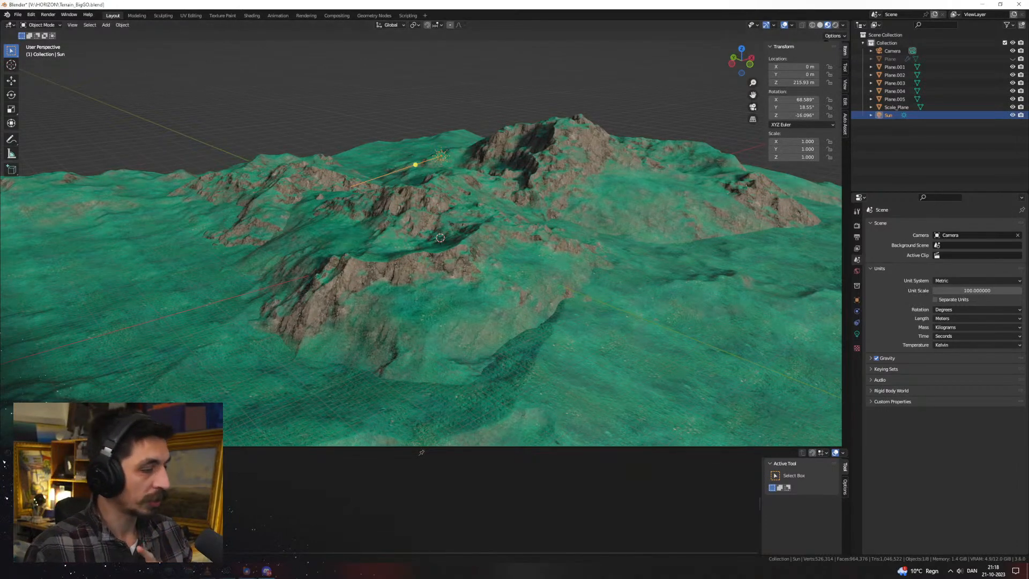
# Switch to the web browser and open the ArtStation website
pyautogui.click(187, 571)
pyautogui.click(285, 532)
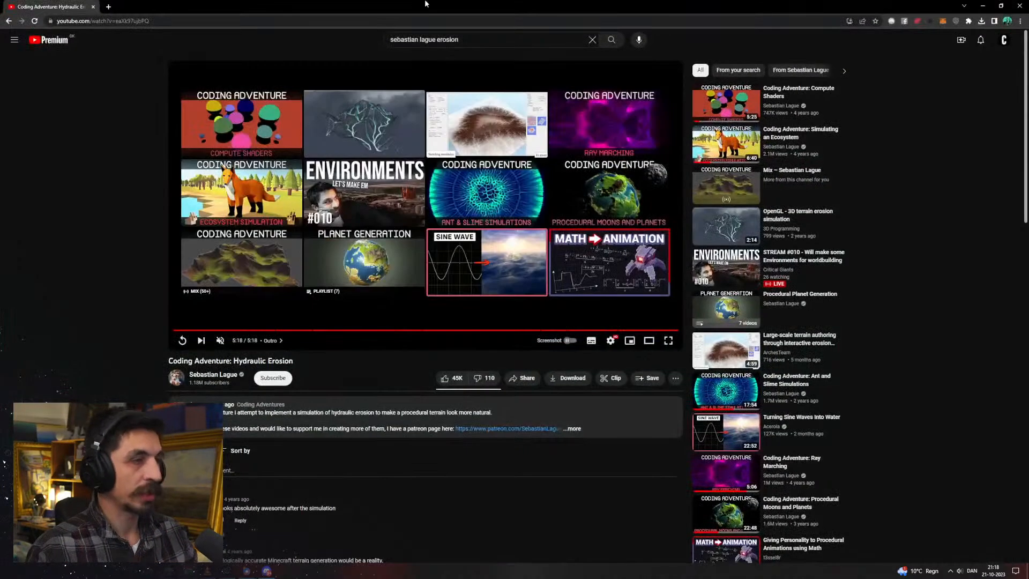
pyautogui.click(371, 25)
pyautogui.write('art')
pyautogui.press('Return')
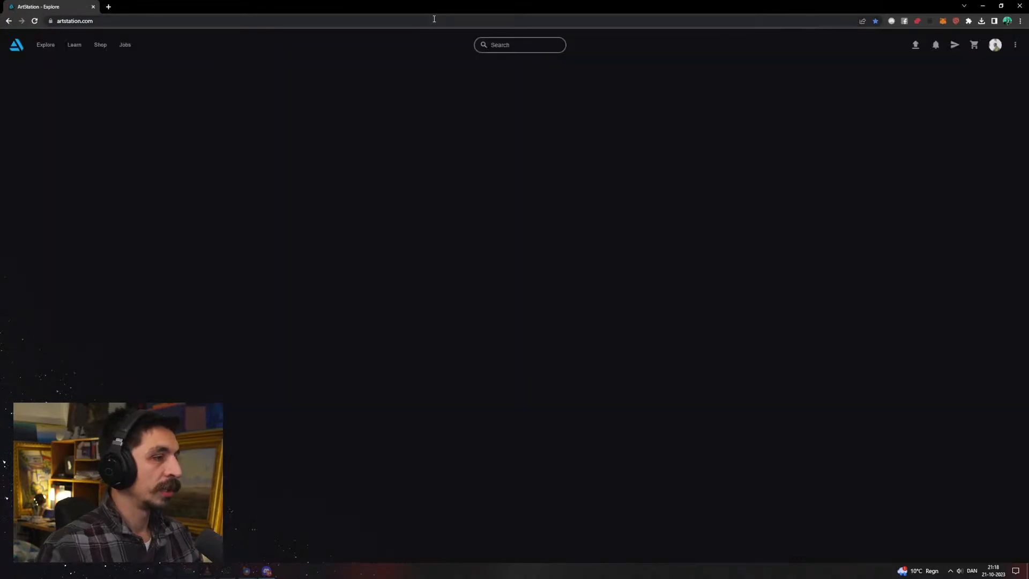
# Search ArtStation for "mega structures" artworks
pyautogui.click(458, 44)
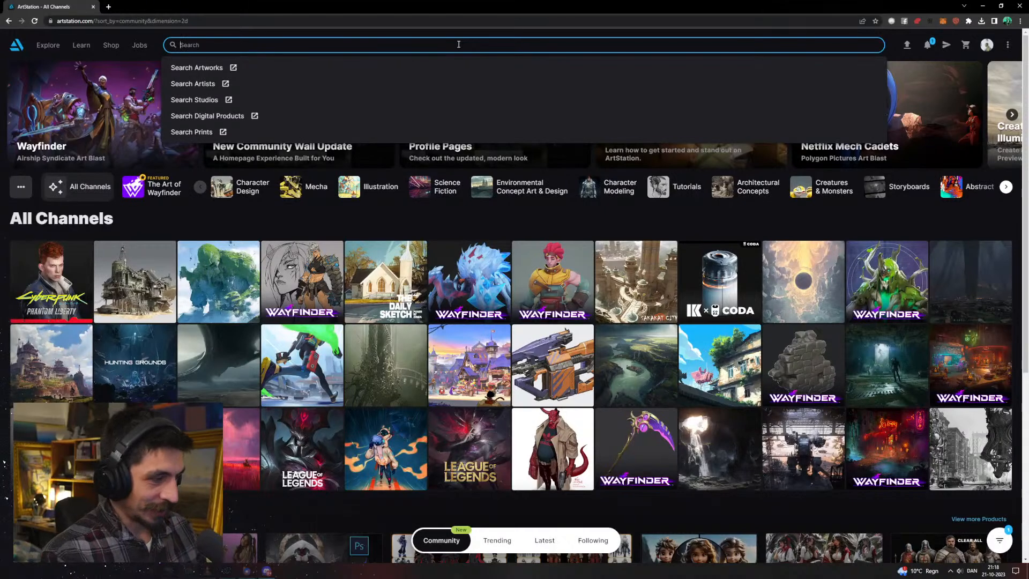
pyautogui.write('mega s')
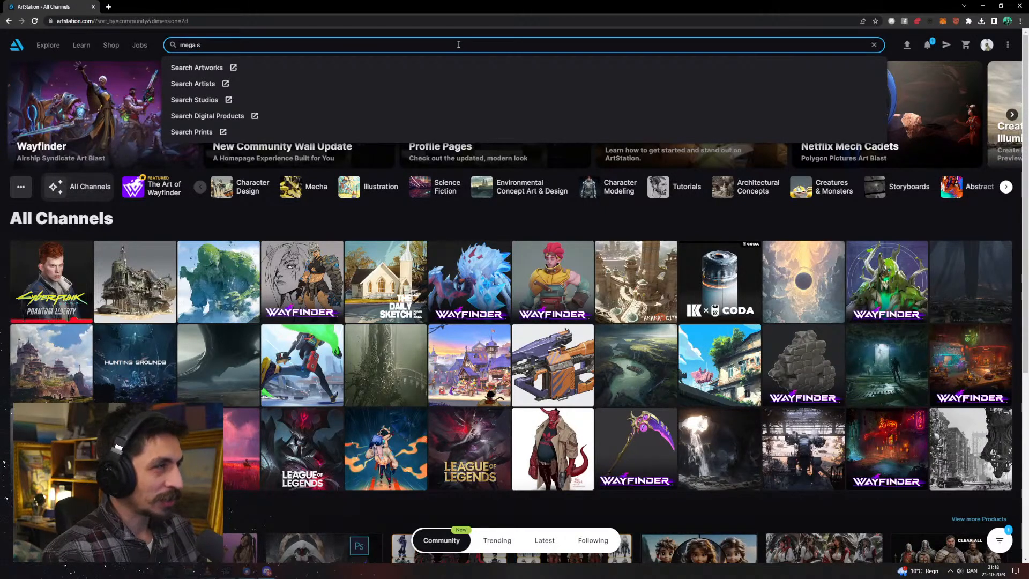
pyautogui.write('ctructures')
pyautogui.press('Return')
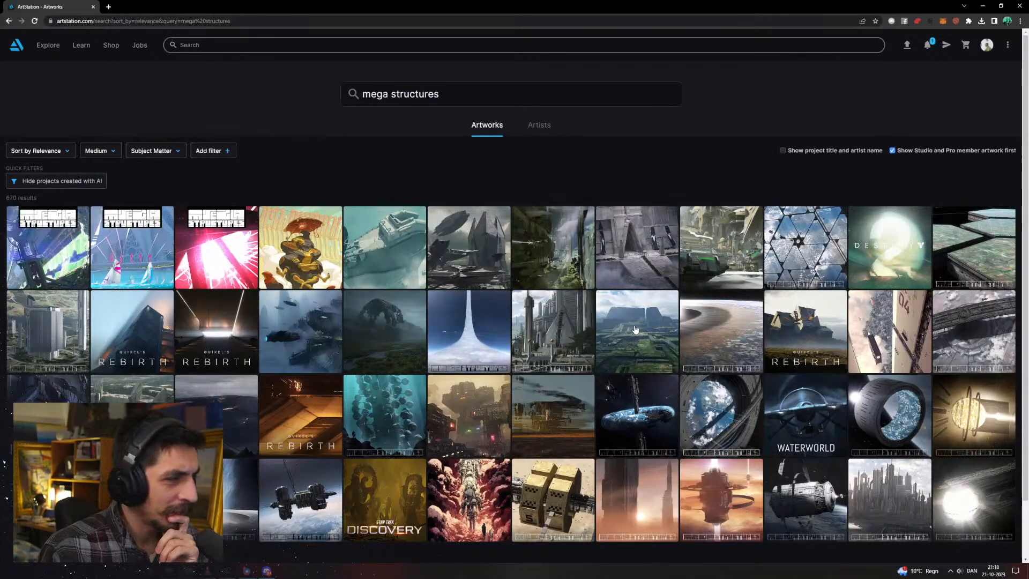
# View the Megastructures Space Farm 2 and P.72 Green artworks as references, returning to the search results after each
pyautogui.click(137, 236)
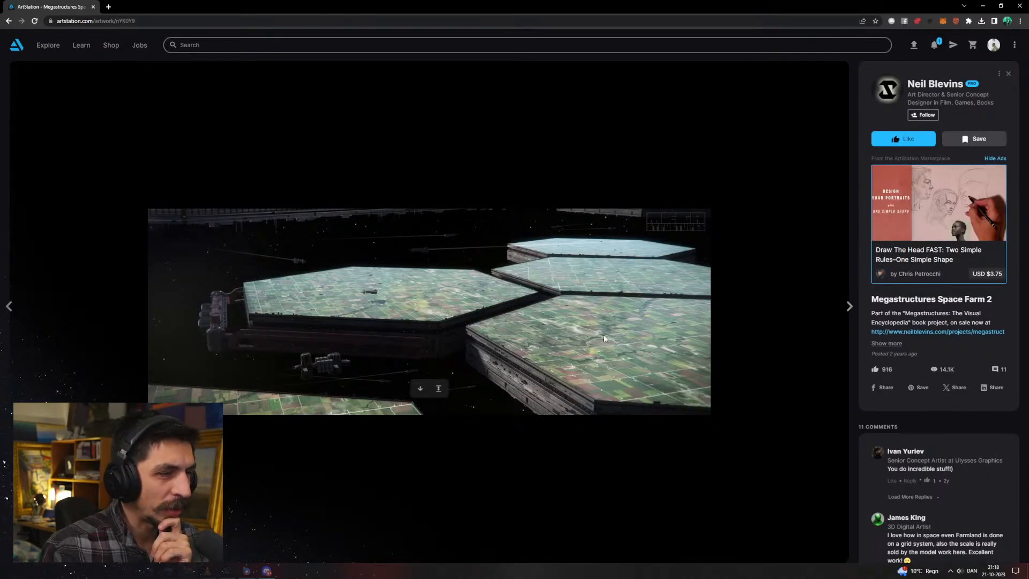
pyautogui.hotkey('alt', 'Left')
pyautogui.scroll(-1, 568, 301)
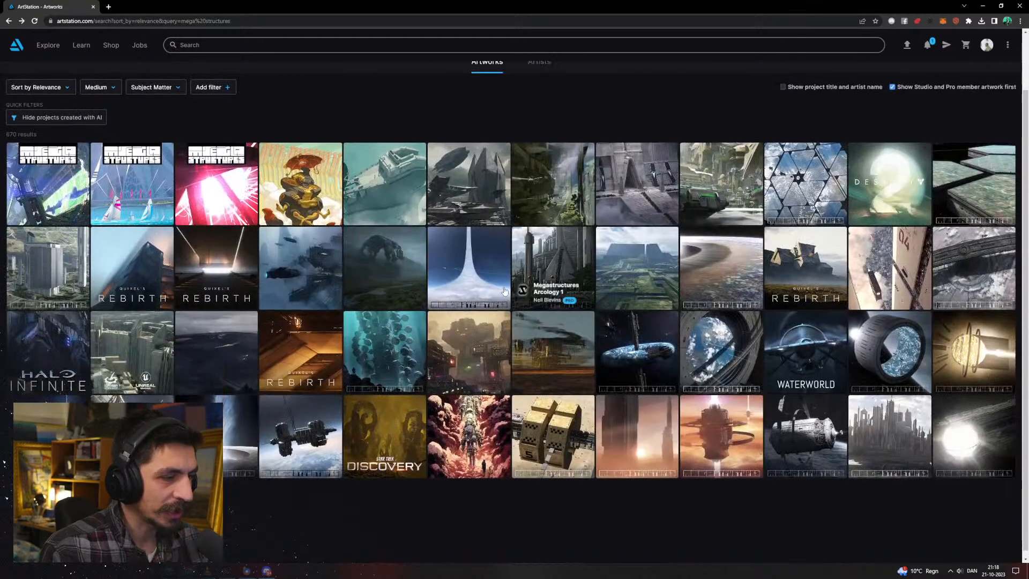
pyautogui.click(626, 281)
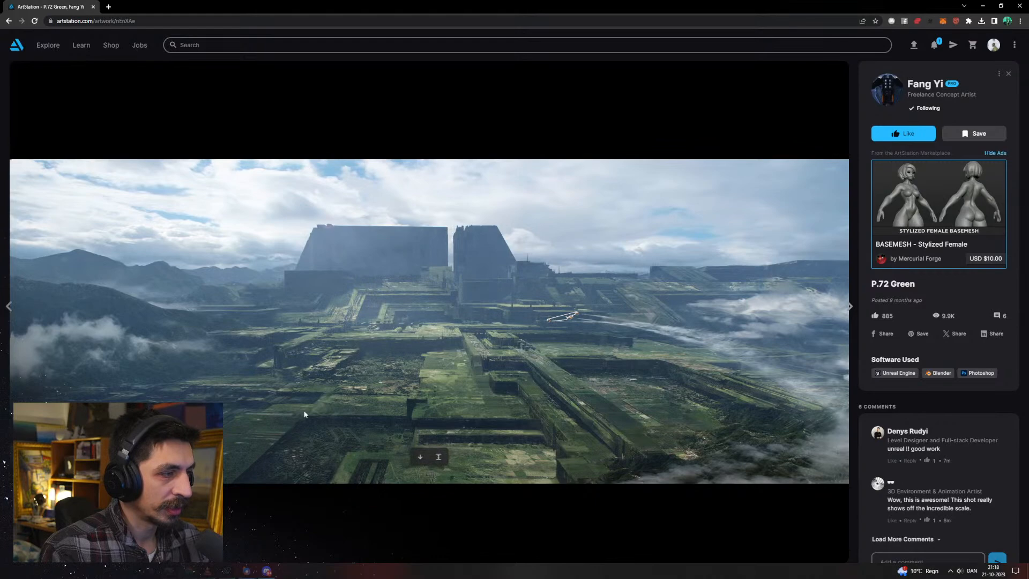
pyautogui.hotkey('alt', 'Left')
# View the Project Templar artwork and browse further through the "mega structures" results for more references
pyautogui.scroll(-5, 546, 312)
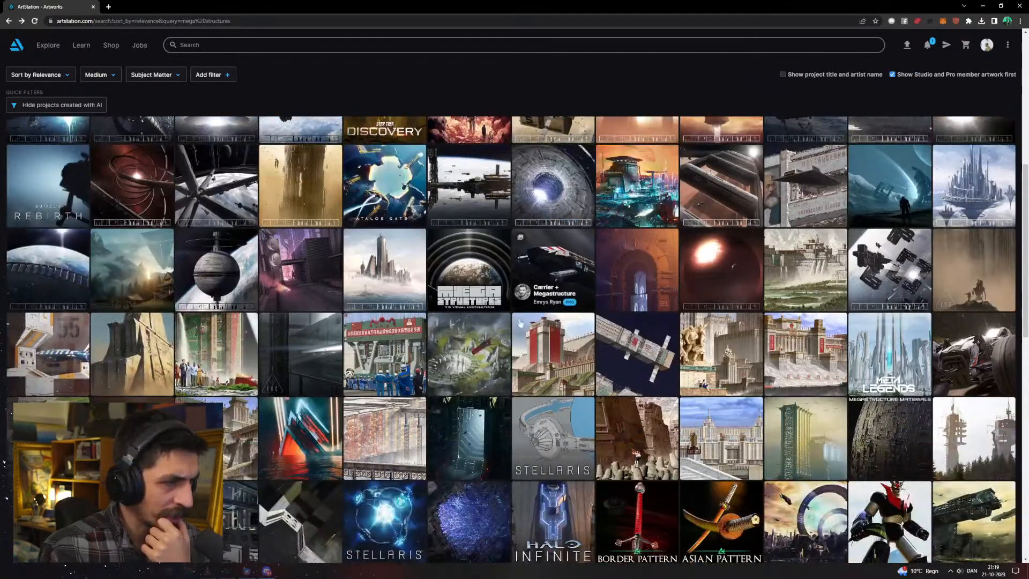
pyautogui.click(469, 358)
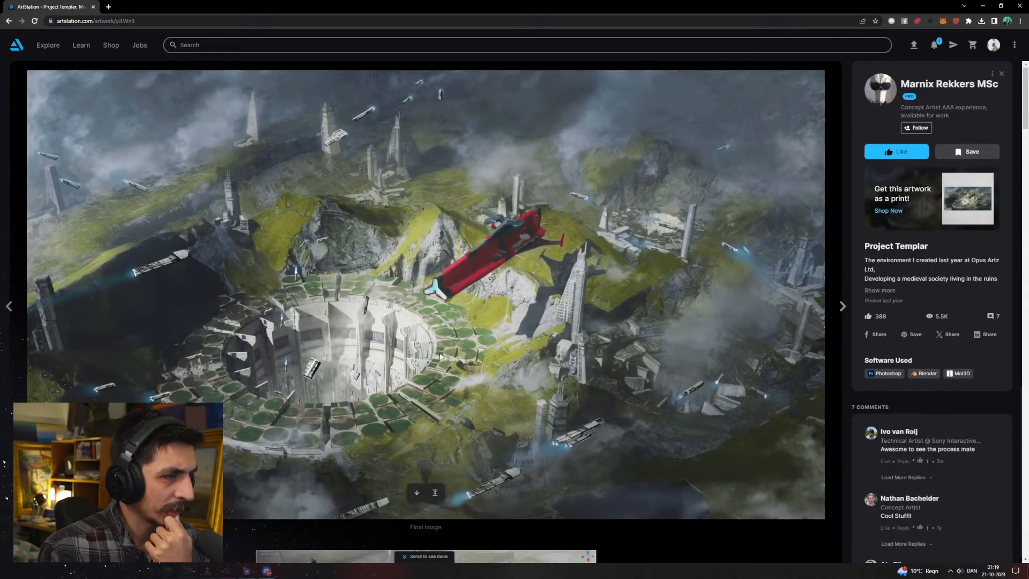
pyautogui.hotkey('alt', 'Left')
pyautogui.scroll(-15, 478, 338)
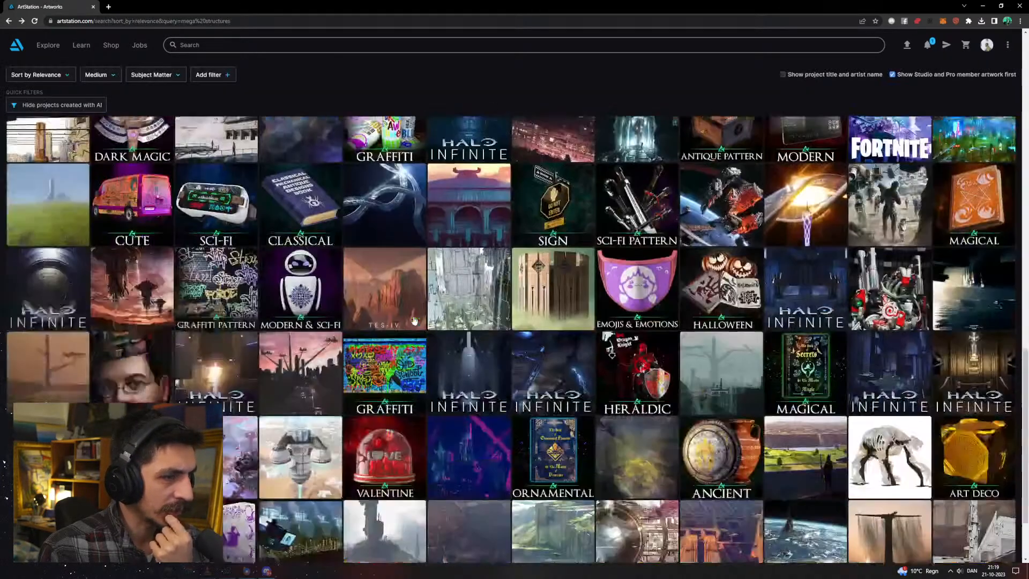
pyautogui.scroll(-5, 403, 320)
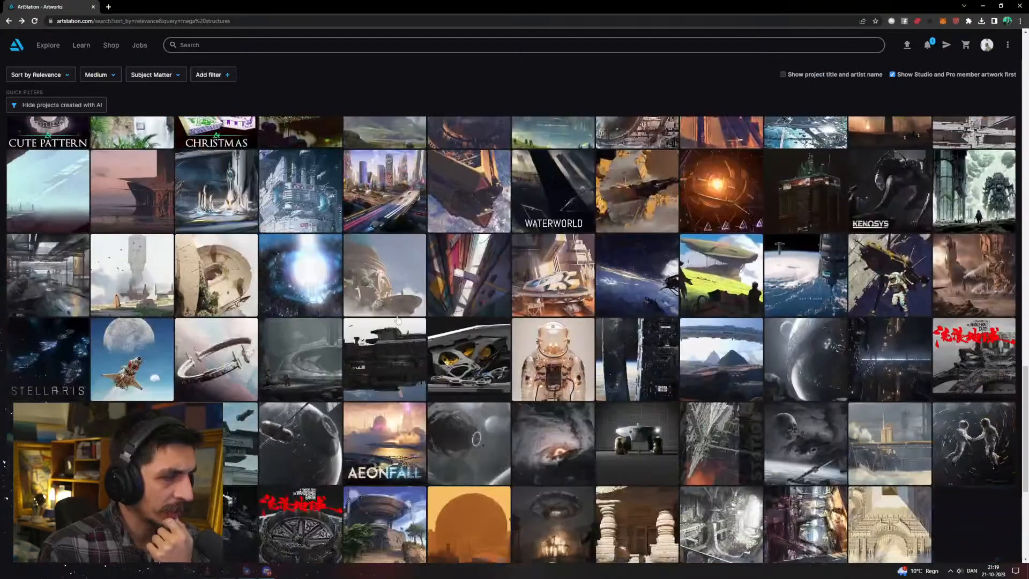
pyautogui.scroll(-6, 393, 318)
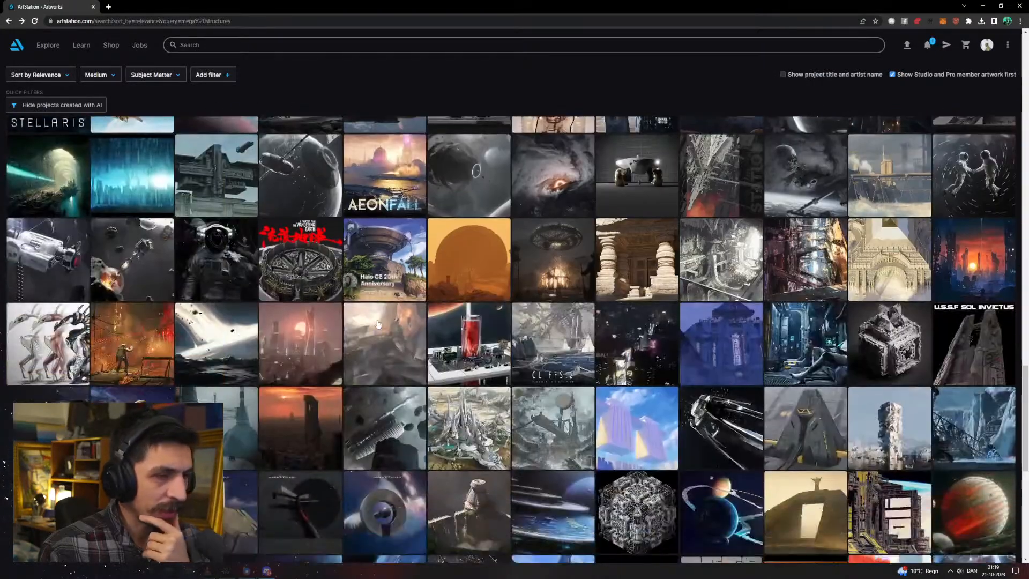
pyautogui.scroll(-4, 375, 330)
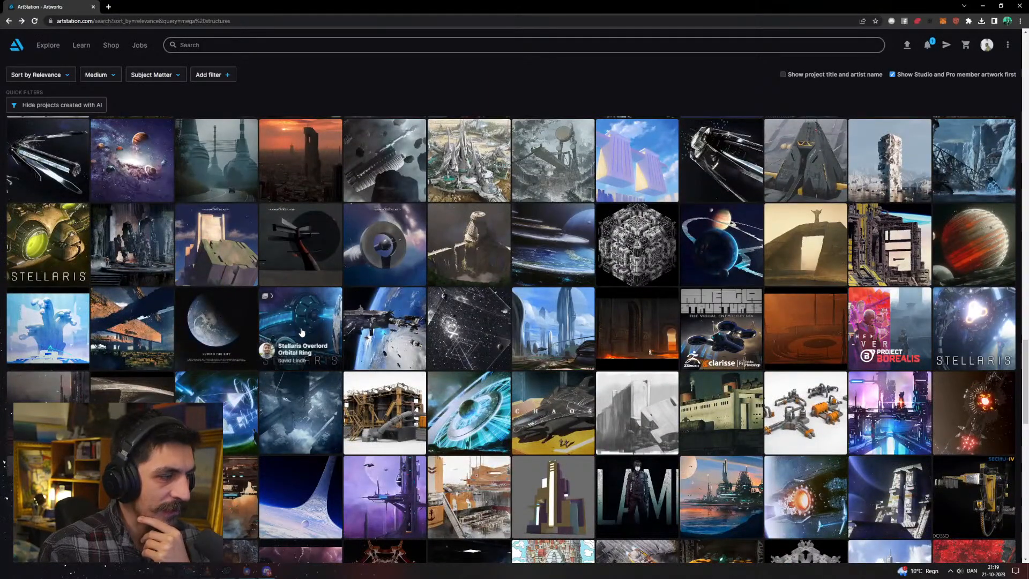
pyautogui.scroll(6, 216, 129)
# Open the Pinterest website and search it for "farmland"
pyautogui.click(143, 20)
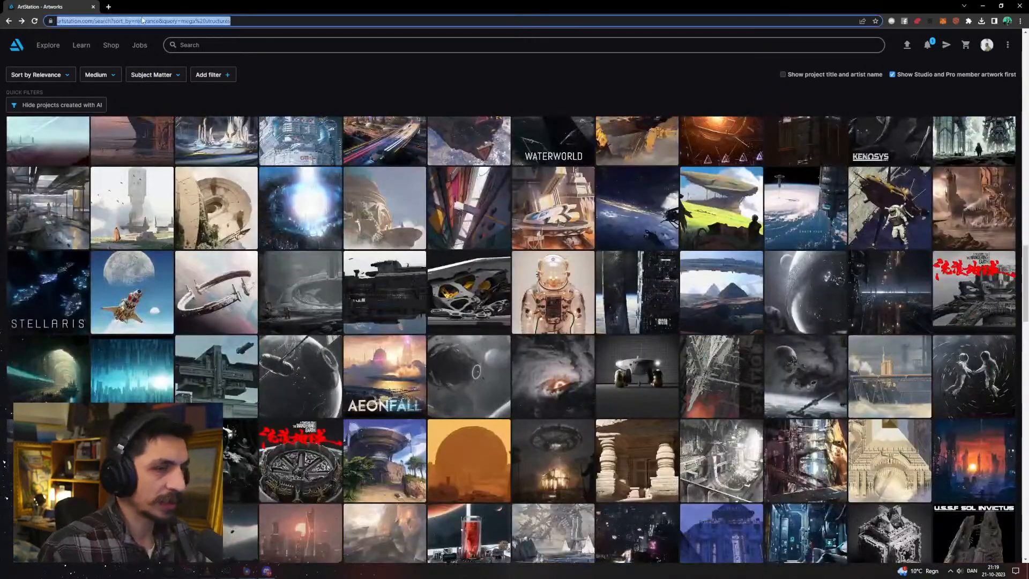
pyautogui.write('pint')
pyautogui.press('Return')
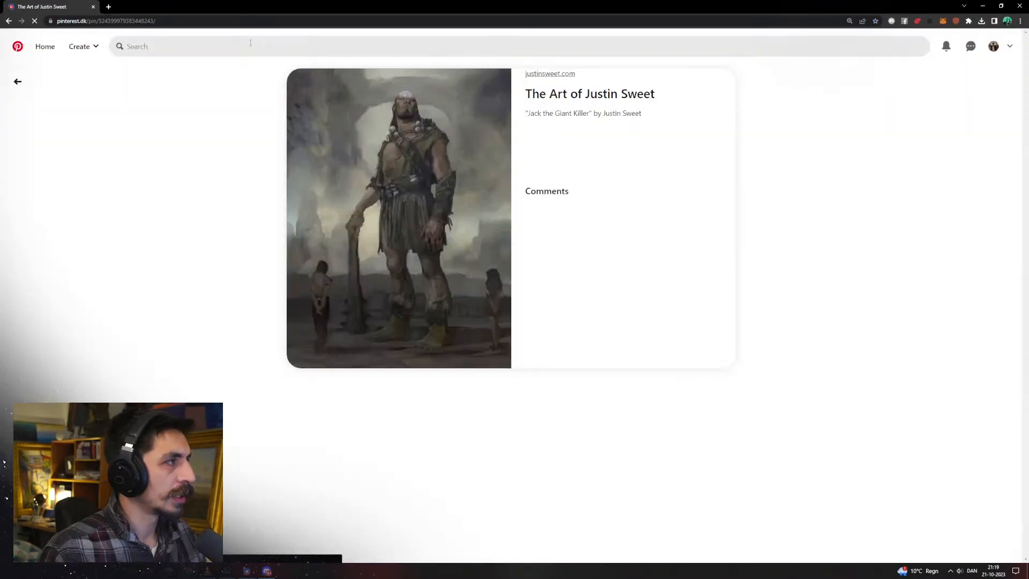
pyautogui.click(330, 40)
pyautogui.write('farmland')
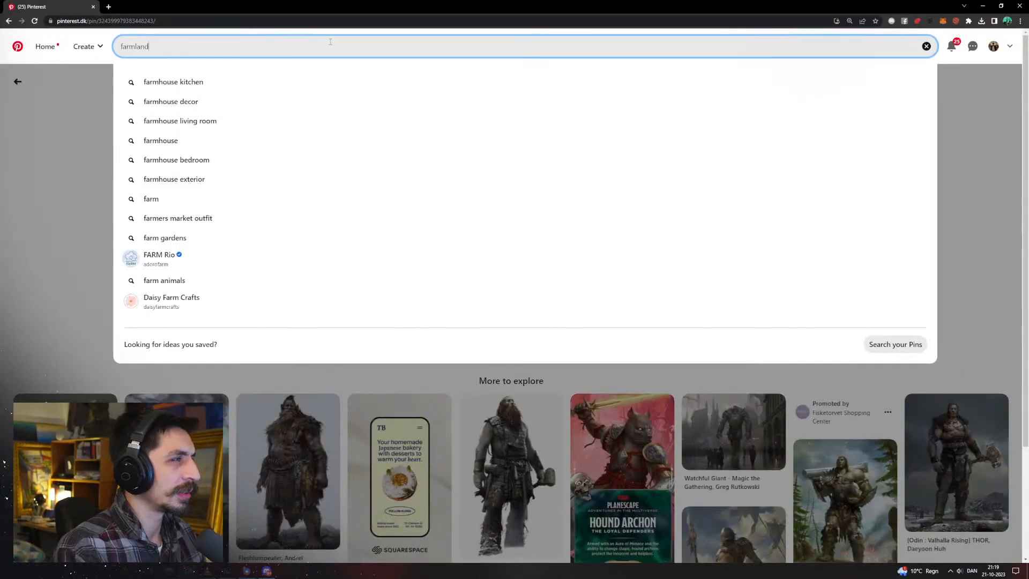
pyautogui.press('Return')
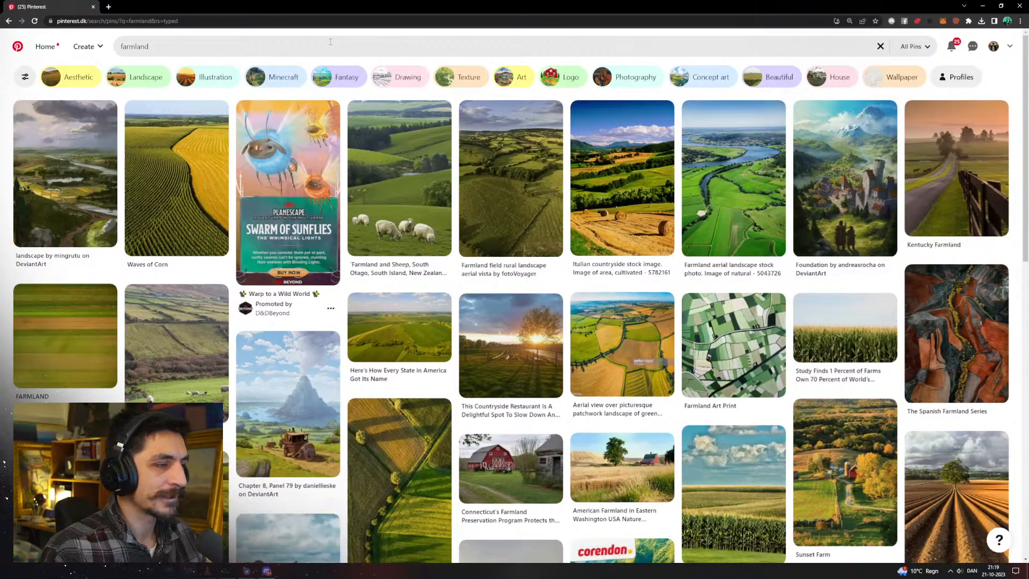
# Search Pinterest for "rice fields" instead
pyautogui.click(330, 42)
pyautogui.write('rice fiel')
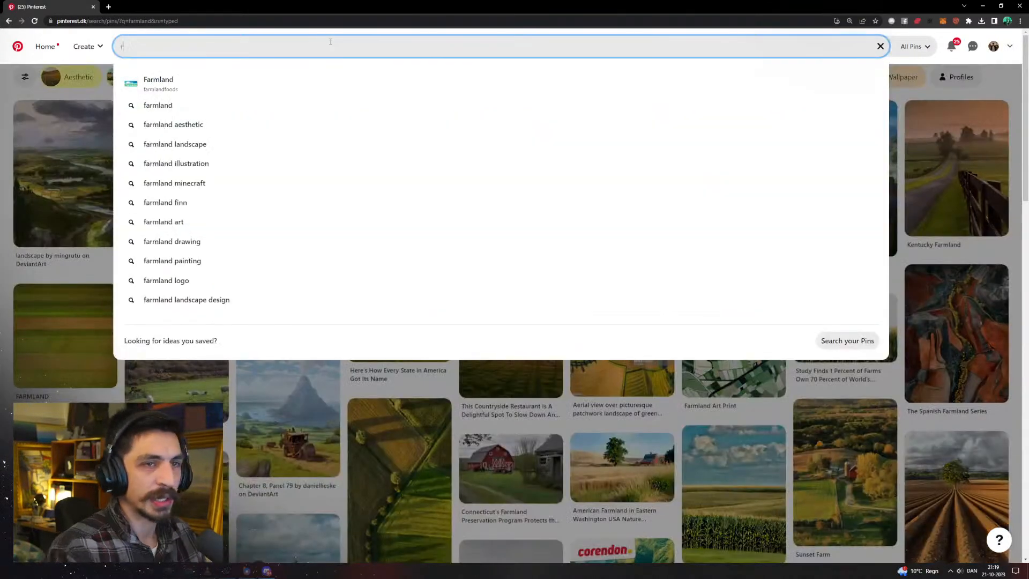
pyautogui.write('ds')
pyautogui.press('Return')
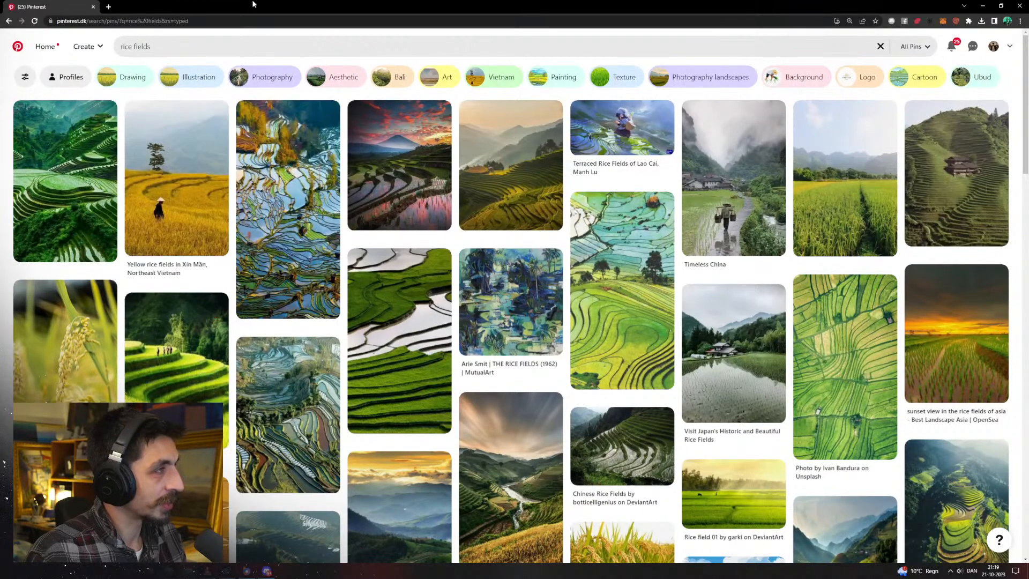
# Switch to VLC media player, play a track from its playlist, and minimize the player
pyautogui.moveTo(253, 5); pyautogui.dragTo(413, 201)
pyautogui.doubleClick(413, 200)
pyautogui.click(208, 570)
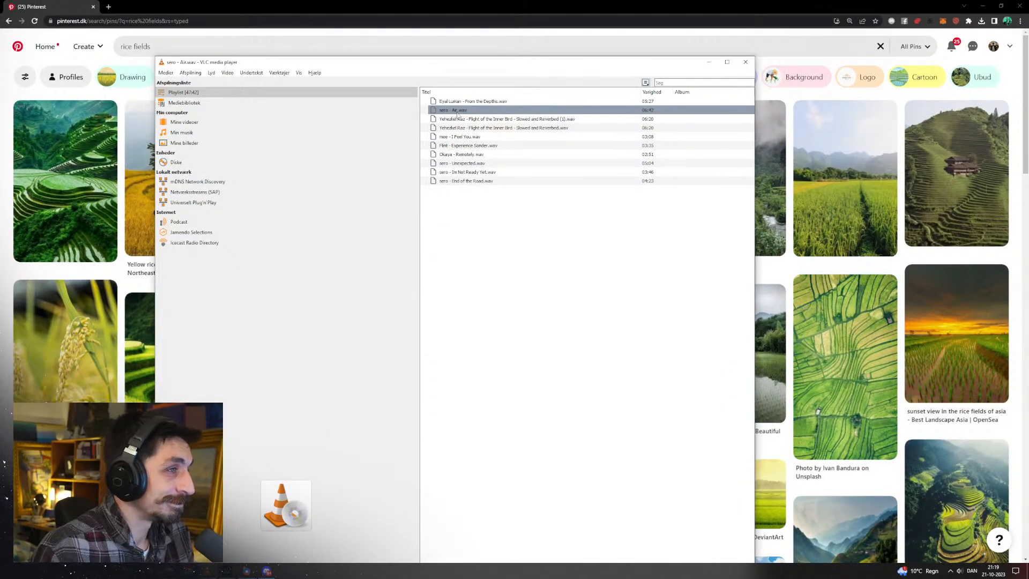
pyautogui.click(708, 62)
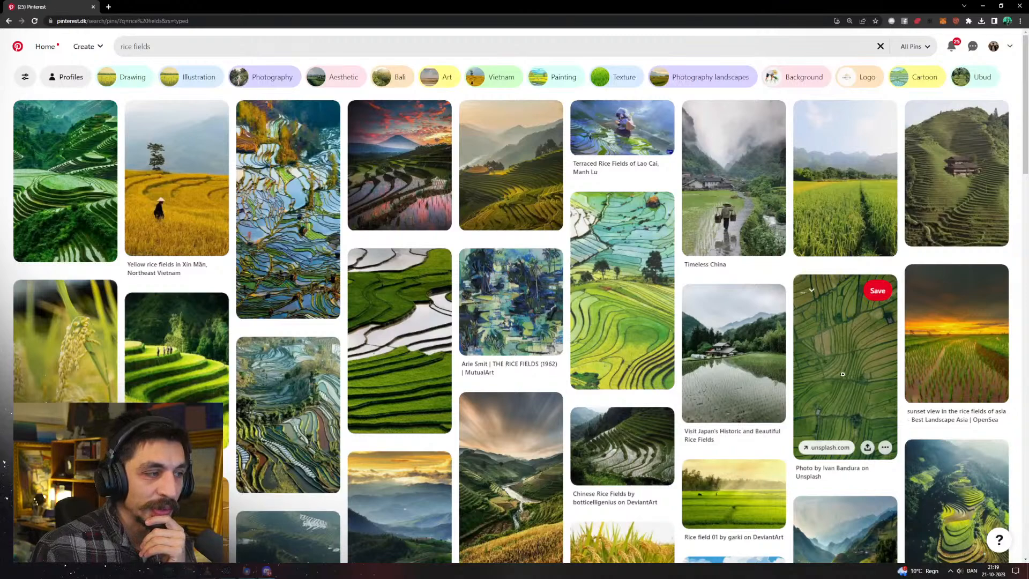
# Open the top-down photo of green patchwork rice fields, view a related terraced-field pin, and return to the first photo
pyautogui.click(843, 372)
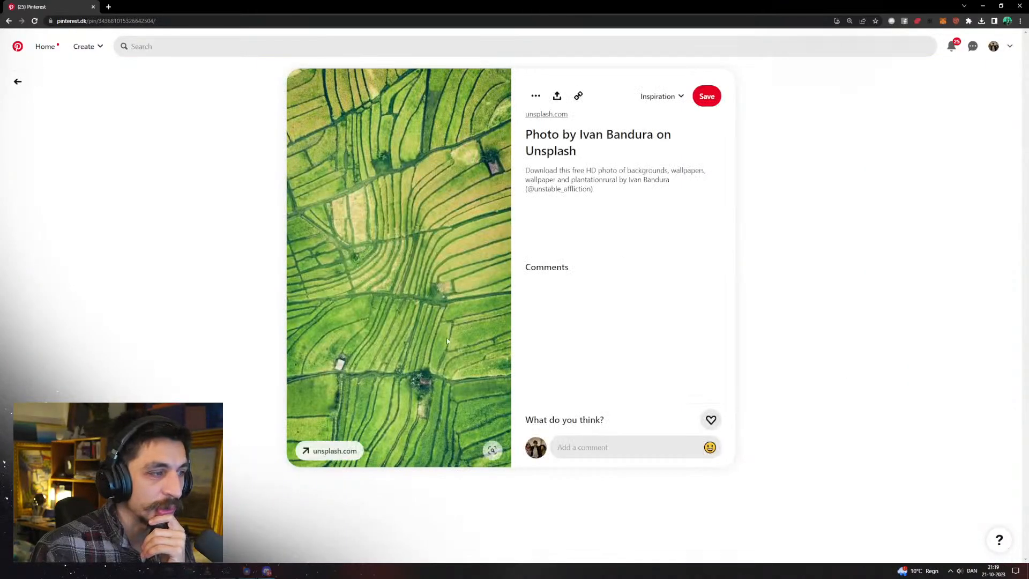
pyautogui.scroll(-4, 406, 319)
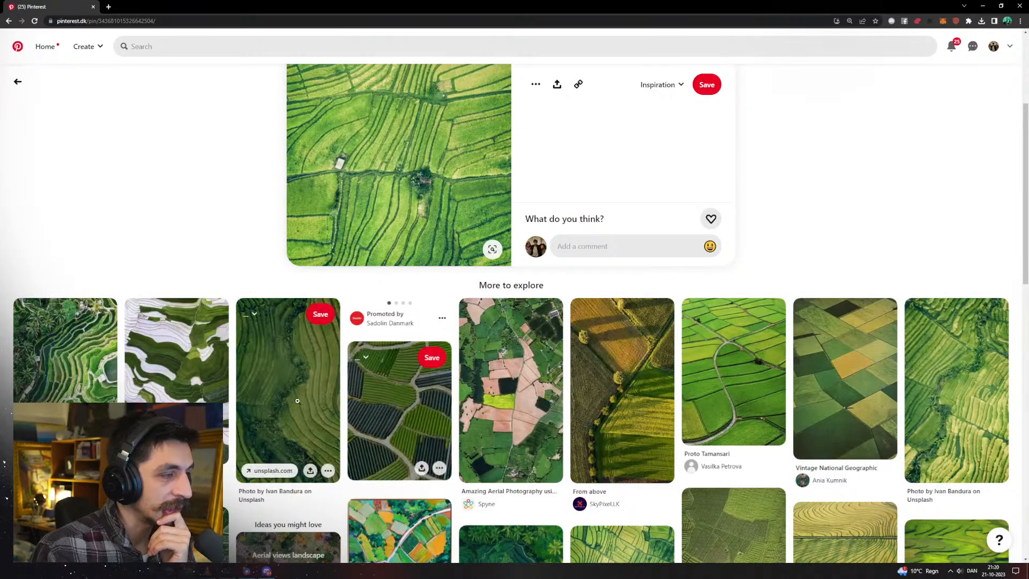
pyautogui.click(258, 343)
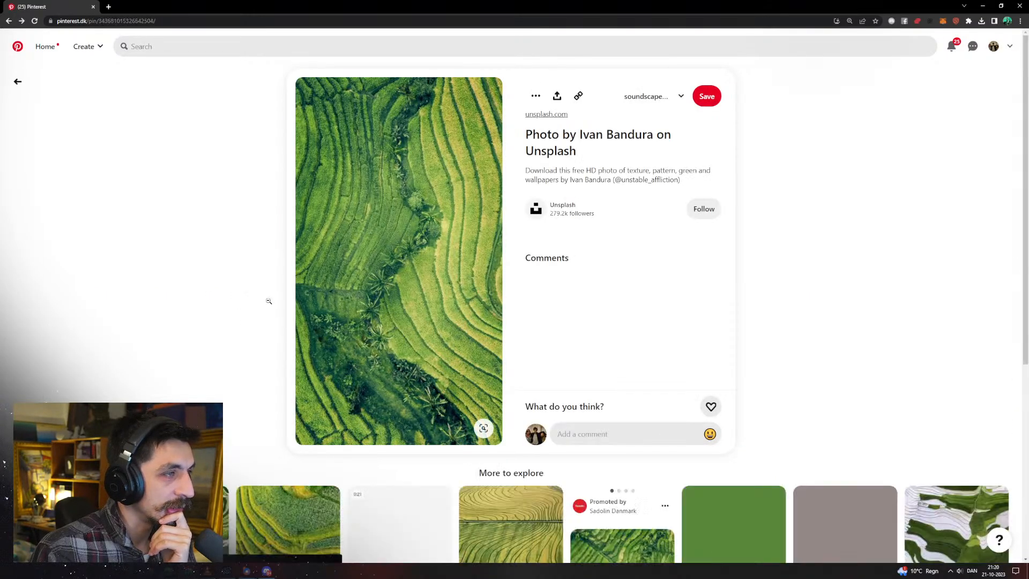
pyautogui.hotkey('alt', 'Left')
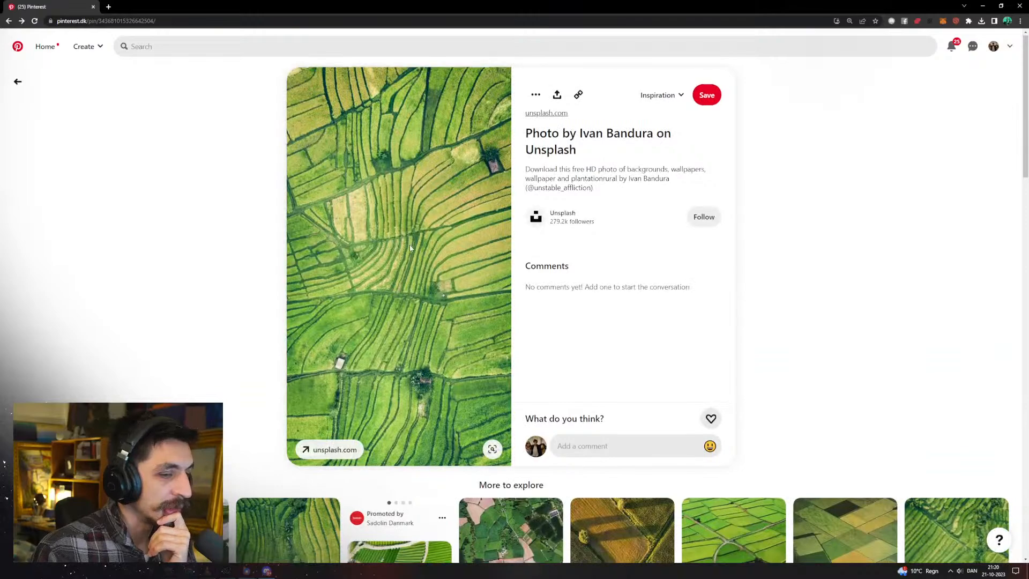
# Save the top-down patchwork rice field photo as a JPG into the textures folder inside HORIZON on the VideoStorage drive
pyautogui.scroll(-2, 411, 252)
pyautogui.scroll(2, 413, 262)
pyautogui.rightClick(422, 253)
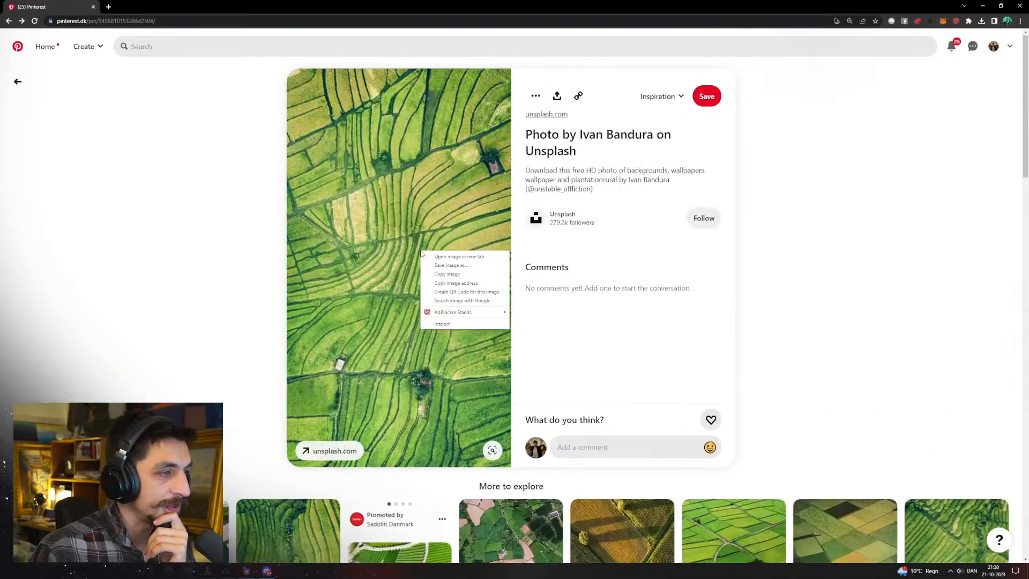
pyautogui.click(458, 265)
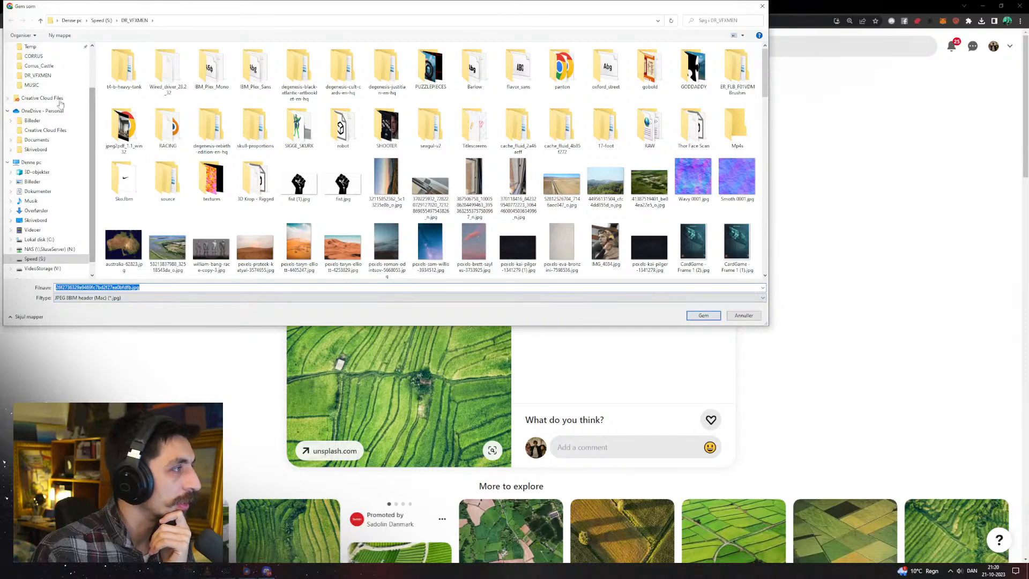
pyautogui.scroll(2, 60, 103)
pyautogui.click(33, 110)
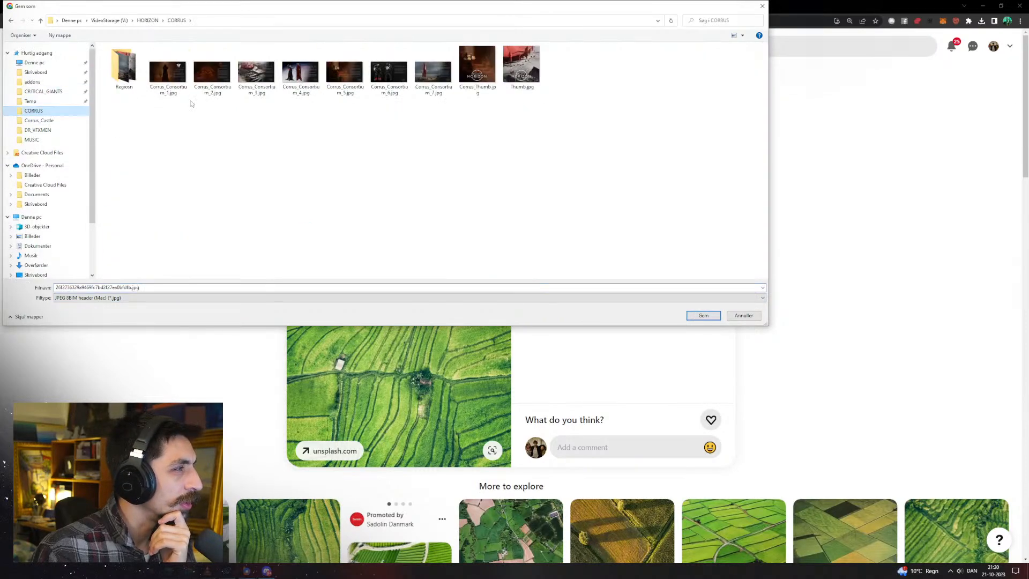
pyautogui.click(148, 20)
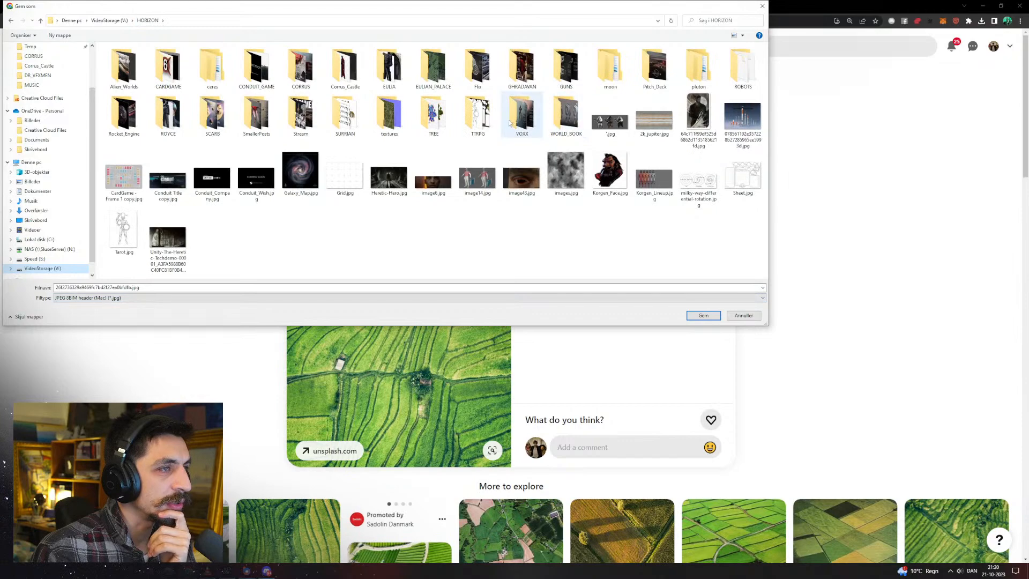
pyautogui.doubleClick(390, 115)
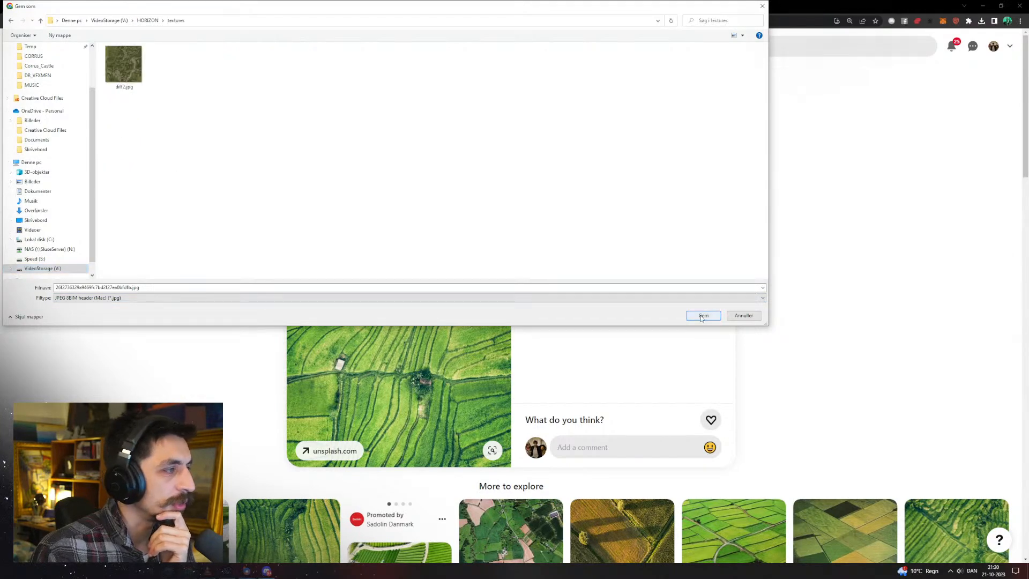
pyautogui.click(702, 316)
# Open a related aerial photo of terraced fields divided by palm trees, save the image, and return to the previous pin
pyautogui.scroll(-5, 761, 273)
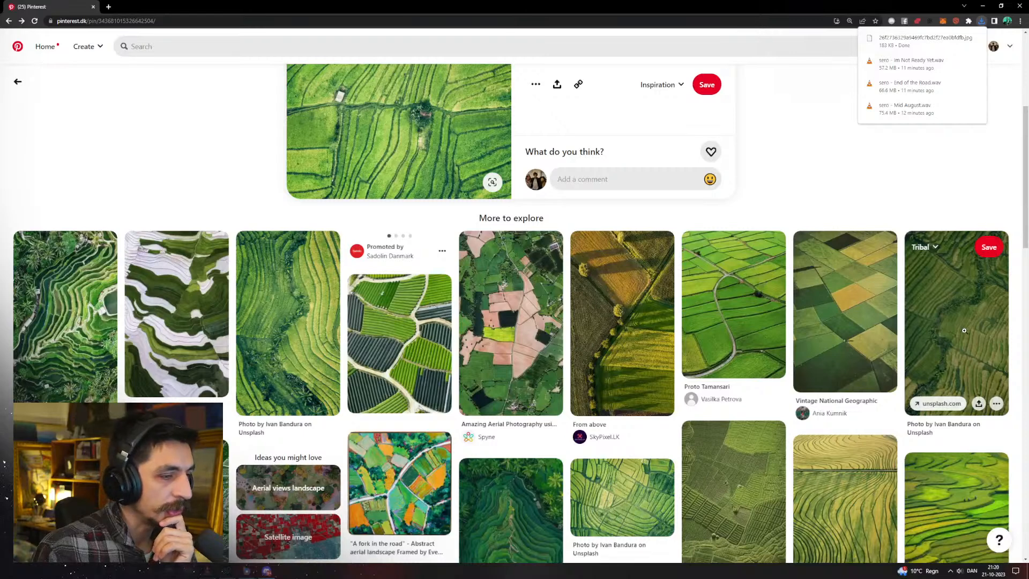
pyautogui.click(621, 502)
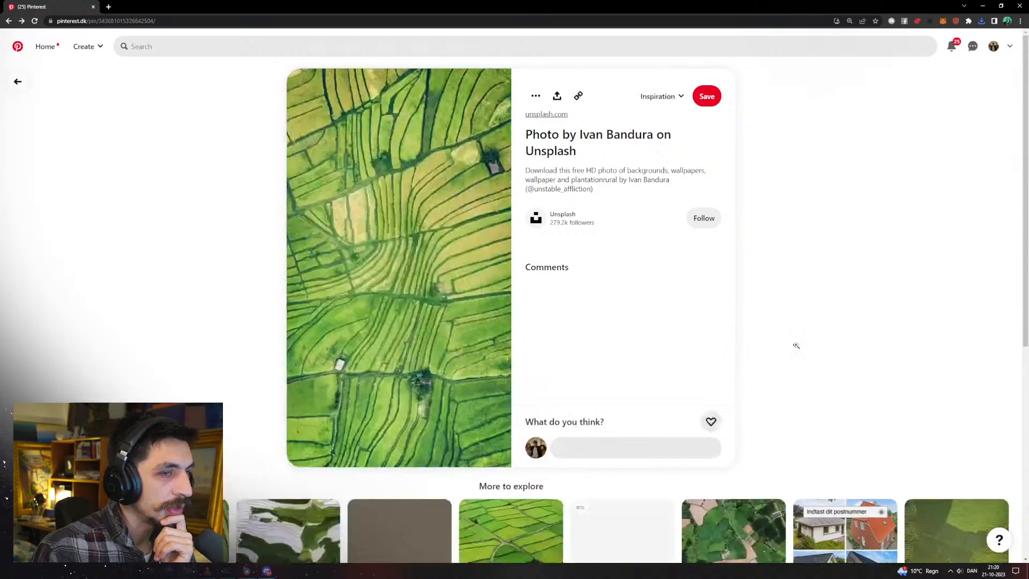
pyautogui.scroll(-5, 797, 345)
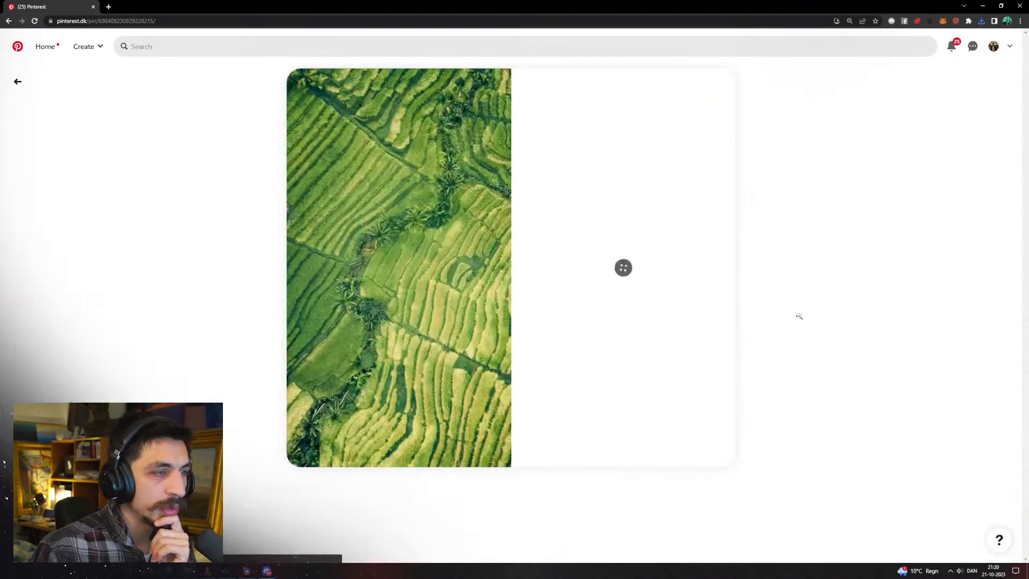
pyautogui.rightClick(497, 287)
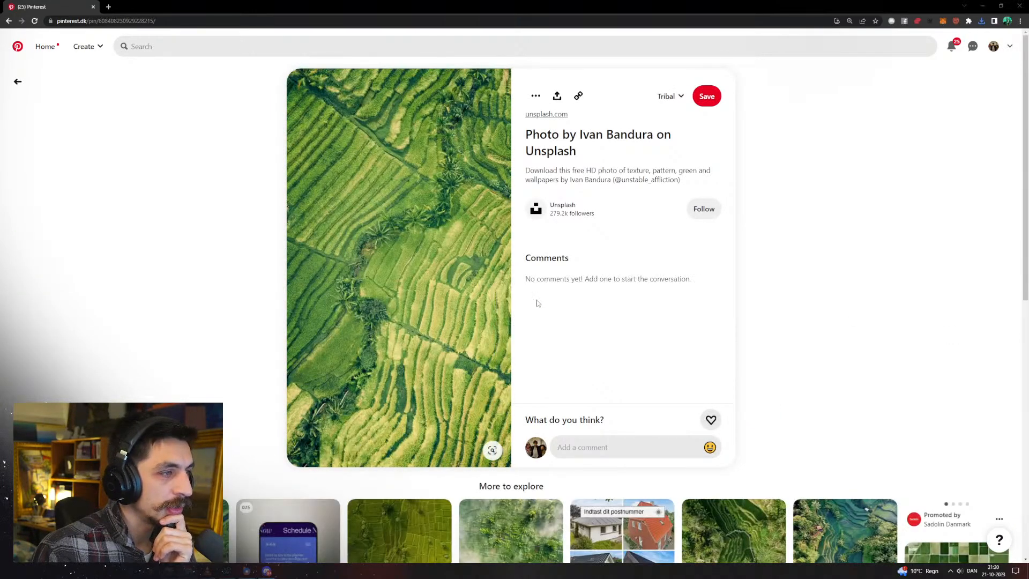
pyautogui.click(703, 316)
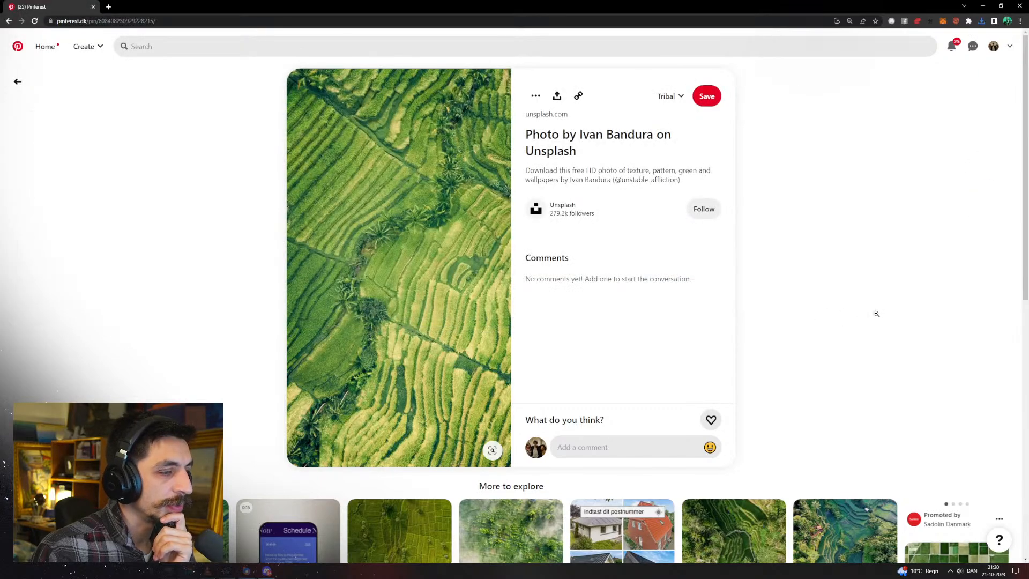
pyautogui.hotkey('alt', 'Left')
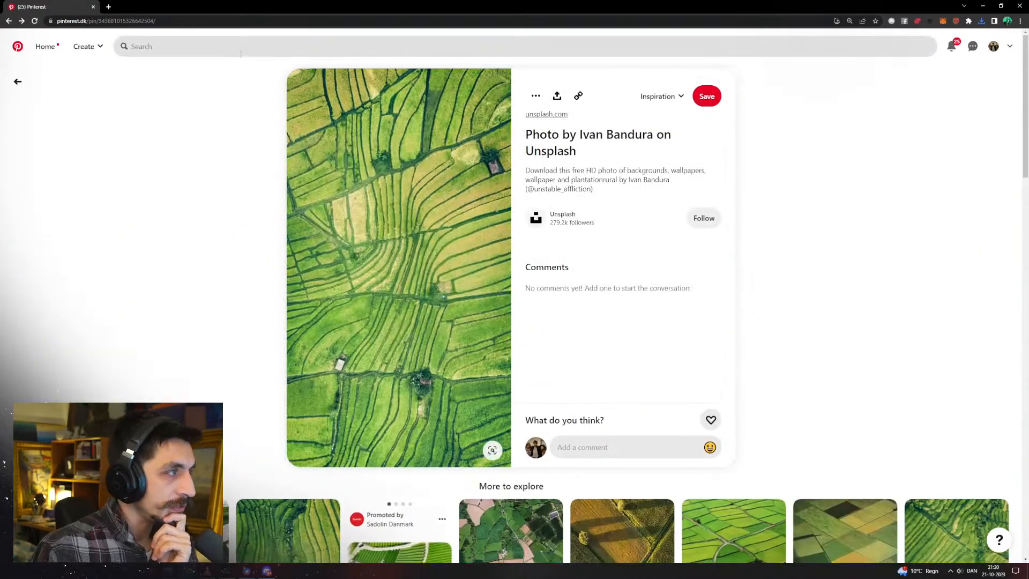
pyautogui.click(240, 48)
pyautogui.click(32, 171)
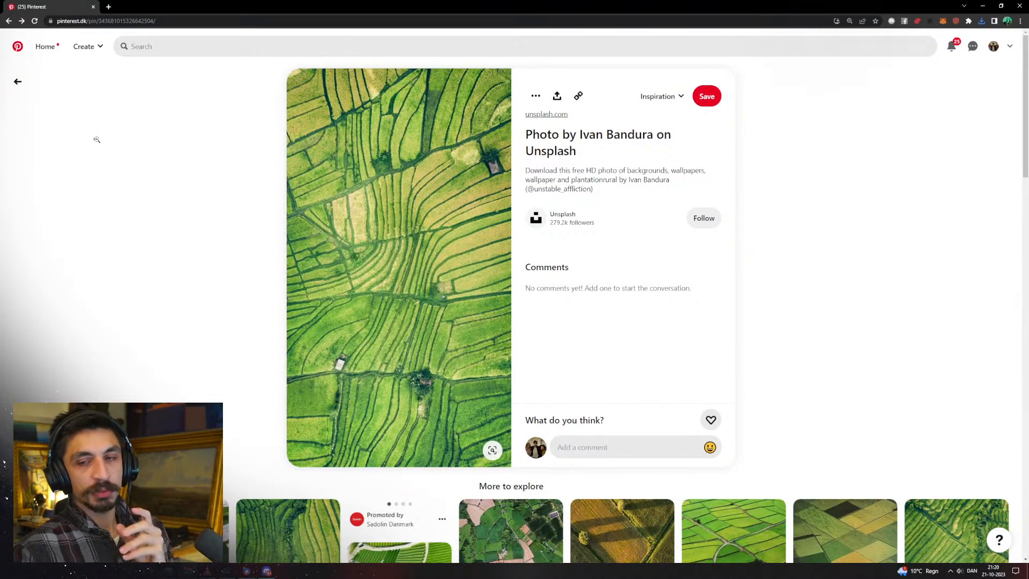
pyautogui.click(200, 43)
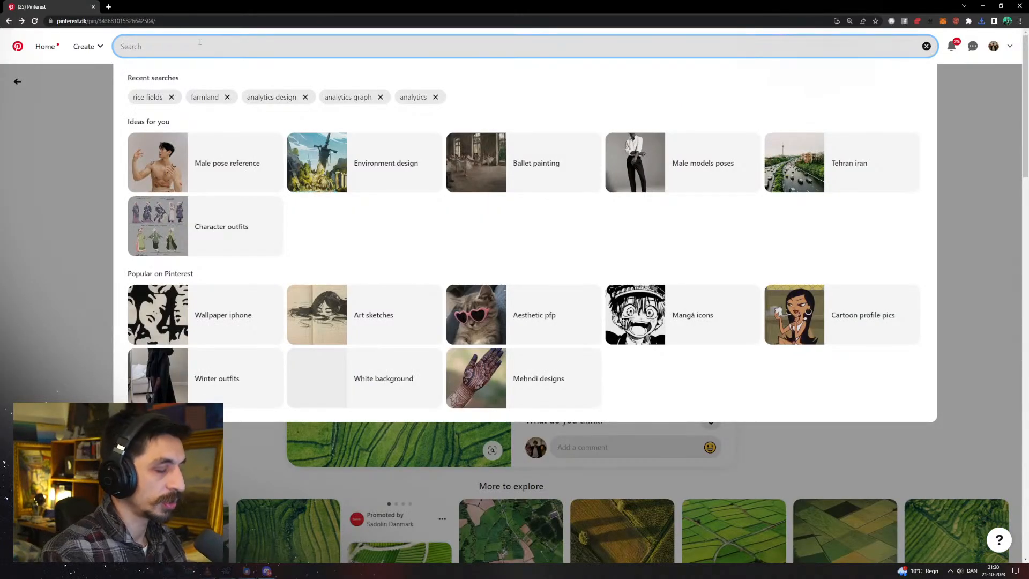
pyautogui.press('Escape')
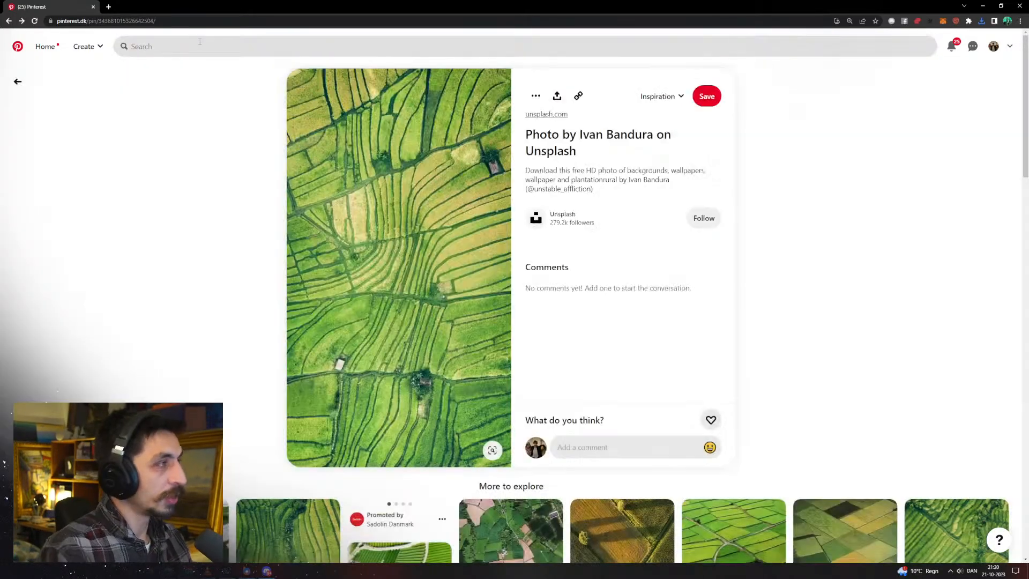
# Open the Google Maps website at maps.google.com
pyautogui.press('Escape')
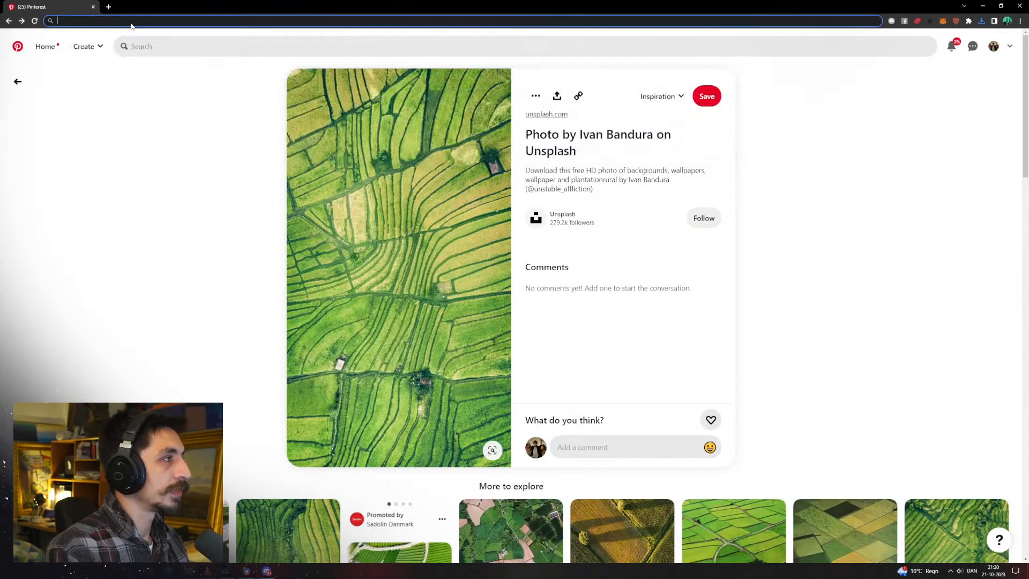
pyautogui.write('maps.google.com')
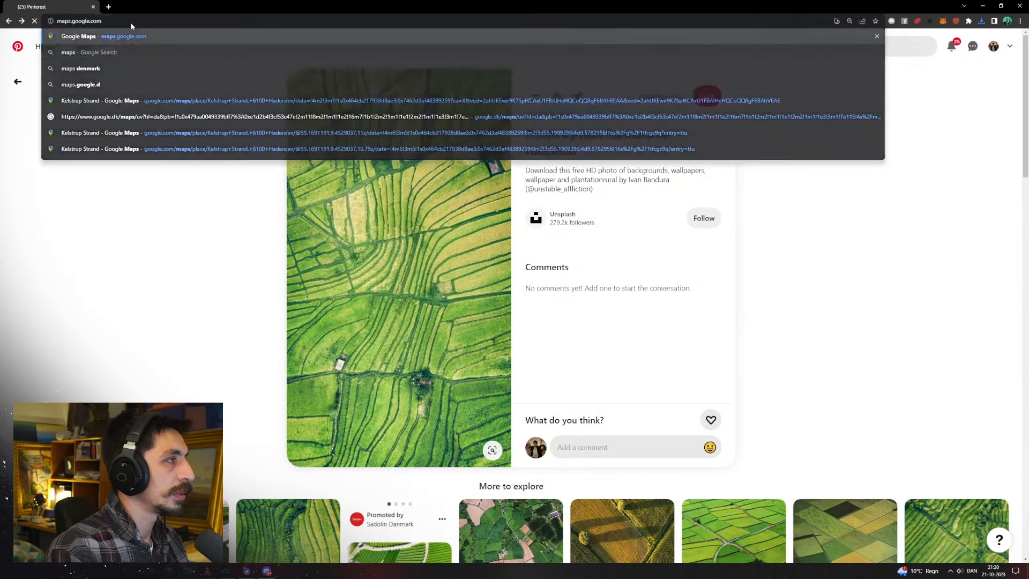
pyautogui.press('Return')
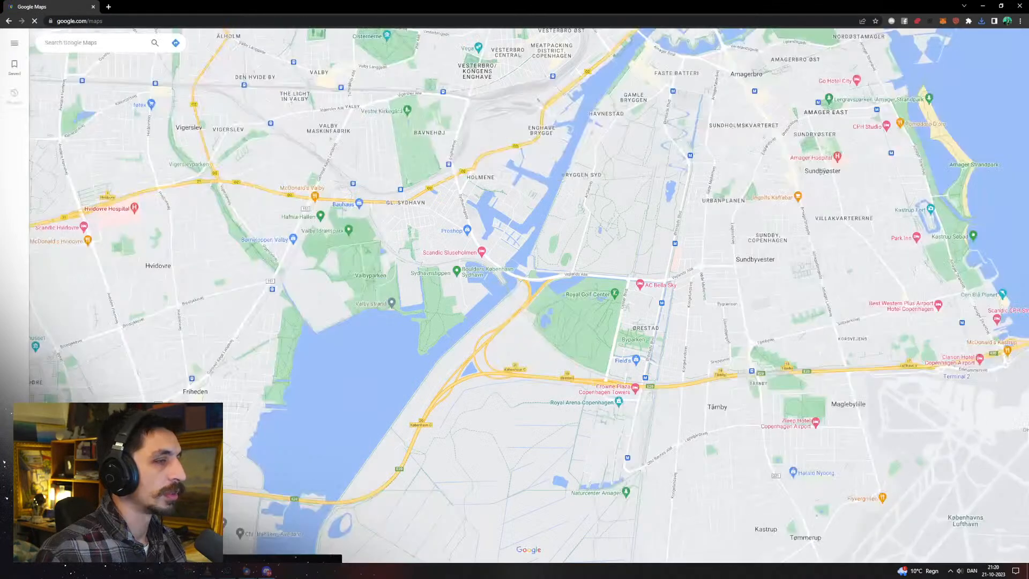
# Switch the map to satellite imagery and move from Copenhagen across the Atlantic to eastern North America
pyautogui.click(53, 538)
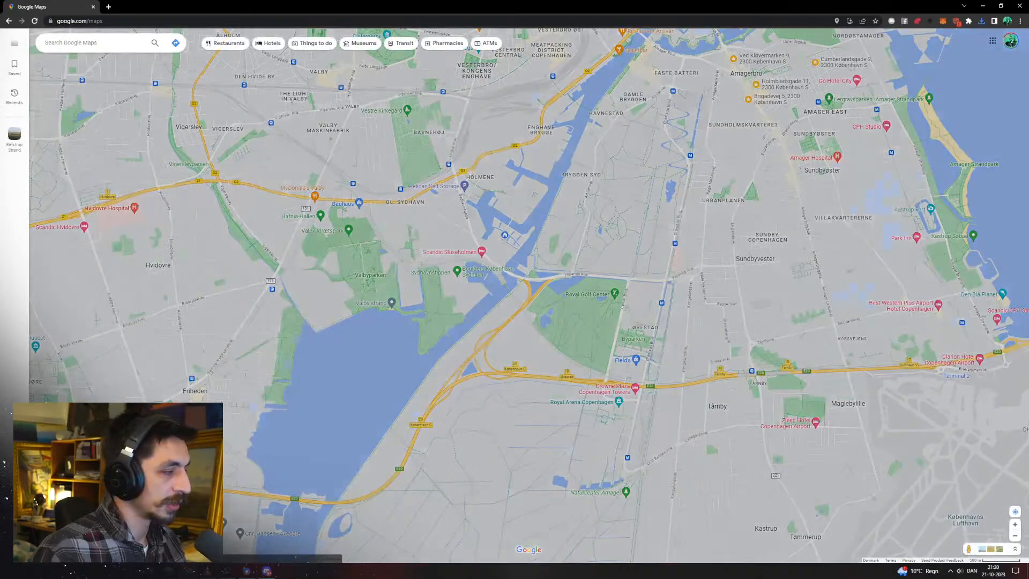
pyautogui.scroll(-5, 424, 366)
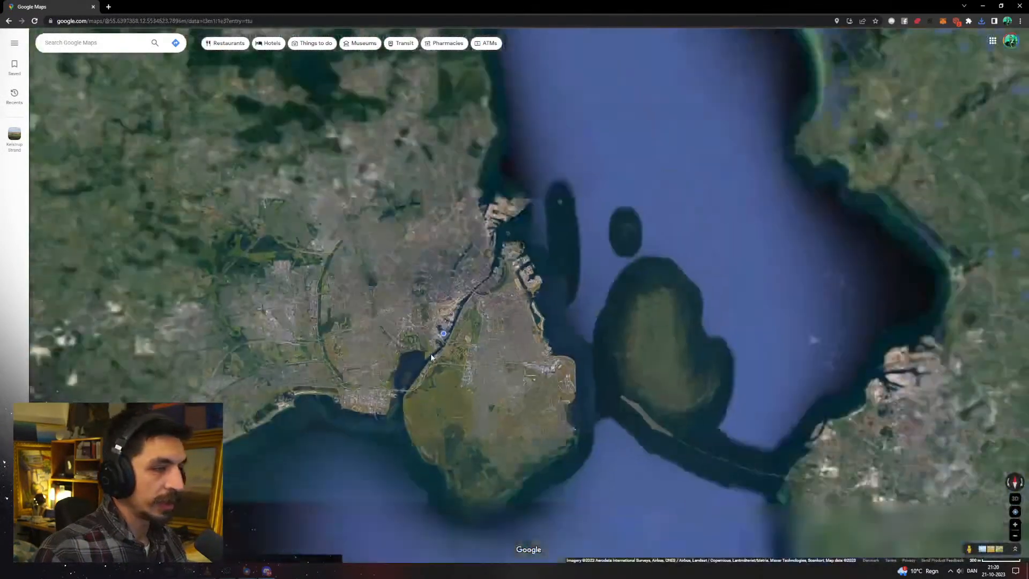
pyautogui.scroll(-5, 496, 348)
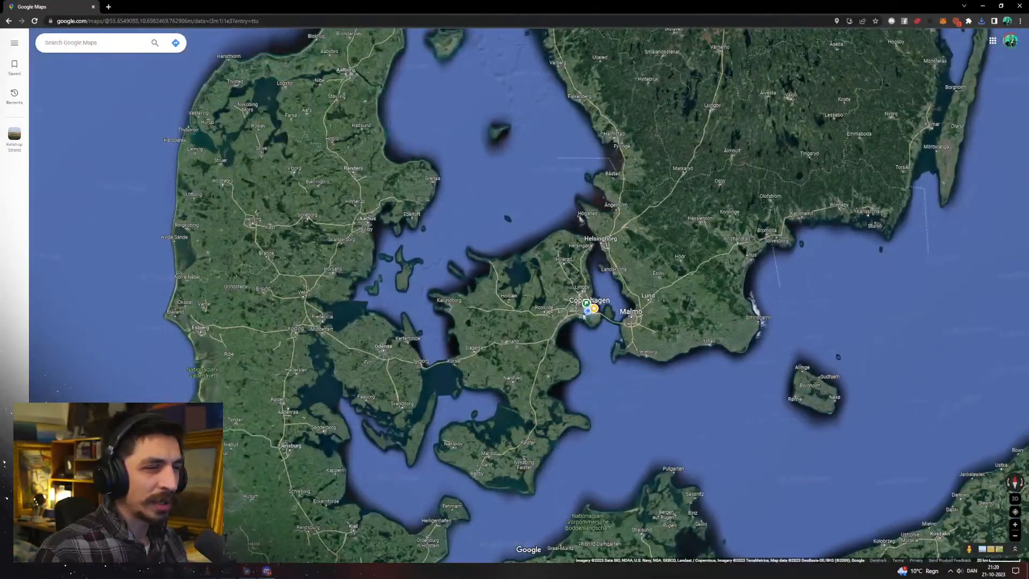
pyautogui.scroll(-5, 359, 297)
pyautogui.moveTo(359, 297); pyautogui.dragTo(573, 263)
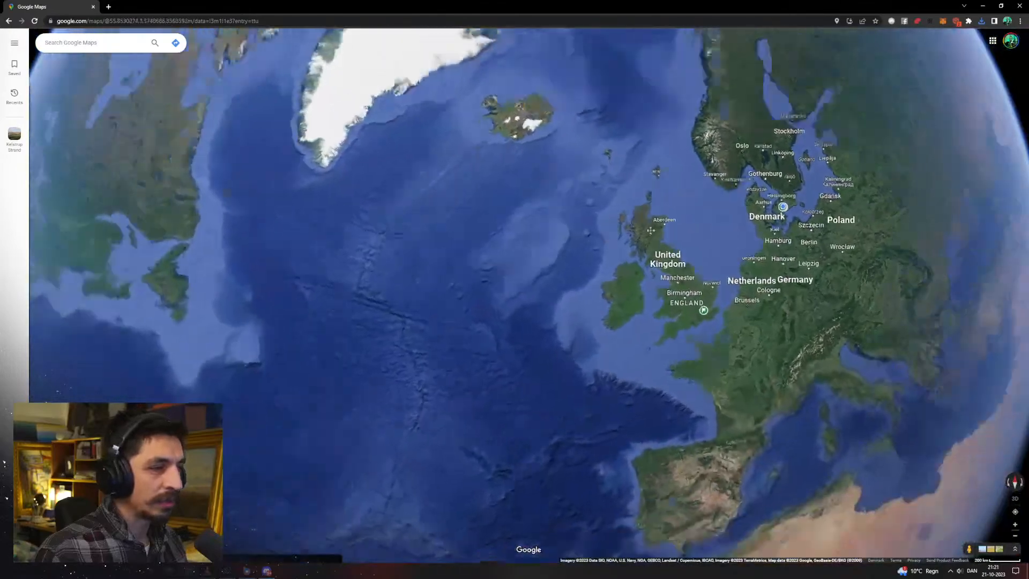
pyautogui.moveTo(443, 264); pyautogui.dragTo(664, 268)
pyautogui.moveTo(429, 294); pyautogui.dragTo(571, 241)
pyautogui.scroll(6, 477, 316)
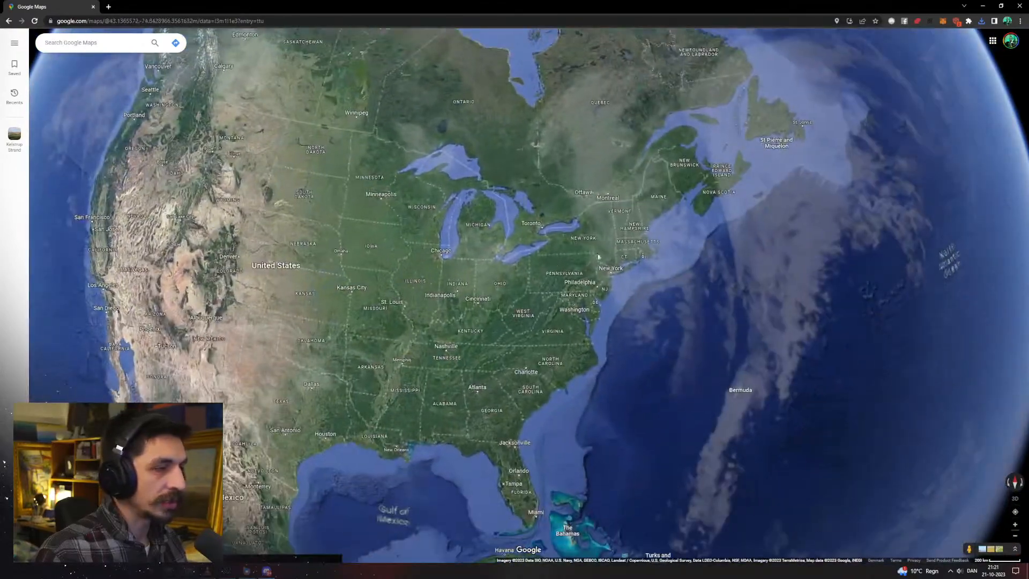
# Examine Montreal's dense residential blocks from above, rotating the map so the street grid runs straight
pyautogui.scroll(3, 511, 129)
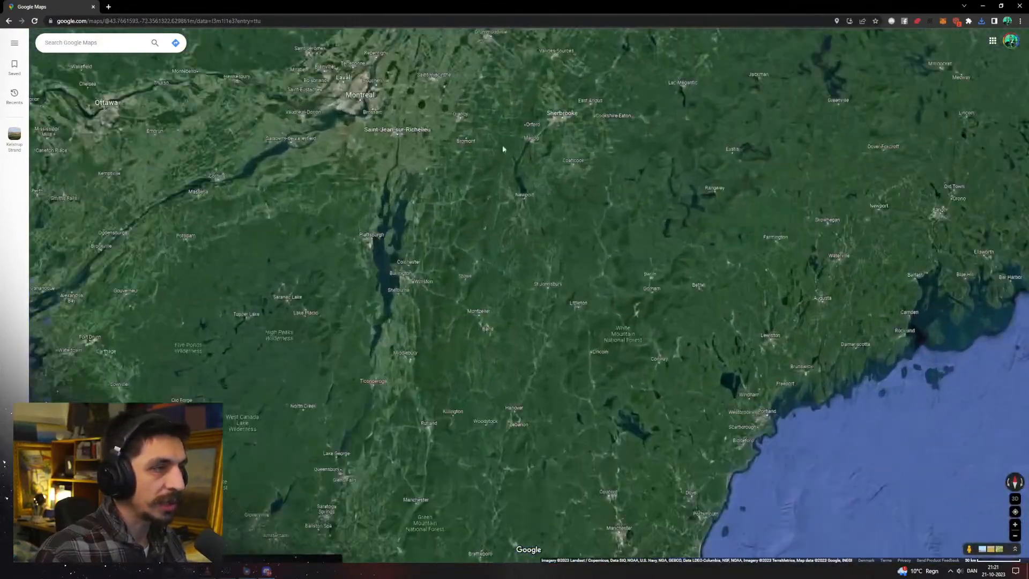
pyautogui.moveTo(504, 149); pyautogui.dragTo(524, 294)
pyautogui.scroll(5, 340, 198)
pyautogui.scroll(5, 339, 197)
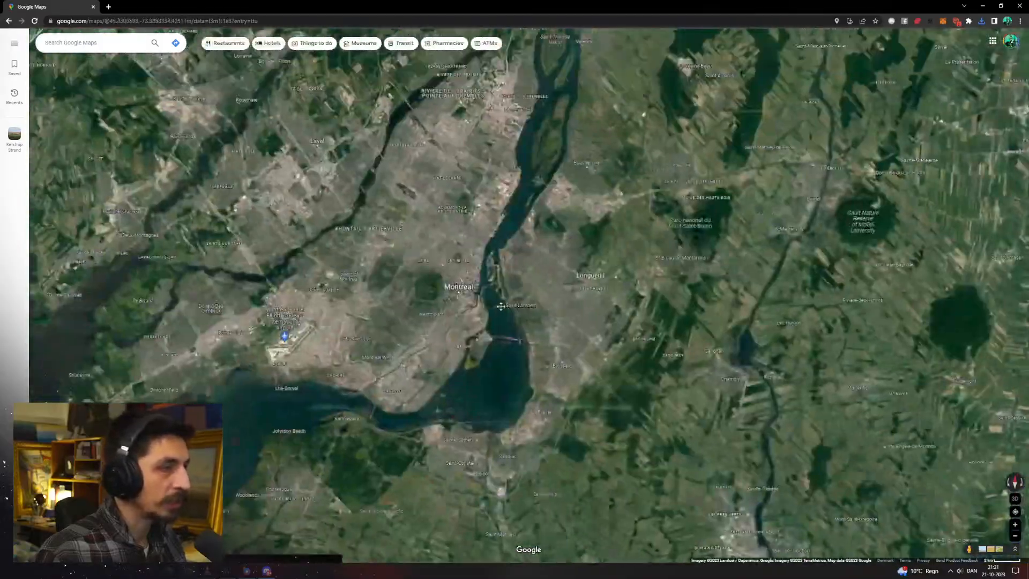
pyautogui.scroll(2, 338, 279)
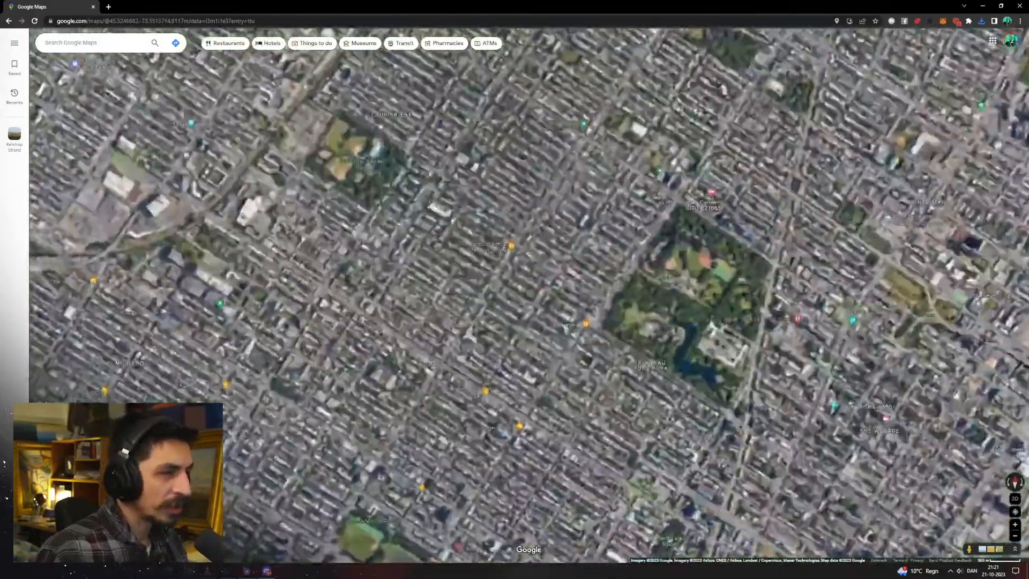
pyautogui.keyDown('ctrl'); pyautogui.moveTo(340, 281); pyautogui.dragTo(704, 215); pyautogui.keyUp('ctrl')
pyautogui.scroll(3, 438, 331)
pyautogui.scroll(-8, 505, 345)
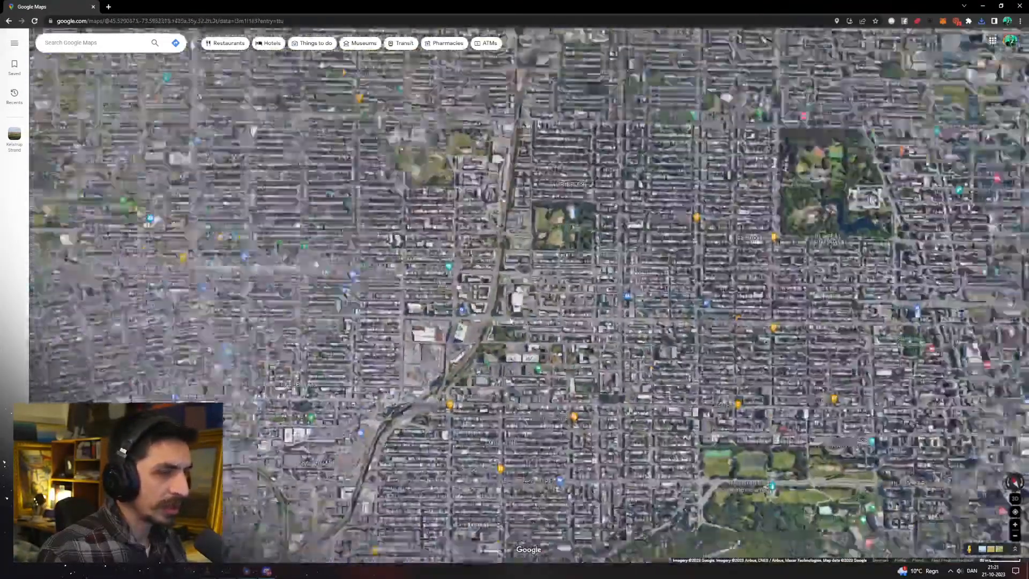
# Inspect the large white-roofed industrial building between the sports fields and the railway line in Montreal
pyautogui.moveTo(506, 345); pyautogui.dragTo(621, 280)
pyautogui.scroll(3, 418, 359)
pyautogui.scroll(3, 422, 255)
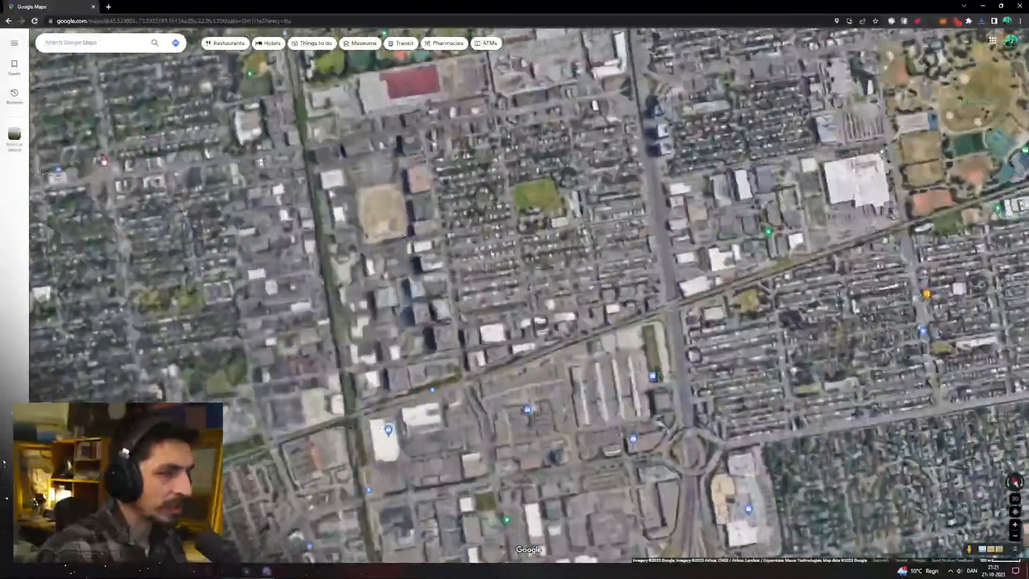
pyautogui.moveTo(670, 209); pyautogui.dragTo(343, 346)
pyautogui.scroll(5, 483, 343)
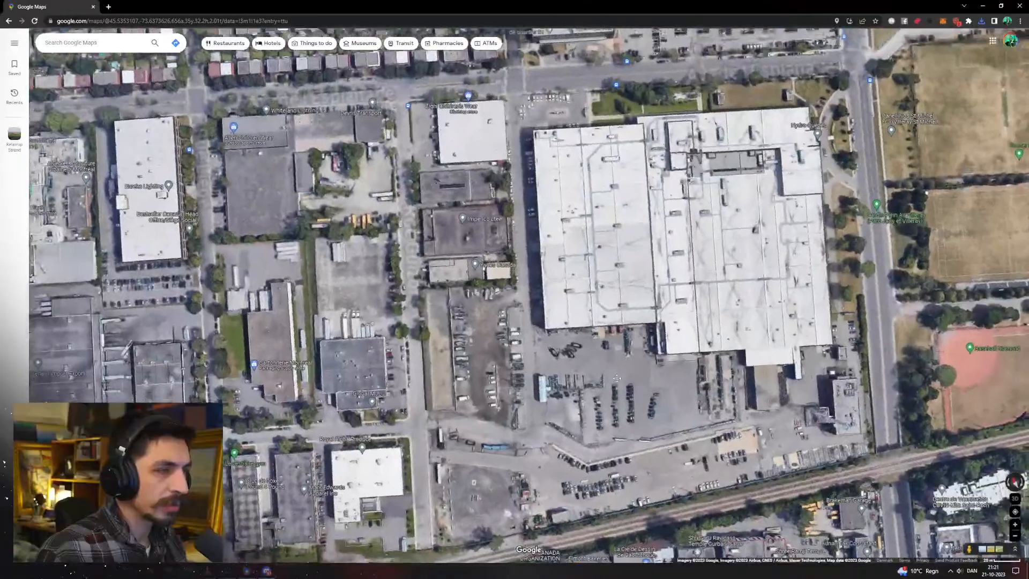
pyautogui.scroll(-5, 606, 381)
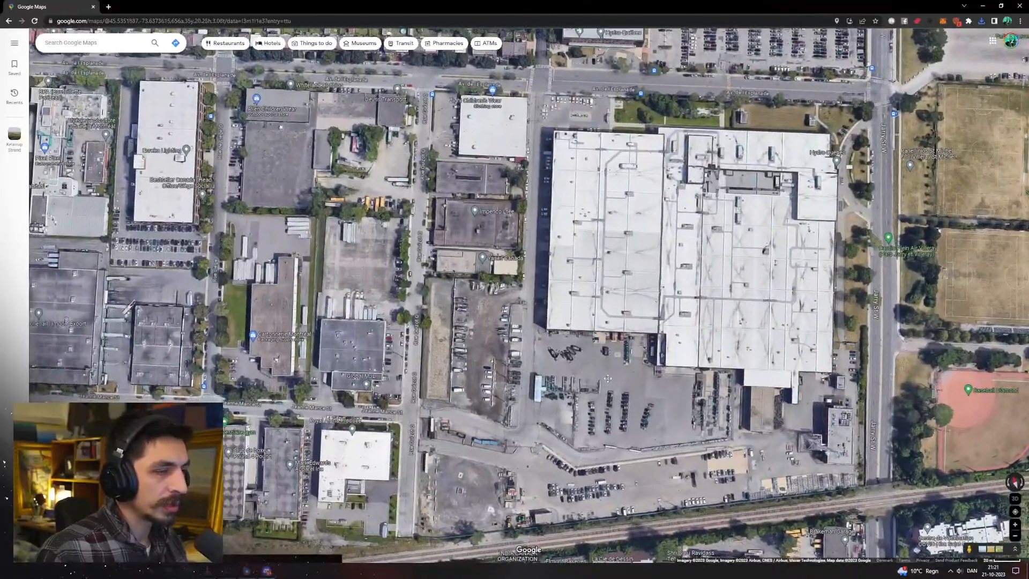
# Examine the Montreal airport's runways and hangars and the industrial district beside them
pyautogui.scroll(-5, 528, 290)
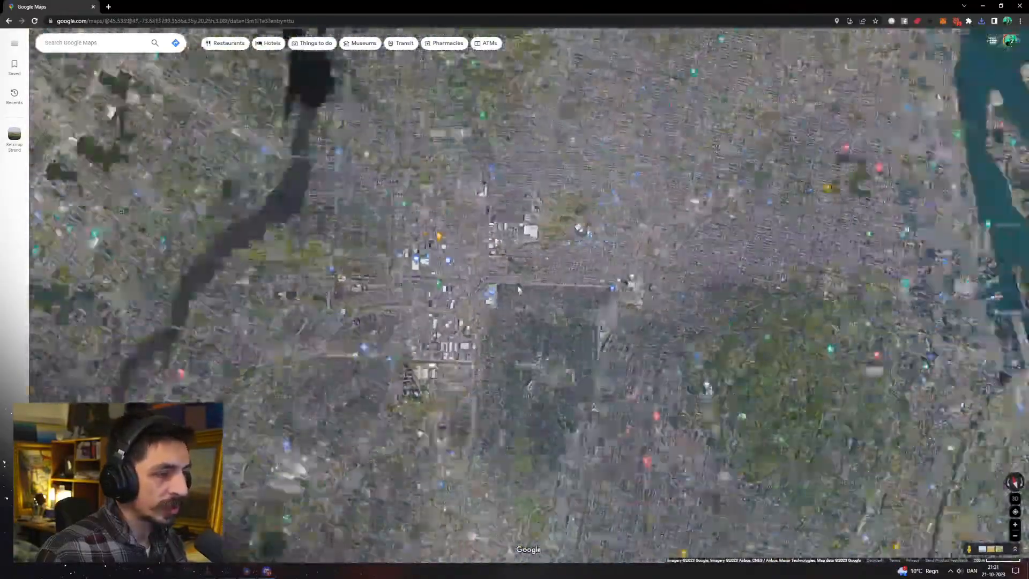
pyautogui.moveTo(407, 493); pyautogui.dragTo(424, 370)
pyautogui.scroll(3, 394, 410)
pyautogui.scroll(5, 570, 301)
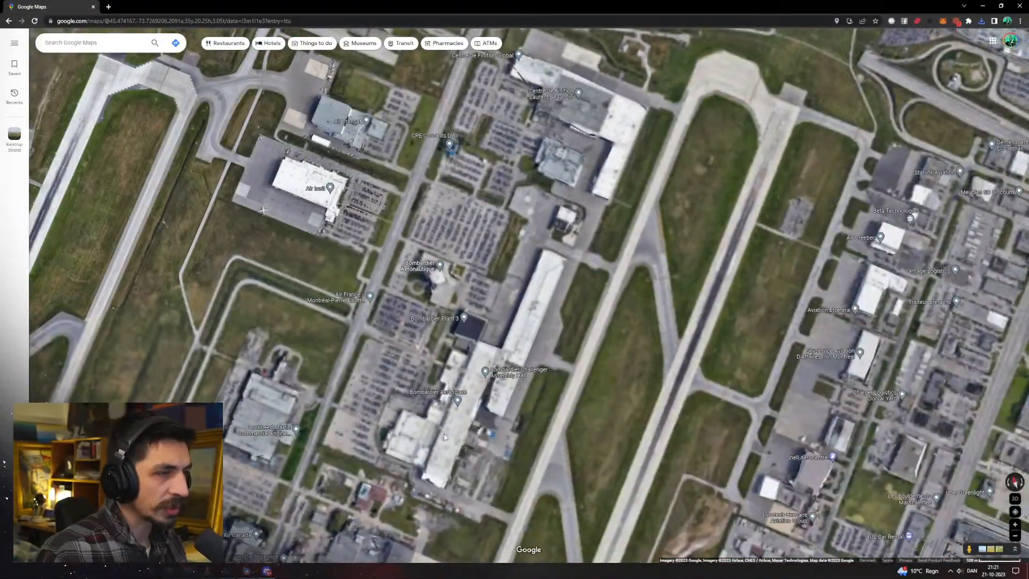
pyautogui.moveTo(703, 397); pyautogui.dragTo(325, 254)
pyautogui.moveTo(721, 256); pyautogui.dragTo(405, 266)
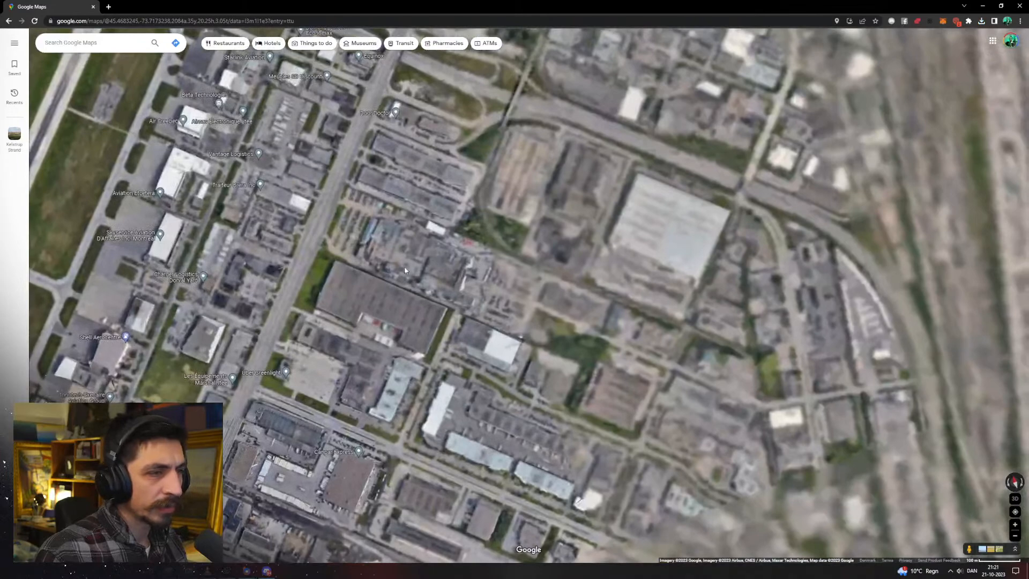
# Inspect the large factory roof complex near the airport, rotating the map so its walls align with the view
pyautogui.scroll(3, 399, 263)
pyautogui.scroll(1, 375, 337)
pyautogui.keyDown('ctrl'); pyautogui.moveTo(355, 329); pyautogui.dragTo(459, 343); pyautogui.keyUp('ctrl')
pyautogui.scroll(4, 458, 342)
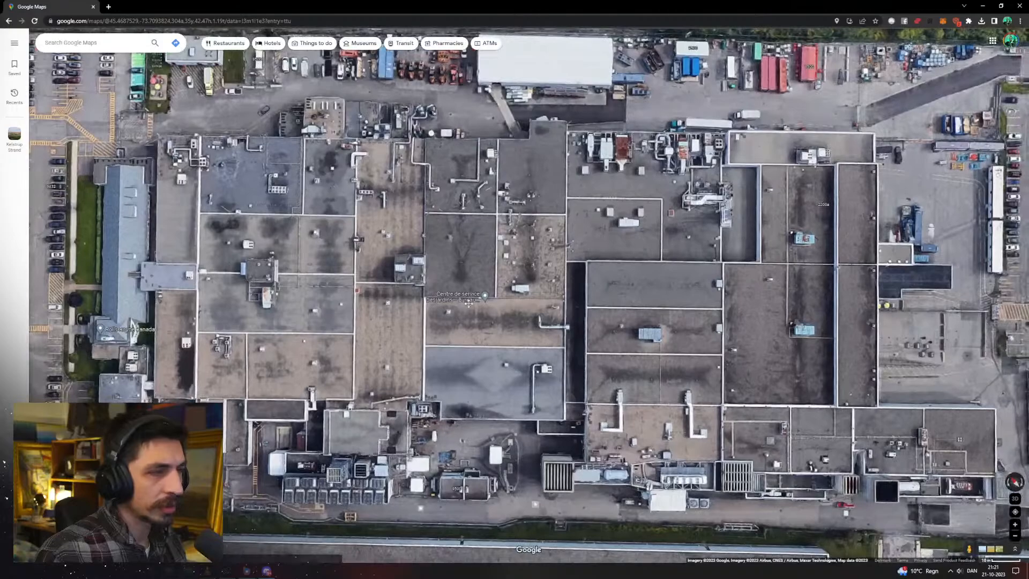
pyautogui.keyDown('ctrl'); pyautogui.moveTo(468, 304); pyautogui.dragTo(472, 304); pyautogui.keyUp('ctrl')
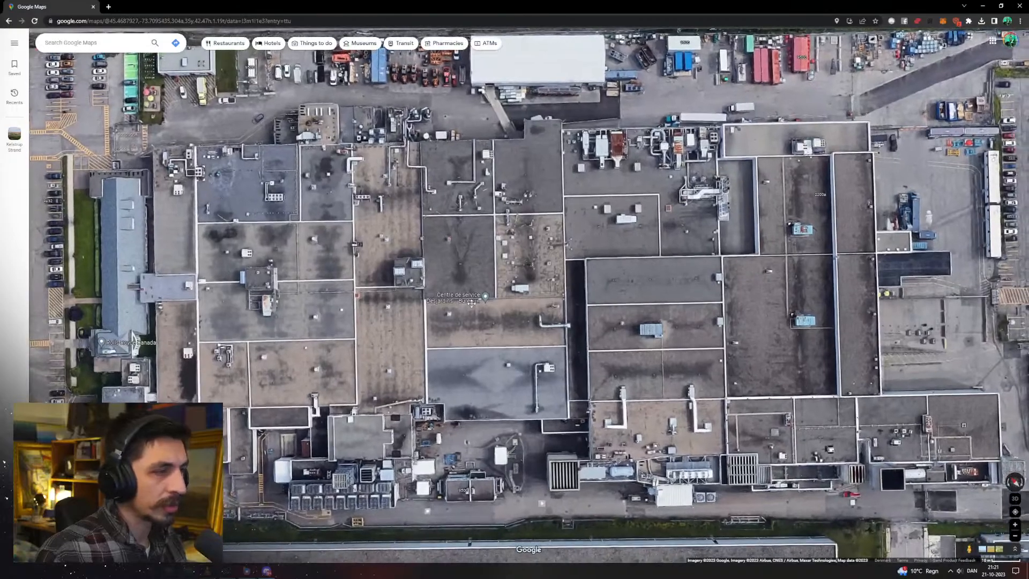
# Survey the warehouses, highway interchange and rail yard around the factory, continuing to the riverside residential area
pyautogui.scroll(-4, 470, 306)
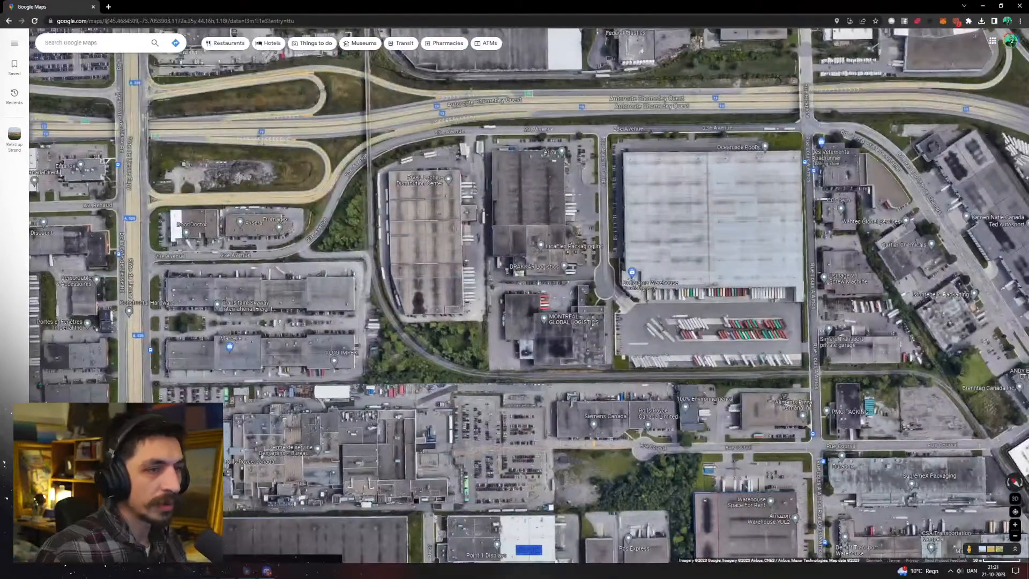
pyautogui.moveTo(669, 136); pyautogui.dragTo(556, 344)
pyautogui.scroll(-2, 556, 345)
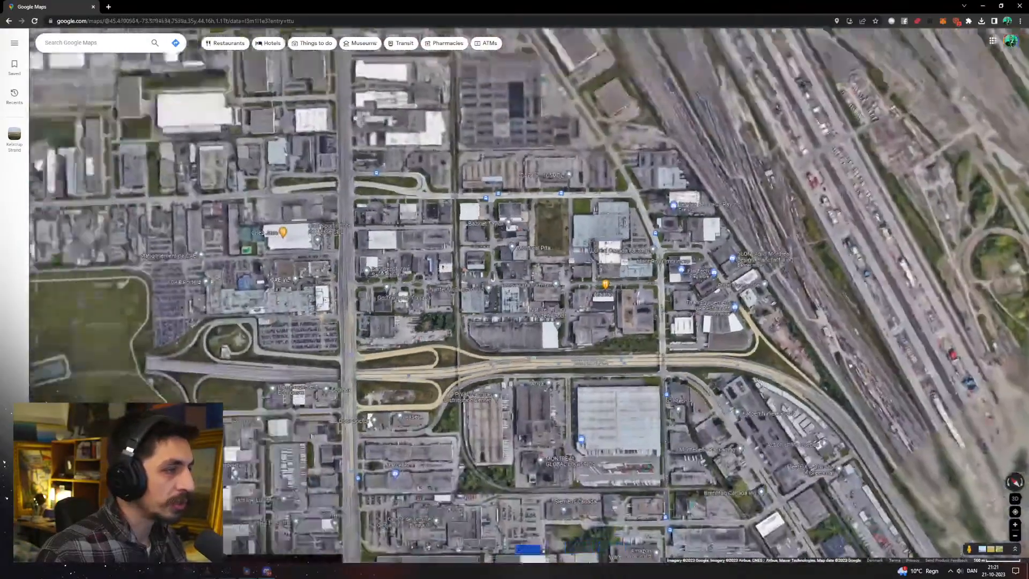
pyautogui.moveTo(300, 236); pyautogui.dragTo(544, 333)
pyautogui.moveTo(231, 250); pyautogui.dragTo(681, 378)
pyautogui.moveTo(257, 230); pyautogui.dragTo(552, 313)
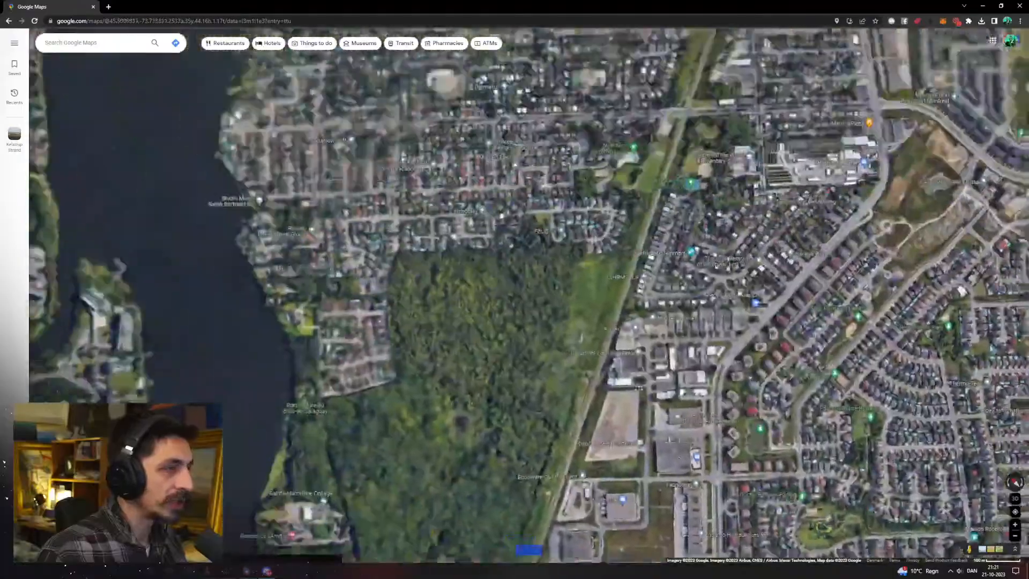
# Examine the CF Fairview Pointe-Claire shopping centre roofs and car parks, rotating the map to align the mall horizontally
pyautogui.scroll(-5, 553, 313)
pyautogui.moveTo(584, 483); pyautogui.dragTo(530, 107)
pyautogui.moveTo(538, 483); pyautogui.dragTo(336, 302)
pyautogui.scroll(5, 336, 301)
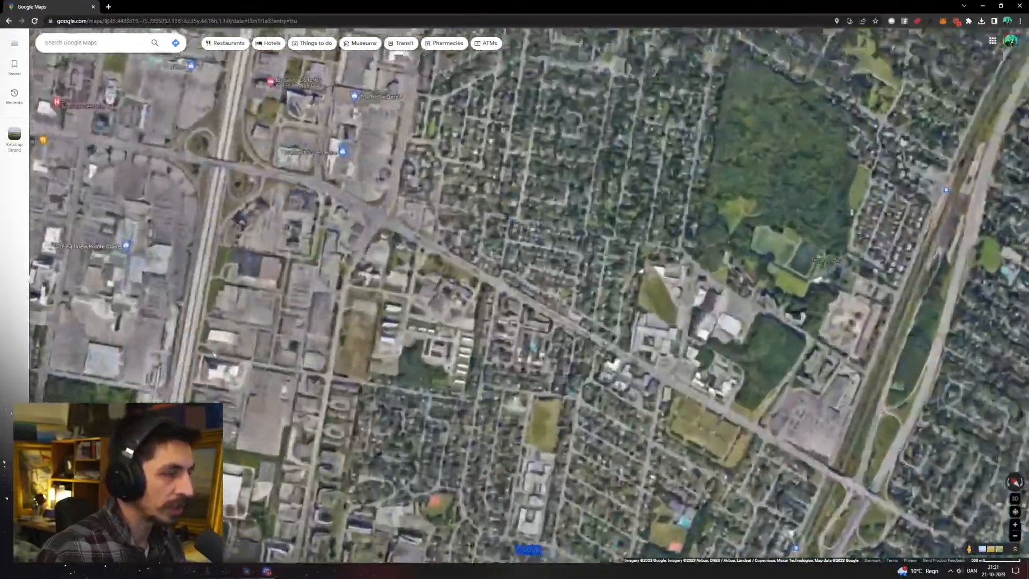
pyautogui.scroll(3, 436, 282)
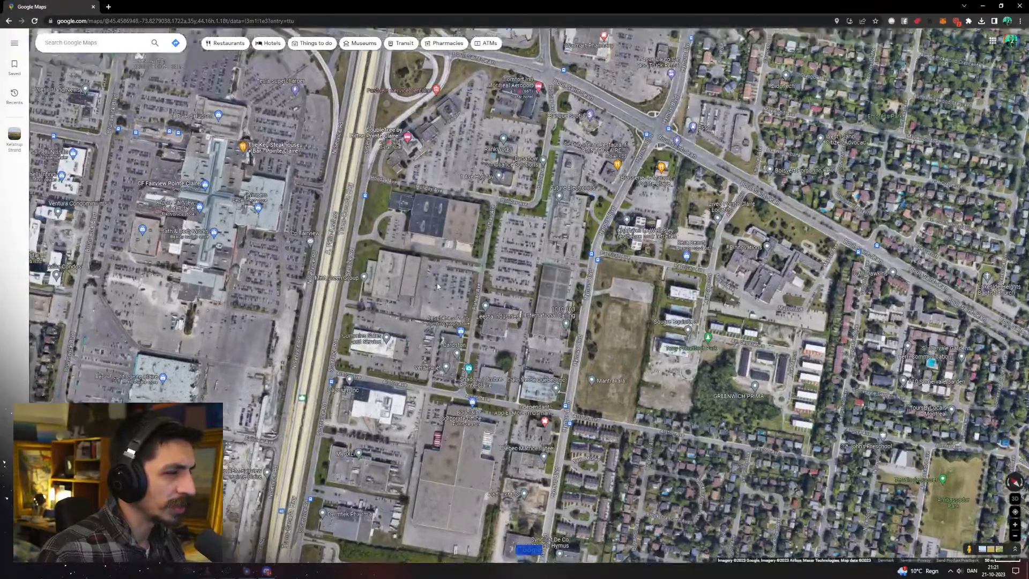
pyautogui.moveTo(436, 282); pyautogui.dragTo(719, 253)
pyautogui.moveTo(361, 209); pyautogui.dragTo(372, 323)
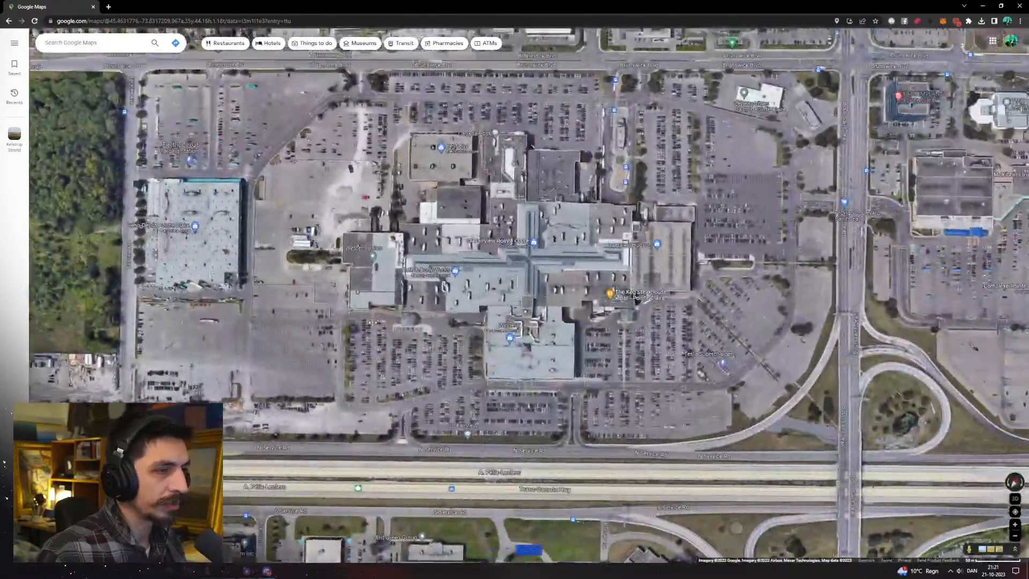
pyautogui.scroll(4, 498, 250)
pyautogui.moveTo(501, 250); pyautogui.dragTo(403, 243)
pyautogui.scroll(-1, 405, 241)
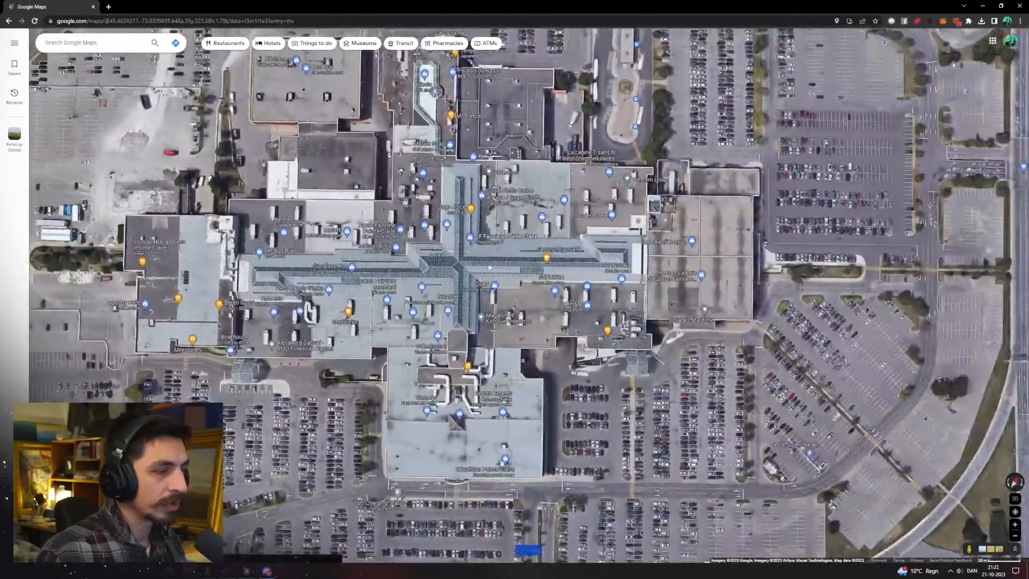
# Survey the mall's surroundings and the rivers, islands and farmland across the wider Montreal region
pyautogui.scroll(-5, 489, 268)
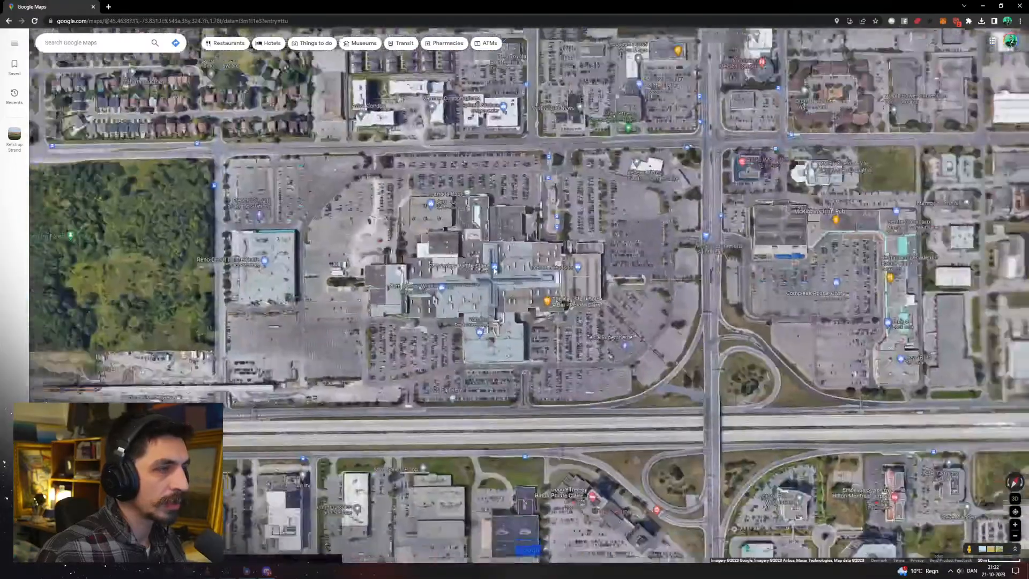
pyautogui.scroll(-8, 494, 270)
pyautogui.scroll(2, 339, 321)
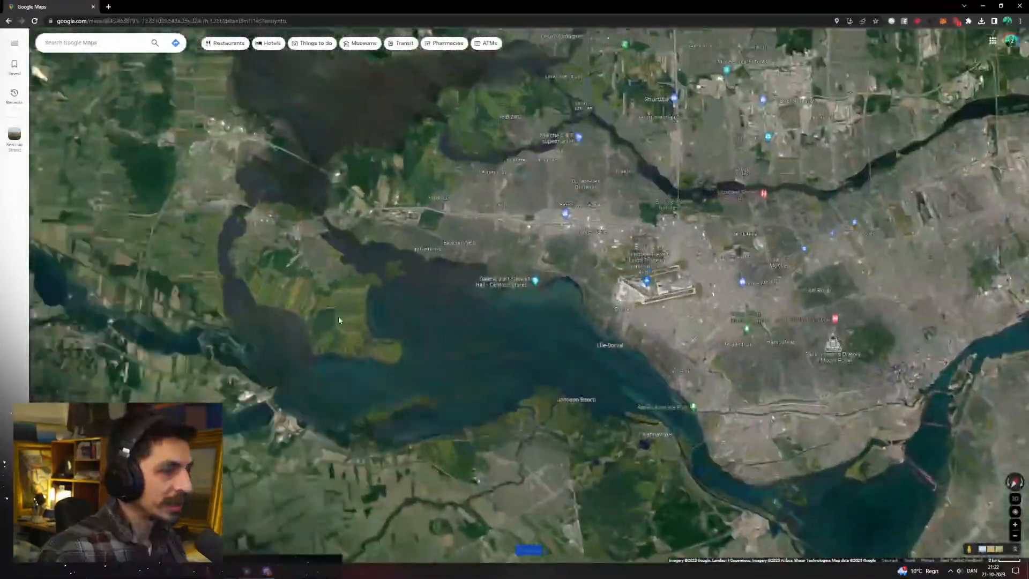
pyautogui.moveTo(569, 382); pyautogui.dragTo(359, 184)
pyautogui.moveTo(750, 110); pyautogui.dragTo(644, 274)
pyautogui.scroll(-10, 463, 287)
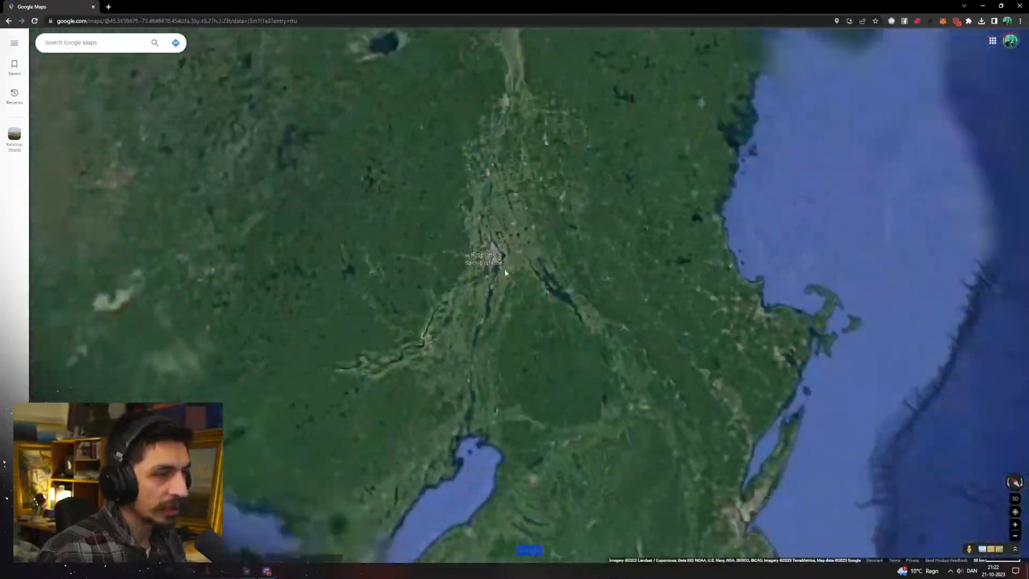
# Inspect the highway-side commercial district in Blainville and the industrial buildings around Rue Brault
pyautogui.scroll(12, 464, 287)
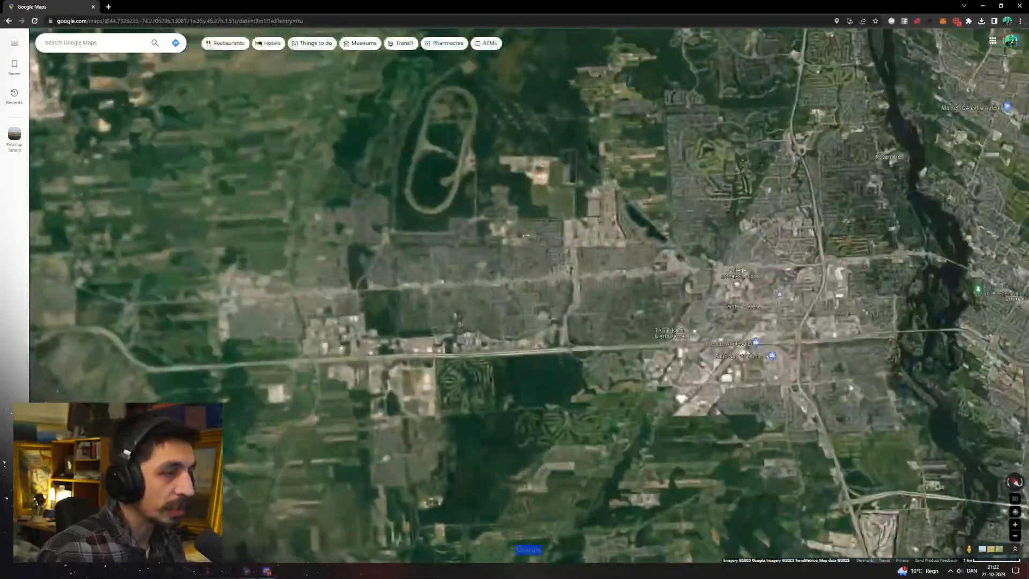
pyautogui.scroll(5, 400, 339)
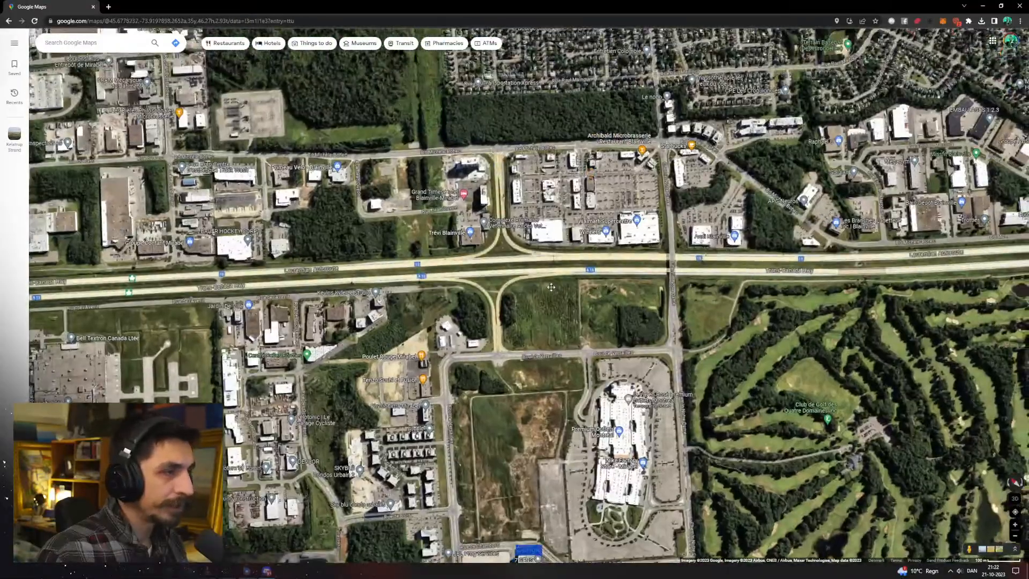
pyautogui.moveTo(213, 173); pyautogui.dragTo(620, 300)
pyautogui.scroll(5, 485, 310)
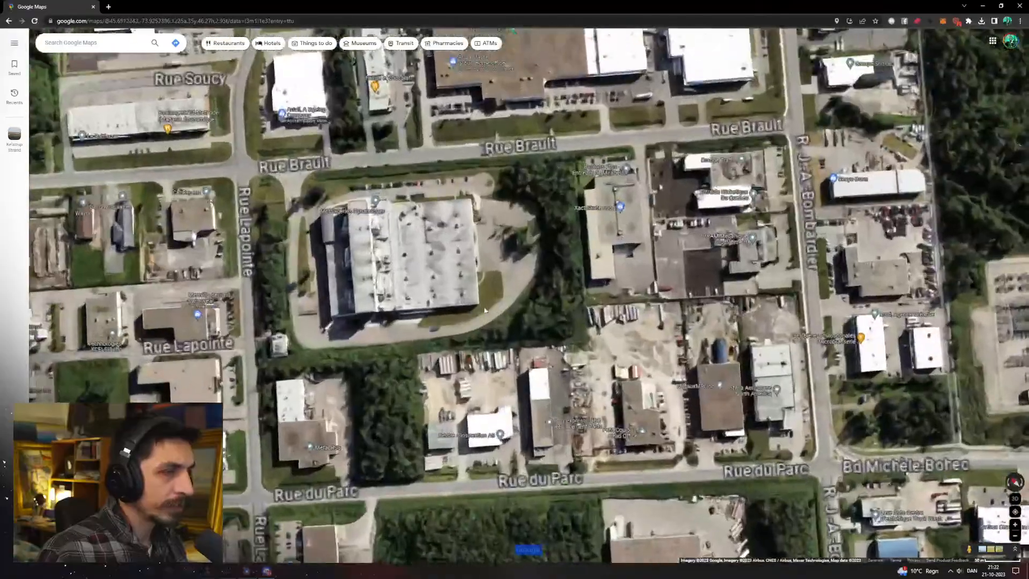
# Examine the golf courses, forest and striped farmland south of the Blainville highway and the suburbs toward the river
pyautogui.scroll(-10, 485, 310)
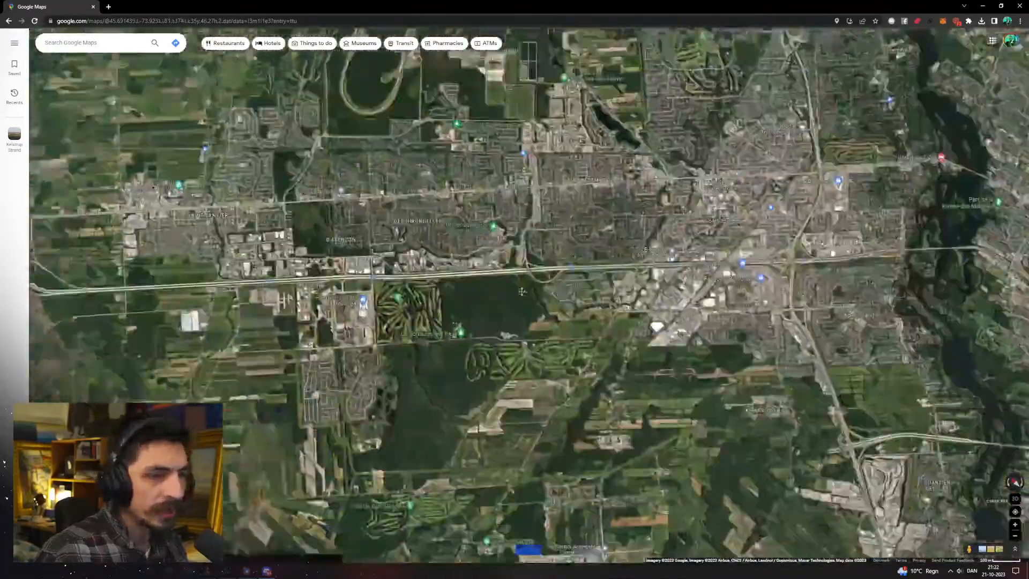
pyautogui.scroll(5, 278, 304)
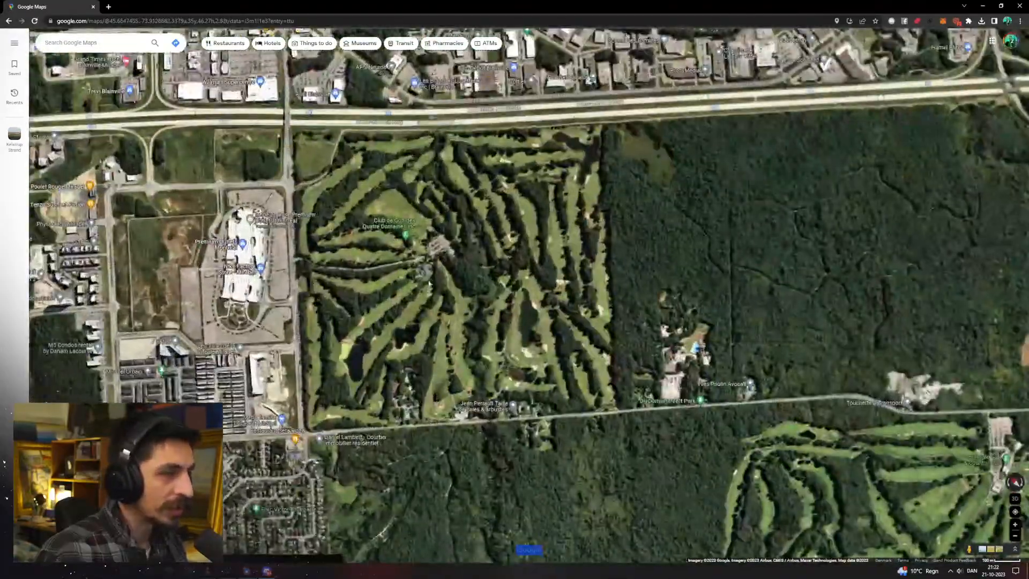
pyautogui.scroll(-5, 422, 273)
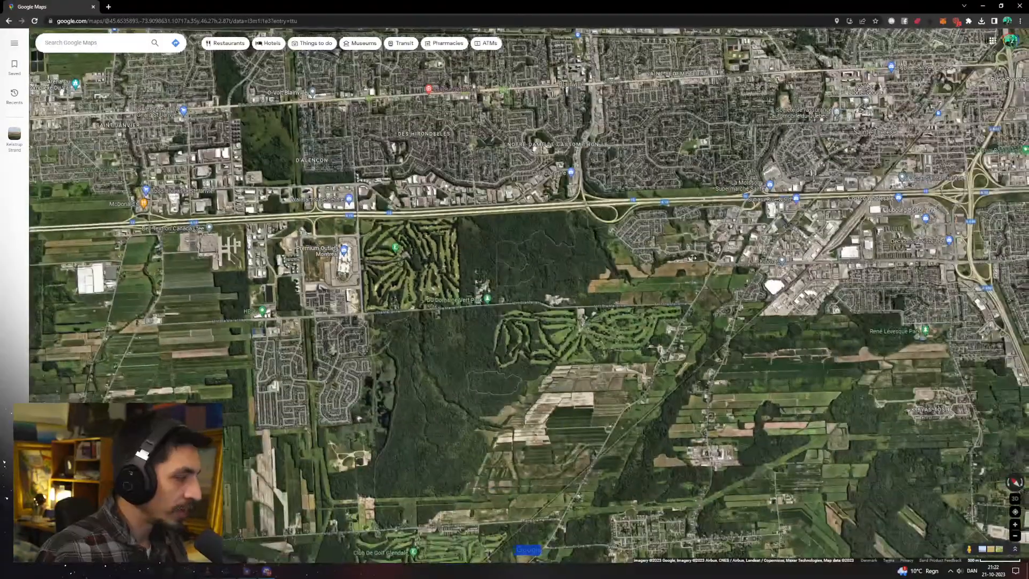
pyautogui.moveTo(693, 258); pyautogui.dragTo(379, 252)
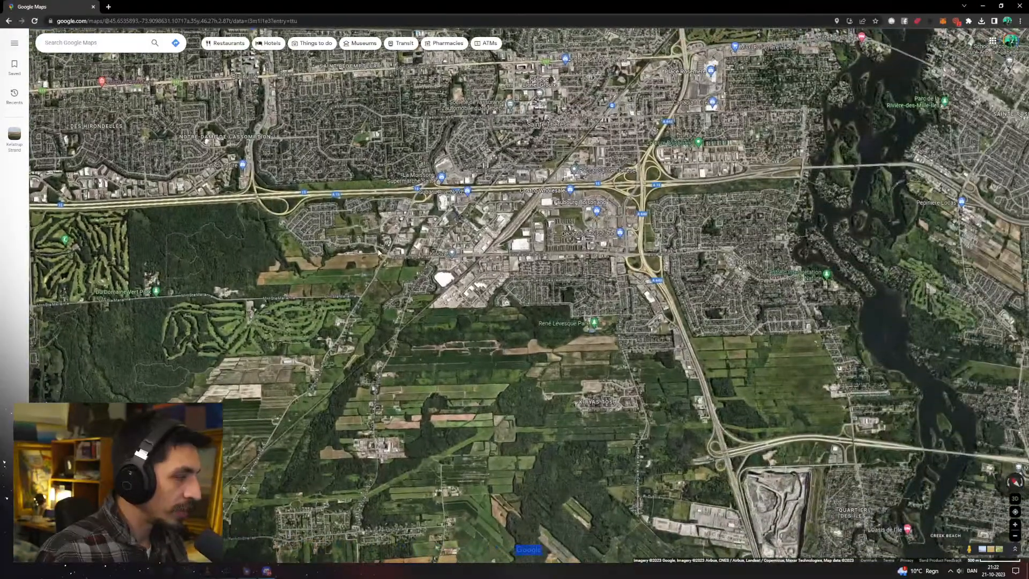
pyautogui.scroll(-3, 385, 247)
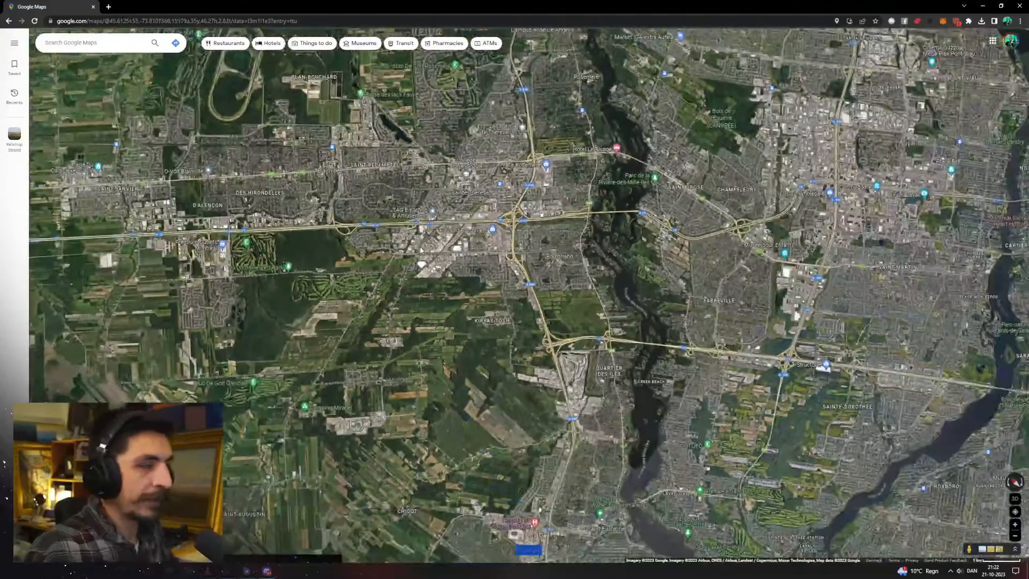
# Move from the Blainville area to central Montreal and inspect the Polytechnique Montréal building at the University of Montreal
pyautogui.moveTo(804, 177); pyautogui.dragTo(536, 245)
pyautogui.moveTo(965, 190); pyautogui.dragTo(162, 351)
pyautogui.scroll(5, 557, 213)
pyautogui.moveTo(448, 310); pyautogui.dragTo(452, 268)
pyautogui.scroll(2, 451, 268)
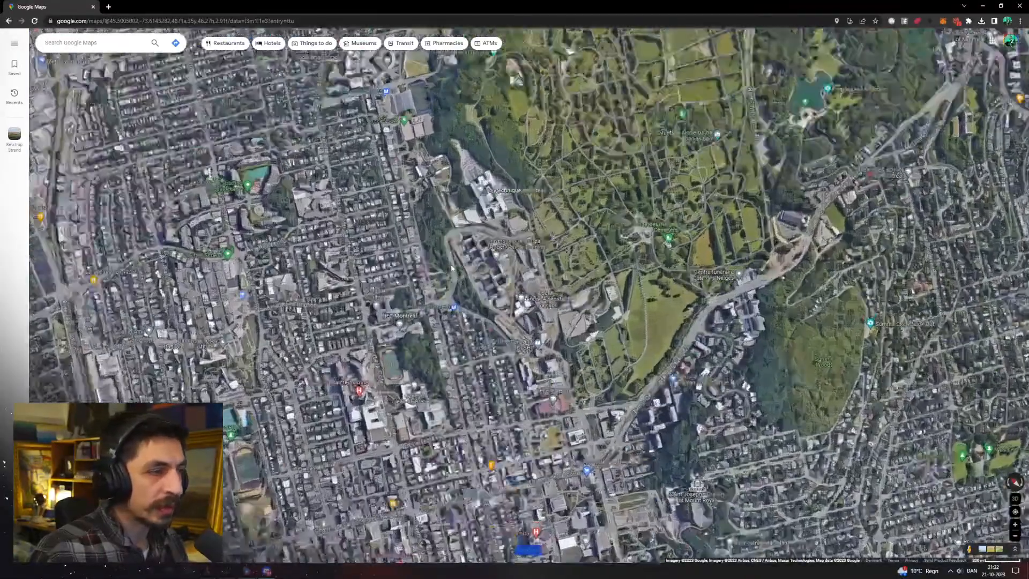
pyautogui.scroll(2, 452, 268)
pyautogui.scroll(3, 501, 125)
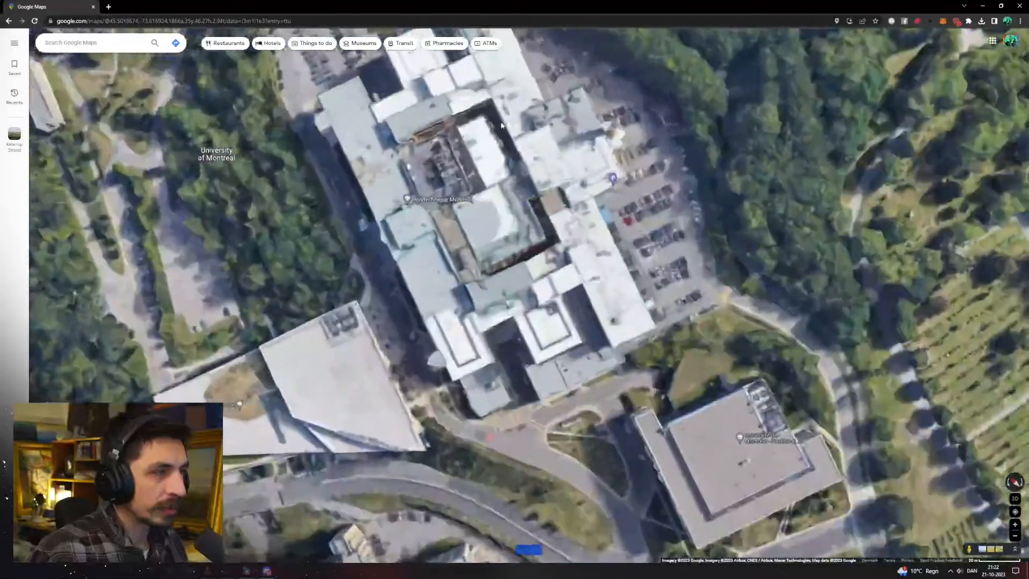
# Rotate the map so the Polytechnique Montréal complex lies horizontally and frame all of its roofs closely
pyautogui.keyDown('ctrl'); pyautogui.moveTo(502, 137); pyautogui.dragTo(665, 138); pyautogui.keyUp('ctrl')
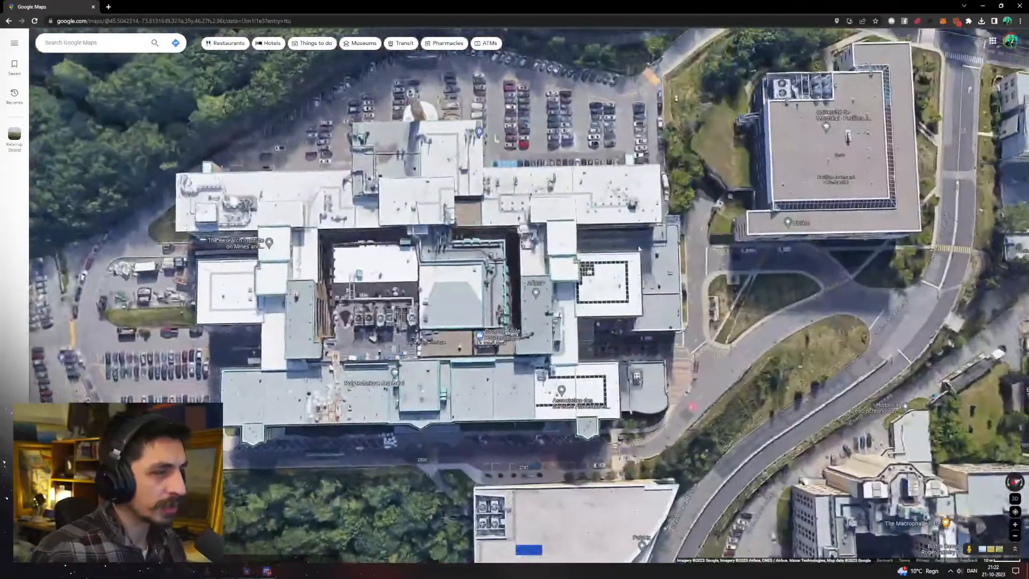
pyautogui.moveTo(490, 139); pyautogui.dragTo(563, 138)
pyautogui.scroll(2, 552, 241)
pyautogui.scroll(-1, 555, 242)
pyautogui.moveTo(554, 243); pyautogui.dragTo(599, 251)
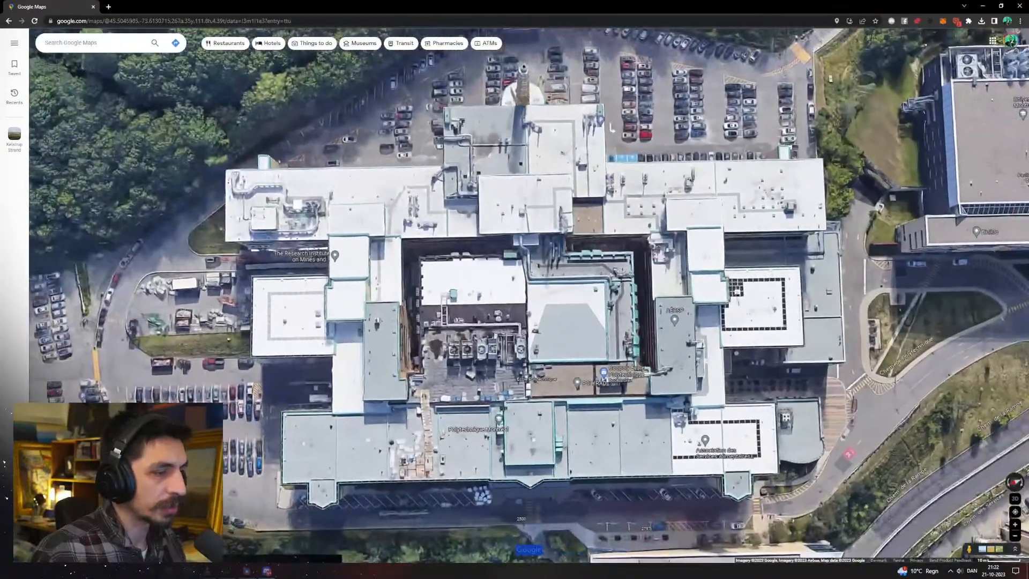
pyautogui.scroll(2, 595, 403)
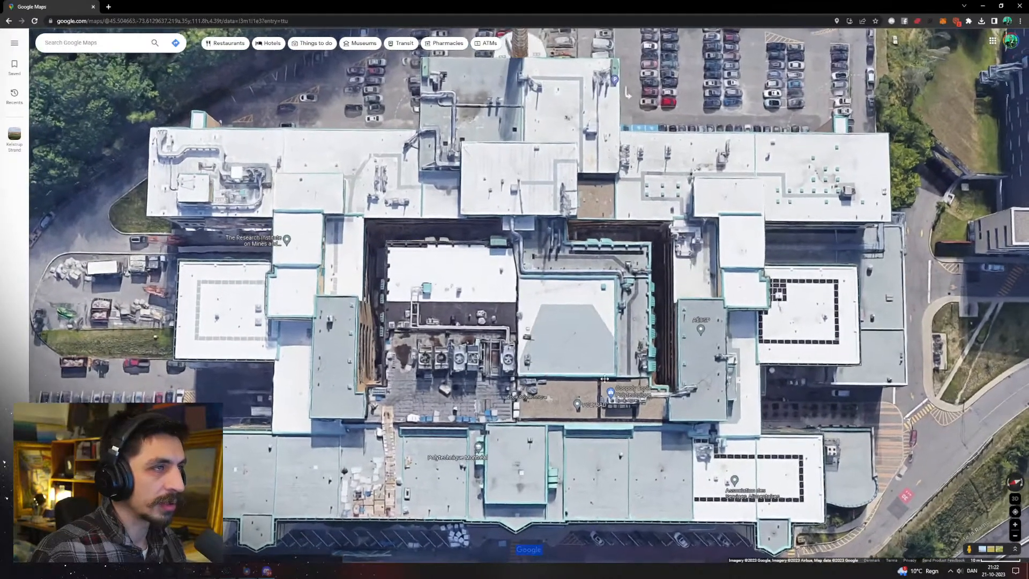
pyautogui.moveTo(604, 381); pyautogui.dragTo(606, 370)
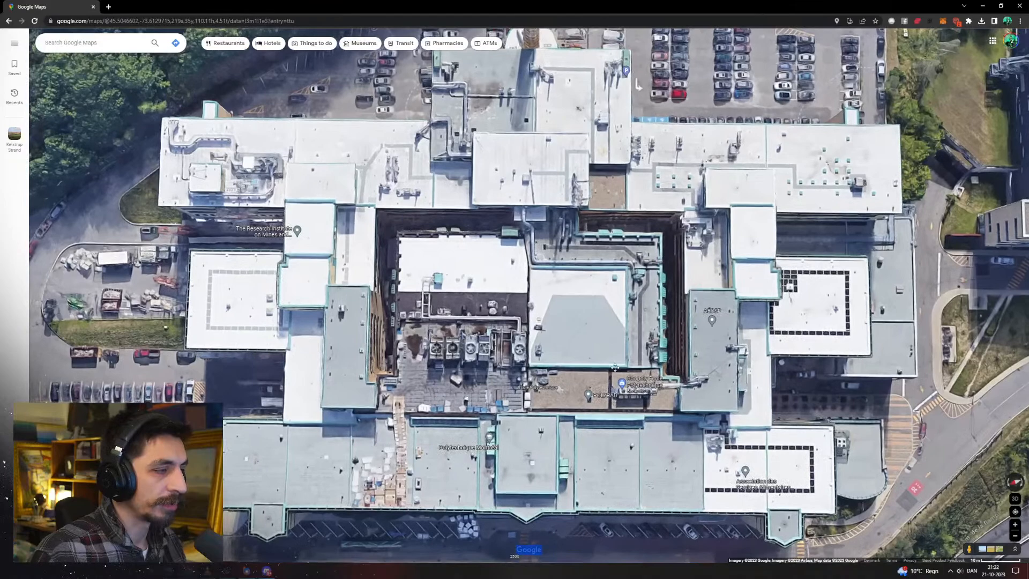
pyautogui.click(1017, 499)
pyautogui.keyDown('ctrl'); pyautogui.moveTo(724, 314); pyautogui.dragTo(722, 458); pyautogui.keyUp('ctrl')
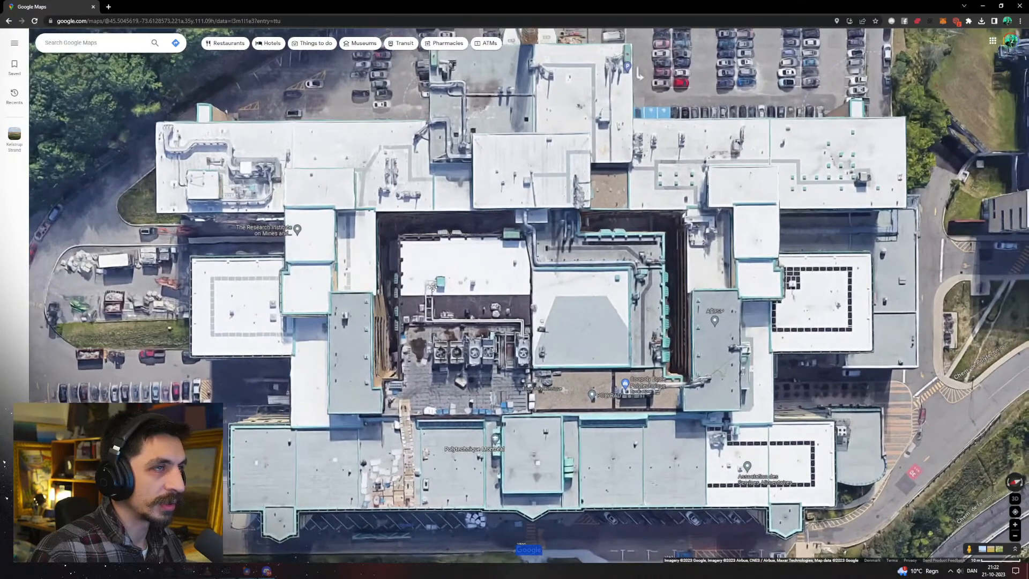
pyautogui.moveTo(433, 288); pyautogui.dragTo(422, 283)
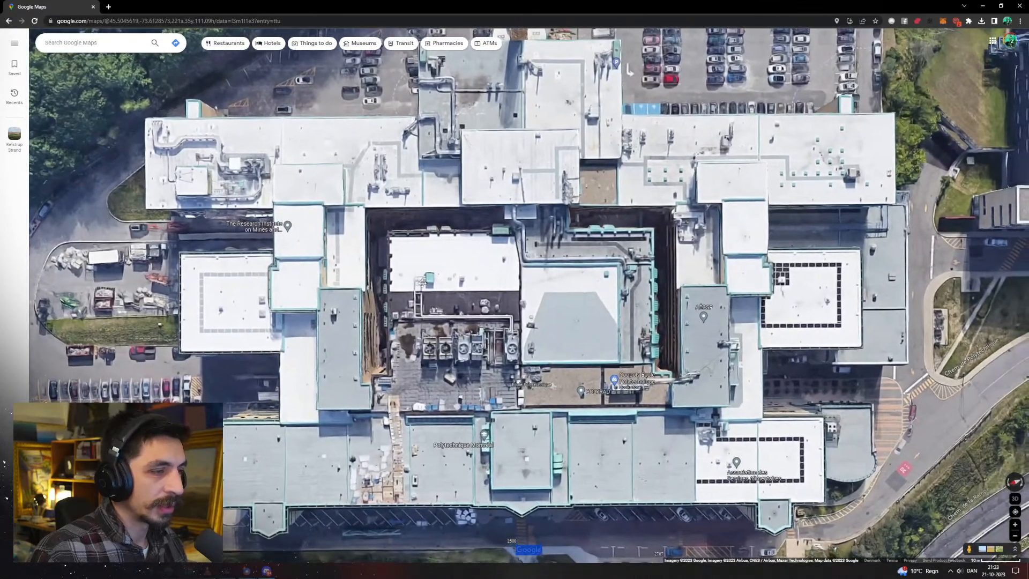
pyautogui.click(53, 539)
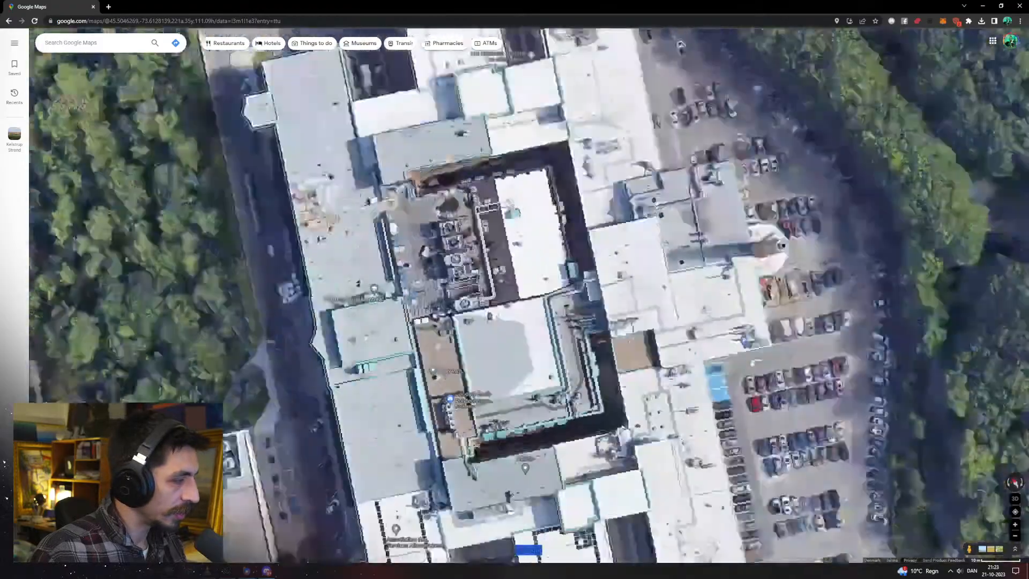
pyautogui.click(52, 539)
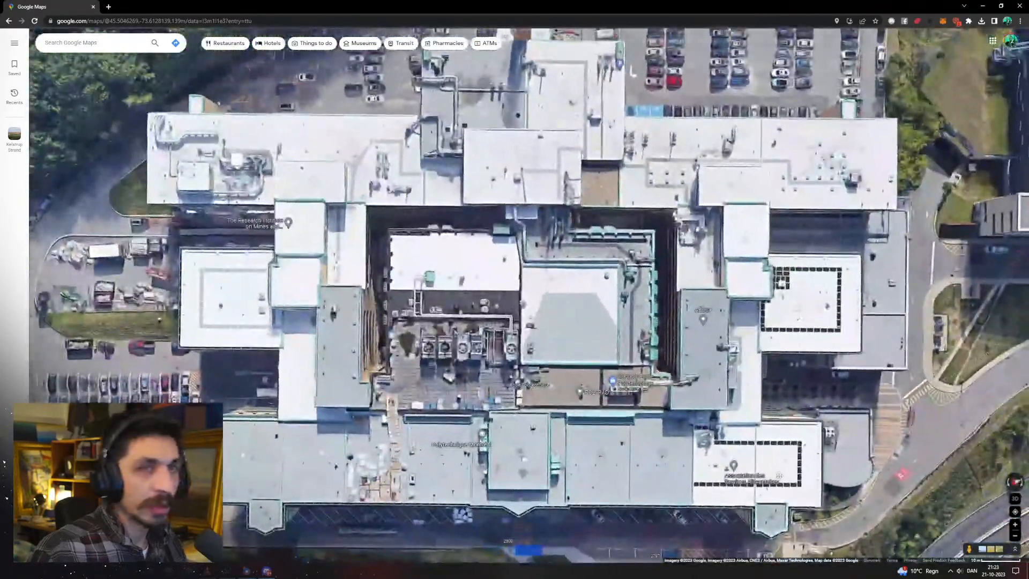
pyautogui.click(1015, 550)
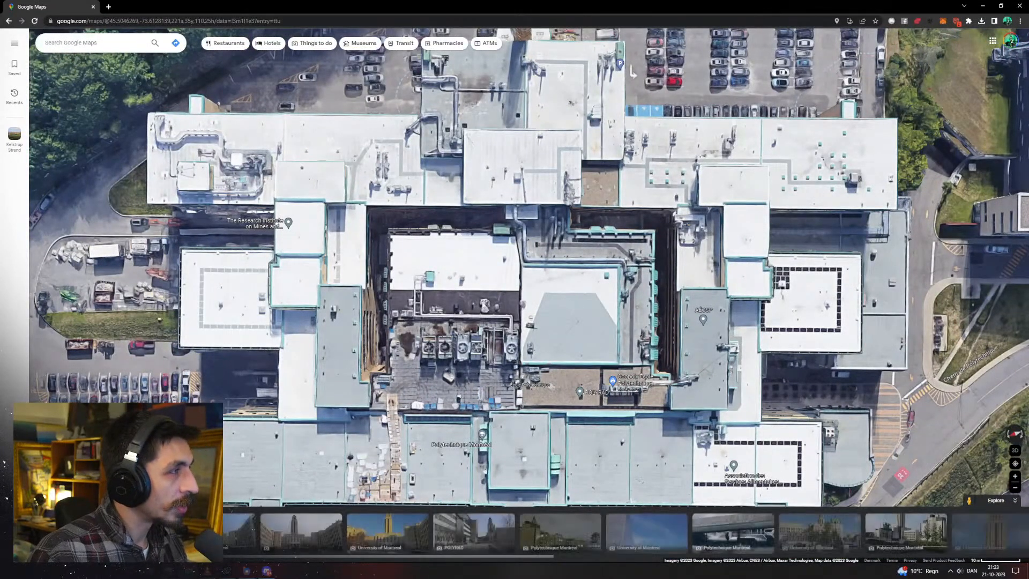
pyautogui.rightClick(463, 296)
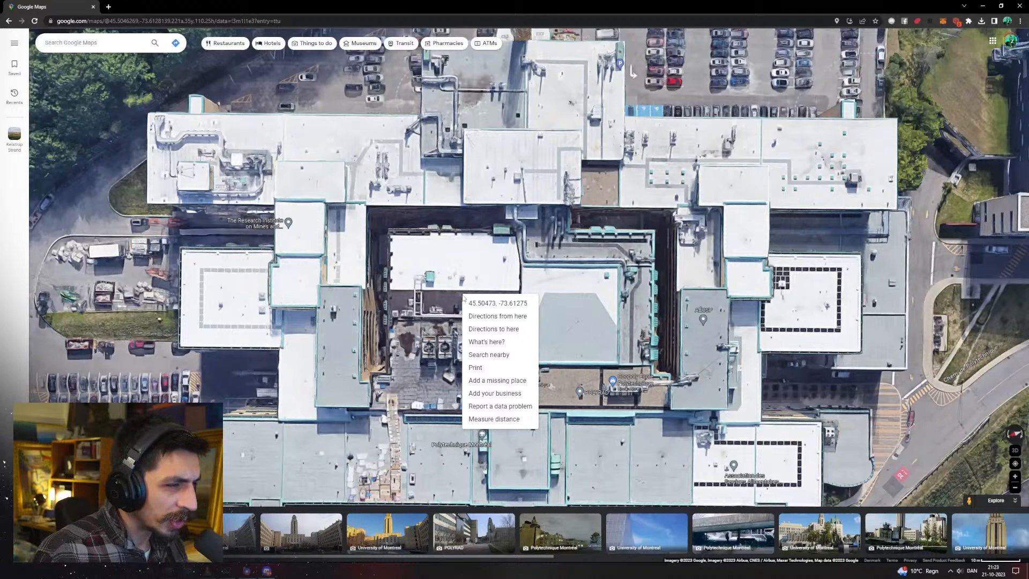
pyautogui.click(1014, 505)
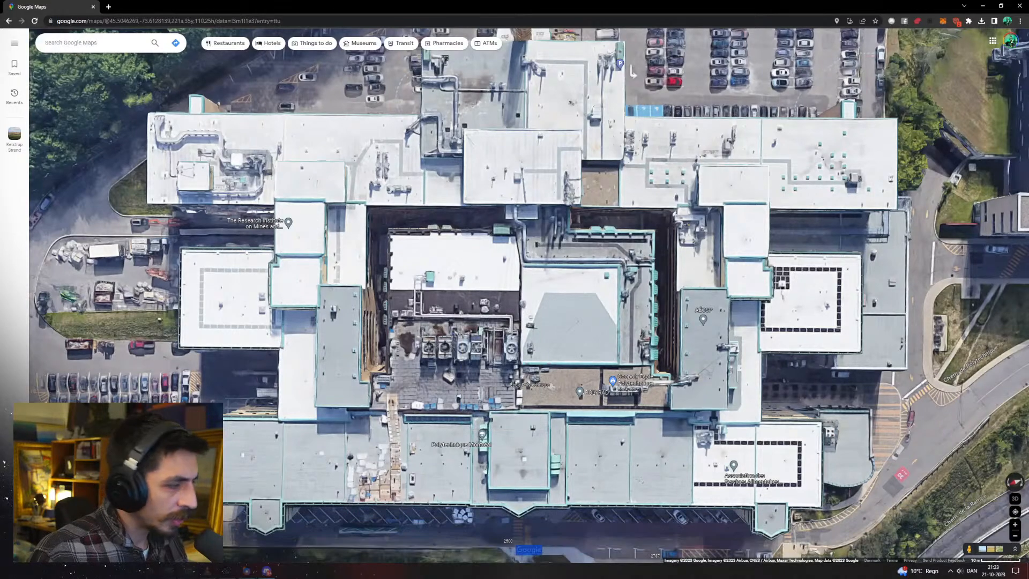
pyautogui.click(15, 44)
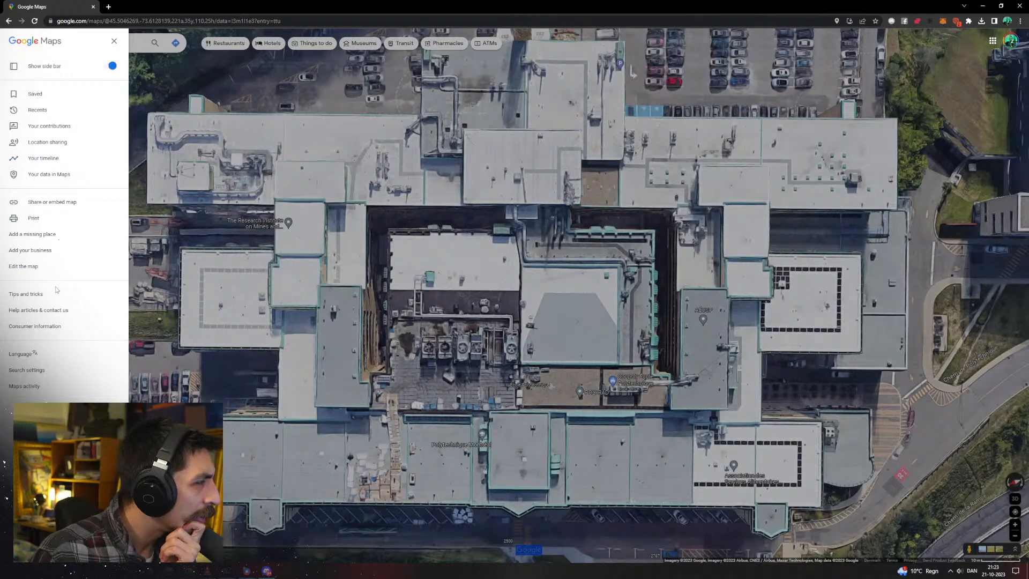
pyautogui.click(54, 268)
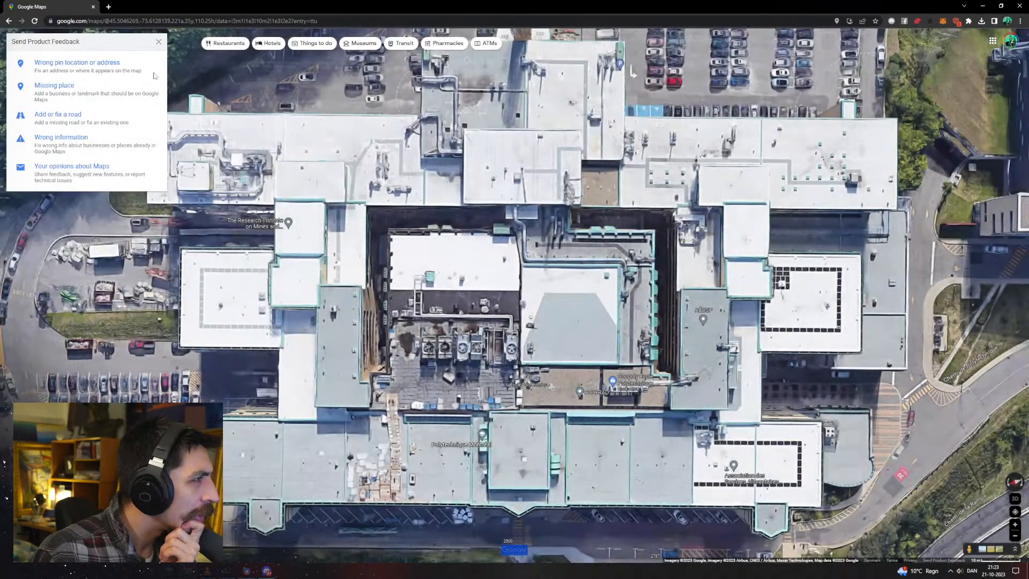
pyautogui.click(159, 42)
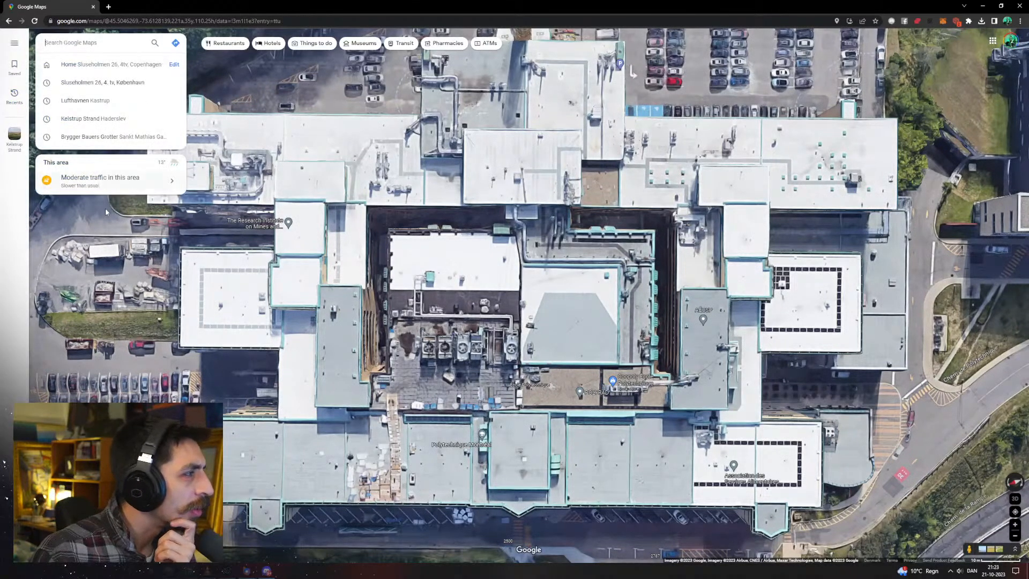
pyautogui.press('Escape')
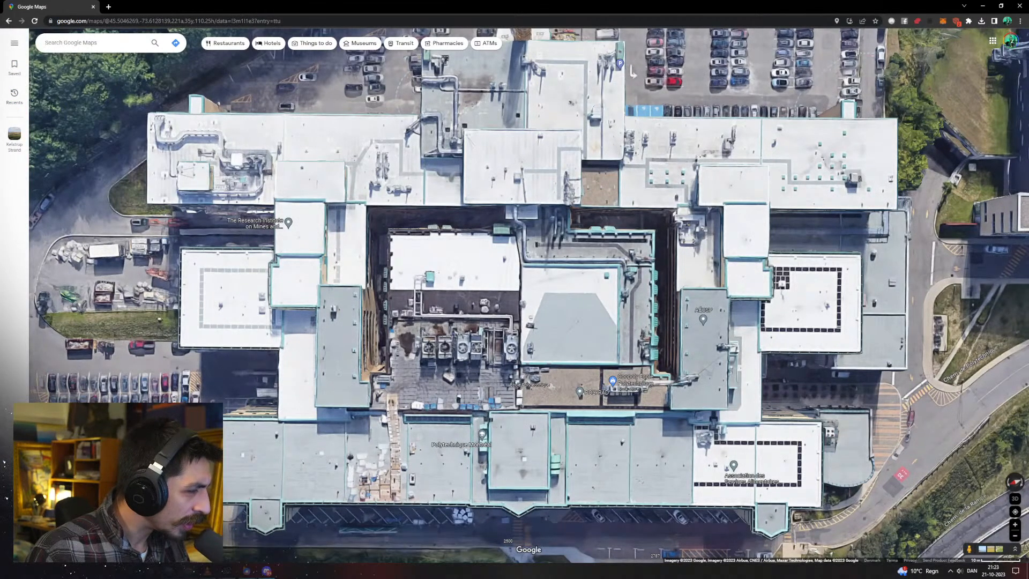
# Hide the map labels and realign the Polytechnique Montréal complex horizontally so it fills the view
pyautogui.click(192, 532)
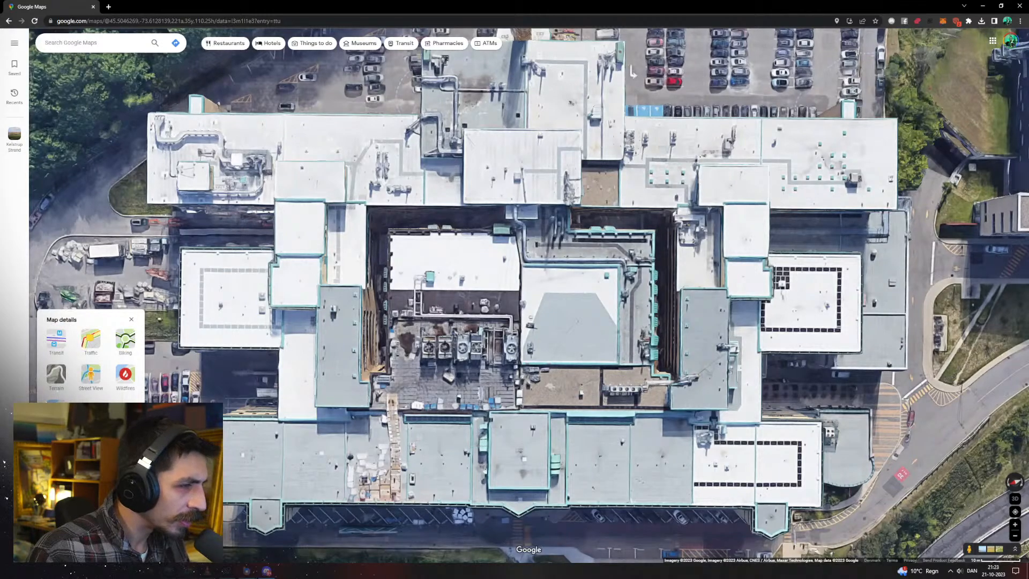
pyautogui.click(52, 532)
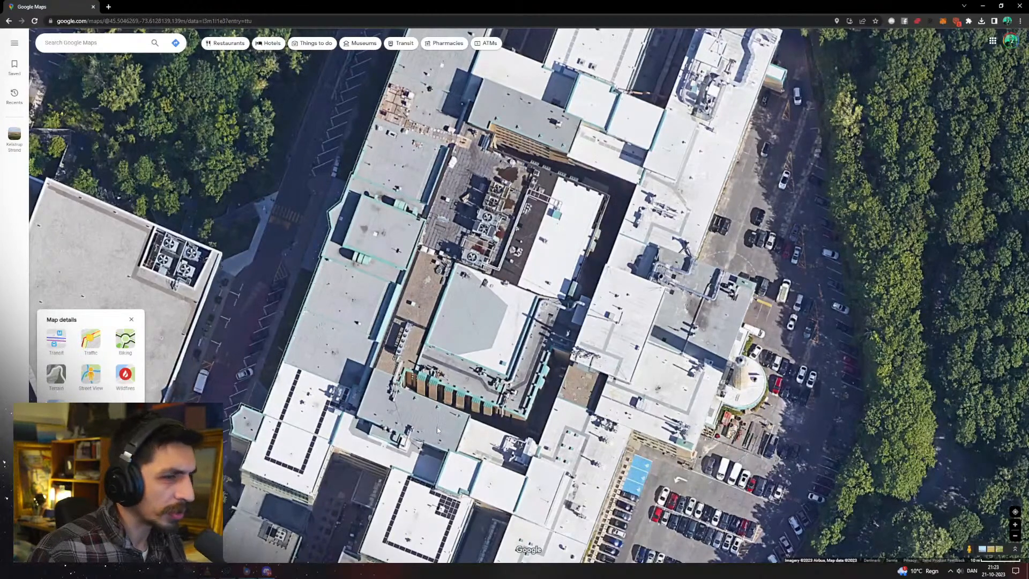
pyautogui.moveTo(437, 431); pyautogui.dragTo(480, 432)
pyautogui.rightClick(583, 401)
pyautogui.moveTo(372, 398); pyautogui.dragTo(702, 484)
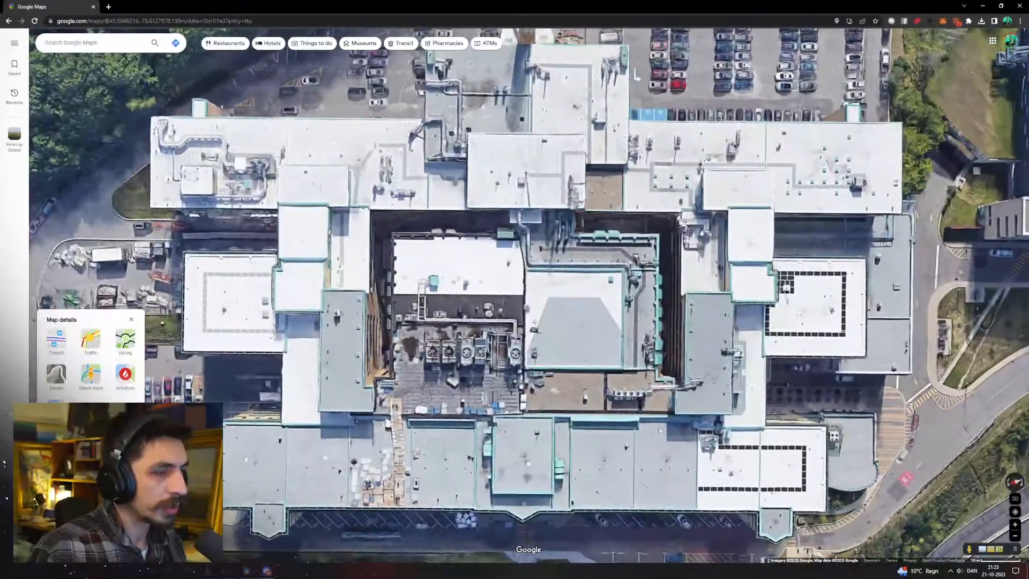
pyautogui.scroll(-2, 659, 430)
pyautogui.scroll(2, 643, 413)
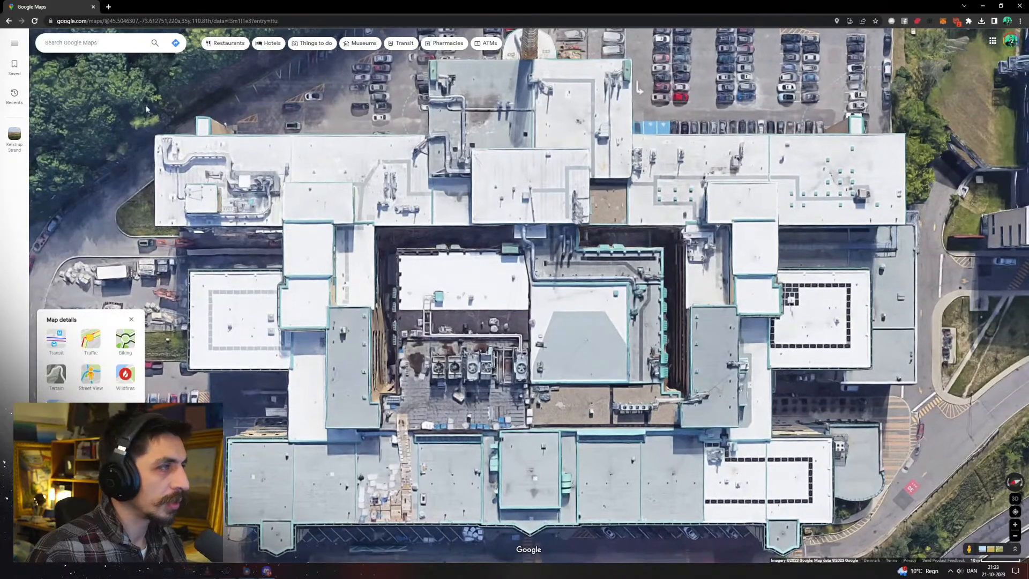
# Capture the label-free roof complex as a screenshot and paste it into a new 1920 × 1235 pixel document in Photoshop
pyautogui.press('super+shift+s')
pyautogui.moveTo(151, 60)
pyautogui.mouseDown()
pyautogui.moveTo(520, 497)
pyautogui.moveTo(761, 517)
pyautogui.moveTo(948, 558)
pyautogui.moveTo(922, 558)
pyautogui.mouseUp()
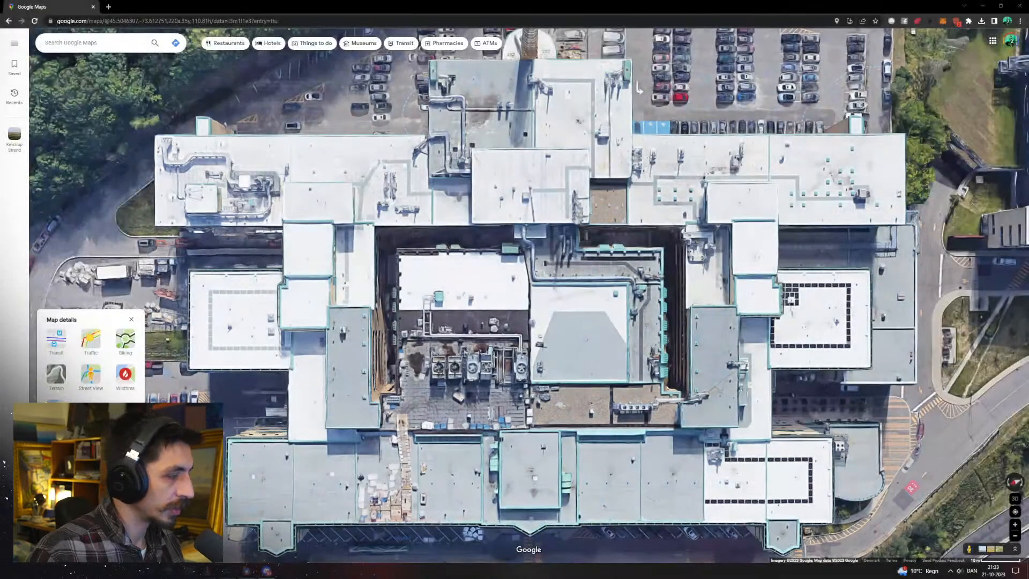
pyautogui.hotkey('alt', 'Tab')
pyautogui.click(18, 5)
pyautogui.click(24, 12)
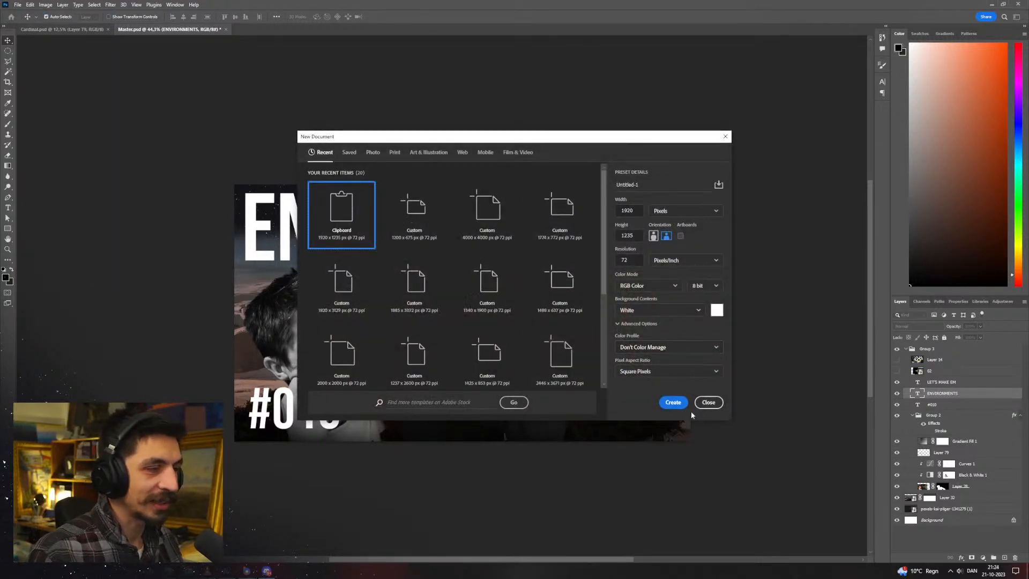
pyautogui.click(673, 402)
pyautogui.hotkey('ctrl', 'v')
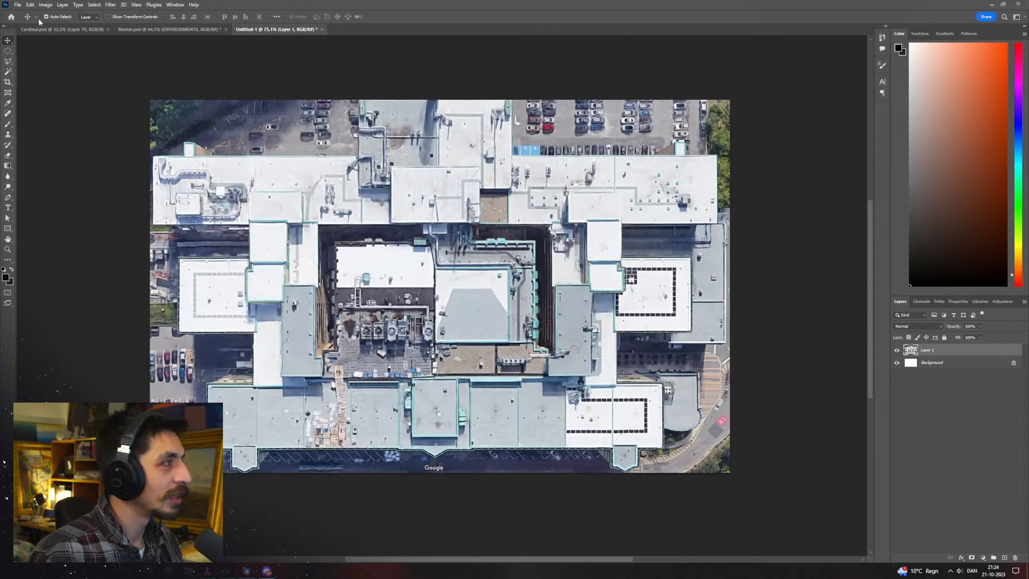
# Enlarge the canvas to a 1920 × 1920 pixel square, keeping the pasted image centred
pyautogui.click(46, 5)
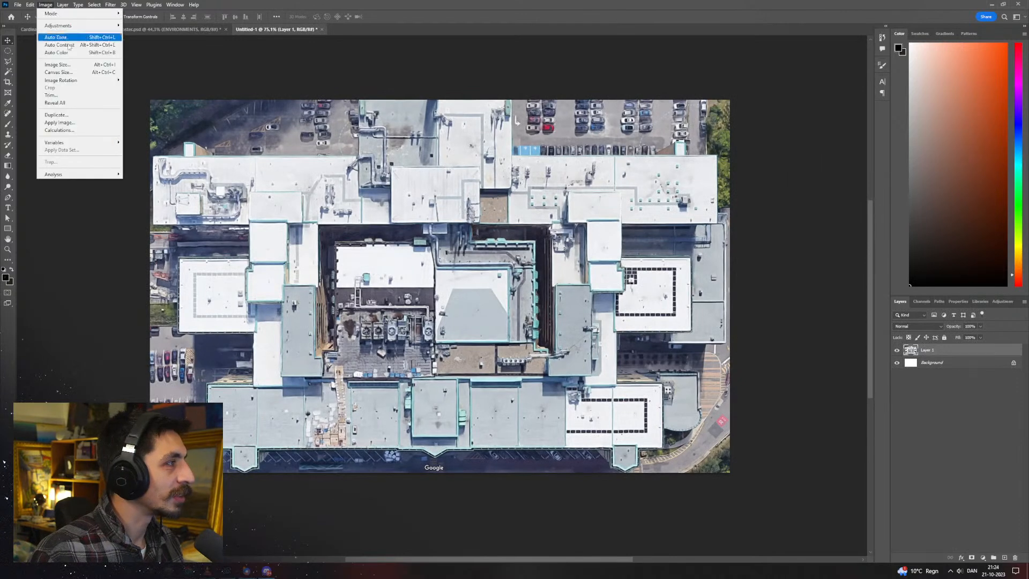
pyautogui.click(75, 73)
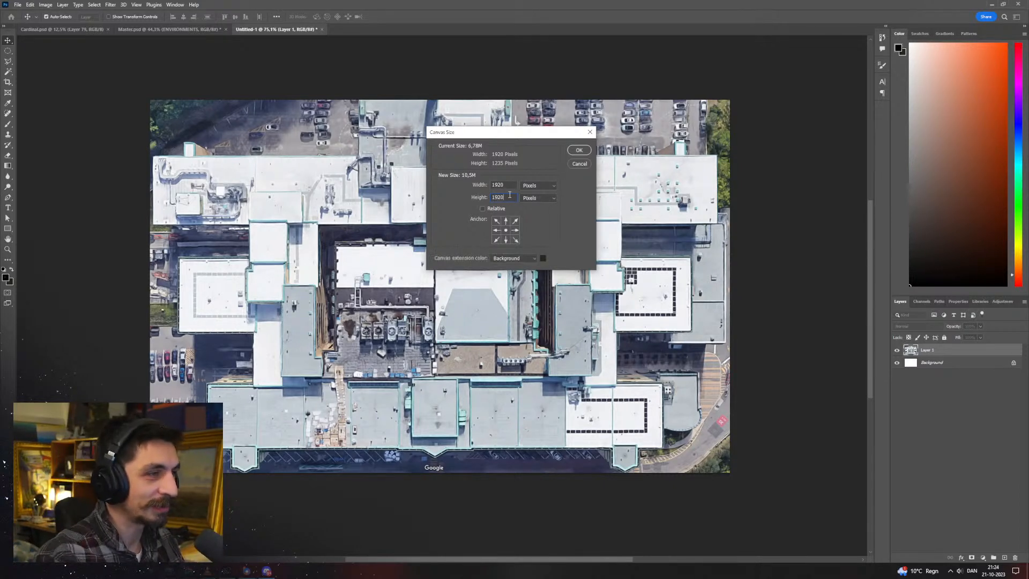
pyautogui.press('Return')
pyautogui.keyDown('alt'); pyautogui.scroll(-4, 505, 169); pyautogui.keyUp('alt')
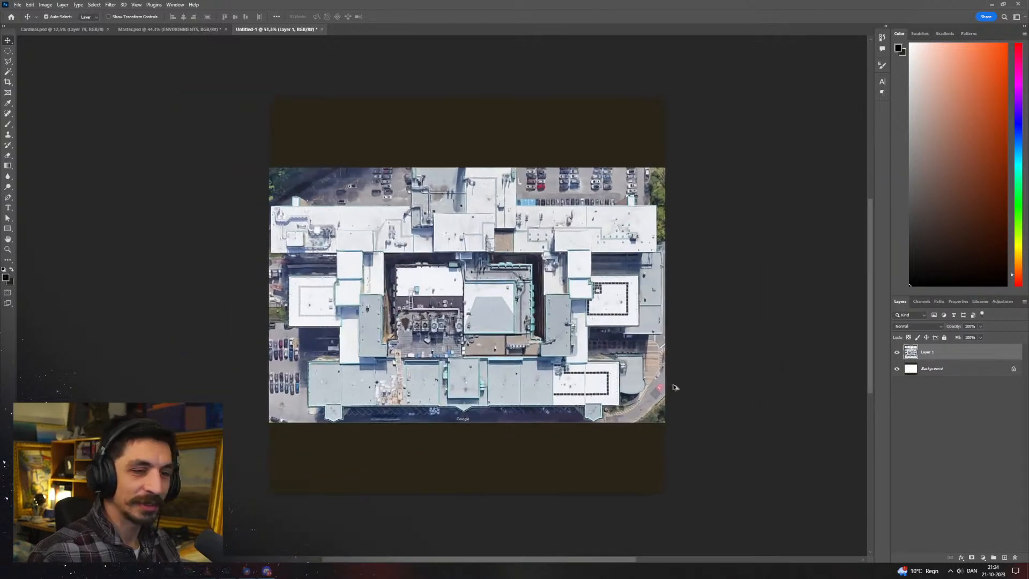
# Try to extend the image into the empty strip below it with a Content-Aware fill
pyautogui.click(8, 51)
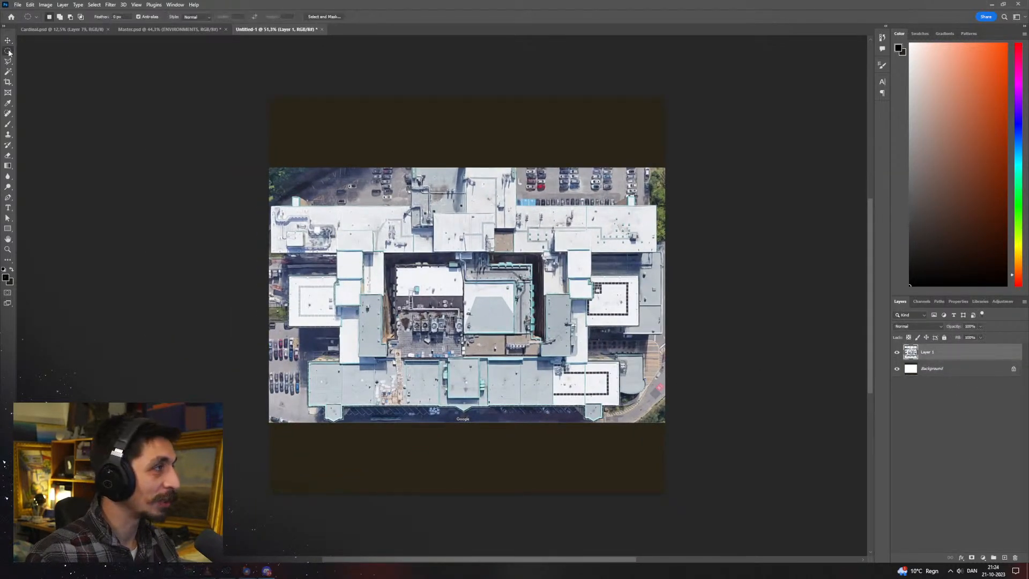
pyautogui.moveTo(718, 427)
pyautogui.mouseDown()
pyautogui.moveTo(726, 409)
pyautogui.moveTo(721, 416)
pyautogui.mouseUp()
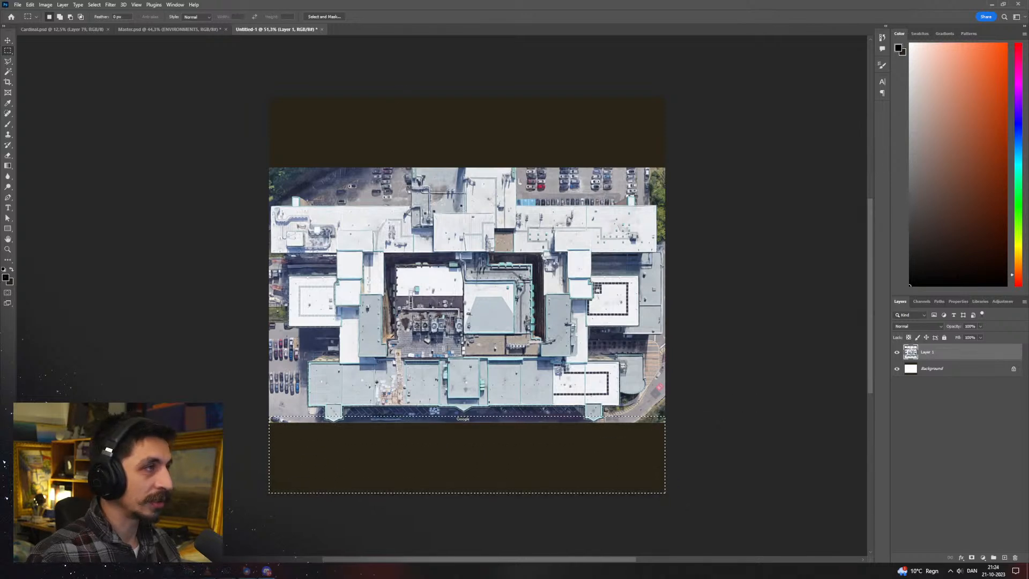
pyautogui.hotkey('shift', 'F5')
pyautogui.click(520, 156)
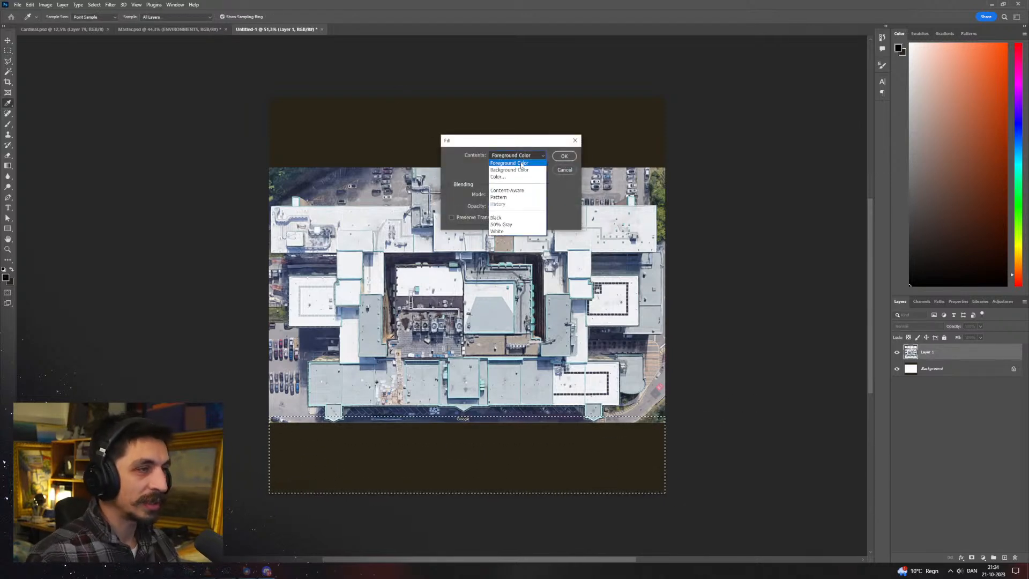
pyautogui.click(524, 191)
pyautogui.click(564, 156)
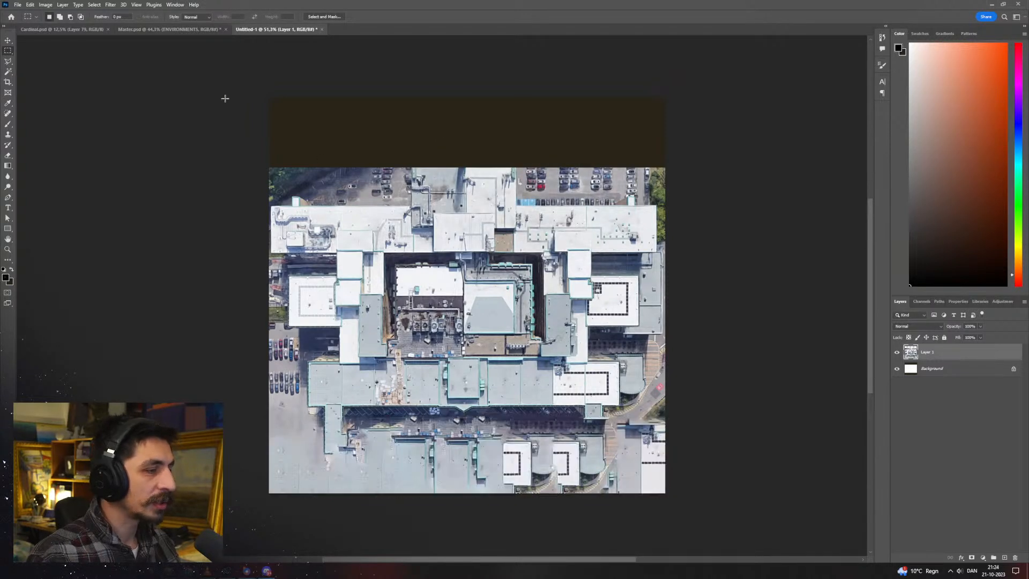
pyautogui.moveTo(308, 125); pyautogui.dragTo(723, 167)
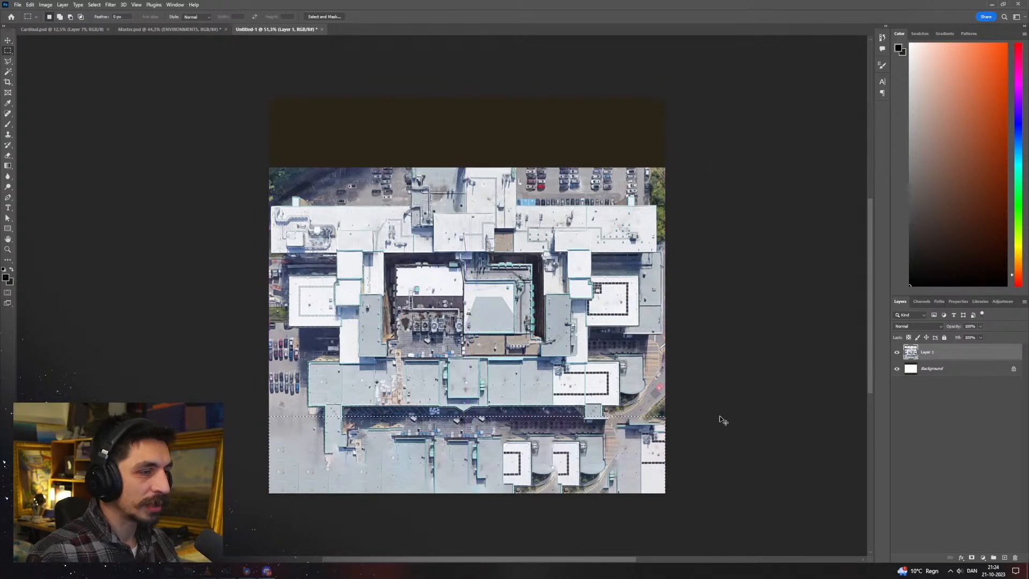
pyautogui.hotkey('ctrl', 'z')
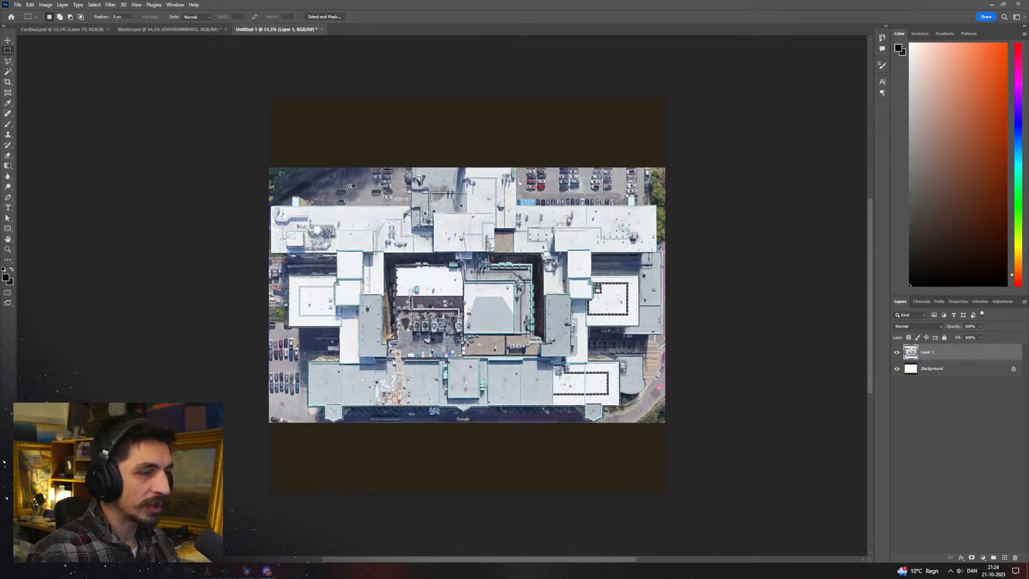
# Cover most of the empty strip below the image with two side-by-side copies of a selected roof section
pyautogui.moveTo(659, 387); pyautogui.dragTo(647, 400)
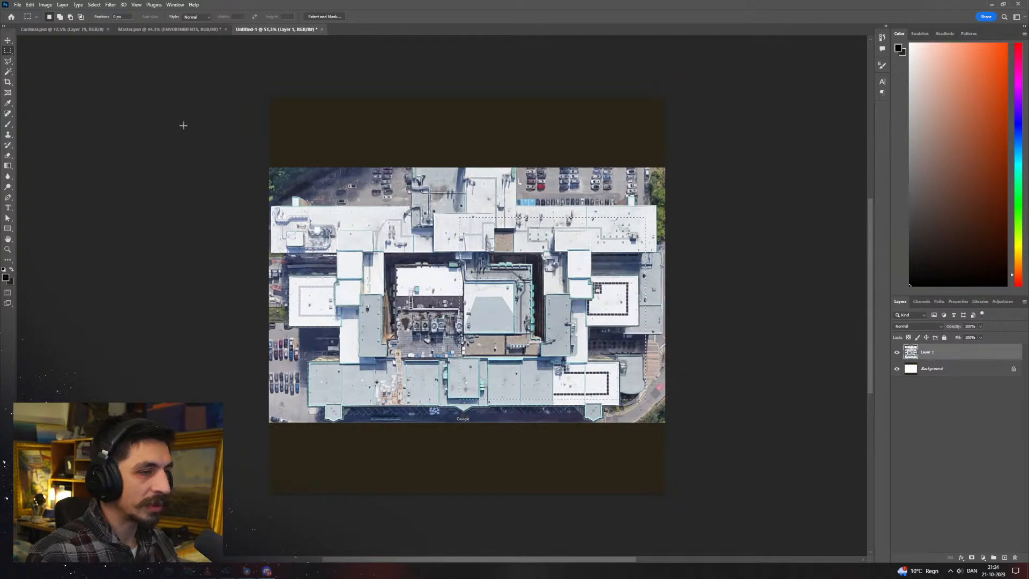
pyautogui.click(9, 40)
pyautogui.keyDown('alt'); pyautogui.moveTo(568, 305); pyautogui.dragTo(608, 509); pyautogui.keyUp('alt')
pyautogui.keyDown('alt'); pyautogui.moveTo(619, 473); pyautogui.dragTo(430, 479); pyautogui.keyUp('alt')
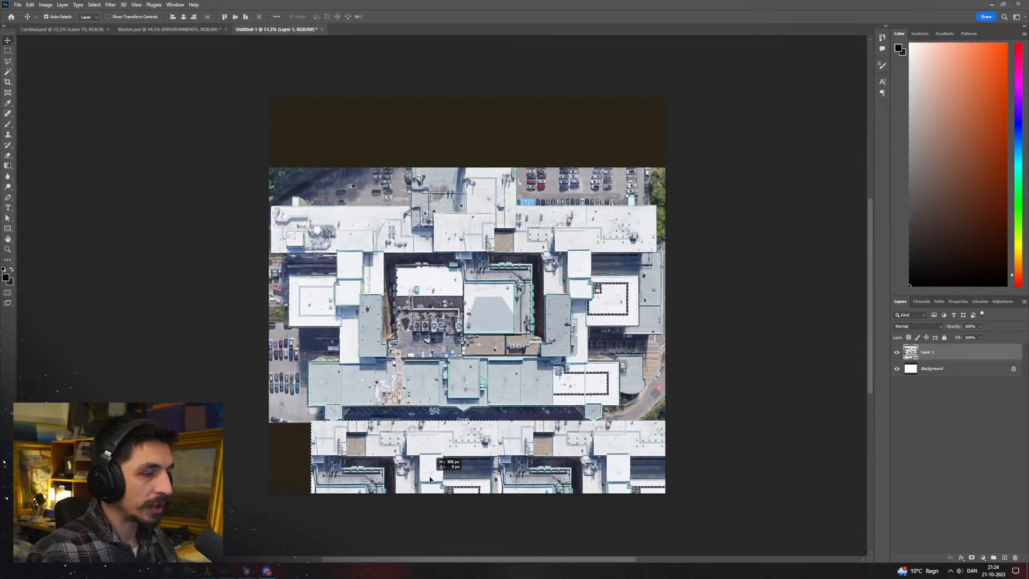
# Copy a full-width band from the middle of the complex into the empty top strip and turn it upside down
pyautogui.click(8, 50)
pyautogui.moveTo(521, 289); pyautogui.dragTo(667, 358)
pyautogui.press('v')
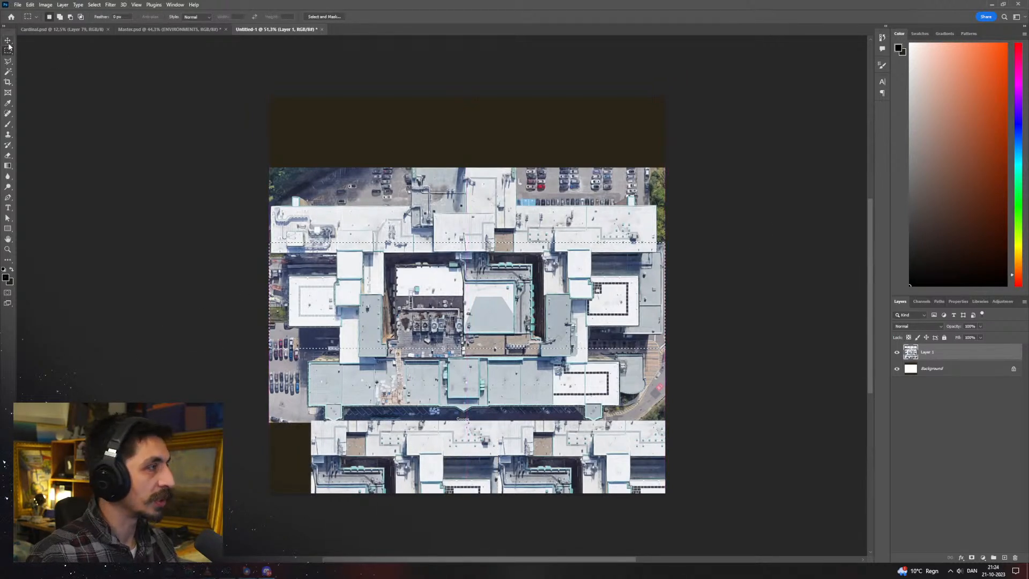
pyautogui.keyDown('alt'); pyautogui.moveTo(498, 310); pyautogui.dragTo(498, 111); pyautogui.keyUp('alt')
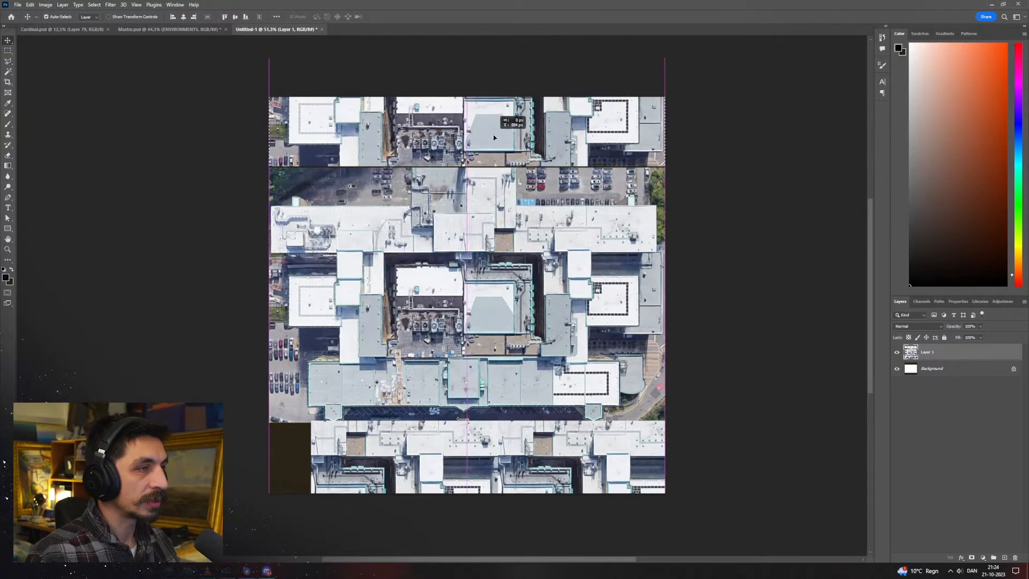
pyautogui.hotkey('ctrl', 't')
pyautogui.moveTo(705, 193); pyautogui.dragTo(24, 370)
pyautogui.scroll(-8, 473, 166)
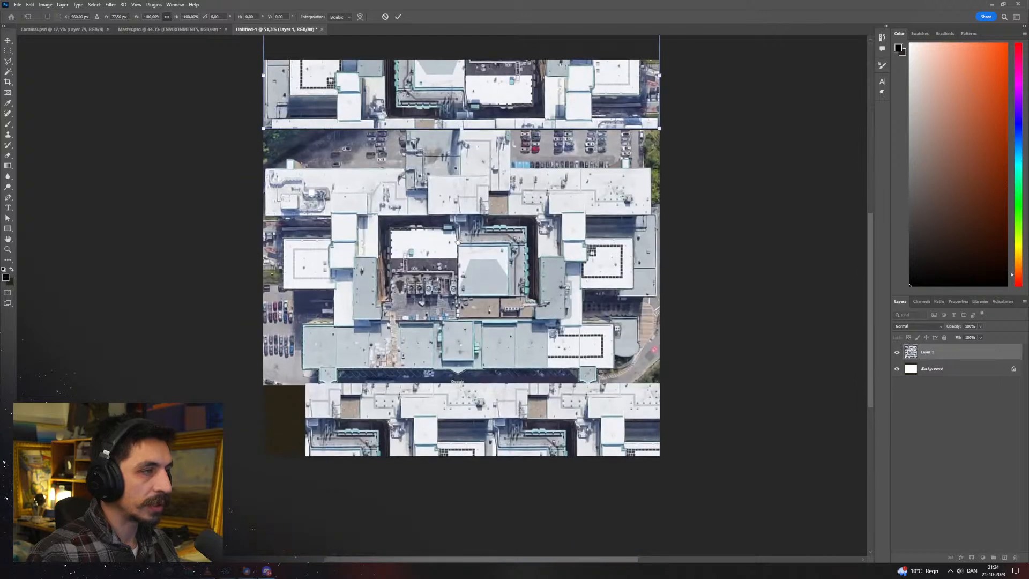
pyautogui.press('Return')
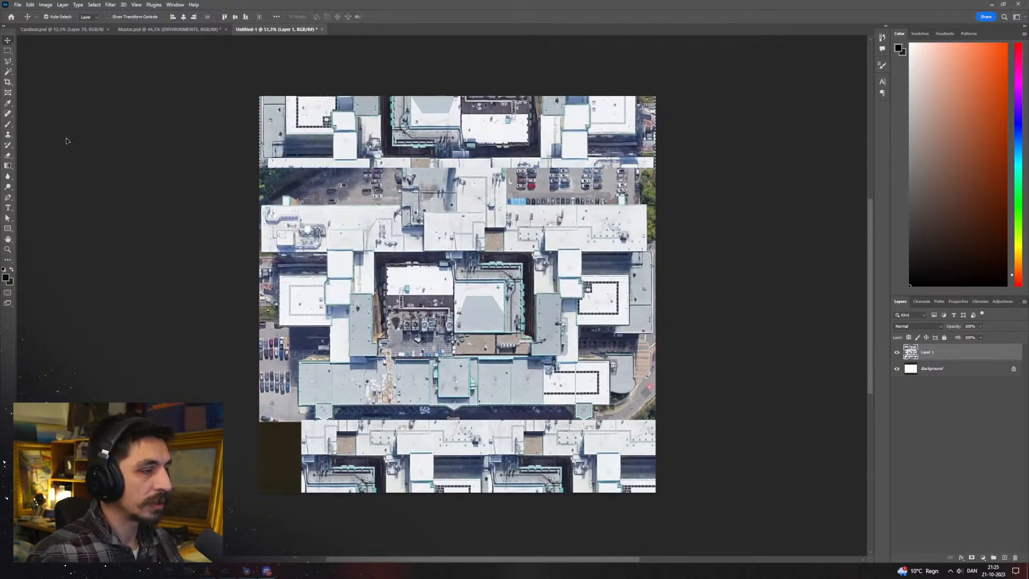
# Fill the remaining empty bottom-left corner of the image and the parking lot above it with Content-Aware fill
pyautogui.click(10, 52)
pyautogui.moveTo(239, 513); pyautogui.dragTo(306, 405)
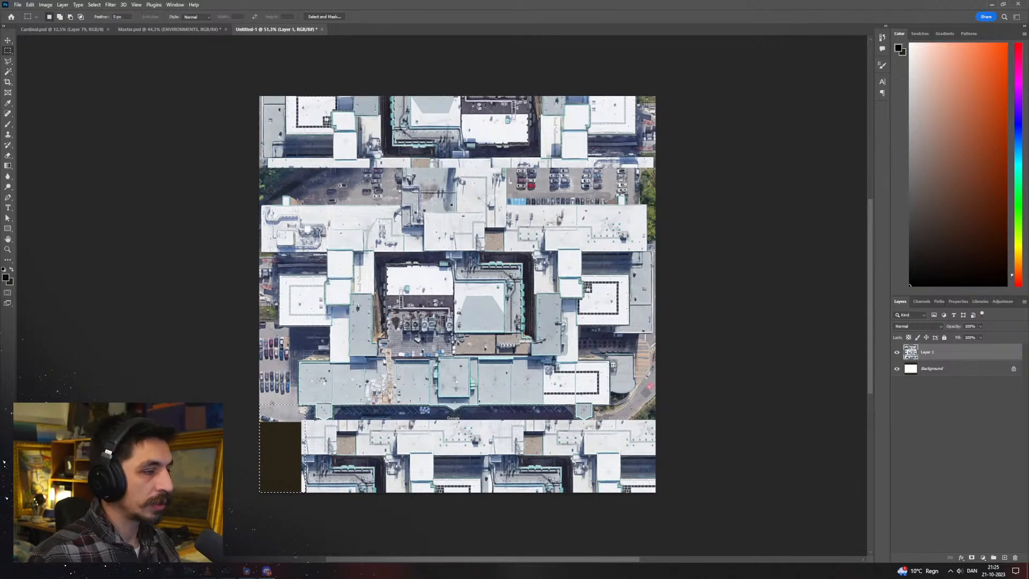
pyautogui.keyDown('alt'); pyautogui.scroll(2, 246, 422); pyautogui.keyUp('alt')
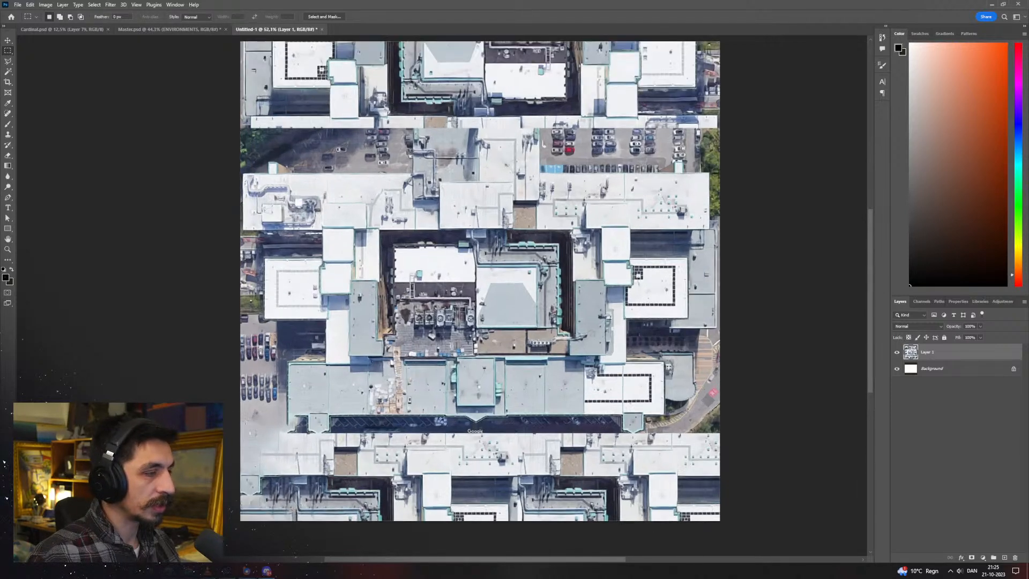
pyautogui.hotkey('shift', 'F5')
pyautogui.press('Return')
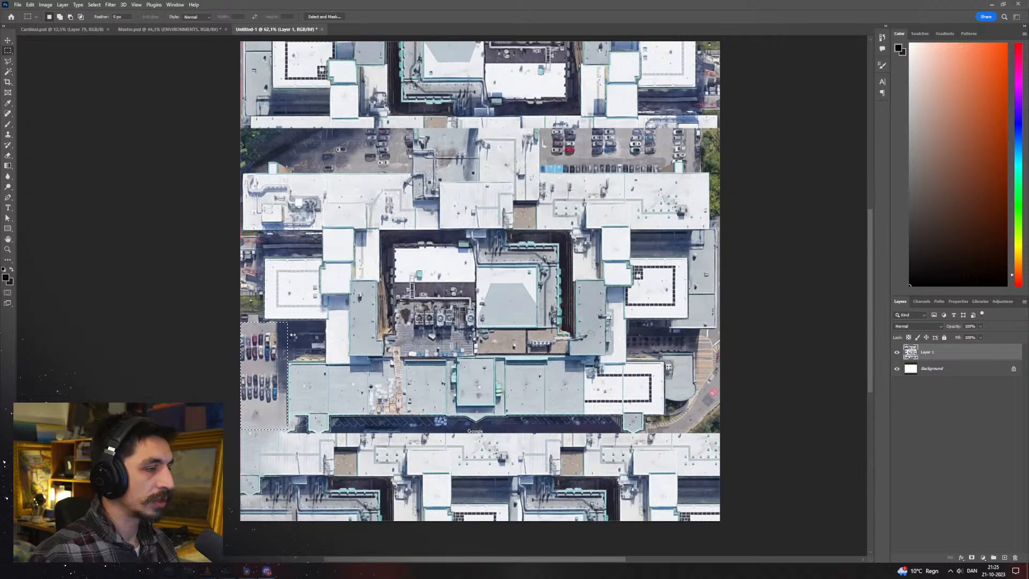
pyautogui.keyDown('alt'); pyautogui.scroll(-2, 352, 334); pyautogui.keyUp('alt')
pyautogui.keyDown('alt'); pyautogui.scroll(4, 467, 180); pyautogui.keyUp('alt')
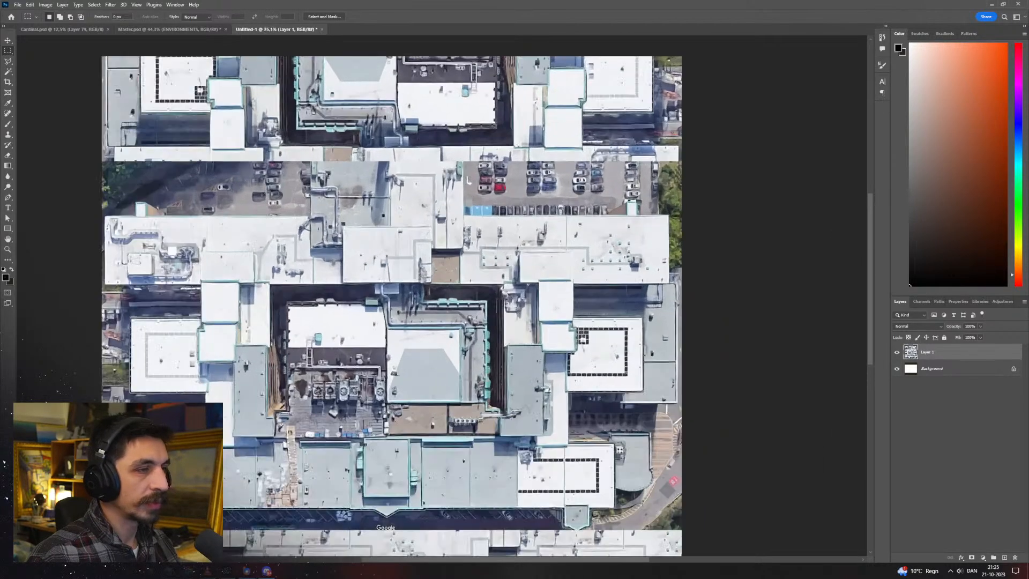
# Replace the parking lots along the upper part of the complex with roof detail using Content-Aware fill
pyautogui.moveTo(585, 208); pyautogui.dragTo(662, 213)
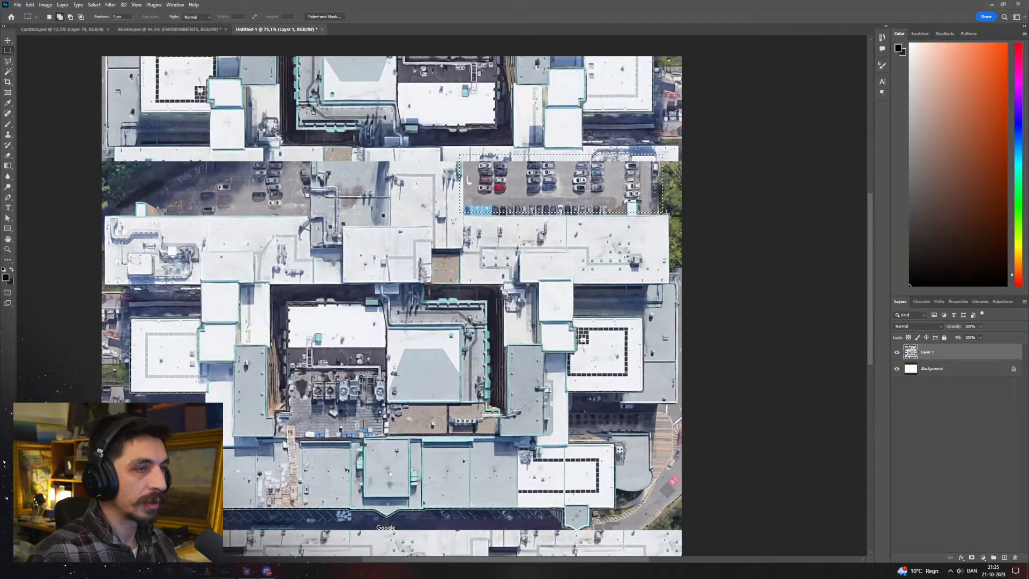
pyautogui.hotkey('shift', 'F5')
pyautogui.press('Return')
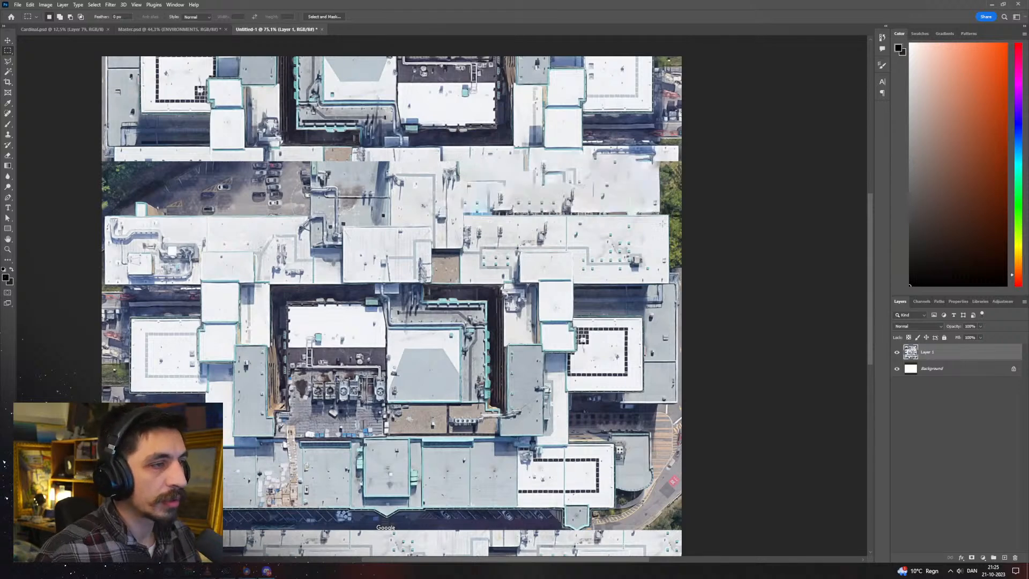
pyautogui.keyDown('alt'); pyautogui.scroll(-2, 522, 278); pyautogui.keyUp('alt')
pyautogui.keyDown('alt'); pyautogui.scroll(2, 496, 321); pyautogui.keyUp('alt')
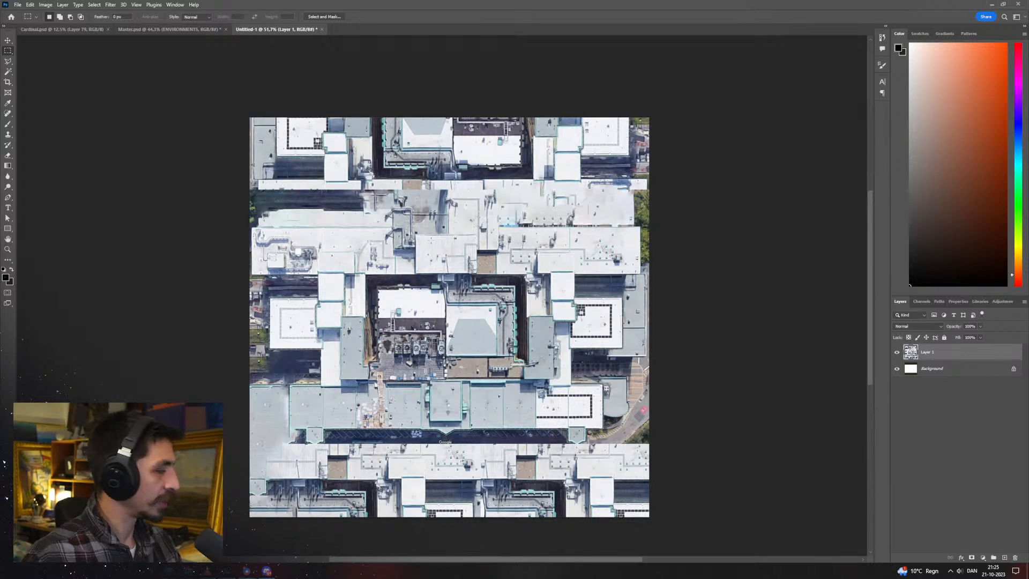
pyautogui.keyDown('alt'); pyautogui.scroll(1, 453, 347); pyautogui.keyUp('alt')
pyautogui.keyDown('alt'); pyautogui.scroll(-1, 449, 347); pyautogui.keyUp('alt')
pyautogui.moveTo(449, 347); pyautogui.dragTo(460, 344)
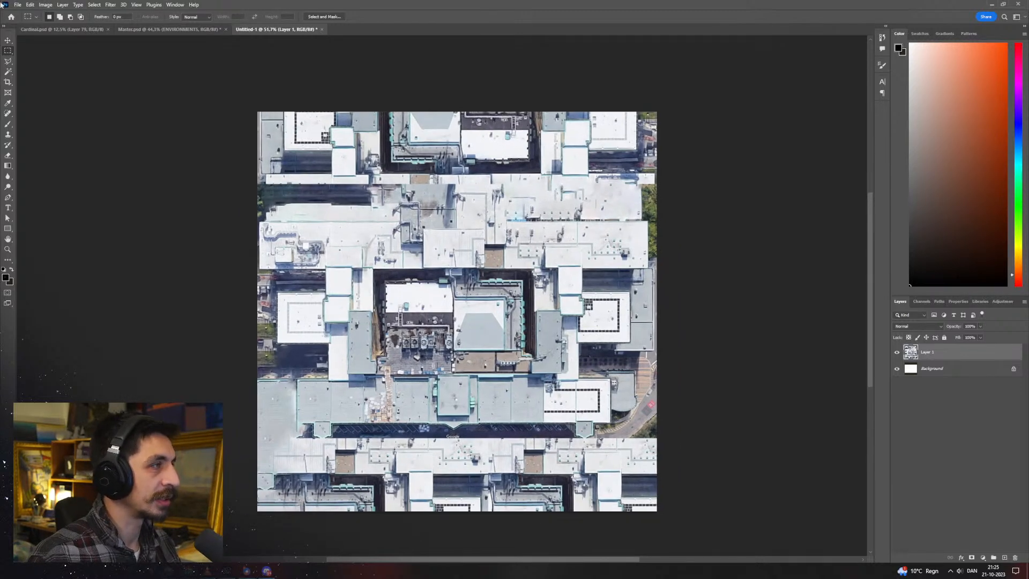
# Save a copy of the image as a JPEG named Building_TEX in the HORIZON textures folder
pyautogui.click(20, 5)
pyautogui.click(48, 103)
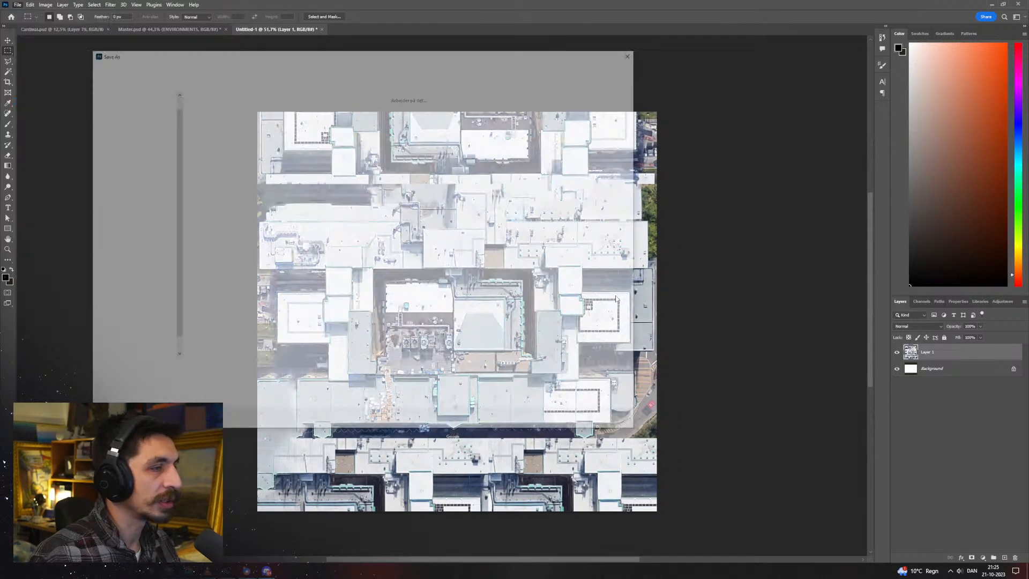
pyautogui.click(231, 67)
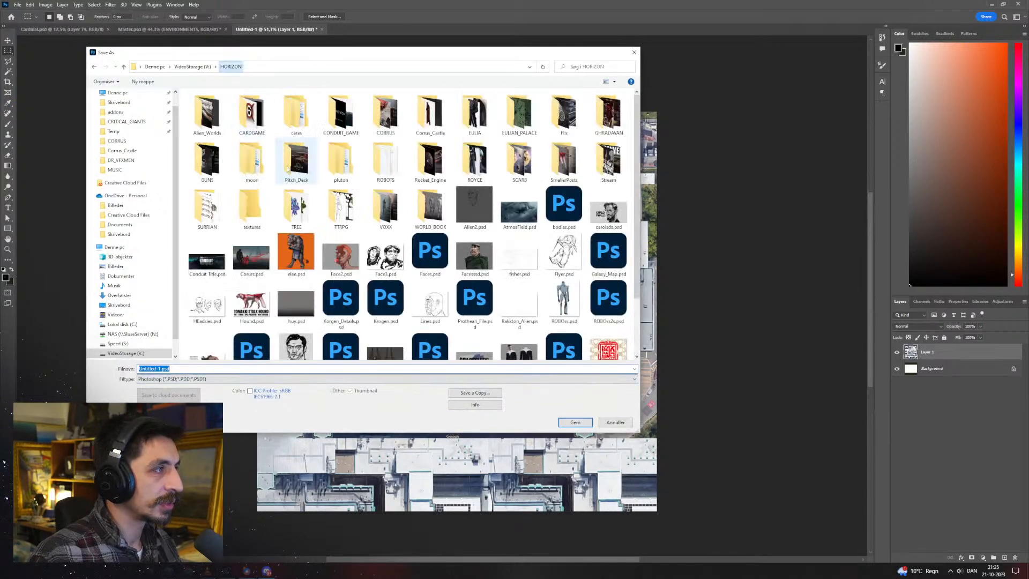
pyautogui.hotkey('alt', 'Left')
pyautogui.click(175, 381)
pyautogui.click(227, 380)
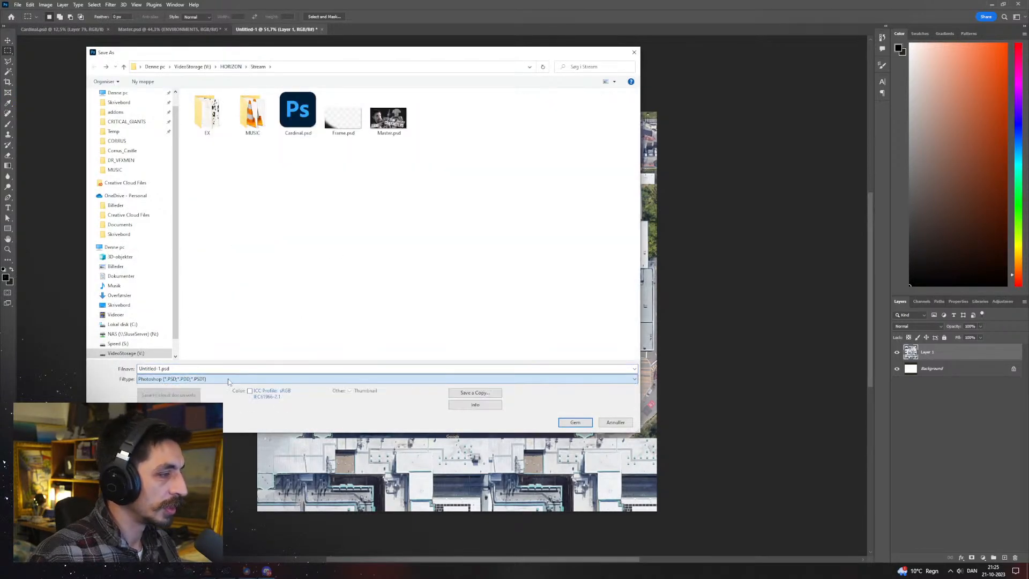
pyautogui.click(475, 392)
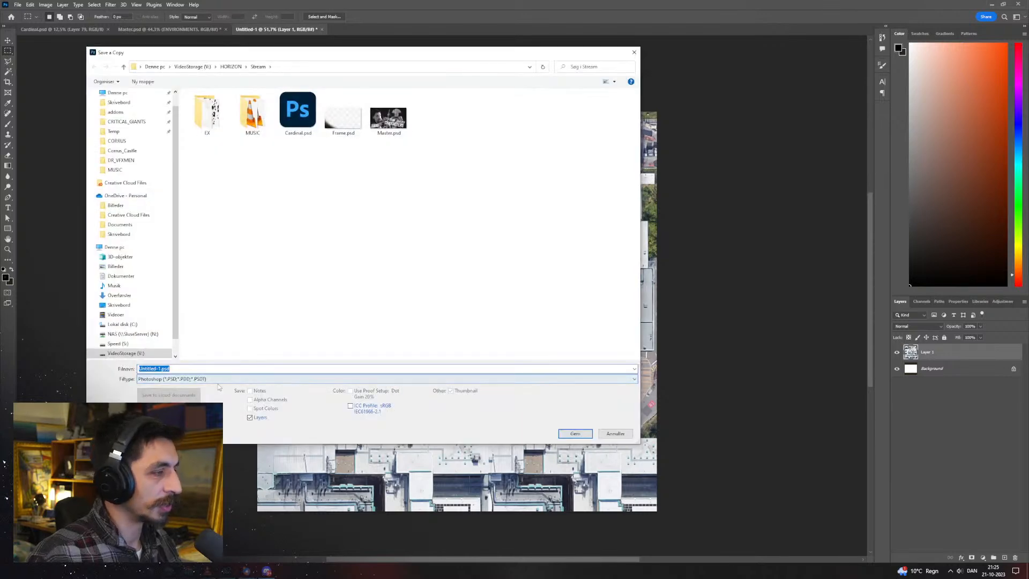
pyautogui.click(219, 379)
pyautogui.click(220, 435)
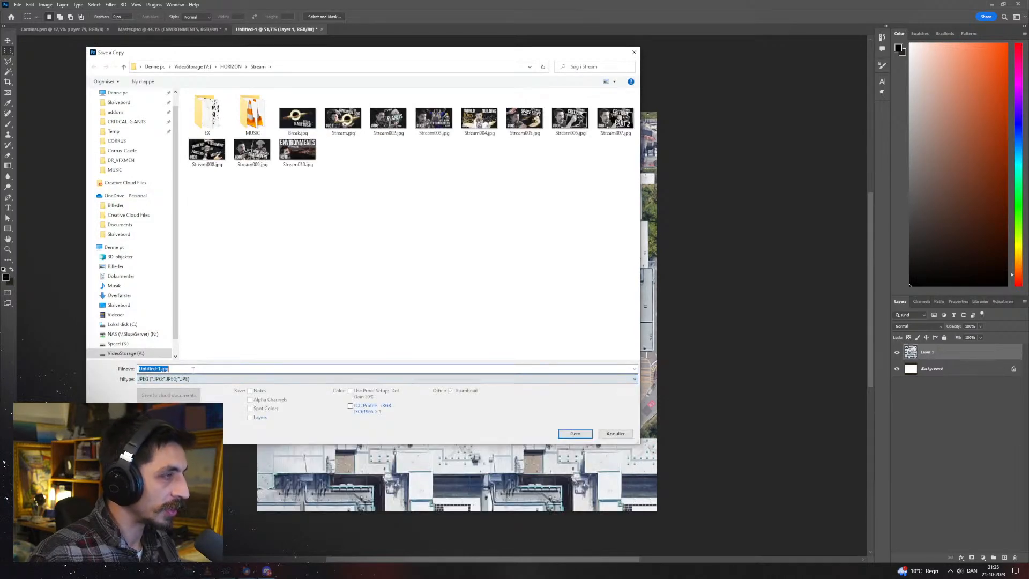
pyautogui.click(234, 68)
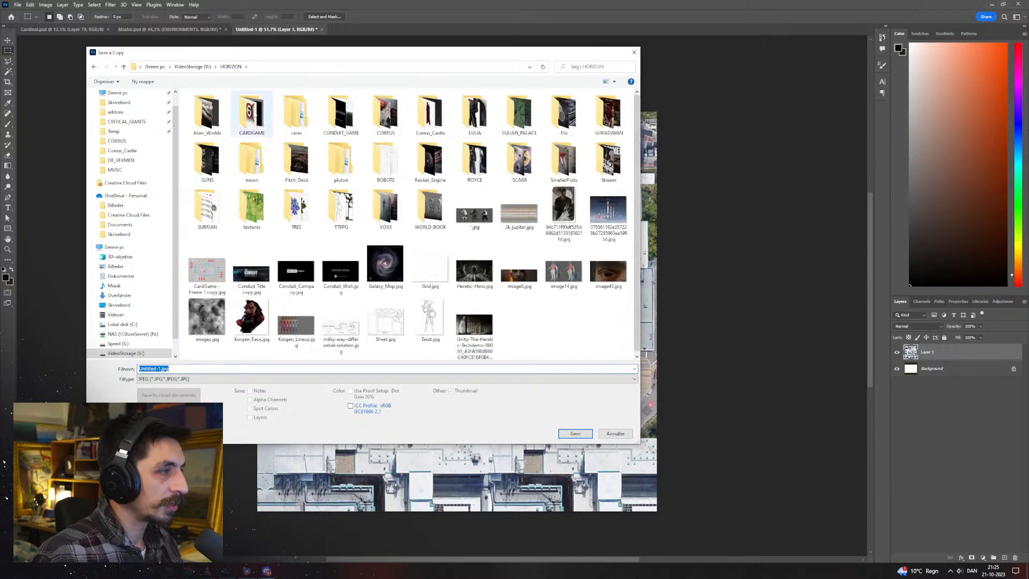
pyautogui.doubleClick(251, 212)
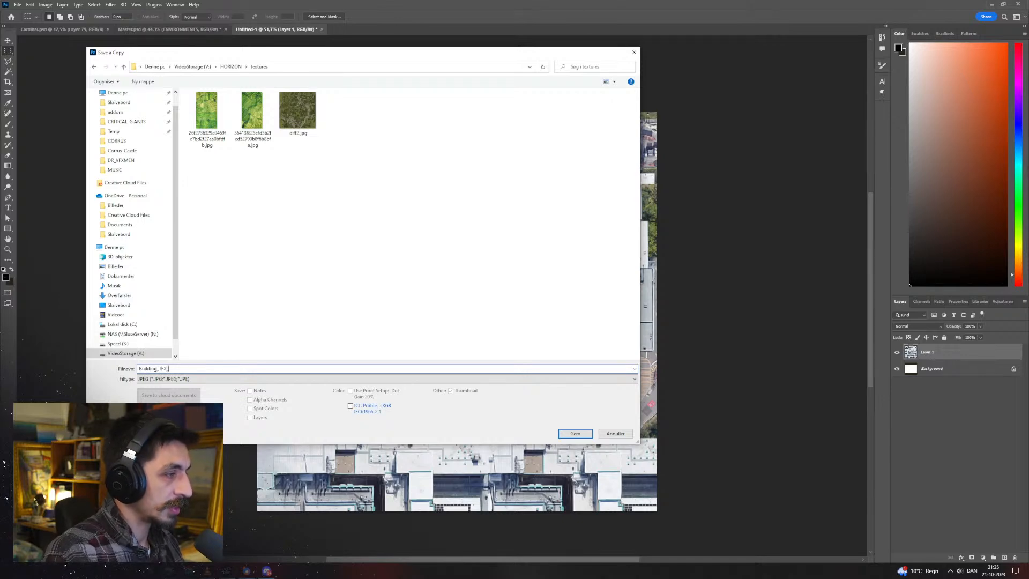
pyautogui.press('Return')
# Switch to Blender and add a cube at the centre of the mountain terrain
pyautogui.click(991, 4)
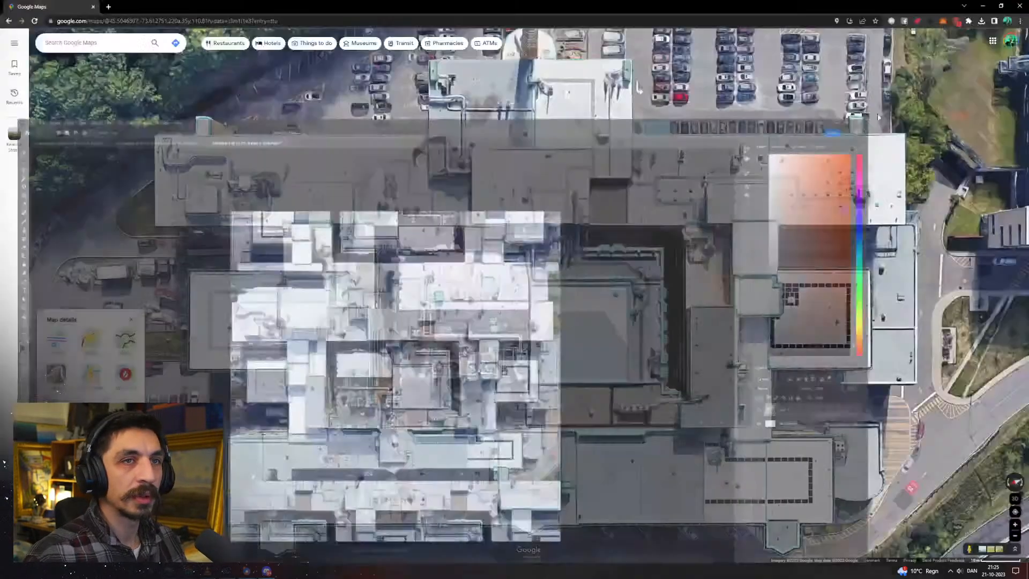
pyautogui.hotkey('alt', 'Tab')
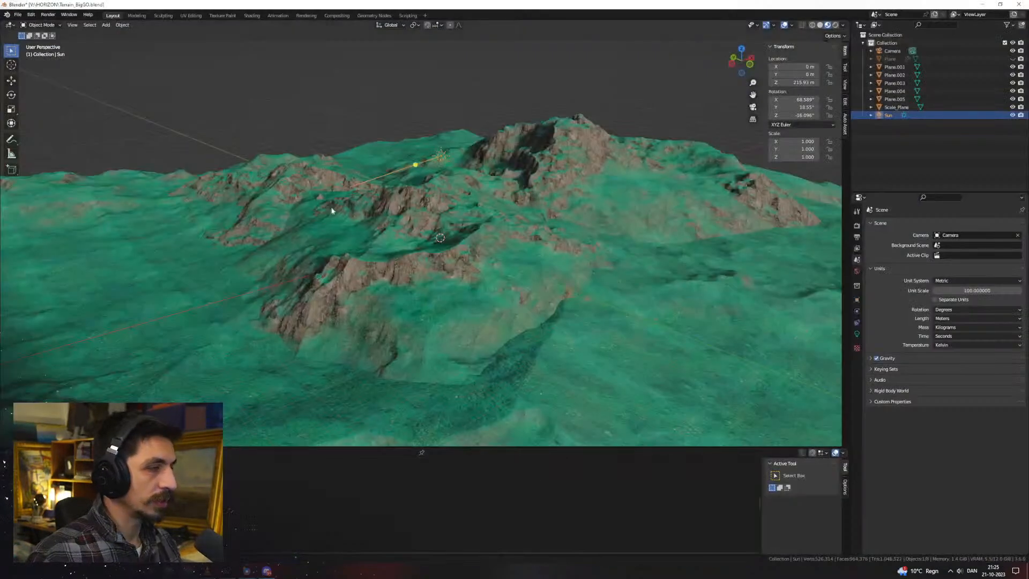
pyautogui.scroll(-4, 493, 288)
pyautogui.moveTo(487, 274); pyautogui.dragTo(437, 268, button='middle')
pyautogui.scroll(2, 480, 271)
pyautogui.scroll(1, 435, 252)
pyautogui.hotkey('shift', 'a')
pyautogui.click(472, 240)
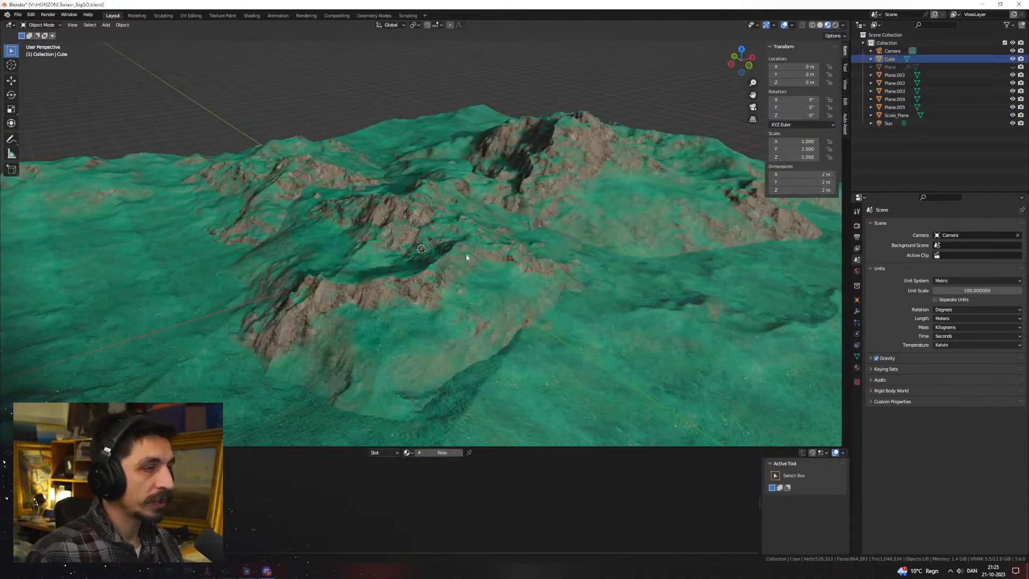
# Enlarge the cube and place it above the mountain terrain
pyautogui.scroll(-3, 466, 253)
pyautogui.press('s')
pyautogui.click(220, 281)
pyautogui.press('s')
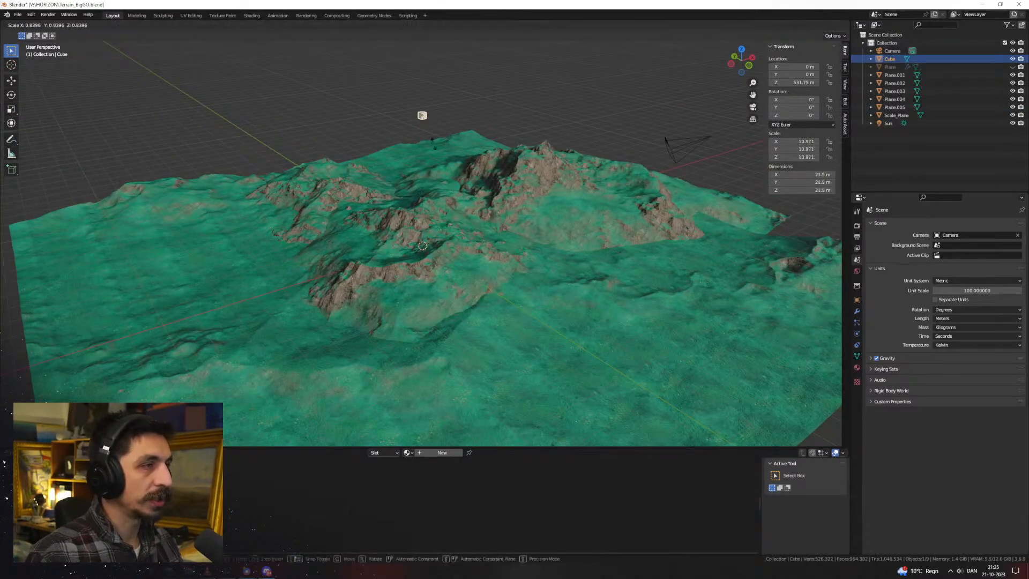
pyautogui.click(539, 174)
# In Edit Mode, duplicate the cube's mesh horizontally beside the original and flatten the copy along Z
pyautogui.press('KP_Decimal')
pyautogui.scroll(-5, 512, 98)
pyautogui.moveTo(512, 233); pyautogui.dragTo(529, 216, button='middle')
pyautogui.scroll(3, 522, 236)
pyautogui.press('Tab')
pyautogui.press('s')
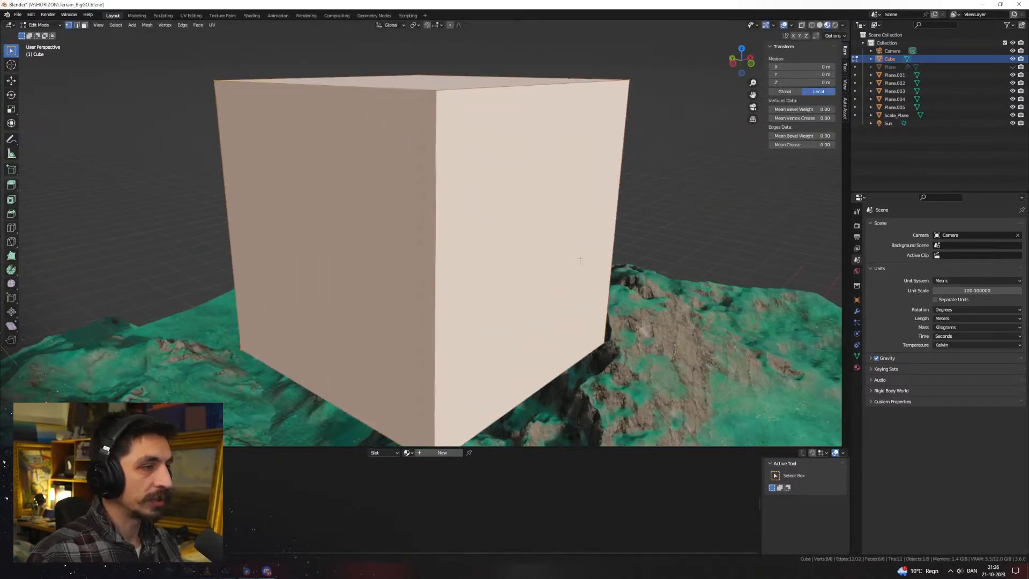
pyautogui.click(540, 262)
pyautogui.hotkey('shift', 'd')
pyautogui.hotkey('shift', 'z')
pyautogui.click(419, 286)
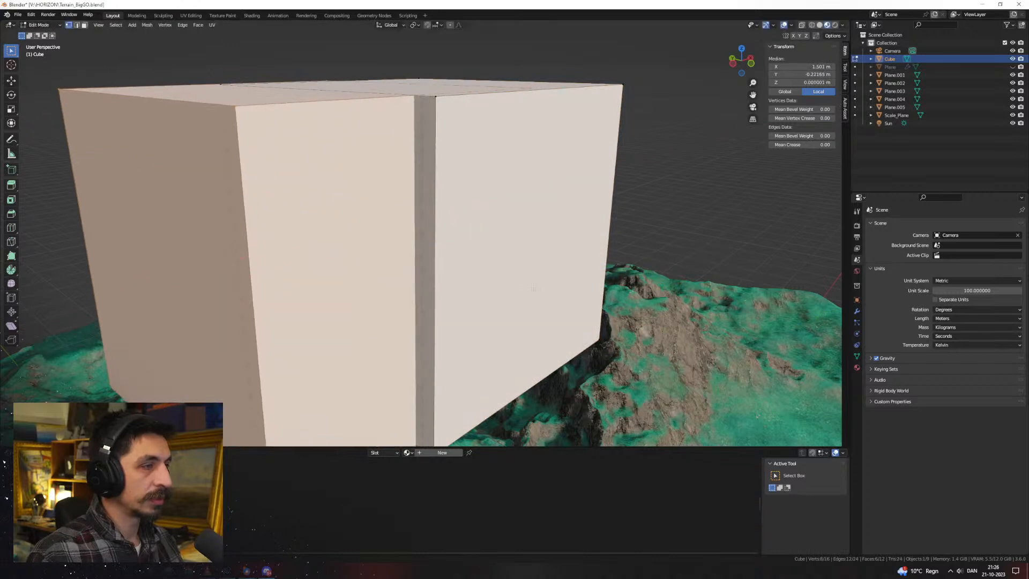
pyautogui.press('s')
pyautogui.press('z')
pyautogui.click(365, 263)
# Duplicate all the blocks horizontally, flatten the copies along Z and slide them against the original blocks
pyautogui.keyDown('shift'); pyautogui.moveTo(423, 282); pyautogui.dragTo(442, 222, button='middle'); pyautogui.keyUp('shift')
pyautogui.scroll(-3, 443, 222)
pyautogui.press('a')
pyautogui.hotkey('shift', 'd')
pyautogui.hotkey('shift', 'z')
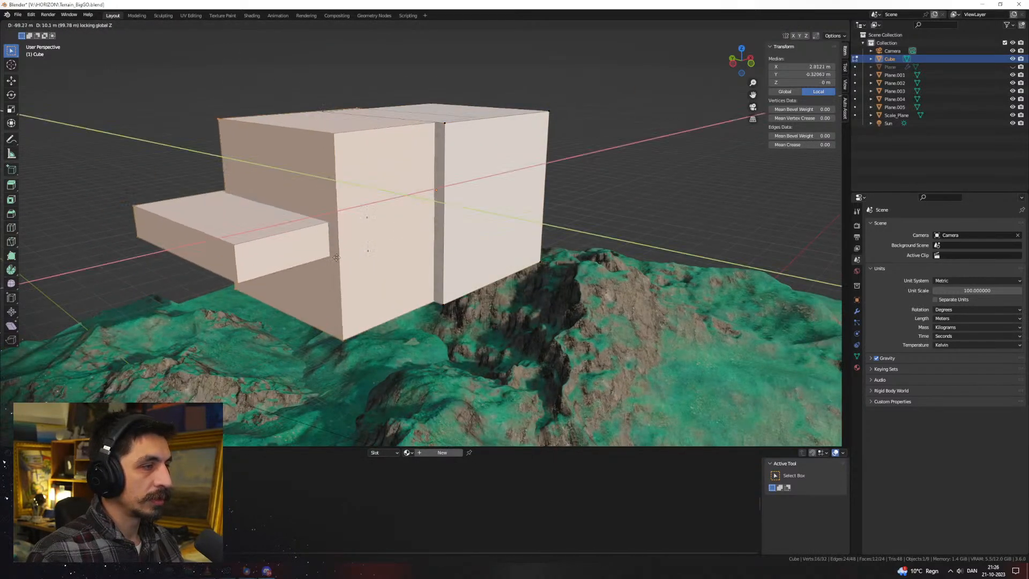
pyautogui.click(516, 279)
pyautogui.press('s')
pyautogui.press('z')
pyautogui.click(341, 250)
pyautogui.press('g')
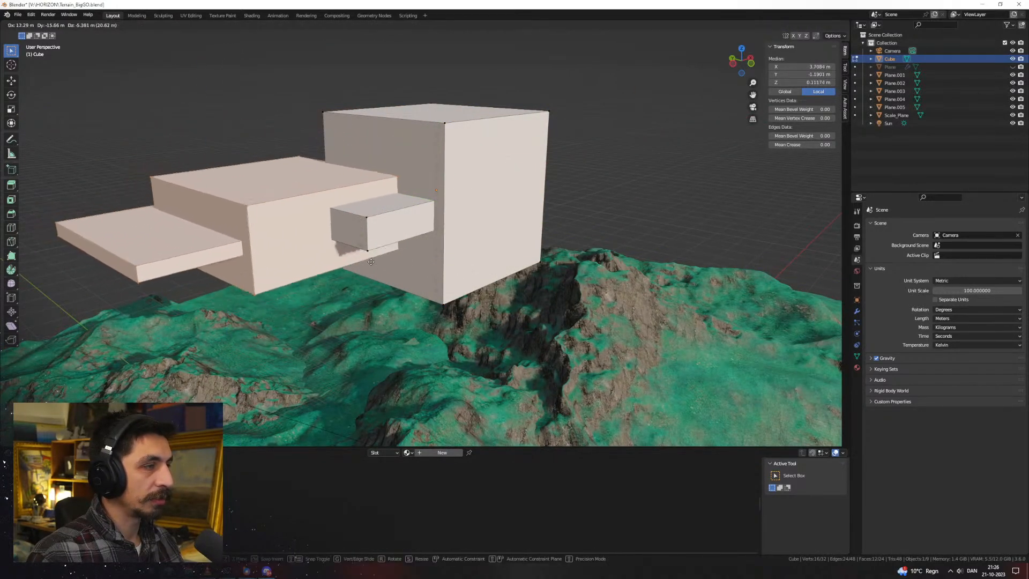
pyautogui.hotkey('shift', 'z')
pyautogui.click(417, 241)
# Duplicate the flattened pair of blocks and place the copy lower and offset horizontally from the first pair
pyautogui.hotkey('shift', 'd')
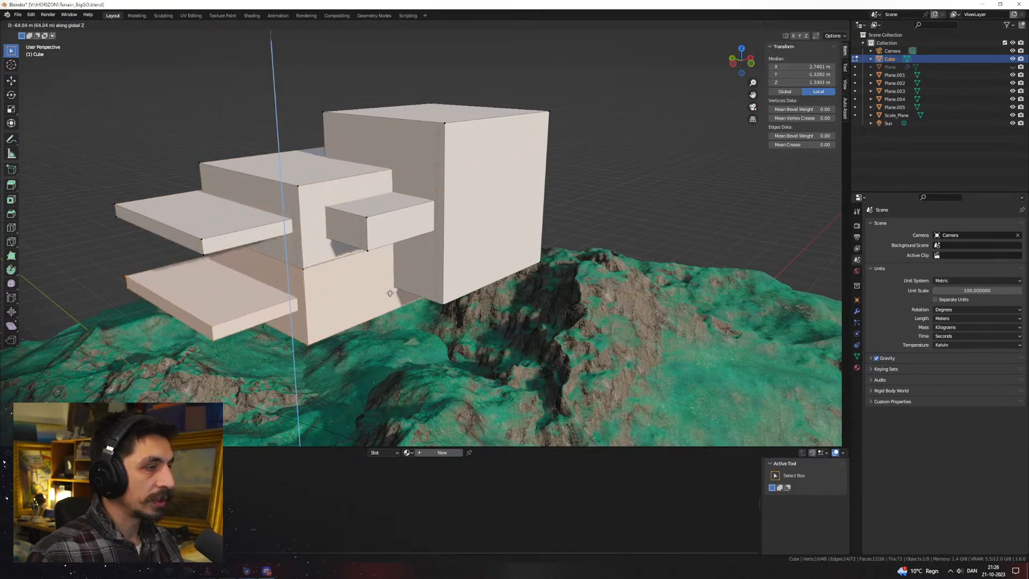
pyautogui.hotkey('shift', 'z')
pyautogui.click(334, 283)
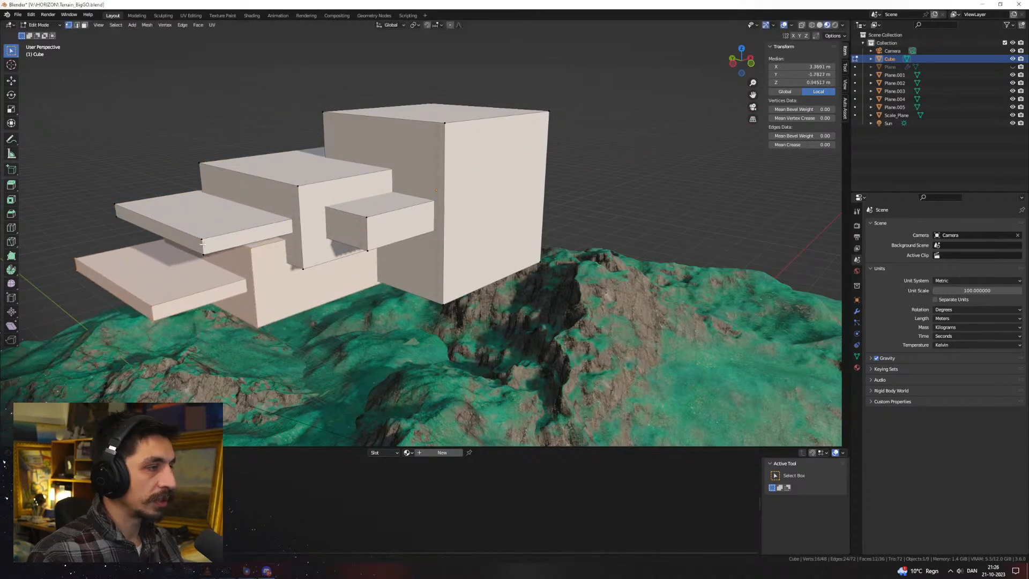
# Select the whole outer upper slab, rotate it 90° about Y to stand upright, and scale it horizontally and along X
pyautogui.click(208, 251)
pyautogui.hotkey('ctrl', 'l')
pyautogui.write('rxy90')
pyautogui.press('Return')
pyautogui.moveTo(365, 283); pyautogui.dragTo(398, 293, button='middle')
pyautogui.press('s')
pyautogui.hotkey('shift', 'z')
pyautogui.click(457, 300)
pyautogui.press('s')
pyautogui.press('x')
pyautogui.click(545, 255)
# Raise the lower outer slab, widen it horizontally by about 1.64 times and slide it through the block cluster as a platform
pyautogui.moveTo(545, 255); pyautogui.dragTo(321, 262, button='middle')
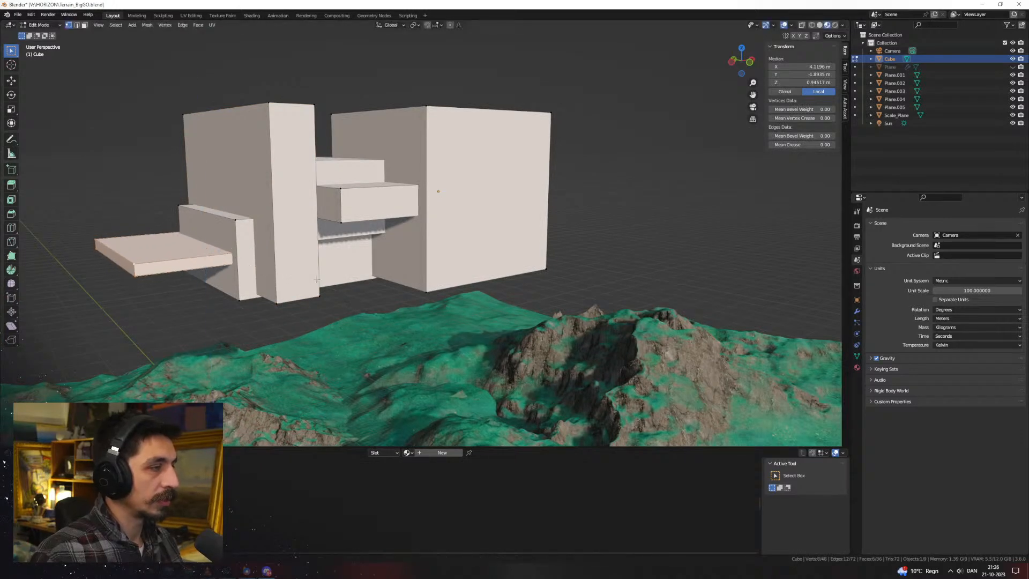
pyautogui.press('z')
pyautogui.click(329, 240)
pyautogui.press('s')
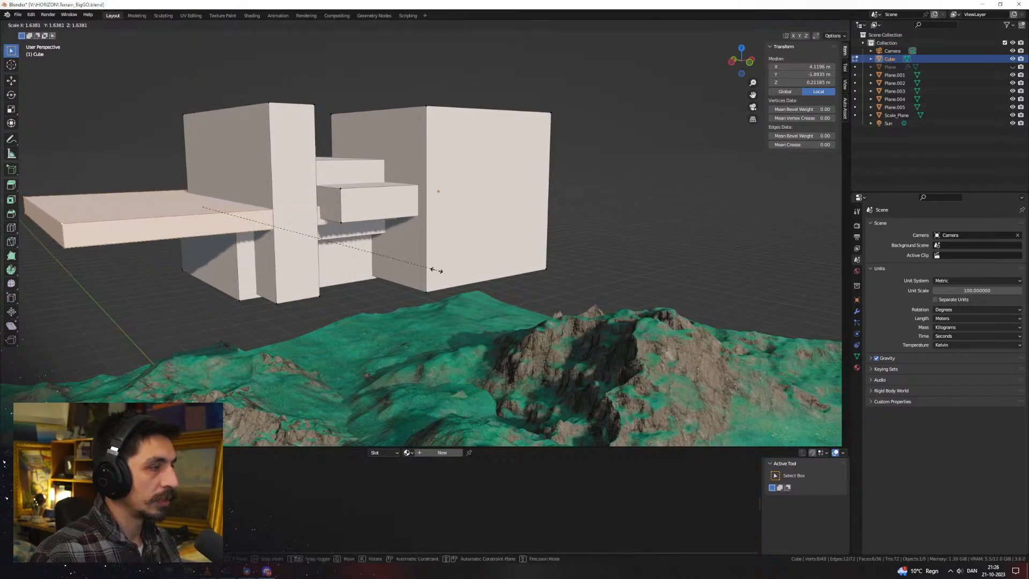
pyautogui.hotkey('shift', 'z')
pyautogui.click(436, 266)
pyautogui.moveTo(436, 264); pyautogui.dragTo(405, 289, button='middle')
pyautogui.press('g')
pyautogui.hotkey('shift', 'z')
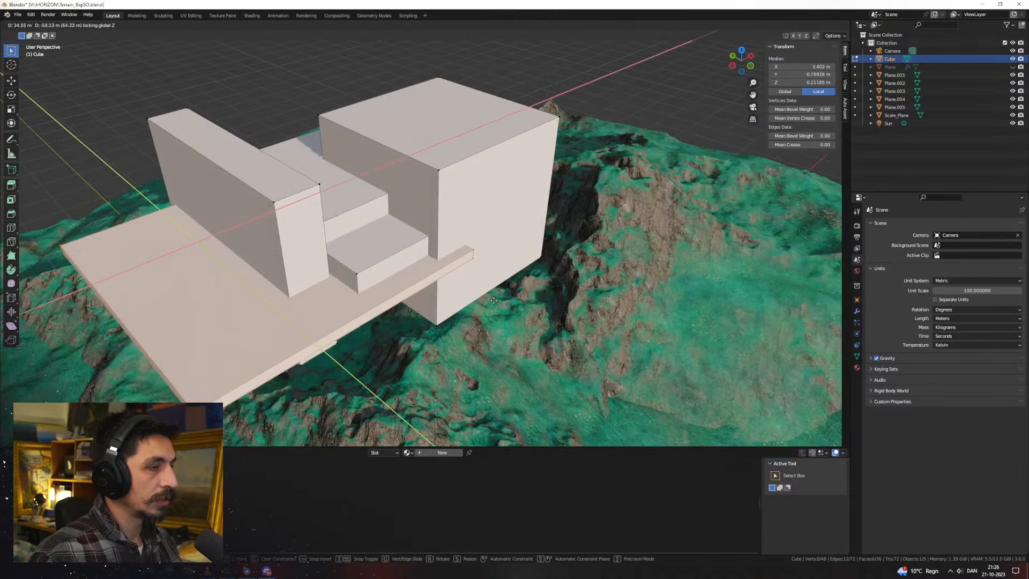
pyautogui.click(498, 287)
# Select the top face of the large block and extrude it upward into a tall tower
pyautogui.moveTo(498, 287); pyautogui.dragTo(453, 141, button='middle')
pyautogui.press('2')
pyautogui.click(465, 127)
pyautogui.press('3')
pyautogui.click(457, 134)
pyautogui.scroll(-3, 458, 150)
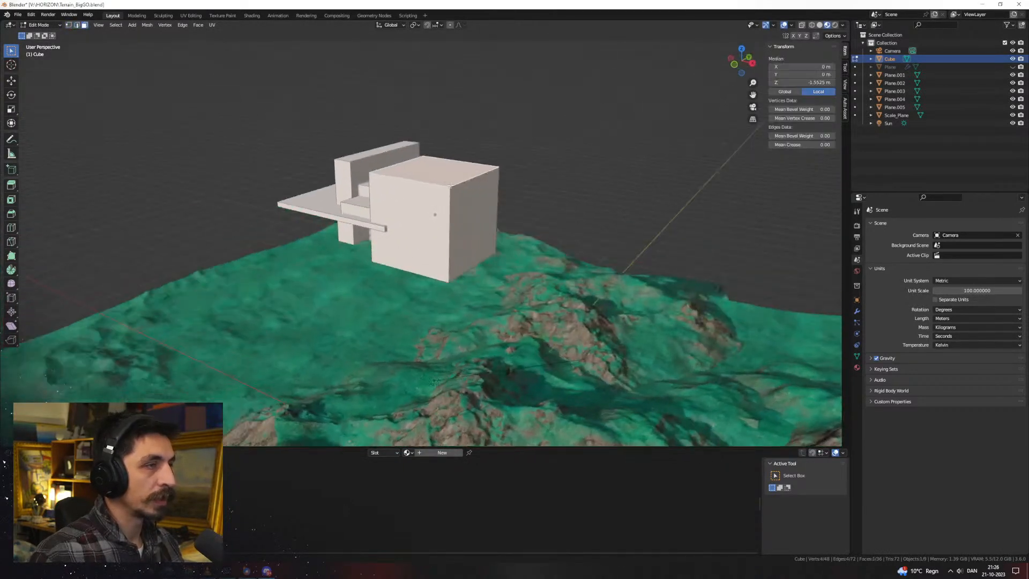
pyautogui.press('e')
pyautogui.click(461, 78)
# Bevel the tower's front vertical corner, then bevel the top edge of the new face to cut a large slope
pyautogui.moveTo(462, 79); pyautogui.dragTo(455, 138, button='middle')
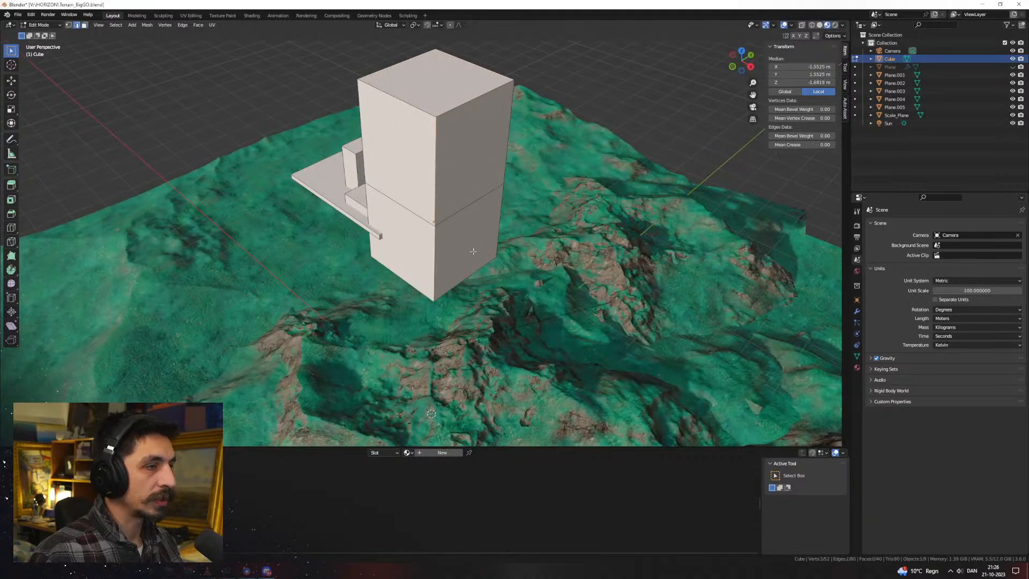
pyautogui.hotkey('ctrl', 'b')
pyautogui.click(433, 106)
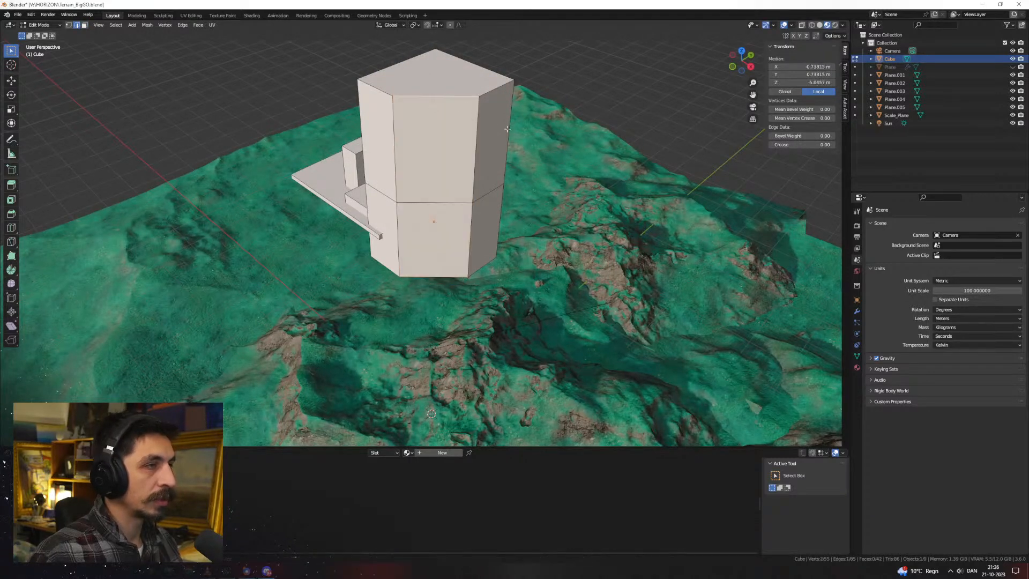
pyautogui.hotkey('ctrl', 'b')
pyautogui.click(525, 154)
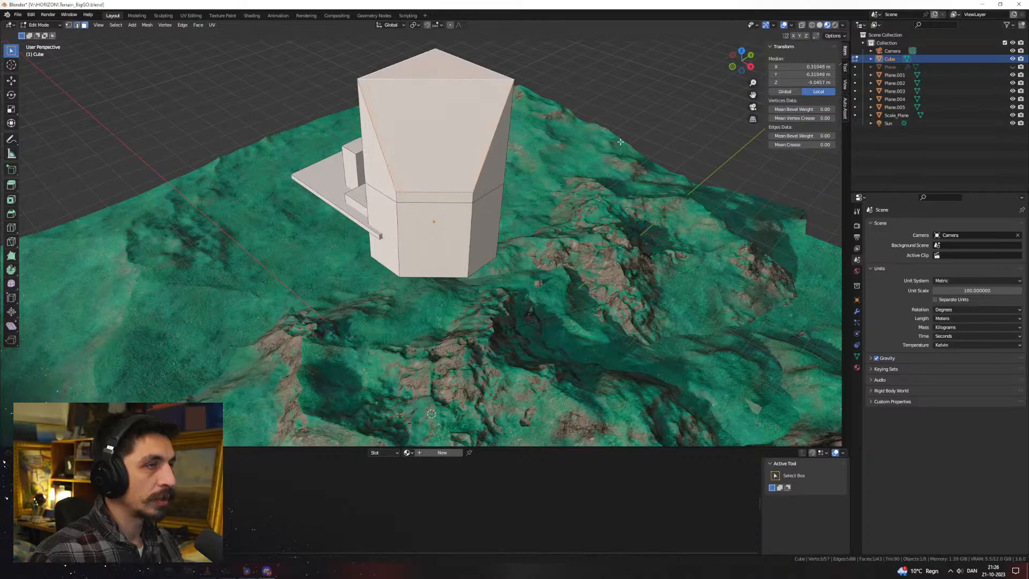
# Scale down the tower's top face and raise it along Z to form a tall tapered spire
pyautogui.press('s')
pyautogui.click(475, 155)
pyautogui.moveTo(476, 155); pyautogui.dragTo(549, 130, button='middle')
pyautogui.press('g')
pyautogui.press('z')
pyautogui.click(544, 48)
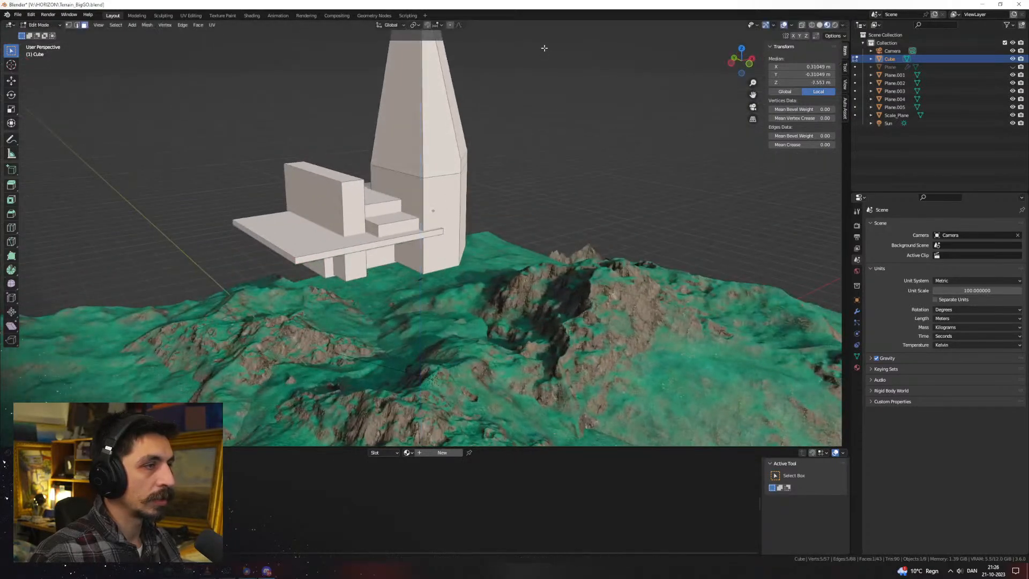
# Select the whole lower step block, scale it horizontally, shift it along Z and slide it sideways so it projects beside the tower
pyautogui.moveTo(544, 49); pyautogui.dragTo(477, 204, button='middle')
pyautogui.press('a')
pyautogui.click(455, 185)
pyautogui.press('l')
pyautogui.press('s')
pyautogui.hotkey('shift', 'z')
pyautogui.click(527, 219)
pyautogui.press('g')
pyautogui.press('z')
pyautogui.click(526, 238)
pyautogui.press('g')
pyautogui.press('x')
pyautogui.press('y')
pyautogui.click(503, 299)
# Duplicate the low block under the platform in place, flatten the copy along Z and widen it horizontally into a base slab
pyautogui.press('KP_3')
pyautogui.press('ctrl+KP_3')
pyautogui.press('KP_1')
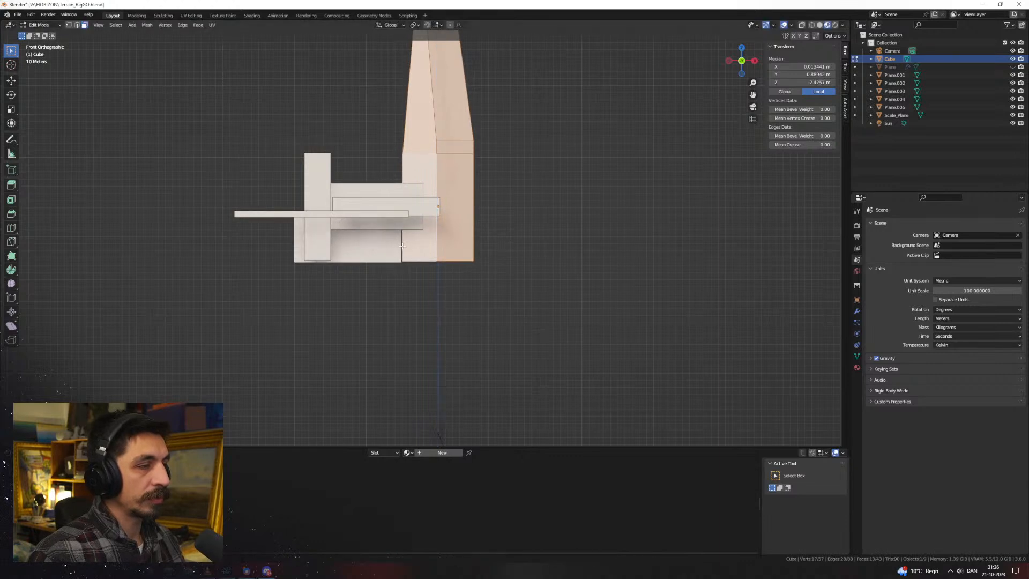
pyautogui.click(370, 249)
pyautogui.moveTo(387, 251); pyautogui.dragTo(328, 263, button='middle')
pyautogui.hotkey('shift', 'd')
pyautogui.rightClick(515, 272)
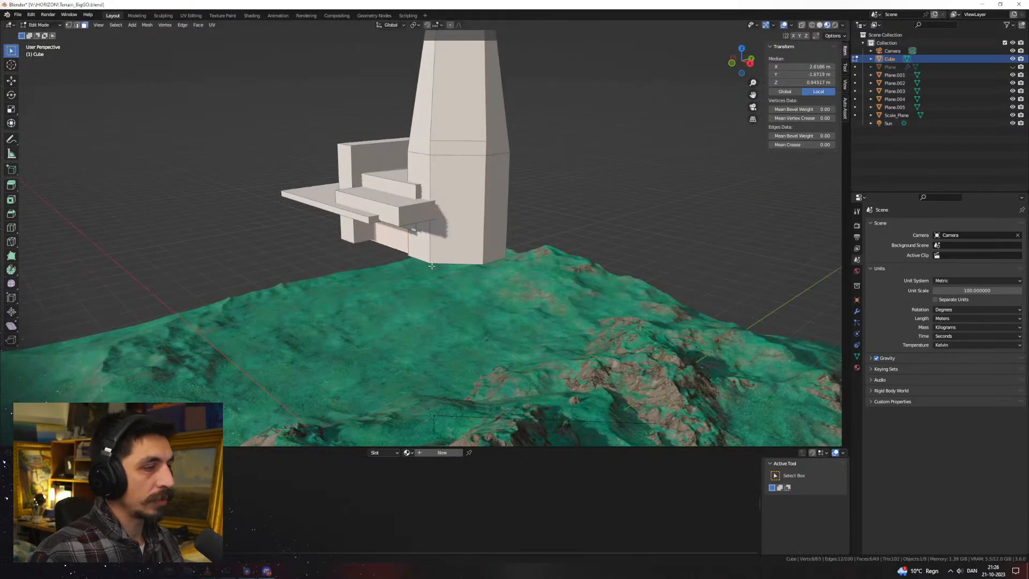
pyautogui.press('s')
pyautogui.press('z')
pyautogui.hotkey('shift', 'z')
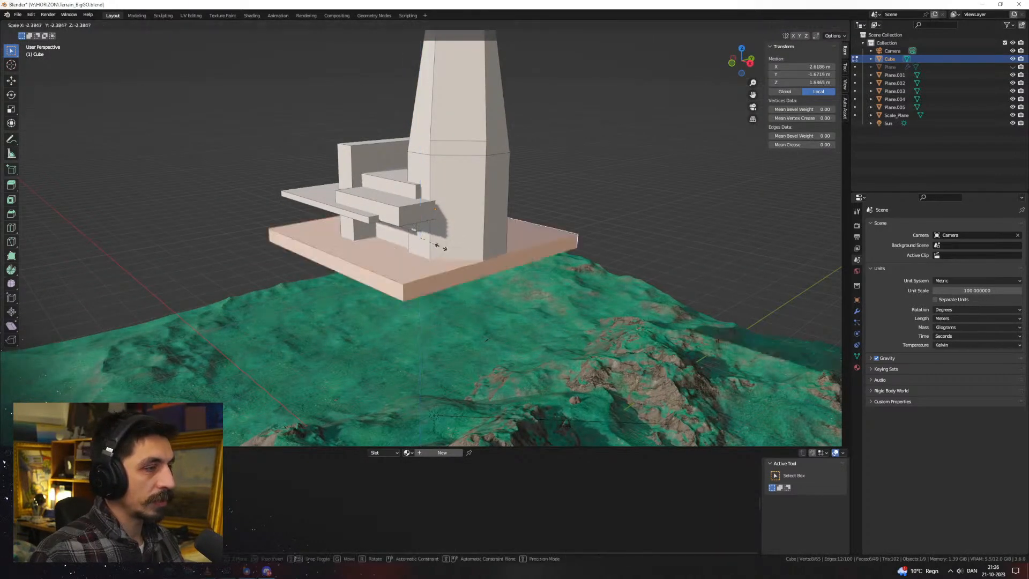
pyautogui.click(441, 249)
# Lower the base slab slightly along Z and scale it horizontally to fit beneath the building
pyautogui.moveTo(442, 250); pyautogui.dragTo(518, 238, button='middle')
pyautogui.press('g')
pyautogui.press('z')
pyautogui.click(518, 251)
pyautogui.press('s')
pyautogui.press('x')
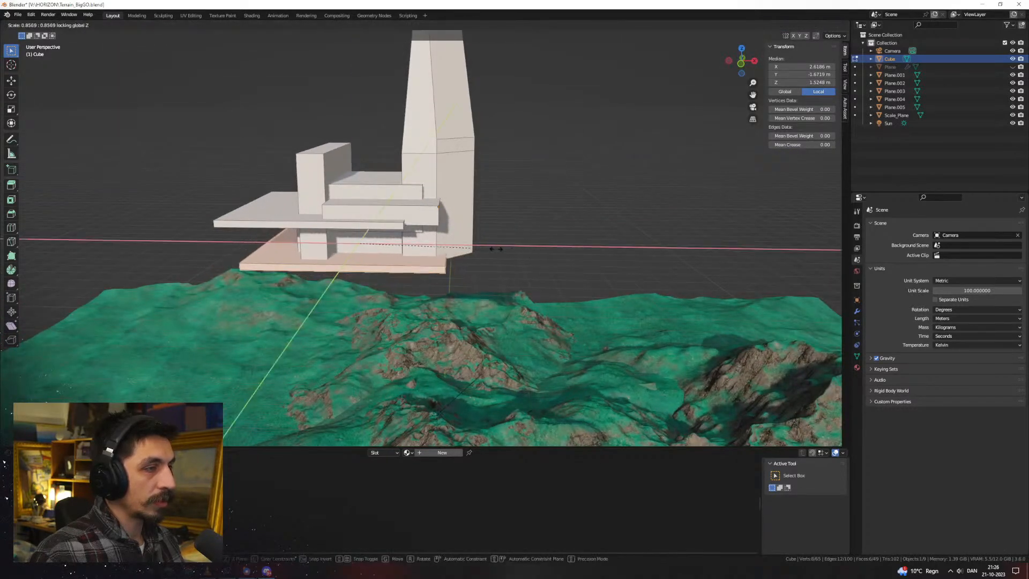
pyautogui.click(509, 252)
# Extrude the base slab's side face nearest the tower outward so the slab reaches under the tower
pyautogui.moveTo(510, 252); pyautogui.dragTo(402, 296, button='middle')
pyautogui.click(442, 268)
pyautogui.press('e')
pyautogui.click(467, 276)
# Select the whole base slab, move it along Y and scale it horizontally, then leave mesh editing
pyautogui.press('l')
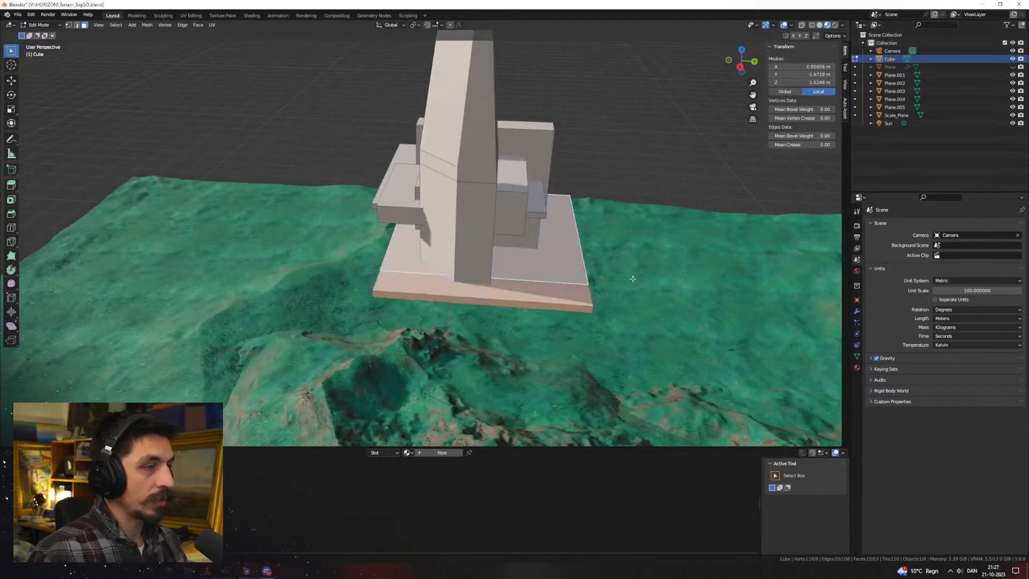
pyautogui.press('g')
pyautogui.press('y')
pyautogui.click(607, 277)
pyautogui.moveTo(408, 280); pyautogui.dragTo(540, 253, button='middle')
pyautogui.press('s')
pyautogui.hotkey('shift', 'z')
pyautogui.click(555, 256)
pyautogui.press('Tab')
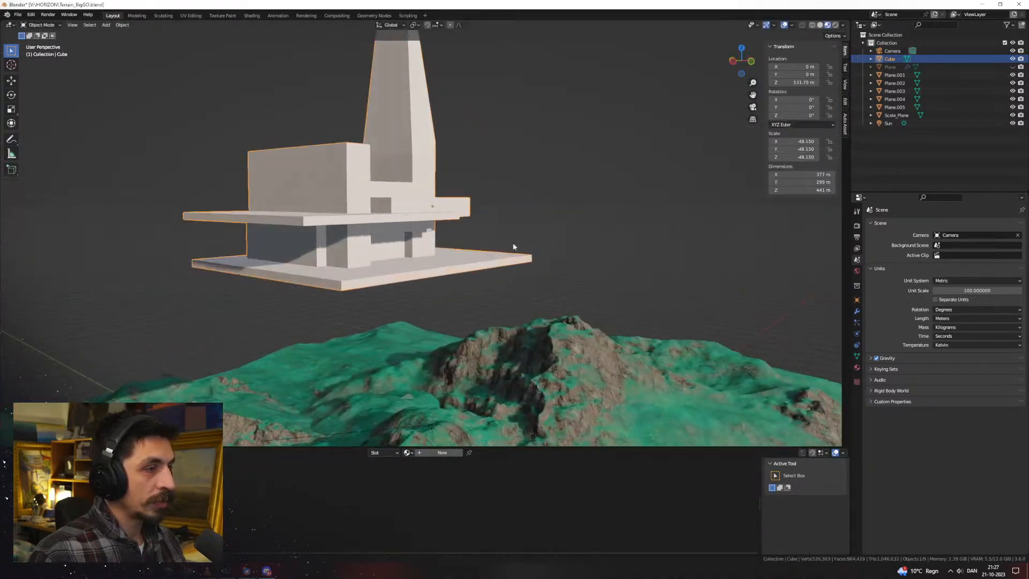
# Select the building, enlarge the shader editor and create a new material named Building_Mat
pyautogui.press('a')
pyautogui.moveTo(448, 221); pyautogui.dragTo(409, 239, button='middle')
pyautogui.click(412, 201)
pyautogui.scroll(-3, 412, 199)
pyautogui.moveTo(411, 200); pyautogui.dragTo(469, 426, button='middle')
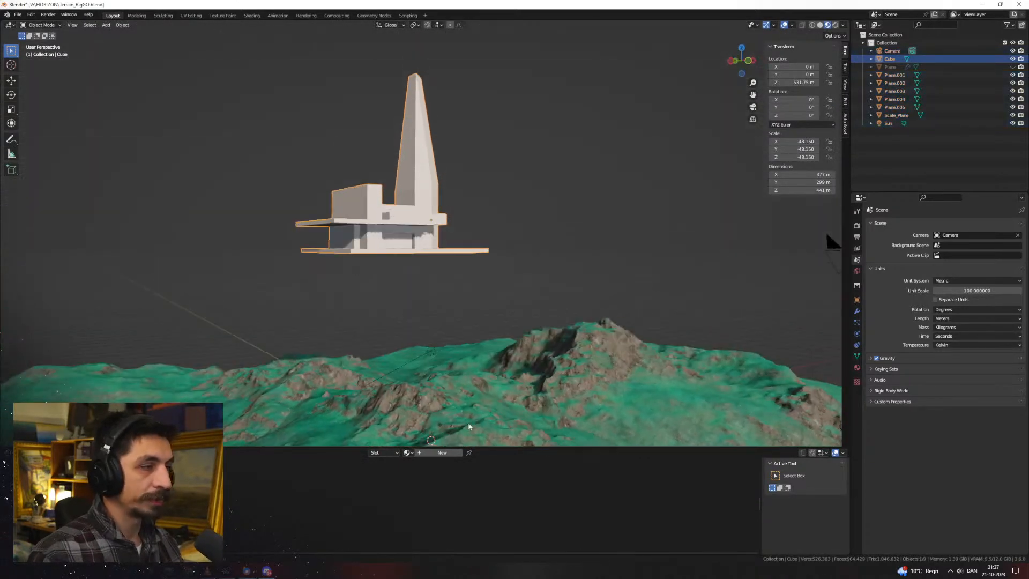
pyautogui.moveTo(451, 447); pyautogui.dragTo(448, 299)
pyautogui.click(444, 306)
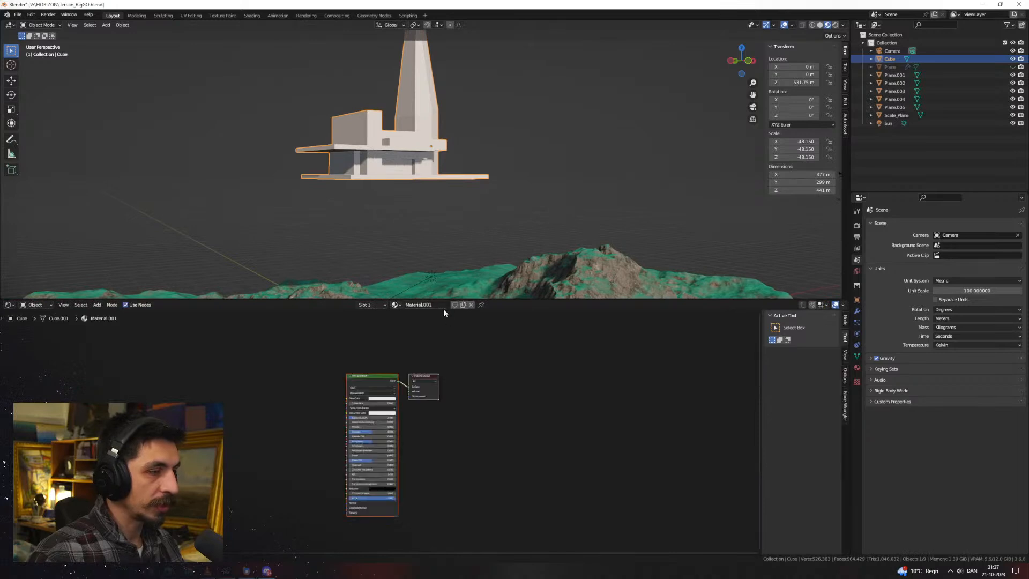
pyautogui.doubleClick(425, 305)
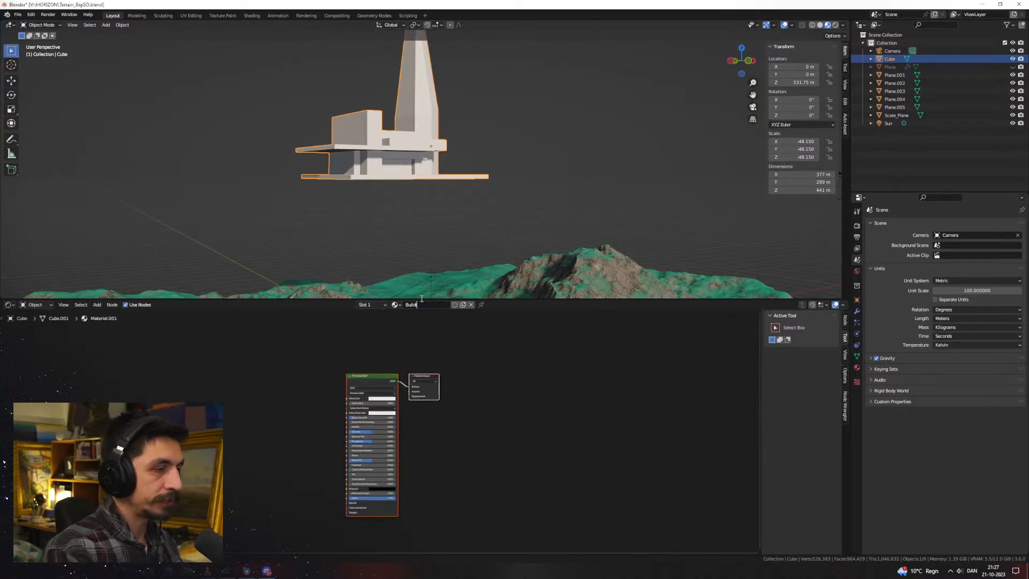
# Add the Building_TEX_01.jpg image texture to the material and connect its colour to the shader's Base Color
pyautogui.scroll(4, 384, 431)
pyautogui.moveTo(312, 452); pyautogui.dragTo(441, 435, button='middle')
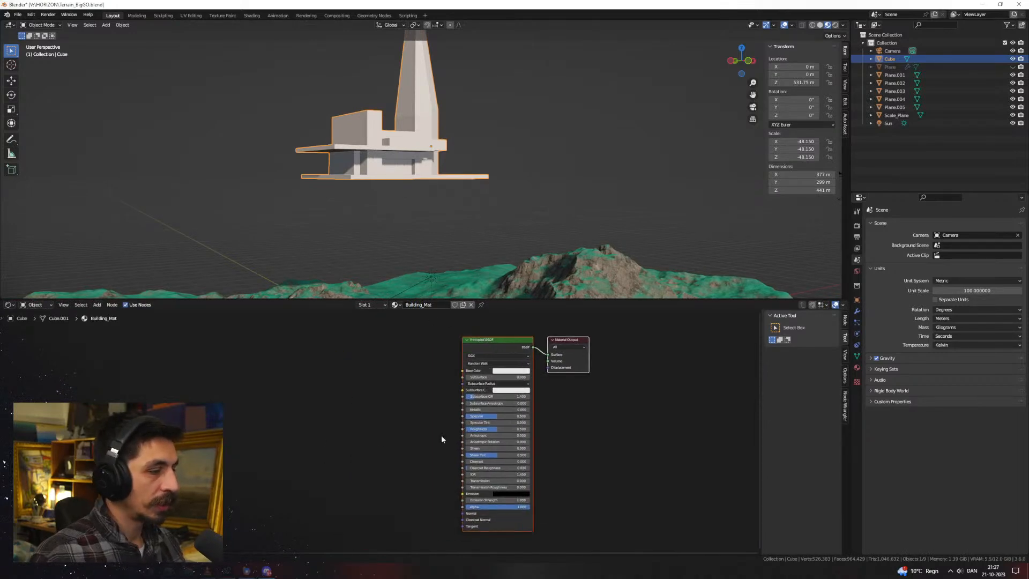
pyautogui.scroll(1, 375, 424)
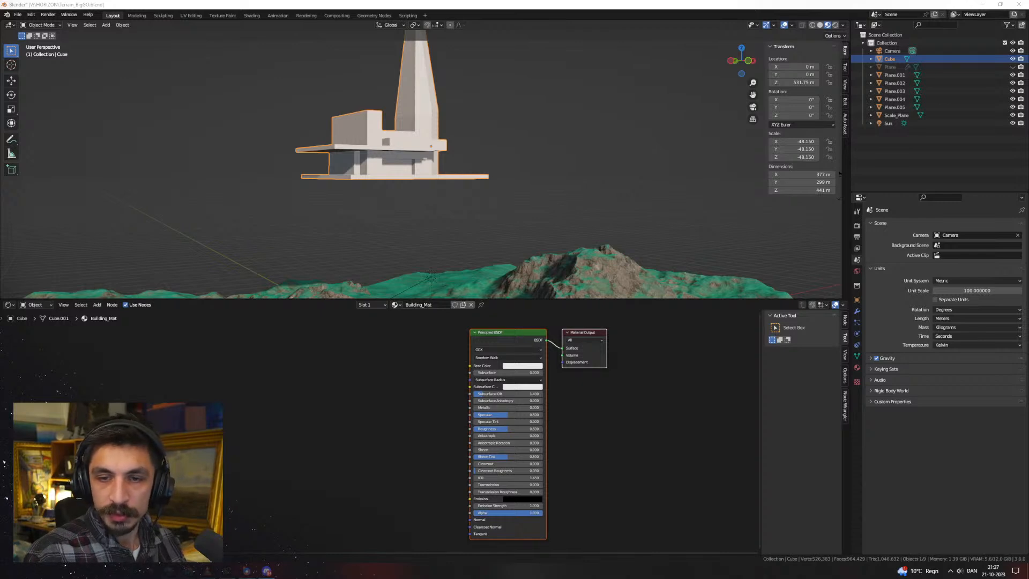
pyautogui.moveTo(310, 380); pyautogui.dragTo(316, 383)
pyautogui.scroll(3, 345, 453)
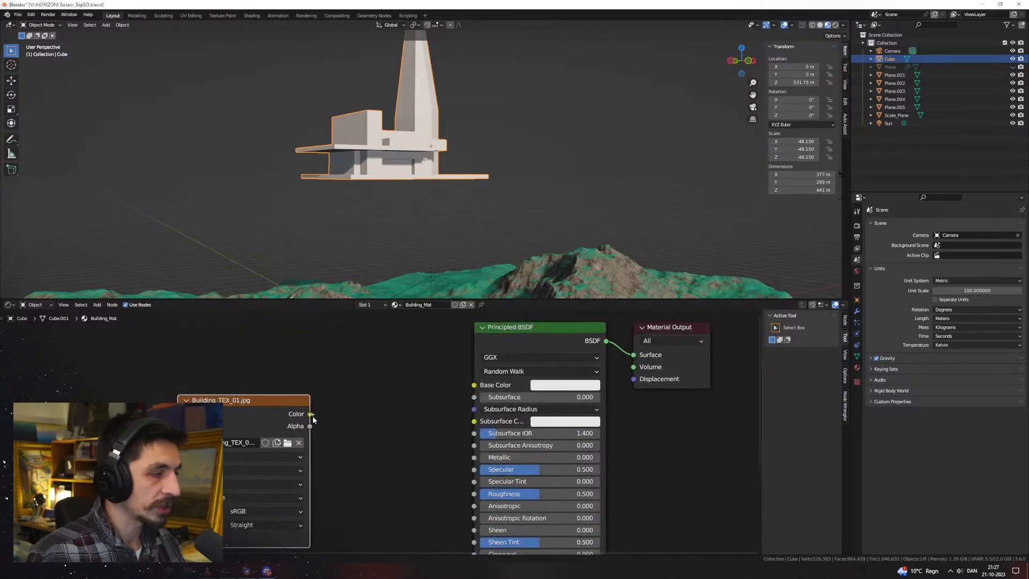
pyautogui.moveTo(481, 388); pyautogui.dragTo(479, 387)
pyautogui.moveTo(273, 402); pyautogui.dragTo(352, 396)
# Unwrap the whole building mesh with Cube Projection so the texture maps evenly onto its faces
pyautogui.moveTo(424, 156); pyautogui.dragTo(434, 177, button='middle')
pyautogui.scroll(2, 434, 177)
pyautogui.press('Tab')
pyautogui.press('u')
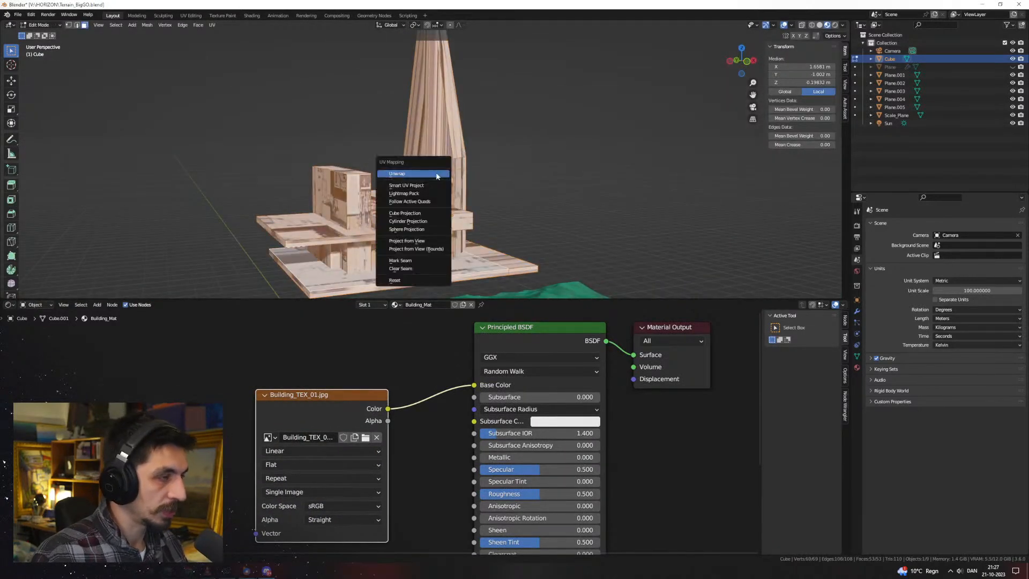
pyautogui.click(423, 213)
pyautogui.moveTo(423, 211); pyautogui.dragTo(597, 216, button='middle')
pyautogui.press('Tab')
# Move the texture node away and insert a Hue/Saturation/Value node between it and the shader's Base Color
pyautogui.scroll(2, 581, 208)
pyautogui.moveTo(334, 398); pyautogui.dragTo(357, 395)
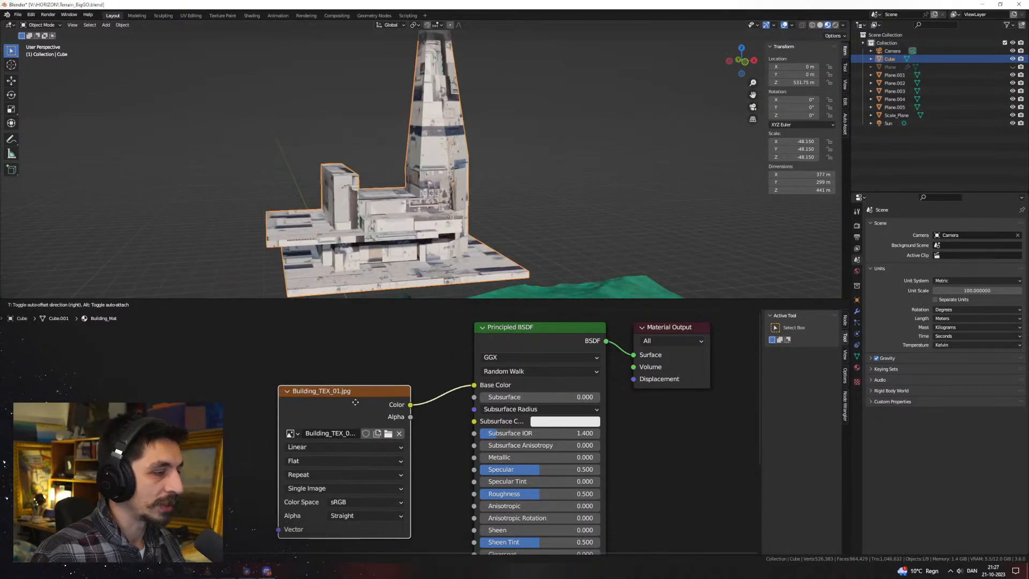
pyautogui.moveTo(476, 177); pyautogui.dragTo(484, 179, button='middle')
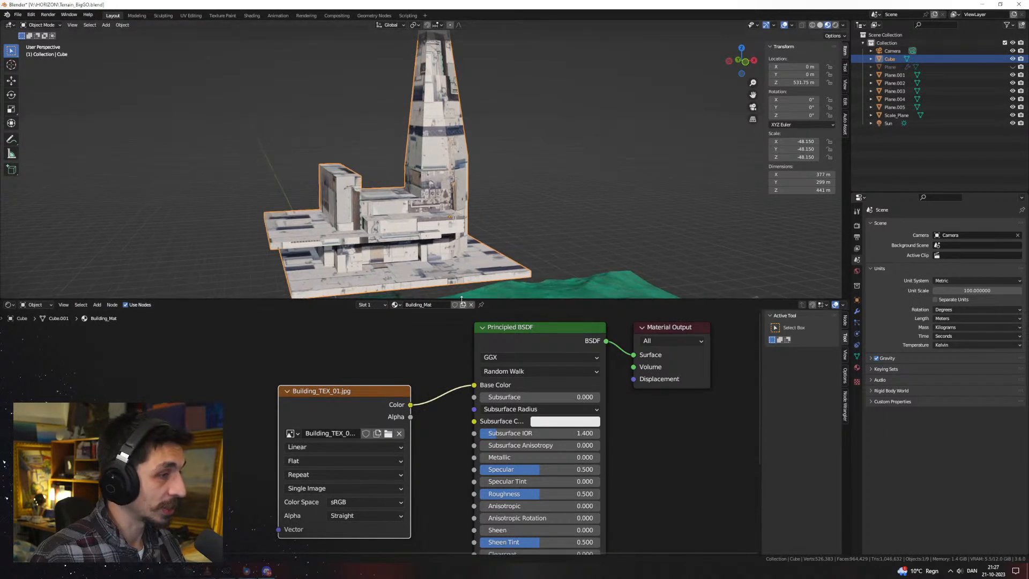
pyautogui.moveTo(343, 391); pyautogui.dragTo(203, 388)
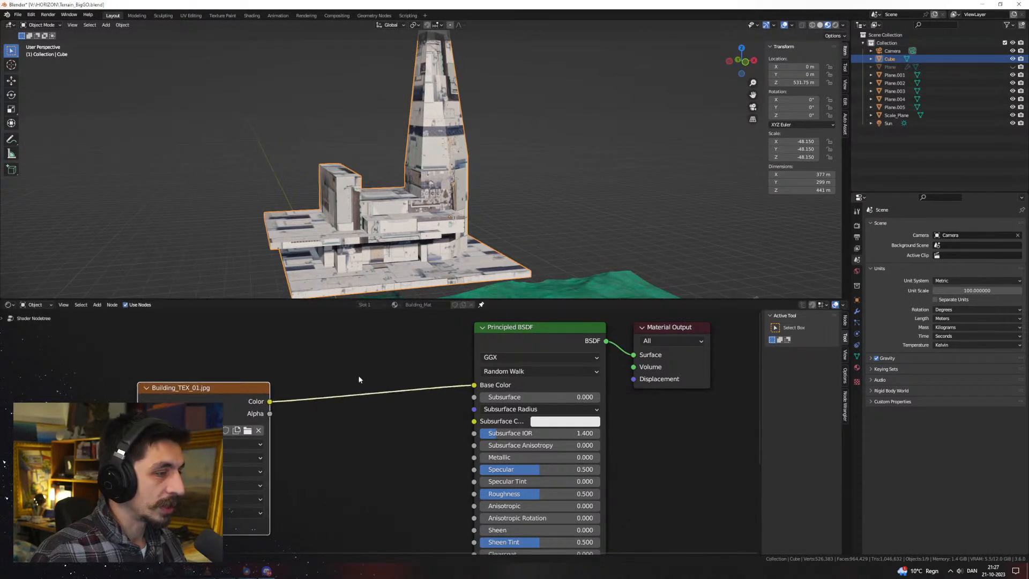
pyautogui.hotkey('shift', 'a')
pyautogui.write('hue')
pyautogui.press('Return')
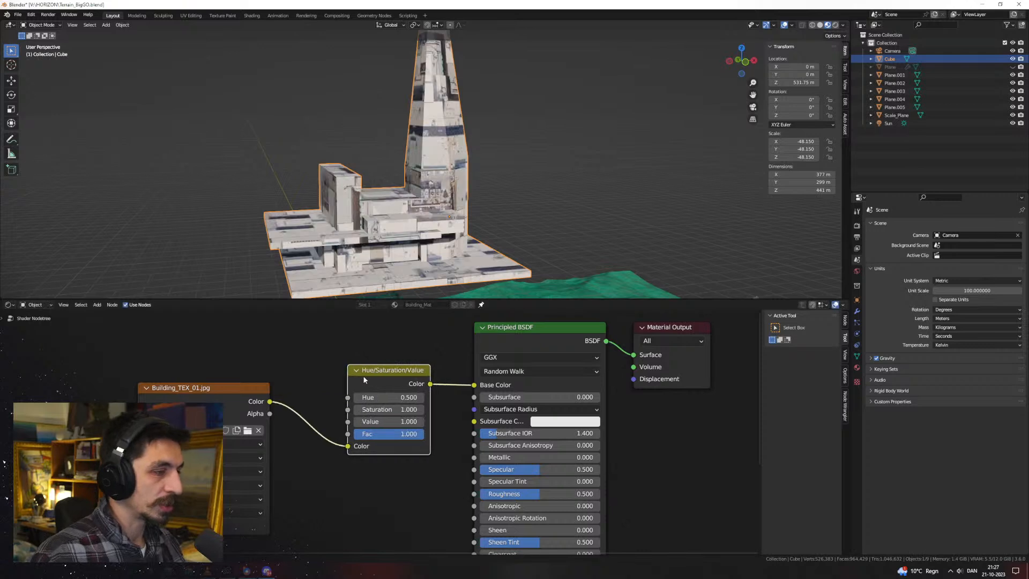
pyautogui.click(362, 384)
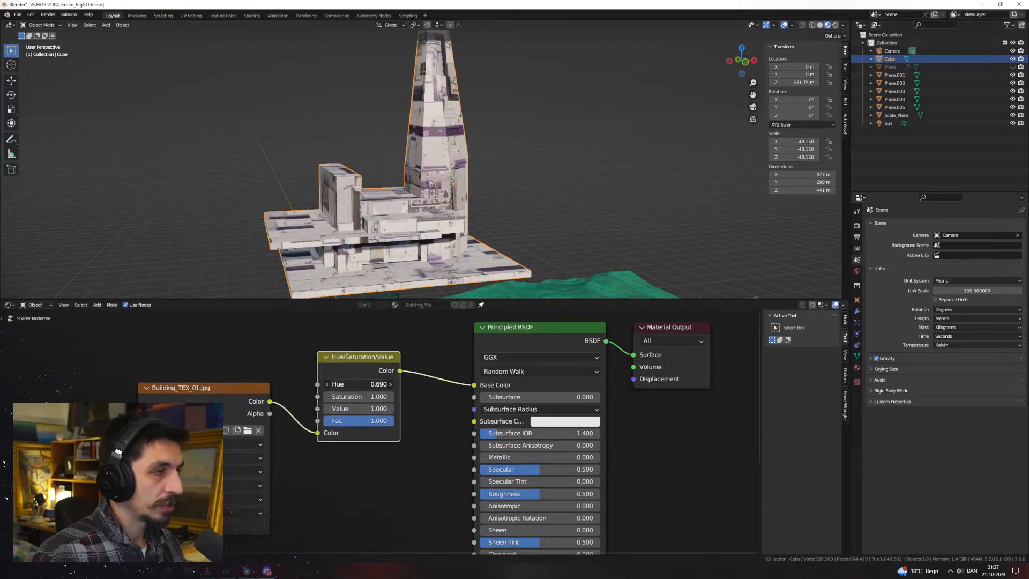
# Keep the hue at 0.500 and set the texture's saturation to 0.560 and value to 0.690
pyautogui.moveTo(365, 384); pyautogui.dragTo(362, 384)
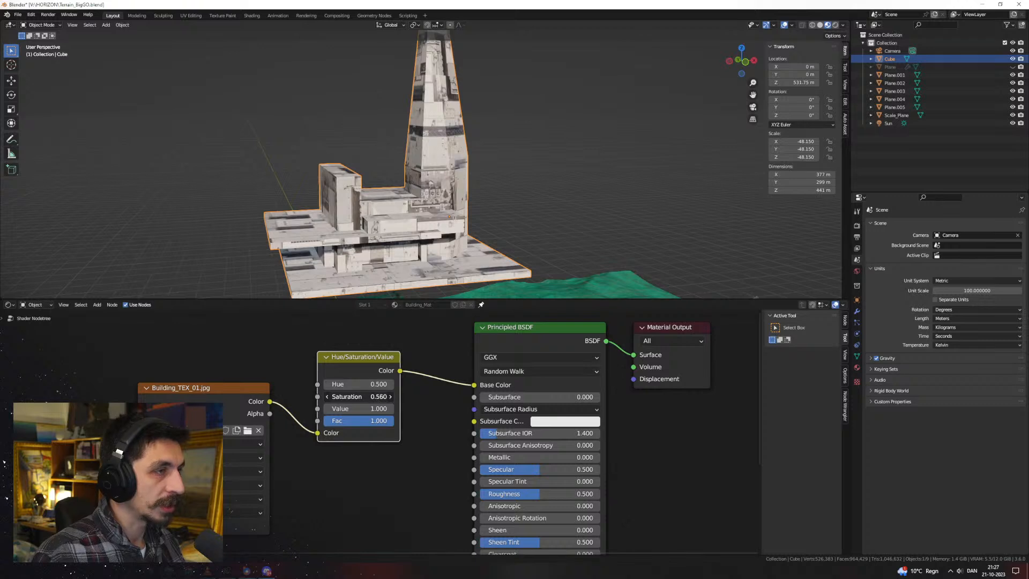
pyautogui.moveTo(460, 161); pyautogui.dragTo(391, 268, button='middle')
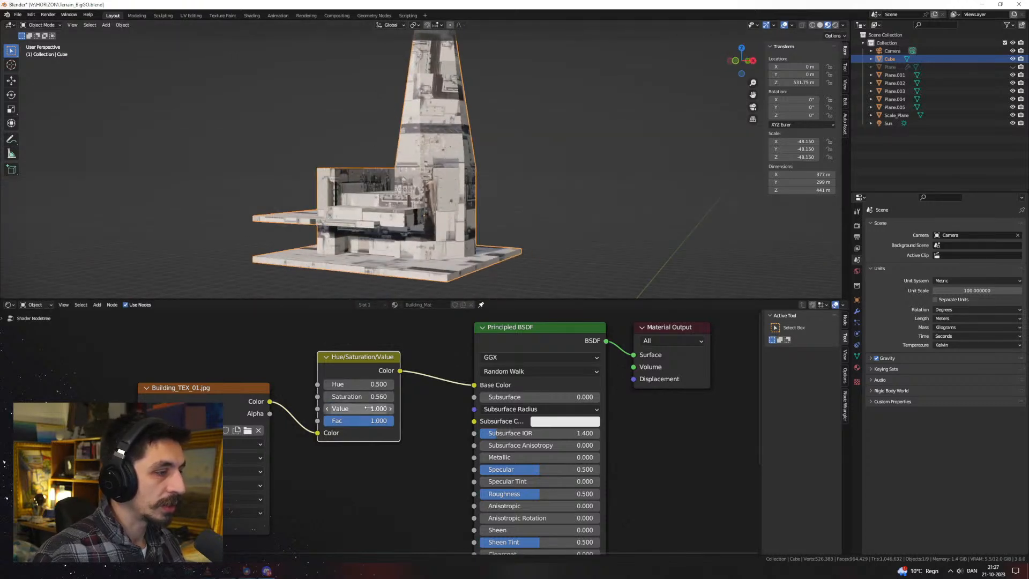
pyautogui.moveTo(359, 408)
pyautogui.mouseDown()
pyautogui.moveTo(431, 409)
pyautogui.moveTo(337, 409)
pyautogui.mouseUp()
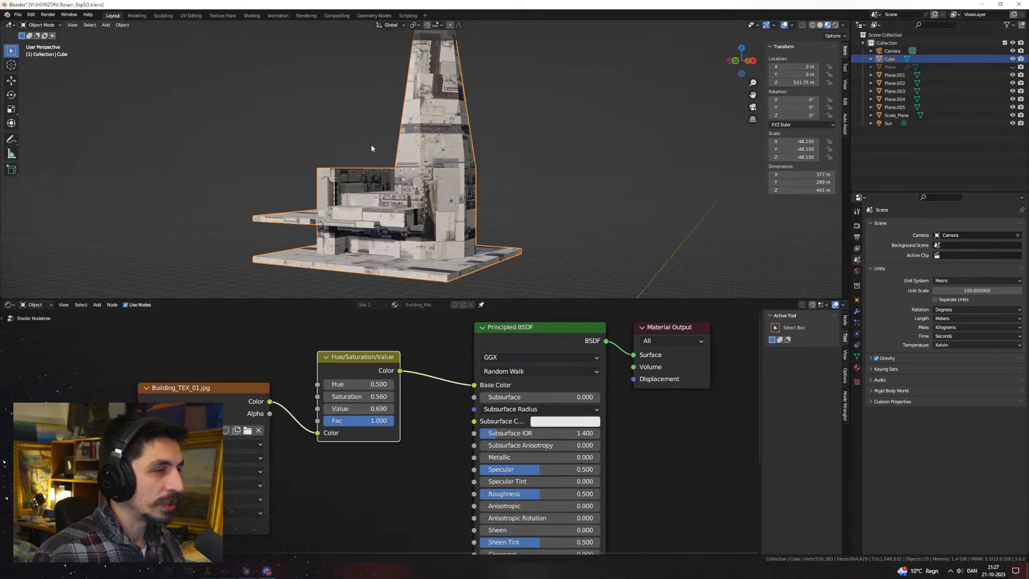
pyautogui.moveTo(372, 146); pyautogui.dragTo(496, 201, button='middle')
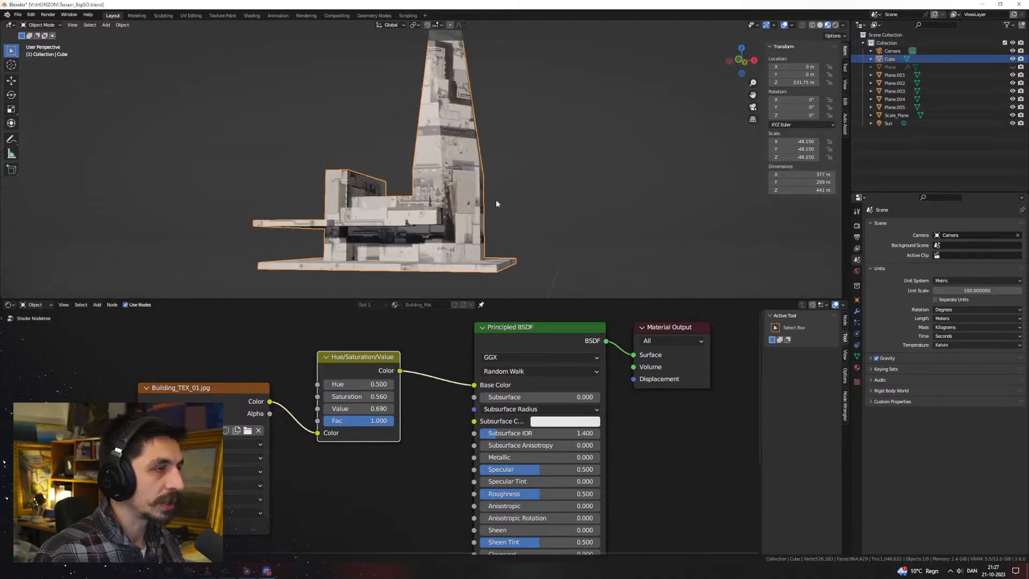
# Resize the viewport and move the texture and Hue/Saturation/Value nodes farther from the shader to make room
pyautogui.moveTo(433, 305); pyautogui.dragTo(443, 393)
pyautogui.moveTo(456, 268); pyautogui.dragTo(468, 303, button='middle')
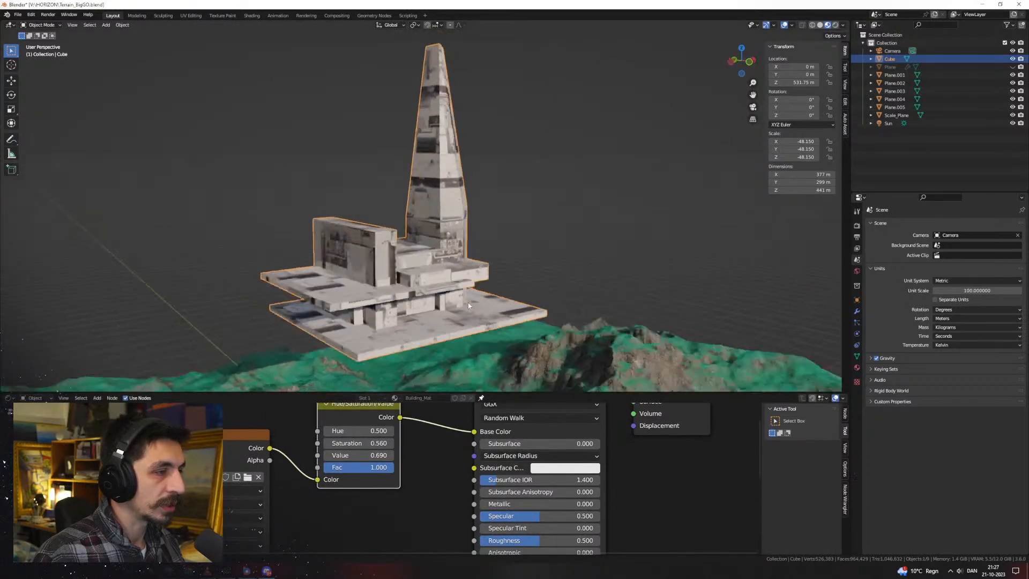
pyautogui.moveTo(443, 394); pyautogui.dragTo(440, 344)
pyautogui.scroll(-3, 429, 456)
pyautogui.moveTo(391, 502); pyautogui.dragTo(430, 481, button='middle')
pyautogui.moveTo(405, 471); pyautogui.dragTo(270, 387)
pyautogui.press('g')
pyautogui.click(223, 408)
pyautogui.click(282, 404)
pyautogui.moveTo(370, 499); pyautogui.dragTo(379, 453, button='middle')
pyautogui.scroll(2, 379, 452)
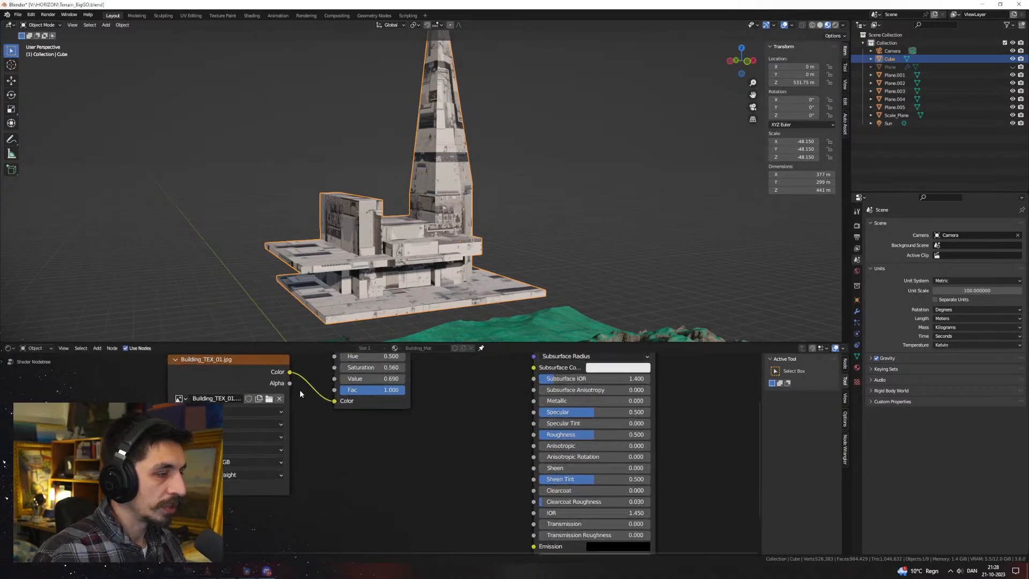
# Add a Color Ramp fed by the building texture's colour and connect its output to the shader's Roughness
pyautogui.moveTo(290, 372); pyautogui.dragTo(374, 463)
pyautogui.write('ramp')
pyautogui.press('Return')
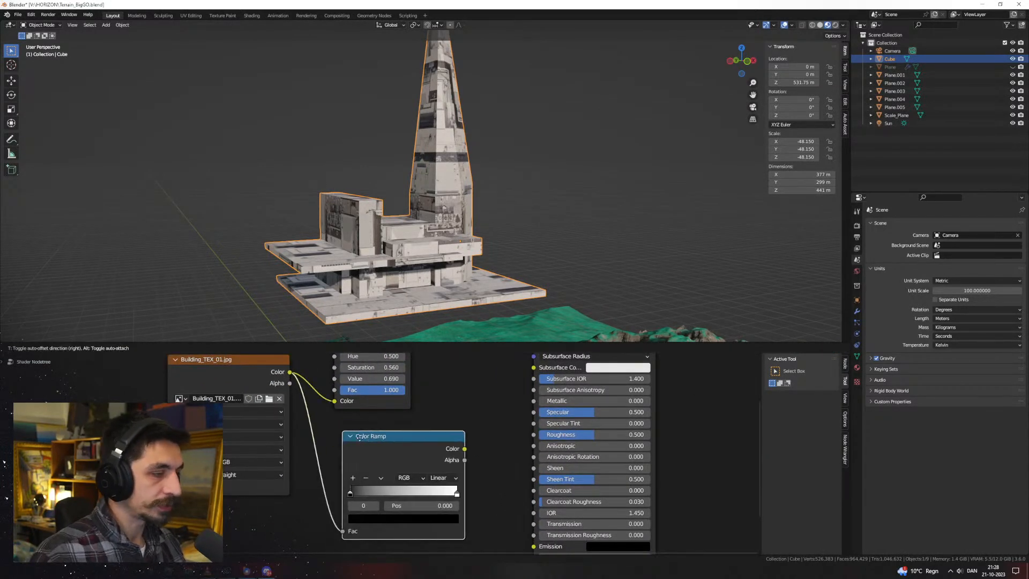
pyautogui.click(341, 437)
pyautogui.moveTo(343, 437); pyautogui.dragTo(246, 459, button='middle')
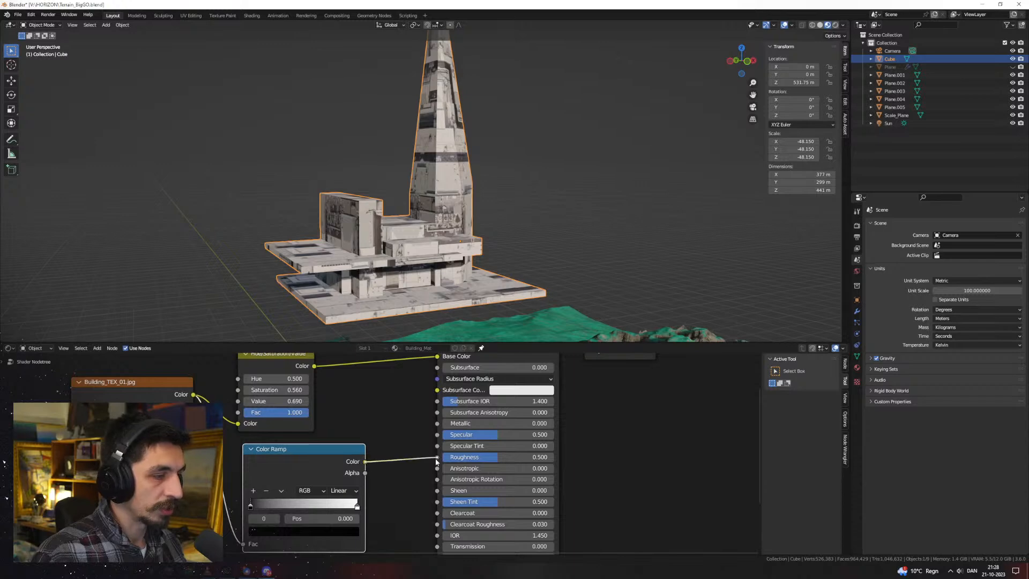
pyautogui.moveTo(436, 461); pyautogui.dragTo(437, 457)
pyautogui.moveTo(510, 353); pyautogui.dragTo(517, 416, button='middle')
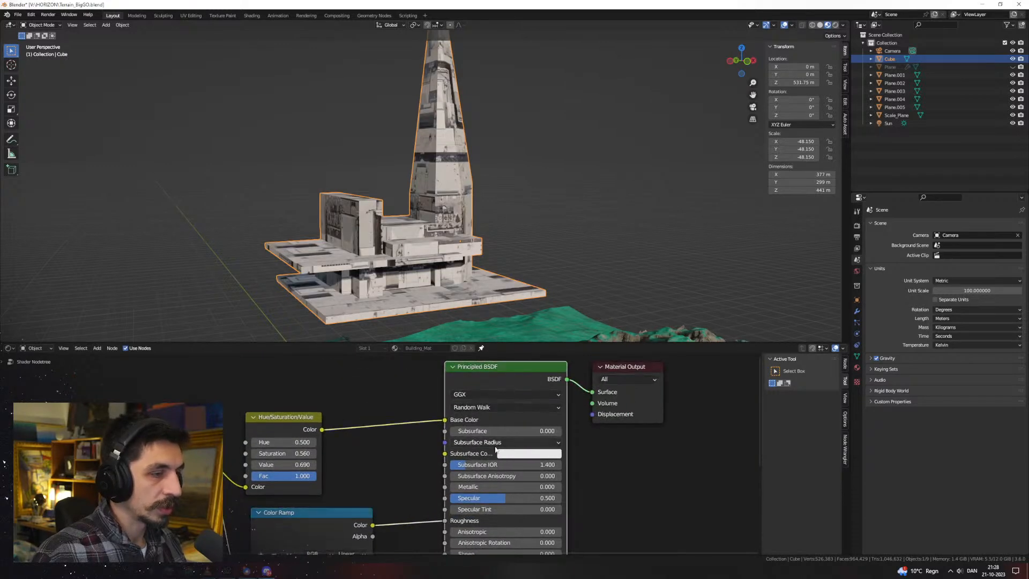
# Preview the Color Ramp on the building, pull its white stop inward and make the first stop white, with a black stop between them
pyautogui.moveTo(495, 449); pyautogui.dragTo(522, 377, button='middle')
pyautogui.keyDown('ctrl'); pyautogui.keyDown('shift'); pyautogui.click(352, 457); pyautogui.keyUp('shift'); pyautogui.keyUp('ctrl')
pyautogui.moveTo(353, 456); pyautogui.dragTo(395, 416, button='middle')
pyautogui.scroll(7, 403, 423)
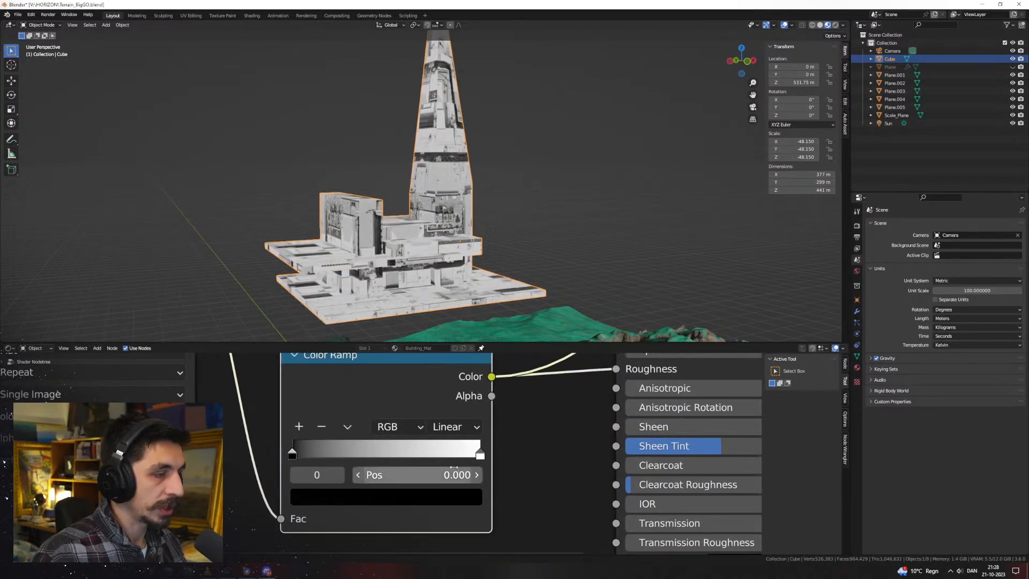
pyautogui.moveTo(479, 456); pyautogui.dragTo(422, 455)
pyautogui.moveTo(292, 456)
pyautogui.mouseDown()
pyautogui.moveTo(347, 456)
pyautogui.moveTo(292, 456)
pyautogui.mouseUp()
pyautogui.click(371, 497)
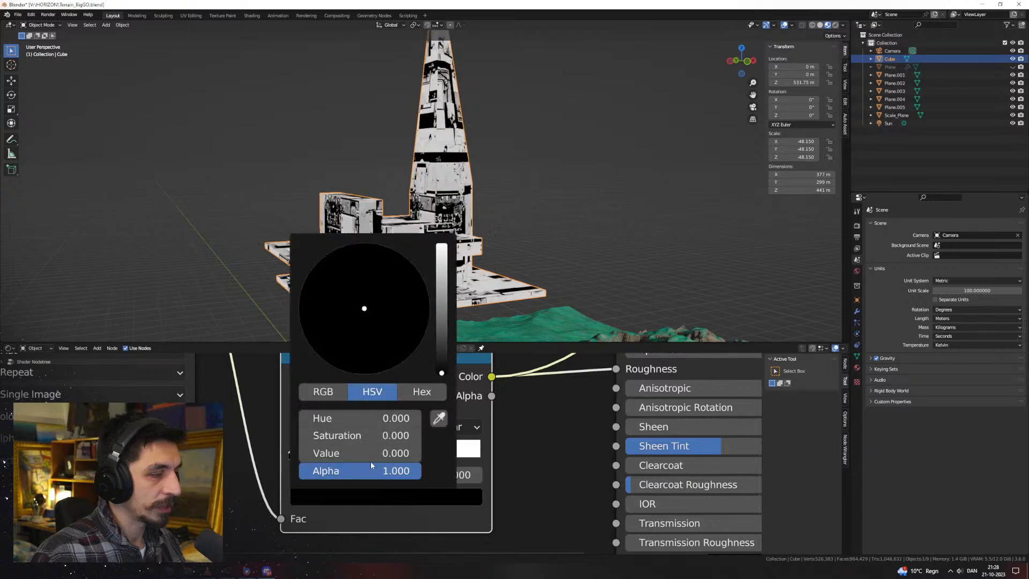
pyautogui.moveTo(441, 373); pyautogui.dragTo(442, 245)
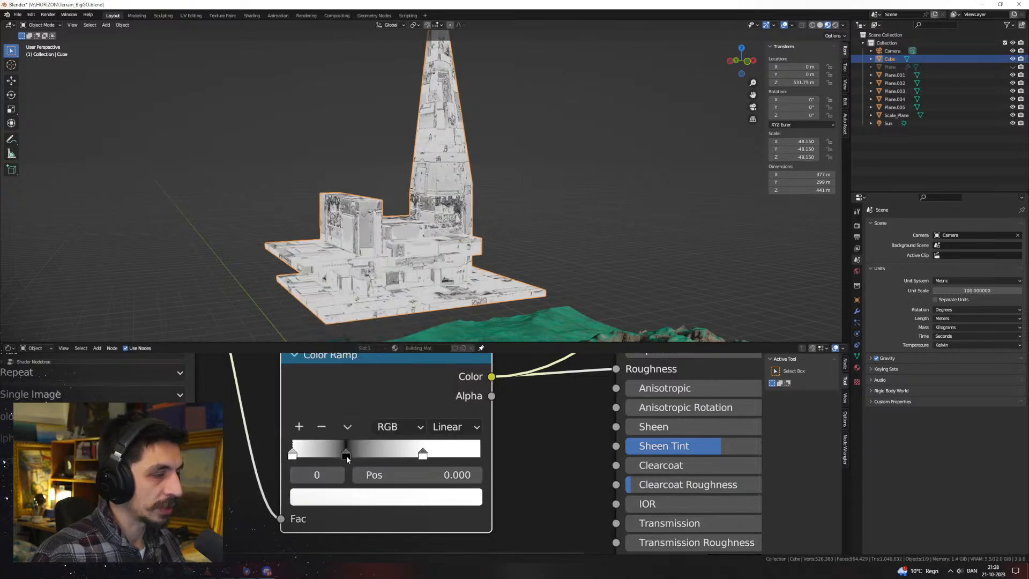
# Shift the roughness ramp's black stop to about 0.34 and add a second black stop beside it at about 0.45
pyautogui.moveTo(347, 457)
pyautogui.mouseDown()
pyautogui.moveTo(338, 461)
pyautogui.moveTo(359, 464)
pyautogui.mouseUp()
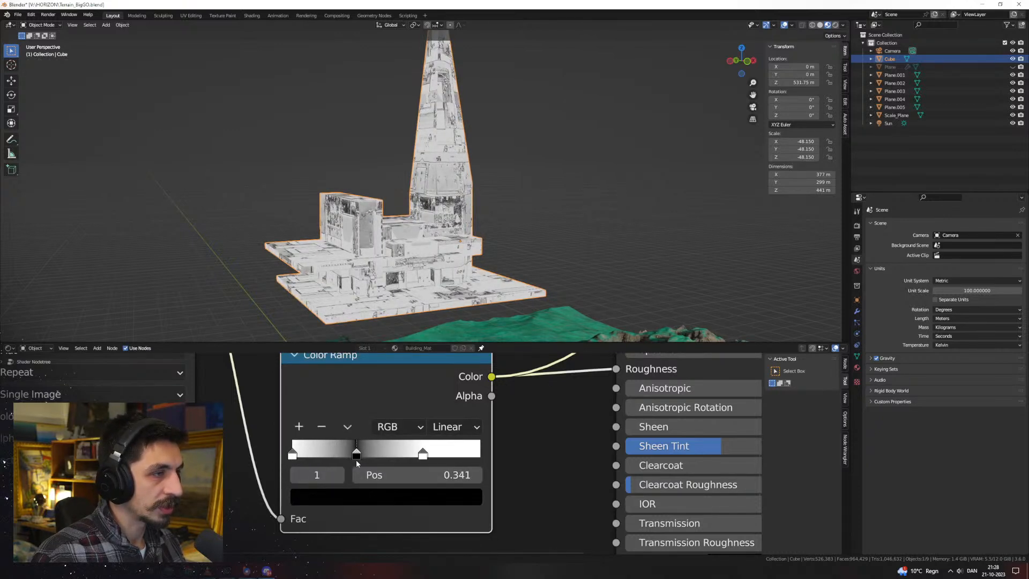
pyautogui.keyDown('ctrl'); pyautogui.click(380, 455); pyautogui.keyUp('ctrl')
pyautogui.click(376, 494)
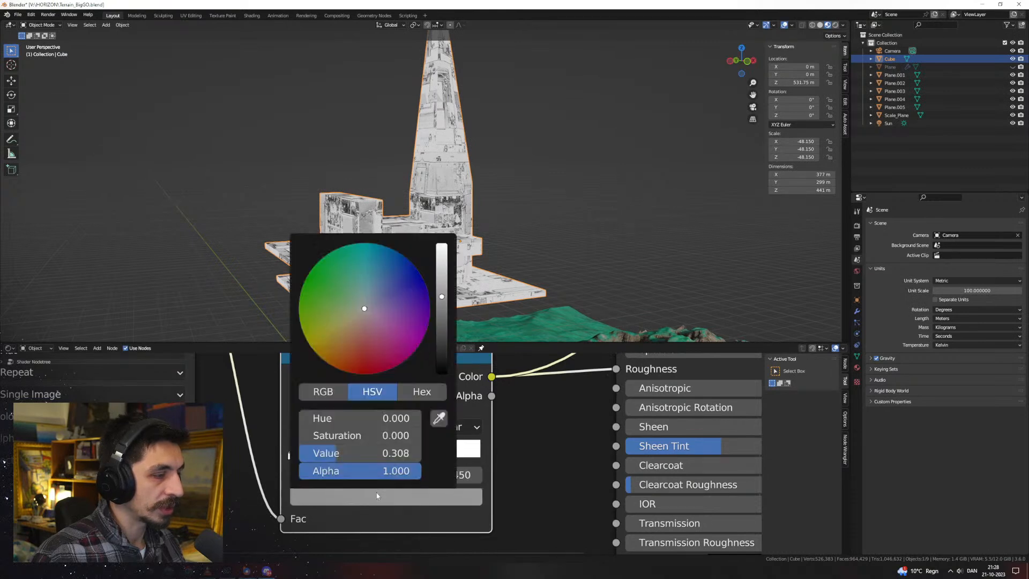
pyautogui.moveTo(442, 328); pyautogui.dragTo(444, 373)
# Pull the roughness ramp's last white stop inward to 0.555 and darken its colour slightly
pyautogui.moveTo(377, 454); pyautogui.dragTo(397, 455)
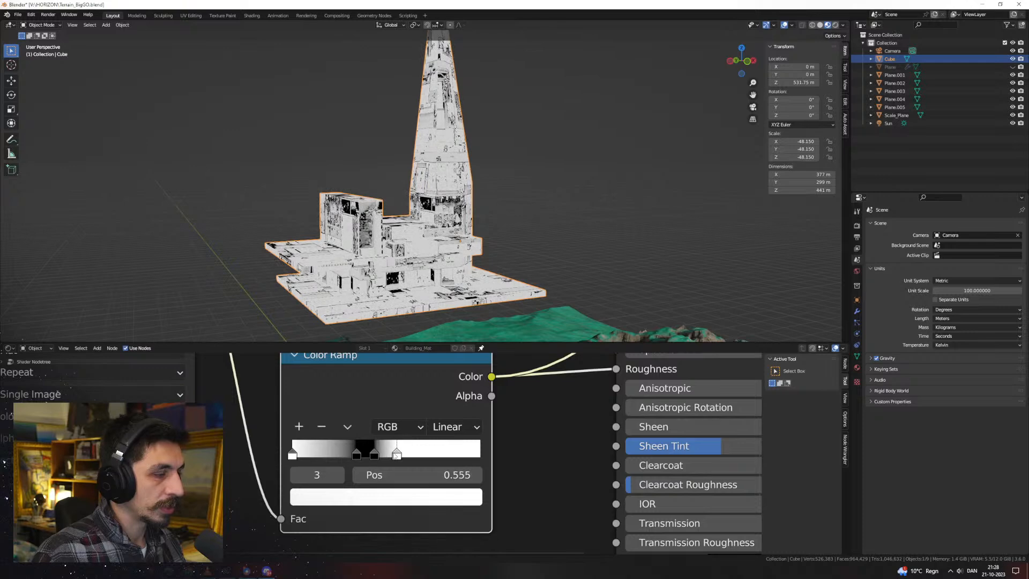
pyautogui.click(382, 497)
pyautogui.moveTo(443, 253); pyautogui.dragTo(442, 264)
# Switch the preview back to the full shader and enlarge the node editor for more working room
pyautogui.moveTo(516, 204); pyautogui.dragTo(499, 259, button='middle')
pyautogui.scroll(-4, 535, 387)
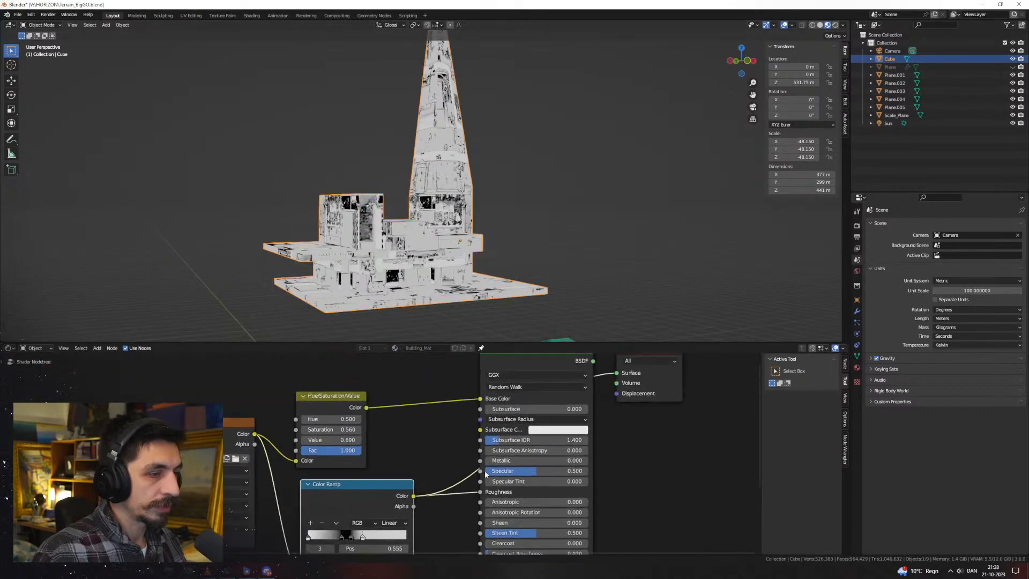
pyautogui.moveTo(476, 258); pyautogui.dragTo(450, 348, button='middle')
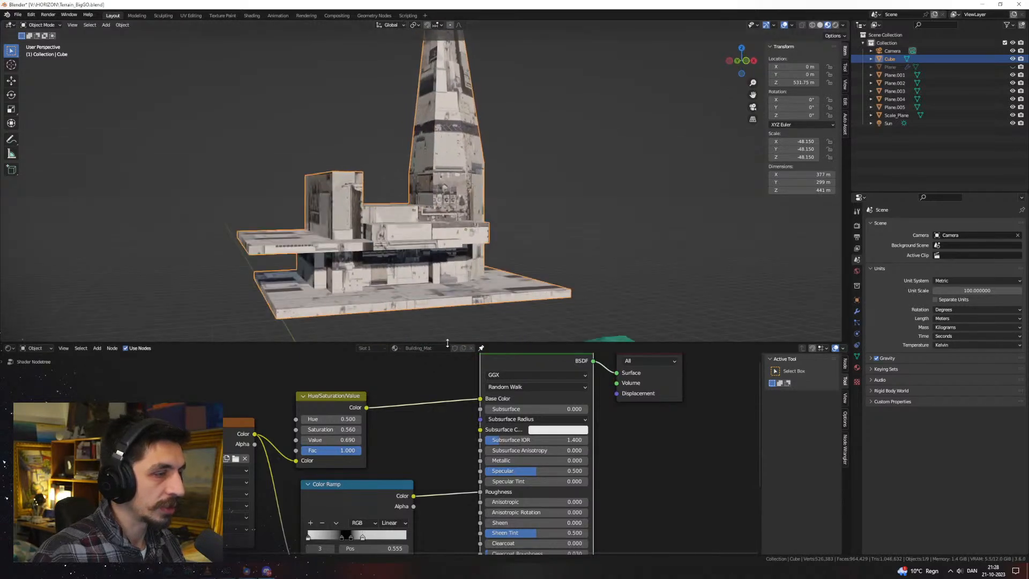
pyautogui.moveTo(449, 343); pyautogui.dragTo(449, 275)
pyautogui.scroll(-3, 380, 388)
pyautogui.moveTo(335, 460)
pyautogui.mouseDown(button='middle')
pyautogui.moveTo(379, 388)
pyautogui.moveTo(348, 466)
pyautogui.mouseUp(button='middle')
pyautogui.scroll(1, 349, 466)
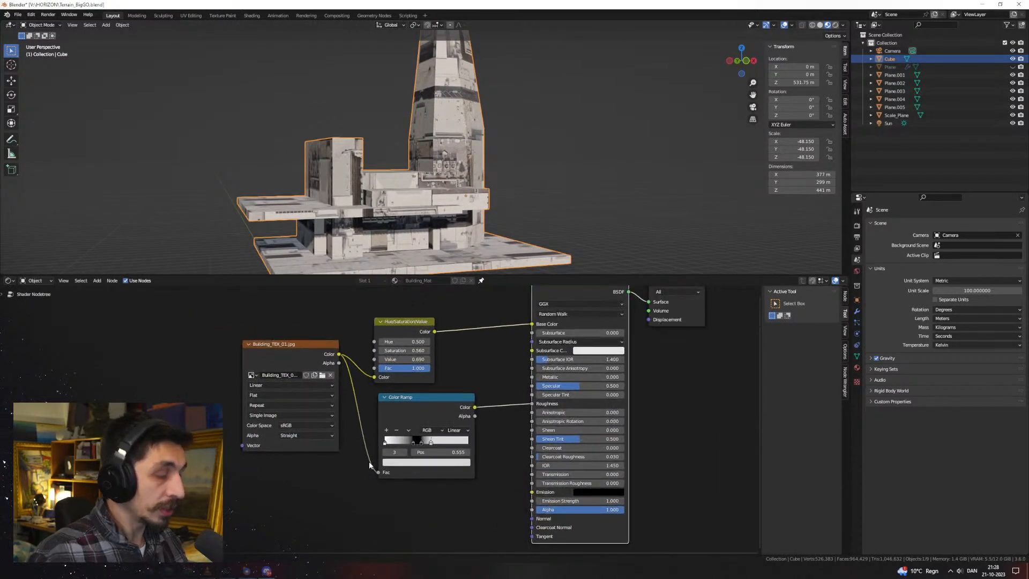
pyautogui.hotkey('shift', 'a')
pyautogui.click(351, 460)
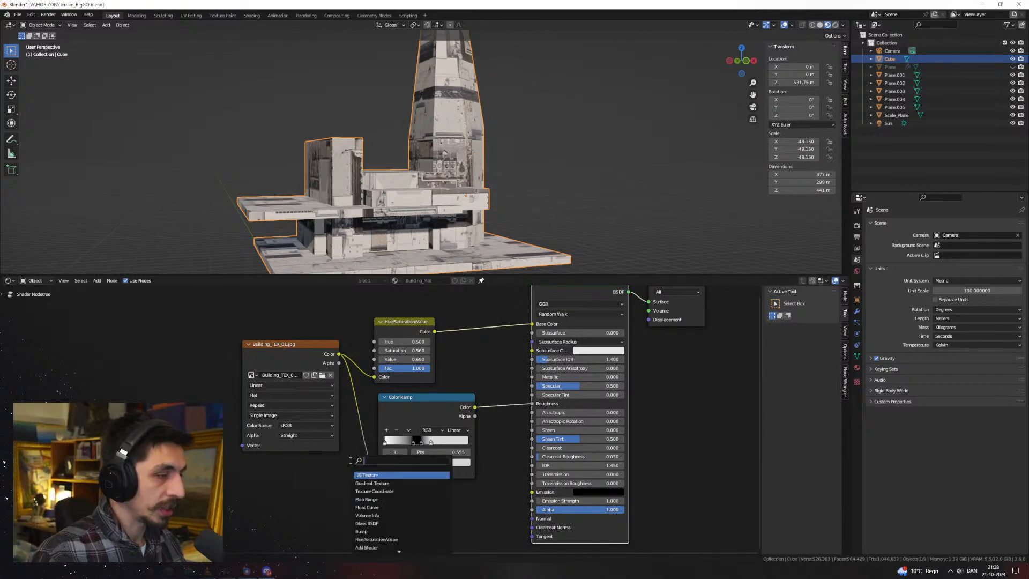
pyautogui.press('Return')
pyautogui.click(410, 498)
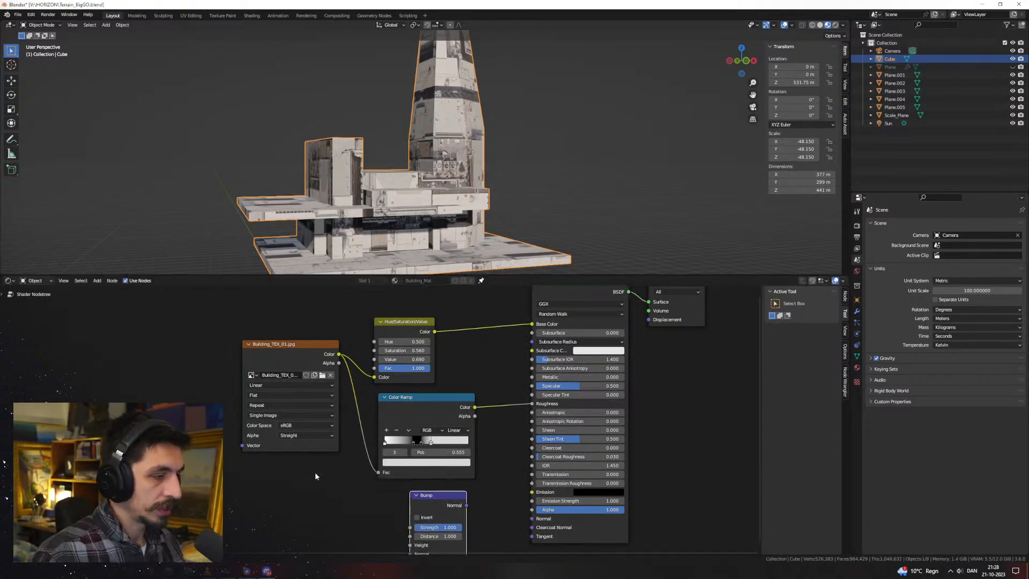
pyautogui.moveTo(315, 472); pyautogui.dragTo(341, 441, button='middle')
pyautogui.scroll(-3, 340, 442)
pyautogui.press('x')
# Add a Displacement node below the Color Ramp and connect it to the Material Output's Displacement input
pyautogui.hotkey('shift', 'a')
pyautogui.click(428, 465)
pyautogui.write('dis')
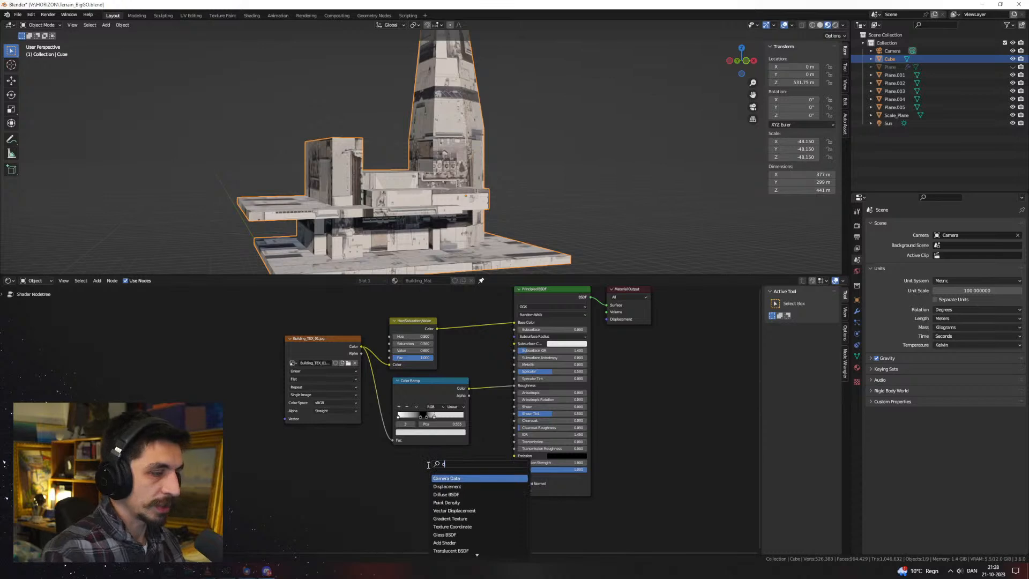
pyautogui.press('Return')
pyautogui.click(428, 465)
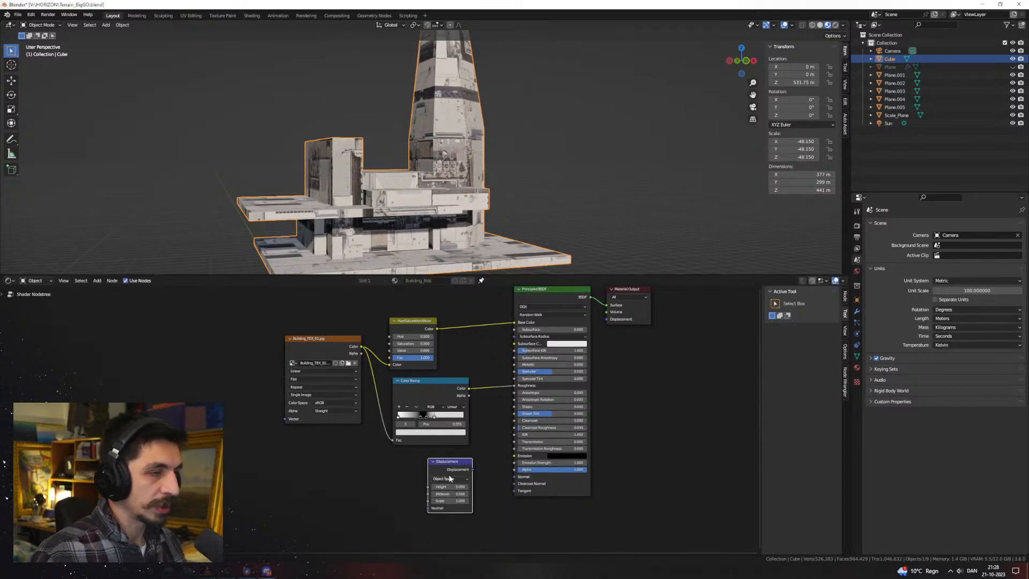
pyautogui.moveTo(611, 320); pyautogui.dragTo(610, 320)
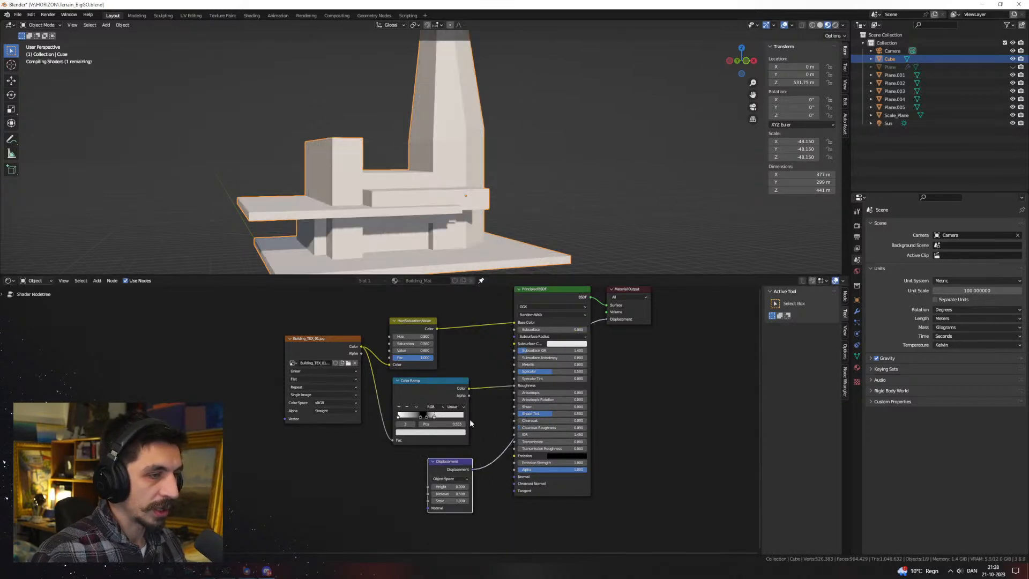
# Move the Building_TEX_01.jpg texture node farther from the Color Ramp to make room for another node
pyautogui.scroll(3, 379, 421)
pyautogui.moveTo(301, 329); pyautogui.dragTo(276, 413)
pyautogui.moveTo(393, 449); pyautogui.dragTo(357, 432, button='middle')
pyautogui.scroll(3, 391, 397)
pyautogui.moveTo(264, 352); pyautogui.dragTo(229, 345)
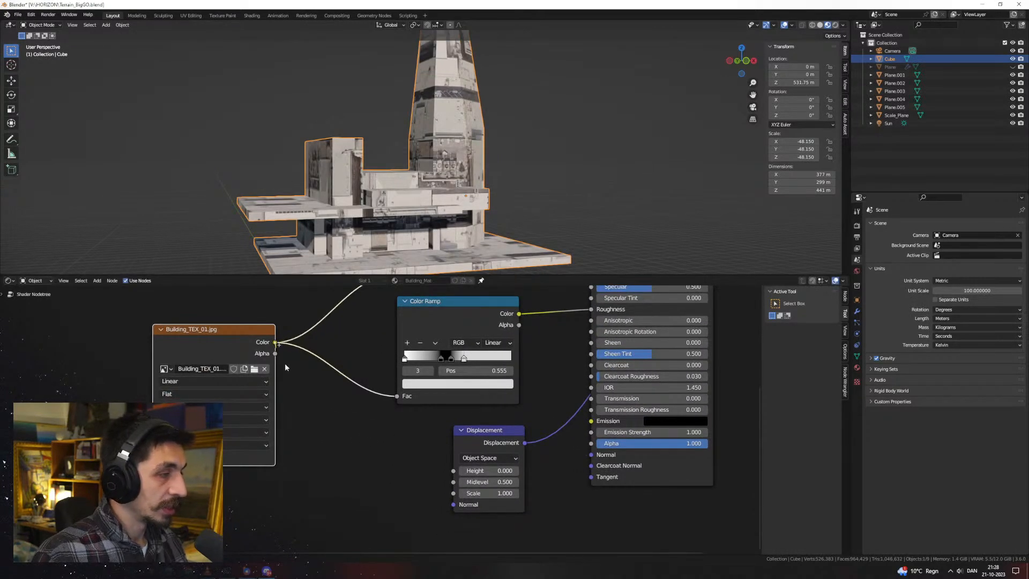
# Add a second Color Ramp fed by the texture's colour and connect its Color output to the Displacement node's Height
pyautogui.moveTo(285, 367); pyautogui.dragTo(331, 452)
pyautogui.write('ramp')
pyautogui.press('Return')
pyautogui.click(397, 469)
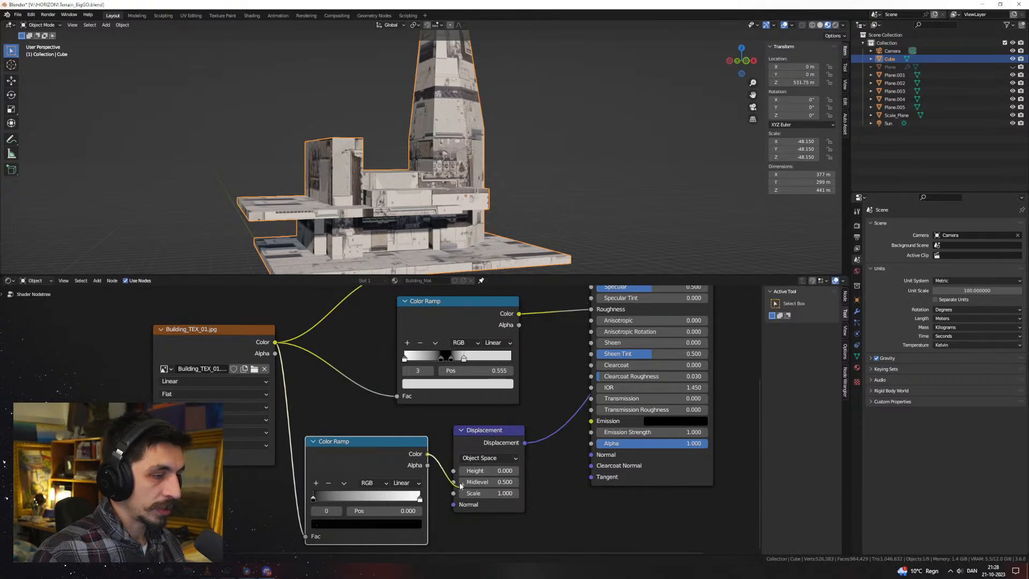
pyautogui.moveTo(460, 479)
pyautogui.mouseDown()
pyautogui.moveTo(443, 467)
pyautogui.moveTo(460, 465)
pyautogui.mouseUp()
pyautogui.moveTo(380, 467); pyautogui.dragTo(388, 461)
pyautogui.moveTo(379, 465); pyautogui.dragTo(352, 458, button='middle')
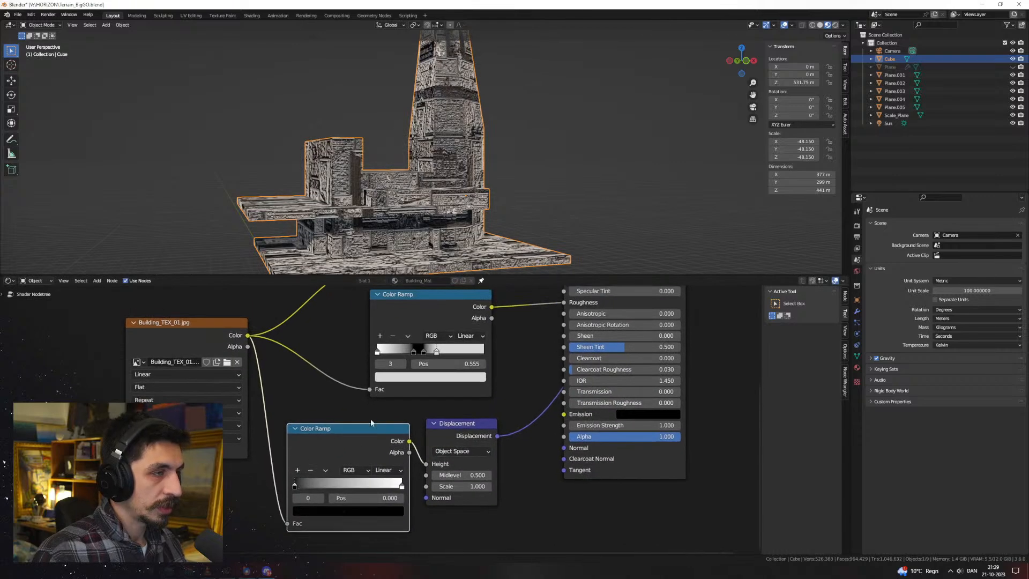
# Set the Displacement node's scale to 0.010 and apply the building object's scale
pyautogui.scroll(1, 371, 423)
pyautogui.click(487, 499)
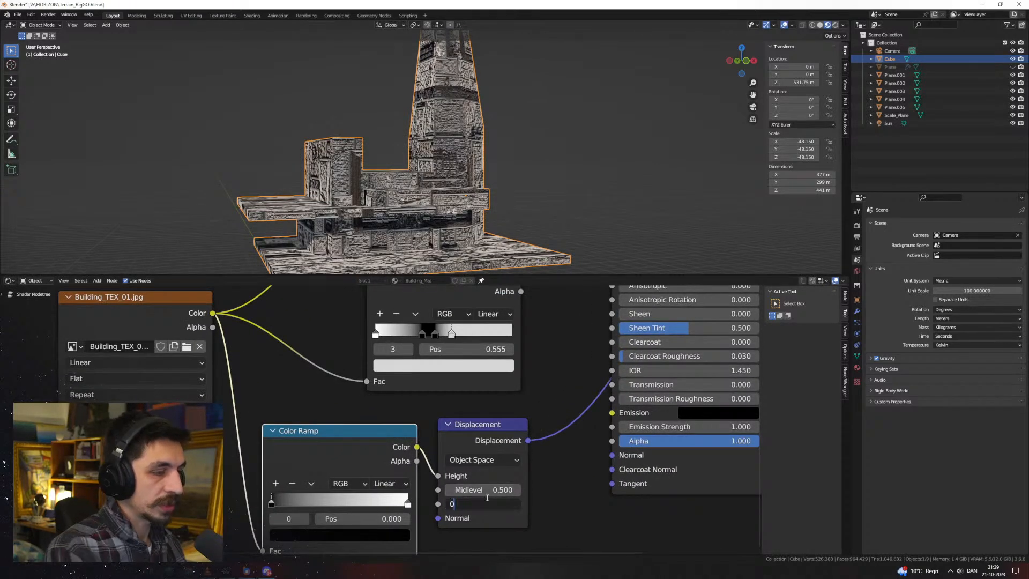
pyautogui.press('Return')
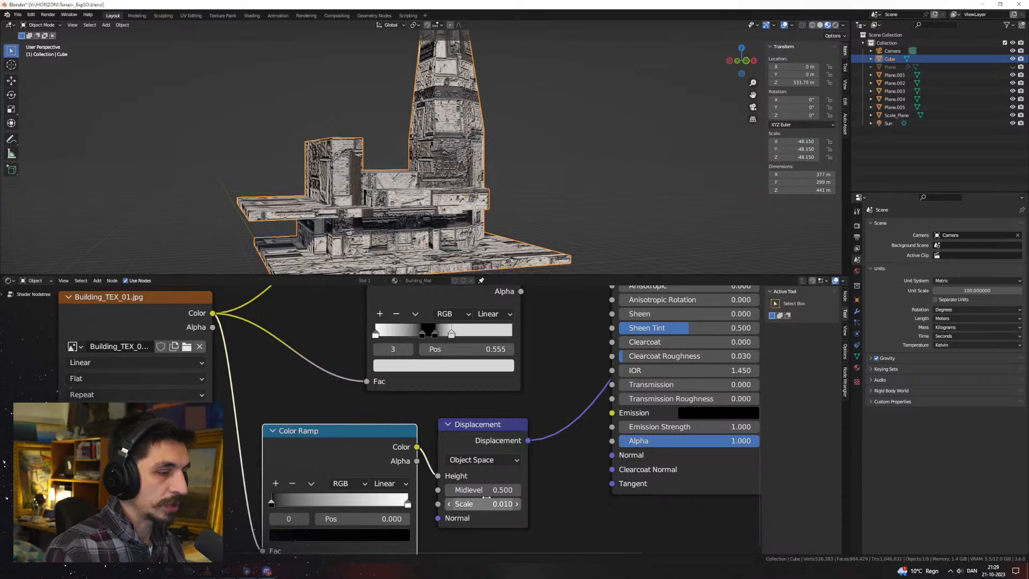
pyautogui.hotkey('ctrl', 'a')
pyautogui.click(481, 220)
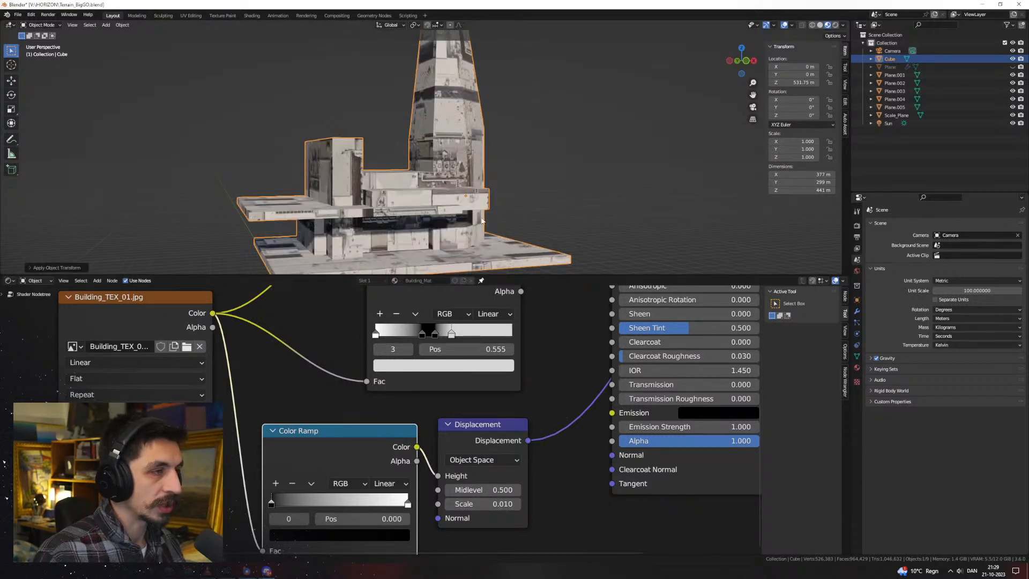
# Try a displacement scale of 0.100, then reduce it to 0.040
pyautogui.click(498, 503)
pyautogui.press('Return')
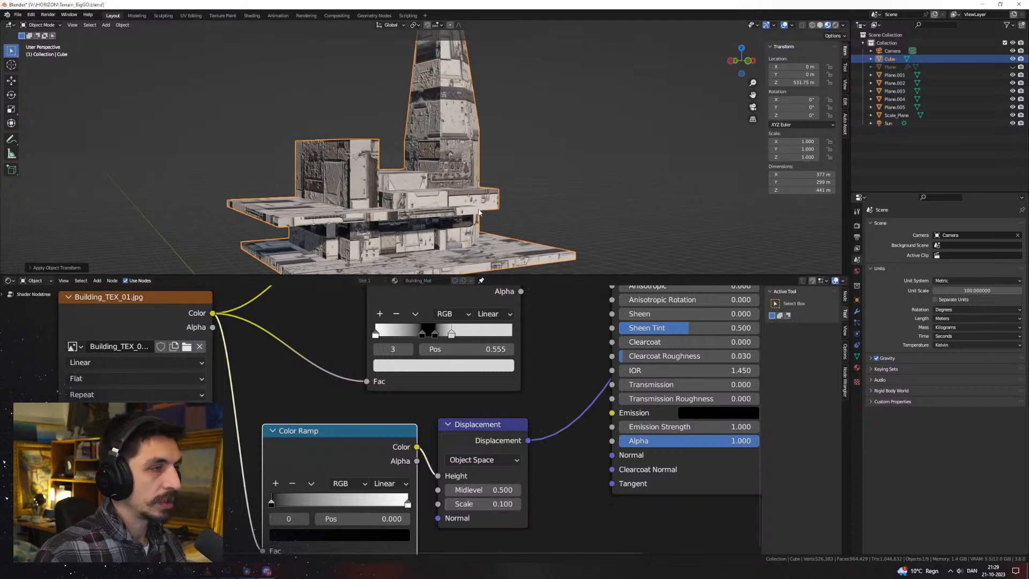
pyautogui.moveTo(497, 504); pyautogui.dragTo(500, 504)
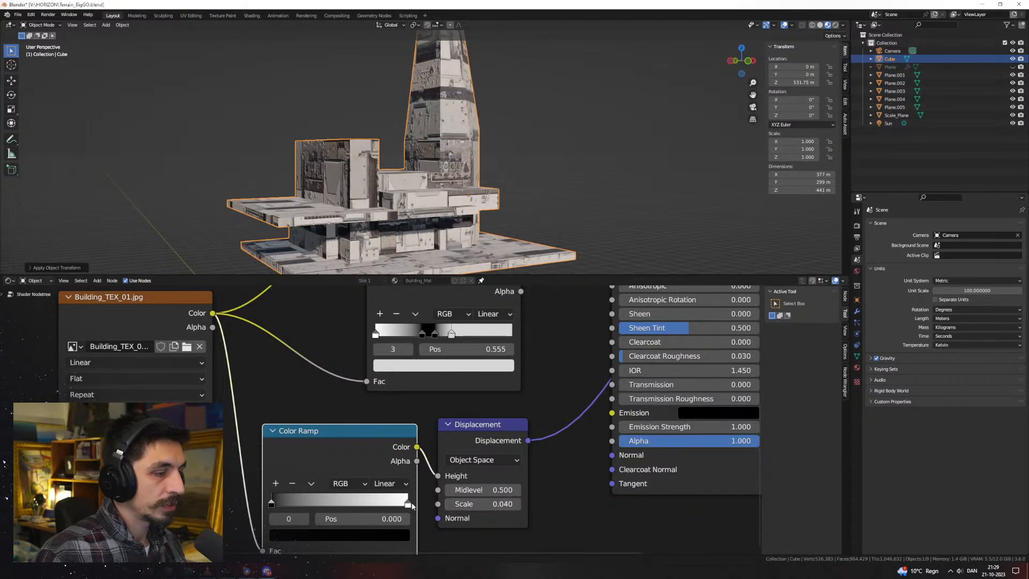
# Invert the displacement Color Ramp by swapping its stops, with black at 1.000 and white at 0.523
pyautogui.moveTo(413, 504); pyautogui.dragTo(396, 500)
pyautogui.moveTo(392, 500); pyautogui.dragTo(330, 500)
pyautogui.moveTo(256, 500); pyautogui.dragTo(414, 499)
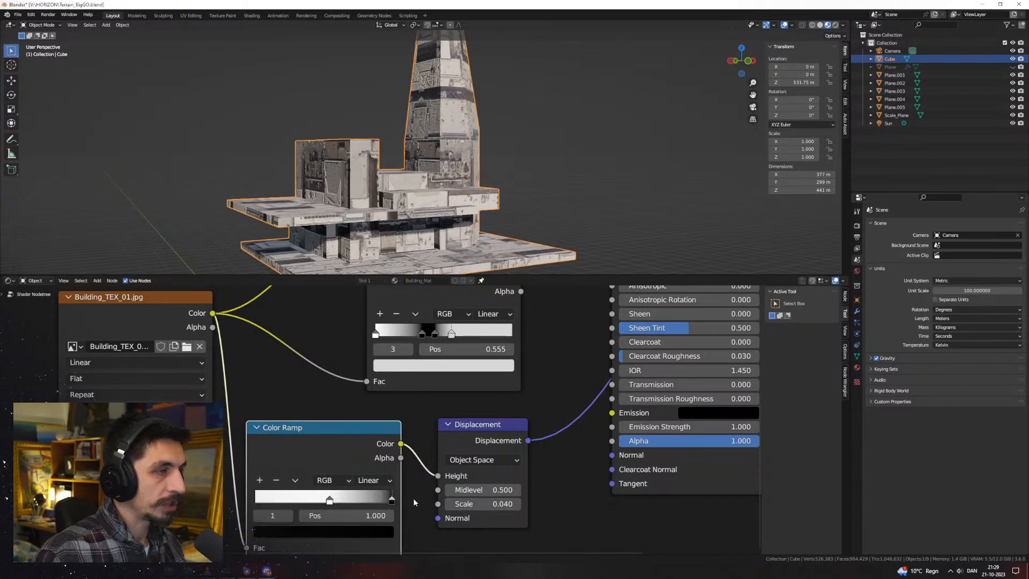
pyautogui.moveTo(330, 500); pyautogui.dragTo(322, 500)
# Preview the displacement Color Ramp on the building, restore the full shader output and inspect the textured building
pyautogui.keyDown('ctrl'); pyautogui.keyDown('shift'); pyautogui.click(356, 438); pyautogui.keyUp('shift'); pyautogui.keyUp('ctrl')
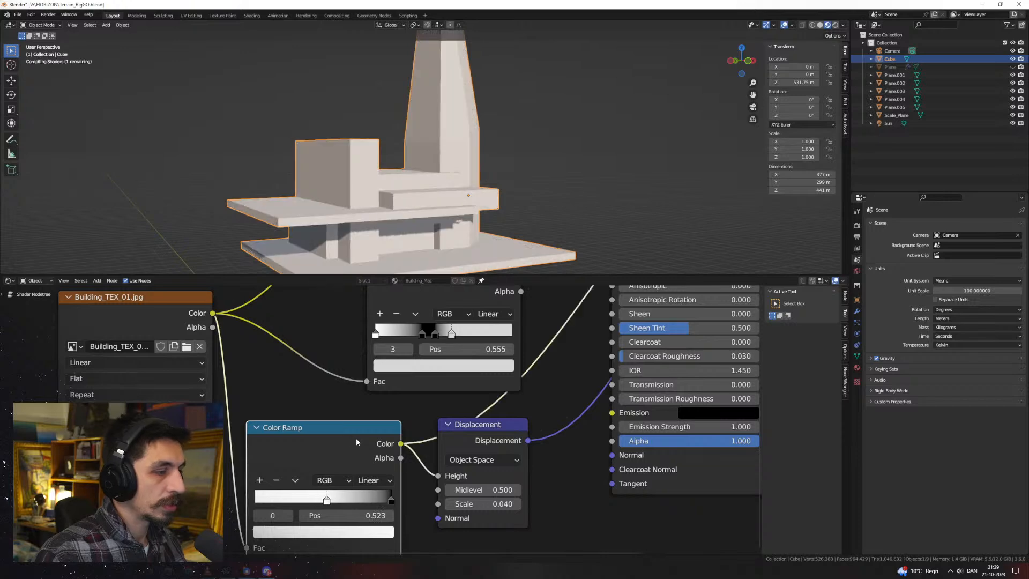
pyautogui.scroll(-3, 650, 339)
pyautogui.moveTo(651, 338); pyautogui.dragTo(507, 452, button='middle')
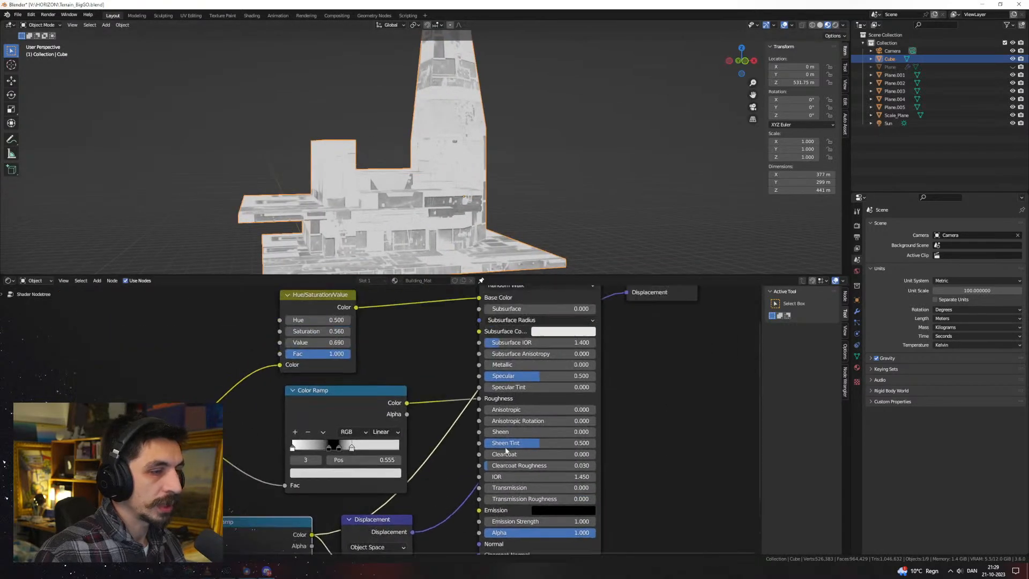
pyautogui.scroll(-1, 524, 370)
pyautogui.moveTo(524, 370); pyautogui.dragTo(464, 472, button='middle')
pyautogui.keyDown('ctrl'); pyautogui.keyDown('shift'); pyautogui.click(480, 380); pyautogui.keyUp('shift'); pyautogui.keyUp('ctrl')
pyautogui.moveTo(537, 214)
pyautogui.mouseDown(button='middle')
pyautogui.moveTo(416, 213)
pyautogui.moveTo(500, 207)
pyautogui.moveTo(451, 215)
pyautogui.moveTo(445, 192)
pyautogui.mouseUp(button='middle')
pyautogui.scroll(-5, 439, 214)
pyautogui.click(501, 207)
pyautogui.click(445, 191)
# Turn the lower area into a UV Editor, resize it and enter Edit Mode on the building
pyautogui.moveTo(452, 273); pyautogui.dragTo(451, 396)
pyautogui.click(8, 402)
pyautogui.click(32, 443)
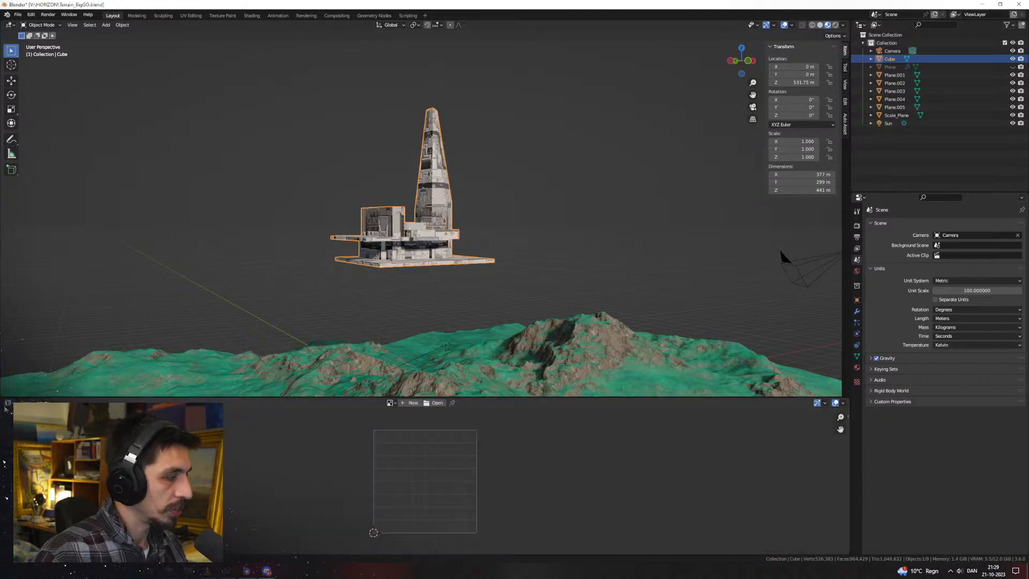
pyautogui.moveTo(70, 397); pyautogui.dragTo(70, 381)
pyautogui.press('Tab')
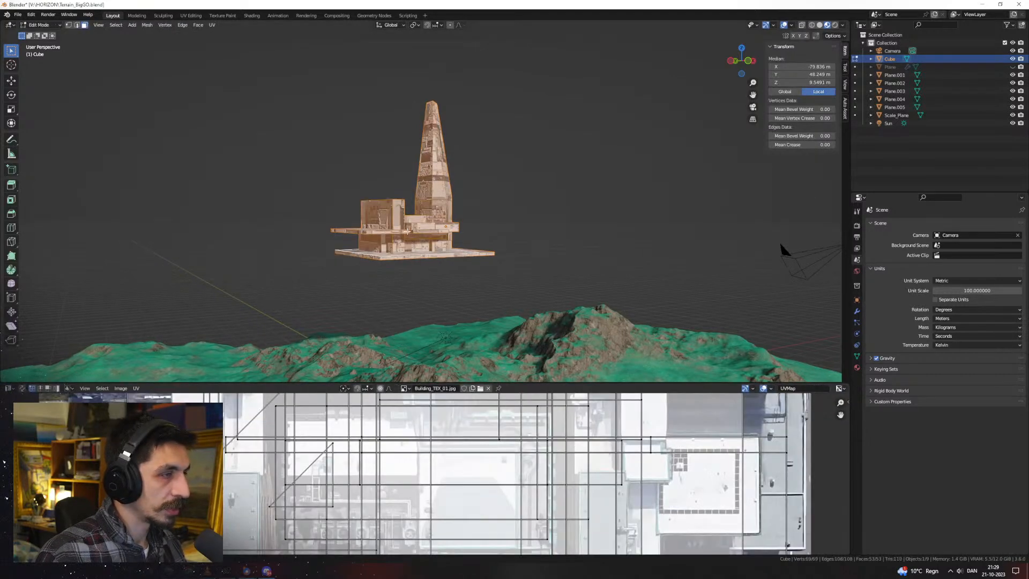
pyautogui.scroll(-6, 475, 469)
pyautogui.moveTo(465, 382); pyautogui.dragTo(464, 337)
# Select all linked geometry of the tower and dismiss the UV mapping options without unwrapping
pyautogui.moveTo(515, 230); pyautogui.dragTo(461, 242, button='middle')
pyautogui.scroll(4, 461, 231)
pyautogui.click(470, 148)
pyautogui.hotkey('ctrl', 'l')
pyautogui.moveTo(486, 204); pyautogui.dragTo(501, 418, button='middle')
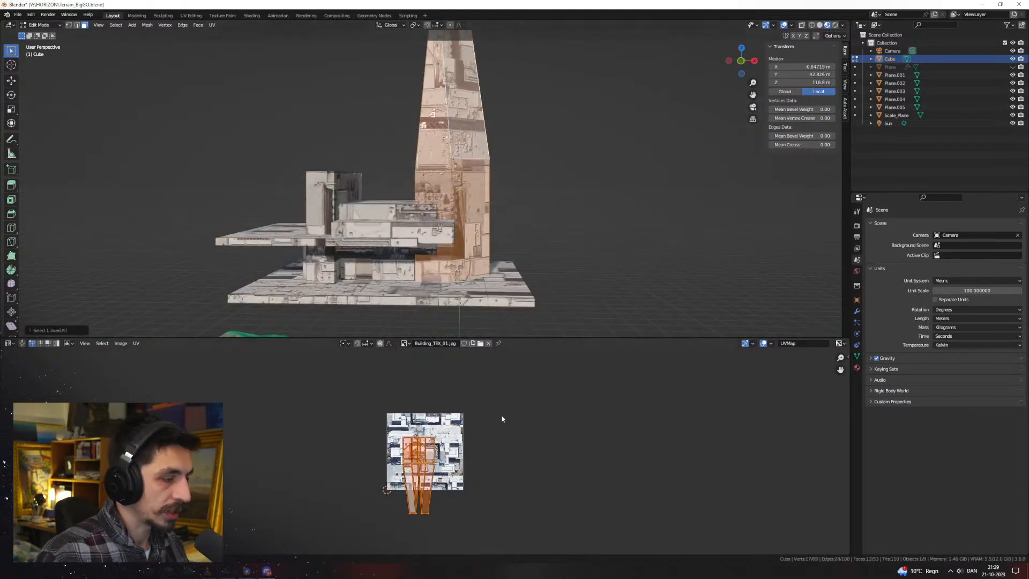
pyautogui.scroll(1, 515, 413)
pyautogui.moveTo(515, 184); pyautogui.dragTo(525, 246, button='middle')
pyautogui.press('u')
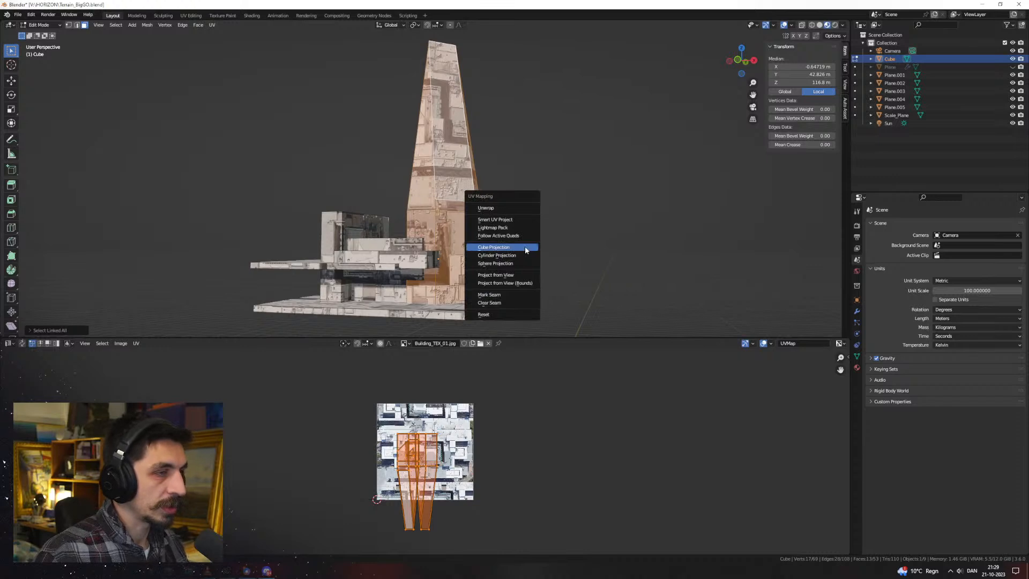
pyautogui.press('Escape')
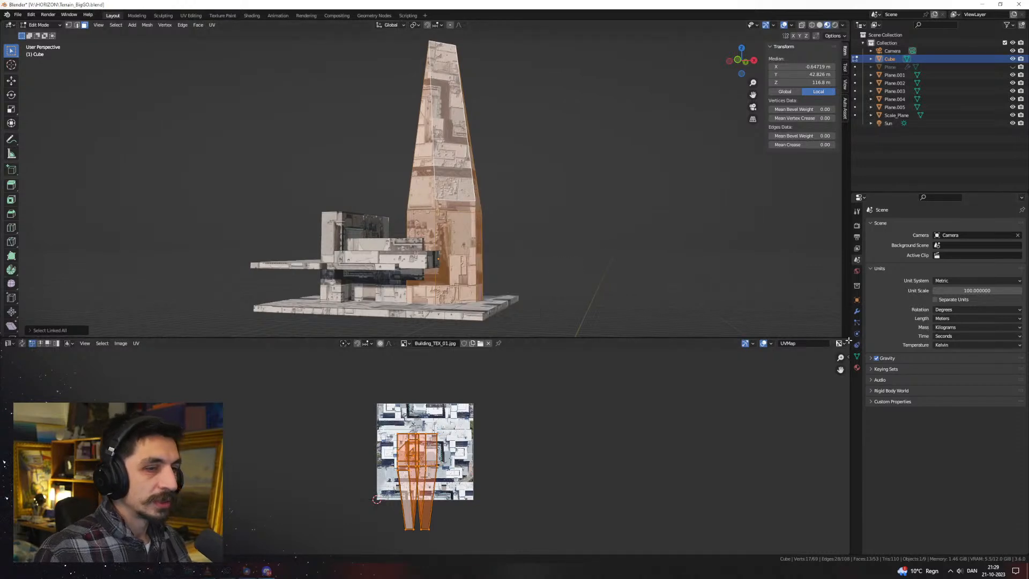
# Split the 3D viewport vertically and change the new narrow area to a UV Editor
pyautogui.click(172, 33)
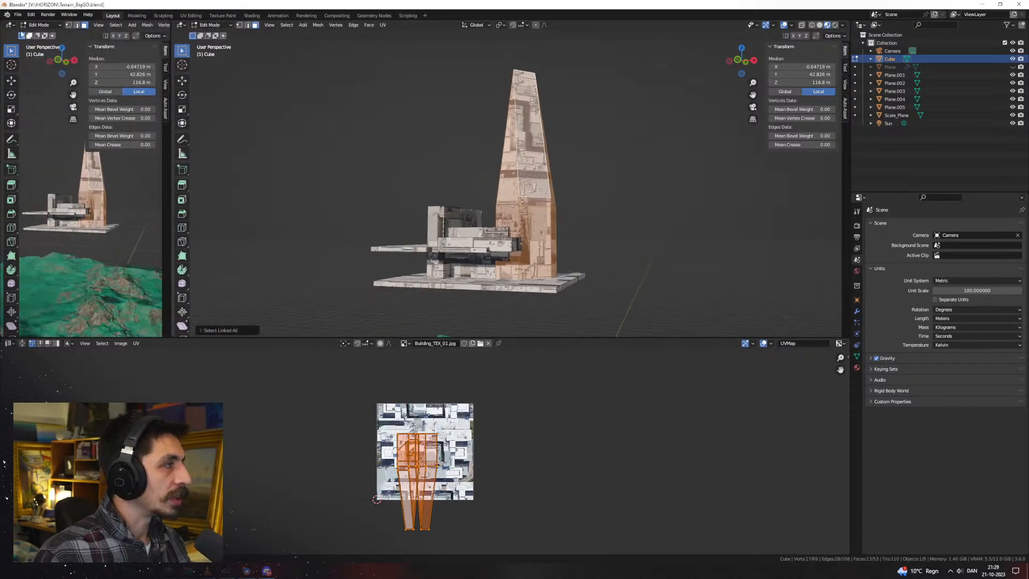
pyautogui.click(9, 25)
pyautogui.click(26, 65)
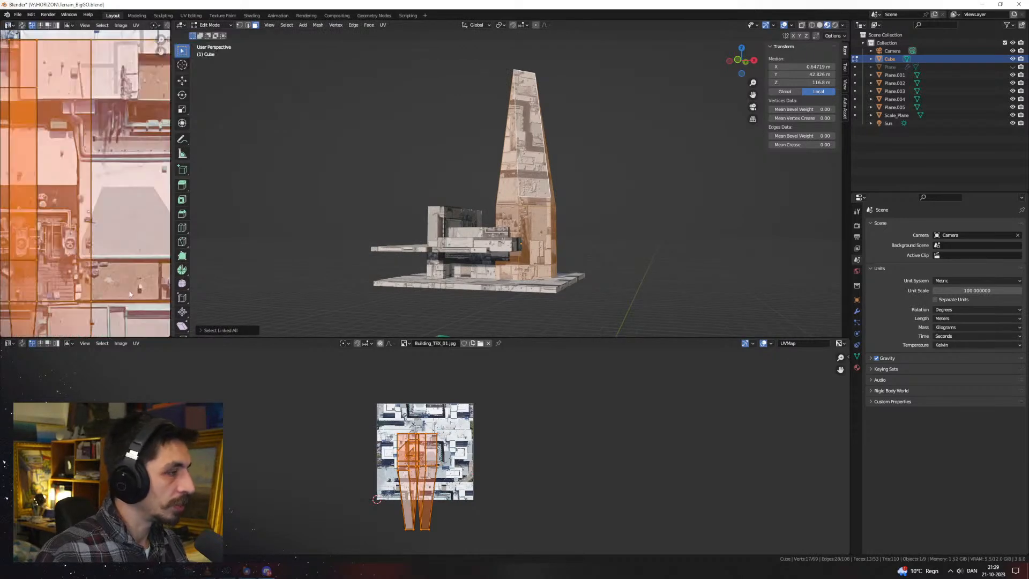
# Close the lower UV Editor and widen the side UV Editor to about half of the workspace
pyautogui.moveTo(169, 336); pyautogui.dragTo(165, 372)
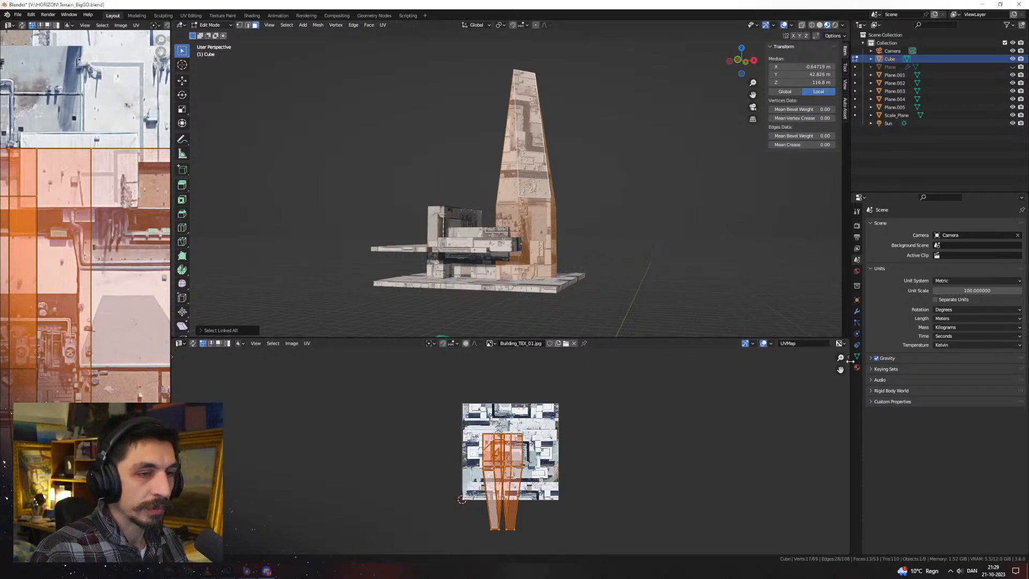
pyautogui.moveTo(847, 335); pyautogui.dragTo(841, 373)
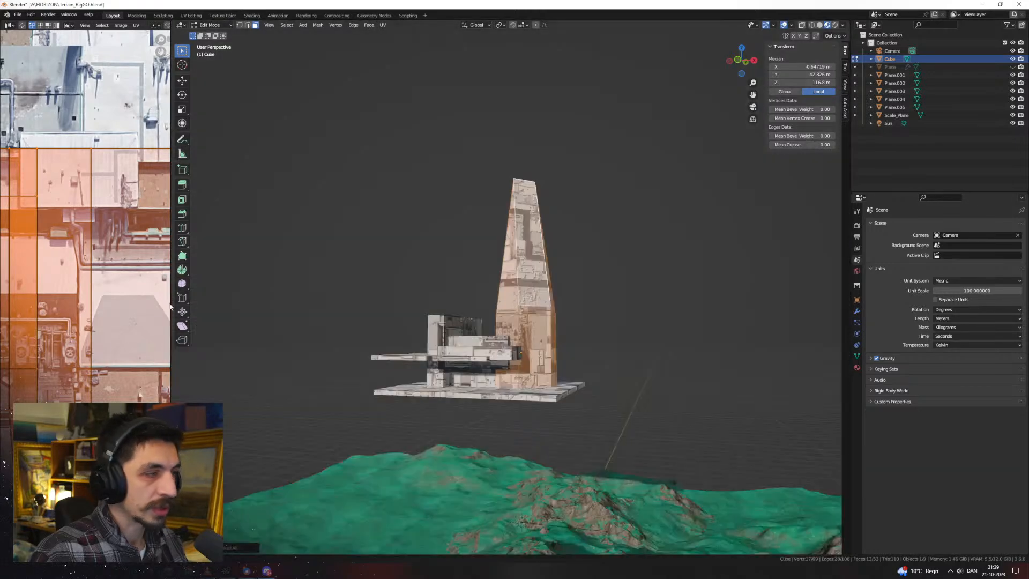
pyautogui.moveTo(171, 304); pyautogui.dragTo(449, 303)
# Shift the tower's UVs upward along Y over the building texture and rotate them 180 degrees
pyautogui.scroll(-4, 231, 284)
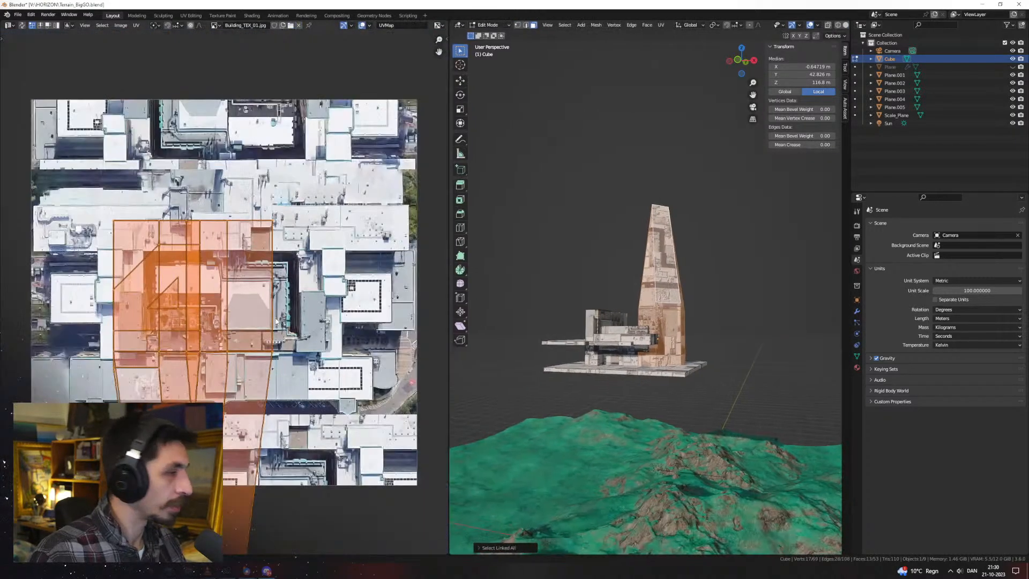
pyautogui.scroll(1, 177, 353)
pyautogui.scroll(3, 650, 358)
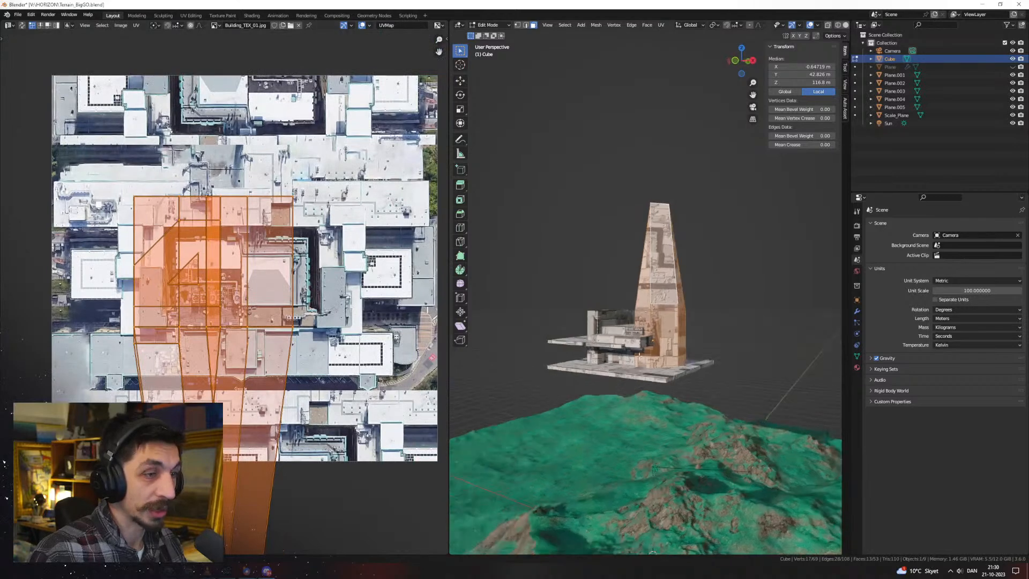
pyautogui.moveTo(650, 358); pyautogui.dragTo(639, 335, button='middle')
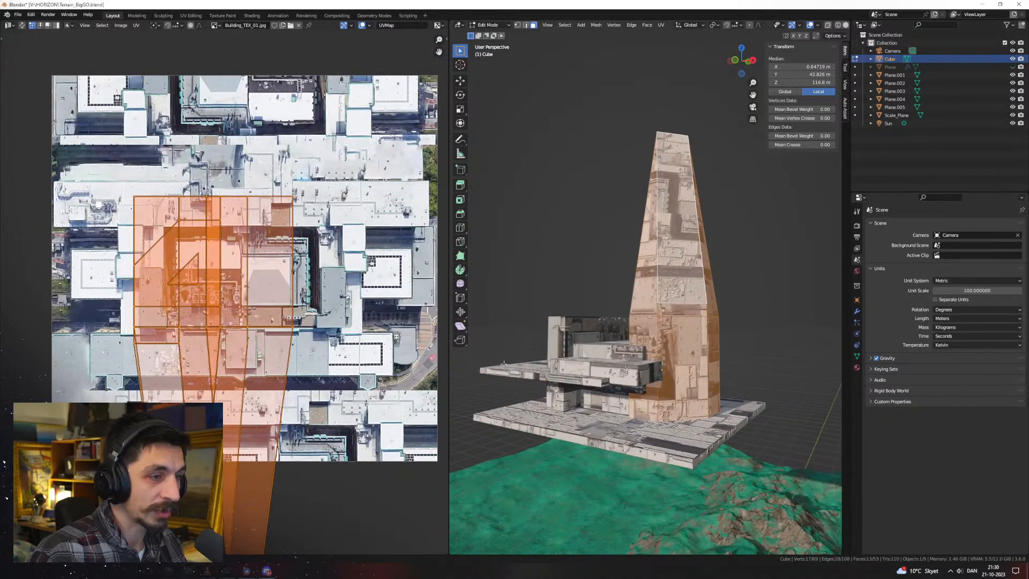
pyautogui.press('y')
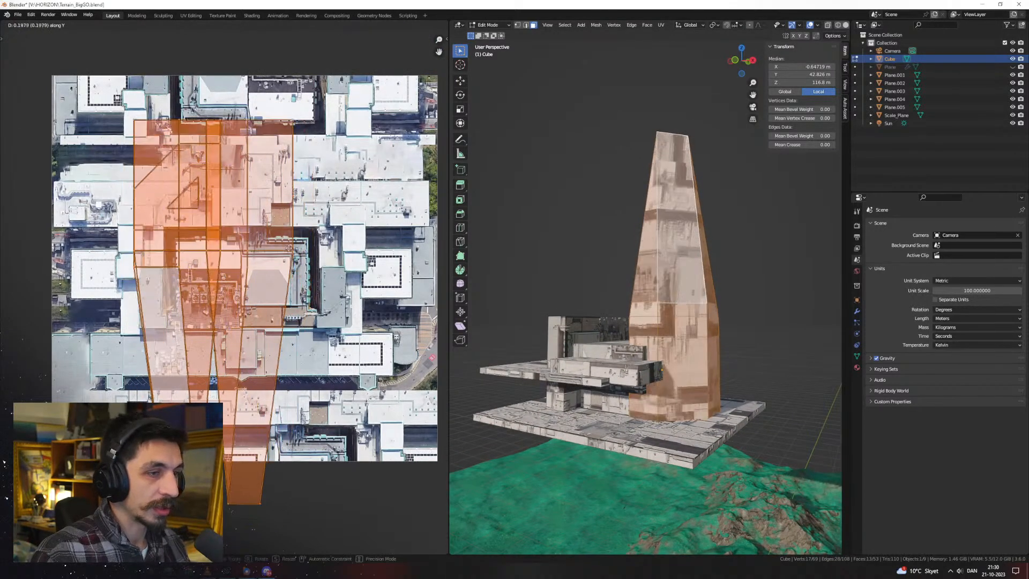
pyautogui.click(291, 262)
pyautogui.write('r180')
pyautogui.press('Return')
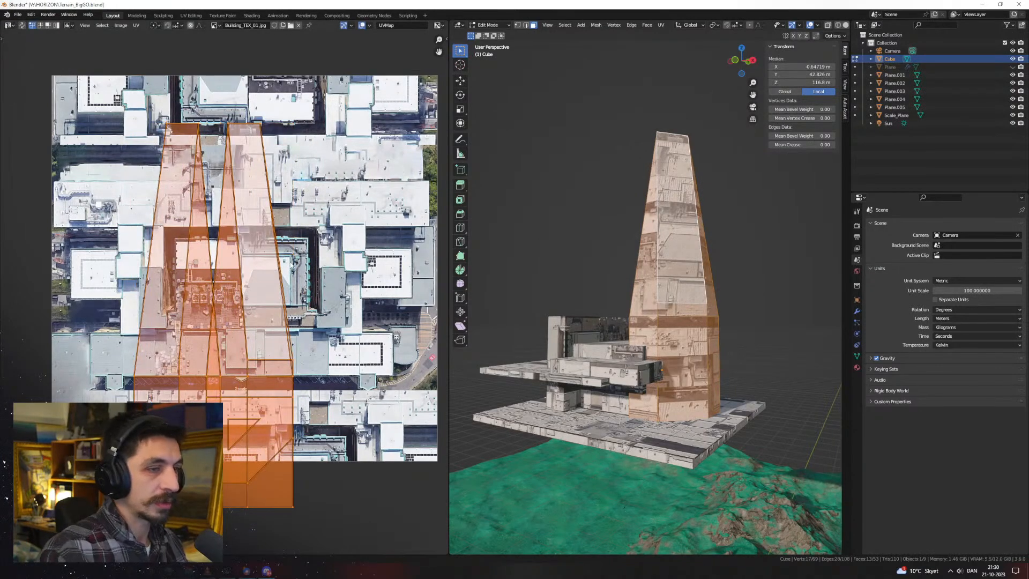
# Scale the tower's UVs down to just over half size and adjust their position along Y
pyautogui.press('g')
pyautogui.press('s')
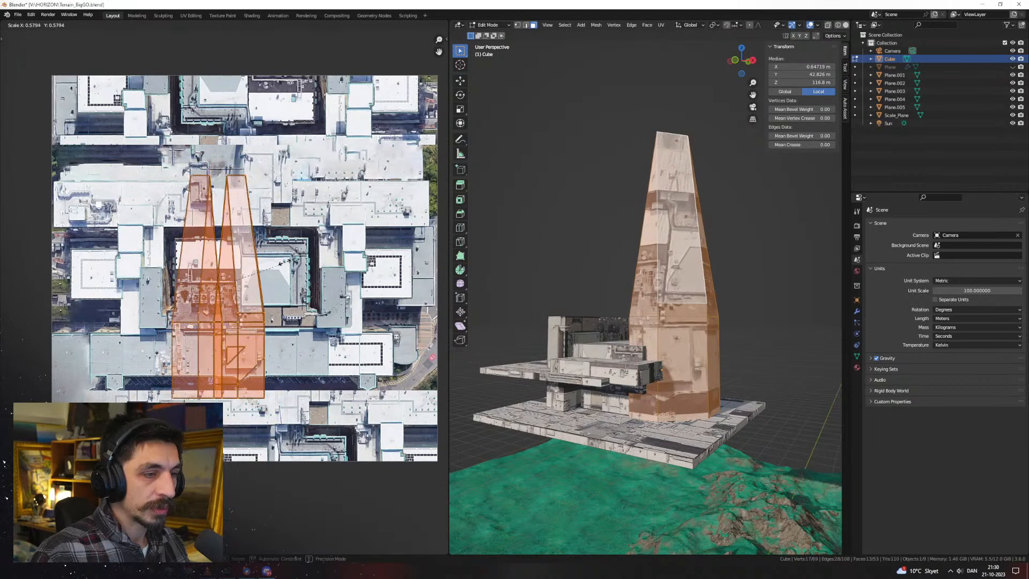
pyautogui.press('Return')
pyautogui.press('g')
pyautogui.press('y')
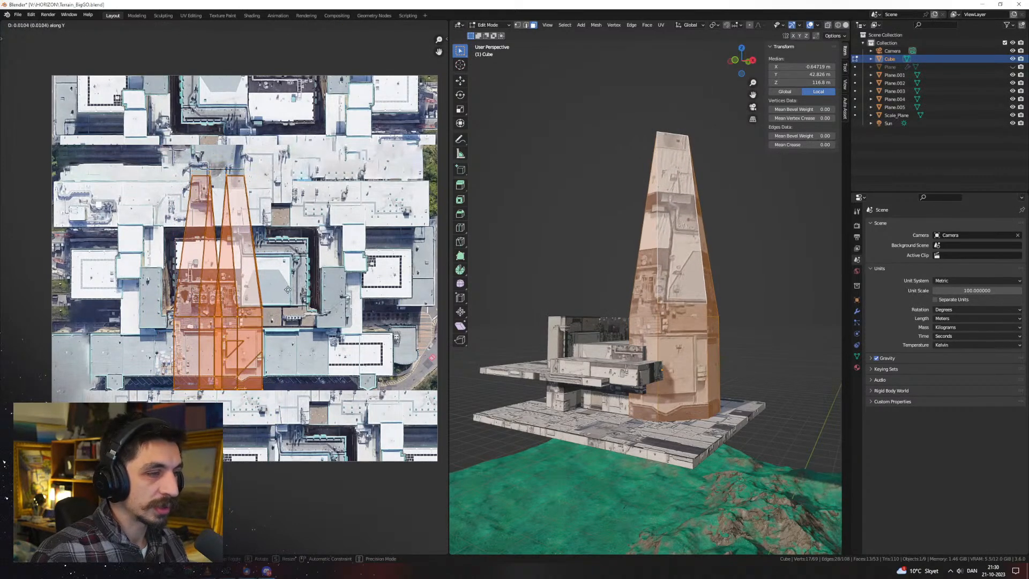
pyautogui.click(297, 297)
# Select all linked geometry of the low block under the raised structure and move its UVs on the texture
pyautogui.moveTo(762, 357); pyautogui.dragTo(746, 337, button='middle')
pyautogui.click(626, 388)
pyautogui.moveTo(626, 385); pyautogui.dragTo(595, 389, button='middle')
pyautogui.hotkey('ctrl', 'l')
pyautogui.press('g')
pyautogui.press('y')
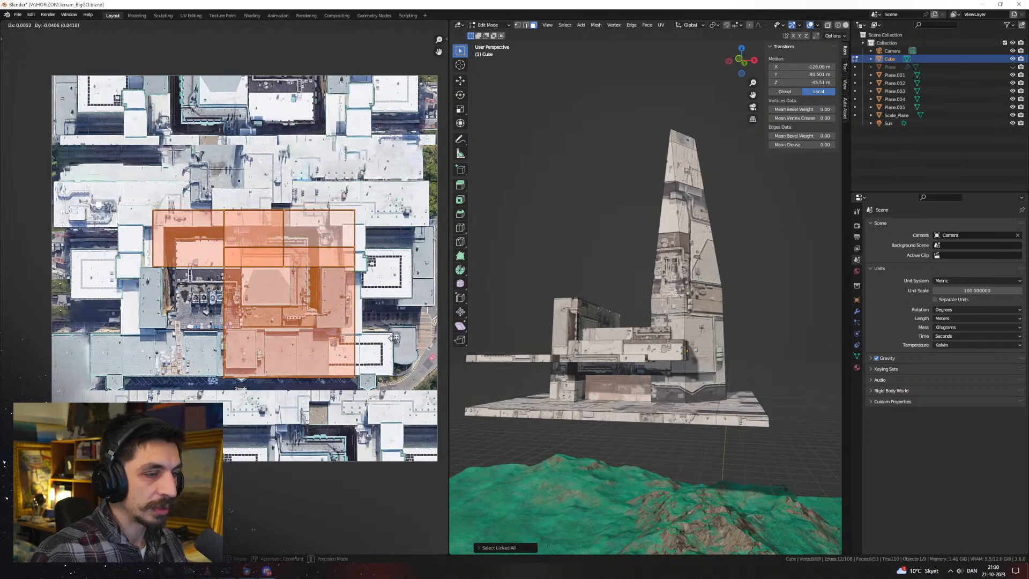
# Select all linked geometry of the long slab block and move its UVs up along Y
pyautogui.moveTo(706, 337); pyautogui.dragTo(767, 365, button='middle')
pyautogui.press('Tab')
pyautogui.press('Tab')
pyautogui.click(644, 365)
pyautogui.hotkey('ctrl', 'l')
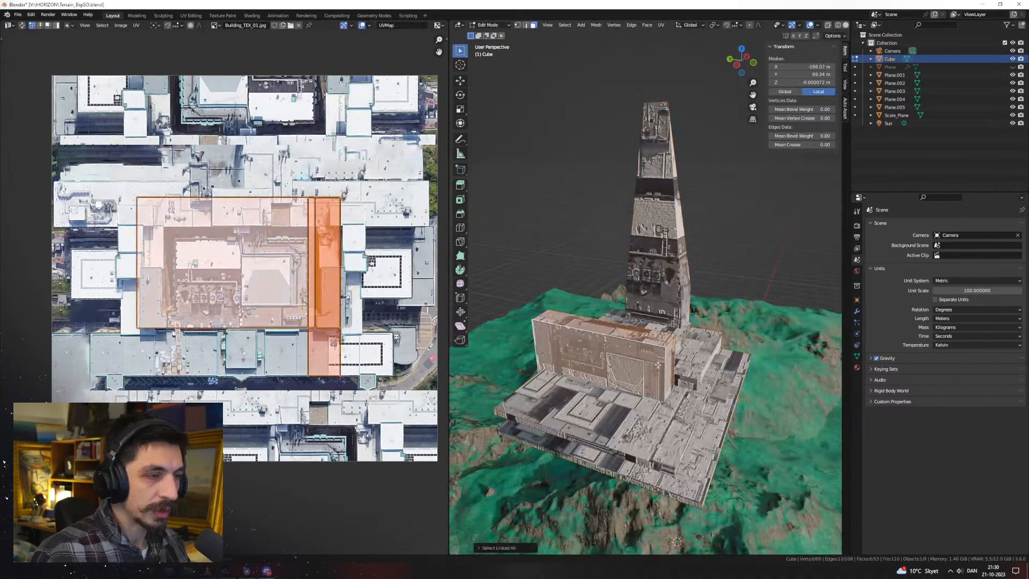
pyautogui.moveTo(645, 364); pyautogui.dragTo(632, 325, button='middle')
pyautogui.press('g')
pyautogui.press('y')
pyautogui.click(321, 194)
# Shift the long slab block's UVs along X toward the texture's right side and fine-tune them along Y
pyautogui.scroll(3, 641, 315)
pyautogui.press('g')
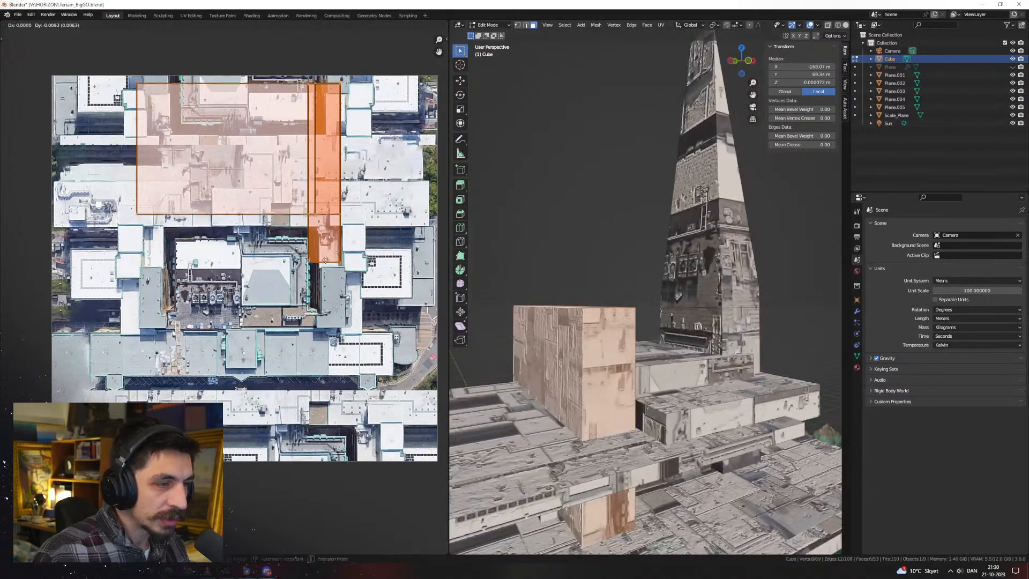
pyautogui.press('x')
pyautogui.press('KP_1')
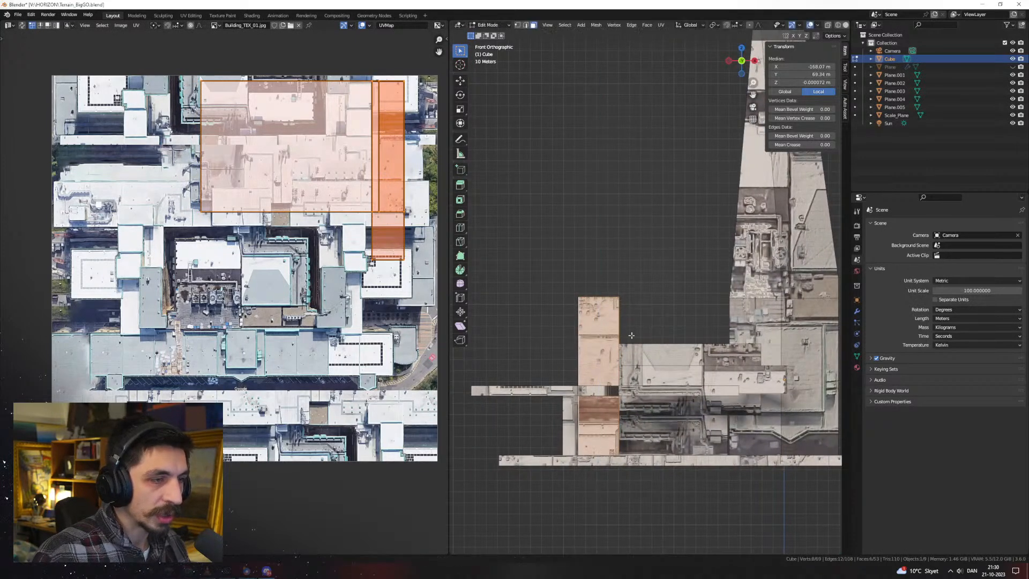
pyautogui.press('g')
pyautogui.press('y')
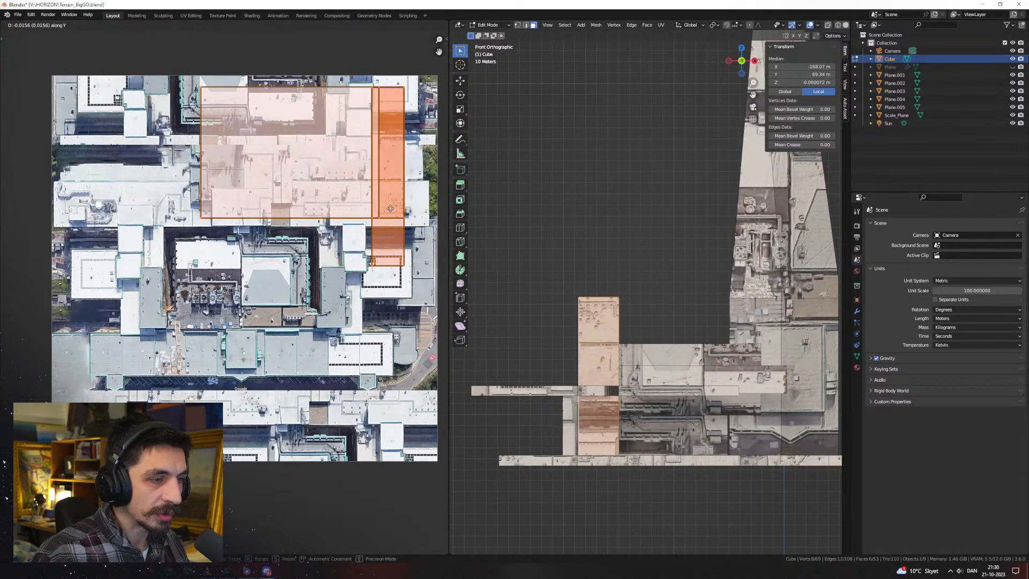
# Select all linked geometry of the overhanging platform, shrink its UVs and fit them over the texture's central courtyard roof
pyautogui.moveTo(525, 321); pyautogui.dragTo(708, 377, button='middle')
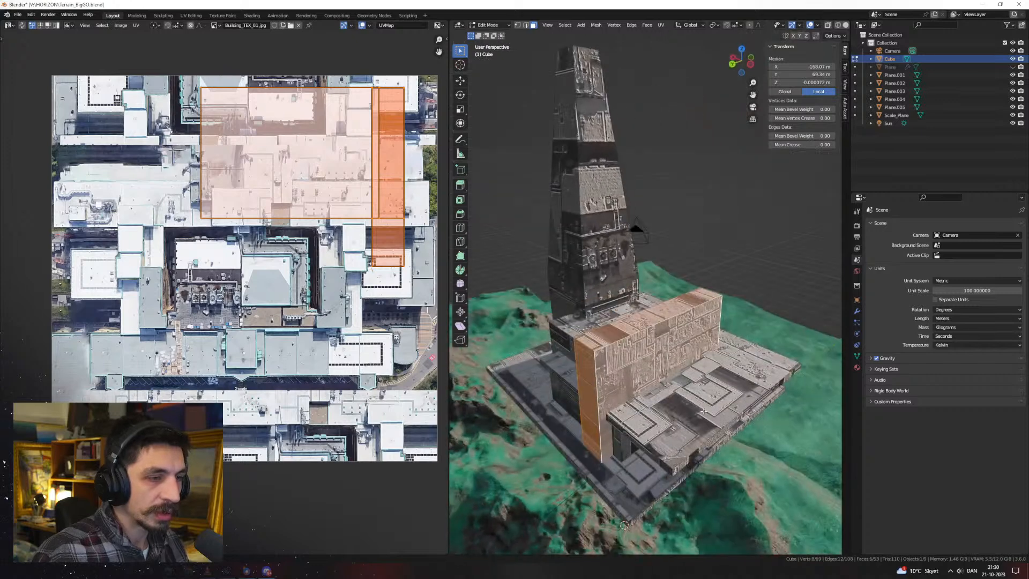
pyautogui.click(704, 412)
pyautogui.hotkey('ctrl', 'l')
pyautogui.press('s')
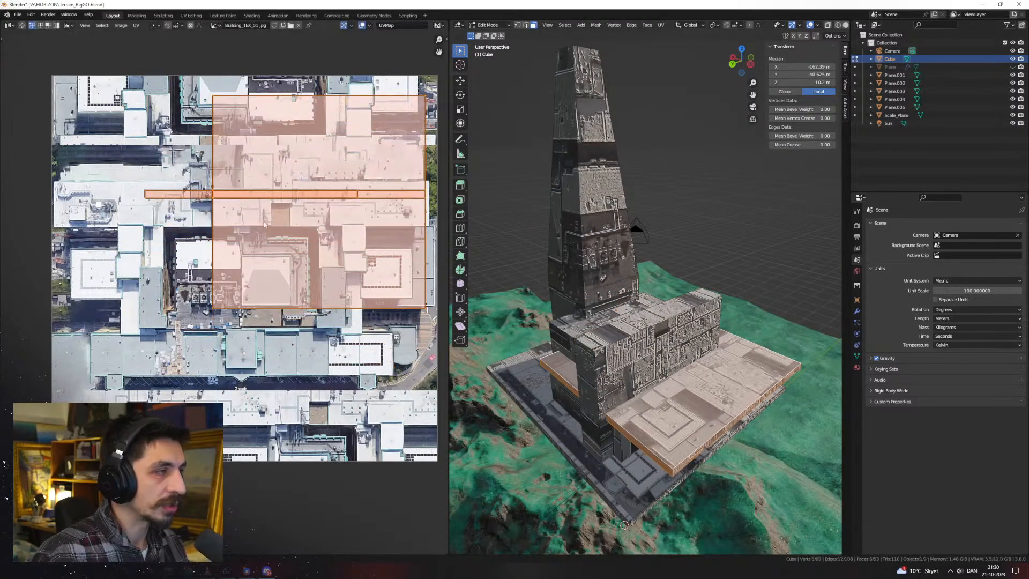
pyautogui.press('x')
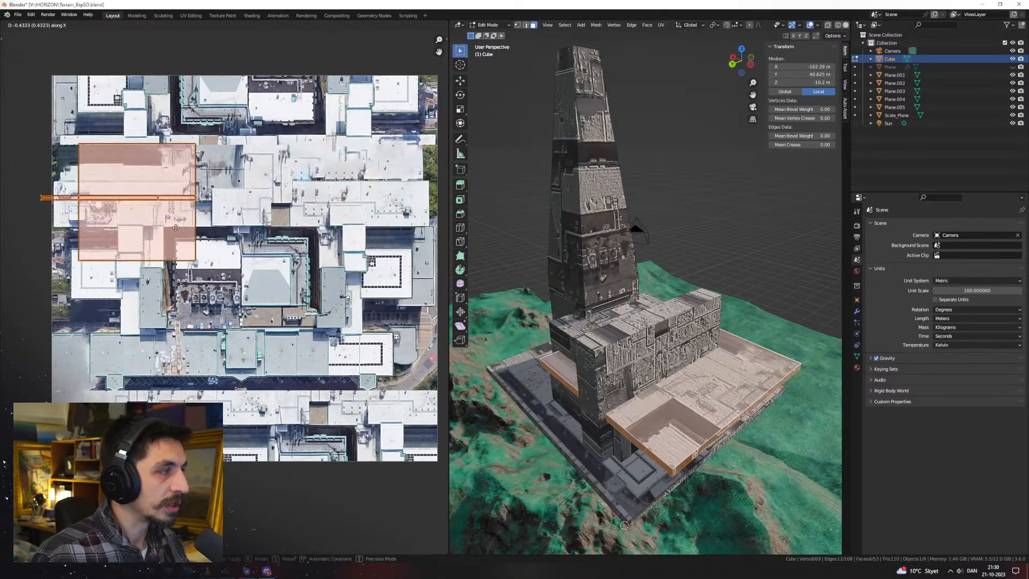
pyautogui.click(296, 234)
pyautogui.press('g')
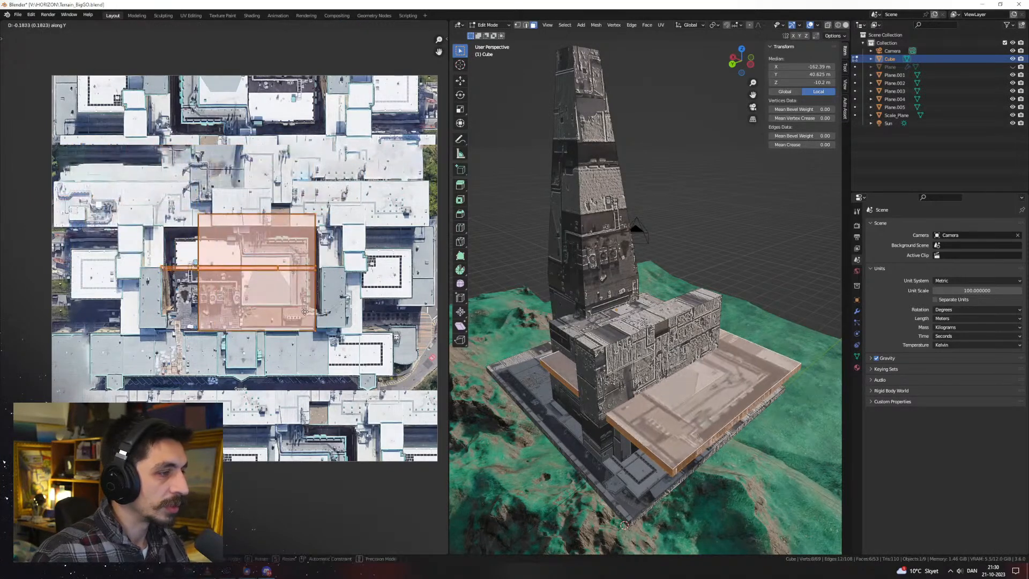
pyautogui.click(272, 320)
pyautogui.press('s')
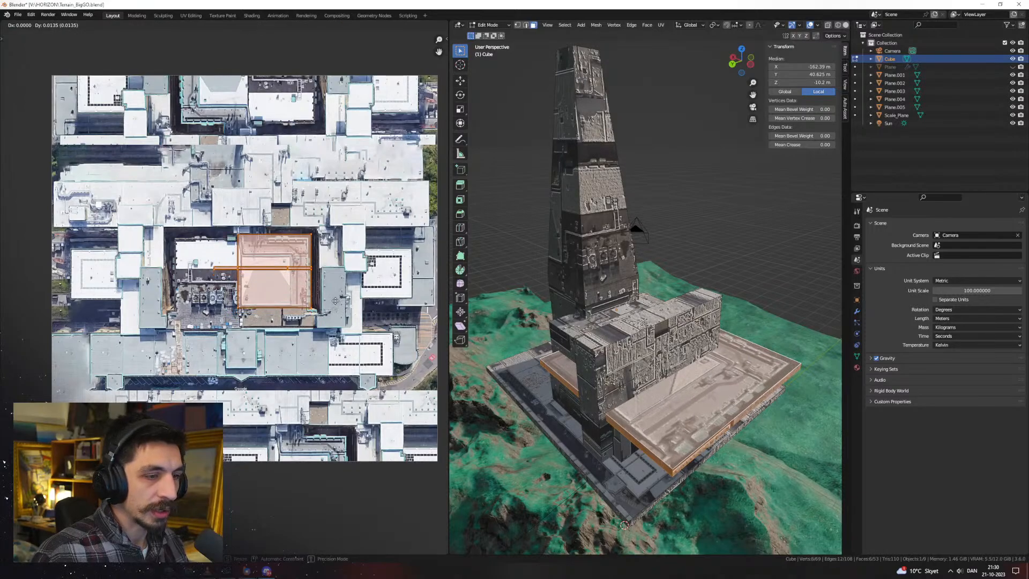
pyautogui.click(335, 300)
# Select the faces of the tower's upper tapered section and move their UVs along X to the texture's left side
pyautogui.moveTo(735, 327); pyautogui.dragTo(658, 293, button='middle')
pyautogui.press('Tab')
pyautogui.press('Tab')
pyautogui.click(677, 294)
pyautogui.keyDown('shift'); pyautogui.click(682, 322); pyautogui.keyUp('shift')
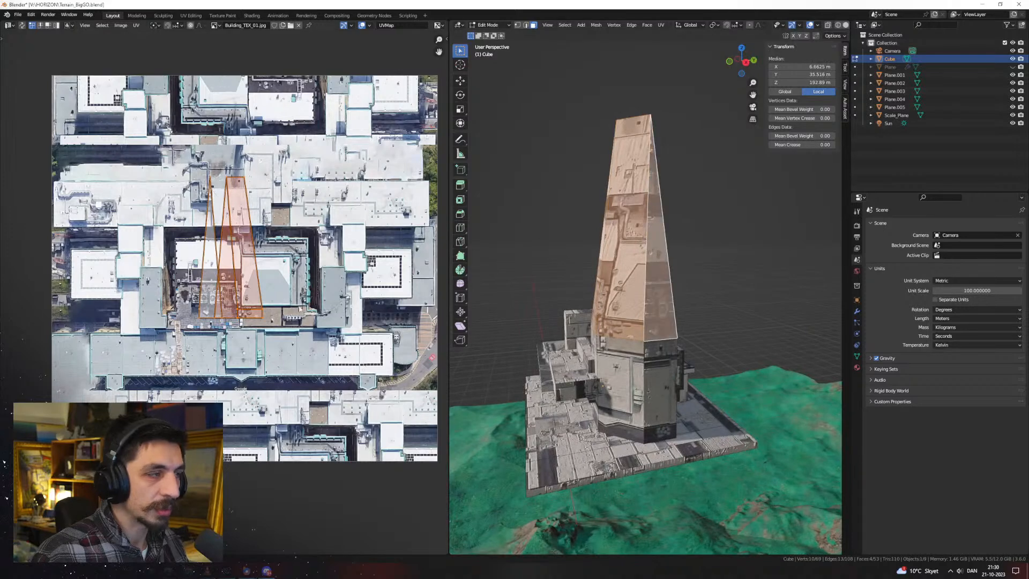
pyautogui.press('g')
pyautogui.press('x')
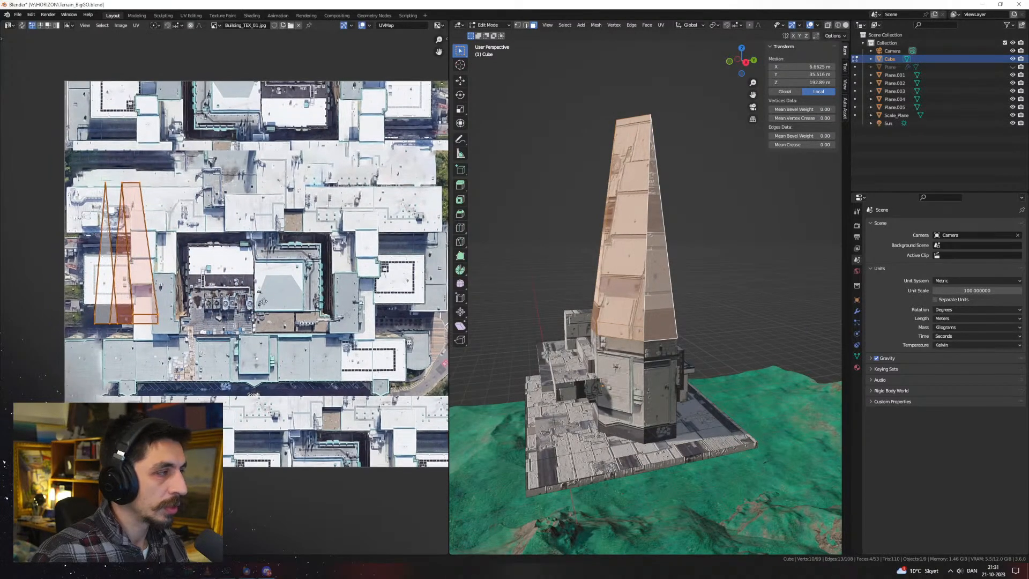
pyautogui.press('KP_1')
# Unwrap the wide front face of the upper tower and straighten its UVs, including a 90-degree rotation
pyautogui.moveTo(633, 321); pyautogui.dragTo(573, 336, button='middle')
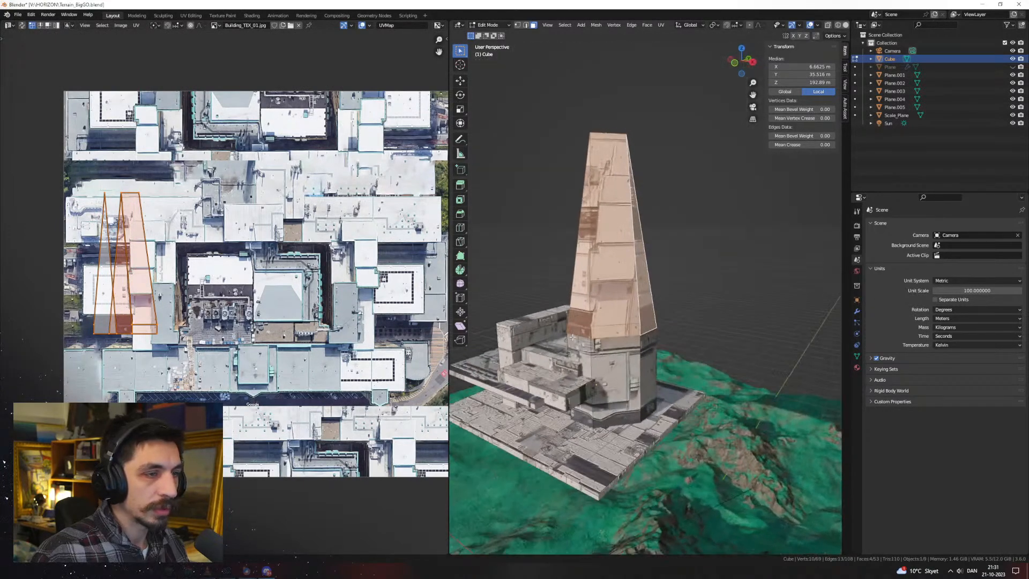
pyautogui.click(617, 290)
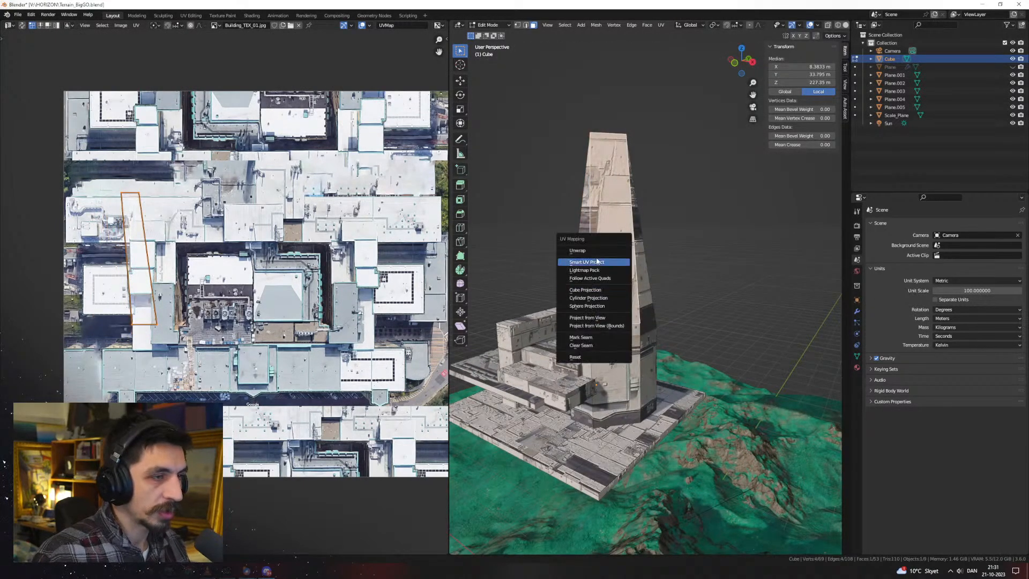
pyautogui.click(592, 251)
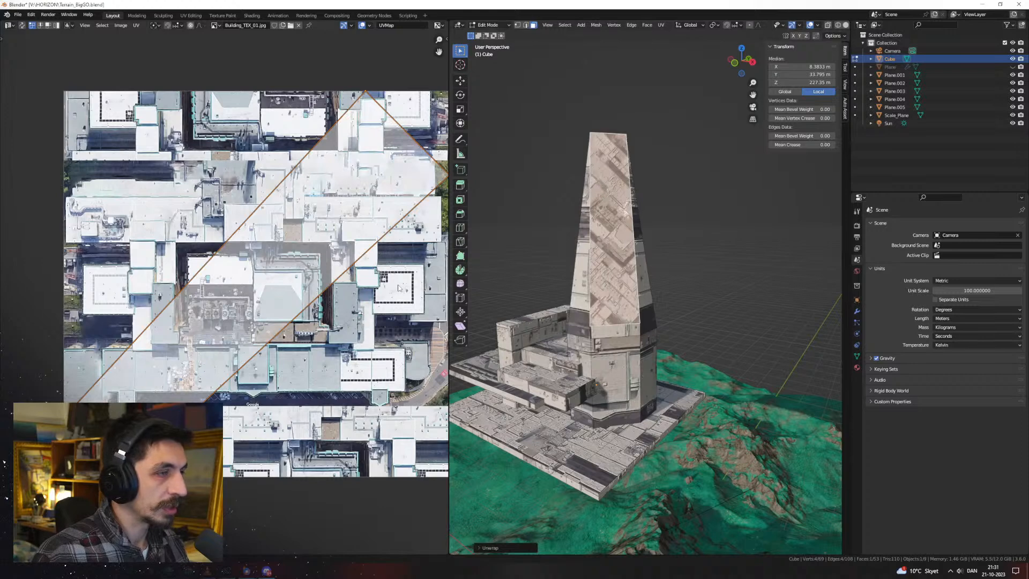
pyautogui.press('5')
pyautogui.press('Return')
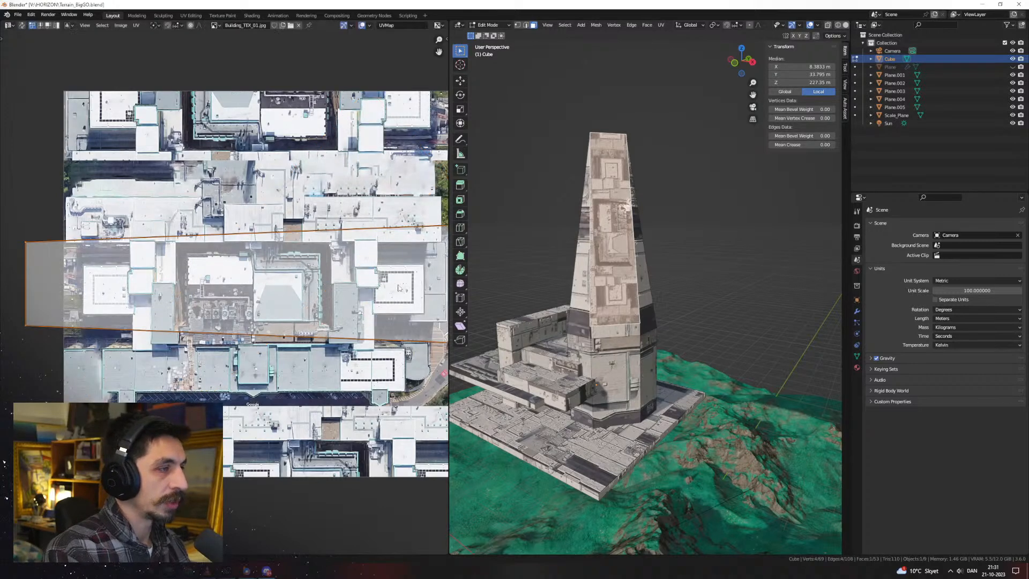
pyautogui.write('90')
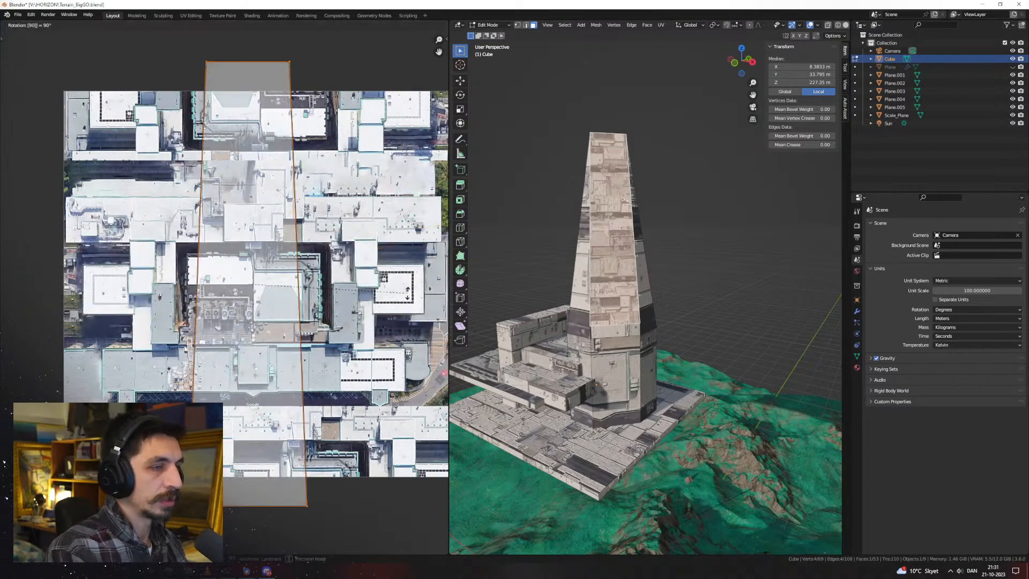
# Scale down the front face's UVs, rotate them 90 degrees and place them on the horizontal roof strip below the courtyard
pyautogui.write('s')
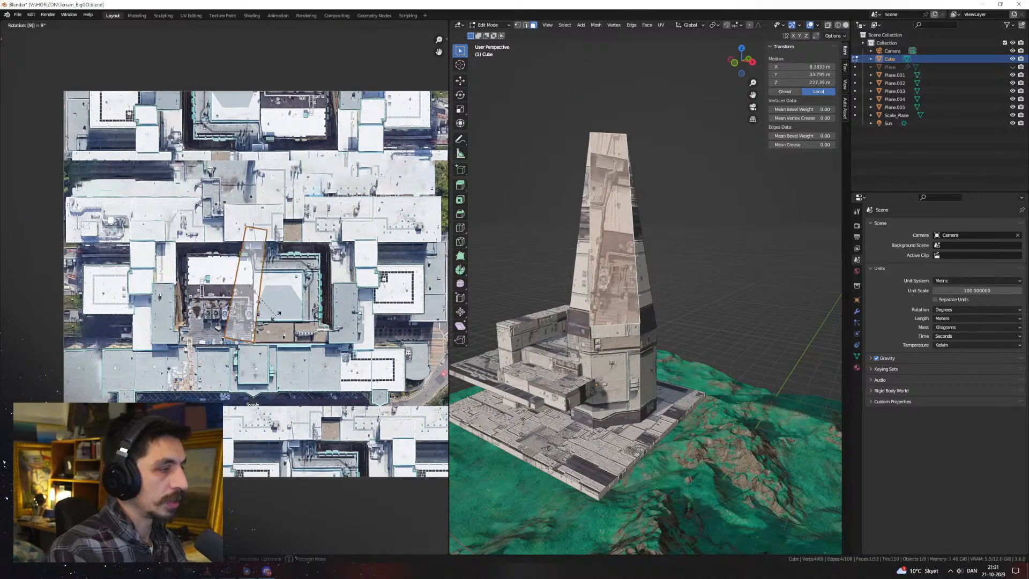
pyautogui.write('0')
pyautogui.press('Return')
pyautogui.press('g')
pyautogui.press('y')
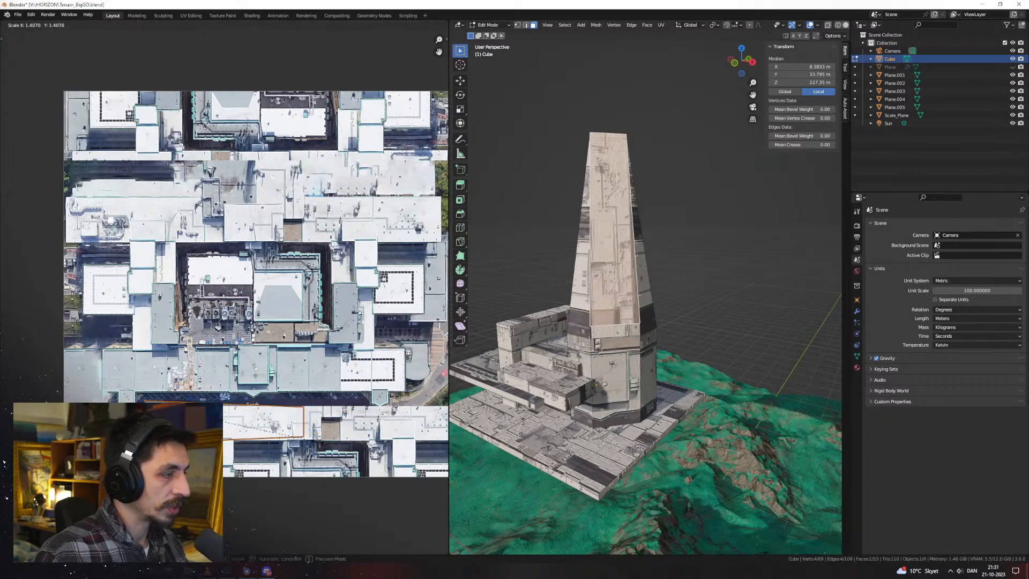
pyautogui.press('Return')
pyautogui.press('g')
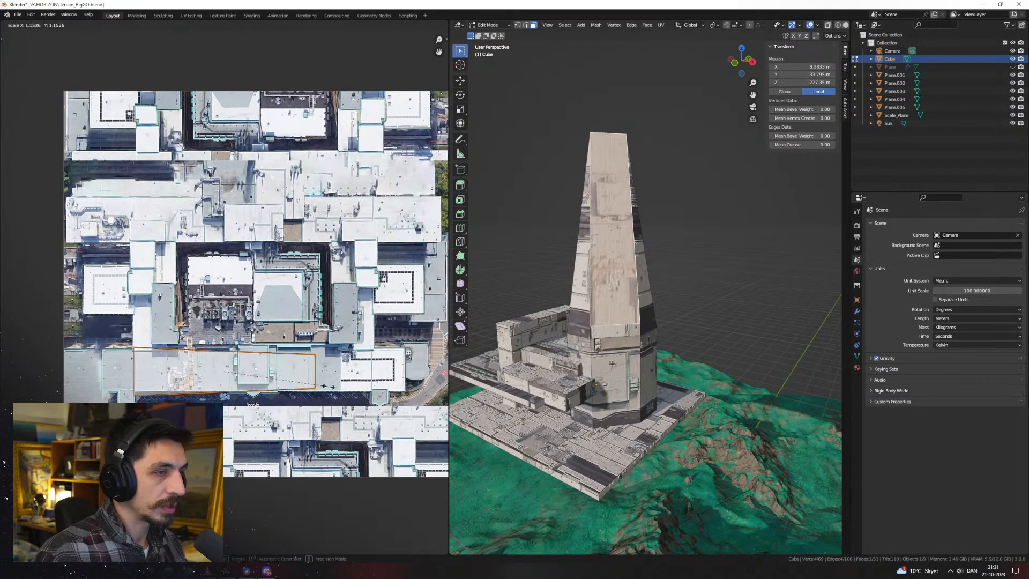
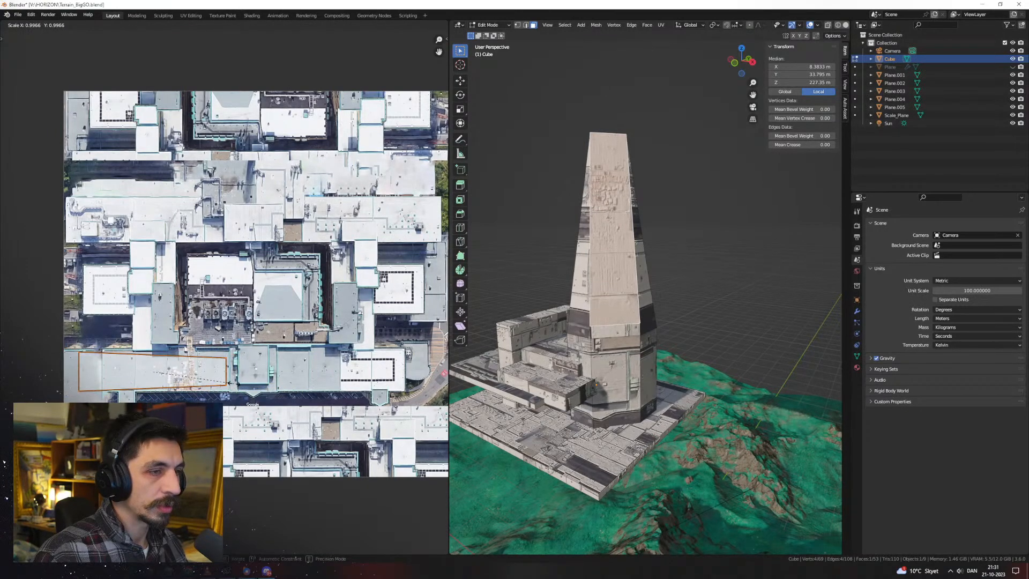
# Select the upper tower's front face with its two adjoining faces and apply Cube Projection to them
pyautogui.press('Tab')
pyautogui.moveTo(664, 237); pyautogui.dragTo(633, 317, button='middle')
pyautogui.scroll(2, 651, 352)
pyautogui.press('Tab')
pyautogui.click(625, 349)
pyautogui.moveTo(716, 343); pyautogui.dragTo(635, 335, button='middle')
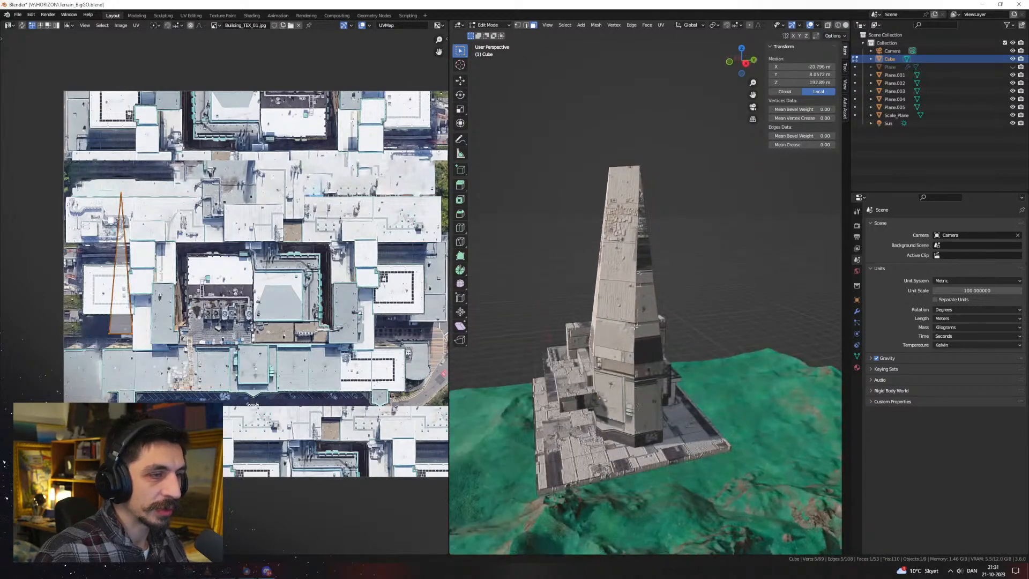
pyautogui.keyDown('shift'); pyautogui.click(635, 327); pyautogui.keyUp('shift')
pyautogui.keyDown('shift'); pyautogui.click(645, 322); pyautogui.keyUp('shift')
pyautogui.press('u')
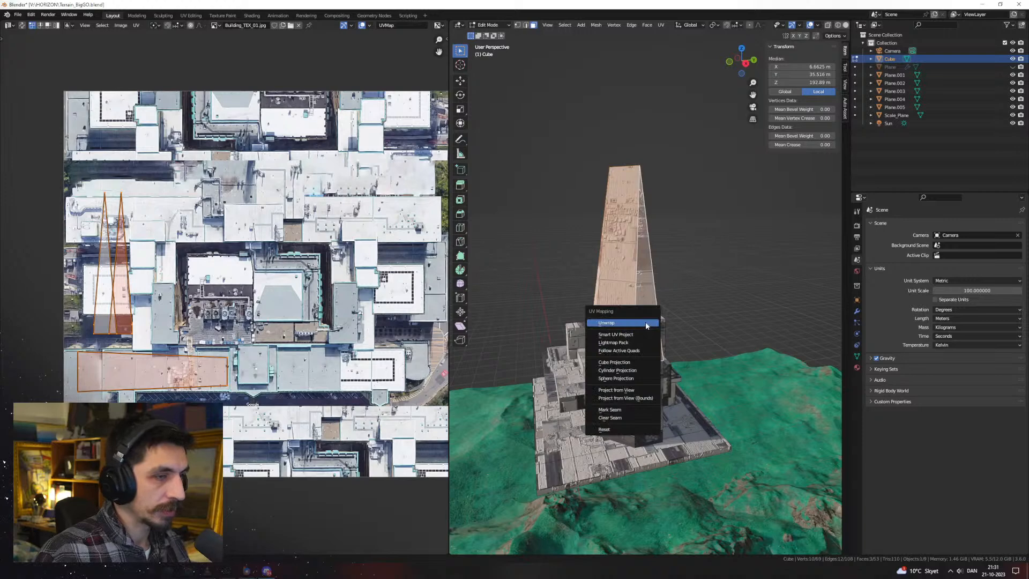
pyautogui.click(630, 363)
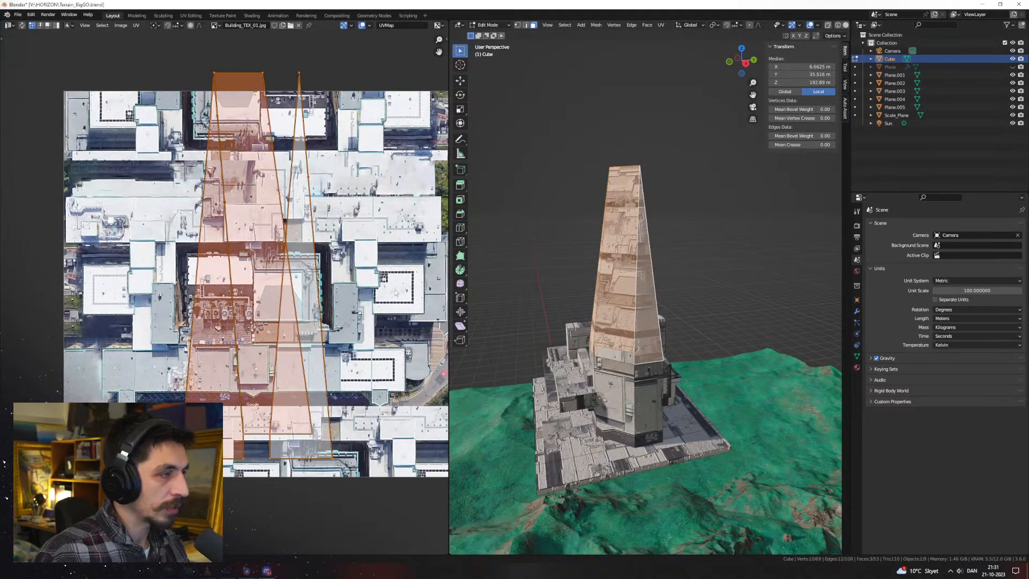
# Scale down the projected faces' UVs and move them over the white roof on the texture's right side
pyautogui.press('s')
pyautogui.press('g')
pyautogui.press('x')
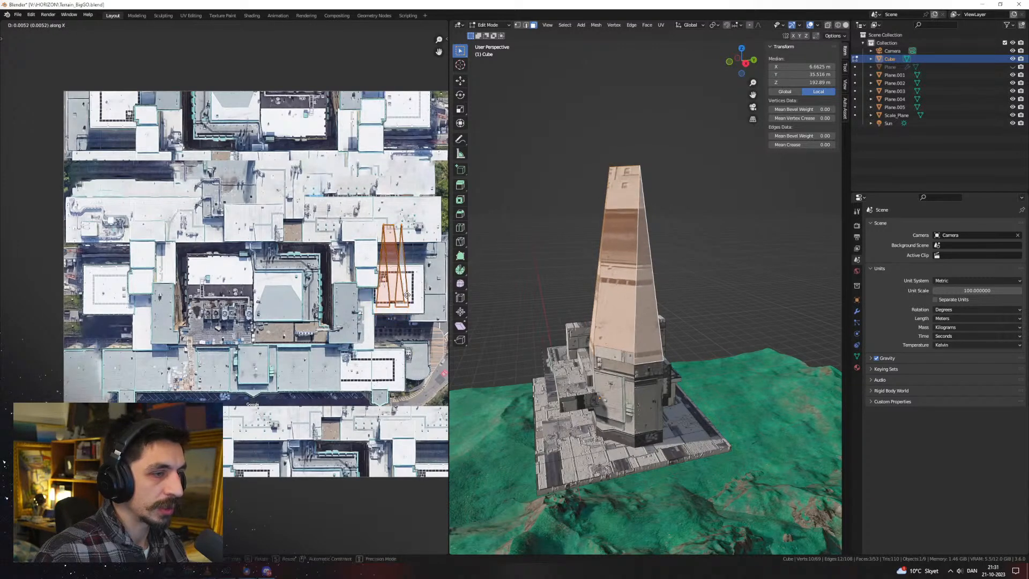
pyautogui.click(406, 293)
# Select two faces on the opposite side of the upper tower and move their UVs along X to the texture's right side
pyautogui.moveTo(633, 276); pyautogui.dragTo(433, 310, button='middle')
pyautogui.press('Tab')
pyautogui.scroll(-3, 674, 297)
pyautogui.click(674, 297)
pyautogui.scroll(3, 666, 330)
pyautogui.press('Tab')
pyautogui.click(635, 314)
pyautogui.keyDown('shift'); pyautogui.click(688, 314); pyautogui.keyUp('shift')
pyautogui.press('g')
pyautogui.press('x')
pyautogui.click(429, 308)
pyautogui.press('g')
pyautogui.press('x')
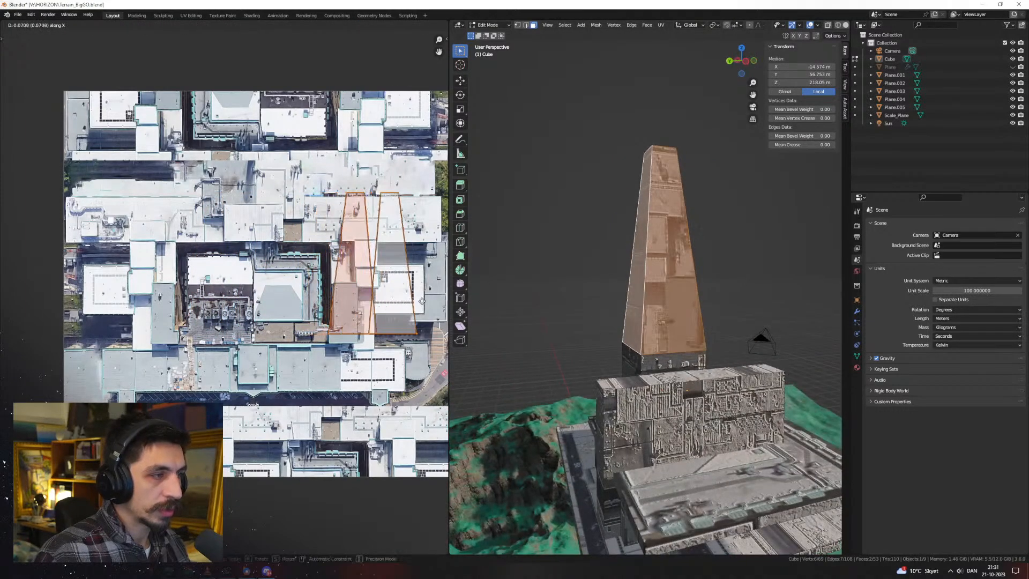
# Move the two opposite-side faces' UVs down along Y and rescale them
pyautogui.press('g')
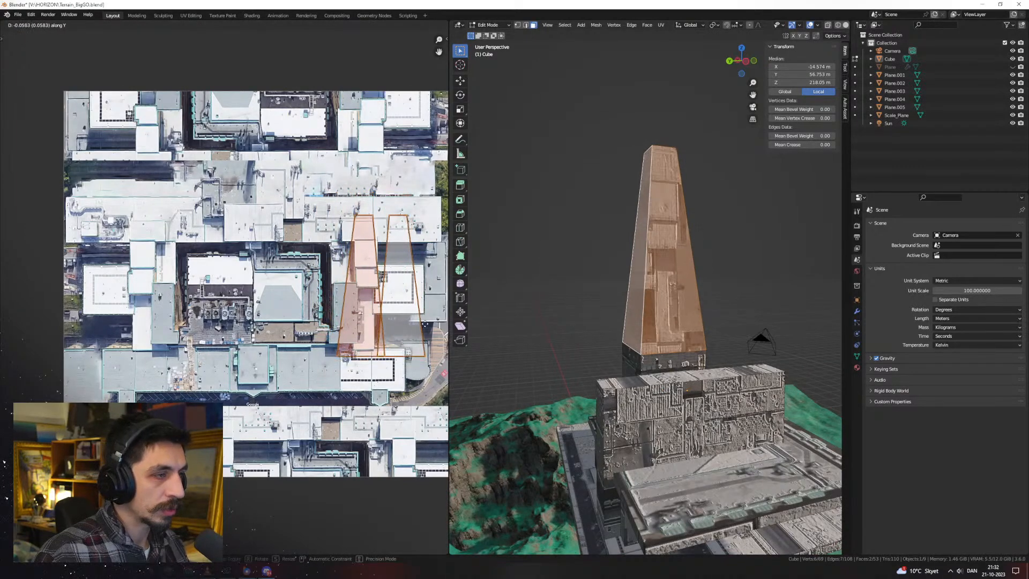
pyautogui.click(428, 324)
pyautogui.press('s')
pyautogui.click(411, 312)
pyautogui.moveTo(477, 315); pyautogui.dragTo(648, 305, button='middle')
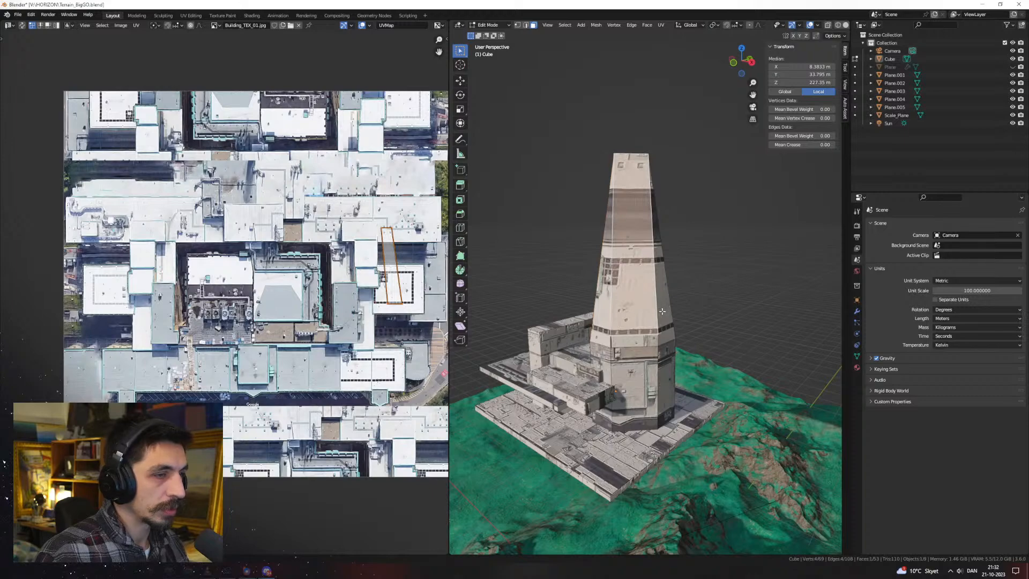
# Select two more adjoining faces on the upper tower, rescale their UVs and move them over the white roof on the texture
pyautogui.scroll(2, 399, 300)
pyautogui.moveTo(399, 279); pyautogui.dragTo(205, 313, button='middle')
pyautogui.moveTo(485, 314); pyautogui.dragTo(600, 321, button='middle')
pyautogui.click(670, 312)
pyautogui.keyDown('shift'); pyautogui.click(693, 311); pyautogui.keyUp('shift')
pyautogui.press('s')
pyautogui.press('g')
pyautogui.press('y')
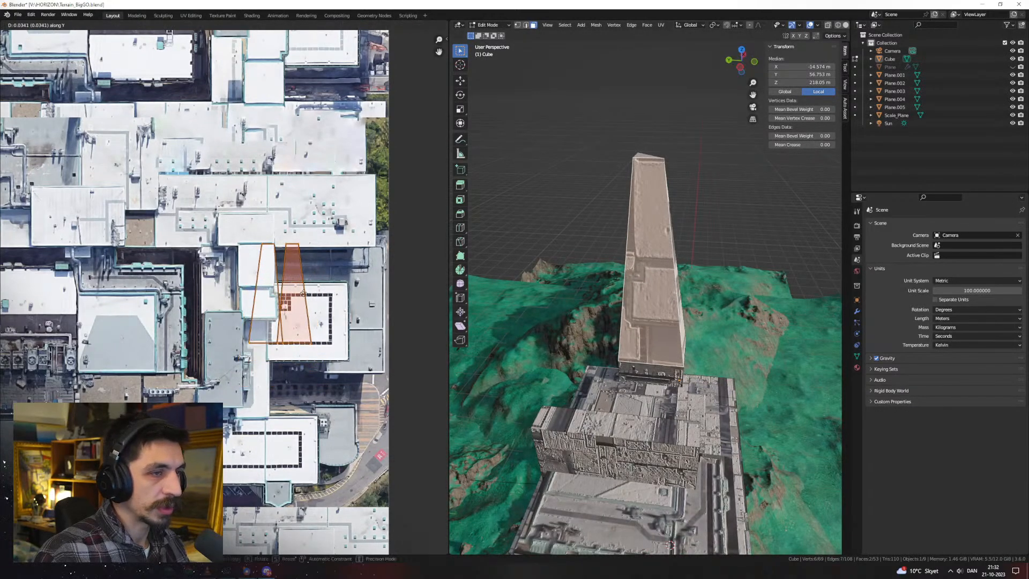
pyautogui.press('y')
pyautogui.moveTo(615, 316); pyautogui.dragTo(543, 298, button='middle')
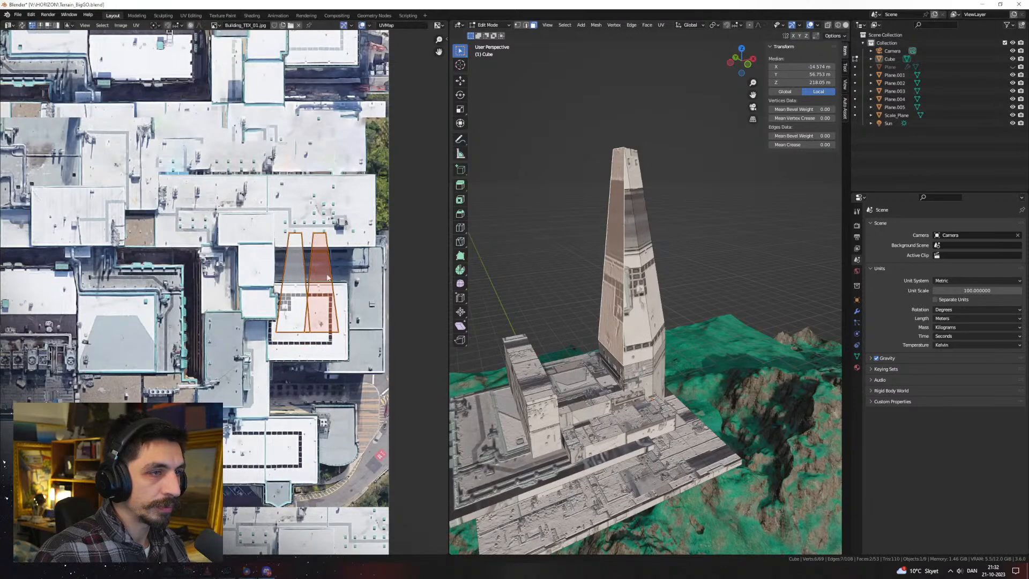
pyautogui.click(362, 293)
# Return to Object Mode and enlarge the 3D viewport by narrowing the UV editor
pyautogui.moveTo(536, 322); pyautogui.dragTo(742, 276, button='middle')
pyautogui.press('Tab')
pyautogui.moveTo(552, 300); pyautogui.dragTo(575, 333, button='middle')
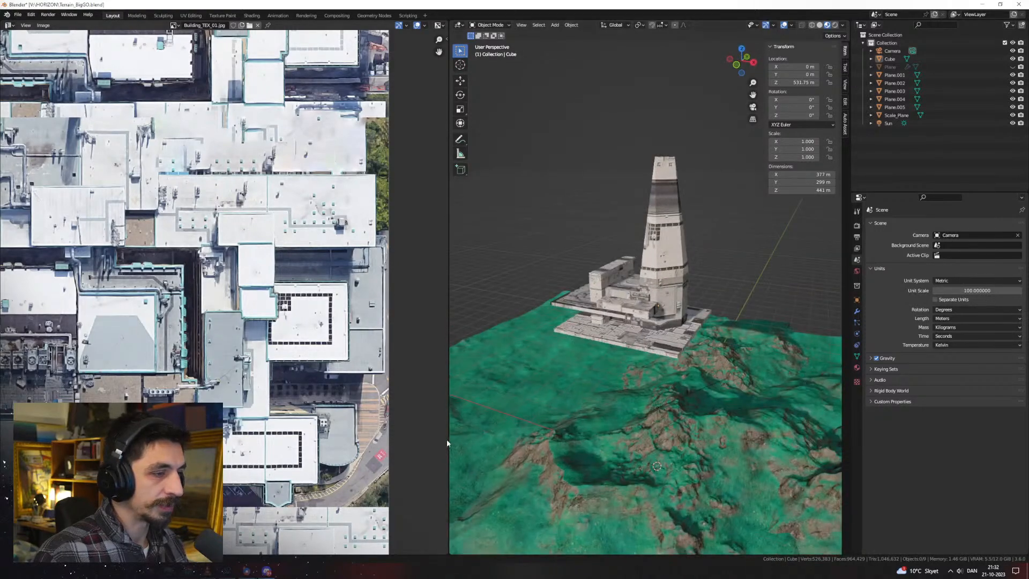
pyautogui.moveTo(445, 439); pyautogui.dragTo(301, 439)
# Duplicate the whole tower megastructure along the X axis, clear of the original
pyautogui.moveTo(499, 370); pyautogui.dragTo(600, 359, button='middle')
pyautogui.click(585, 322)
pyautogui.hotkey('shift', 'd')
pyautogui.press('x')
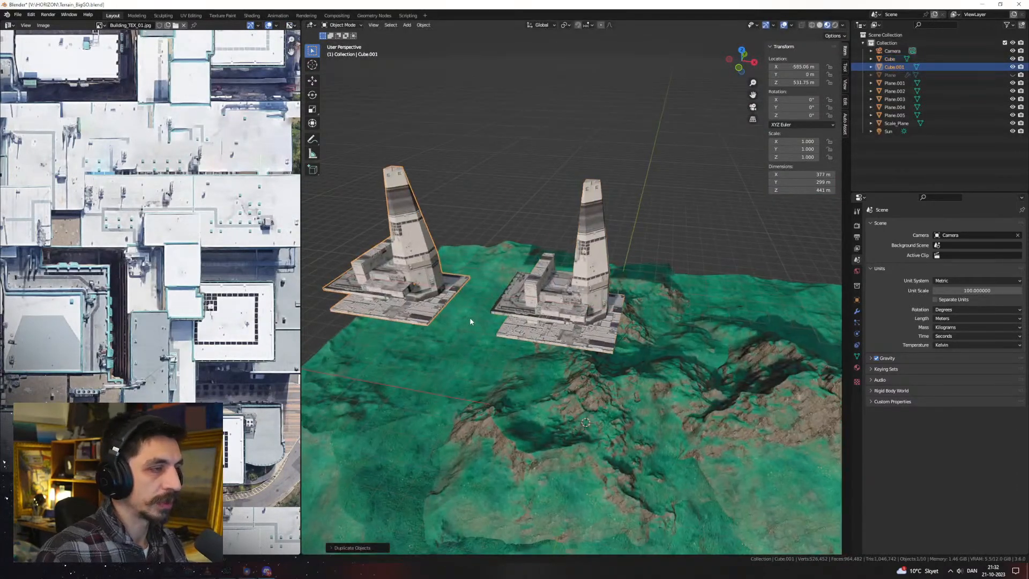
# In the duplicate's mesh, copy the tall narrow block twice along X to form a row of three
pyautogui.press('KP_Decimal')
pyautogui.press('Tab')
pyautogui.moveTo(469, 317); pyautogui.dragTo(504, 294, button='middle')
pyautogui.click(565, 381)
pyautogui.hotkey('ctrl', 'l')
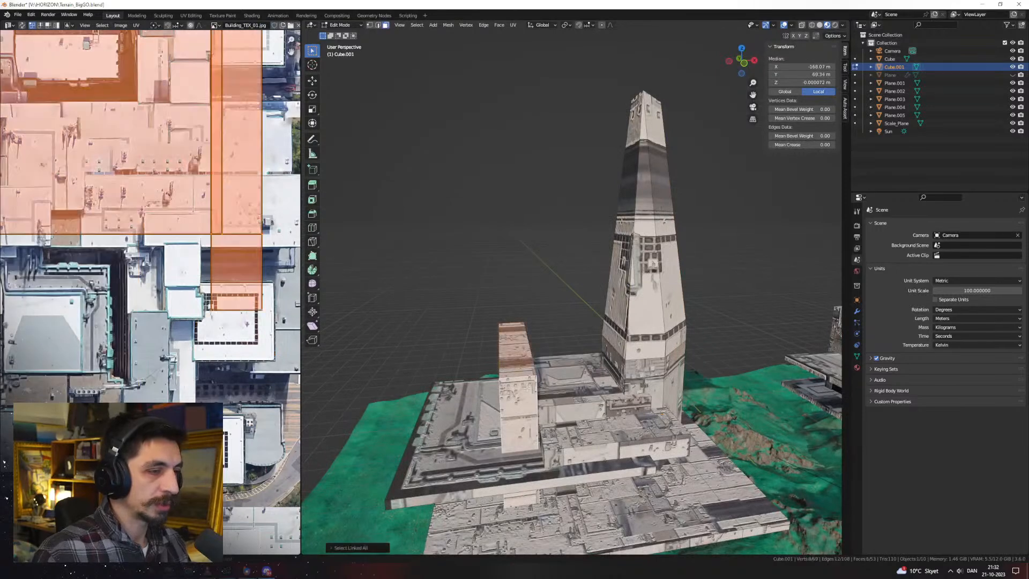
pyautogui.moveTo(519, 391); pyautogui.dragTo(573, 386, button='middle')
pyautogui.hotkey('shift', 'd')
pyautogui.press('x')
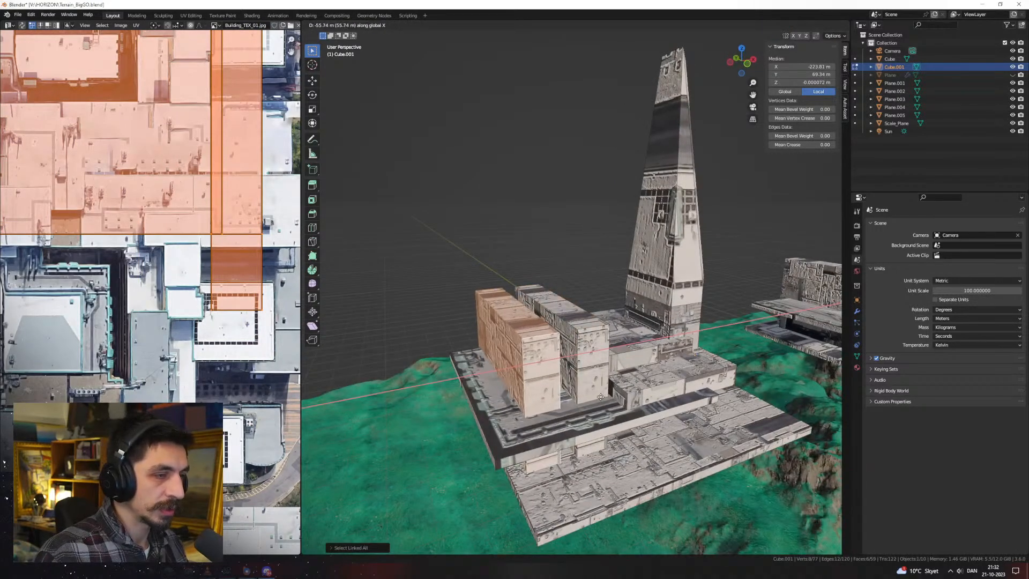
pyautogui.click(590, 400)
# Select the duplicate's entire lowest platform and scale it down
pyautogui.click(747, 470)
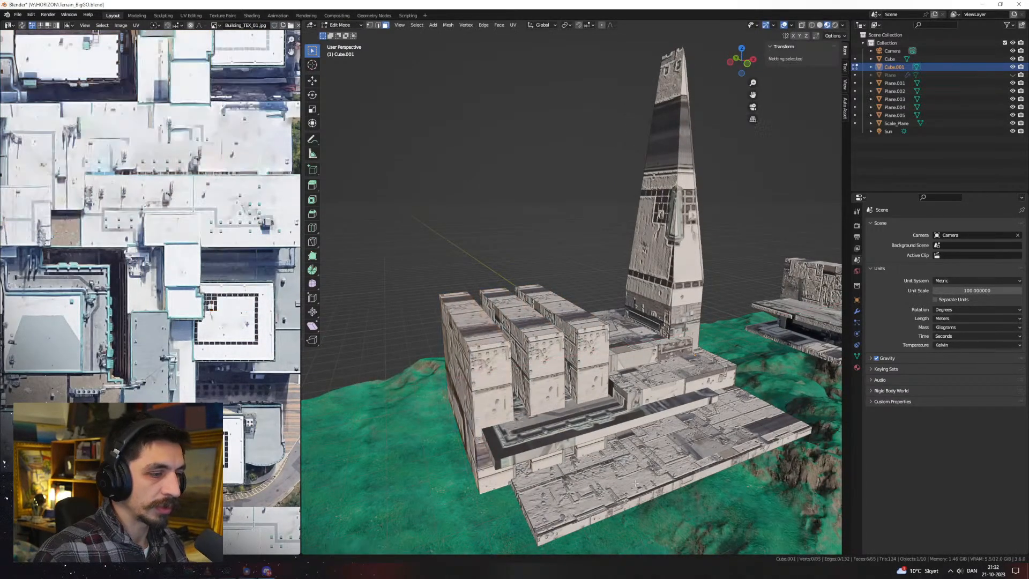
pyautogui.hotkey('ctrl', 'l')
pyautogui.press('s')
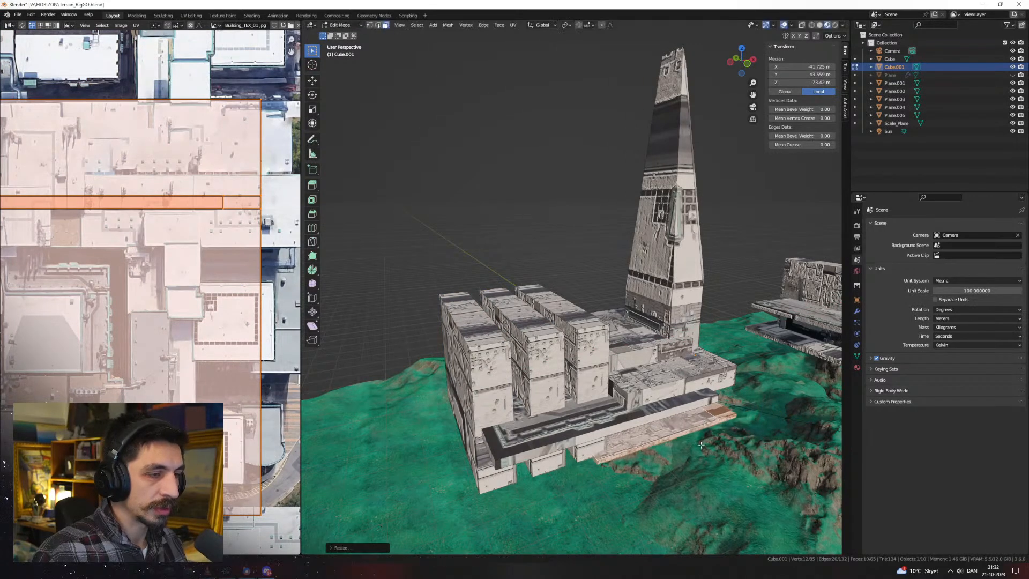
# Select all linked faces of the duplicate's tall tower and delete them
pyautogui.click(697, 302)
pyautogui.moveTo(697, 302); pyautogui.dragTo(698, 307, button='middle')
pyautogui.hotkey('ctrl', 'l')
pyautogui.press('x')
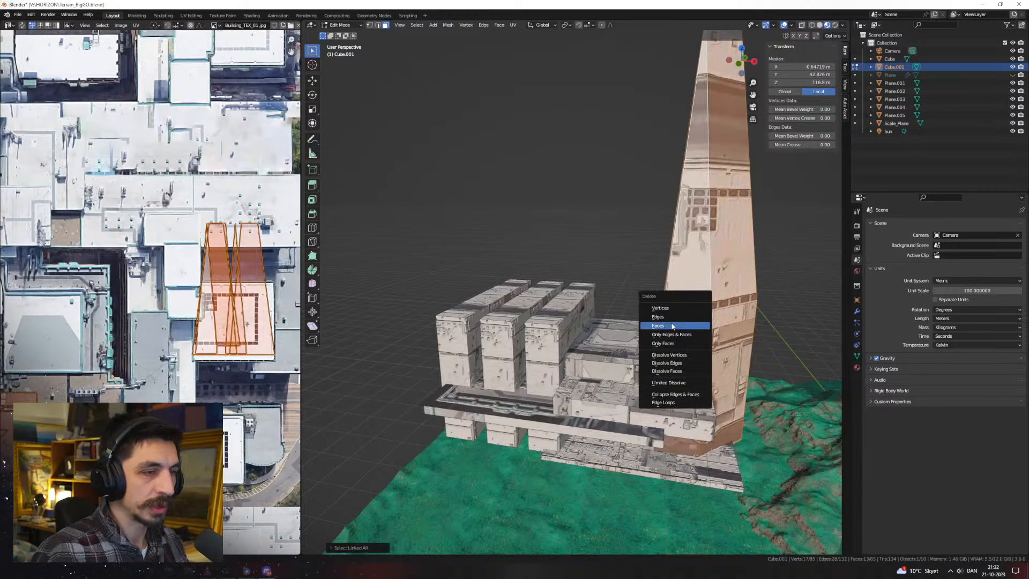
pyautogui.click(672, 325)
# Raise the wide block beside the three tall blocks along Z and try beveling all its edges
pyautogui.click(622, 327)
pyautogui.hotkey('ctrl', 'l')
pyautogui.moveTo(621, 327); pyautogui.dragTo(627, 354, button='middle')
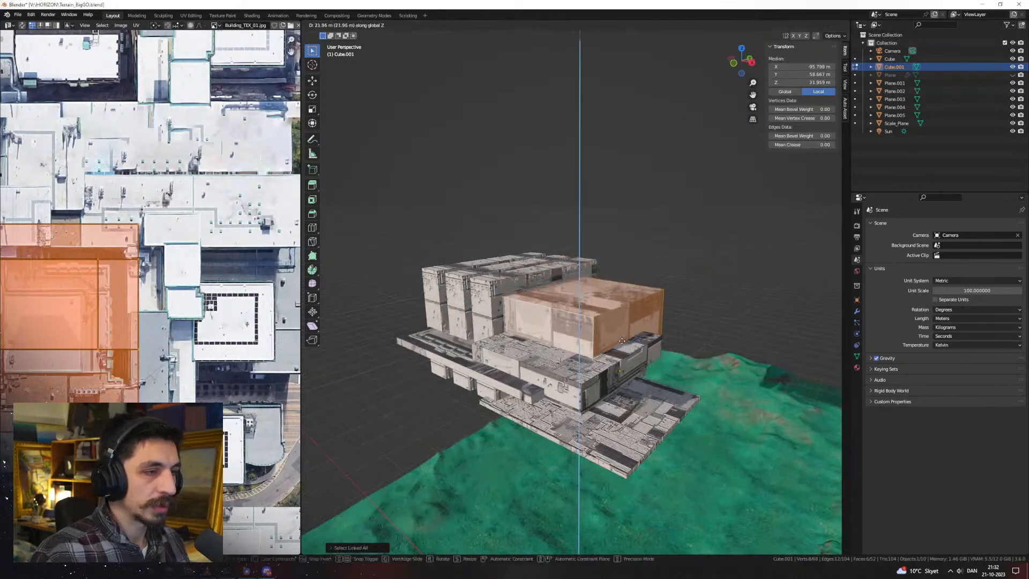
pyautogui.hotkey('ctrl', 'b')
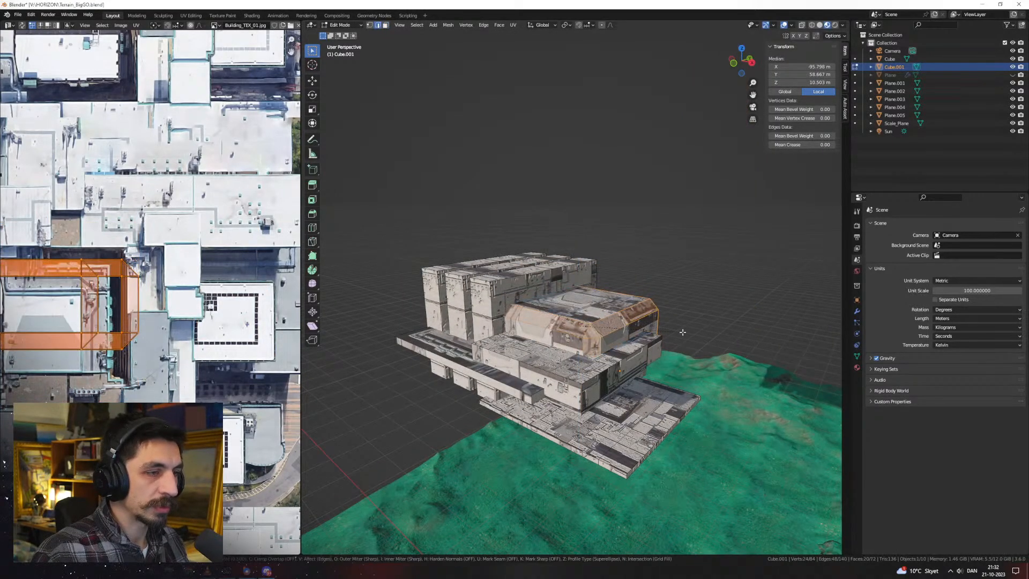
pyautogui.press('Escape')
# Bevel the raised block's upper end edge into a slope and extend the building's two end faces about 87 m along X
pyautogui.click(611, 321)
pyautogui.hotkey('ctrl', 'b')
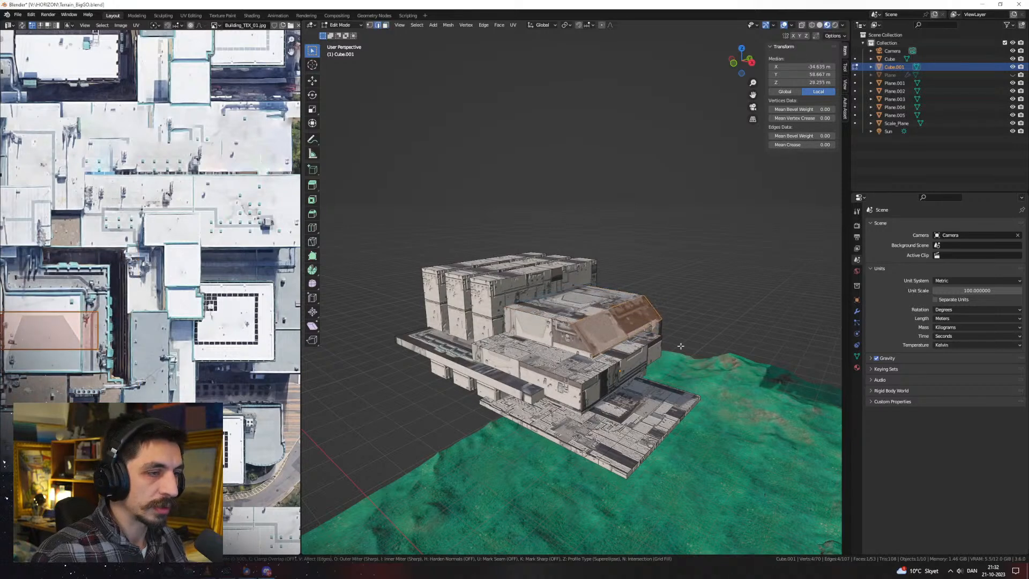
pyautogui.moveTo(681, 347)
pyautogui.mouseDown(button='middle')
pyautogui.moveTo(649, 353)
pyautogui.moveTo(686, 365)
pyautogui.mouseUp(button='middle')
pyautogui.press('g')
pyautogui.press('x')
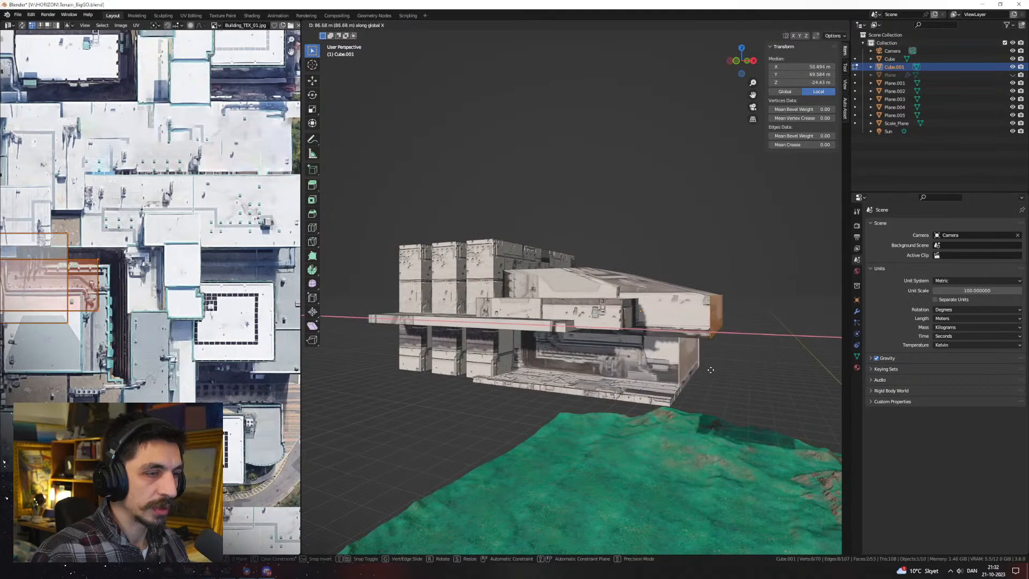
# Select the duplicate's entire mesh and apply Cube Projection to its UVs
pyautogui.press('a')
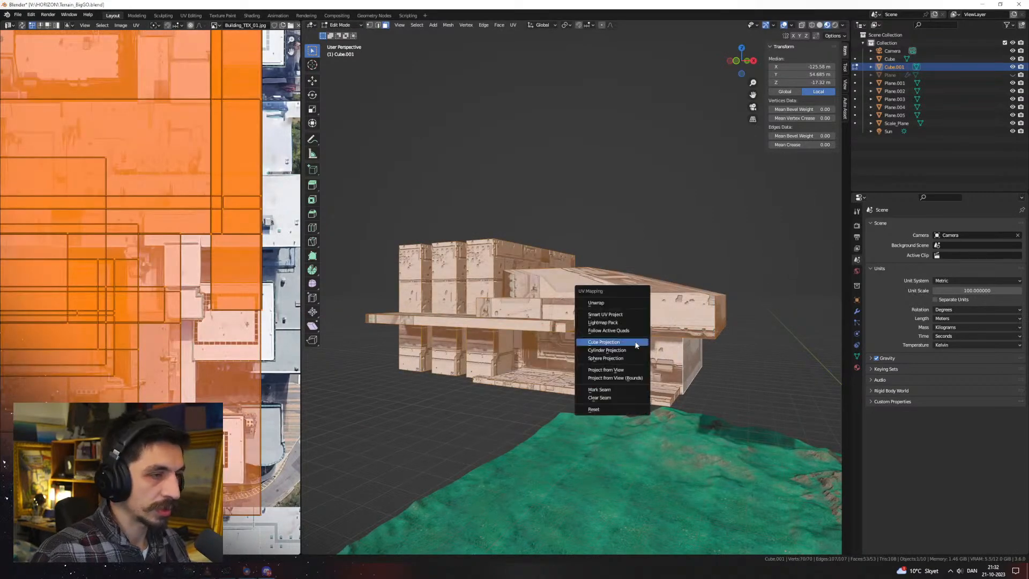
# Cube-project the whole building's UVs, then reproject only the linked roof, deck and base sections, excluding the block towers
pyautogui.click(636, 345)
pyautogui.moveTo(637, 345); pyautogui.dragTo(571, 337, button='middle')
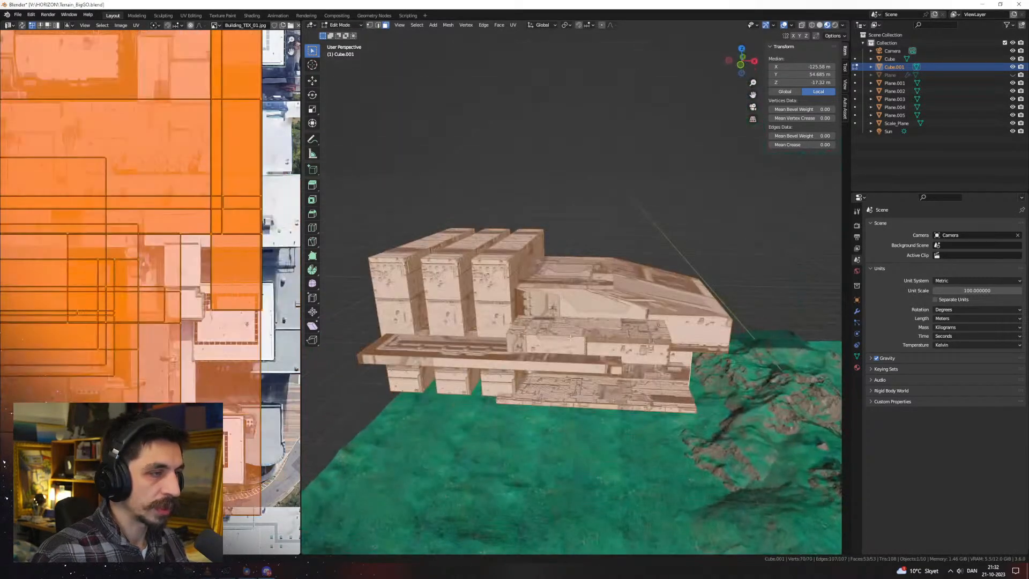
pyautogui.click(499, 311)
pyautogui.click(574, 330)
pyautogui.keyDown('shift'); pyautogui.click(514, 352); pyautogui.keyUp('shift')
pyautogui.keyDown('shift'); pyautogui.click(579, 387); pyautogui.keyUp('shift')
pyautogui.keyDown('shift'); pyautogui.click(651, 315); pyautogui.keyUp('shift')
pyautogui.hotkey('ctrl', 'l')
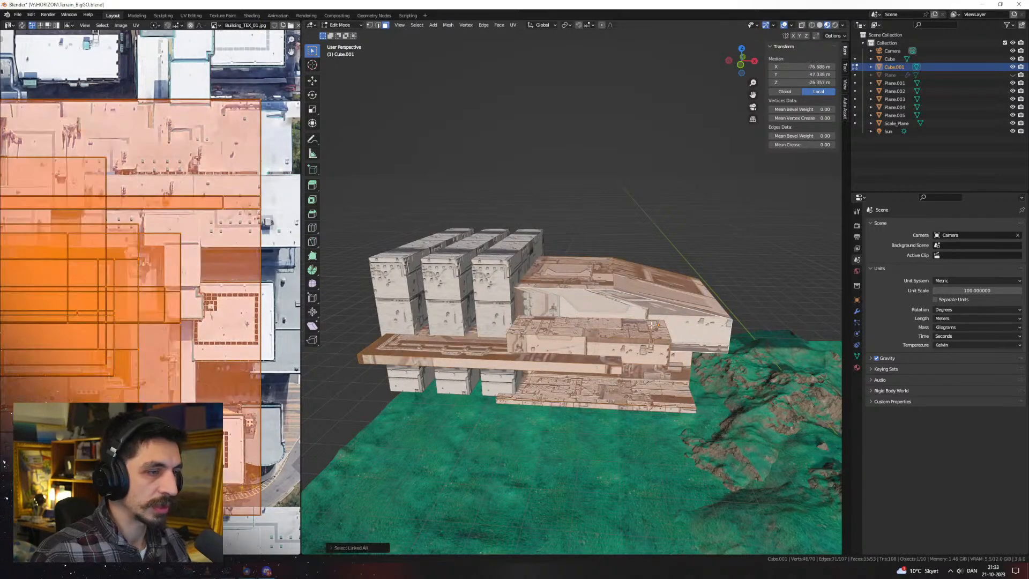
pyautogui.press('u')
pyautogui.click(652, 326)
# Scale the selected sections' UVs down and shift them along Y on the building texture
pyautogui.press('s')
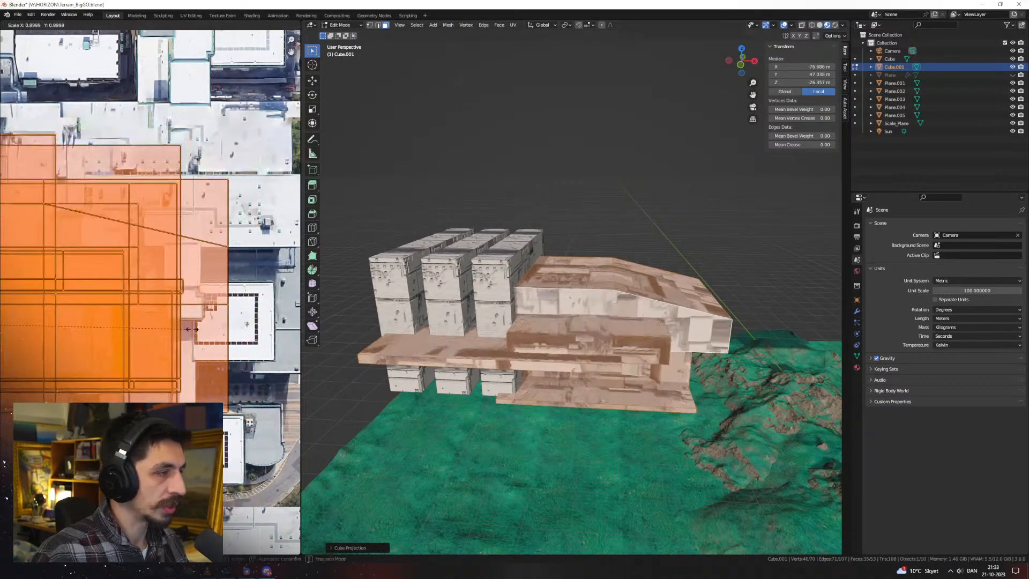
pyautogui.click(117, 335)
pyautogui.press('g')
pyautogui.press('y')
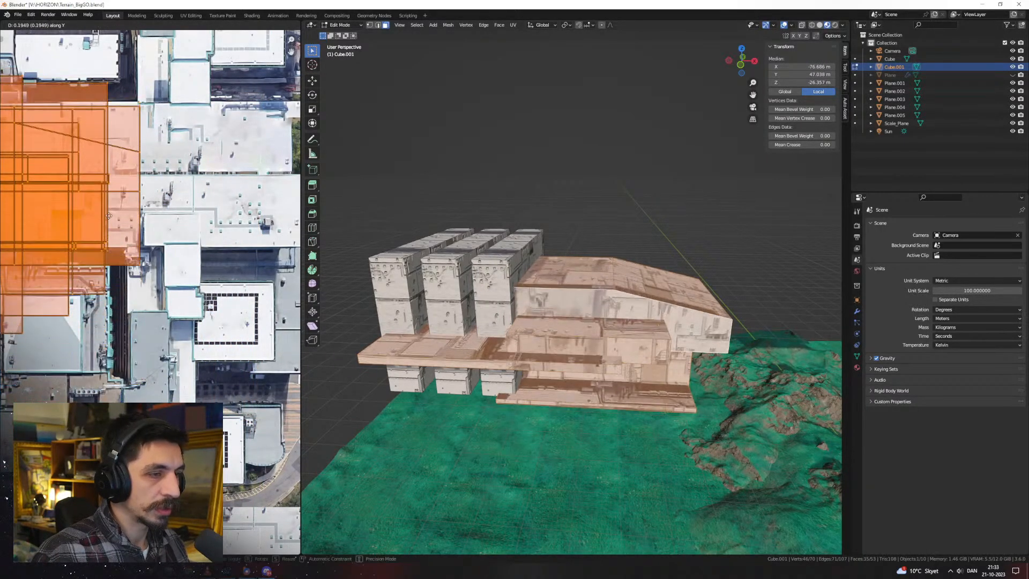
pyautogui.click(119, 225)
pyautogui.moveTo(633, 320); pyautogui.dragTo(584, 338, button='middle')
pyautogui.press('Tab')
pyautogui.press('Tab')
# Reposition the roof, deck and base UVs over a more detailed area of the building texture and leave Edit Mode
pyautogui.scroll(-6, 159, 268)
pyautogui.moveTo(159, 268); pyautogui.dragTo(222, 297, button='middle')
pyautogui.scroll(3, 222, 296)
pyautogui.press('g')
pyautogui.press('y')
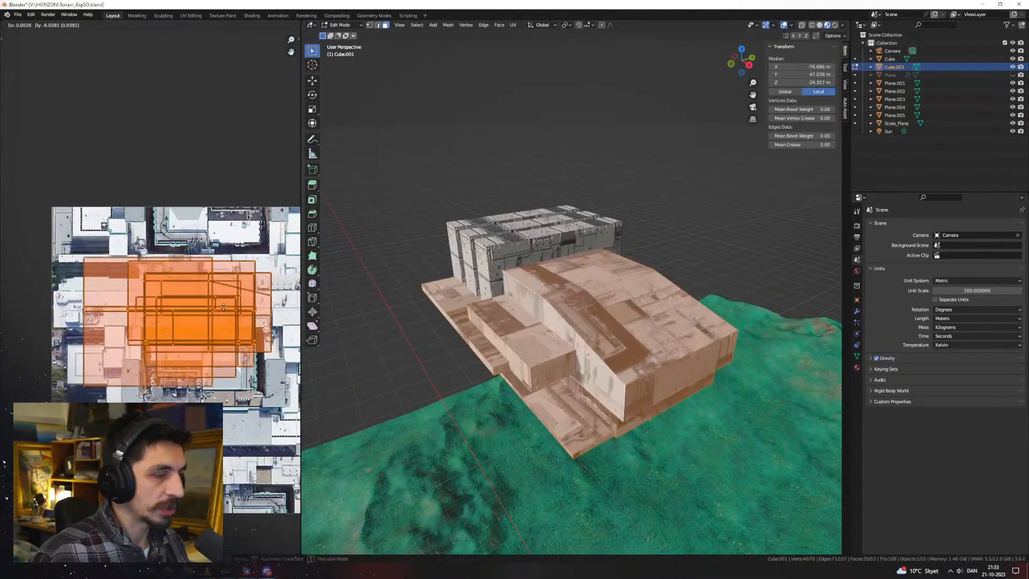
pyautogui.click(229, 359)
pyautogui.moveTo(232, 354); pyautogui.dragTo(230, 364, button='middle')
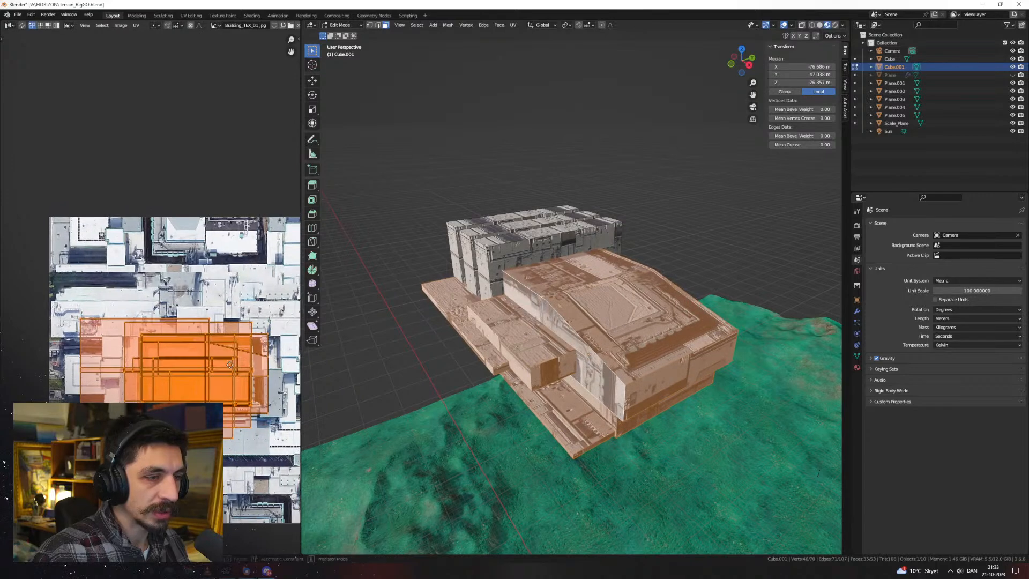
pyautogui.press('g')
pyautogui.press('y')
pyautogui.press('x')
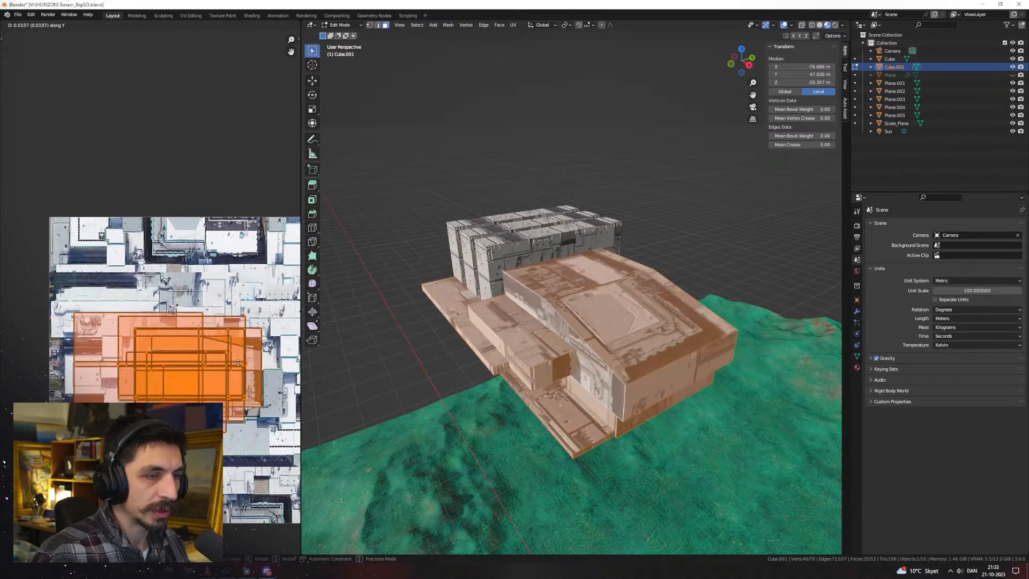
pyautogui.click(504, 385)
pyautogui.moveTo(504, 385); pyautogui.dragTo(587, 331, button='middle')
pyautogui.press('Tab')
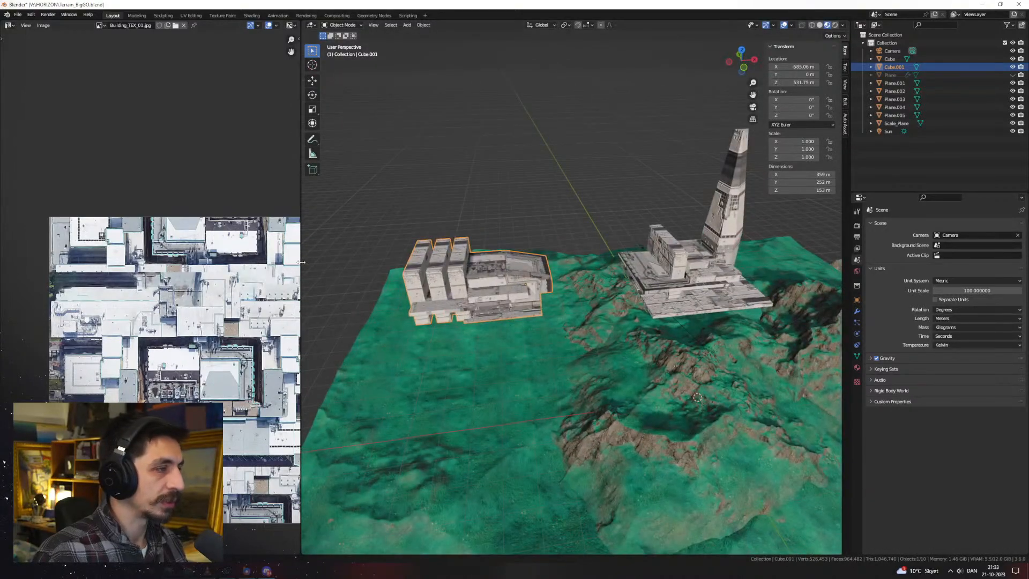
# Widen the 3D viewport and examine both buildings against the terrain from several angles
pyautogui.moveTo(302, 262); pyautogui.dragTo(222, 263)
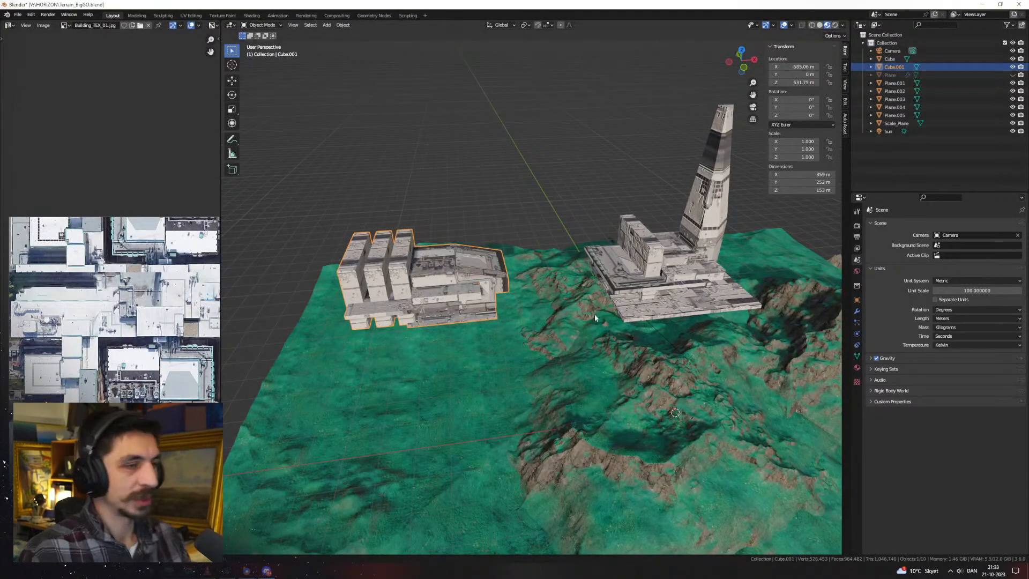
pyautogui.moveTo(594, 317); pyautogui.dragTo(482, 320, button='middle')
pyautogui.moveTo(558, 289); pyautogui.dragTo(522, 302, button='middle')
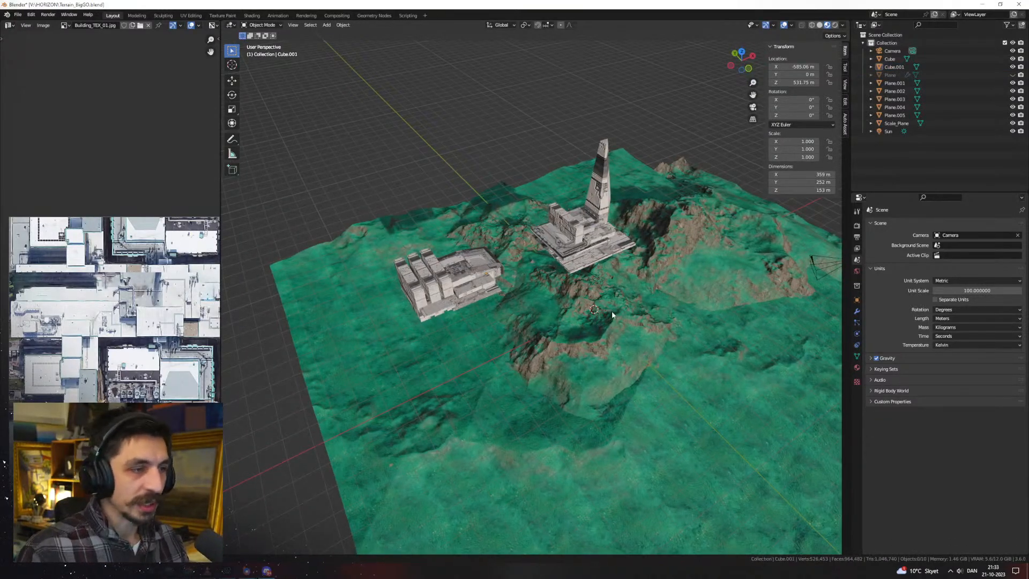
pyautogui.scroll(6, 612, 311)
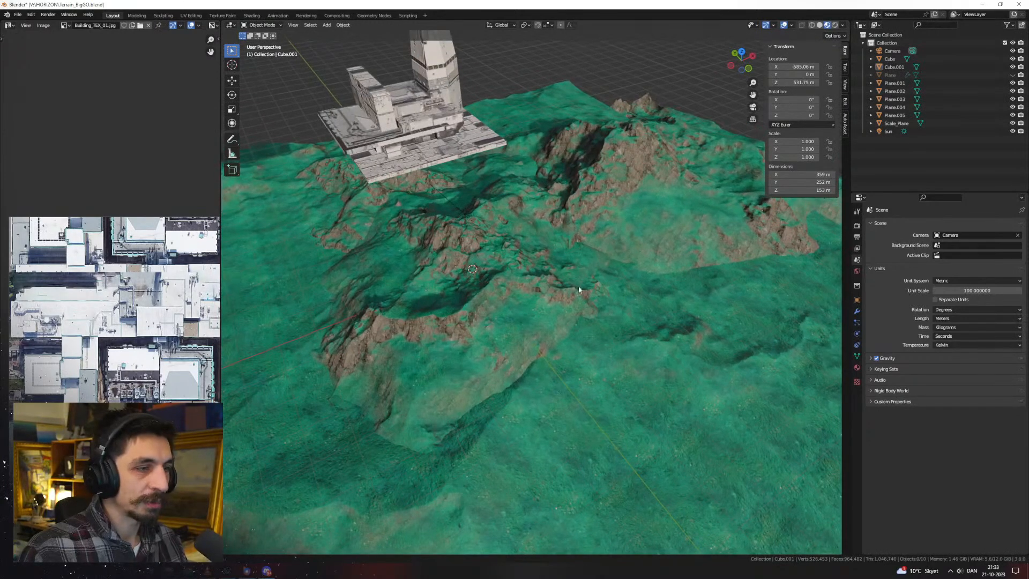
pyautogui.moveTo(616, 367); pyautogui.dragTo(582, 361, button='middle')
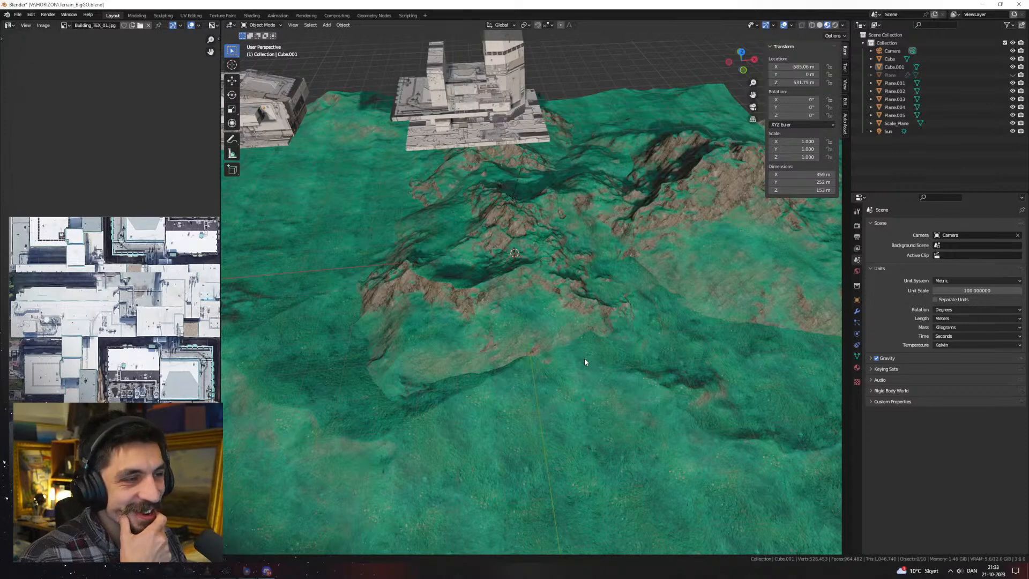
pyautogui.scroll(-3, 537, 242)
pyautogui.moveTo(474, 282); pyautogui.dragTo(503, 246, button='middle')
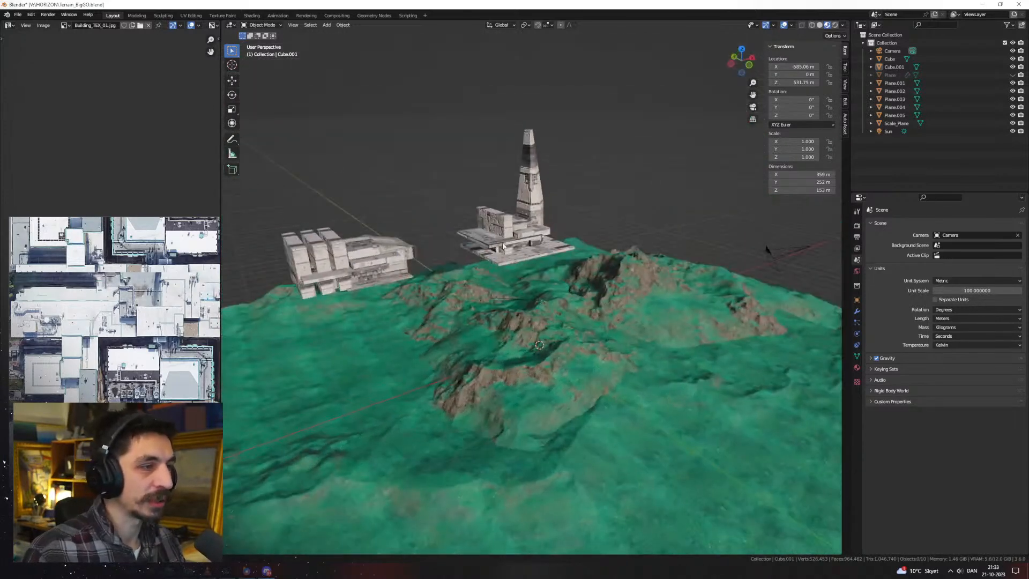
pyautogui.click(502, 246)
pyautogui.scroll(3, 512, 263)
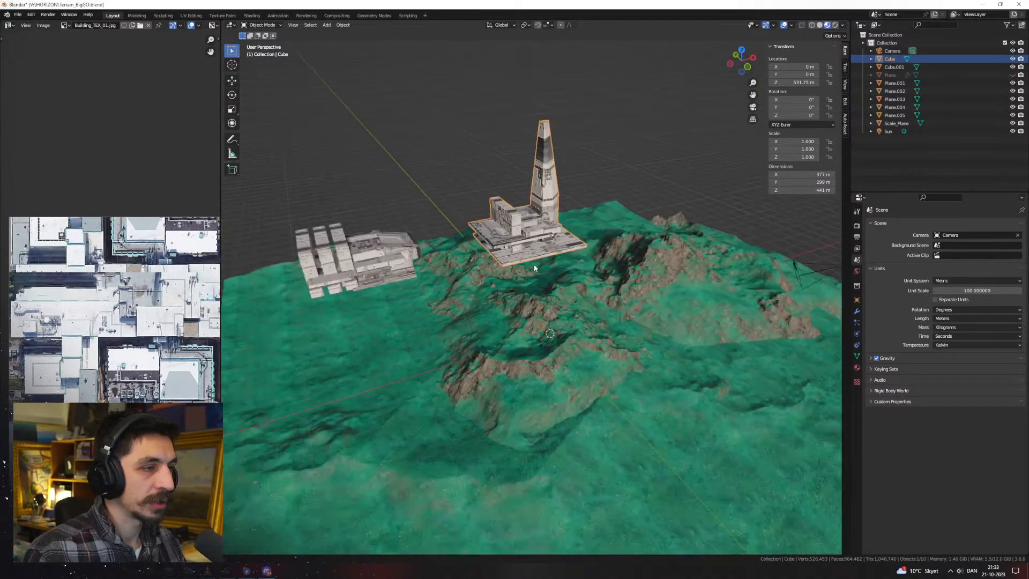
pyautogui.moveTo(536, 286); pyautogui.dragTo(536, 302, button='middle')
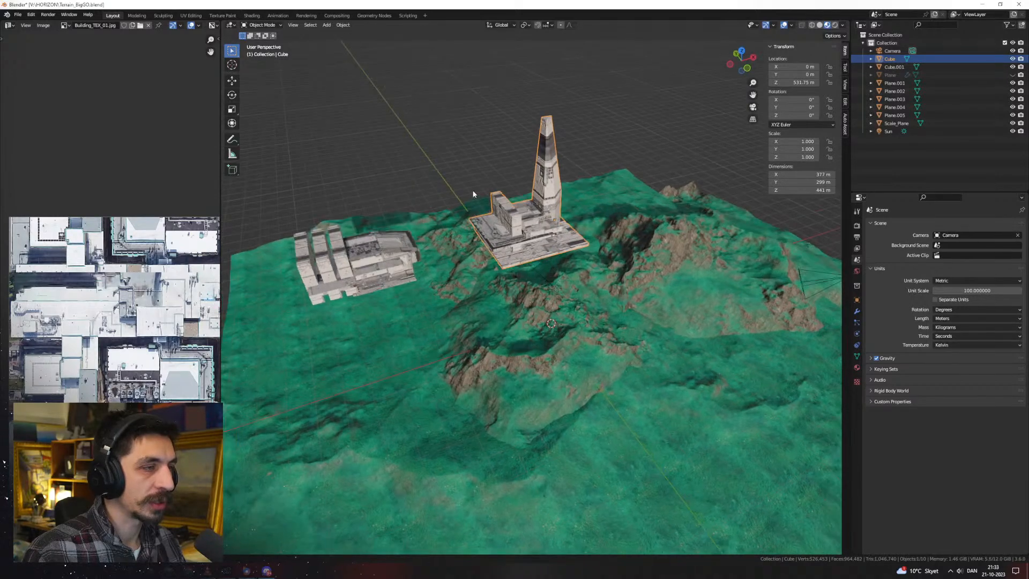
# Add a cube mesh and scale it up uniformly to about 84.5 m per side
pyautogui.click(473, 193)
pyautogui.hotkey('shift', 'a')
pyautogui.moveTo(473, 193)
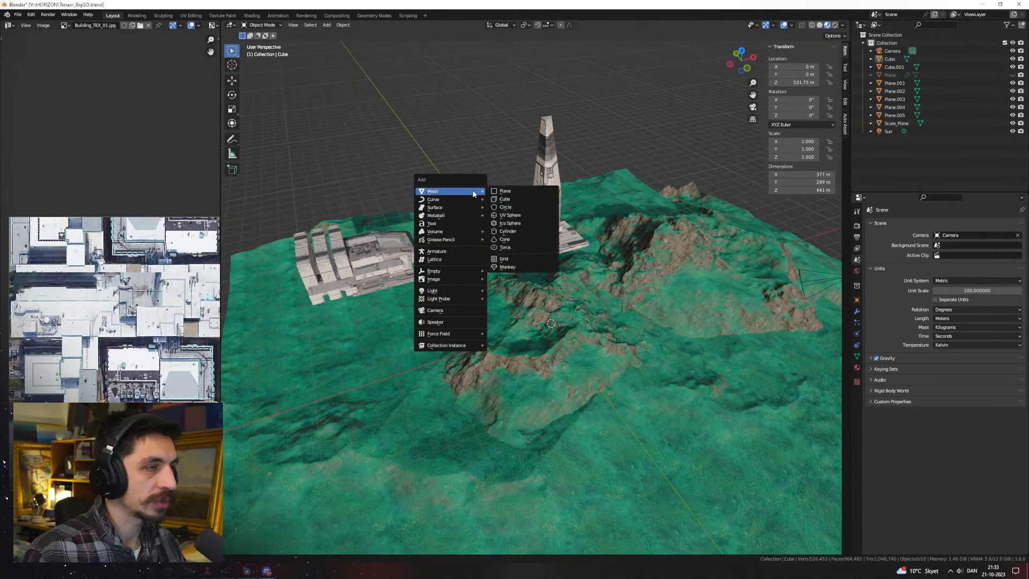
pyautogui.click(510, 203)
pyautogui.press('s')
pyautogui.rightClick(599, 343)
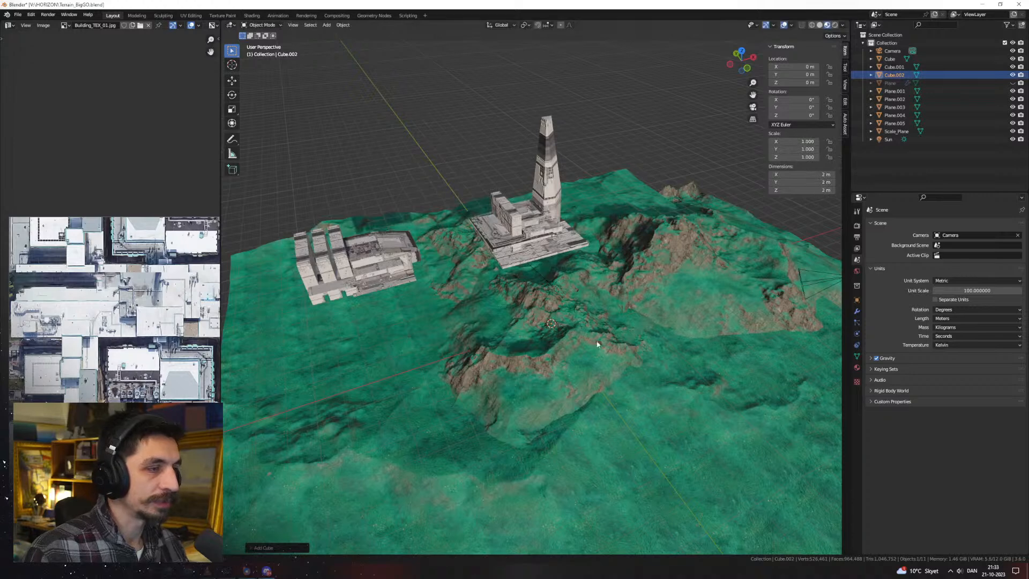
pyautogui.press('s')
pyautogui.click(344, 442)
pyautogui.press('s')
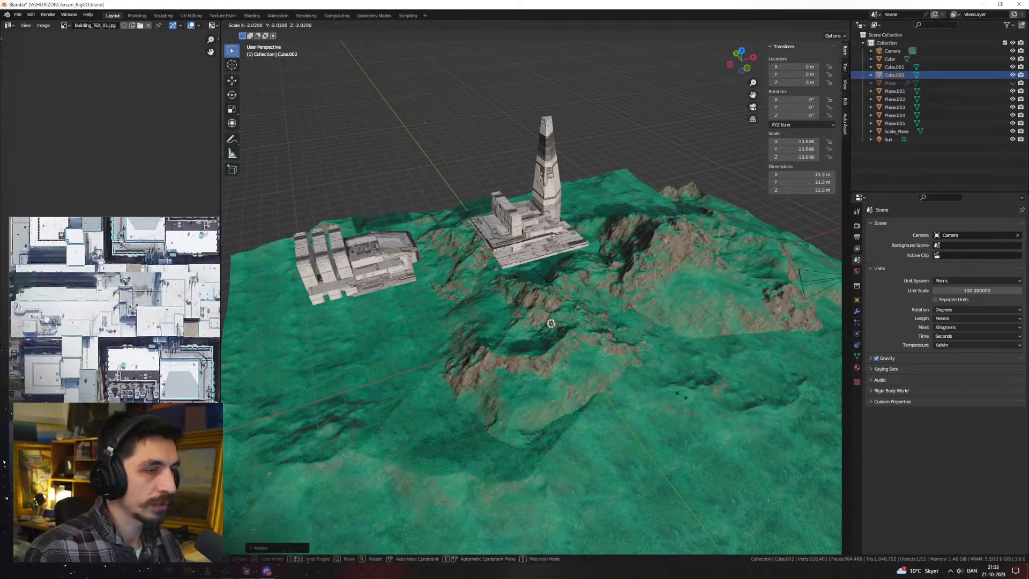
pyautogui.click(485, 430)
# Raise the cube above the terrain to about 432.6 m in Z and move it horizontally beside the tower building
pyautogui.press('g')
pyautogui.press('z')
pyautogui.click(510, 323)
pyautogui.moveTo(514, 316); pyautogui.dragTo(640, 340, button='middle')
pyautogui.press('g')
pyautogui.press('z')
pyautogui.click(650, 308)
pyautogui.press('g')
pyautogui.hotkey('shift', 'z')
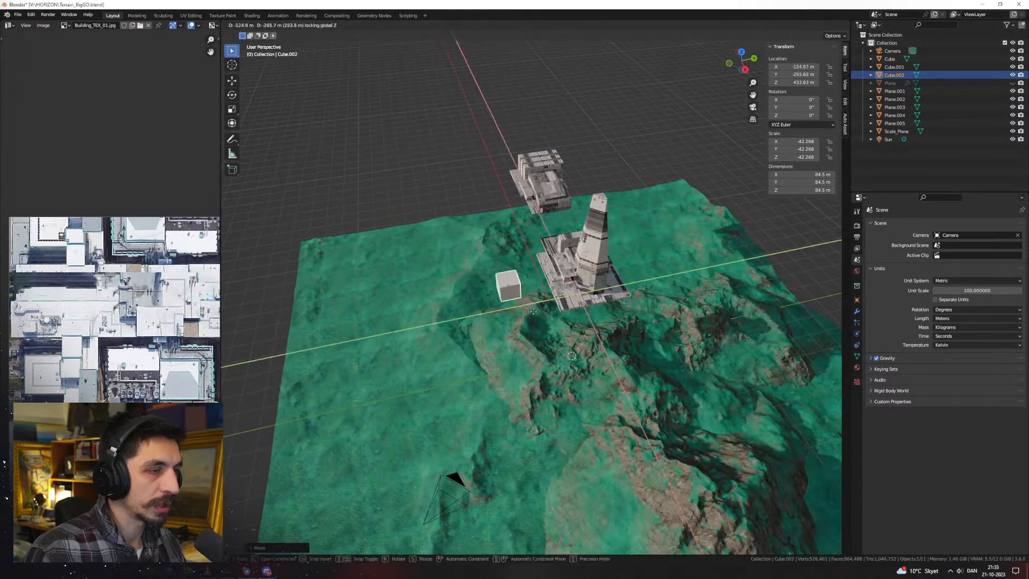
pyautogui.click(546, 319)
# Stretch the cube horizontally into a slab about 1249 m by 586 m and place it alongside the two buildings
pyautogui.press('s')
pyautogui.hotkey('shift', 'z')
pyautogui.click(722, 348)
pyautogui.press('g')
pyautogui.hotkey('shift', 'z')
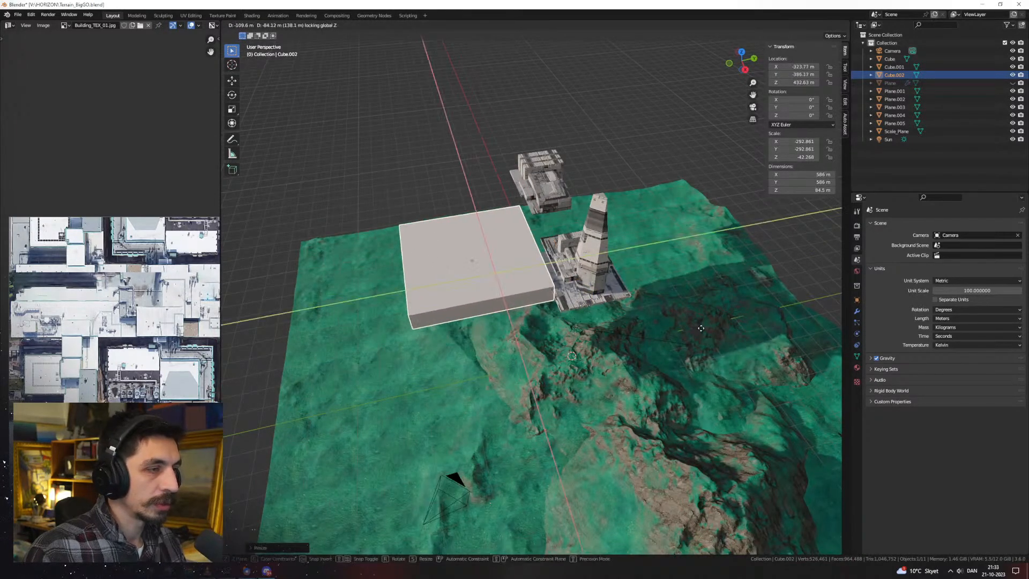
pyautogui.click(696, 329)
pyautogui.press('s')
pyautogui.press('x')
pyautogui.click(538, 366)
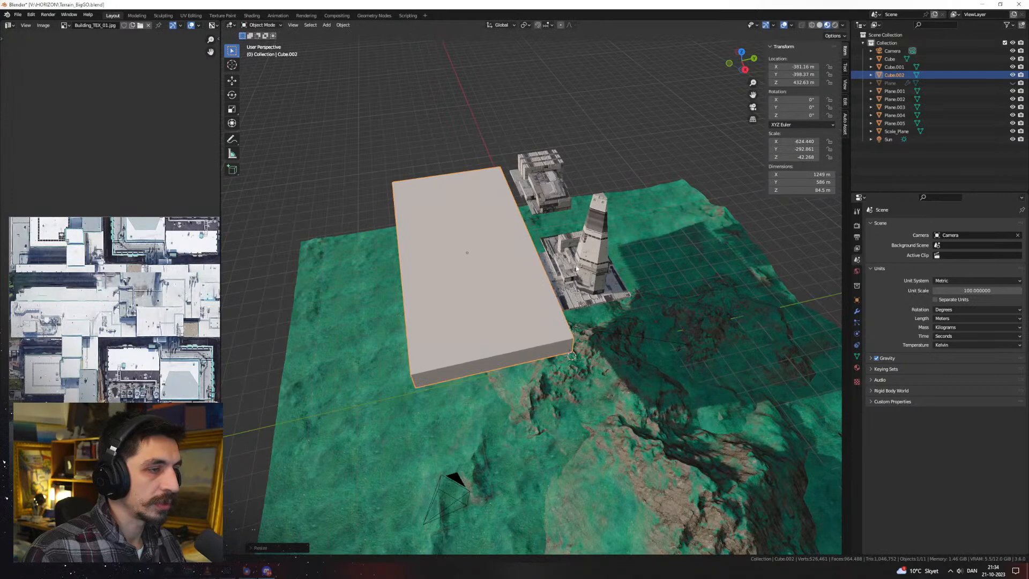
# Thin the slab's mesh to about 18.5 m in Edit Mode
pyautogui.press('Tab')
pyautogui.moveTo(475, 263); pyautogui.dragTo(542, 381, button='middle')
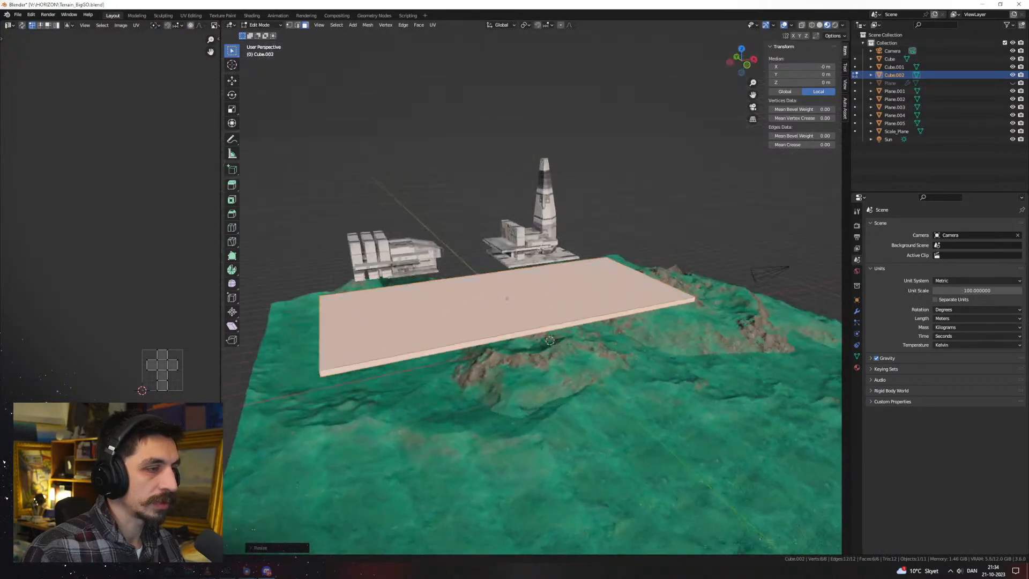
pyautogui.press('Tab')
# Show the Shader Editor in an enlarged area and create a new material for the slab
pyautogui.click(9, 25)
pyautogui.click(30, 98)
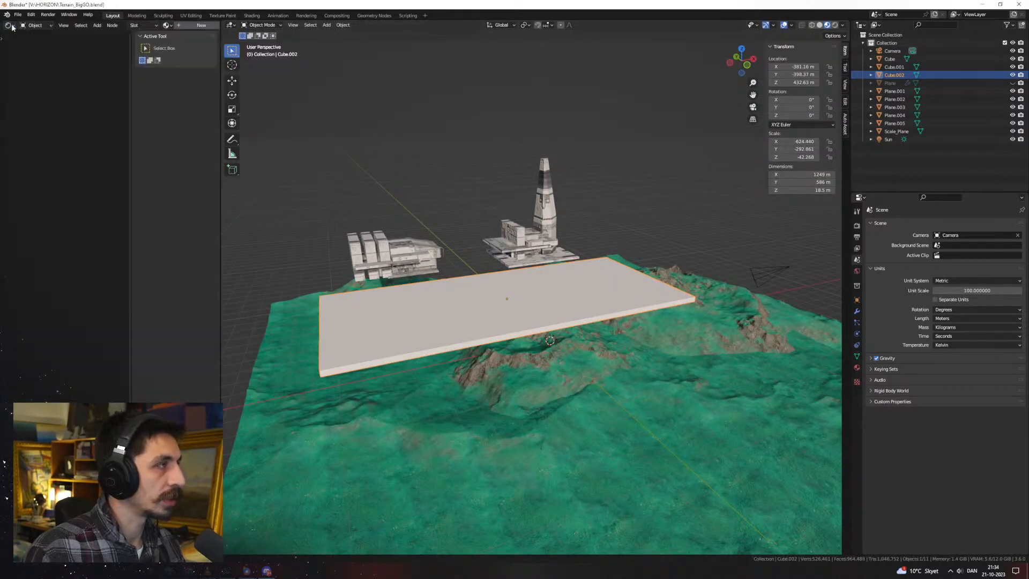
pyautogui.moveTo(220, 102); pyautogui.dragTo(484, 102)
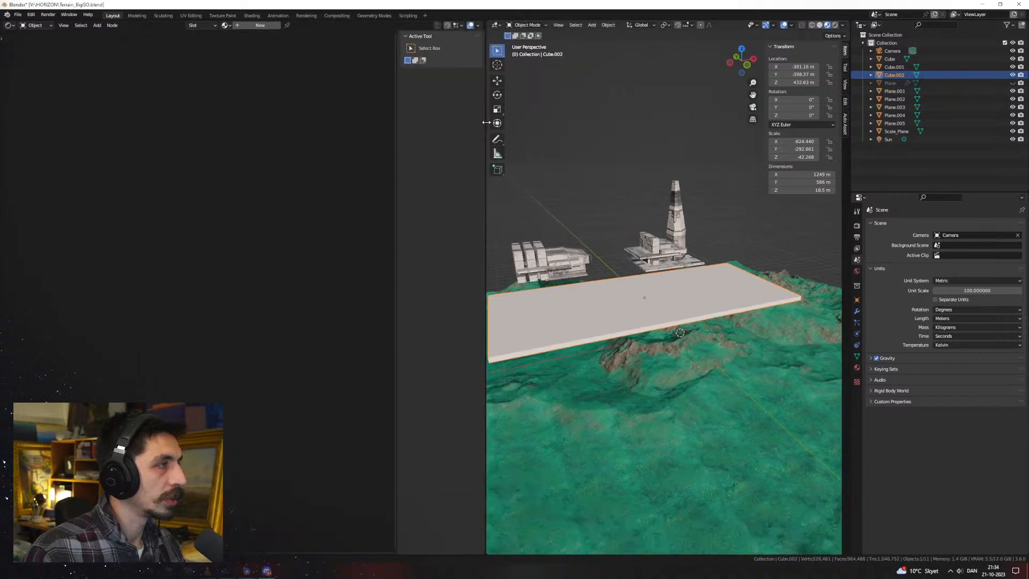
pyautogui.click(261, 24)
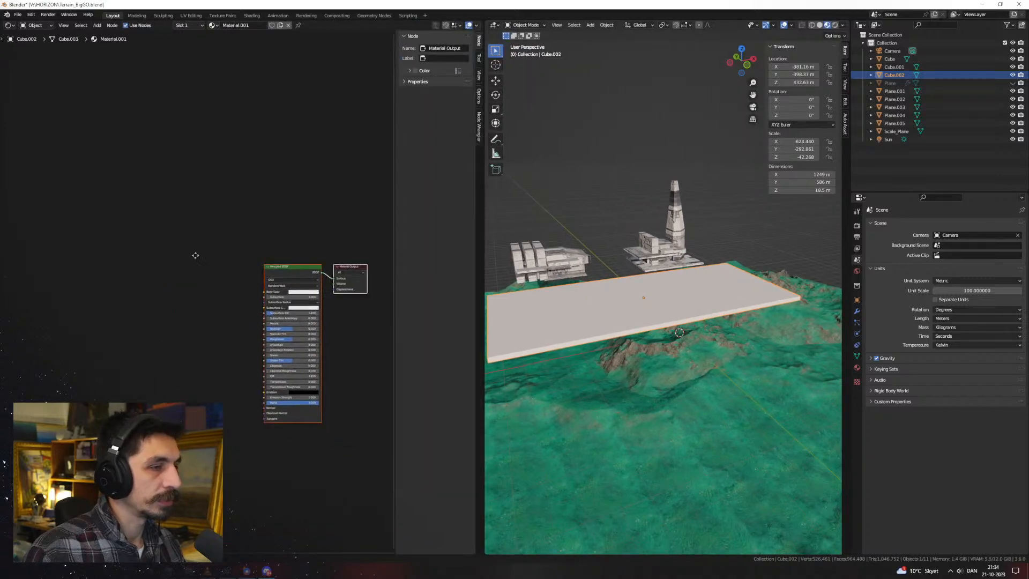
# Bring the aerial farmland image into the slab's material as an Image Texture and connect its Color to Base Color
pyautogui.moveTo(661, 294); pyautogui.dragTo(718, 303, button='middle')
pyautogui.scroll(1, 200, 316)
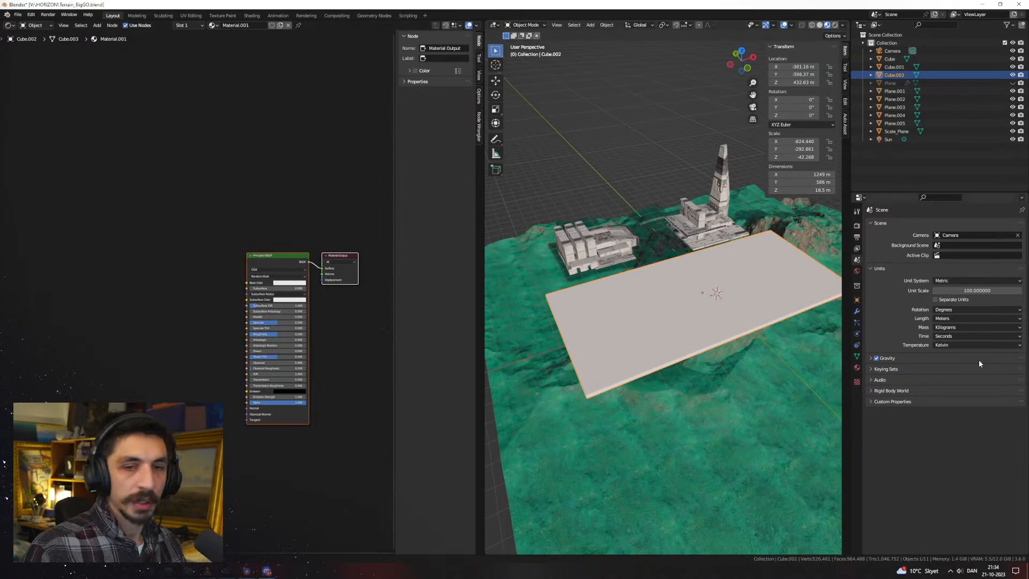
pyautogui.moveTo(613, 369); pyautogui.dragTo(205, 274)
pyautogui.scroll(3, 159, 304)
# Cube-project the slab's UVs, repeating the projection with the object's scale applied
pyautogui.press('Tab')
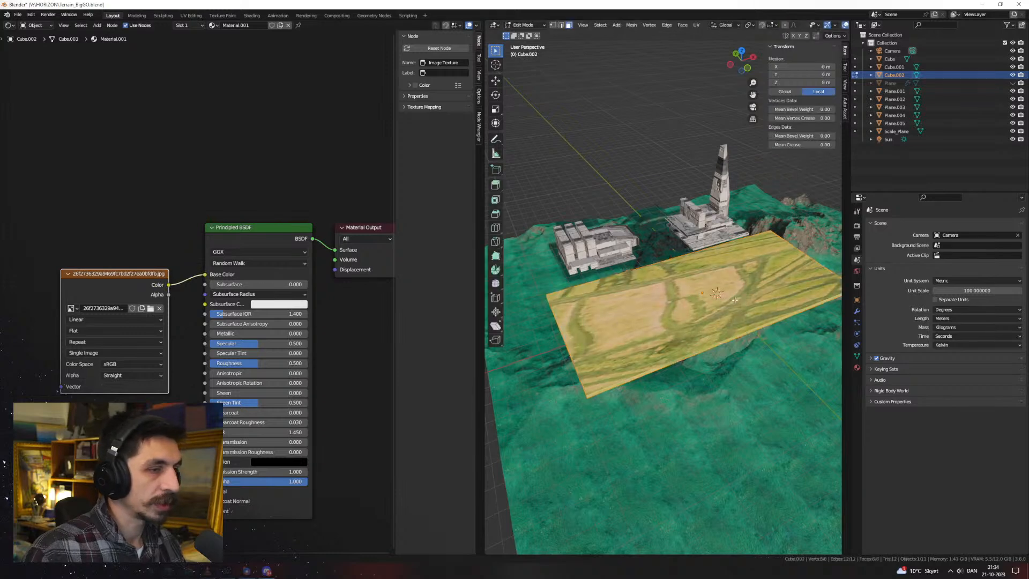
pyautogui.press('u')
pyautogui.click(736, 300)
pyautogui.moveTo(745, 313); pyautogui.dragTo(604, 331, button='middle')
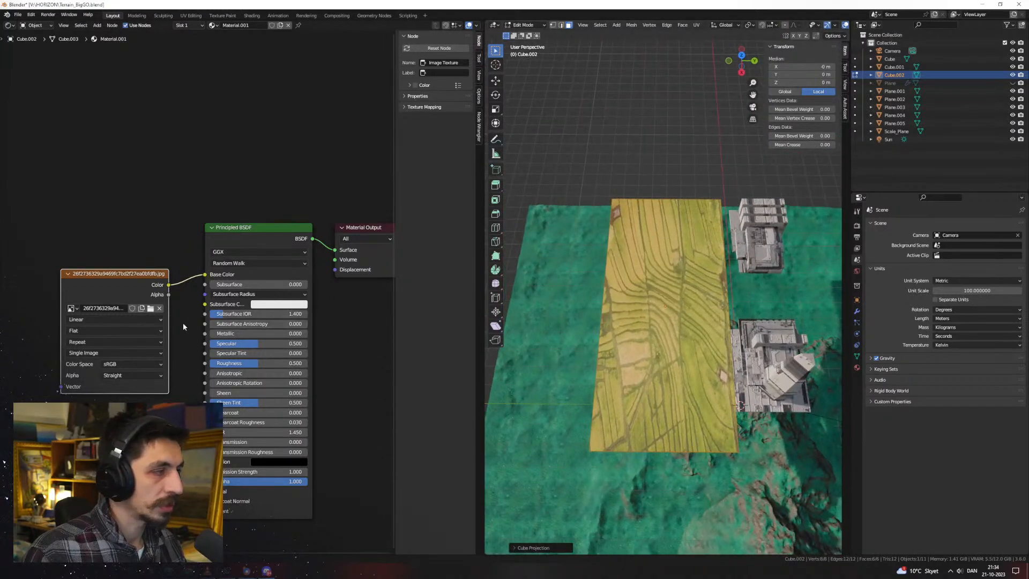
pyautogui.press('u')
pyautogui.click(678, 323)
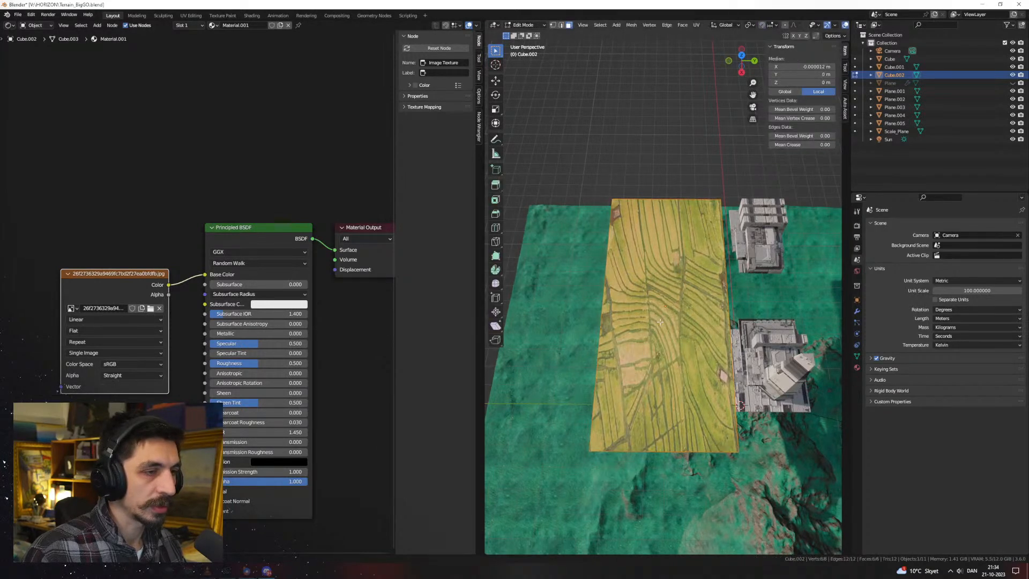
pyautogui.press('Tab')
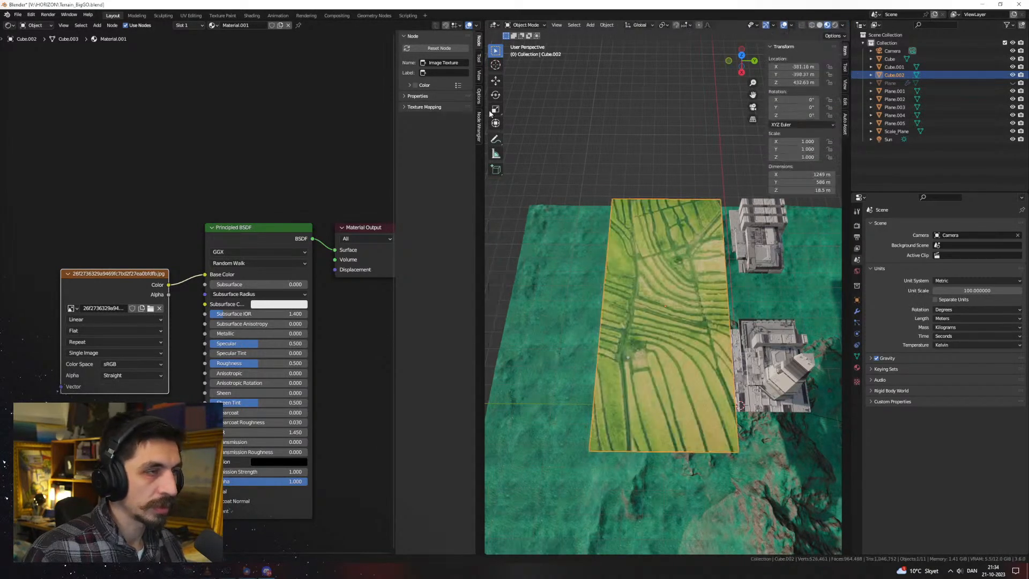
# Show the slab's UVs in the UV Editor and rotate them a quarter turn to run lengthwise along the farmland image
pyautogui.click(10, 26)
pyautogui.click(26, 65)
pyautogui.press('Tab')
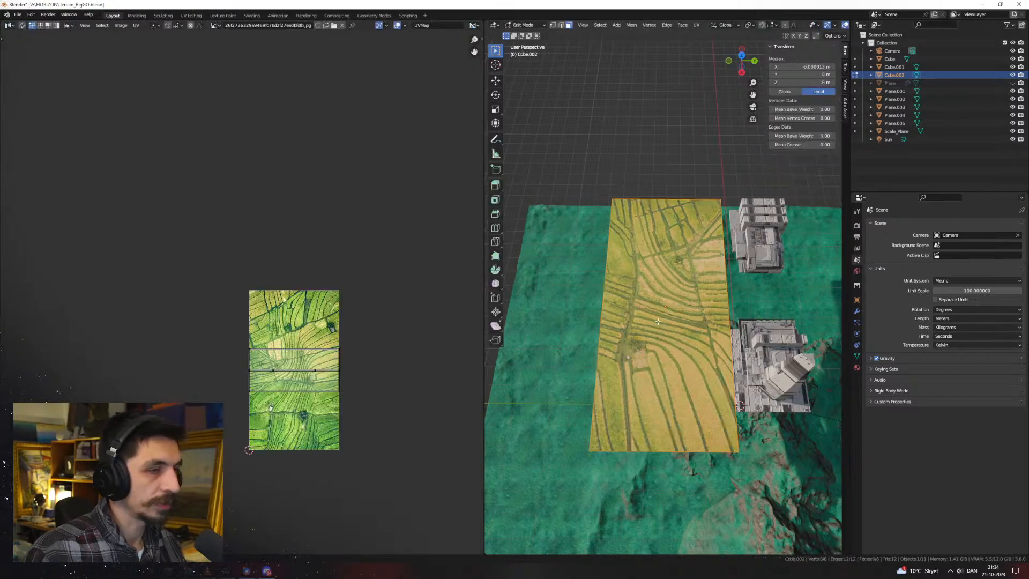
pyautogui.scroll(4, 401, 379)
pyautogui.moveTo(401, 378); pyautogui.dragTo(354, 322, button='middle')
pyautogui.press('r')
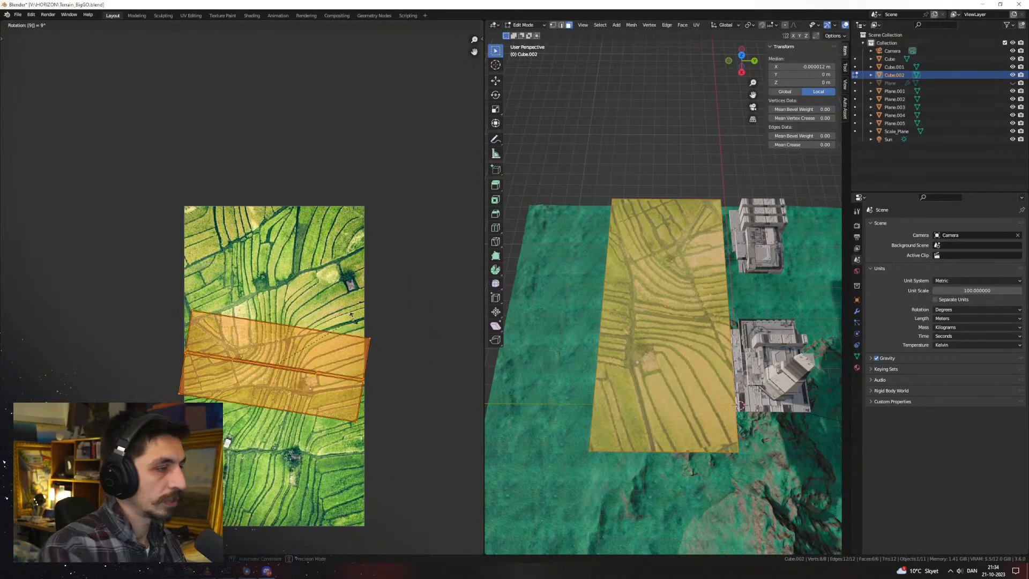
pyautogui.click(344, 275)
# Scale the slab's UVs up about 1.75 times to span the farmland image's height and return to Object Mode
pyautogui.press('s')
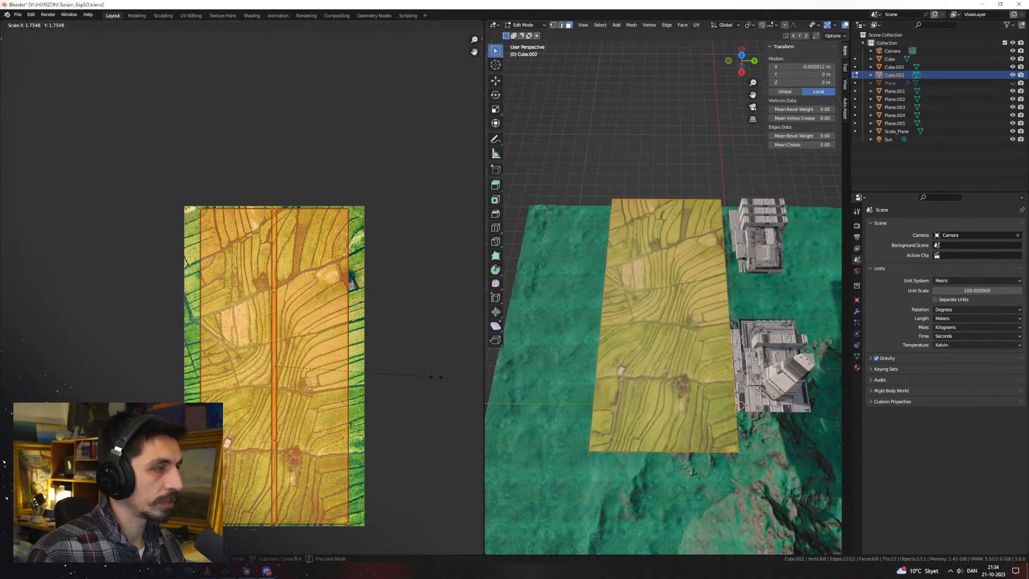
pyautogui.click(424, 379)
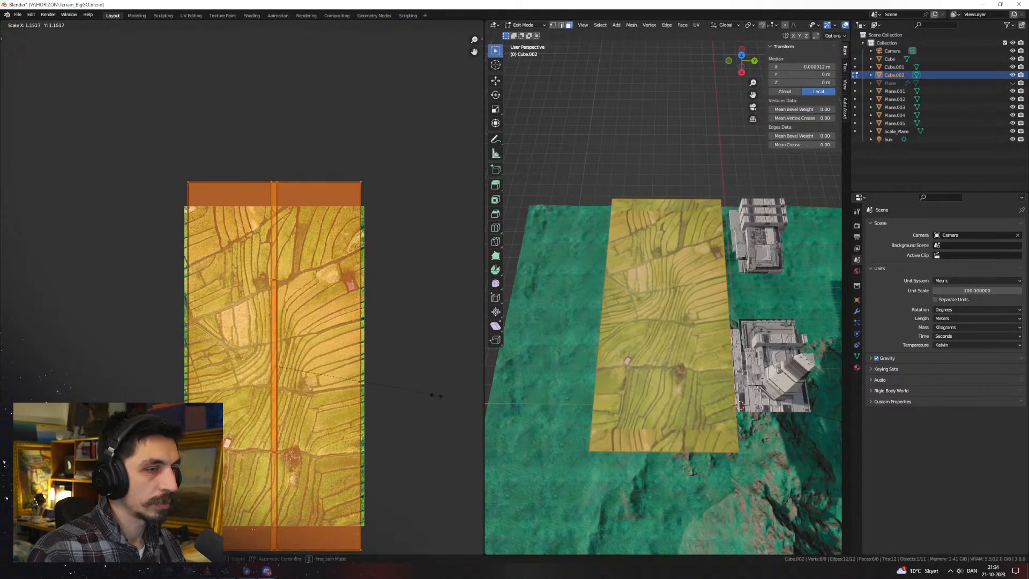
pyautogui.rightClick(424, 375)
pyautogui.moveTo(668, 338); pyautogui.dragTo(638, 316, button='middle')
pyautogui.press('Tab')
pyautogui.click(251, 15)
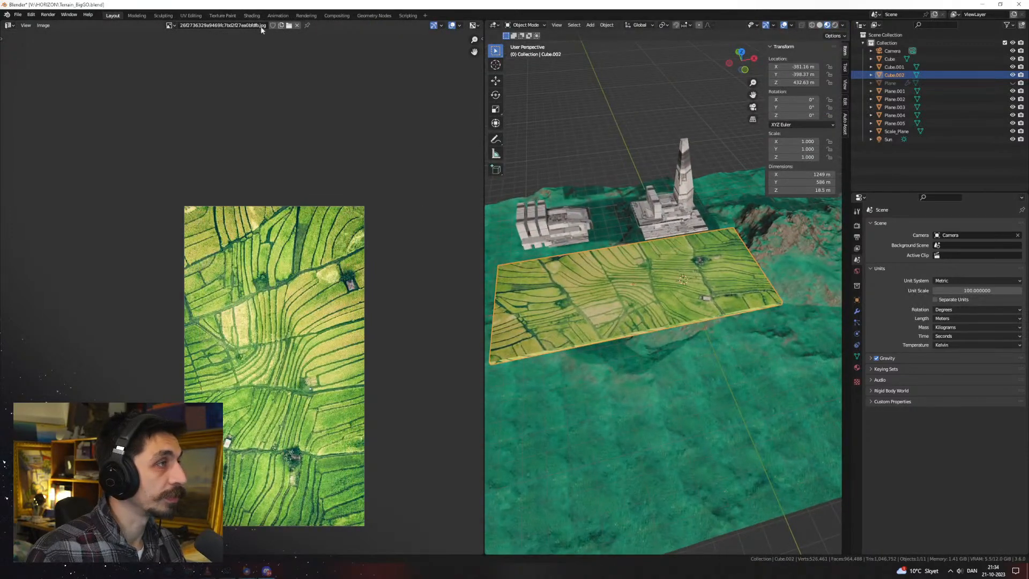
# In the Shading workspace, insert a Hue/Saturation/Value node between the slab's farmland image and the Principled BSDF's Base Color
pyautogui.scroll(-4, 410, 139)
pyautogui.moveTo(418, 155); pyautogui.dragTo(493, 187, button='middle')
pyautogui.moveTo(363, 388); pyautogui.dragTo(360, 386, button='middle')
pyautogui.moveTo(359, 386); pyautogui.dragTo(236, 398)
pyautogui.click(293, 380)
pyautogui.hotkey('shift', 'a')
pyautogui.click(301, 375)
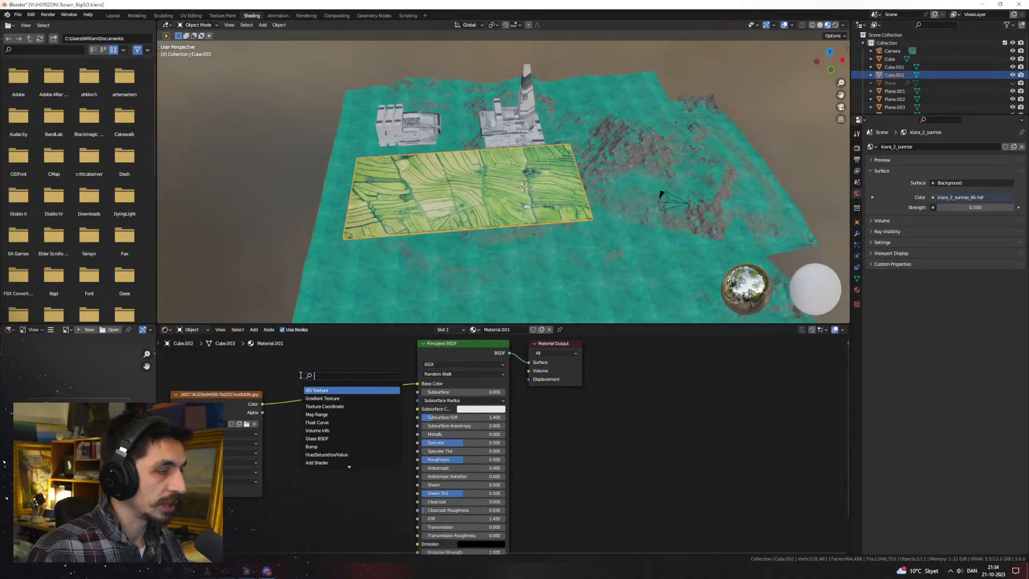
pyautogui.write('hue')
pyautogui.press('Return')
pyautogui.click(301, 375)
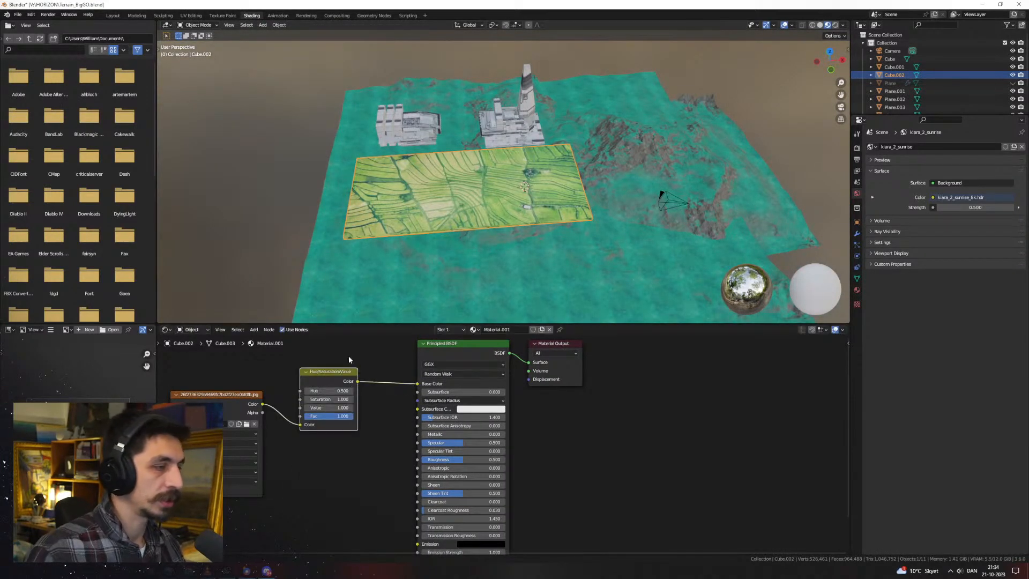
# Set the slab's Hue/Saturation/Value node to Hue 0.650, Saturation 1.070 and Value 0.640
pyautogui.scroll(5, 312, 400)
pyautogui.scroll(4, 313, 400)
pyautogui.moveTo(313, 400); pyautogui.dragTo(379, 427, button='middle')
pyautogui.moveTo(300, 385)
pyautogui.mouseDown()
pyautogui.moveTo(351, 385)
pyautogui.moveTo(303, 385)
pyautogui.mouseUp()
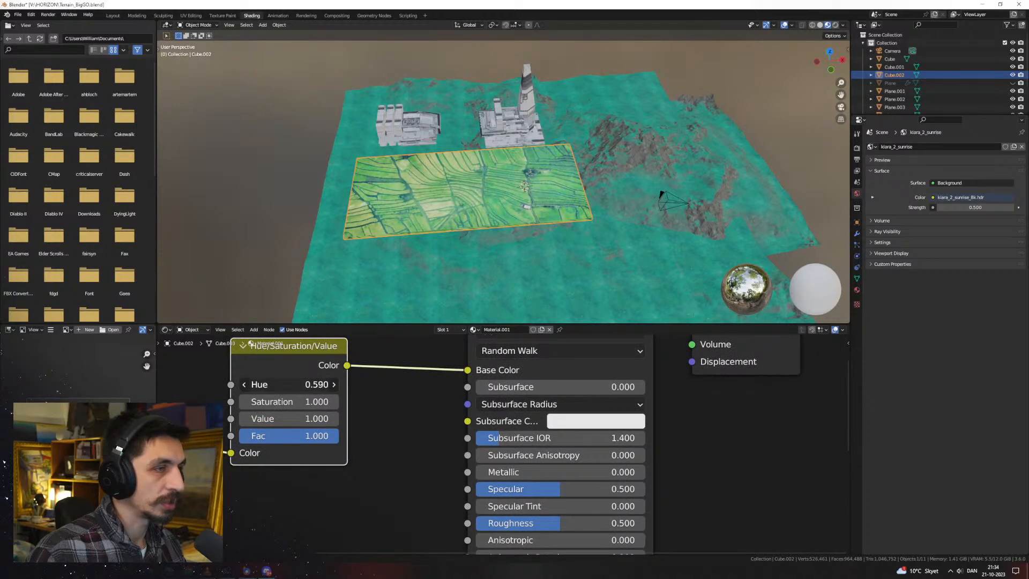
pyautogui.moveTo(466, 226); pyautogui.dragTo(507, 219, button='middle')
pyautogui.moveTo(289, 418)
pyautogui.mouseDown()
pyautogui.moveTo(340, 419)
pyautogui.moveTo(294, 418)
pyautogui.moveTo(308, 384)
pyautogui.moveTo(293, 401)
pyautogui.moveTo(324, 401)
pyautogui.moveTo(280, 402)
pyautogui.mouseUp()
pyautogui.click(294, 397)
pyautogui.click(295, 385)
# Examine the recoloured farmland slab and nearby buildings in Rendered shading, and return the viewport to Material Preview
pyautogui.scroll(-5, 471, 219)
pyautogui.moveTo(461, 214); pyautogui.dragTo(590, 247, button='middle')
pyautogui.moveTo(338, 262); pyautogui.dragTo(588, 209, button='middle')
pyautogui.moveTo(495, 200); pyautogui.dragTo(569, 194, button='middle')
pyautogui.scroll(3, 569, 178)
pyautogui.scroll(3, 556, 170)
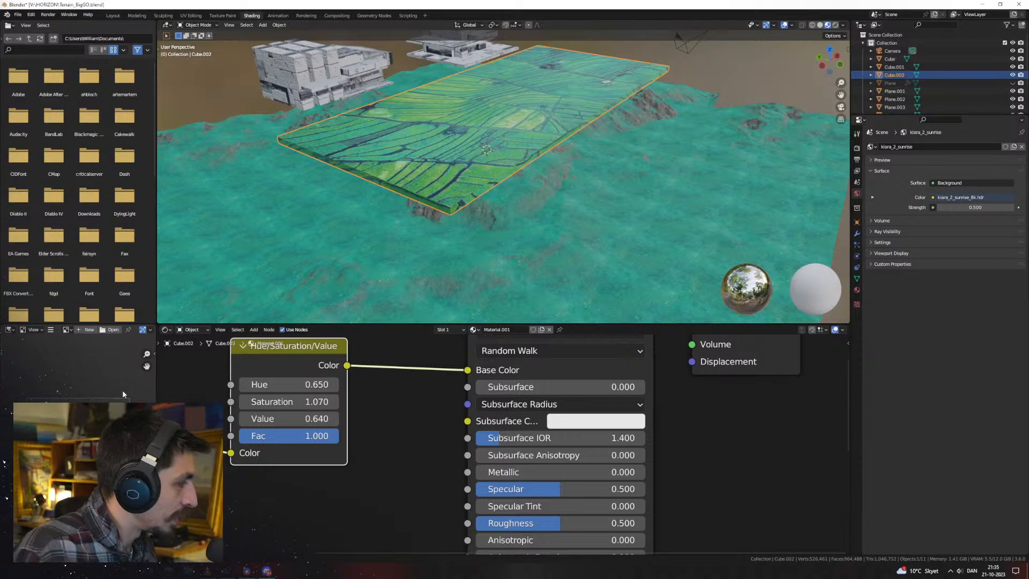
pyautogui.click(835, 25)
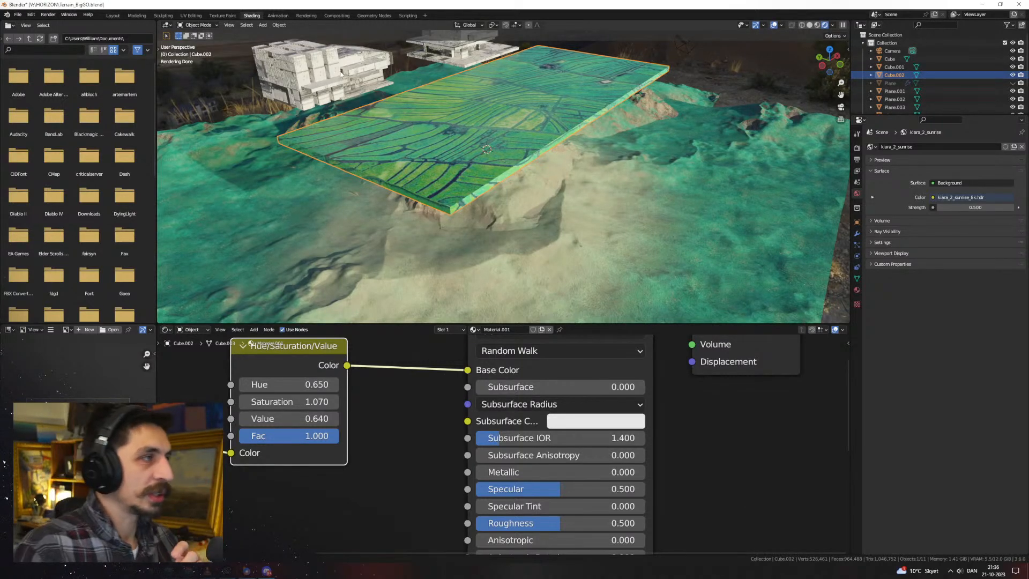
pyautogui.click(316, 63)
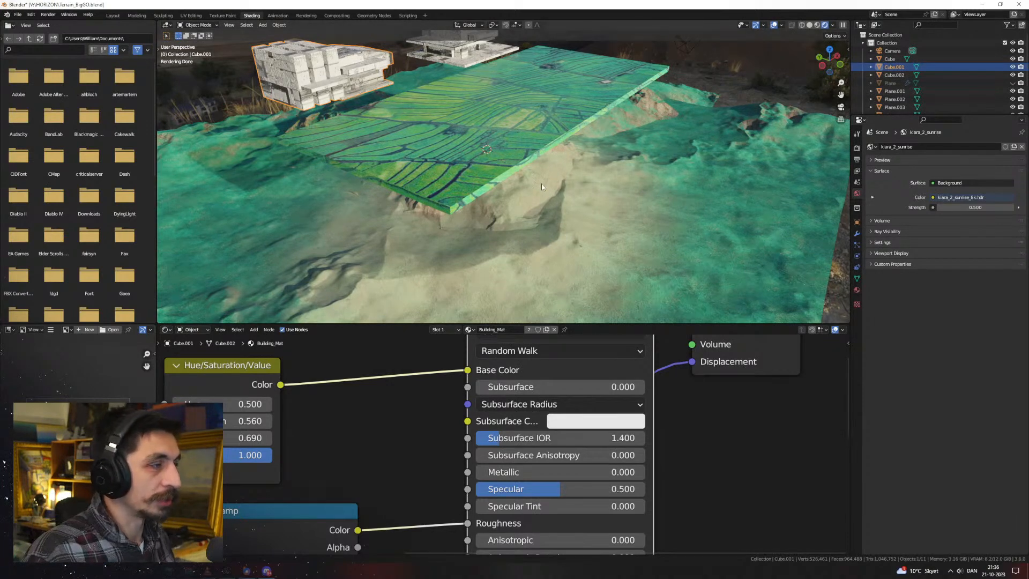
pyautogui.moveTo(541, 184)
pyautogui.mouseDown(button='middle')
pyautogui.moveTo(516, 198)
pyautogui.moveTo(563, 213)
pyautogui.moveTo(572, 186)
pyautogui.moveTo(574, 229)
pyautogui.mouseUp(button='middle')
pyautogui.scroll(-3, 516, 197)
pyautogui.scroll(2, 571, 189)
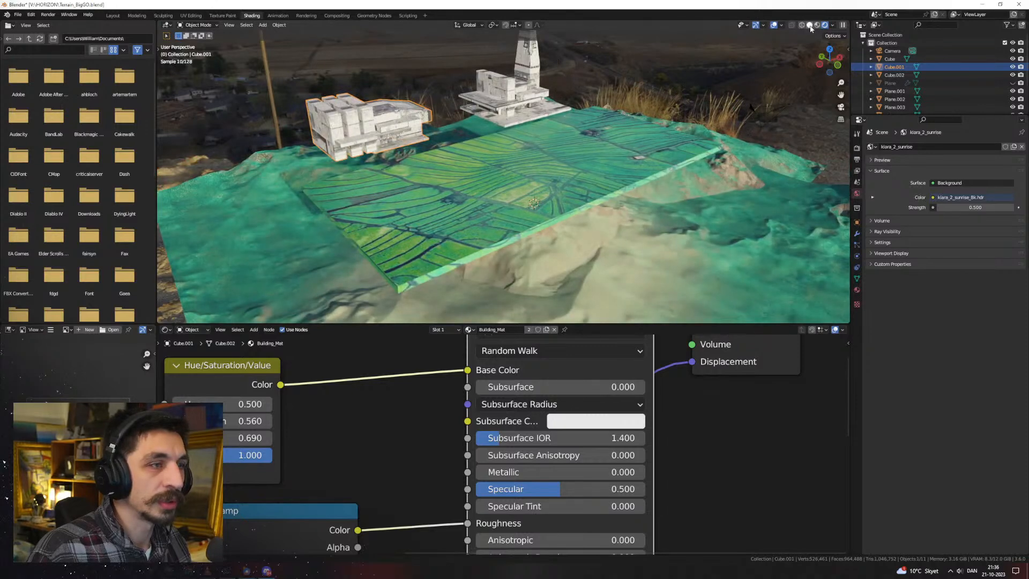
pyautogui.click(810, 25)
pyautogui.click(828, 25)
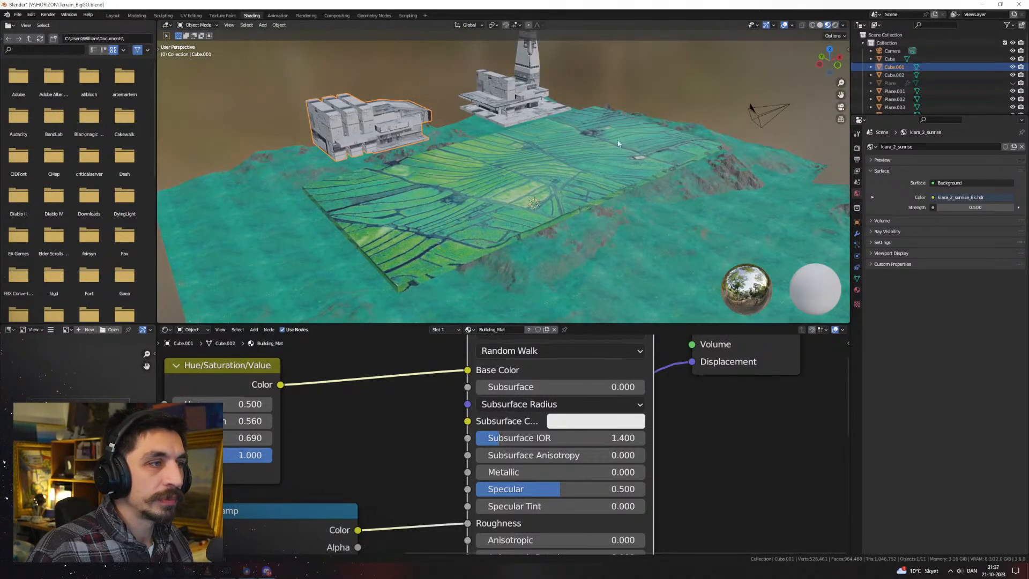
# Lower the farmland slab along Z toward the terrain
pyautogui.click(602, 157)
pyautogui.moveTo(575, 174); pyautogui.dragTo(618, 156, button='middle')
pyautogui.press('g')
pyautogui.press('z')
pyautogui.click(616, 246)
pyautogui.keyDown('shift'); pyautogui.moveTo(616, 246); pyautogui.dragTo(622, 179, button='middle'); pyautogui.keyUp('shift')
# Reposition the farmland slab along X, Z and Y in front of the tower building, and deselect it
pyautogui.moveTo(616, 100); pyautogui.dragTo(573, 194, button='middle')
pyautogui.press('g')
pyautogui.press('x')
pyautogui.click(606, 194)
pyautogui.press('g')
pyautogui.press('z')
pyautogui.click(561, 179)
pyautogui.press('g')
pyautogui.press('y')
pyautogui.click(544, 199)
pyautogui.click(695, 113)
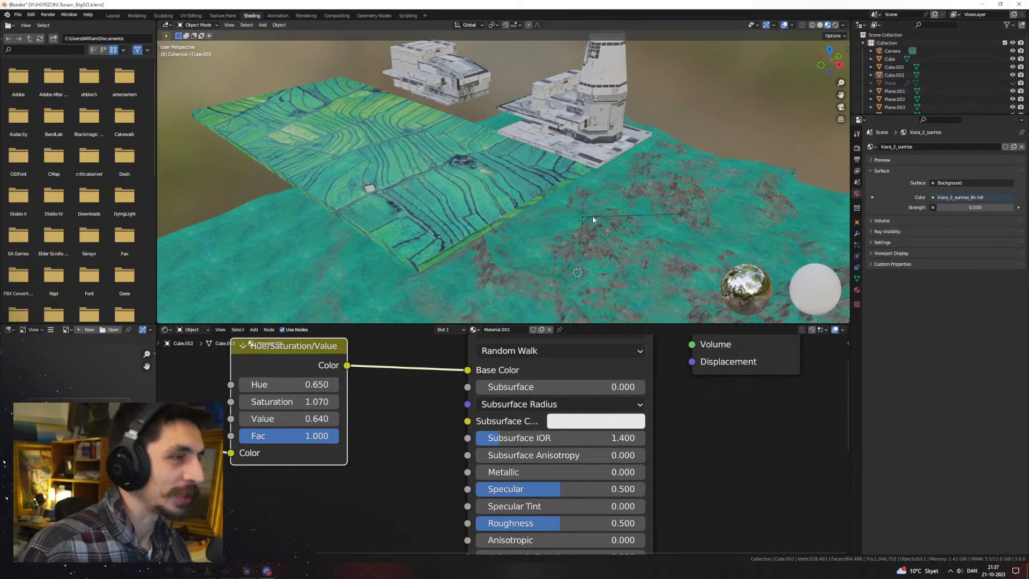
# Duplicate the tower building along Y and place the copy over the near end of the farmland slab
pyautogui.click(548, 191)
pyautogui.click(609, 161)
pyautogui.press('Tab')
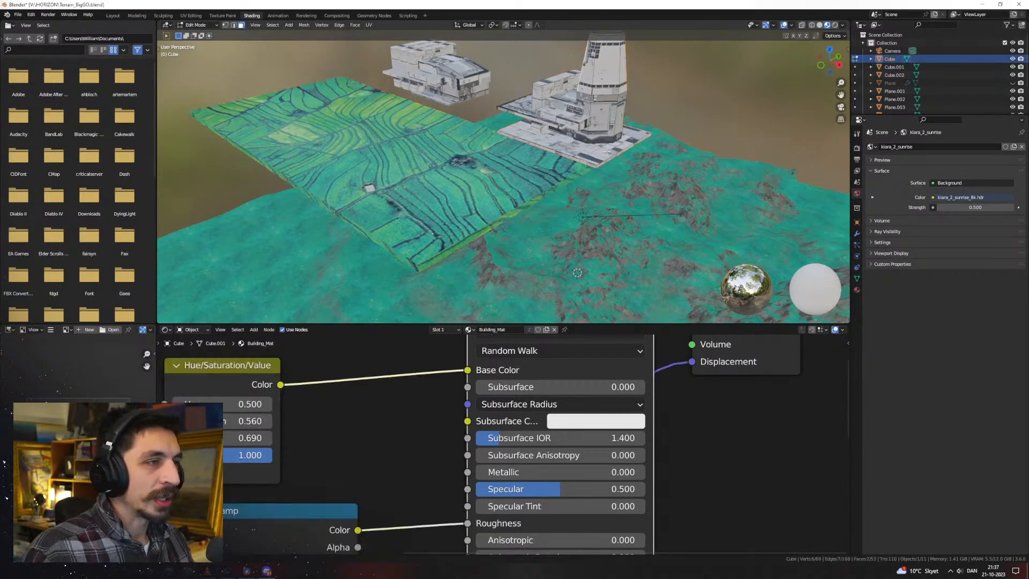
pyautogui.press('Tab')
pyautogui.hotkey('shift', 'd')
pyautogui.press('y')
pyautogui.click(540, 210)
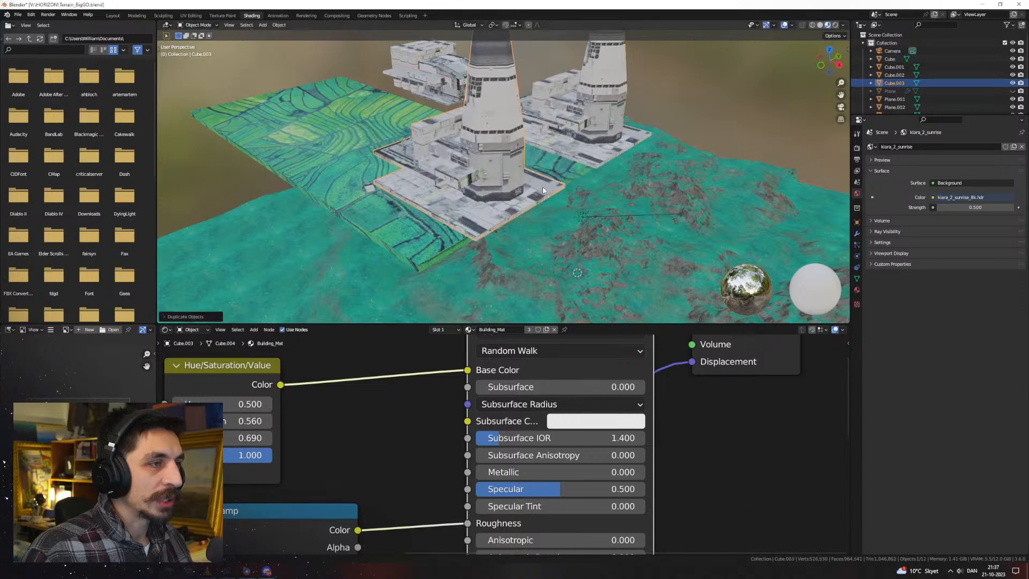
# In the copy's mesh, scale the linked tower to about 0.3 without changing Z and move it to the slab's near corner
pyautogui.press('Tab')
pyautogui.click(508, 167)
pyautogui.hotkey('ctrl', 'l')
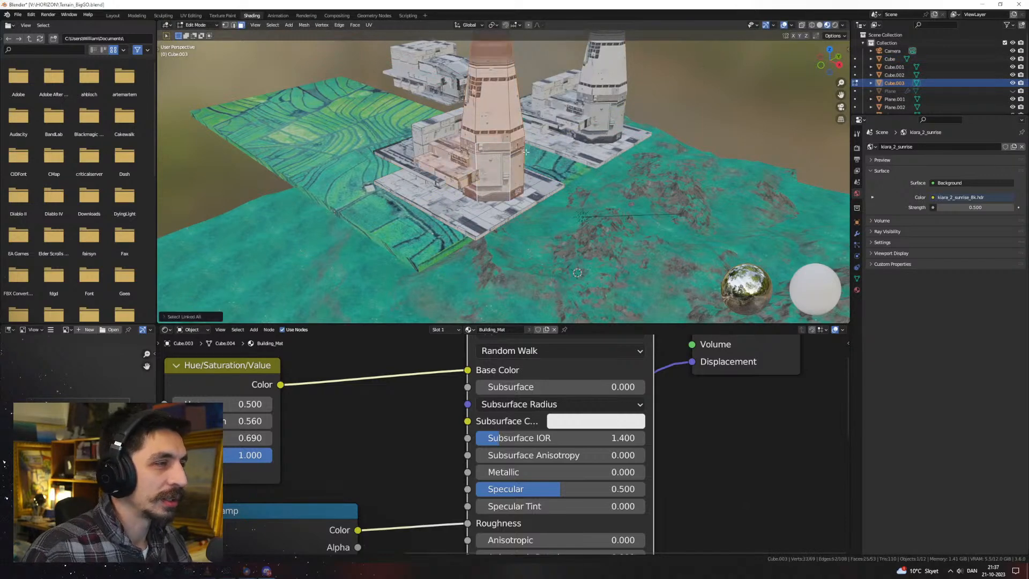
pyautogui.press('s')
pyautogui.hotkey('shift', 'z')
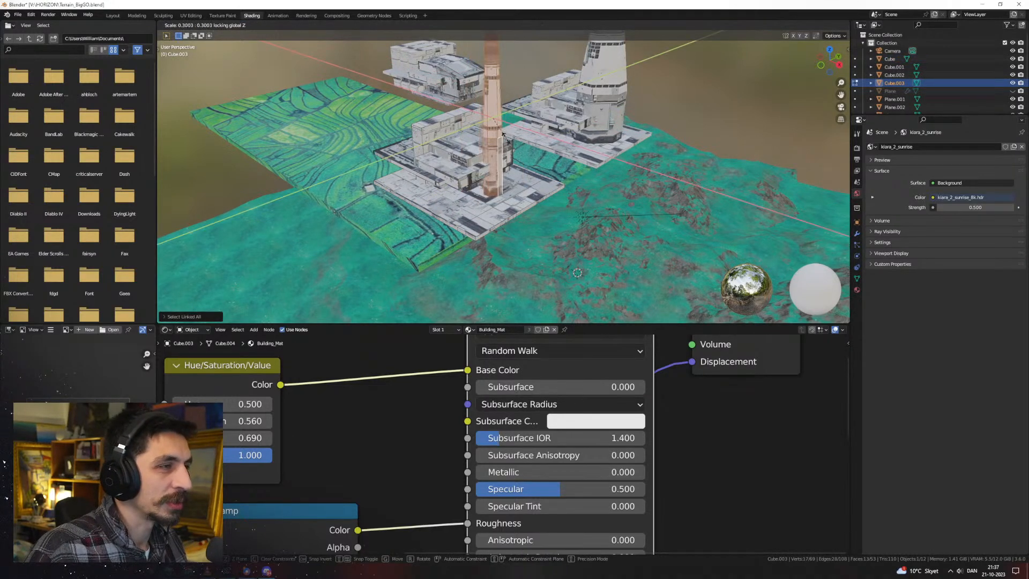
pyautogui.click(503, 135)
pyautogui.press('g')
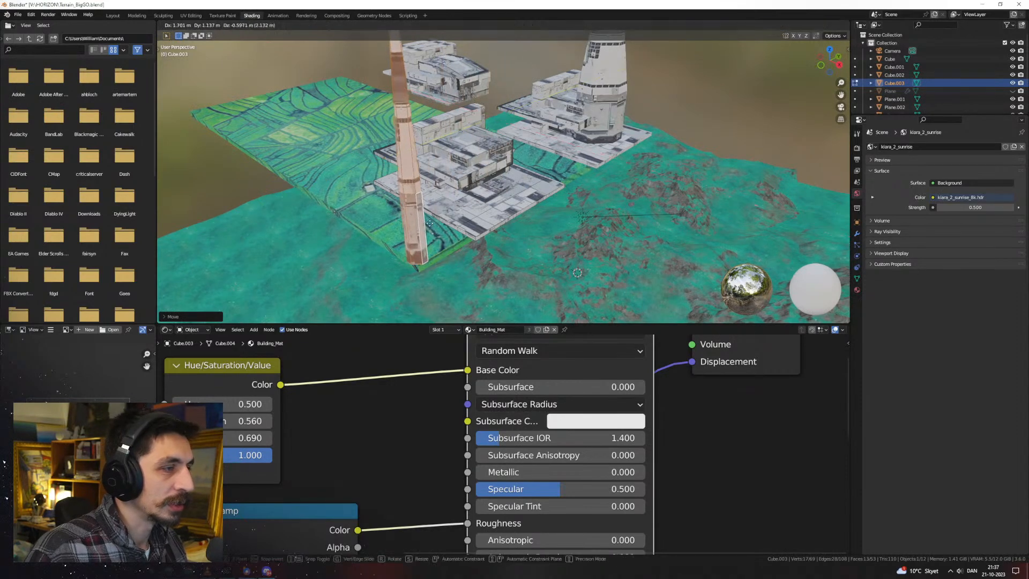
pyautogui.click(434, 241)
# Shrink the thin tower further and adjust its height at the slab's corner
pyautogui.press('s')
pyautogui.click(461, 247)
pyautogui.press('g')
pyautogui.press('z')
pyautogui.click(465, 303)
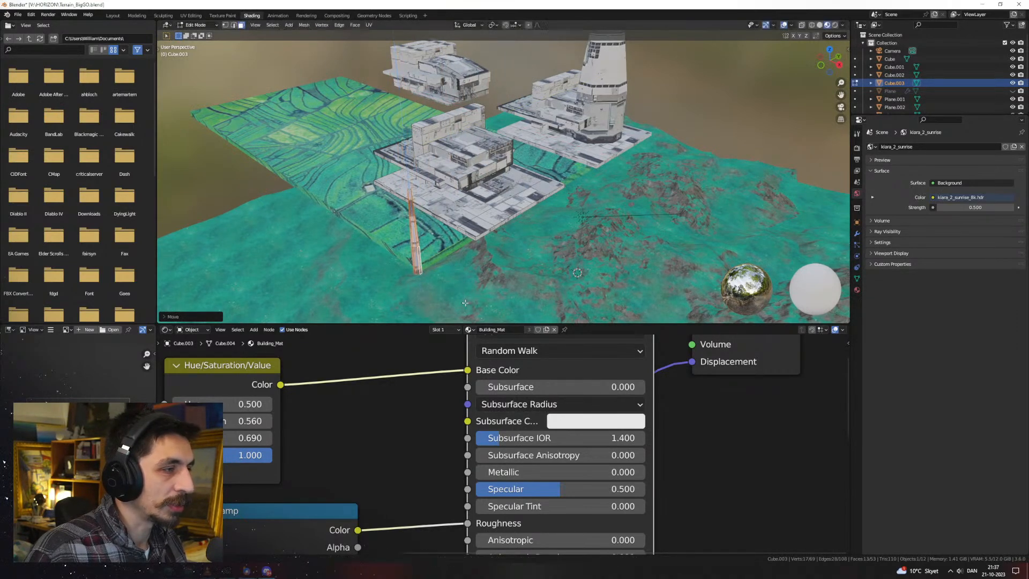
pyautogui.moveTo(466, 282); pyautogui.dragTo(528, 278, button='middle')
pyautogui.press('g')
pyautogui.press('z')
pyautogui.click(602, 240)
# Select the linked block on the duplicated building's roof and move it along X to the slab's outer edge
pyautogui.click(394, 150)
pyautogui.click(394, 134)
pyautogui.click(355, 141)
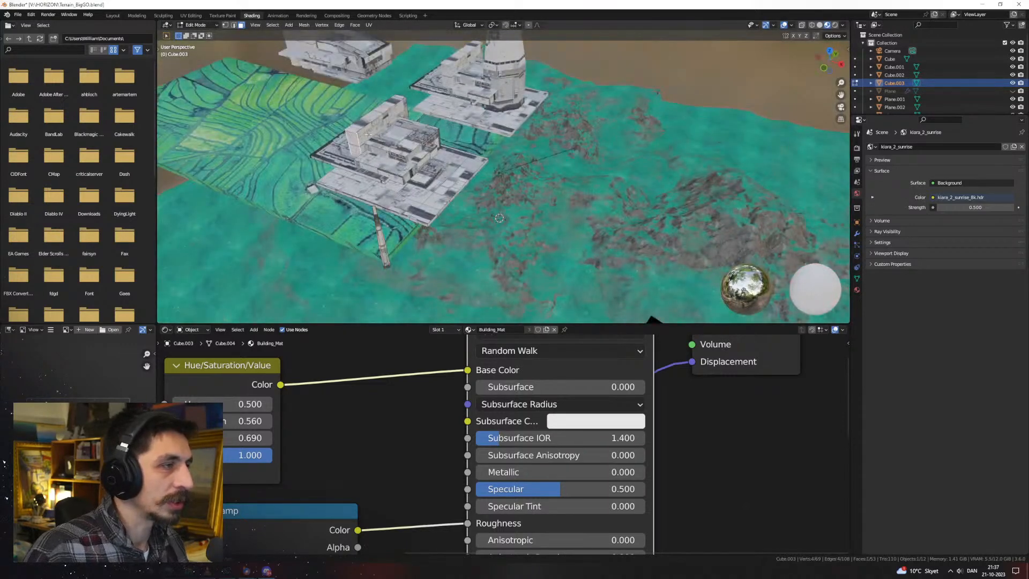
pyautogui.press('l')
pyautogui.press('g')
pyautogui.press('x')
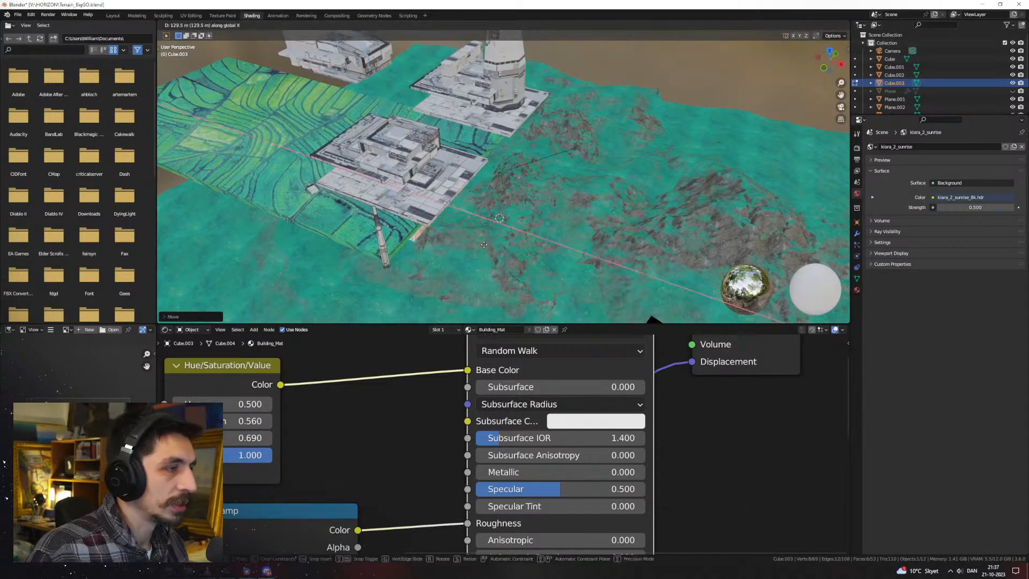
pyautogui.click(523, 256)
# Adjust the separated block's height at the slab's edge and scale it down to about 0.44
pyautogui.moveTo(524, 256); pyautogui.dragTo(552, 214, button='middle')
pyautogui.press('g')
pyautogui.press('z')
pyautogui.click(572, 192)
pyautogui.press('s')
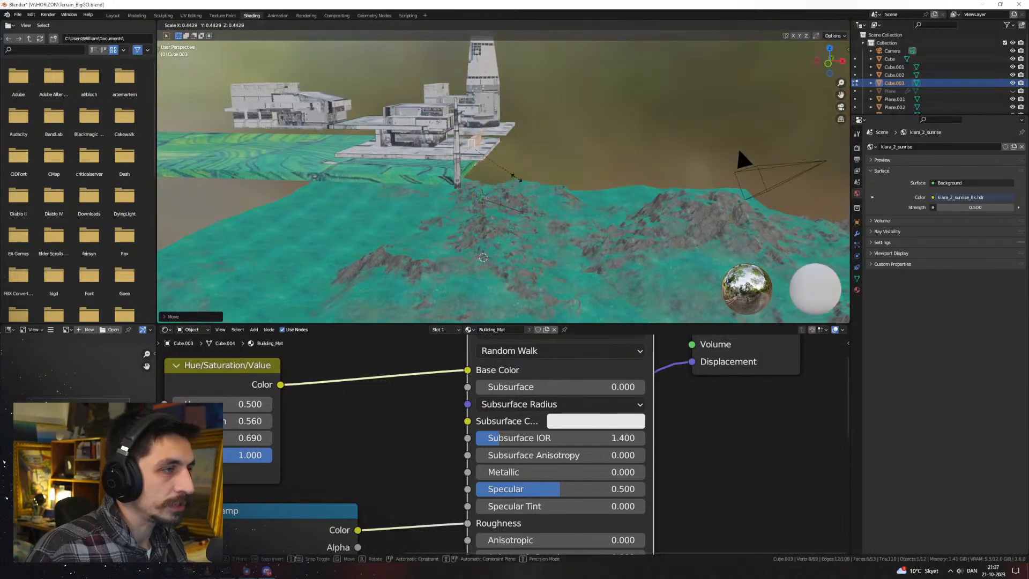
pyautogui.click(516, 178)
# Stretch the block about 6.7 times along Y into a wall, align it in X with the slab's edge and resize it
pyautogui.moveTo(515, 178); pyautogui.dragTo(442, 216, button='middle')
pyautogui.press('s')
pyautogui.press('y')
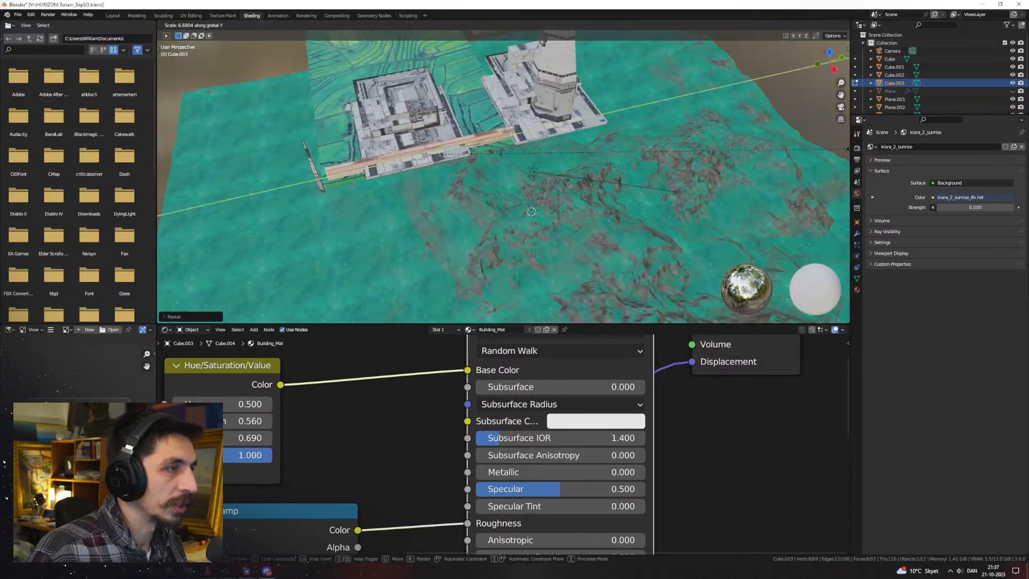
pyautogui.click(531, 212)
pyautogui.moveTo(531, 211); pyautogui.dragTo(537, 132, button='middle')
pyautogui.press('g')
pyautogui.press('x')
pyautogui.click(568, 161)
pyautogui.press('s')
pyautogui.click(544, 124)
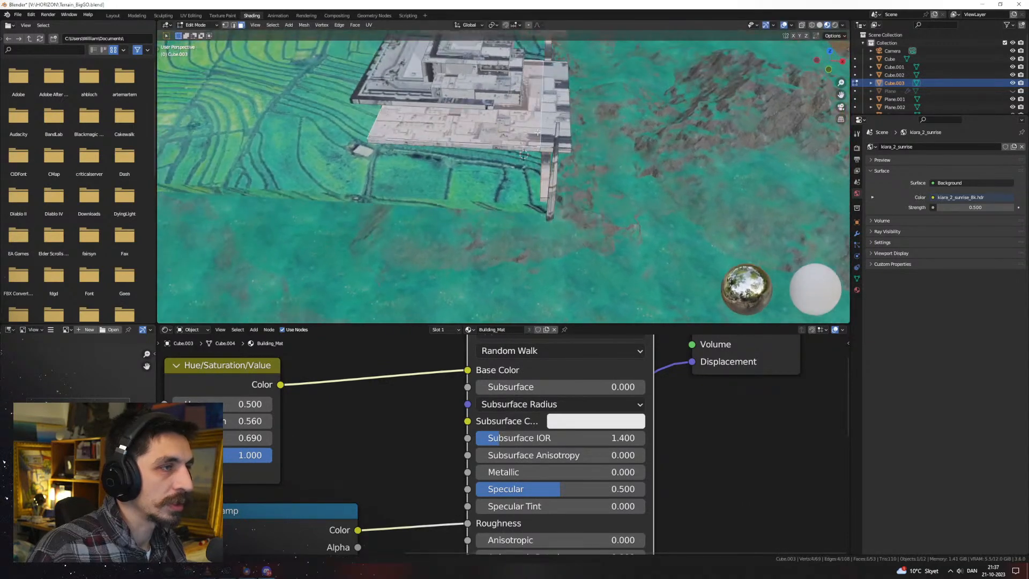
# Select the duplicated building's linked base platform, scale it down to a small block and place it at the slab's corner beside the thin tower
pyautogui.hotkey('ctrl', 'l')
pyautogui.scroll(-5, 664, 202)
pyautogui.press('g')
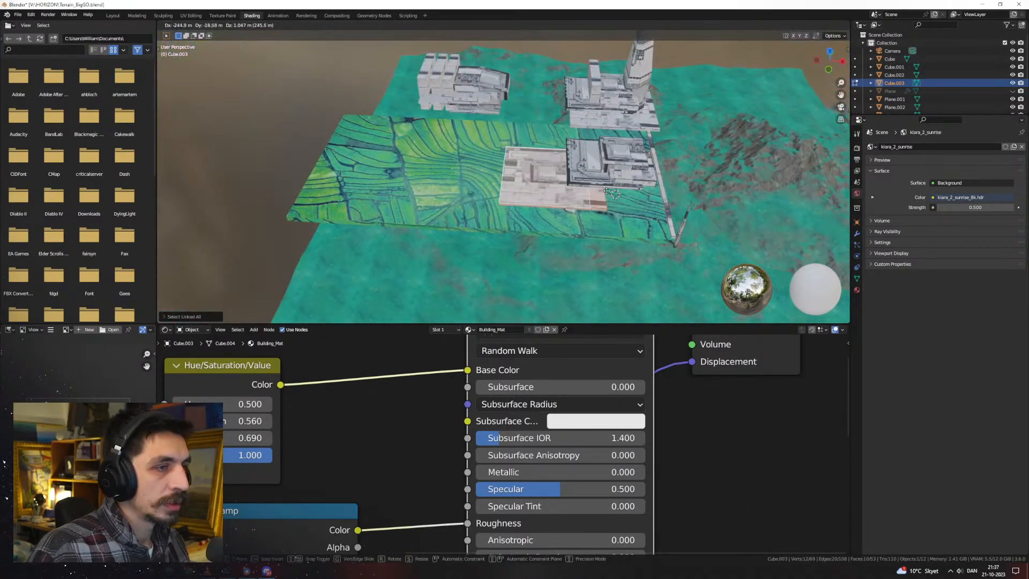
pyautogui.click(595, 178)
pyautogui.press('s')
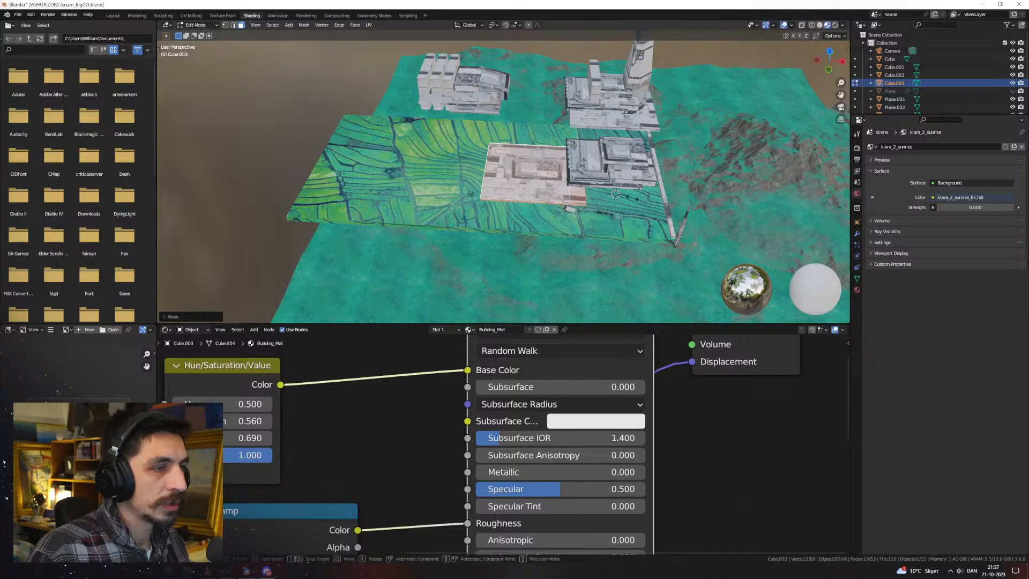
pyautogui.press('z')
pyautogui.click(632, 211)
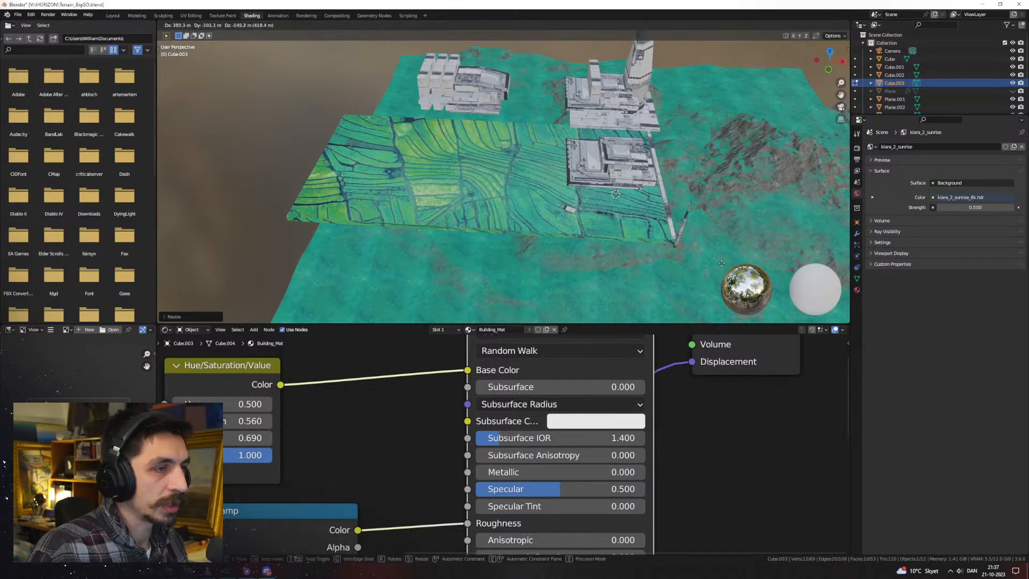
pyautogui.press('g')
pyautogui.hotkey('shift', 'z')
pyautogui.click(723, 257)
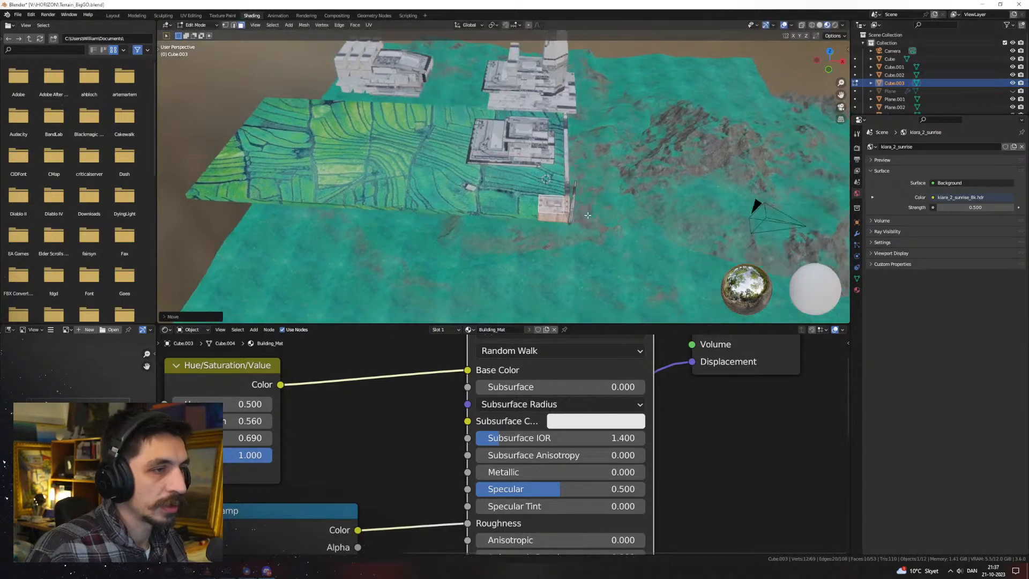
# Frame the small corner block and cube-project its UVs to replace the stretched side texture
pyautogui.press('KP_Decimal')
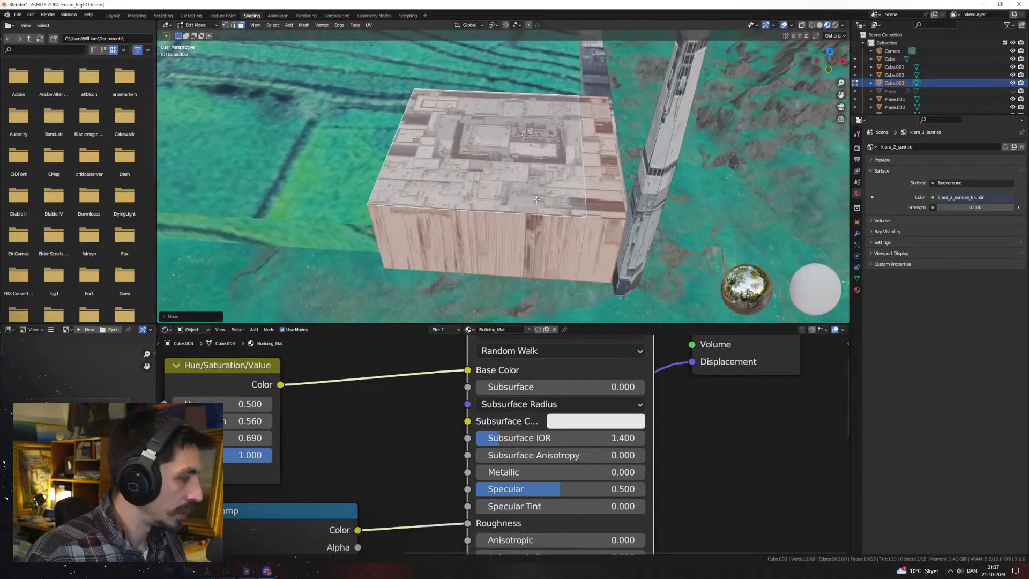
pyautogui.moveTo(537, 200); pyautogui.dragTo(441, 200, button='middle')
pyautogui.press('u')
pyautogui.click(506, 199)
# Select the whole linked corner block, scale it down slightly and repeat the UV projection
pyautogui.click(468, 173)
pyautogui.hotkey('ctrl', 'l')
pyautogui.moveTo(498, 177); pyautogui.dragTo(438, 182, button='middle')
pyautogui.scroll(2, 483, 185)
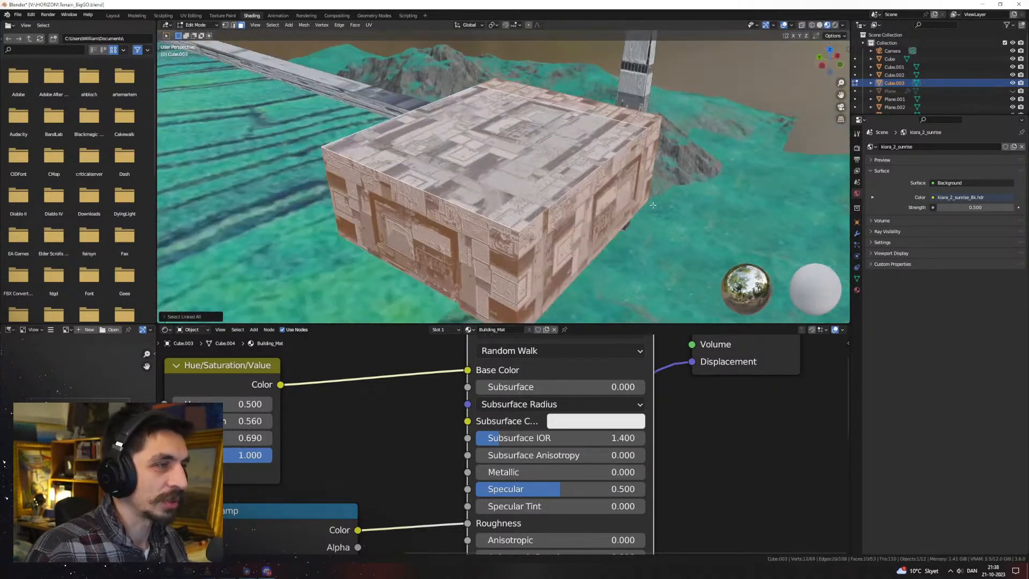
pyautogui.press('s')
pyautogui.click(613, 191)
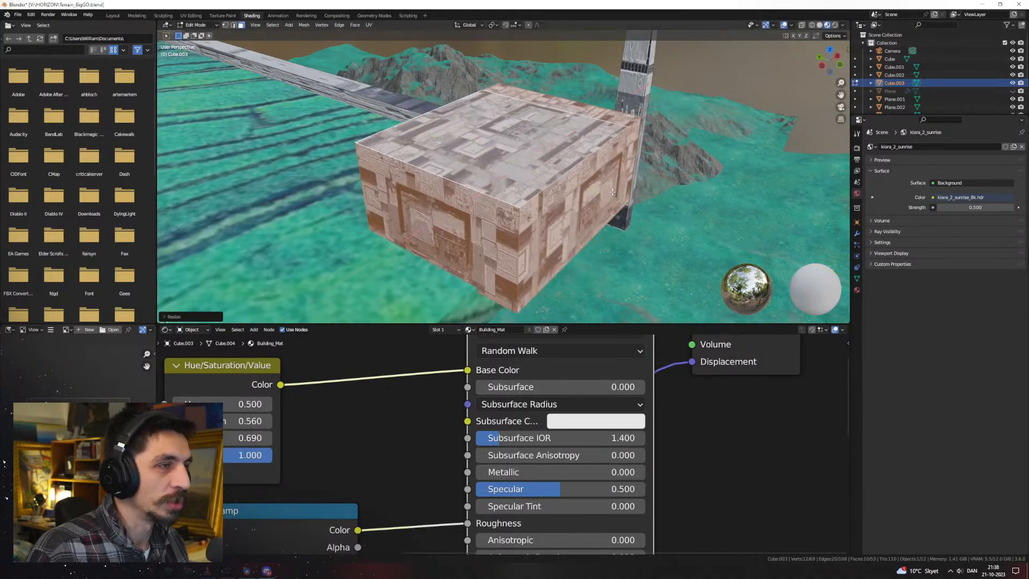
pyautogui.press('u')
pyautogui.click(601, 197)
# Adjust the corner block's height and shift it horizontally against the thin tower and the edge wall
pyautogui.moveTo(558, 200); pyautogui.dragTo(597, 227, button='middle')
pyautogui.press('g')
pyautogui.press('z')
pyautogui.click(622, 194)
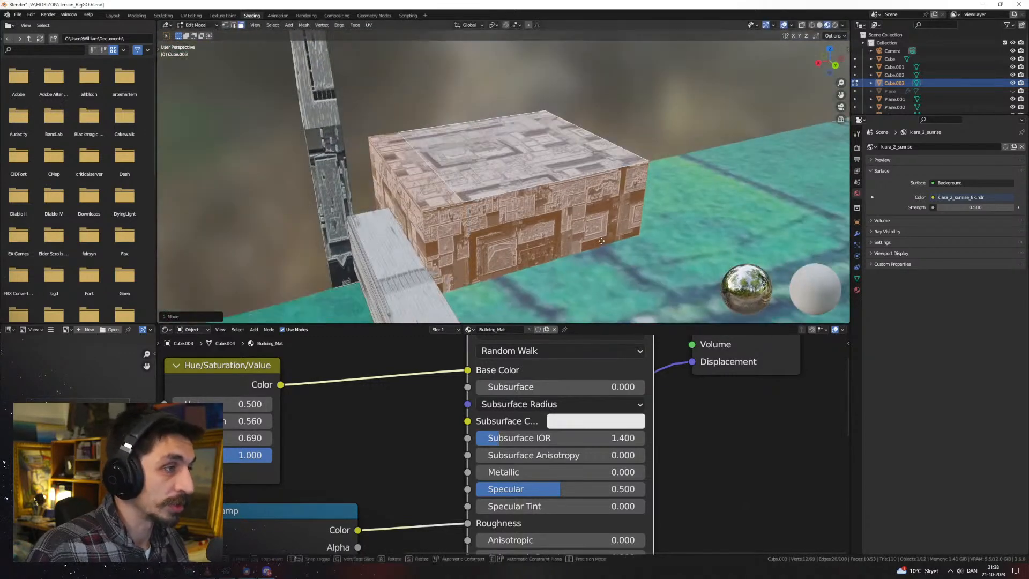
pyautogui.press('g')
pyautogui.hotkey('shift', 'z')
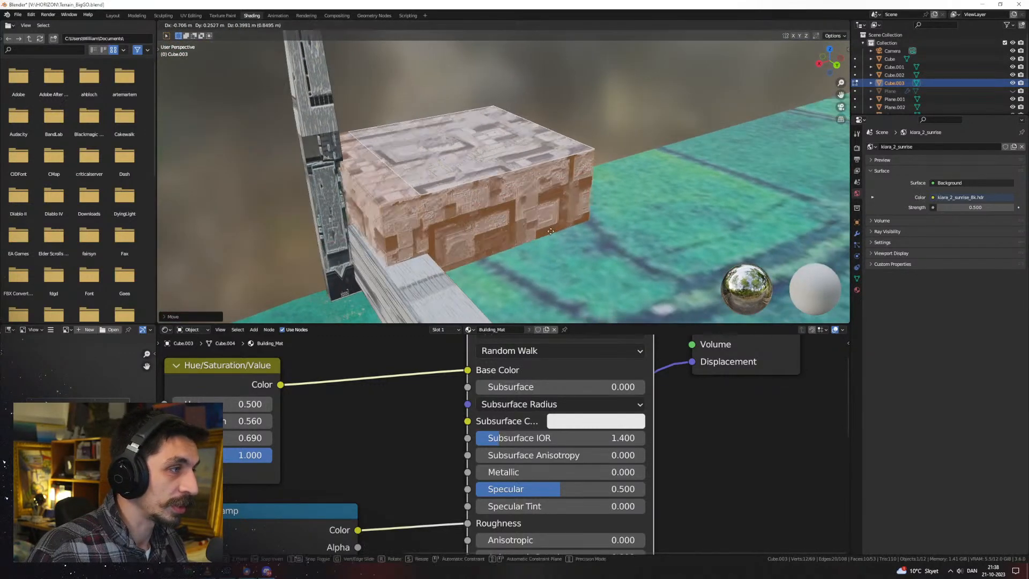
pyautogui.click(553, 228)
pyautogui.moveTo(553, 227); pyautogui.dragTo(600, 235, button='middle')
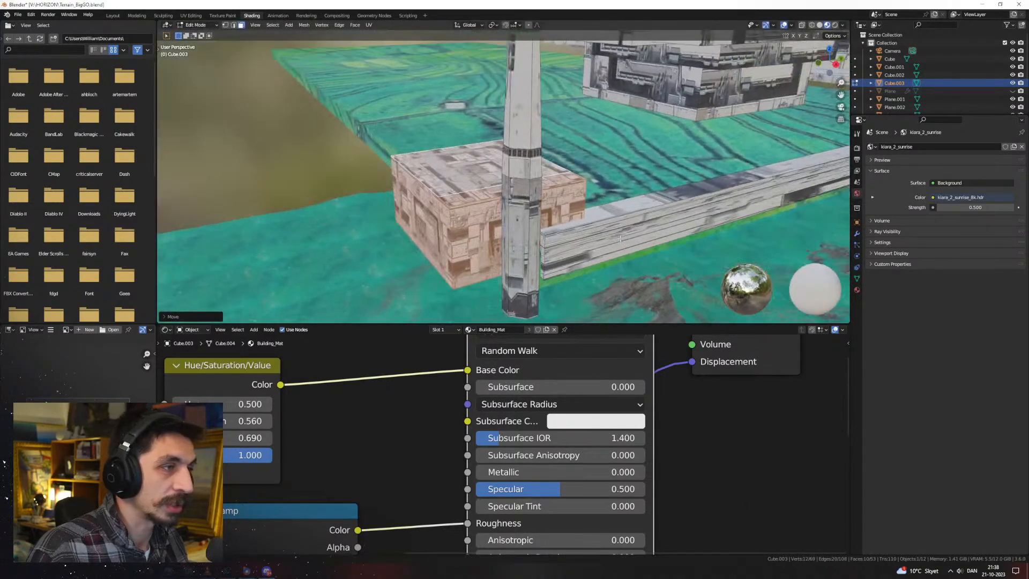
pyautogui.press('s')
pyautogui.press('x')
pyautogui.rightClick(536, 225)
# Select the linked long wall along the slab's edge and cube-project its UVs
pyautogui.moveTo(536, 225)
pyautogui.mouseDown(button='middle')
pyautogui.moveTo(586, 242)
pyautogui.moveTo(531, 231)
pyautogui.mouseUp(button='middle')
pyautogui.click(465, 252)
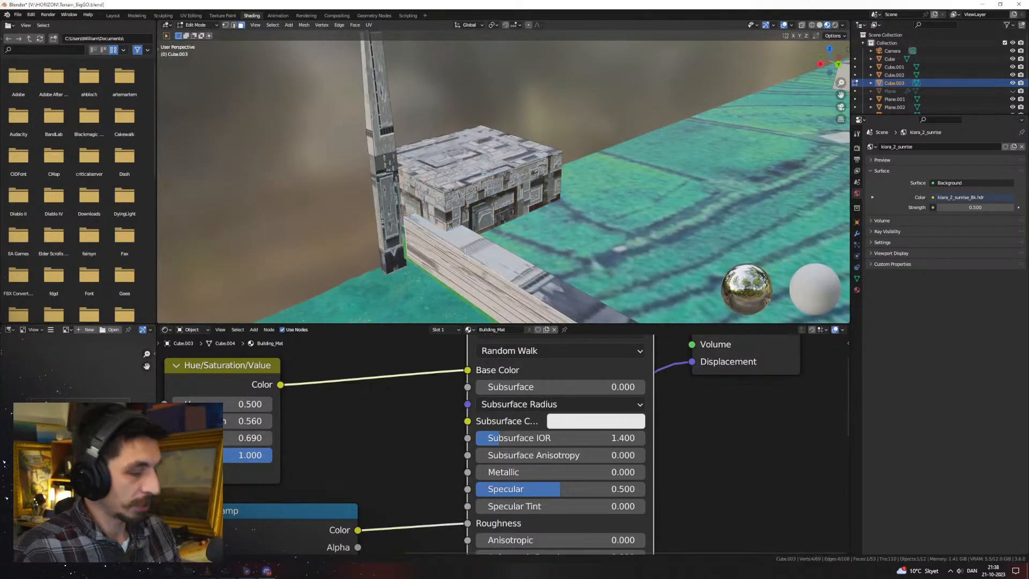
pyautogui.hotkey('ctrl', 'l')
pyautogui.press('u')
pyautogui.click(464, 253)
pyautogui.moveTo(465, 253); pyautogui.dragTo(505, 215, button='middle')
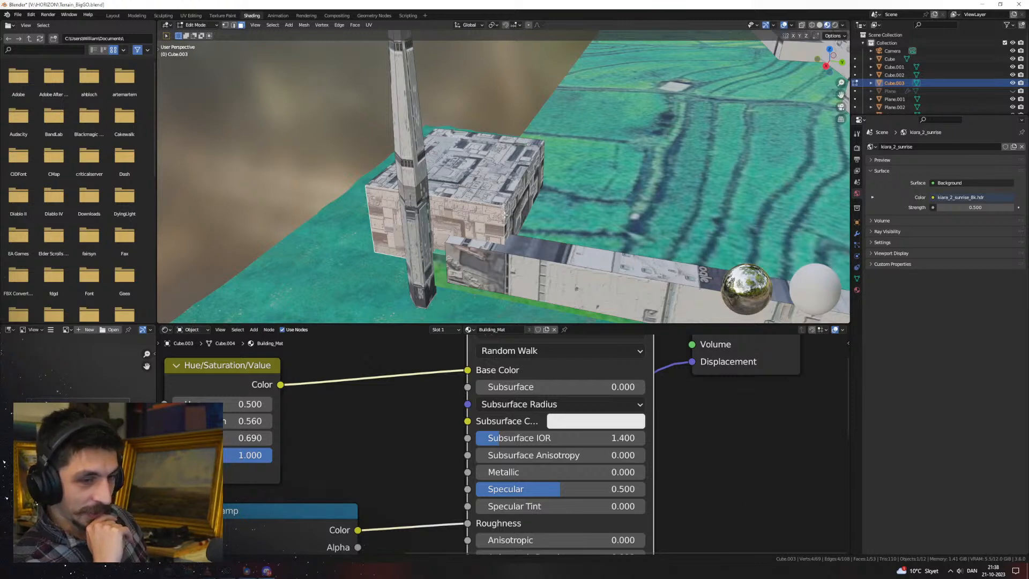
pyautogui.click(989, 576)
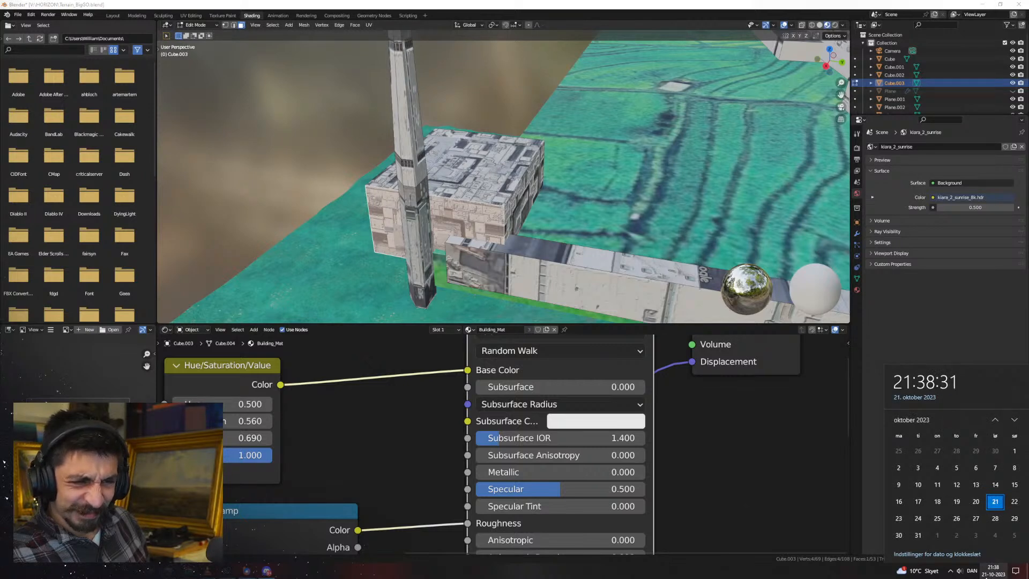
pyautogui.click(980, 575)
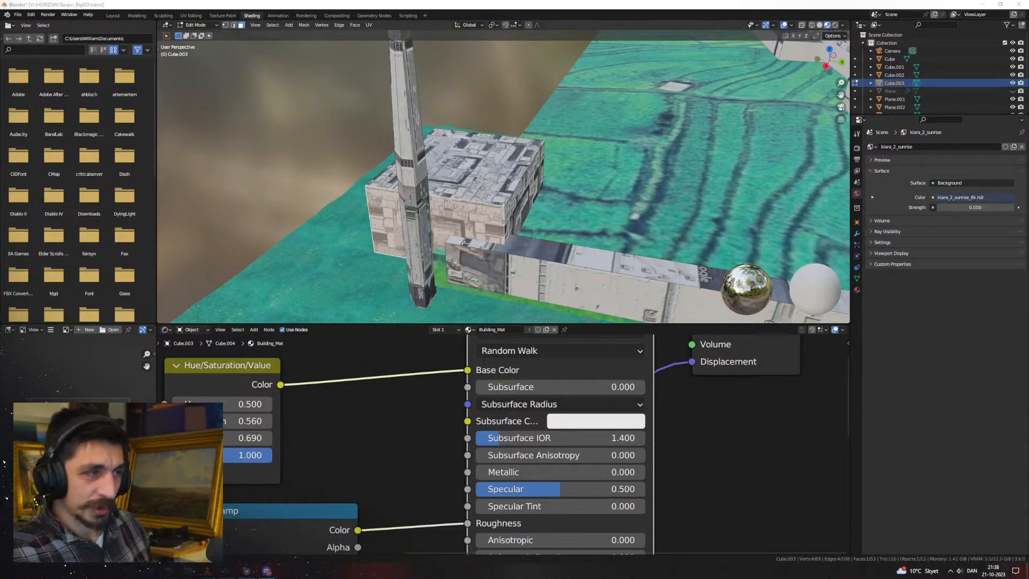
pyautogui.moveTo(509, 201); pyautogui.dragTo(476, 197, button='middle')
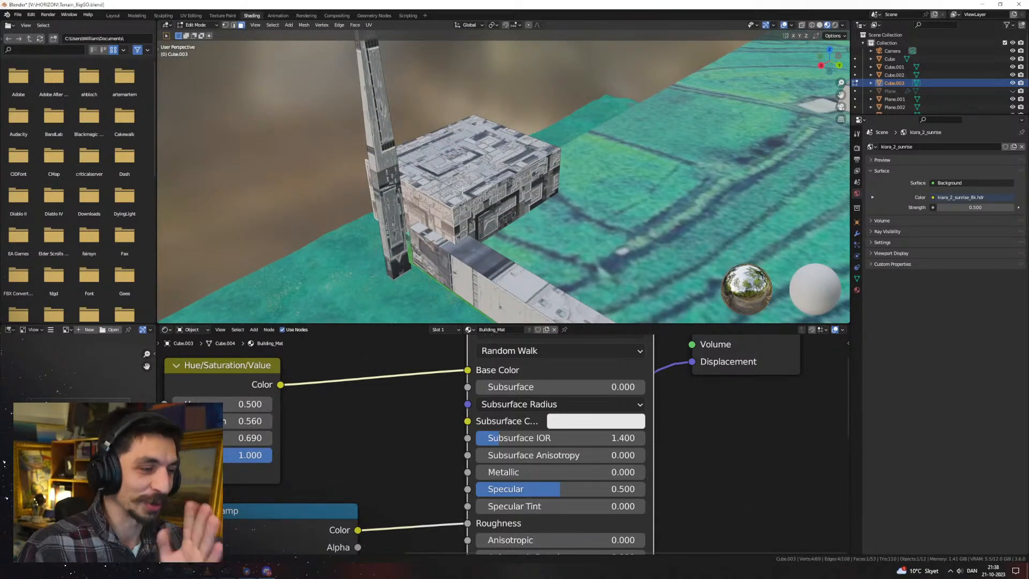
# Select the whole linked block at the slab's corner and cube-project its UVs, repeating the projection from a closer view
pyautogui.moveTo(462, 189); pyautogui.dragTo(575, 191, button='middle')
pyautogui.click(516, 188)
pyautogui.hotkey('ctrl', 'l')
pyautogui.press('u')
pyautogui.click(574, 192)
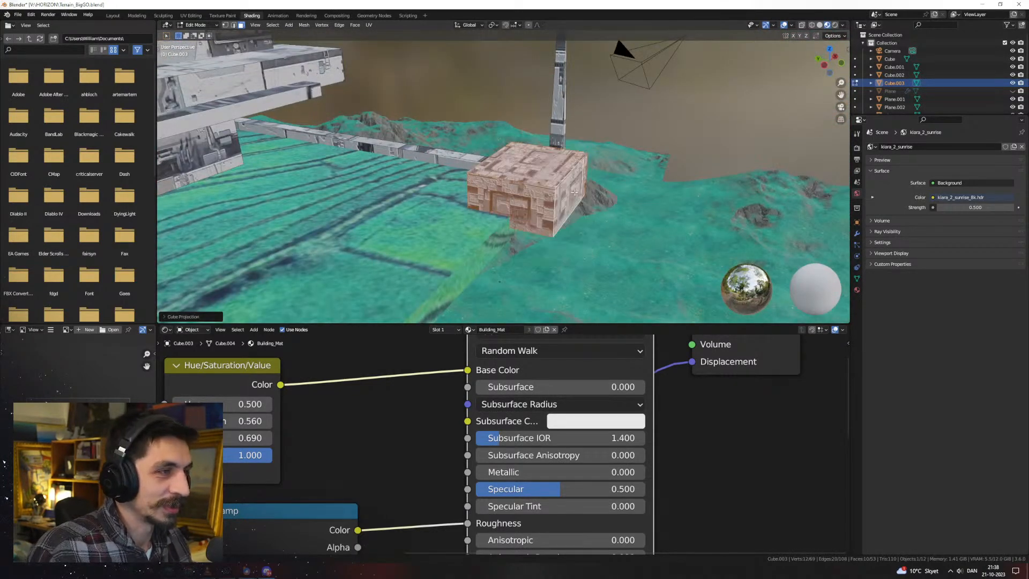
pyautogui.press('u')
pyautogui.click(567, 189)
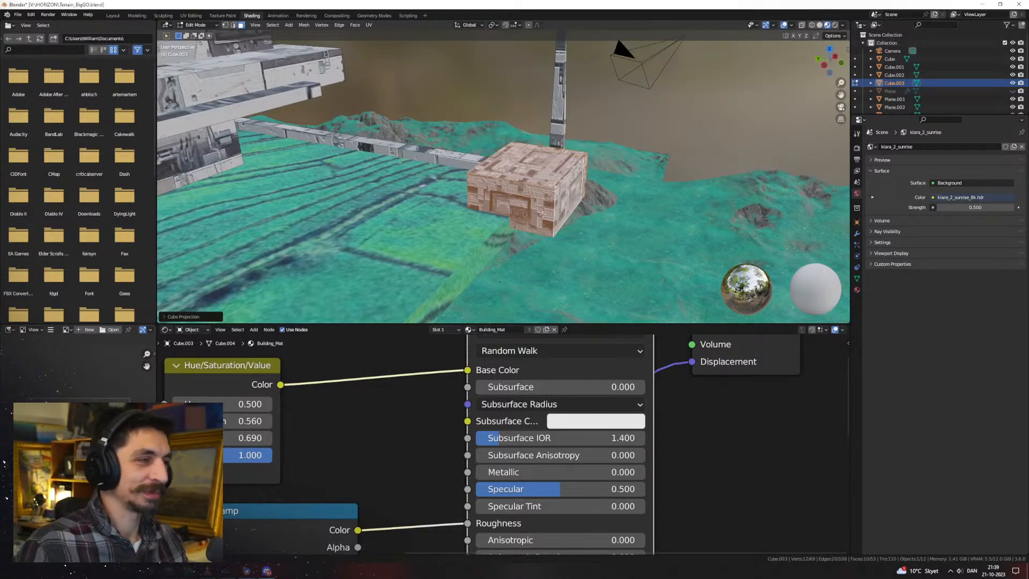
pyautogui.moveTo(543, 214); pyautogui.dragTo(570, 231, button='middle')
pyautogui.press('u')
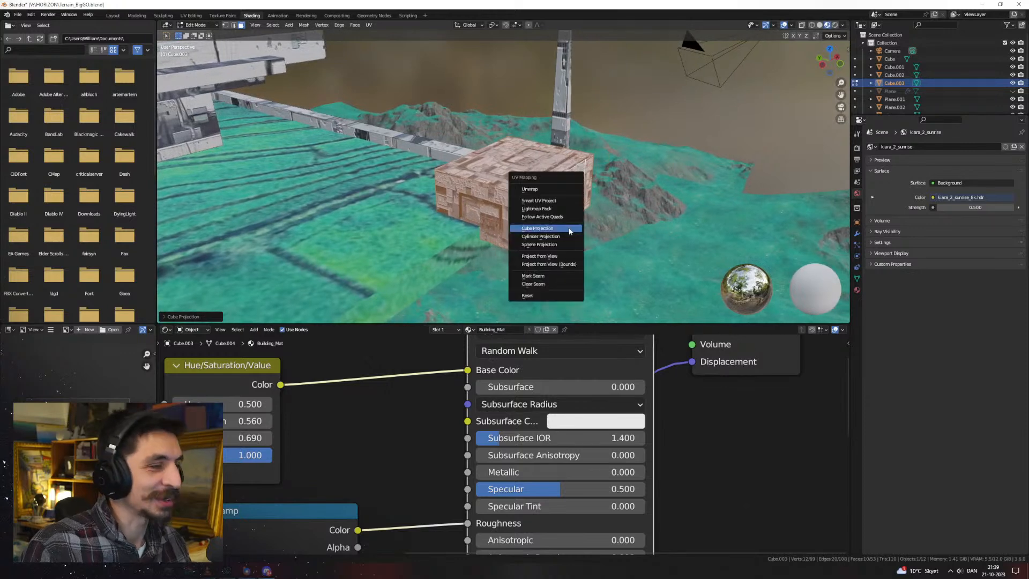
pyautogui.click(570, 229)
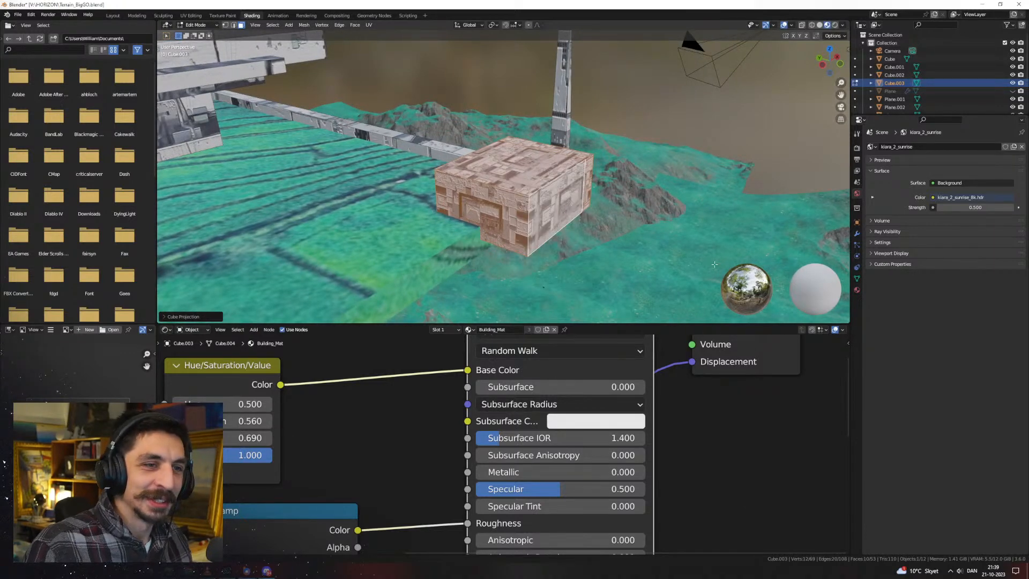
# Give the node editor more height, bring the Principled BSDF node fully into view, and cube-project the corner block's UVs again
pyautogui.moveTo(648, 324); pyautogui.dragTo(648, 295)
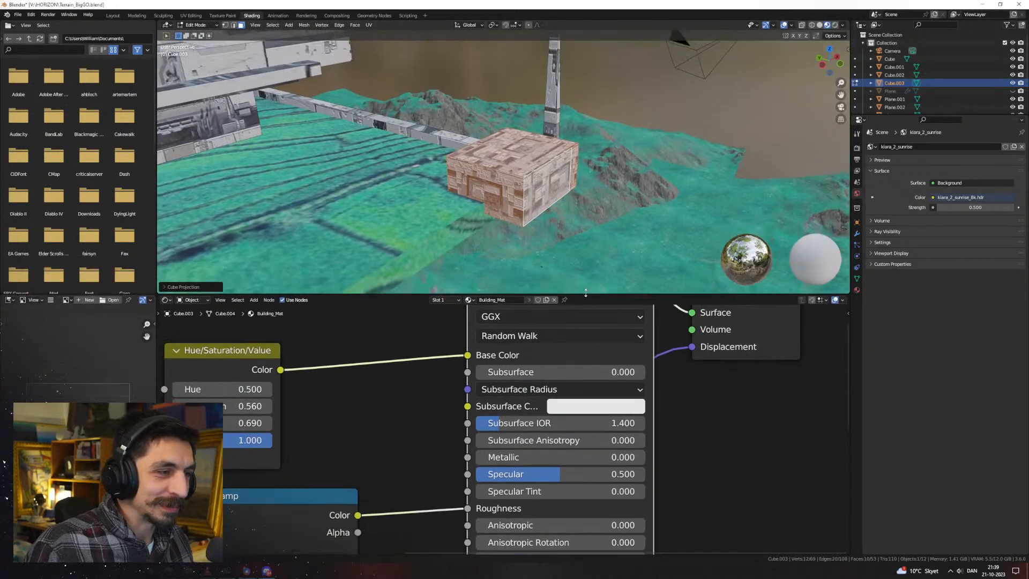
pyautogui.scroll(-3, 433, 360)
pyautogui.moveTo(433, 360); pyautogui.dragTo(526, 377, button='middle')
pyautogui.scroll(2, 536, 221)
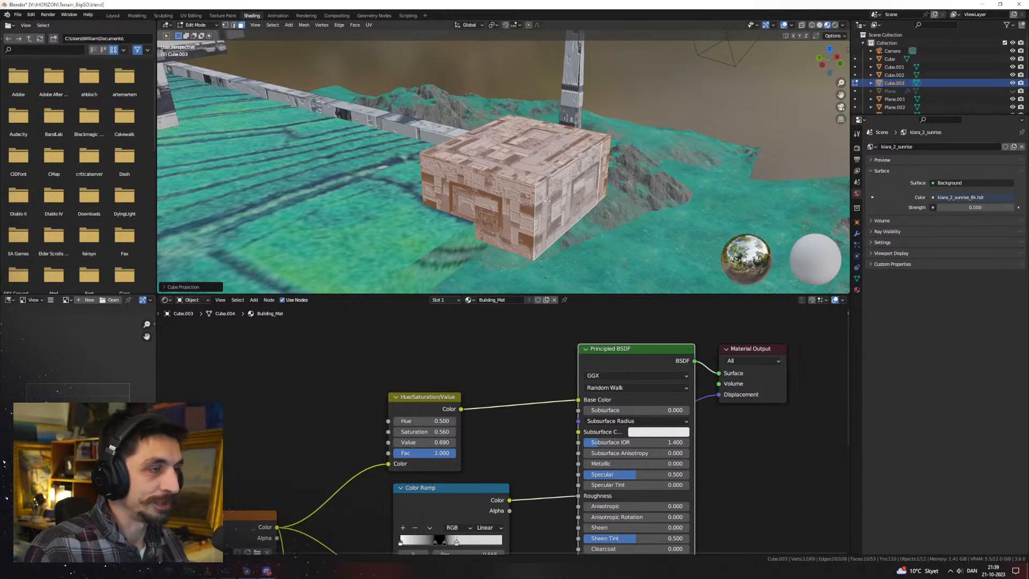
pyautogui.press('u')
pyautogui.click(568, 186)
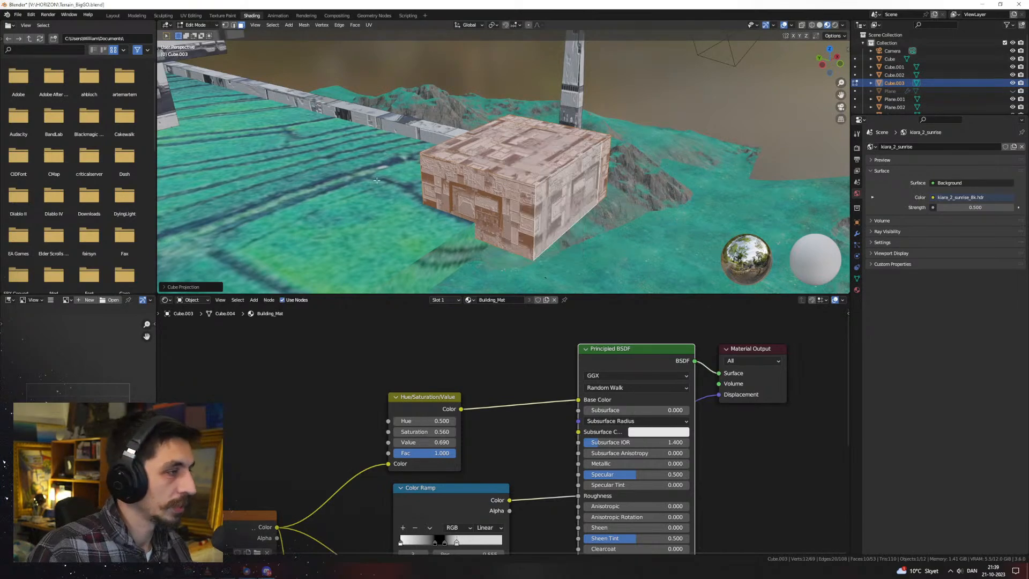
# Switch to the Layout workspace, frame the corner block, then shrink its UVs and move them onto the central building in the texture
pyautogui.click(112, 15)
pyautogui.scroll(-3, 241, 322)
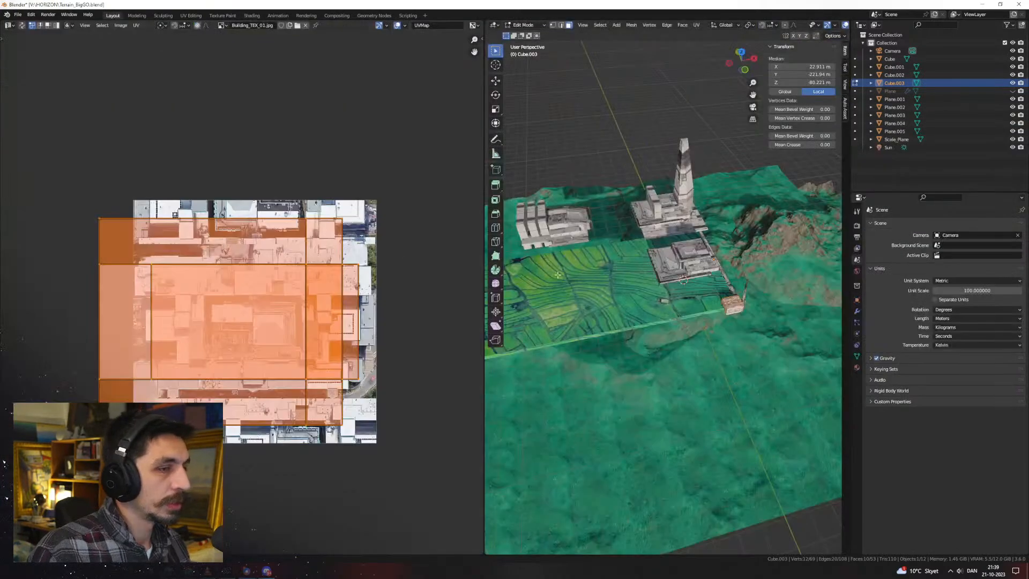
pyautogui.press('KP_Decimal')
pyautogui.press('s')
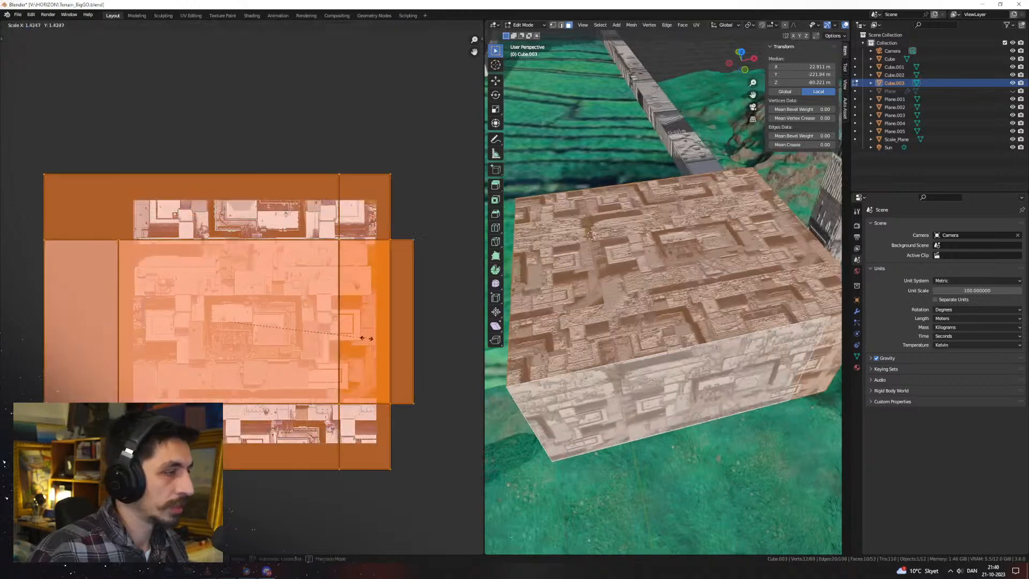
pyautogui.press('g')
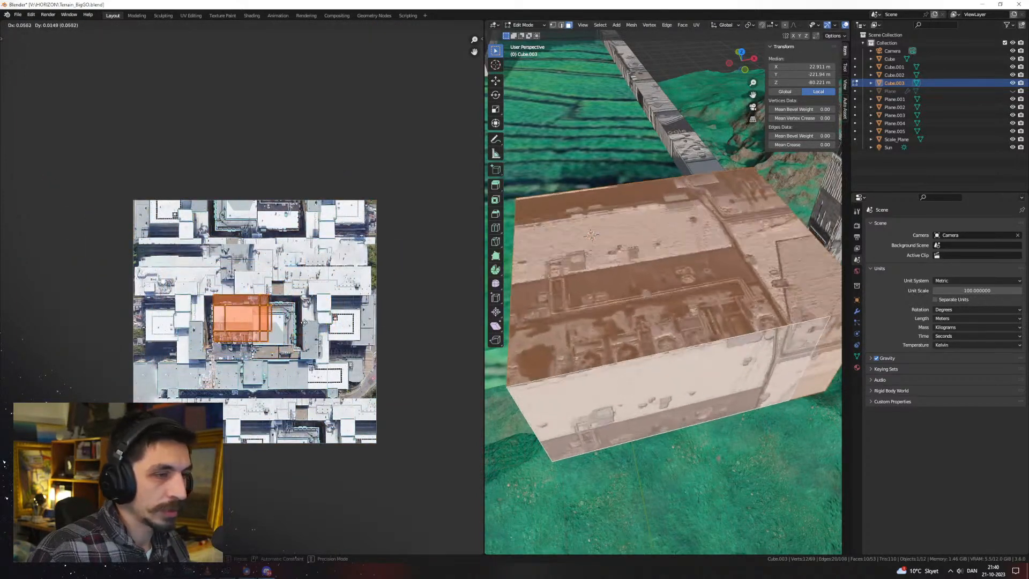
pyautogui.click(310, 324)
# Scale the corner block's UVs down further and shift them vertically onto the machinery detail of the texture
pyautogui.press('s')
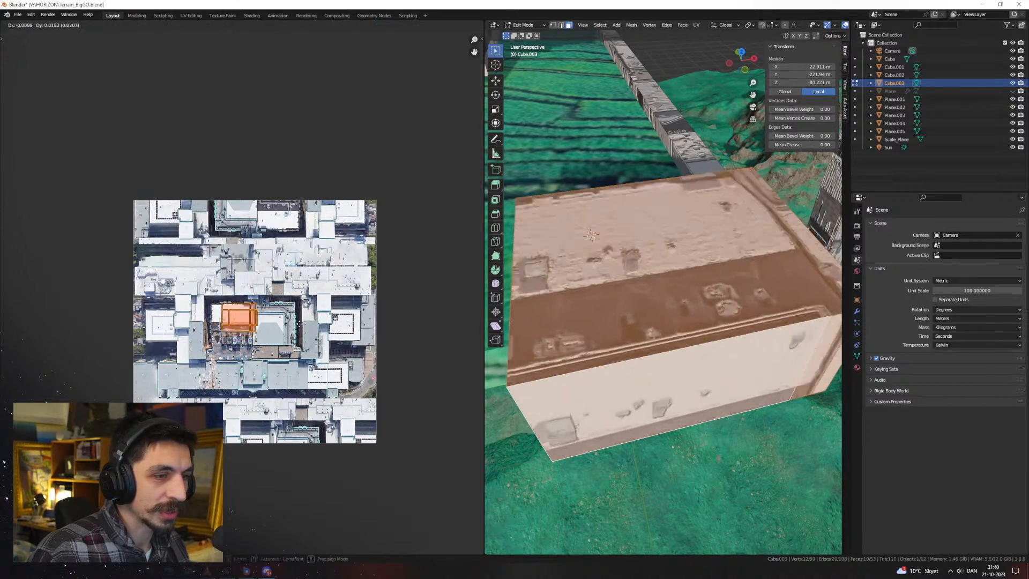
pyautogui.click(312, 328)
pyautogui.press('g')
pyautogui.press('y')
pyautogui.click(309, 339)
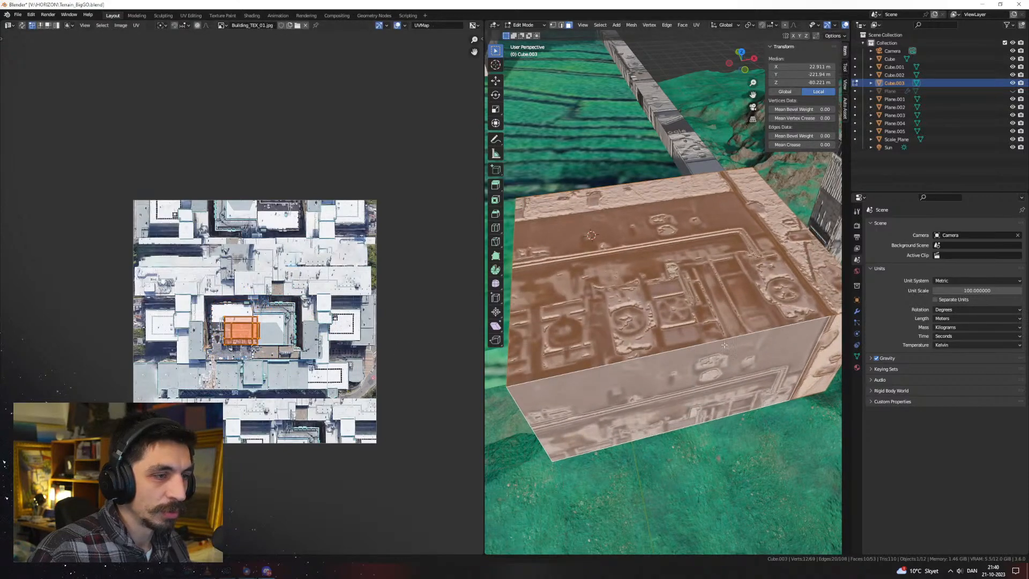
# Select the linked long wall on the slab's edge, duplicate it in place and rotate the copy 90° around Z
pyautogui.scroll(-4, 713, 343)
pyautogui.moveTo(713, 343); pyautogui.dragTo(635, 320, button='middle')
pyautogui.press('Tab')
pyautogui.scroll(-2, 665, 343)
pyautogui.scroll(-3, 612, 338)
pyautogui.press('Tab')
pyautogui.hotkey('ctrl', 'l')
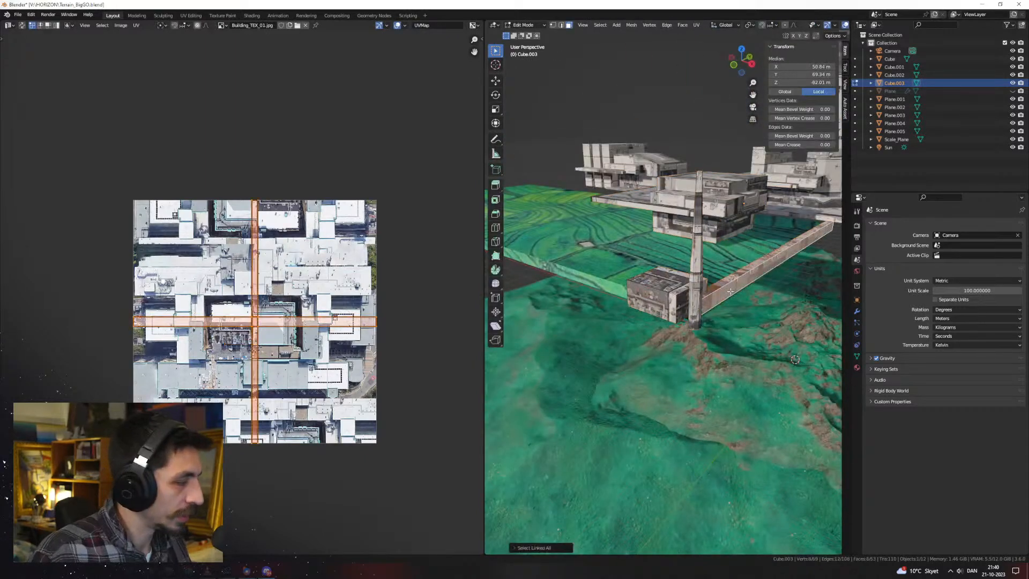
pyautogui.hotkey('shift', 'd')
pyautogui.rightClick(684, 308)
pyautogui.write('rz90')
pyautogui.press('Return')
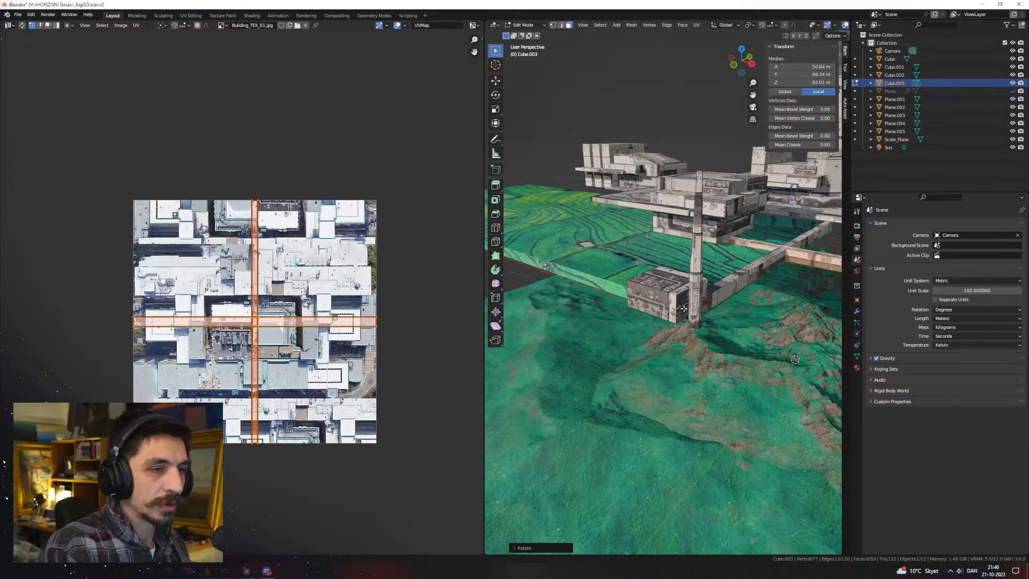
# Move the rotated wall copy in the horizontal plane onto the slab's adjacent long edge, starting at the corner block
pyautogui.scroll(-4, 683, 309)
pyautogui.moveTo(751, 294); pyautogui.dragTo(724, 319, button='middle')
pyautogui.press('g')
pyautogui.hotkey('shift', 'z')
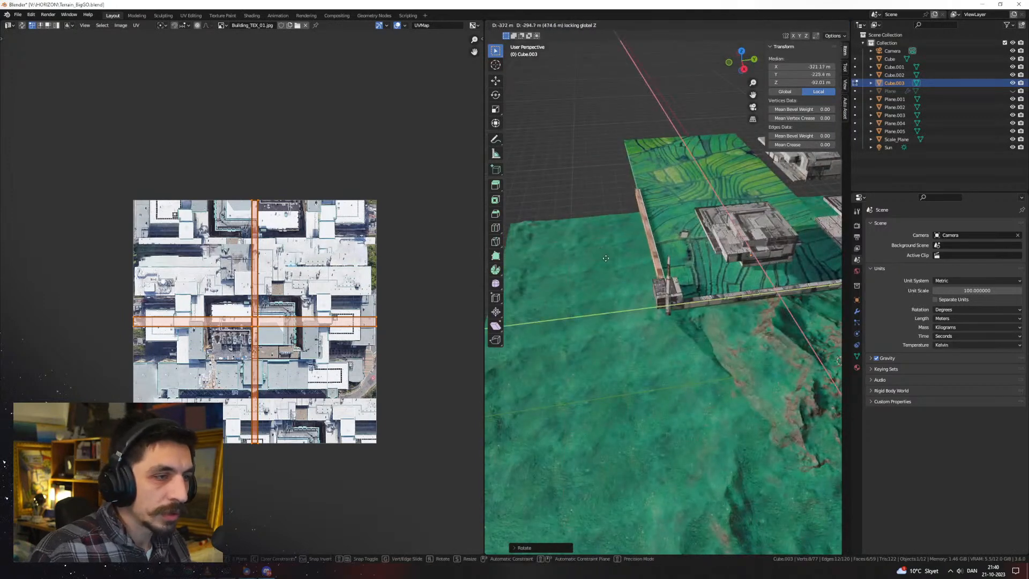
pyautogui.click(605, 257)
pyautogui.moveTo(605, 258); pyautogui.dragTo(738, 264, button='middle')
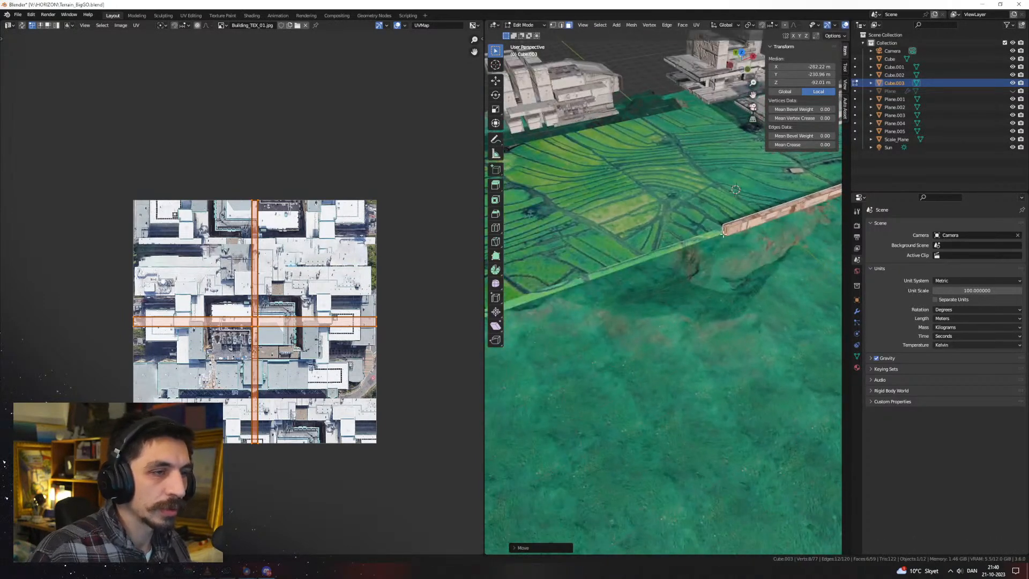
# Duplicate the long-edge wall about 7.6 m lower along Z and scale the copy in the horizontal plane only
pyautogui.hotkey('ctrl', 'l')
pyautogui.hotkey('shift', 'd')
pyautogui.press('z')
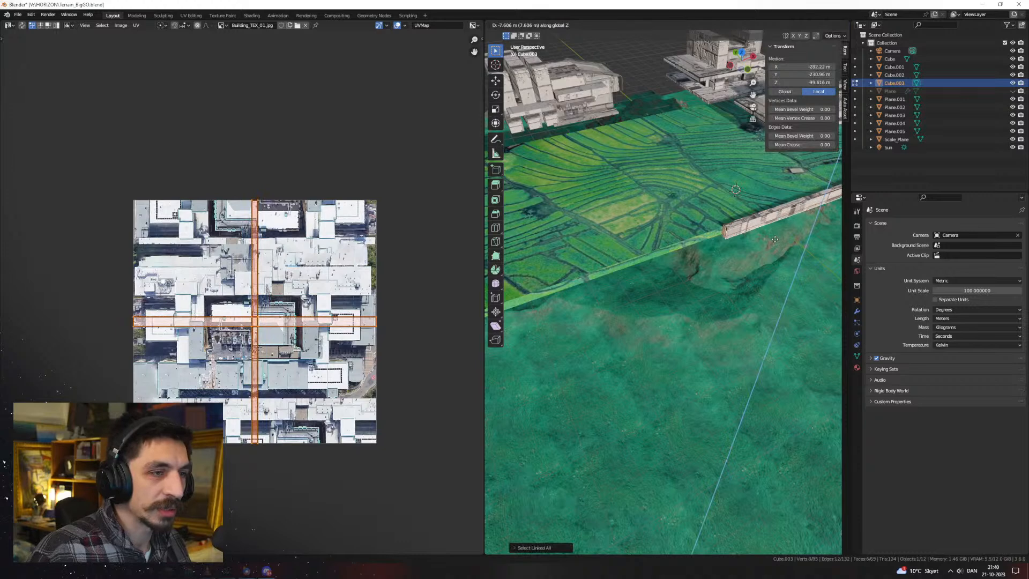
pyautogui.click(774, 241)
pyautogui.press('s')
pyautogui.hotkey('shift', 'z')
pyautogui.click(774, 228)
# Move the wall copy along X to continue the slab's long edge beyond the first wall, and scale it down slightly
pyautogui.press('g')
pyautogui.press('x')
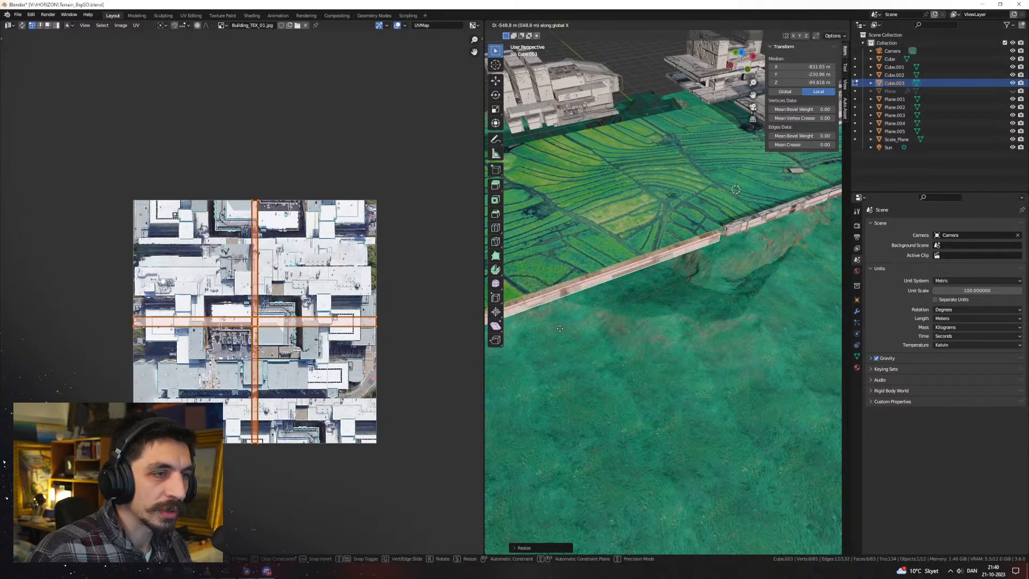
pyautogui.click(585, 314)
pyautogui.keyDown('shift'); pyautogui.moveTo(694, 302); pyautogui.dragTo(713, 294, button='middle'); pyautogui.keyUp('shift')
pyautogui.press('g')
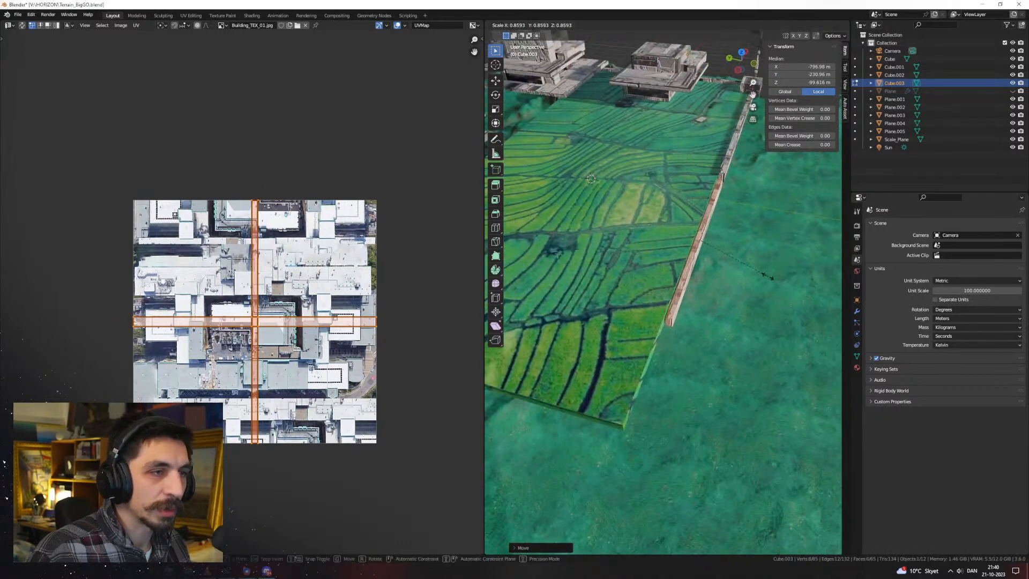
pyautogui.click(678, 306)
# Stretch the second wall segment by moving its end face along X to the slab's far corner
pyautogui.click(676, 306)
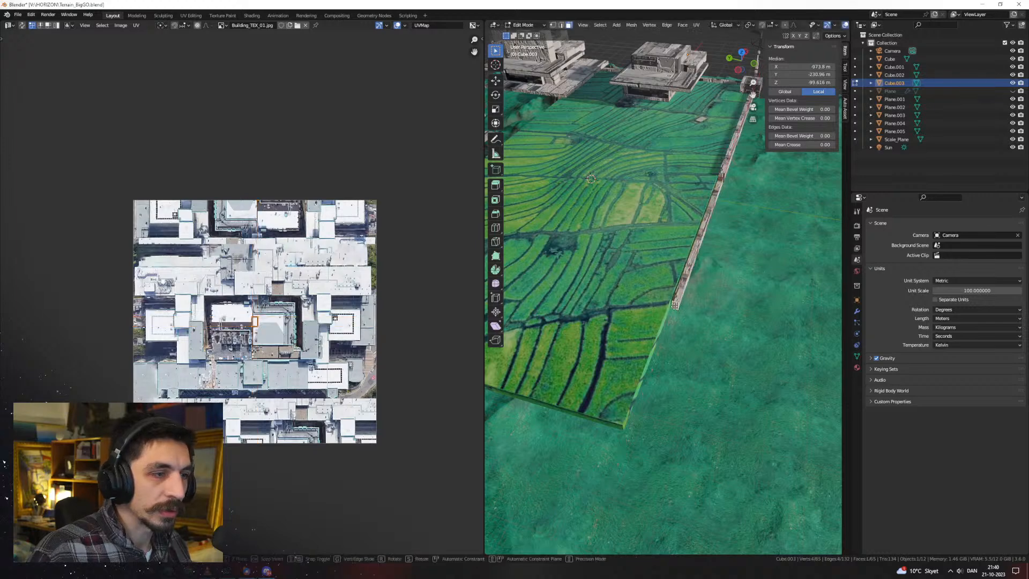
pyautogui.press('g')
pyautogui.press('x')
pyautogui.click(636, 431)
pyautogui.moveTo(636, 430); pyautogui.dragTo(773, 207, button='middle')
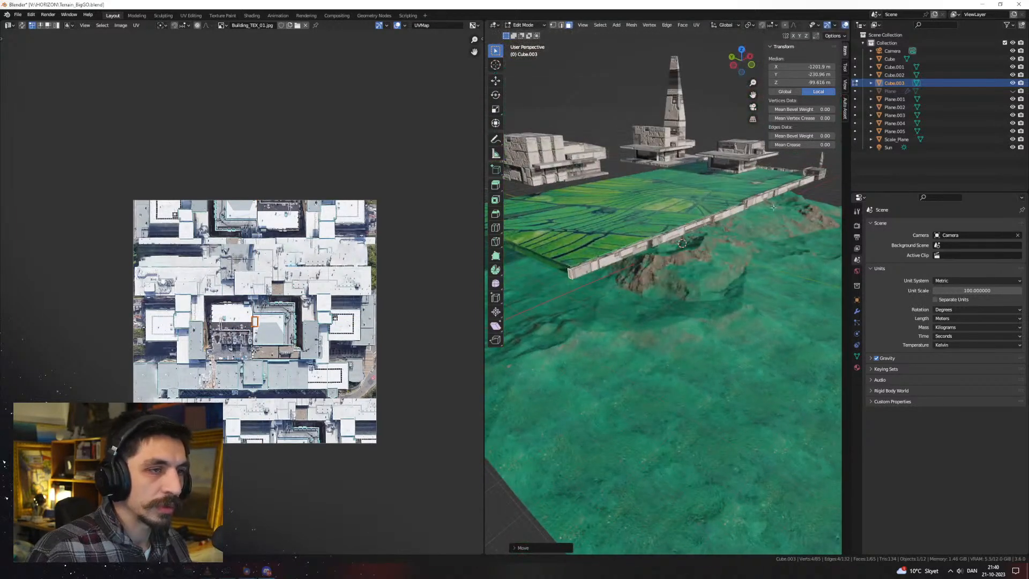
# Duplicate the linked wall on the slab's short edge about 1240 m along X onto the opposite short edge
pyautogui.hotkey('ctrl', 'l')
pyautogui.moveTo(782, 169); pyautogui.dragTo(748, 266, button='middle')
pyautogui.hotkey('shift', 'd')
pyautogui.press('x')
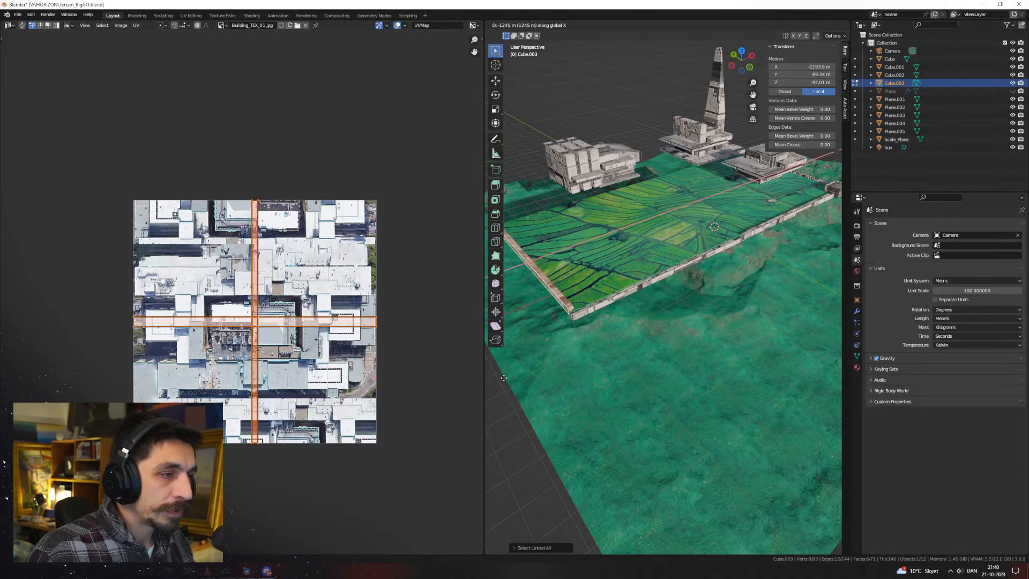
pyautogui.click(634, 349)
# Align the far short-edge wall with the slab by shifting it along Y and adjusting its height along Z
pyautogui.keyDown('shift'); pyautogui.moveTo(634, 350); pyautogui.dragTo(688, 337, button='middle'); pyautogui.keyUp('shift')
pyautogui.press('g')
pyautogui.press('y')
pyautogui.click(696, 341)
pyautogui.press('g')
pyautogui.press('z')
pyautogui.click(695, 338)
# Extrude the far wall's end face outward, then extrude the top face of the new end section upward
pyautogui.scroll(3, 688, 337)
pyautogui.click(650, 358)
pyautogui.press('e')
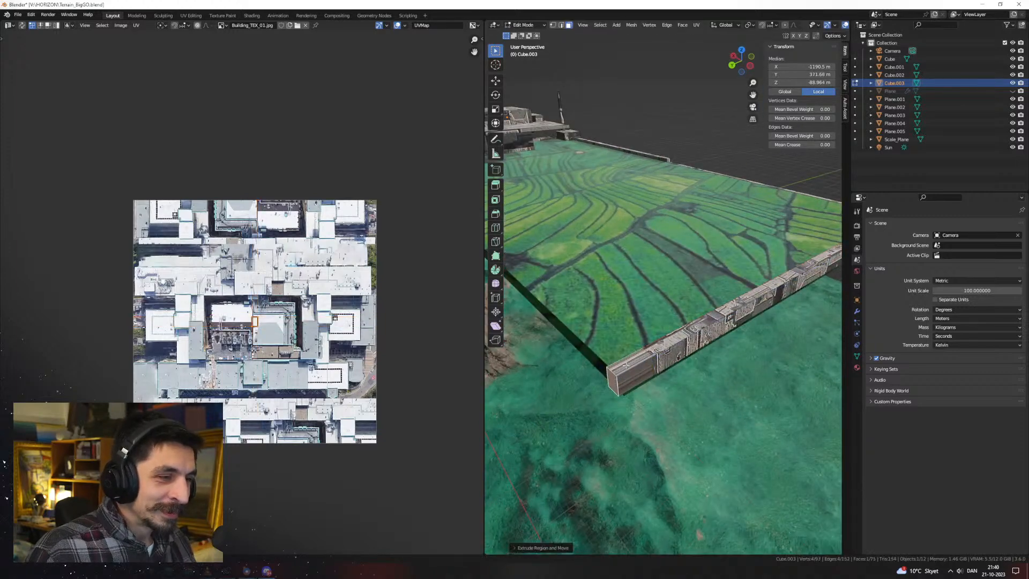
pyautogui.click(635, 364)
pyautogui.press('e')
pyautogui.click(634, 338)
pyautogui.moveTo(635, 339); pyautogui.dragTo(567, 344, button='middle')
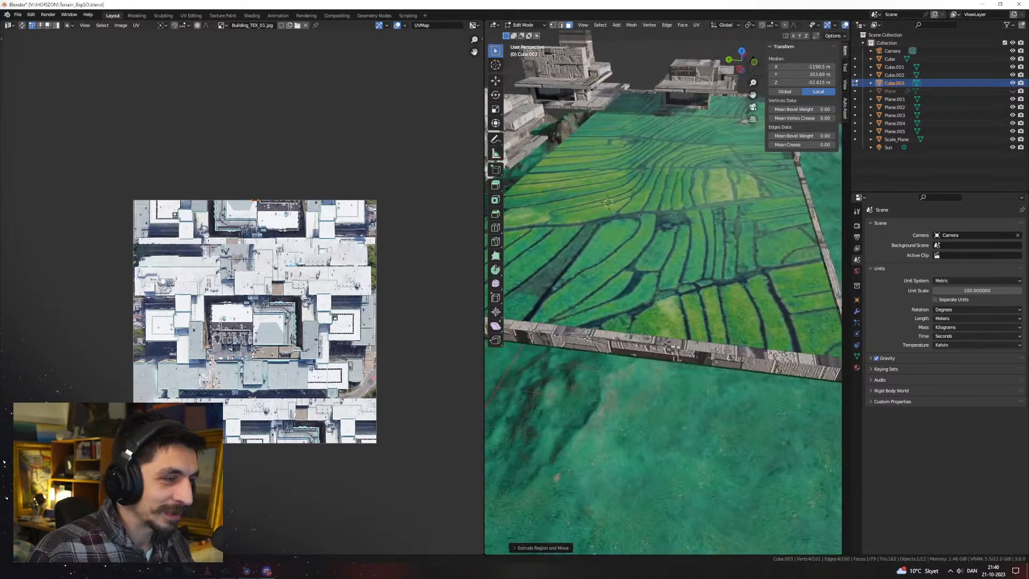
# Bevel the inner edge where the raised end section meets the far wall
pyautogui.moveTo(704, 340); pyautogui.dragTo(649, 336, button='middle')
pyautogui.press('2')
pyautogui.click(517, 277)
pyautogui.hotkey('ctrl', 'b')
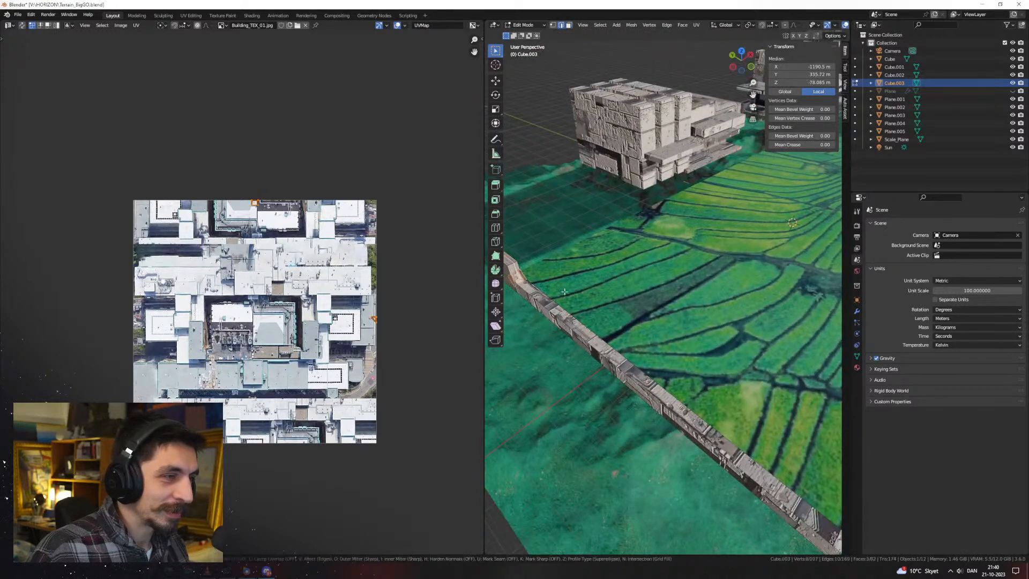
pyautogui.click(547, 304)
# Cube-project the UVs of the whole far wall, then widen the 3D viewport and view the full slab
pyautogui.hotkey('ctrl', 'l')
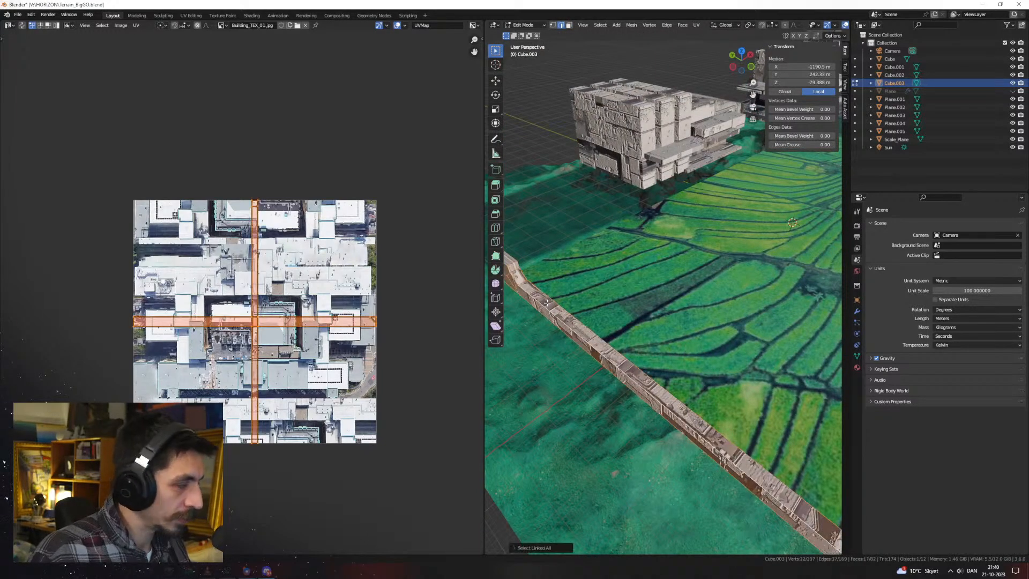
pyautogui.press('u')
pyautogui.click(547, 302)
pyautogui.moveTo(546, 302); pyautogui.dragTo(604, 352, button='middle')
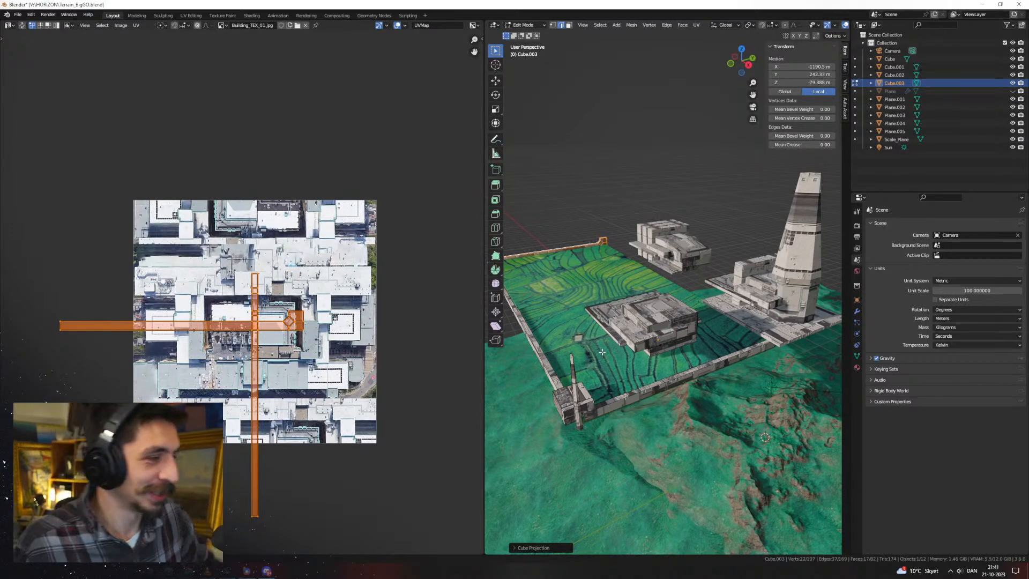
pyautogui.moveTo(622, 352); pyautogui.dragTo(657, 356, button='middle')
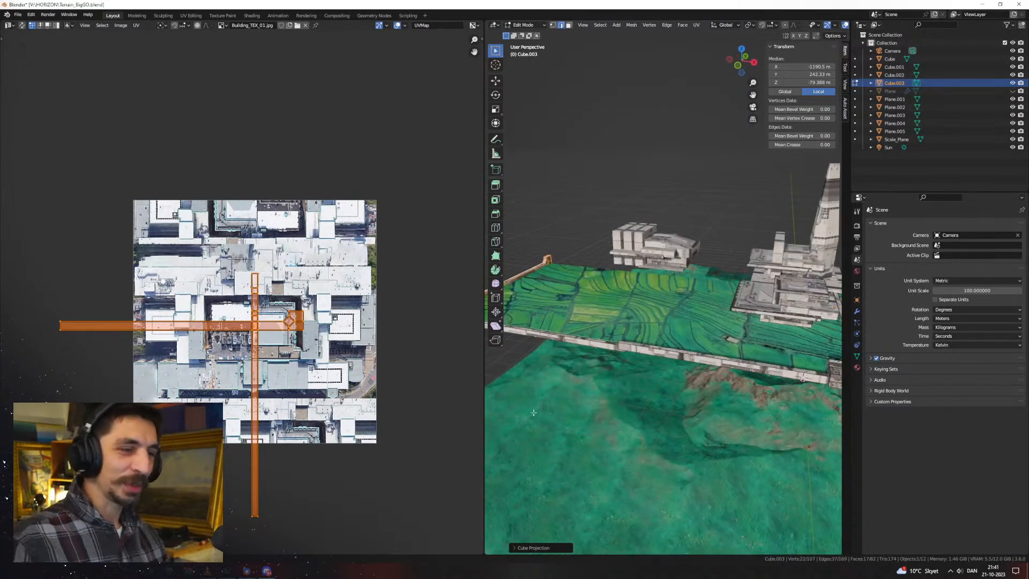
pyautogui.moveTo(484, 404); pyautogui.dragTo(326, 387)
pyautogui.moveTo(577, 354); pyautogui.dragTo(566, 362, button='middle')
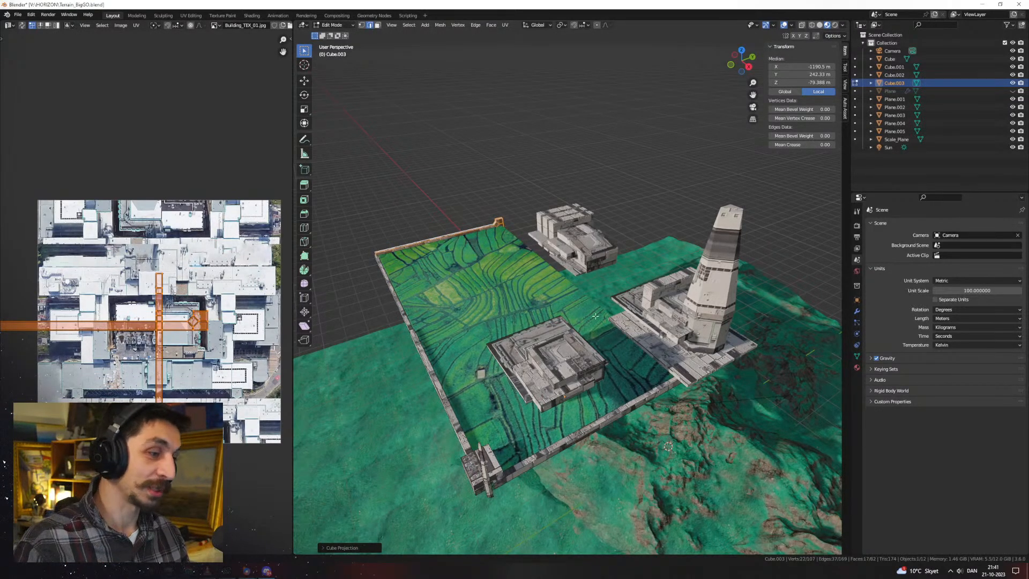
# Duplicate the linked near short-edge wall, rotate the copy 90° around Z and move it horizontally onto the slab's remaining long edge
pyautogui.click(638, 400)
pyautogui.hotkey('ctrl', 'l')
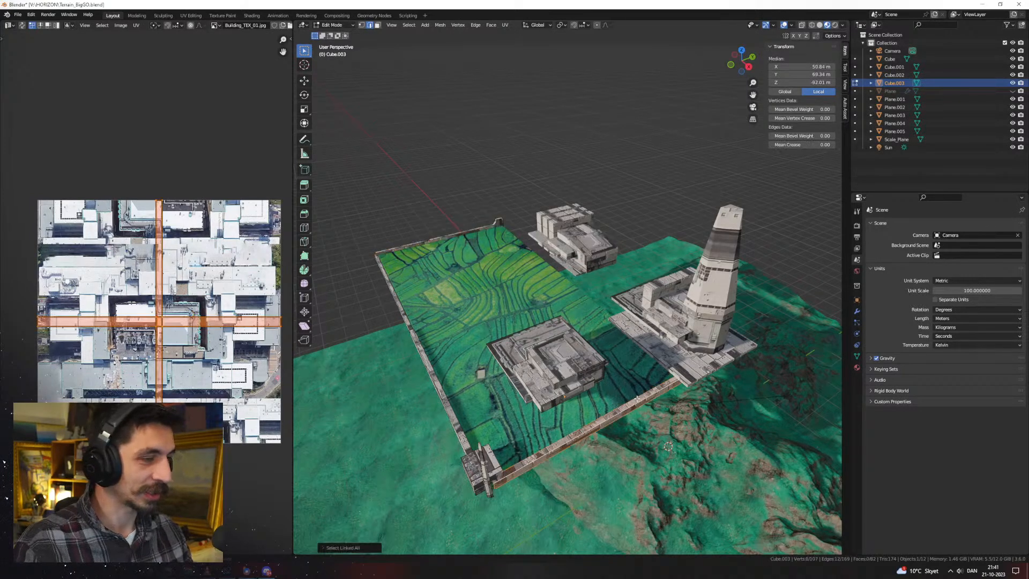
pyautogui.hotkey('shift', 'd')
pyautogui.write('rz')
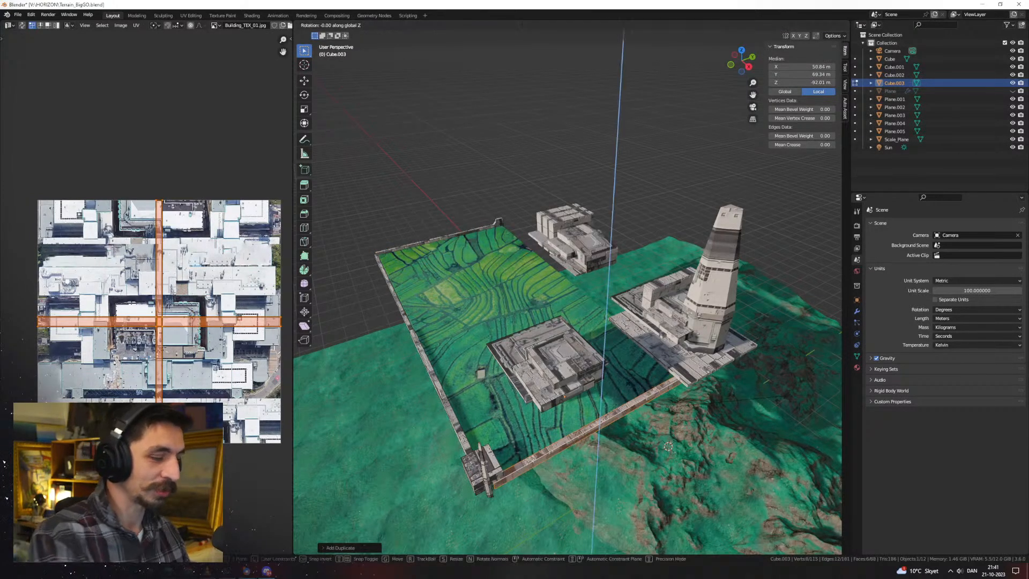
pyautogui.write('90')
pyautogui.press('Return')
pyautogui.press('g')
pyautogui.hotkey('shift', 'z')
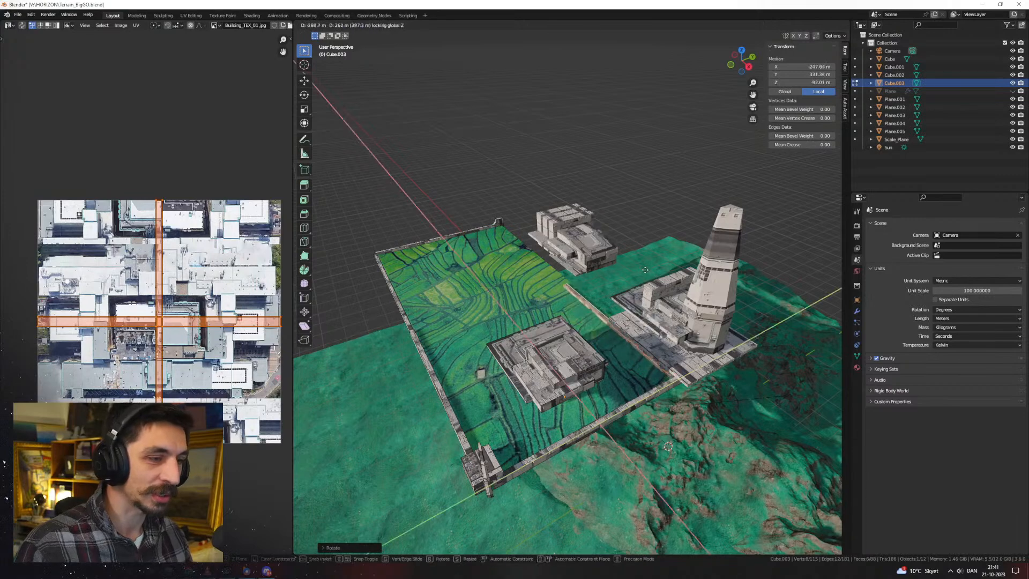
pyautogui.click(554, 206)
# Raise the new long-edge wall about 9 m and shift it about 5 m along Y onto the slab's edge
pyautogui.press('KP_Decimal')
pyautogui.moveTo(659, 333); pyautogui.dragTo(627, 326, button='middle')
pyautogui.rightClick(626, 327)
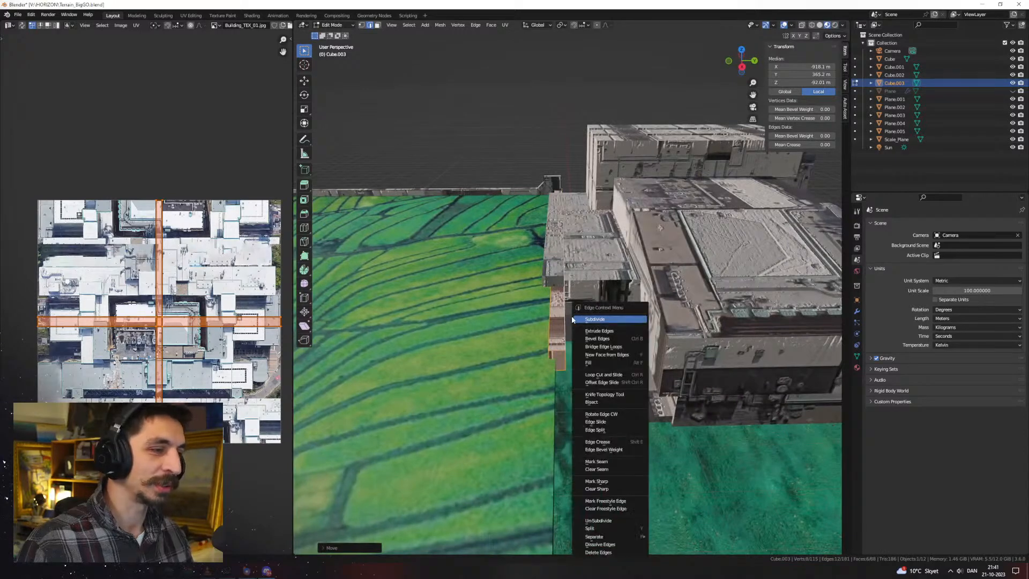
pyautogui.press('Escape')
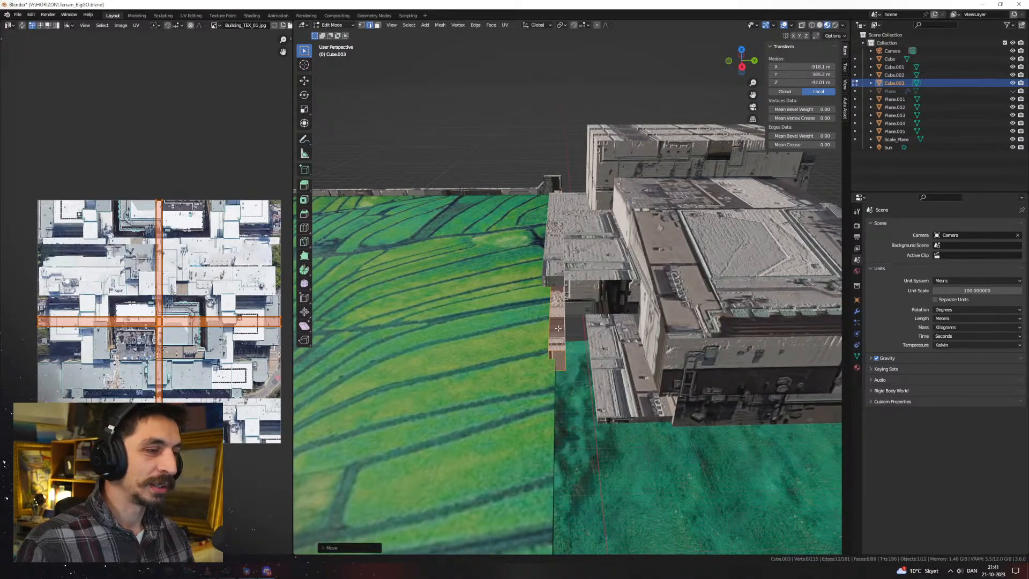
pyautogui.moveTo(628, 338); pyautogui.dragTo(662, 334, button='middle')
pyautogui.press('g')
pyautogui.press('z')
pyautogui.click(666, 321)
pyautogui.press('g')
pyautogui.press('x')
pyautogui.press('y')
pyautogui.click(622, 333)
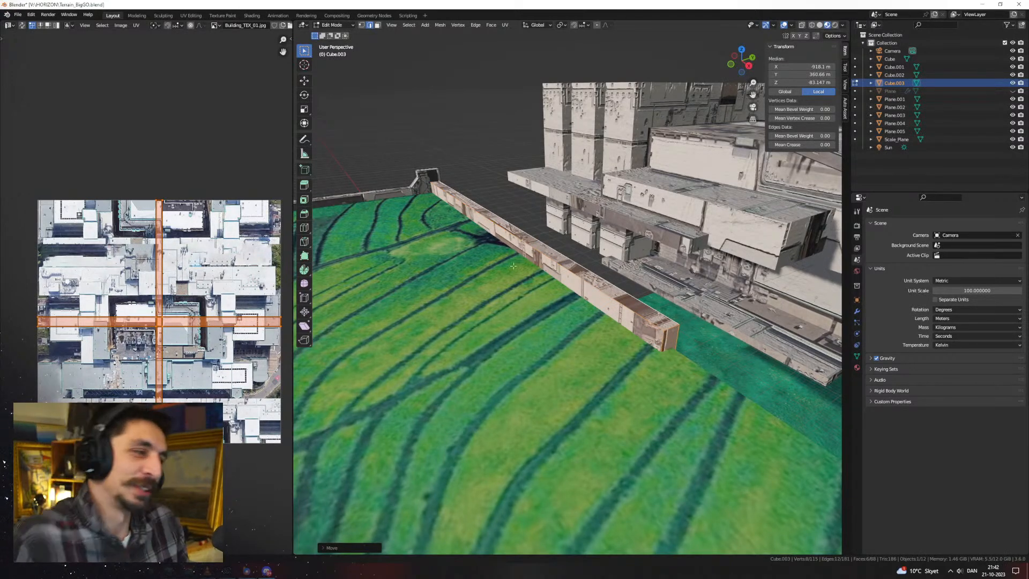
# Duplicate the whole linked long-edge wall along X to extend the border on the slab's long edge
pyautogui.hotkey('ctrl', 'l')
pyautogui.moveTo(654, 321); pyautogui.dragTo(614, 332, button='middle')
pyautogui.scroll(-6, 644, 344)
pyautogui.hotkey('shift', 'd')
pyautogui.press('x')
pyautogui.click(724, 404)
pyautogui.press('s')
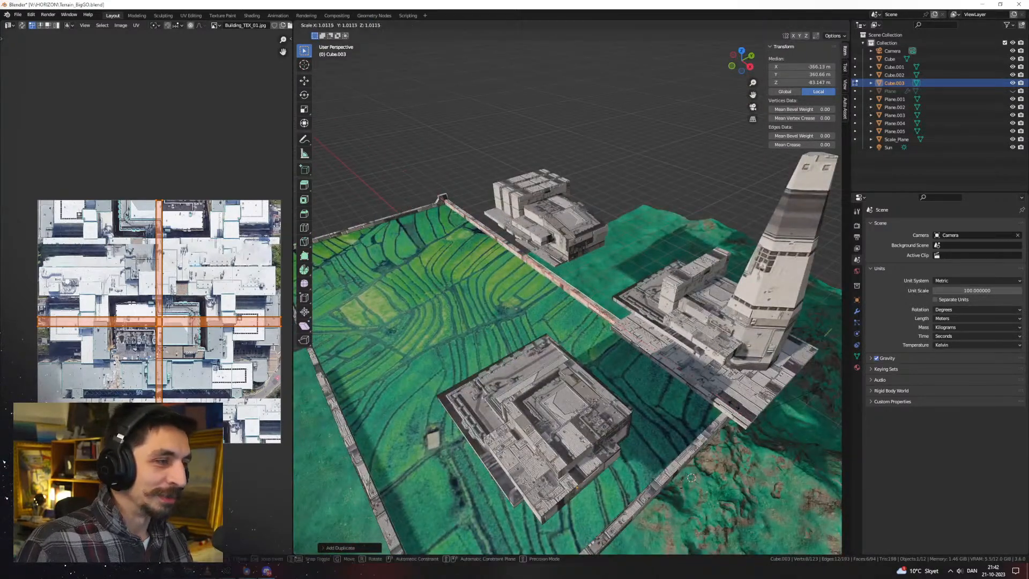
pyautogui.click(723, 404)
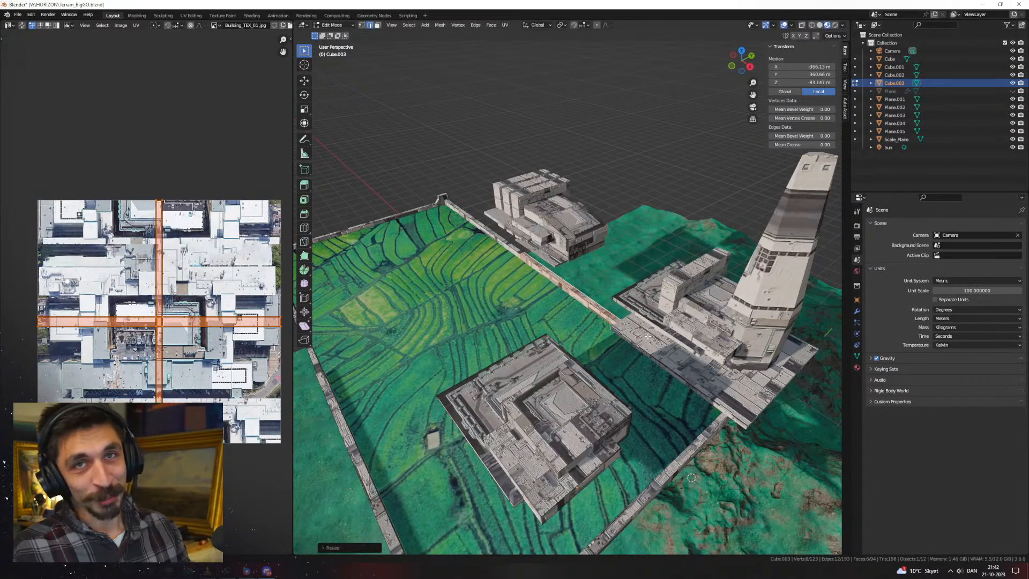
# Raise the duplicated wall section about 11 m and adjust its size to fit the border
pyautogui.press('KP_Decimal')
pyautogui.press('g')
pyautogui.moveTo(647, 336); pyautogui.dragTo(609, 429, button='middle')
pyautogui.press('z')
pyautogui.click(633, 321)
pyautogui.scroll(-5, 633, 325)
pyautogui.press('s')
pyautogui.click(664, 335)
# Shift the duplicated wall section about 5 m along Y beside the tower complex
pyautogui.moveTo(665, 335); pyautogui.dragTo(635, 344, button='middle')
pyautogui.scroll(3, 635, 344)
pyautogui.press('g')
pyautogui.press('x')
pyautogui.click(634, 347)
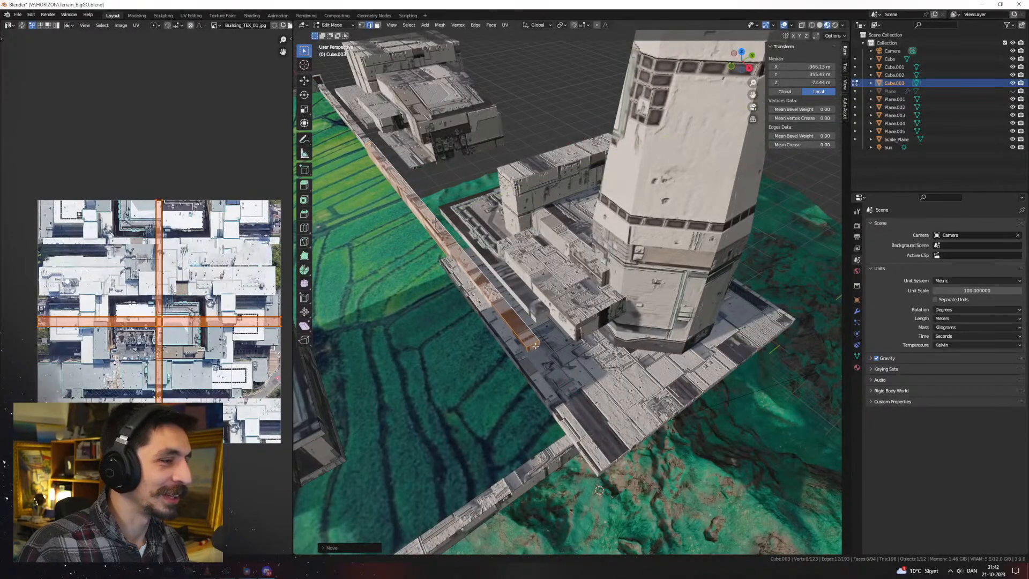
# Select every linked part of the low building in the middle of the slab and scale it down
pyautogui.click(535, 346)
pyautogui.keyDown('shift'); pyautogui.moveTo(551, 391); pyautogui.dragTo(610, 360, button='middle'); pyautogui.keyUp('shift')
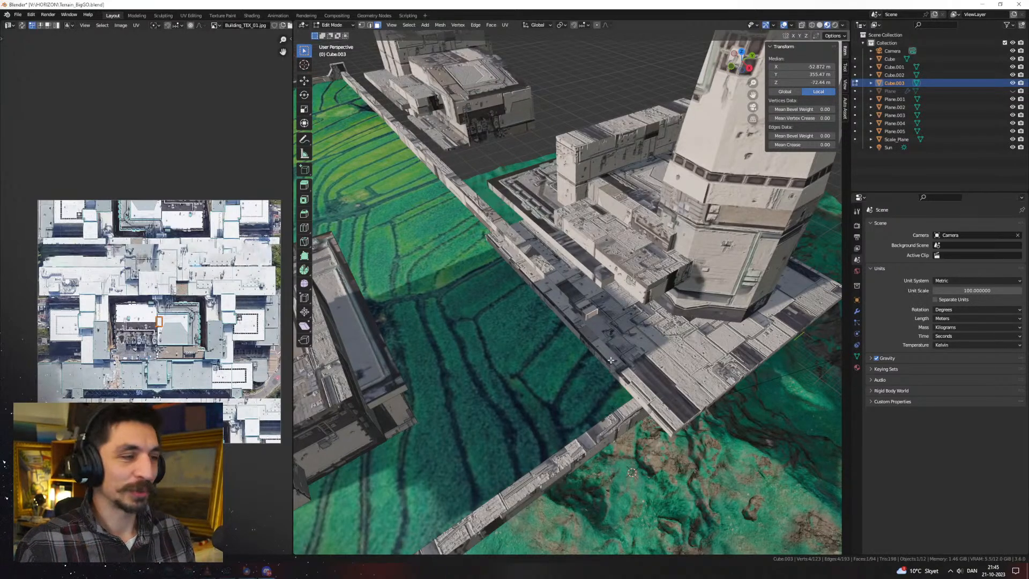
pyautogui.scroll(-6, 606, 372)
pyautogui.moveTo(606, 371)
pyautogui.mouseDown(button='middle')
pyautogui.moveTo(654, 335)
pyautogui.moveTo(670, 344)
pyautogui.moveTo(516, 376)
pyautogui.moveTo(587, 372)
pyautogui.mouseUp(button='middle')
pyautogui.scroll(3, 712, 295)
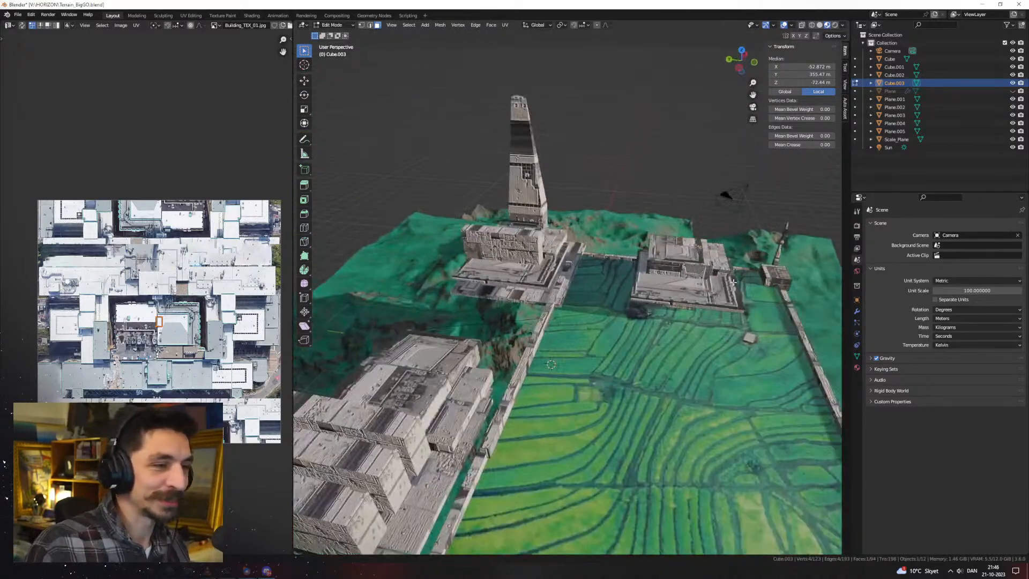
pyautogui.moveTo(733, 282); pyautogui.dragTo(657, 253)
pyautogui.hotkey('ctrl', 'l')
pyautogui.moveTo(691, 281); pyautogui.dragTo(649, 327, button='middle')
pyautogui.scroll(7, 700, 296)
pyautogui.keyDown('shift'); pyautogui.click(589, 256); pyautogui.keyUp('shift')
pyautogui.hotkey('ctrl', 'l')
pyautogui.press('s')
pyautogui.click(583, 306)
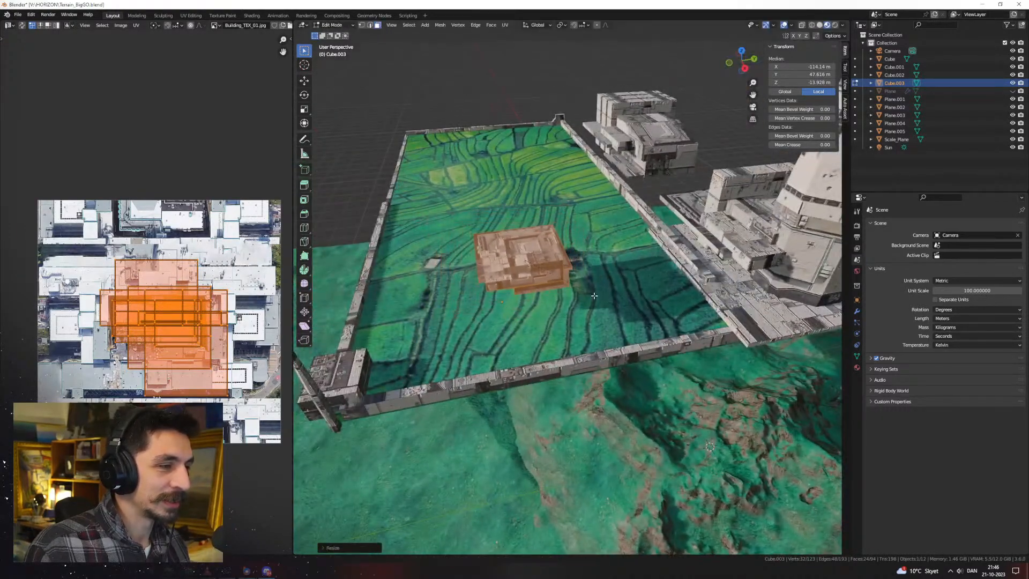
# Adjust the small building's height and move it horizontally to the slab's corner beside the tower
pyautogui.moveTo(566, 312); pyautogui.dragTo(617, 328, button='middle')
pyautogui.press('g')
pyautogui.press('z')
pyautogui.click(648, 313)
pyautogui.press('g')
pyautogui.hotkey('shift', 'z')
pyautogui.click(762, 275)
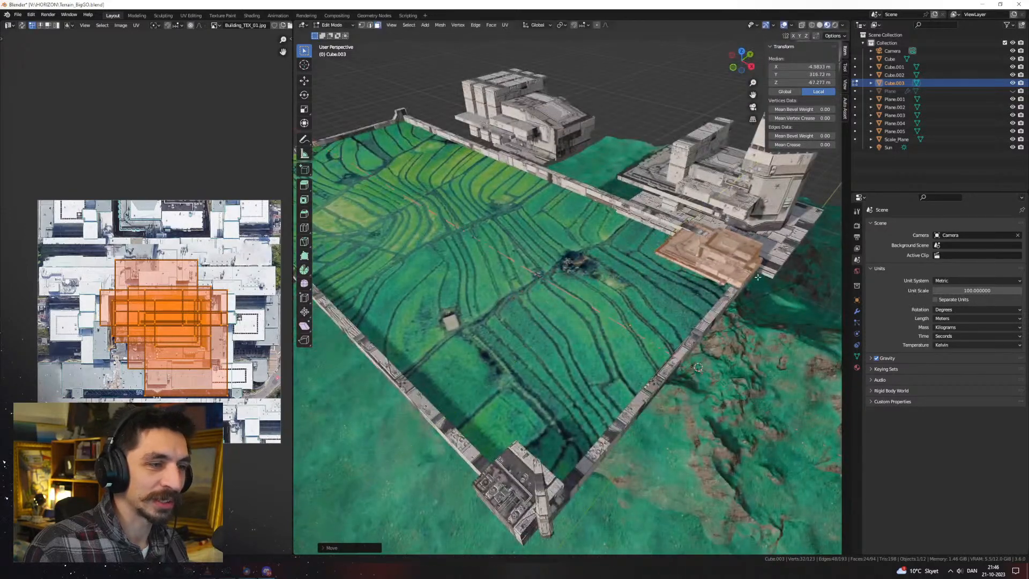
# Fine-tune the small building's height along Z so it sits on the slab's corner walls
pyautogui.moveTo(762, 275); pyautogui.dragTo(746, 246, button='middle')
pyautogui.keyDown('shift'); pyautogui.moveTo(747, 246); pyautogui.dragTo(591, 293, button='middle'); pyautogui.keyUp('shift')
pyautogui.scroll(3, 624, 292)
pyautogui.press('g')
pyautogui.press('z')
pyautogui.click(677, 280)
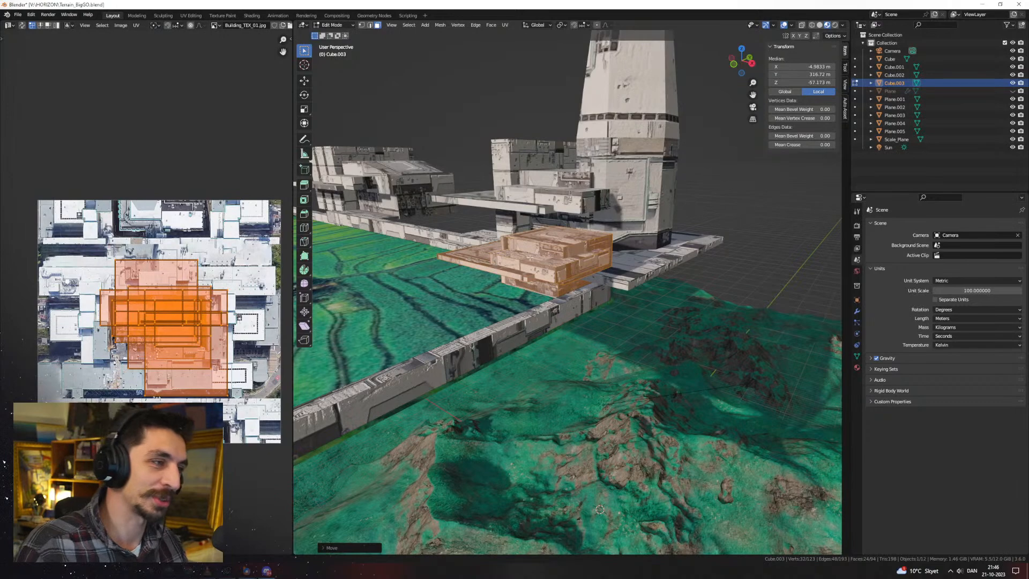
pyautogui.moveTo(529, 258); pyautogui.dragTo(579, 309, button='middle')
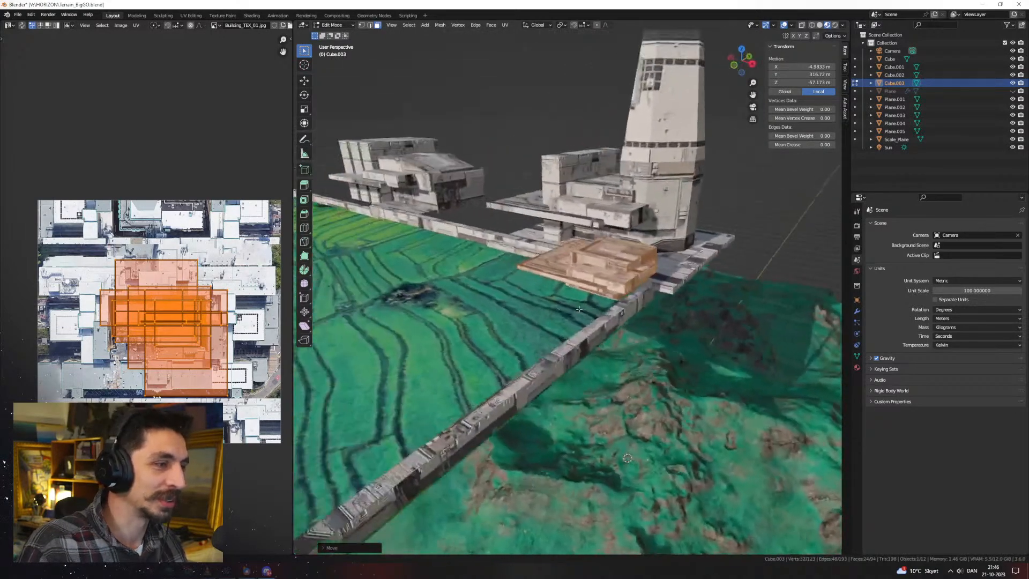
pyautogui.scroll(3, 579, 309)
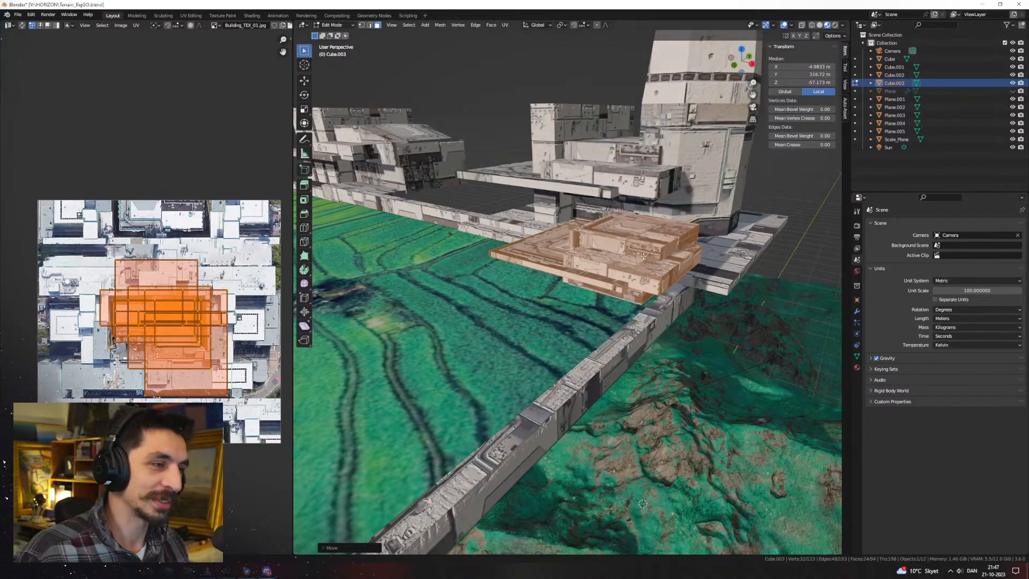
pyautogui.moveTo(643, 504); pyautogui.dragTo(630, 256, button='middle')
pyautogui.press('g')
pyautogui.press('z')
pyautogui.click(624, 257)
pyautogui.moveTo(624, 257); pyautogui.dragTo(700, 294, button='middle')
pyautogui.press('g')
pyautogui.press('z')
# Enlarge the corner building by about 1.13 in X and Y only, keeping its height
pyautogui.scroll(-4, 665, 284)
pyautogui.moveTo(622, 279); pyautogui.dragTo(539, 274, button='middle')
pyautogui.scroll(-2, 613, 275)
pyautogui.scroll(6, 617, 284)
pyautogui.press('s')
pyautogui.hotkey('shift', 'z')
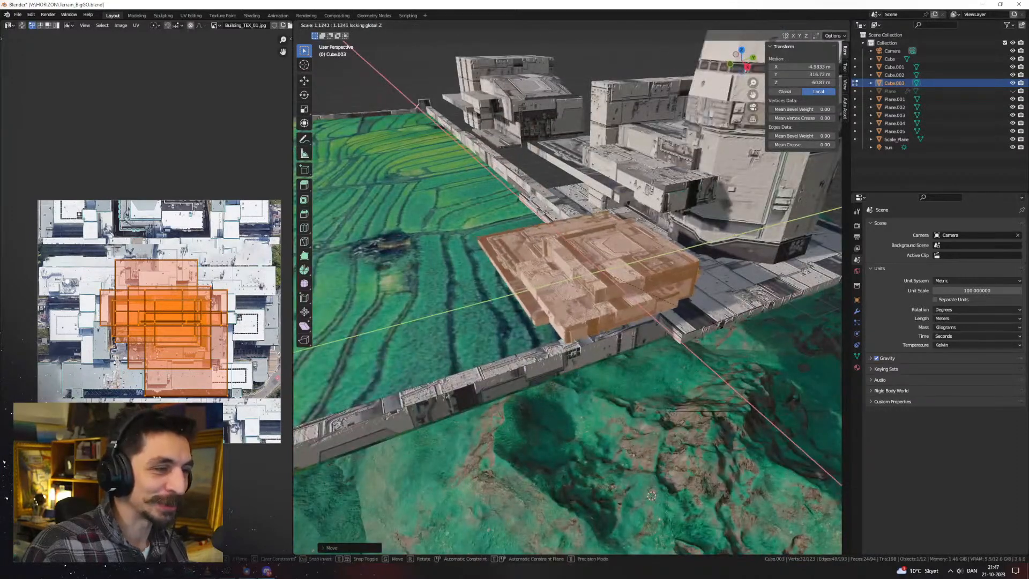
pyautogui.click(648, 299)
# Cube-project the corner building's UVs, then shrink the UV layout and shift it along Y over the building texture
pyautogui.press('u')
pyautogui.click(647, 301)
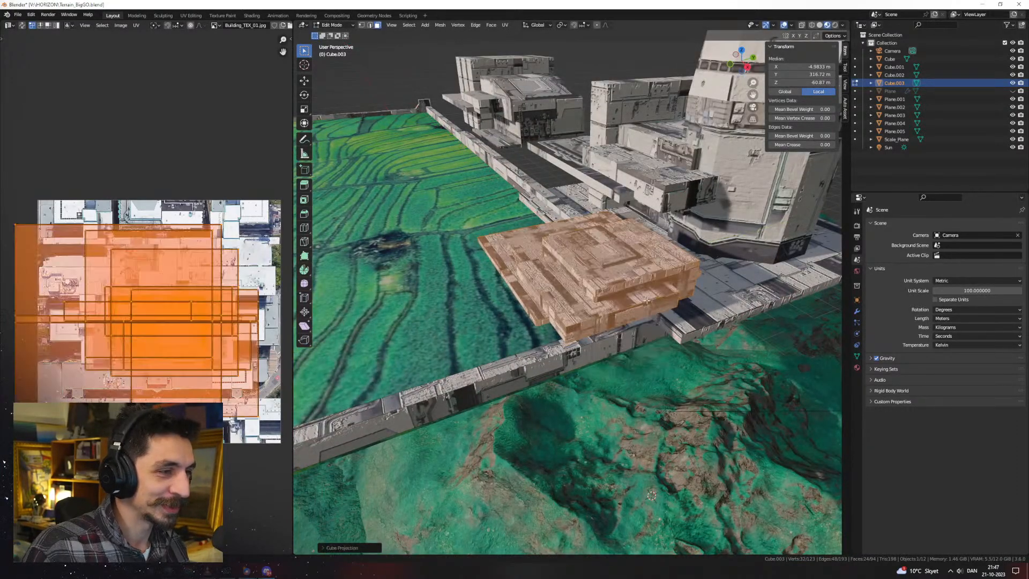
pyautogui.press('s')
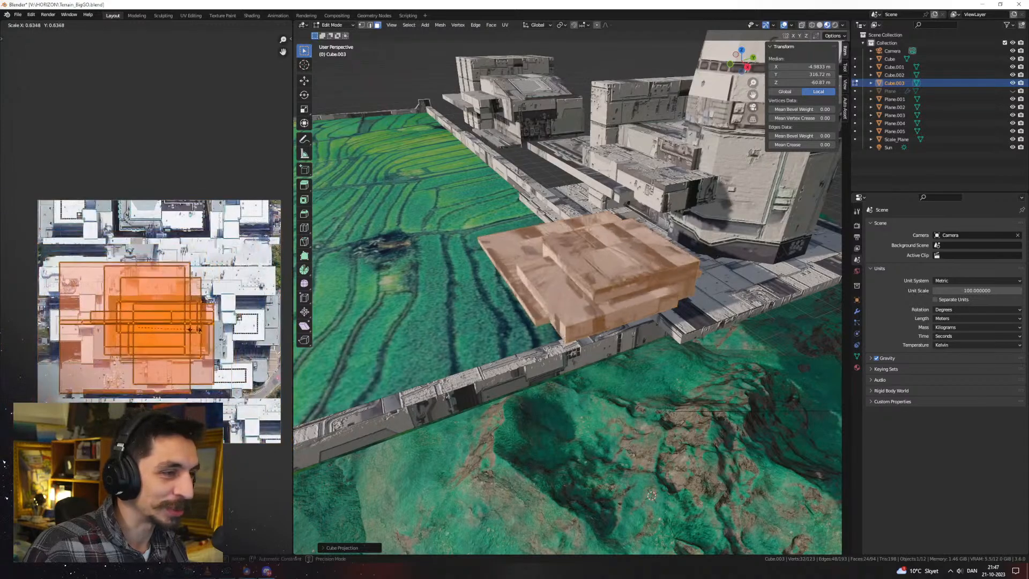
pyautogui.click(192, 331)
pyautogui.press('g')
pyautogui.press('y')
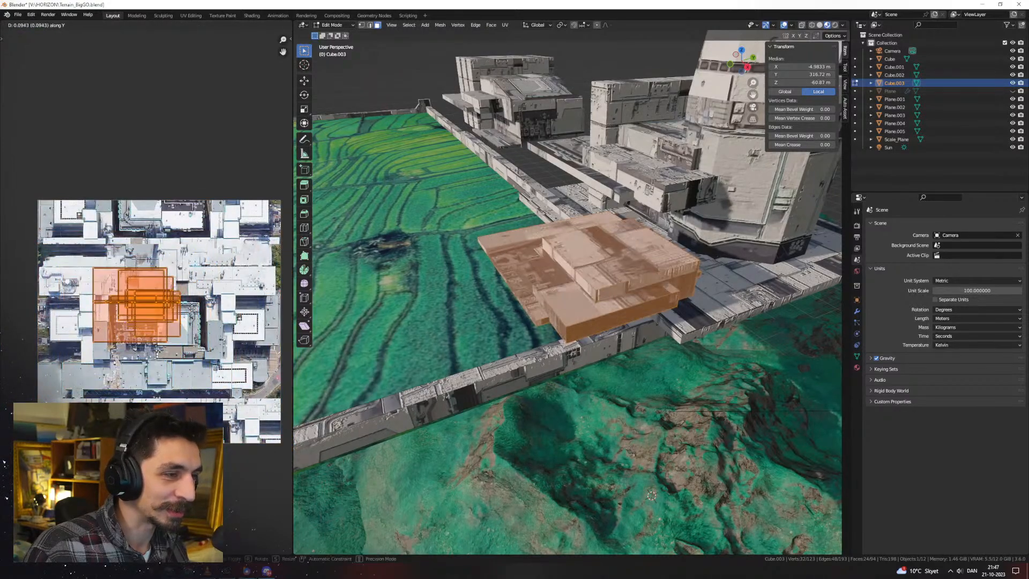
pyautogui.click(192, 309)
pyautogui.press('Tab')
# Try to lower the tower complex and the wall object together along Z in side view, then undo the move
pyautogui.moveTo(498, 317); pyautogui.dragTo(645, 299, button='middle')
pyautogui.scroll(-6, 634, 316)
pyautogui.click(575, 272)
pyautogui.click(638, 320)
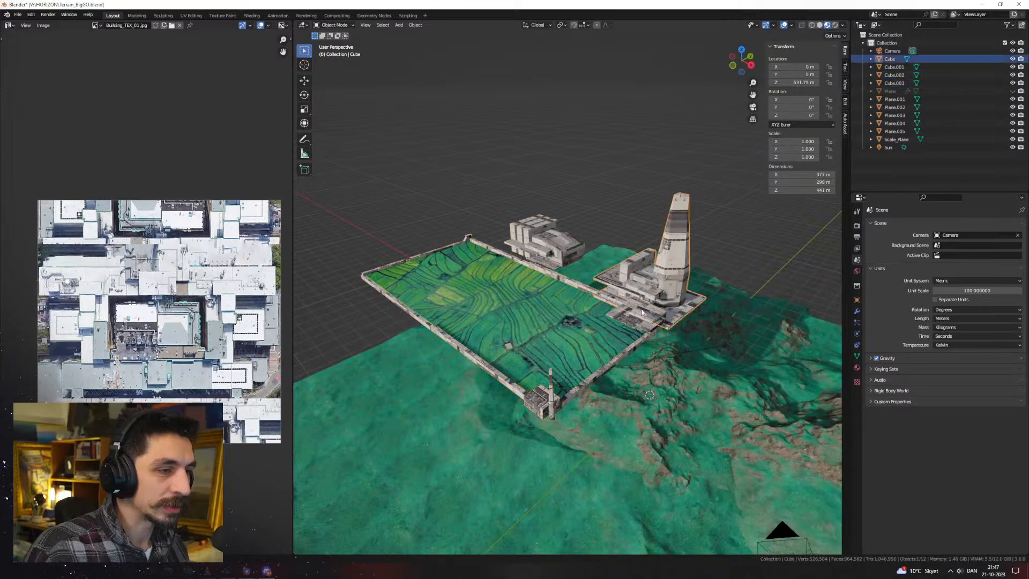
pyautogui.keyDown('shift'); pyautogui.click(641, 312); pyautogui.keyUp('shift')
pyautogui.press('KP_3')
pyautogui.press('g')
pyautogui.press('z')
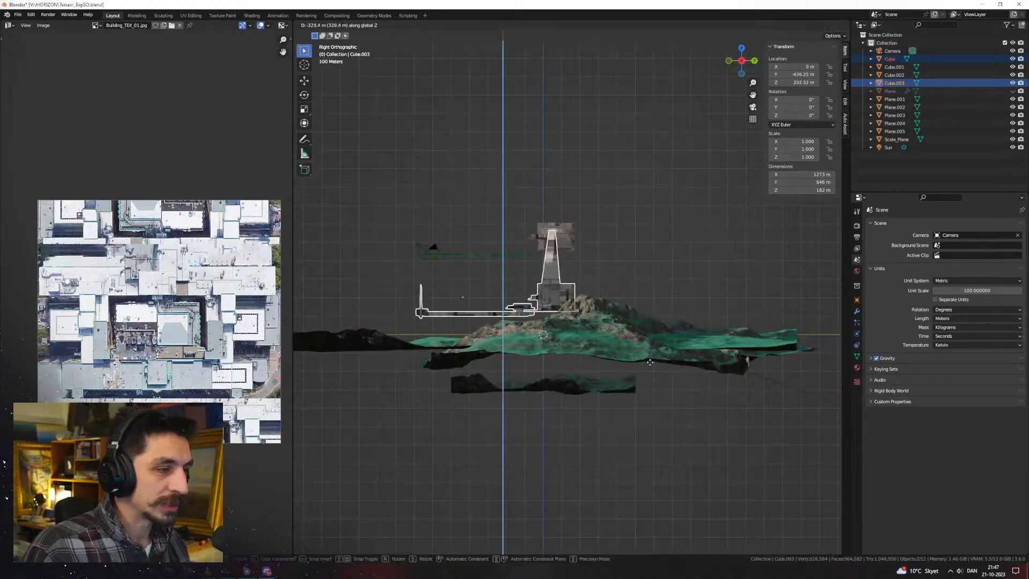
pyautogui.click(622, 356)
pyautogui.moveTo(613, 344); pyautogui.dragTo(677, 332, button='middle')
pyautogui.hotkey('ctrl', 'z')
# Join the farmland slab, the border walls with the corner building, and the tower complex into one object
pyautogui.keyDown('shift'); pyautogui.click(667, 275); pyautogui.keyUp('shift')
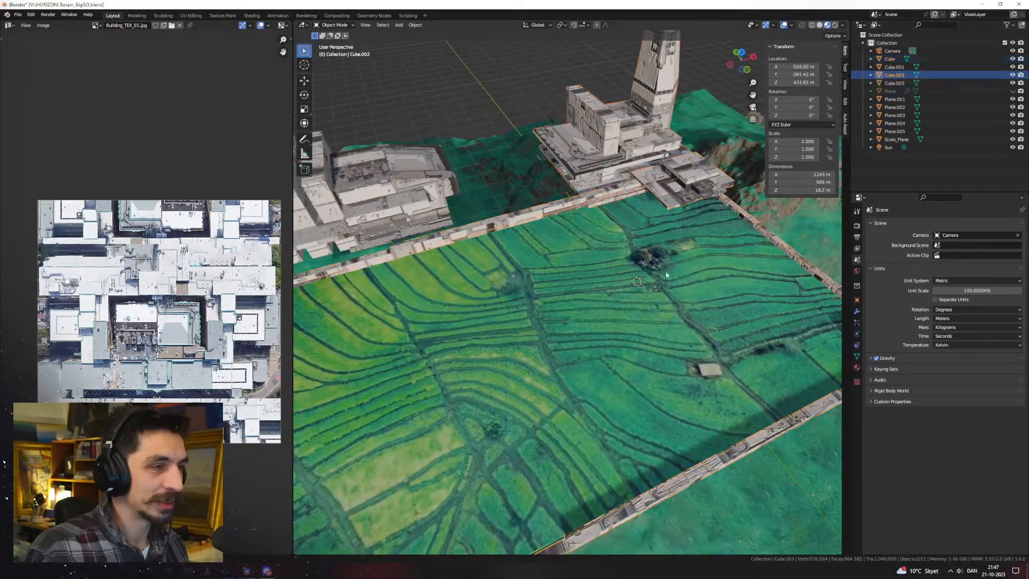
pyautogui.click(670, 194)
pyautogui.hotkey('ctrl', 'j')
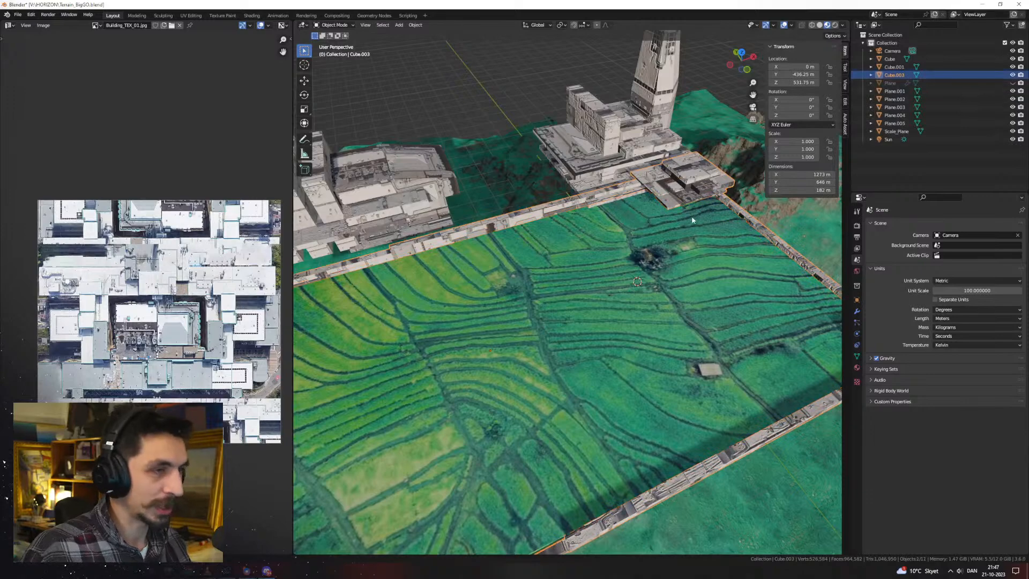
pyautogui.scroll(-6, 691, 215)
pyautogui.moveTo(670, 263); pyautogui.dragTo(633, 245, button='middle')
pyautogui.hotkey('ctrl', 'j')
# Lower the joined farmland structure onto the terrain and scale it down to about 0.276
pyautogui.press('g')
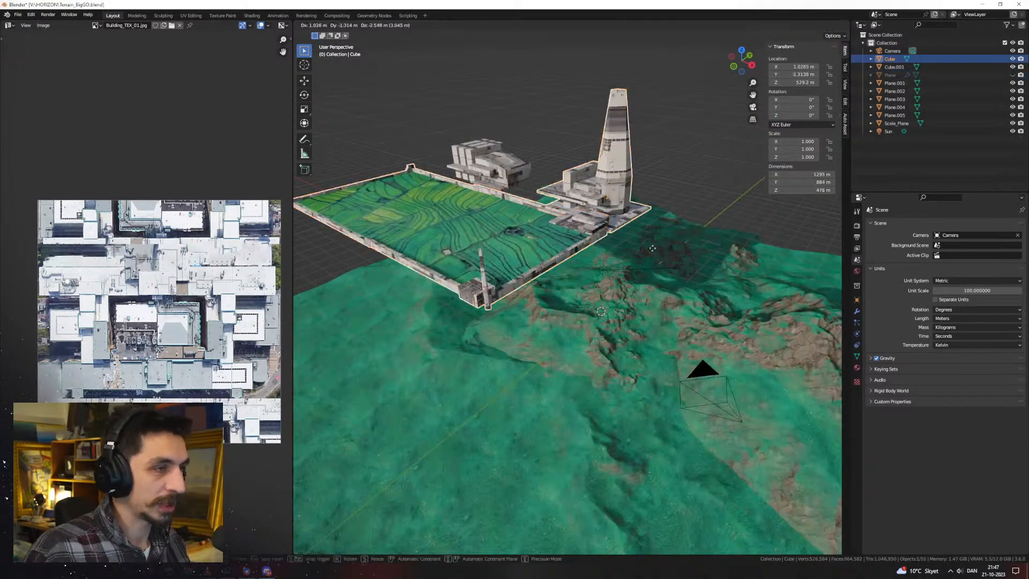
pyautogui.press('z')
pyautogui.click(673, 325)
pyautogui.press('s')
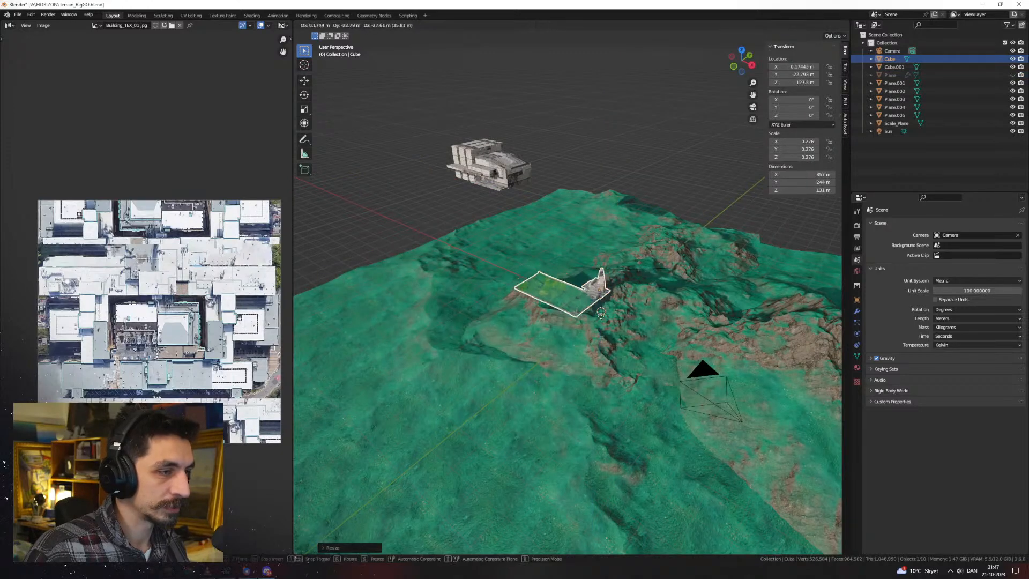
pyautogui.press('KP_Decimal')
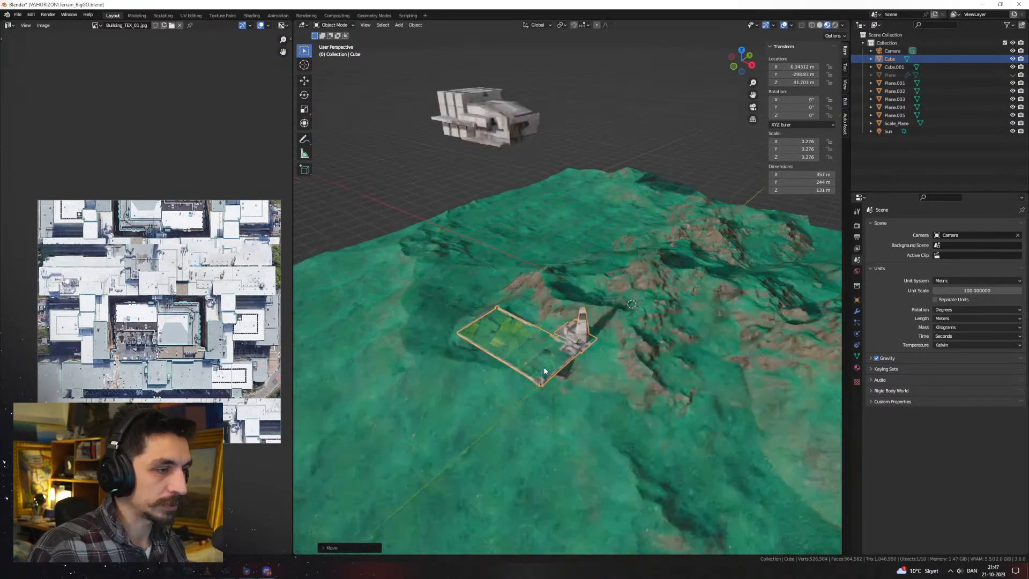
pyautogui.moveTo(578, 361); pyautogui.dragTo(554, 295, button='middle')
pyautogui.press('g')
pyautogui.click(659, 333)
# Reposition the farmland structure horizontally on the terrain, reduce its scale to about 0.24 and shift it along Y
pyautogui.scroll(-4, 643, 333)
pyautogui.press('g')
pyautogui.hotkey('shift', 'z')
pyautogui.click(642, 349)
pyautogui.scroll(4, 651, 336)
pyautogui.press('s')
pyautogui.click(725, 326)
pyautogui.press('g')
pyautogui.press('x')
pyautogui.press('y')
pyautogui.click(697, 327)
# Duplicate the farmland structure along X, rotate the copy 45° around Z and adjust its height on the terrain
pyautogui.hotkey('shift', 'd')
pyautogui.press('x')
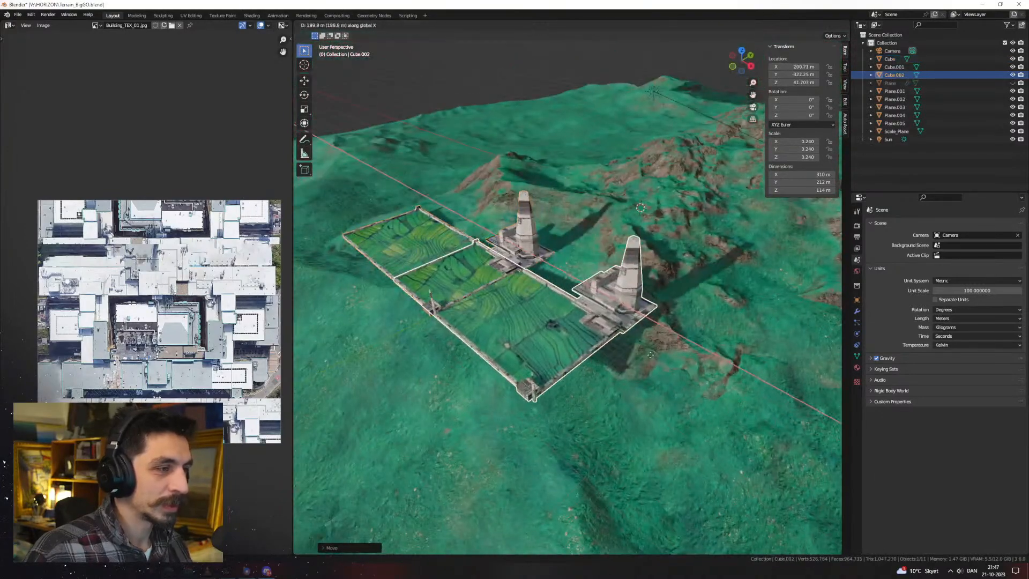
pyautogui.click(650, 349)
pyautogui.write('45')
pyautogui.press('Return')
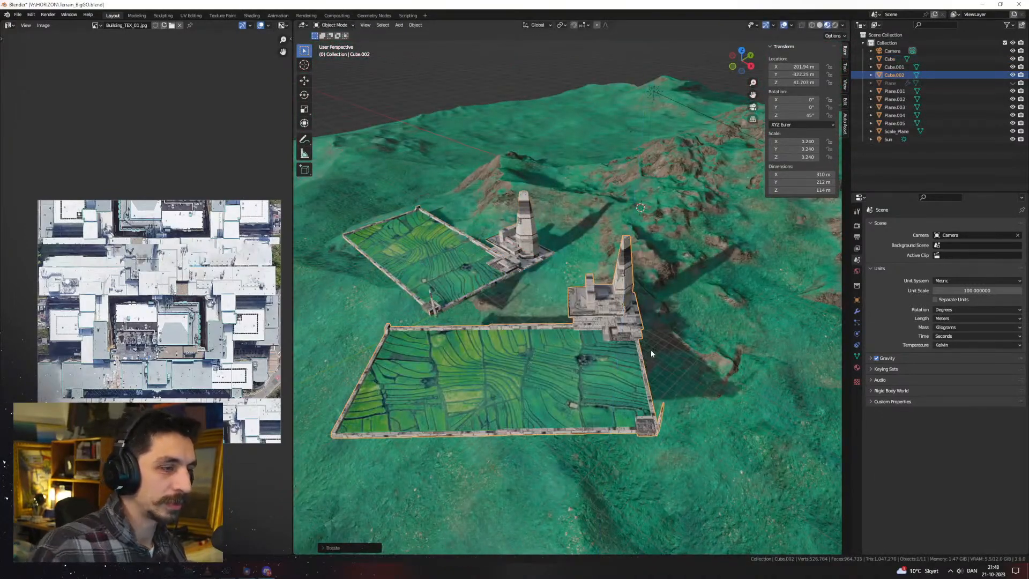
pyautogui.moveTo(650, 349); pyautogui.dragTo(718, 371, button='middle')
pyautogui.press('g')
pyautogui.press('z')
pyautogui.click(718, 356)
# Duplicate the rotated farmland copy about 333 m horizontally and rotate the new copy -45° around Z
pyautogui.hotkey('shift', 'd')
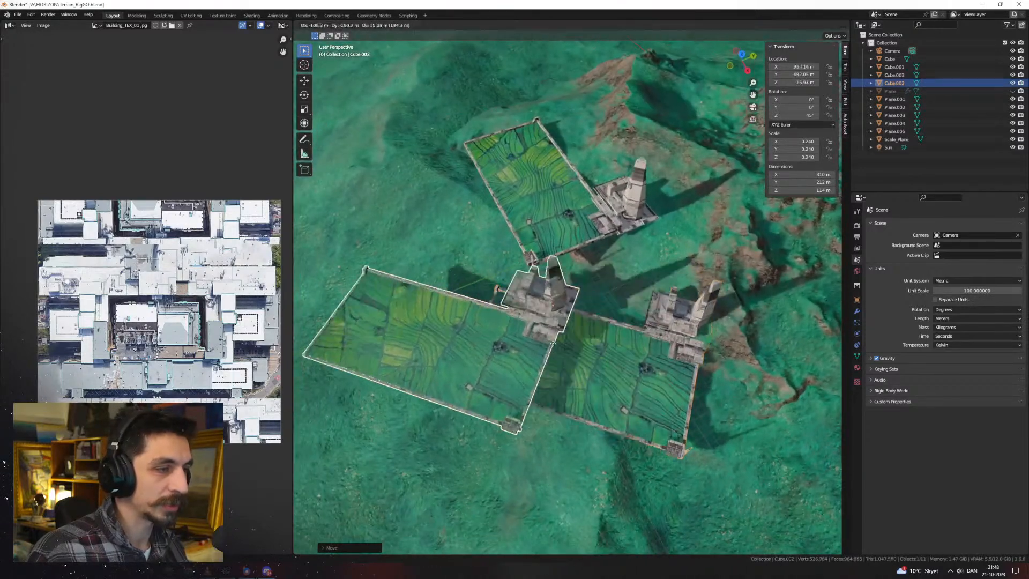
pyautogui.hotkey('shift', 'z')
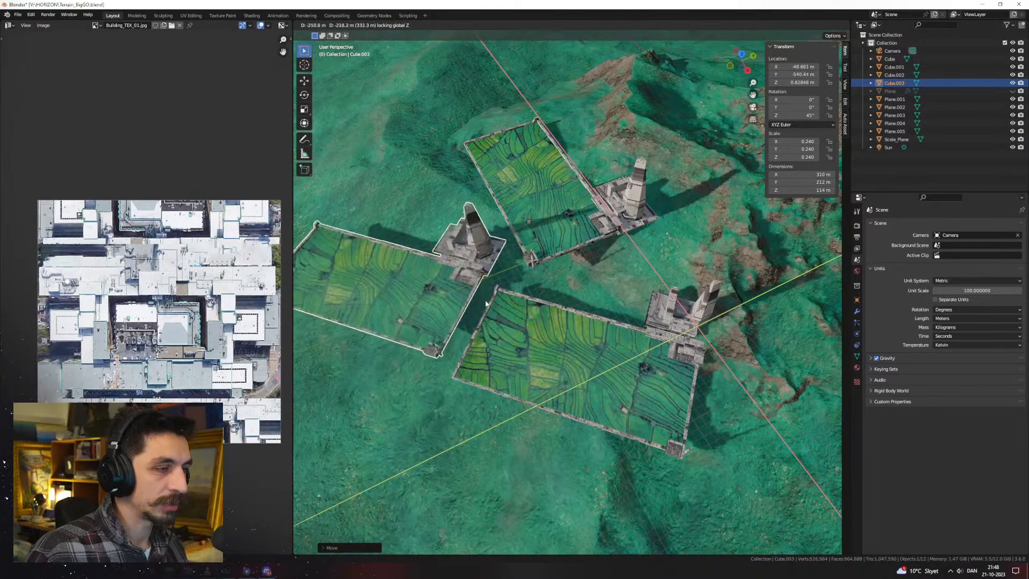
pyautogui.write('45')
pyautogui.press('BackSpace')
pyautogui.press('BackSpace')
pyautogui.write('-4')
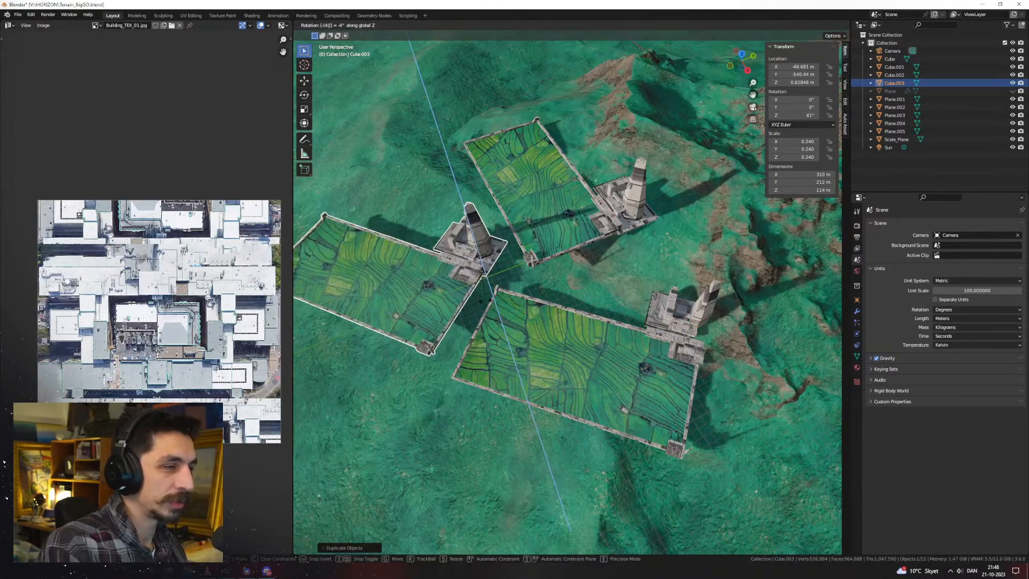
pyautogui.write('5')
pyautogui.press('Return')
# Adjust the third farmland structure's height and its X and Y position on the terrain slope
pyautogui.moveTo(485, 300); pyautogui.dragTo(637, 253, button='middle')
pyautogui.press('g')
pyautogui.press('z')
pyautogui.click(614, 262)
pyautogui.press('g')
pyautogui.press('x')
pyautogui.click(617, 264)
pyautogui.press('g')
pyautogui.press('y')
pyautogui.click(583, 282)
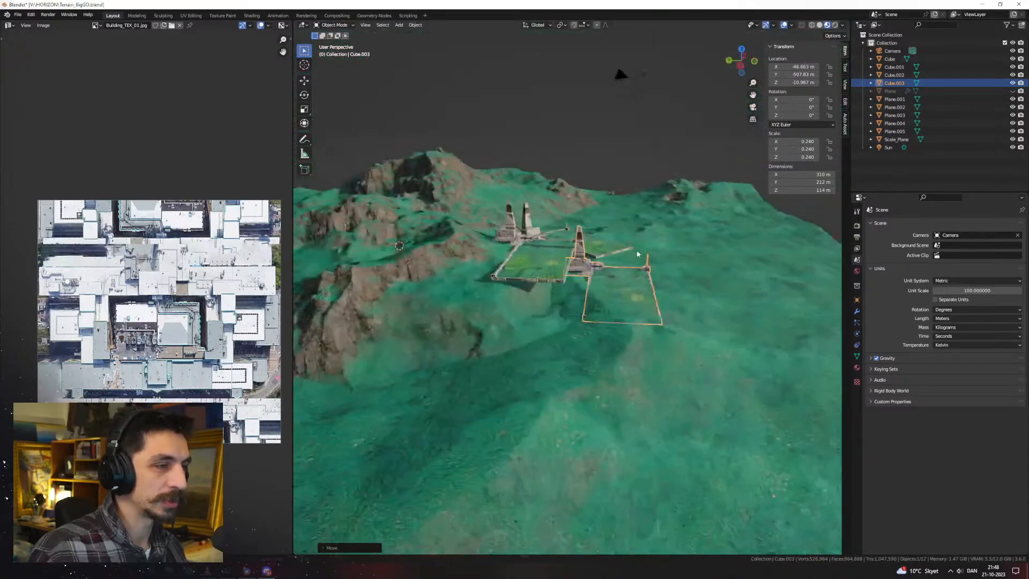
pyautogui.press('g')
pyautogui.press('x')
pyautogui.click(563, 290)
# Delete both duplicated farmland structures
pyautogui.moveTo(563, 290); pyautogui.dragTo(659, 325, button='middle')
pyautogui.press('Delete')
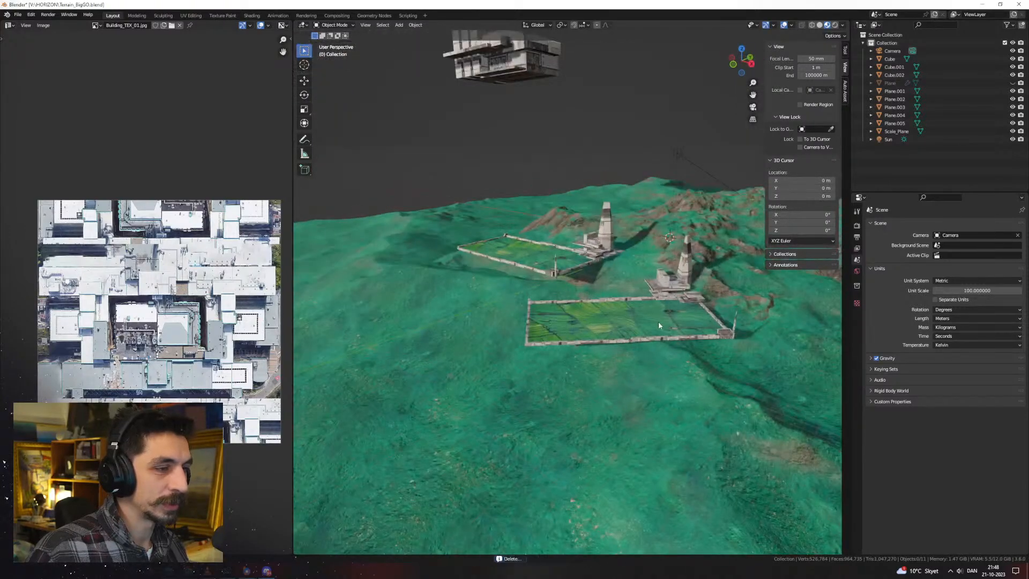
pyautogui.click(678, 297)
pyautogui.press('Delete')
# Select the remaining farmland slab's underside face in Edit Mode and lower it along Z into the terrain
pyautogui.click(596, 259)
pyautogui.moveTo(596, 287); pyautogui.dragTo(578, 321, button='middle')
pyautogui.scroll(4, 596, 266)
pyautogui.press('Tab')
pyautogui.click(462, 282)
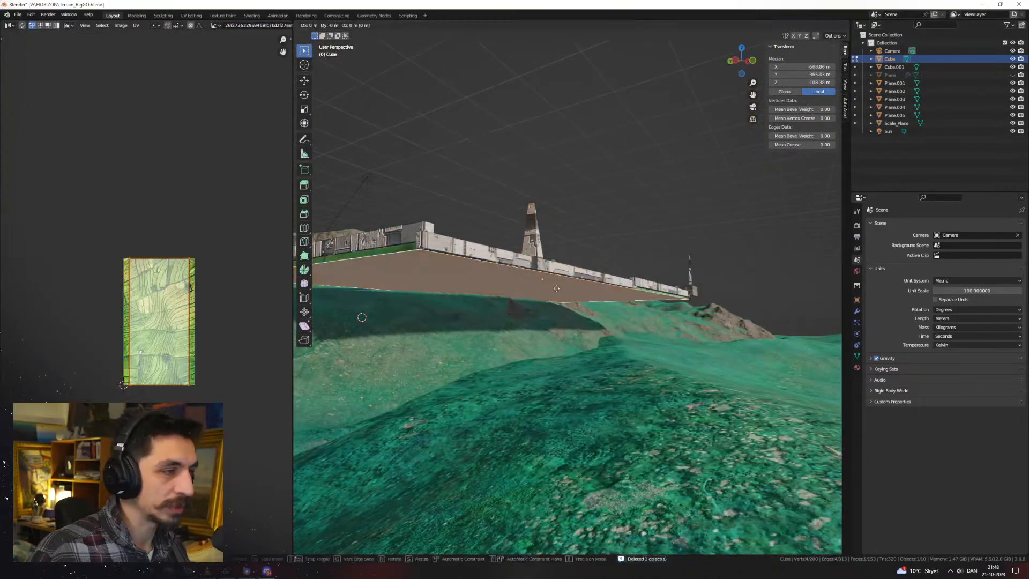
pyautogui.press('g')
pyautogui.press('z')
pyautogui.click(559, 385)
# Cube-project the UVs of the whole deepened farmland slab
pyautogui.hotkey('ctrl', 'l')
pyautogui.moveTo(559, 385); pyautogui.dragTo(617, 350, button='middle')
pyautogui.press('u')
pyautogui.click(588, 385)
pyautogui.hotkey('ctrl', 'z')
pyautogui.moveTo(540, 452); pyautogui.dragTo(562, 398, button='middle')
pyautogui.press('u')
pyautogui.click(533, 452)
# Select all the rim walls around the farmland slab, duplicate them, and place the copy lower along Z against the slab's sides
pyautogui.hotkey('ctrl', 'l')
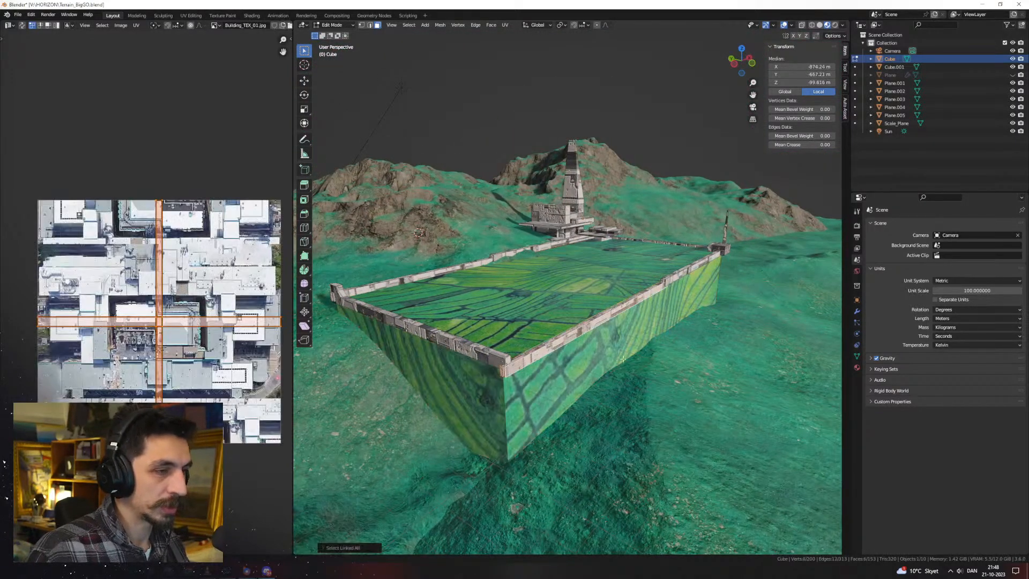
pyautogui.click(654, 349)
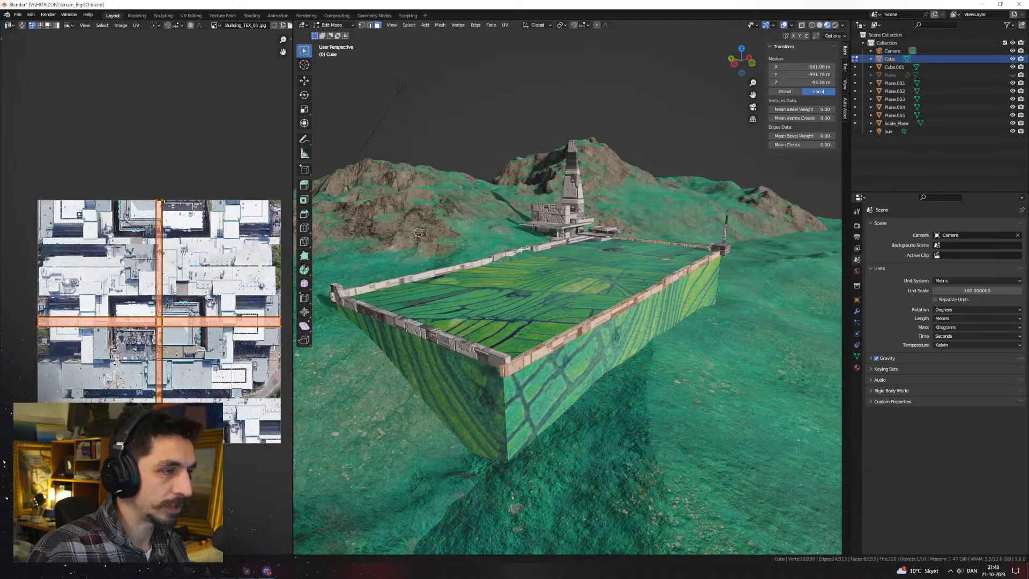
pyautogui.keyDown('shift'); pyautogui.click(467, 344); pyautogui.keyUp('shift')
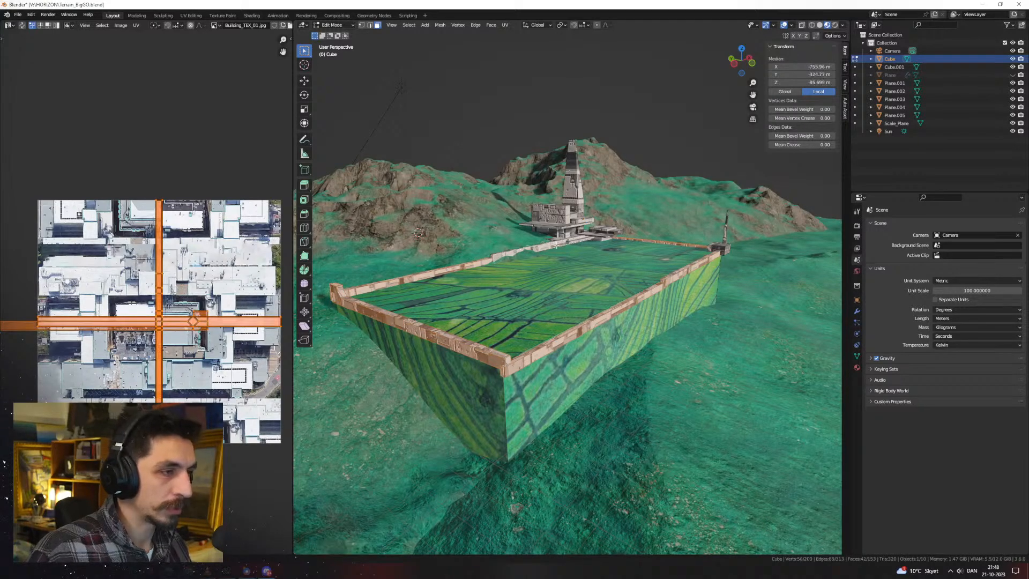
pyautogui.hotkey('shift', 'd')
pyautogui.press('s')
pyautogui.press('z')
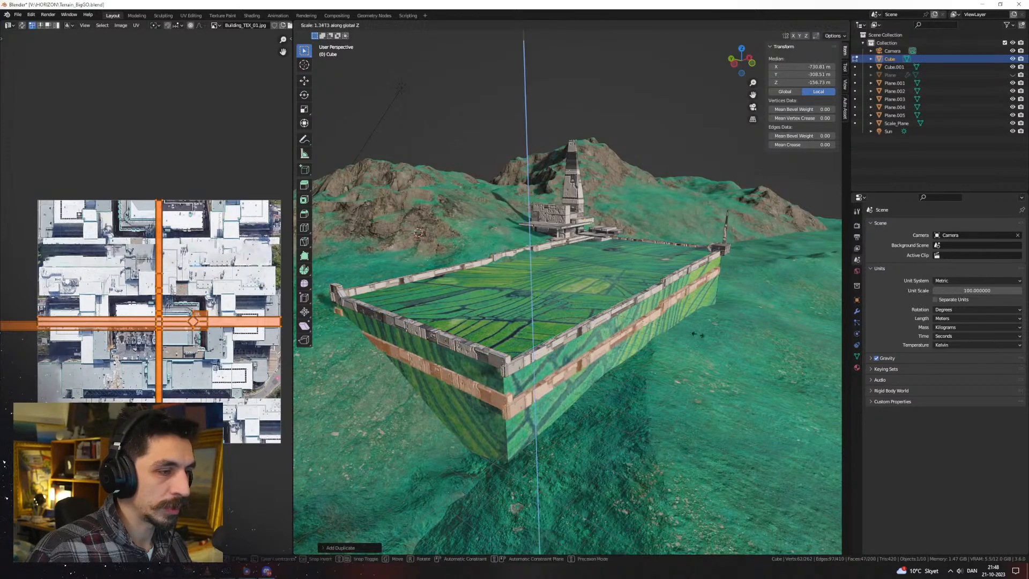
pyautogui.press('g')
pyautogui.press('z')
pyautogui.click(556, 201)
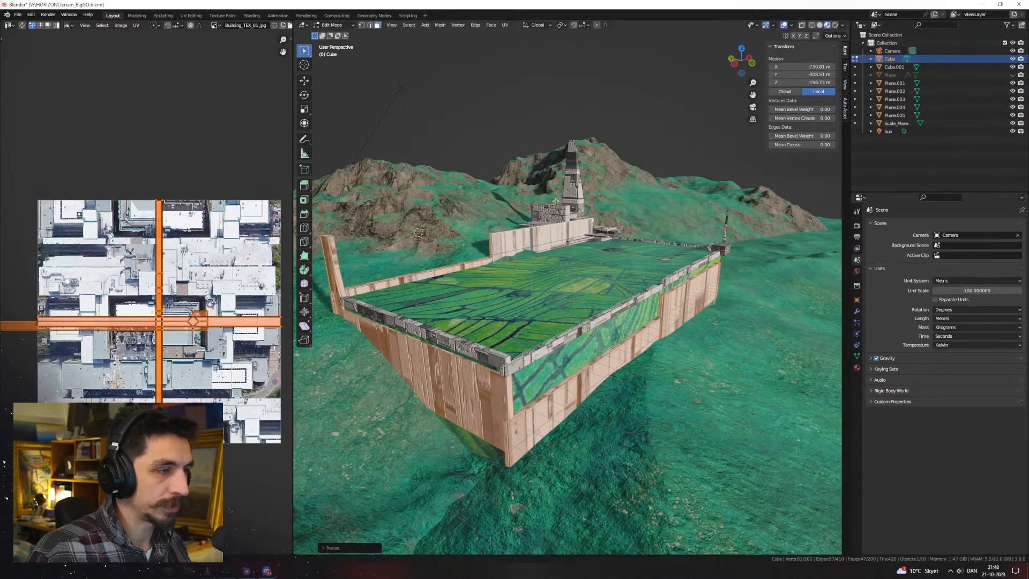
# Undo the last vertical stretch, scale the wall copy much taller along Z, and raise it clear above the slab
pyautogui.hotkey('ctrl', 'z')
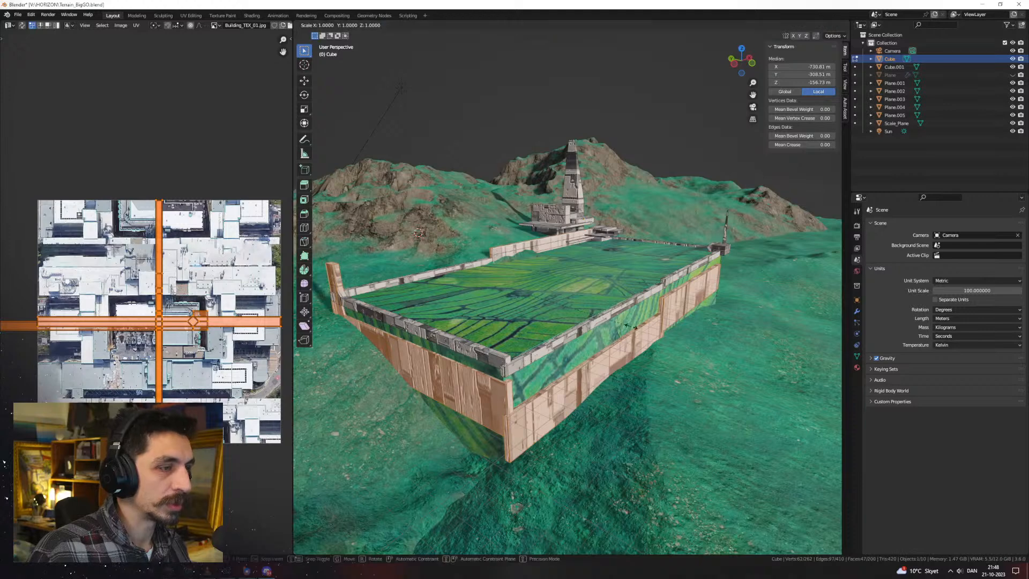
pyautogui.press('z')
pyautogui.click(772, 421)
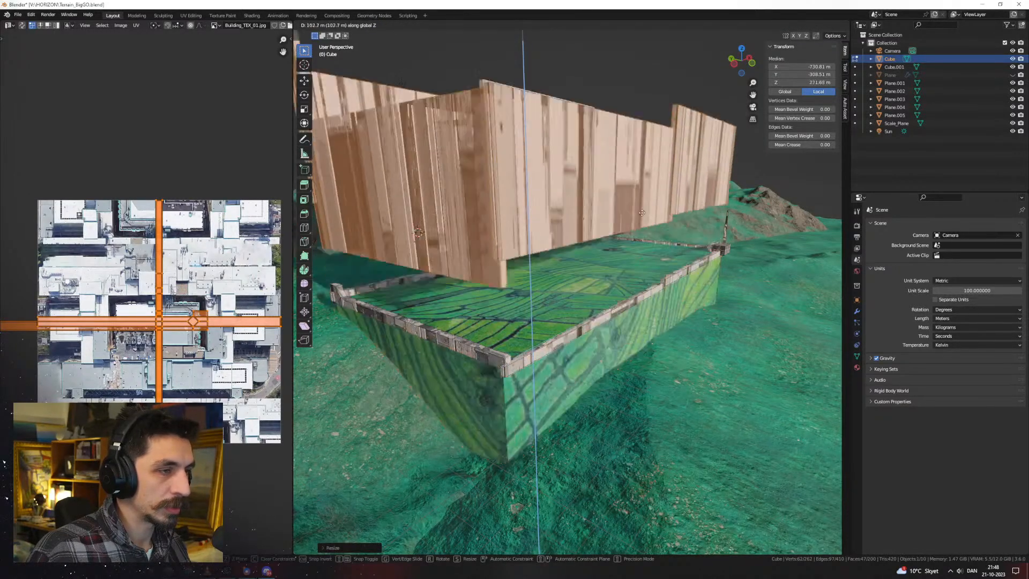
pyautogui.click(617, 96)
# Cube-project the UVs of the stretched wall copy above the farmland slab
pyautogui.keyDown('shift'); pyautogui.moveTo(611, 107); pyautogui.dragTo(594, 230, button='middle'); pyautogui.keyUp('shift')
pyautogui.scroll(-4, 595, 231)
pyautogui.press('u')
pyautogui.click(594, 231)
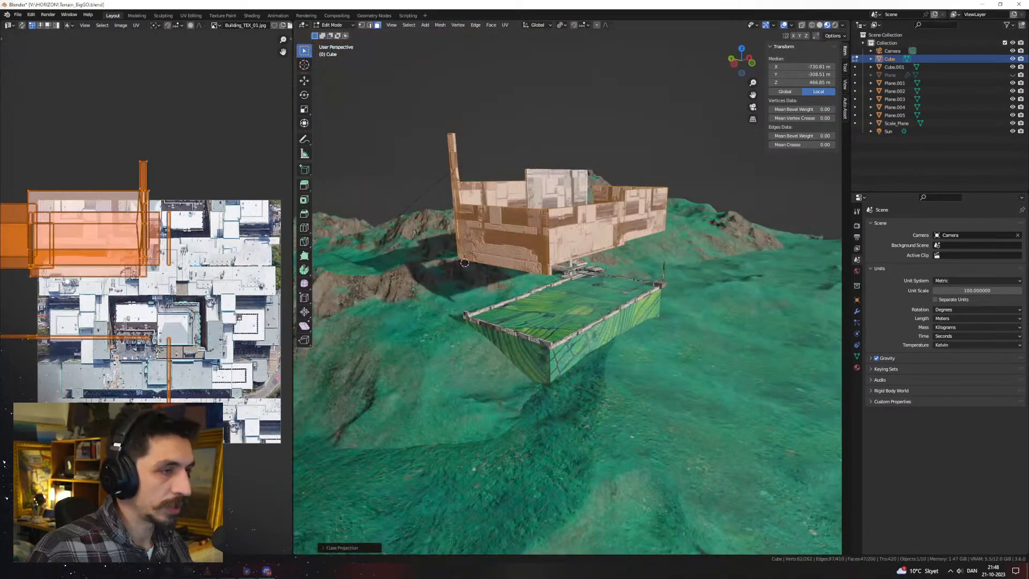
# Select the wall copy's upper vertices in a see-through side view and flatten them to one height with a Z scale of 0
pyautogui.press('1')
pyautogui.click(414, 196)
pyautogui.moveTo(398, 227); pyautogui.dragTo(692, 92)
pyautogui.moveTo(693, 209); pyautogui.dragTo(395, 129)
pyautogui.moveTo(396, 130); pyautogui.dragTo(473, 153, button='middle')
pyautogui.press('KP_1')
pyautogui.press('ctrl+KP_3')
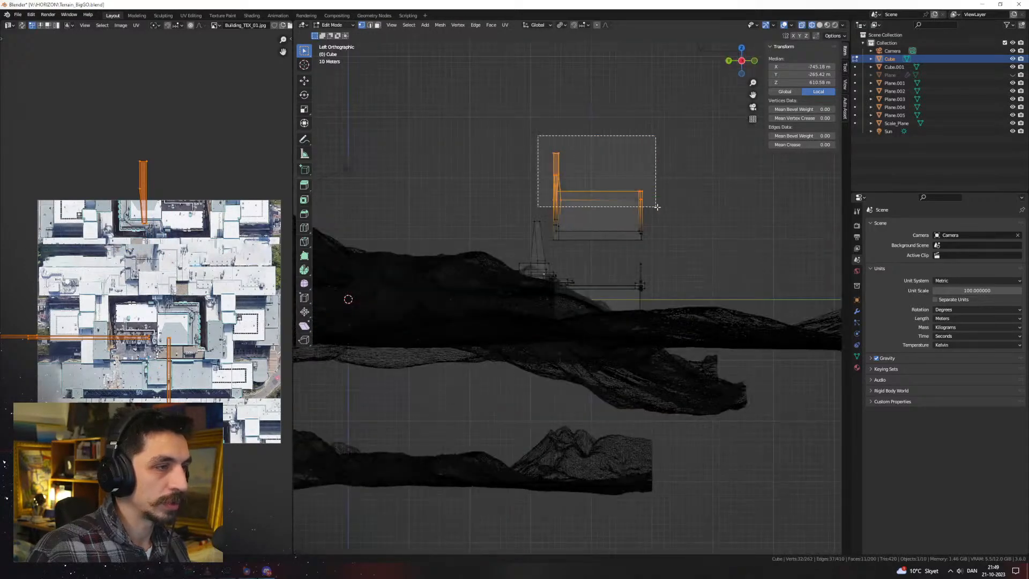
pyautogui.moveTo(657, 207); pyautogui.dragTo(664, 206)
pyautogui.write('0')
pyautogui.press('Return')
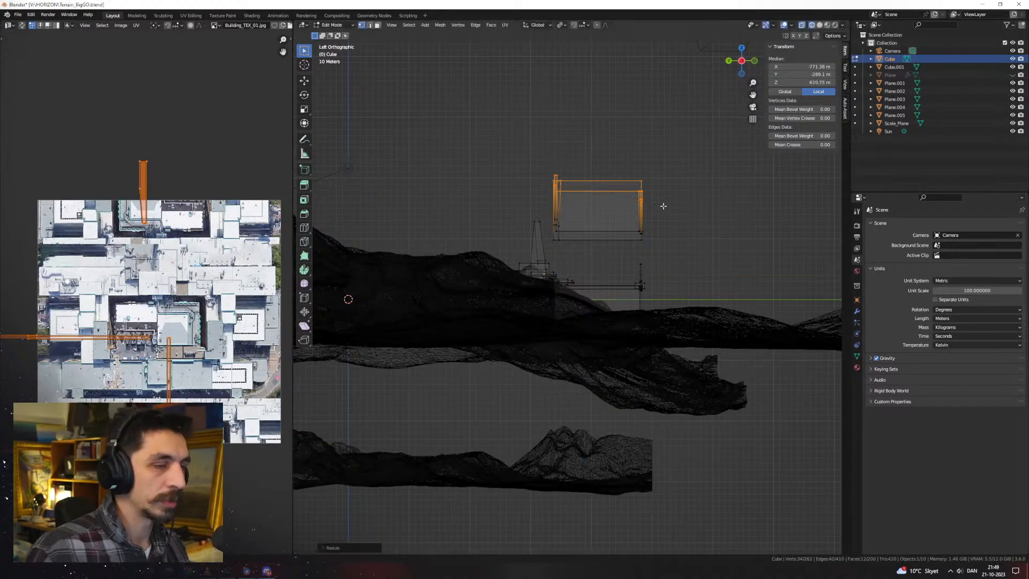
# Restore the textured preview, select the whole linked wall copy and lower it along Z to cover the slab's sides
pyautogui.moveTo(661, 201)
pyautogui.mouseDown(button='middle')
pyautogui.moveTo(625, 244)
pyautogui.moveTo(641, 216)
pyautogui.moveTo(577, 211)
pyautogui.mouseUp(button='middle')
pyautogui.hotkey('shift', 'z')
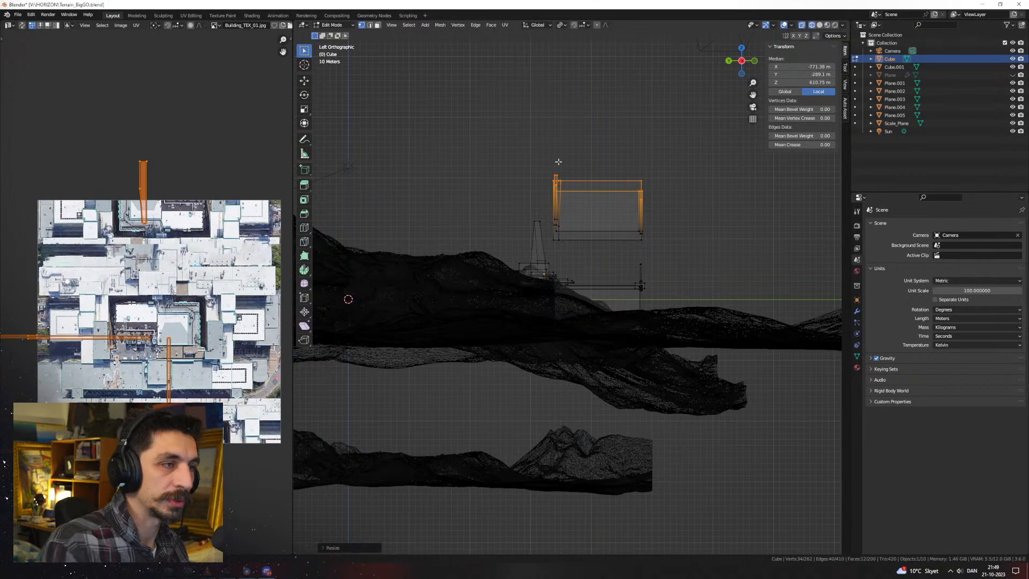
pyautogui.click(575, 61)
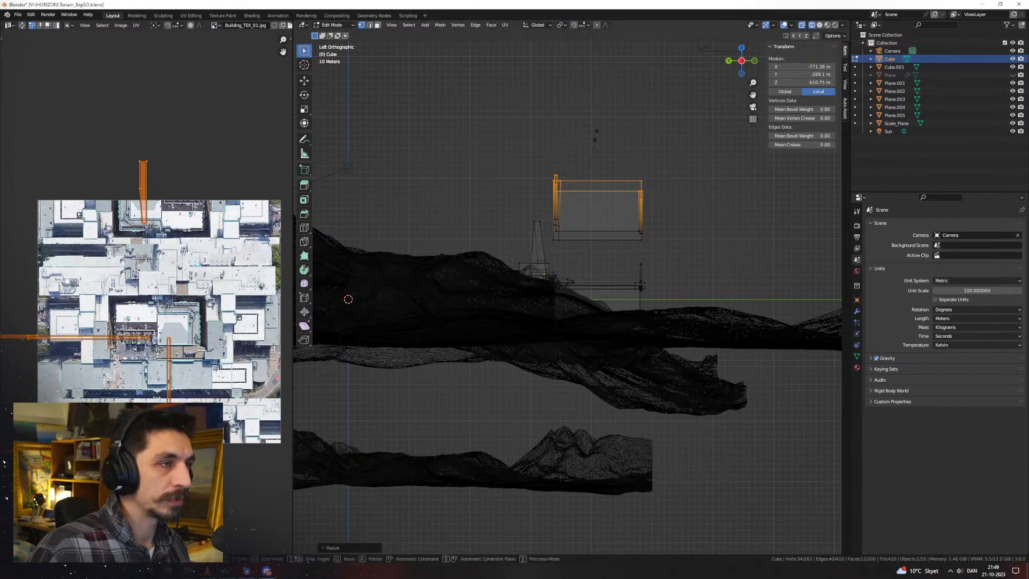
pyautogui.moveTo(595, 136)
pyautogui.mouseDown(button='middle')
pyautogui.moveTo(627, 222)
pyautogui.moveTo(663, 175)
pyautogui.mouseUp(button='middle')
pyautogui.hotkey('shift', 'z')
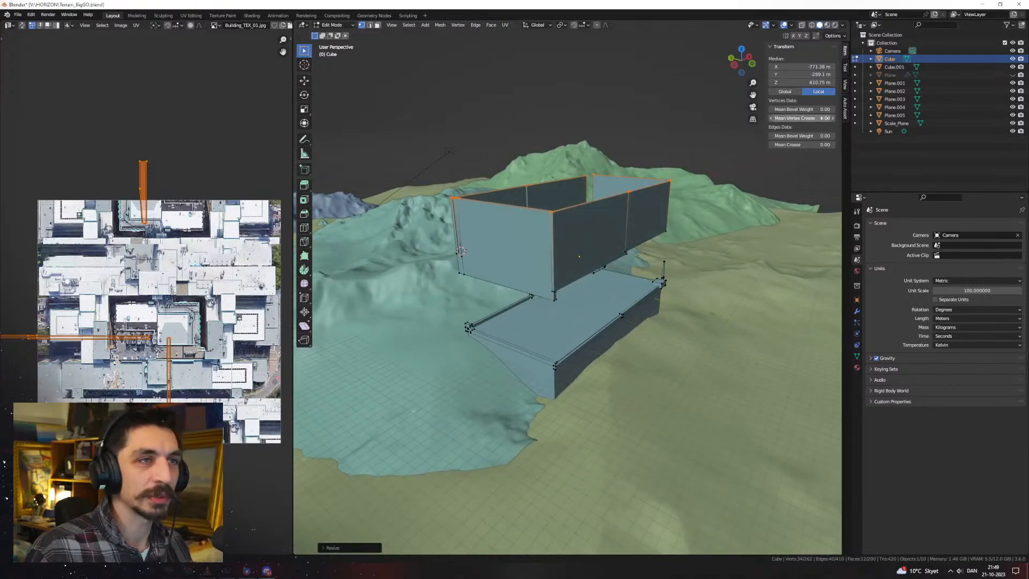
pyautogui.click(827, 26)
pyautogui.moveTo(584, 196); pyautogui.dragTo(681, 200, button='middle')
pyautogui.hotkey('ctrl', 'l')
pyautogui.press('ctrl+KP_3')
pyautogui.press('g')
pyautogui.press('z')
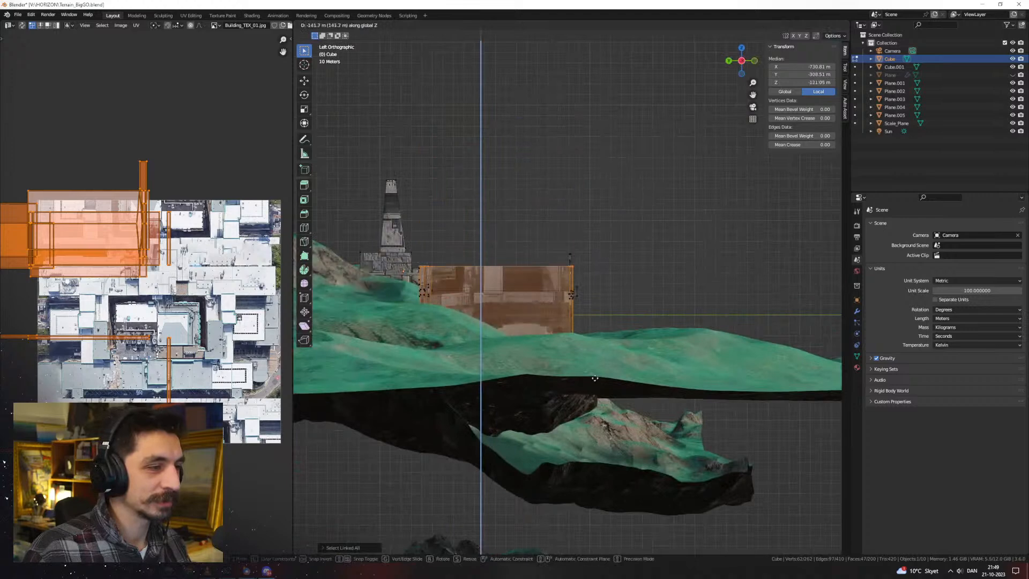
pyautogui.click(586, 408)
# Scale the tall wall copy slightly inward in X and Y, leaving Z unchanged, to fit beneath the rim walls
pyautogui.moveTo(586, 408); pyautogui.dragTo(652, 309, button='middle')
pyautogui.press('s')
pyautogui.hotkey('shift', 'z')
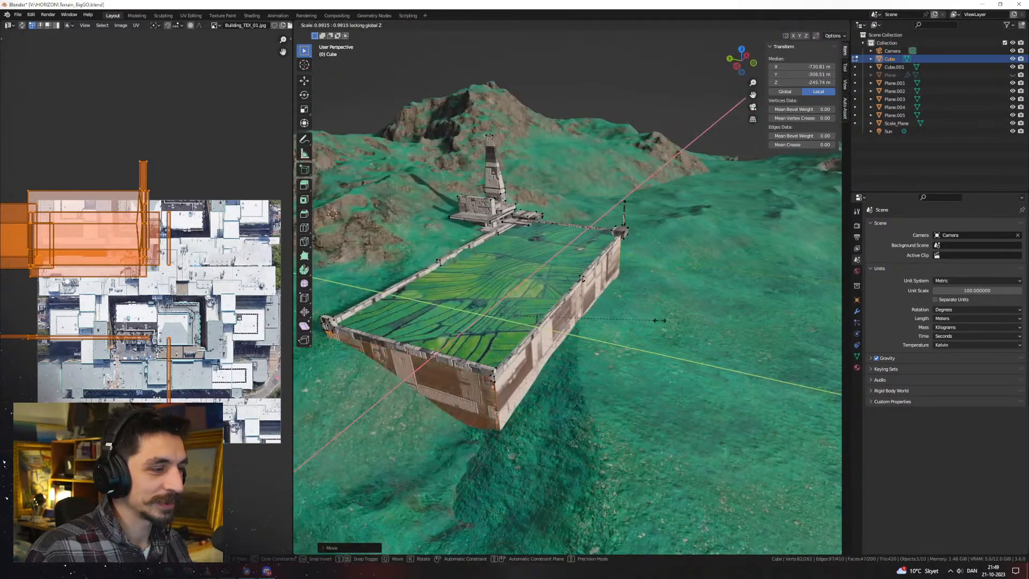
pyautogui.press('Tab')
pyautogui.moveTo(661, 137); pyautogui.dragTo(606, 268, button='middle')
pyautogui.click(654, 298)
pyautogui.press('Tab')
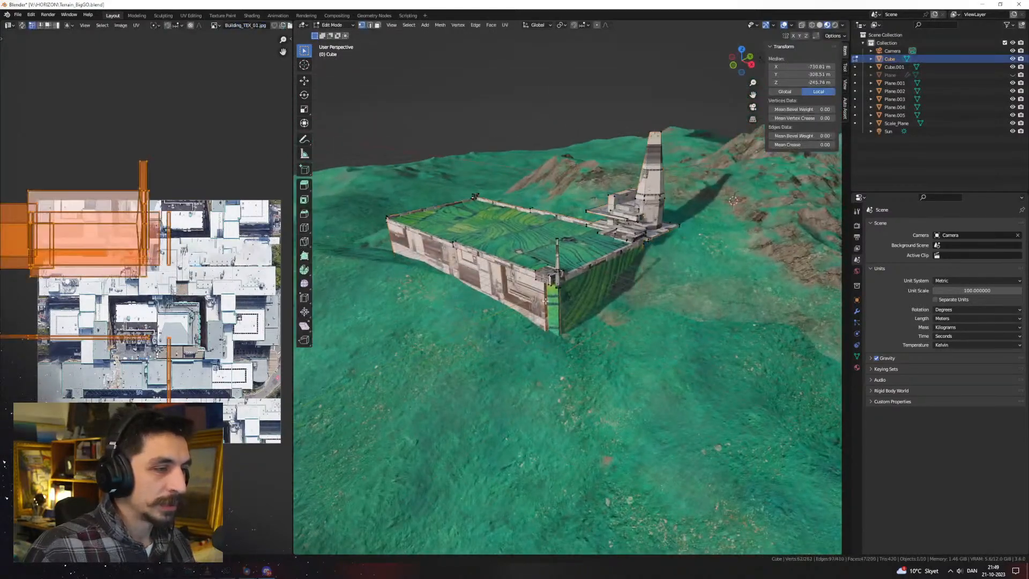
# Select a linked section of the tall side walls, duplicate it, and move the copy along X onto the slab's uncovered opposite side
pyautogui.click(561, 298)
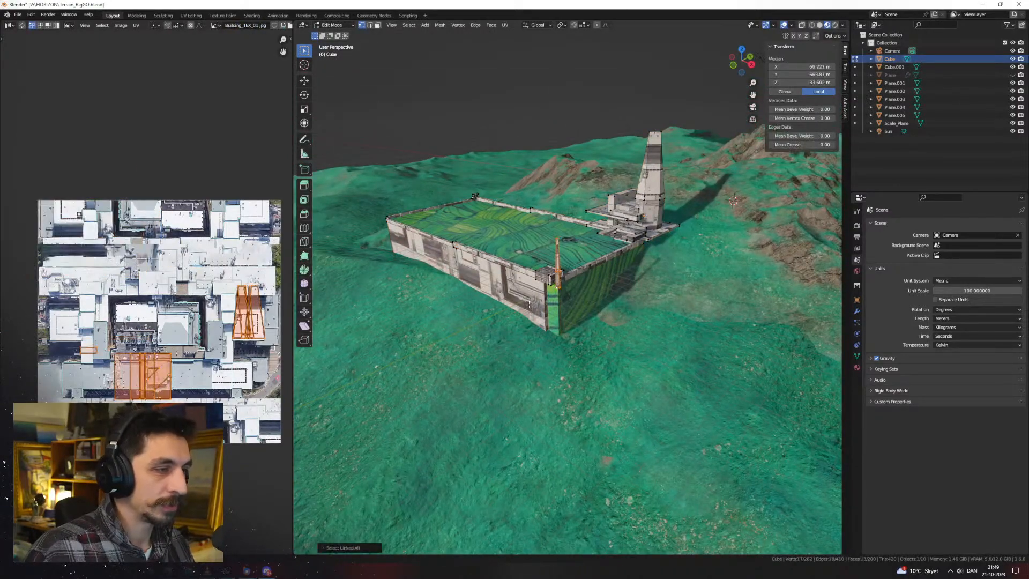
pyautogui.moveTo(529, 304); pyautogui.dragTo(407, 330, button='middle')
pyautogui.press('3')
pyautogui.click(398, 333)
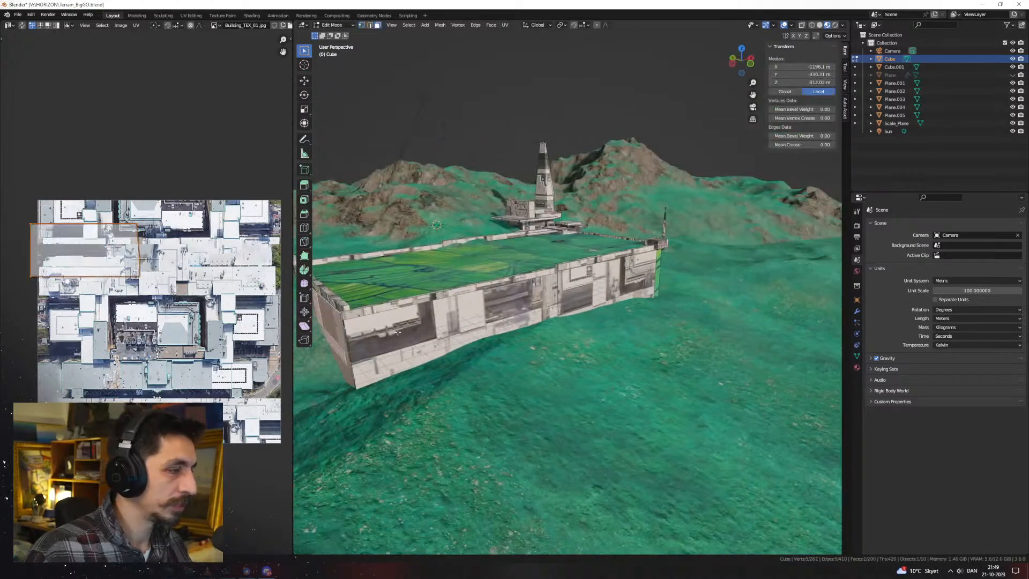
pyautogui.moveTo(551, 321); pyautogui.dragTo(533, 335, button='middle')
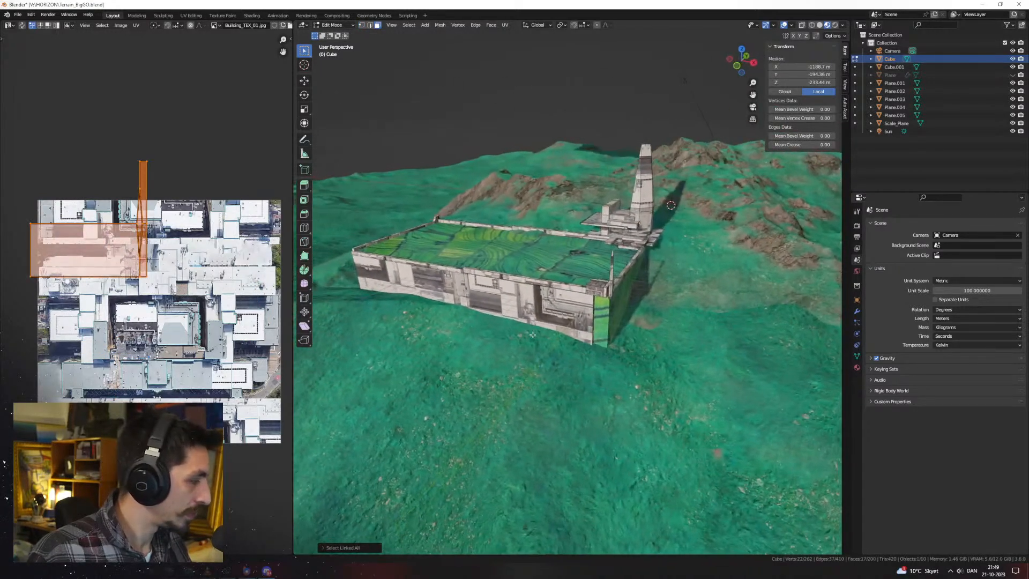
pyautogui.moveTo(462, 312); pyautogui.dragTo(519, 296, button='middle')
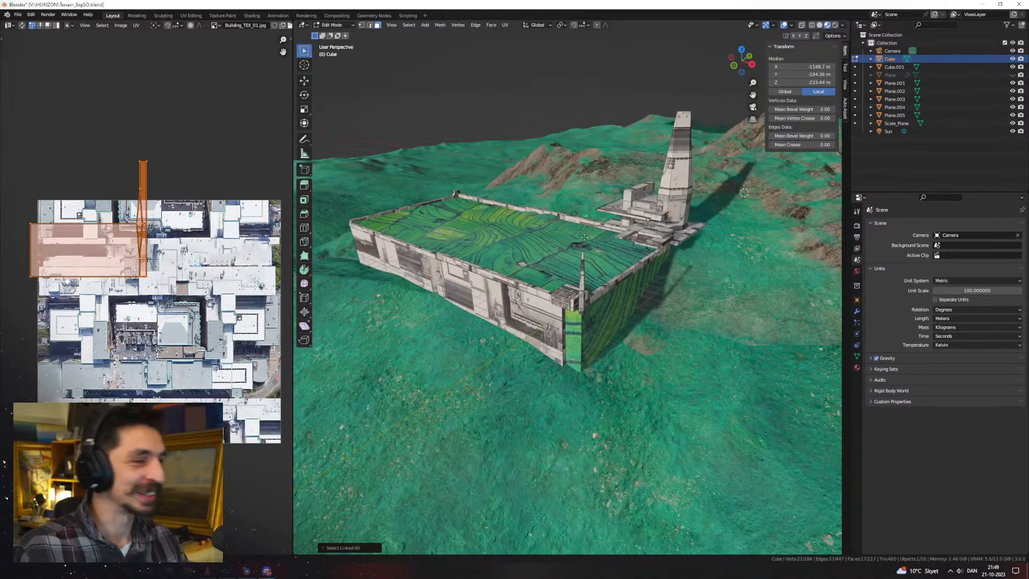
pyautogui.scroll(-3, 600, 307)
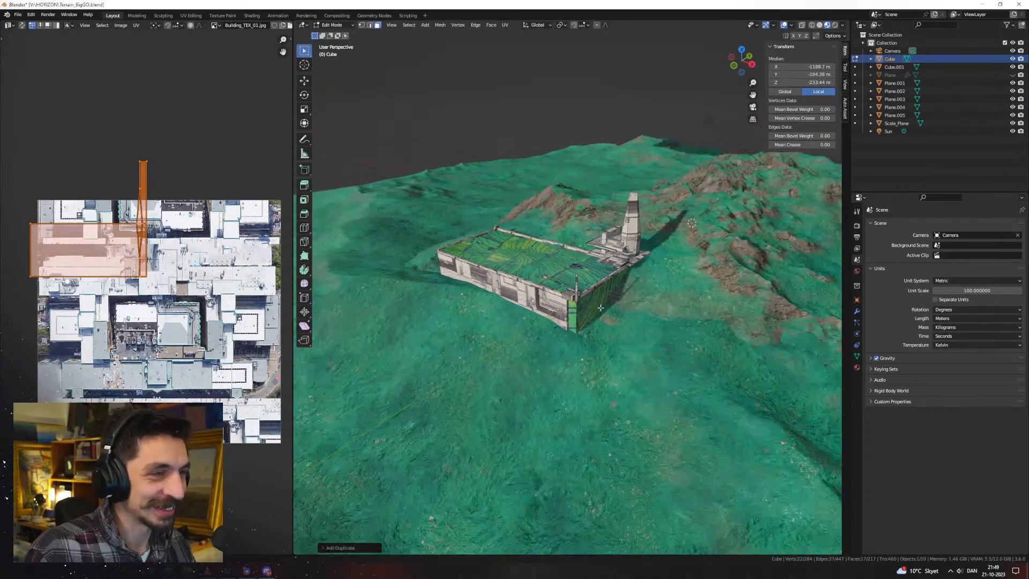
pyautogui.click(716, 389)
pyautogui.scroll(4, 676, 364)
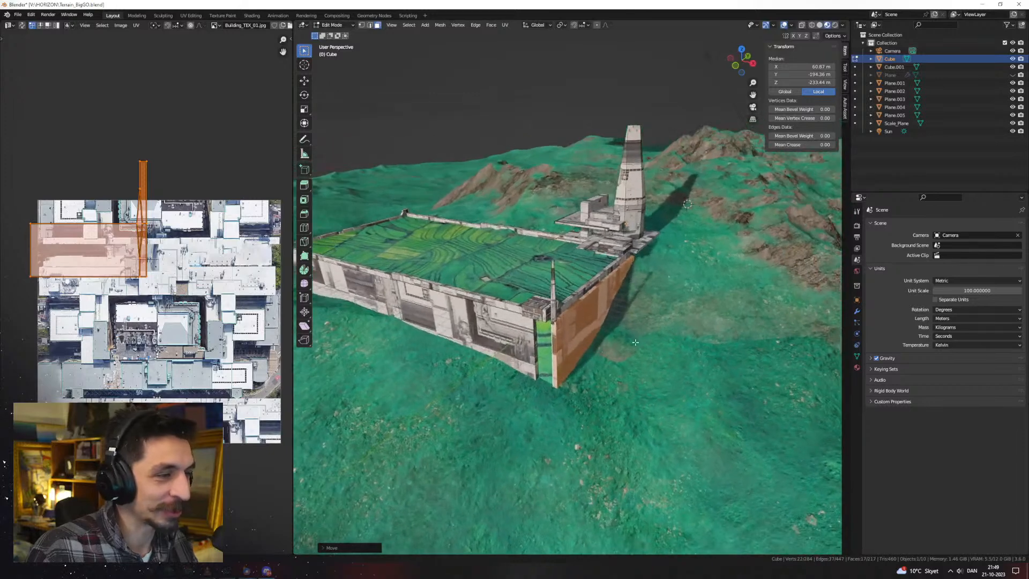
pyautogui.click(650, 344)
pyautogui.scroll(-2, 638, 337)
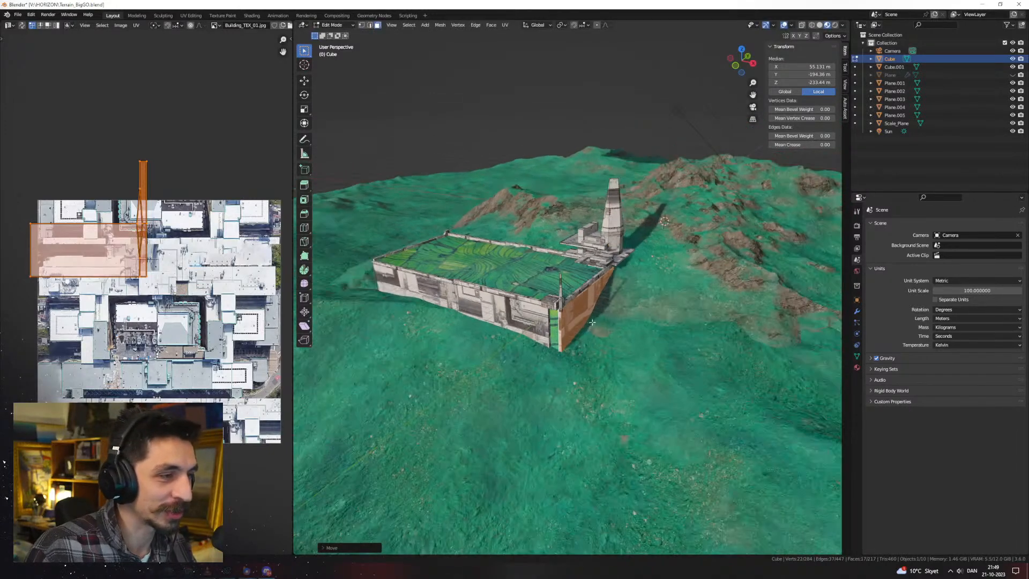
# Try duplicating the whole farmland structure along X with a 45° rotation, and delete the copy
pyautogui.press('Tab')
pyautogui.moveTo(609, 316)
pyautogui.mouseDown(button='middle')
pyautogui.moveTo(663, 301)
pyautogui.moveTo(674, 310)
pyautogui.moveTo(593, 321)
pyautogui.moveTo(620, 316)
pyautogui.mouseUp(button='middle')
pyautogui.hotkey('shift', 'd')
pyautogui.press('x')
pyautogui.press('y')
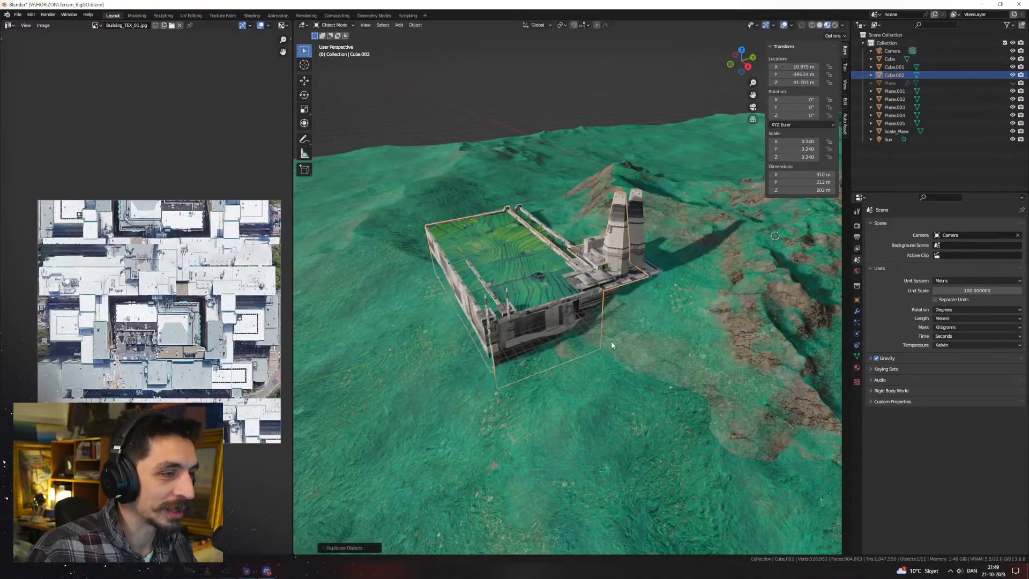
pyautogui.press('x')
pyautogui.click(678, 426)
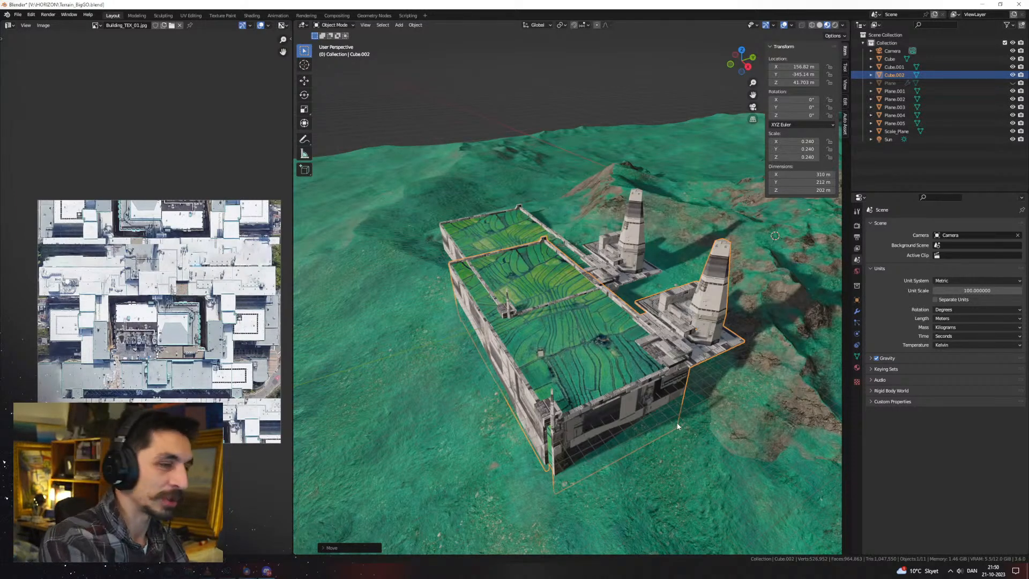
pyautogui.moveTo(714, 370); pyautogui.dragTo(560, 342, button='middle')
pyautogui.write('45')
pyautogui.press('Return')
pyautogui.press('Delete')
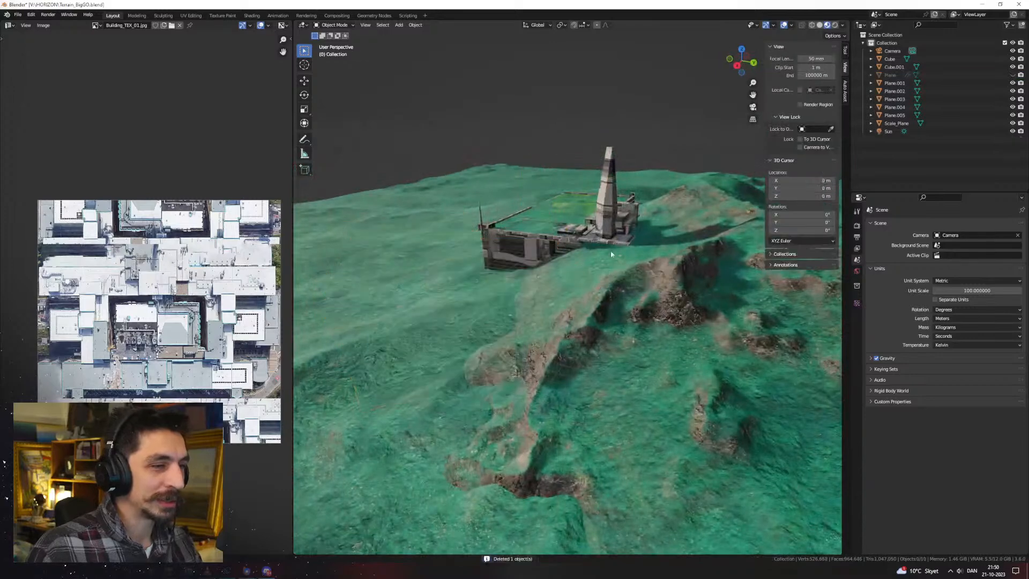
# Select the tower's base platform in the original structure's Edit Mode and extend its geometry downward along Z into the hillside
pyautogui.click(612, 240)
pyautogui.click(613, 242)
pyautogui.moveTo(613, 242); pyautogui.dragTo(629, 251, button='middle')
pyautogui.scroll(7, 542, 257)
pyautogui.moveTo(515, 273); pyautogui.dragTo(607, 250, button='middle')
pyautogui.press('Tab')
pyautogui.click(585, 256)
pyautogui.press('e')
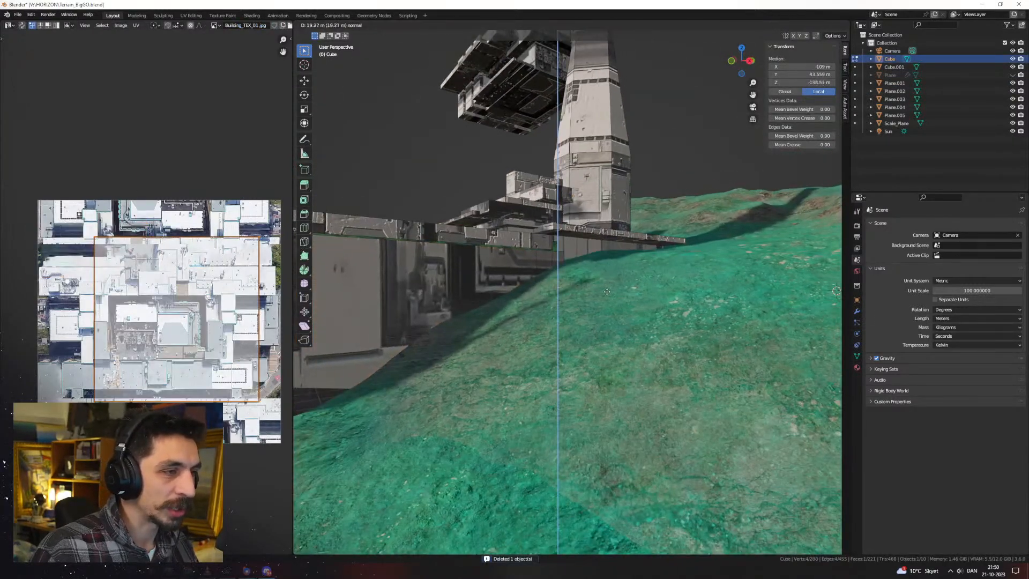
pyautogui.click(578, 242)
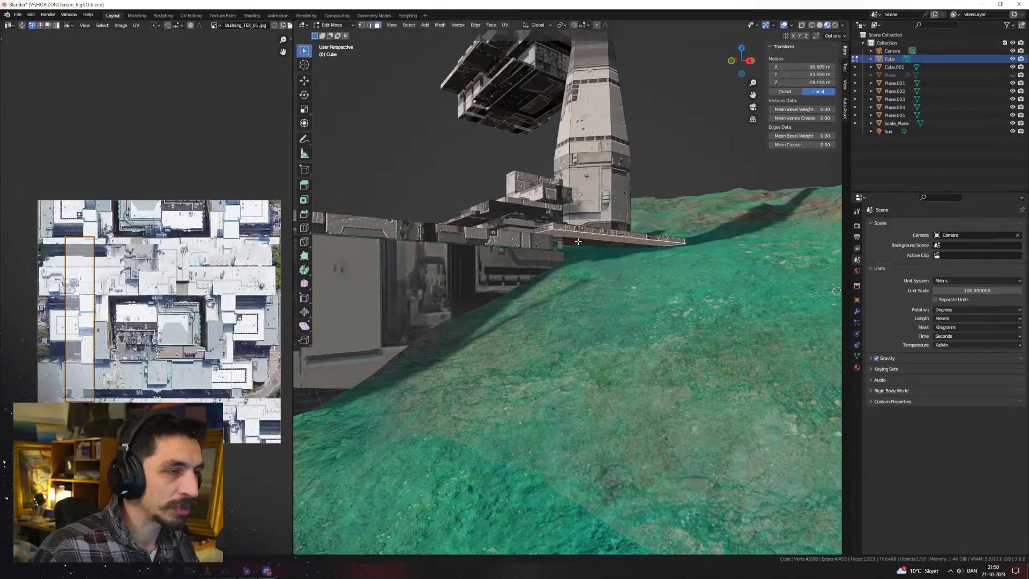
pyautogui.hotkey('ctrl', 'l')
pyautogui.press('e')
pyautogui.press('z')
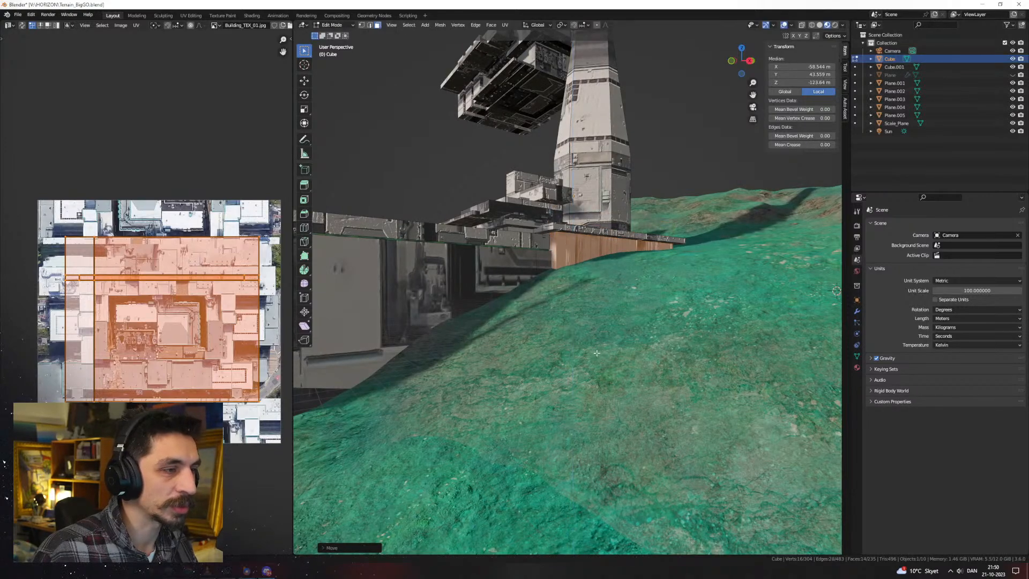
# Cube-project the UVs of the new foundation beneath the tower platform and return to Object Mode
pyautogui.press('u')
pyautogui.click(583, 285)
pyautogui.press('Tab')
# Duplicate the farmland structure, shift the copy along X and rotate it 45° about Z
pyautogui.scroll(-8, 583, 284)
pyautogui.moveTo(583, 285); pyautogui.dragTo(554, 294, button='middle')
pyautogui.hotkey('shift', 'd')
pyautogui.write('x')
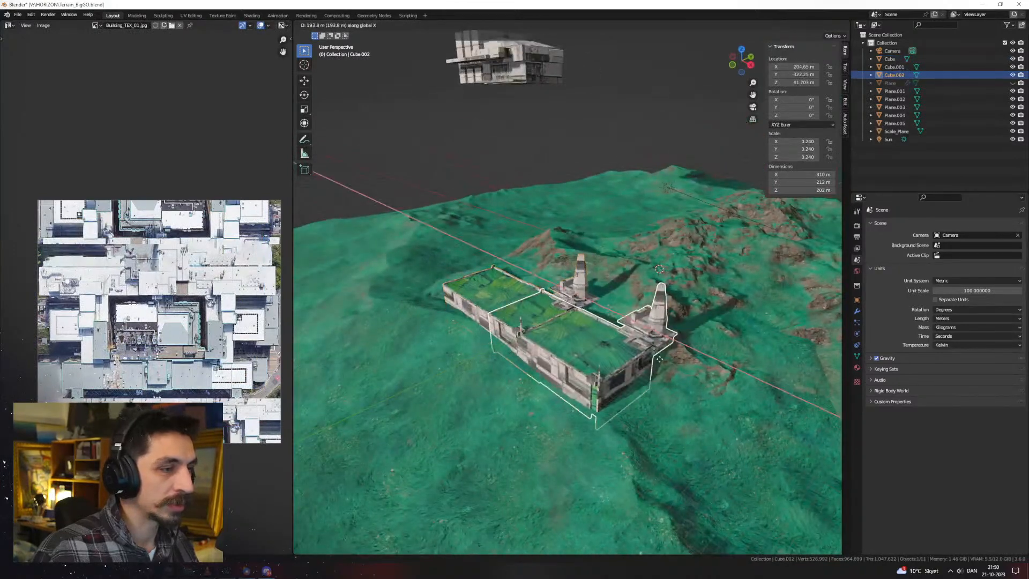
pyautogui.write('rz45')
pyautogui.press('Return')
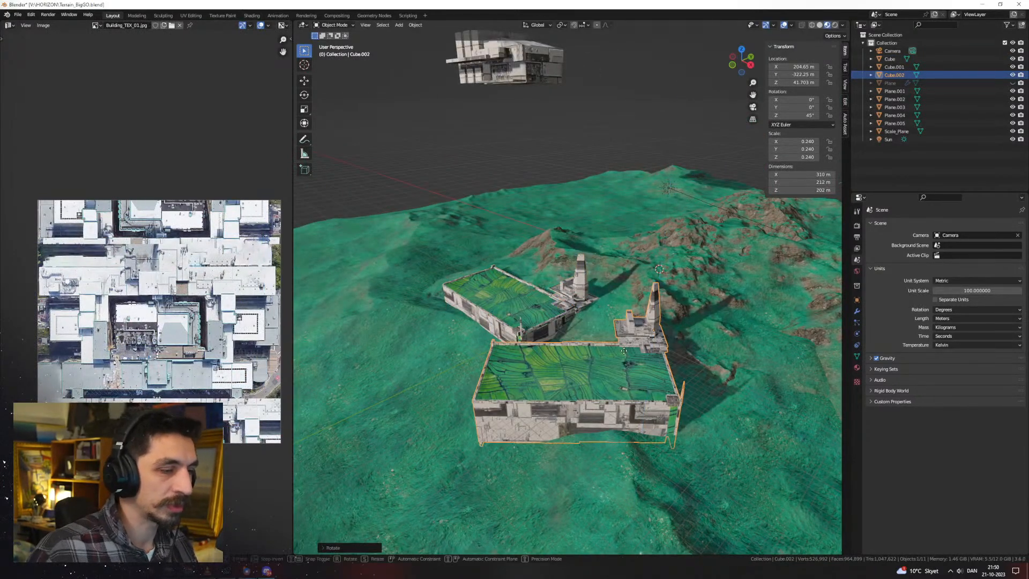
# Lower the rotated copy along Z into the terrain and slide it in X and Y closer to the first structure
pyautogui.press('g')
pyautogui.press('z')
pyautogui.click(621, 369)
pyautogui.moveTo(618, 371); pyautogui.dragTo(633, 403, button='middle')
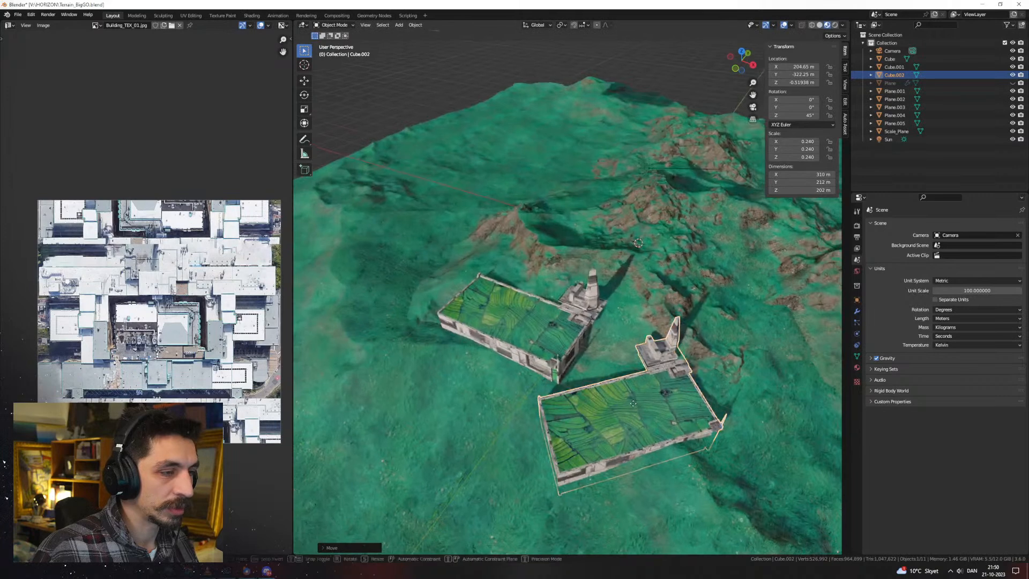
pyautogui.press('z')
pyautogui.hotkey('shift', 'z')
pyautogui.click(635, 387)
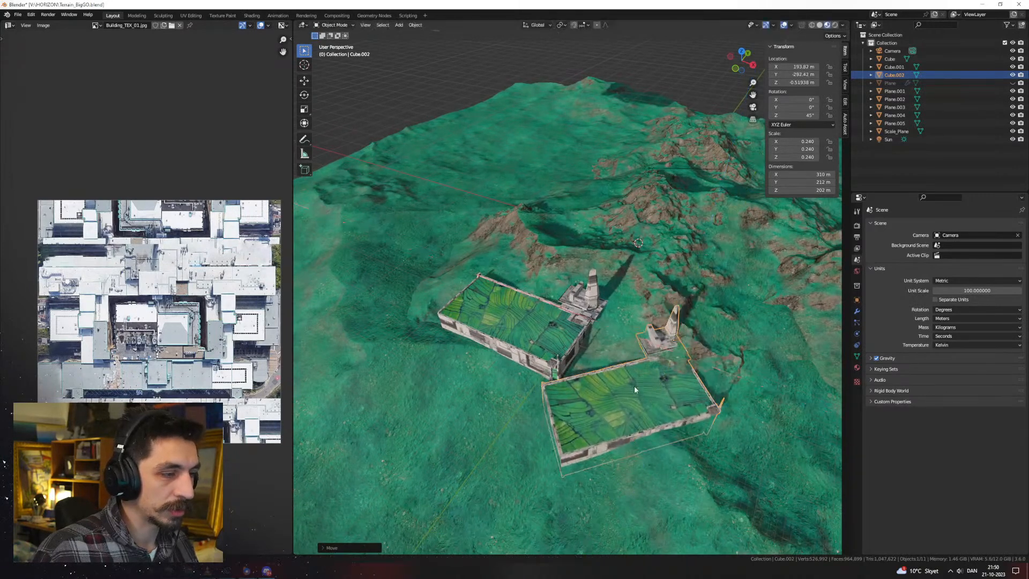
# Duplicate the rotated structure, place the third copy on the slope in front of the first, and try a further 45° rotation
pyautogui.scroll(-2, 635, 390)
pyautogui.moveTo(687, 386); pyautogui.dragTo(676, 346, button='middle')
pyautogui.hotkey('shift', 'd')
pyautogui.hotkey('shift', 'z')
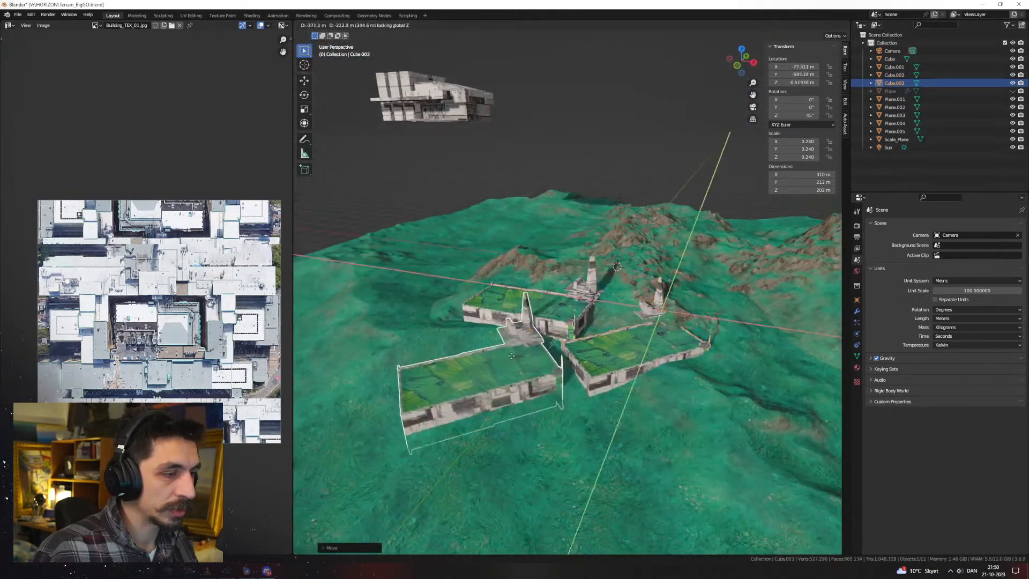
pyautogui.click(491, 345)
pyautogui.write('45')
pyautogui.rightClick(492, 348)
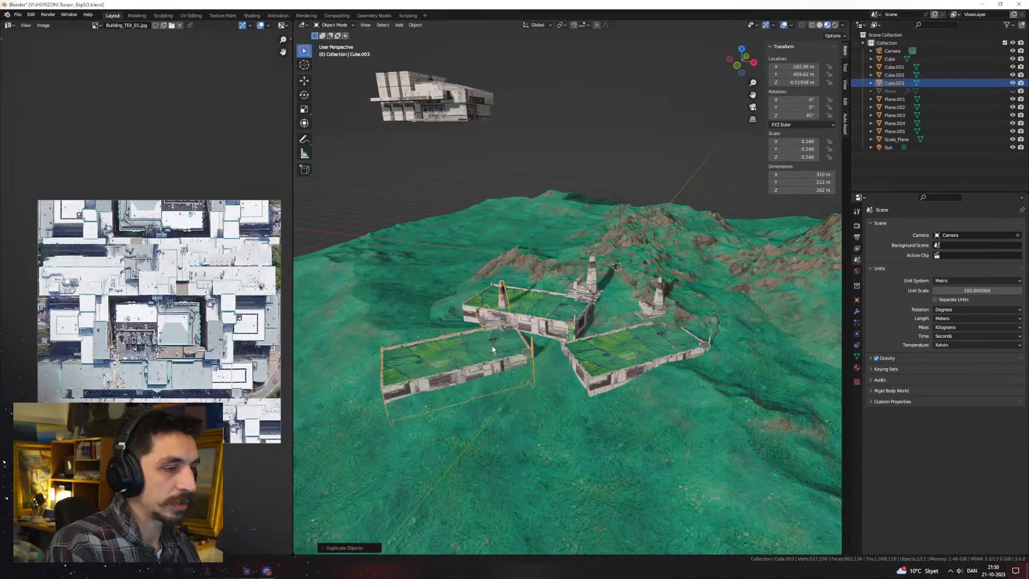
# Slide the third farmland copy horizontally across the slope and lower it along Z toward the neighbouring structures
pyautogui.moveTo(540, 337); pyautogui.dragTo(567, 346, button='middle')
pyautogui.press('g')
pyautogui.hotkey('shift', 'z')
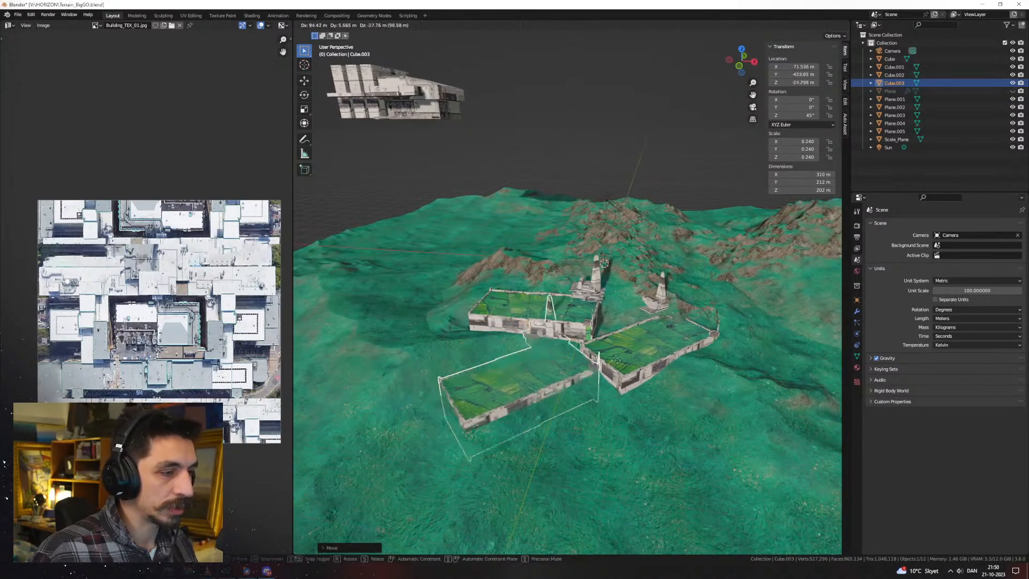
pyautogui.click(631, 358)
pyautogui.moveTo(630, 361); pyautogui.dragTo(581, 352, button='middle')
pyautogui.scroll(3, 582, 352)
pyautogui.press('g')
pyautogui.press('z')
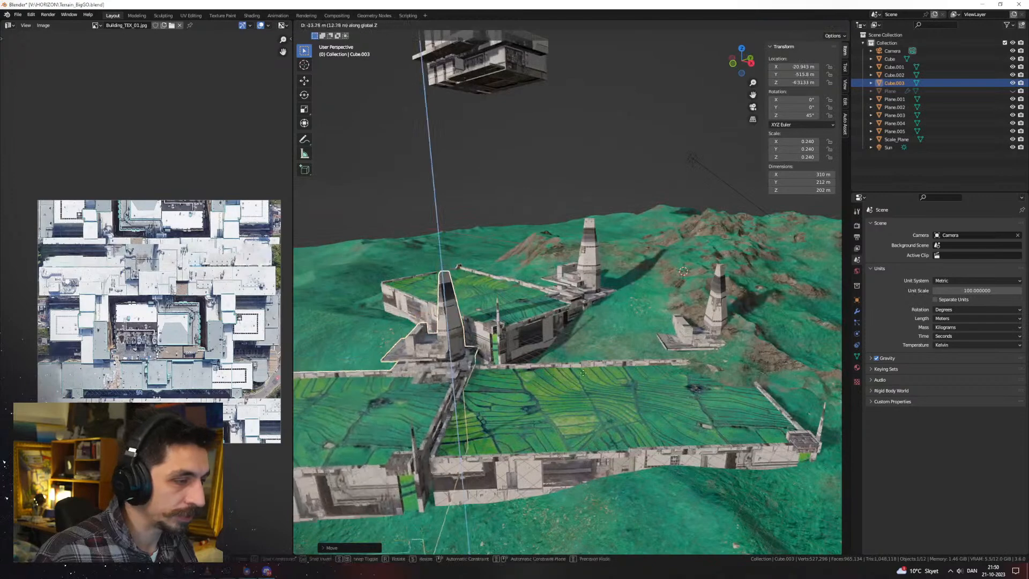
pyautogui.click(574, 395)
# Shift the third copy along X so that its corner meets the adjacent structures
pyautogui.moveTo(572, 394); pyautogui.dragTo(684, 375, button='middle')
pyautogui.scroll(3, 680, 387)
pyautogui.press('g')
pyautogui.press('x')
pyautogui.press('x')
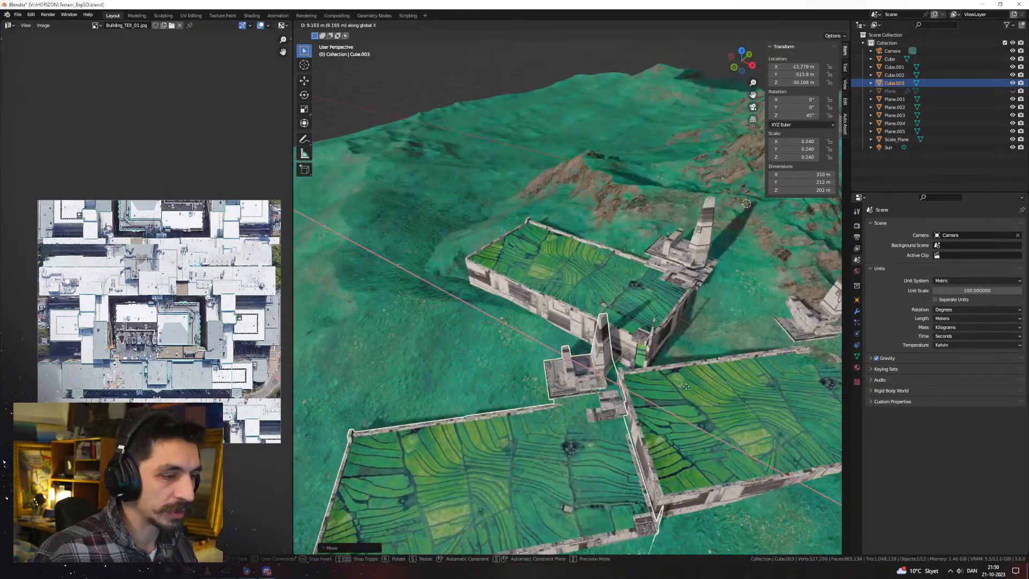
pyautogui.click(682, 386)
# Duplicate the third structure, move the copy horizontally down the slope, and rotate it back to 0° about Z
pyautogui.scroll(-4, 653, 400)
pyautogui.moveTo(608, 400); pyautogui.dragTo(644, 389, button='middle')
pyautogui.hotkey('shift', 'd')
pyautogui.hotkey('shift', 'z')
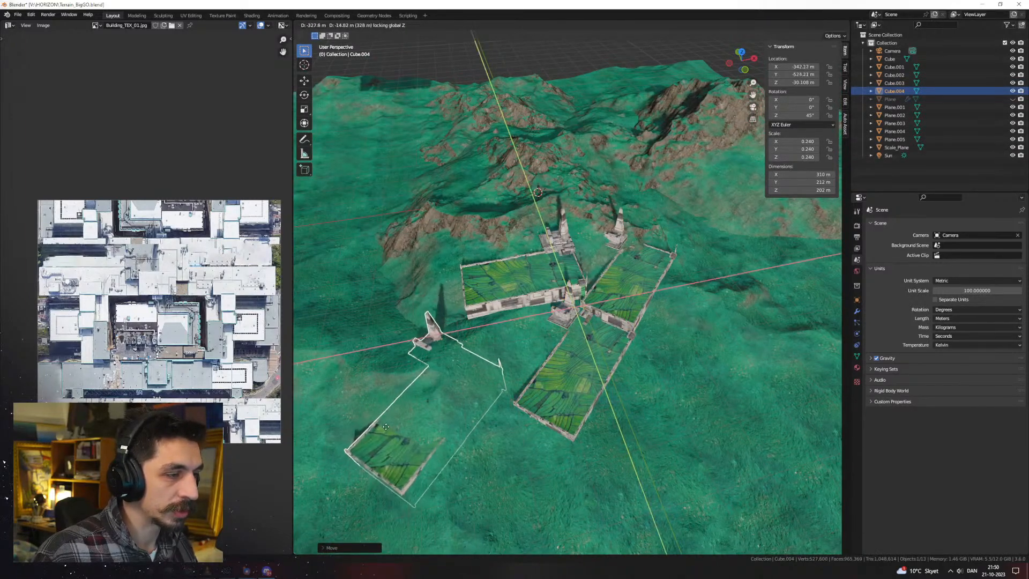
pyautogui.click(395, 406)
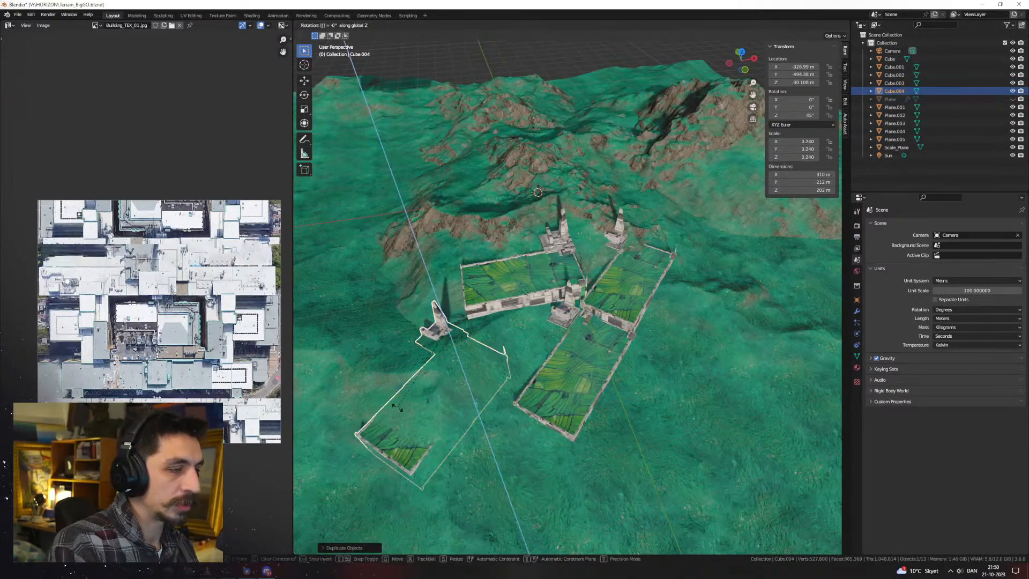
pyautogui.moveTo(397, 406); pyautogui.dragTo(626, 362, button='middle')
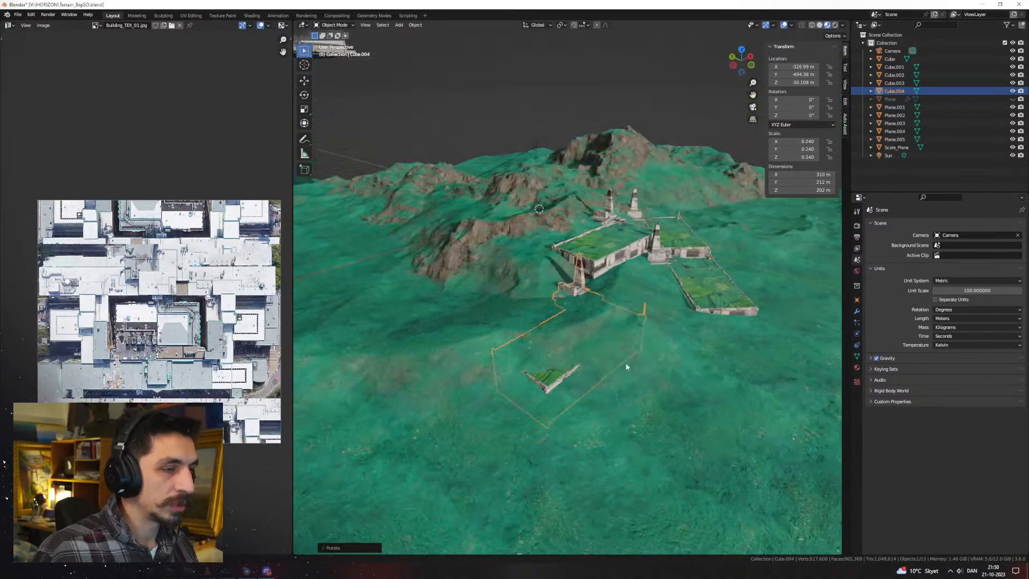
# Raise the fourth structure along Z above the terrain and slide it along Y toward the first structure
pyautogui.scroll(2, 625, 362)
pyautogui.press('g')
pyautogui.press('z')
pyautogui.click(630, 305)
pyautogui.moveTo(630, 306); pyautogui.dragTo(675, 343, button='middle')
pyautogui.press('g')
pyautogui.press('y')
pyautogui.click(557, 320)
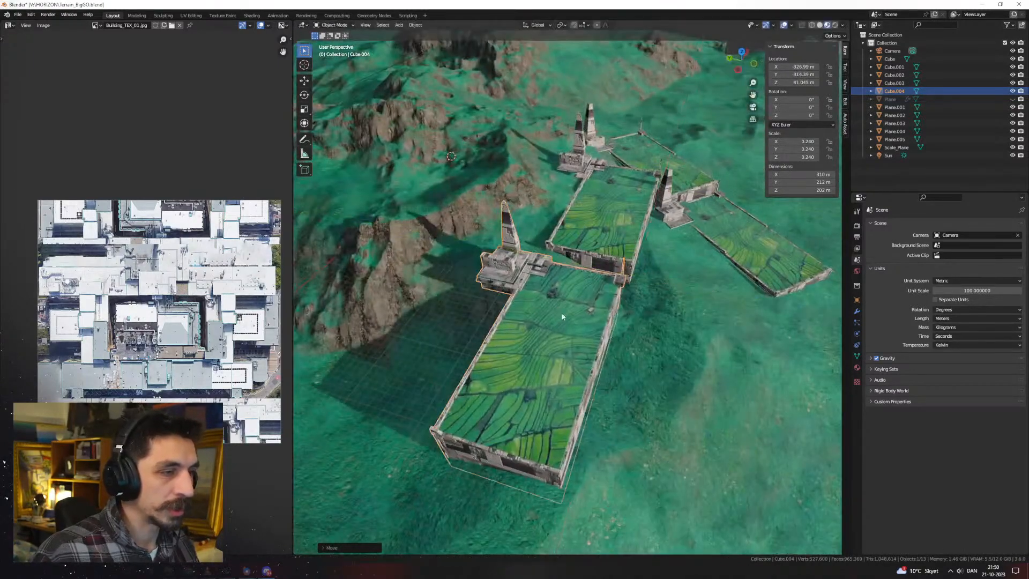
# Lower the fourth structure along Z and align it in X and Y with the end of the first structure
pyautogui.moveTo(557, 321); pyautogui.dragTo(515, 292, button='middle')
pyautogui.press('g')
pyautogui.press('z')
pyautogui.click(548, 322)
pyautogui.moveTo(548, 321); pyautogui.dragTo(629, 323, button='middle')
pyautogui.scroll(4, 570, 333)
pyautogui.press('g')
pyautogui.press('x')
pyautogui.click(611, 325)
pyautogui.press('g')
pyautogui.press('y')
pyautogui.click(654, 334)
# Duplicate the fourth structure along Y and lower the copy along Z into the terrain
pyautogui.scroll(-4, 653, 334)
pyautogui.hotkey('shift', 'd')
pyautogui.press('y')
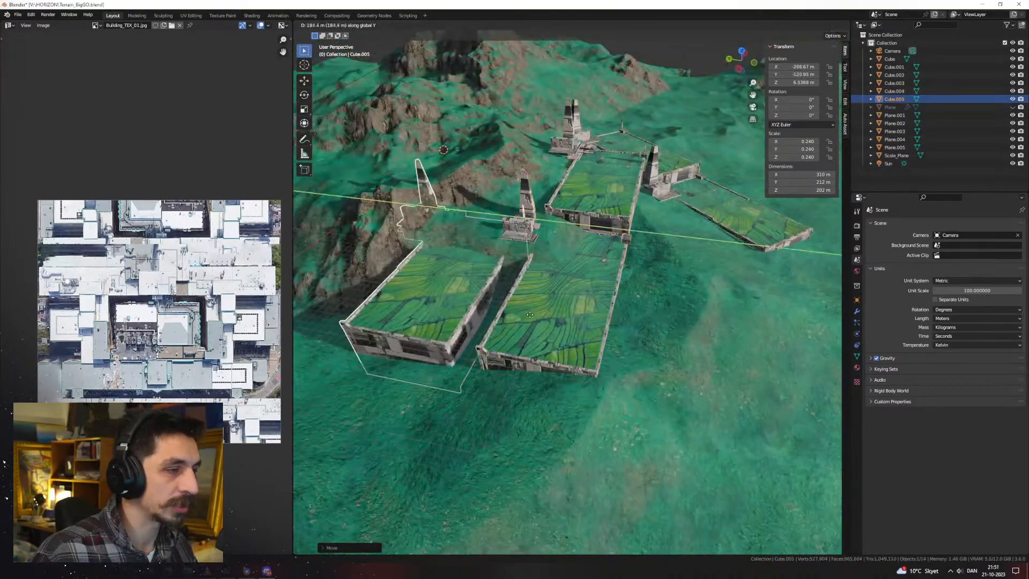
pyautogui.keyDown('shift'); pyautogui.moveTo(544, 319); pyautogui.dragTo(685, 307, button='middle'); pyautogui.keyUp('shift')
pyautogui.press('g')
pyautogui.press('z')
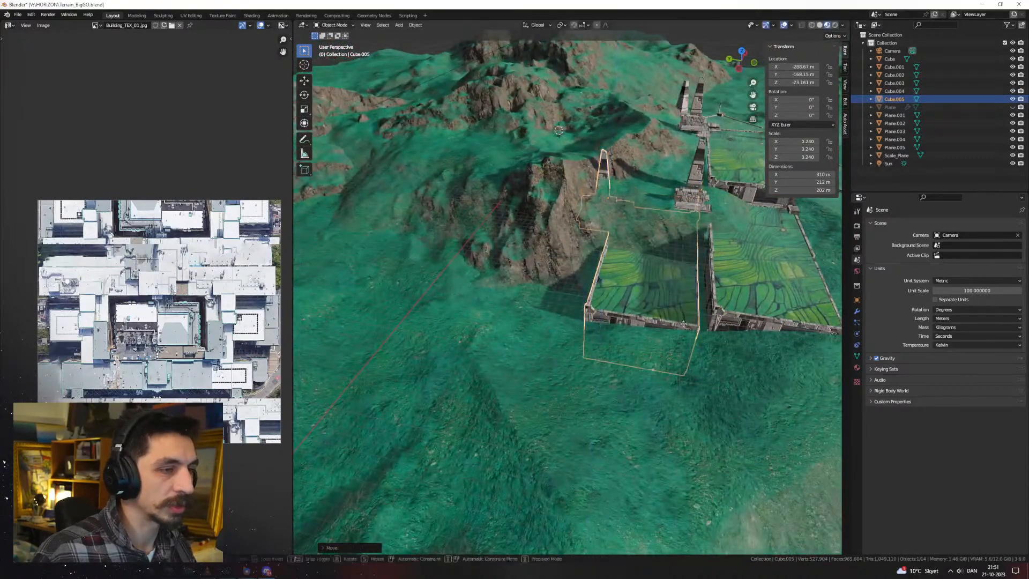
# Rotate the fifth structure 90° about Z and move it horizontally beyond the end of the fourth structure
pyautogui.write('gxrz9')
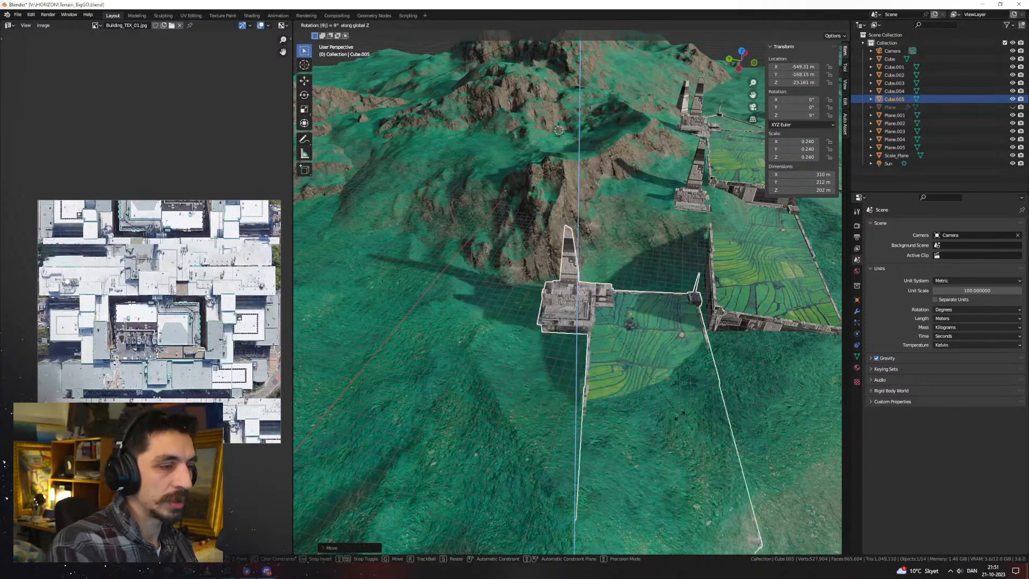
pyautogui.press('Escape')
pyautogui.write('90')
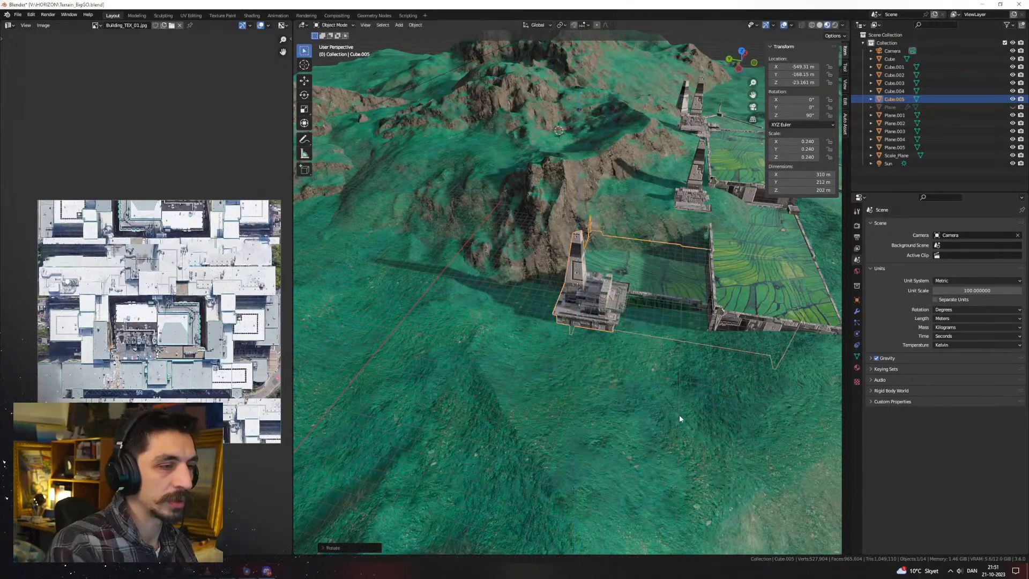
pyautogui.press('Return')
pyautogui.press('g')
pyautogui.hotkey('shift', 'z')
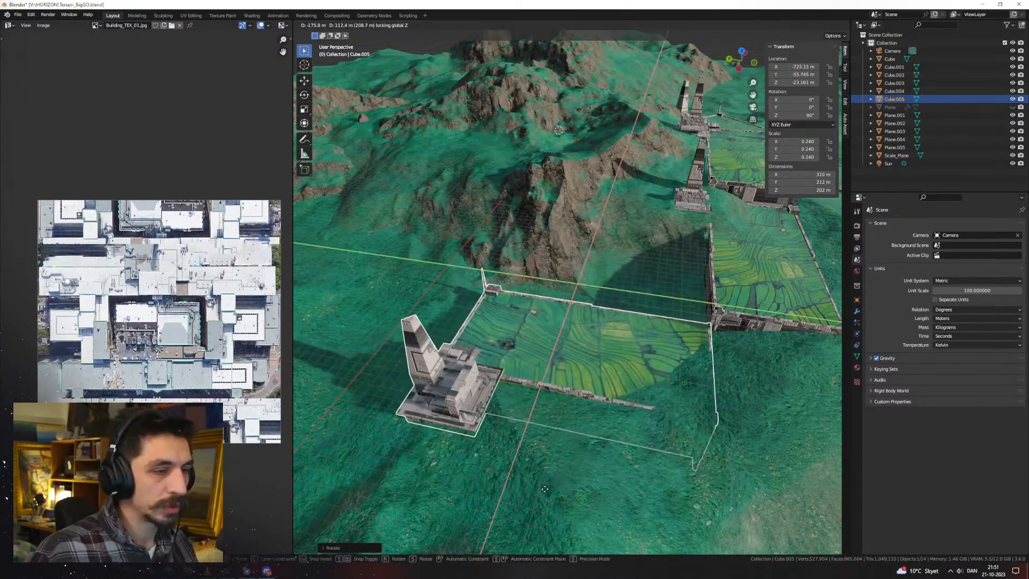
pyautogui.click(554, 477)
# Duplicate the 90° structure along X and raise the copy slightly along Z
pyautogui.scroll(-3, 604, 464)
pyautogui.moveTo(603, 465); pyautogui.dragTo(670, 353, button='middle')
pyautogui.hotkey('shift', 'd')
pyautogui.press('x')
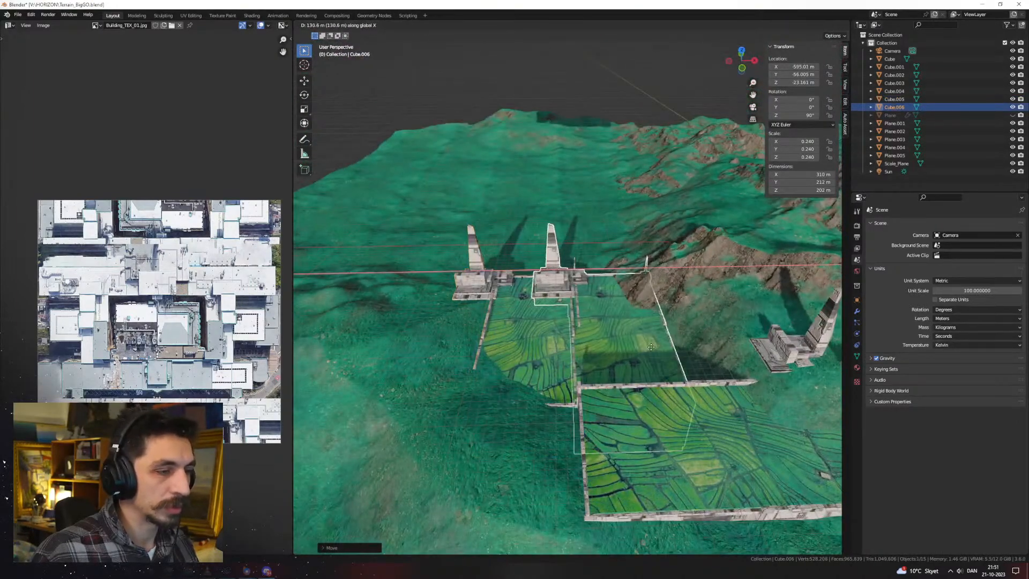
pyautogui.press('z')
pyautogui.click(595, 337)
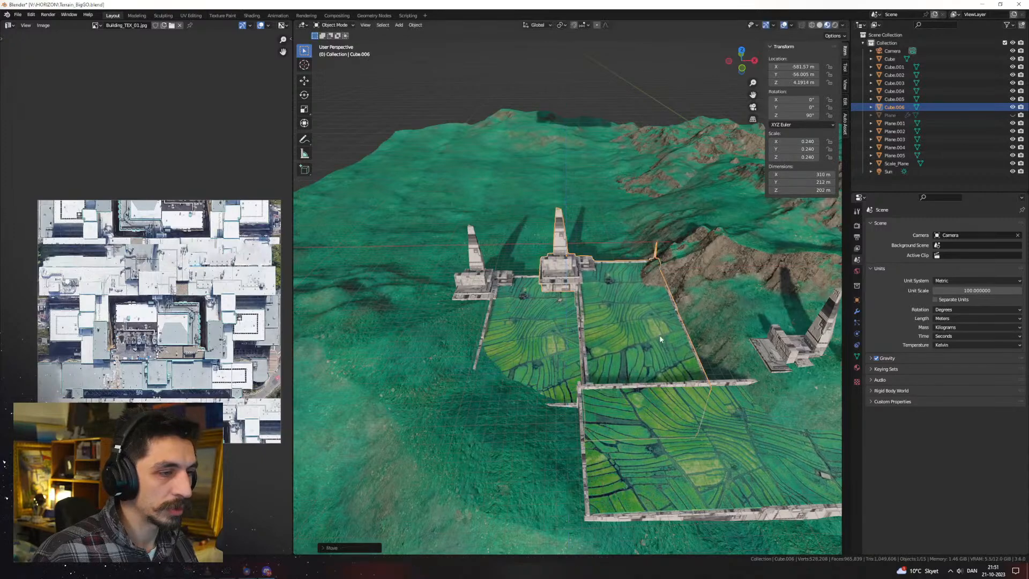
# Slide the sixth structure along Y and mirror it along X with a scale of -1
pyautogui.moveTo(595, 336); pyautogui.dragTo(567, 345, button='middle')
pyautogui.press('g')
pyautogui.press('x')
pyautogui.press('y')
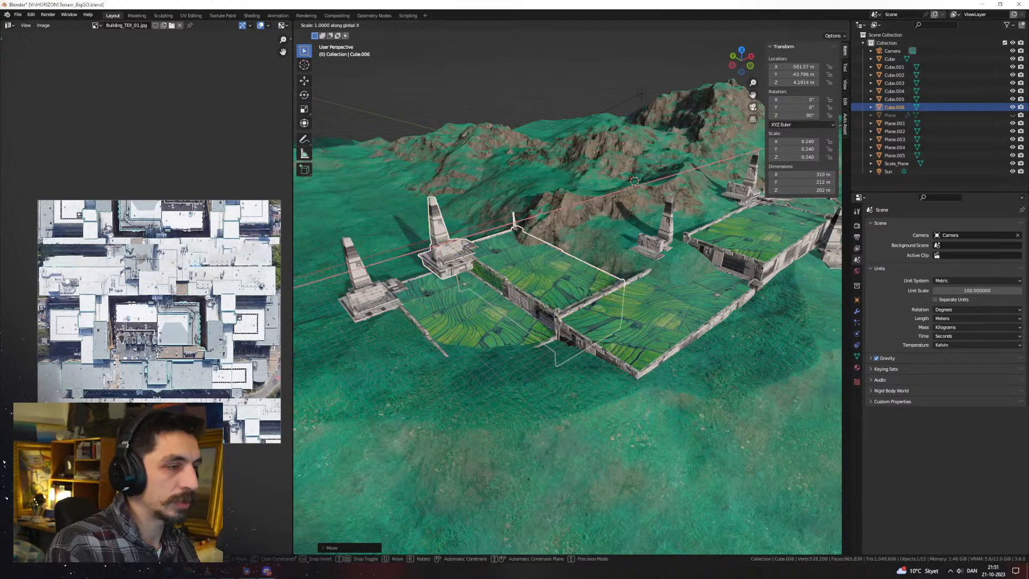
pyautogui.write('-1')
pyautogui.press('Return')
# Shift the mirrored structure along X so that its field lines up with the adjoining plots
pyautogui.press('g')
pyautogui.press('x')
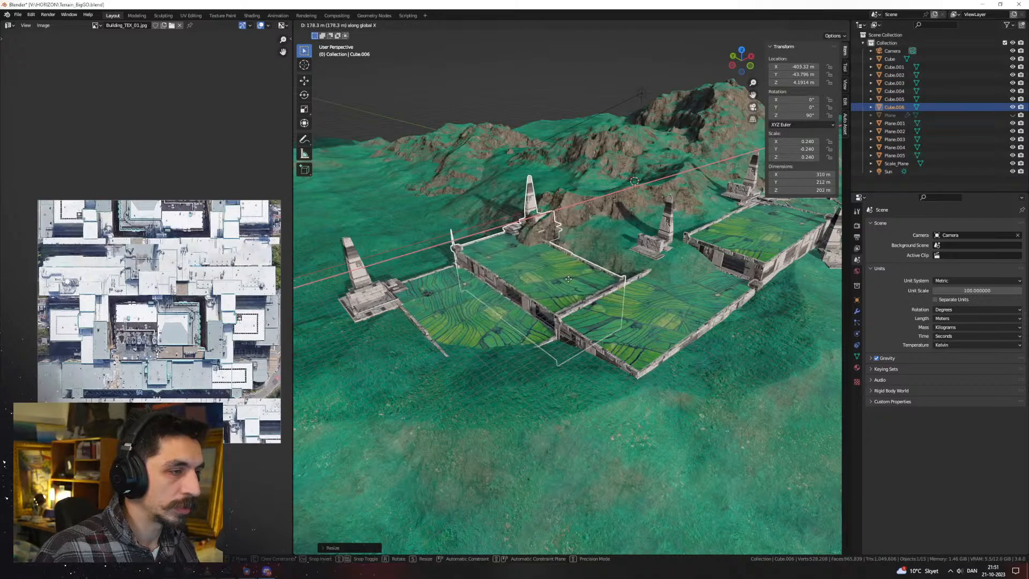
pyautogui.click(568, 279)
pyautogui.moveTo(568, 279); pyautogui.dragTo(641, 277, button='middle')
# Select the fourth structure and duplicate it along Y onto the open slope in front
pyautogui.click(572, 261)
pyautogui.scroll(2, 579, 271)
pyautogui.hotkey('shift', 'd')
pyautogui.press('y')
pyautogui.click(712, 268)
# In Edit Mode, select the linked geometry of the new copy's tower building and move it down along Z
pyautogui.press('Tab')
pyautogui.click(670, 238)
pyautogui.press('l')
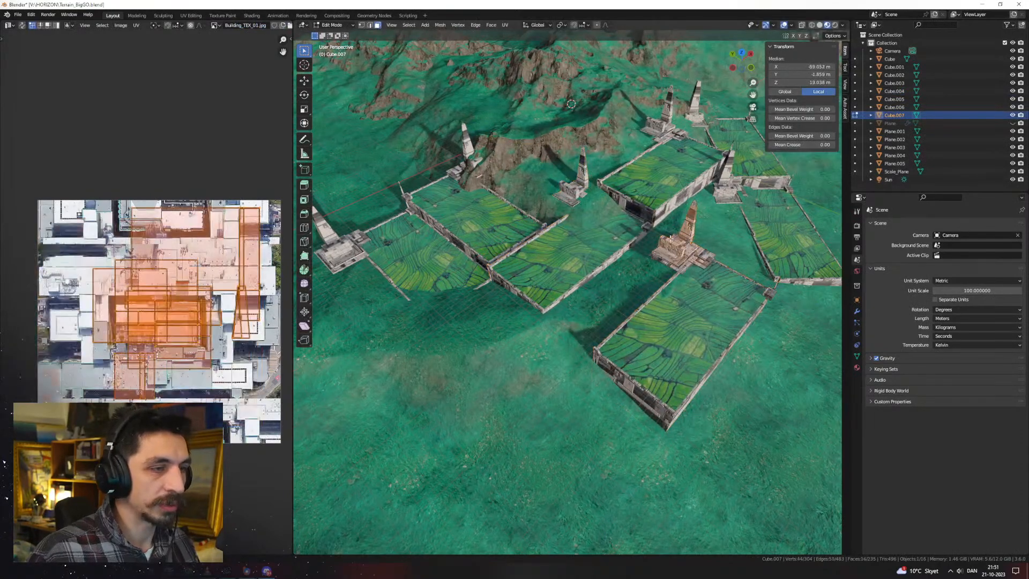
pyautogui.press('KP_Decimal')
pyautogui.press('g')
pyautogui.press('z')
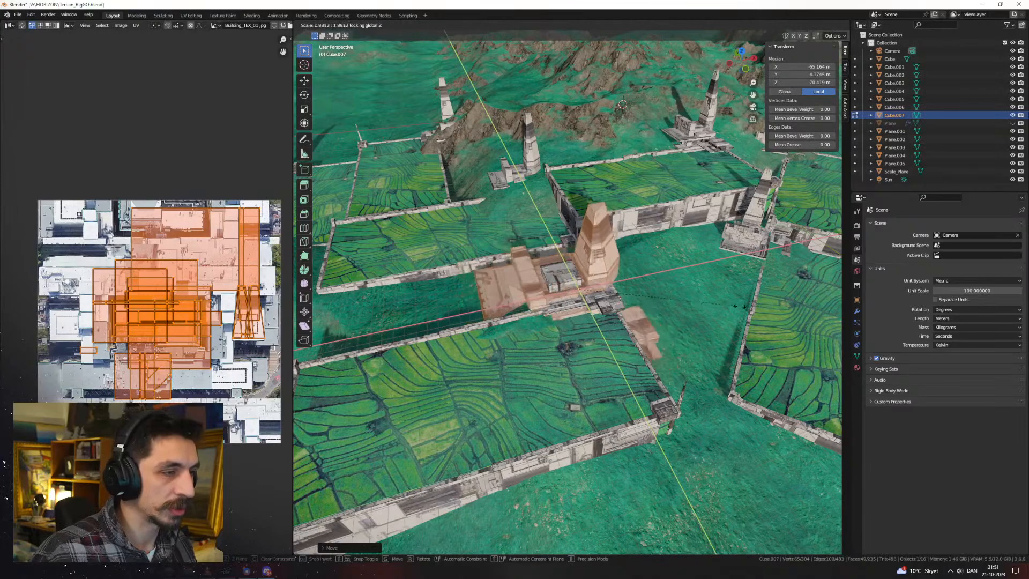
pyautogui.click(721, 302)
# Resize the tower building into a low block and sink it along Z at the field's corner
pyautogui.press('s')
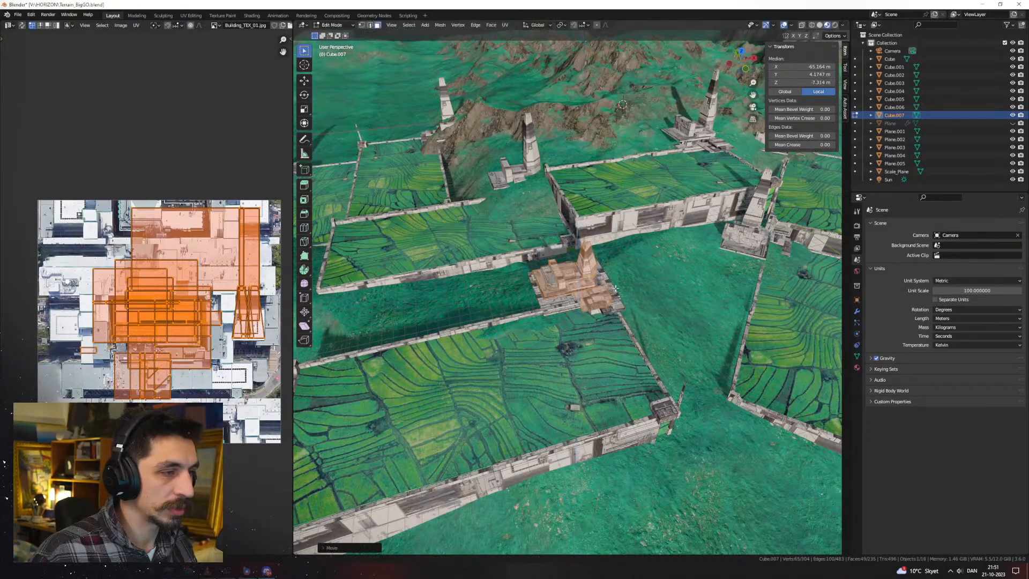
pyautogui.moveTo(596, 282); pyautogui.dragTo(606, 405, button='middle')
pyautogui.press('g')
pyautogui.press('z')
pyautogui.click(557, 275)
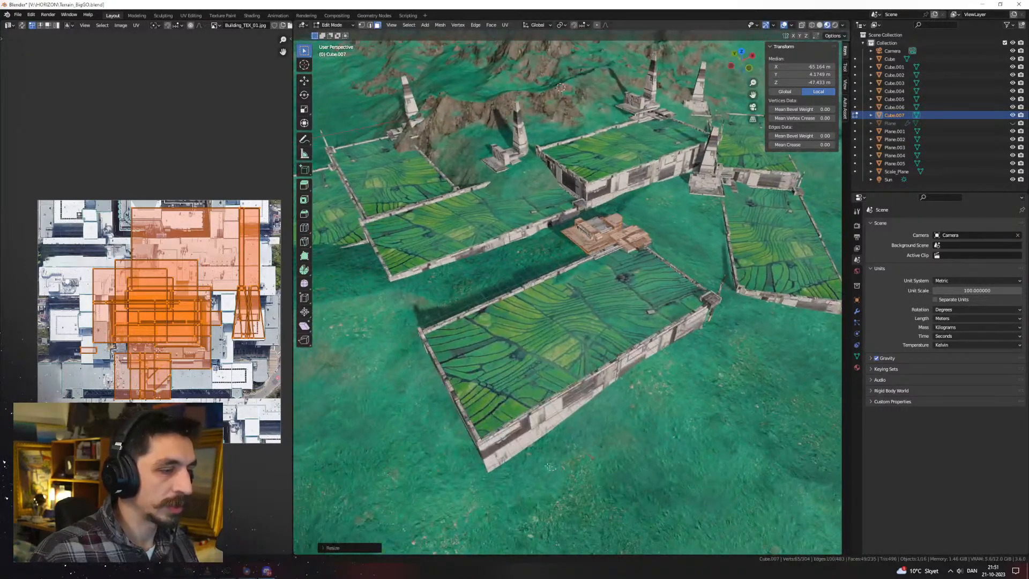
# Select the new copy's field with its linked wall pieces and try enlarging them in X and Y
pyautogui.moveTo(579, 439); pyautogui.dragTo(527, 394)
pyautogui.hotkey('ctrl', 'l')
pyautogui.scroll(-1, 638, 398)
pyautogui.press('s')
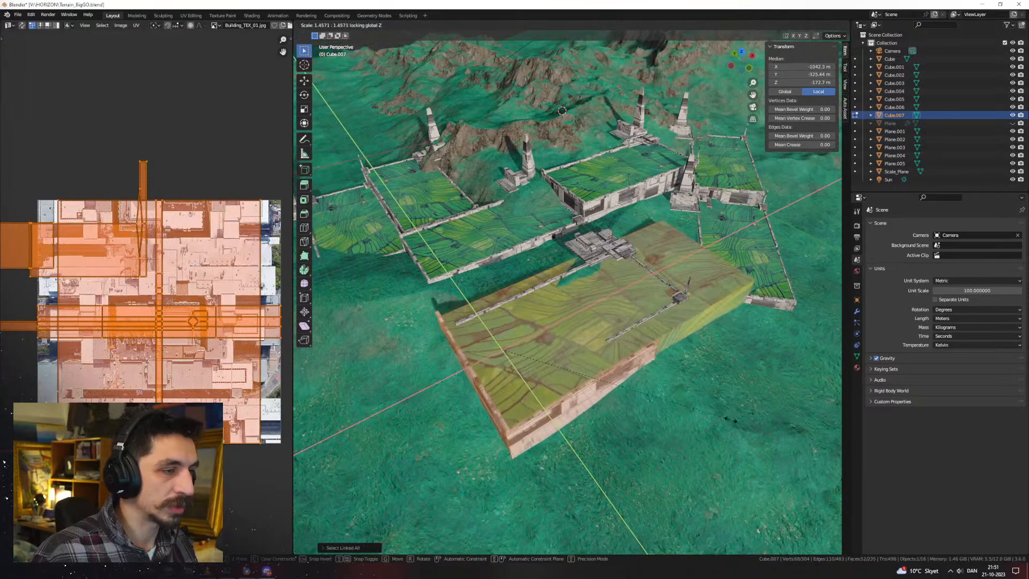
pyautogui.click(647, 384)
pyautogui.moveTo(465, 289); pyautogui.dragTo(465, 289)
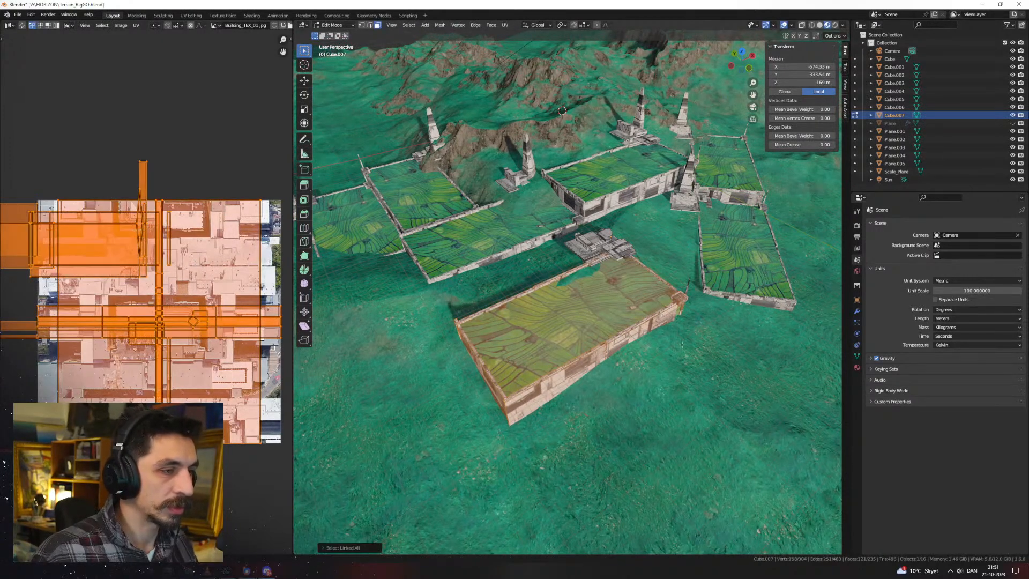
pyautogui.press('s')
pyautogui.hotkey('shift', 'z')
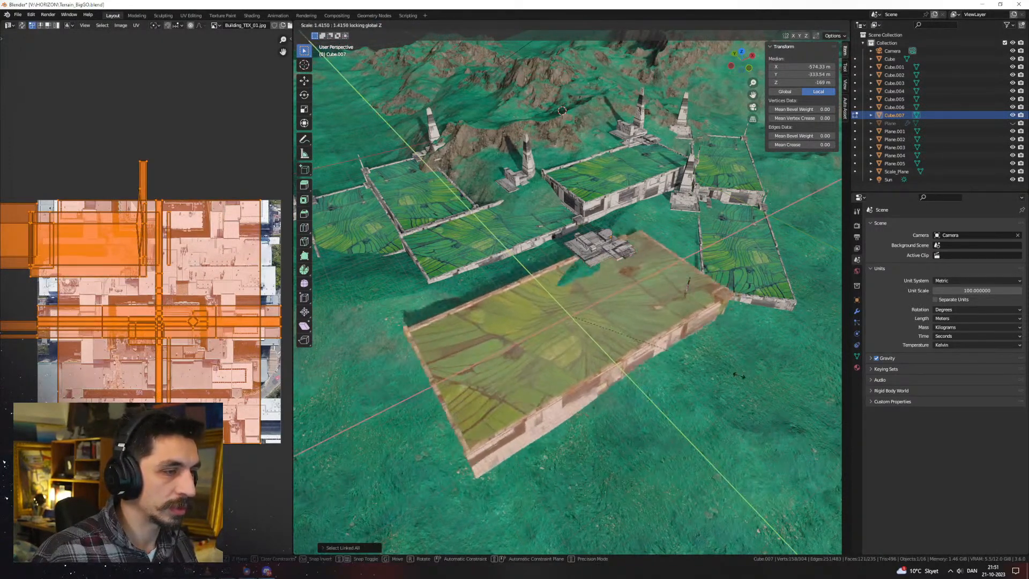
pyautogui.click(741, 376)
# Stretch the field and walls in X and Y, slide them toward the neighbouring plots, and cube-project their UVs
pyautogui.press('s')
pyautogui.press('x')
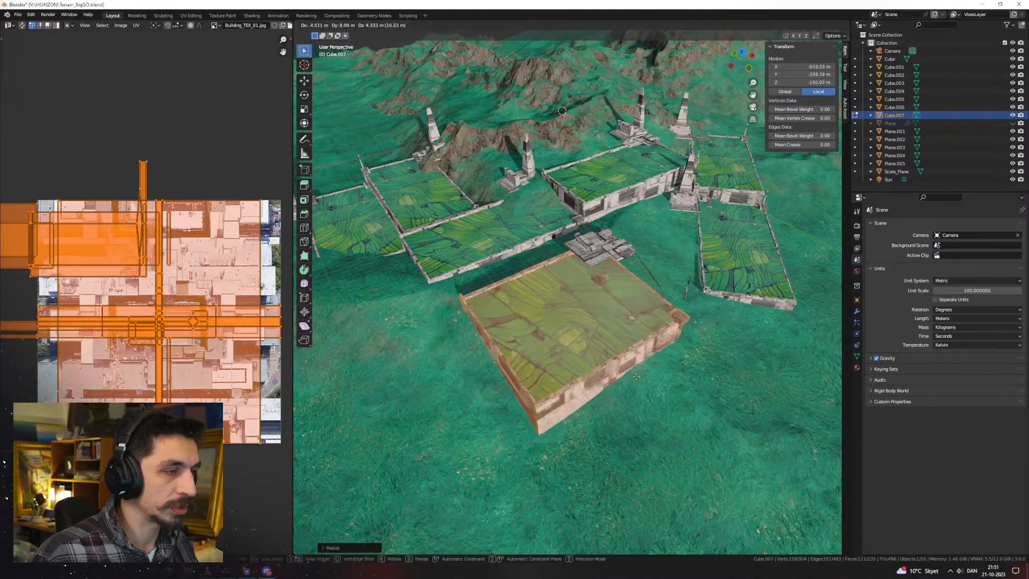
pyautogui.press('y')
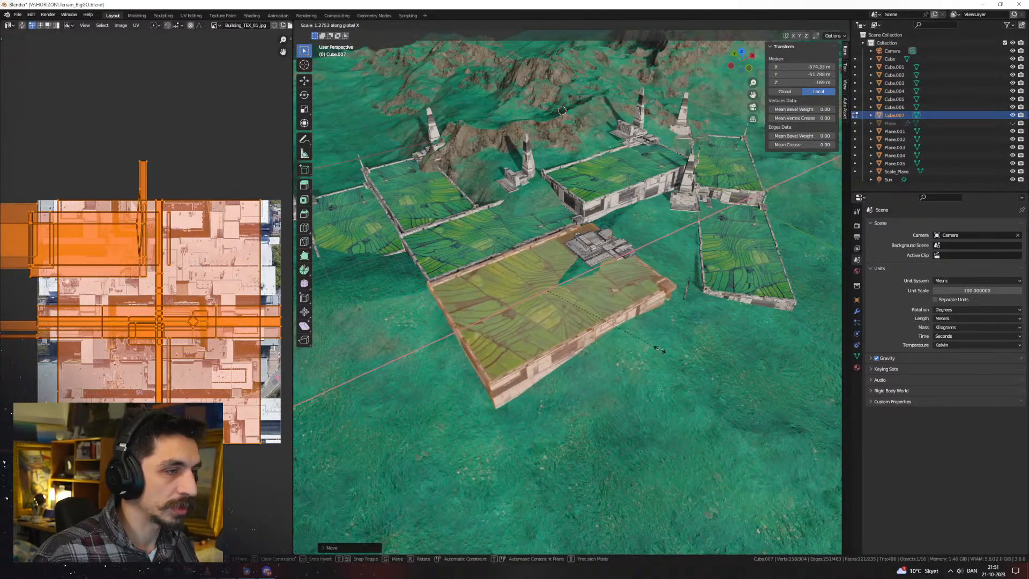
pyautogui.click(622, 349)
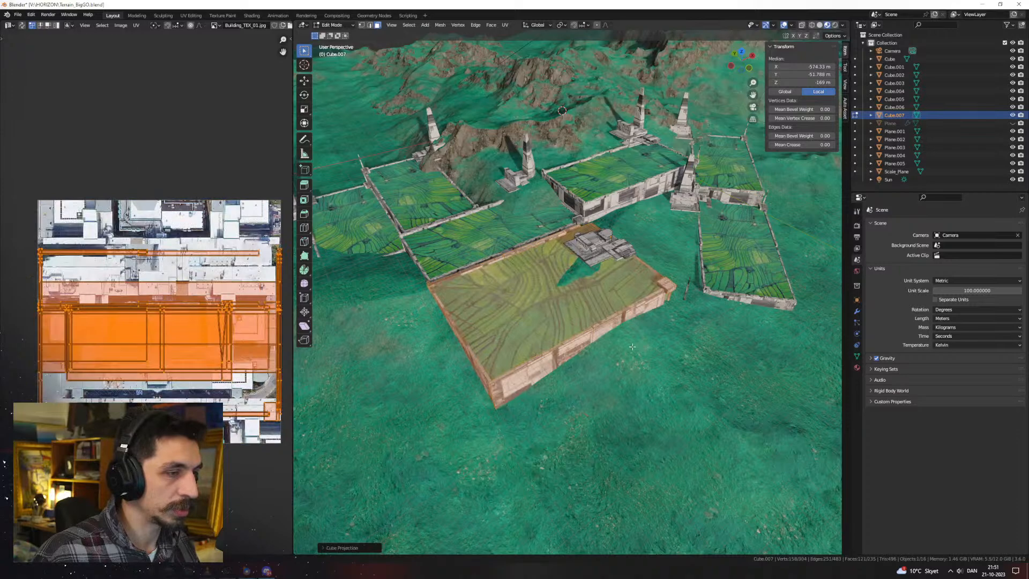
# Duplicate the linked green field surface and lower the copy into the gap between the structures
pyautogui.moveTo(643, 351); pyautogui.dragTo(542, 320, button='middle')
pyautogui.scroll(2, 561, 341)
pyautogui.click(557, 270)
pyautogui.hotkey('ctrl', 'l')
pyautogui.moveTo(571, 285); pyautogui.dragTo(590, 300, button='middle')
pyautogui.hotkey('shift', 'd')
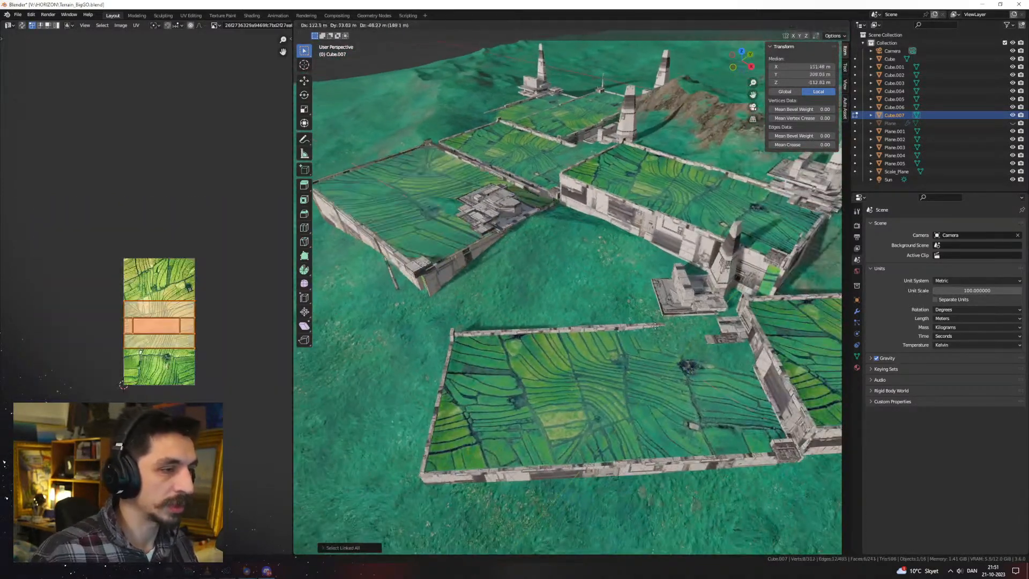
pyautogui.press('z')
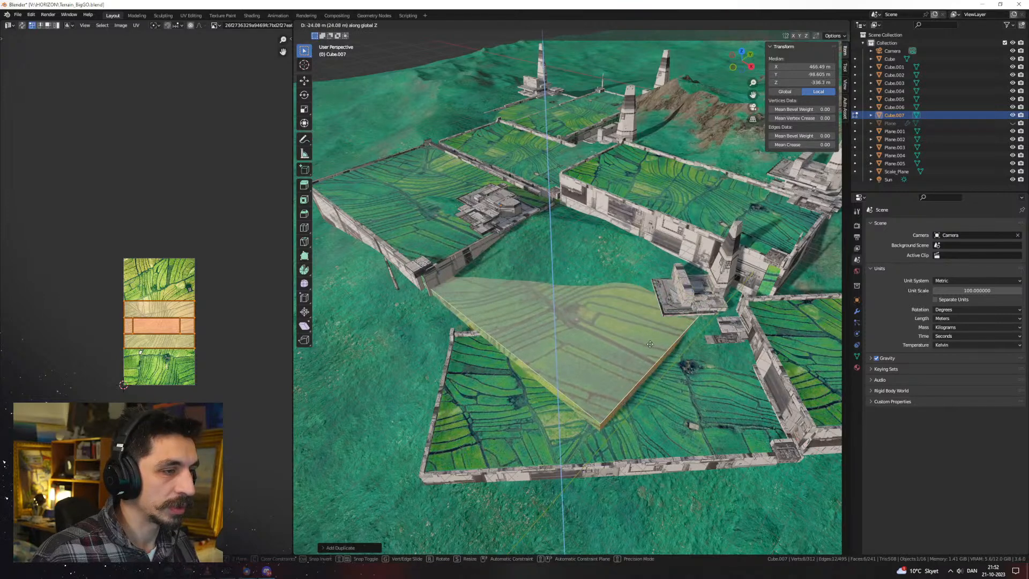
pyautogui.click(652, 338)
# Bevel the protruding corner edge of the duplicated field, remap its UVs, and return to Object Mode
pyautogui.press('2')
pyautogui.click(615, 425)
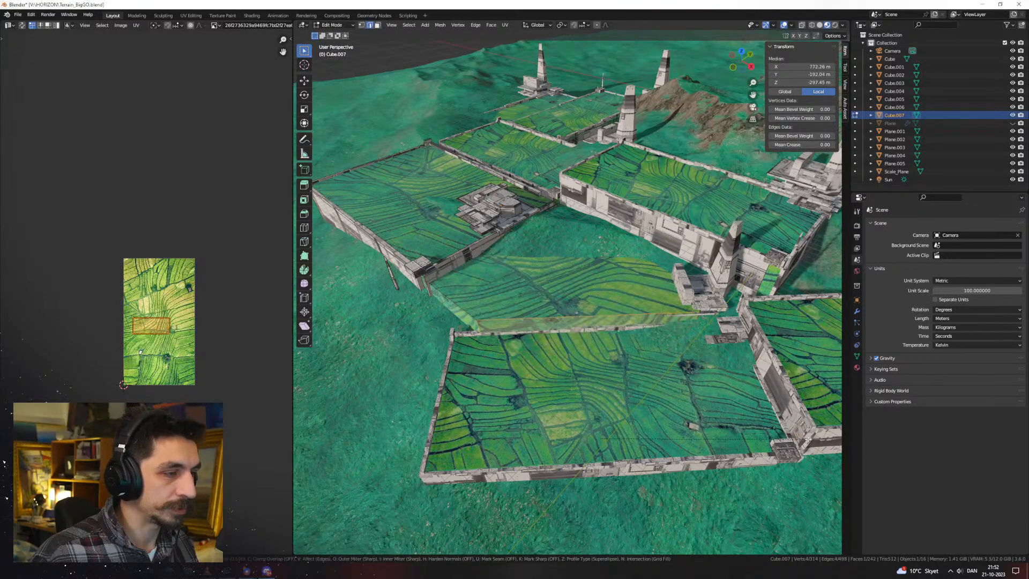
pyautogui.moveTo(646, 336); pyautogui.dragTo(668, 312, button='middle')
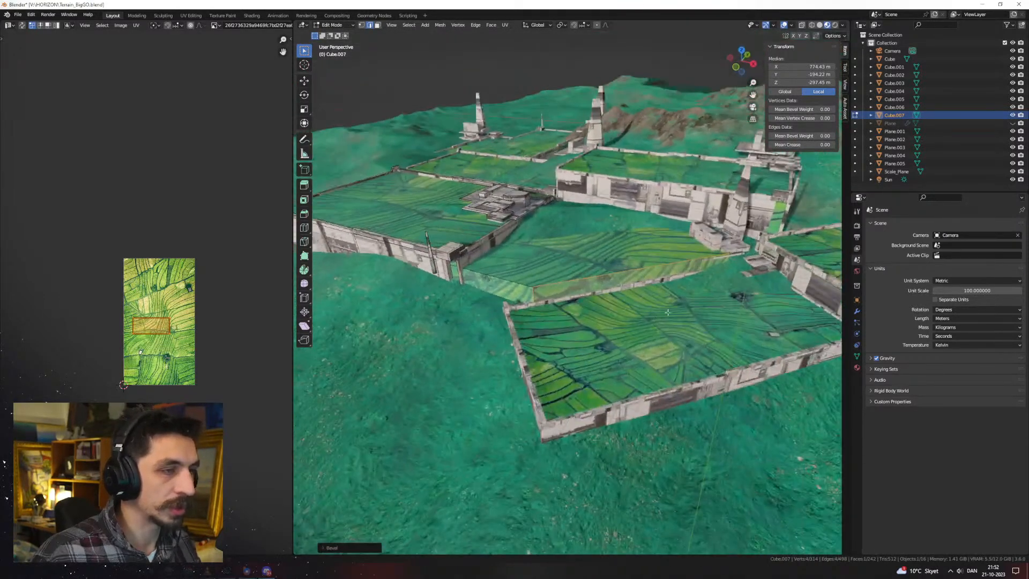
pyautogui.moveTo(636, 281); pyautogui.dragTo(650, 321, button='middle')
pyautogui.press('u')
pyautogui.click(654, 286)
pyautogui.press('Tab')
# In Edit Mode, select a linked wall piece and duplicate it along X to edge the front of the new field
pyautogui.scroll(-3, 651, 323)
pyautogui.scroll(4, 651, 321)
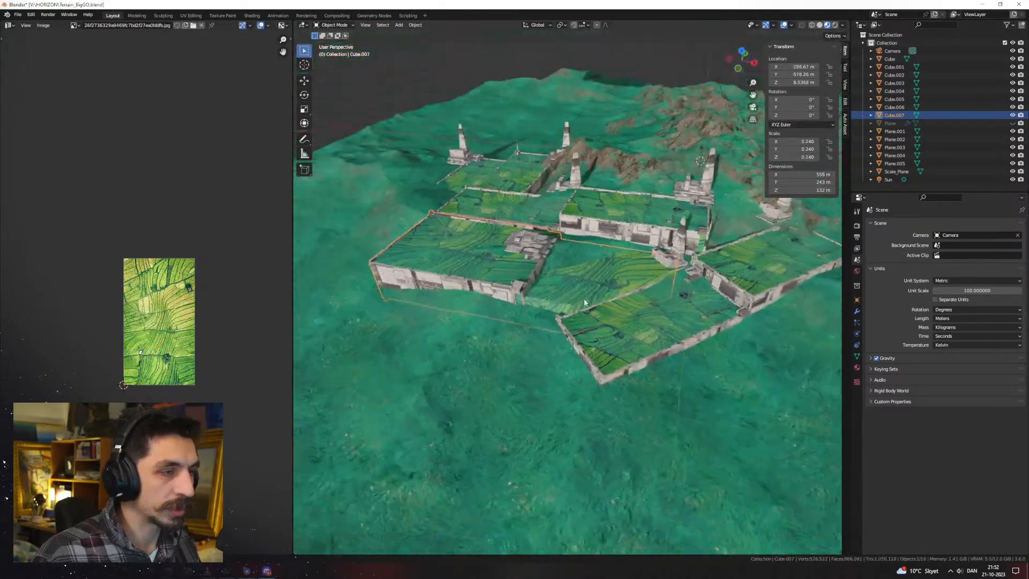
pyautogui.press('Tab')
pyautogui.hotkey('ctrl', 'l')
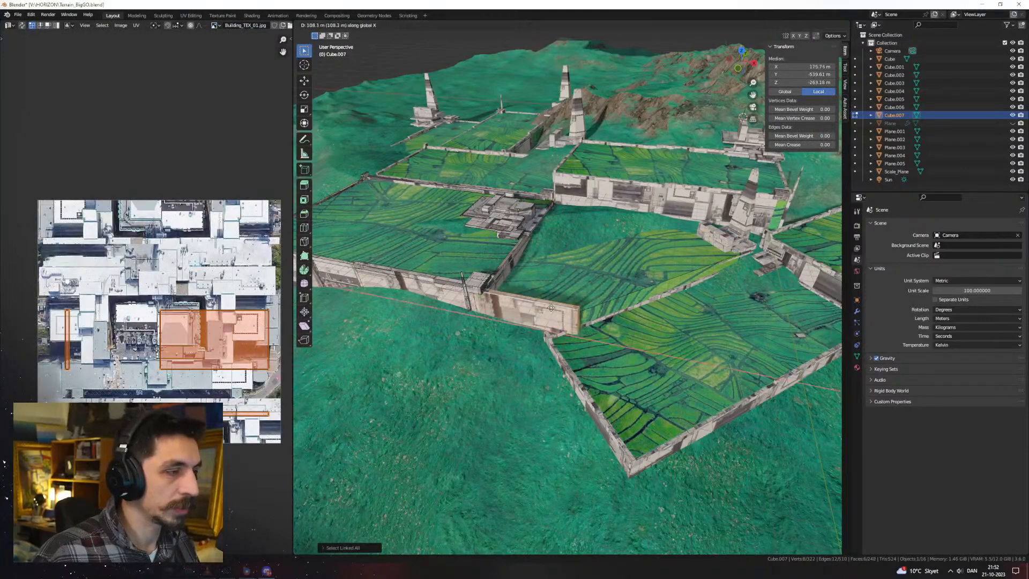
# Duplicate the long linked side wall, rotate the copy, and place it along the new field's diagonal edge
pyautogui.click(503, 283)
pyautogui.hotkey('ctrl', 'l')
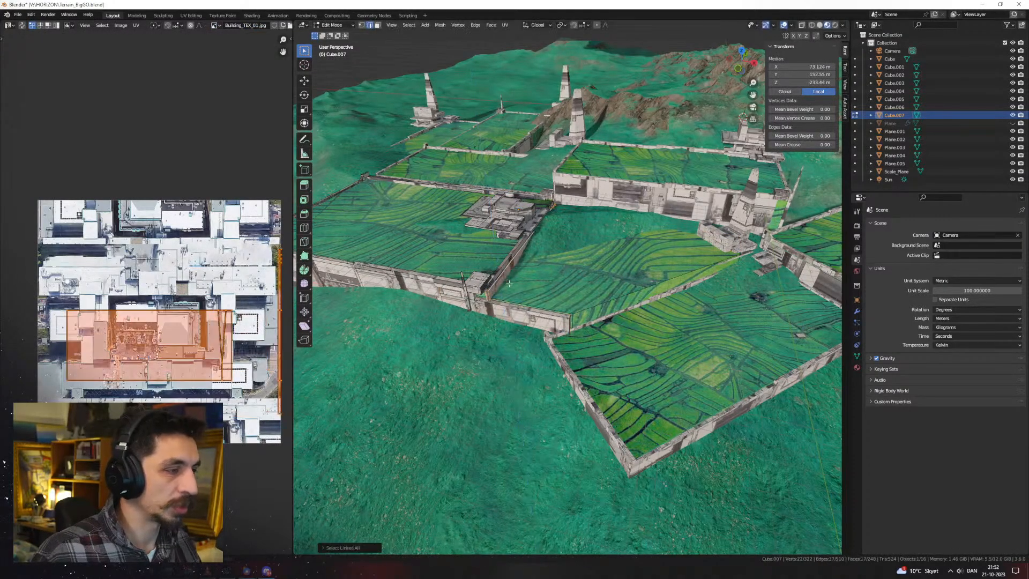
pyautogui.keyDown('shift'); pyautogui.moveTo(566, 264); pyautogui.dragTo(507, 291, button='middle'); pyautogui.keyUp('shift')
pyautogui.hotkey('shift', 'd')
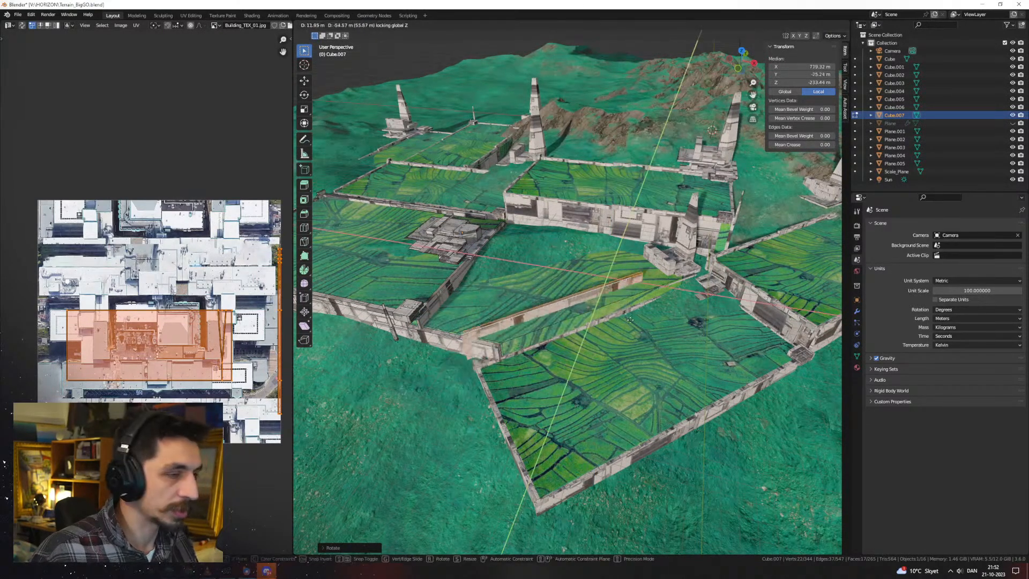
pyautogui.moveTo(647, 325); pyautogui.dragTo(609, 311, button='middle')
# Lower the diagonal wall along Z and reposition it against the field edge beside the tower
pyautogui.press('g')
pyautogui.press('z')
pyautogui.click(670, 299)
pyautogui.click(671, 322)
pyautogui.press('g')
pyautogui.scroll(5, 563, 306)
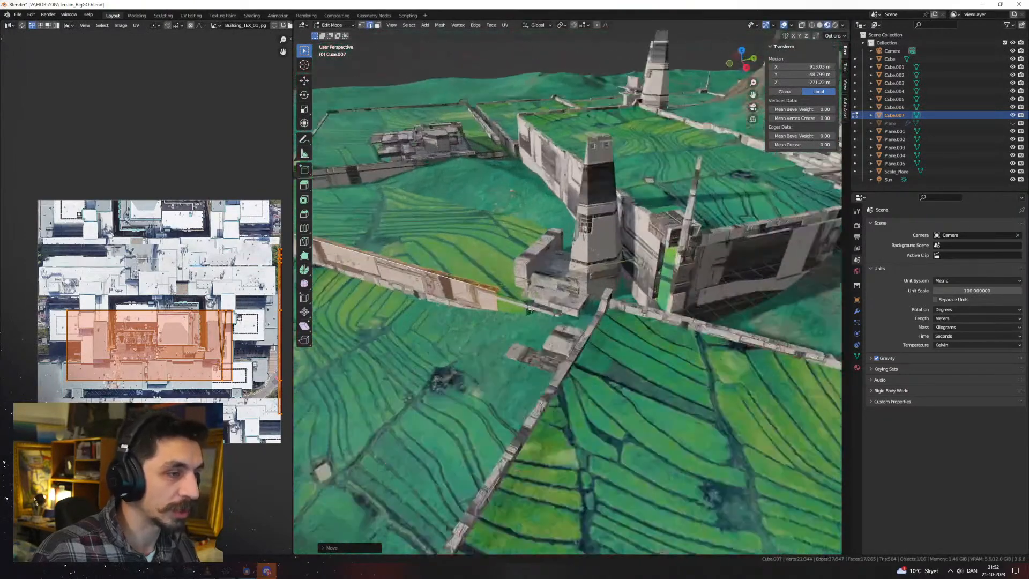
# Extend the end of the new field's boundary wall to meet the diagonal wall, remap its linked faces with Cube Projection, and return to Object Mode
pyautogui.press('3')
pyautogui.click(463, 298)
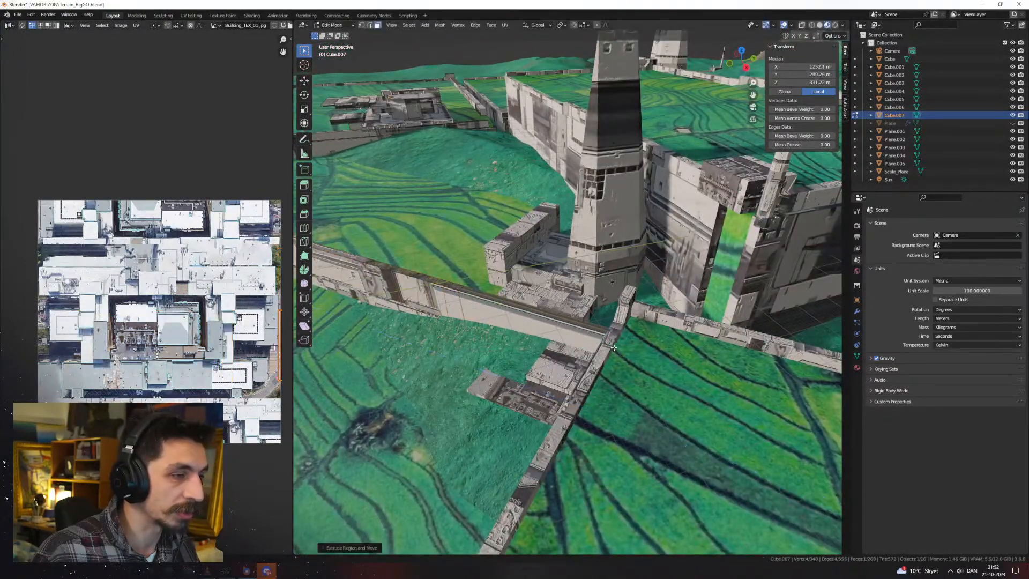
pyautogui.hotkey('ctrl', 'l')
pyautogui.press('u')
pyautogui.click(559, 321)
pyautogui.scroll(-4, 559, 322)
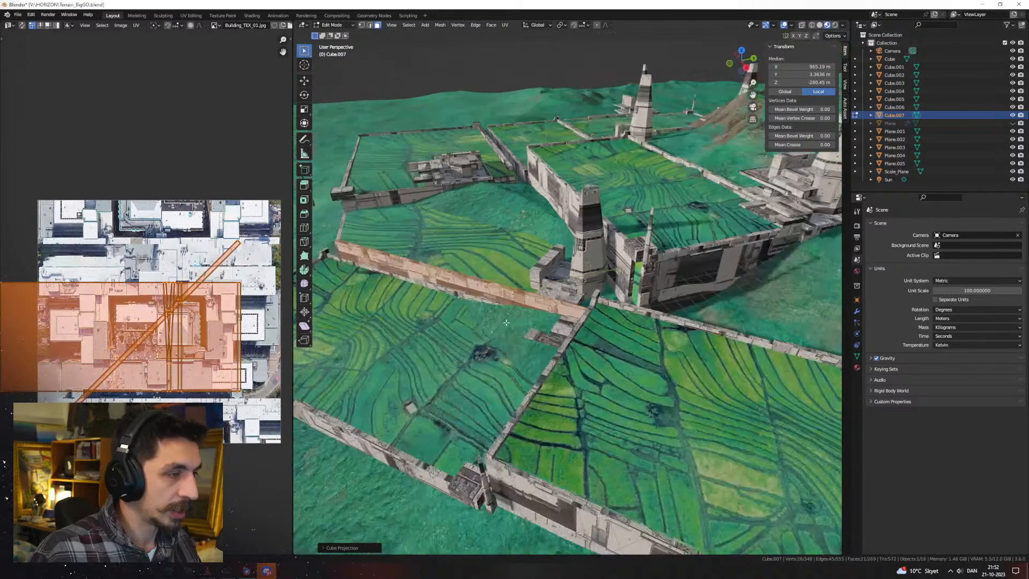
pyautogui.moveTo(461, 397); pyautogui.dragTo(555, 372, button='middle')
pyautogui.press('Tab')
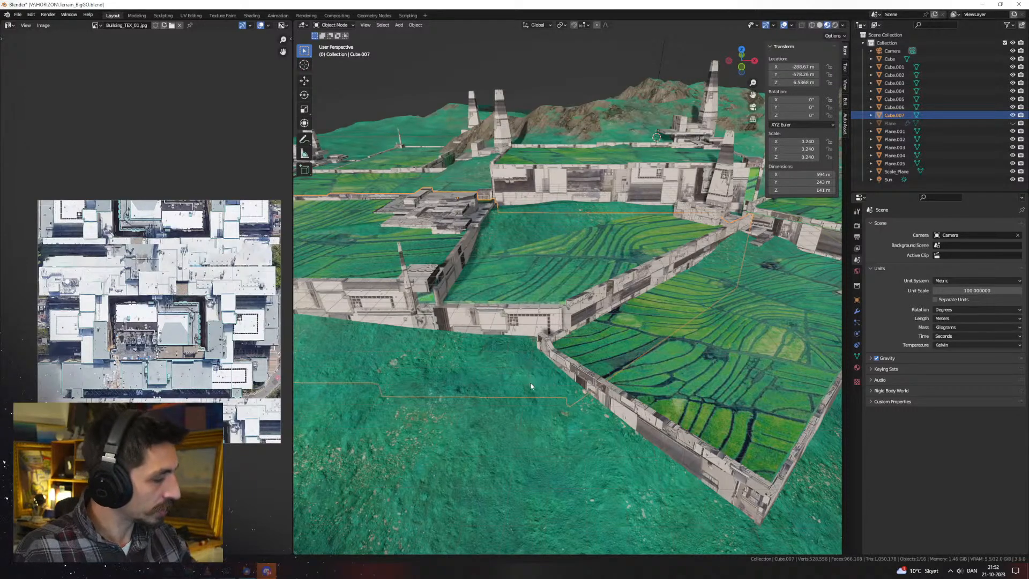
# Duplicate the corner field with its tower, rotate the copy to 0° about Z, and place it in front of the large field
pyautogui.scroll(-5, 529, 381)
pyautogui.moveTo(629, 310); pyautogui.dragTo(673, 301, button='middle')
pyautogui.moveTo(674, 195); pyautogui.dragTo(663, 313, button='middle')
pyautogui.click(663, 313)
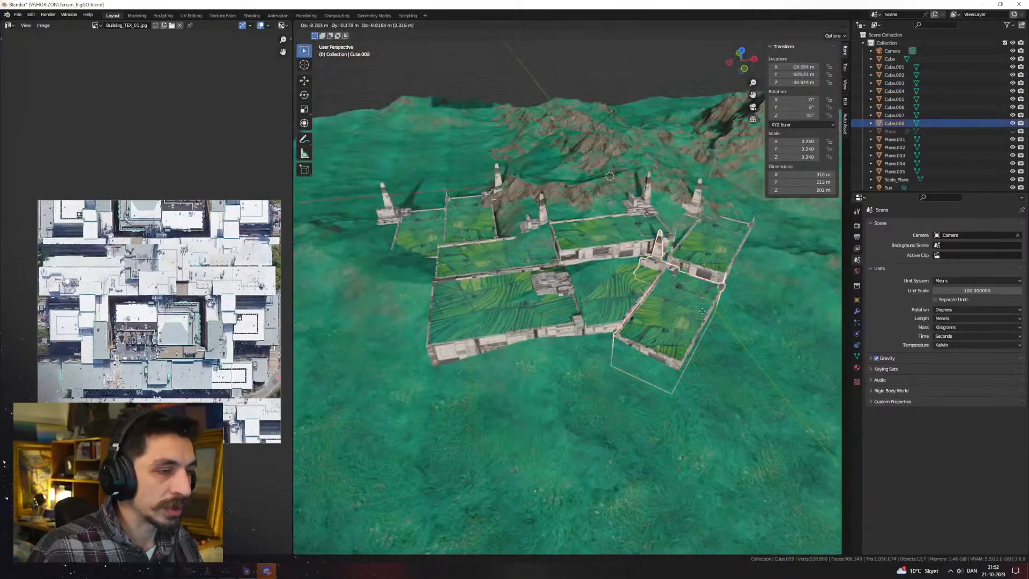
pyautogui.hotkey('shift', 'z')
pyautogui.write('5')
pyautogui.press('BackSpace')
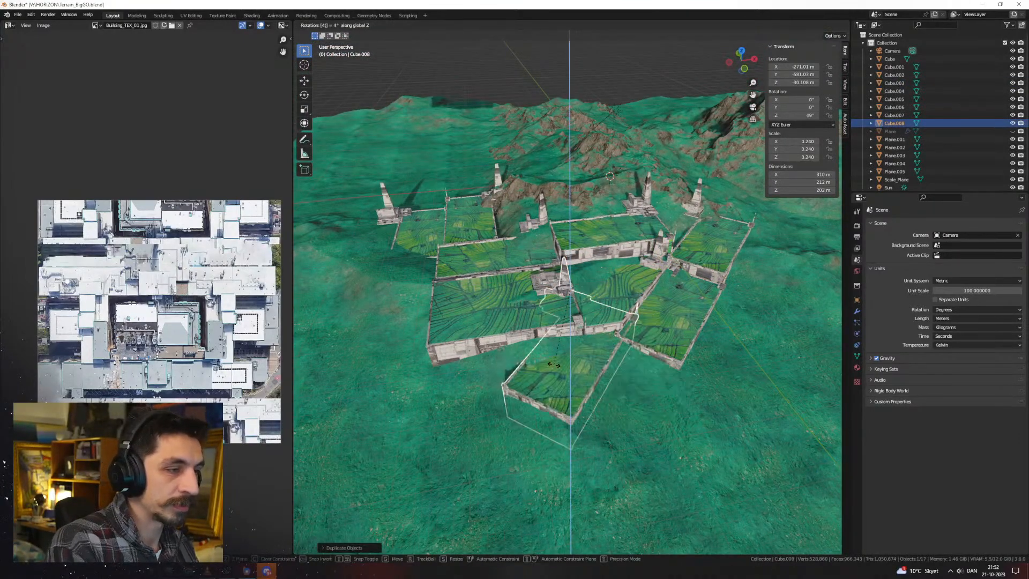
pyautogui.press('g')
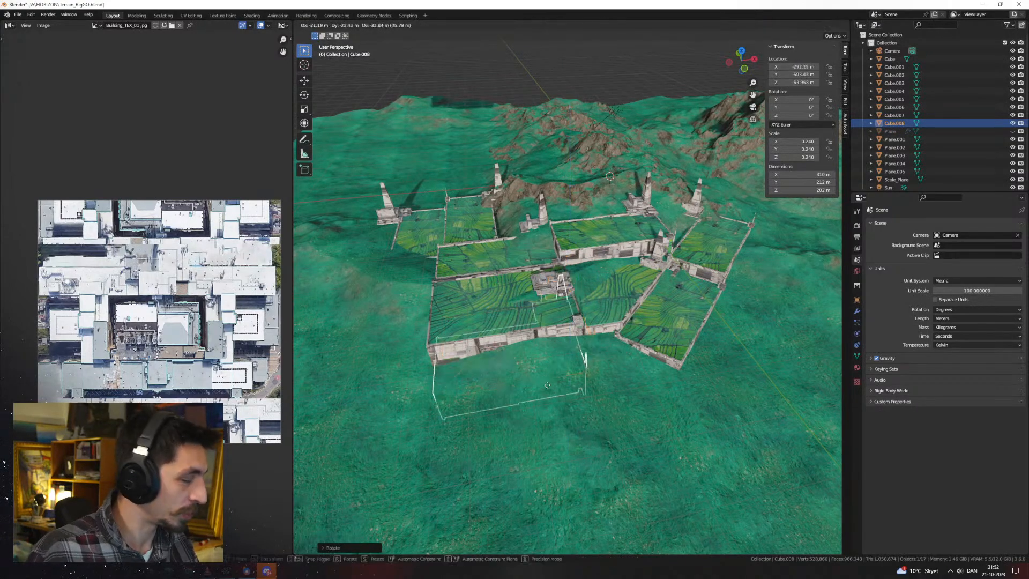
pyautogui.hotkey('shift', 'z')
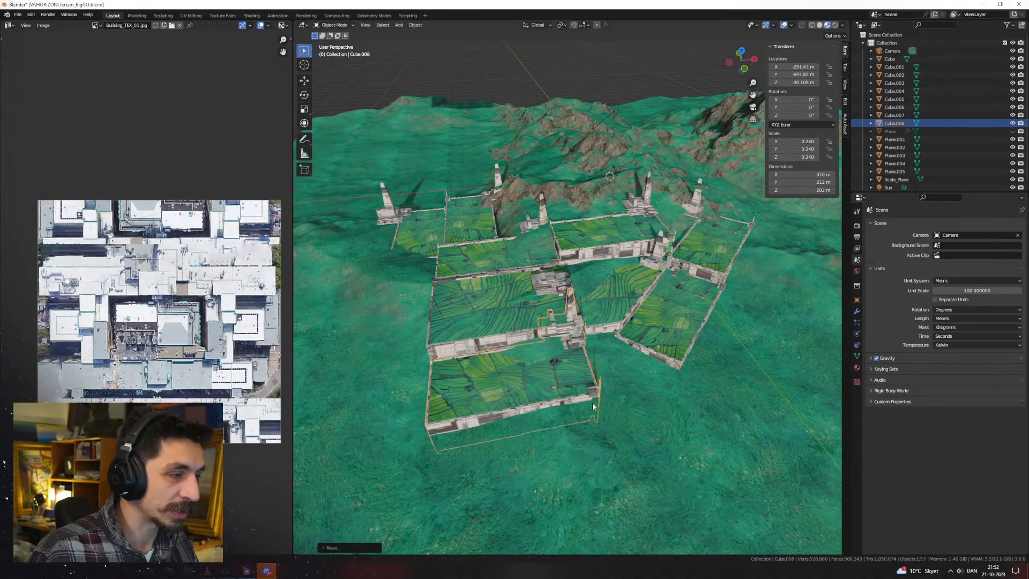
# Rotate the copied tower field 90° about Z and move it horizontally to the open side of the large field
pyautogui.moveTo(593, 407); pyautogui.dragTo(633, 424, button='middle')
pyautogui.press('r')
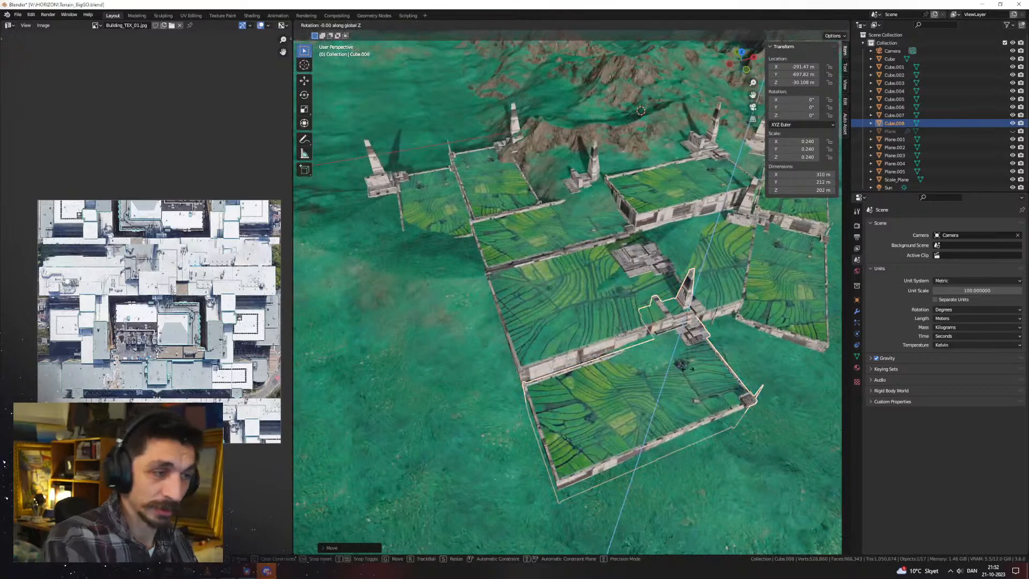
pyautogui.write('r')
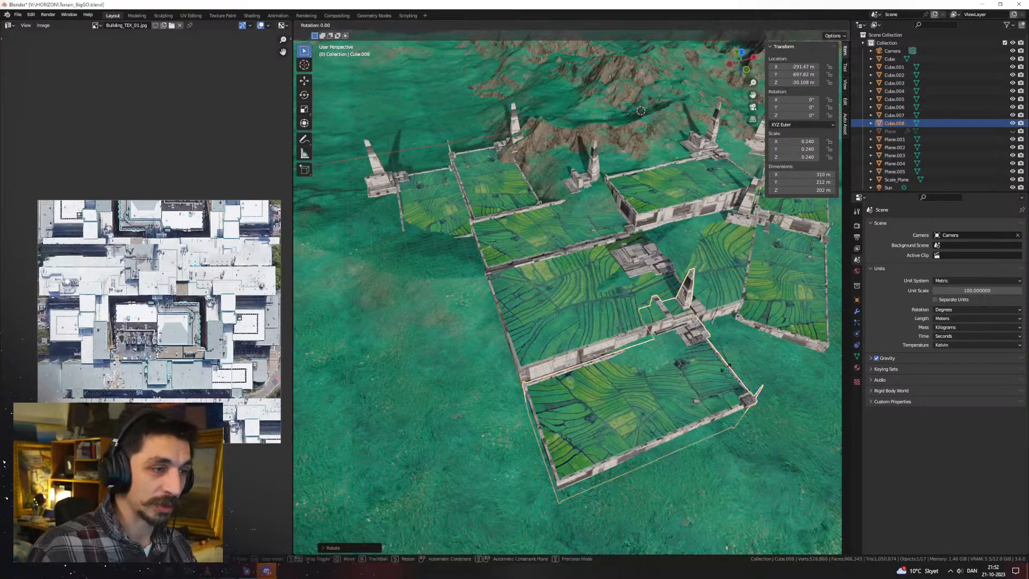
pyautogui.write('90g')
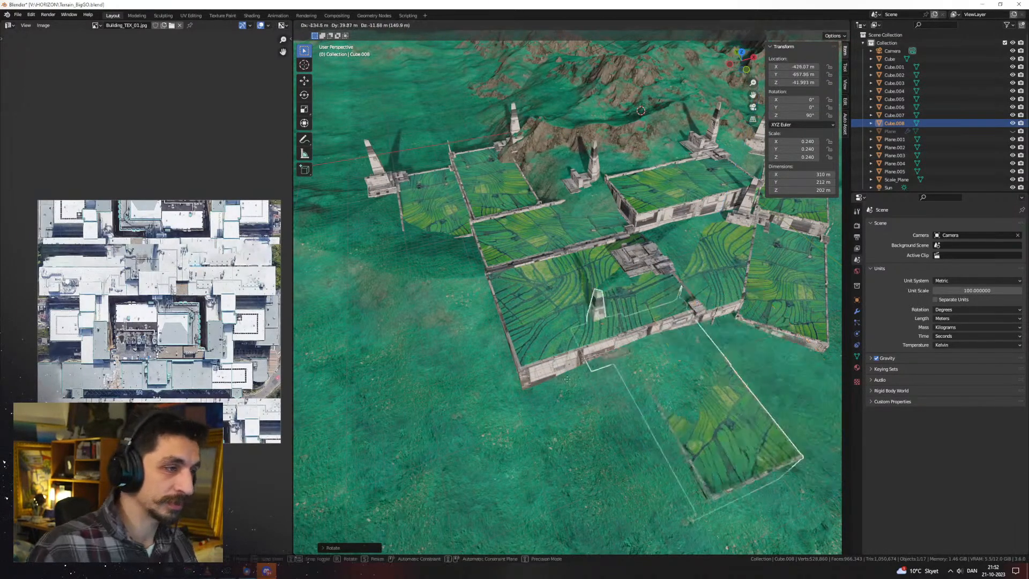
pyautogui.hotkey('shift', 'z')
pyautogui.click(389, 306)
# Adjust the rotated tower field along X and lower it along Z so it sits beside the large field
pyautogui.moveTo(397, 308); pyautogui.dragTo(651, 392, button='middle')
pyautogui.scroll(3, 487, 291)
pyautogui.press('g')
pyautogui.press('x')
pyautogui.click(609, 365)
pyautogui.press('g')
pyautogui.press('z')
pyautogui.click(627, 348)
pyautogui.scroll(-4, 650, 392)
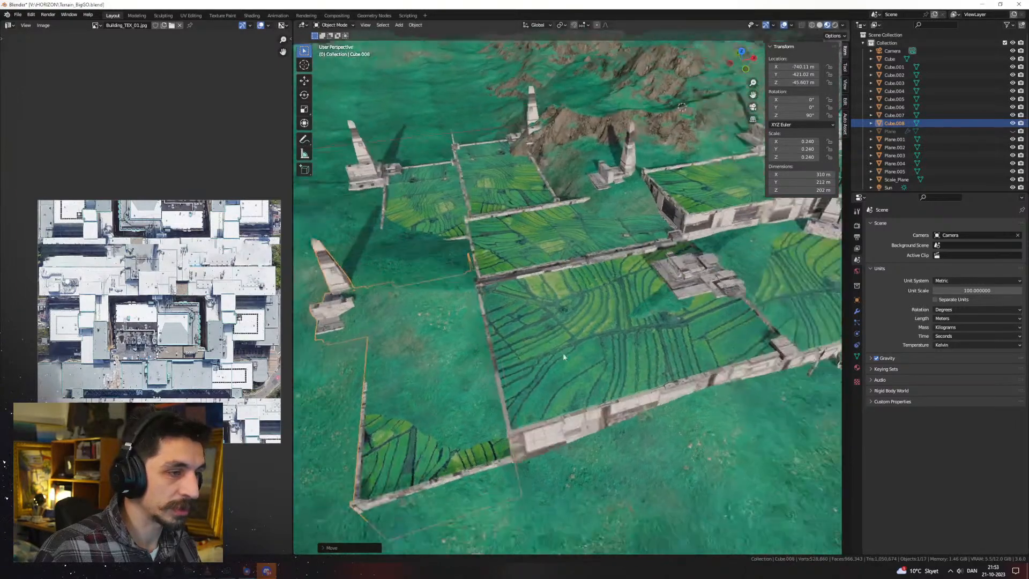
# Duplicate the large two-part field and rotate the copy to 180° about Z
pyautogui.click(609, 366)
pyautogui.moveTo(652, 346); pyautogui.dragTo(632, 370, button='middle')
pyautogui.hotkey('shift', 'd')
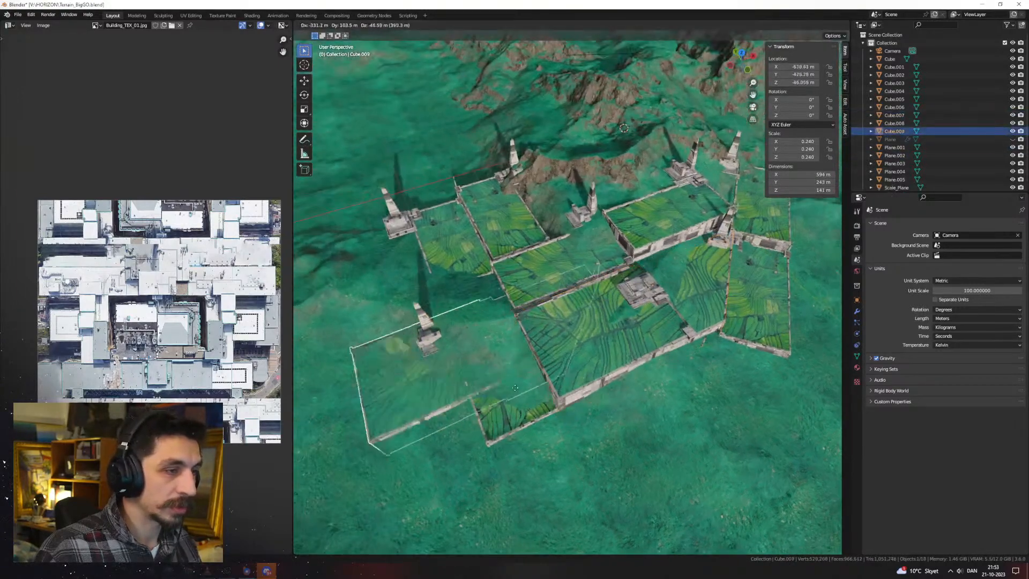
pyautogui.click(427, 416)
pyautogui.write('90')
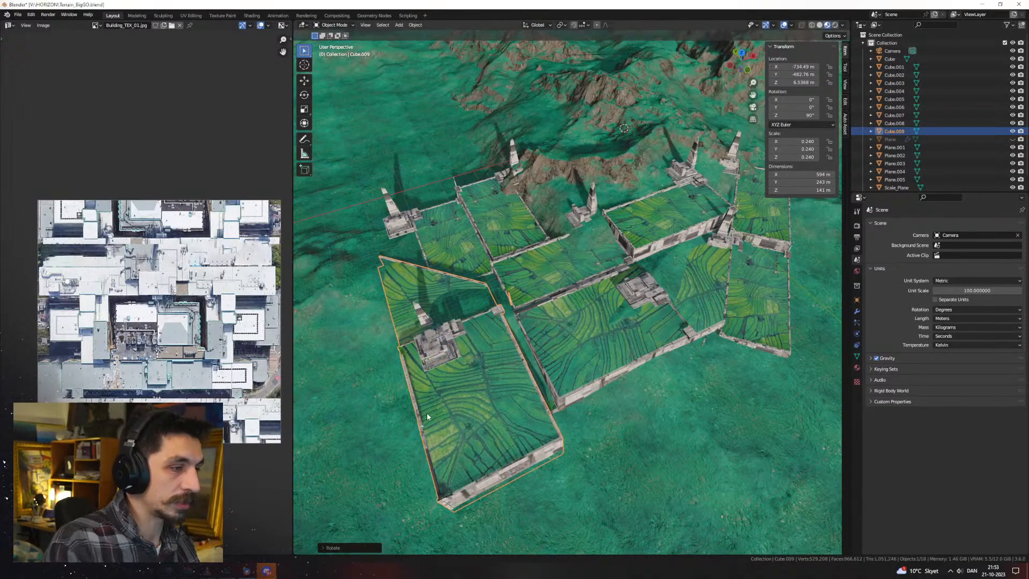
pyautogui.moveTo(426, 412); pyautogui.dragTo(503, 387, button='middle')
pyautogui.write('rz')
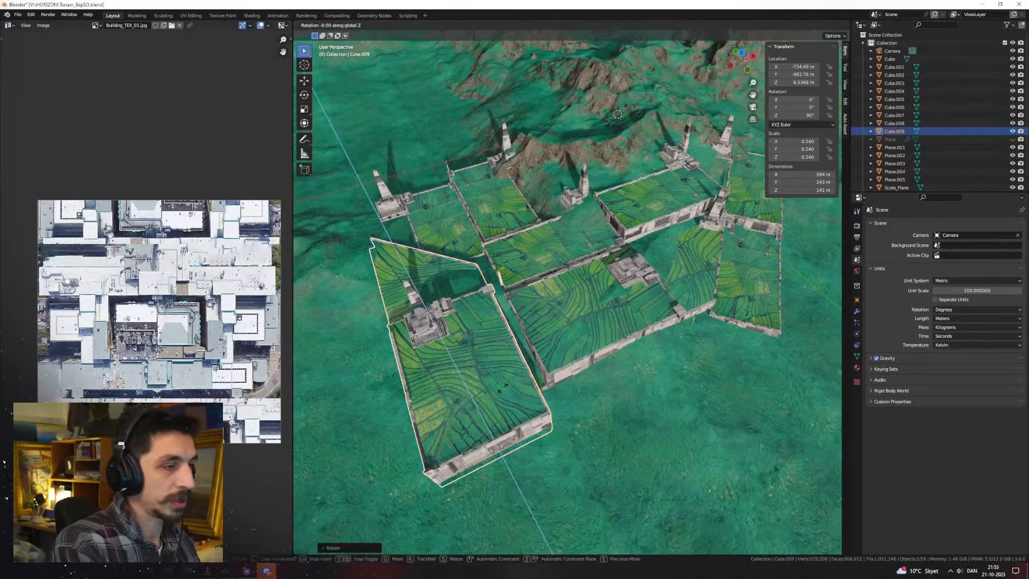
pyautogui.write('90')
pyautogui.press('Return')
# Move the rotated large field horizontally to the downhill side of the existing fields and lower it along Z onto the terrain
pyautogui.moveTo(584, 391); pyautogui.dragTo(627, 367, button='middle')
pyautogui.press('g')
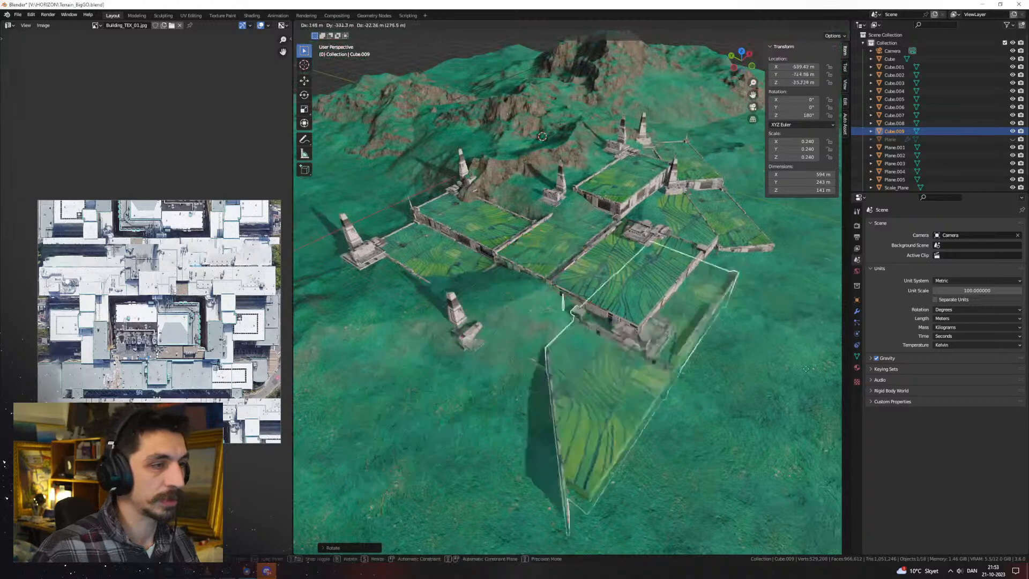
pyautogui.hotkey('shift', 'z')
pyautogui.click(377, 332)
pyautogui.moveTo(380, 330); pyautogui.dragTo(652, 285, button='middle')
pyautogui.press('g')
pyautogui.press('z')
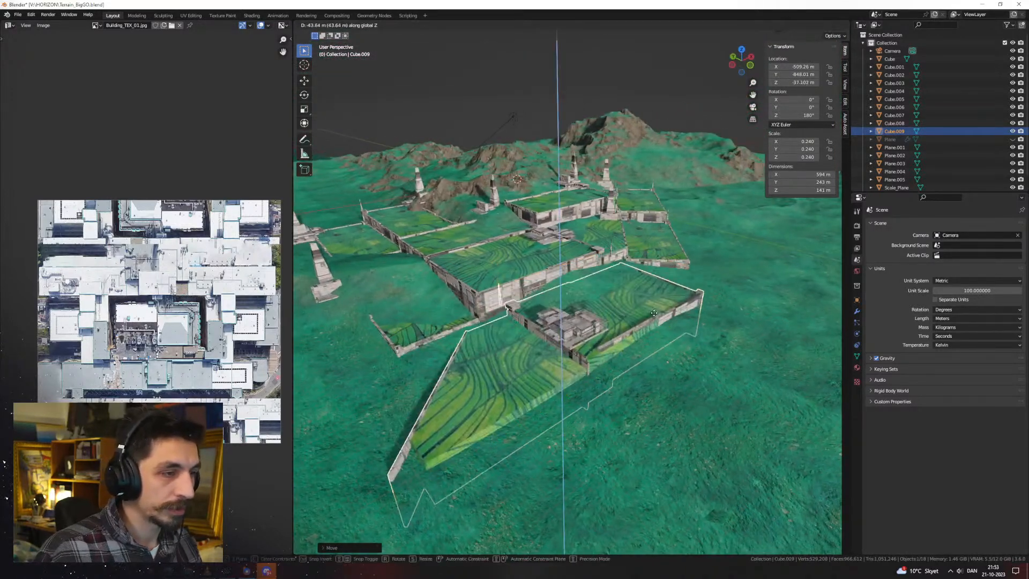
pyautogui.hotkey('shift', 'z')
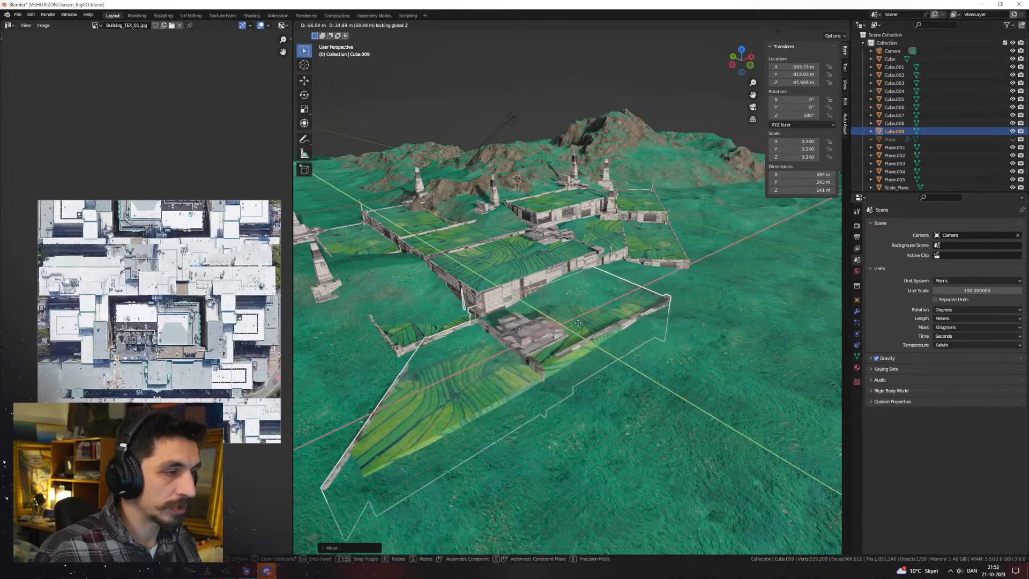
pyautogui.click(568, 339)
pyautogui.moveTo(568, 339); pyautogui.dragTo(681, 319, button='middle')
pyautogui.scroll(-2, 644, 362)
# Select the large building floating above the terrain, move it along X, and lower it along Z toward the fields
pyautogui.click(779, 264)
pyautogui.moveTo(557, 295); pyautogui.dragTo(488, 390, button='middle')
pyautogui.scroll(6, 541, 291)
pyautogui.scroll(-4, 607, 328)
pyautogui.scroll(-4, 507, 388)
pyautogui.click(543, 65)
pyautogui.press('g')
pyautogui.press('x')
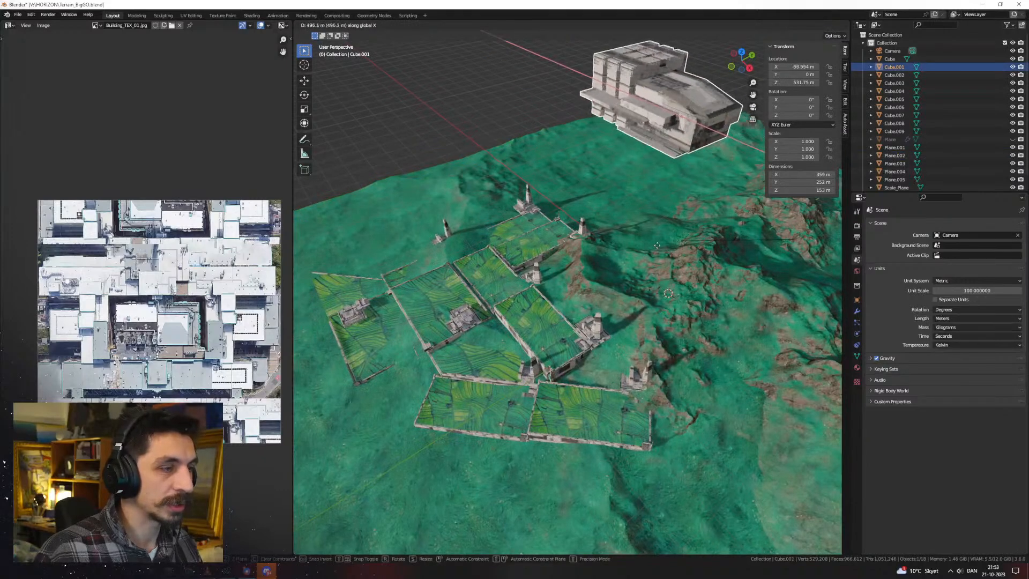
pyautogui.click(638, 236)
pyautogui.press('g')
pyautogui.press('z')
pyautogui.click(621, 354)
# Settle the large building on the hillside behind the towers and scale it down to 0.231
pyautogui.keyDown('shift'); pyautogui.moveTo(622, 355); pyautogui.dragTo(622, 316, button='middle'); pyautogui.keyUp('shift')
pyautogui.scroll(5, 622, 316)
pyautogui.press('g')
pyautogui.press('z')
pyautogui.click(643, 273)
pyautogui.press('g')
pyautogui.hotkey('shift', 'z')
pyautogui.click(689, 313)
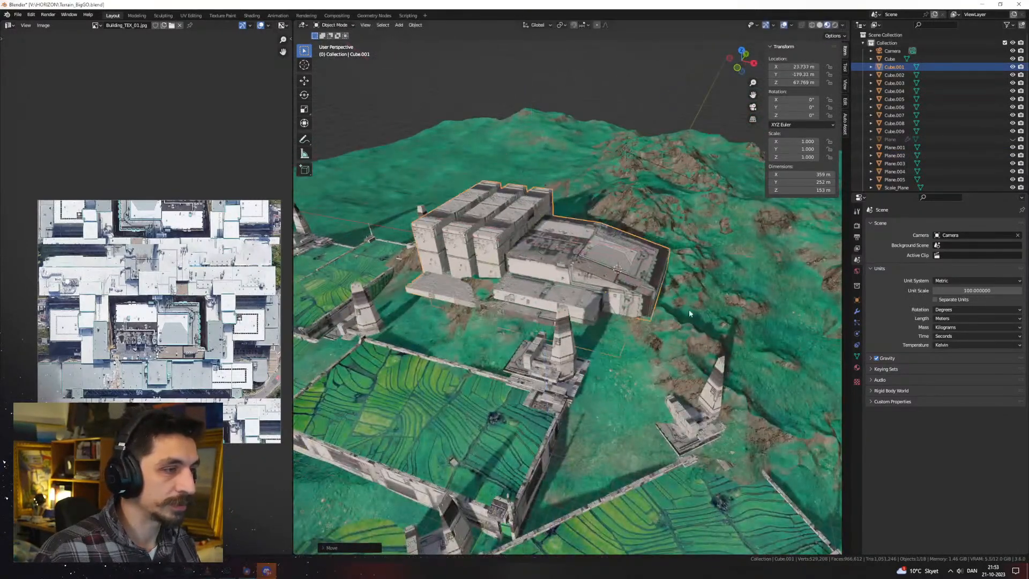
pyautogui.press('s')
pyautogui.click(623, 295)
# Duplicate the scaled building, lower the copy along Z, and place it against the high wall beside the flat building complex
pyautogui.keyDown('shift'); pyautogui.moveTo(608, 316); pyautogui.dragTo(707, 248, button='middle'); pyautogui.keyUp('shift')
pyautogui.hotkey('shift', 'd')
pyautogui.hotkey('shift', 'z')
pyautogui.click(430, 387)
pyautogui.keyDown('shift'); pyautogui.moveTo(430, 387); pyautogui.dragTo(552, 312, button='middle'); pyautogui.keyUp('shift')
pyautogui.press('g')
pyautogui.press('z')
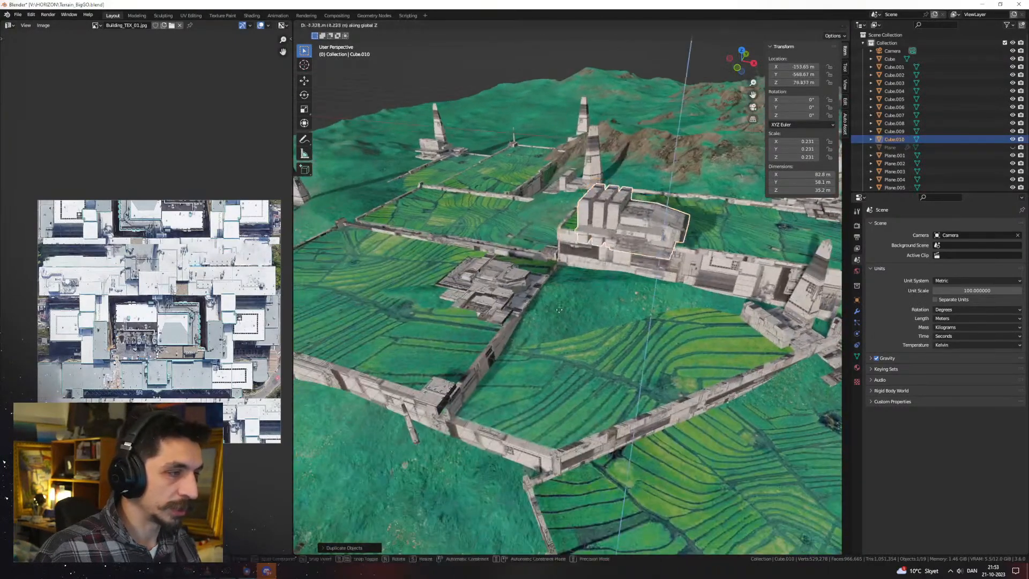
pyautogui.click(539, 398)
pyautogui.press('g')
pyautogui.hotkey('shift', 'z')
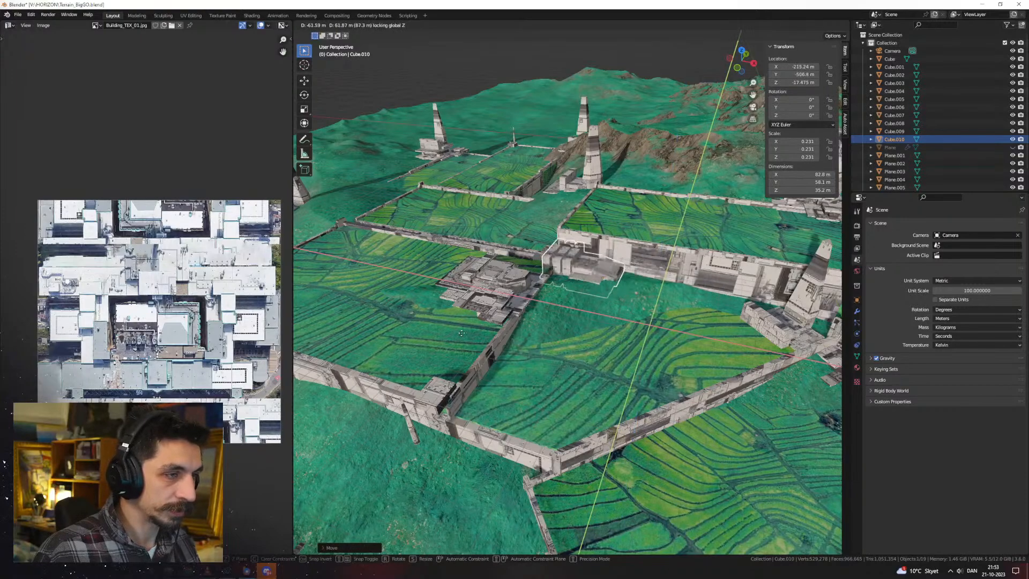
pyautogui.click(475, 332)
# Duplicate the small building again and place the copy on open ground beside the outer corner of the neighbouring fields
pyautogui.moveTo(477, 332); pyautogui.dragTo(668, 339, button='middle')
pyautogui.scroll(-2, 697, 343)
pyautogui.hotkey('shift', 'd')
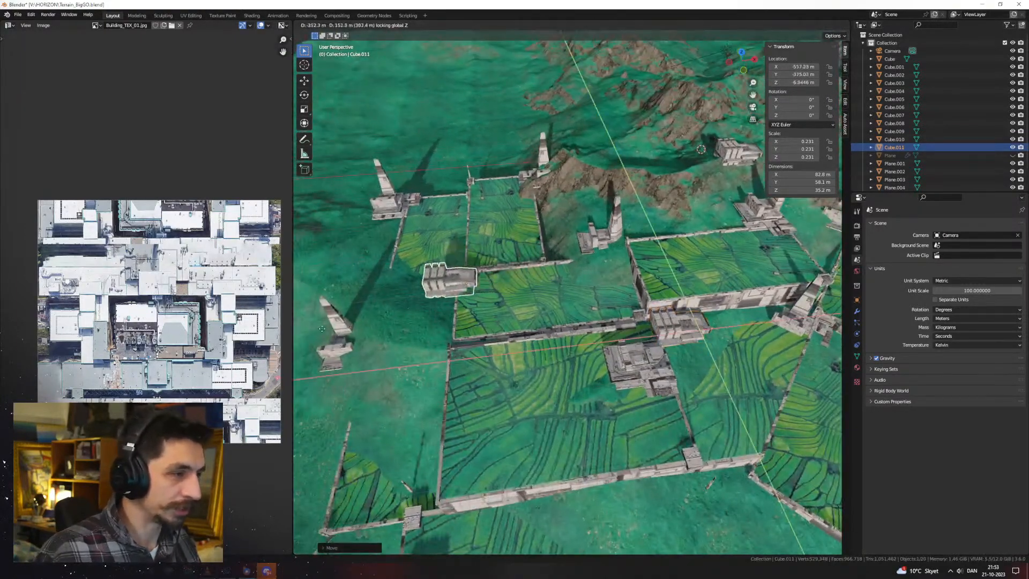
pyautogui.keyDown('shift'); pyautogui.moveTo(359, 333); pyautogui.dragTo(552, 279, button='middle'); pyautogui.keyUp('shift')
pyautogui.moveTo(552, 279); pyautogui.dragTo(631, 243, button='middle')
pyautogui.press('g')
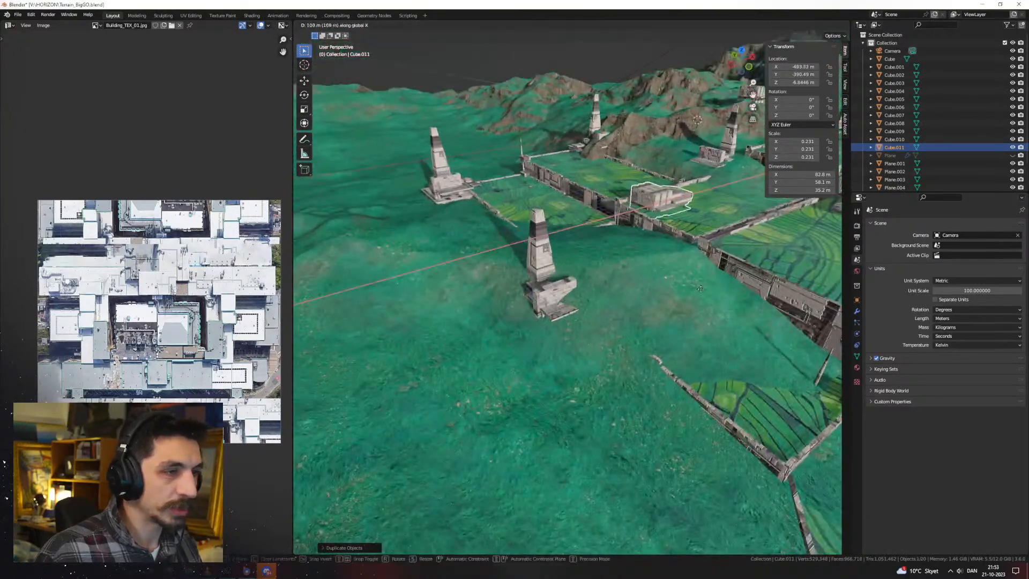
pyautogui.press('g')
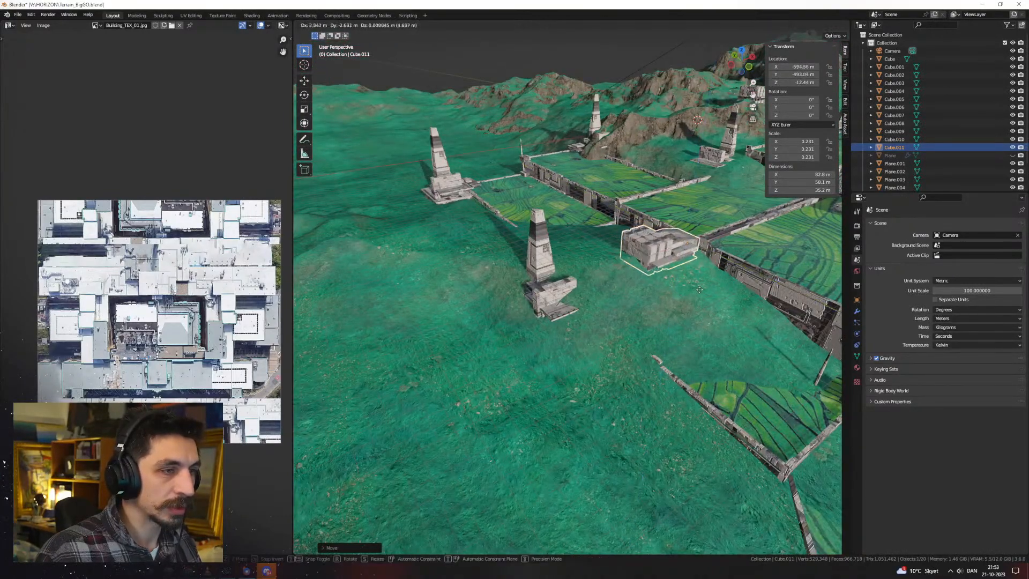
pyautogui.hotkey('shift', 'z')
pyautogui.click(669, 305)
# Duplicate the linked tower and base from the hillside field, separate the copy into its own object, and scale it by 2
pyautogui.scroll(-1, 665, 307)
pyautogui.moveTo(664, 307); pyautogui.dragTo(509, 297, button='middle')
pyautogui.scroll(-4, 476, 301)
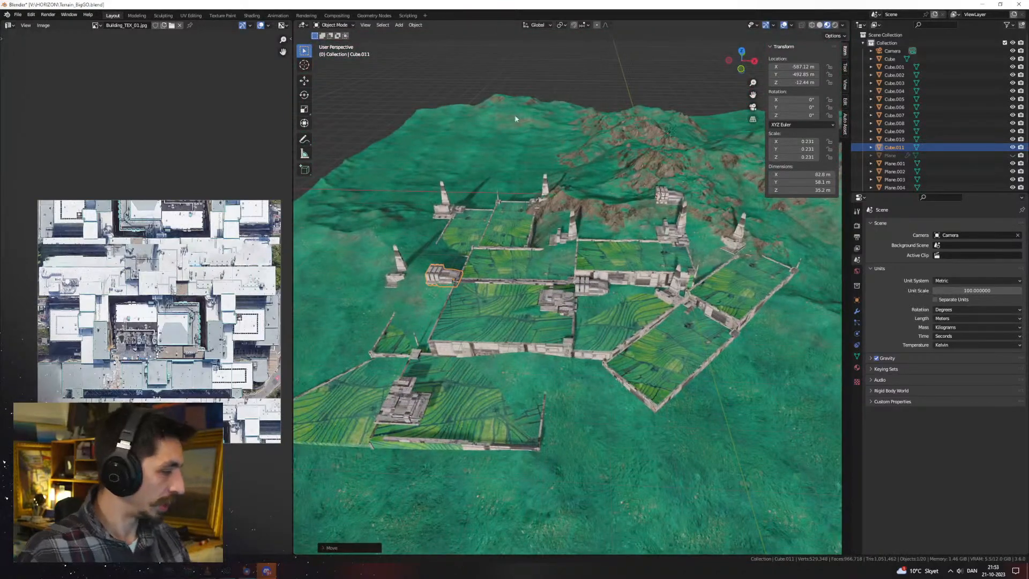
pyautogui.moveTo(594, 298); pyautogui.dragTo(565, 337, button='middle')
pyautogui.scroll(4, 539, 292)
pyautogui.click(501, 263)
pyautogui.click(558, 315)
pyautogui.press('Tab')
pyautogui.click(570, 316)
pyautogui.hotkey('ctrl', 'l')
pyautogui.hotkey('shift', 'd')
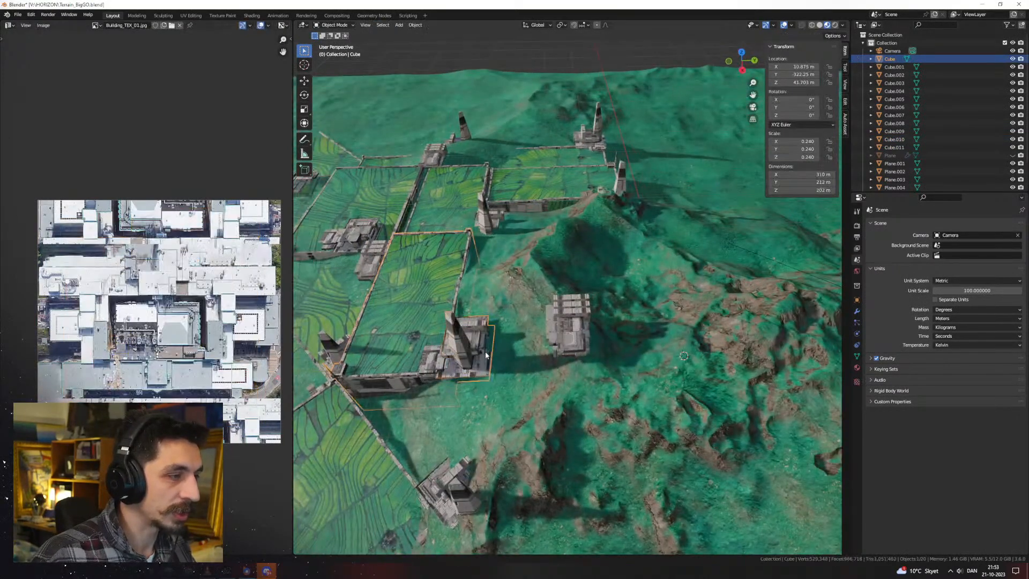
pyautogui.click(547, 367)
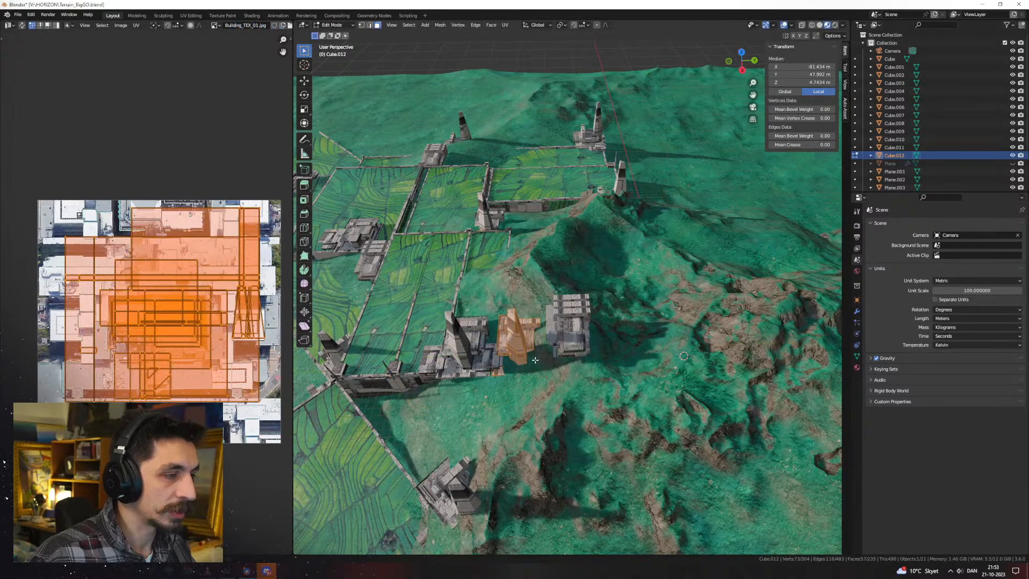
pyautogui.hotkey('alt', 'a')
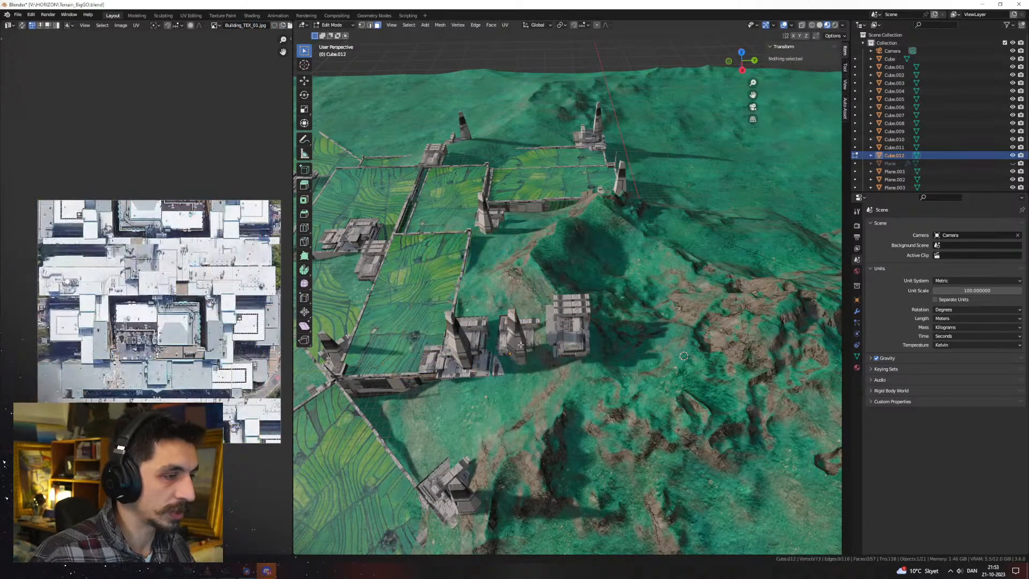
pyautogui.press('Tab')
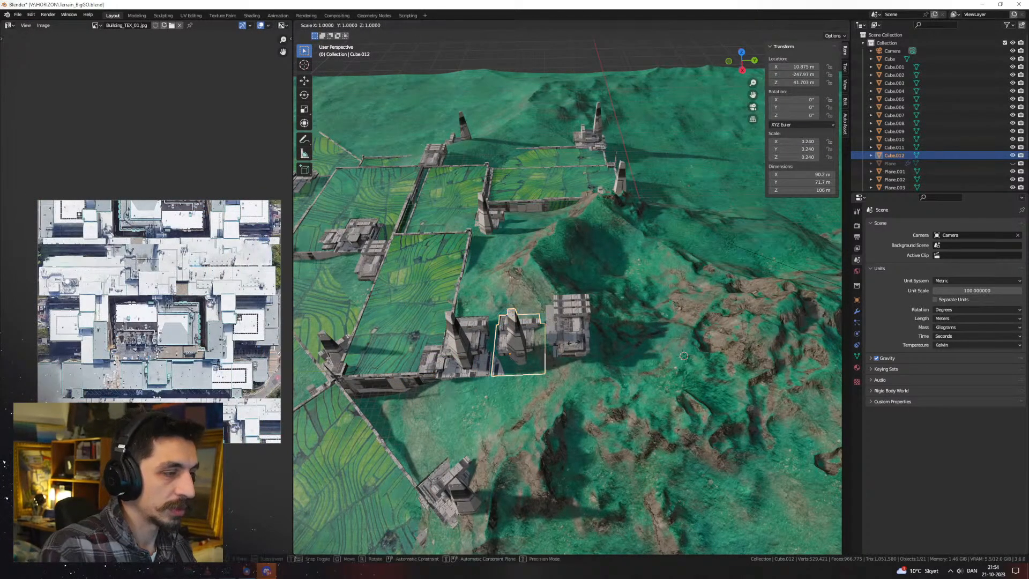
pyautogui.write('2')
pyautogui.press('Return')
# Try an Array modifier on the enlarged tower and remove it
pyautogui.moveTo(598, 420); pyautogui.dragTo(577, 306, button='middle')
pyautogui.click(857, 311)
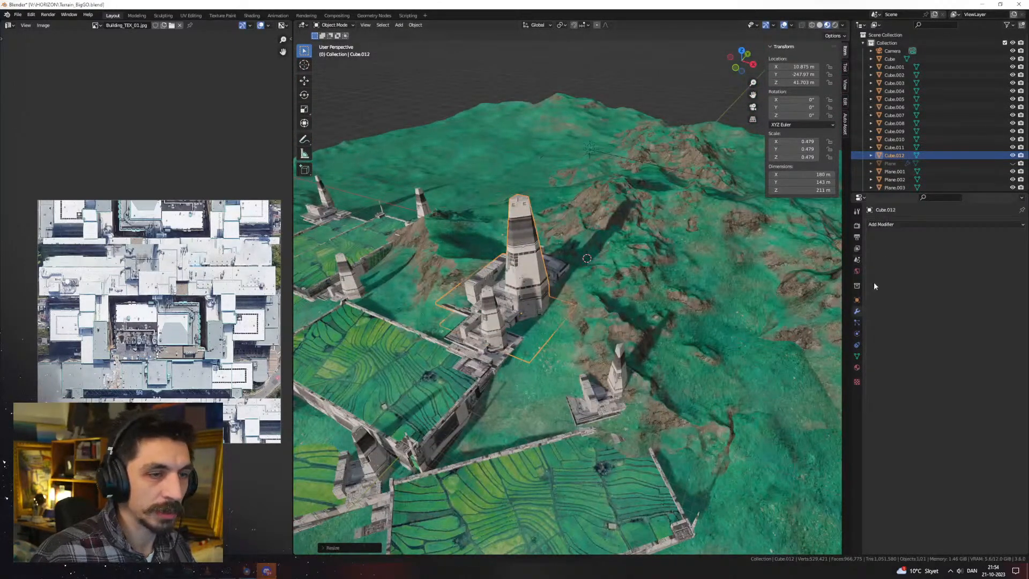
pyautogui.click(897, 225)
pyautogui.click(879, 248)
pyautogui.press('Tab')
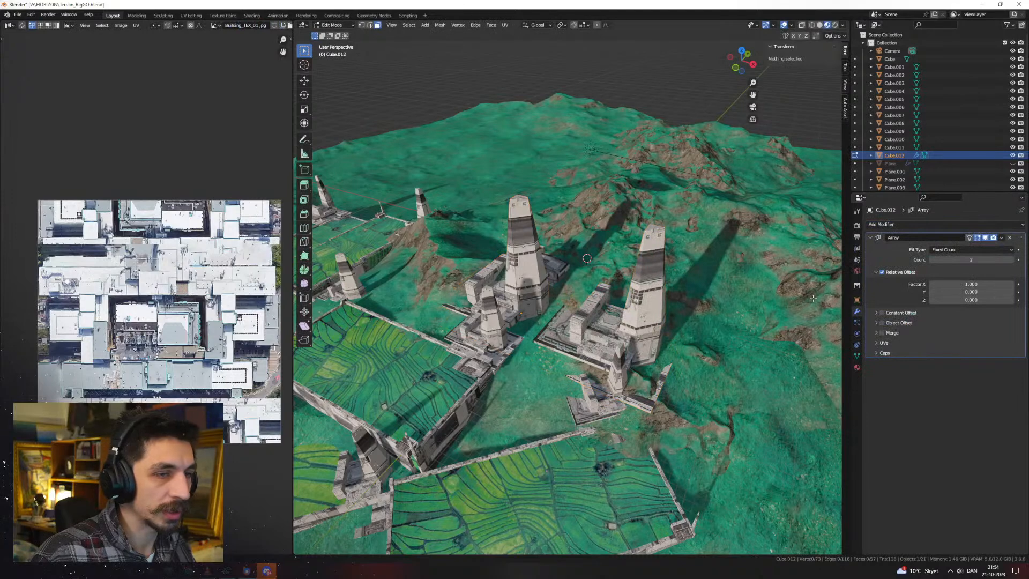
pyautogui.press('Tab')
pyautogui.click(1010, 237)
# Add a Mirror modifier to the enlarged tower with both the X and Y axes enabled
pyautogui.click(952, 225)
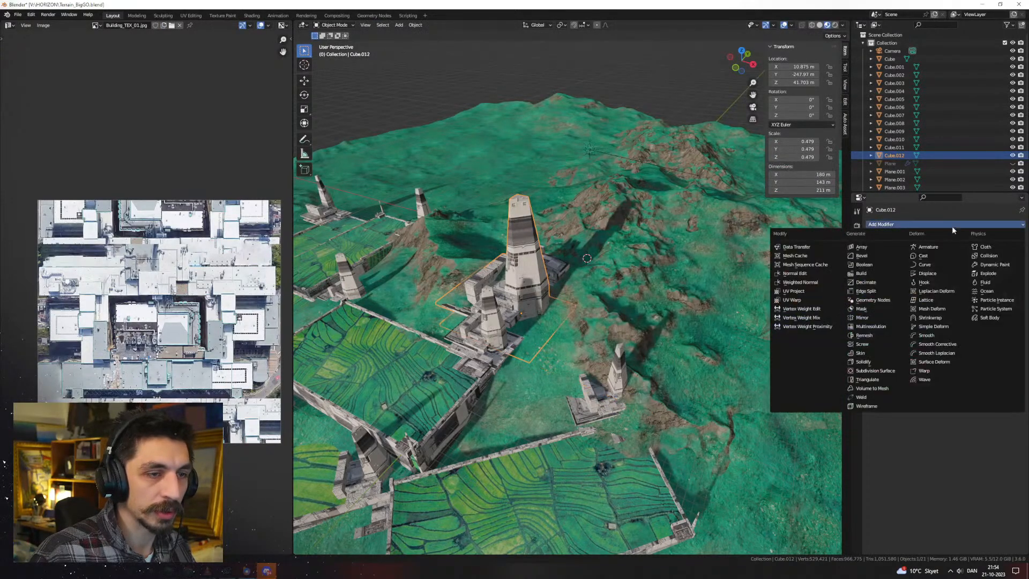
pyautogui.click(862, 318)
pyautogui.click(973, 250)
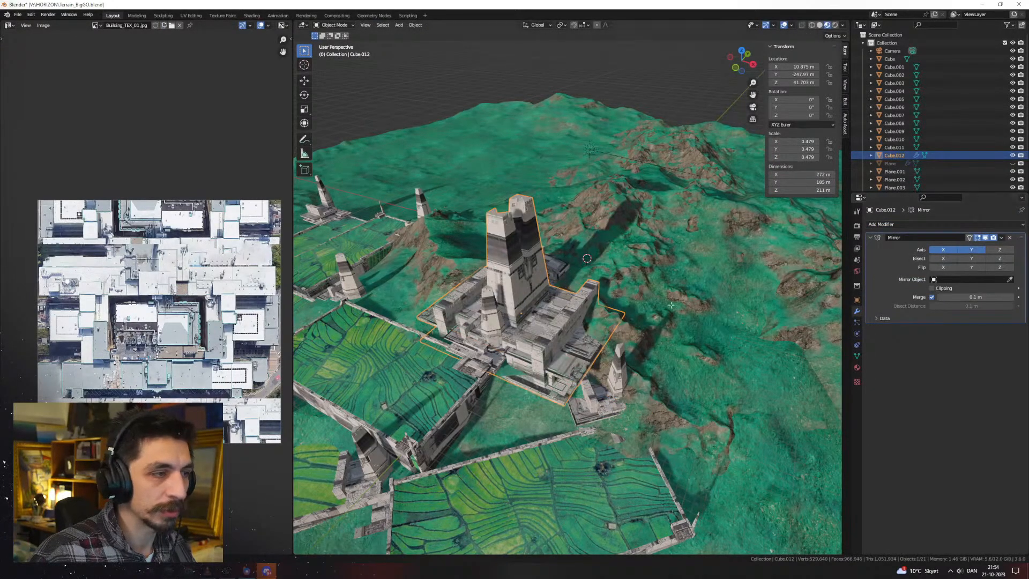
# In Edit Mode, shift the tower geometry along X and Y to space its mirrored copies around the origin
pyautogui.press('Tab')
pyautogui.moveTo(606, 306); pyautogui.dragTo(636, 378, button='middle')
pyautogui.press('g')
pyautogui.press('x')
pyautogui.click(691, 358)
pyautogui.press('g')
pyautogui.press('y')
pyautogui.click(594, 393)
pyautogui.press('Tab')
# Move the mirrored tower cluster horizontally onto the hilltop beside the fields and adjust its height along Z
pyautogui.press('g')
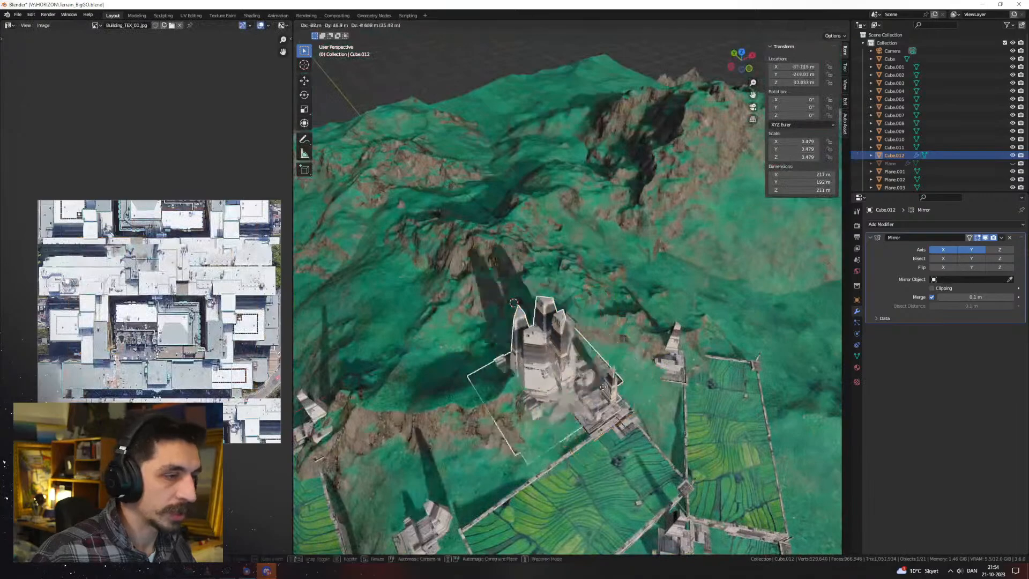
pyautogui.hotkey('shift', 'z')
pyautogui.click(530, 392)
pyautogui.moveTo(529, 393); pyautogui.dragTo(638, 327, button='middle')
pyautogui.press('g')
pyautogui.press('z')
pyautogui.click(555, 328)
pyautogui.press('g')
pyautogui.press('z')
pyautogui.click(640, 308)
pyautogui.press('s')
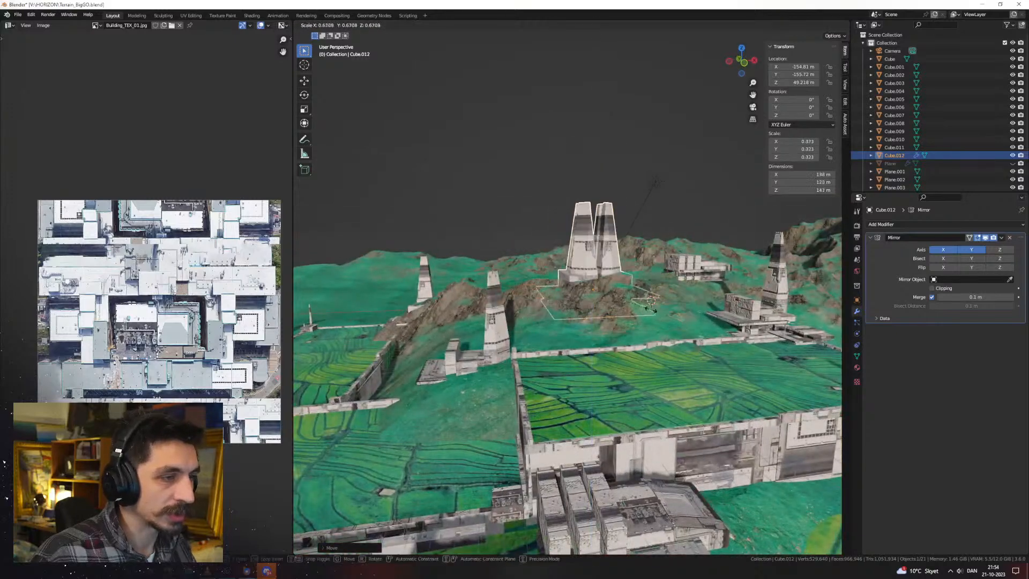
pyautogui.press('z')
pyautogui.rightClick(665, 306)
# In Edit Mode, rescale the whole tower and base geometry along Z and raise it above the hilltop
pyautogui.press('Tab')
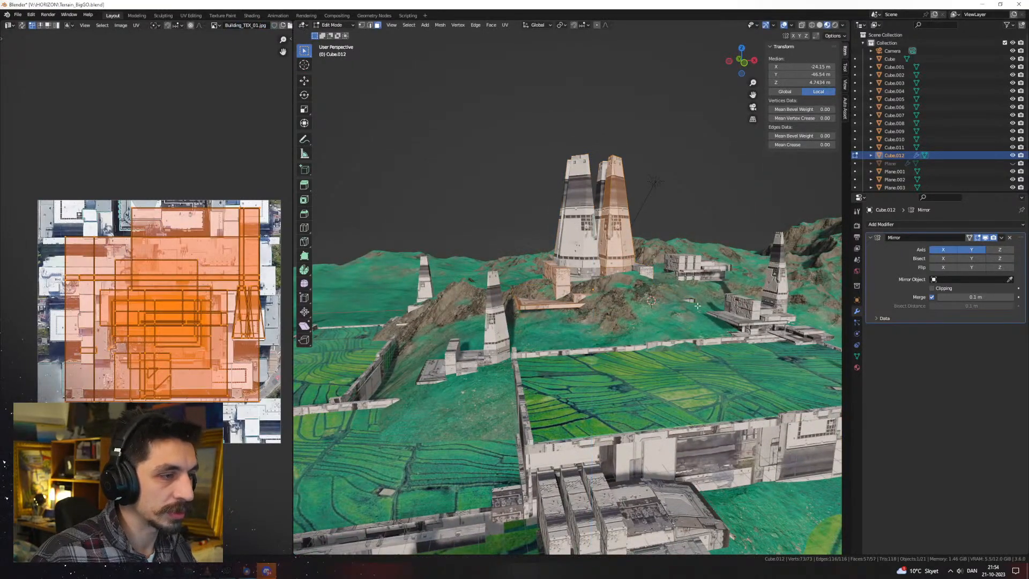
pyautogui.press('s')
pyautogui.press('z')
pyautogui.click(695, 303)
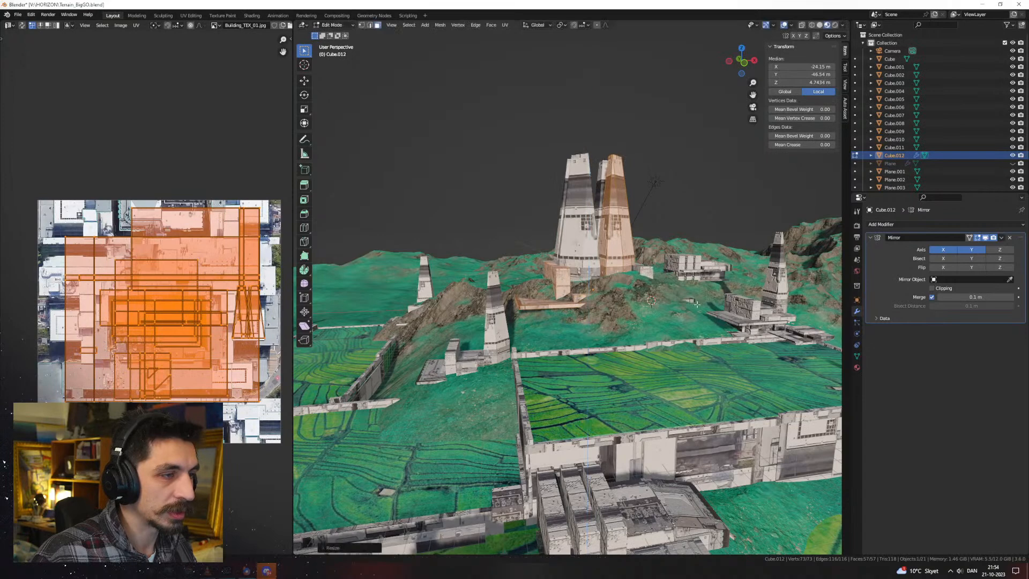
pyautogui.press('g')
pyautogui.press('z')
pyautogui.click(632, 298)
pyautogui.click(672, 281)
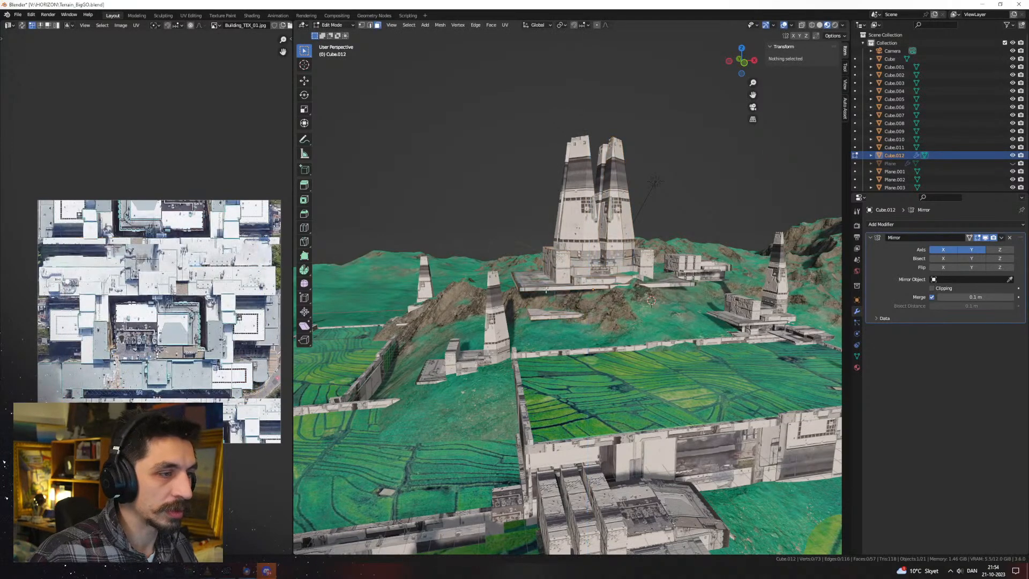
# Lower the cluster's flat base slab along Z and enlarge it into a wider platform
pyautogui.press('g')
pyautogui.press('z')
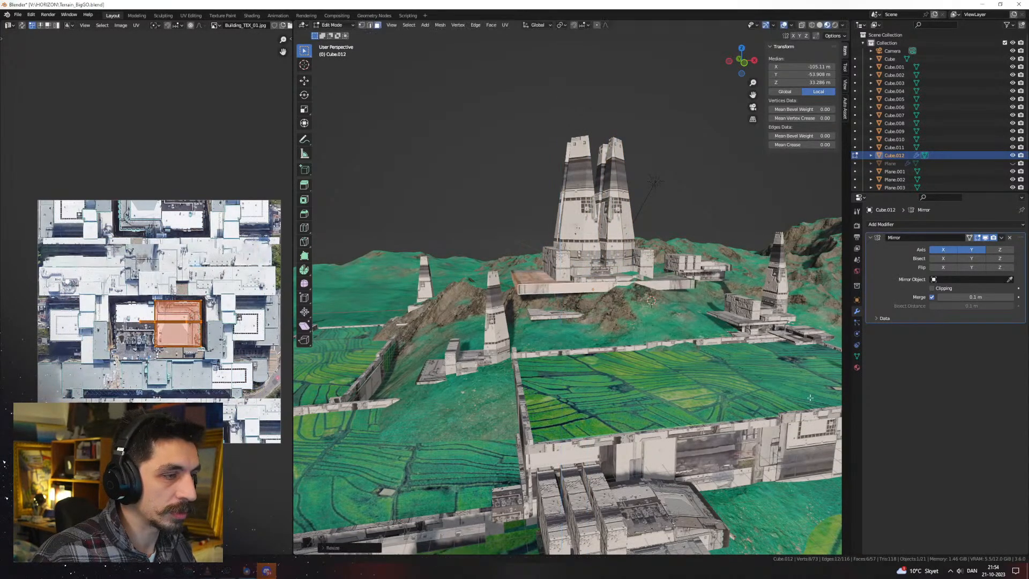
pyautogui.click(634, 341)
pyautogui.press('s')
pyautogui.click(638, 343)
# Bevel the platform's outer corner edge and remap the slab's UVs with Cube Projection
pyautogui.moveTo(637, 343); pyautogui.dragTo(644, 346, button='middle')
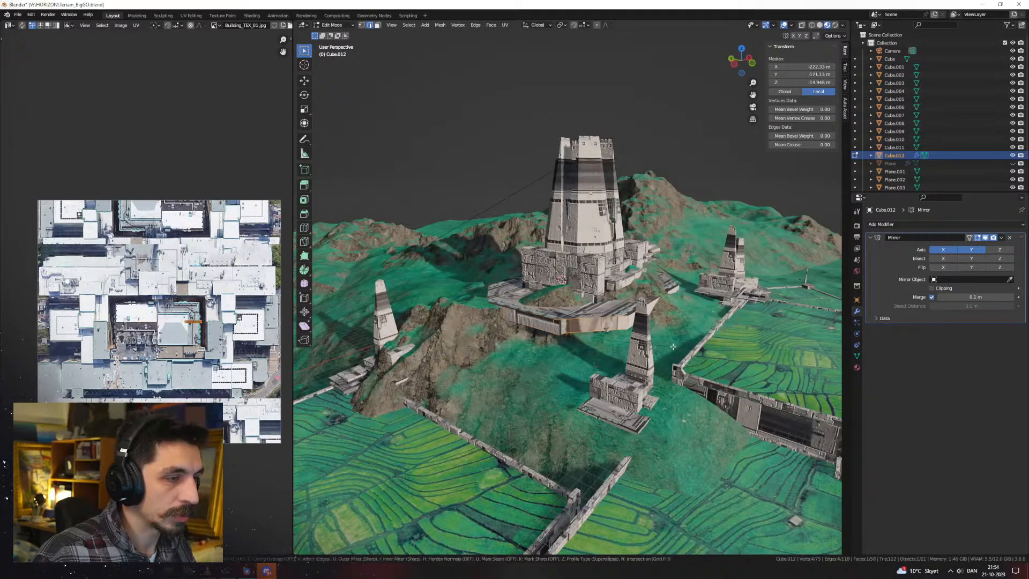
pyautogui.press('u')
pyautogui.click(635, 333)
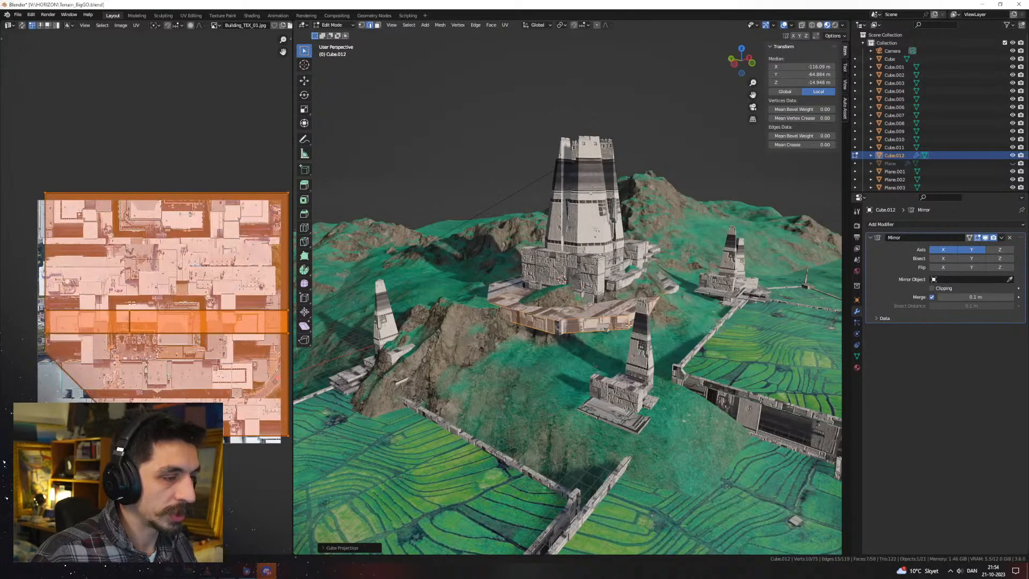
# Duplicate the platform slab below itself, widen the copy on X and Y only, and shift it along Y
pyautogui.press('s')
pyautogui.hotkey('shift', 'z')
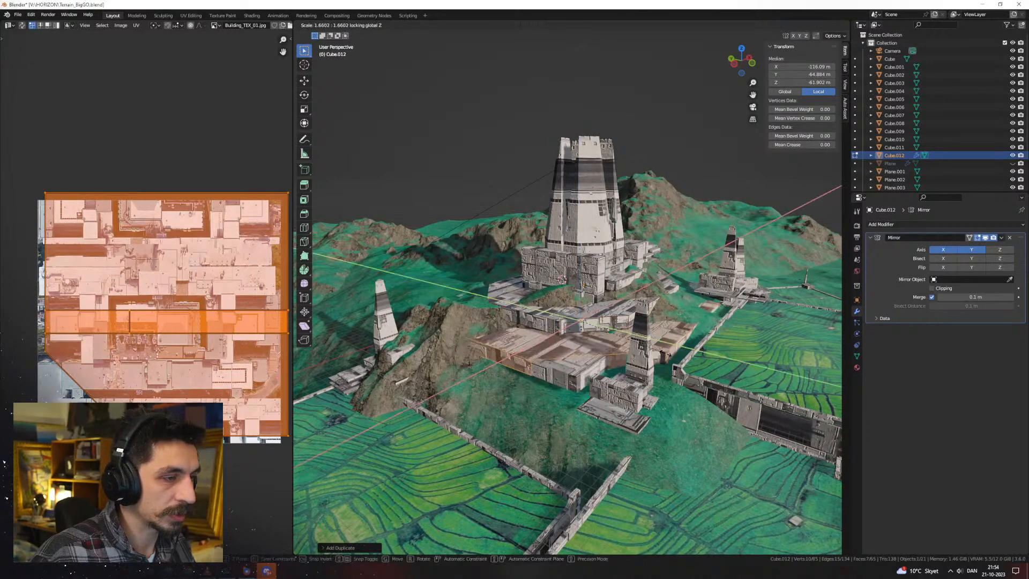
pyautogui.click(668, 343)
pyautogui.press('g')
pyautogui.press('x')
pyautogui.press('y')
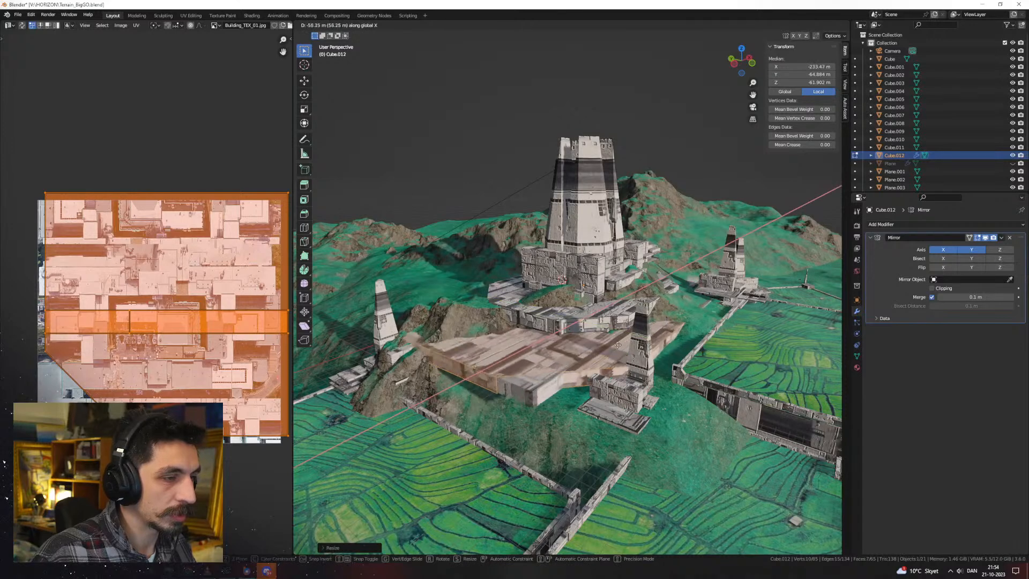
pyautogui.click(679, 346)
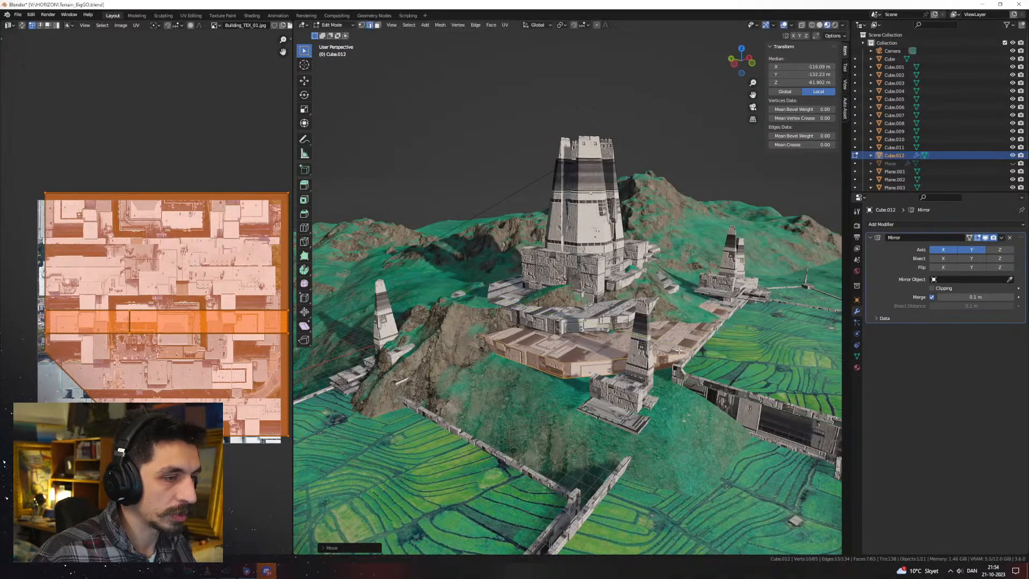
# Cube-project the lower slab's UVs and raise the cube size to about 19.6
pyautogui.moveTo(680, 347); pyautogui.dragTo(722, 380, button='middle')
pyautogui.press('u')
pyautogui.click(720, 379)
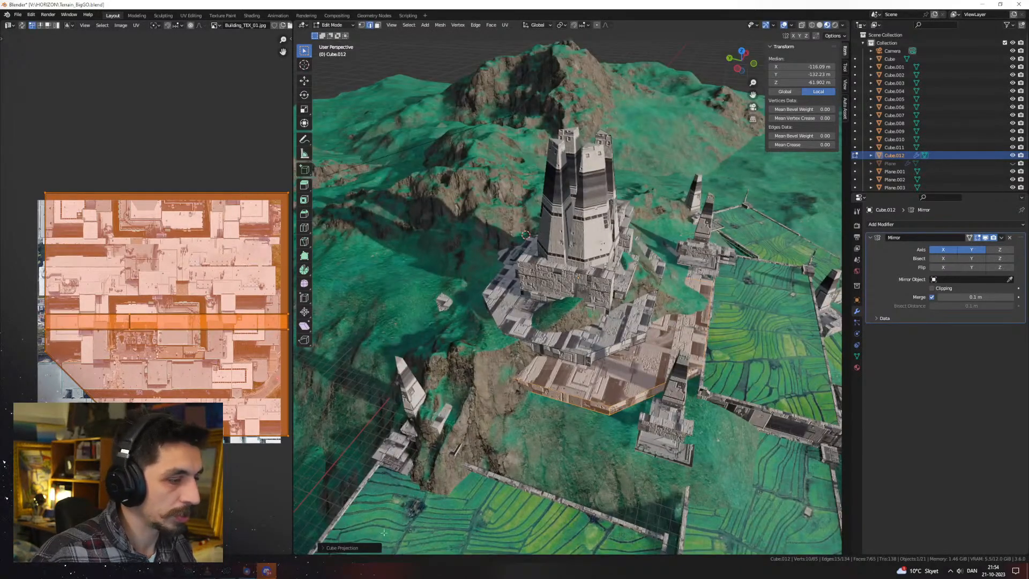
pyautogui.click(355, 548)
pyautogui.moveTo(396, 518); pyautogui.dragTo(439, 519)
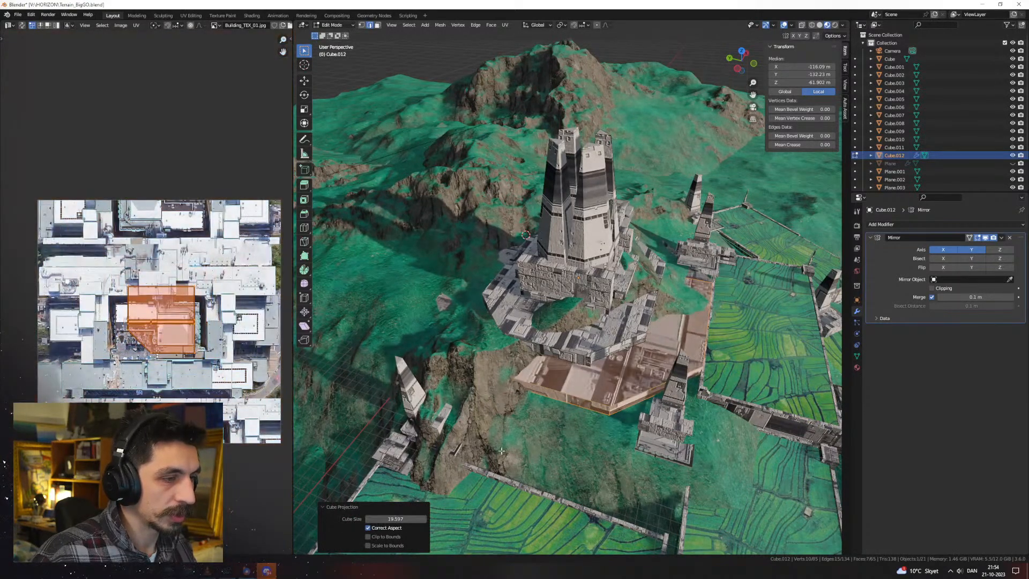
# Cube-project the linked upper slab's UVs with an increased cube size and leave Edit Mode
pyautogui.click(513, 432)
pyautogui.press('l')
pyautogui.press('u')
pyautogui.click(586, 337)
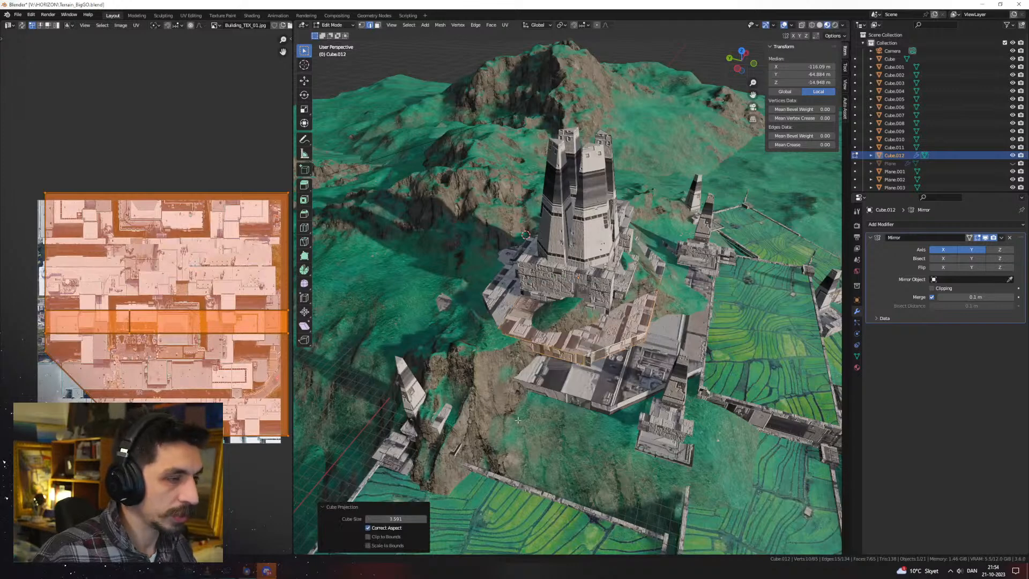
pyautogui.moveTo(396, 519); pyautogui.dragTo(421, 519)
pyautogui.press('Tab')
# Select the cluster's linked tower geometry in Edit Mode and lower it about 72.5 m along Z
pyautogui.moveTo(622, 413); pyautogui.dragTo(613, 341, button='middle')
pyautogui.scroll(-6, 611, 343)
pyautogui.click(668, 195)
pyautogui.moveTo(669, 198); pyautogui.dragTo(547, 284, button='middle')
pyautogui.click(562, 298)
pyautogui.press('Tab')
pyautogui.click(582, 295)
pyautogui.hotkey('ctrl', 'l')
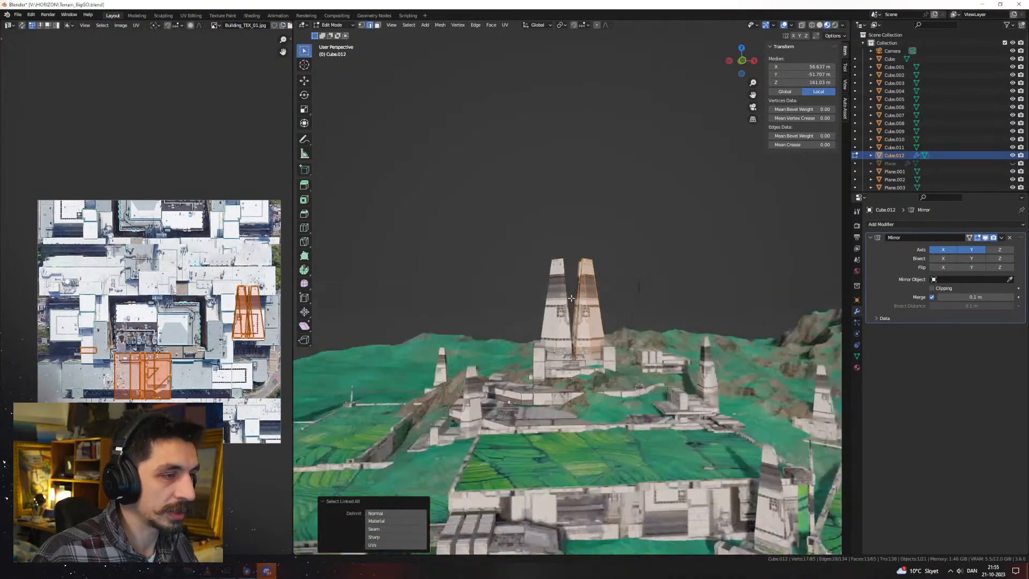
pyautogui.scroll(1, 590, 306)
pyautogui.press('g')
pyautogui.press('z')
pyautogui.click(665, 391)
# Try to squash the lowered tower along Z and readjust its height
pyautogui.press('s')
pyautogui.press('z')
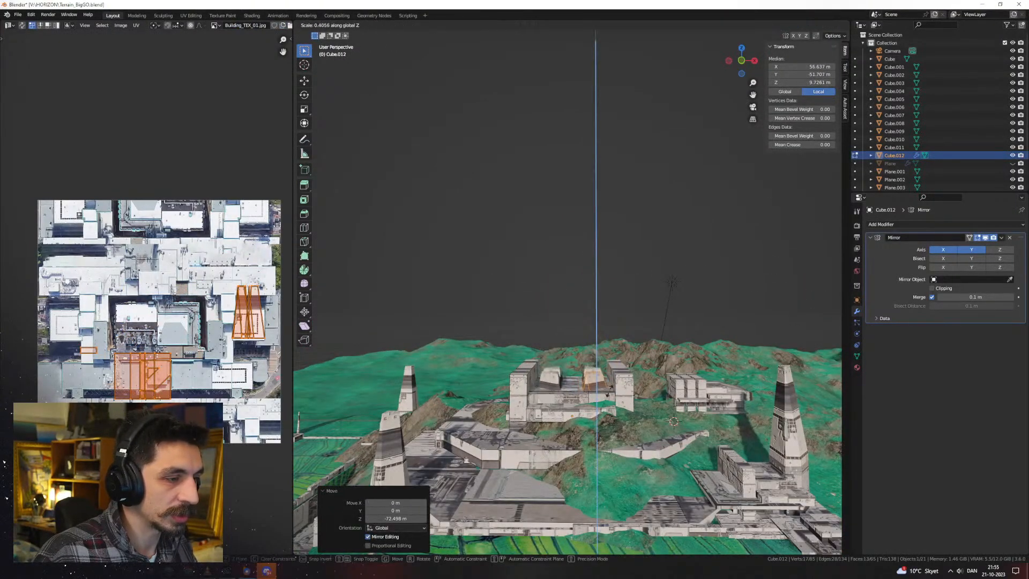
pyautogui.click(610, 390)
pyautogui.press('g')
pyautogui.press('z')
pyautogui.click(615, 358)
# Try to flip the tower along Z with a scale of -1 and shift it along X and Y
pyautogui.moveTo(615, 358); pyautogui.dragTo(677, 403, button='middle')
pyautogui.write('sz-1gx')
pyautogui.click(628, 394)
pyautogui.press('g')
pyautogui.press('x')
pyautogui.press('y')
pyautogui.moveTo(588, 388); pyautogui.dragTo(552, 383, button='middle')
pyautogui.press('Tab')
pyautogui.press('Tab')
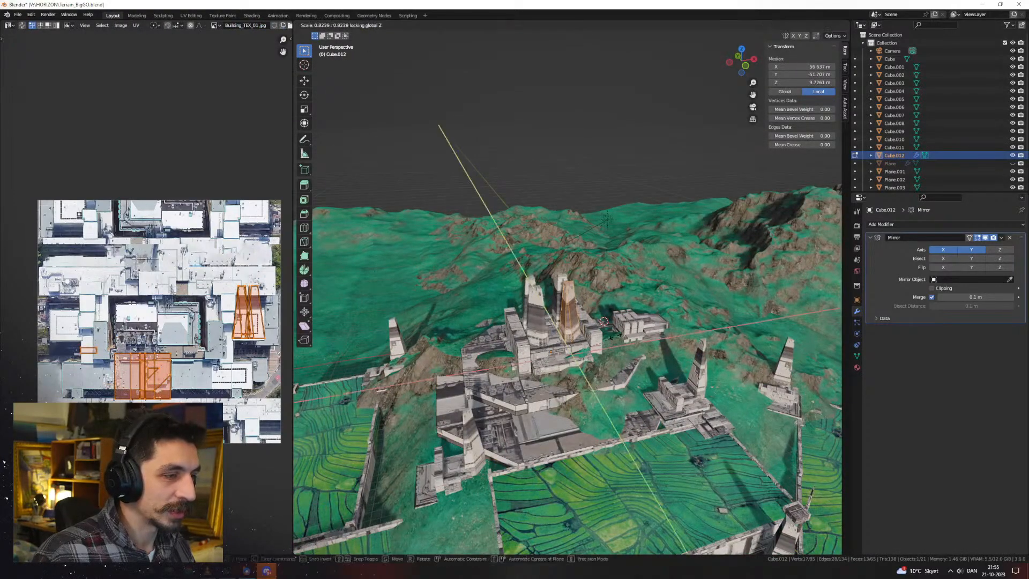
# Narrow the tower on X and Y only and move it along X to spread its mirrored copies
pyautogui.click(585, 337)
pyautogui.press('g')
pyautogui.moveTo(585, 337); pyautogui.dragTo(649, 373, button='middle')
pyautogui.press('x')
pyautogui.click(619, 375)
pyautogui.press('g')
pyautogui.press('x')
pyautogui.click(662, 385)
pyautogui.press('Tab')
pyautogui.scroll(-6, 632, 343)
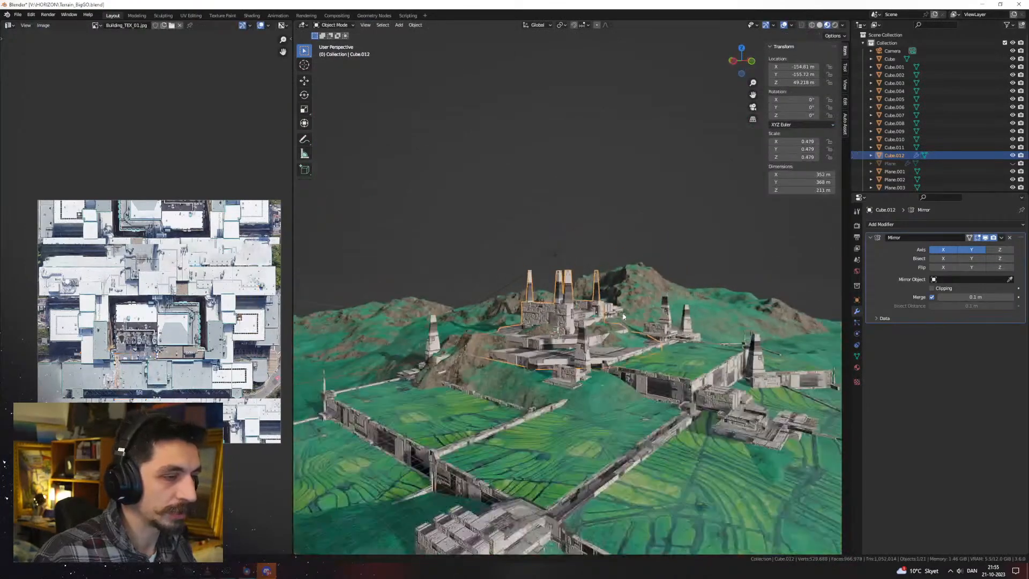
pyautogui.moveTo(563, 236); pyautogui.dragTo(632, 272, button='middle')
# Switch the large outer terrain plane to Sculpt Mode and set the Grab brush radius to 350 px
pyautogui.click(655, 381)
pyautogui.scroll(-3, 655, 382)
pyautogui.click(644, 383)
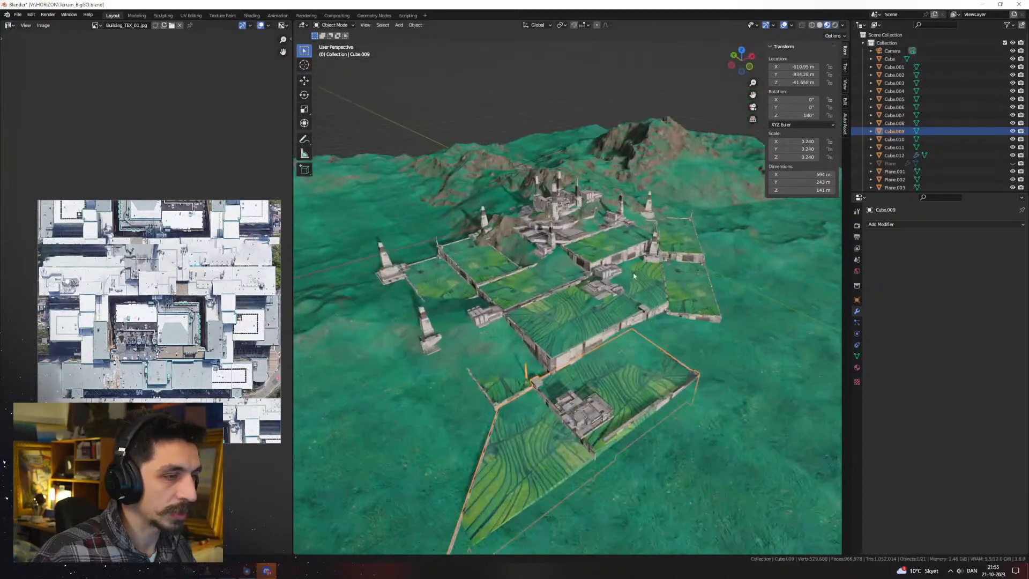
pyautogui.click(632, 271)
pyautogui.click(631, 271)
pyautogui.hotkey('ctrl', 'Tab')
pyautogui.click(626, 304)
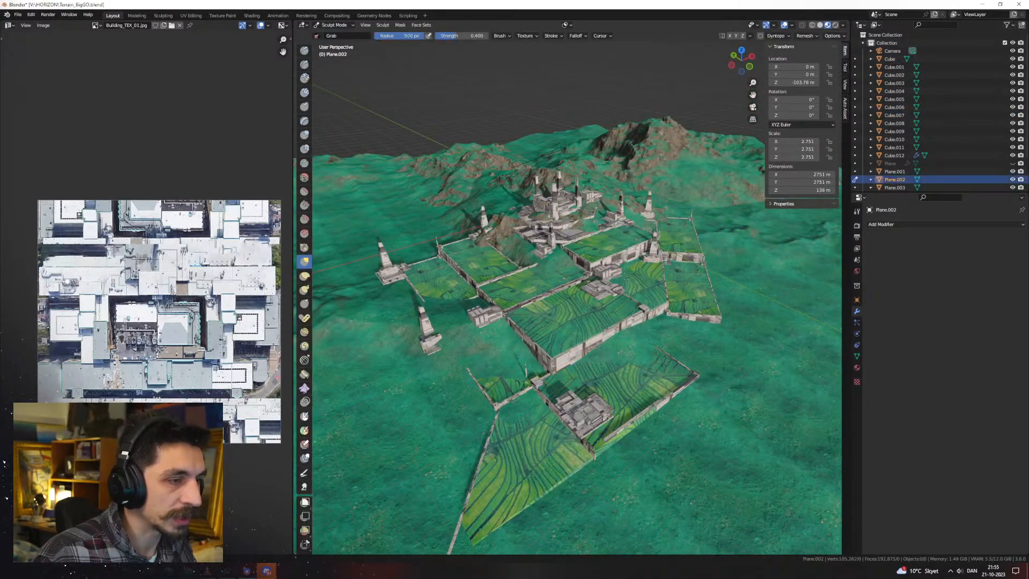
pyautogui.press('f')
pyautogui.click(552, 283)
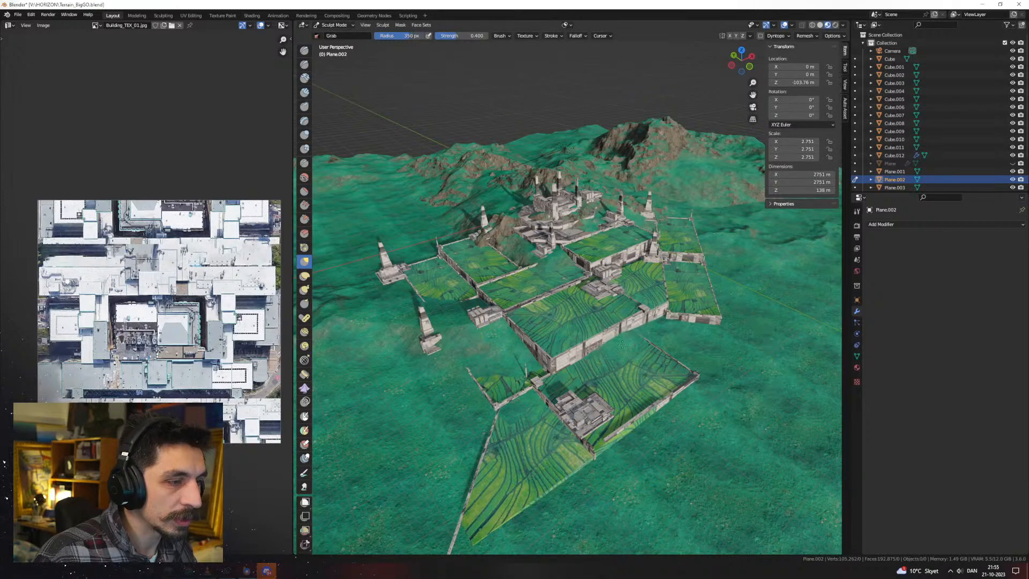
# Sculpt the outer terrain away from the small field's wall, reducing the Grab brush radius to 289 px
pyautogui.moveTo(585, 376); pyautogui.dragTo(600, 360, button='middle')
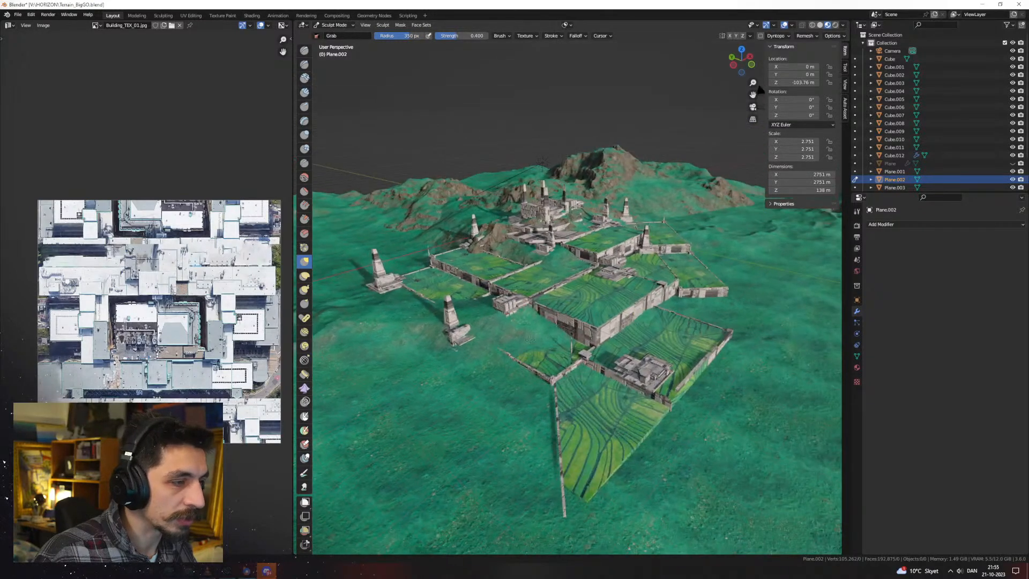
pyautogui.press('f')
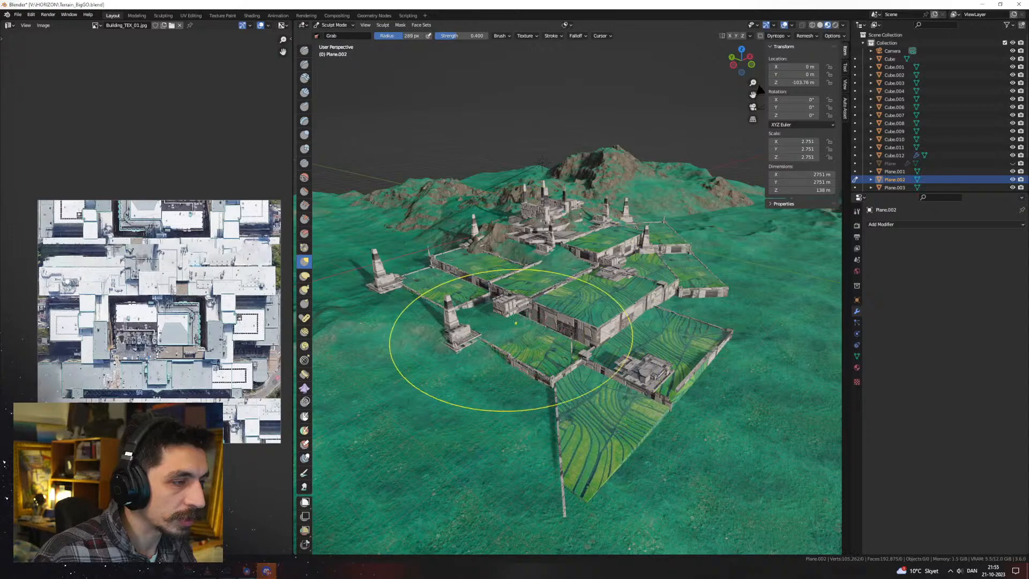
pyautogui.moveTo(495, 322)
pyautogui.mouseDown(button='middle')
pyautogui.moveTo(523, 351)
pyautogui.moveTo(501, 319)
pyautogui.mouseUp(button='middle')
pyautogui.scroll(3, 536, 300)
# Return to Object Mode, switch the inner mountain terrain to Sculpt Mode, and set the Grab brush radius to 219 px
pyautogui.hotkey('ctrl', 'Tab')
pyautogui.click(501, 278)
pyautogui.click(563, 280)
pyautogui.hotkey('ctrl', 'Tab')
pyautogui.click(564, 320)
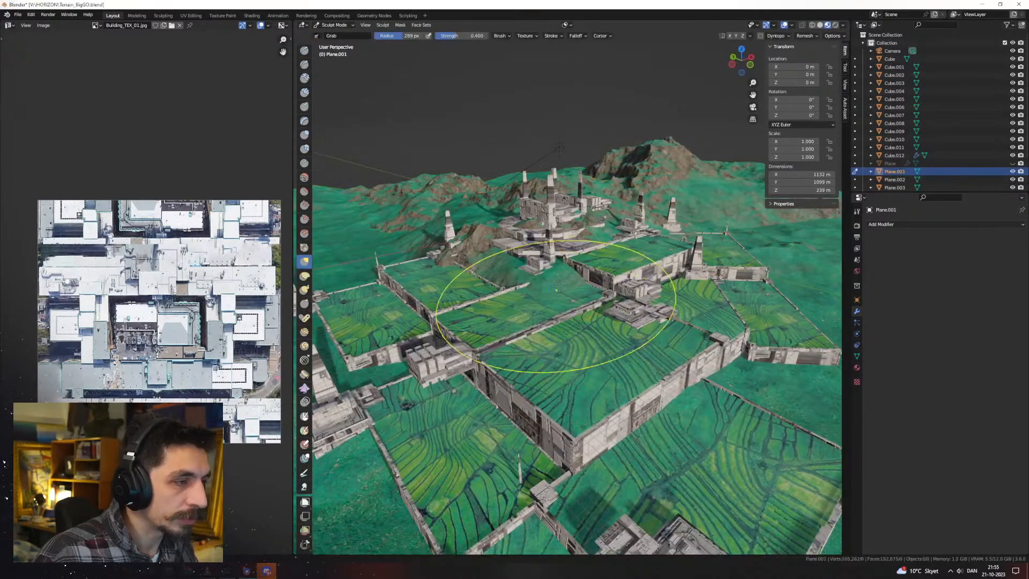
pyautogui.scroll(3, 632, 290)
pyautogui.press('f')
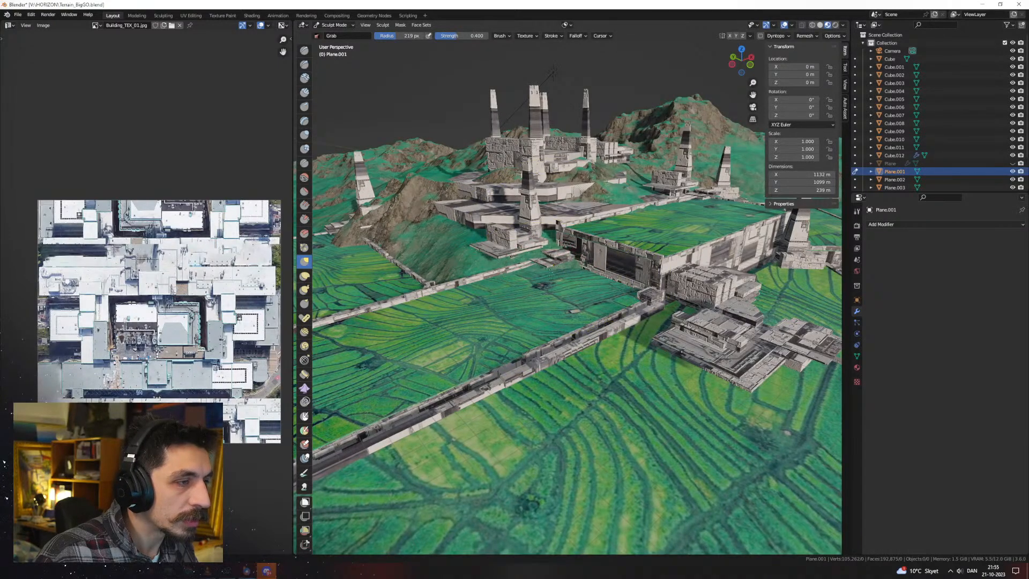
# Inspect and shape the inner terrain along the field edges with a 147 px Grab brush, then return to Object Mode
pyautogui.moveTo(551, 272)
pyautogui.mouseDown(button='middle')
pyautogui.moveTo(577, 295)
pyautogui.moveTo(623, 293)
pyautogui.moveTo(573, 294)
pyautogui.moveTo(558, 265)
pyautogui.mouseUp(button='middle')
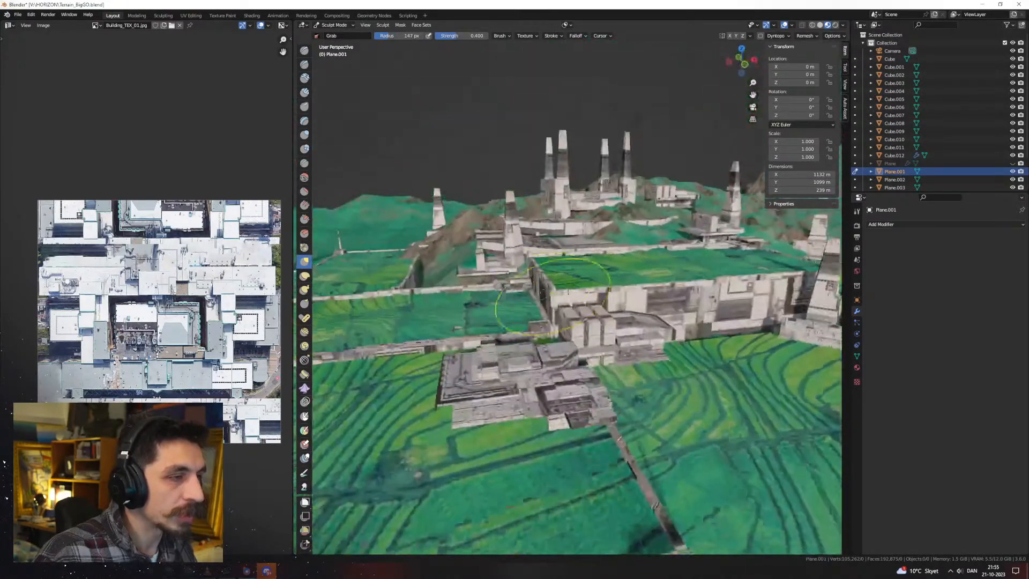
pyautogui.moveTo(474, 264)
pyautogui.mouseDown(button='middle')
pyautogui.moveTo(585, 272)
pyautogui.moveTo(513, 306)
pyautogui.mouseUp(button='middle')
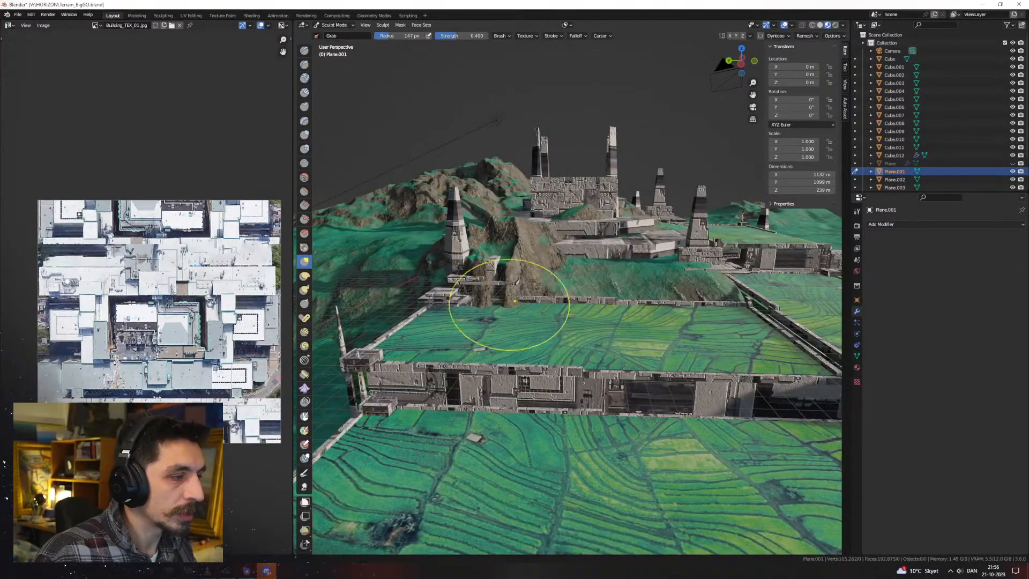
pyautogui.moveTo(519, 303)
pyautogui.mouseDown(button='middle')
pyautogui.moveTo(655, 379)
pyautogui.moveTo(540, 414)
pyautogui.moveTo(499, 379)
pyautogui.moveTo(595, 322)
pyautogui.moveTo(660, 394)
pyautogui.moveTo(669, 349)
pyautogui.moveTo(664, 360)
pyautogui.mouseUp(button='middle')
pyautogui.moveTo(612, 330)
pyautogui.mouseDown(button='middle')
pyautogui.moveTo(603, 357)
pyautogui.moveTo(606, 336)
pyautogui.mouseUp(button='middle')
pyautogui.hotkey('ctrl', 'Tab')
pyautogui.click(536, 336)
# Duplicate the large raised field and move the copy about -534 m along X
pyautogui.moveTo(533, 332); pyautogui.dragTo(565, 328, button='middle')
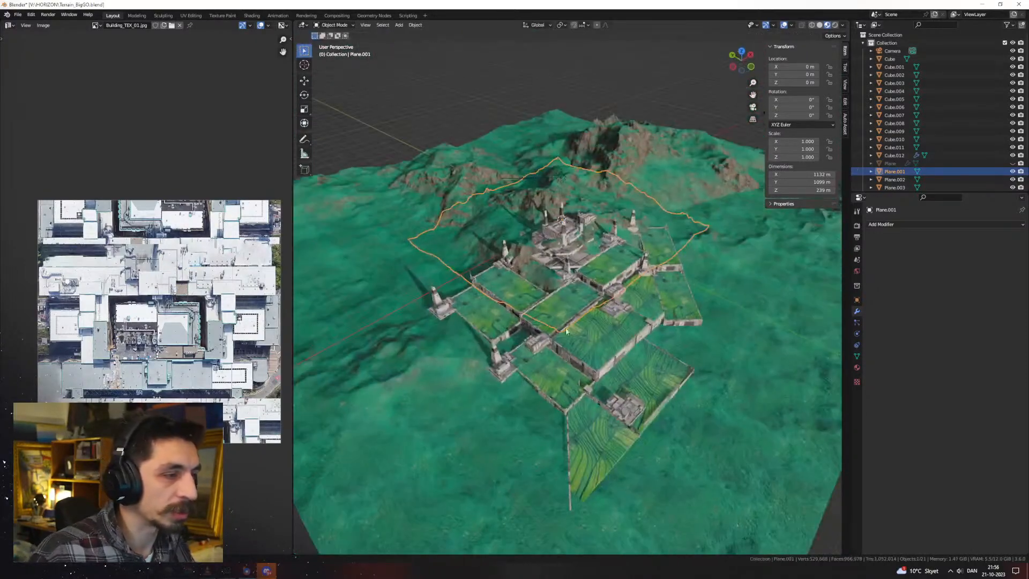
pyautogui.moveTo(619, 304); pyautogui.dragTo(645, 303, button='middle')
pyautogui.click(578, 303)
pyautogui.moveTo(578, 304)
pyautogui.mouseDown(button='middle')
pyautogui.moveTo(603, 327)
pyautogui.moveTo(697, 321)
pyautogui.mouseUp(button='middle')
pyautogui.scroll(2, 571, 304)
pyautogui.click(643, 341)
pyautogui.click(649, 340)
pyautogui.hotkey('shift', 'd')
pyautogui.press('x')
pyautogui.press('y')
pyautogui.press('x')
pyautogui.click(482, 400)
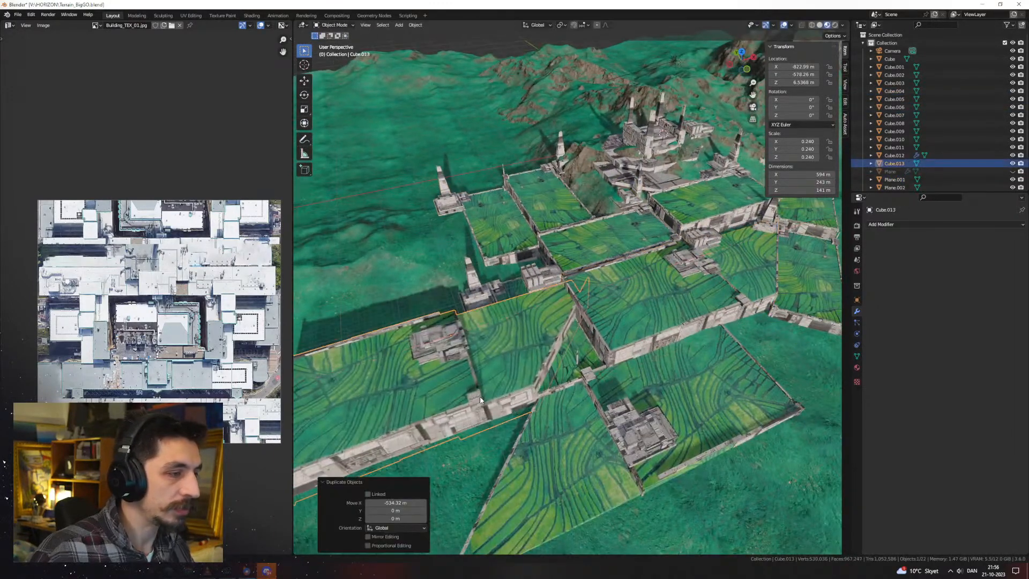
# Rotate the copied field 90° about Z and slide it along Y beside the small corner field
pyautogui.write('rz90')
pyautogui.click(480, 401)
pyautogui.press('g')
pyautogui.press('y')
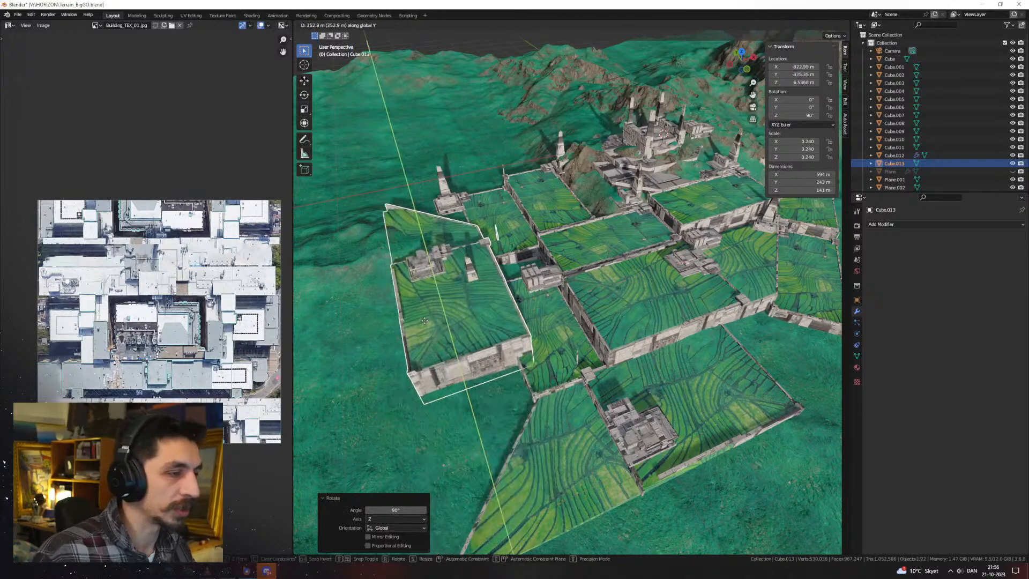
pyautogui.click(510, 338)
# Lower the copied field about 59 m and nudge it about -19.6 m along X
pyautogui.moveTo(512, 339); pyautogui.dragTo(518, 318, button='middle')
pyautogui.press('g')
pyautogui.press('z')
pyautogui.click(516, 353)
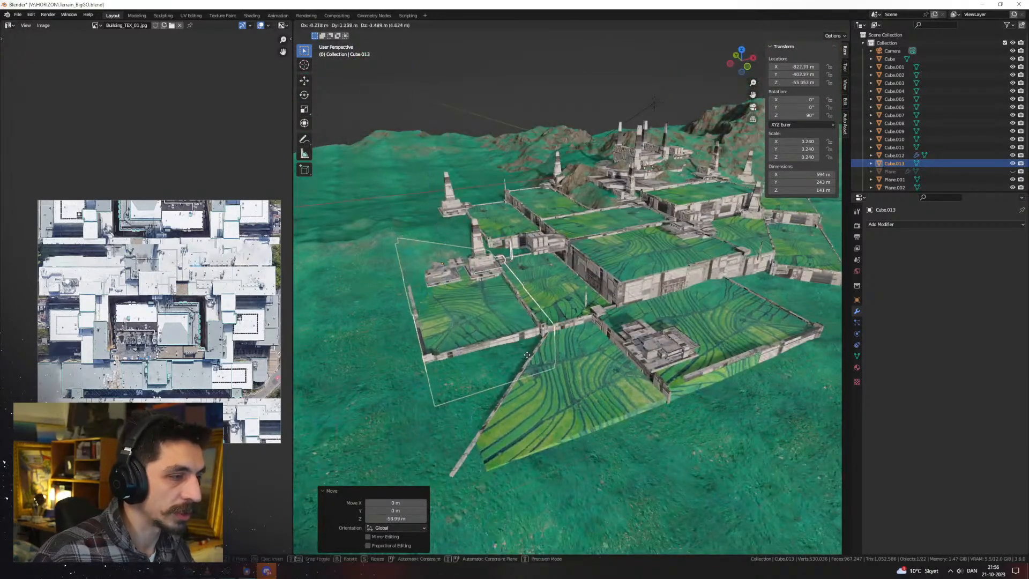
pyautogui.press('g')
pyautogui.hotkey('shift', 'z')
pyautogui.click(504, 359)
# Mirror the copied field across the global Y axis with a scale of -1
pyautogui.moveTo(504, 360); pyautogui.dragTo(563, 367, button='middle')
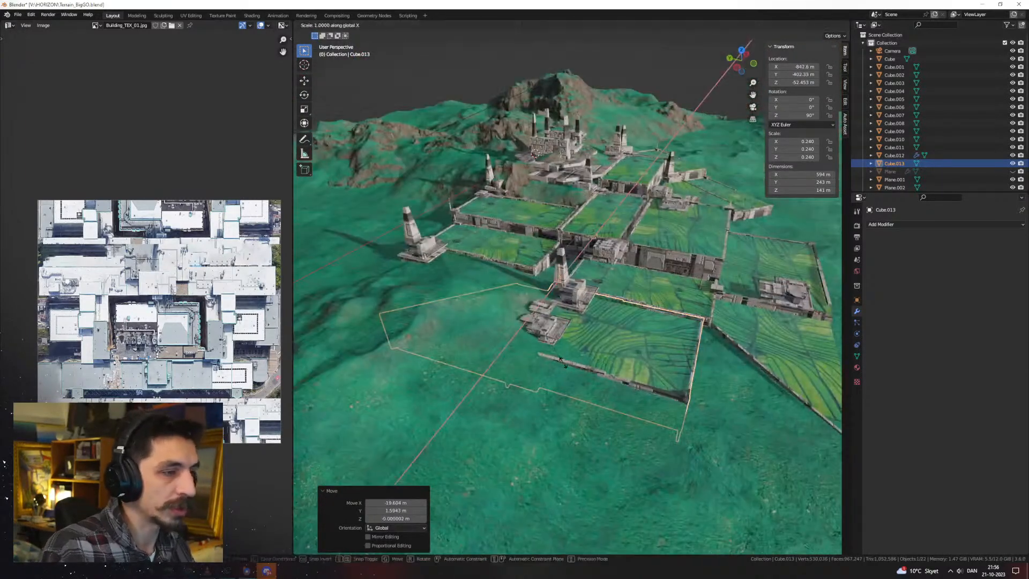
pyautogui.press('Escape')
pyautogui.write('sx')
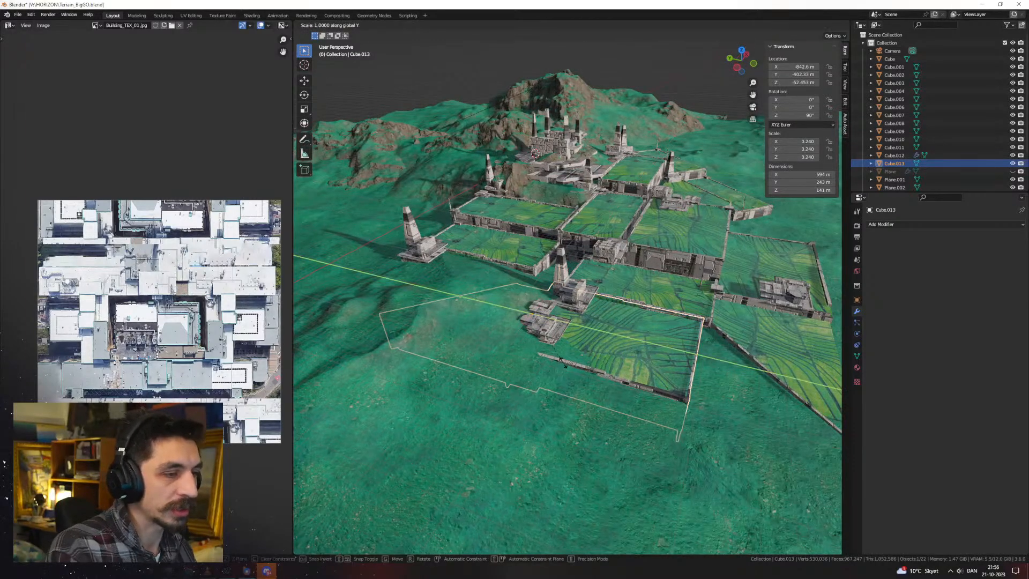
pyautogui.write('-1')
pyautogui.press('Return')
# Slide the mirrored field along Y against the neighbouring field's wall and adjust its height along Z
pyautogui.press('g')
pyautogui.press('y')
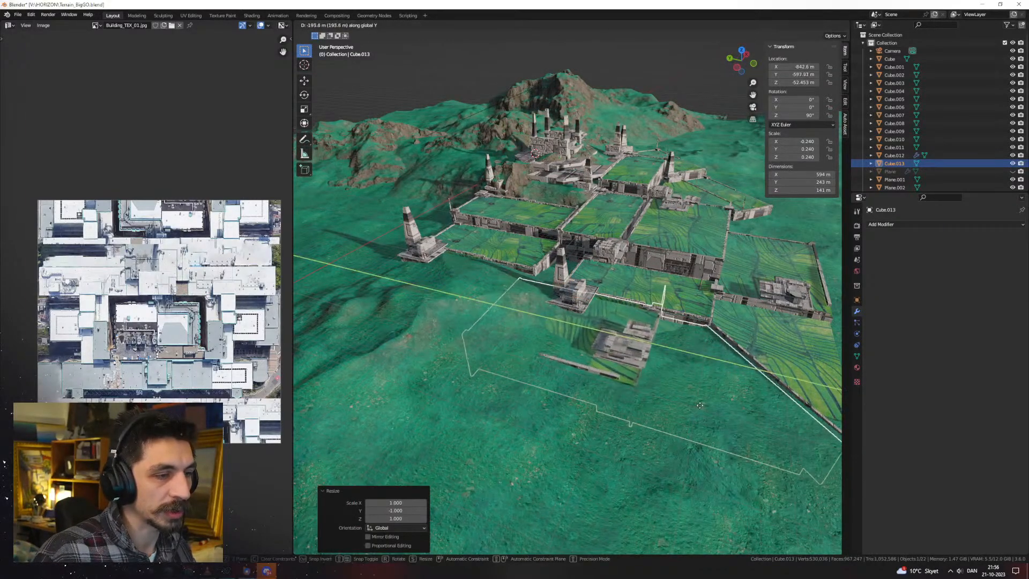
pyautogui.click(701, 406)
pyautogui.moveTo(702, 406); pyautogui.dragTo(586, 329, button='middle')
pyautogui.press('g')
pyautogui.press('z')
pyautogui.click(661, 375)
# Place the mirrored field along the global Y axis beside the neighbouring field's wall
pyautogui.click(660, 301)
pyautogui.click(606, 315)
# Sculpt the terrain down below the mirrored field with the Grab brush at a radius of 186 px, exposing its whole surface
pyautogui.click(481, 323)
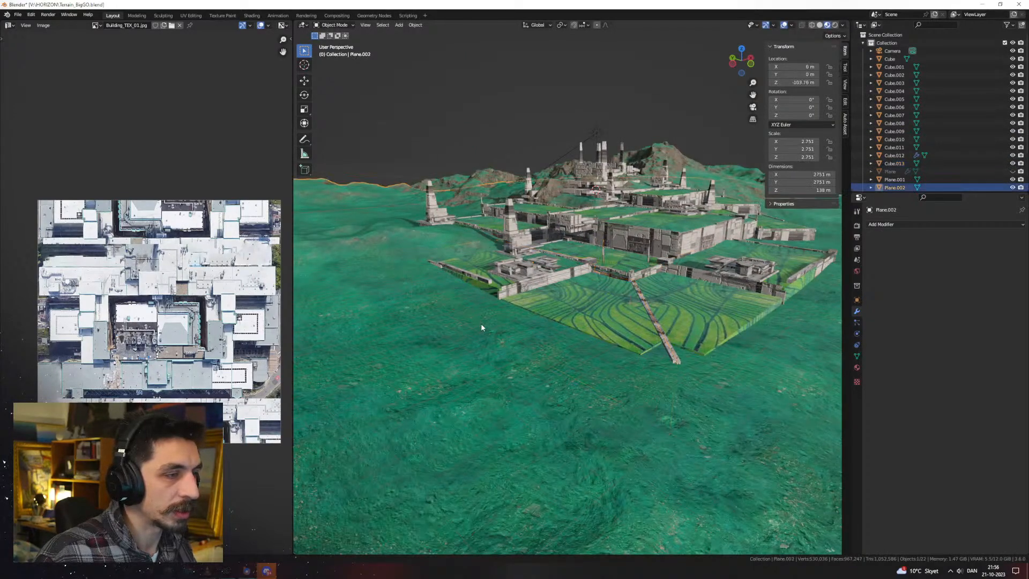
pyautogui.hotkey('ctrl', 'Tab')
pyautogui.click(479, 367)
pyautogui.moveTo(464, 315); pyautogui.dragTo(528, 302, button='middle')
pyautogui.press('f')
pyautogui.click(523, 300)
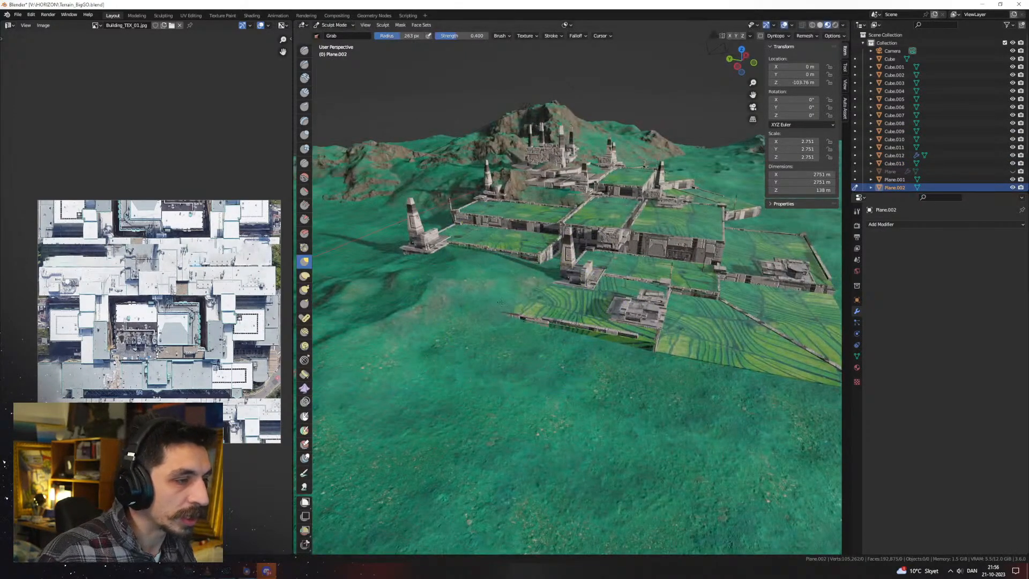
pyautogui.press('f')
pyautogui.click(513, 264)
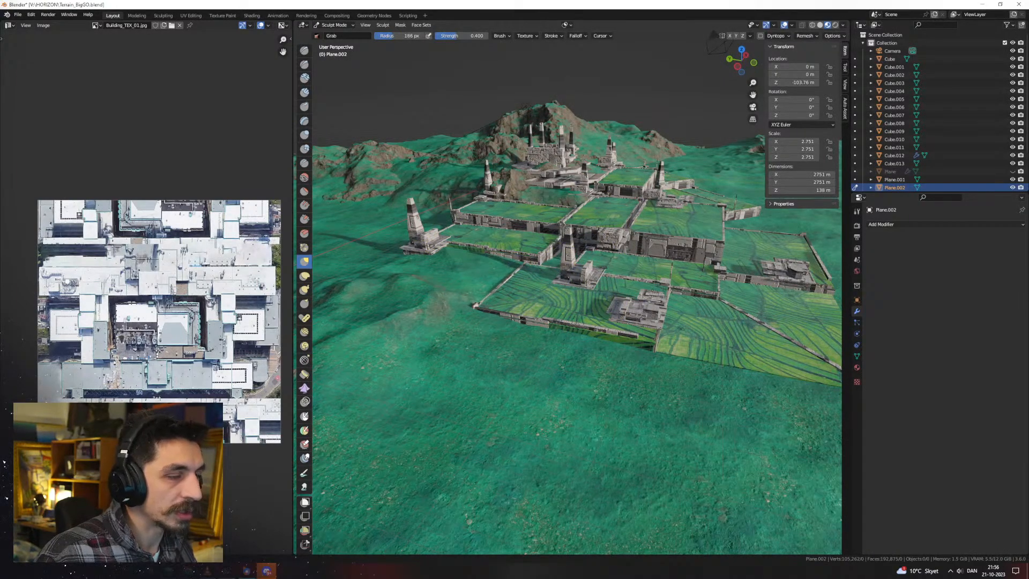
# Return the terrain to Object Mode, deselect it and widen the 3D viewport at the image editor's expense
pyautogui.scroll(-5, 653, 290)
pyautogui.moveTo(653, 290)
pyautogui.mouseDown(button='middle')
pyautogui.moveTo(608, 324)
pyautogui.moveTo(563, 292)
pyautogui.moveTo(609, 296)
pyautogui.mouseUp(button='middle')
pyautogui.hotkey('ctrl', 'Tab')
pyautogui.click(478, 300)
pyautogui.click(564, 142)
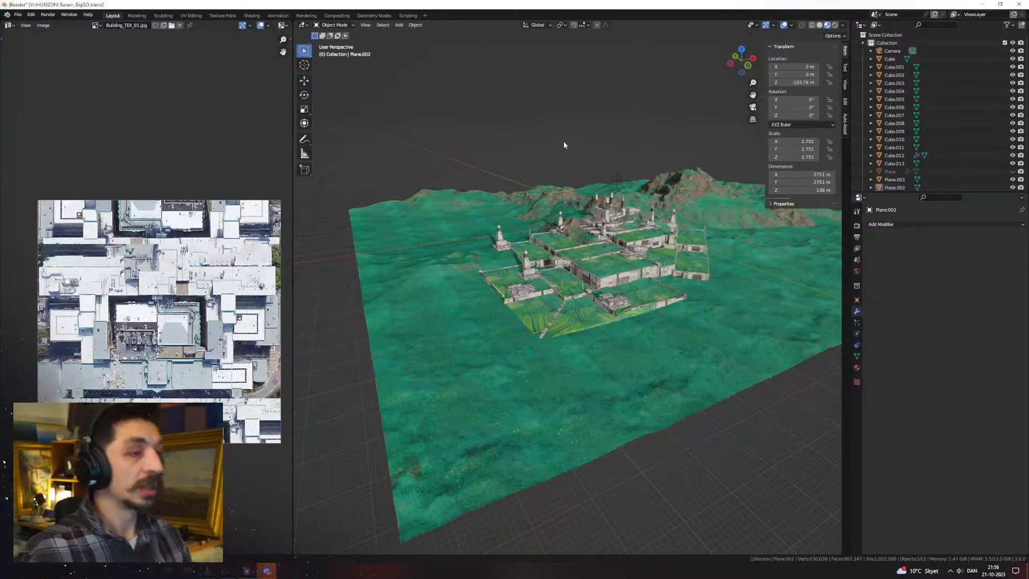
pyautogui.moveTo(563, 159); pyautogui.dragTo(386, 297, button='middle')
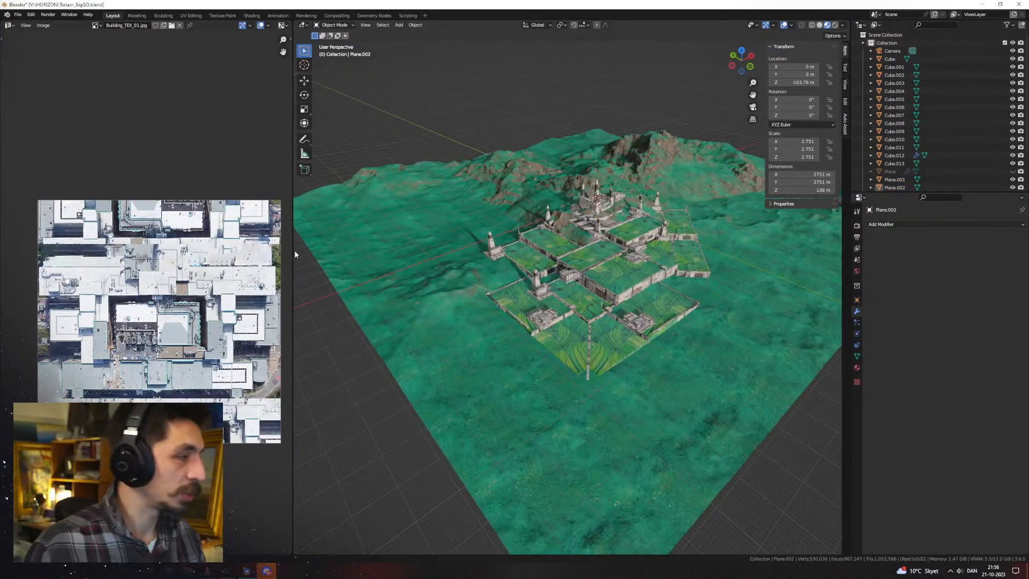
pyautogui.moveTo(294, 250); pyautogui.dragTo(209, 259)
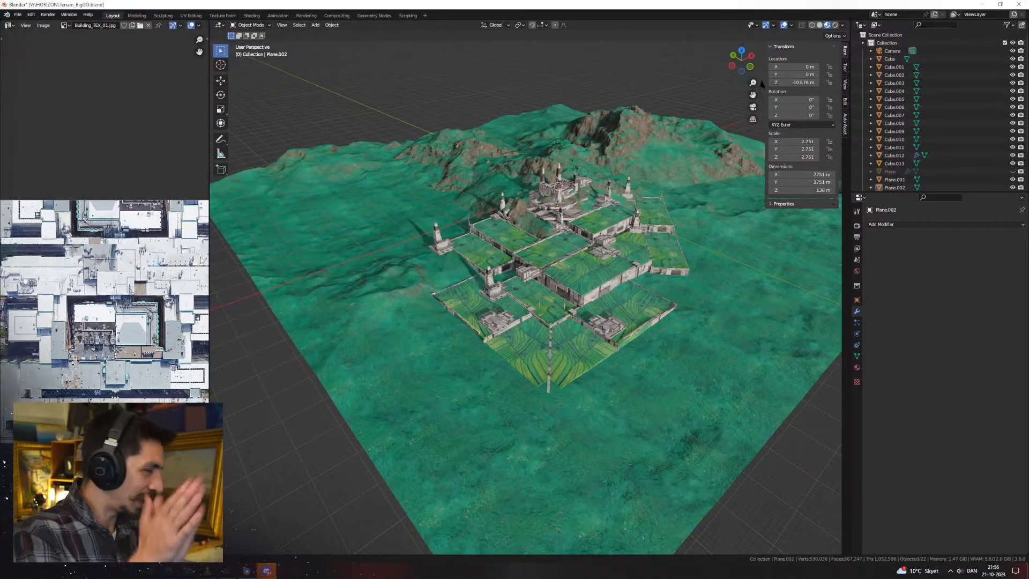
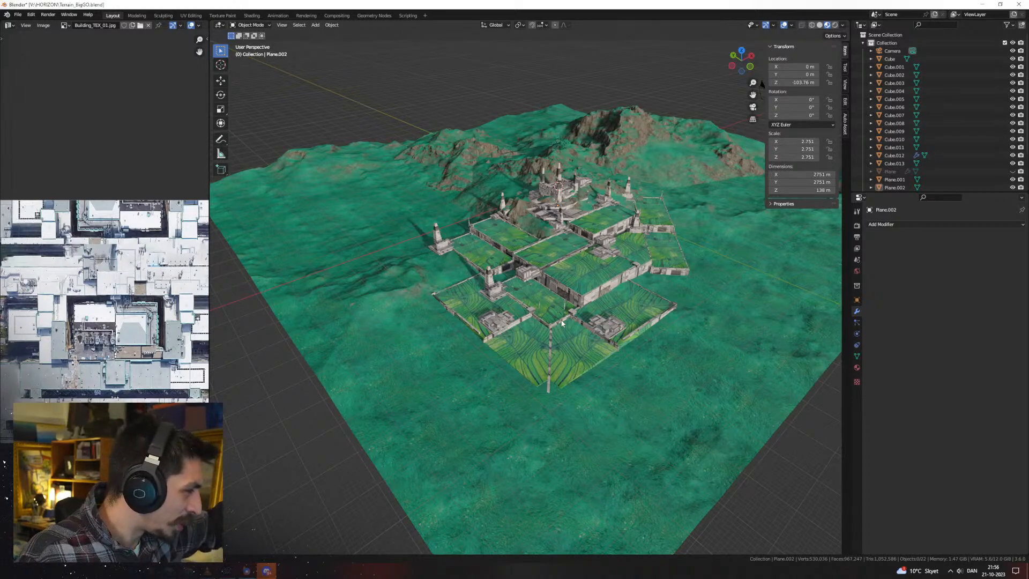
# Switch to VLC media player, reposition its window, widen the track list and close the player
pyautogui.click(246, 569)
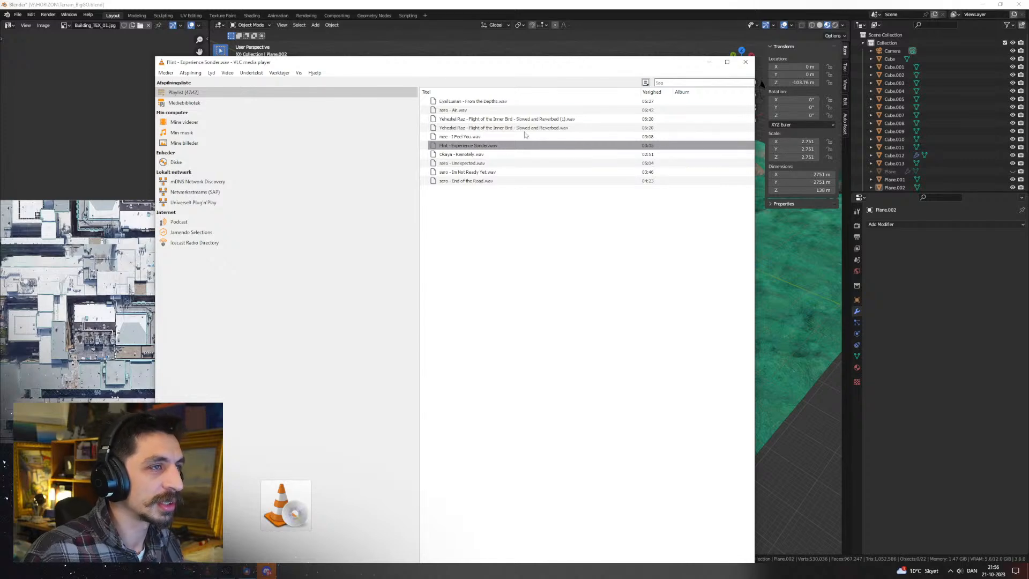
pyautogui.moveTo(575, 59); pyautogui.dragTo(520, 126)
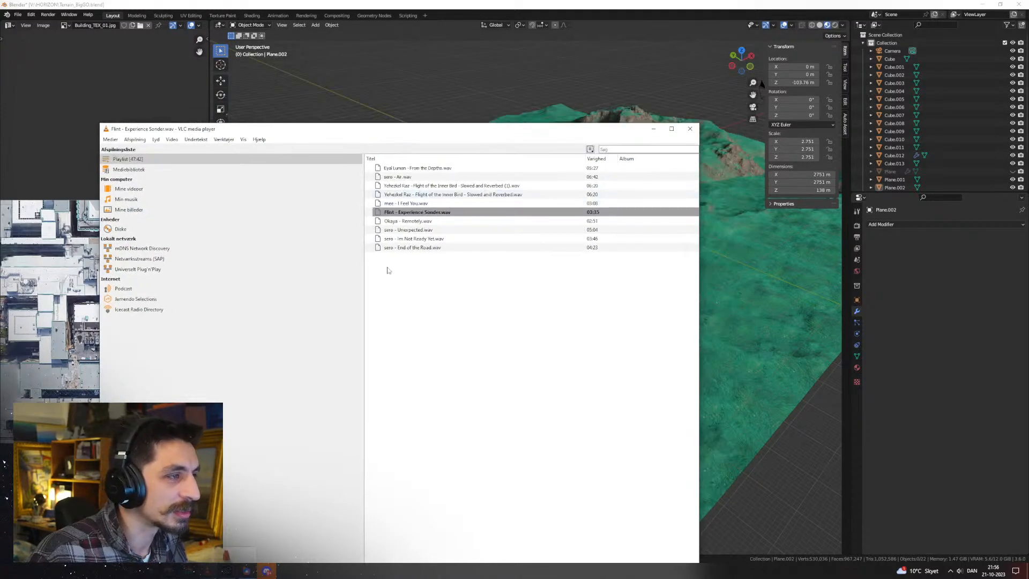
pyautogui.moveTo(364, 266); pyautogui.dragTo(333, 274)
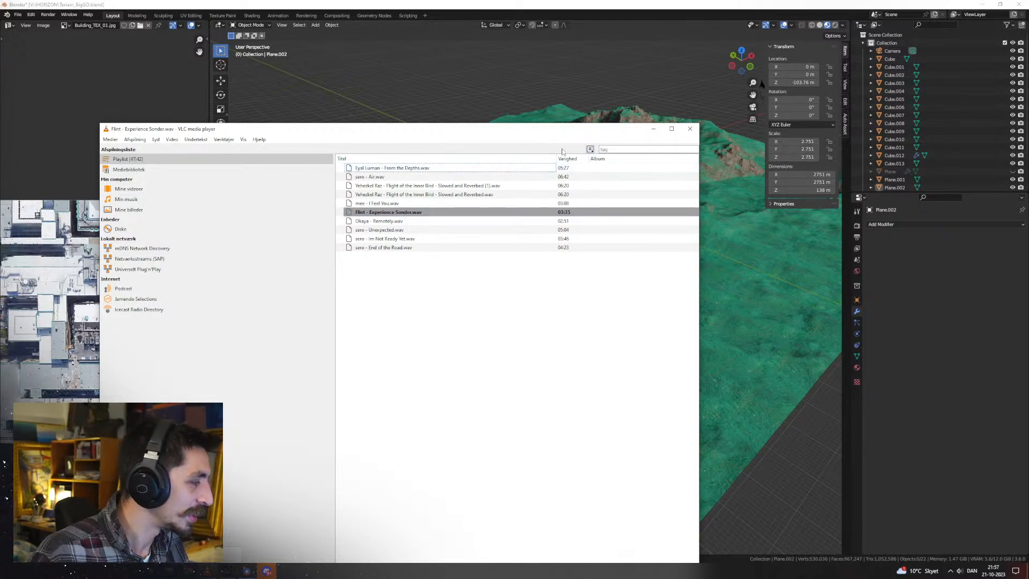
pyautogui.click(690, 129)
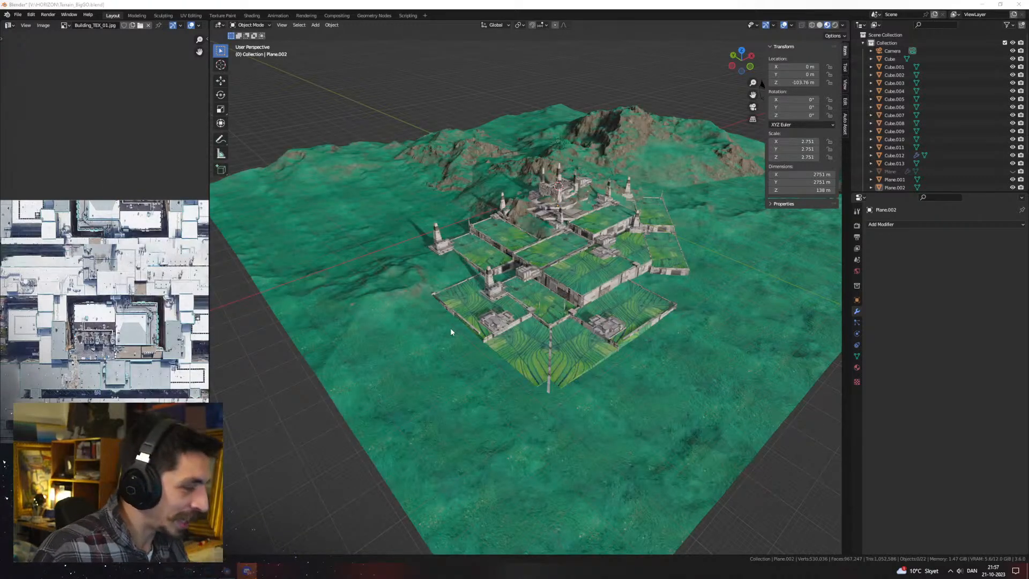
# Launch VLC media player again and add the WAV music tracks to its empty playlist
pyautogui.press('super')
pyautogui.write('vlc')
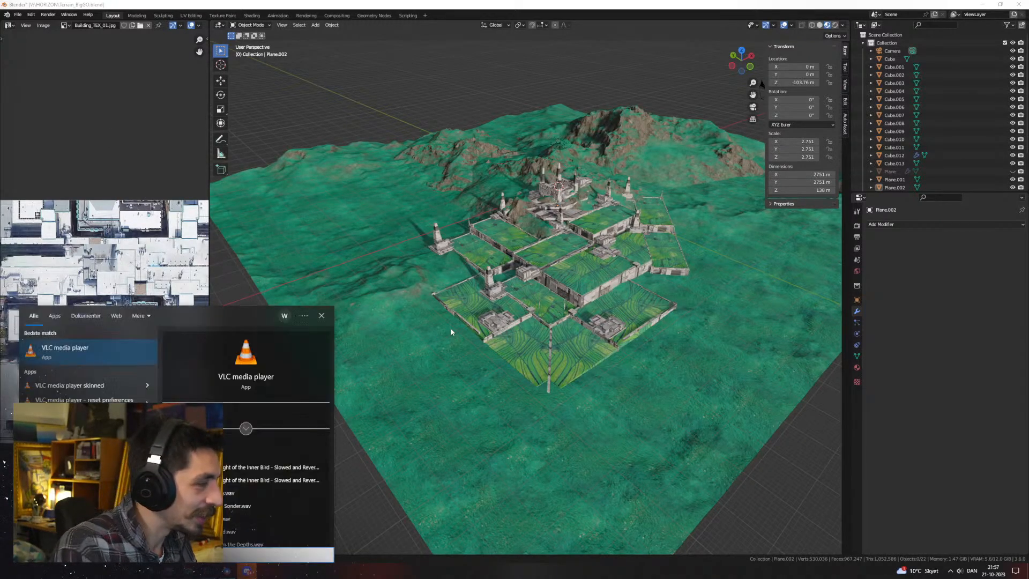
pyautogui.press('Return')
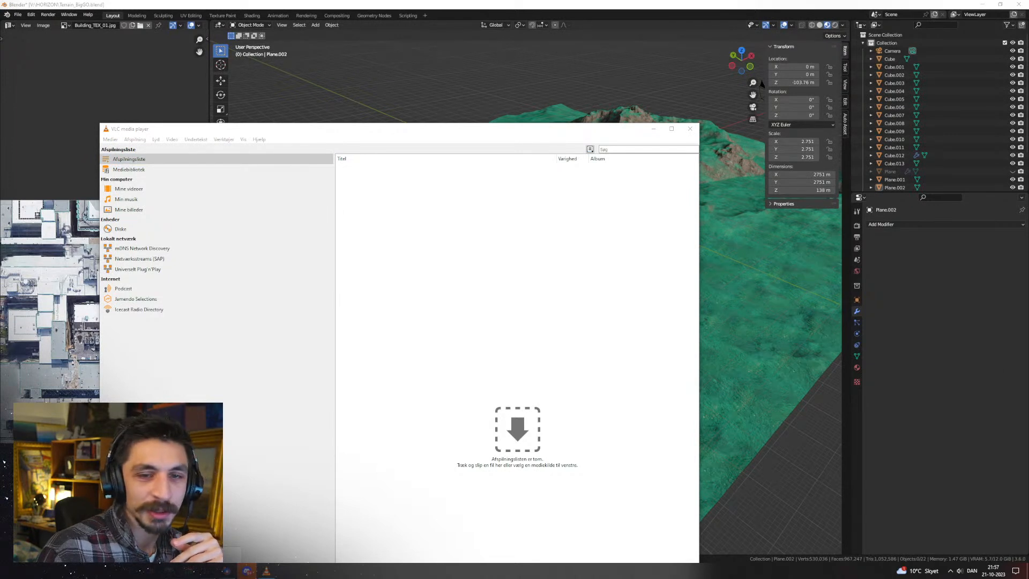
pyautogui.moveTo(423, 283); pyautogui.dragTo(413, 298)
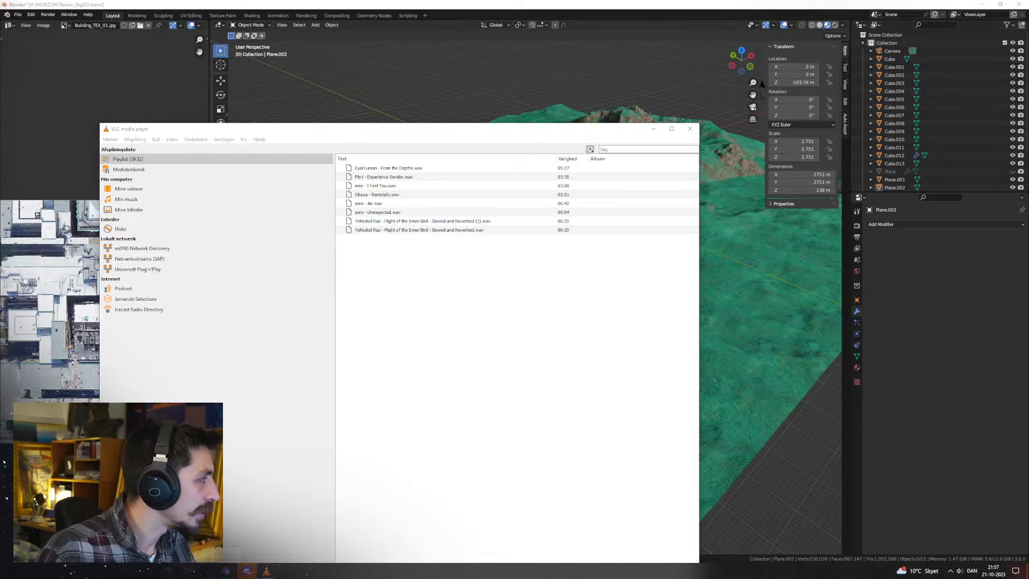
pyautogui.moveTo(470, 283); pyautogui.dragTo(472, 298)
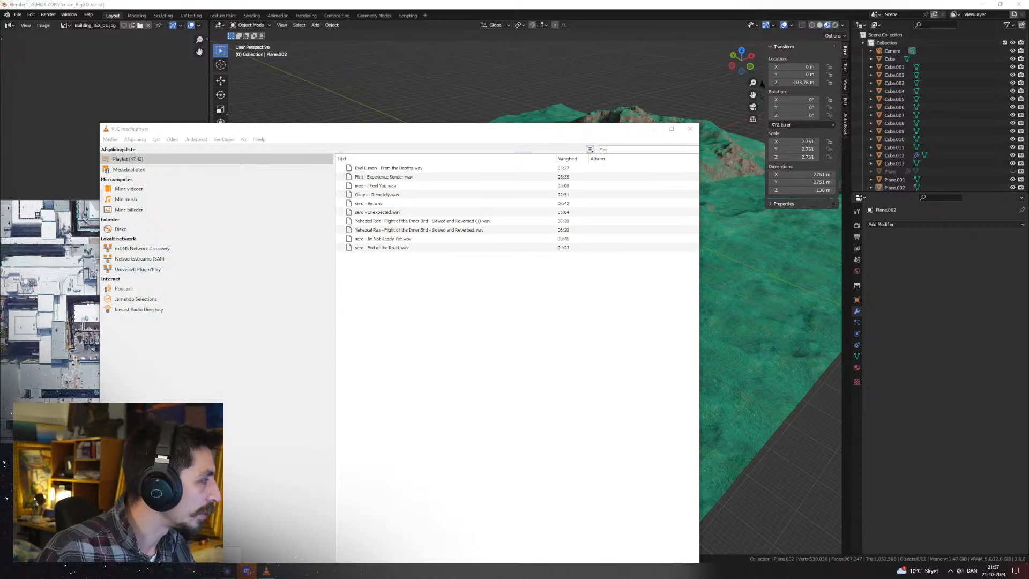
# Select all playlist tracks, start playback and minimise VLC to return to Blender
pyautogui.click(453, 247)
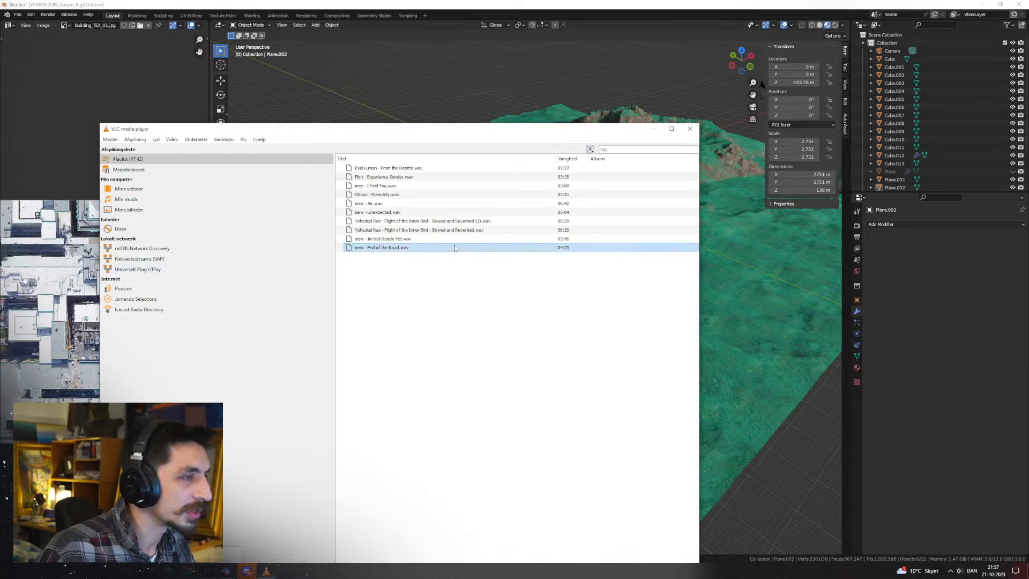
pyautogui.click(451, 272)
pyautogui.hotkey('ctrl', 'a')
pyautogui.moveTo(307, 133); pyautogui.dragTo(315, 48)
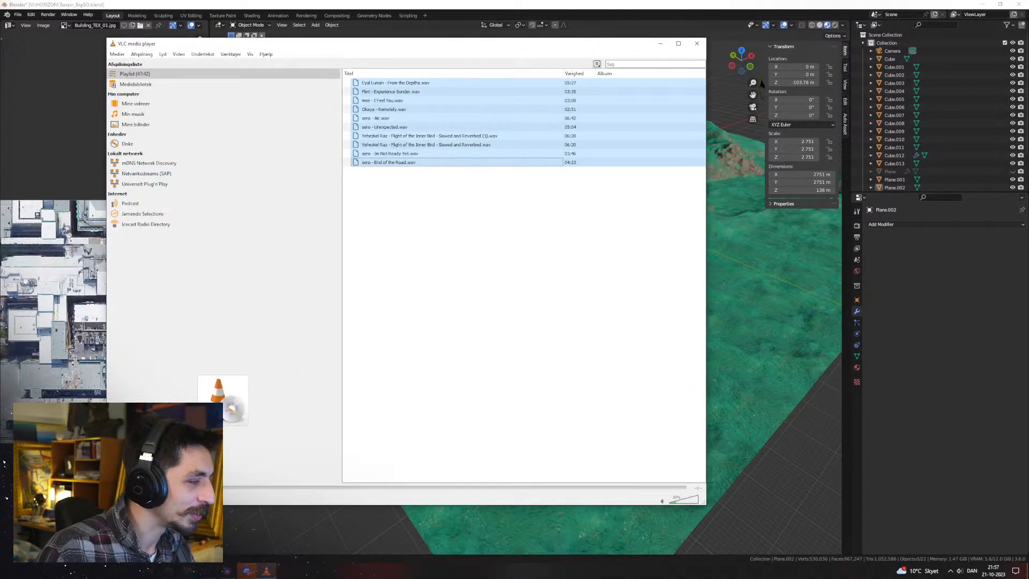
pyautogui.click(118, 498)
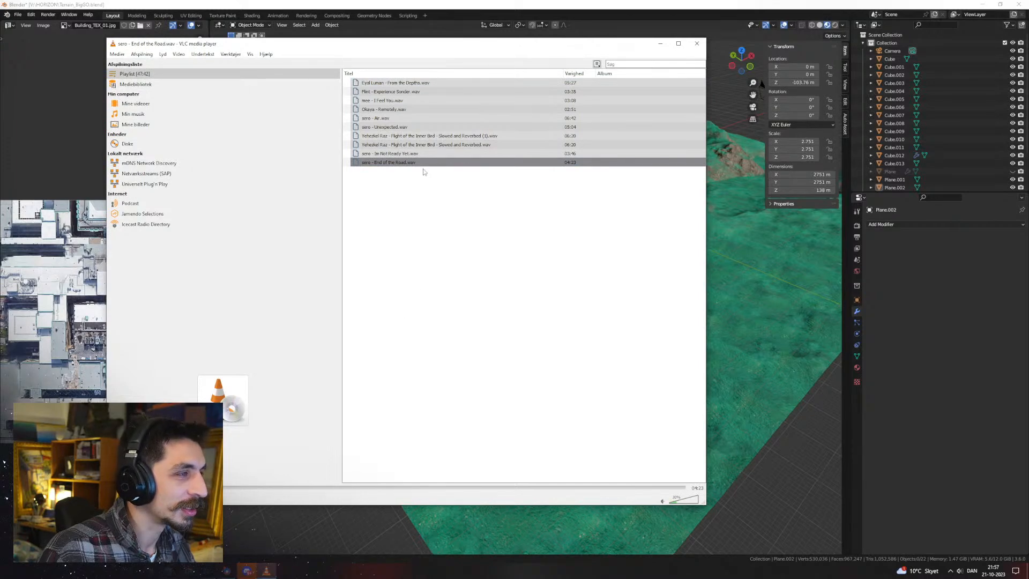
pyautogui.click(660, 43)
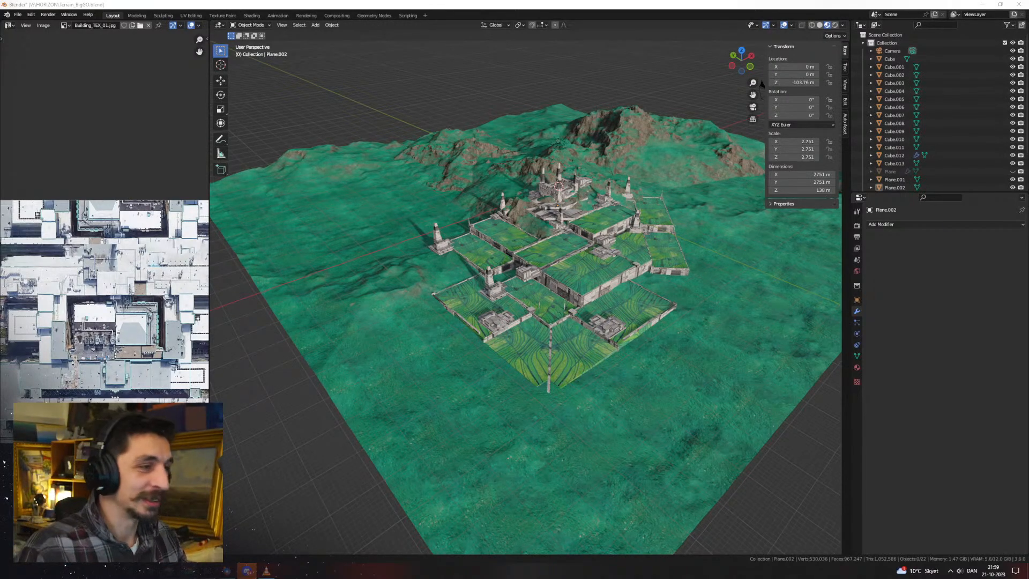
# Reposition the field near the front junction along Z and Y to fit its neighbours' walls
pyautogui.scroll(4, 558, 386)
pyautogui.moveTo(562, 389); pyautogui.dragTo(533, 389, button='middle')
pyautogui.scroll(4, 548, 391)
pyautogui.click(555, 328)
pyautogui.press('g')
pyautogui.press('z')
pyautogui.click(569, 387)
pyautogui.press('g')
pyautogui.press('y')
pyautogui.click(581, 410)
# Slide the same front field along X and readjust its height along Z
pyautogui.press('g')
pyautogui.press('x')
pyautogui.click(492, 417)
pyautogui.moveTo(492, 417); pyautogui.dragTo(594, 344, button='middle')
pyautogui.press('g')
pyautogui.press('z')
pyautogui.click(505, 389)
# Nudge the adjoining front fields along Y to tighten the joints between their walls
pyautogui.click(642, 328)
pyautogui.press('g')
pyautogui.press('y')
pyautogui.click(632, 392)
pyautogui.click(580, 373)
pyautogui.press('g')
pyautogui.press('x')
pyautogui.press('y')
pyautogui.click(581, 367)
# Lower the large raised central field along Z, then bring it back up about 2.5 m
pyautogui.click(645, 331)
pyautogui.scroll(-6, 645, 330)
pyautogui.click(590, 324)
pyautogui.press('g')
pyautogui.press('z')
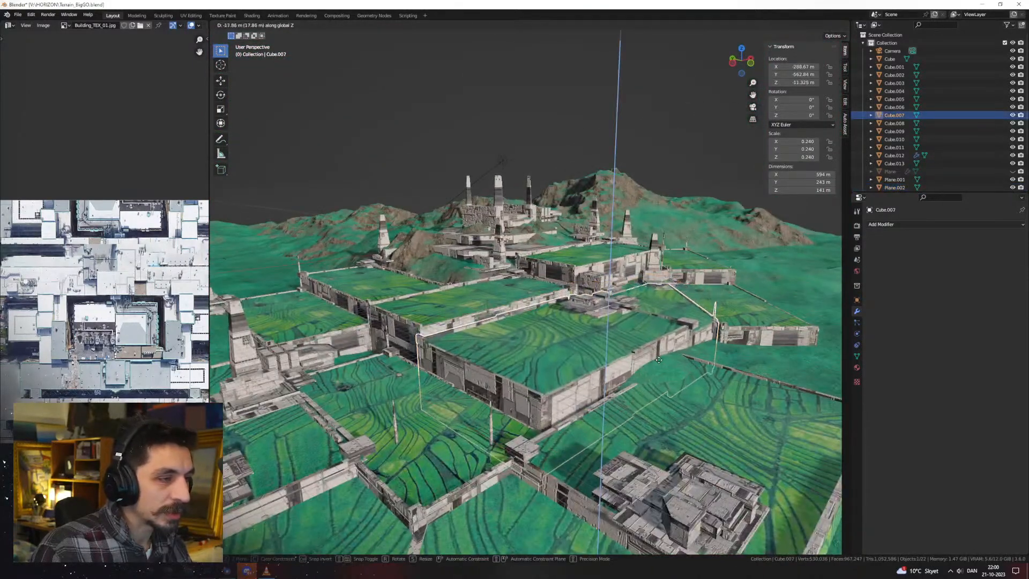
pyautogui.click(659, 366)
pyautogui.moveTo(657, 366); pyautogui.dragTo(640, 370, button='middle')
pyautogui.press('g')
pyautogui.press('z')
pyautogui.click(632, 359)
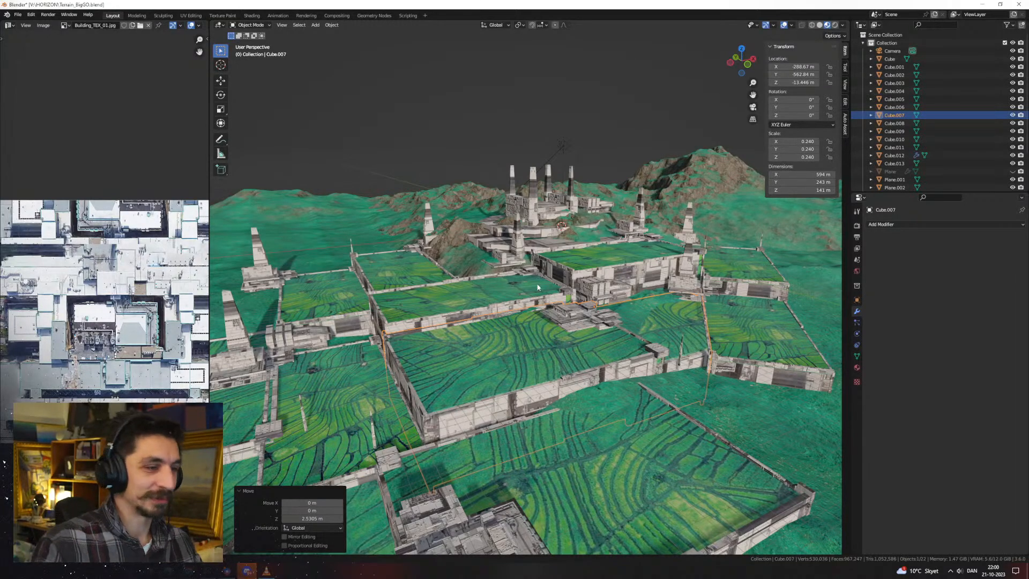
pyautogui.click(616, 393)
pyautogui.hotkey('ctrl', 'Tab')
pyautogui.click(617, 428)
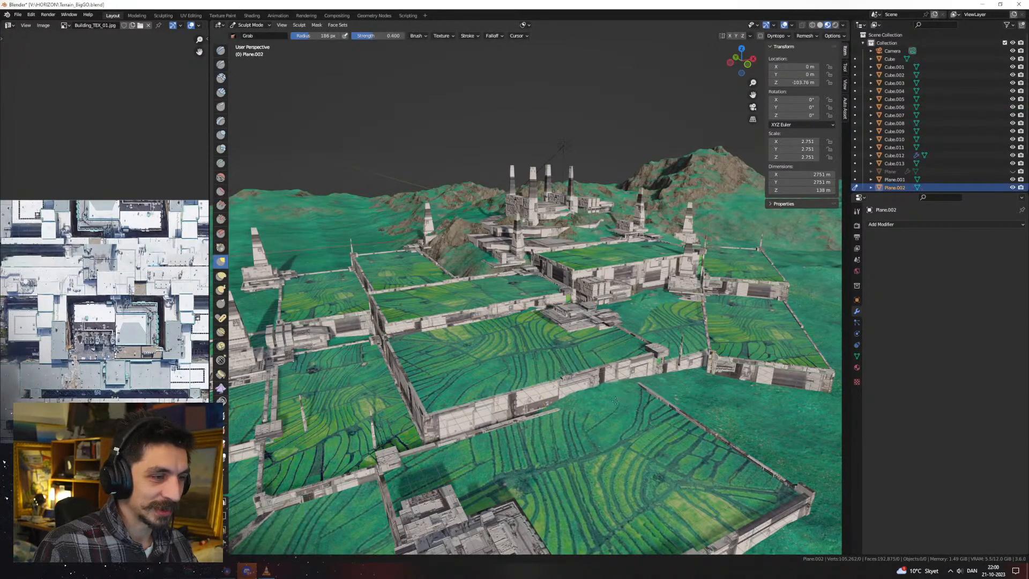
pyautogui.moveTo(601, 396); pyautogui.dragTo(536, 377, button='middle')
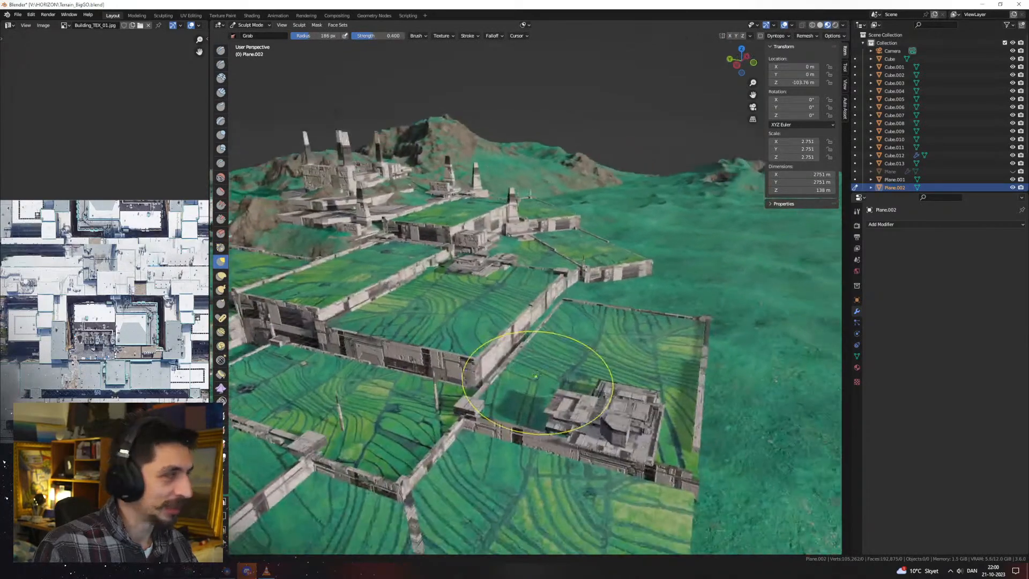
pyautogui.hotkey('ctrl', 'Tab')
# Move the outer field in front of the central field about 6.3 m along Y
pyautogui.click(611, 386)
pyautogui.press('y')
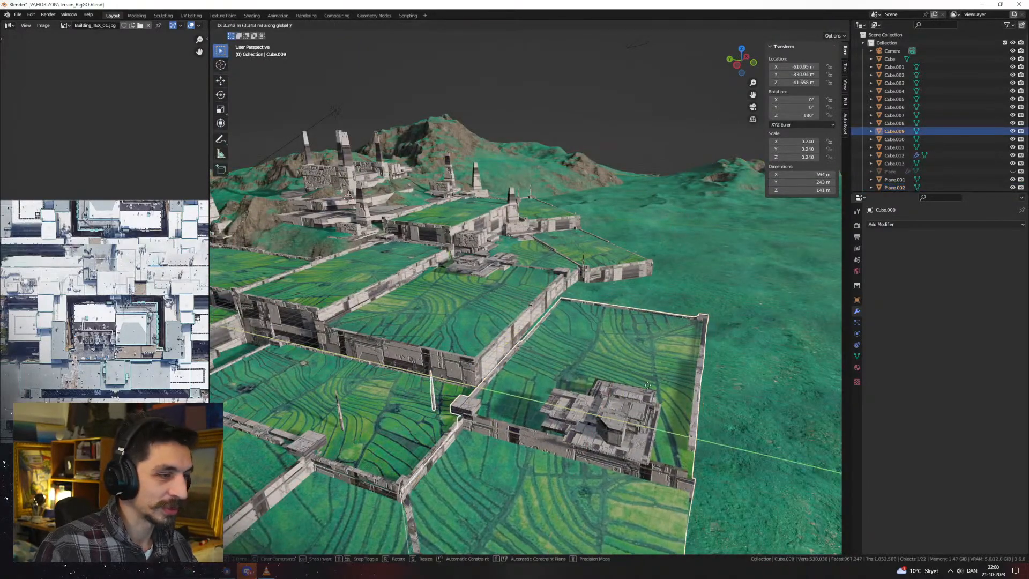
pyautogui.click(648, 385)
# Duplicate the outer field, place the copy beside the angled fields and rotate it 45° about Z
pyautogui.moveTo(649, 387); pyautogui.dragTo(575, 402, button='middle')
pyautogui.hotkey('shift', 'd')
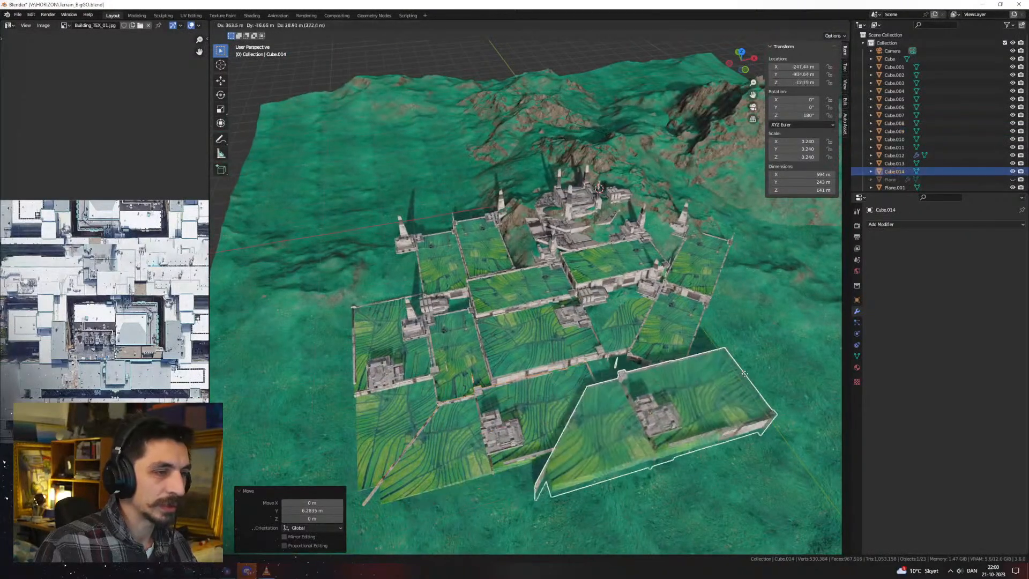
pyautogui.click(812, 321)
pyautogui.write('45')
pyautogui.press('Return')
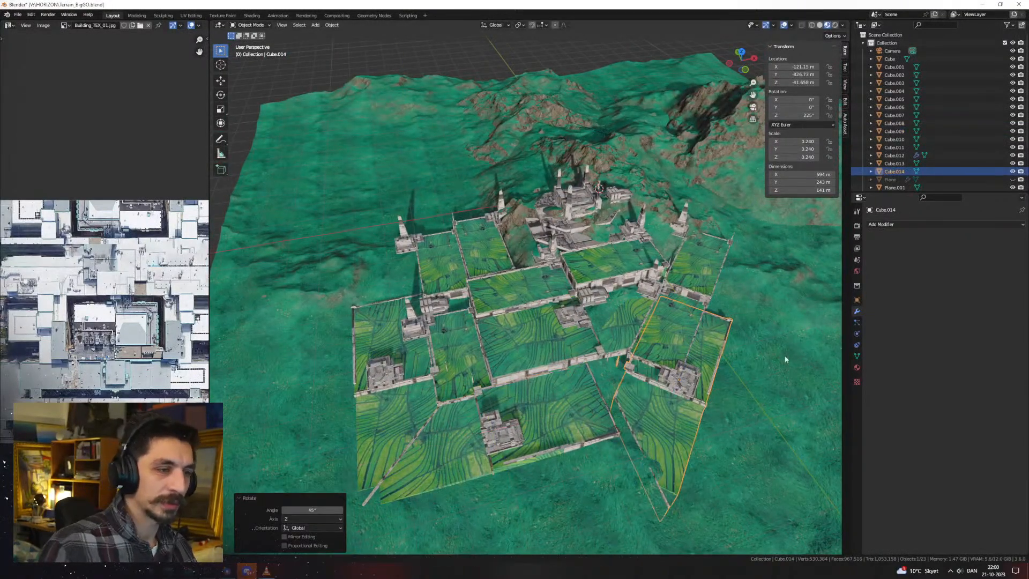
# Rotate the copied field another 180° about Z and move it about 270 m in X and 163 m in Y against the angled fields
pyautogui.moveTo(793, 330); pyautogui.dragTo(570, 324, button='middle')
pyautogui.write('rz180')
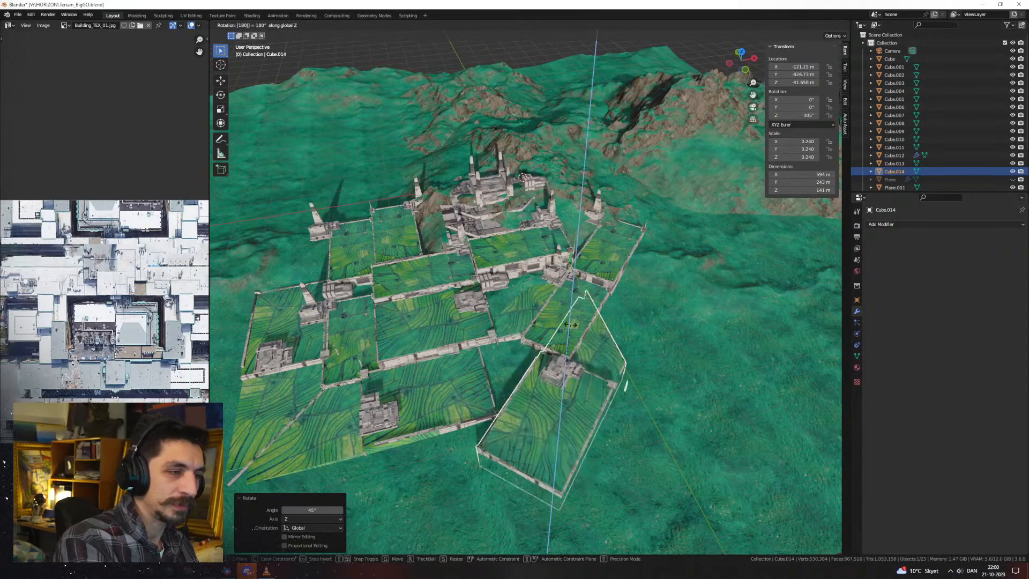
pyautogui.write('g')
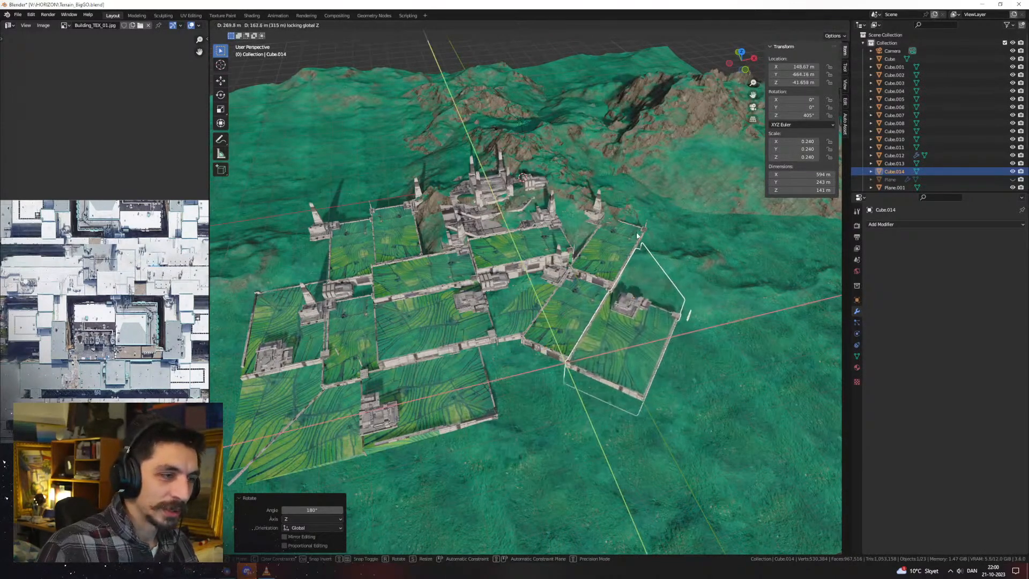
pyautogui.click(671, 236)
# Lower the angled copy about 12.2 m and nudge it horizontally against the neighbouring angled wall
pyautogui.scroll(4, 672, 239)
pyautogui.press('g')
pyautogui.press('z')
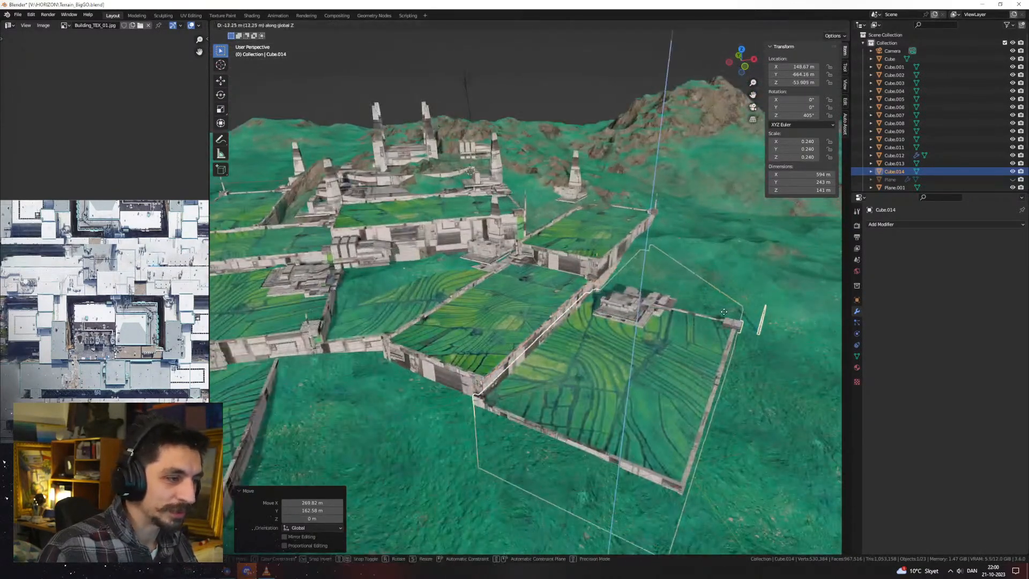
pyautogui.click(692, 346)
pyautogui.scroll(-3, 692, 346)
pyautogui.moveTo(693, 348); pyautogui.dragTo(627, 377, button='middle')
pyautogui.press('g')
pyautogui.hotkey('shift', 'z')
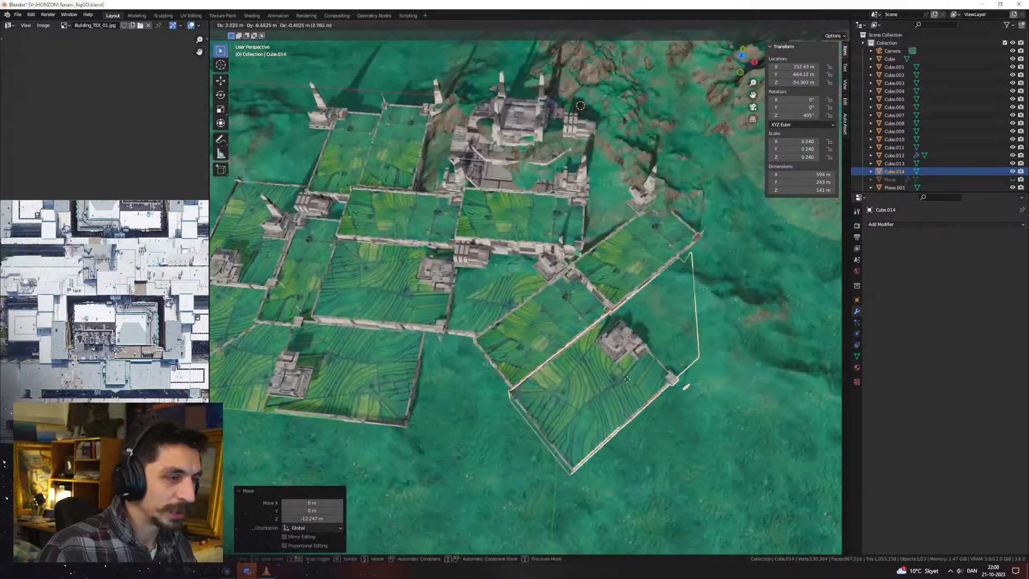
# Duplicate the outer front field and place the copy about 867 m along Y on the settlement's far side
pyautogui.scroll(-4, 444, 382)
pyautogui.moveTo(522, 383); pyautogui.dragTo(618, 387, button='middle')
pyautogui.click(708, 387)
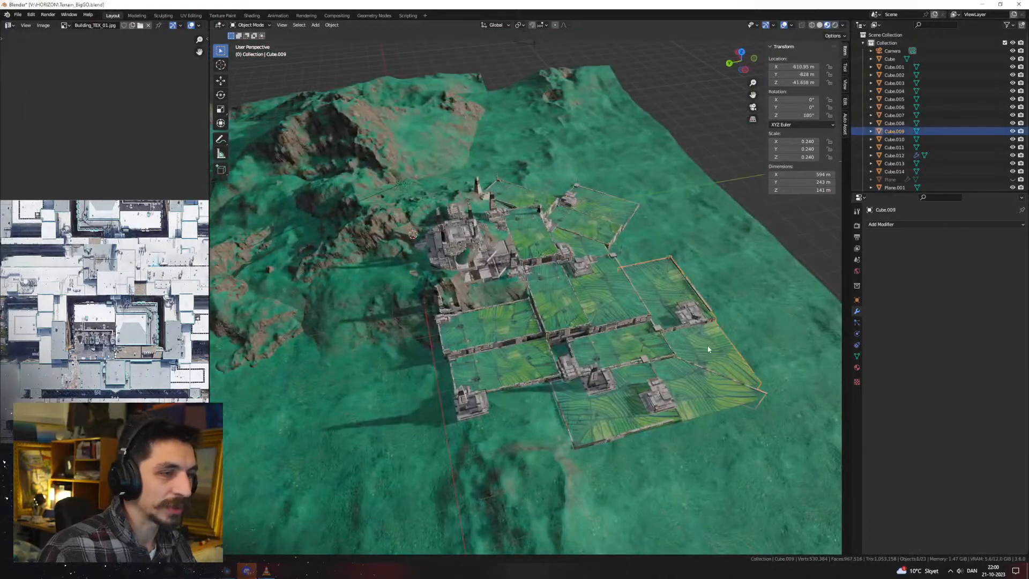
pyautogui.click(448, 421)
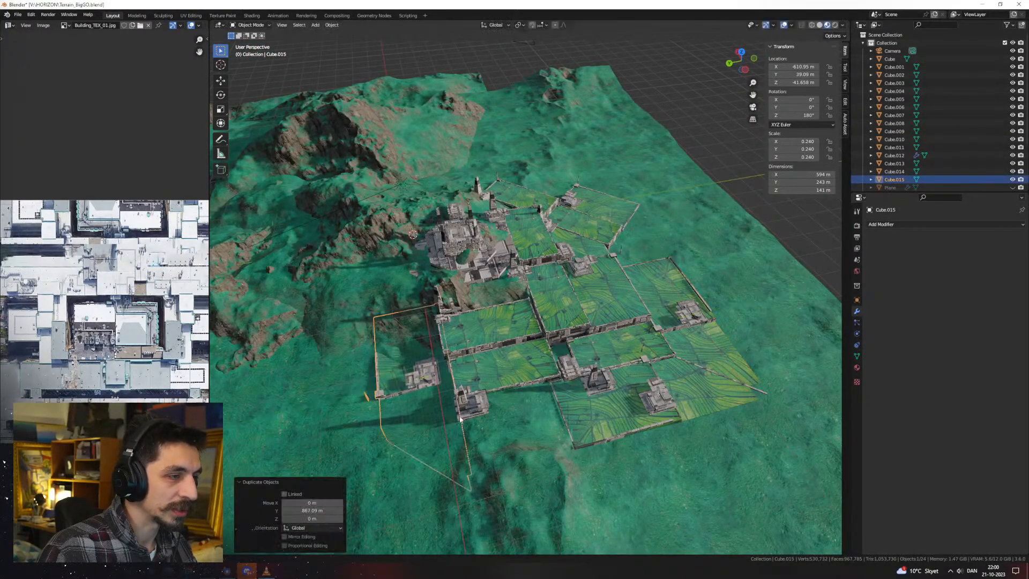
# Raise the new far-side field about 25.1 m and shift it about -46 m along X beside the tower
pyautogui.moveTo(448, 421); pyautogui.dragTo(600, 396, button='middle')
pyautogui.press('g')
pyautogui.press('z')
pyautogui.press('g')
pyautogui.press('x')
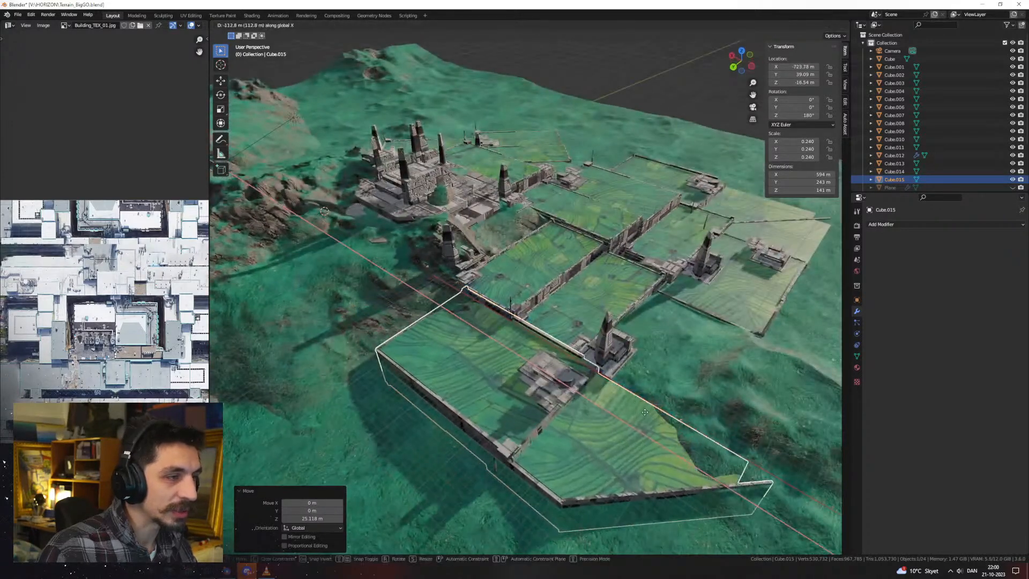
pyautogui.click(579, 381)
# Put the terrain into Sculpt Mode, set the Grab brush radius to 215 px and return to Object Mode
pyautogui.moveTo(579, 381); pyautogui.dragTo(612, 373, button='middle')
pyautogui.scroll(-1, 612, 373)
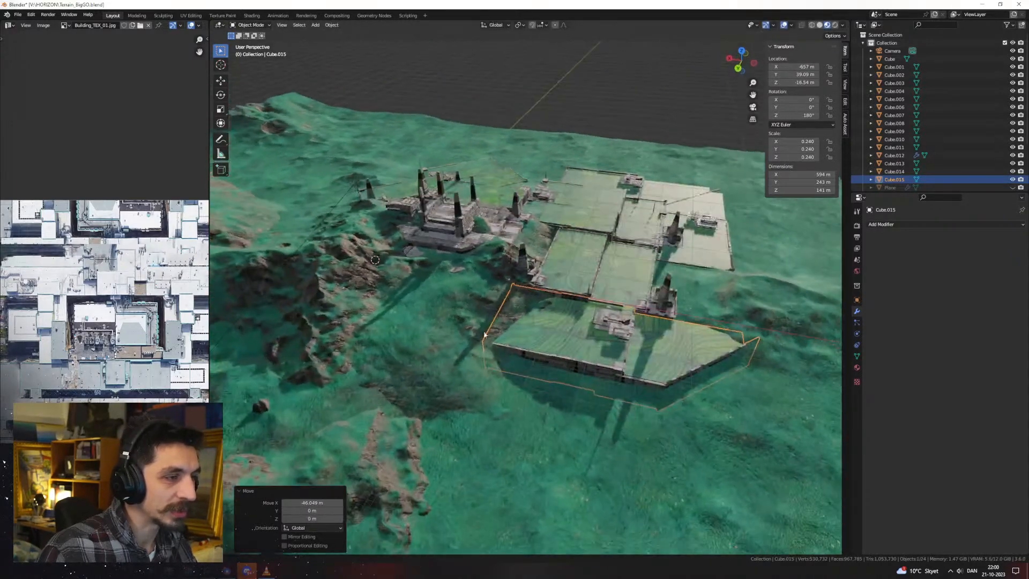
pyautogui.click(521, 323)
pyautogui.hotkey('ctrl', 'Tab')
pyautogui.click(523, 367)
pyautogui.moveTo(534, 343); pyautogui.dragTo(545, 307, button='middle')
pyautogui.scroll(4, 557, 314)
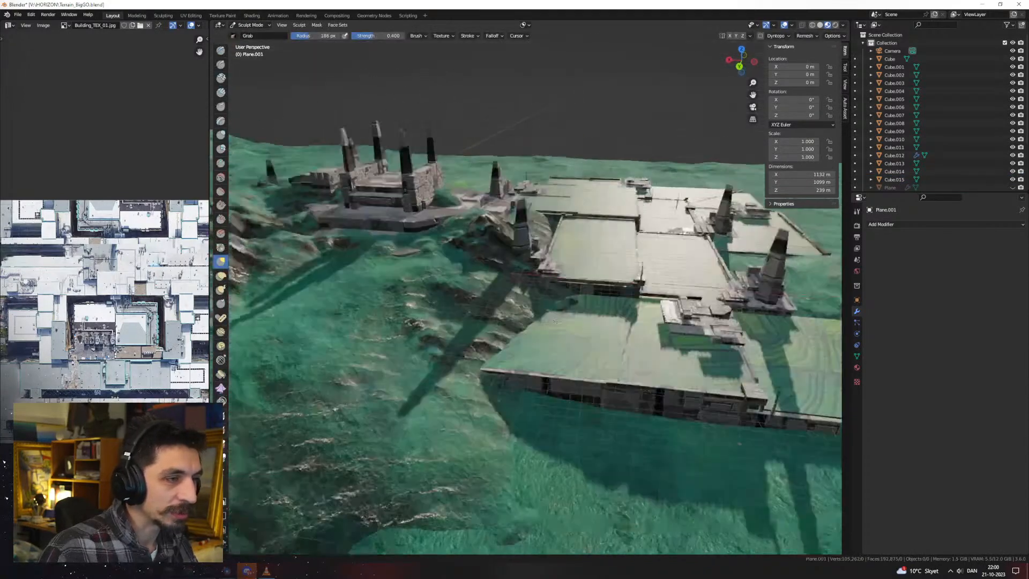
pyautogui.press('f')
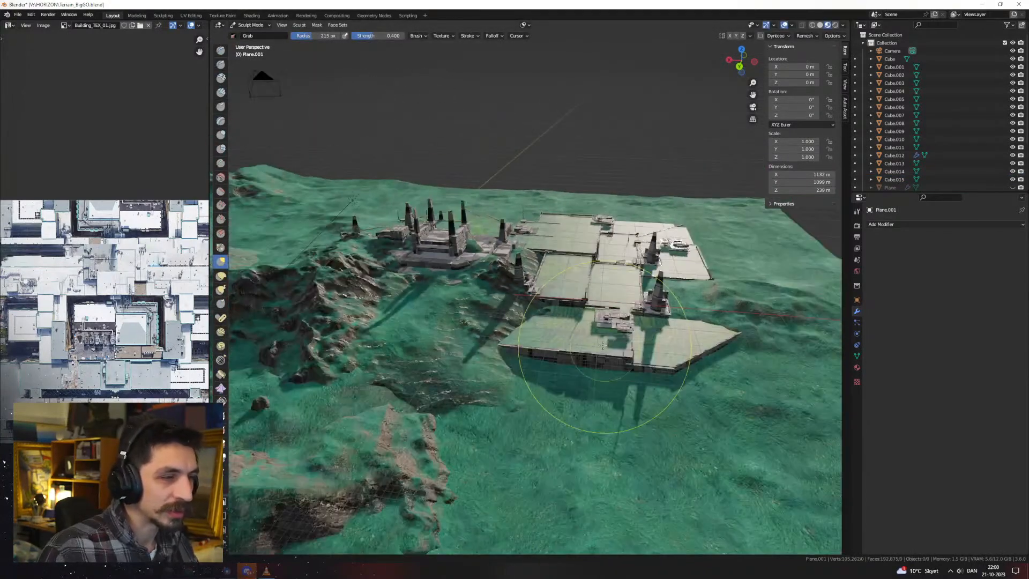
pyautogui.hotkey('ctrl', 'Tab')
pyautogui.click(531, 346)
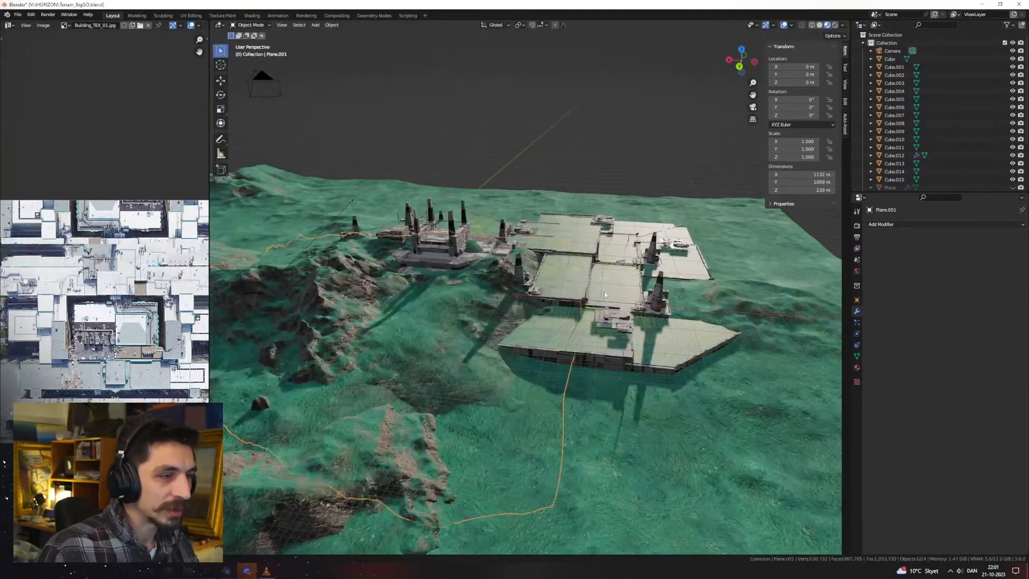
# Duplicate a tower field, place the copy about 295 m along X and 330 m along Y, and raise it about 50 m
pyautogui.moveTo(604, 291); pyautogui.dragTo(624, 301, button='middle')
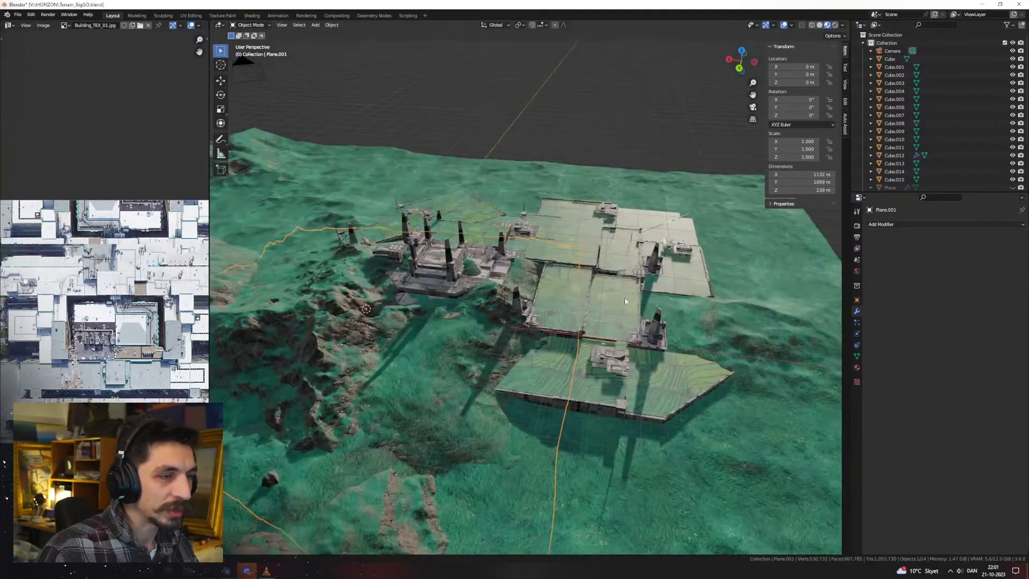
pyautogui.click(441, 374)
pyautogui.scroll(2, 441, 375)
pyautogui.press('g')
pyautogui.press('z')
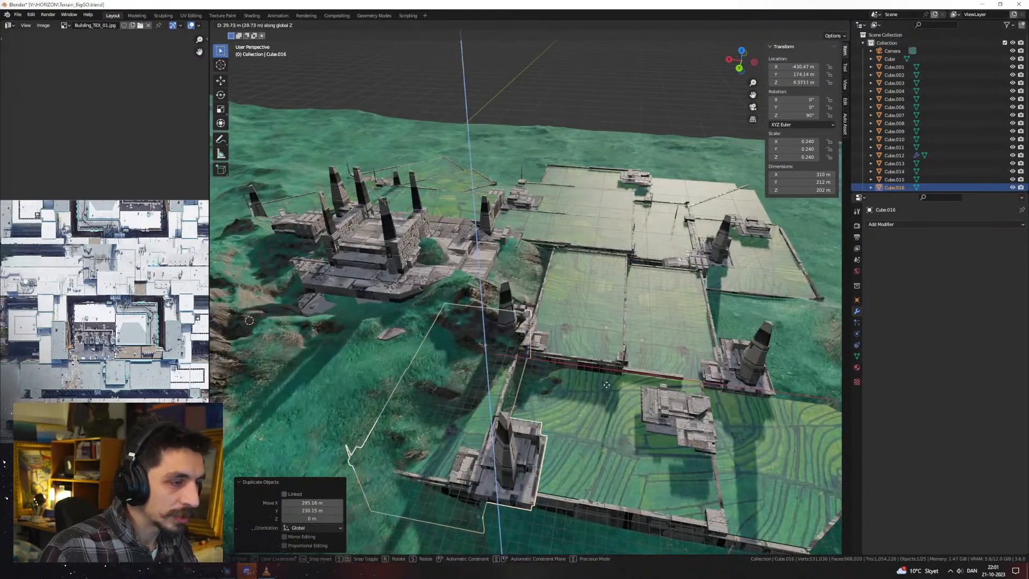
pyautogui.click(591, 389)
# Rotate the copied tower field 180° about Z and move it horizontally about 174 m in X and -192 m in Y
pyautogui.moveTo(591, 389); pyautogui.dragTo(557, 392, button='middle')
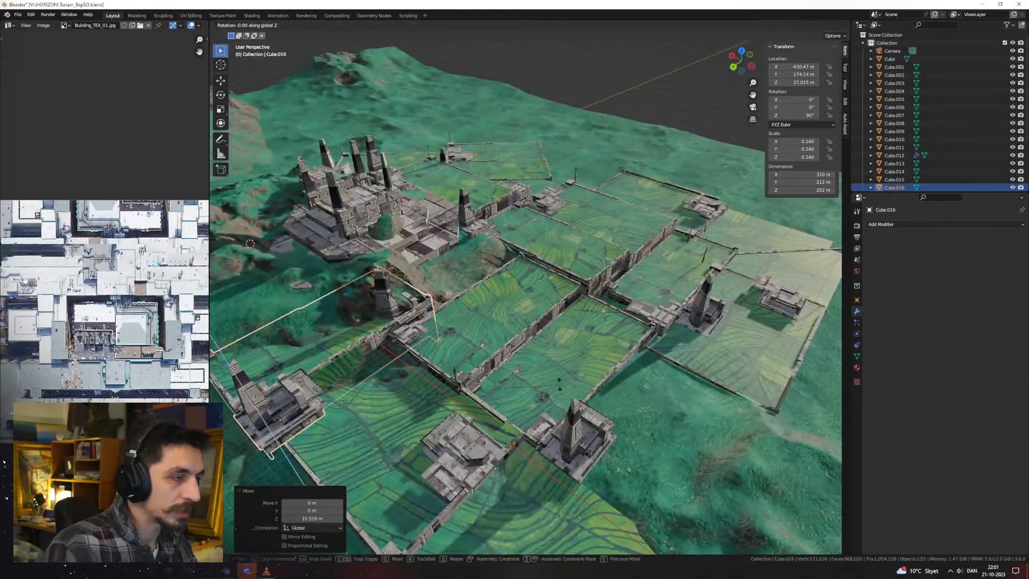
pyautogui.write('180')
pyautogui.keyDown('shift'); pyautogui.moveTo(345, 349); pyautogui.dragTo(563, 273, button='middle'); pyautogui.keyUp('shift')
pyautogui.press('g')
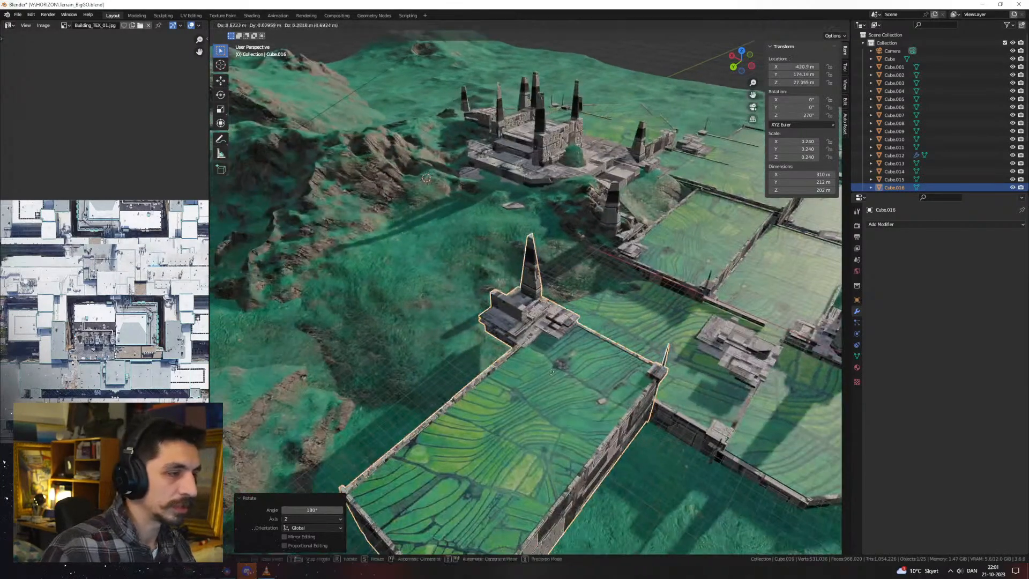
pyautogui.hotkey('shift', 'z')
pyautogui.click(556, 278)
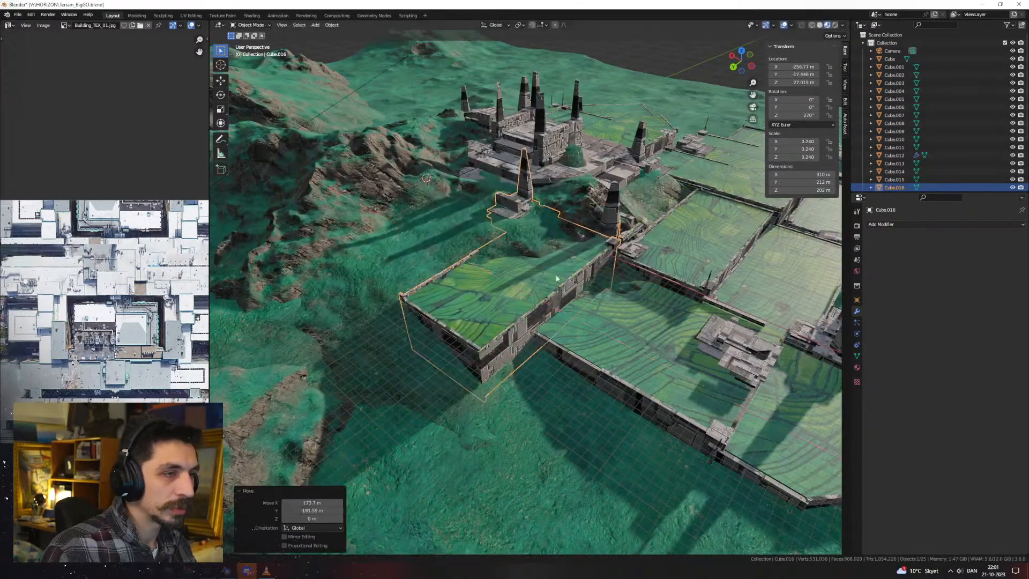
# Nudge the copied tower field horizontally so its wall corner meets the neighbouring fields below the hilltop complex
pyautogui.moveTo(623, 300); pyautogui.dragTo(615, 296, button='middle')
pyautogui.press('g')
pyautogui.hotkey('shift', 'z')
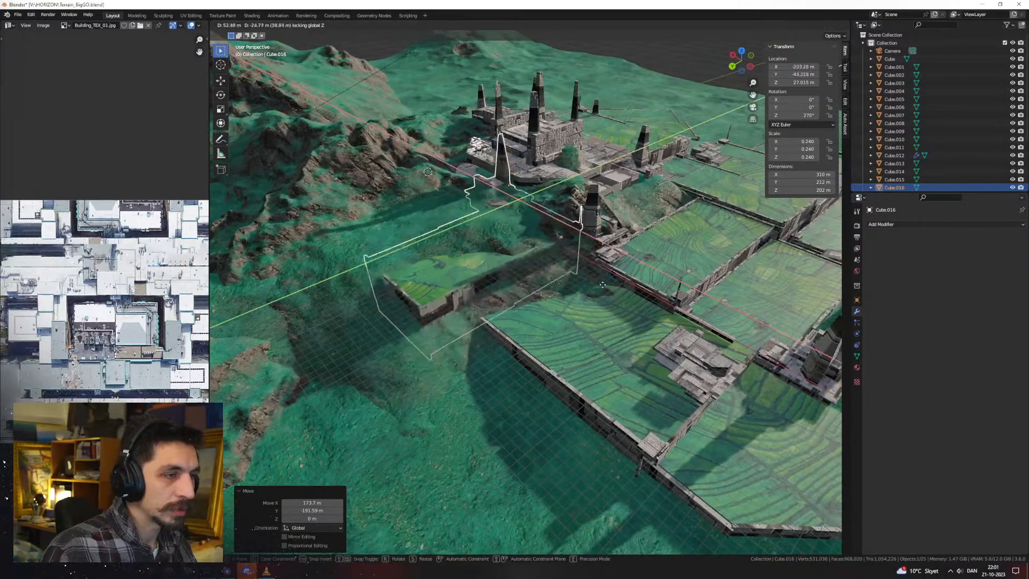
pyautogui.click(607, 310)
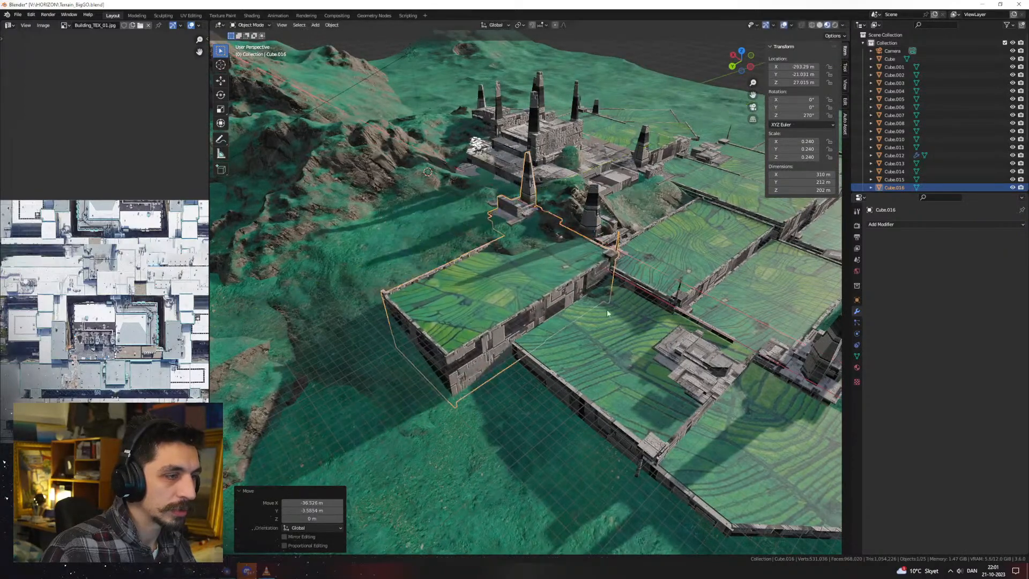
# Sculpt the terrain with the Grab brush to uncover the new field's inner corner beside its tower, and return to Object Mode
pyautogui.moveTo(607, 310); pyautogui.dragTo(475, 303, button='middle')
pyautogui.click(475, 303)
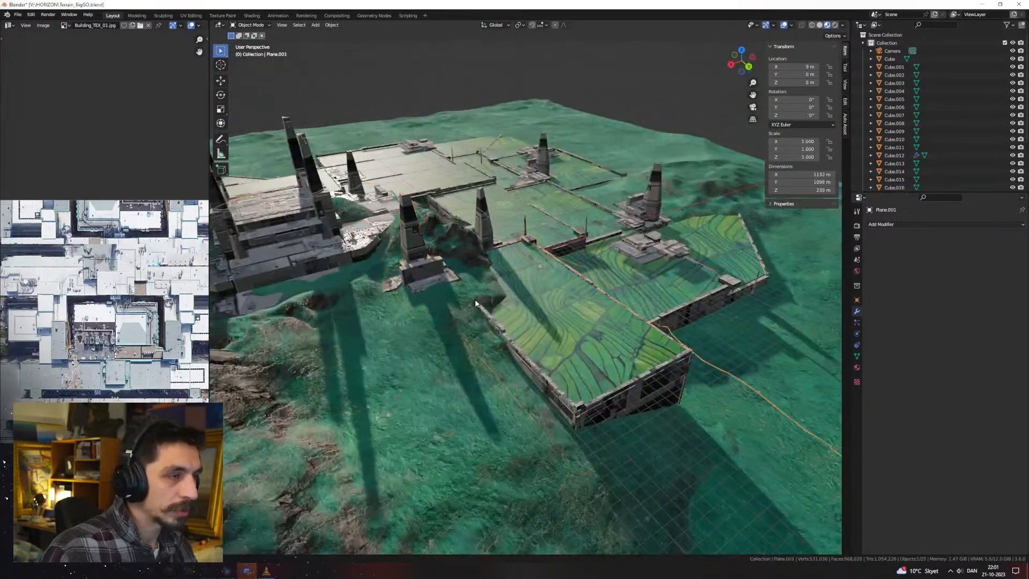
pyautogui.hotkey('ctrl', 'Tab')
pyautogui.click(465, 348)
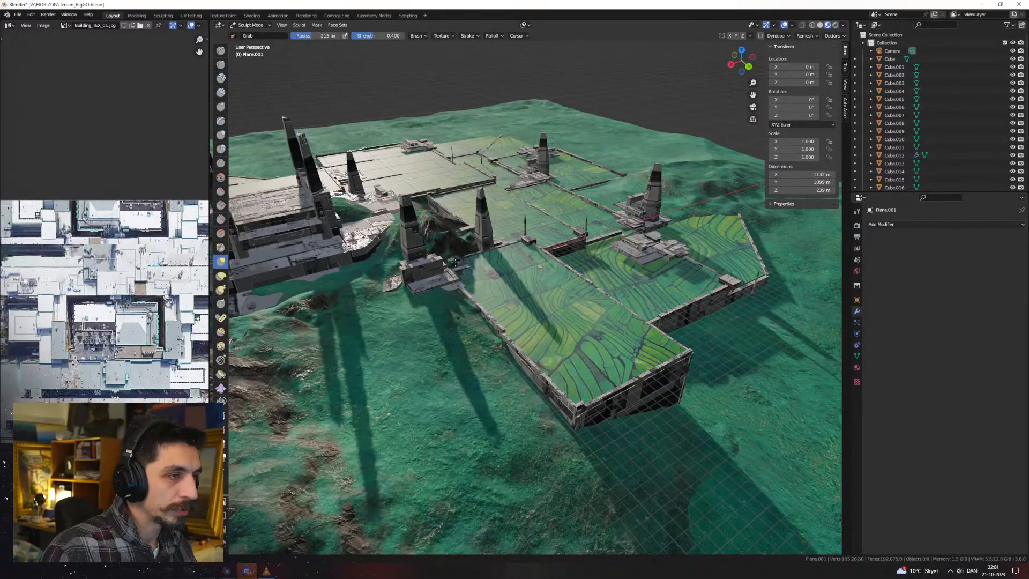
pyautogui.moveTo(505, 273)
pyautogui.mouseDown(button='middle')
pyautogui.moveTo(410, 314)
pyautogui.moveTo(404, 303)
pyautogui.moveTo(548, 271)
pyautogui.moveTo(541, 339)
pyautogui.moveTo(543, 311)
pyautogui.mouseUp(button='middle')
pyautogui.hotkey('ctrl', 'Tab')
pyautogui.click(357, 314)
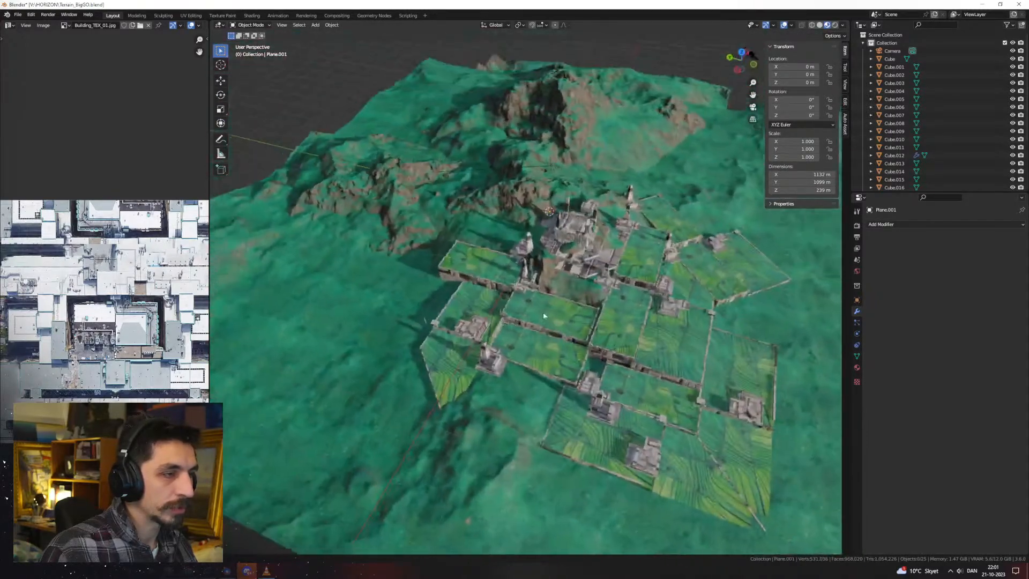
# Duplicate the mountain terrain behind the settlement and move the copy horizontally over the walled fields
pyautogui.scroll(5, 561, 316)
pyautogui.scroll(-3, 559, 167)
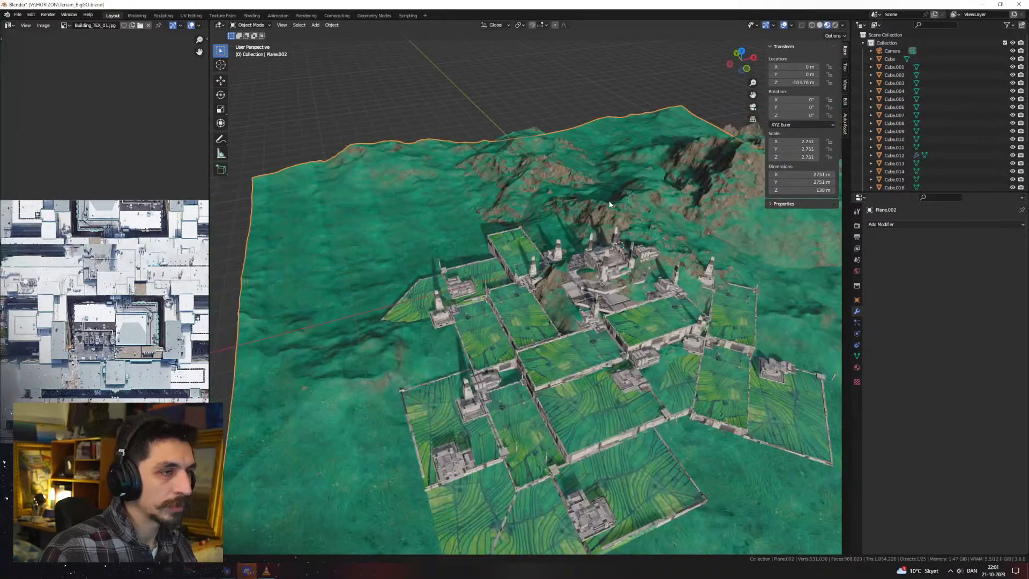
pyautogui.scroll(-3, 720, 211)
pyautogui.moveTo(719, 211); pyautogui.dragTo(606, 228, button='middle')
pyautogui.hotkey('shift', 'd')
pyautogui.hotkey('shift', 'z')
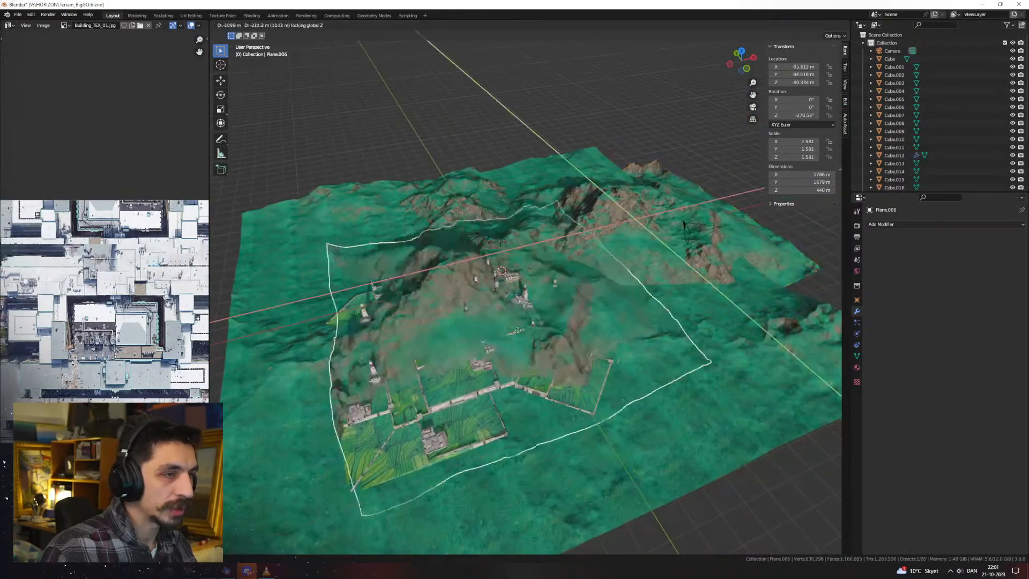
pyautogui.click(632, 349)
# Scale the mountain copy by 0.211 in X and Y and flatten it to a Z scale of 0.527
pyautogui.press('s')
pyautogui.hotkey('shift', 'z')
pyautogui.click(468, 318)
pyautogui.moveTo(468, 318); pyautogui.dragTo(522, 301, button='middle')
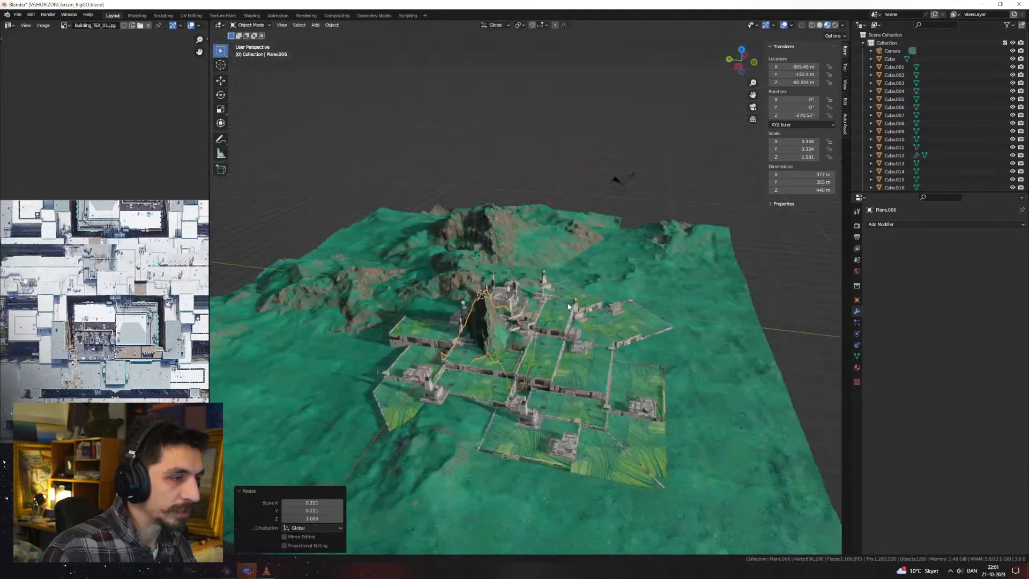
pyautogui.scroll(3, 528, 322)
pyautogui.moveTo(529, 355); pyautogui.dragTo(546, 392, button='middle')
pyautogui.click(554, 342)
pyautogui.scroll(4, 542, 384)
# Rotate the small mountain about 84.3° about Z and move it about -85 m in X and -68 m in Y
pyautogui.press('r')
pyautogui.press('z')
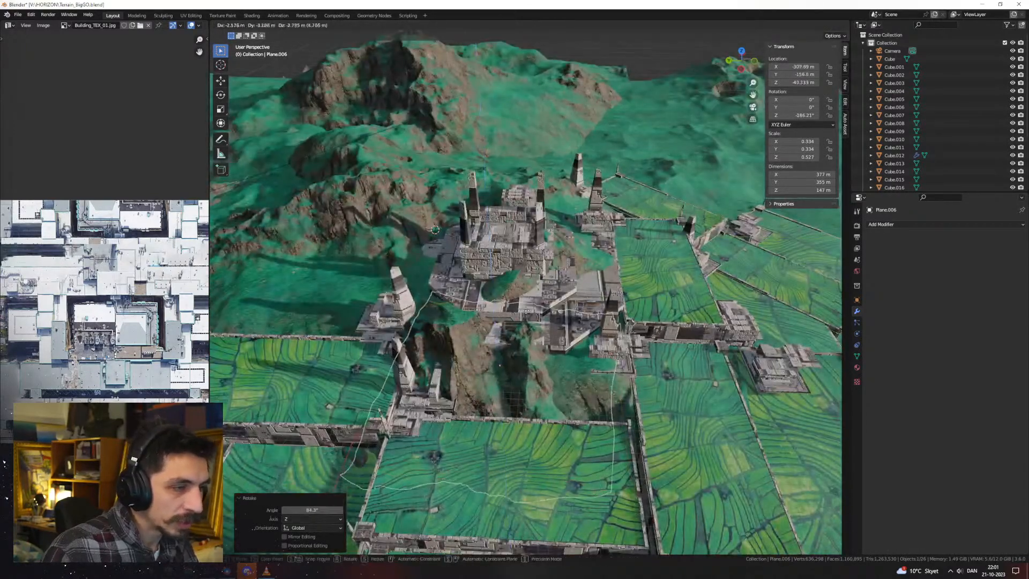
pyautogui.hotkey('shift', 'z')
pyautogui.click(578, 359)
pyautogui.moveTo(578, 359); pyautogui.dragTo(629, 384, button='middle')
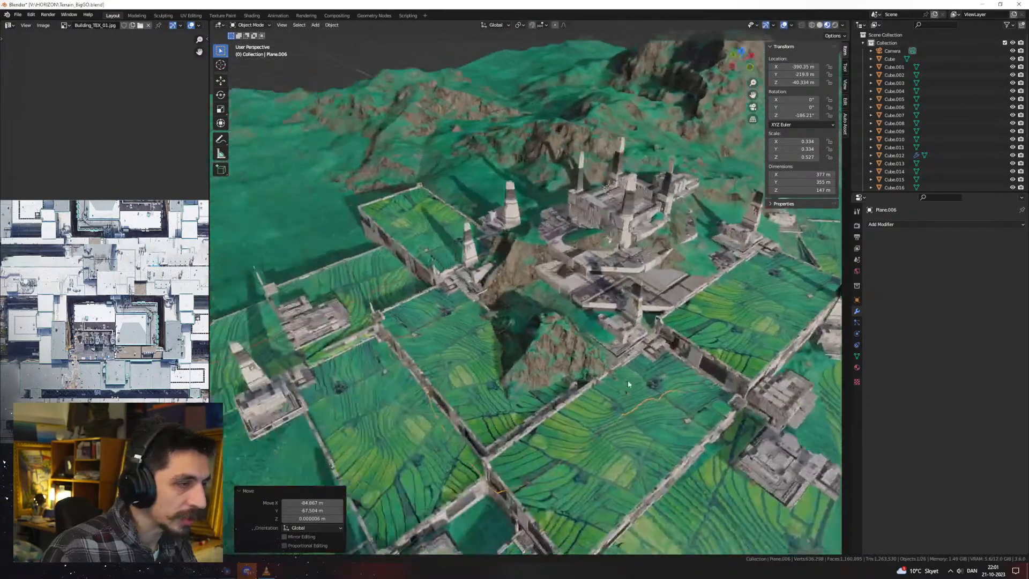
# Turn the small mountain to -200.97° about Z and nudge it horizontally into the walled field below the complex
pyautogui.scroll(2, 628, 384)
pyautogui.press('g')
pyautogui.hotkey('shift', 'z')
pyautogui.click(634, 394)
pyautogui.press('r')
pyautogui.press('z')
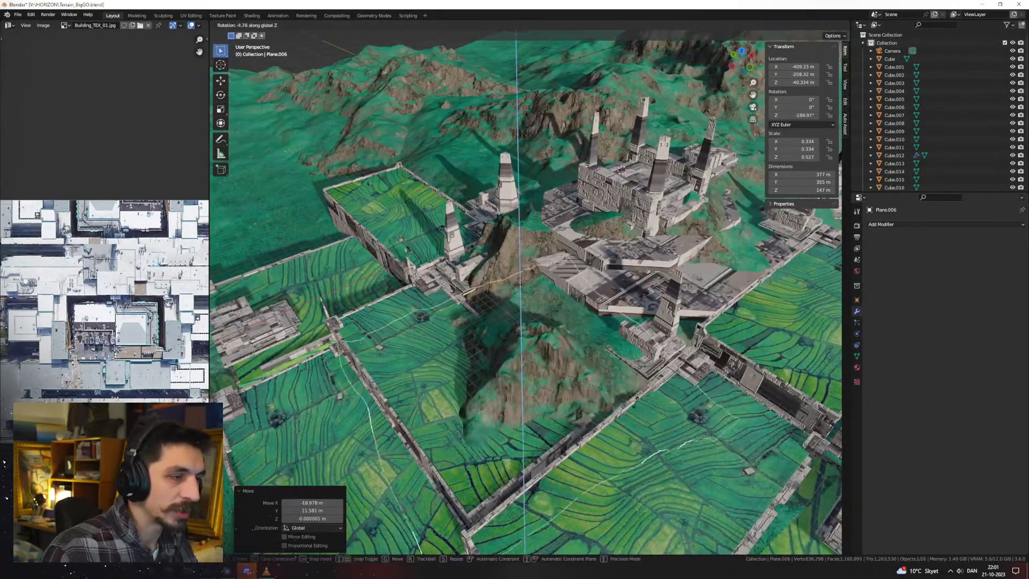
pyautogui.click(632, 401)
pyautogui.press('g')
pyautogui.hotkey('shift', 'z')
pyautogui.click(629, 406)
pyautogui.scroll(-2, 632, 397)
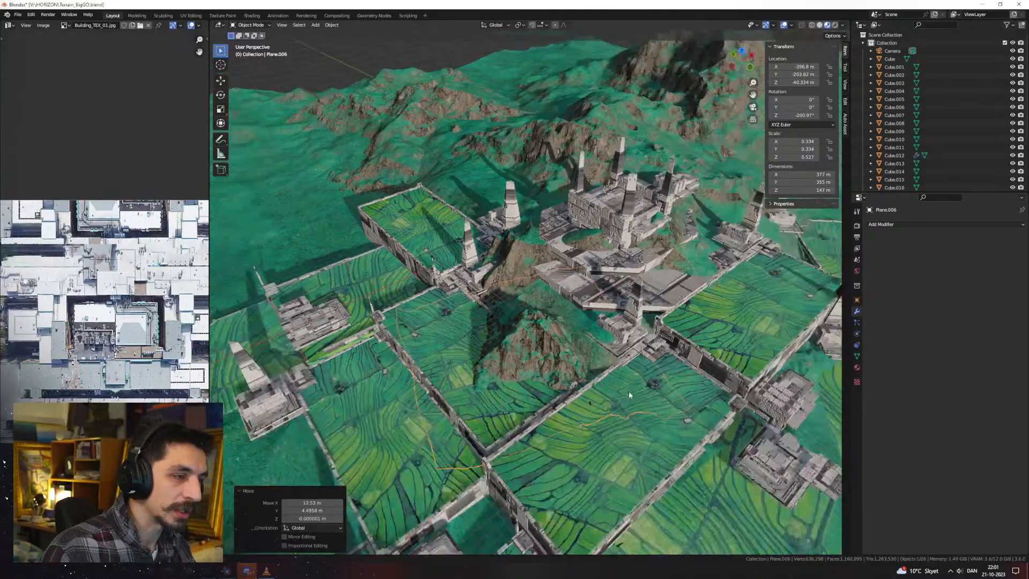
# Widen the small mountain by 1.615 in X and Y and move it about 50 m in X and 65 m in Y
pyautogui.moveTo(632, 393); pyautogui.dragTo(538, 345, button='middle')
pyautogui.scroll(3, 506, 319)
pyautogui.press('s')
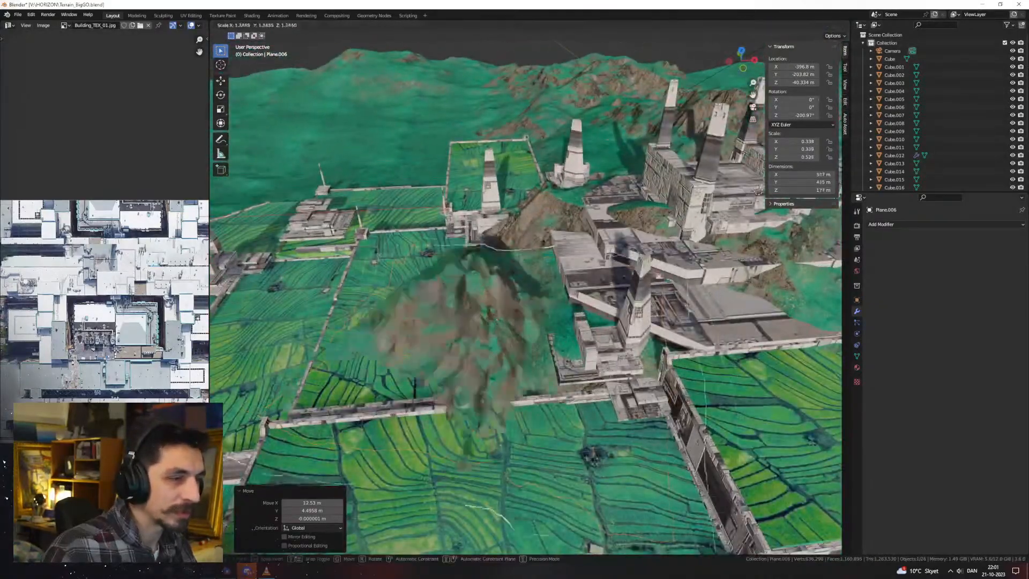
pyautogui.hotkey('shift', 'z')
pyautogui.click(584, 343)
pyautogui.press('g')
pyautogui.hotkey('shift', 'z')
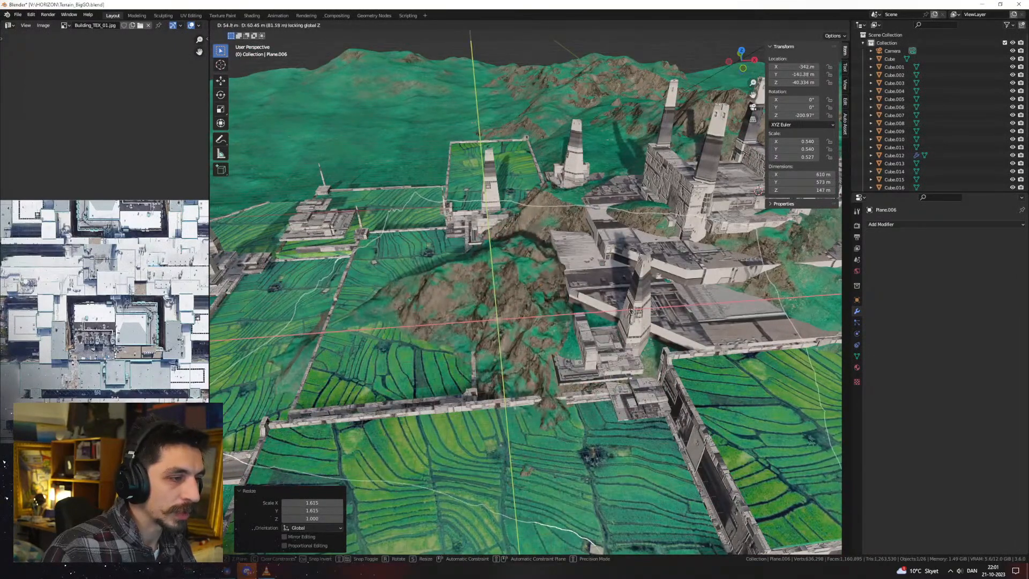
pyautogui.click(617, 324)
pyautogui.moveTo(617, 324); pyautogui.dragTo(600, 298, button='middle')
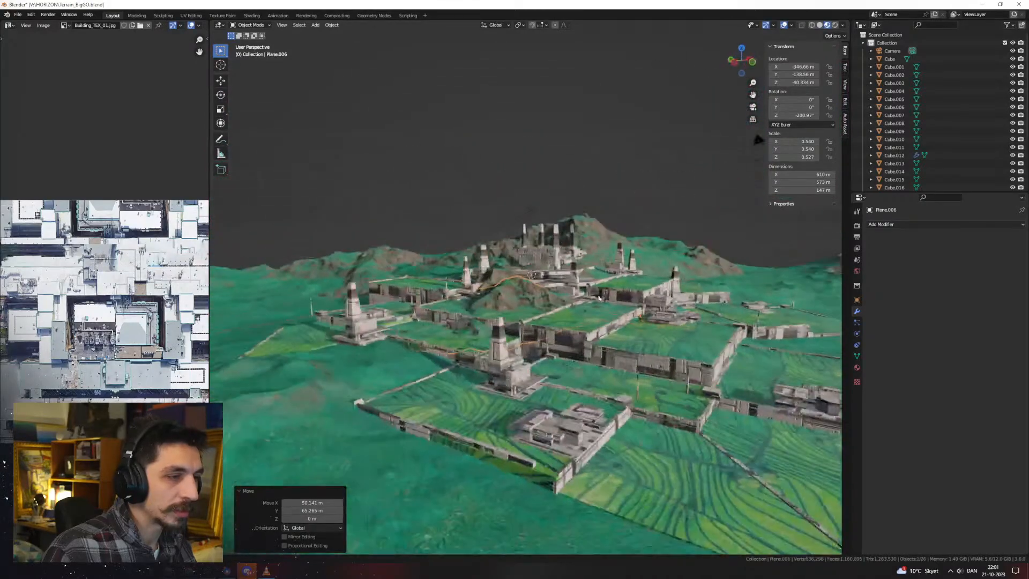
# In Edit Mode, duplicate the linked wall segment of the field beside the small mountain about 60 m along Y
pyautogui.moveTo(492, 258); pyautogui.dragTo(599, 300, button='middle')
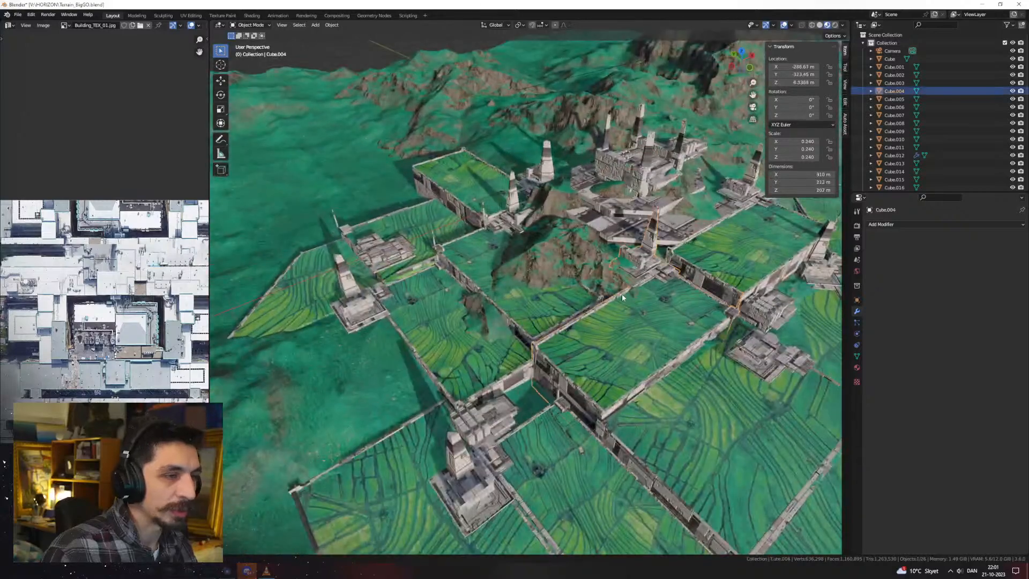
pyautogui.press('Tab')
pyautogui.click(621, 295)
pyautogui.hotkey('ctrl', 'l')
pyautogui.scroll(4, 623, 295)
pyautogui.press('g')
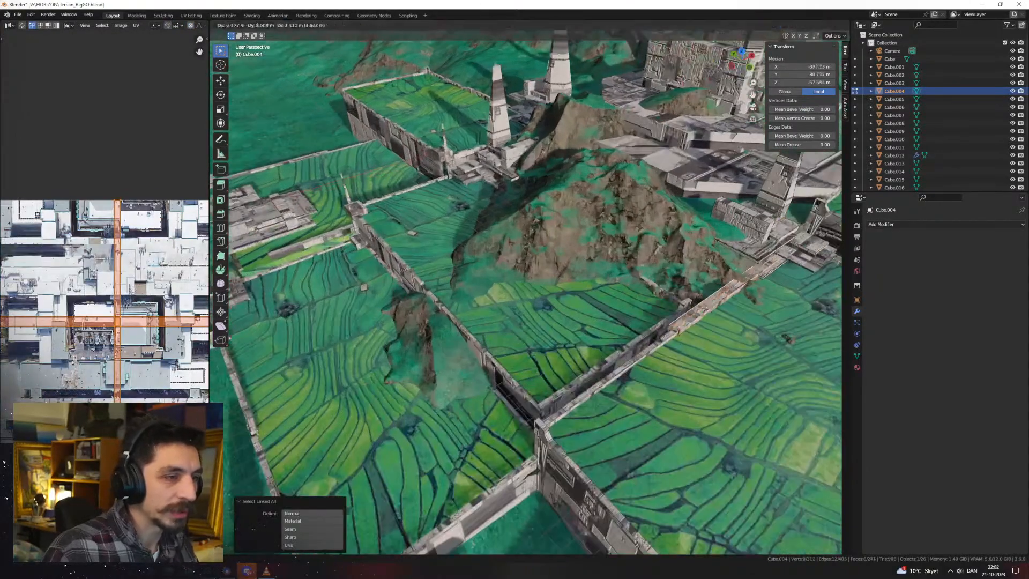
pyautogui.click(646, 285)
# Rotate the duplicated wall segment about Z and move it horizontally against the foot of the small mountain
pyautogui.press('r')
pyautogui.press('z')
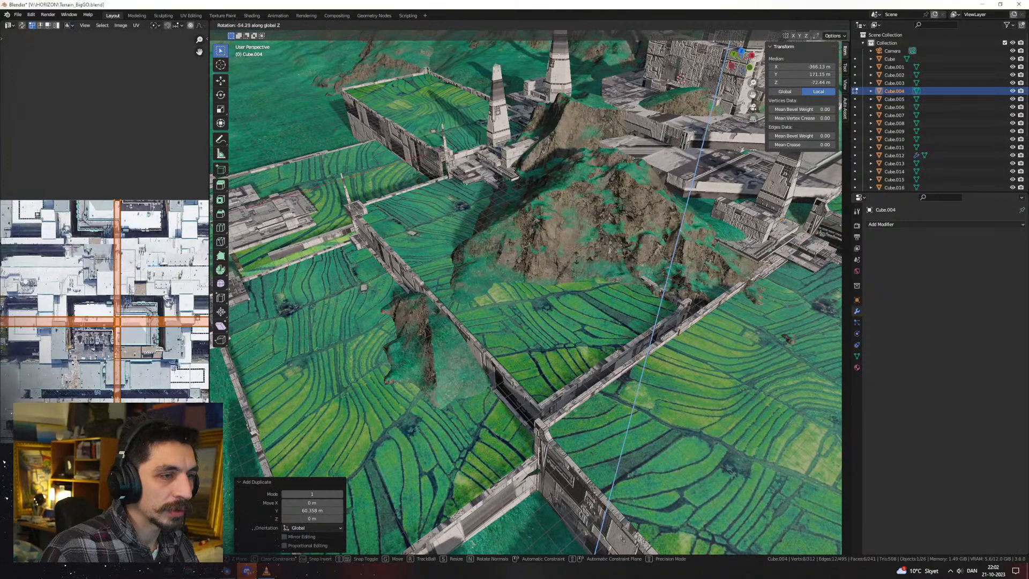
pyautogui.click(569, 271)
pyautogui.press('g')
pyautogui.click(578, 323)
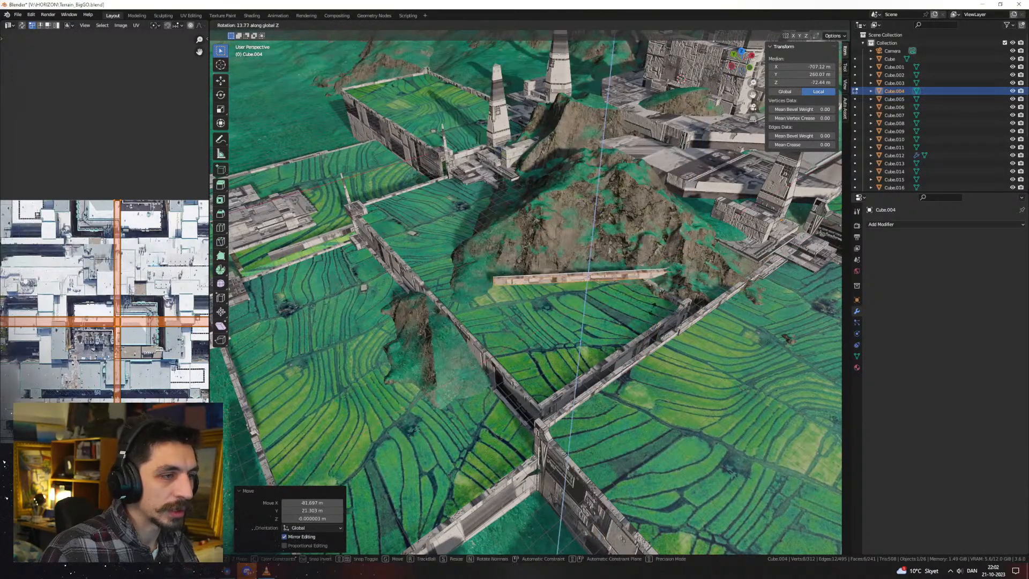
pyautogui.click(644, 315)
pyautogui.press('g')
pyautogui.click(651, 317)
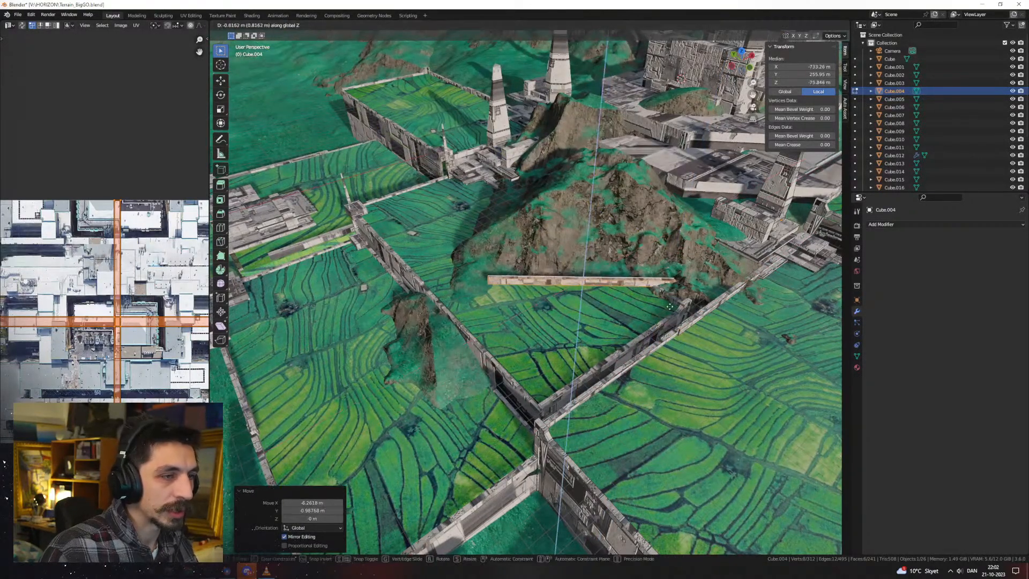
# Try to extend the wall's end around the mountain by extruding it about -26.3 m in X and 12.6 m in Y
pyautogui.moveTo(670, 310); pyautogui.dragTo(606, 317, button='middle')
pyautogui.click(456, 379)
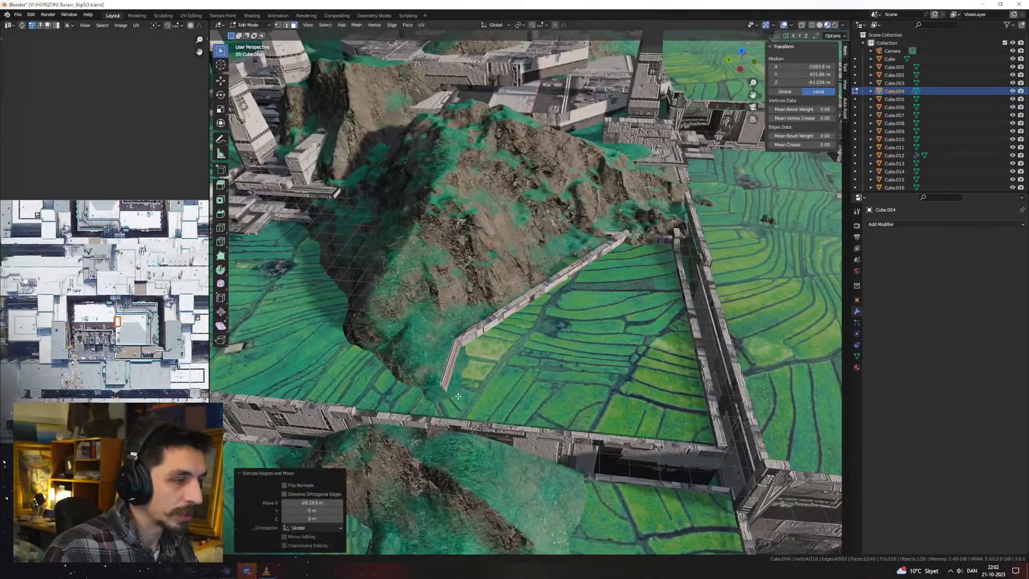
pyautogui.moveTo(456, 380); pyautogui.dragTo(568, 382, button='middle')
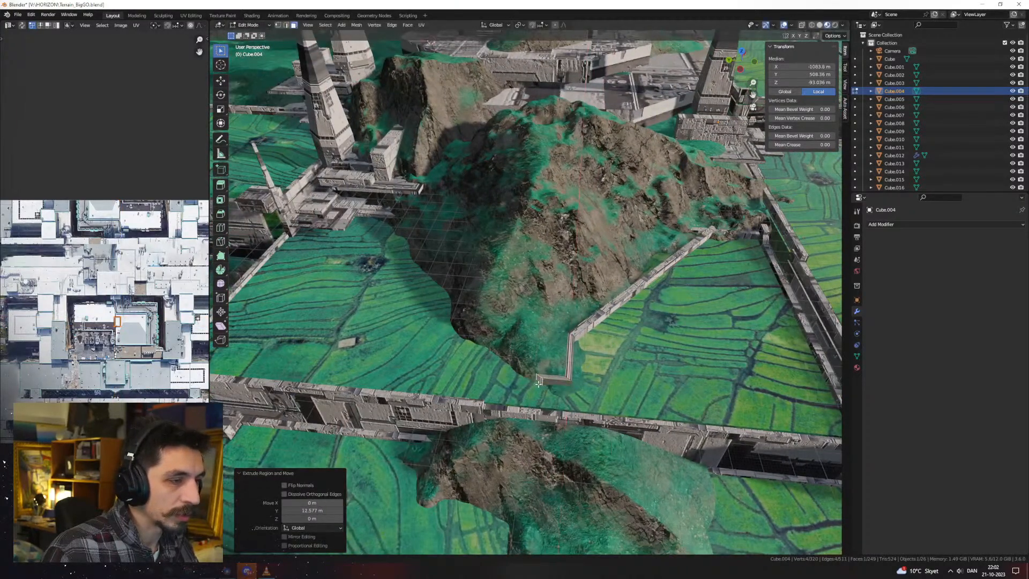
pyautogui.hotkey('ctrl', 'z')
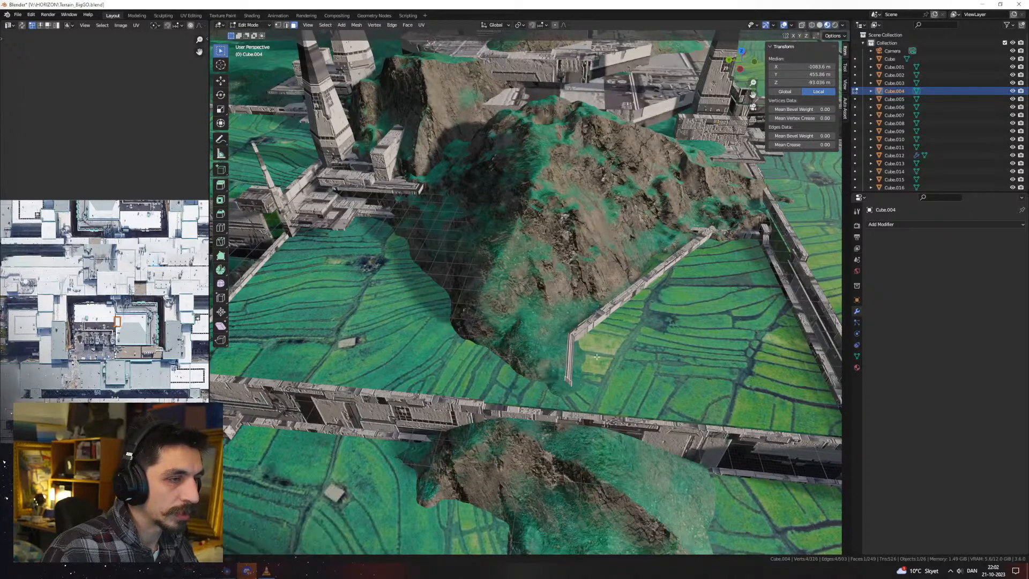
# Duplicate the linked wall segment, rotate the copy 103° about Z and place it along the mountain's other foot
pyautogui.hotkey('ctrl', 'l')
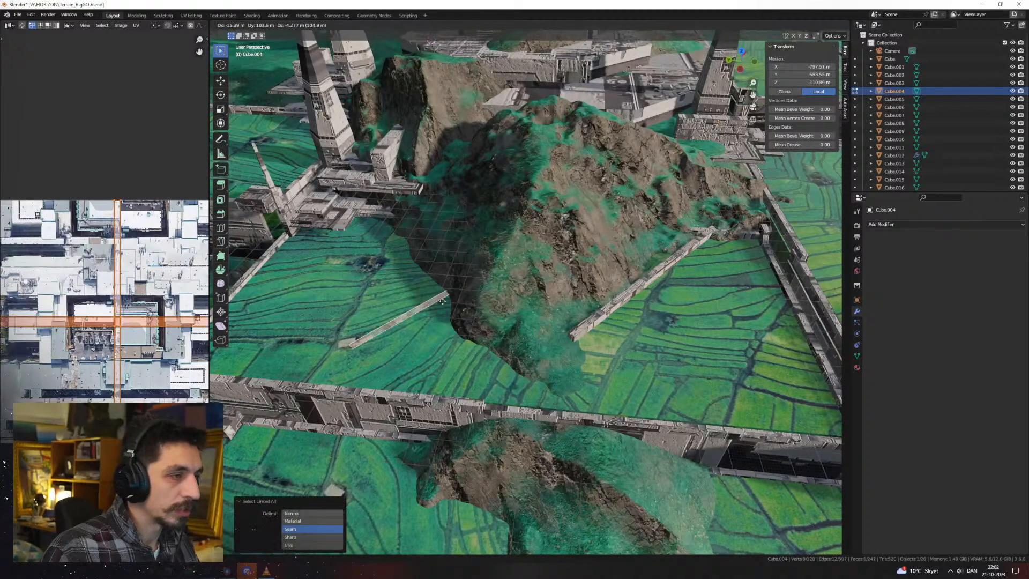
pyautogui.click(411, 267)
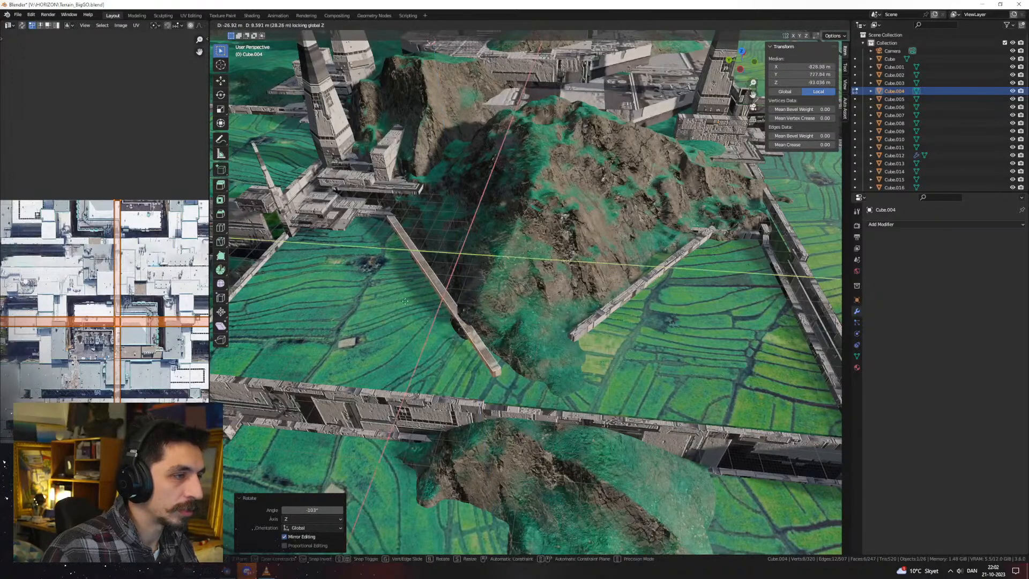
pyautogui.click(488, 347)
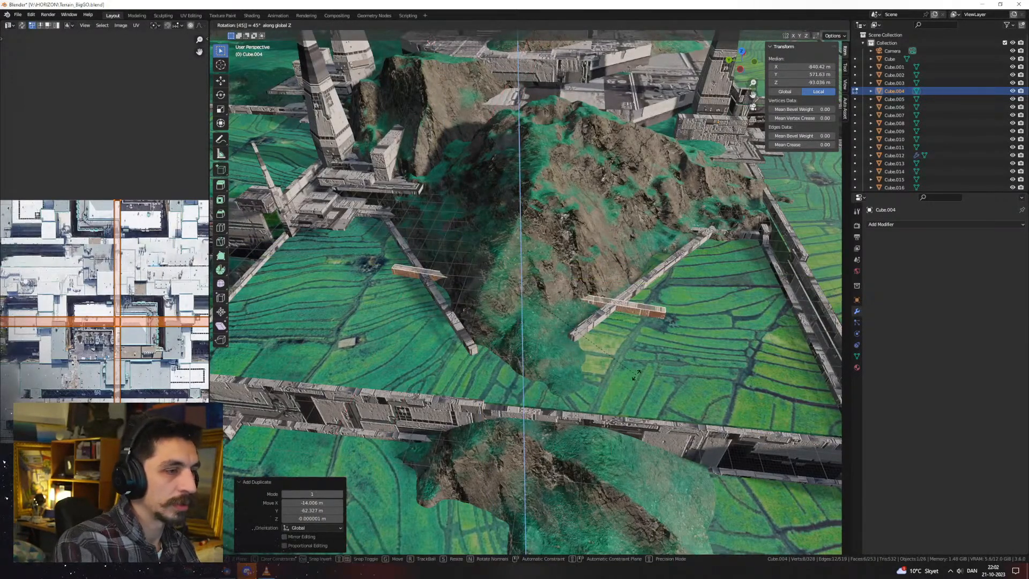
# Rotate the duplicated wall about Z, place it across the mountain's tip and shorten it by sliding its end edges
pyautogui.press('Return')
pyautogui.click(590, 392)
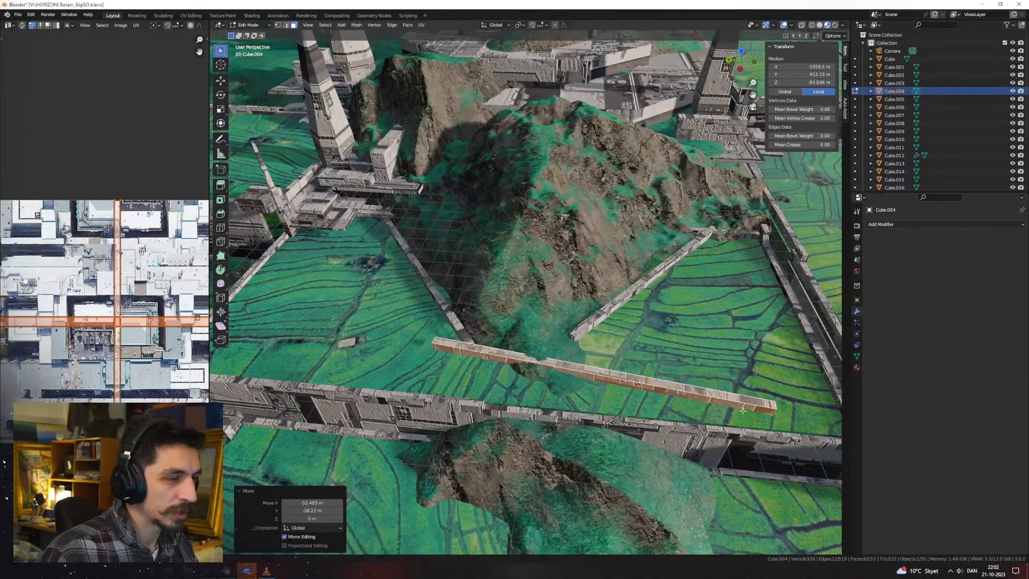
pyautogui.moveTo(590, 392); pyautogui.dragTo(670, 458, button='middle')
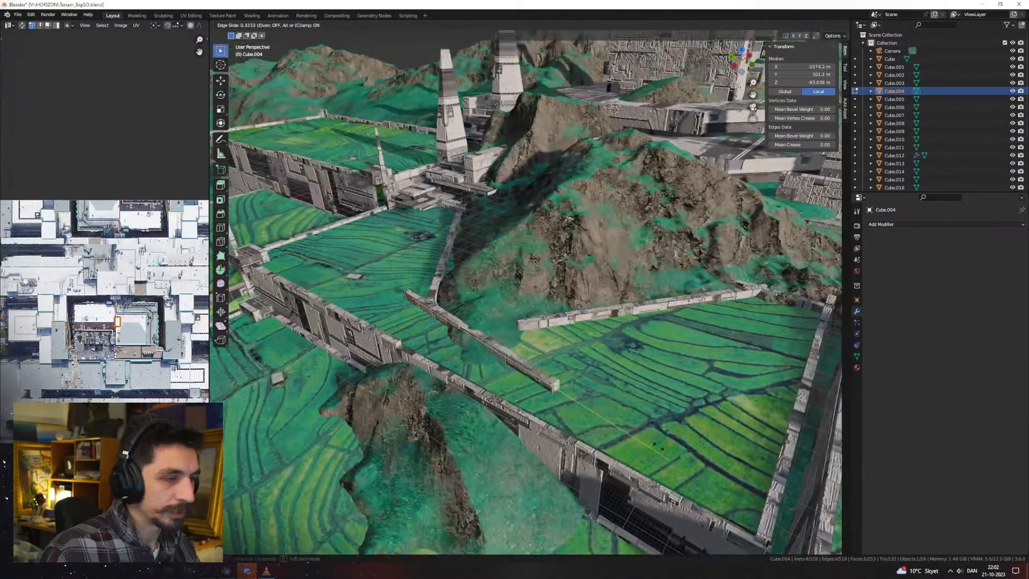
pyautogui.press('Escape')
# Rotate the linked shortened wall -12.8° about Z and move it horizontally to meet the end of the neighbouring mountain wall
pyautogui.hotkey('ctrl', 'l')
pyautogui.moveTo(608, 417); pyautogui.dragTo(590, 393, button='middle')
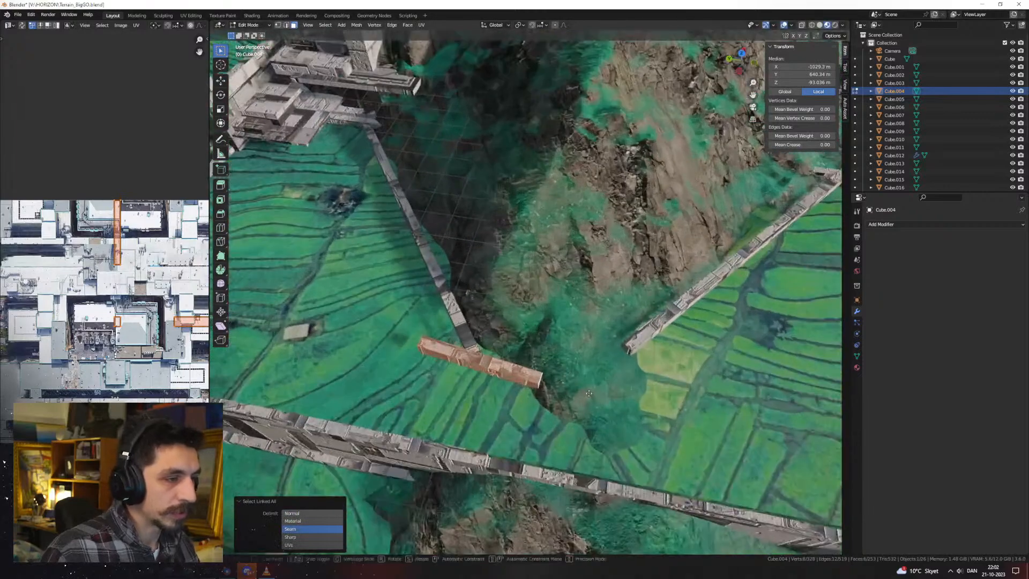
pyautogui.click(660, 408)
pyautogui.press('r')
pyautogui.press('z')
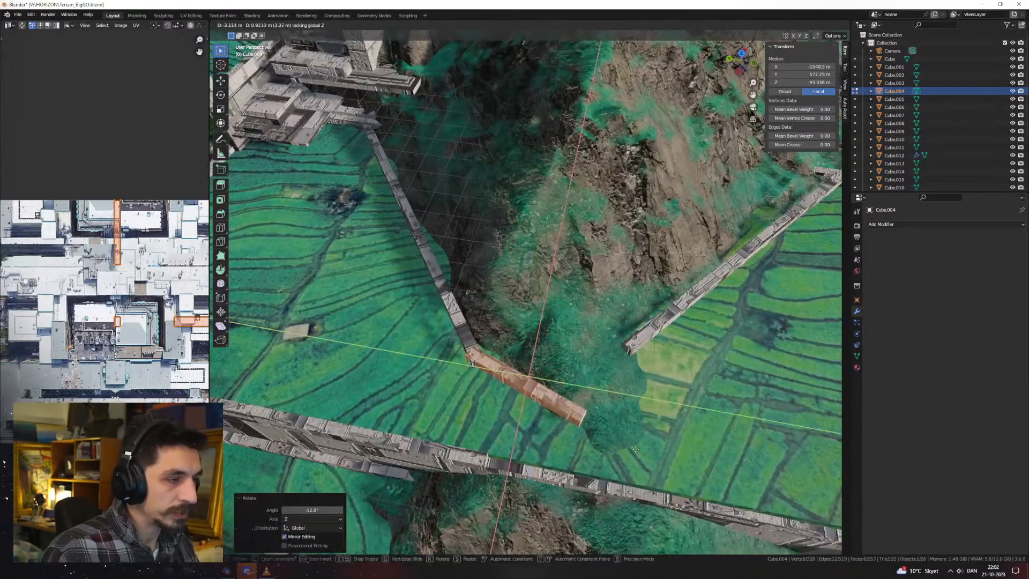
pyautogui.click(641, 448)
# Duplicate the short wall, rotate the copy about Z and move it to close the gap to the mountain's opposite wall
pyautogui.hotkey('shift', 'd')
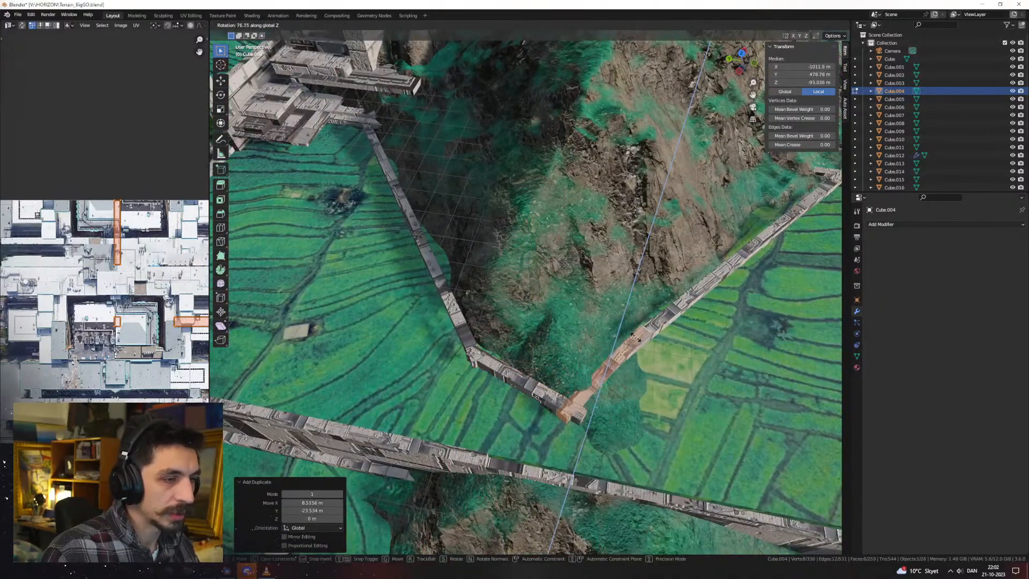
pyautogui.click(635, 338)
pyautogui.press('g')
pyautogui.click(662, 349)
pyautogui.press('r')
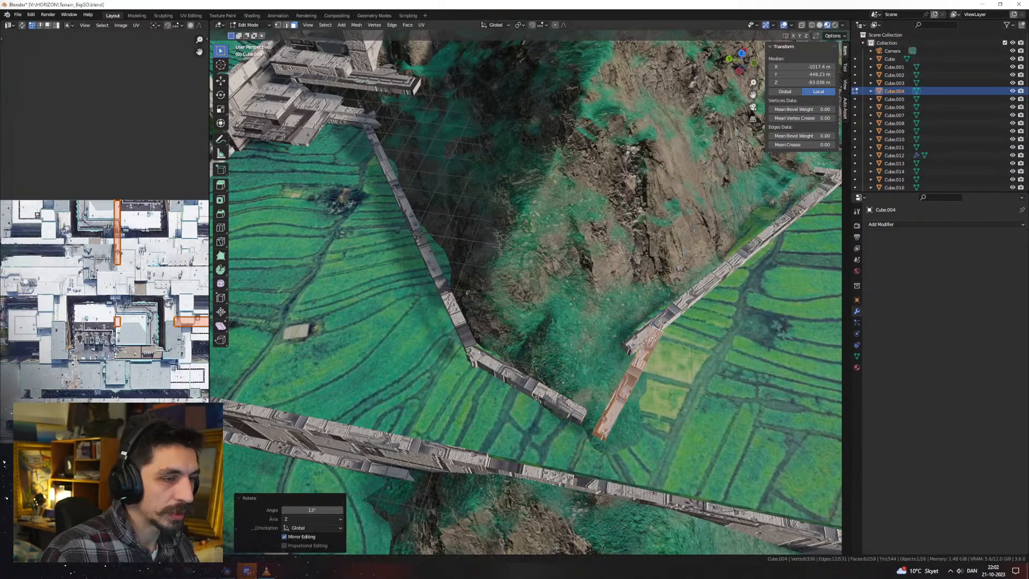
pyautogui.click(639, 329)
# Select all linked wall segments around the mountain's foot and scale them by 1.521 in Z
pyautogui.moveTo(639, 330); pyautogui.dragTo(665, 303, button='middle')
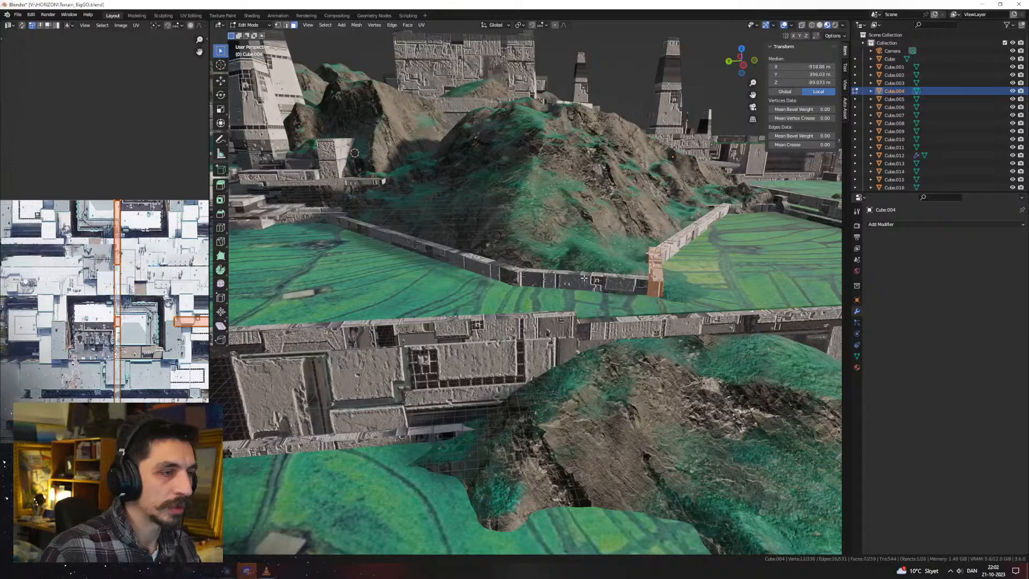
pyautogui.hotkey('ctrl', 'l')
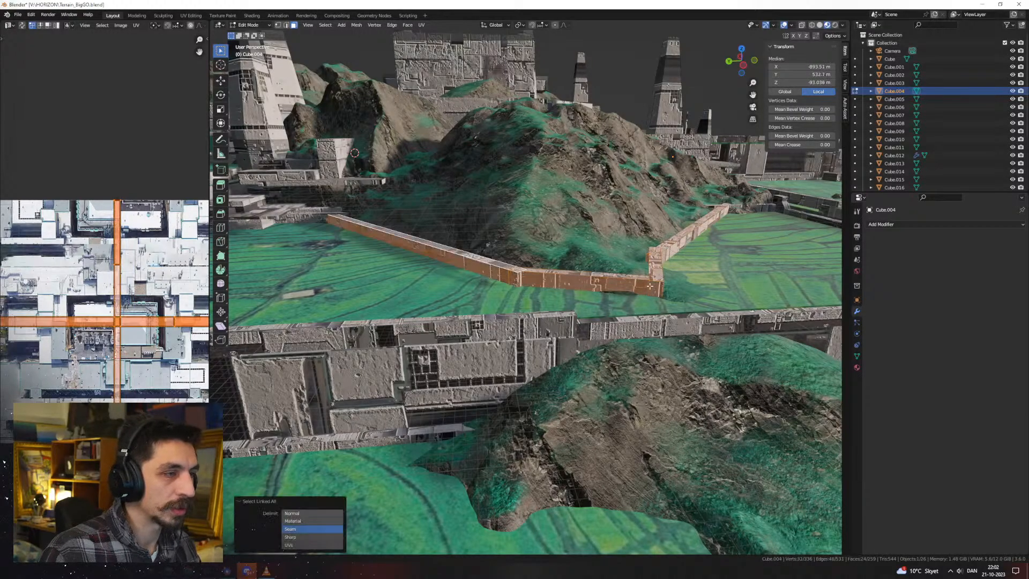
pyautogui.click(720, 307)
# Duplicate the mountain's wall chain, place the copy around the lower field's small mountain and lower it along Z
pyautogui.moveTo(721, 307); pyautogui.dragTo(579, 392, button='middle')
pyautogui.scroll(-3, 578, 327)
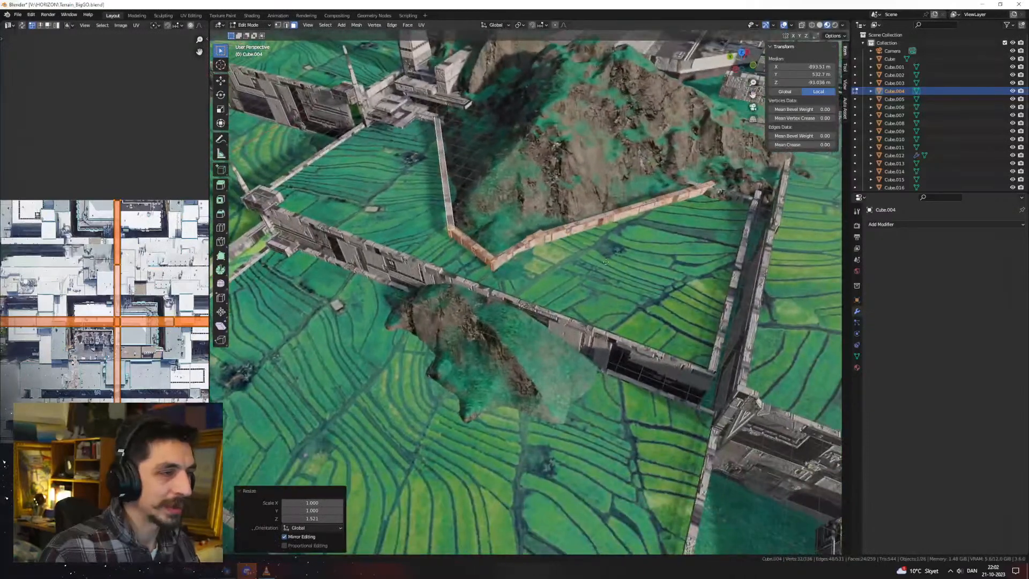
pyautogui.hotkey('shift', 'd')
pyautogui.click(558, 421)
pyautogui.press('g')
pyautogui.press('z')
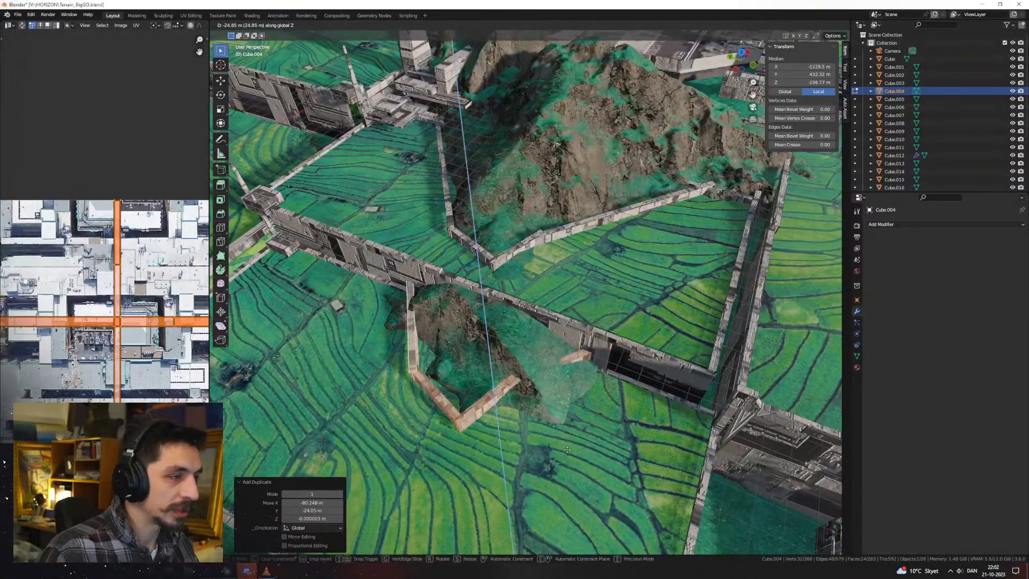
pyautogui.click(566, 449)
# Rotate the two linked wall segments on one flank of the lower mountain about Z and move them horizontally to join the corner wall
pyautogui.moveTo(566, 449); pyautogui.dragTo(606, 365, button='middle')
pyautogui.hotkey('ctrl', 'l')
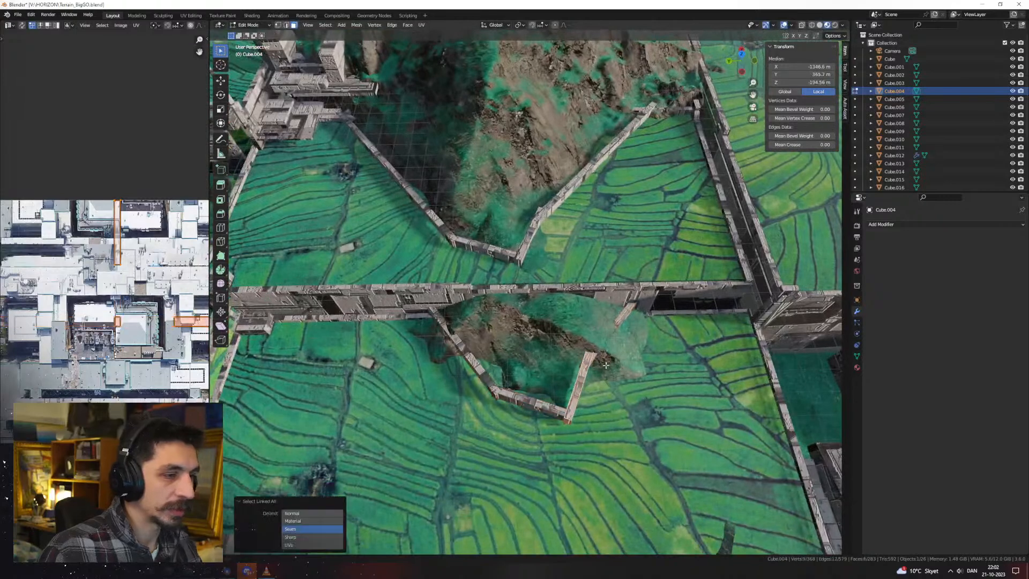
pyautogui.keyDown('shift'); pyautogui.click(622, 317); pyautogui.keyUp('shift')
pyautogui.hotkey('ctrl', 'l')
pyautogui.hotkey('shift', 'z')
pyautogui.click(674, 363)
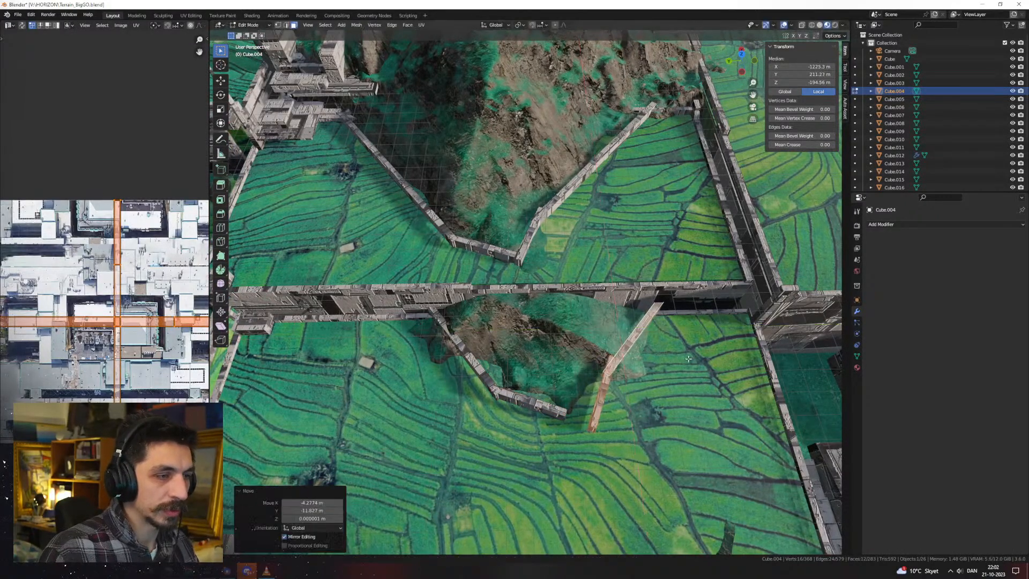
pyautogui.press('r')
pyautogui.press('z')
pyautogui.click(652, 391)
pyautogui.press('g')
pyautogui.hotkey('shift', 'z')
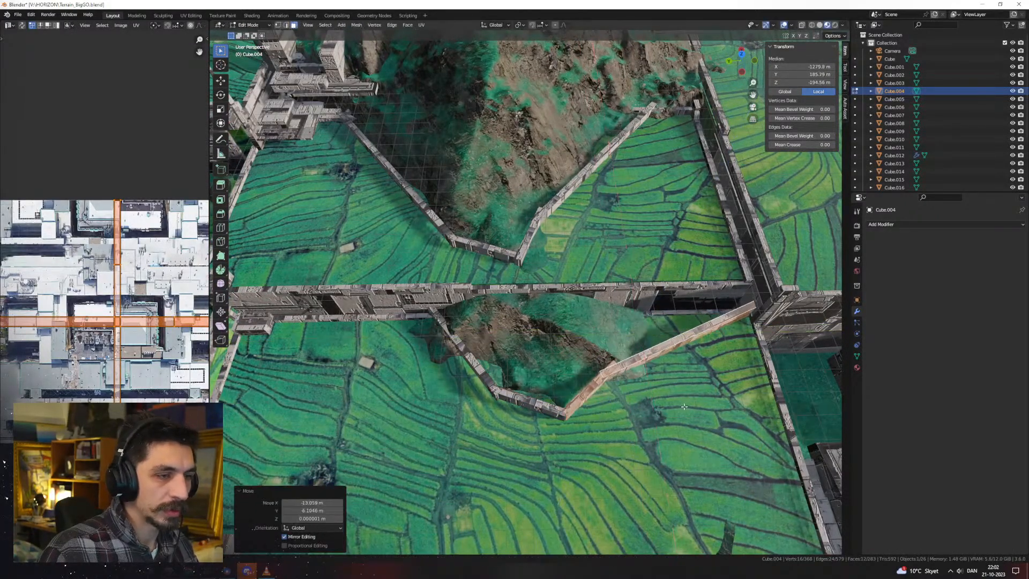
# Rotate the linked wall segment on the lower mountain's opposite flank about Z and move it about -3.7 m in X and 9.1 m in Y
pyautogui.moveTo(685, 407); pyautogui.dragTo(717, 377, button='middle')
pyautogui.click(531, 343)
pyautogui.hotkey('ctrl', 'l')
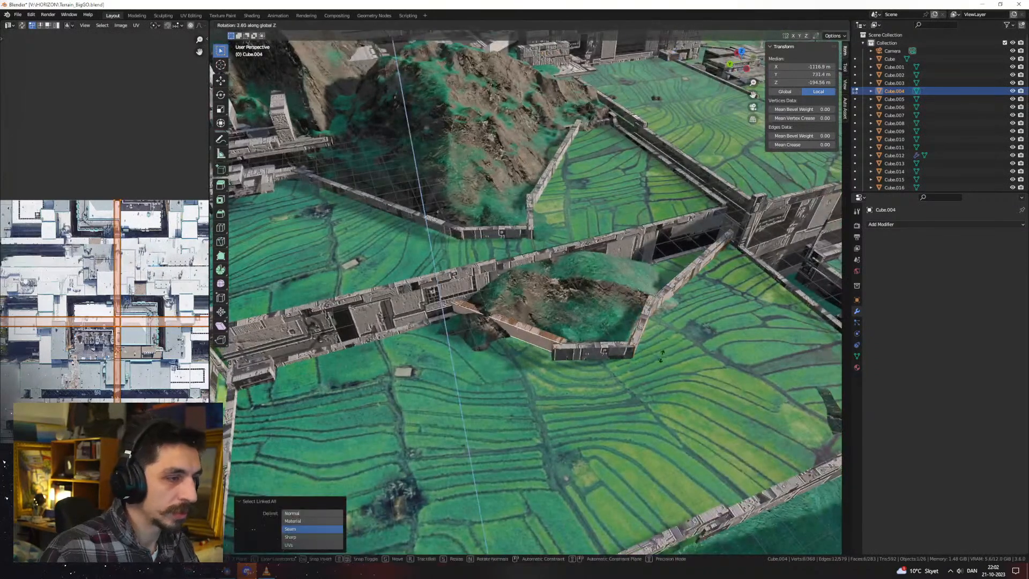
pyautogui.click(660, 358)
pyautogui.press('g')
pyautogui.hotkey('shift', 'z')
pyautogui.click(635, 354)
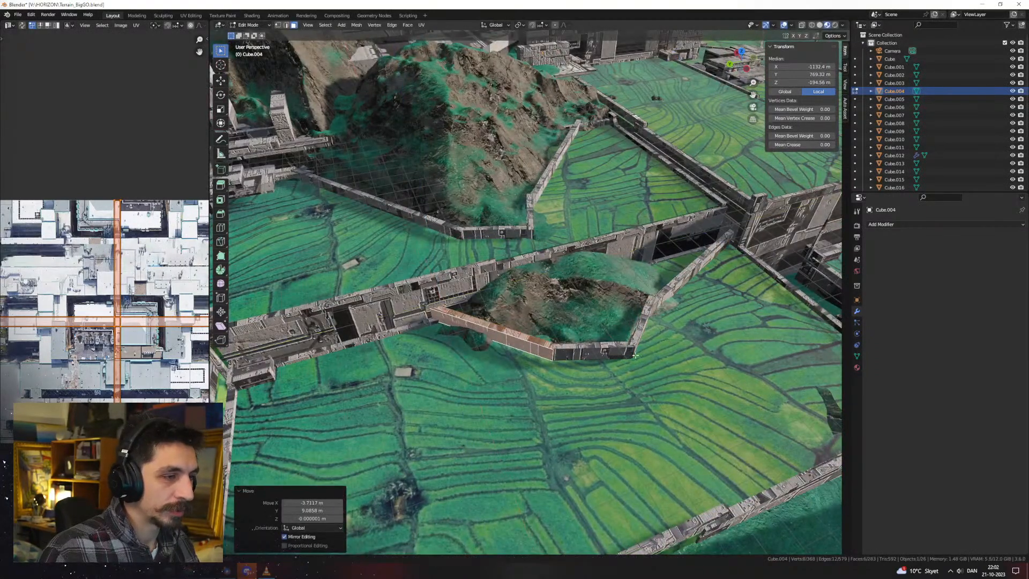
# Add the front segment to the selected linked walls of the lower mountain and lower them slightly along Z
pyautogui.keyDown('shift'); pyautogui.click(594, 347); pyautogui.keyUp('shift')
pyautogui.hotkey('ctrl', 'l')
pyautogui.moveTo(666, 293)
pyautogui.mouseDown(button='middle')
pyautogui.moveTo(677, 263)
pyautogui.moveTo(666, 313)
pyautogui.mouseUp(button='middle')
pyautogui.scroll(2, 678, 265)
pyautogui.press('g')
pyautogui.press('z')
pyautogui.click(682, 283)
# Rotate the lower mountain's long flank wall 5.75° about Z, move it about -5.9 m in X and 5.1 m in Y, and leave Edit Mode
pyautogui.click(523, 352)
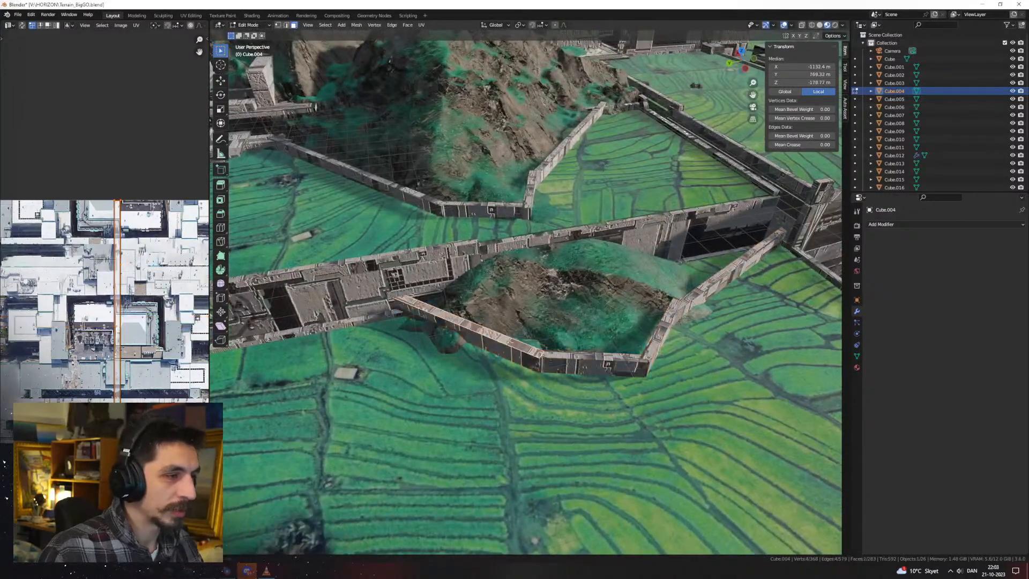
pyautogui.hotkey('ctrl', 'l')
pyautogui.press('r')
pyautogui.press('z')
pyautogui.click(629, 343)
pyautogui.press('g')
pyautogui.hotkey('shift', 'z')
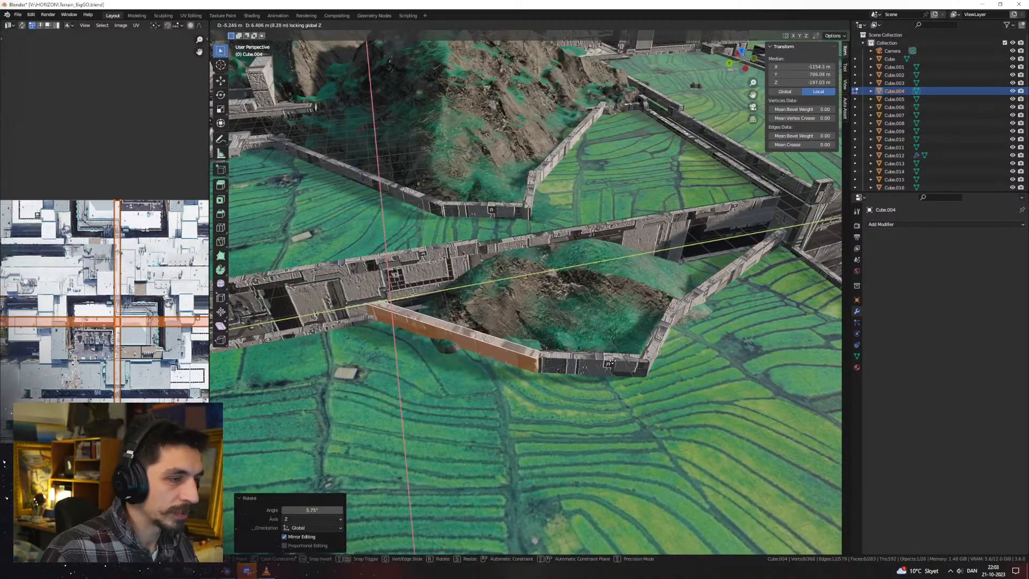
pyautogui.click(610, 362)
pyautogui.moveTo(609, 362); pyautogui.dragTo(579, 358, button='middle')
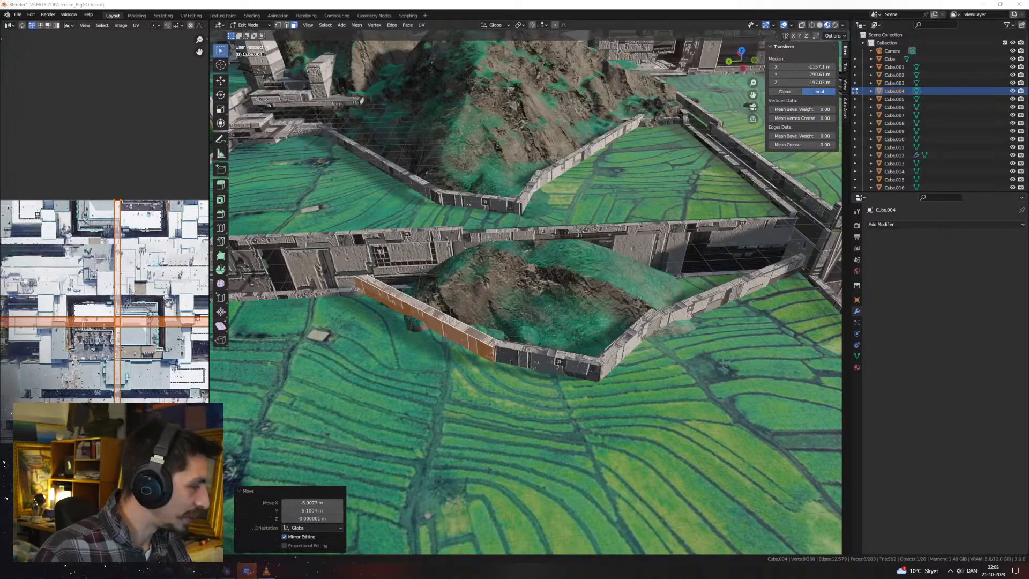
pyautogui.scroll(-10, 567, 288)
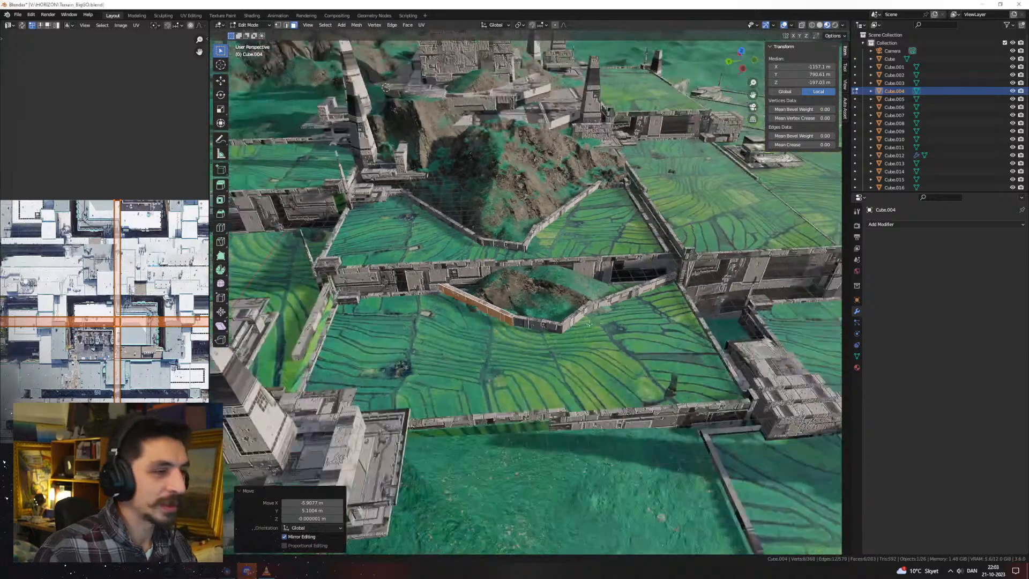
pyautogui.press('Tab')
pyautogui.moveTo(543, 110); pyautogui.dragTo(539, 319, button='middle')
pyautogui.hotkey('alt', 'a')
pyautogui.hotkey('ctrl', 'Tab')
pyautogui.click(566, 339)
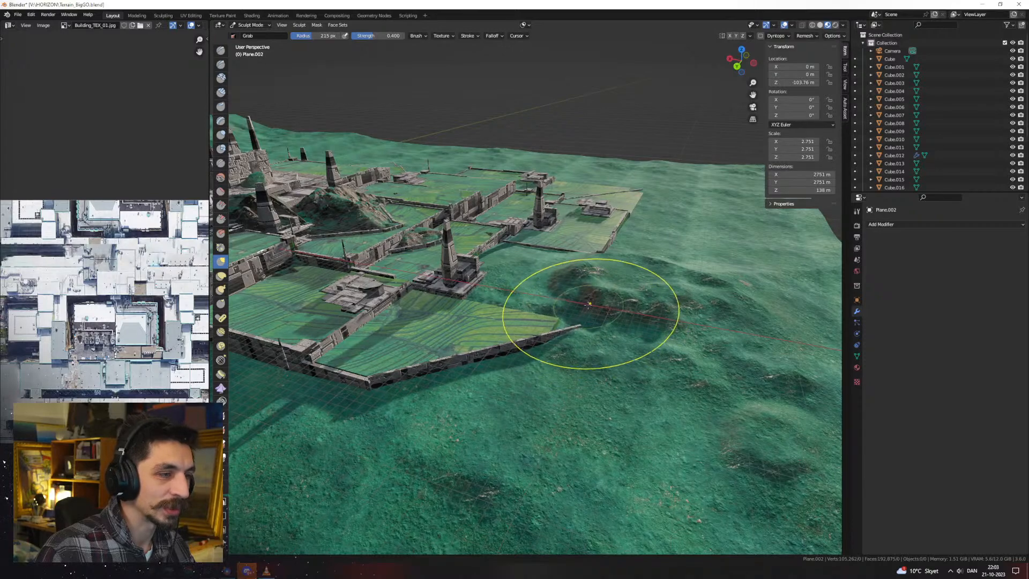
pyautogui.scroll(-5, 589, 305)
pyautogui.moveTo(552, 308); pyautogui.dragTo(577, 326, button='middle')
pyautogui.hotkey('ctrl', 'Tab')
pyautogui.click(458, 328)
pyautogui.moveTo(418, 324)
pyautogui.mouseDown(button='middle')
pyautogui.moveTo(501, 348)
pyautogui.moveTo(502, 321)
pyautogui.moveTo(420, 319)
pyautogui.moveTo(407, 330)
pyautogui.moveTo(547, 313)
pyautogui.moveTo(472, 314)
pyautogui.moveTo(542, 318)
pyautogui.moveTo(554, 366)
pyautogui.mouseUp(button='middle')
pyautogui.click(761, 250)
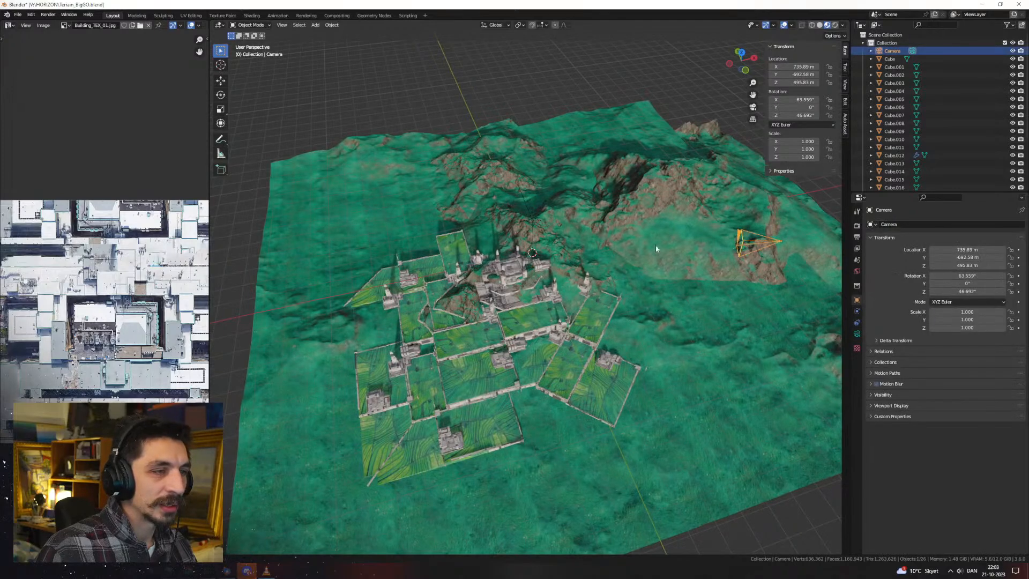
# Duplicate the rocky mountain terrain, move the copy horizontally to the settlement's other side and scale it by 1.957 in X and Y
pyautogui.click(656, 247)
pyautogui.scroll(-3, 654, 244)
pyautogui.hotkey('shift', 'd')
pyautogui.hotkey('shift', 'z')
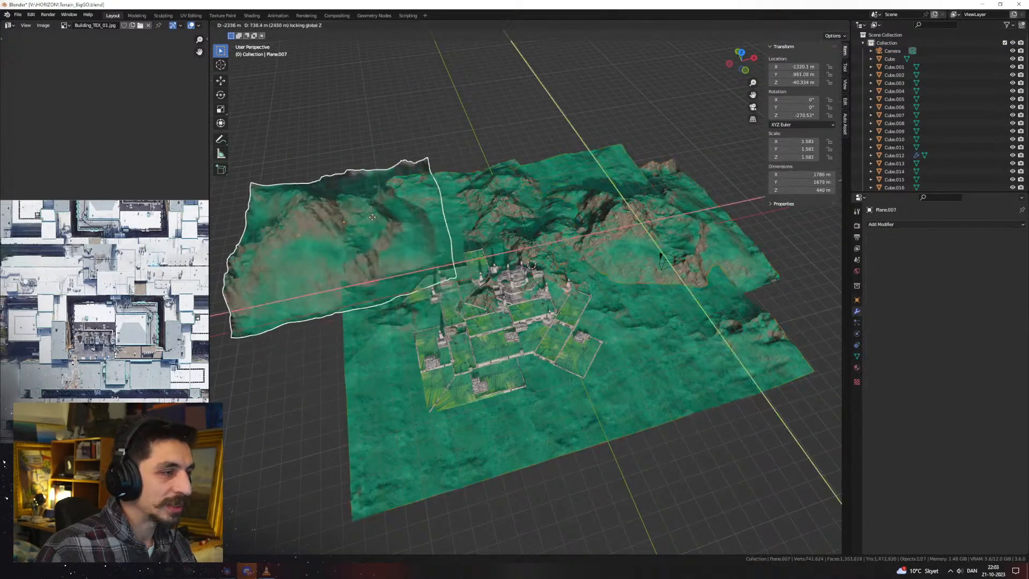
pyautogui.click(214, 261)
pyautogui.press('s')
pyautogui.hotkey('shift', 'z')
pyautogui.click(765, 309)
# Move the enlarged terrain copy horizontally against the ground's edge and adjust its height along Z
pyautogui.press('g')
pyautogui.hotkey('shift', 'z')
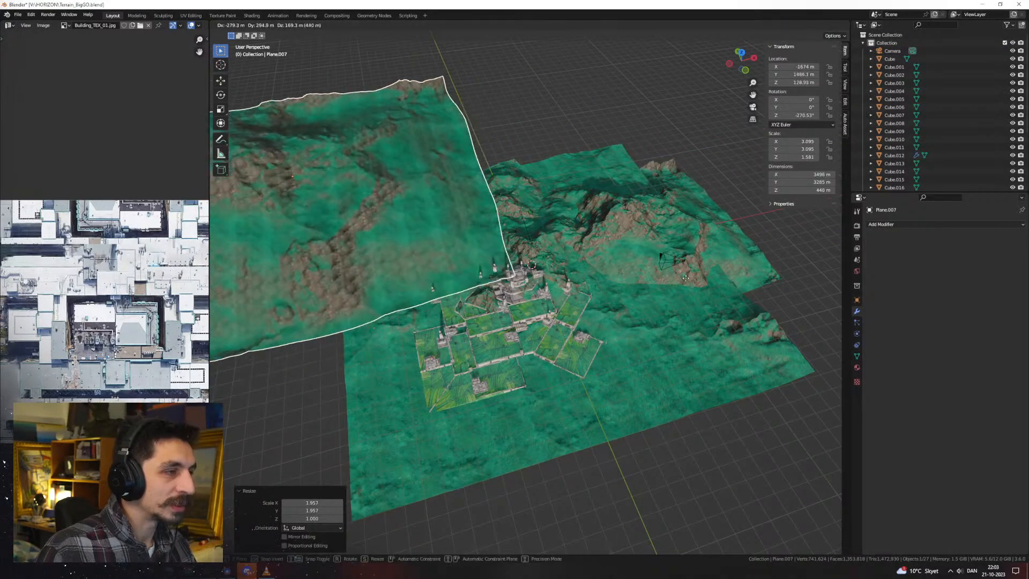
pyautogui.click(685, 269)
pyautogui.moveTo(598, 268); pyautogui.dragTo(563, 263, button='middle')
pyautogui.press('g')
pyautogui.press('z')
pyautogui.click(616, 234)
# Apply the rotation and scale of the enlarged terrain copy
pyautogui.scroll(3, 540, 239)
pyautogui.hotkey('ctrl', 'a')
pyautogui.click(541, 235)
pyautogui.scroll(2, 564, 263)
pyautogui.moveTo(576, 243); pyautogui.dragTo(610, 322, button='middle')
pyautogui.hotkey('ctrl', 'a')
pyautogui.click(548, 238)
pyautogui.scroll(-6, 499, 283)
# Duplicate the enlarged terrain and move the copy horizontally alongside the settlement's next outer edge
pyautogui.click(610, 368)
pyautogui.moveTo(610, 368); pyautogui.dragTo(507, 337, button='middle')
pyautogui.scroll(-3, 515, 341)
pyautogui.click(520, 342)
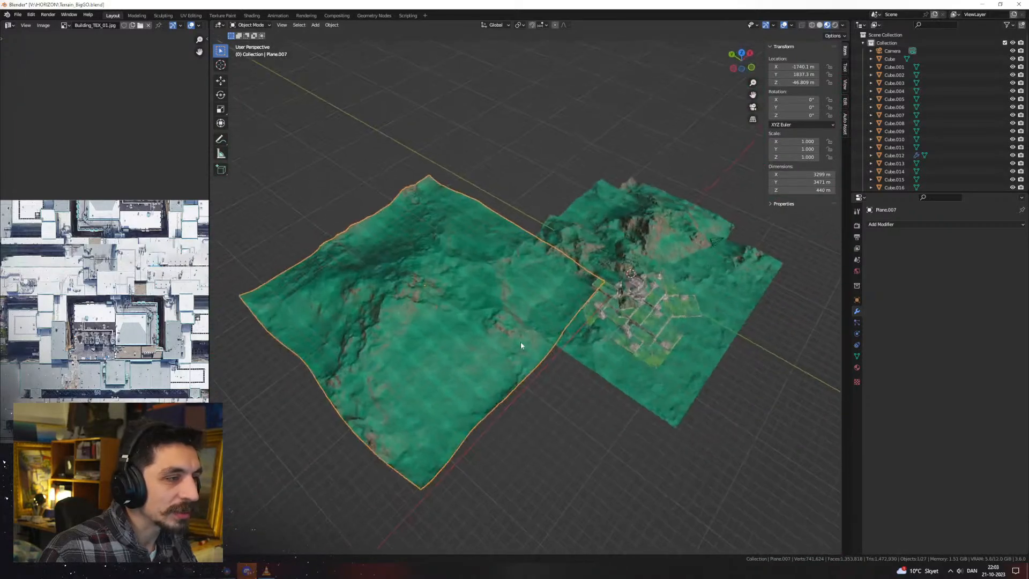
pyautogui.hotkey('shift', 'd')
pyautogui.hotkey('shift', 'z')
pyautogui.click(748, 466)
pyautogui.keyDown('shift'); pyautogui.moveTo(748, 466); pyautogui.dragTo(620, 377, button='middle'); pyautogui.keyUp('shift')
pyautogui.press('g')
pyautogui.hotkey('shift', 'z')
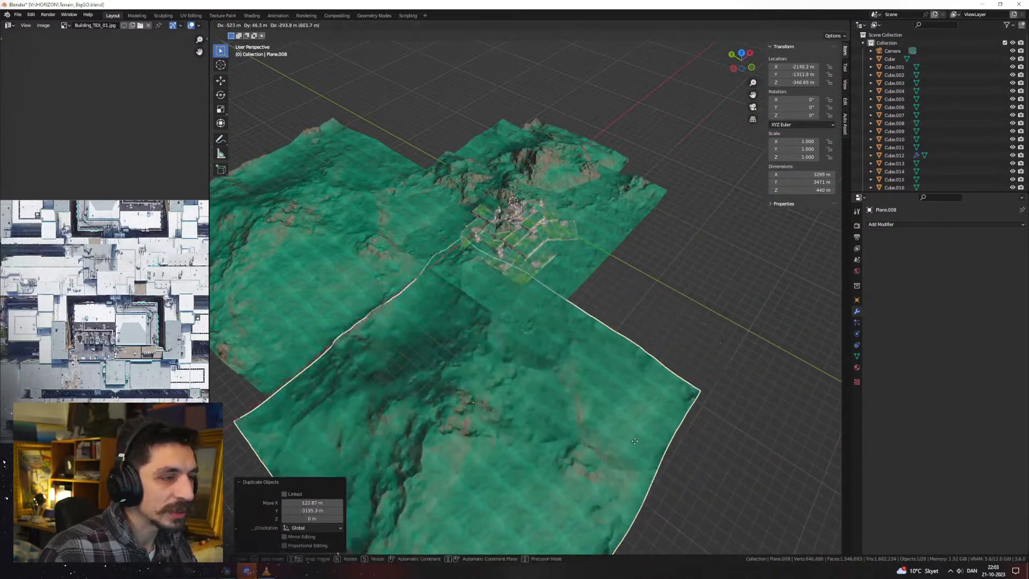
pyautogui.click(587, 434)
# Rotate the second terrain copy about 44° about Z and move it horizontally until it overlaps the ground near the settlement
pyautogui.press('r')
pyautogui.press('z')
pyautogui.click(631, 326)
pyautogui.press('g')
pyautogui.hotkey('shift', 'z')
pyautogui.click(652, 333)
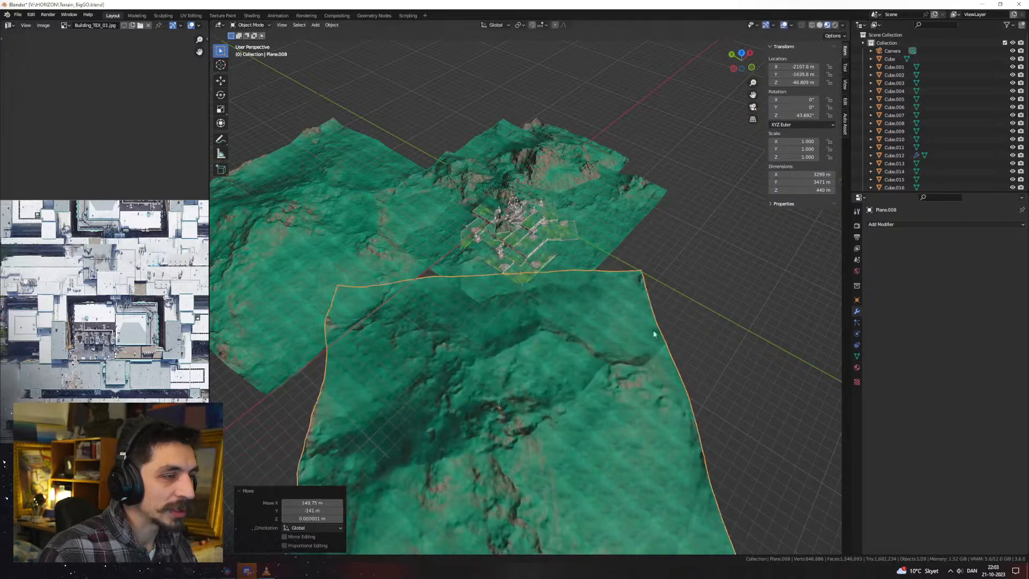
pyautogui.moveTo(652, 336); pyautogui.dragTo(578, 329, button='middle')
pyautogui.press('g')
pyautogui.hotkey('shift', 'z')
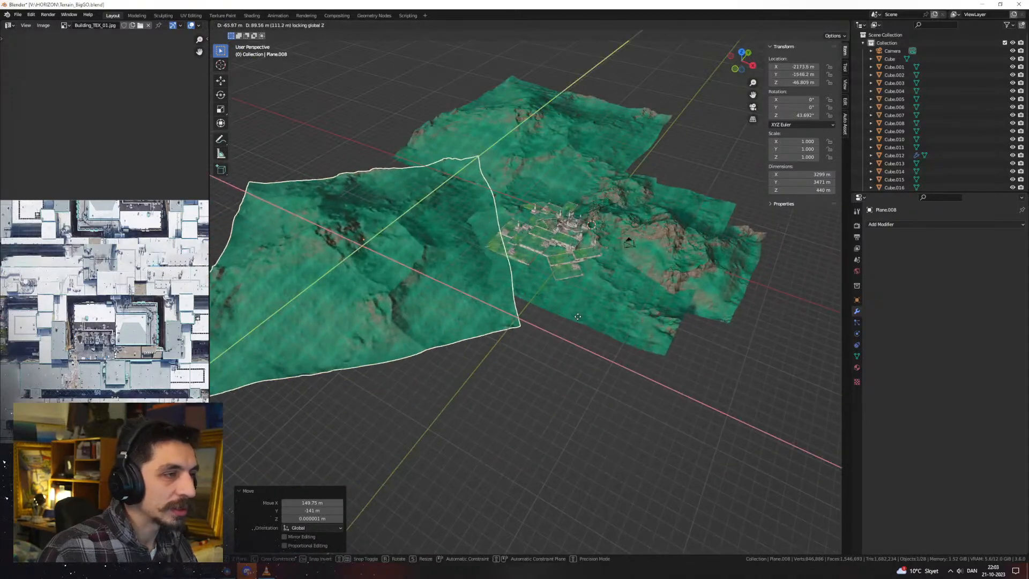
pyautogui.click(583, 319)
# In Sculpt Mode, resize the Grab brush to a 319 px radius and reshape the second terrain copy's slope facing the settlement
pyautogui.scroll(1, 579, 319)
pyautogui.keyDown('shift'); pyautogui.moveTo(525, 277); pyautogui.dragTo(600, 331, button='middle'); pyautogui.keyUp('shift')
pyautogui.moveTo(600, 331); pyautogui.dragTo(585, 298, button='middle')
pyautogui.hotkey('ctrl', 'Tab')
pyautogui.press('f')
pyautogui.click(600, 267)
pyautogui.moveTo(527, 239)
pyautogui.mouseDown()
pyautogui.moveTo(509, 259)
pyautogui.moveTo(483, 263)
pyautogui.moveTo(484, 254)
pyautogui.mouseUp()
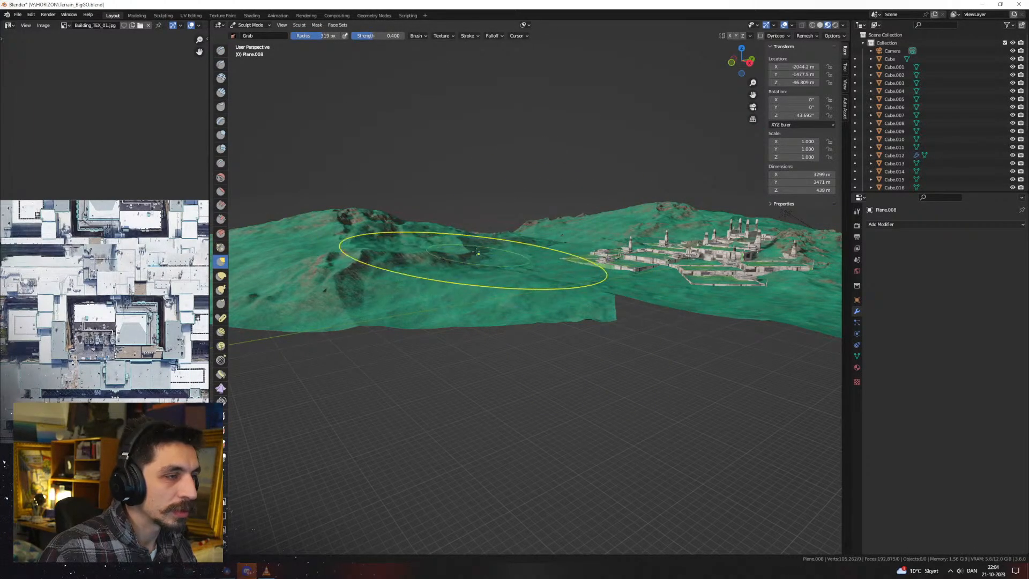
# Return to Object Mode and apply the second terrain copy's rotation and scale
pyautogui.hotkey('ctrl', 'Tab')
pyautogui.click(351, 244)
pyautogui.hotkey('ctrl', 'a')
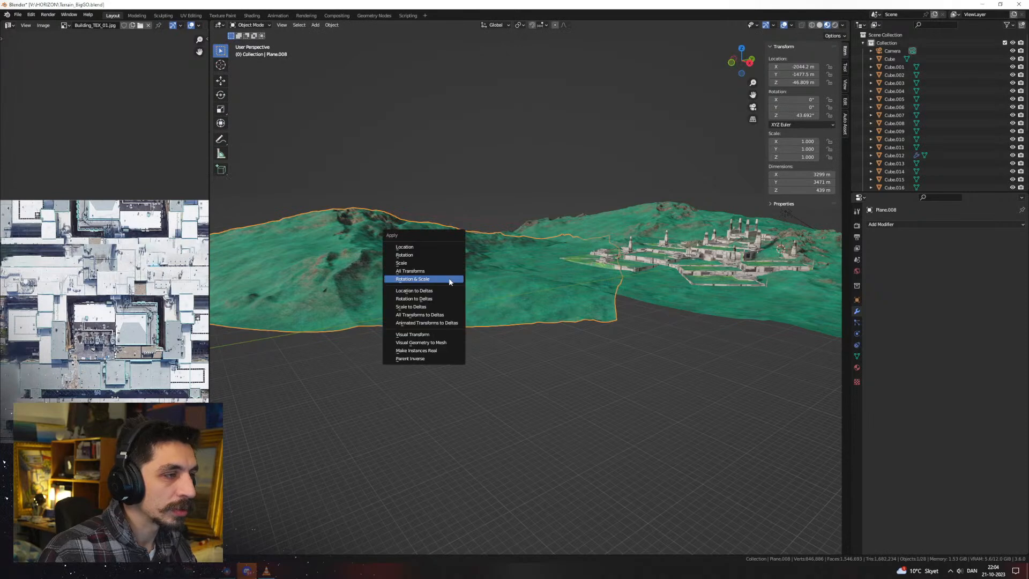
pyautogui.click(451, 281)
pyautogui.click(567, 368)
pyautogui.scroll(-3, 567, 368)
pyautogui.moveTo(576, 364); pyautogui.dragTo(520, 365, button='middle')
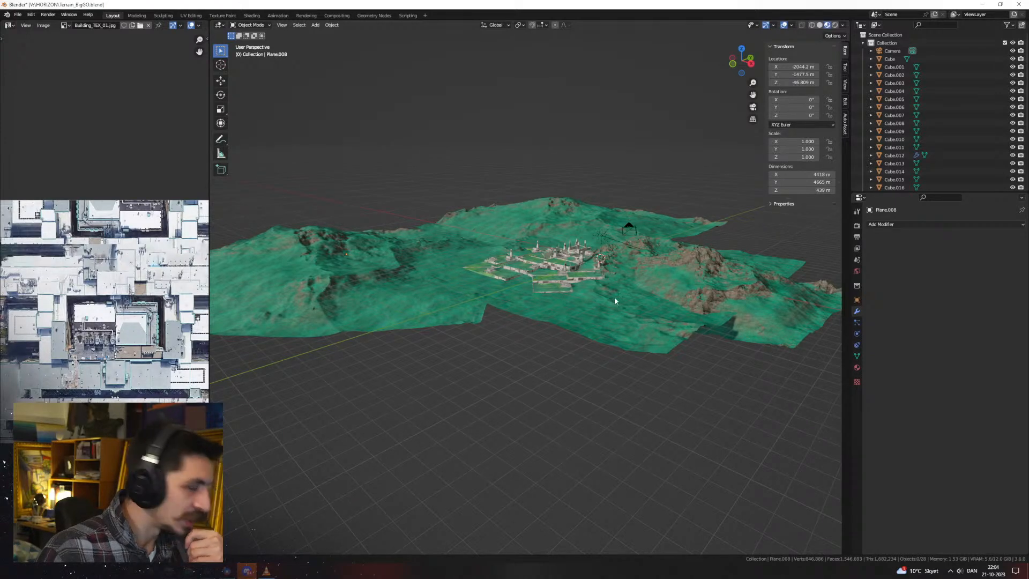
pyautogui.moveTo(568, 353); pyautogui.dragTo(571, 301, button='middle')
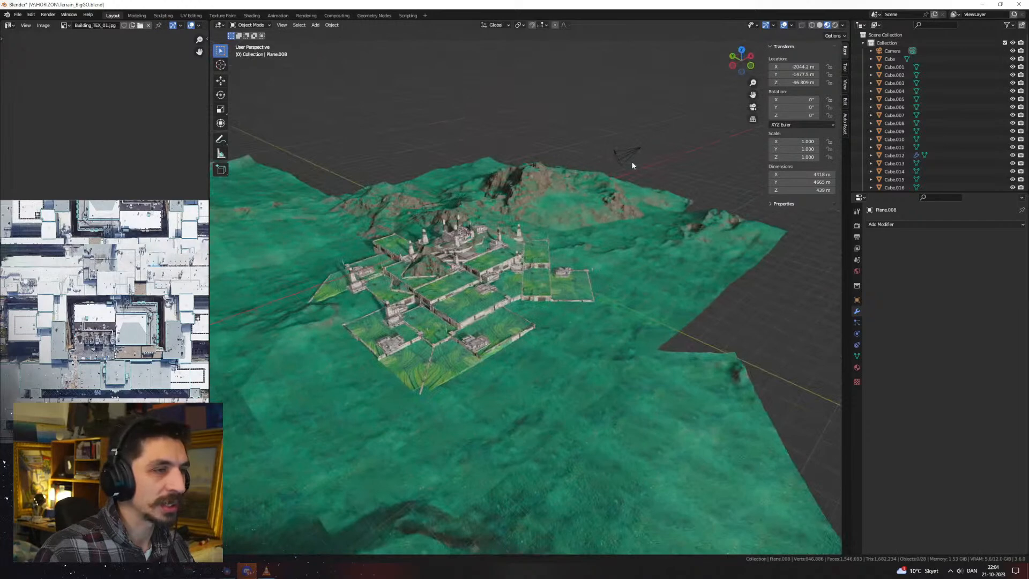
# Duplicate the ground terrain beneath the settlement, leaving the copy in place
pyautogui.click(623, 158)
pyautogui.moveTo(632, 217); pyautogui.dragTo(611, 311, button='middle')
pyautogui.click(614, 315)
pyautogui.hotkey('shift', 'd')
pyautogui.rightClick(588, 308)
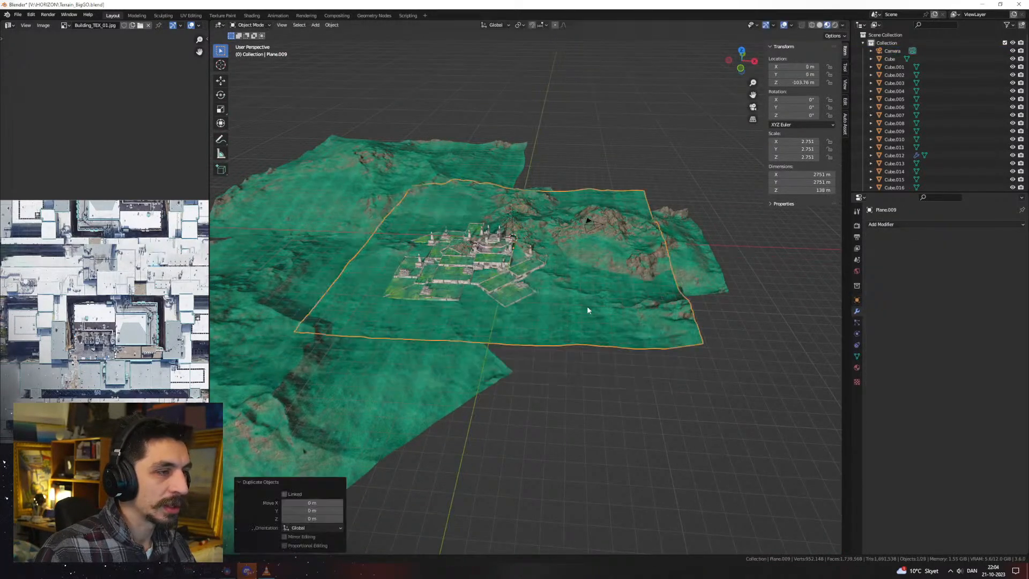
# Lower the ground copy 80.879 m along Z and scale it by 2.322 in X and Y
pyautogui.press('g')
pyautogui.press('z')
pyautogui.click(625, 332)
pyautogui.press('s')
pyautogui.hotkey('shift', 'z')
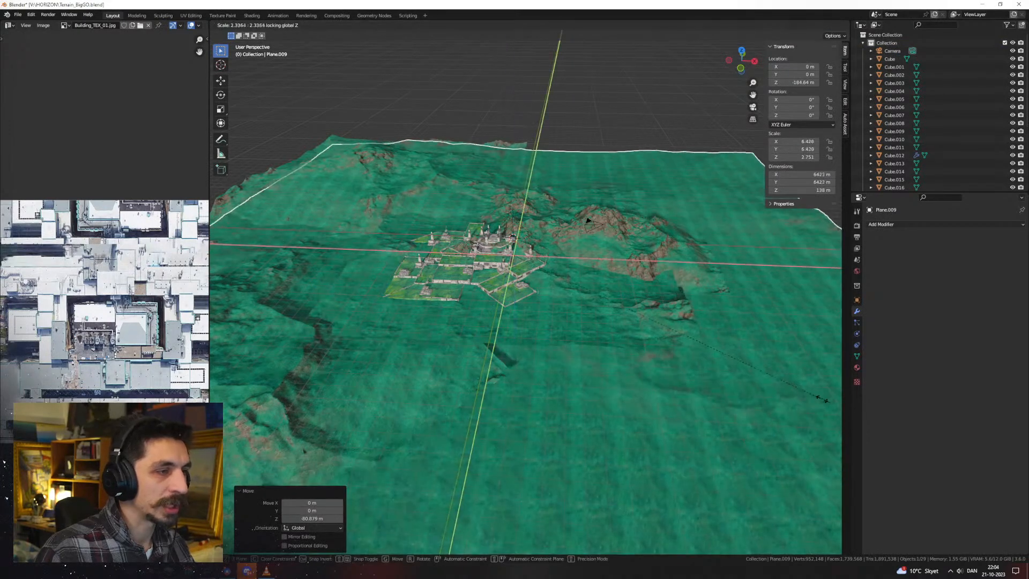
pyautogui.click(765, 381)
# Raise the enlarged ground copy 15.751 m along Z so it fills in beneath the surrounding terrain pieces
pyautogui.moveTo(764, 382); pyautogui.dragTo(773, 366, button='middle')
pyautogui.press('g')
pyautogui.press('z')
pyautogui.press('z')
pyautogui.rightClick(762, 374)
pyautogui.press('g')
pyautogui.press('z')
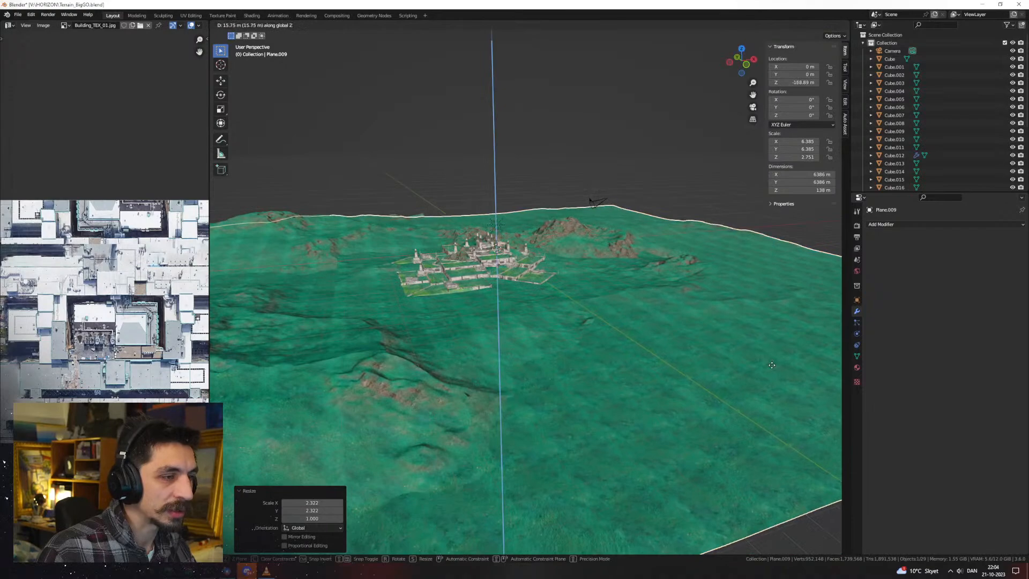
pyautogui.click(770, 361)
pyautogui.scroll(4, 487, 309)
pyautogui.moveTo(479, 314)
pyautogui.mouseDown(button='middle')
pyautogui.moveTo(595, 319)
pyautogui.moveTo(607, 341)
pyautogui.moveTo(640, 339)
pyautogui.moveTo(581, 356)
pyautogui.moveTo(577, 386)
pyautogui.moveTo(534, 360)
pyautogui.moveTo(567, 368)
pyautogui.moveTo(513, 316)
pyautogui.mouseUp(button='middle')
pyautogui.scroll(-3, 608, 341)
pyautogui.scroll(-2, 581, 356)
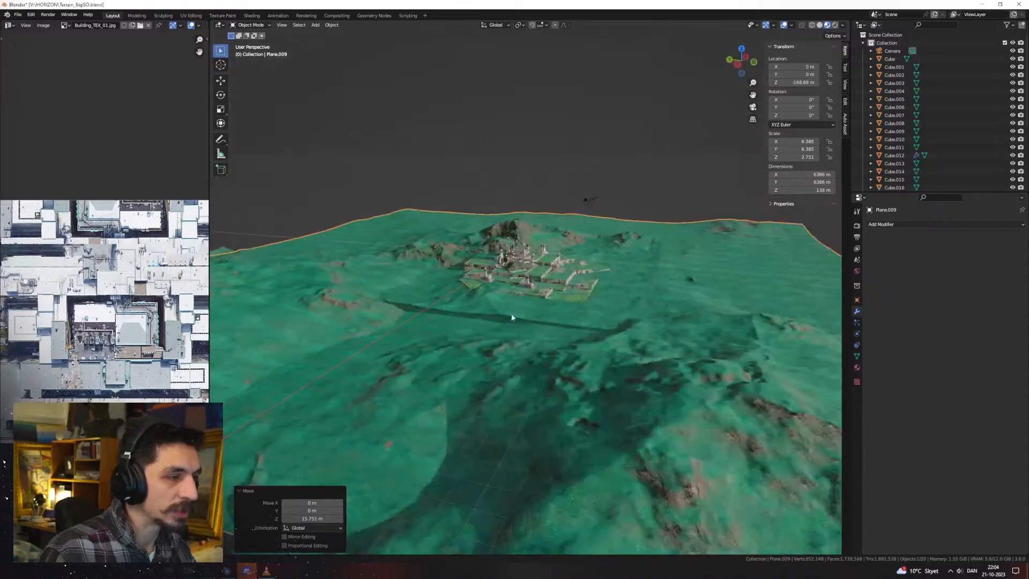
# Sculpt the original ground terrain with the Grab brush at a 201 px radius, reshaping its edge near the settlement, and return to Object Mode
pyautogui.click(512, 315)
pyautogui.hotkey('ctrl', 'Tab')
pyautogui.click(508, 346)
pyautogui.press('f')
pyautogui.click(499, 324)
pyautogui.press('f')
pyautogui.click(444, 319)
pyautogui.moveTo(447, 319)
pyautogui.mouseDown()
pyautogui.moveTo(449, 302)
pyautogui.moveTo(396, 303)
pyautogui.mouseUp()
pyautogui.moveTo(563, 322); pyautogui.dragTo(618, 332)
pyautogui.moveTo(671, 320); pyautogui.dragTo(639, 339, button='middle')
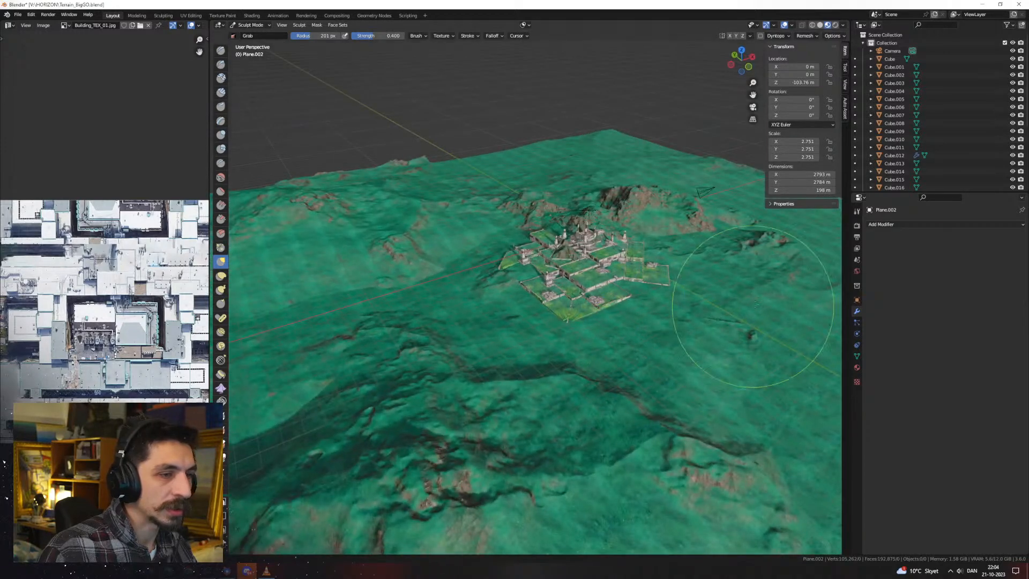
pyautogui.moveTo(827, 321)
pyautogui.mouseDown(button='middle')
pyautogui.moveTo(552, 347)
pyautogui.moveTo(552, 328)
pyautogui.mouseUp(button='middle')
pyautogui.hotkey('ctrl', 'Tab')
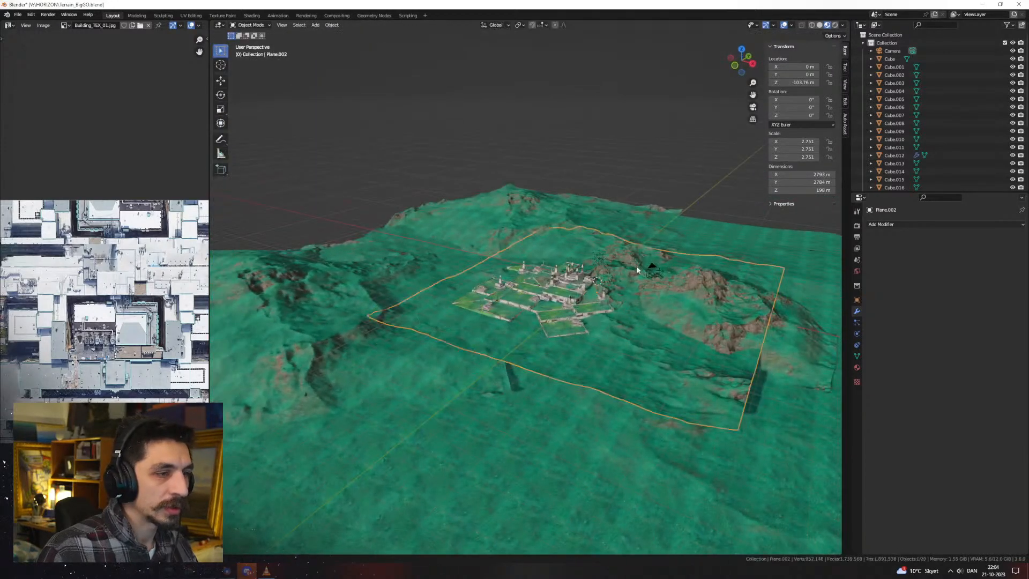
pyautogui.click(652, 268)
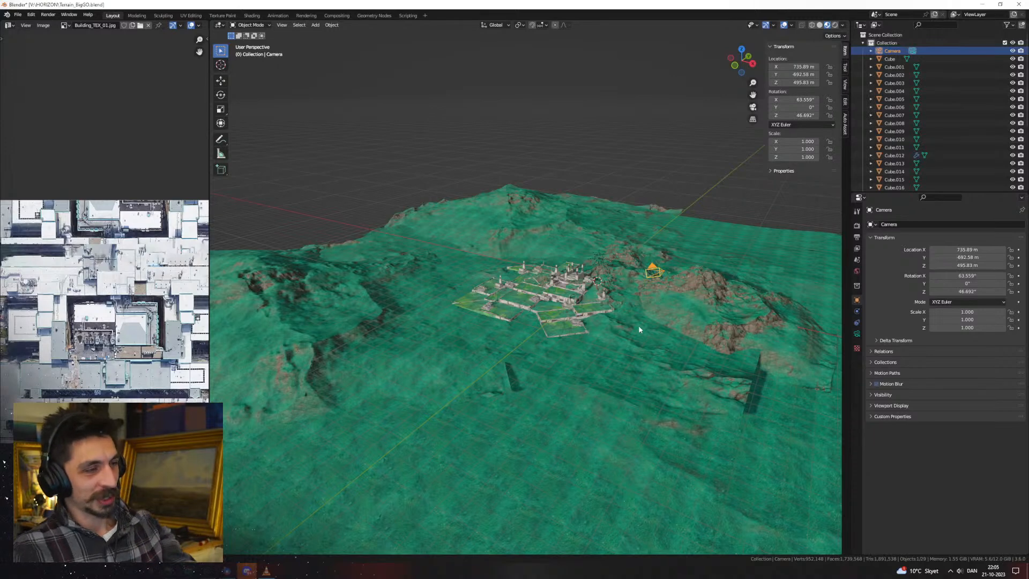
pyautogui.scroll(4, 588, 303)
pyautogui.moveTo(588, 303); pyautogui.dragTo(627, 325, button='middle')
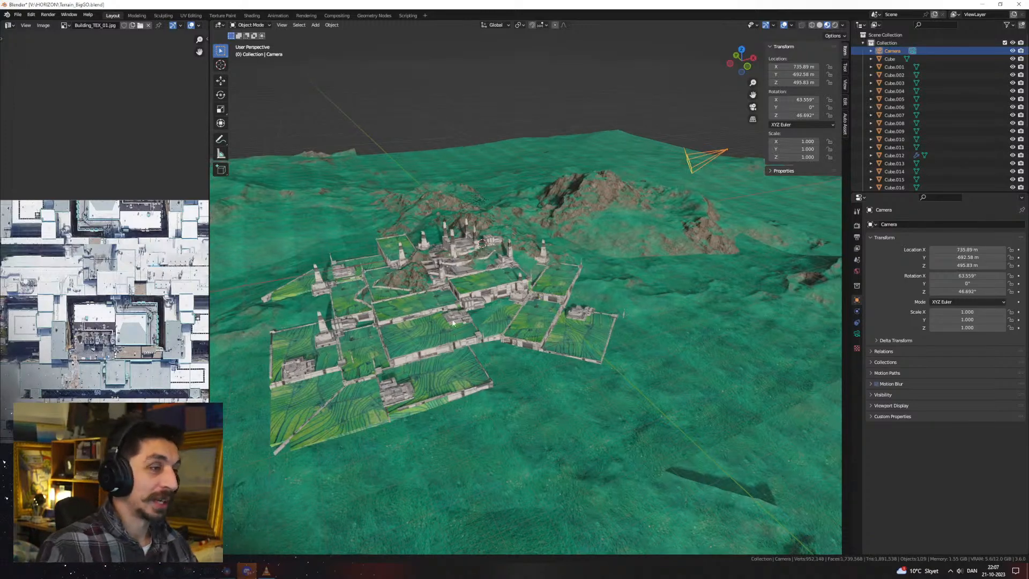
pyautogui.moveTo(482, 335); pyautogui.dragTo(544, 338, button='middle')
pyautogui.keyDown('shift'); pyautogui.moveTo(424, 365); pyautogui.dragTo(500, 349, button='middle'); pyautogui.keyUp('shift')
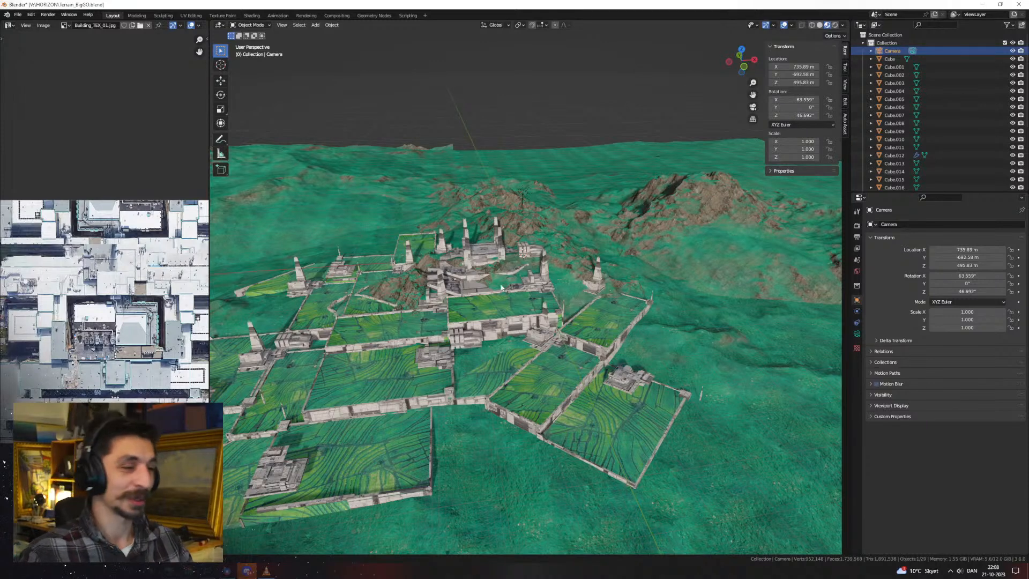
pyautogui.keyDown('shift'); pyautogui.moveTo(538, 426); pyautogui.dragTo(583, 409, button='middle'); pyautogui.keyUp('shift')
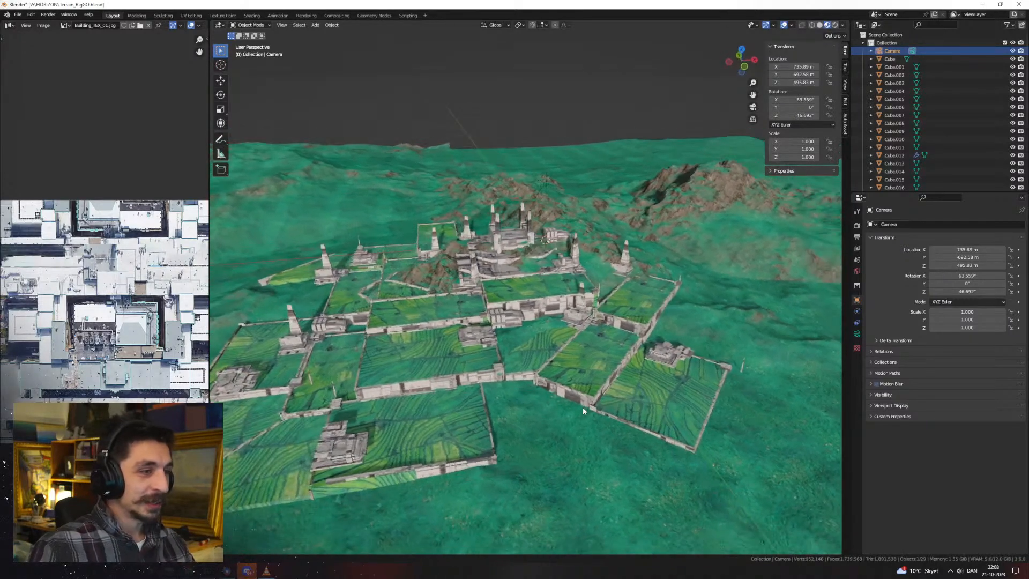
# Sculpt the ground terrain with the Grab brush, enlarged to 289 px, pulling it below the central walled field, and return to Object Mode
pyautogui.click(549, 332)
pyautogui.keyDown('shift'); pyautogui.moveTo(549, 364); pyautogui.dragTo(556, 340, button='middle'); pyautogui.keyUp('shift')
pyautogui.scroll(5, 555, 339)
pyautogui.click(522, 343)
pyautogui.hotkey('ctrl', 'Tab')
pyautogui.press('s')
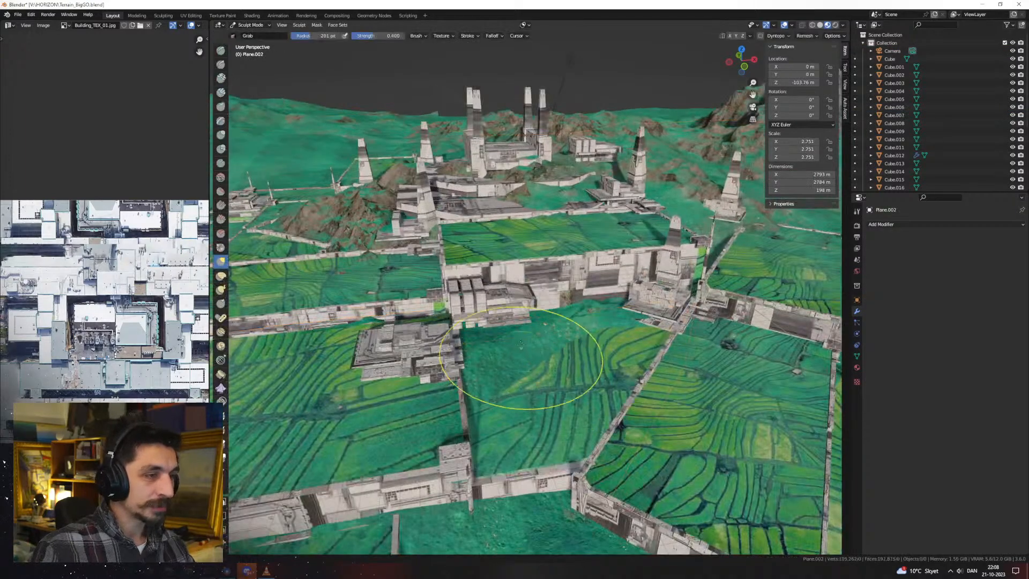
pyautogui.moveTo(520, 344)
pyautogui.mouseDown()
pyautogui.moveTo(522, 370)
pyautogui.moveTo(474, 363)
pyautogui.mouseUp()
pyautogui.press('f')
pyautogui.click(558, 362)
pyautogui.moveTo(474, 359); pyautogui.dragTo(482, 369)
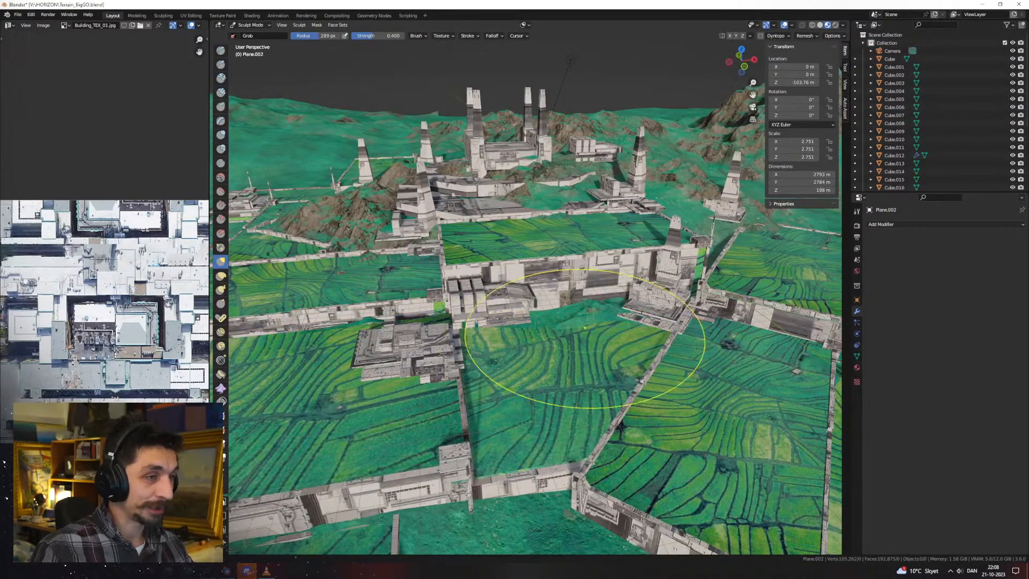
pyautogui.scroll(-3, 585, 322)
pyautogui.moveTo(585, 322); pyautogui.dragTo(583, 317, button='middle')
pyautogui.hotkey('ctrl', 'Tab')
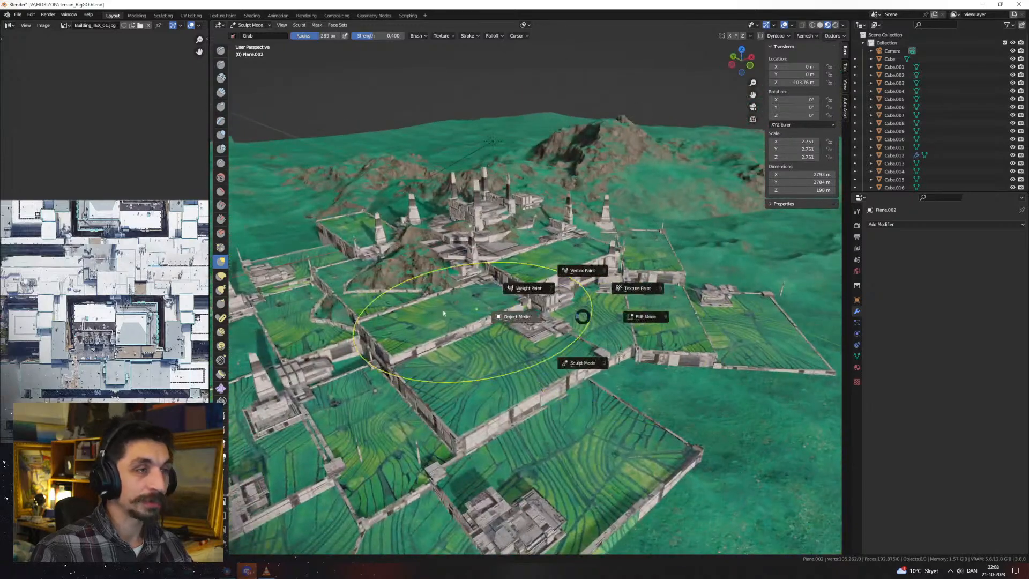
pyautogui.click(443, 313)
# Select the scene camera and enter 210 for the render output's horizontal resolution
pyautogui.scroll(-4, 629, 259)
pyautogui.click(700, 171)
pyautogui.moveTo(704, 187); pyautogui.dragTo(845, 242, button='middle')
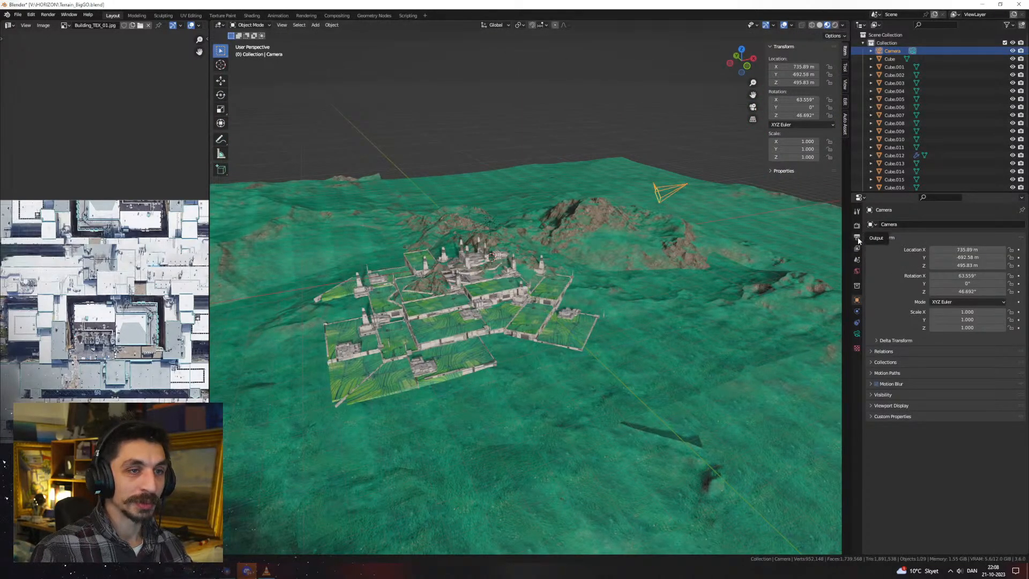
pyautogui.click(857, 226)
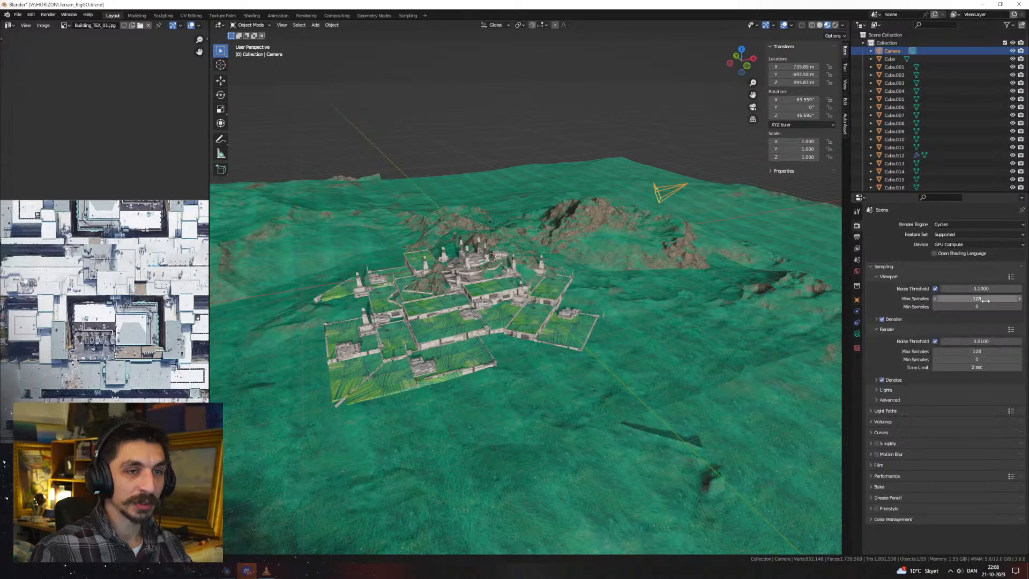
pyautogui.click(857, 237)
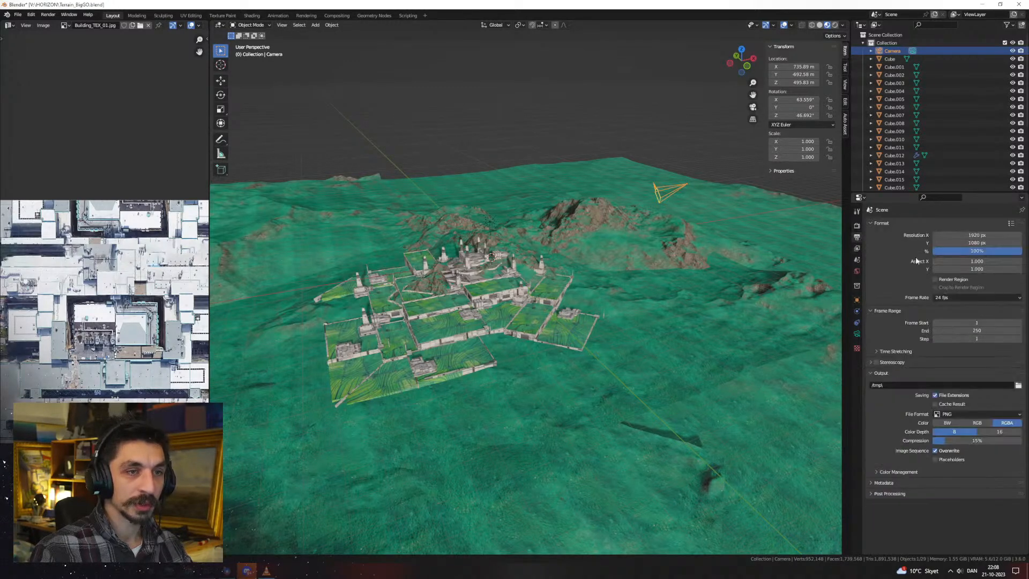
pyautogui.click(969, 235)
pyautogui.write('210')
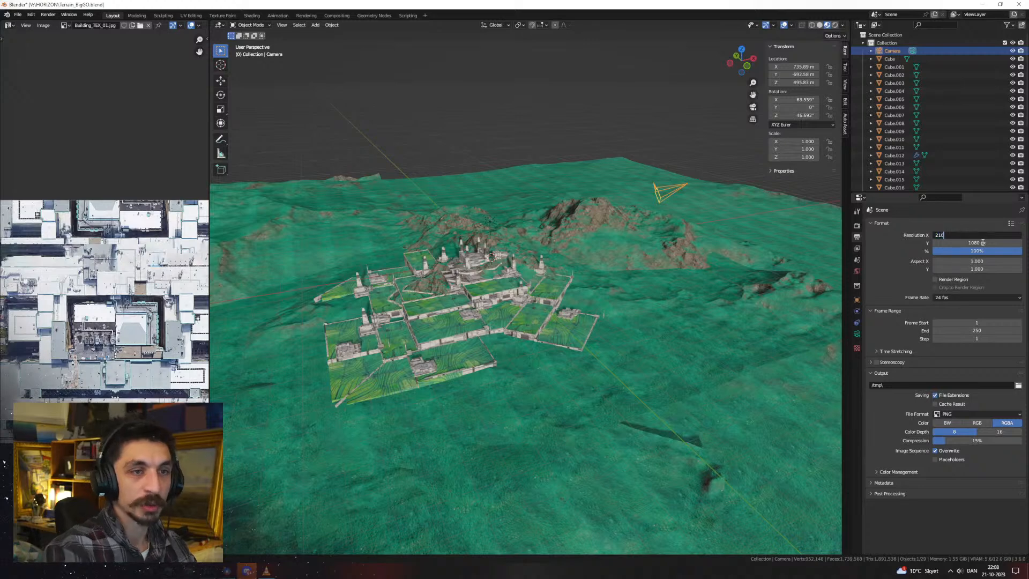
# Set the output resolution to 2100 px wide by 900 px high
pyautogui.write('000')
pyautogui.press('BackSpace')
pyautogui.press('BackSpace')
pyautogui.press('Tab')
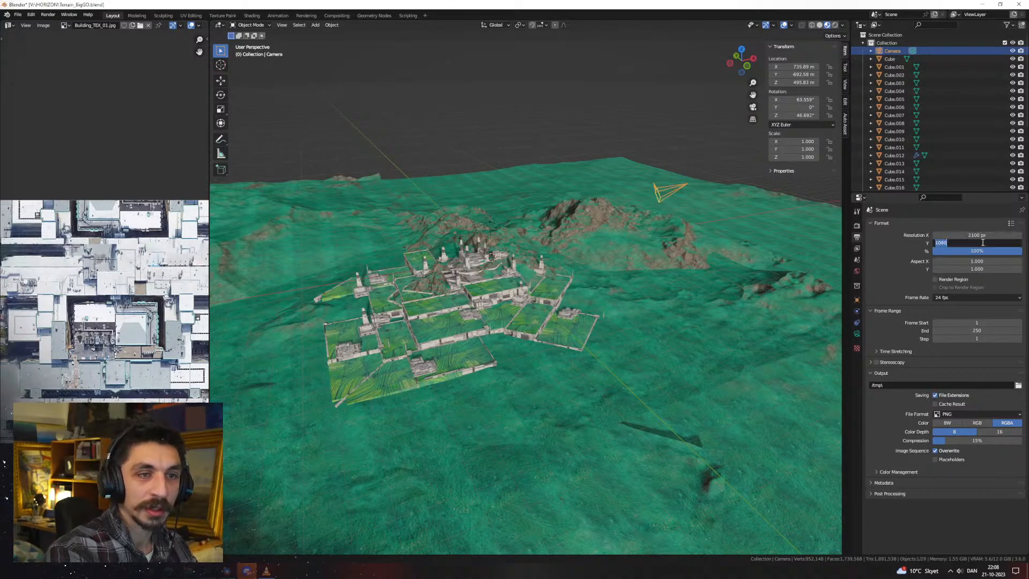
pyautogui.write('900')
pyautogui.press('Return')
# Look through the camera and set its passepartout opacity to 0.98
pyautogui.moveTo(718, 182); pyautogui.dragTo(608, 253, button='middle')
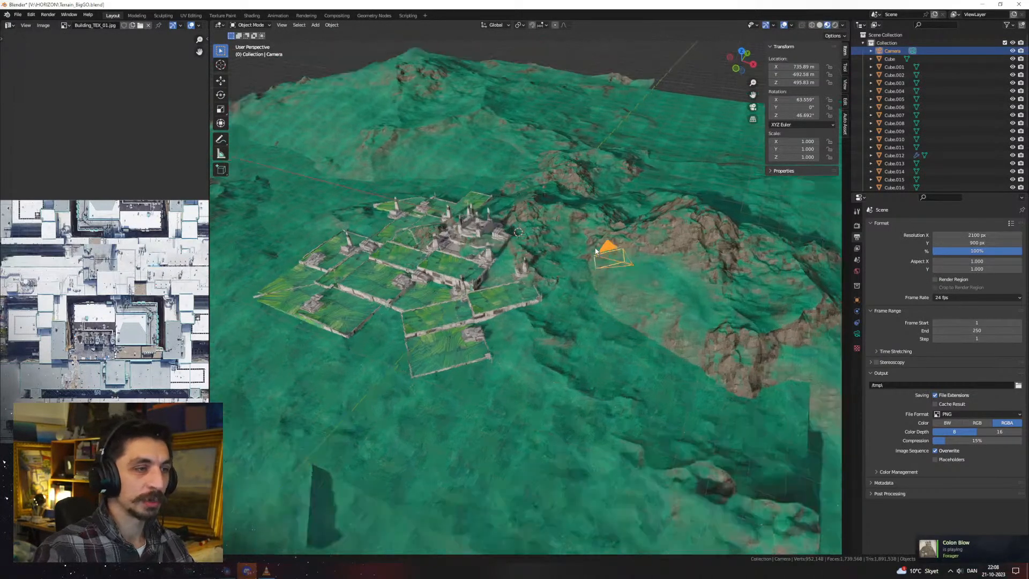
pyautogui.press('KP_0')
pyautogui.press('n')
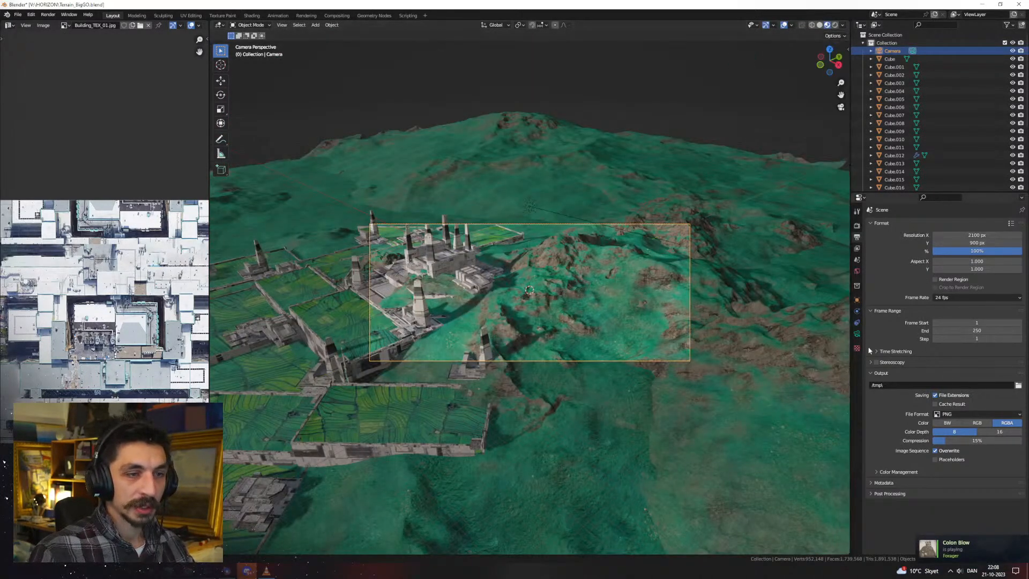
pyautogui.click(857, 334)
pyautogui.click(899, 360)
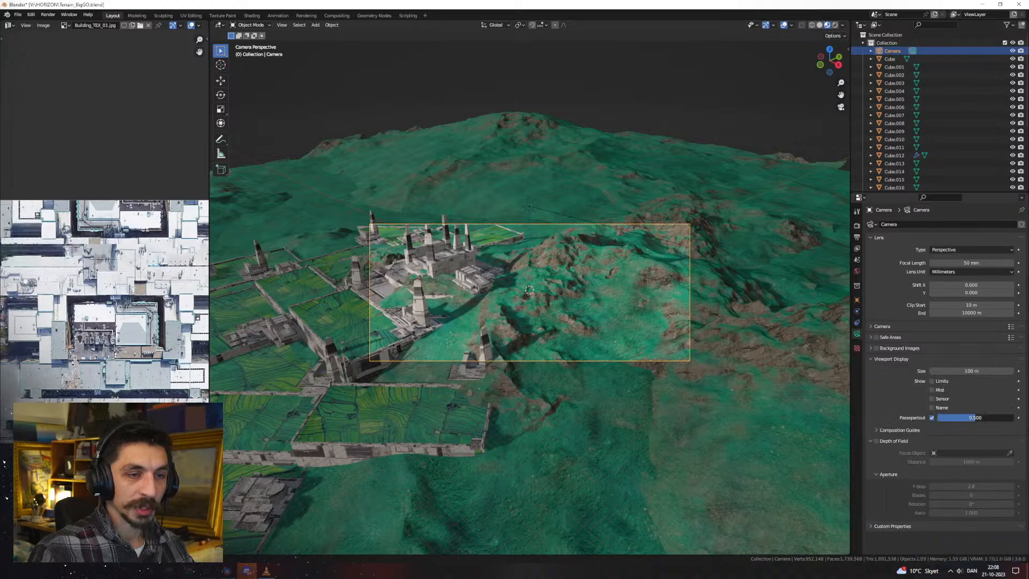
pyautogui.moveTo(976, 418); pyautogui.dragTo(1015, 418)
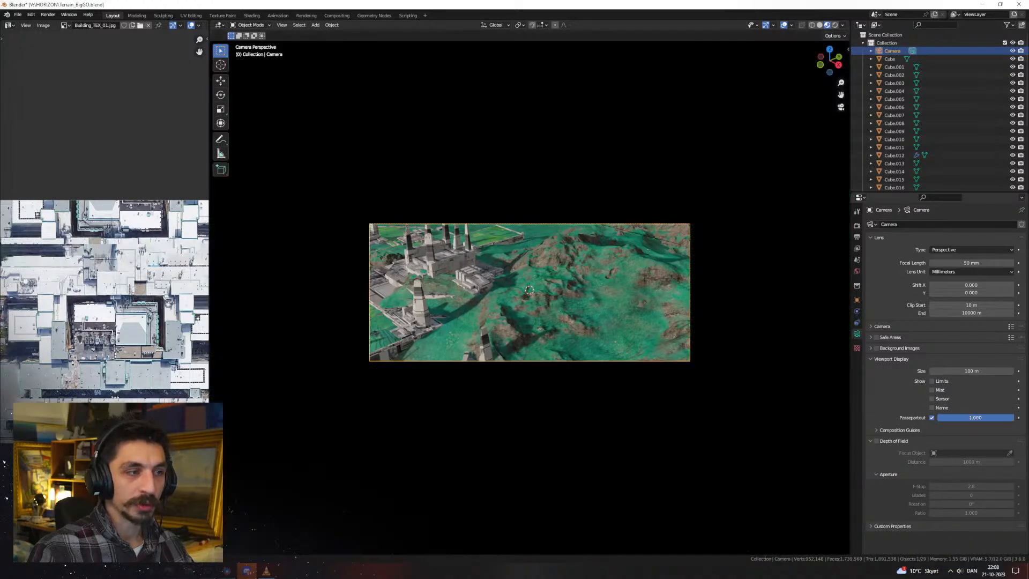
pyautogui.click(1000, 417)
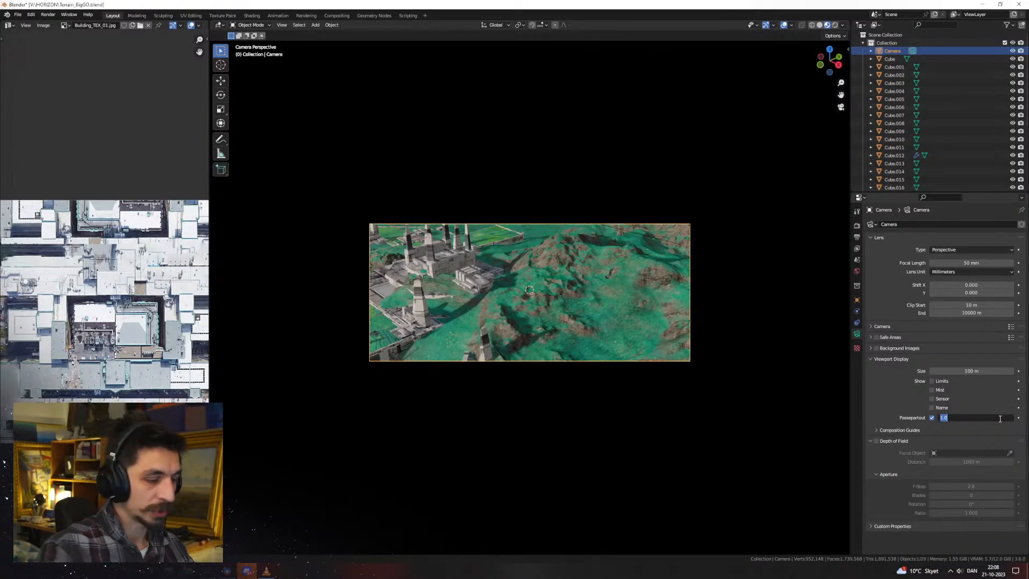
pyautogui.write('0.98')
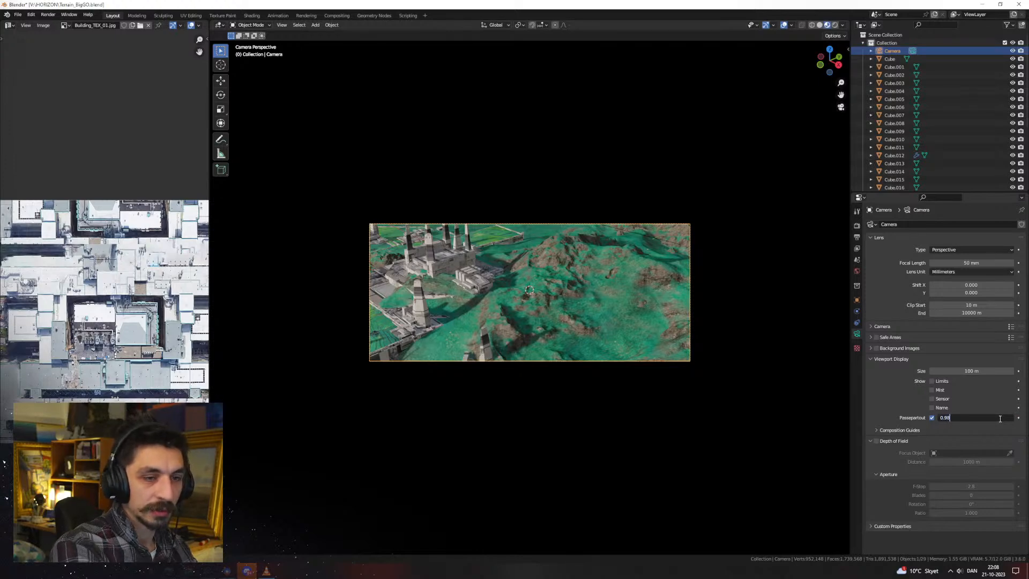
pyautogui.press('Return')
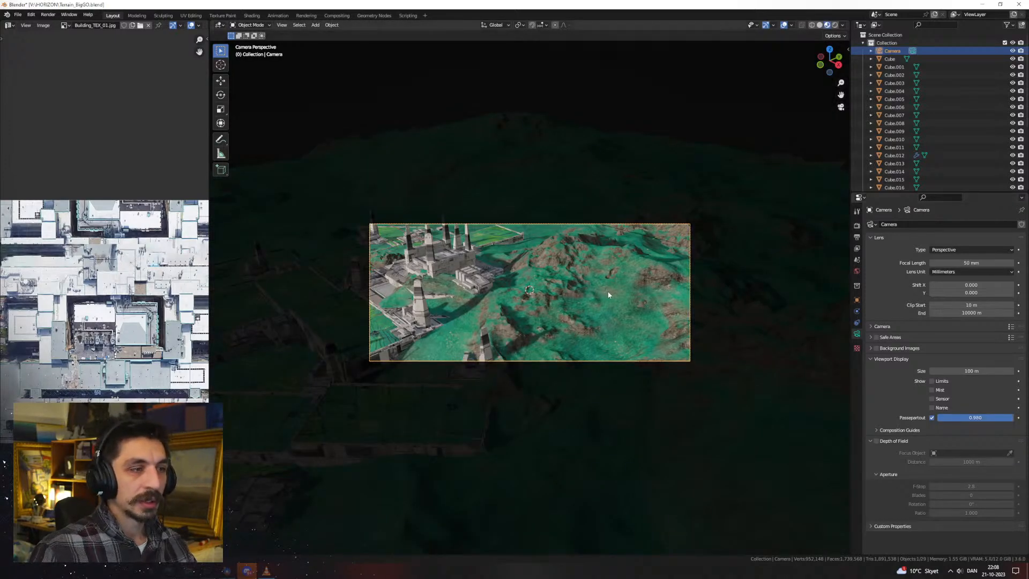
# Lock the camera to the view so that viewport navigation moves the camera
pyautogui.scroll(3, 608, 292)
pyautogui.press('n')
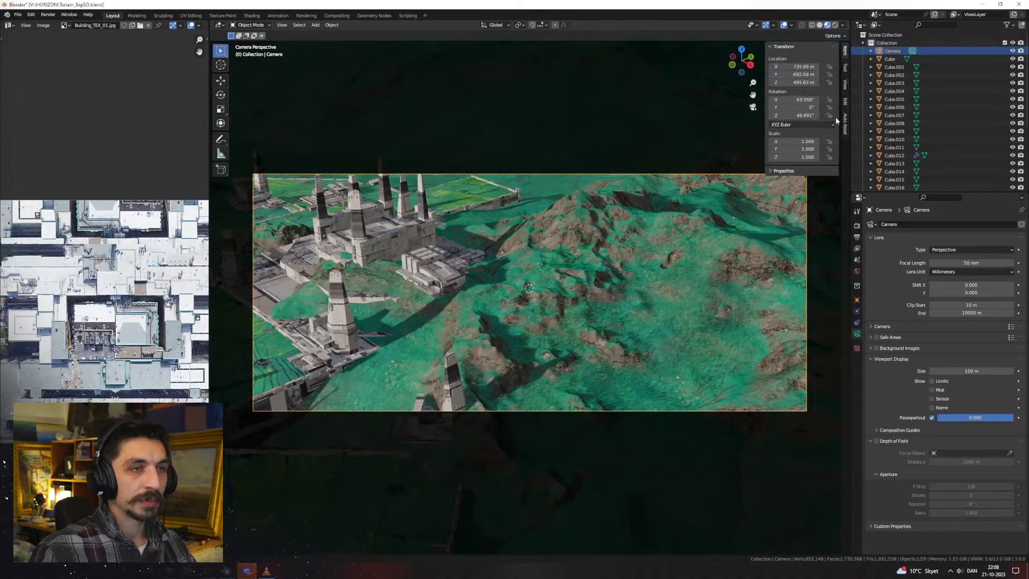
pyautogui.click(845, 85)
pyautogui.press('n')
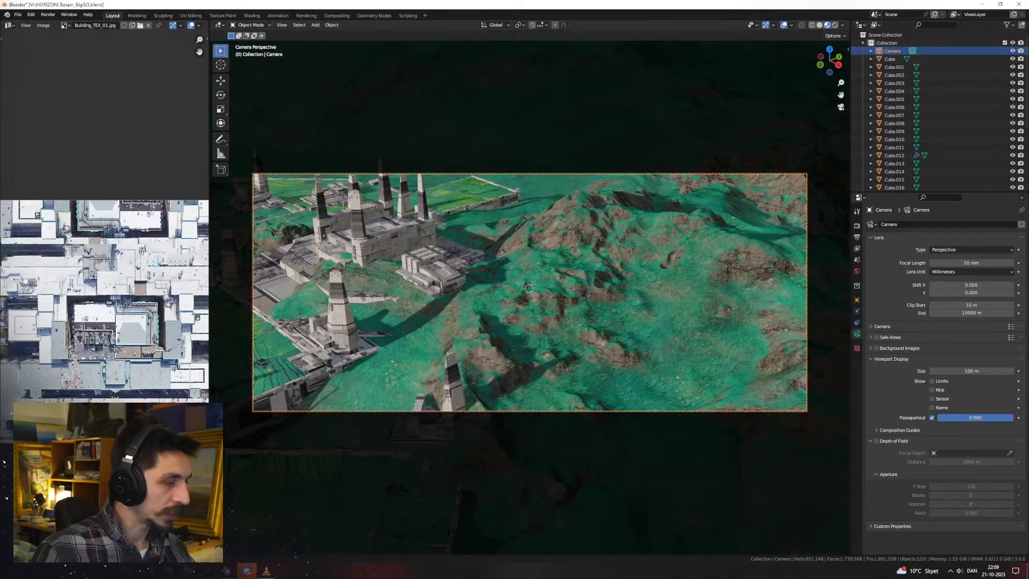
# Split off a narrow area below the 3D viewport and make it a Timeline editor
pyautogui.moveTo(211, 553); pyautogui.dragTo(198, 534)
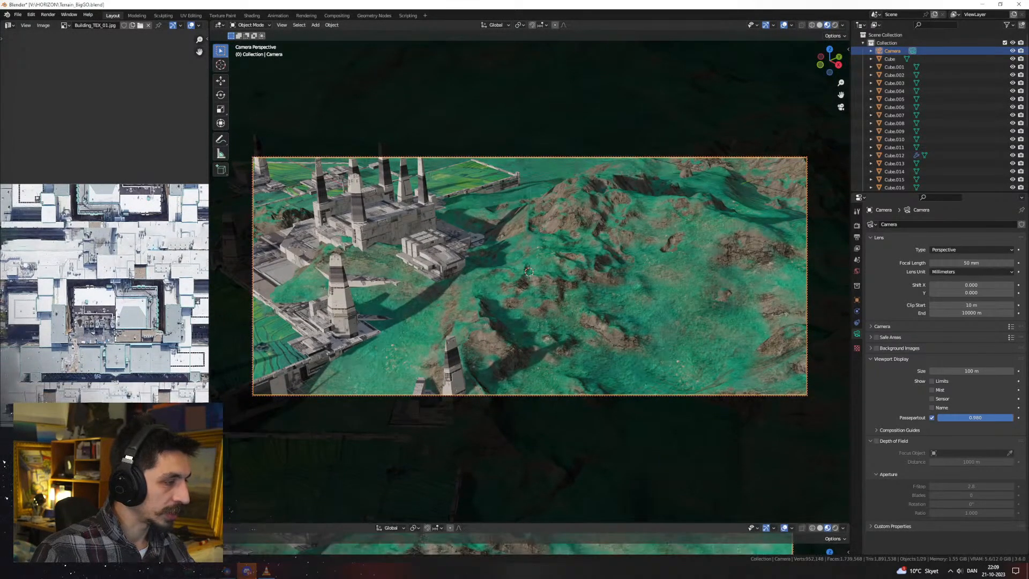
pyautogui.click(10, 528)
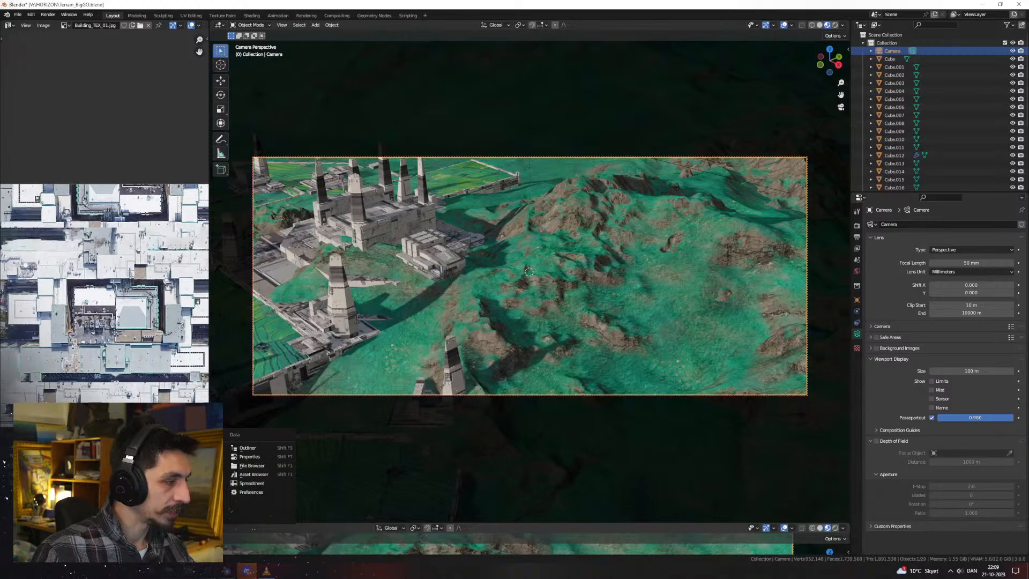
pyautogui.click(96, 456)
# Turn on auto keying and record different camera compositions of the city on frames 0 and 1
pyautogui.scroll(-3, 493, 329)
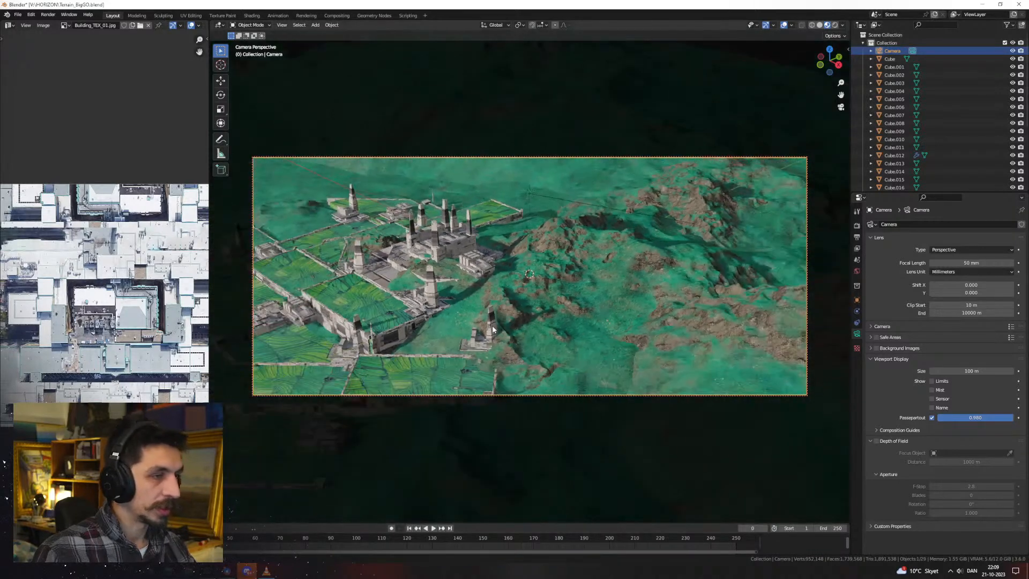
pyautogui.moveTo(493, 329); pyautogui.dragTo(587, 366, button='middle')
pyautogui.click(392, 529)
pyautogui.press('Right')
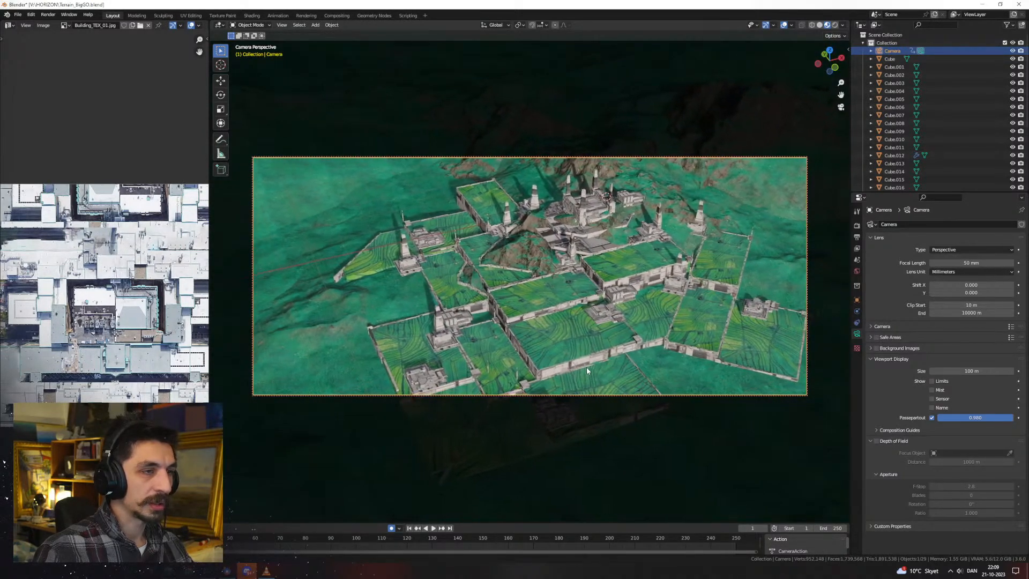
pyautogui.press('Left')
pyautogui.press('Right')
pyautogui.press('Left')
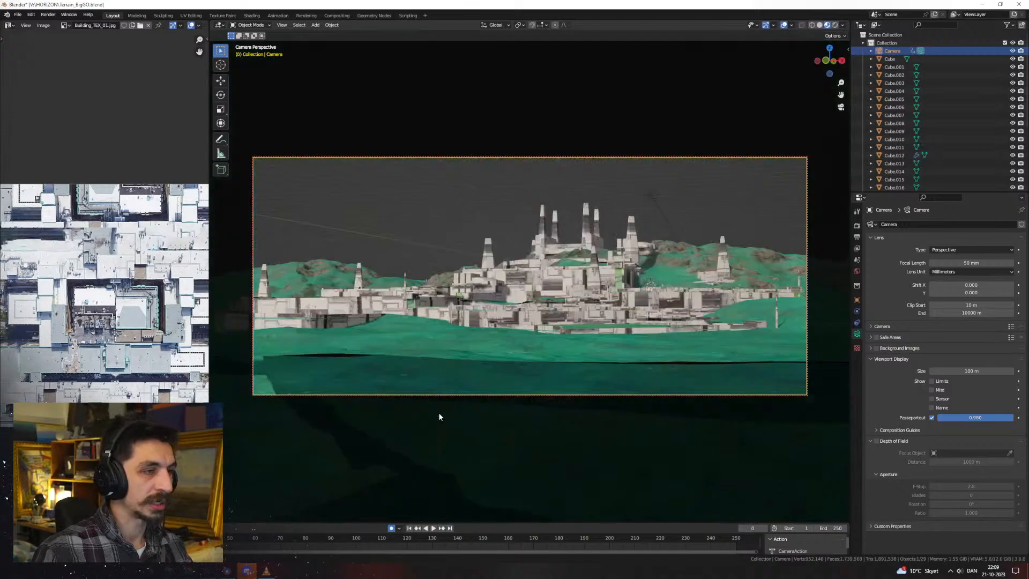
# On frame 2, record a wide camera view of the whole city with the mountains behind it
pyautogui.press('Right')
pyautogui.press('Right')
pyautogui.moveTo(489, 335); pyautogui.dragTo(519, 351, button='middle')
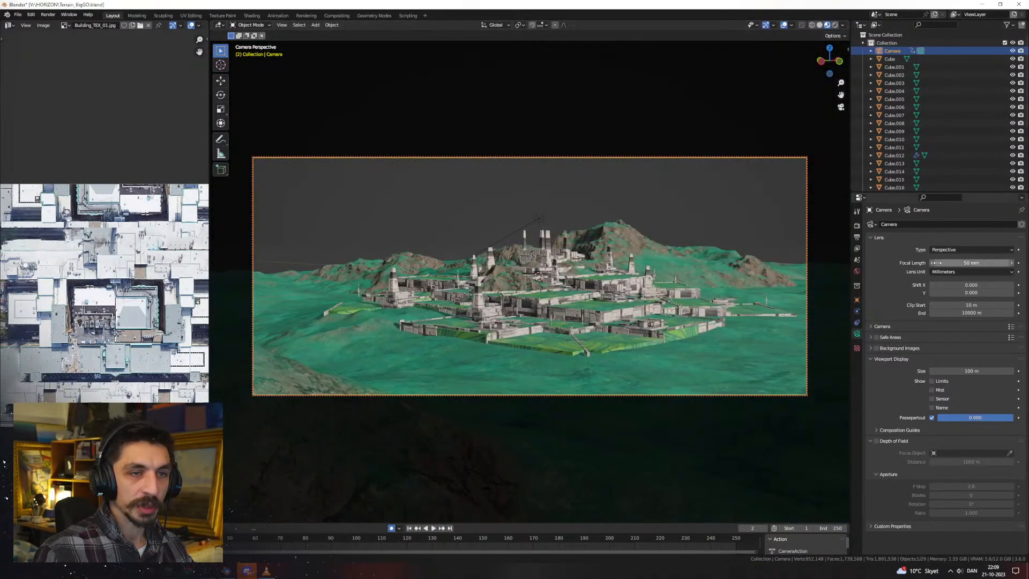
# Keyframe the camera's focal length on frame 2 and on the earlier camera frames
pyautogui.click(1018, 263)
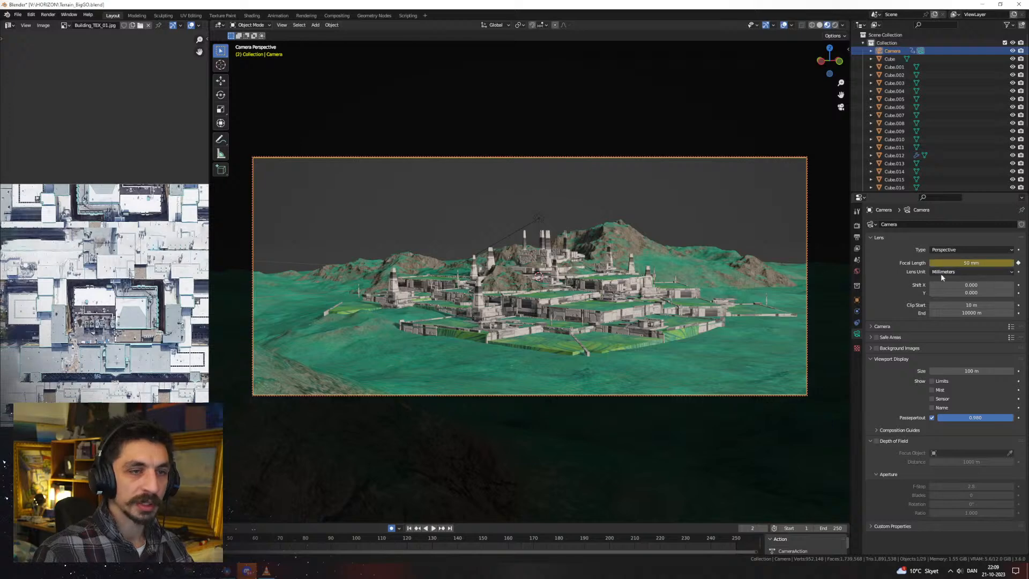
pyautogui.press('Left')
pyautogui.press('Left')
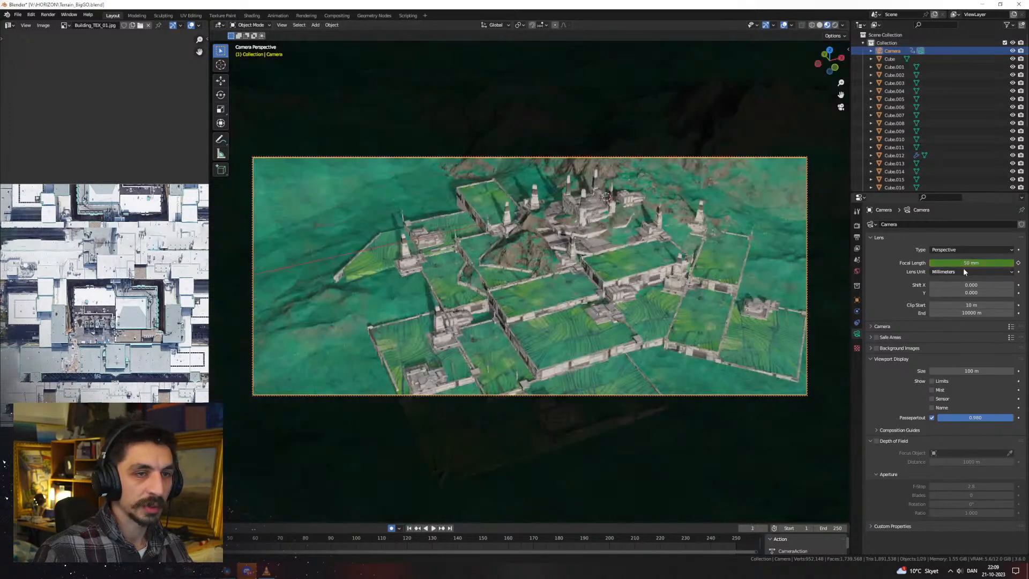
pyautogui.press('Right')
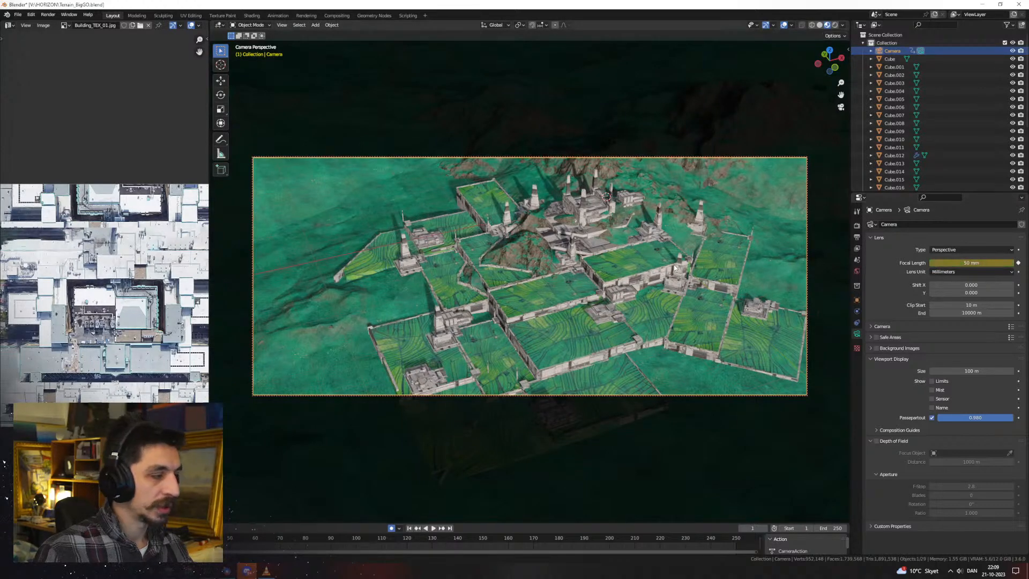
# Go to frame 3 and set the camera's focal length to 25 mm
pyautogui.press('Right')
pyautogui.press('Right')
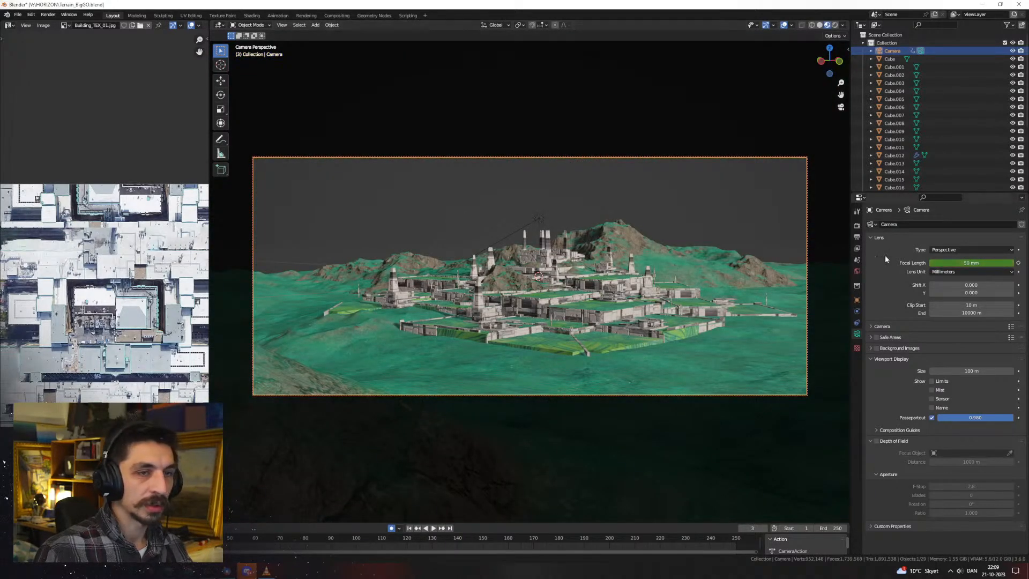
pyautogui.click(974, 262)
pyautogui.write('25')
pyautogui.press('Return')
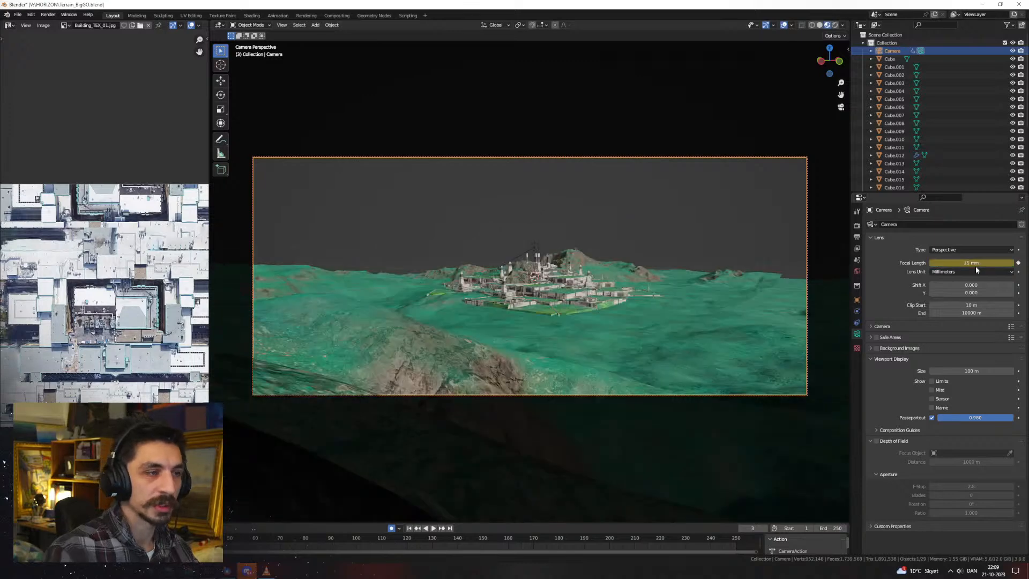
# Compose the frame 3 camera shot looking over the rocky hills at the city and its towers
pyautogui.scroll(6, 612, 314)
pyautogui.moveTo(608, 311); pyautogui.dragTo(568, 263, button='middle')
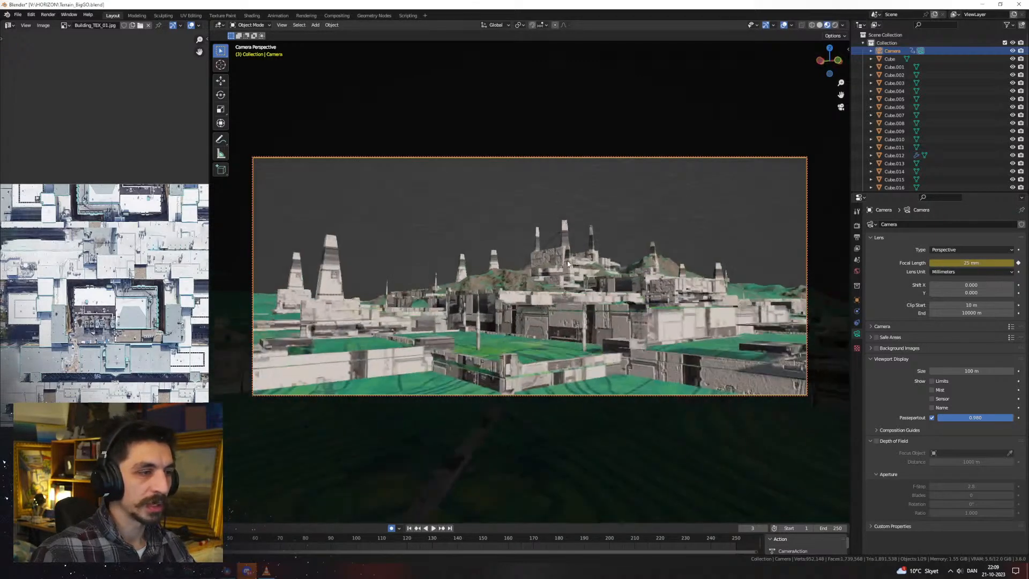
pyautogui.scroll(-6, 568, 264)
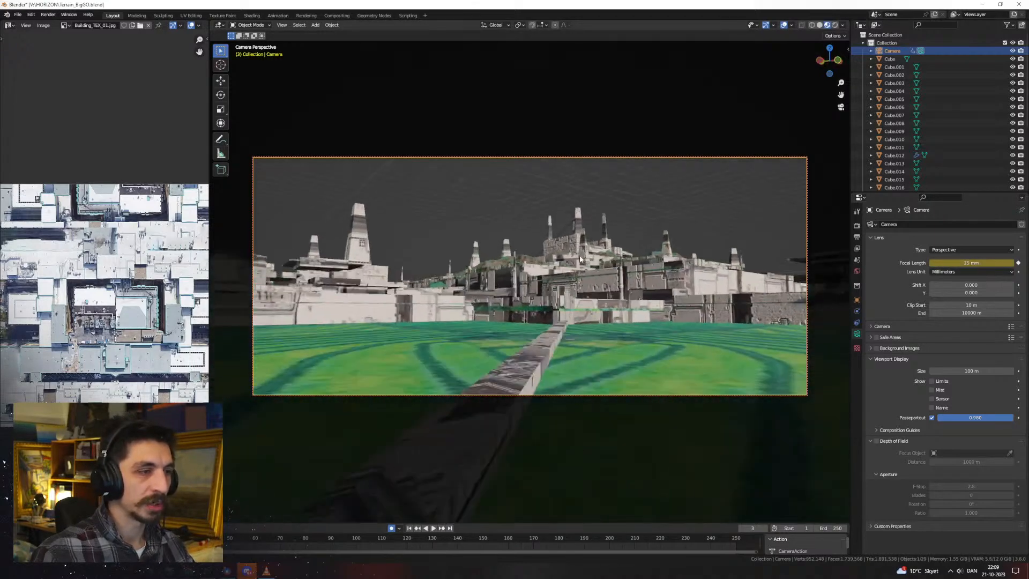
pyautogui.scroll(2, 592, 290)
pyautogui.scroll(-3, 591, 287)
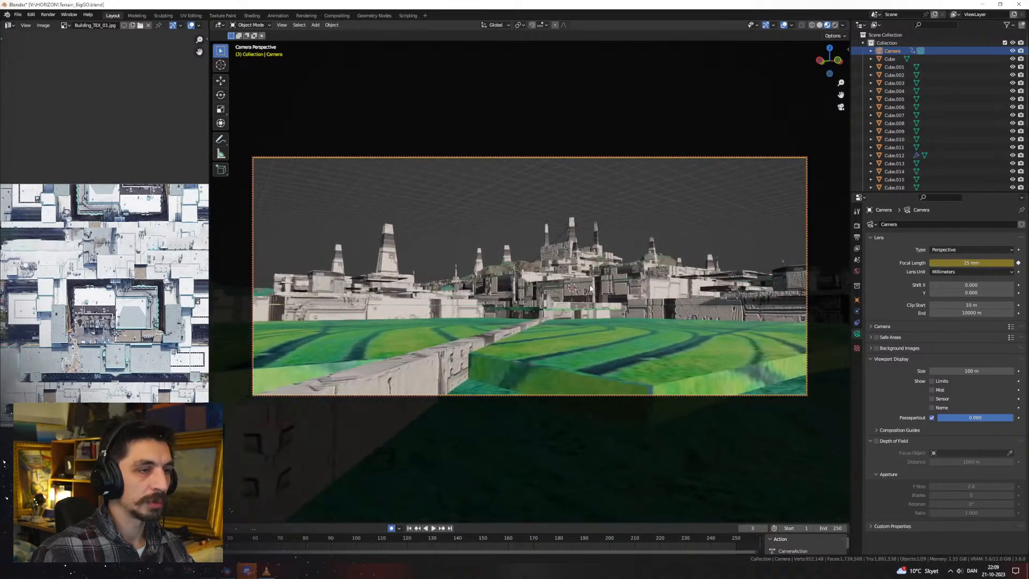
pyautogui.moveTo(592, 295); pyautogui.dragTo(472, 334, button='middle')
pyautogui.scroll(-3, 591, 298)
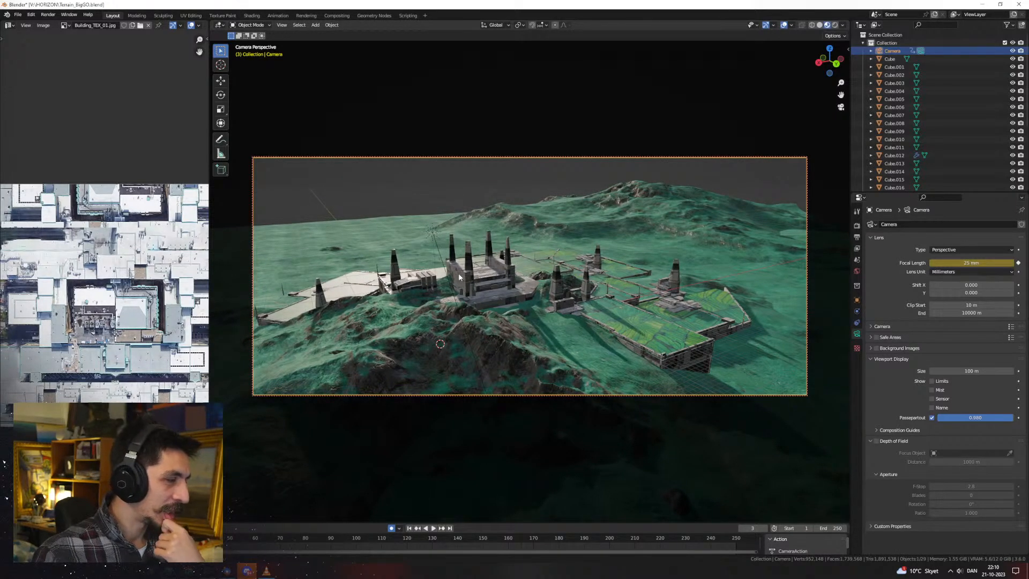
# Return to frame 1 and set the camera's focal length to 80 mm
pyautogui.press('Left')
pyautogui.press('Left')
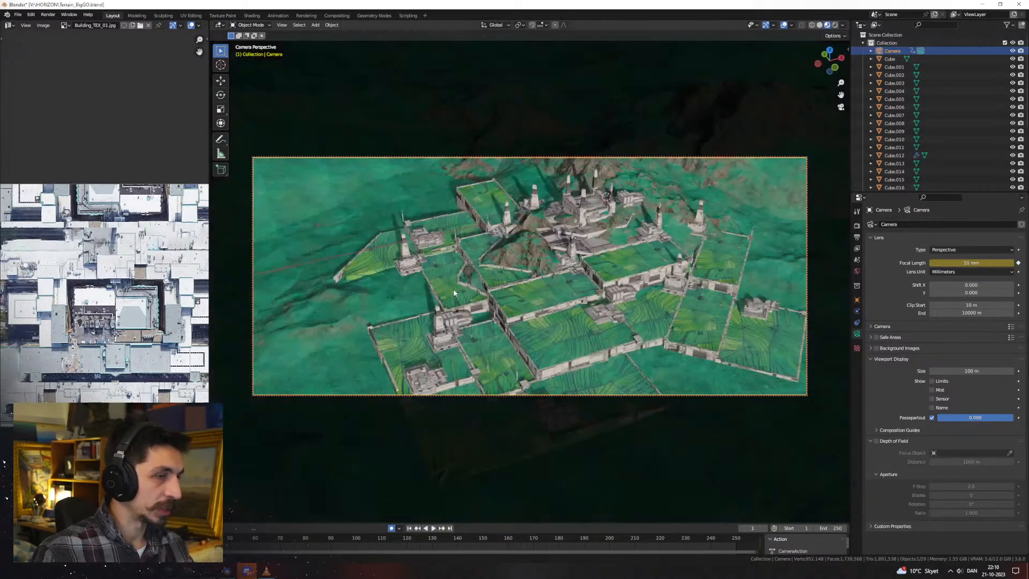
pyautogui.press('Right')
pyautogui.press('Left')
pyautogui.press('Right')
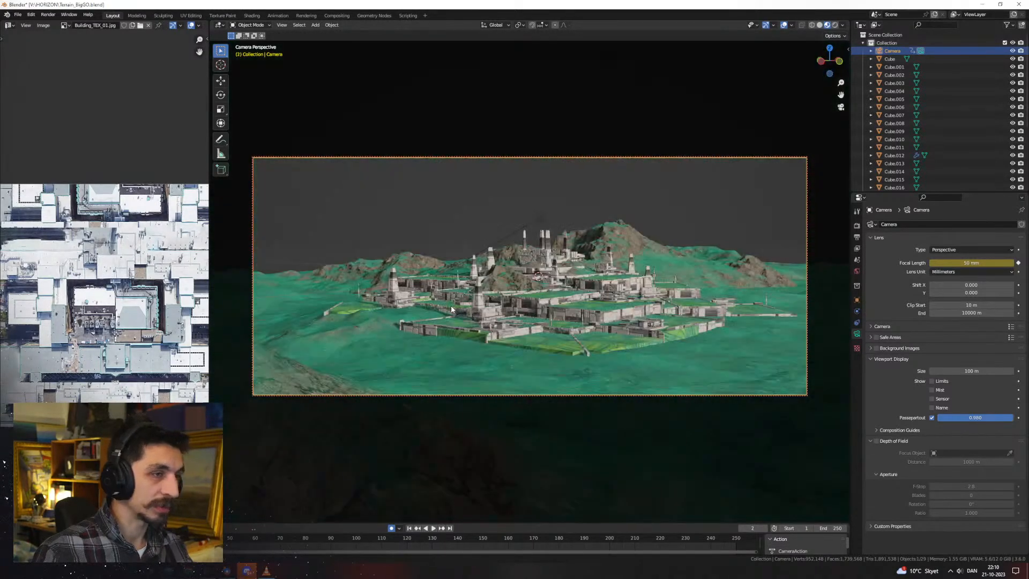
pyautogui.press('Left')
pyautogui.click(988, 262)
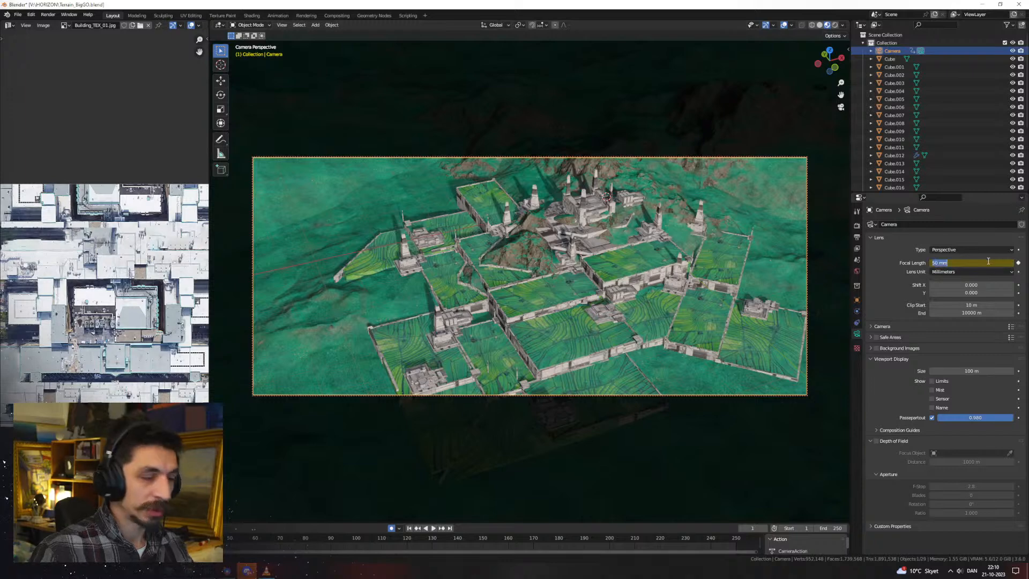
pyautogui.write('80')
pyautogui.press('Return')
# Move the frame 1 camera about 1531 m back along its local Z axis to reframe the whole city
pyautogui.press('g')
pyautogui.press('z')
pyautogui.press('z')
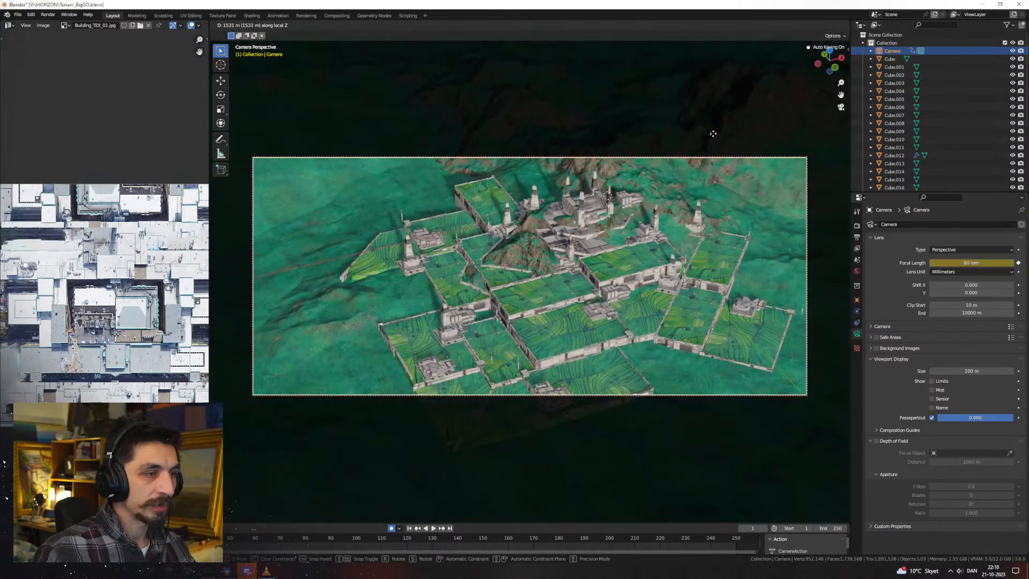
pyautogui.click(685, 297)
pyautogui.press('Right')
pyautogui.press('Left')
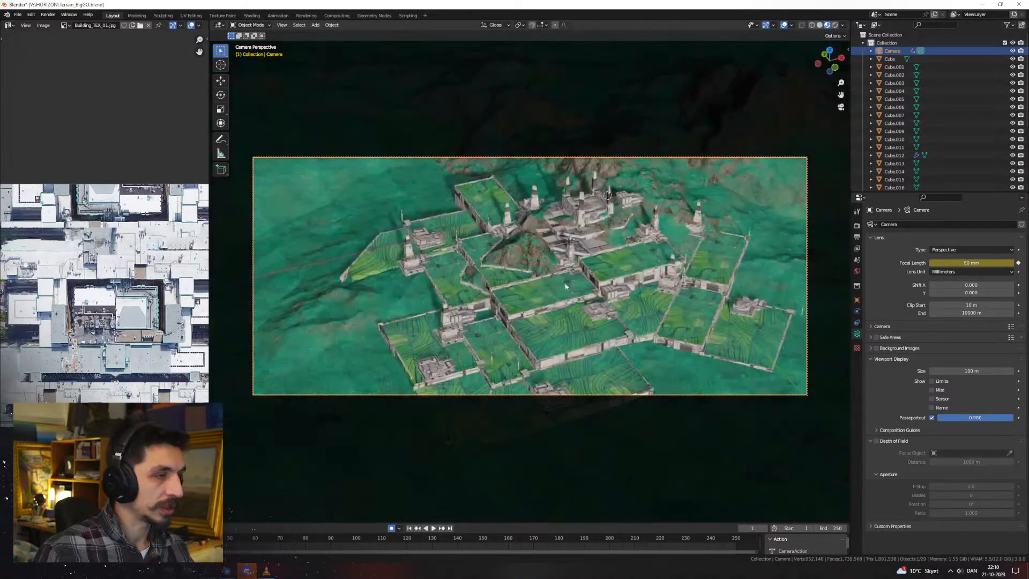
# Switch the camera viewport to rendered shading and select the Sun light
pyautogui.click(835, 25)
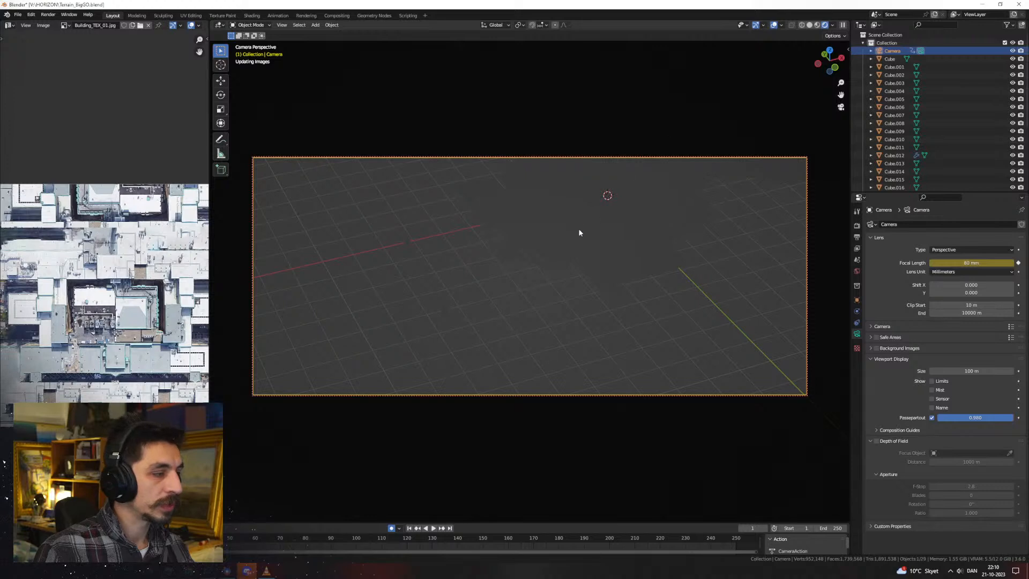
pyautogui.scroll(-3, 893, 80)
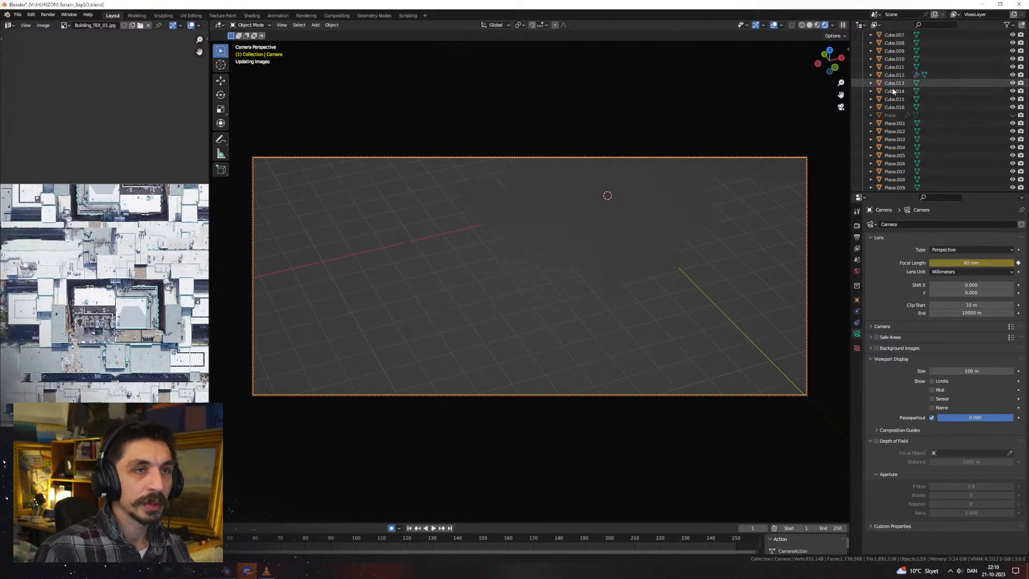
pyautogui.scroll(-1, 894, 91)
pyautogui.click(888, 183)
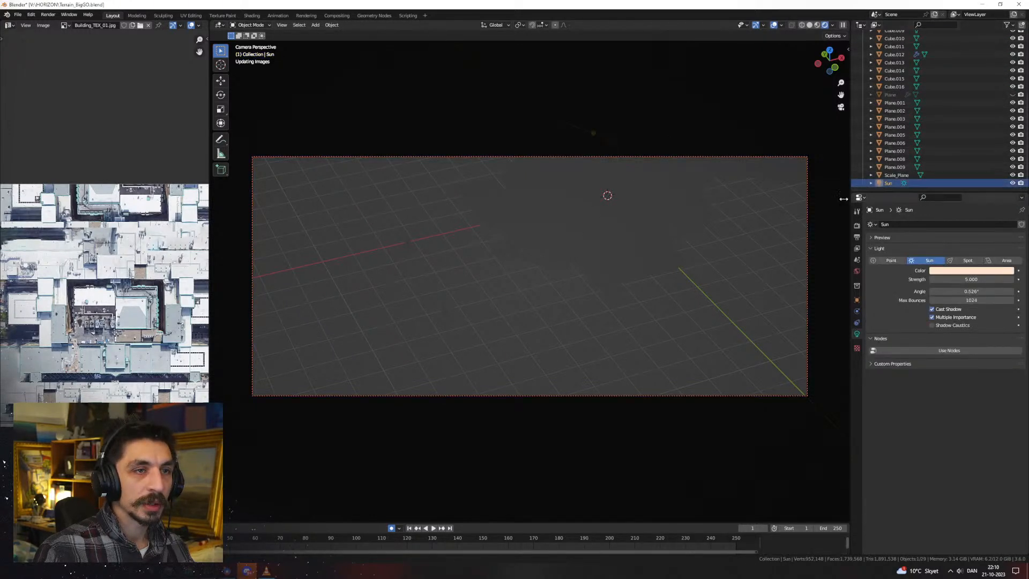
# Hide the viewport overlays and gizmos and expand the 3D viewport over the image editor
pyautogui.click(774, 25)
pyautogui.click(755, 25)
pyautogui.moveTo(210, 107); pyautogui.dragTo(162, 107)
pyautogui.moveTo(148, 27); pyautogui.dragTo(141, 30)
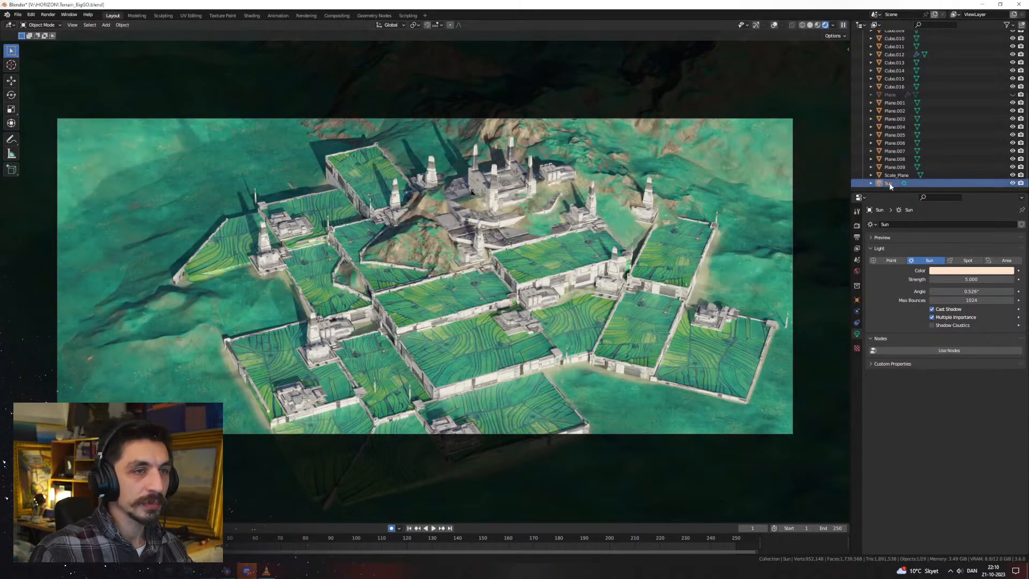
# Rotate the Sun light at frame 1 about the global X axis and about the global Z axis to redirect the city's shadows
pyautogui.press('r')
pyautogui.press('r')
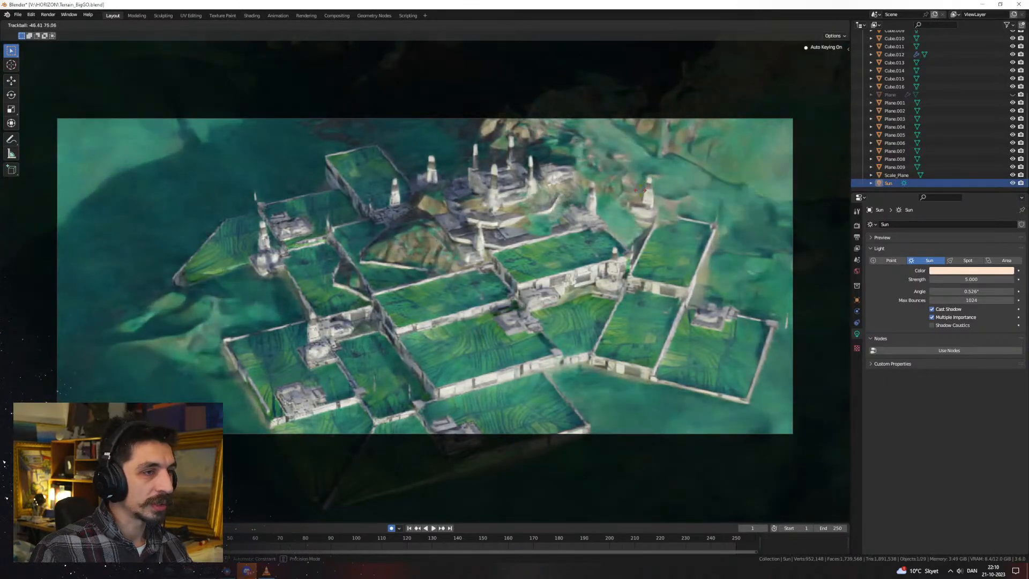
pyautogui.press('x')
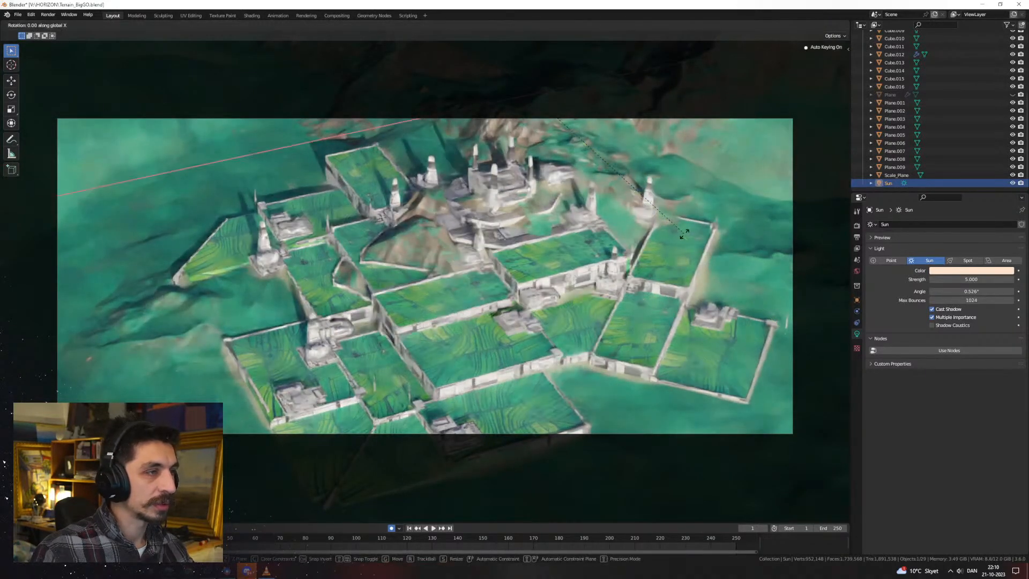
pyautogui.click(650, 260)
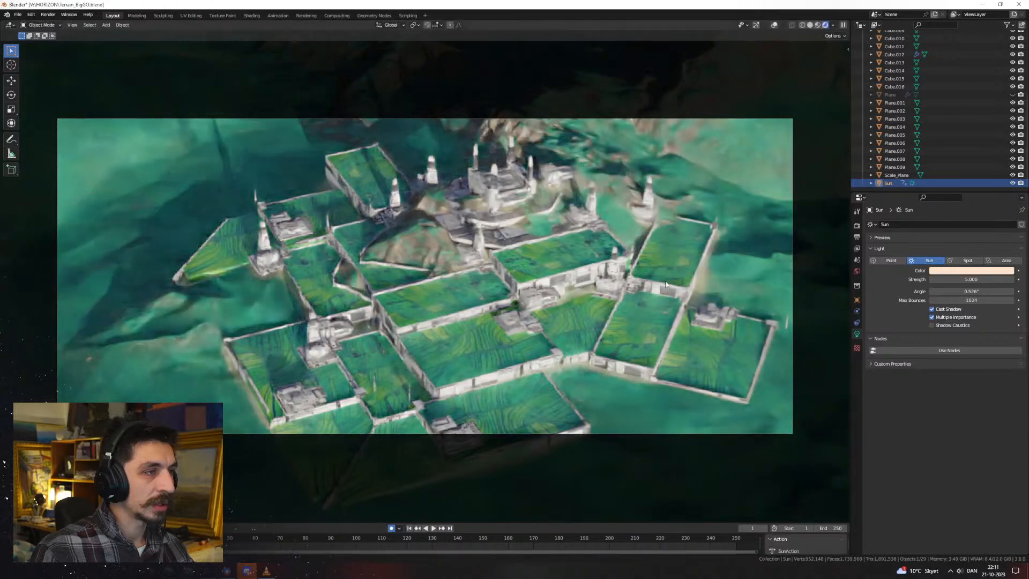
pyautogui.press('r')
pyautogui.press('z')
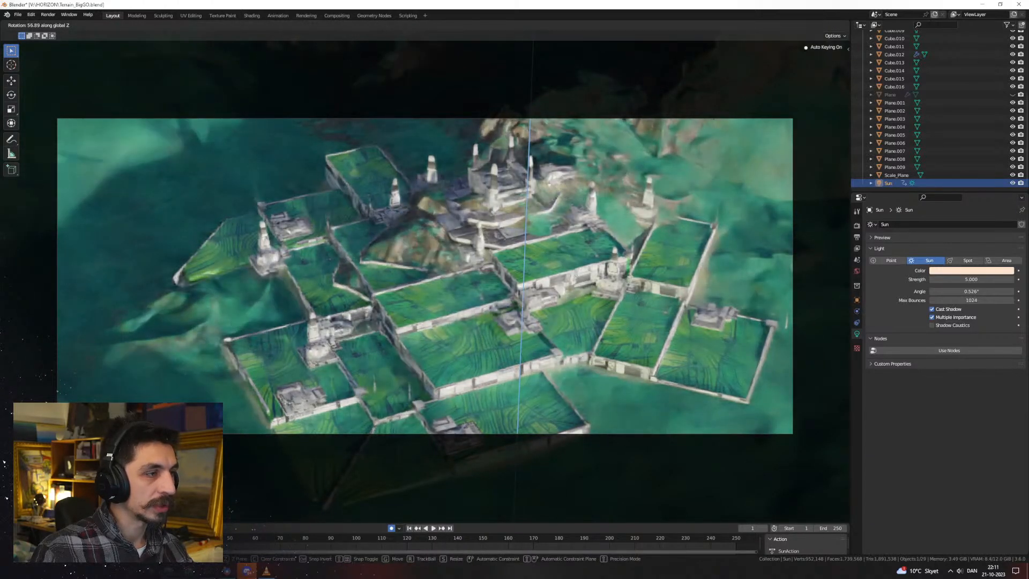
pyautogui.click(691, 172)
# Refine the Sun's direction at frame 1 with a free trackball rotation
pyautogui.press('r')
pyautogui.press('r')
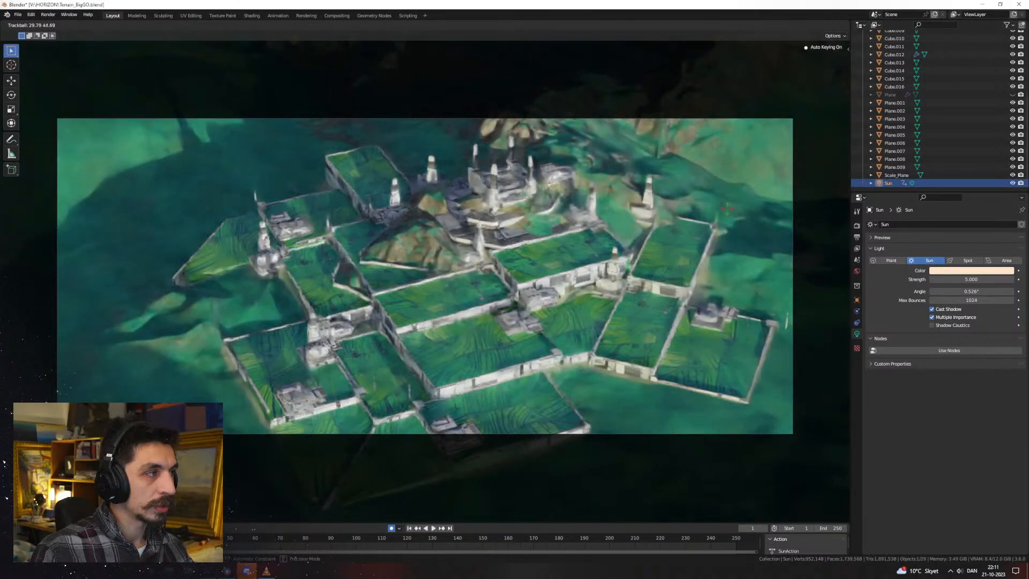
pyautogui.press('z')
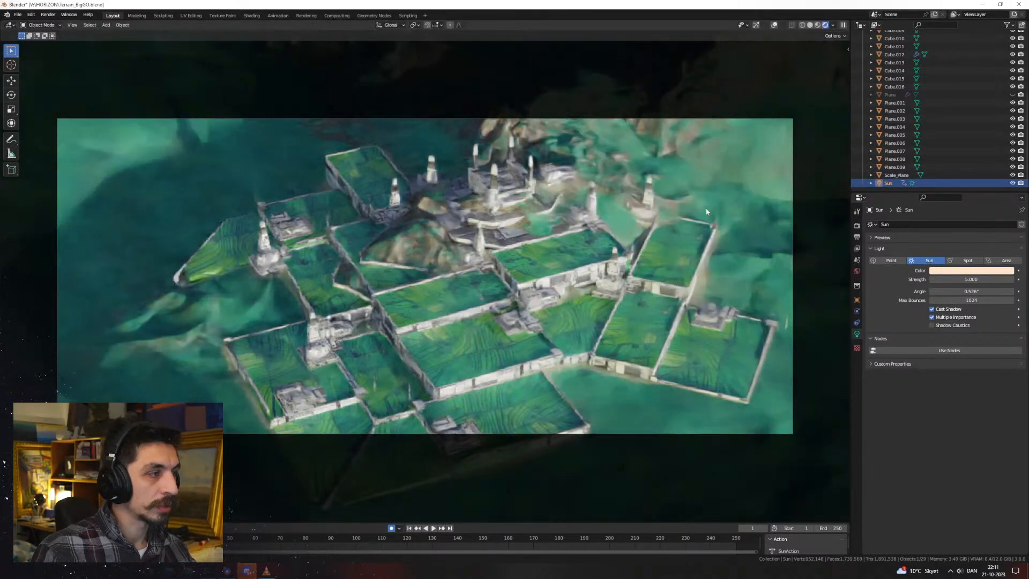
pyautogui.press('r')
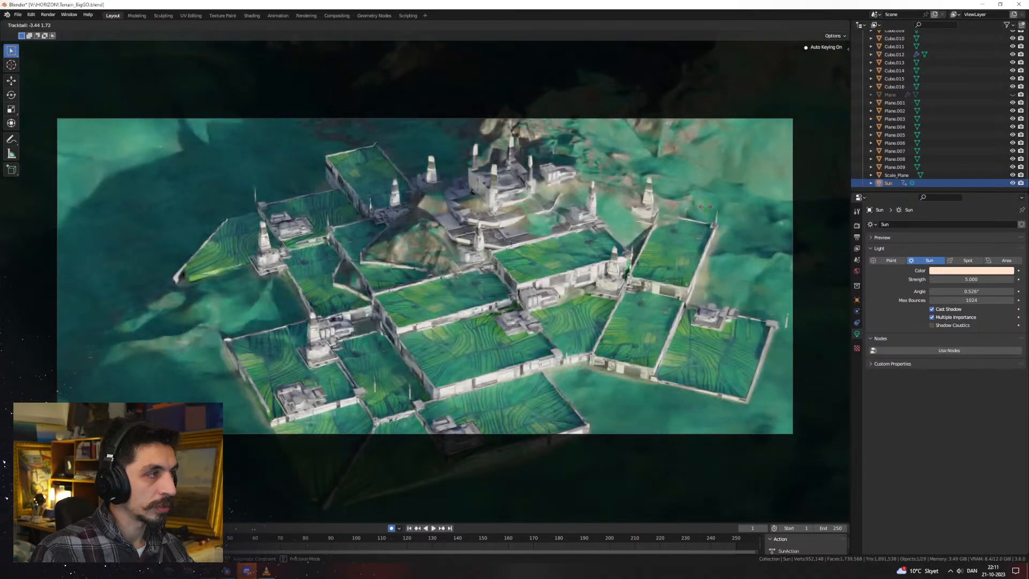
pyautogui.click(705, 206)
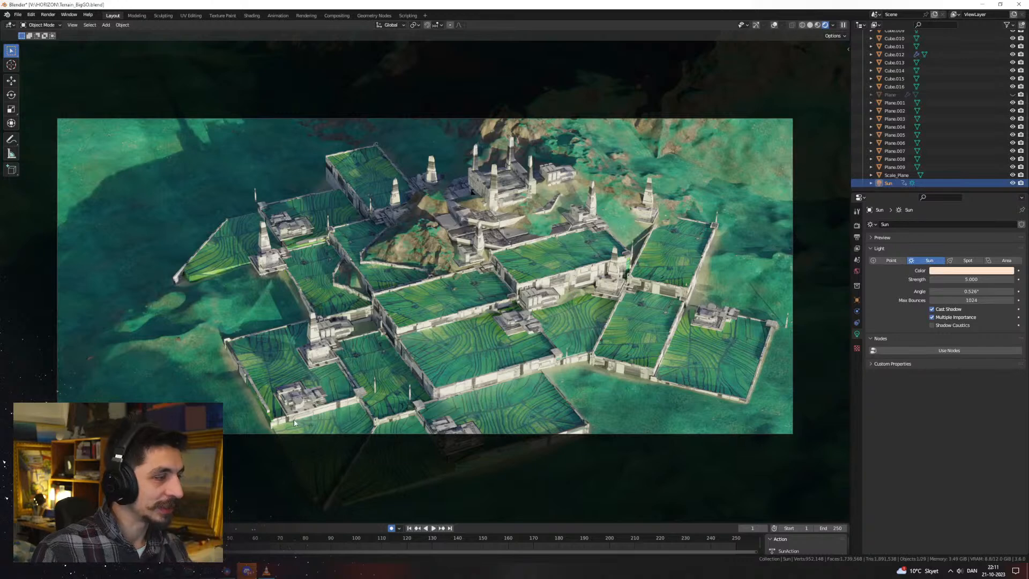
# Compare the lighting in the neighbouring camera frames and trackball-rotate the Sun at frame 0 to light the city's facades
pyautogui.press('Left')
pyautogui.press('Right')
pyautogui.press('Right')
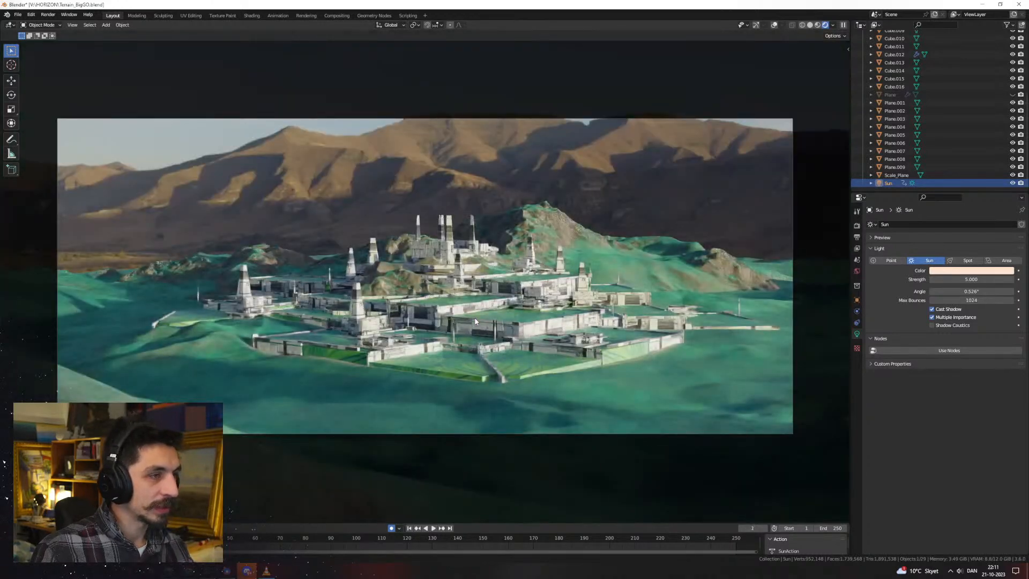
pyautogui.press('Left')
pyautogui.press('Left')
pyautogui.press('r')
pyautogui.press('r')
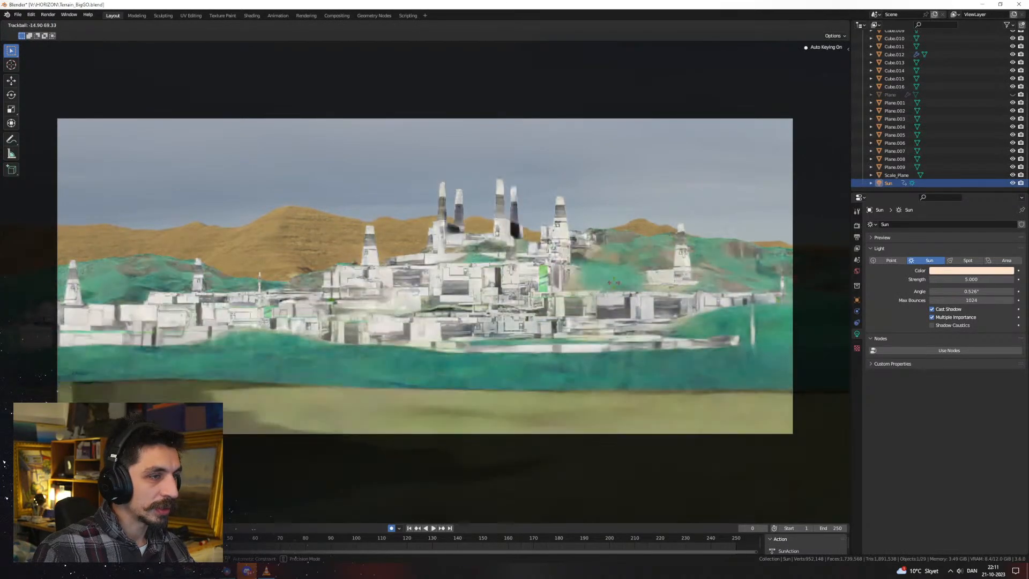
pyautogui.click(488, 284)
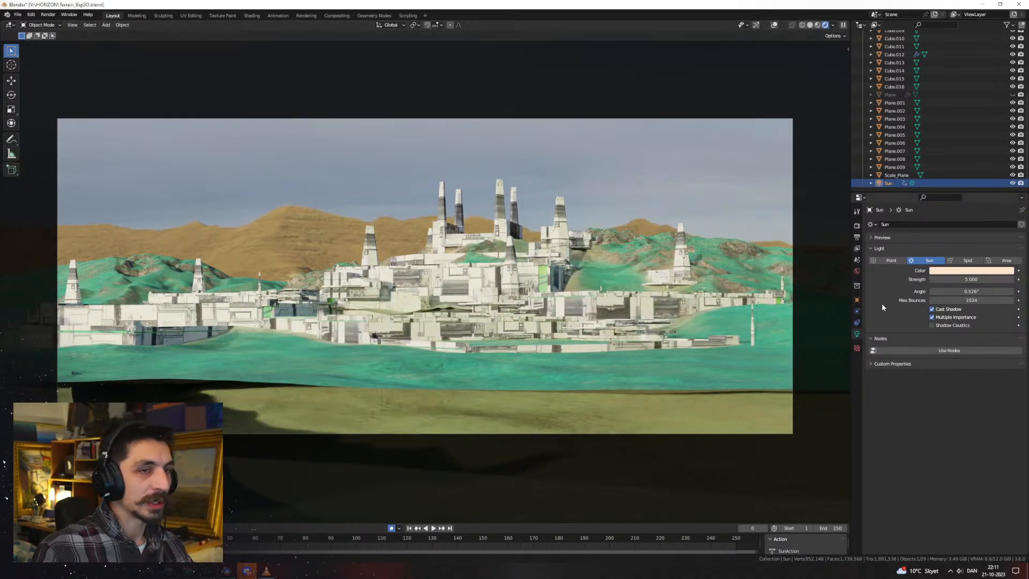
# Enlarge the timeline area and turn it into a Shader Editor showing the World nodes
pyautogui.click(246, 520)
pyautogui.moveTo(246, 523); pyautogui.dragTo(241, 407)
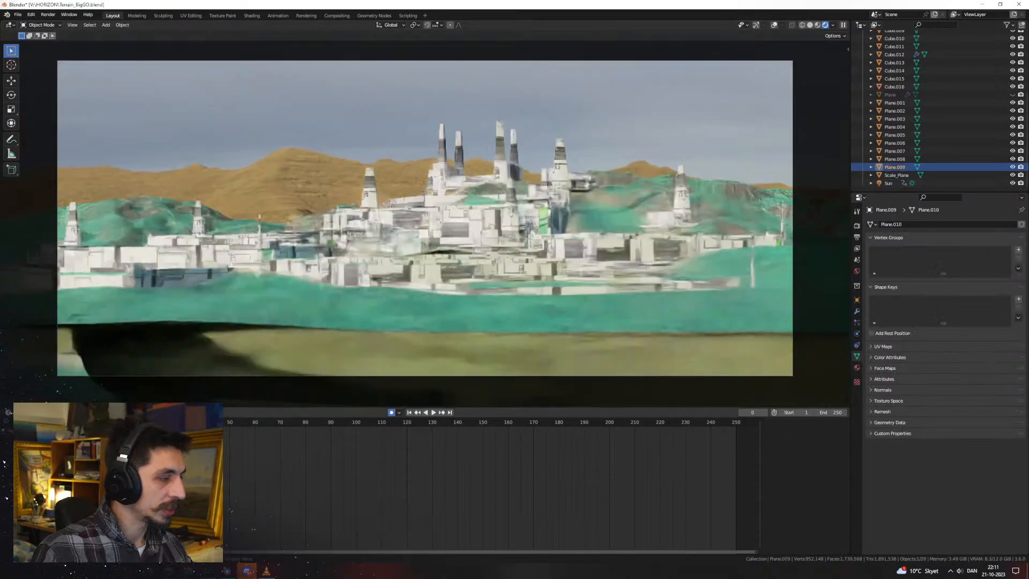
pyautogui.click(8, 413)
pyautogui.click(33, 489)
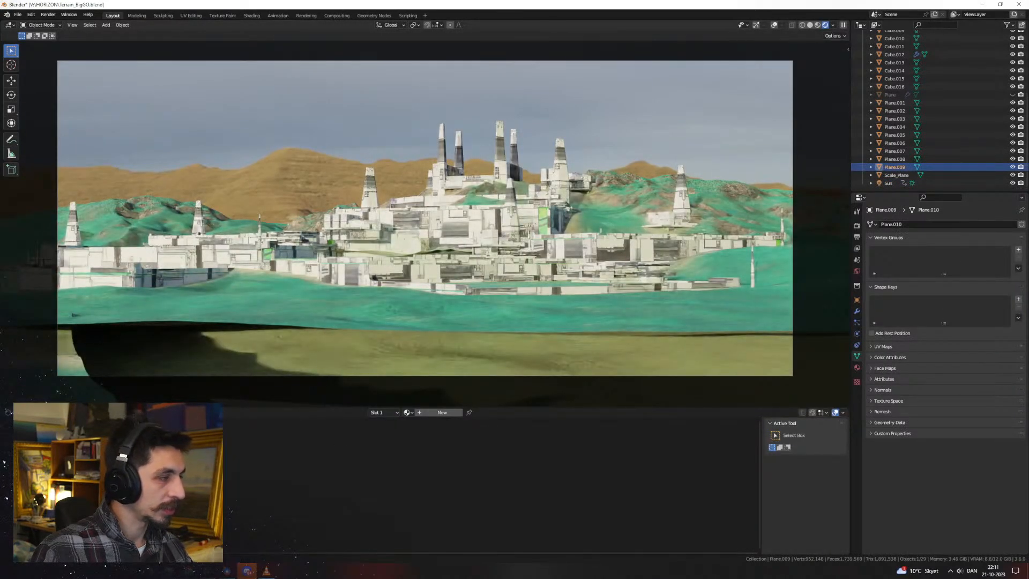
pyautogui.click(43, 443)
# Move the HDR environment nodes aside and disconnect the kiara_2_sunrise texture from the Background node
pyautogui.scroll(6, 375, 504)
pyautogui.scroll(6, 418, 501)
pyautogui.moveTo(308, 513); pyautogui.dragTo(382, 562, button='middle')
pyautogui.scroll(6, 402, 501)
pyautogui.scroll(-1, 385, 498)
pyautogui.moveTo(572, 422); pyautogui.dragTo(275, 497)
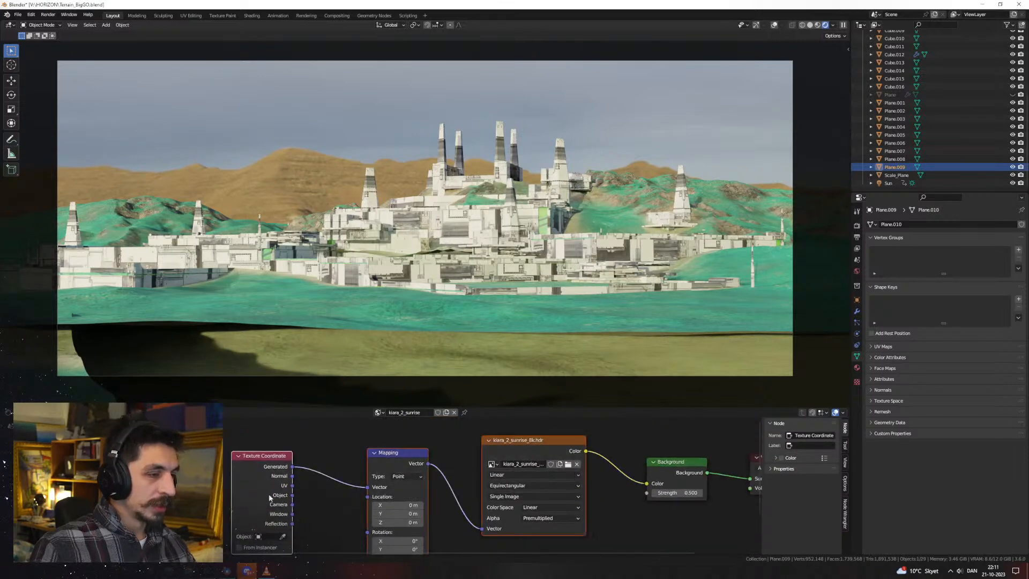
pyautogui.press('g')
pyautogui.click(137, 499)
pyautogui.click(560, 485)
pyautogui.moveTo(563, 484); pyautogui.dragTo(471, 471, button='middle')
pyautogui.scroll(2, 471, 471)
pyautogui.moveTo(583, 470); pyautogui.dragTo(463, 480)
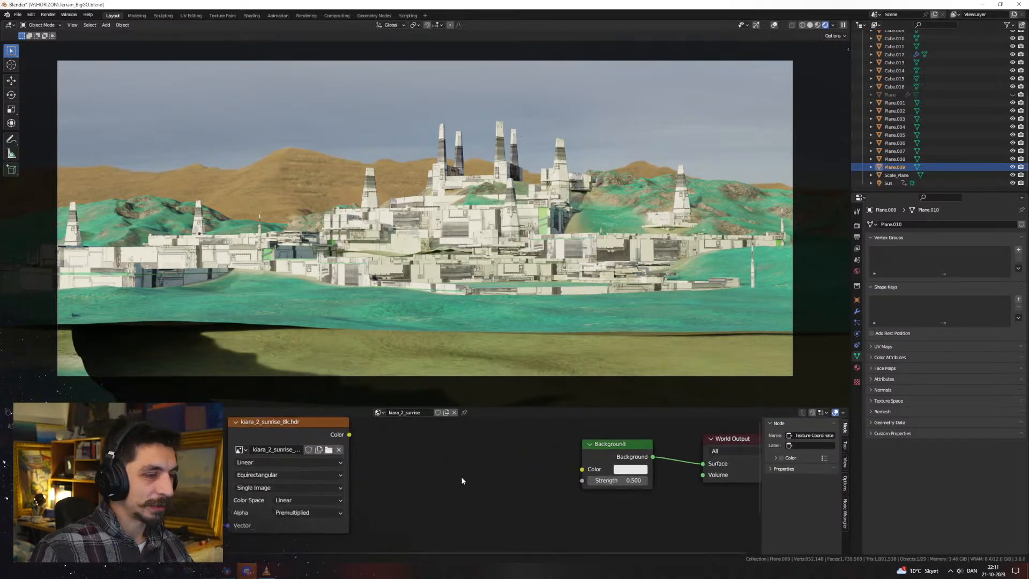
# Add a Sky Texture node and connect its Color to the Background node's Color
pyautogui.hotkey('shift', 'a')
pyautogui.write('sky')
pyautogui.press('Return')
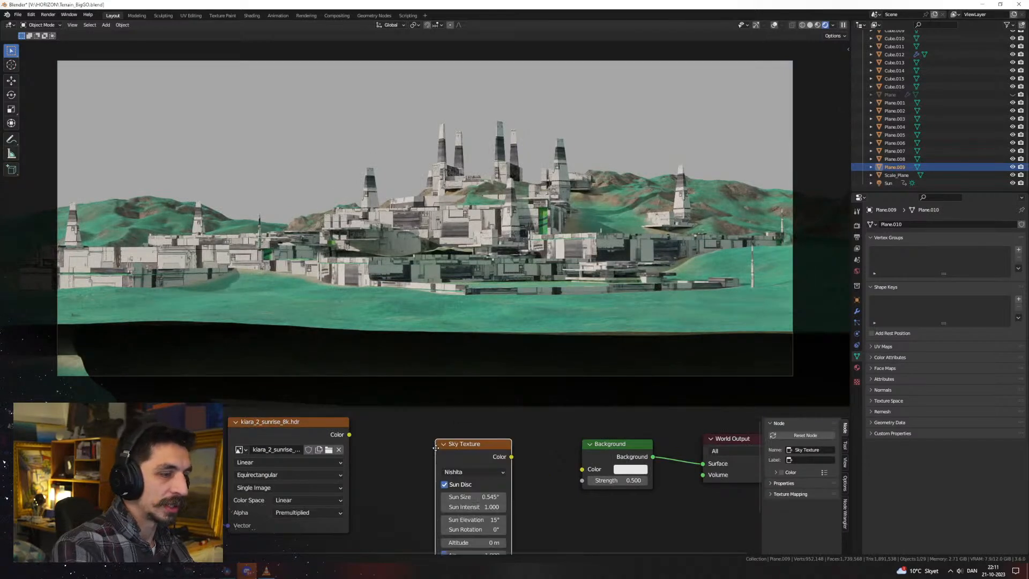
pyautogui.click(396, 436)
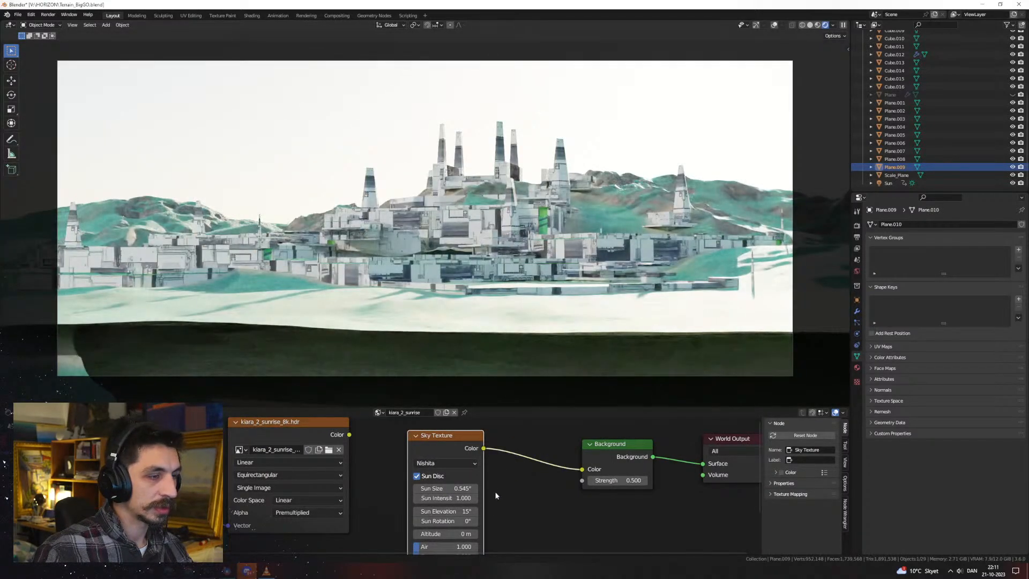
pyautogui.scroll(1, 437, 459)
pyautogui.moveTo(456, 489); pyautogui.dragTo(432, 471, button='middle')
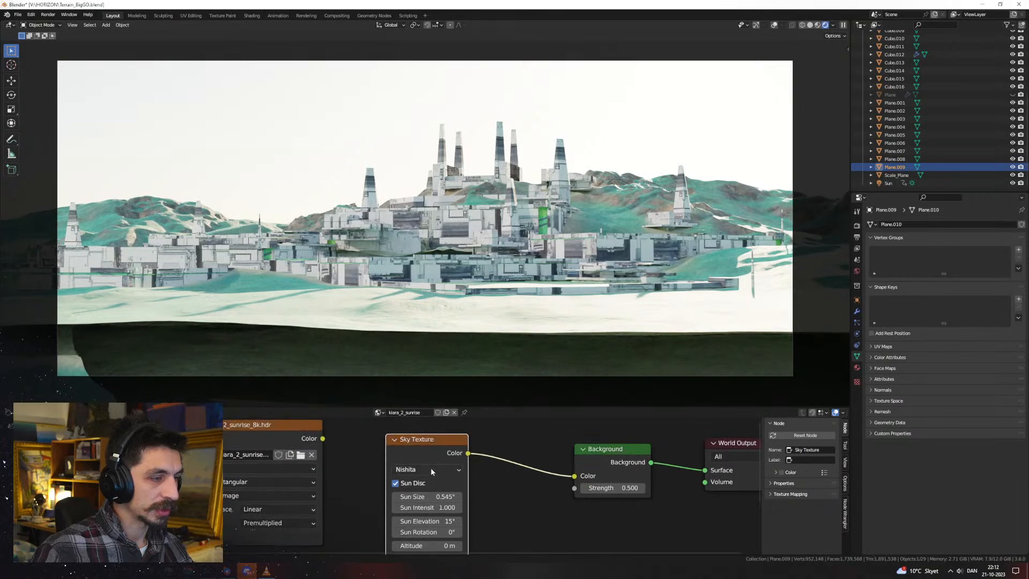
# Set the Sky Texture type to Hosek / Wilkie and check the lighting outside the camera view before returning to it
pyautogui.click(431, 470)
pyautogui.click(424, 460)
pyautogui.moveTo(498, 499); pyautogui.dragTo(457, 481, button='middle')
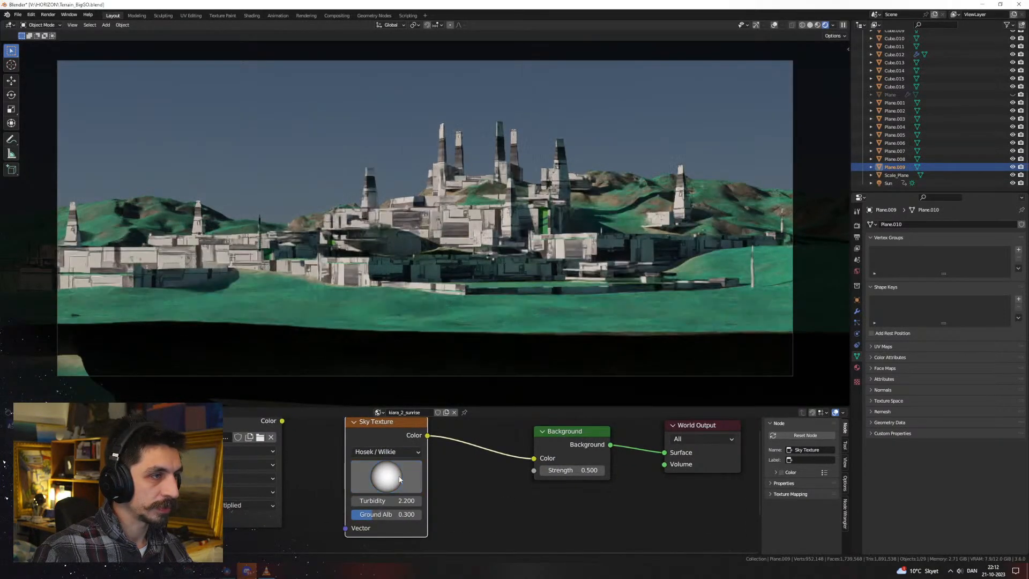
pyautogui.press('KP_0')
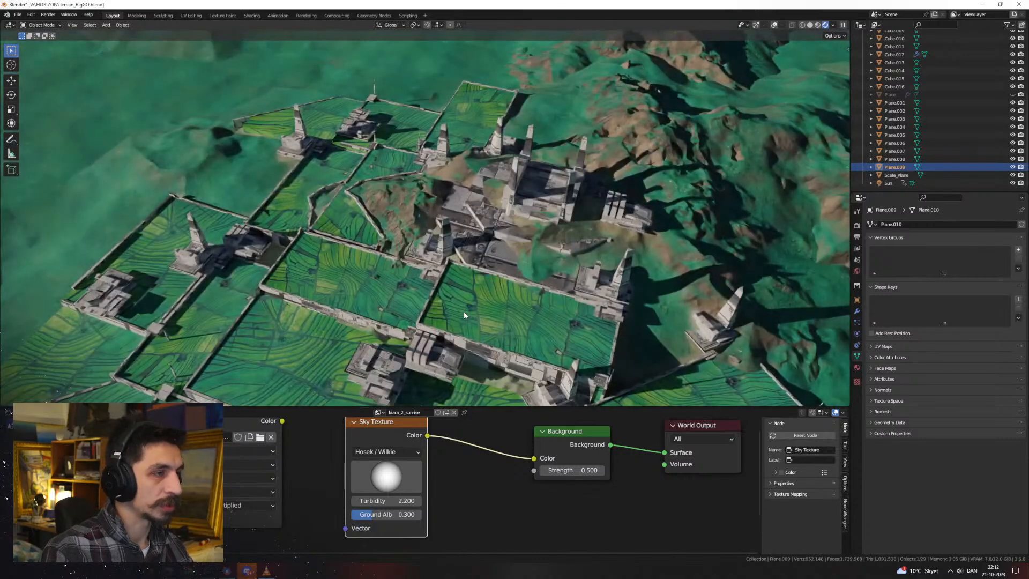
pyautogui.press('KP_0')
# Try a Background strength of 0.2 and settle on 0.3
pyautogui.click(582, 471)
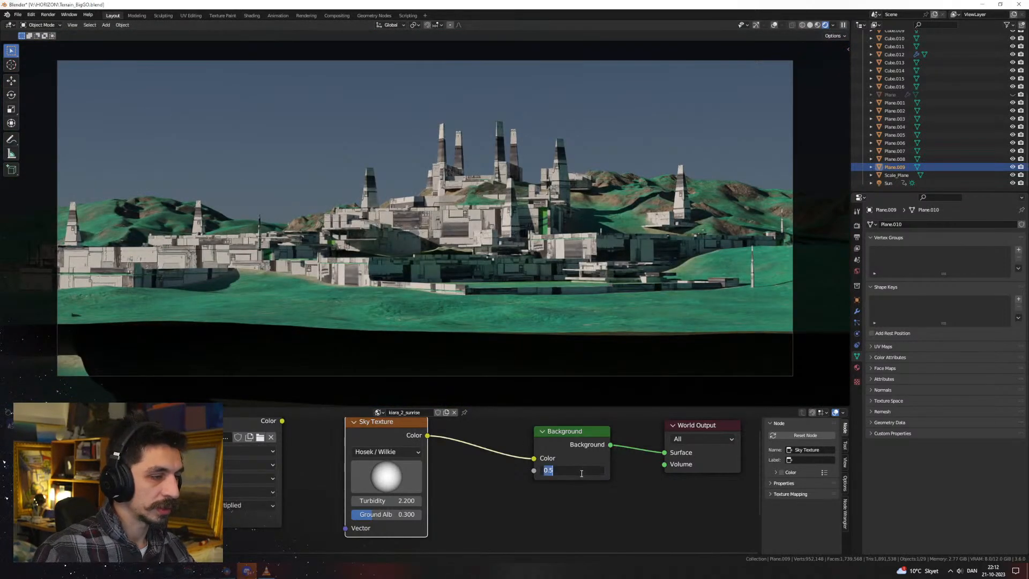
pyautogui.write('0.2')
pyautogui.press('Return')
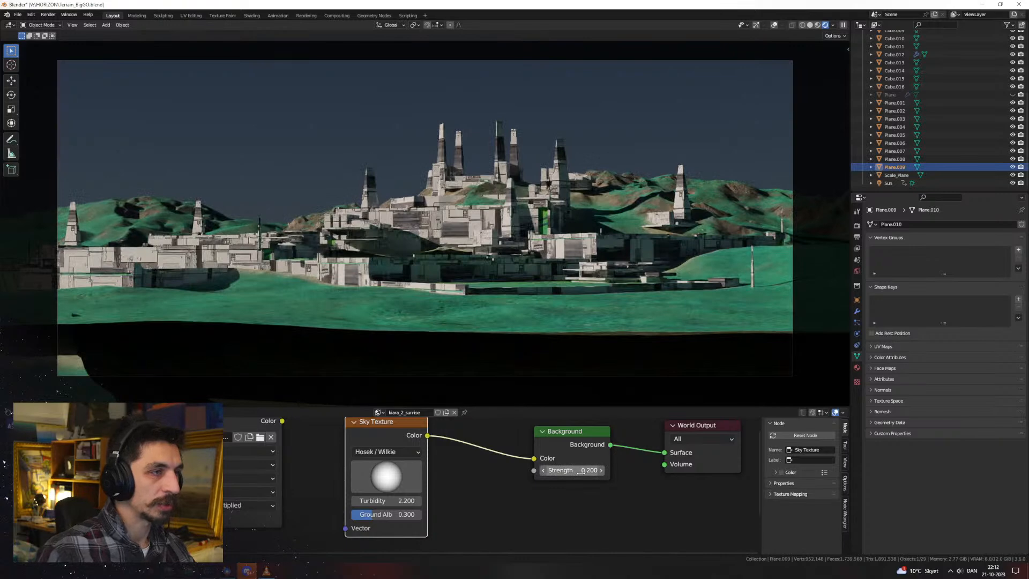
pyautogui.click(582, 472)
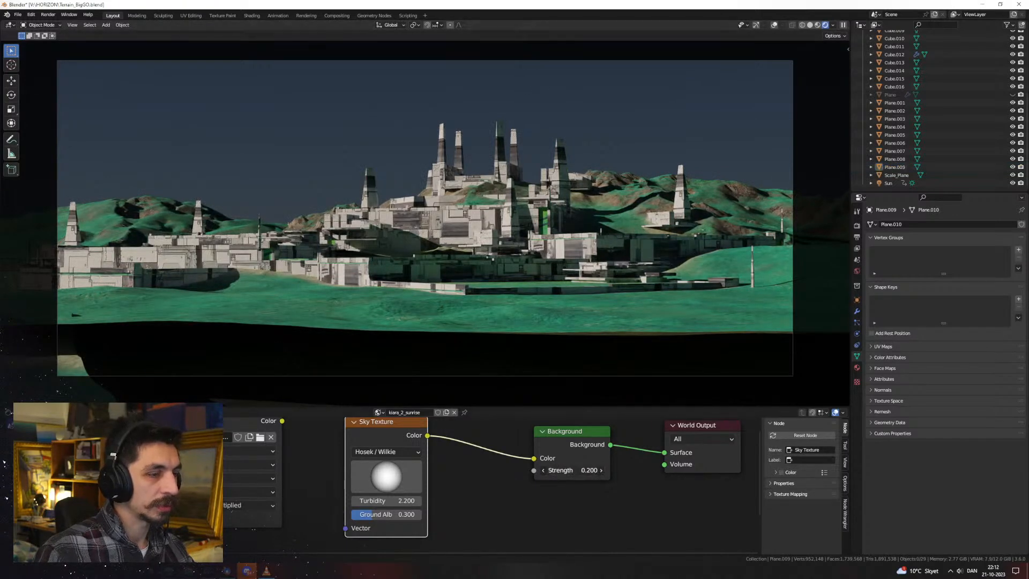
pyautogui.write('0.3')
pyautogui.press('Return')
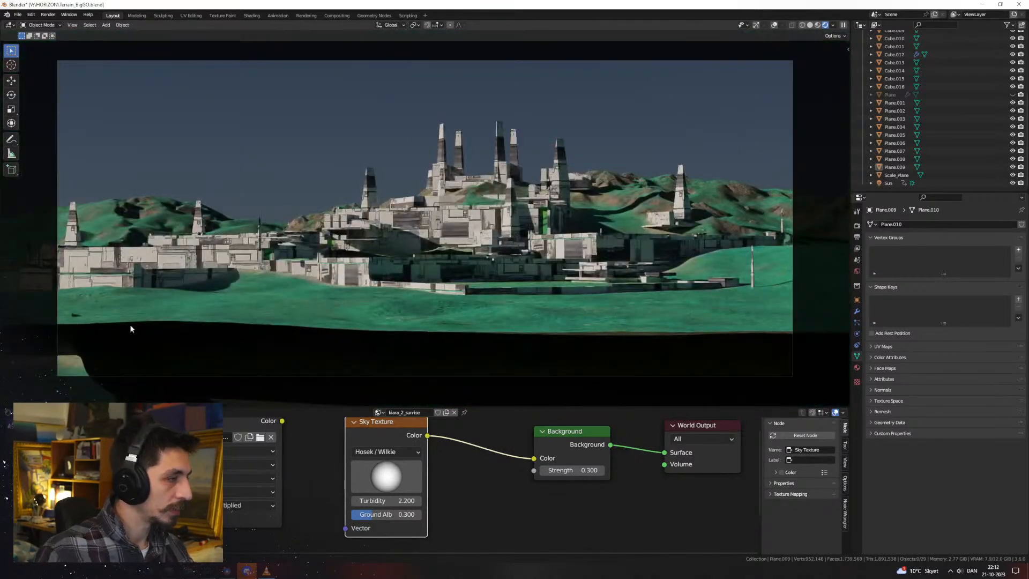
# Turn the Shader Editor area back into a Timeline and go to frame 1
pyautogui.click(10, 413)
pyautogui.click(111, 448)
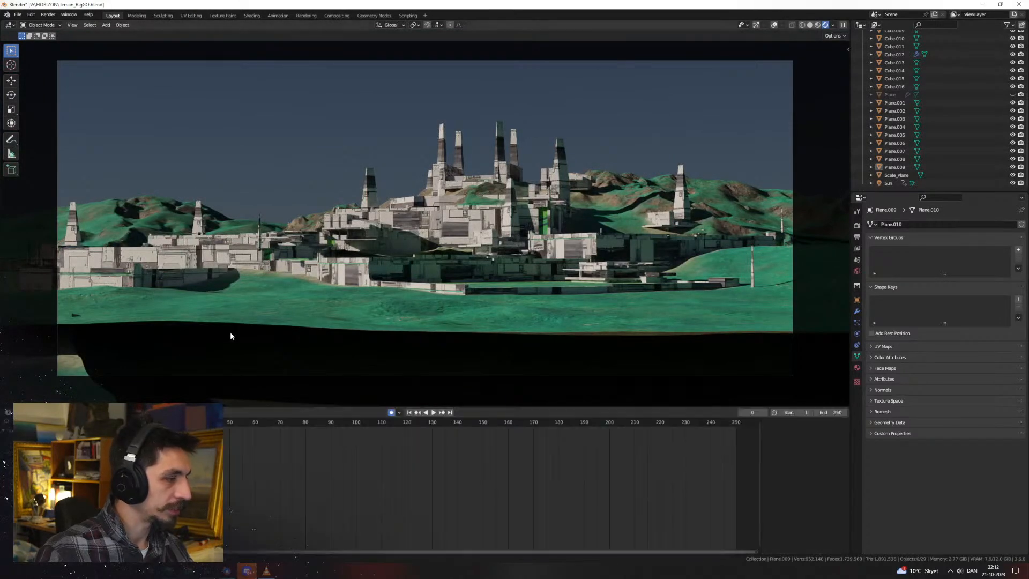
pyautogui.press('Right')
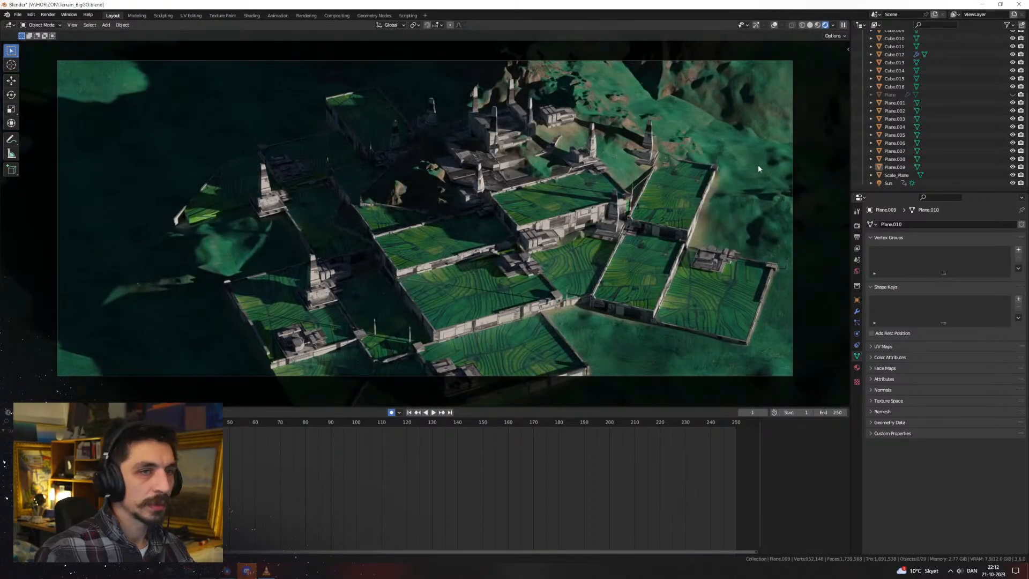
# Select the Sun and tilt it with a trackball rotation, plus 8.31° about the global Z axis
pyautogui.click(888, 182)
pyautogui.press('r')
pyautogui.press('r')
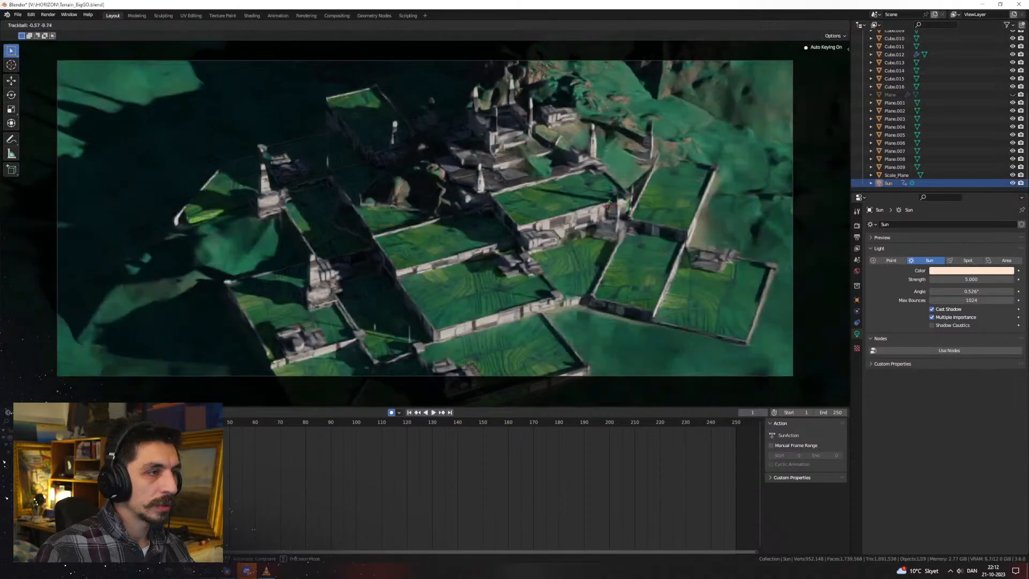
pyautogui.click(678, 187)
pyautogui.press('r')
pyautogui.press('z')
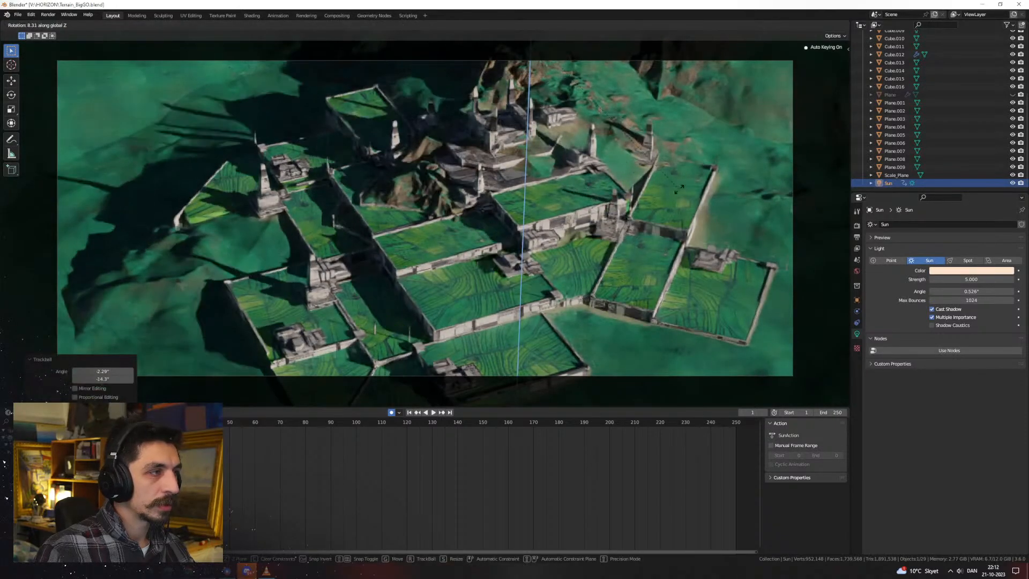
pyautogui.click(679, 189)
# Trackball-rotate the Sun to lengthen the shadows and turn it -4.69° about the global Z axis
pyautogui.press('r')
pyautogui.press('r')
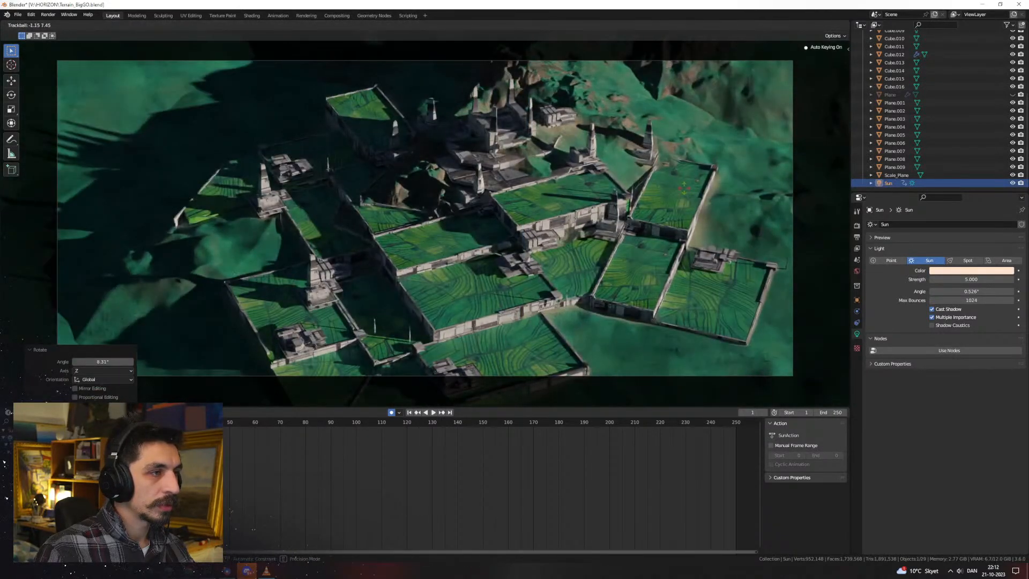
pyautogui.click(685, 259)
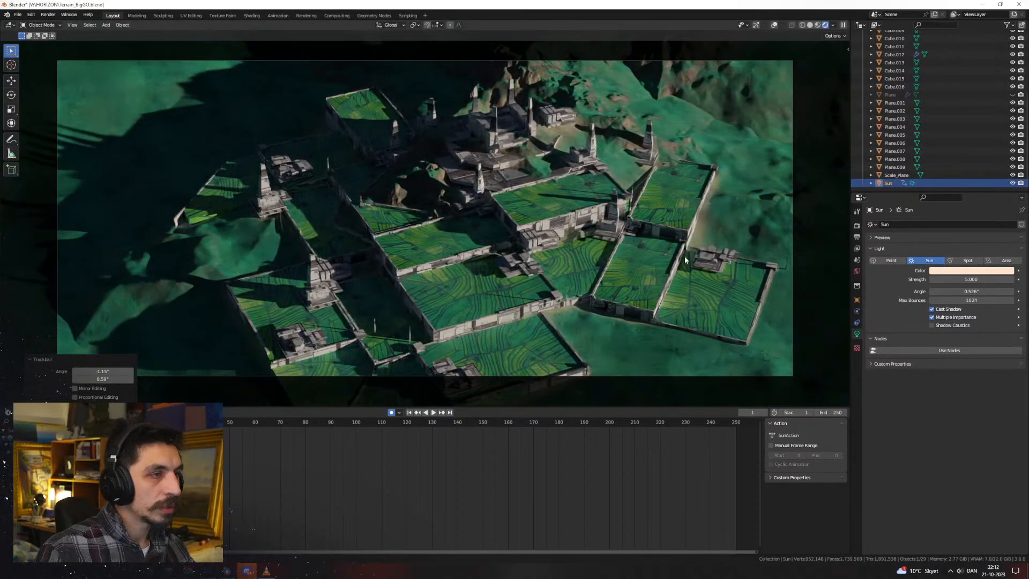
pyautogui.press('r')
pyautogui.press('z')
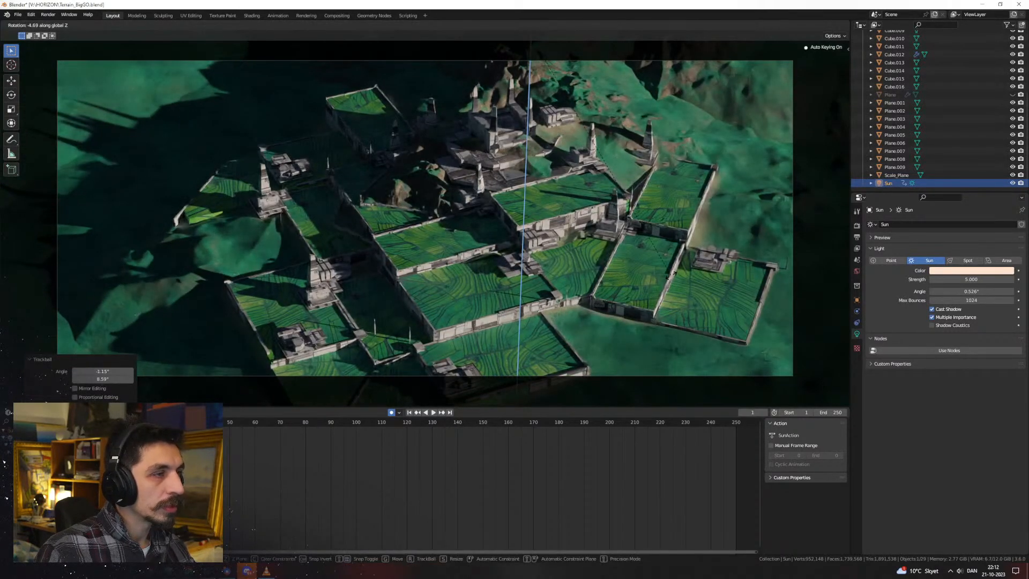
pyautogui.click(674, 273)
# Fine-tune the Sun with a -2.86° trackball tilt and -0.428° about global Z, and reduce the timeline area's height
pyautogui.press('r')
pyautogui.press('r')
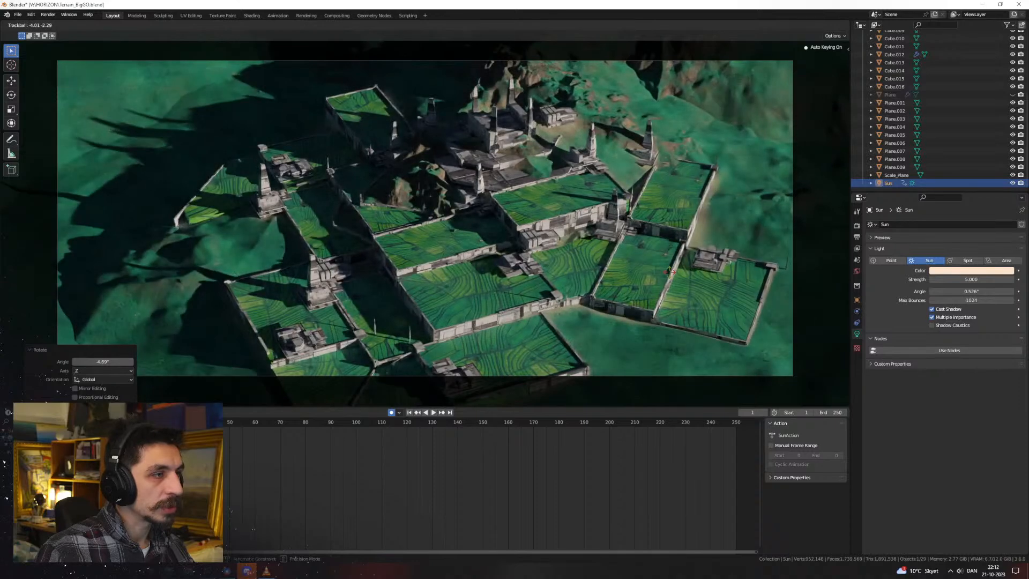
pyautogui.click(672, 276)
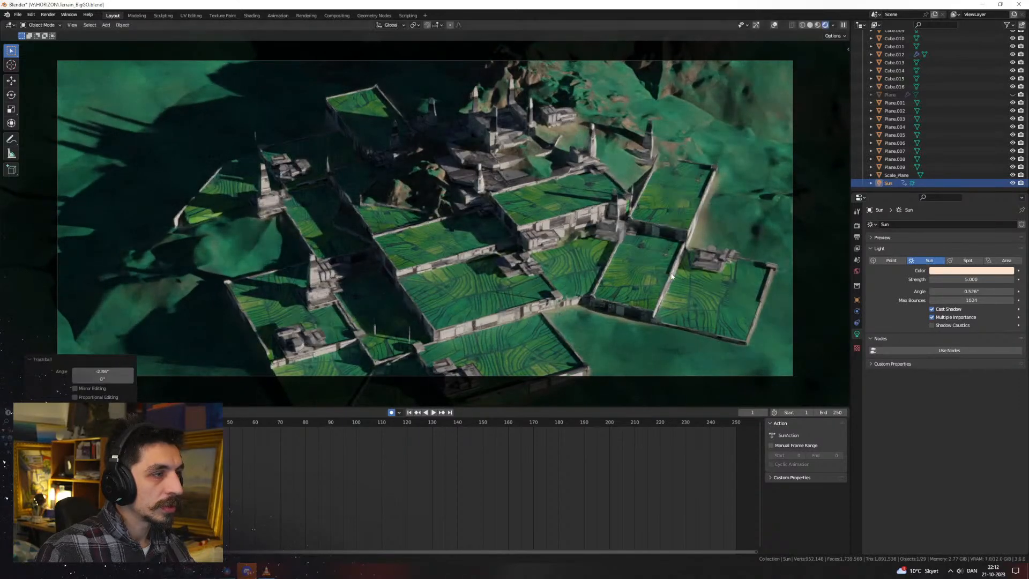
pyautogui.press('r')
pyautogui.press('z')
pyautogui.click(669, 285)
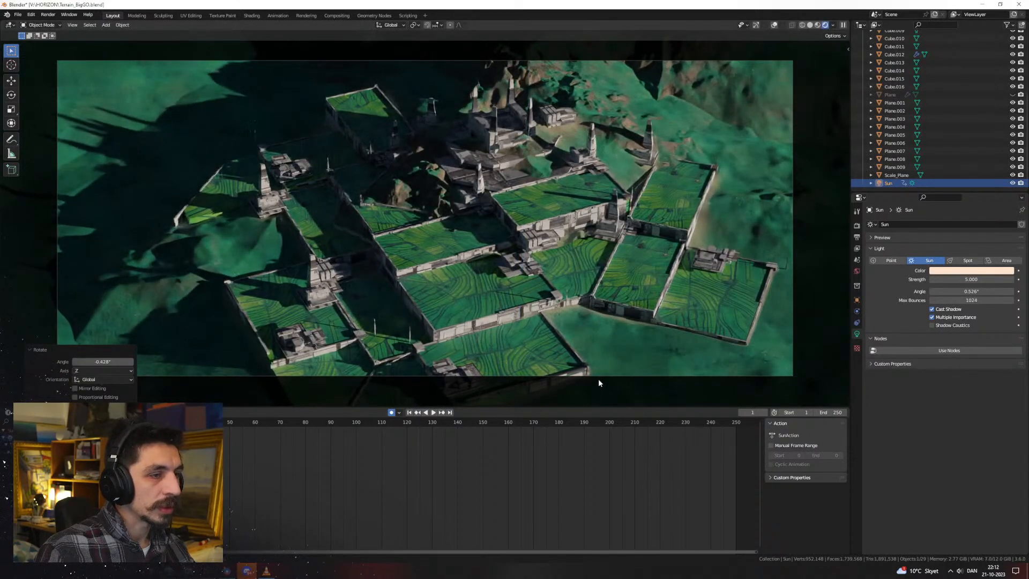
pyautogui.moveTo(581, 407); pyautogui.dragTo(582, 452)
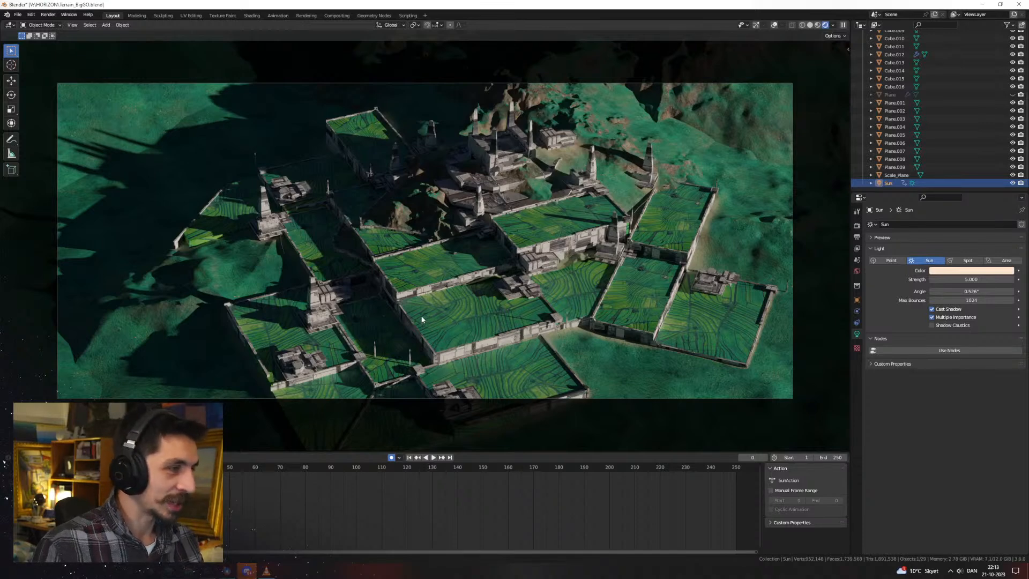
# Go through the camera compositions to frame 3 and rotate the Sun -48.13° about the global Z axis there
pyautogui.press('Right')
pyautogui.press('Right')
pyautogui.press('Right')
pyautogui.press('Right')
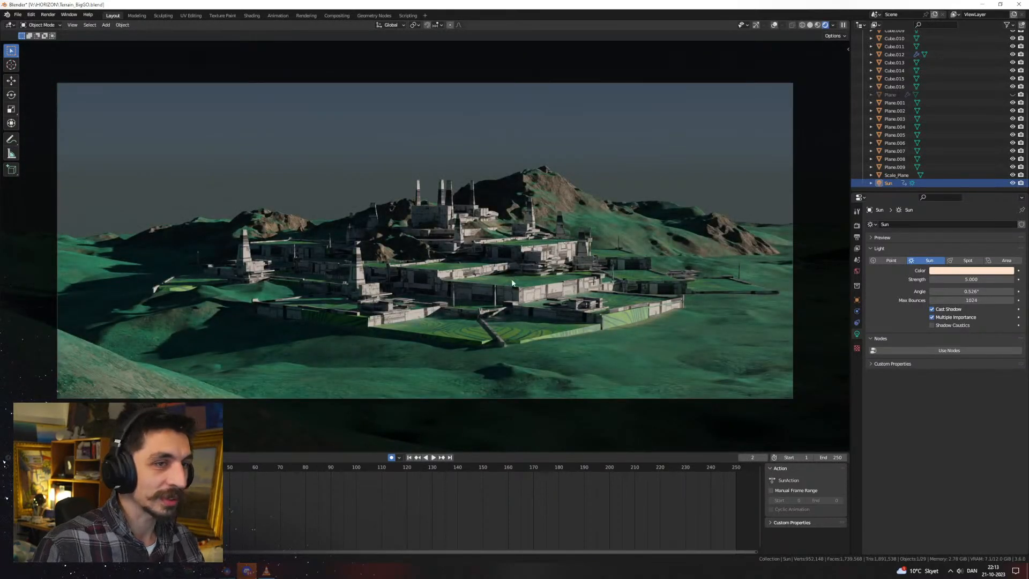
pyautogui.press('Right')
pyautogui.press('Left')
pyautogui.press('Right')
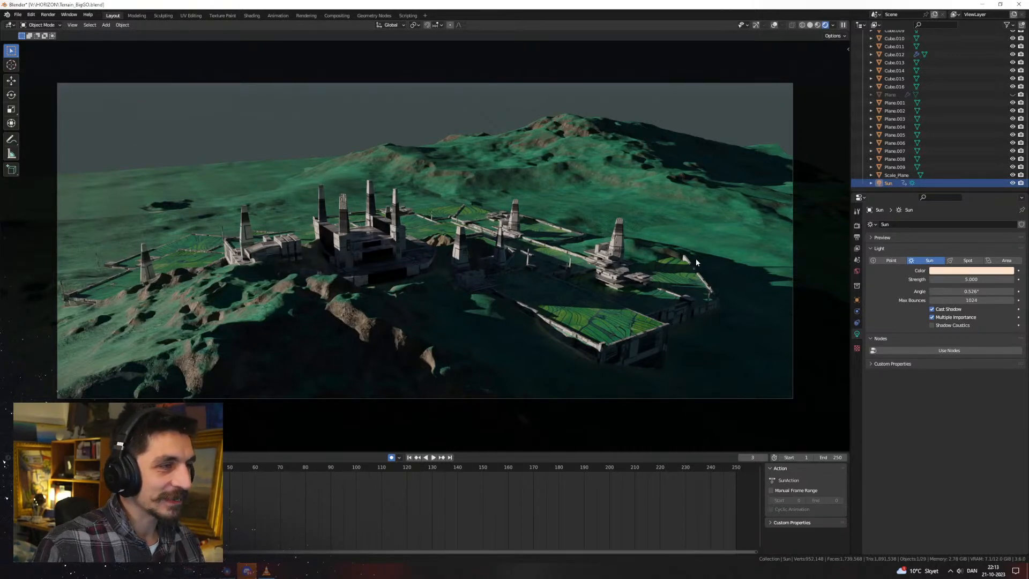
pyautogui.press('r')
pyautogui.press('z')
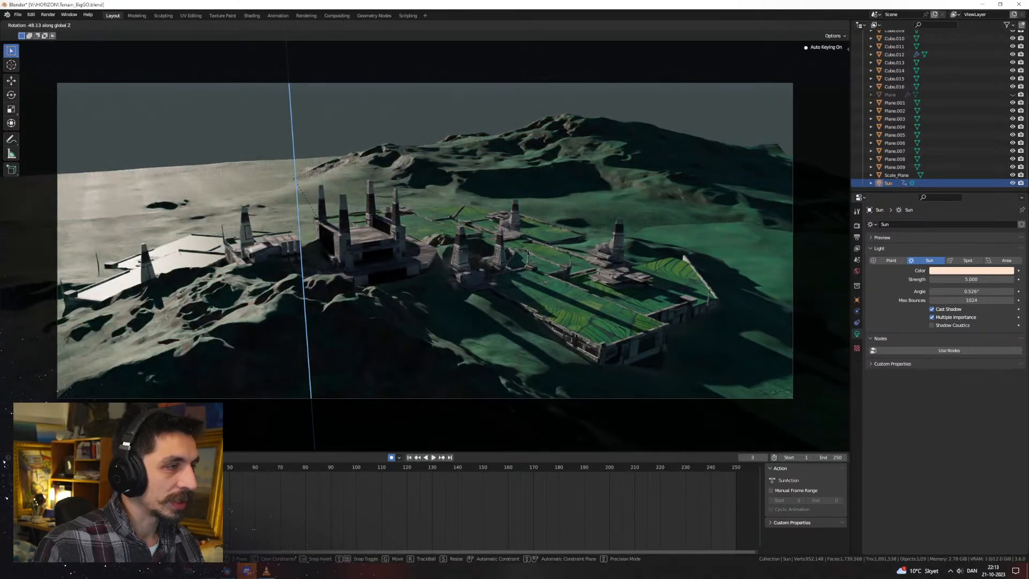
pyautogui.click(153, 221)
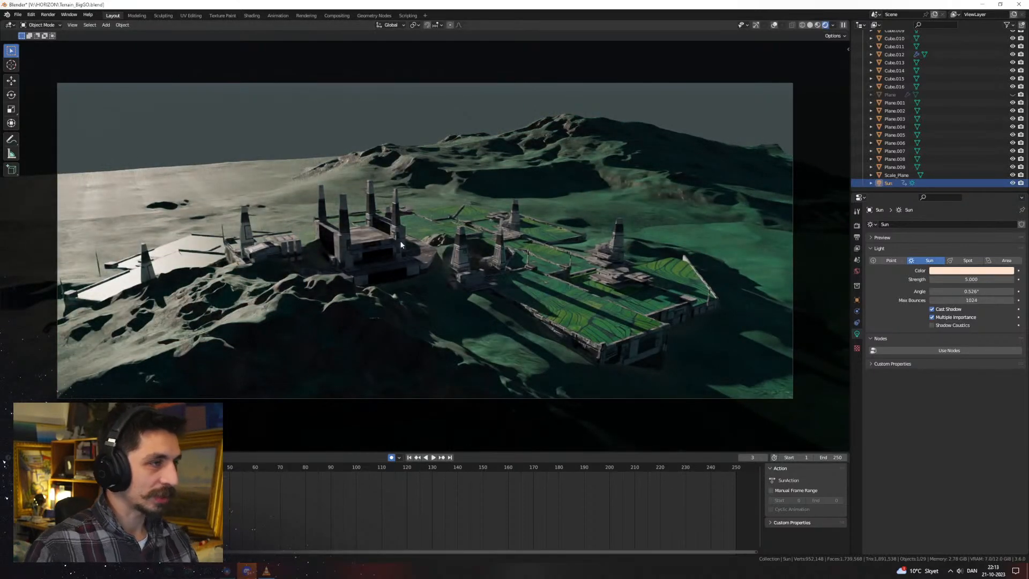
# Fine-tune the Sun's rotation about global Z on frame 3 and tilt it 6.95° about its local X axis
pyautogui.press('r')
pyautogui.press('z')
pyautogui.click(643, 294)
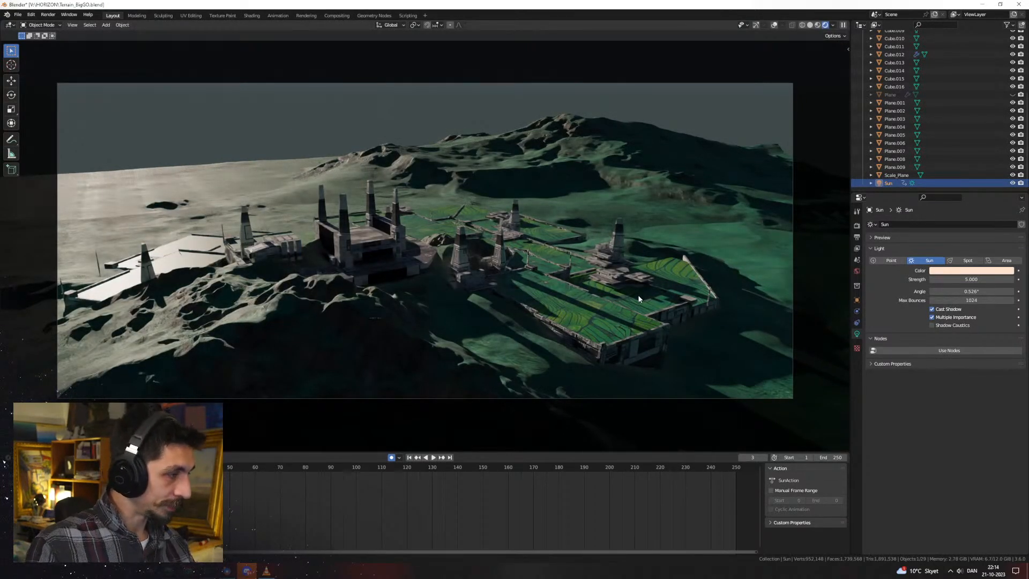
pyautogui.press('r')
pyautogui.press('x')
pyautogui.press('x')
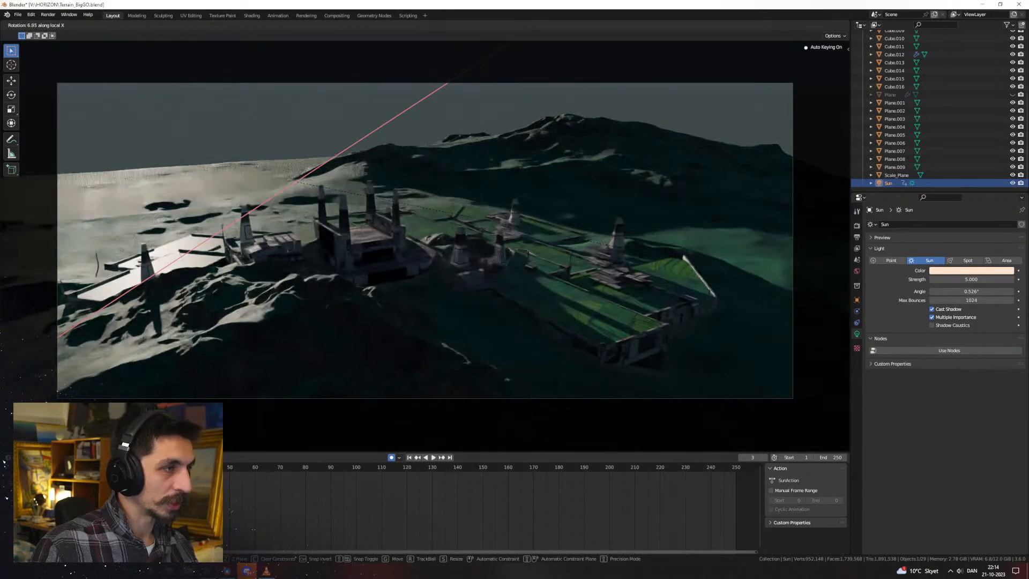
pyautogui.click(643, 259)
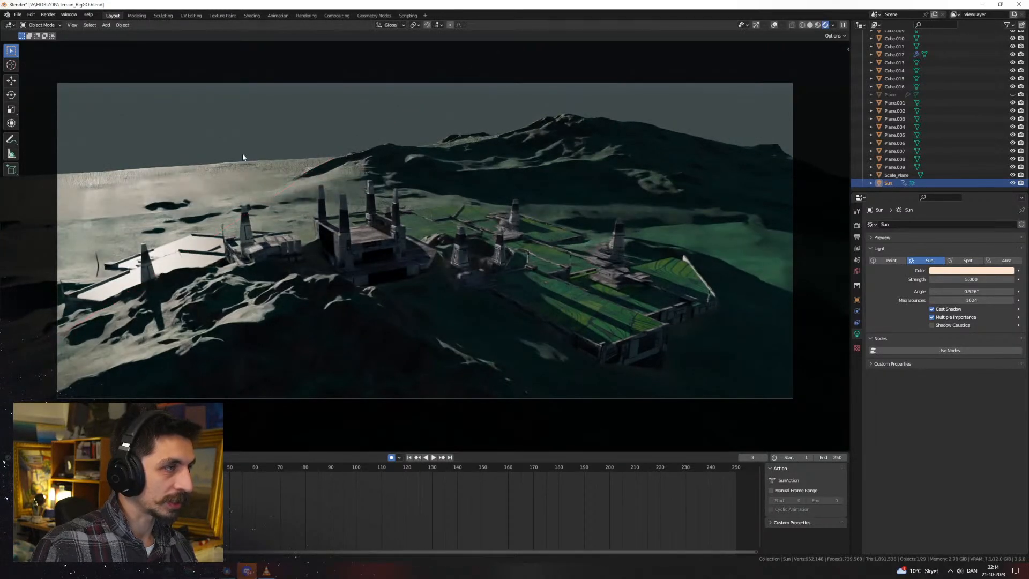
# Return to frame 0, swing the camera round to look down on the pale city fields, and select the Cube block
pyautogui.press('Left')
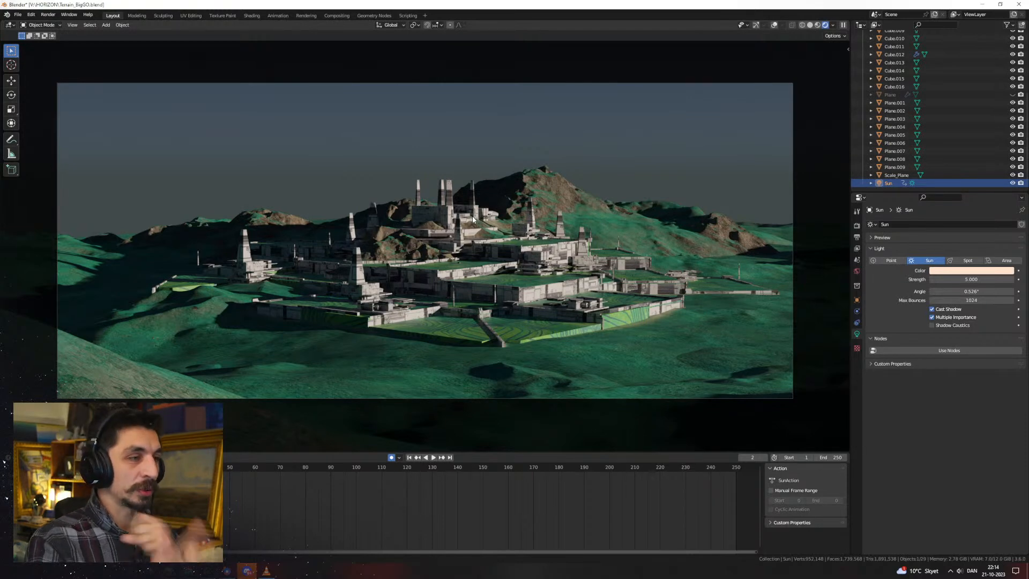
pyautogui.press('Left')
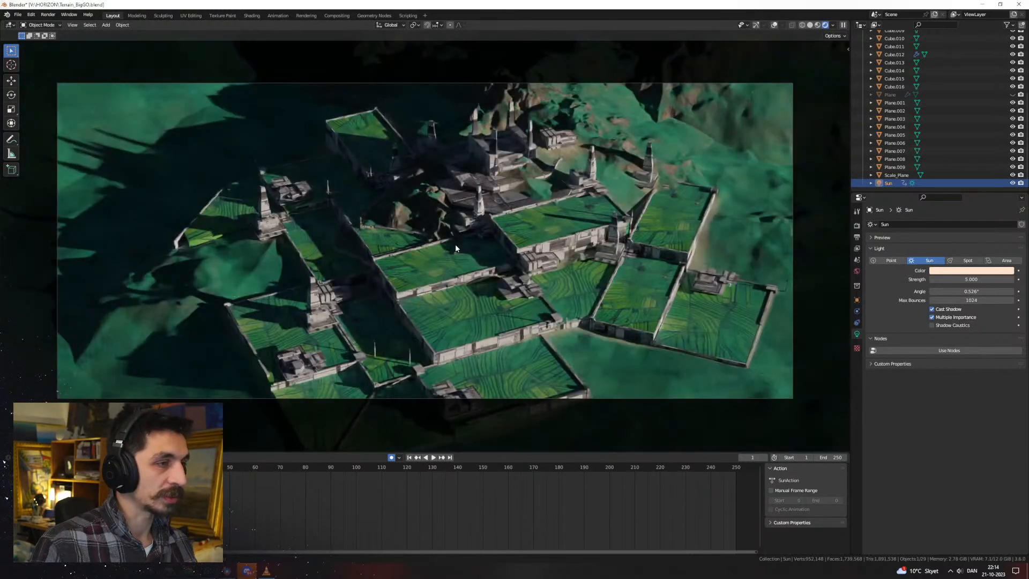
pyautogui.press('Left')
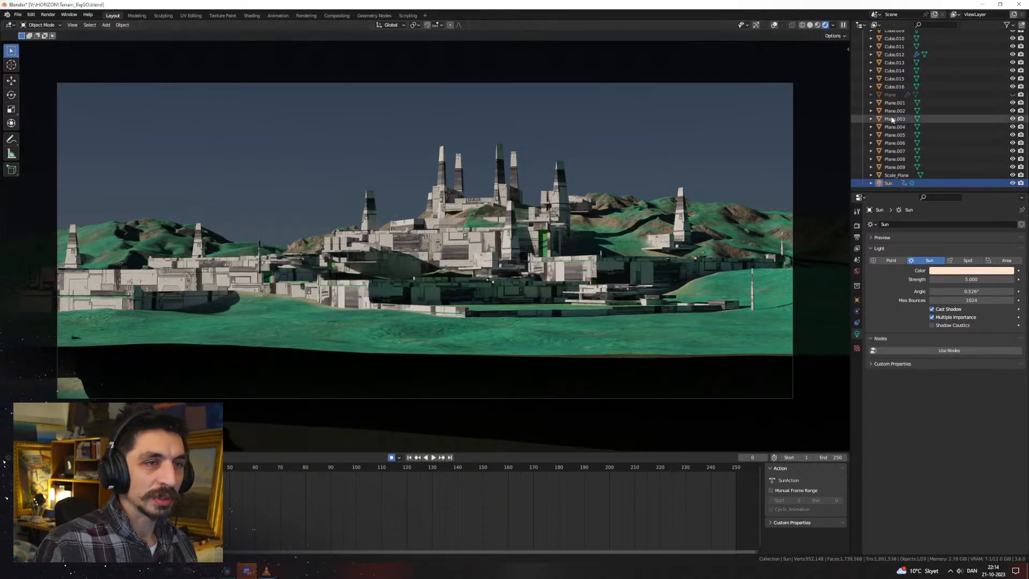
pyautogui.scroll(6, 895, 101)
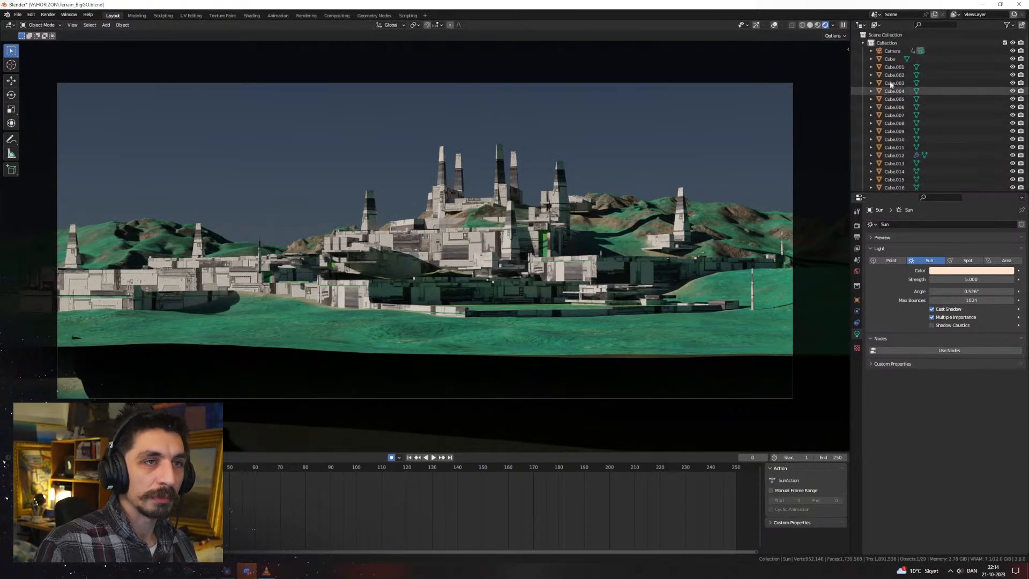
pyautogui.click(892, 51)
pyautogui.moveTo(618, 176); pyautogui.dragTo(446, 234, button='middle')
pyautogui.scroll(-3, 655, 196)
pyautogui.keyDown('shift'); pyautogui.moveTo(517, 241); pyautogui.dragTo(418, 330, button='middle'); pyautogui.keyUp('shift')
pyautogui.click(418, 330)
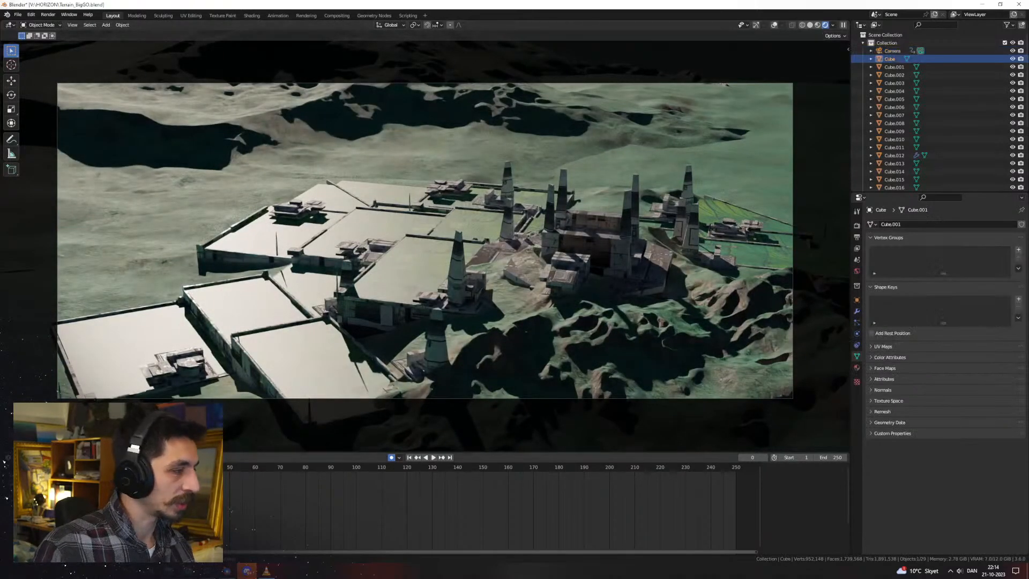
# Turn the Timeline area into an enlarged Shader Editor and switch it from World to Object shading
pyautogui.click(9, 457)
pyautogui.click(39, 535)
pyautogui.moveTo(217, 451); pyautogui.dragTo(218, 309)
pyautogui.scroll(-5, 423, 413)
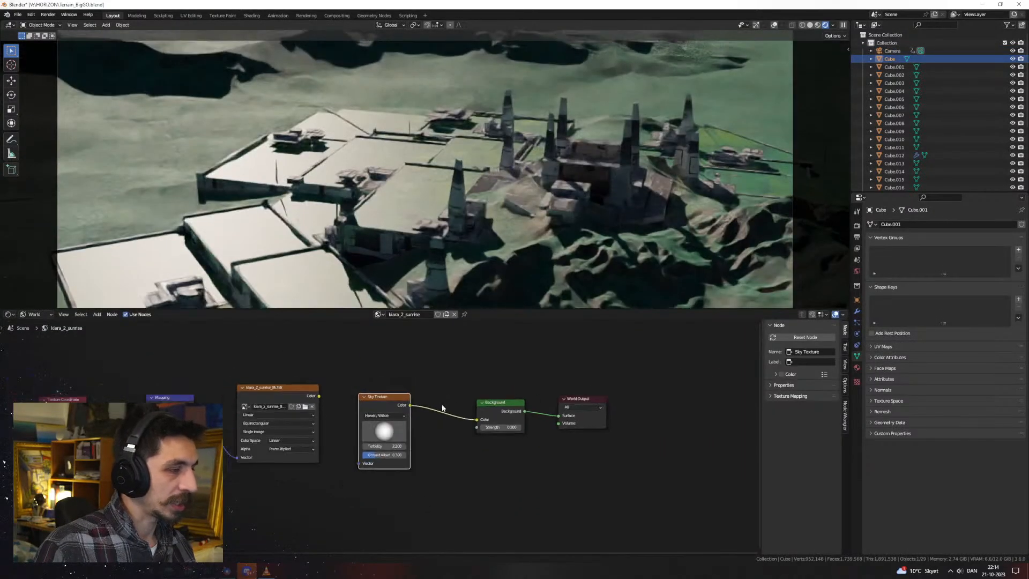
pyautogui.click(34, 314)
pyautogui.click(37, 324)
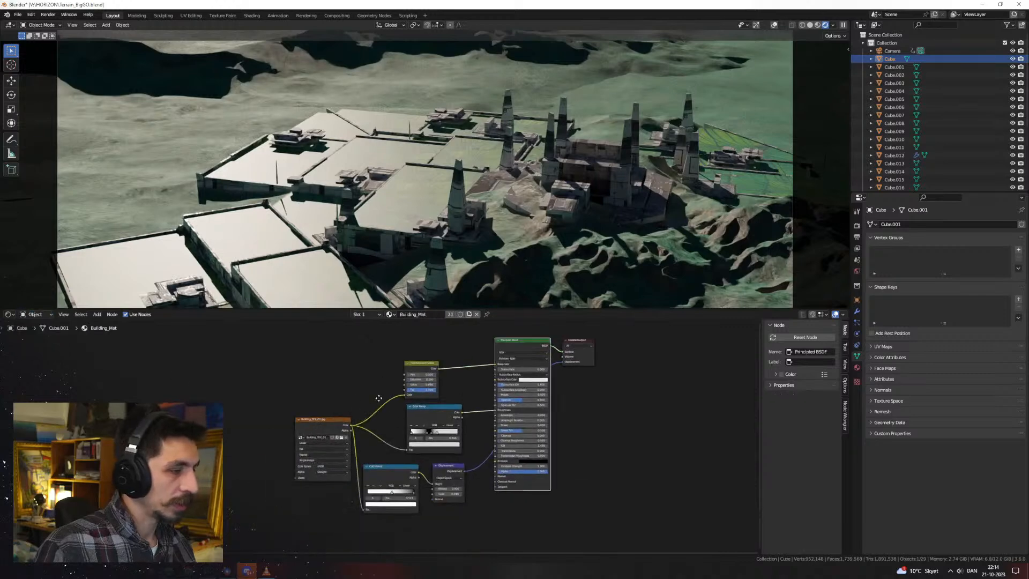
pyautogui.scroll(3, 379, 398)
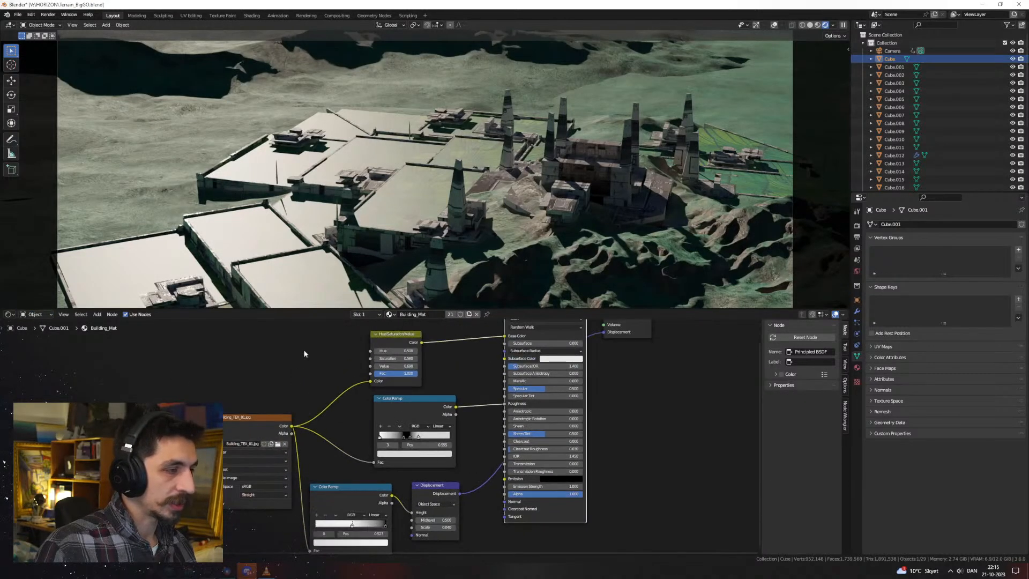
# Rename the Cube's second material, Material.001, as Fields
pyautogui.click(856, 367)
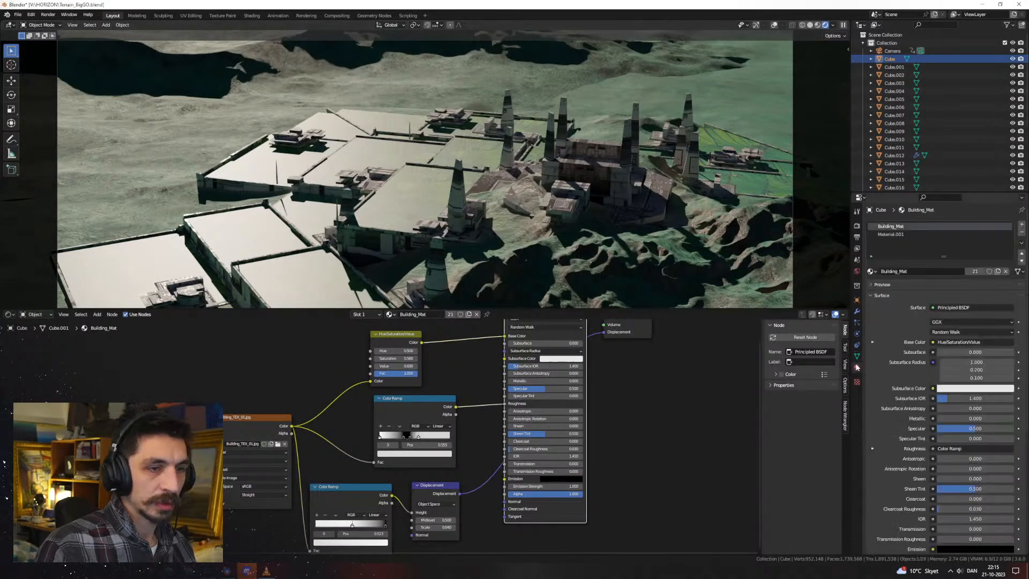
pyautogui.click(889, 236)
pyautogui.doubleClick(889, 236)
pyautogui.write('F')
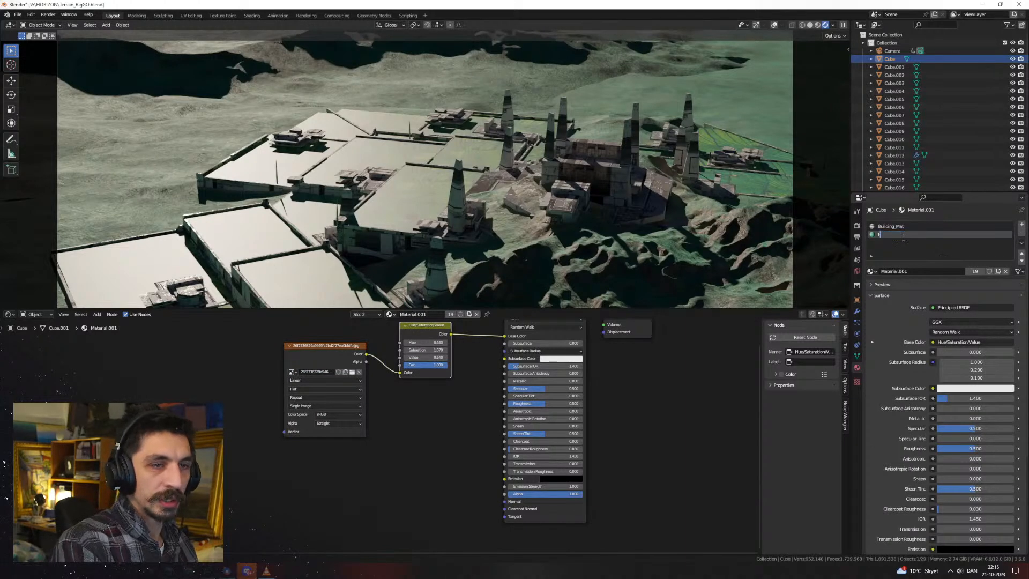
pyautogui.write('ields')
pyautogui.press('Return')
pyautogui.scroll(2, 366, 414)
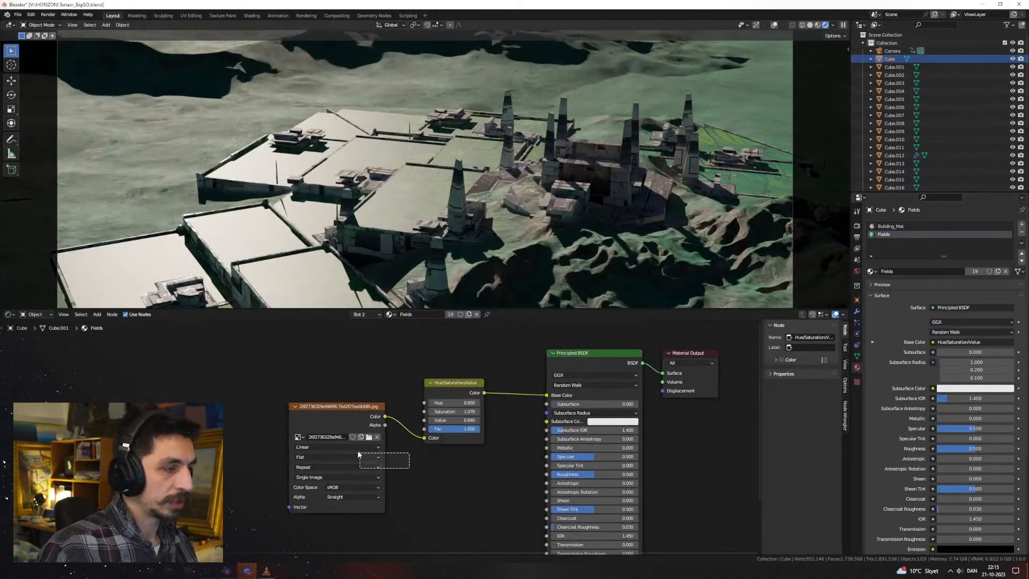
# Add a Color Ramp node to the Fields material, feed it from the image texture's colour, and preview its output
pyautogui.moveTo(358, 450); pyautogui.dragTo(248, 413)
pyautogui.hotkey('shift', 'a')
pyautogui.click(349, 392)
pyautogui.write('ramp')
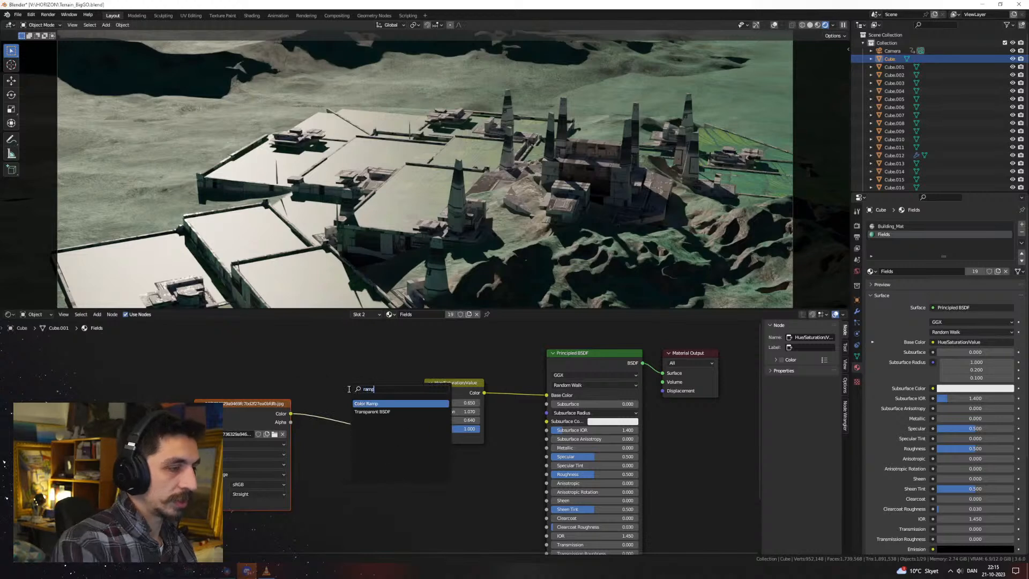
pyautogui.press('Return')
pyautogui.click(361, 469)
pyautogui.moveTo(307, 441); pyautogui.dragTo(314, 409, button='middle')
pyautogui.moveTo(298, 380); pyautogui.dragTo(369, 508)
pyautogui.keyDown('ctrl'); pyautogui.keyDown('shift'); pyautogui.click(428, 454); pyautogui.keyUp('shift'); pyautogui.keyUp('ctrl')
pyautogui.scroll(2, 424, 456)
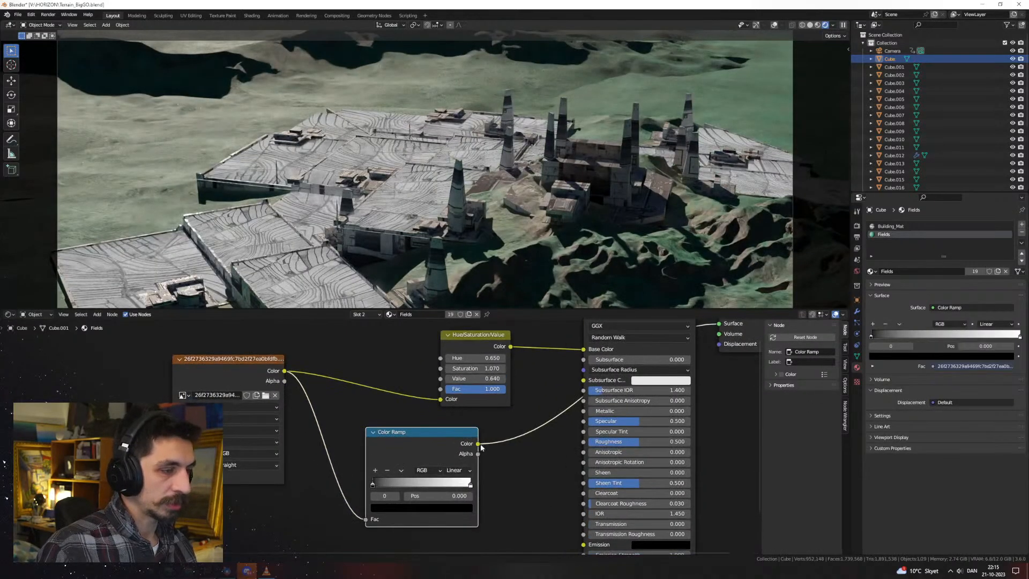
# Connect the Color Ramp to Roughness, restore the Principled BSDF as surface output, and lighten the ramp's black stop to Value 0.013
pyautogui.moveTo(477, 444)
pyautogui.mouseDown()
pyautogui.moveTo(606, 424)
pyautogui.moveTo(590, 442)
pyautogui.mouseUp()
pyautogui.keyDown('ctrl'); pyautogui.keyDown('shift'); pyautogui.click(658, 320); pyautogui.keyUp('shift'); pyautogui.keyUp('ctrl')
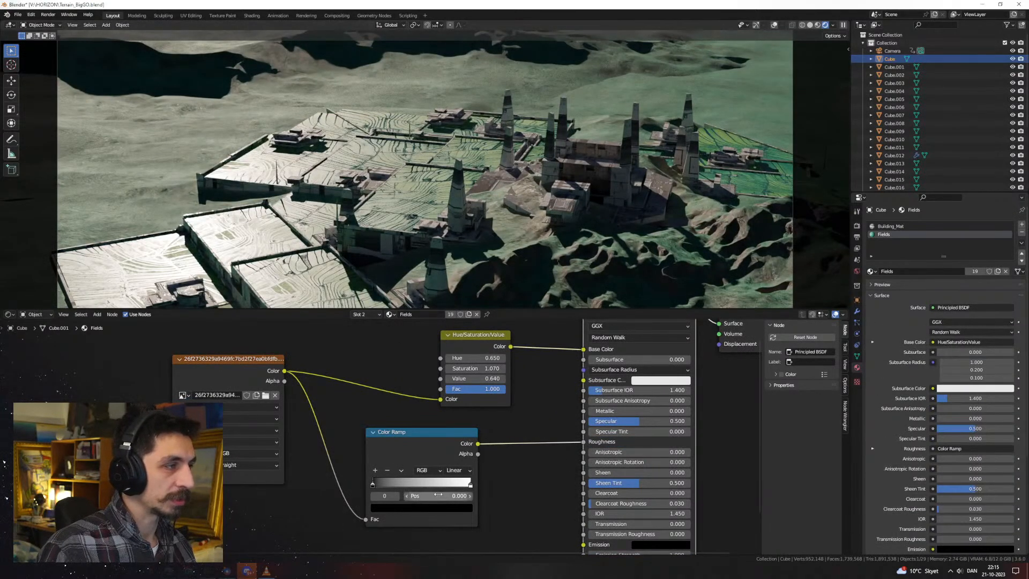
pyautogui.scroll(2, 484, 508)
pyautogui.click(384, 542)
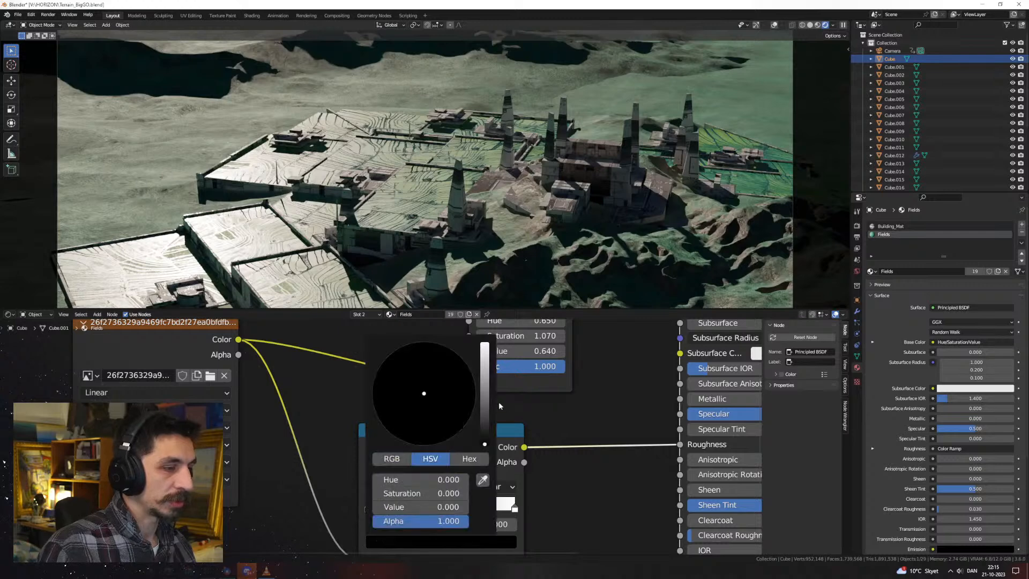
pyautogui.moveTo(485, 442)
pyautogui.mouseDown()
pyautogui.moveTo(484, 417)
pyautogui.moveTo(485, 428)
pyautogui.mouseUp()
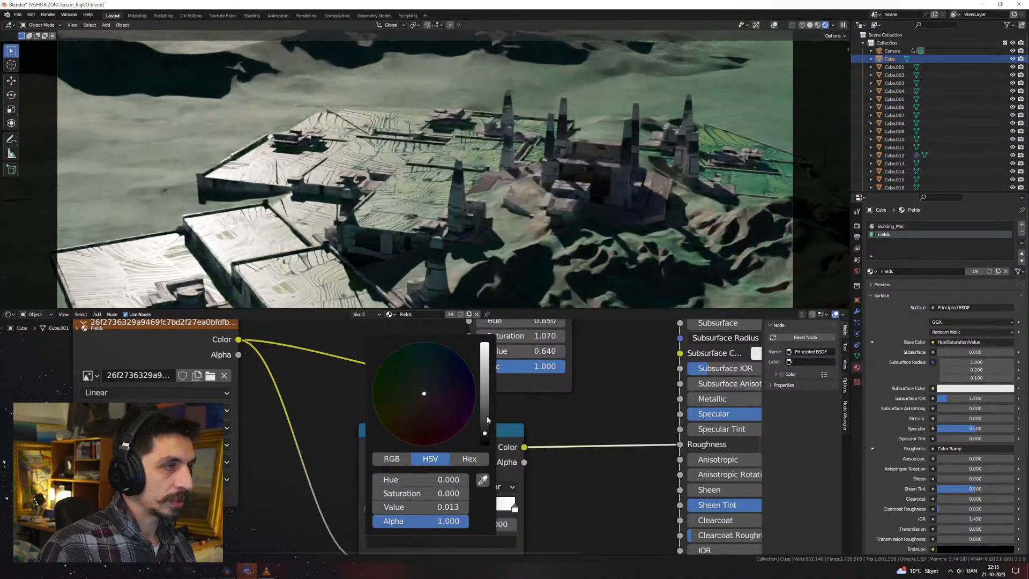
# Compare the fields in and out of camera view, stop on the overhead city composition, and give the 3D viewport more height
pyautogui.press('KP_0')
pyautogui.press('KP_0')
pyautogui.press('KP_0')
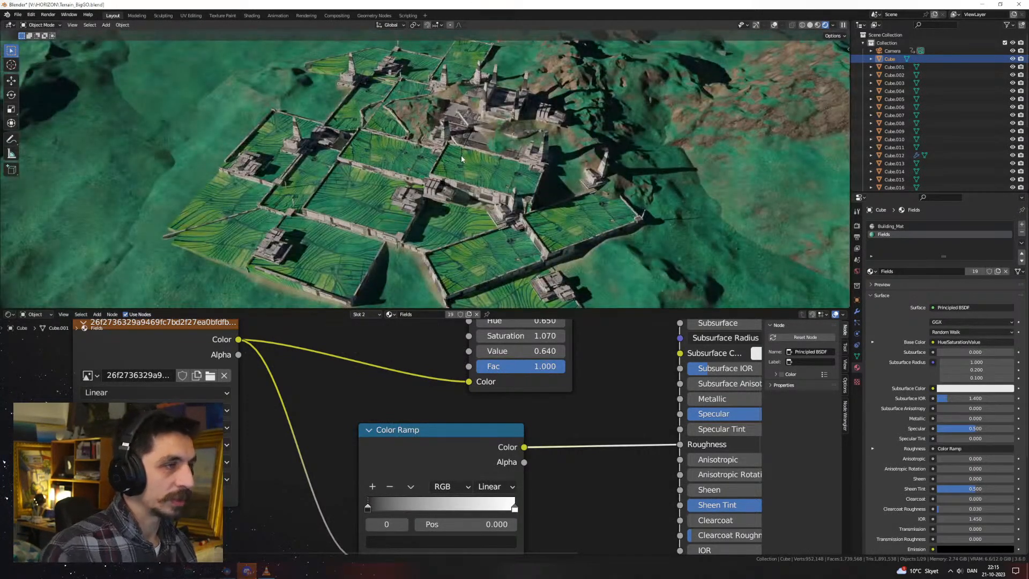
pyautogui.press('KP_0')
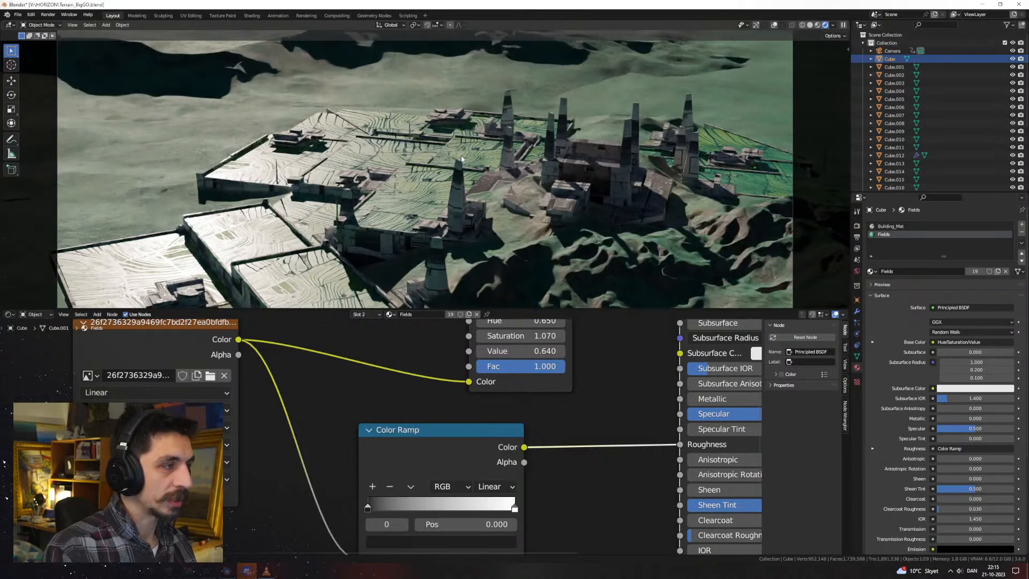
pyautogui.press('KP_0')
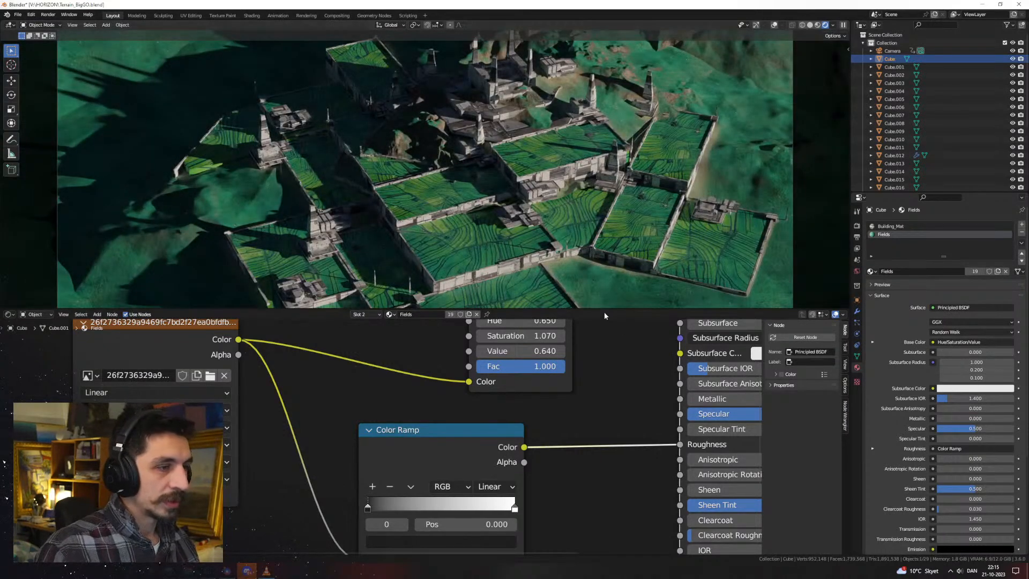
pyautogui.moveTo(603, 311); pyautogui.dragTo(603, 357)
pyautogui.scroll(-4, 516, 504)
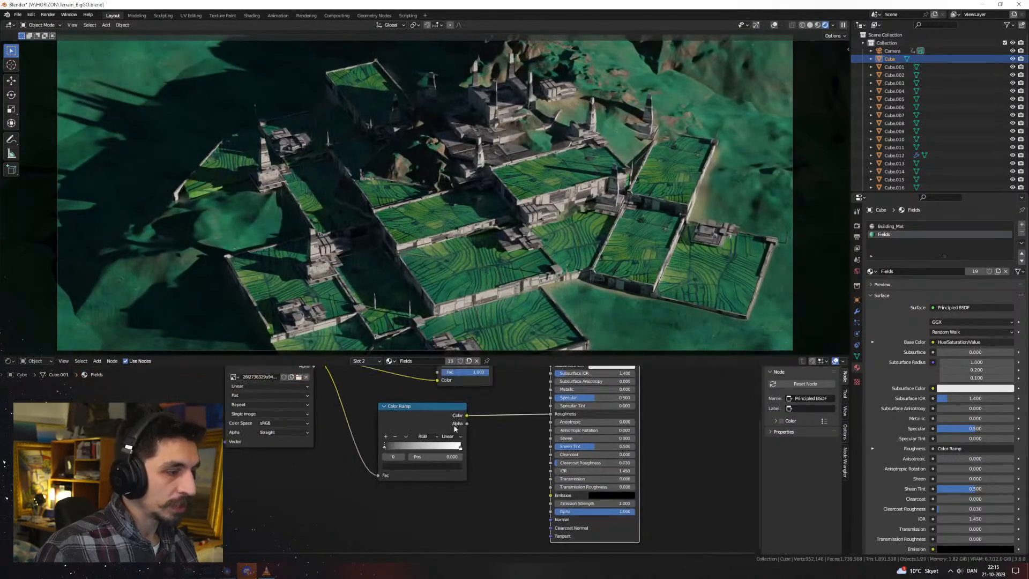
pyautogui.hotkey('shift', 'd')
pyautogui.click(606, 466)
pyautogui.press('x')
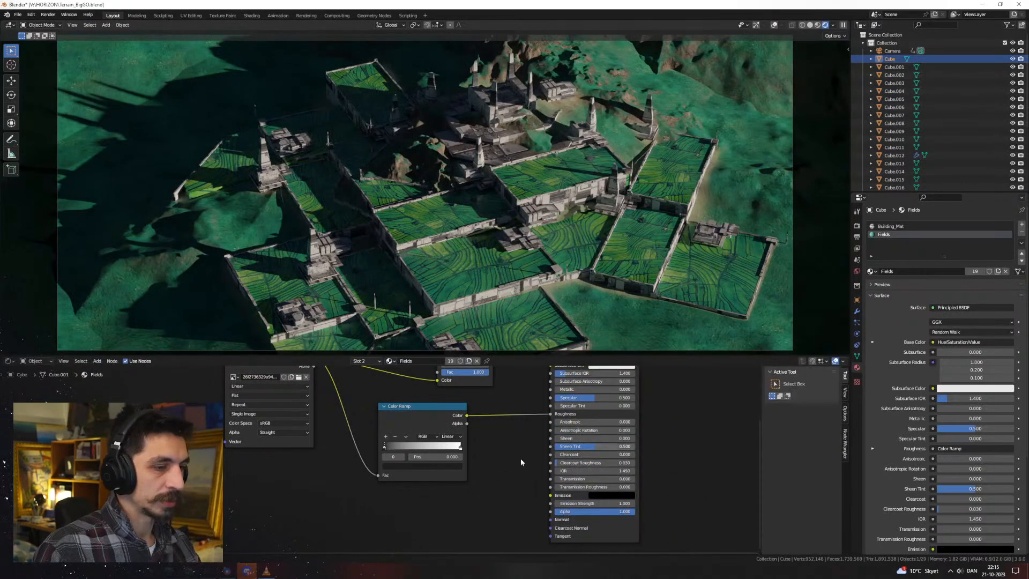
# Add a Displacement node below the Color Ramp, move the image texture down, and connect its colour to Height
pyautogui.hotkey('shift', 'a')
pyautogui.write('dis')
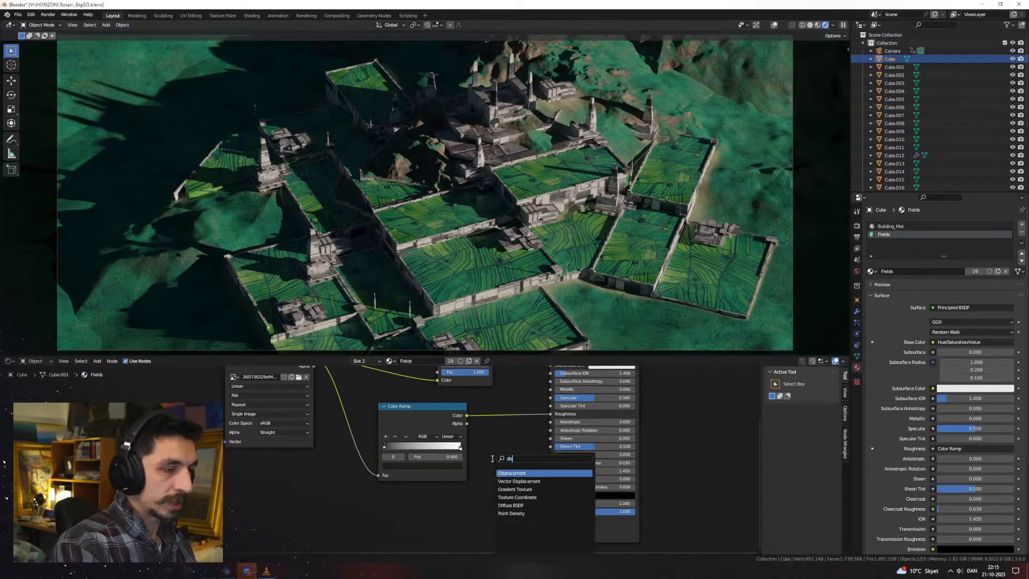
pyautogui.press('Return')
pyautogui.click(422, 496)
pyautogui.scroll(-5, 382, 460)
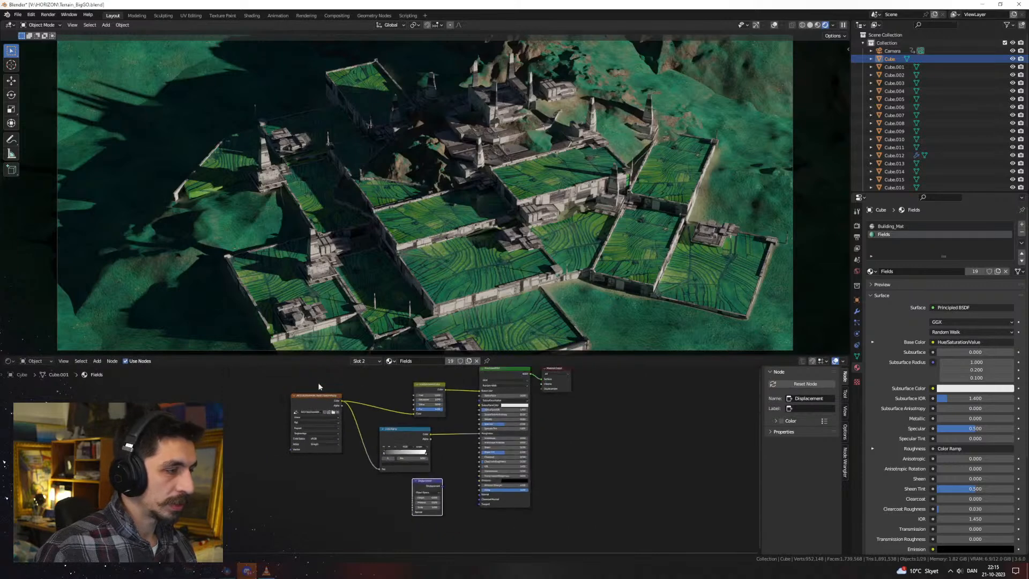
pyautogui.moveTo(322, 395); pyautogui.dragTo(315, 490)
pyautogui.scroll(3, 346, 474)
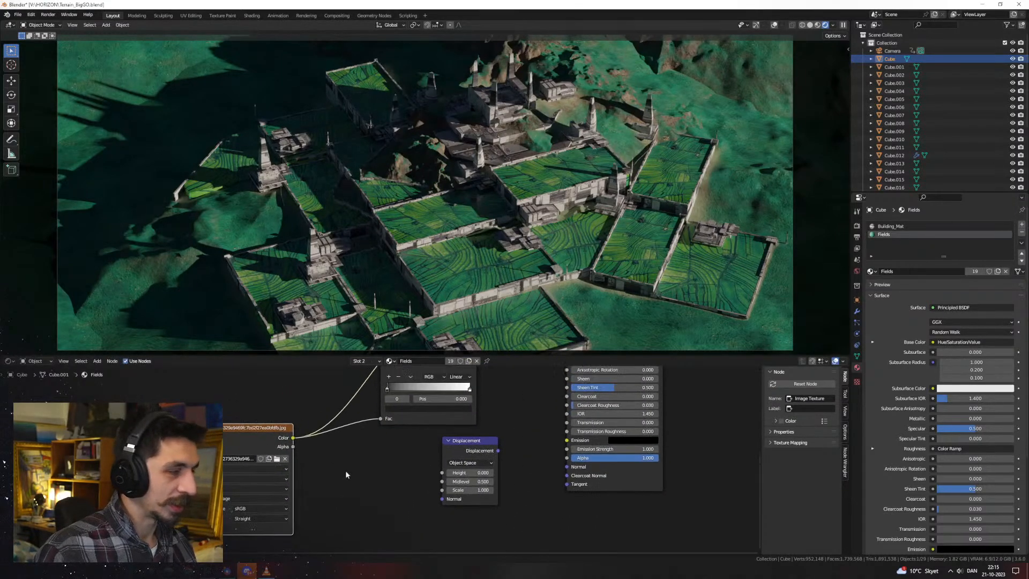
pyautogui.moveTo(293, 438); pyautogui.dragTo(442, 474)
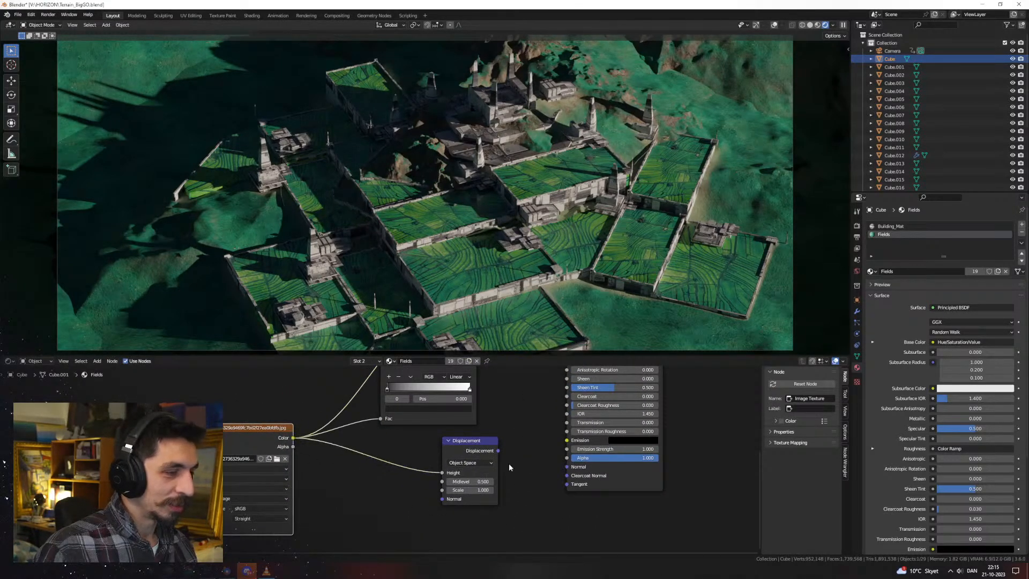
# Connect the Displacement node's output to the Material Output's Displacement in the Fields material
pyautogui.moveTo(509, 464); pyautogui.dragTo(437, 485, button='middle')
pyautogui.moveTo(437, 485); pyautogui.dragTo(459, 449)
pyautogui.moveTo(468, 436); pyautogui.dragTo(444, 485, button='middle')
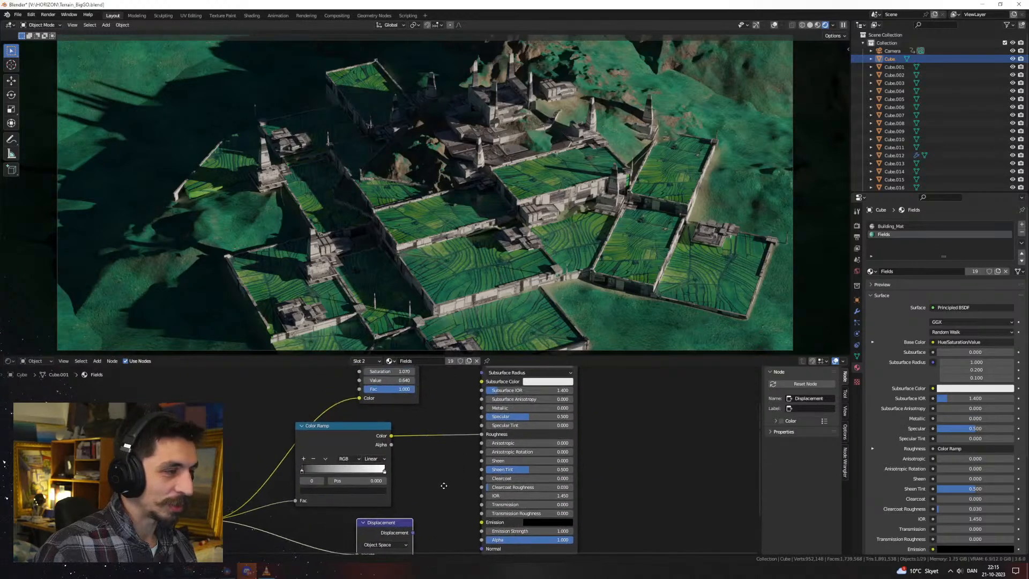
pyautogui.scroll(-5, 415, 519)
pyautogui.moveTo(439, 481); pyautogui.dragTo(545, 390)
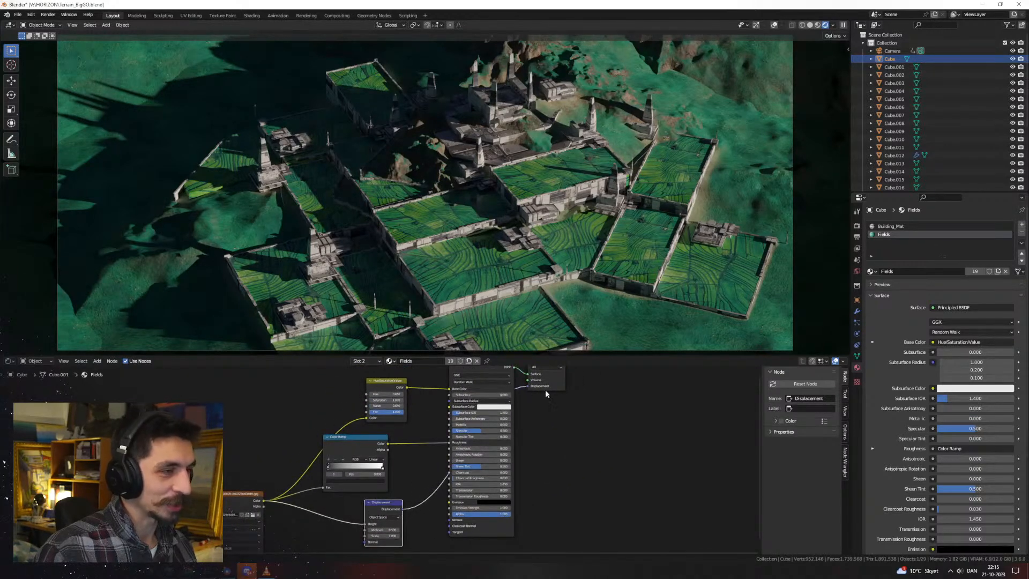
pyautogui.moveTo(421, 503); pyautogui.dragTo(488, 426, button='middle')
pyautogui.scroll(8, 434, 443)
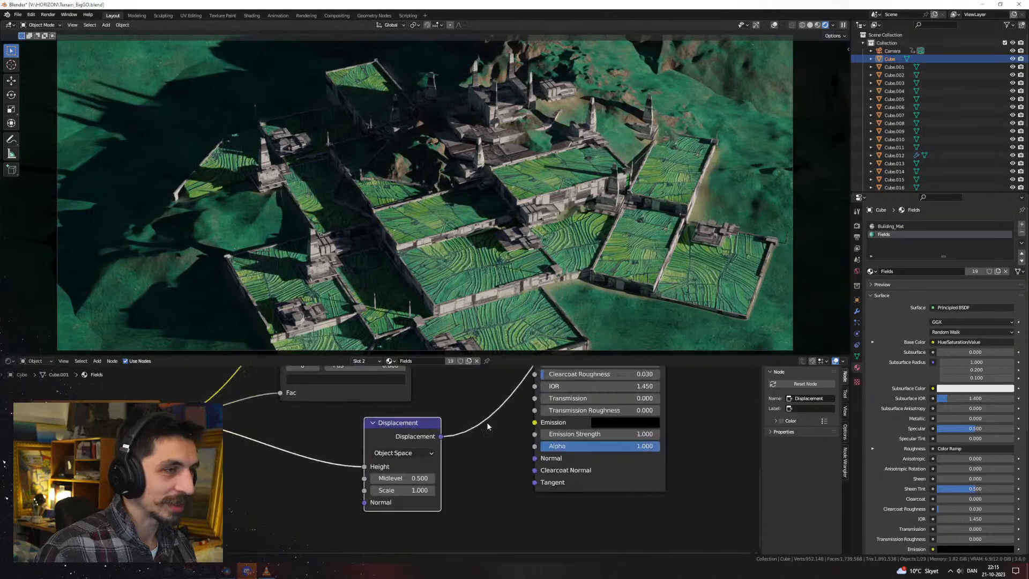
# Duplicate the Color Ramp and insert the copy between the image texture's colour and the Displacement node's Height
pyautogui.scroll(5, 387, 459)
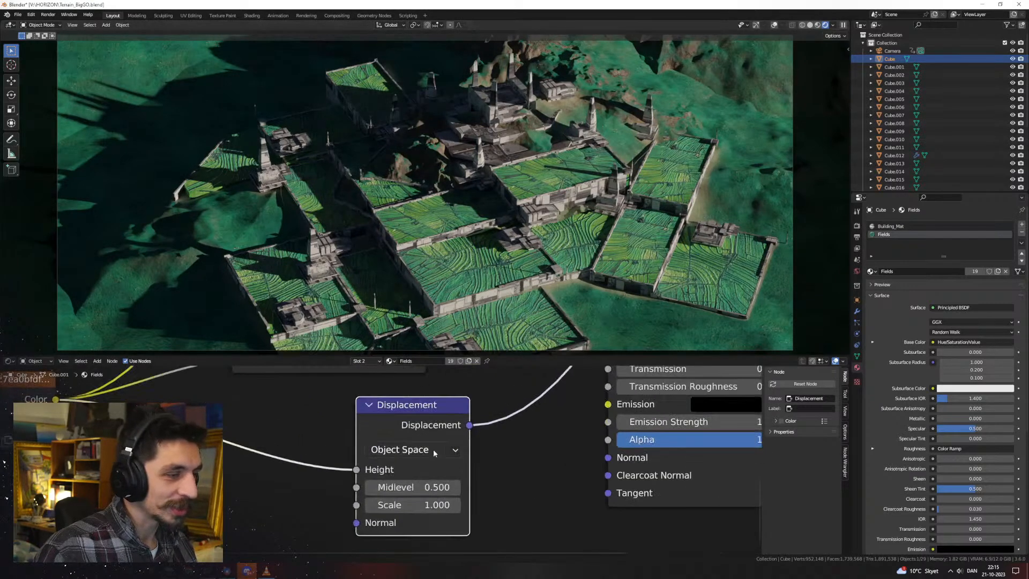
pyautogui.scroll(-7, 375, 464)
pyautogui.moveTo(379, 435); pyautogui.dragTo(446, 435, button='middle')
pyautogui.scroll(-1, 445, 434)
pyautogui.click(474, 375)
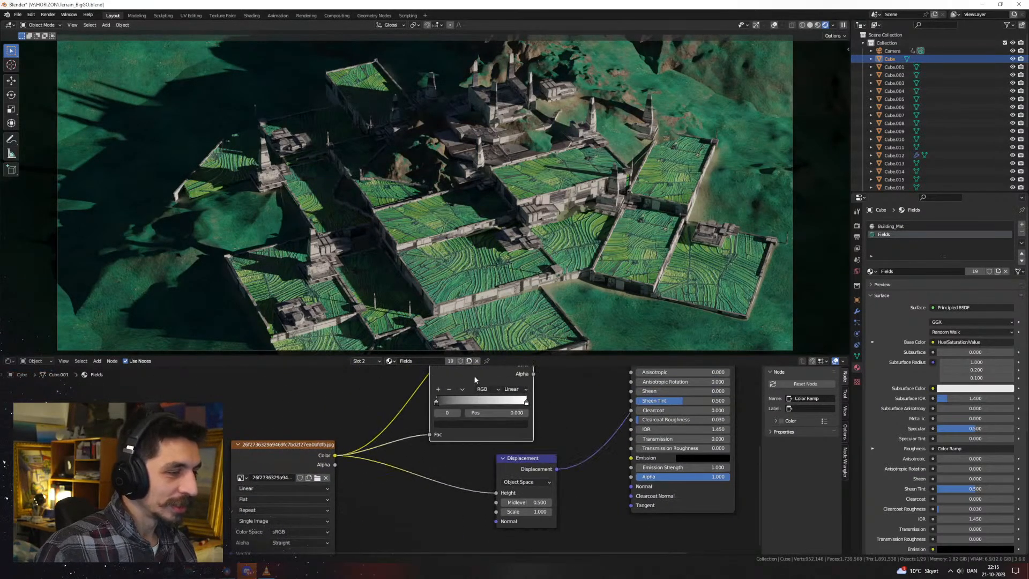
pyautogui.hotkey('shift', 'd')
pyautogui.click(437, 479)
pyautogui.scroll(4, 455, 476)
pyautogui.moveTo(401, 509); pyautogui.dragTo(363, 444, button='middle')
pyautogui.scroll(1, 407, 477)
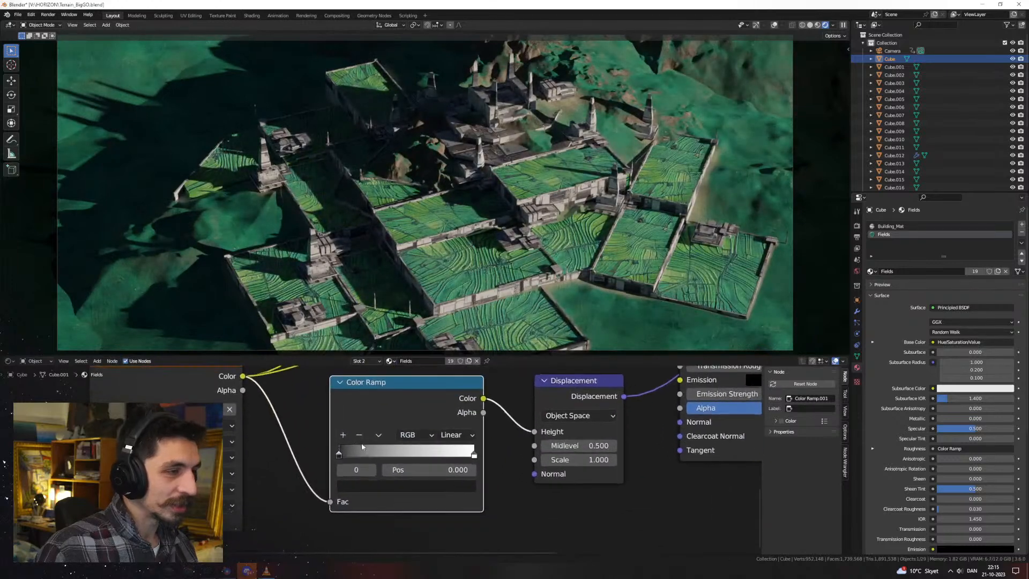
# Preview the duplicated Color Ramp, lighten its black stop to grey at position 0.036, and restore the Principled BSDF as surface output
pyautogui.scroll(5, 365, 453)
pyautogui.moveTo(429, 403); pyautogui.dragTo(412, 462, button='middle')
pyautogui.keyDown('ctrl'); pyautogui.keyDown('shift'); pyautogui.click(423, 420); pyautogui.keyUp('shift'); pyautogui.keyUp('ctrl')
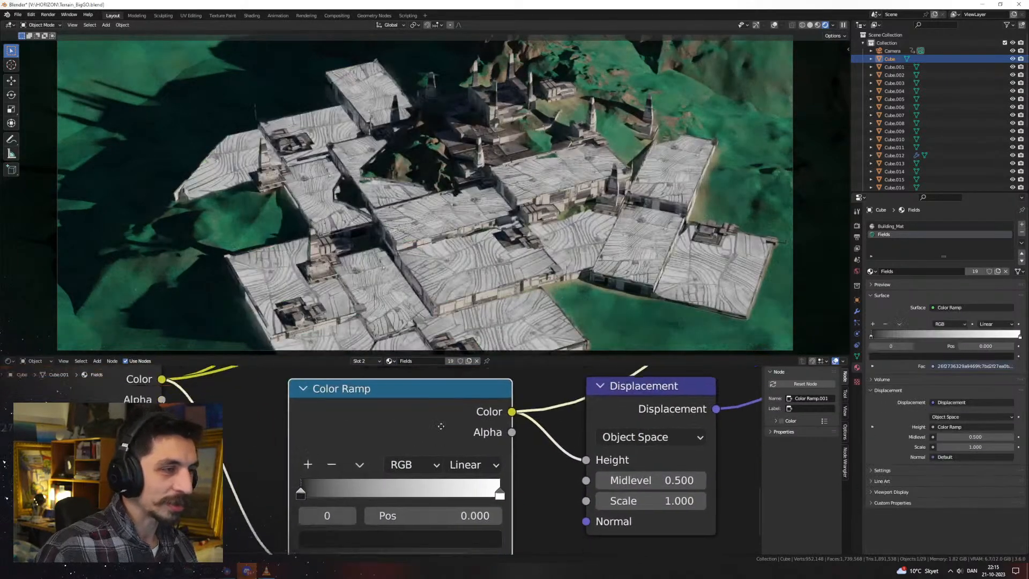
pyautogui.keyDown('shift'); pyautogui.scroll(-2, 389, 456); pyautogui.keyUp('shift')
pyautogui.moveTo(319, 452)
pyautogui.mouseDown()
pyautogui.moveTo(335, 453)
pyautogui.moveTo(303, 452)
pyautogui.moveTo(313, 454)
pyautogui.mouseUp()
pyautogui.click(382, 496)
pyautogui.scroll(-4, 396, 450)
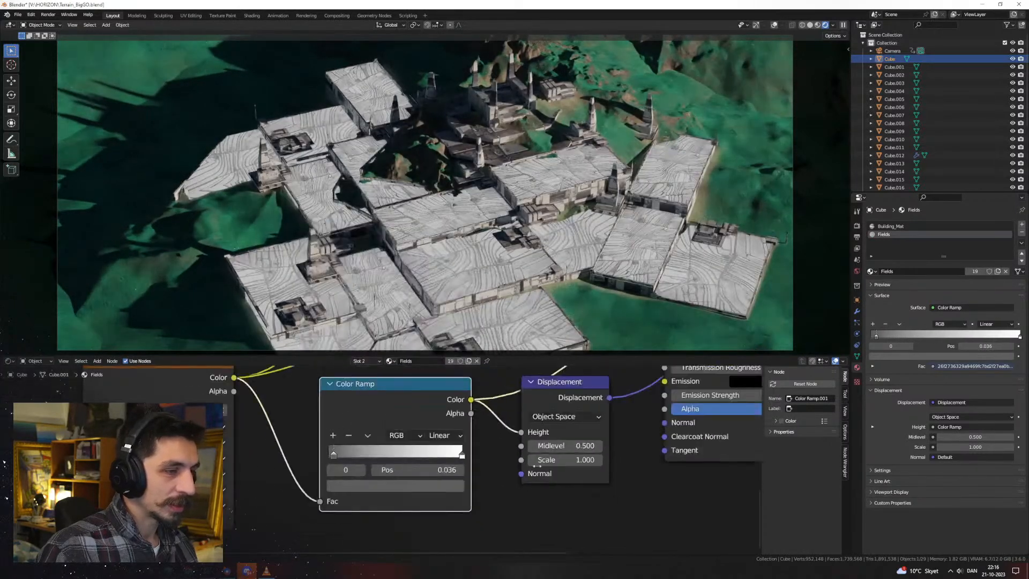
pyautogui.keyDown('ctrl'); pyautogui.keyDown('shift'); pyautogui.click(621, 455); pyautogui.keyUp('shift'); pyautogui.keyUp('ctrl')
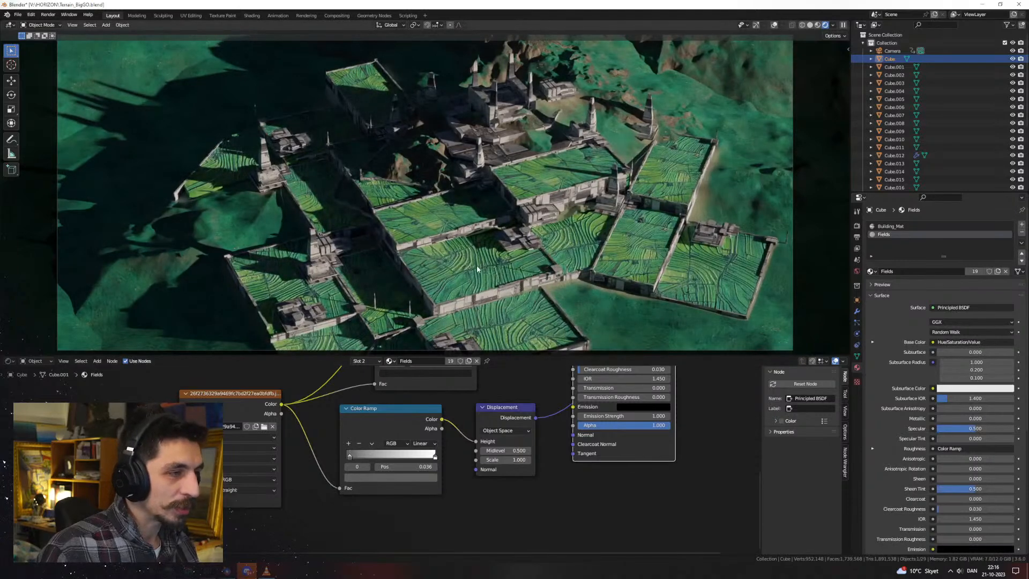
# Move the duplicated ramp's grey stop to position 0.000 and set the Displacement node's Scale to 0.1
pyautogui.scroll(3, 375, 458)
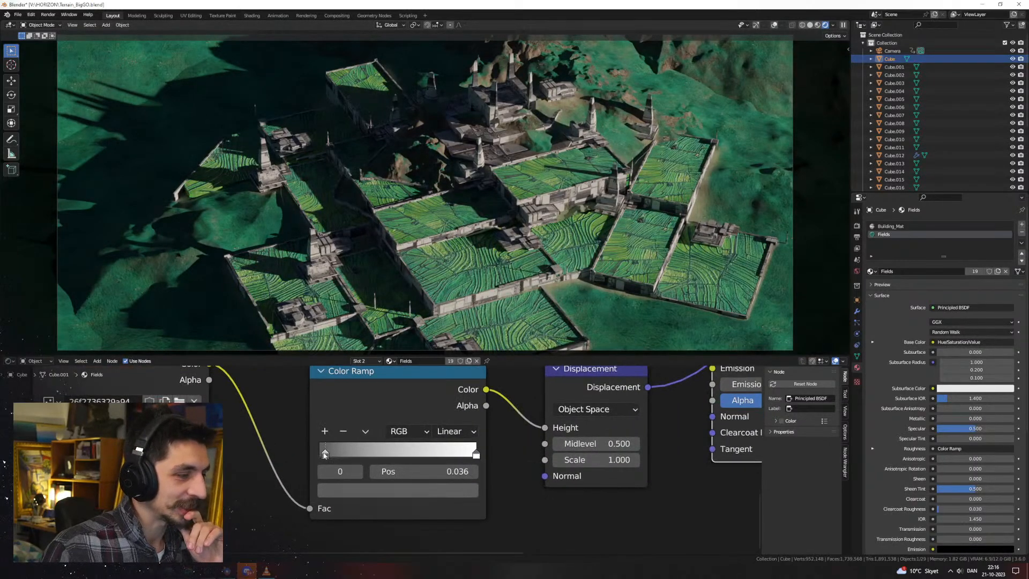
pyautogui.moveTo(325, 454); pyautogui.dragTo(319, 455)
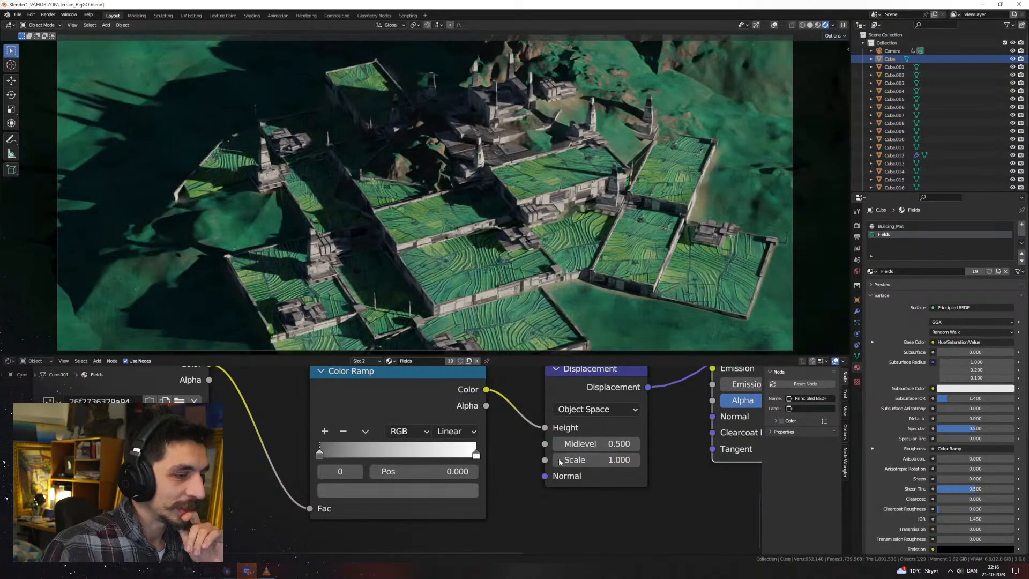
pyautogui.click(588, 460)
pyautogui.write('0.1')
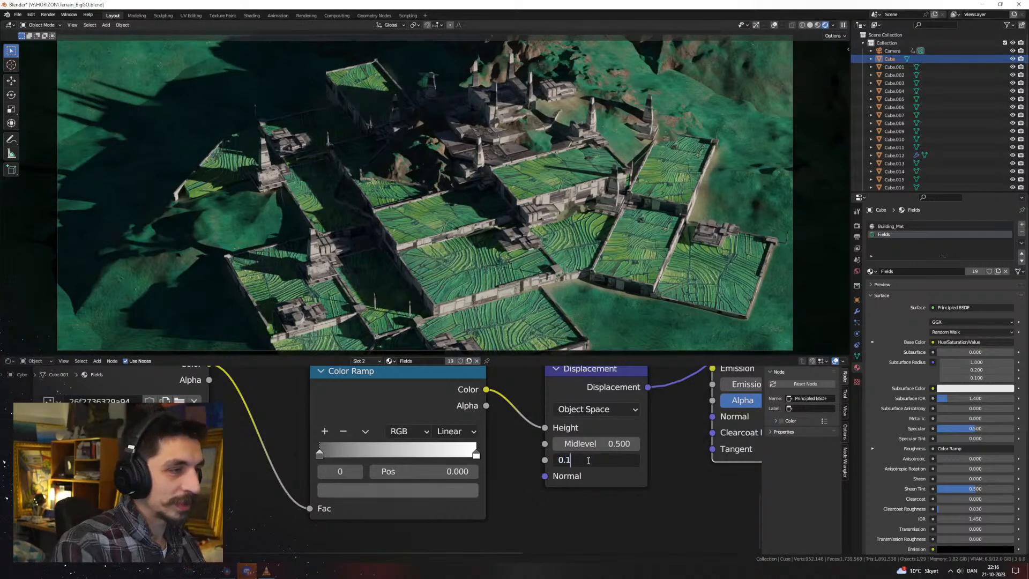
pyautogui.press('Return')
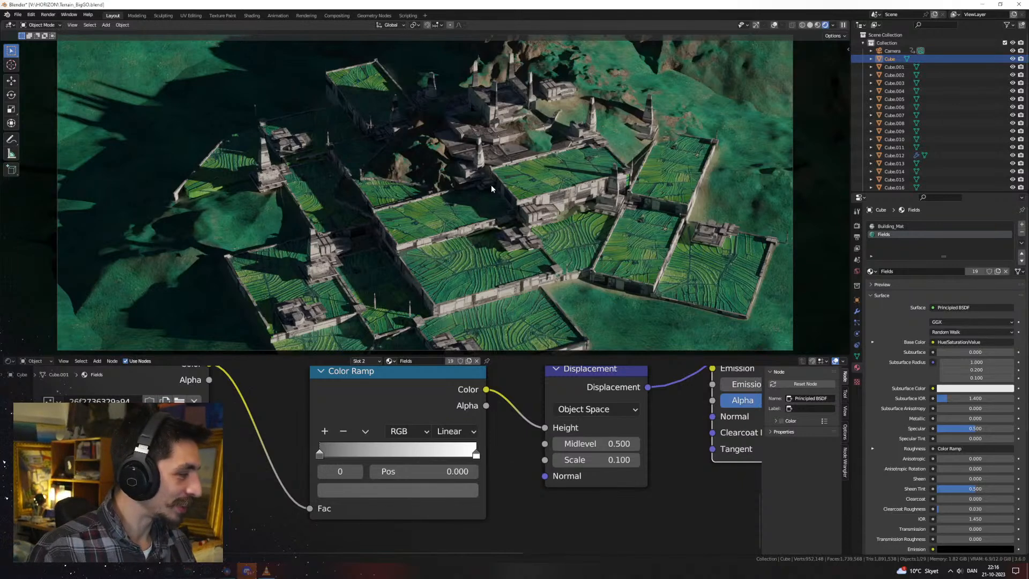
# Give the 3D viewport more height and examine the displaced fields across all keyframed camera compositions
pyautogui.moveTo(512, 355); pyautogui.dragTo(512, 387)
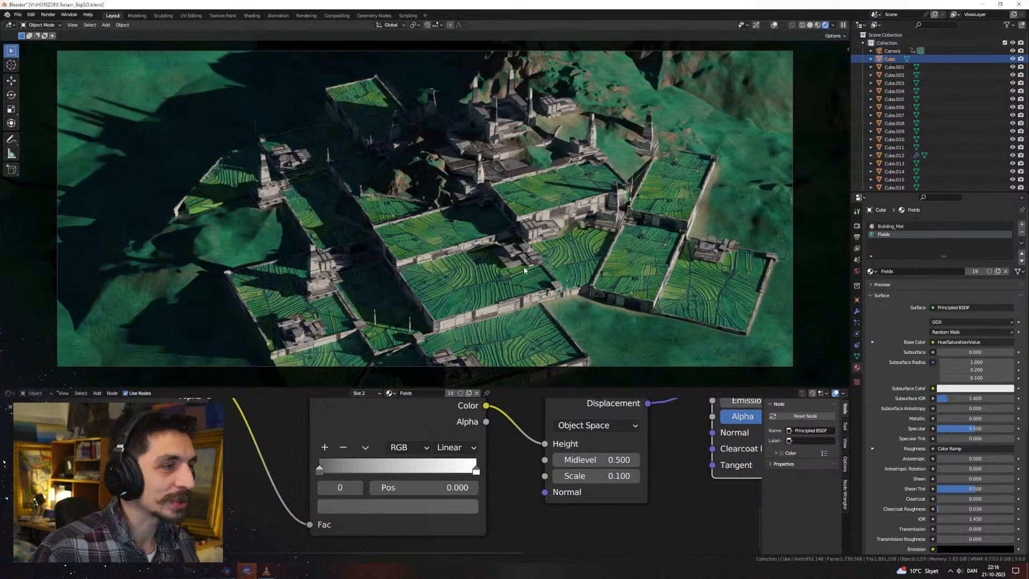
pyautogui.press('Right')
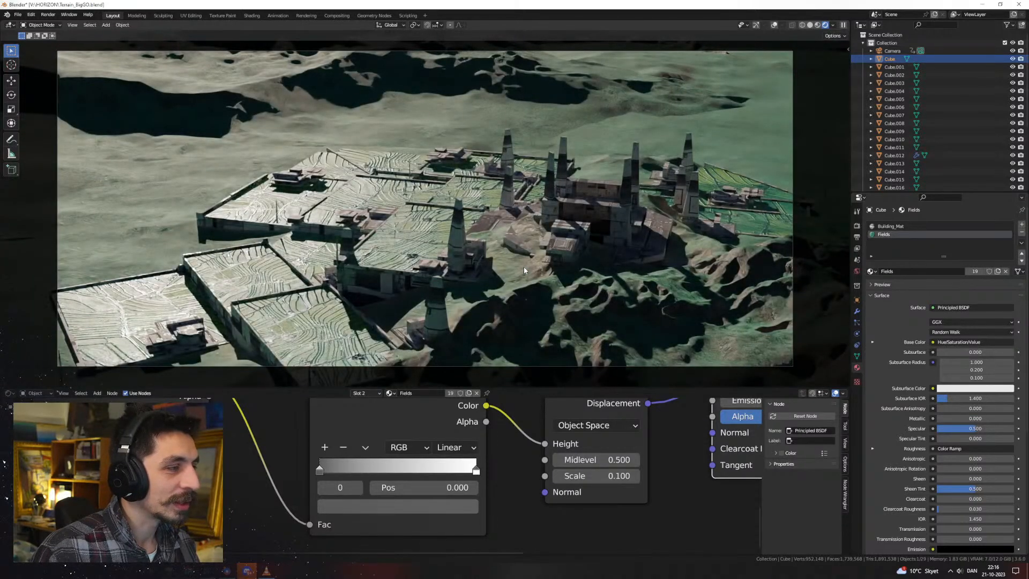
pyautogui.press('Right')
pyautogui.press('Right')
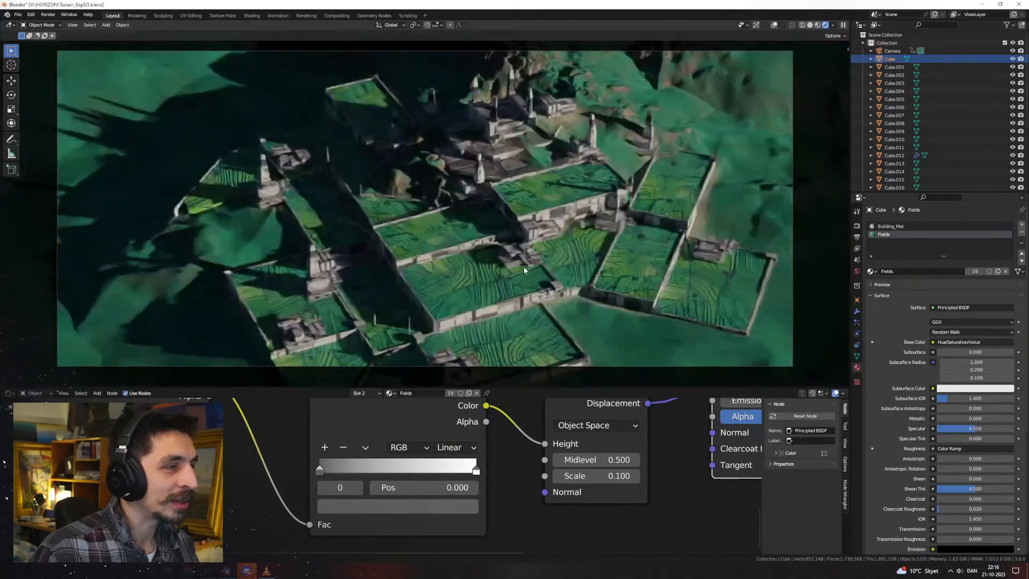
pyautogui.press('Right')
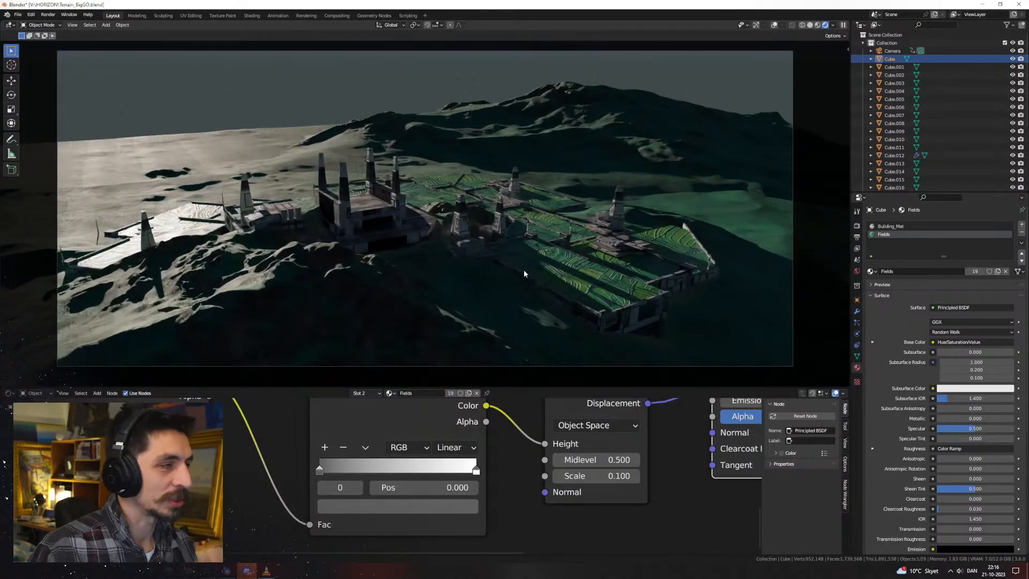
pyautogui.press('Right')
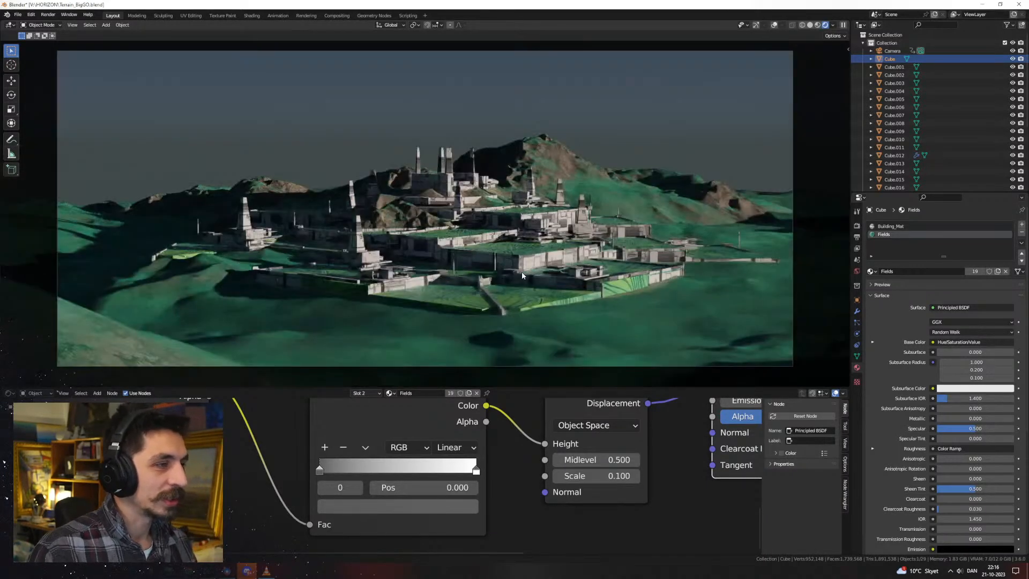
pyautogui.press('Right')
pyautogui.press('Right')
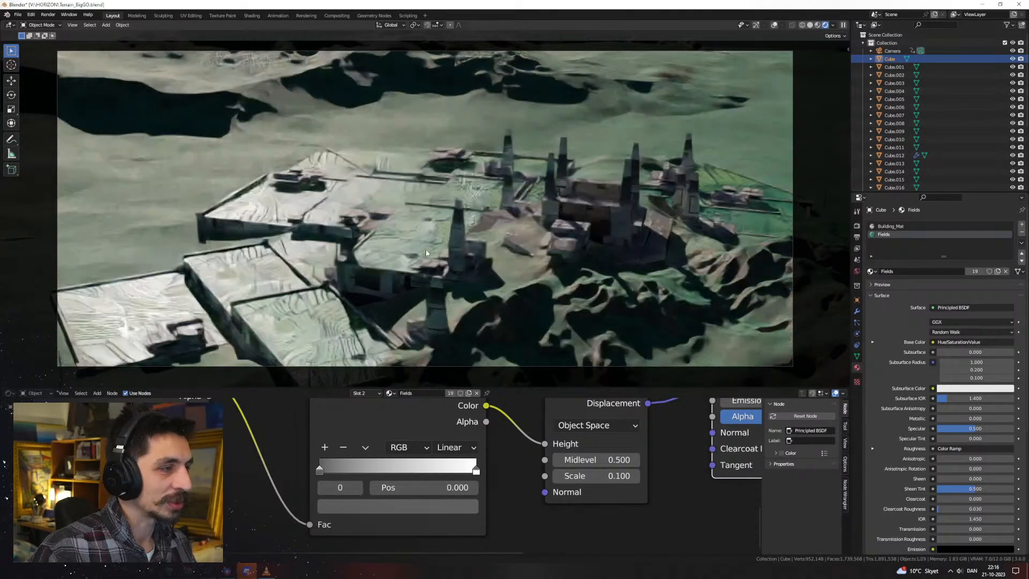
pyautogui.press('Right')
pyautogui.press('Right')
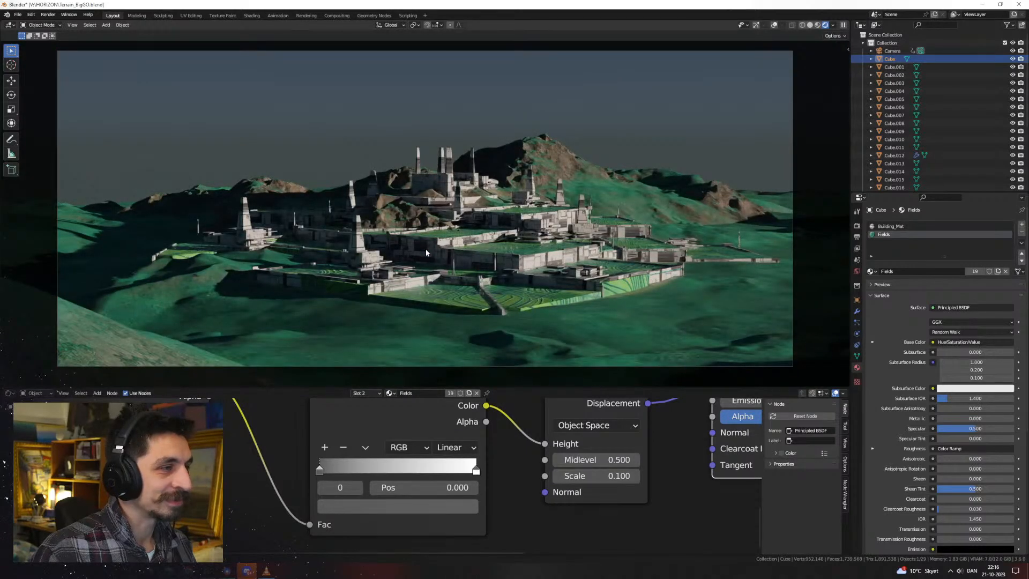
pyautogui.press('Right')
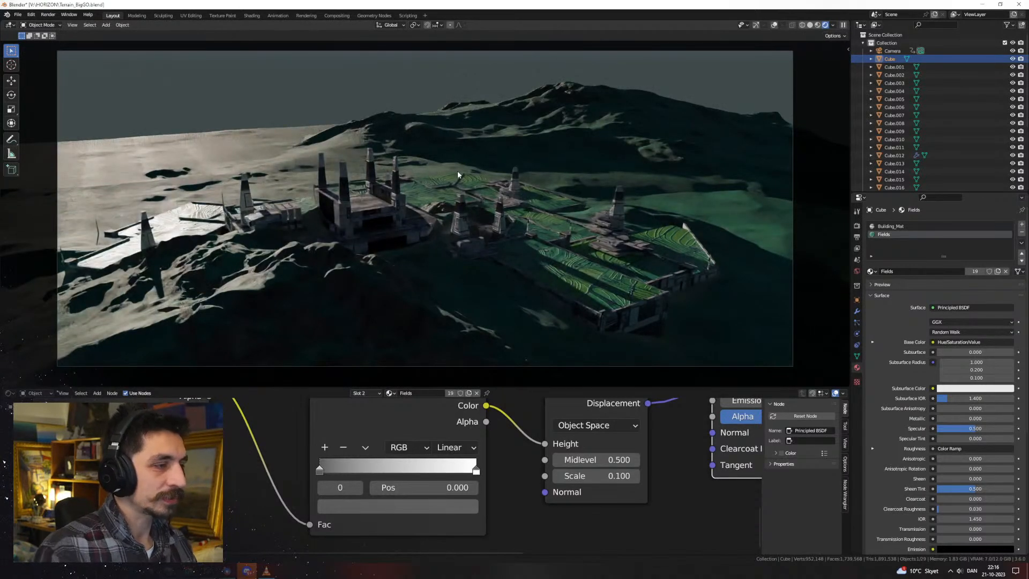
# Select the distant mountain terrain and show the whole landscape from outside the camera in solid shading with overlays and gizmos
pyautogui.click(594, 117)
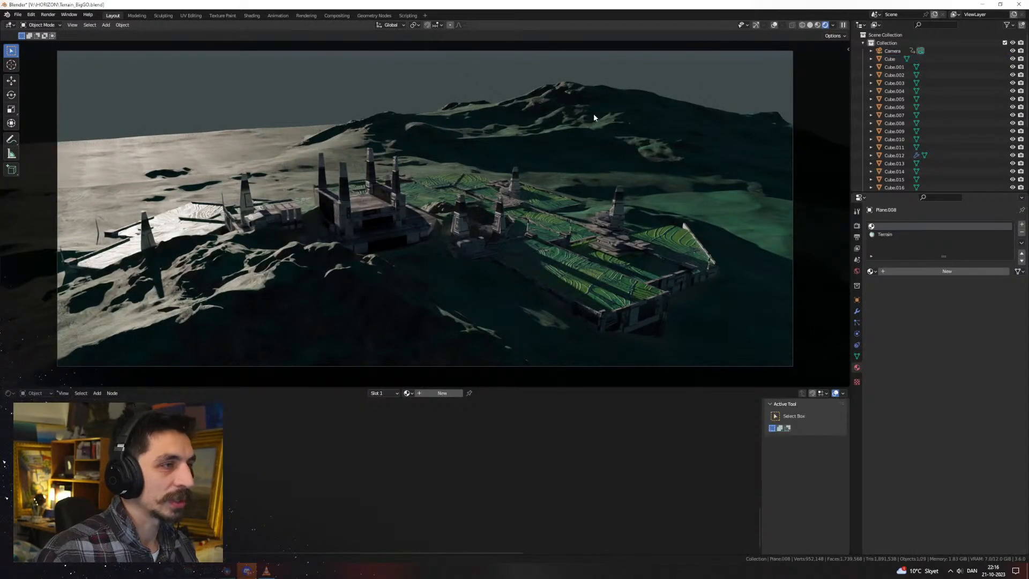
pyautogui.click(809, 26)
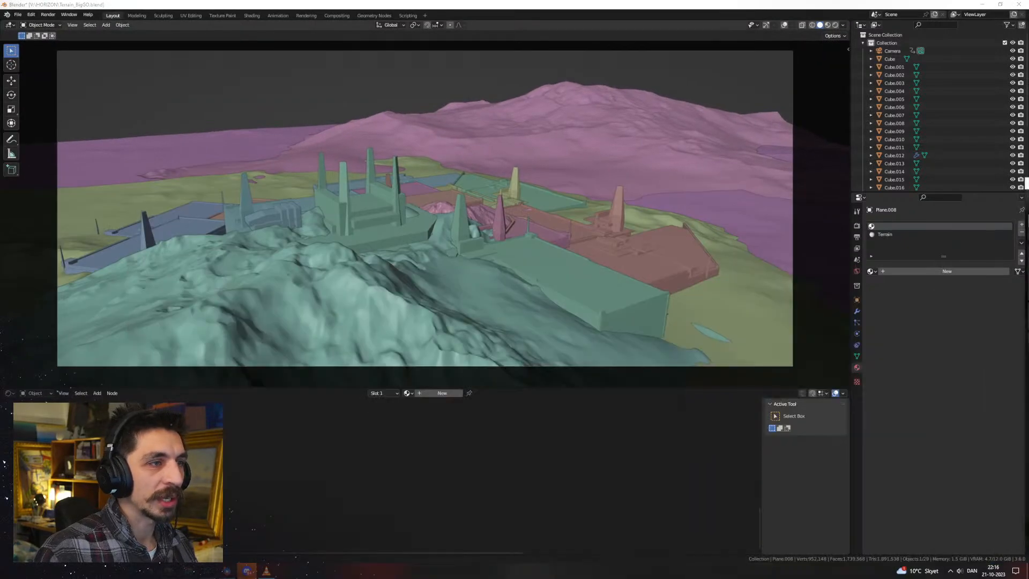
pyautogui.moveTo(565, 184); pyautogui.dragTo(499, 160, button='middle')
pyautogui.scroll(-9, 562, 184)
pyautogui.click(784, 25)
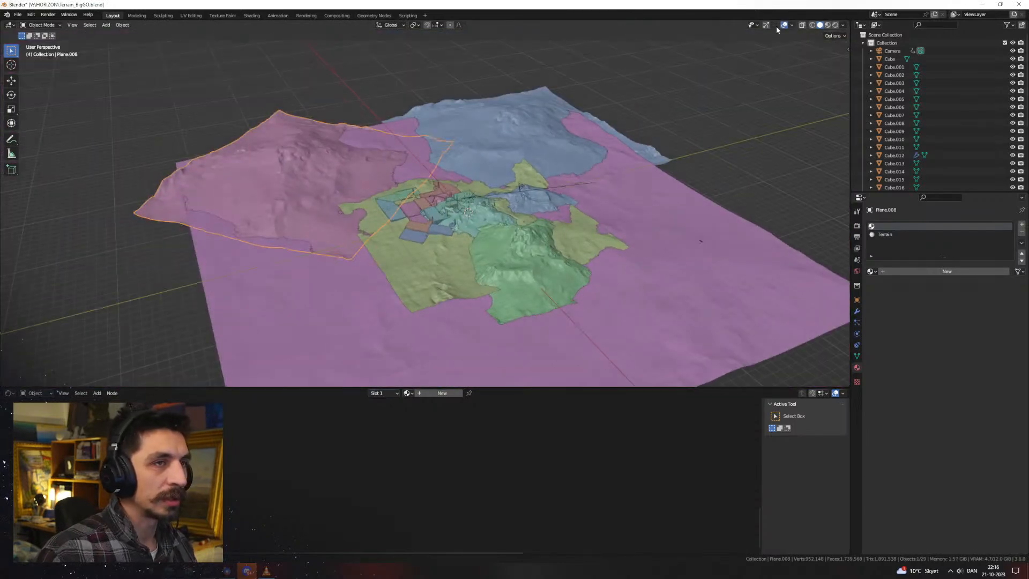
pyautogui.click(767, 26)
pyautogui.moveTo(641, 138); pyautogui.dragTo(554, 217, button='middle')
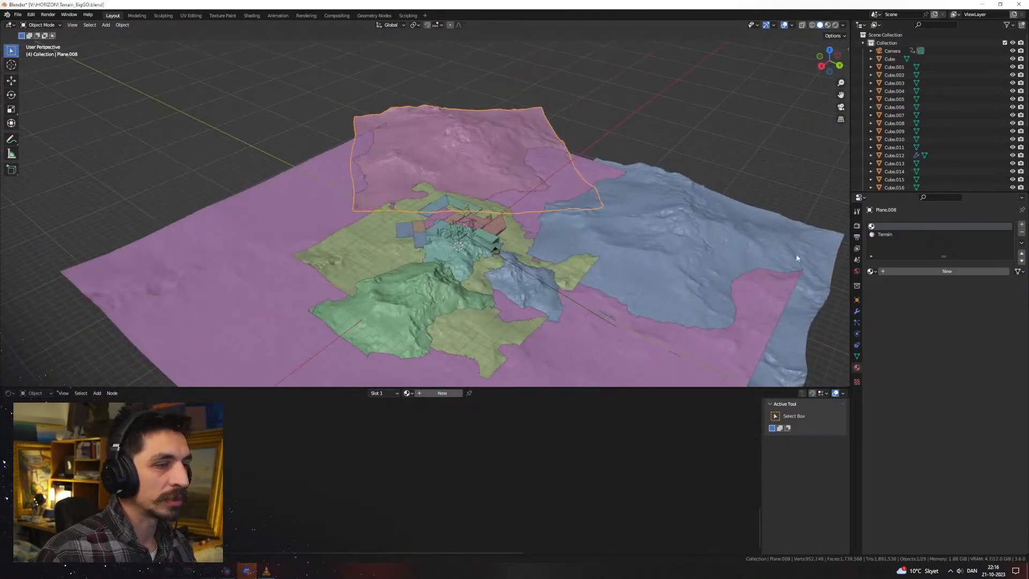
# Give the node editor more height and split off a second 3D viewport above the Outliner, showing the camera view
pyautogui.moveTo(735, 386); pyautogui.dragTo(735, 355)
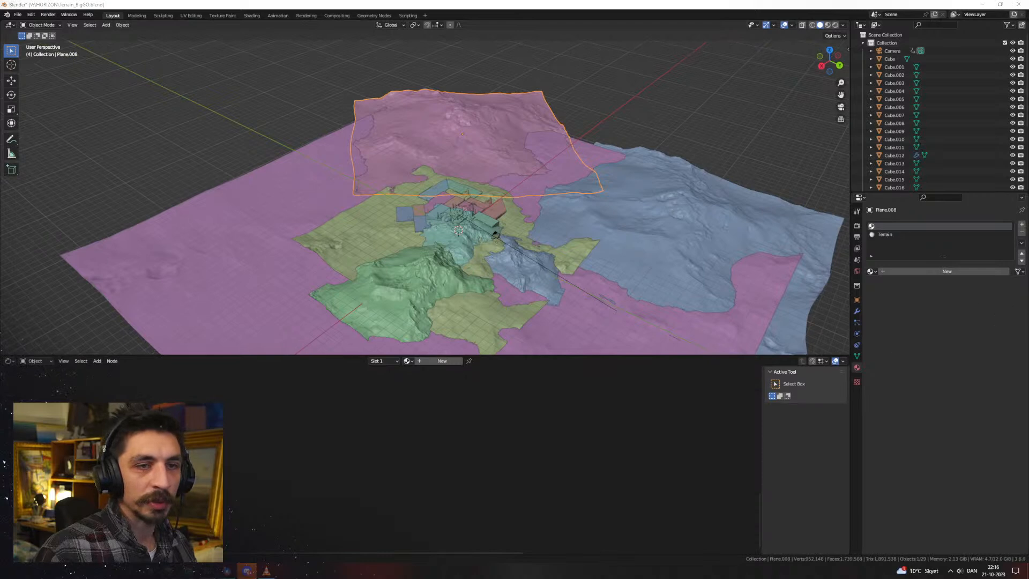
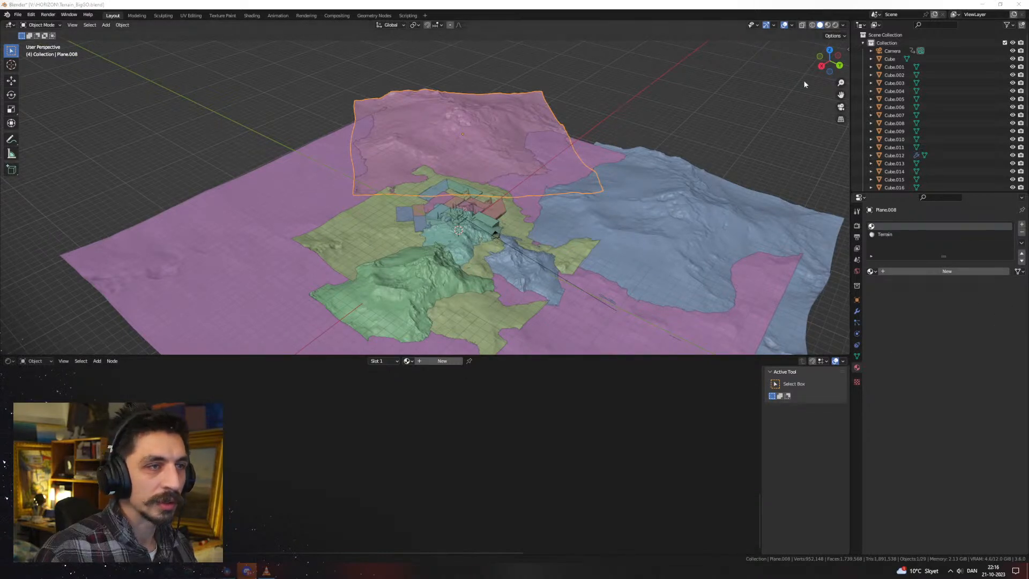
pyautogui.moveTo(854, 21); pyautogui.dragTo(857, 93)
pyautogui.click(860, 25)
pyautogui.click(667, 49)
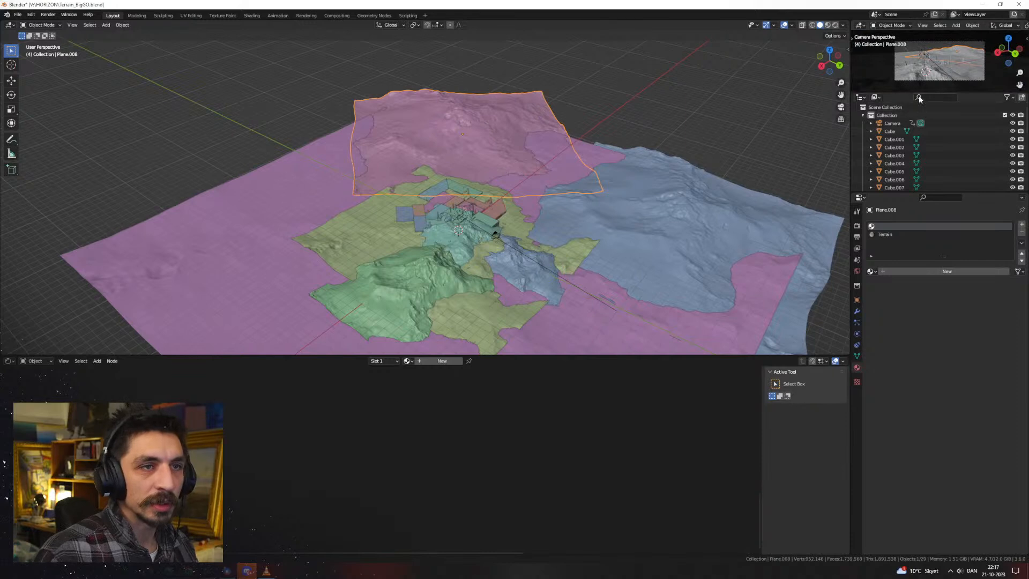
# Enlarge the camera viewport above the Outliner and switch it to rendered shading
pyautogui.moveTo(916, 92); pyautogui.dragTo(908, 156)
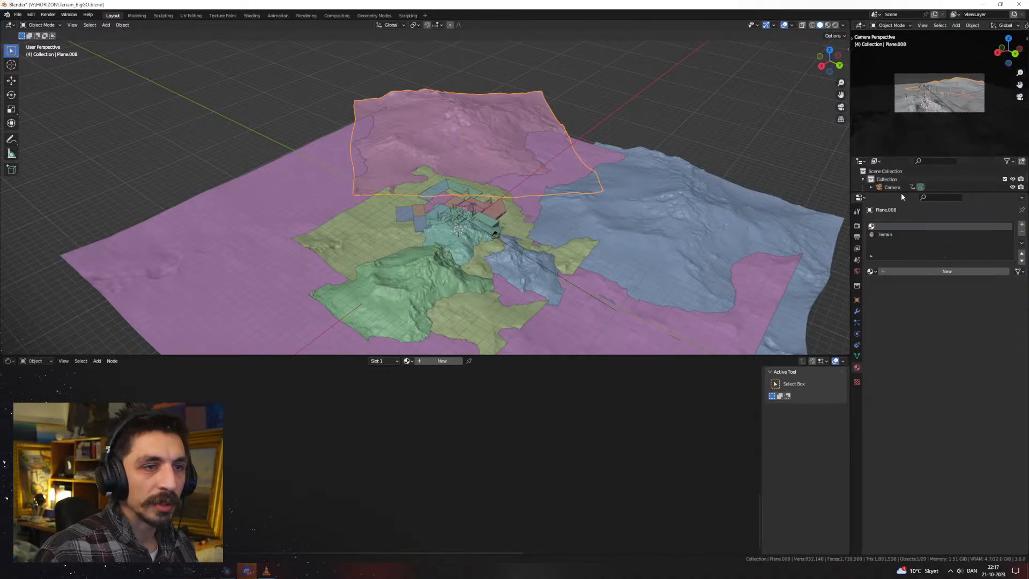
pyautogui.moveTo(902, 194); pyautogui.dragTo(902, 357)
pyautogui.moveTo(850, 282); pyautogui.dragTo(780, 271)
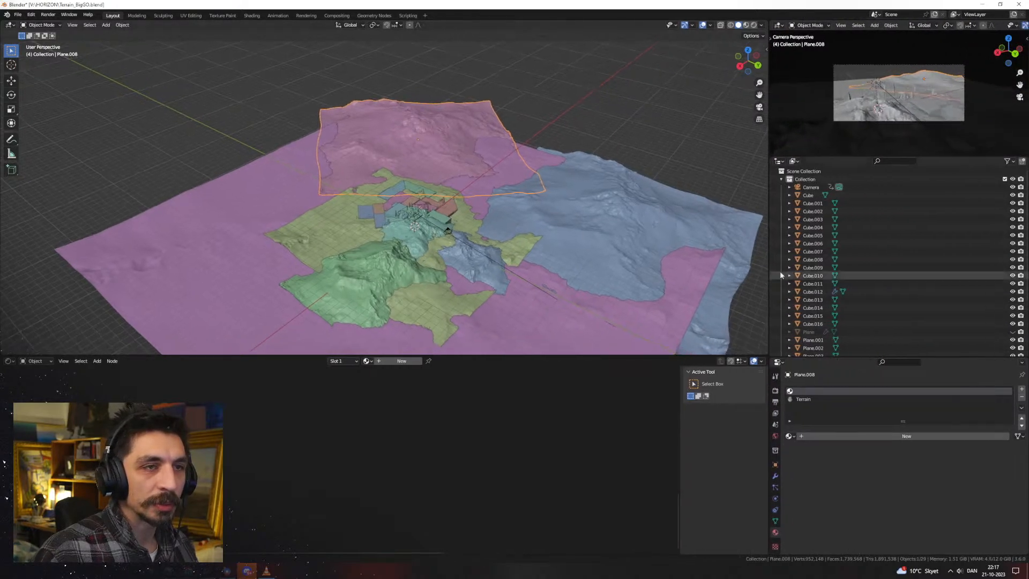
pyautogui.scroll(3, 879, 88)
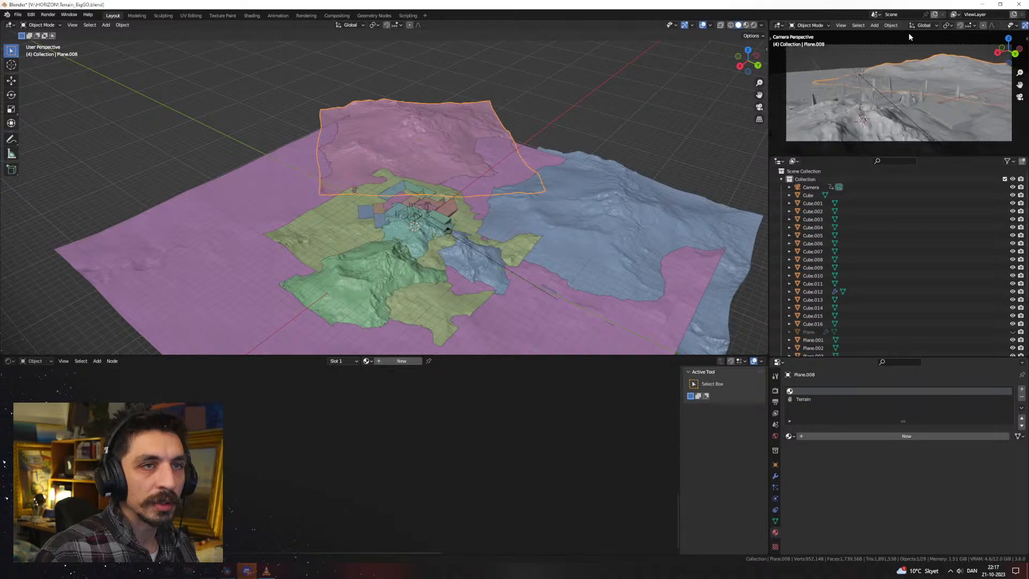
pyautogui.moveTo(769, 81); pyautogui.dragTo(653, 80)
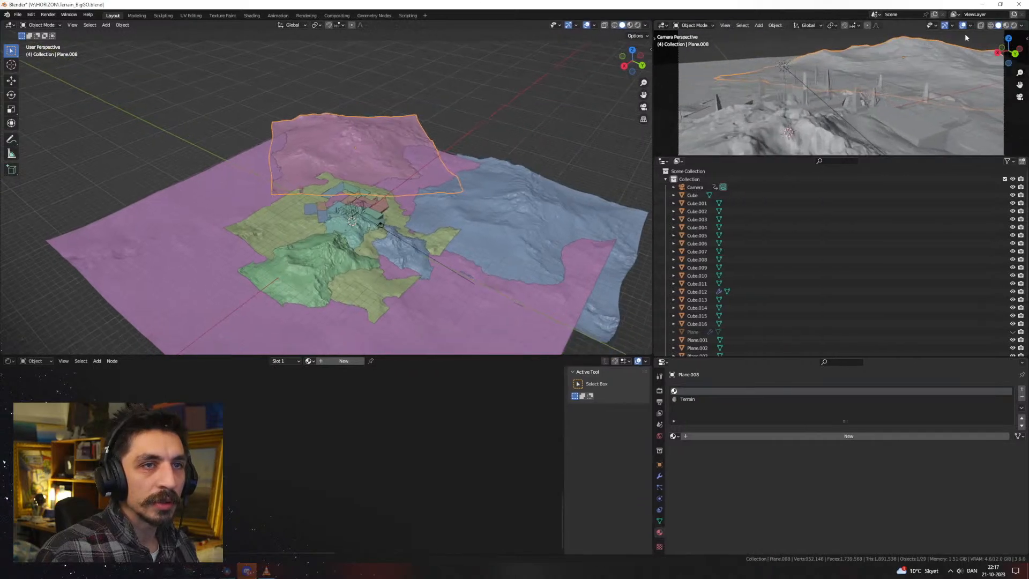
pyautogui.click(1014, 27)
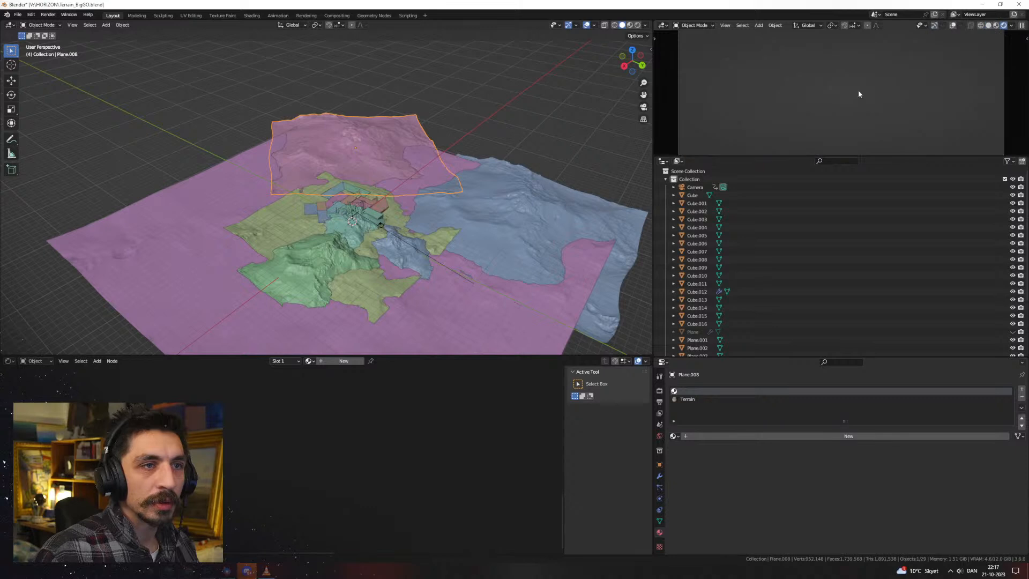
pyautogui.moveTo(660, 138); pyautogui.dragTo(722, 138)
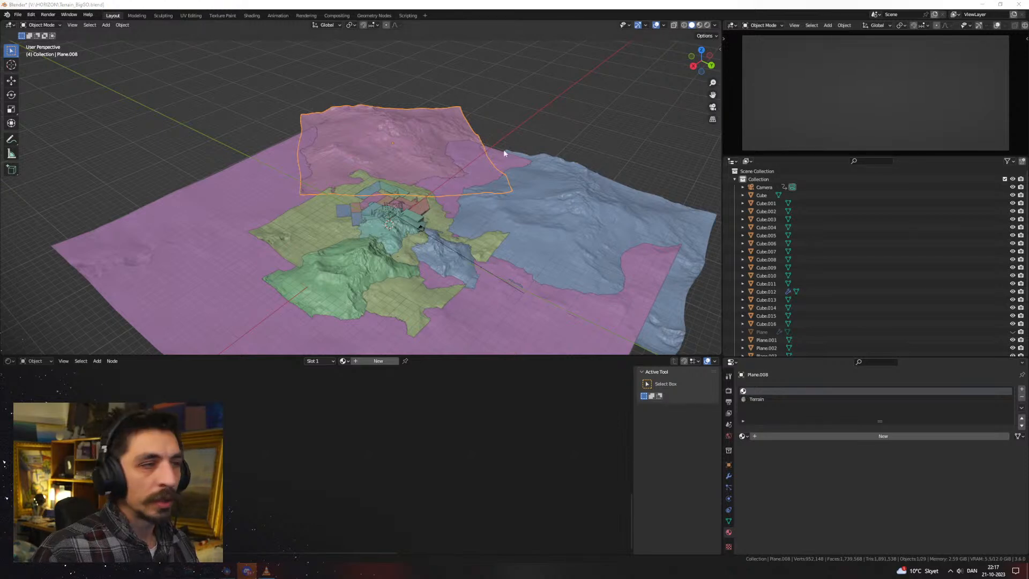
# Duplicate the distant mountain terrain and place the copy beside it at the landscape's far edge, keeping its height
pyautogui.click(435, 129)
pyautogui.moveTo(437, 131); pyautogui.dragTo(530, 169, button='middle')
pyautogui.hotkey('shift', 'd')
pyautogui.hotkey('shift', 'z')
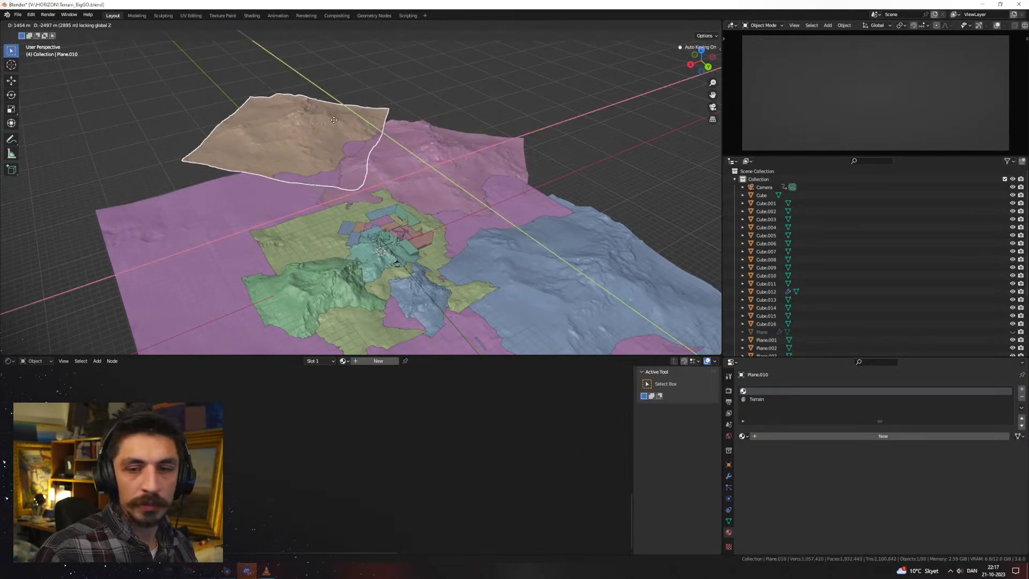
pyautogui.click(351, 125)
# Rotate the duplicated mountain terrain about 44° around the vertical axis and reposition it along the landscape's far edge
pyautogui.press('r')
pyautogui.press('z')
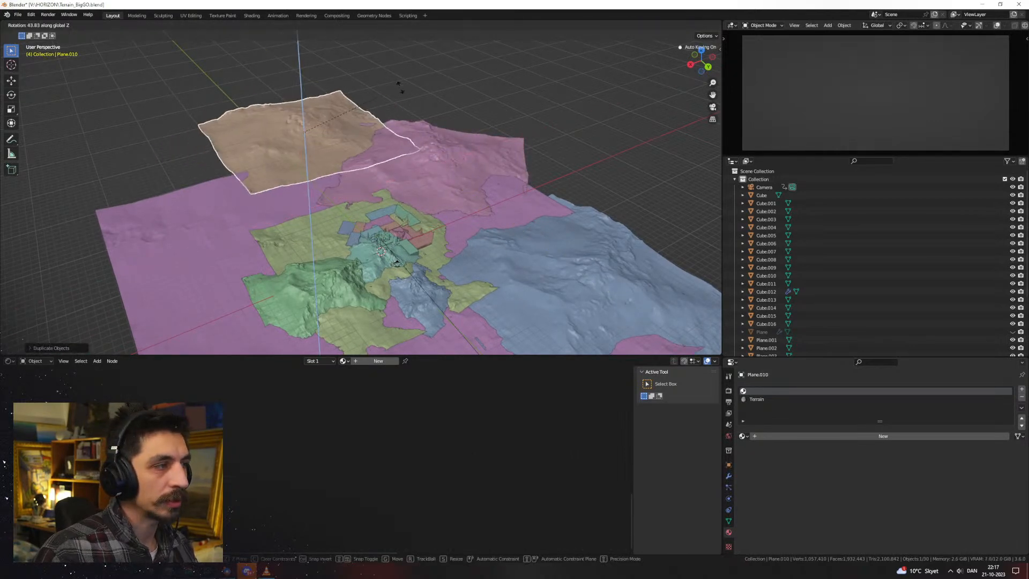
pyautogui.click(403, 94)
pyautogui.press('g')
pyautogui.click(376, 104)
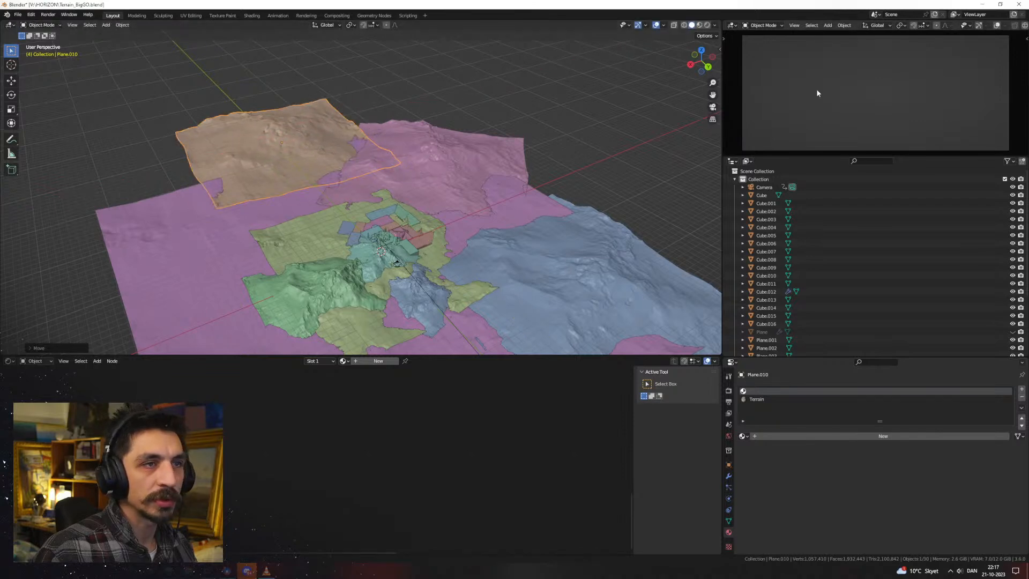
# Widen the camera viewport, enlarge the duplicated mountain terrain slightly, stretch it vertically, and apply its rotation and scale
pyautogui.moveTo(722, 107); pyautogui.dragTo(698, 104)
pyautogui.press('s')
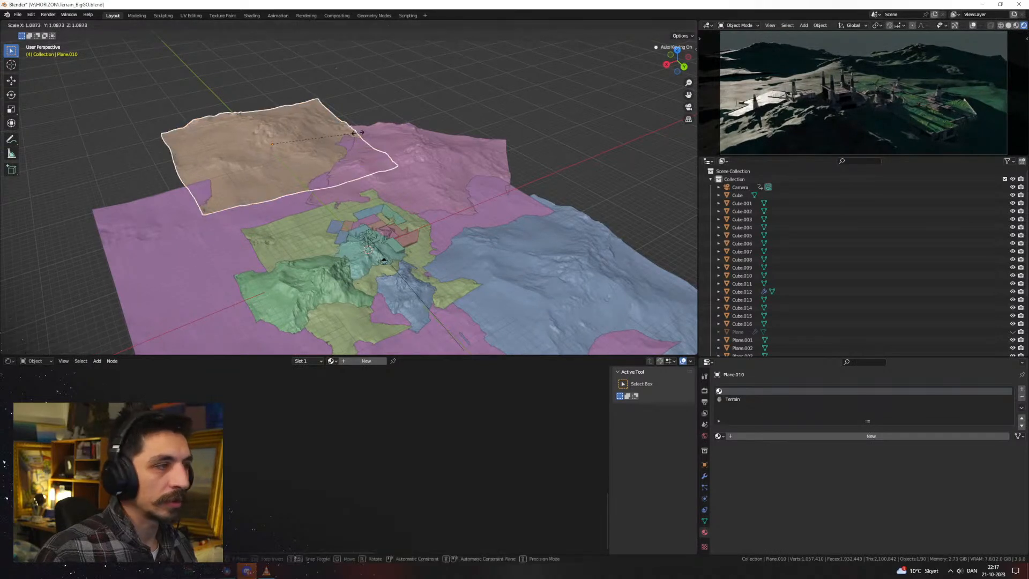
pyautogui.click(388, 149)
pyautogui.press('s')
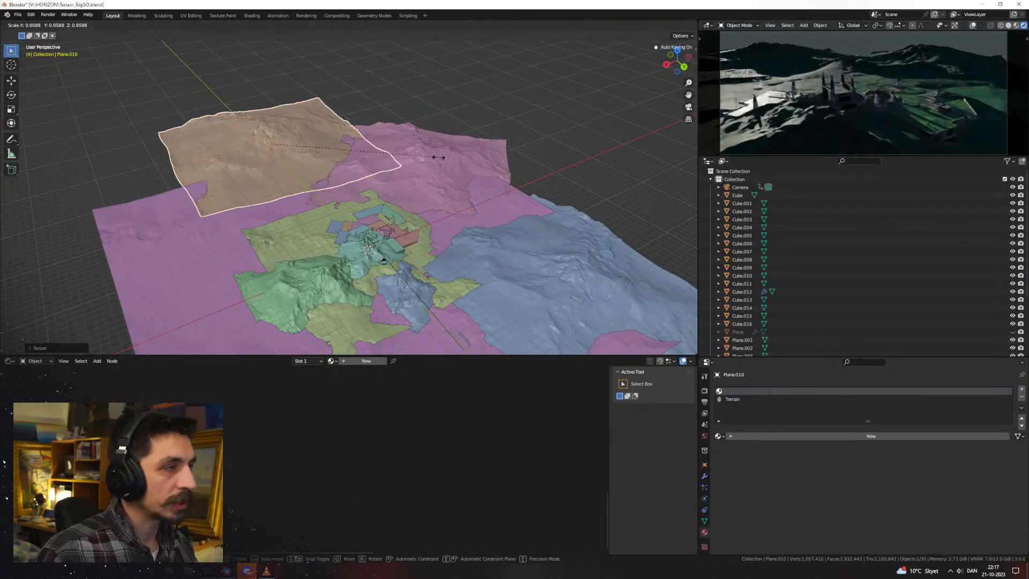
pyautogui.press('z')
pyautogui.click(389, 157)
pyautogui.hotkey('ctrl', 'a')
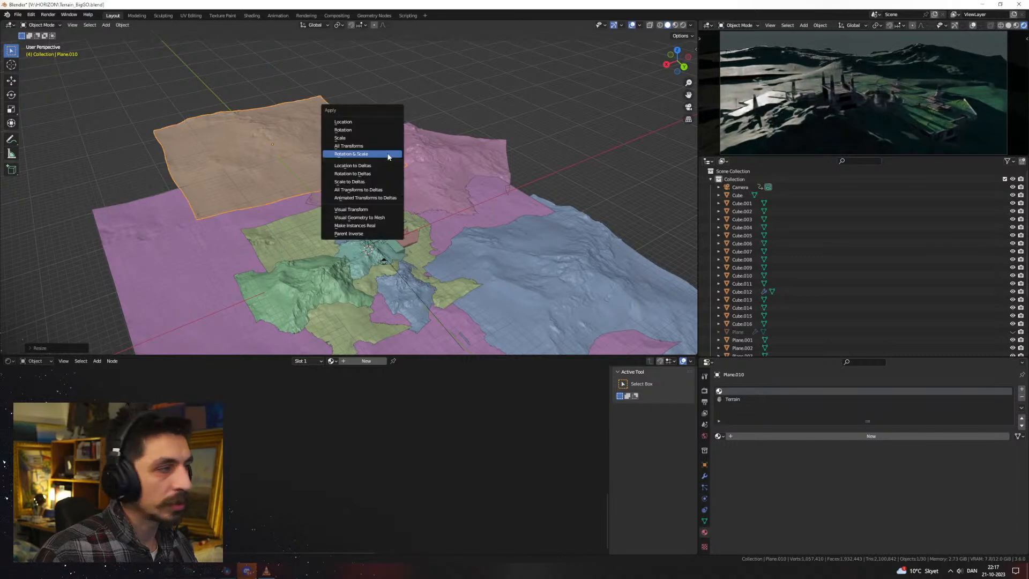
pyautogui.click(388, 155)
# Lower the duplicated mountain terrain about 105 m, refine its vertical-axis rotation and size, and apply rotation and scale
pyautogui.press('g')
pyautogui.press('z')
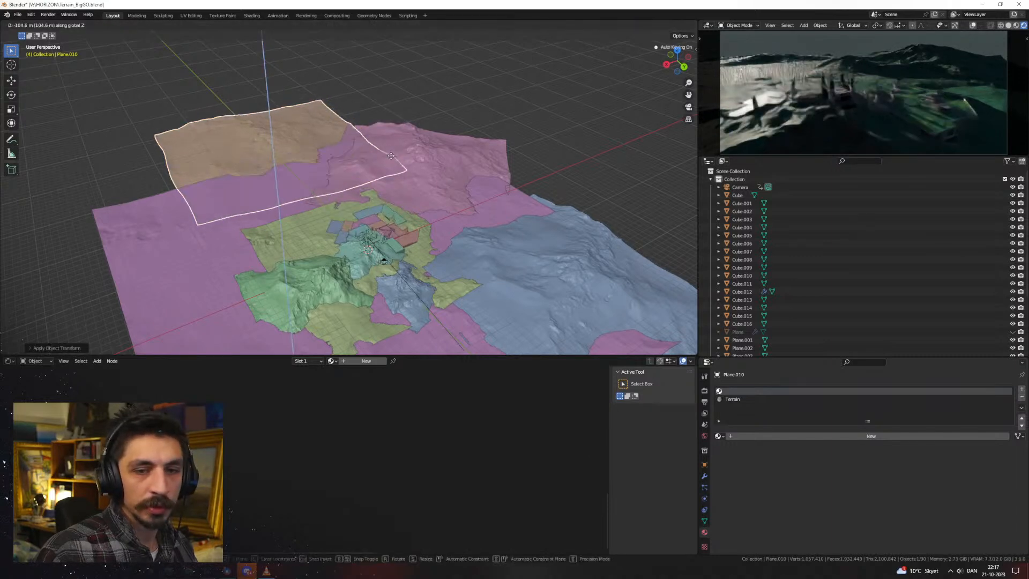
pyautogui.click(391, 156)
pyautogui.press('r')
pyautogui.press('z')
pyautogui.click(302, 234)
pyautogui.press('s')
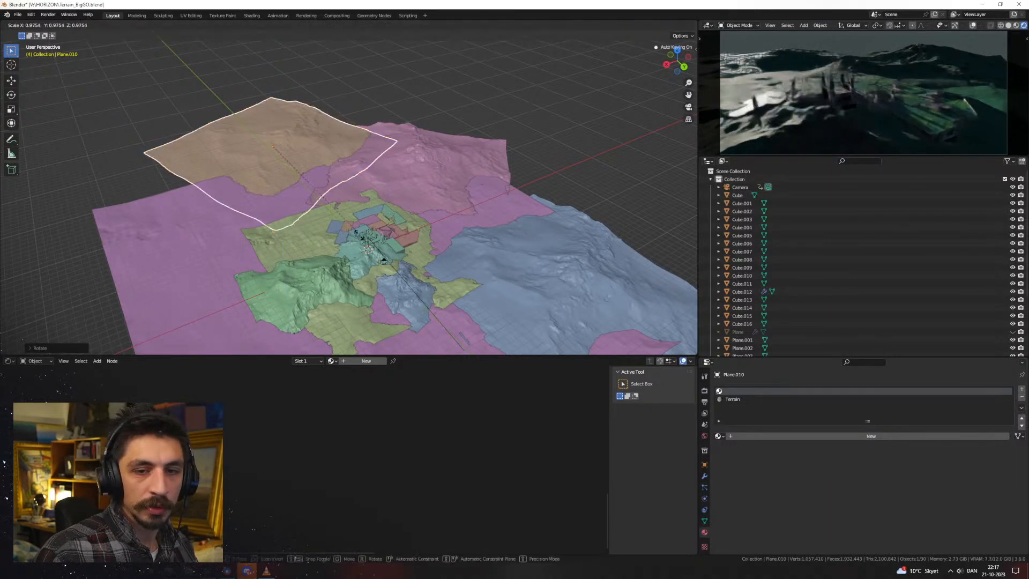
pyautogui.click(325, 228)
pyautogui.hotkey('ctrl', 'a')
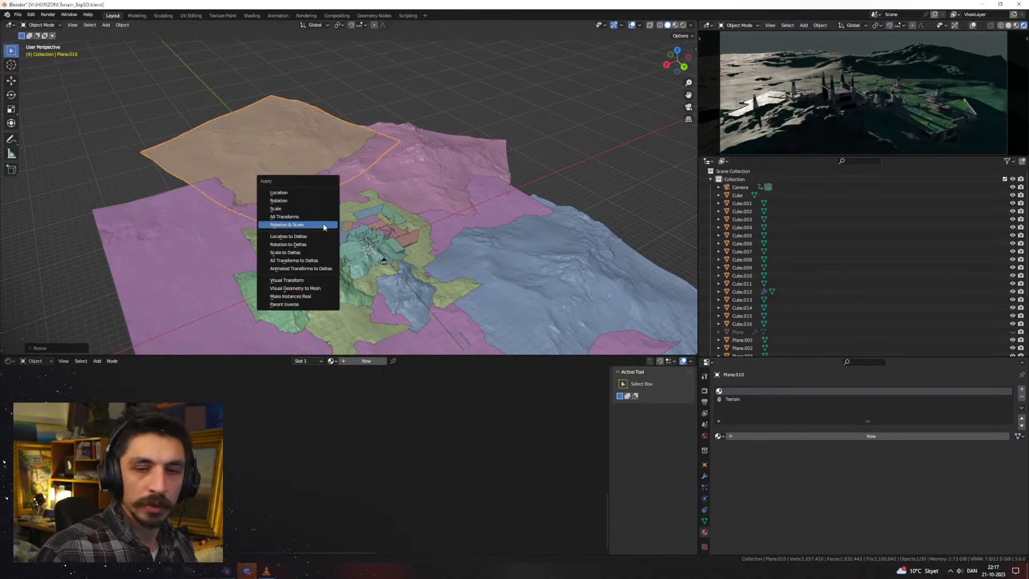
pyautogui.click(324, 225)
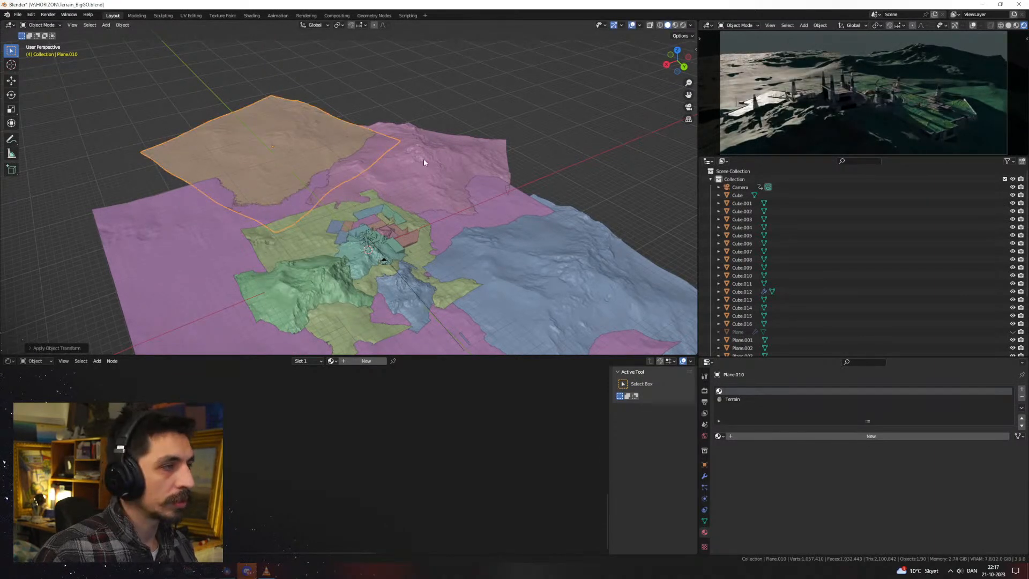
# Duplicate a mountain terrain behind the existing ones, scale the copy up, and apply its rotation and scale
pyautogui.hotkey('shift', 'd')
pyautogui.click(326, 47)
pyautogui.press('r')
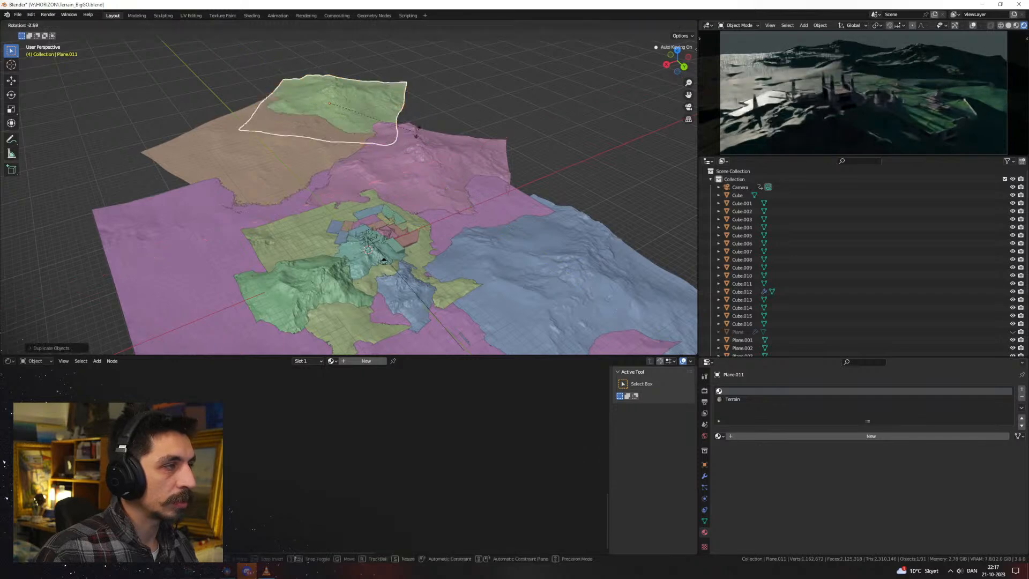
pyautogui.click(417, 130)
pyautogui.press('s')
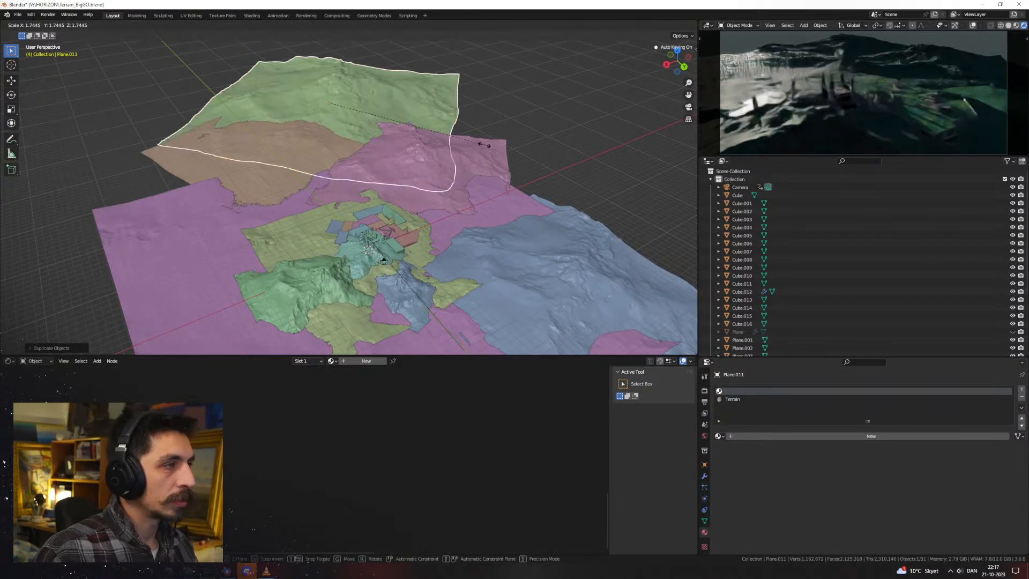
pyautogui.click(462, 142)
pyautogui.hotkey('ctrl', 'a')
pyautogui.click(462, 142)
# Rotate the new mountain copy around the vertical axis and slide it horizontally behind the brown mountain terrain
pyautogui.press('r')
pyautogui.press('z')
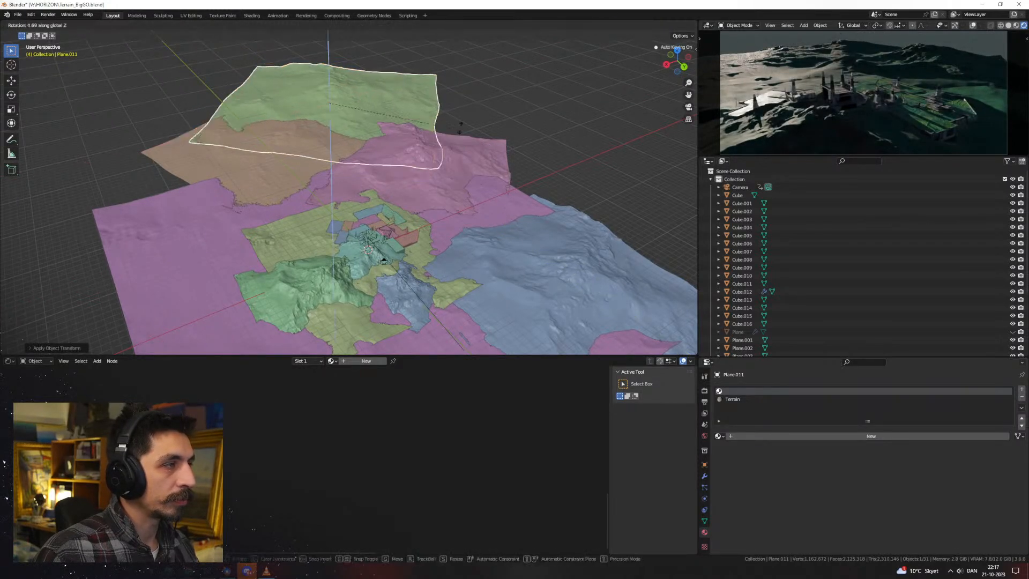
pyautogui.click(426, 68)
pyautogui.press('g')
pyautogui.hotkey('shift', 'z')
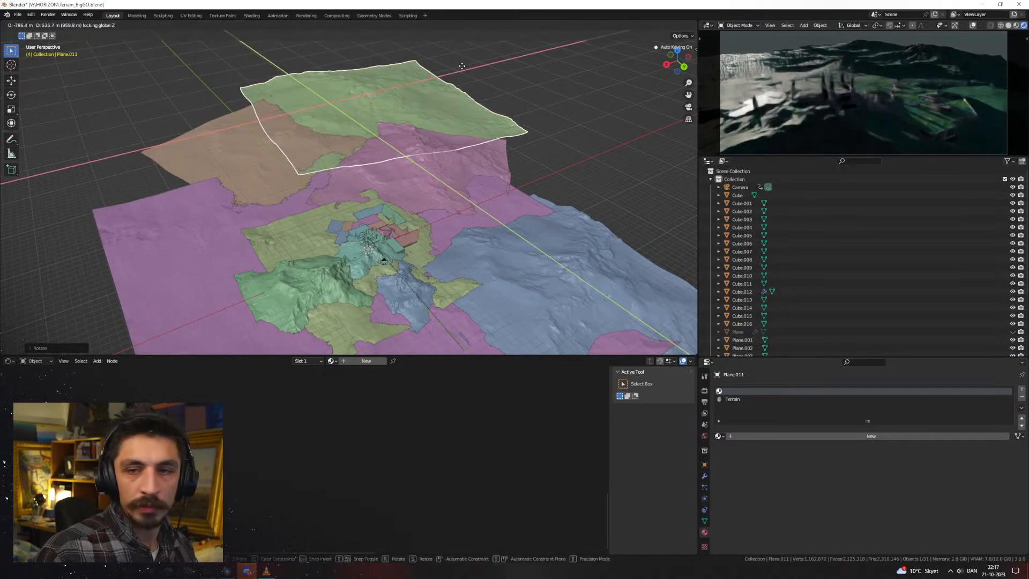
pyautogui.click(295, 55)
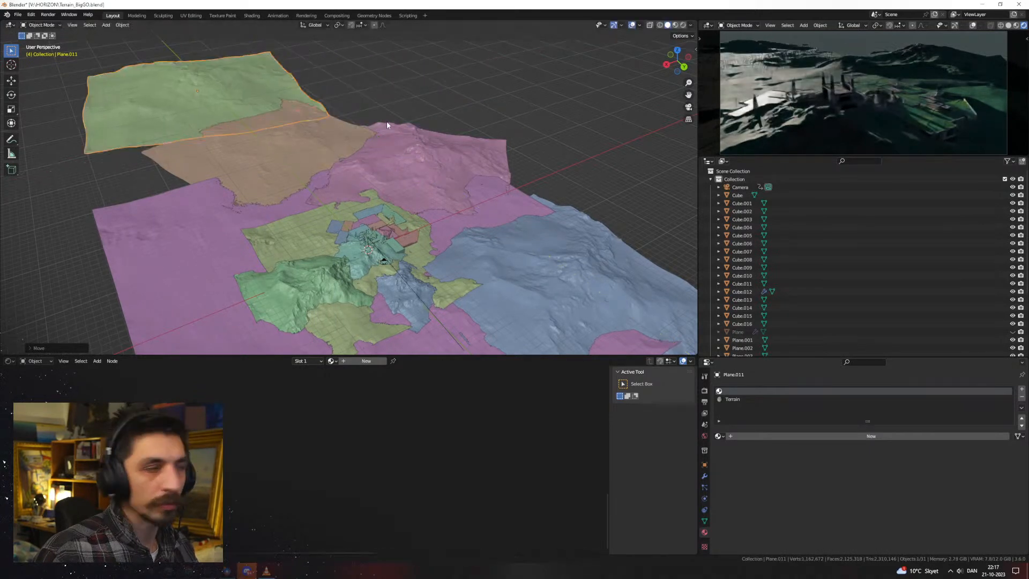
# Duplicate the large flat ground terrain behind the landscape, scale the copy up, and adjust its height beneath the far mountains
pyautogui.hotkey('shift', 'd')
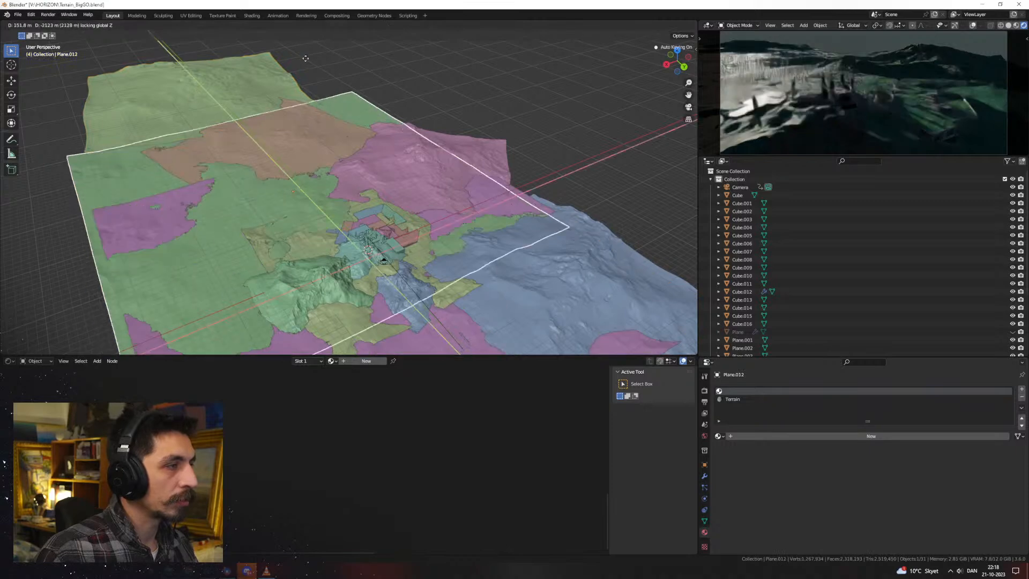
pyautogui.click(459, 140)
pyautogui.press('s')
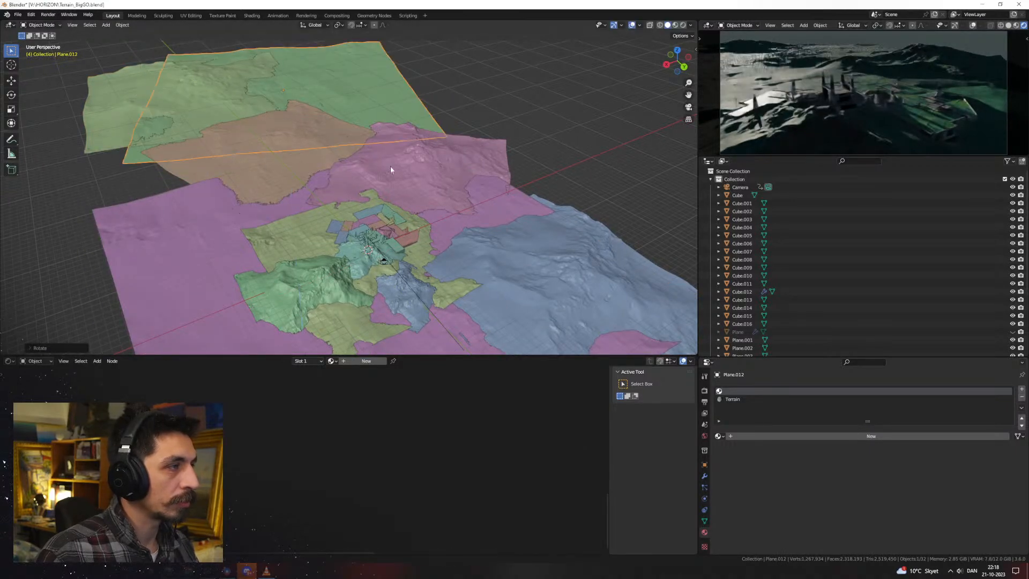
pyautogui.click(475, 206)
pyautogui.press('g')
pyautogui.press('z')
pyautogui.click(473, 208)
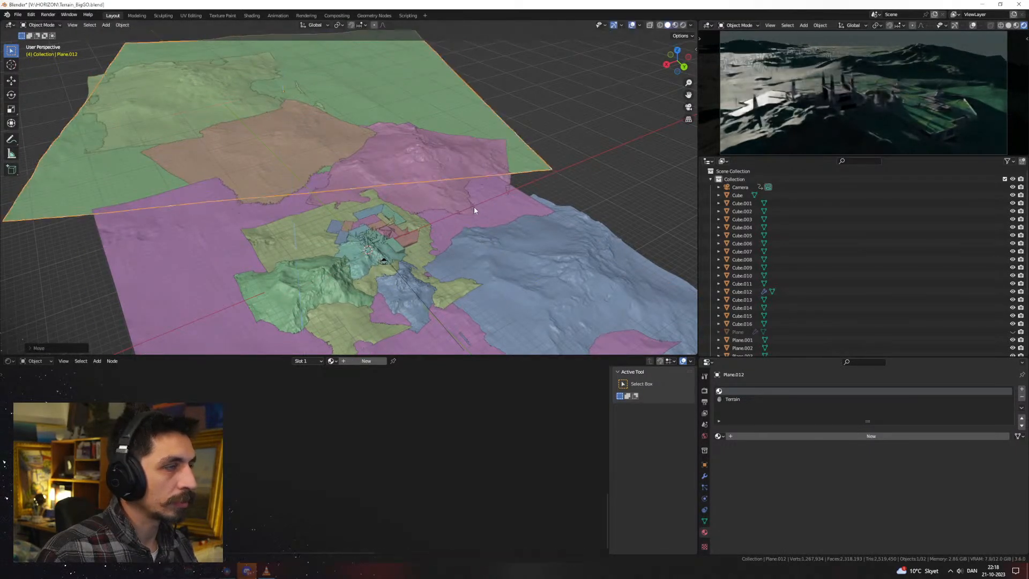
pyautogui.press('g')
pyautogui.press('z')
pyautogui.click(469, 209)
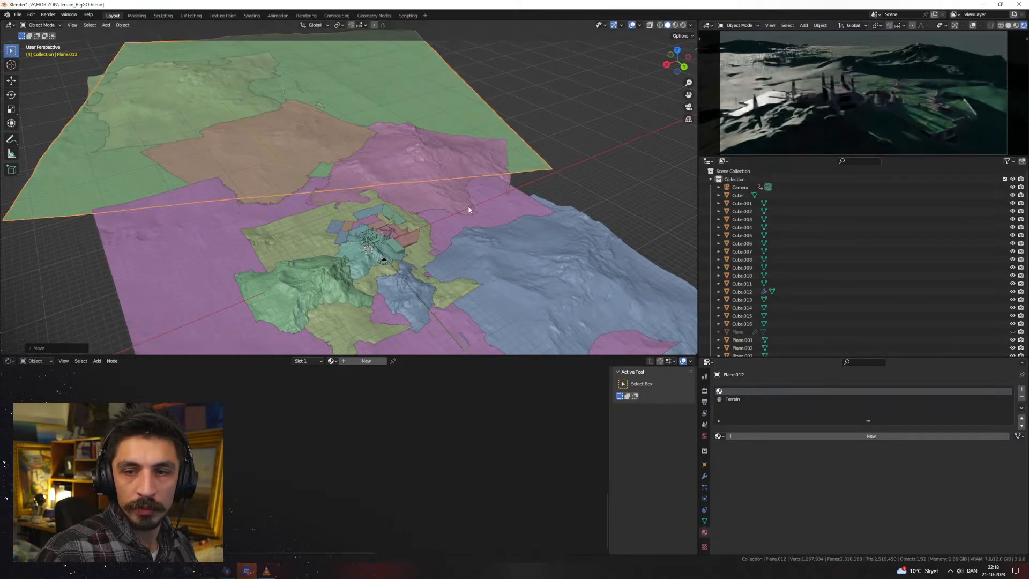
# Rotate the copied ground terrain around the vertical axis and shift it horizontally to overlap the original ground's far edge
pyautogui.press('r')
pyautogui.press('z')
pyautogui.click(543, 207)
pyautogui.press('g')
pyautogui.hotkey('shift', 'z')
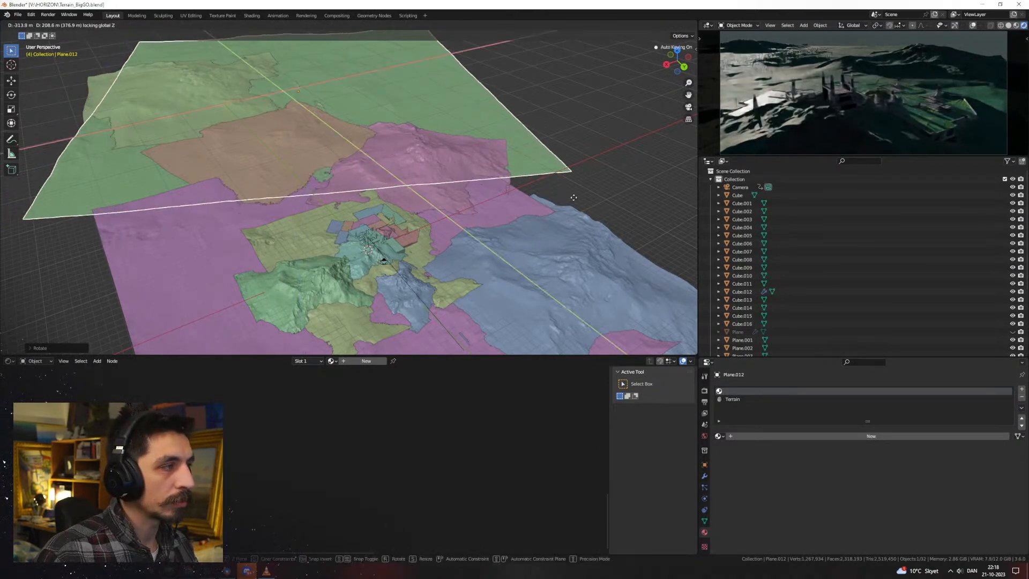
pyautogui.click(566, 207)
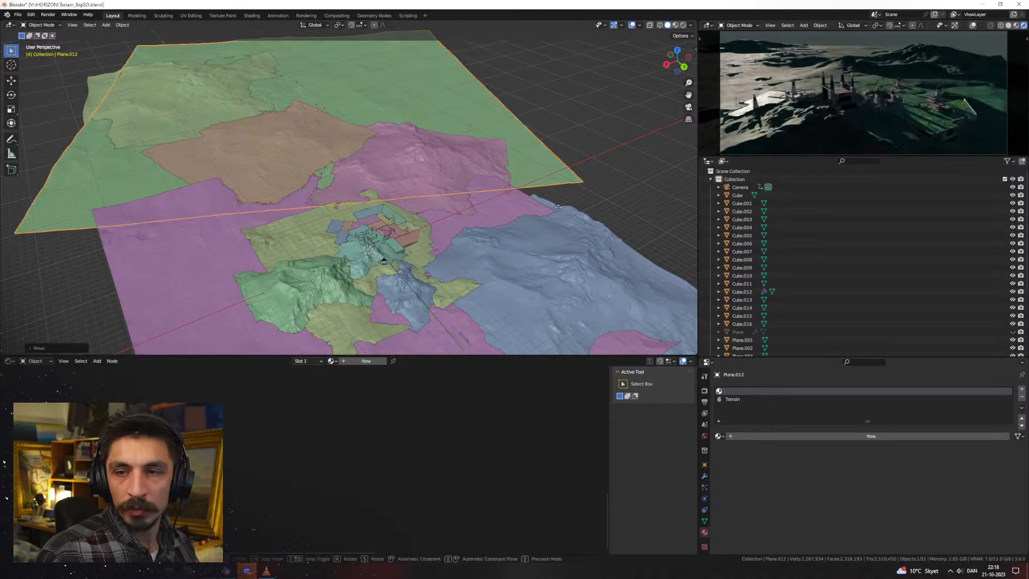
# Scale the copied ground terrain vertically and refine its rotation around the vertical axis
pyautogui.press('z')
pyautogui.click(537, 220)
pyautogui.scroll(-3, 441, 202)
pyautogui.moveTo(412, 222); pyautogui.dragTo(297, 199, button='middle')
pyautogui.press('r')
pyautogui.press('z')
pyautogui.click(486, 243)
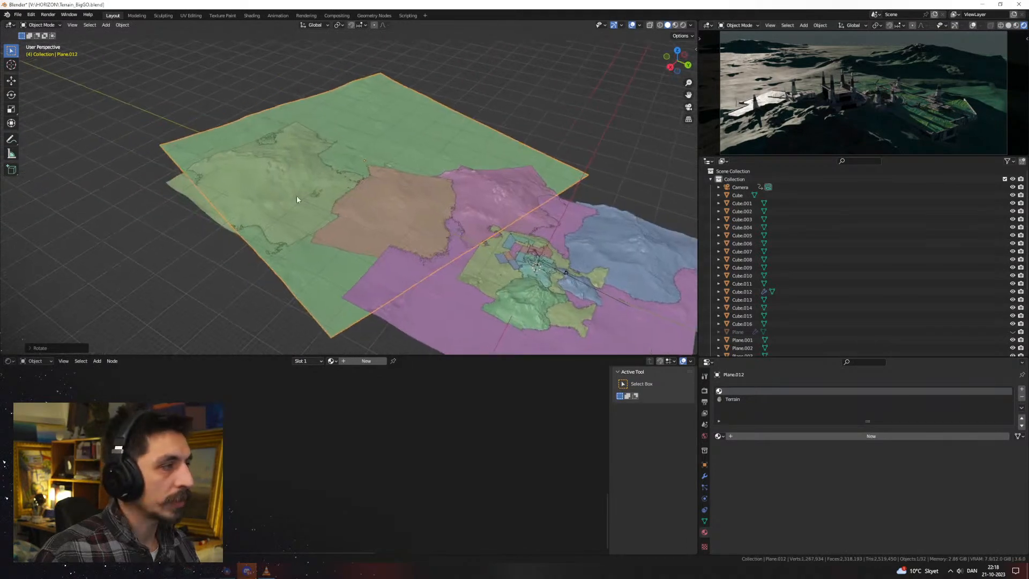
# Duplicate a mountain terrain onto the copied ground's far edge, rotate it around the vertical axis, and stretch it vertically
pyautogui.hotkey('shift', 'd')
pyautogui.hotkey('shift', 'z')
pyautogui.click(391, 97)
pyautogui.press('r')
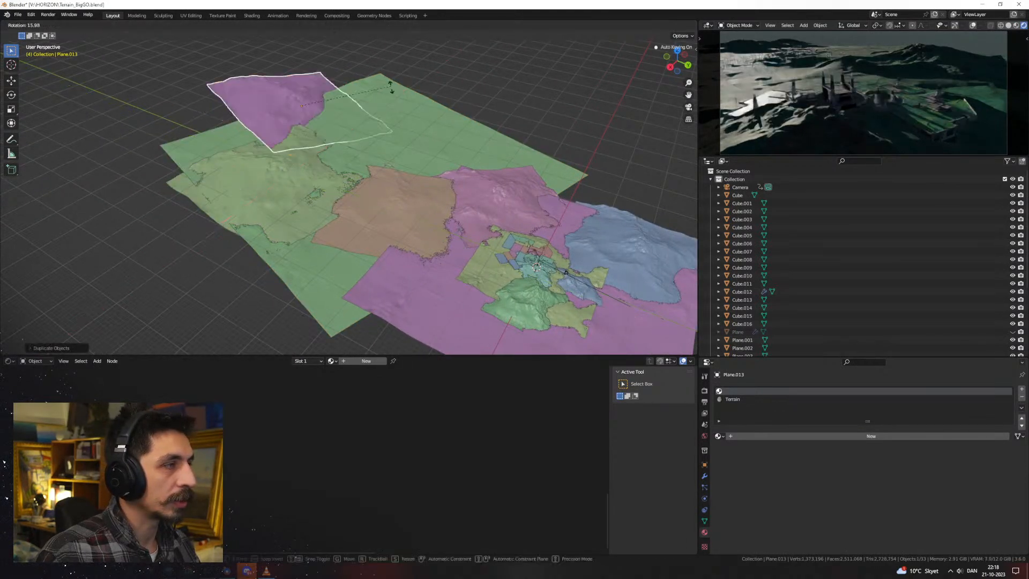
pyautogui.press('z')
pyautogui.click(331, 162)
pyautogui.press('s')
pyautogui.press('z')
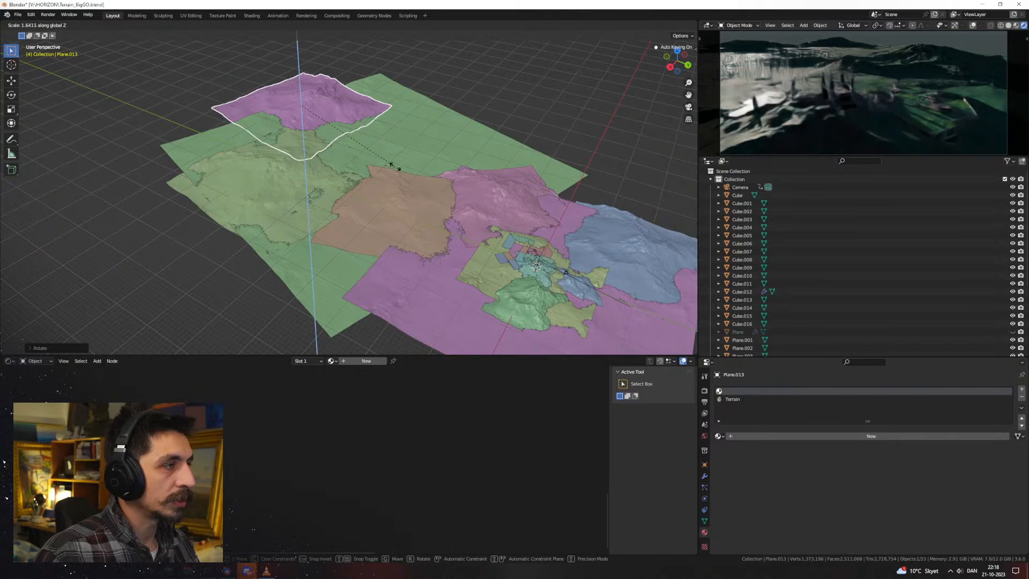
pyautogui.click(395, 144)
# Duplicate the far-edge mountain beside itself, rotate the copy around the vertical axis, and scale it up
pyautogui.hotkey('shift', 'd')
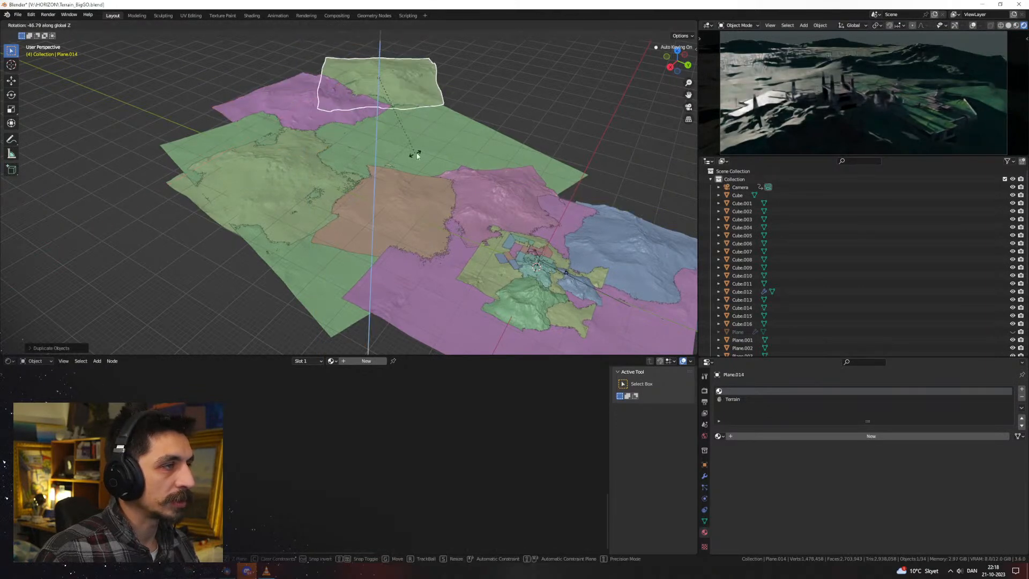
pyautogui.click(431, 161)
pyautogui.press('s')
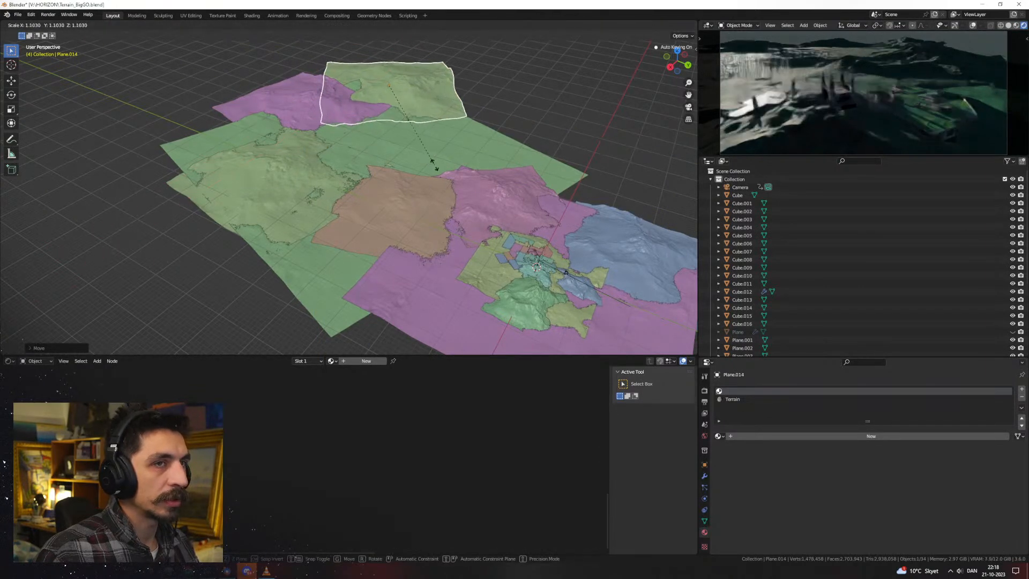
pyautogui.click(494, 180)
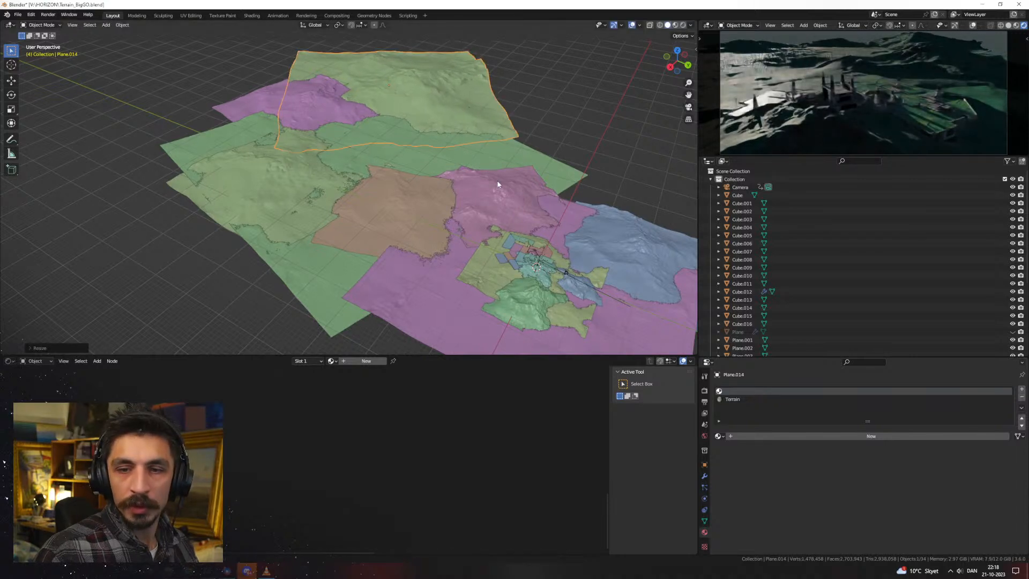
# Slide the enlarged mountain copy horizontally to the copied ground's outer far corner and apply its rotation and scale
pyautogui.press('g')
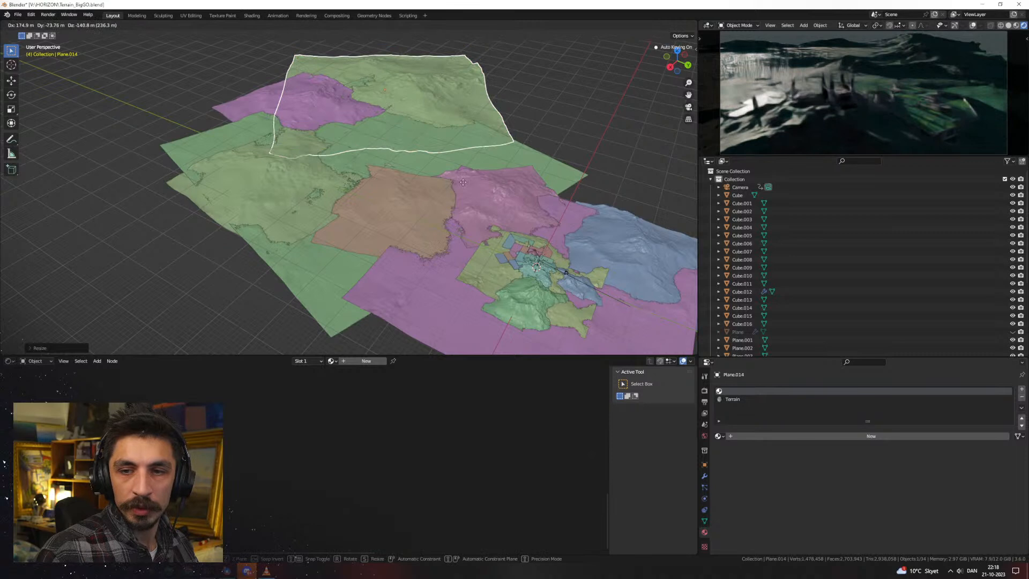
pyautogui.hotkey('shift', 'z')
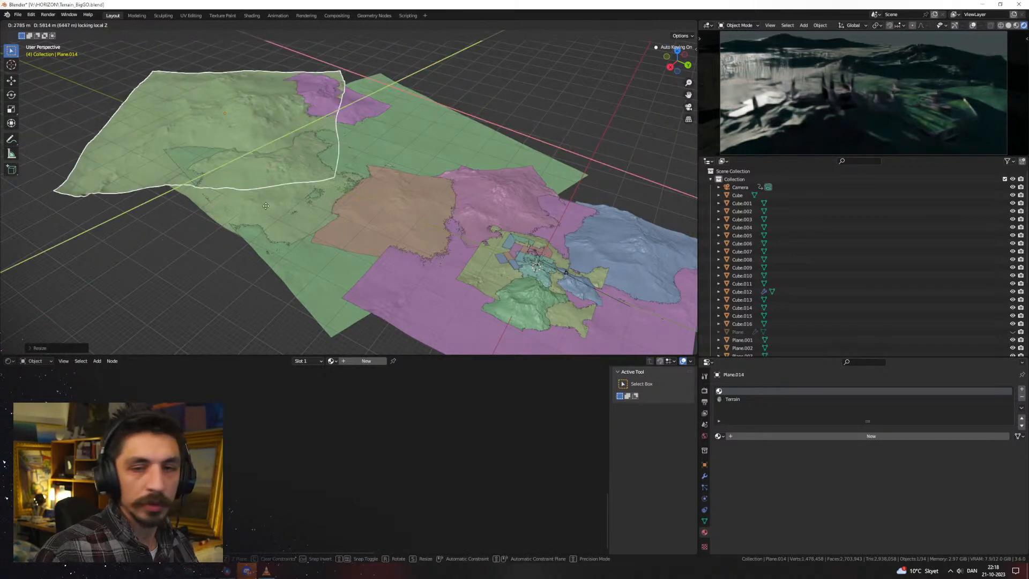
pyautogui.click(256, 208)
pyautogui.hotkey('ctrl', 'a')
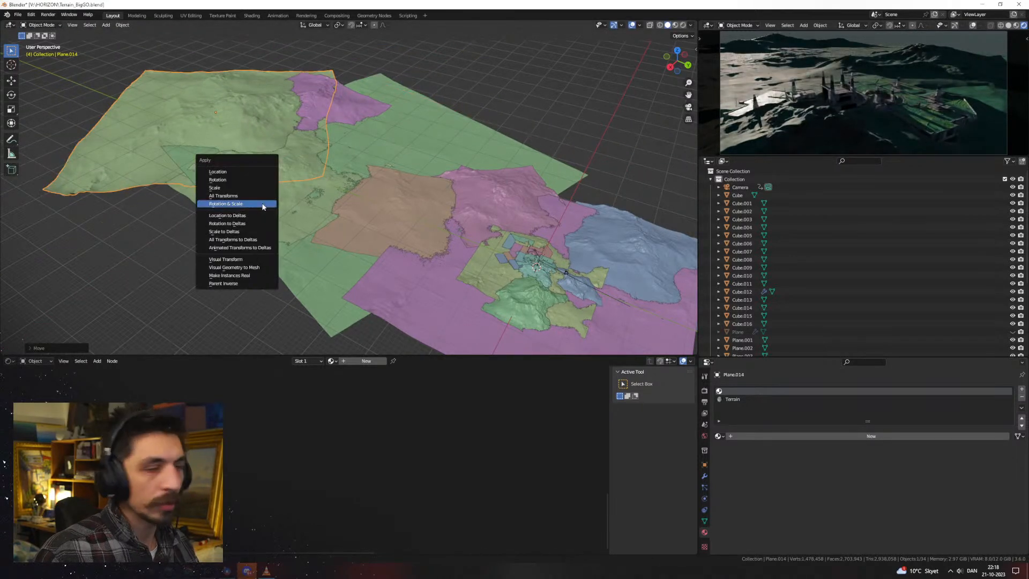
pyautogui.click(262, 205)
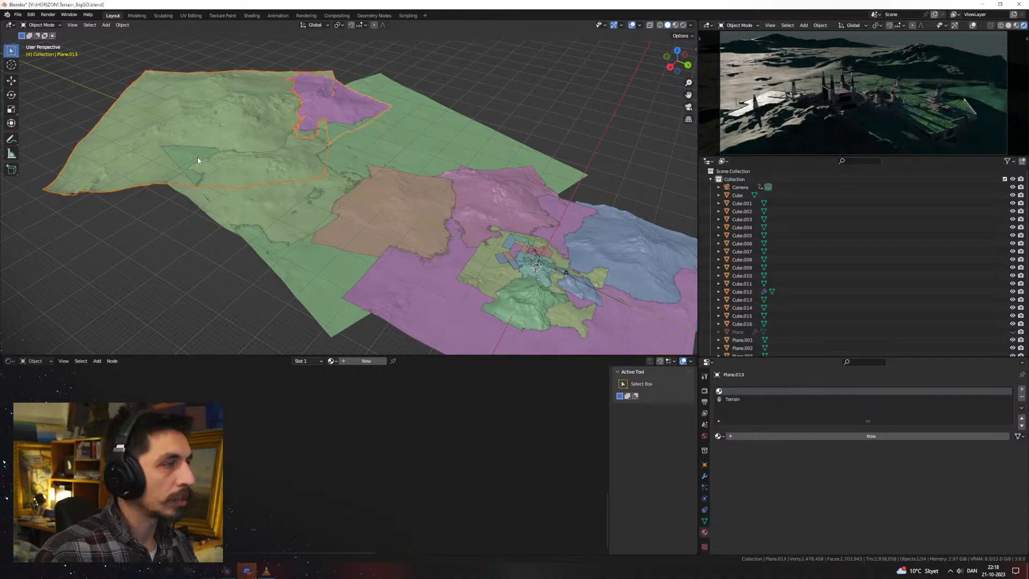
# Duplicate the pink mountain terrain behind the city beyond the copied ground, and rotate the copy about 41° around the vertical axis
pyautogui.click(197, 187)
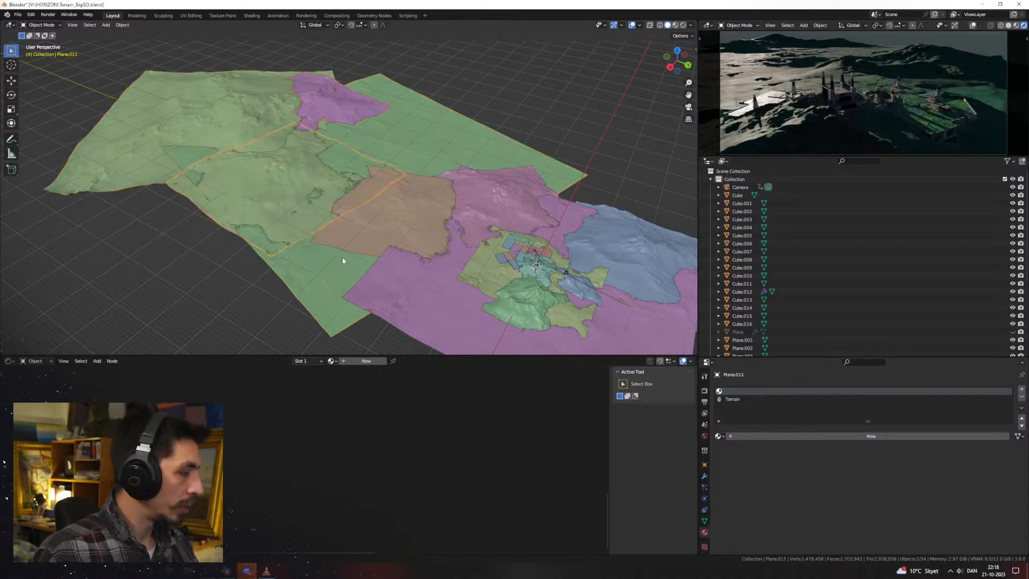
pyautogui.moveTo(470, 189); pyautogui.dragTo(443, 189, button='middle')
pyautogui.click(469, 236)
pyautogui.moveTo(469, 236); pyautogui.dragTo(447, 221, button='middle')
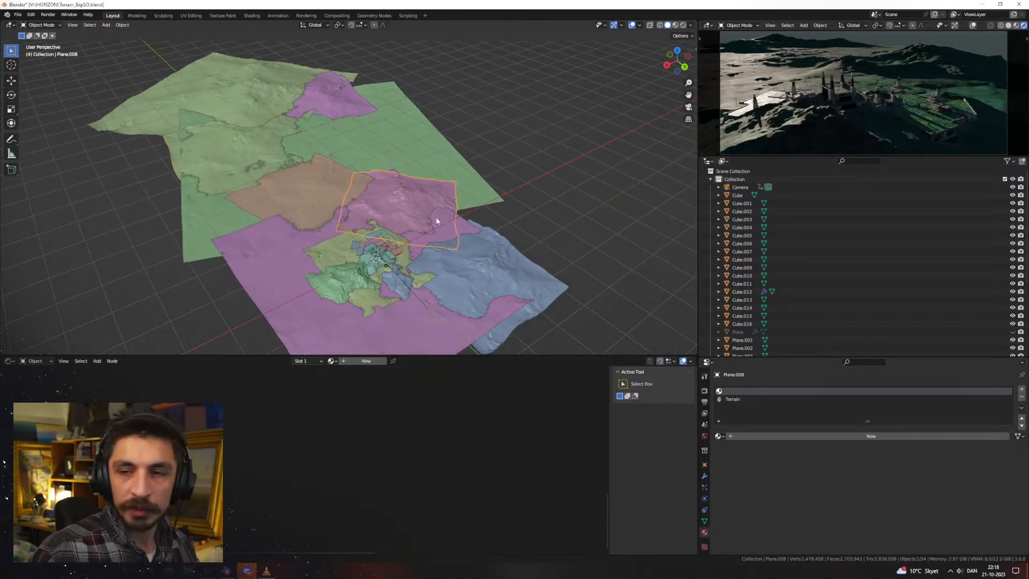
pyautogui.hotkey('shift', 'd')
pyautogui.press('r')
pyautogui.press('z')
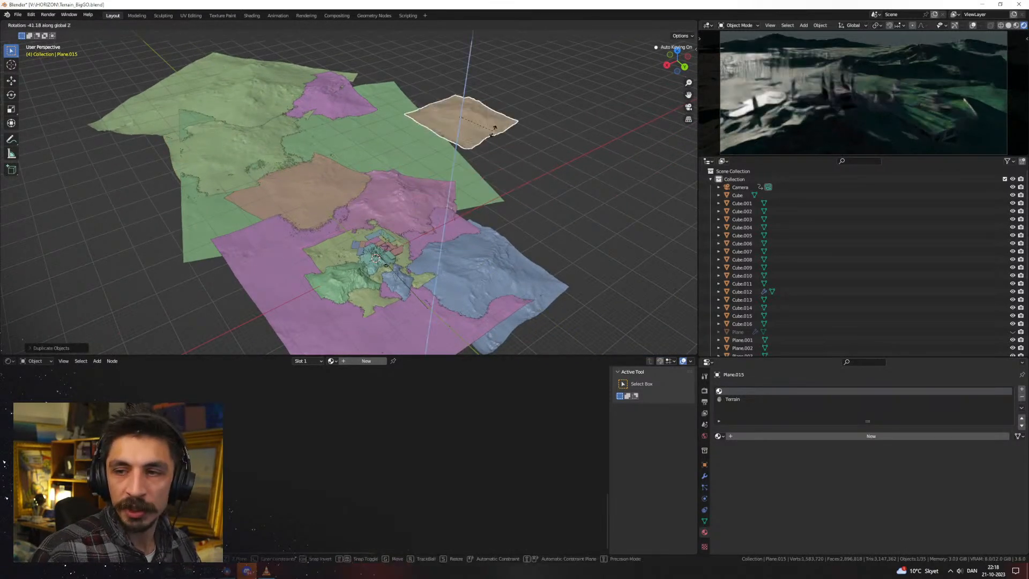
pyautogui.click(494, 130)
# Scale the new mountain copy horizontally by about 2.16 and lower it so its edge sinks into the ground terrain
pyautogui.press('s')
pyautogui.hotkey('shift', 'z')
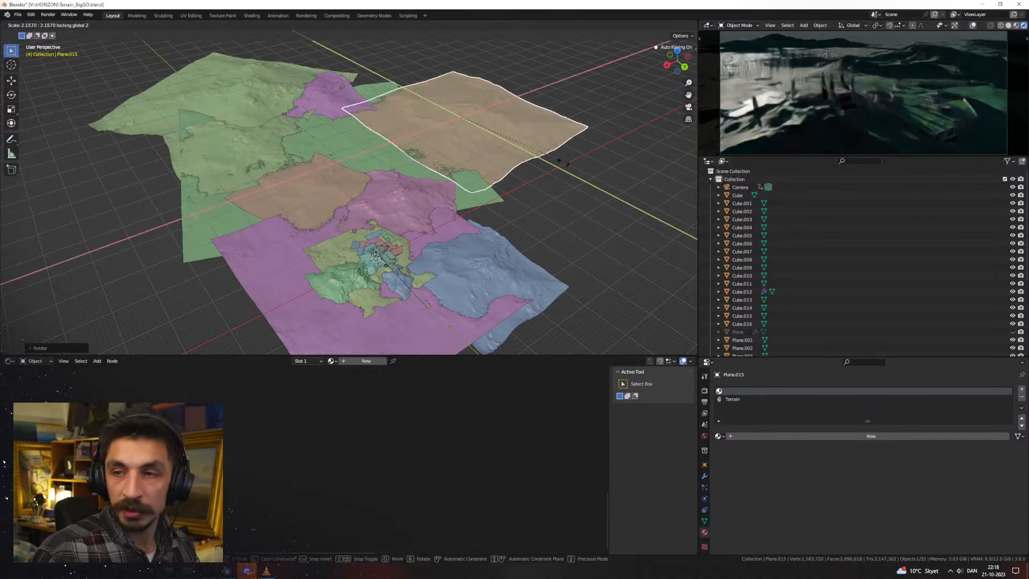
pyautogui.click(563, 161)
pyautogui.press('g')
pyautogui.press('z')
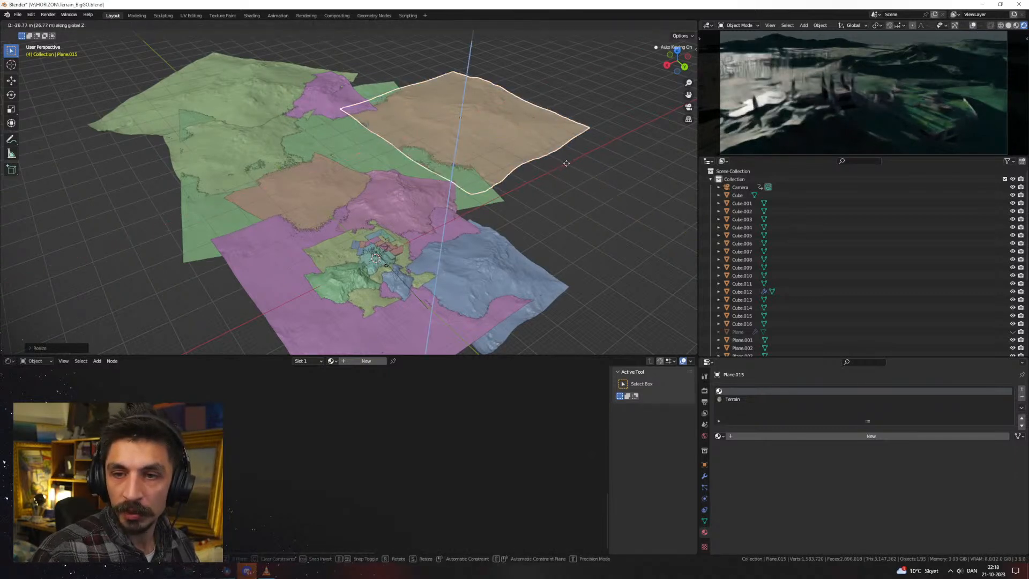
pyautogui.click(566, 163)
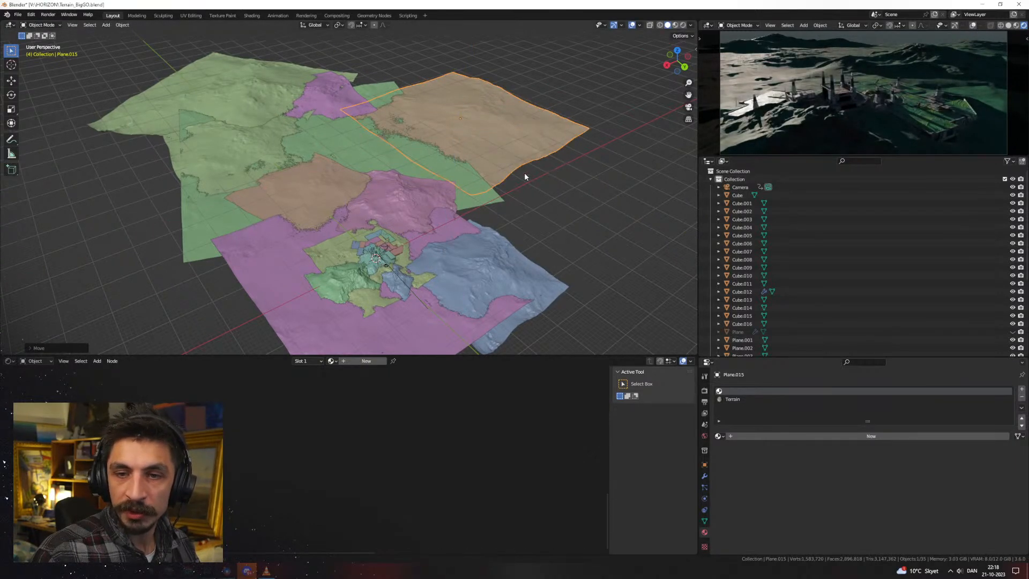
# Focus on the green mountain at the terrain's far edge and reshape it with the Grab sculpt brush where it meets the purple mountain
pyautogui.click(347, 92)
pyautogui.scroll(4, 412, 139)
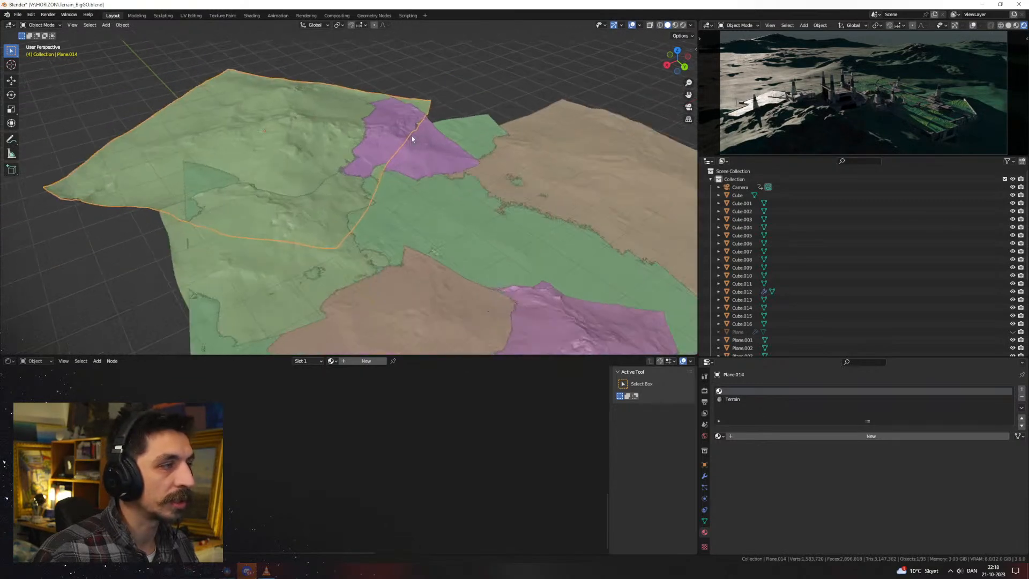
pyautogui.press('KP_Decimal')
pyautogui.scroll(6, 401, 234)
pyautogui.moveTo(401, 234); pyautogui.dragTo(347, 239, button='middle')
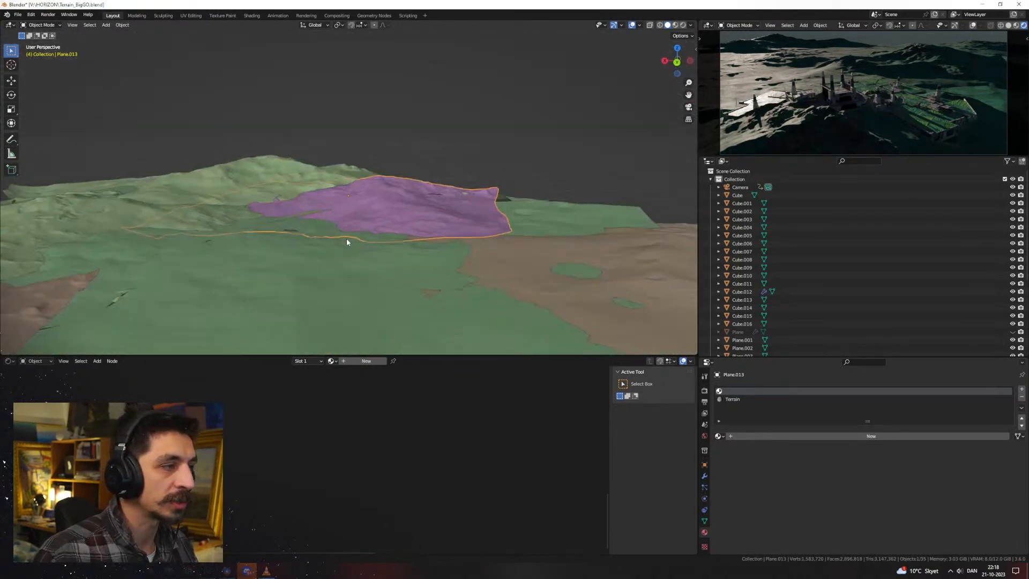
pyautogui.scroll(2, 358, 237)
pyautogui.click(349, 211)
pyautogui.hotkey('ctrl', 'Tab')
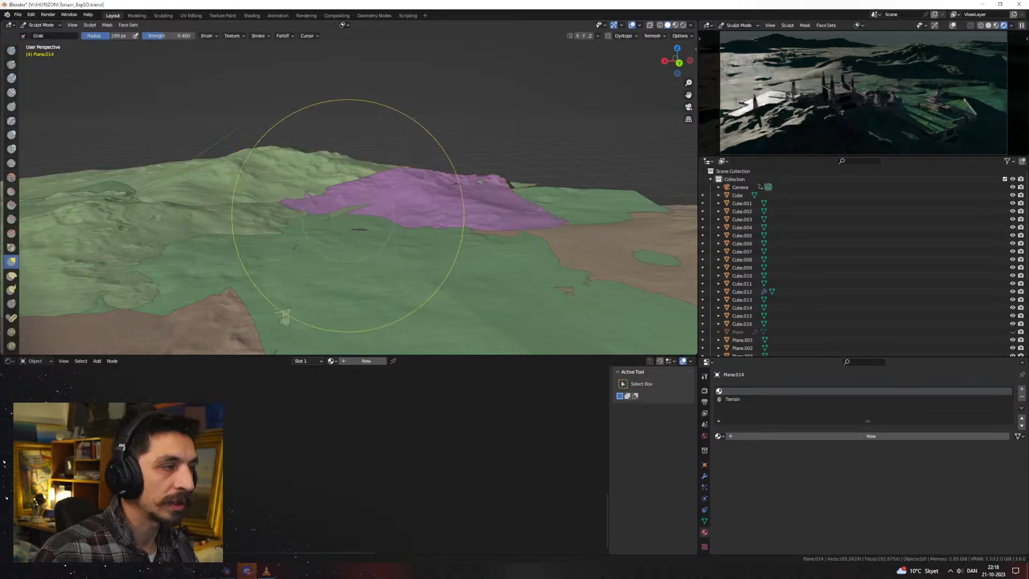
pyautogui.moveTo(504, 183)
pyautogui.mouseDown(button='middle')
pyautogui.moveTo(509, 198)
pyautogui.moveTo(476, 196)
pyautogui.mouseUp(button='middle')
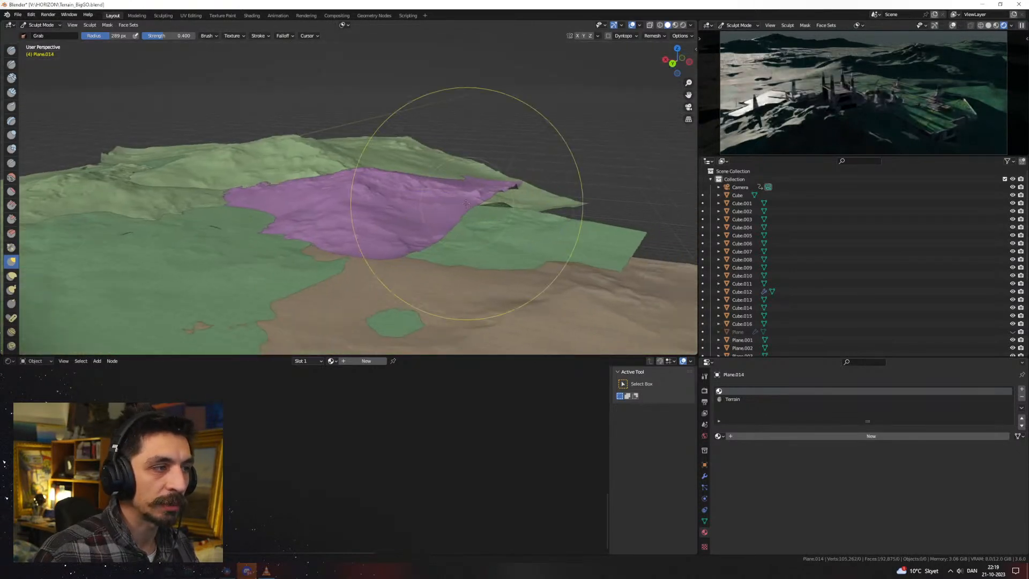
# Sculpt the purple mountain's outer edge down toward the ground with an enlarged Grab brush
pyautogui.hotkey('ctrl', 'Tab')
pyautogui.click(483, 194)
pyautogui.hotkey('ctrl', 'Tab')
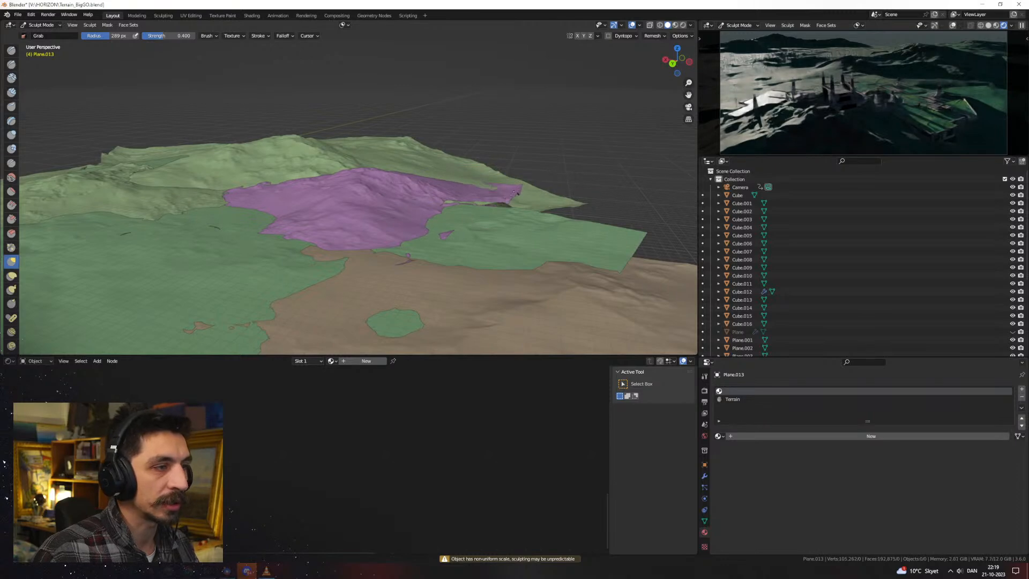
pyautogui.moveTo(485, 211)
pyautogui.mouseDown(button='middle')
pyautogui.moveTo(437, 200)
pyautogui.moveTo(464, 194)
pyautogui.mouseUp(button='middle')
pyautogui.press('f')
pyautogui.click(535, 161)
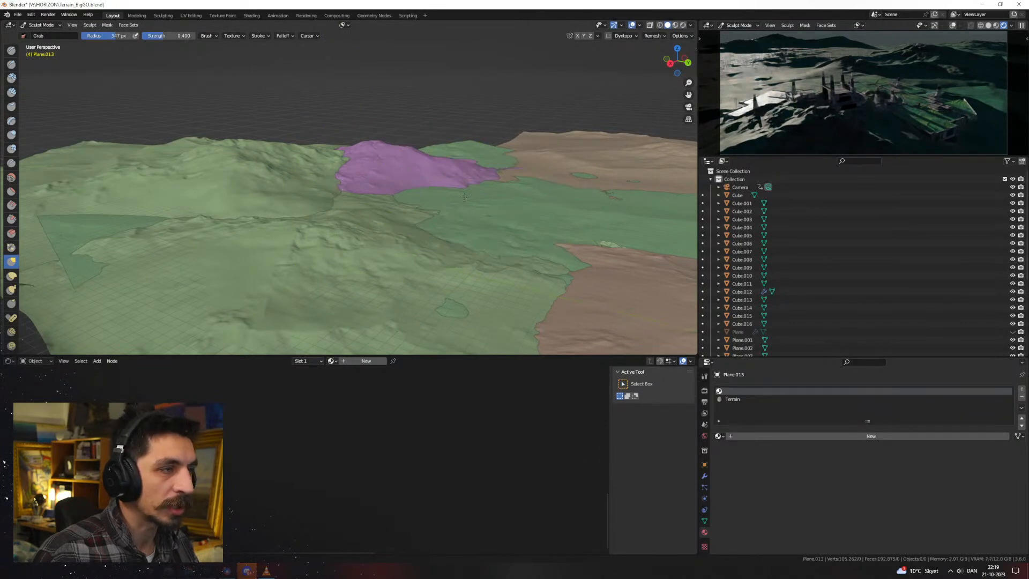
# Select the large green ground terrain and pull its exposed corner between the two green mountains inward with the Grab brush
pyautogui.hotkey('ctrl', 'Tab')
pyautogui.click(393, 199)
pyautogui.scroll(-3, 377, 210)
pyautogui.moveTo(377, 210); pyautogui.dragTo(357, 233, button='middle')
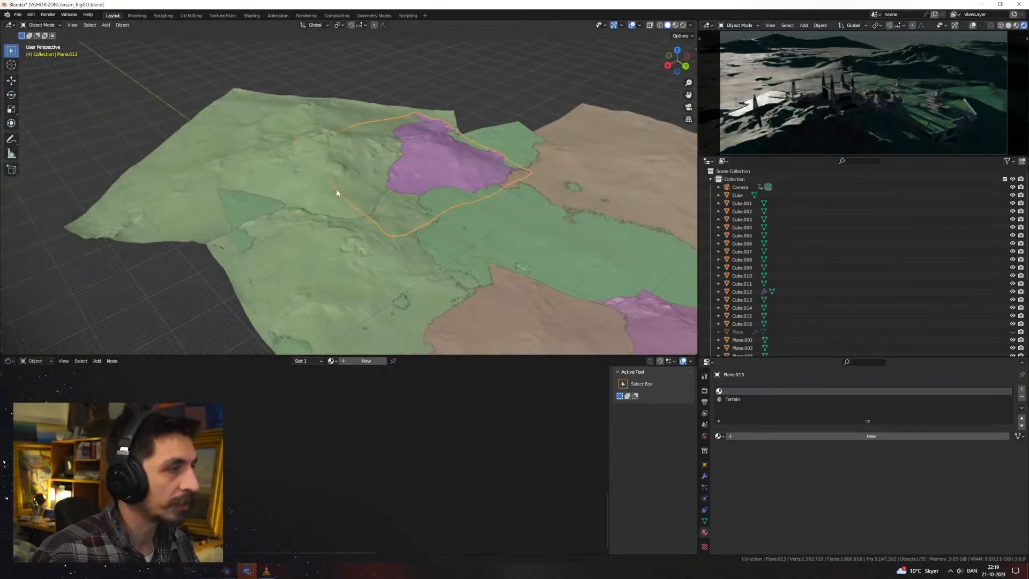
pyautogui.click(337, 188)
pyautogui.moveTo(430, 204); pyautogui.dragTo(418, 211, button='middle')
pyautogui.moveTo(287, 189); pyautogui.dragTo(351, 193, button='middle')
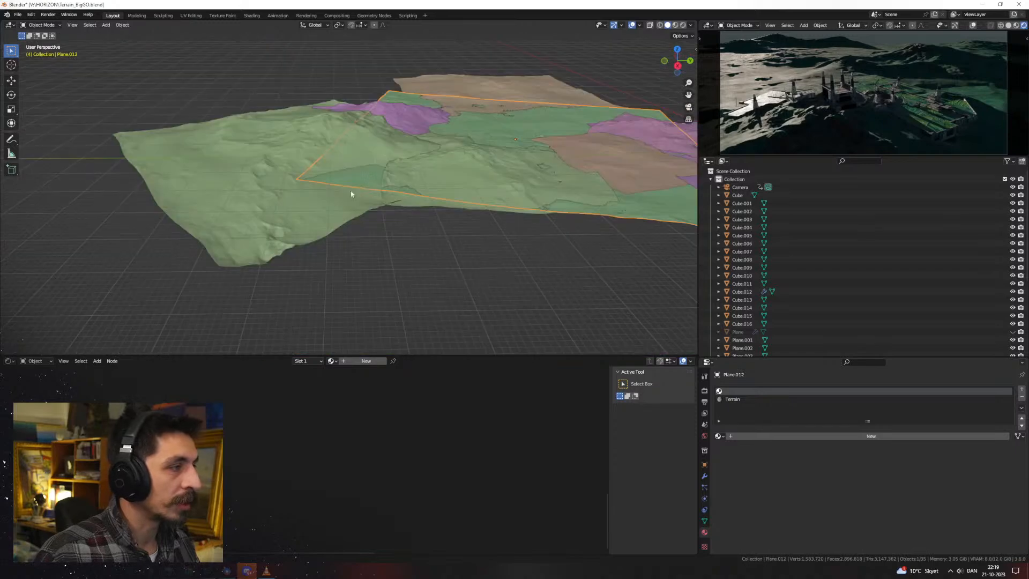
pyautogui.click(368, 223)
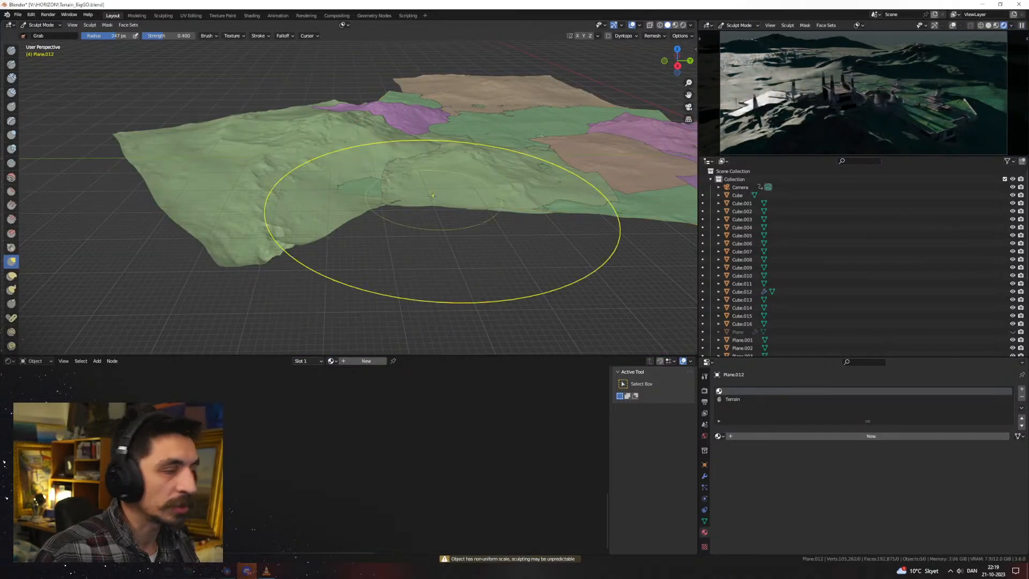
pyautogui.moveTo(432, 196); pyautogui.dragTo(485, 160, button='middle')
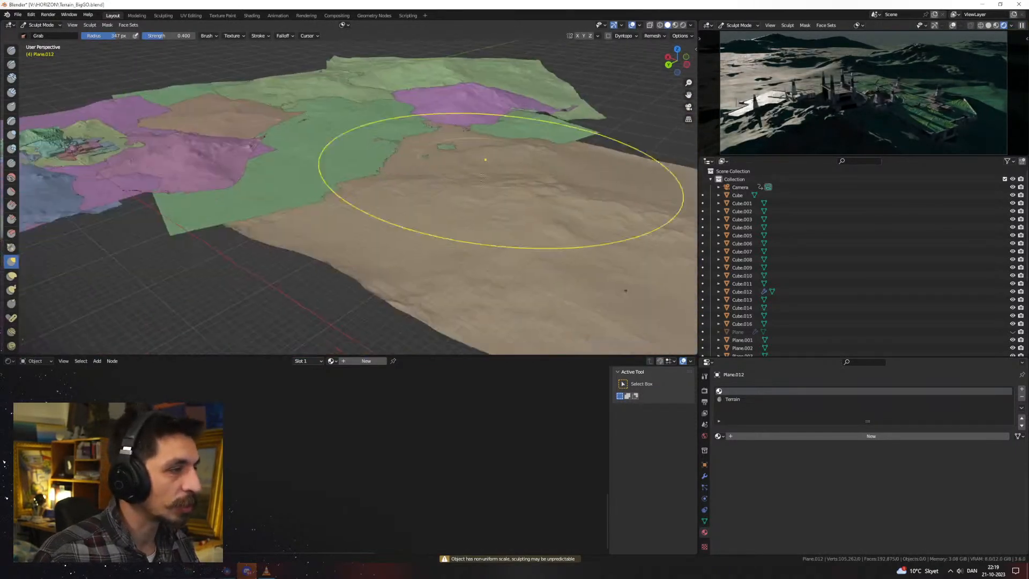
# Sculpt the green ground's open edge beside the large brown mountain with the Grab brush, and return to Object Mode
pyautogui.scroll(-5, 482, 176)
pyautogui.scroll(2, 488, 203)
pyautogui.moveTo(423, 203)
pyautogui.mouseDown(button='middle')
pyautogui.moveTo(456, 226)
pyautogui.moveTo(457, 211)
pyautogui.mouseUp(button='middle')
pyautogui.hotkey('ctrl', 'Tab')
pyautogui.click(420, 222)
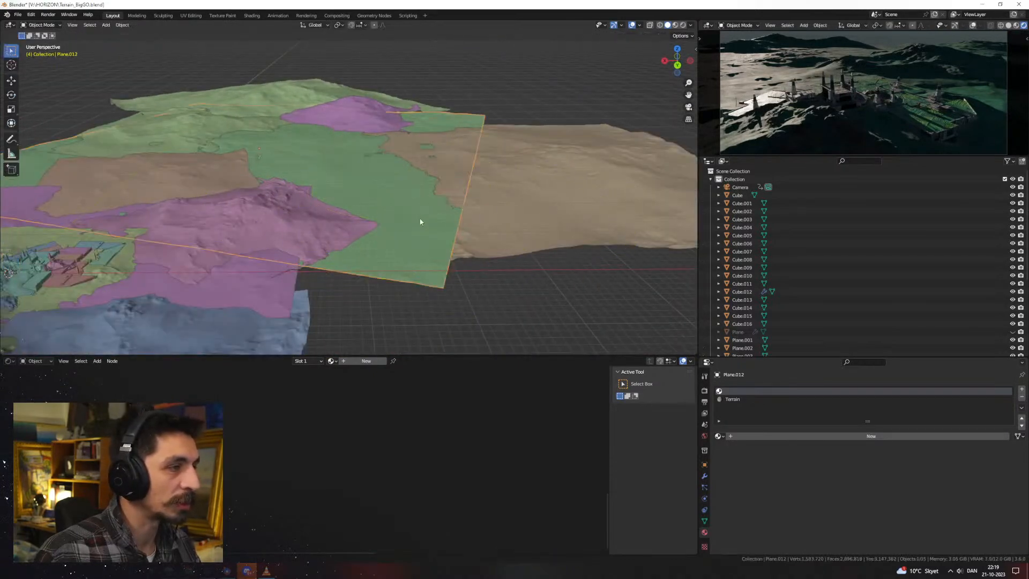
pyautogui.click(422, 261)
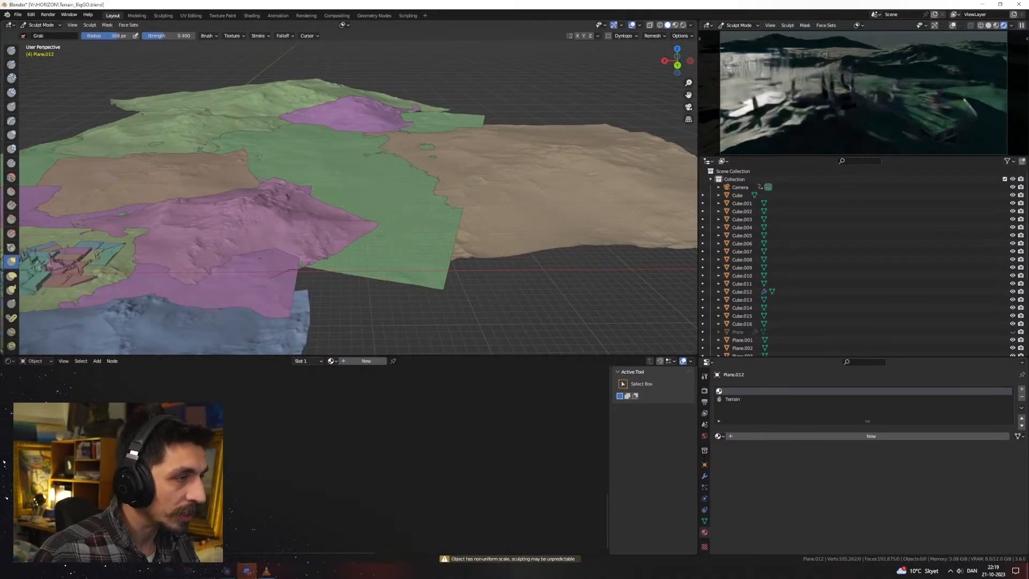
pyautogui.moveTo(376, 221)
pyautogui.mouseDown(button='middle')
pyautogui.moveTo(425, 214)
pyautogui.moveTo(425, 193)
pyautogui.moveTo(452, 214)
pyautogui.moveTo(413, 225)
pyautogui.moveTo(407, 217)
pyautogui.mouseUp(button='middle')
pyautogui.hotkey('ctrl', 'Tab')
# Slide the nearer green mountain horizontally by about 334 m toward the far-edge mountain
pyautogui.click(361, 214)
pyautogui.click(409, 228)
pyautogui.press('g')
pyautogui.hotkey('shift', 'z')
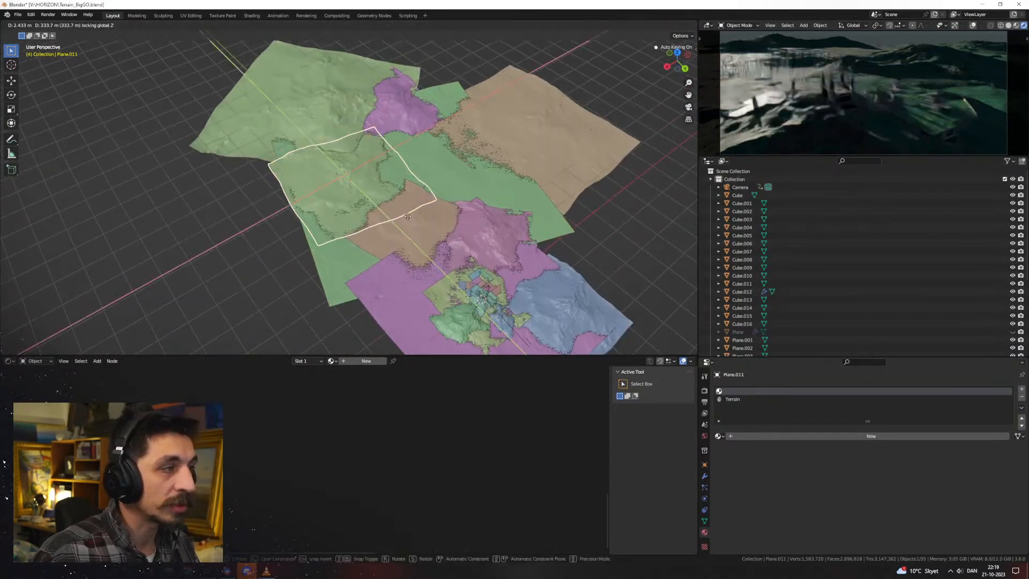
pyautogui.click(418, 220)
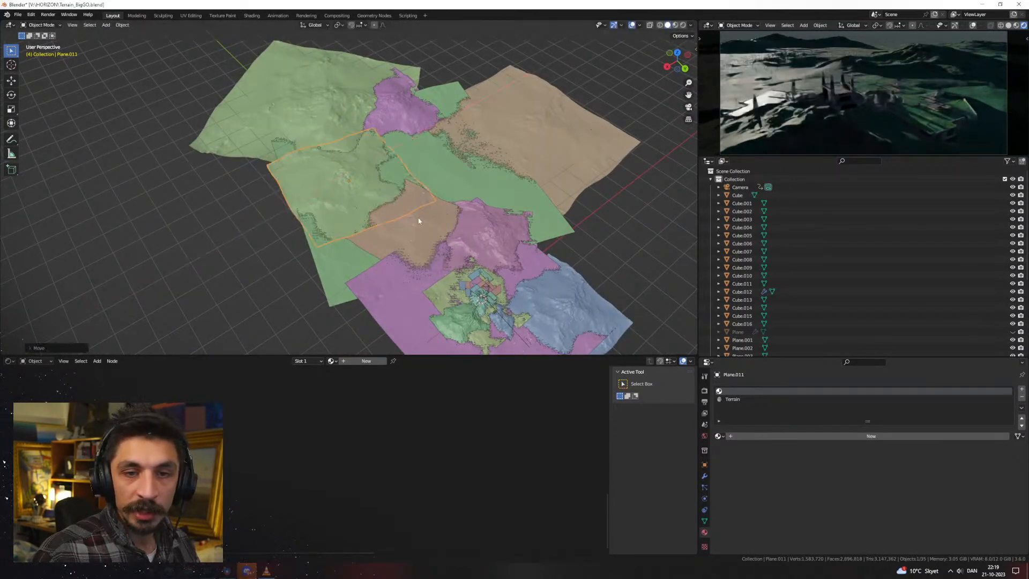
# Duplicate two neighbouring flat building blocks with towers at the city's edge and place the copies beside the outer blocks
pyautogui.scroll(-3, 420, 213)
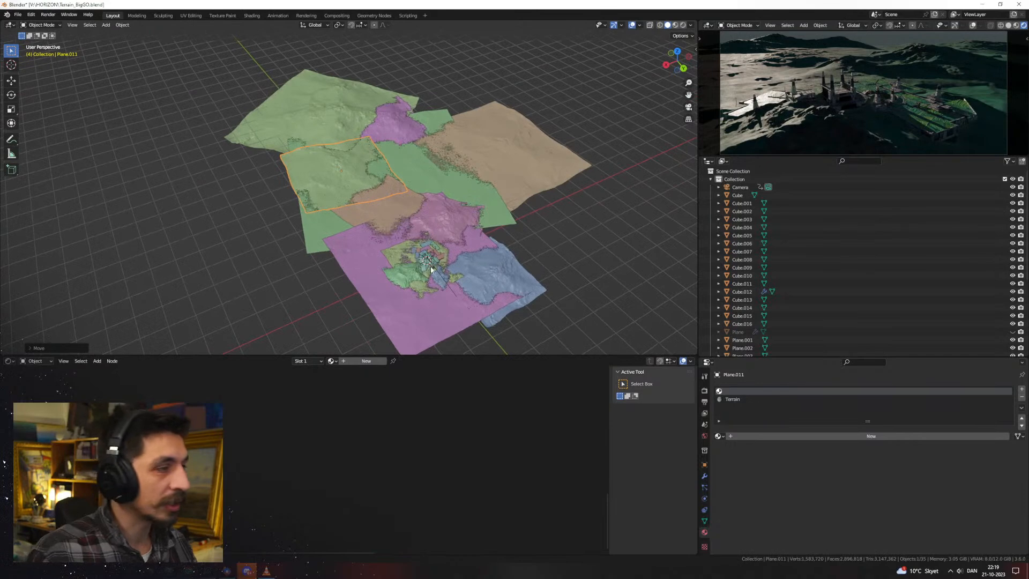
pyautogui.click(417, 252)
pyautogui.press('KP_Decimal')
pyautogui.moveTo(419, 252); pyautogui.dragTo(423, 193, button='middle')
pyautogui.click(418, 192)
pyautogui.keyDown('shift'); pyautogui.click(411, 156); pyautogui.keyUp('shift')
pyautogui.click(390, 200)
pyautogui.click(437, 224)
pyautogui.keyDown('shift'); pyautogui.click(420, 188); pyautogui.keyUp('shift')
pyautogui.hotkey('shift', 'd')
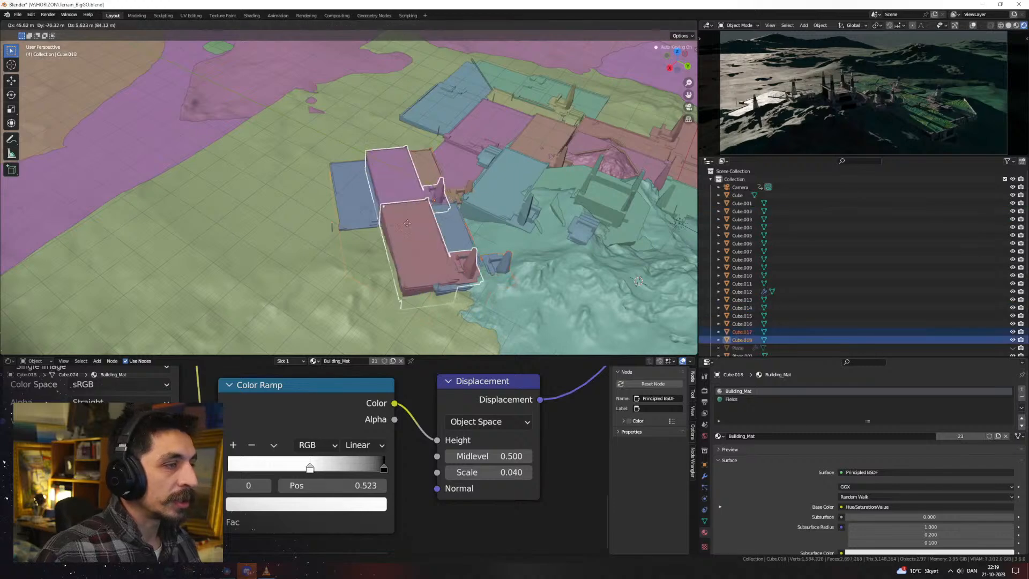
pyautogui.click(395, 186)
# Lower the two copied blocks toward the terrain, align them horizontally with the blue block, and fine-tune their height
pyautogui.moveTo(394, 186); pyautogui.dragTo(393, 195, button='middle')
pyautogui.press('g')
pyautogui.press('z')
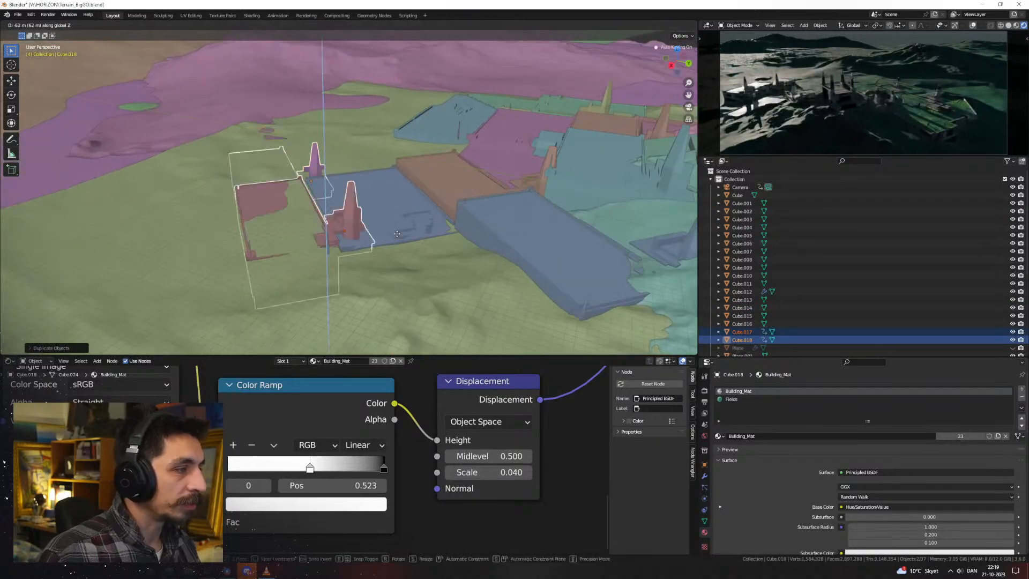
pyautogui.click(398, 230)
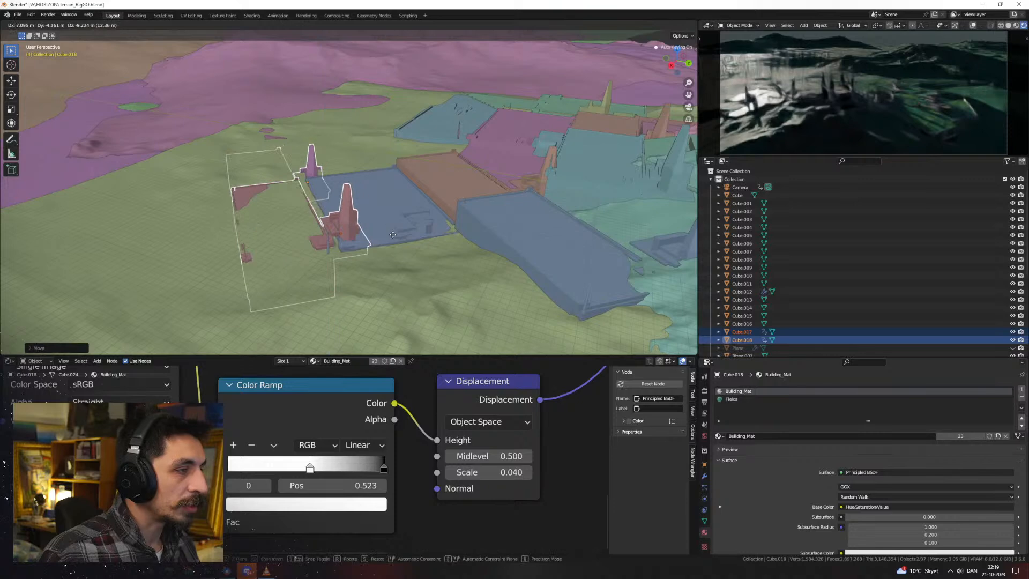
pyautogui.press('g')
pyautogui.hotkey('shift', 'z')
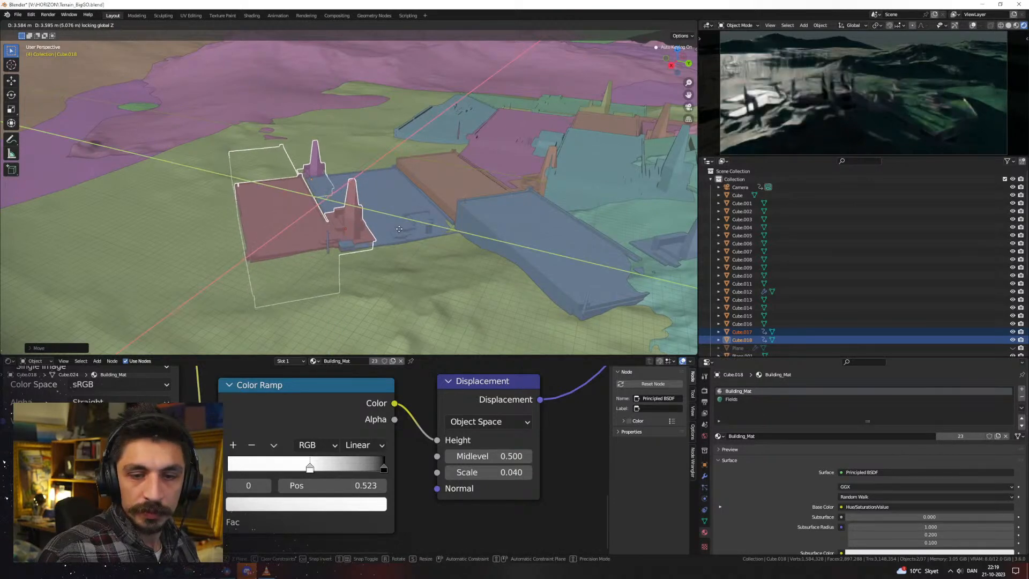
pyautogui.click(402, 228)
pyautogui.moveTo(402, 228); pyautogui.dragTo(420, 245, button='middle')
pyautogui.press('g')
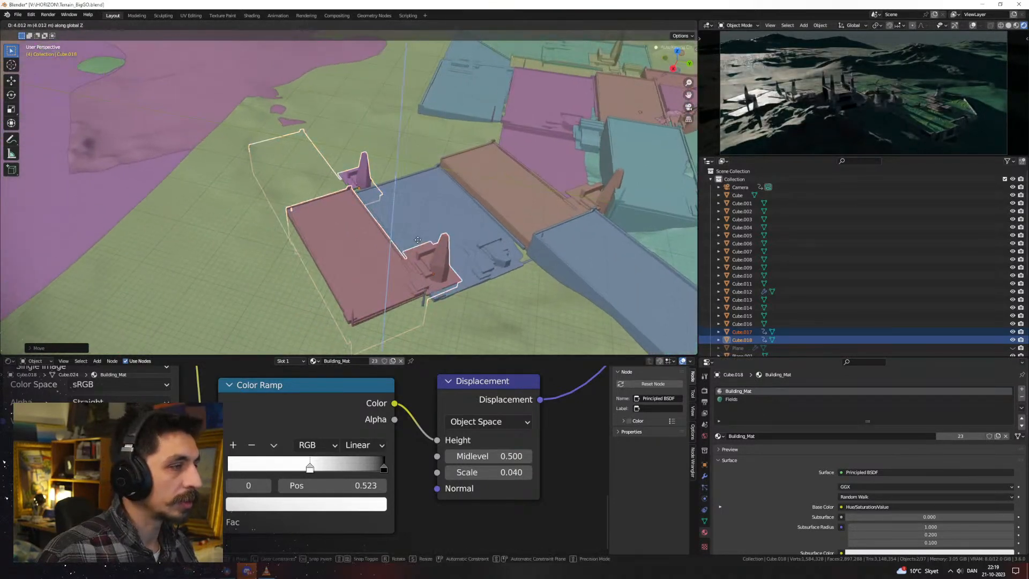
pyautogui.click(410, 243)
# Select the outermost purple block copy alone and raise it vertically out of the terrain
pyautogui.moveTo(332, 236); pyautogui.dragTo(251, 227, button='middle')
pyautogui.click(250, 226)
pyautogui.click(310, 215)
pyautogui.press('g')
pyautogui.press('z')
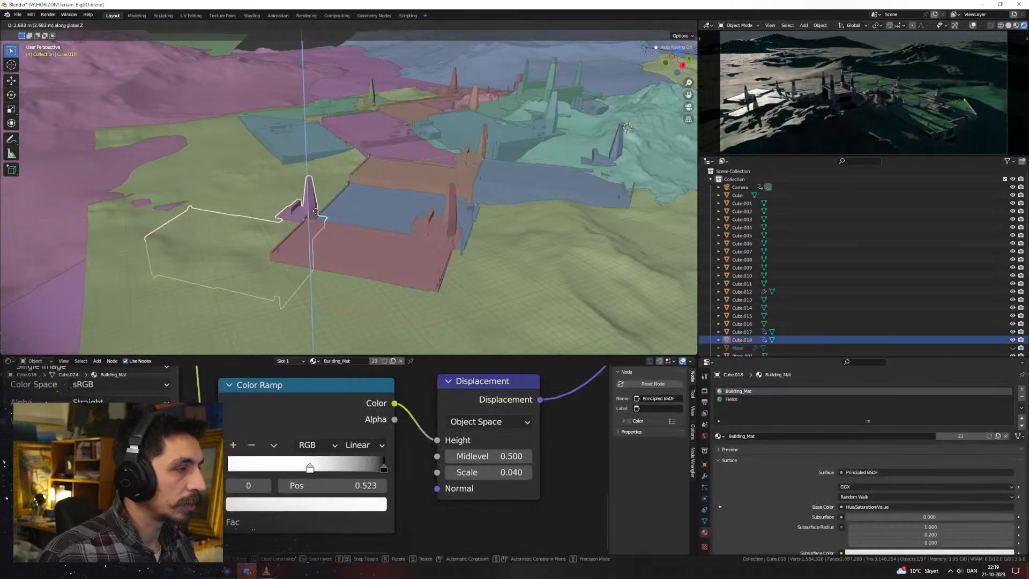
pyautogui.click(315, 205)
# Duplicate the red and purple block pair together, rotating the copies 45° and a further 90° around the Z axis
pyautogui.keyDown('shift'); pyautogui.click(355, 246); pyautogui.keyUp('shift')
pyautogui.keyDown('shift'); pyautogui.moveTo(455, 247); pyautogui.dragTo(526, 269, button='middle'); pyautogui.keyUp('shift')
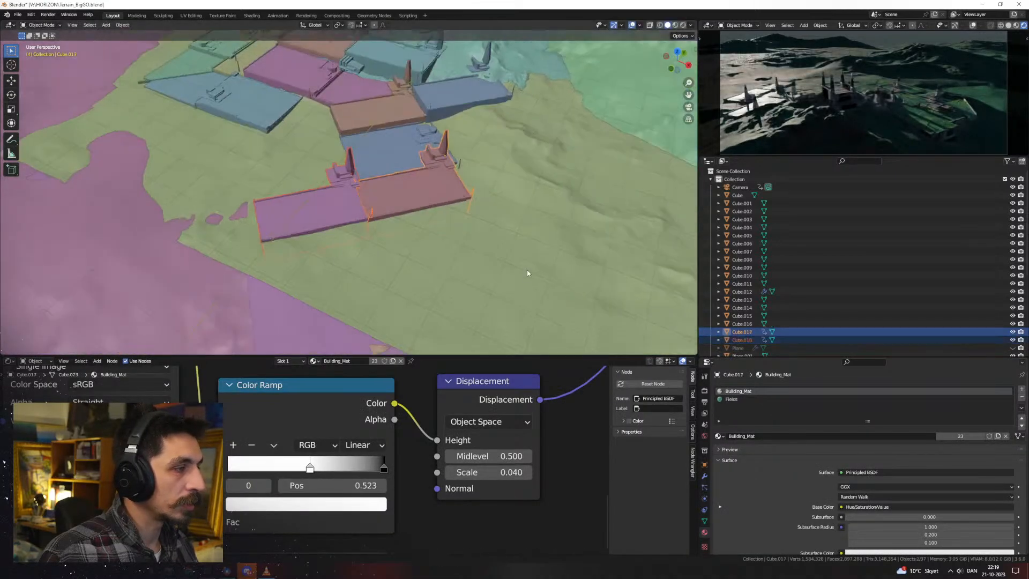
pyautogui.hotkey('shift', 'd')
pyautogui.click(271, 183)
pyautogui.write('rz45')
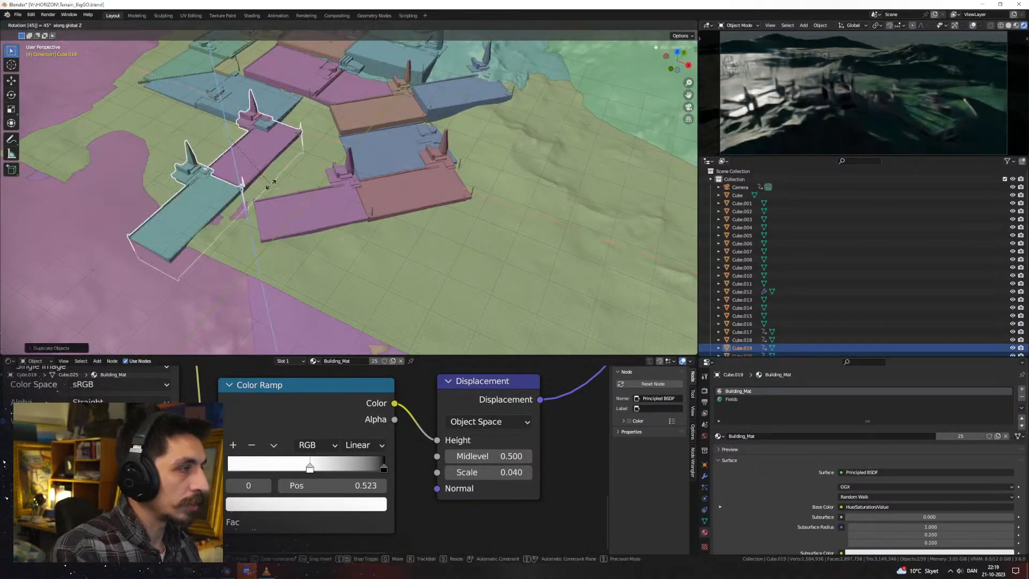
pyautogui.press('Return')
pyautogui.write('rz90')
pyautogui.press('Return')
# Move the rotated block pair against the city's blue field block and shift it about 245 m along the X axis
pyautogui.press('g')
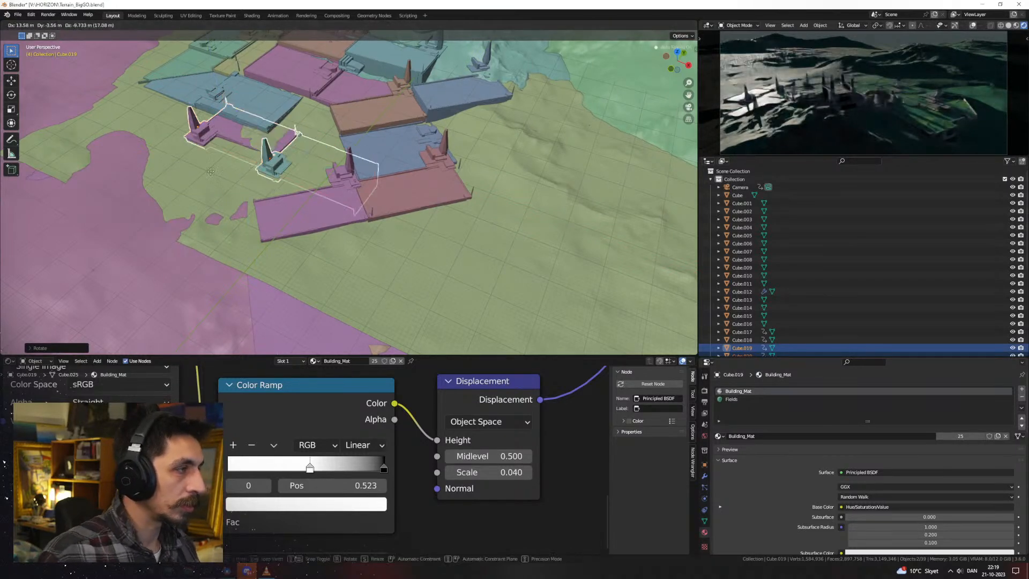
pyautogui.click(226, 175)
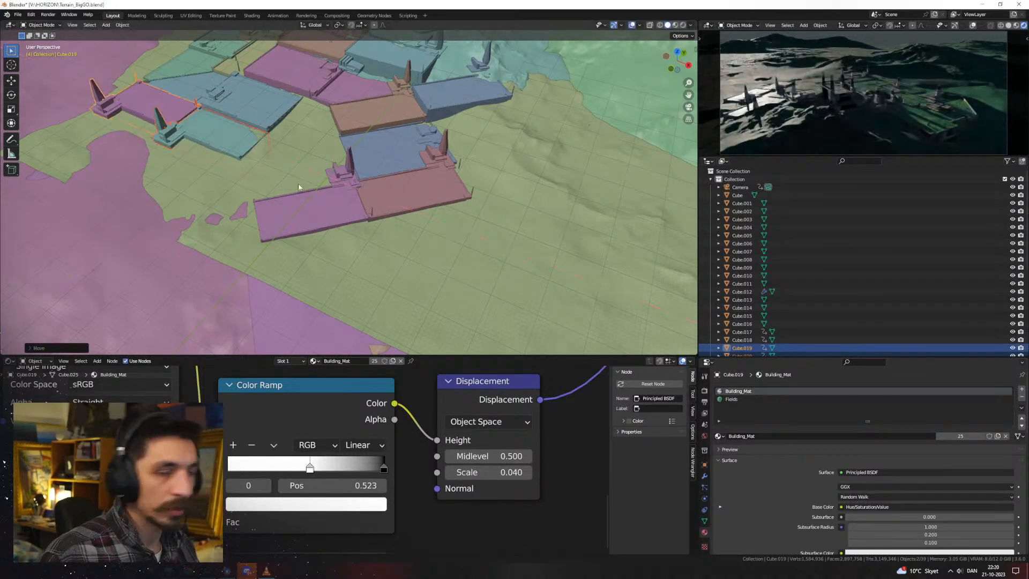
pyautogui.press('g')
pyautogui.press('x')
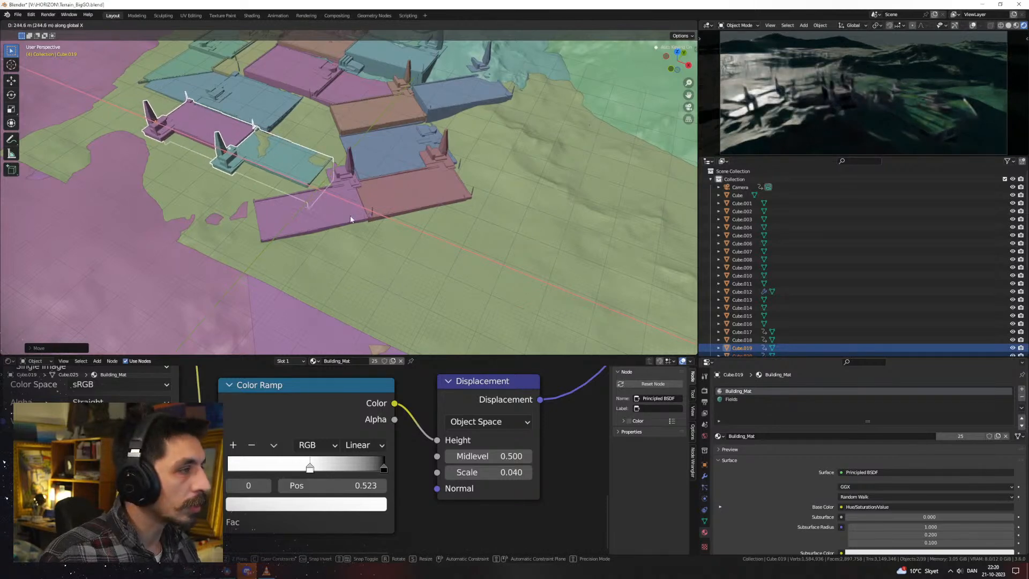
pyautogui.click(351, 219)
# Adjust the rotated pair's height on the terrain, and raise its cyan block separately by about 8 m
pyautogui.moveTo(352, 219); pyautogui.dragTo(460, 276, button='middle')
pyautogui.press('g')
pyautogui.press('z')
pyautogui.click(457, 224)
pyautogui.click(435, 230)
pyautogui.press('g')
pyautogui.press('z')
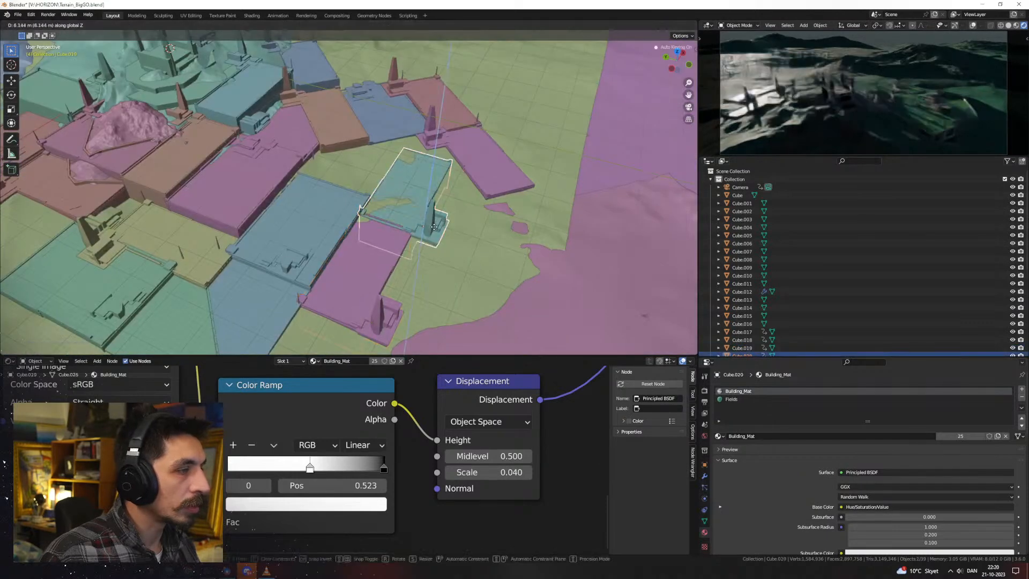
pyautogui.click(436, 223)
pyautogui.moveTo(437, 223)
pyautogui.mouseDown(button='middle')
pyautogui.moveTo(464, 220)
pyautogui.moveTo(448, 217)
pyautogui.moveTo(454, 232)
pyautogui.mouseUp(button='middle')
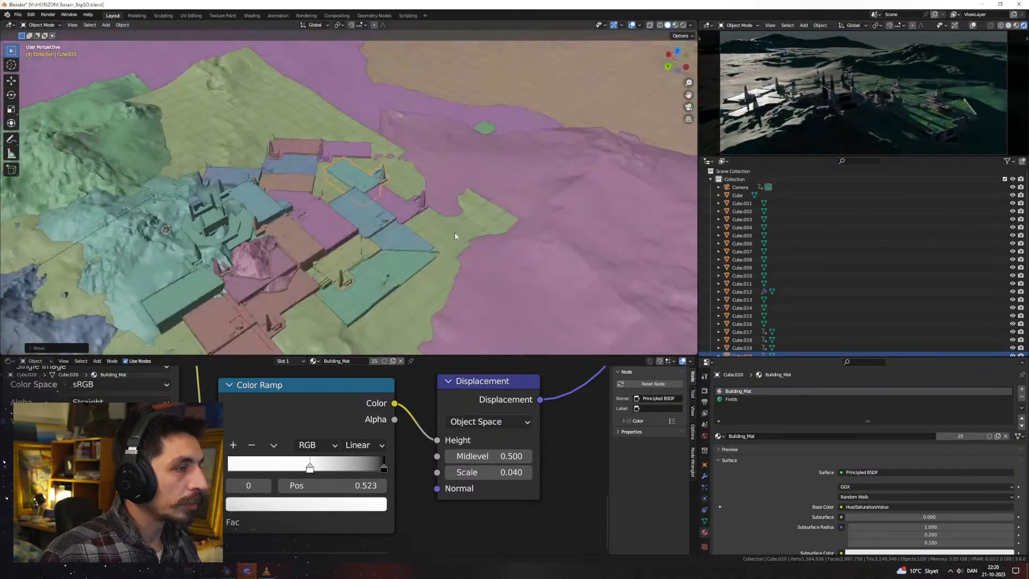
# Duplicate the angular blue field block and place the copy horizontally beyond the purple tower block at the terrain's tip
pyautogui.click(454, 232)
pyautogui.click(407, 209)
pyautogui.click(409, 230)
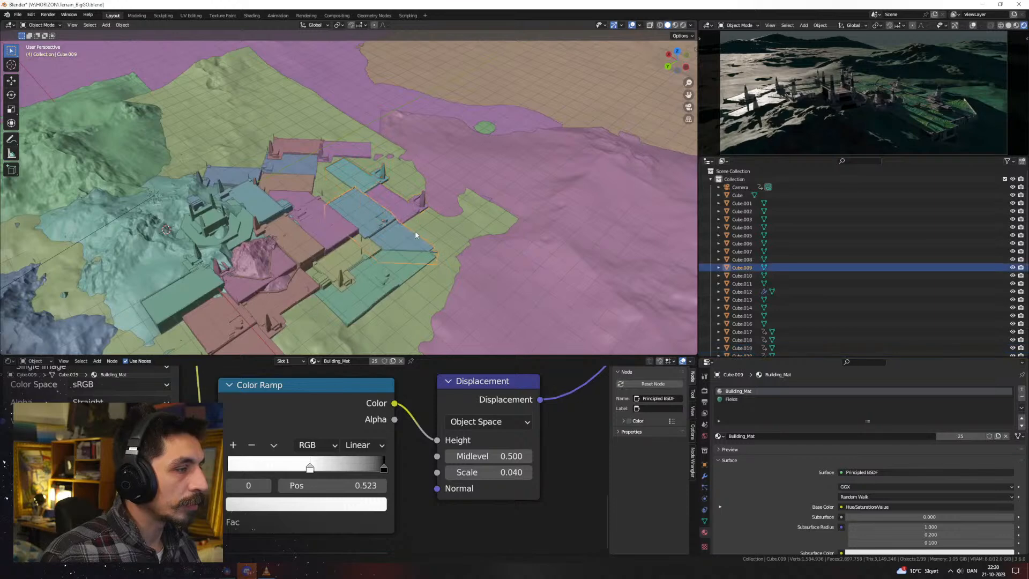
pyautogui.hotkey('shift', 'd')
pyautogui.hotkey('shift', 'z')
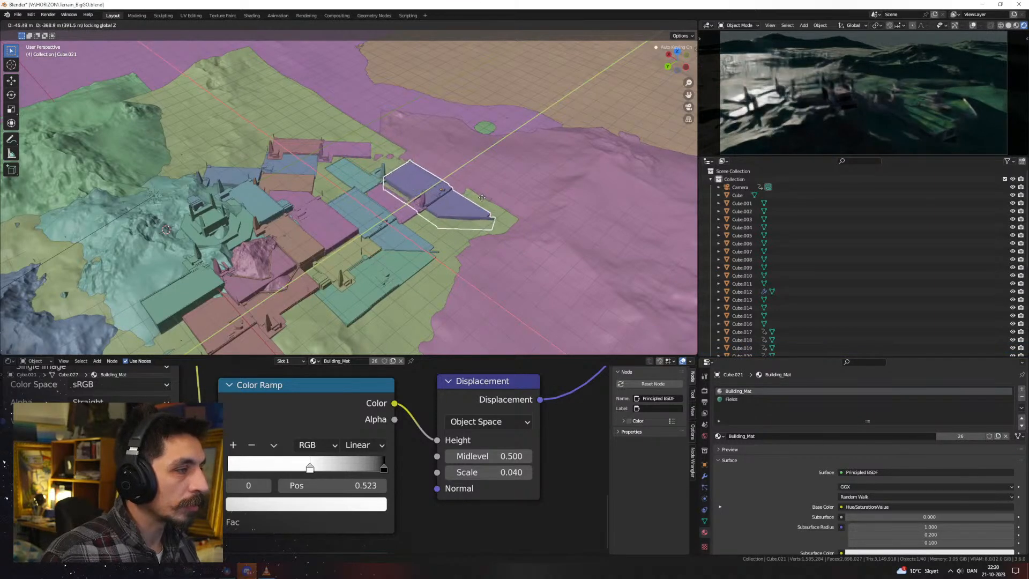
pyautogui.click(482, 197)
# Rotate the angular block copy 90° and slide it horizontally against the purple tower block
pyautogui.write('r')
pyautogui.moveTo(483, 197); pyautogui.dragTo(343, 236, button='middle')
pyautogui.write('90')
pyautogui.press('Return')
pyautogui.press('g')
pyautogui.press('z')
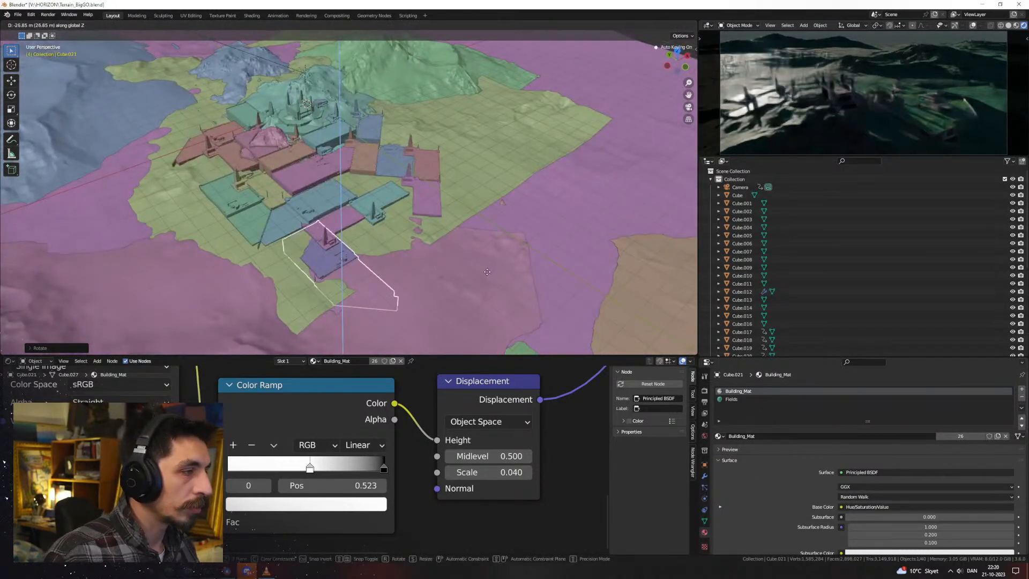
pyautogui.hotkey('shift', 'z')
pyautogui.click(415, 257)
# Raise the angular block copy above the terrain and shift it along the X axis beside the cyan and purple blocks
pyautogui.moveTo(412, 255); pyautogui.dragTo(432, 287, button='middle')
pyautogui.press('g')
pyautogui.press('z')
pyautogui.click(414, 235)
pyautogui.press('g')
pyautogui.press('x')
pyautogui.click(541, 277)
# Fine-tune the angular block copy's height and shift it along the Y axis to close the gap to its neighbours
pyautogui.press('g')
pyautogui.moveTo(541, 277); pyautogui.dragTo(455, 236, button='middle')
pyautogui.press('y')
pyautogui.press('z')
pyautogui.click(547, 300)
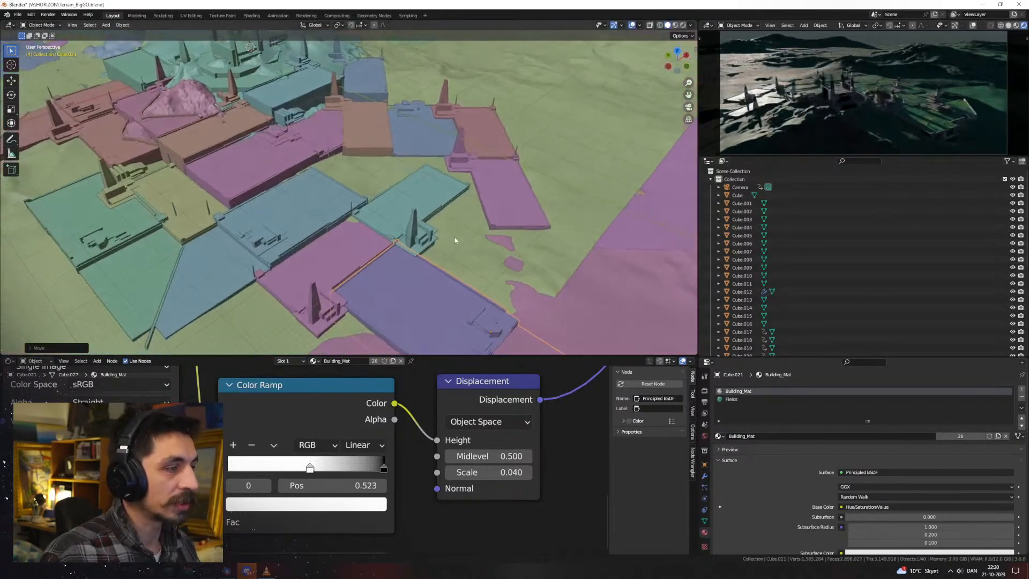
pyautogui.press('g')
pyautogui.press('y')
pyautogui.click(456, 242)
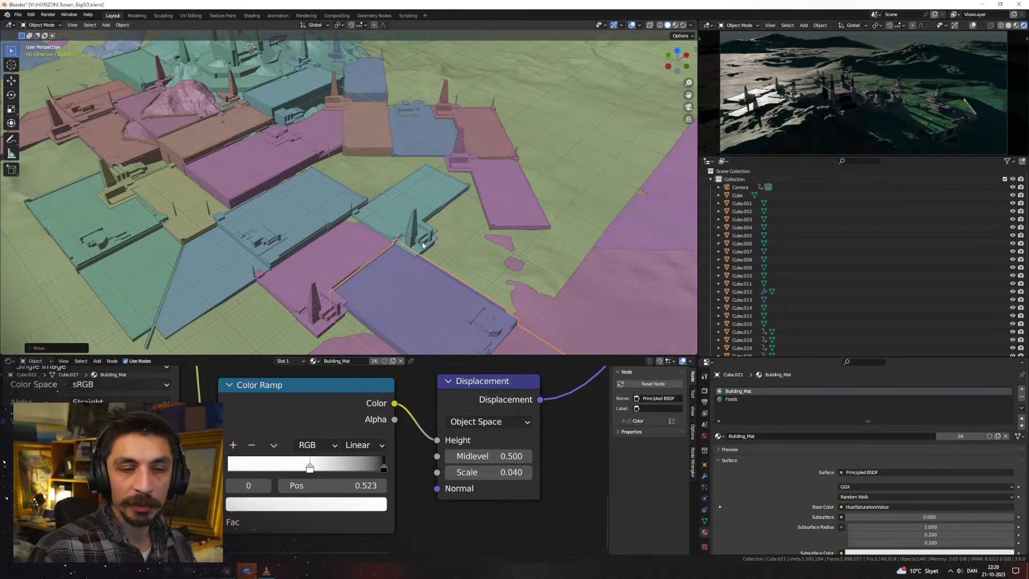
# Duplicate the angular block again and place the copy horizontally along the outer side of the teal field block
pyautogui.scroll(-5, 424, 246)
pyautogui.moveTo(394, 257); pyautogui.dragTo(434, 209, button='middle')
pyautogui.hotkey('shift', 'd')
pyautogui.hotkey('shift', 'z')
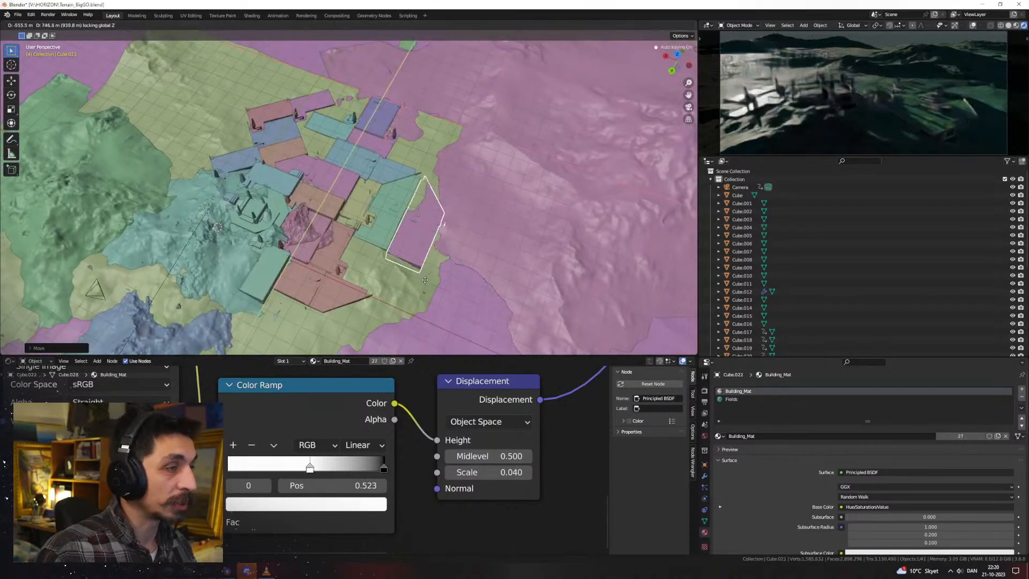
pyautogui.click(431, 278)
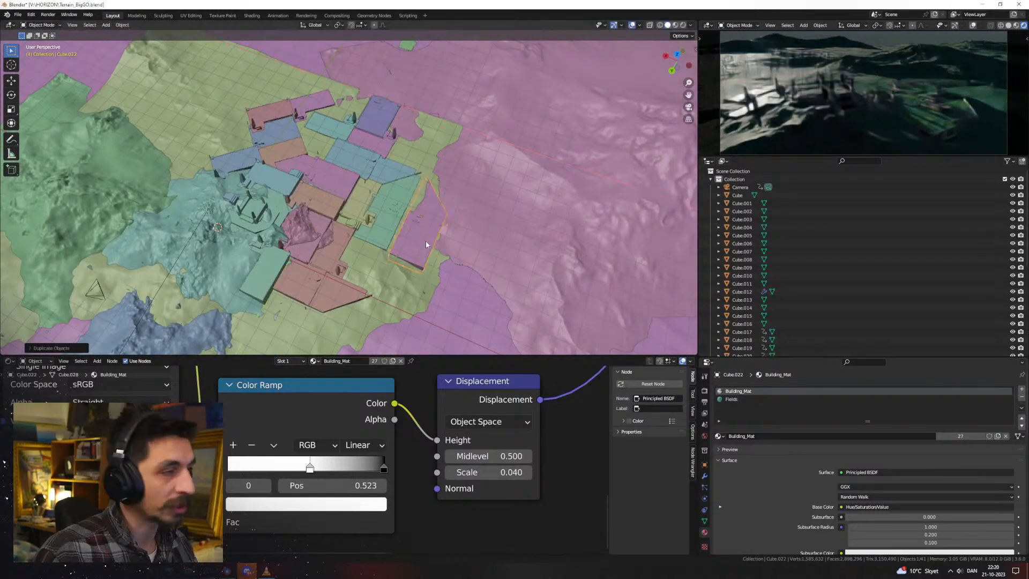
# Shift the angular block copy along the X axis against the teal field block and adjust its height
pyautogui.moveTo(427, 245); pyautogui.dragTo(416, 211, button='middle')
pyautogui.scroll(5, 416, 211)
pyautogui.moveTo(522, 241); pyautogui.dragTo(516, 248, button='middle')
pyautogui.press('g')
pyautogui.press('x')
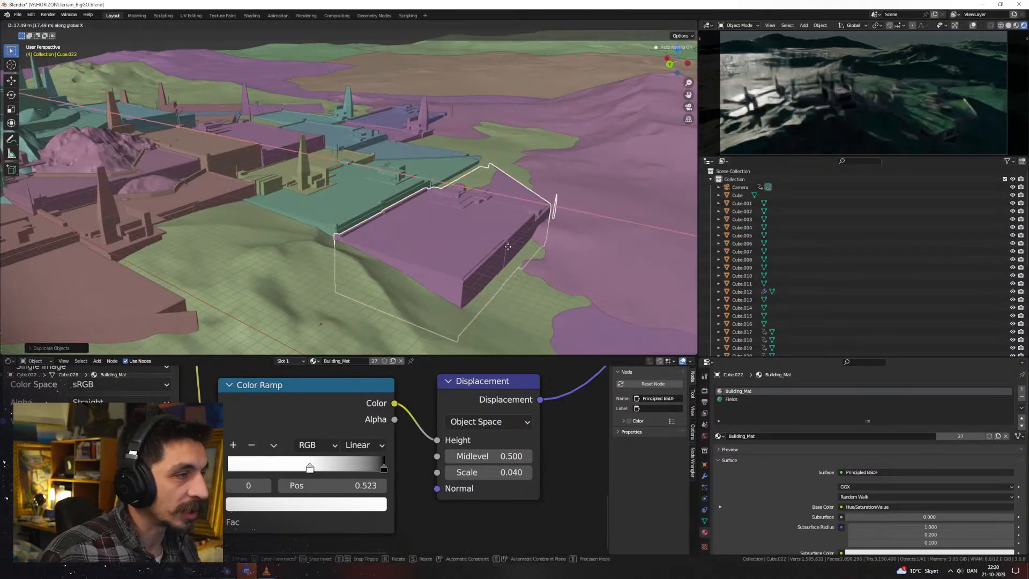
pyautogui.click(511, 247)
pyautogui.press('g')
pyautogui.press('z')
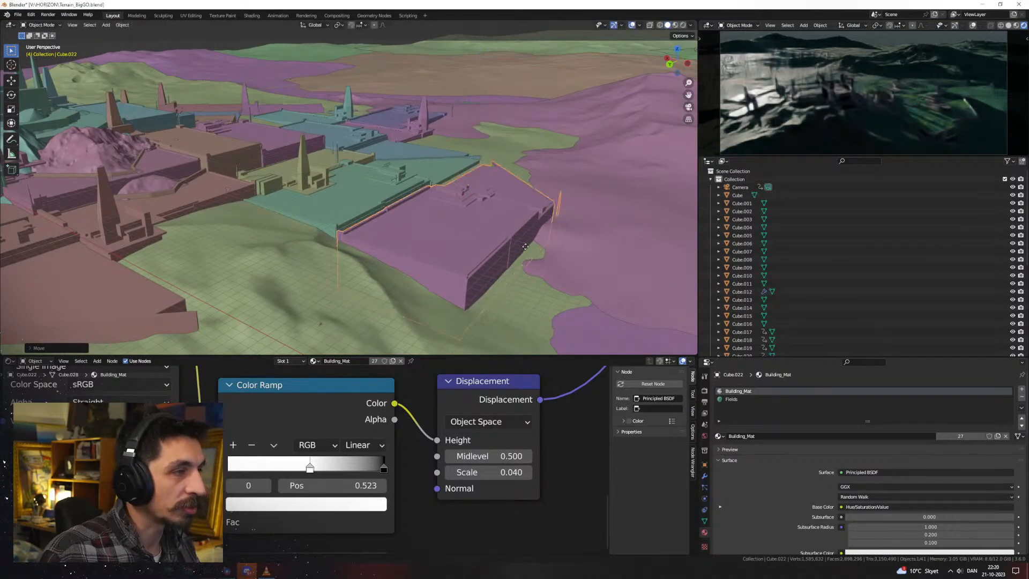
pyautogui.click(507, 242)
# Mirror the angular block copy along the Y axis by scaling it by -1
pyautogui.moveTo(499, 237); pyautogui.dragTo(384, 224, button='middle')
pyautogui.scroll(2, 386, 229)
pyautogui.write('sy')
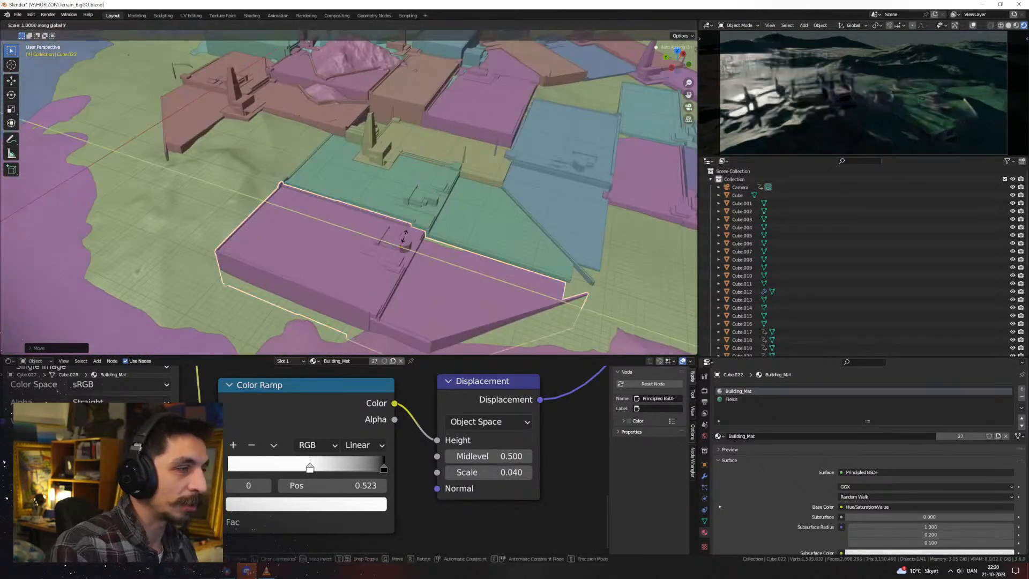
pyautogui.write('-1')
pyautogui.press('Return')
# Slide the mirrored block along the Y axis to line up with the teal blocks and adjust its height
pyautogui.press('g')
pyautogui.press('y')
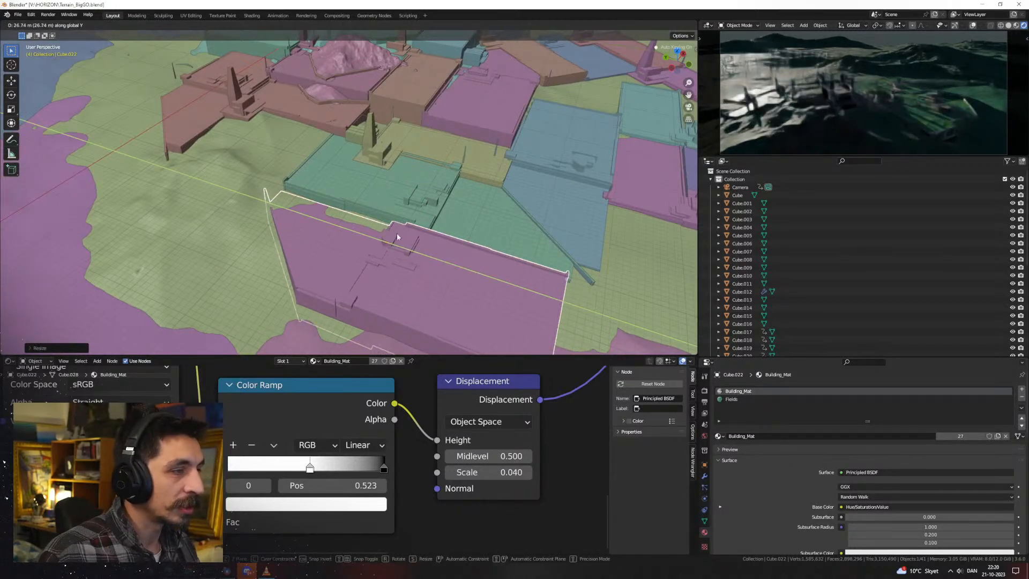
pyautogui.click(396, 235)
pyautogui.moveTo(396, 235); pyautogui.dragTo(457, 206, button='middle')
pyautogui.press('g')
pyautogui.press('z')
pyautogui.click(408, 189)
pyautogui.scroll(-2, 431, 221)
pyautogui.scroll(-3, 431, 222)
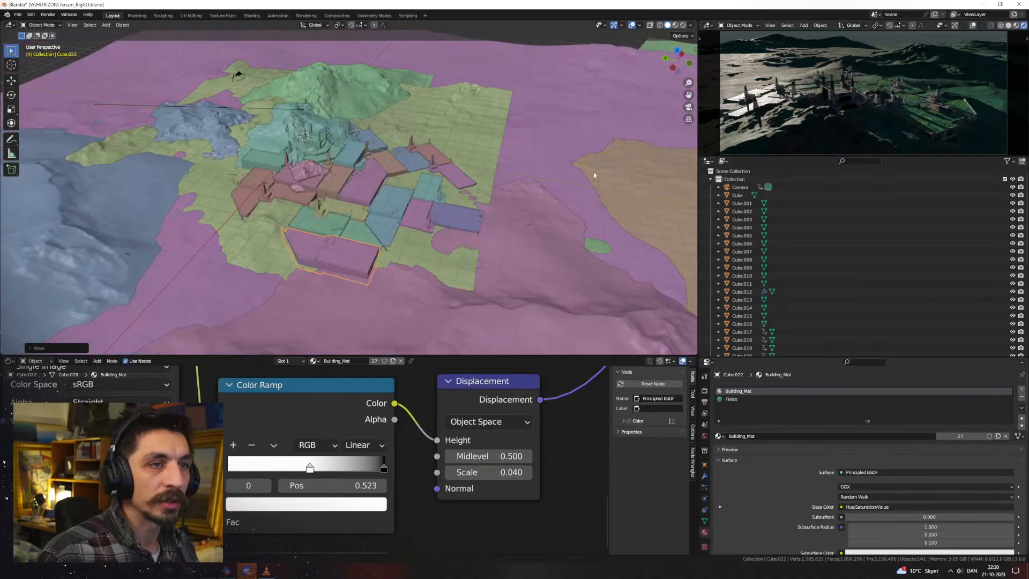
# Examine the city composition in the enlarged camera view using rendered shading
pyautogui.moveTo(552, 0); pyautogui.dragTo(555, 0)
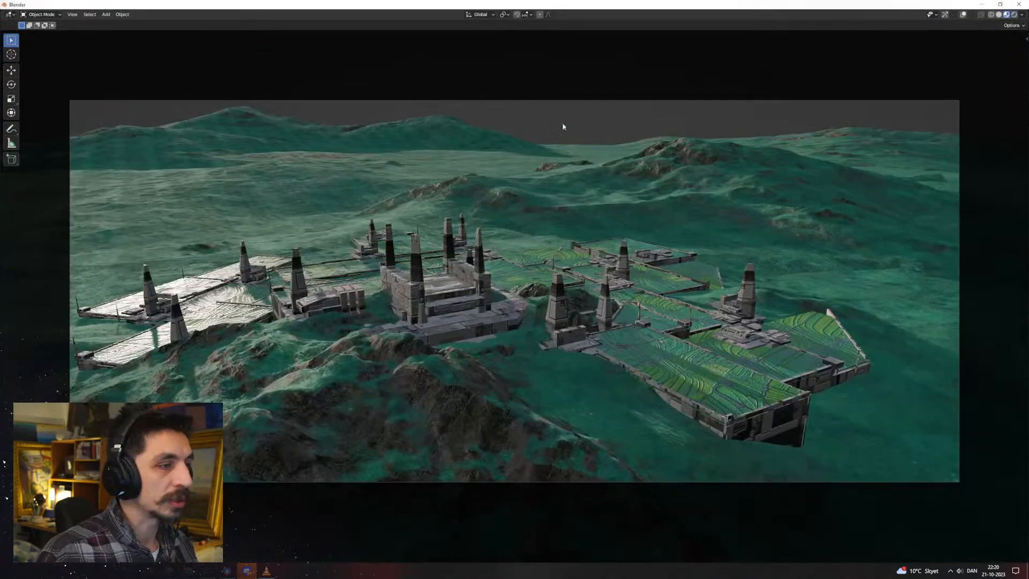
pyautogui.click(1013, 15)
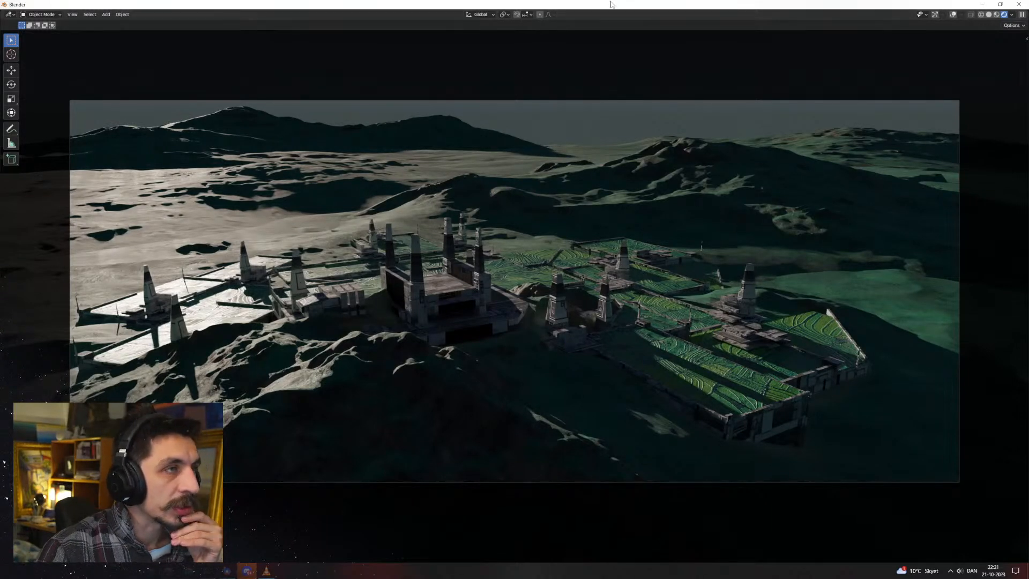
pyautogui.moveTo(613, 4); pyautogui.dragTo(1028, 289)
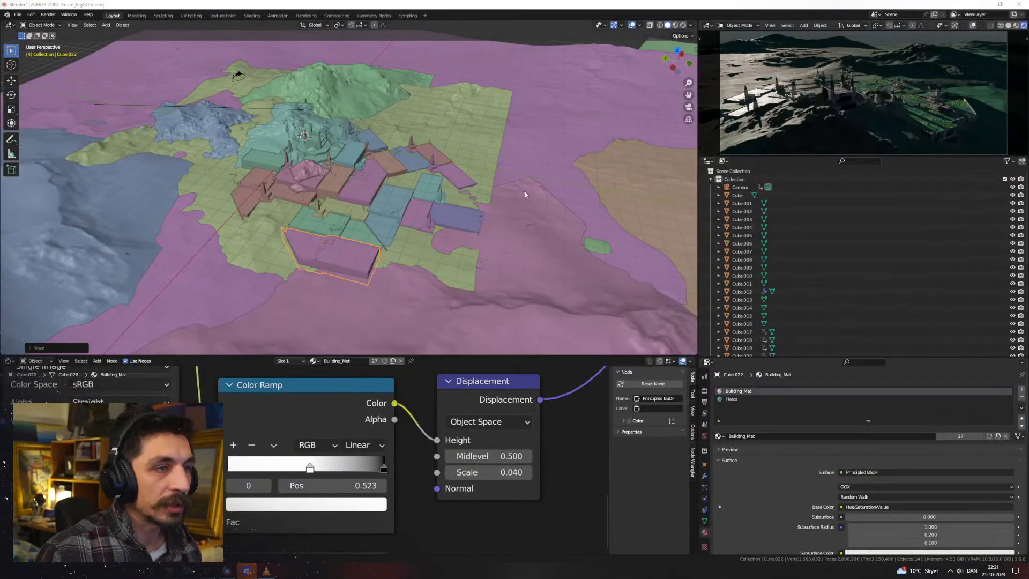
# Rotate the sun light slightly around the global X axis and around the global Z axis
pyautogui.click(294, 109)
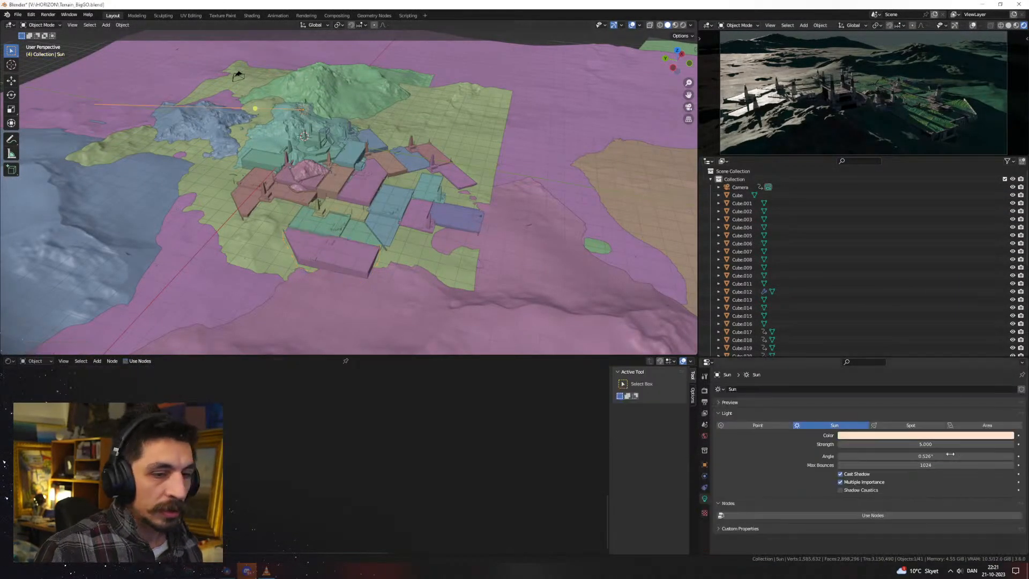
pyautogui.press('r')
pyautogui.press('x')
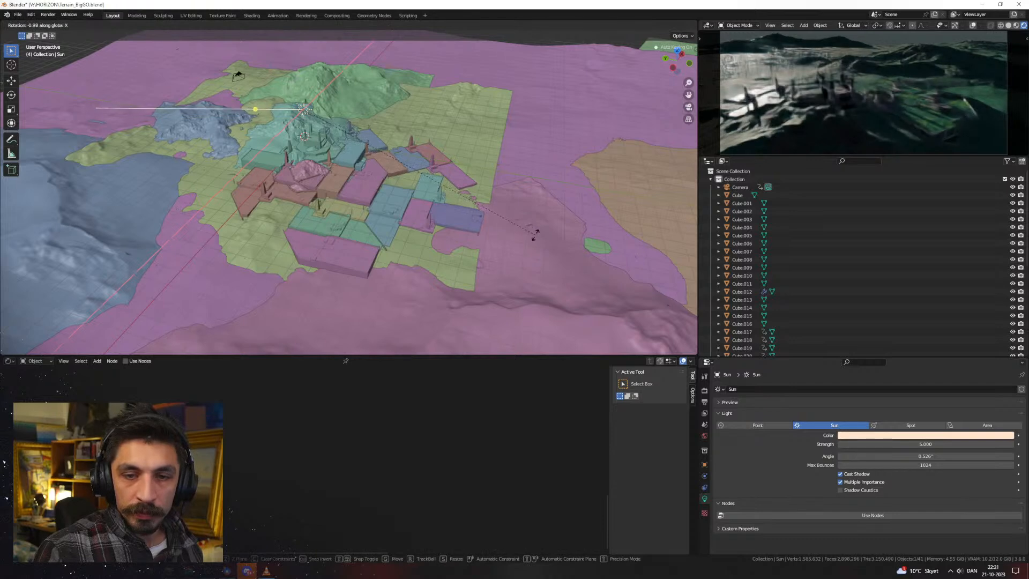
pyautogui.click(544, 241)
pyautogui.press('r')
pyautogui.press('z')
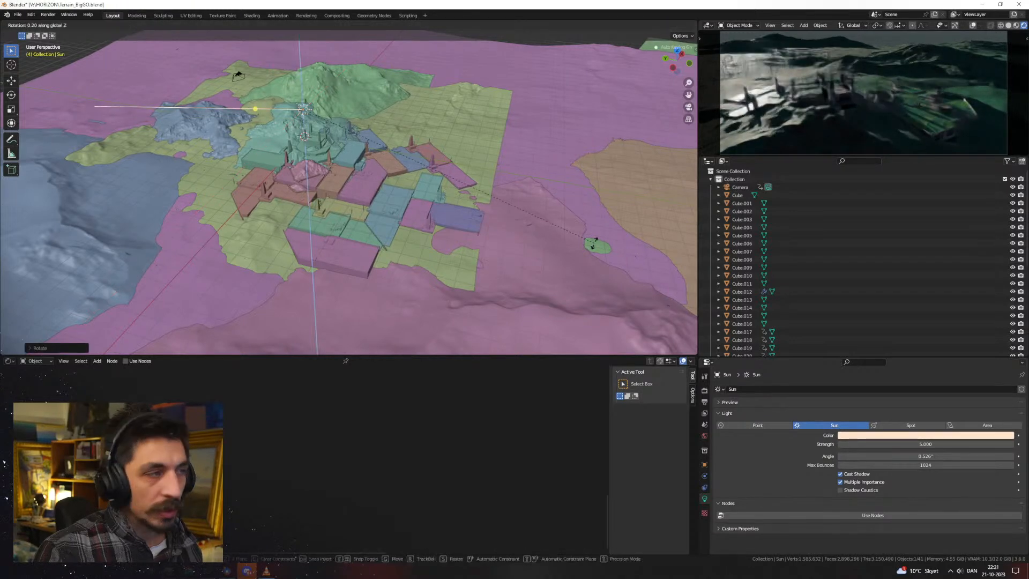
pyautogui.click(582, 257)
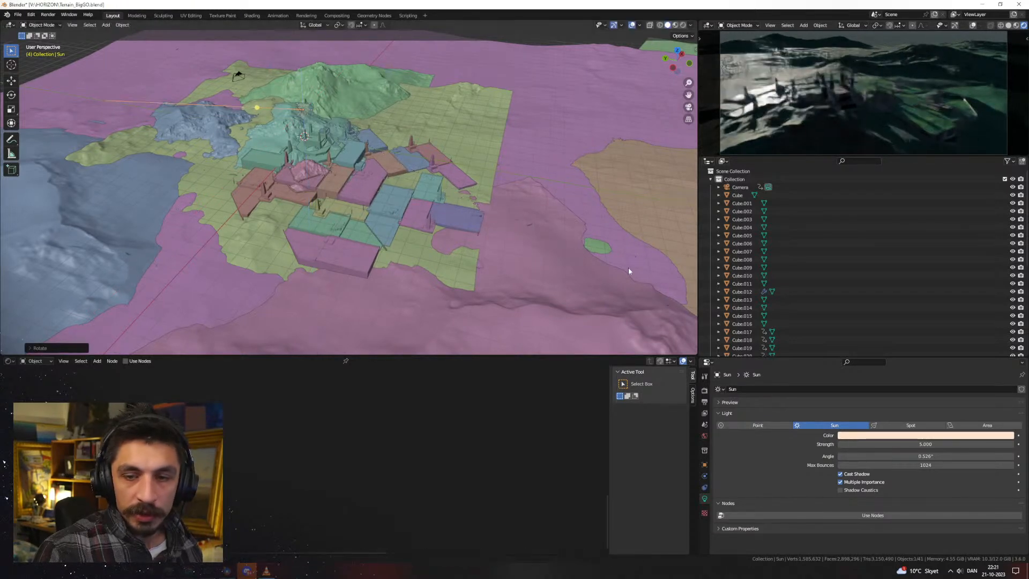
# Set the sun light's strength to 8
pyautogui.click(921, 435)
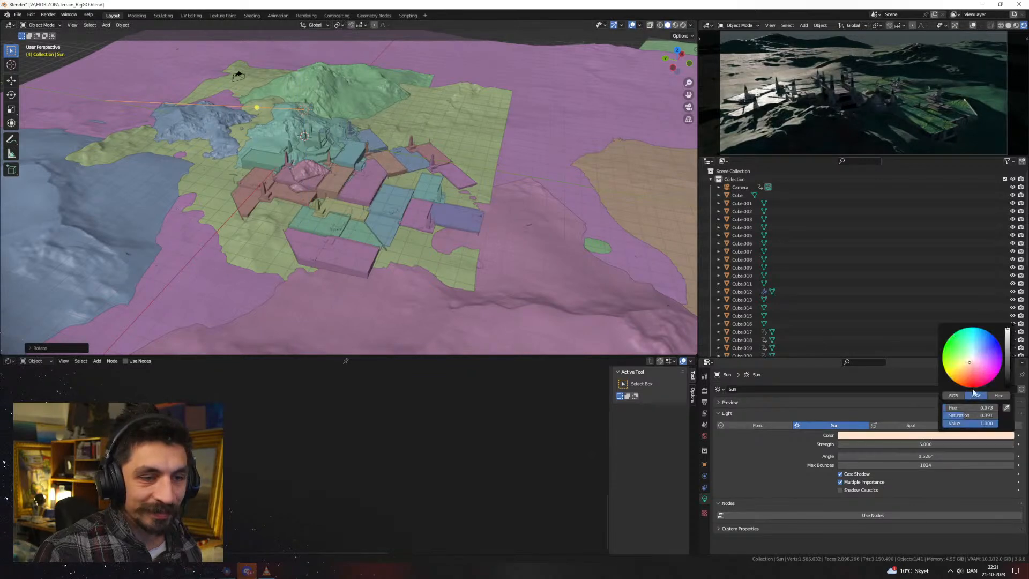
pyautogui.click(931, 444)
pyautogui.write('8')
pyautogui.press('Return')
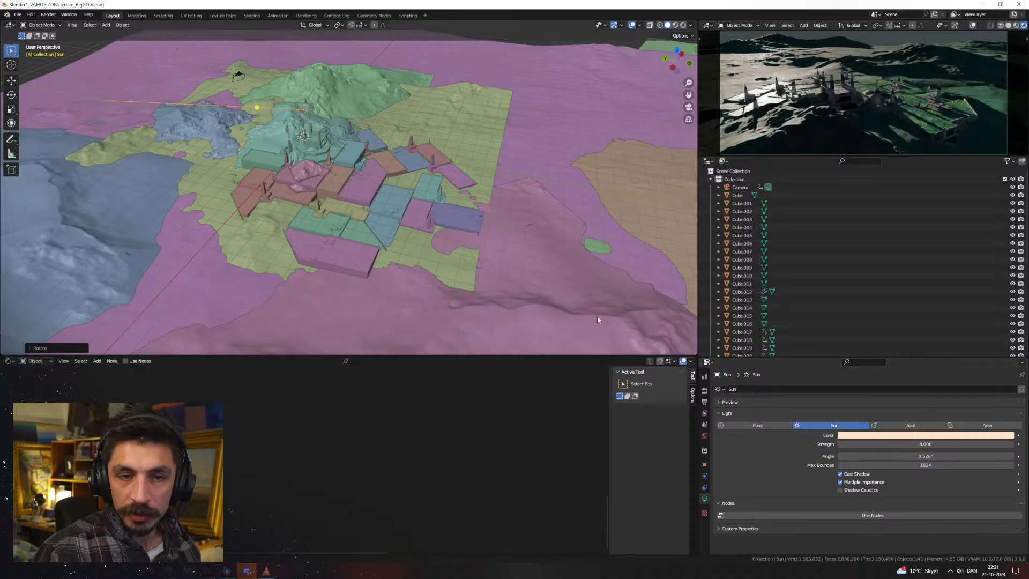
# Enable a transparent film background in the Cycles render settings
pyautogui.moveTo(378, 188); pyautogui.dragTo(465, 233, button='middle')
pyautogui.click(704, 390)
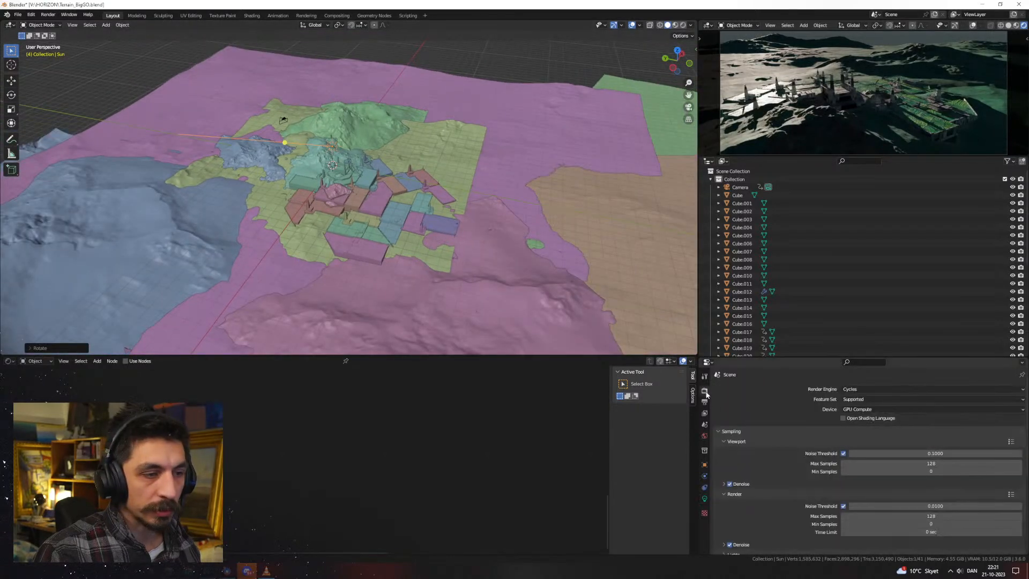
pyautogui.scroll(-5, 748, 486)
pyautogui.click(731, 493)
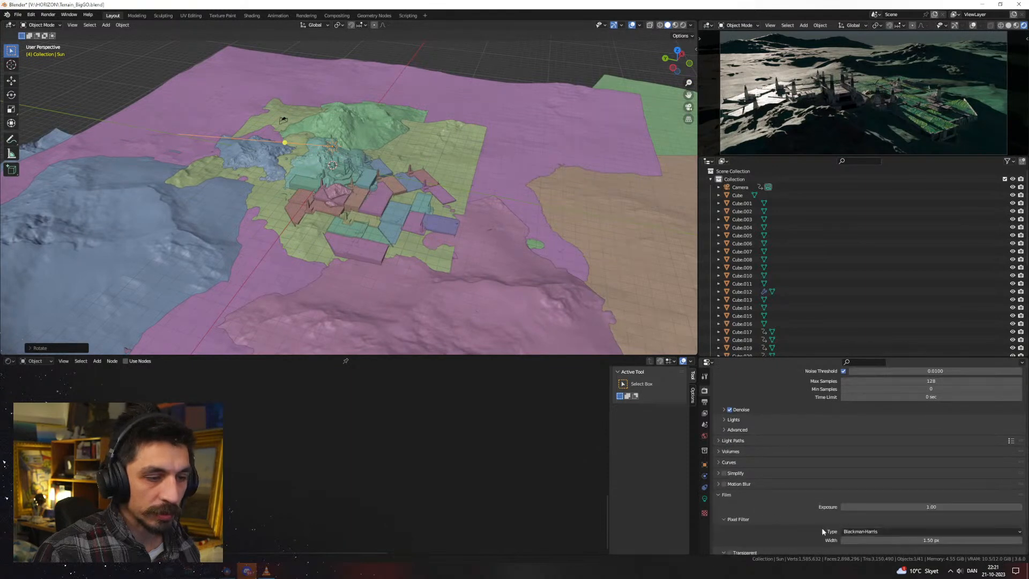
pyautogui.scroll(-3, 760, 518)
pyautogui.click(731, 490)
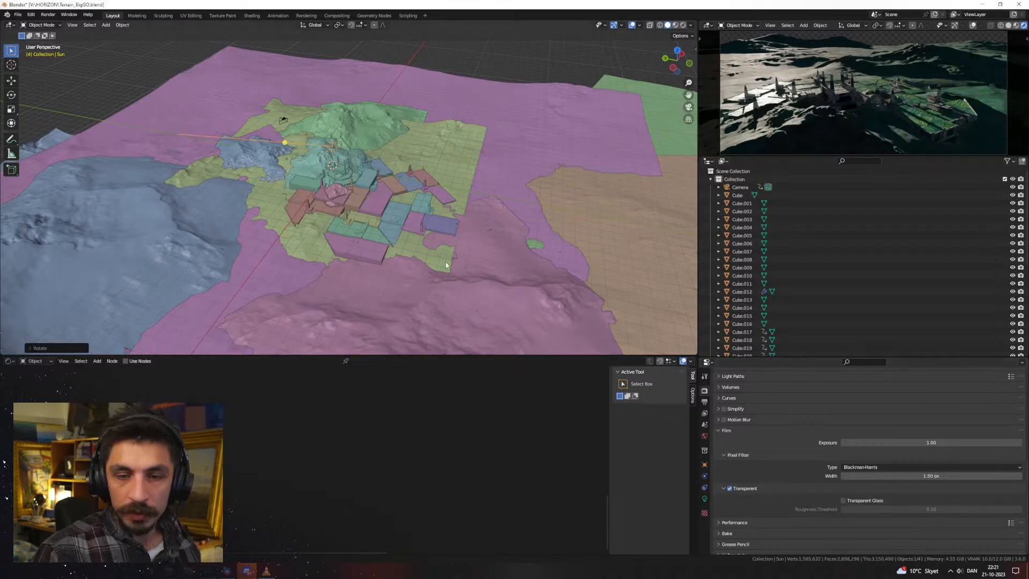
# Select all the city blocks, the central mountain and the scale plane, and move them to a new collection named Farm
pyautogui.moveTo(446, 264); pyautogui.dragTo(425, 175, button='middle')
pyautogui.scroll(4, 425, 210)
pyautogui.moveTo(425, 210); pyautogui.dragTo(379, 201, button='middle')
pyautogui.scroll(2, 380, 202)
pyautogui.keyDown('shift'); pyautogui.moveTo(429, 242); pyautogui.dragTo(351, 215, button='middle'); pyautogui.keyUp('shift')
pyautogui.click(349, 215)
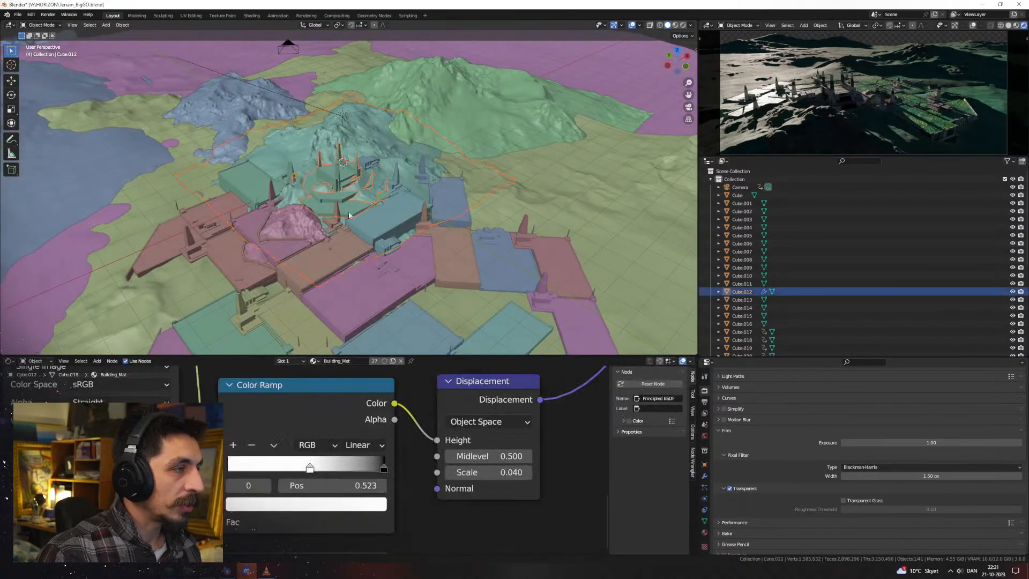
pyautogui.keyDown('shift'); pyautogui.click(367, 221); pyautogui.keyUp('shift')
pyautogui.keyDown('shift'); pyautogui.click(350, 242); pyautogui.keyUp('shift')
pyautogui.keyDown('shift'); pyautogui.click(298, 234); pyautogui.keyUp('shift')
pyautogui.keyDown('shift'); pyautogui.click(281, 244); pyautogui.keyUp('shift')
pyautogui.keyDown('shift'); pyautogui.click(230, 266); pyautogui.keyUp('shift')
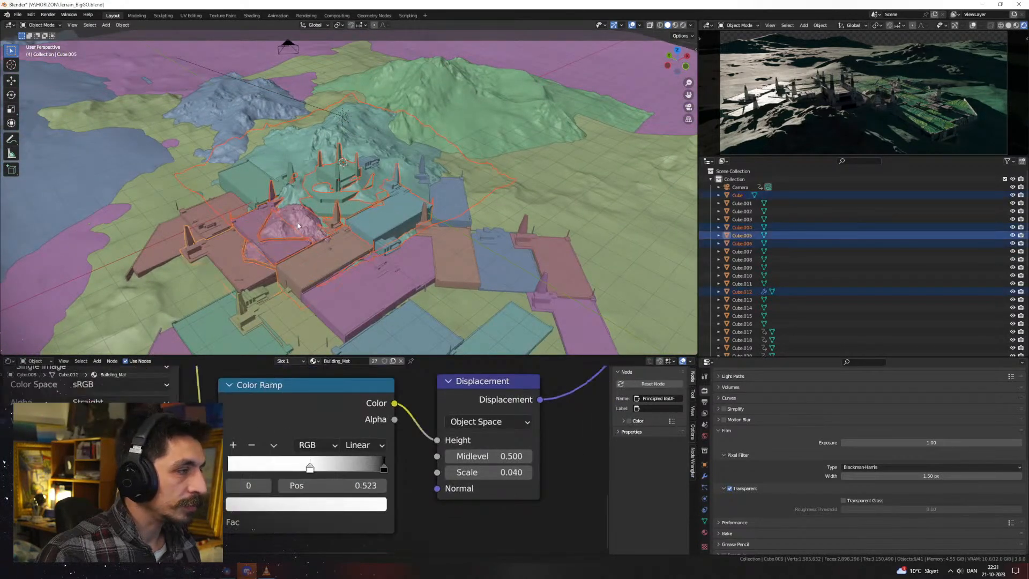
pyautogui.keyDown('shift'); pyautogui.click(298, 226); pyautogui.keyUp('shift')
pyautogui.keyDown('shift'); pyautogui.click(200, 232); pyautogui.keyUp('shift')
pyautogui.keyDown('shift'); pyautogui.moveTo(337, 274); pyautogui.dragTo(350, 215, button='middle'); pyautogui.keyUp('shift')
pyautogui.keyDown('shift'); pyautogui.click(348, 222); pyautogui.keyUp('shift')
pyautogui.keyDown('shift'); pyautogui.click(299, 262); pyautogui.keyUp('shift')
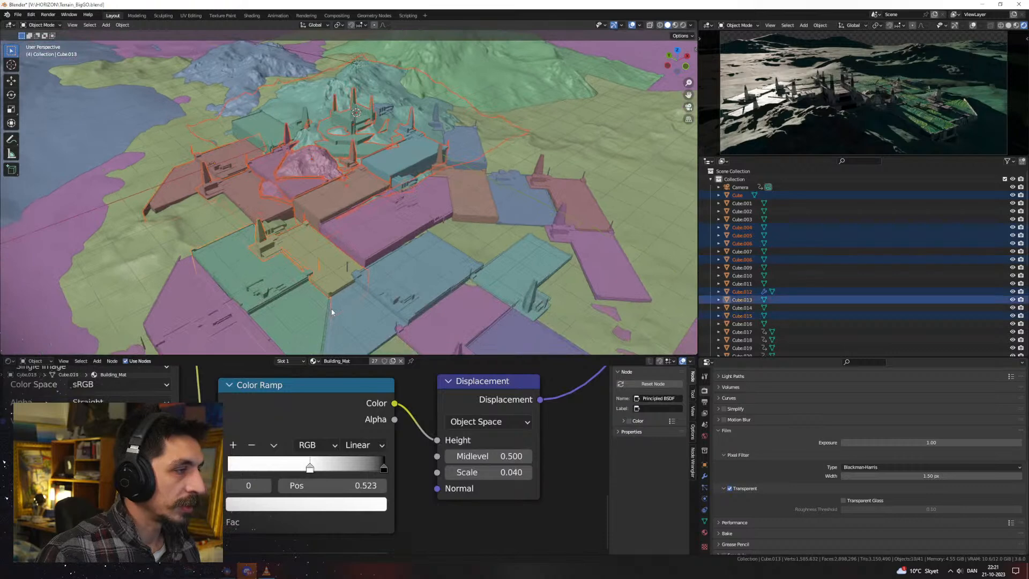
pyautogui.keyDown('shift'); pyautogui.click(372, 288); pyautogui.keyUp('shift')
pyautogui.keyDown('shift'); pyautogui.click(347, 201); pyautogui.keyUp('shift')
pyautogui.keyDown('shift'); pyautogui.click(475, 200); pyautogui.keyUp('shift')
pyautogui.keyDown('shift'); pyautogui.click(472, 152); pyautogui.keyUp('shift')
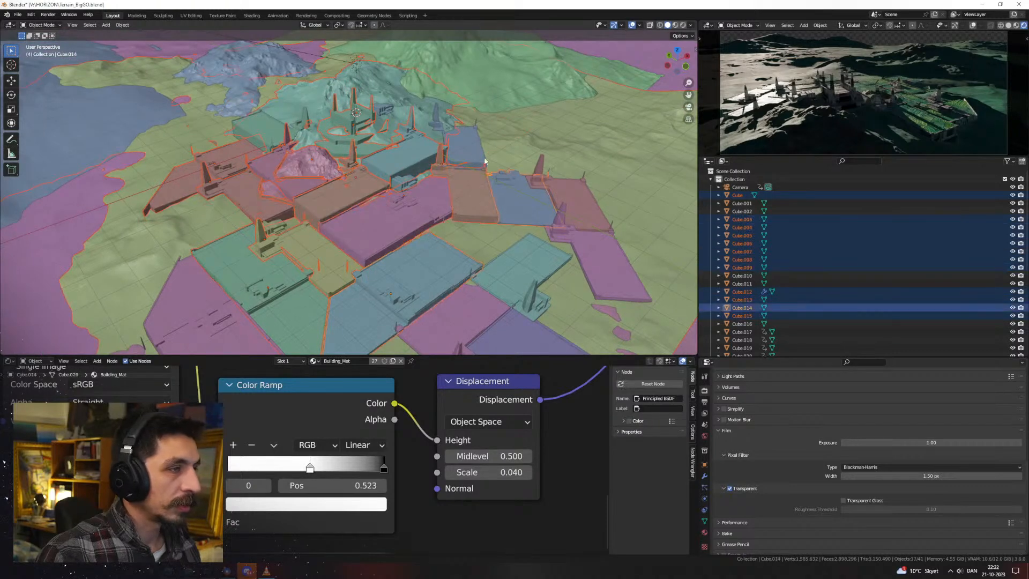
pyautogui.keyDown('shift'); pyautogui.click(518, 194); pyautogui.keyUp('shift')
pyautogui.keyDown('shift'); pyautogui.click(580, 201); pyautogui.keyUp('shift')
pyautogui.keyDown('shift'); pyautogui.click(595, 256); pyautogui.keyUp('shift')
pyautogui.keyDown('shift'); pyautogui.click(529, 273); pyautogui.keyUp('shift')
pyautogui.keyDown('shift'); pyautogui.moveTo(514, 315); pyautogui.dragTo(476, 260, button='middle'); pyautogui.keyUp('shift')
pyautogui.keyDown('shift'); pyautogui.click(443, 189); pyautogui.keyUp('shift')
pyautogui.keyDown('shift'); pyautogui.click(423, 206); pyautogui.keyUp('shift')
pyautogui.scroll(-2, 471, 261)
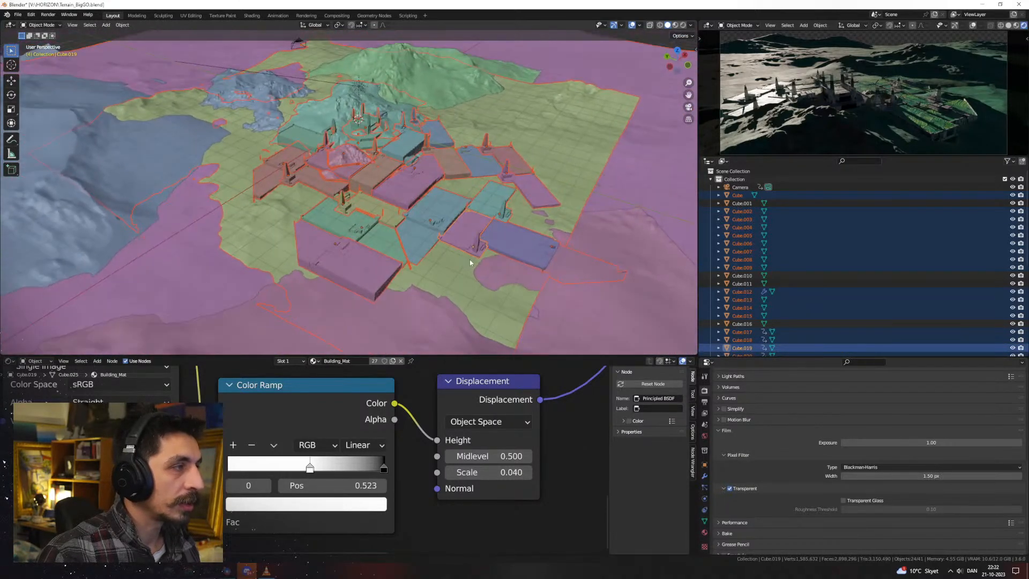
pyautogui.keyDown('shift'); pyautogui.click(344, 103); pyautogui.keyUp('shift')
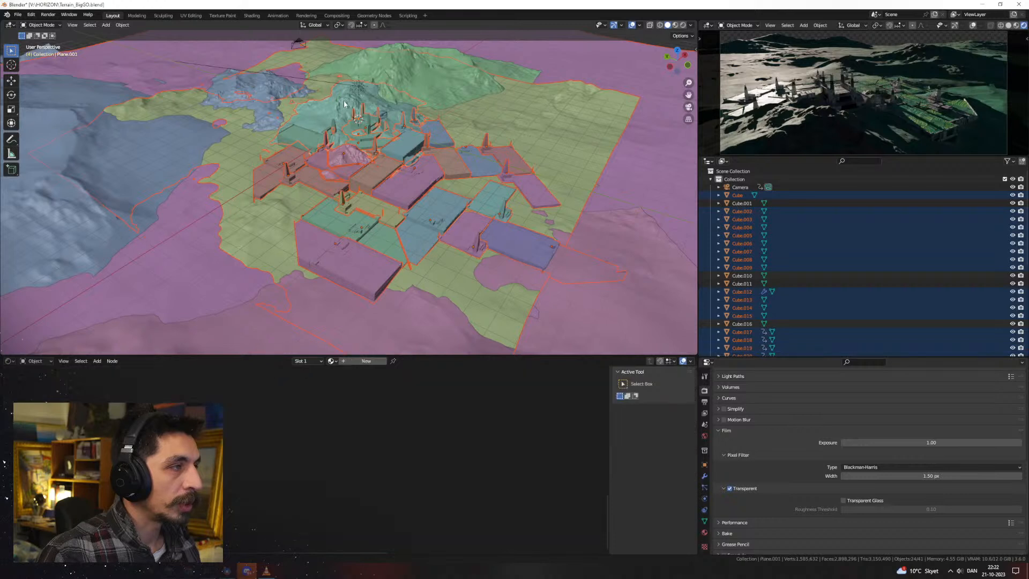
pyautogui.press('m')
pyautogui.click(427, 152)
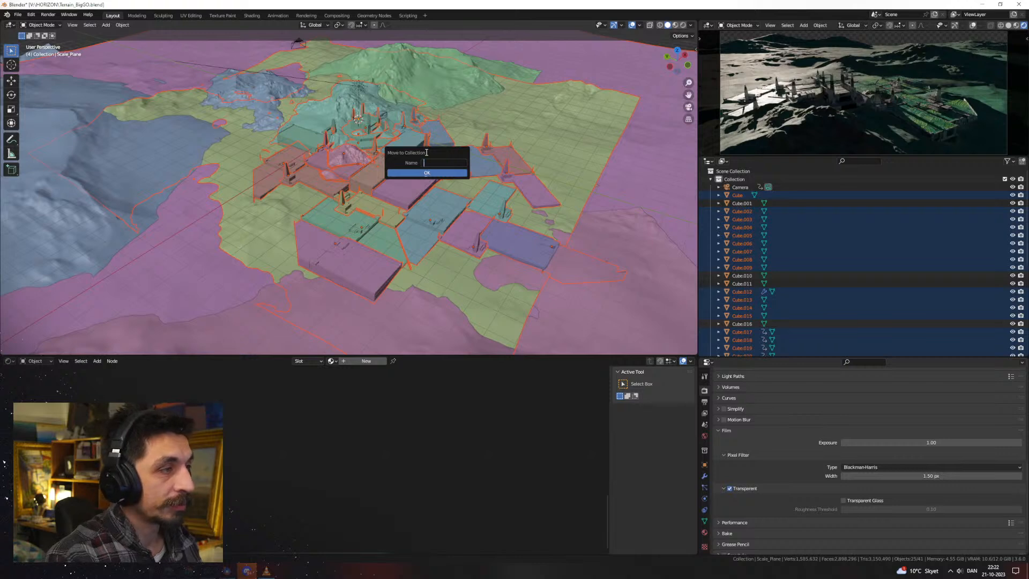
pyautogui.press('Return')
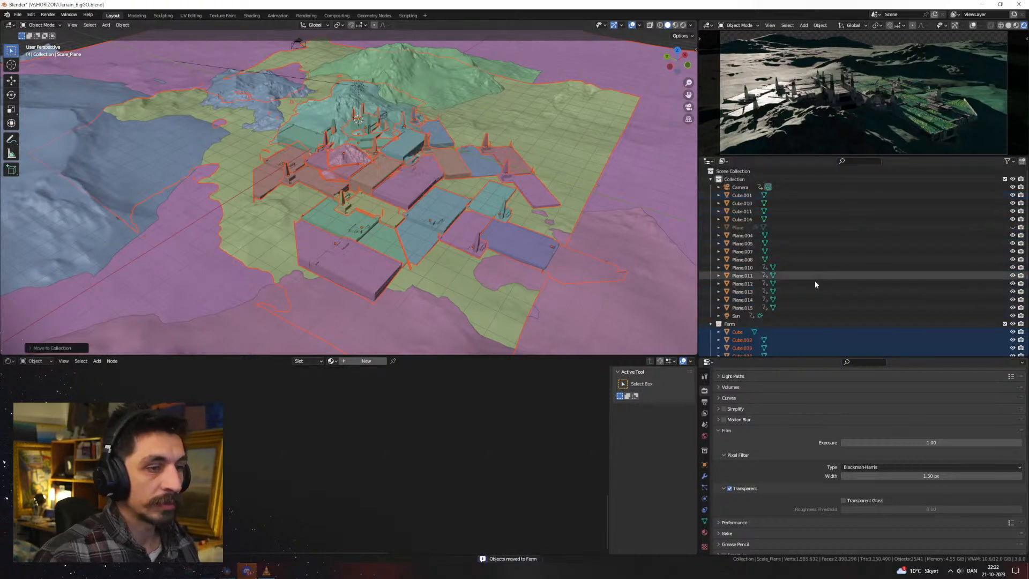
# Collapse the collections in the scene hierarchy and add an instance of the Farm collection to the scene
pyautogui.click(730, 187)
pyautogui.click(710, 187)
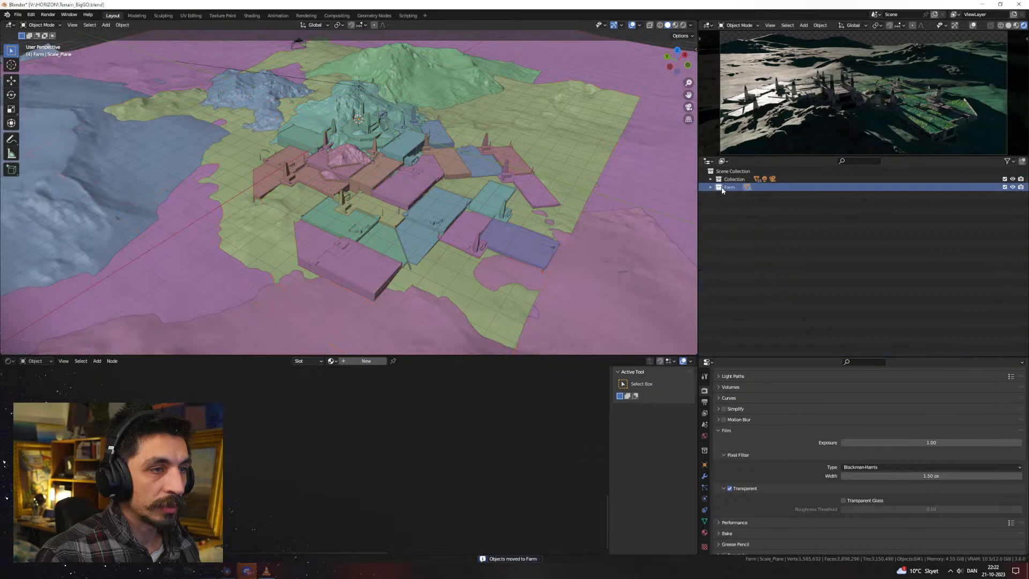
pyautogui.rightClick(732, 186)
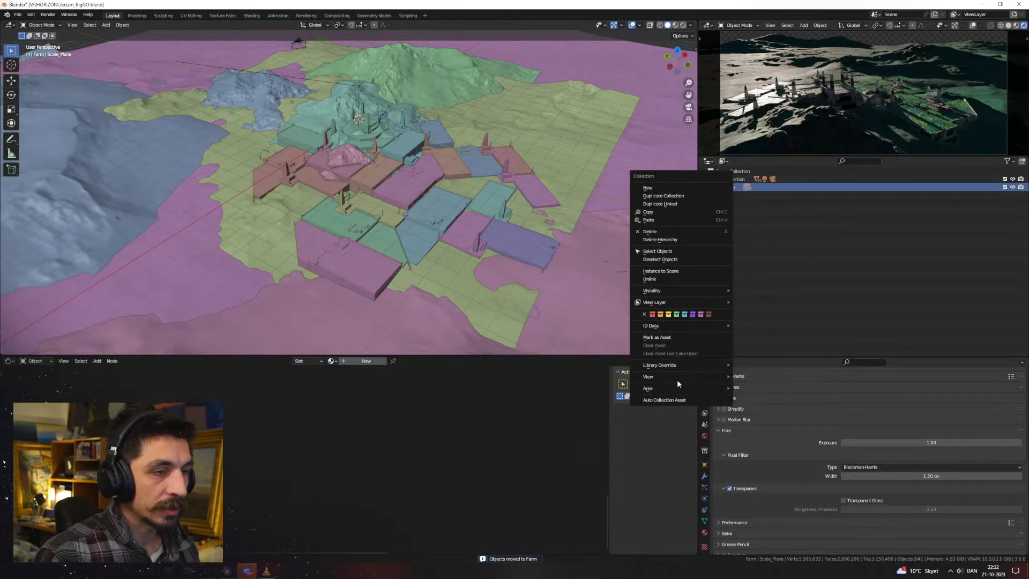
pyautogui.rightClick(727, 188)
pyautogui.click(677, 274)
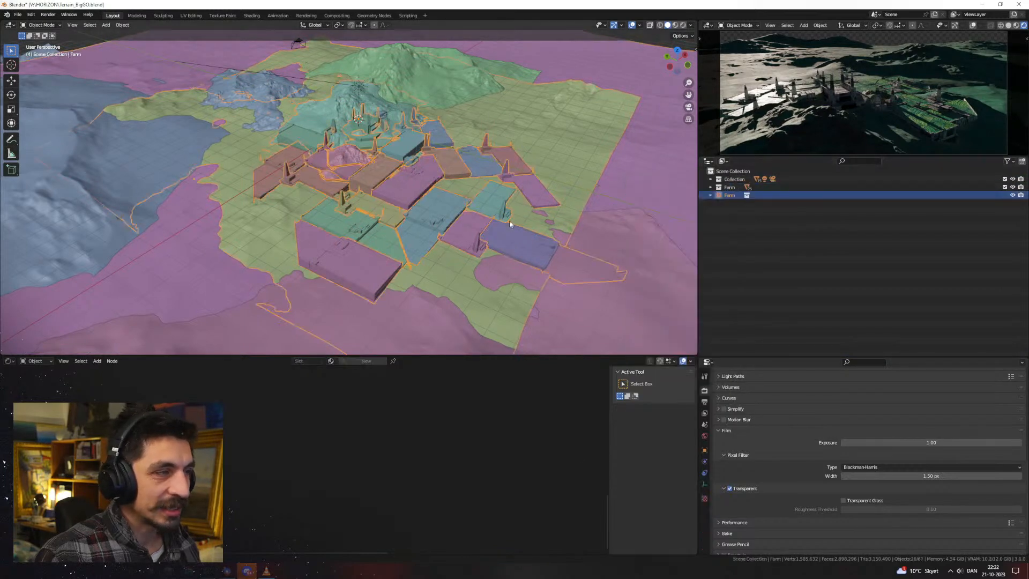
# Move the Farm instance horizontally away from the original city onto the distant background terrain
pyautogui.scroll(-6, 504, 219)
pyautogui.press('g')
pyautogui.click(572, 326)
pyautogui.keyDown('shift'); pyautogui.moveTo(571, 326); pyautogui.dragTo(474, 167, button='middle'); pyautogui.keyUp('shift')
pyautogui.scroll(-2, 474, 167)
pyautogui.press('g')
pyautogui.hotkey('shift', 'z')
pyautogui.click(56, 293)
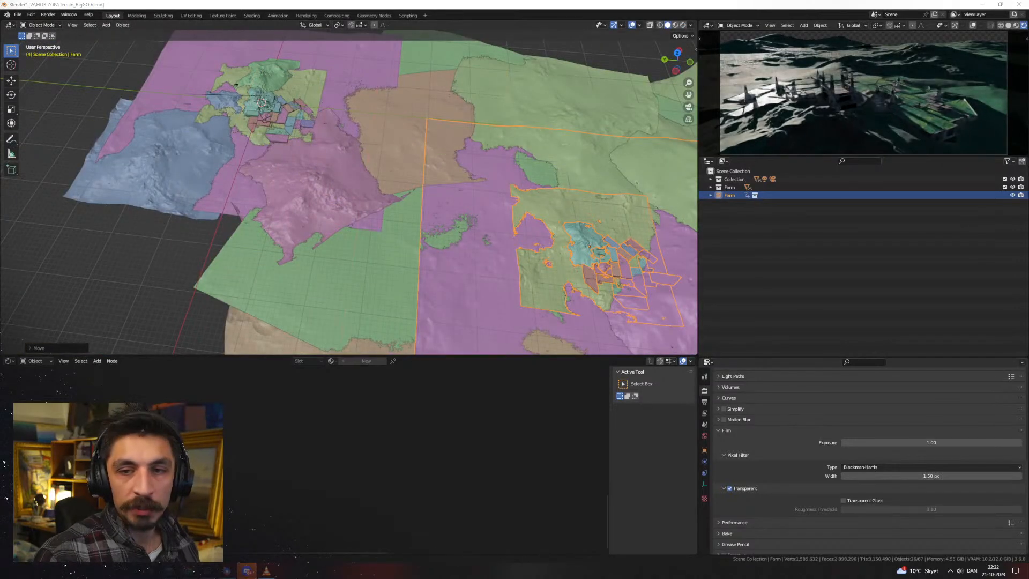
# Rotate the Farm instance 180° around the Z axis
pyautogui.moveTo(464, 238); pyautogui.dragTo(358, 214, button='middle')
pyautogui.write('grz')
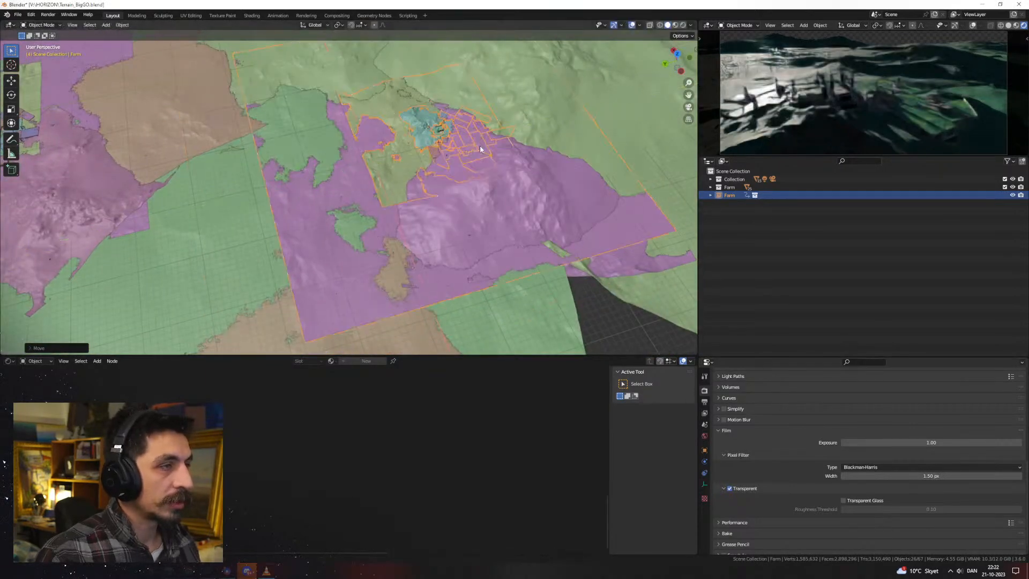
pyautogui.write('180')
pyautogui.press('Return')
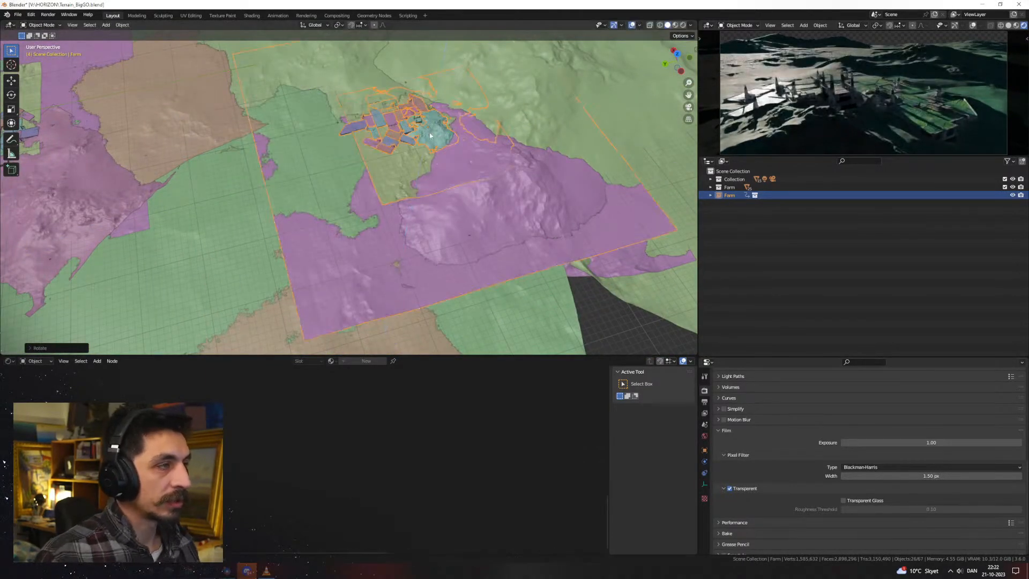
# Reposition the rotated Farm instance horizontally, keeping its height, so the city sits on the green terrain
pyautogui.scroll(-5, 479, 146)
pyautogui.keyDown('shift'); pyautogui.moveTo(478, 146); pyautogui.dragTo(454, 206, button='middle'); pyautogui.keyUp('shift')
pyautogui.scroll(4, 389, 197)
pyautogui.scroll(3, 454, 206)
pyautogui.press('g')
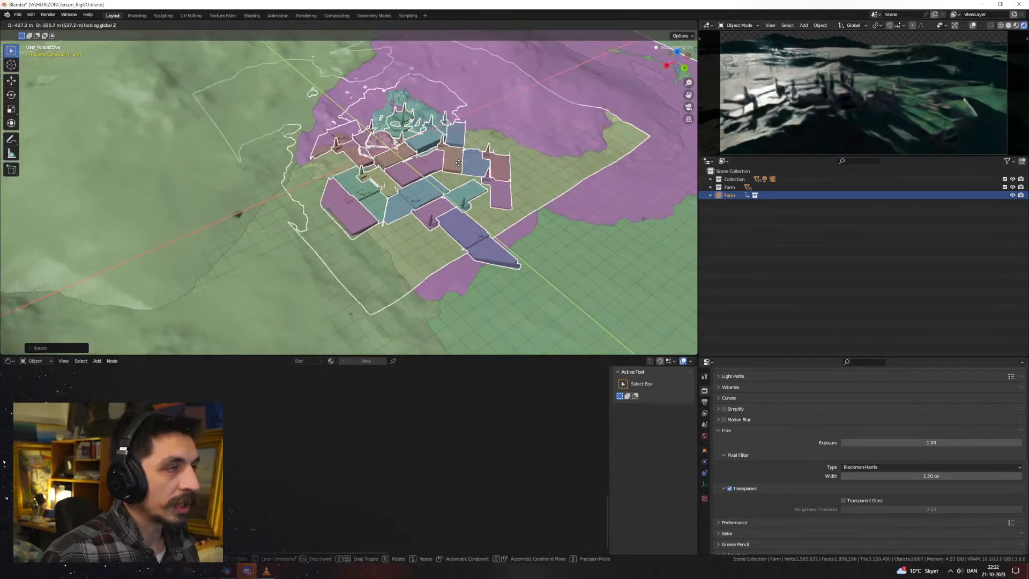
pyautogui.click(462, 166)
pyautogui.press('g')
pyautogui.hotkey('shift', 'z')
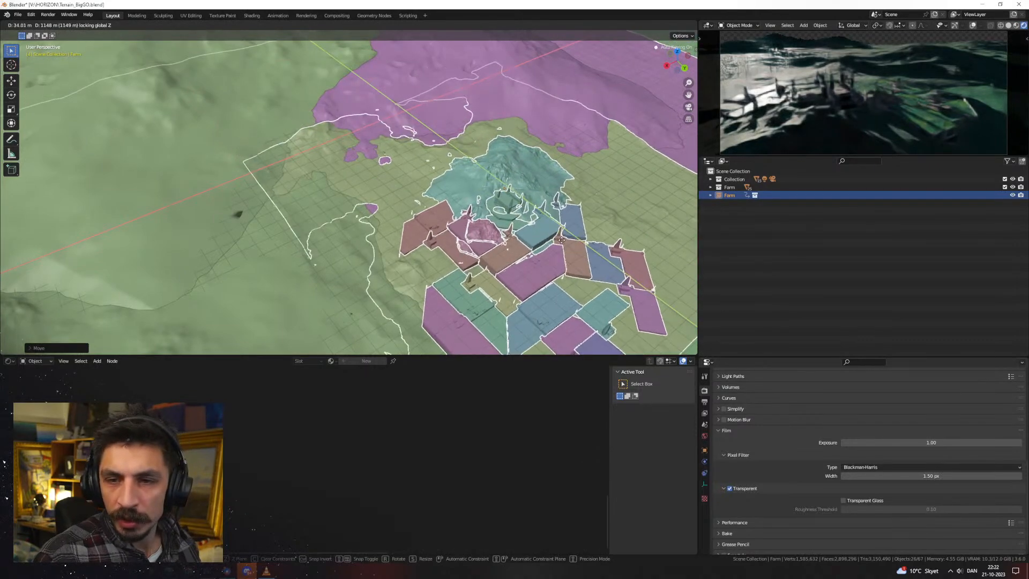
pyautogui.click(531, 236)
# Move the Farm instance horizontally back across the terrain, closer to the original city
pyautogui.scroll(-4, 506, 256)
pyautogui.moveTo(506, 256); pyautogui.dragTo(435, 175, button='middle')
pyautogui.scroll(-3, 459, 184)
pyautogui.press('g')
pyautogui.hotkey('shift', 'z')
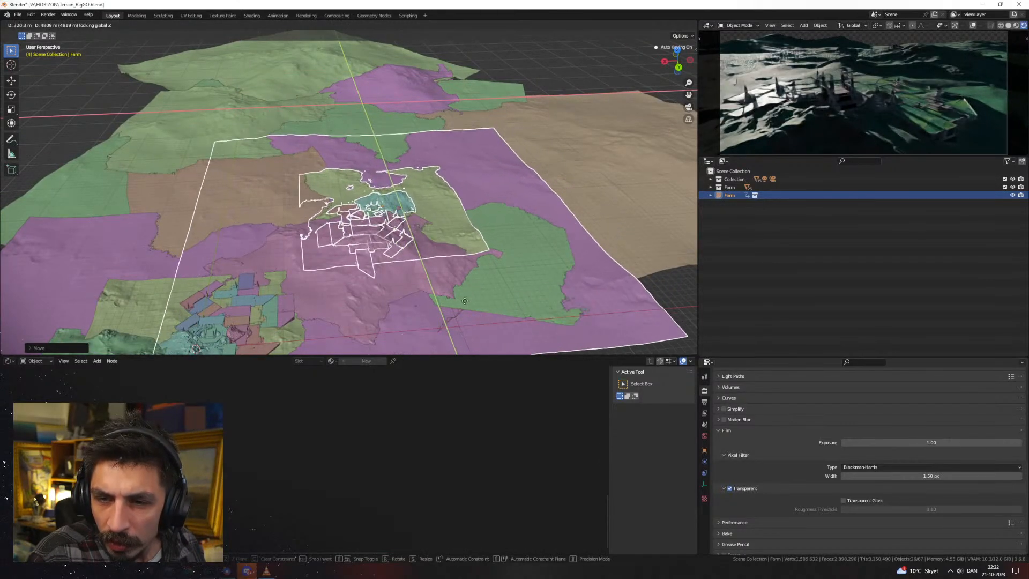
pyautogui.click(463, 279)
pyautogui.scroll(-2, 464, 279)
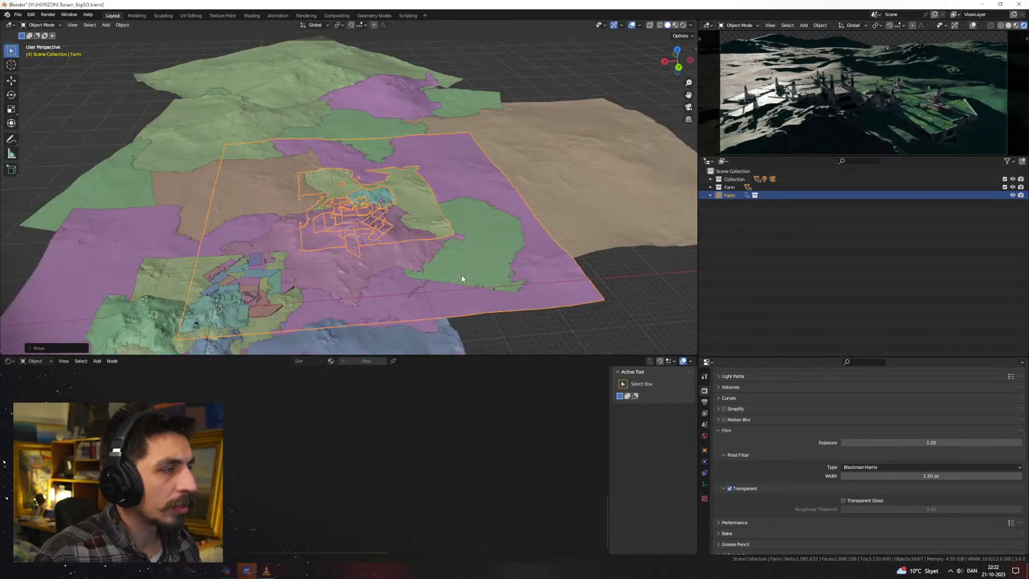
# Move the Farm instance horizontally across the terrain onto the pink hill behind the original city
pyautogui.scroll(4, 435, 263)
pyautogui.moveTo(390, 230); pyautogui.dragTo(450, 199, button='middle')
pyautogui.scroll(3, 427, 217)
pyautogui.press('g')
pyautogui.click(435, 231)
pyautogui.scroll(-3, 435, 231)
pyautogui.press('g')
pyautogui.click(453, 208)
# Rotate the Farm instance around the Z axis and shift it horizontally along the side of the hill
pyautogui.press('r')
pyautogui.press('z')
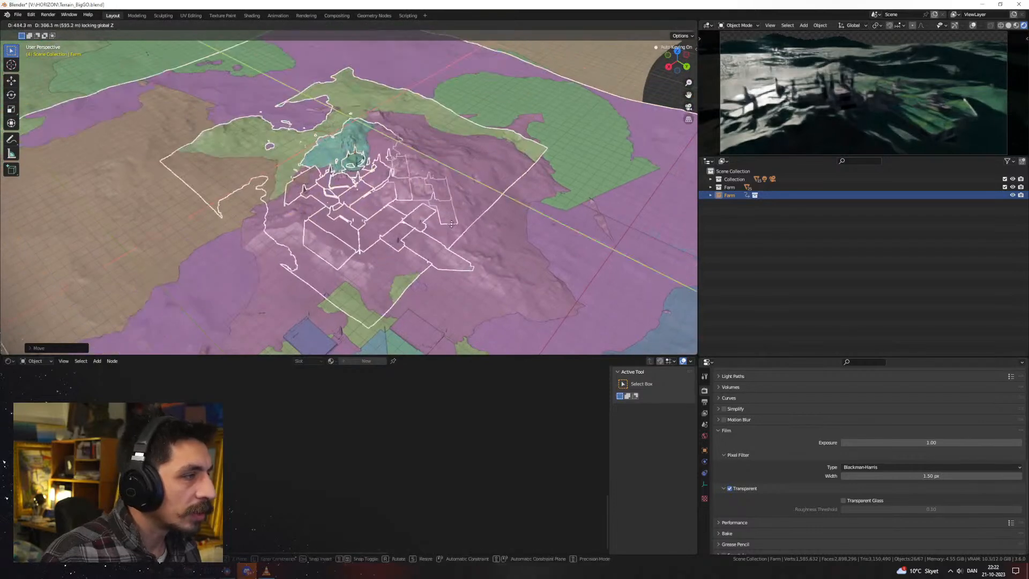
pyautogui.click(336, 248)
pyautogui.press('g')
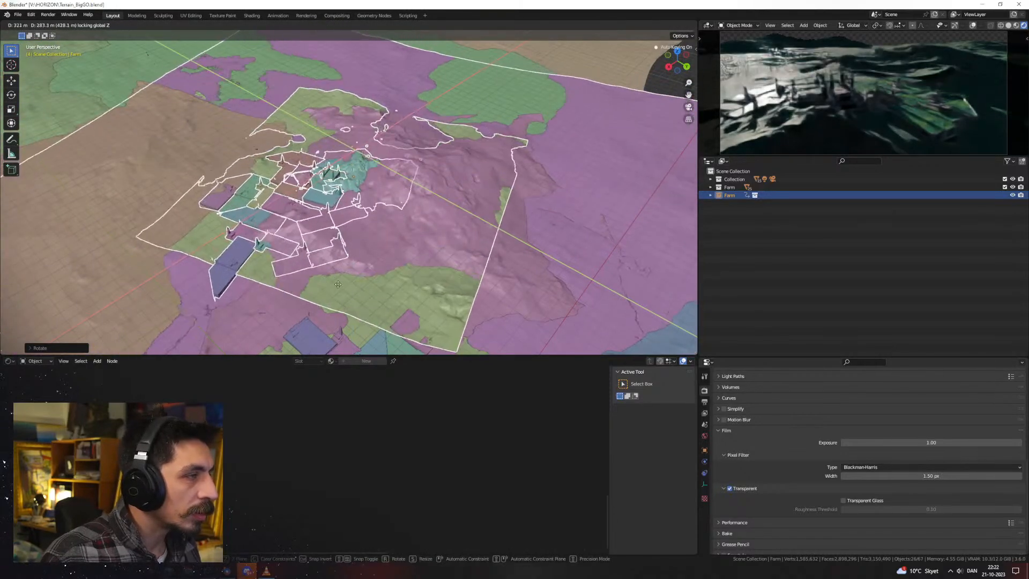
pyautogui.click(345, 258)
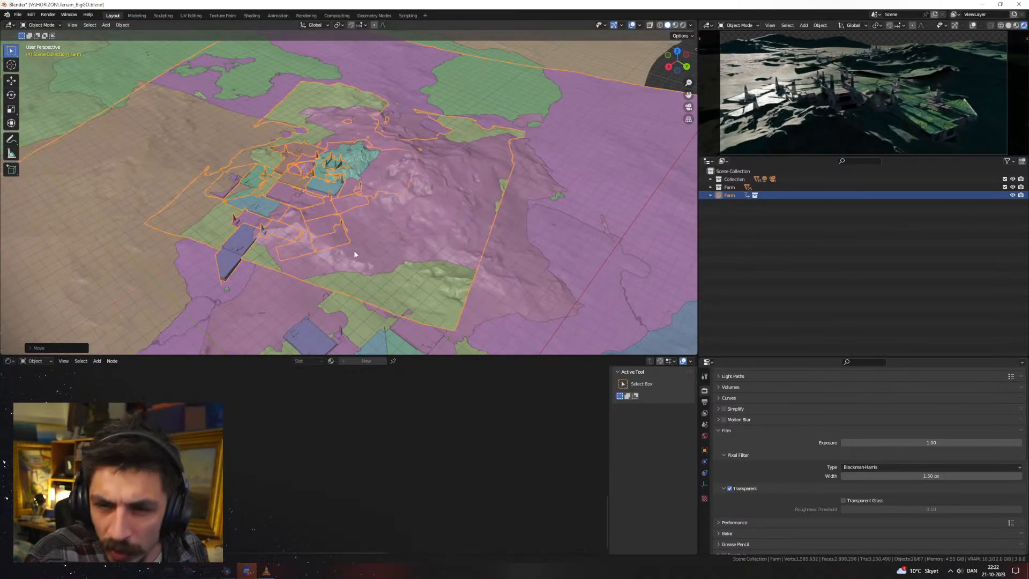
# Move the Farm instance horizontally about 920 m farther back, keeping its height, so it sits behind the pink hill
pyautogui.press('g')
pyautogui.hotkey('shift', 'z')
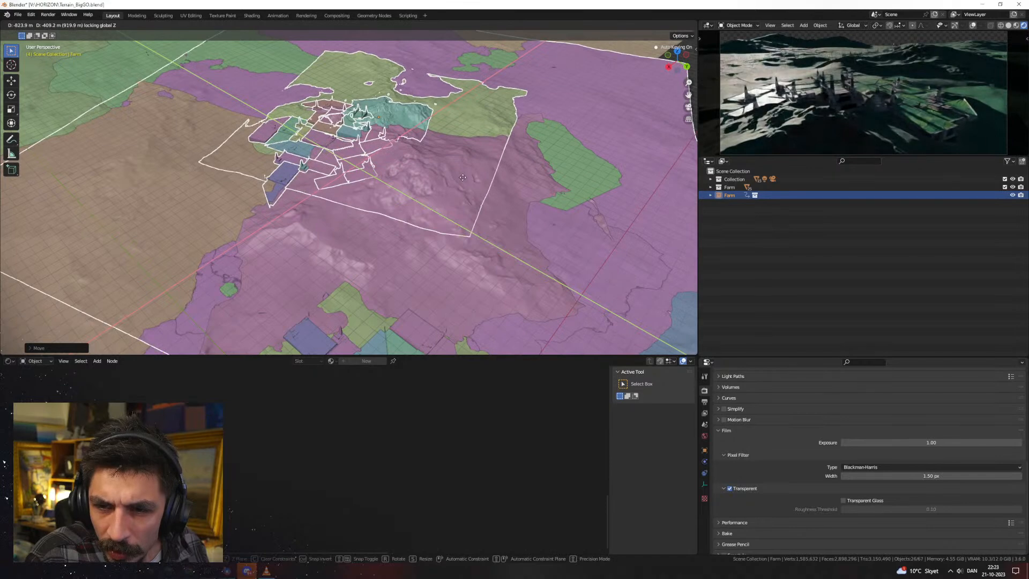
pyautogui.click(462, 177)
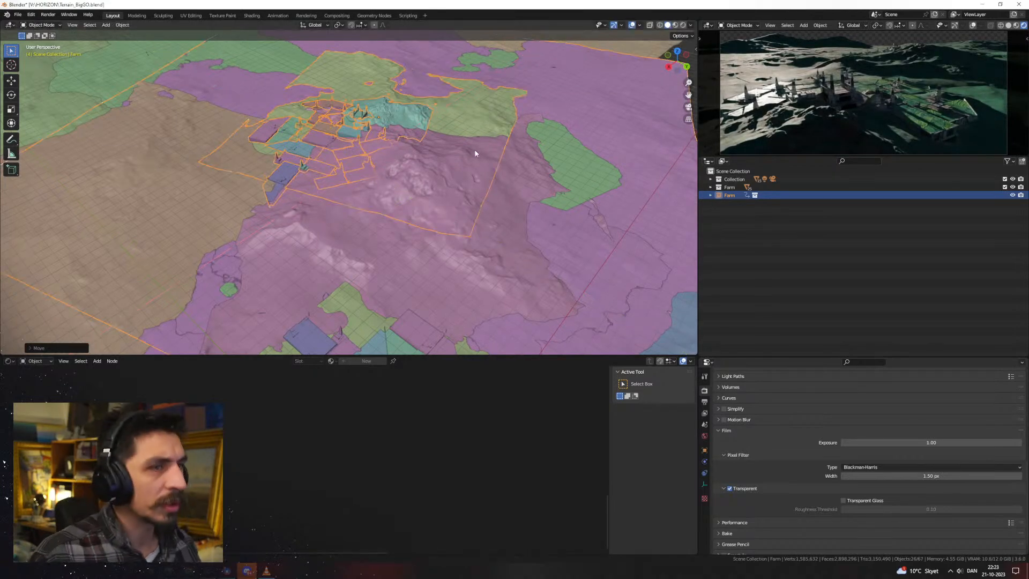
pyautogui.keyDown('shift'); pyautogui.moveTo(466, 149); pyautogui.dragTo(536, 221, button='middle'); pyautogui.keyUp('shift')
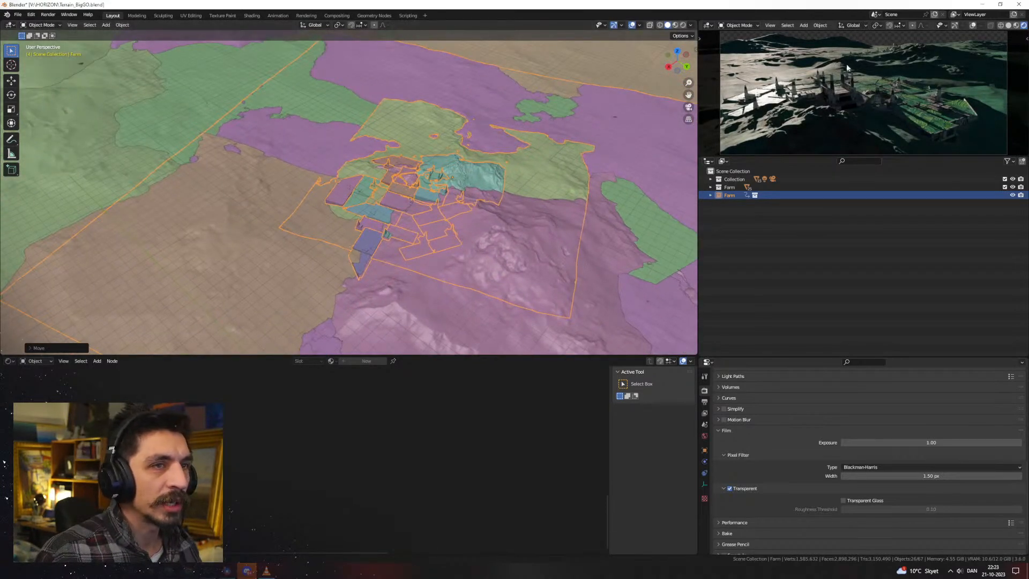
# Duplicate the Farm instance and place the copy horizontally on the distant green terrain
pyautogui.hotkey('shift', 'd')
pyautogui.hotkey('shift', 'z')
pyautogui.click(271, 131)
pyautogui.keyDown('shift'); pyautogui.moveTo(272, 131); pyautogui.dragTo(422, 193, button='middle'); pyautogui.keyUp('shift')
pyautogui.scroll(-2, 422, 193)
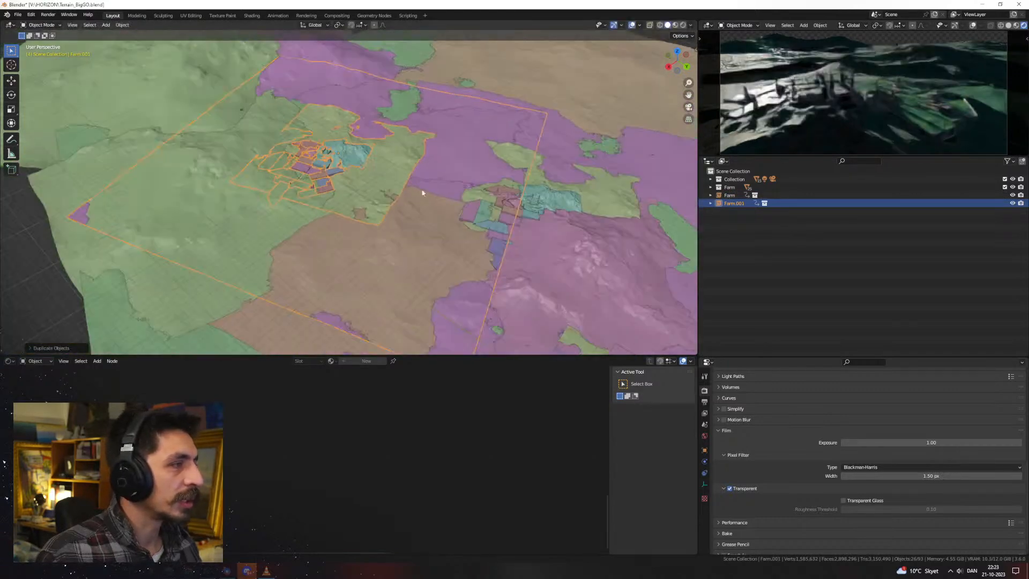
# Rotate the duplicated Farm instance around the Z axis and move it horizontally farther back over the green terrain
pyautogui.press('r')
pyautogui.press('z')
pyautogui.click(322, 64)
pyautogui.press('g')
pyautogui.hotkey('shift', 'z')
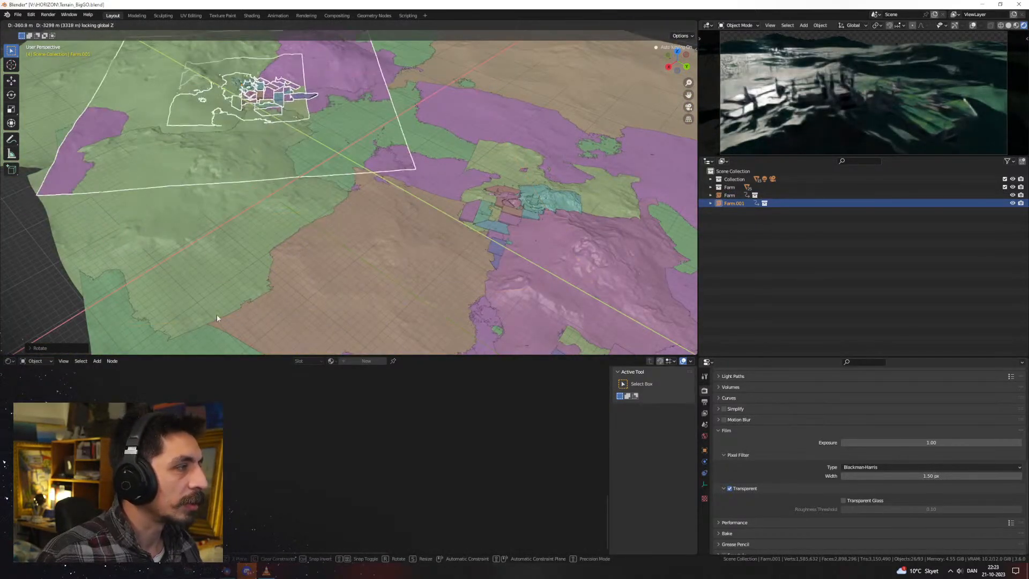
pyautogui.click(285, 277)
pyautogui.scroll(-4, 284, 278)
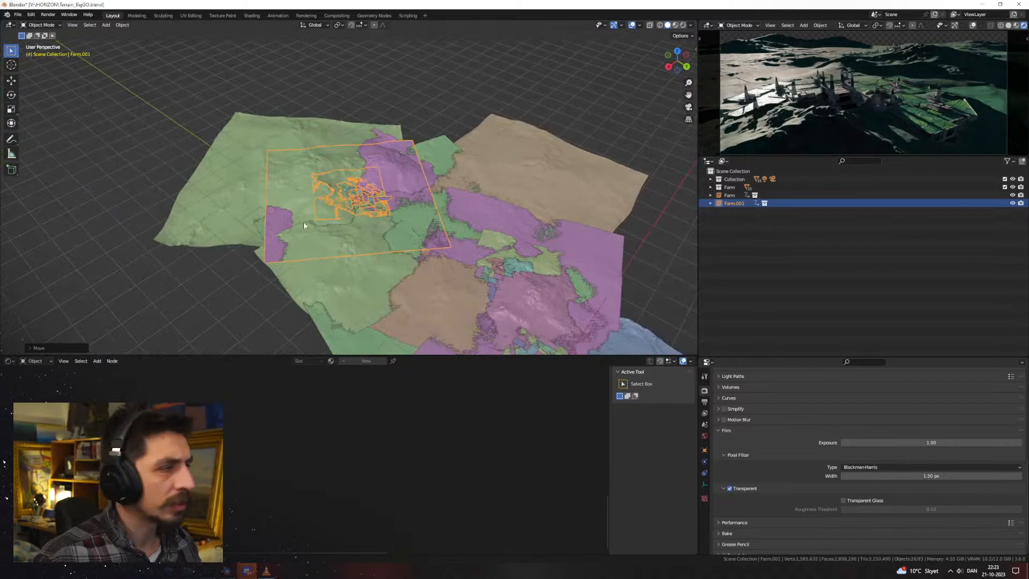
# Adjust the height of the duplicated Farm instance along the Z axis to fit the distant terrain
pyautogui.scroll(8, 391, 260)
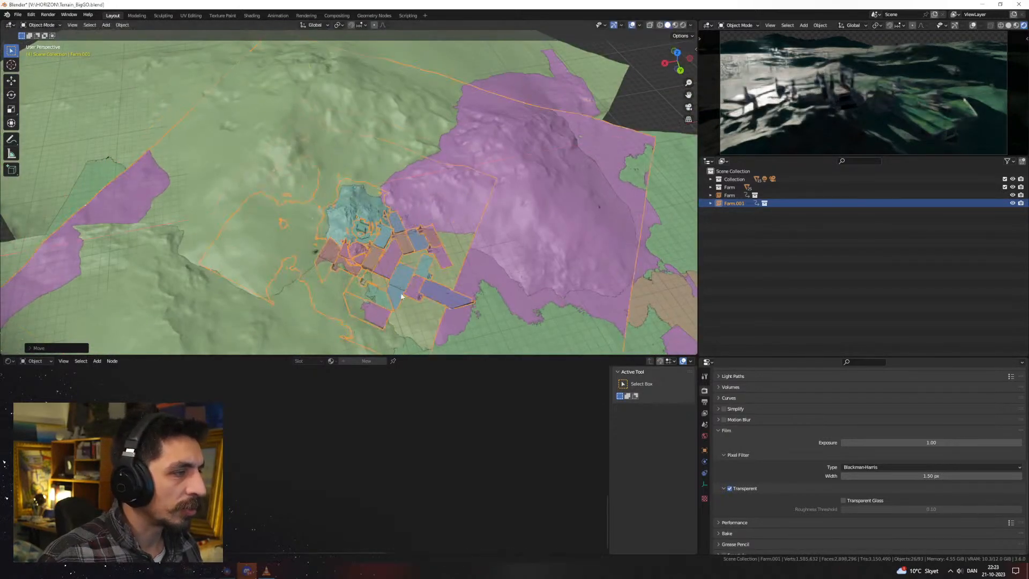
pyautogui.moveTo(402, 296); pyautogui.dragTo(464, 250, button='middle')
pyautogui.scroll(4, 408, 248)
pyautogui.press('g')
pyautogui.press('z')
pyautogui.click(396, 287)
pyautogui.click(456, 123)
pyautogui.scroll(-5, 440, 198)
pyautogui.scroll(-3, 423, 228)
# Move the original city's terrain plane, Plane.002, out of the Farm collection into Collection
pyautogui.click(393, 196)
pyautogui.keyDown('shift'); pyautogui.moveTo(418, 200); pyautogui.dragTo(391, 228, button='middle'); pyautogui.keyUp('shift')
pyautogui.keyDown('shift'); pyautogui.moveTo(471, 268); pyautogui.dragTo(395, 211, button='middle'); pyautogui.keyUp('shift')
pyautogui.moveTo(322, 223); pyautogui.dragTo(448, 236, button='middle')
pyautogui.scroll(4, 386, 233)
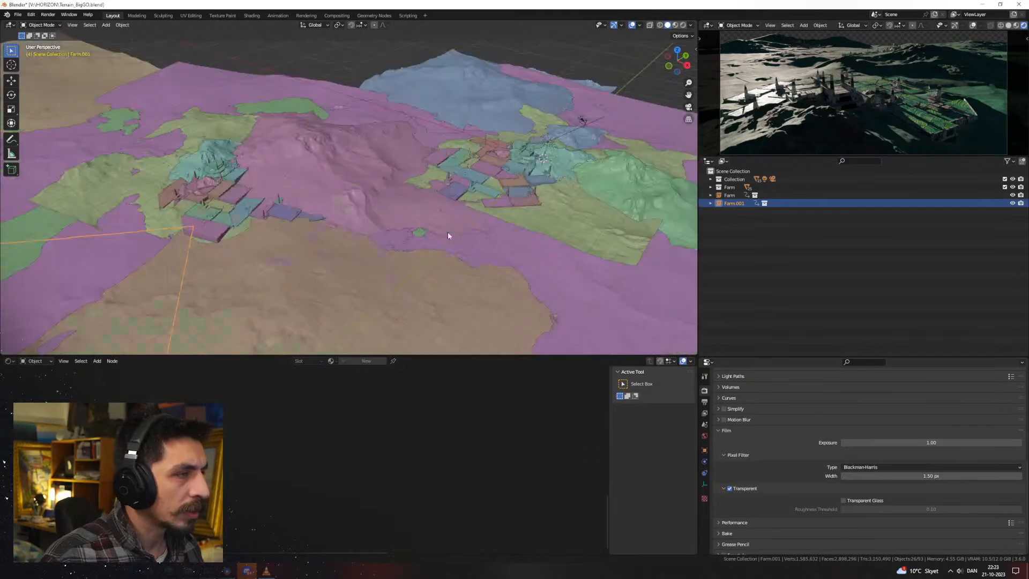
pyautogui.click(588, 234)
pyautogui.click(711, 187)
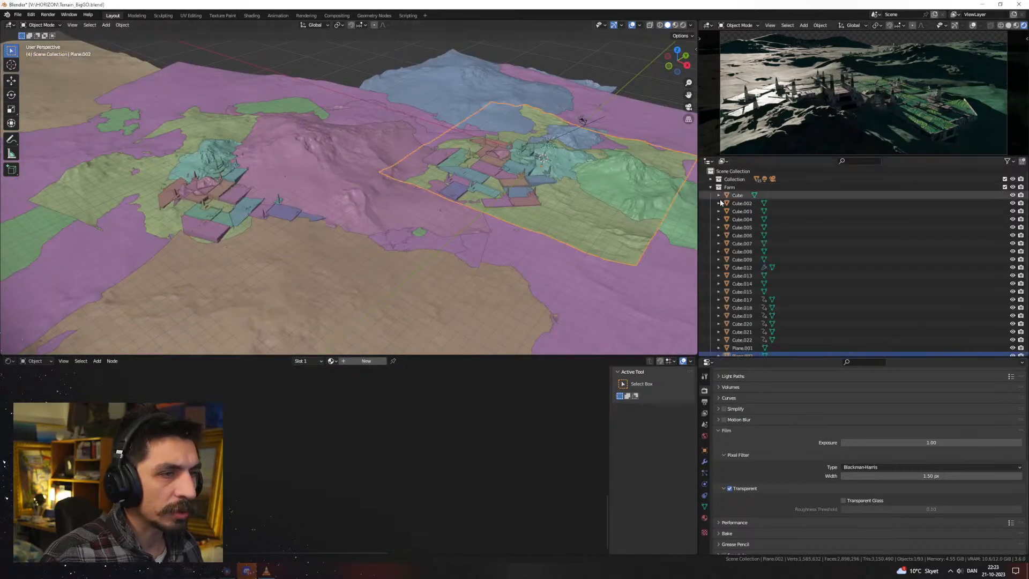
pyautogui.moveTo(743, 355); pyautogui.dragTo(738, 181)
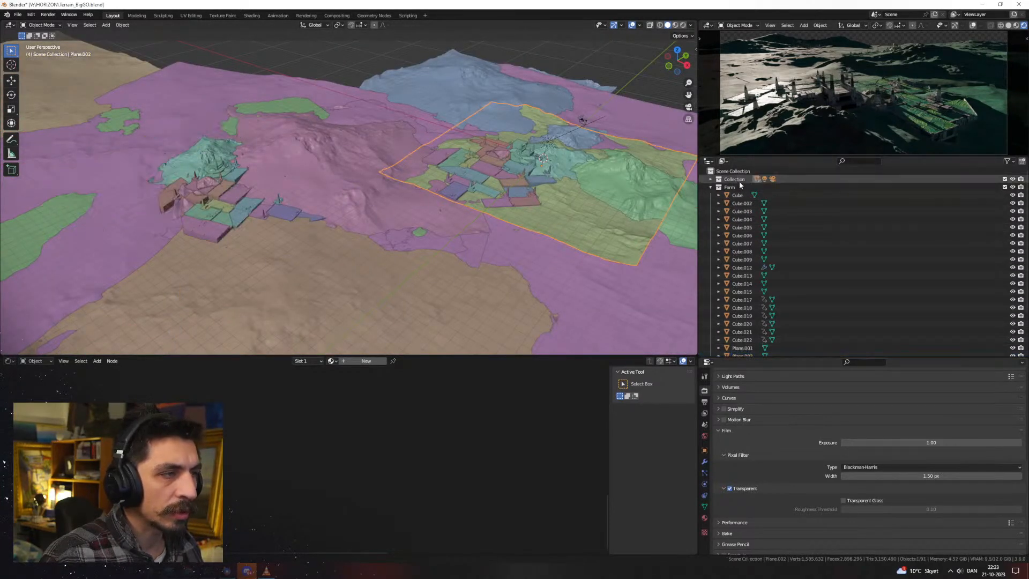
pyautogui.click(579, 52)
# Select the nearer Farm instance and examine the background cities in the enlarged camera view
pyautogui.moveTo(375, 215); pyautogui.dragTo(370, 243, button='middle')
pyautogui.scroll(4, 433, 223)
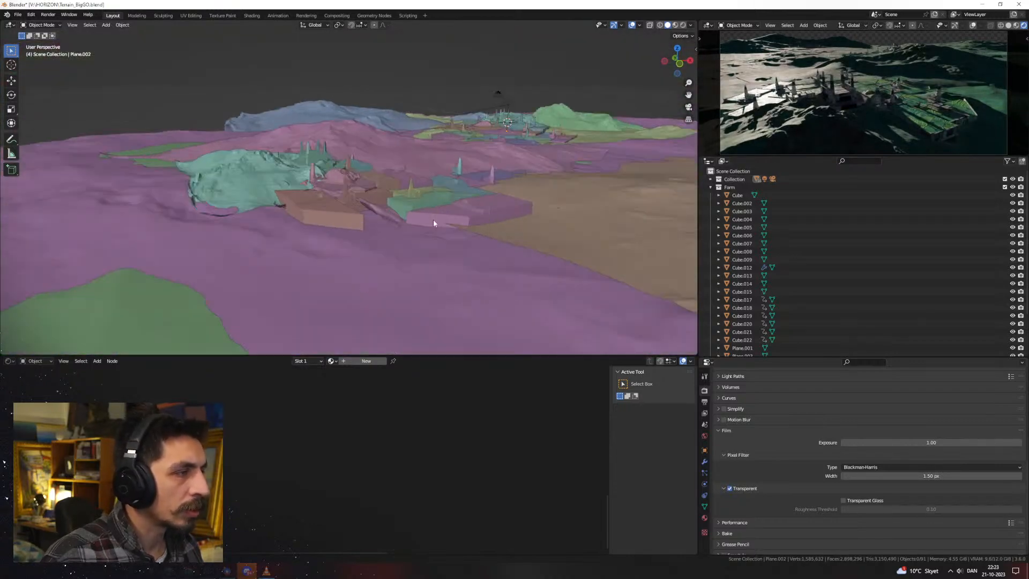
pyautogui.click(435, 223)
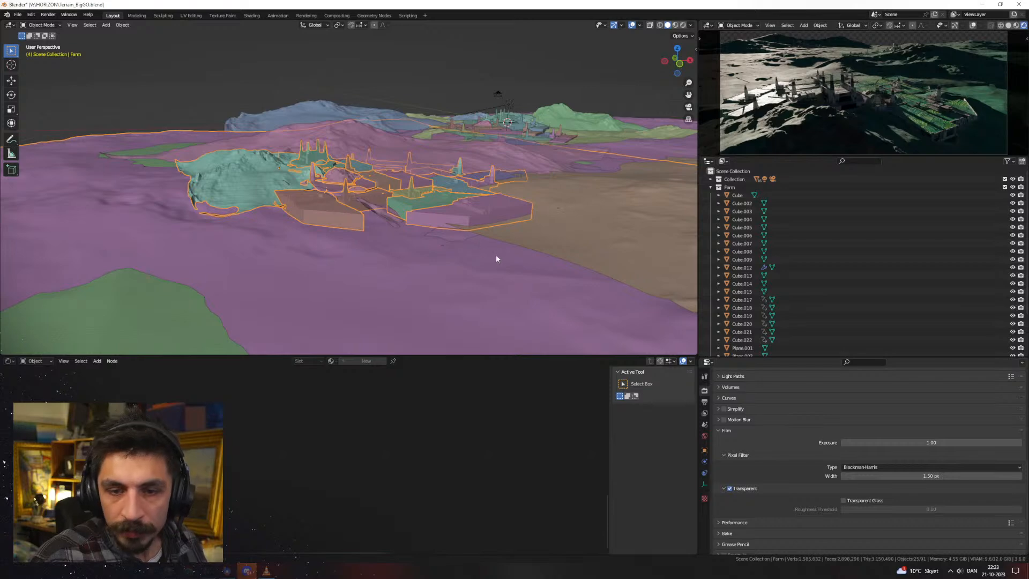
pyautogui.press('F12')
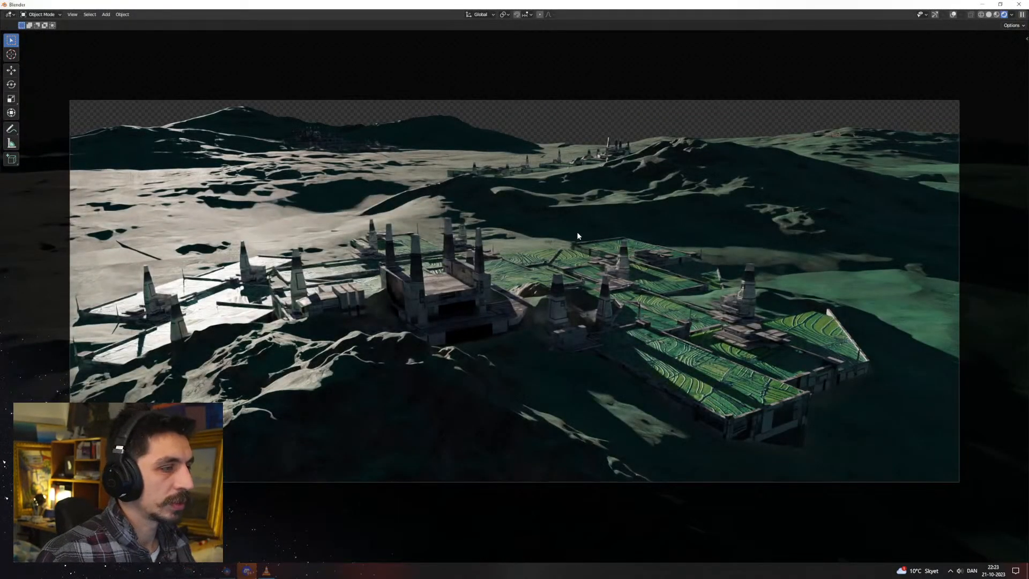
pyautogui.moveTo(554, 5); pyautogui.dragTo(1028, 161)
# Try to lower the pink hill between the cities, Plane.008, along the Z axis
pyautogui.scroll(-6, 394, 163)
pyautogui.moveTo(393, 162); pyautogui.dragTo(401, 252, button='middle')
pyautogui.click(9, 361)
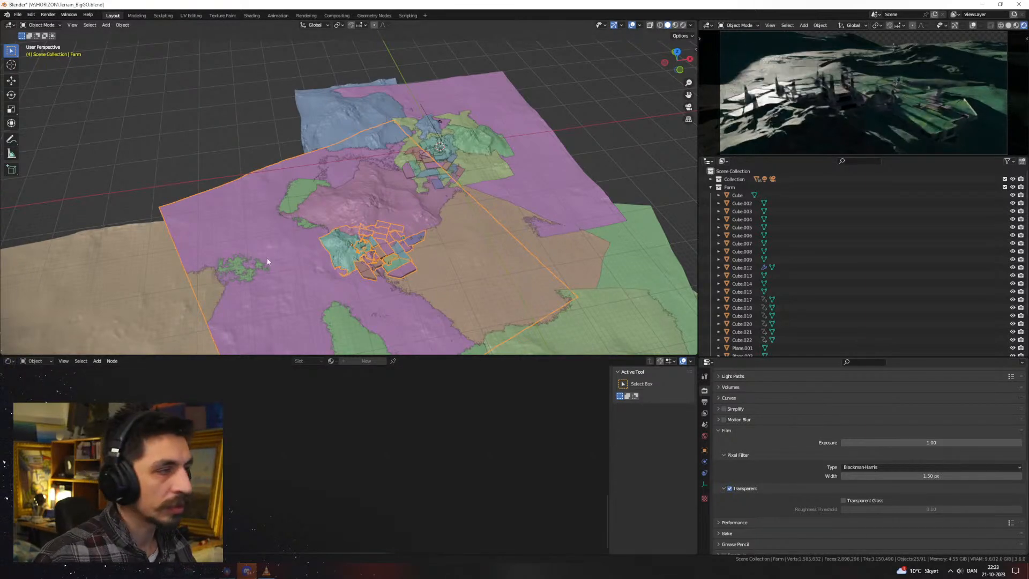
pyautogui.moveTo(267, 259); pyautogui.dragTo(235, 193, button='middle')
pyautogui.scroll(4, 303, 240)
pyautogui.click(384, 188)
pyautogui.scroll(-3, 402, 205)
pyautogui.moveTo(403, 207); pyautogui.dragTo(358, 192, button='middle')
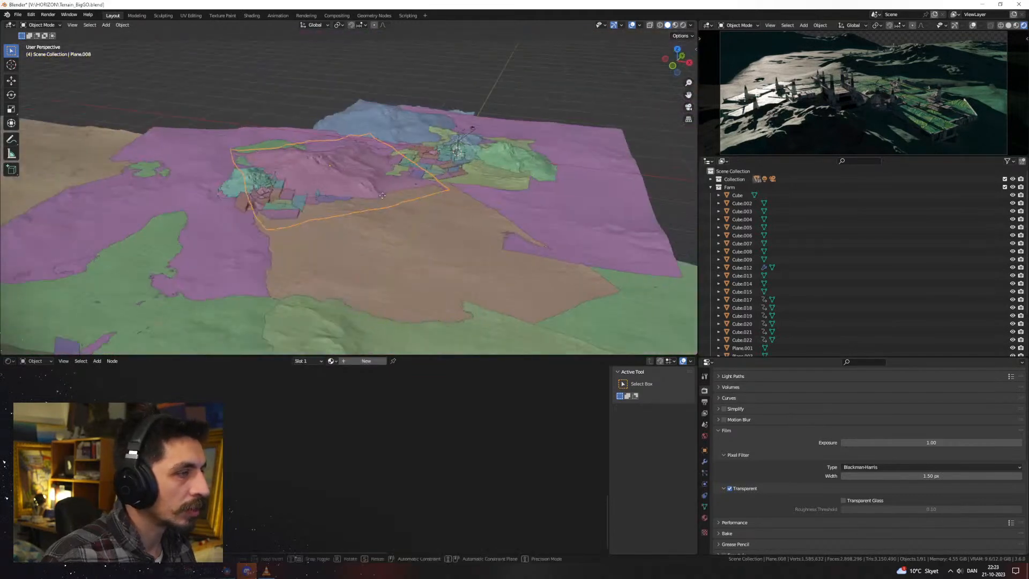
pyautogui.press('g')
pyautogui.press('z')
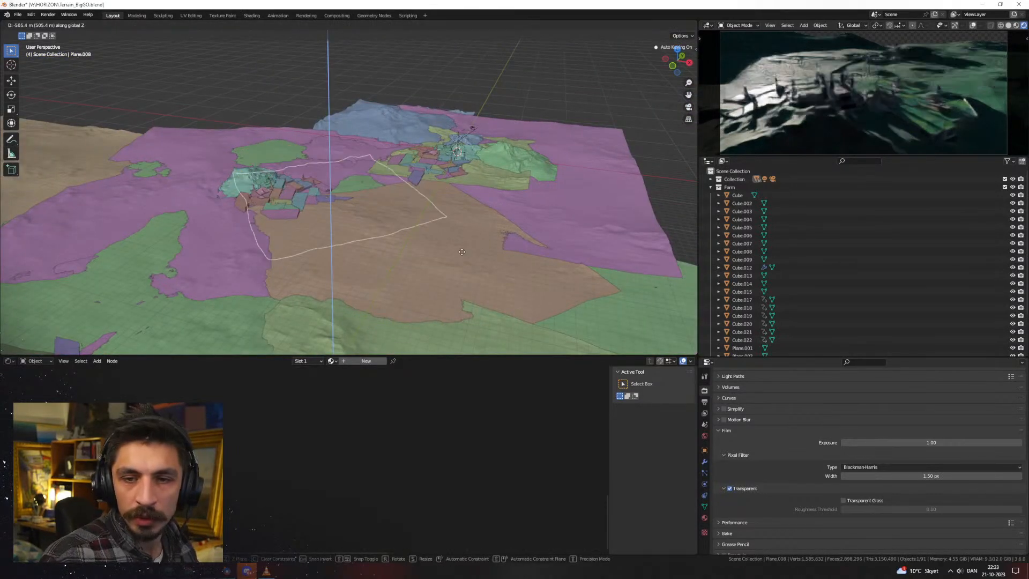
pyautogui.rightClick(461, 253)
# Change the lower editor to the Timeline and show the object properties of the pink hill
pyautogui.moveTo(475, 242); pyautogui.dragTo(451, 248, button='middle')
pyautogui.scroll(1, 485, 266)
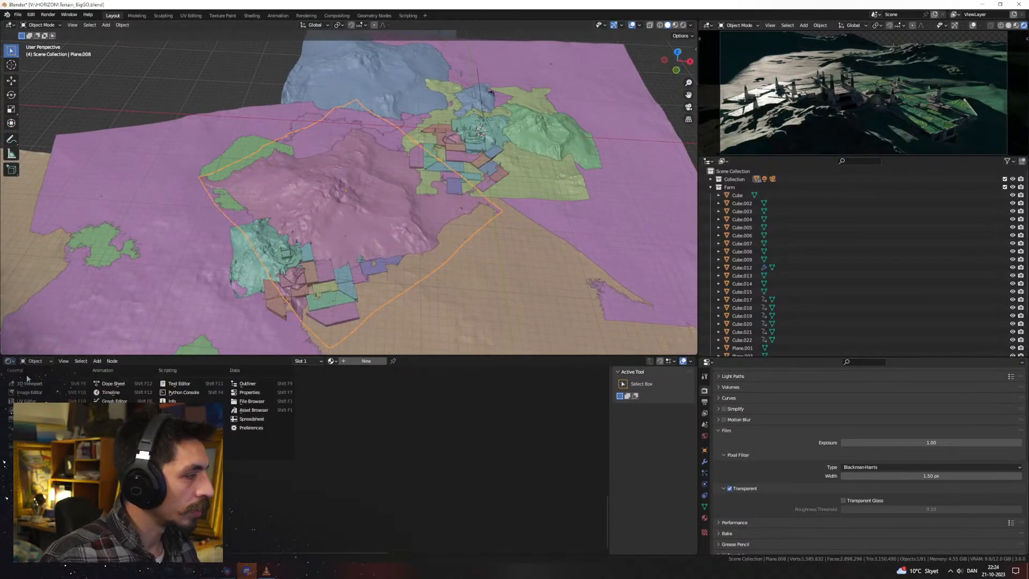
pyautogui.click(110, 393)
pyautogui.scroll(3, 342, 263)
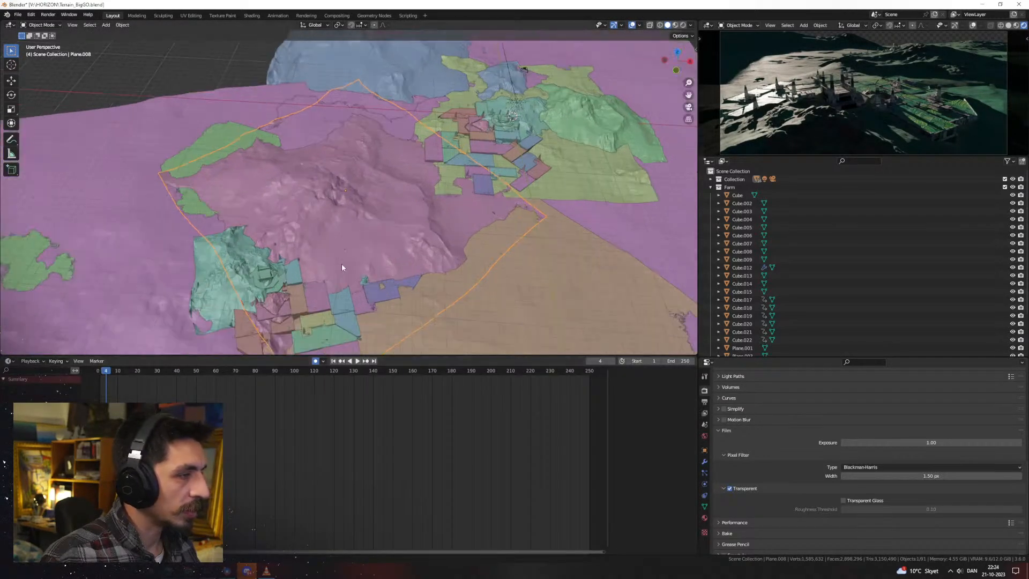
pyautogui.click(705, 451)
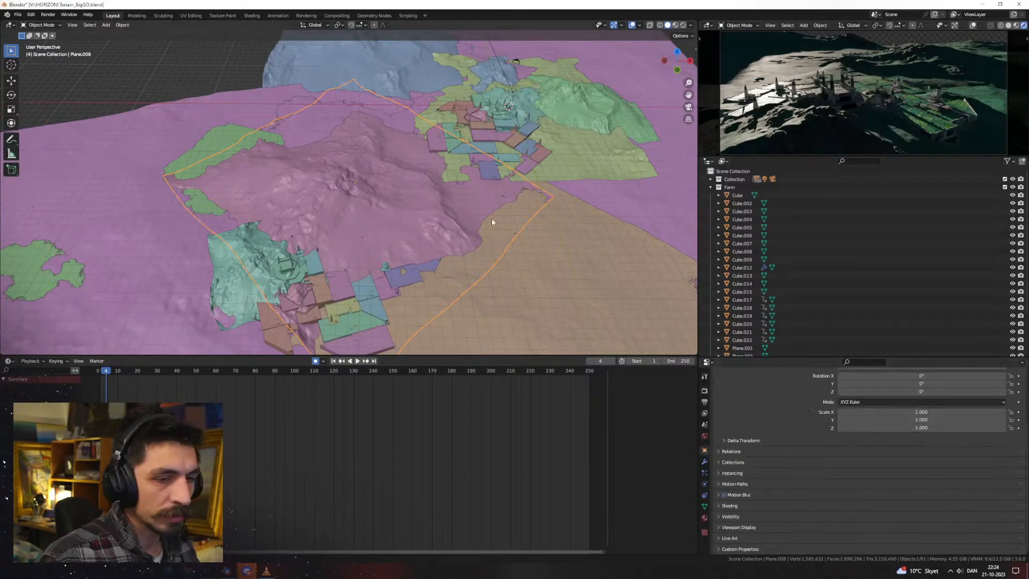
# Try to shrink the pink hill uniformly and slide it horizontally away from between the cities
pyautogui.press('s')
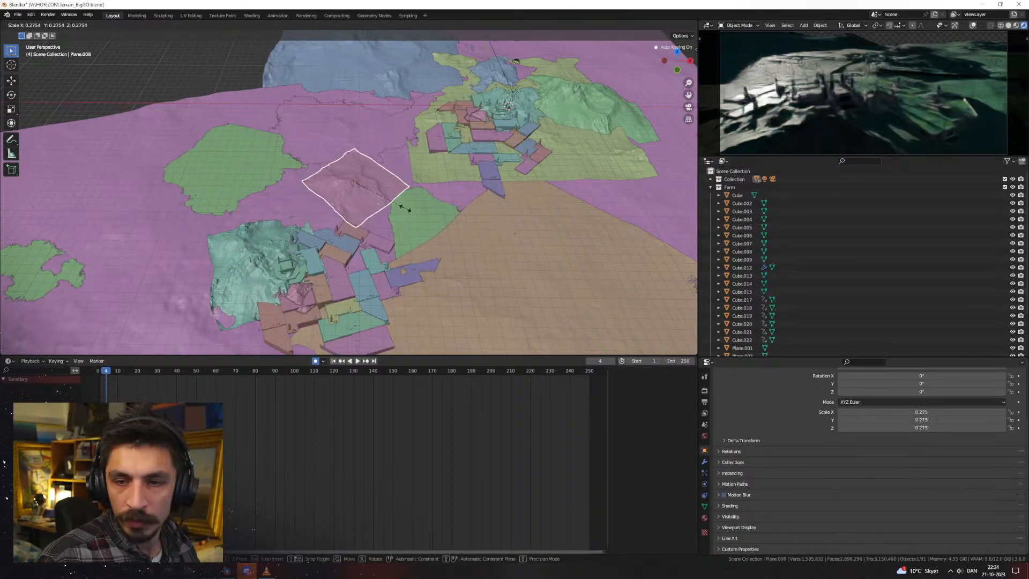
pyautogui.press('Escape')
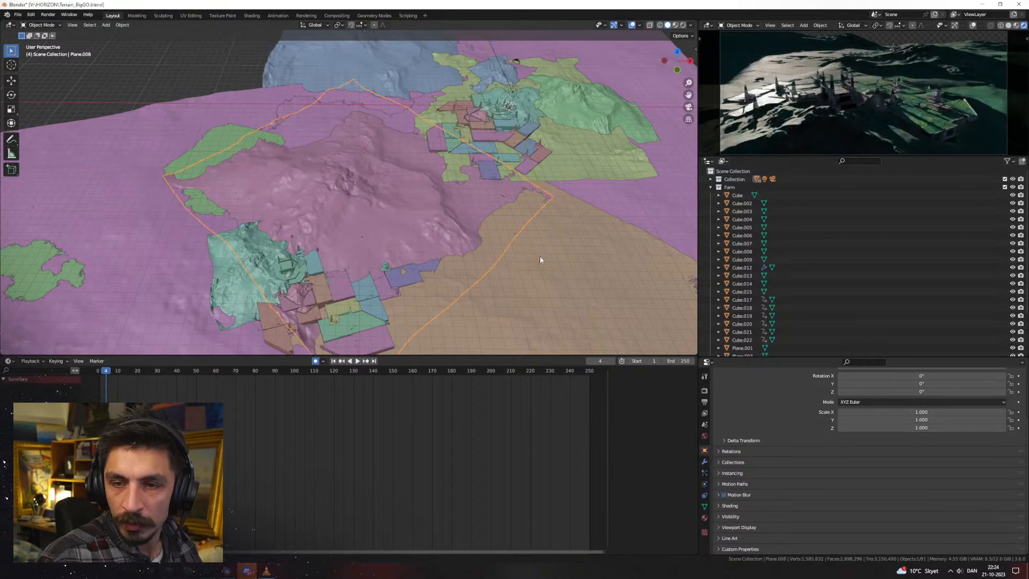
pyautogui.moveTo(382, 133); pyautogui.dragTo(361, 198, button='middle')
pyautogui.scroll(4, 374, 213)
pyautogui.scroll(-2, 449, 220)
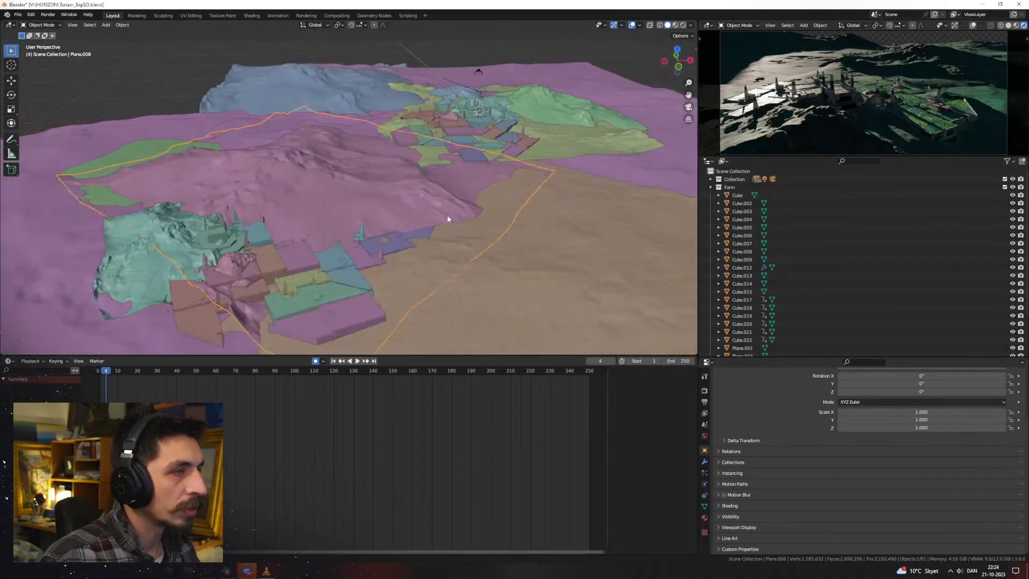
pyautogui.press('g')
pyautogui.hotkey('shift', 'z')
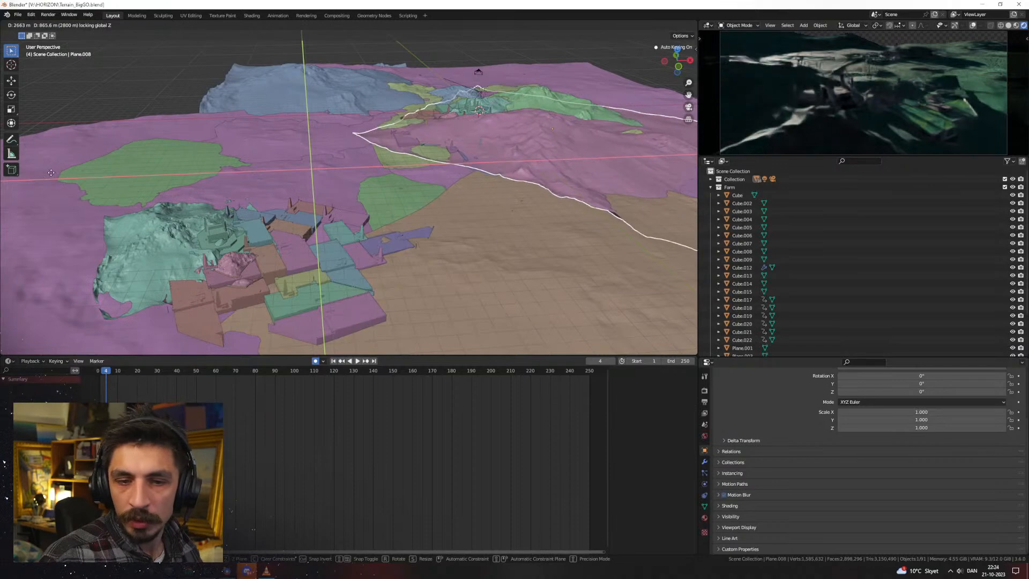
pyautogui.click(51, 177)
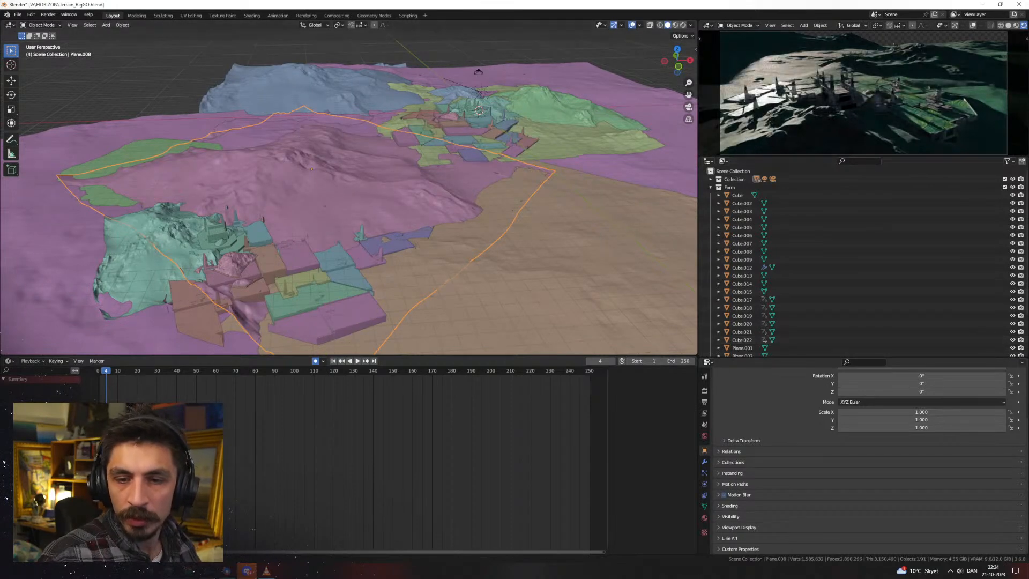
# Try to scale the pink hill horizontally only, and also uniformly, from the opposite viewing side
pyautogui.moveTo(400, 218); pyautogui.dragTo(562, 218, button='middle')
pyautogui.press('s')
pyautogui.hotkey('shift', 'z')
pyautogui.rightClick(548, 228)
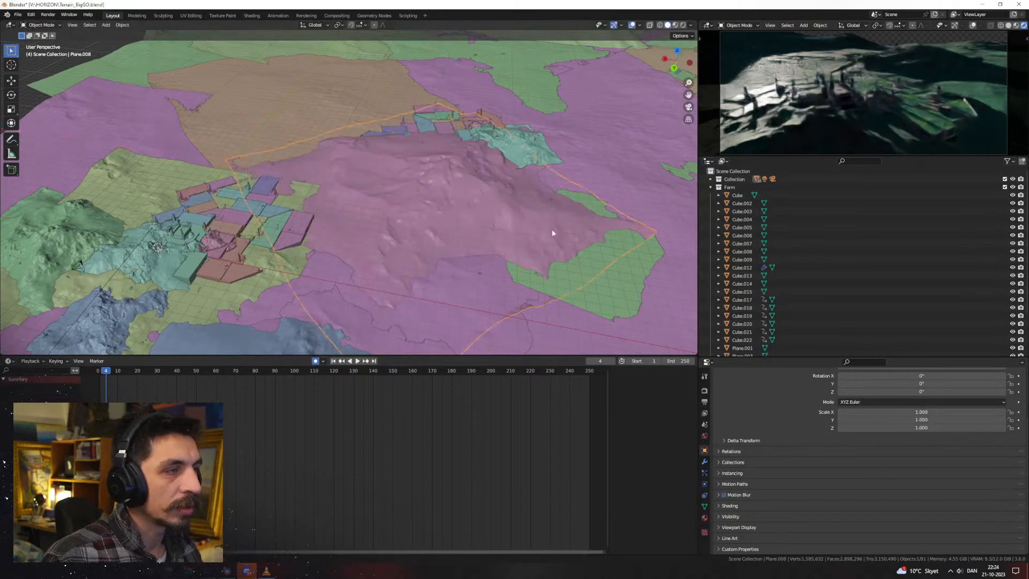
pyautogui.press('s')
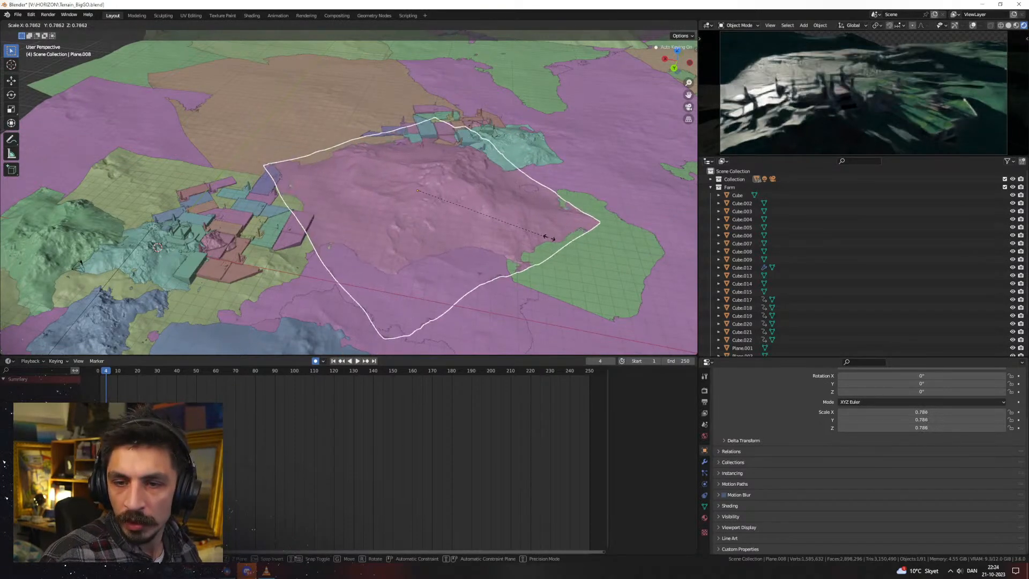
pyautogui.rightClick(549, 237)
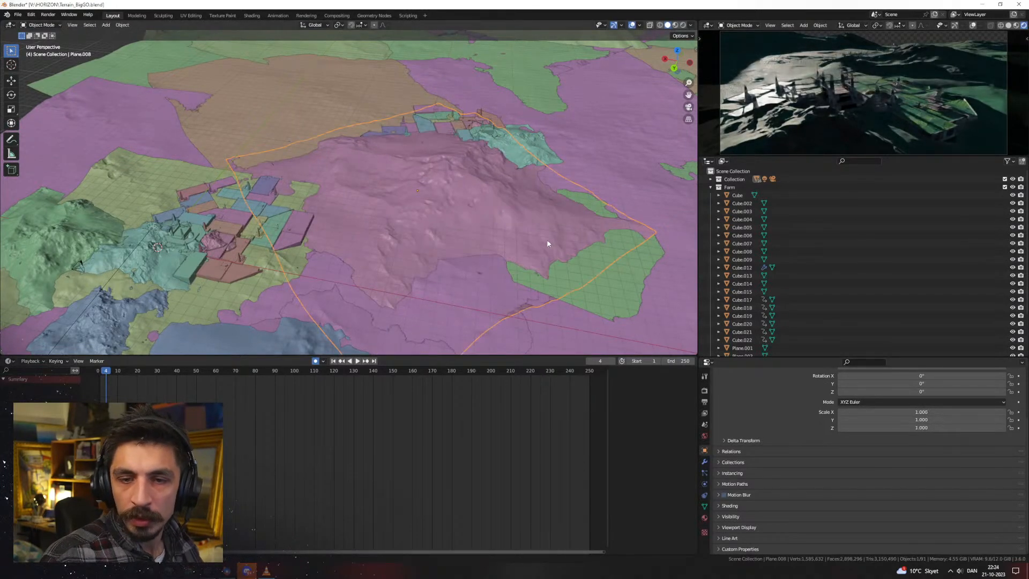
# Move the distant green mountain plane, Plane.014, across to the other side of the background and clear its rotation
pyautogui.moveTo(452, 183); pyautogui.dragTo(488, 169, button='middle')
pyautogui.click(326, 122)
pyautogui.moveTo(409, 144); pyautogui.dragTo(430, 165, button='middle')
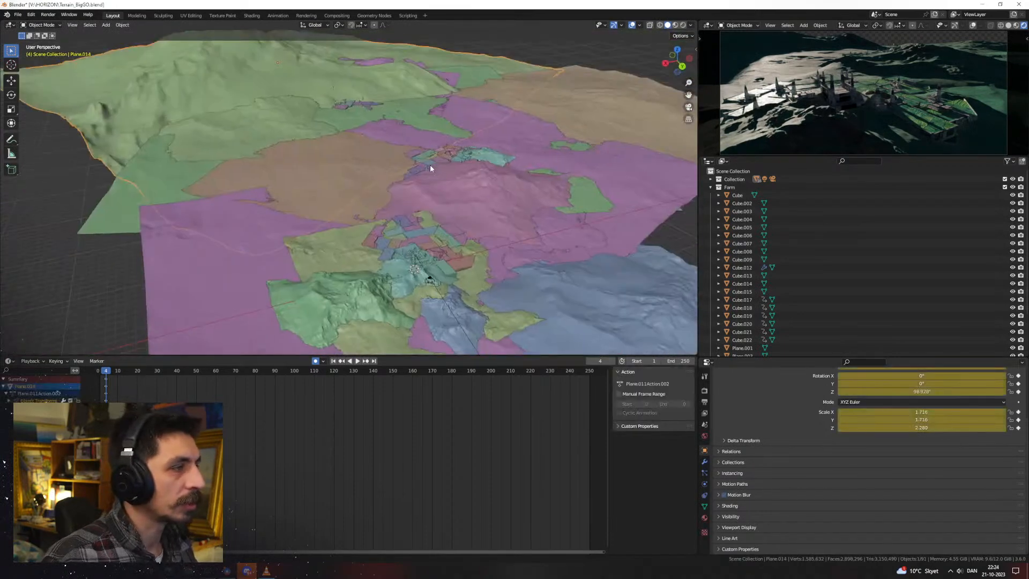
pyautogui.press('s')
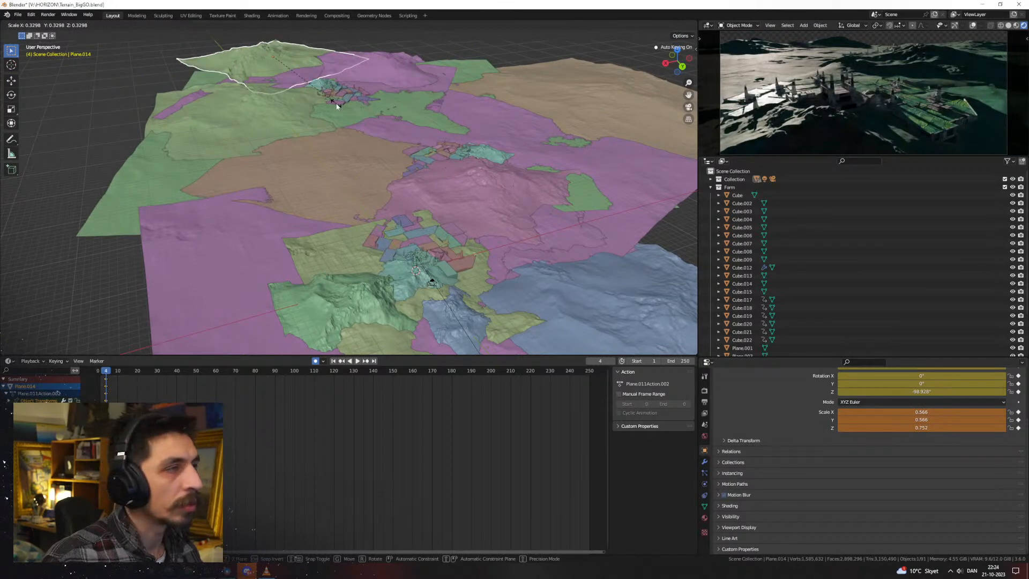
pyautogui.rightClick(339, 104)
pyautogui.press('g')
pyautogui.click(603, 105)
pyautogui.hotkey('alt', 'r')
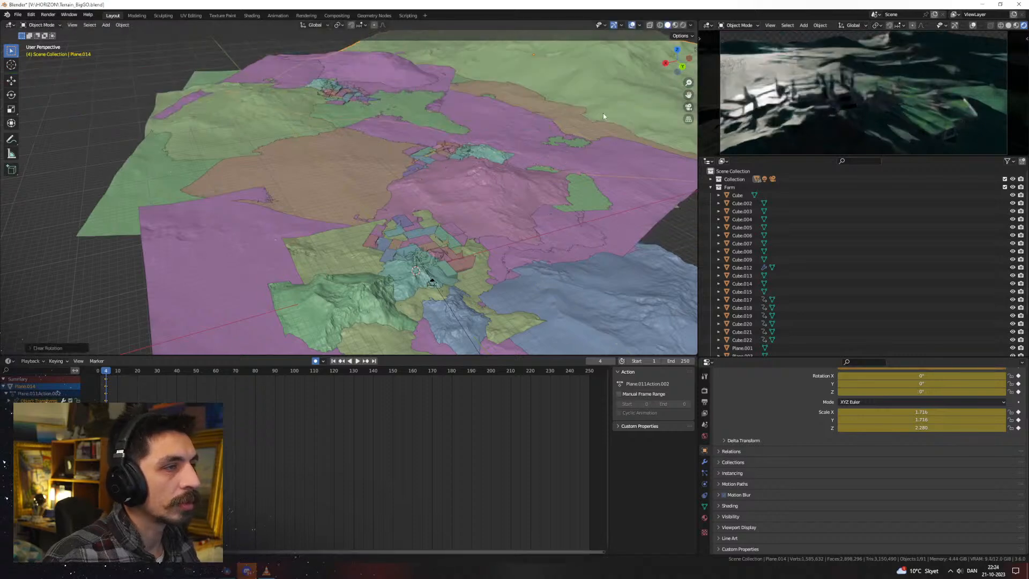
# Scale the distant green mountain plane, Plane.014, uniformly and shift it horizontally in the background
pyautogui.moveTo(603, 113); pyautogui.dragTo(491, 170, button='middle')
pyautogui.press('s')
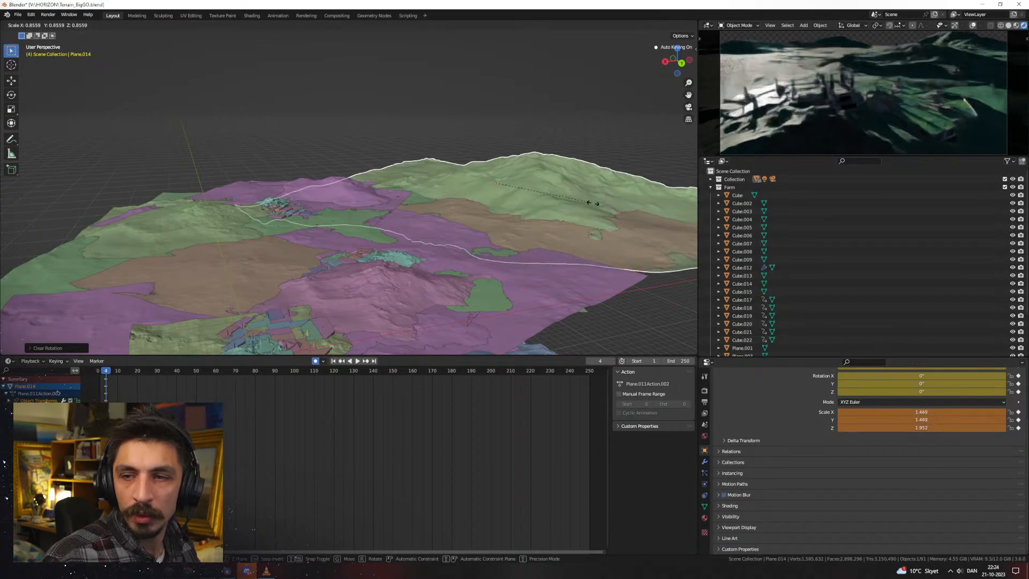
pyautogui.click(610, 209)
pyautogui.press('g')
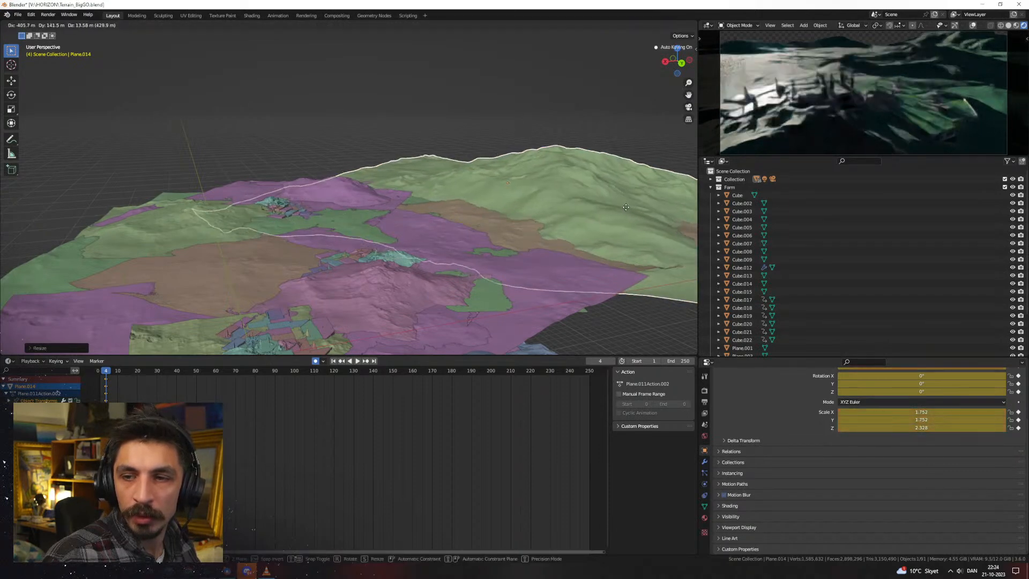
pyautogui.hotkey('shift', 'z')
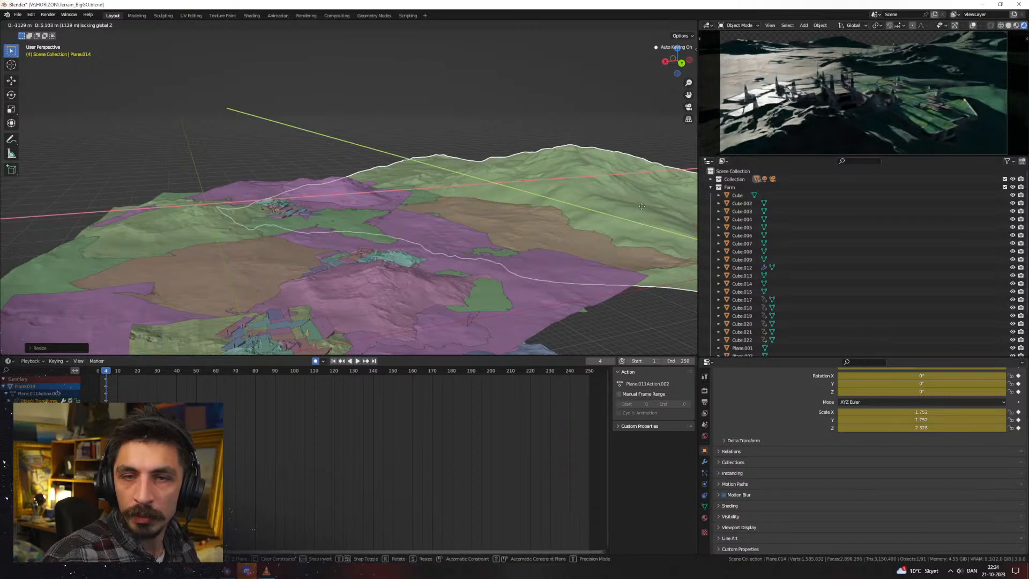
pyautogui.click(641, 208)
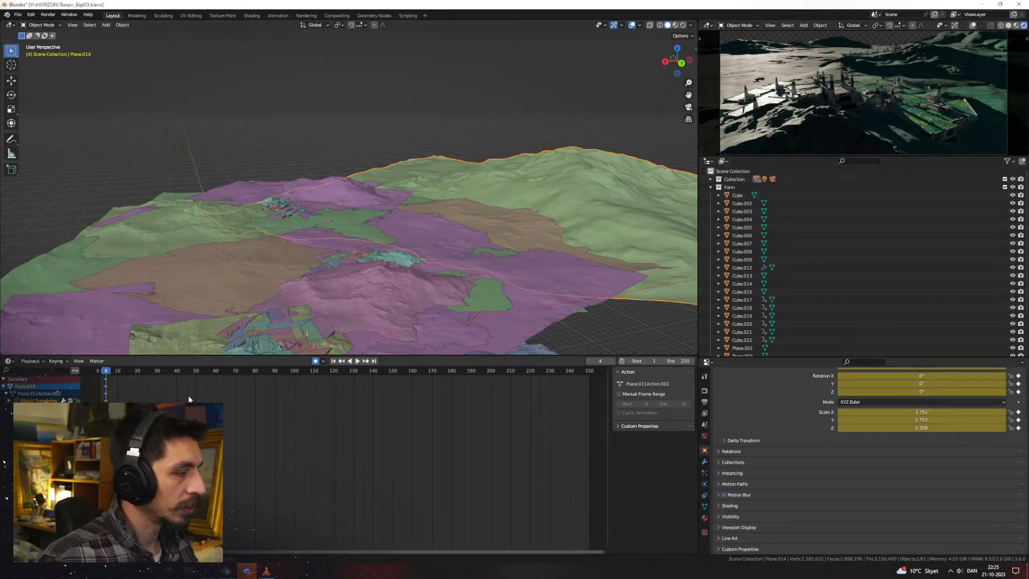
# Select all objects to show their keyframes and step through the keyframed compositions on frames 0 to 3
pyautogui.press('a')
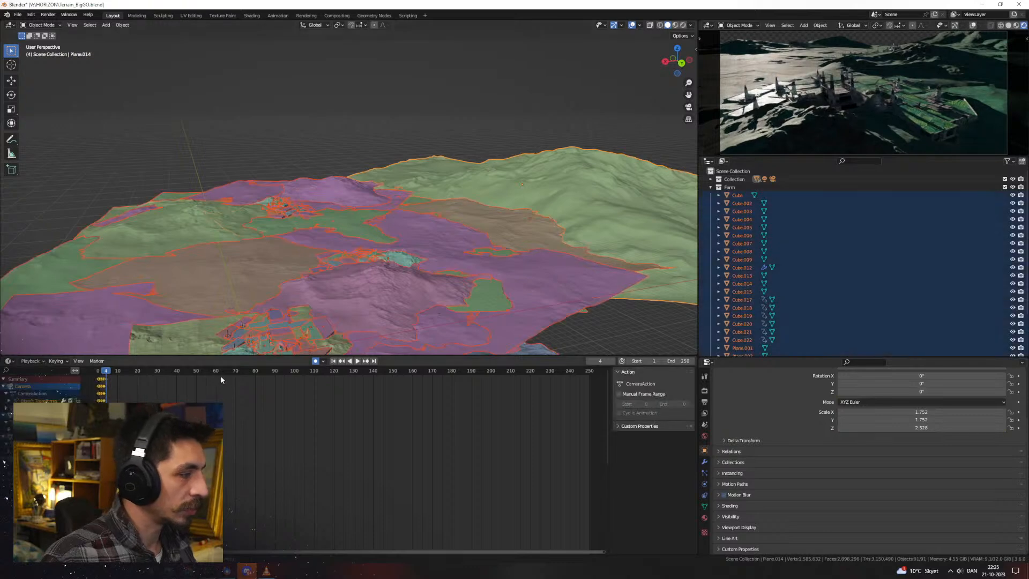
pyautogui.moveTo(221, 377); pyautogui.dragTo(367, 405, button='middle')
pyautogui.scroll(-1, 405, 284)
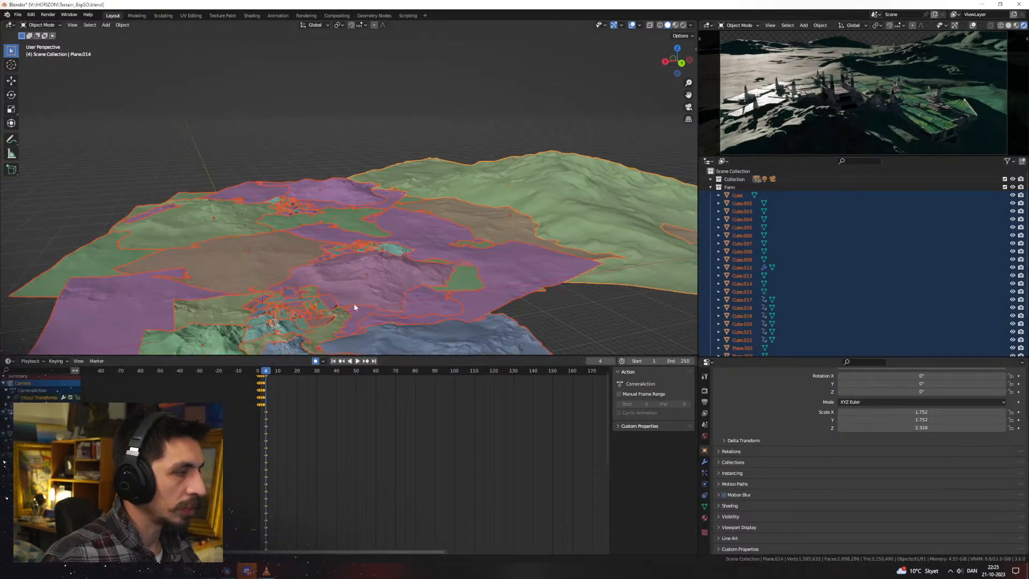
pyautogui.press('Left')
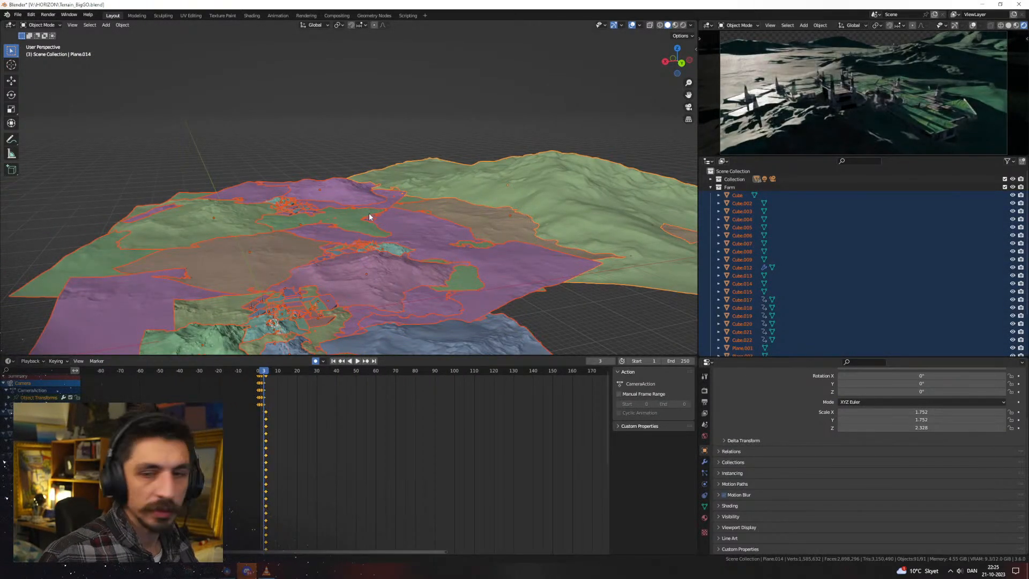
pyautogui.press('Left')
pyautogui.press('Left')
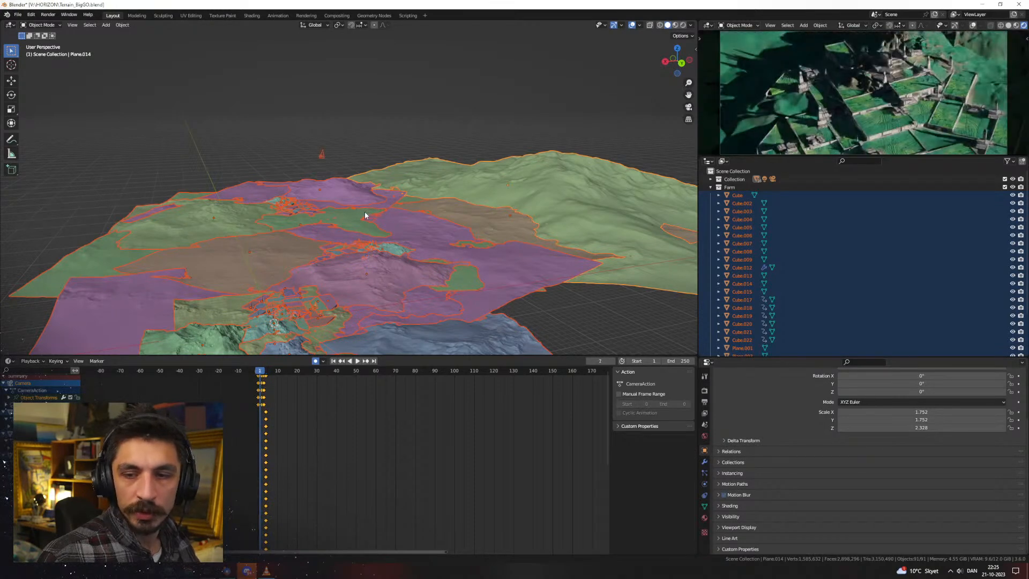
pyautogui.press('Left')
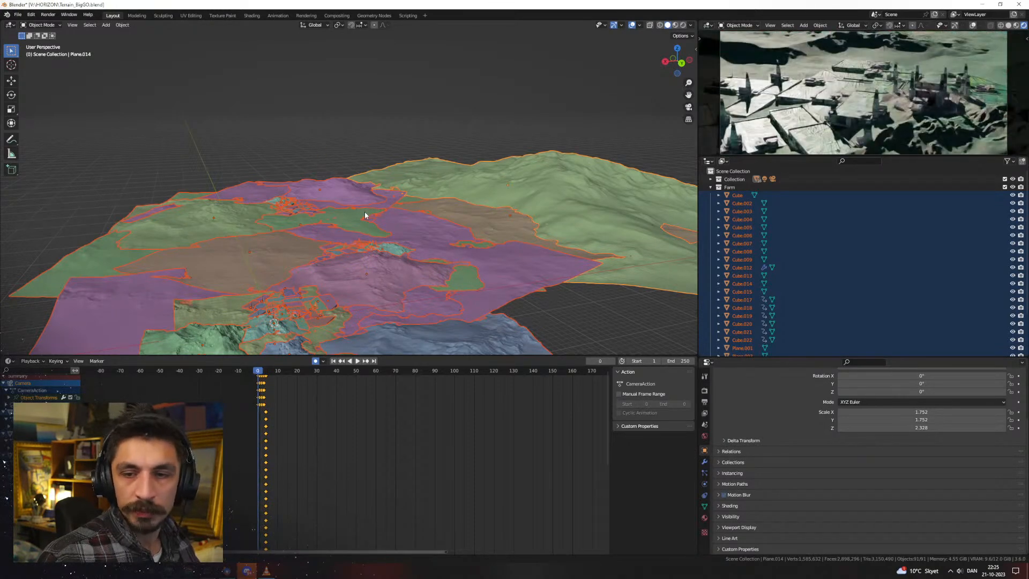
pyautogui.press('Right')
pyautogui.press('Right')
pyautogui.press('Right')
pyautogui.press('Right')
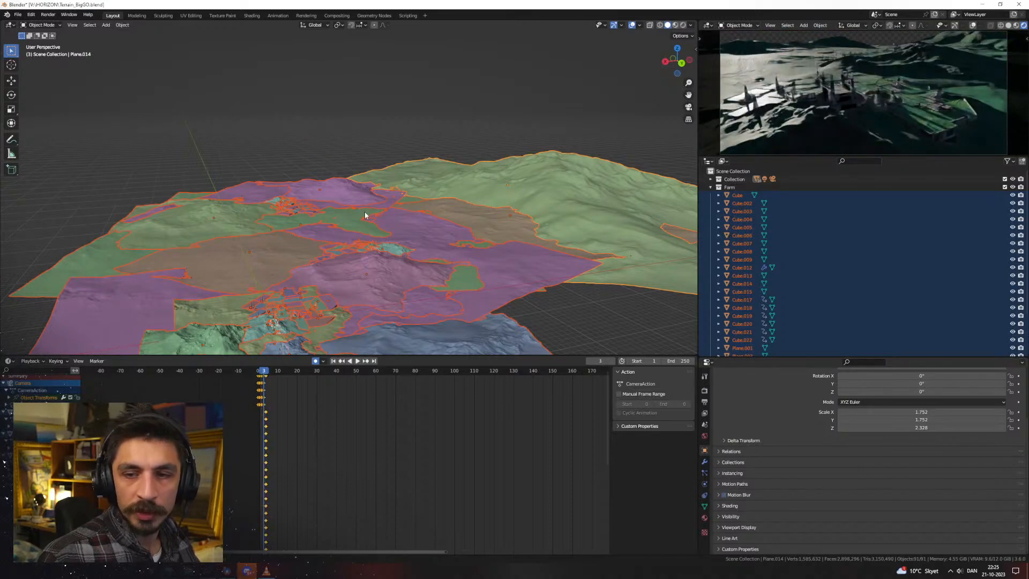
pyautogui.press('Left')
# Inspect the rendered camera composition of the city in an enlarged separate window
pyautogui.press('KP_0')
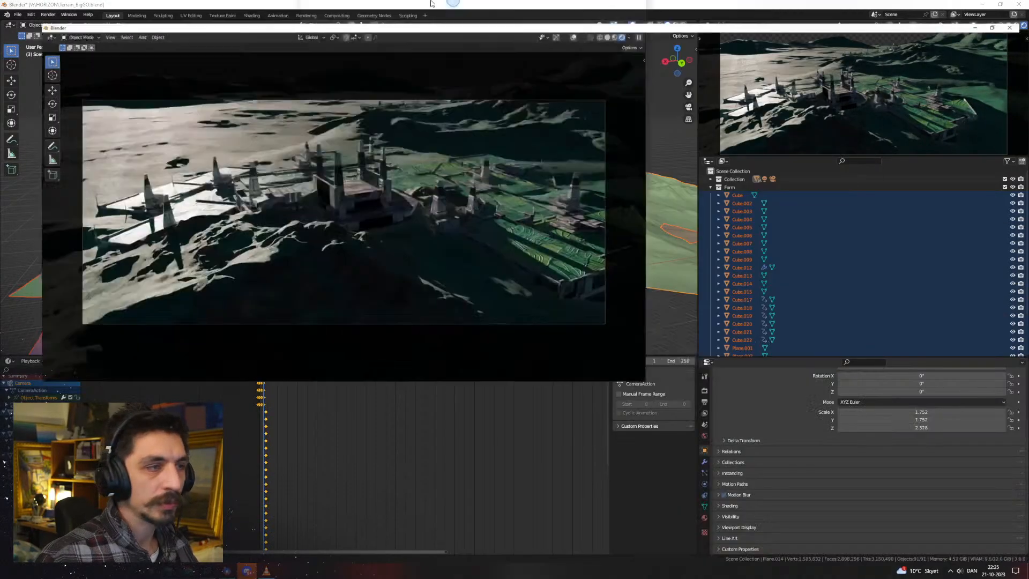
pyautogui.hotkey('ctrl', 'alt', 'space')
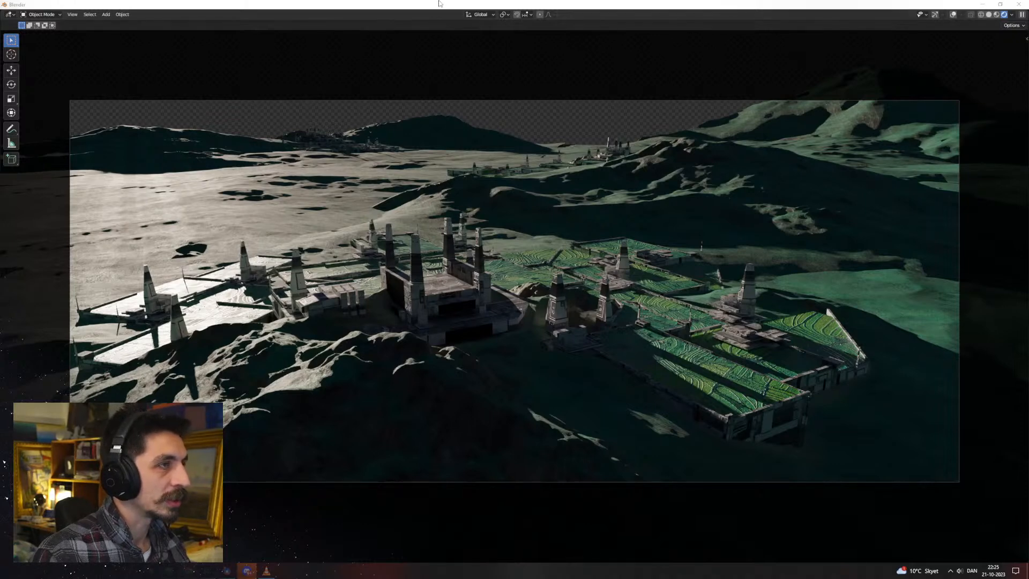
pyautogui.hotkey('ctrl', 'alt', 'space')
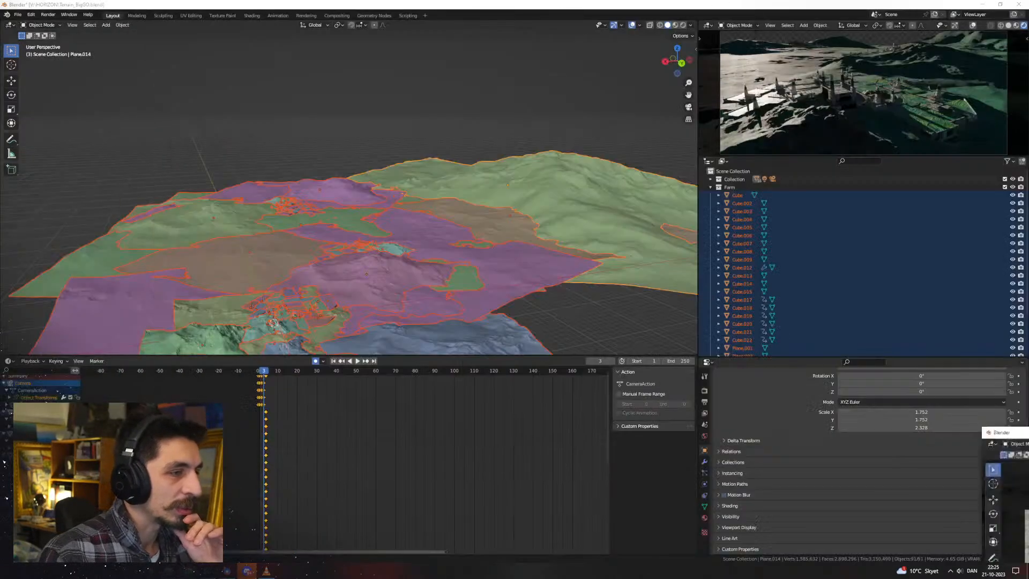
# Select the farm blocks along the outer edge of the nearest city and delete their keyframes
pyautogui.click(423, 264)
pyautogui.moveTo(375, 284); pyautogui.dragTo(388, 224, button='middle')
pyautogui.scroll(5, 396, 236)
pyautogui.click(416, 242)
pyautogui.moveTo(425, 252); pyautogui.dragTo(424, 262, button='middle')
pyautogui.keyDown('shift'); pyautogui.moveTo(425, 263); pyautogui.dragTo(423, 237, button='middle'); pyautogui.keyUp('shift')
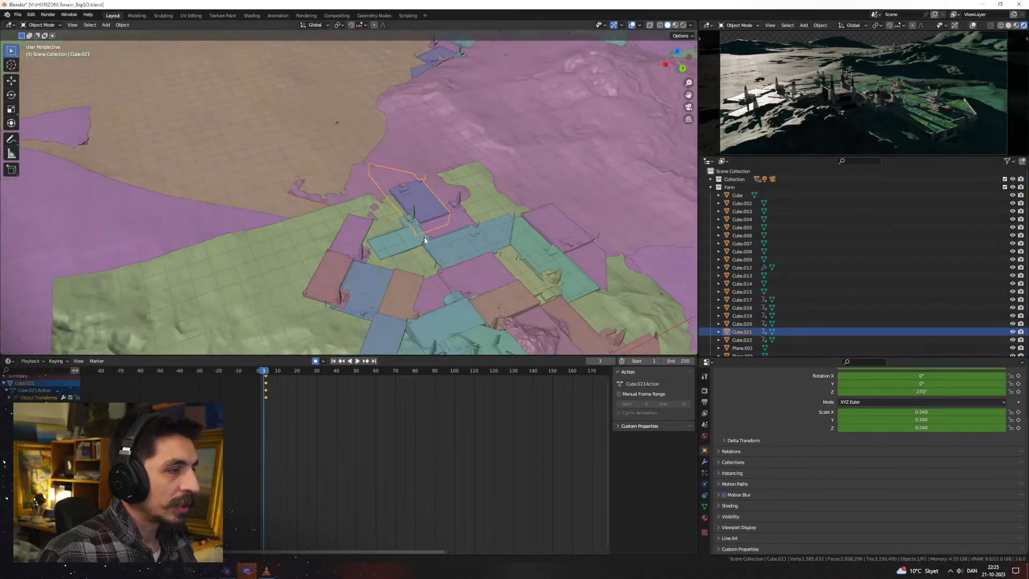
pyautogui.click(350, 251)
pyautogui.moveTo(353, 268); pyautogui.dragTo(430, 300, button='middle')
pyautogui.keyDown('shift'); pyautogui.click(426, 195); pyautogui.keyUp('shift')
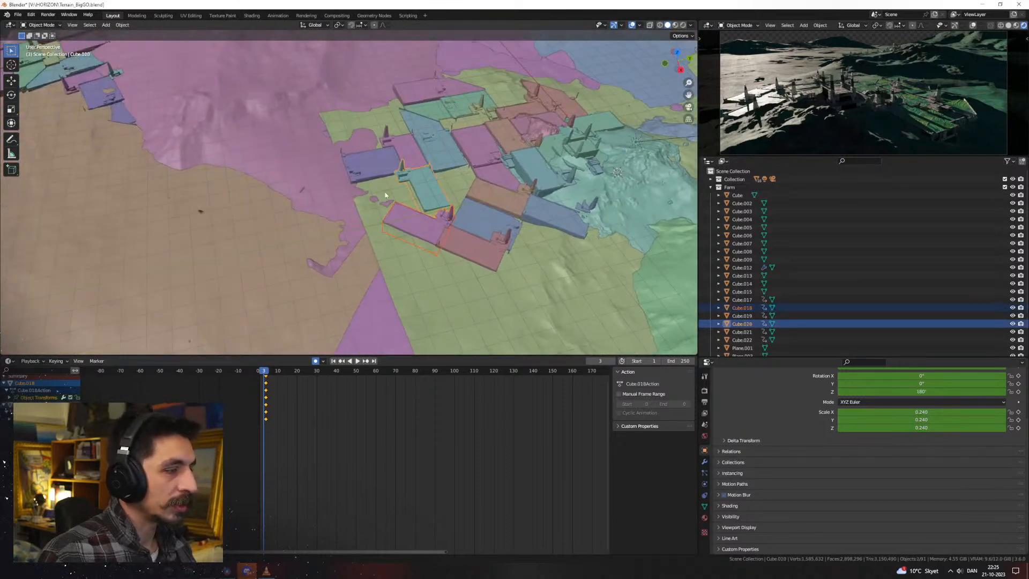
pyautogui.keyDown('shift'); pyautogui.click(378, 167); pyautogui.keyUp('shift')
pyautogui.keyDown('shift'); pyautogui.click(462, 241); pyautogui.keyUp('shift')
pyautogui.keyDown('shift'); pyautogui.click(485, 217); pyautogui.keyUp('shift')
pyautogui.keyDown('shift'); pyautogui.click(497, 195); pyautogui.keyUp('shift')
pyautogui.keyDown('shift'); pyautogui.click(542, 208); pyautogui.keyUp('shift')
pyautogui.keyDown('shift'); pyautogui.click(445, 137); pyautogui.keyUp('shift')
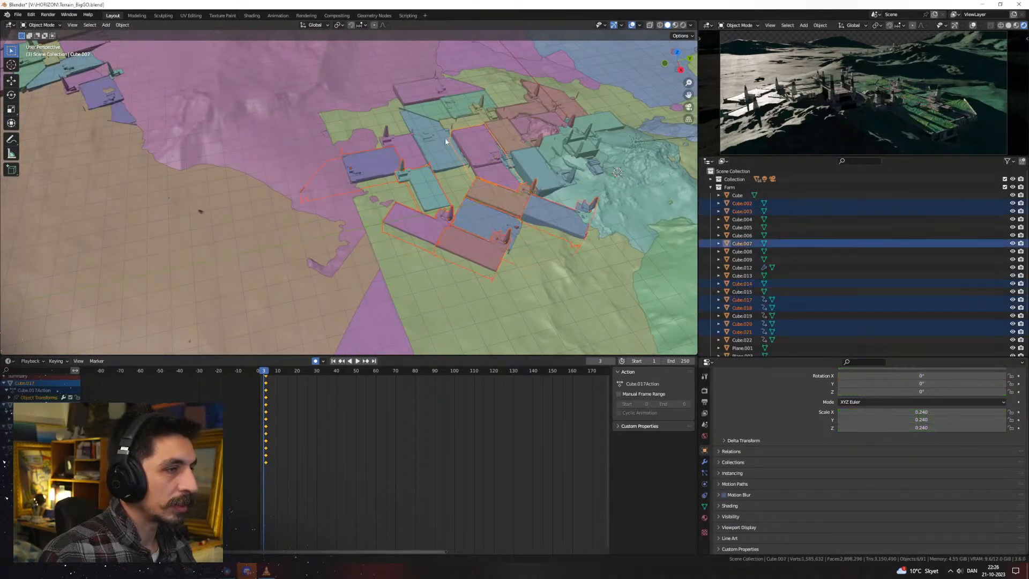
pyautogui.keyDown('shift'); pyautogui.click(463, 144); pyautogui.keyUp('shift')
pyautogui.keyDown('shift'); pyautogui.click(464, 145); pyautogui.keyUp('shift')
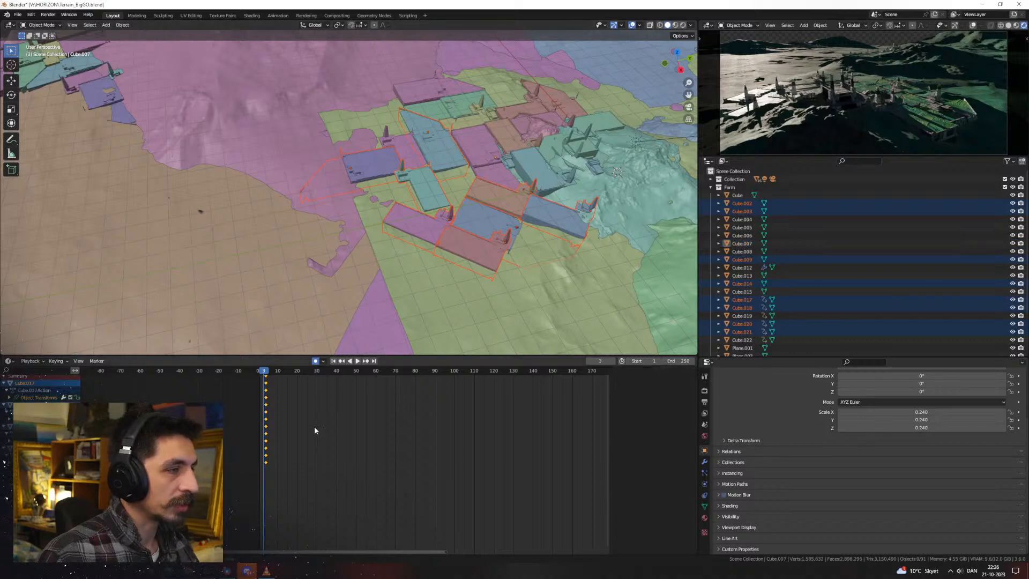
pyautogui.press('Delete')
# Duplicate the outermost group of farm blocks and place the copies on the brown plain beside the city
pyautogui.scroll(1, 442, 286)
pyautogui.scroll(1, 443, 288)
pyautogui.click(531, 263)
pyautogui.click(548, 230)
pyautogui.keyDown('shift'); pyautogui.click(561, 200); pyautogui.keyUp('shift')
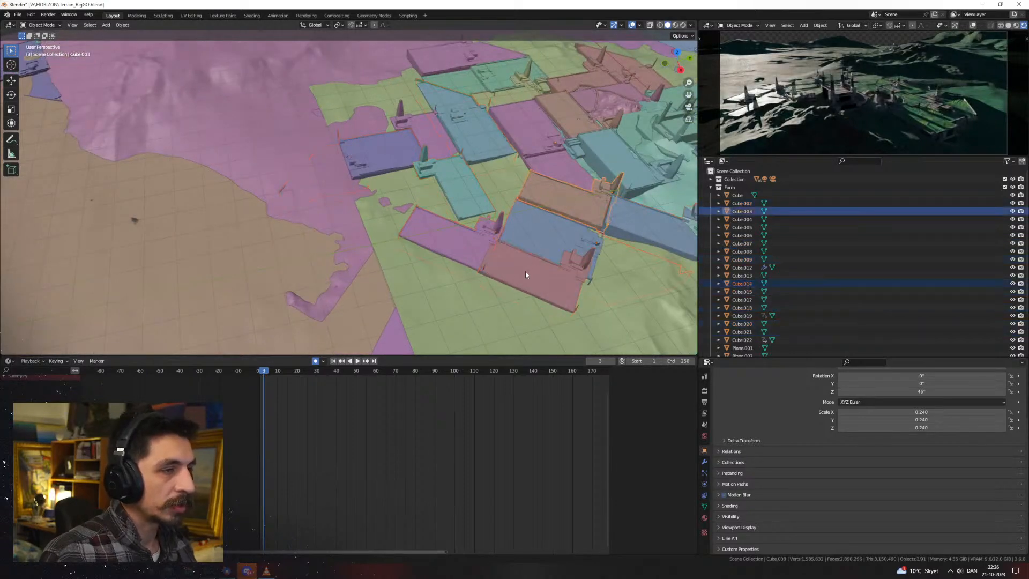
pyautogui.keyDown('shift'); pyautogui.click(525, 272); pyautogui.keyUp('shift')
pyautogui.keyDown('shift'); pyautogui.click(453, 249); pyautogui.keyUp('shift')
pyautogui.keyDown('shift'); pyautogui.click(535, 270); pyautogui.keyUp('shift')
pyautogui.hotkey('shift', 'd')
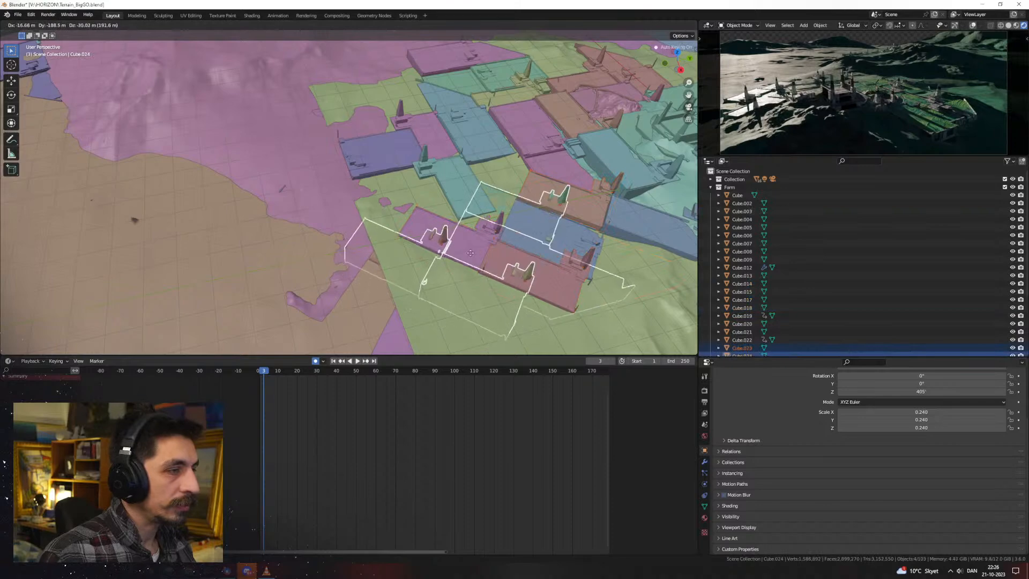
pyautogui.click(297, 251)
# Move the duplicated farm blocks into the collection named Collection
pyautogui.scroll(-2, 391, 233)
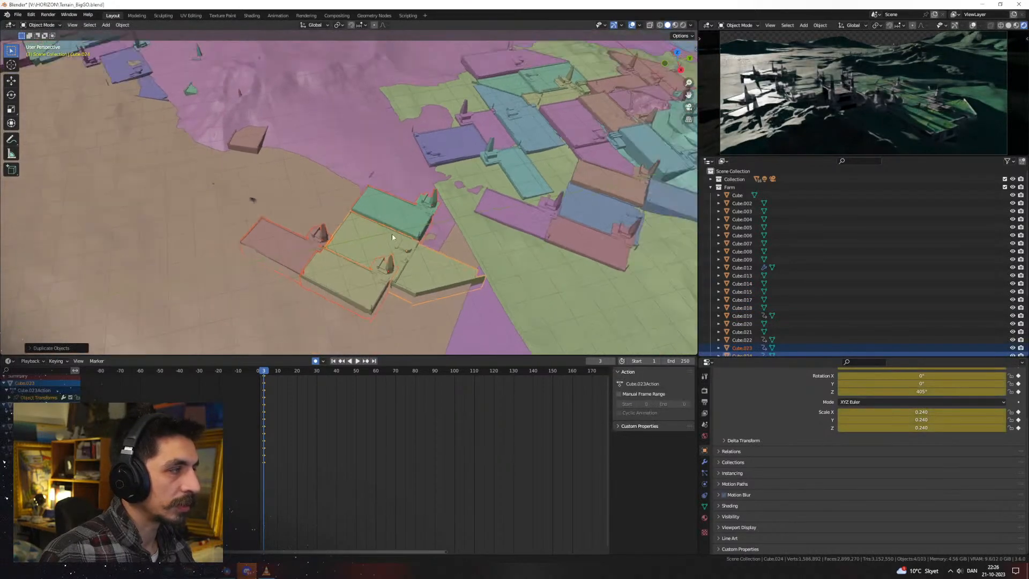
pyautogui.press('m')
pyautogui.click(364, 256)
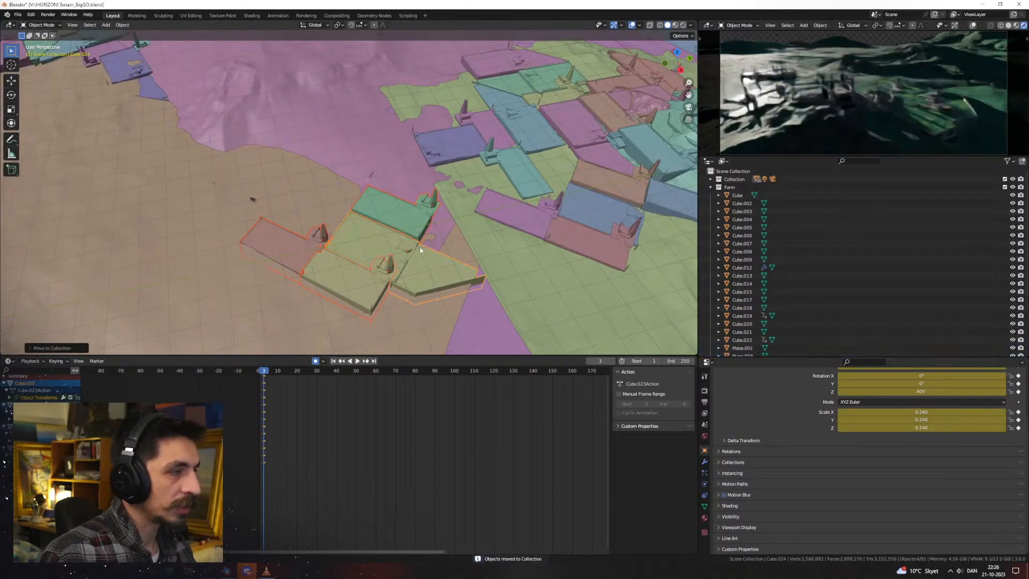
# Duplicate the new block group horizontally, rotate the copy 45° about Z and place it against the first group
pyautogui.scroll(1, 537, 211)
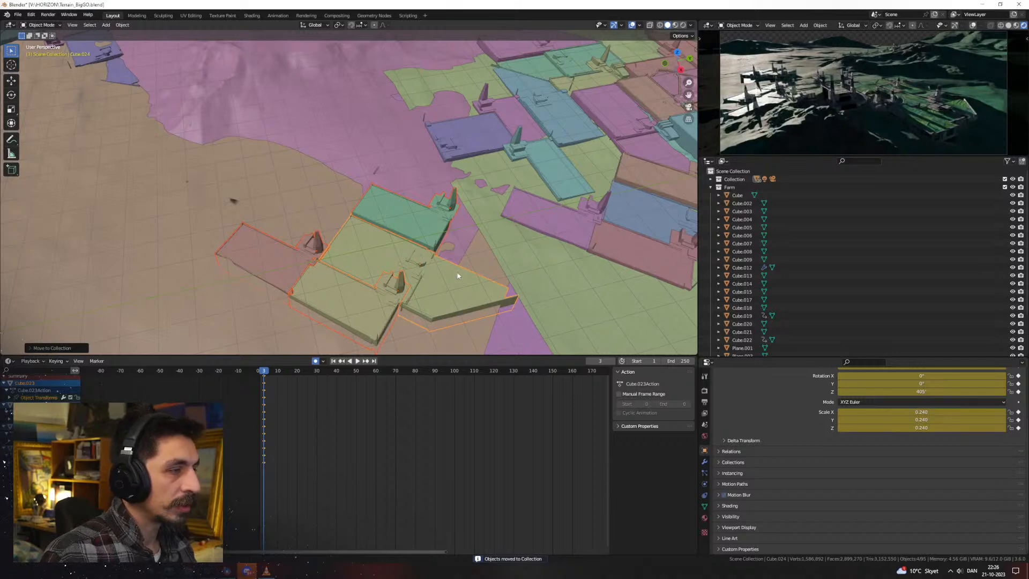
pyautogui.hotkey('shift', 'd')
pyautogui.hotkey('shift', 'z')
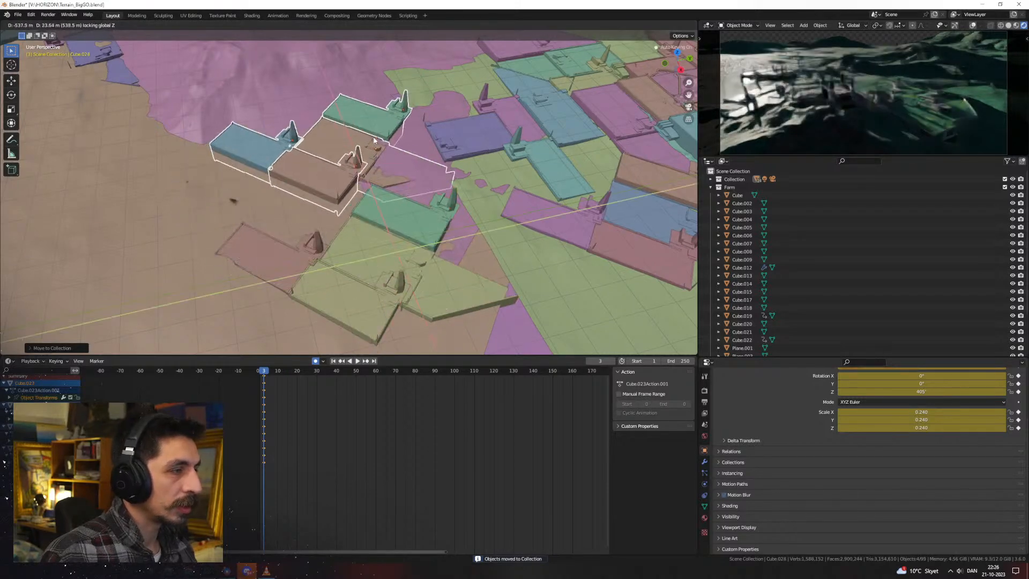
pyautogui.click(445, 184)
pyautogui.write('rz45')
pyautogui.press('Return')
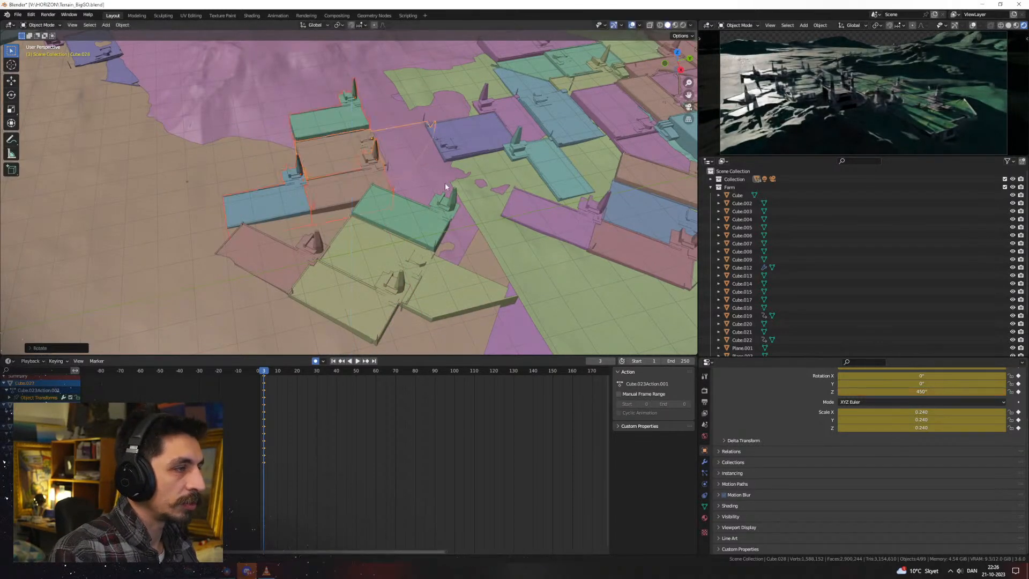
pyautogui.press('g')
pyautogui.hotkey('shift', 'z')
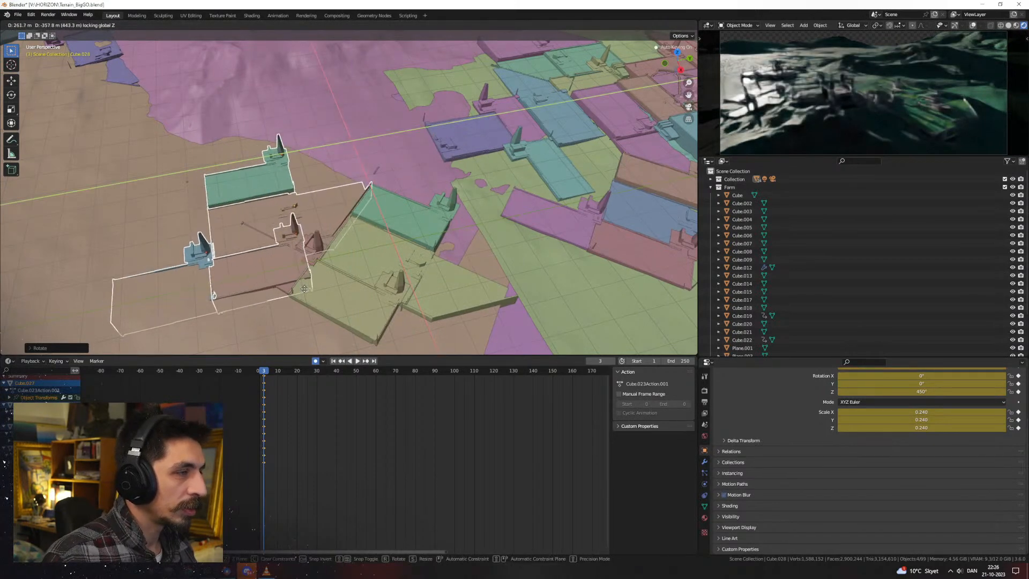
pyautogui.click(303, 291)
# Select both groups of duplicated farm blocks on the plain and join them into a single object
pyautogui.moveTo(303, 291); pyautogui.dragTo(521, 177, button='middle')
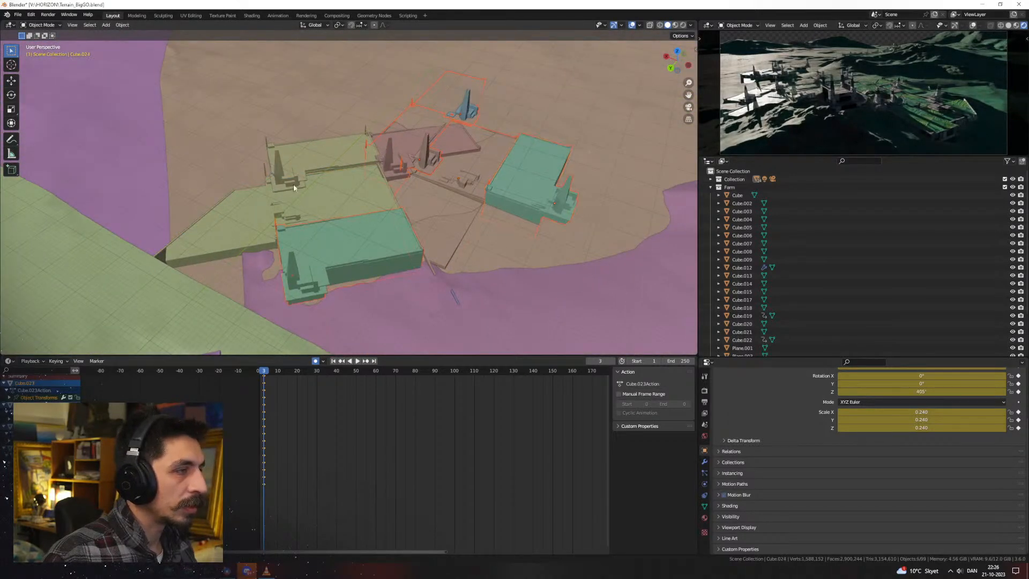
pyautogui.moveTo(423, 187); pyautogui.dragTo(332, 134, button='middle')
pyautogui.press('Delete')
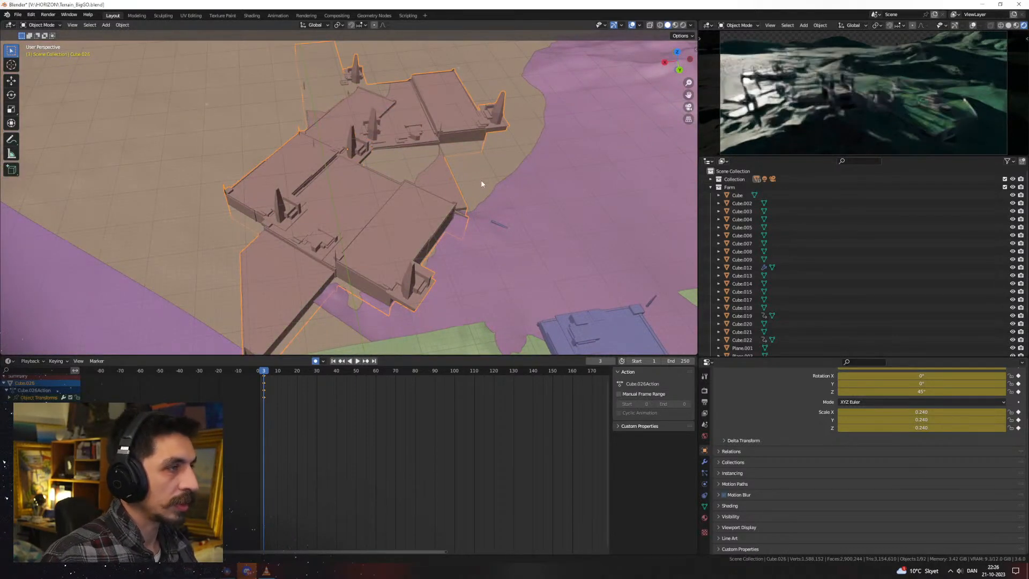
# Duplicate the joined farm cluster horizontally across the plain and rotate the copy 45° about Z
pyautogui.moveTo(480, 184); pyautogui.dragTo(532, 228, button='middle')
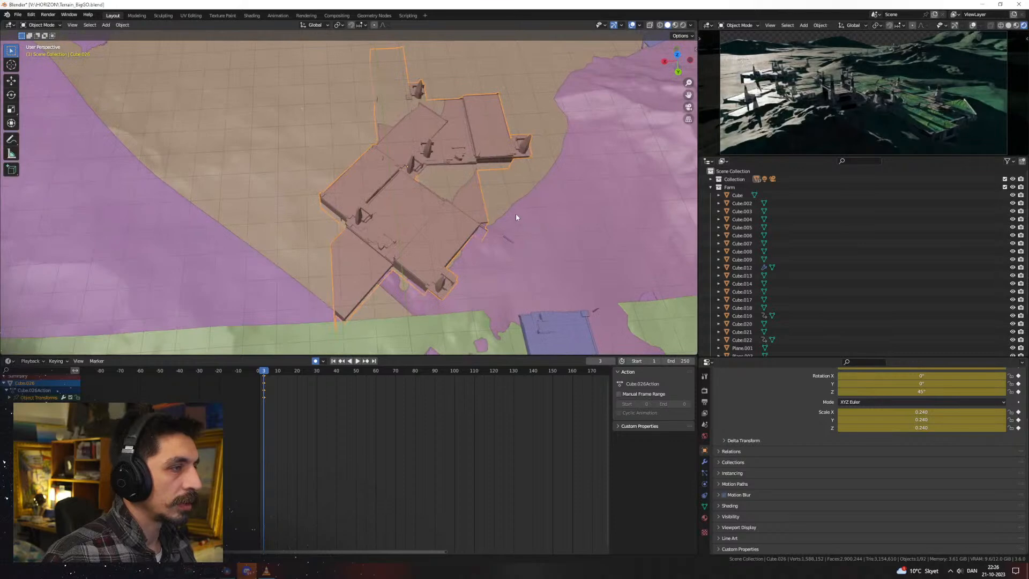
pyautogui.hotkey('shift', 'd')
pyautogui.hotkey('shift', 'z')
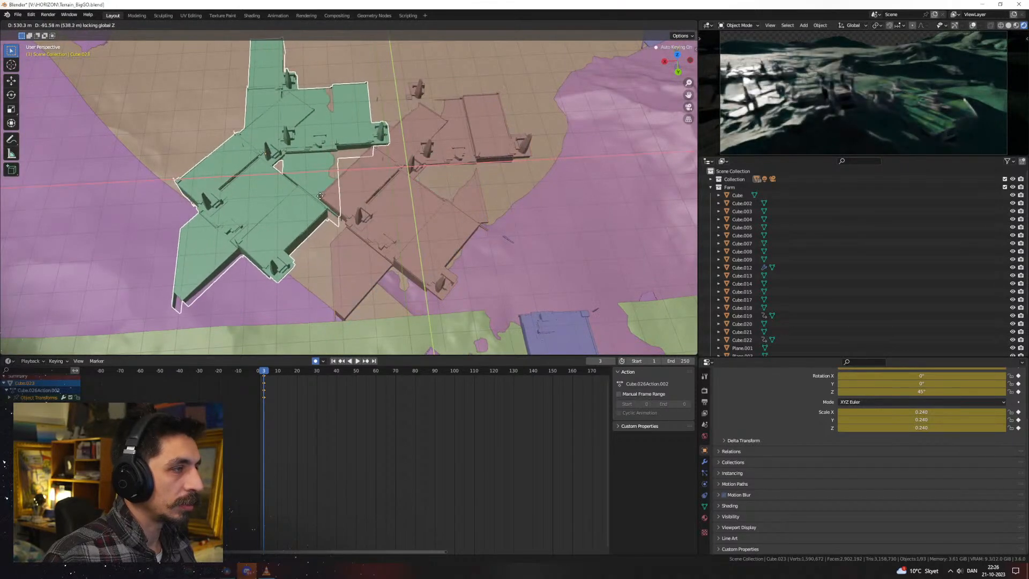
pyautogui.click(331, 214)
pyautogui.write('rz45')
pyautogui.press('Return')
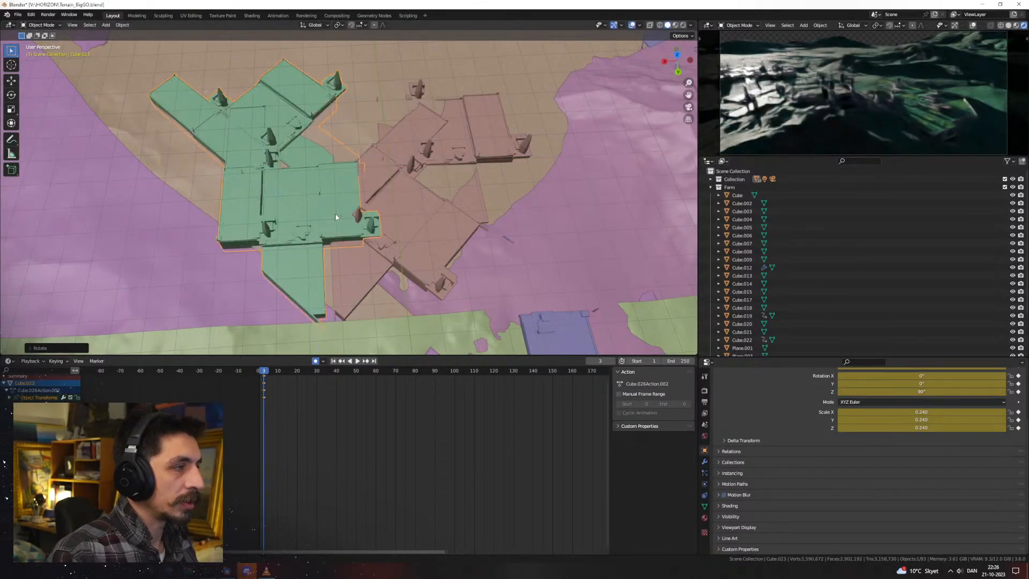
# Reposition the rotated cluster copy horizontally against the original cluster and adjust its height along Z
pyautogui.press('g')
pyautogui.hotkey('shift', 'z')
pyautogui.click(343, 201)
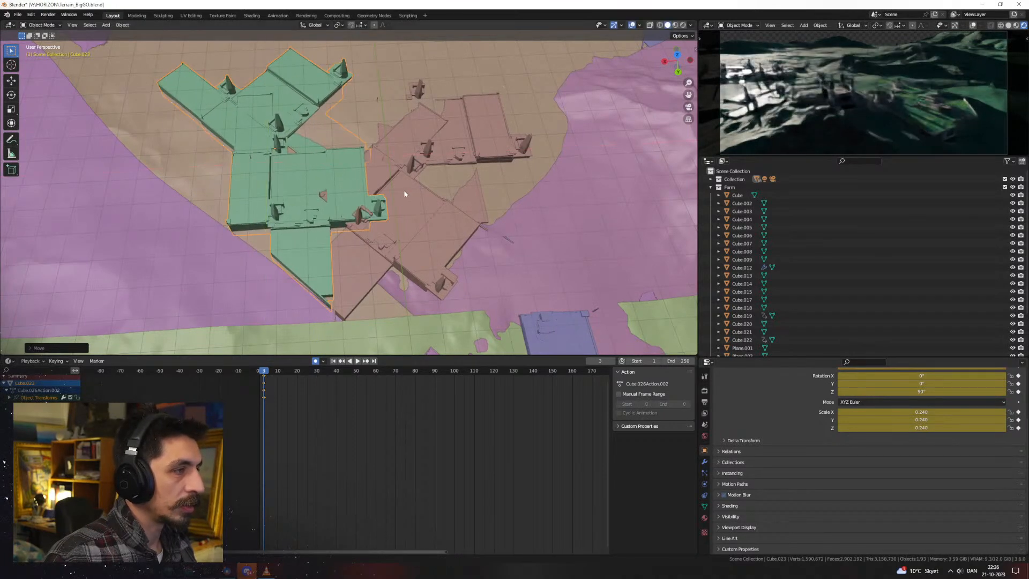
pyautogui.moveTo(405, 194); pyautogui.dragTo(448, 156, button='middle')
pyautogui.press('g')
pyautogui.press('z')
pyautogui.click(420, 202)
pyautogui.moveTo(420, 201); pyautogui.dragTo(449, 147, button='middle')
# Select the linked geometry of the towers on the green cluster copy and delete it from the mesh
pyautogui.press('Tab')
pyautogui.moveTo(255, 111); pyautogui.dragTo(254, 111)
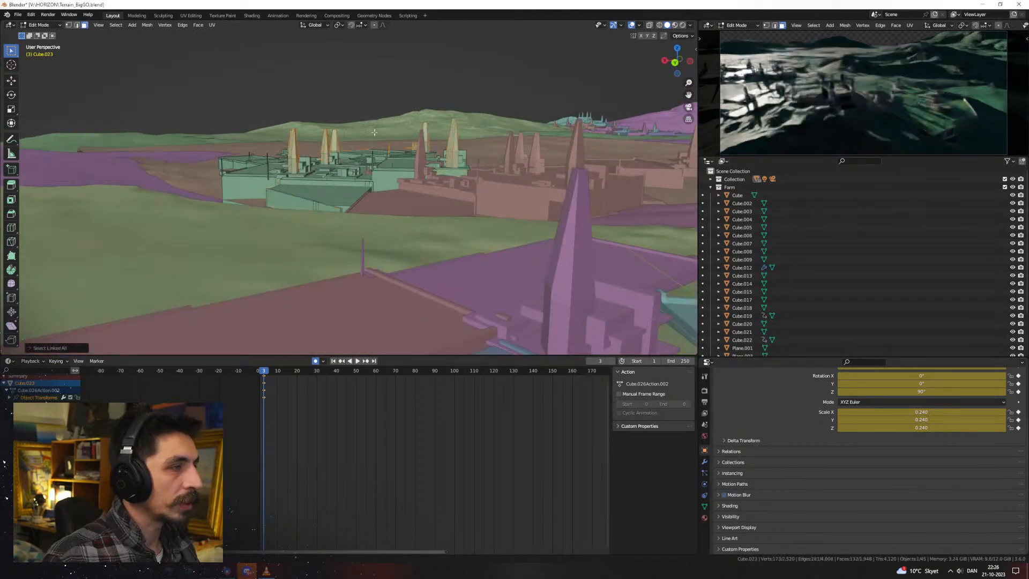
pyautogui.press('x')
pyautogui.click(409, 136)
pyautogui.moveTo(409, 135); pyautogui.dragTo(441, 136, button='middle')
pyautogui.press('Tab')
# Select the linked geometry of the towers on the brown cluster copy and delete it from the mesh
pyautogui.click(430, 175)
pyautogui.press('Tab')
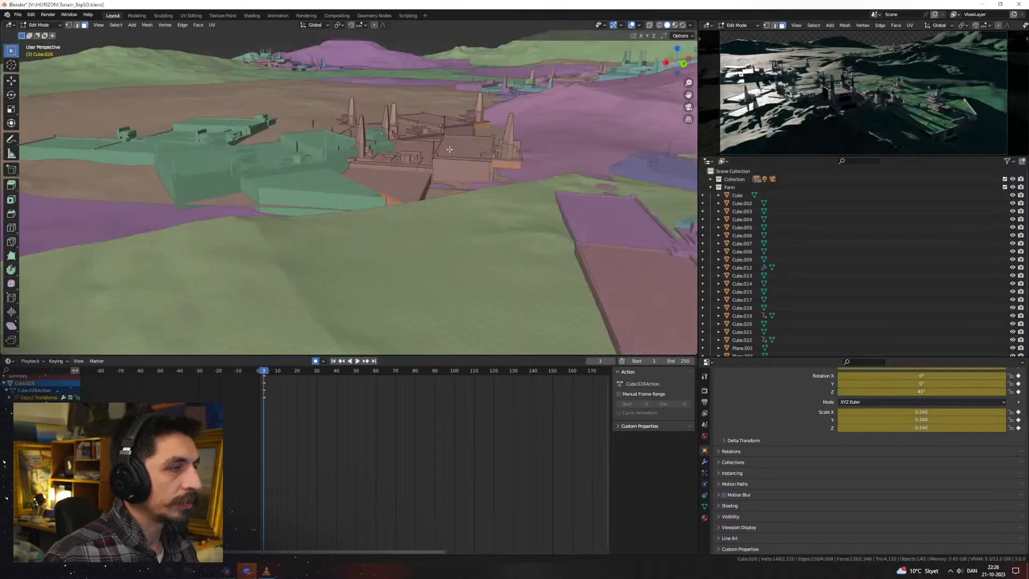
pyautogui.moveTo(530, 123); pyautogui.dragTo(427, 93)
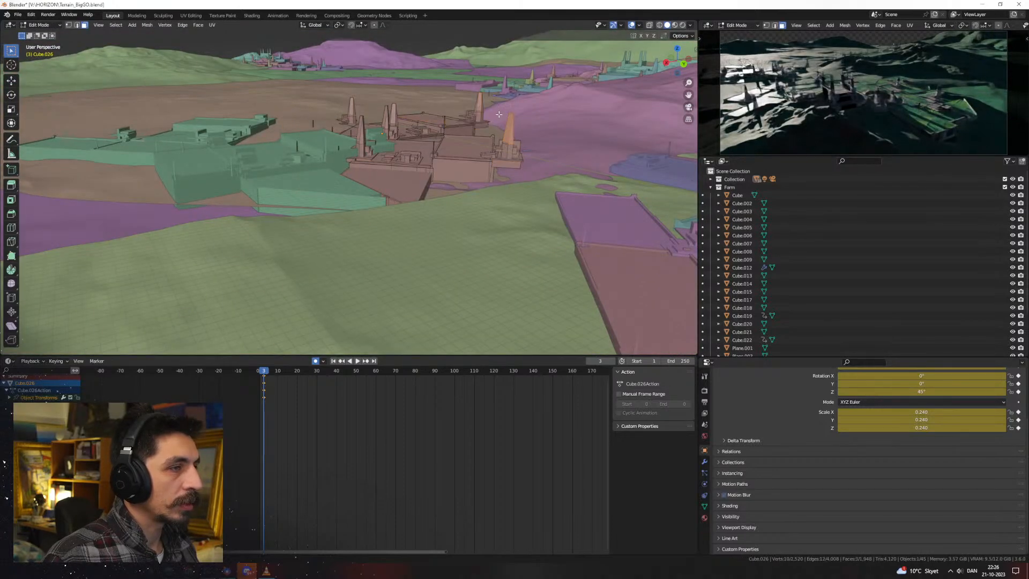
pyautogui.moveTo(499, 114); pyautogui.dragTo(442, 108)
pyautogui.keyDown('shift'); pyautogui.moveTo(354, 104); pyautogui.dragTo(352, 104); pyautogui.keyUp('shift')
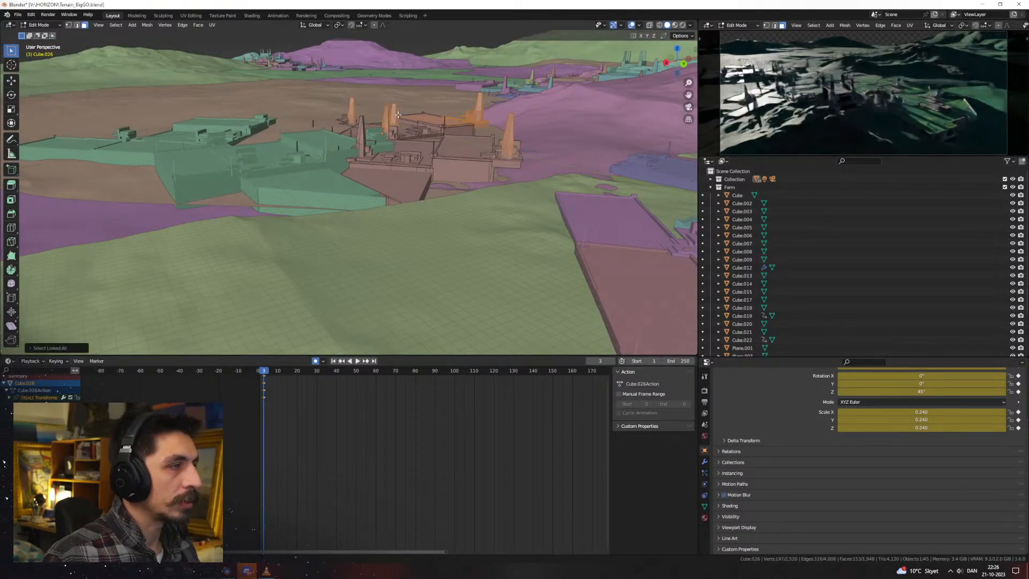
pyautogui.press('x')
pyautogui.click(398, 113)
# Delete a linked piece of the raised block at the far end of the brown cluster
pyautogui.moveTo(421, 134); pyautogui.dragTo(428, 86, button='middle')
pyautogui.click(418, 75)
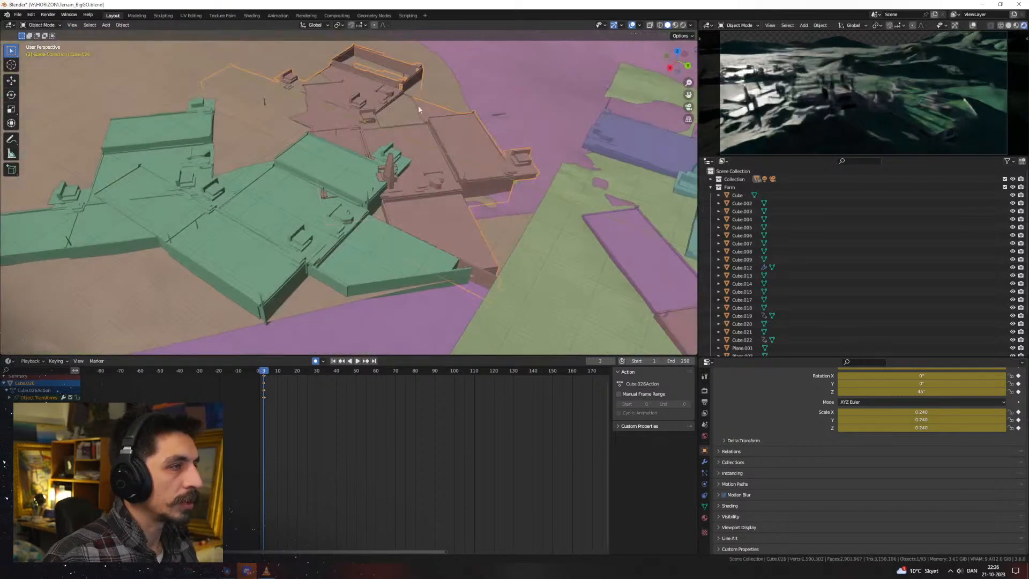
pyautogui.hotkey('ctrl', 'l')
pyautogui.press('x')
pyautogui.click(410, 88)
# Select the remaining linked geometry of the raised block at the brown cluster's far corner and delete its vertices
pyautogui.moveTo(389, 71); pyautogui.dragTo(353, 52)
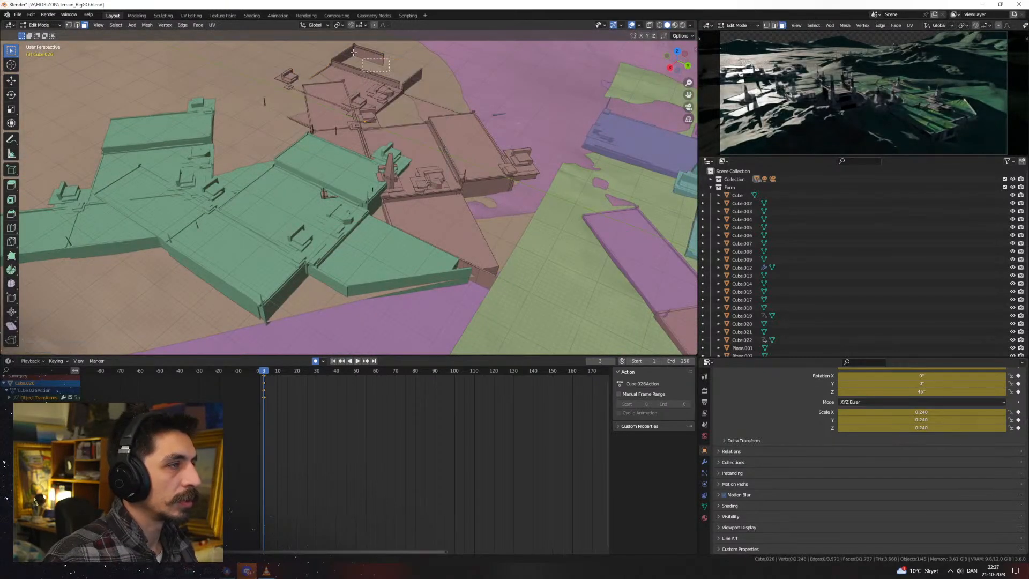
pyautogui.press('x')
pyautogui.click(397, 69)
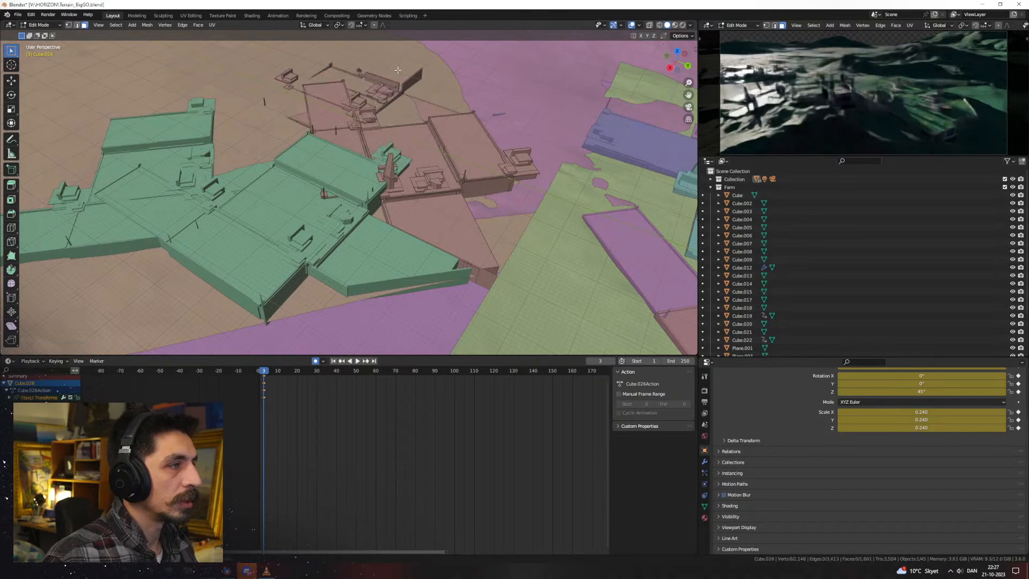
pyautogui.press('x')
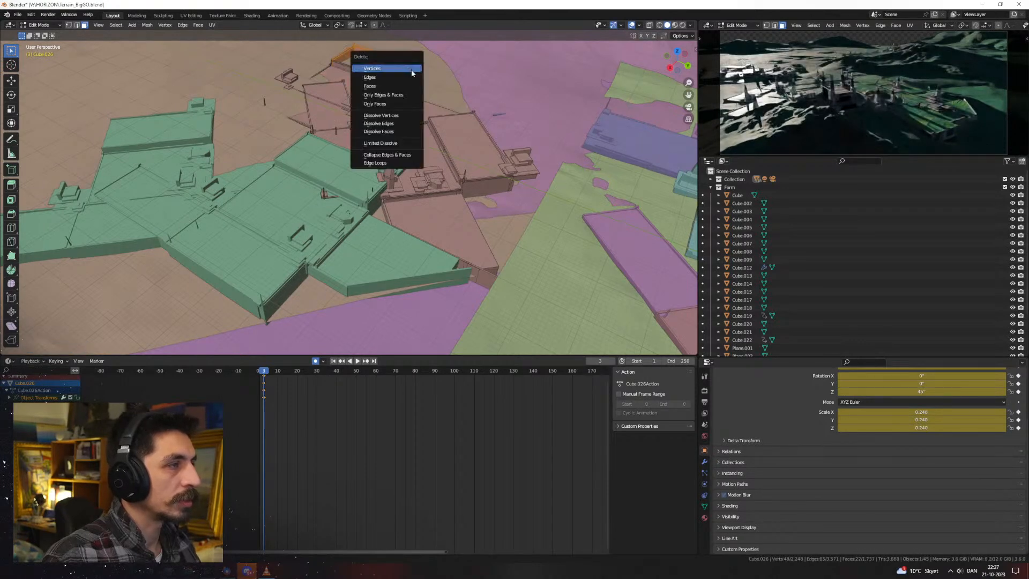
pyautogui.click(411, 70)
pyautogui.press('l')
pyautogui.press('x')
pyautogui.click(420, 67)
pyautogui.scroll(-3, 433, 143)
pyautogui.press('Tab')
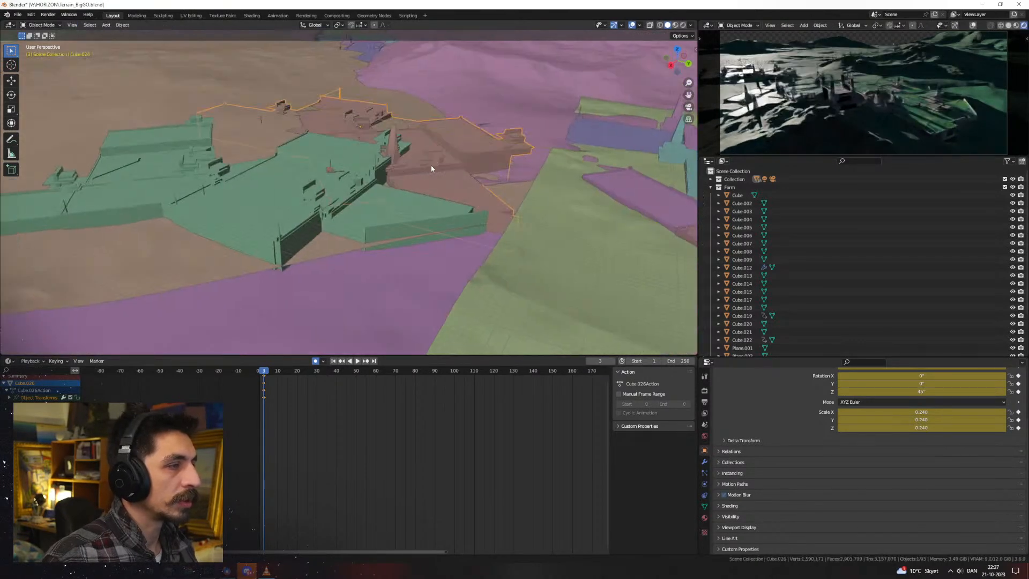
# Flatten the green farm cluster by scaling its entire mesh down along Z
pyautogui.moveTo(429, 185); pyautogui.dragTo(448, 172, button='middle')
pyautogui.click(449, 174)
pyautogui.press('Tab')
pyautogui.press('a')
pyautogui.press('s')
pyautogui.press('z')
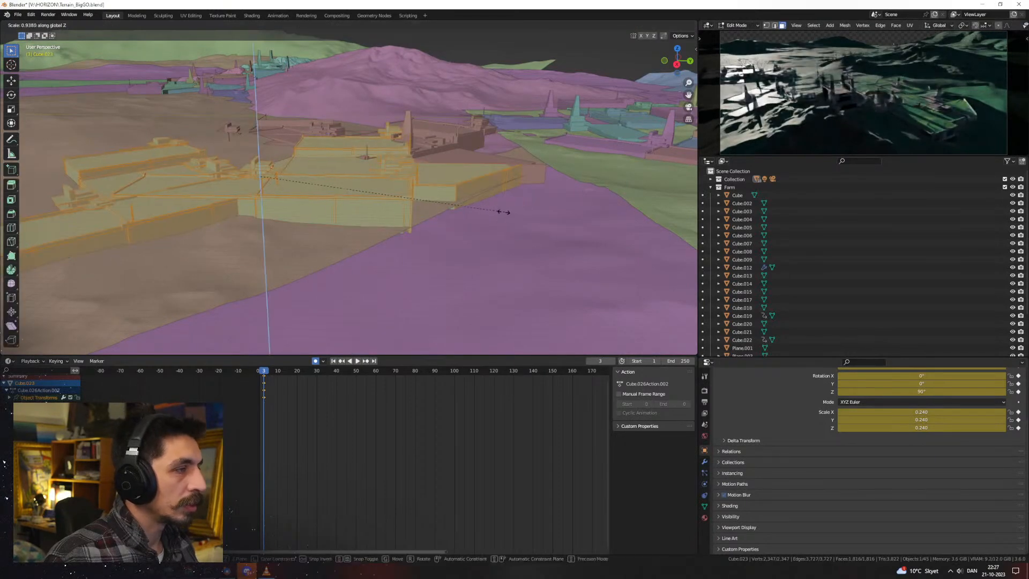
pyautogui.click(394, 193)
pyautogui.moveTo(392, 196); pyautogui.dragTo(516, 219, button='middle')
pyautogui.press('s')
pyautogui.press('z')
pyautogui.click(496, 195)
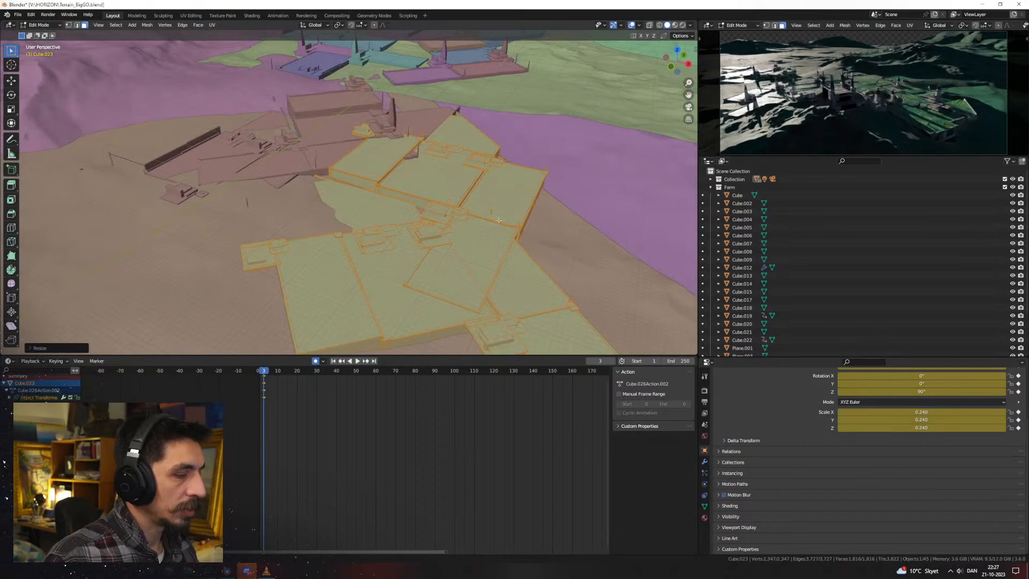
# Select the brown cluster together with the green cluster and join them into a single object
pyautogui.press('Tab')
pyautogui.click(351, 149)
pyautogui.moveTo(369, 170); pyautogui.dragTo(387, 196, button='middle')
pyautogui.keyDown('shift'); pyautogui.click(437, 199); pyautogui.keyUp('shift')
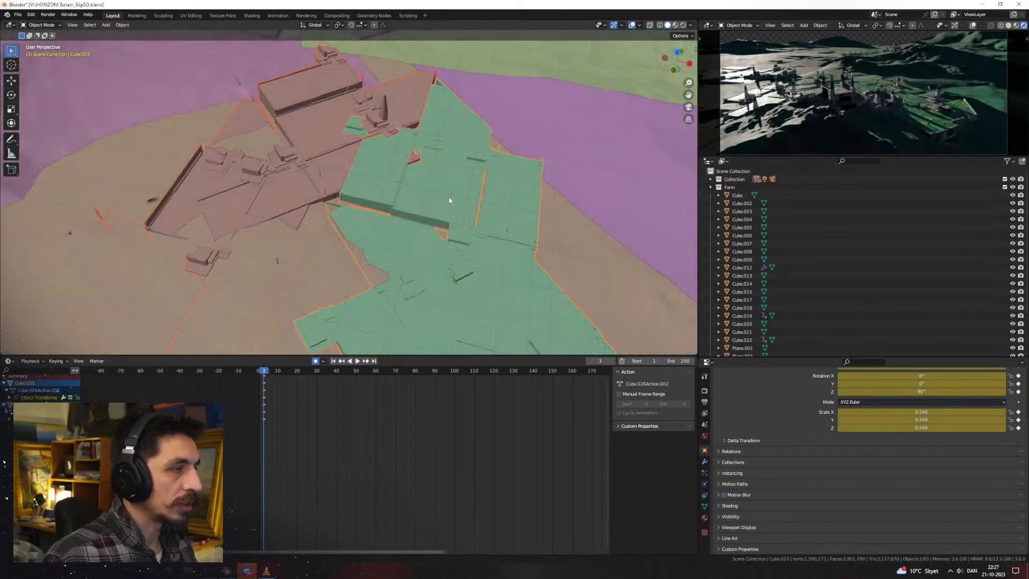
pyautogui.hotkey('ctrl', 'j')
# Move the joined farm cluster horizontally across the plain towards the foot of the mountain, keeping its height locked
pyautogui.scroll(-3, 451, 201)
pyautogui.moveTo(450, 201); pyautogui.dragTo(474, 224, button='middle')
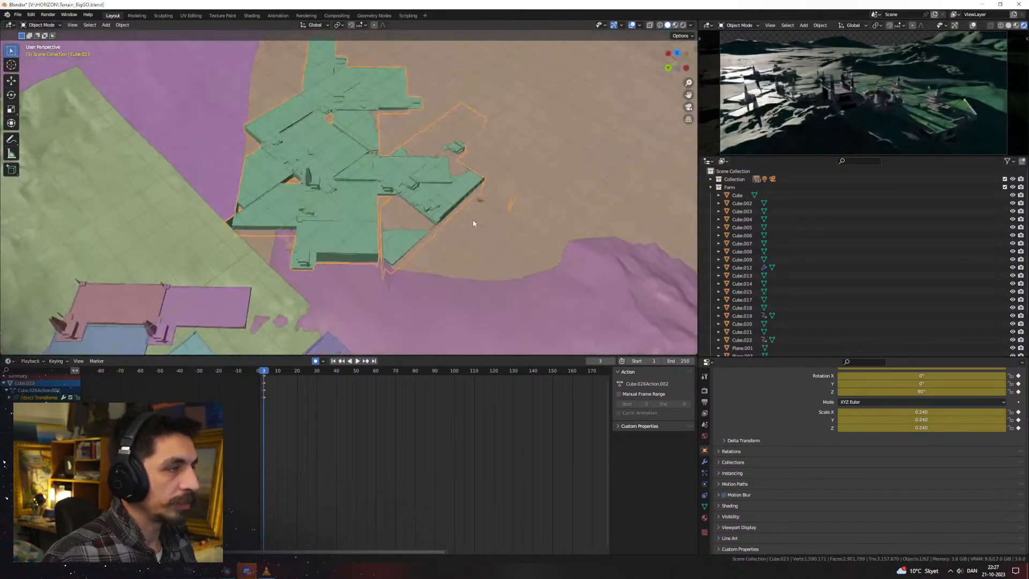
pyautogui.press('g')
pyautogui.hotkey('shift', 'z')
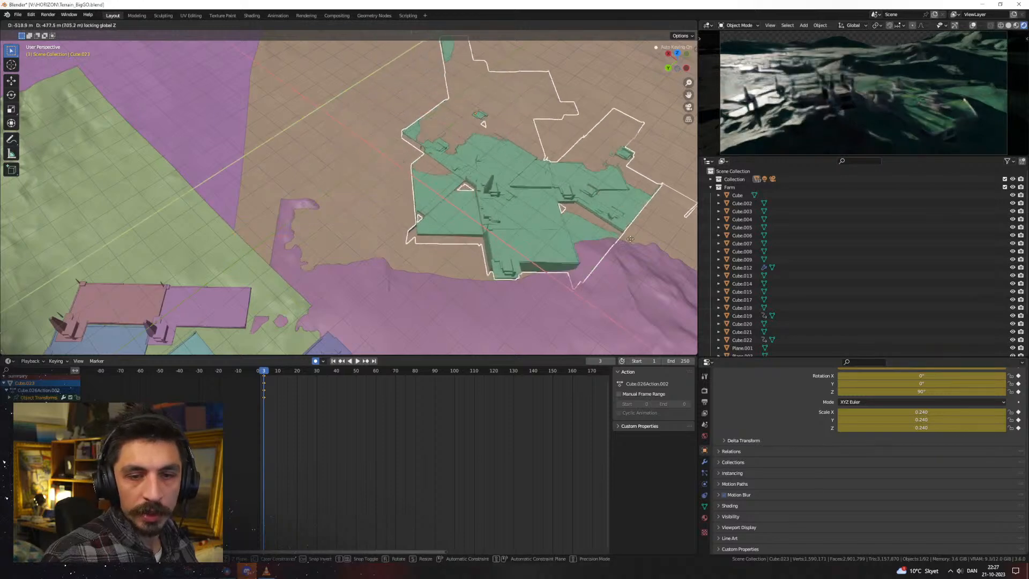
pyautogui.hotkey('shift', 'z')
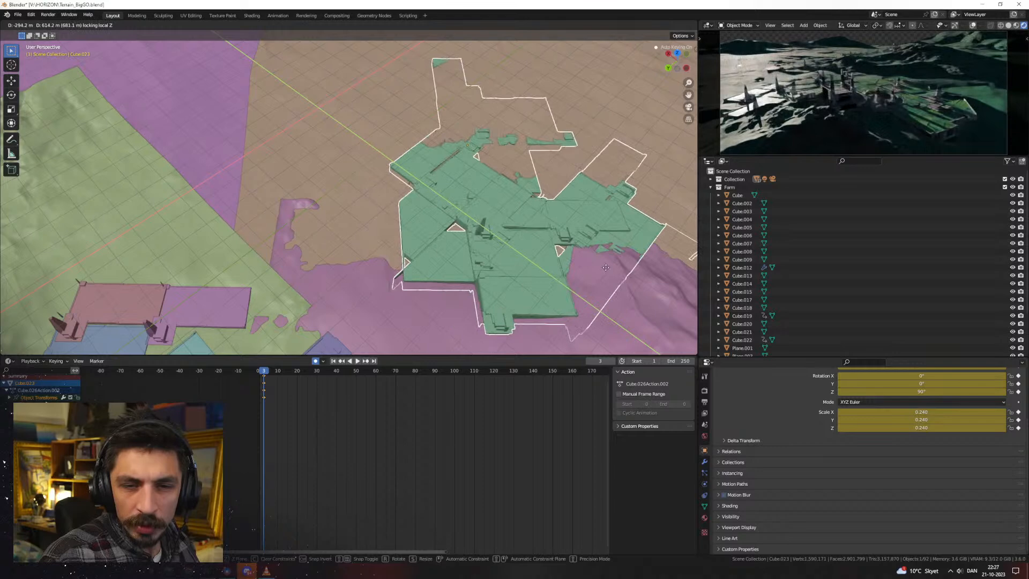
pyautogui.click(592, 274)
# Try to raise the linked farm blocks at the sunken end of the joined cluster along Z
pyautogui.moveTo(593, 249); pyautogui.dragTo(450, 243, button='middle')
pyautogui.press('Tab')
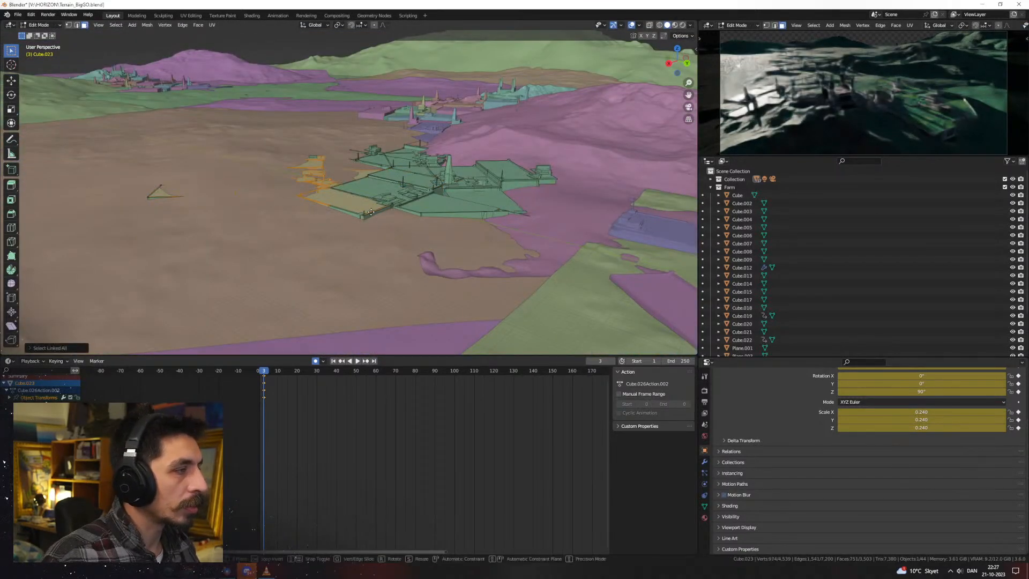
pyautogui.press('g')
pyautogui.press('z')
pyautogui.click(374, 207)
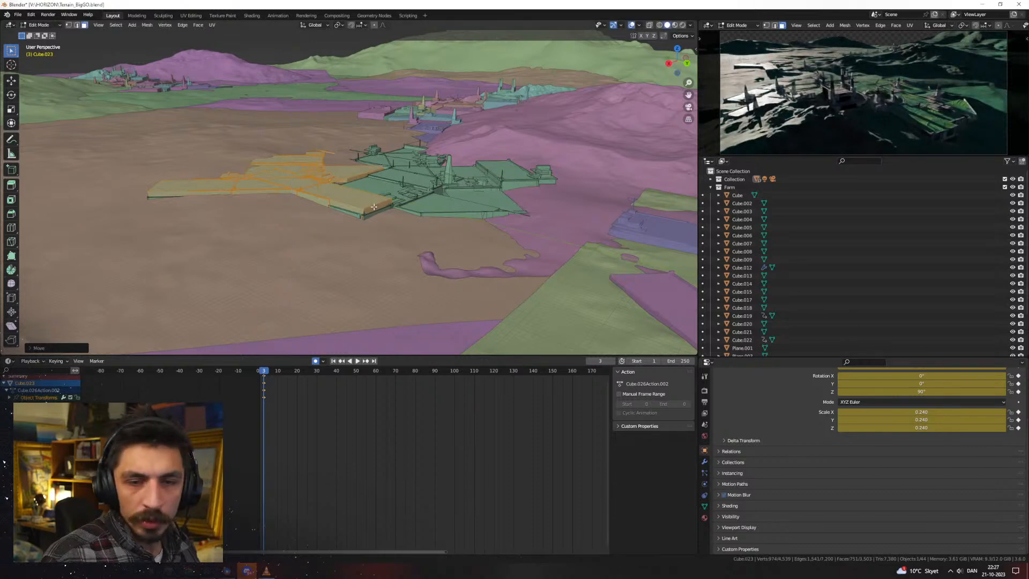
pyautogui.hotkey('ctrl', 'z')
# Select all linked blocks of the cluster's sunken half in wireframe view and raise them about 20 m along Z
pyautogui.press('z')
pyautogui.click(291, 238)
pyautogui.moveTo(156, 240); pyautogui.dragTo(372, 138)
pyautogui.hotkey('ctrl', 'l')
pyautogui.press('z')
pyautogui.click(472, 219)
pyautogui.press('g')
pyautogui.press('z')
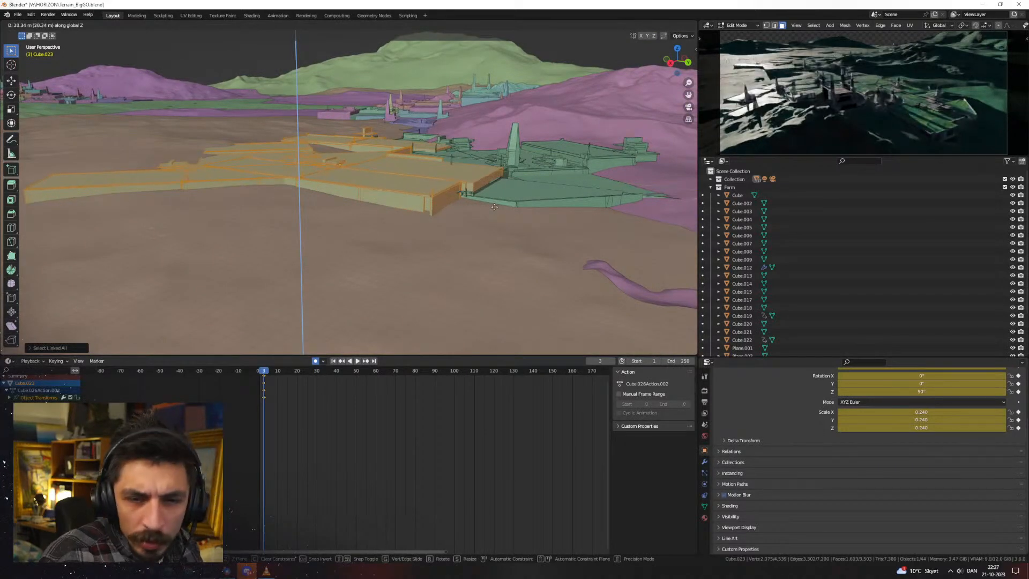
pyautogui.click(495, 207)
pyautogui.moveTo(509, 206); pyautogui.dragTo(504, 257, button='middle')
pyautogui.scroll(-3, 504, 257)
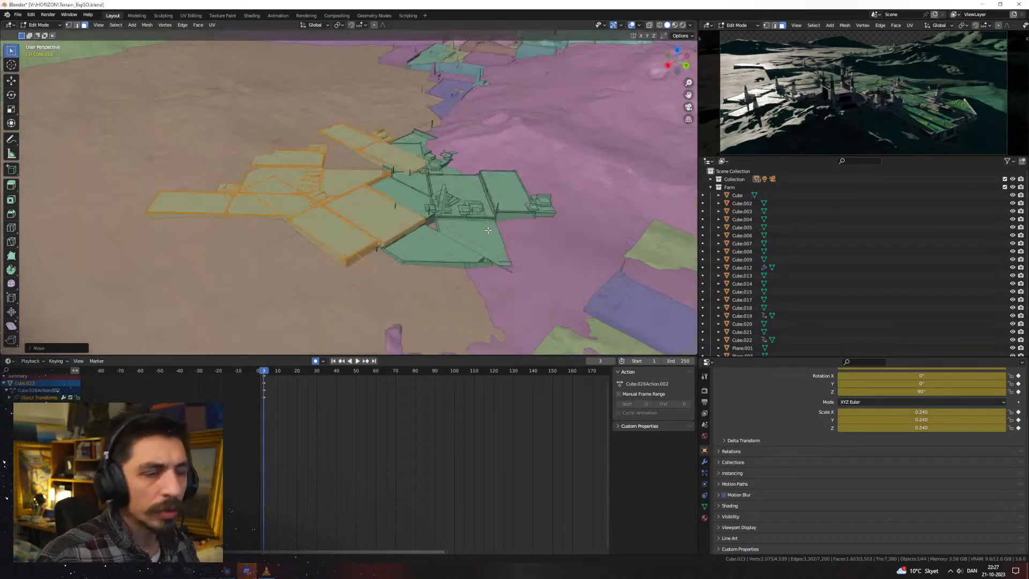
pyautogui.press('Tab')
# Add an Array modifier to the farm cluster with count 4 and relative offset factors X 0.570 and Y 0.480
pyautogui.scroll(-4, 486, 221)
pyautogui.moveTo(486, 221); pyautogui.dragTo(465, 239, button='middle')
pyautogui.click(704, 461)
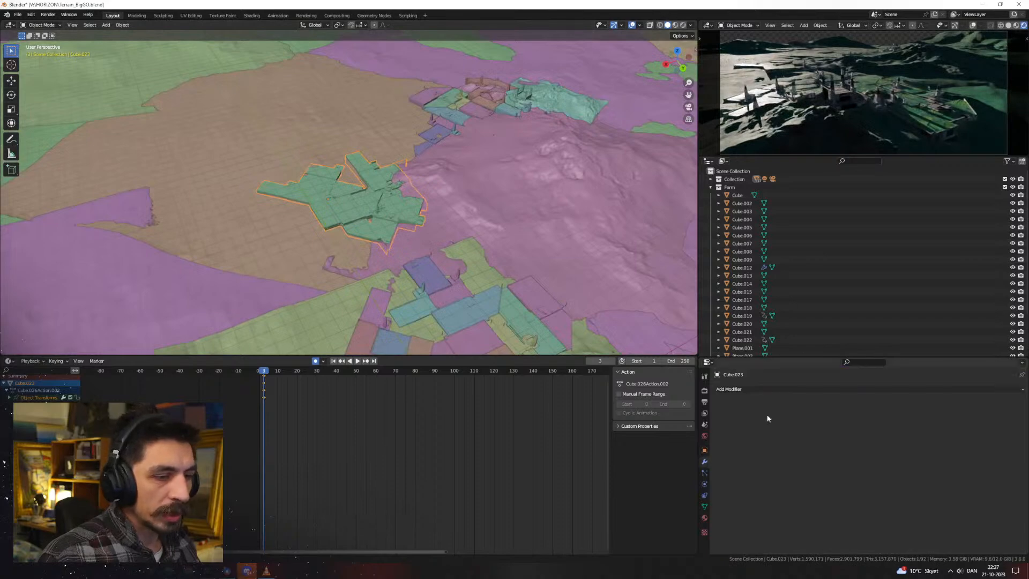
pyautogui.click(746, 389)
pyautogui.click(745, 391)
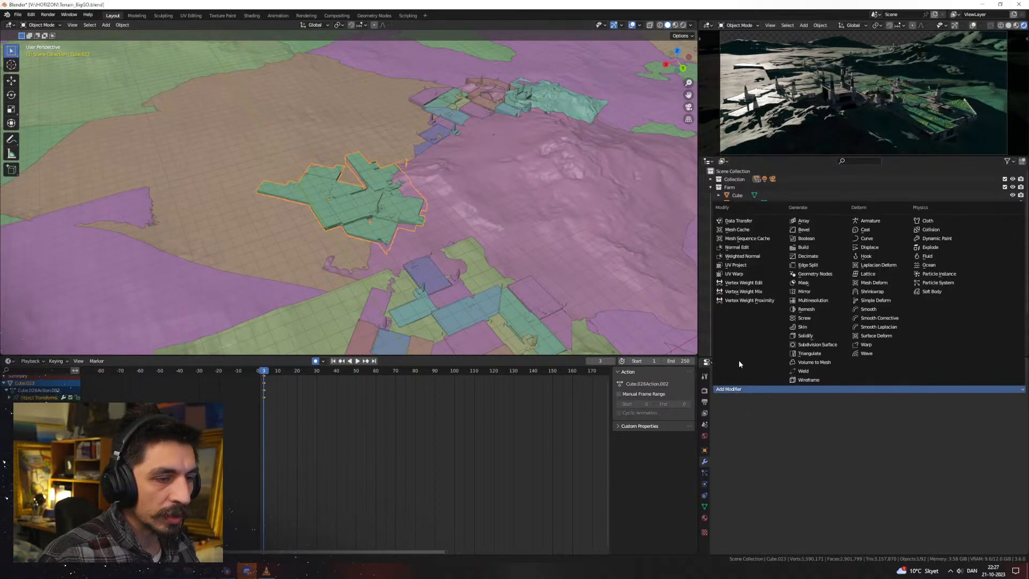
pyautogui.click(817, 222)
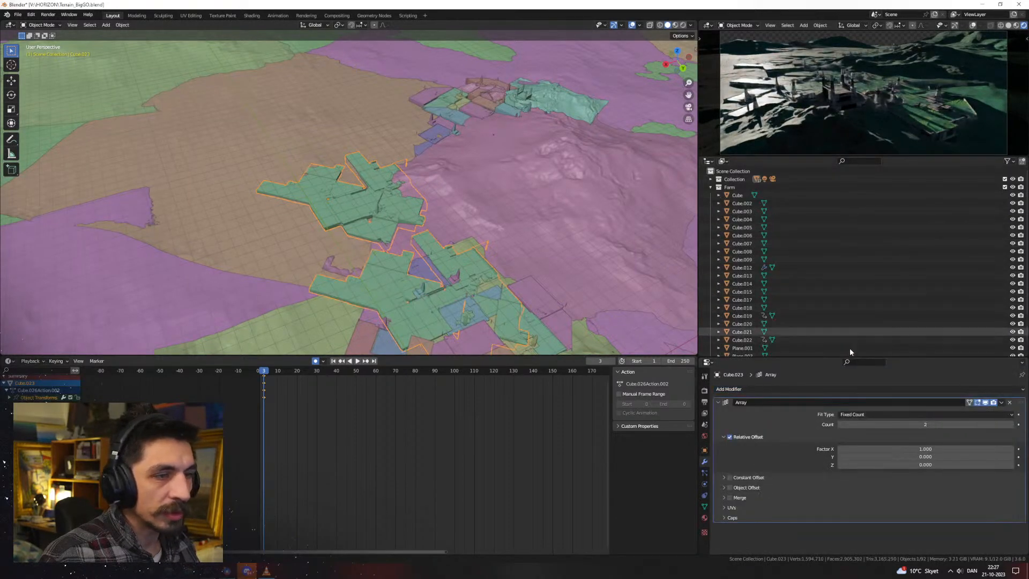
pyautogui.moveTo(927, 449); pyautogui.dragTo(986, 457)
pyautogui.click(1012, 425)
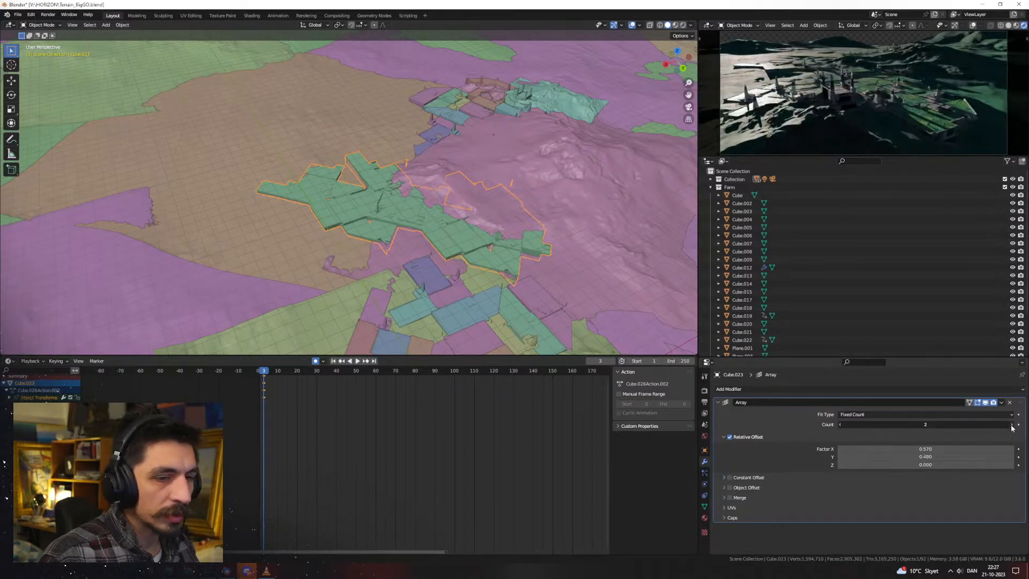
pyautogui.click(1011, 425)
# Move the arrayed farm strip horizontally so that it runs along the edge of the brown plain
pyautogui.keyDown('shift'); pyautogui.moveTo(526, 275); pyautogui.dragTo(497, 268, button='middle'); pyautogui.keyUp('shift')
pyautogui.scroll(-5, 497, 268)
pyautogui.press('g')
pyautogui.hotkey('shift', 'z')
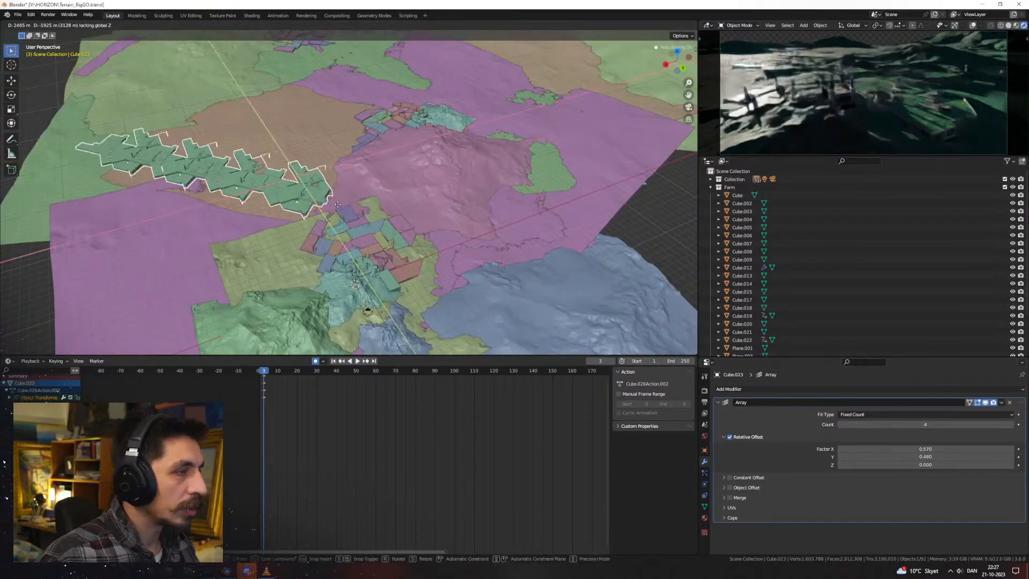
pyautogui.click(354, 217)
pyautogui.keyDown('shift'); pyautogui.moveTo(355, 217); pyautogui.dragTo(474, 252, button='middle'); pyautogui.keyUp('shift')
pyautogui.scroll(3, 430, 223)
pyautogui.scroll(2, 471, 240)
pyautogui.press('g')
pyautogui.click(482, 260)
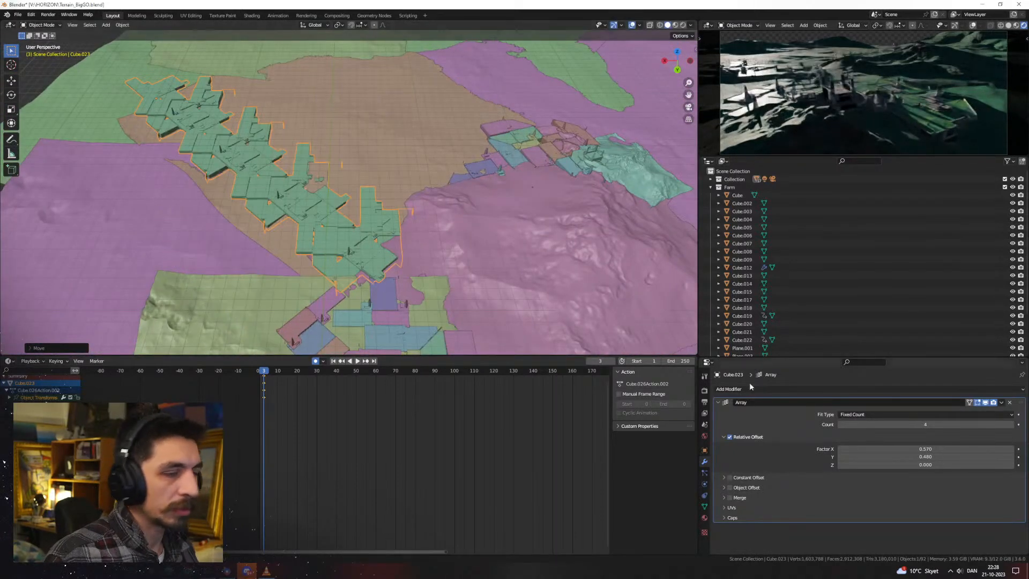
# Duplicate the Array modifier and set the copy's relative offset factors to X 0.100 and Y -0.100
pyautogui.click(718, 402)
pyautogui.click(1001, 402)
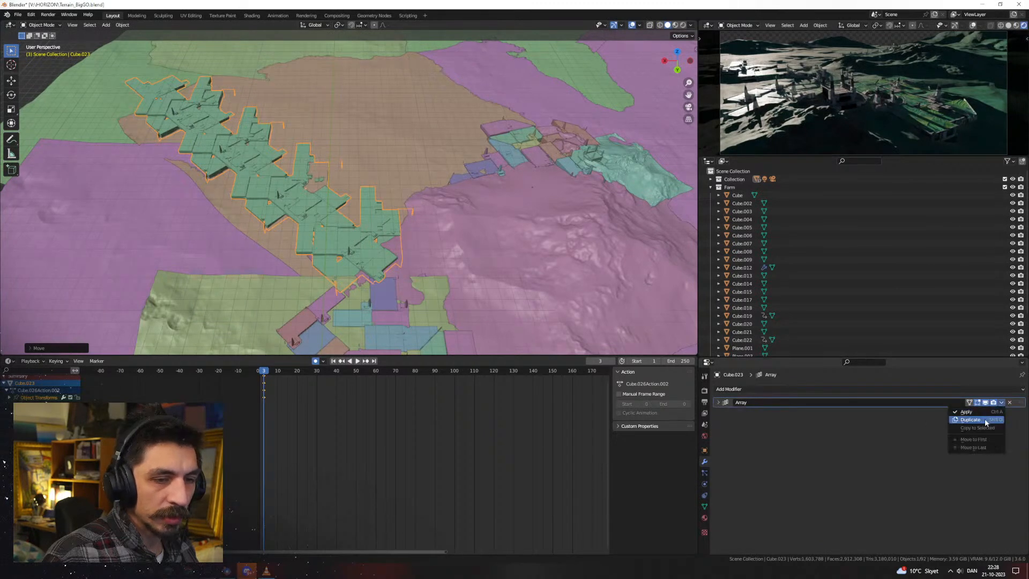
pyautogui.click(985, 421)
pyautogui.click(718, 413)
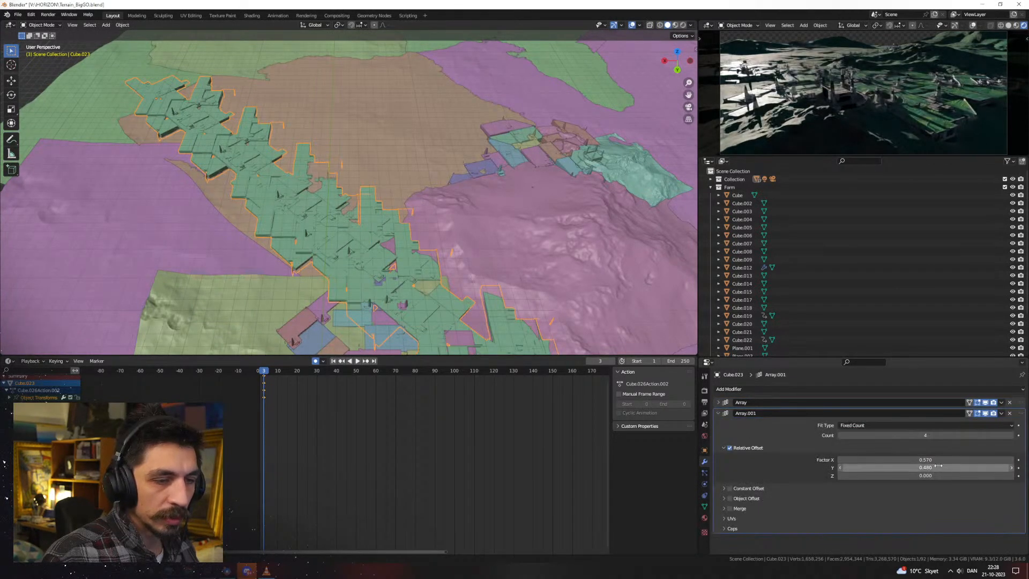
pyautogui.moveTo(934, 466); pyautogui.dragTo(861, 466)
pyautogui.moveTo(934, 459); pyautogui.dragTo(799, 459)
pyautogui.moveTo(879, 459); pyautogui.dragTo(954, 467)
# Rotate the arrayed farm grid about -20° around Z and reposition it horizontally over the brown plain
pyautogui.moveTo(429, 177); pyautogui.dragTo(367, 265, button='middle')
pyautogui.press('g')
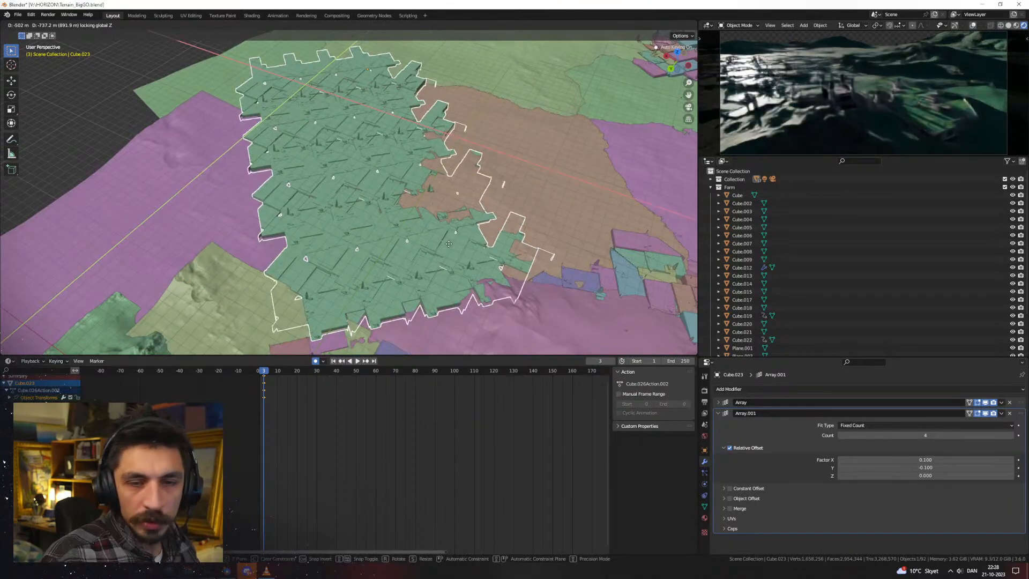
pyautogui.click(448, 243)
pyautogui.press('r')
pyautogui.press('z')
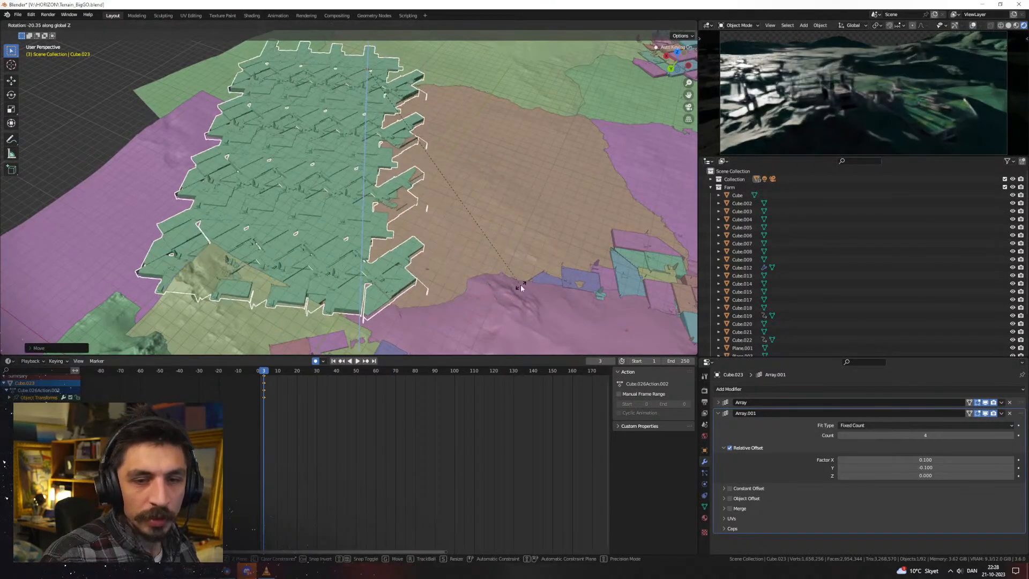
pyautogui.click(524, 287)
pyautogui.press('g')
pyautogui.hotkey('shift', 'z')
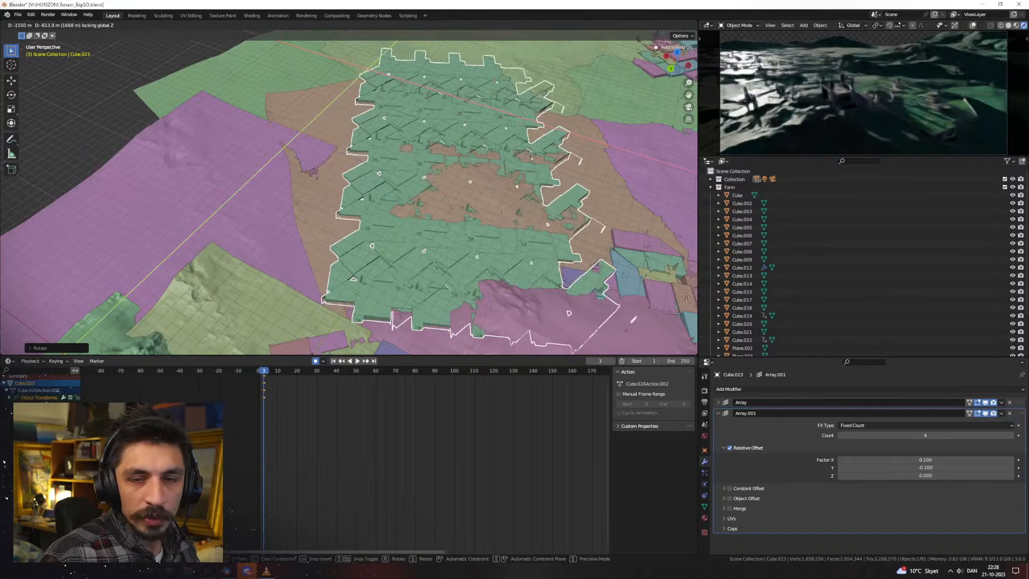
pyautogui.click(687, 296)
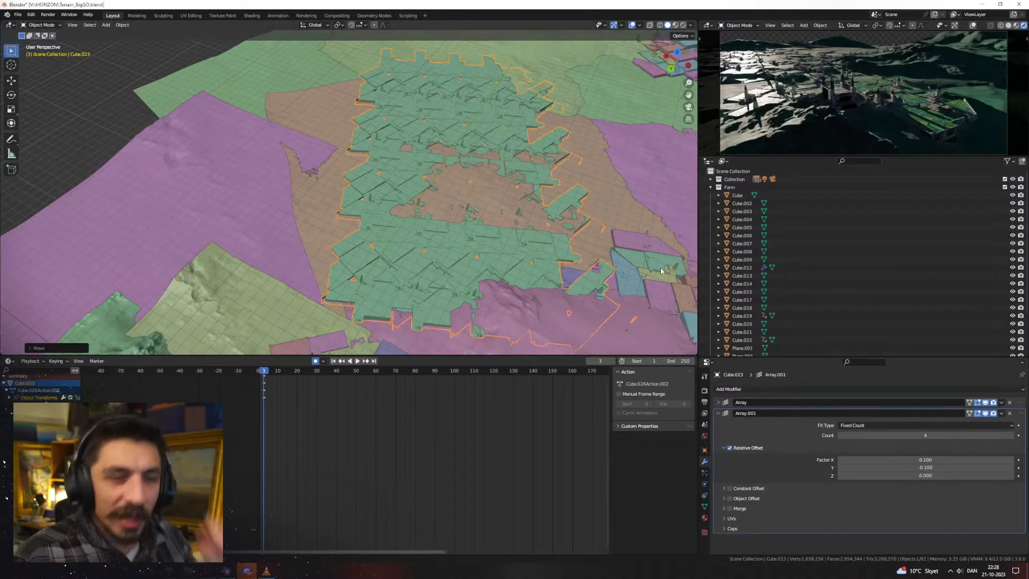
# Set the second array's Y offset factor to -0.440, and remove both Array modifiers from the farm cluster
pyautogui.moveTo(662, 270); pyautogui.dragTo(581, 249, button='middle')
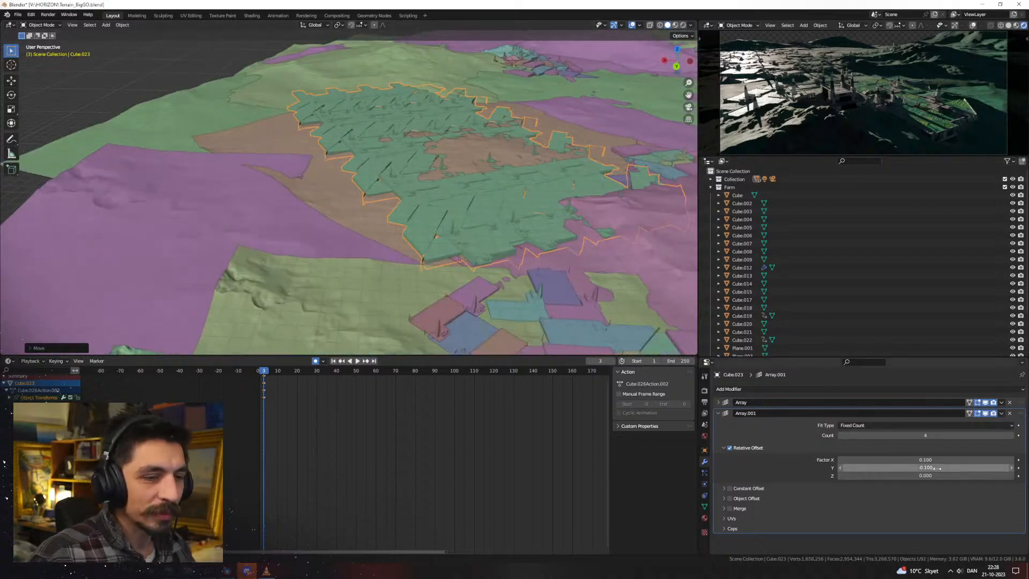
pyautogui.moveTo(937, 468); pyautogui.dragTo(906, 468)
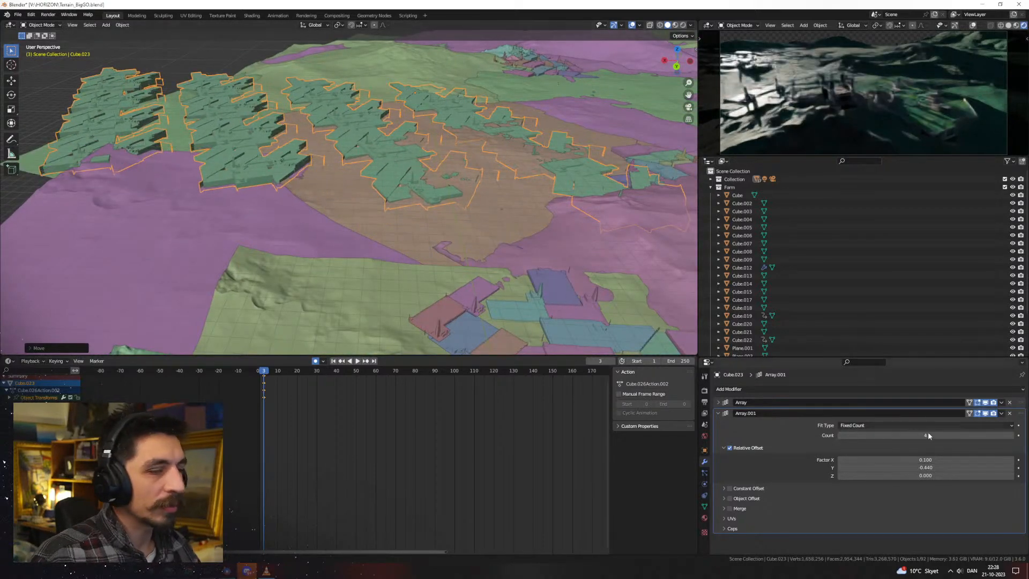
pyautogui.click(1011, 417)
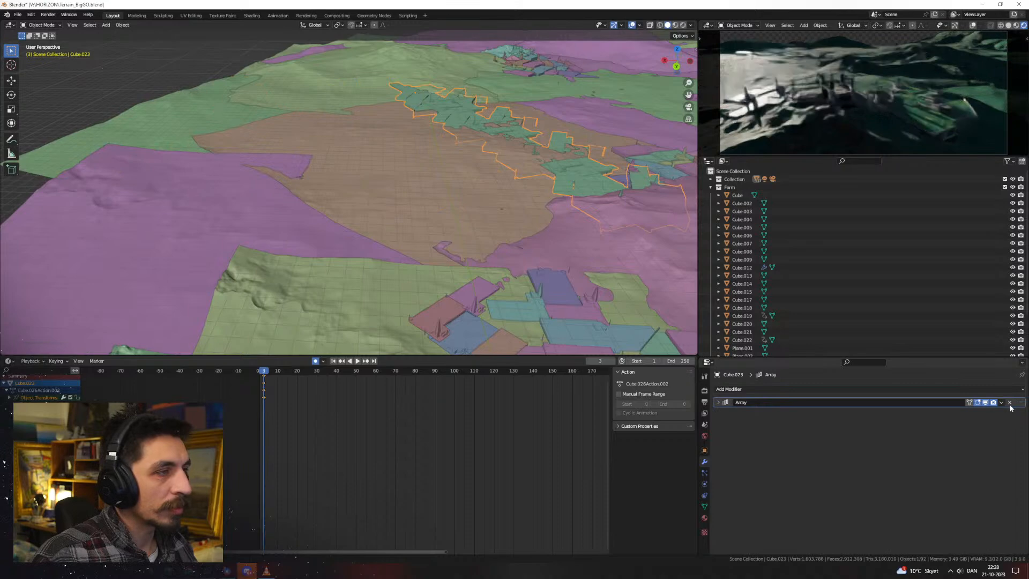
pyautogui.click(1010, 402)
# Move the selected farm cluster along the Y axis until it sits just behind the nearer farms
pyautogui.moveTo(546, 189); pyautogui.dragTo(375, 85, button='middle')
pyautogui.press('g')
pyautogui.press('y')
pyautogui.click(418, 129)
pyautogui.moveTo(383, 141)
pyautogui.mouseDown(button='middle')
pyautogui.moveTo(411, 106)
pyautogui.moveTo(389, 142)
pyautogui.mouseUp(button='middle')
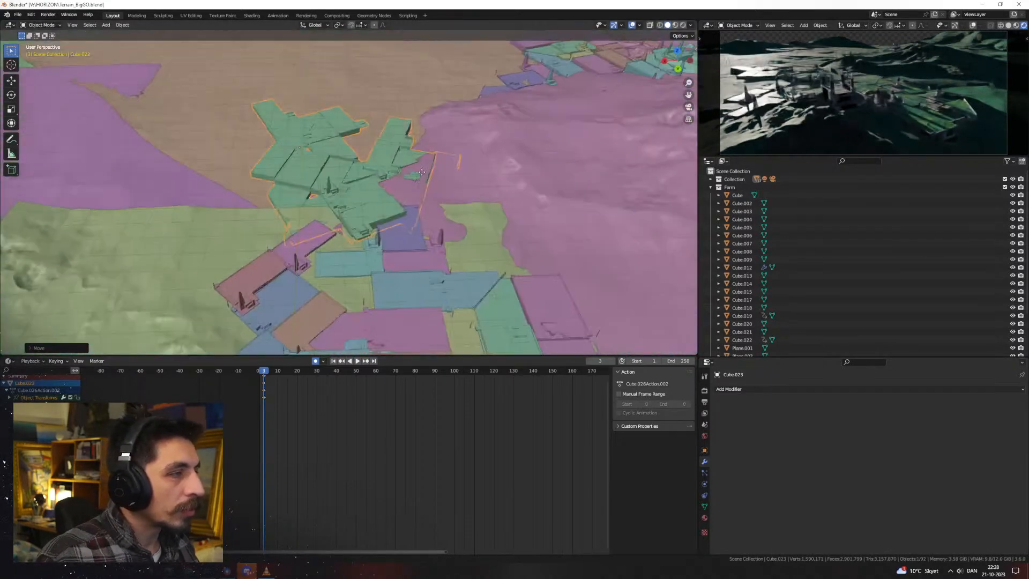
pyautogui.press('g')
pyautogui.press('y')
pyautogui.click(390, 146)
# Rotate the farm cluster around Z and shift it horizontally so that it lines up with the neighbouring farm plots
pyautogui.press('r')
pyautogui.press('z')
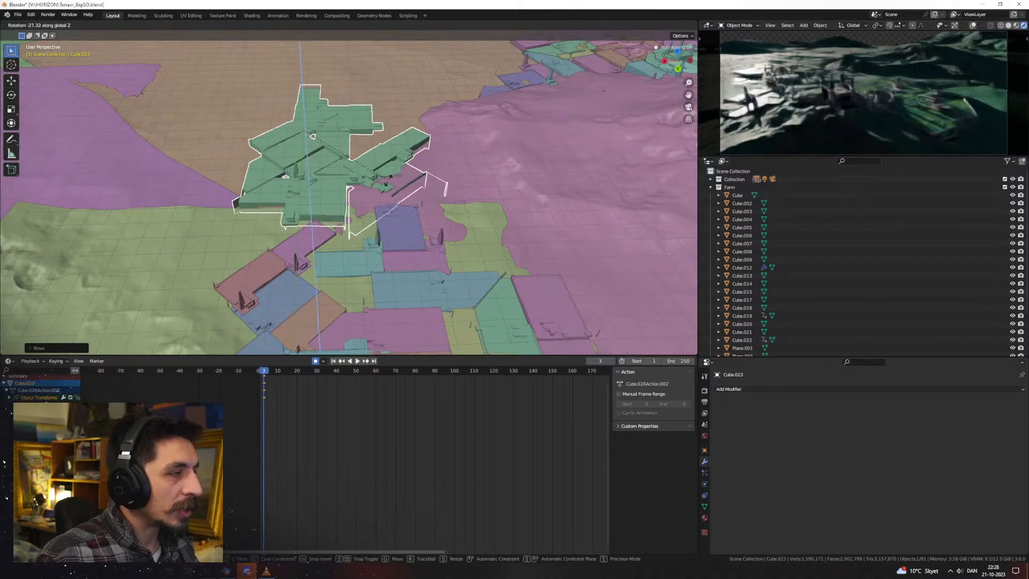
pyautogui.click(407, 175)
pyautogui.press('g')
pyautogui.hotkey('shift', 'z')
pyautogui.click(424, 172)
pyautogui.press('r')
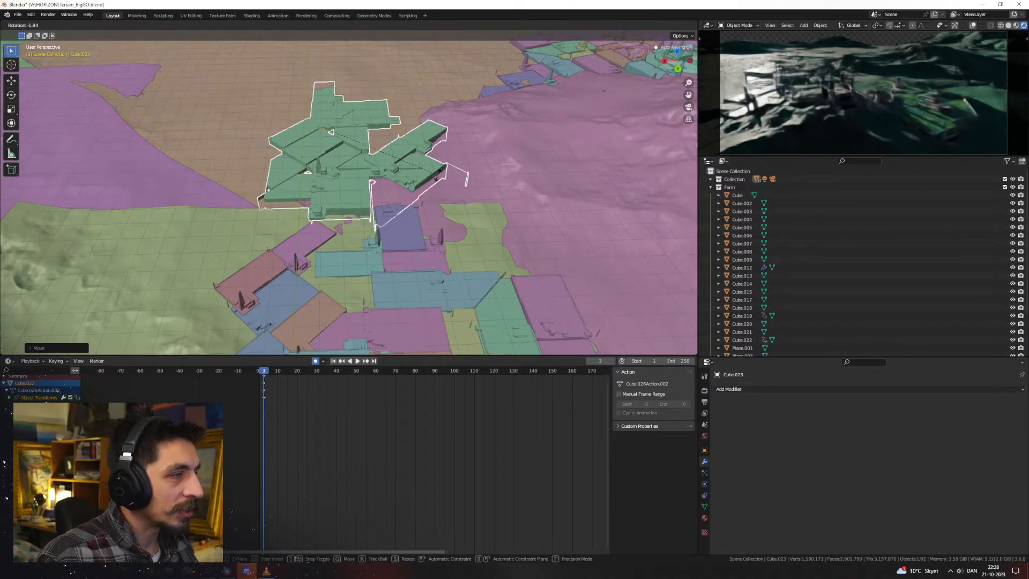
pyautogui.click(450, 183)
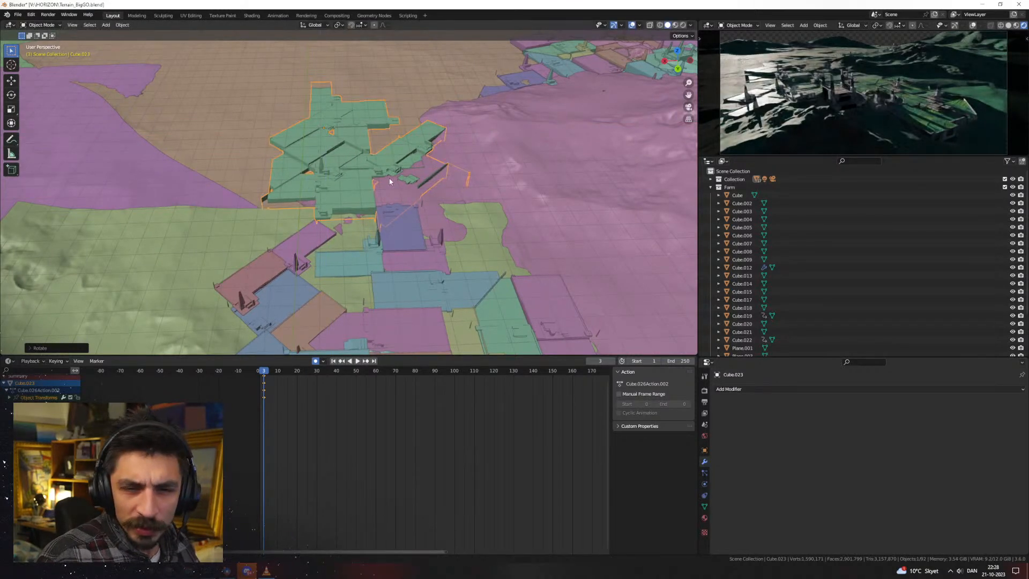
# Lower the farm cluster along Z so that its slabs sink into the terrain
pyautogui.moveTo(389, 182); pyautogui.dragTo(440, 203, button='middle')
pyautogui.press('g')
pyautogui.press('z')
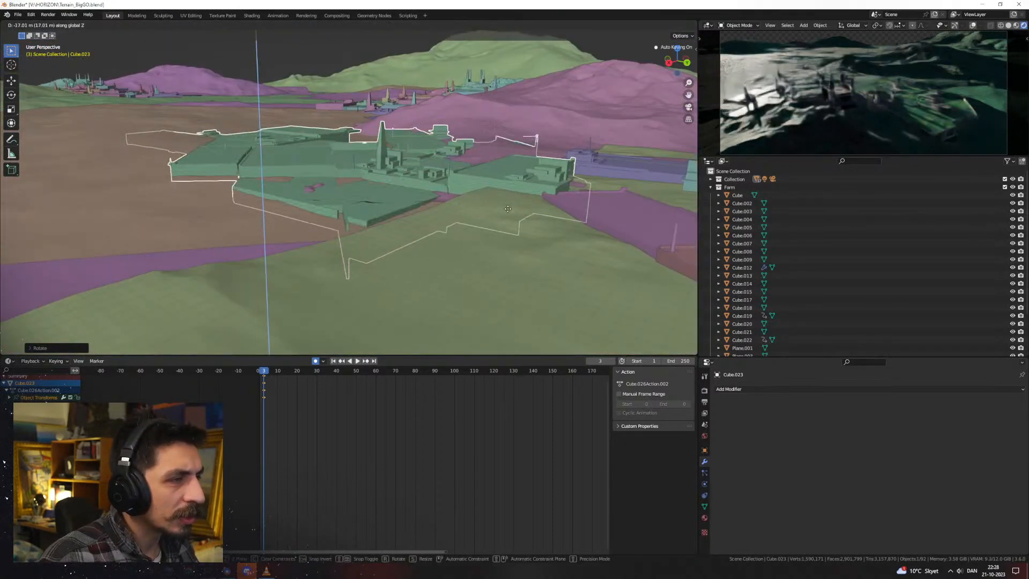
pyautogui.click(540, 215)
pyautogui.moveTo(540, 215); pyautogui.dragTo(468, 234, button='middle')
# Lower the cluster's raised front slabs about 13.75 m along Z as linked geometry, and check the rendered camera view at full size
pyautogui.press('Tab')
pyautogui.click(357, 206)
pyautogui.hotkey('ctrl', 'l')
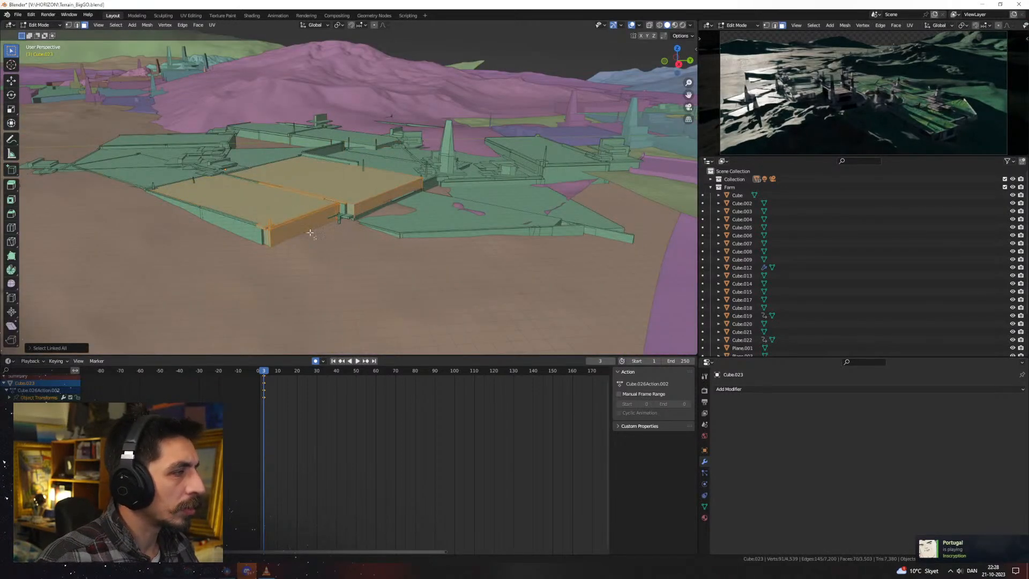
pyautogui.keyDown('shift'); pyautogui.moveTo(204, 175); pyautogui.dragTo(198, 172); pyautogui.keyUp('shift')
pyautogui.hotkey('ctrl', 'l')
pyautogui.moveTo(383, 220); pyautogui.dragTo(401, 206, button='middle')
pyautogui.press('g')
pyautogui.press('z')
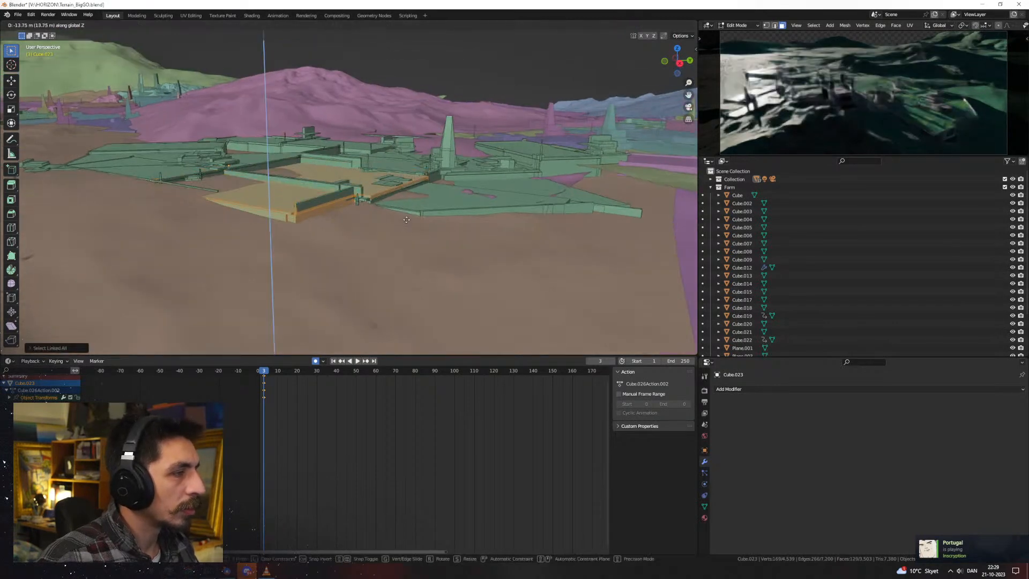
pyautogui.click(407, 219)
pyautogui.press('Tab')
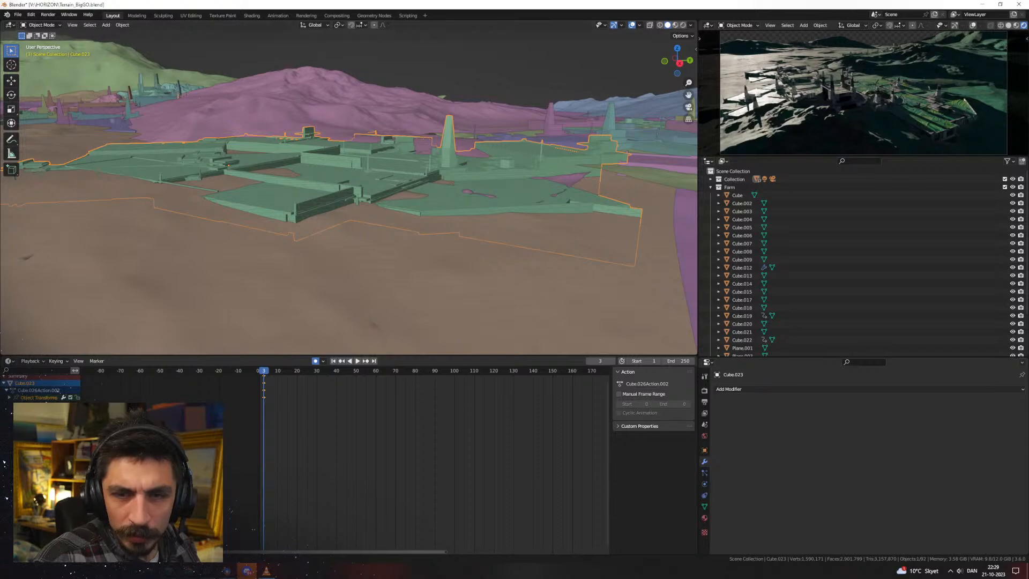
pyautogui.hotkey('ctrl', 'alt', 'space')
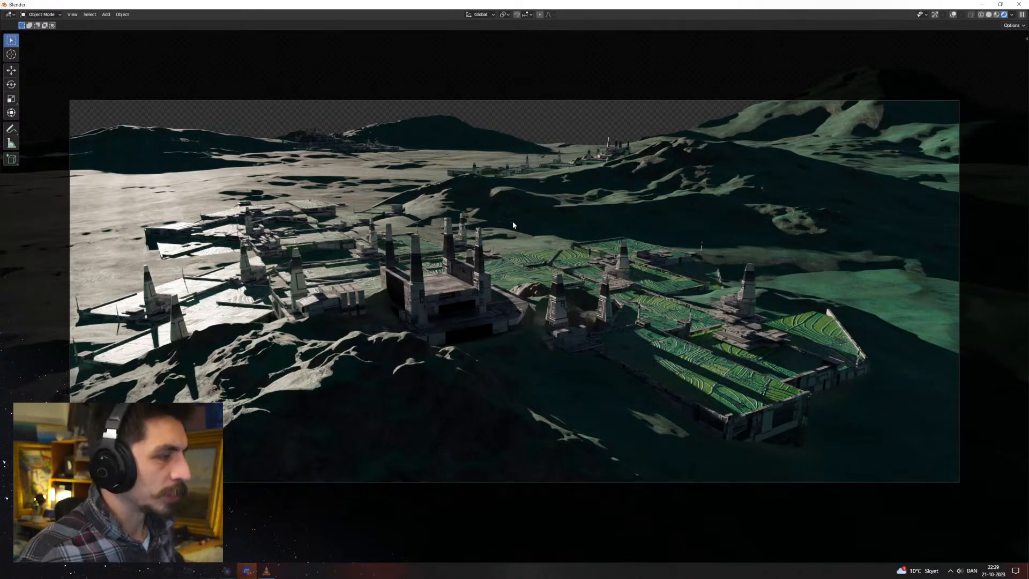
pyautogui.hotkey('ctrl', 'alt', 'space')
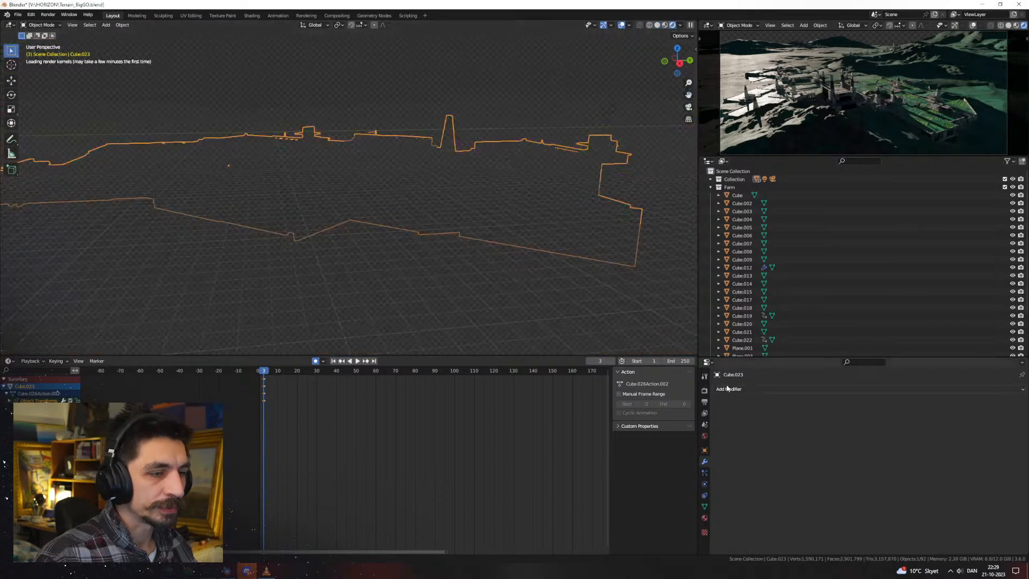
# Enable the Normal, Diffuse Direct, Cryptomatte Object and Cryptomatte Material passes for the view layer
pyautogui.moveTo(734, 358); pyautogui.dragTo(734, 235)
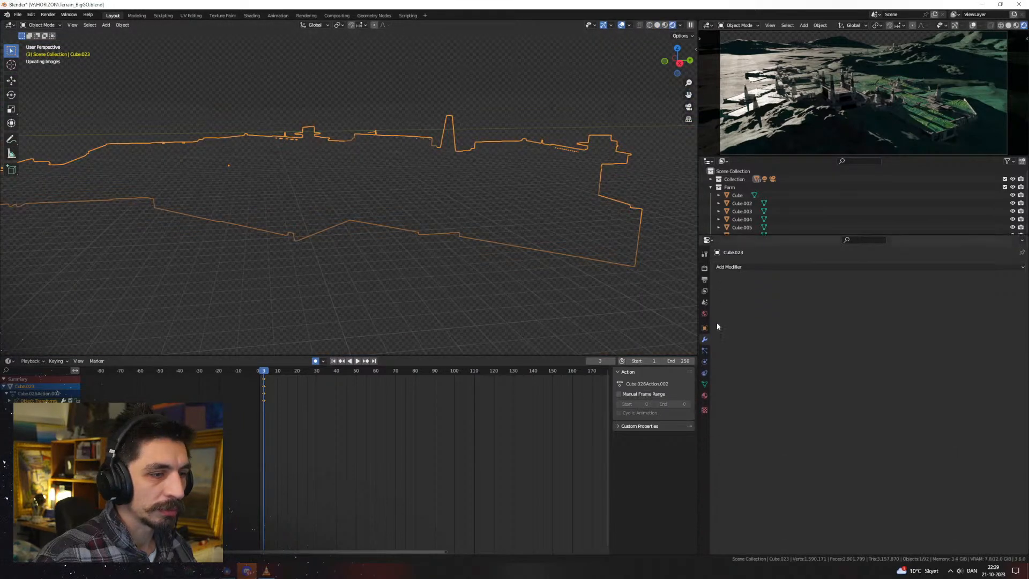
pyautogui.click(705, 268)
pyautogui.click(705, 292)
pyautogui.click(705, 280)
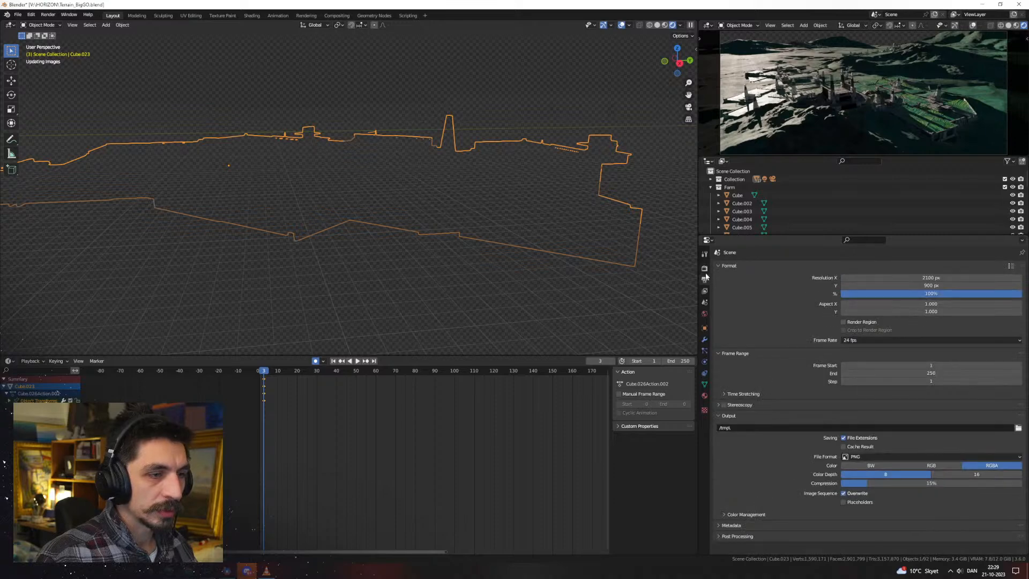
pyautogui.click(705, 268)
pyautogui.click(704, 293)
pyautogui.click(703, 315)
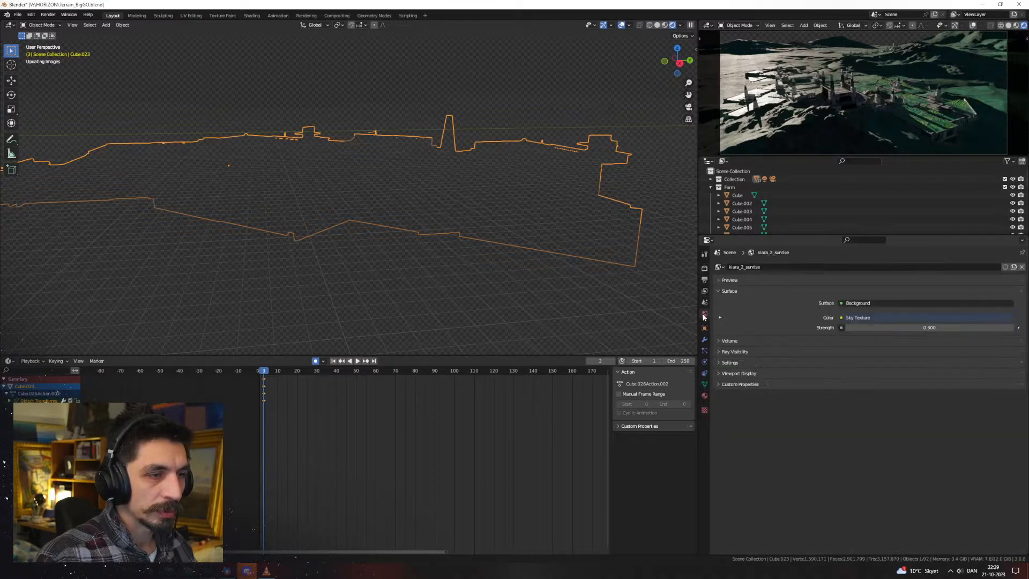
pyautogui.click(705, 291)
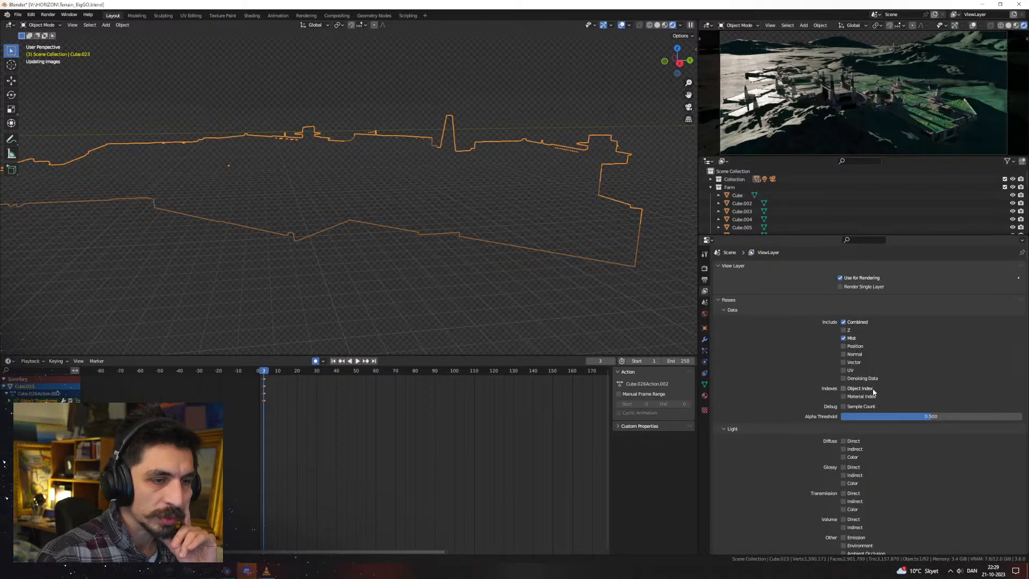
pyautogui.scroll(-3, 873, 392)
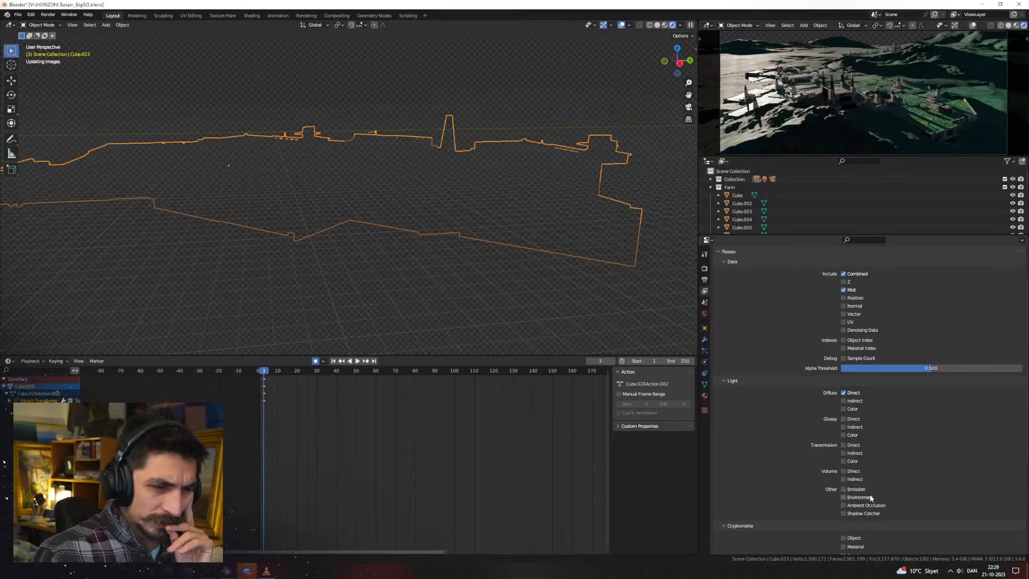
pyautogui.scroll(-2, 873, 500)
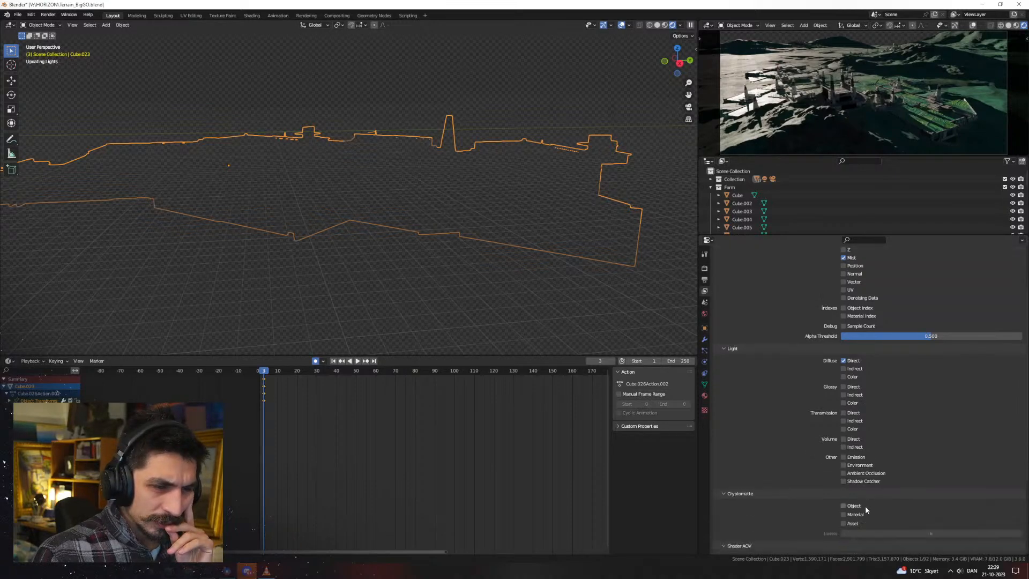
pyautogui.click(863, 506)
pyautogui.scroll(4, 813, 409)
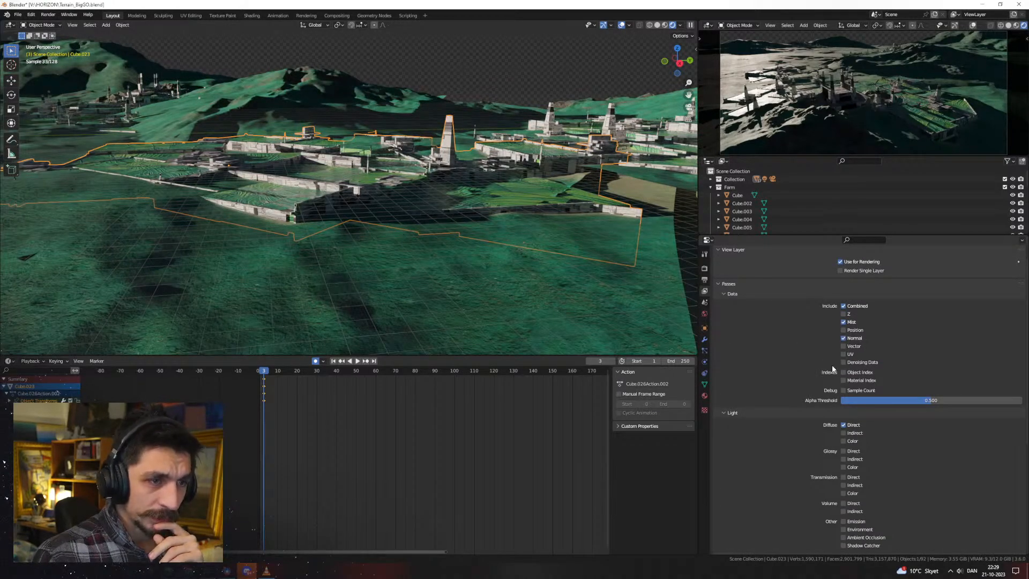
# Look through the camera in the main viewport with overlays hidden and display the Mist render pass
pyautogui.press('KP_0')
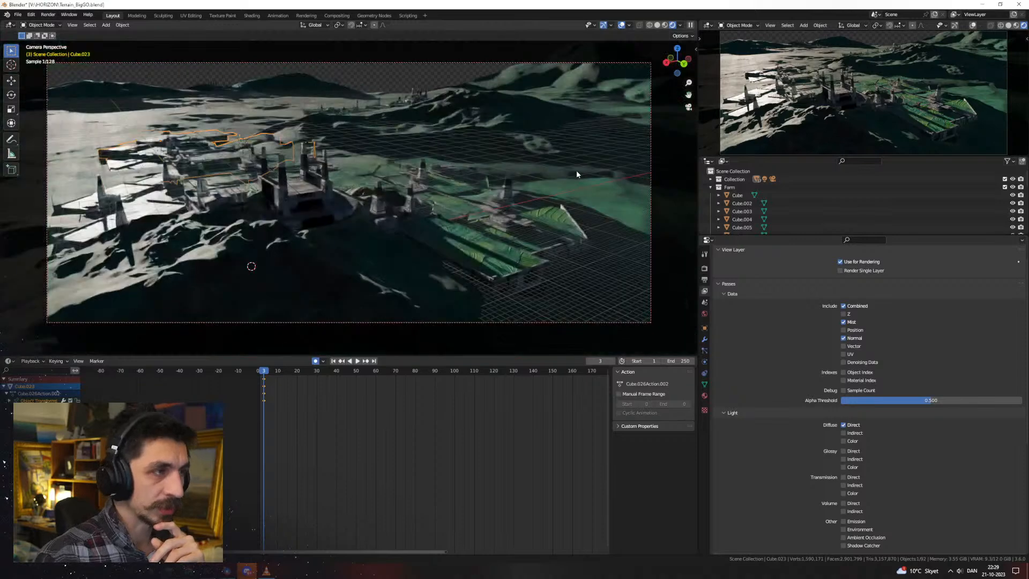
pyautogui.click(621, 26)
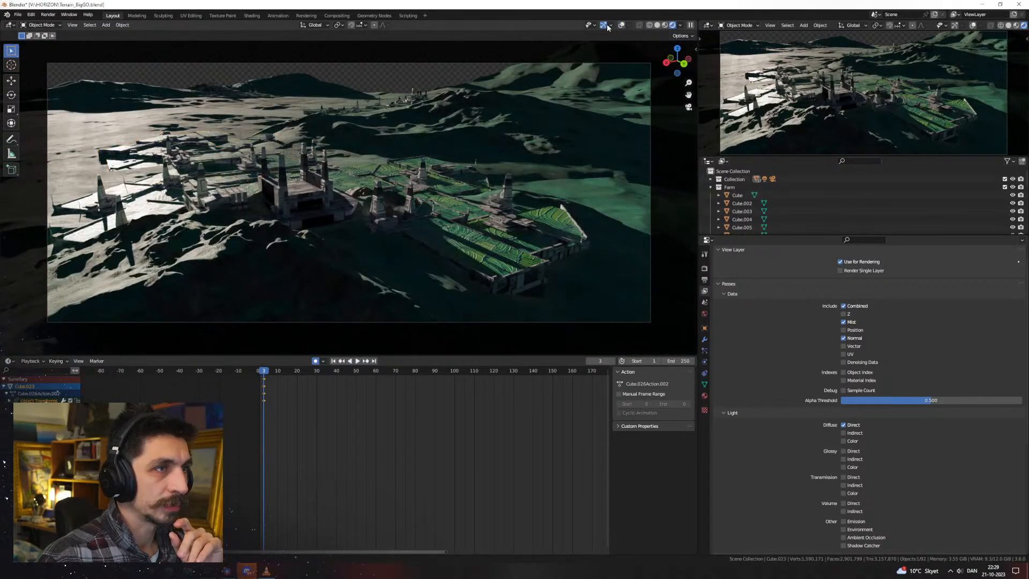
pyautogui.click(679, 25)
pyautogui.click(673, 98)
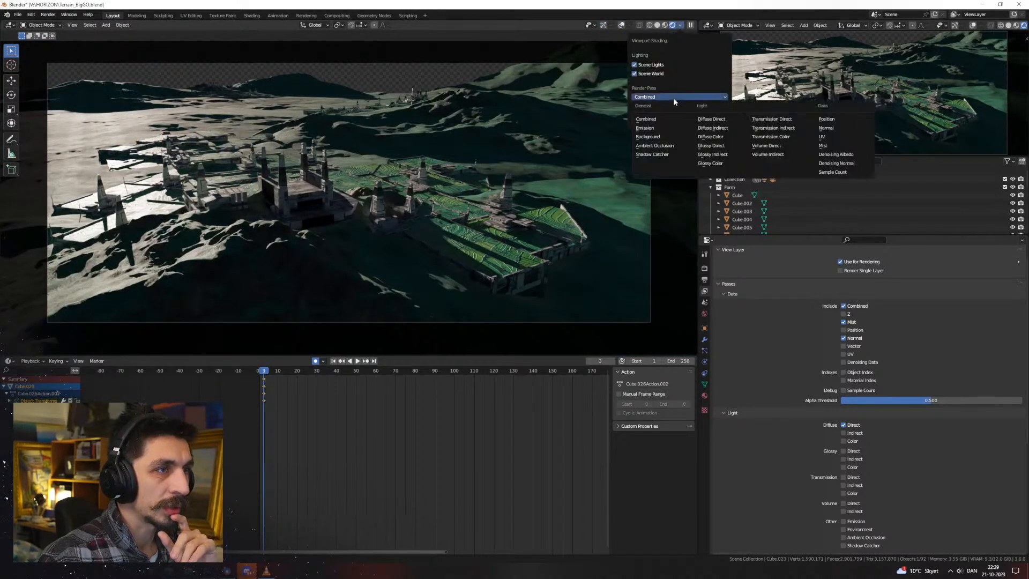
pyautogui.click(822, 146)
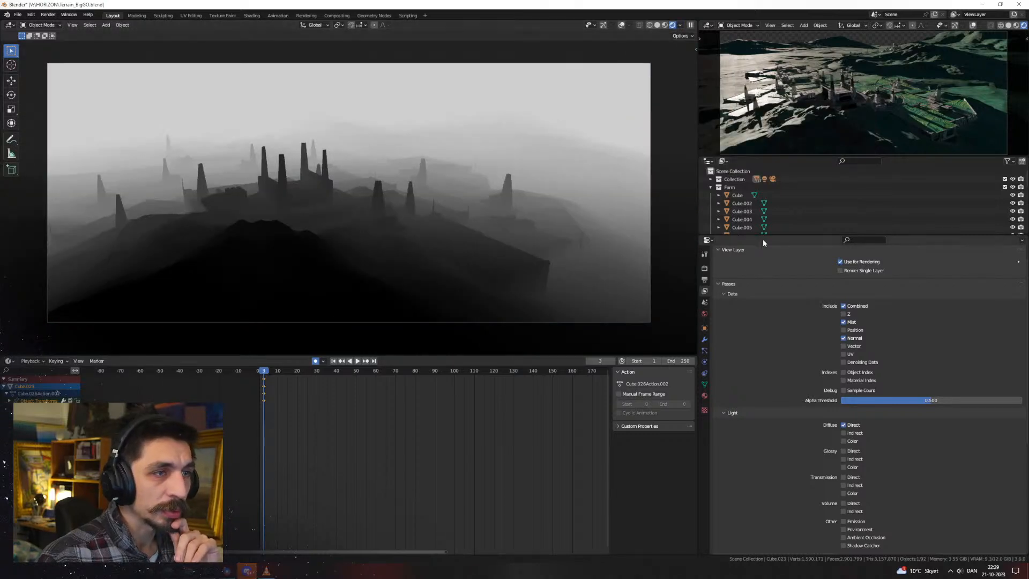
# Set the world's Mist Pass start to 200 m and its depth to 10000 m
pyautogui.click(711, 179)
pyautogui.click(740, 187)
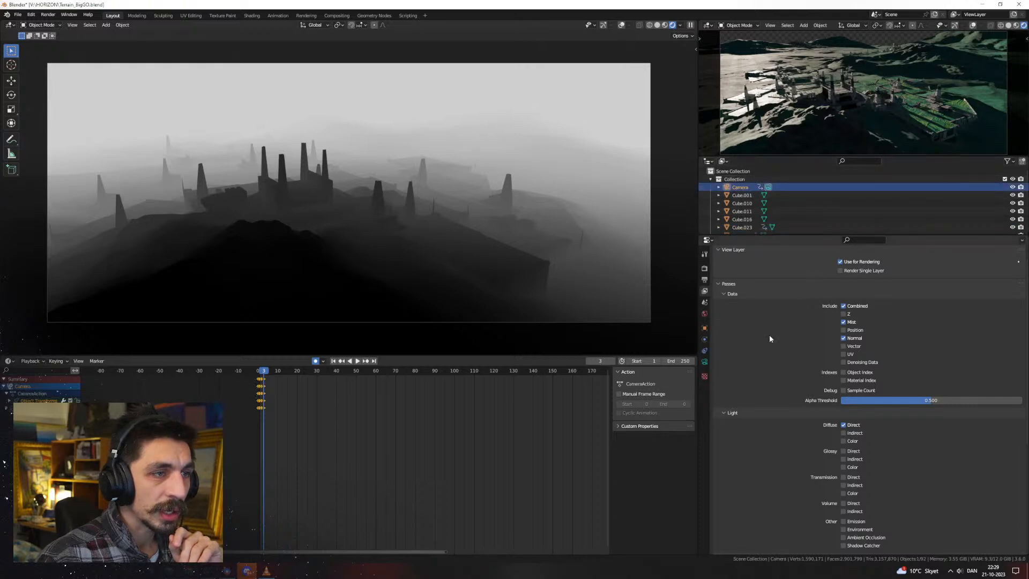
pyautogui.click(704, 362)
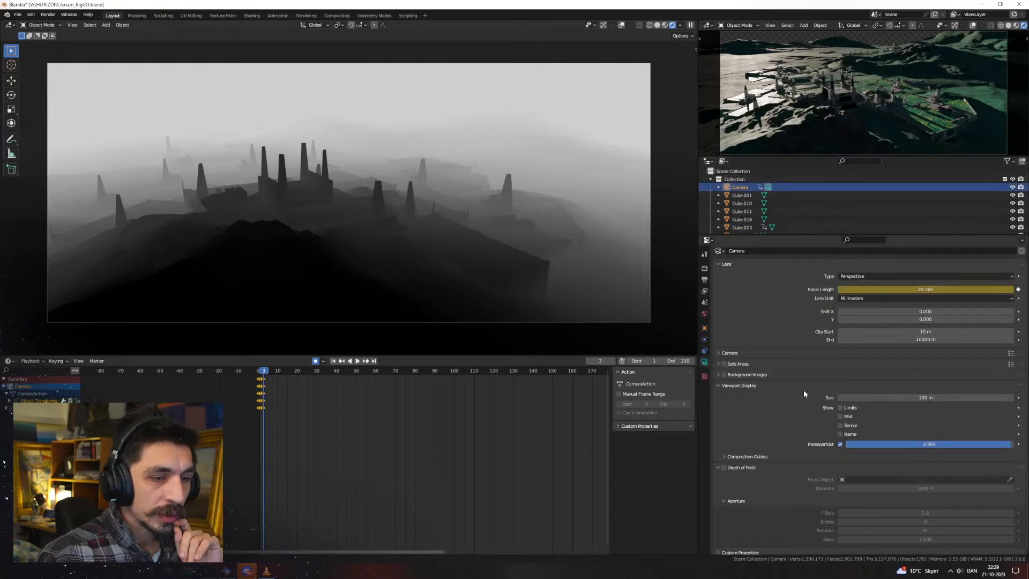
pyautogui.click(705, 313)
pyautogui.click(739, 351)
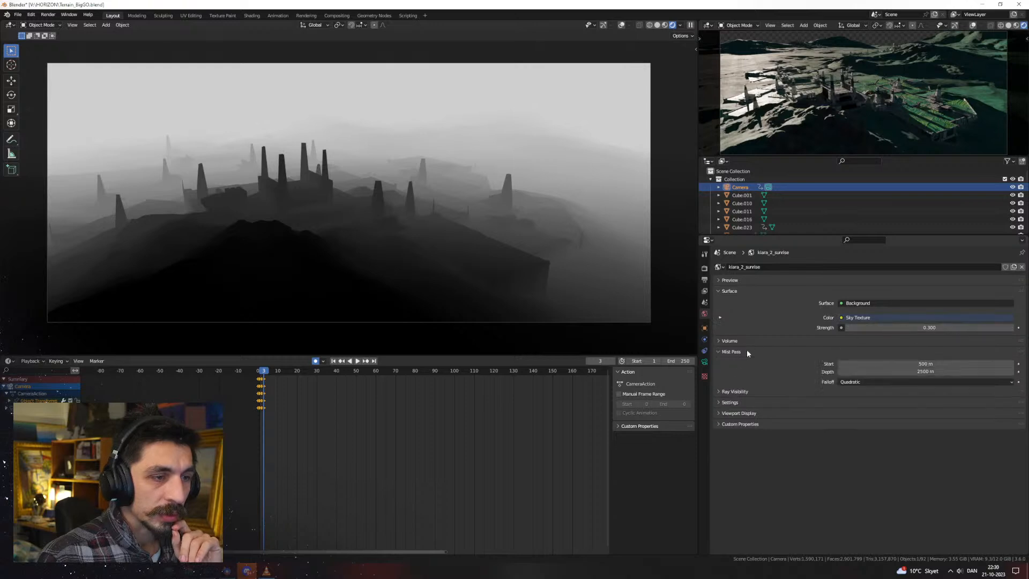
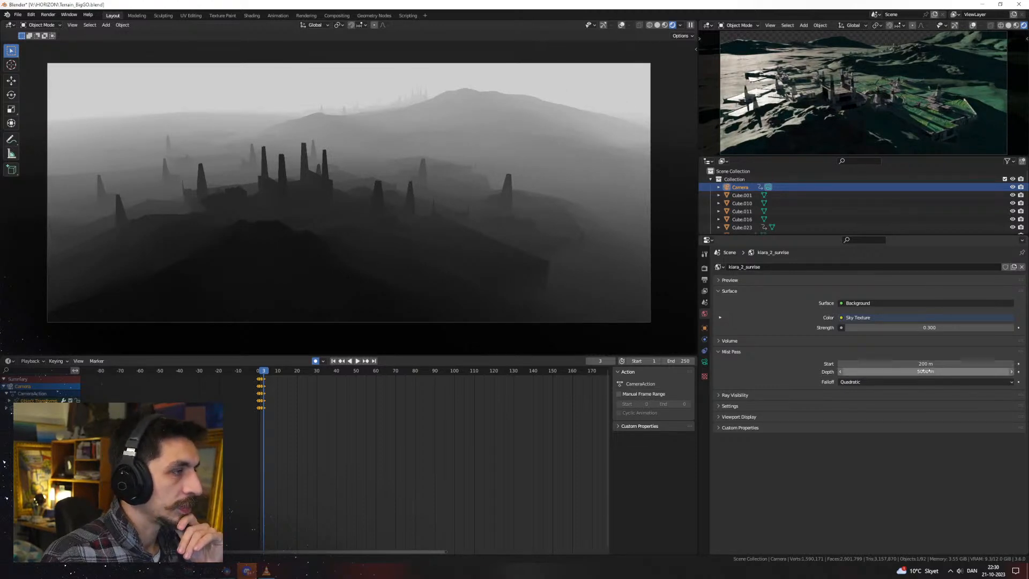
pyautogui.click(919, 371)
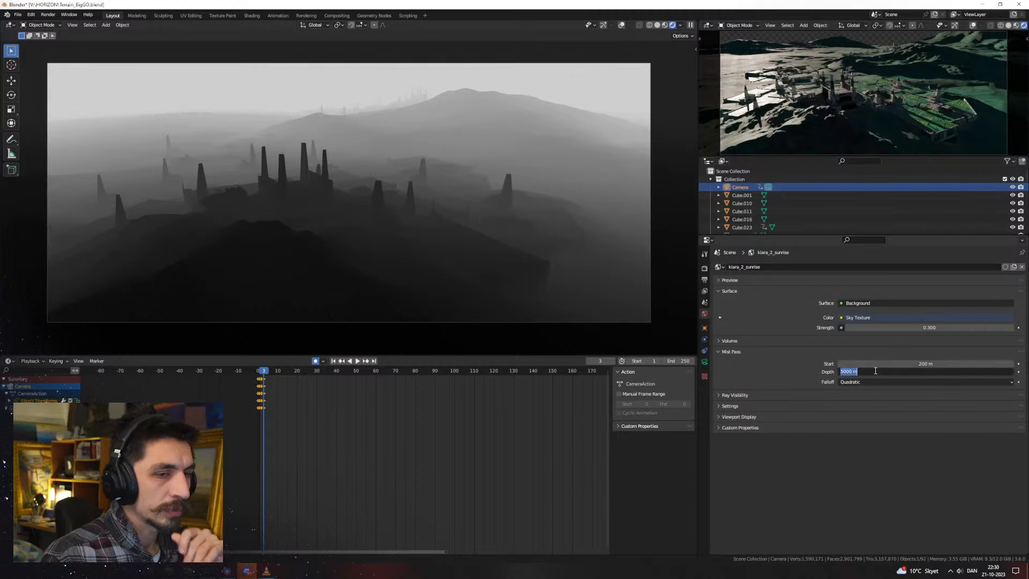
pyautogui.click(835, 375)
pyautogui.click(845, 372)
pyautogui.click(843, 372)
pyautogui.moveTo(844, 372); pyautogui.dragTo(840, 372)
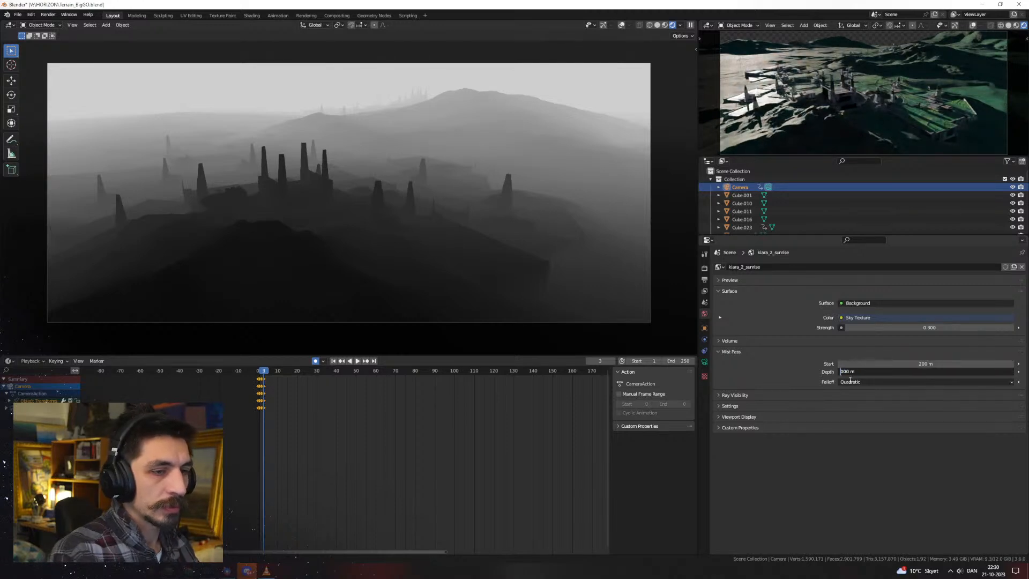
pyautogui.write('10')
pyautogui.press('Return')
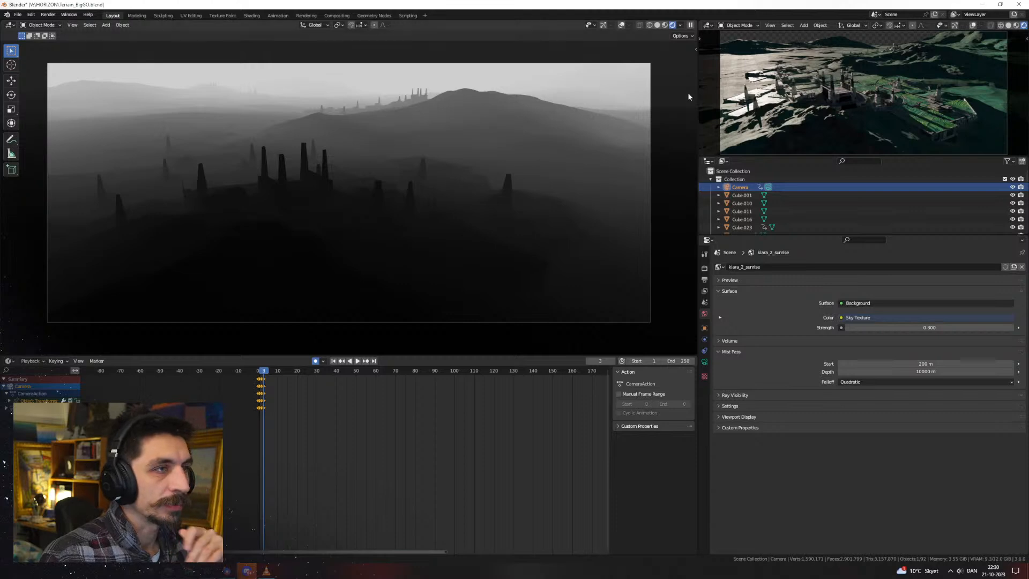
# Return the viewport's render pass to Combined and switch the viewport to Solid shading
pyautogui.click(679, 25)
pyautogui.click(650, 97)
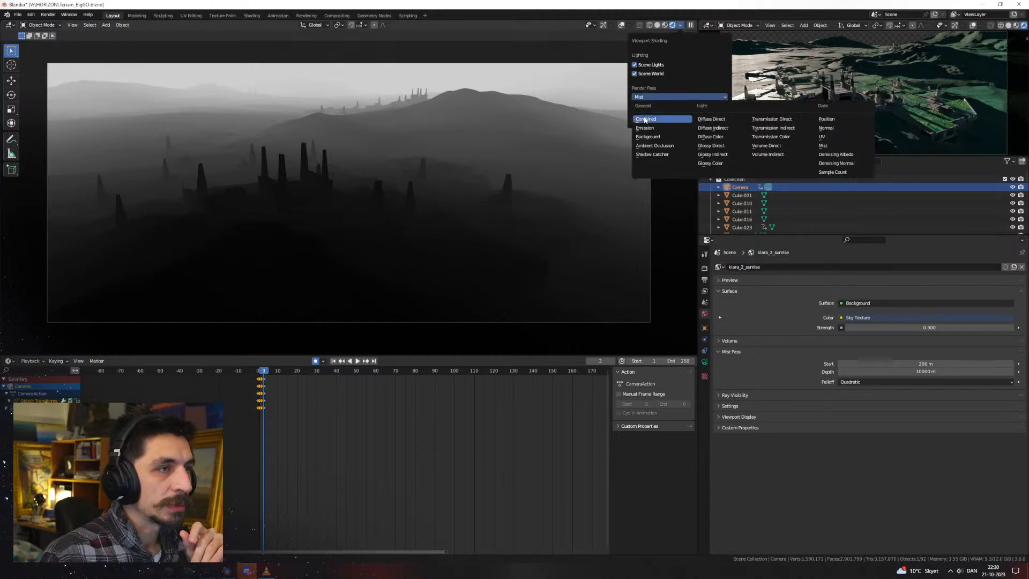
pyautogui.click(652, 115)
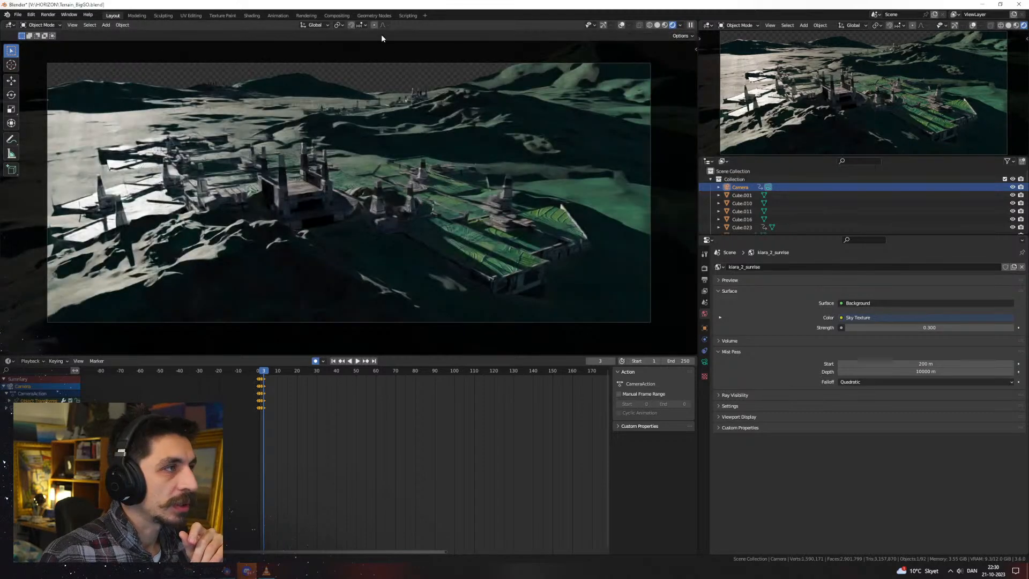
pyautogui.click(658, 25)
# Enable compositing nodes for the scene and spread the Render Layers and Composite nodes apart
pyautogui.click(337, 15)
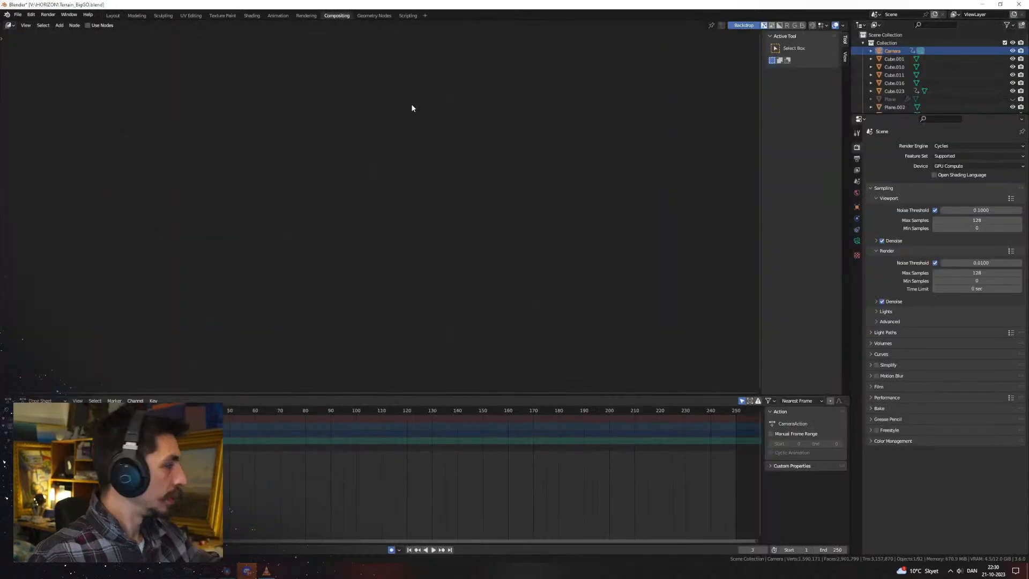
pyautogui.click(110, 27)
pyautogui.moveTo(480, 146); pyautogui.dragTo(694, 169)
pyautogui.click(459, 210)
pyautogui.moveTo(313, 173); pyautogui.dragTo(223, 182)
pyautogui.click(401, 247)
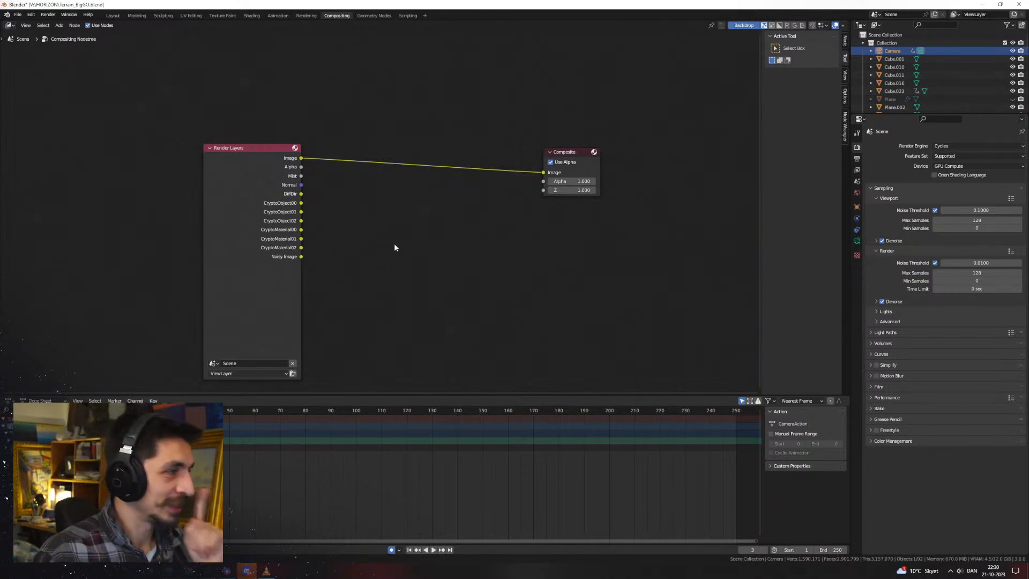
pyautogui.scroll(2, 345, 244)
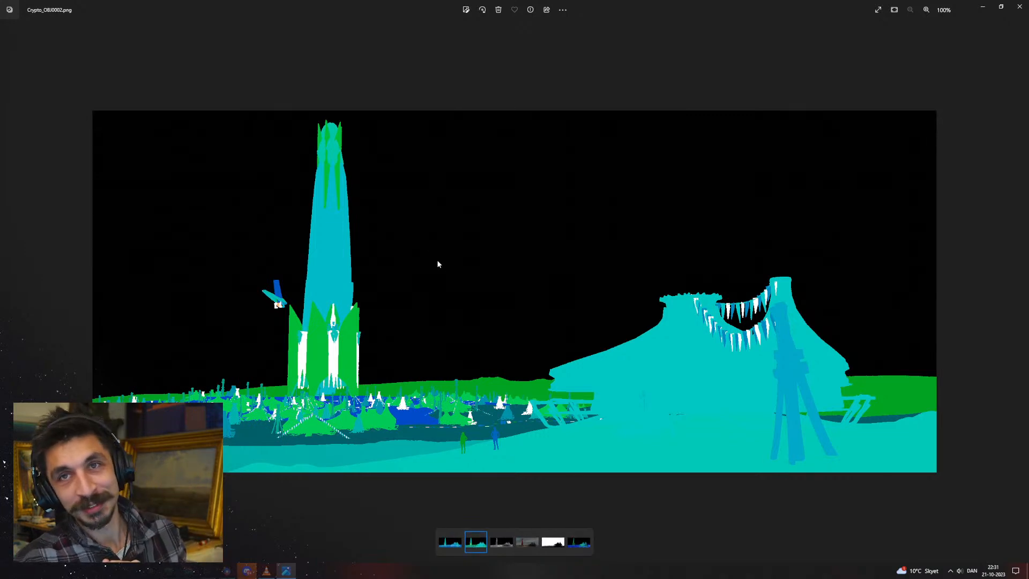
# Close the cryptomatte example image and set the main viewport's solid shading lighting to Flat
pyautogui.click(1019, 6)
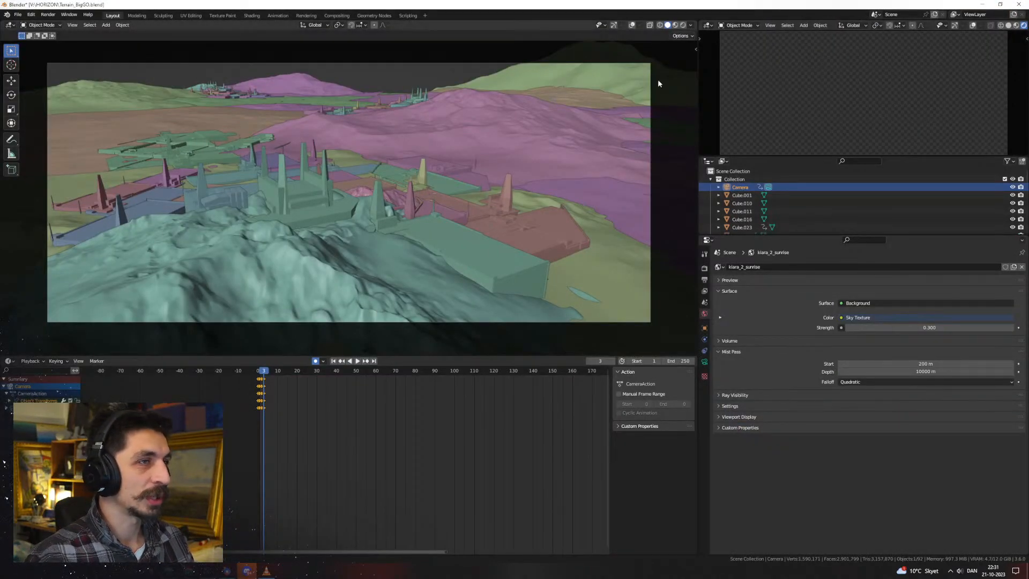
pyautogui.click(691, 25)
pyautogui.click(711, 66)
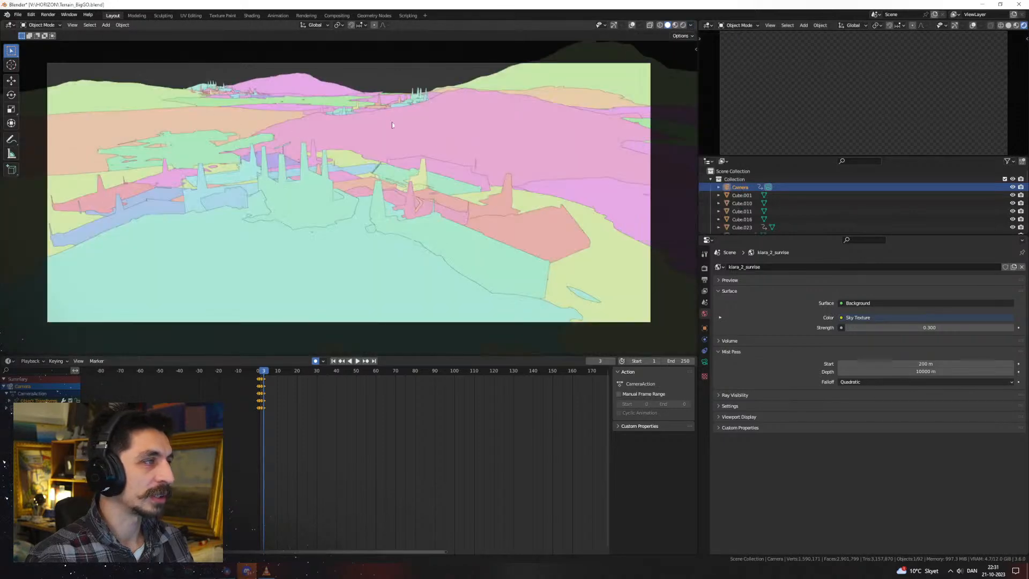
# Set the main viewport's solid shading lighting to Studio
pyautogui.click(691, 25)
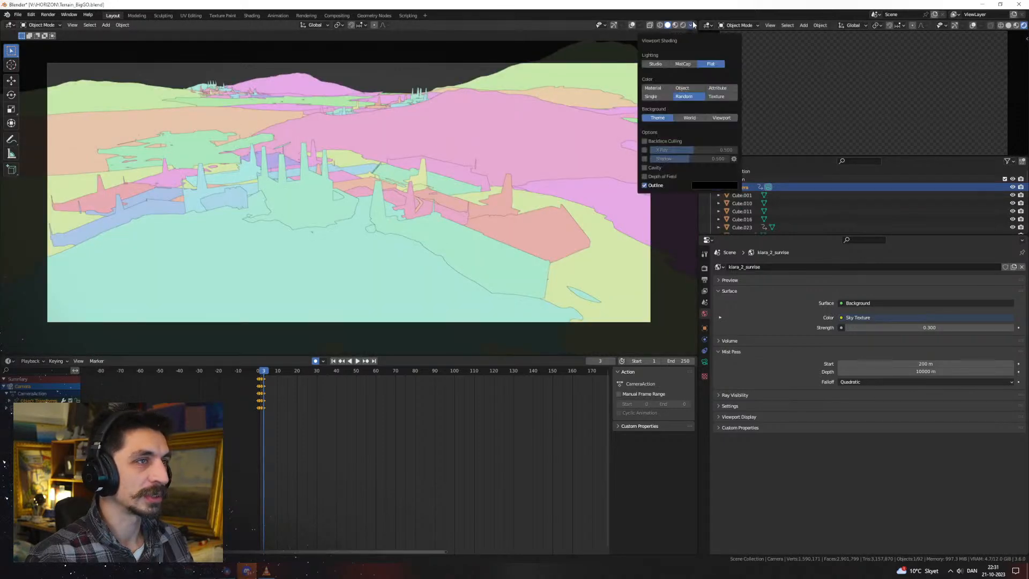
pyautogui.click(656, 64)
pyautogui.click(691, 25)
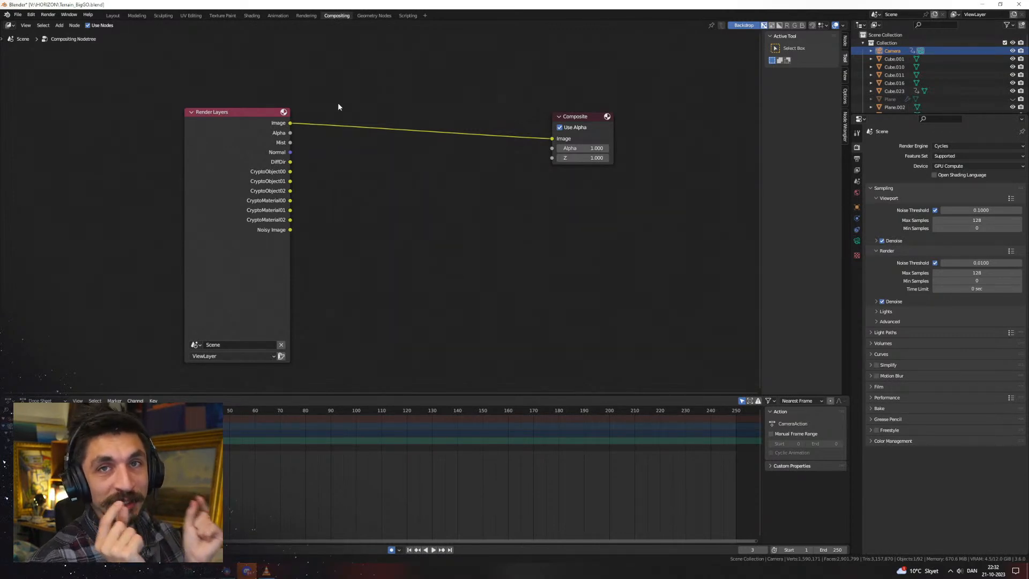
# Shift the Render Layers node slightly and add a File Output node below the Composite node
pyautogui.moveTo(263, 257); pyautogui.dragTo(250, 268)
pyautogui.click(440, 192)
pyautogui.hotkey('shift', 'a')
pyautogui.click(461, 189)
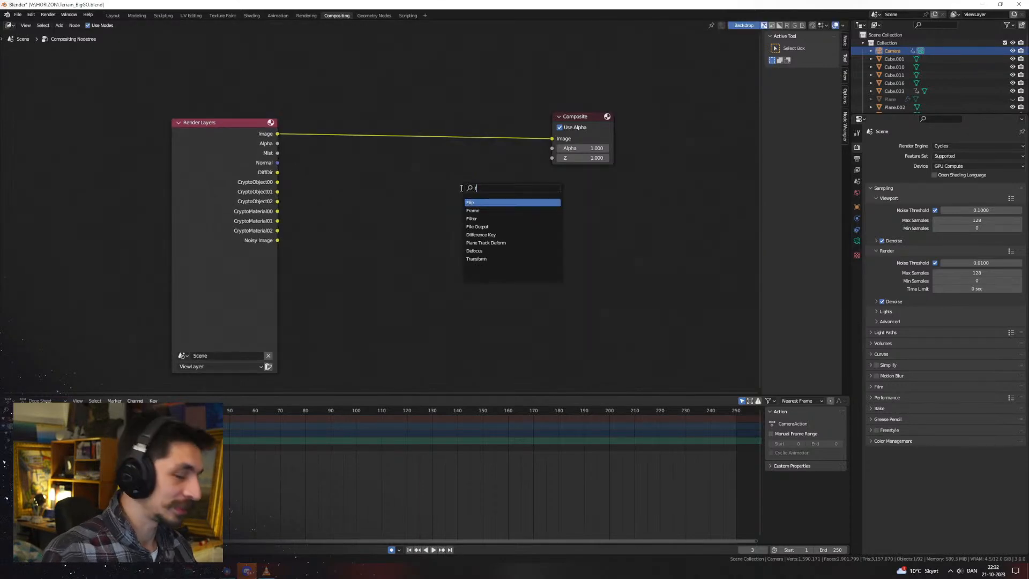
pyautogui.write('file')
pyautogui.press('Return')
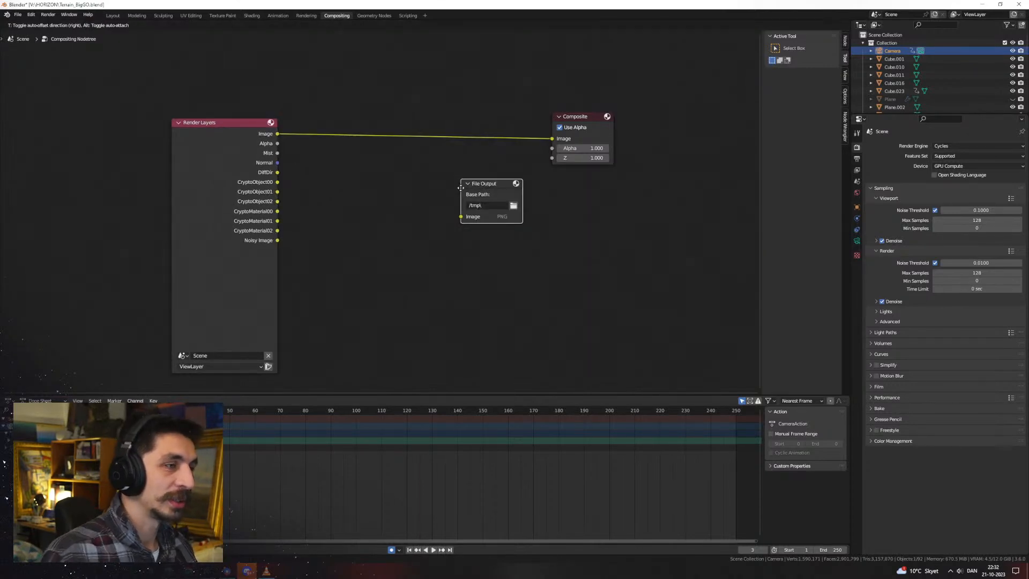
pyautogui.click(489, 203)
# Show the File Output node's properties and add four more inputs to it
pyautogui.click(847, 98)
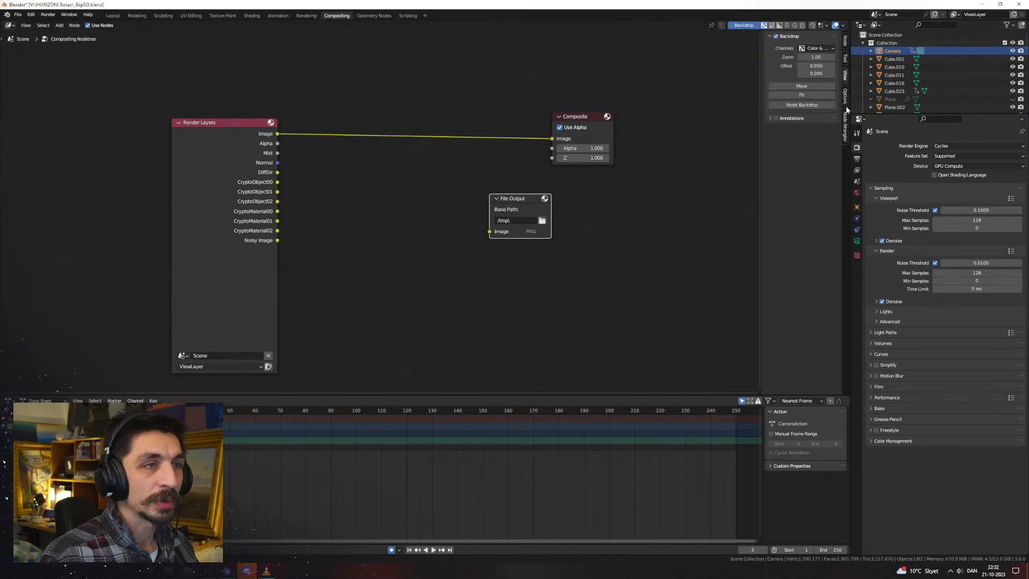
pyautogui.click(846, 130)
pyautogui.click(847, 57)
pyautogui.click(847, 42)
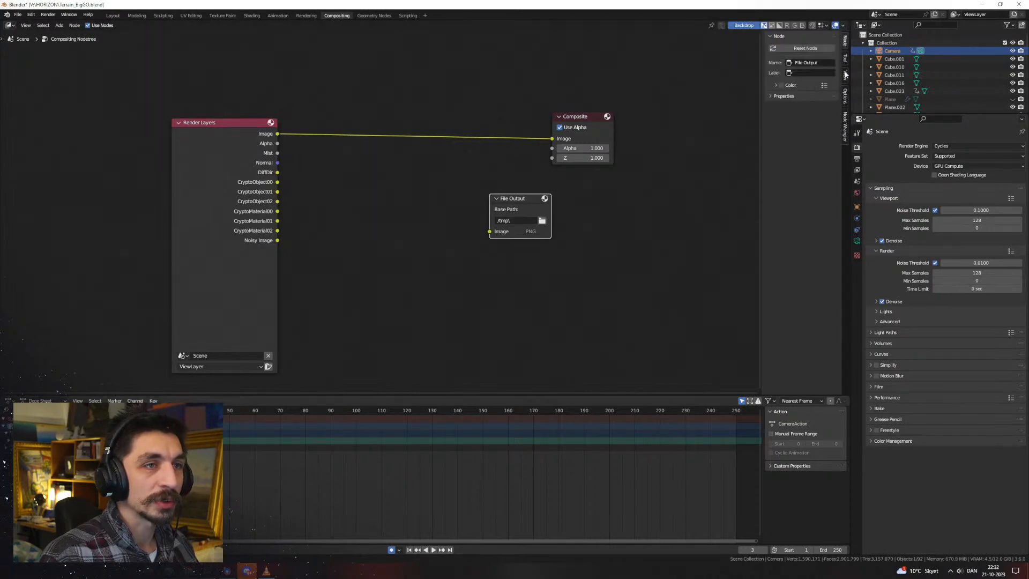
pyautogui.click(847, 74)
pyautogui.click(845, 95)
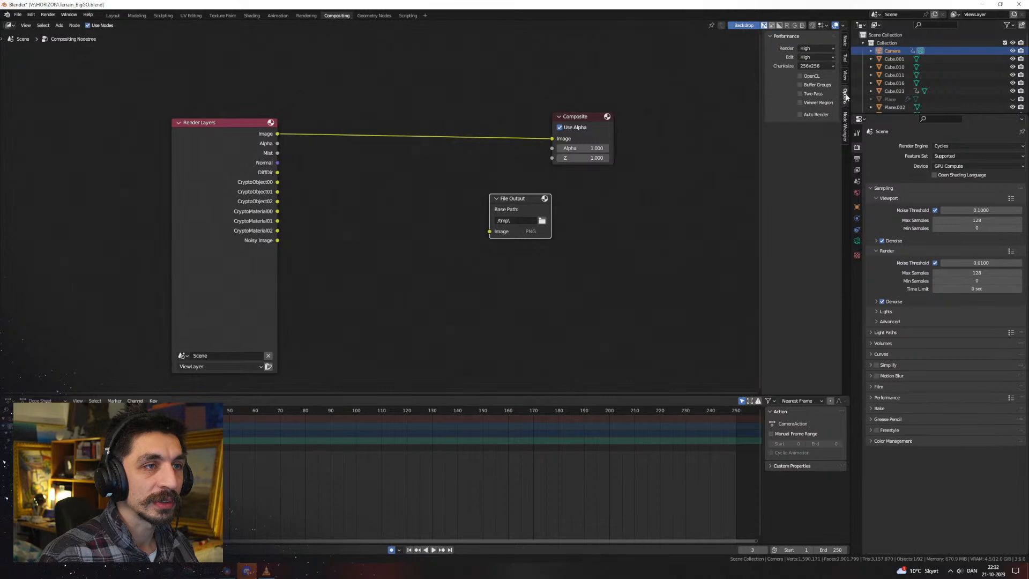
pyautogui.click(847, 41)
pyautogui.click(798, 97)
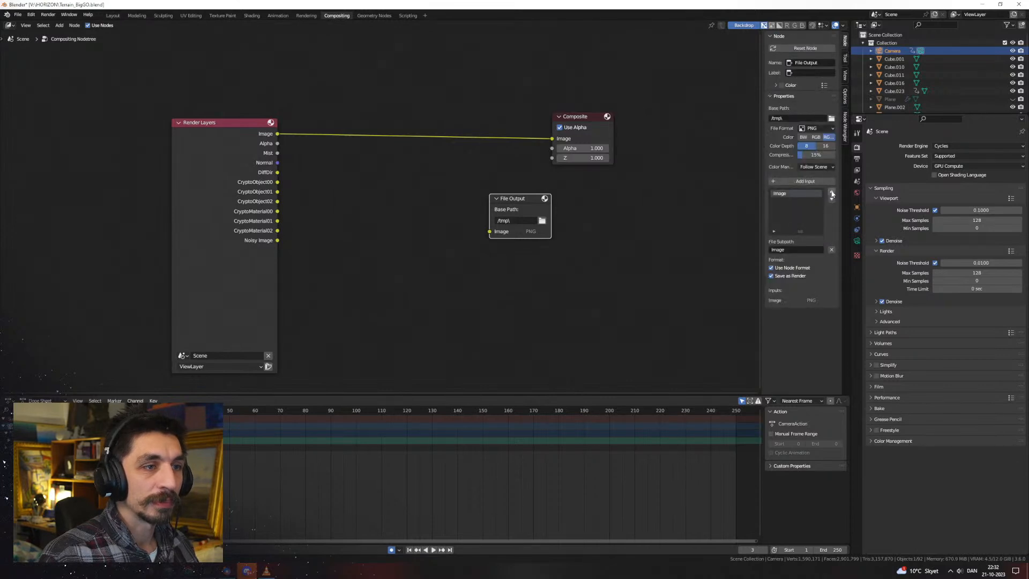
pyautogui.click(823, 181)
pyautogui.click(823, 181)
pyautogui.click(823, 181)
pyautogui.click(823, 181)
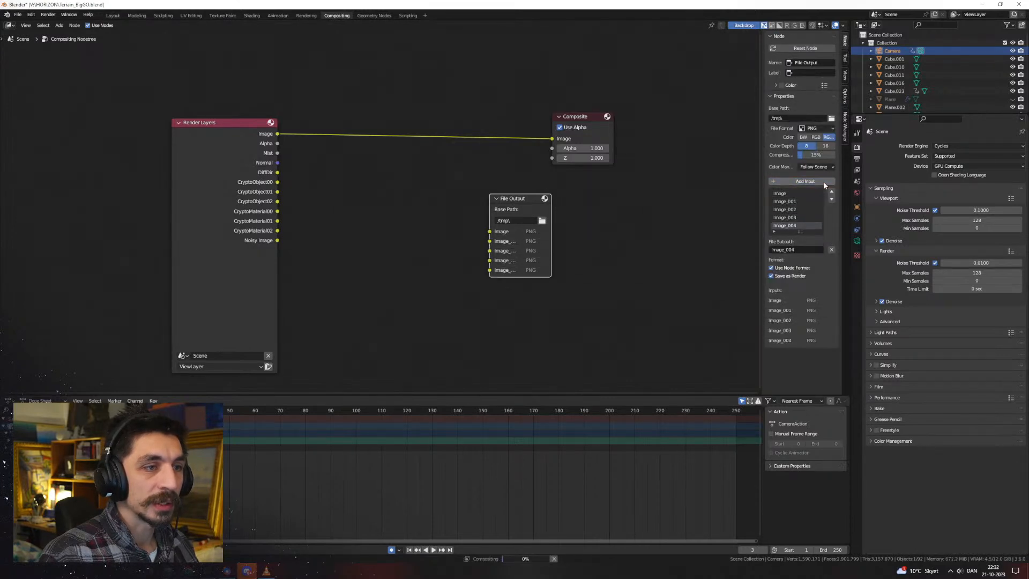
# Rename the File Output node's second input as Mist and its third input as Normal
pyautogui.doubleClick(788, 201)
pyautogui.write('Mist')
pyautogui.press('Return')
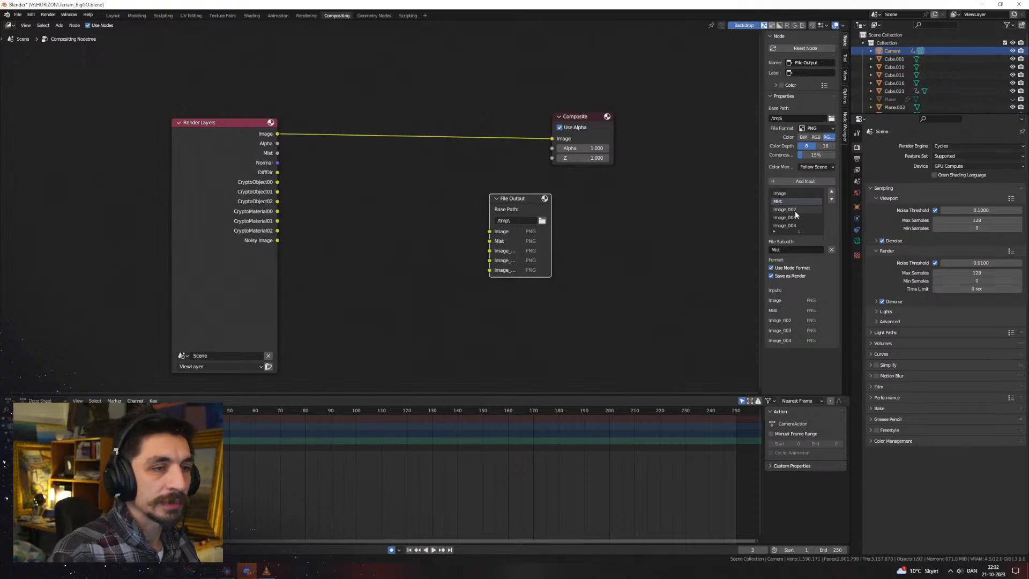
pyautogui.doubleClick(788, 210)
pyautogui.write('Normal')
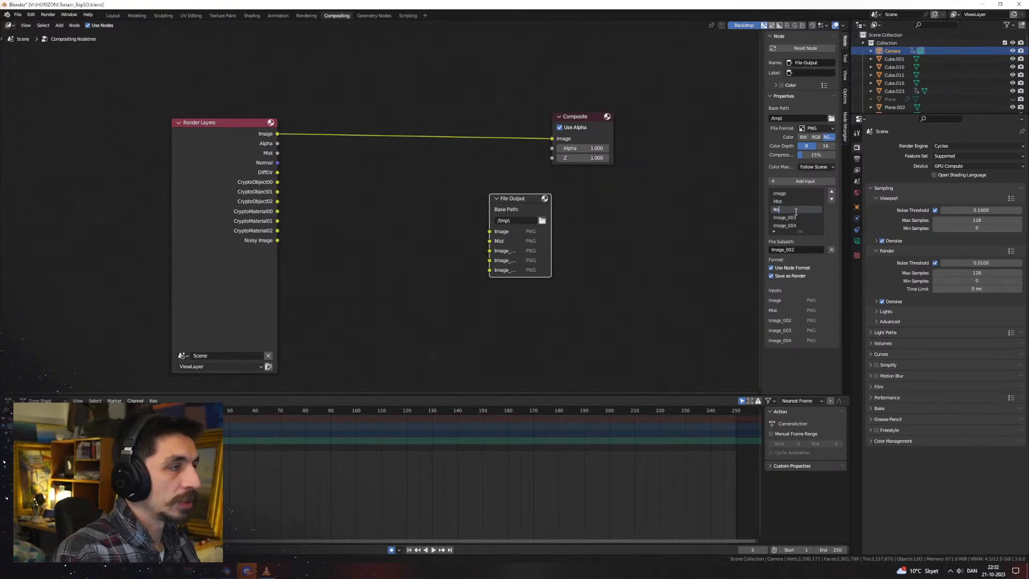
# Name the third and fourth File Output inputs Normal and DiffDir
pyautogui.press('Return')
pyautogui.click(791, 218)
pyautogui.doubleClick(792, 219)
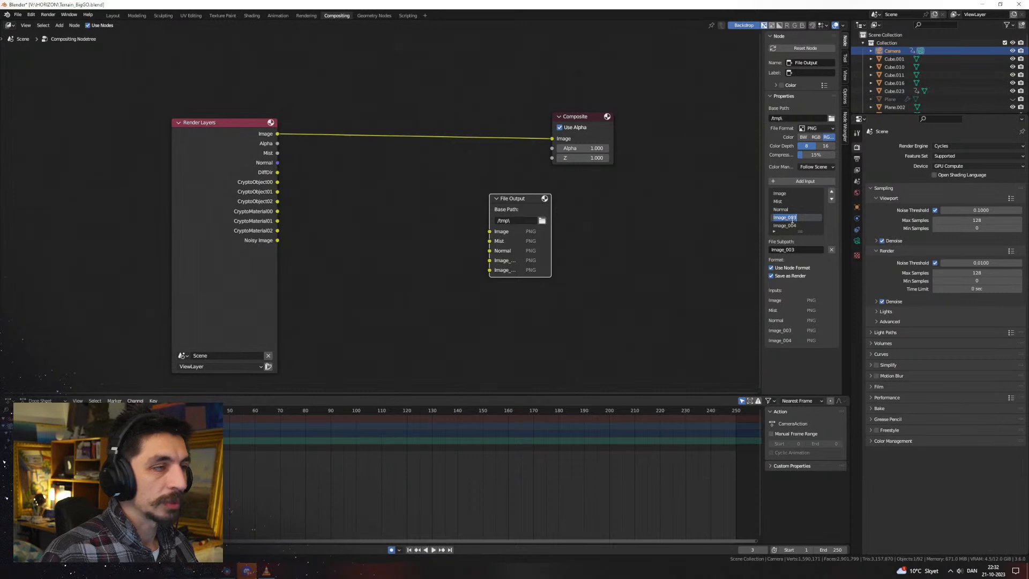
pyautogui.write('DiffDir')
pyautogui.press('Return')
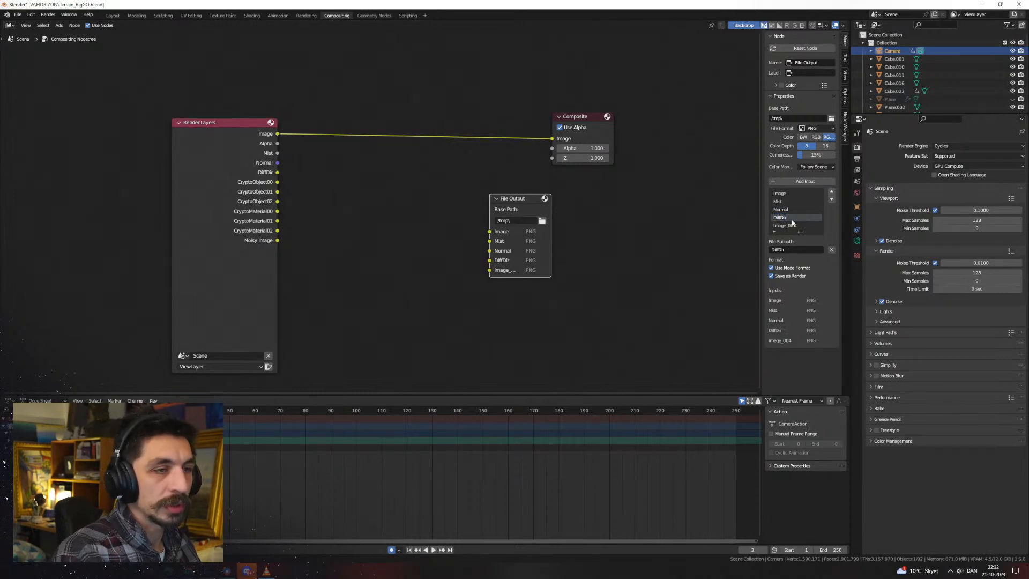
# Rename the File Output node's Image_004 input as Crypto_OBJ
pyautogui.doubleClick(792, 225)
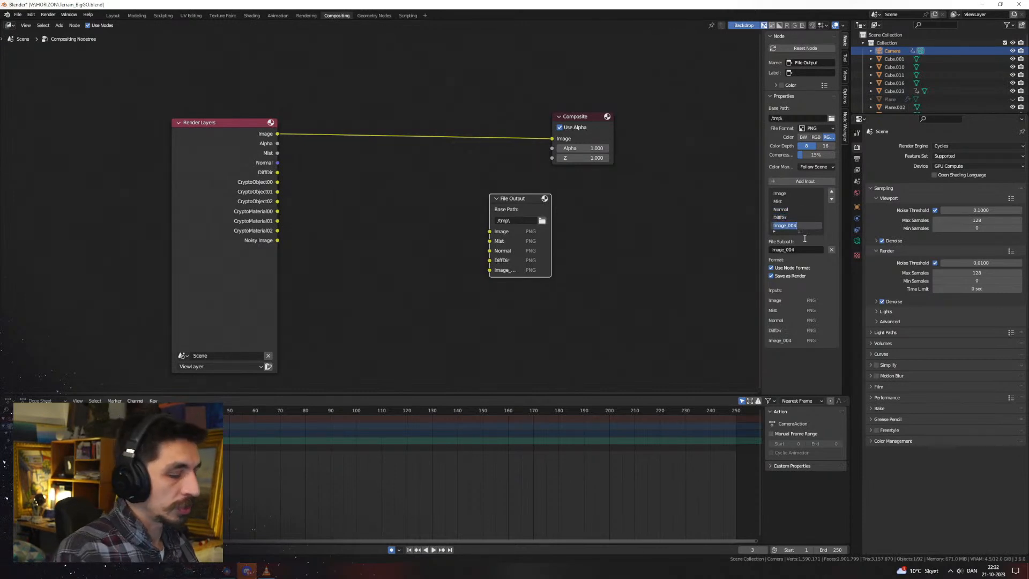
pyautogui.write('Crypto')
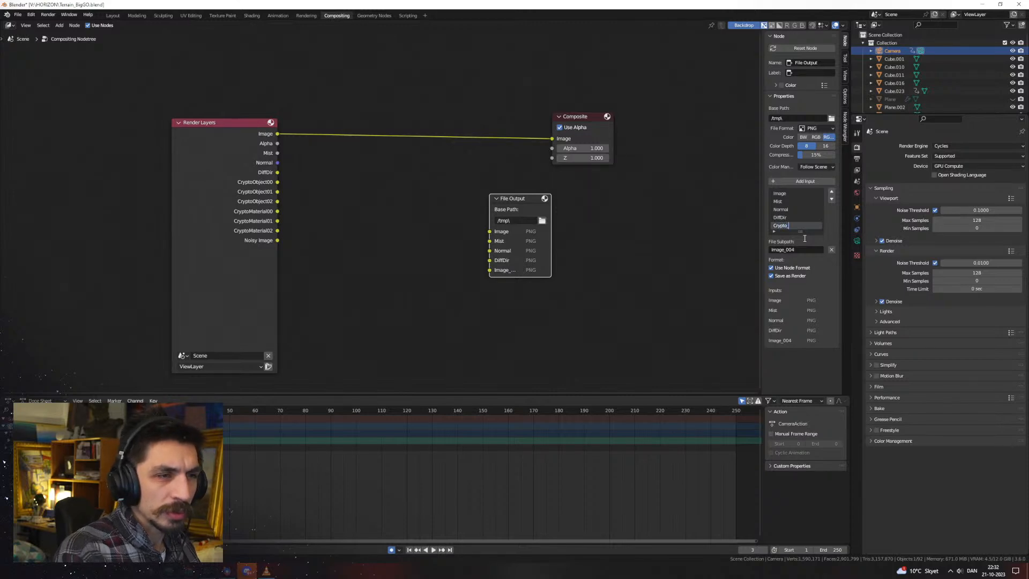
pyautogui.write('_OBJ')
pyautogui.press('Return')
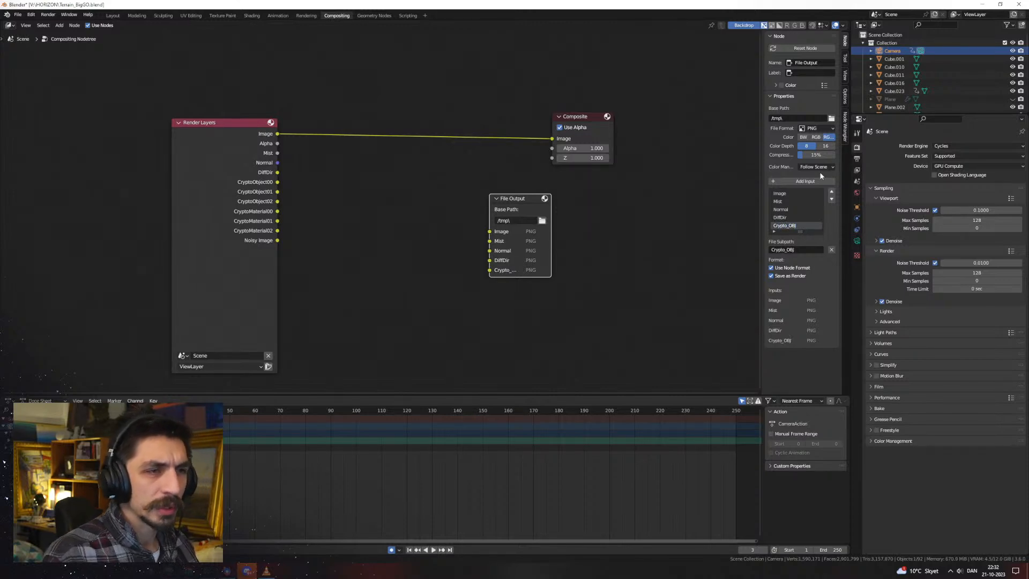
# Add another input to the File Output node and name it Crypto_MAT
pyautogui.click(816, 181)
pyautogui.doubleClick(796, 225)
pyautogui.write('Cr')
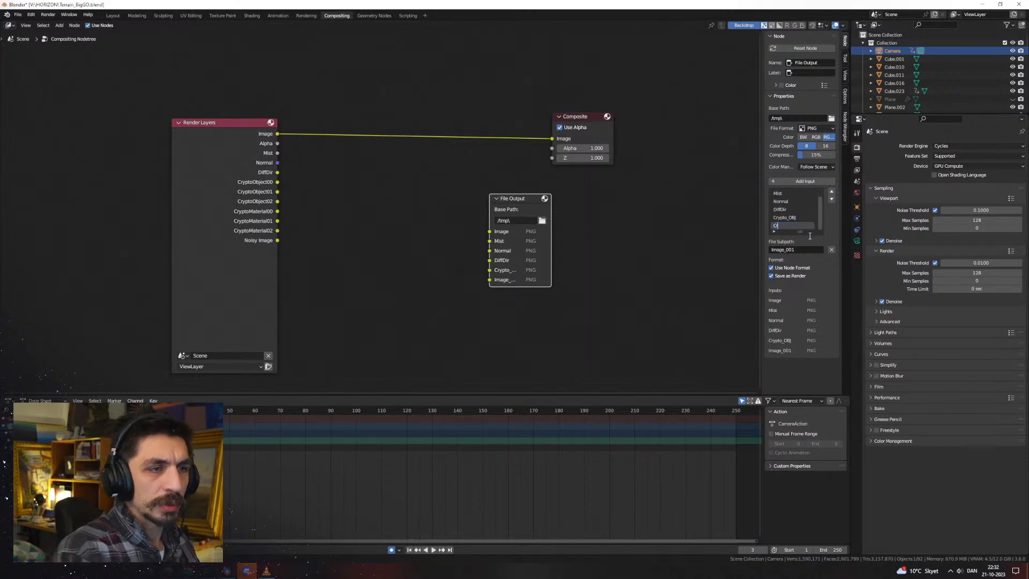
pyautogui.write('ypto_')
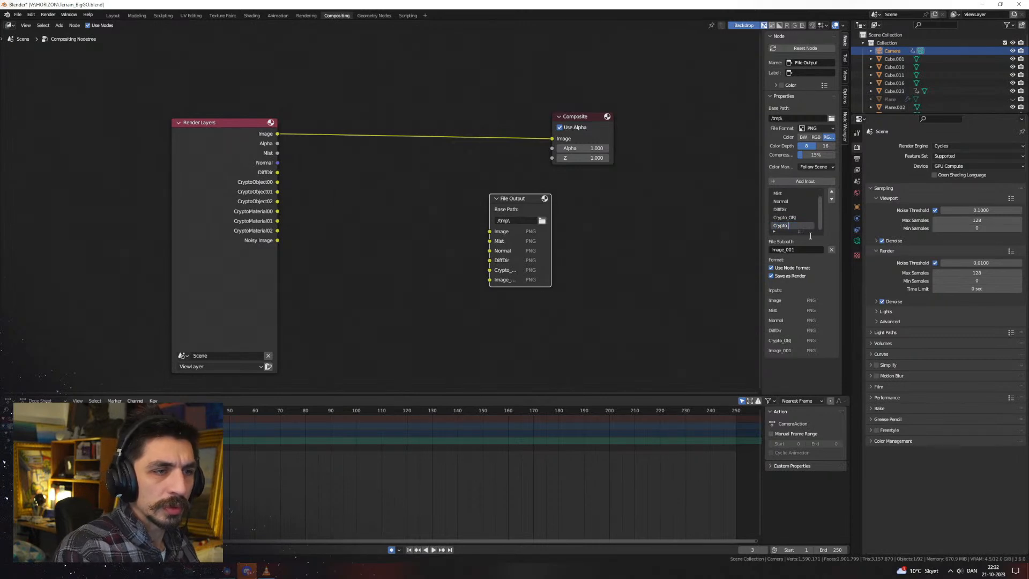
pyautogui.write('MAT')
pyautogui.press('Return')
# Link the Render Layers Image, Mist, Normal and DiffDir outputs to the matching File Output inputs, and move File Output further from Render Layers
pyautogui.scroll(1, 406, 198)
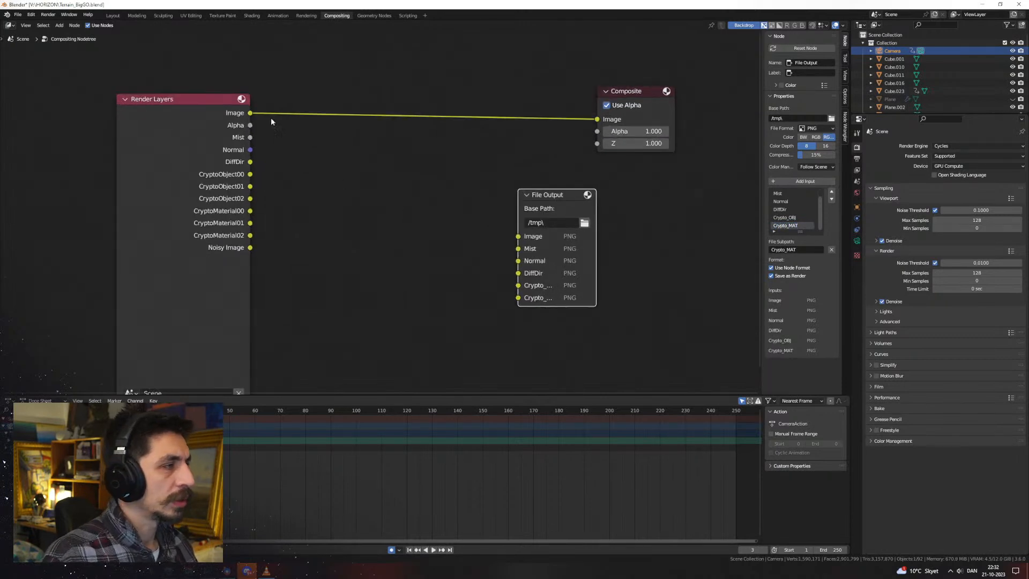
pyautogui.moveTo(250, 113); pyautogui.dragTo(518, 237)
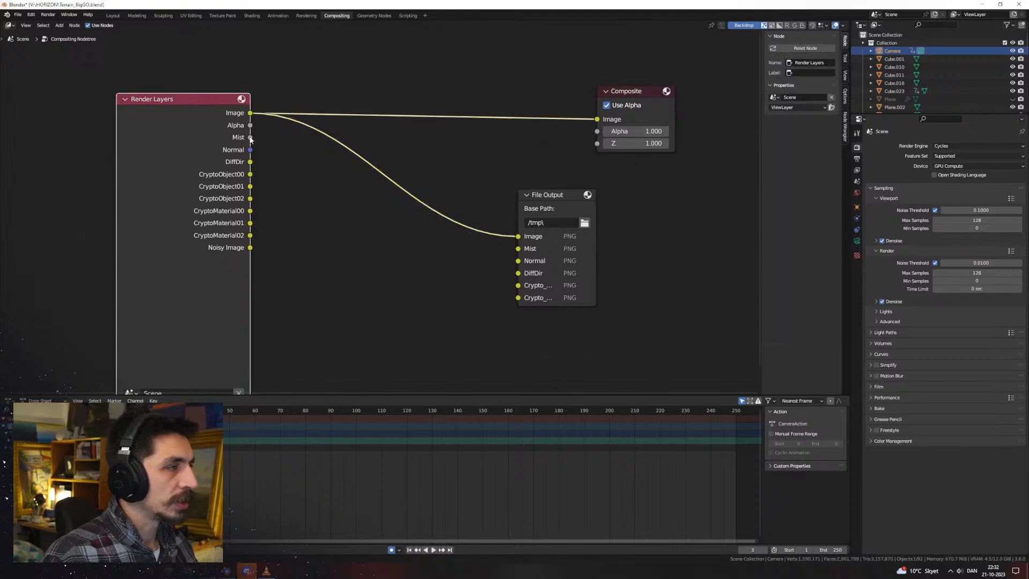
pyautogui.moveTo(251, 139); pyautogui.dragTo(518, 248)
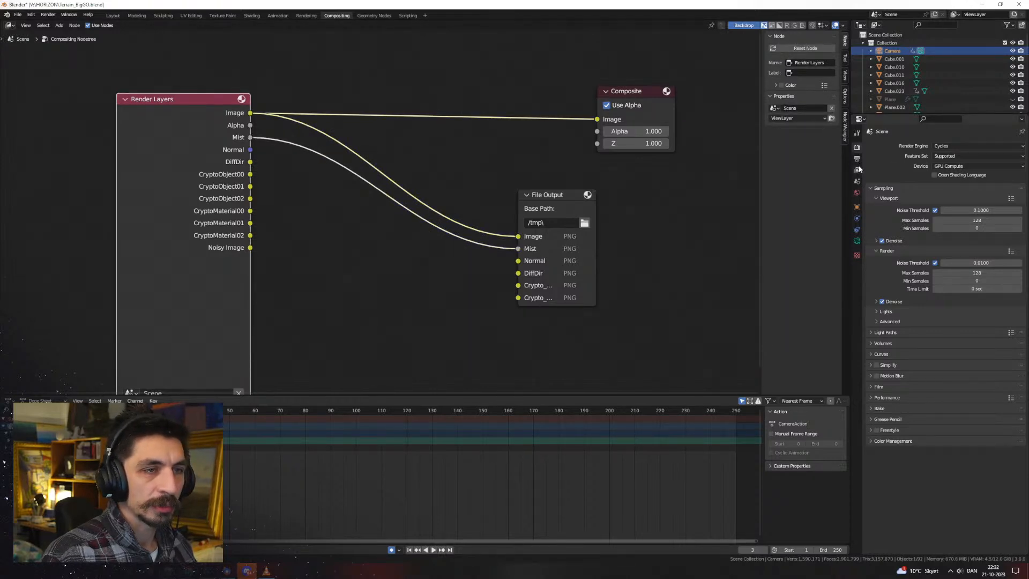
pyautogui.click(890, 386)
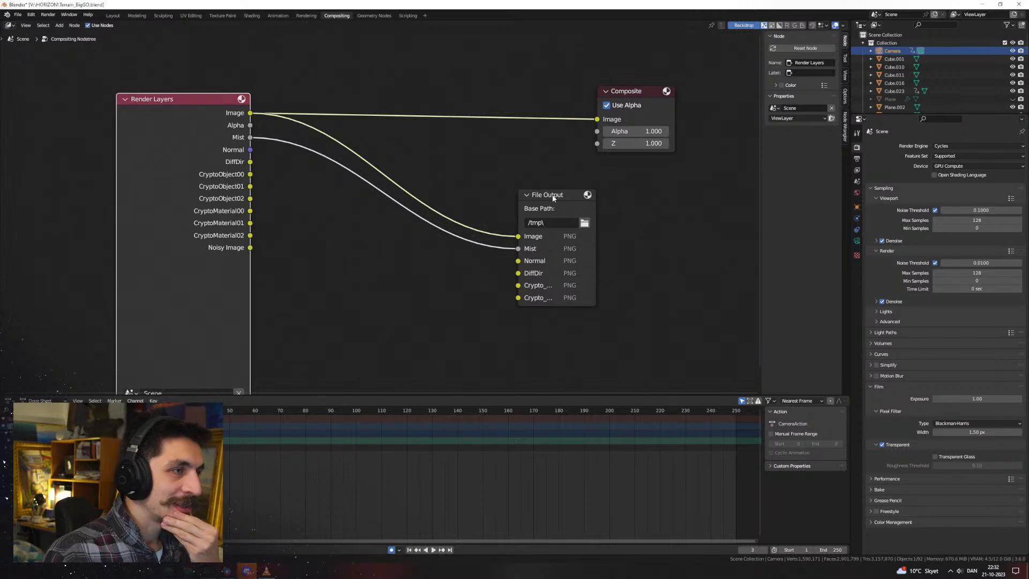
pyautogui.moveTo(250, 150); pyautogui.dragTo(518, 260)
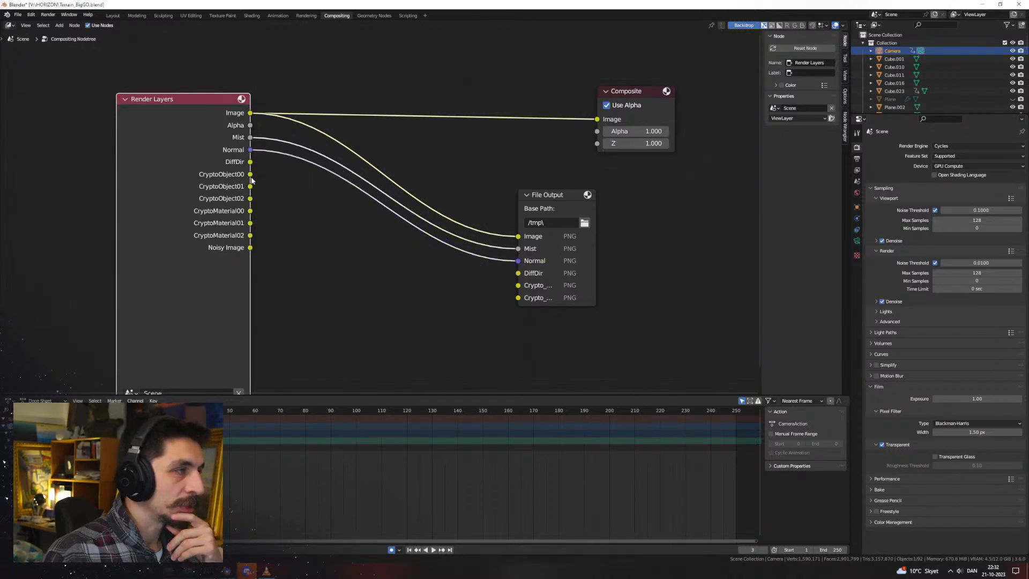
pyautogui.moveTo(250, 161); pyautogui.dragTo(517, 273)
pyautogui.moveTo(545, 209); pyautogui.dragTo(614, 219)
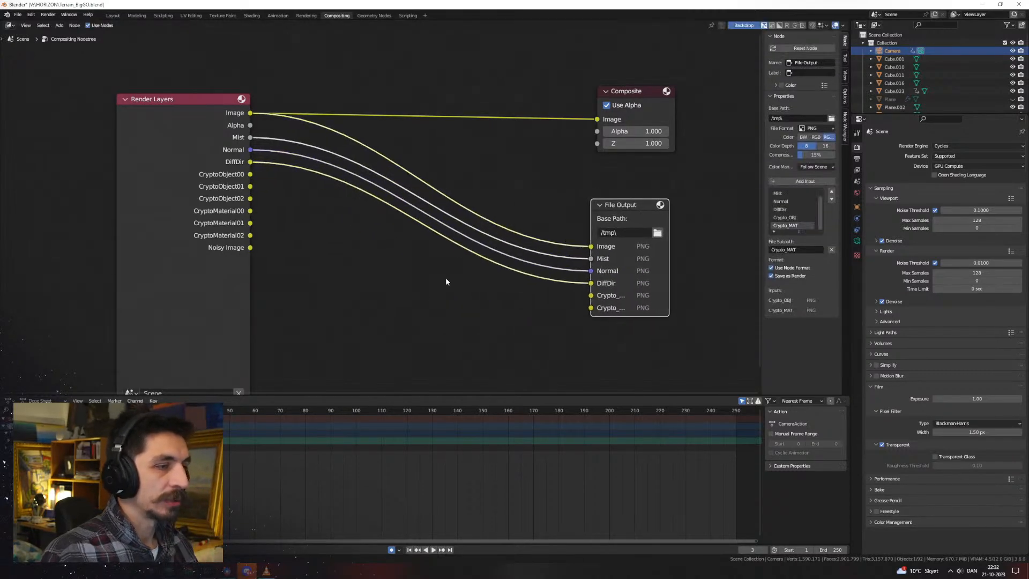
# Add a Cryptomatte node below the existing links and shift the Render Layers and Cryptomatte nodes to make room before File Output
pyautogui.scroll(-1, 419, 273)
pyautogui.hotkey('shift', 'a')
pyautogui.write('cru')
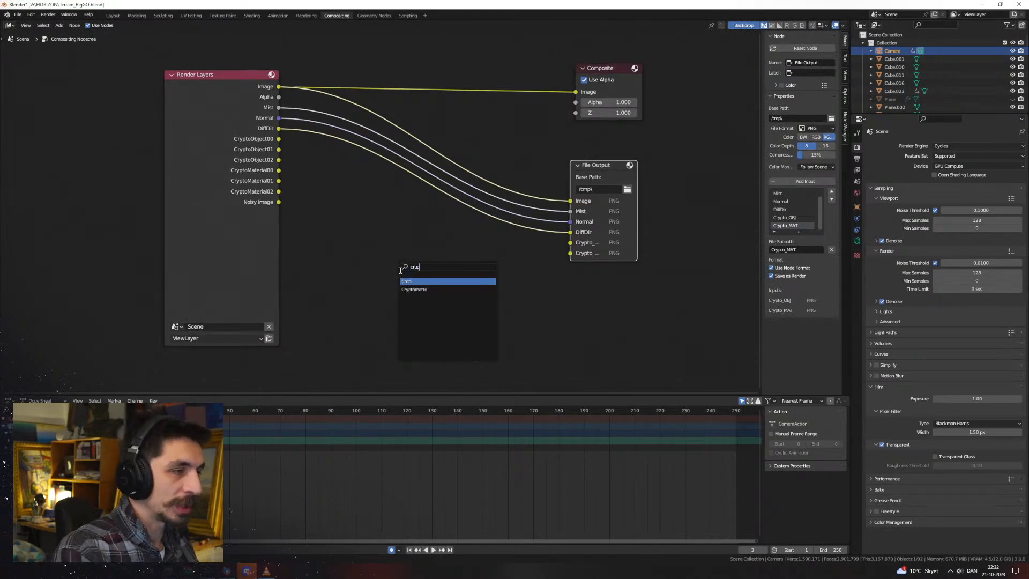
pyautogui.press('Down')
pyautogui.press('Return')
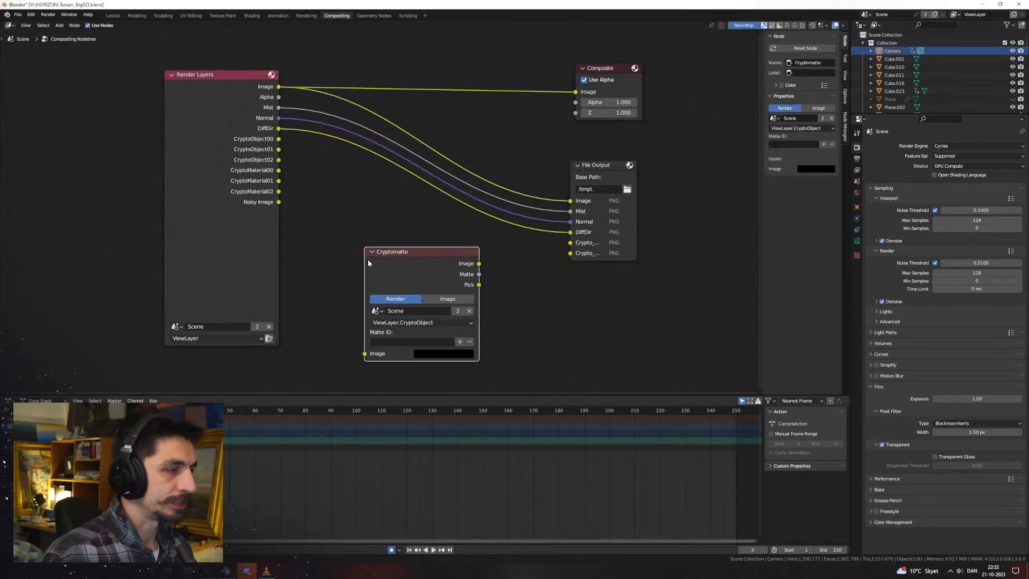
pyautogui.click(368, 259)
pyautogui.moveTo(221, 248); pyautogui.dragTo(68, 238)
pyautogui.moveTo(420, 262); pyautogui.dragTo(271, 243)
pyautogui.click(284, 304)
# Add a Separate Color node fed by the Cryptomatte node's Pick output
pyautogui.moveTo(317, 276); pyautogui.dragTo(399, 277)
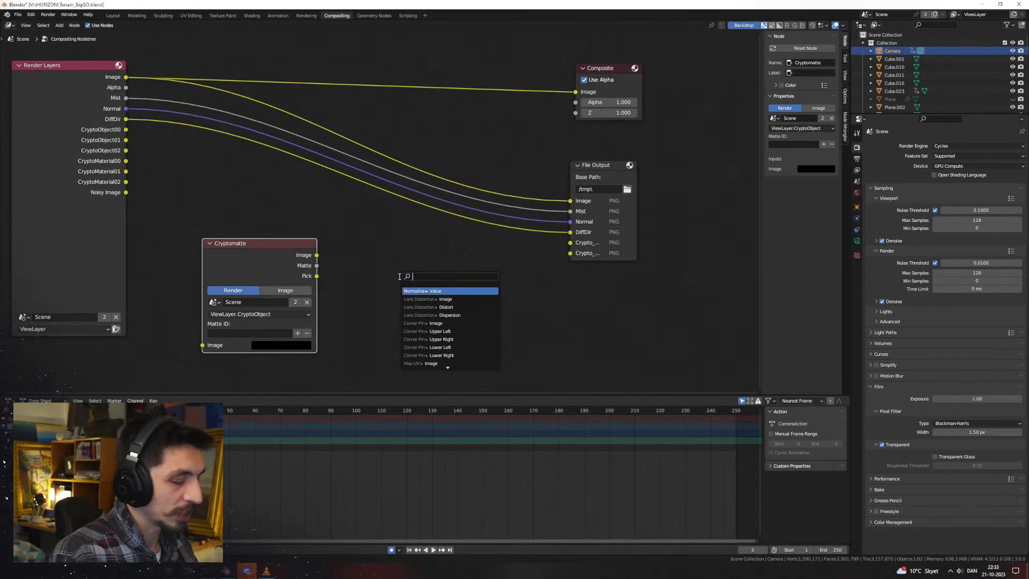
pyautogui.write('separe')
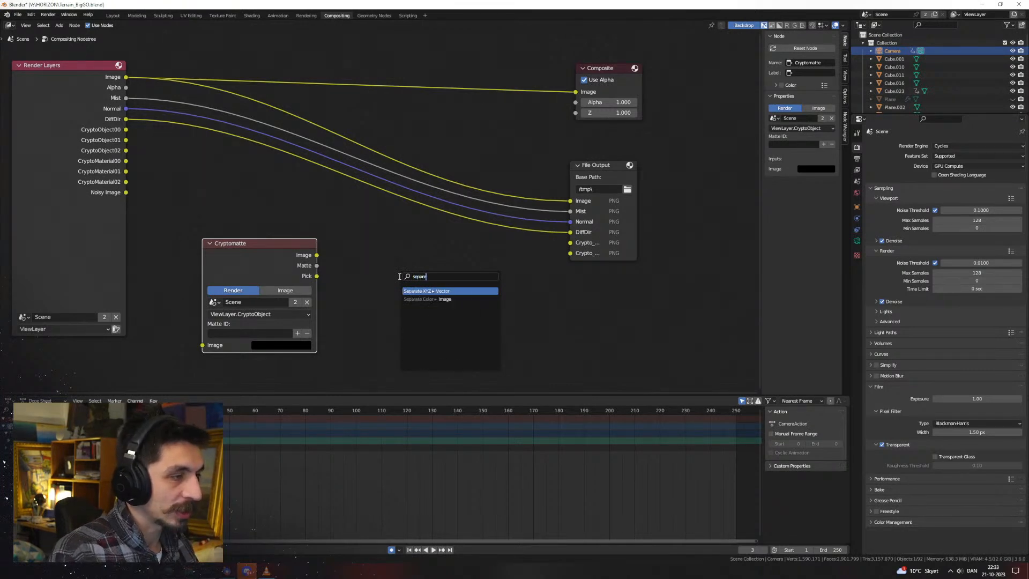
pyautogui.press('Down')
pyautogui.press('Return')
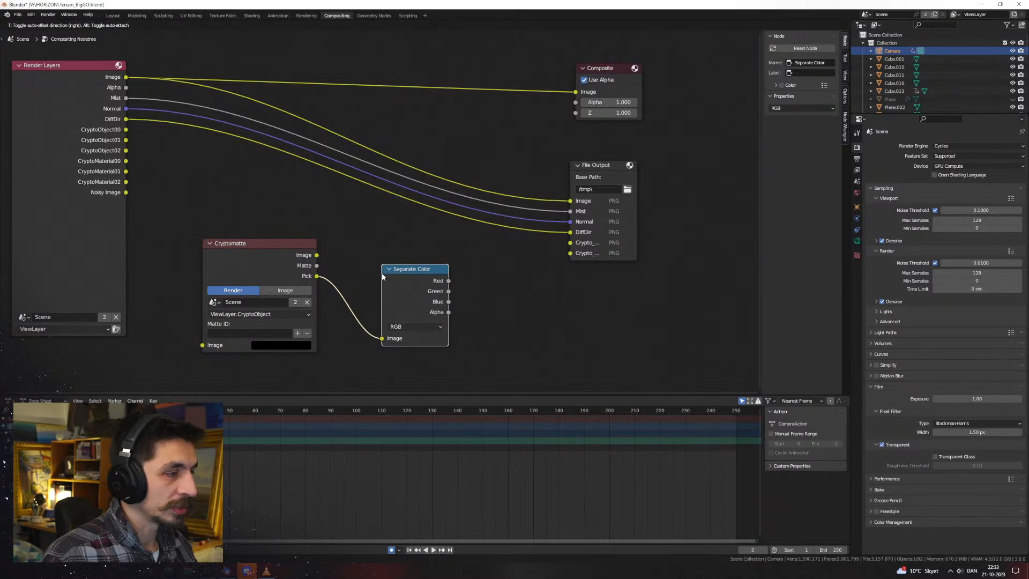
pyautogui.click(448, 284)
# Add a Normalize node fed by the Separate Color node's Red output
pyautogui.moveTo(448, 282); pyautogui.dragTo(500, 286)
pyautogui.write('normal')
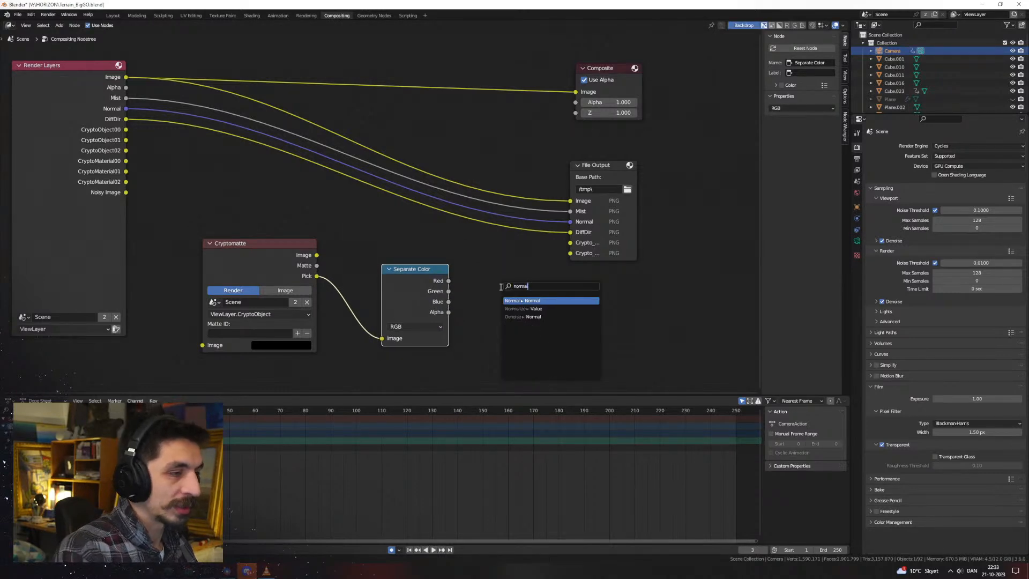
pyautogui.press('Down')
pyautogui.press('Return')
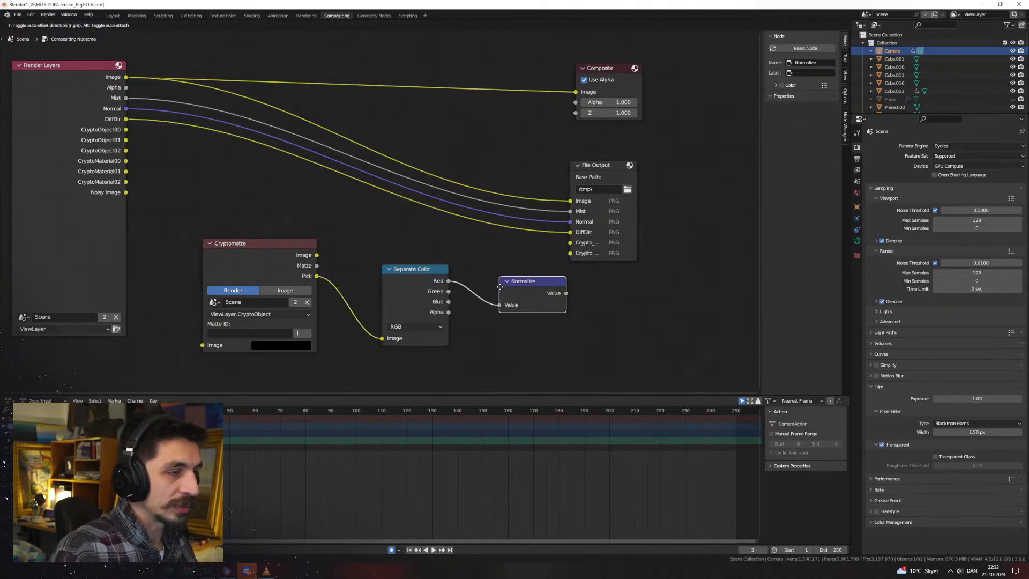
pyautogui.click(504, 292)
# Rearrange the Cryptomatte, Separate Color and Normalize nodes to leave space beneath Normalize
pyautogui.moveTo(535, 354); pyautogui.dragTo(411, 275)
pyautogui.moveTo(410, 275); pyautogui.dragTo(385, 300)
pyautogui.click(258, 253)
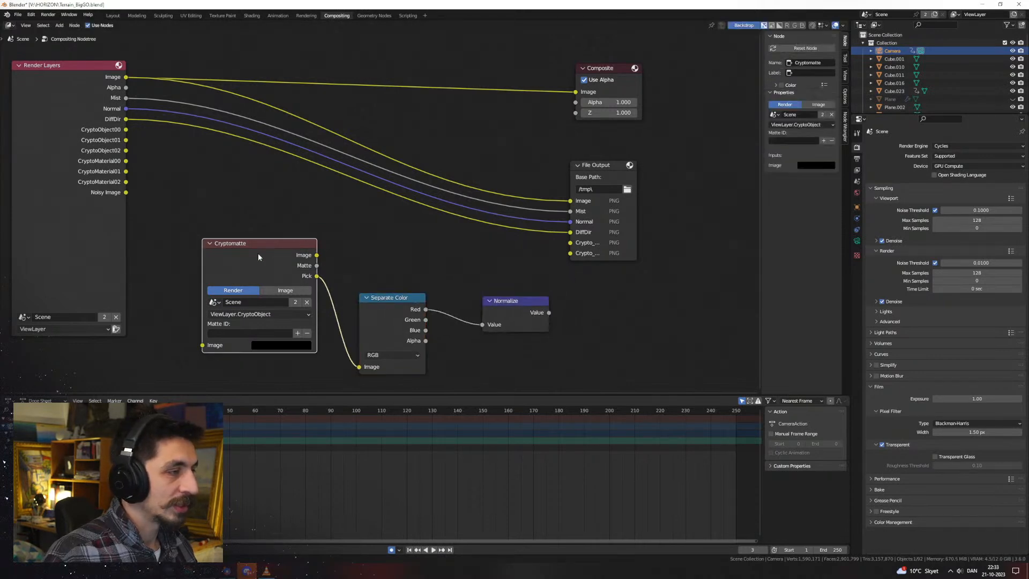
pyautogui.moveTo(258, 253); pyautogui.dragTo(212, 272)
pyautogui.moveTo(398, 305); pyautogui.dragTo(362, 295)
pyautogui.moveTo(515, 320); pyautogui.dragTo(453, 310)
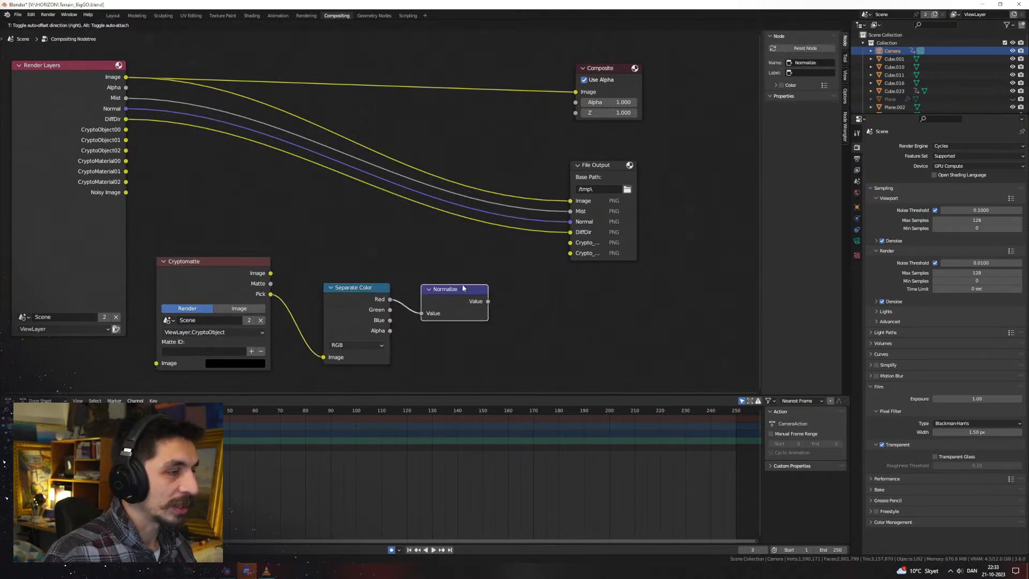
pyautogui.moveTo(357, 313); pyautogui.dragTo(400, 275, button='middle')
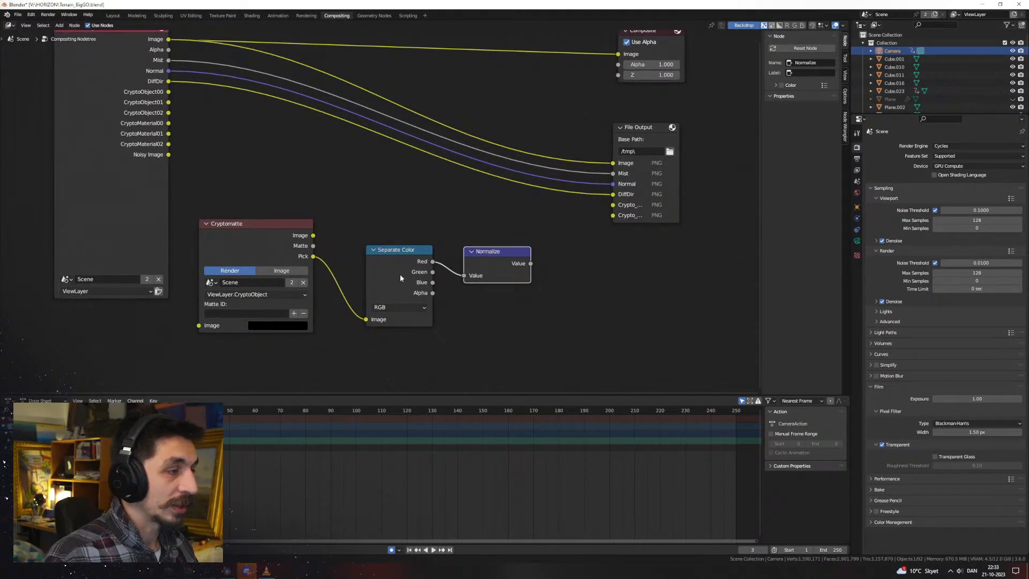
pyautogui.moveTo(492, 269); pyautogui.dragTo(483, 272)
pyautogui.moveTo(408, 274); pyautogui.dragTo(397, 276)
pyautogui.moveTo(495, 266); pyautogui.dragTo(488, 245)
# Duplicate the Normalize node twice below the original and feed the copies from Separate Color's Green and Blue outputs
pyautogui.hotkey('shift', 'd')
pyautogui.click(488, 288)
pyautogui.moveTo(422, 275); pyautogui.dragTo(449, 341)
pyautogui.press('Escape')
pyautogui.click(475, 284)
pyautogui.hotkey('shift', 'd')
pyautogui.click(479, 339)
pyautogui.click(387, 310)
pyautogui.moveTo(369, 284); pyautogui.dragTo(356, 328)
# Duplicate a fourth Normalize node below the others and link Separate Color's Alpha output to it
pyautogui.click(472, 338)
pyautogui.hotkey('shift', 'd')
pyautogui.click(474, 376)
pyautogui.moveTo(473, 376); pyautogui.dragTo(480, 321, button='middle')
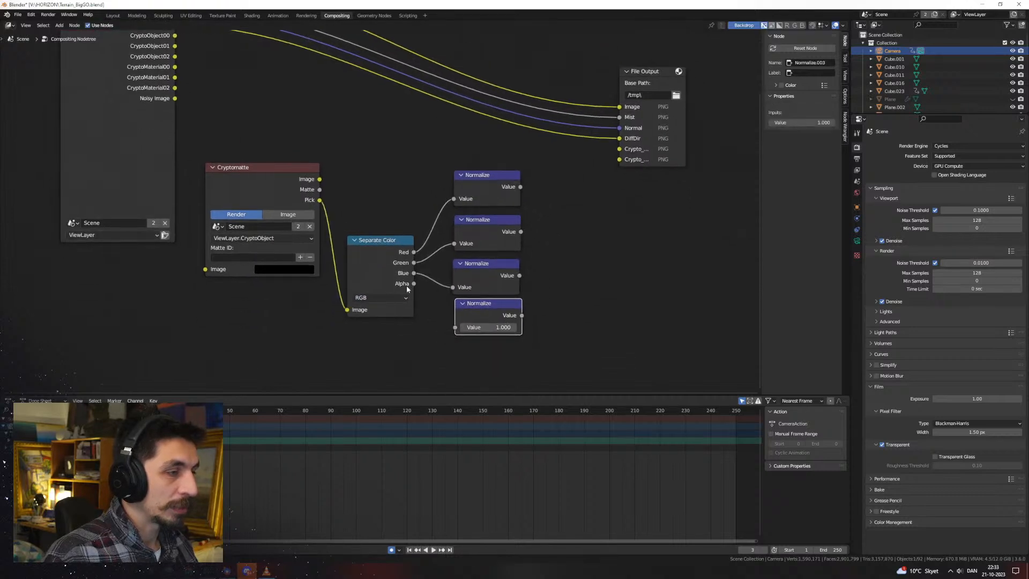
pyautogui.moveTo(412, 284); pyautogui.dragTo(455, 327)
pyautogui.moveTo(523, 291); pyautogui.dragTo(465, 315, button='middle')
pyautogui.moveTo(464, 337); pyautogui.dragTo(492, 310)
pyautogui.hotkey('shift', 'a')
pyautogui.click(543, 264)
pyautogui.write('combin')
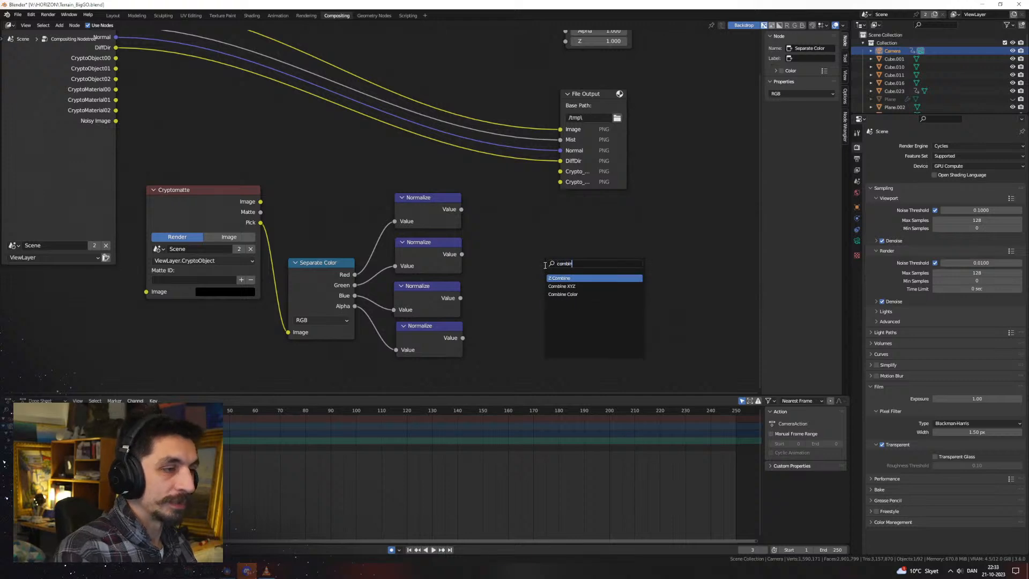
pyautogui.press('Return')
pyautogui.rightClick(544, 265)
# Add a Combine Color node after the four Normalize nodes
pyautogui.hotkey('shift', 'a')
pyautogui.click(545, 264)
pyautogui.write('combine')
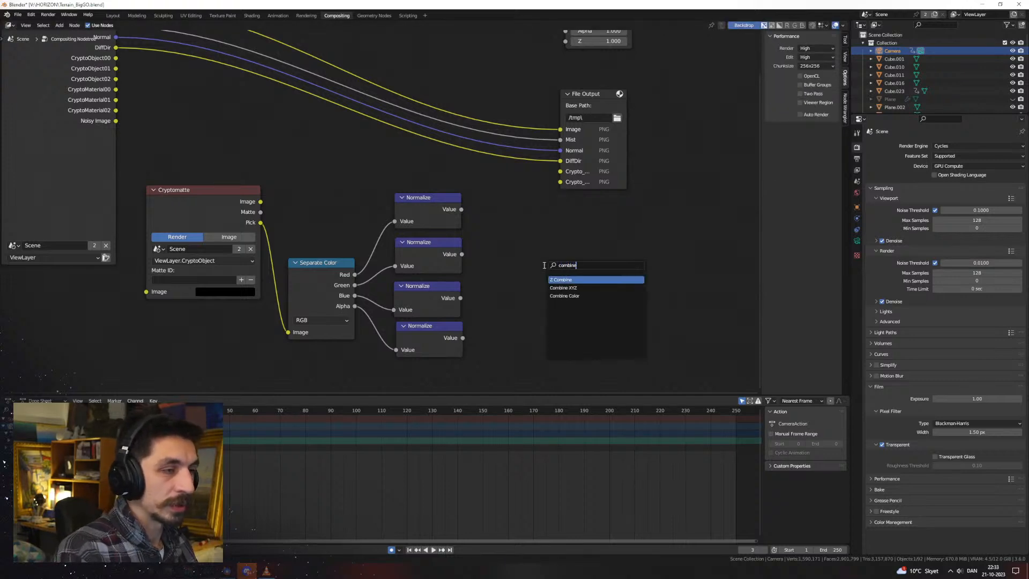
pyautogui.press('Down')
pyautogui.press('Return')
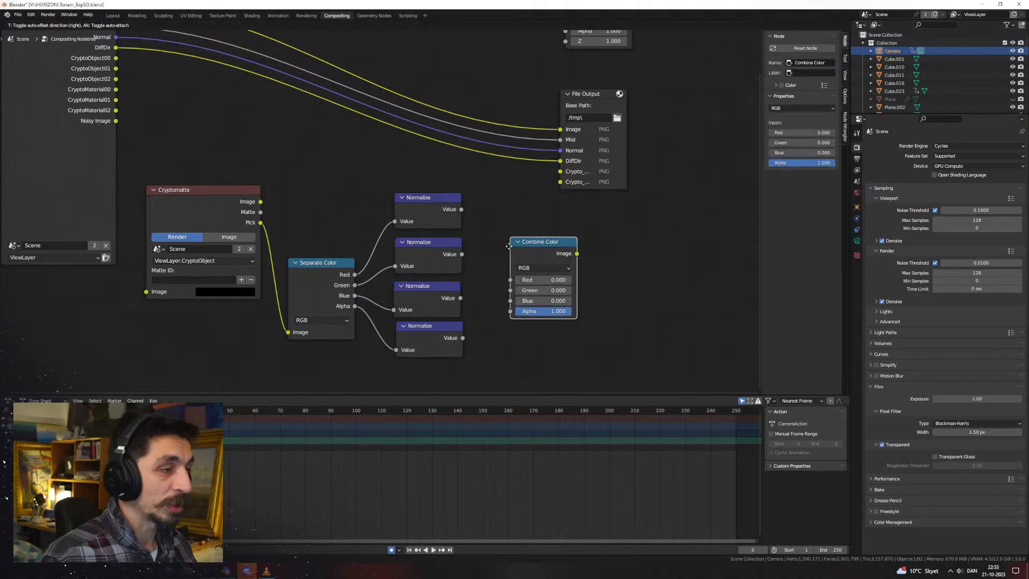
pyautogui.click(510, 245)
# Link the four Normalize outputs to Combine Color's Red, Green, Blue and Alpha inputs, and its Image output to File Output's Crypto_OBJ input
pyautogui.moveTo(461, 209); pyautogui.dragTo(511, 279)
pyautogui.moveTo(462, 254); pyautogui.dragTo(509, 289)
pyautogui.moveTo(460, 298); pyautogui.dragTo(510, 300)
pyautogui.moveTo(462, 338); pyautogui.dragTo(510, 310)
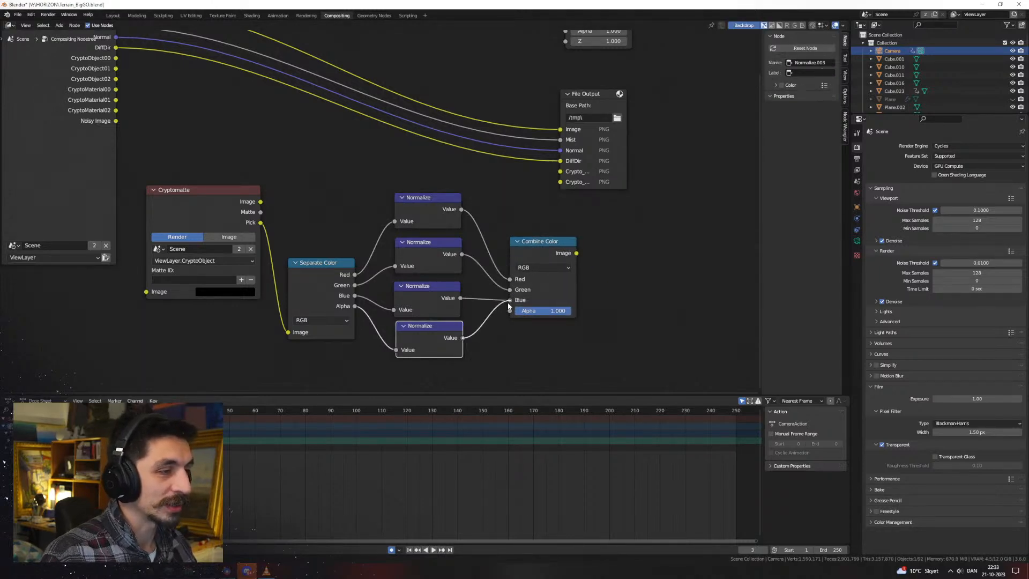
pyautogui.press('Home')
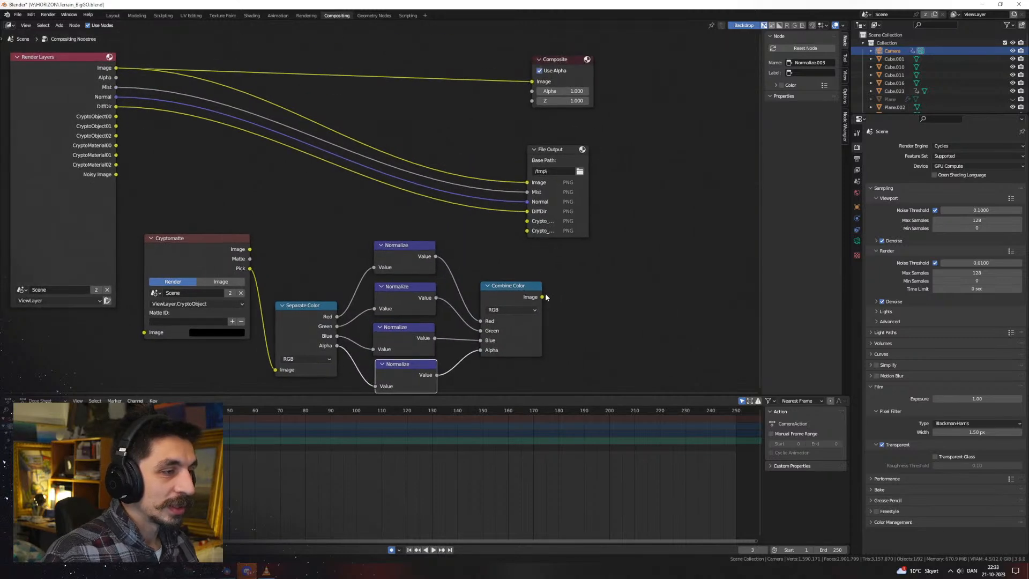
pyautogui.moveTo(542, 296); pyautogui.dragTo(622, 213)
pyautogui.press('Home')
# Group the Separate Color, Normalize and Combine Color nodes, and return to the main node tree to reposition the group
pyautogui.moveTo(522, 352); pyautogui.dragTo(338, 225)
pyautogui.hotkey('ctrl', 'g')
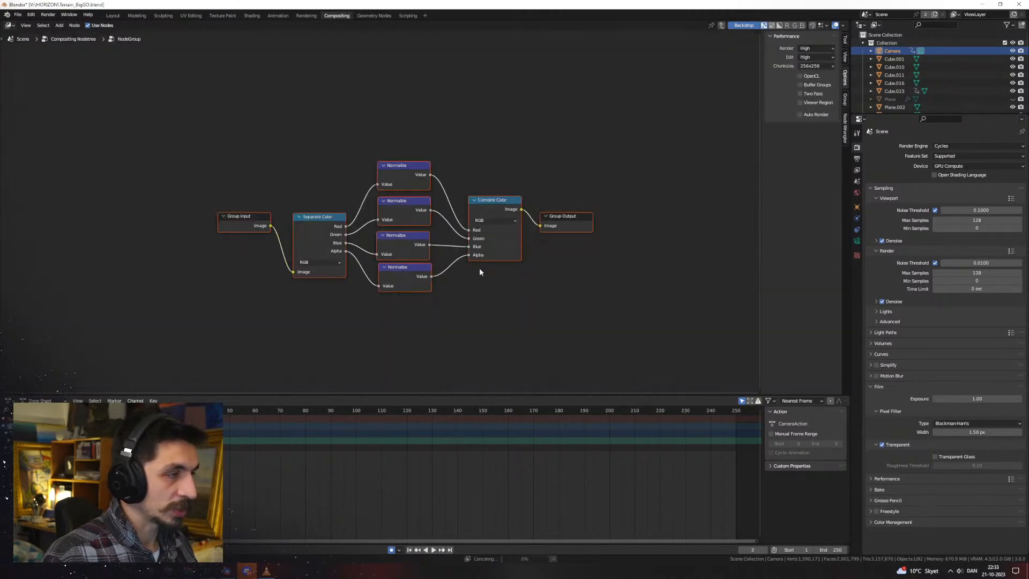
pyautogui.scroll(3, 268, 199)
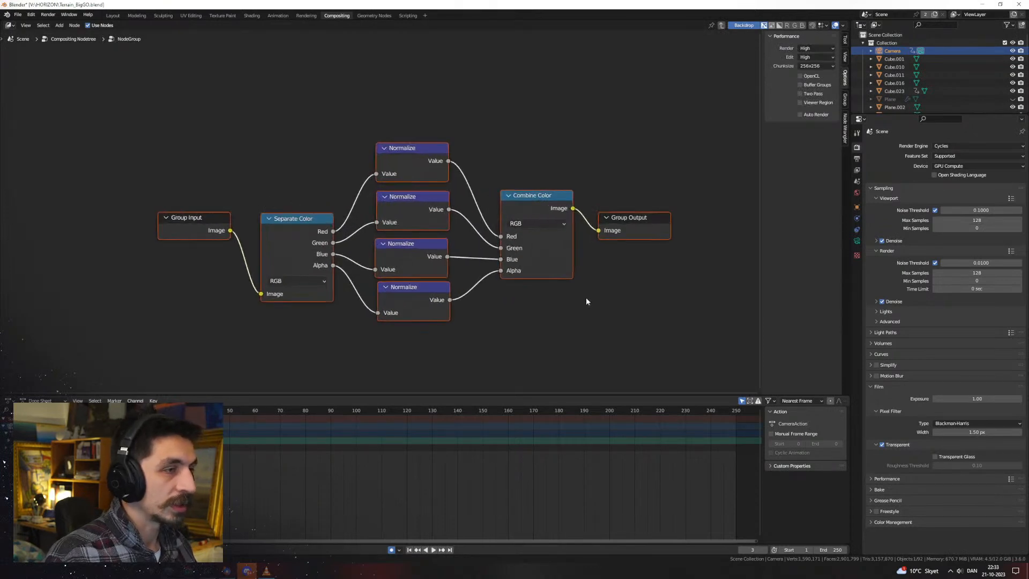
pyautogui.press('Tab')
pyautogui.scroll(-3, 563, 302)
pyautogui.moveTo(435, 286); pyautogui.dragTo(418, 279)
# Rename the node group as Normalize_32Bit
pyautogui.click(418, 281)
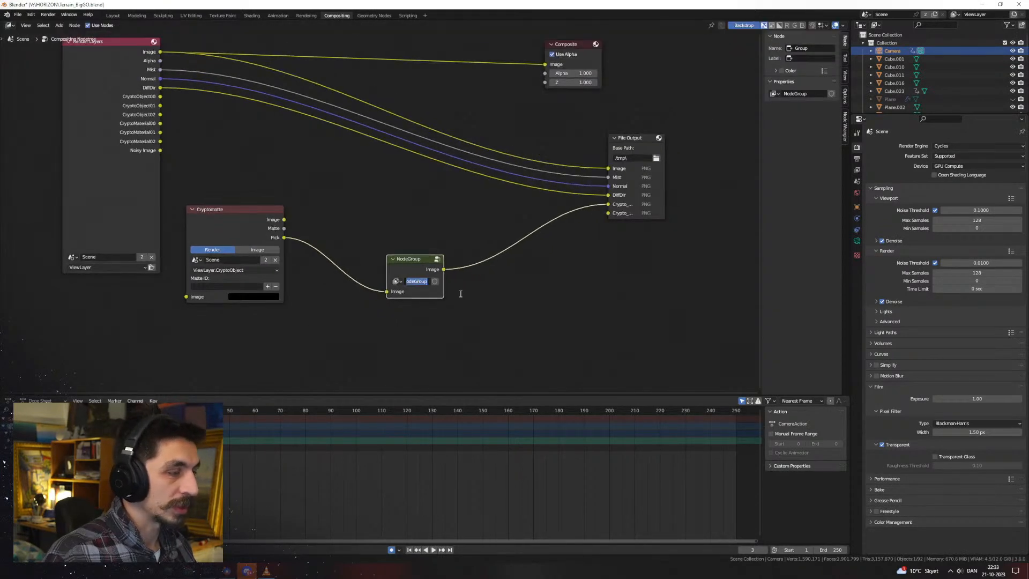
pyautogui.write('Normalize')
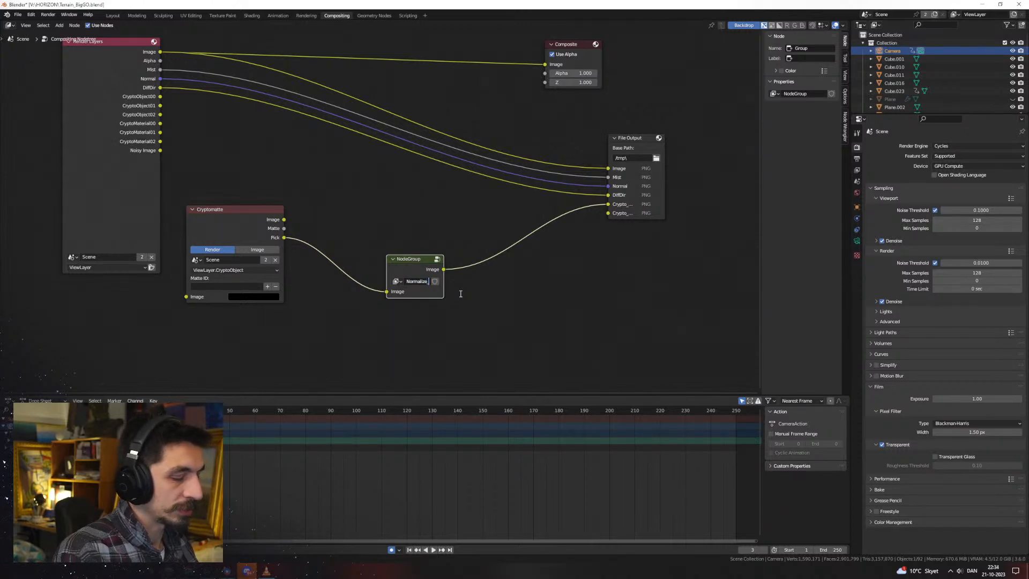
pyautogui.write('_32Bit')
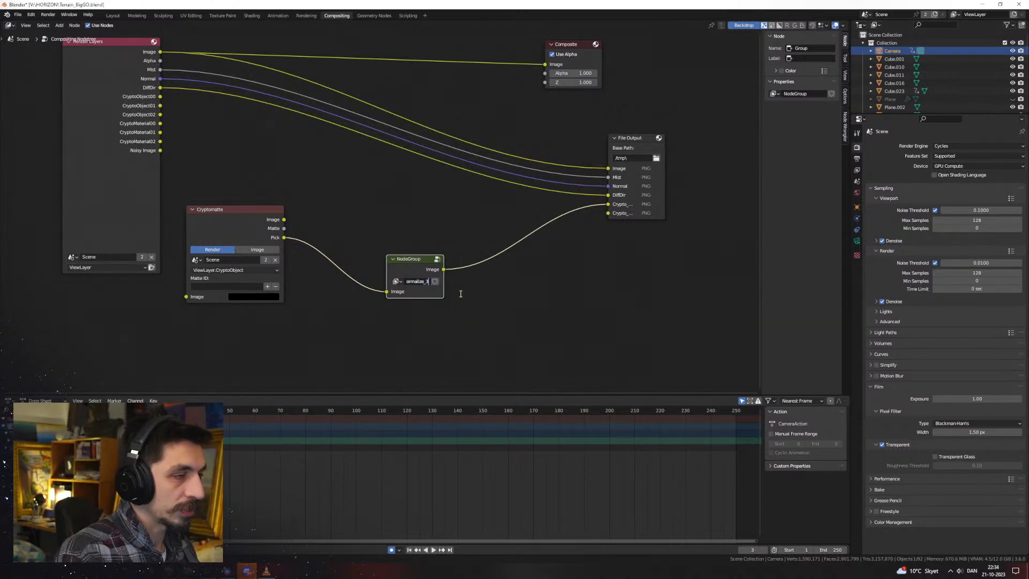
pyautogui.press('Return')
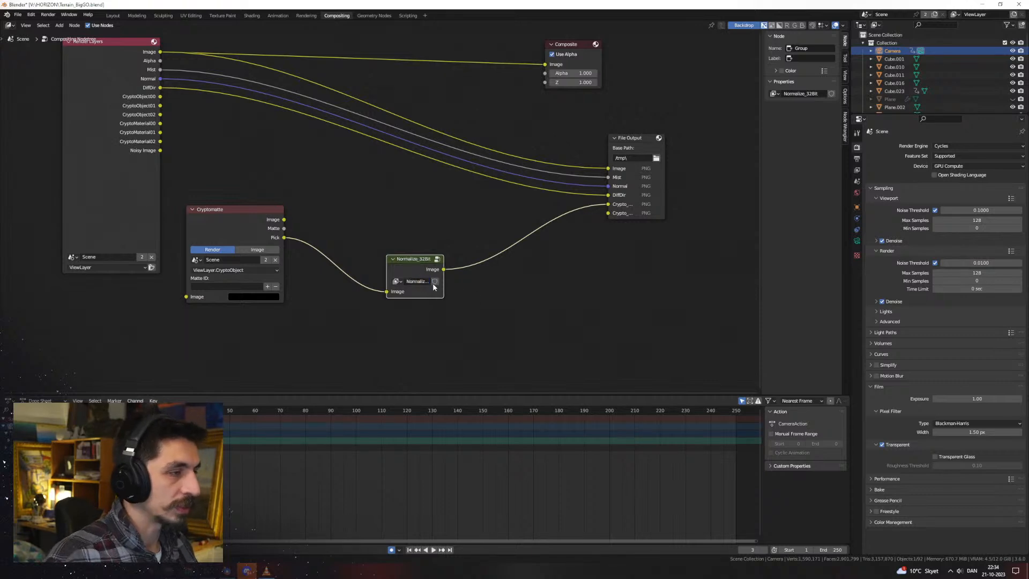
# Reposition the Normalize_32Bit group beside the Cryptomatte node and place a duplicate of the group directly below it
pyautogui.moveTo(406, 262); pyautogui.dragTo(397, 235)
pyautogui.hotkey('shift', 'd')
pyautogui.click(400, 305)
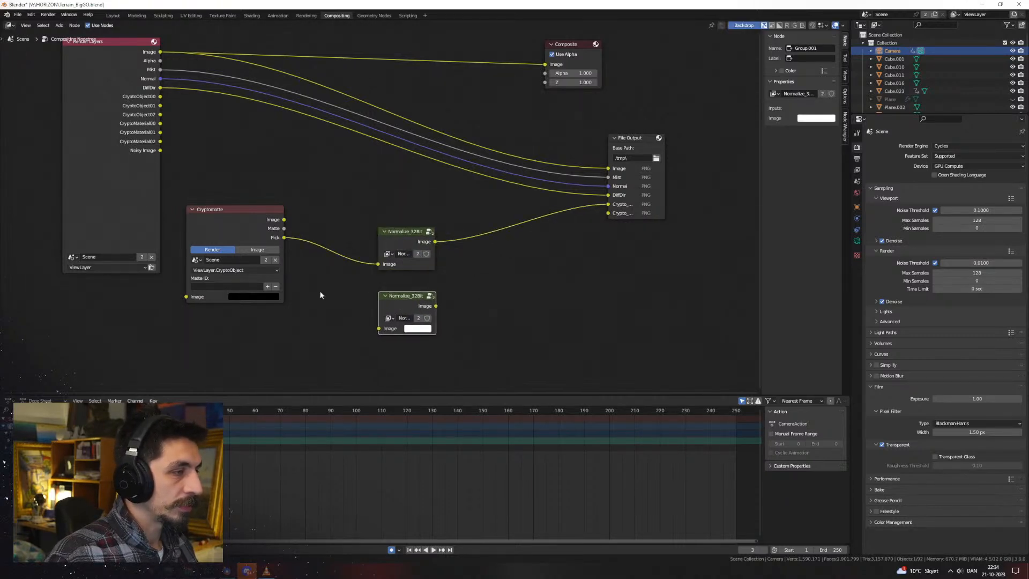
# Duplicate the Cryptomatte node below the original and set the copy's cryptomatte layer to ViewLayer.CryptoMaterial
pyautogui.click(264, 250)
pyautogui.click(212, 249)
pyautogui.click(236, 223)
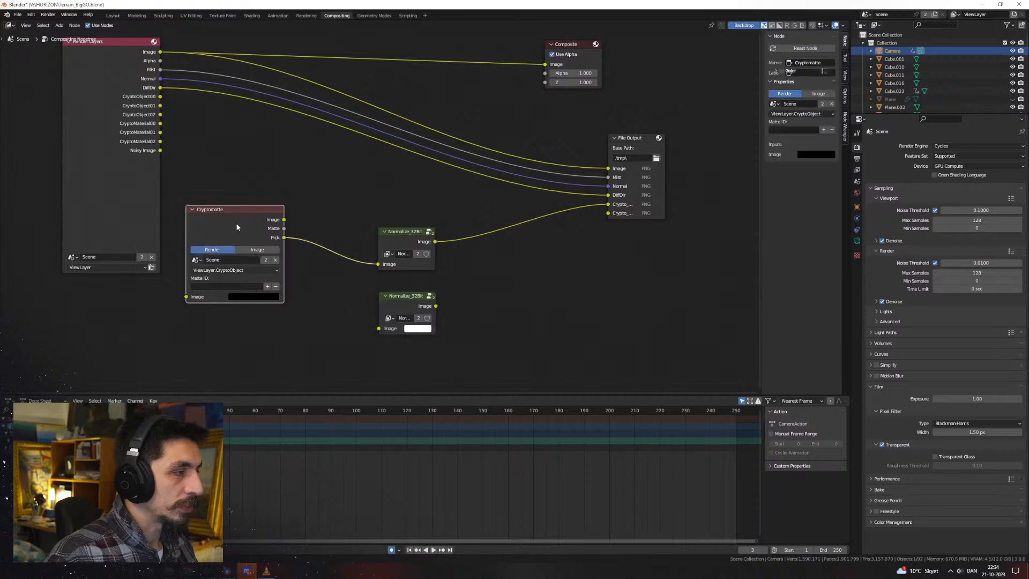
pyautogui.hotkey('shift', 'd')
pyautogui.click(248, 351)
pyautogui.moveTo(282, 325); pyautogui.dragTo(328, 245, button='middle')
pyautogui.click(271, 310)
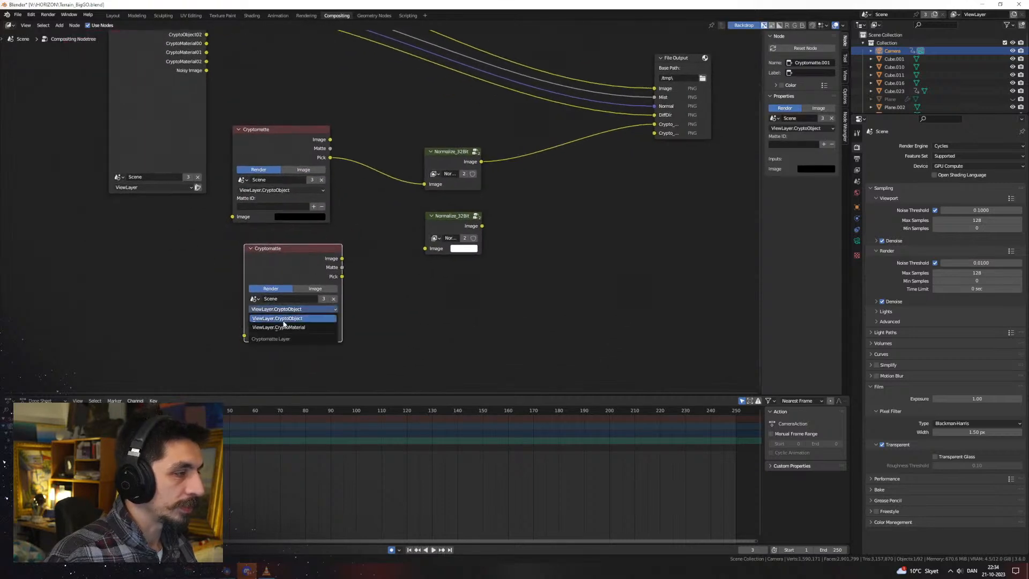
pyautogui.click(276, 320)
# Link the second Cryptomatte's Pick output to the duplicate Normalize_32Bit group, and the group's Image output to File Output's Crypto_MAT input
pyautogui.moveTo(342, 276); pyautogui.dragTo(425, 248)
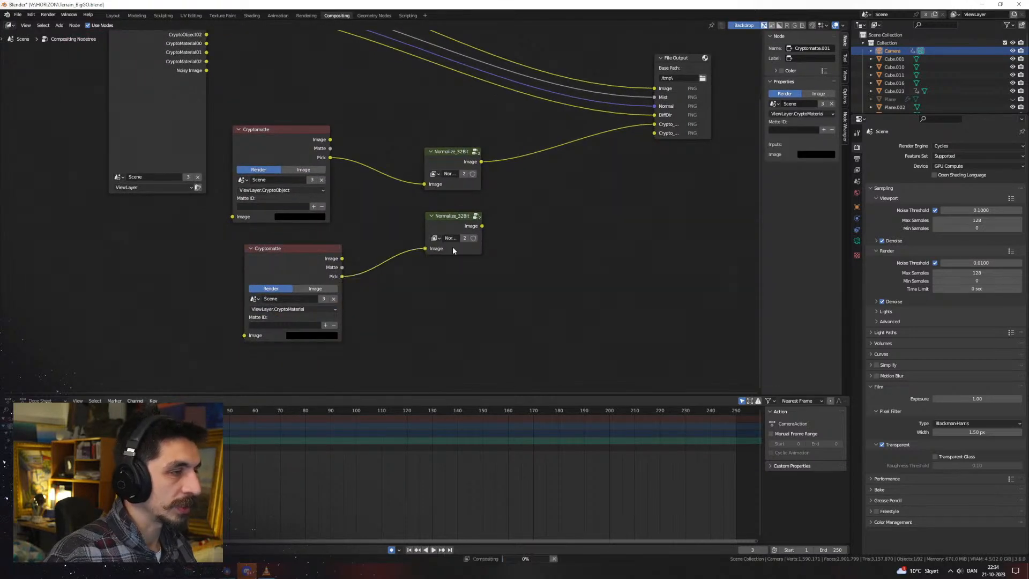
pyautogui.moveTo(452, 246); pyautogui.dragTo(338, 314, button='middle')
pyautogui.moveTo(370, 292); pyautogui.dragTo(540, 200)
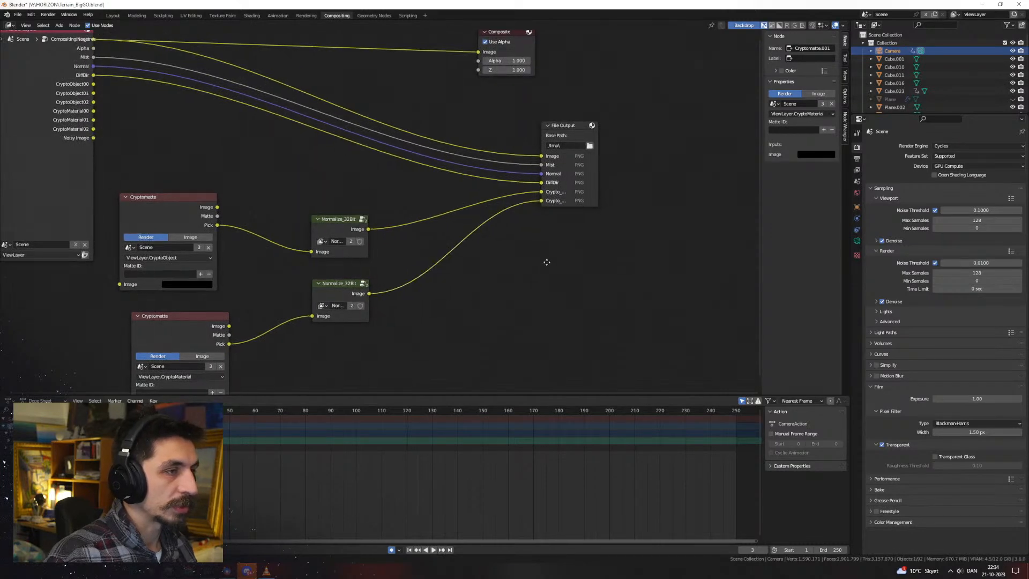
# Browse for the File Output base path and create a folder named Farmland inside HORIZON
pyautogui.scroll(-1, 622, 214)
pyautogui.click(610, 186)
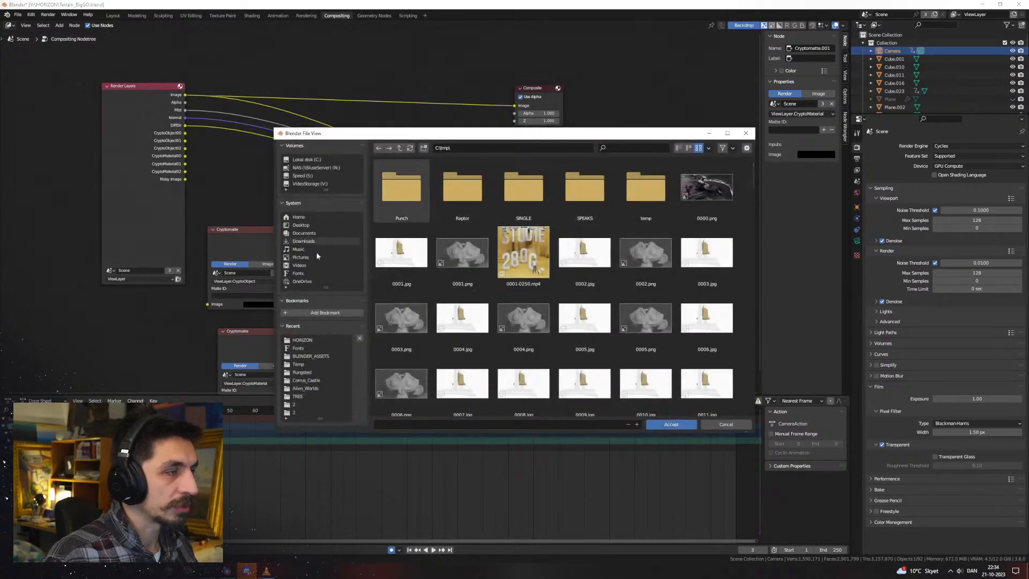
pyautogui.click(313, 342)
pyautogui.rightClick(501, 230)
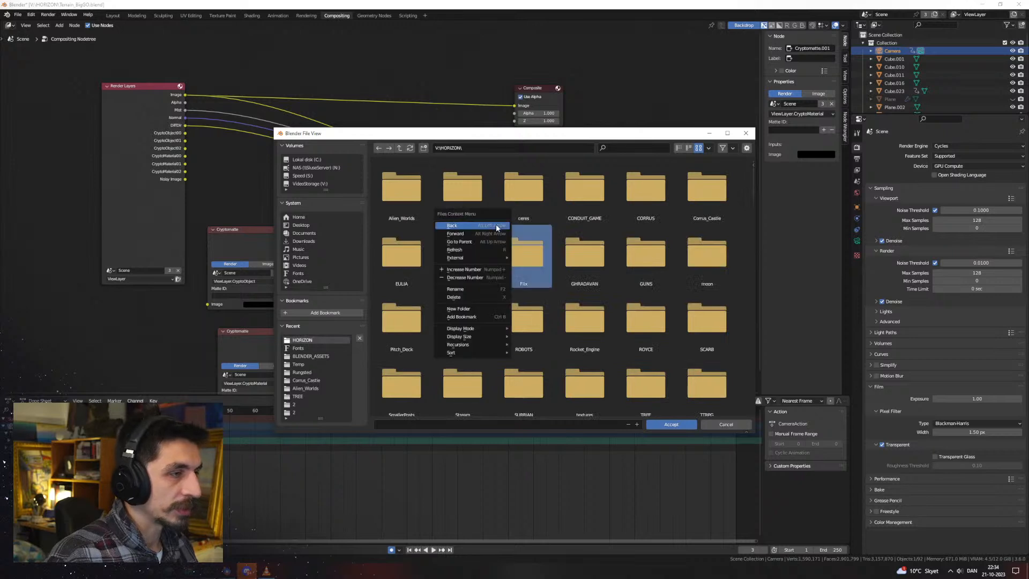
pyautogui.click(474, 309)
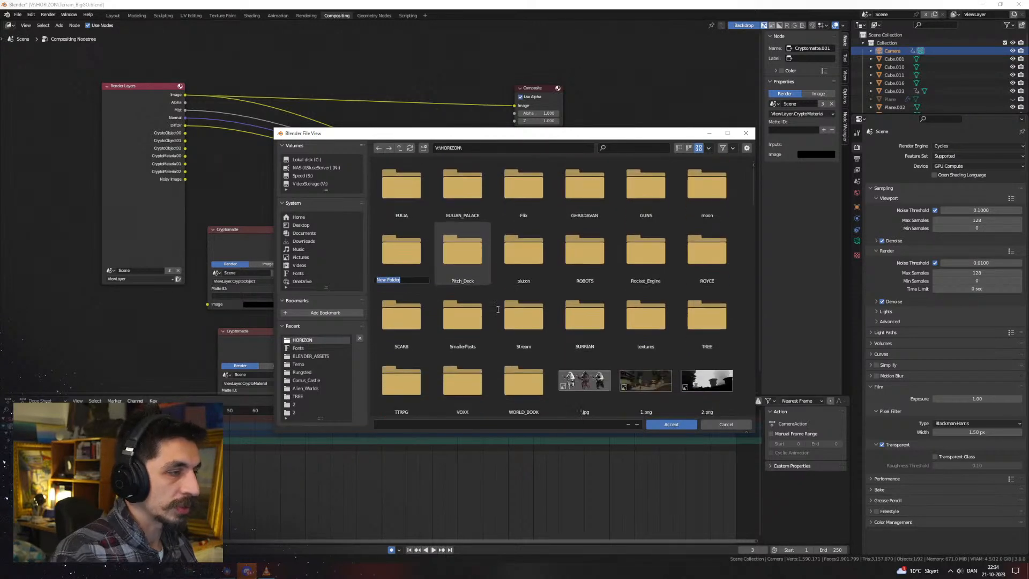
pyautogui.write('Farmland')
pyautogui.press('Return')
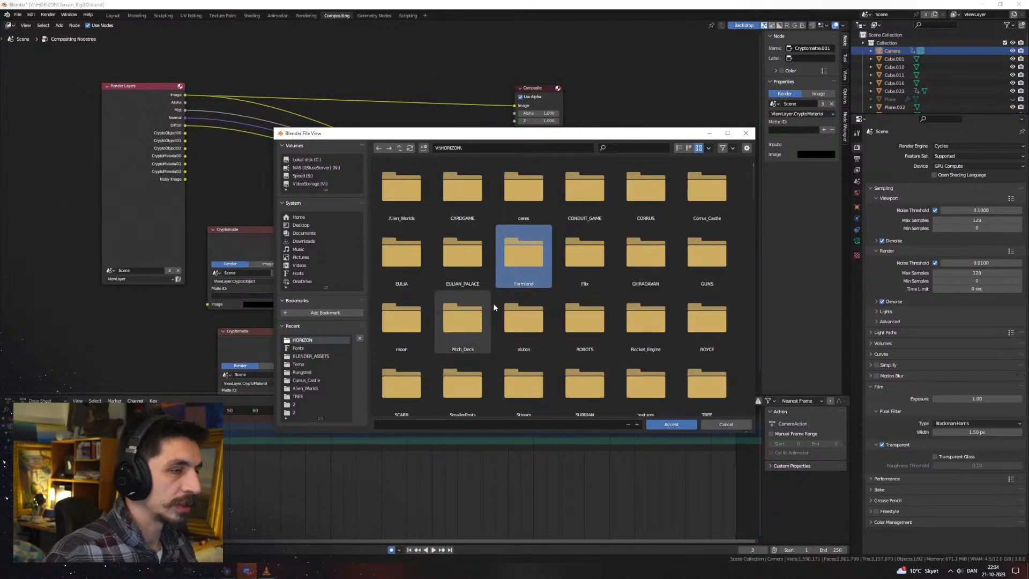
# Set the File Output base path to Byuuga inside the Farmland folder, and save the project
pyautogui.doubleClick(521, 269)
pyautogui.click(547, 425)
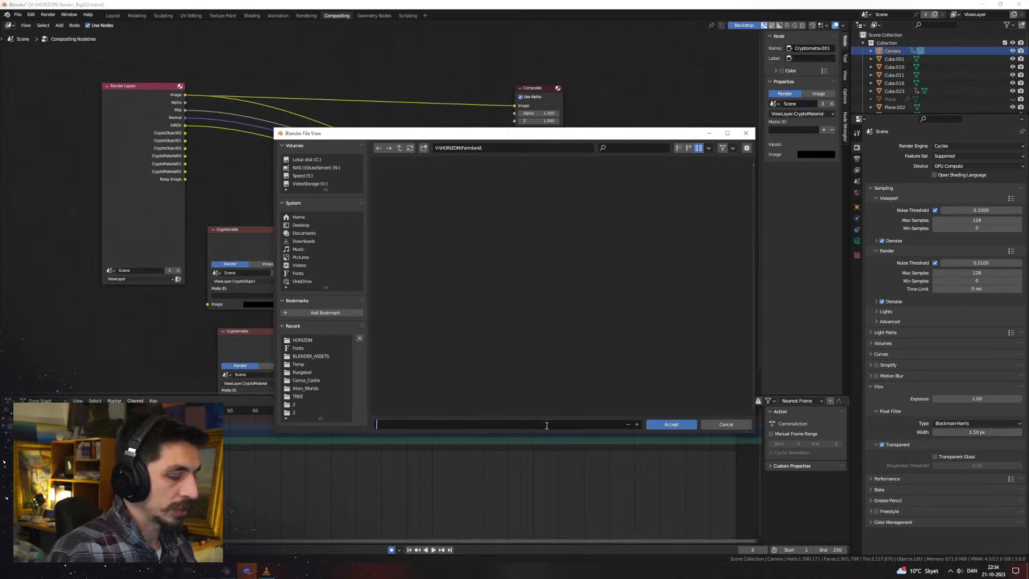
pyautogui.write('Byuuga')
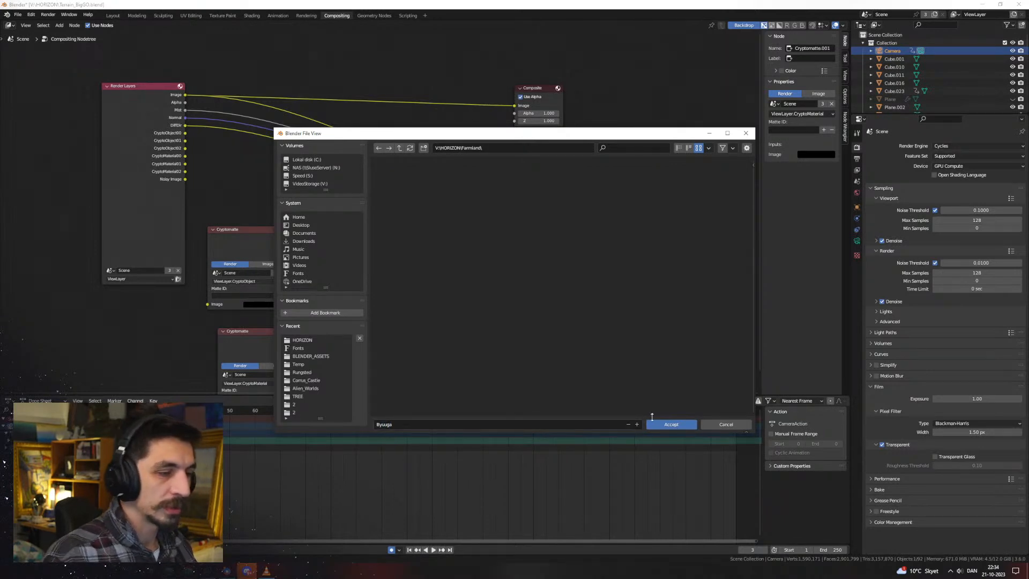
pyautogui.click(668, 423)
pyautogui.scroll(-2, 547, 278)
pyautogui.moveTo(561, 285); pyautogui.dragTo(537, 270, button='middle')
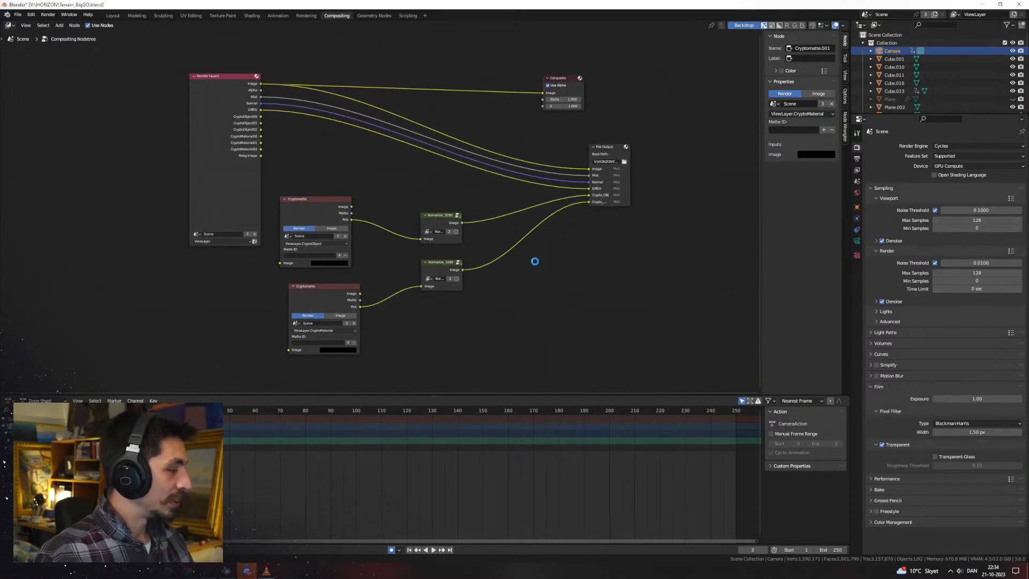
pyautogui.hotkey('ctrl', 's')
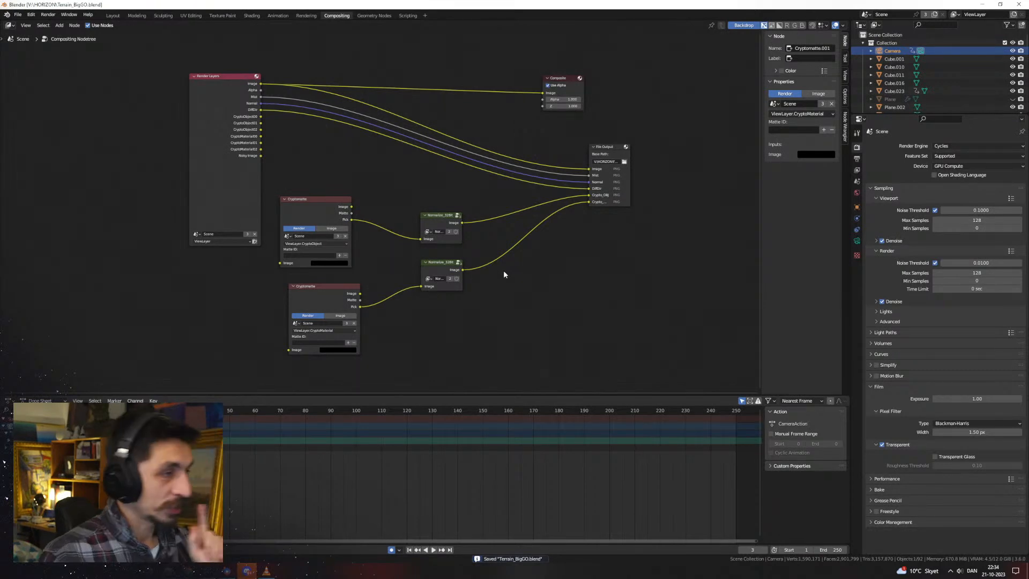
# Set the File Output node's color to RGB, and turn off Use Node Format for its Image input, giving it RGBA color
pyautogui.moveTo(557, 265); pyautogui.dragTo(552, 272, button='middle')
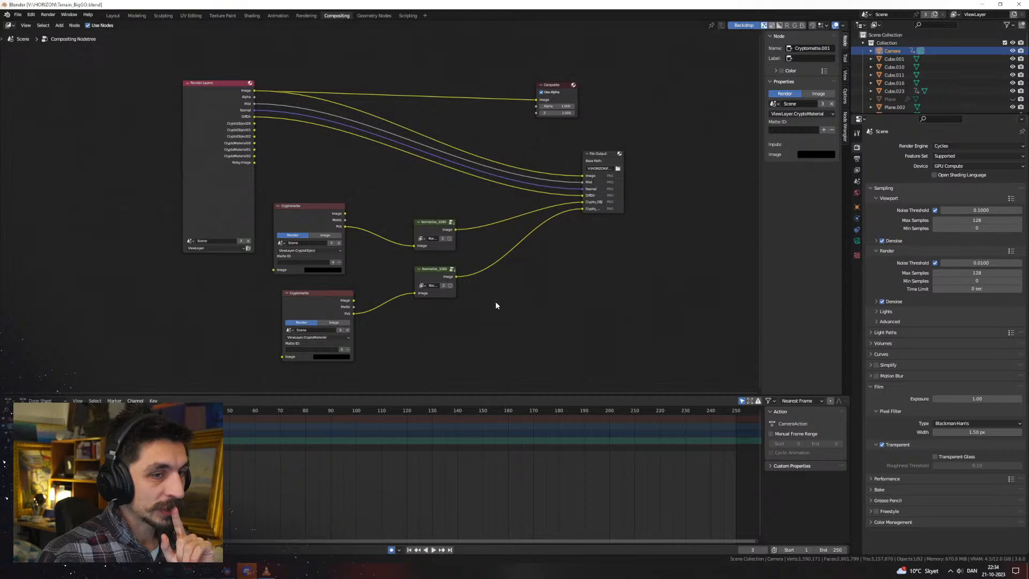
pyautogui.click(601, 156)
pyautogui.moveTo(701, 257); pyautogui.dragTo(671, 272, button='middle')
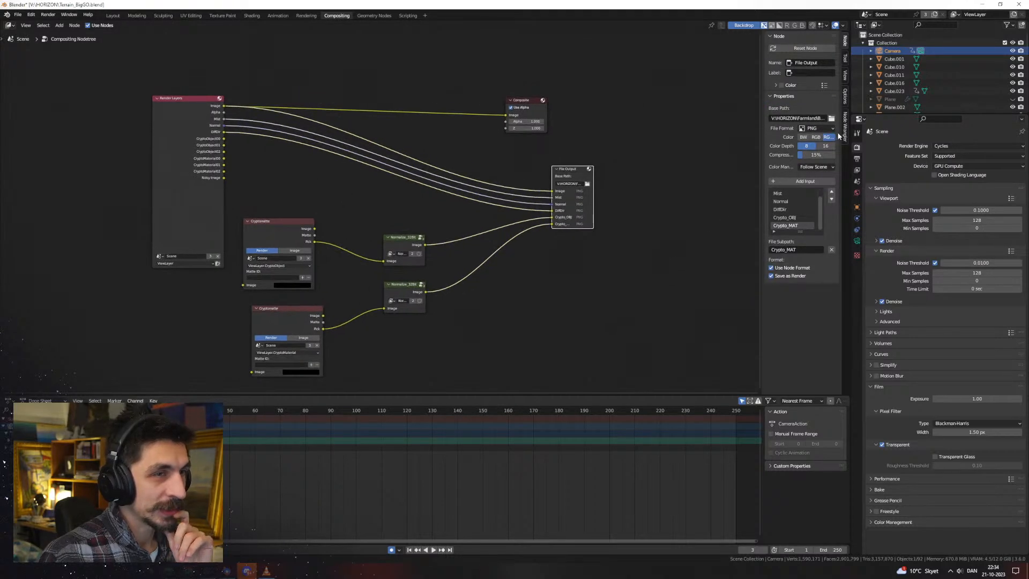
pyautogui.scroll(5, 554, 223)
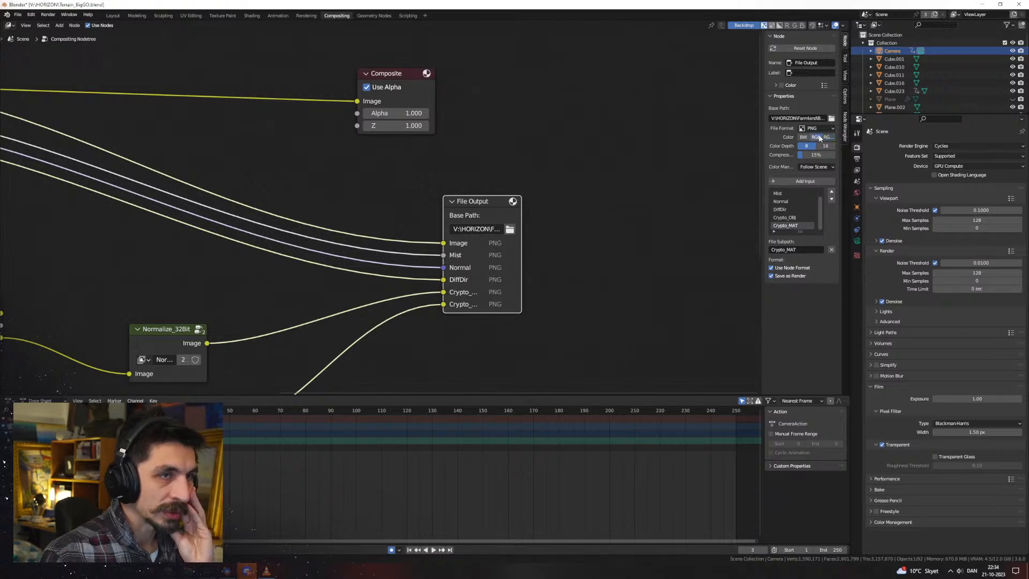
pyautogui.click(786, 194)
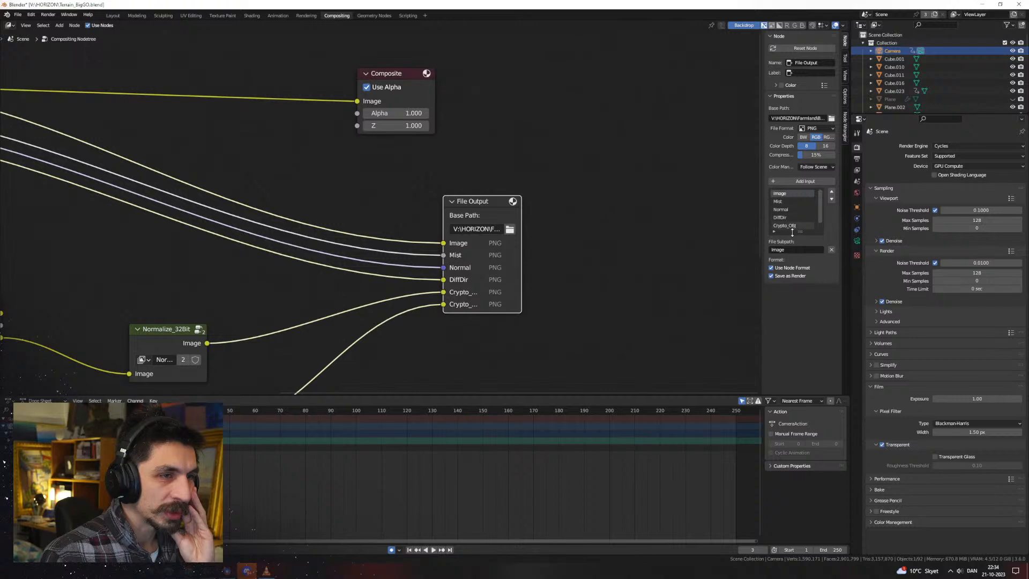
pyautogui.click(803, 268)
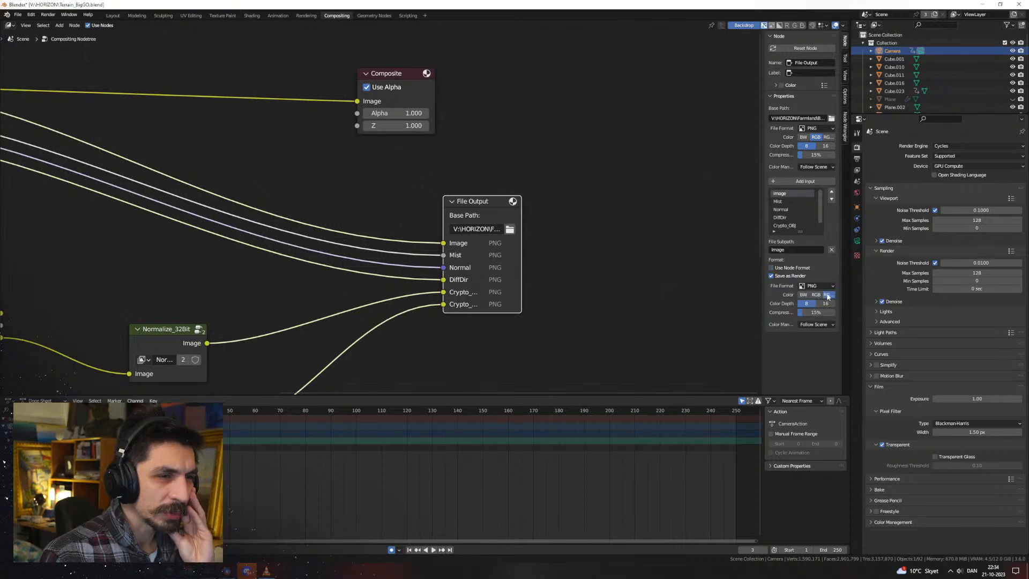
pyautogui.moveTo(545, 309); pyautogui.dragTo(655, 284, button='middle')
pyautogui.scroll(-4, 597, 314)
pyautogui.scroll(-1, 651, 288)
pyautogui.moveTo(589, 310); pyautogui.dragTo(591, 287, button='middle')
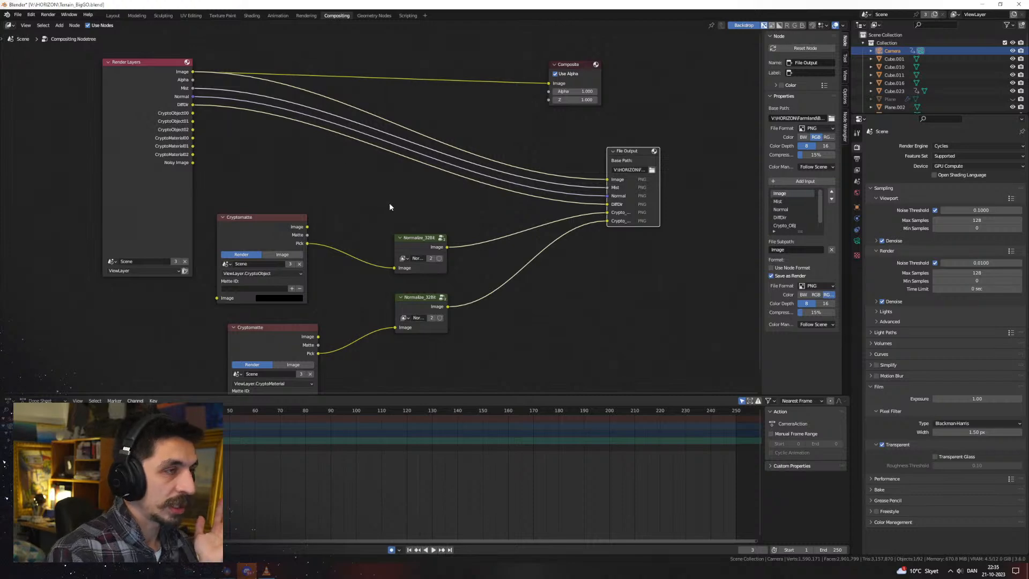
# Render the current frame, and close the Crypto_OBJ image and the render window to return to the node tree
pyautogui.press('F12')
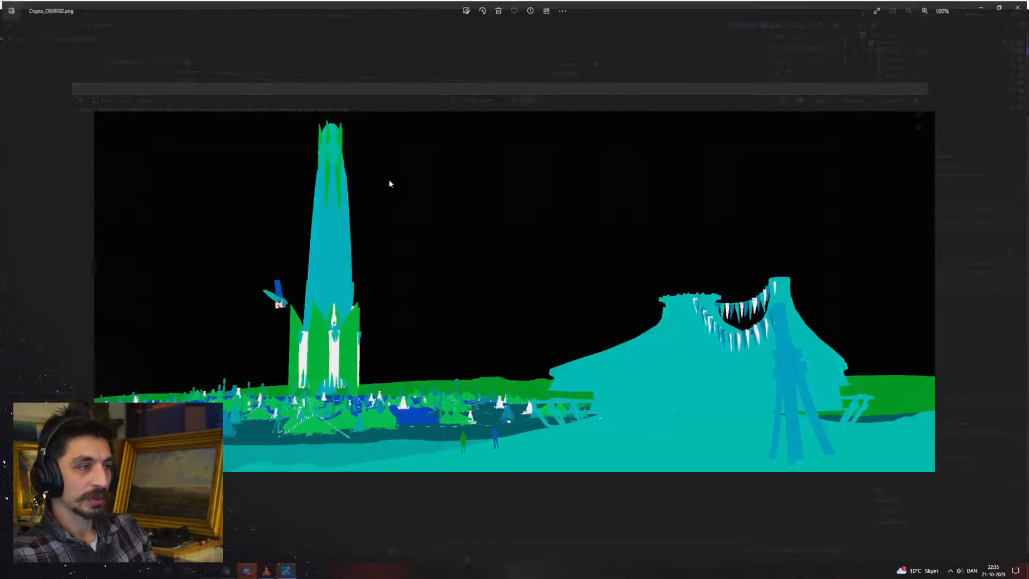
pyautogui.click(1020, 7)
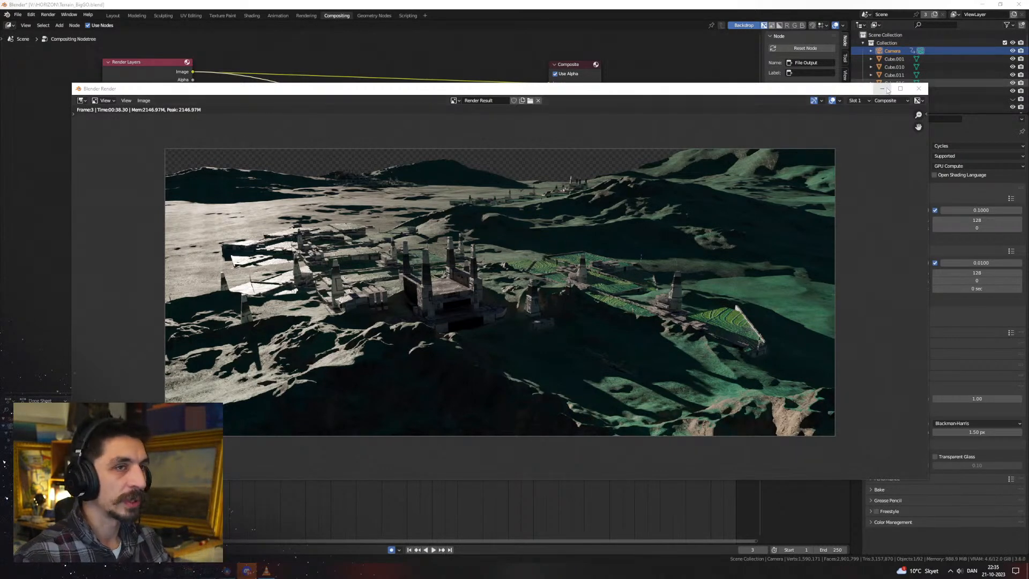
pyautogui.press('Escape')
pyautogui.moveTo(409, 157); pyautogui.dragTo(414, 189, button='middle')
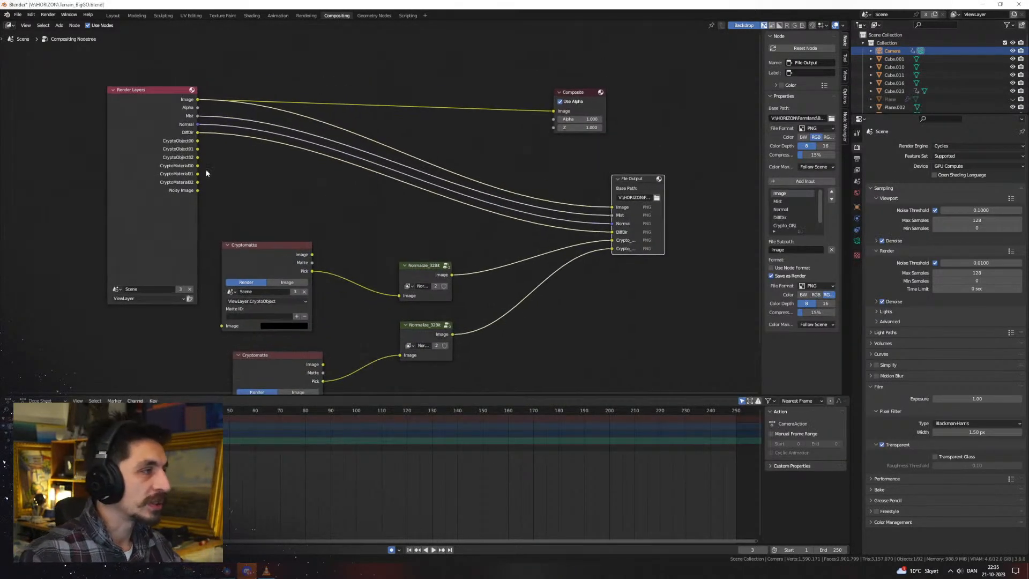
# Connect a Viewer node to Render Layers and cycle through its passes in the backdrop
pyautogui.keyDown('ctrl'); pyautogui.keyDown('shift'); pyautogui.click(181, 189); pyautogui.keyUp('shift'); pyautogui.keyUp('ctrl')
pyautogui.keyDown('ctrl'); pyautogui.keyDown('shift'); pyautogui.click(180, 186); pyautogui.keyUp('shift'); pyautogui.keyUp('ctrl')
pyautogui.keyDown('ctrl'); pyautogui.keyDown('shift'); pyautogui.click(180, 185); pyautogui.keyUp('shift'); pyautogui.keyUp('ctrl')
pyautogui.keyDown('ctrl'); pyautogui.keyDown('shift'); pyautogui.click(180, 185); pyautogui.keyUp('shift'); pyautogui.keyUp('ctrl')
pyautogui.keyDown('ctrl'); pyautogui.keyDown('shift'); pyautogui.click(179, 186); pyautogui.keyUp('shift'); pyautogui.keyUp('ctrl')
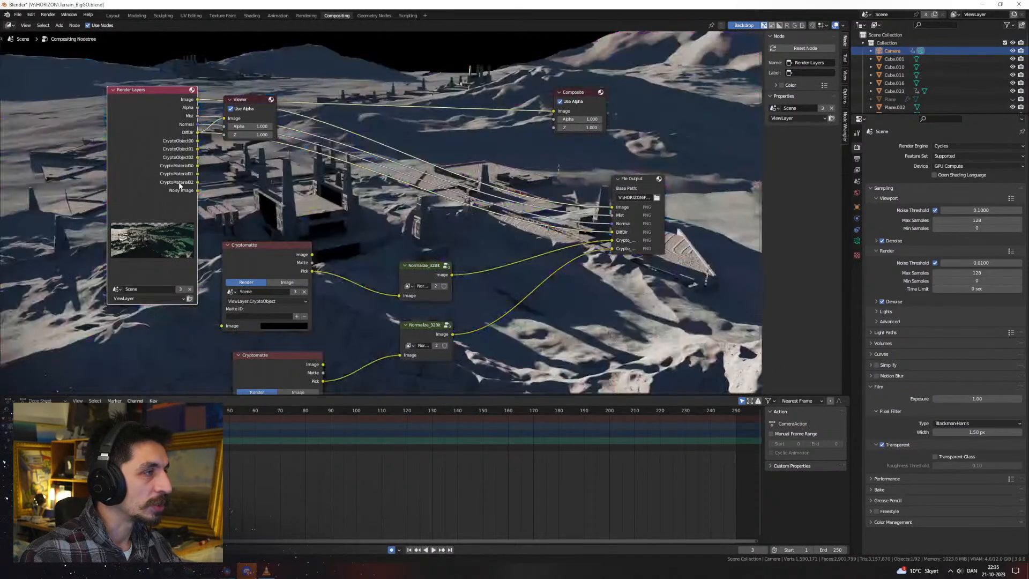
pyautogui.keyDown('ctrl'); pyautogui.keyDown('shift'); pyautogui.click(180, 185); pyautogui.keyUp('shift'); pyautogui.keyUp('ctrl')
pyautogui.keyDown('ctrl'); pyautogui.keyDown('shift'); pyautogui.click(179, 186); pyautogui.keyUp('shift'); pyautogui.keyUp('ctrl')
pyautogui.keyDown('ctrl'); pyautogui.keyDown('shift'); pyautogui.click(180, 186); pyautogui.keyUp('shift'); pyautogui.keyUp('ctrl')
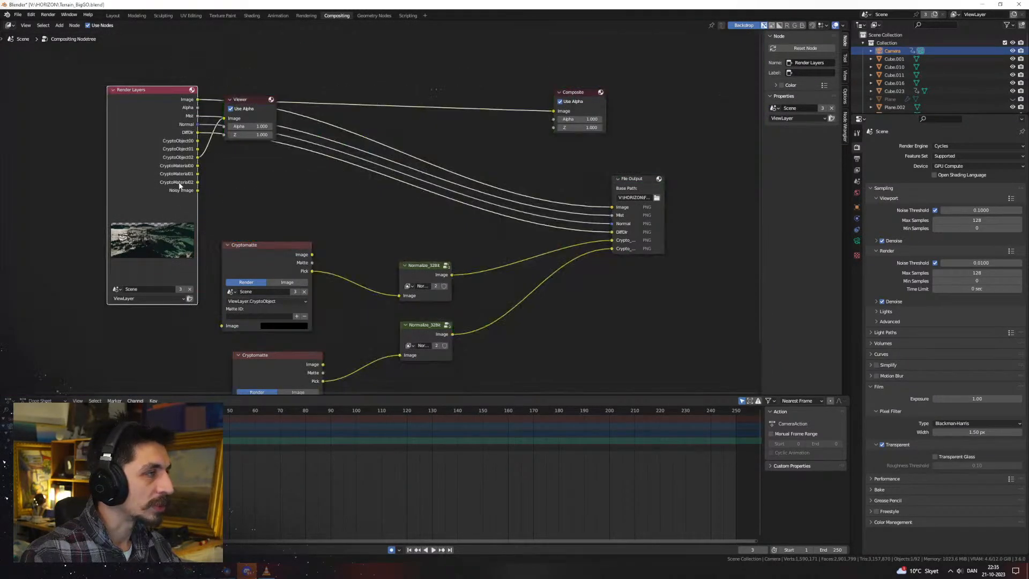
pyautogui.keyDown('ctrl'); pyautogui.keyDown('shift'); pyautogui.click(179, 185); pyautogui.keyUp('shift'); pyautogui.keyUp('ctrl')
pyautogui.keyDown('ctrl'); pyautogui.keyDown('shift'); pyautogui.click(180, 186); pyautogui.keyUp('shift'); pyautogui.keyUp('ctrl')
# Preview the Pick outputs of the object and material Cryptomatte nodes in the backdrop
pyautogui.keyDown('ctrl'); pyautogui.keyDown('shift'); pyautogui.click(314, 272); pyautogui.keyUp('shift'); pyautogui.keyUp('ctrl')
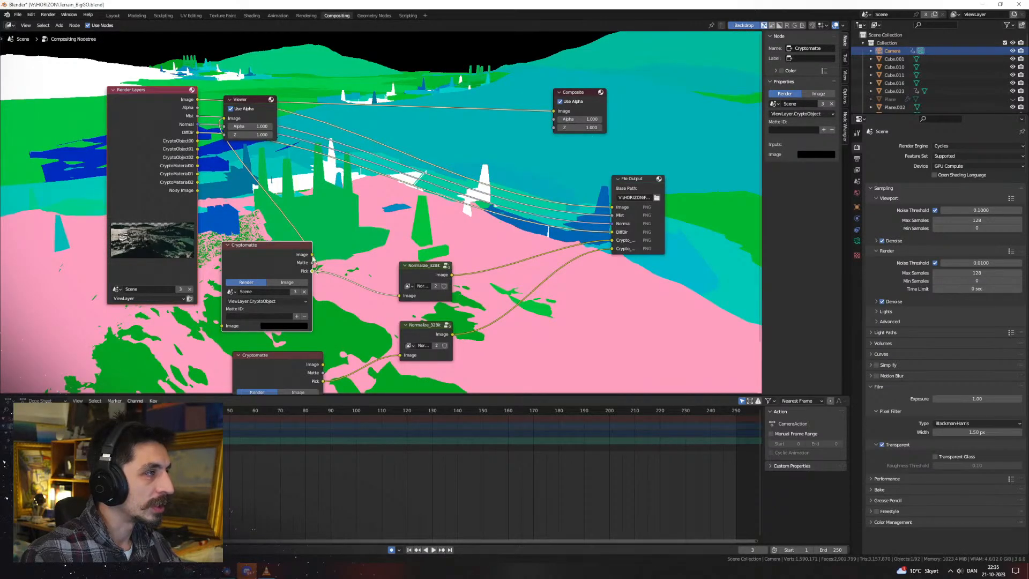
pyautogui.scroll(-4, 313, 260)
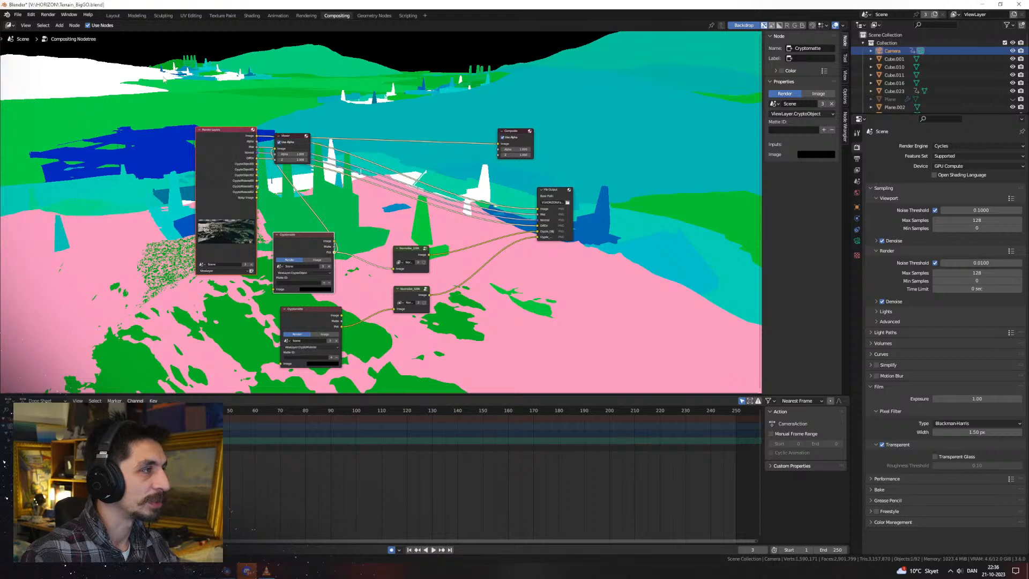
pyautogui.scroll(3, 364, 338)
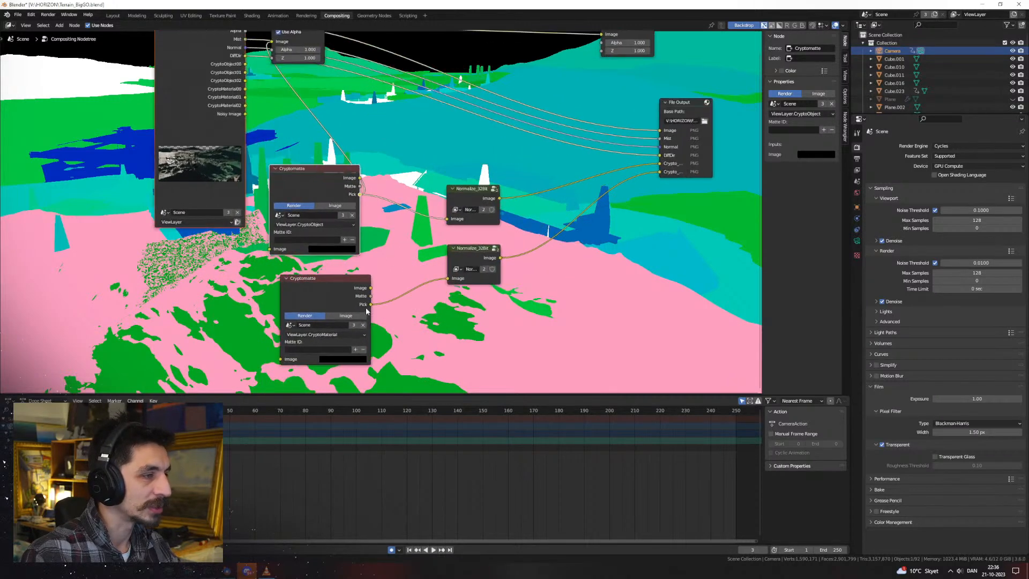
pyautogui.click(372, 306)
pyautogui.scroll(-3, 450, 244)
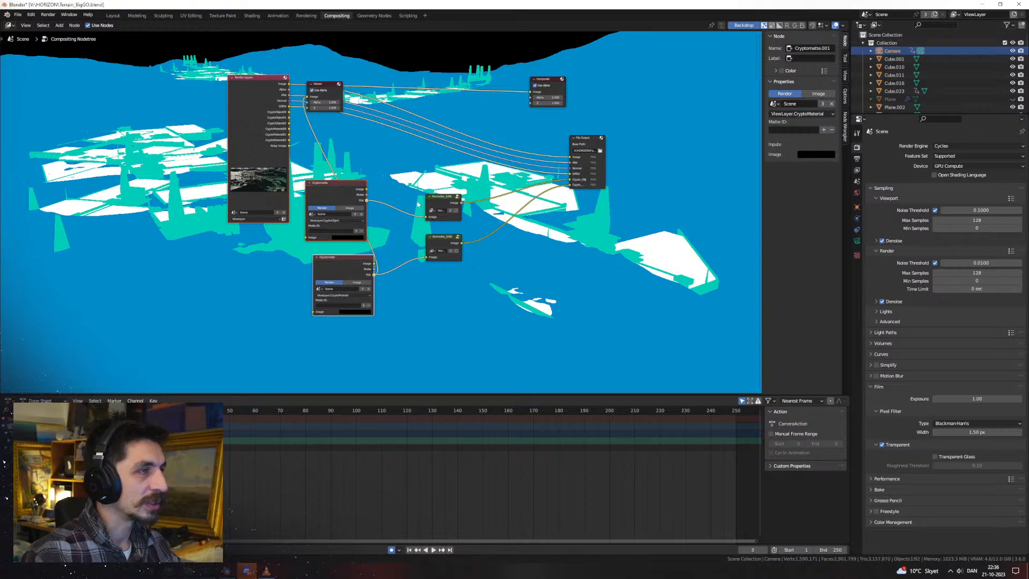
pyautogui.moveTo(311, 167); pyautogui.dragTo(268, 199, button='middle')
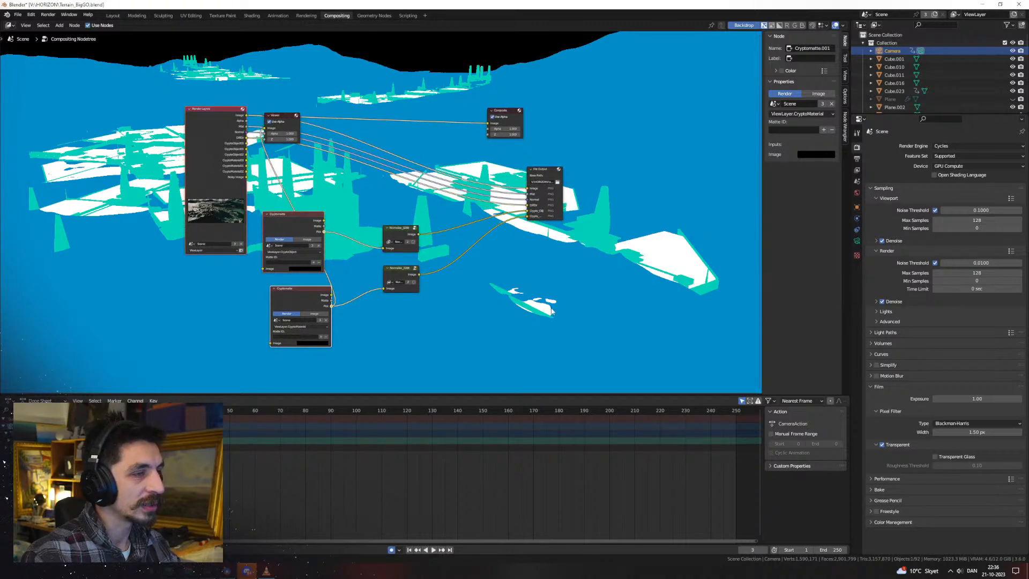
# Preview the Normalize_32Bit groups' outputs in the backdrop to examine the normalized cryptomatte colors
pyautogui.scroll(3, 536, 253)
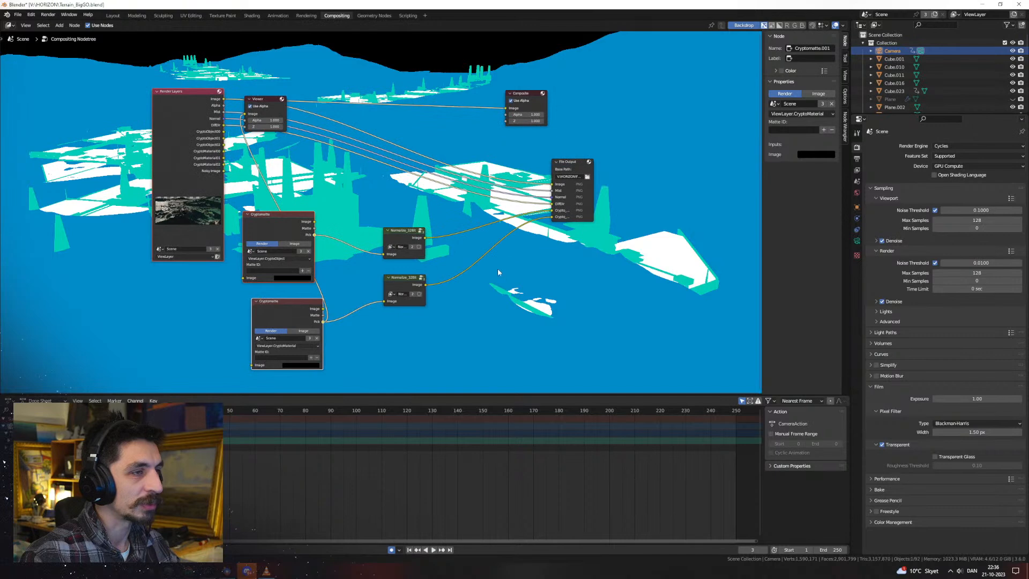
pyautogui.click(423, 242)
pyautogui.scroll(-3, 426, 263)
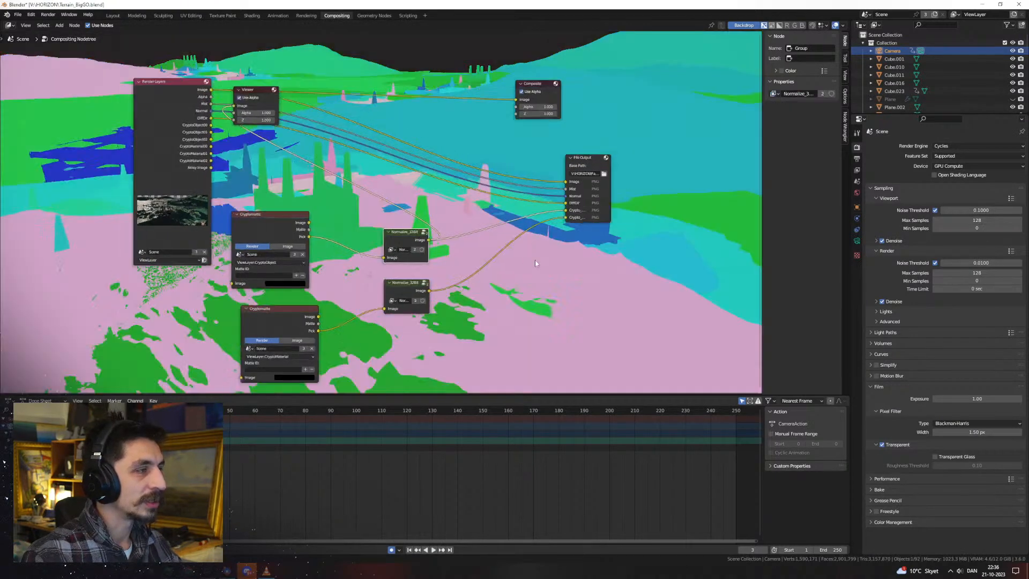
pyautogui.scroll(2, 287, 177)
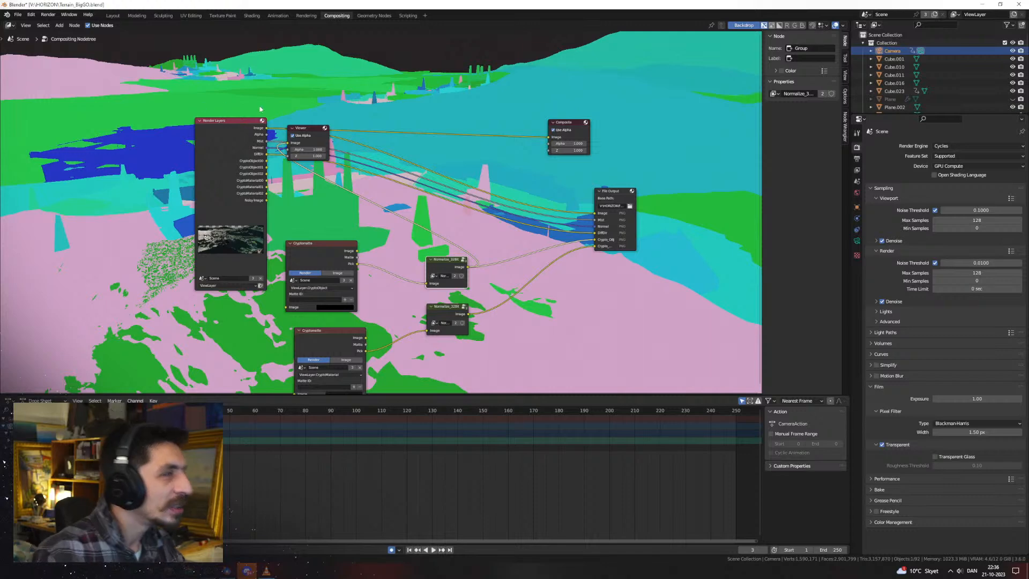
pyautogui.moveTo(474, 261); pyautogui.dragTo(503, 211, button='middle')
pyautogui.scroll(1, 504, 210)
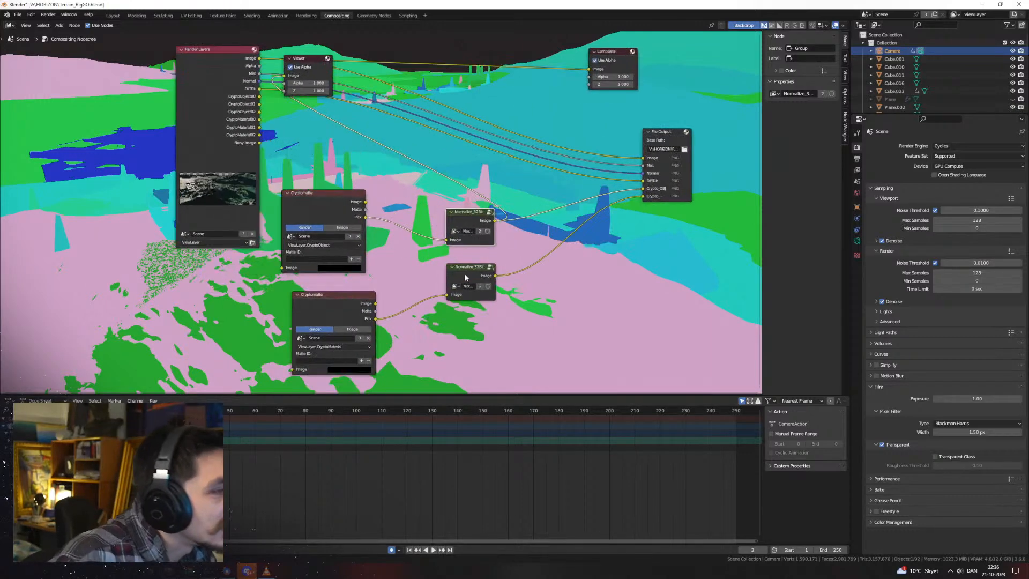
pyautogui.keyDown('ctrl'); pyautogui.keyDown('shift'); pyautogui.click(472, 268); pyautogui.keyUp('shift'); pyautogui.keyUp('ctrl')
pyautogui.moveTo(406, 126); pyautogui.dragTo(452, 173, button='middle')
pyautogui.keyDown('ctrl'); pyautogui.keyDown('shift'); pyautogui.click(523, 272); pyautogui.keyUp('shift'); pyautogui.keyUp('ctrl')
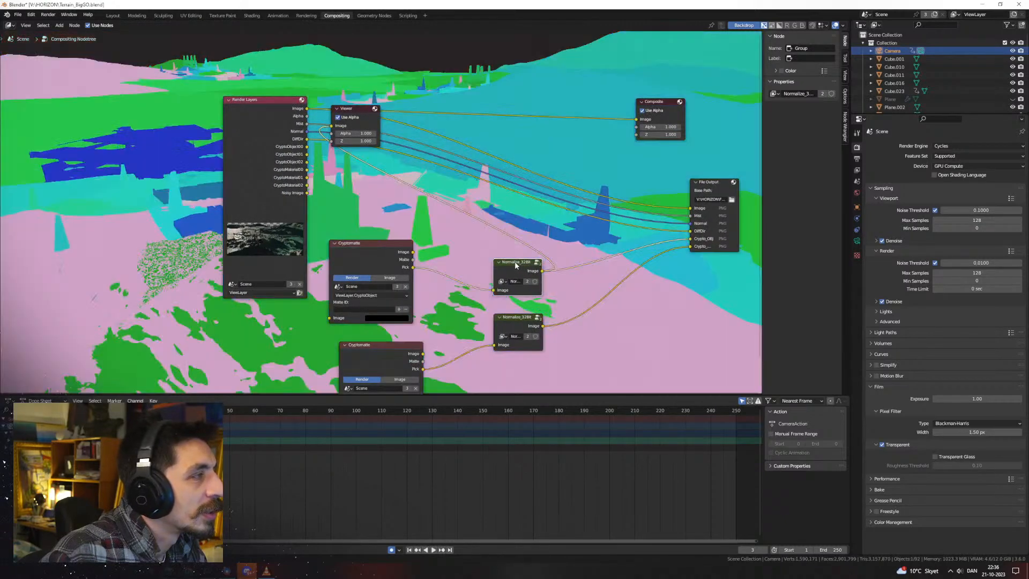
pyautogui.moveTo(393, 240); pyautogui.dragTo(399, 208, button='middle')
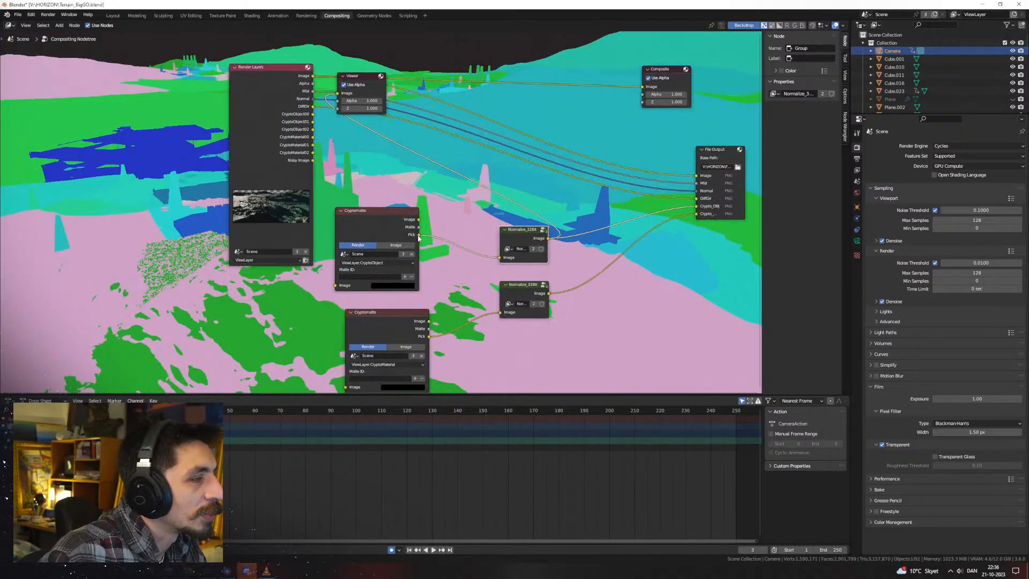
# Alternate the backdrop between the object Cryptomatte's Pick output and its Normalize_32Bit output to compare their colors
pyautogui.keyDown('ctrl'); pyautogui.keyDown('shift'); pyautogui.click(419, 238); pyautogui.keyUp('shift'); pyautogui.keyUp('ctrl')
pyautogui.keyDown('ctrl'); pyautogui.keyDown('shift'); pyautogui.click(526, 234); pyautogui.keyUp('shift'); pyautogui.keyUp('ctrl')
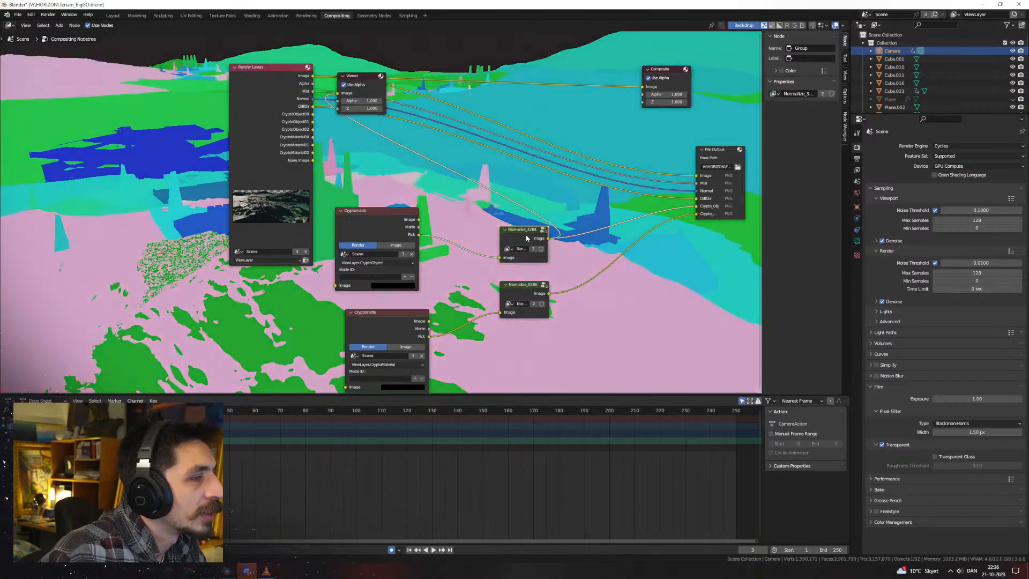
pyautogui.keyDown('ctrl'); pyautogui.keyDown('shift'); pyautogui.click(417, 237); pyautogui.keyUp('shift'); pyautogui.keyUp('ctrl')
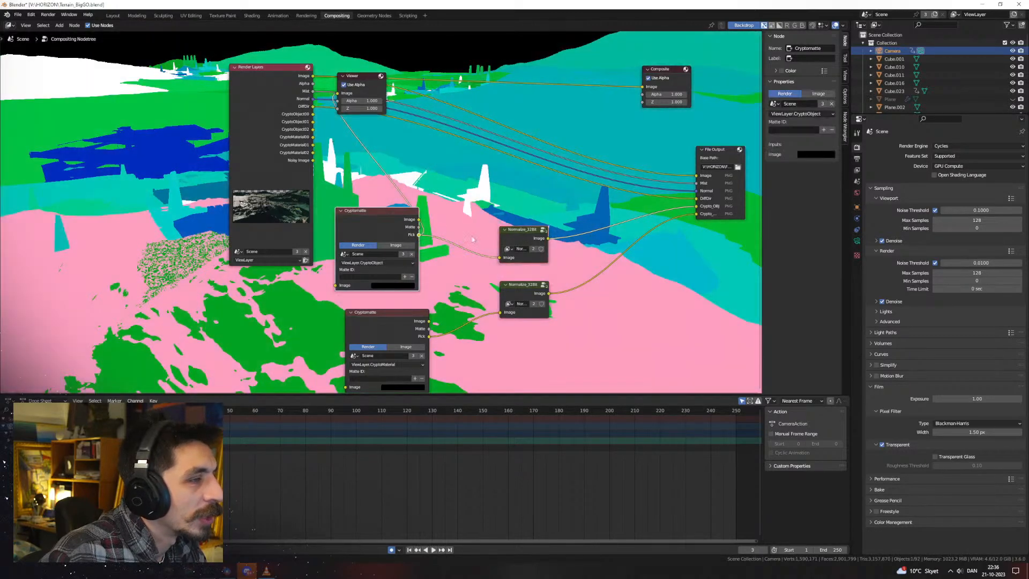
pyautogui.keyDown('ctrl'); pyautogui.keyDown('shift'); pyautogui.click(547, 241); pyautogui.keyUp('shift'); pyautogui.keyUp('ctrl')
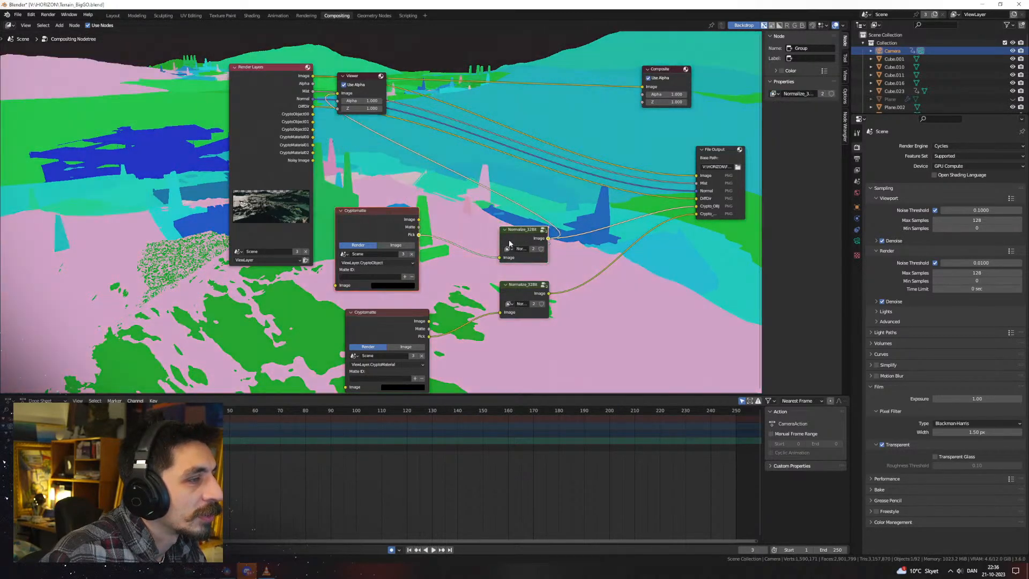
pyautogui.keyDown('ctrl'); pyautogui.keyDown('shift'); pyautogui.click(418, 237); pyautogui.keyUp('shift'); pyautogui.keyUp('ctrl')
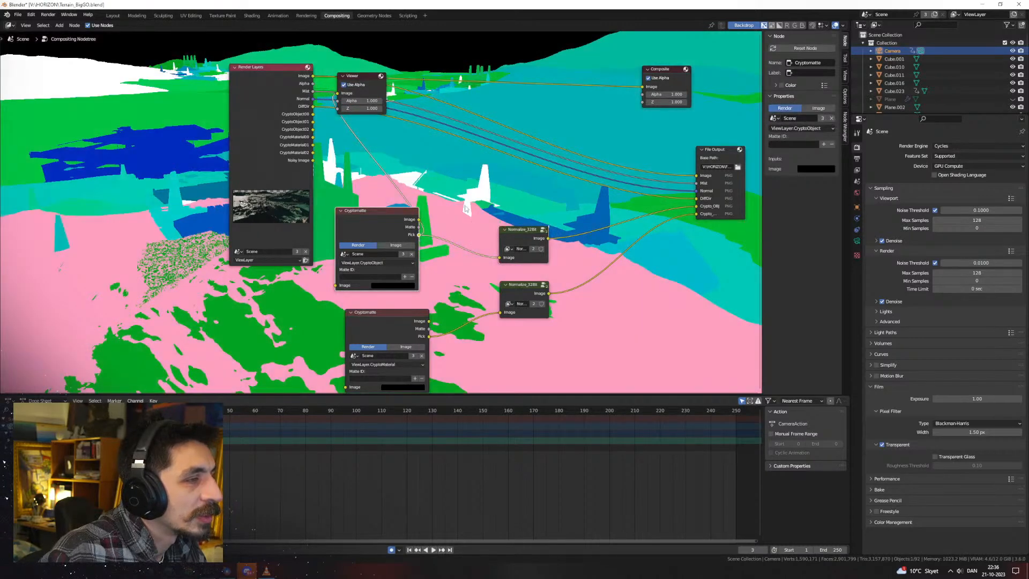
pyautogui.scroll(2, 465, 209)
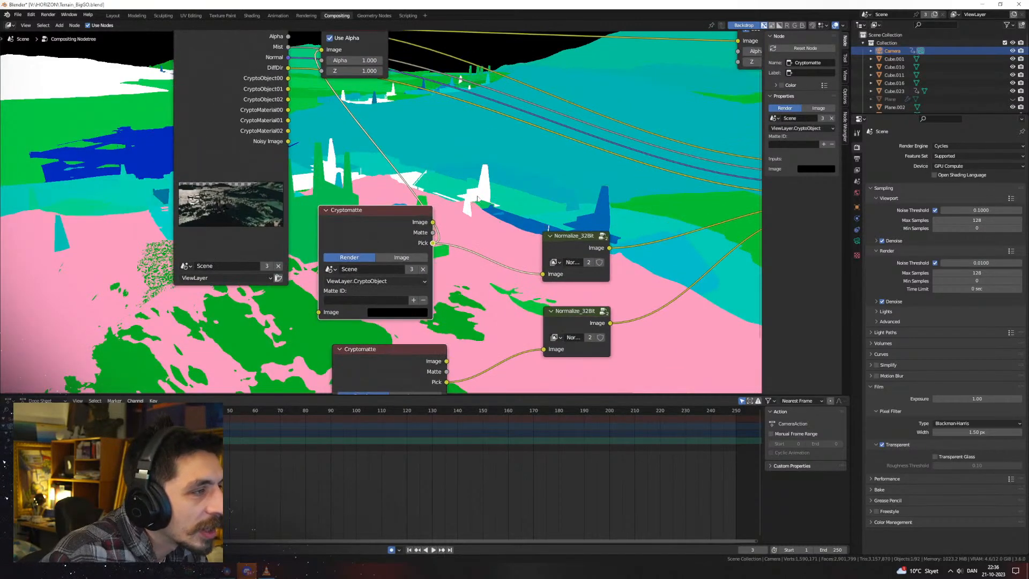
pyautogui.keyDown('ctrl'); pyautogui.keyDown('shift'); pyautogui.click(605, 257); pyautogui.keyUp('shift'); pyautogui.keyUp('ctrl')
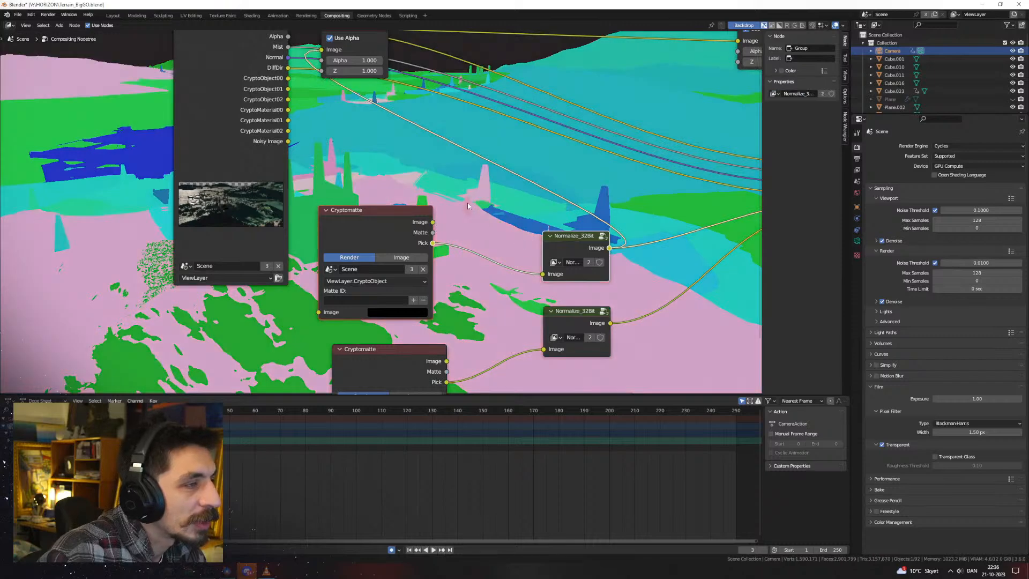
pyautogui.scroll(-3, 473, 200)
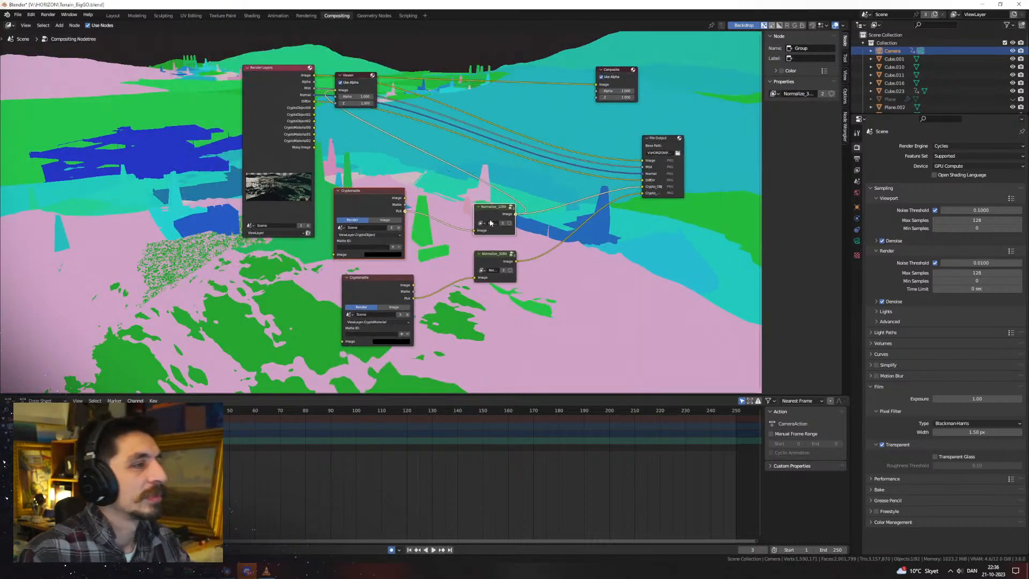
# Preview the material Normalize_32Bit group's output in the backdrop, and return to the object group's output
pyautogui.scroll(2, 474, 261)
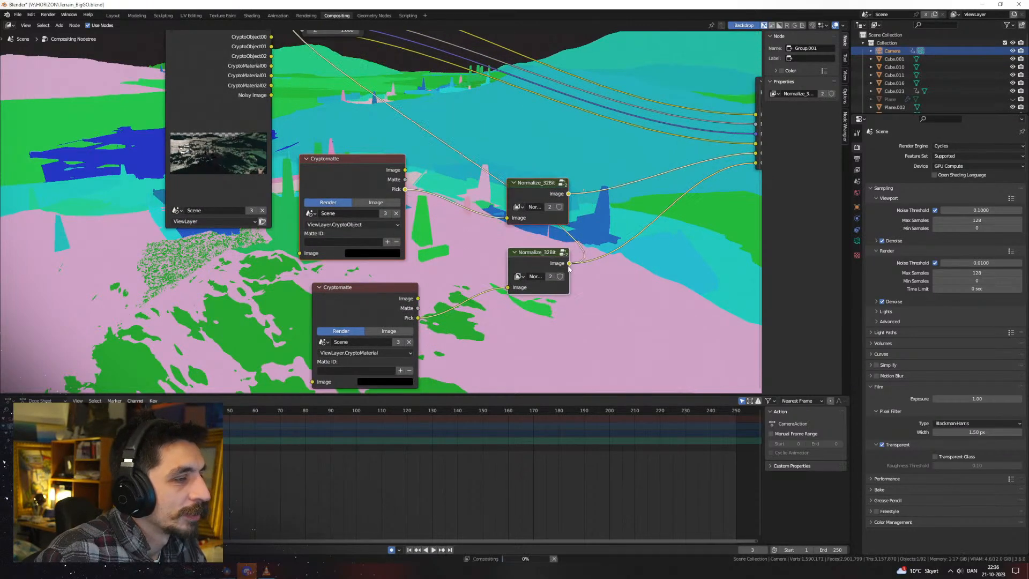
pyautogui.keyDown('ctrl'); pyautogui.keyDown('shift'); pyautogui.click(554, 290); pyautogui.keyUp('shift'); pyautogui.keyUp('ctrl')
pyautogui.scroll(-2, 496, 264)
pyautogui.scroll(2, 496, 264)
pyautogui.keyDown('ctrl'); pyautogui.keyDown('shift'); pyautogui.click(528, 199); pyautogui.keyUp('shift'); pyautogui.keyUp('ctrl')
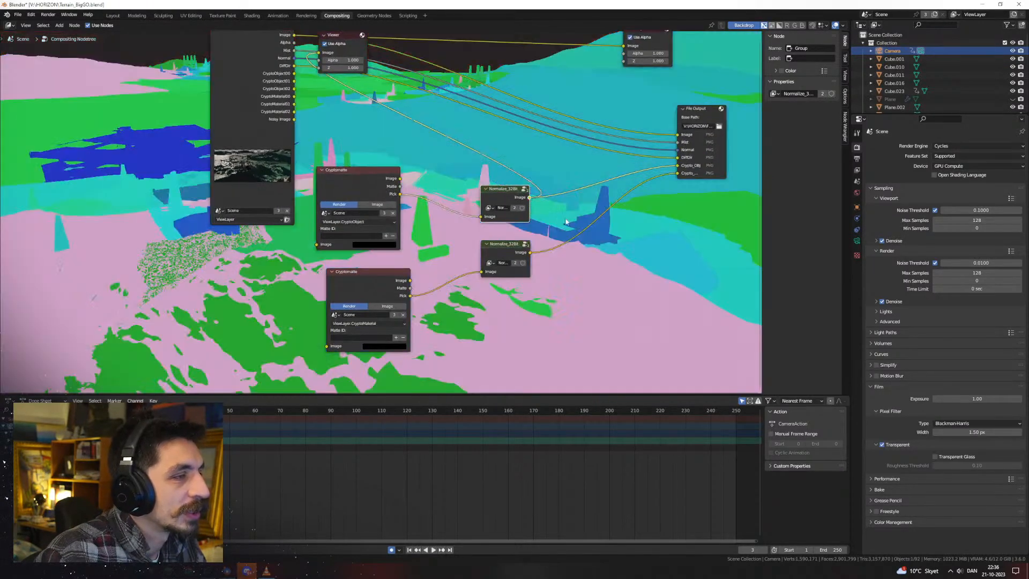
# Enter the object Normalize_32Bit group to examine its Separate Color, Normalize and Combine Color nodes, and return to the main node tree
pyautogui.moveTo(611, 242); pyautogui.dragTo(540, 237, button='middle')
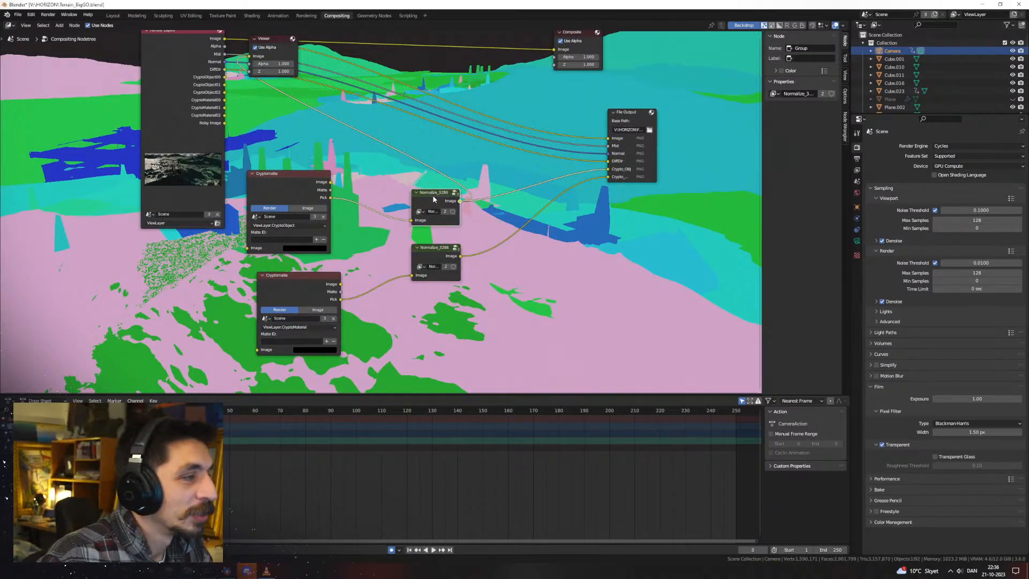
pyautogui.press('Tab')
pyautogui.scroll(2, 448, 234)
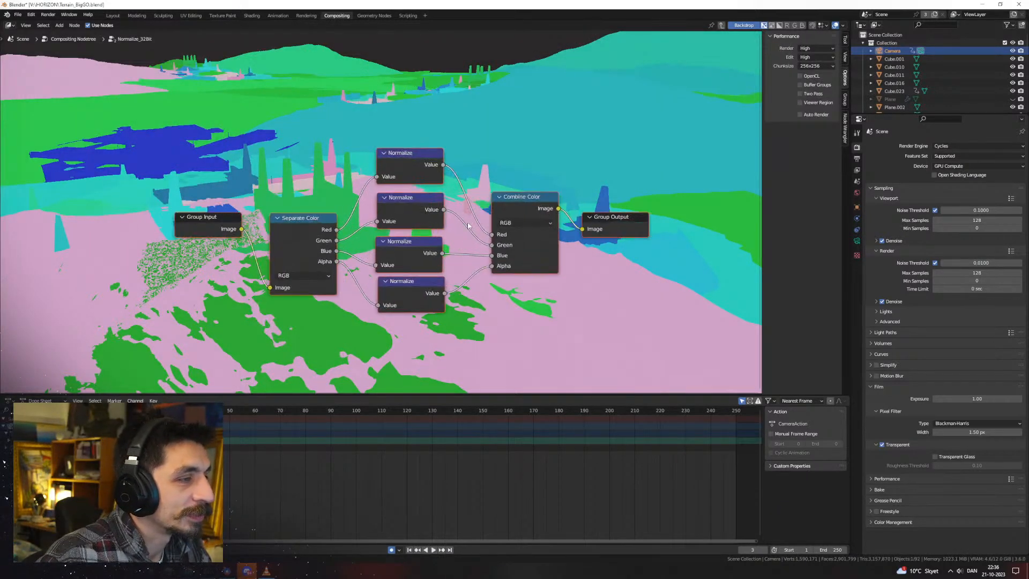
pyautogui.click(288, 276)
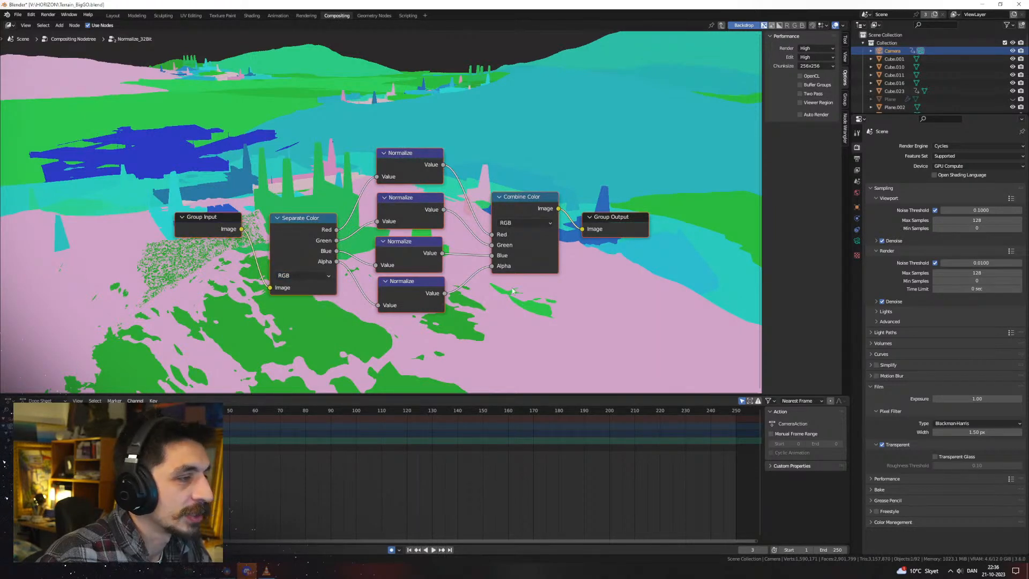
pyautogui.press('Tab')
pyautogui.scroll(-3, 536, 263)
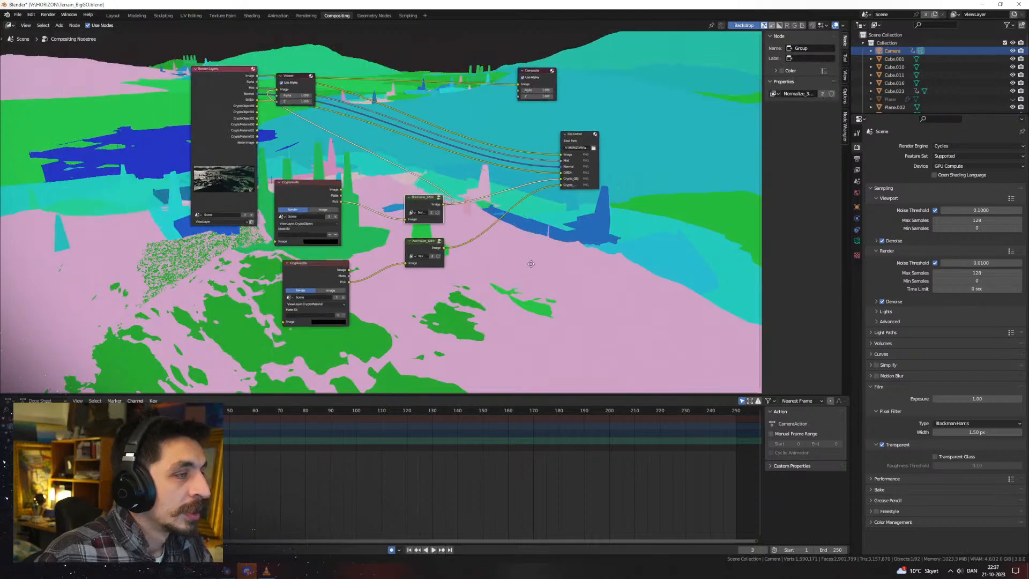
# Move the File Output node closer to the Normalize_32Bit groups
pyautogui.scroll(1, 542, 257)
pyautogui.moveTo(577, 169); pyautogui.dragTo(534, 173)
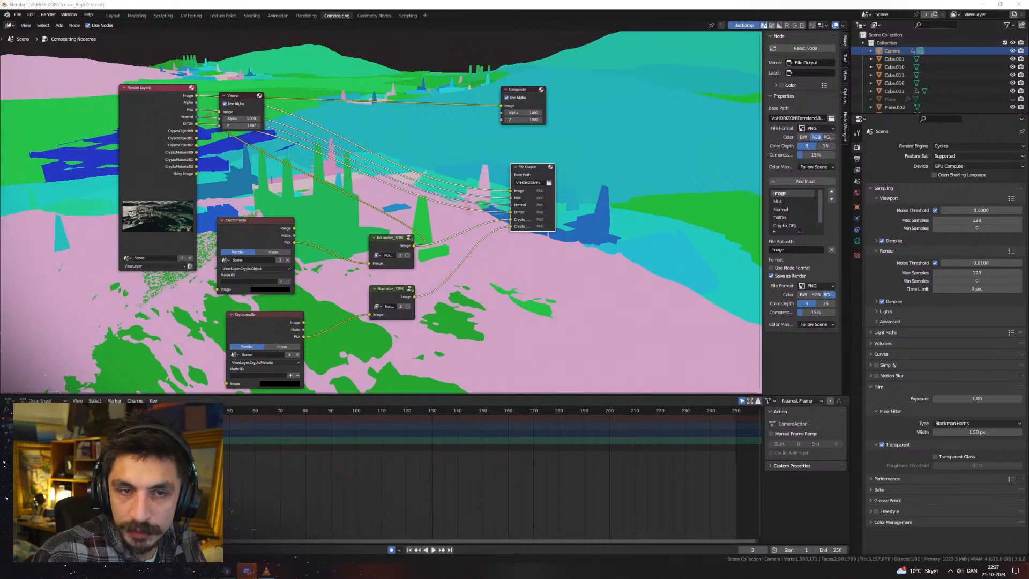
# Switch to the file explorer's output folder inside HORIZON\Farmland, and enlarge the thumbnails to examine the saved render passes
pyautogui.moveTo(1028, 393); pyautogui.dragTo(396, 1)
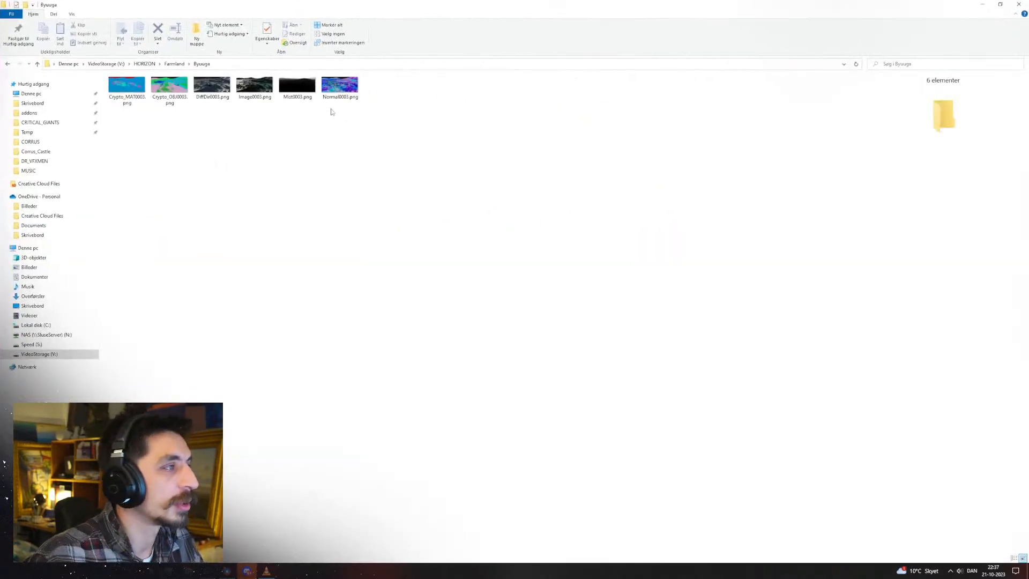
pyautogui.keyDown('ctrl'); pyautogui.scroll(3, 331, 112); pyautogui.keyUp('ctrl')
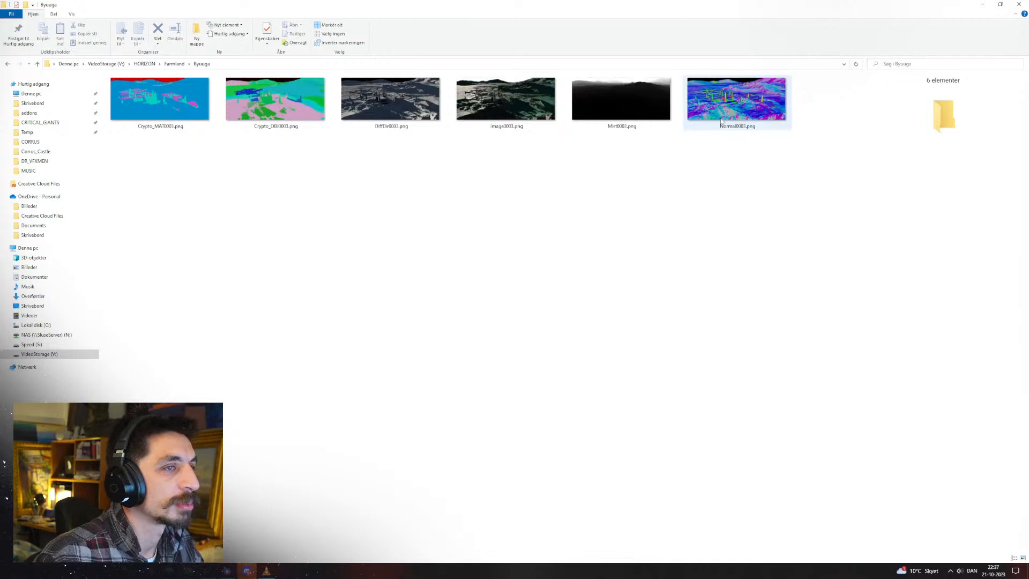
pyautogui.click(737, 99)
pyautogui.click(506, 102)
pyautogui.click(262, 439)
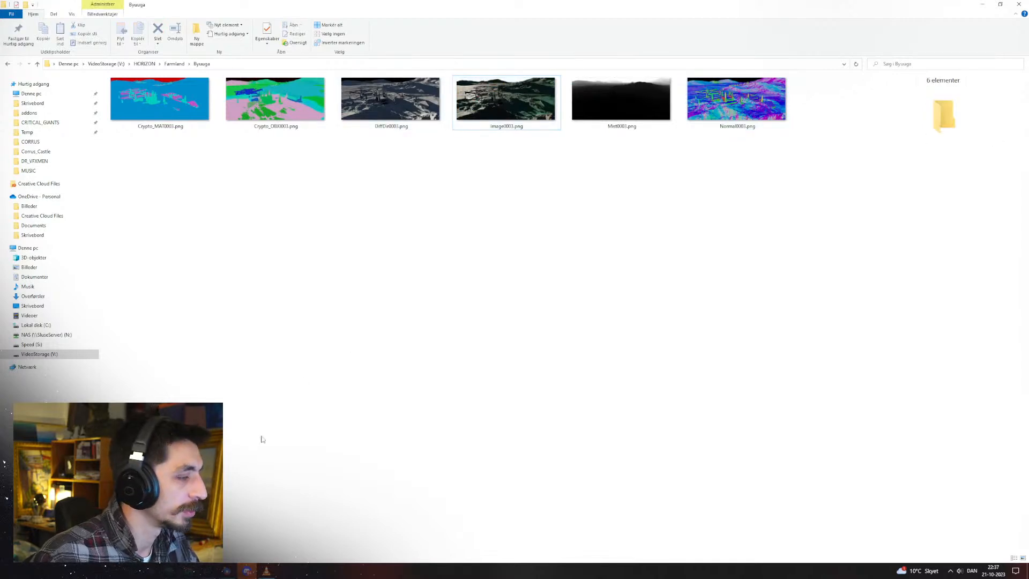
# Switch to Photoshop, view Mist0003.png in the image viewer, and close the viewer
pyautogui.hotkey('alt', 'Tab')
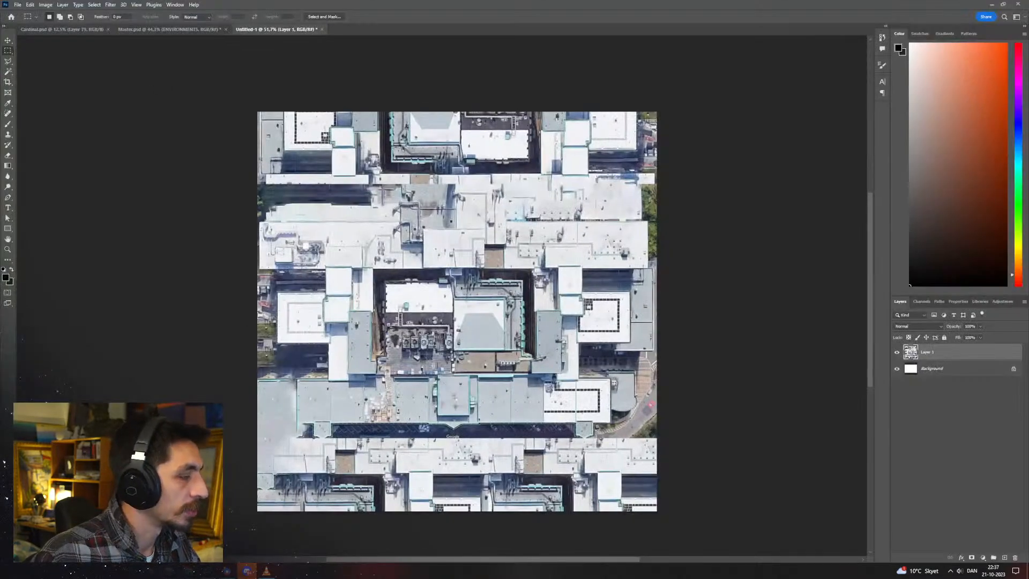
pyautogui.hotkey('alt', 'Tab')
pyautogui.moveTo(427, 3); pyautogui.dragTo(624, 192)
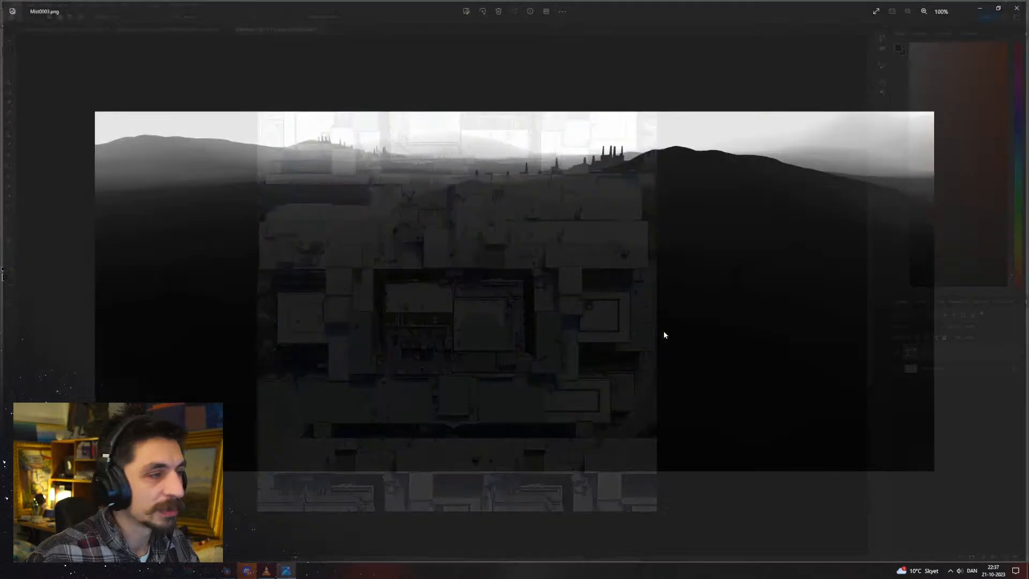
pyautogui.scroll(1, 545, 256)
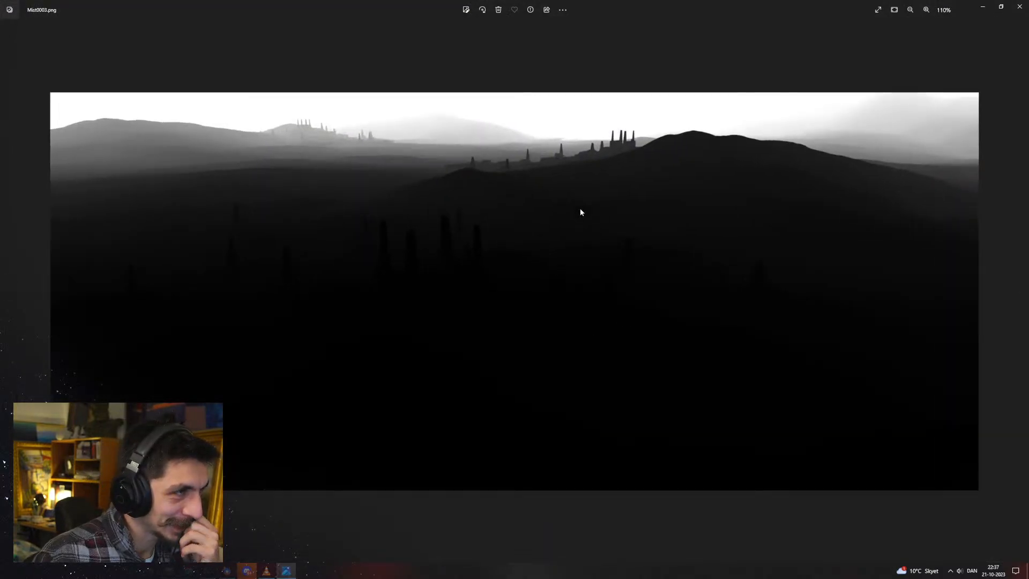
pyautogui.click(1020, 7)
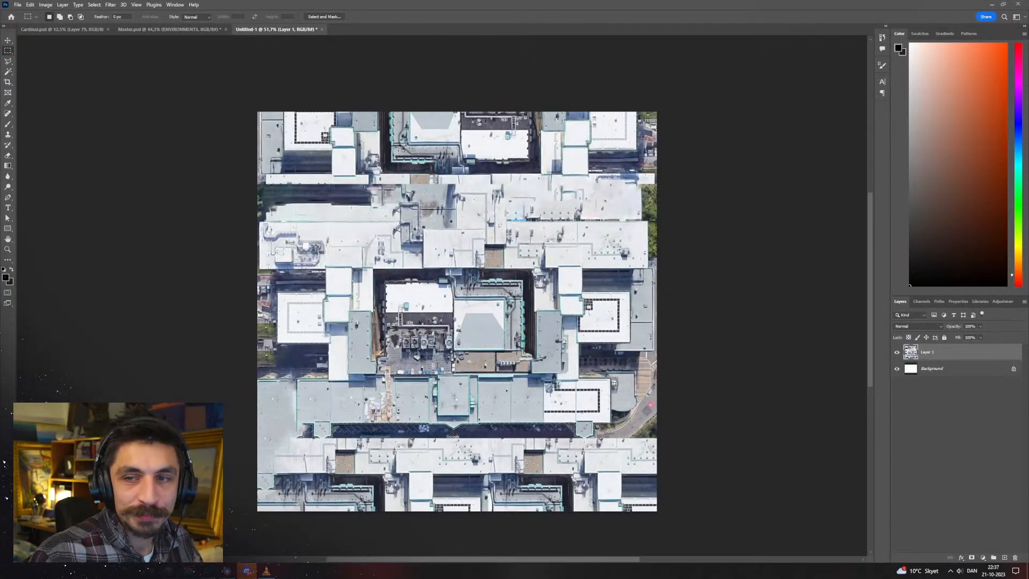
# Open Image0003.png as a new Photoshop document, and load Layer 1's opaque pixels as a selection
pyautogui.moveTo(554, 131); pyautogui.dragTo(407, 35)
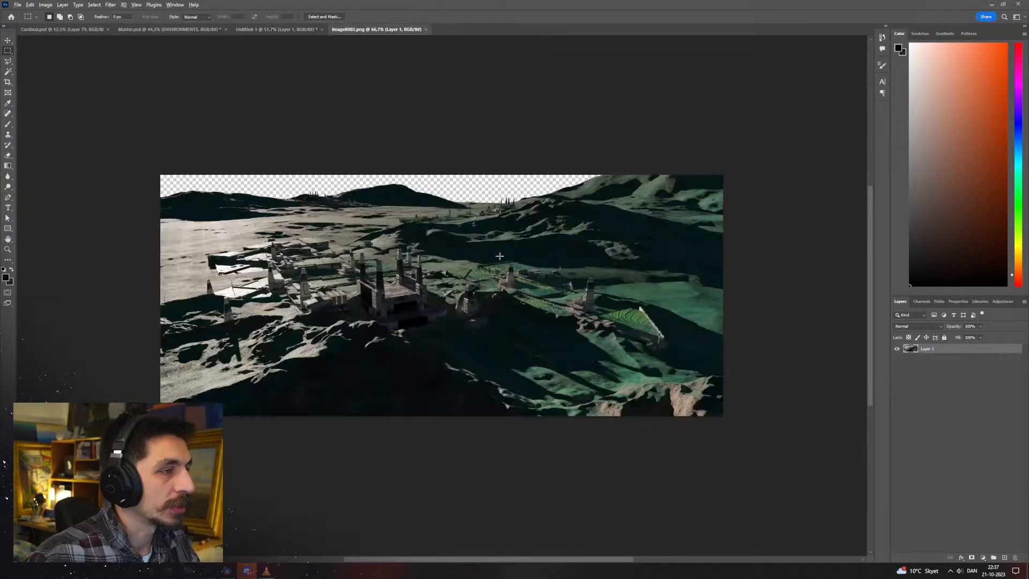
pyautogui.keyDown('alt'); pyautogui.scroll(2, 499, 256); pyautogui.keyUp('alt')
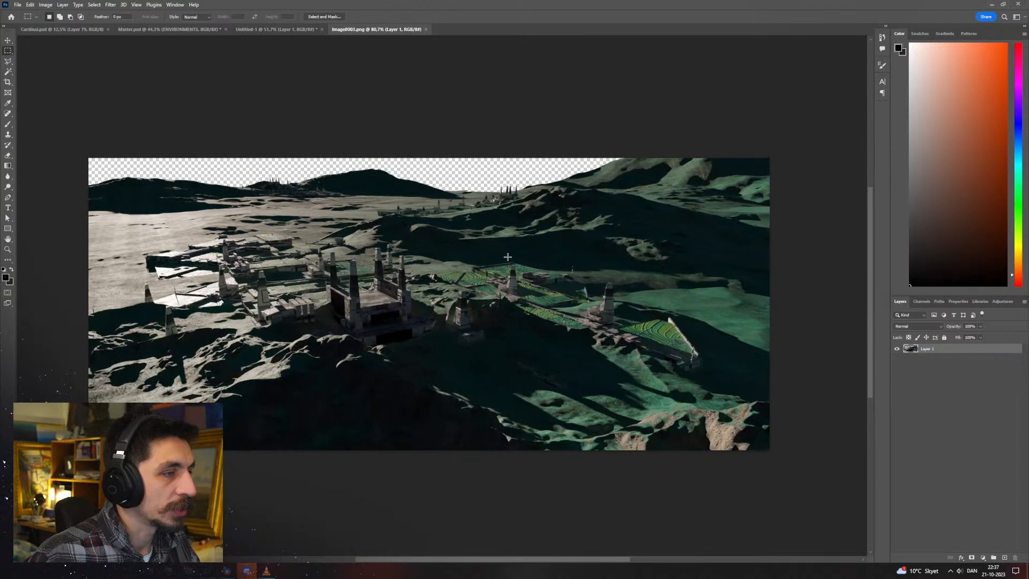
pyautogui.click(911, 355)
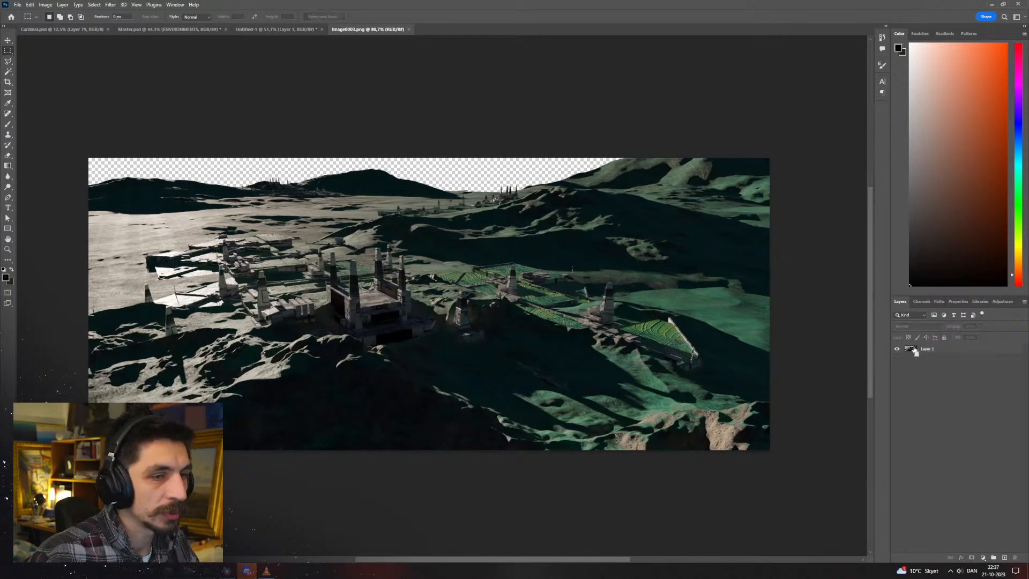
pyautogui.keyDown('ctrl'); pyautogui.click(911, 349); pyautogui.keyUp('ctrl')
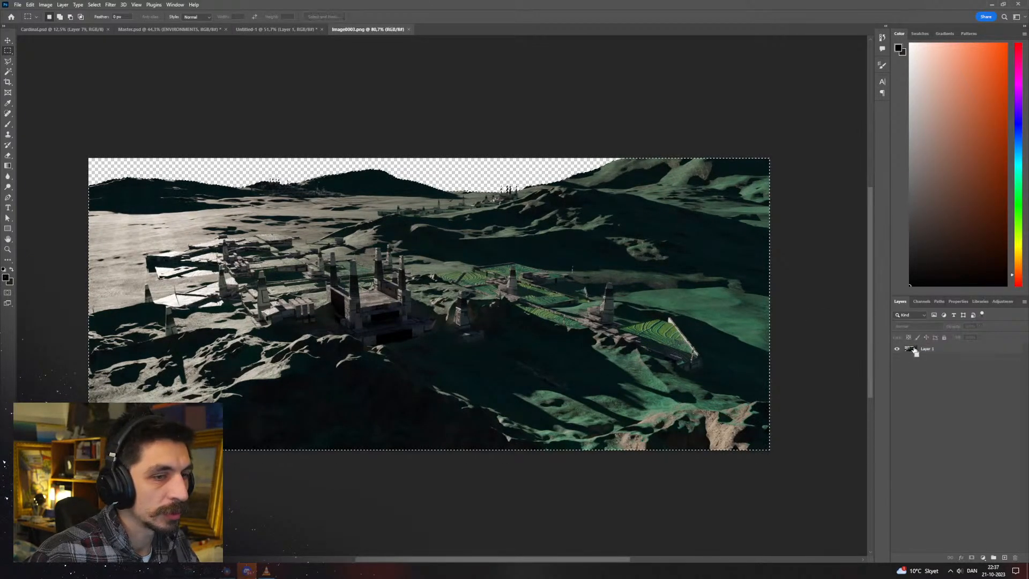
# Add an empty layer and a group masked by the selection, and move Layer 1 into the group
pyautogui.click(1004, 558)
pyautogui.click(994, 558)
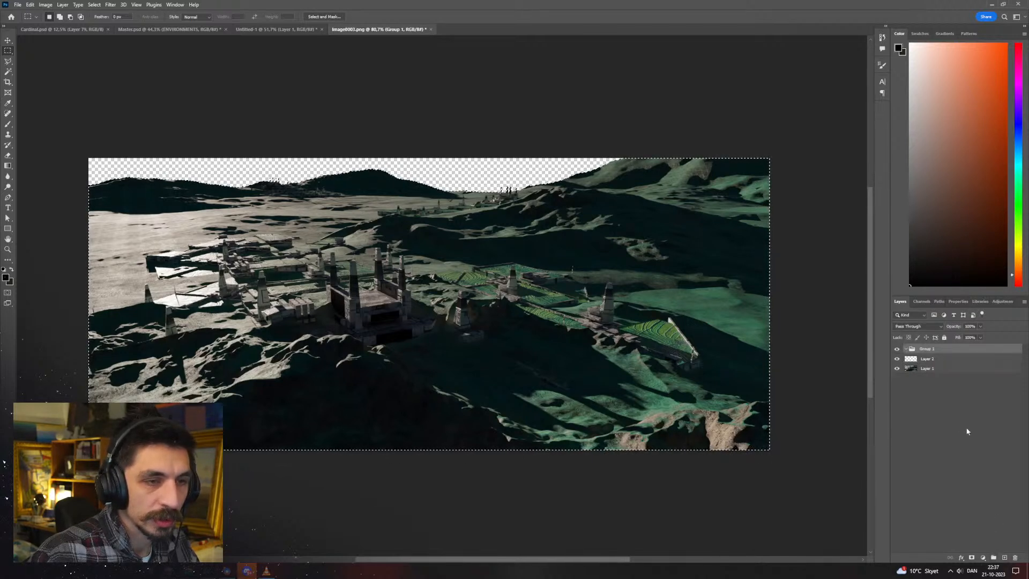
pyautogui.click(971, 557)
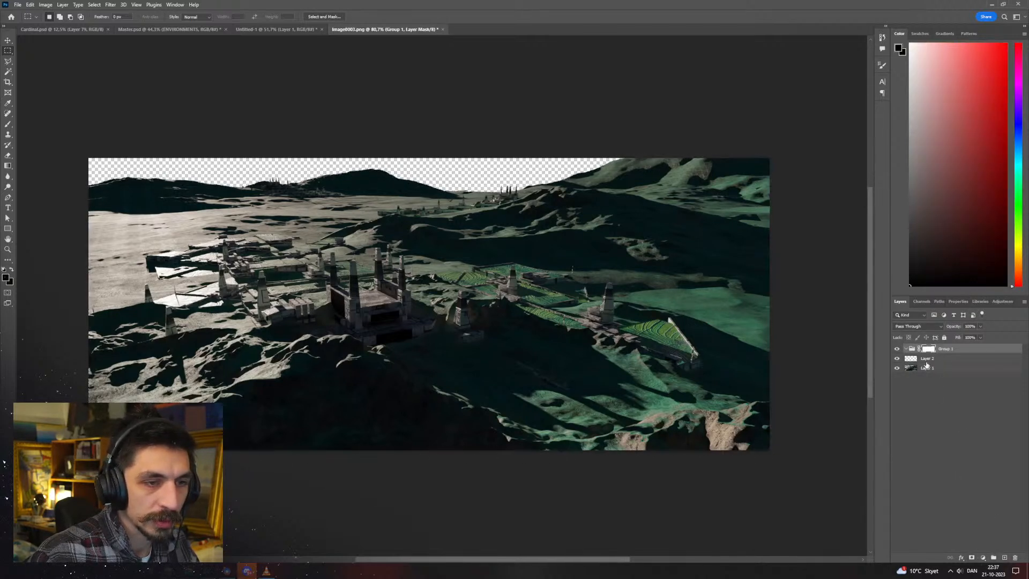
pyautogui.moveTo(927, 367); pyautogui.dragTo(936, 349)
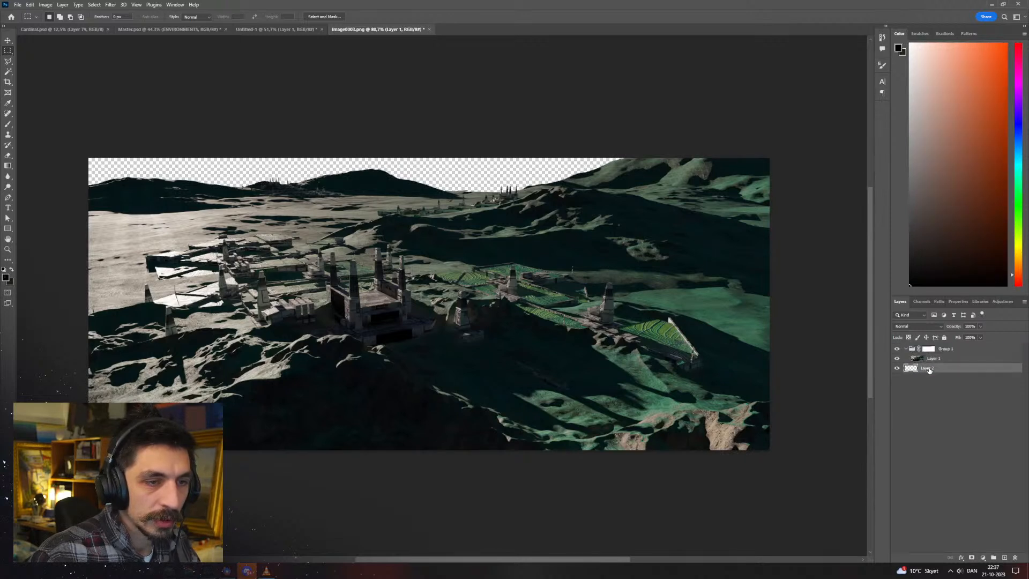
# Fill Layer 2 with a grey tone sampled from the distant terrain as the sky background
pyautogui.press('b')
pyautogui.keyDown('alt'); pyautogui.click(395, 203); pyautogui.keyUp('alt')
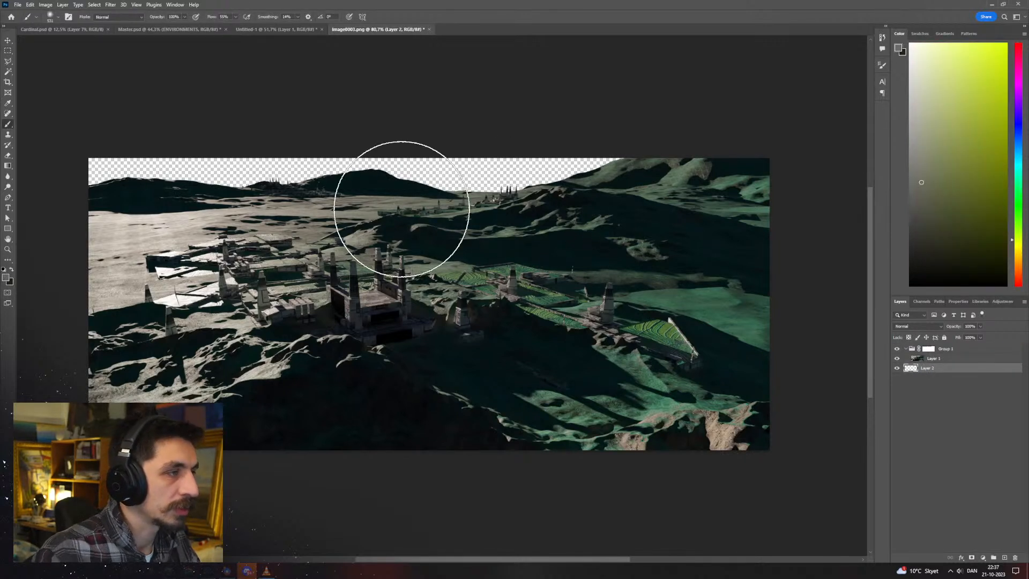
pyautogui.hotkey('shift', 'F5')
pyautogui.press('Return')
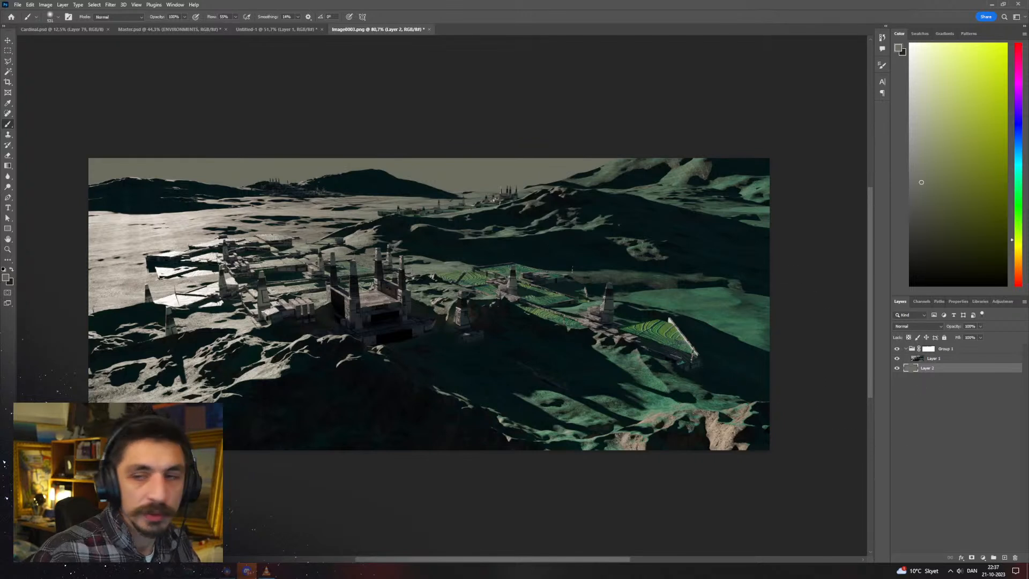
# Place Mist0003.png in the document at full canvas size, and move its layer above Group 1
pyautogui.moveTo(1028, 329); pyautogui.dragTo(760, 328)
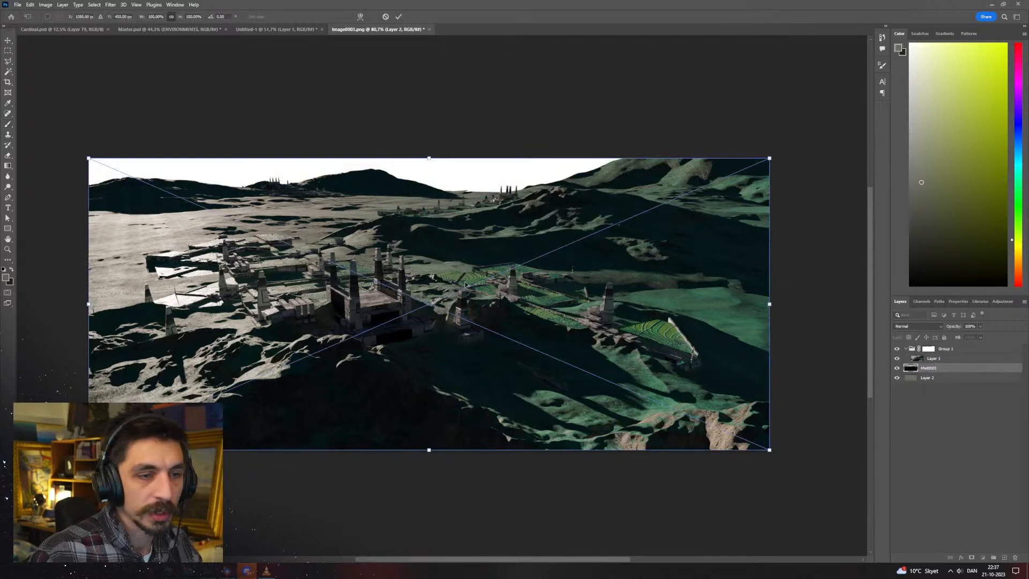
pyautogui.press('Return')
pyautogui.moveTo(936, 369); pyautogui.dragTo(944, 345)
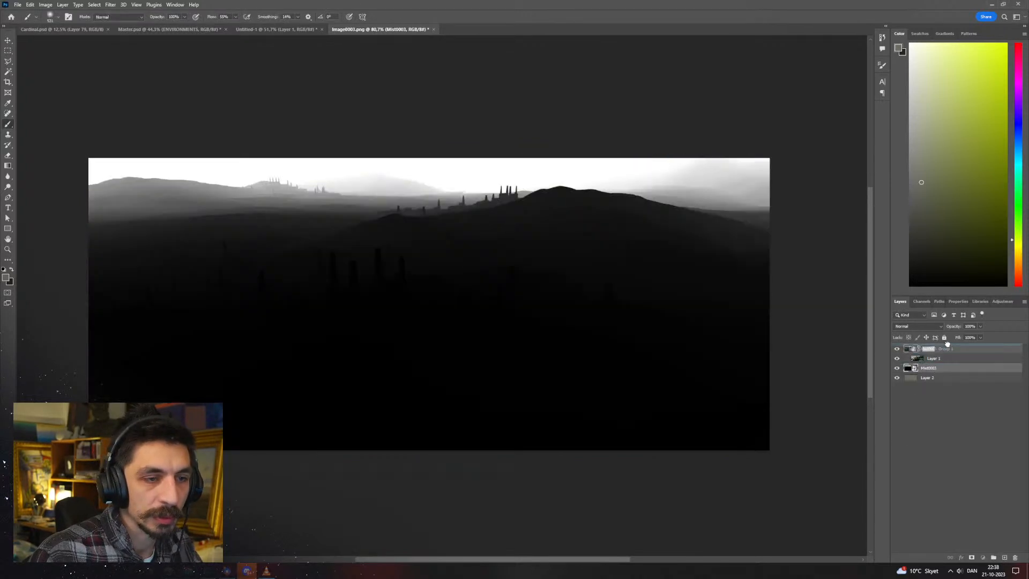
# Place the Crypto_OBJ0003, Crypto_MAT0003 and DiffDir0003 images as layers above the mist layer
pyautogui.moveTo(1028, 289); pyautogui.dragTo(482, 267)
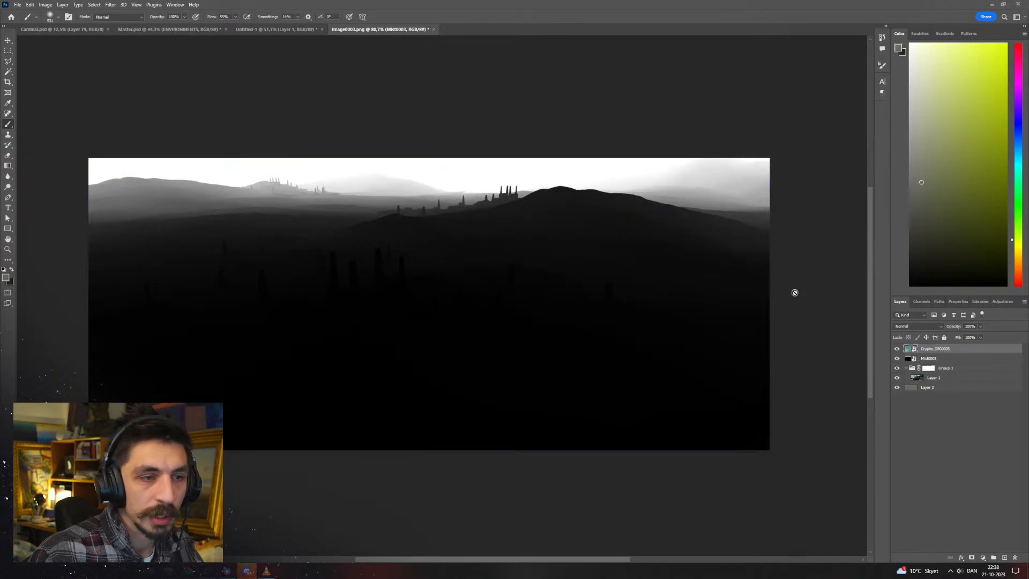
pyautogui.moveTo(1028, 289); pyautogui.dragTo(510, 265)
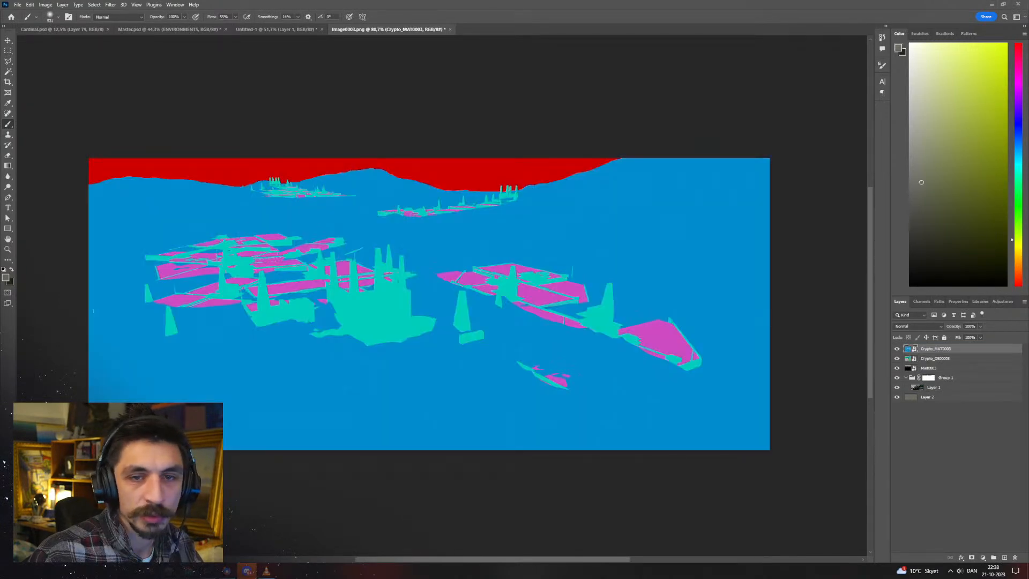
pyautogui.press('Return')
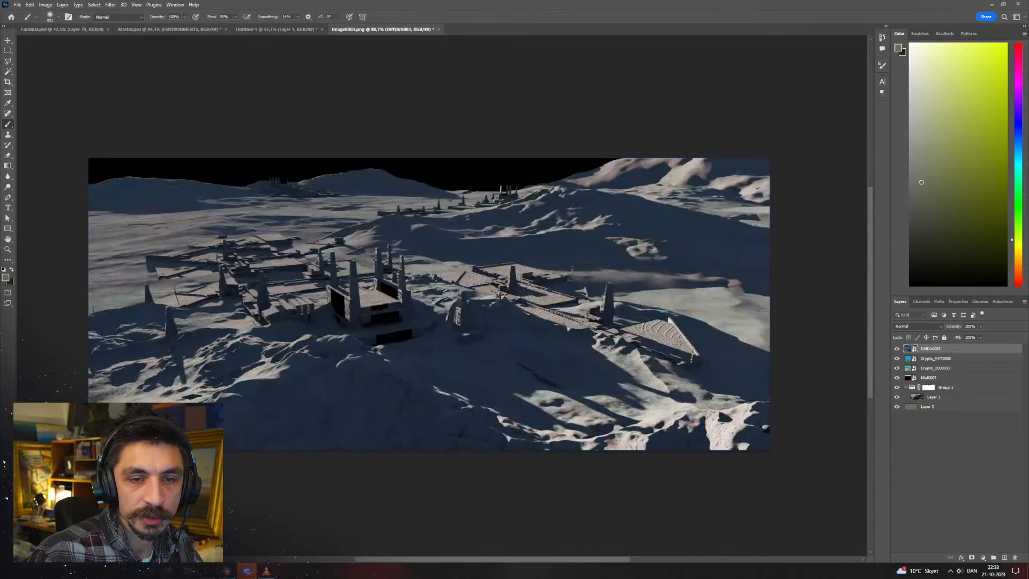
# Place the Normal0003 image as the uppermost layer, and hide all five render pass layers from Normal0003 down to Mist0003
pyautogui.moveTo(1028, 289); pyautogui.dragTo(464, 280)
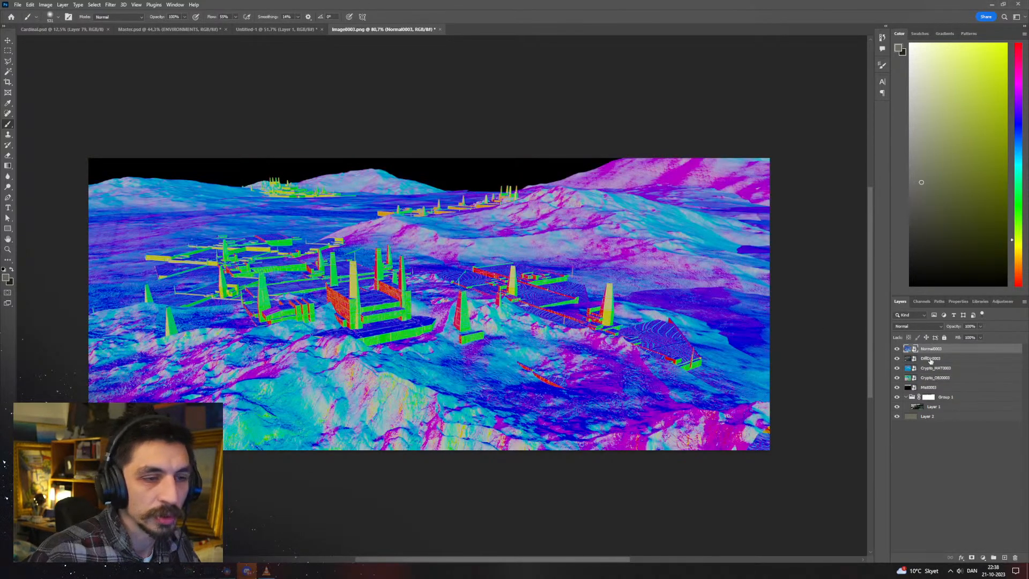
pyautogui.keyDown('shift'); pyautogui.click(937, 388); pyautogui.keyUp('shift')
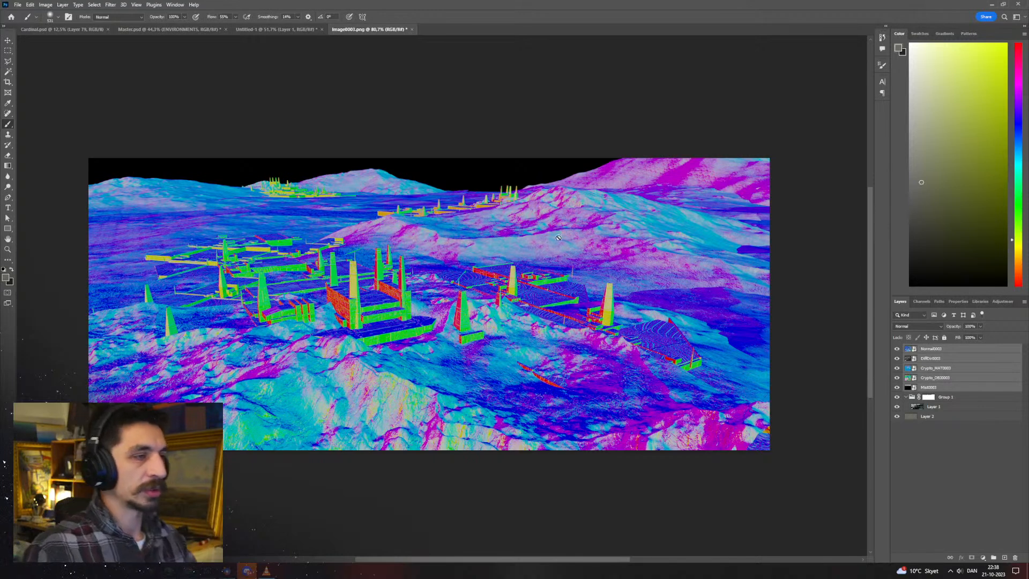
pyautogui.keyDown('alt'); pyautogui.scroll(-1, 512, 271); pyautogui.keyUp('alt')
pyautogui.keyDown('alt'); pyautogui.scroll(1, 528, 290); pyautogui.keyUp('alt')
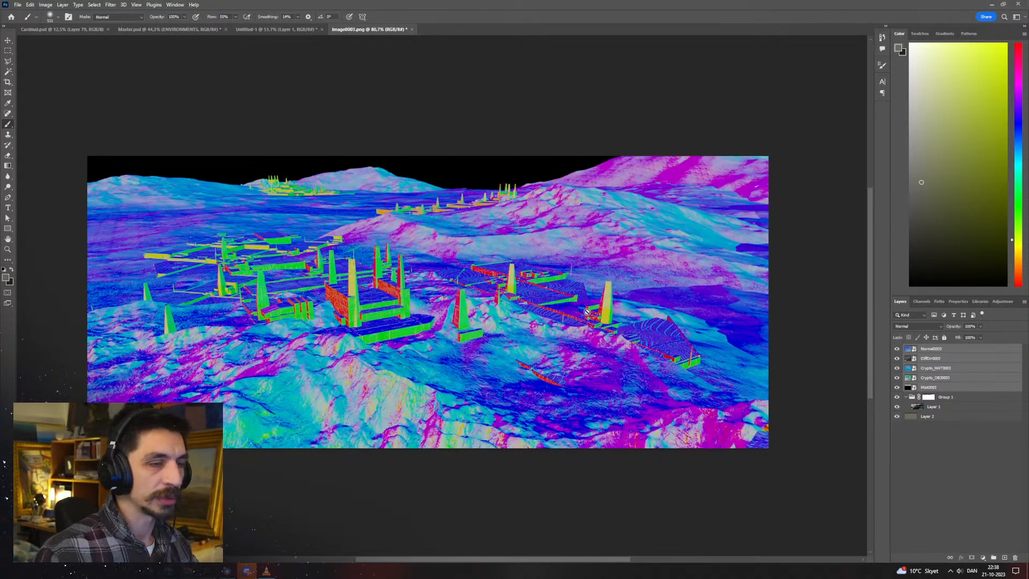
pyautogui.moveTo(626, 318); pyautogui.dragTo(664, 320)
pyautogui.click(900, 387)
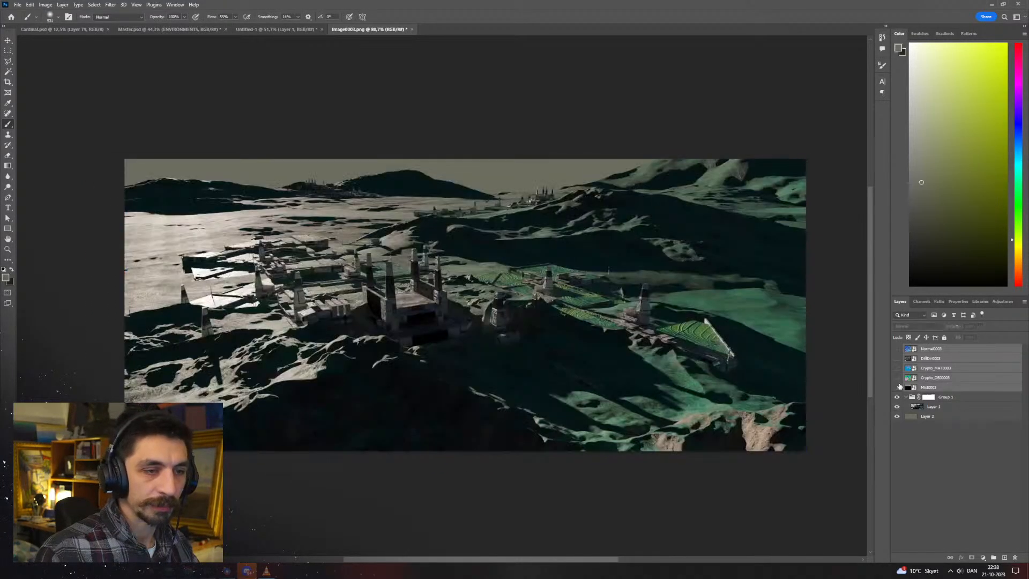
pyautogui.click(899, 387)
pyautogui.click(897, 388)
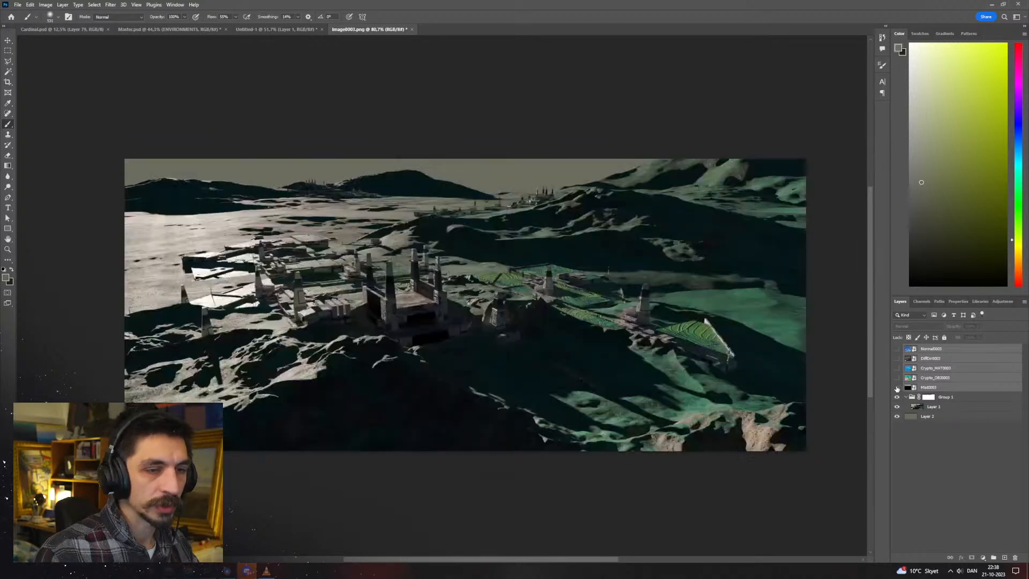
# On Layer 2, brush a lighter tone sampled from the sunlit plain into the sky along the distant horizon
pyautogui.click(928, 387)
pyautogui.click(920, 417)
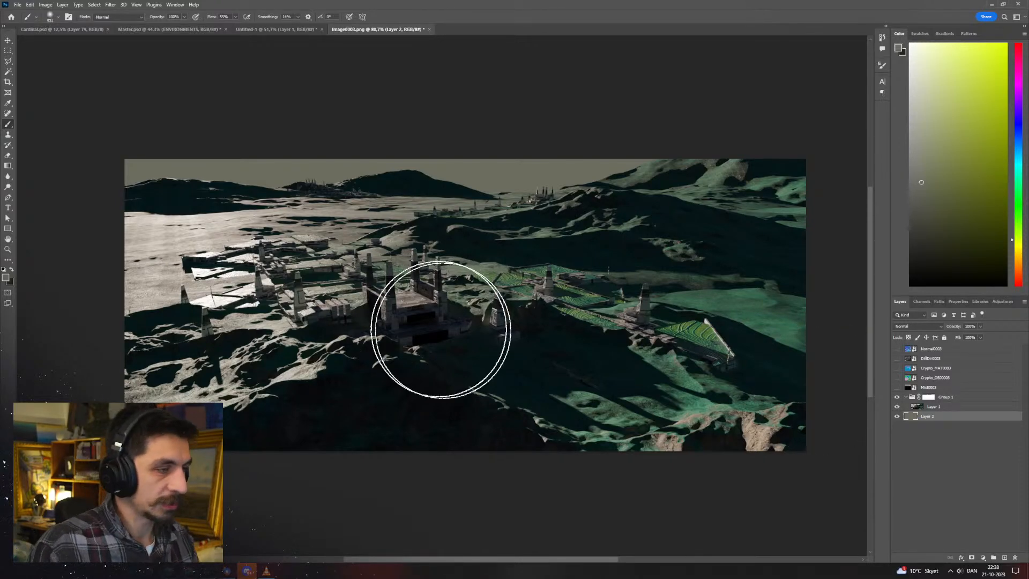
pyautogui.press('z')
pyautogui.moveTo(527, 294)
pyautogui.keyDown('ctrl'); pyautogui.mouseDown()
pyautogui.moveTo(483, 293)
pyautogui.moveTo(504, 293)
pyautogui.mouseUp(); pyautogui.keyUp('ctrl')
pyautogui.keyDown('ctrl'); pyautogui.moveTo(519, 206); pyautogui.dragTo(541, 207); pyautogui.keyUp('ctrl')
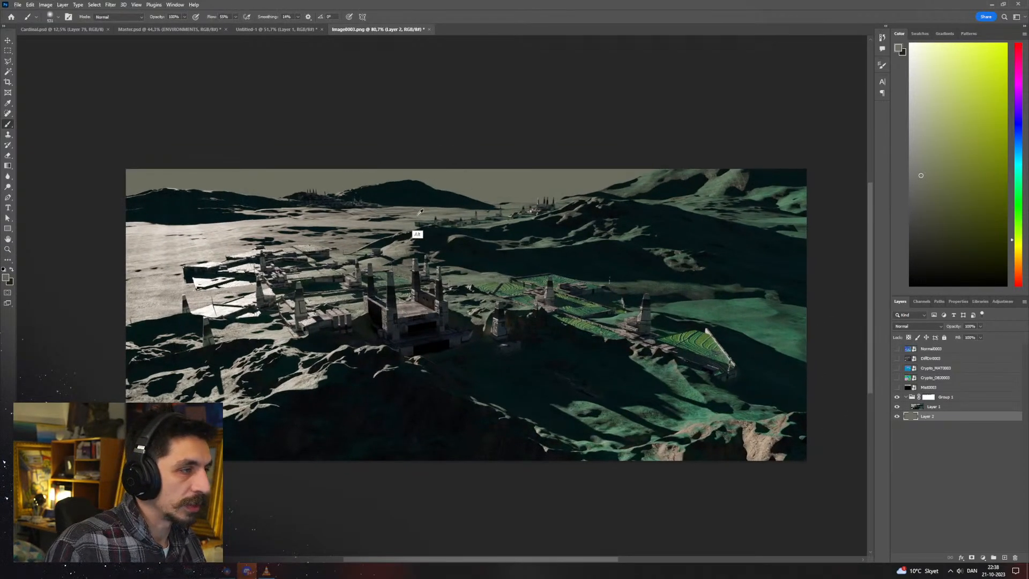
pyautogui.keyDown('alt'); pyautogui.moveTo(416, 230); pyautogui.dragTo(366, 227, button='right'); pyautogui.keyUp('alt')
pyautogui.keyDown('alt'); pyautogui.click(201, 232); pyautogui.keyUp('alt')
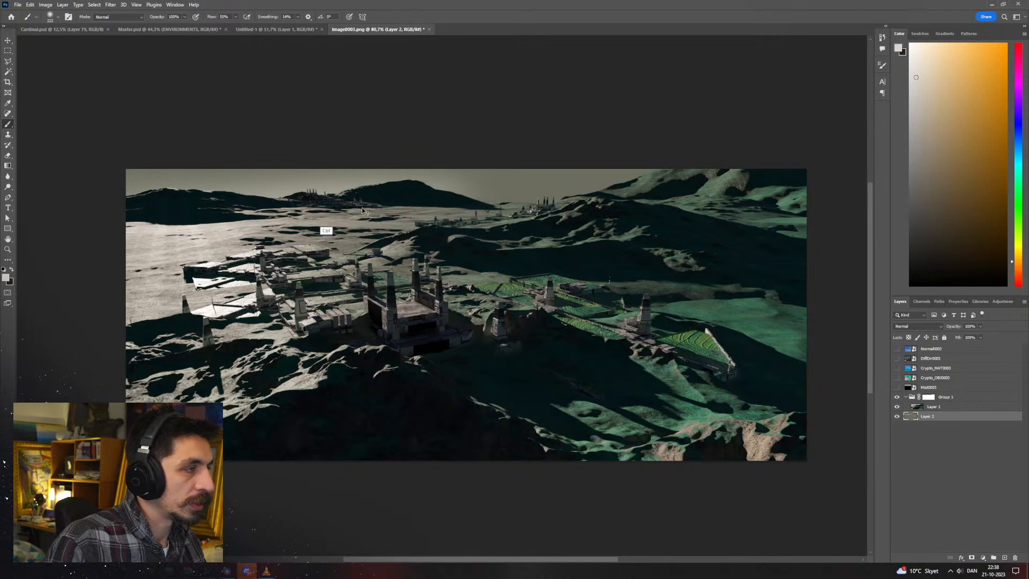
# Paint the upper sky on Layer 2 with a muted blue and go over it with a muted teal
pyautogui.moveTo(1010, 131); pyautogui.dragTo(1011, 150)
pyautogui.click(932, 110)
pyautogui.keyDown('alt'); pyautogui.moveTo(544, 156); pyautogui.dragTo(532, 156, button='right'); pyautogui.keyUp('alt')
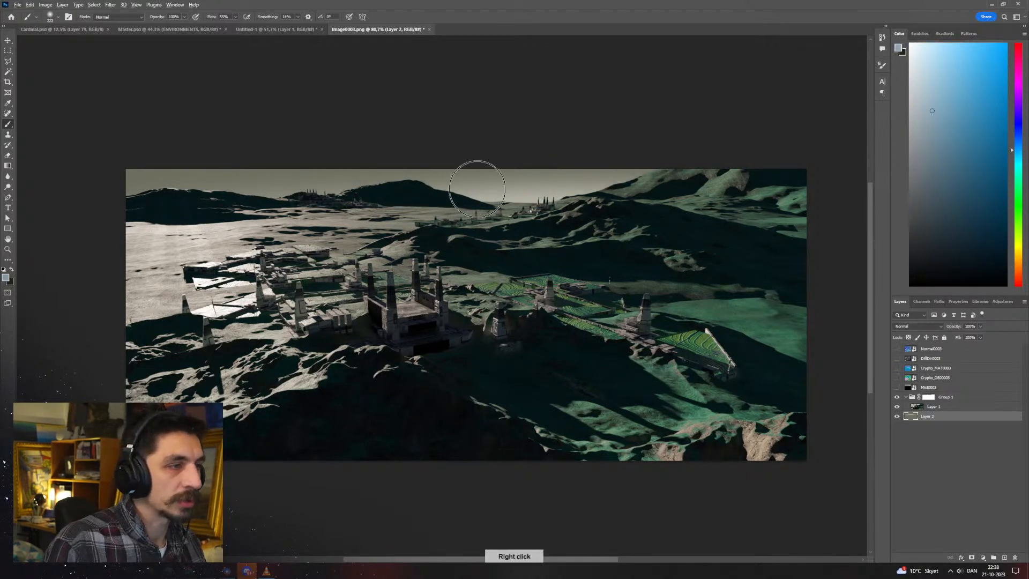
pyautogui.moveTo(478, 183)
pyautogui.keyDown('alt'); pyautogui.mouseDown(button='right')
pyautogui.moveTo(471, 190)
pyautogui.moveTo(481, 191)
pyautogui.mouseUp(button='right'); pyautogui.keyUp('alt')
pyautogui.moveTo(716, 161); pyautogui.dragTo(68, 161)
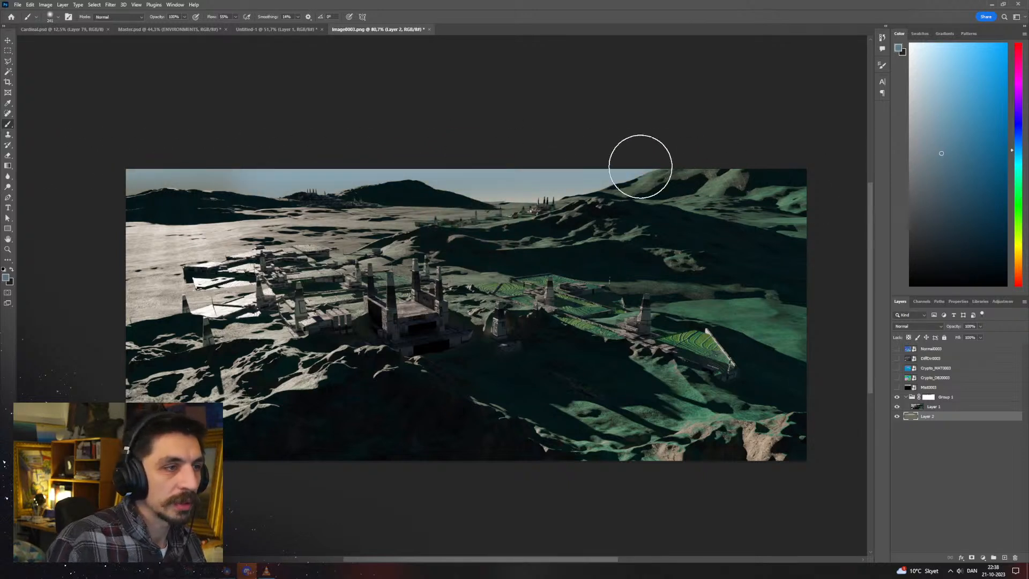
pyautogui.click(1020, 166)
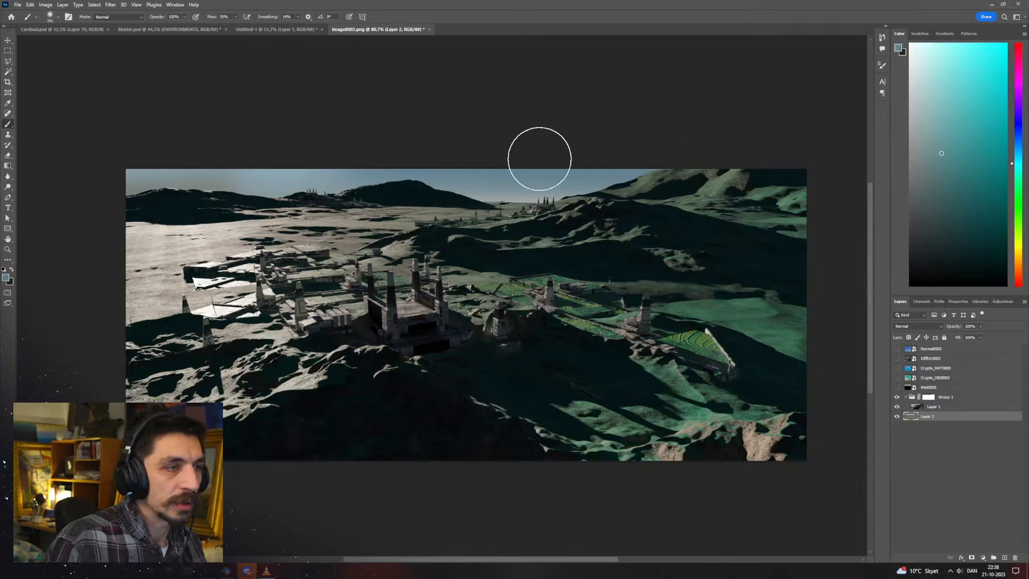
pyautogui.moveTo(662, 168); pyautogui.dragTo(156, 168)
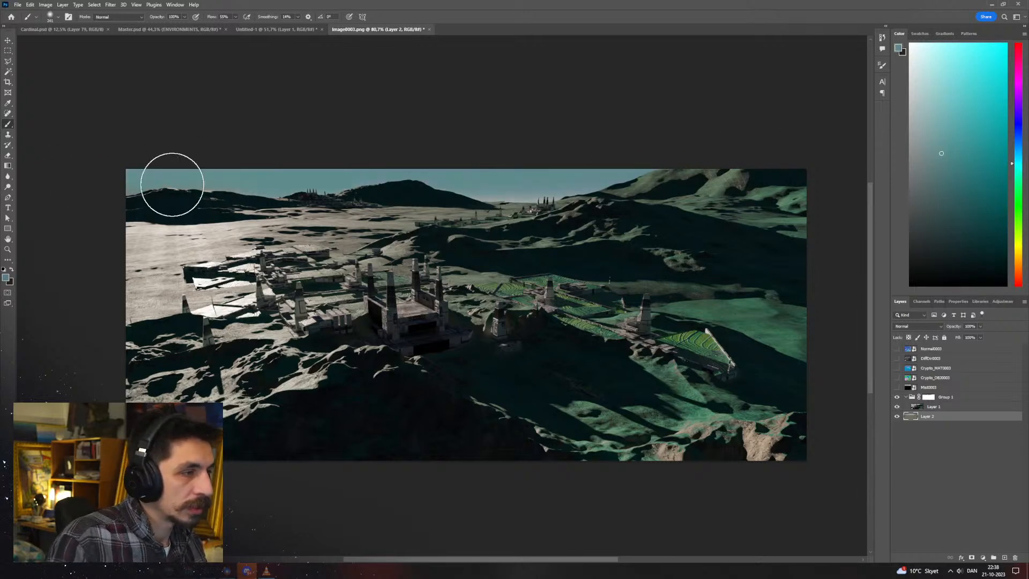
# Brighten the sky just above the horizon on Layer 2 with a soft near-white stroke
pyautogui.press('z')
pyautogui.moveTo(445, 224)
pyautogui.mouseDown()
pyautogui.moveTo(406, 250)
pyautogui.moveTo(502, 242)
pyautogui.mouseUp()
pyautogui.press('f')
pyautogui.press('f')
pyautogui.press('b')
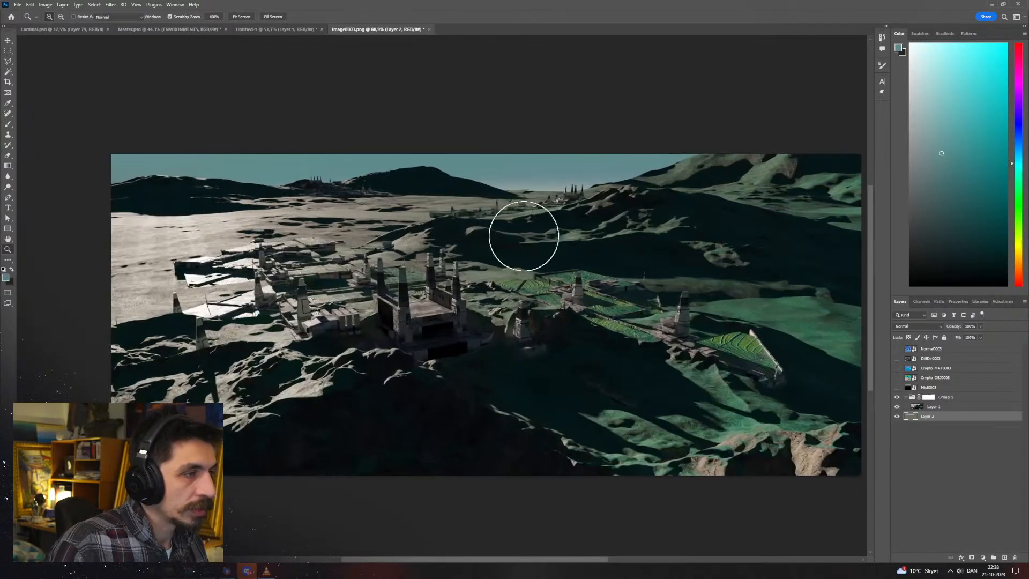
pyautogui.moveTo(923, 151); pyautogui.dragTo(910, 62)
pyautogui.moveTo(707, 186); pyautogui.dragTo(336, 214)
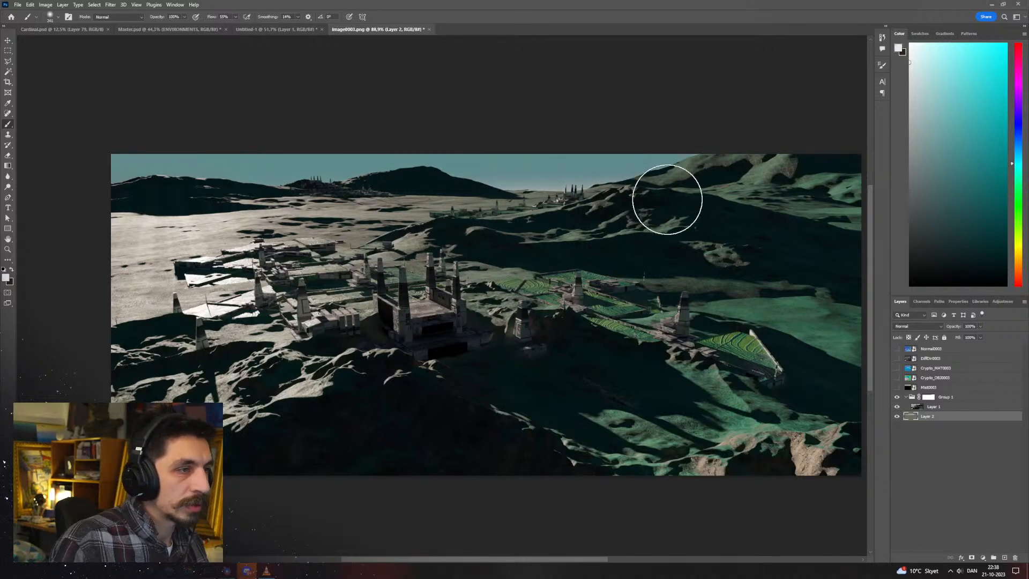
# Try to paint a soft haze band along the horizon on Layer 2 with tones sampled from the distant terrain
pyautogui.keyDown('alt'); pyautogui.click(541, 199); pyautogui.keyUp('alt')
pyautogui.keyDown('alt'); pyautogui.moveTo(531, 197); pyautogui.dragTo(442, 189, button='right'); pyautogui.keyUp('alt')
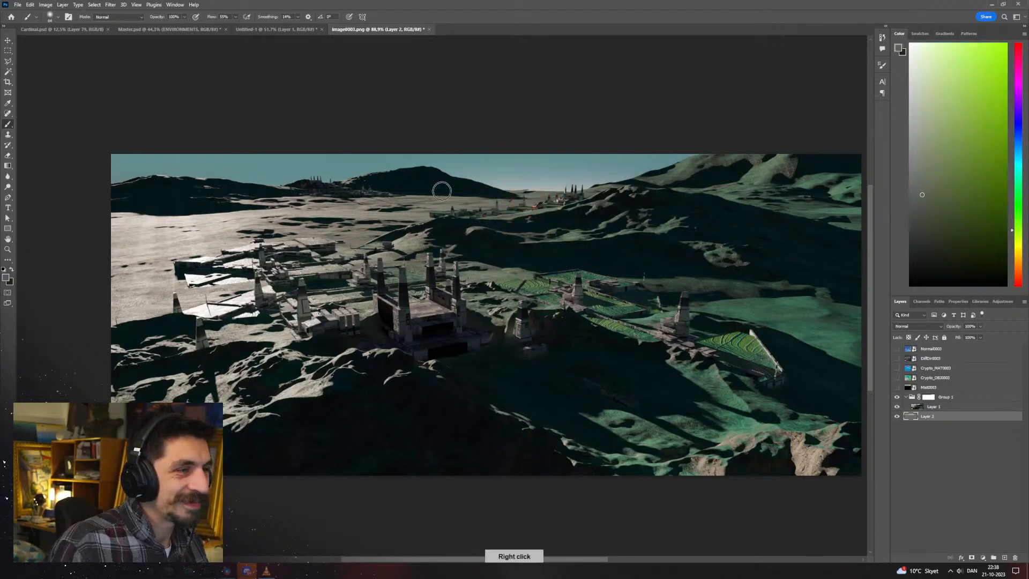
pyautogui.keyDown('alt'); pyautogui.moveTo(581, 200); pyautogui.dragTo(574, 204, button='right'); pyautogui.keyUp('alt')
pyautogui.keyDown('alt'); pyautogui.click(401, 197); pyautogui.keyUp('alt')
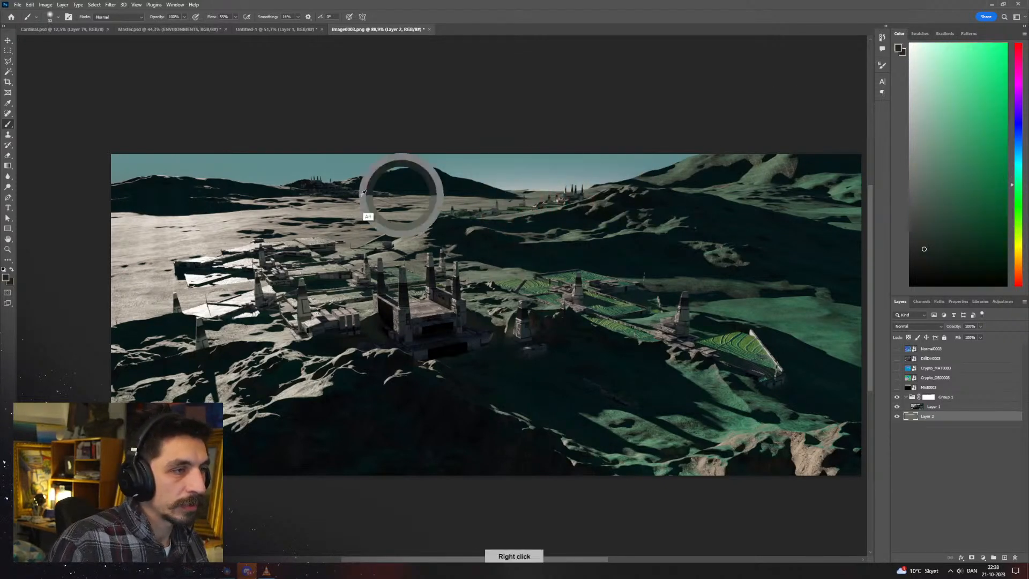
pyautogui.keyDown('alt'); pyautogui.click(536, 198); pyautogui.keyUp('alt')
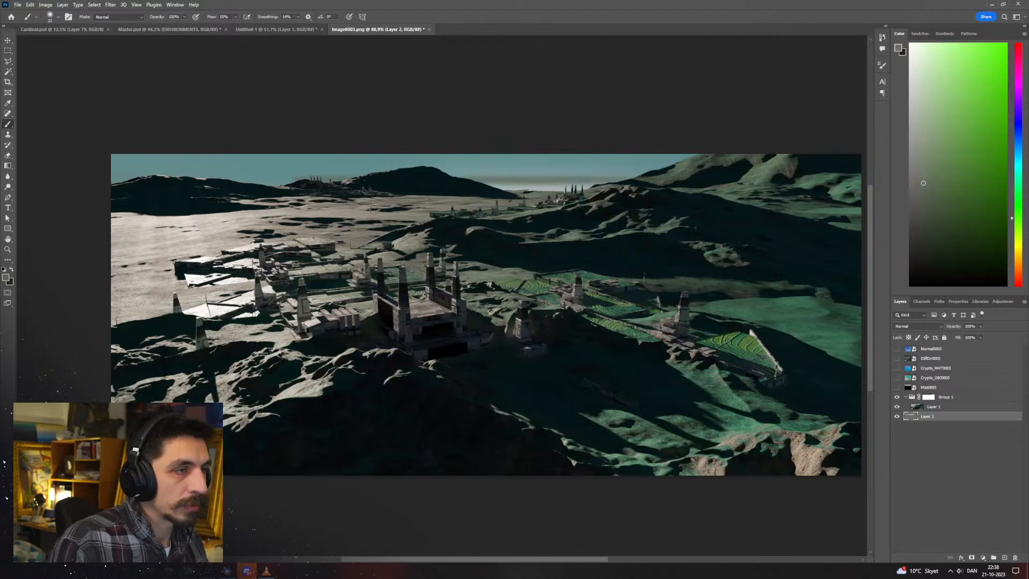
pyautogui.rightClick(532, 209)
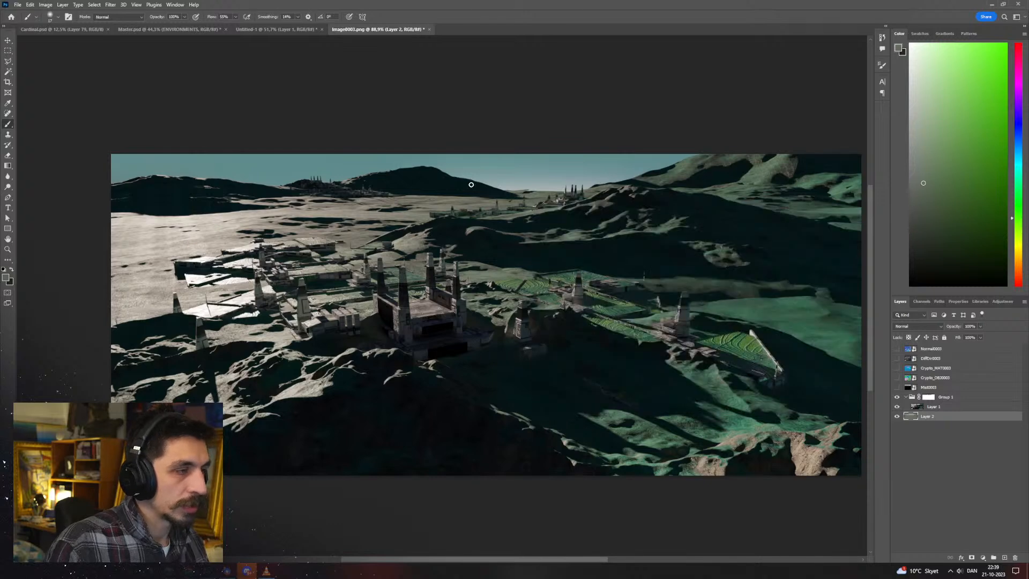
# Choose a small hard rectangular brush and paint a straight distant horizon strip across Layer 2 in sampled terrain tones
pyautogui.rightClick(519, 252)
pyautogui.click(634, 390)
pyautogui.press('Return')
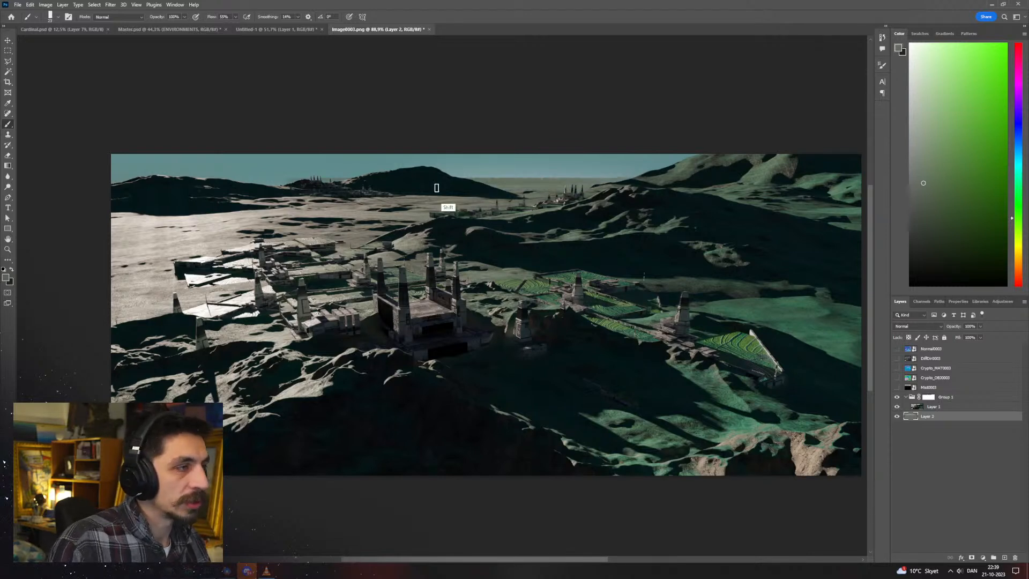
pyautogui.keyDown('shift'); pyautogui.moveTo(304, 182); pyautogui.dragTo(1, 236); pyautogui.keyUp('shift')
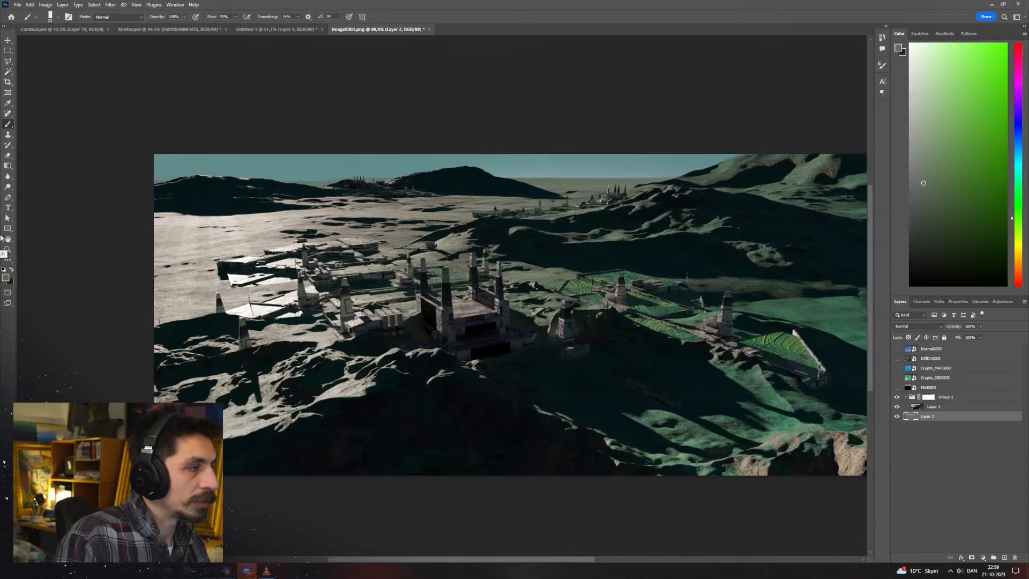
pyautogui.keyDown('alt'); pyautogui.click(336, 214); pyautogui.keyUp('alt')
pyautogui.keyDown('shift'); pyautogui.moveTo(333, 183); pyautogui.dragTo(10, 214); pyautogui.keyUp('shift')
pyautogui.moveTo(152, 180)
pyautogui.keyDown('shift'); pyautogui.mouseDown()
pyautogui.moveTo(489, 170)
pyautogui.moveTo(655, 189)
pyautogui.mouseUp(); pyautogui.keyUp('shift')
# Refine the far horizon strip with straight strokes in warm and greenish grey tones sampled along it
pyautogui.keyDown('alt'); pyautogui.click(611, 182); pyautogui.keyUp('alt')
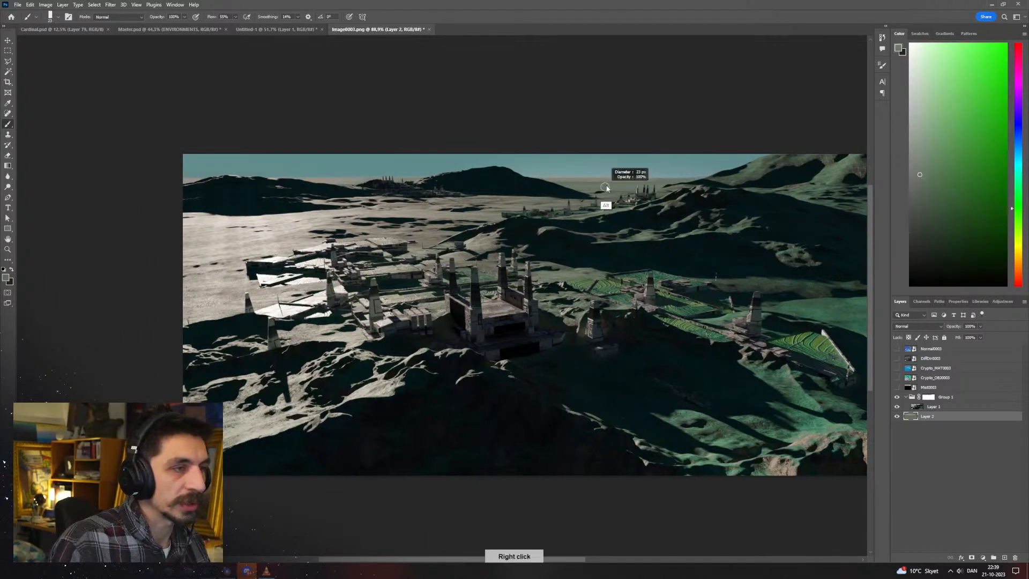
pyautogui.keyDown('alt'); pyautogui.click(560, 181); pyautogui.keyUp('alt')
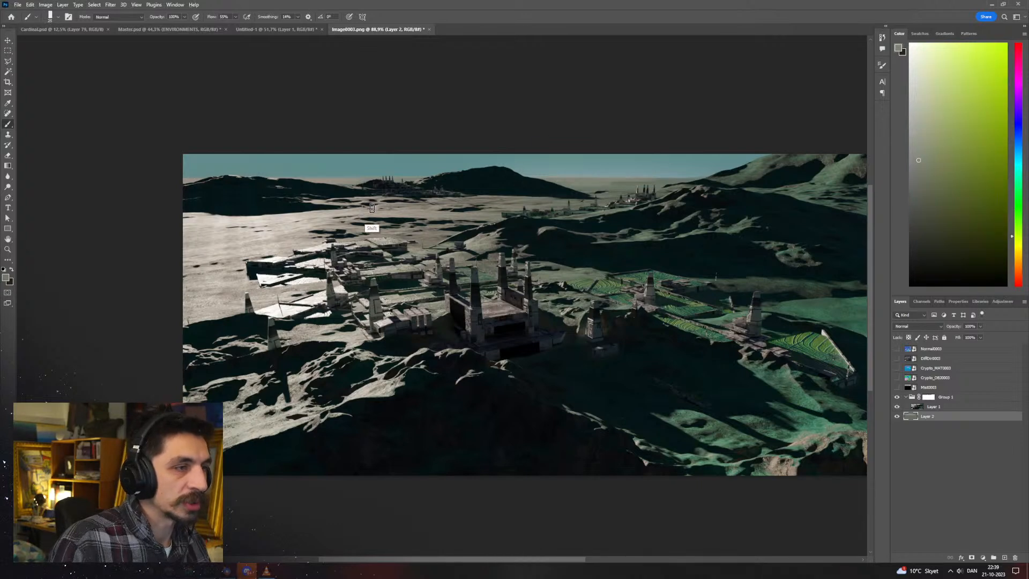
pyautogui.keyDown('alt'); pyautogui.click(615, 180); pyautogui.keyUp('alt')
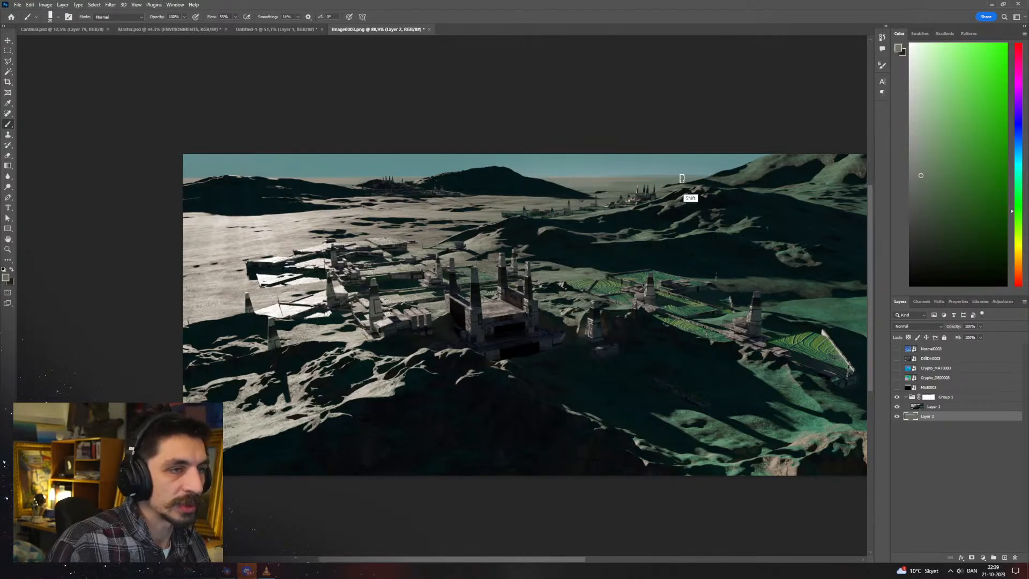
pyautogui.keyDown('alt'); pyautogui.click(334, 182); pyautogui.keyUp('alt')
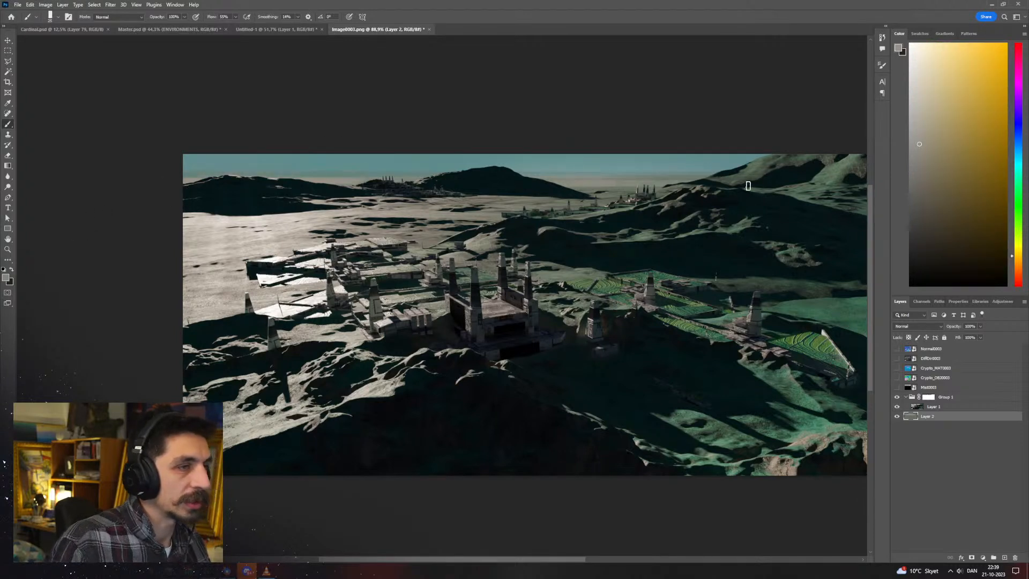
pyautogui.keyDown('alt'); pyautogui.click(320, 179); pyautogui.keyUp('alt')
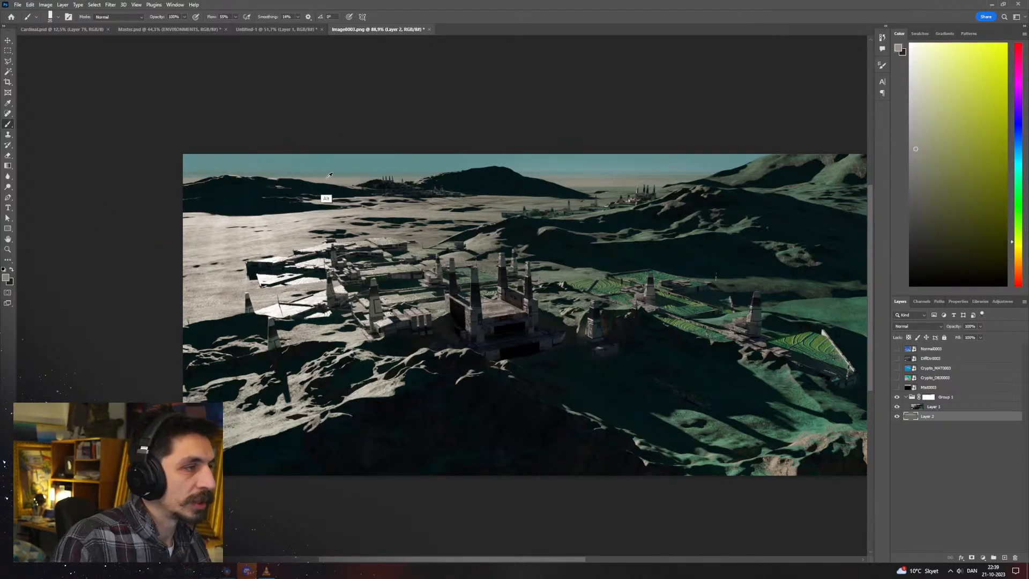
pyautogui.keyDown('shift'); pyautogui.moveTo(333, 176); pyautogui.dragTo(224, 184); pyautogui.keyUp('shift')
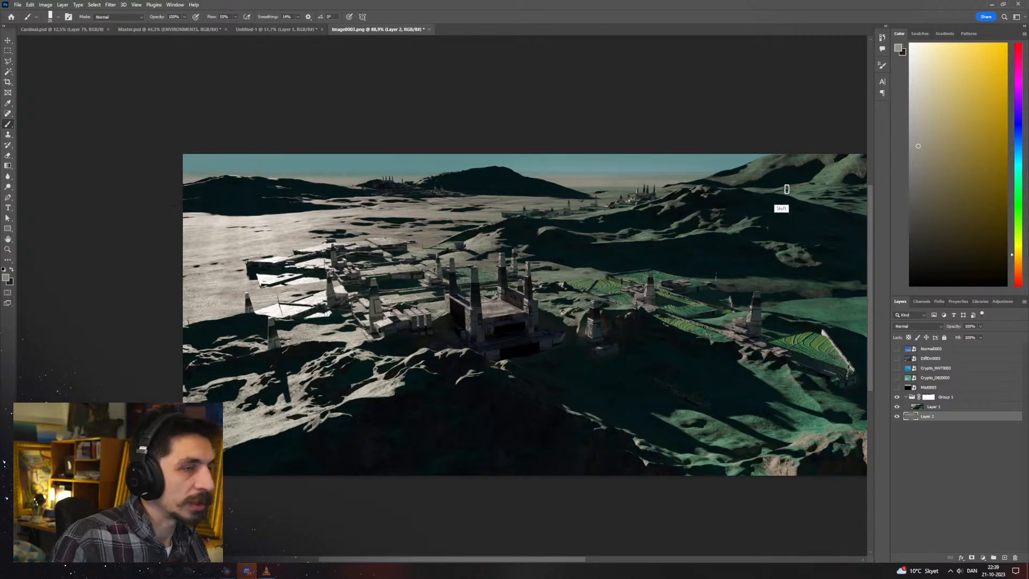
pyautogui.keyDown('alt'); pyautogui.click(622, 189); pyautogui.keyUp('alt')
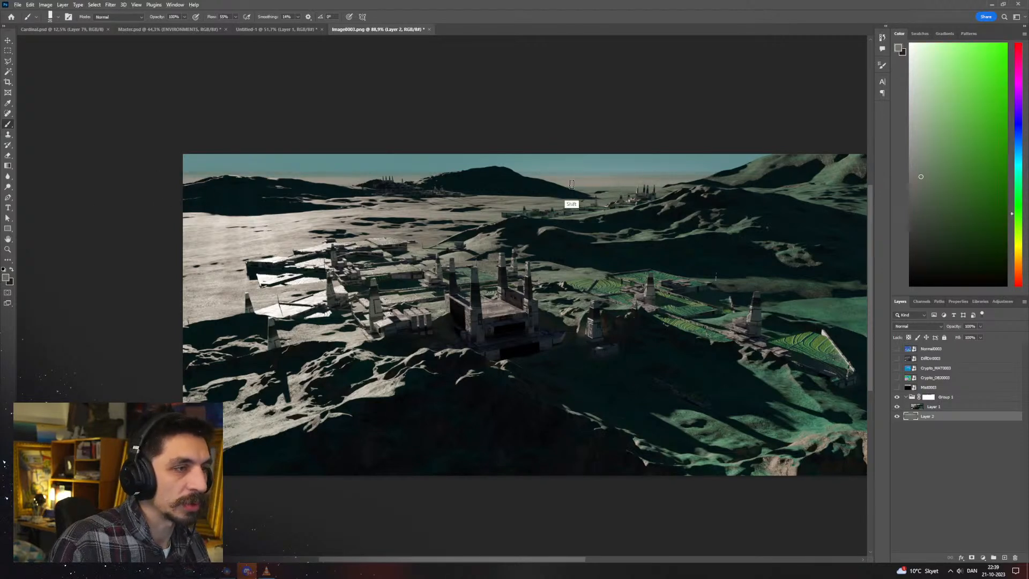
pyautogui.keyDown('shift'); pyautogui.moveTo(680, 184); pyautogui.dragTo(456, 194); pyautogui.keyUp('shift')
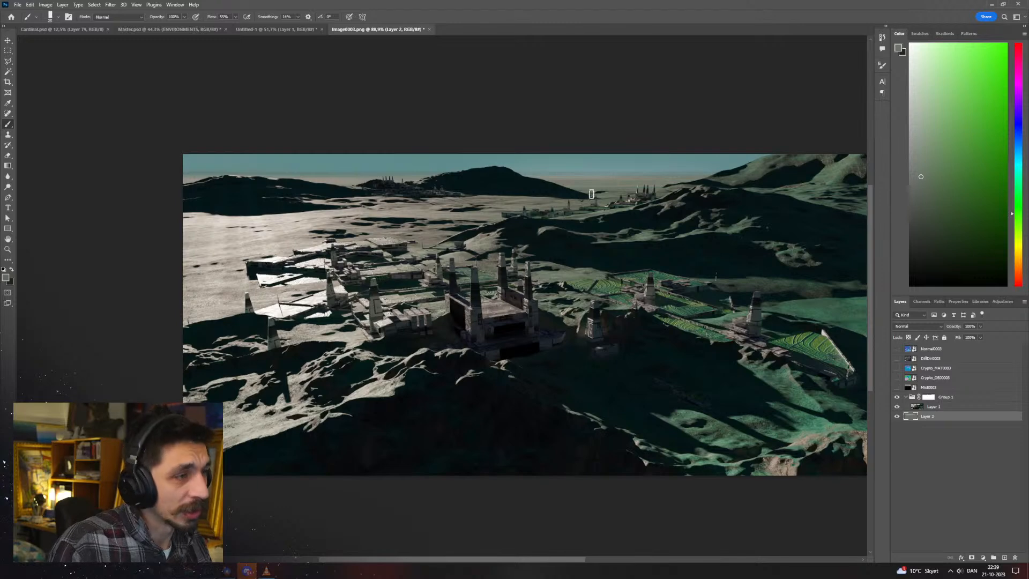
# Paint near-white cloud streaks along the upper edge of the sky with a slightly larger brush, and undo the last strokes
pyautogui.moveTo(423, 234)
pyautogui.keyDown('ctrl'); pyautogui.mouseDown()
pyautogui.moveTo(394, 241)
pyautogui.moveTo(434, 239)
pyautogui.moveTo(425, 214)
pyautogui.moveTo(437, 215)
pyautogui.mouseUp(); pyautogui.keyUp('ctrl')
pyautogui.hotkey('ctrl', 'shift', 'h')
pyautogui.hotkey('ctrl', 'shift', 'h')
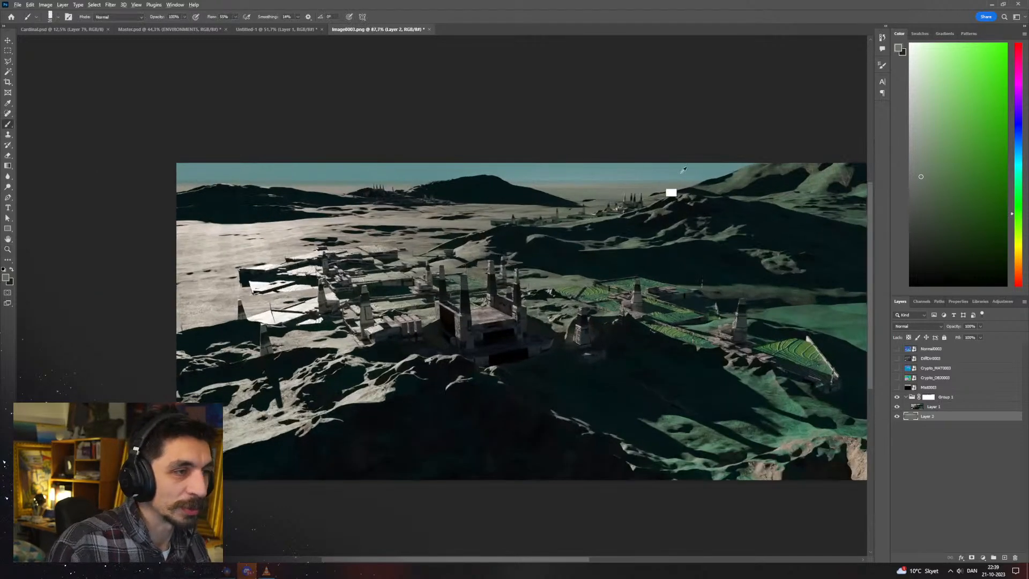
pyautogui.keyDown('alt'); pyautogui.moveTo(681, 172); pyautogui.dragTo(697, 172, button='right'); pyautogui.keyUp('alt')
pyautogui.moveTo(763, 173)
pyautogui.mouseDown()
pyautogui.moveTo(665, 175)
pyautogui.moveTo(606, 155)
pyautogui.moveTo(818, 160)
pyautogui.moveTo(375, 168)
pyautogui.mouseUp()
pyautogui.hotkey('ctrl', 'z')
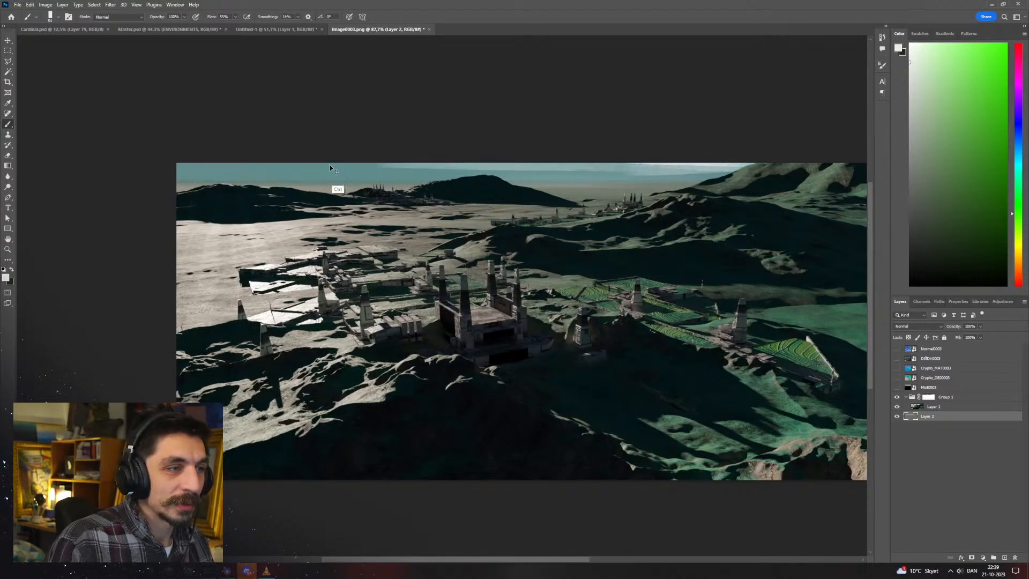
pyautogui.hotkey('ctrl', 'z')
pyautogui.hotkey('ctrl', 'z')
# Blend the cloud streaks into the upper sky with long strokes in pale teal tones sampled from them
pyautogui.keyDown('alt'); pyautogui.click(686, 168); pyautogui.keyUp('alt')
pyautogui.moveTo(744, 171); pyautogui.dragTo(491, 161)
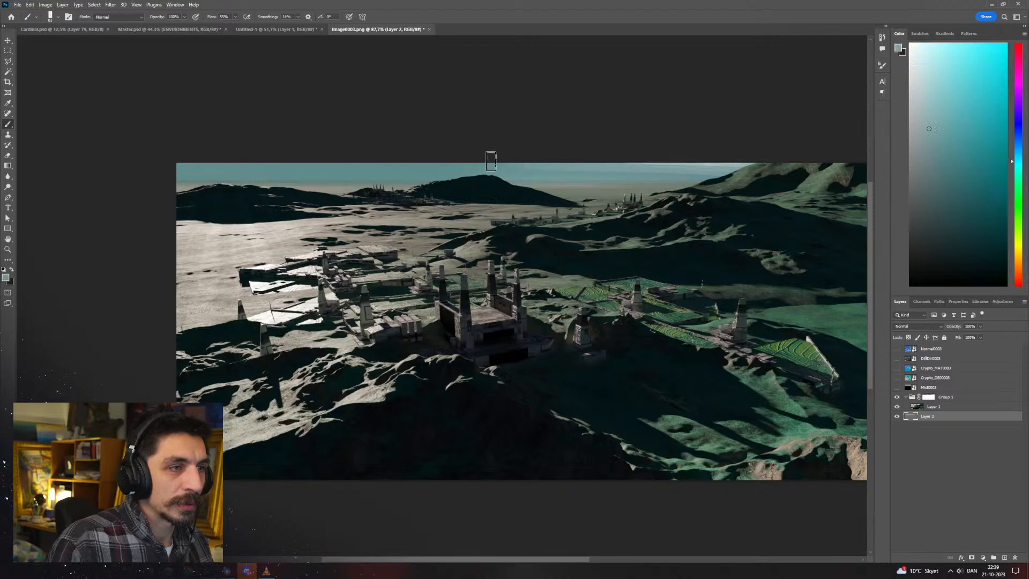
pyautogui.moveTo(697, 166); pyautogui.dragTo(366, 170)
pyautogui.keyDown('alt'); pyautogui.click(717, 166); pyautogui.keyUp('alt')
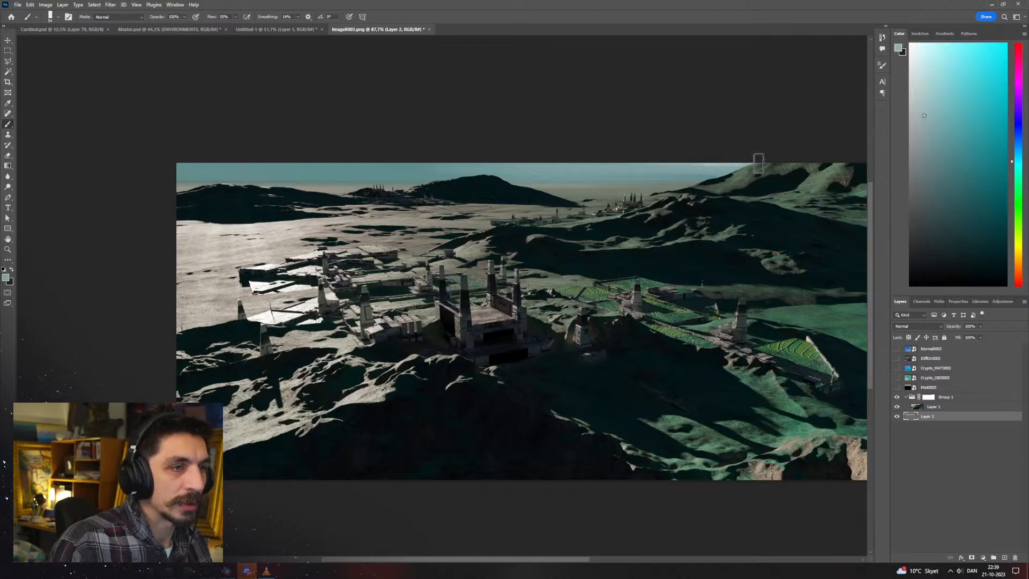
pyautogui.moveTo(753, 163); pyautogui.dragTo(311, 162)
# Select the entire Mist0003 pass, copy it, and hide the pass again
pyautogui.keyDown('ctrl'); pyautogui.moveTo(498, 214); pyautogui.dragTo(470, 236); pyautogui.keyUp('ctrl')
pyautogui.hotkey('ctrl', 'shift', 'h')
pyautogui.hotkey('ctrl', 'shift', 'h')
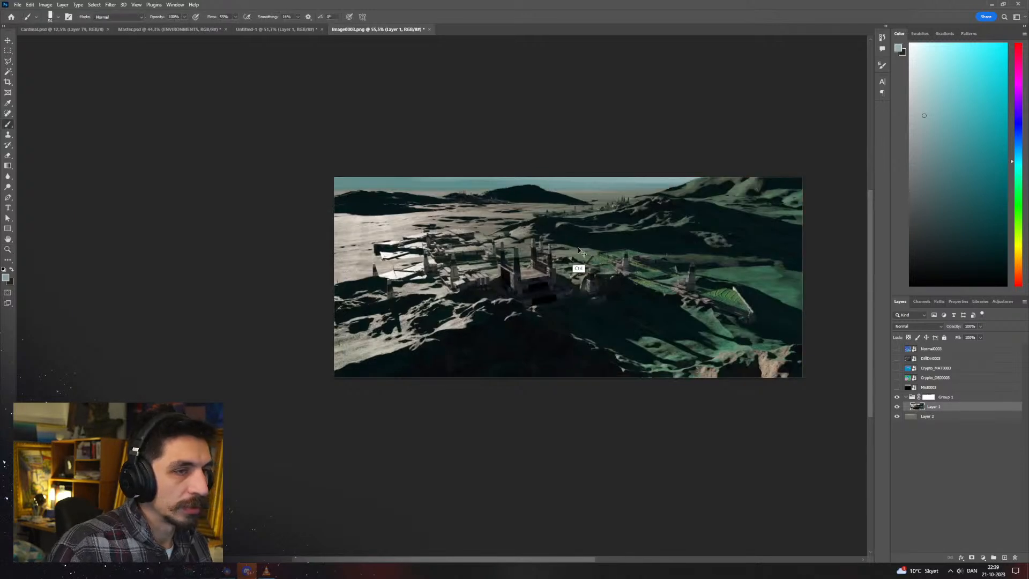
pyautogui.click(621, 242)
pyautogui.moveTo(616, 246)
pyautogui.mouseDown()
pyautogui.moveTo(562, 248)
pyautogui.moveTo(595, 250)
pyautogui.mouseUp()
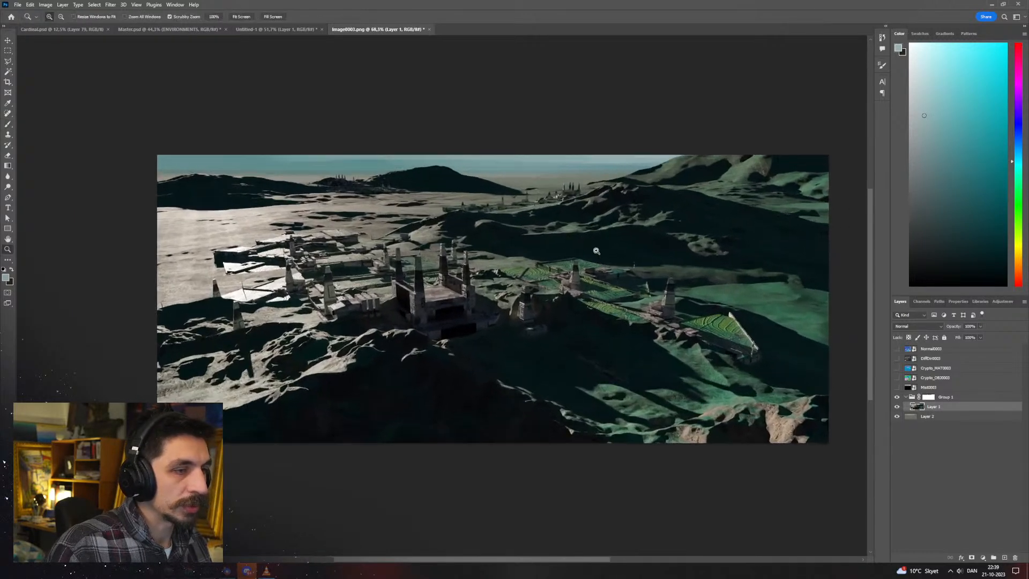
pyautogui.click(928, 388)
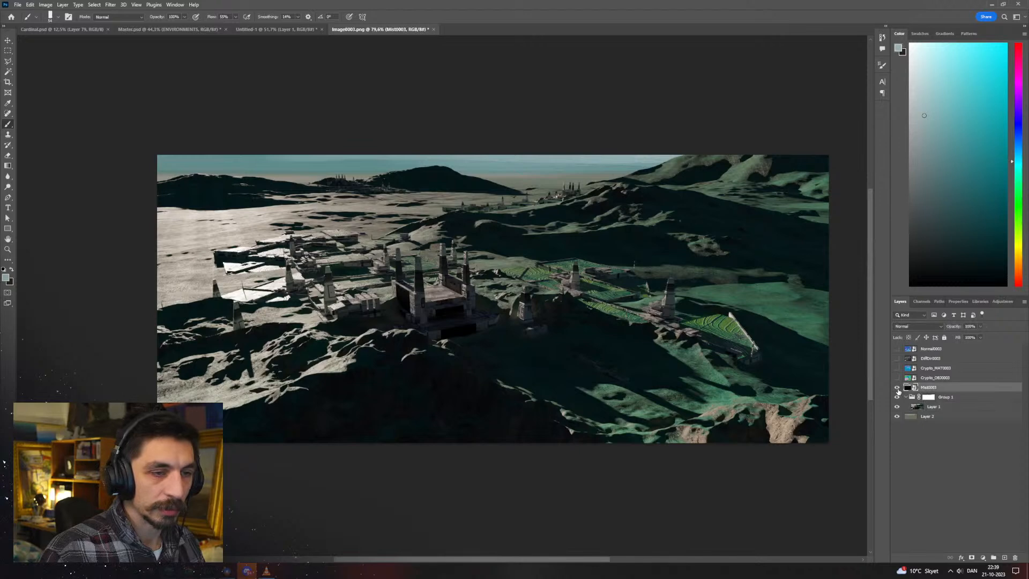
pyautogui.click(897, 388)
pyautogui.click(897, 388)
pyautogui.hotkey('ctrl', 'a')
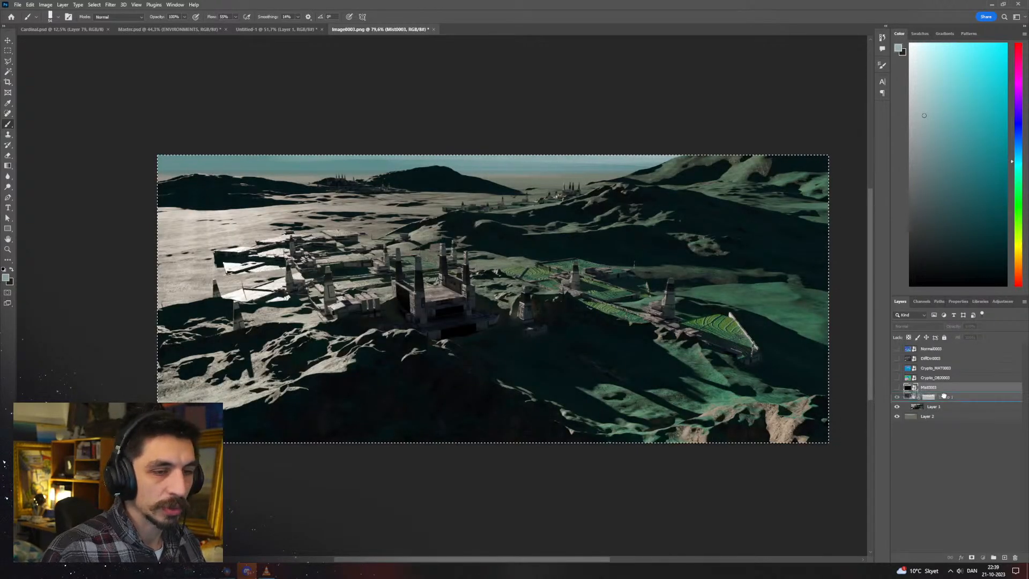
pyautogui.click(897, 388)
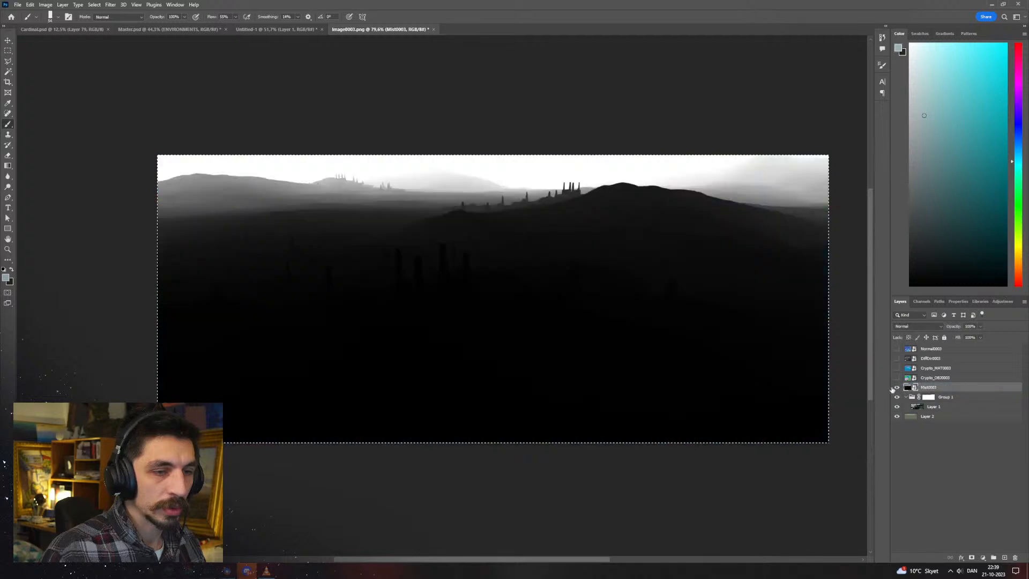
pyautogui.click(896, 387)
# Add a new layer above Layer 1 inside Group 1 and fill it with a pale teal sampled from the sky
pyautogui.click(949, 408)
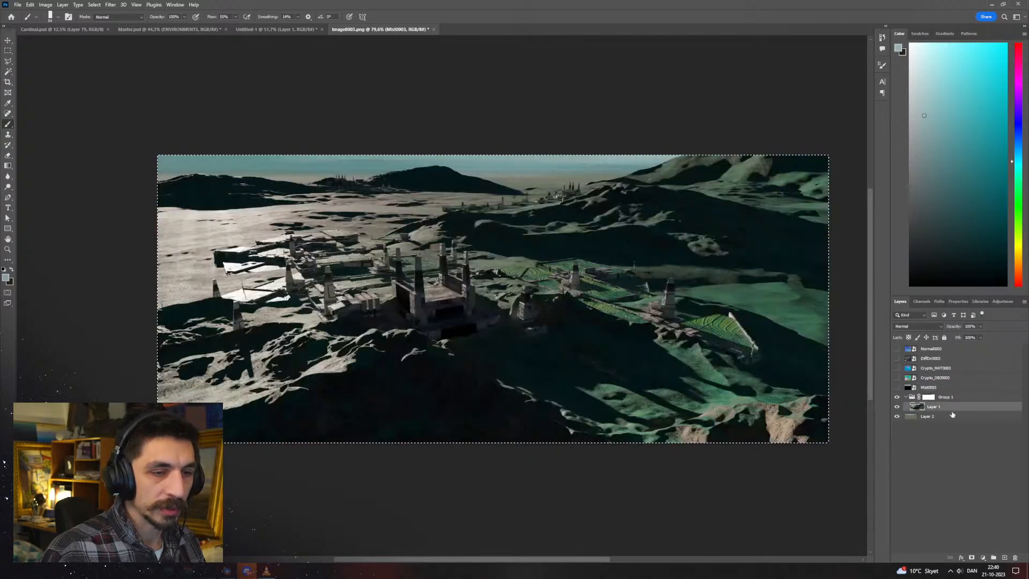
pyautogui.click(1004, 557)
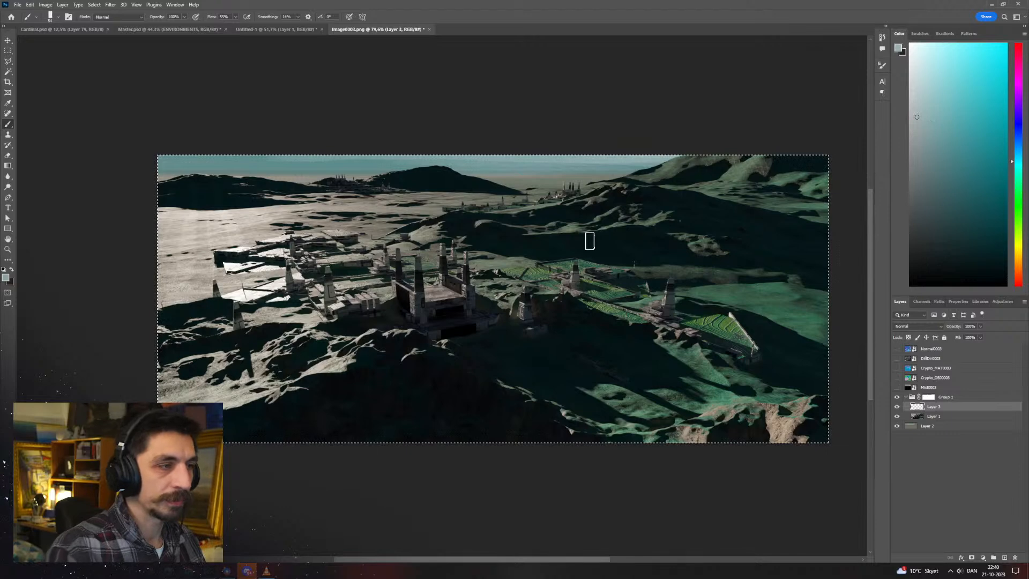
pyautogui.hotkey('alt', 'BackSpace')
pyautogui.hotkey('ctrl', 'z')
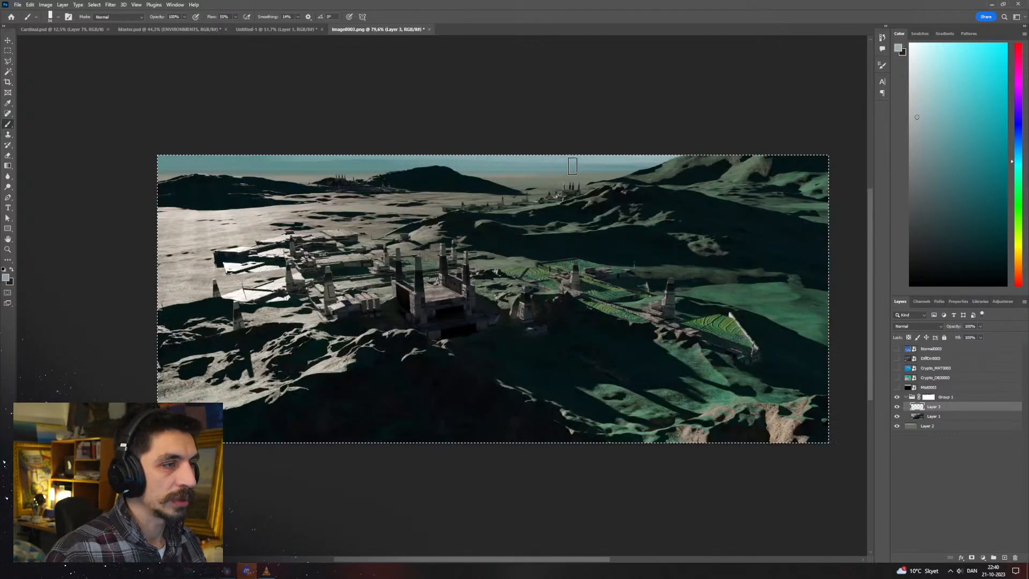
pyautogui.keyDown('alt'); pyautogui.click(574, 162); pyautogui.keyUp('alt')
pyautogui.hotkey('alt', 'BackSpace')
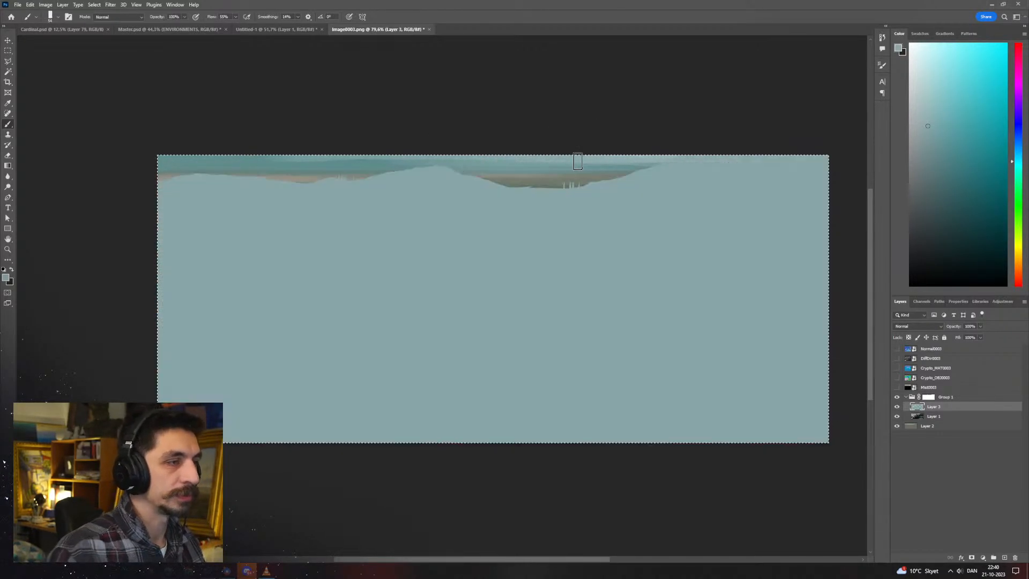
# Mask the teal Layer 3 with the copied mist pass and move the layer above Group 1
pyautogui.click(972, 558)
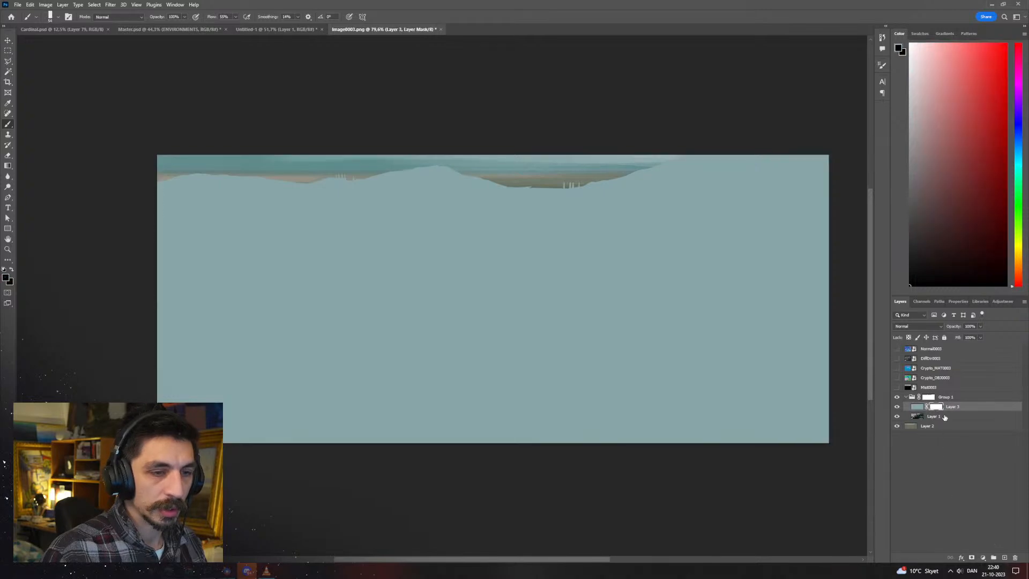
pyautogui.keyDown('alt'); pyautogui.click(935, 407); pyautogui.keyUp('alt')
pyautogui.hotkey('ctrl', 'v')
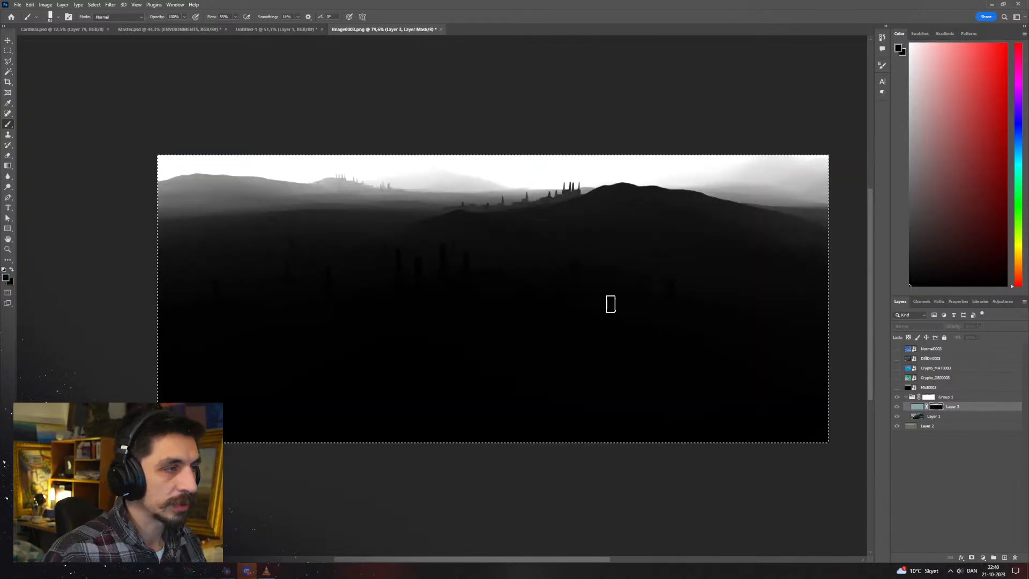
pyautogui.click(917, 406)
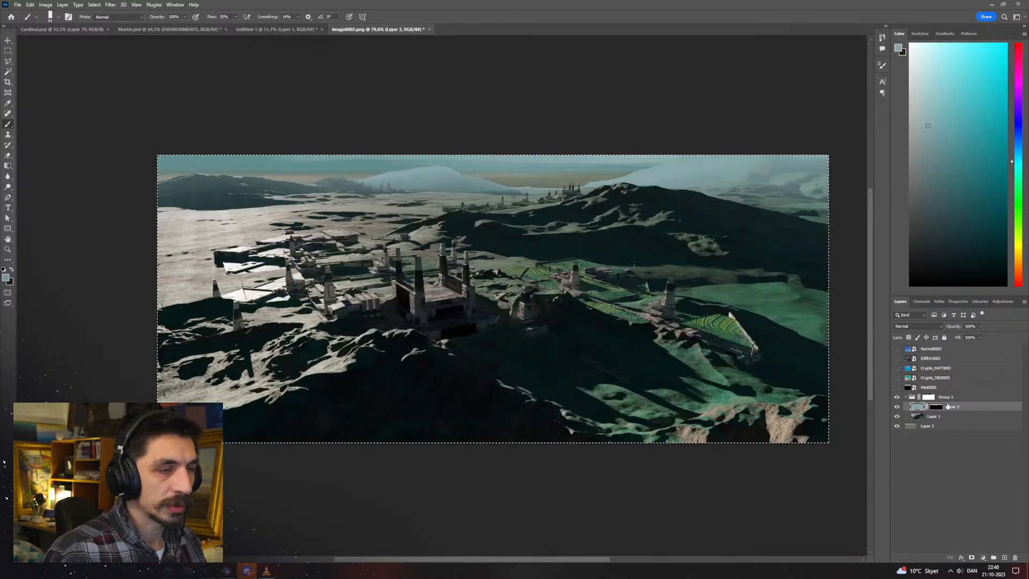
pyautogui.moveTo(966, 408); pyautogui.dragTo(960, 392)
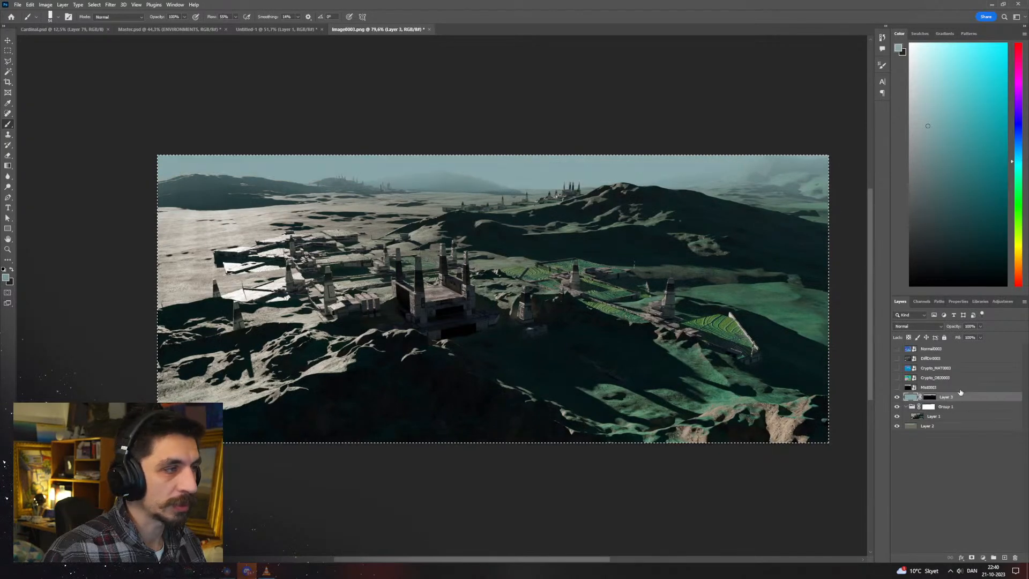
# Apply Levels to the Layer 3 mask with midtones about 1.72, output white 217 and a slightly raised output black
pyautogui.click(930, 397)
pyautogui.click(915, 397)
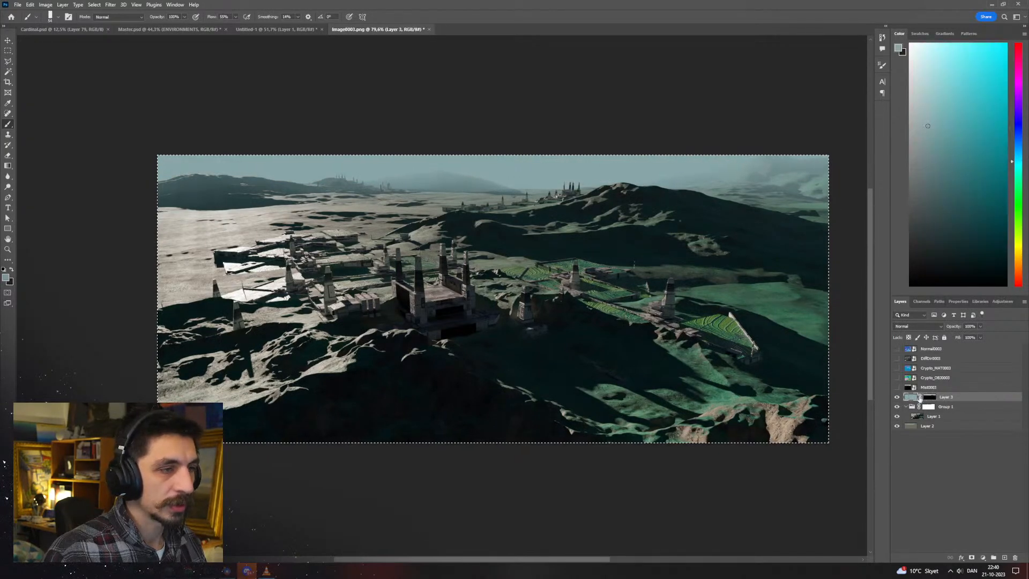
pyautogui.doubleClick(930, 400)
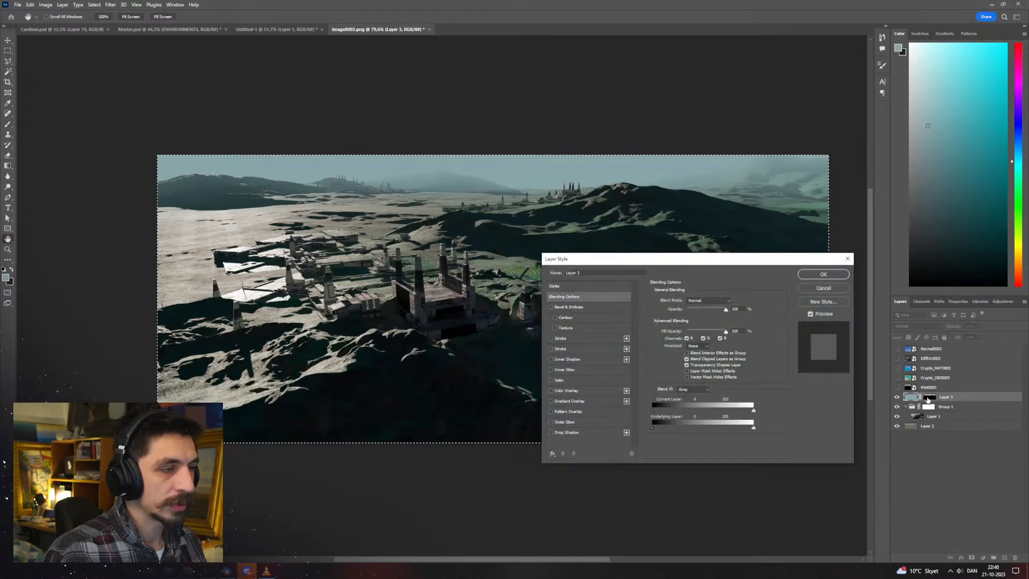
pyautogui.click(832, 290)
pyautogui.click(930, 397)
pyautogui.hotkey('ctrl', 'l')
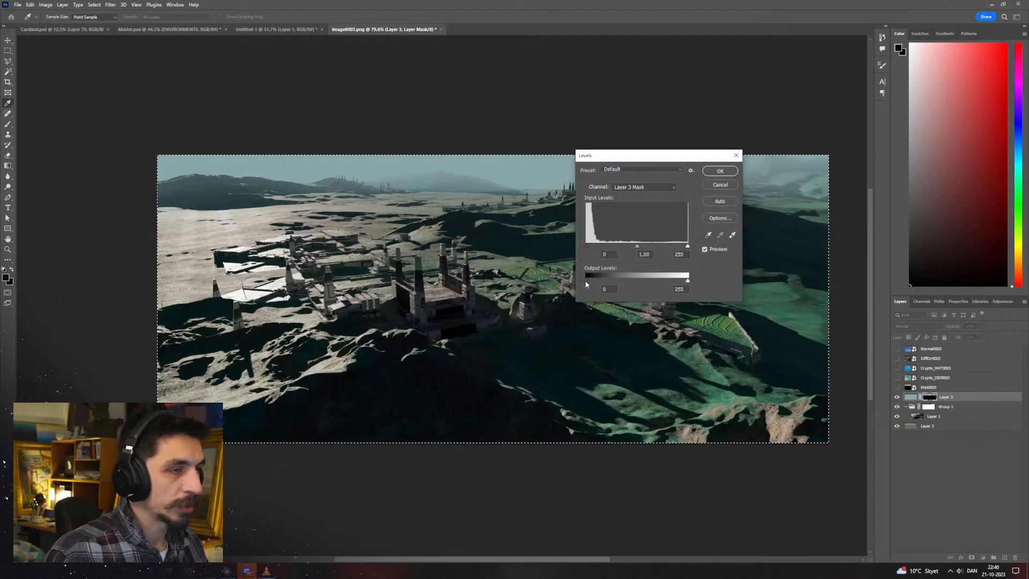
pyautogui.moveTo(586, 284)
pyautogui.mouseDown()
pyautogui.moveTo(597, 284)
pyautogui.moveTo(583, 285)
pyautogui.mouseUp()
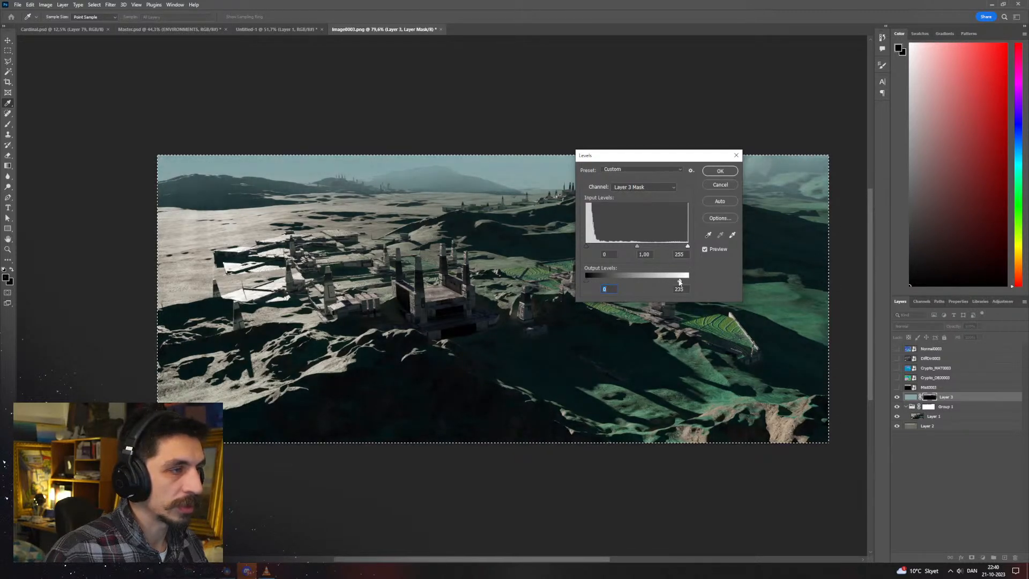
pyautogui.moveTo(668, 283); pyautogui.dragTo(678, 282)
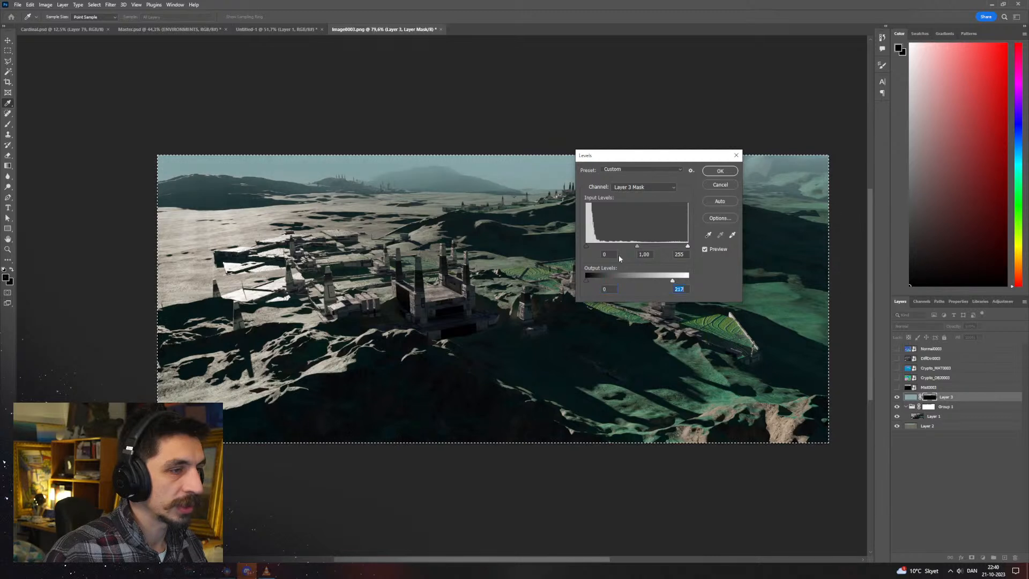
pyautogui.click(586, 245)
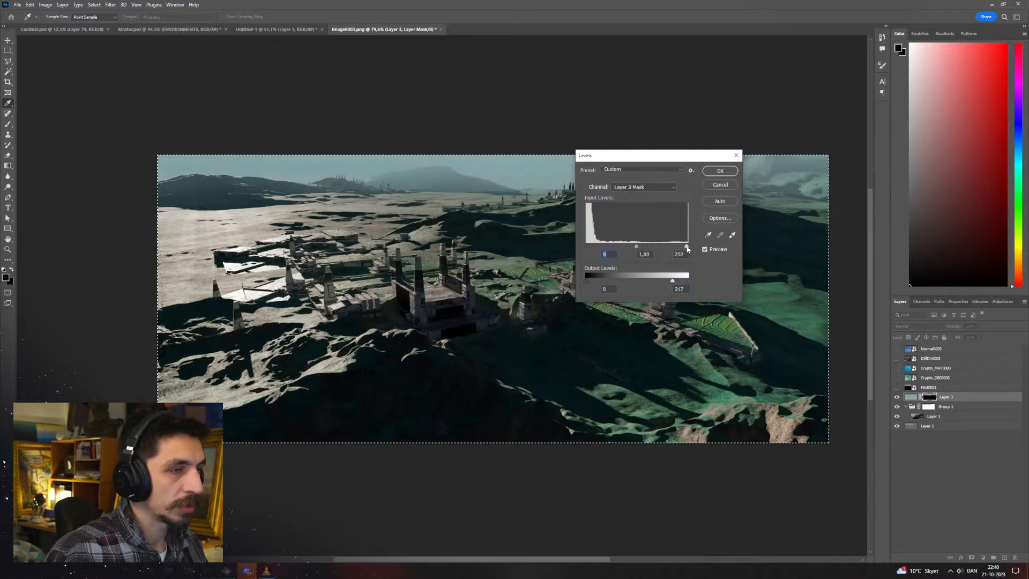
pyautogui.moveTo(636, 246); pyautogui.dragTo(616, 246)
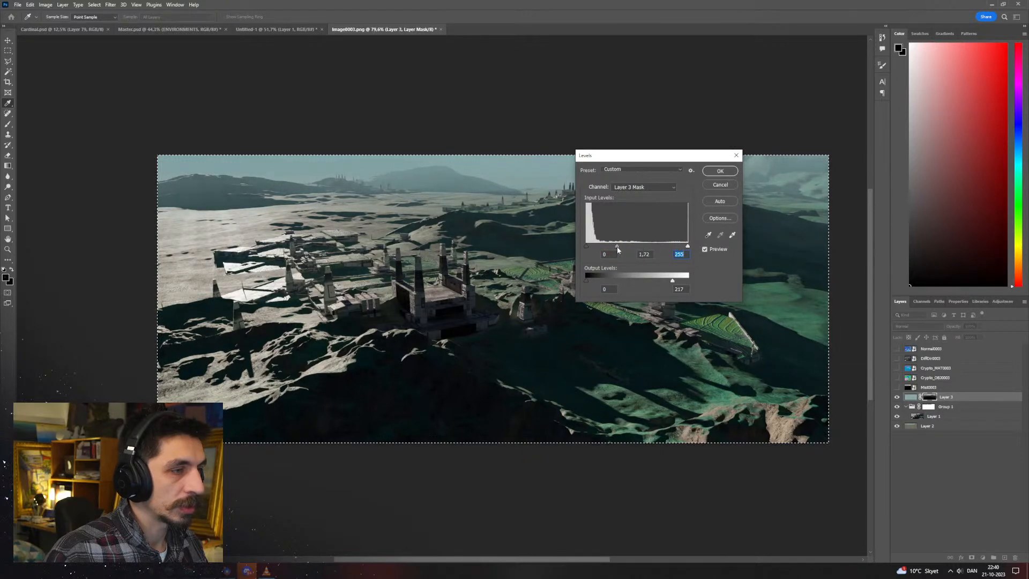
pyautogui.moveTo(587, 280); pyautogui.dragTo(594, 284)
pyautogui.click(723, 172)
# Erase the teal haze on Layer 3 over the sky, horizon and distant mountain tops with a large soft eraser
pyautogui.keyDown('alt'); pyautogui.scroll(-6, 522, 264); pyautogui.keyUp('alt')
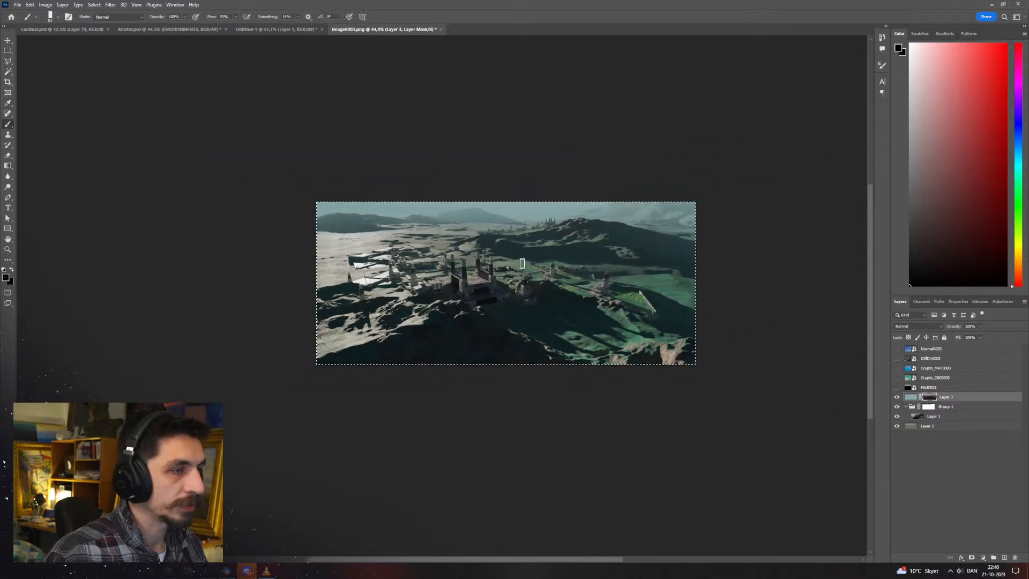
pyautogui.press('f')
pyautogui.keyDown('alt'); pyautogui.scroll(2, 404, 234); pyautogui.keyUp('alt')
pyautogui.press('f')
pyautogui.keyDown('alt'); pyautogui.scroll(3, 555, 267); pyautogui.keyUp('alt')
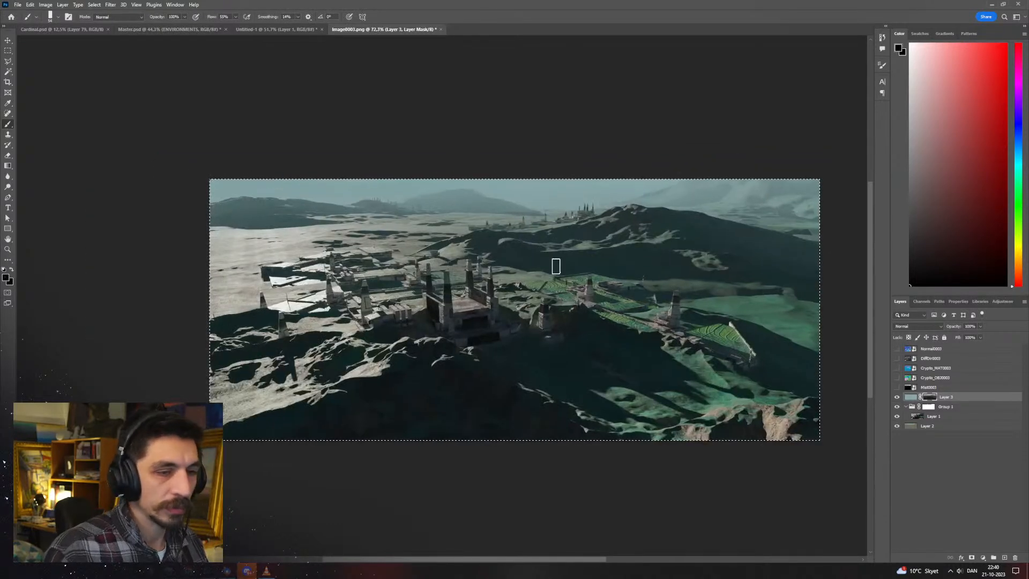
pyautogui.press('e')
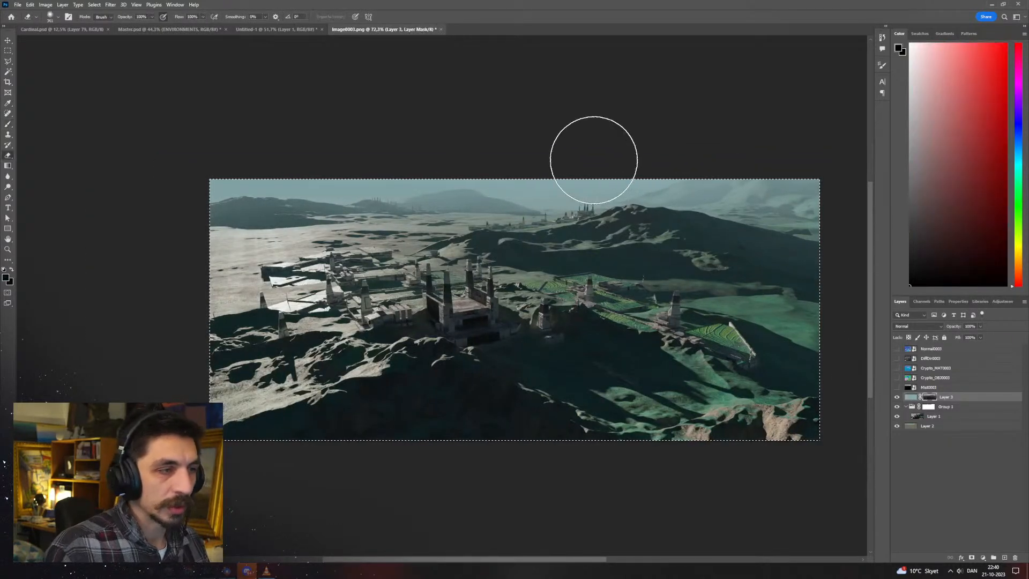
pyautogui.click(910, 397)
pyautogui.keyDown('alt'); pyautogui.moveTo(651, 188); pyautogui.dragTo(642, 165, button='right'); pyautogui.keyUp('alt')
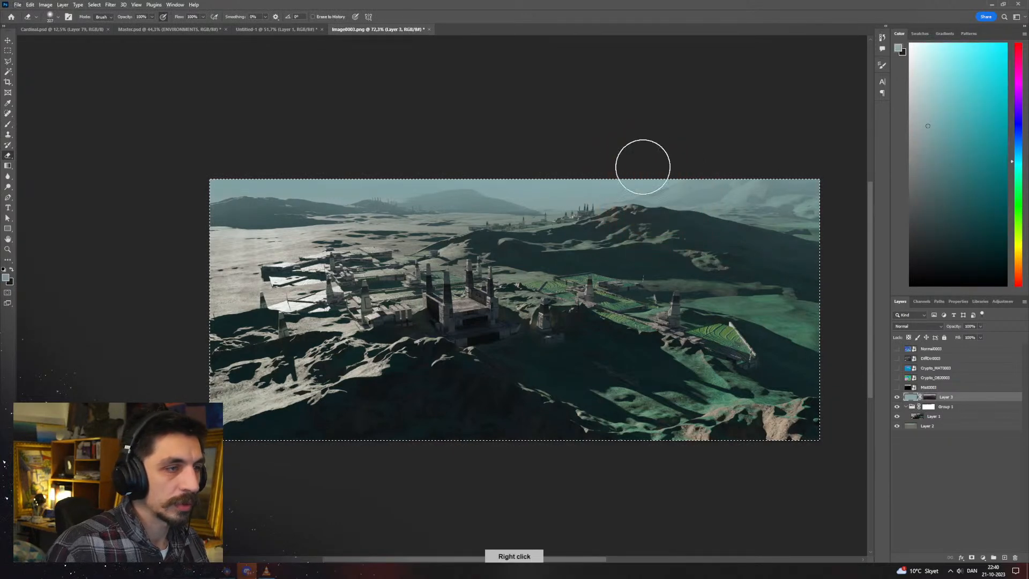
pyautogui.keyDown('alt'); pyautogui.moveTo(761, 179); pyautogui.dragTo(782, 183, button='right'); pyautogui.keyUp('alt')
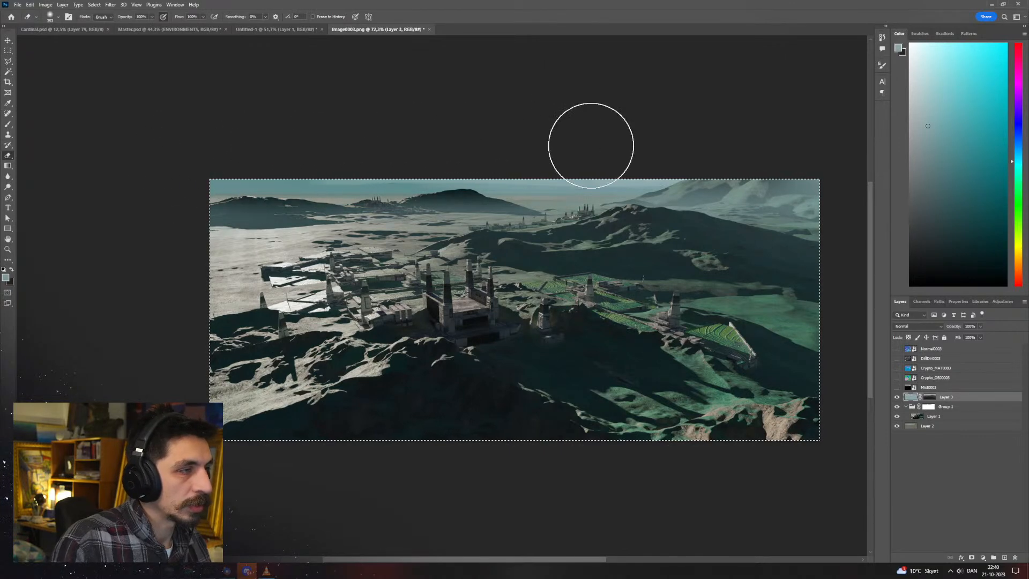
# Examine the whole composite at different magnifications to judge the haze and the distant hills
pyautogui.press('z')
pyautogui.keyDown('alt'); pyautogui.click(492, 208); pyautogui.keyUp('alt')
pyautogui.hotkey('ctrl', 'shift', 'h')
pyautogui.moveTo(491, 208); pyautogui.dragTo(514, 230)
pyautogui.hotkey('ctrl', 'shift', 'h')
pyautogui.press('z')
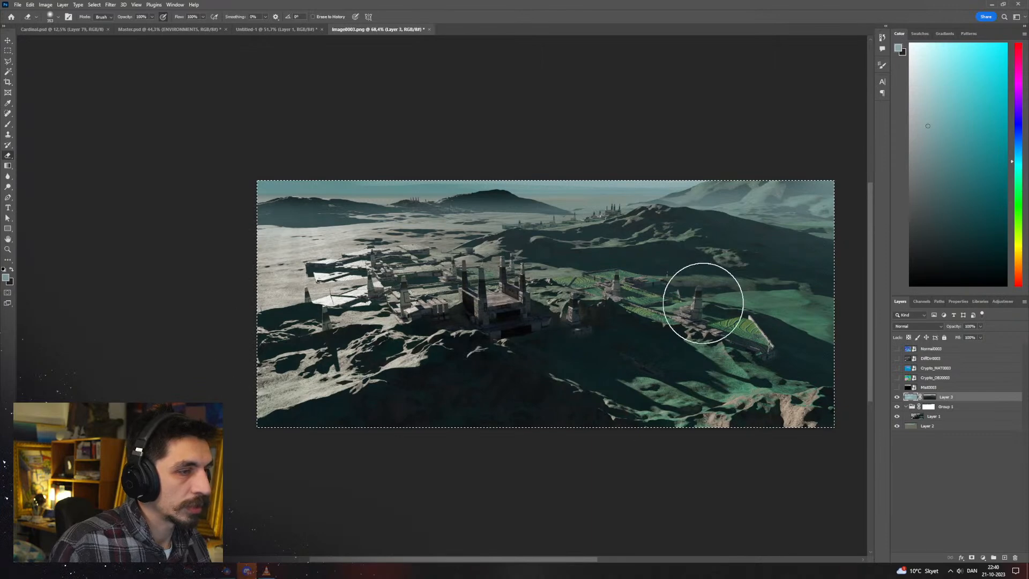
pyautogui.press('z')
pyautogui.moveTo(499, 299)
pyautogui.mouseDown()
pyautogui.moveTo(376, 282)
pyautogui.moveTo(424, 275)
pyautogui.mouseUp()
pyautogui.hotkey('ctrl', 'shift', 'h')
pyautogui.moveTo(423, 274); pyautogui.dragTo(509, 268)
pyautogui.hotkey('ctrl', 'shift', 'h')
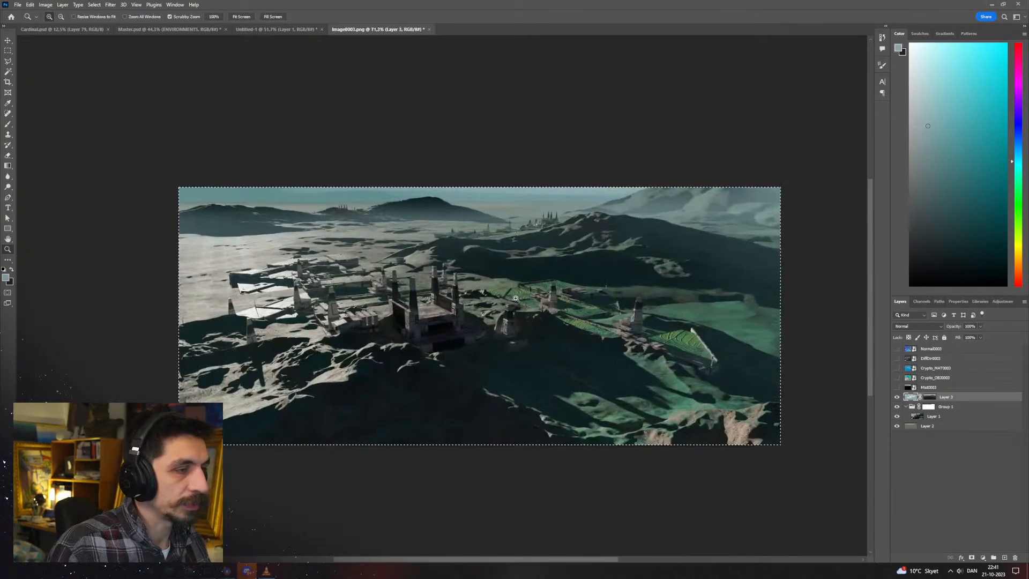
# Clear the canvas selection and make Layer 1 the active layer
pyautogui.click(8, 51)
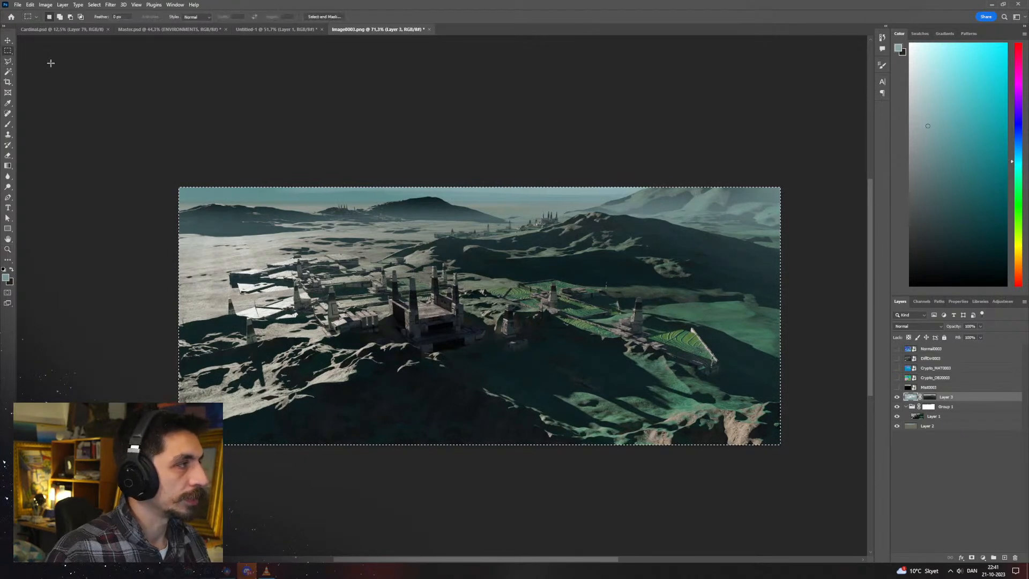
pyautogui.click(362, 204)
pyautogui.keyDown('alt'); pyautogui.scroll(1, 463, 203); pyautogui.keyUp('alt')
pyautogui.click(939, 418)
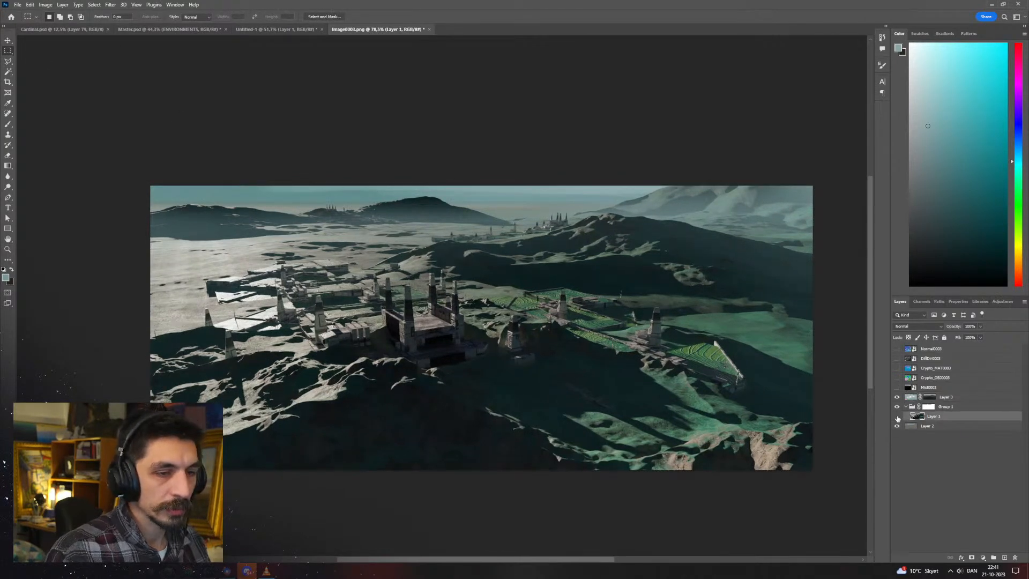
# Compare the composite with Layer 1 and the mist, Crypto object, Crypto material and DiffDir passes by toggling their visibility
pyautogui.click(897, 417)
pyautogui.click(897, 417)
pyautogui.click(897, 387)
pyautogui.click(897, 387)
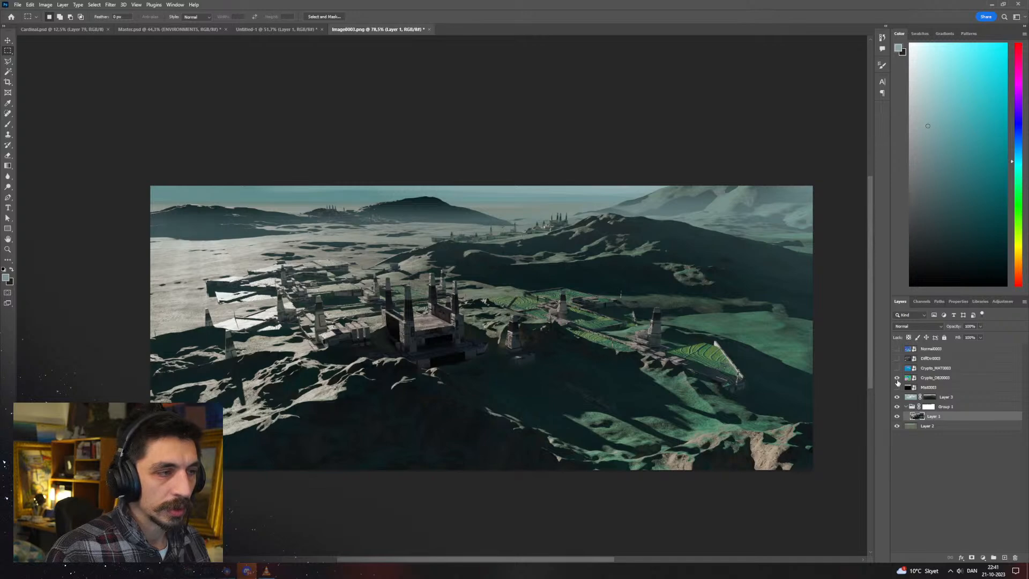
pyautogui.click(896, 378)
pyautogui.click(897, 377)
pyautogui.click(897, 373)
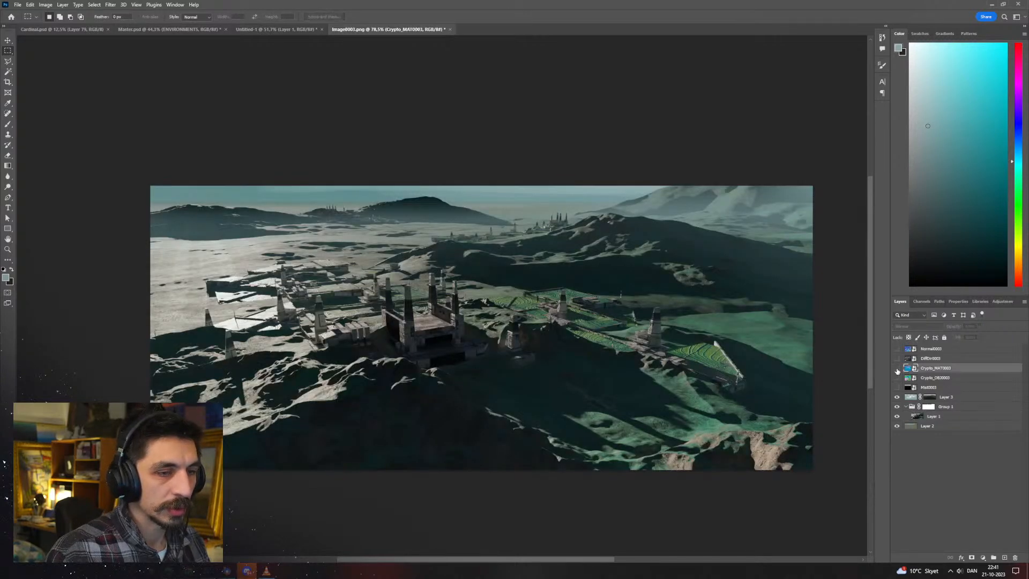
pyautogui.doubleClick(899, 368)
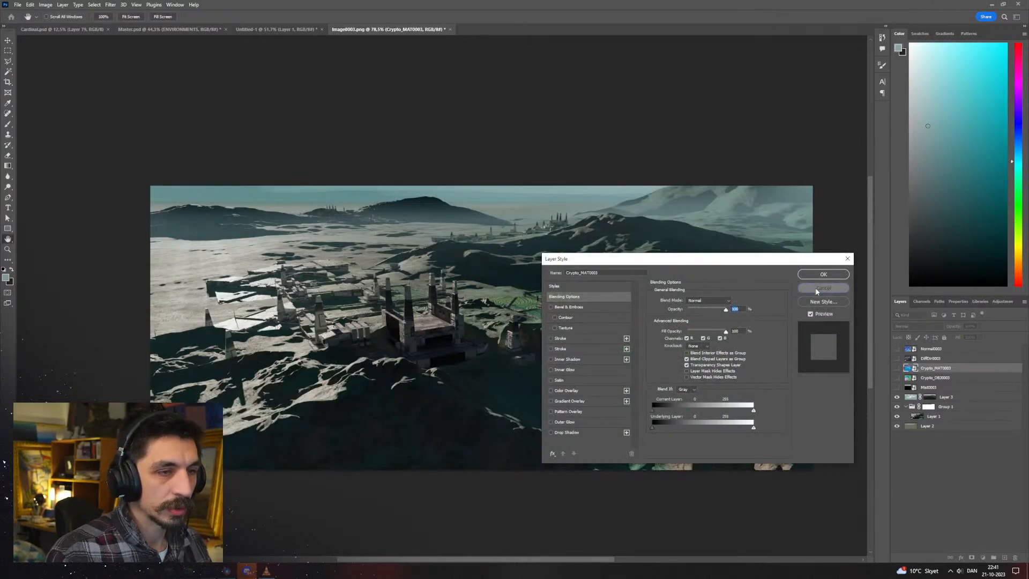
pyautogui.click(817, 291)
pyautogui.click(897, 368)
pyautogui.click(897, 367)
pyautogui.click(897, 358)
pyautogui.click(897, 358)
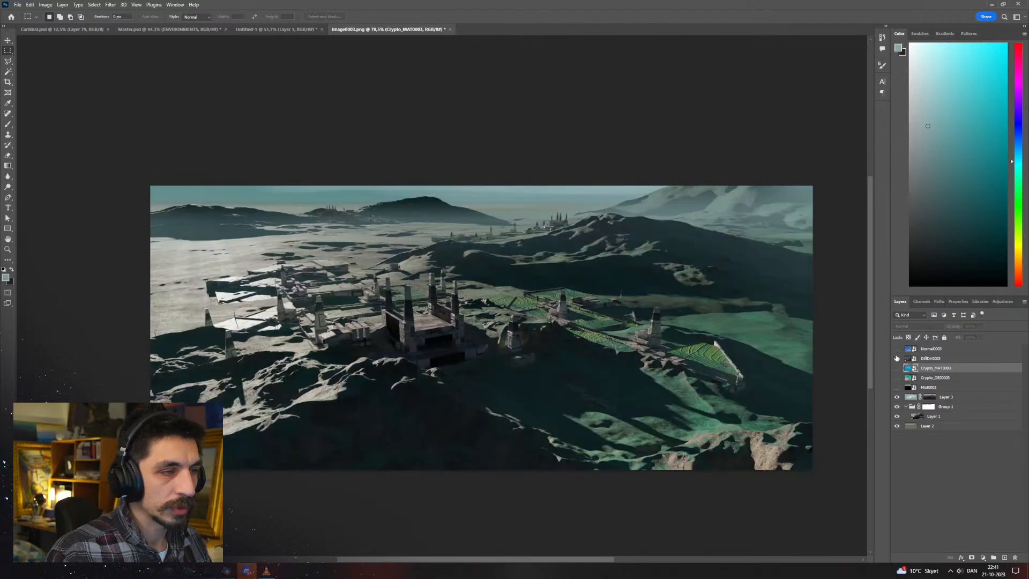
# Copy the entire DiffDir pass and hide its layer again
pyautogui.click(897, 358)
pyautogui.click(911, 358)
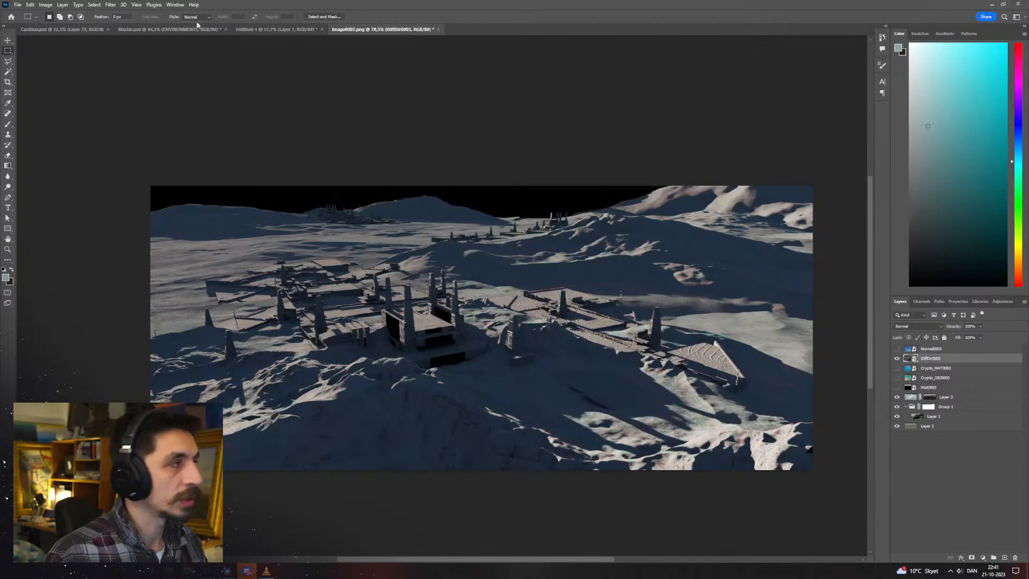
pyautogui.click(63, 4)
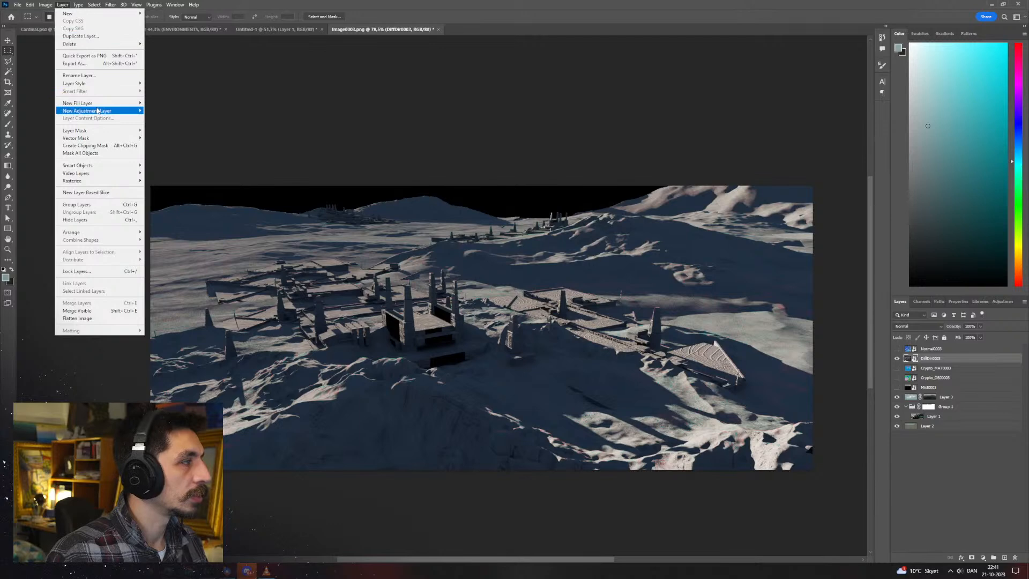
pyautogui.click(622, 259)
pyautogui.hotkey('ctrl', 'a')
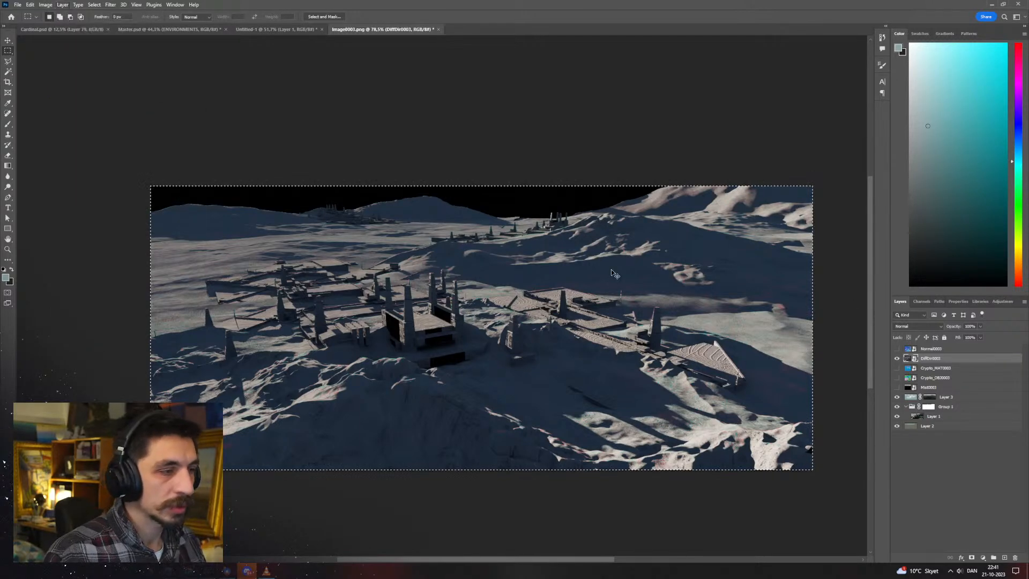
pyautogui.click(897, 358)
# Add a masked layer named Light above Layer 1 in Group 1 and paste the copied DiffDir pass into its mask
pyautogui.click(942, 417)
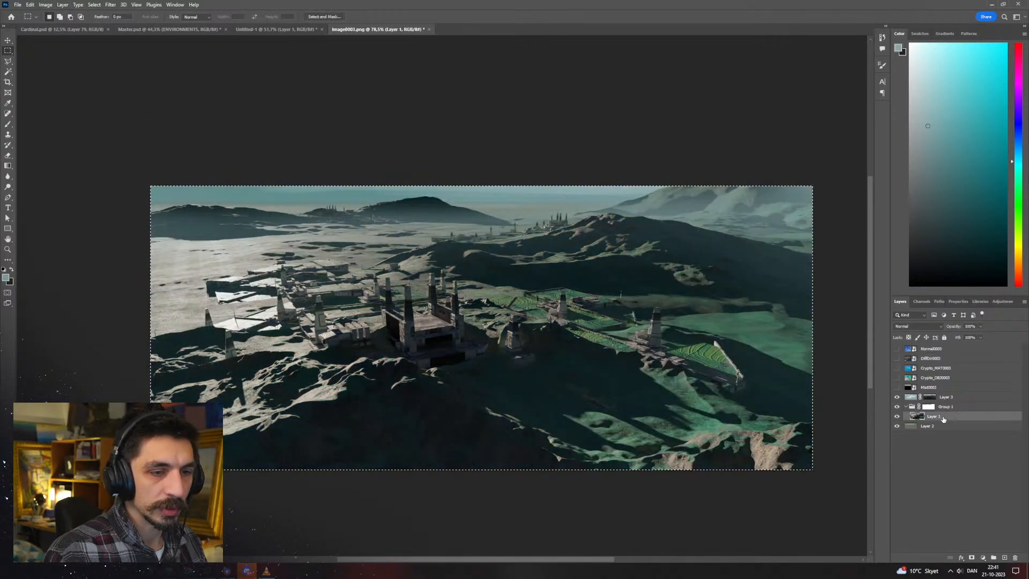
pyautogui.click(1004, 557)
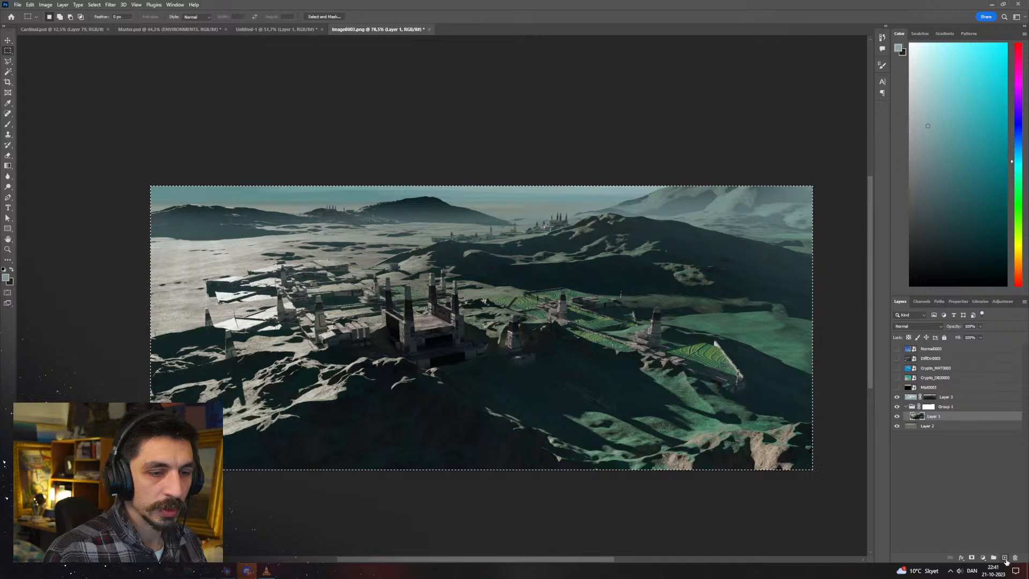
pyautogui.click(972, 557)
pyautogui.hotkey('ctrl', '1')
pyautogui.hotkey('ctrl', '2')
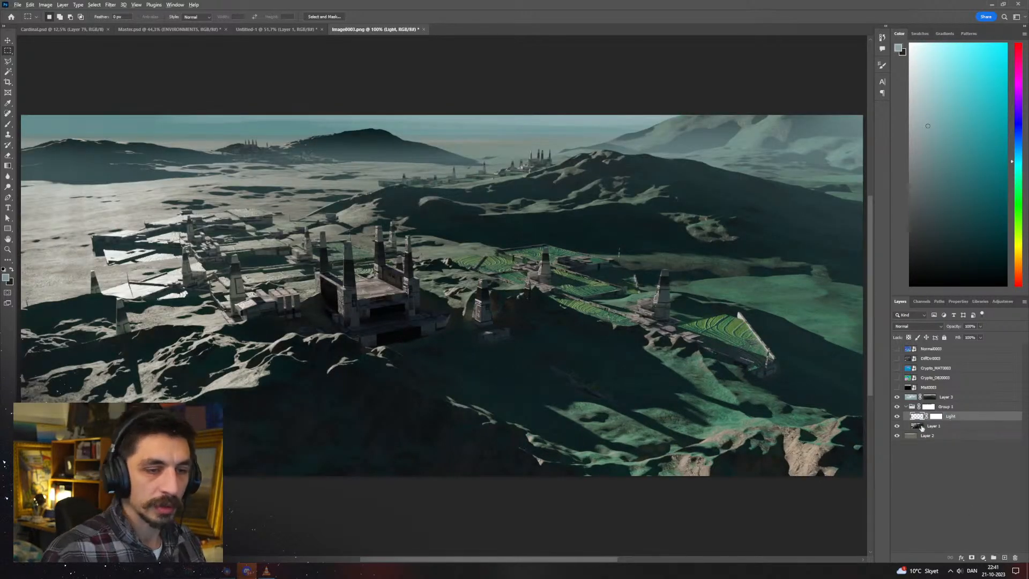
pyautogui.keyDown('alt'); pyautogui.click(935, 418); pyautogui.keyUp('alt')
pyautogui.hotkey('ctrl', 'v')
pyautogui.hotkey('ctrl', '0')
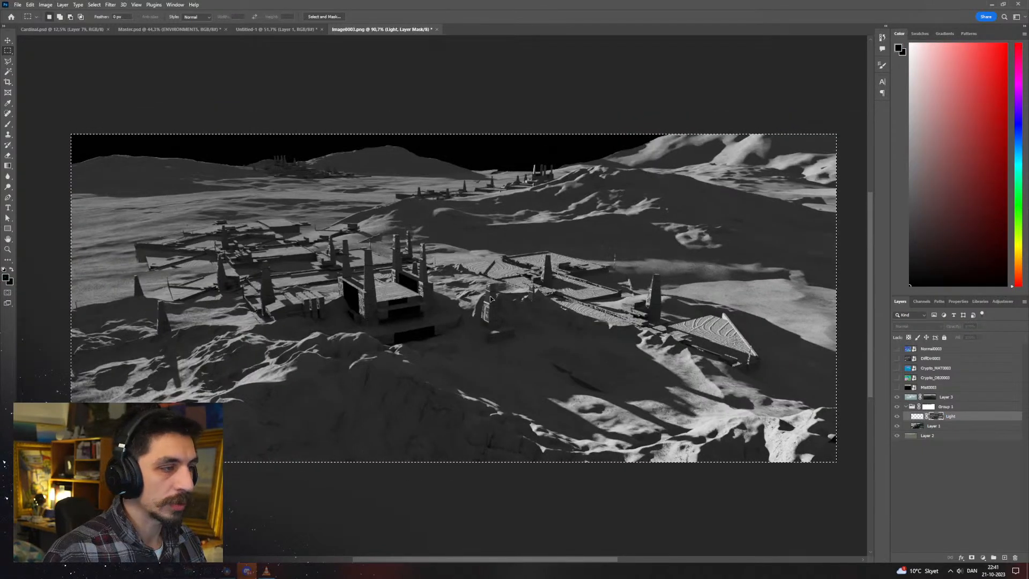
# Harden the Light mask to near pure black and white with Levels, raising the black input to 74 and lowering the white input
pyautogui.hotkey('ctrl', 'l')
pyautogui.moveTo(584, 247); pyautogui.dragTo(618, 246)
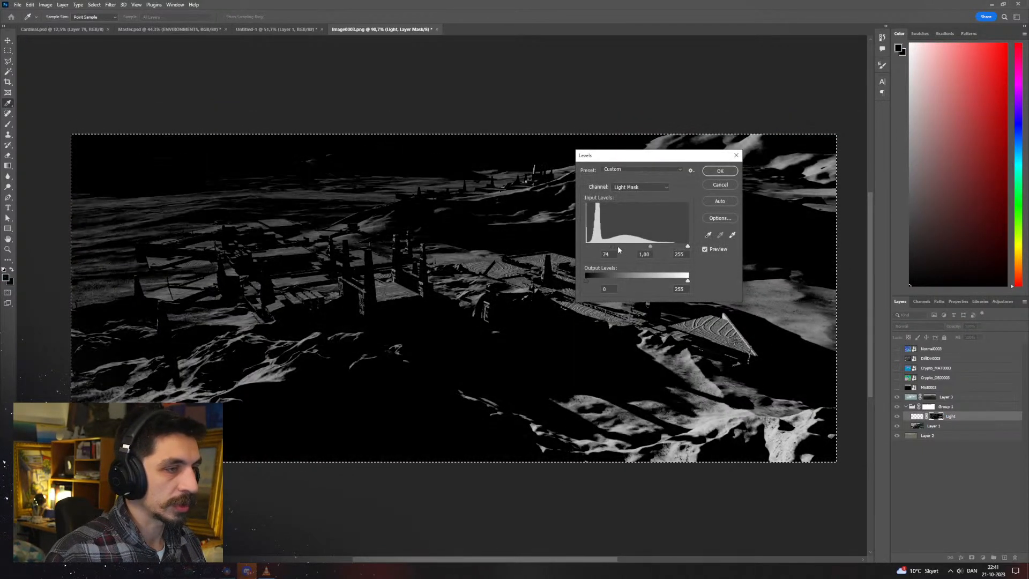
pyautogui.moveTo(688, 247); pyautogui.dragTo(625, 246)
pyautogui.click(720, 171)
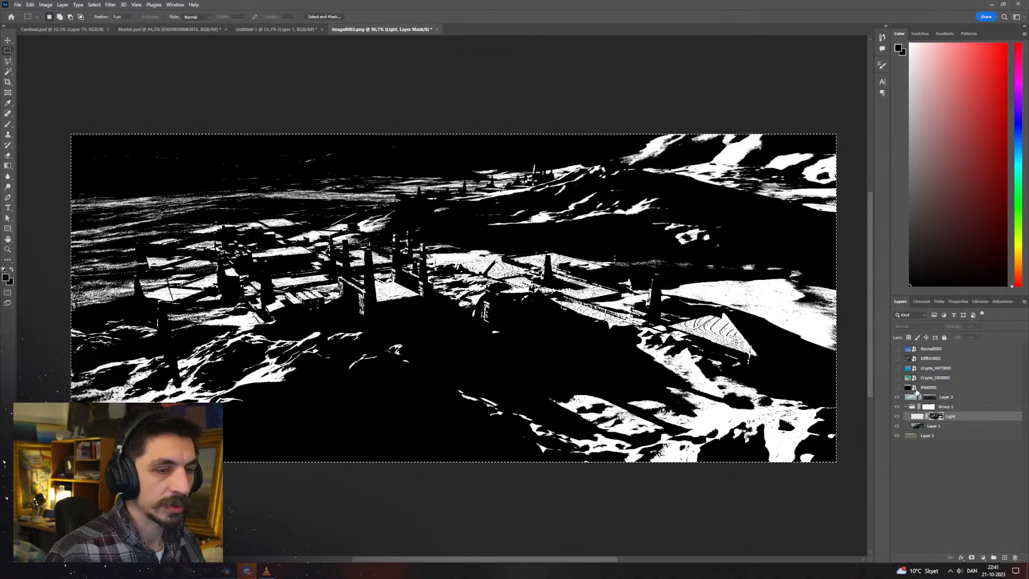
# Ready the 500 px soft brush on the Light layer's pixels and set the layer's blend mode to Screen
pyautogui.hotkey('ctrl', '2')
pyautogui.press('b')
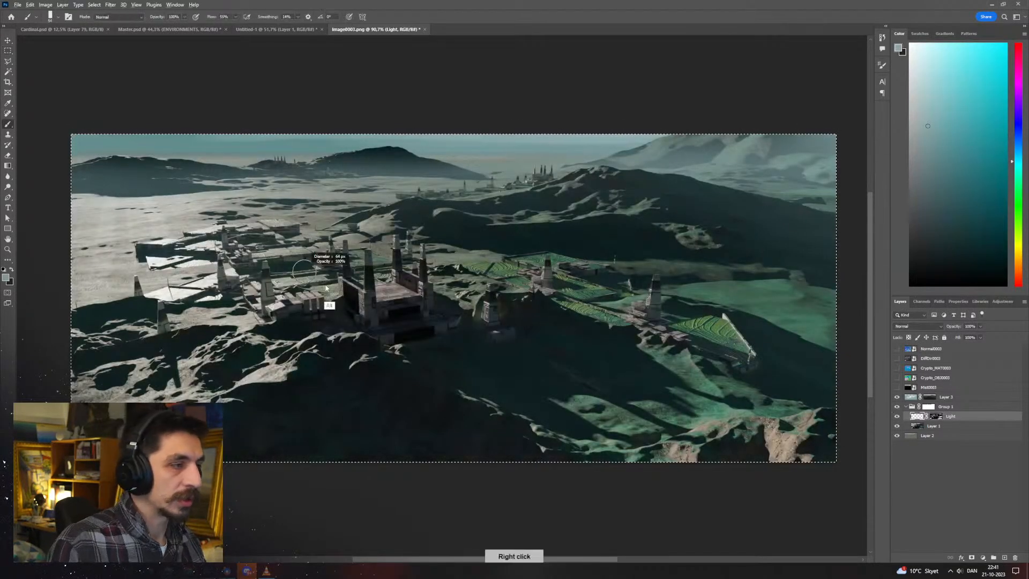
pyautogui.rightClick(356, 273)
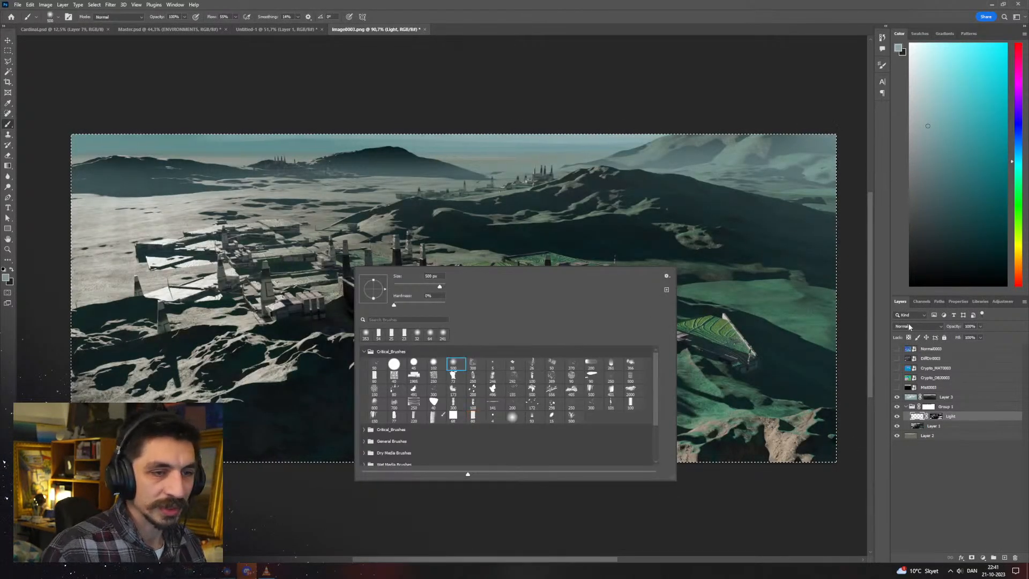
pyautogui.click(909, 327)
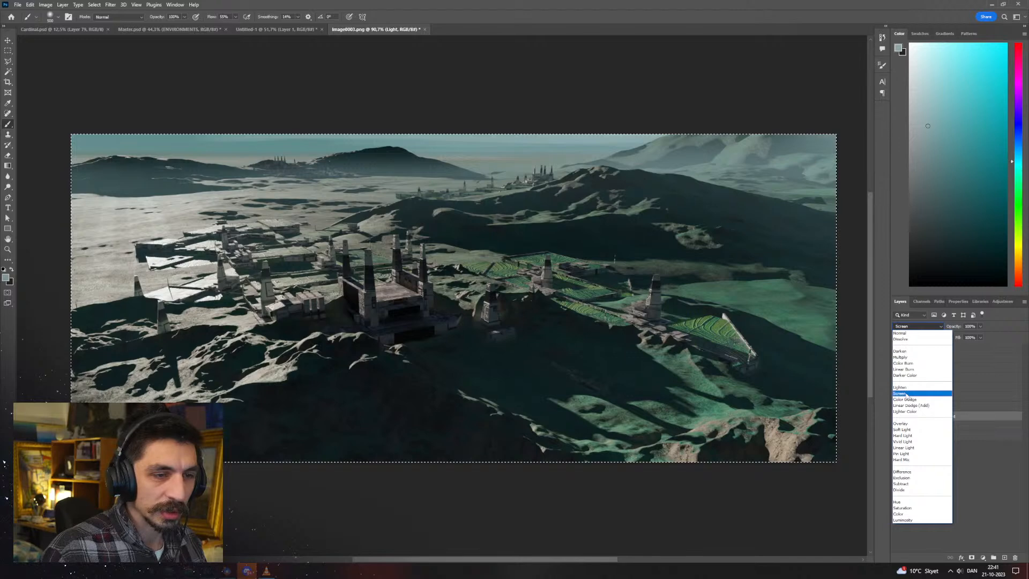
pyautogui.click(906, 394)
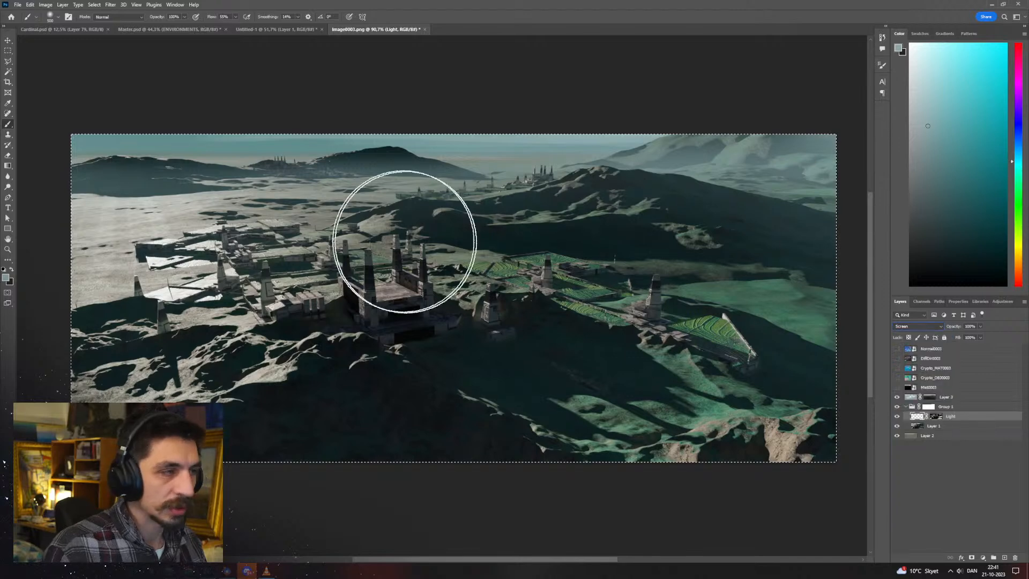
# Sample pale tones from the sunlit plain and rooftops and paint light over the settlement on the Light layer
pyautogui.moveTo(321, 229)
pyautogui.keyDown('alt'); pyautogui.mouseDown(button='right')
pyautogui.moveTo(214, 245)
pyautogui.moveTo(153, 236)
pyautogui.mouseUp(button='right'); pyautogui.keyUp('alt')
pyautogui.keyDown('alt'); pyautogui.click(154, 236); pyautogui.keyUp('alt')
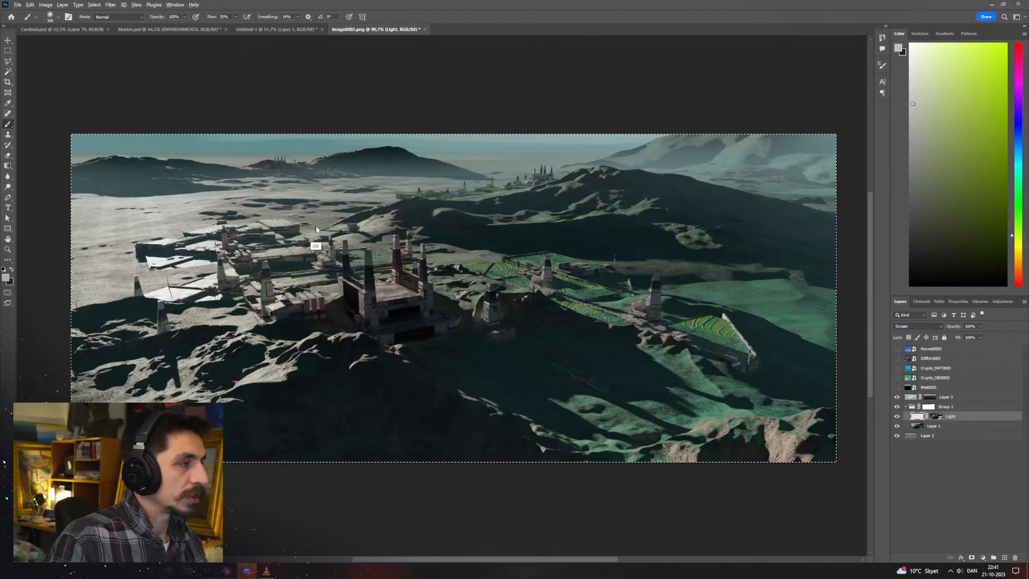
pyautogui.keyDown('alt'); pyautogui.moveTo(315, 225); pyautogui.dragTo(288, 226, button='right'); pyautogui.keyUp('alt')
pyautogui.moveTo(263, 233); pyautogui.dragTo(326, 233)
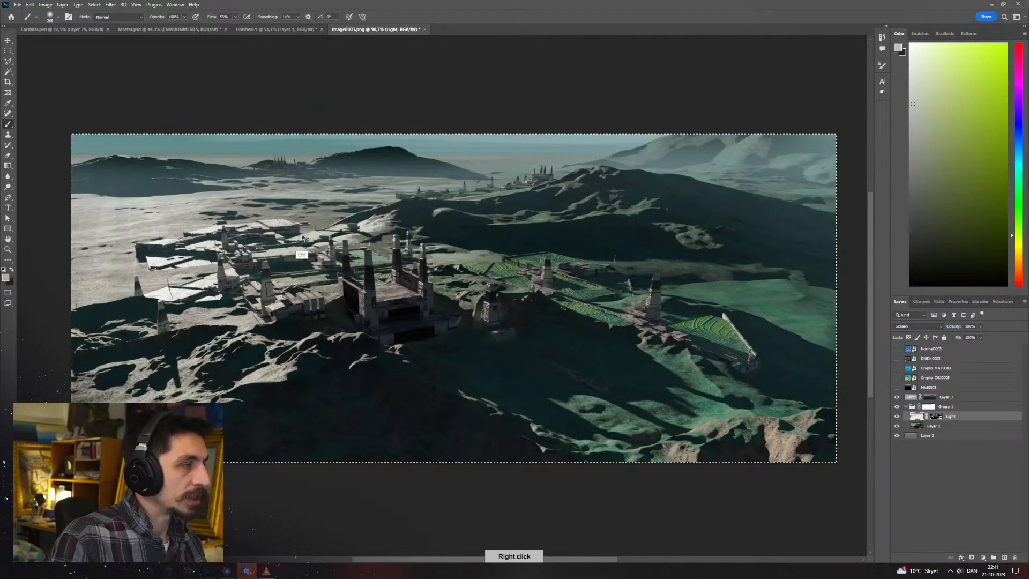
pyautogui.keyDown('alt'); pyautogui.click(211, 230); pyautogui.keyUp('alt')
pyautogui.keyDown('alt'); pyautogui.moveTo(368, 225); pyautogui.dragTo(346, 225, button='right'); pyautogui.keyUp('alt')
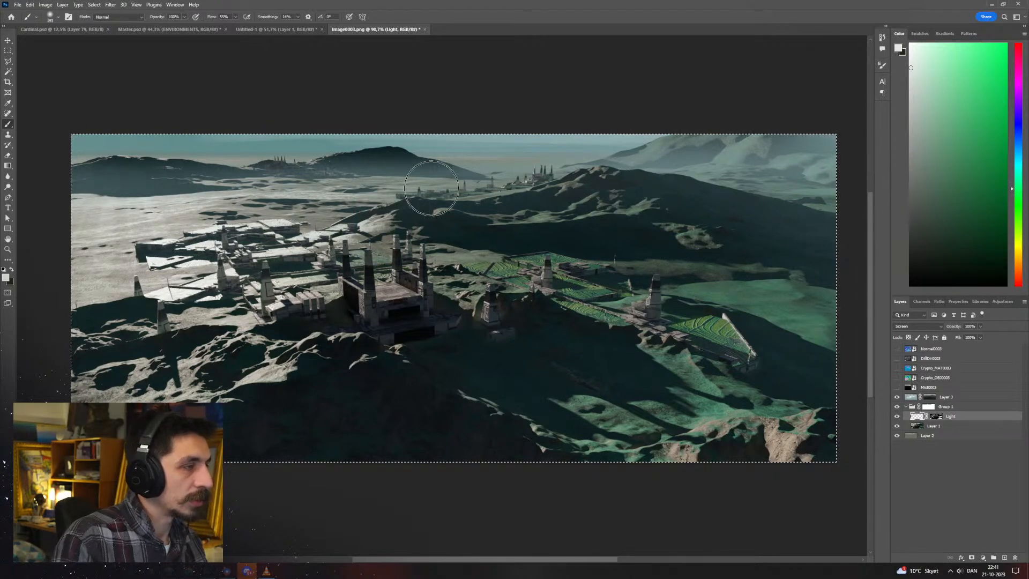
# Brighten the Light layer's mask with Levels at a white input of 77, and return to the layer's pixels
pyautogui.keyDown('alt'); pyautogui.click(937, 417); pyautogui.keyUp('alt')
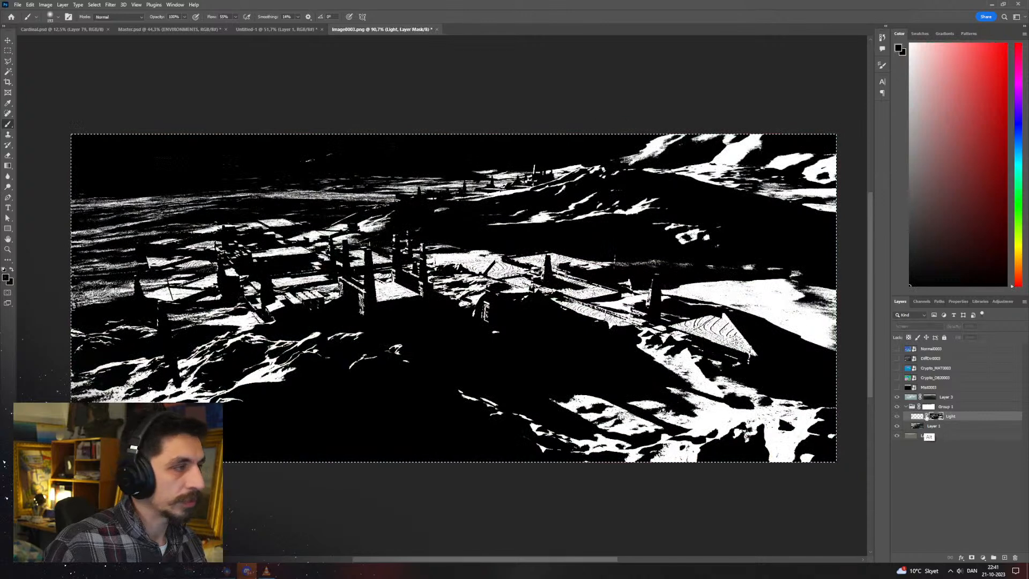
pyautogui.hotkey('ctrl', 'l')
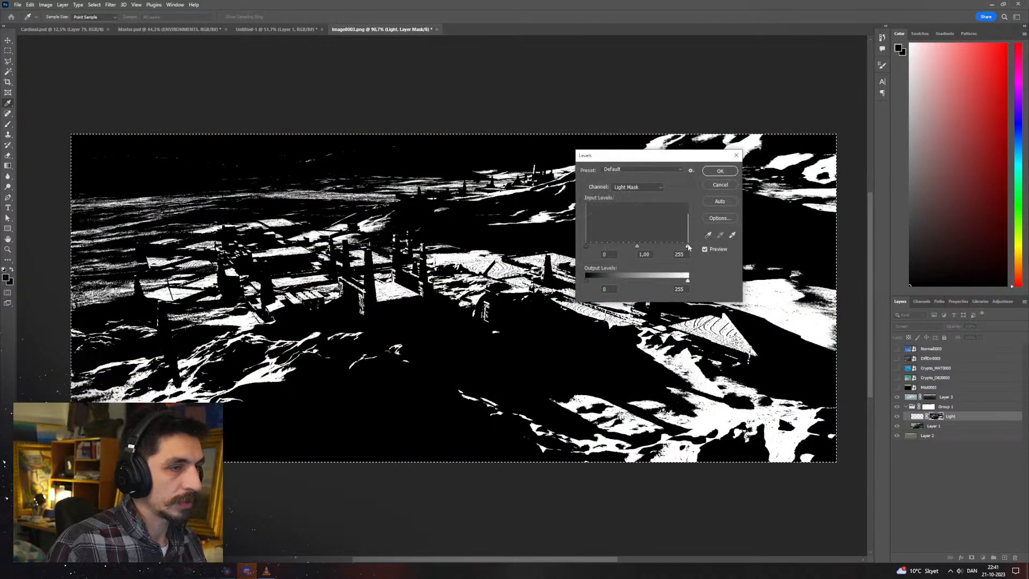
pyautogui.moveTo(688, 246); pyautogui.dragTo(592, 260)
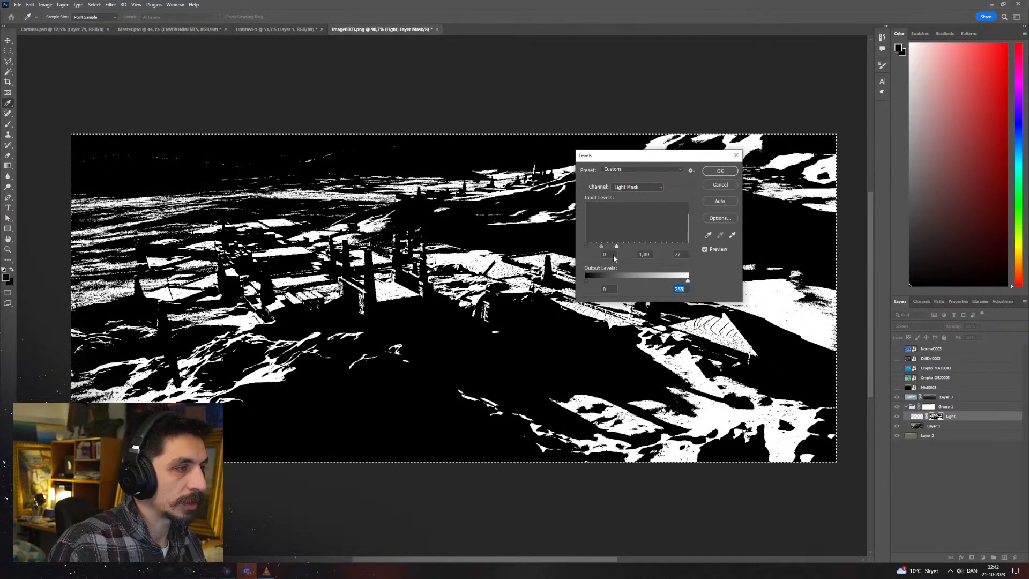
pyautogui.press('Return')
pyautogui.press('b')
pyautogui.click(917, 417)
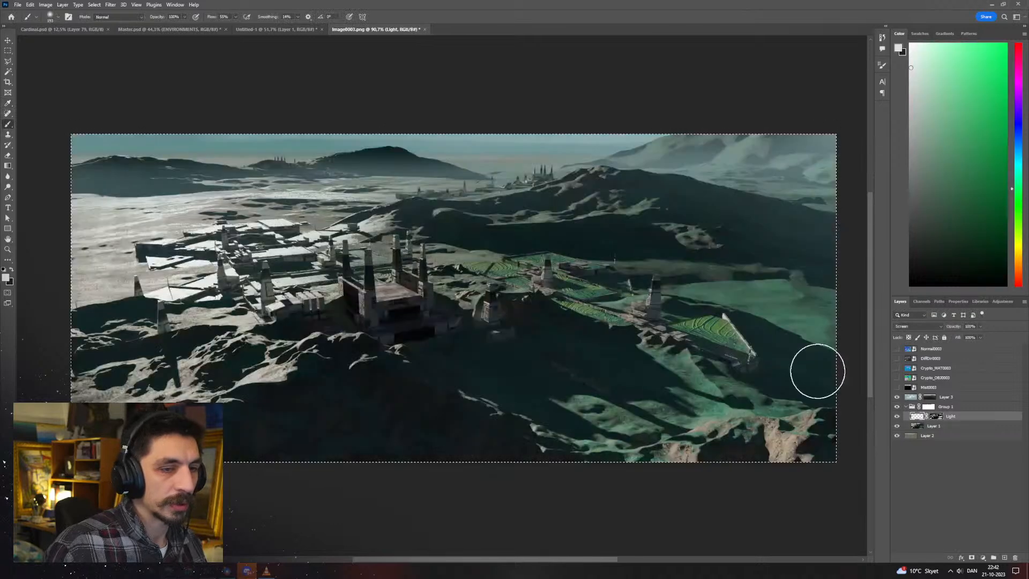
# Paint pale light over the plain, the hill ridges and the temple platform on the Light layer with varying soft brush sizes
pyautogui.keyDown('alt'); pyautogui.moveTo(226, 219); pyautogui.dragTo(279, 220, button='right'); pyautogui.keyUp('alt')
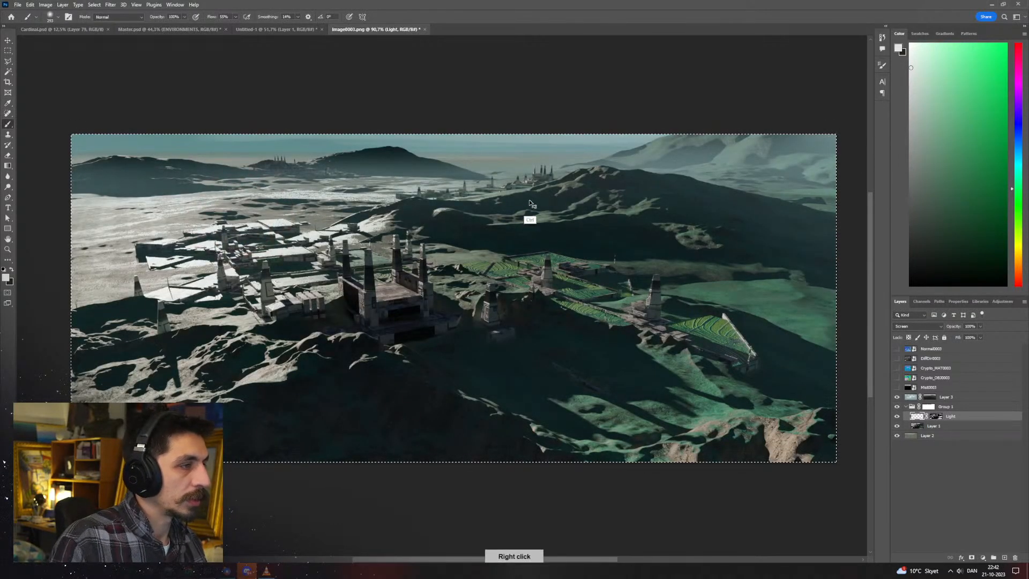
pyautogui.keyDown('alt'); pyautogui.moveTo(467, 201); pyautogui.dragTo(455, 202, button='right'); pyautogui.keyUp('alt')
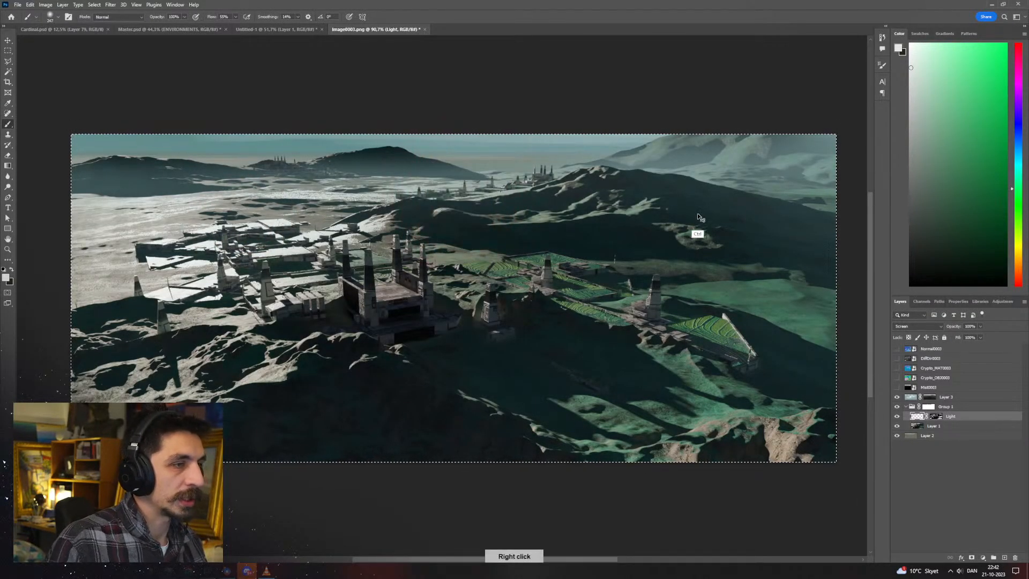
pyautogui.keyDown('alt'); pyautogui.moveTo(569, 183); pyautogui.dragTo(559, 184, button='right'); pyautogui.keyUp('alt')
pyautogui.moveTo(281, 292)
pyautogui.mouseDown()
pyautogui.moveTo(508, 287)
pyautogui.moveTo(467, 287)
pyautogui.mouseUp()
pyautogui.hotkey('ctrl', 'z')
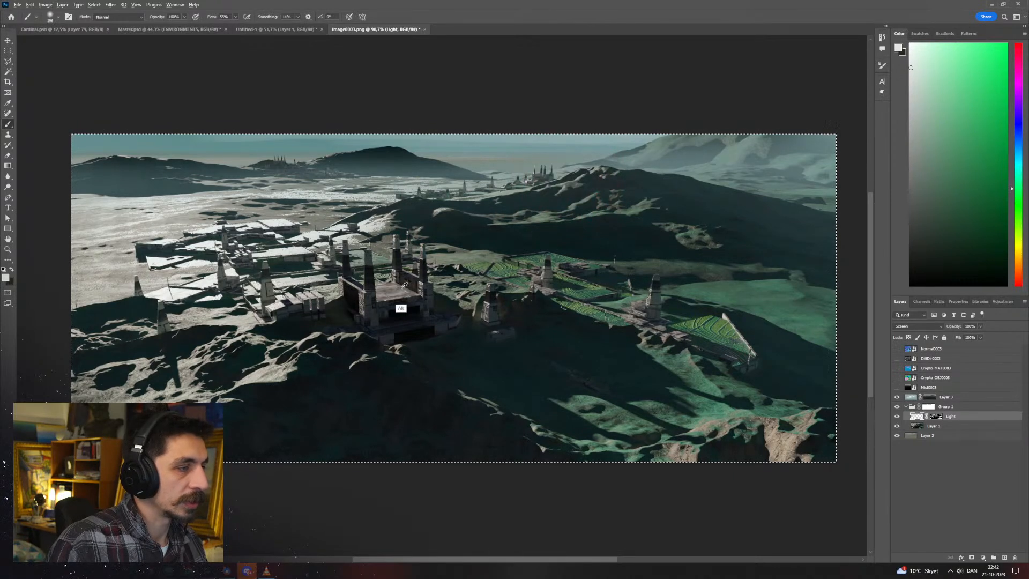
pyautogui.keyDown('alt'); pyautogui.moveTo(402, 290); pyautogui.dragTo(384, 291, button='right'); pyautogui.keyUp('alt')
pyautogui.moveTo(379, 293); pyautogui.dragTo(428, 294)
pyautogui.keyDown('alt'); pyautogui.moveTo(289, 279); pyautogui.dragTo(407, 278, button='right'); pyautogui.keyUp('alt')
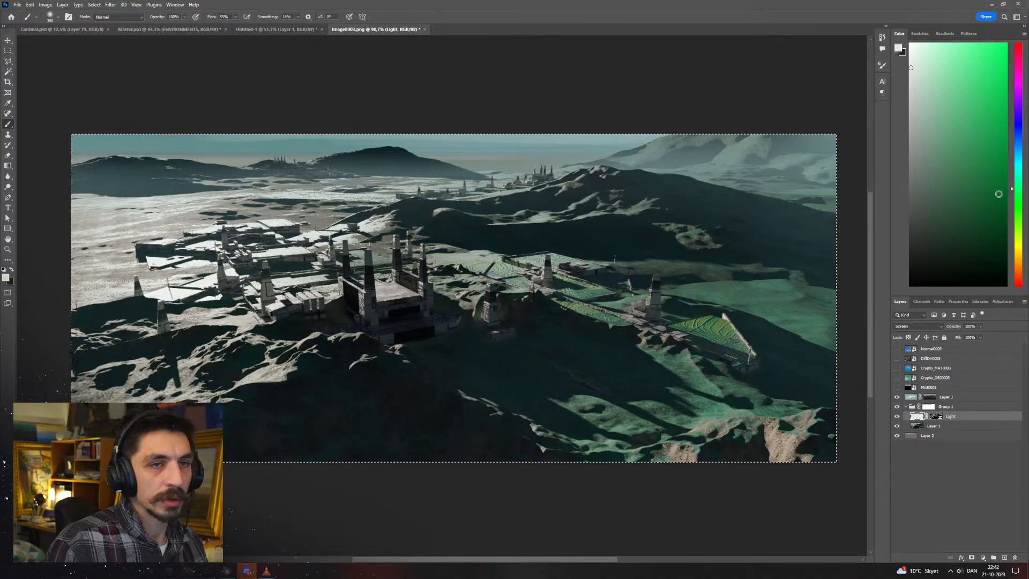
# Shift the brush colour to a pale yellow and judge the lighting at different magnifications
pyautogui.moveTo(1018, 195); pyautogui.dragTo(1019, 243)
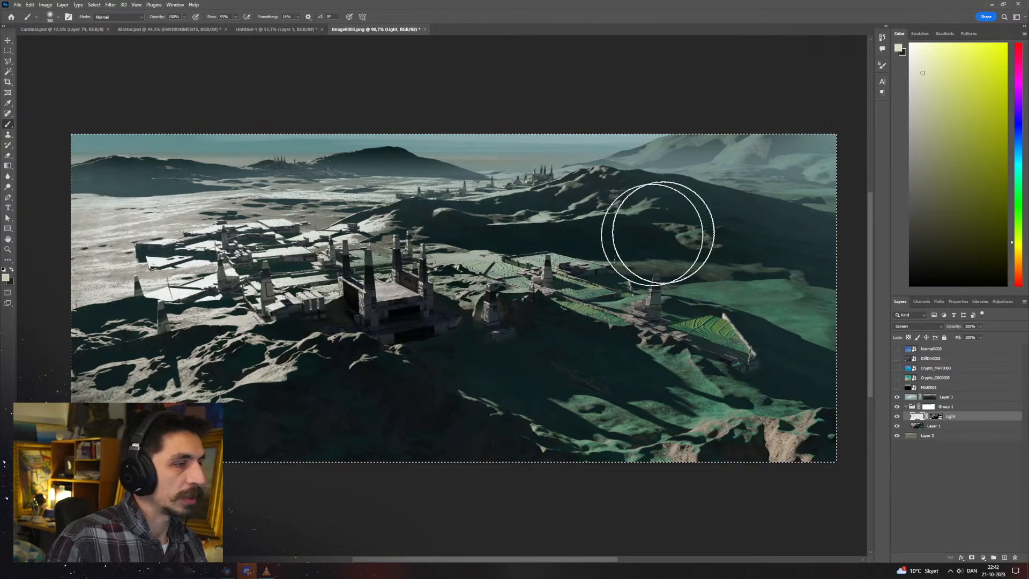
pyautogui.keyDown('ctrl'); pyautogui.moveTo(474, 272); pyautogui.dragTo(427, 300); pyautogui.keyUp('ctrl')
pyautogui.hotkey('ctrl', 'shift', 'h')
pyautogui.keyDown('ctrl'); pyautogui.moveTo(381, 270); pyautogui.dragTo(423, 287); pyautogui.keyUp('ctrl')
pyautogui.hotkey('ctrl', 'shift', 'h')
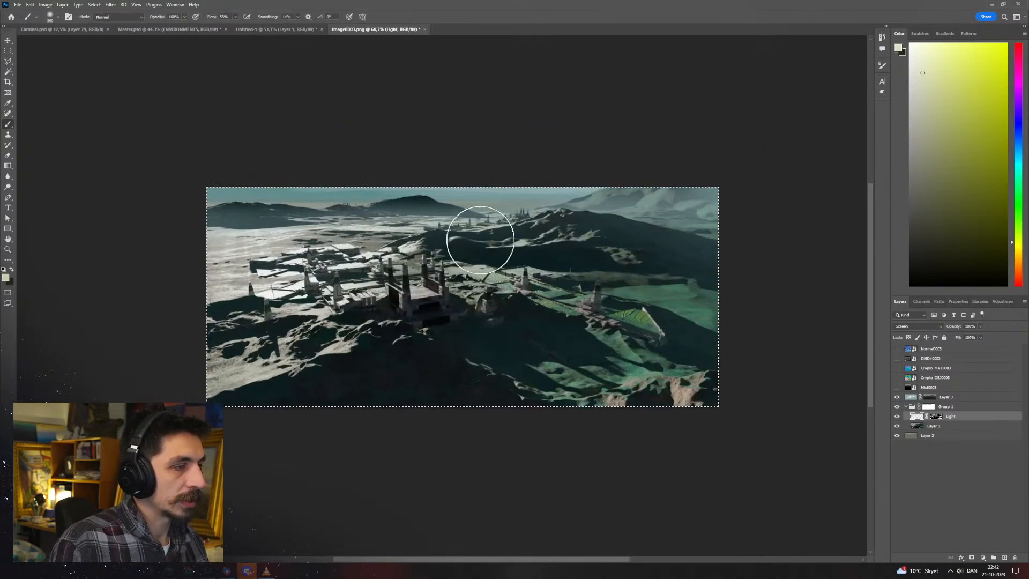
pyautogui.keyDown('ctrl'); pyautogui.moveTo(518, 291); pyautogui.dragTo(576, 322); pyautogui.keyUp('ctrl')
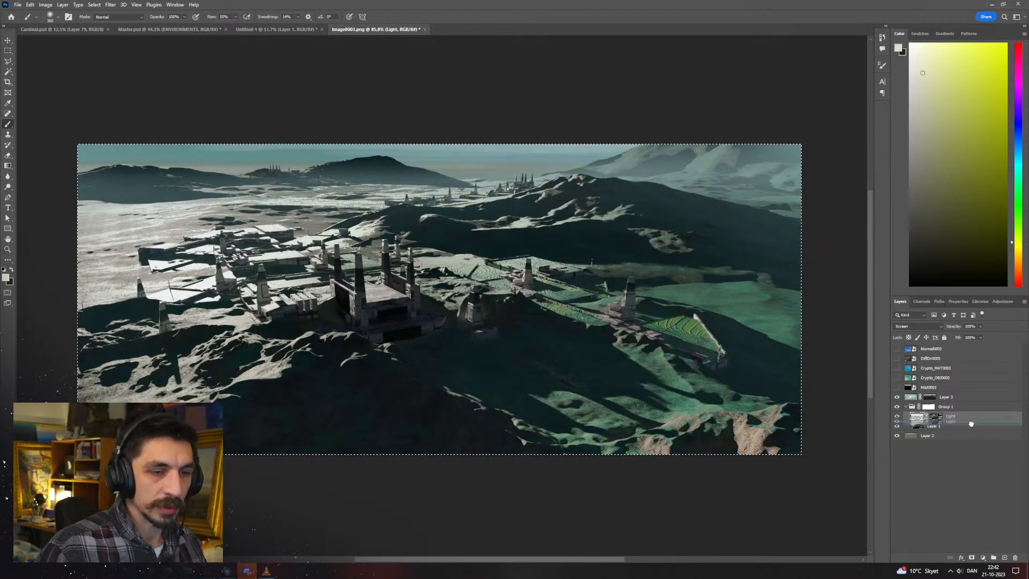
# Duplicate the Light layer and invert the copy's mask so it targets the shadow areas
pyautogui.keyDown('alt'); pyautogui.moveTo(971, 423); pyautogui.dragTo(969, 425); pyautogui.keyUp('alt')
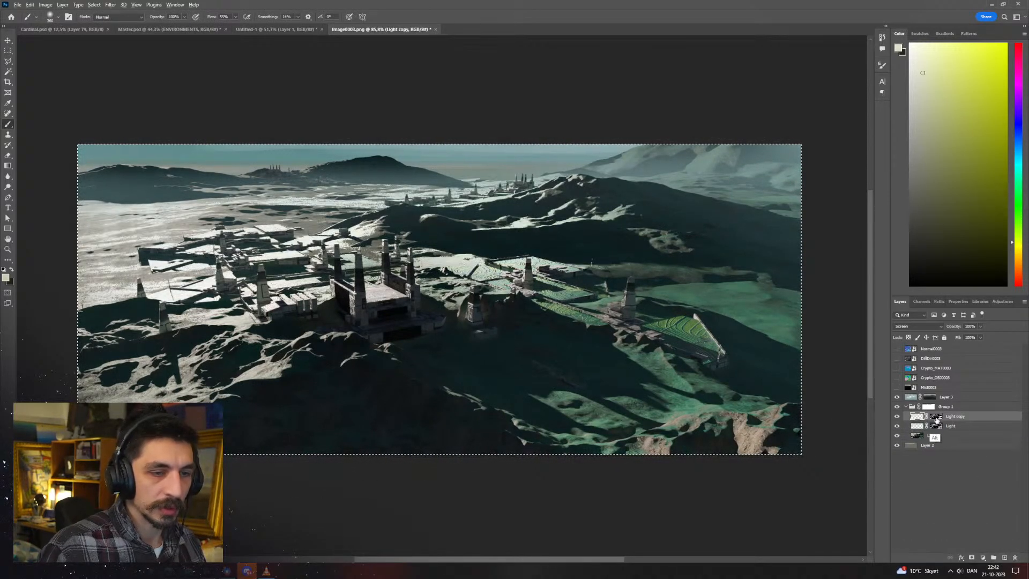
pyautogui.keyDown('alt'); pyautogui.click(937, 417); pyautogui.keyUp('alt')
pyautogui.hotkey('ctrl', 'i')
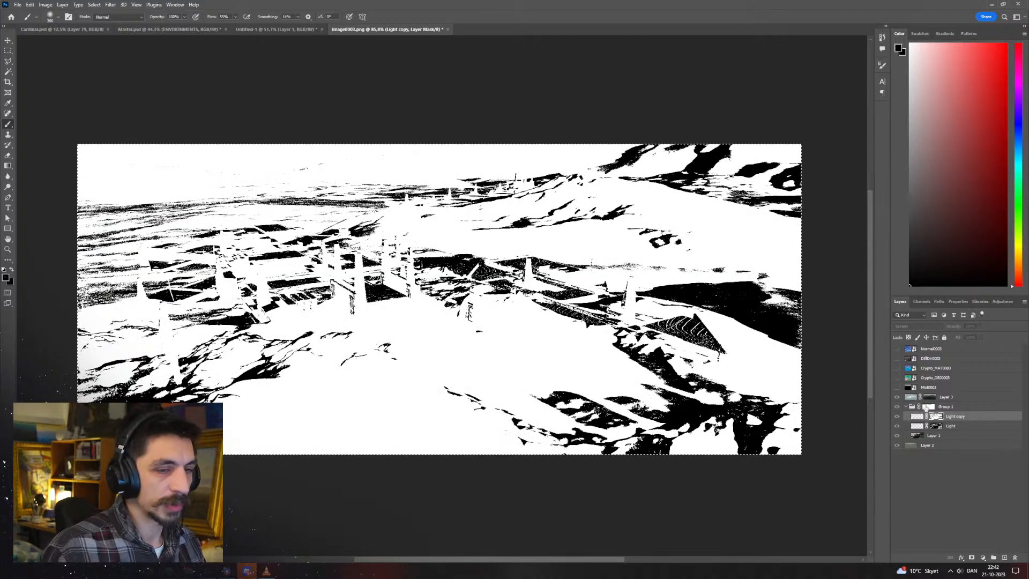
# Set the blend mode of the Light copy layer to Multiply
pyautogui.click(918, 416)
pyautogui.click(918, 326)
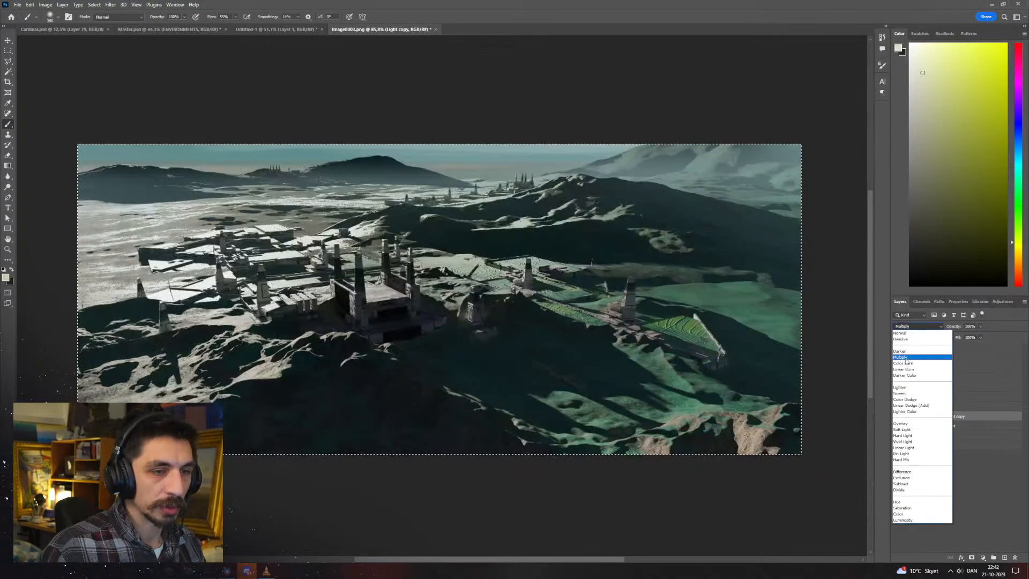
pyautogui.click(904, 357)
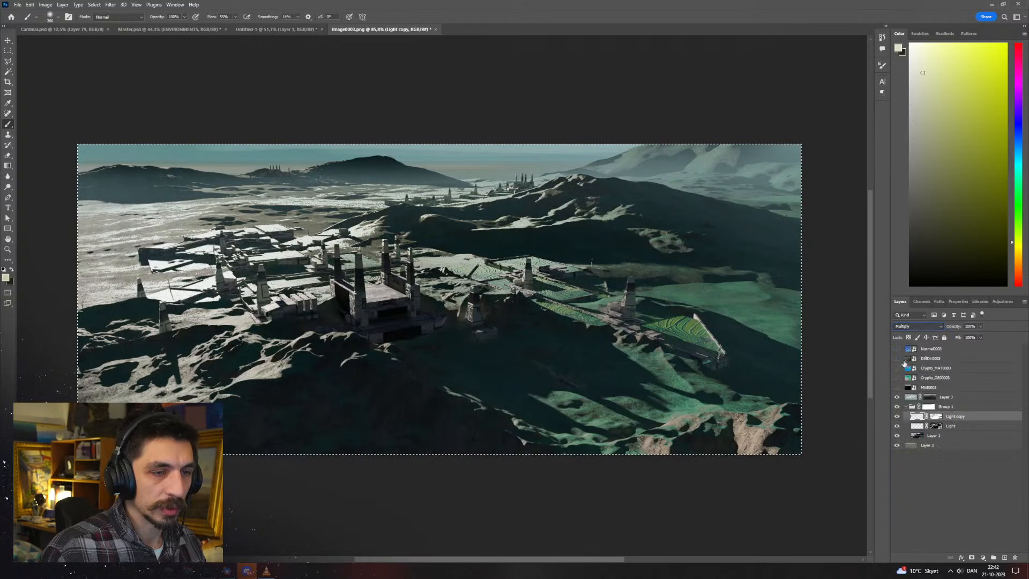
# Erase the pale paint from the Light copy layer with a large soft eraser
pyautogui.keyDown('alt'); pyautogui.moveTo(560, 303); pyautogui.dragTo(625, 294, button='right'); pyautogui.keyUp('alt')
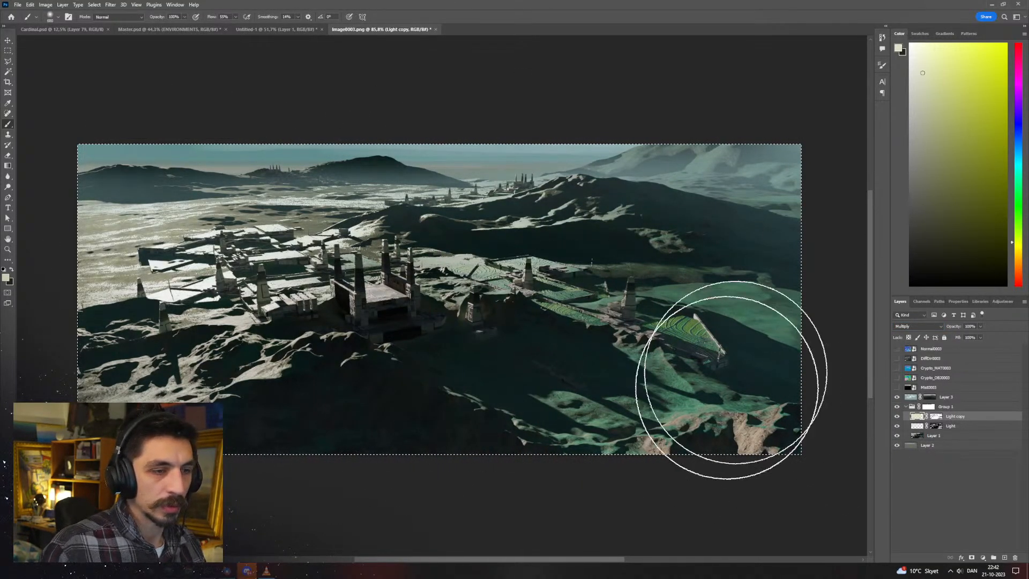
pyautogui.press('e')
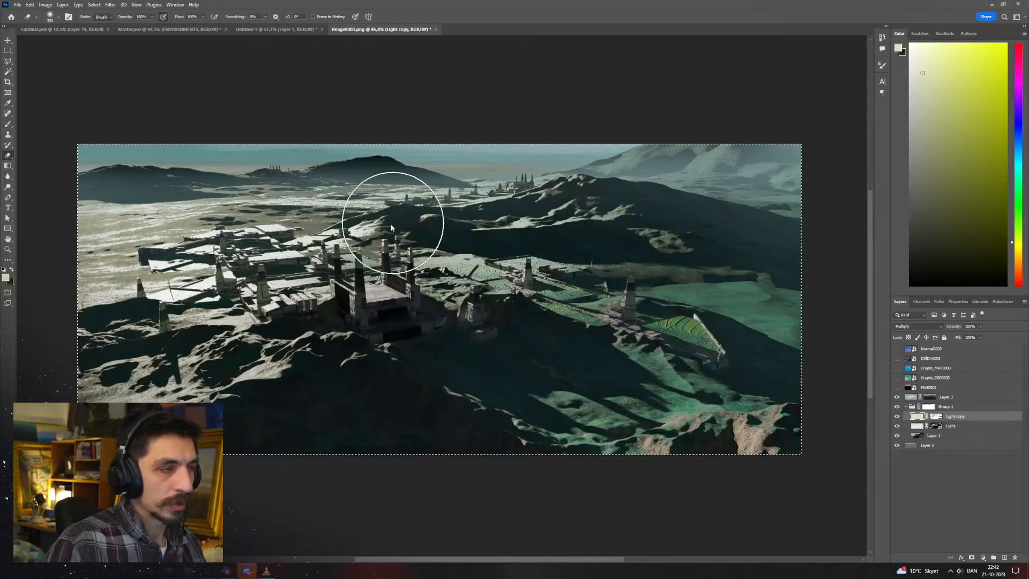
pyautogui.moveTo(391, 228)
pyautogui.keyDown('alt'); pyautogui.mouseDown(button='right')
pyautogui.moveTo(357, 272)
pyautogui.moveTo(515, 351)
pyautogui.mouseUp(button='right'); pyautogui.keyUp('alt')
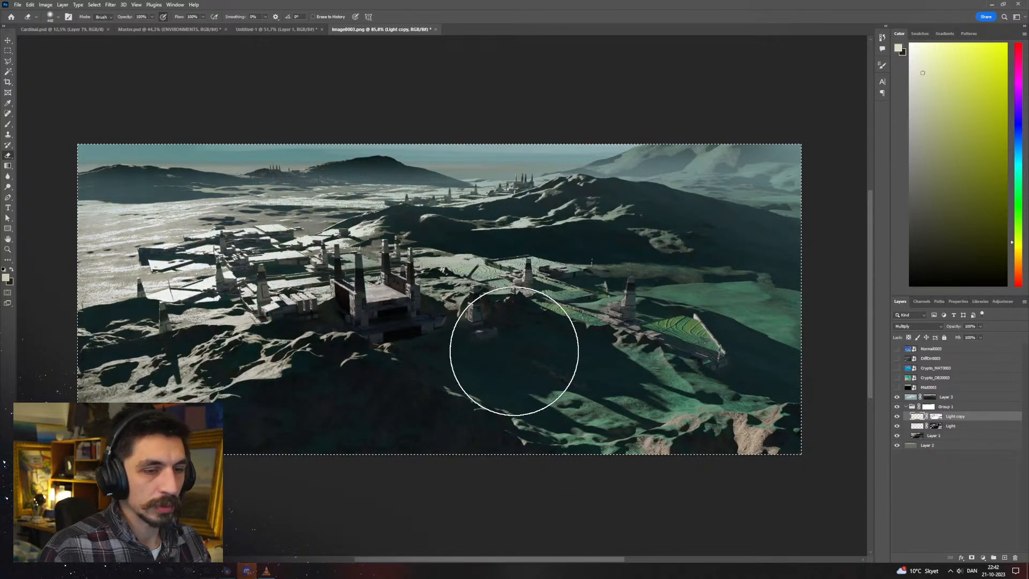
# Paint shadow over the dark hills on the Light copy layer with a muted teal sampled from the shaded hillside, varying the brush size
pyautogui.press('b')
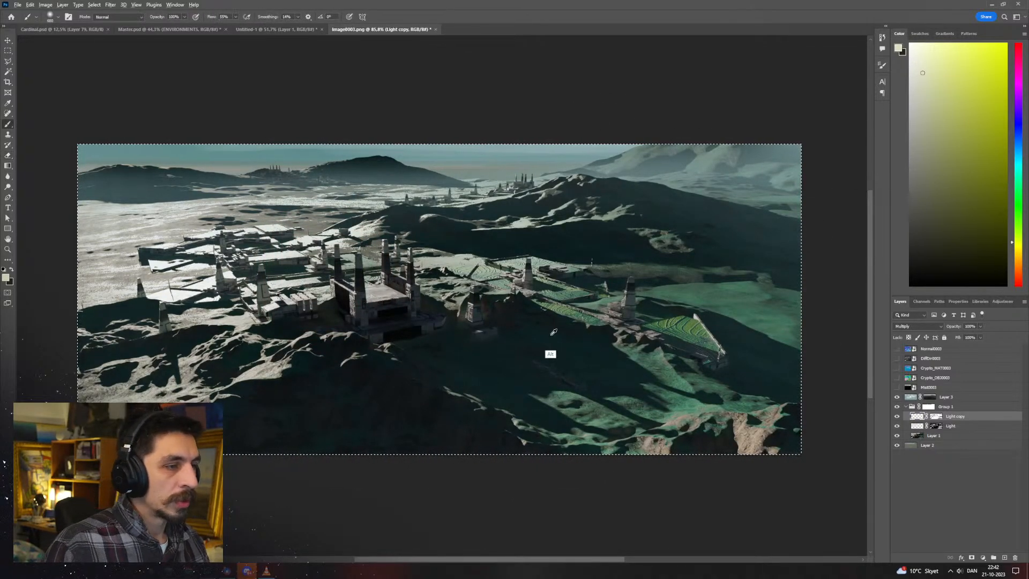
pyautogui.keyDown('alt'); pyautogui.click(546, 338); pyautogui.keyUp('alt')
pyautogui.keyDown('alt'); pyautogui.moveTo(544, 344); pyautogui.dragTo(538, 331, button='right'); pyautogui.keyUp('alt')
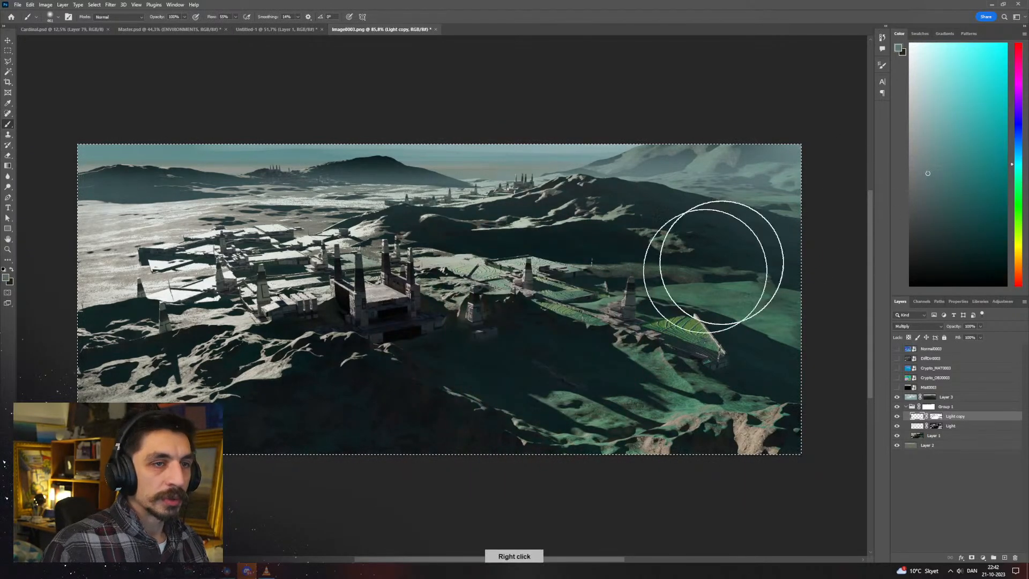
pyautogui.moveTo(462, 363)
pyautogui.keyDown('alt'); pyautogui.mouseDown(button='right')
pyautogui.moveTo(434, 363)
pyautogui.moveTo(510, 372)
pyautogui.mouseUp(button='right'); pyautogui.keyUp('alt')
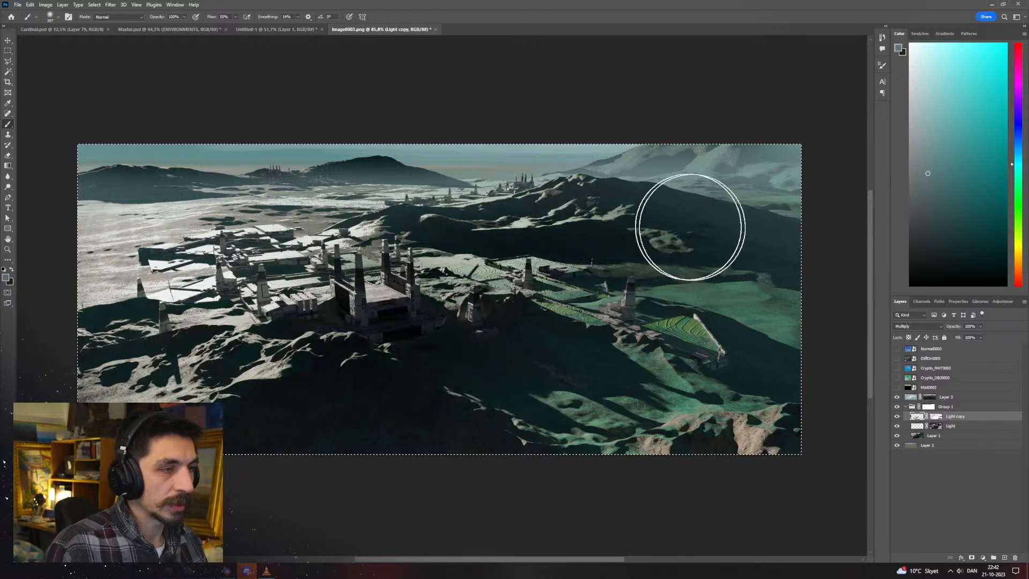
pyautogui.moveTo(689, 230)
pyautogui.keyDown('alt'); pyautogui.mouseDown(button='right')
pyautogui.moveTo(643, 230)
pyautogui.moveTo(659, 225)
pyautogui.mouseUp(button='right'); pyautogui.keyUp('alt')
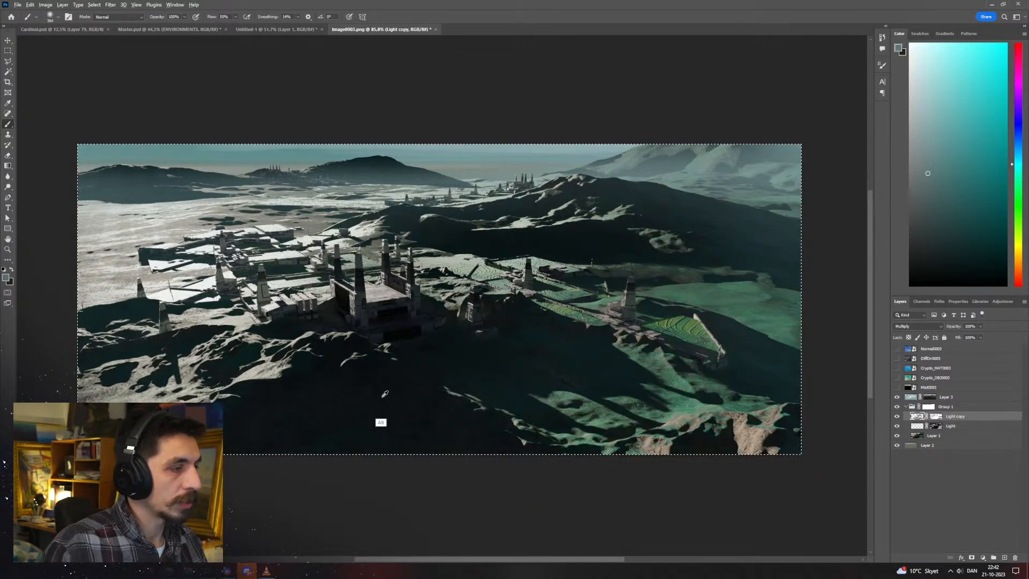
# Erase parts of the painted light over the plain and the hill ridges on the Light layer with varying eraser sizes
pyautogui.moveTo(452, 324)
pyautogui.keyDown('ctrl'); pyautogui.mouseDown()
pyautogui.moveTo(409, 335)
pyautogui.moveTo(420, 333)
pyautogui.mouseUp(); pyautogui.keyUp('ctrl')
pyautogui.hotkey('ctrl', 'f')
pyautogui.hotkey('ctrl', 'f')
pyautogui.click(914, 427)
pyautogui.keyDown('alt'); pyautogui.moveTo(412, 253); pyautogui.dragTo(435, 256, button='right'); pyautogui.keyUp('alt')
pyautogui.moveTo(479, 228); pyautogui.dragTo(94, 247)
pyautogui.keyDown('alt'); pyautogui.moveTo(306, 236); pyautogui.dragTo(231, 236, button='right'); pyautogui.keyUp('alt')
pyautogui.moveTo(119, 220); pyautogui.dragTo(536, 199)
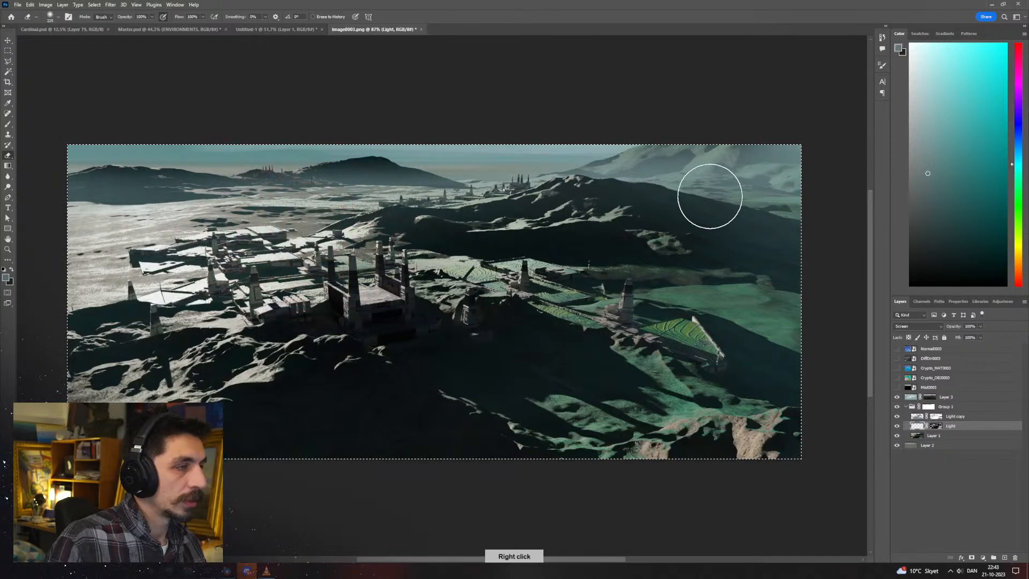
pyautogui.moveTo(710, 196)
pyautogui.mouseDown()
pyautogui.moveTo(407, 195)
pyautogui.moveTo(664, 200)
pyautogui.mouseUp()
# Examine the balance of light and shadow in mirrored and normal view at different magnifications
pyautogui.moveTo(516, 260)
pyautogui.keyDown('ctrl'); pyautogui.mouseDown()
pyautogui.moveTo(429, 254)
pyautogui.moveTo(626, 236)
pyautogui.mouseUp(); pyautogui.keyUp('ctrl')
pyautogui.hotkey('ctrl', 'f')
pyautogui.hotkey('ctrl', 'f')
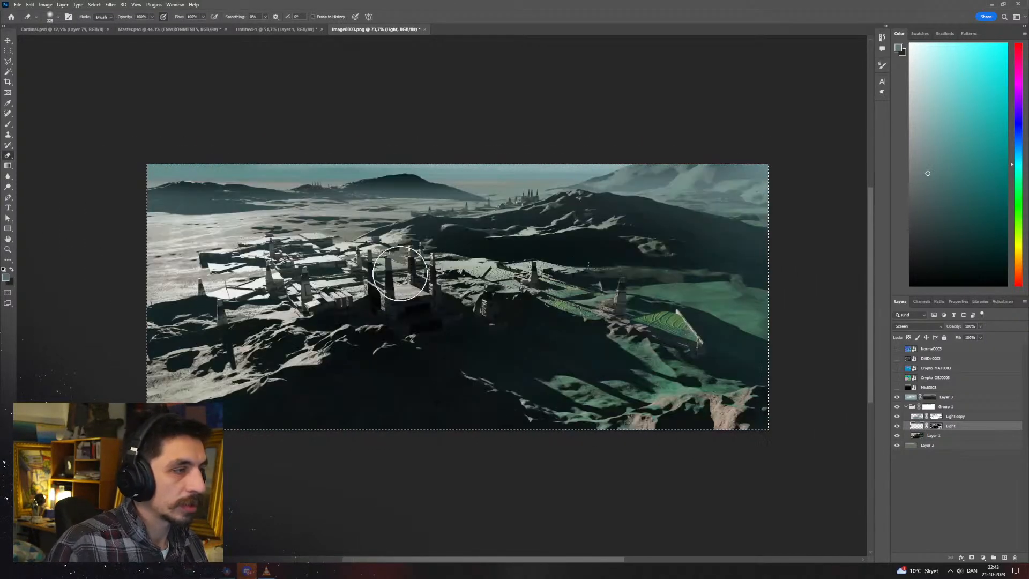
pyautogui.moveTo(399, 272)
pyautogui.keyDown('ctrl'); pyautogui.mouseDown()
pyautogui.moveTo(448, 270)
pyautogui.moveTo(399, 274)
pyautogui.moveTo(449, 295)
pyautogui.moveTo(370, 292)
pyautogui.mouseUp(); pyautogui.keyUp('ctrl')
pyautogui.hotkey('ctrl', 'f')
pyautogui.hotkey('ctrl', 'f')
pyautogui.hotkey('ctrl', 'f')
pyautogui.keyDown('ctrl'); pyautogui.moveTo(433, 270); pyautogui.dragTo(541, 303); pyautogui.keyUp('ctrl')
# Check the render passes and select the green plain area from the Crypto_OBJ pass with the Magic Wand, leaving the pass hidden
pyautogui.click(896, 369)
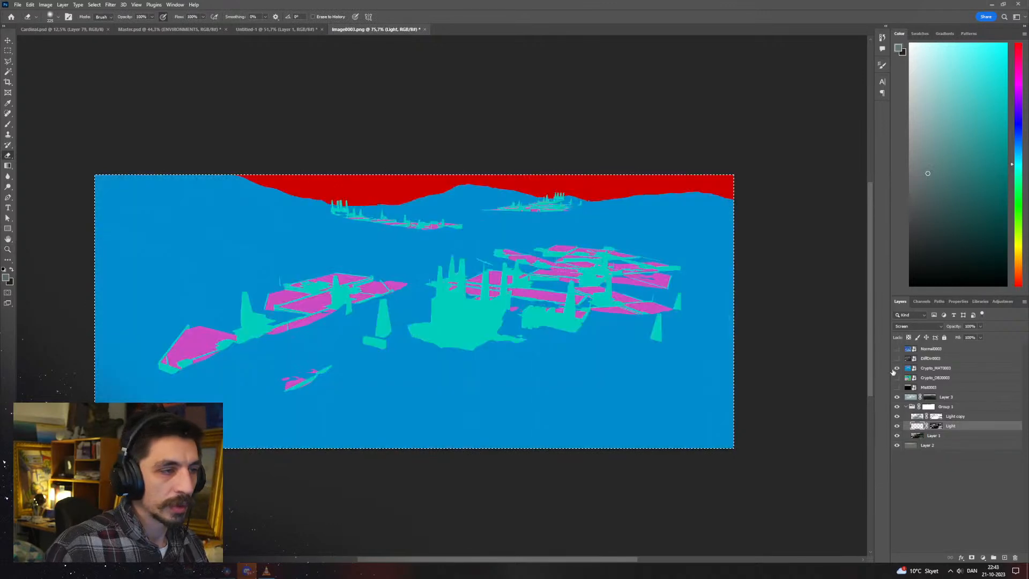
pyautogui.click(895, 368)
pyautogui.click(896, 359)
pyautogui.click(896, 358)
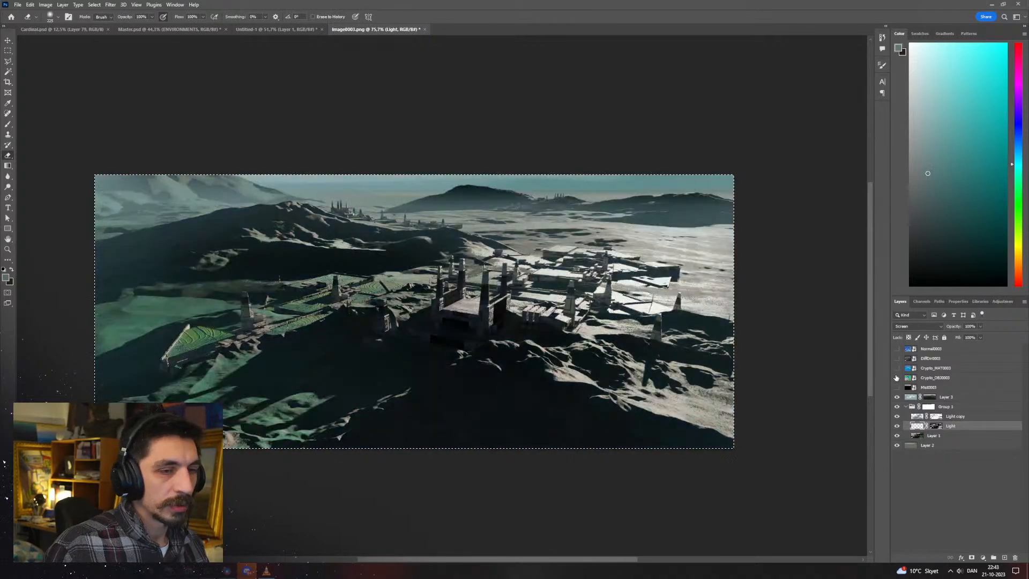
pyautogui.click(896, 378)
pyautogui.click(896, 377)
pyautogui.click(896, 378)
pyautogui.click(918, 378)
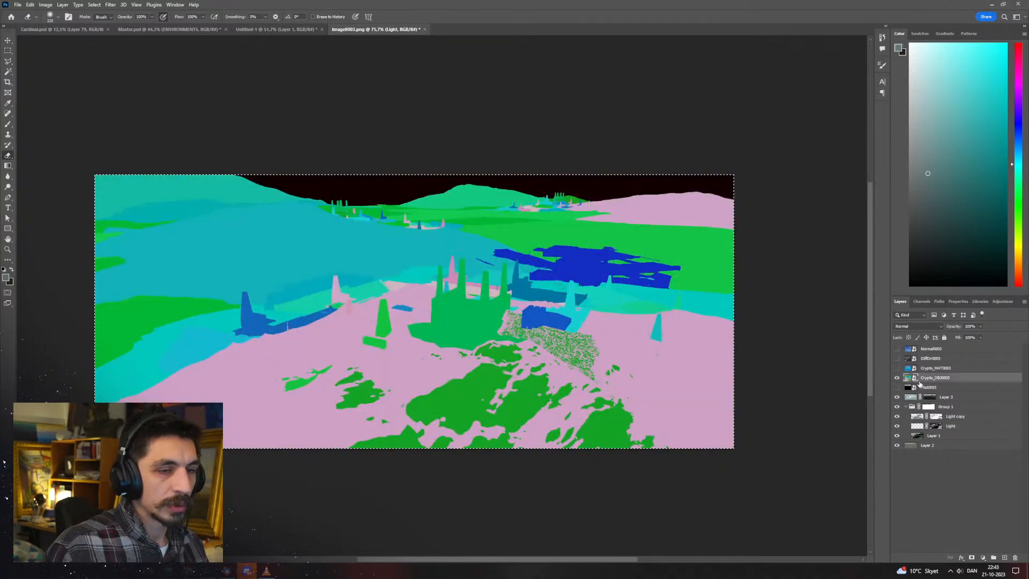
pyautogui.press('w')
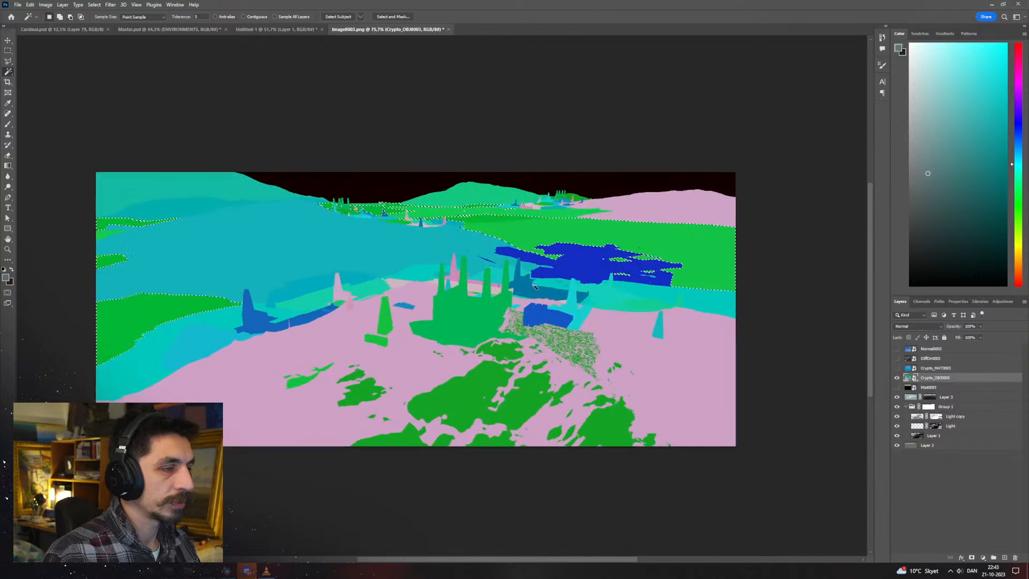
pyautogui.click(898, 378)
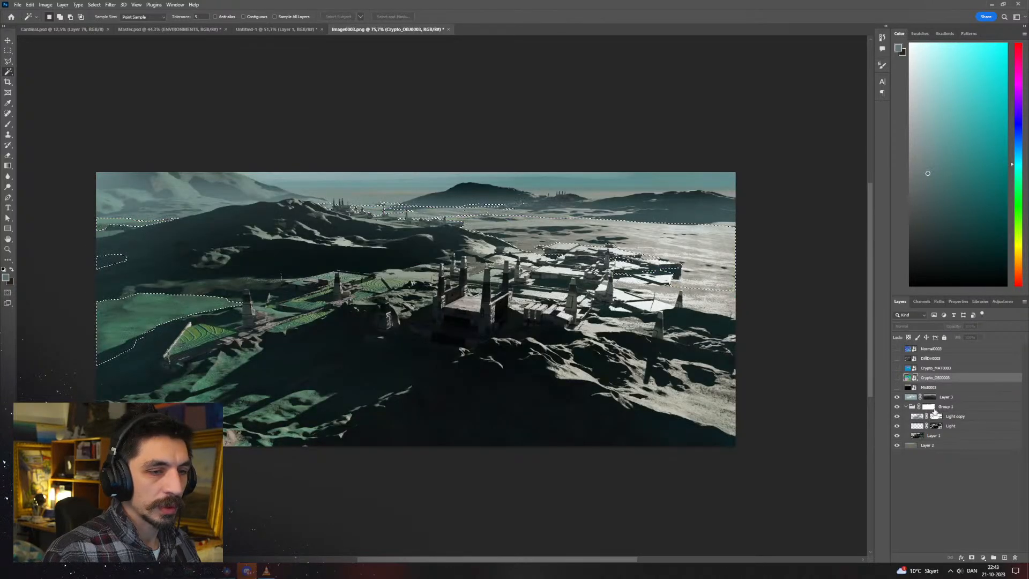
# Add a new empty layer above Layer 3 for brush painting inside the plain selection
pyautogui.click(946, 397)
pyautogui.click(1005, 558)
pyautogui.press('b')
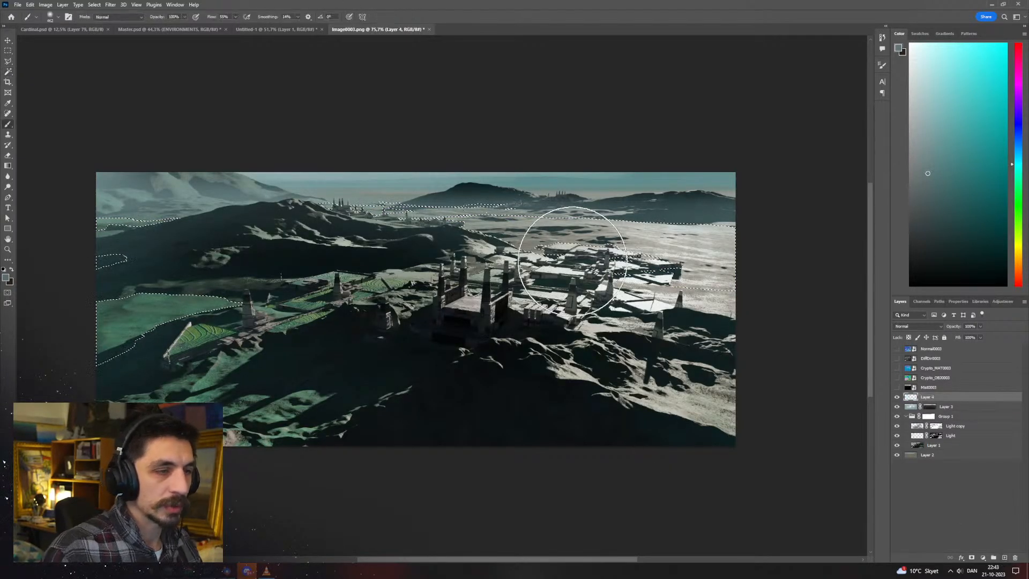
pyautogui.keyDown('alt'); pyautogui.moveTo(495, 241); pyautogui.dragTo(467, 236, button='right'); pyautogui.keyUp('alt')
pyautogui.keyDown('alt'); pyautogui.click(688, 228); pyautogui.keyUp('alt')
pyautogui.moveTo(664, 237); pyautogui.dragTo(404, 252)
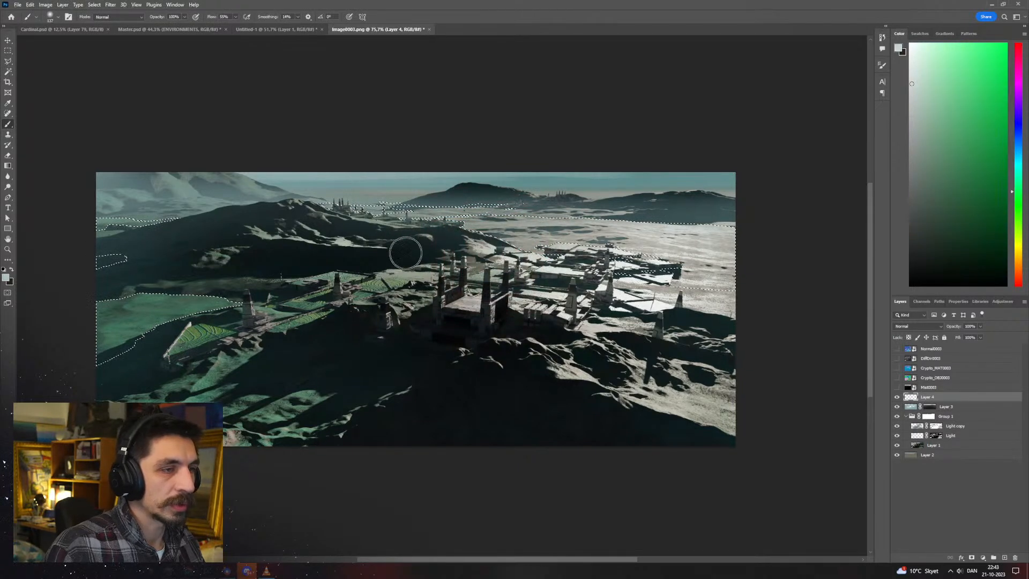
pyautogui.keyDown('alt'); pyautogui.moveTo(505, 237); pyautogui.dragTo(520, 239, button='right'); pyautogui.keyUp('alt')
pyautogui.hotkey('ctrl', 'z')
pyautogui.moveTo(386, 225)
pyautogui.mouseDown()
pyautogui.moveTo(740, 235)
pyautogui.moveTo(349, 214)
pyautogui.mouseUp()
pyautogui.hotkey('ctrl', 'z')
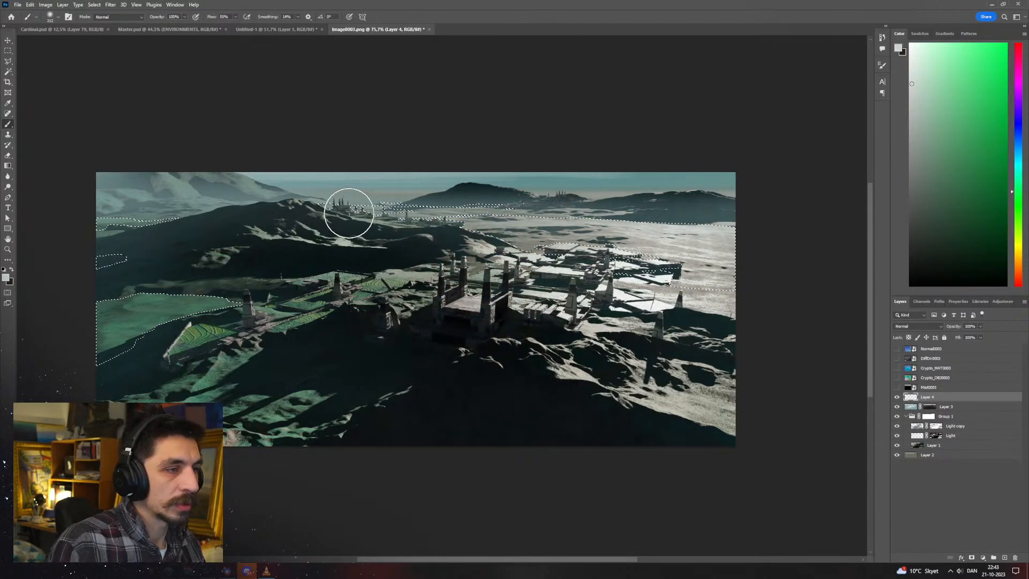
# Paint thin dark lines across the selected plain on Layer 4 with a very small brush and a sampled dark tone
pyautogui.moveTo(559, 248)
pyautogui.keyDown('alt'); pyautogui.mouseDown(button='right')
pyautogui.moveTo(502, 277)
pyautogui.moveTo(544, 274)
pyautogui.mouseUp(button='right'); pyautogui.keyUp('alt')
pyautogui.rightClick(548, 265)
pyautogui.keyDown('alt'); pyautogui.moveTo(534, 276); pyautogui.dragTo(534, 276, button='right'); pyautogui.keyUp('alt')
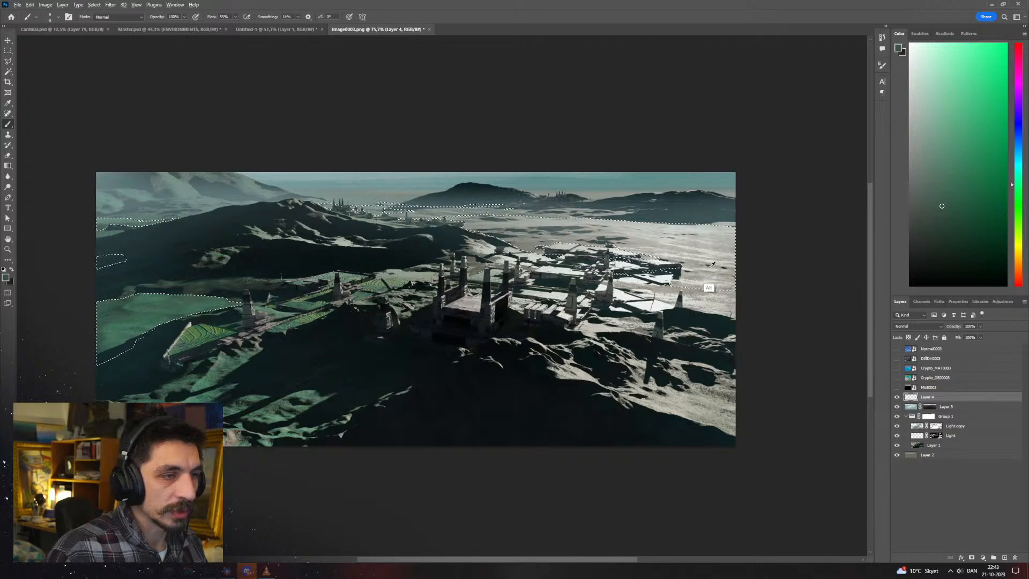
pyautogui.keyDown('alt'); pyautogui.moveTo(712, 263); pyautogui.dragTo(712, 263); pyautogui.keyUp('alt')
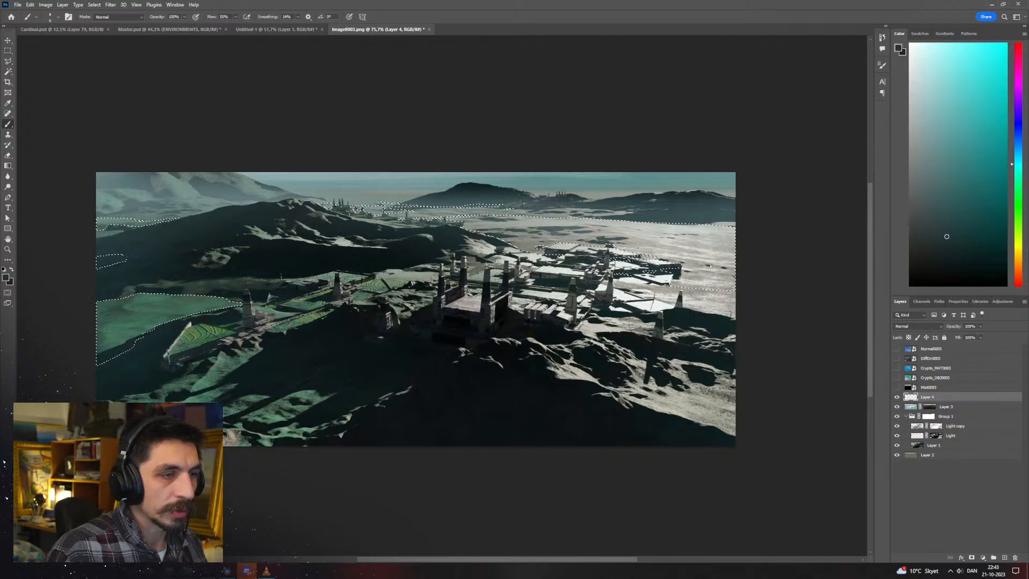
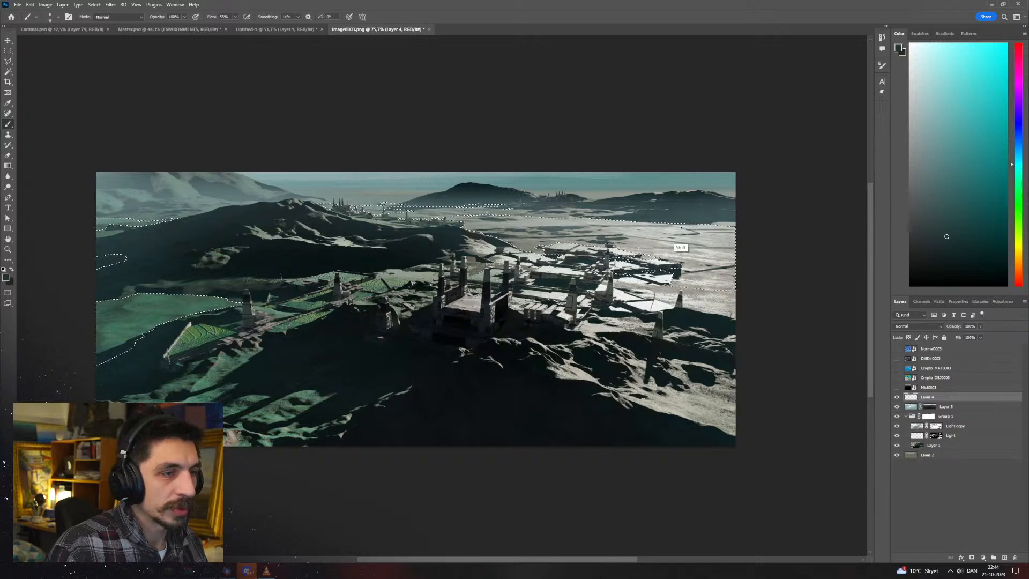
pyautogui.hotkey('ctrl', 'shift', 'h')
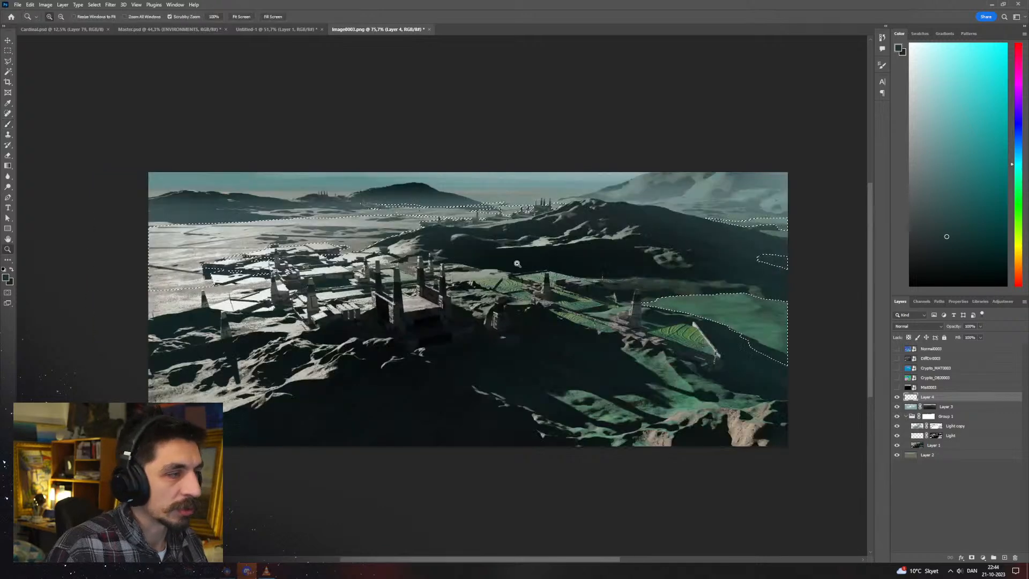
pyautogui.keyDown('ctrl'); pyautogui.moveTo(515, 263); pyautogui.dragTo(472, 264); pyautogui.keyUp('ctrl')
pyautogui.hotkey('ctrl', 'shift', 'h')
pyautogui.keyDown('ctrl'); pyautogui.moveTo(569, 241); pyautogui.dragTo(644, 290); pyautogui.keyUp('ctrl')
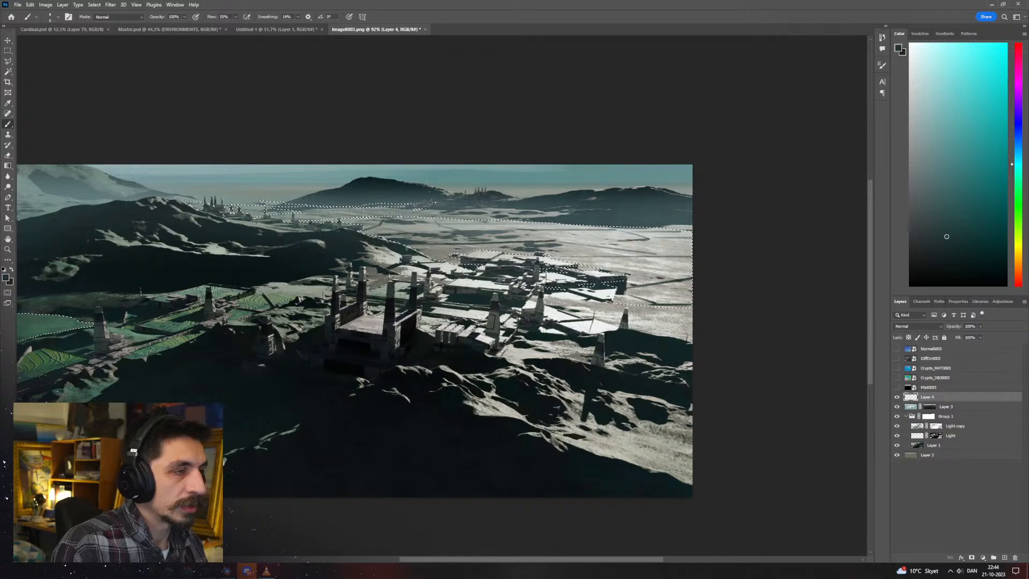
# Add fine details to the distant plain on Layer 4 with tones sampled from its lit and shaded areas
pyautogui.hotkey('ctrl', 'f')
pyautogui.keyDown('alt'); pyautogui.scroll(-3, 474, 263); pyautogui.keyUp('alt')
pyautogui.hotkey('ctrl', 'f')
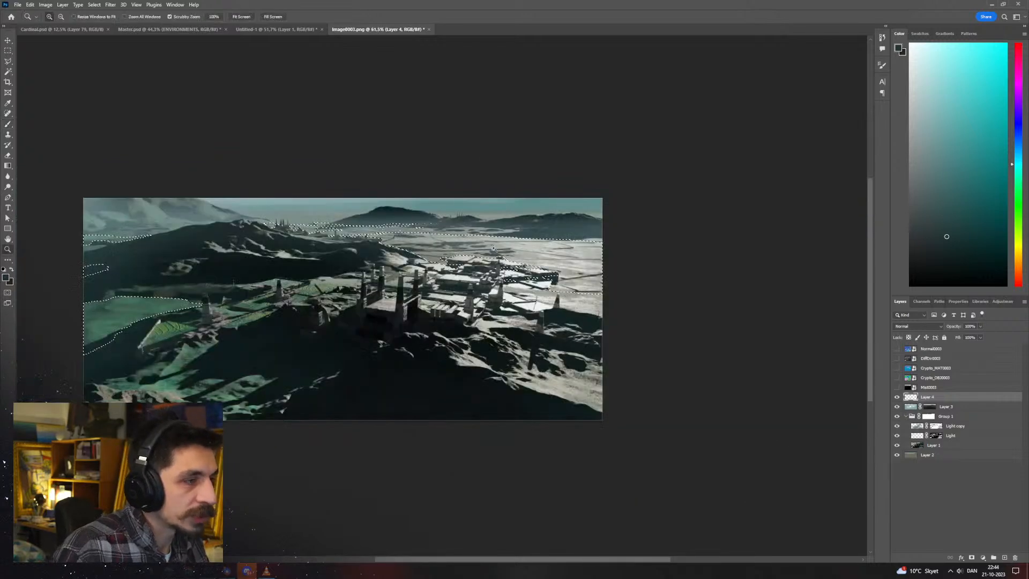
pyautogui.keyDown('alt'); pyautogui.scroll(4, 488, 247); pyautogui.keyUp('alt')
pyautogui.keyDown('alt'); pyautogui.click(617, 261); pyautogui.keyUp('alt')
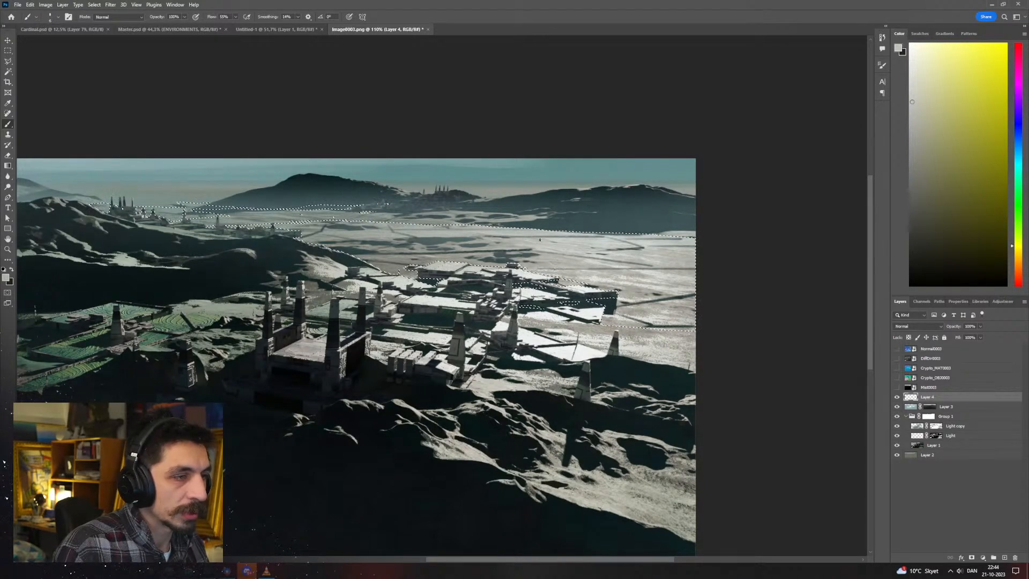
pyautogui.keyDown('alt'); pyautogui.click(354, 238); pyautogui.keyUp('alt')
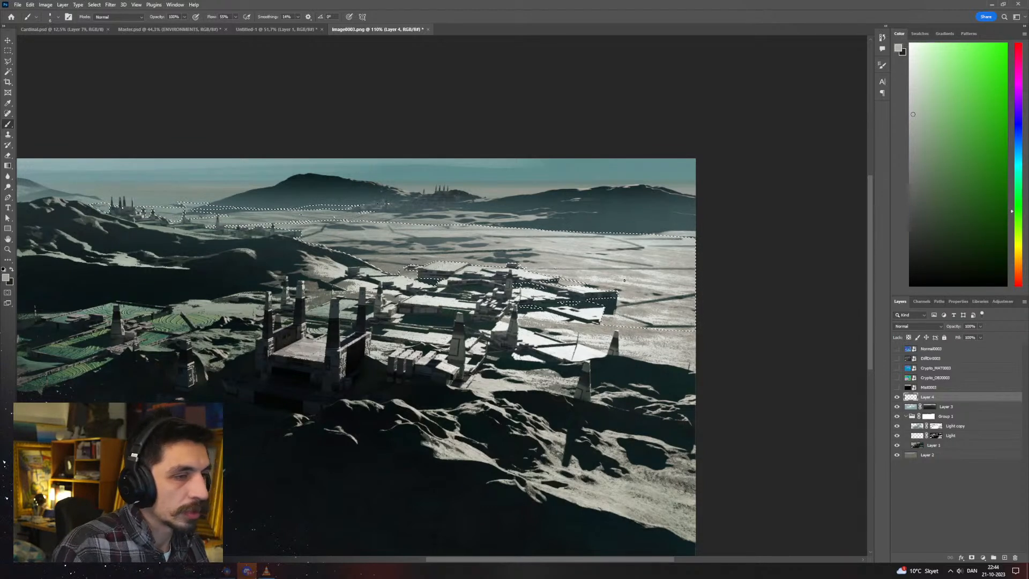
pyautogui.keyDown('alt'); pyautogui.click(668, 293); pyautogui.keyUp('alt')
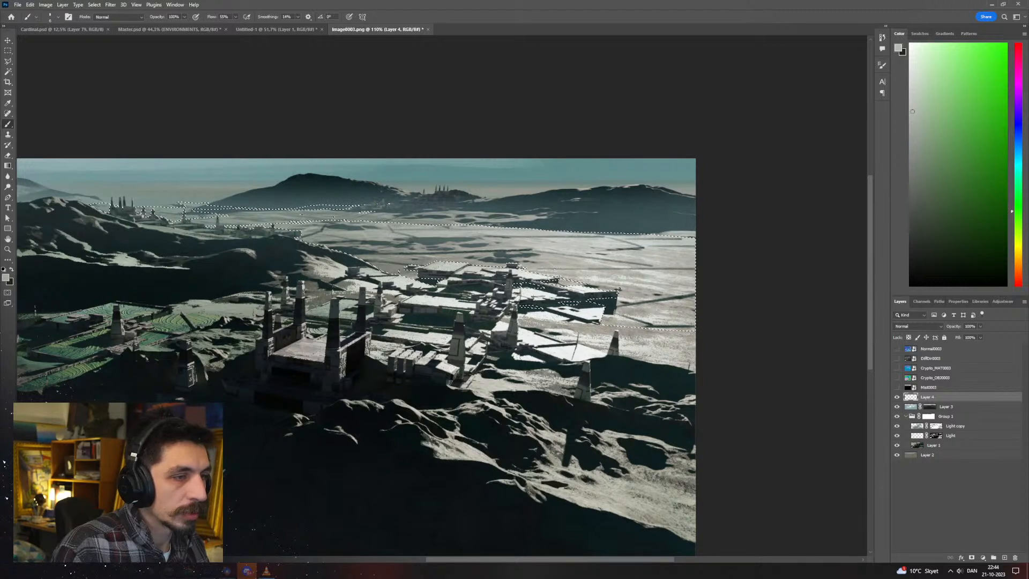
pyautogui.keyDown('alt'); pyautogui.click(657, 270); pyautogui.keyUp('alt')
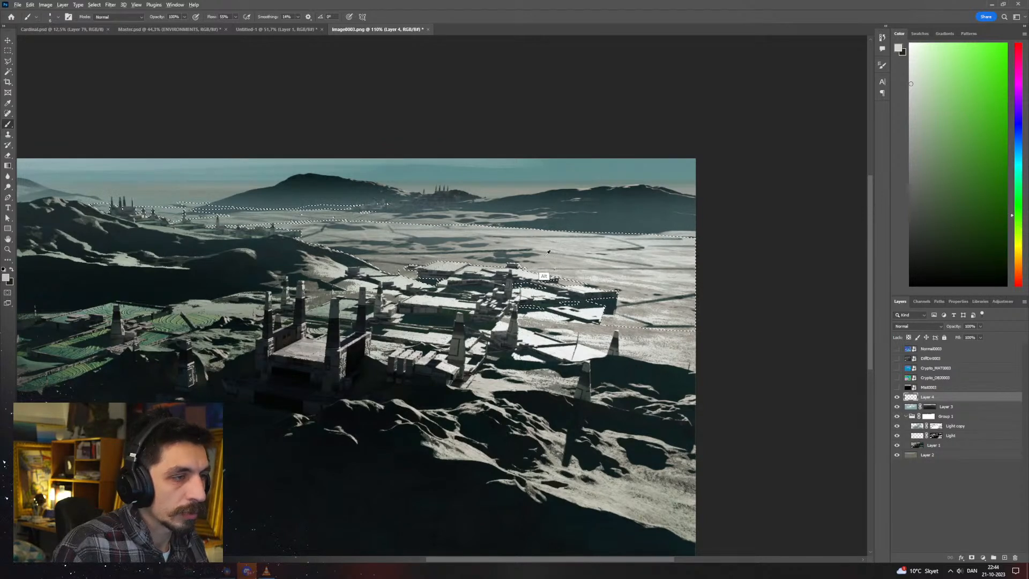
pyautogui.keyDown('alt'); pyautogui.click(523, 251); pyautogui.keyUp('alt')
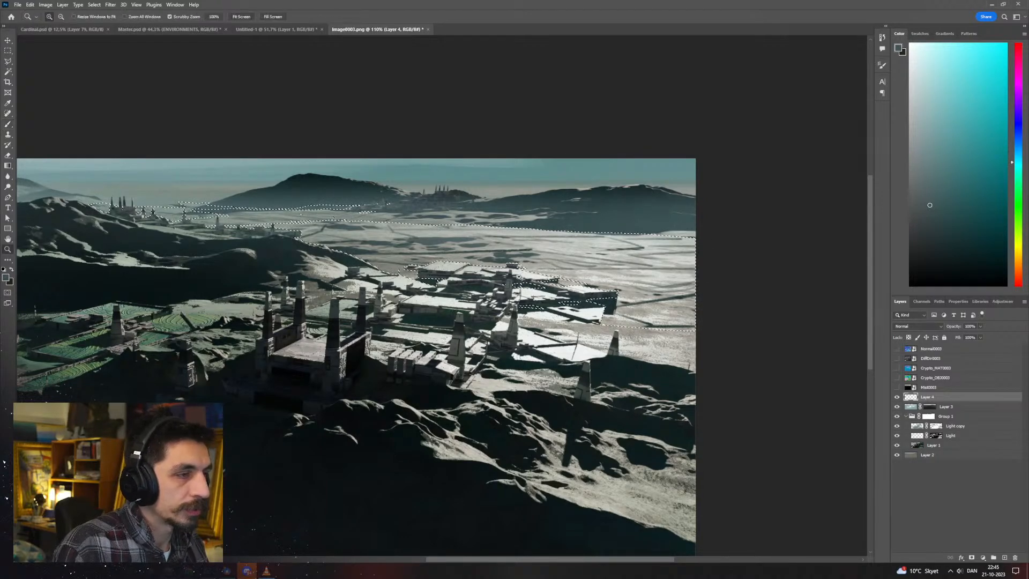
# Deselect the plain and judge the overall composition in mirrored and normal view
pyautogui.keyDown('ctrl'); pyautogui.moveTo(515, 280); pyautogui.dragTo(466, 294); pyautogui.keyUp('ctrl')
pyautogui.hotkey('ctrl', 'shift', 'h')
pyautogui.hotkey('ctrl', 'd')
pyautogui.keyDown('ctrl'); pyautogui.moveTo(380, 275); pyautogui.dragTo(412, 272); pyautogui.keyUp('ctrl')
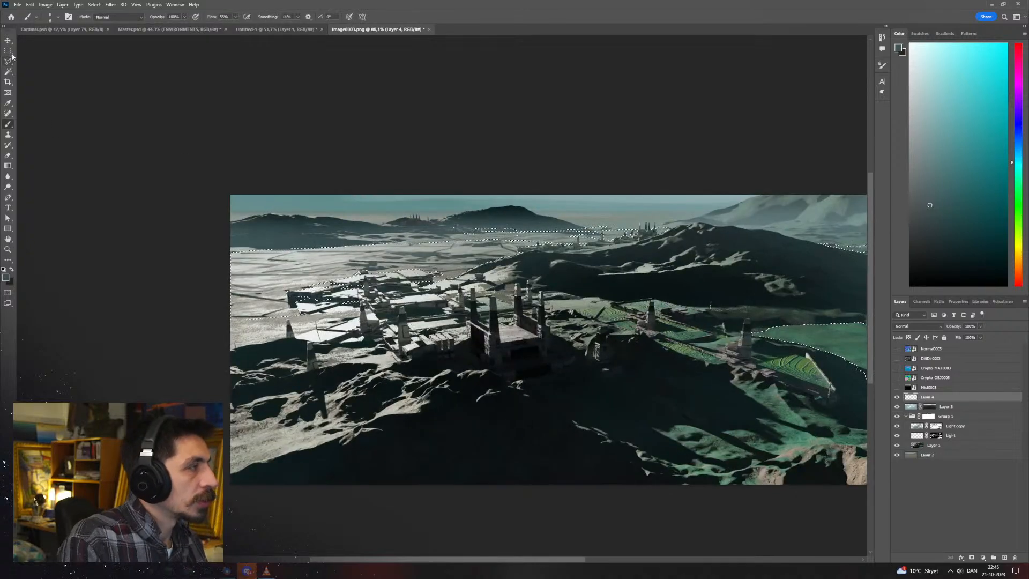
pyautogui.click(9, 53)
pyautogui.hotkey('ctrl', 'shift', 'h')
pyautogui.moveTo(535, 288)
pyautogui.keyDown('ctrl'); pyautogui.mouseDown()
pyautogui.moveTo(523, 289)
pyautogui.moveTo(543, 271)
pyautogui.mouseUp(); pyautogui.keyUp('ctrl')
pyautogui.keyDown('ctrl'); pyautogui.moveTo(477, 277); pyautogui.dragTo(509, 297); pyautogui.keyUp('ctrl')
pyautogui.hotkey('ctrl', 'shift', 'h')
pyautogui.hotkey('ctrl', 'shift', 'h')
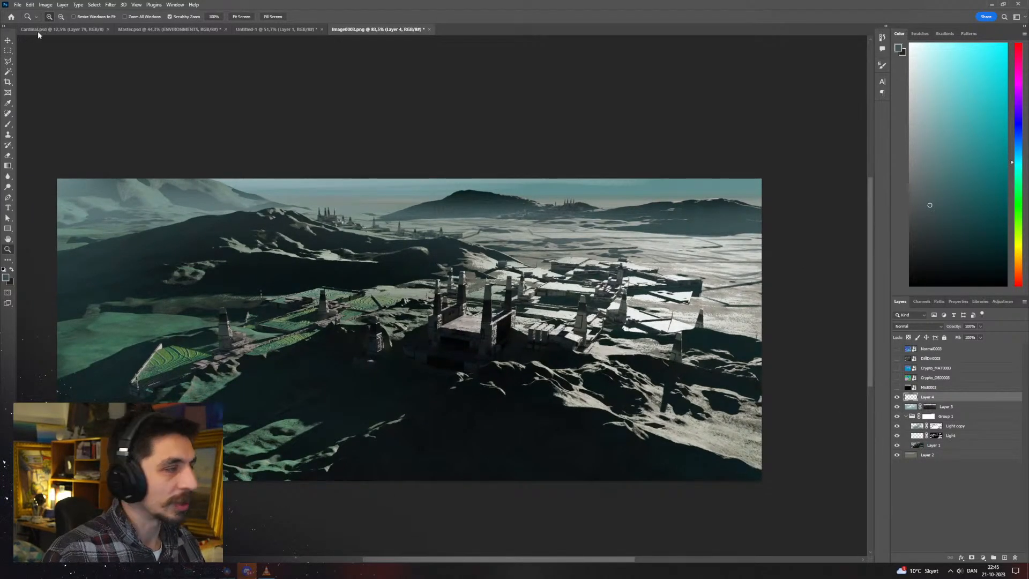
# Crop the image on its right side and lower edge to a height of about 732 px and check the new framing
pyautogui.click(8, 81)
pyautogui.hotkey('ctrl', 'shift', 'h')
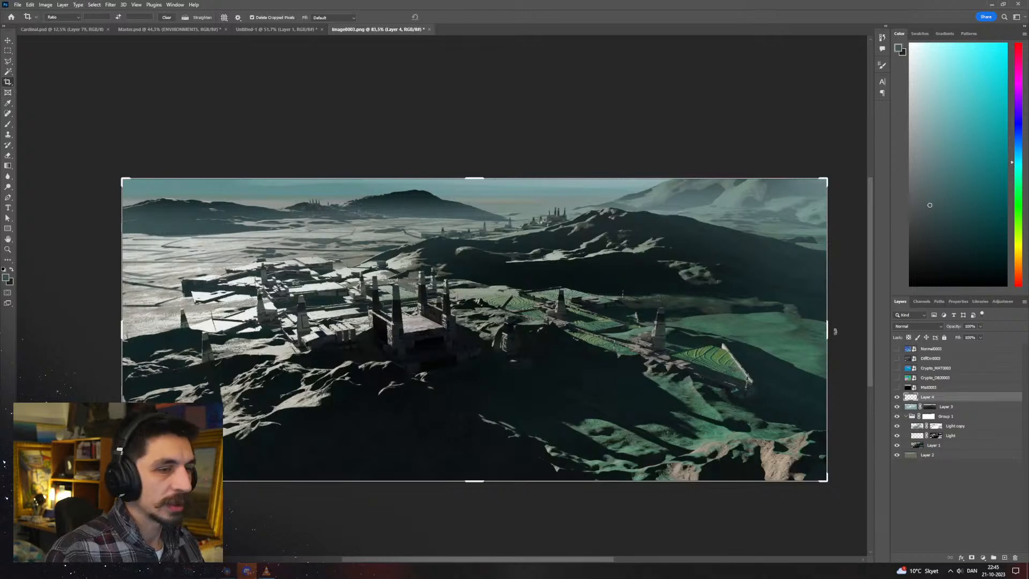
pyautogui.moveTo(827, 328); pyautogui.dragTo(774, 341)
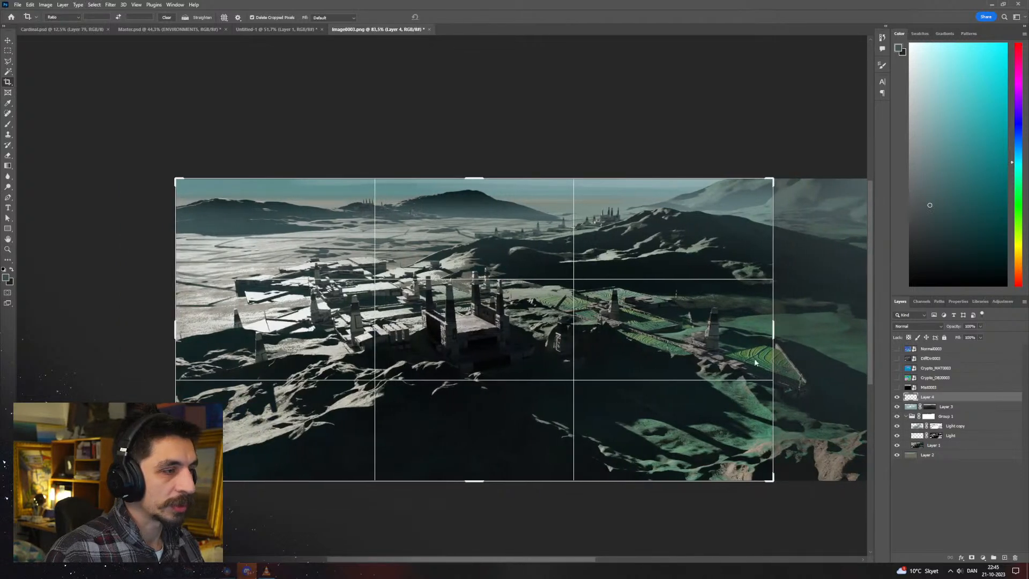
pyautogui.moveTo(473, 482); pyautogui.dragTo(472, 453)
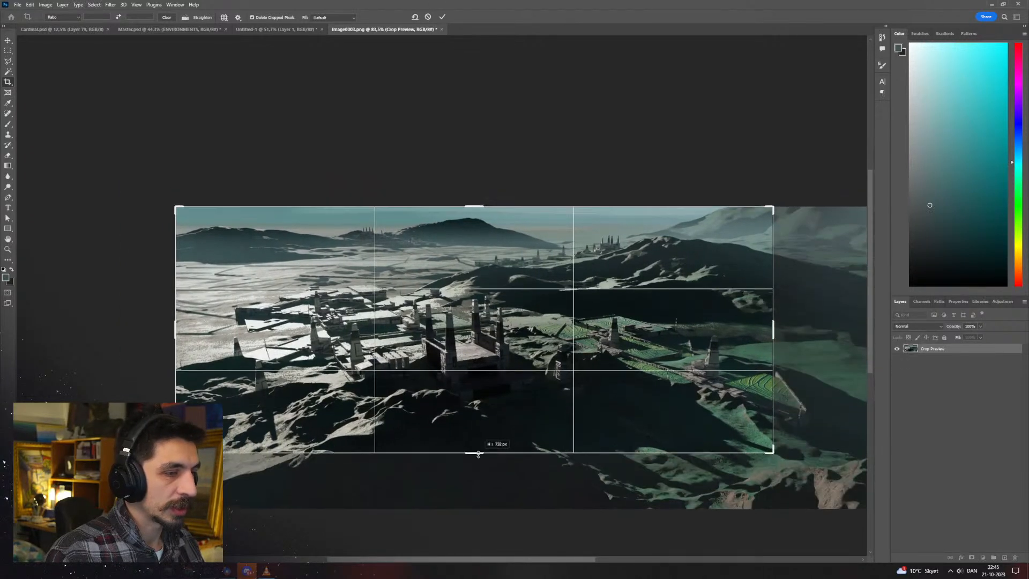
pyautogui.press('Return')
pyautogui.keyDown('alt'); pyautogui.scroll(-2, 488, 352); pyautogui.keyUp('alt')
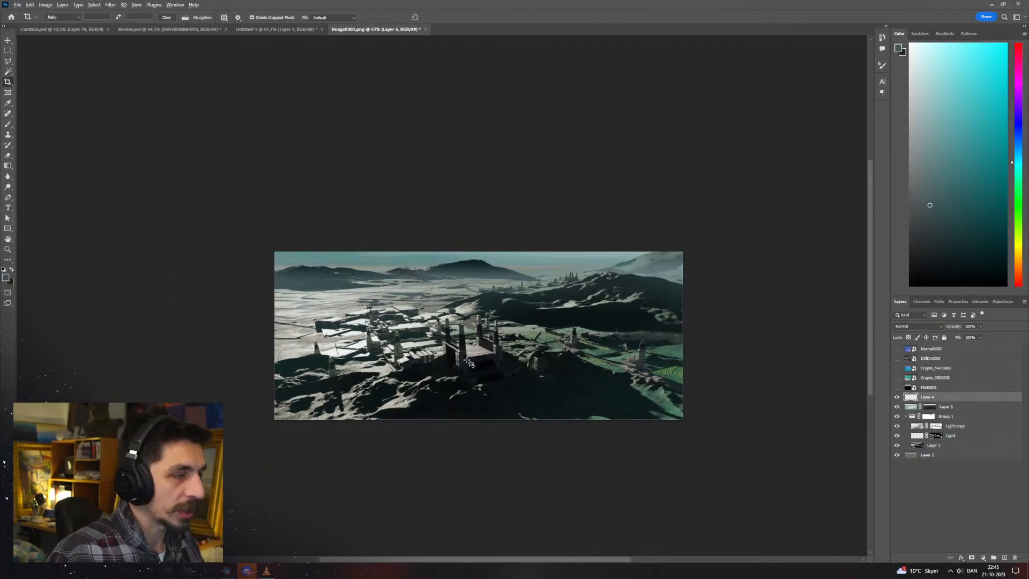
pyautogui.keyDown('alt'); pyautogui.scroll(3, 471, 354); pyautogui.keyUp('alt')
pyautogui.moveTo(505, 334); pyautogui.dragTo(485, 329)
pyautogui.keyDown('alt'); pyautogui.scroll(-1, 531, 318); pyautogui.keyUp('alt')
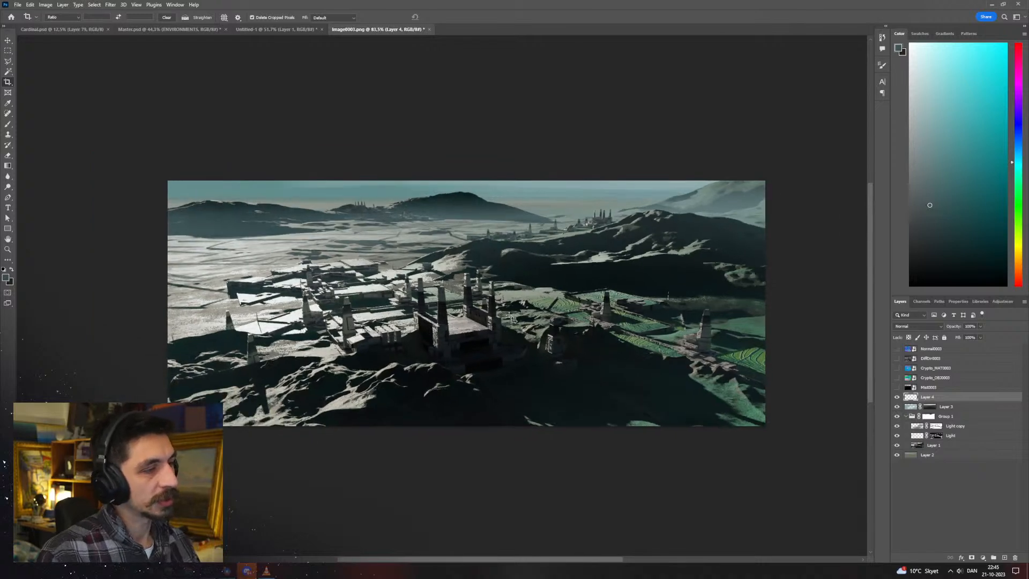
# Compare the image with and without Layer 3 and shift that layer's hue slightly with Hue/Saturation
pyautogui.click(926, 386)
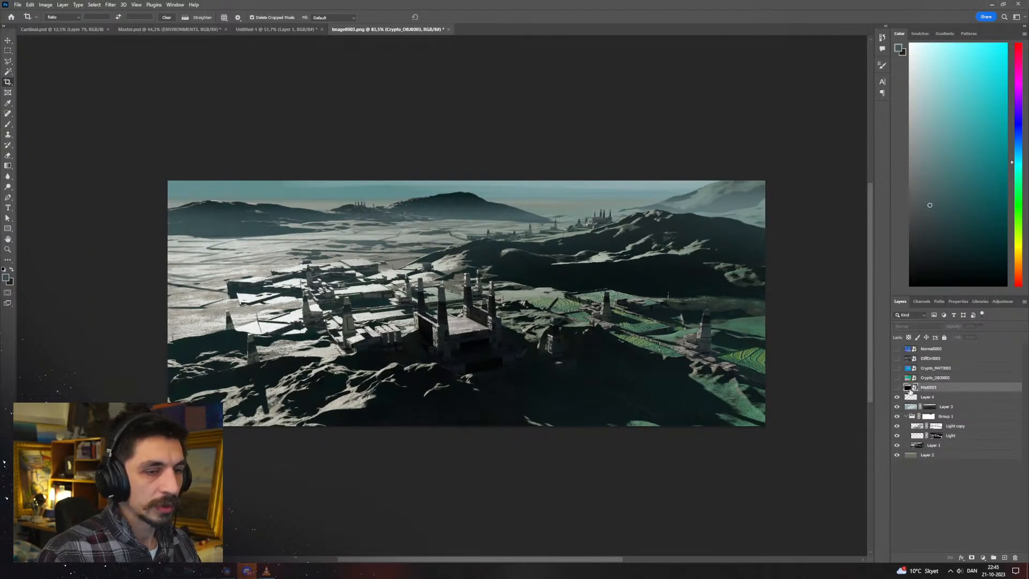
pyautogui.keyDown('alt'); pyautogui.scroll(-1, 844, 385); pyautogui.keyUp('alt')
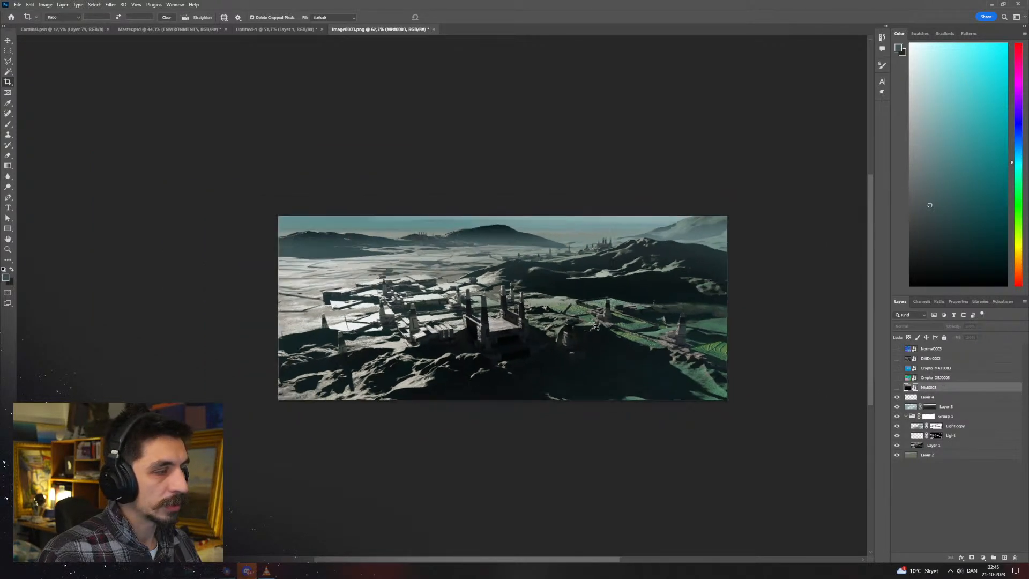
pyautogui.click(897, 407)
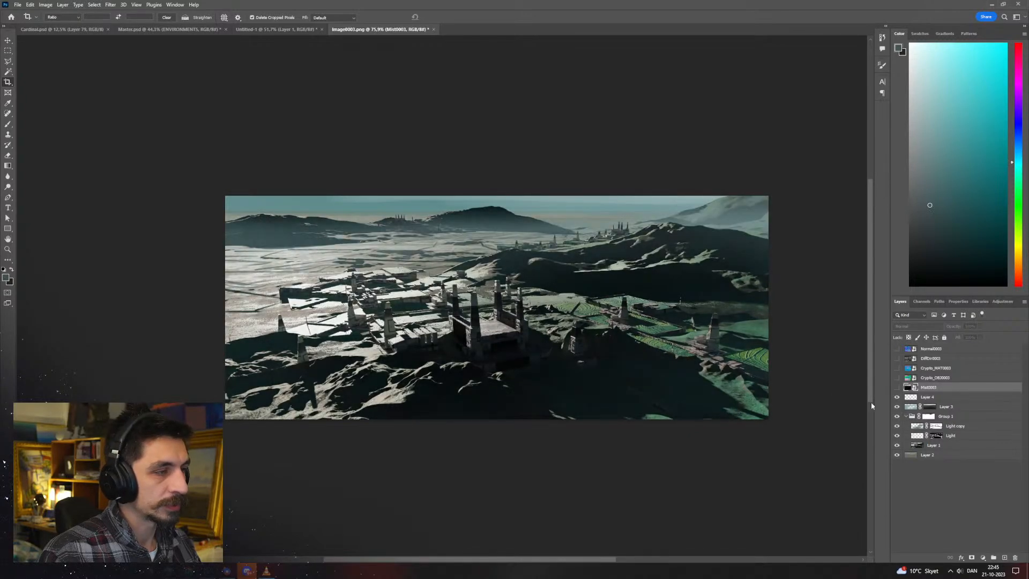
pyautogui.click(898, 407)
pyautogui.click(946, 407)
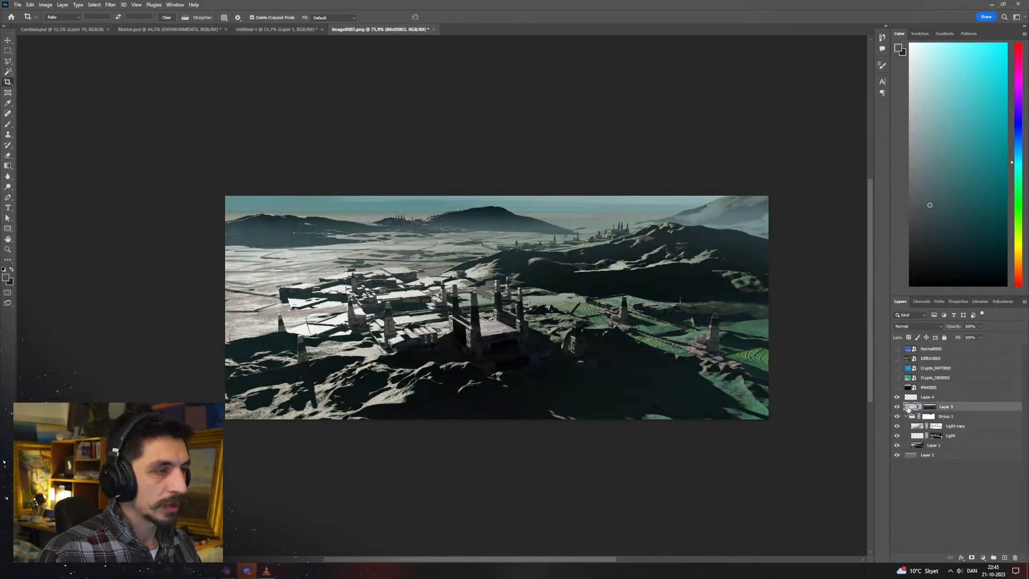
pyautogui.hotkey('ctrl', 'u')
pyautogui.moveTo(826, 225)
pyautogui.mouseDown()
pyautogui.moveTo(814, 230)
pyautogui.moveTo(827, 231)
pyautogui.mouseUp()
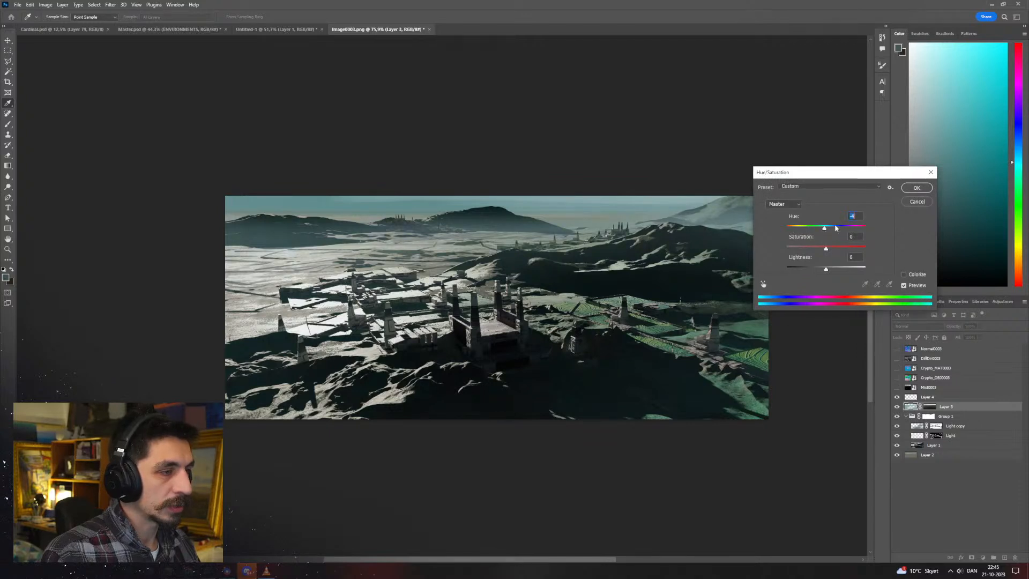
pyautogui.click(916, 188)
# Select the field patches by their magenta colour in the Crypto_MAT0003 pass, hide the pass and make Layer 4 active
pyautogui.press('c')
pyautogui.keyDown('alt'); pyautogui.scroll(2, 507, 286); pyautogui.keyUp('alt')
pyautogui.moveTo(635, 324); pyautogui.dragTo(625, 318)
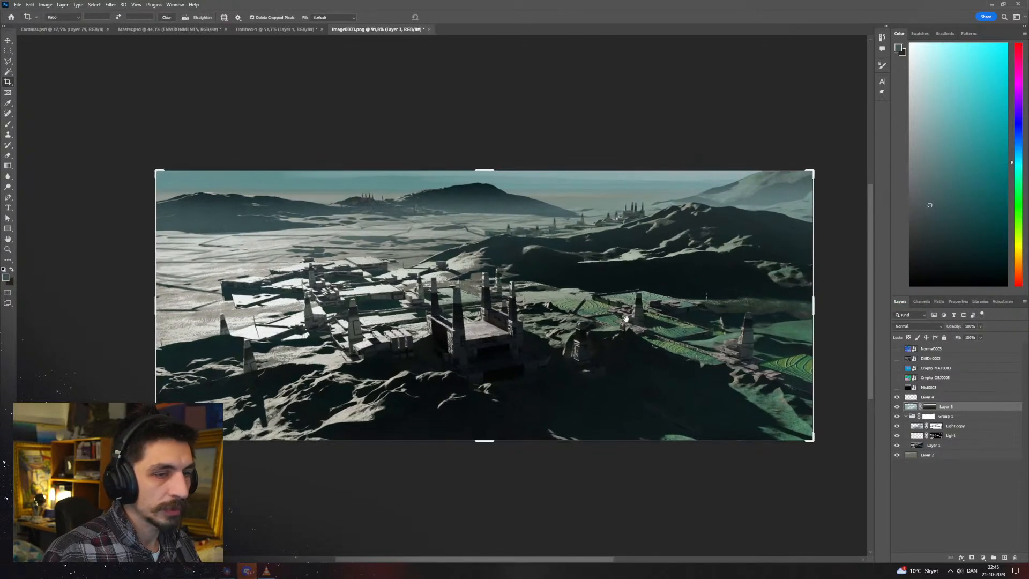
pyautogui.click(908, 379)
pyautogui.click(896, 379)
pyautogui.click(897, 378)
pyautogui.click(897, 368)
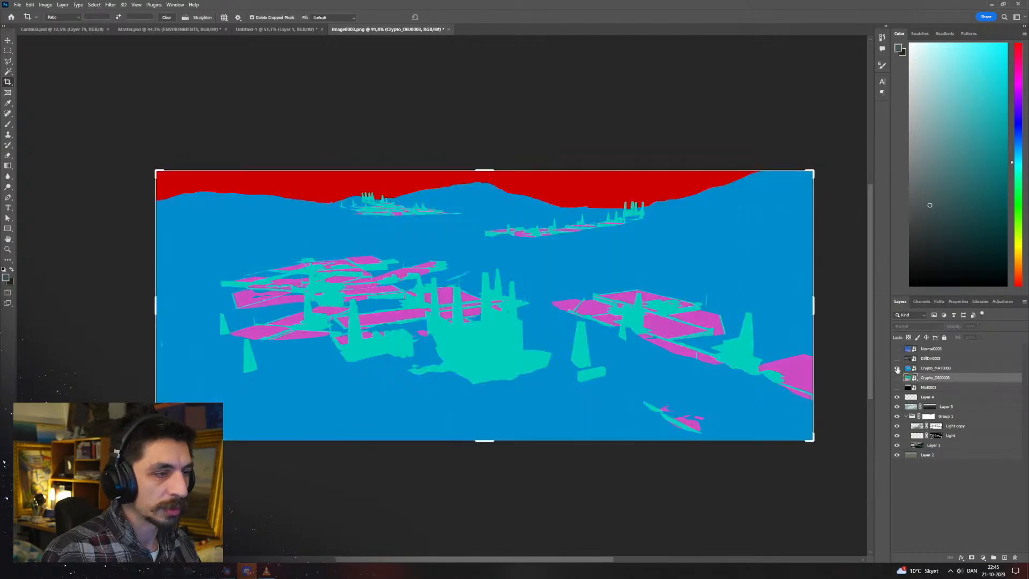
pyautogui.click(912, 369)
pyautogui.press('w')
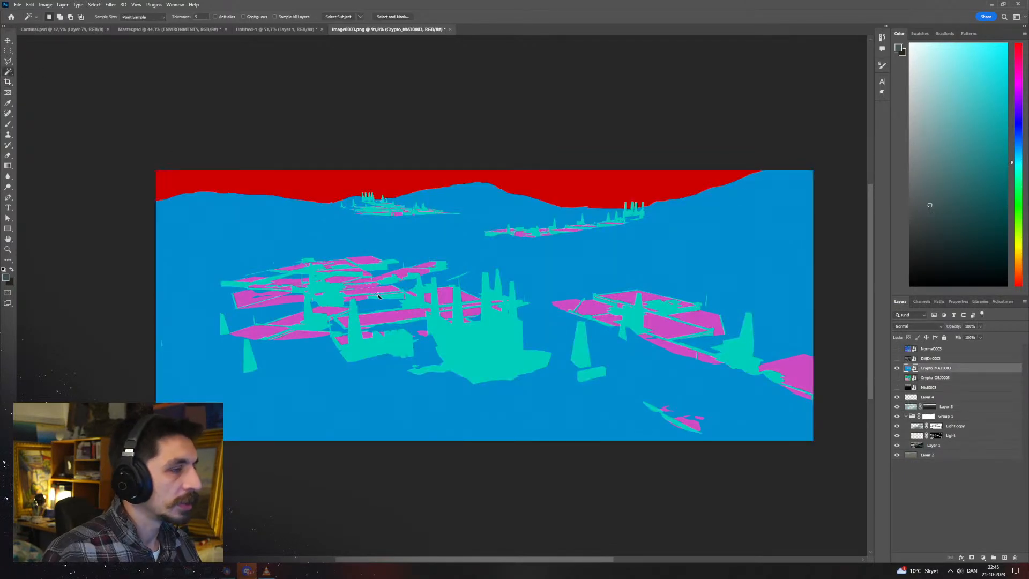
pyautogui.click(897, 368)
pyautogui.click(928, 398)
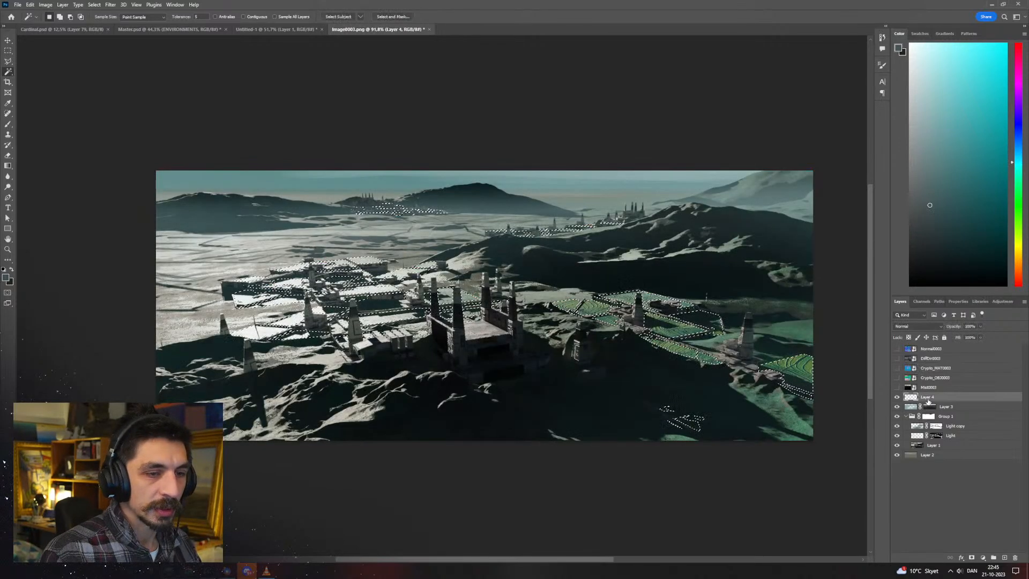
# Create a new layer above Layer 4 and set its blend mode to Overlay
pyautogui.click(896, 398)
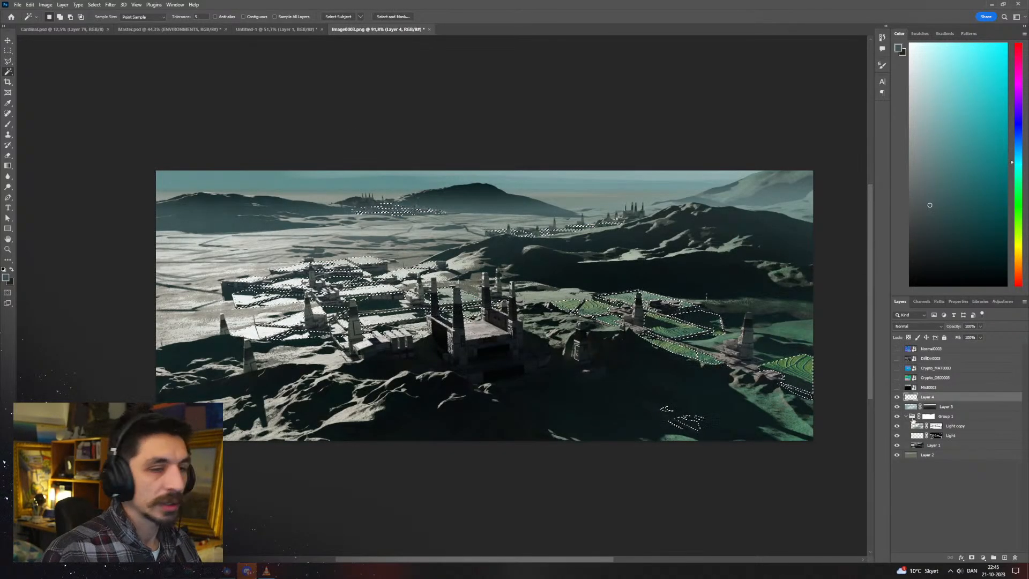
pyautogui.click(925, 328)
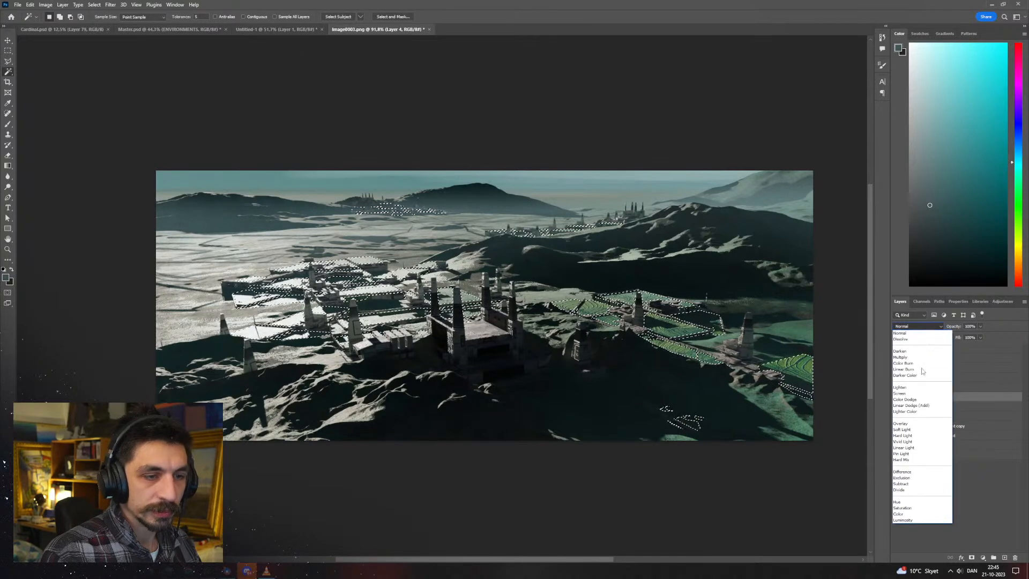
pyautogui.click(926, 399)
pyautogui.hotkey('ctrl', 'j')
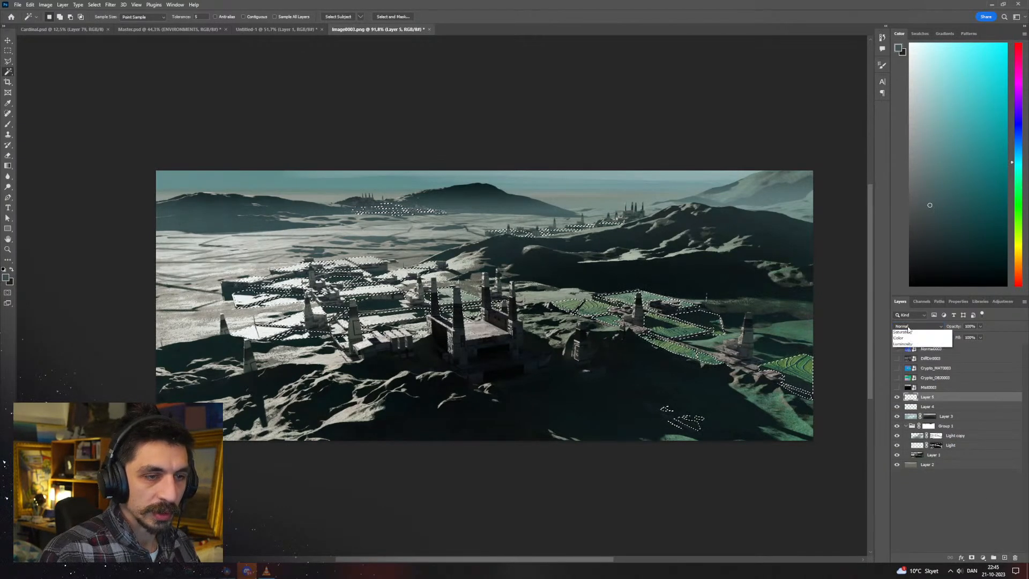
pyautogui.click(911, 326)
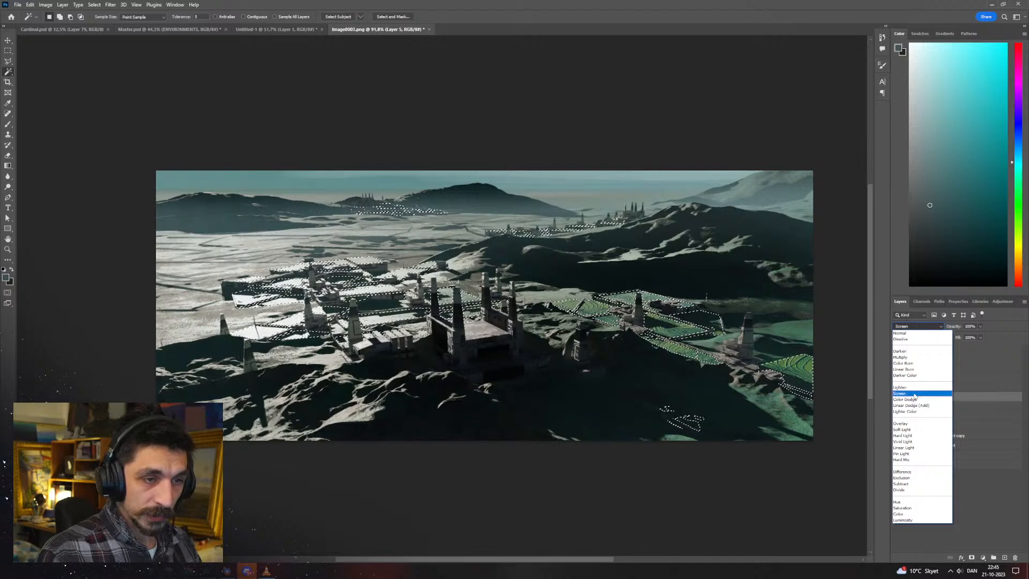
pyautogui.click(914, 394)
pyautogui.click(917, 327)
pyautogui.click(928, 423)
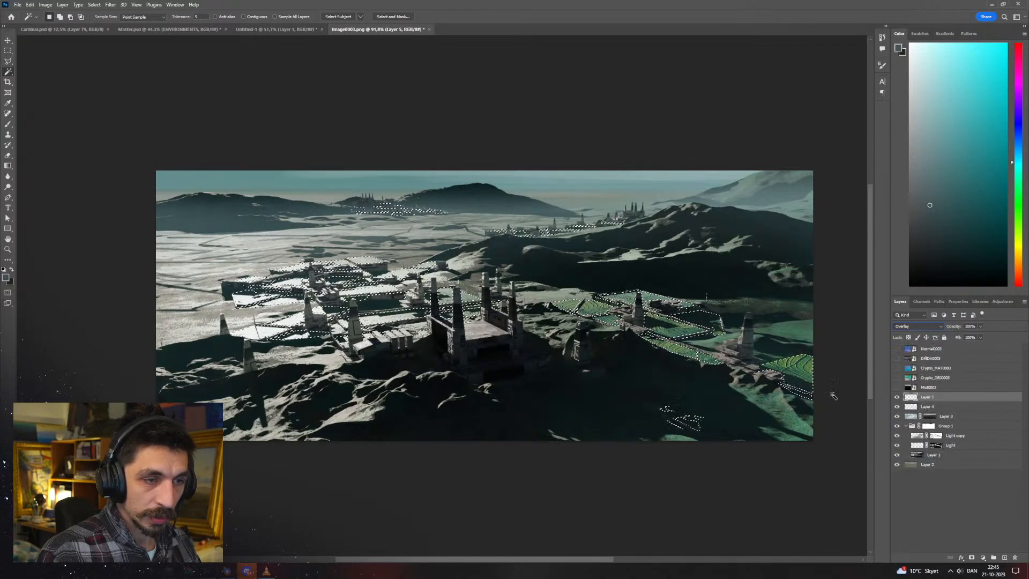
# Fill the selected field patches on Layer 5 with a green sampled from the terraced field and clear the selection
pyautogui.press('b')
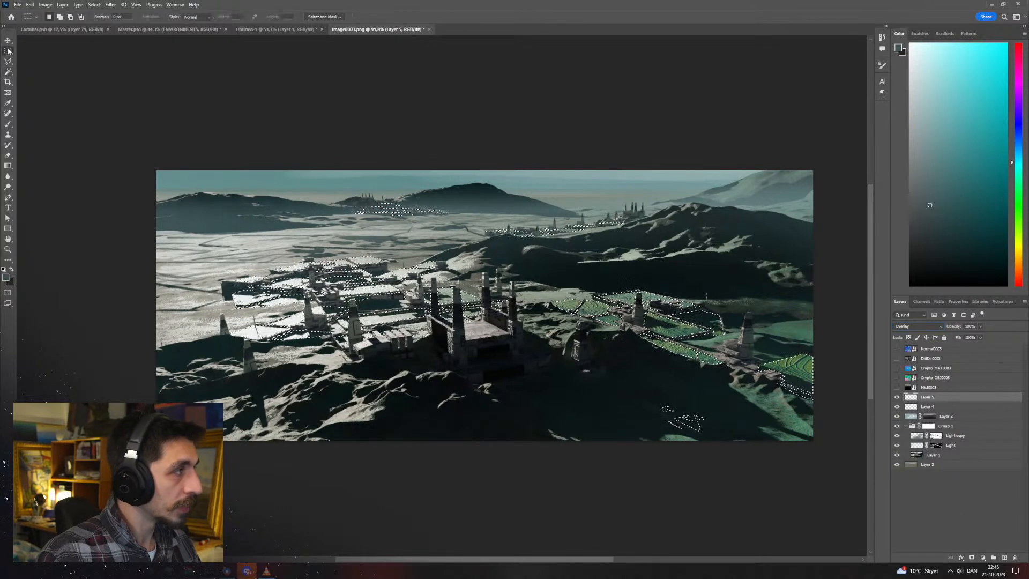
pyautogui.keyDown('alt'); pyautogui.click(806, 369); pyautogui.keyUp('alt')
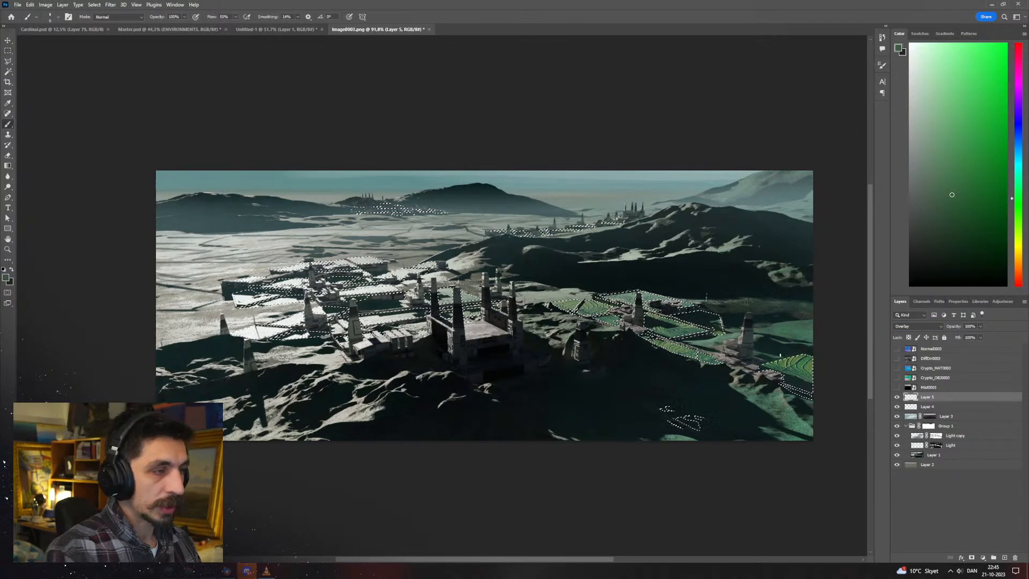
pyautogui.hotkey('shift', 'F5')
pyautogui.press('Return')
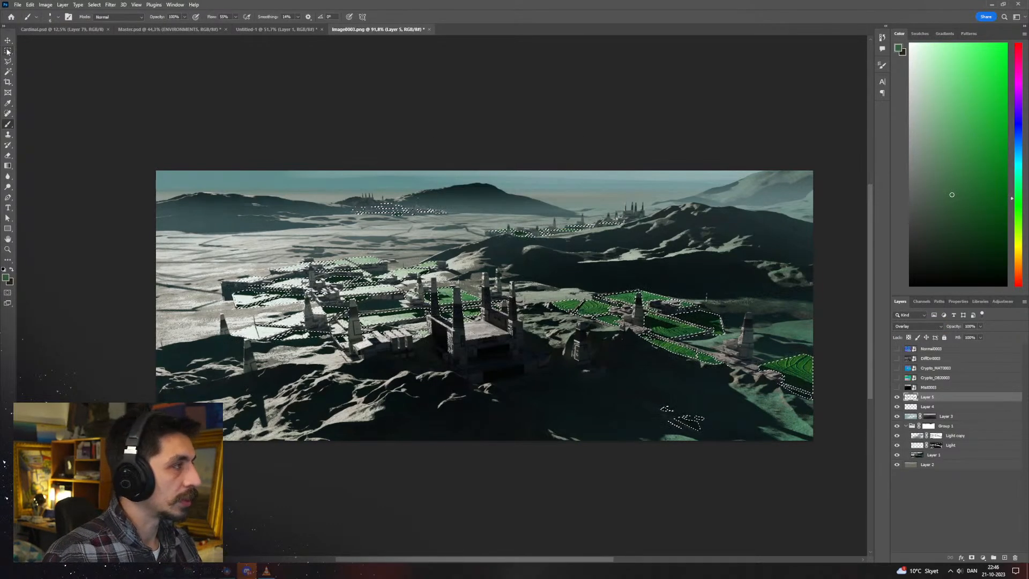
pyautogui.press('m')
pyautogui.hotkey('ctrl', 'd')
# Set the hue of the field colour on Layer 5 to +36 and compare the image with and without it
pyautogui.hotkey('ctrl', 'u')
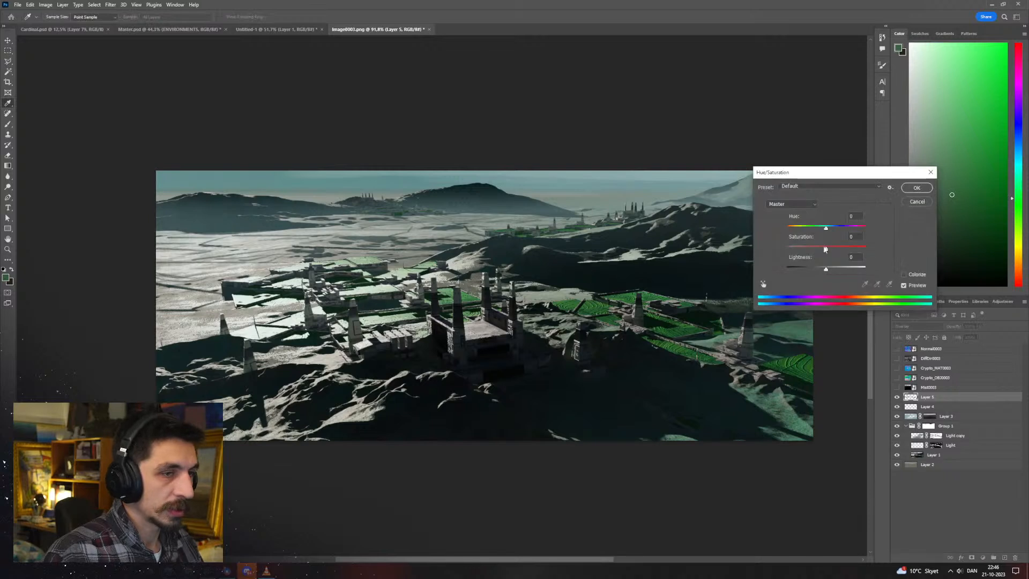
pyautogui.moveTo(826, 227); pyautogui.dragTo(822, 252)
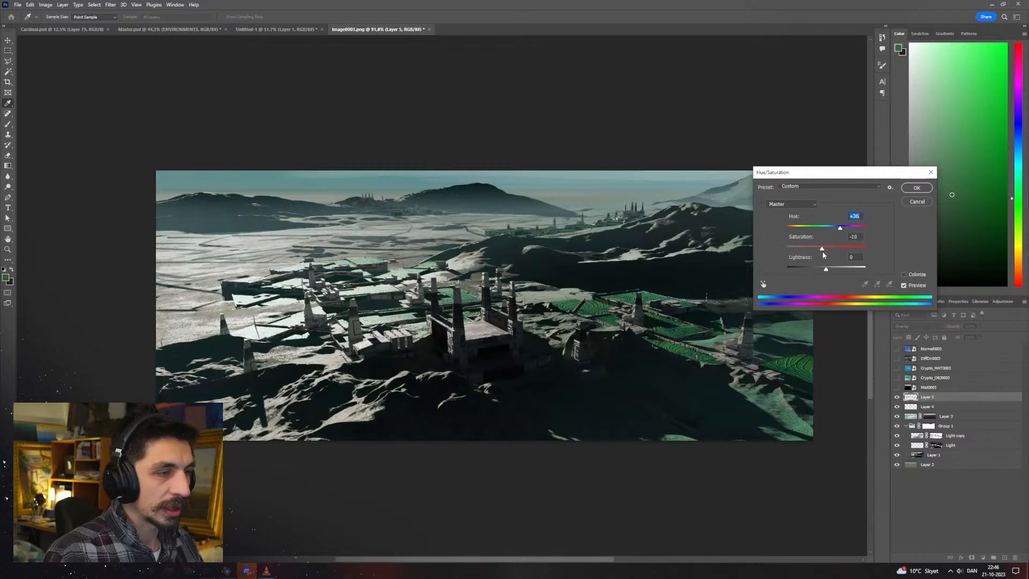
pyautogui.click(916, 187)
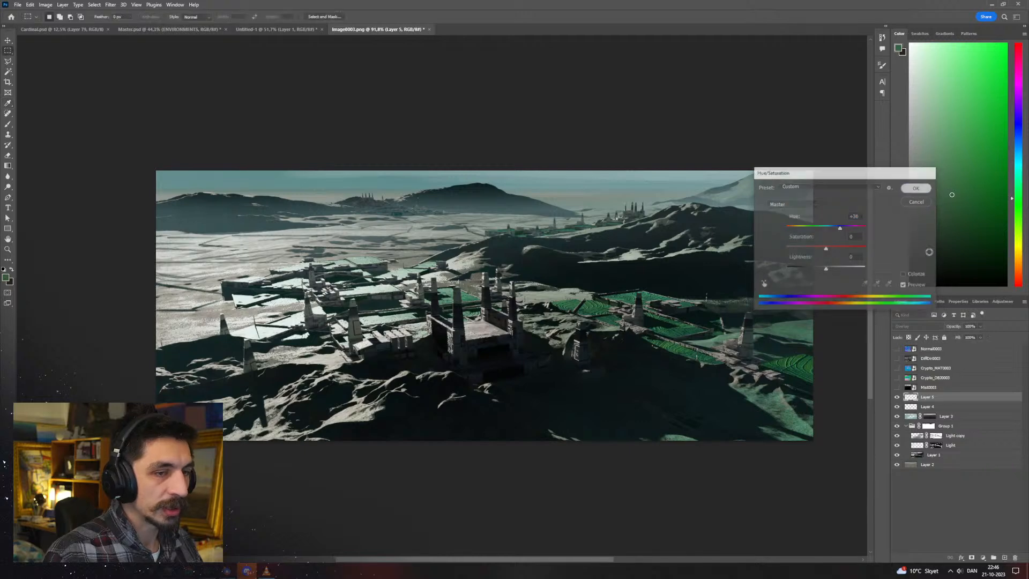
pyautogui.click(898, 398)
pyautogui.click(897, 398)
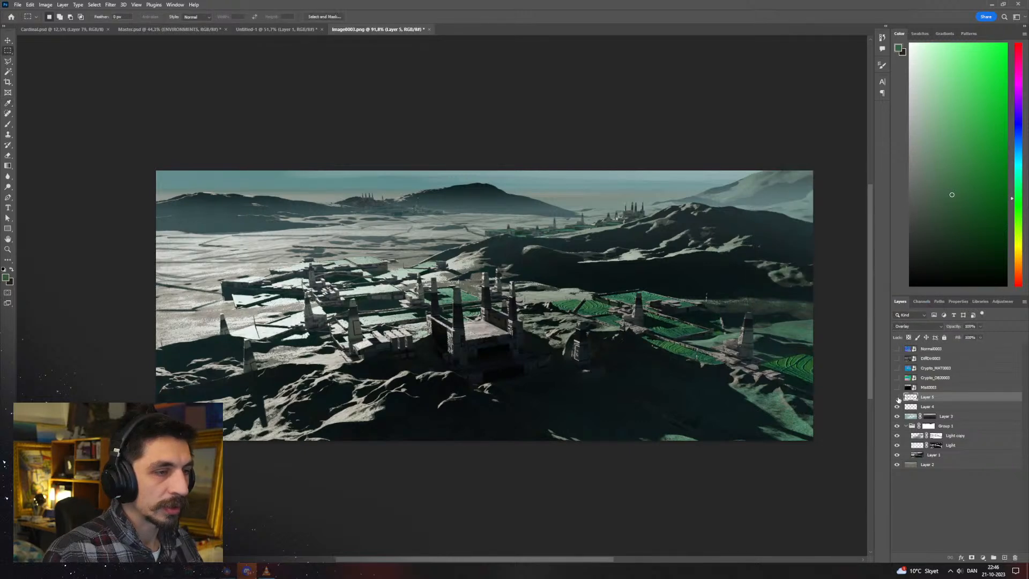
pyautogui.click(899, 400)
# Mirror the view, raise Layer 5's saturation by 41 with Hue/Saturation and judge the whole image in both orientations
pyautogui.hotkey('ctrl', 'shift', 'h')
pyautogui.keyDown('alt'); pyautogui.scroll(-4, 490, 287); pyautogui.keyUp('alt')
pyautogui.keyDown('alt'); pyautogui.scroll(1, 354, 271); pyautogui.keyUp('alt')
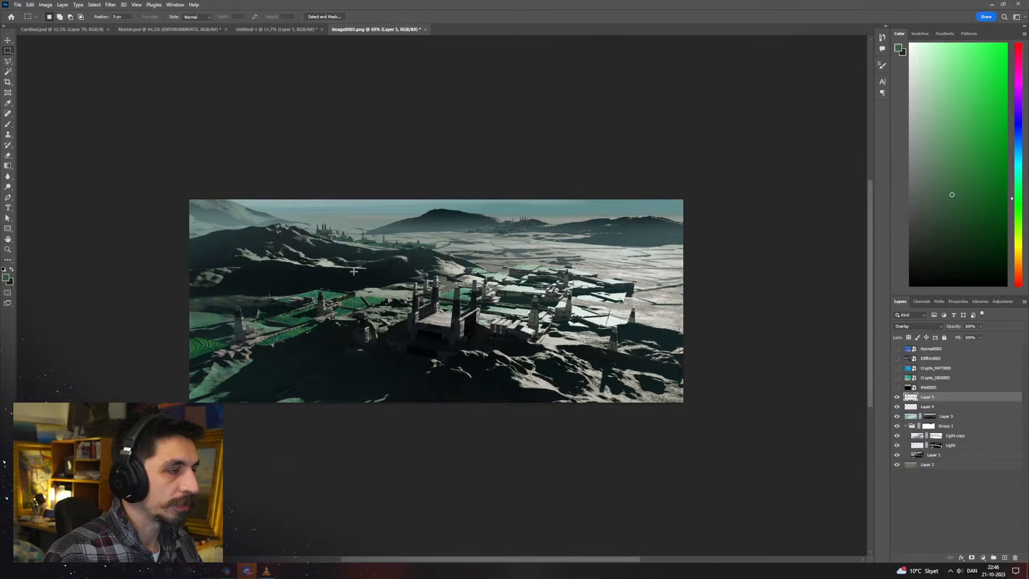
pyautogui.keyDown('alt'); pyautogui.scroll(1, 354, 271); pyautogui.keyUp('alt')
pyautogui.hotkey('ctrl', 'u')
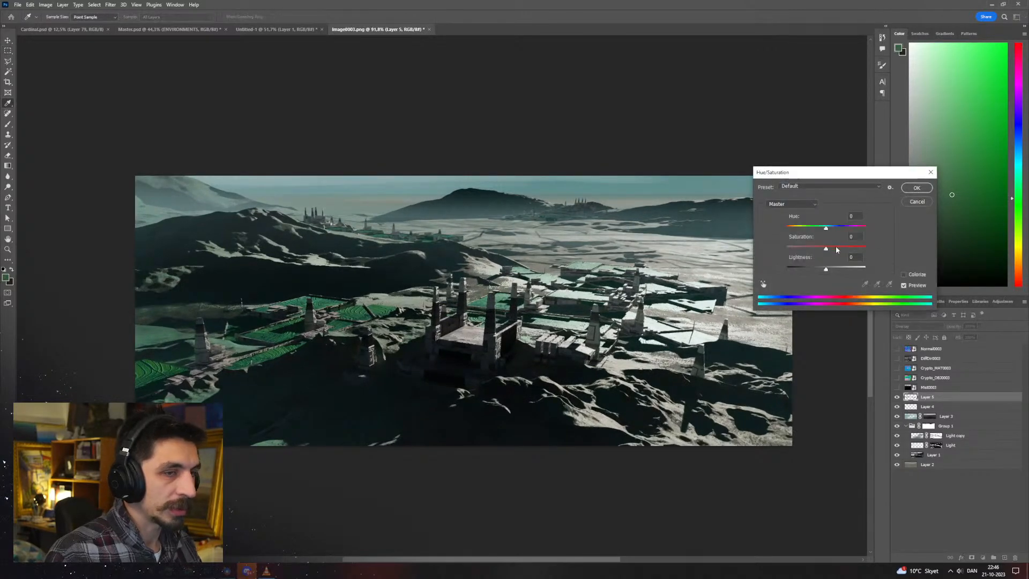
pyautogui.moveTo(827, 248); pyautogui.dragTo(845, 254)
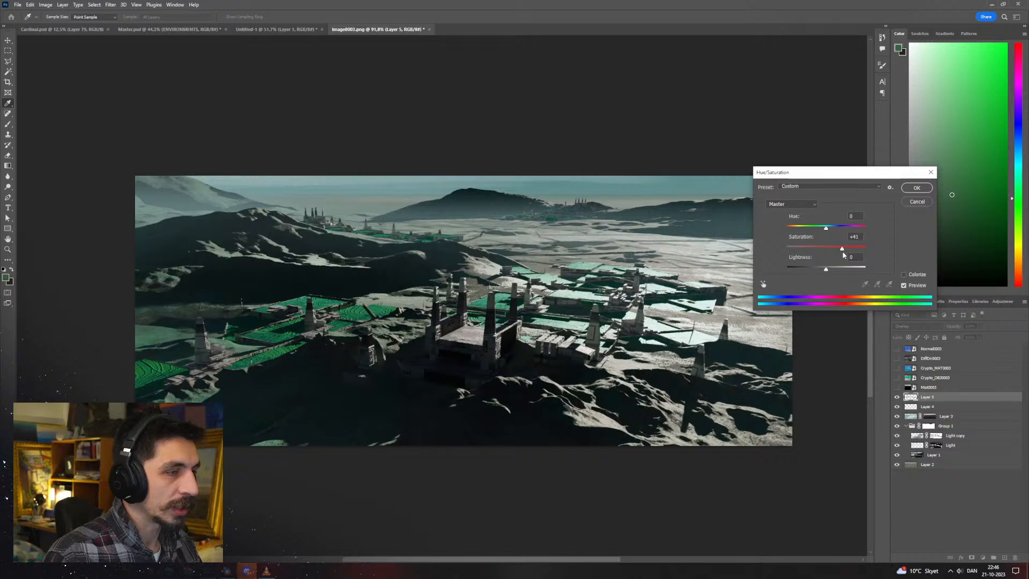
pyautogui.click(913, 188)
pyautogui.hotkey('ctrl', 'shift', 'h')
pyautogui.keyDown('alt'); pyautogui.scroll(-3, 432, 268); pyautogui.keyUp('alt')
pyautogui.hotkey('ctrl', 'shift', 'h')
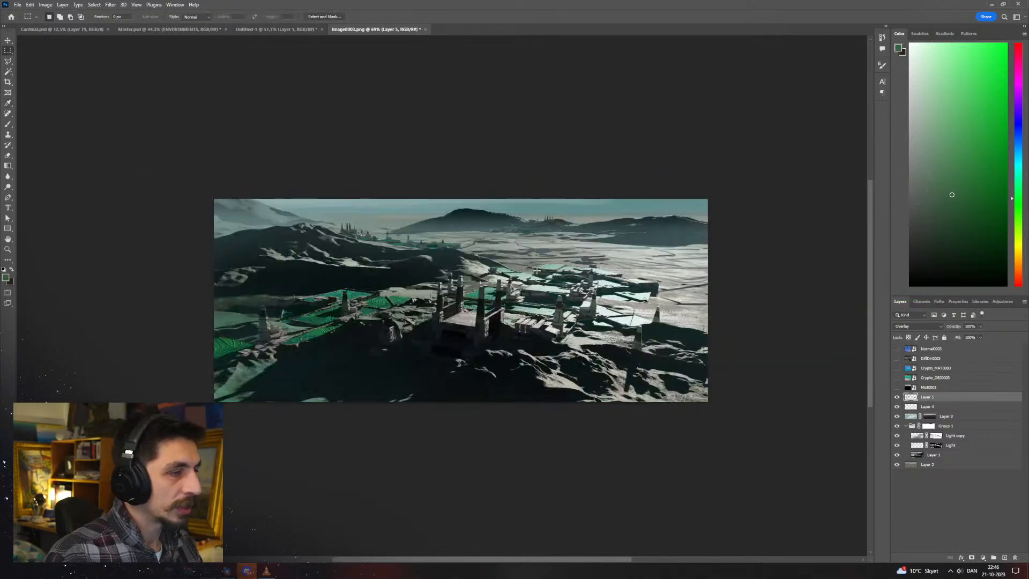
pyautogui.keyDown('alt'); pyautogui.scroll(4, 564, 266); pyautogui.keyUp('alt')
pyautogui.moveTo(598, 273); pyautogui.dragTo(587, 266)
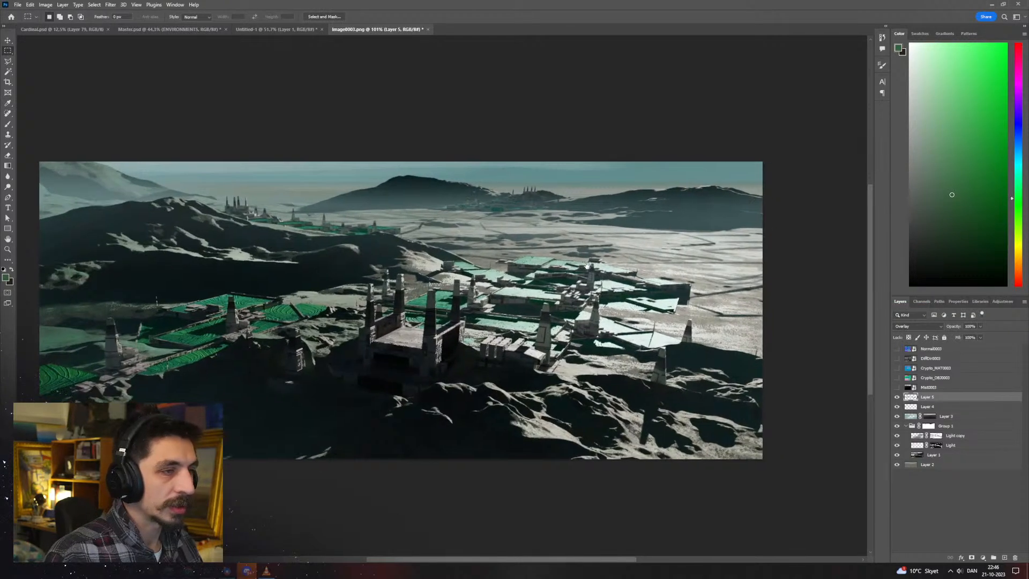
pyautogui.click(897, 378)
pyautogui.click(920, 378)
pyautogui.click(8, 71)
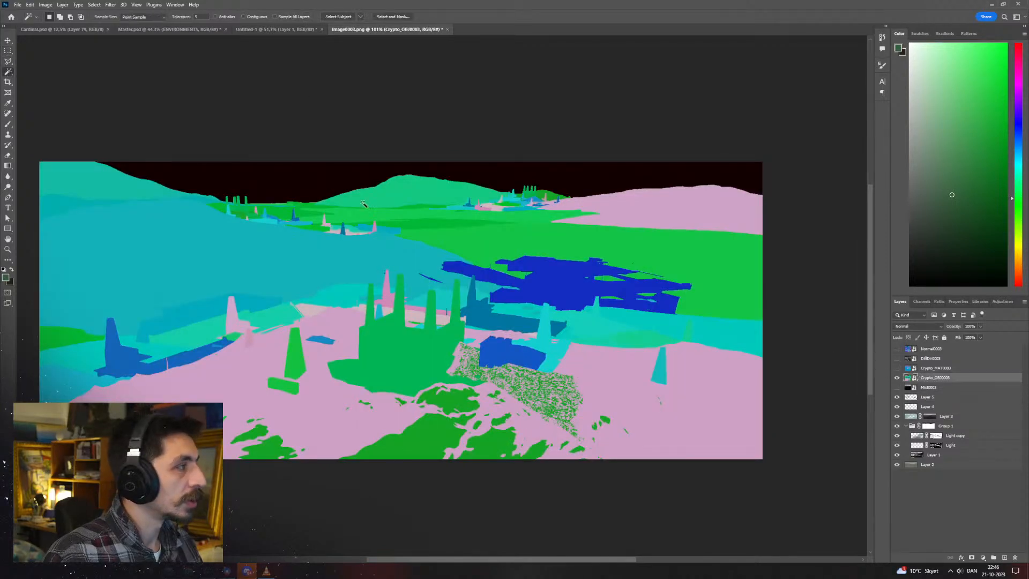
pyautogui.click(600, 237)
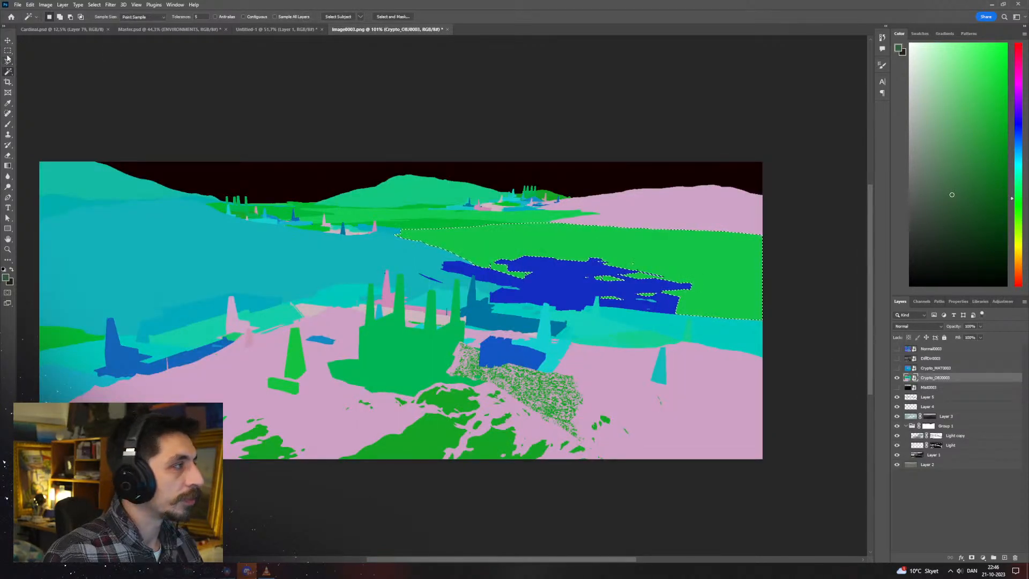
pyautogui.press('m')
pyautogui.hotkey('ctrl', 'd')
pyautogui.click(896, 378)
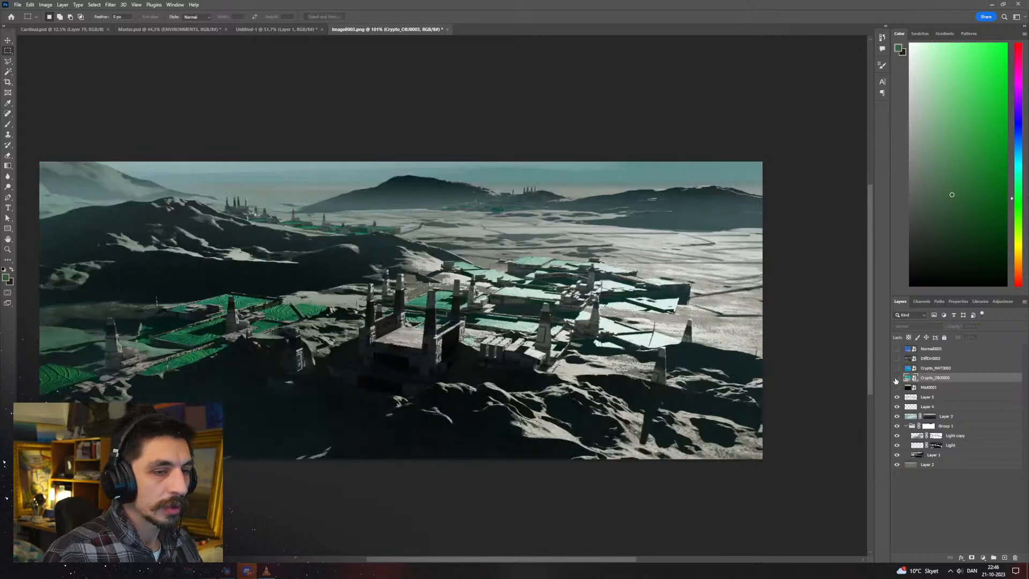
pyautogui.click(919, 397)
# Select the large distant plain by its green colour in the Crypto_OBJ0003 pass and hide the pass
pyautogui.click(897, 378)
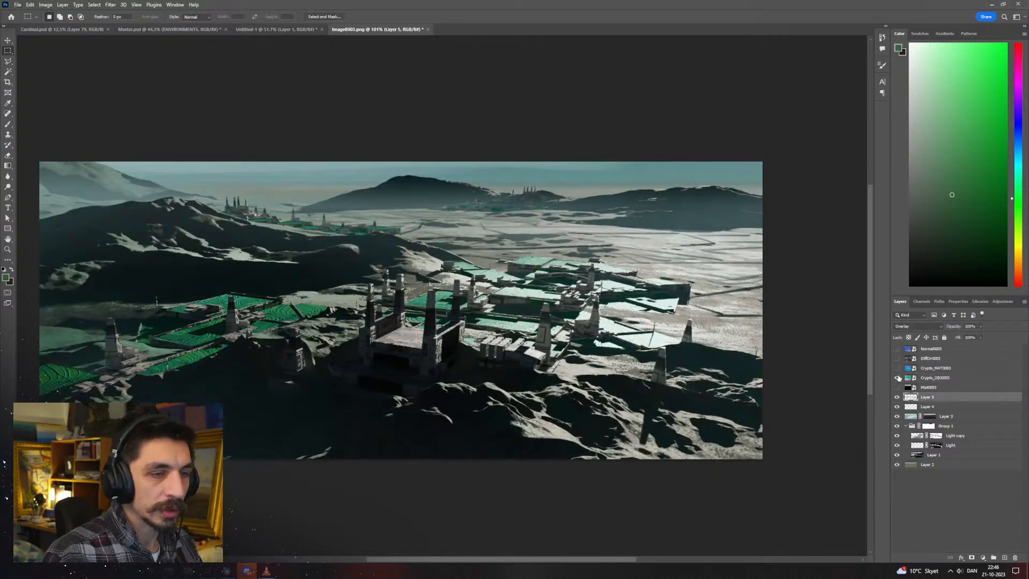
pyautogui.click(7, 71)
pyautogui.click(557, 263)
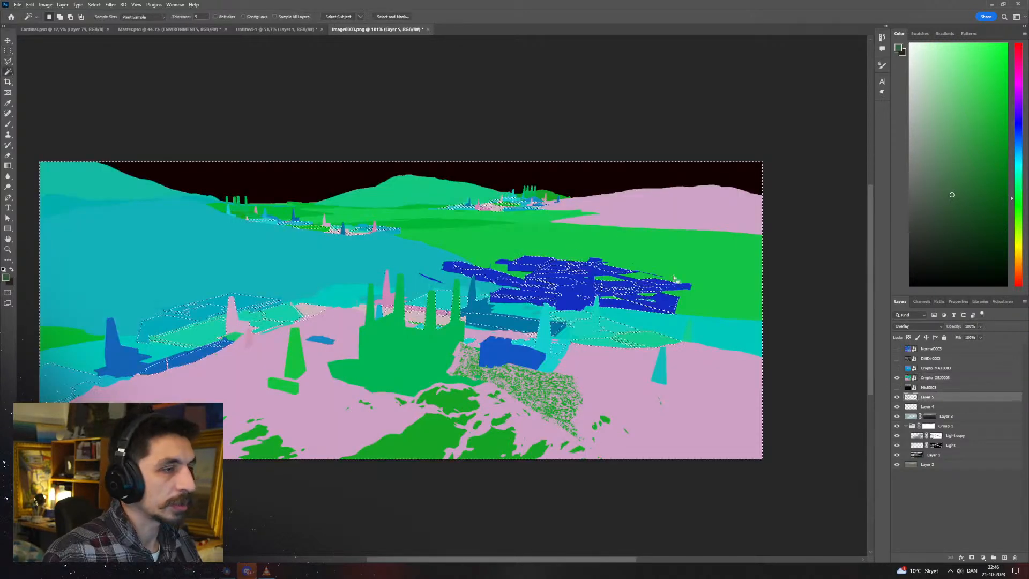
pyautogui.hotkey('ctrl', 'd')
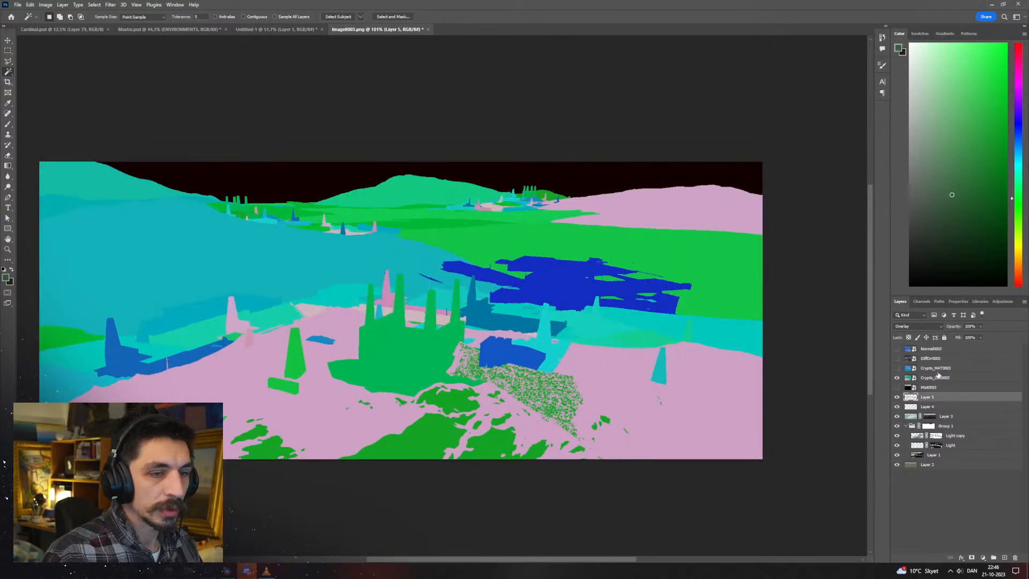
pyautogui.click(935, 378)
pyautogui.click(651, 261)
pyautogui.click(897, 378)
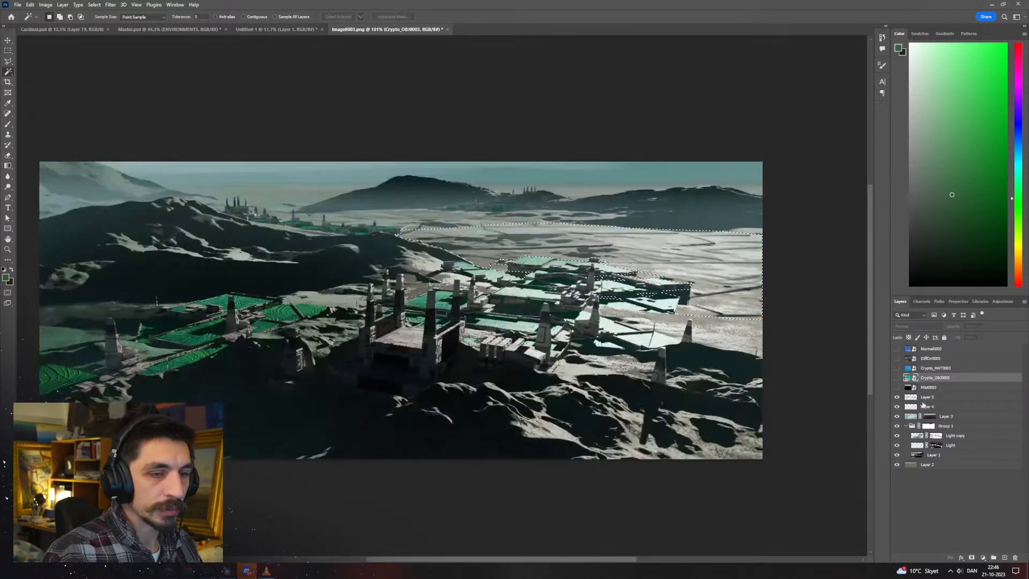
# Check the effect of Layer 5 and add a new empty layer directly above Layer 4, keeping the plain selected
pyautogui.click(896, 398)
pyautogui.click(896, 398)
pyautogui.click(929, 408)
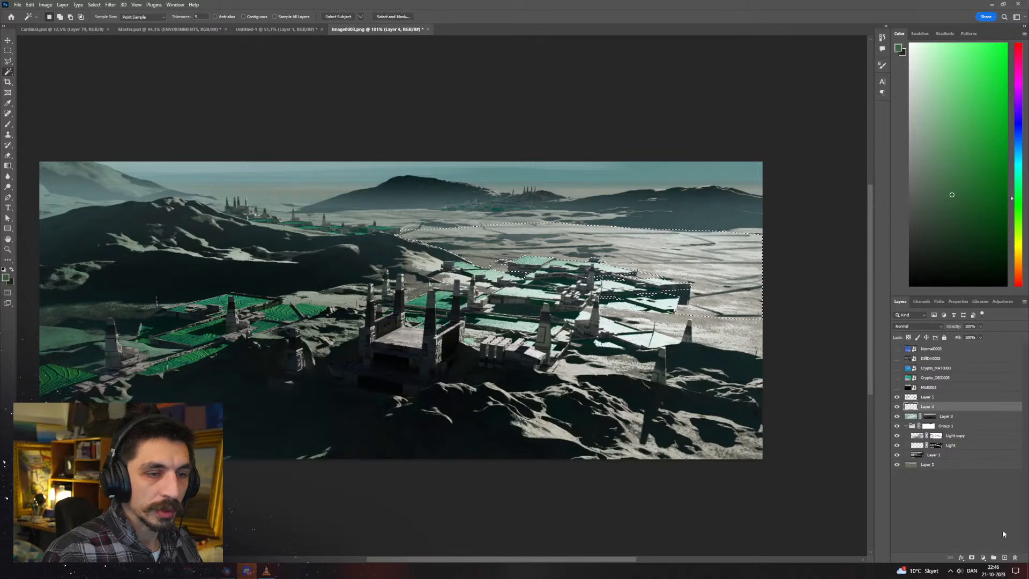
pyautogui.click(1004, 558)
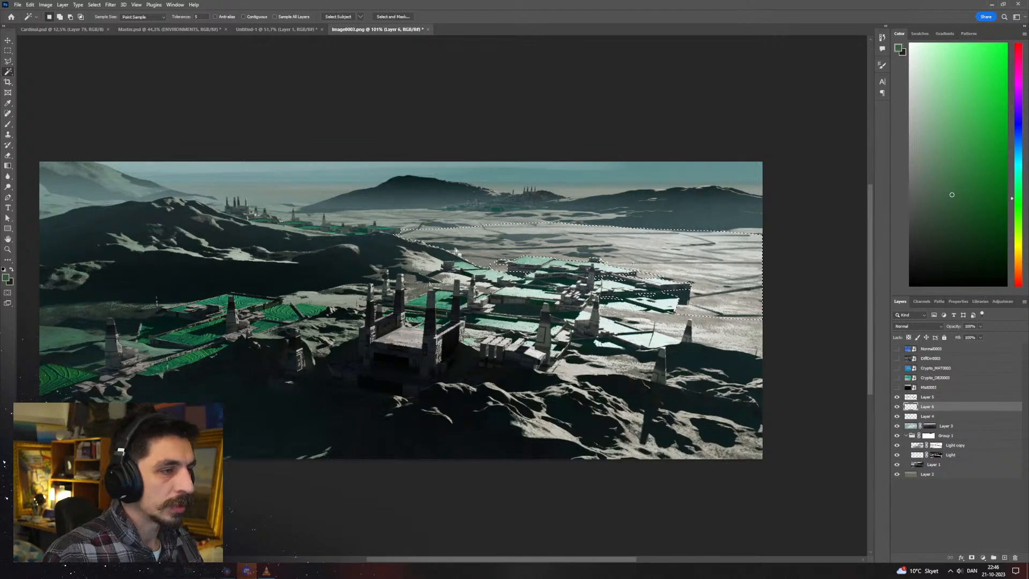
# Brush dark green over the selected distant plain on Layer 6 and set that layer's blend mode to Overlay
pyautogui.press('b')
pyautogui.keyDown('alt'); pyautogui.moveTo(535, 248); pyautogui.dragTo(550, 256, button='right'); pyautogui.keyUp('alt')
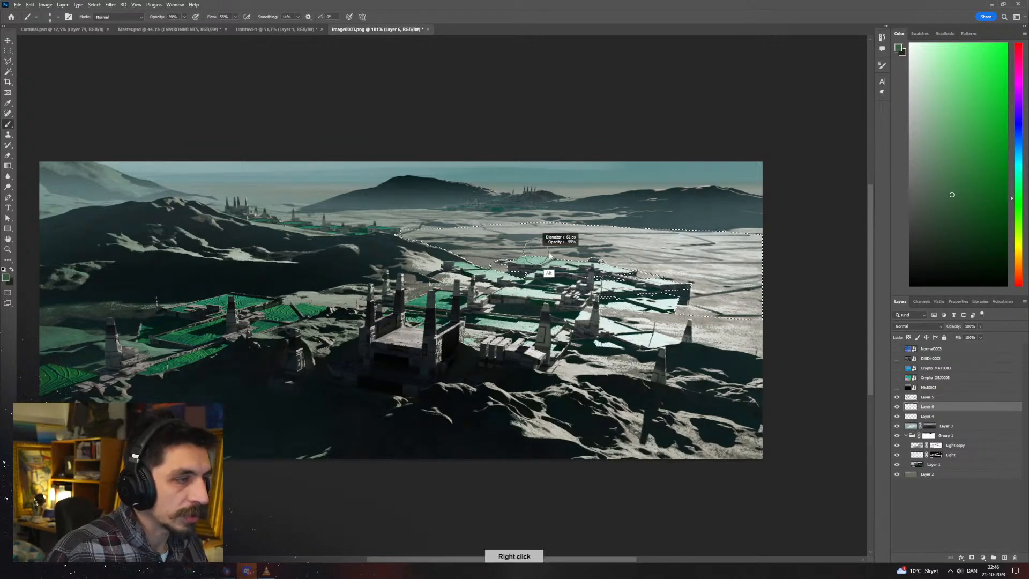
pyautogui.moveTo(600, 255); pyautogui.dragTo(740, 255)
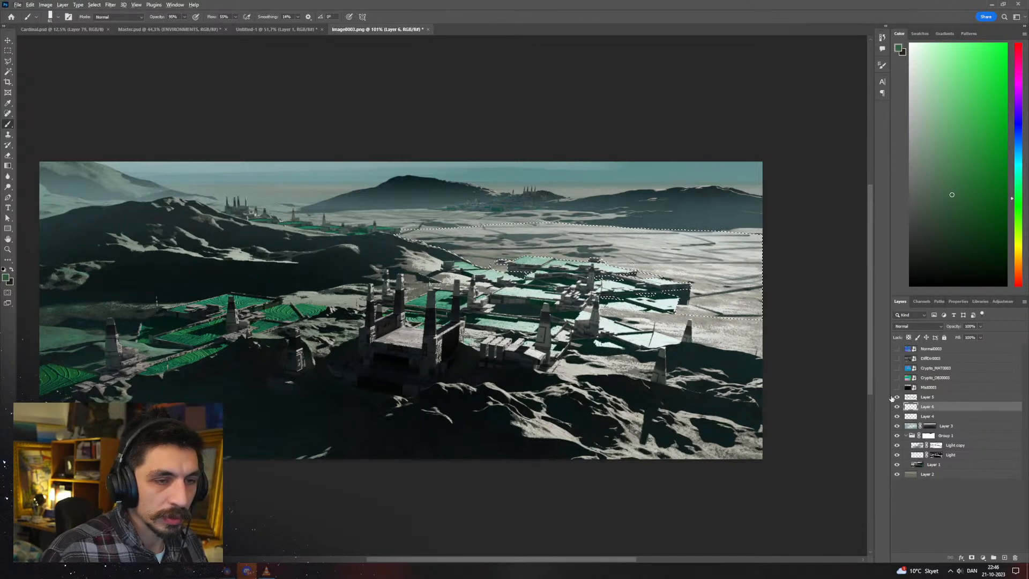
pyautogui.click(916, 326)
pyautogui.click(911, 449)
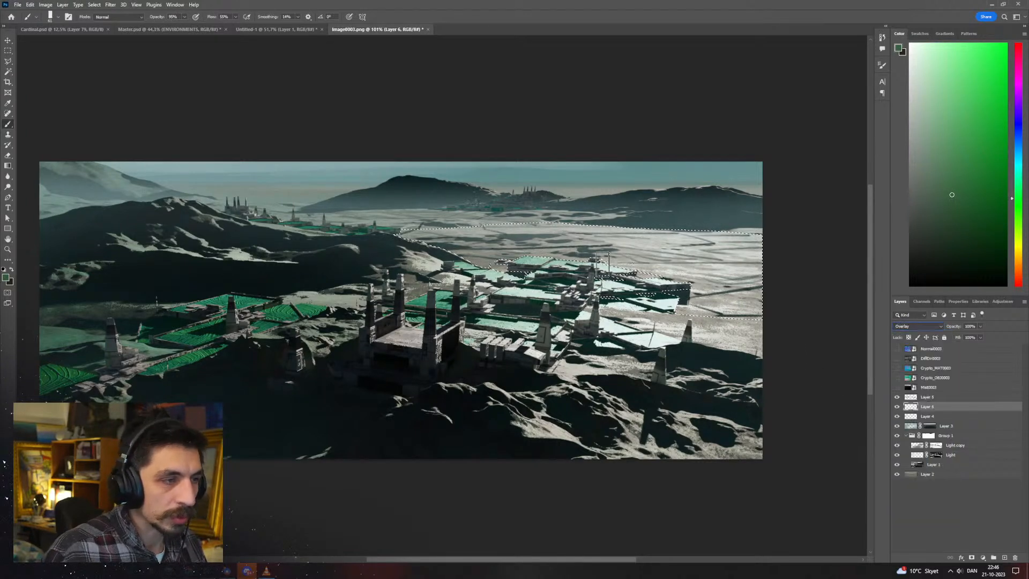
# Sample the pale green of the fields and brush it across the selected plain on Layer 6
pyautogui.keyDown('alt'); pyautogui.click(510, 259); pyautogui.keyUp('alt')
pyautogui.keyDown('alt'); pyautogui.moveTo(607, 248); pyautogui.dragTo(660, 261, button='right'); pyautogui.keyUp('alt')
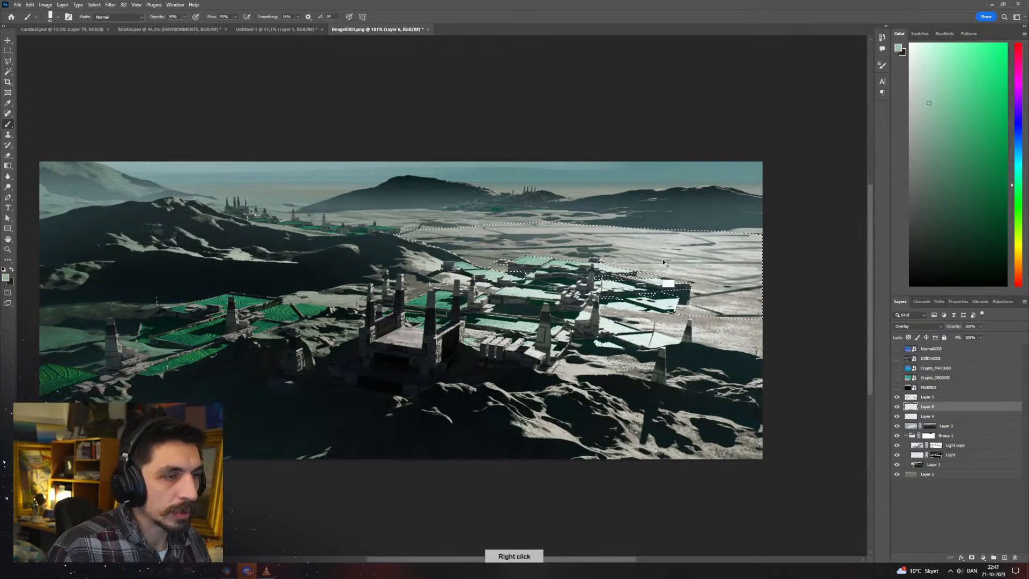
pyautogui.rightClick(644, 236)
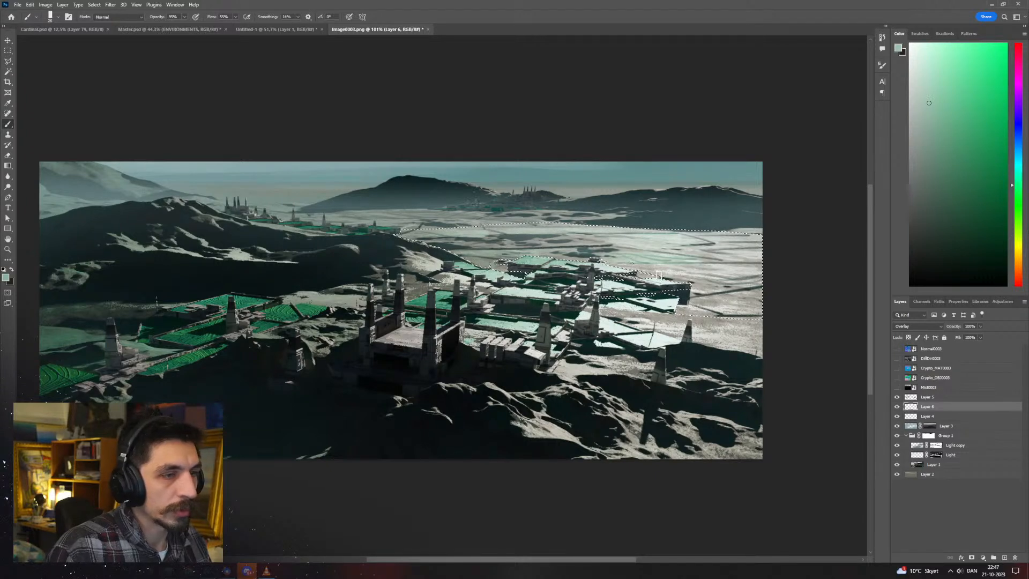
pyautogui.moveTo(736, 270); pyautogui.dragTo(640, 270)
pyautogui.moveTo(755, 291)
pyautogui.mouseDown()
pyautogui.moveTo(704, 307)
pyautogui.moveTo(775, 305)
pyautogui.moveTo(725, 309)
pyautogui.mouseUp()
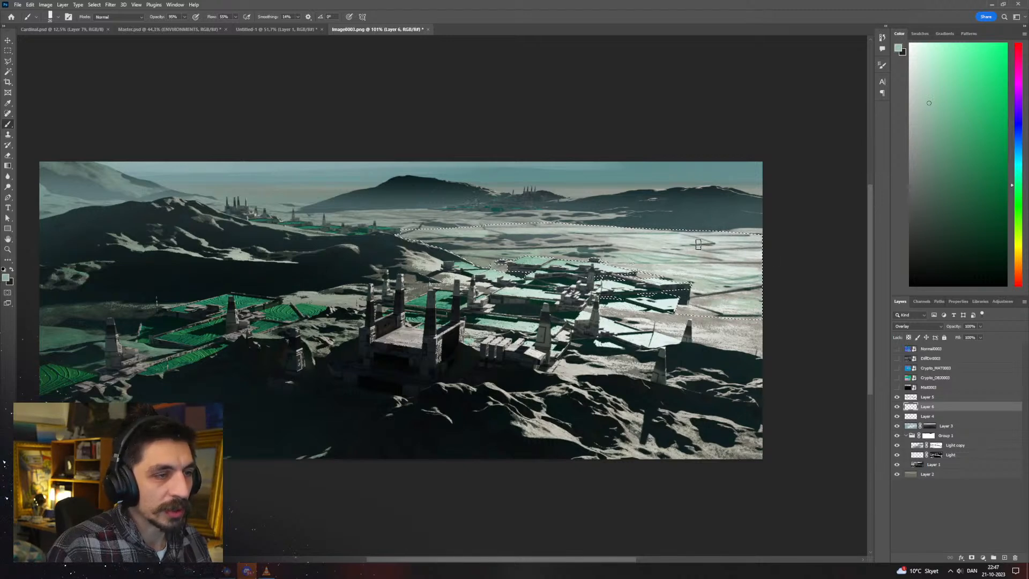
# Brush more pale green over the plain in the mirrored view, restore the orientation and clear the selection
pyautogui.press('z')
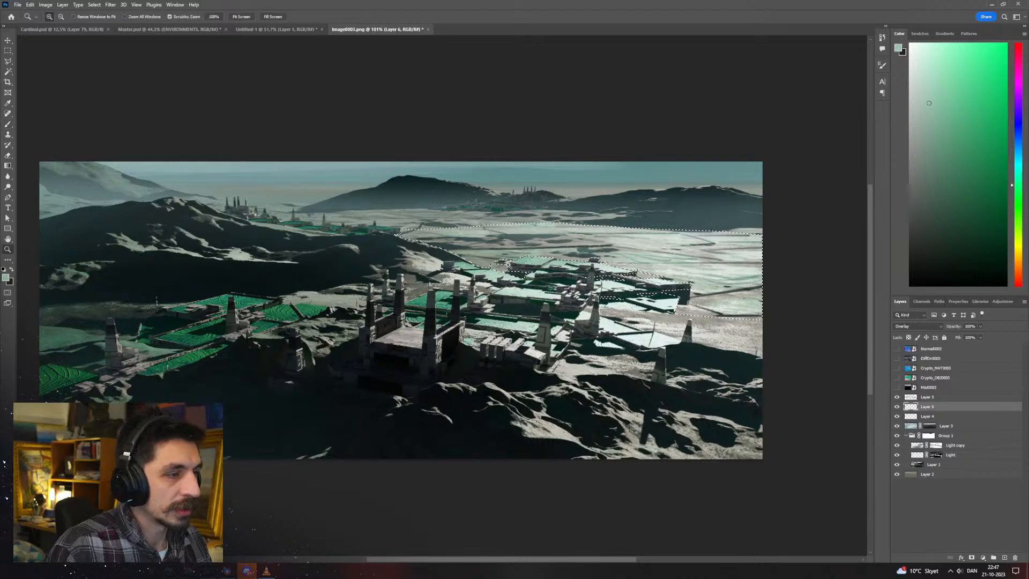
pyautogui.hotkey('ctrl', 'shift', 'h')
pyautogui.moveTo(508, 265)
pyautogui.mouseDown()
pyautogui.moveTo(370, 265)
pyautogui.moveTo(478, 263)
pyautogui.mouseUp()
pyautogui.press('z')
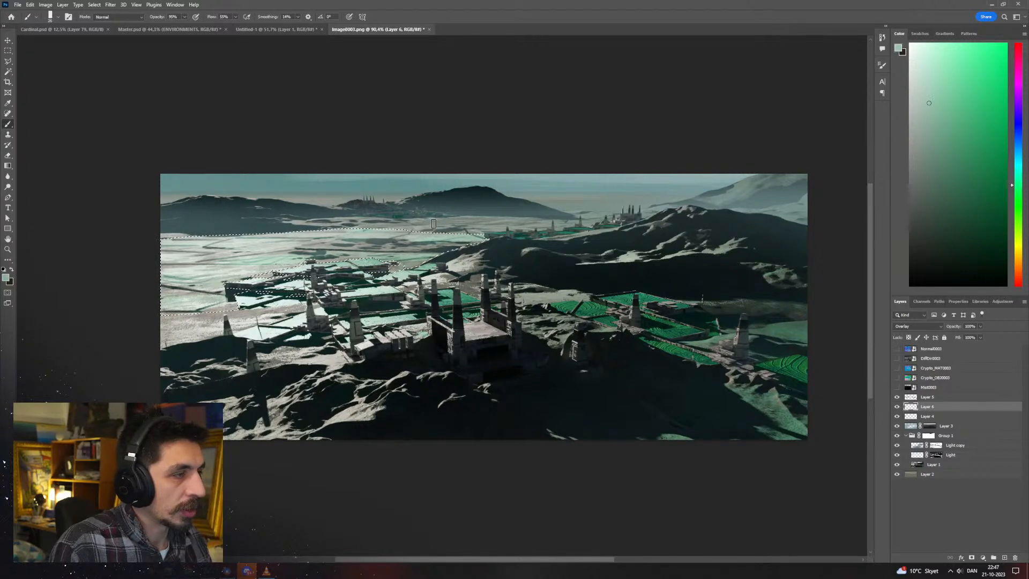
pyautogui.keyDown('alt'); pyautogui.moveTo(327, 241); pyautogui.dragTo(328, 245, button='right'); pyautogui.keyUp('alt')
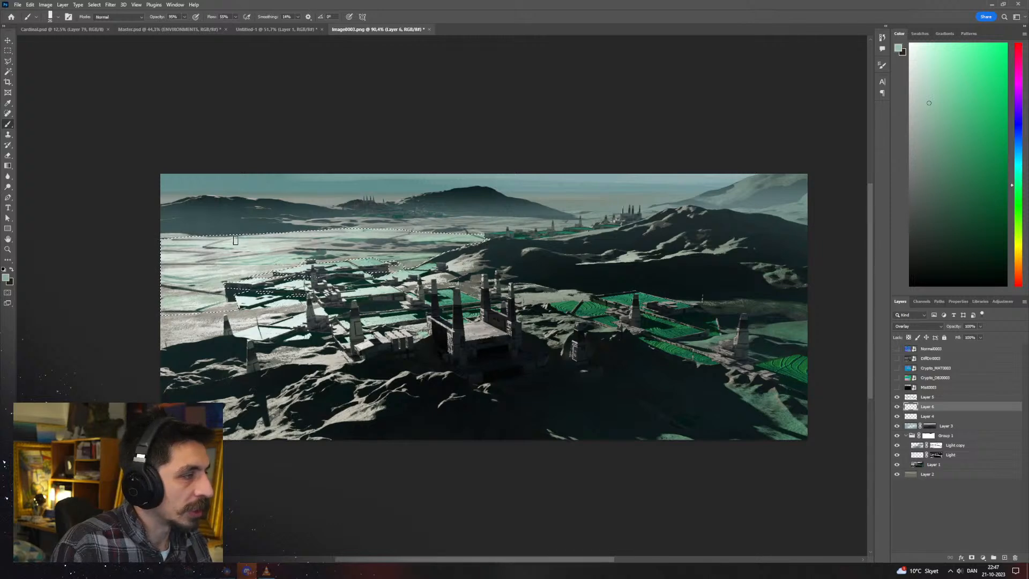
pyautogui.hotkey('ctrl', 'f')
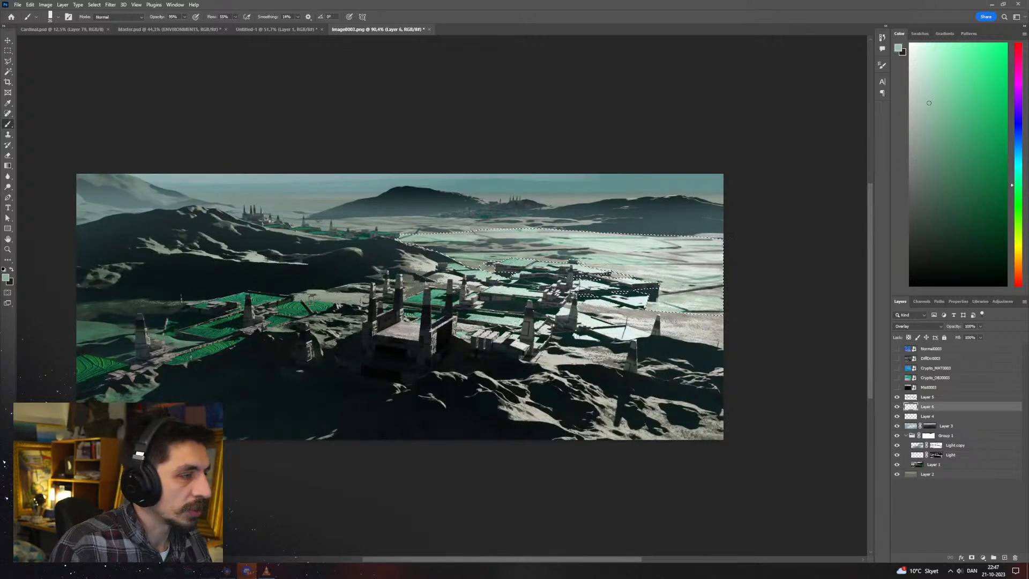
pyautogui.click(8, 52)
pyautogui.click(46, 65)
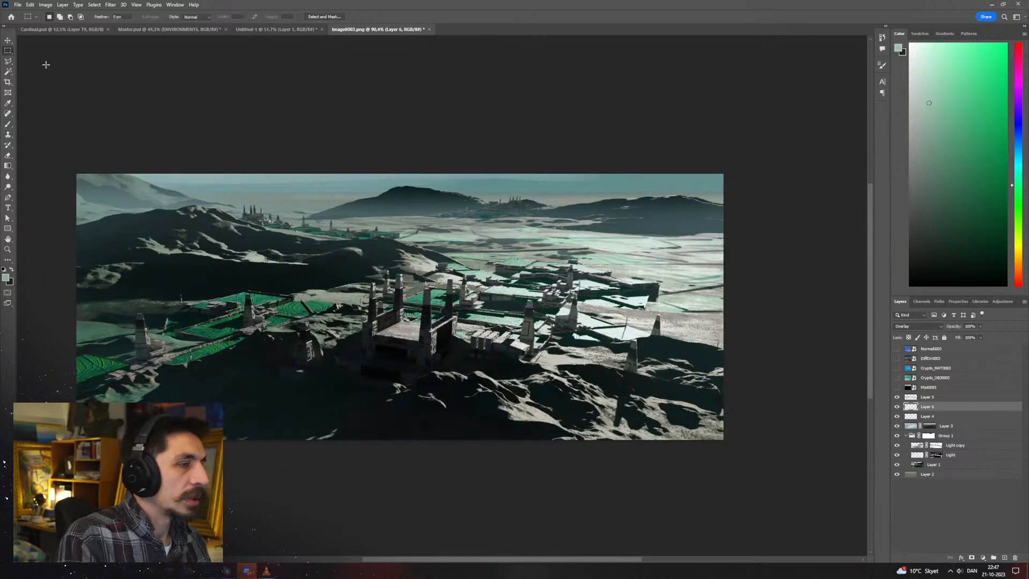
# Judge the tinted plain within the whole image at a reduced size and in both orientations
pyautogui.keyDown('ctrl'); pyautogui.moveTo(402, 213); pyautogui.dragTo(383, 234); pyautogui.keyUp('ctrl')
pyautogui.hotkey('ctrl', 'f')
pyautogui.hotkey('ctrl', 'f')
pyautogui.keyDown('ctrl'); pyautogui.moveTo(462, 225); pyautogui.dragTo(487, 230); pyautogui.keyUp('ctrl')
pyautogui.moveTo(442, 251); pyautogui.dragTo(479, 272)
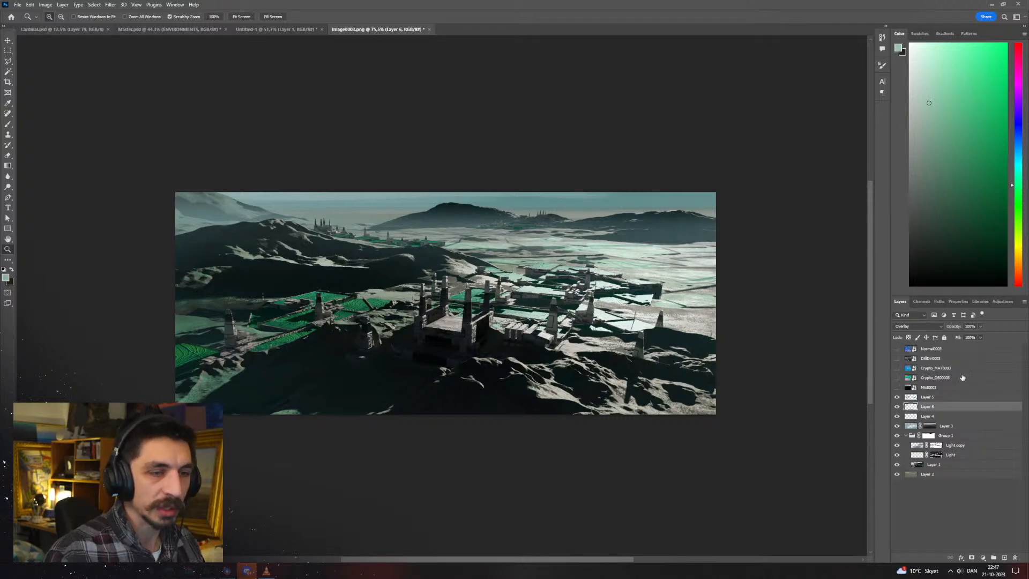
# Select all buildings by their turquoise colour in the Crypto_MAT0003 pass and hide the pass
pyautogui.click(898, 378)
pyautogui.click(898, 378)
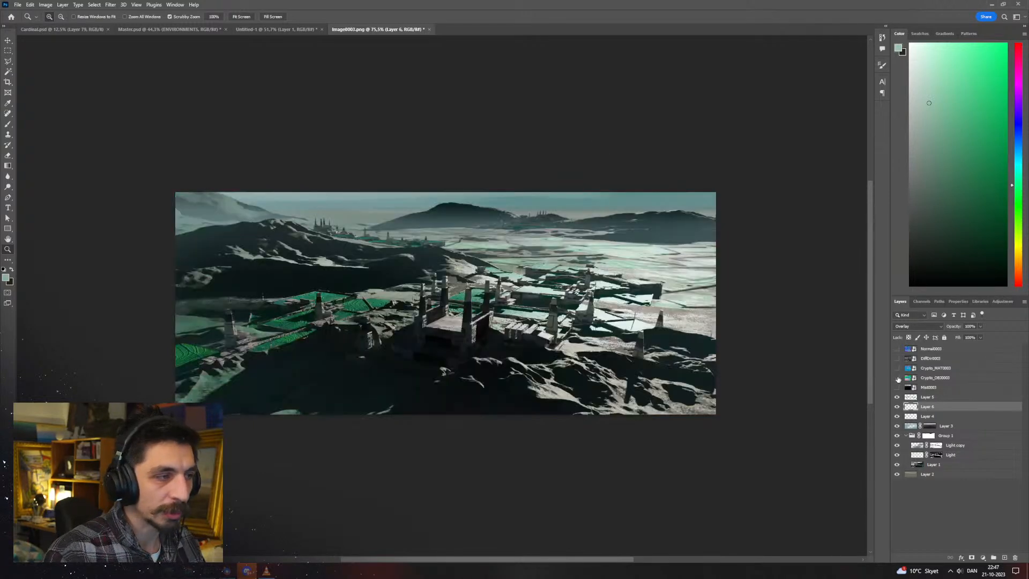
pyautogui.click(898, 377)
pyautogui.click(897, 378)
pyautogui.click(897, 368)
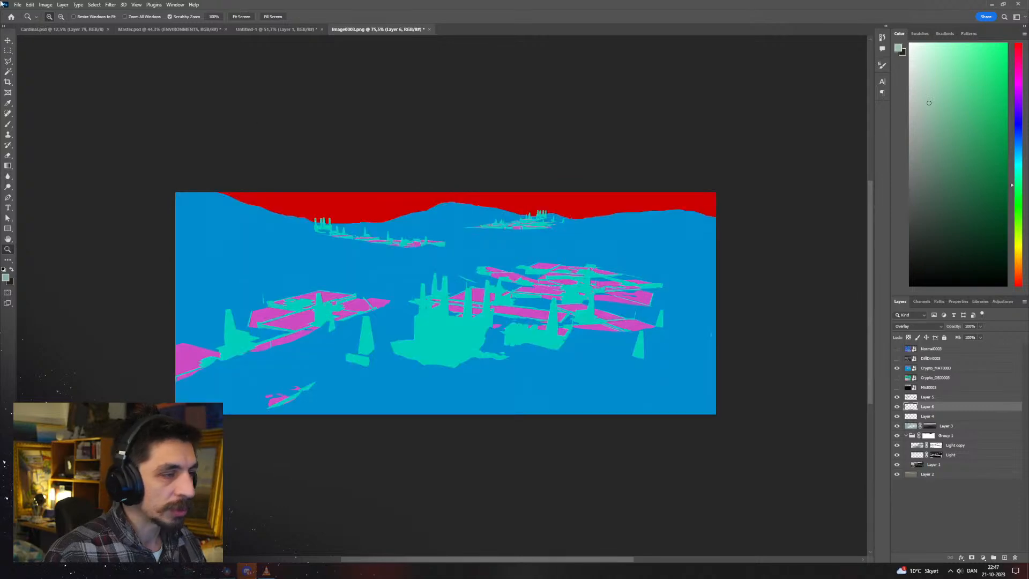
pyautogui.click(8, 71)
pyautogui.click(397, 334)
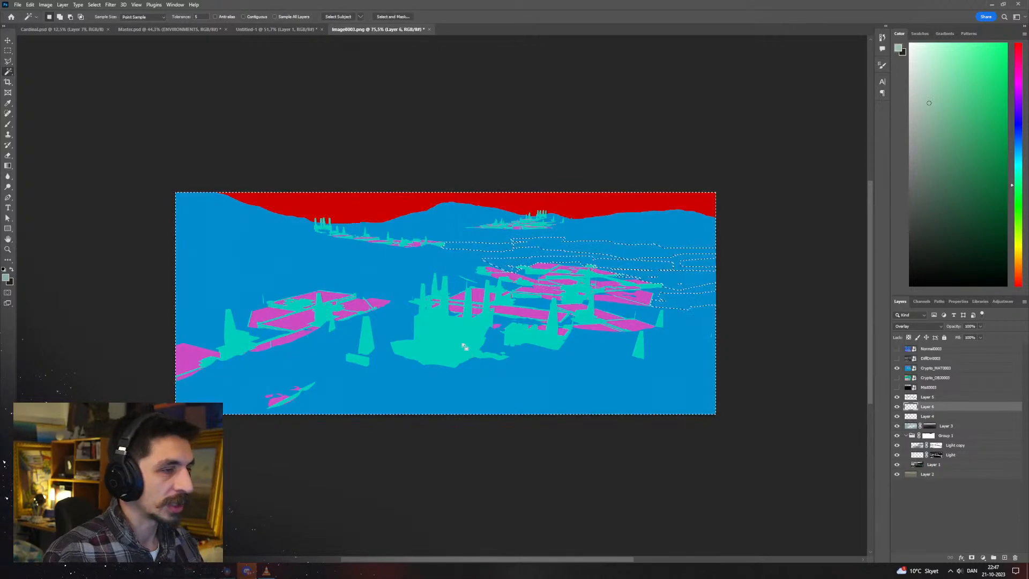
pyautogui.click(936, 368)
pyautogui.click(420, 332)
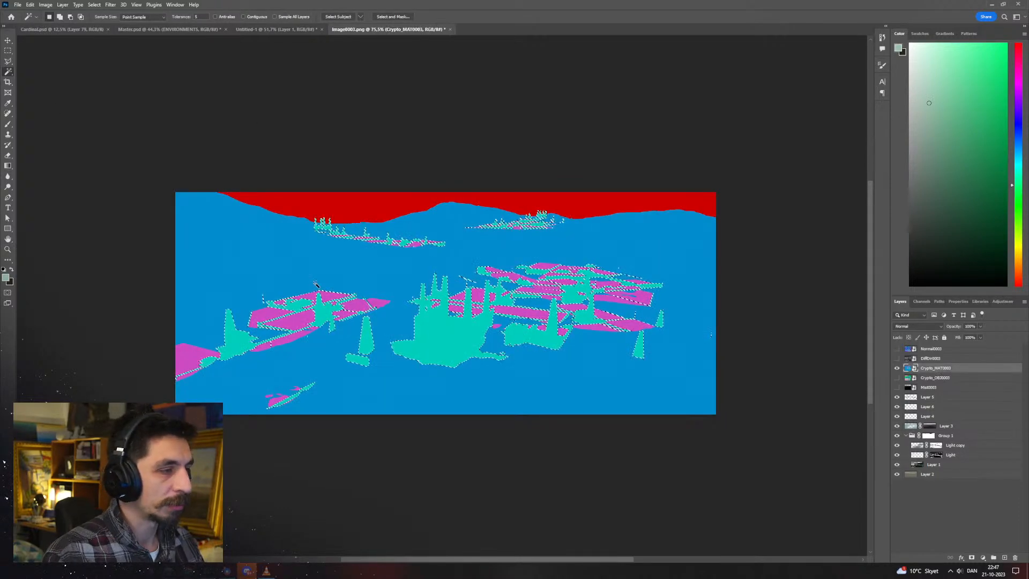
pyautogui.click(897, 368)
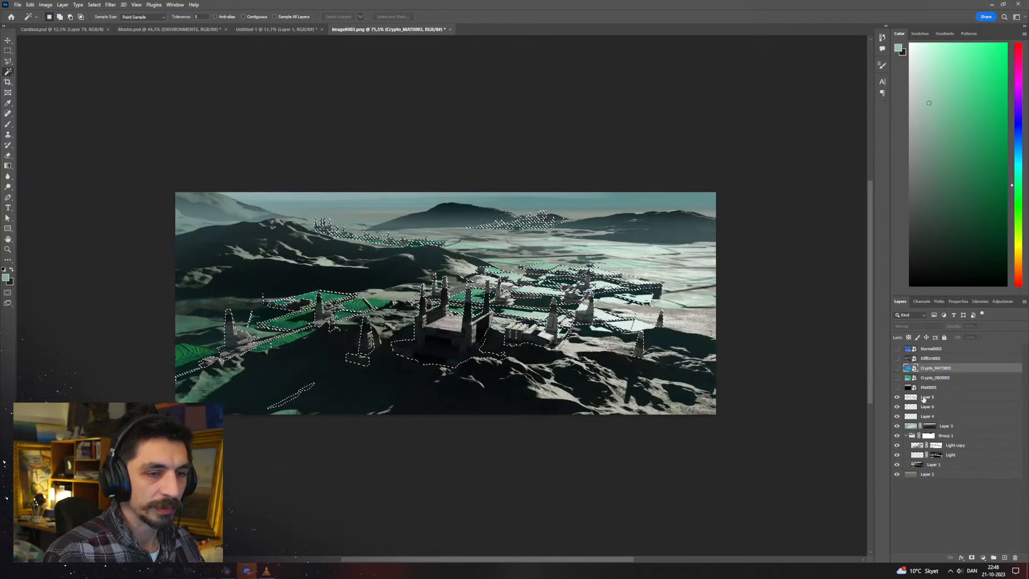
# Add a new layer above Layer 5 and fill the selected buildings with light grey sampled from the central platform
pyautogui.click(938, 397)
pyautogui.click(1005, 557)
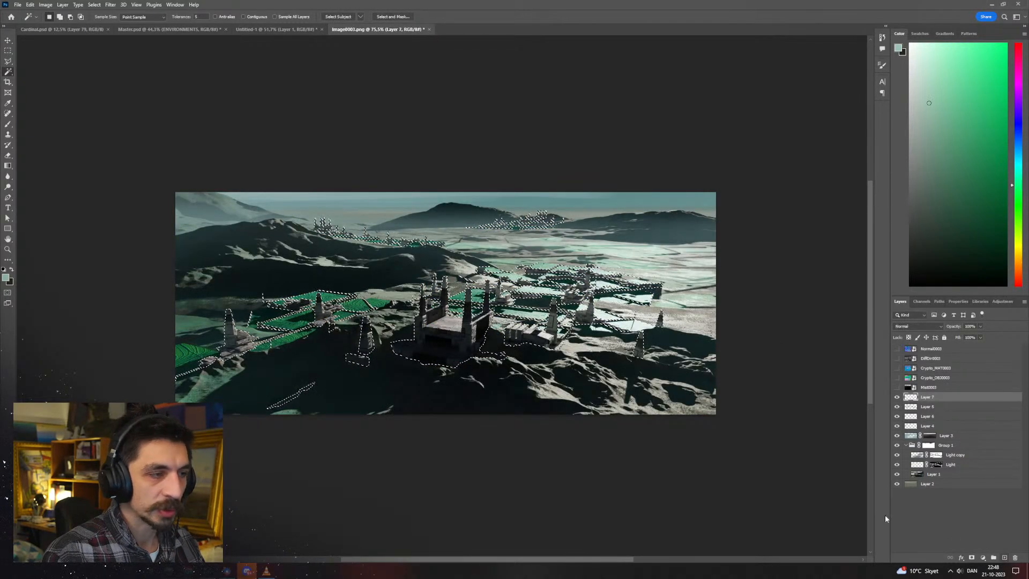
pyautogui.press('b')
pyautogui.keyDown('alt'); pyautogui.scroll(3, 461, 342); pyautogui.keyUp('alt')
pyautogui.keyDown('alt'); pyautogui.click(474, 328); pyautogui.keyUp('alt')
pyautogui.keyDown('alt'); pyautogui.click(449, 320); pyautogui.keyUp('alt')
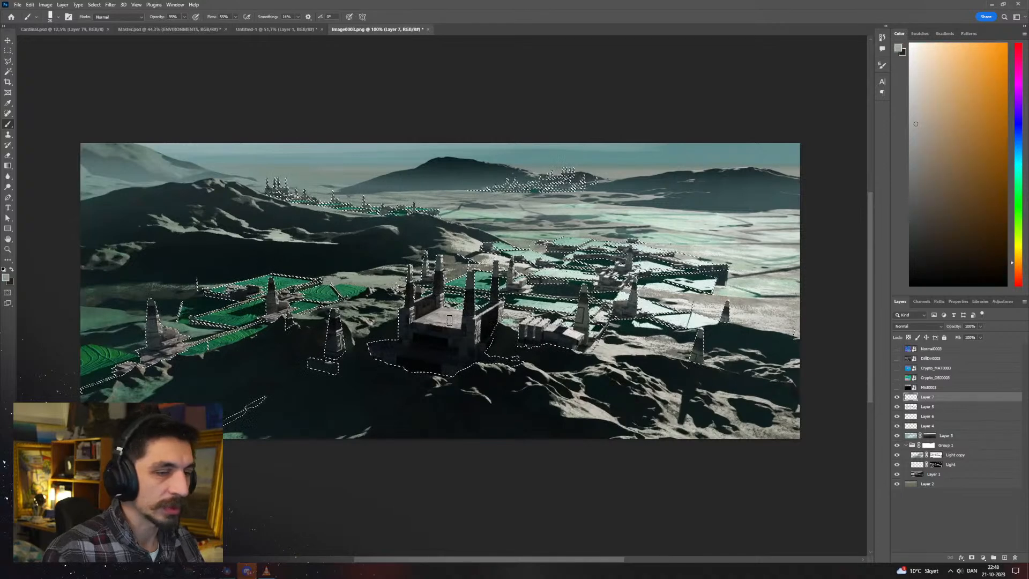
pyautogui.hotkey('alt', 'BackSpace')
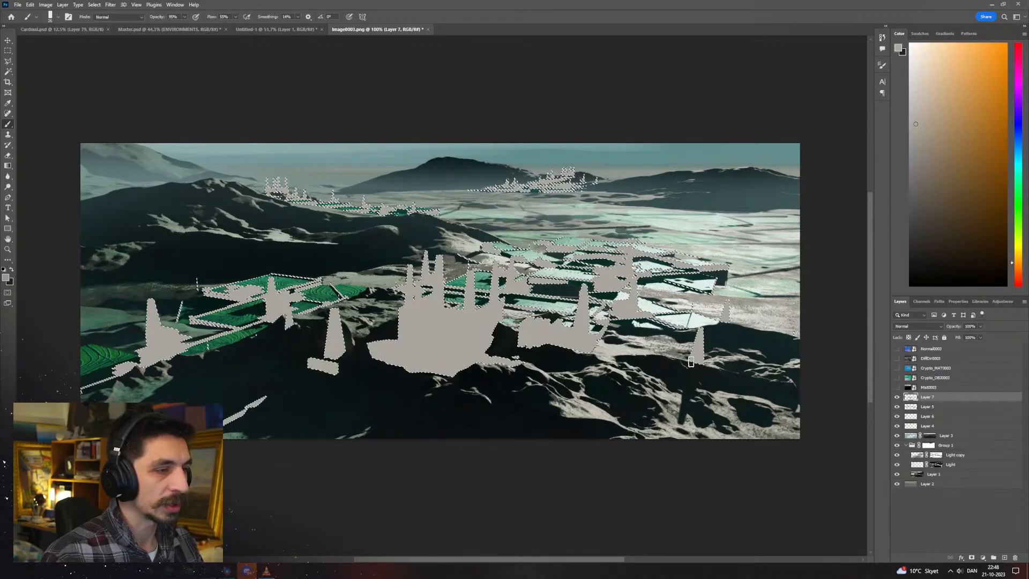
# Set the blend mode of the grey building layer to Overlay and clear the selection
pyautogui.click(917, 326)
pyautogui.click(905, 425)
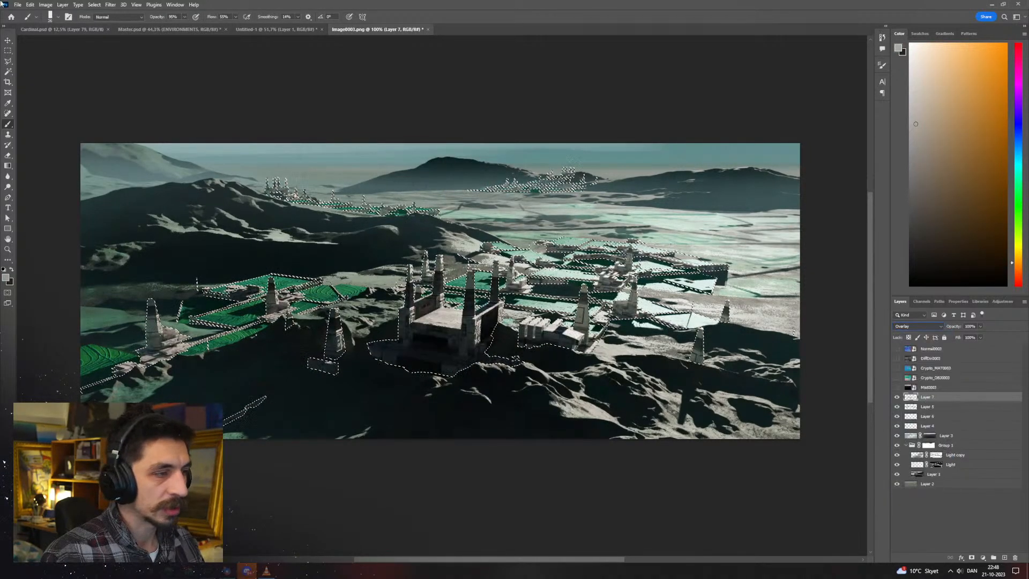
pyautogui.press('m')
pyautogui.hotkey('ctrl', 'd')
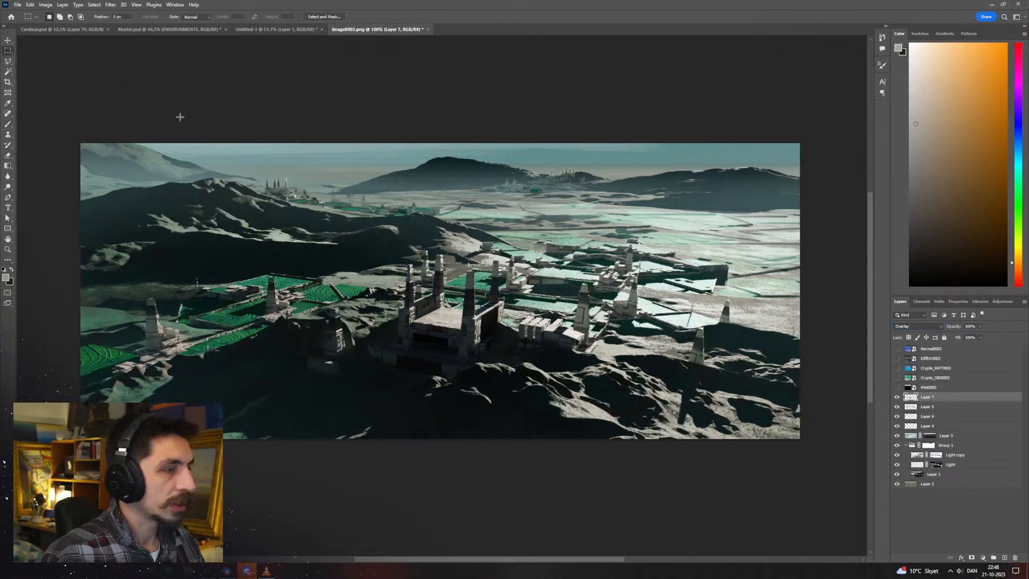
# Compare the image with and without Layer 7 and examine the brightened buildings
pyautogui.click(896, 398)
pyautogui.click(896, 397)
pyautogui.click(896, 397)
pyautogui.click(896, 398)
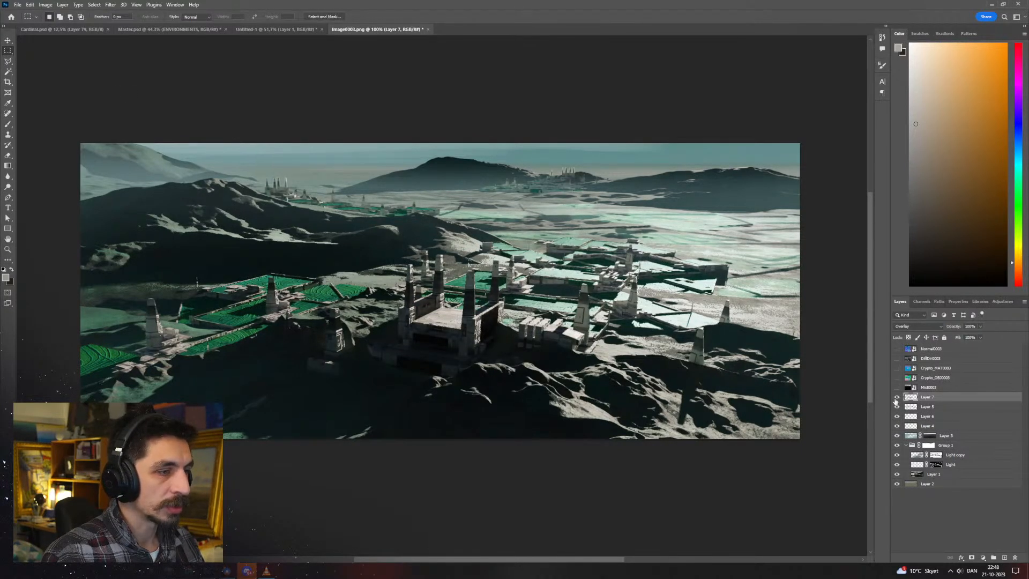
pyautogui.click(897, 398)
pyautogui.click(897, 398)
pyautogui.keyDown('alt'); pyautogui.scroll(-5, 528, 295); pyautogui.keyUp('alt')
pyautogui.keyDown('alt'); pyautogui.scroll(4, 526, 254); pyautogui.keyUp('alt')
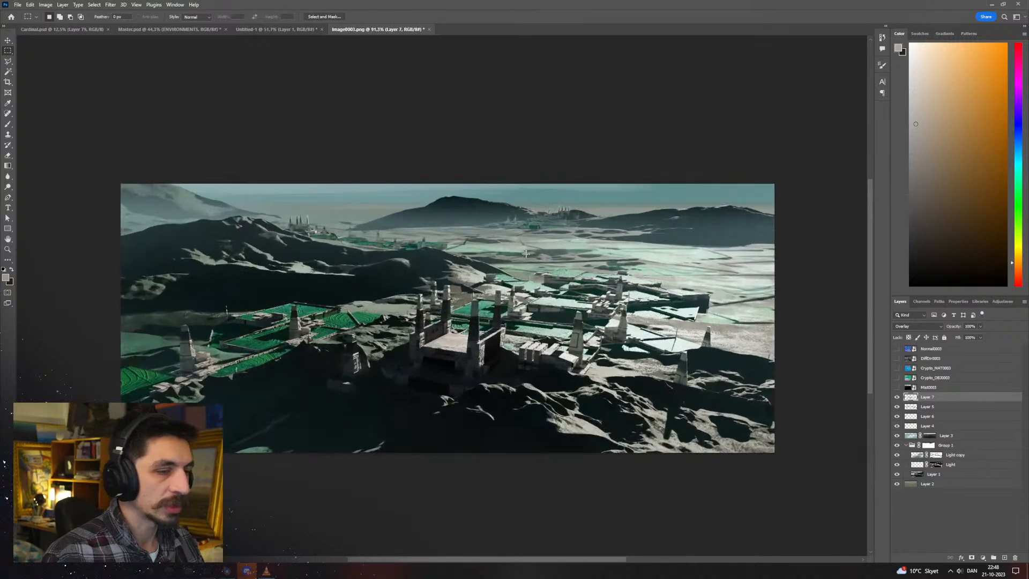
# Erase the Layer 7 brightening from the distant city on the horizon
pyautogui.press('e')
pyautogui.keyDown('alt'); pyautogui.moveTo(471, 205); pyautogui.dragTo(466, 205, button='right'); pyautogui.keyUp('alt')
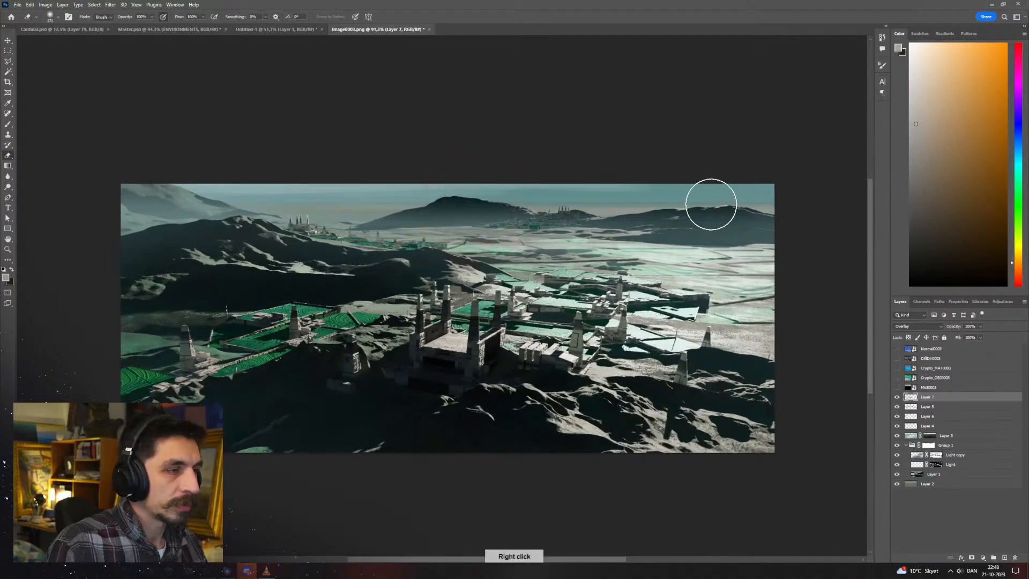
pyautogui.moveTo(581, 208); pyautogui.dragTo(514, 209)
# Judge the whole composition at different sizes in both mirrored and normal orientation
pyautogui.hotkey('ctrl', 'shift', 'h')
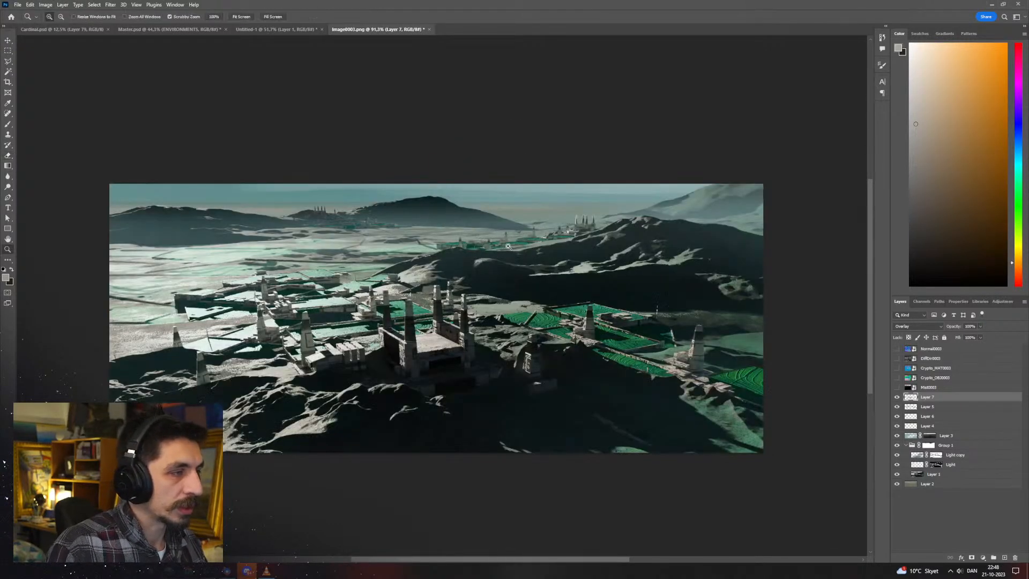
pyautogui.hotkey('ctrl', 'shift', 'h')
pyautogui.keyDown('alt'); pyautogui.scroll(-3, 538, 258); pyautogui.keyUp('alt')
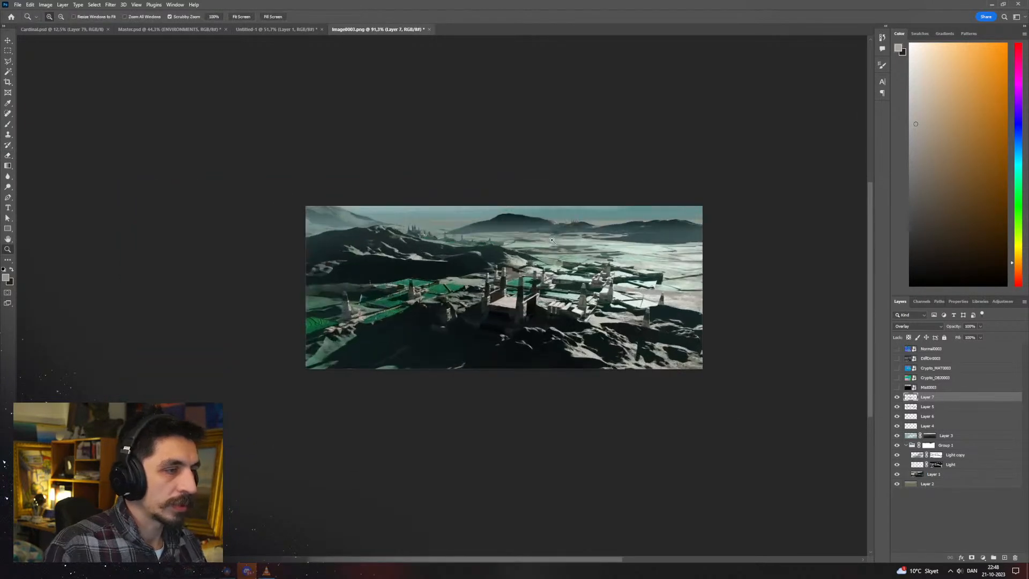
pyautogui.keyDown('alt'); pyautogui.scroll(2, 537, 259); pyautogui.keyUp('alt')
pyautogui.moveTo(537, 259)
pyautogui.mouseDown()
pyautogui.moveTo(564, 280)
pyautogui.moveTo(537, 288)
pyautogui.moveTo(551, 290)
pyautogui.mouseUp()
pyautogui.hotkey('ctrl', 'space')
pyautogui.hotkey('ctrl', 'shift', 'h')
pyautogui.hotkey('ctrl', 'shift', 'h')
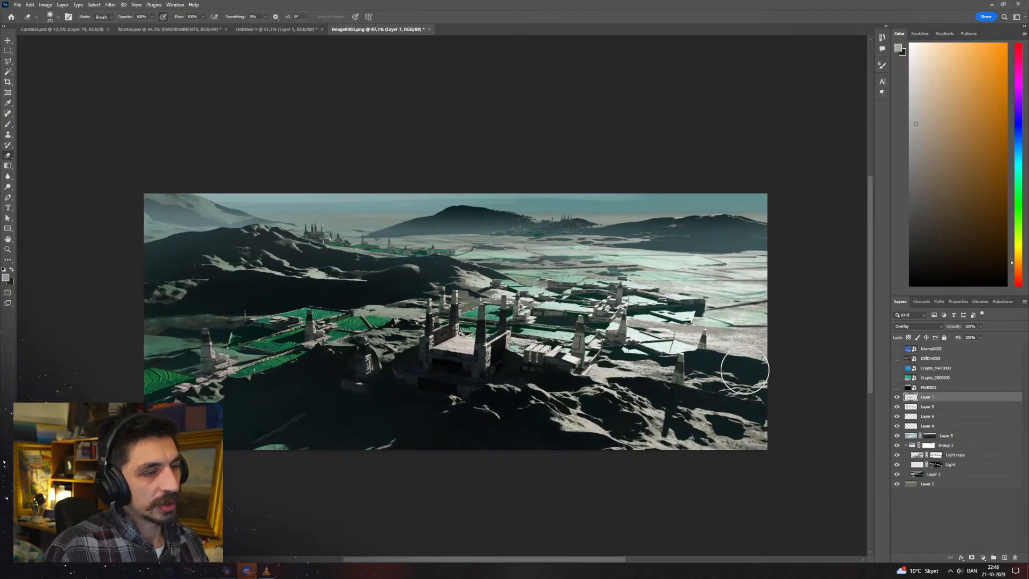
# Compare the image with and without the Light and Light copy layers to see what each contributes
pyautogui.click(899, 466)
pyautogui.click(898, 466)
pyautogui.click(897, 456)
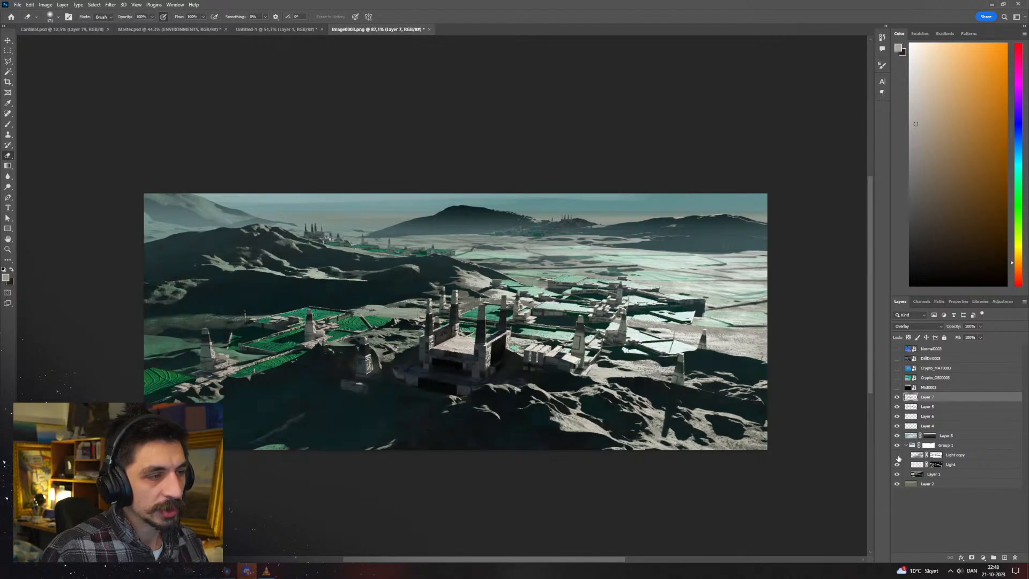
pyautogui.click(898, 456)
pyautogui.click(898, 465)
pyautogui.click(898, 466)
pyautogui.click(899, 466)
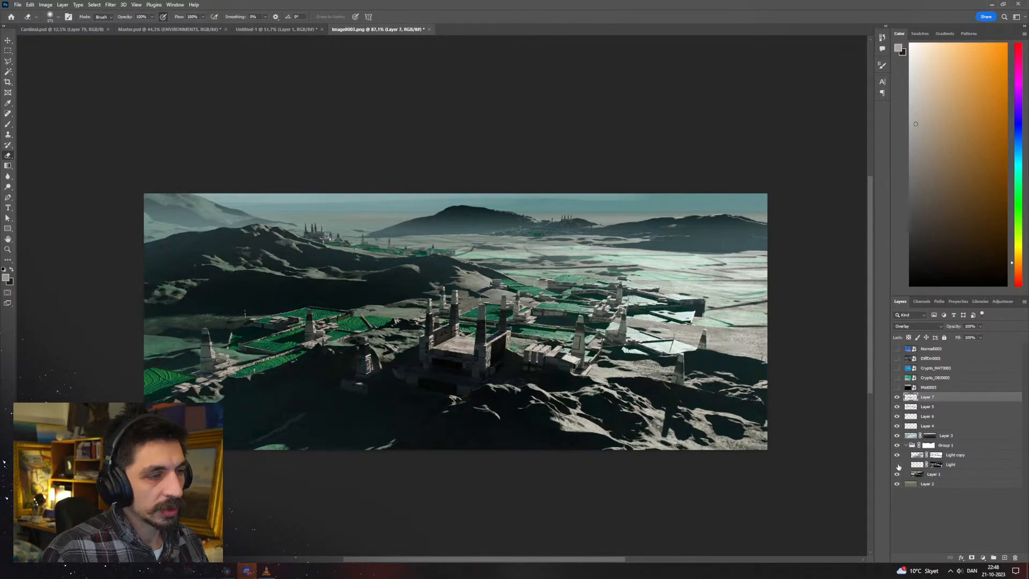
pyautogui.click(899, 467)
pyautogui.click(899, 467)
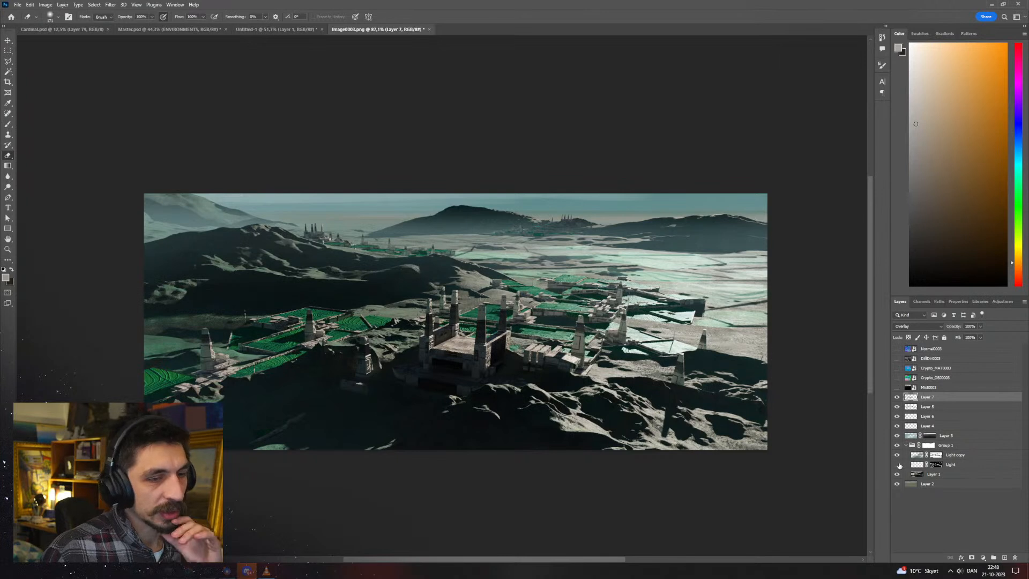
pyautogui.click(899, 466)
pyautogui.click(899, 466)
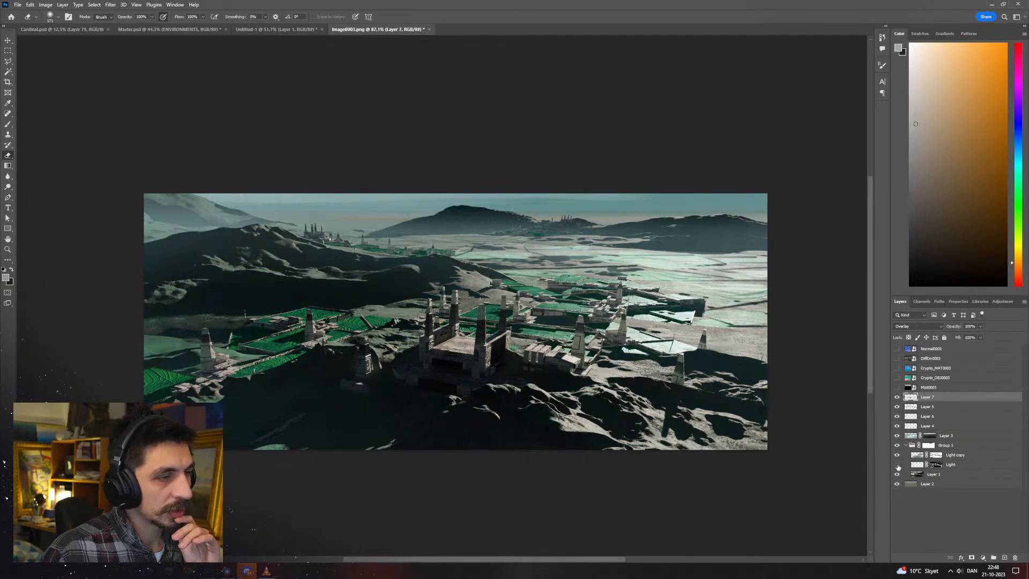
pyautogui.click(899, 466)
# Erase part of the Light layer around the central buildings and check the small image in the mirrored view
pyautogui.click(916, 465)
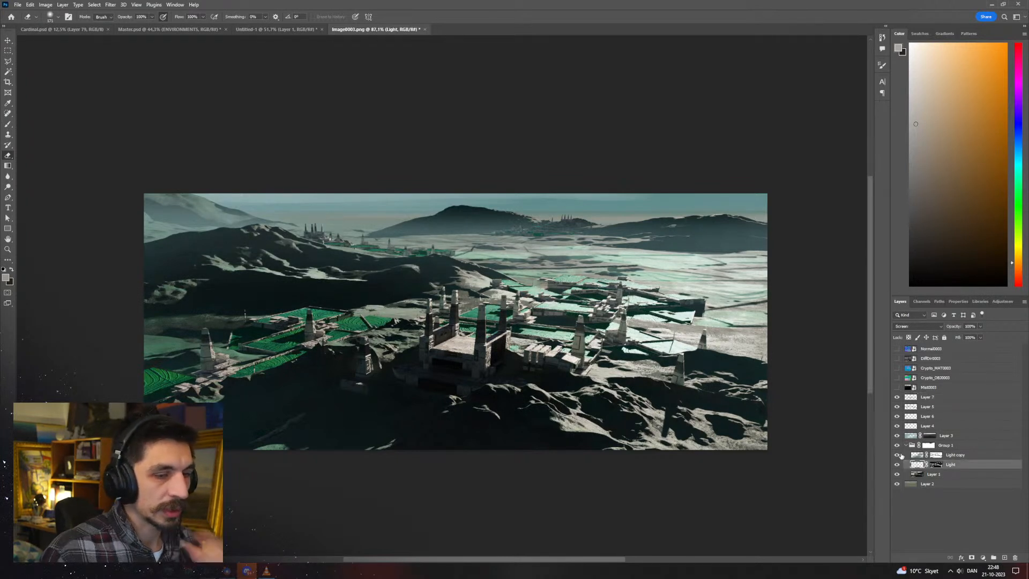
pyautogui.rightClick(570, 299)
pyautogui.moveTo(509, 346); pyautogui.dragTo(558, 343)
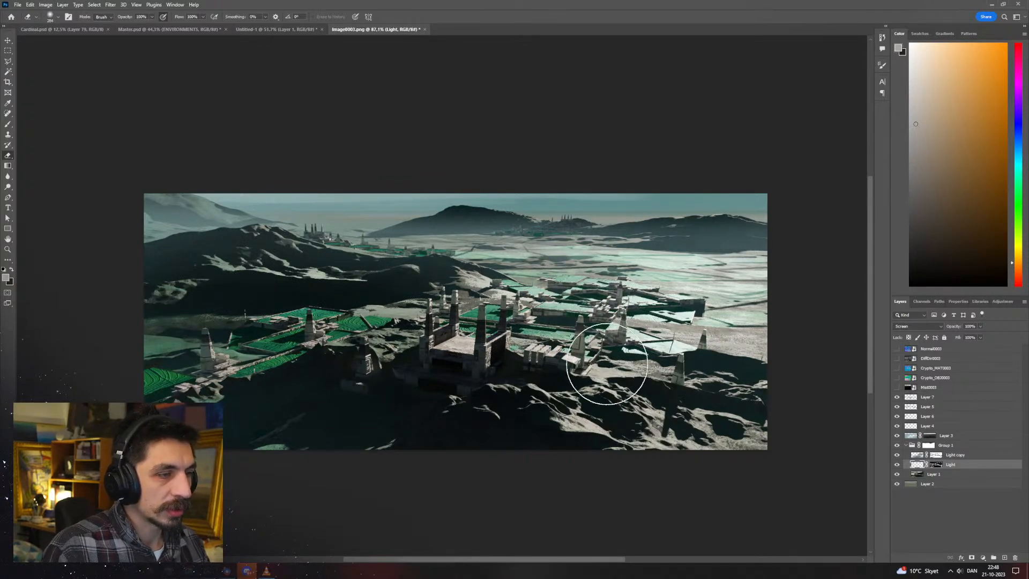
pyautogui.press('z')
pyautogui.moveTo(537, 357); pyautogui.dragTo(465, 378)
pyautogui.hotkey('ctrl', 'shift', 'h')
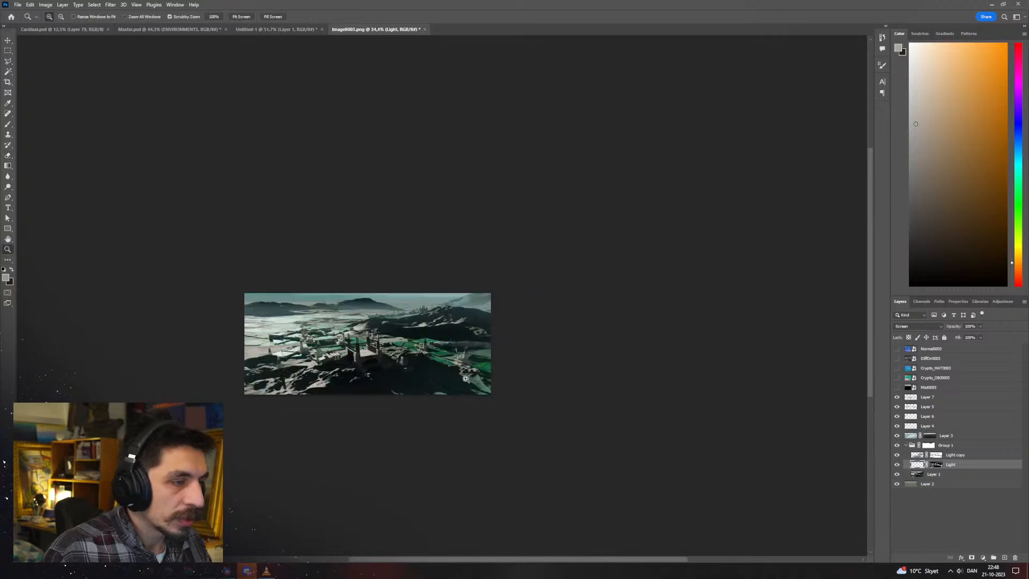
# Check the image enlarged in the unmirrored view and compare it with Layer 1 hidden and shown
pyautogui.moveTo(386, 362); pyautogui.dragTo(436, 364)
pyautogui.press('e')
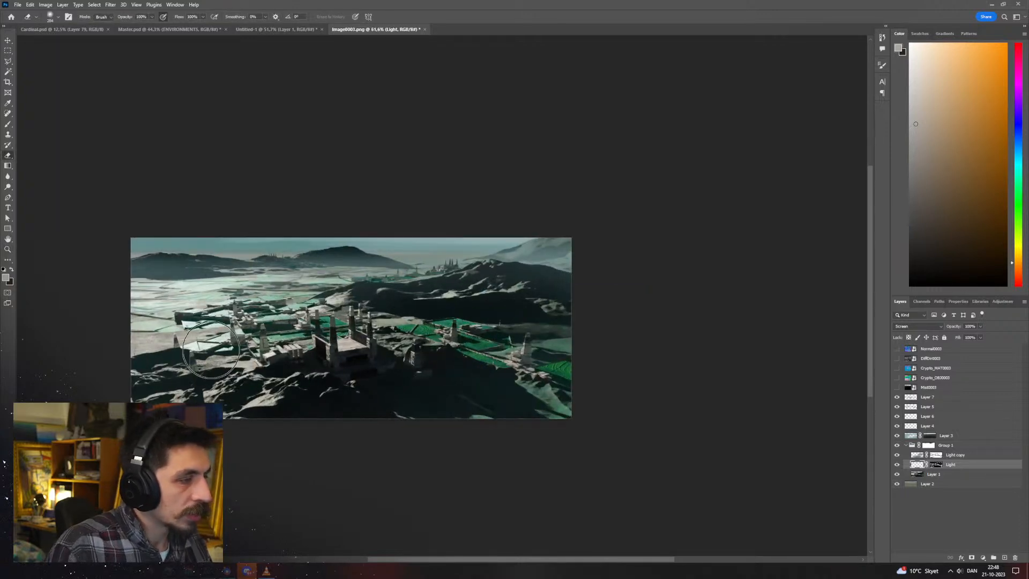
pyautogui.hotkey('ctrl', 'shift', 'h')
pyautogui.press('z')
pyautogui.moveTo(511, 339)
pyautogui.mouseDown()
pyautogui.moveTo(462, 343)
pyautogui.moveTo(603, 346)
pyautogui.mouseUp()
pyautogui.press('e')
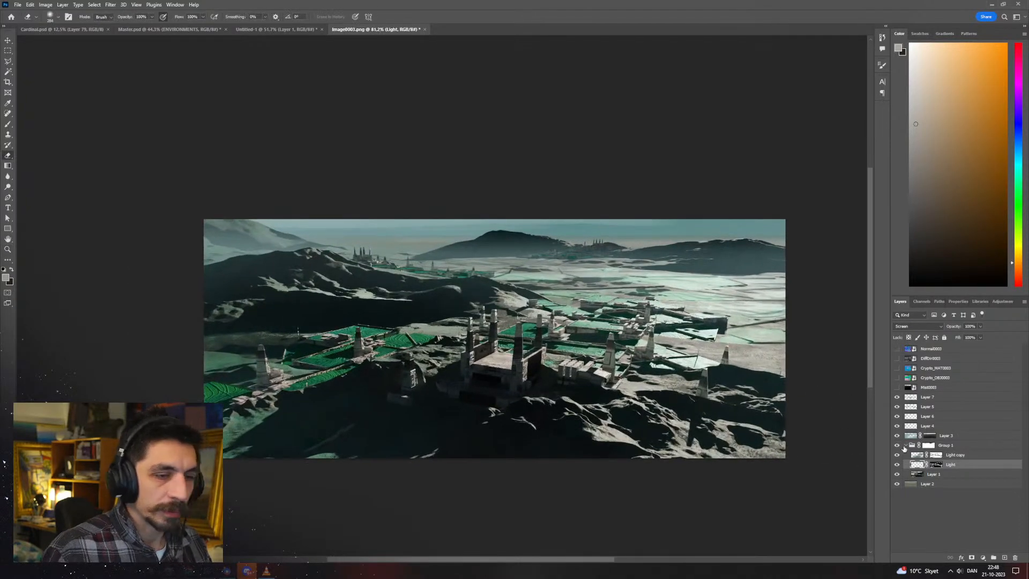
pyautogui.click(922, 476)
pyautogui.click(897, 474)
pyautogui.click(898, 474)
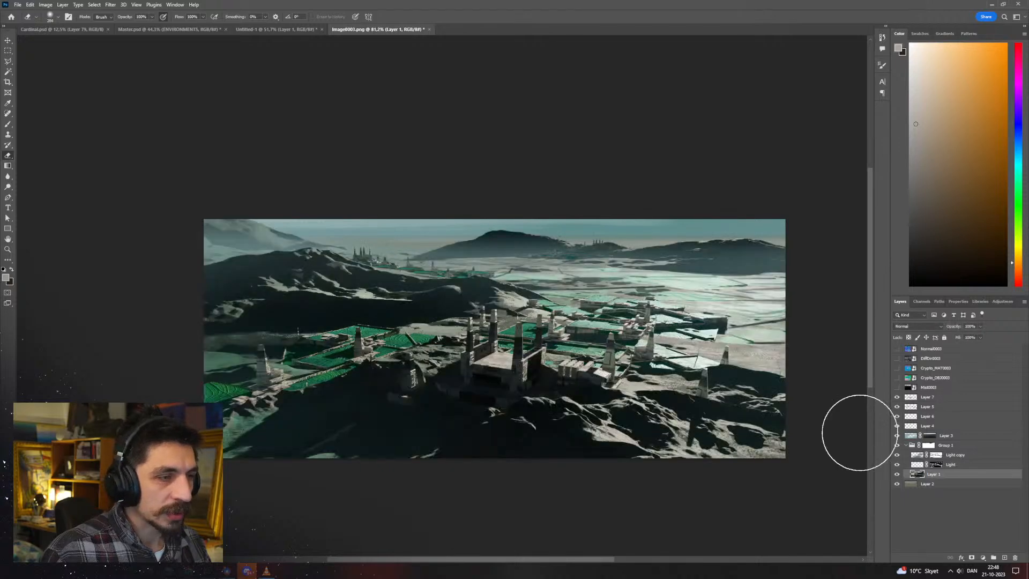
# Prepare a soft brush with a muted green colour for tinting the bright plain on Layer 1
pyautogui.press('b')
pyautogui.rightClick(706, 298)
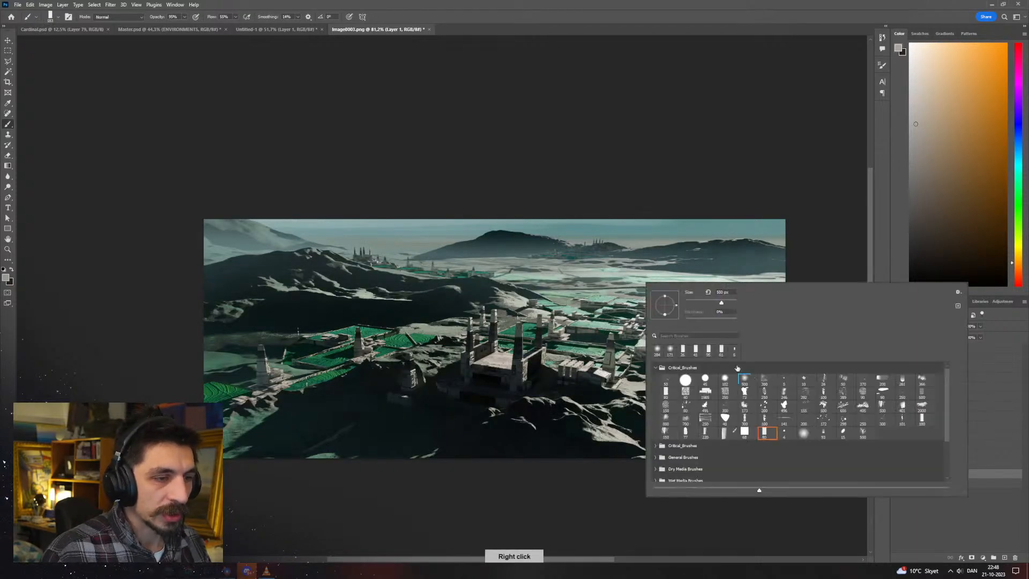
pyautogui.press('Return')
pyautogui.click(1018, 185)
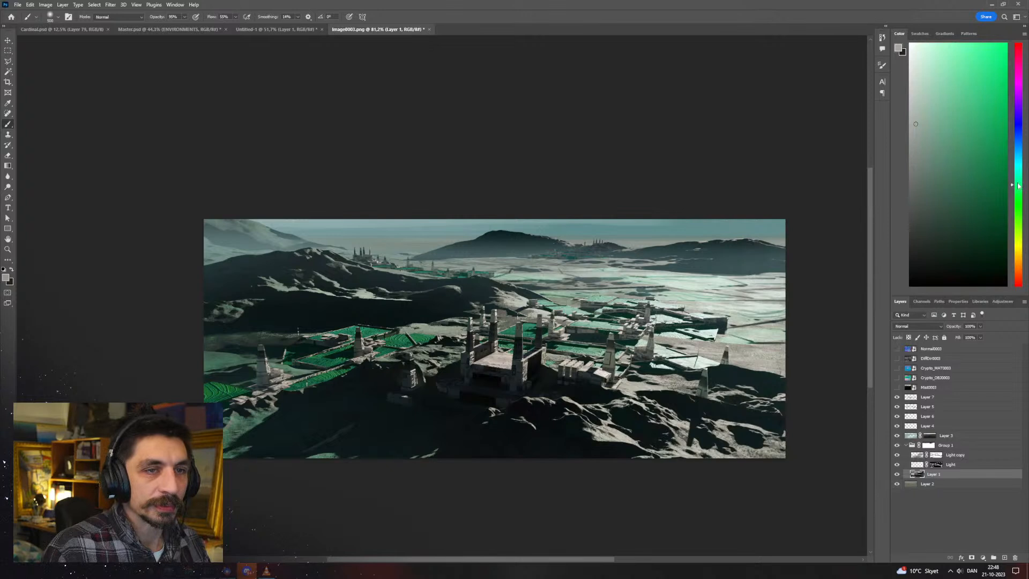
pyautogui.keyDown('alt'); pyautogui.moveTo(667, 292); pyautogui.dragTo(640, 282, button='right'); pyautogui.keyUp('alt')
pyautogui.moveTo(639, 280); pyautogui.dragTo(754, 299)
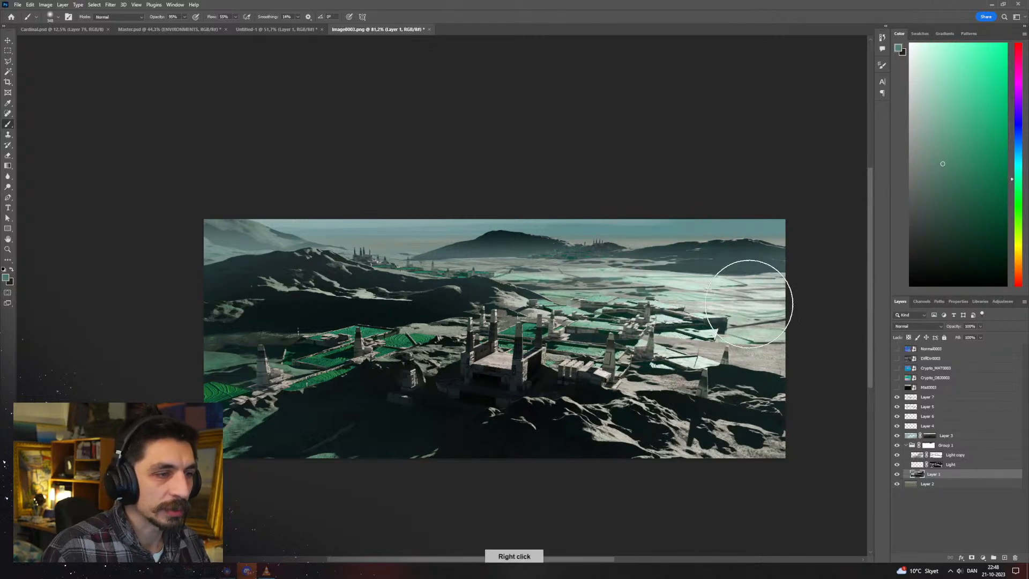
pyautogui.keyDown('alt'); pyautogui.moveTo(698, 315); pyautogui.dragTo(671, 298, button='right'); pyautogui.keyUp('alt')
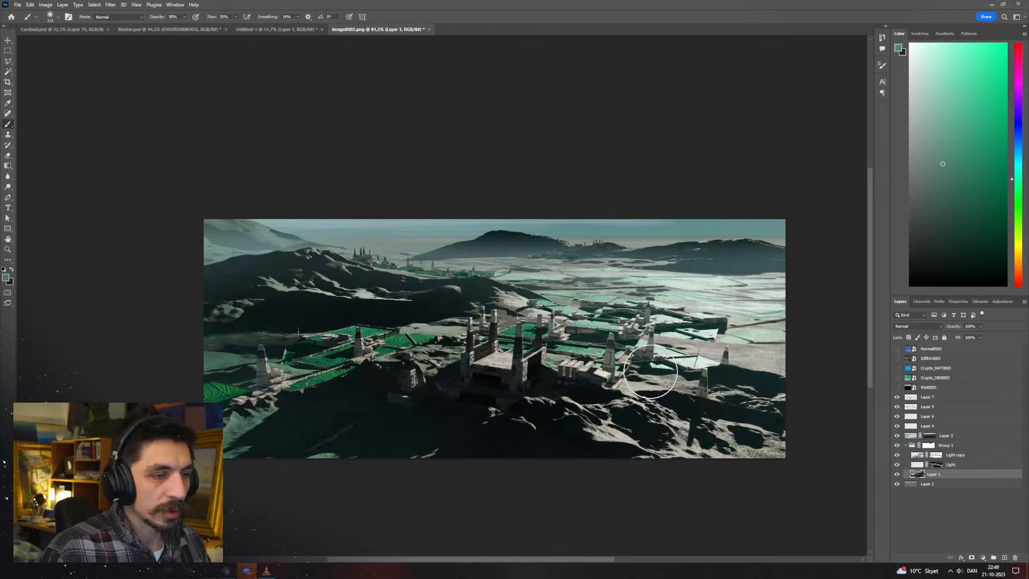
# Inspect the object cryptomatte, mist and diffuse render passes one by one for a usable mask
pyautogui.click(898, 378)
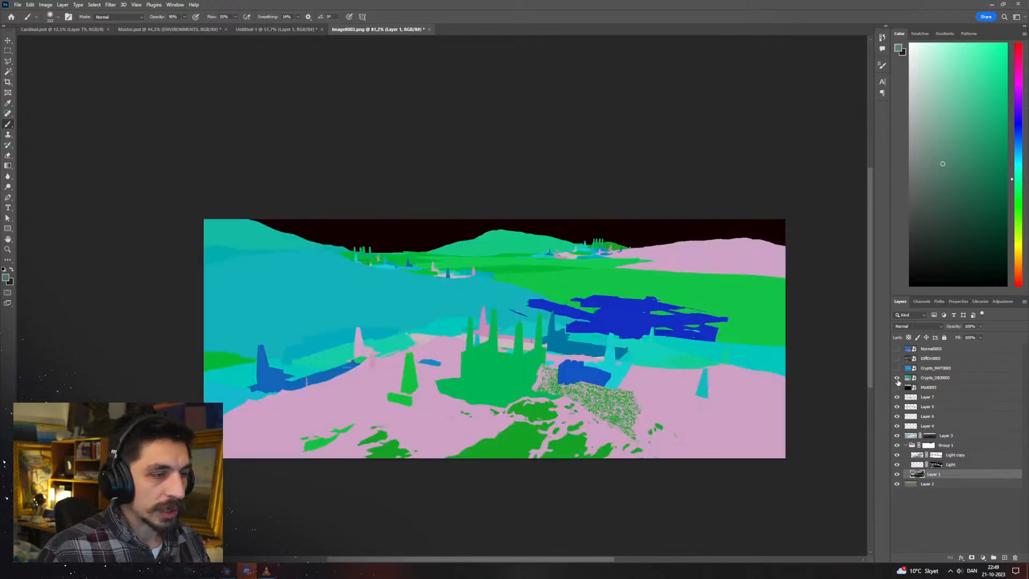
pyautogui.click(897, 378)
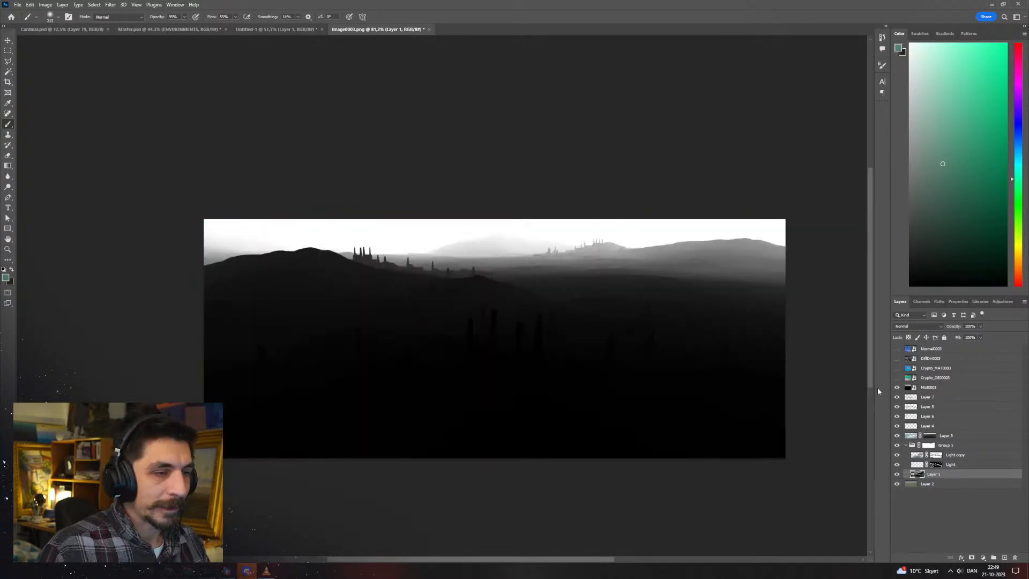
pyautogui.click(897, 359)
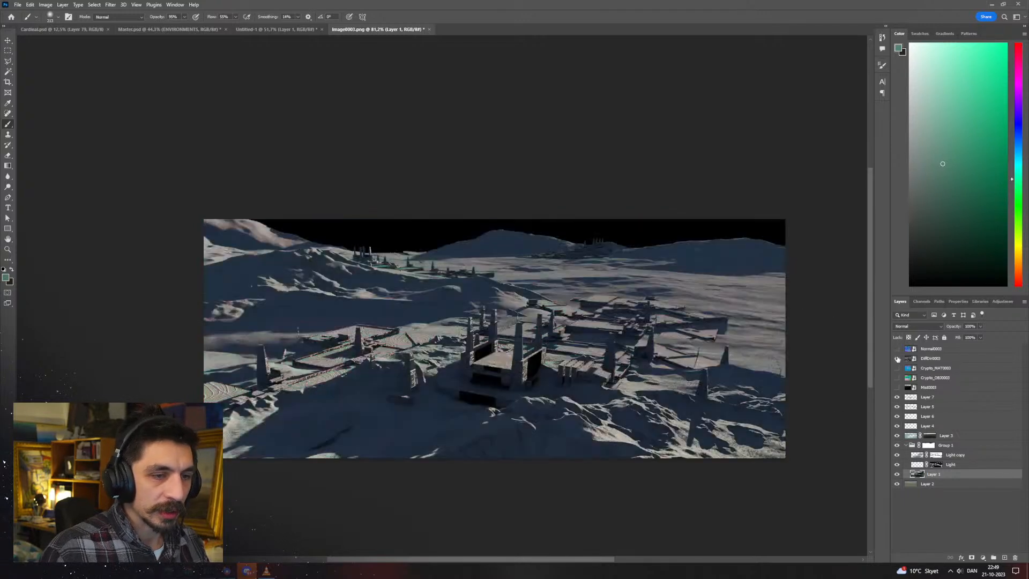
pyautogui.click(898, 358)
# Isolate the blue channel of the Normal0003 pass, copy the entire channel, and restore the RGB view with the pass hidden
pyautogui.click(898, 349)
pyautogui.click(918, 348)
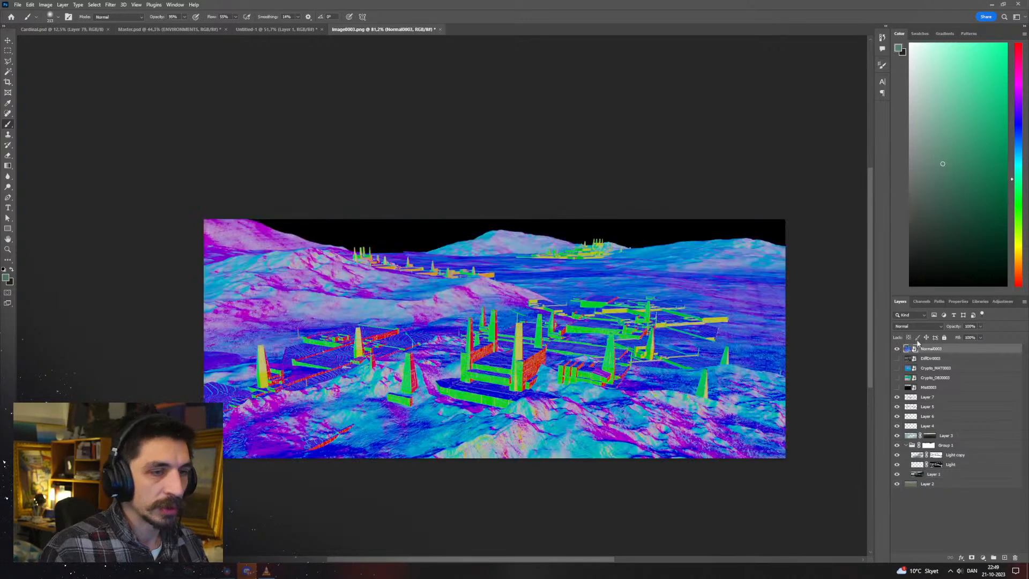
pyautogui.click(922, 302)
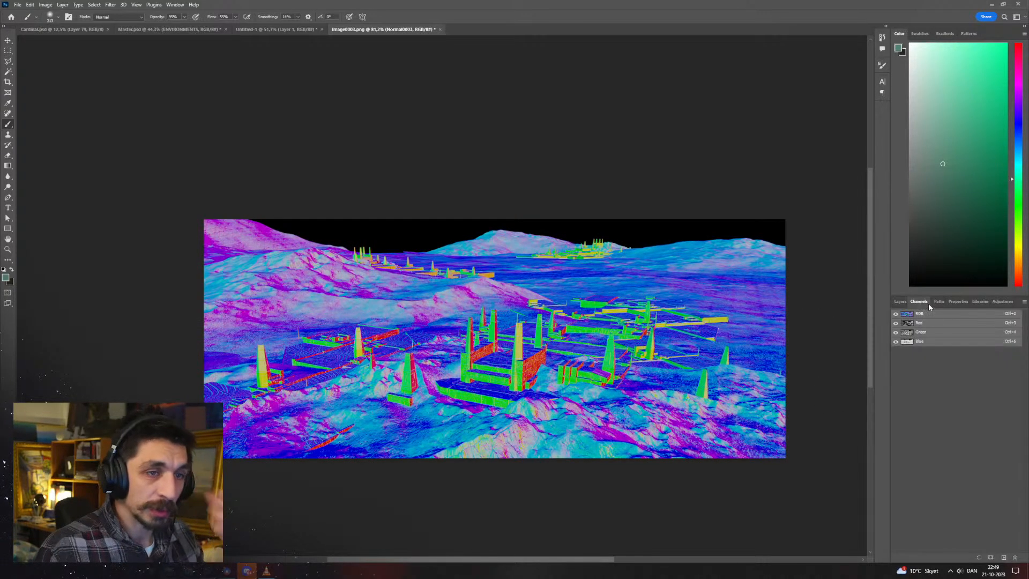
pyautogui.click(896, 322)
pyautogui.click(896, 331)
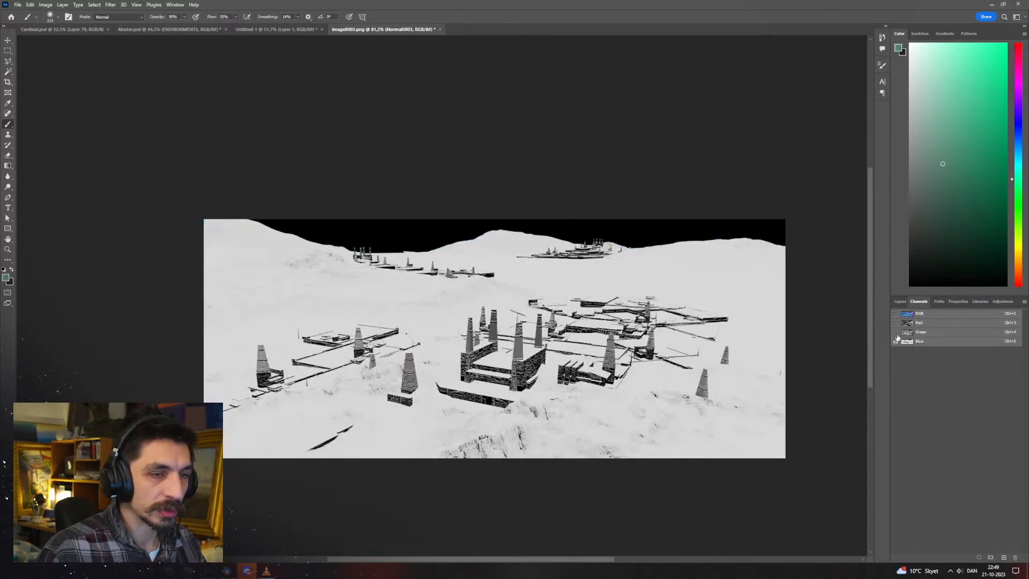
pyautogui.click(915, 343)
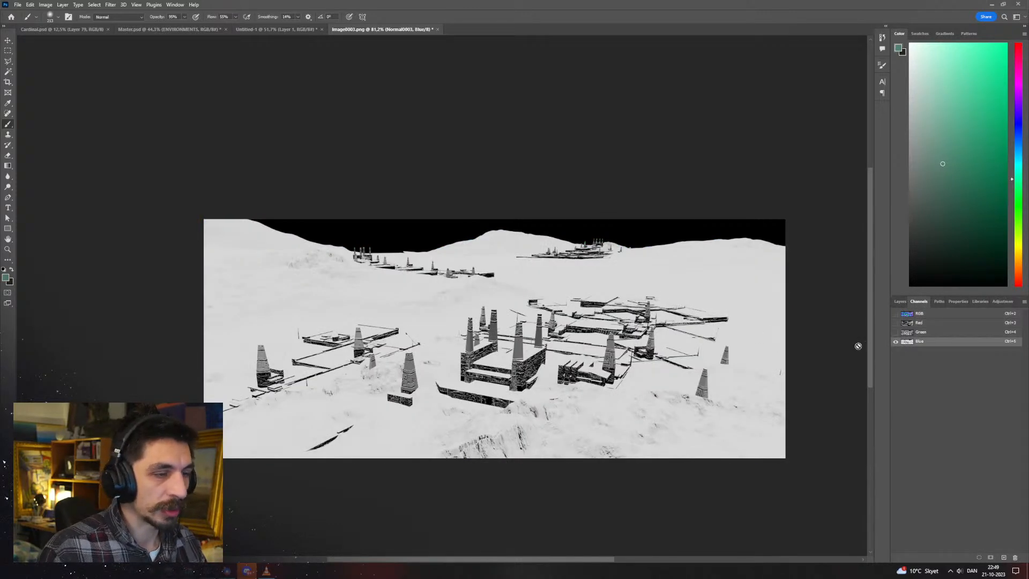
pyautogui.hotkey('ctrl', 'a')
pyautogui.click(896, 313)
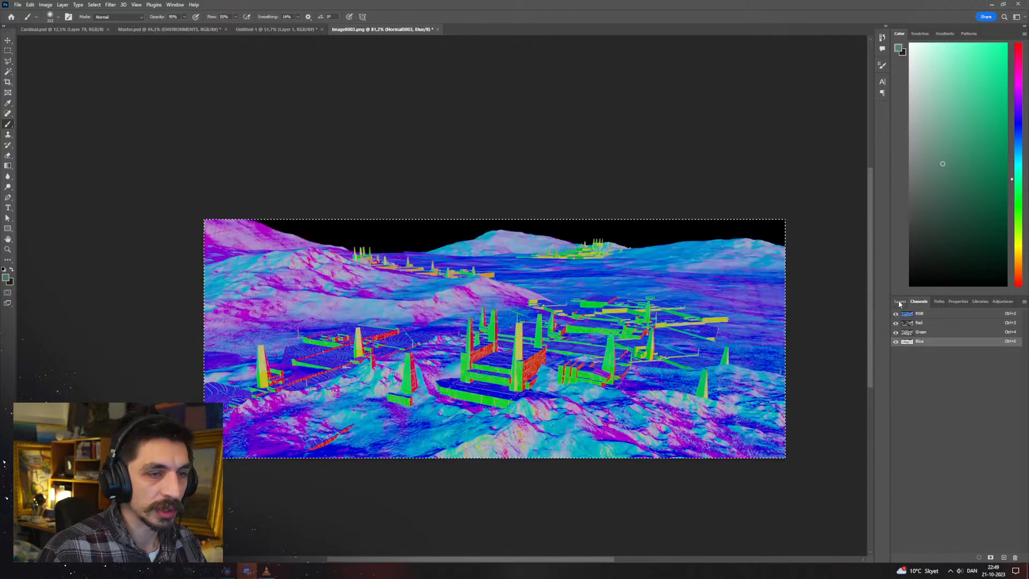
pyautogui.click(899, 303)
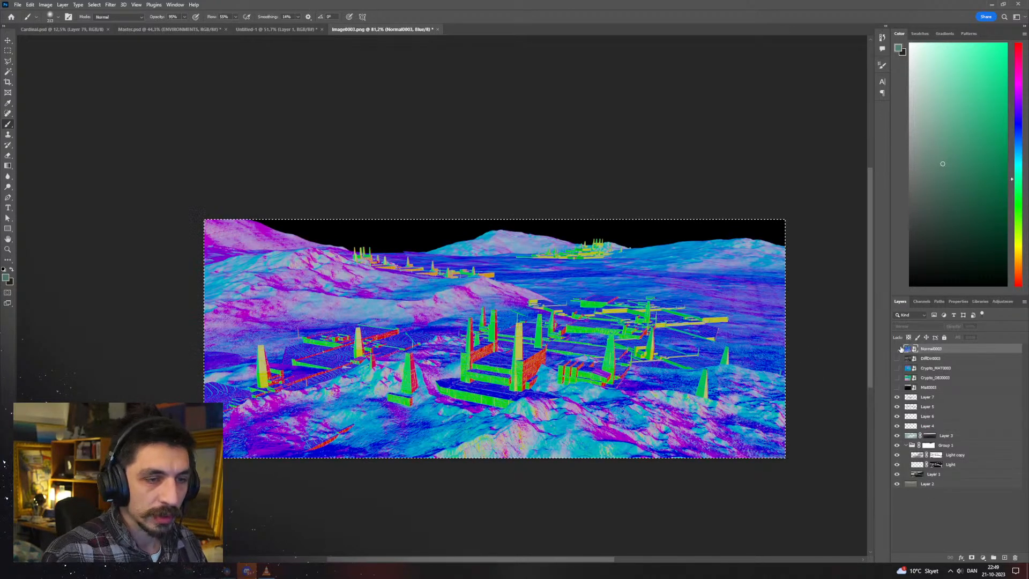
pyautogui.click(898, 349)
# Add a new layer above Layer 7 and paste the copied blue channel into its layer mask
pyautogui.click(923, 398)
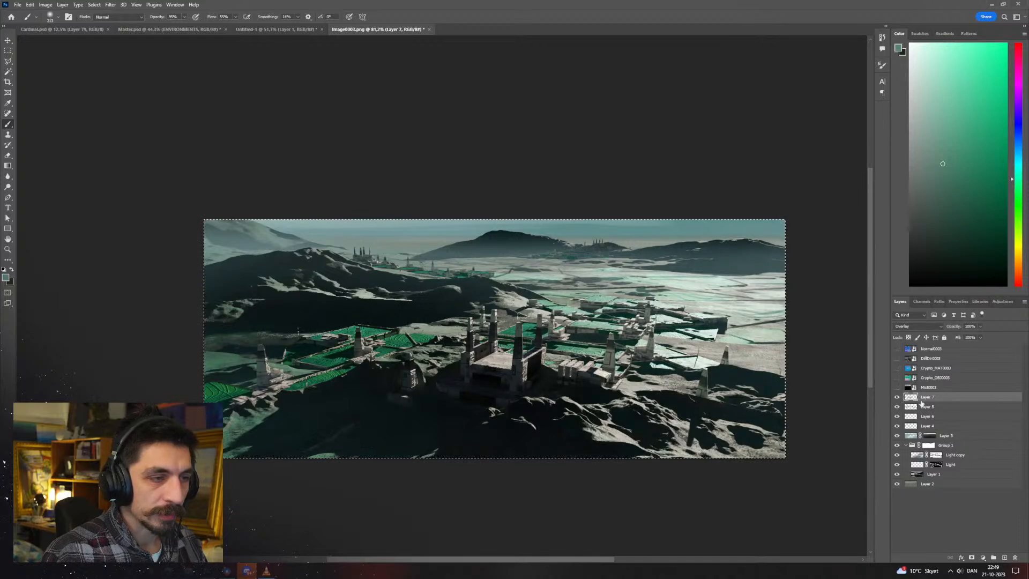
pyautogui.click(1006, 558)
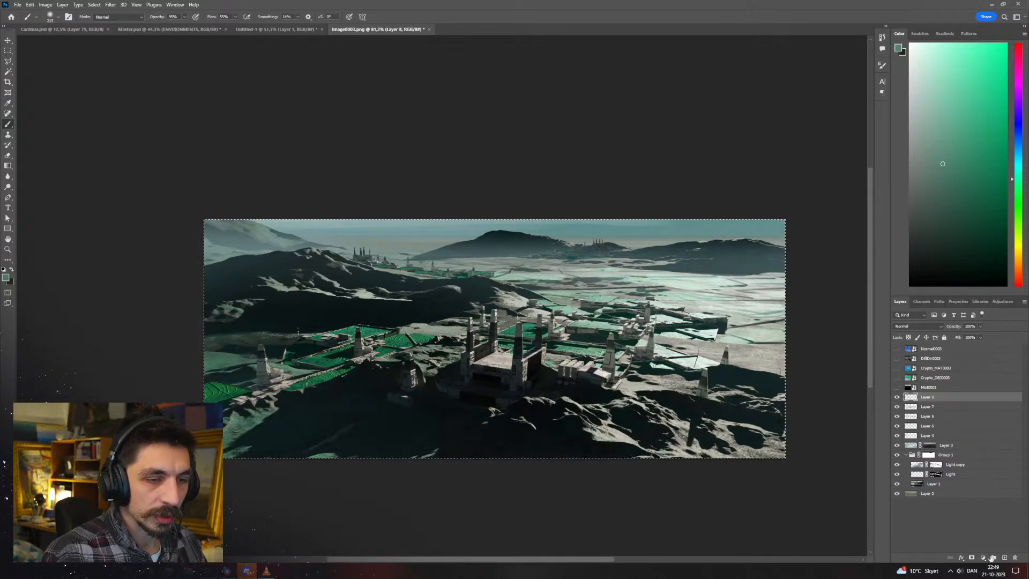
pyautogui.click(972, 558)
pyautogui.keyDown('alt'); pyautogui.click(931, 400); pyautogui.keyUp('alt')
pyautogui.hotkey('ctrl', 'v')
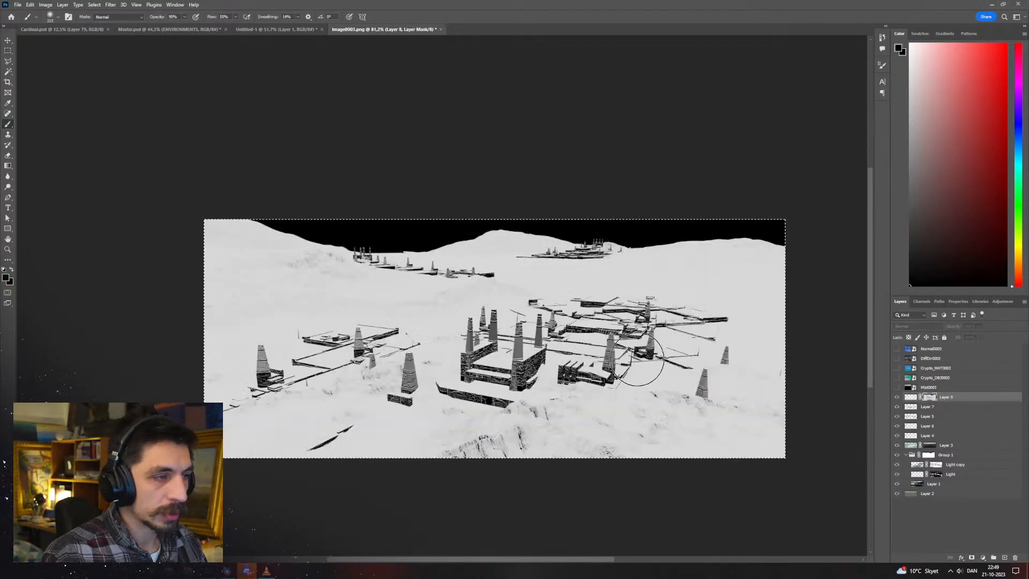
# Try painting light green through the mask over the plain and foreground rocks, and undo the stroke
pyautogui.click(910, 397)
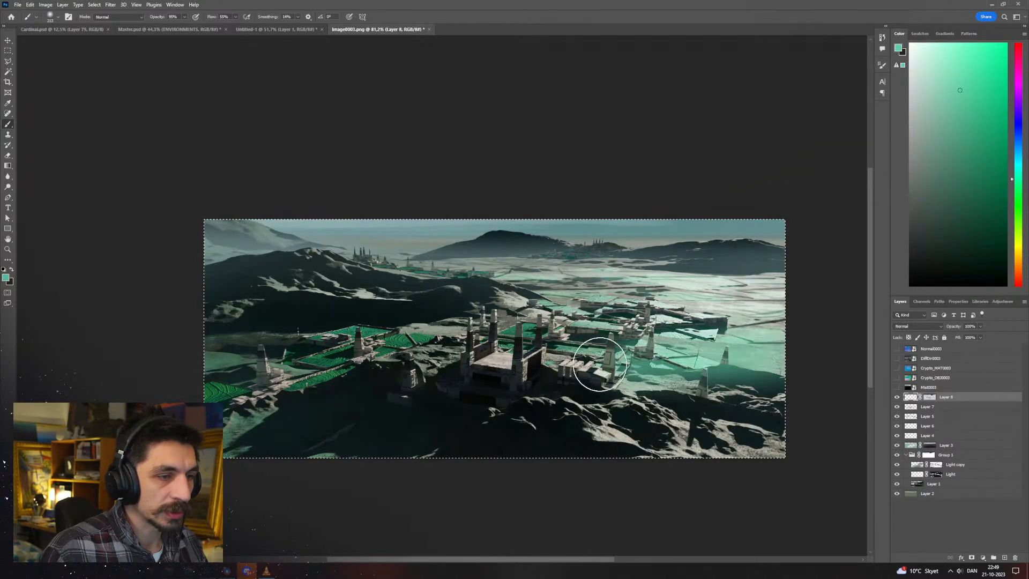
pyautogui.moveTo(780, 348)
pyautogui.mouseDown()
pyautogui.moveTo(783, 386)
pyautogui.moveTo(665, 419)
pyautogui.moveTo(603, 409)
pyautogui.mouseUp()
pyautogui.hotkey('ctrl', 'z')
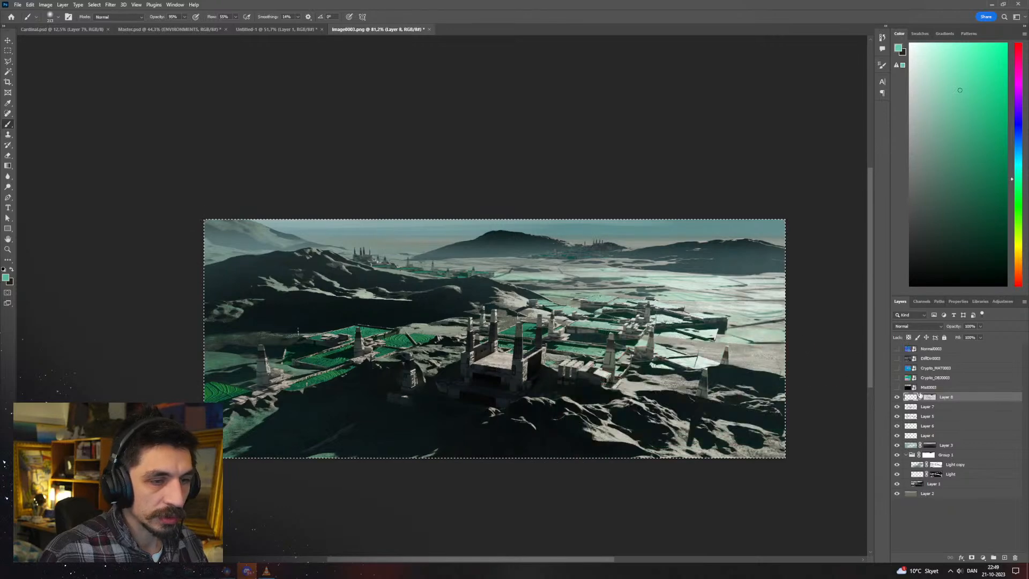
# Sharpen the contrast of the Layer 8 mask using Levels with input black at 195 and input white at 205
pyautogui.click(929, 398)
pyautogui.hotkey('ctrl', 'l')
pyautogui.press('Escape')
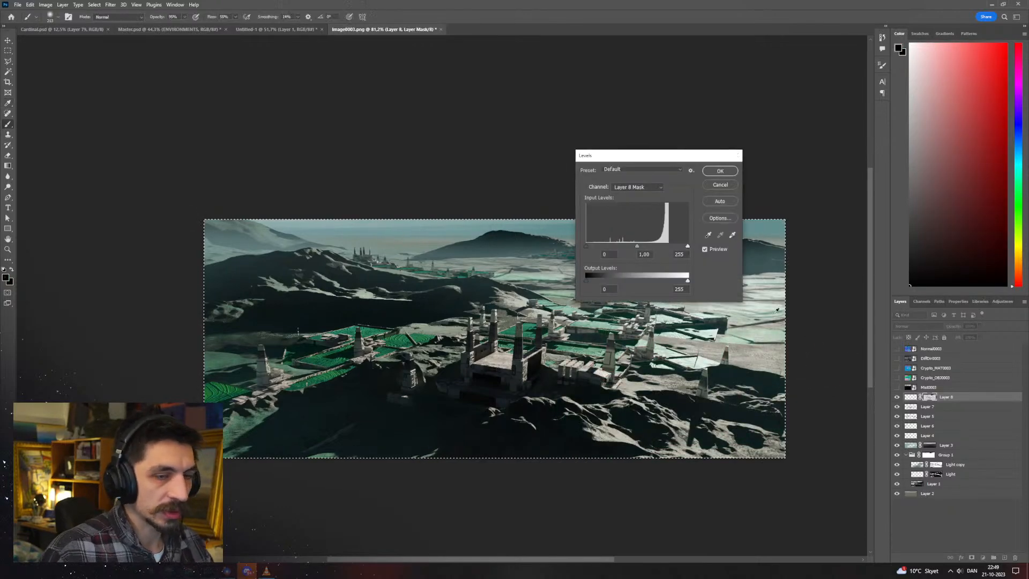
pyautogui.keyDown('alt'); pyautogui.click(930, 397); pyautogui.keyUp('alt')
pyautogui.hotkey('ctrl', 'l')
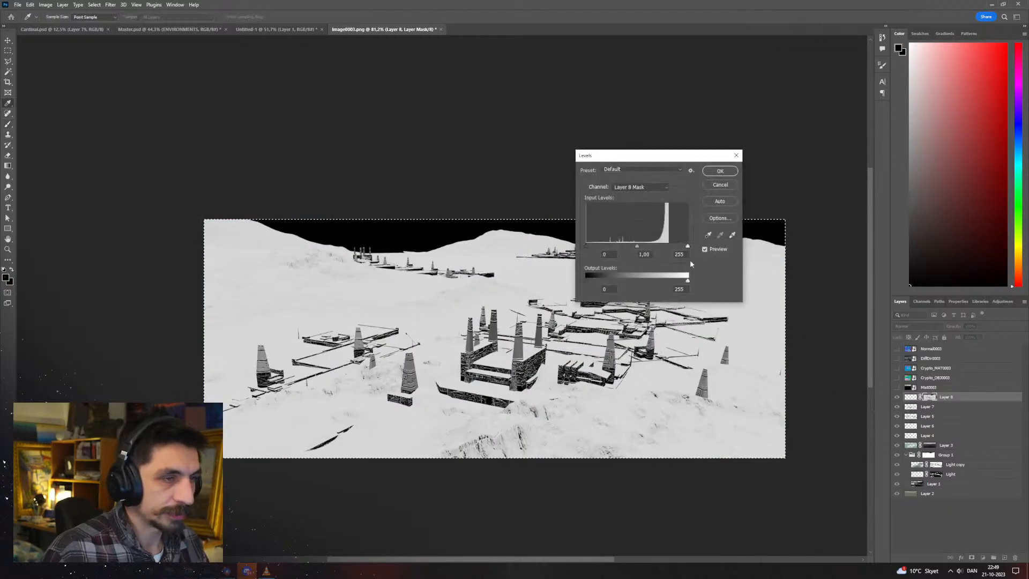
pyautogui.moveTo(587, 248); pyautogui.dragTo(660, 252)
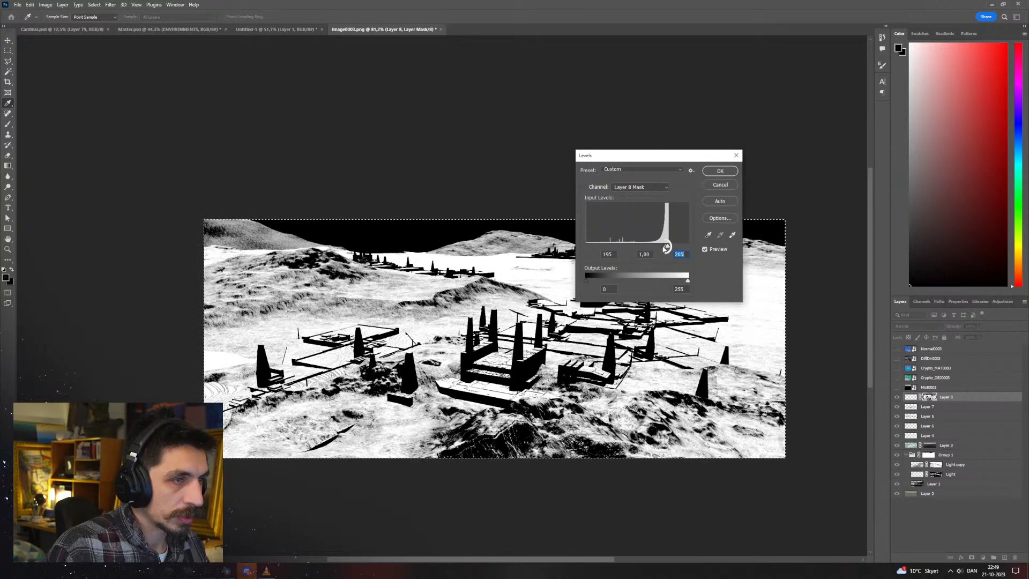
pyautogui.click(719, 172)
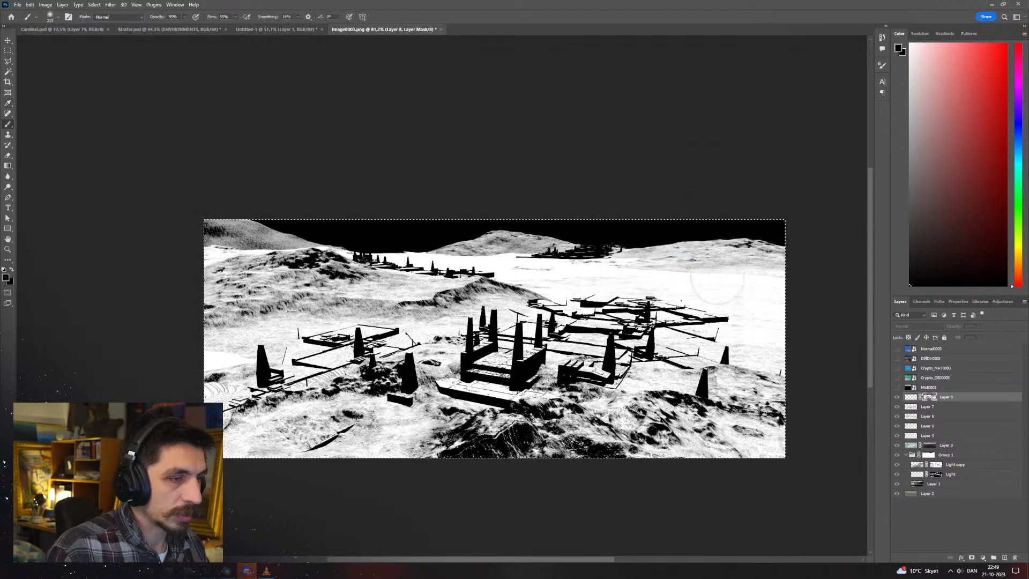
# Paint a soft green tint on Layer 8 over the flat ground and foreground rocks, with the eraser ready for excess
pyautogui.click(911, 398)
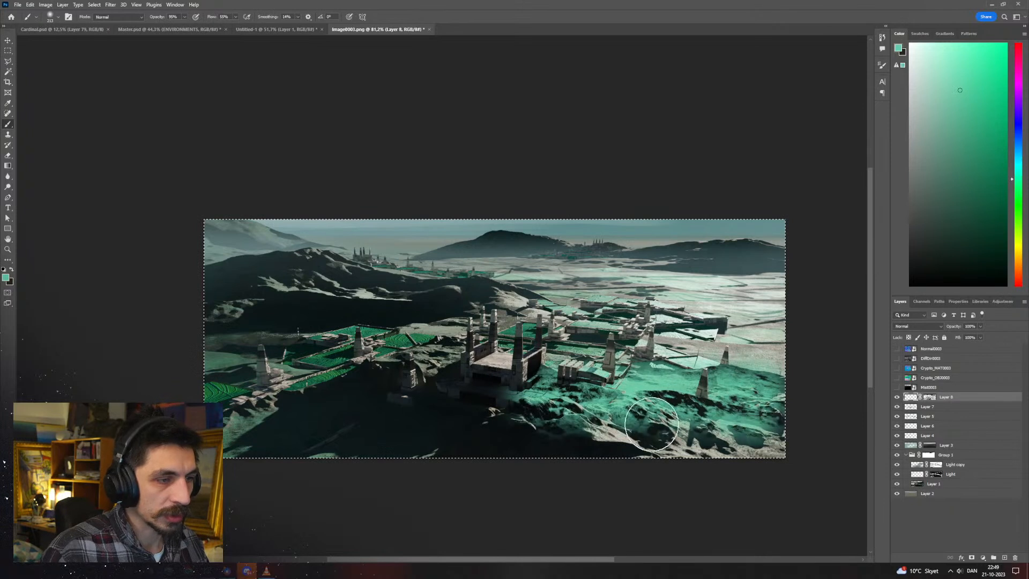
pyautogui.moveTo(651, 424)
pyautogui.mouseDown()
pyautogui.moveTo(418, 432)
pyautogui.moveTo(608, 405)
pyautogui.mouseUp()
pyautogui.hotkey('ctrl', 'z')
pyautogui.keyDown('alt'); pyautogui.moveTo(666, 383); pyautogui.dragTo(657, 397, button='right'); pyautogui.keyUp('alt')
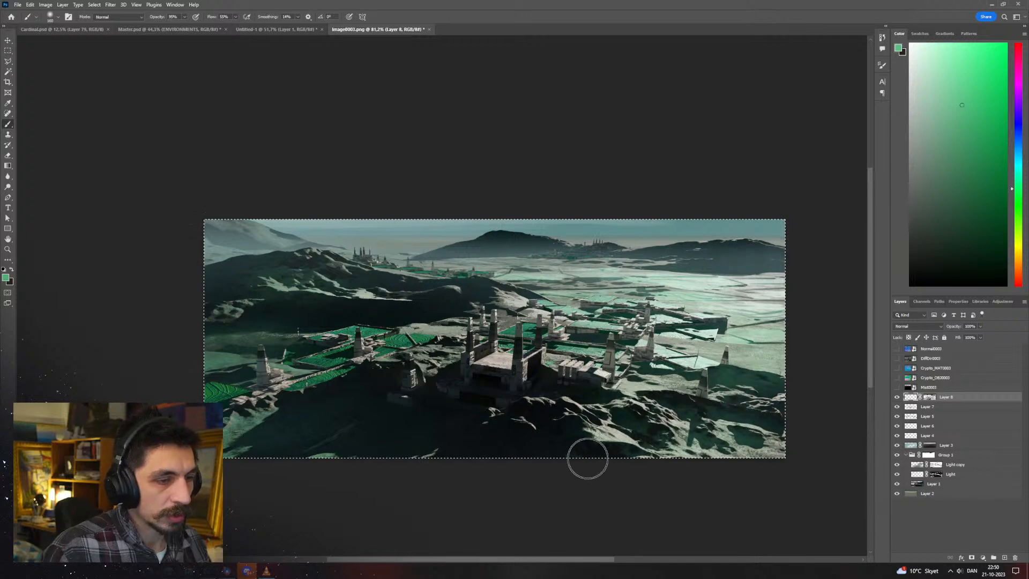
pyautogui.press('e')
pyautogui.keyDown('alt'); pyautogui.moveTo(668, 426); pyautogui.dragTo(662, 430, button='right'); pyautogui.keyUp('alt')
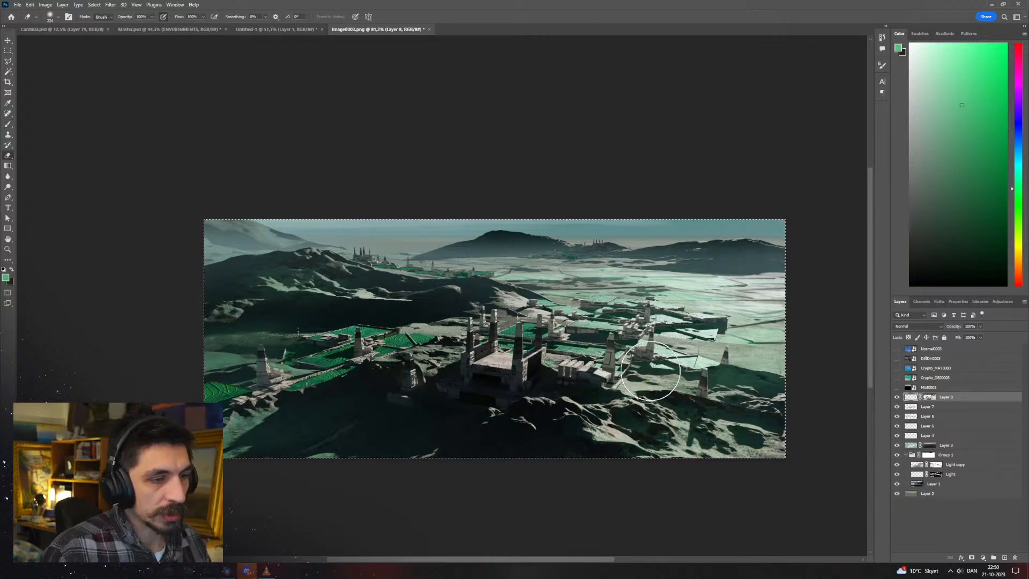
# Clear the selection around the whole canvas and check the tinted image at a different size
pyautogui.press('z')
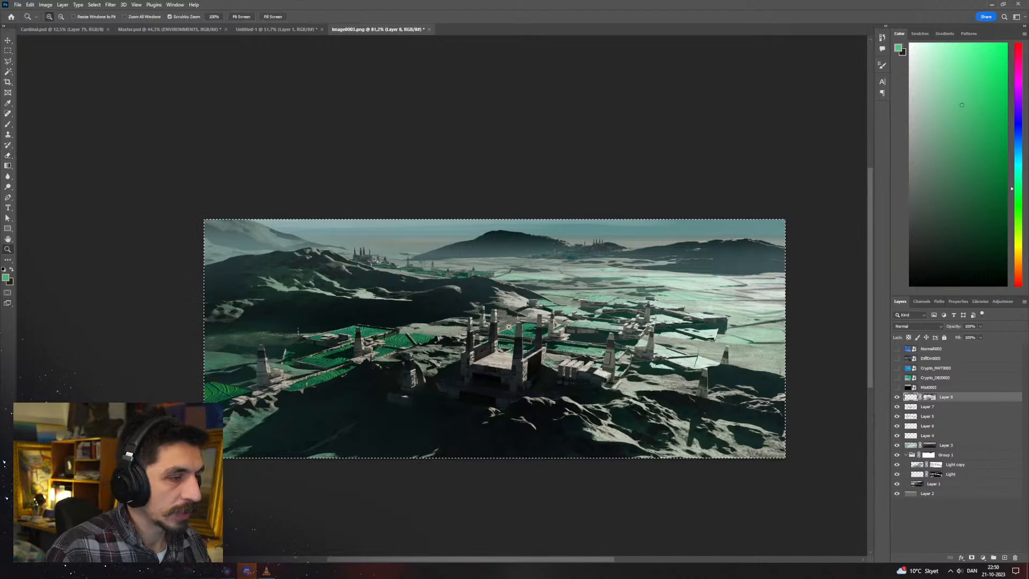
pyautogui.moveTo(509, 326); pyautogui.dragTo(573, 280)
pyautogui.click(7, 51)
pyautogui.click(189, 140)
pyautogui.press('z')
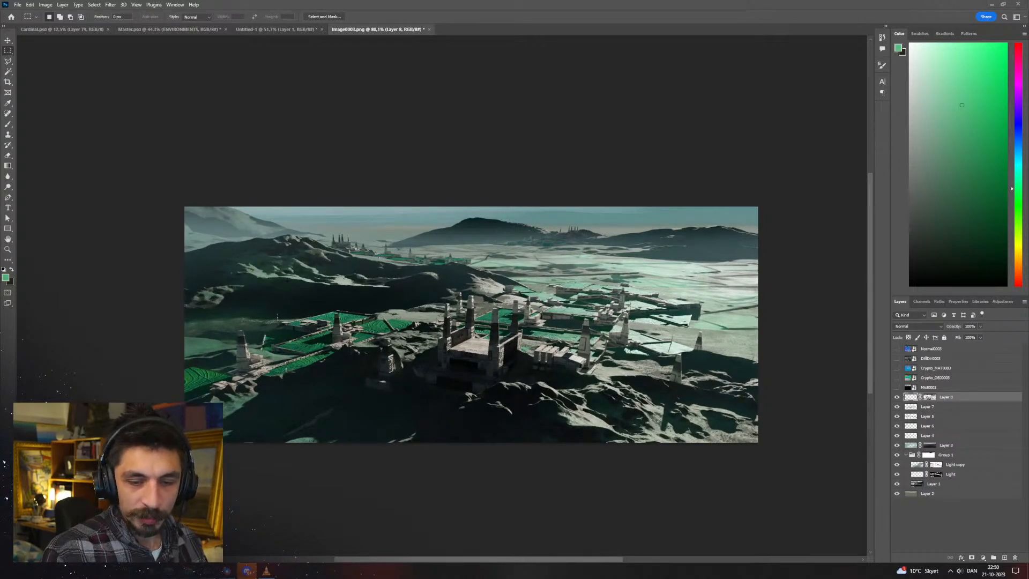
# Switch to the browser and search Google Images for "lense flare"
pyautogui.hotkey('alt', 'Tab')
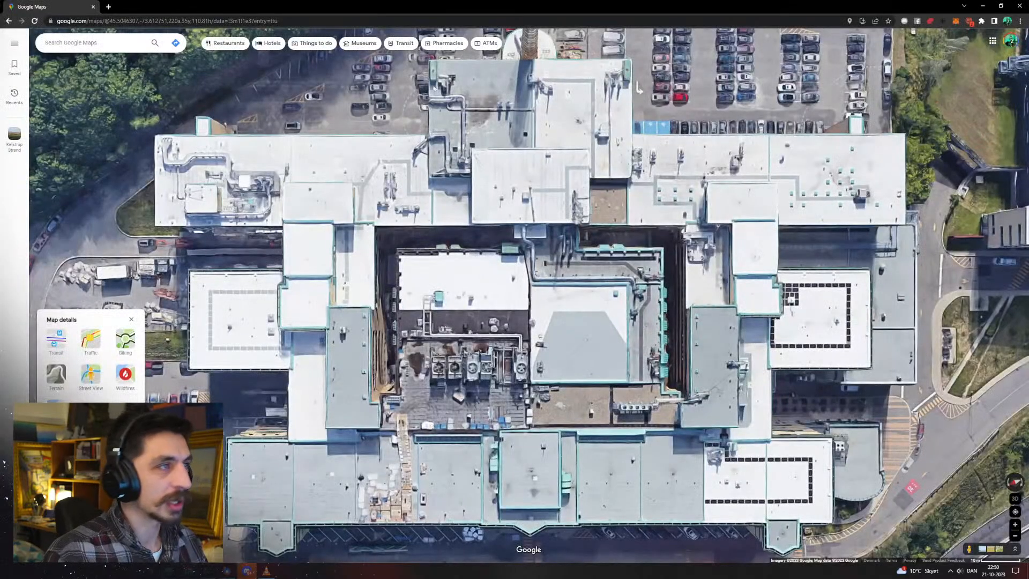
pyautogui.click(243, 22)
pyautogui.write('e flare')
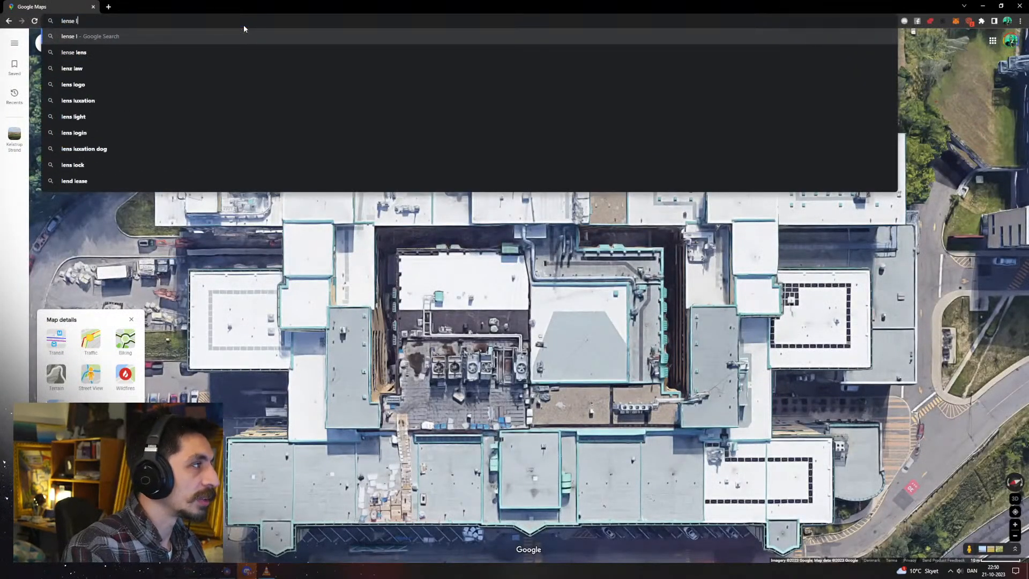
pyautogui.press('Return')
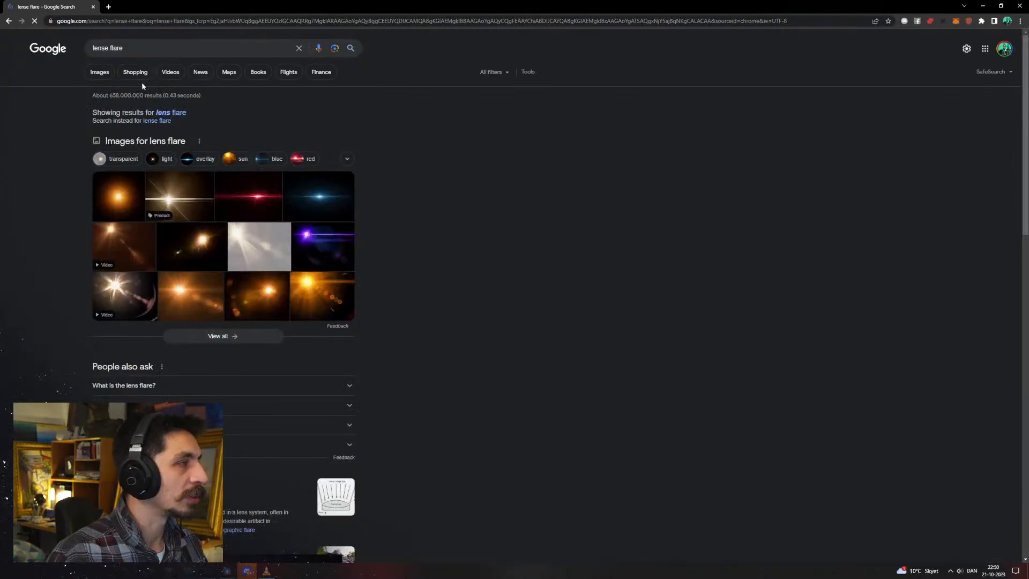
pyautogui.click(104, 78)
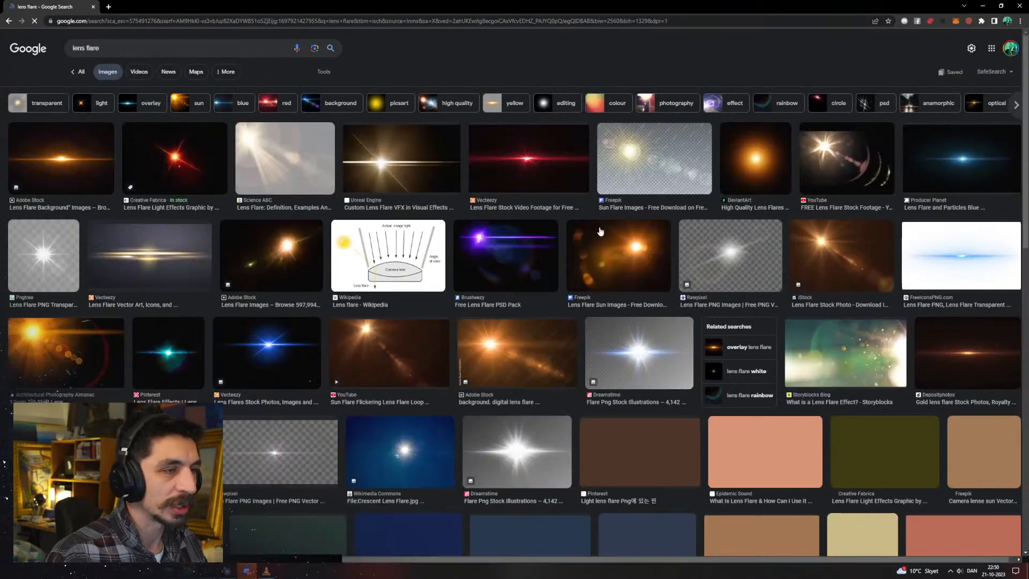
# Copy the orange iStock lens flare with the diagonal streak and paste it into the Photoshop composite as a new layer
pyautogui.click(405, 164)
pyautogui.rightClick(800, 189)
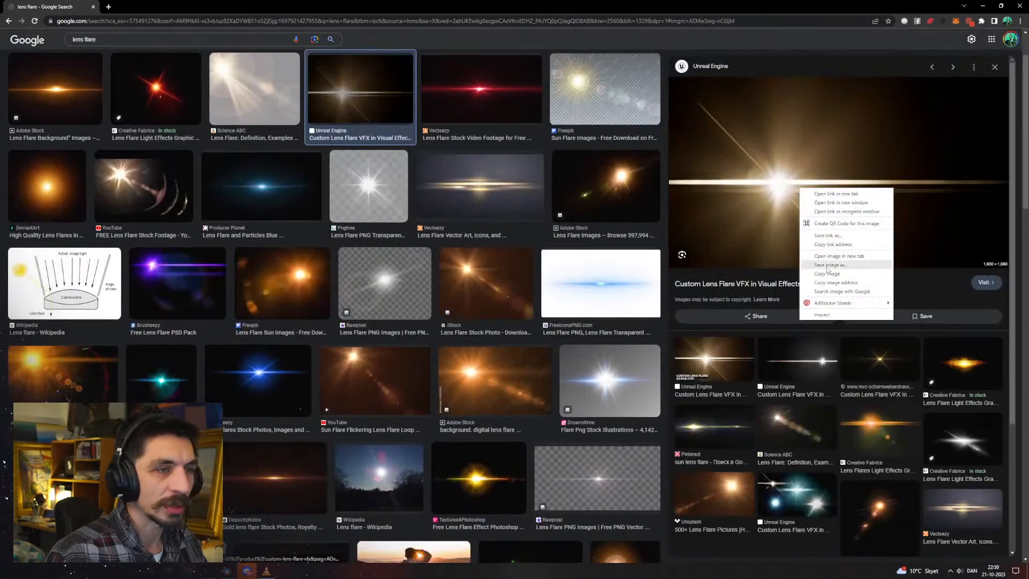
pyautogui.click(469, 282)
pyautogui.rightClick(783, 169)
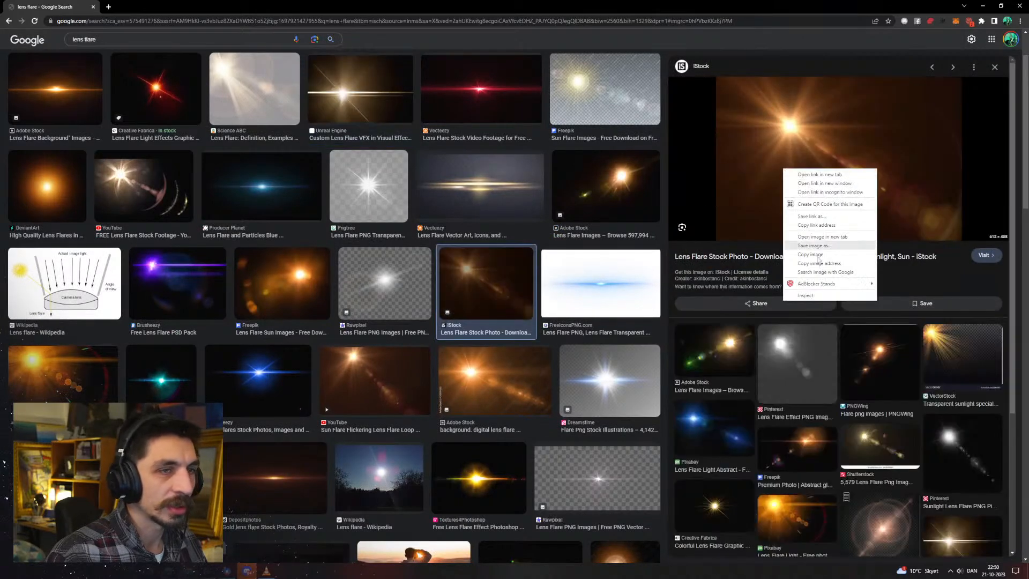
pyautogui.click(811, 255)
pyautogui.hotkey('alt', 'Tab')
pyautogui.hotkey('ctrl', 'v')
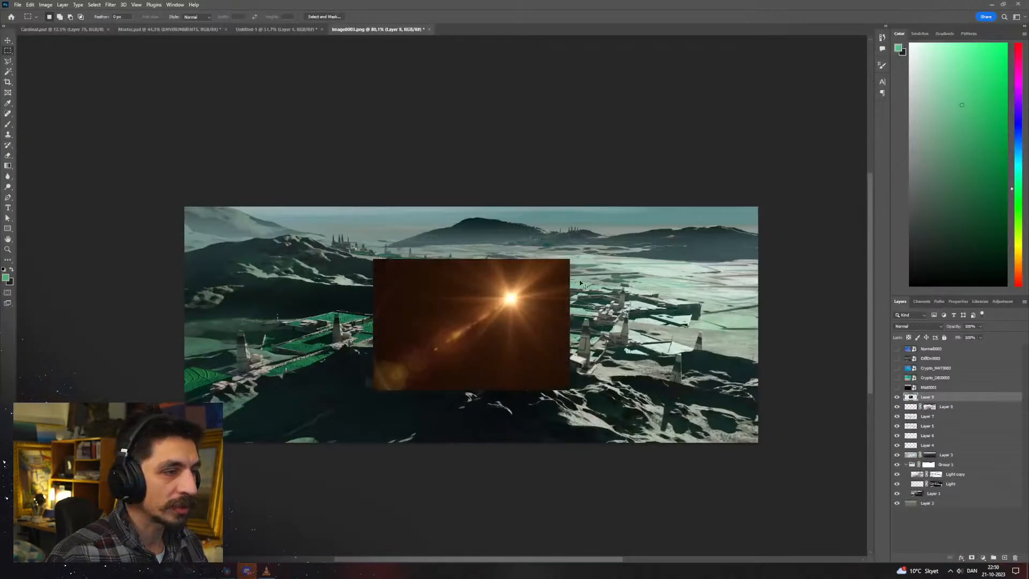
# Set the flare layer's blend mode to Screen, then enlarge and rotate it so its sun sits above the distant right-hand hills
pyautogui.click(910, 327)
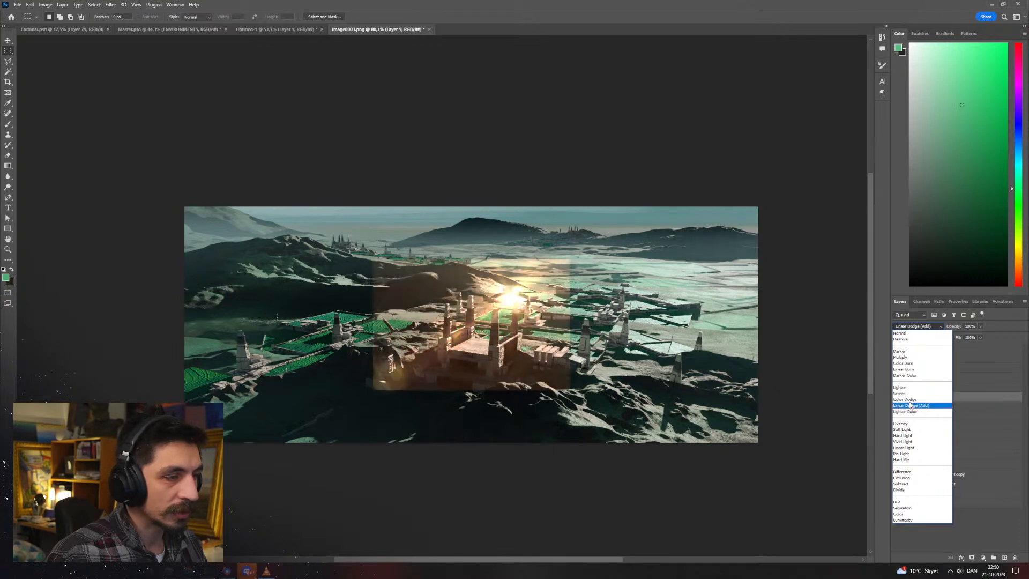
pyautogui.click(901, 394)
pyautogui.hotkey('ctrl', 't')
pyautogui.keyDown('alt'); pyautogui.moveTo(472, 391); pyautogui.dragTo(470, 396); pyautogui.keyUp('alt')
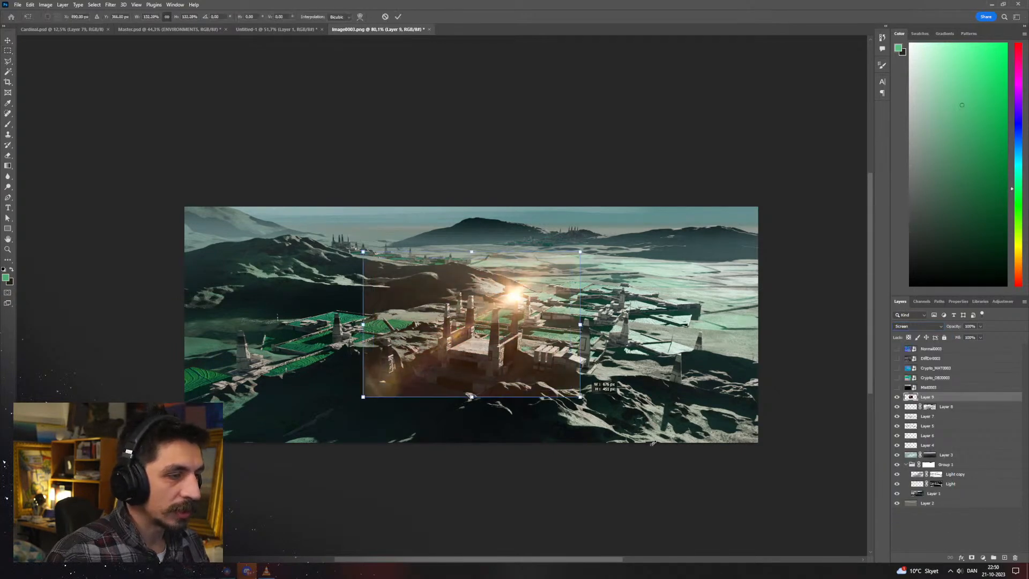
pyautogui.keyDown('alt'); pyautogui.moveTo(653, 444); pyautogui.dragTo(690, 459); pyautogui.keyUp('alt')
pyautogui.moveTo(623, 416); pyautogui.dragTo(749, 373)
pyautogui.moveTo(813, 428); pyautogui.dragTo(739, 395)
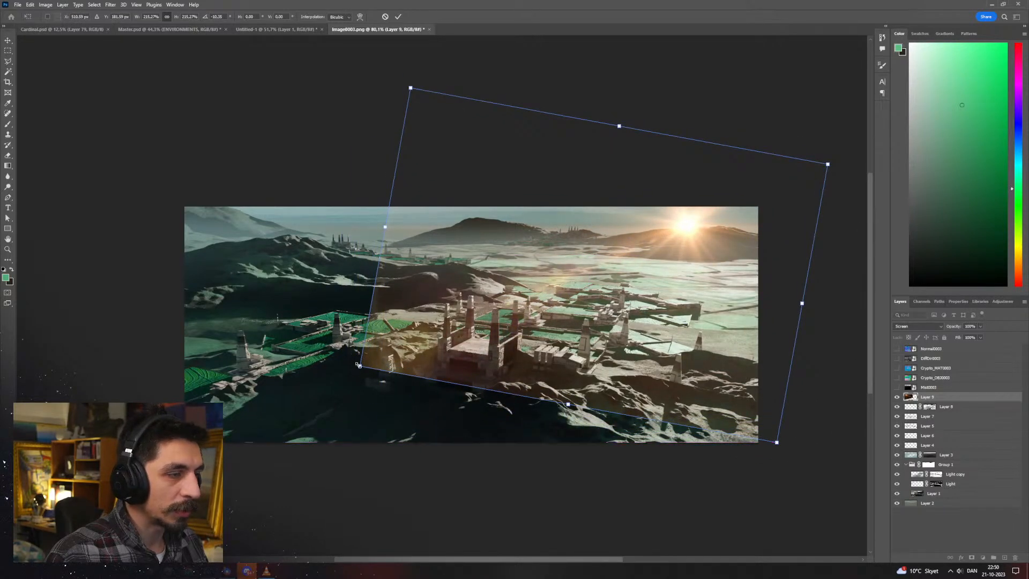
pyautogui.moveTo(358, 364); pyautogui.dragTo(195, 437)
pyautogui.moveTo(414, 367); pyautogui.dragTo(481, 332)
pyautogui.moveTo(835, 426); pyautogui.dragTo(803, 477)
pyautogui.moveTo(696, 436)
pyautogui.mouseDown()
pyautogui.moveTo(689, 414)
pyautogui.moveTo(705, 422)
pyautogui.mouseUp()
pyautogui.press('Return')
# Erase the flare layer's visible edges along the dark foreground and the left hills with a large soft eraser
pyautogui.press('m')
pyautogui.press('e')
pyautogui.keyDown('alt'); pyautogui.moveTo(425, 350); pyautogui.dragTo(455, 353, button='right'); pyautogui.keyUp('alt')
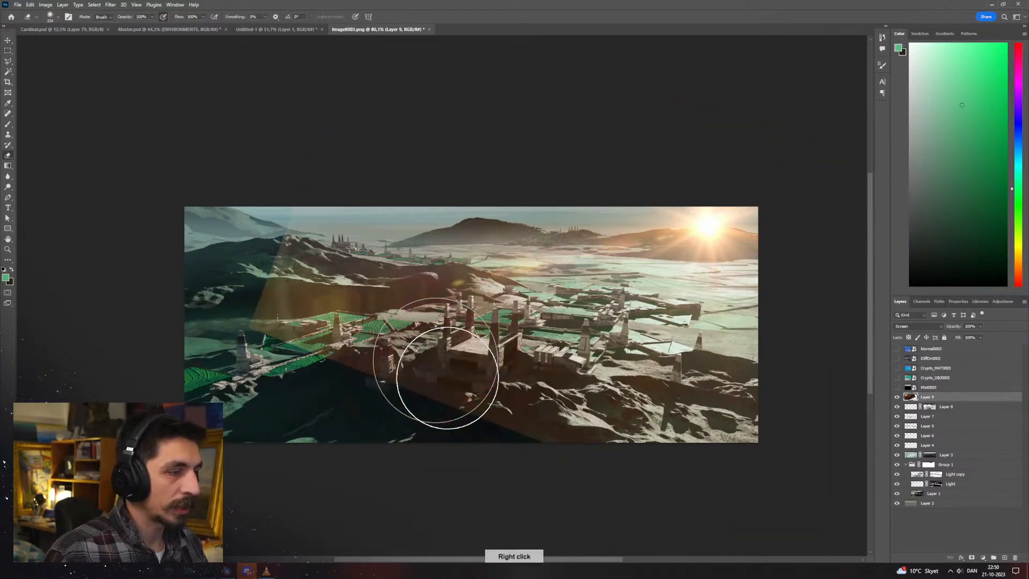
pyautogui.moveTo(241, 393); pyautogui.dragTo(676, 444)
pyautogui.keyDown('alt'); pyautogui.moveTo(485, 406); pyautogui.dragTo(504, 411, button='right'); pyautogui.keyUp('alt')
pyautogui.keyDown('alt'); pyautogui.moveTo(500, 413); pyautogui.dragTo(503, 335, button='right'); pyautogui.keyUp('alt')
pyautogui.moveTo(353, 395); pyautogui.dragTo(695, 457)
pyautogui.moveTo(252, 367); pyautogui.dragTo(235, 251)
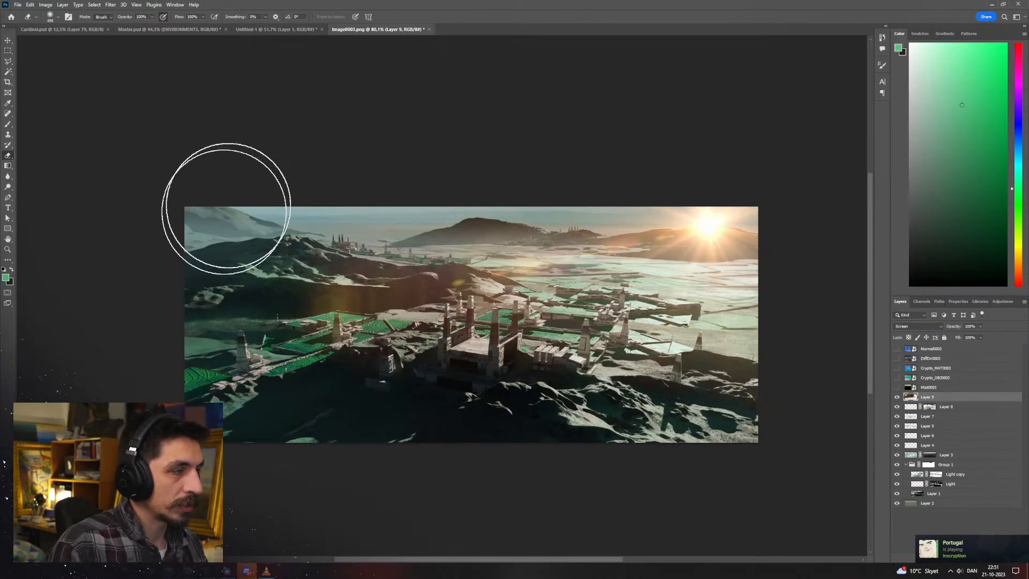
# Try erasing the flare's glow over the pale plain just below the sun with a resized eraser
pyautogui.press('z')
pyautogui.moveTo(512, 396)
pyautogui.mouseDown()
pyautogui.moveTo(449, 394)
pyautogui.moveTo(473, 389)
pyautogui.mouseUp()
pyautogui.hotkey('ctrl', 'h')
pyautogui.hotkey('ctrl', 'h')
pyautogui.moveTo(553, 375); pyautogui.dragTo(596, 390)
pyautogui.press('e')
pyautogui.moveTo(598, 389); pyautogui.dragTo(532, 381)
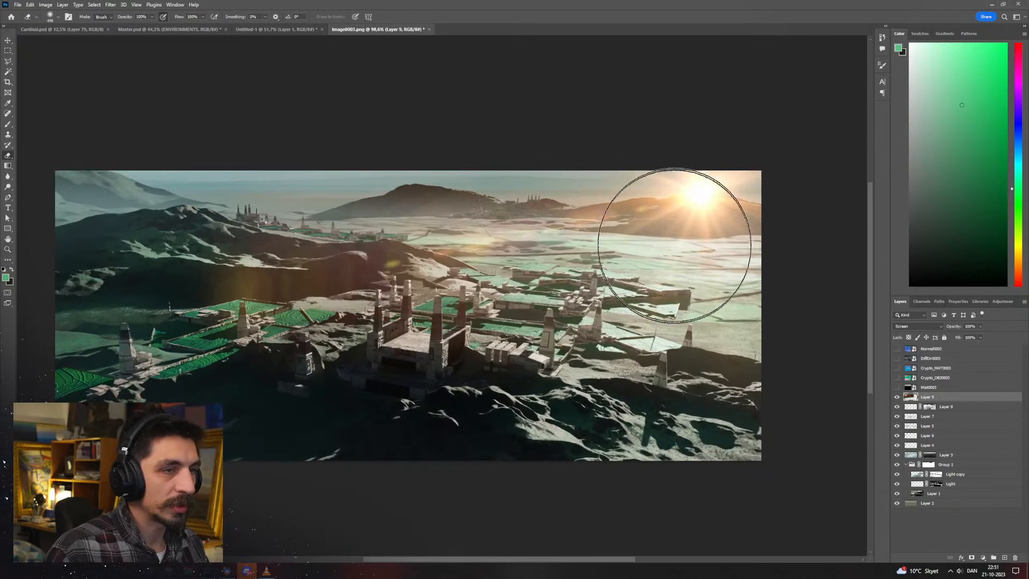
pyautogui.keyDown('alt'); pyautogui.moveTo(655, 237); pyautogui.dragTo(614, 238, button='right'); pyautogui.keyUp('alt')
pyautogui.moveTo(697, 241); pyautogui.dragTo(756, 237)
pyautogui.hotkey('ctrl', 'z')
pyautogui.moveTo(678, 231)
pyautogui.keyDown('alt'); pyautogui.mouseDown(button='right')
pyautogui.moveTo(666, 236)
pyautogui.moveTo(666, 224)
pyautogui.moveTo(704, 279)
pyautogui.mouseUp(button='right'); pyautogui.keyUp('alt')
pyautogui.hotkey('ctrl', 't')
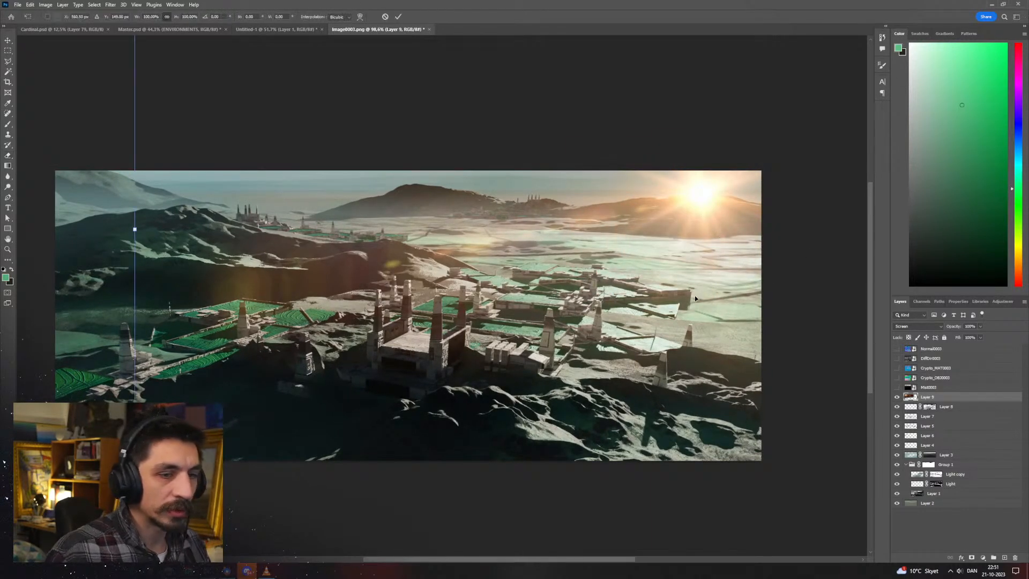
pyautogui.press('Escape')
# Shift the lens flare towards red using Hue/Saturation with hue -19 and saturation +5
pyautogui.hotkey('ctrl', 'u')
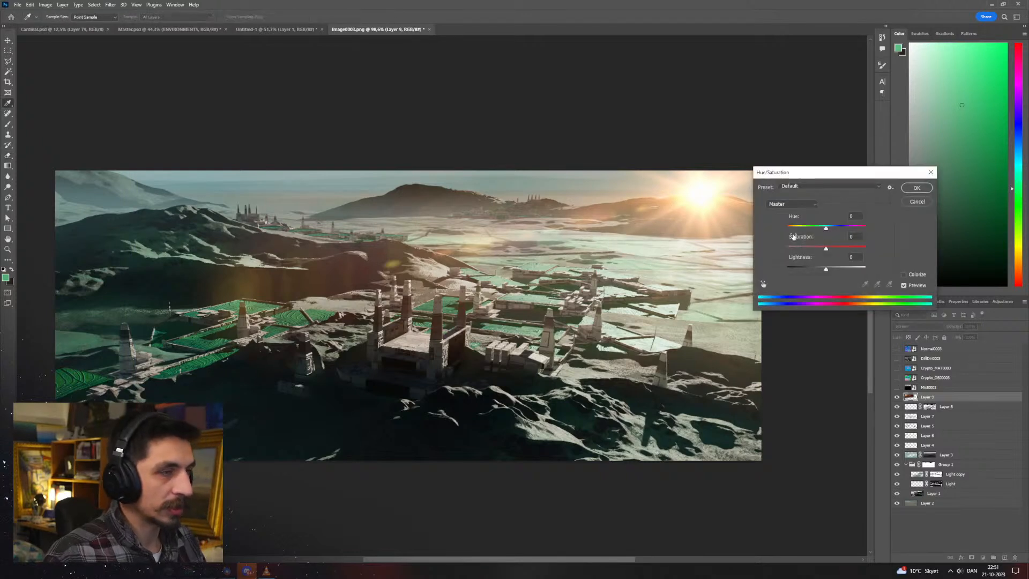
pyautogui.moveTo(826, 228); pyautogui.dragTo(827, 251)
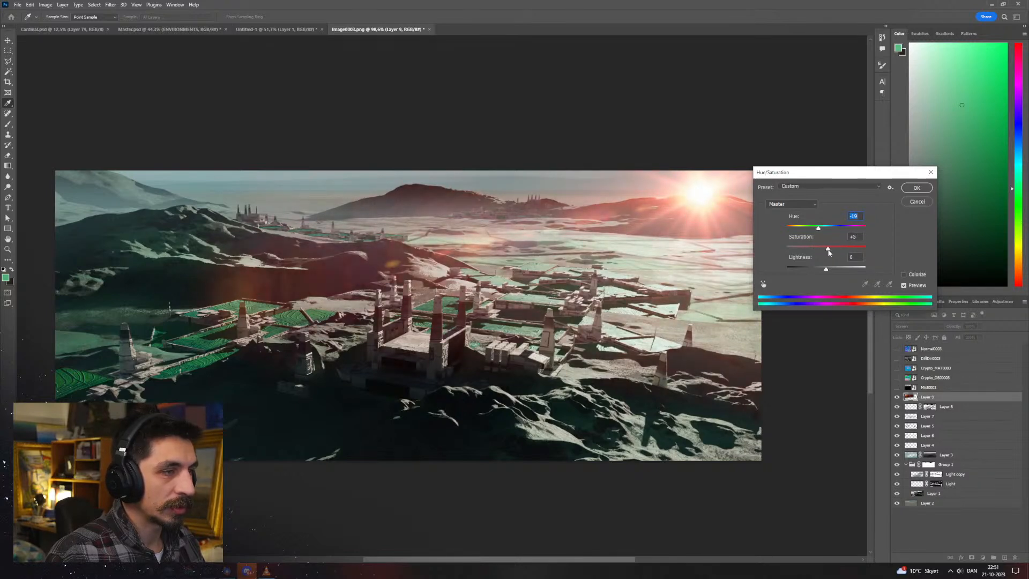
pyautogui.click(912, 192)
# Examine the whole composite at several sizes, mirrored and in full-screen view, to judge the flare and overall lighting
pyautogui.keyDown('alt'); pyautogui.scroll(-8, 622, 276); pyautogui.keyUp('alt')
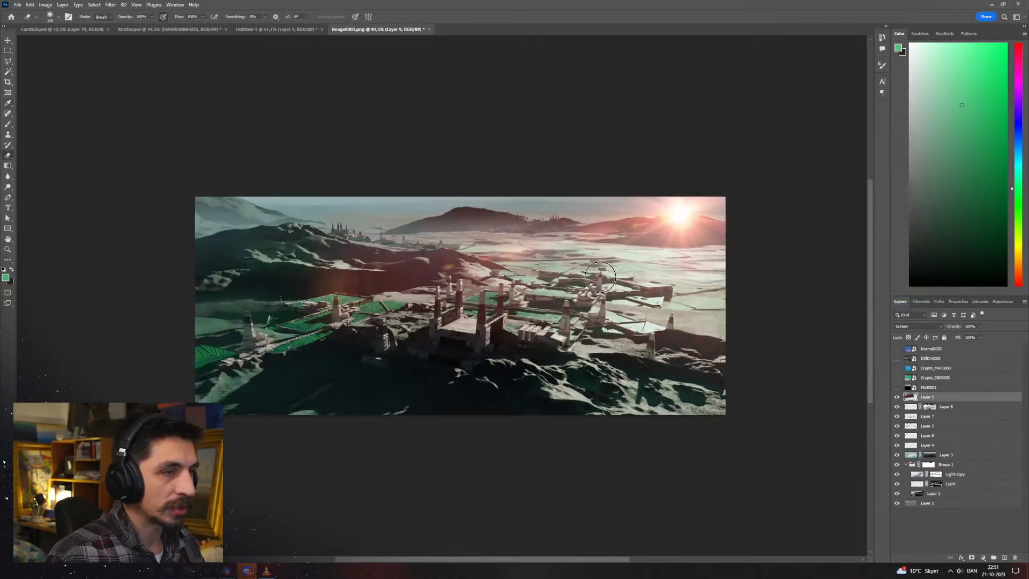
pyautogui.hotkey('ctrl', 'shift', 'h')
pyautogui.keyDown('alt'); pyautogui.scroll(3, 346, 255); pyautogui.keyUp('alt')
pyautogui.hotkey('ctrl', 'shift', 'h')
pyautogui.keyDown('alt'); pyautogui.scroll(1, 636, 258); pyautogui.keyUp('alt')
pyautogui.keyDown('alt'); pyautogui.scroll(3, 635, 259); pyautogui.keyUp('alt')
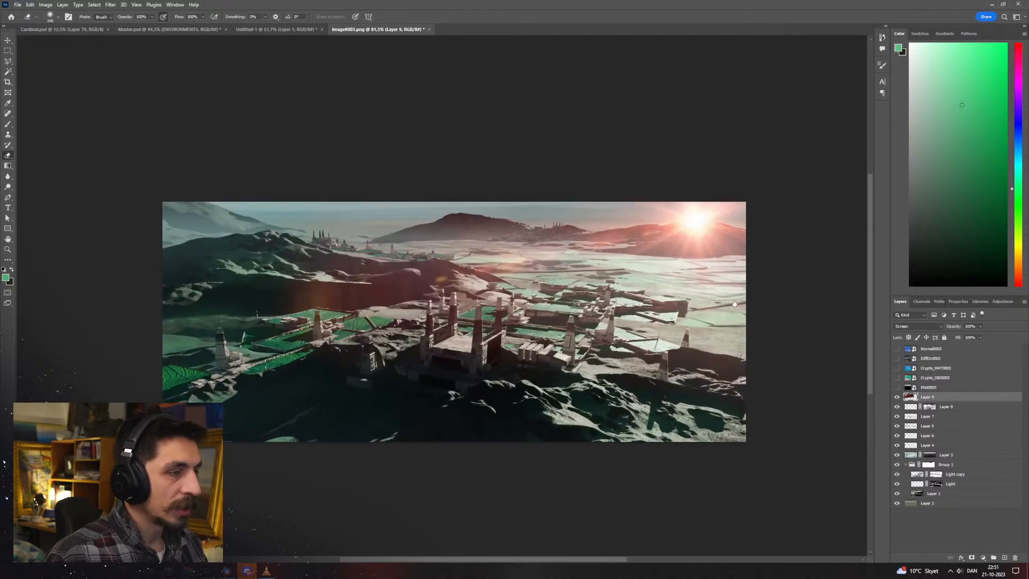
pyautogui.press('f')
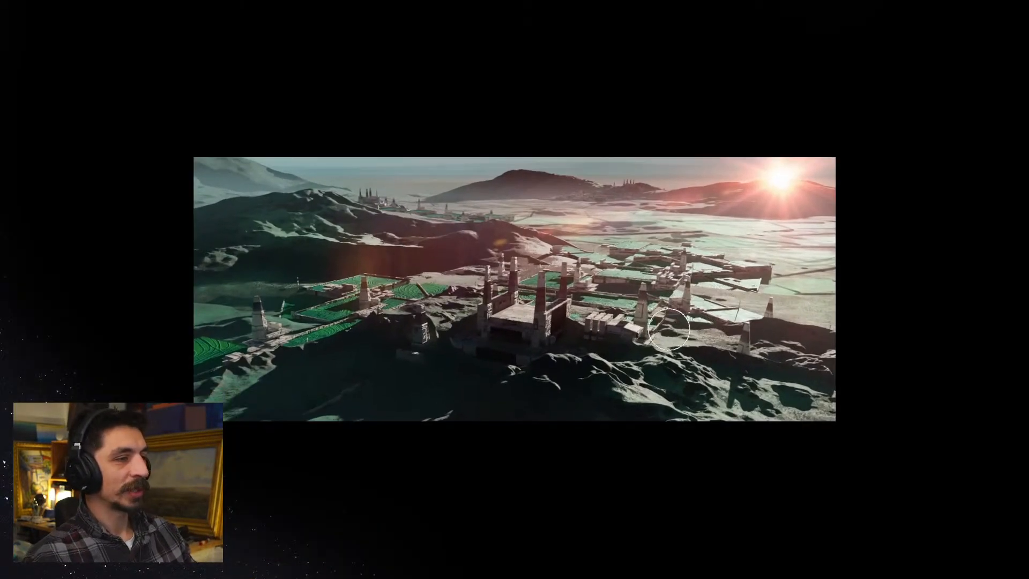
pyautogui.keyDown('alt'); pyautogui.scroll(3, 736, 287); pyautogui.keyUp('alt')
pyautogui.moveTo(544, 300)
pyautogui.mouseDown()
pyautogui.moveTo(594, 281)
pyautogui.moveTo(648, 307)
pyautogui.mouseUp()
pyautogui.keyDown('alt'); pyautogui.scroll(1, 622, 273); pyautogui.keyUp('alt')
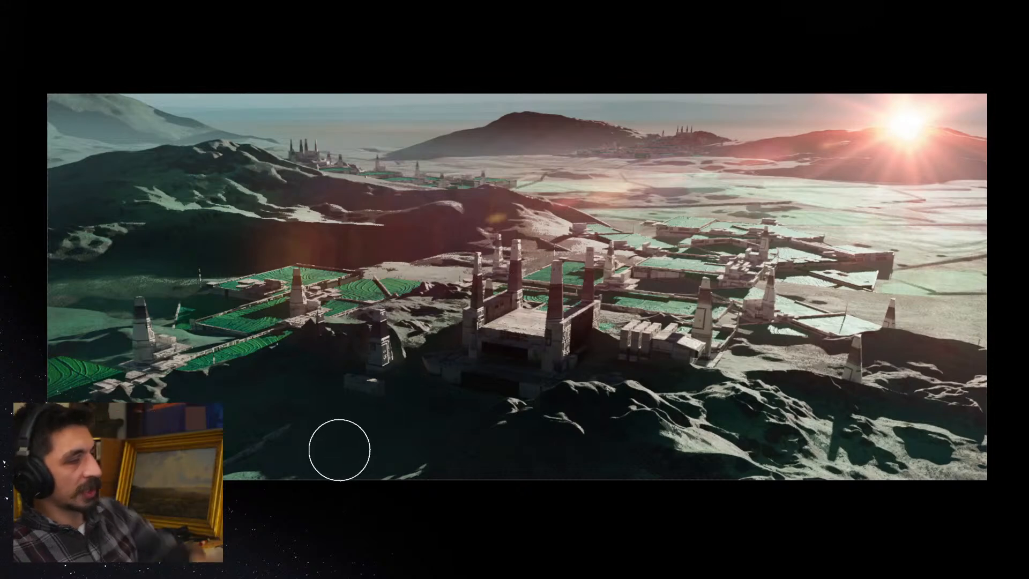
# Switch to the Blender terrain scene and show the main camera view in rendered shading
pyautogui.press('super')
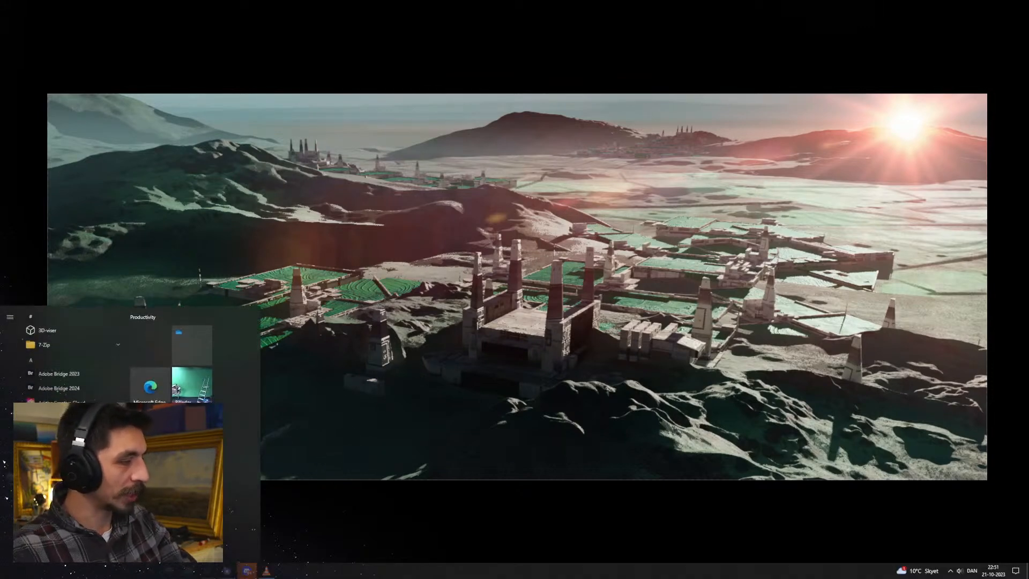
pyautogui.click(204, 517)
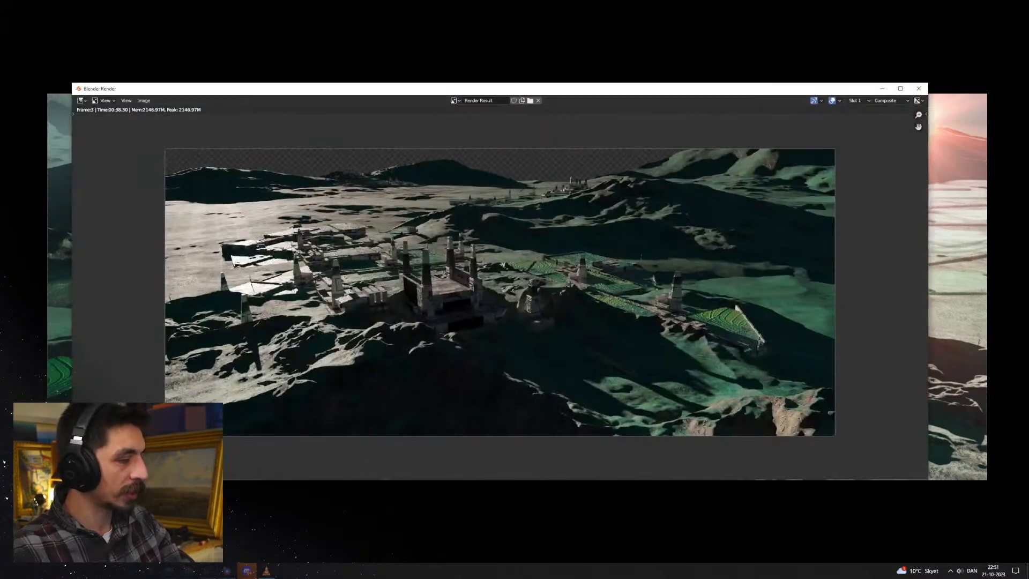
pyautogui.click(118, 517)
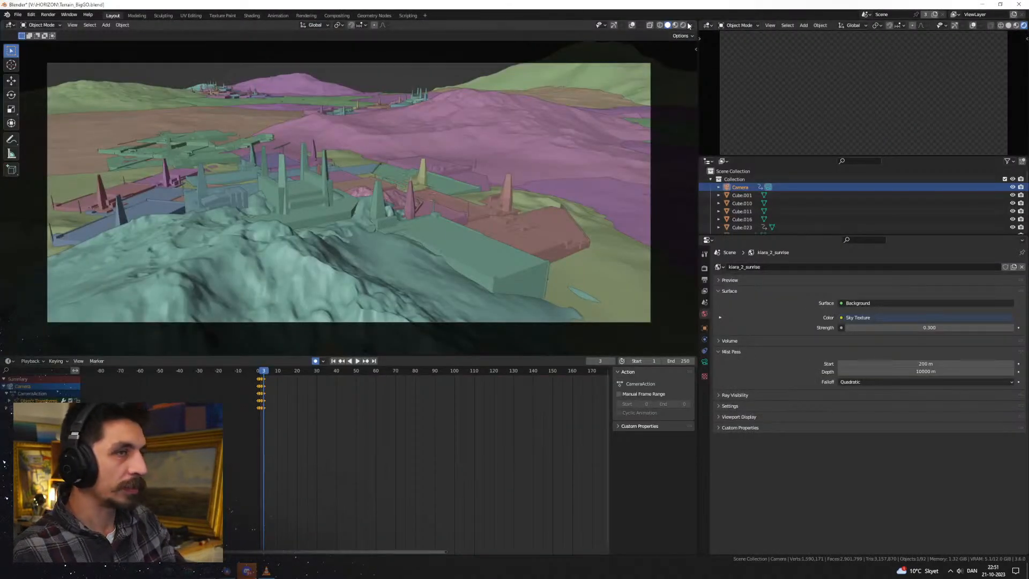
pyautogui.hotkey('shift', 'z')
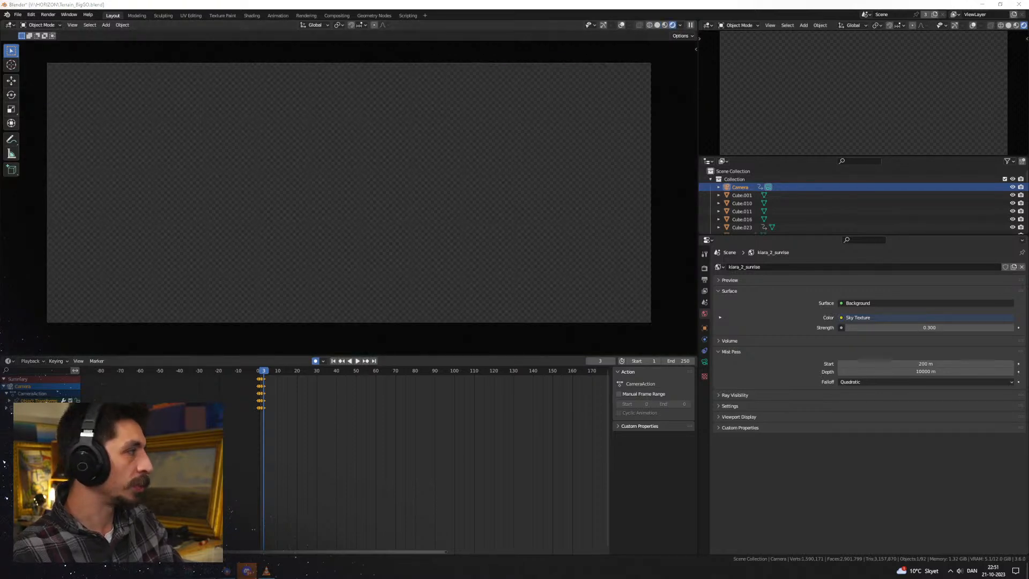
# Switch to the browser and open the signed-in artist's own portfolio on ArtStation
pyautogui.hotkey('alt', 'Tab')
pyautogui.click(432, 22)
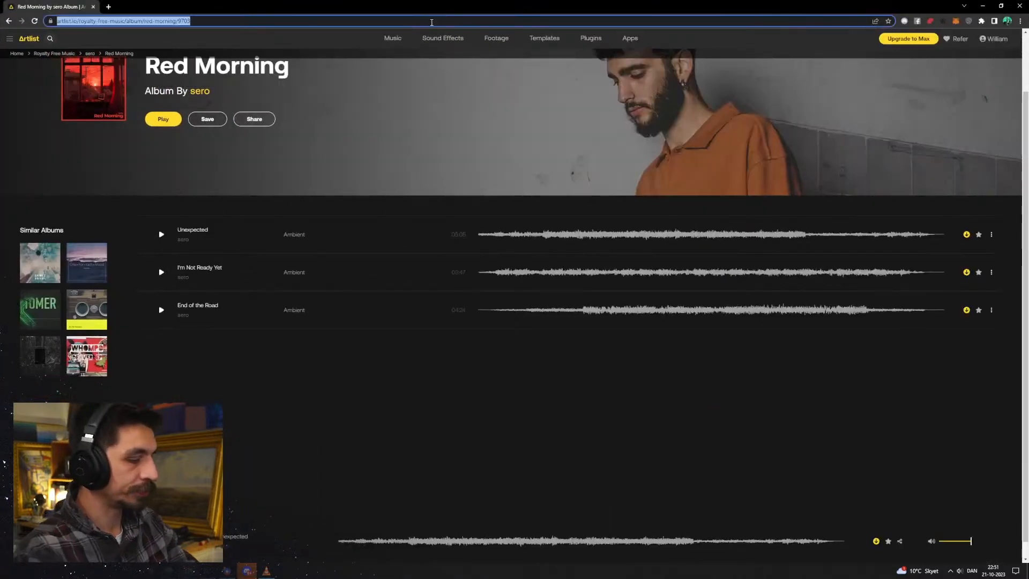
pyautogui.write('art')
pyautogui.press('Return')
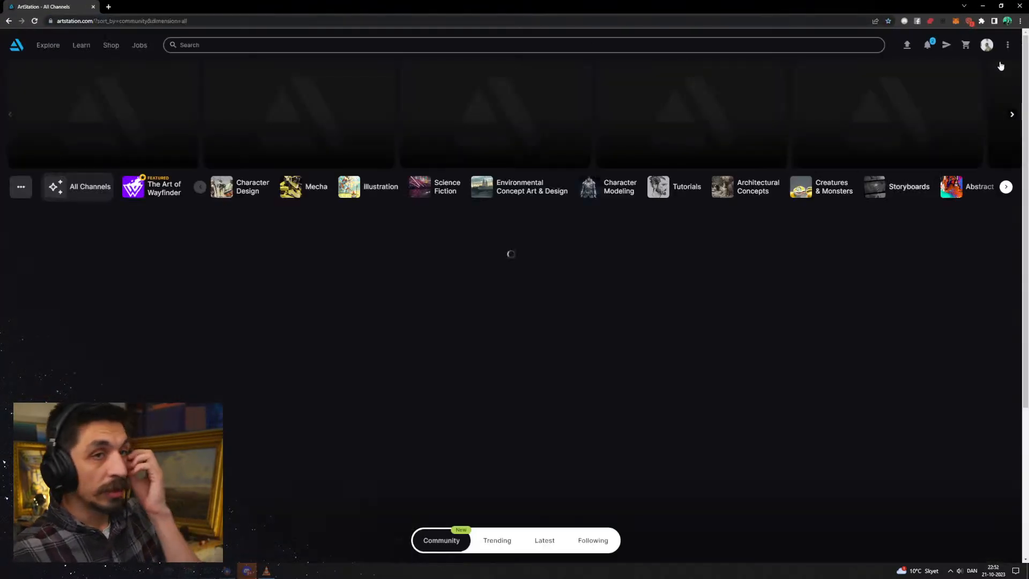
pyautogui.click(987, 44)
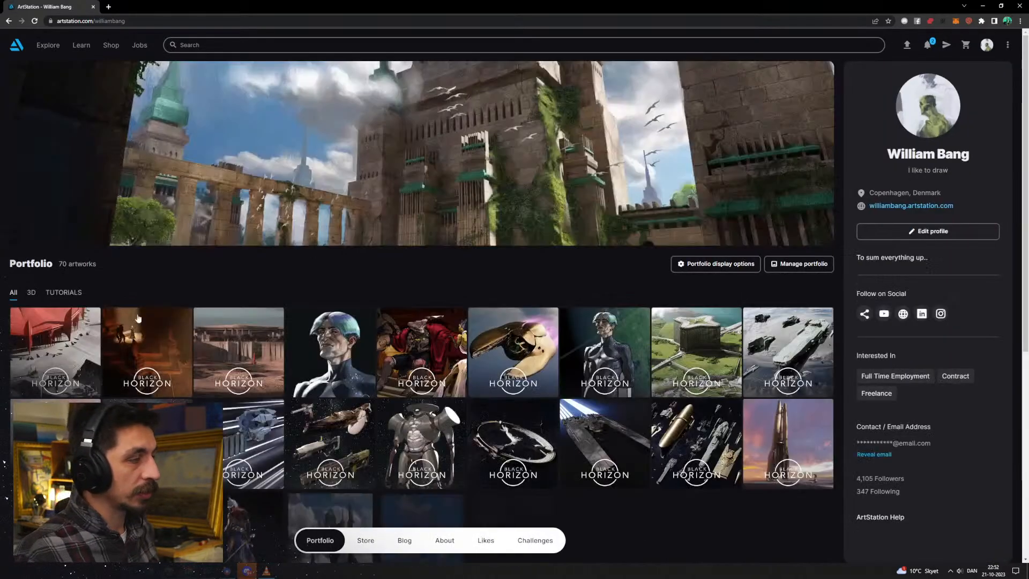
# Open the Regions of the Corrus Consortium project and examine its Stronghold and Council environment images
pyautogui.click(138, 318)
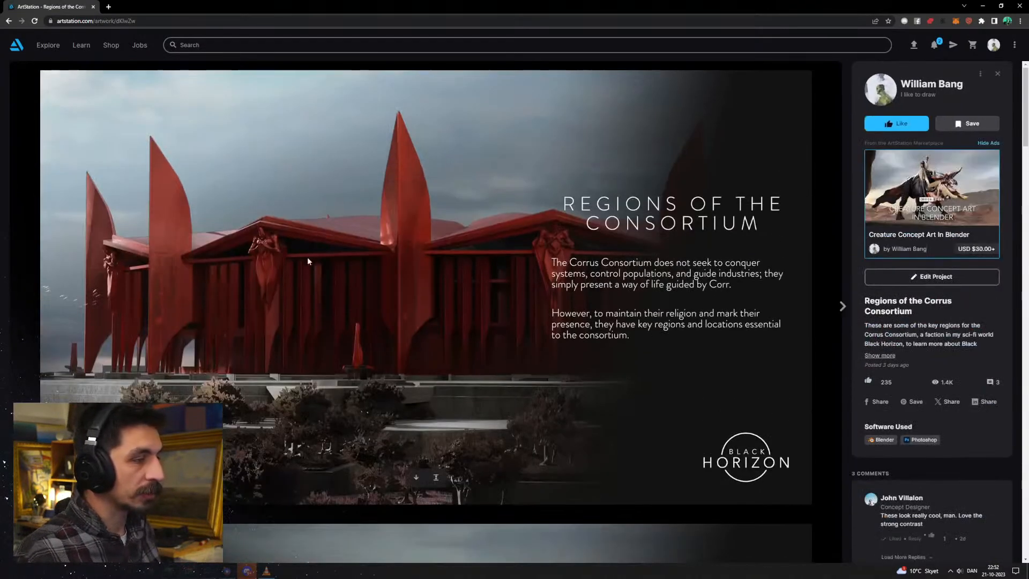
pyautogui.scroll(-9, 308, 261)
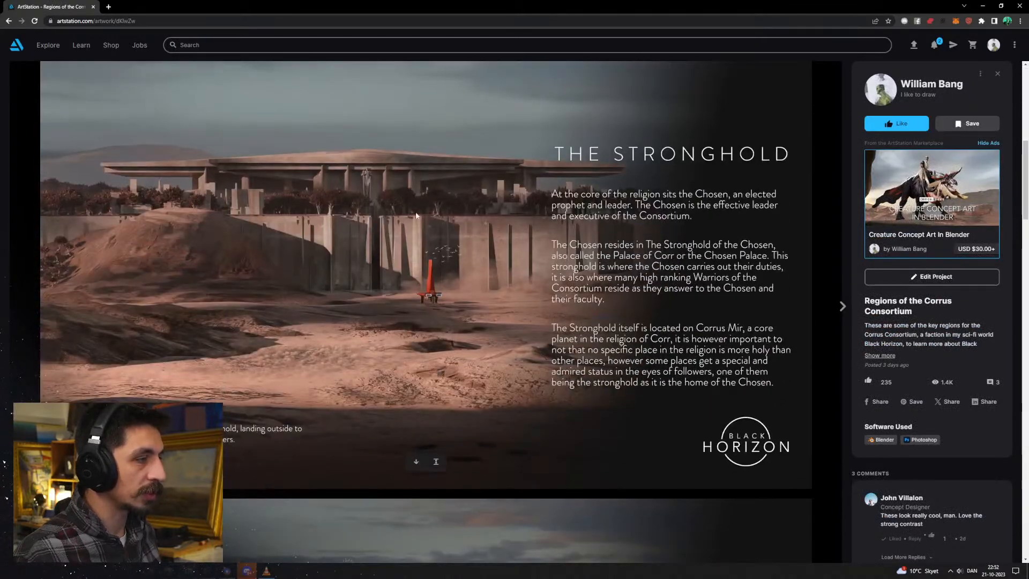
pyautogui.scroll(-1, 460, 296)
pyautogui.scroll(1, 376, 215)
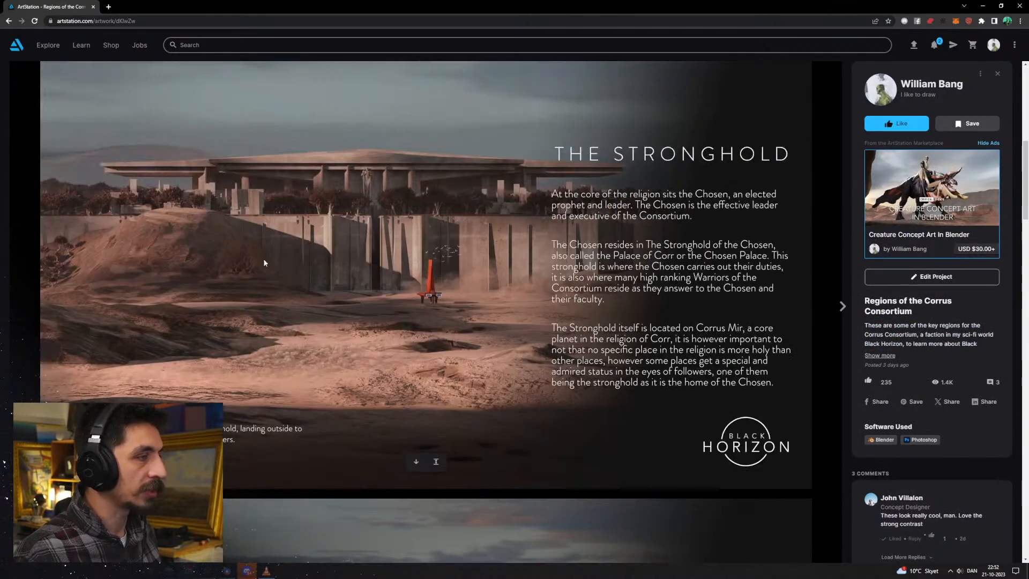
pyautogui.scroll(-7, 206, 241)
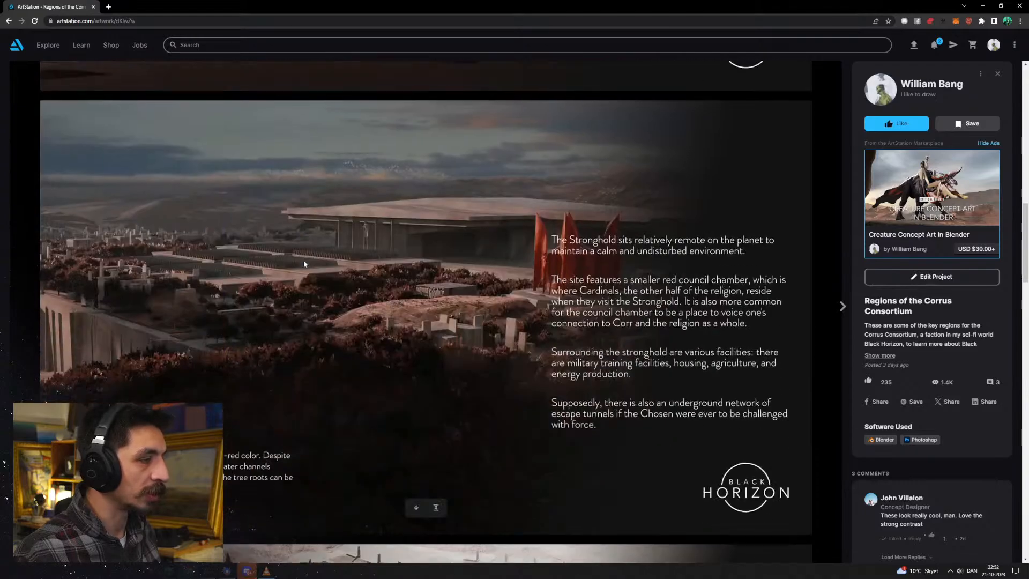
pyautogui.scroll(-8, 507, 231)
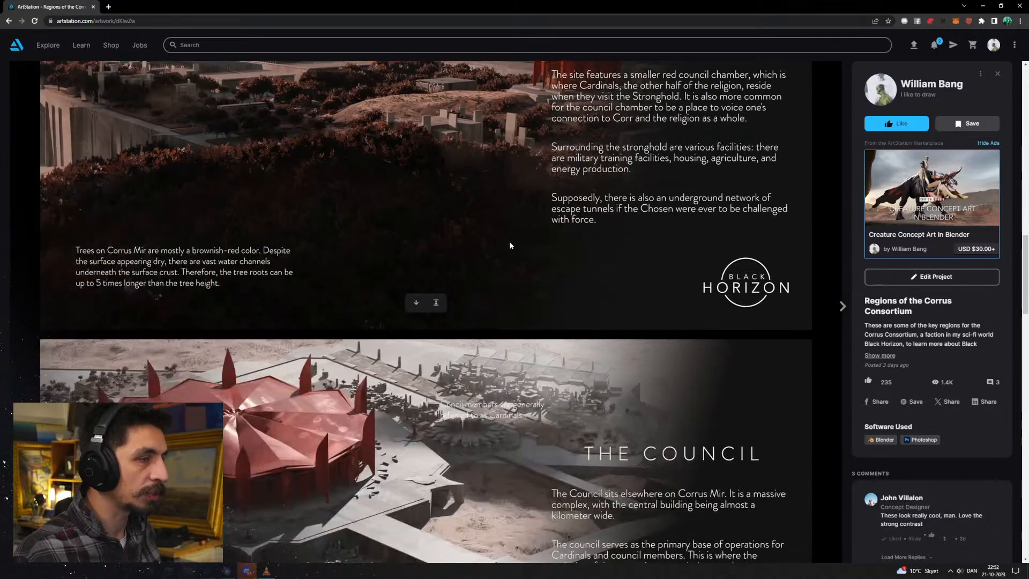
pyautogui.scroll(9, 349, 268)
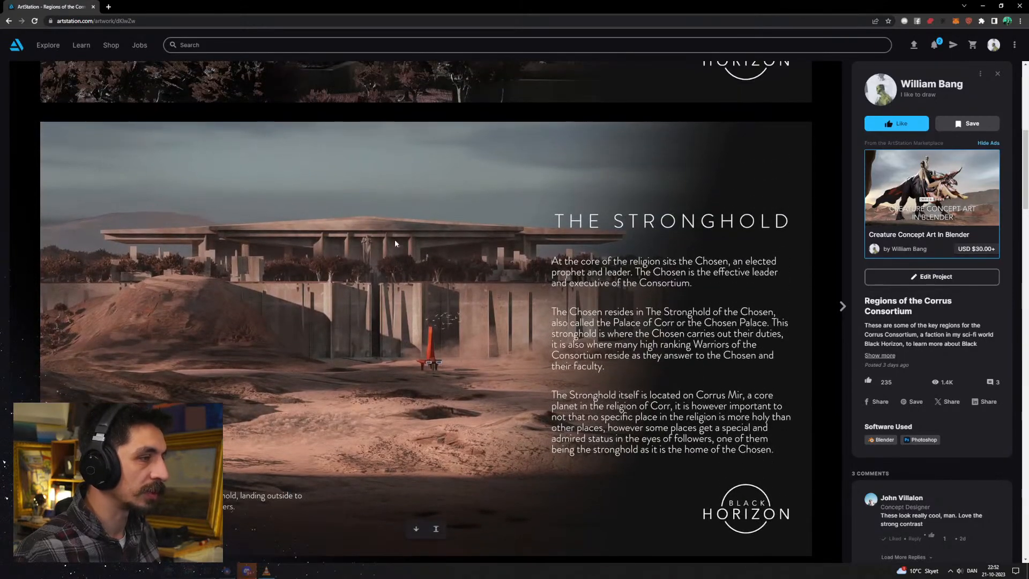
pyautogui.scroll(10, 424, 257)
# Go on past The Corrus Consortium to The Chosen Stronghold project and examine its series of environment shots
pyautogui.click(837, 288)
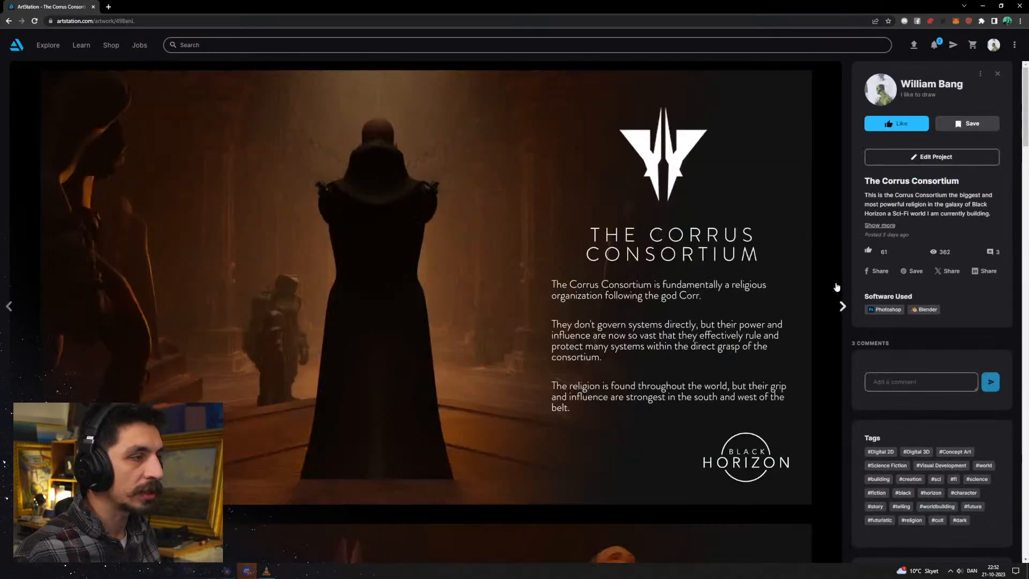
pyautogui.click(842, 305)
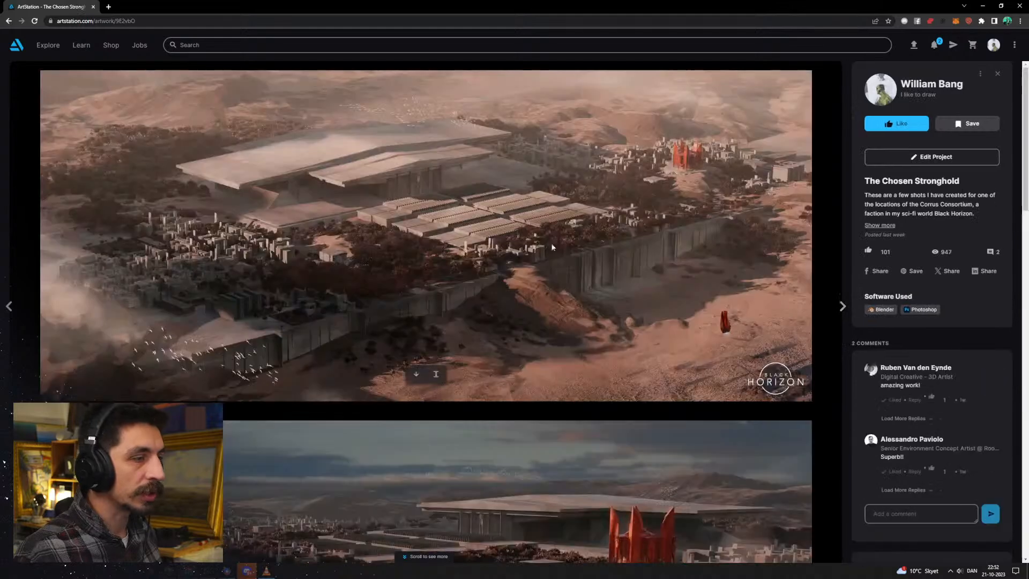
pyautogui.scroll(-6, 554, 197)
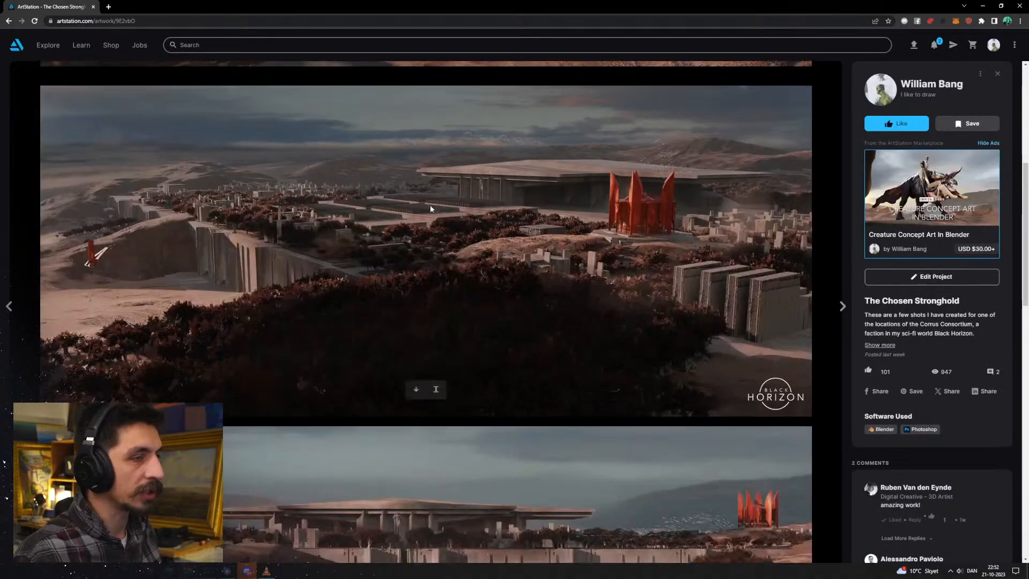
pyautogui.scroll(-6, 485, 286)
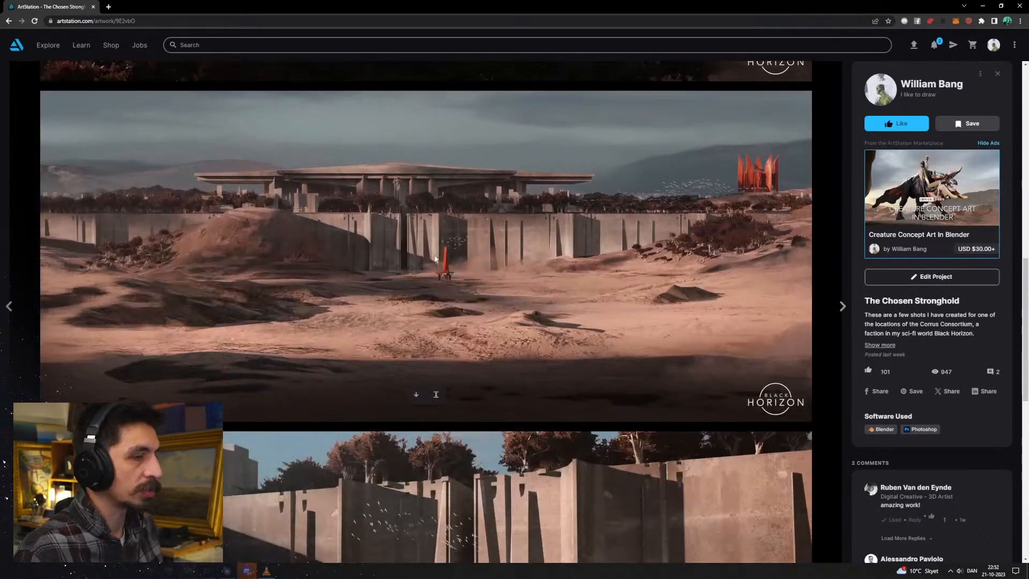
pyautogui.scroll(-5, 534, 261)
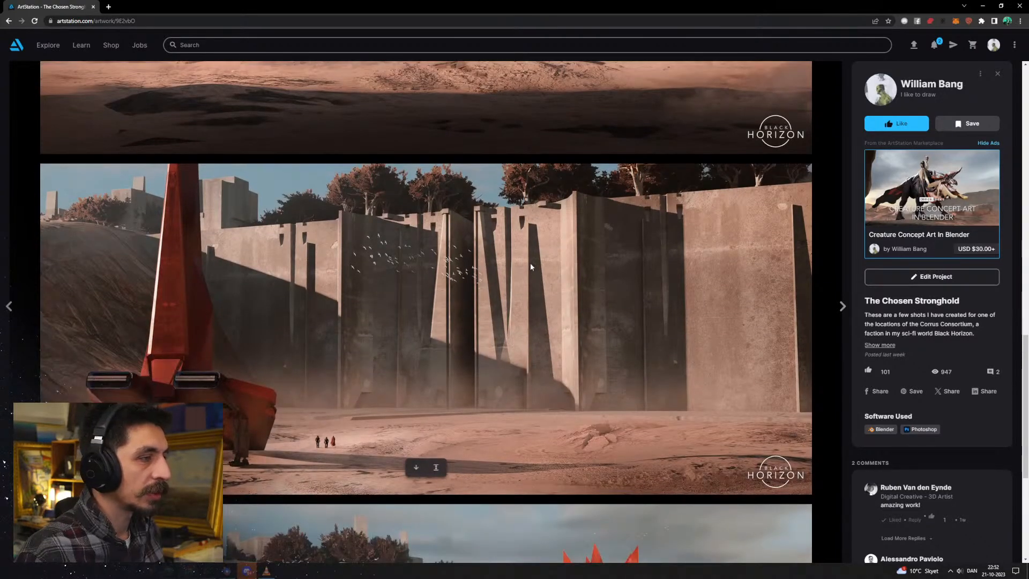
pyautogui.scroll(-5, 625, 215)
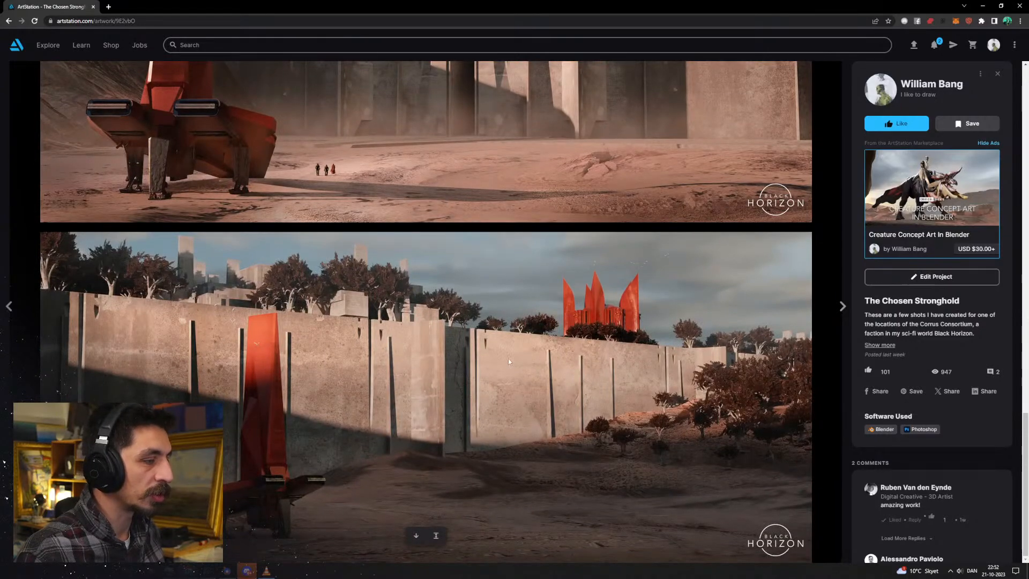
# Leave The Chosen Stronghold project and return to the artist's portfolio overview by way of The Corrus Consortium project
pyautogui.scroll(15, 508, 360)
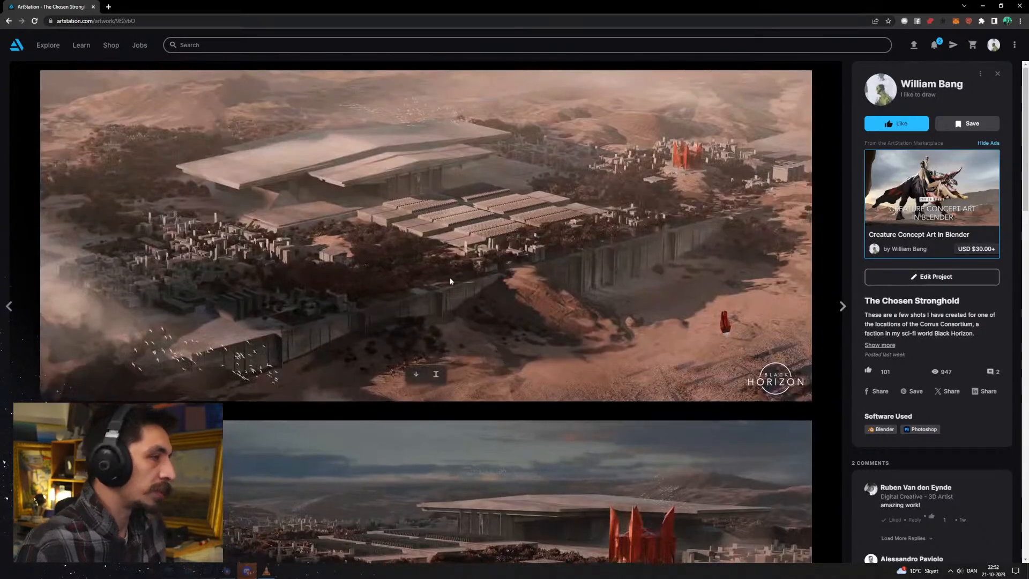
pyautogui.hotkey('alt', 'Left')
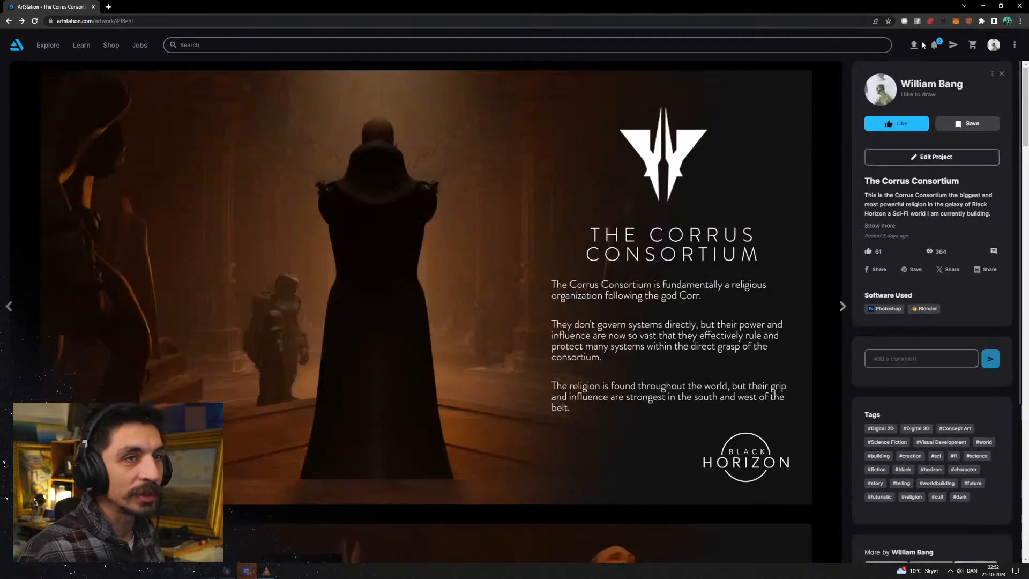
pyautogui.click(917, 86)
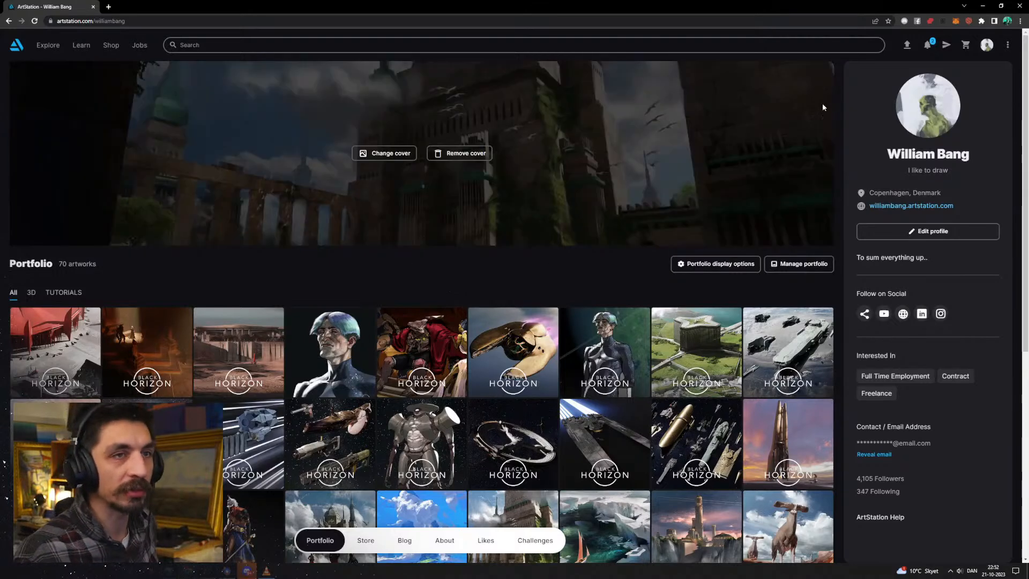
# Switch to Blender, remove the small second viewport so the outliner fills its space, and widen the main camera viewport
pyautogui.click(982, 6)
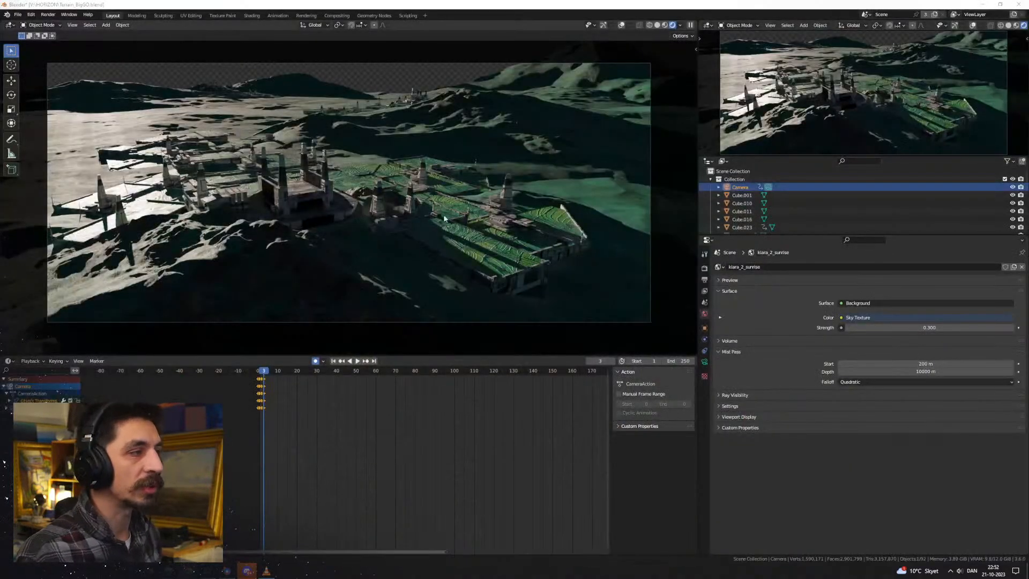
pyautogui.moveTo(700, 78); pyautogui.dragTo(744, 85)
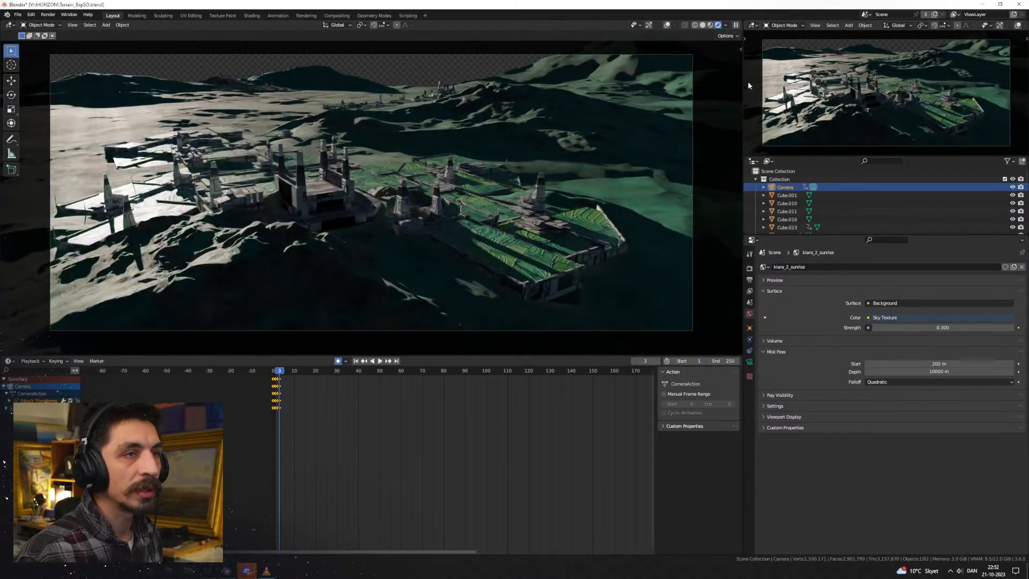
pyautogui.moveTo(745, 154); pyautogui.dragTo(725, 126)
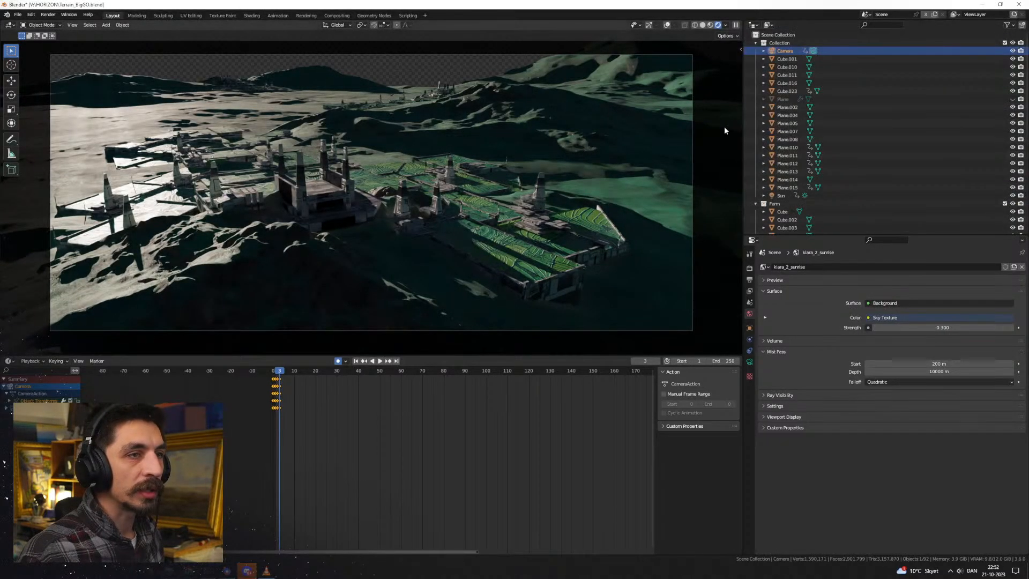
pyautogui.moveTo(744, 185); pyautogui.dragTo(784, 181)
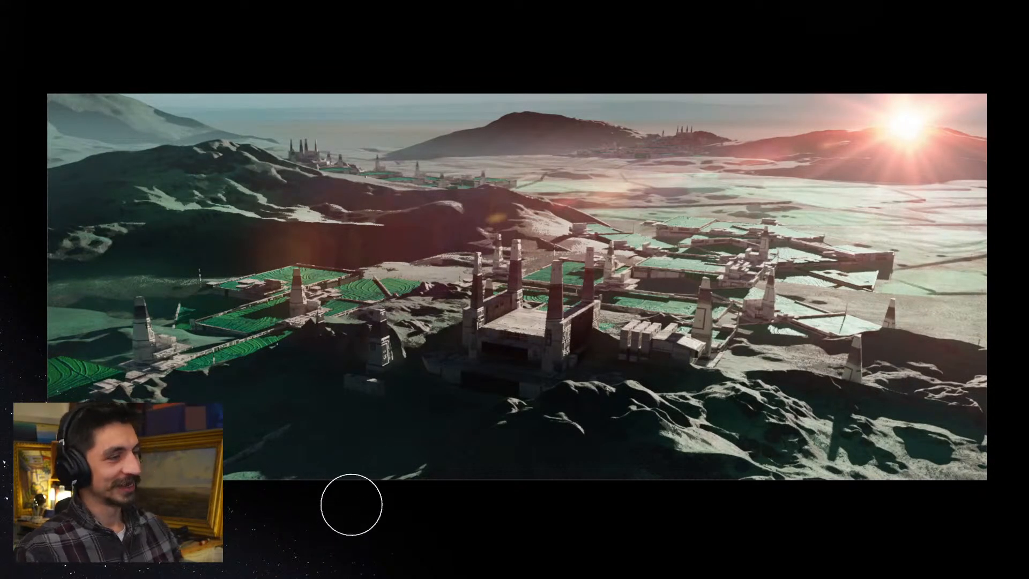
# Return to the Photoshop composite, flip the canvas view horizontally and examine the overall composition
pyautogui.press('super')
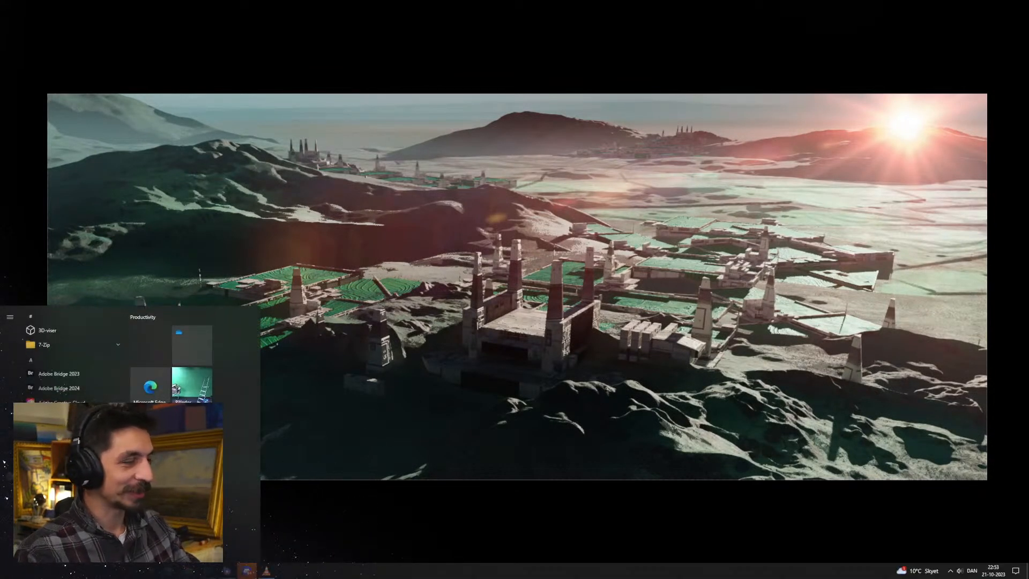
pyautogui.hotkey('alt', 'Tab')
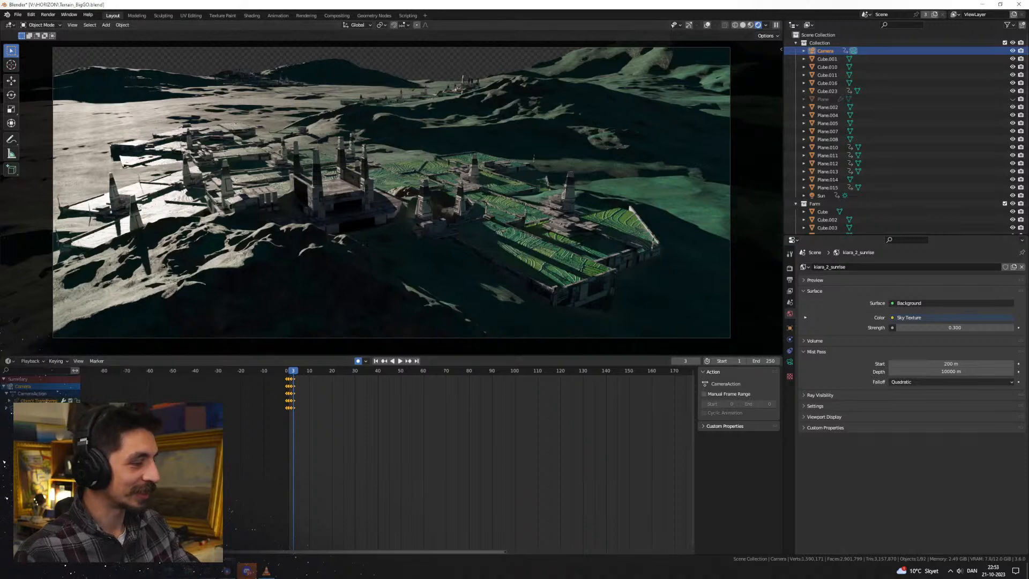
pyautogui.hotkey('alt', 'Tab')
pyautogui.scroll(-5, 521, 347)
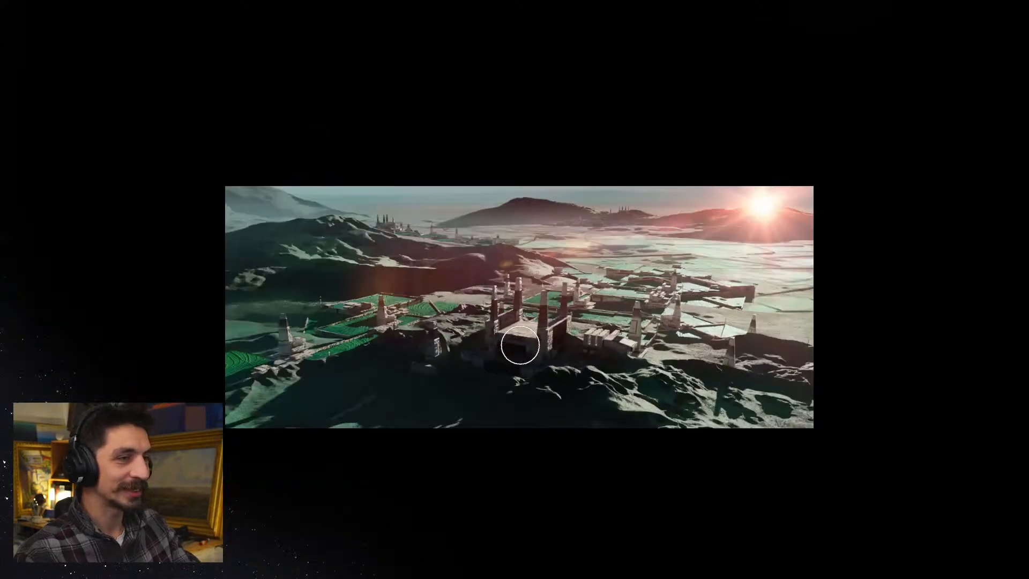
pyautogui.scroll(3, 522, 349)
pyautogui.press('m')
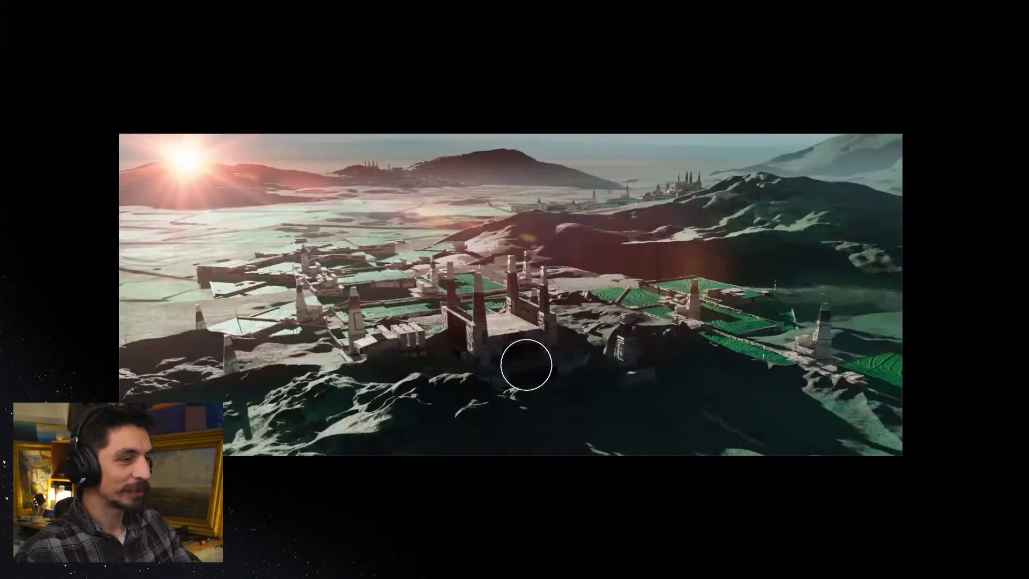
pyautogui.moveTo(526, 372); pyautogui.dragTo(530, 360)
pyautogui.scroll(2, 542, 330)
pyautogui.scroll(-1, 540, 347)
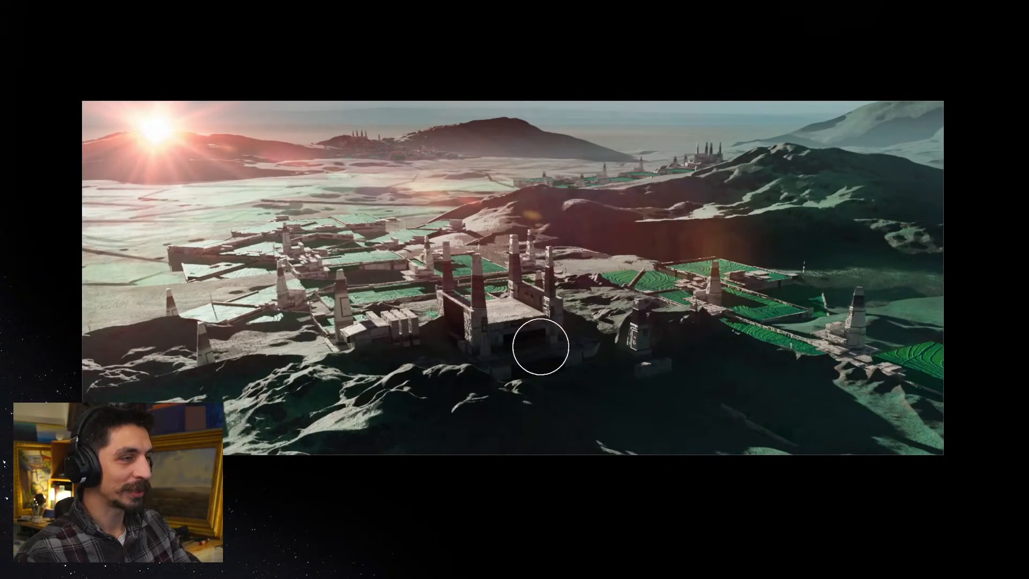